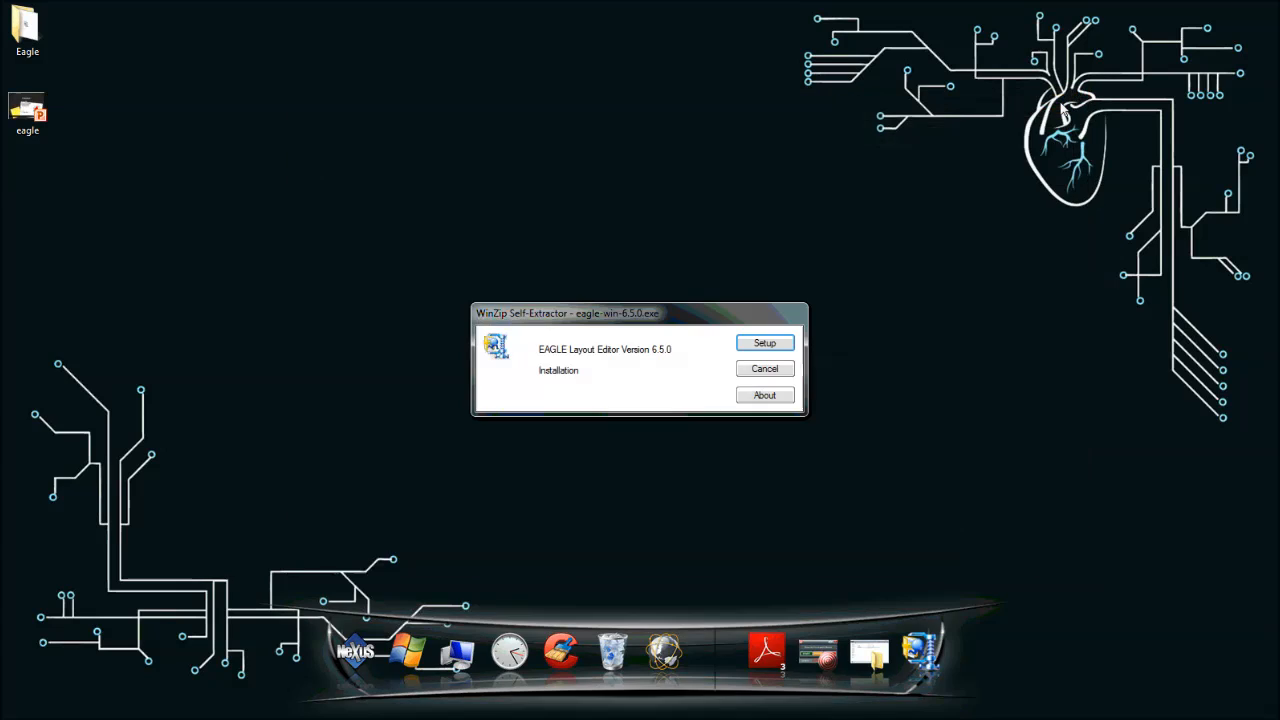
Start the EAGLE 6.5.0 setup from the self-extractor and accept the software license agreement
{"action": "left_click_drag", "start_coordinate": [683, 310], "coordinate": [623, 241]}
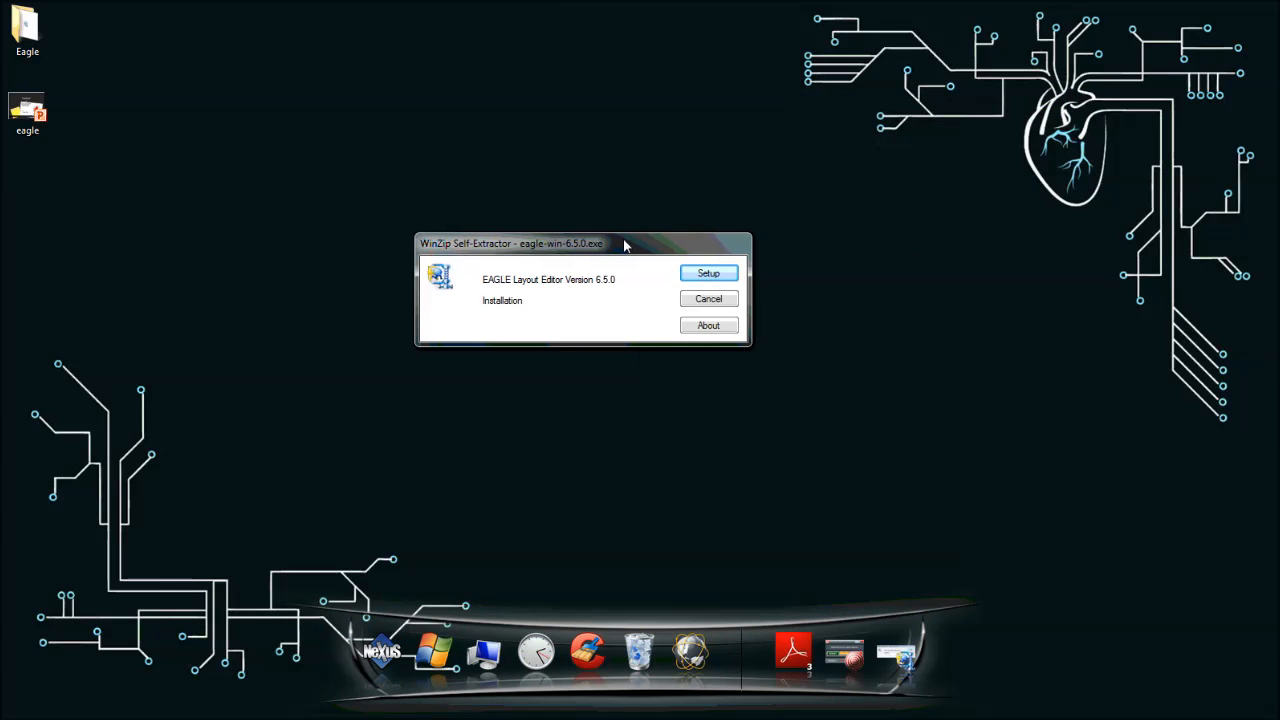
{"action": "left_click", "coordinate": [708, 273]}
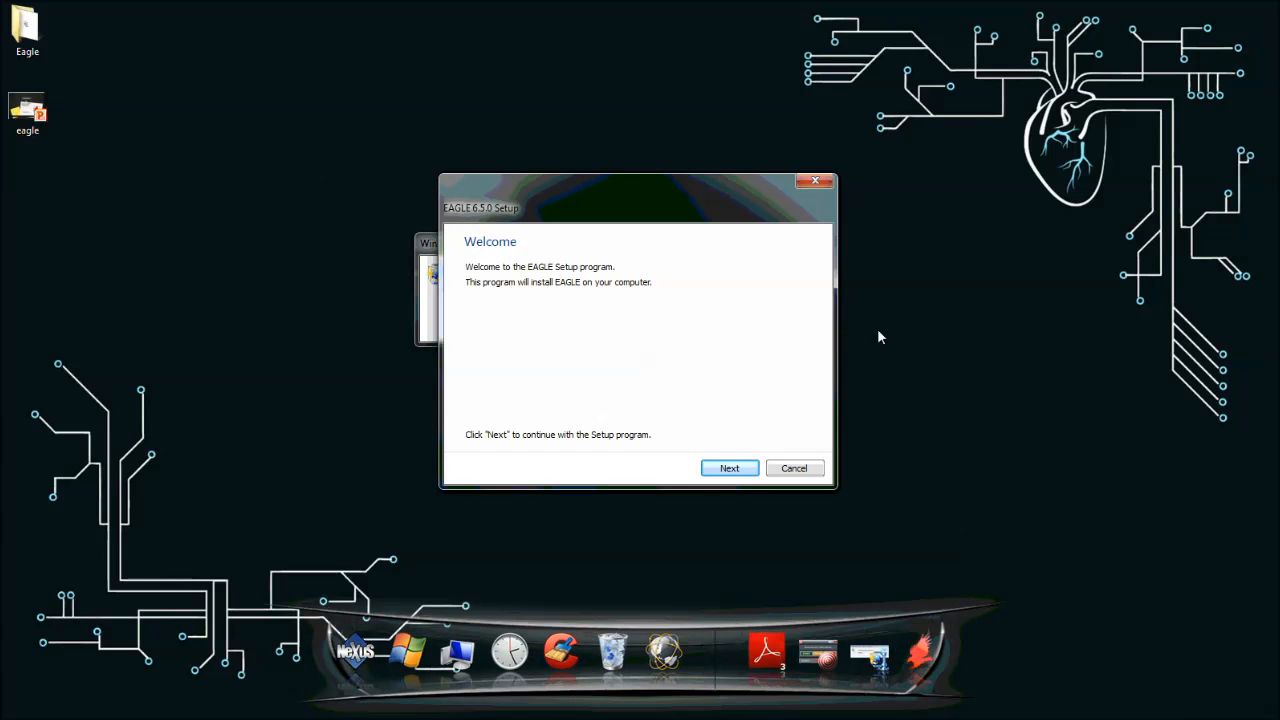
{"action": "left_click", "coordinate": [729, 470]}
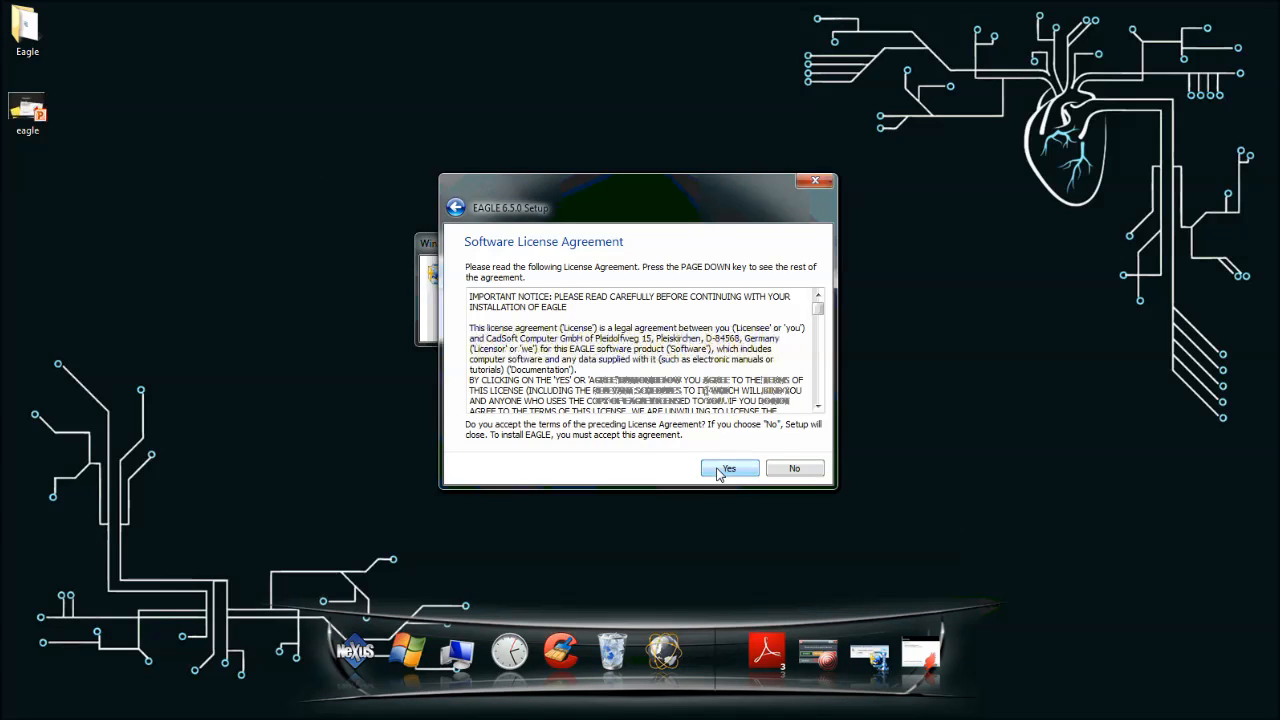
{"action": "left_click", "coordinate": [720, 470]}
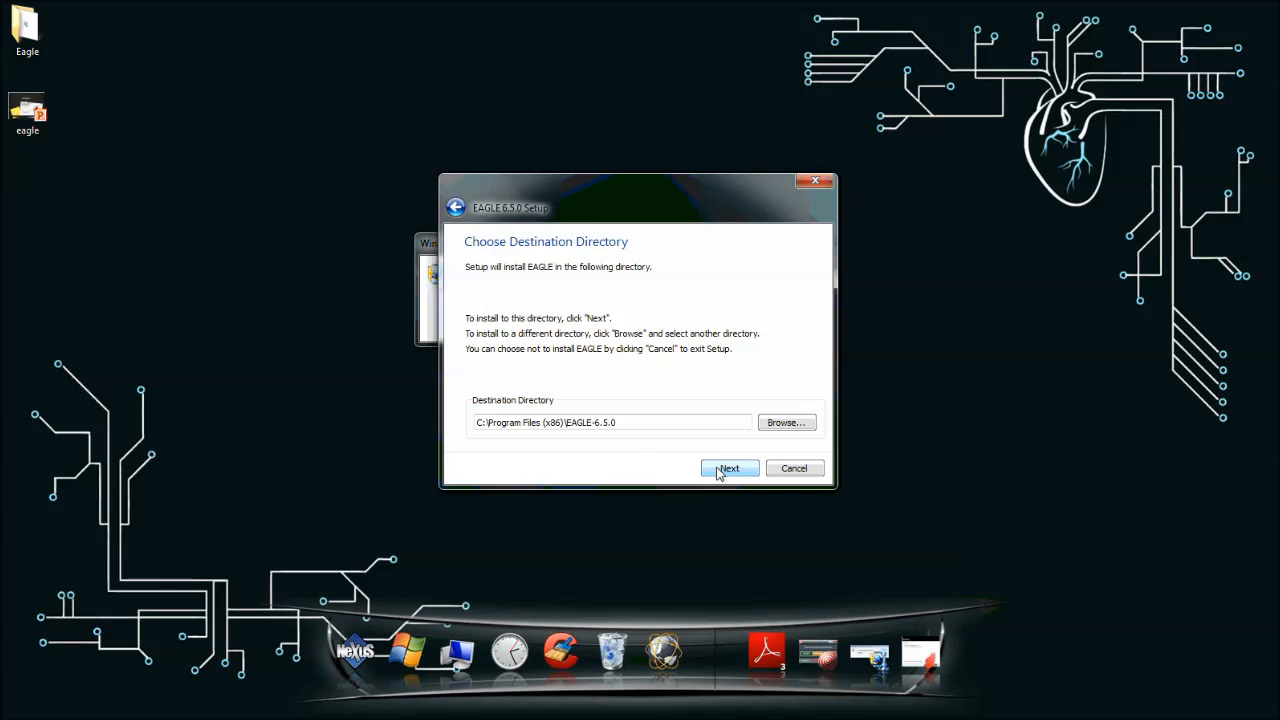
Install to the default directory C:\Program Files (x86)\EAGLE-6.5.0 and move the self-extractor window clear of the setup window
{"action": "left_click_drag", "start_coordinate": [632, 426], "coordinate": [478, 424]}
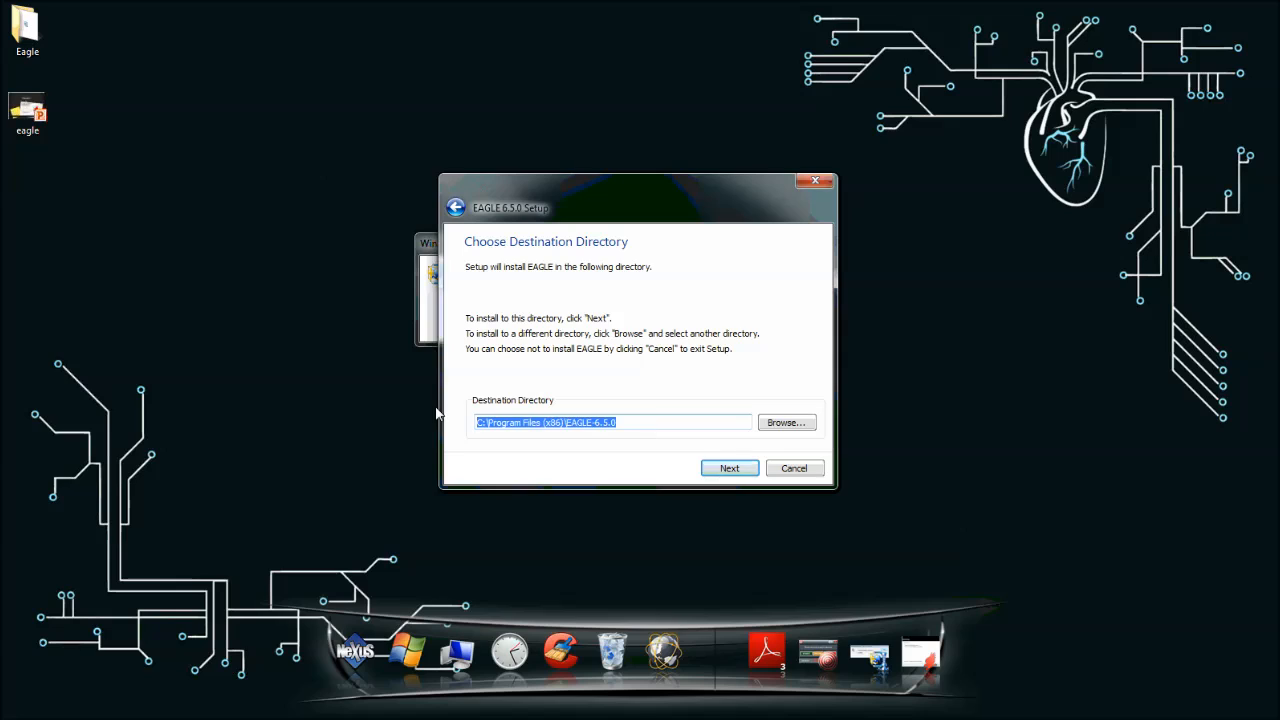
{"action": "left_click", "coordinate": [628, 428]}
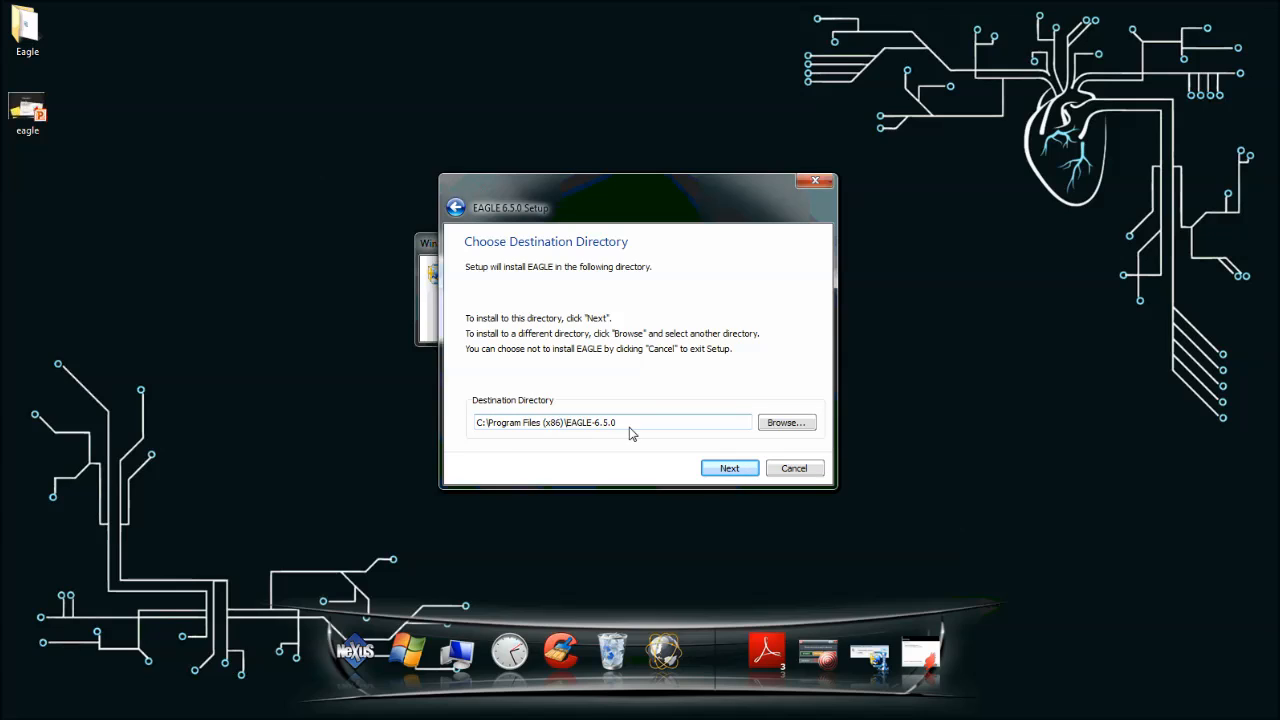
{"action": "left_click", "coordinate": [729, 472]}
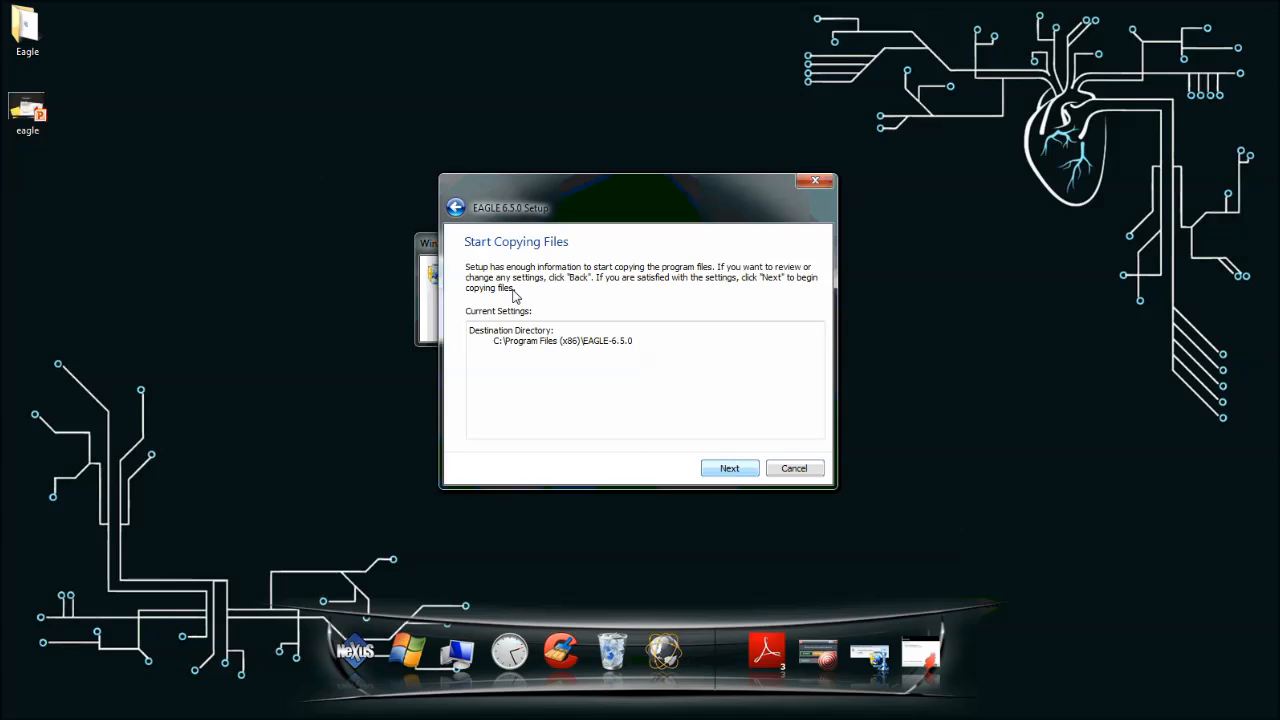
{"action": "left_click", "coordinate": [728, 470]}
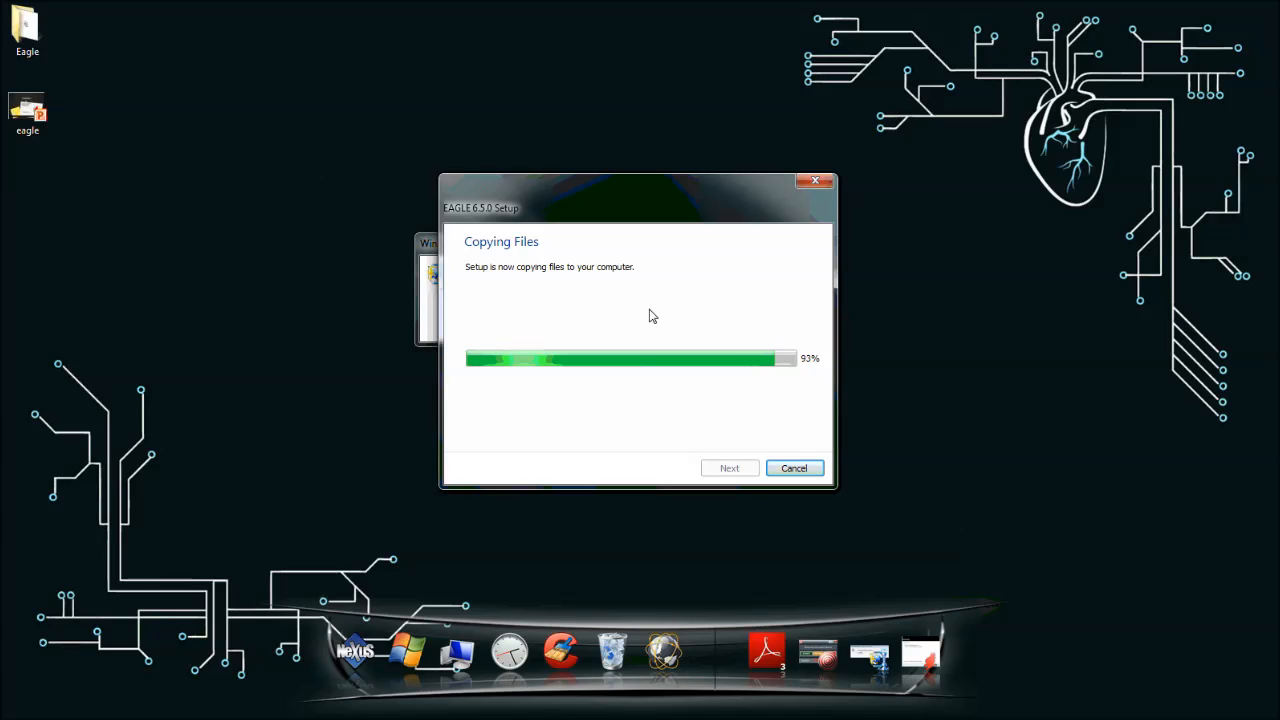
{"action": "left_click_drag", "start_coordinate": [432, 244], "coordinate": [80, 190]}
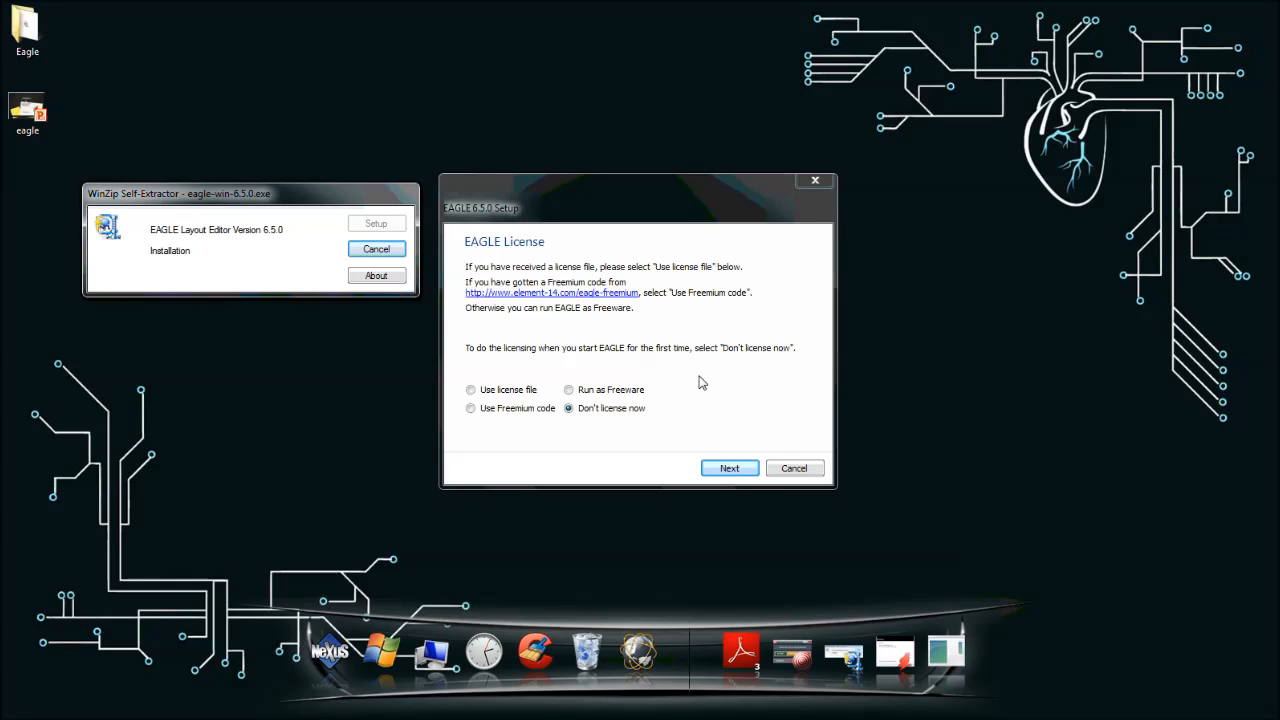
Choose to run EAGLE as Freeware, finish the setup and refresh the desktop
{"action": "left_click", "coordinate": [570, 392]}
{"action": "left_click", "coordinate": [570, 391]}
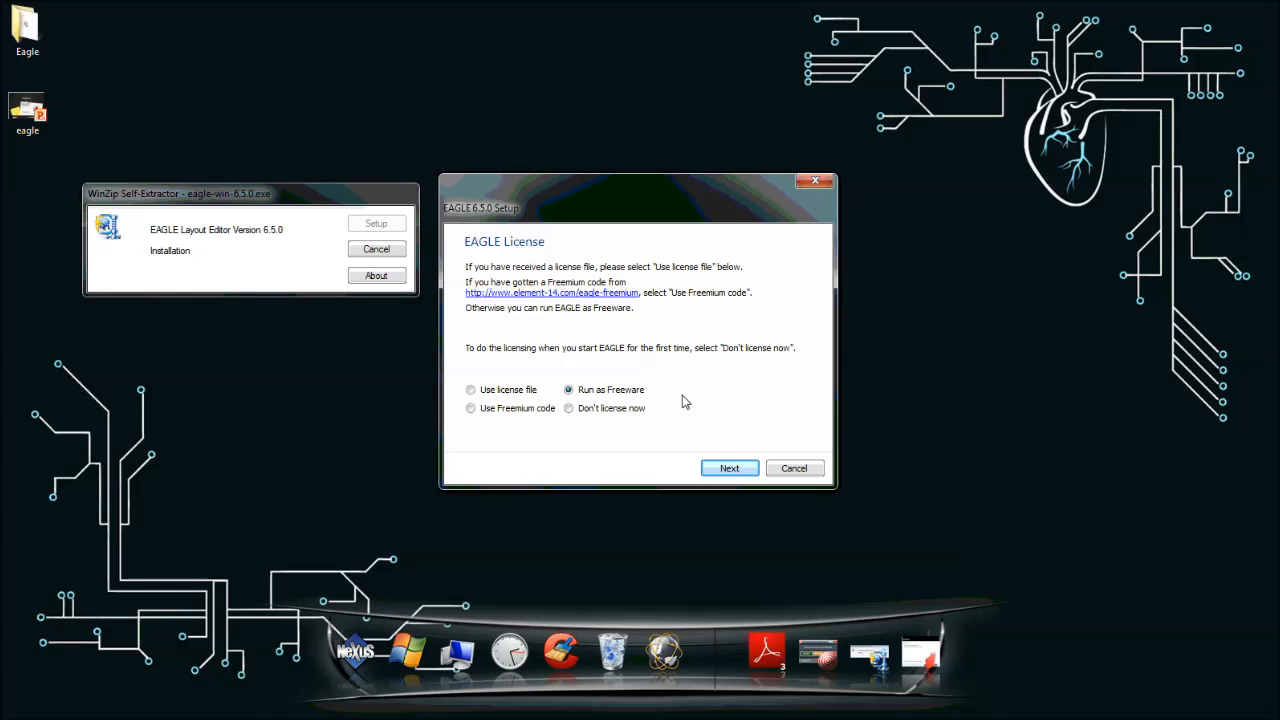
{"action": "left_click", "coordinate": [726, 469]}
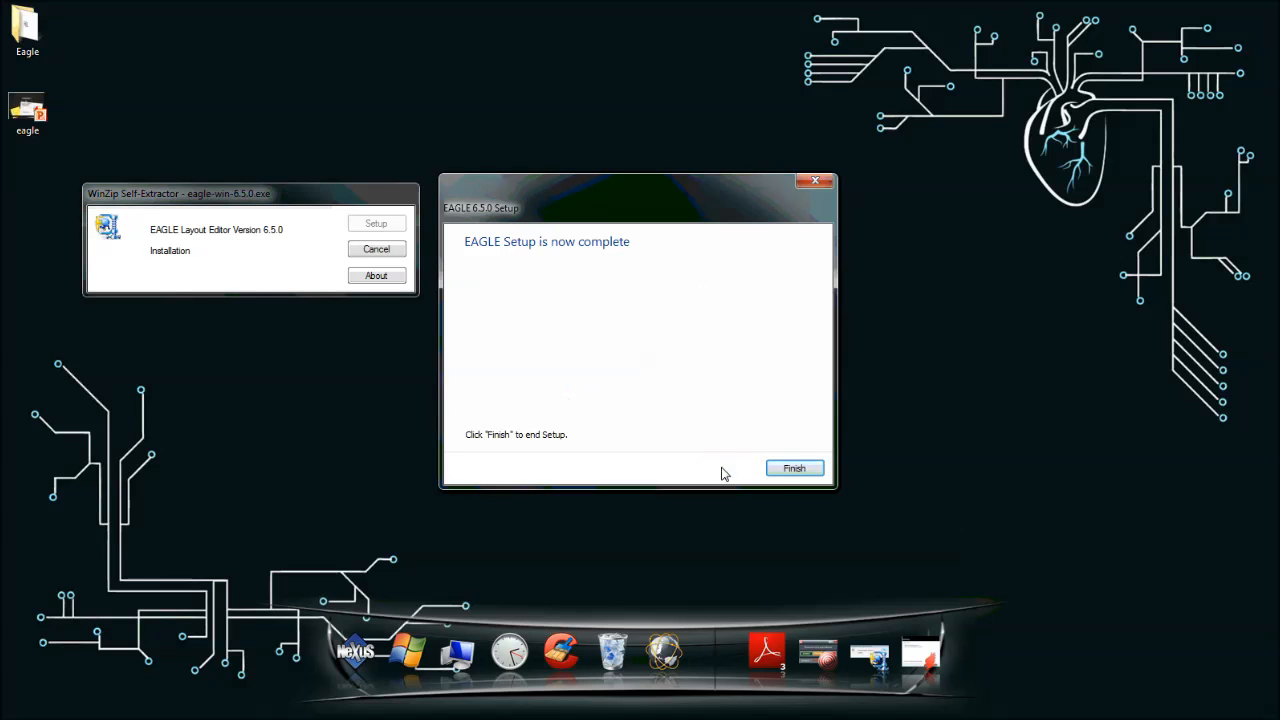
{"action": "left_click", "coordinate": [782, 467]}
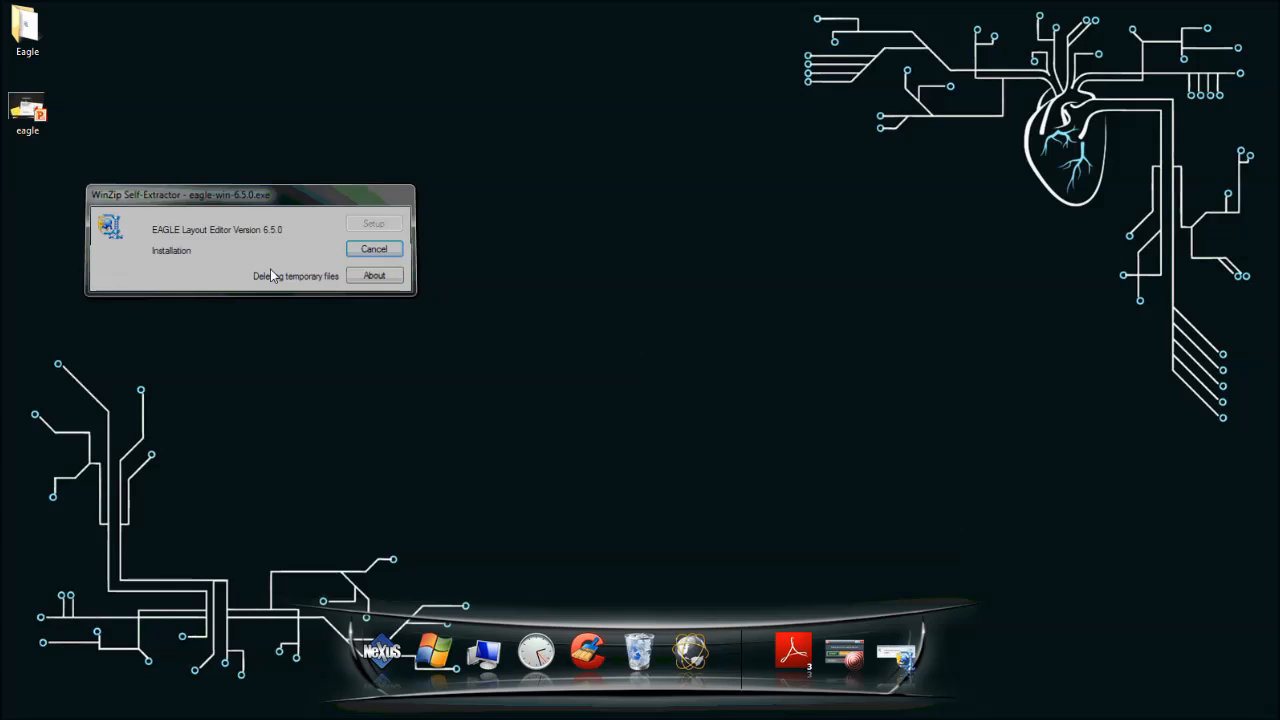
{"action": "right_click", "coordinate": [305, 160]}
{"action": "left_click", "coordinate": [338, 203]}
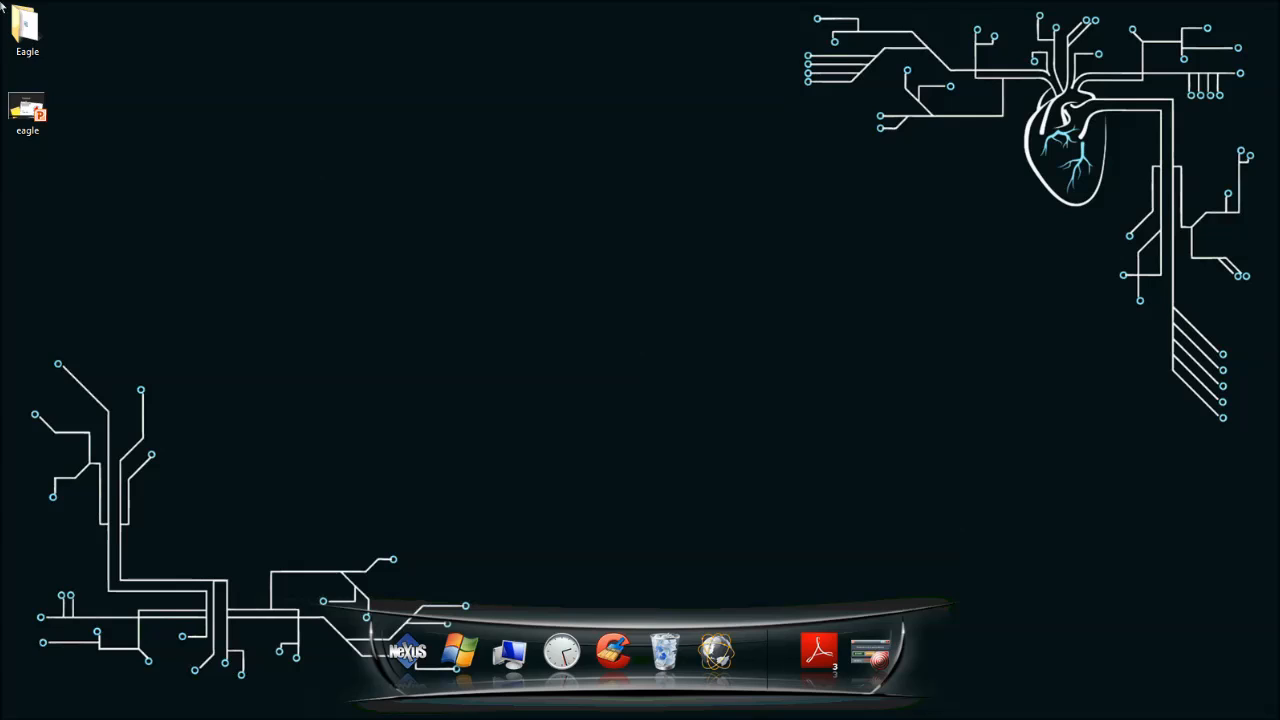
Launch EAGLE 6.5.0 from the EAGLE Layout Editor 6.5.0 program folder
{"action": "left_click", "coordinate": [22, 22]}
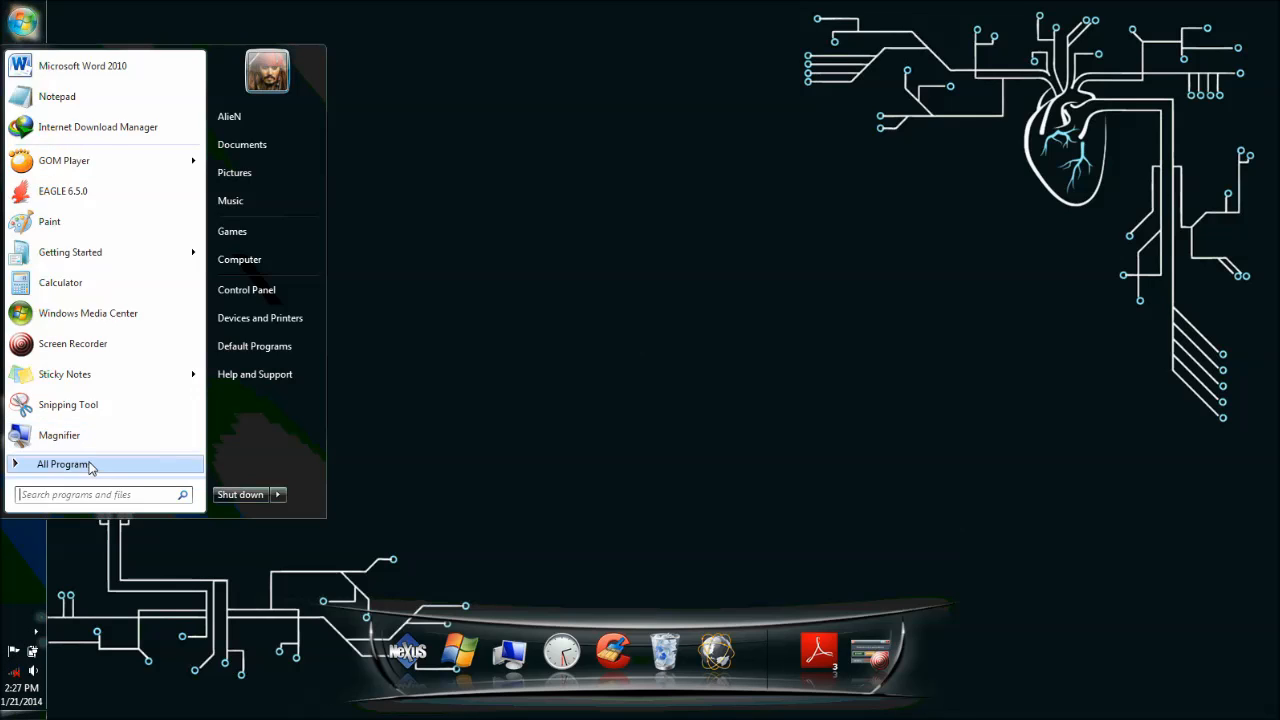
{"action": "left_click", "coordinate": [90, 465]}
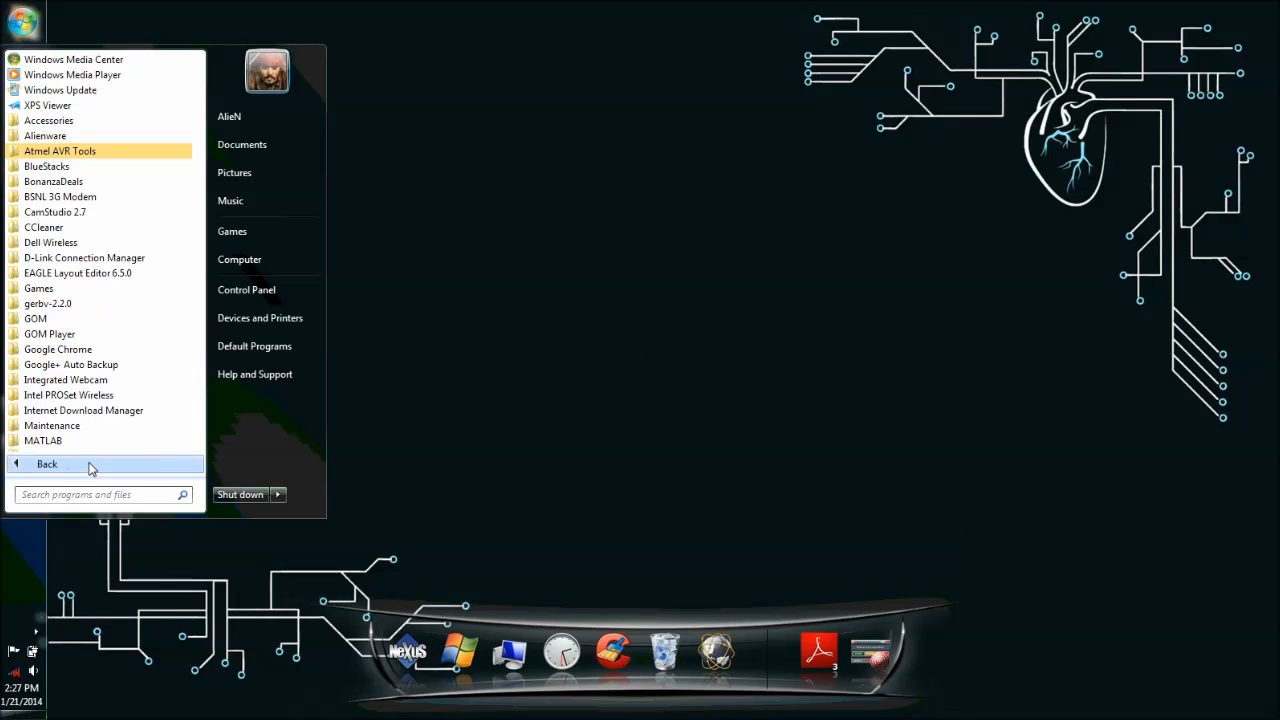
{"action": "scroll", "coordinate": [78, 206], "scroll_direction": "down", "scroll_amount": 1}
{"action": "left_click", "coordinate": [80, 229]}
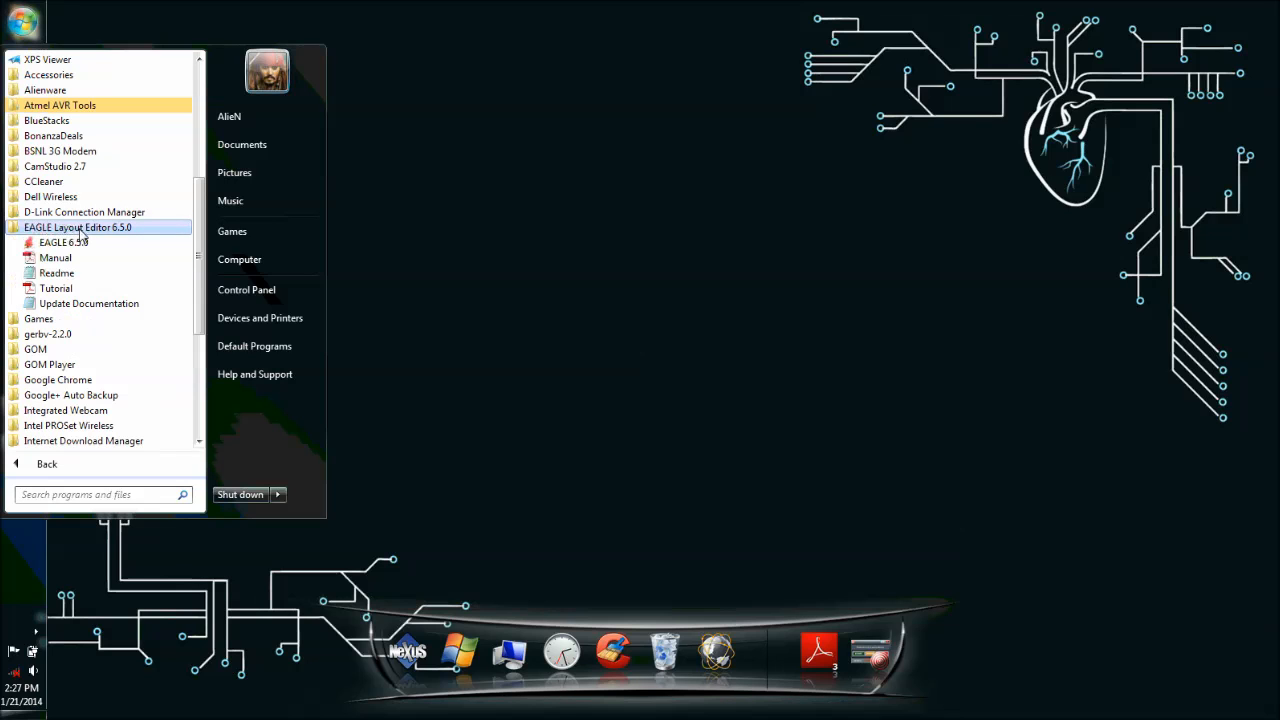
{"action": "left_click", "coordinate": [64, 243]}
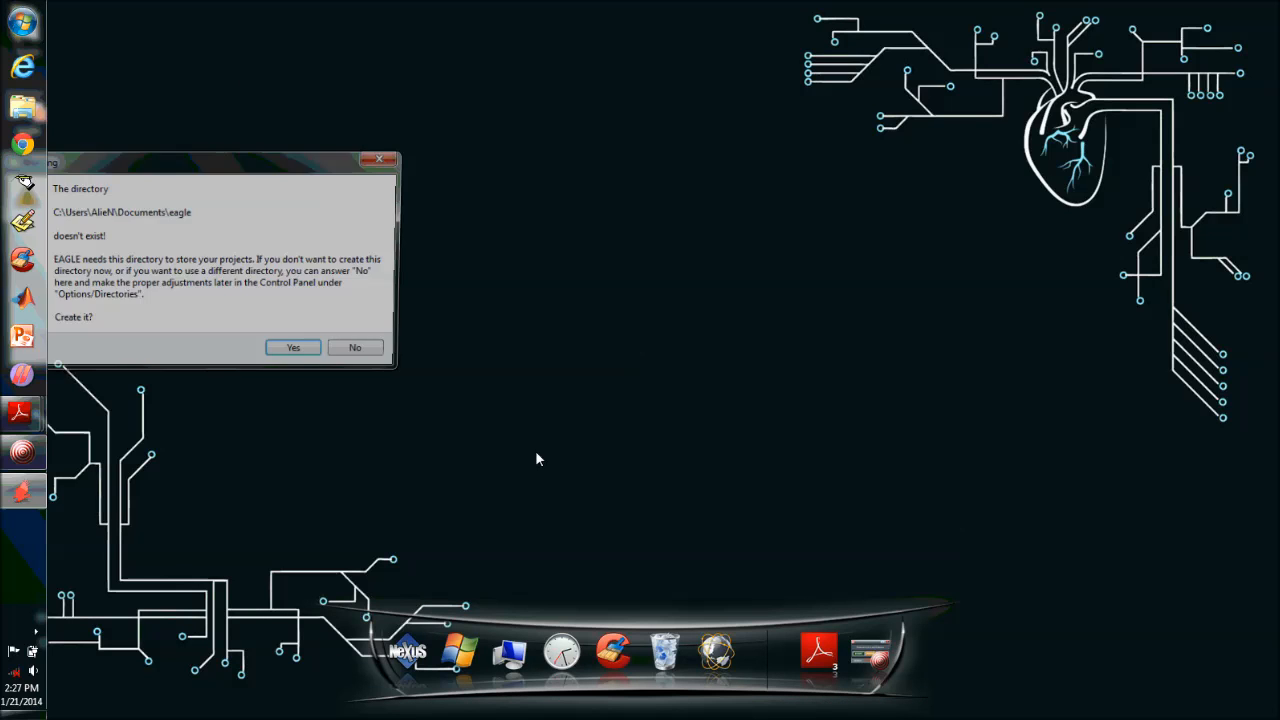
Agree to create the missing eagle projects directory in Documents and dismiss the error about the rectifier project file
{"action": "left_click_drag", "start_coordinate": [123, 167], "coordinate": [468, 184]}
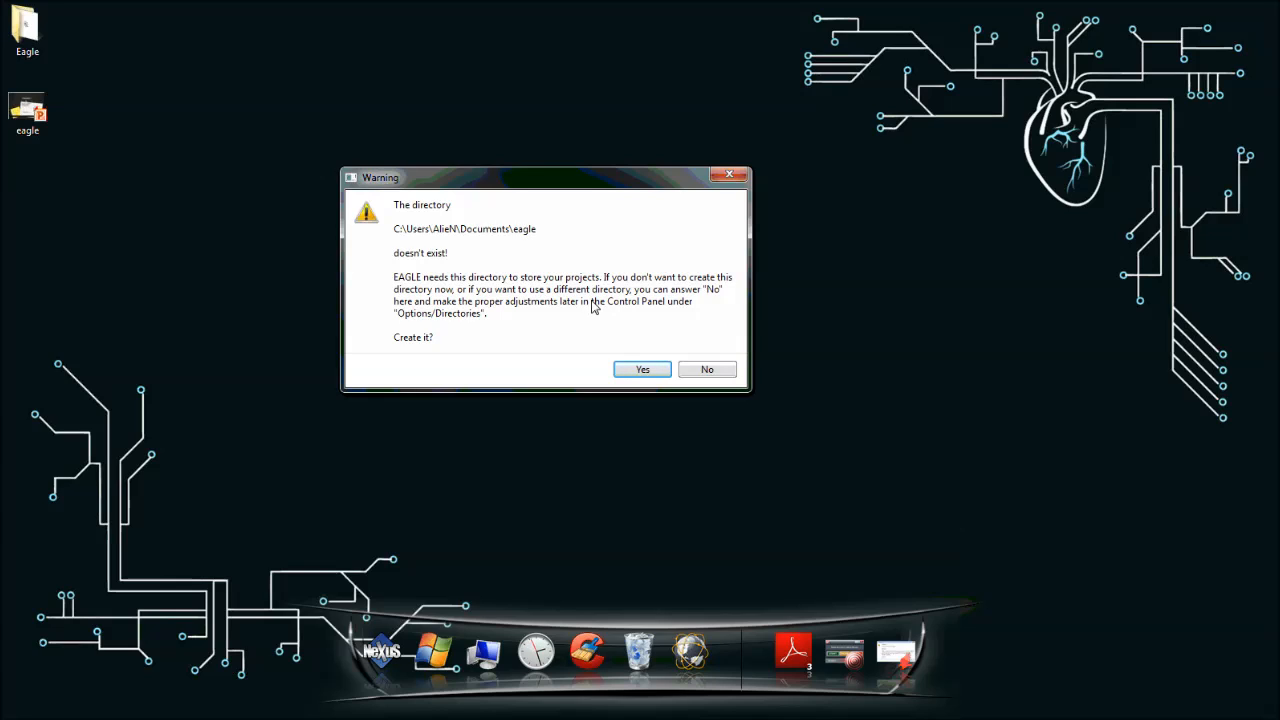
{"action": "left_click", "coordinate": [658, 378]}
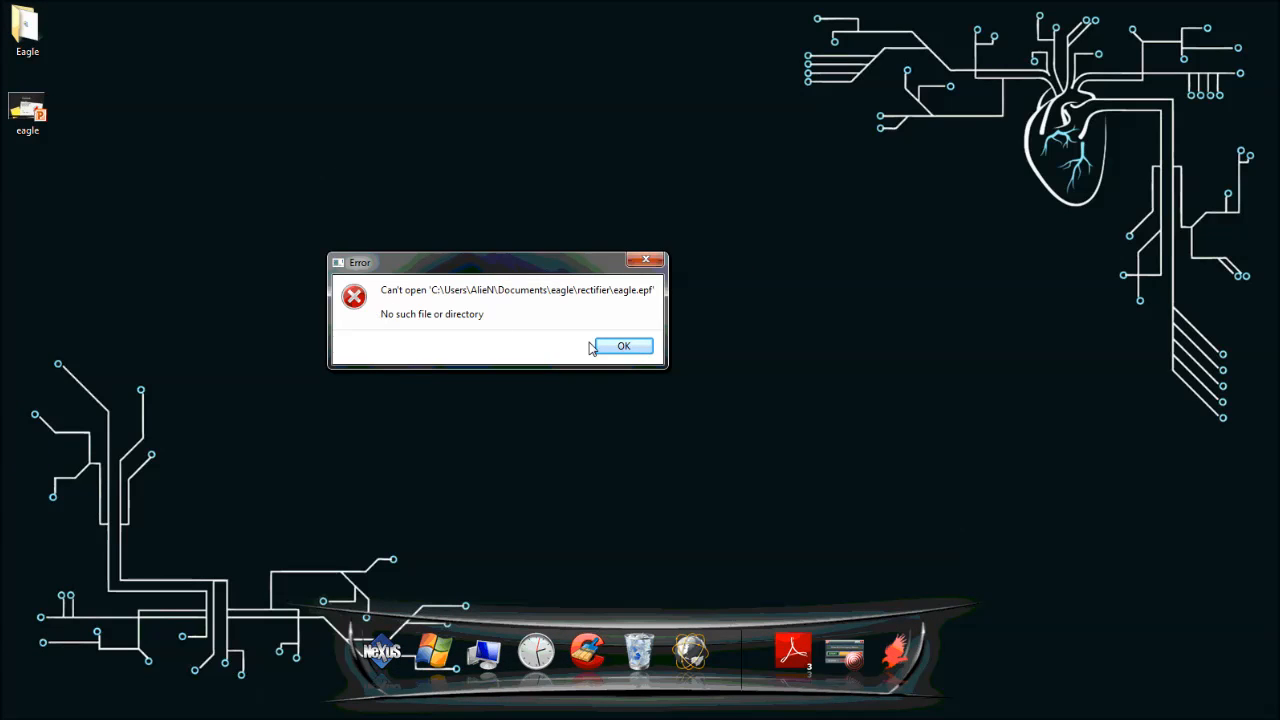
{"action": "left_click", "coordinate": [623, 347]}
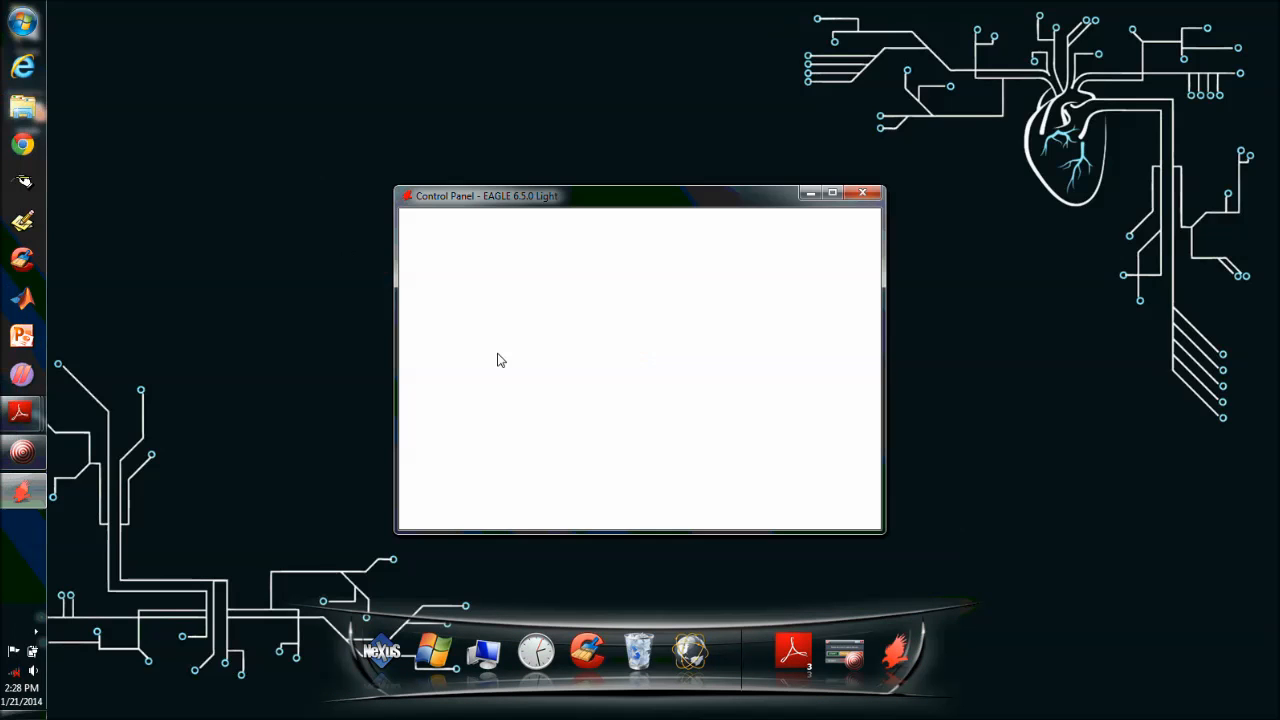
Reposition the Control Panel window, maximize it, and restore it to its normal size
{"action": "left_click_drag", "start_coordinate": [600, 204], "coordinate": [604, 142]}
{"action": "double_click", "coordinate": [604, 142]}
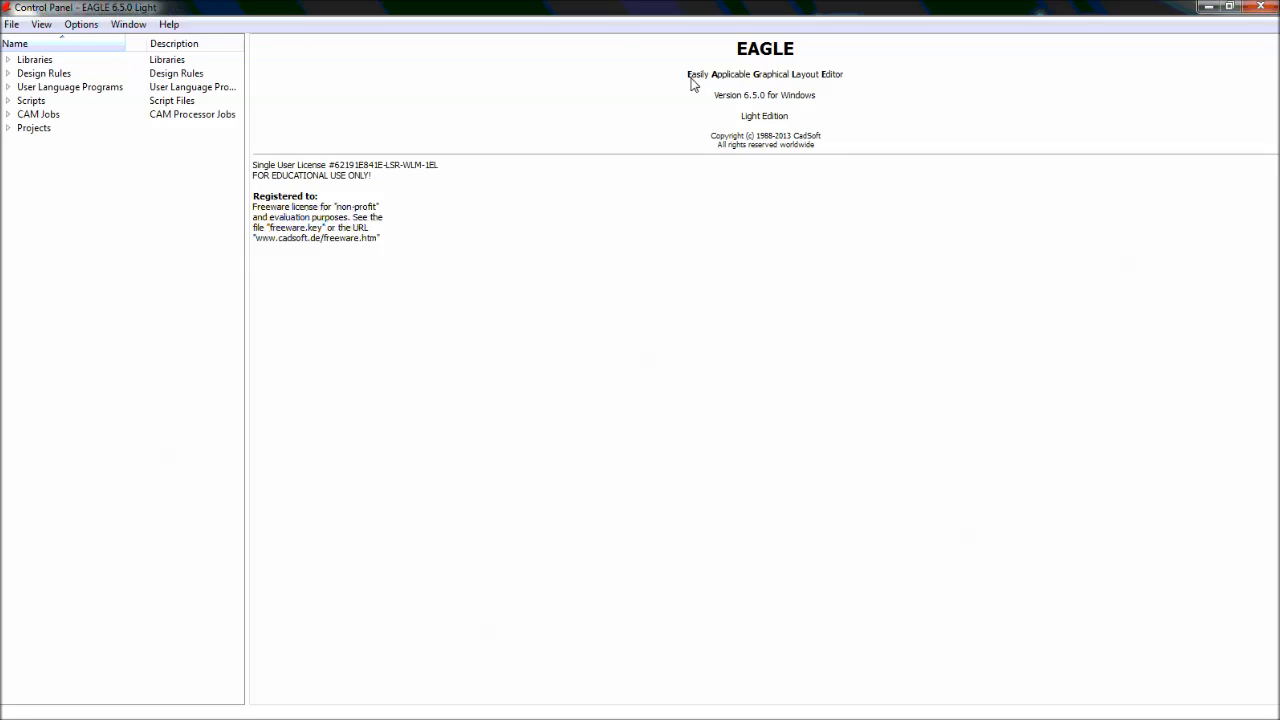
{"action": "double_click", "coordinate": [502, 5]}
{"action": "right_click", "coordinate": [997, 255]}
{"action": "left_click", "coordinate": [1037, 295]}
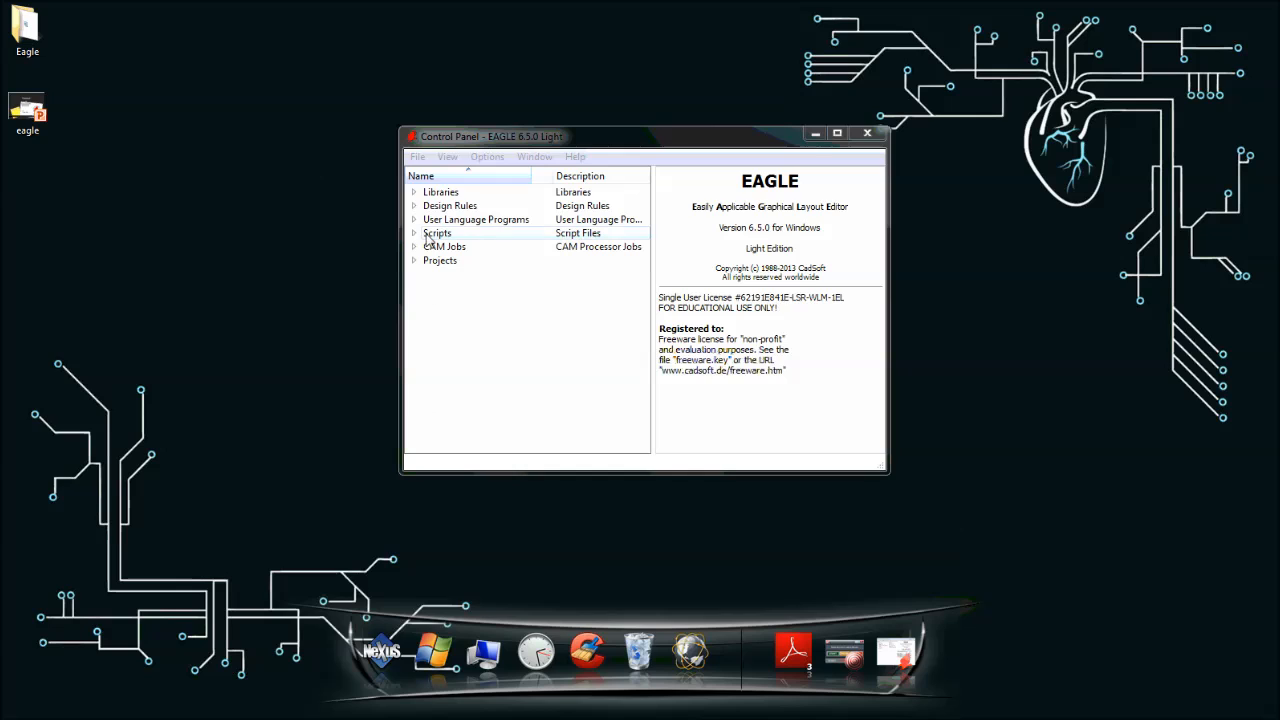
Examine the contents and descriptions of the Libraries and Design Rules branches in the Control Panel tree
{"action": "left_click", "coordinate": [434, 194]}
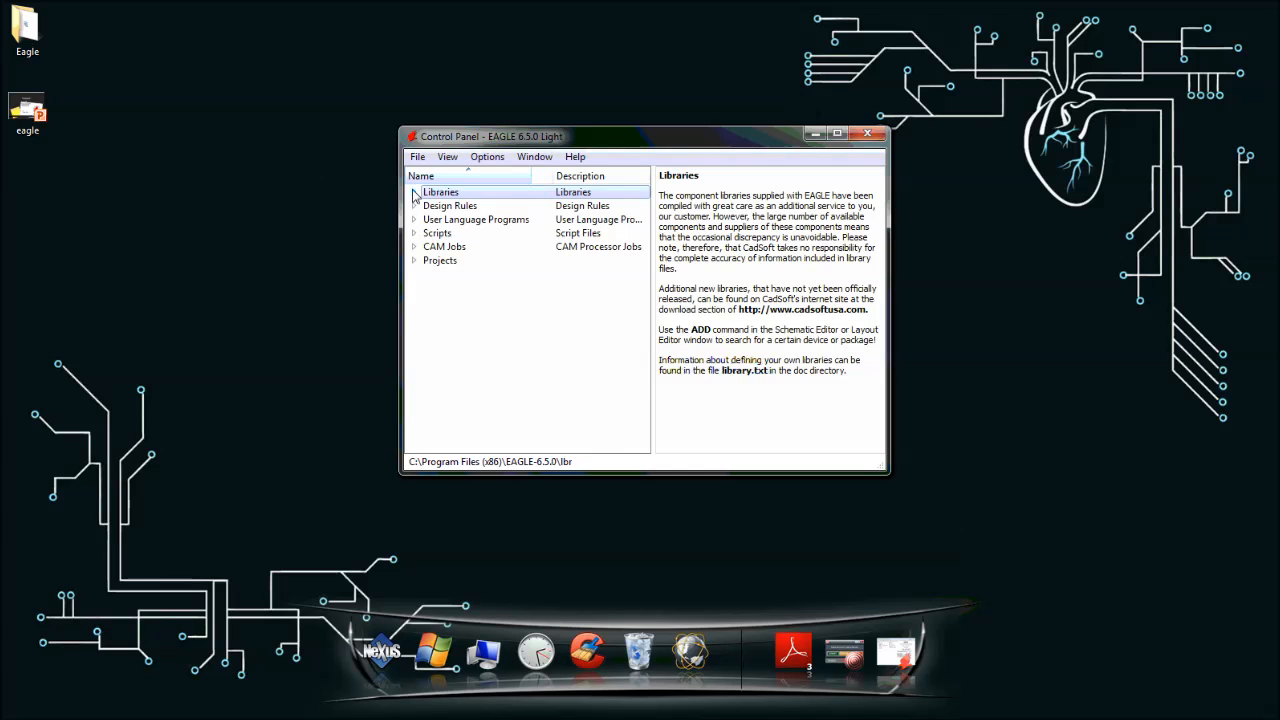
{"action": "left_click", "coordinate": [414, 194]}
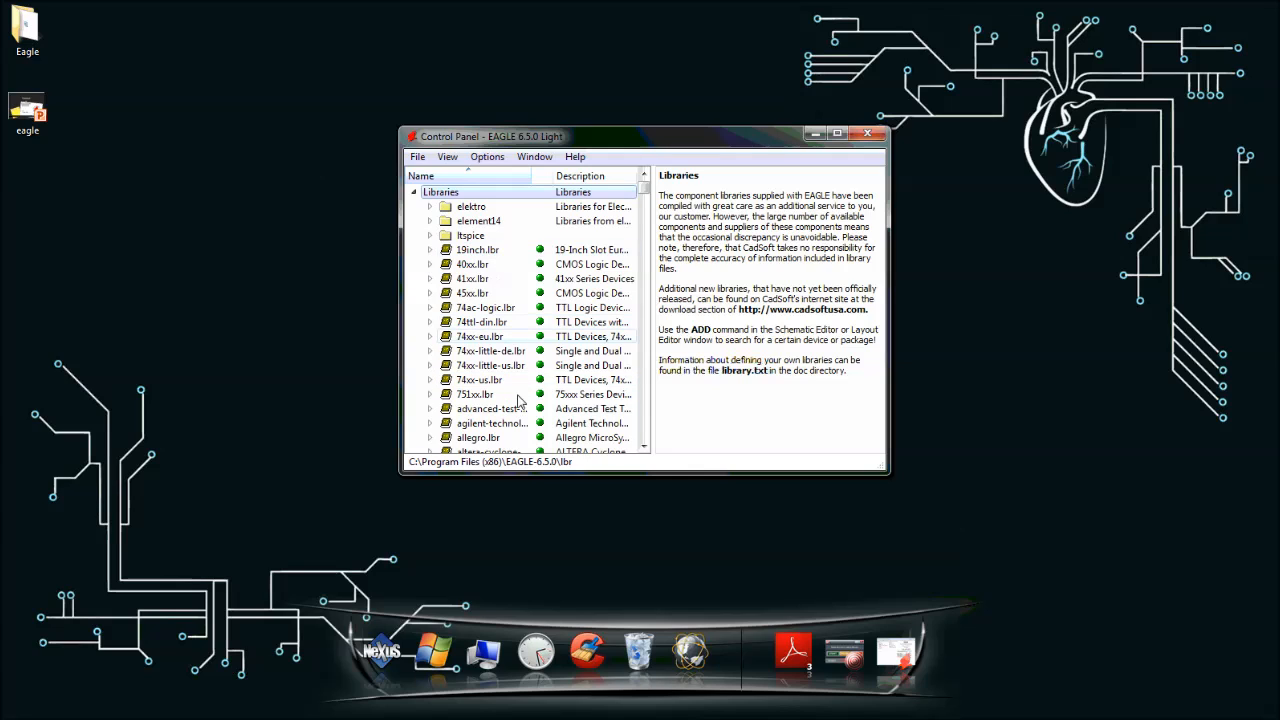
{"action": "left_click", "coordinate": [414, 193]}
{"action": "left_click", "coordinate": [438, 206]}
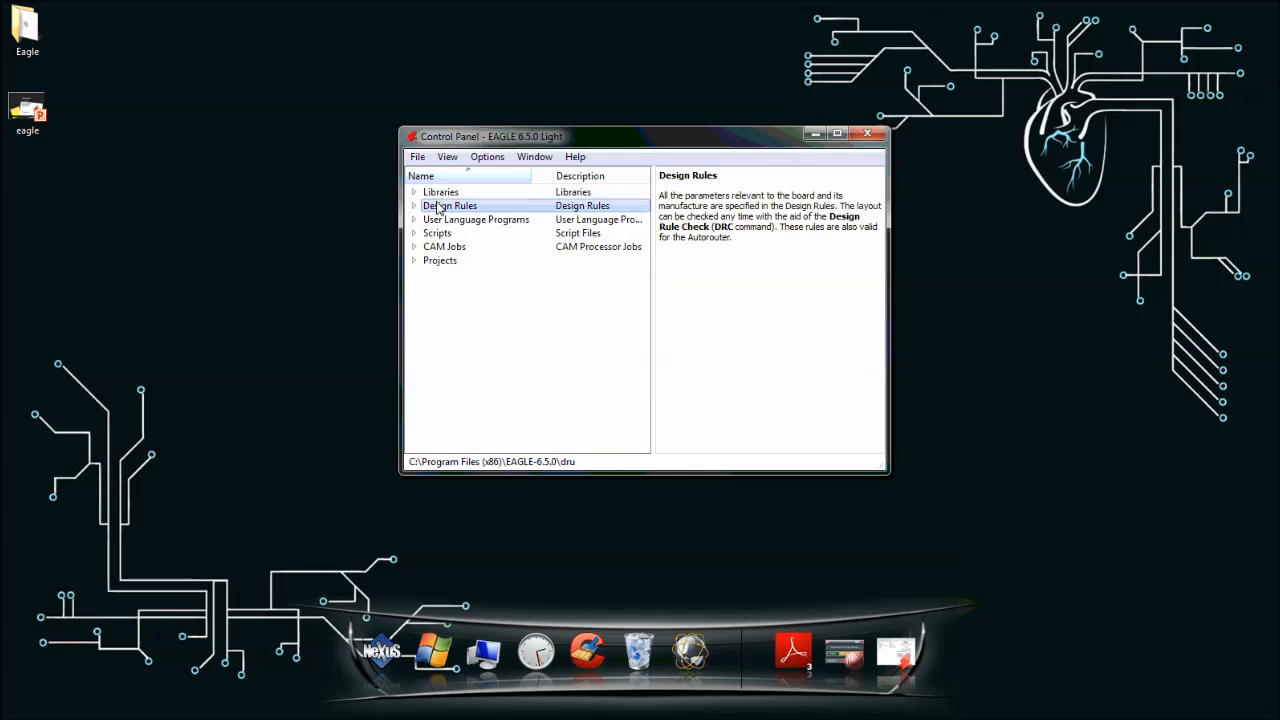
{"action": "left_click", "coordinate": [415, 206]}
{"action": "left_click", "coordinate": [415, 206]}
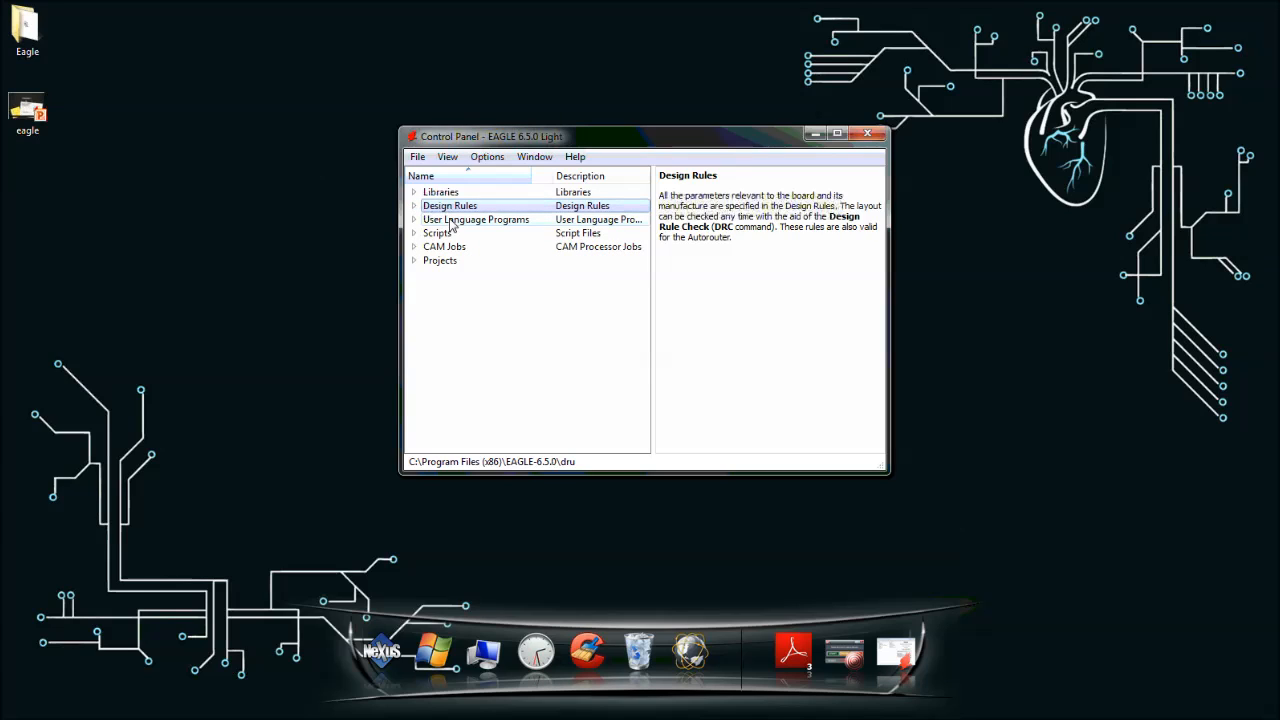
Examine the User Language Programs list and the description of the Scripts branch
{"action": "left_click", "coordinate": [452, 220]}
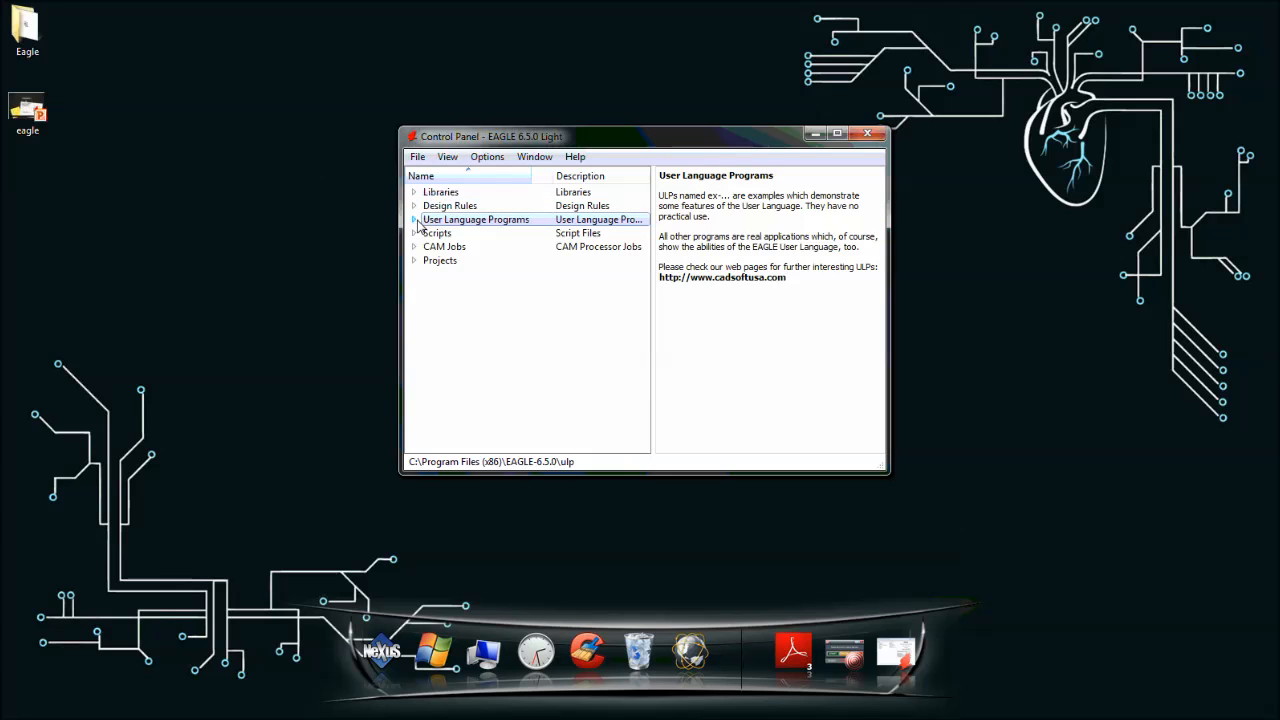
{"action": "left_click", "coordinate": [415, 221]}
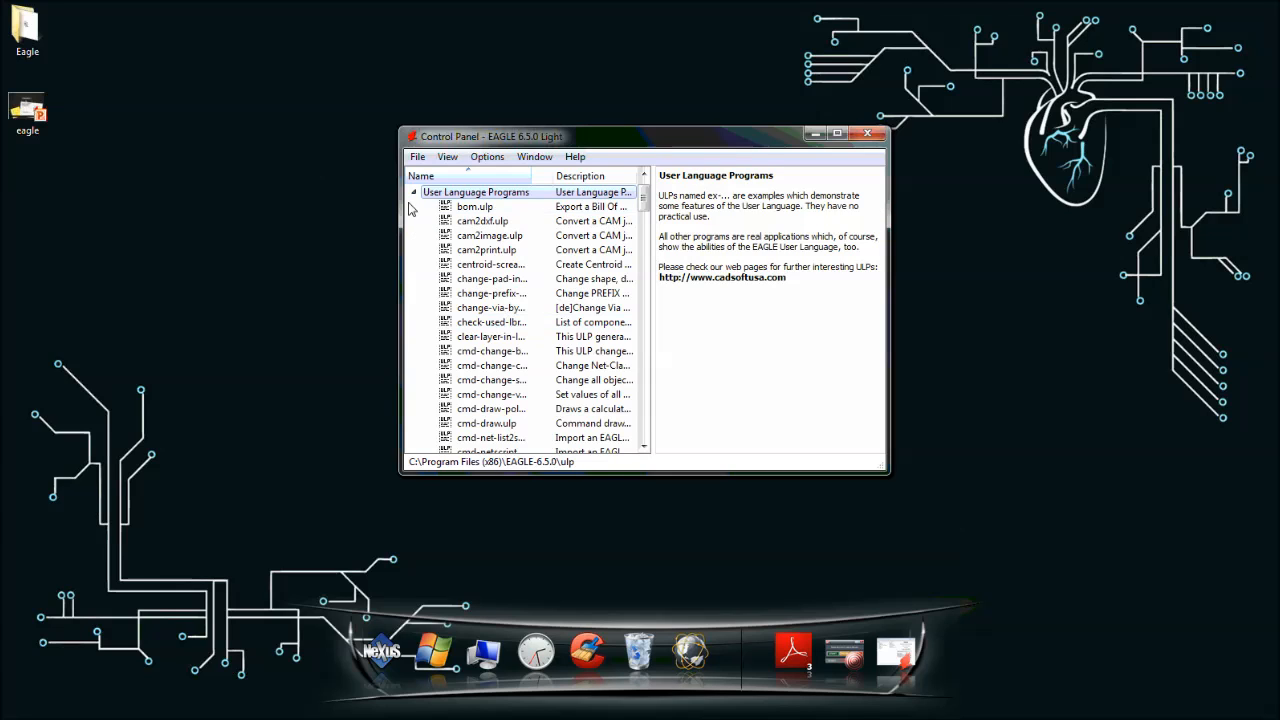
{"action": "left_click", "coordinate": [414, 195]}
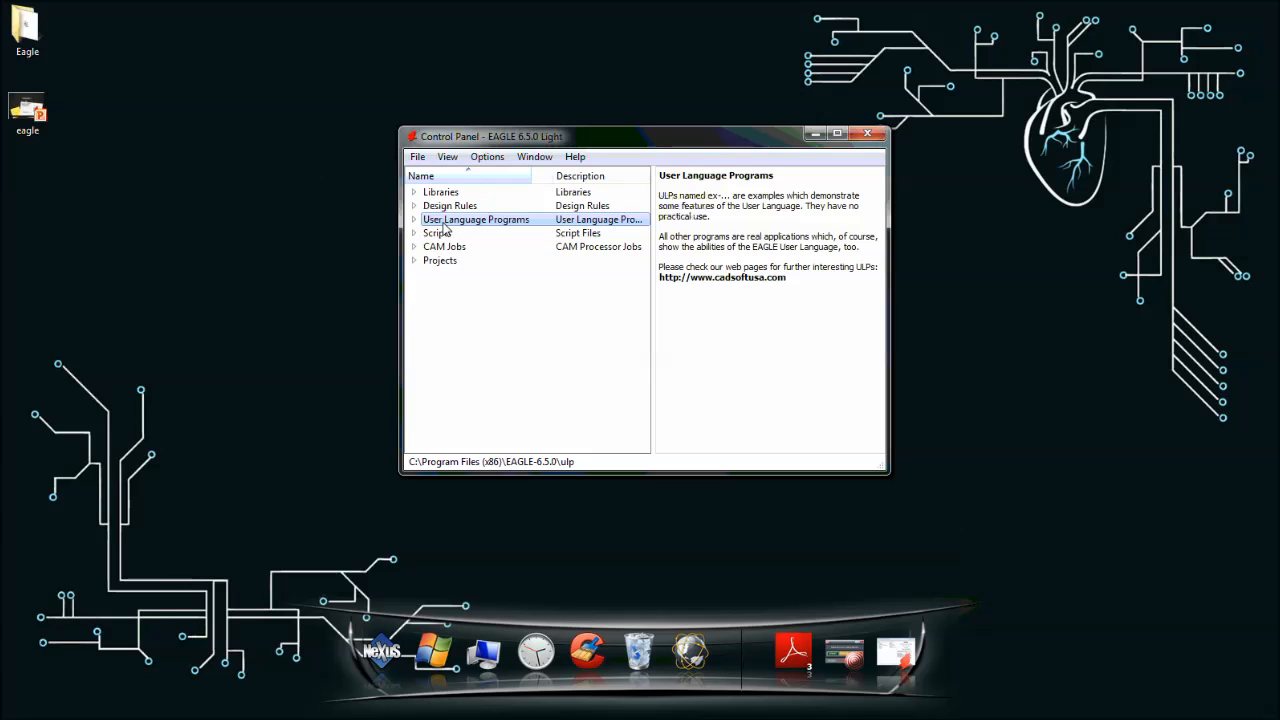
{"action": "left_click", "coordinate": [440, 234]}
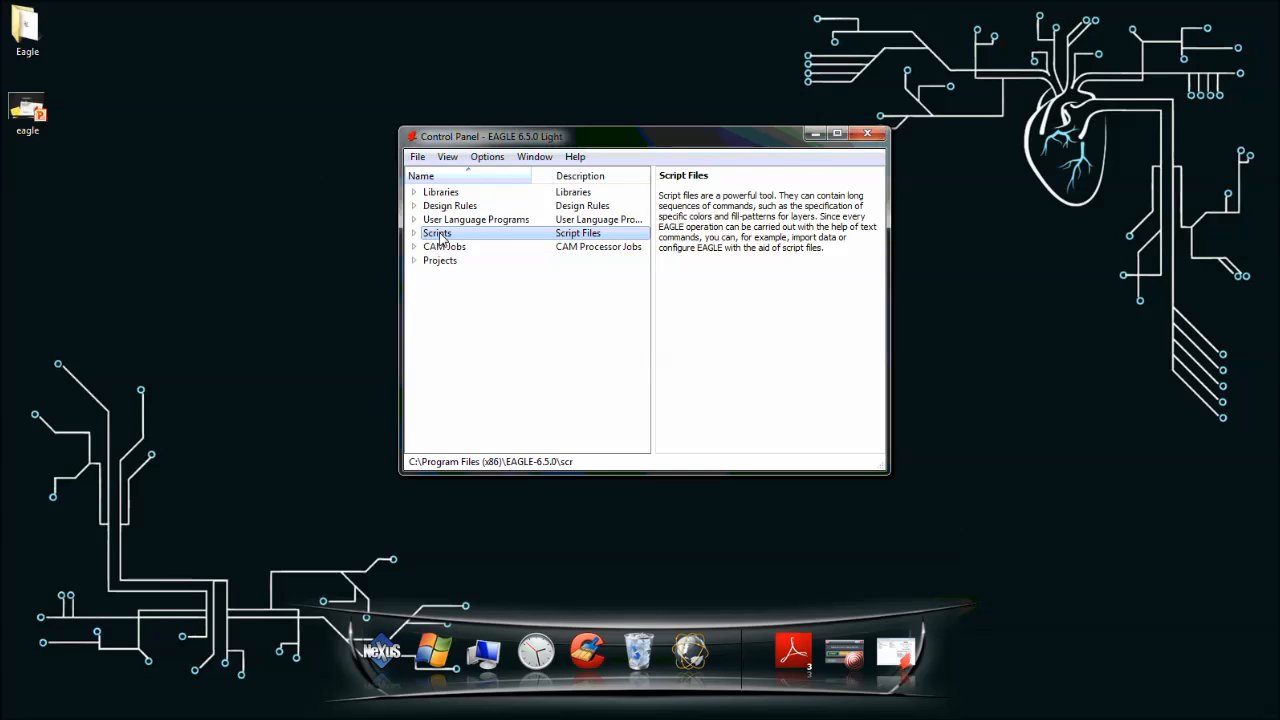
Examine the CAM Jobs files and the folders in the Projects branch, collapsing both branches again
{"action": "left_click", "coordinate": [434, 248]}
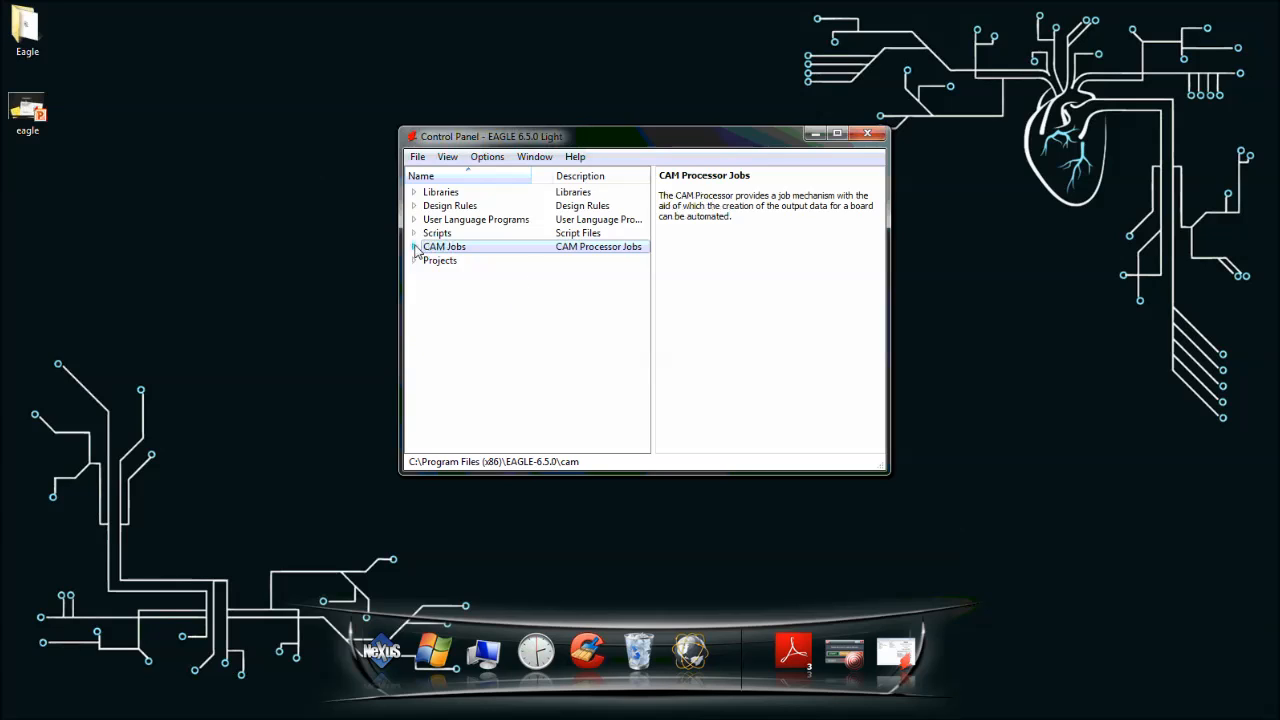
{"action": "left_click", "coordinate": [415, 248]}
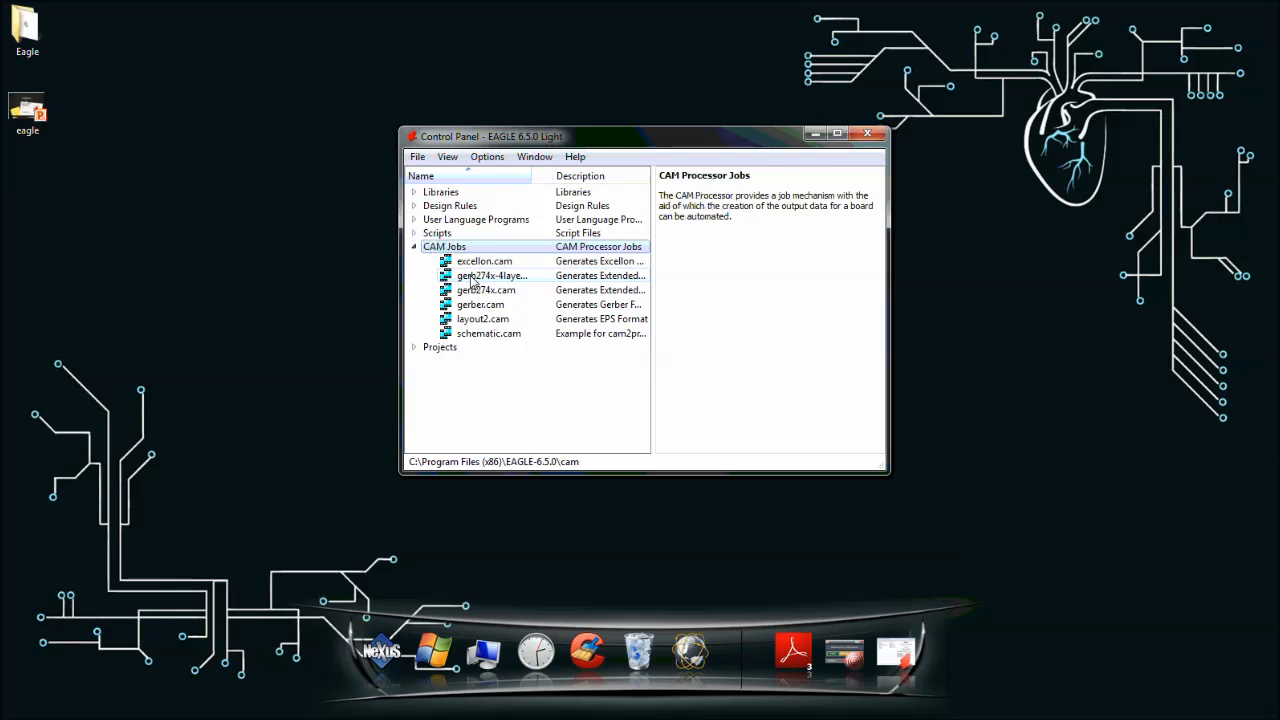
{"action": "left_click", "coordinate": [415, 247]}
{"action": "left_click", "coordinate": [413, 261]}
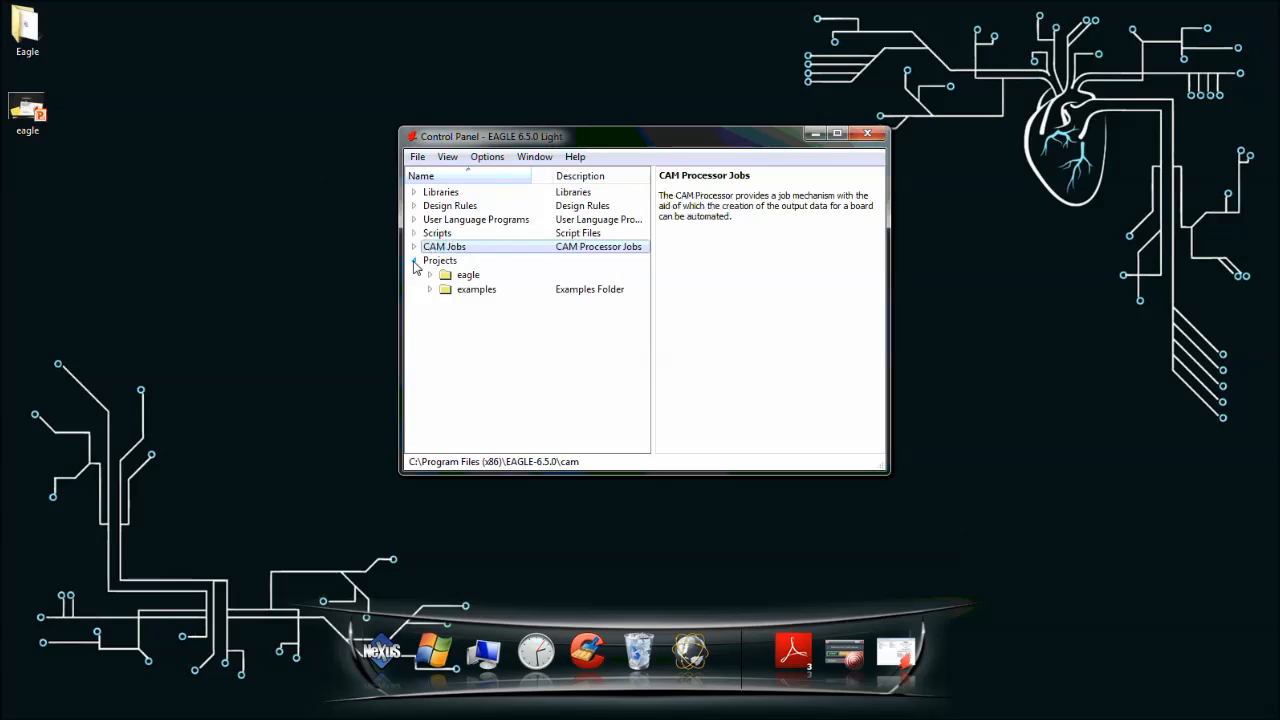
{"action": "left_click", "coordinate": [414, 262]}
{"action": "left_click", "coordinate": [413, 261]}
{"action": "left_click", "coordinate": [413, 261]}
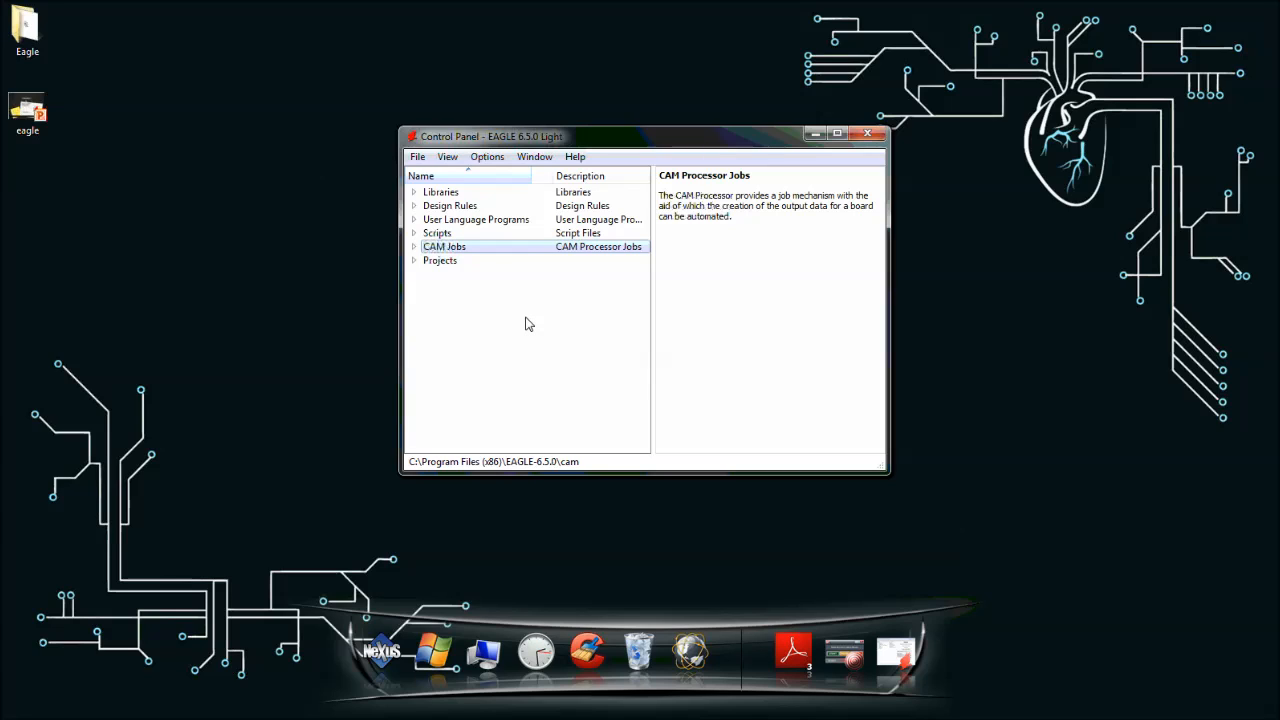
Create a new project and name it rectifier
{"action": "left_click", "coordinate": [418, 157]}
{"action": "mouse_move", "coordinate": [530, 176]}
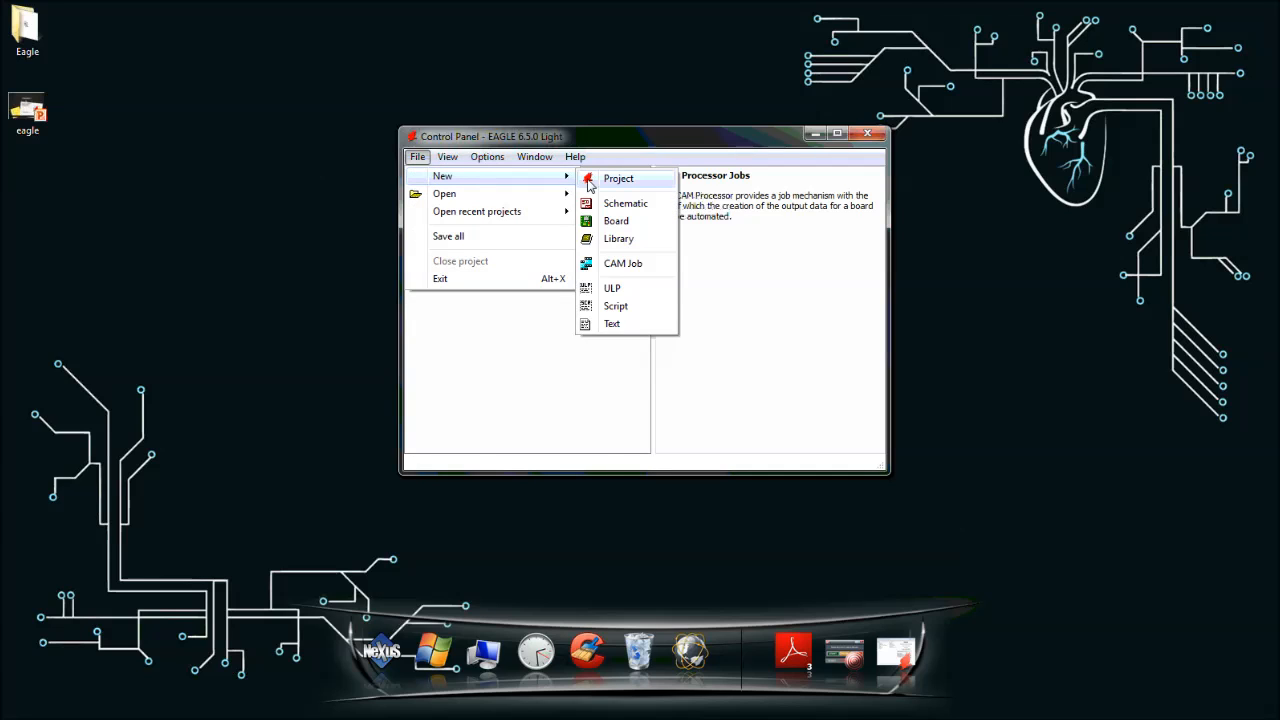
{"action": "left_click", "coordinate": [617, 178]}
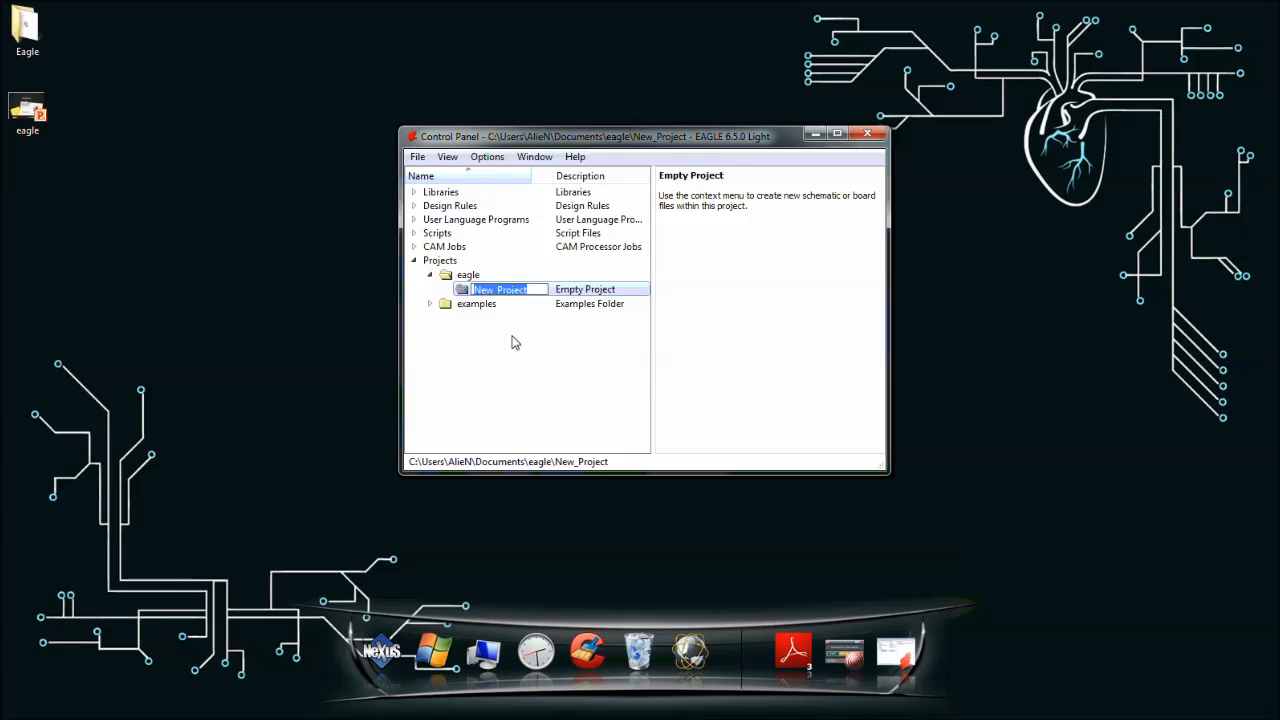
{"action": "type", "text": "rectifier"}
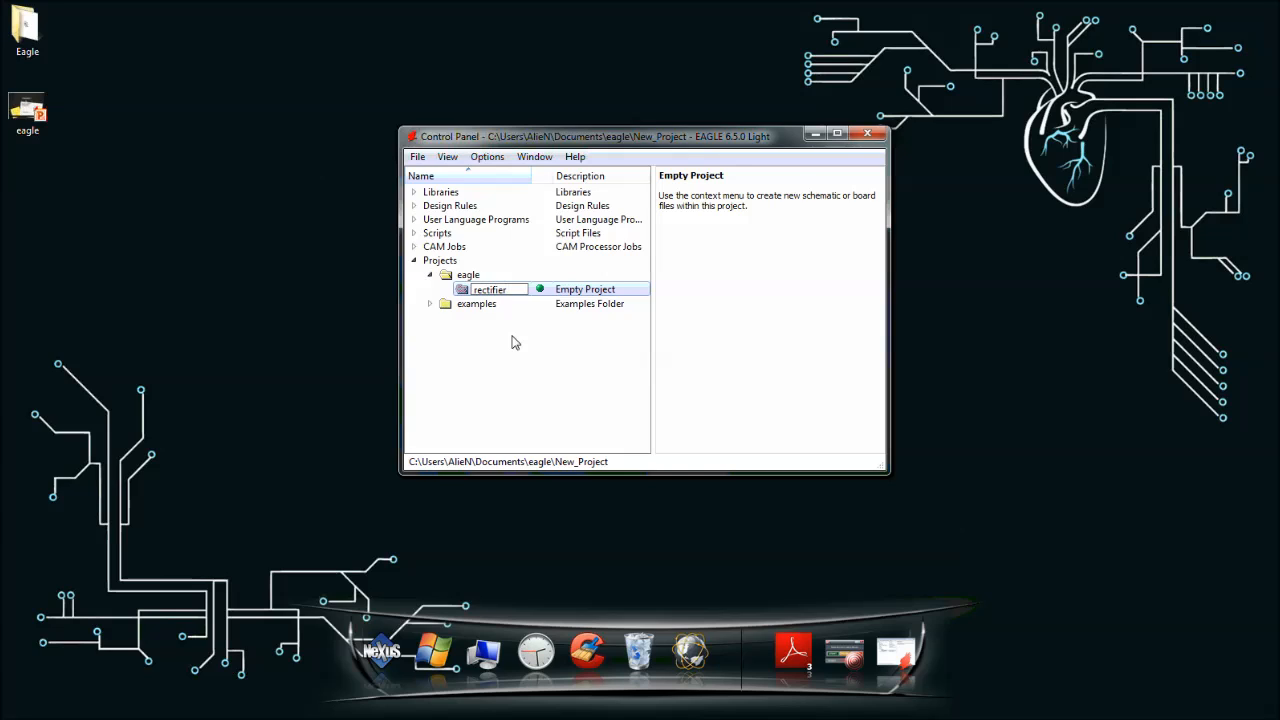
{"action": "key", "text": "Return"}
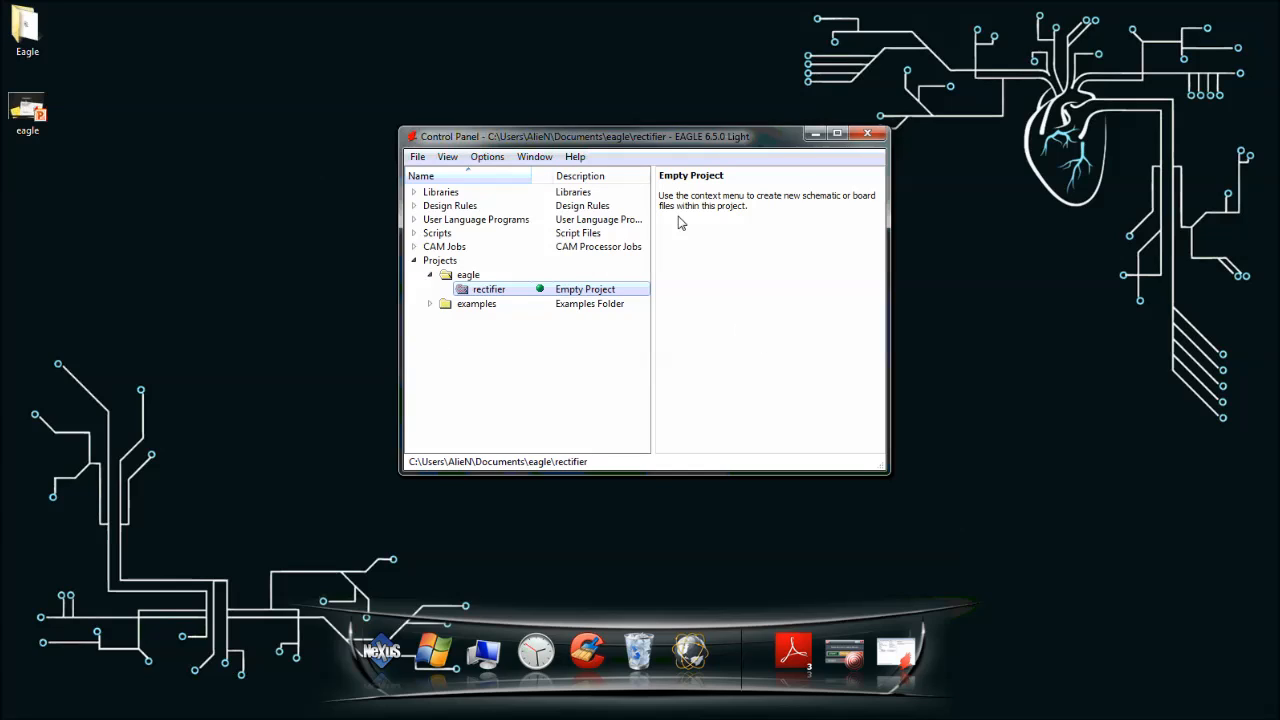
Examine the description of the newly created rectifier project
{"action": "left_click_drag", "start_coordinate": [718, 255], "coordinate": [706, 154]}
{"action": "left_click_drag", "start_coordinate": [761, 342], "coordinate": [646, 117]}
{"action": "left_click", "coordinate": [748, 337]}
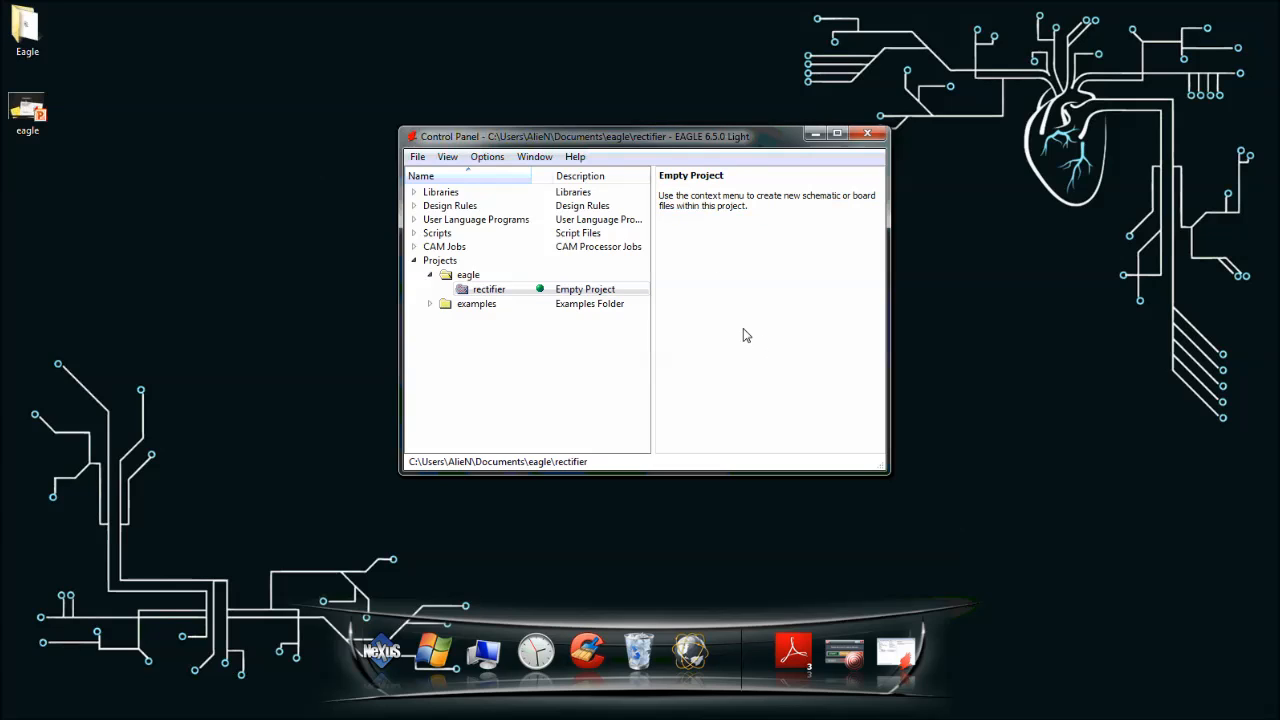
{"action": "left_click_drag", "start_coordinate": [724, 309], "coordinate": [677, 160]}
{"action": "left_click", "coordinate": [716, 316]}
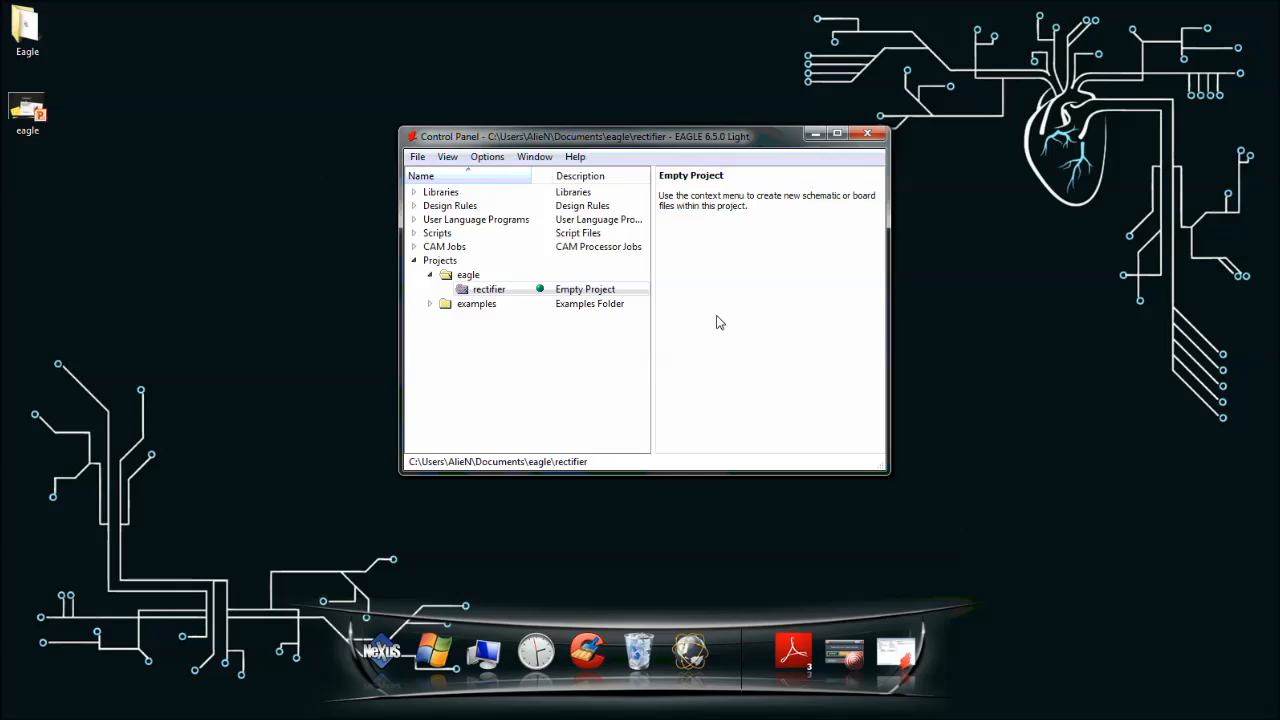
Examine the description of the arduino project in the examples folder, collapsing the folder again
{"action": "left_click", "coordinate": [430, 303]}
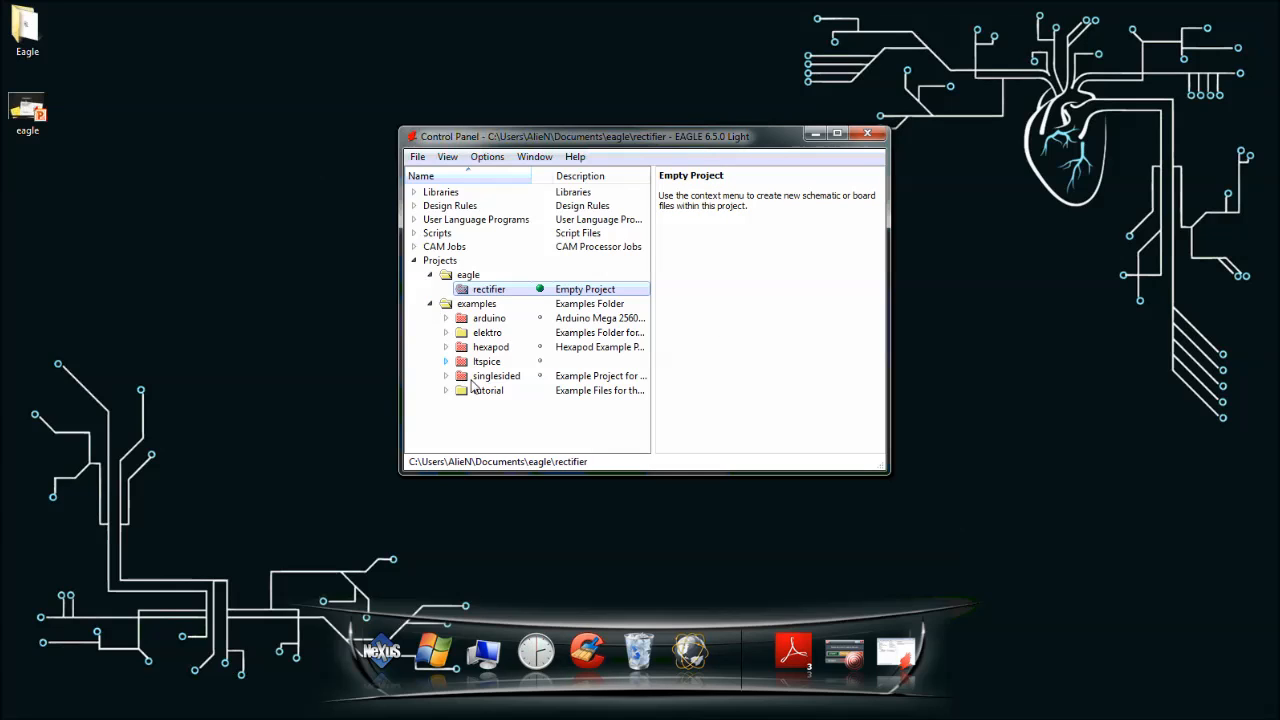
{"action": "left_click", "coordinate": [490, 318]}
{"action": "left_click_drag", "start_coordinate": [780, 357], "coordinate": [634, 170]}
{"action": "left_click", "coordinate": [796, 428]}
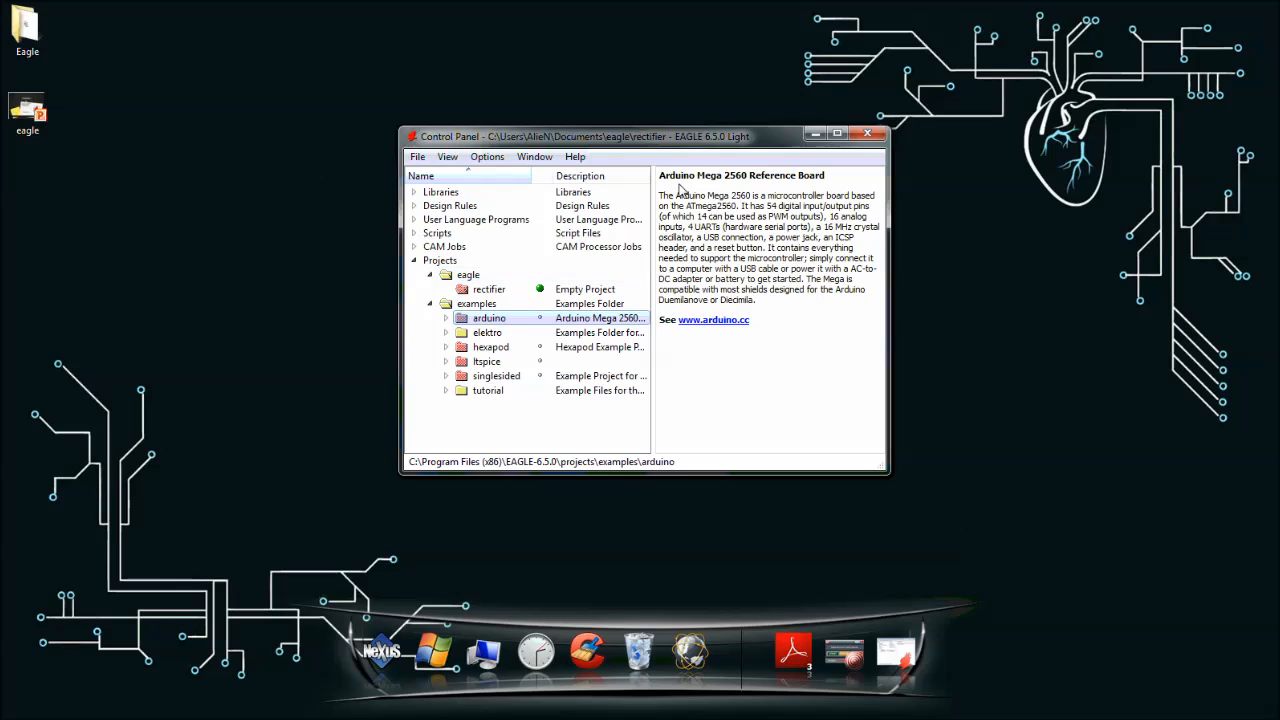
{"action": "left_click_drag", "start_coordinate": [660, 175], "coordinate": [794, 354]}
{"action": "left_click", "coordinate": [808, 365]}
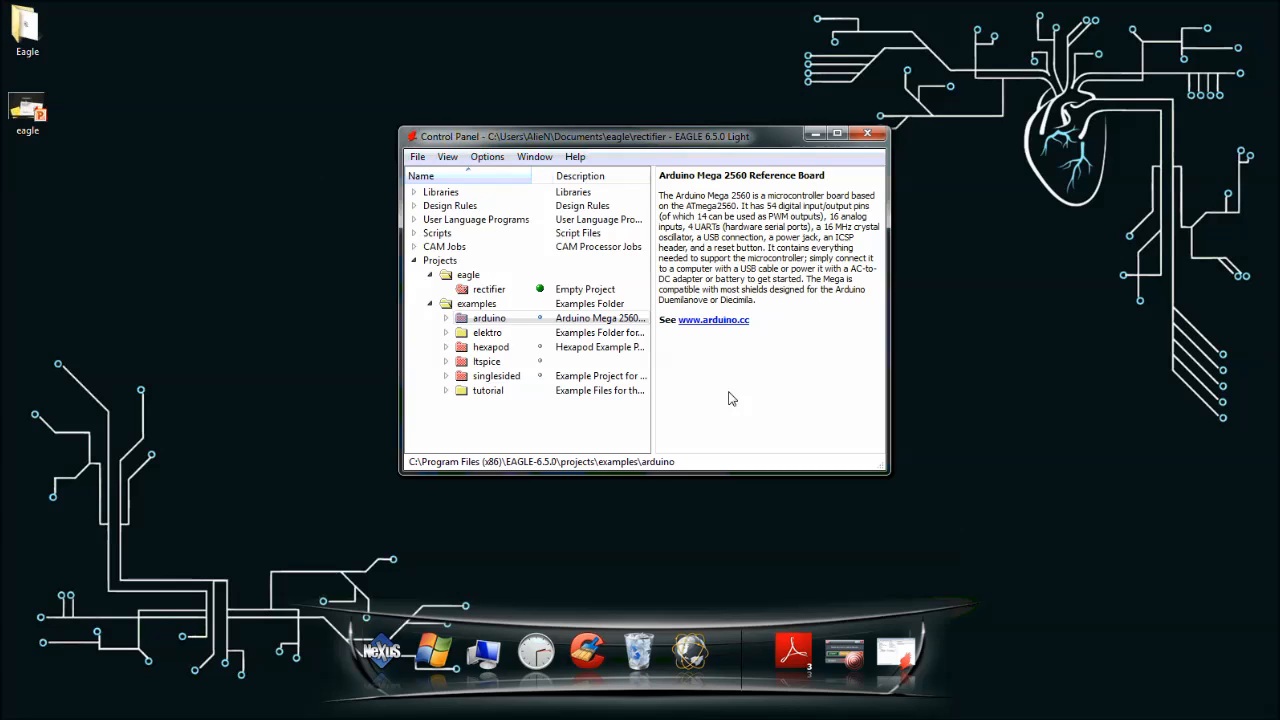
{"action": "left_click", "coordinate": [430, 304]}
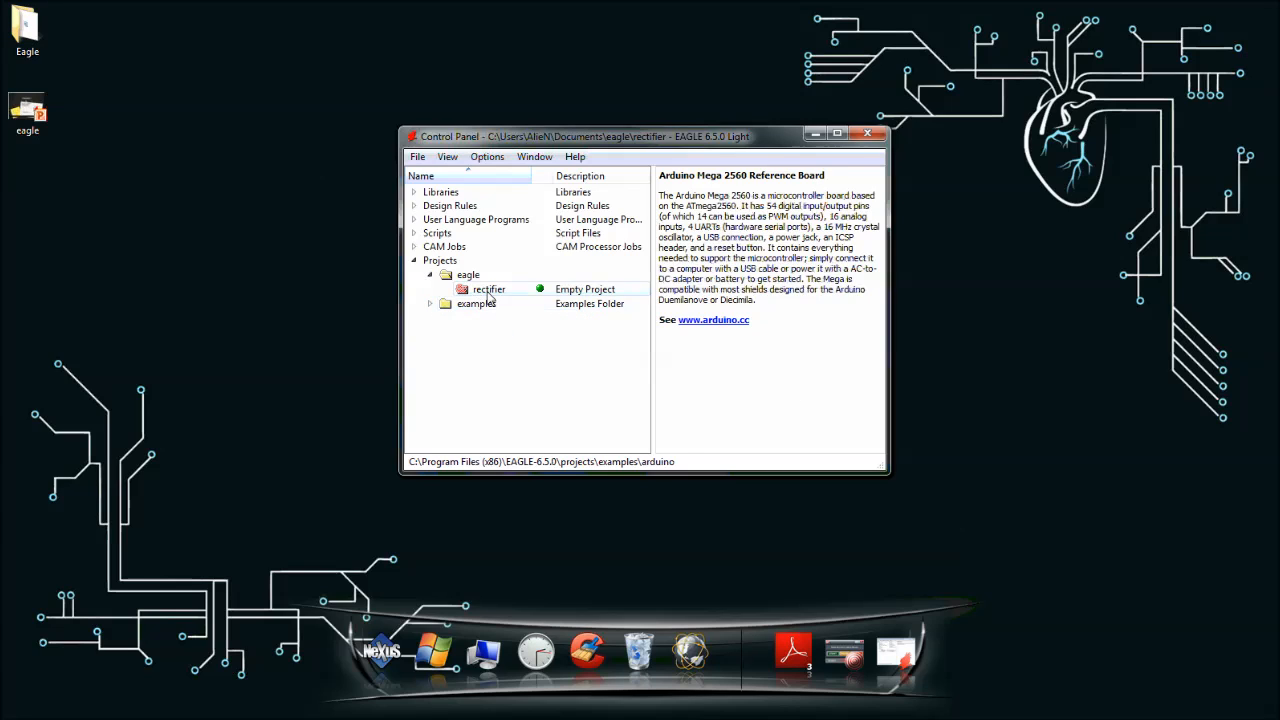
Edit the rectifier project's description and enter the bold HTML heading "<b>Rectifier Circuit</b>"
{"action": "left_click", "coordinate": [478, 289]}
{"action": "left_click_drag", "start_coordinate": [762, 292], "coordinate": [729, 303]}
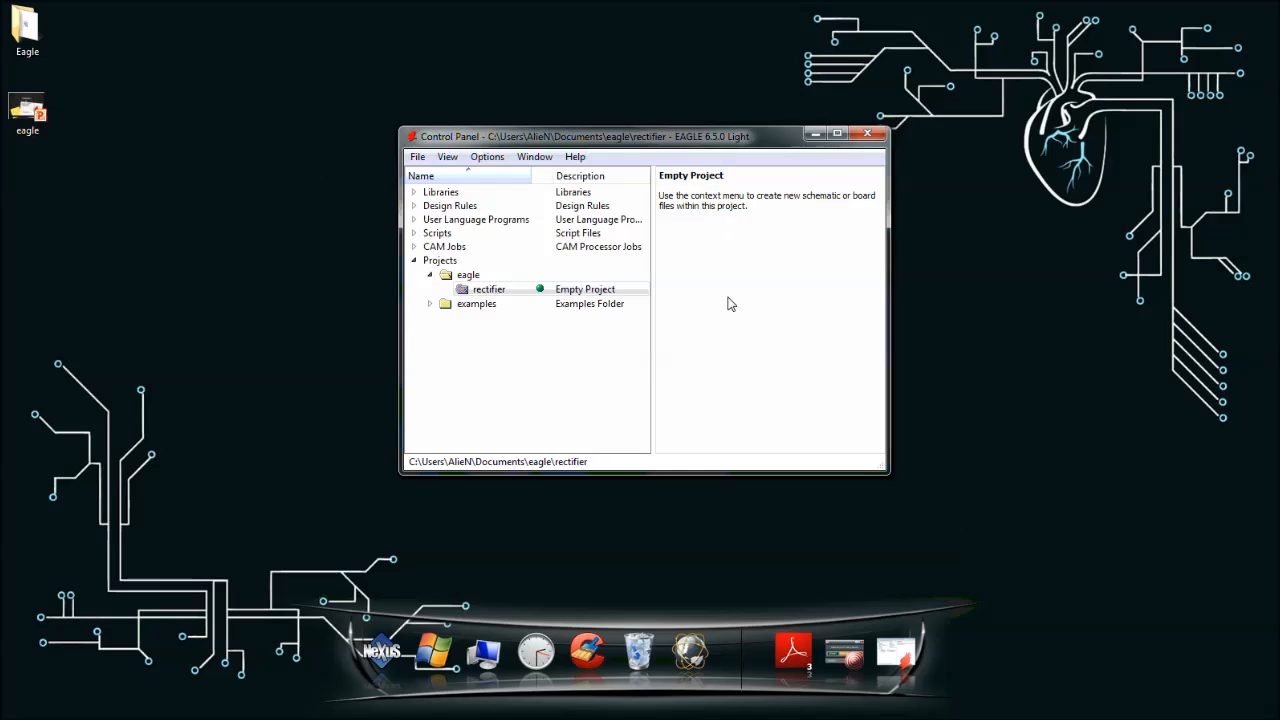
{"action": "right_click", "coordinate": [482, 290]}
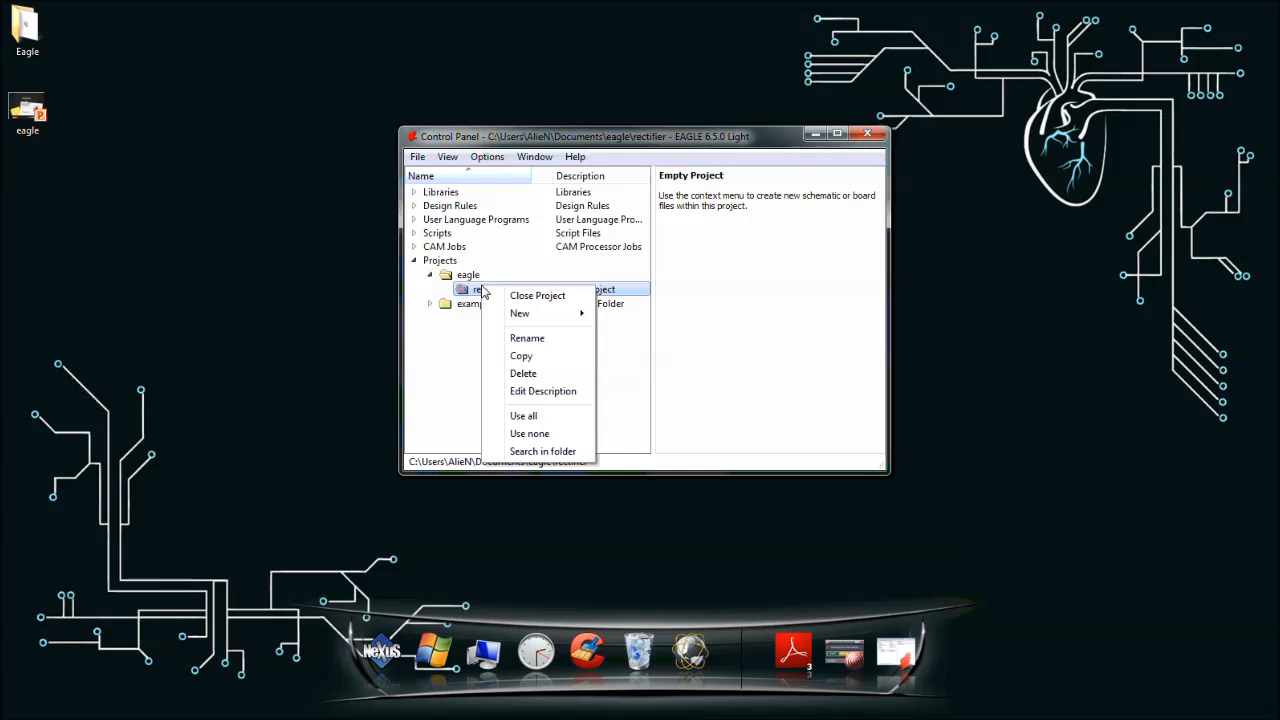
{"action": "left_click", "coordinate": [513, 395]}
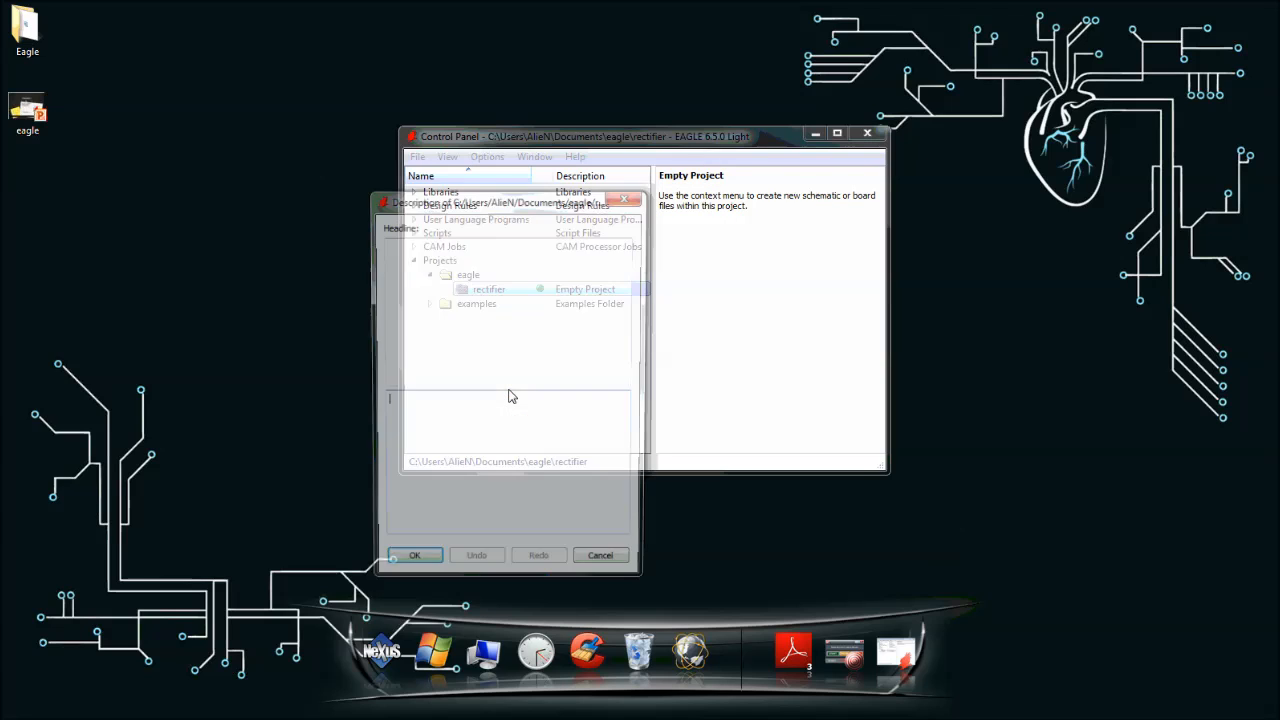
{"action": "left_click_drag", "start_coordinate": [486, 214], "coordinate": [831, 214]}
{"action": "left_click", "coordinate": [780, 425]}
{"action": "type", "text": "<b"}
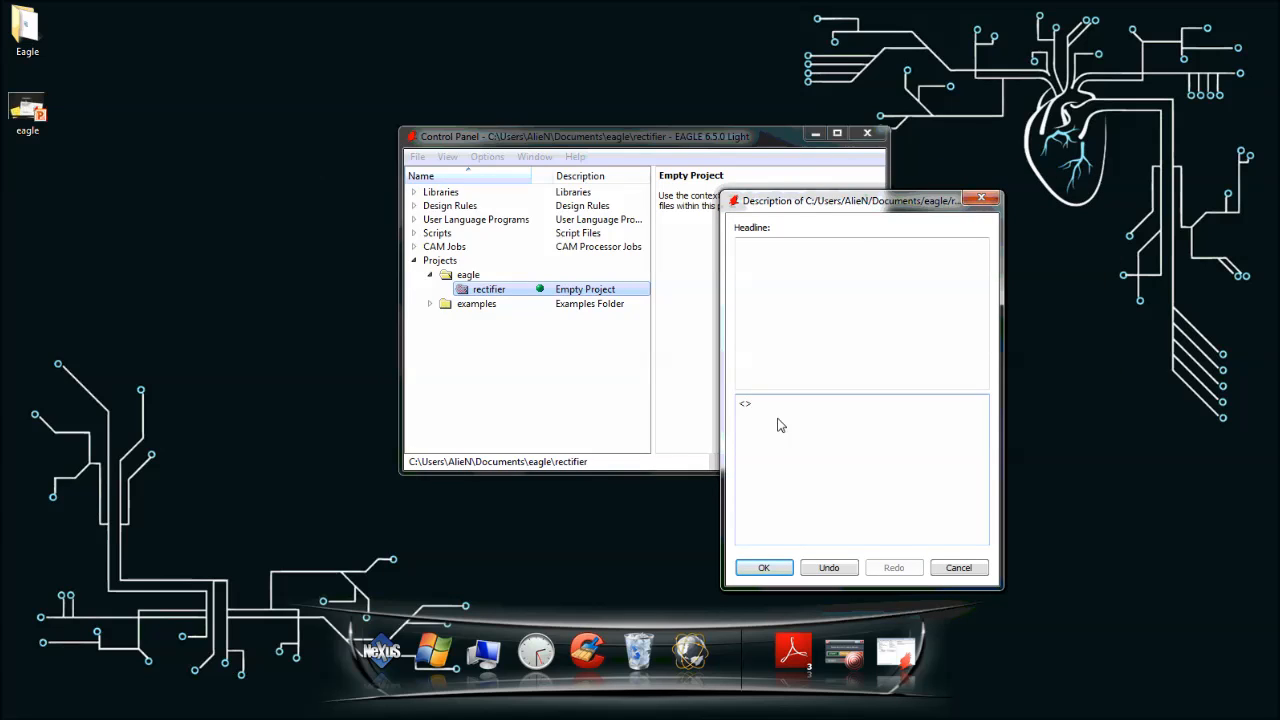
{"action": "type", "text": ">"}
{"action": "key", "text": "Left"}
{"action": "type", "text": "b"}
{"action": "key", "text": "Right"}
{"action": "type", "text": "Rectifier "}
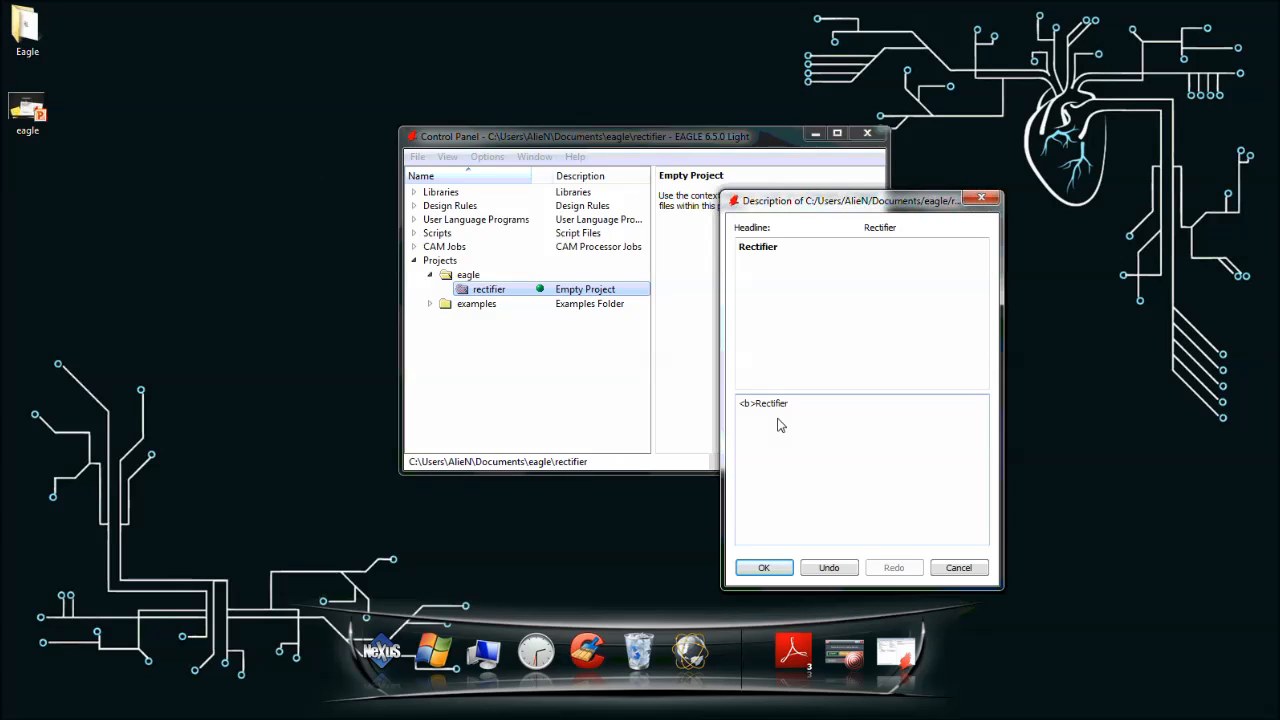
{"action": "type", "text": "Circuit</b>"}
Add the paragraph "<p>this is a full wave rectifier citcuit</p>" below the heading in the project description
{"action": "key", "text": "Return"}
{"action": "type", "text": "<p>this is a full wave"}
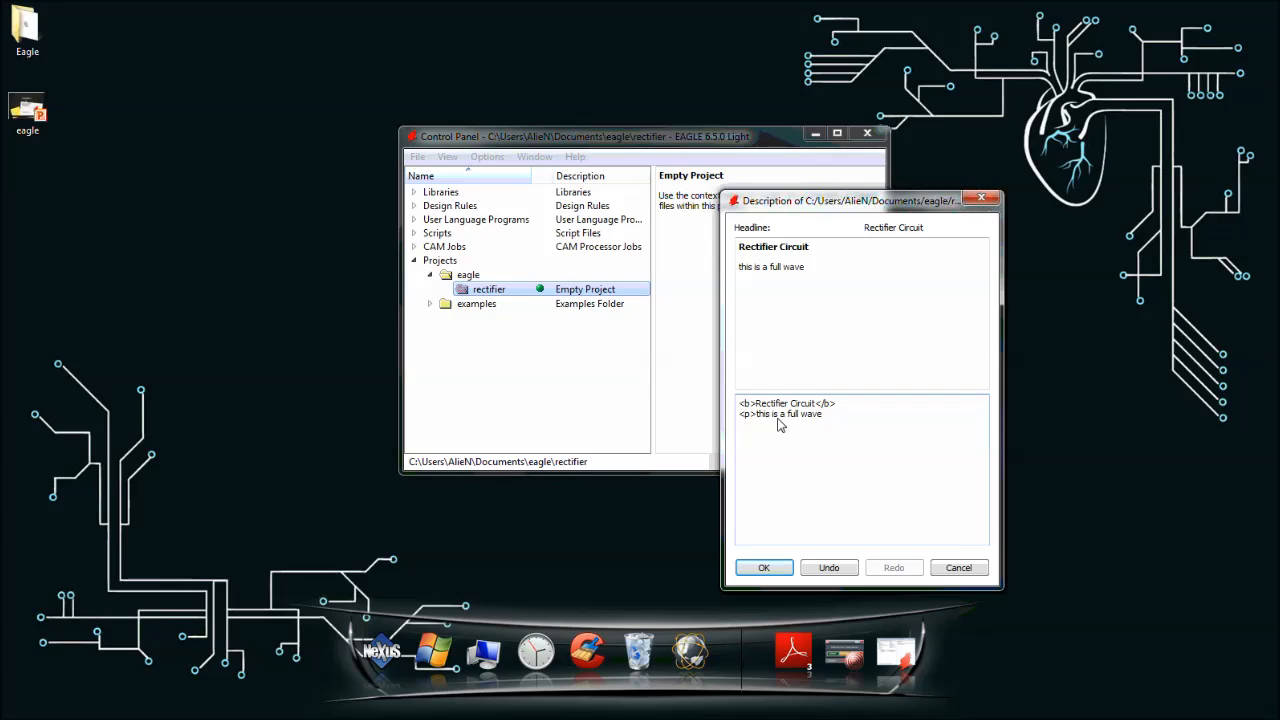
{"action": "type", "text": " re"}
{"action": "type", "text": "ctifi"}
{"action": "type", "text": "er"}
{"action": "type", "text": " citcui"}
{"action": "type", "text": "t</"}
{"action": "type", "text": ","}
{"action": "key", "text": "BackSpace"}
{"action": "key", "text": "BackSpace"}
Add a second paragraph "<p>This is a +5 volt Powre supply </p>" and save the project description
{"action": "key", "text": "Return"}
{"action": "type", "text": "<p>"}
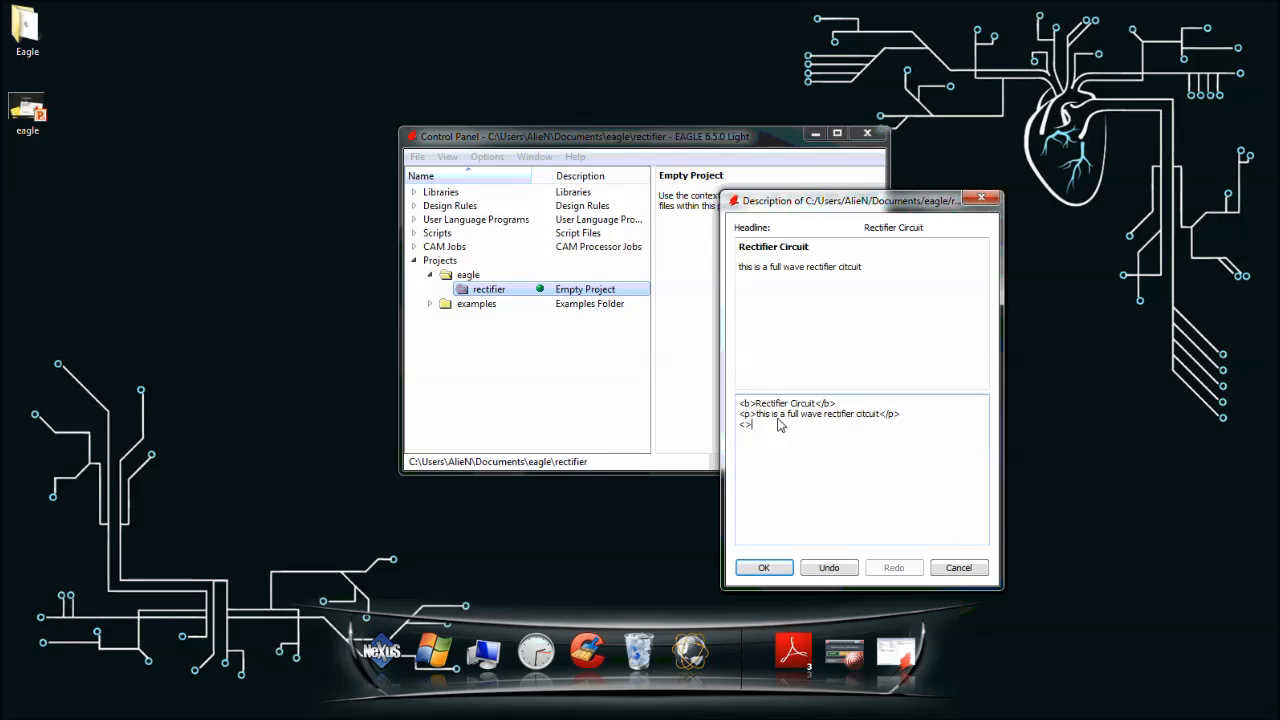
{"action": "type", "text": "This "}
{"action": "type", "text": "is a Fu"}
{"action": "type", "text": "="}
{"action": "type", "text": "5 volt"}
{"action": "type", "text": " Po"}
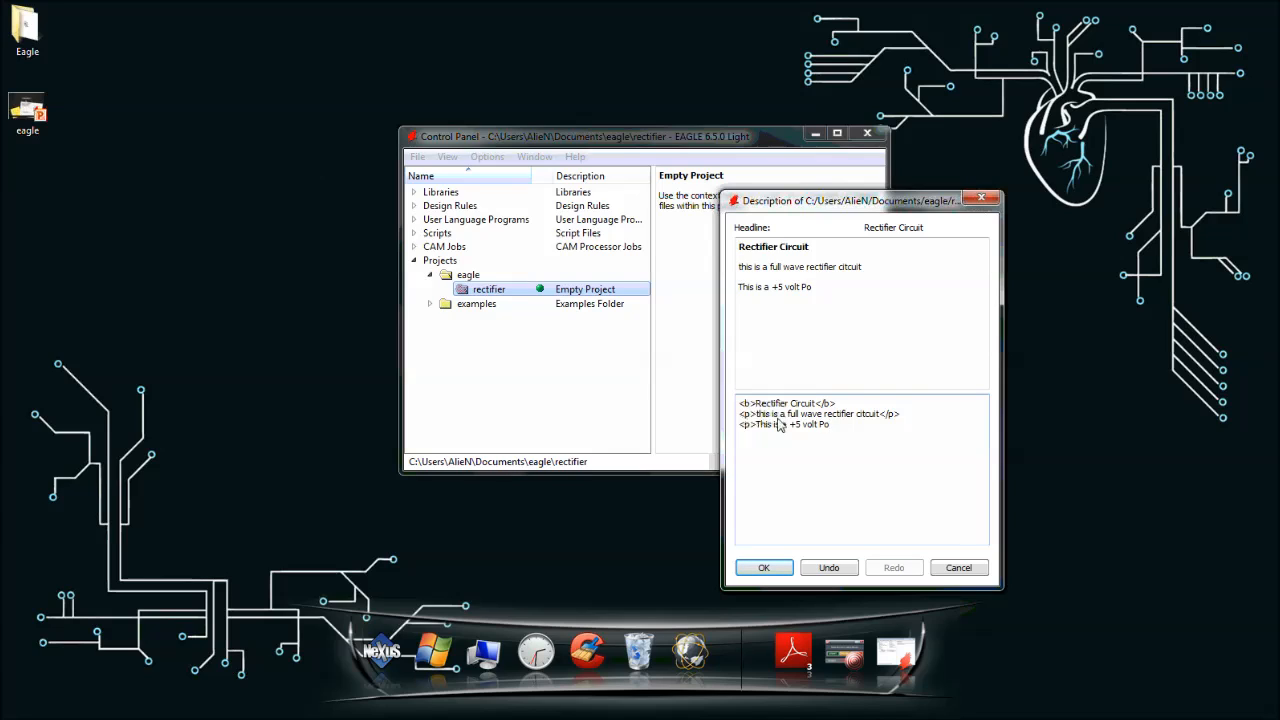
{"action": "type", "text": "wre supply </p>"}
{"action": "left_click", "coordinate": [766, 569]}
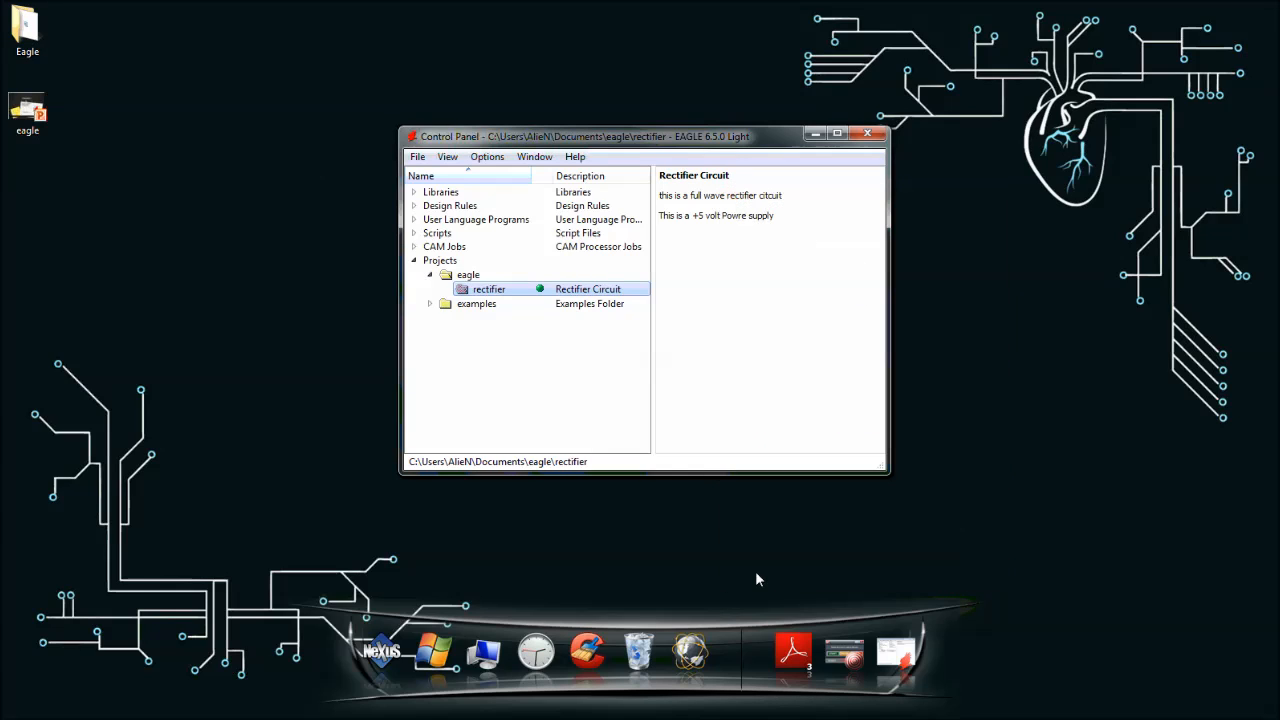
Close the rectifier project and reopen it, and check the status markers of the example projects
{"action": "right_click", "coordinate": [505, 290]}
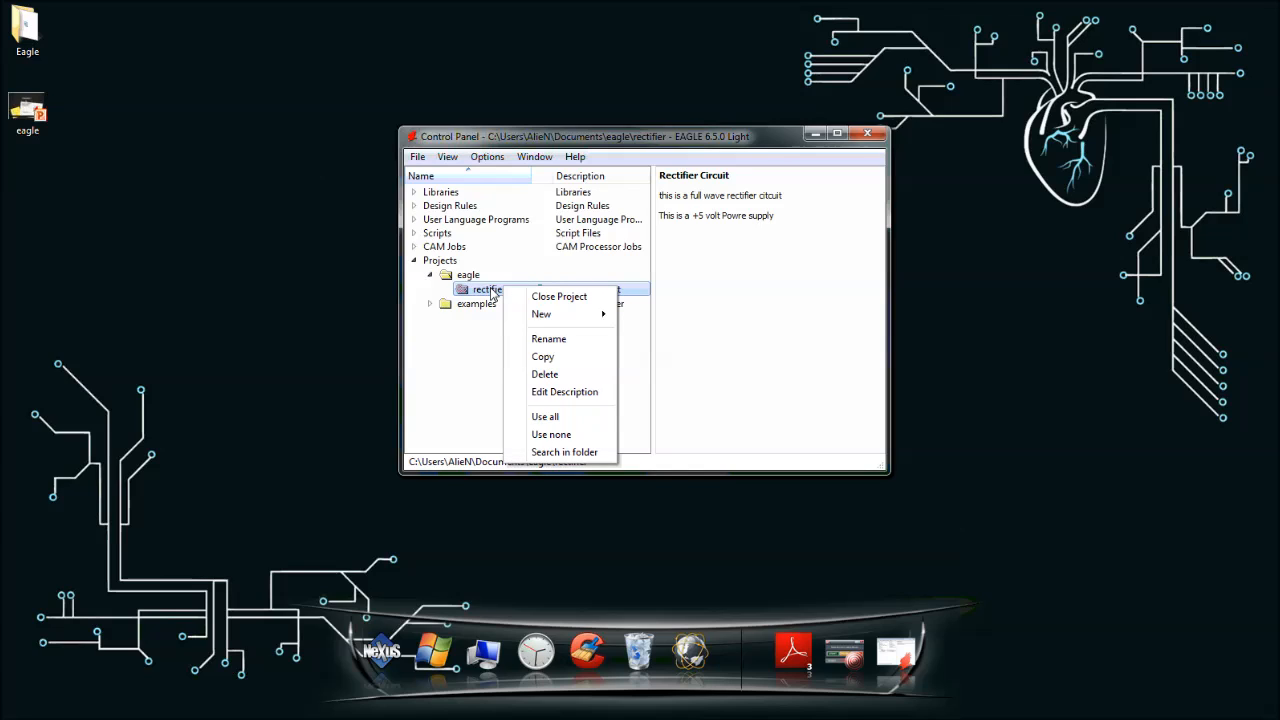
{"action": "mouse_move", "coordinate": [541, 316]}
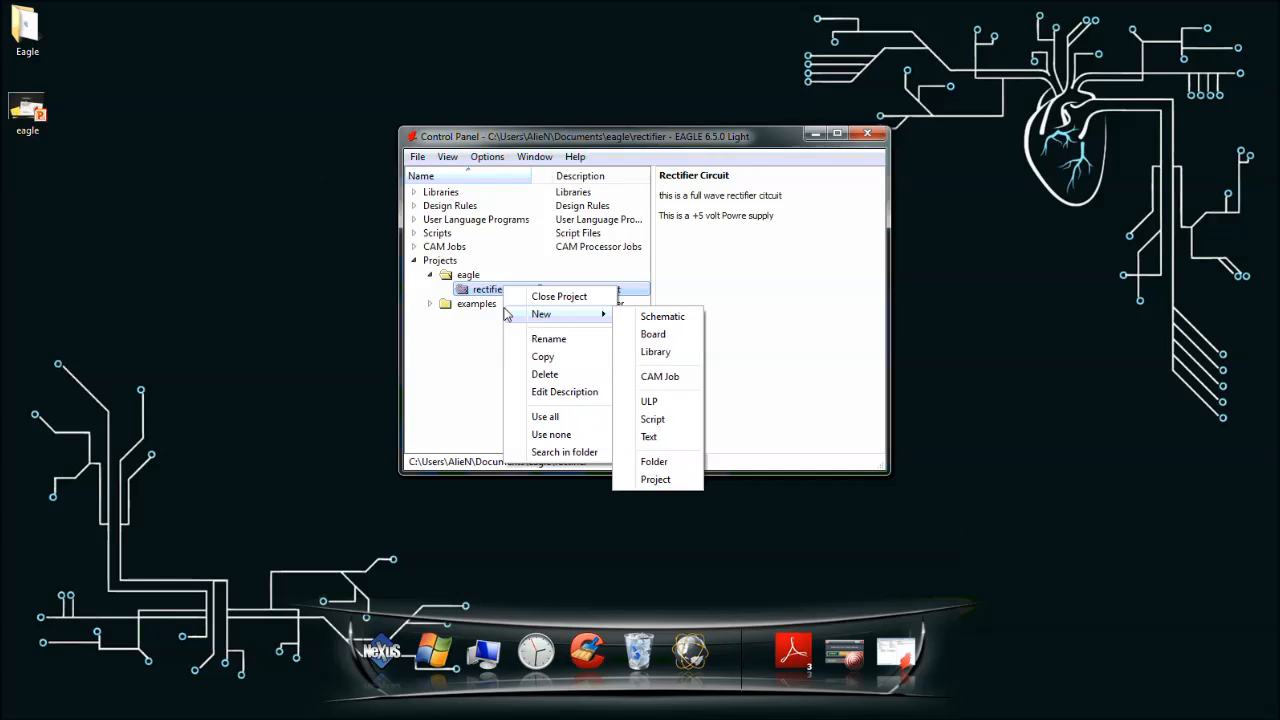
{"action": "left_click", "coordinate": [559, 296]}
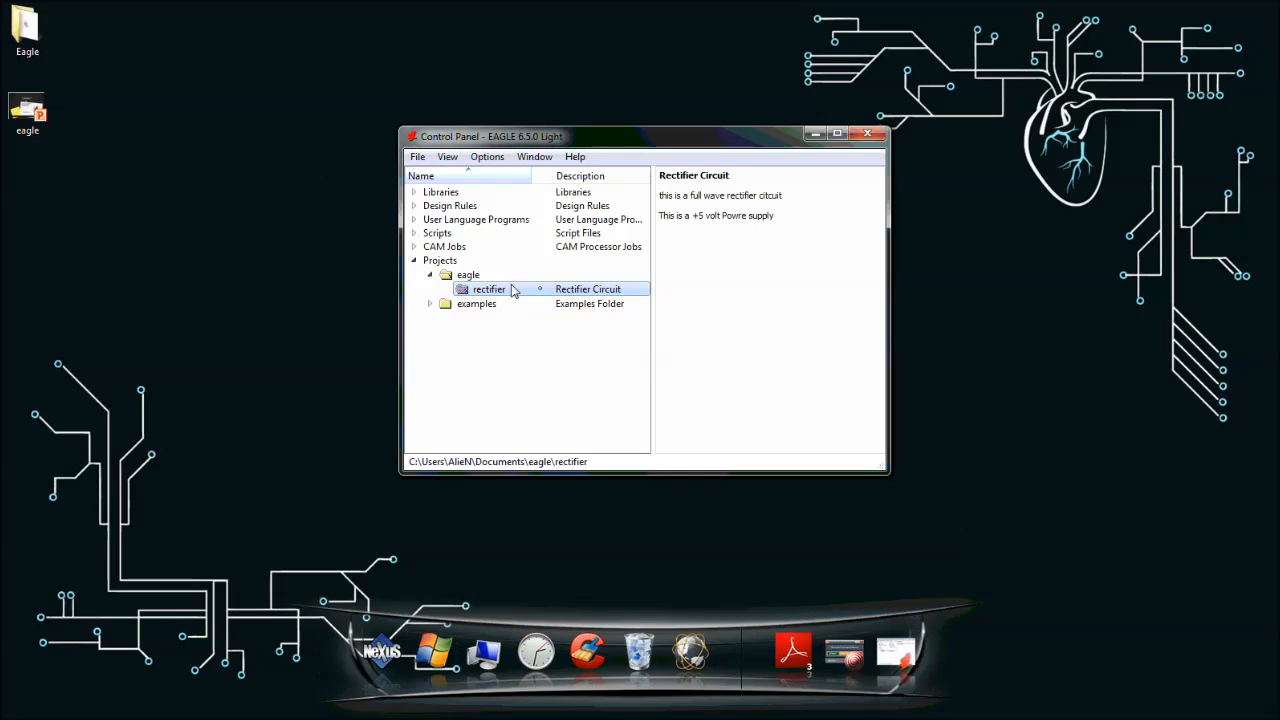
{"action": "right_click", "coordinate": [512, 292]}
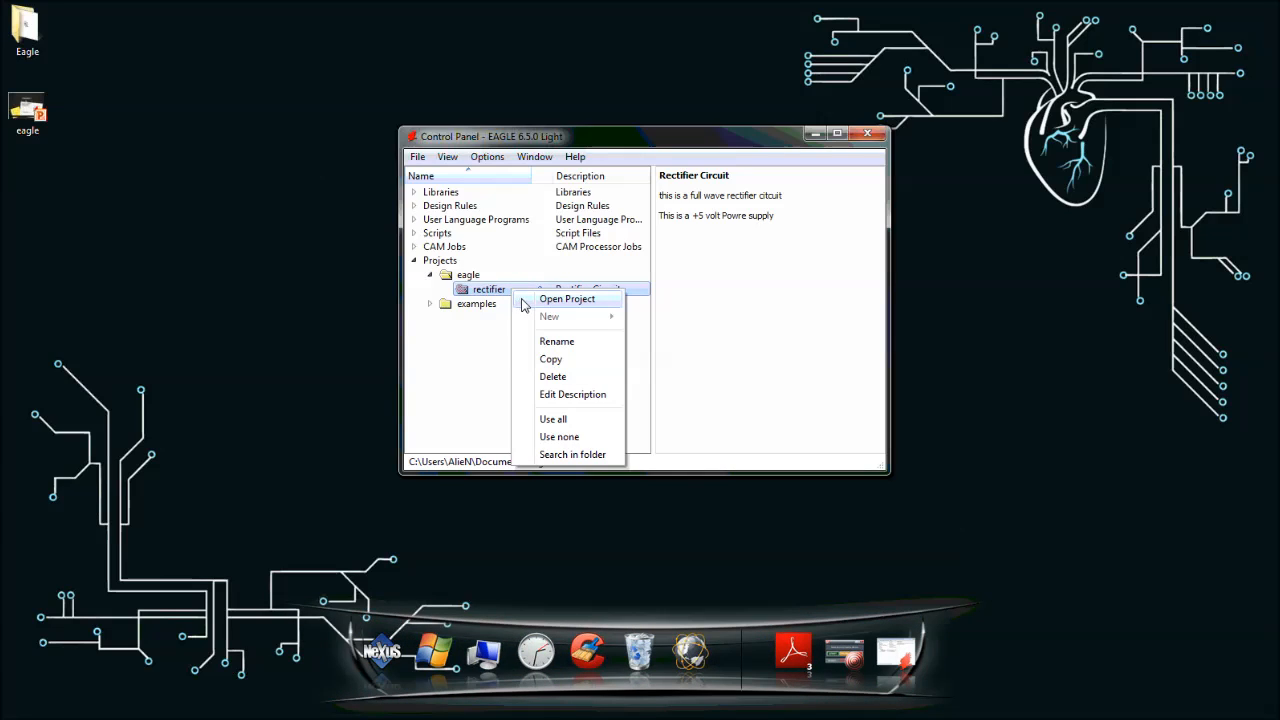
{"action": "key", "text": "Escape"}
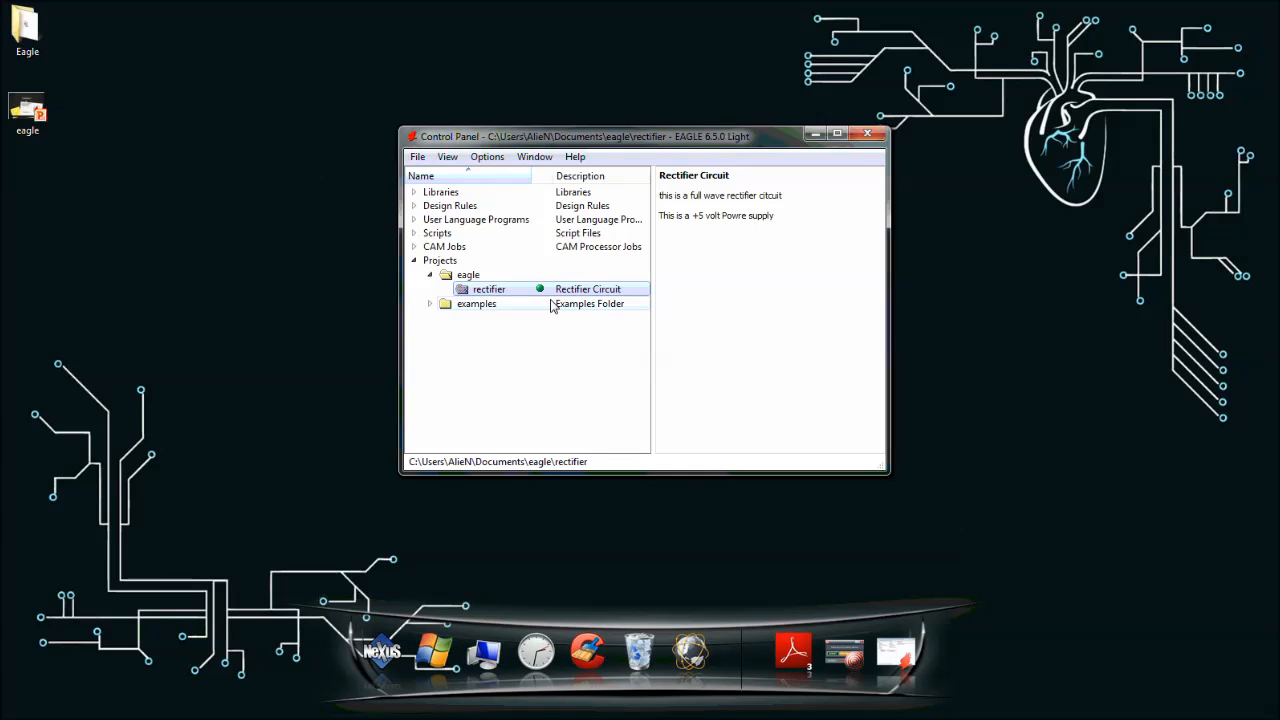
{"action": "left_click", "coordinate": [430, 304]}
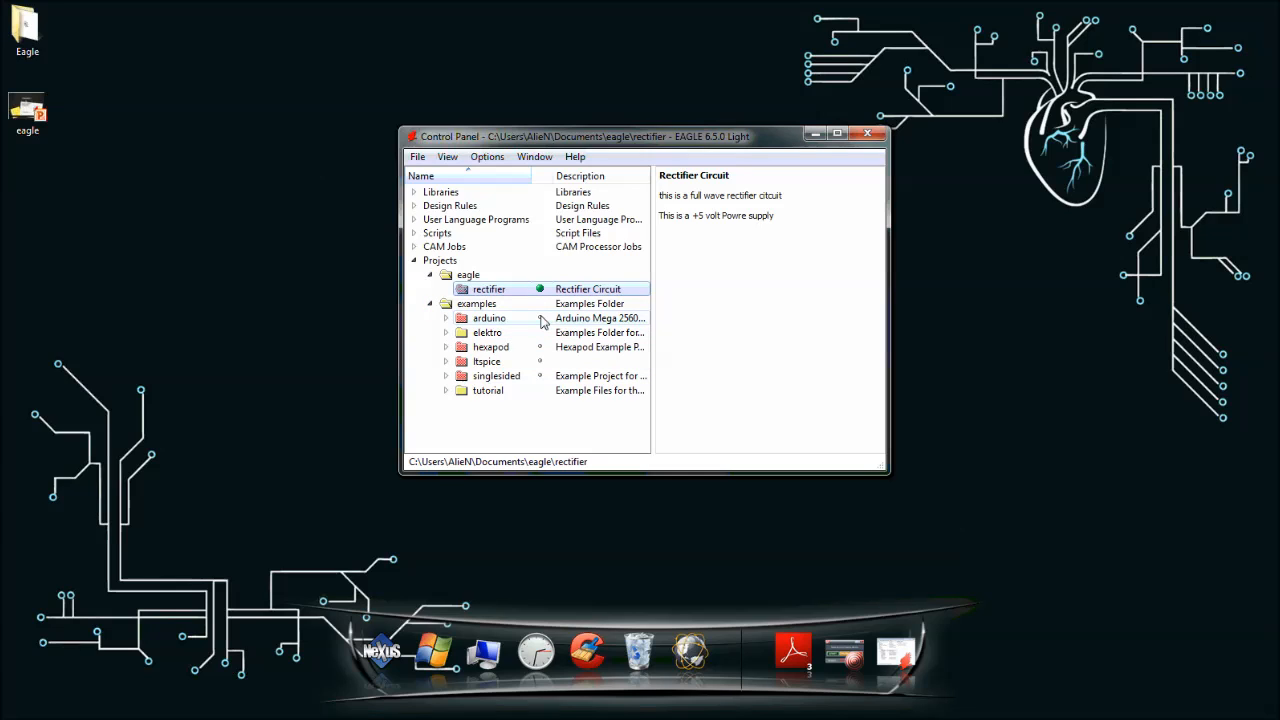
{"action": "left_click", "coordinate": [431, 304]}
Create a new schematic in the rectifier project and maximize its editor window
{"action": "right_click", "coordinate": [517, 291]}
{"action": "mouse_move", "coordinate": [563, 318]}
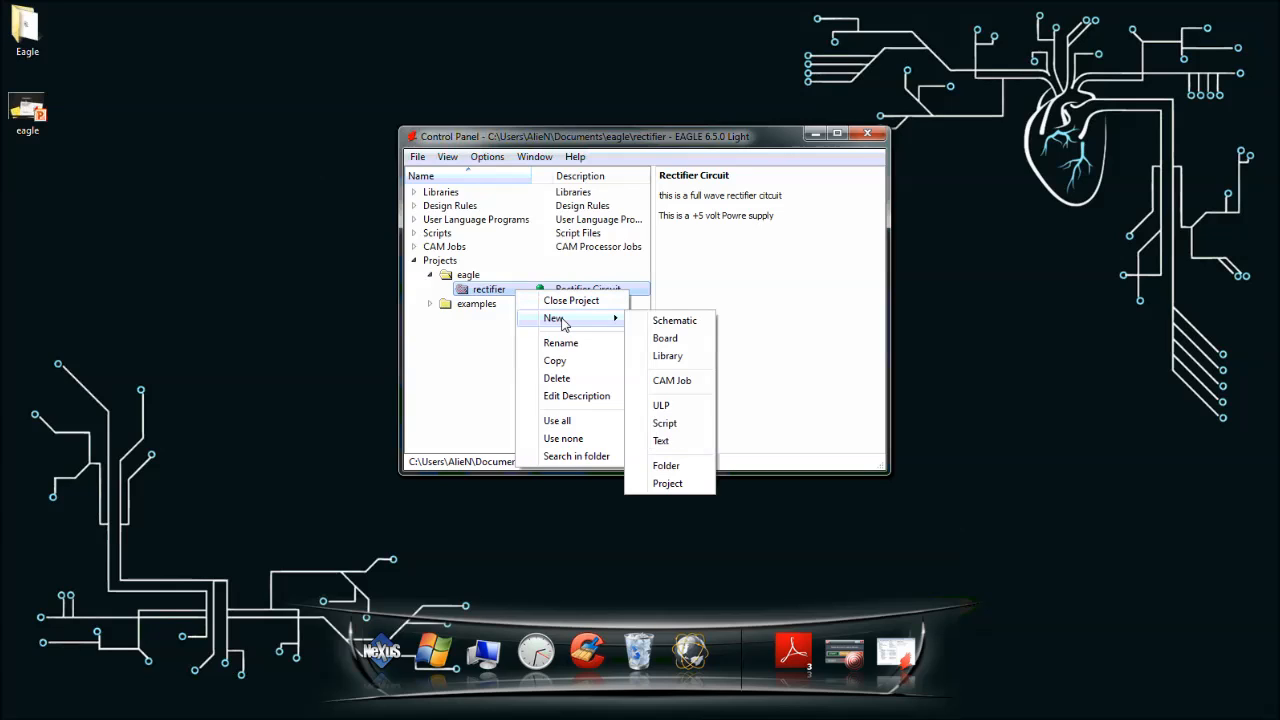
{"action": "left_click", "coordinate": [648, 321]}
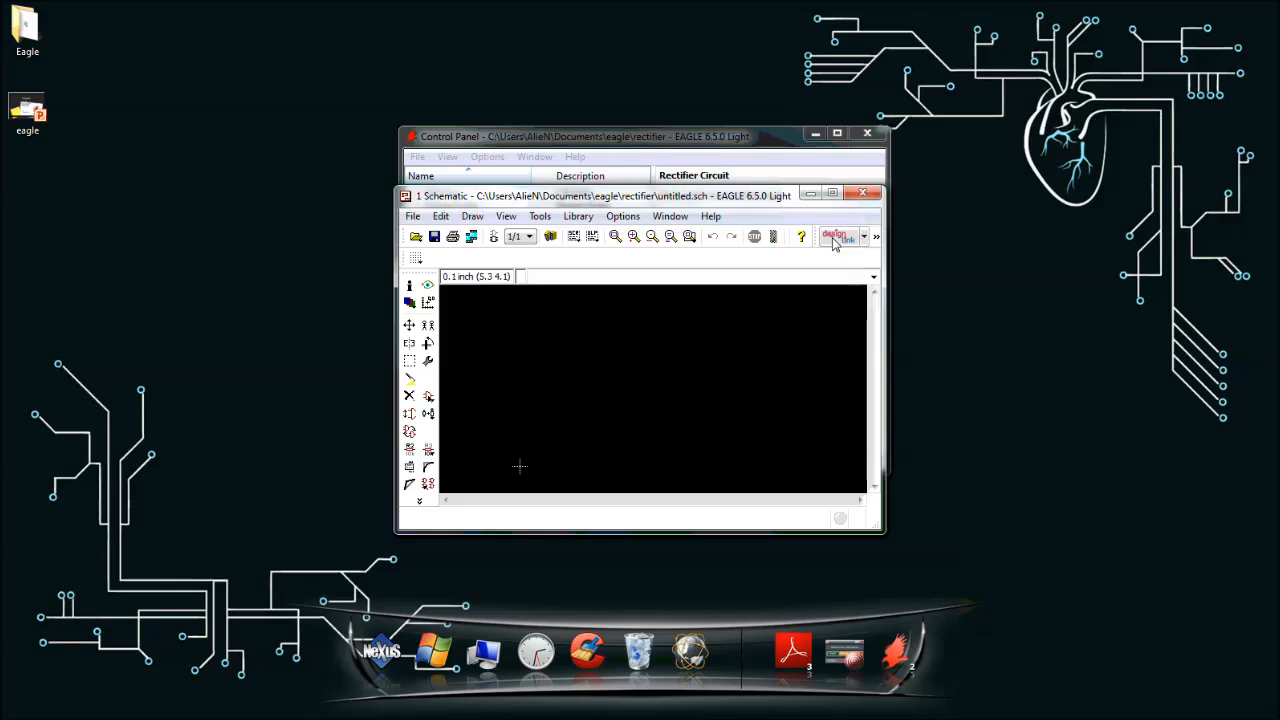
{"action": "left_click", "coordinate": [832, 198]}
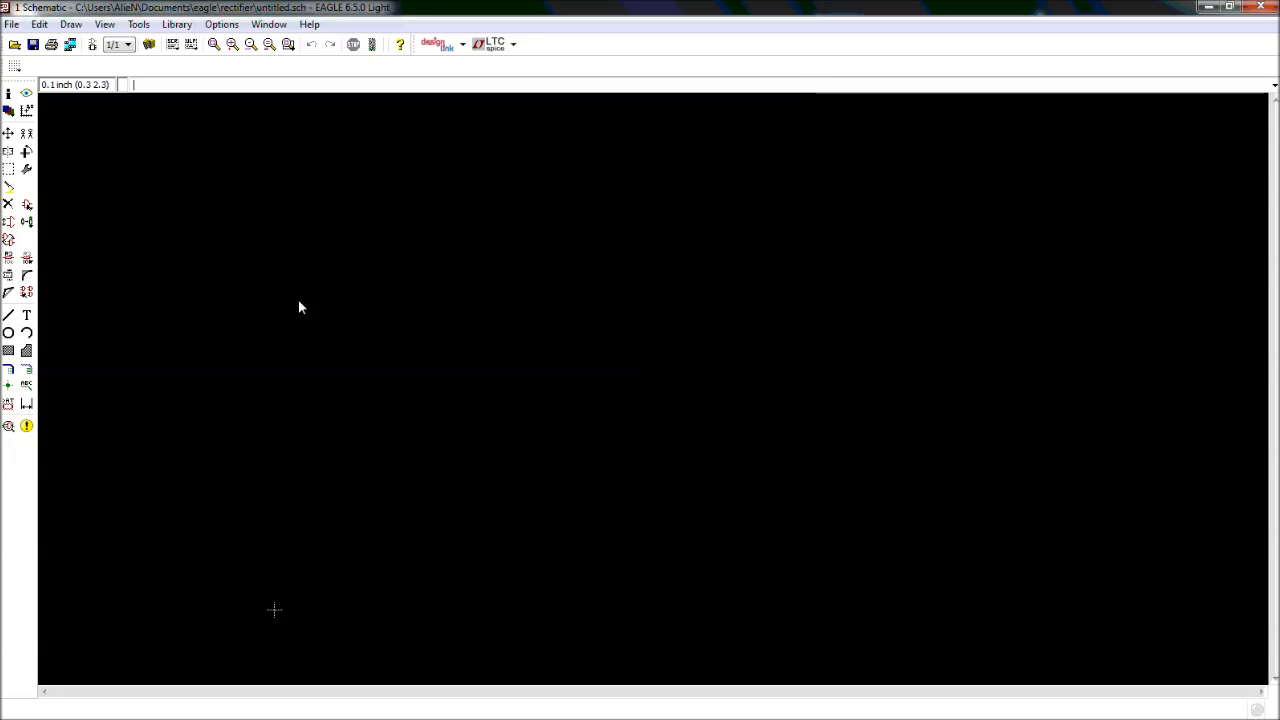
Set the schematic background colour to White in the user interface settings
{"action": "left_click", "coordinate": [221, 24]}
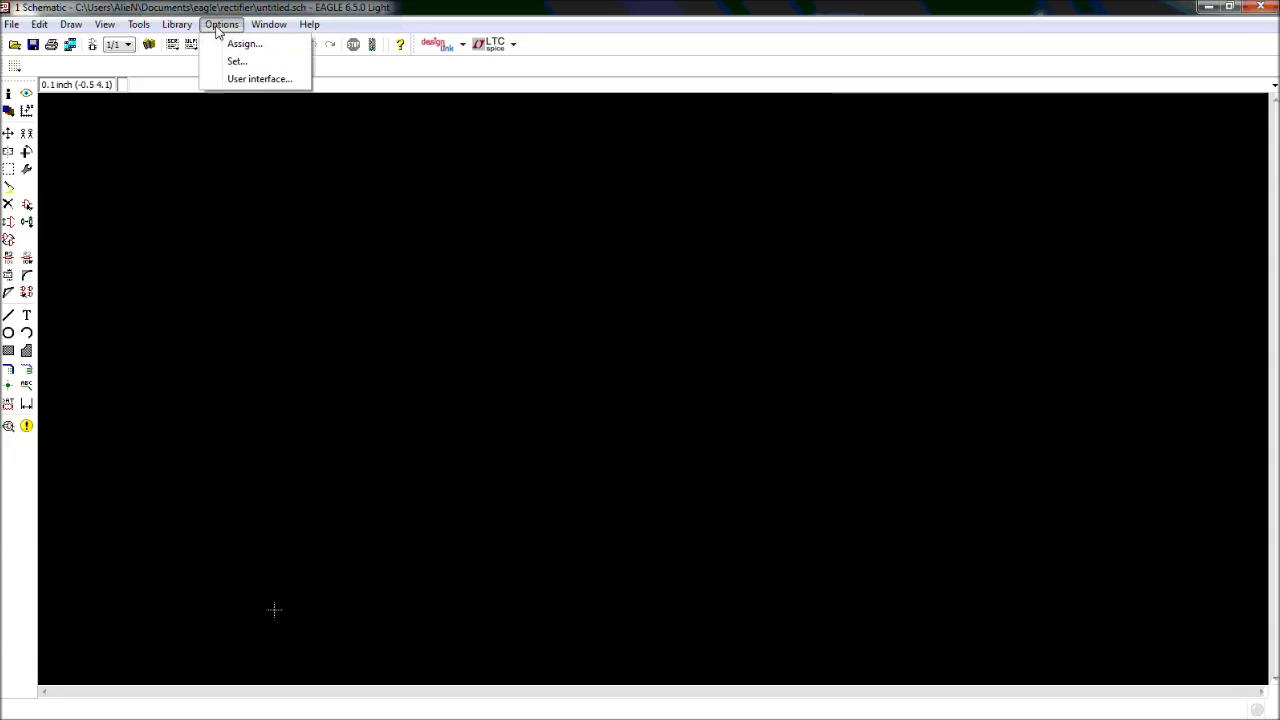
{"action": "left_click", "coordinate": [257, 79]}
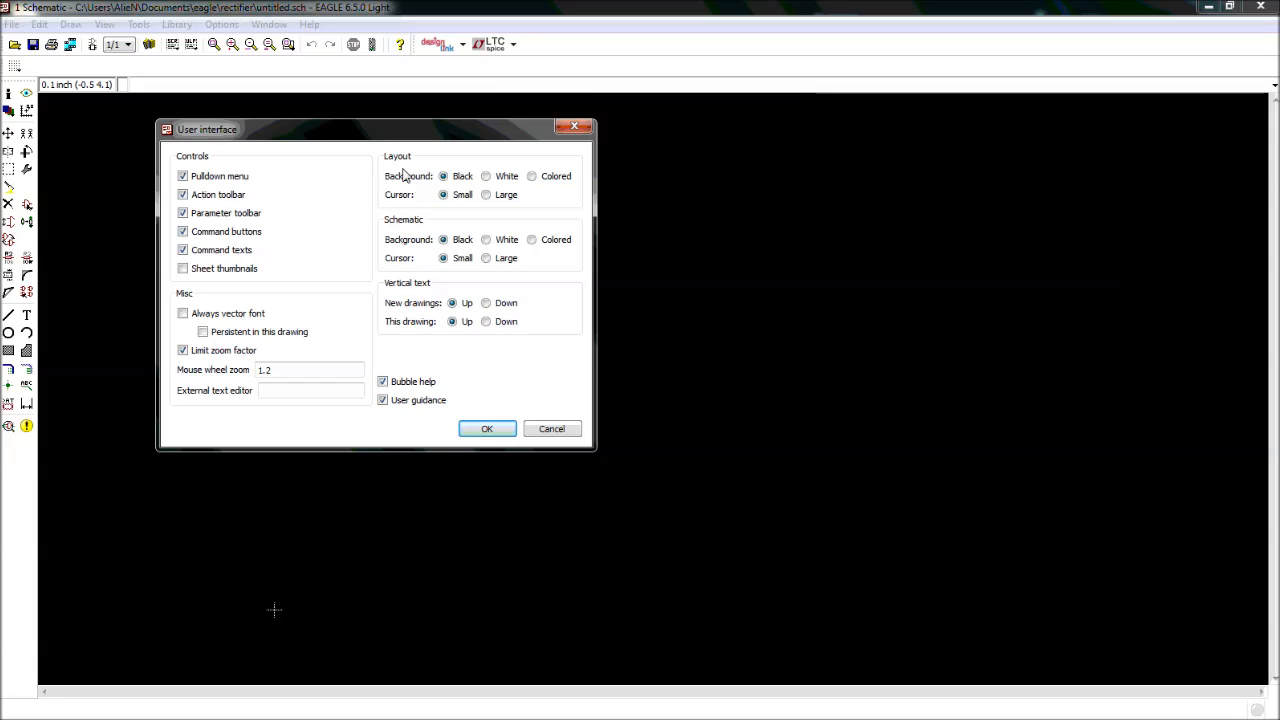
{"action": "left_click", "coordinate": [487, 240]}
{"action": "left_click", "coordinate": [531, 240]}
{"action": "left_click", "coordinate": [486, 241]}
{"action": "left_click", "coordinate": [494, 430]}
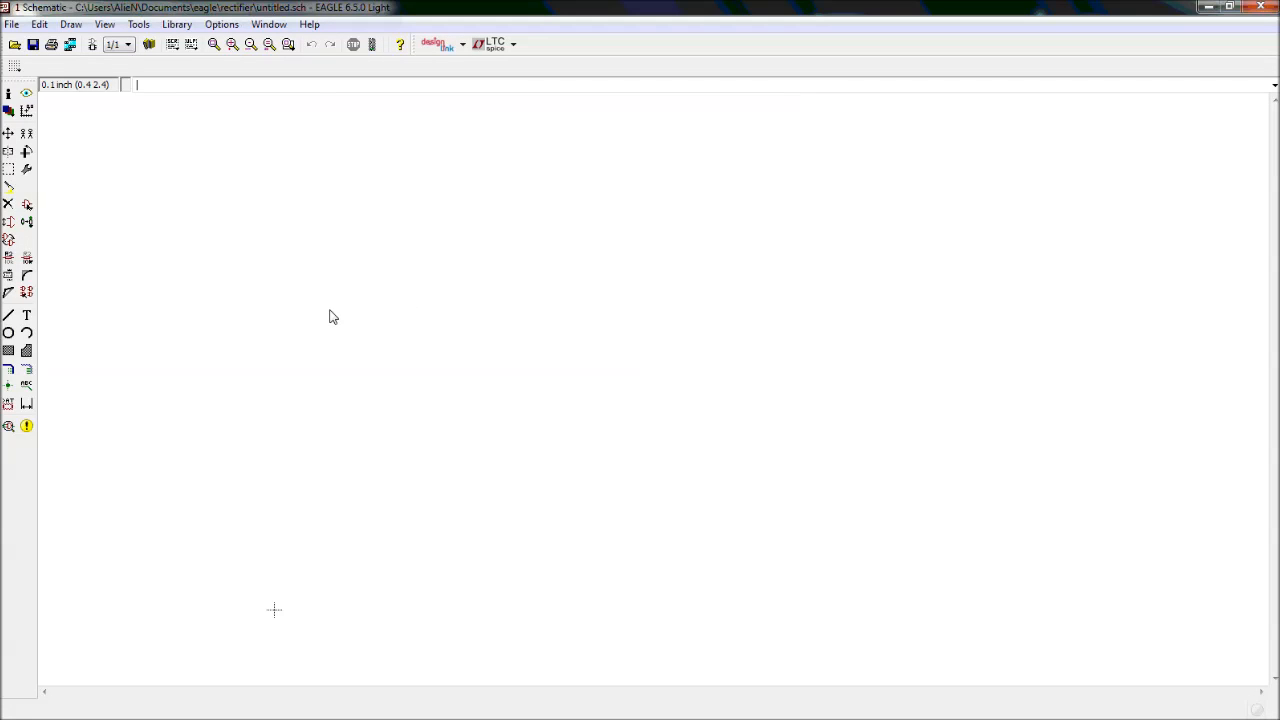
Turn on the schematic grid display and choose the Dots style in the grid settings
{"action": "left_click", "coordinate": [16, 66]}
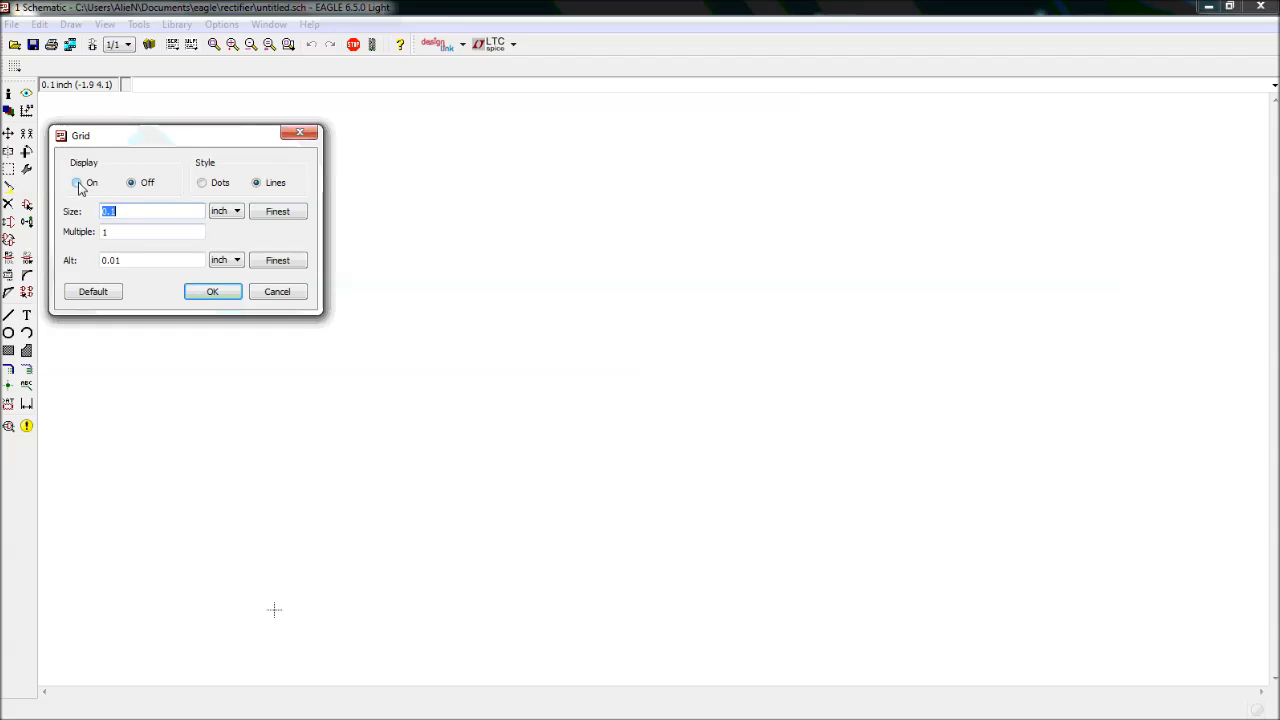
{"action": "left_click", "coordinate": [302, 134]}
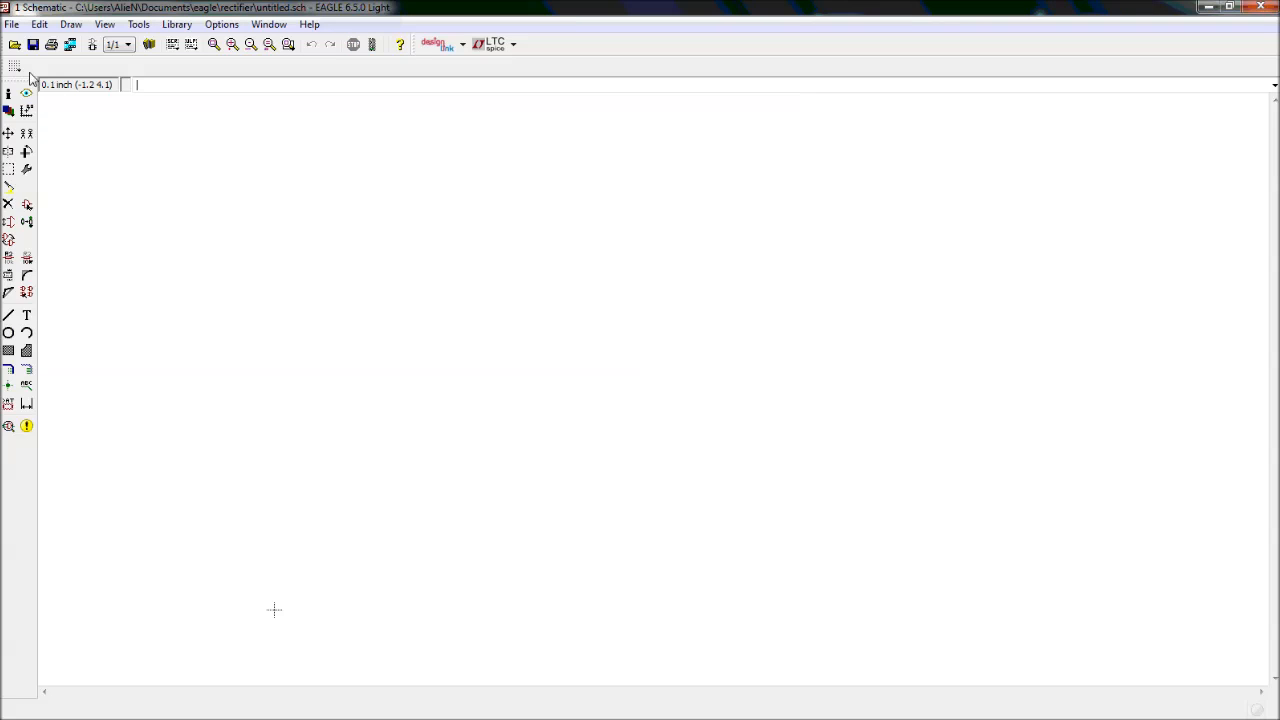
{"action": "left_click", "coordinate": [137, 24]}
{"action": "mouse_move", "coordinate": [107, 28]}
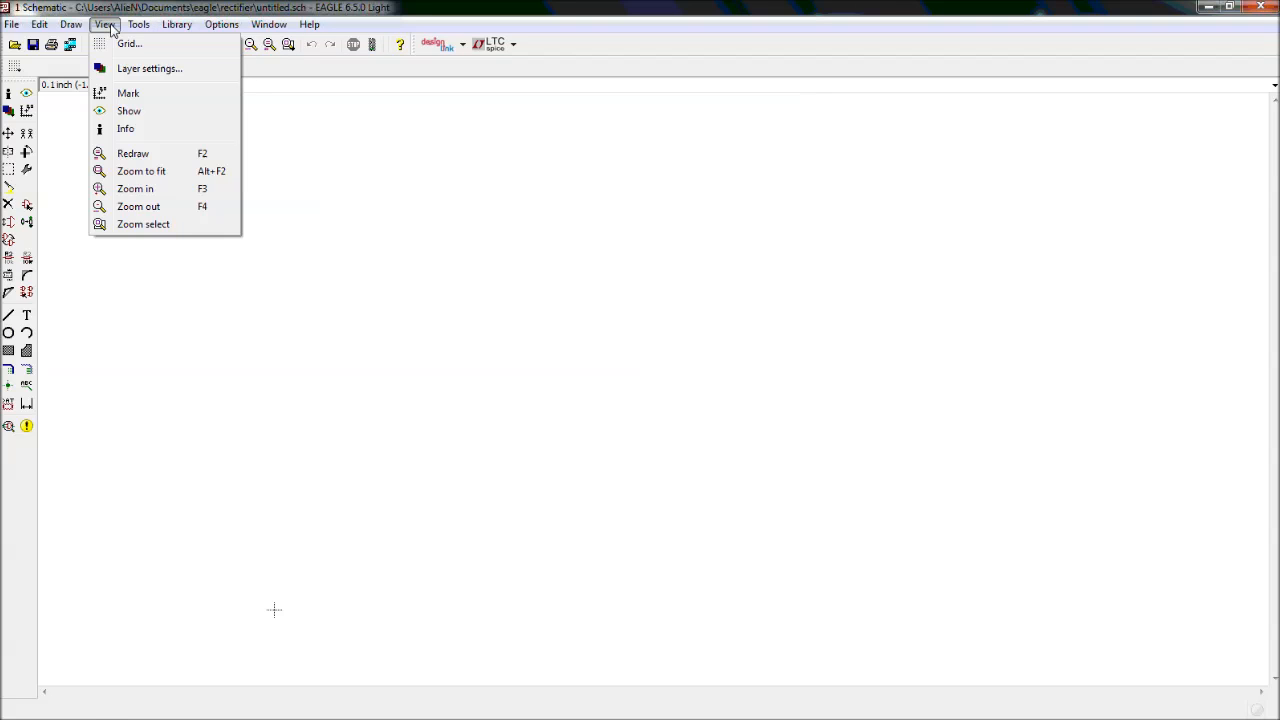
{"action": "left_click", "coordinate": [128, 45]}
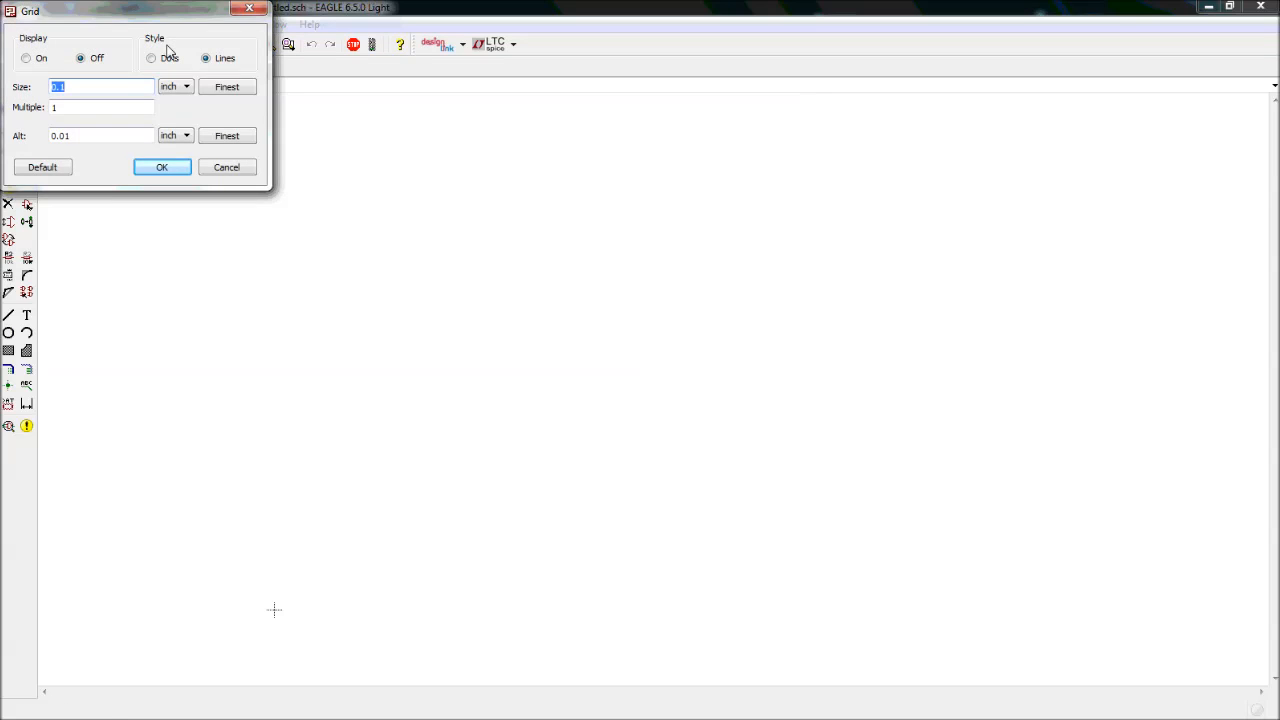
{"action": "left_click", "coordinate": [350, 261]}
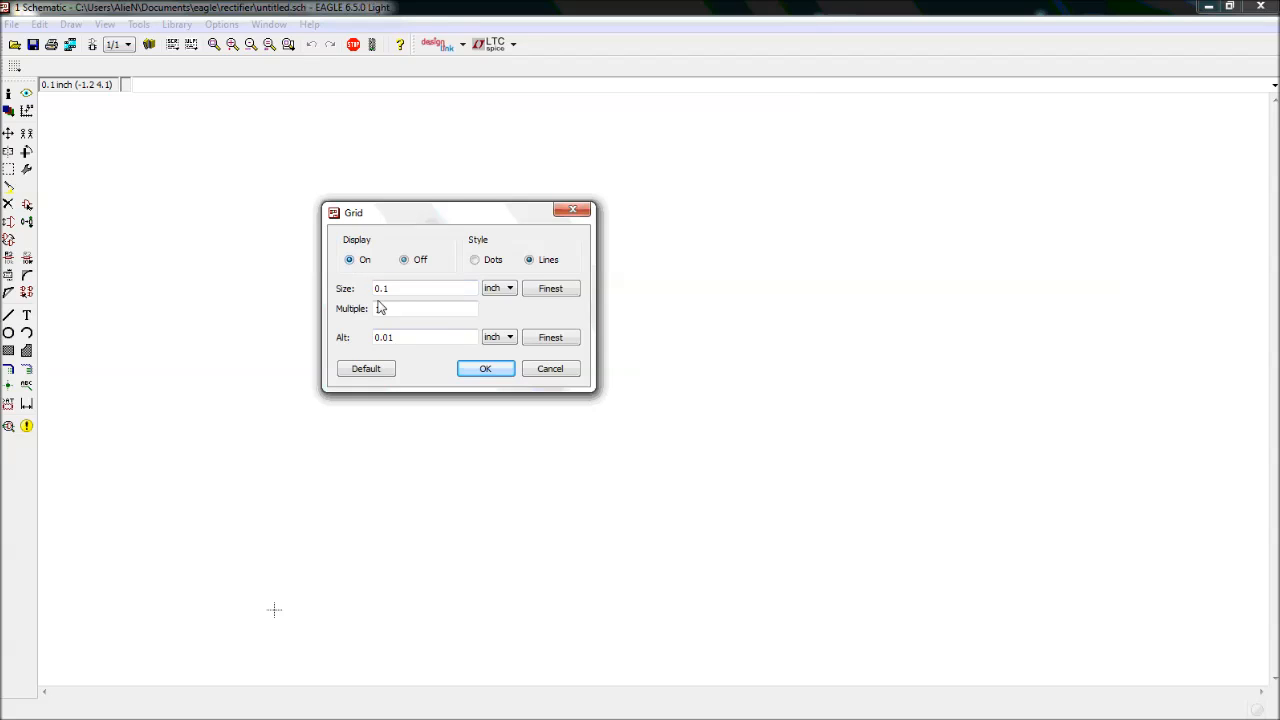
{"action": "left_click", "coordinate": [475, 261]}
Change the units of both the main grid size and the alternate grid to mm
{"action": "left_click", "coordinate": [452, 292]}
{"action": "left_click", "coordinate": [405, 342]}
{"action": "mouse_move", "coordinate": [397, 288]}
{"action": "left_mouse_down"}
{"action": "mouse_move", "coordinate": [349, 297]}
{"action": "mouse_move", "coordinate": [403, 286]}
{"action": "left_mouse_up"}
{"action": "left_click", "coordinate": [500, 290]}
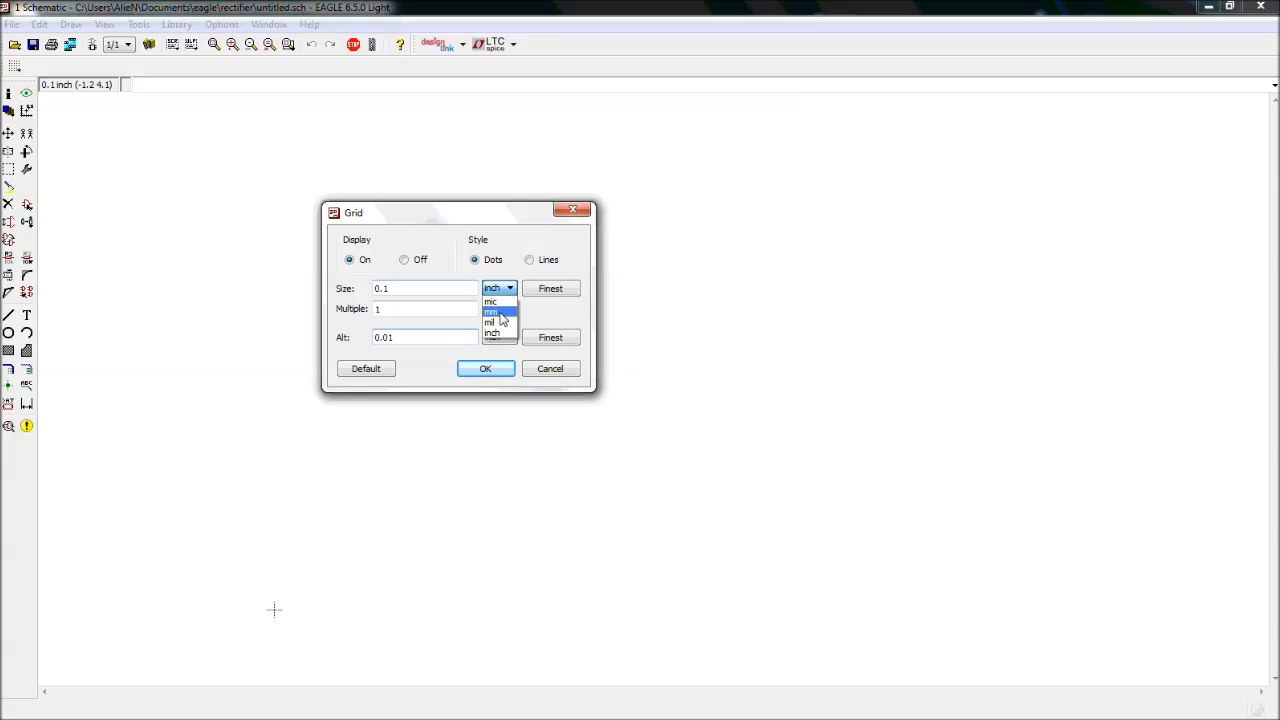
{"action": "left_click", "coordinate": [501, 314]}
{"action": "left_click", "coordinate": [505, 338]}
{"action": "left_click", "coordinate": [492, 360]}
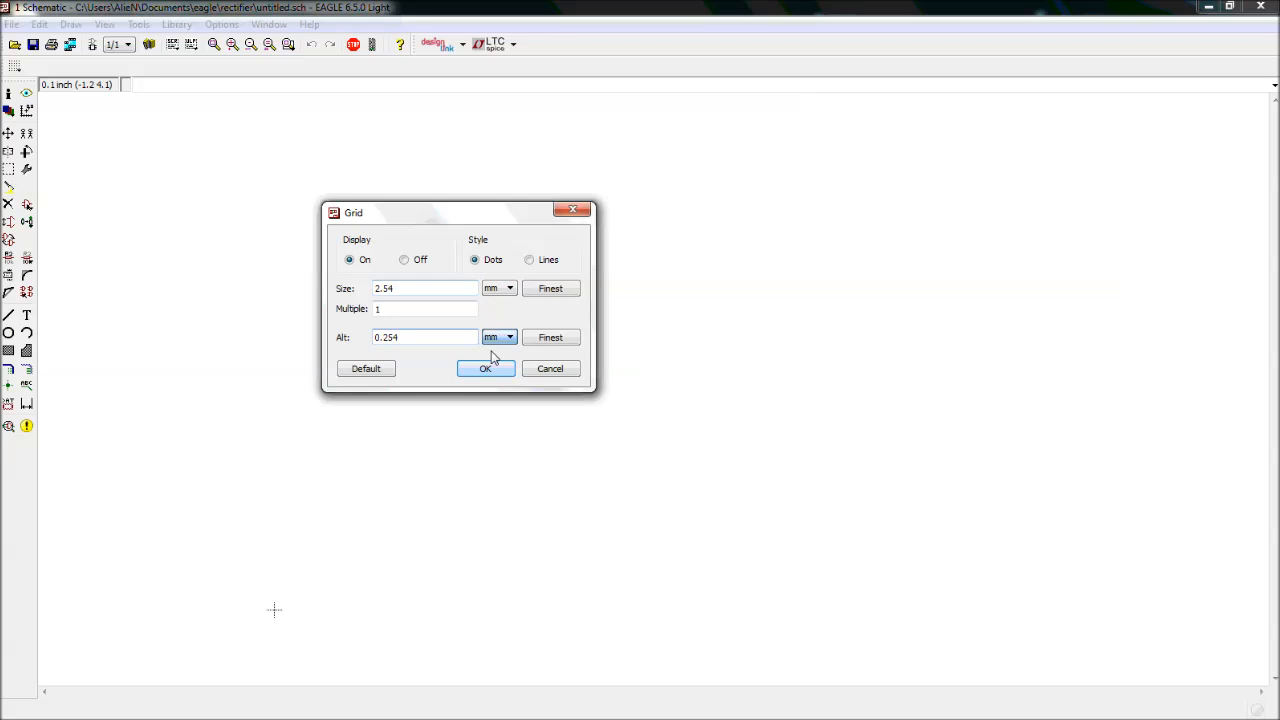
Set the alternate grid value to 0.3175 mm
{"action": "left_click_drag", "start_coordinate": [403, 294], "coordinate": [377, 295]}
{"action": "left_click", "coordinate": [410, 290]}
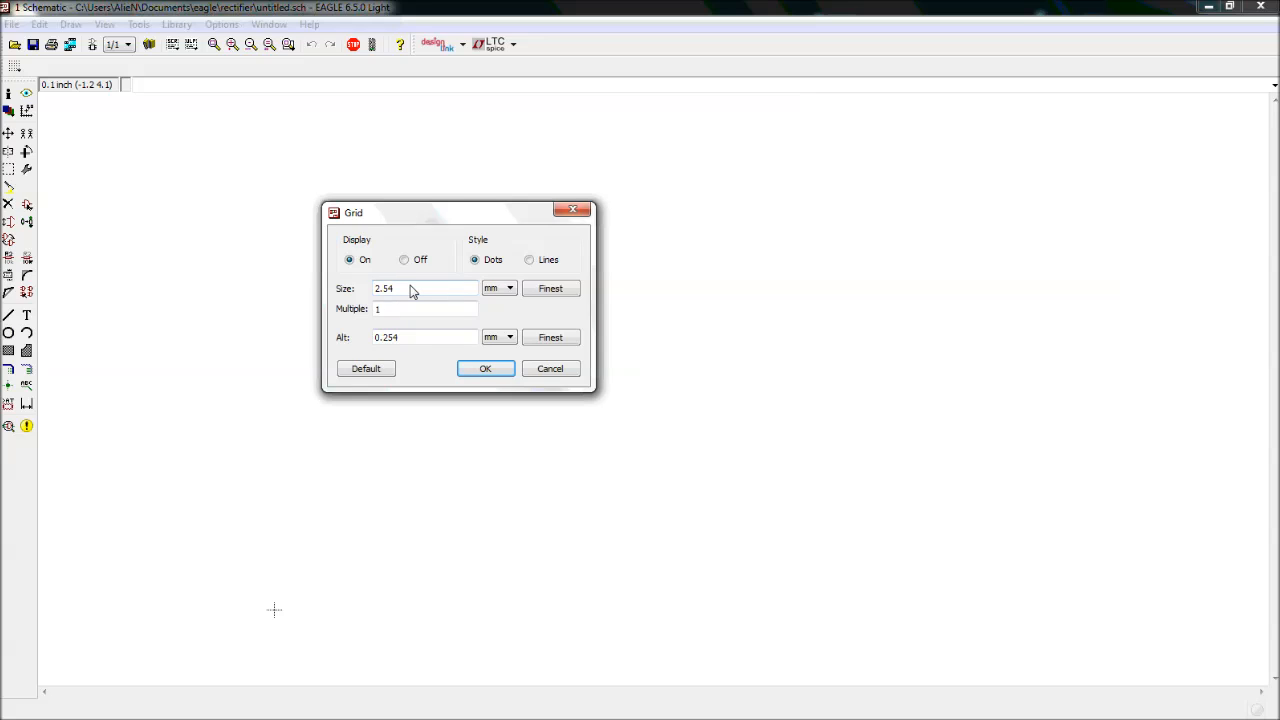
{"action": "left_click_drag", "start_coordinate": [410, 294], "coordinate": [378, 292]}
{"action": "left_click", "coordinate": [396, 312]}
{"action": "left_click_drag", "start_coordinate": [396, 313], "coordinate": [367, 341]}
{"action": "left_click", "coordinate": [397, 309]}
{"action": "type", "text": "."}
{"action": "left_click", "coordinate": [384, 338]}
{"action": "key", "text": "BackSpace"}
{"action": "key", "text": "BackSpace"}
{"action": "type", "text": "0."}
{"action": "left_click_drag", "start_coordinate": [434, 340], "coordinate": [360, 357]}
{"action": "left_click", "coordinate": [418, 345]}
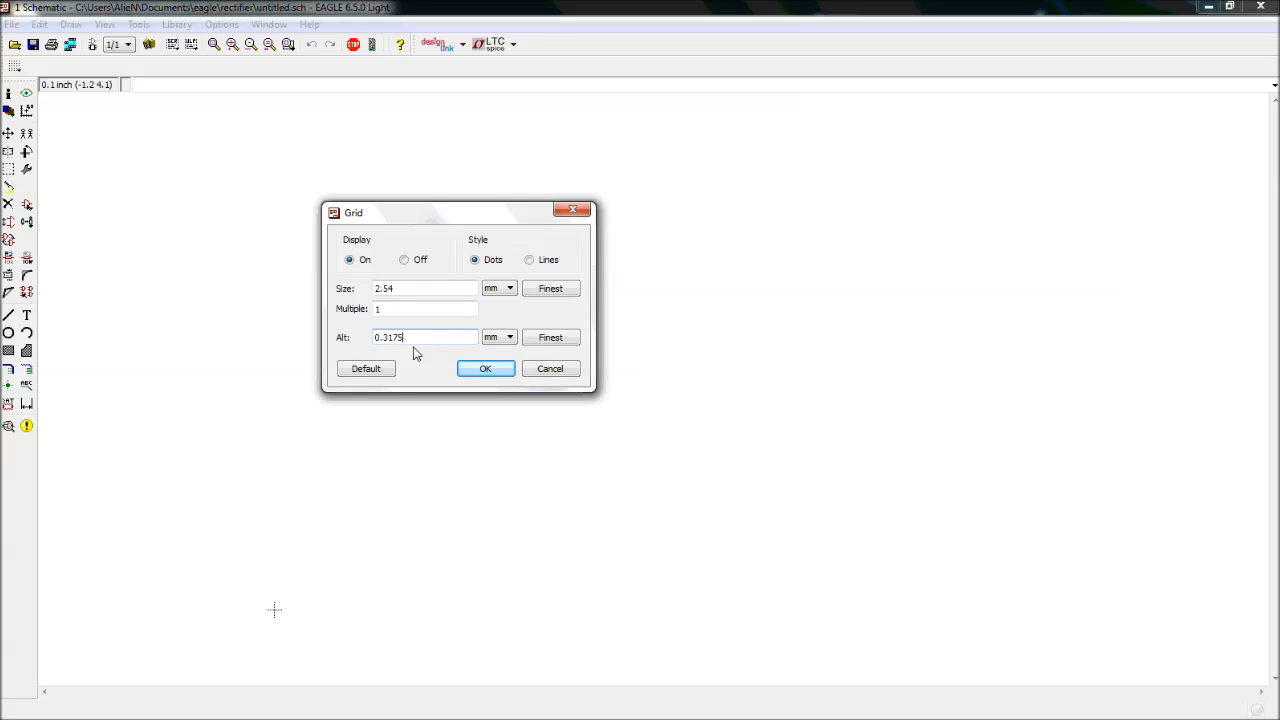
Switch to the BC548 datasheet in Adobe Reader and examine the pin spacing in the TO-92 package dimensions
{"action": "mouse_move", "coordinate": [20, 412]}
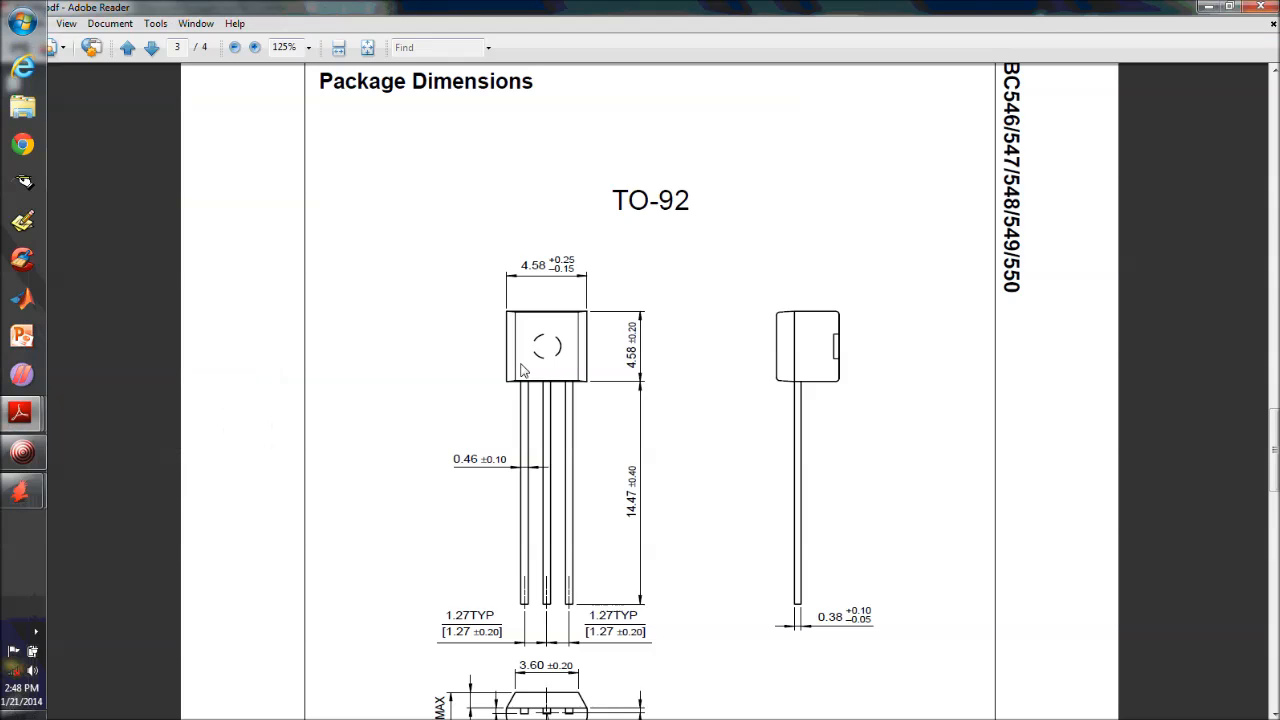
{"action": "left_click", "coordinate": [148, 300]}
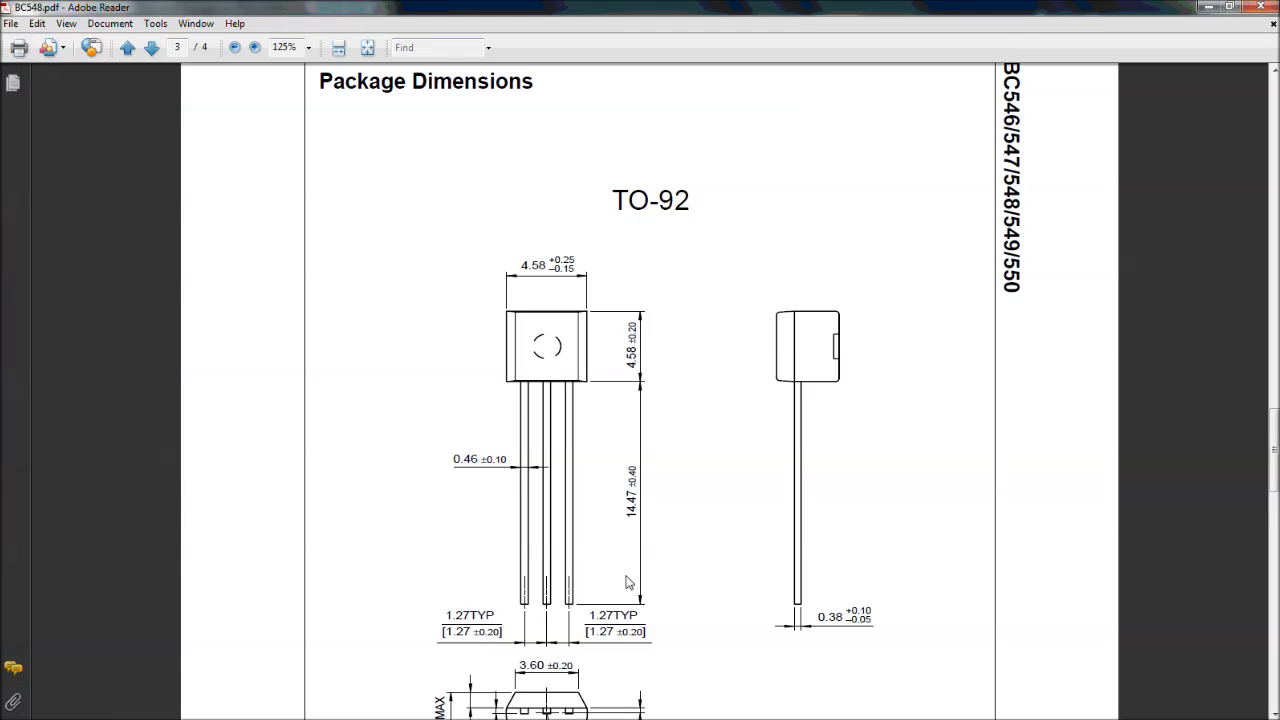
{"action": "scroll", "coordinate": [628, 583], "scroll_direction": "down", "scroll_amount": 2}
{"action": "scroll", "coordinate": [683, 529], "scroll_direction": "up", "scroll_amount": 5}
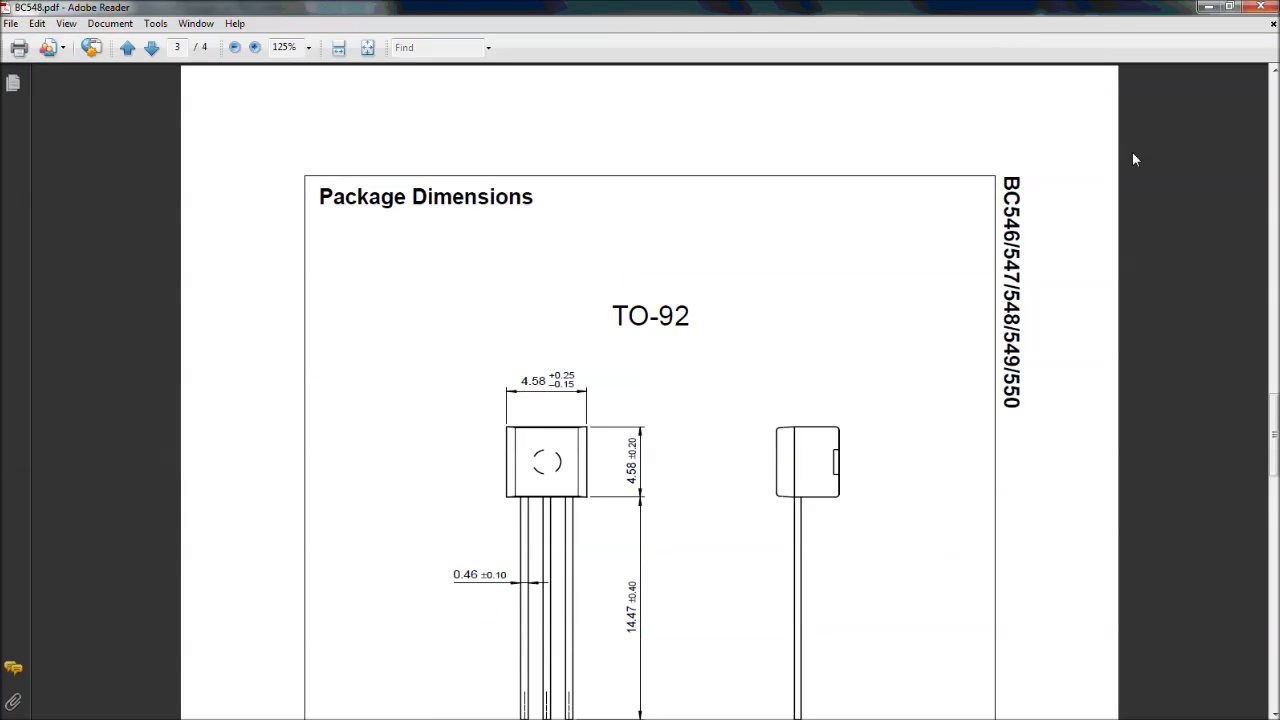
{"action": "left_click_drag", "start_coordinate": [1012, 180], "coordinate": [1026, 342]}
{"action": "left_click", "coordinate": [797, 341]}
{"action": "scroll", "coordinate": [797, 341], "scroll_direction": "down", "scroll_amount": 1}
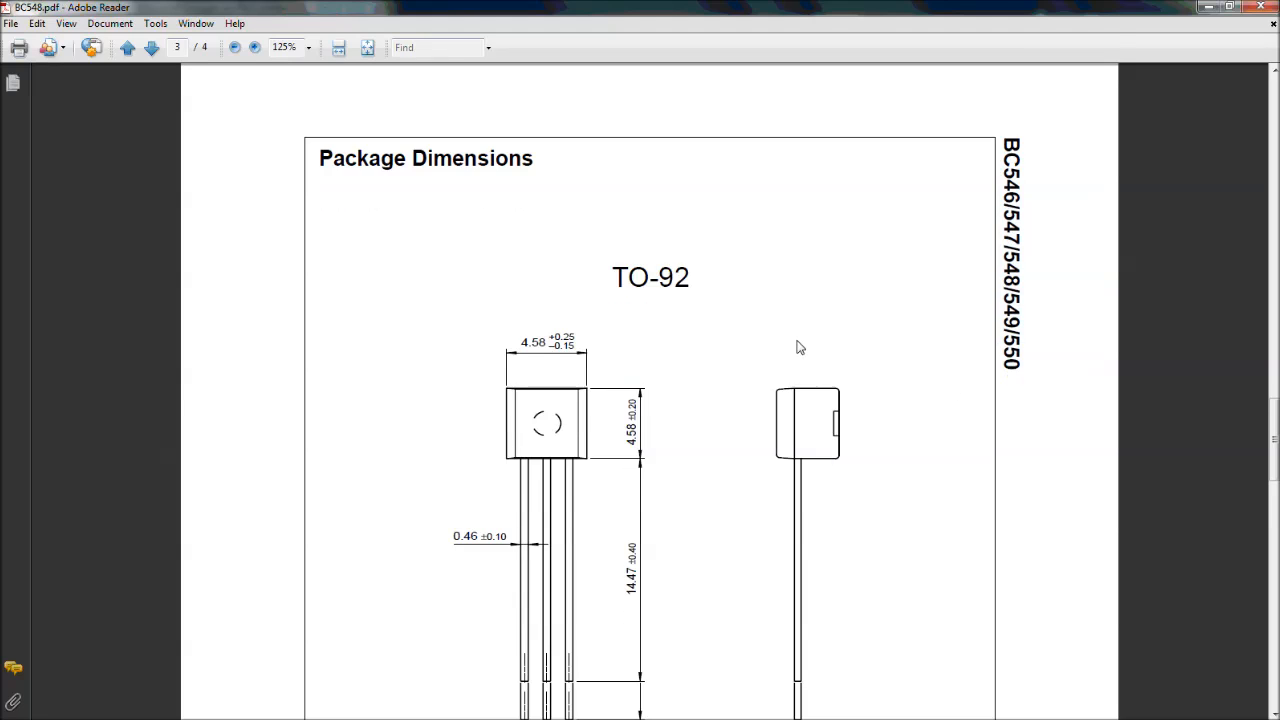
{"action": "scroll", "coordinate": [797, 347], "scroll_direction": "down", "scroll_amount": 3}
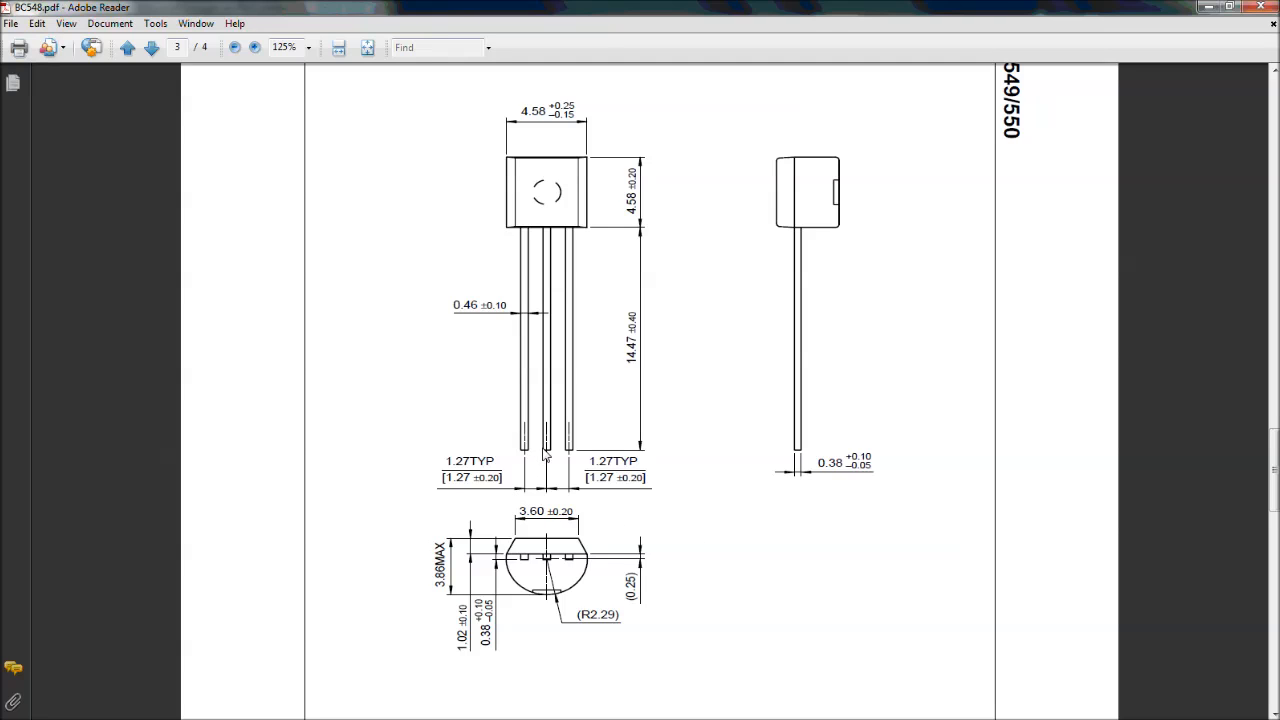
{"action": "left_click_drag", "start_coordinate": [447, 478], "coordinate": [472, 478]}
{"action": "left_click", "coordinate": [475, 490]}
{"action": "scroll", "coordinate": [493, 501], "scroll_direction": "down", "scroll_amount": 1}
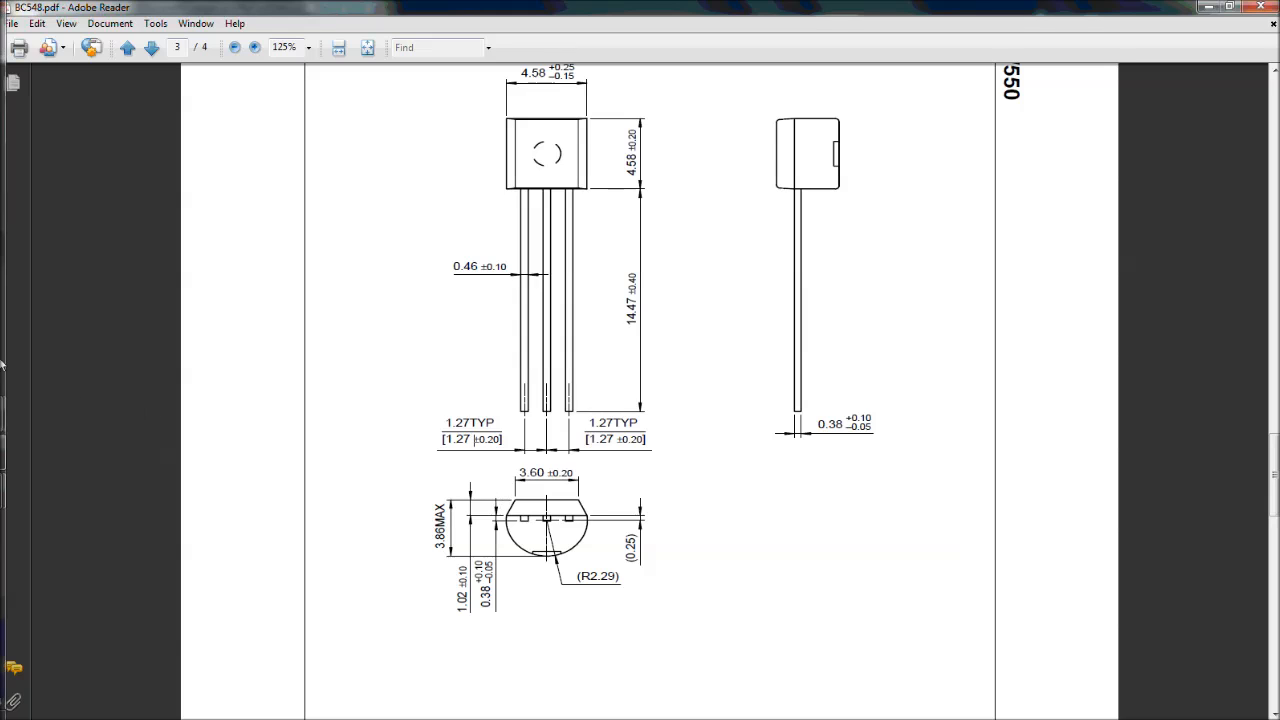
Check the pin spacing in the NE555 datasheet's physical dimensions and in the ATmega328P datasheet's common dimensions table
{"action": "mouse_move", "coordinate": [20, 412]}
{"action": "left_click", "coordinate": [160, 449]}
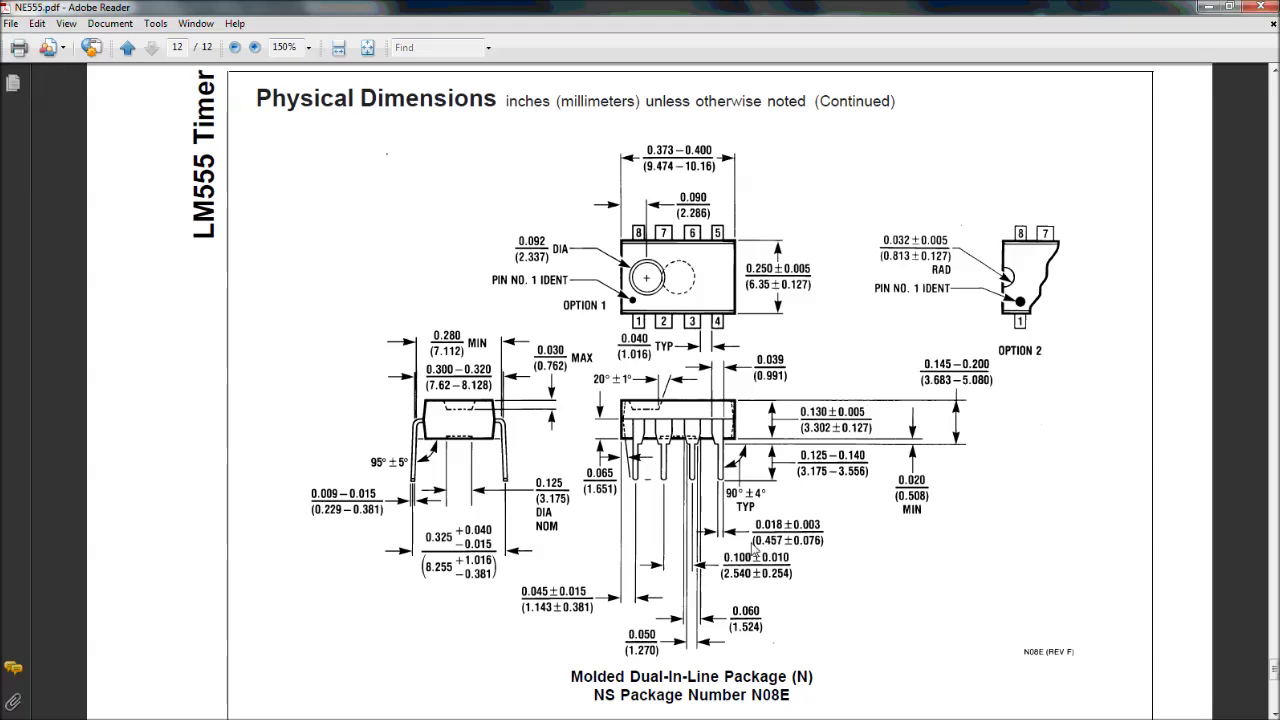
{"action": "left_click_drag", "start_coordinate": [208, 256], "coordinate": [212, 108]}
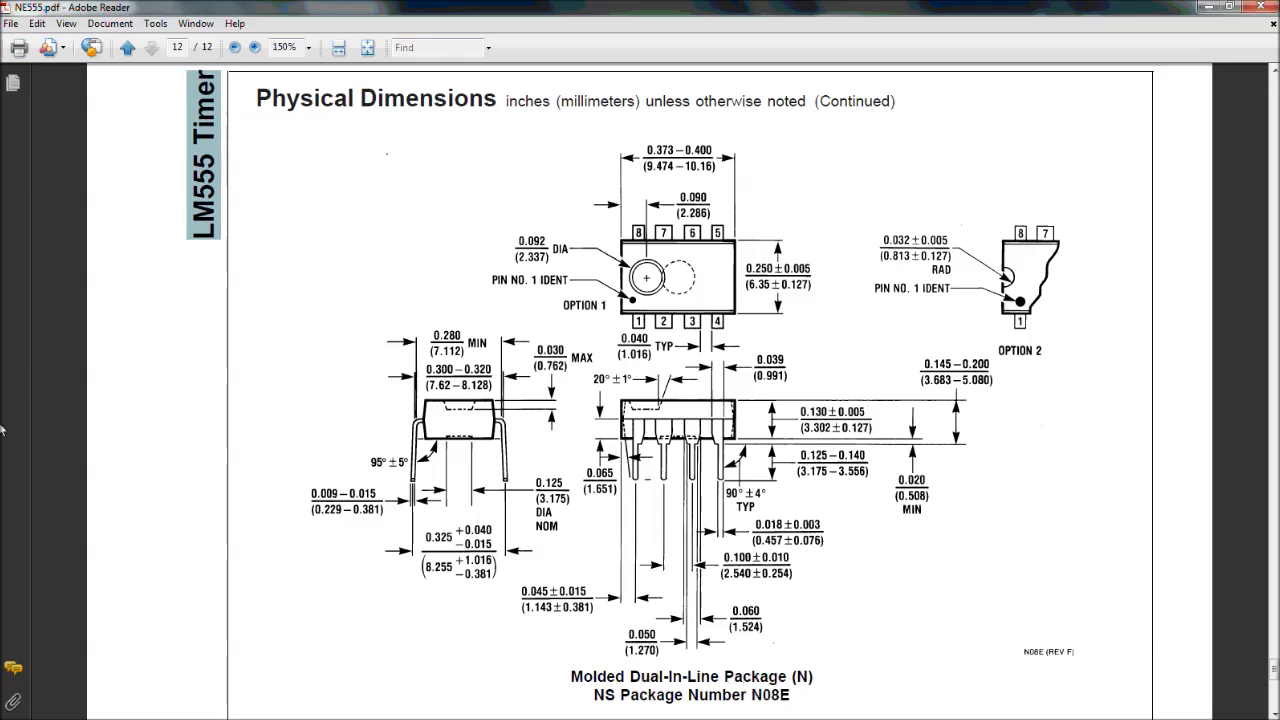
{"action": "mouse_move", "coordinate": [14, 412]}
{"action": "left_click", "coordinate": [156, 515]}
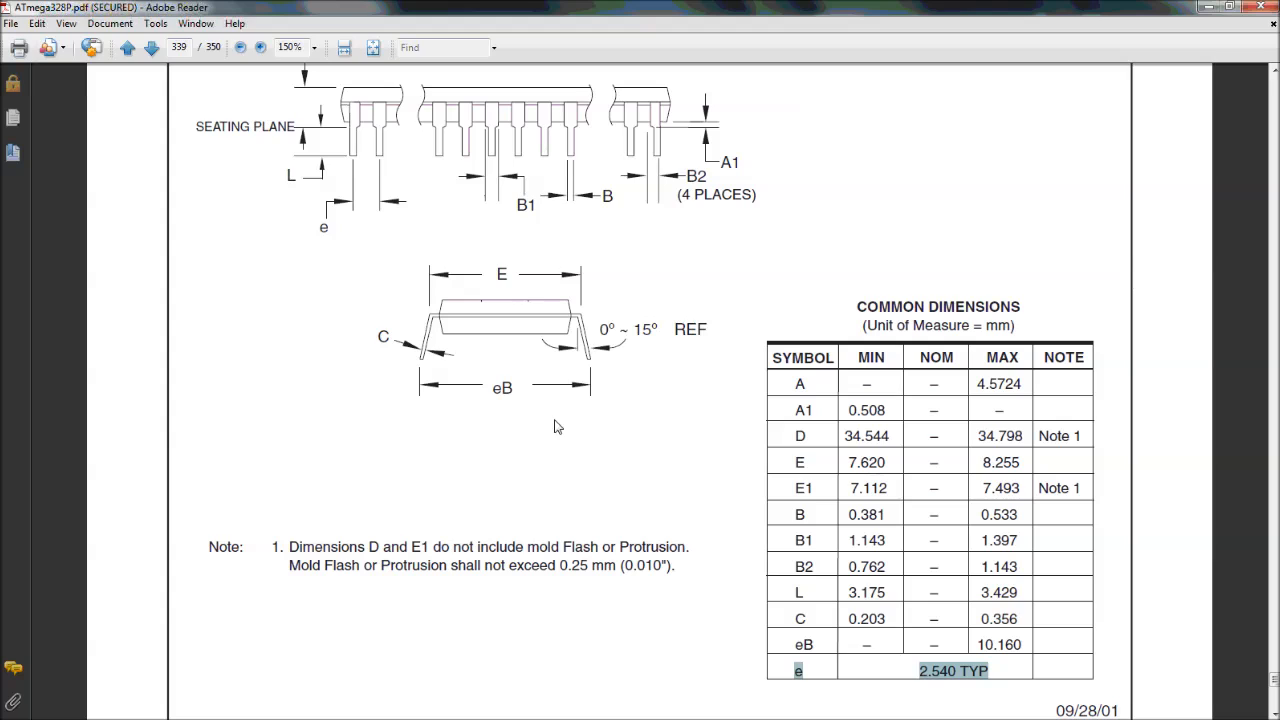
{"action": "left_click", "coordinate": [967, 684]}
{"action": "left_click_drag", "start_coordinate": [967, 678], "coordinate": [802, 672]}
Switch back to the EAGLE schematic, enter a grid size of 2.54 mm and apply the grid settings
{"action": "left_click", "coordinate": [135, 550]}
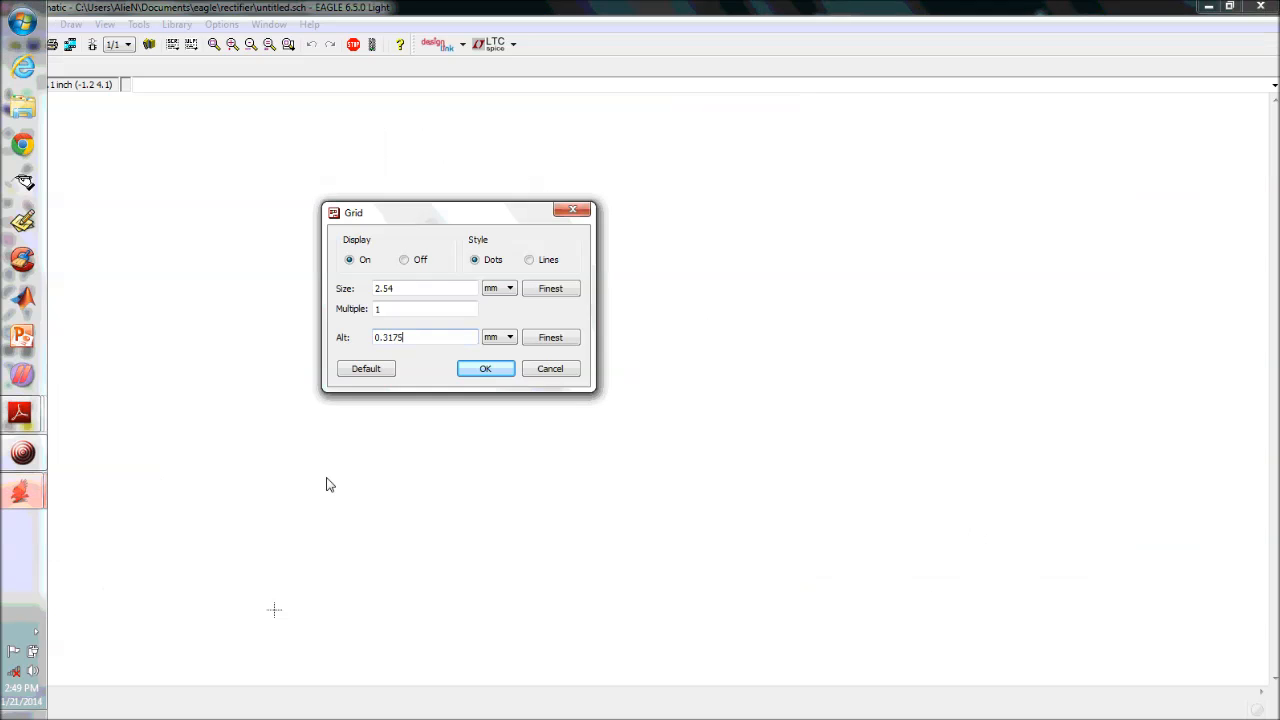
{"action": "left_click_drag", "start_coordinate": [400, 294], "coordinate": [358, 315]}
{"action": "left_click", "coordinate": [381, 309]}
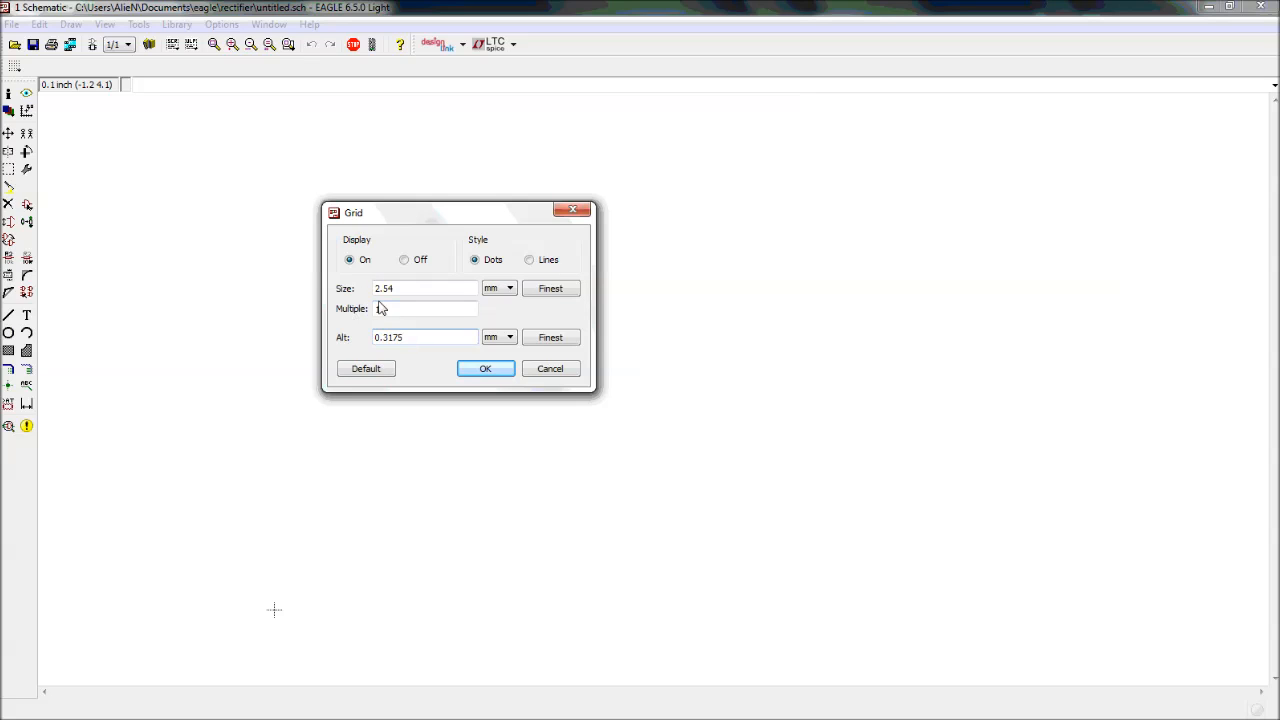
{"action": "left_click_drag", "start_coordinate": [408, 339], "coordinate": [368, 346]}
{"action": "left_click", "coordinate": [380, 343]}
{"action": "left_click_drag", "start_coordinate": [398, 292], "coordinate": [311, 290]}
{"action": "left_click_drag", "start_coordinate": [386, 310], "coordinate": [352, 314]}
{"action": "type", "text": "27"}
{"action": "left_click_drag", "start_coordinate": [410, 290], "coordinate": [346, 289]}
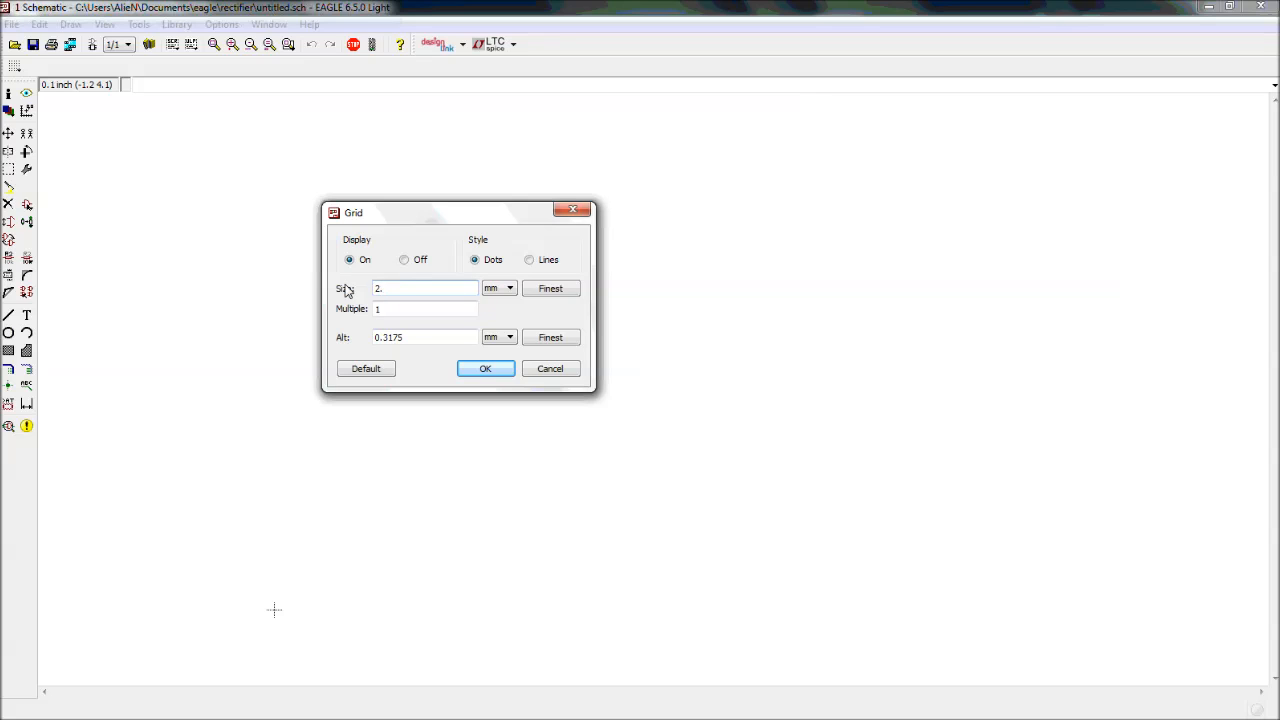
{"action": "left_click", "coordinate": [481, 369]}
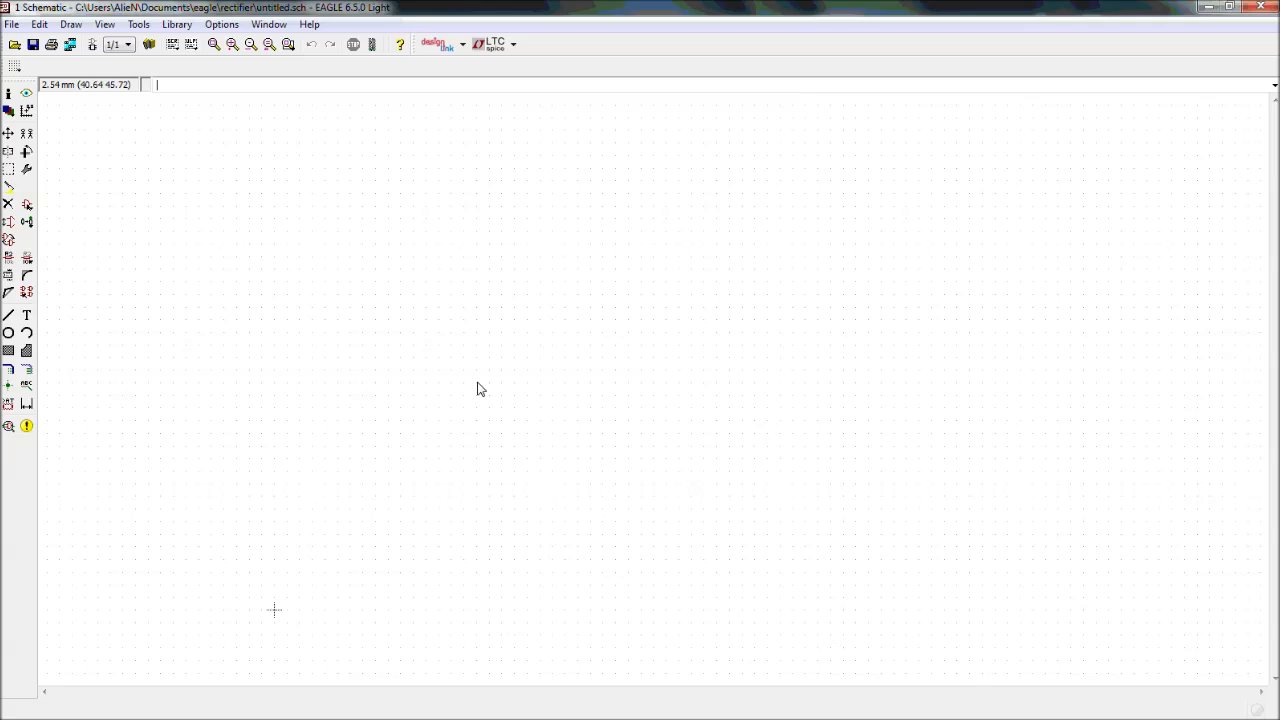
Change the schematic grid style to Lines and apply it
{"action": "scroll", "coordinate": [589, 318], "scroll_direction": "up", "scroll_amount": 3}
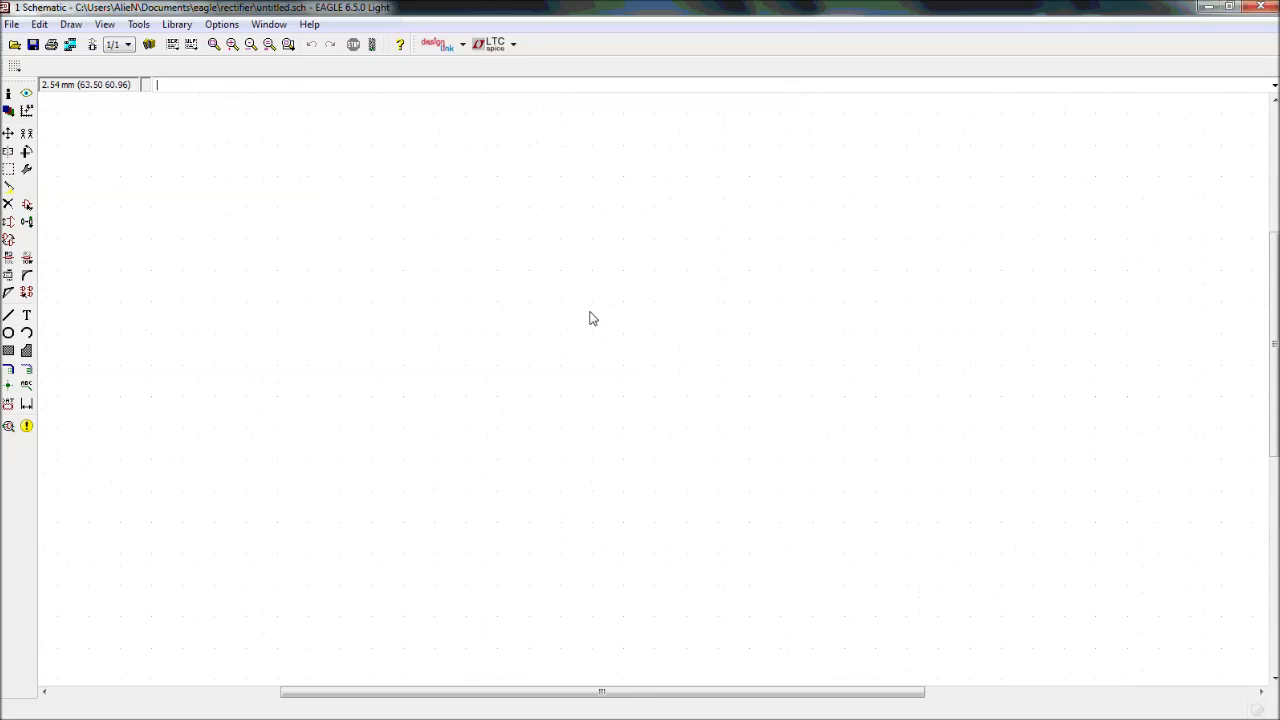
{"action": "scroll", "coordinate": [589, 318], "scroll_direction": "down", "scroll_amount": 3}
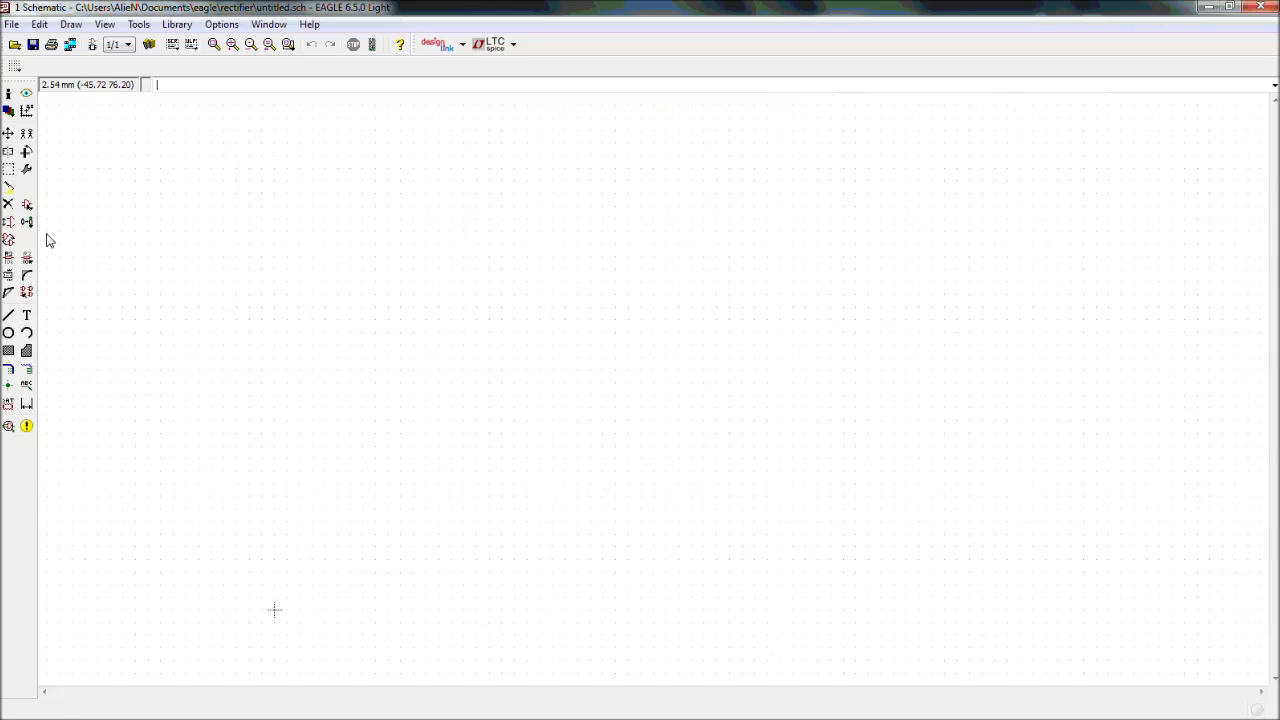
{"action": "left_click", "coordinate": [15, 67]}
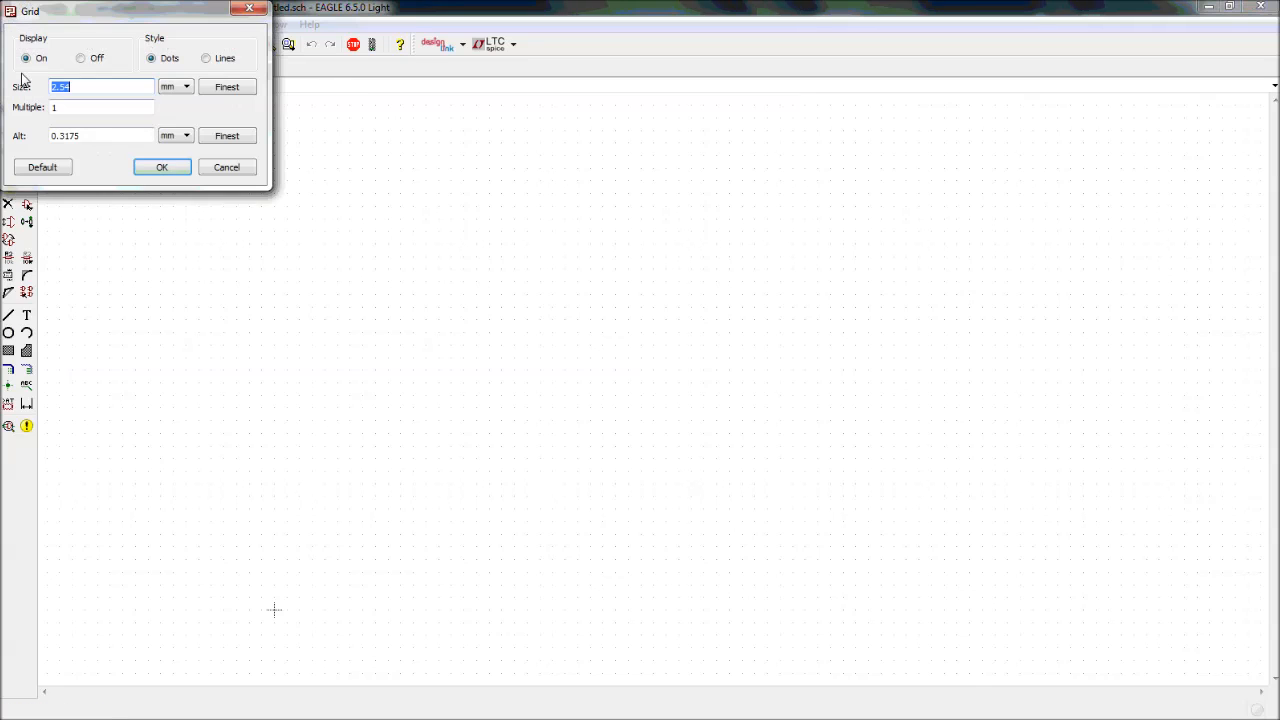
{"action": "left_click", "coordinate": [206, 59]}
{"action": "left_click", "coordinate": [168, 165]}
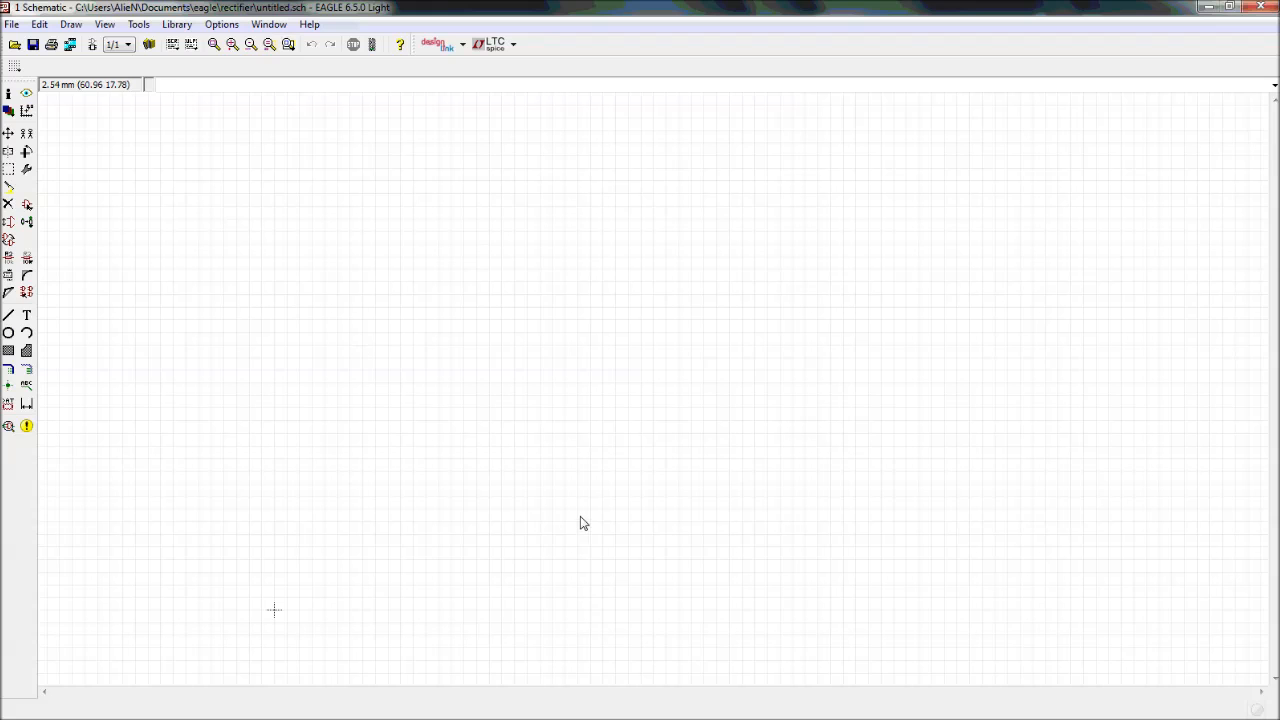
{"action": "scroll", "coordinate": [597, 494], "scroll_direction": "up", "scroll_amount": 5}
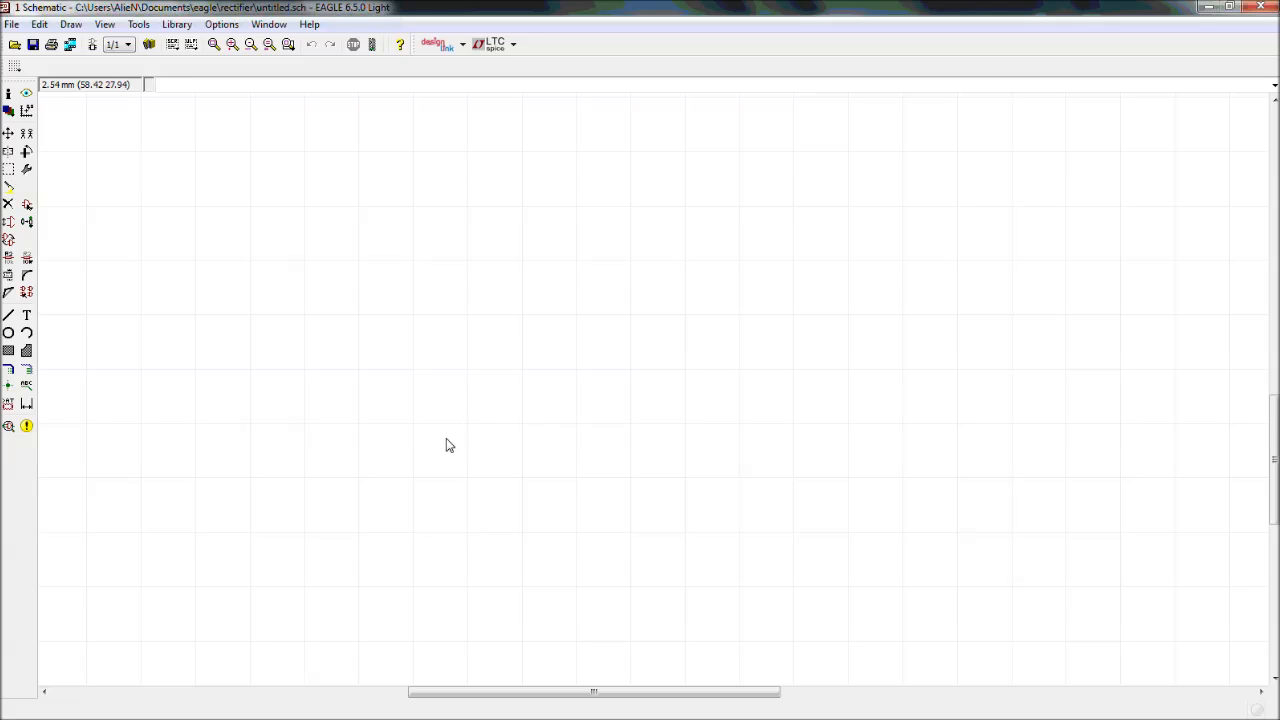
{"action": "scroll", "coordinate": [254, 440], "scroll_direction": "down", "scroll_amount": 3}
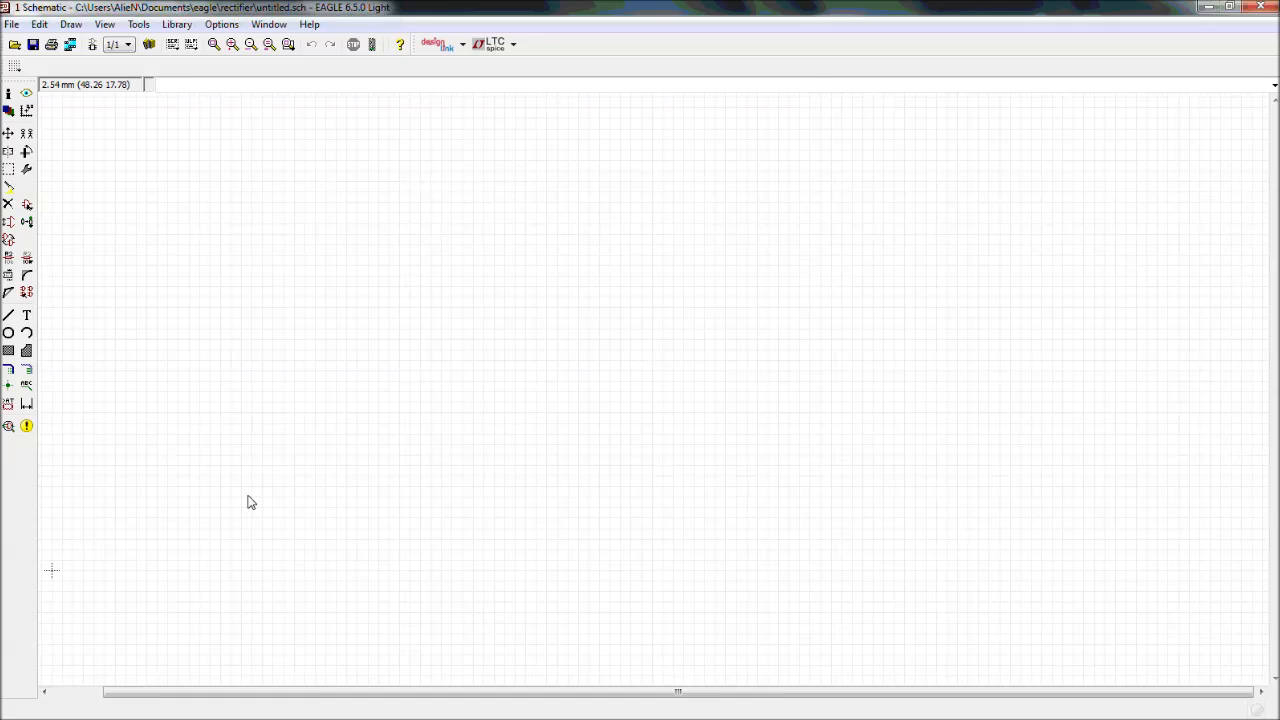
{"action": "scroll", "coordinate": [112, 554], "scroll_direction": "up", "scroll_amount": 4}
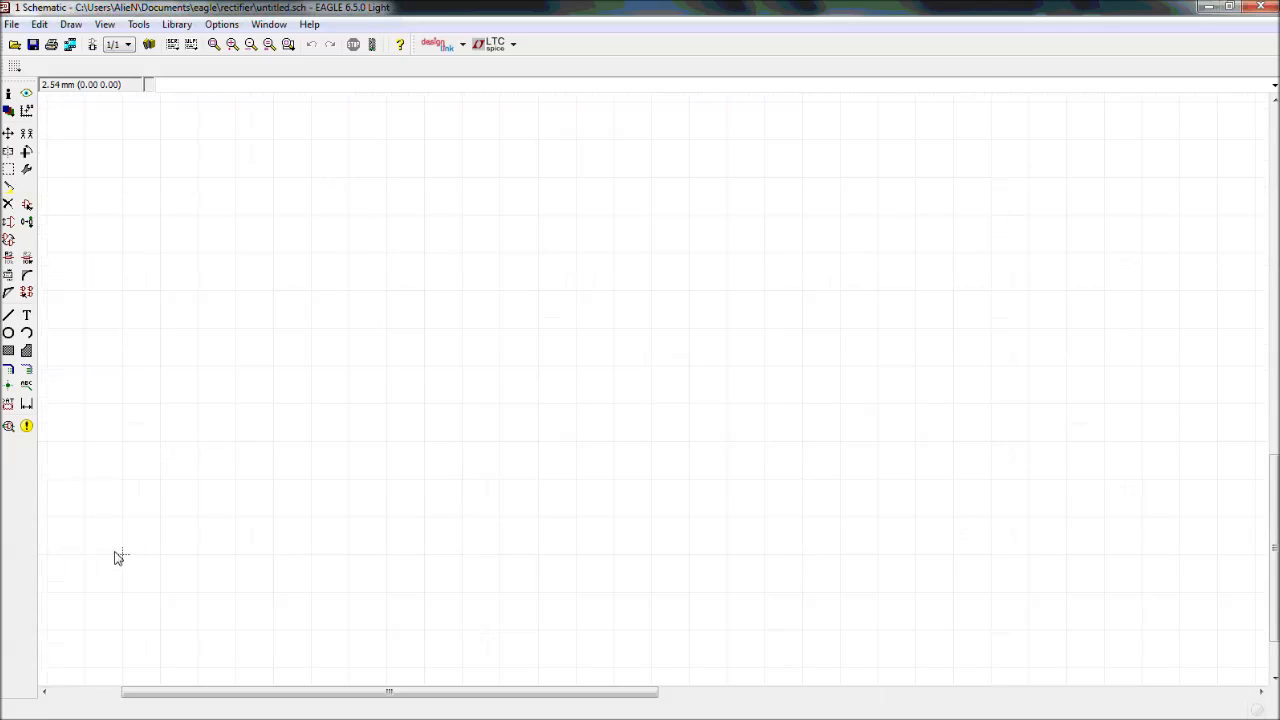
{"action": "scroll", "coordinate": [124, 560], "scroll_direction": "down", "scroll_amount": 1}
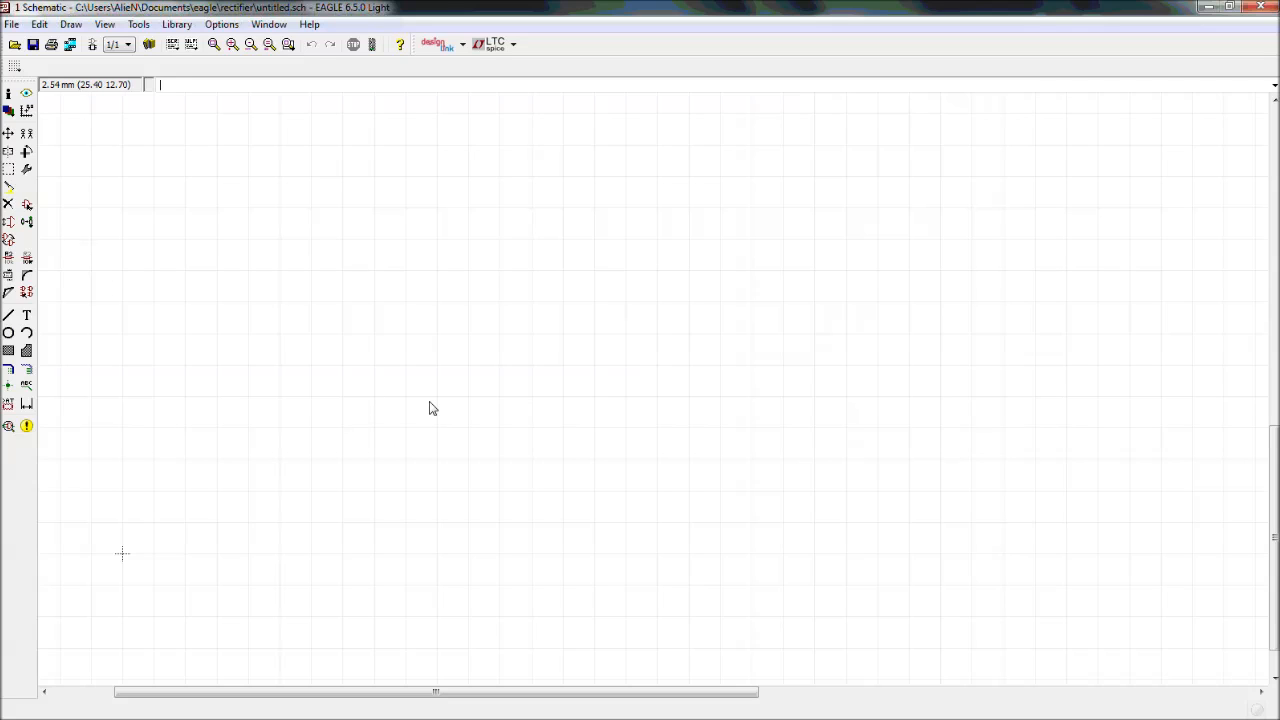
Start the Add command, examine the full list of component libraries from 19inch to zilog, and cancel without adding a part
{"action": "left_click", "coordinate": [29, 207]}
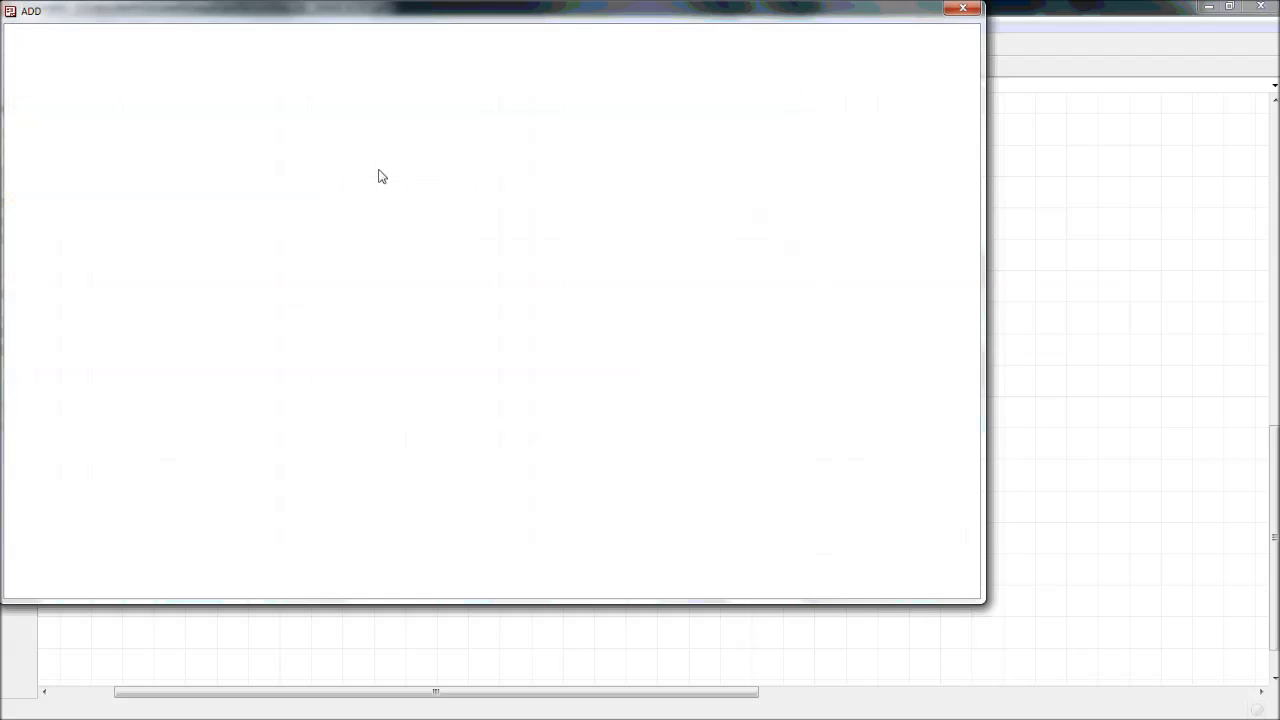
{"action": "left_click", "coordinate": [240, 143]}
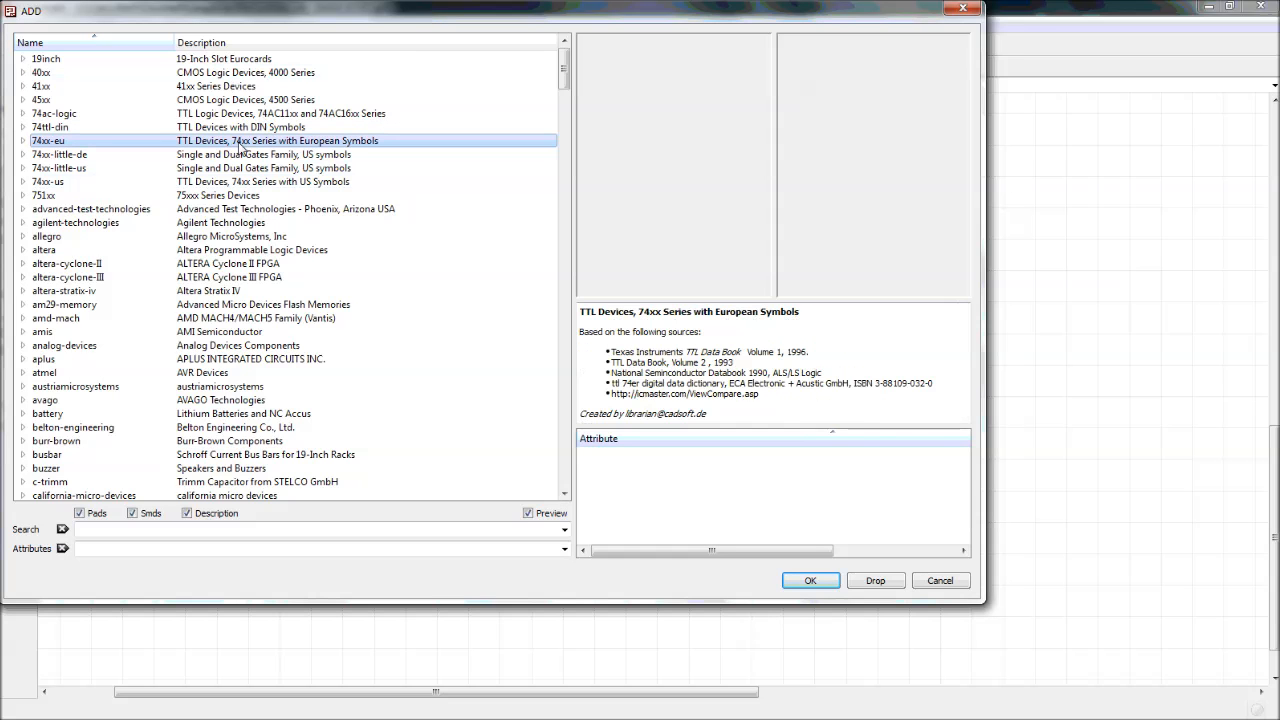
{"action": "scroll", "coordinate": [240, 147], "scroll_direction": "down", "scroll_amount": 7}
{"action": "scroll", "coordinate": [240, 147], "scroll_direction": "down", "scroll_amount": 20}
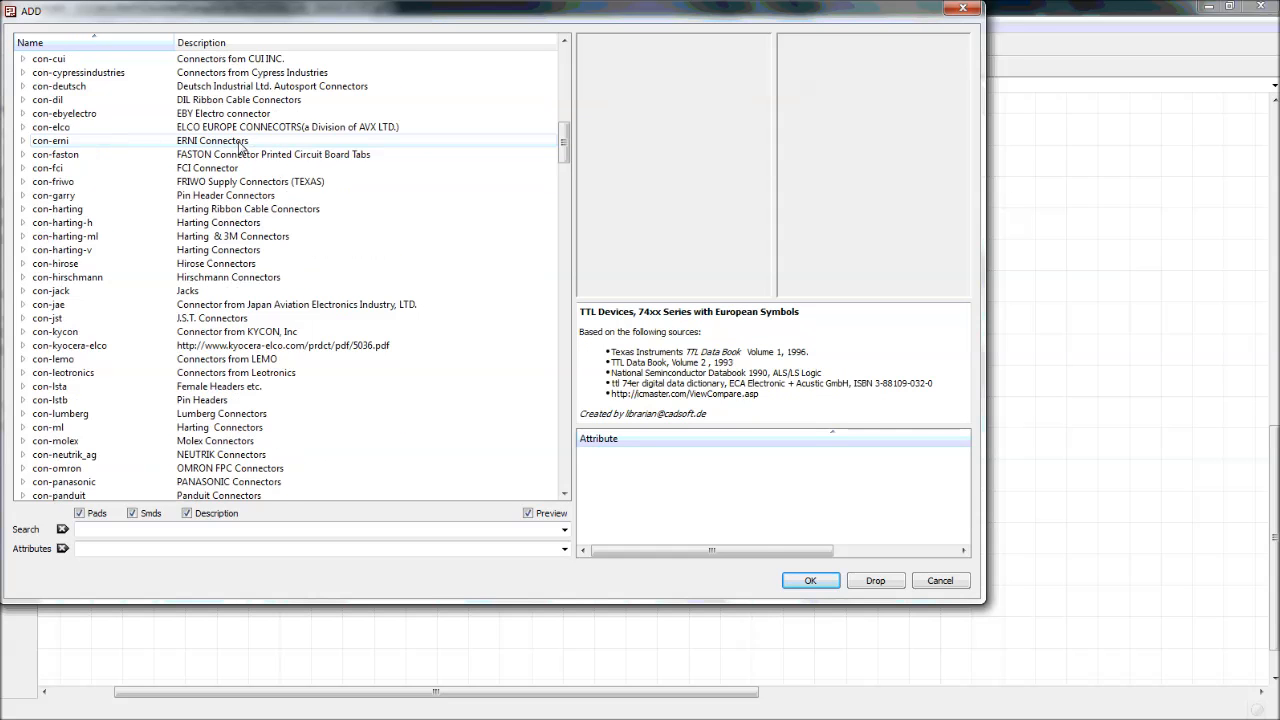
{"action": "scroll", "coordinate": [233, 145], "scroll_direction": "down", "scroll_amount": 20}
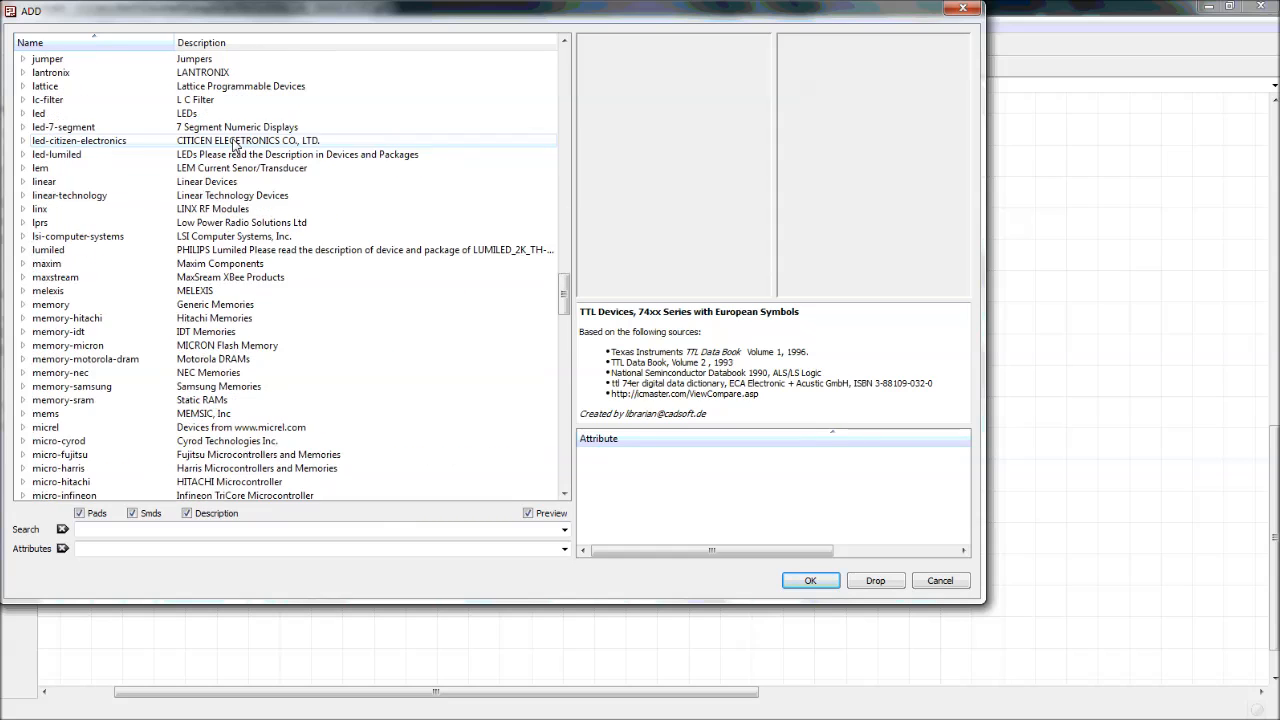
{"action": "scroll", "coordinate": [233, 145], "scroll_direction": "down", "scroll_amount": 20}
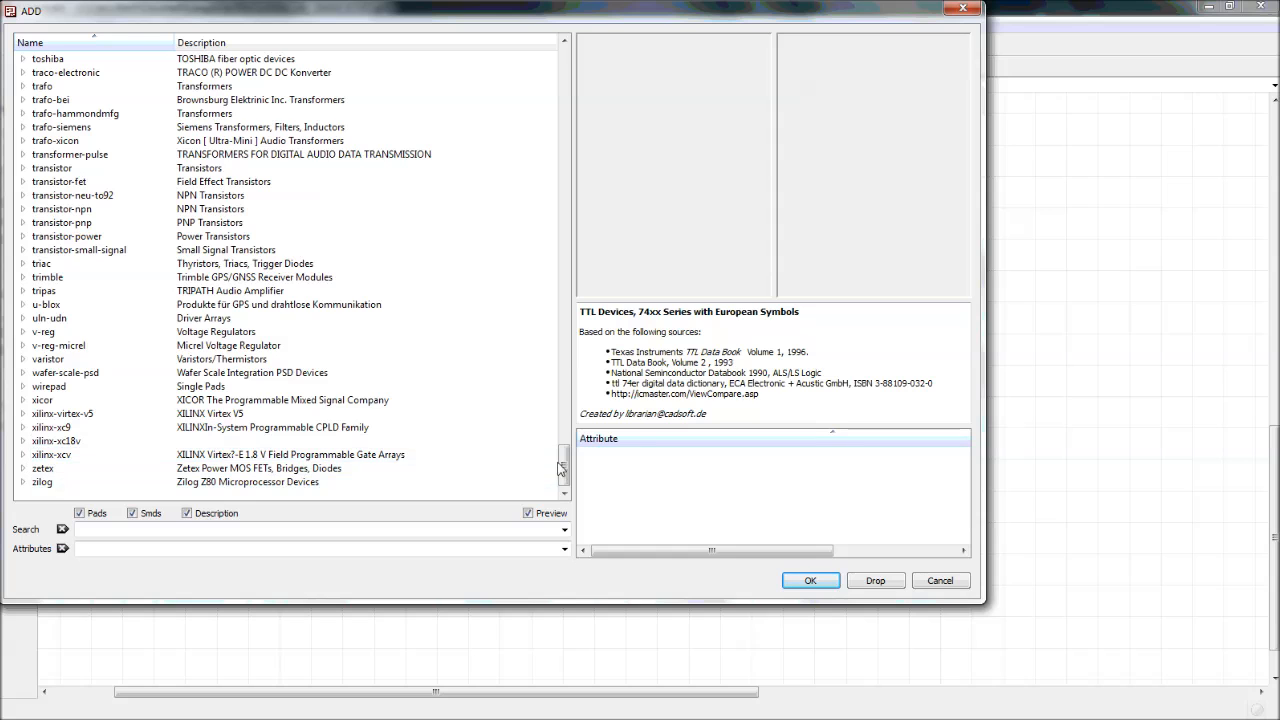
{"action": "left_click_drag", "start_coordinate": [563, 465], "coordinate": [562, 67]}
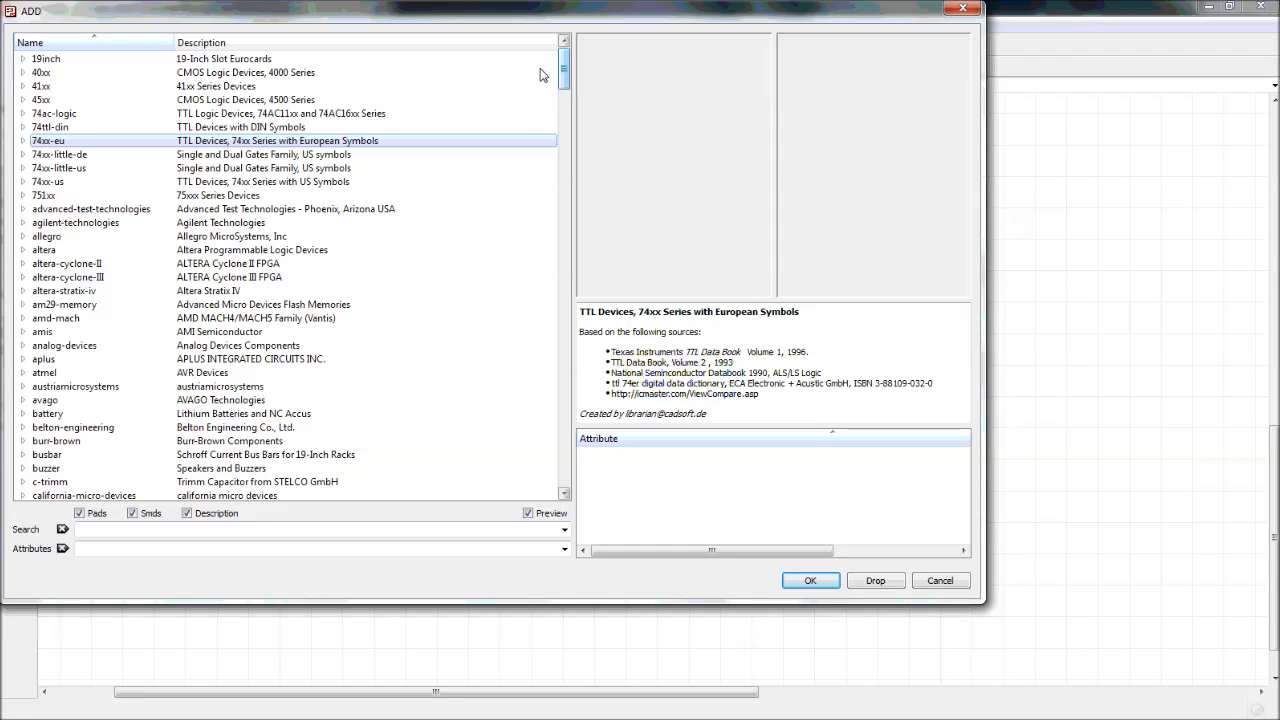
{"action": "scroll", "coordinate": [443, 171], "scroll_direction": "down", "scroll_amount": 18}
{"action": "left_click_drag", "start_coordinate": [566, 132], "coordinate": [562, 53]}
{"action": "left_click_drag", "start_coordinate": [351, 19], "coordinate": [381, 97]}
{"action": "left_click", "coordinate": [968, 659]}
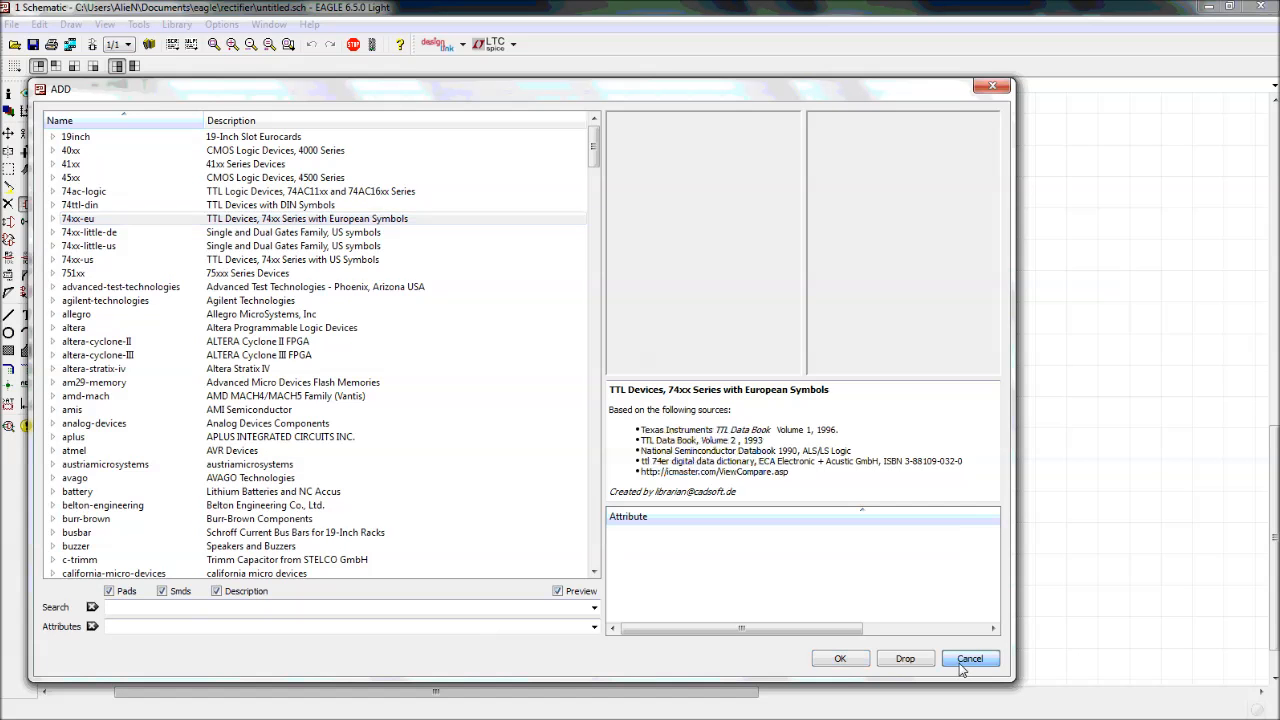
Restore the schematic window to its smaller size and close the open datasheets in Adobe Reader
{"action": "double_click", "coordinate": [335, 4]}
{"action": "left_click", "coordinate": [501, 3]}
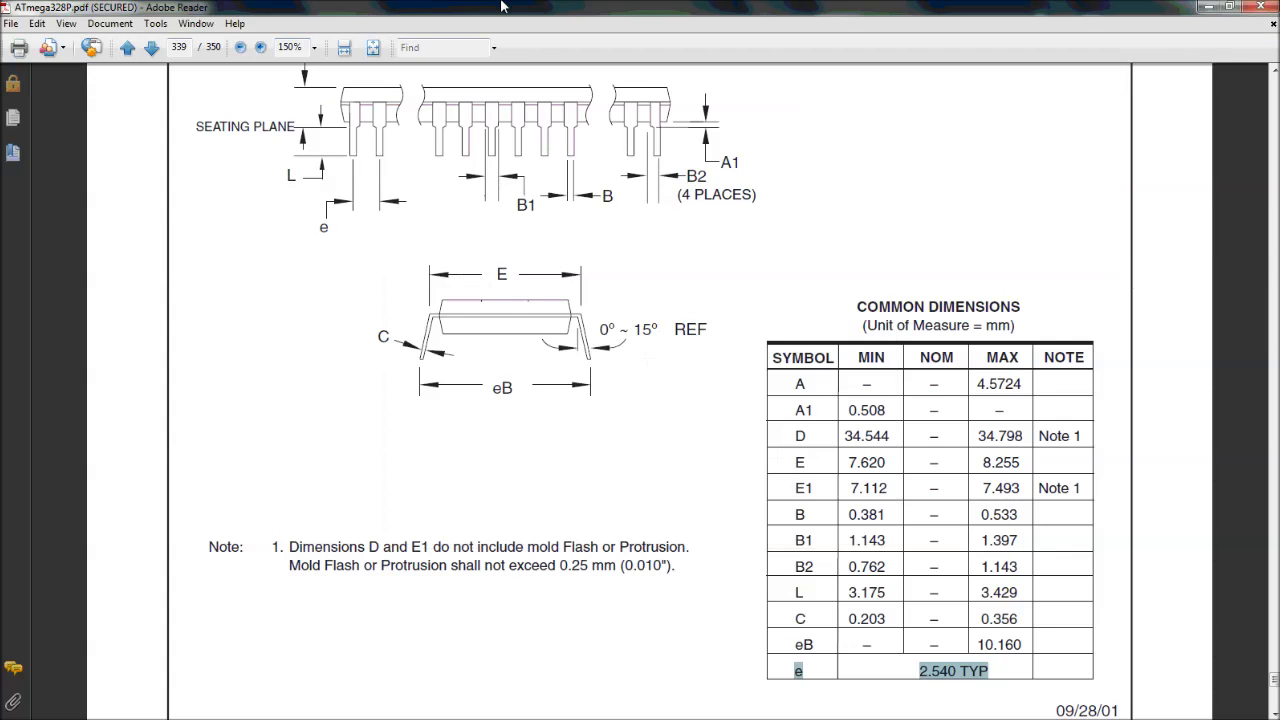
{"action": "left_click", "coordinate": [1260, 6]}
{"action": "left_click", "coordinate": [1260, 6]}
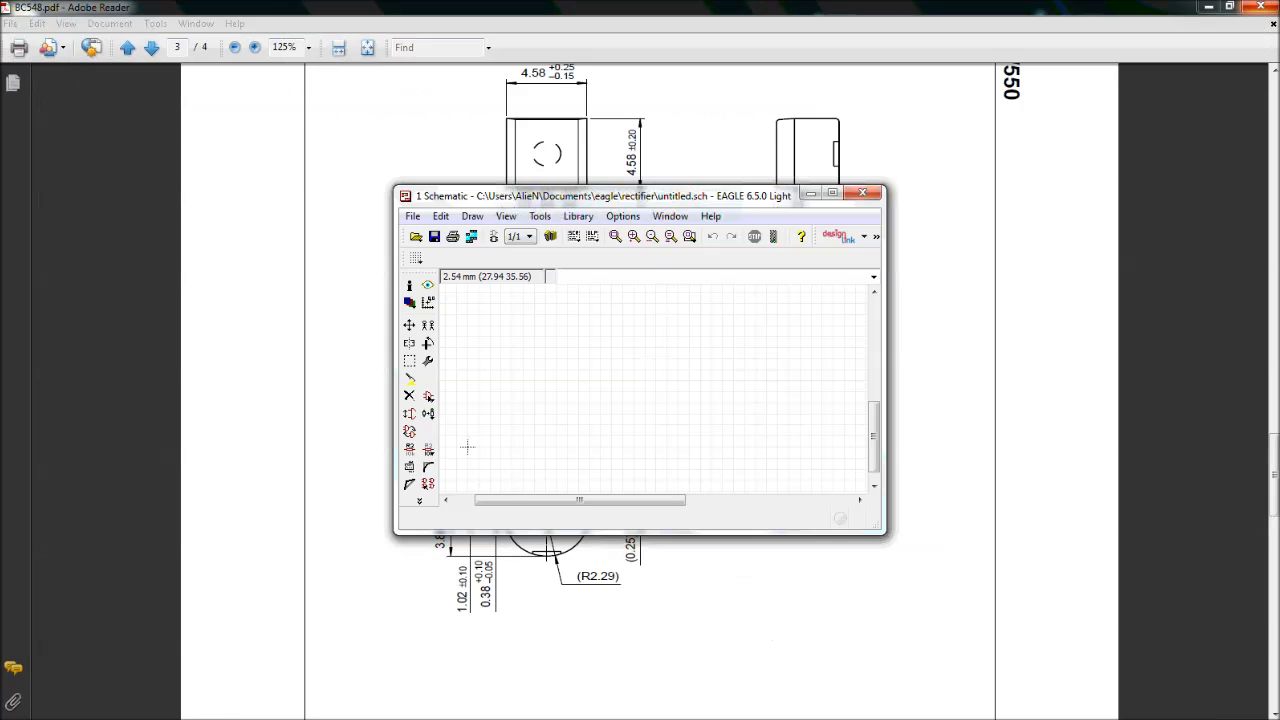
{"action": "left_click", "coordinate": [1260, 6]}
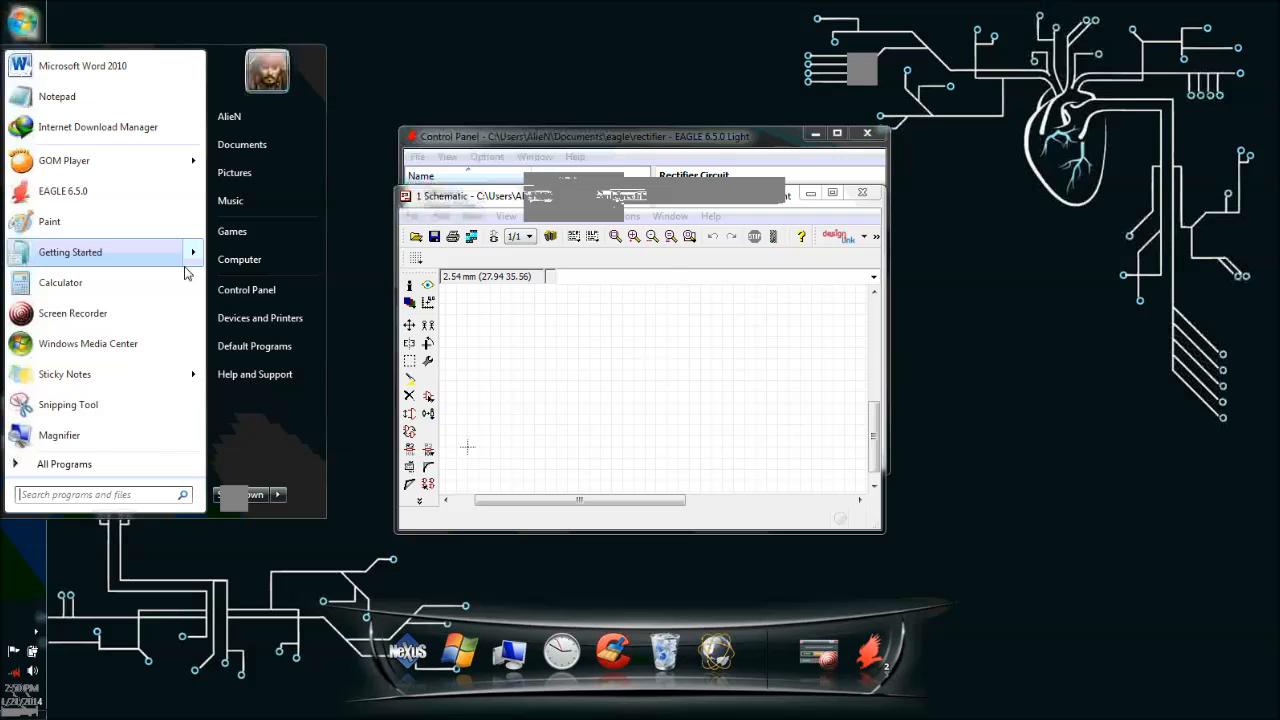
Switch to Windows Explorer and open the library folder C:\Program Files (x86)\EAGLE-6.5.0\lbr
{"action": "left_click", "coordinate": [236, 262]}
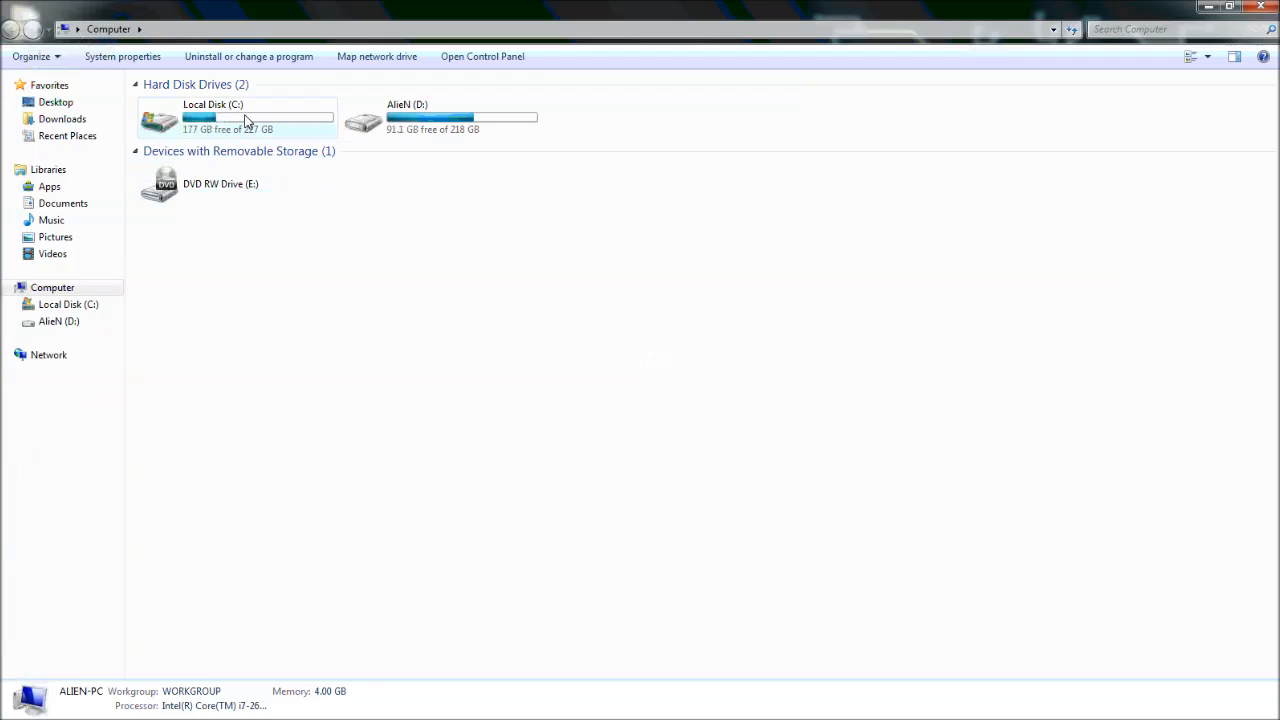
{"action": "double_click", "coordinate": [248, 116]}
{"action": "double_click", "coordinate": [248, 258]}
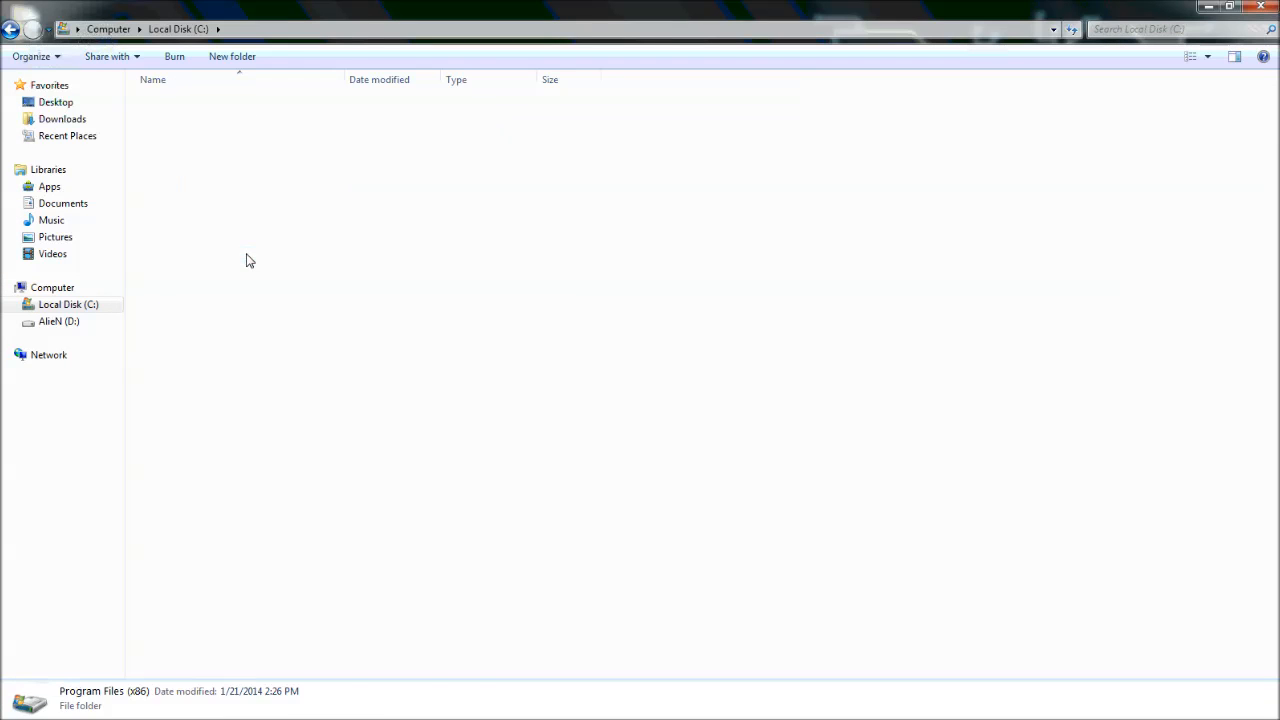
{"action": "double_click", "coordinate": [219, 342]}
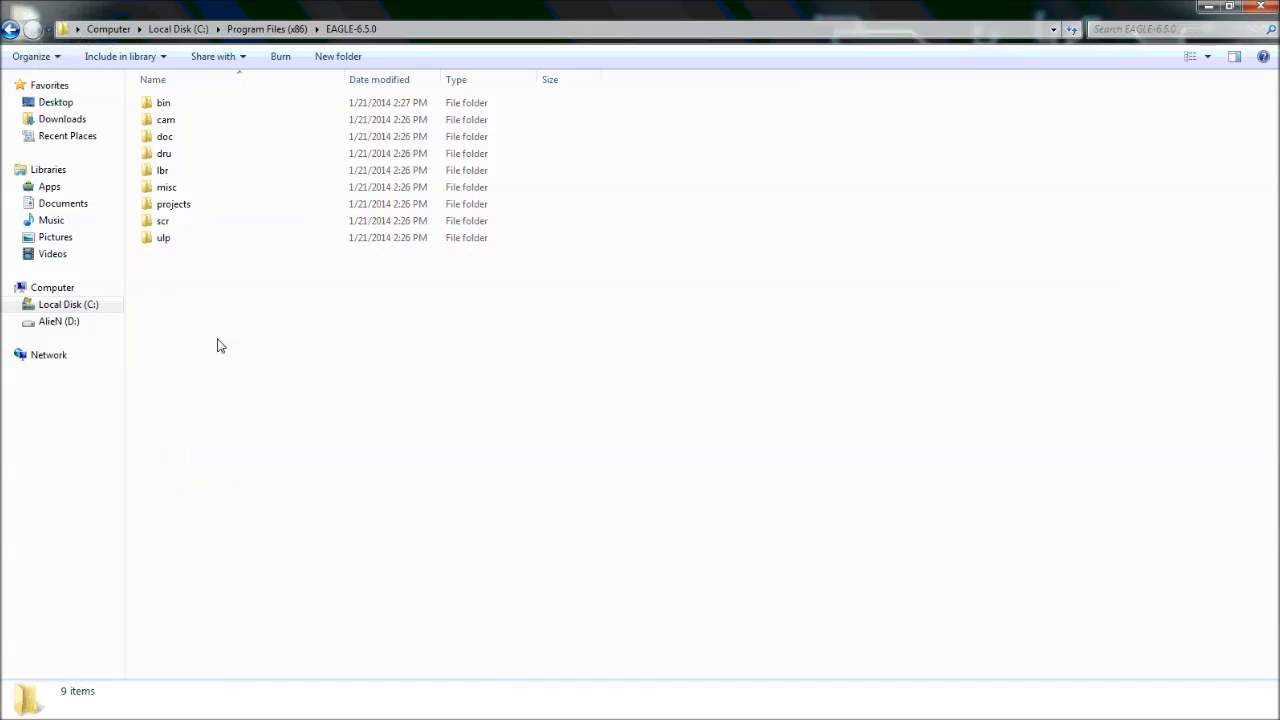
{"action": "double_click", "coordinate": [220, 179]}
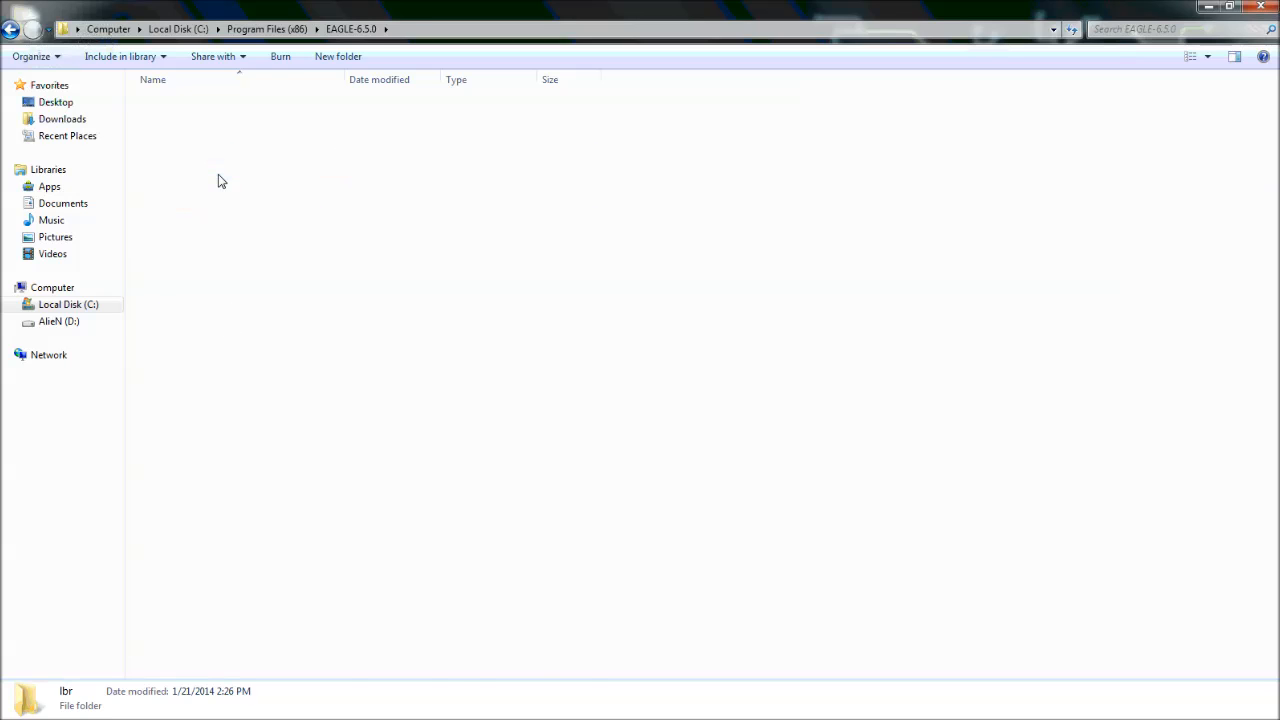
{"action": "left_click_drag", "start_coordinate": [852, 218], "coordinate": [694, 388]}
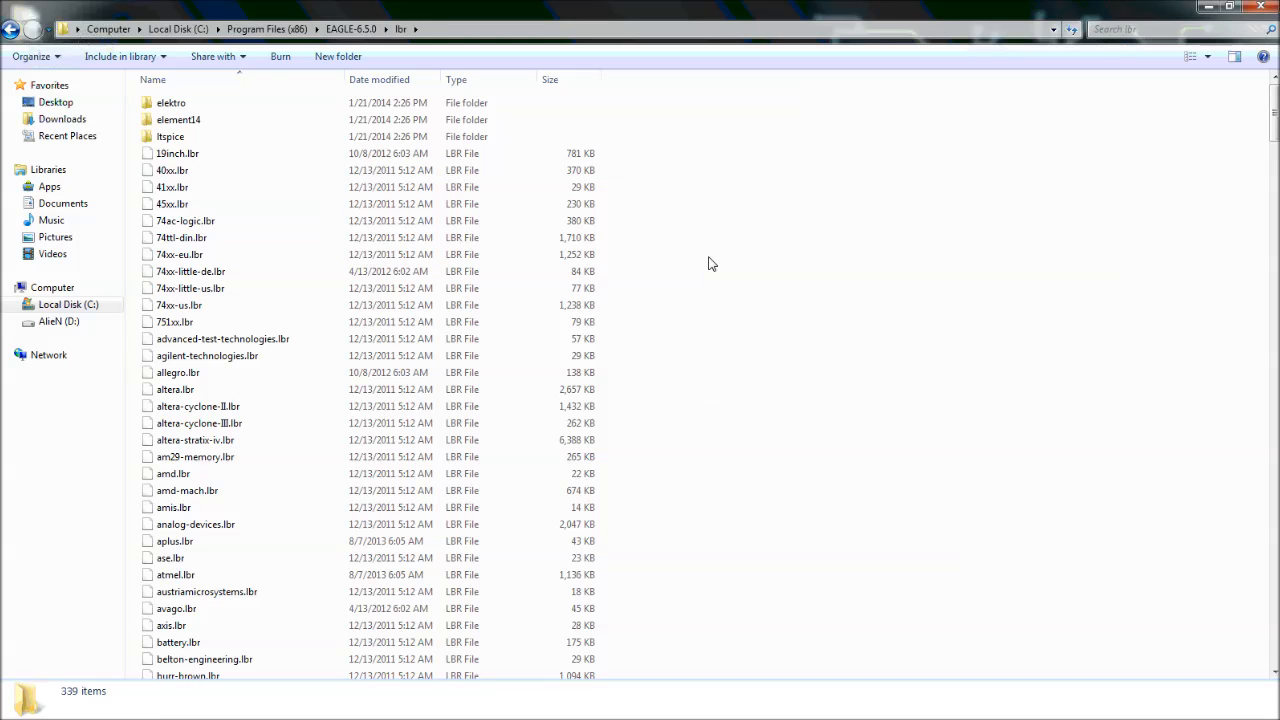
{"action": "left_click_drag", "start_coordinate": [705, 256], "coordinate": [653, 483]}
Copy the library file lm35.lbr from the Downloads folder
{"action": "left_click", "coordinate": [95, 123]}
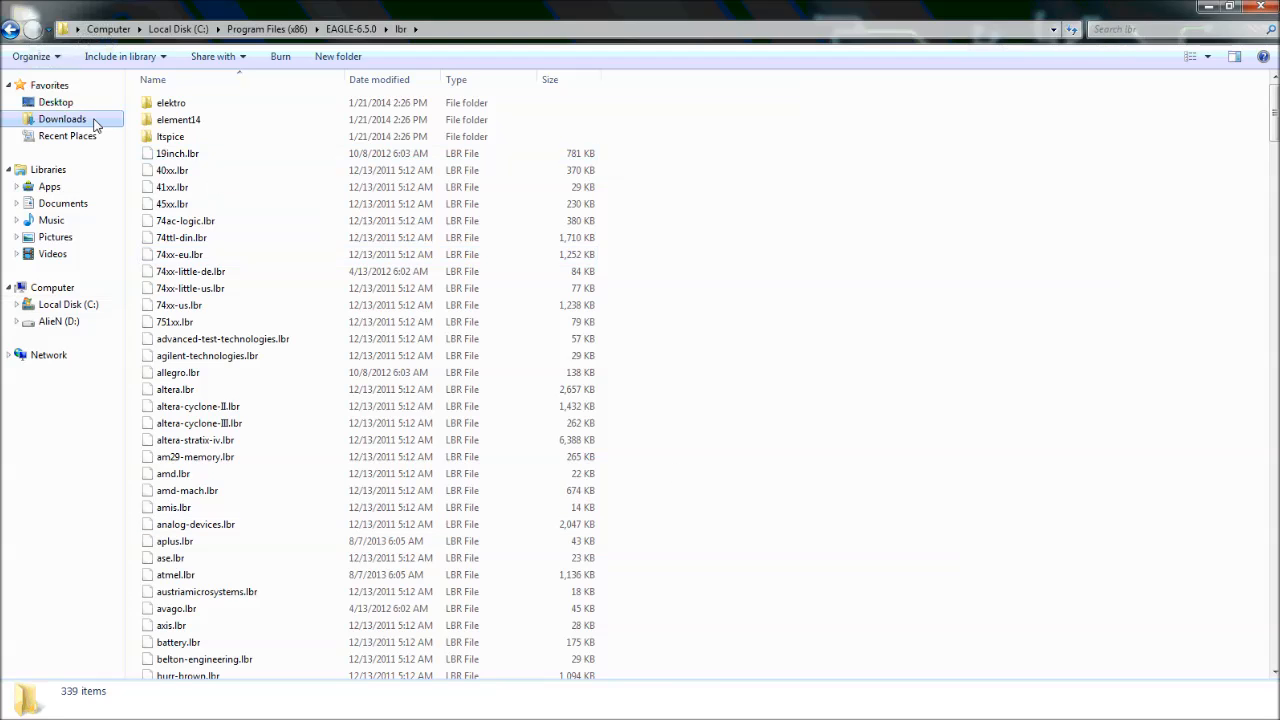
{"action": "left_click", "coordinate": [187, 327]}
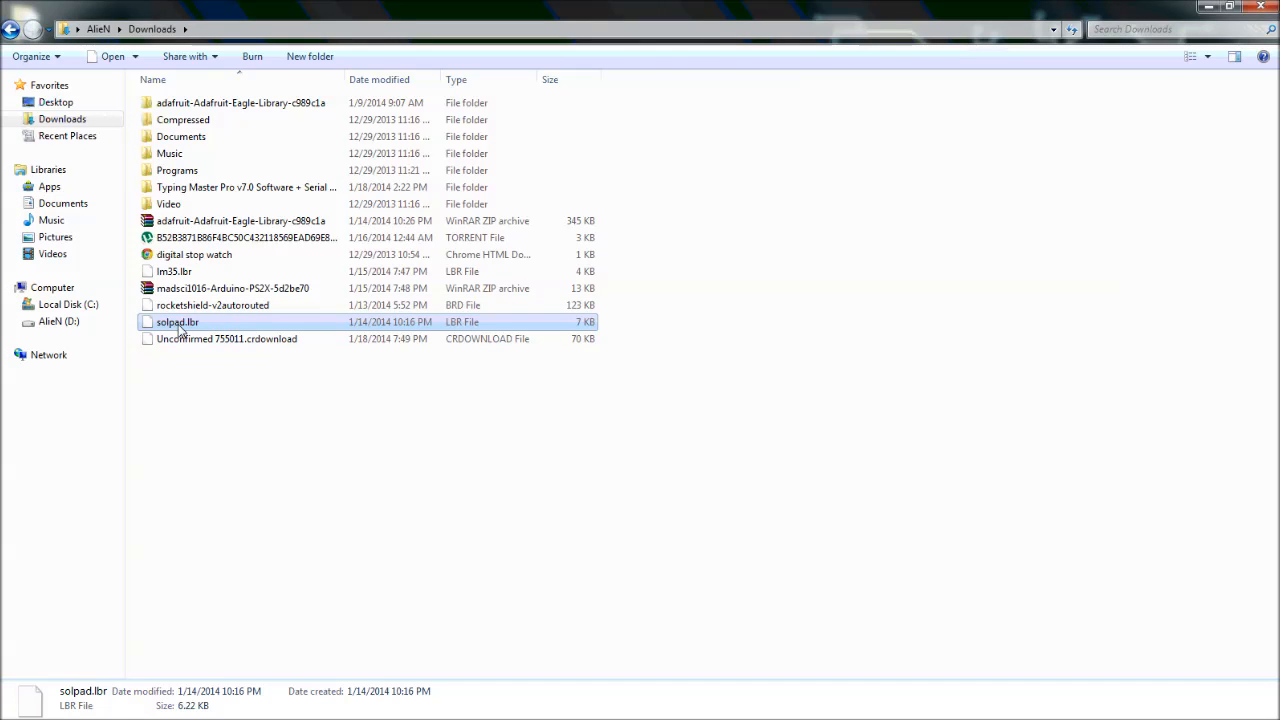
{"action": "left_click", "coordinate": [179, 274]}
{"action": "right_click", "coordinate": [187, 277]}
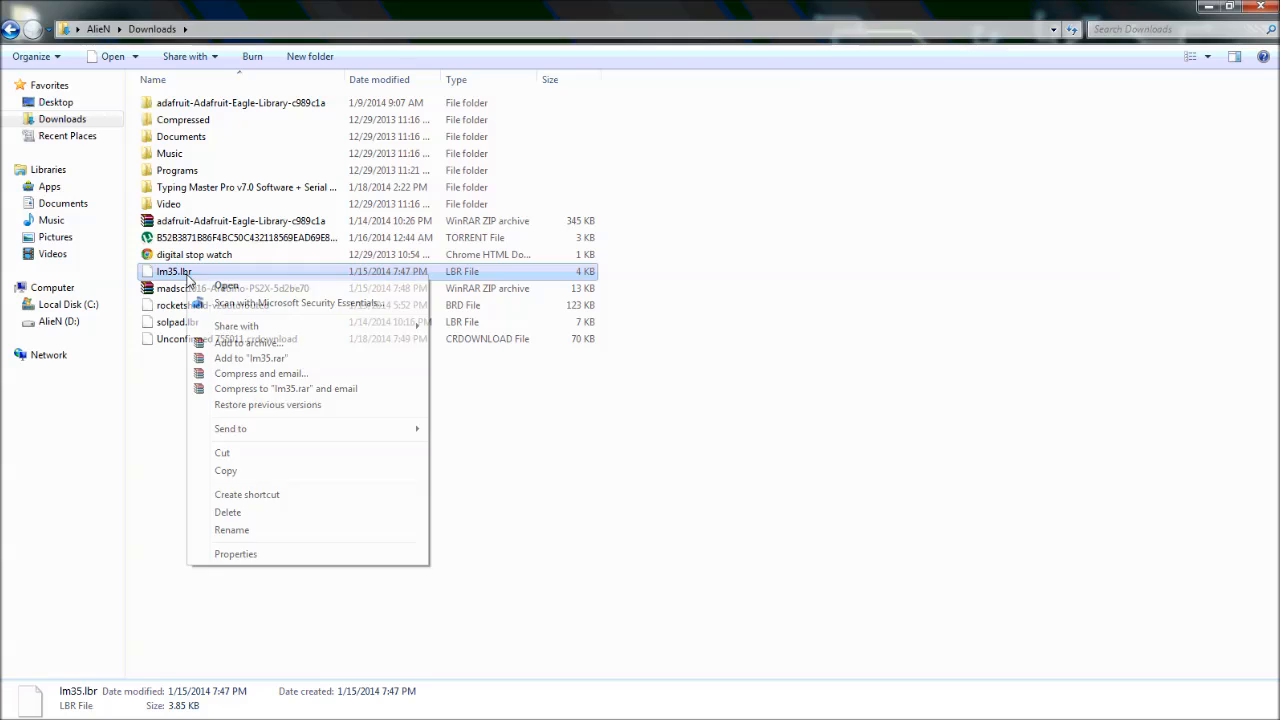
{"action": "left_click", "coordinate": [225, 470]}
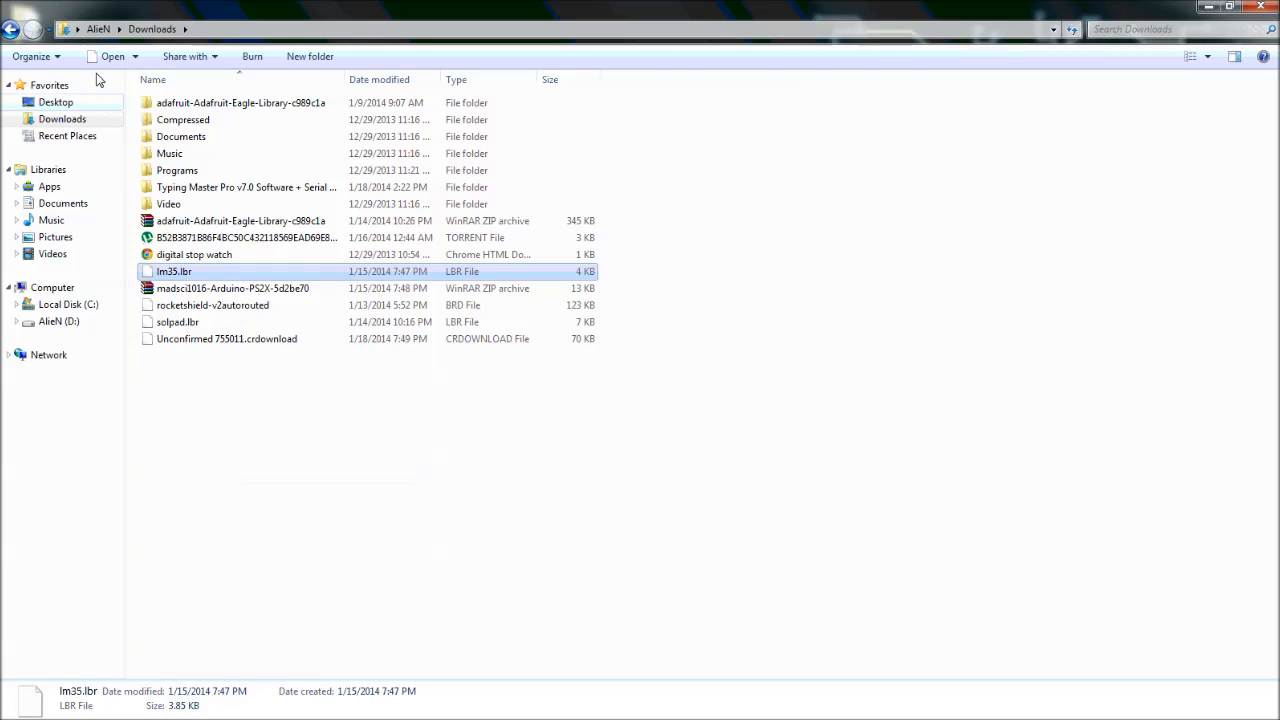
Paste lm35.lbr into the EAGLE-6.5.0 lbr folder and close the Explorer window
{"action": "left_click", "coordinate": [14, 29]}
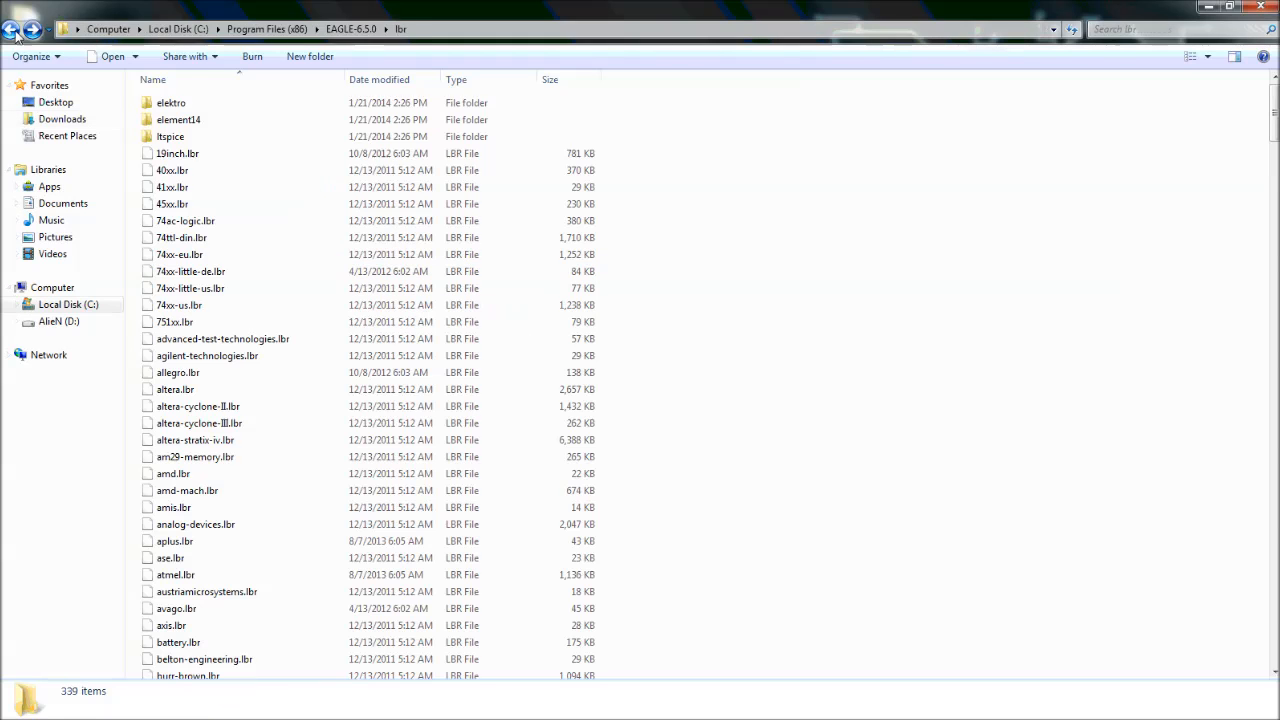
{"action": "left_click", "coordinate": [434, 31]}
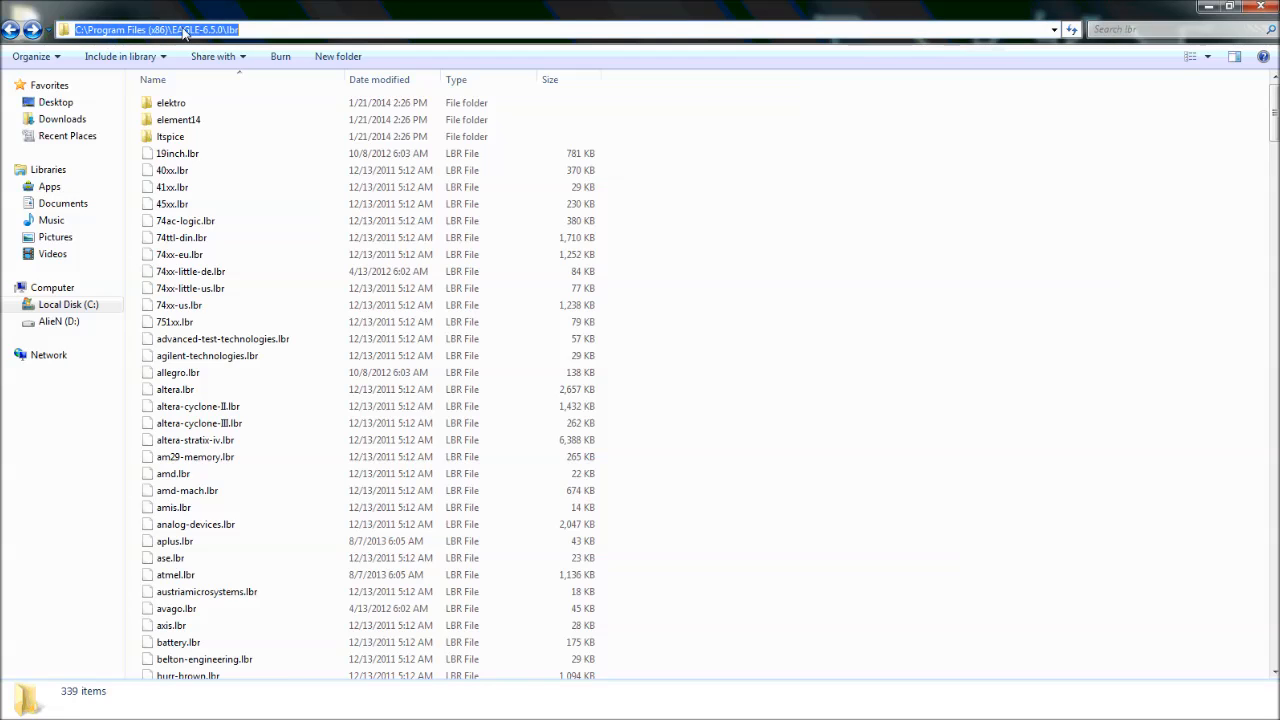
{"action": "left_click", "coordinate": [715, 358]}
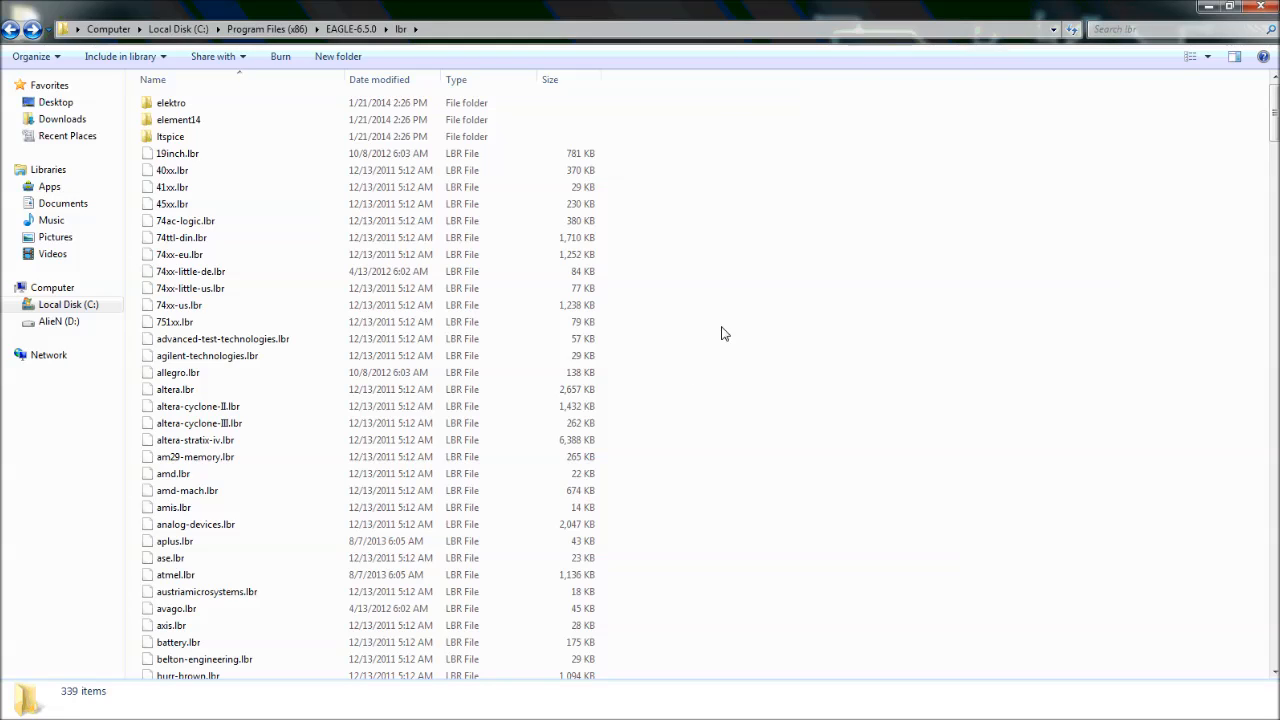
{"action": "right_click", "coordinate": [724, 333]}
{"action": "left_click", "coordinate": [742, 434]}
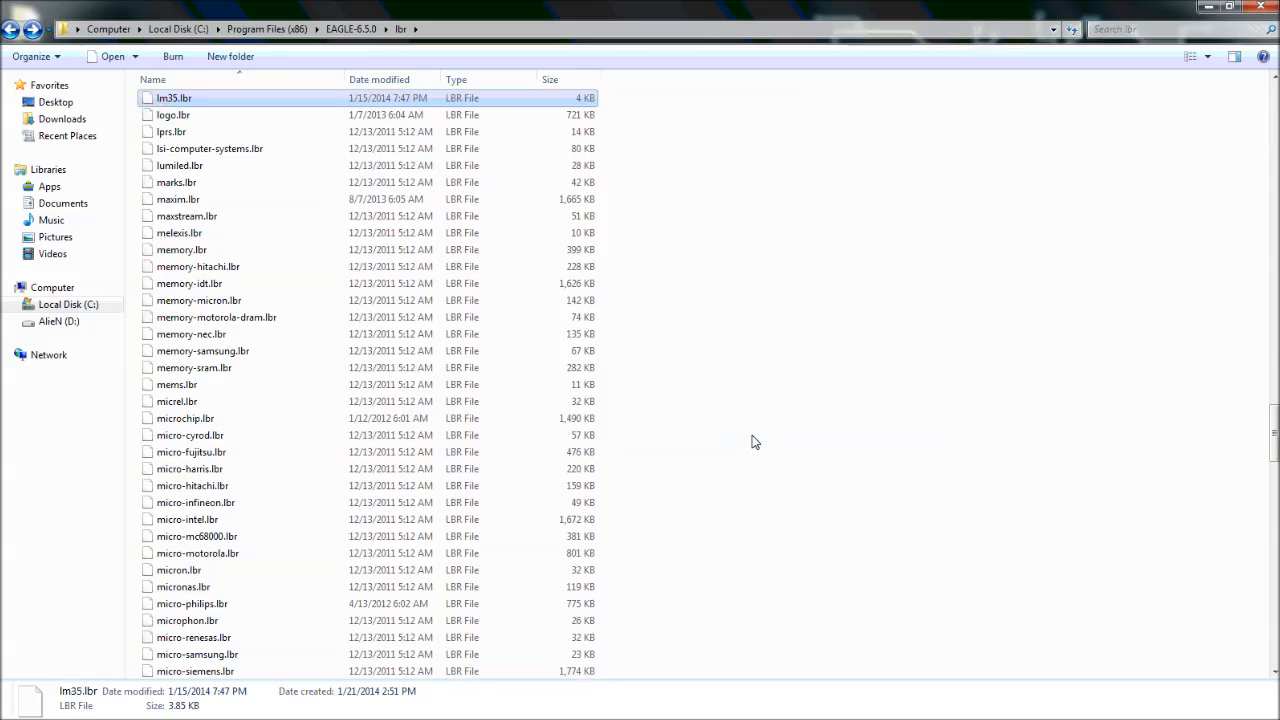
{"action": "left_click", "coordinate": [173, 104]}
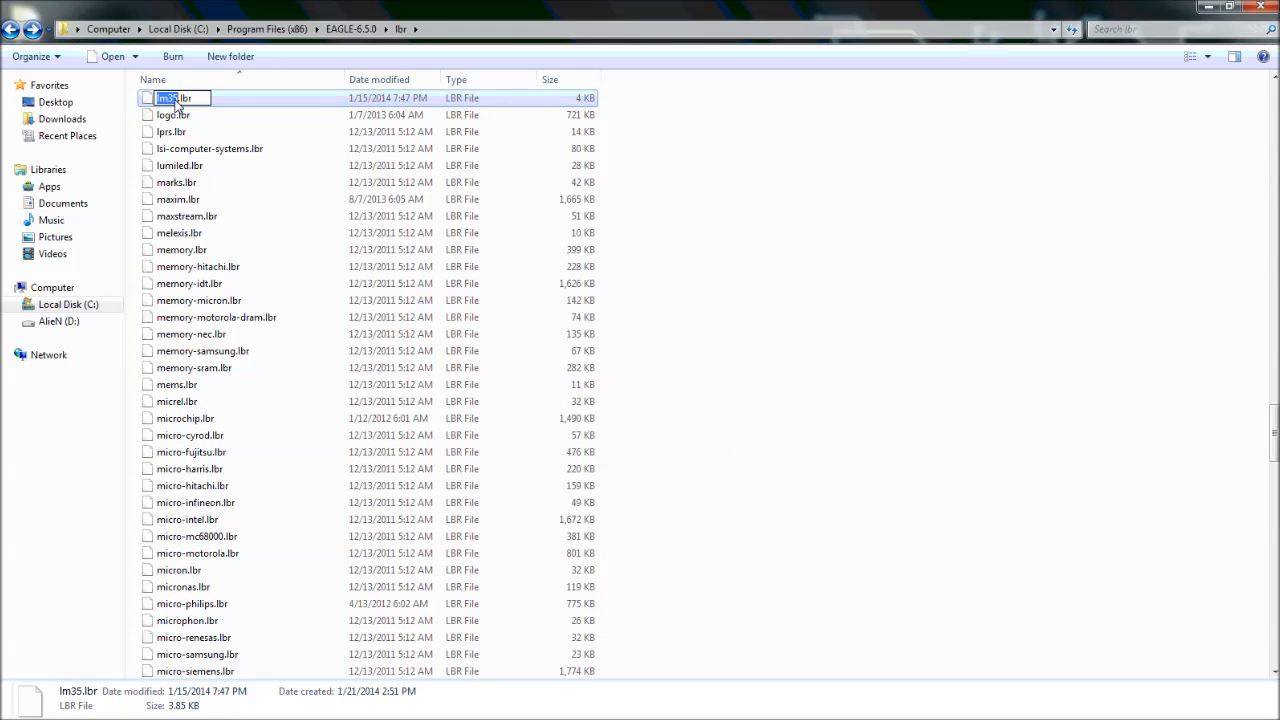
{"action": "left_click", "coordinate": [224, 104]}
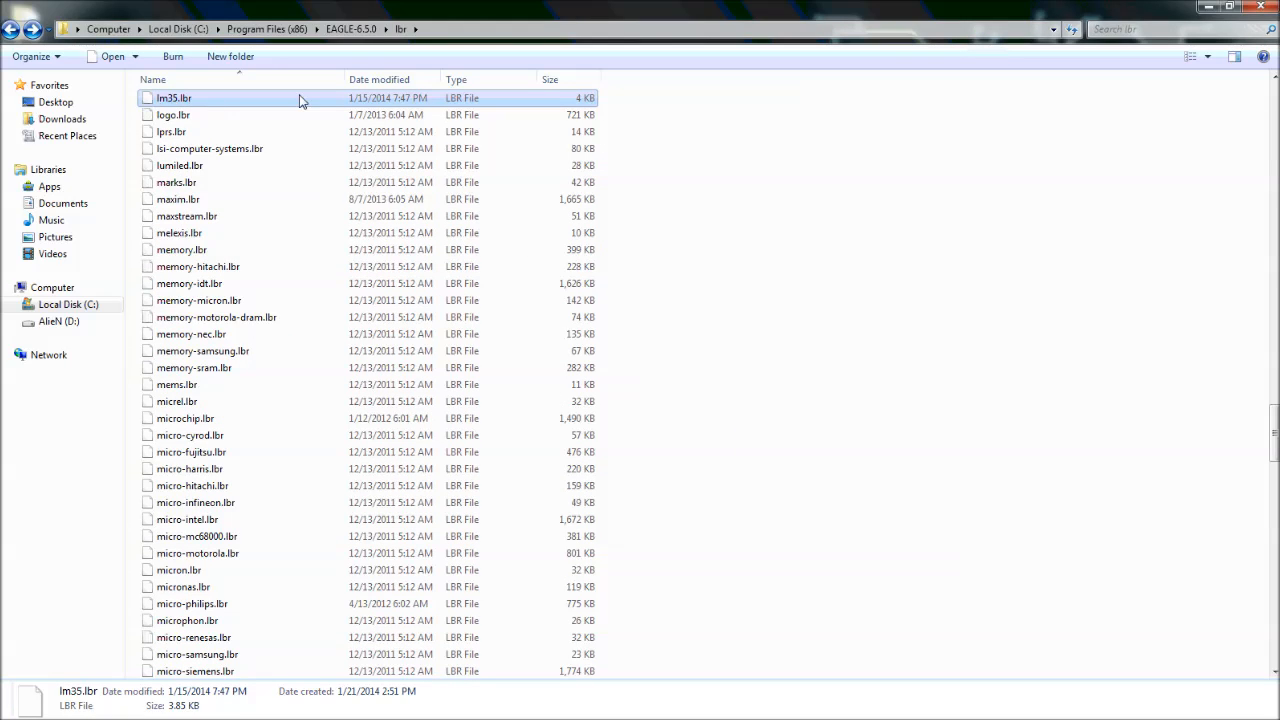
{"action": "left_click", "coordinate": [632, 184]}
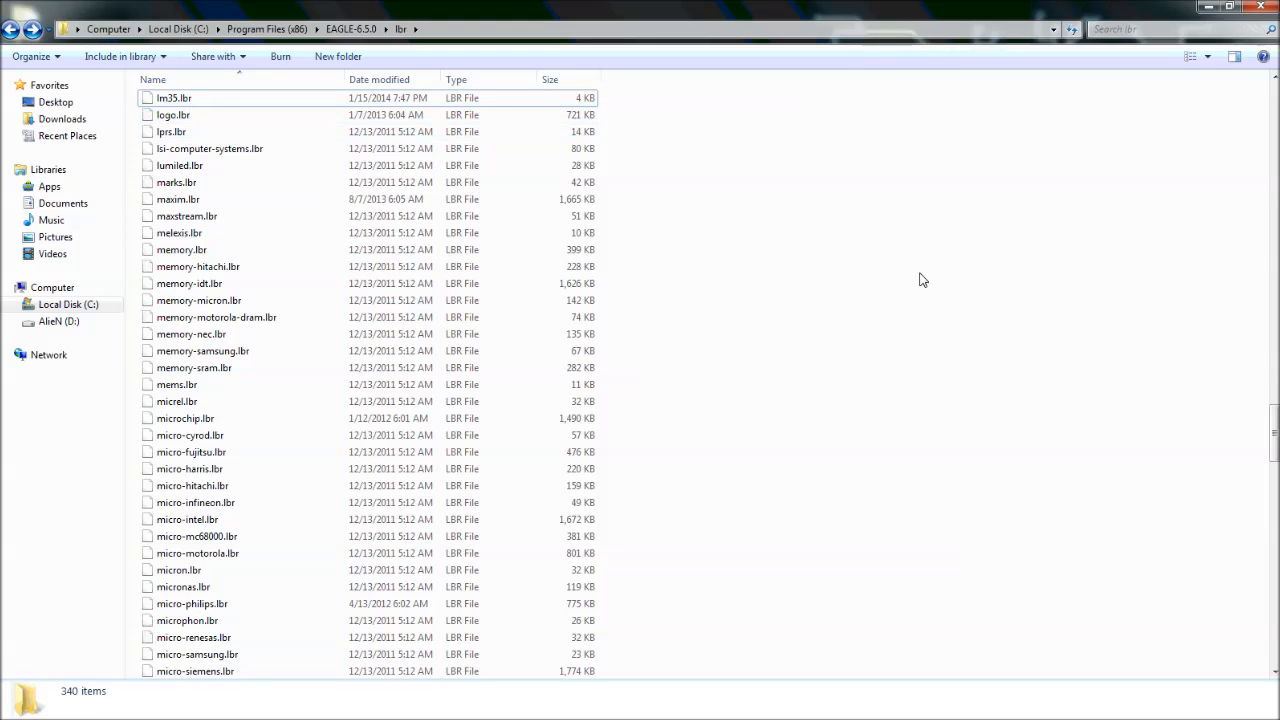
{"action": "left_click", "coordinate": [1260, 6]}
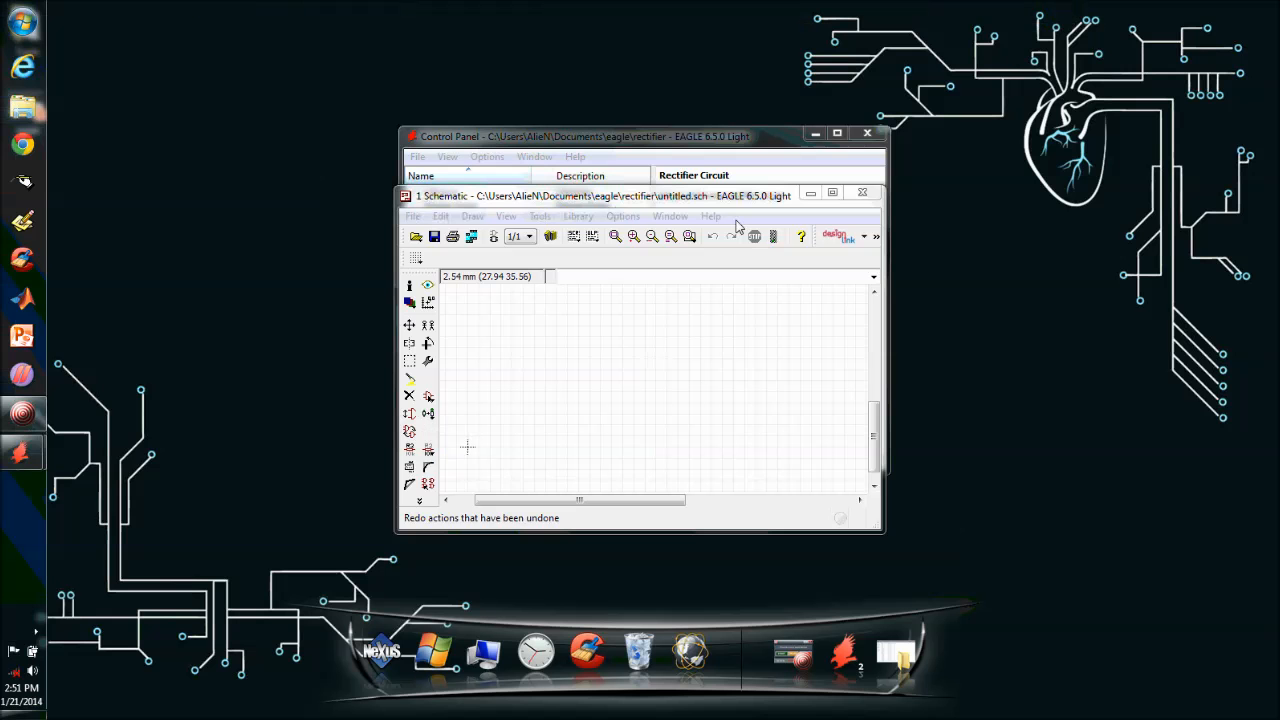
Maximize the schematic window and select lm35.lbr among the libraries in the EAGLE-6.5.0 lbr folder for use
{"action": "double_click", "coordinate": [777, 196]}
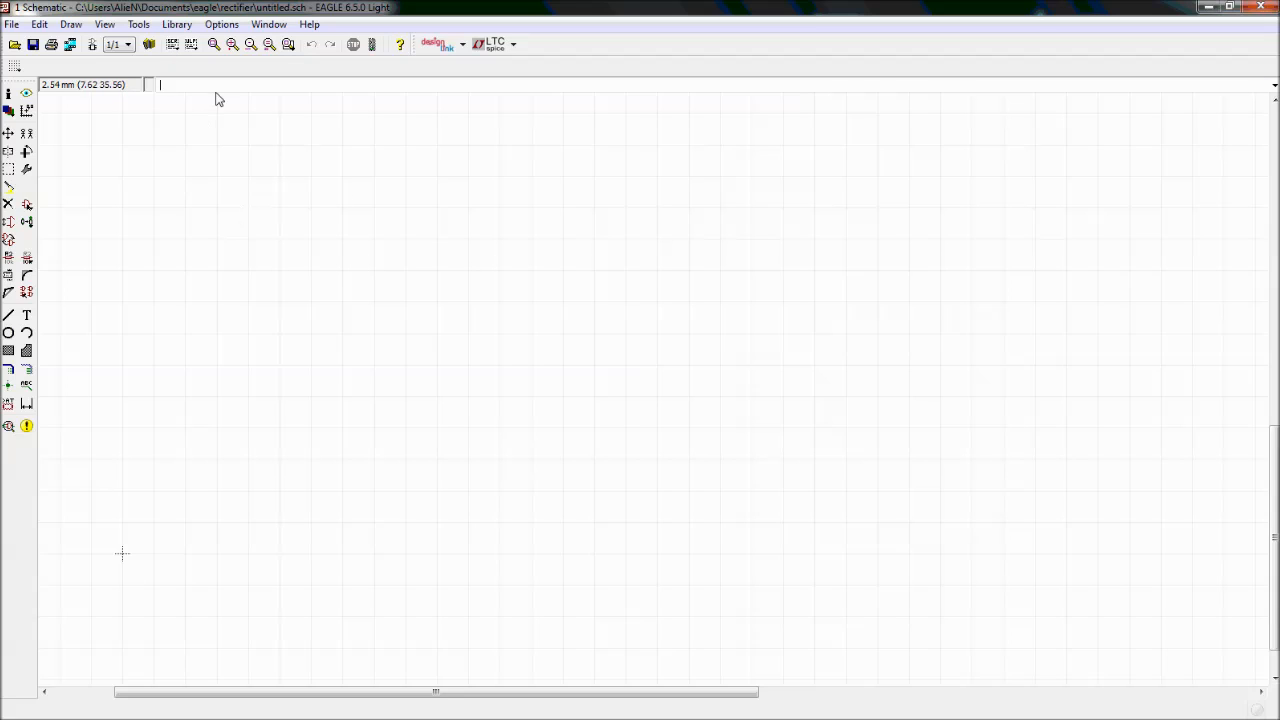
{"action": "left_click", "coordinate": [180, 25]}
{"action": "left_click", "coordinate": [193, 46]}
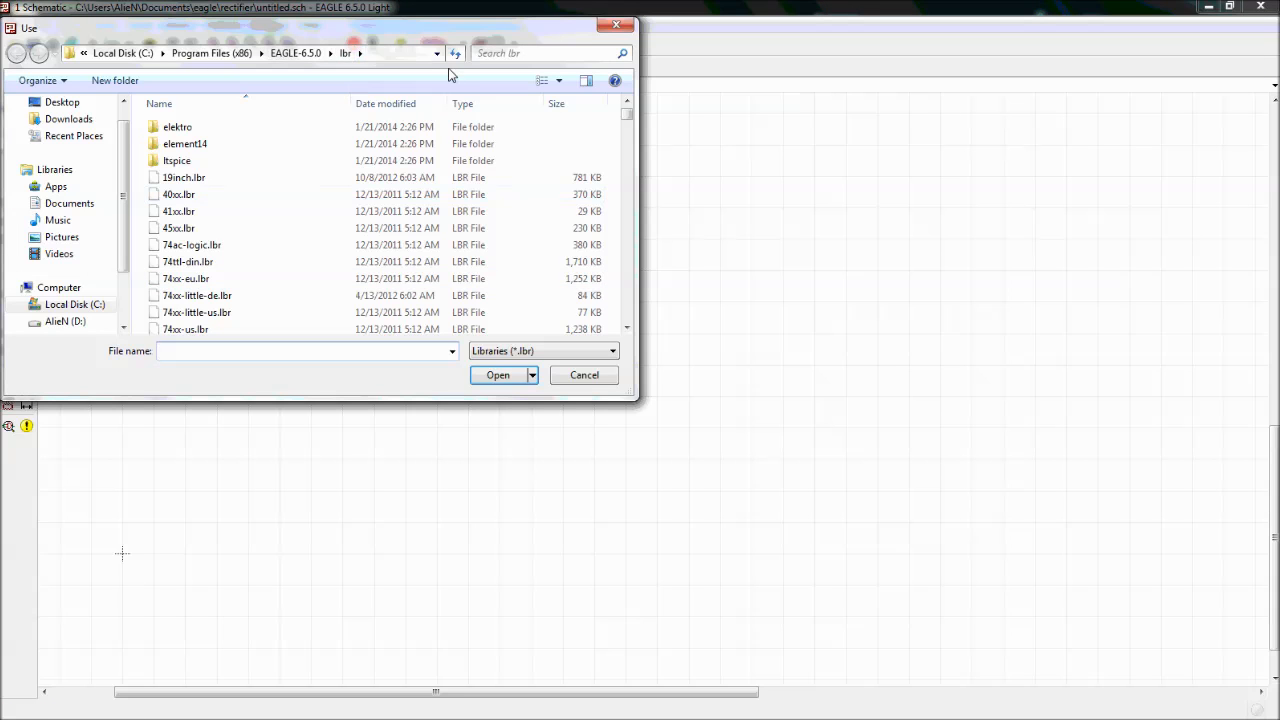
{"action": "left_click", "coordinate": [453, 237]}
{"action": "scroll", "coordinate": [453, 237], "scroll_direction": "down", "scroll_amount": 14}
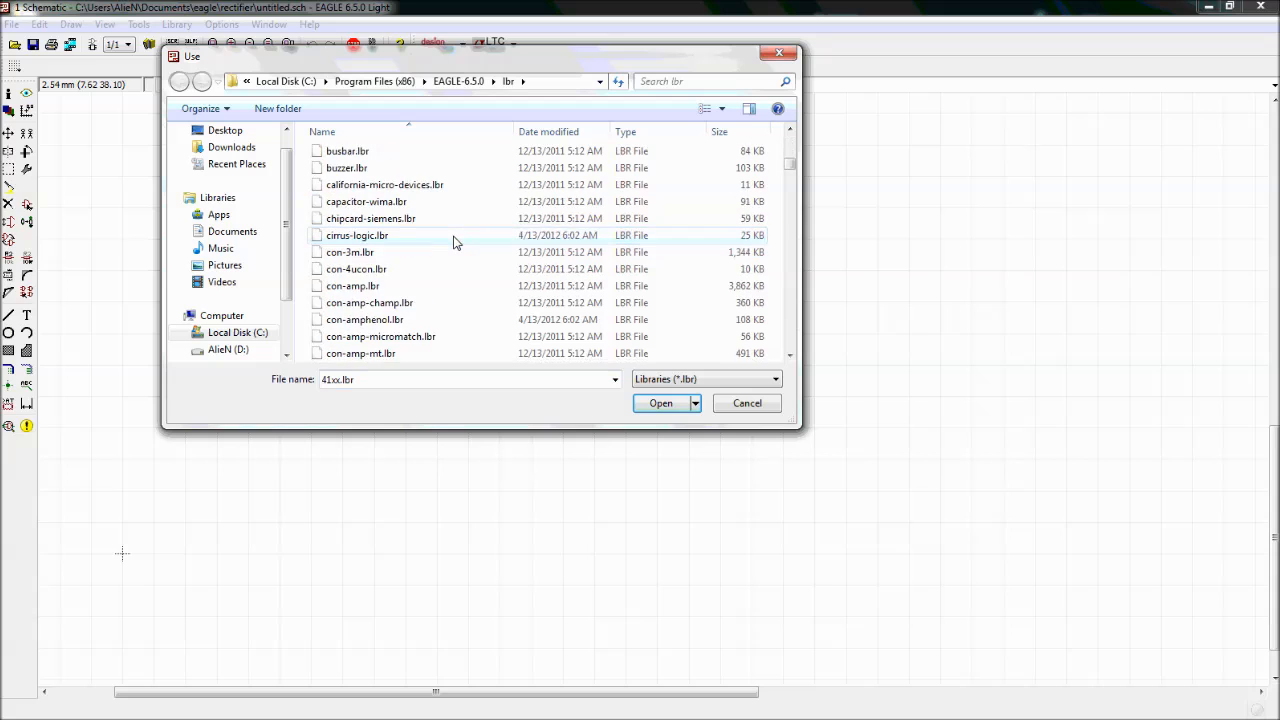
{"action": "scroll", "coordinate": [449, 245], "scroll_direction": "down", "scroll_amount": 20}
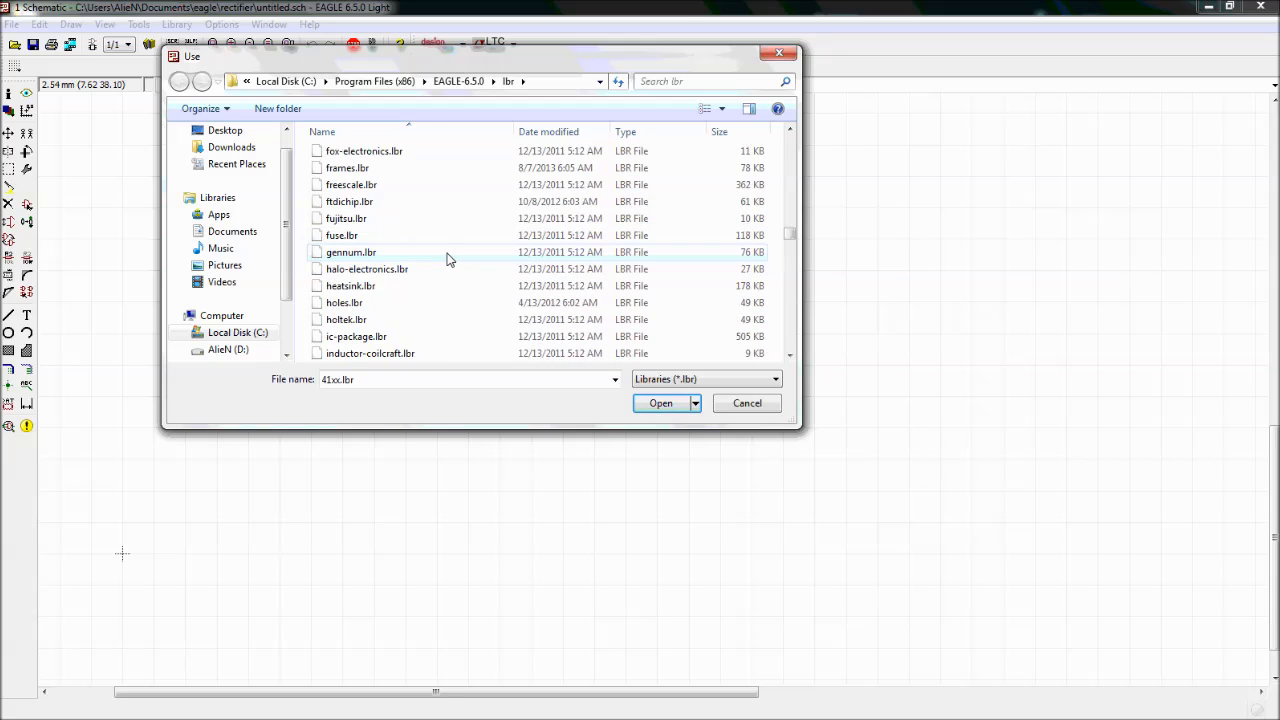
{"action": "scroll", "coordinate": [405, 239], "scroll_direction": "down", "scroll_amount": 4}
{"action": "scroll", "coordinate": [404, 237], "scroll_direction": "down", "scroll_amount": 3}
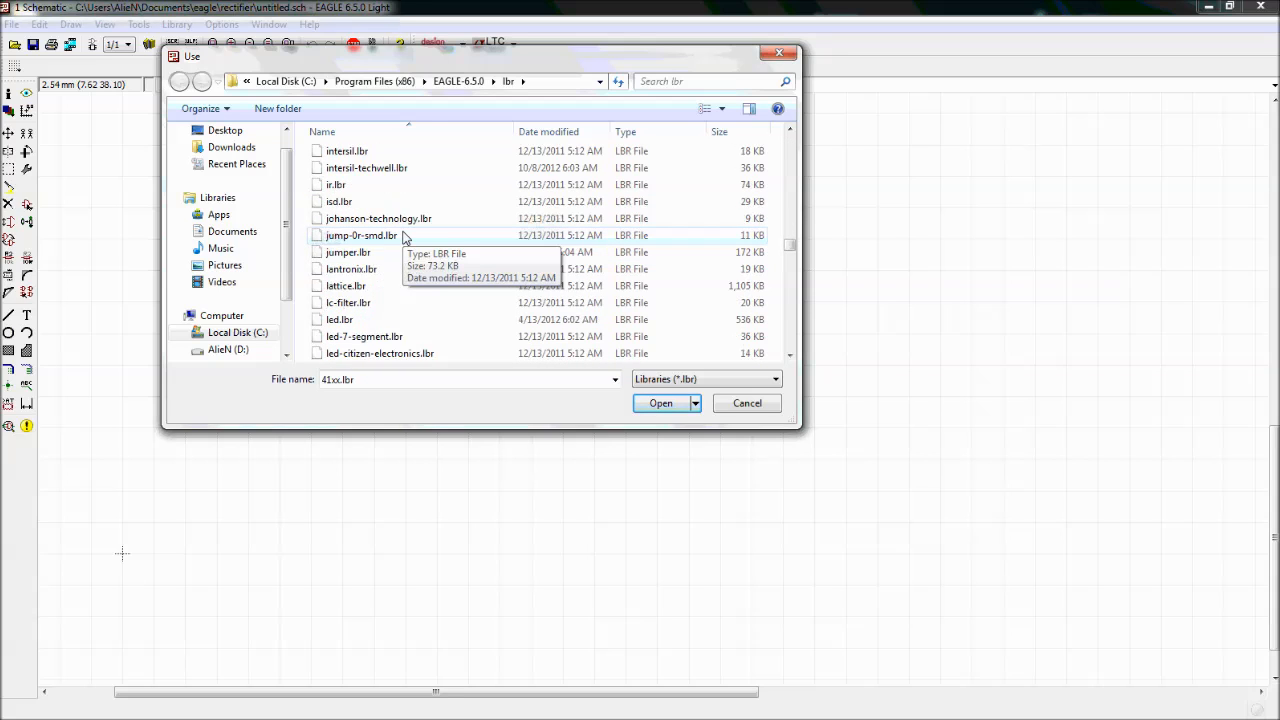
{"action": "scroll", "coordinate": [366, 297], "scroll_direction": "down", "scroll_amount": 2}
{"action": "scroll", "coordinate": [366, 297], "scroll_direction": "down", "scroll_amount": 1}
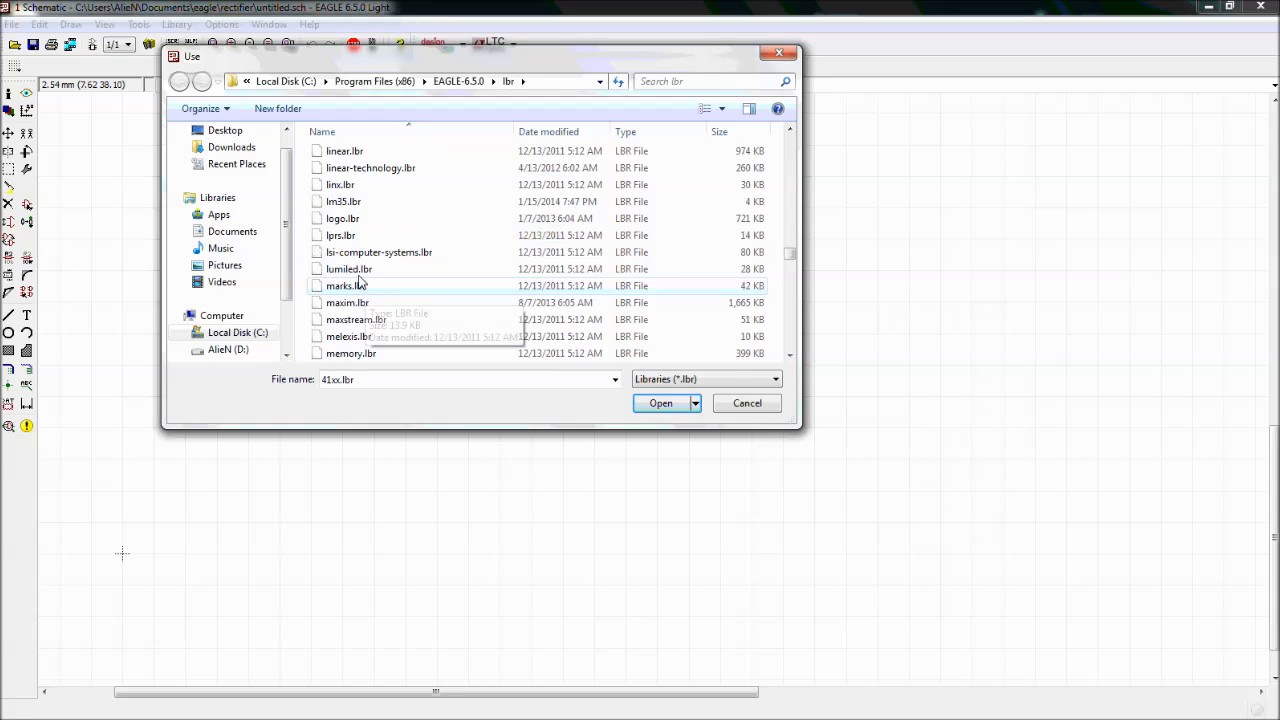
{"action": "left_click", "coordinate": [343, 201]}
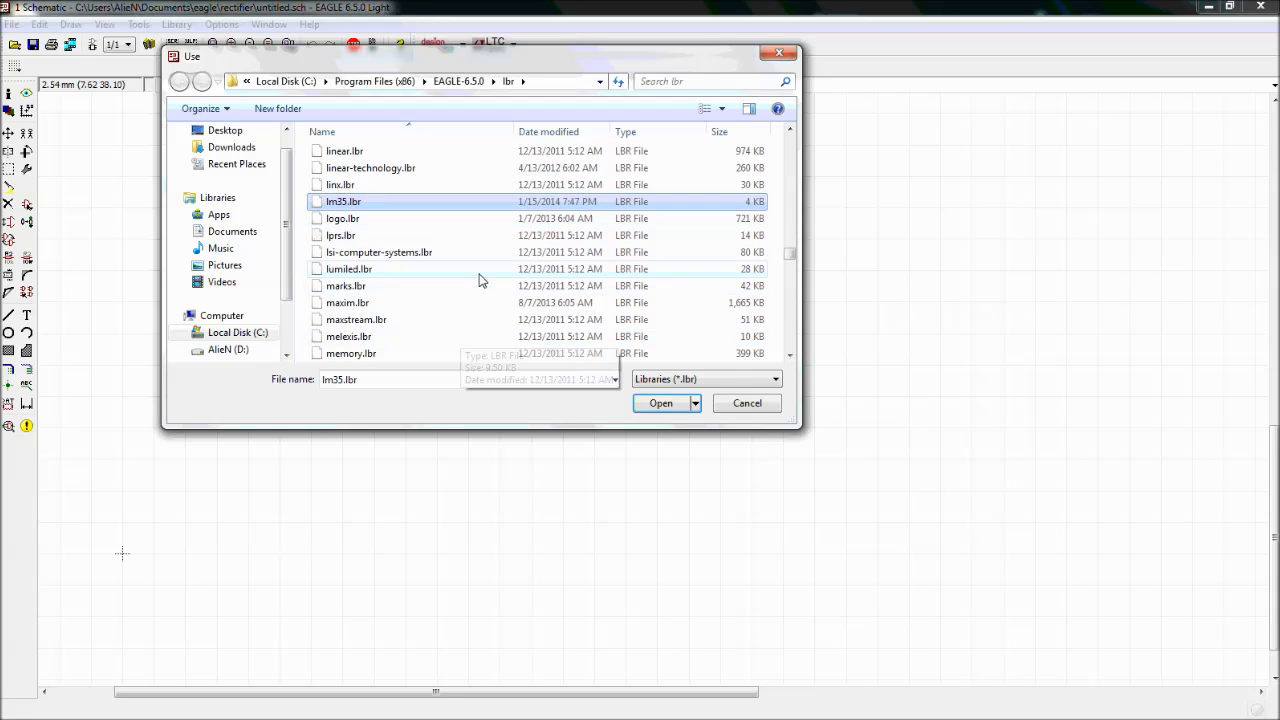
Extend the selection to all library files in the lbr folder and load them for use in the schematic
{"action": "key", "text": "ctrl+a"}
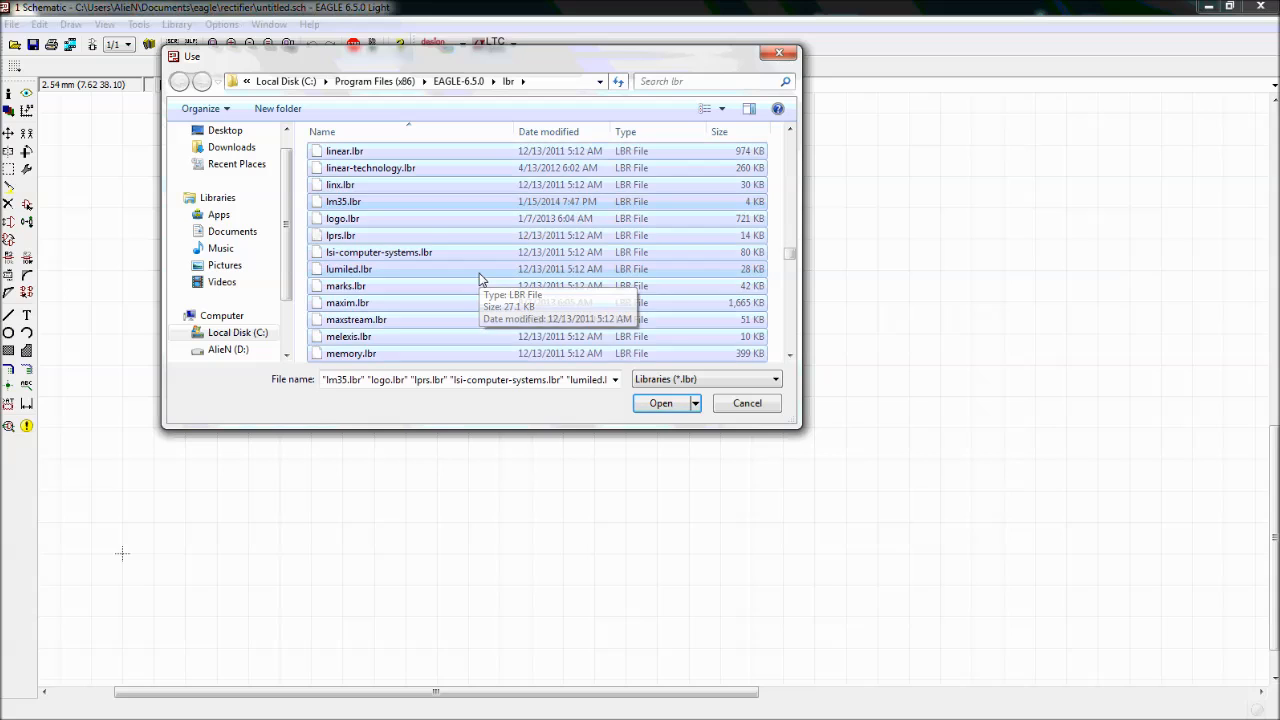
{"action": "scroll", "coordinate": [490, 242], "scroll_direction": "up", "scroll_amount": 2}
{"action": "scroll", "coordinate": [490, 242], "scroll_direction": "up", "scroll_amount": 20}
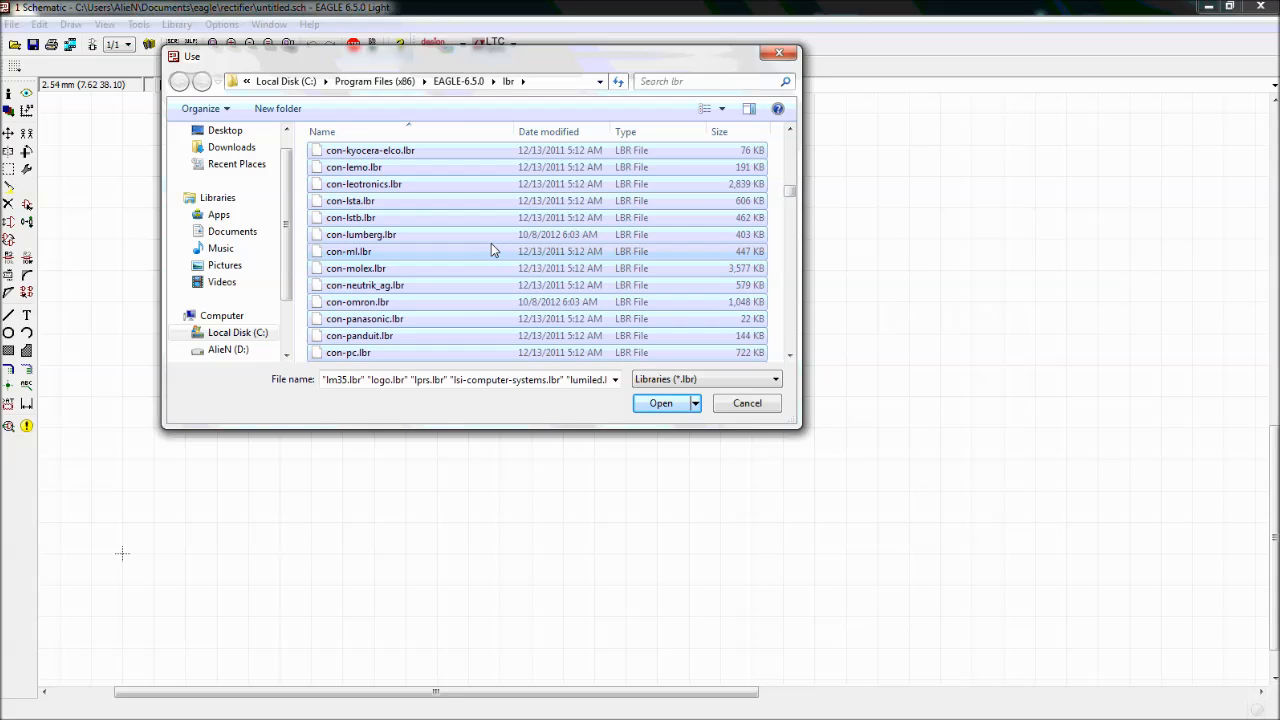
{"action": "left_click", "coordinate": [660, 403]}
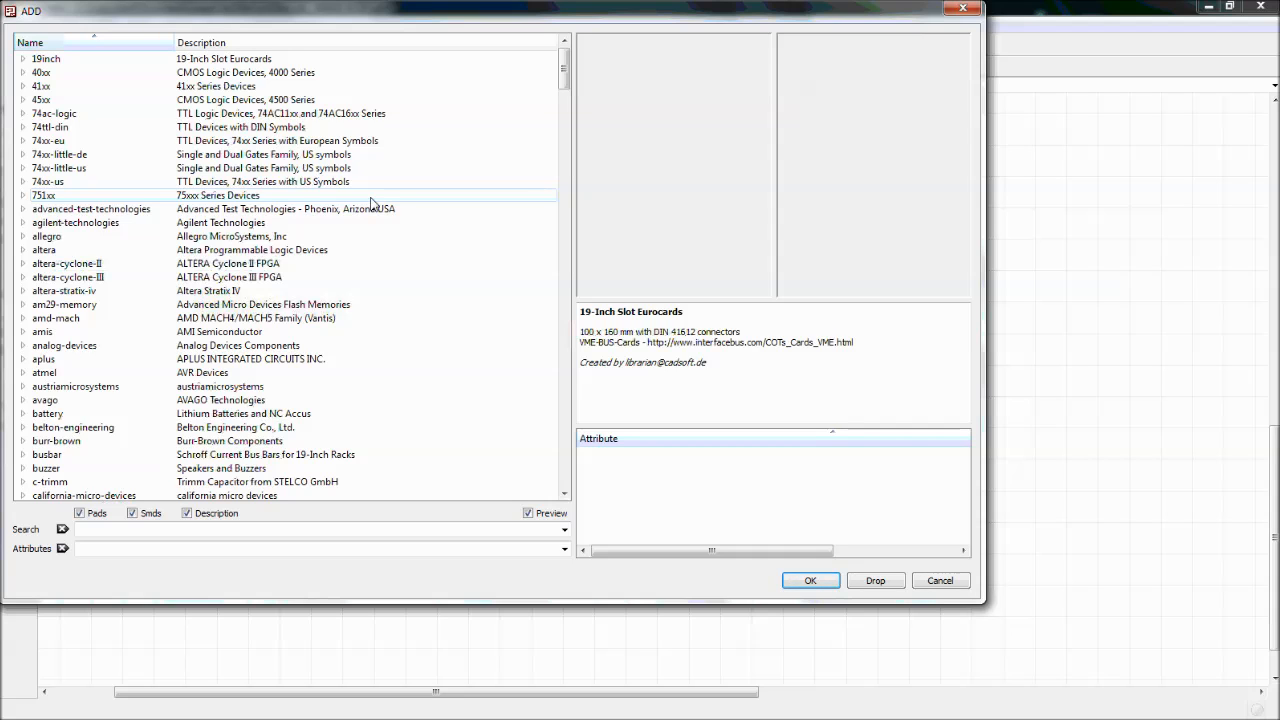
Expand the diode library in the ADD dialog and select the 1N4004 diode
{"action": "scroll", "coordinate": [370, 203], "scroll_direction": "down", "scroll_amount": 8}
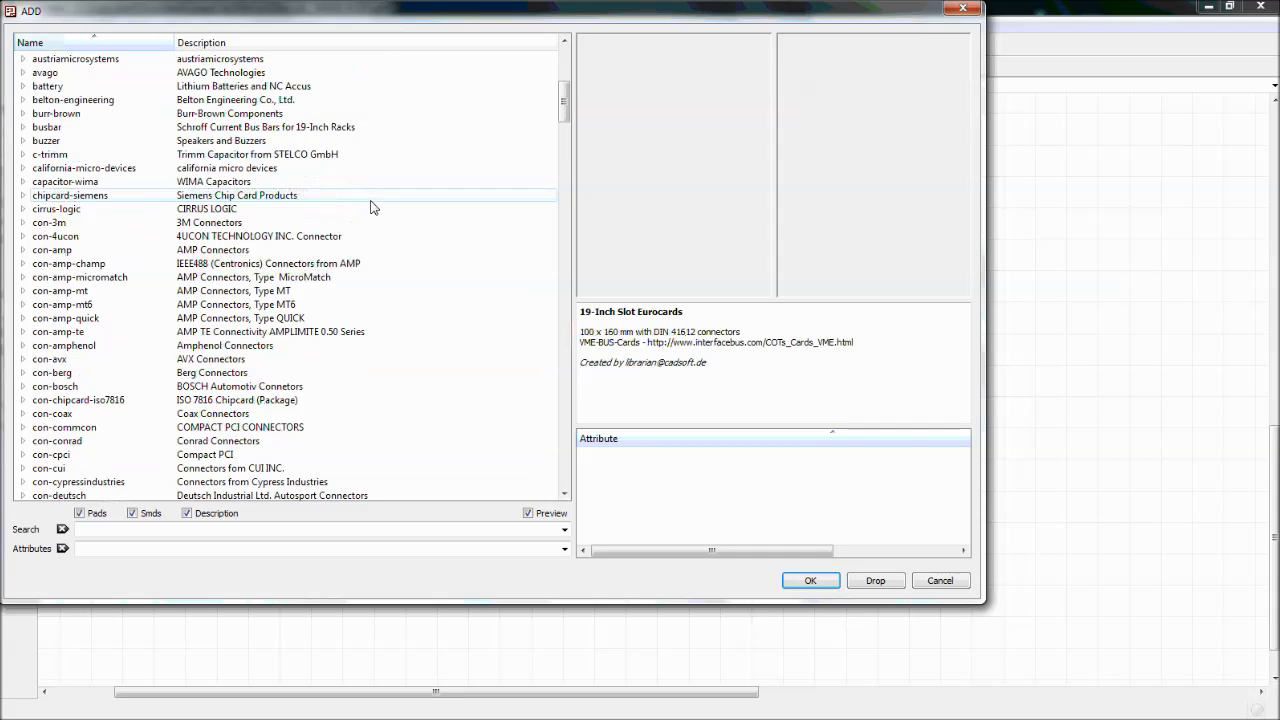
{"action": "scroll", "coordinate": [370, 207], "scroll_direction": "down", "scroll_amount": 6}
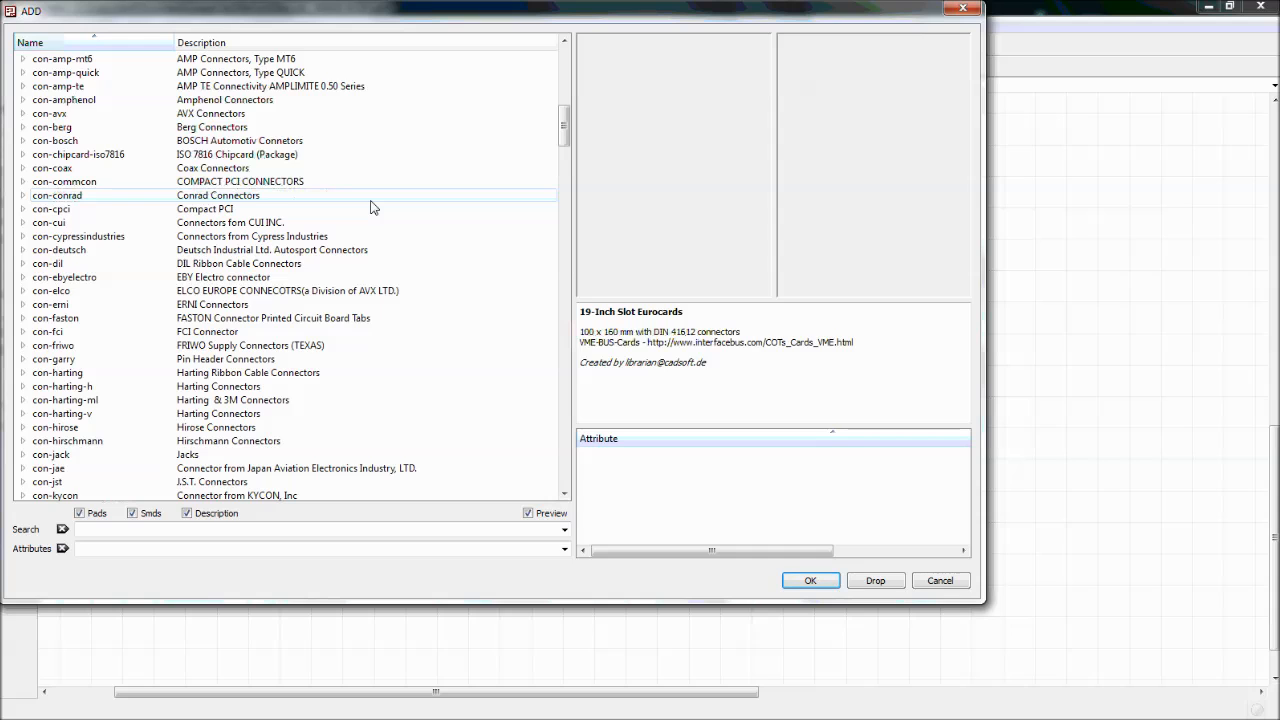
{"action": "scroll", "coordinate": [370, 207], "scroll_direction": "down", "scroll_amount": 15}
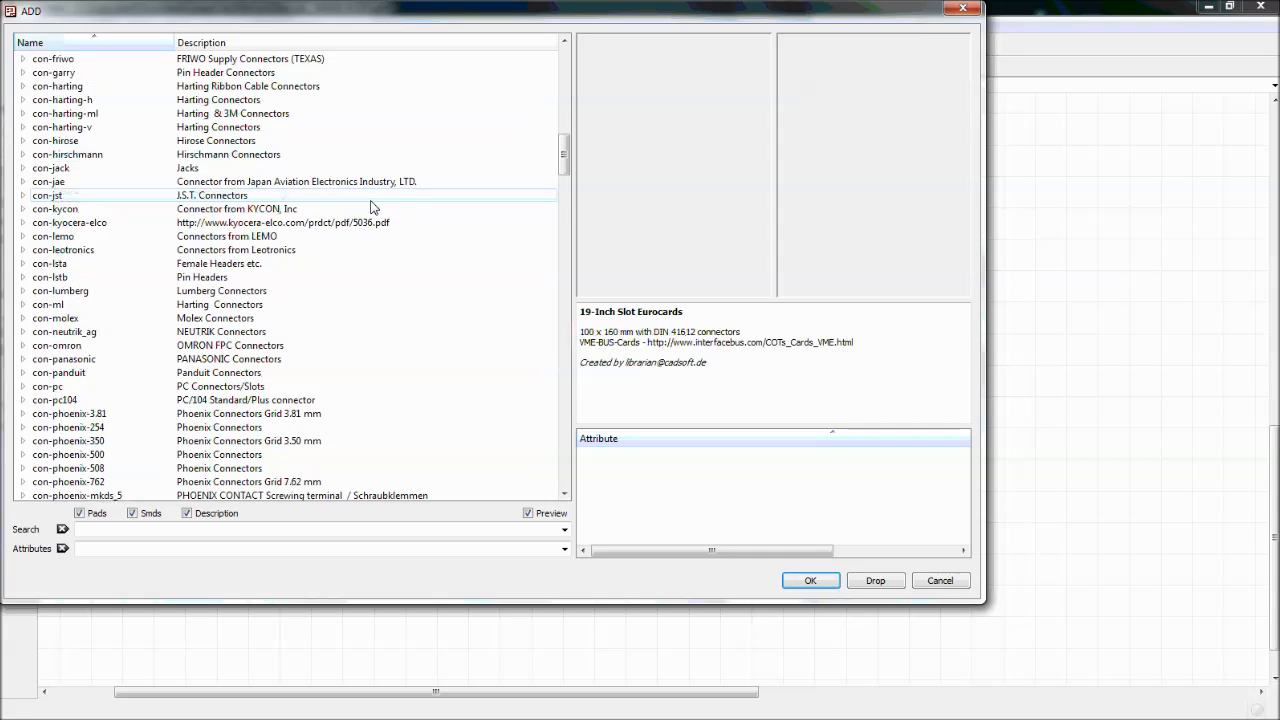
{"action": "left_click_drag", "start_coordinate": [415, 16], "coordinate": [437, 72]}
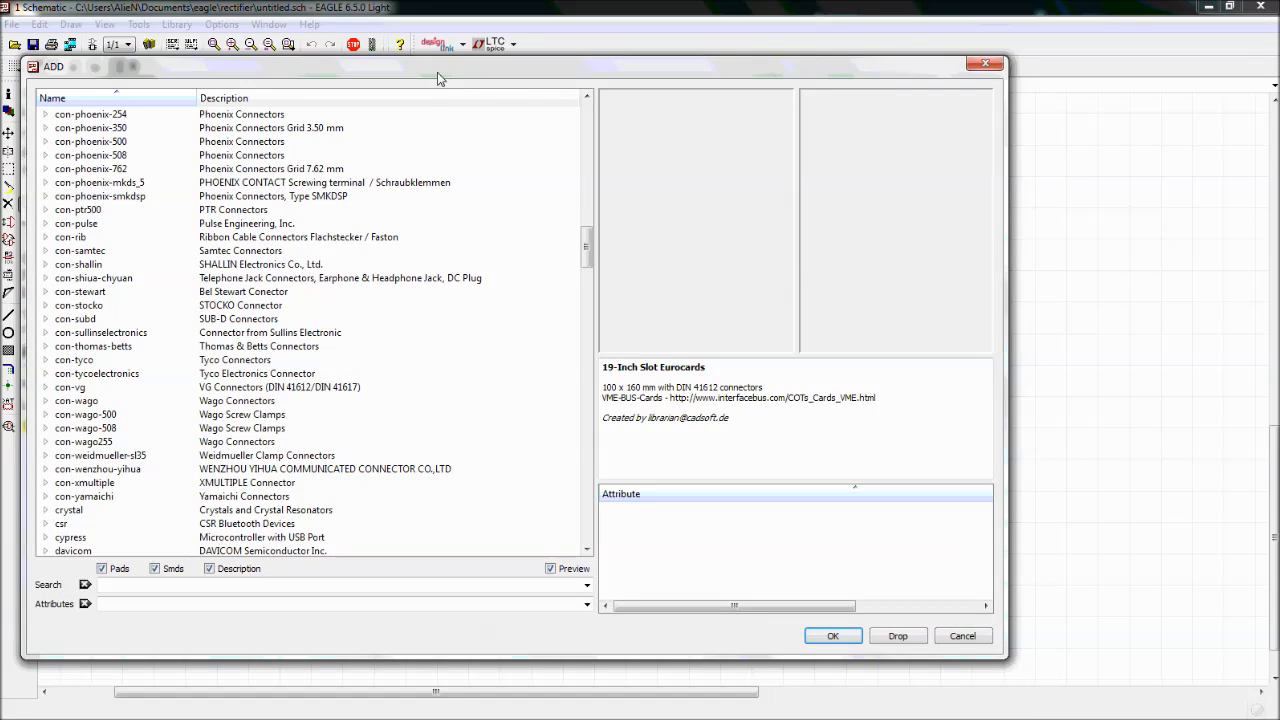
{"action": "scroll", "coordinate": [288, 350], "scroll_direction": "down", "scroll_amount": 4}
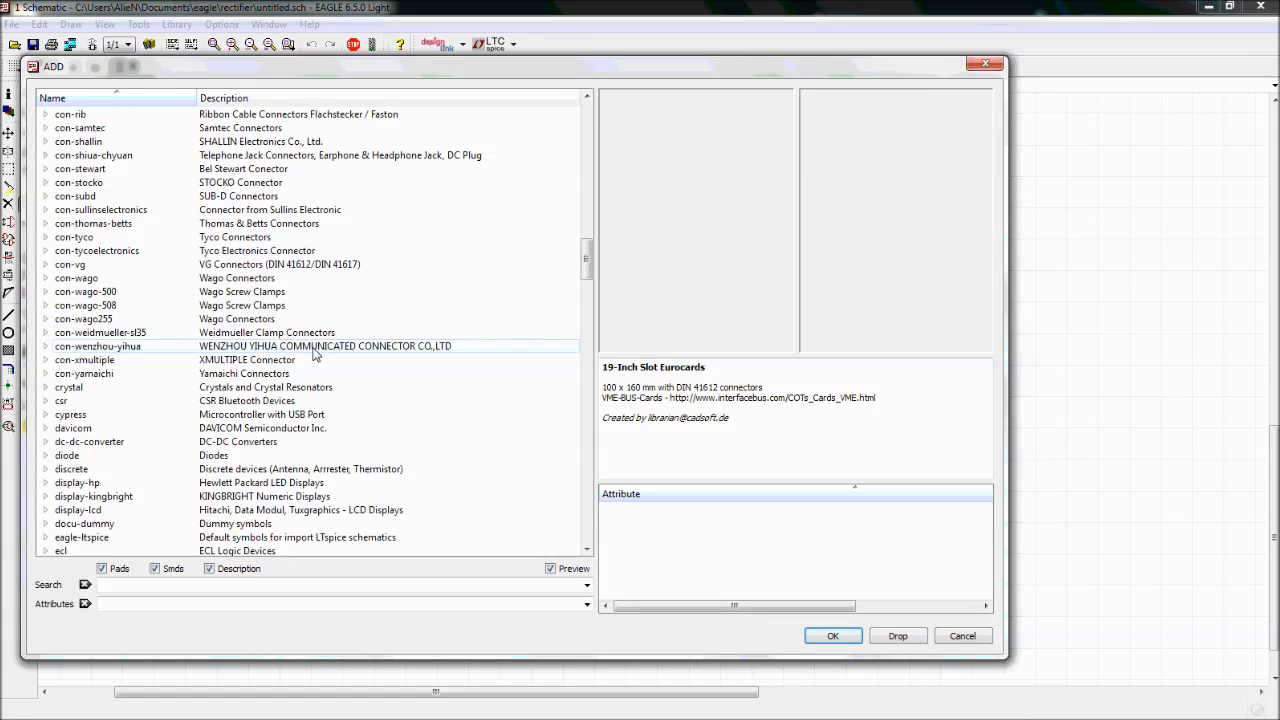
{"action": "scroll", "coordinate": [288, 350], "scroll_direction": "down", "scroll_amount": 2}
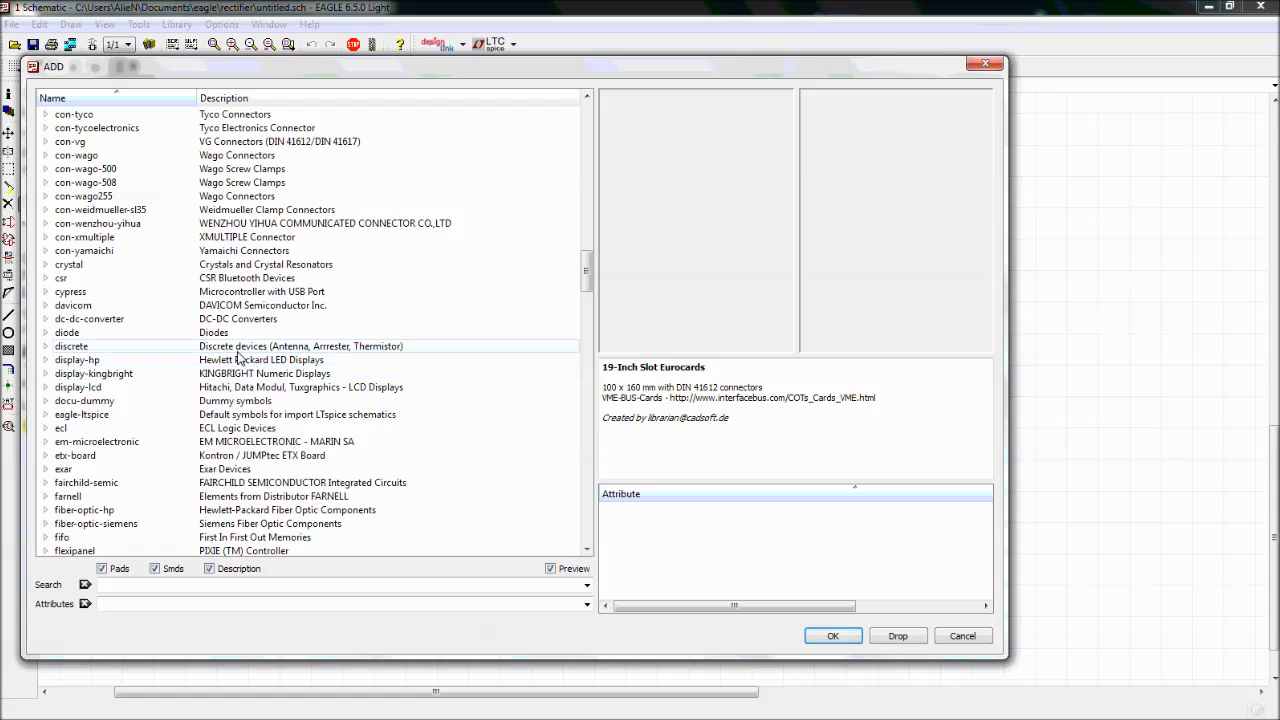
{"action": "left_click", "coordinate": [200, 333]}
{"action": "left_click", "coordinate": [46, 332]}
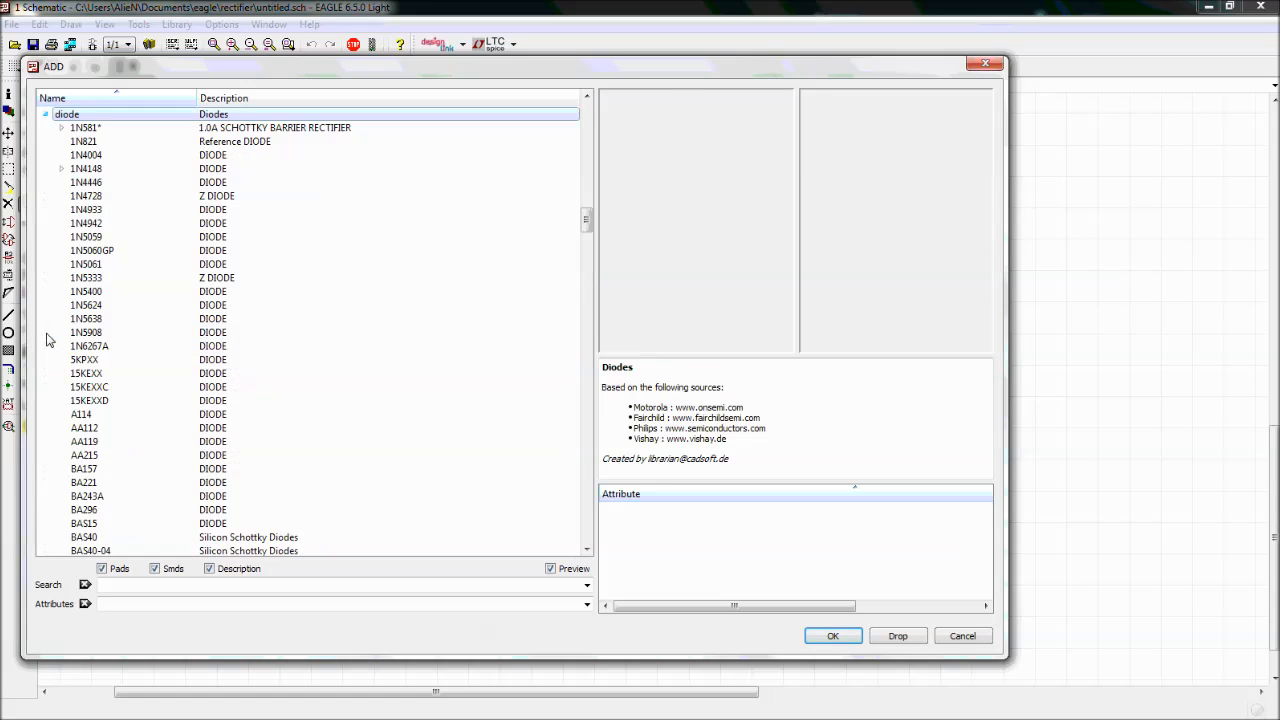
{"action": "left_click", "coordinate": [52, 333]}
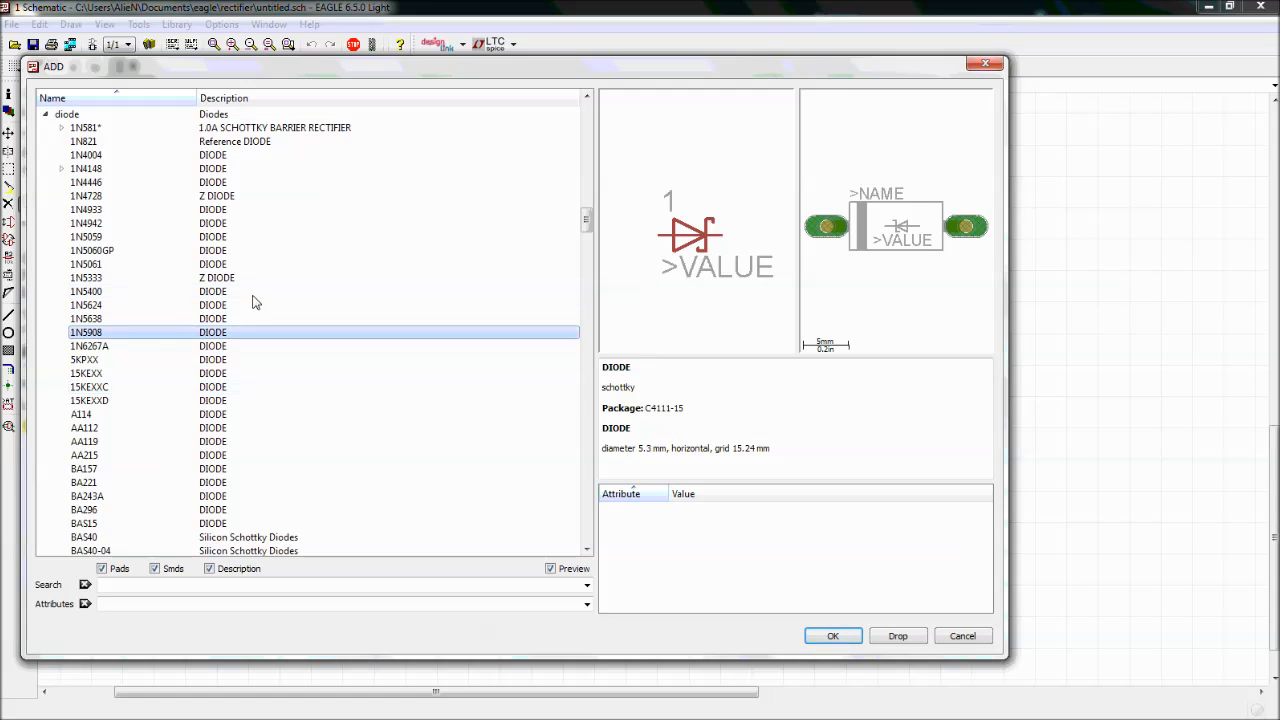
{"action": "left_click", "coordinate": [86, 156]}
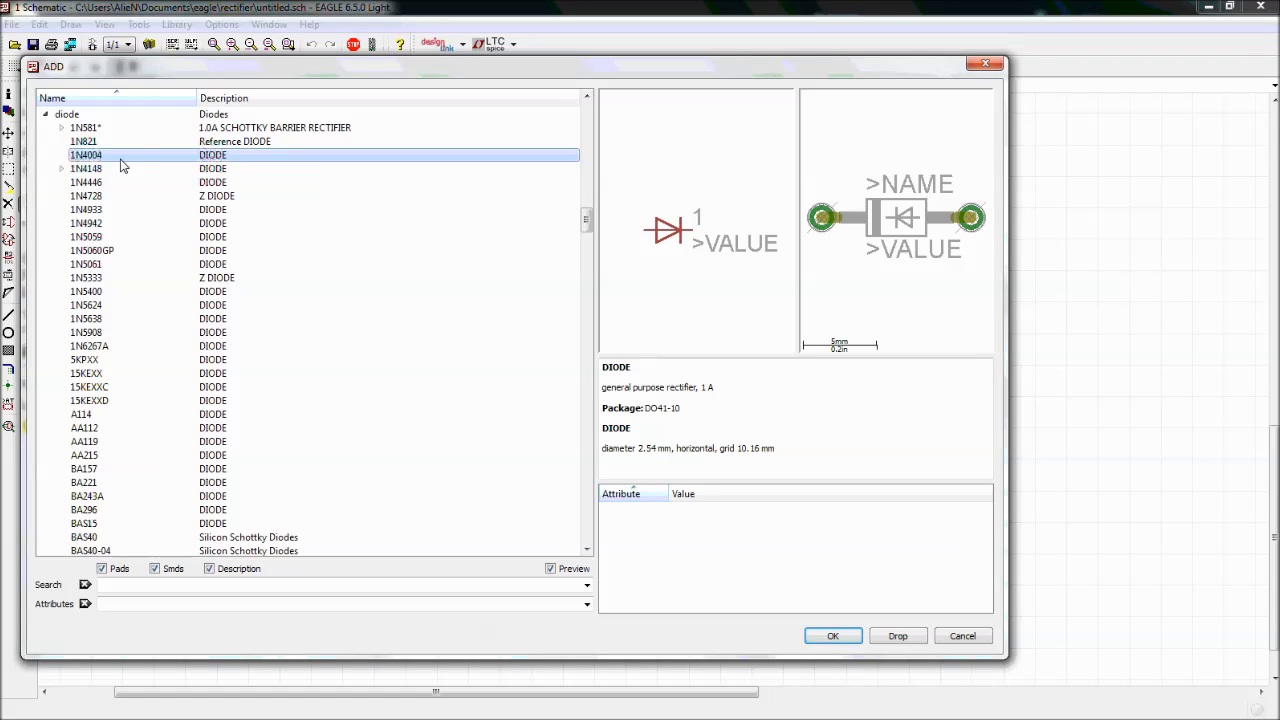
Examine the 1N4004 description, including its rectifier type, current rating, diameter, orientation and grid spacing
{"action": "left_click_drag", "start_coordinate": [778, 449], "coordinate": [700, 449]}
{"action": "left_click_drag", "start_coordinate": [715, 387], "coordinate": [618, 387]}
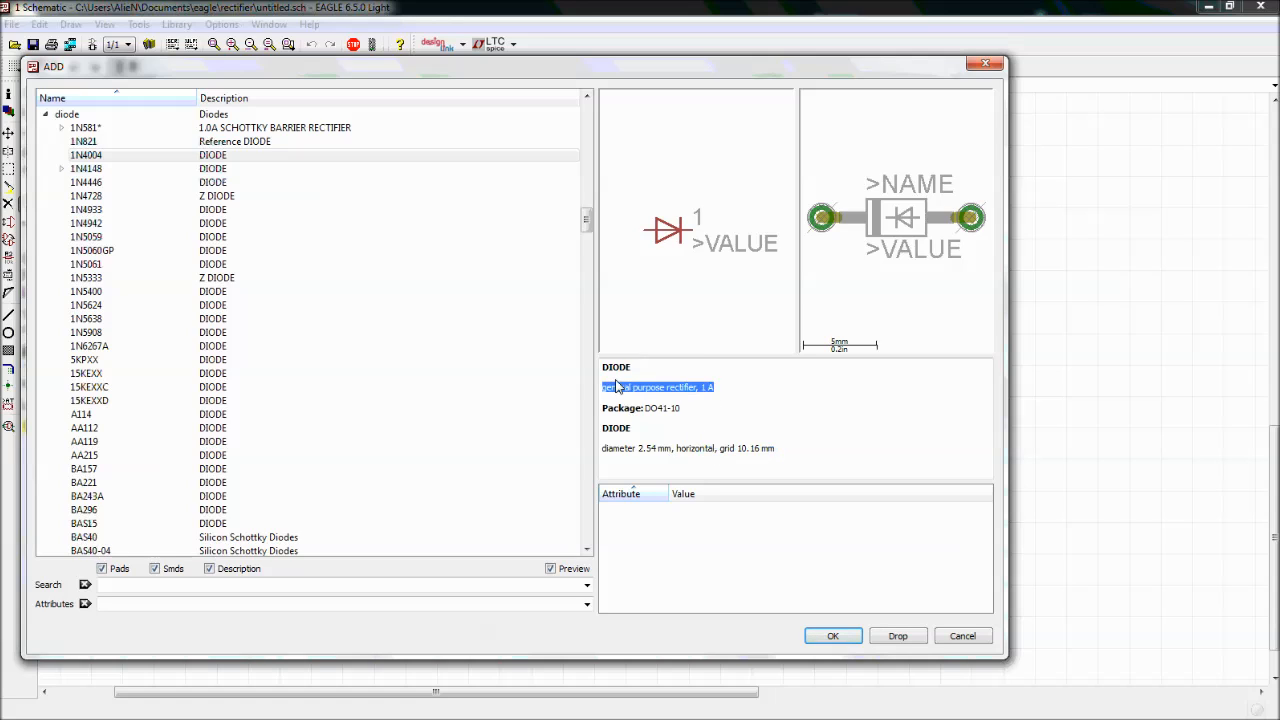
{"action": "left_click_drag", "start_coordinate": [715, 389], "coordinate": [592, 394]}
{"action": "left_click", "coordinate": [652, 467]}
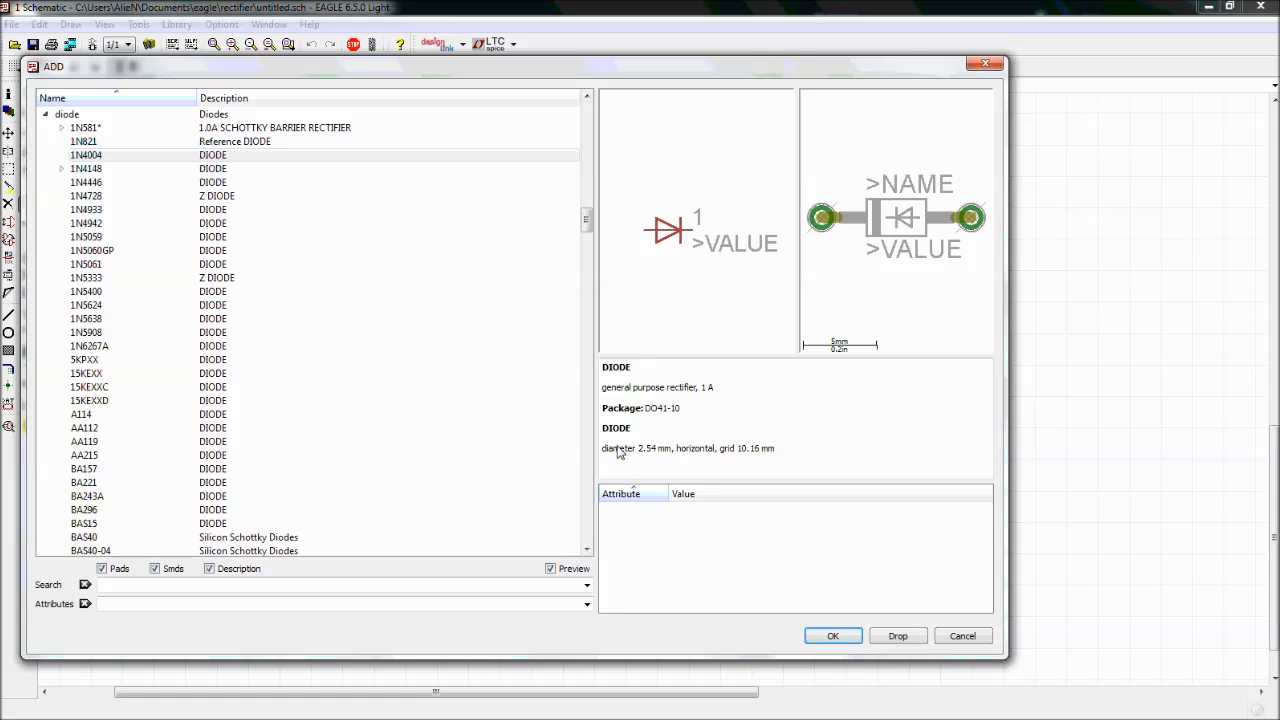
{"action": "left_click_drag", "start_coordinate": [604, 450], "coordinate": [690, 456]}
{"action": "left_click", "coordinate": [736, 476]}
{"action": "left_click", "coordinate": [708, 462]}
{"action": "left_click_drag", "start_coordinate": [713, 449], "coordinate": [676, 453]}
{"action": "left_click", "coordinate": [693, 459]}
{"action": "left_click_drag", "start_coordinate": [727, 453], "coordinate": [778, 451]}
{"action": "left_click", "coordinate": [742, 455]}
{"action": "left_click", "coordinate": [802, 468]}
Choose the 1N4004 diode for placement and rotate its symbol vertically so that it points upward
{"action": "left_click", "coordinate": [319, 150]}
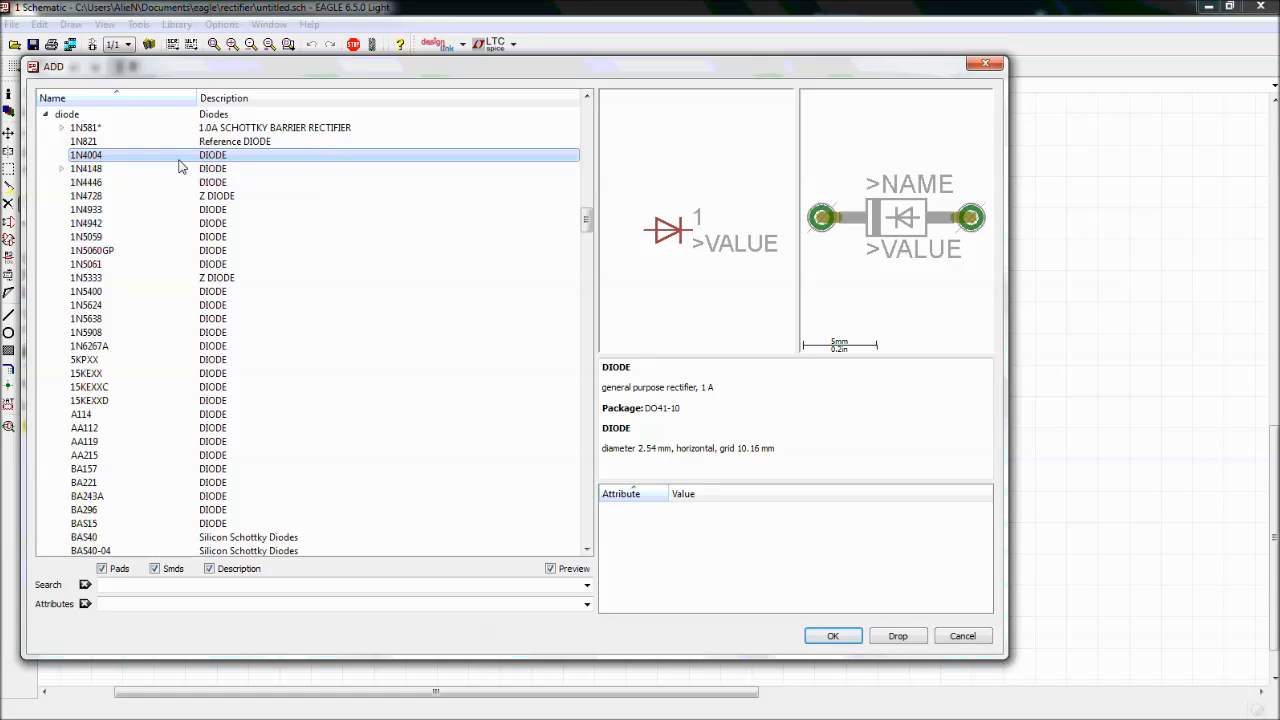
{"action": "left_click", "coordinate": [834, 639]}
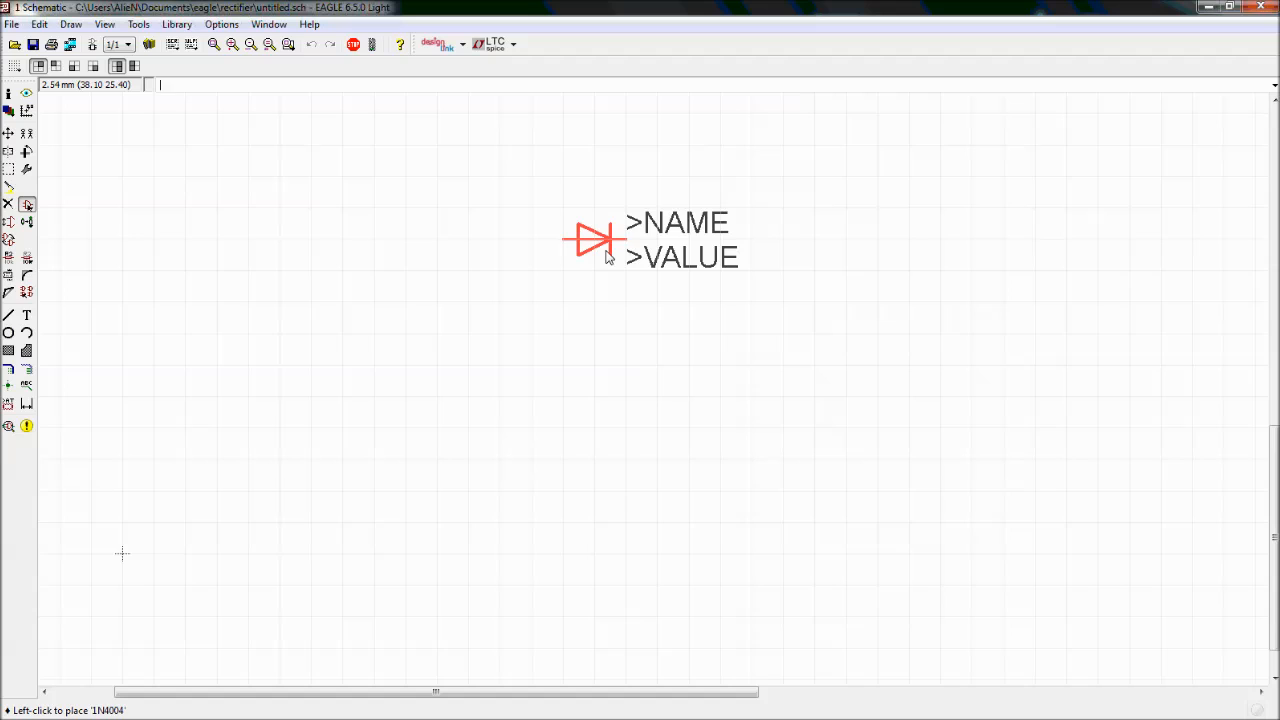
{"action": "right_click", "coordinate": [607, 257]}
{"action": "right_click", "coordinate": [607, 257]}
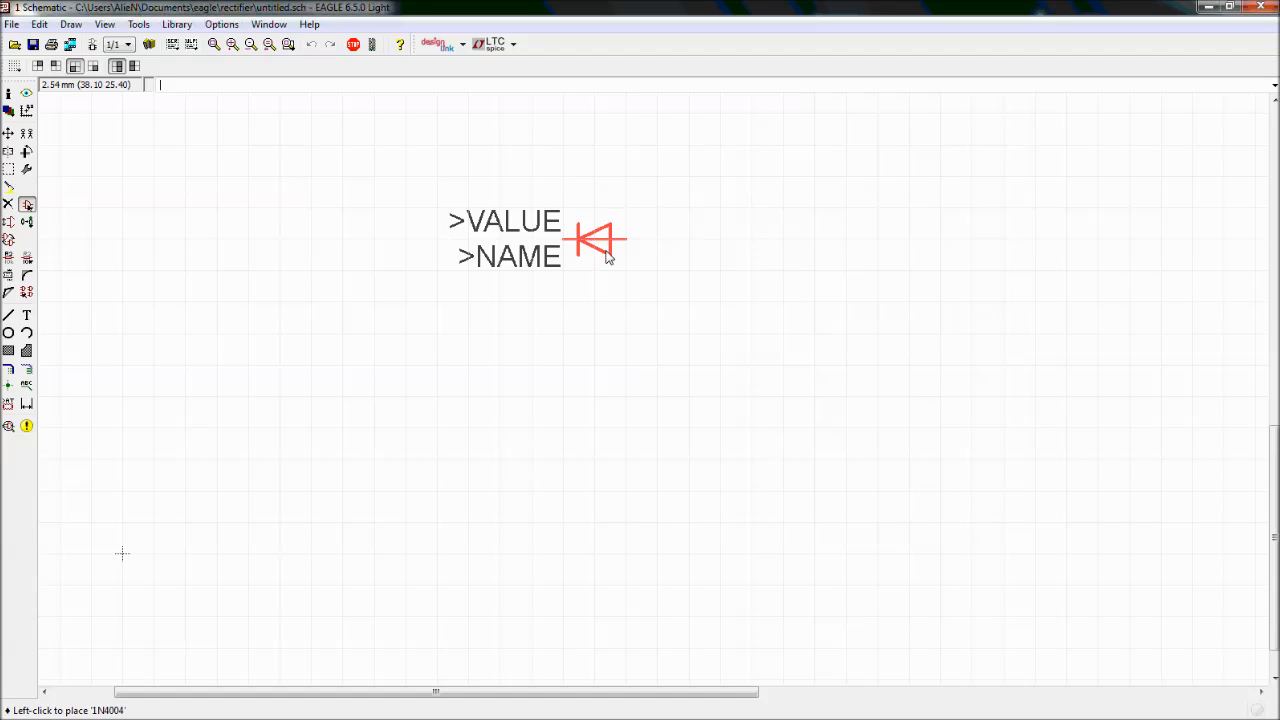
{"action": "right_click", "coordinate": [607, 257]}
{"action": "right_click", "coordinate": [607, 257]}
{"action": "right_click", "coordinate": [607, 257]}
{"action": "right_click", "coordinate": [607, 257]}
{"action": "right_click", "coordinate": [607, 257]}
{"action": "right_click", "coordinate": [607, 257]}
{"action": "right_click", "coordinate": [503, 262]}
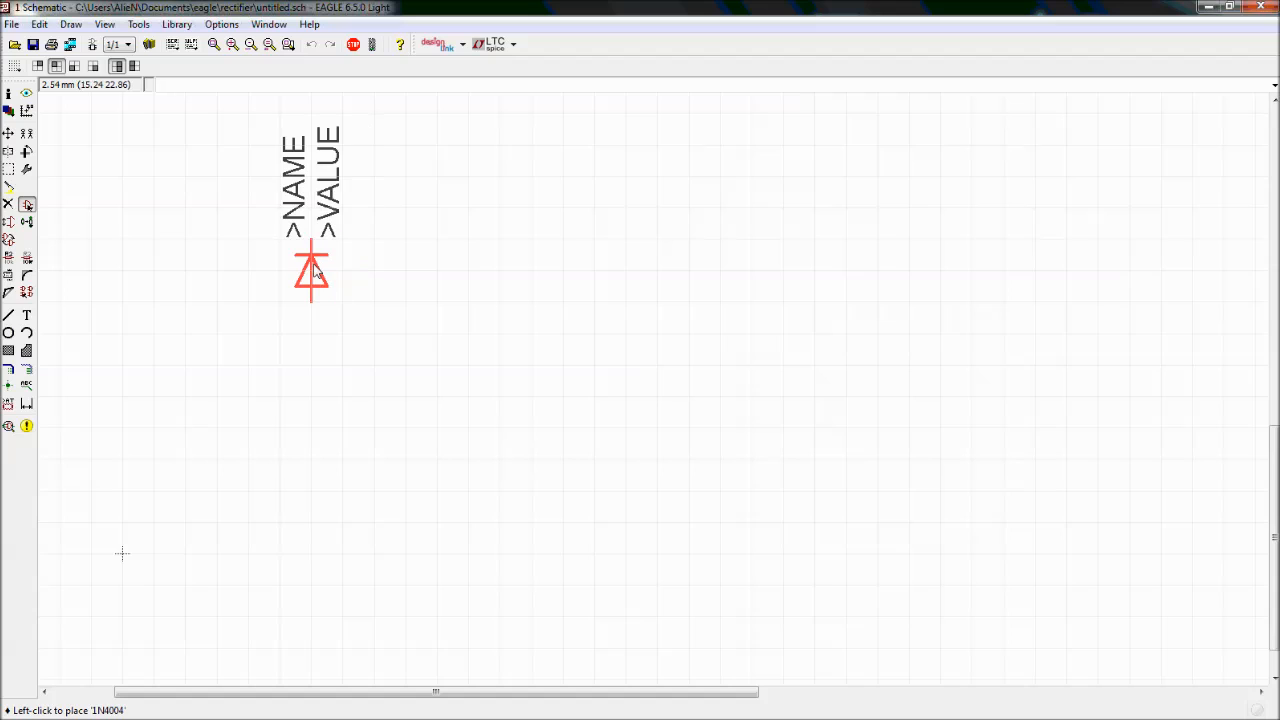
Place four 1N4004 diodes in a two-by-two arrangement spaced 15.24 mm apart, with the upper-left one at (15.24 22.86)
{"action": "left_click", "coordinate": [316, 270]}
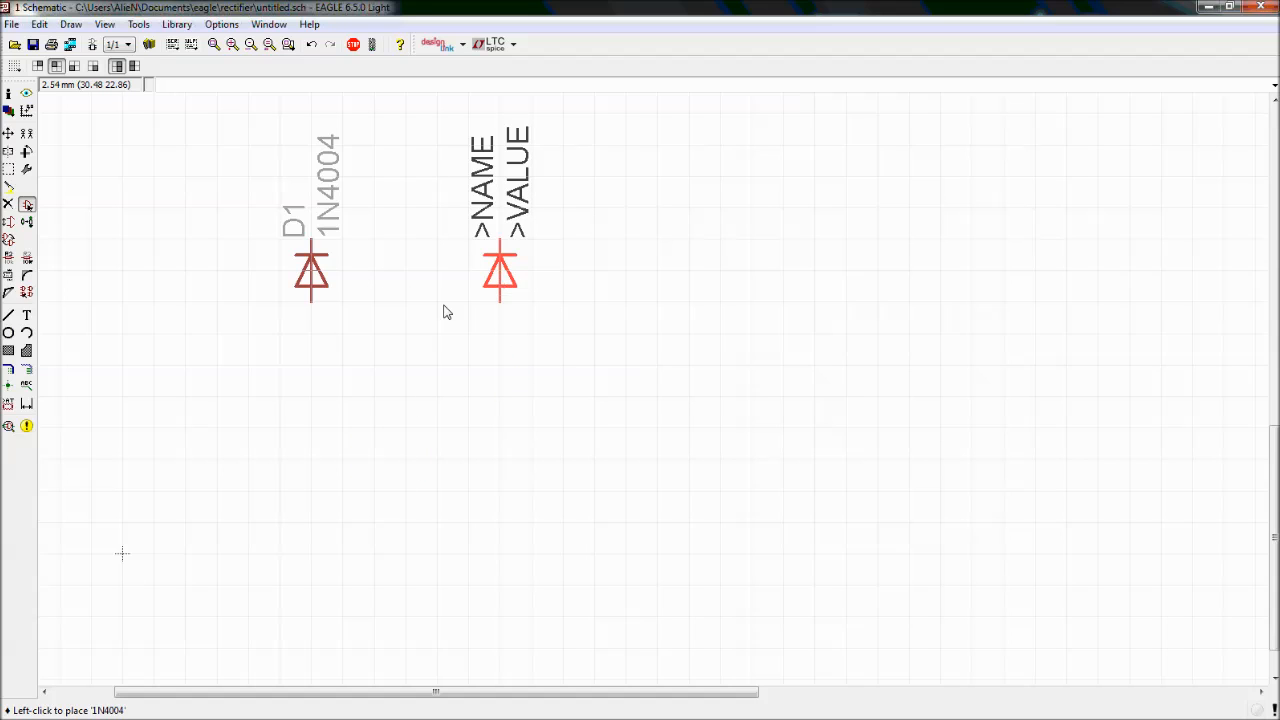
{"action": "left_click", "coordinate": [311, 460]}
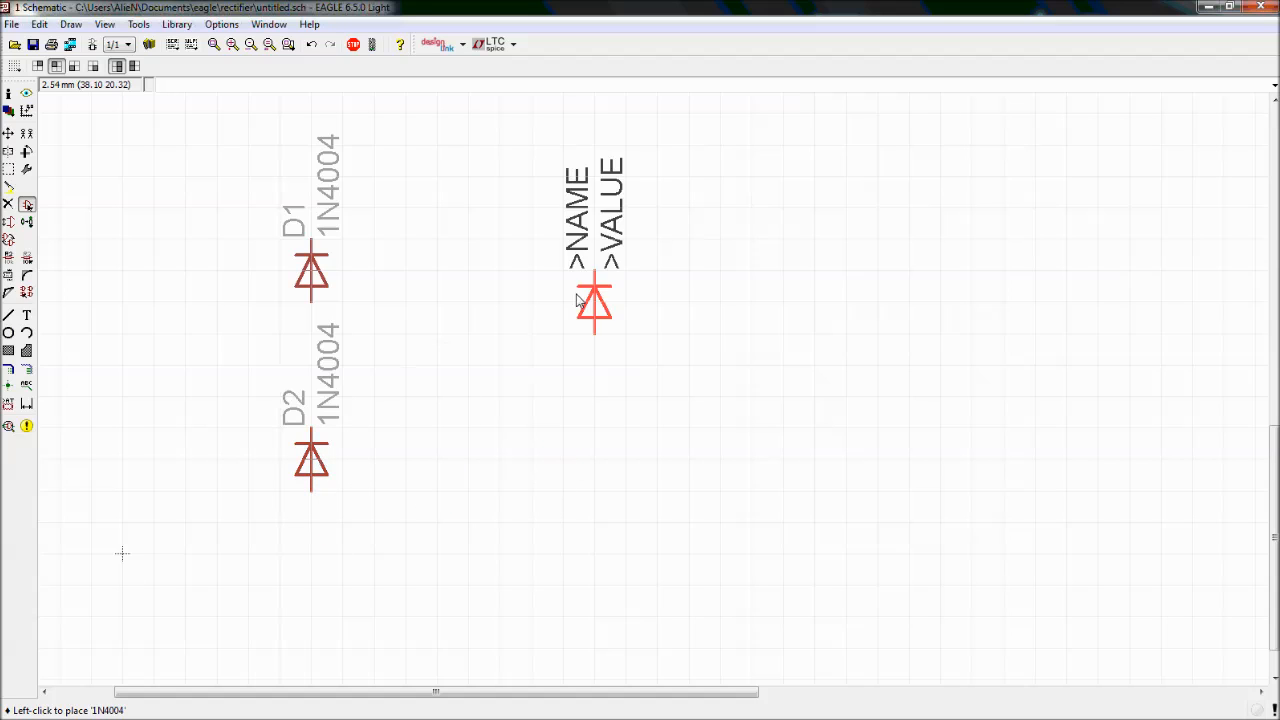
{"action": "left_click", "coordinate": [500, 272]}
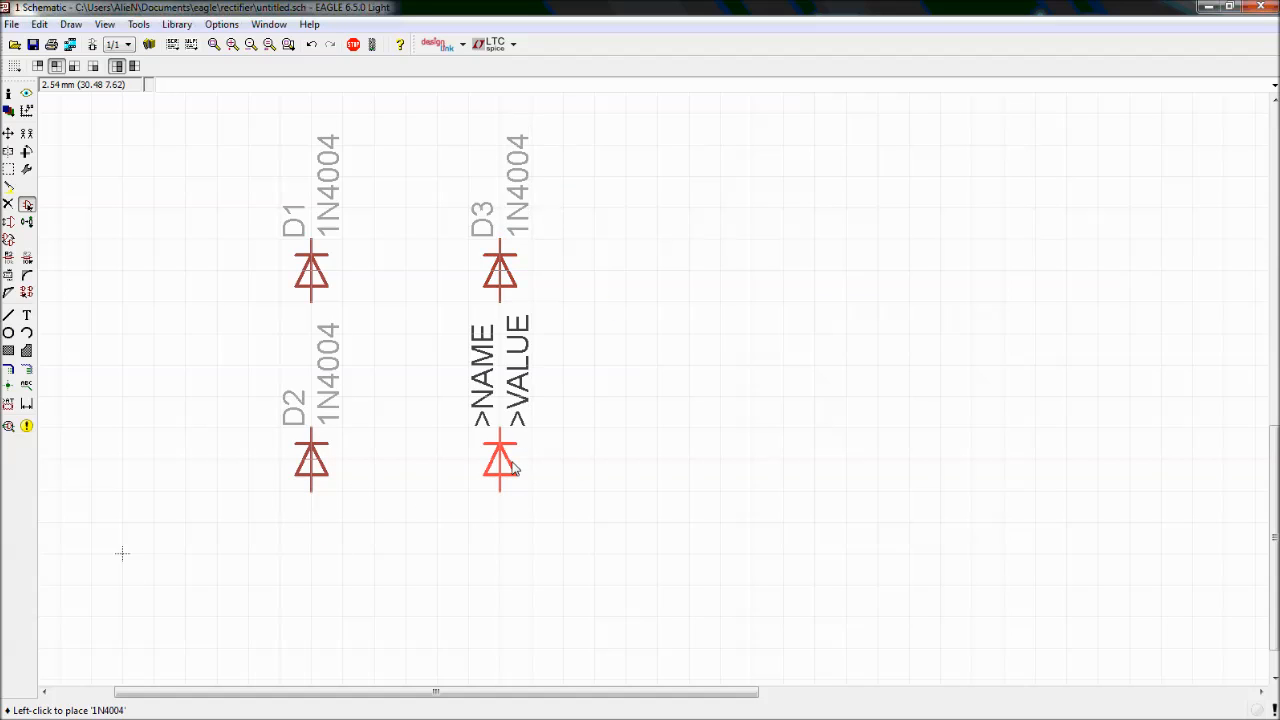
{"action": "left_click", "coordinate": [501, 459]}
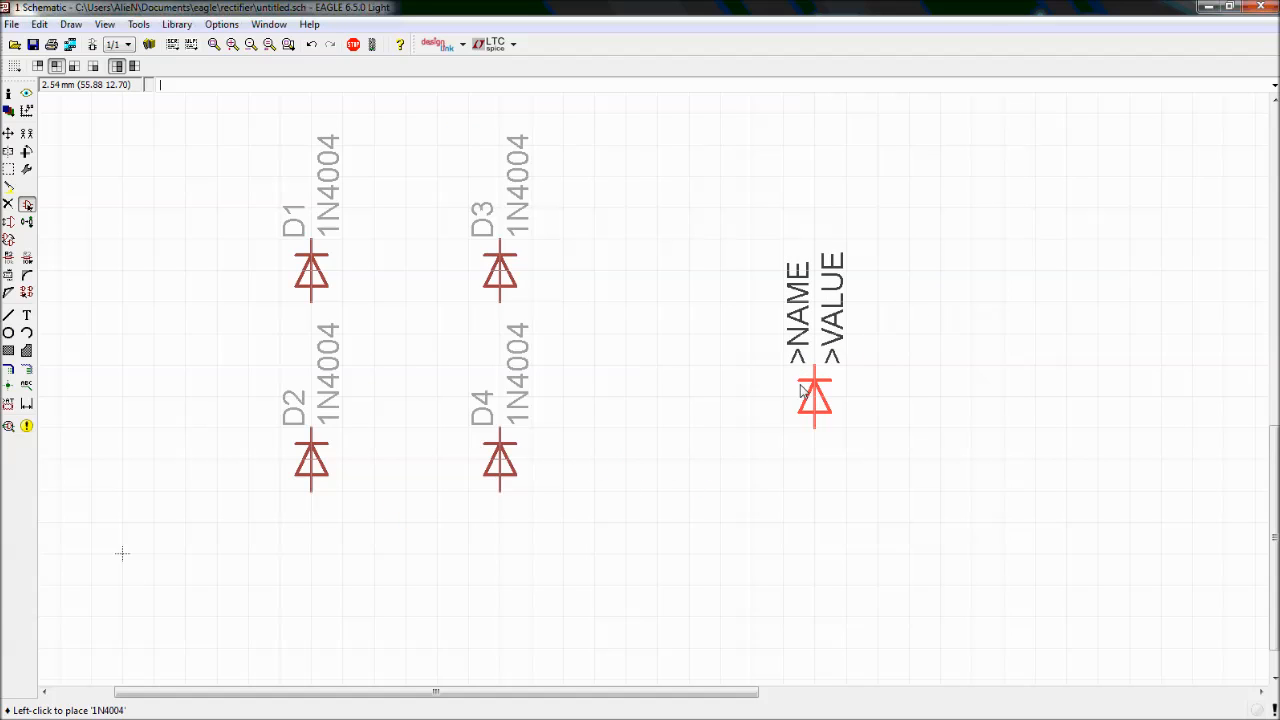
Finish placing diodes, collapse the diode library in the part list, and expand the v-reg voltage regulator library
{"action": "key", "text": "Escape"}
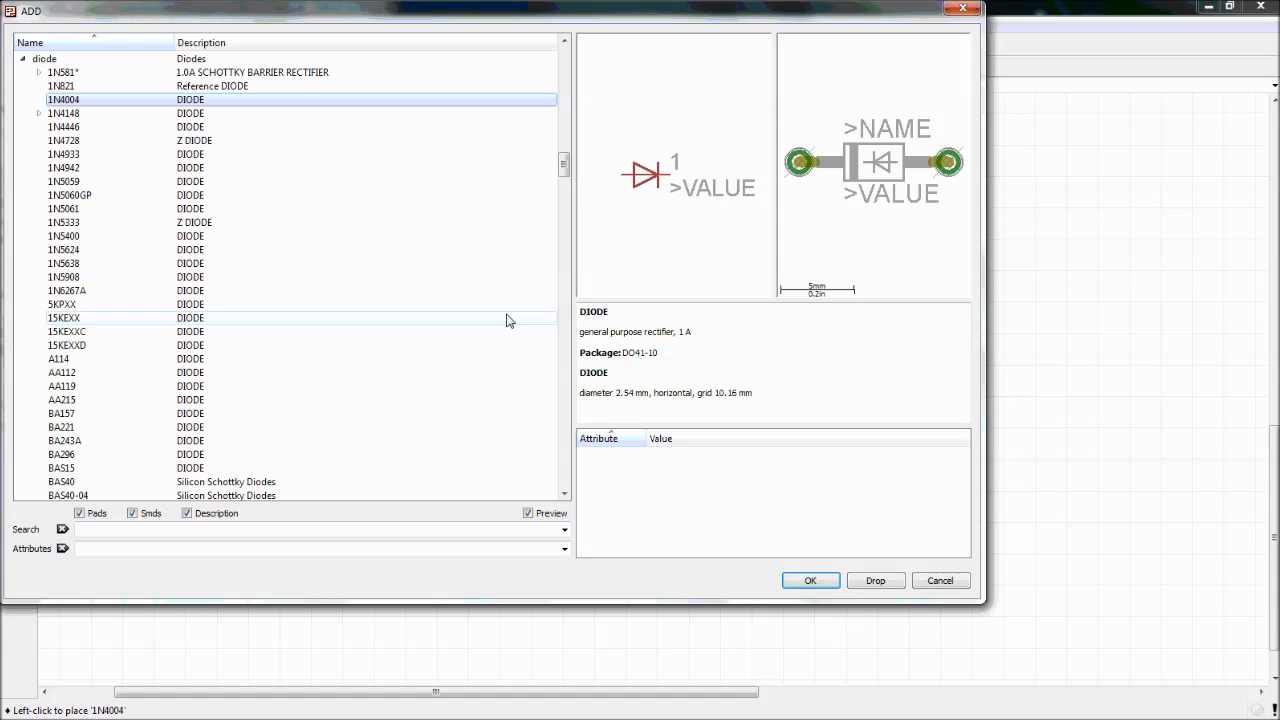
{"action": "left_click_drag", "start_coordinate": [160, 24], "coordinate": [273, 88]}
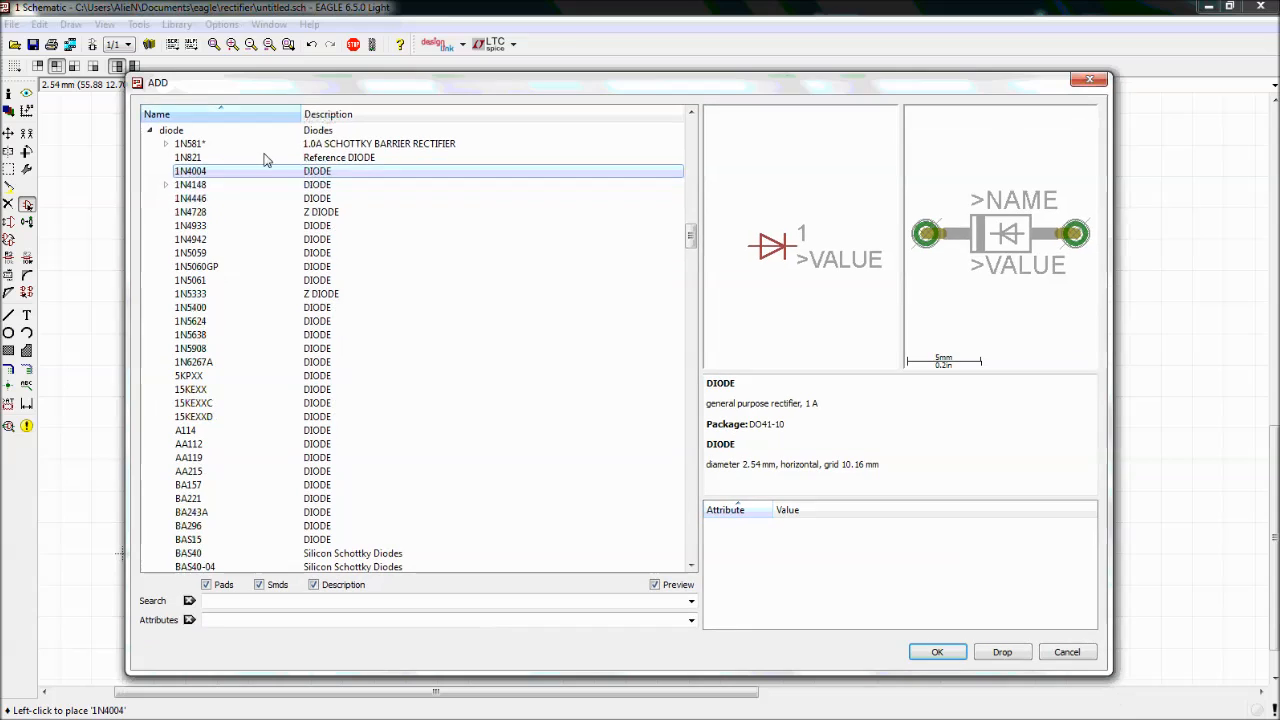
{"action": "left_click", "coordinate": [149, 130]}
{"action": "mouse_move", "coordinate": [259, 82]}
{"action": "left_mouse_down"}
{"action": "mouse_move", "coordinate": [429, 434]}
{"action": "mouse_move", "coordinate": [282, 578]}
{"action": "mouse_move", "coordinate": [277, 72]}
{"action": "left_mouse_up"}
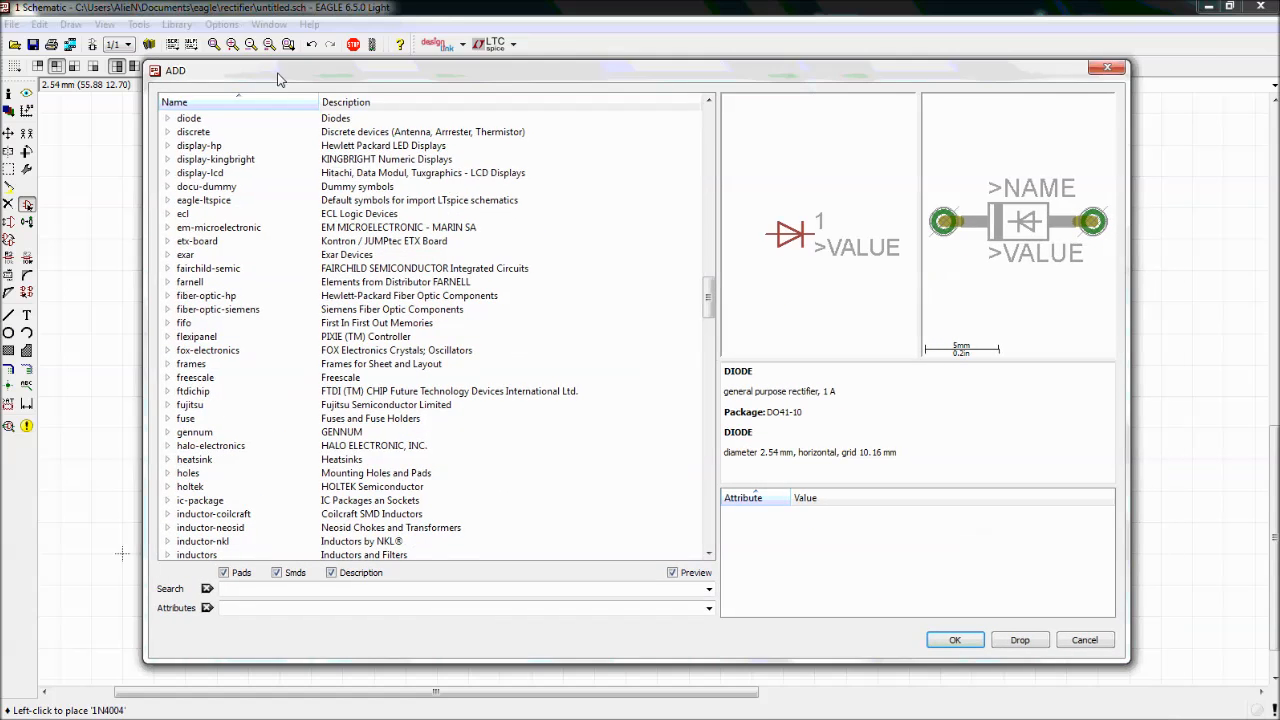
{"action": "scroll", "coordinate": [297, 372], "scroll_direction": "down", "scroll_amount": 9}
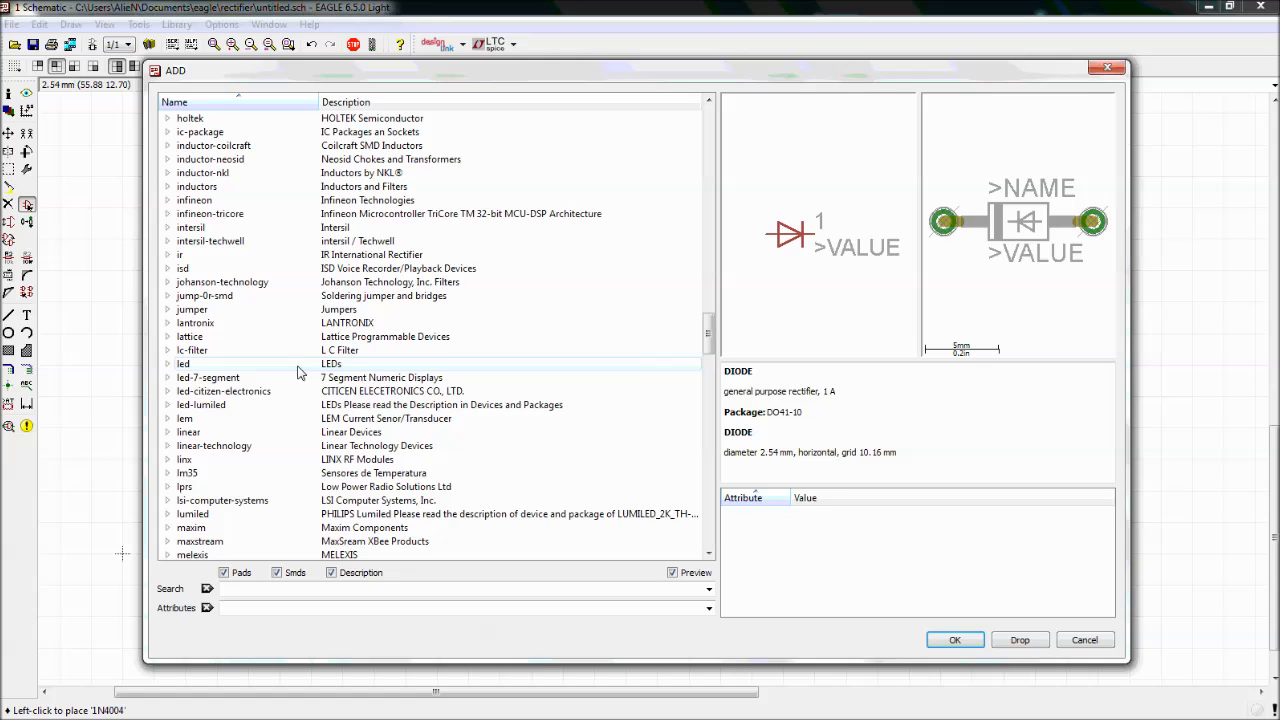
{"action": "scroll", "coordinate": [300, 371], "scroll_direction": "down", "scroll_amount": 16}
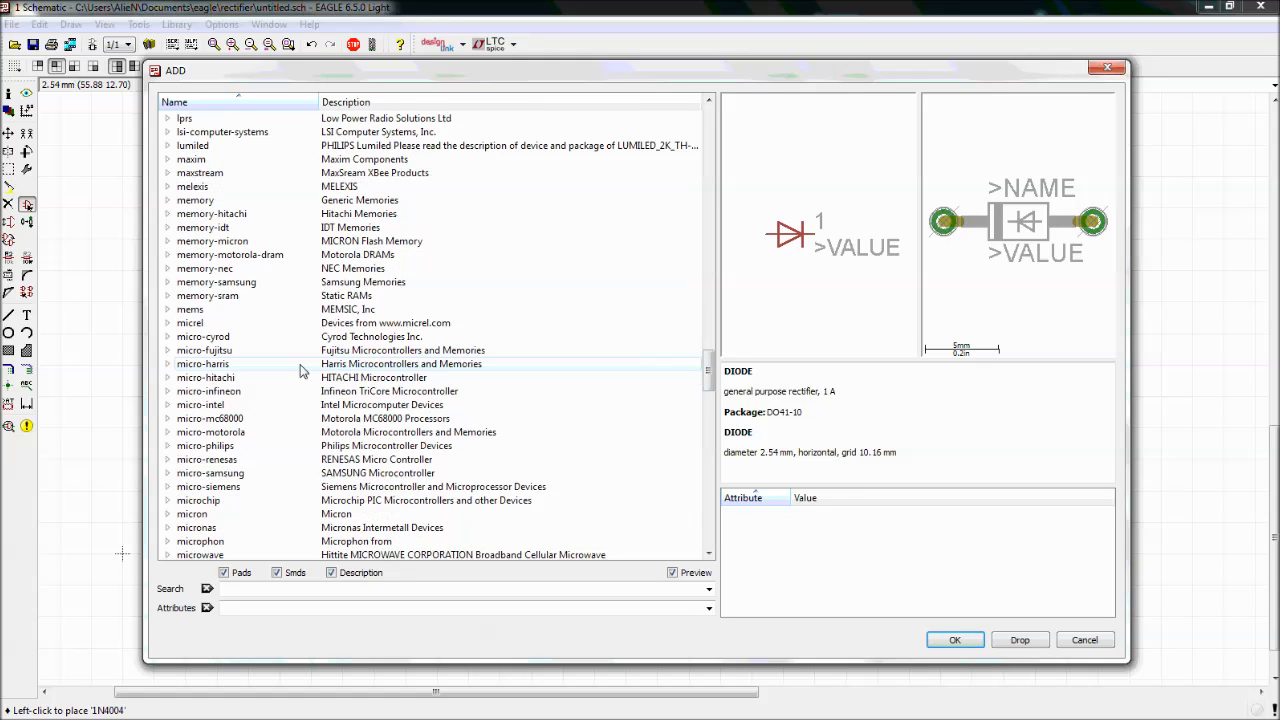
{"action": "scroll", "coordinate": [313, 360], "scroll_direction": "down", "scroll_amount": 15}
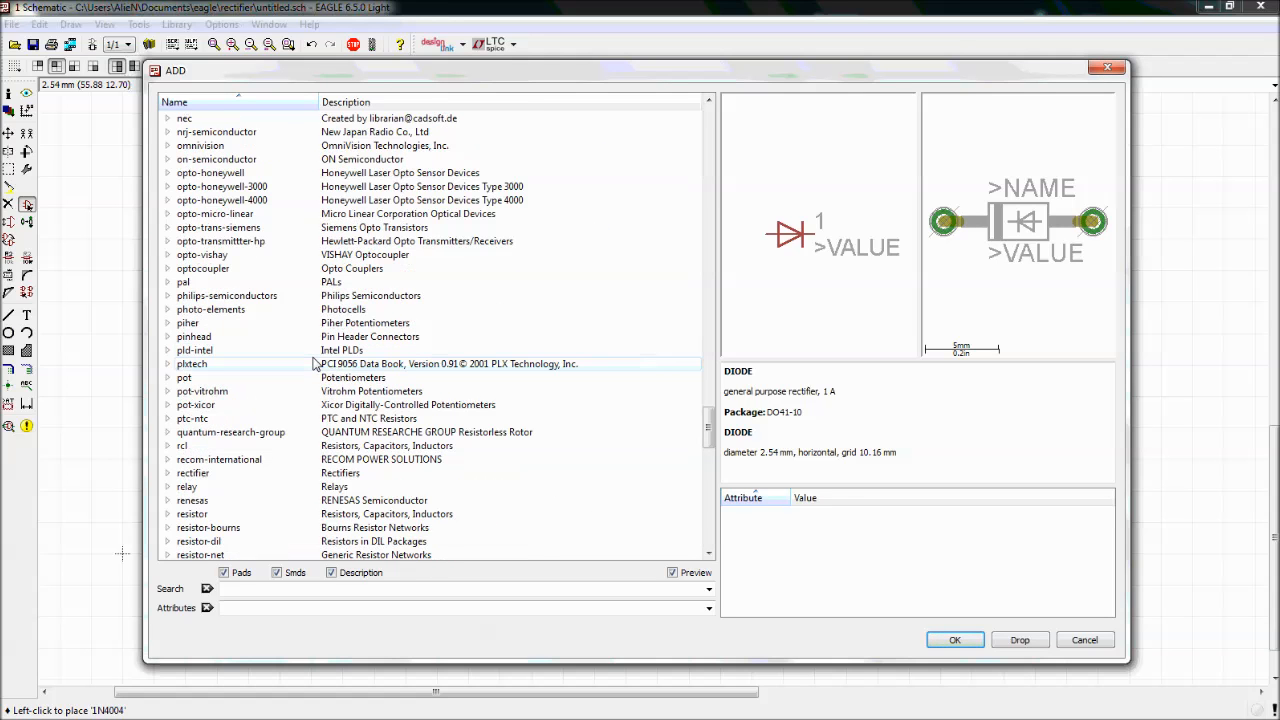
{"action": "scroll", "coordinate": [305, 397], "scroll_direction": "down", "scroll_amount": 14}
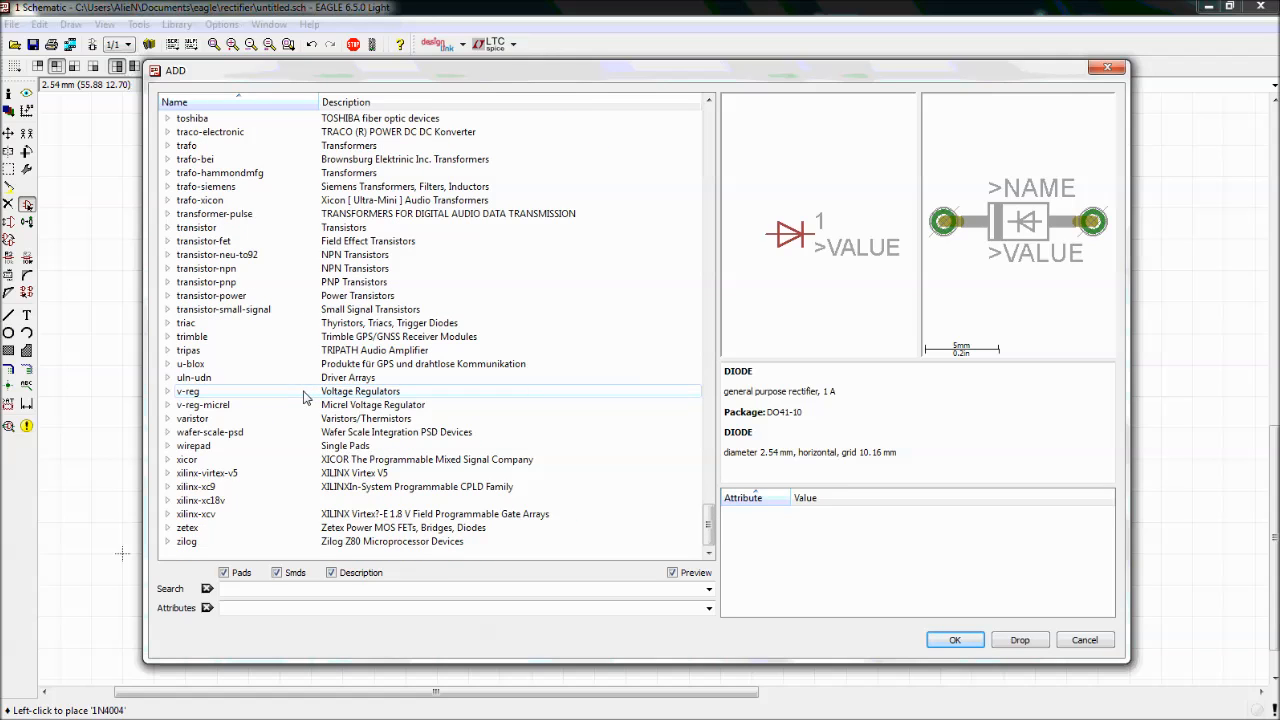
{"action": "left_click", "coordinate": [216, 394]}
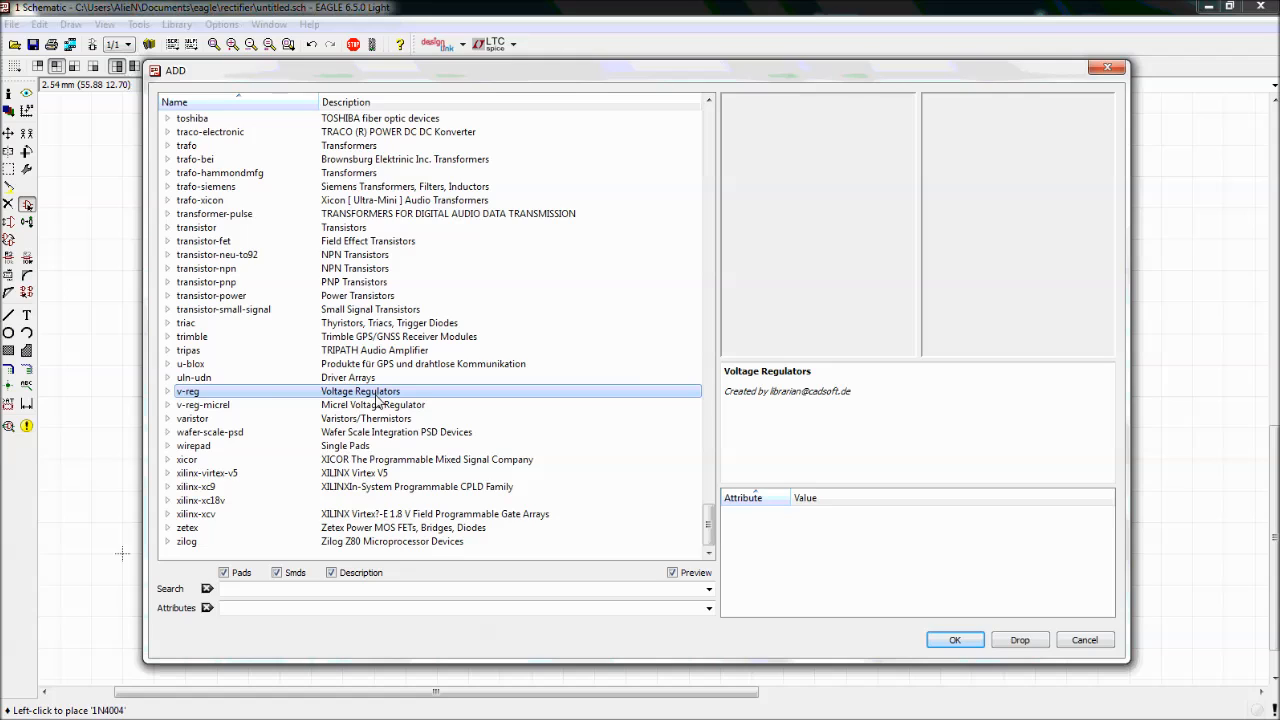
{"action": "left_click", "coordinate": [169, 392]}
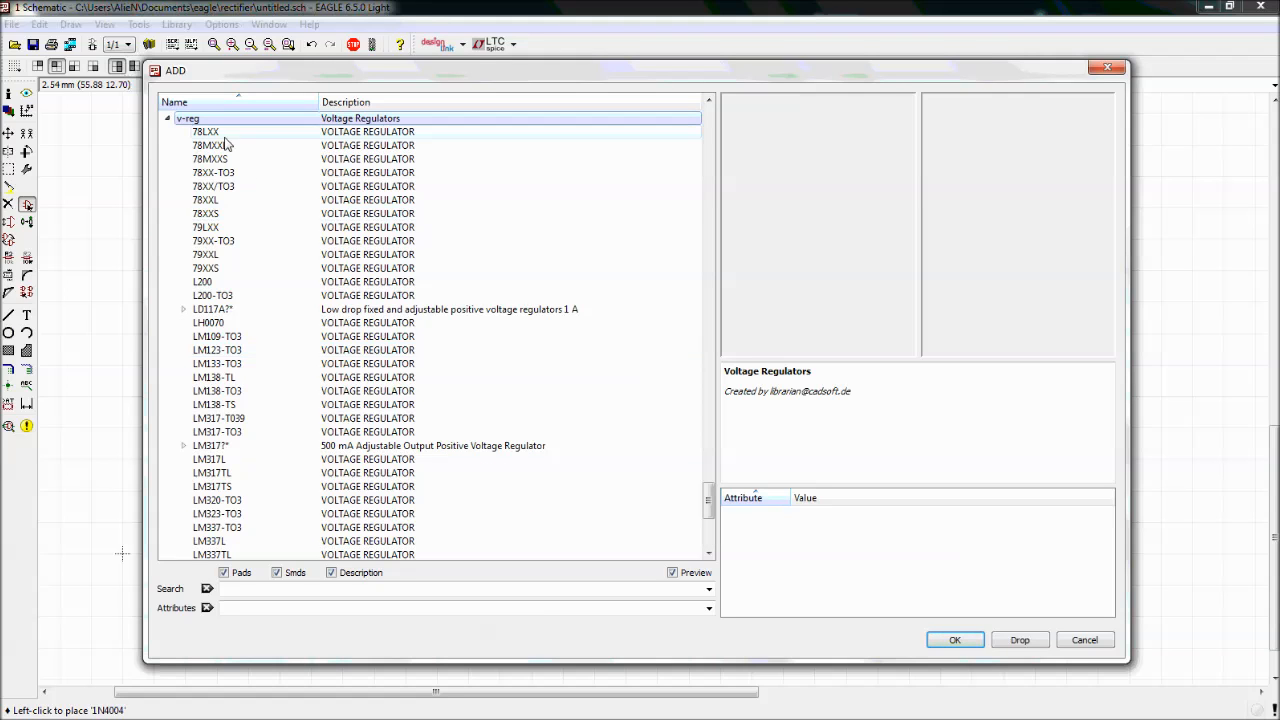
Compare the package previews of the 78LXX, 78MXXL, 78MXXS and neighbouring regulators, and select the 78XXL
{"action": "left_click", "coordinate": [233, 202]}
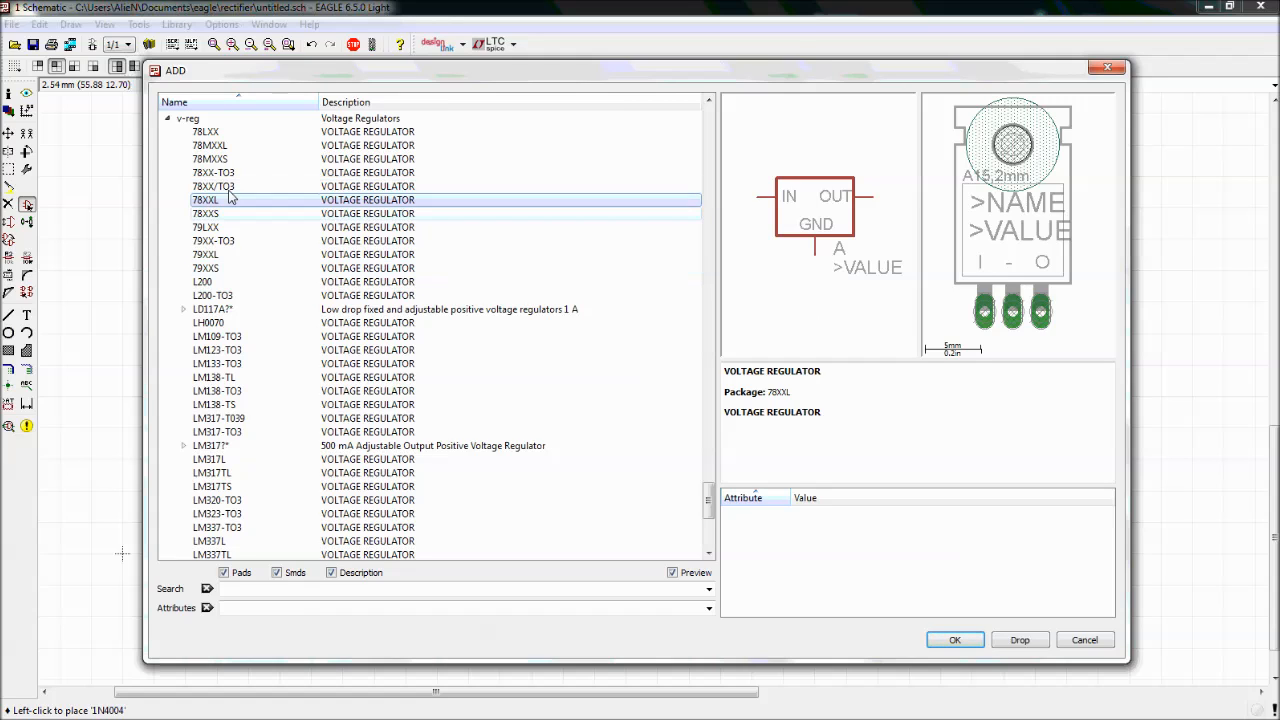
{"action": "left_click", "coordinate": [215, 132]}
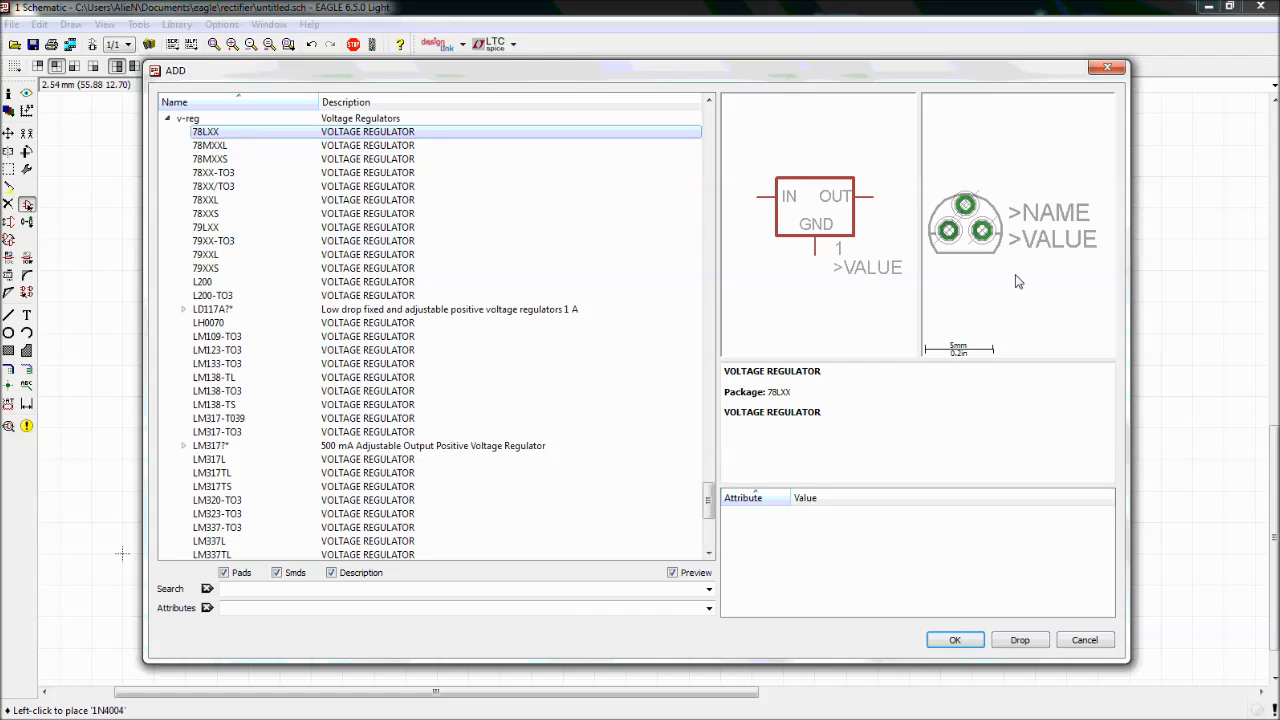
{"action": "left_click", "coordinate": [247, 146]}
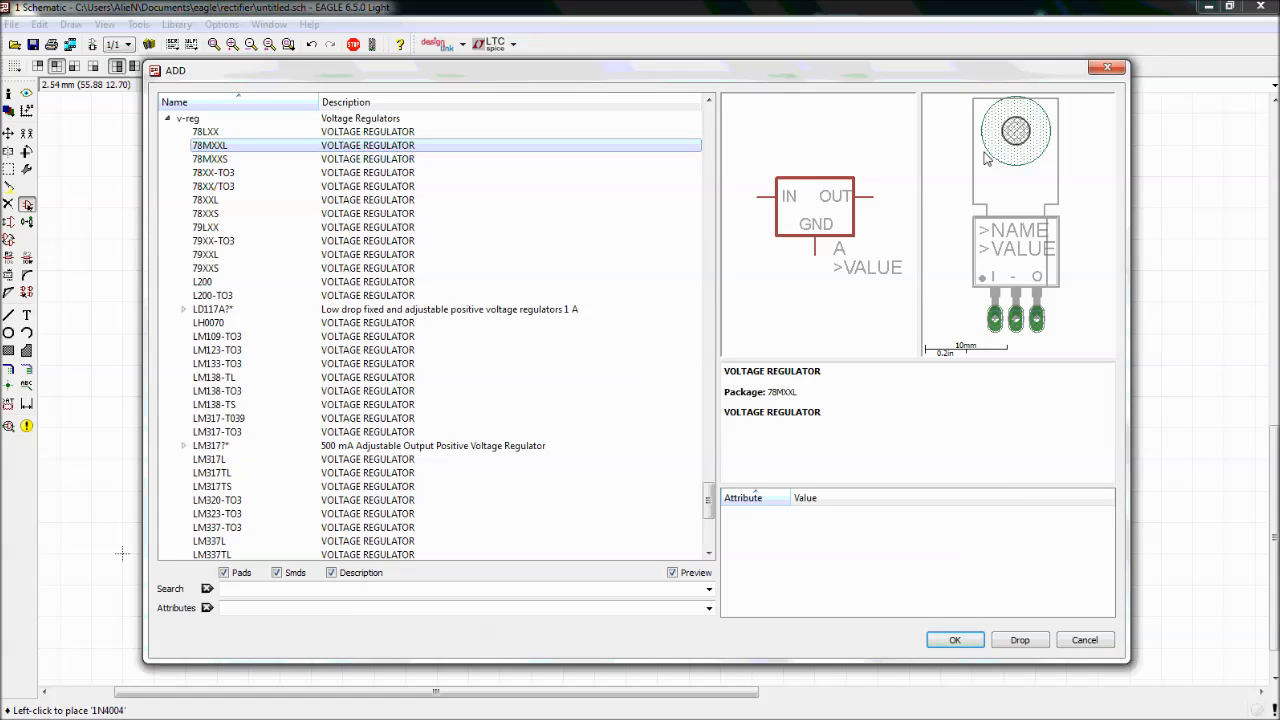
{"action": "left_click", "coordinate": [243, 160]}
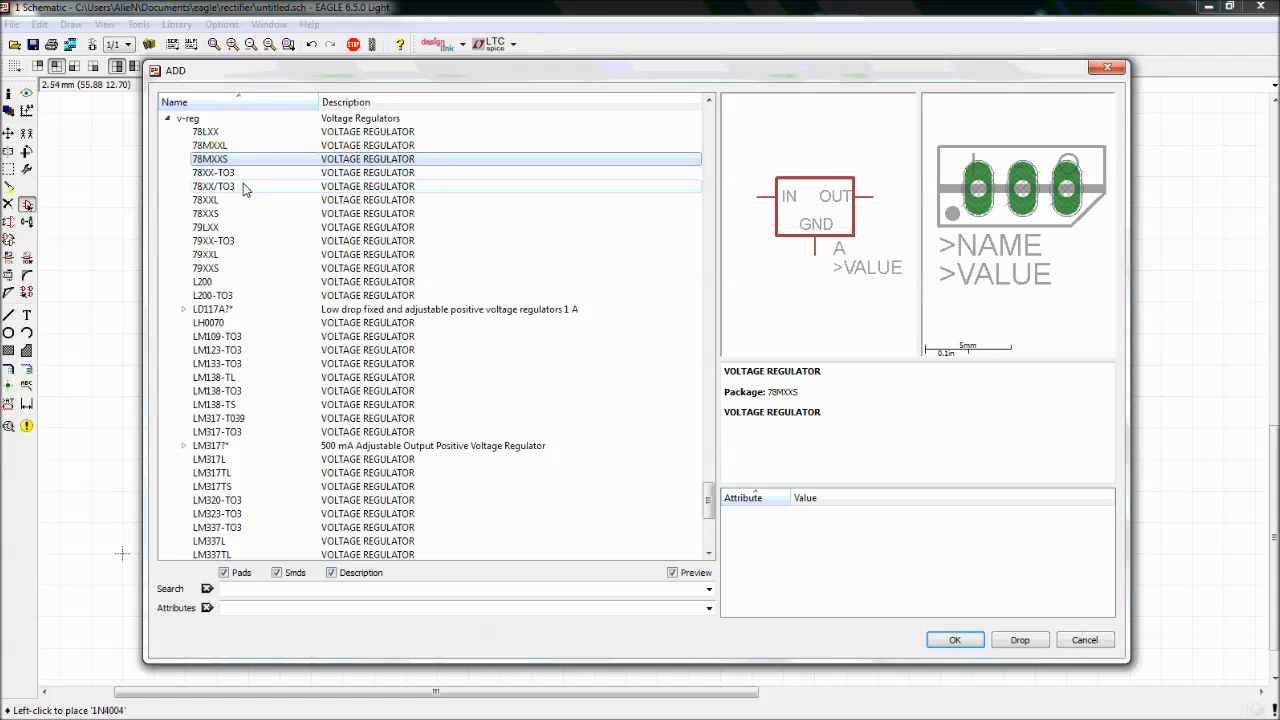
{"action": "left_click", "coordinate": [235, 227]}
{"action": "left_click", "coordinate": [234, 212]}
{"action": "left_click", "coordinate": [234, 201]}
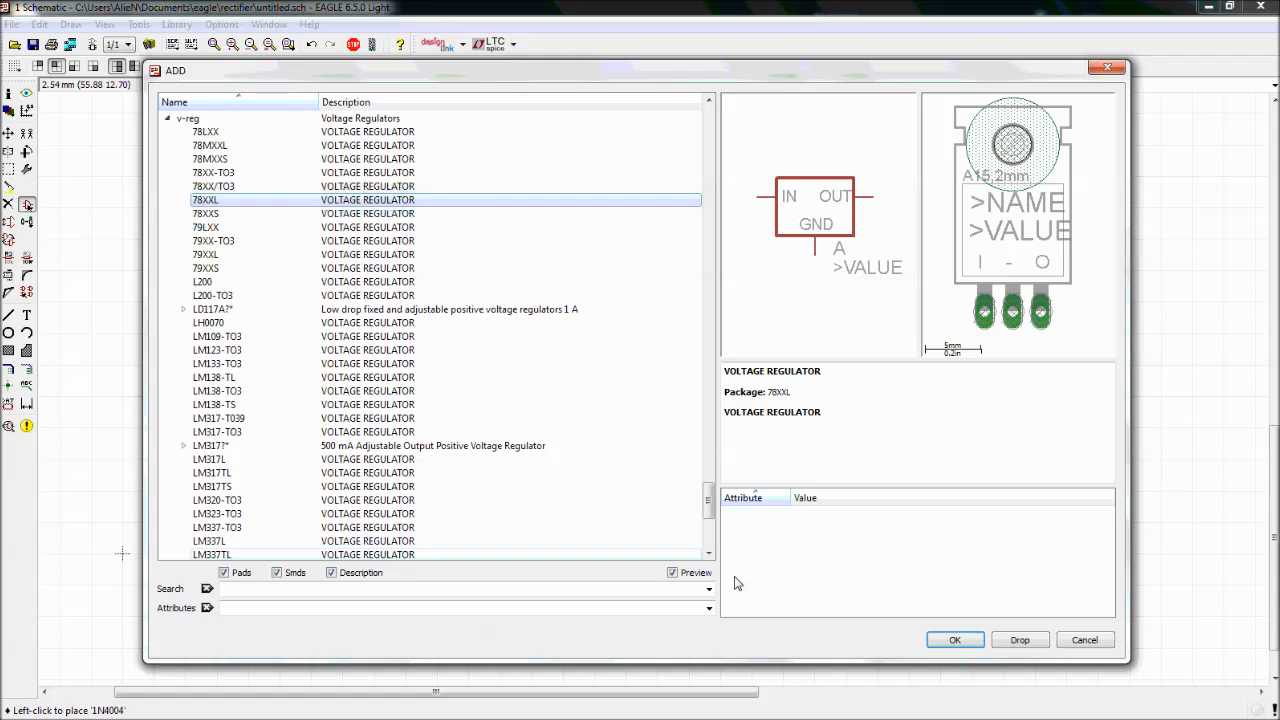
Choose the 78XXL regulator for placement and rotate its symbol horizontally so that GND points down
{"action": "left_click", "coordinate": [942, 640]}
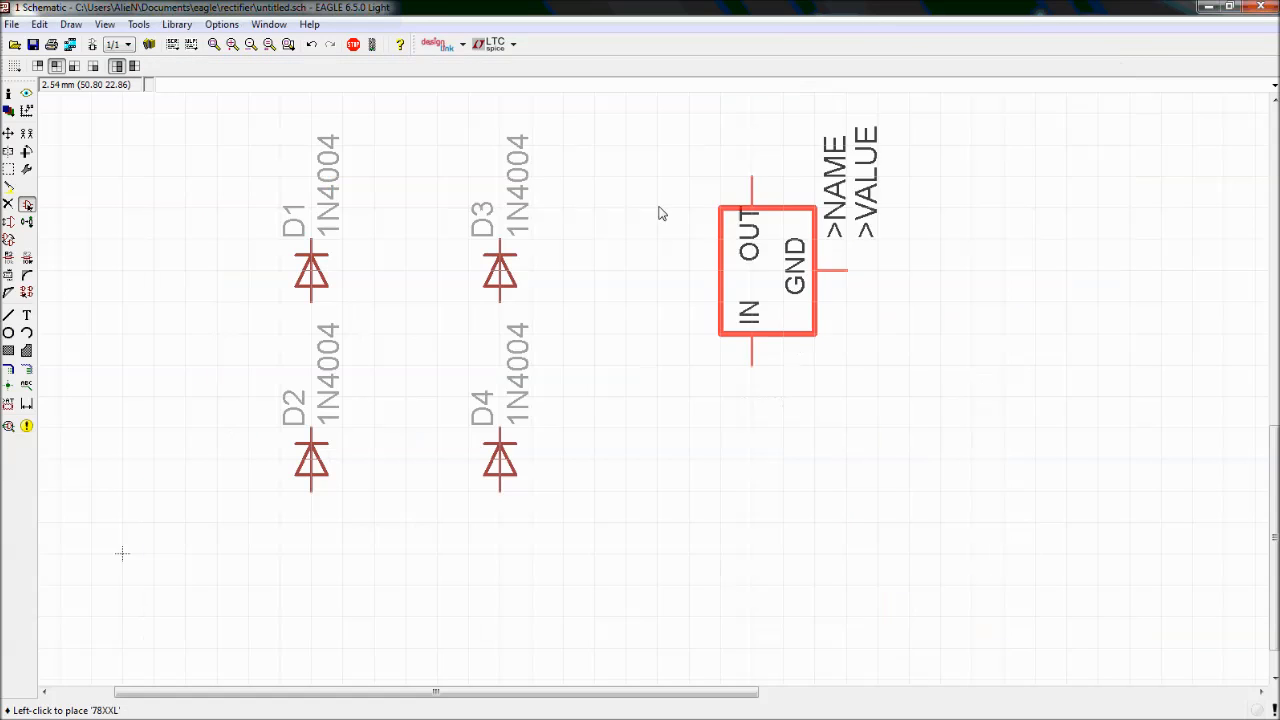
{"action": "right_click", "coordinate": [793, 318]}
{"action": "right_click", "coordinate": [793, 318]}
{"action": "right_click", "coordinate": [793, 318]}
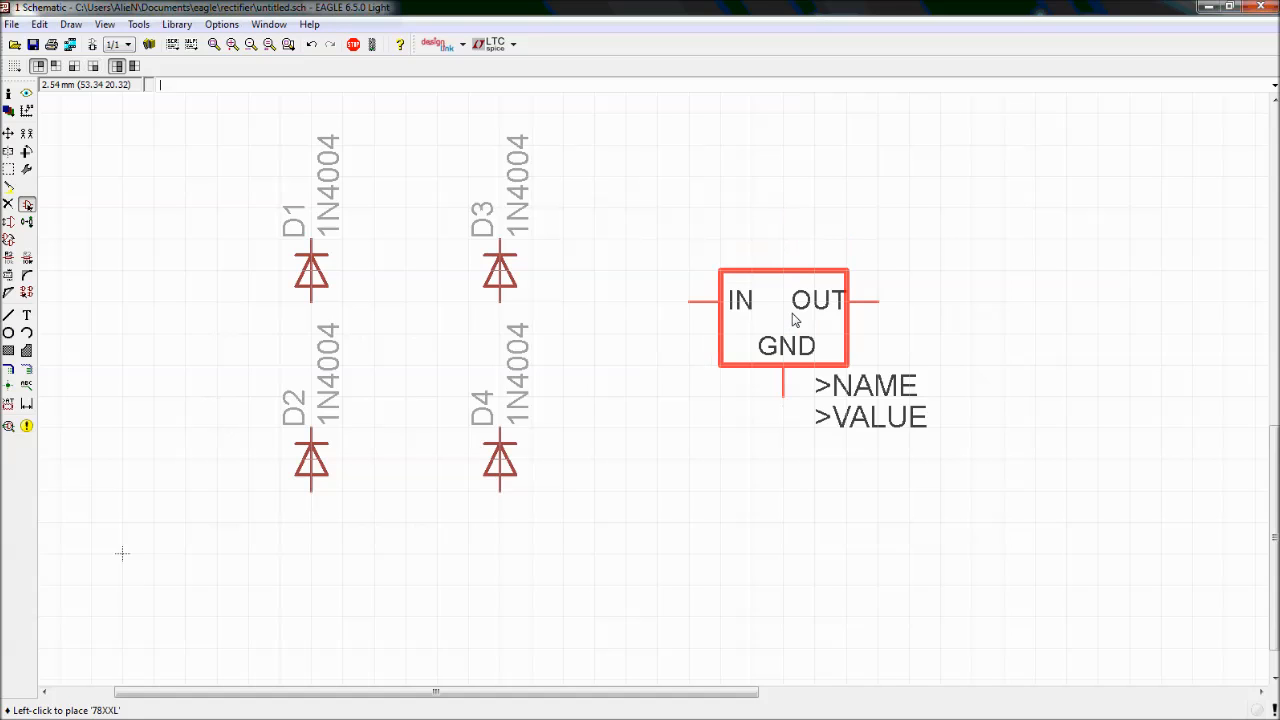
Place two 78XXL regulators, one far from the diodes at about (132.08 2.54) and one above and beside them at (78.74 38.10)
{"action": "scroll", "coordinate": [791, 206], "scroll_direction": "down", "scroll_amount": 1}
{"action": "scroll", "coordinate": [793, 206], "scroll_direction": "up", "scroll_amount": 1}
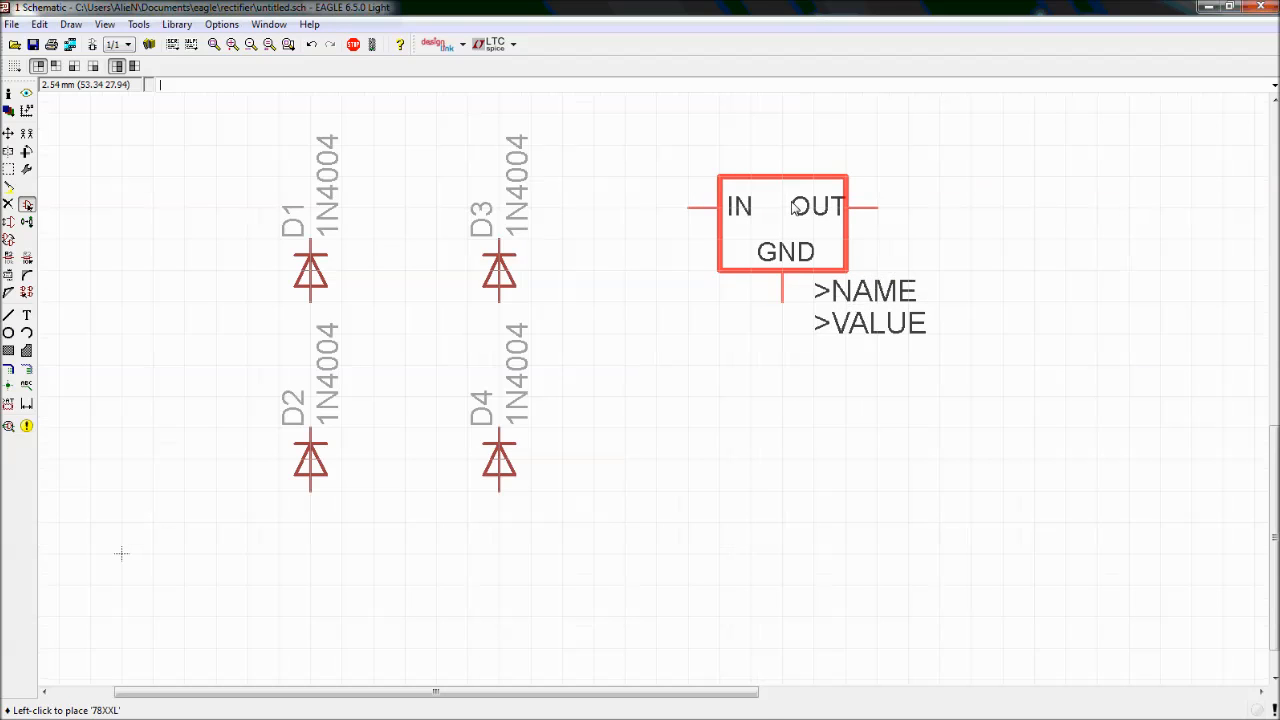
{"action": "scroll", "coordinate": [793, 206], "scroll_direction": "down", "scroll_amount": 3}
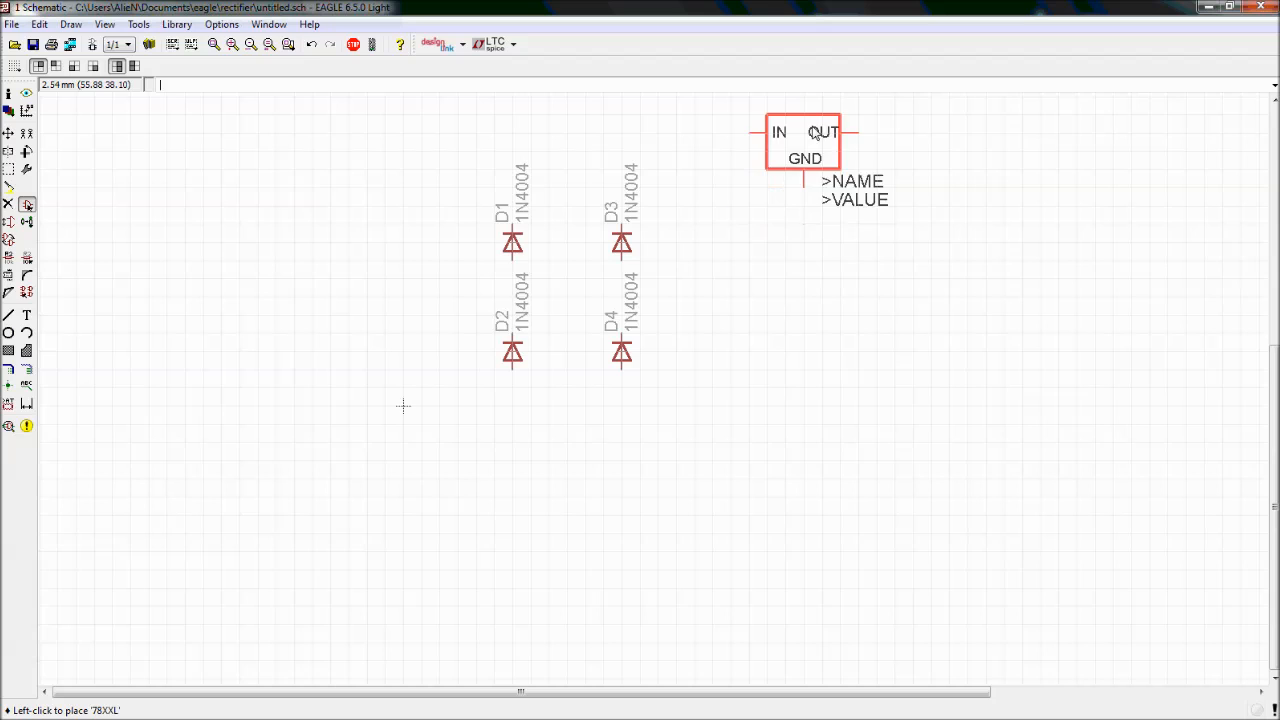
{"action": "scroll", "coordinate": [826, 136], "scroll_direction": "up", "scroll_amount": 4}
{"action": "scroll", "coordinate": [828, 138], "scroll_direction": "down", "scroll_amount": 3}
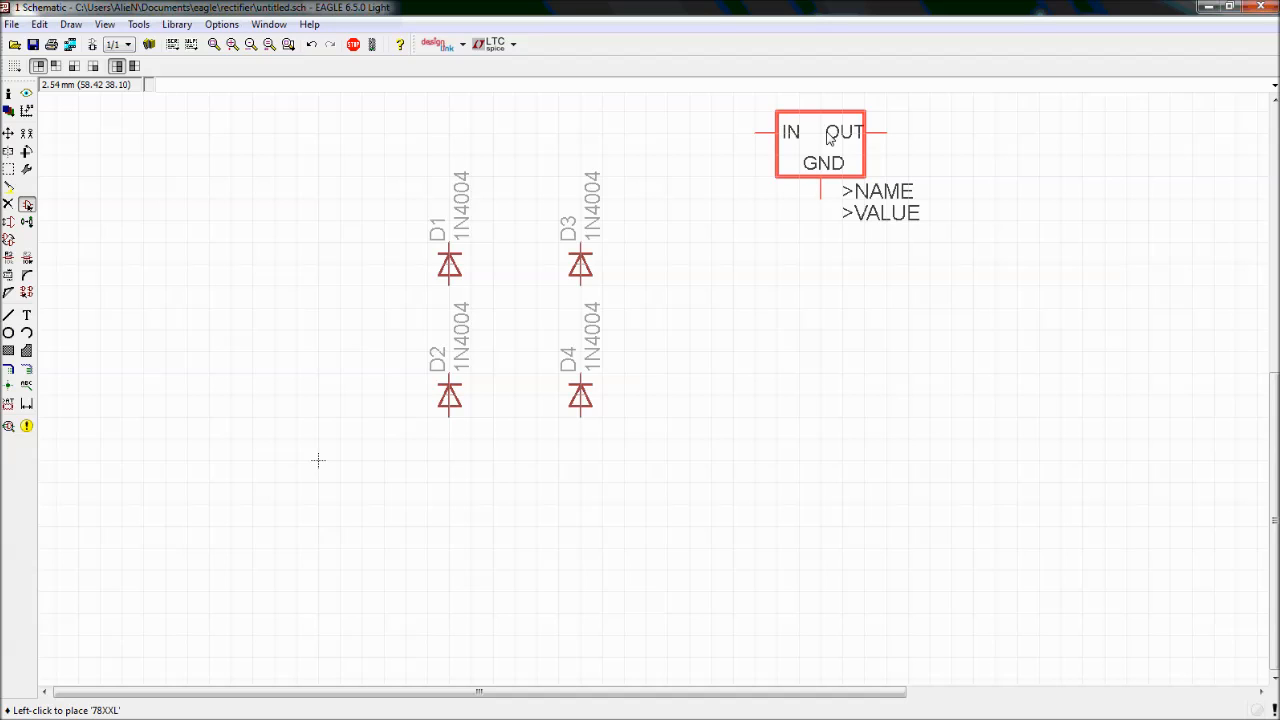
{"action": "scroll", "coordinate": [826, 136], "scroll_direction": "down", "scroll_amount": 2}
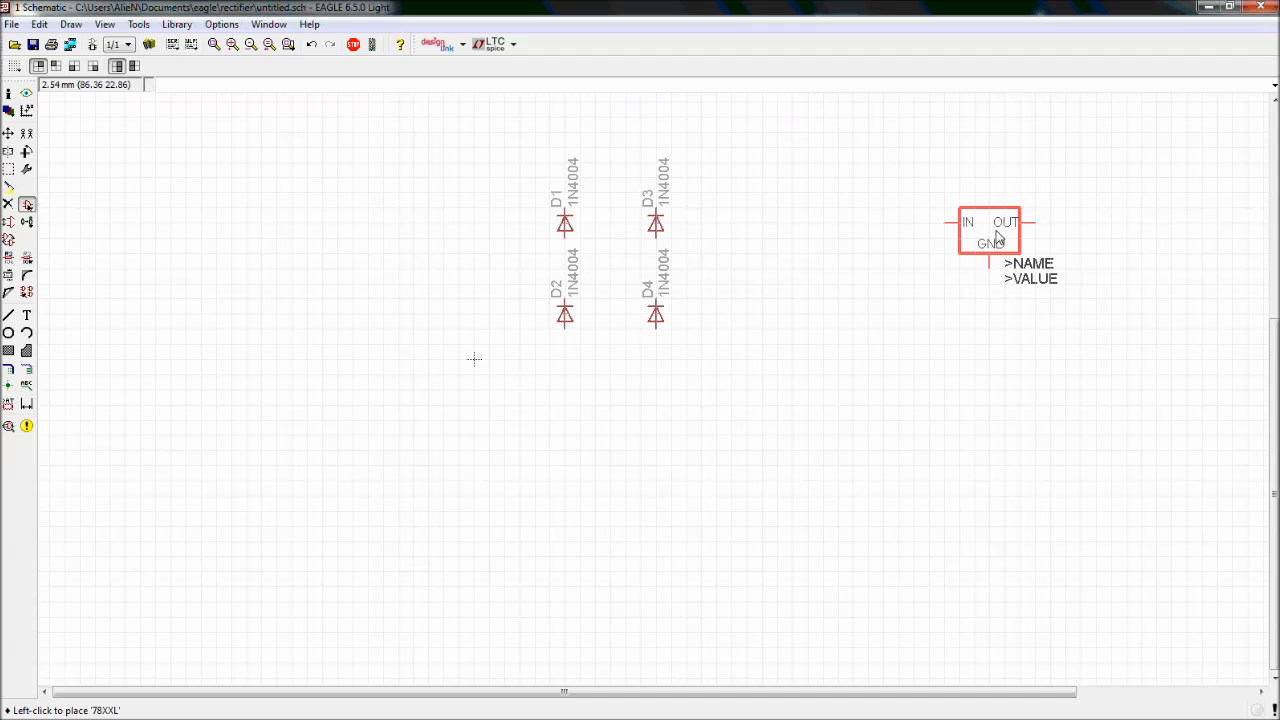
{"action": "left_click_drag", "start_coordinate": [1276, 360], "coordinate": [1276, 300]}
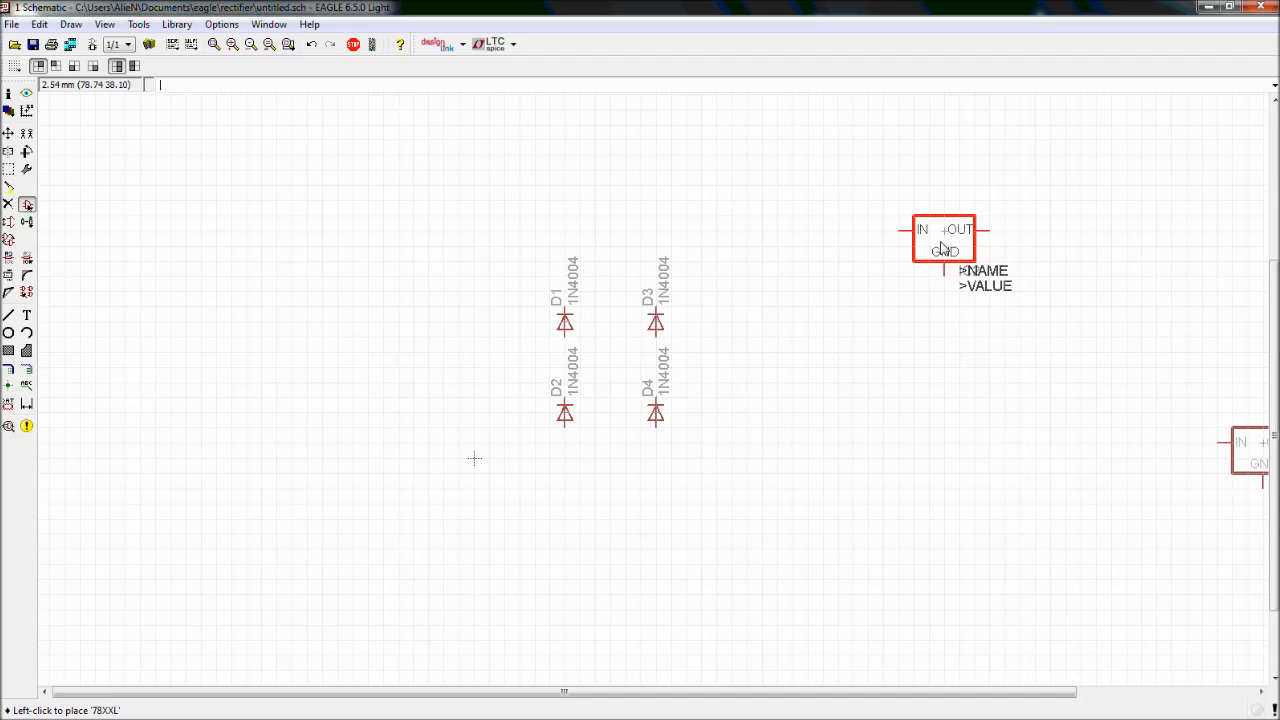
{"action": "left_click", "coordinate": [943, 230]}
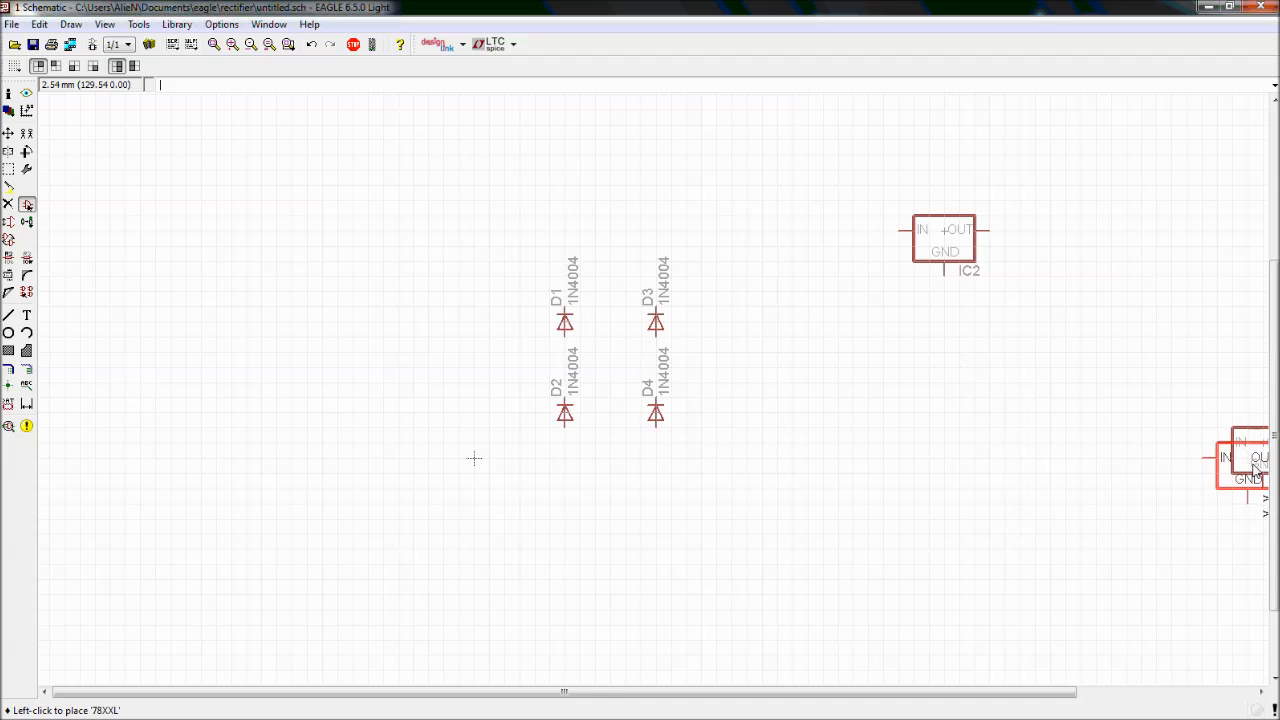
{"action": "scroll", "coordinate": [1256, 462], "scroll_direction": "down", "scroll_amount": 3}
{"action": "scroll", "coordinate": [1257, 468], "scroll_direction": "up", "scroll_amount": 3}
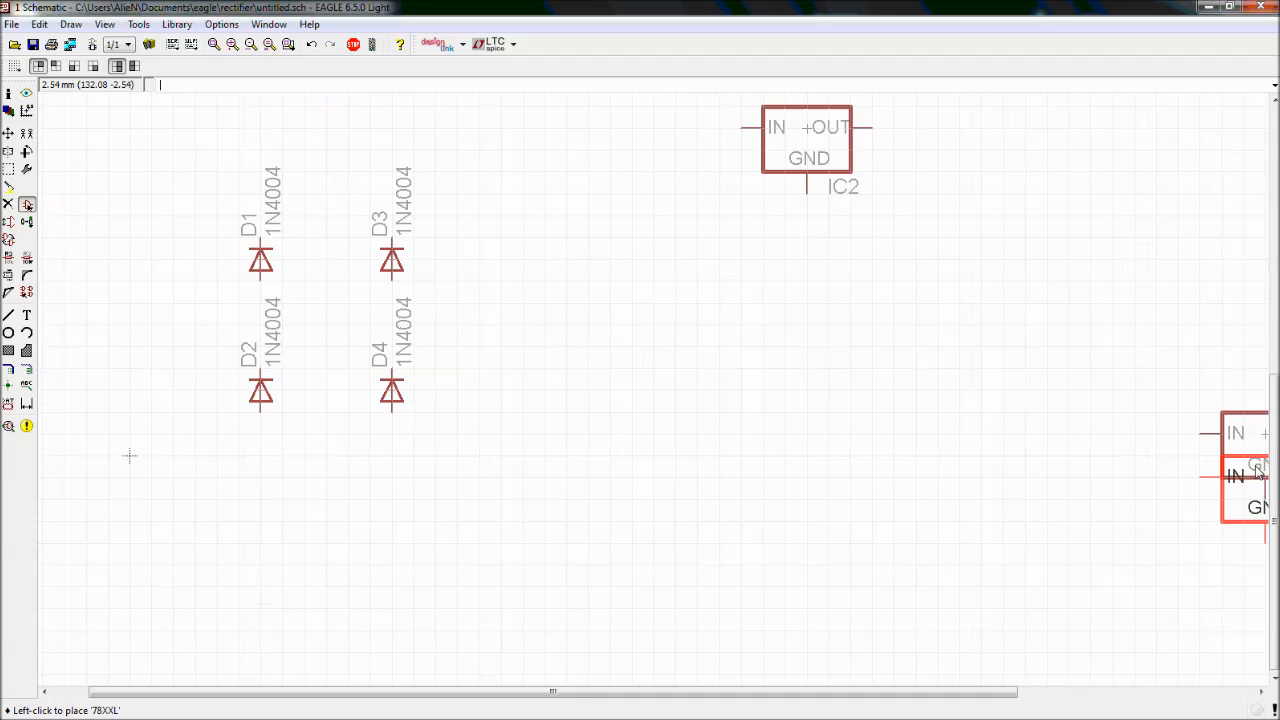
{"action": "scroll", "coordinate": [1258, 470], "scroll_direction": "down", "scroll_amount": 1}
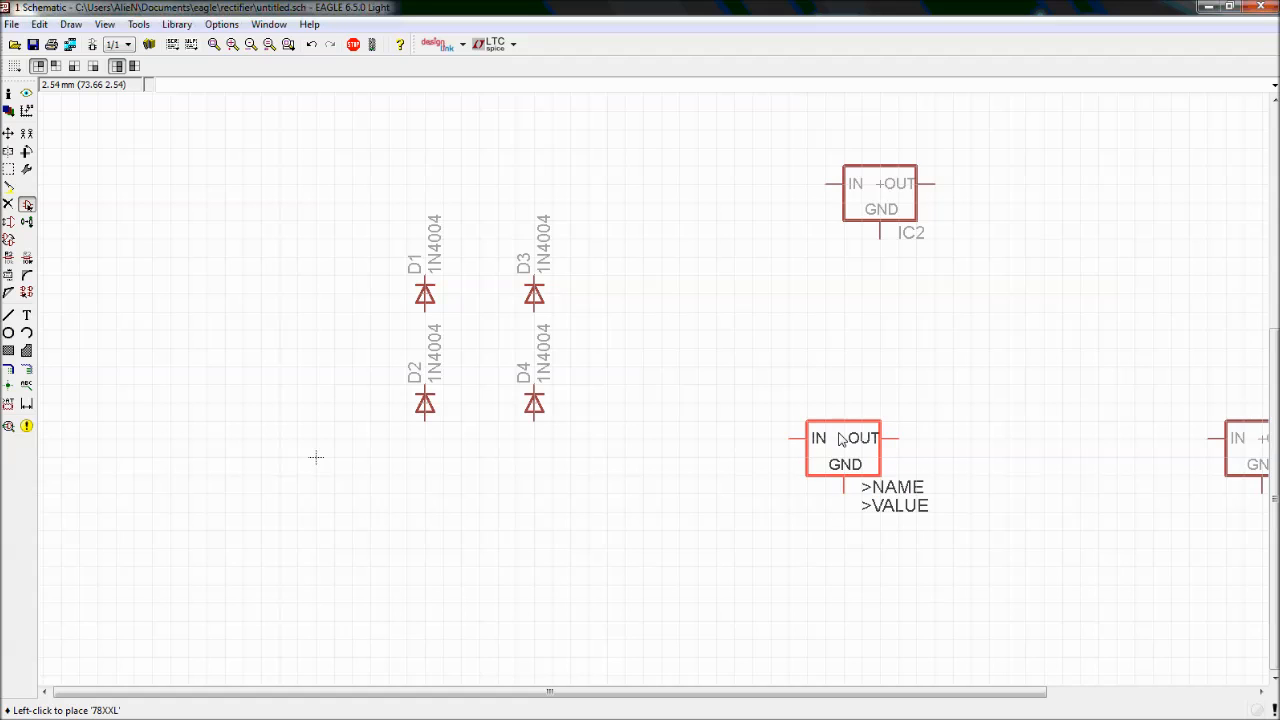
Stop placing regulators, collapse the v-reg library, and shift the ADD dialog to examine the diodes and regulator on the sheet
{"action": "key", "text": "Escape"}
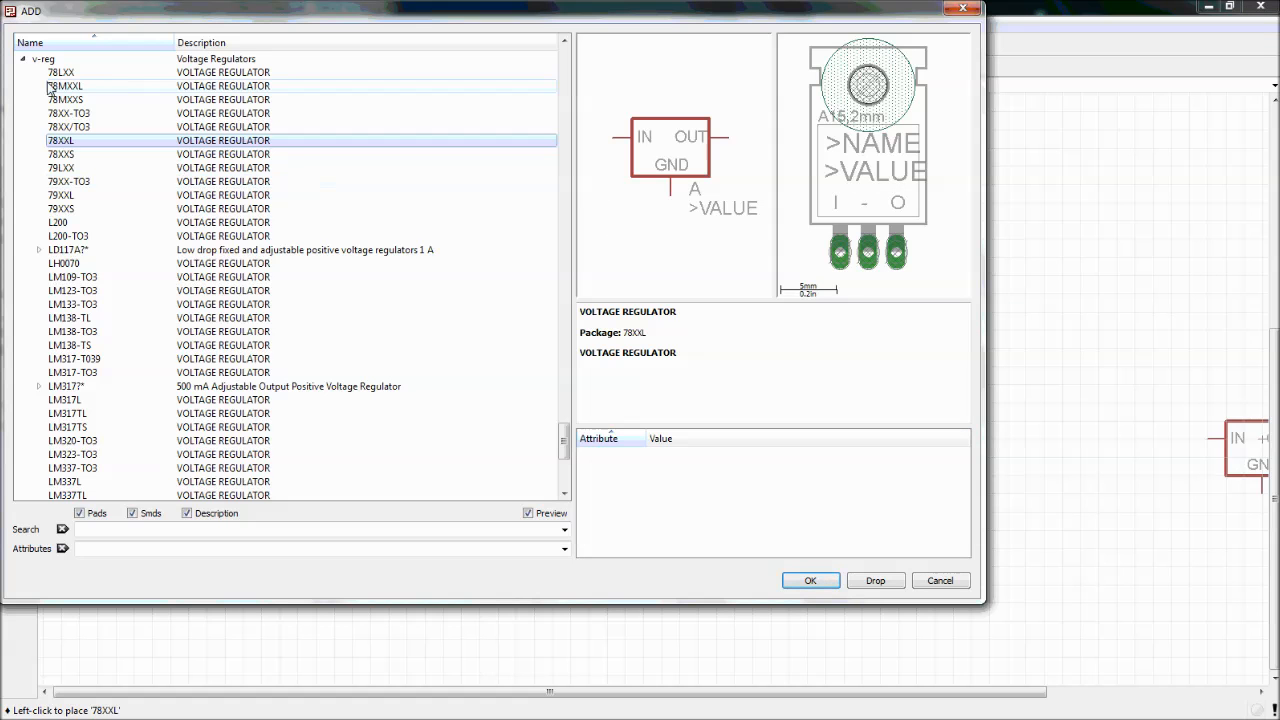
{"action": "left_click", "coordinate": [22, 59]}
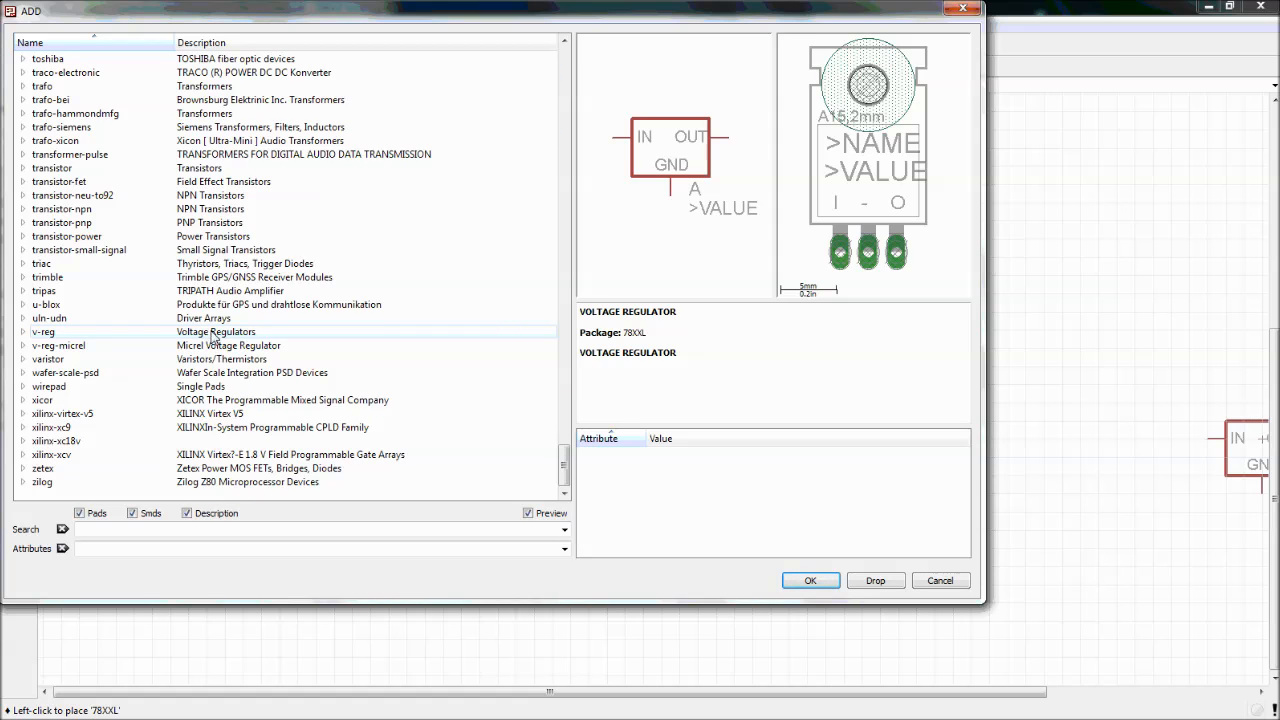
{"action": "left_click_drag", "start_coordinate": [248, 20], "coordinate": [465, 500]}
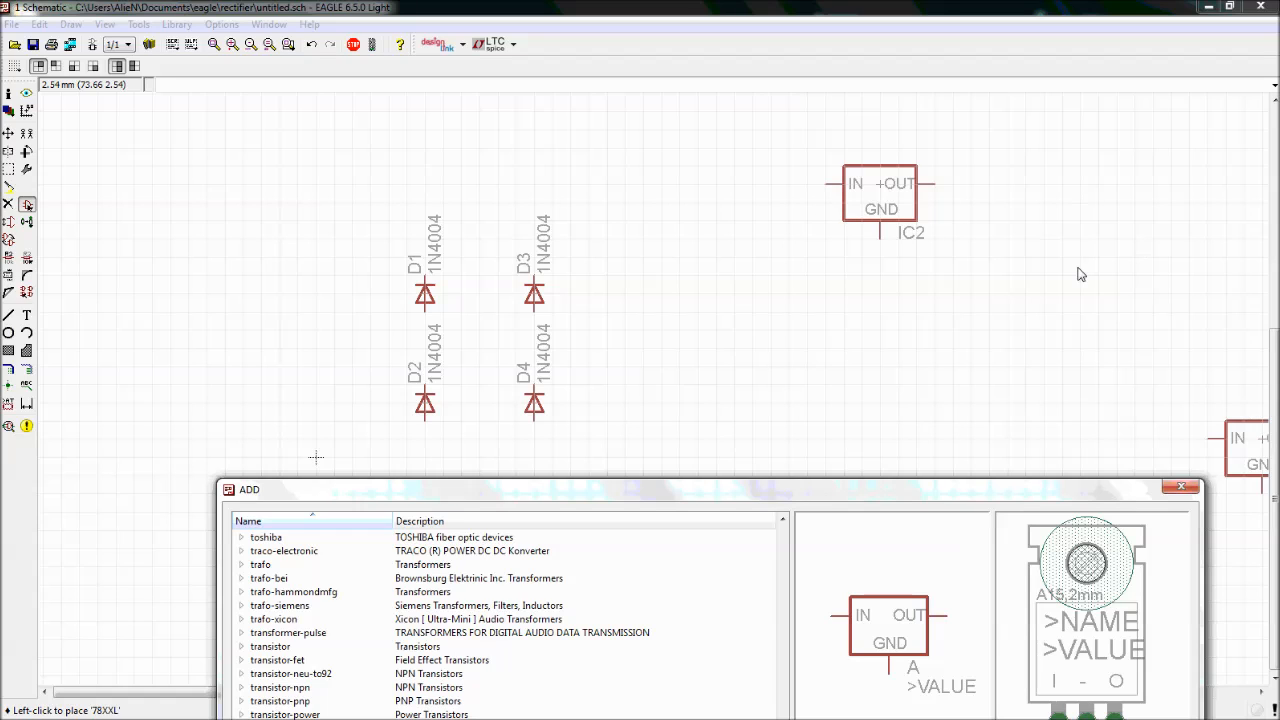
{"action": "left_click_drag", "start_coordinate": [785, 497], "coordinate": [775, 466]}
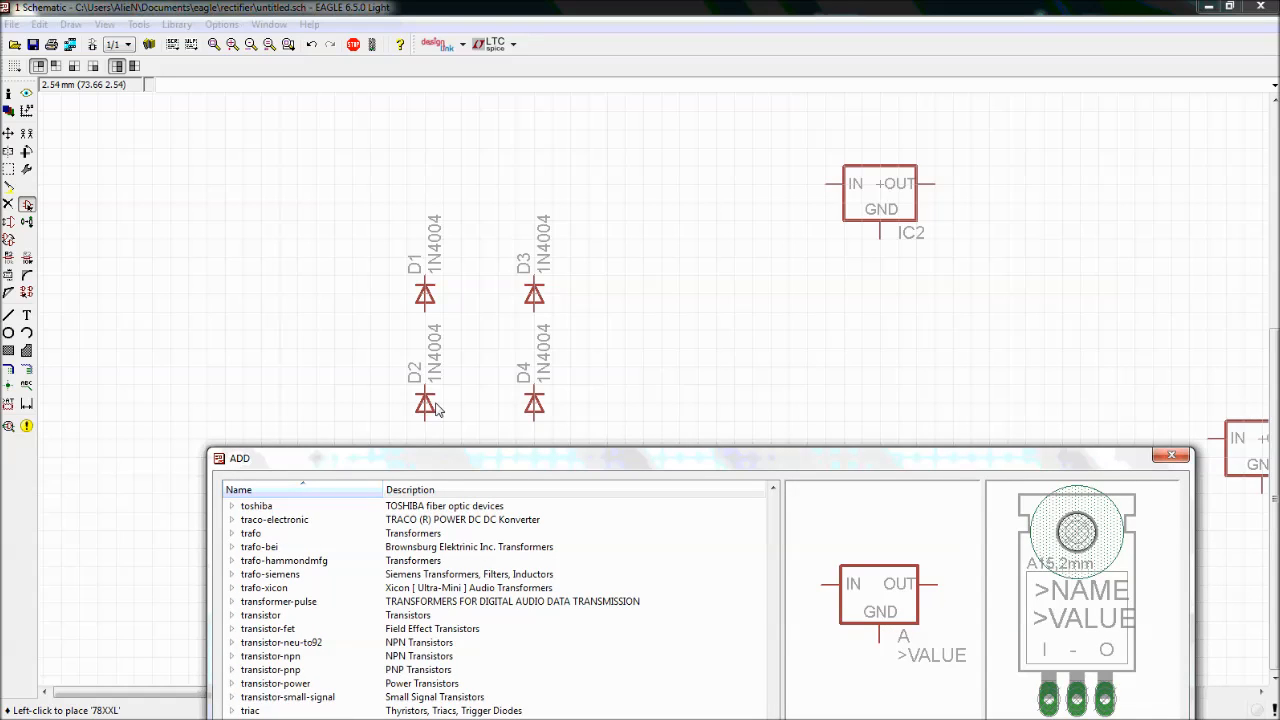
{"action": "left_click_drag", "start_coordinate": [443, 472], "coordinate": [445, 450]}
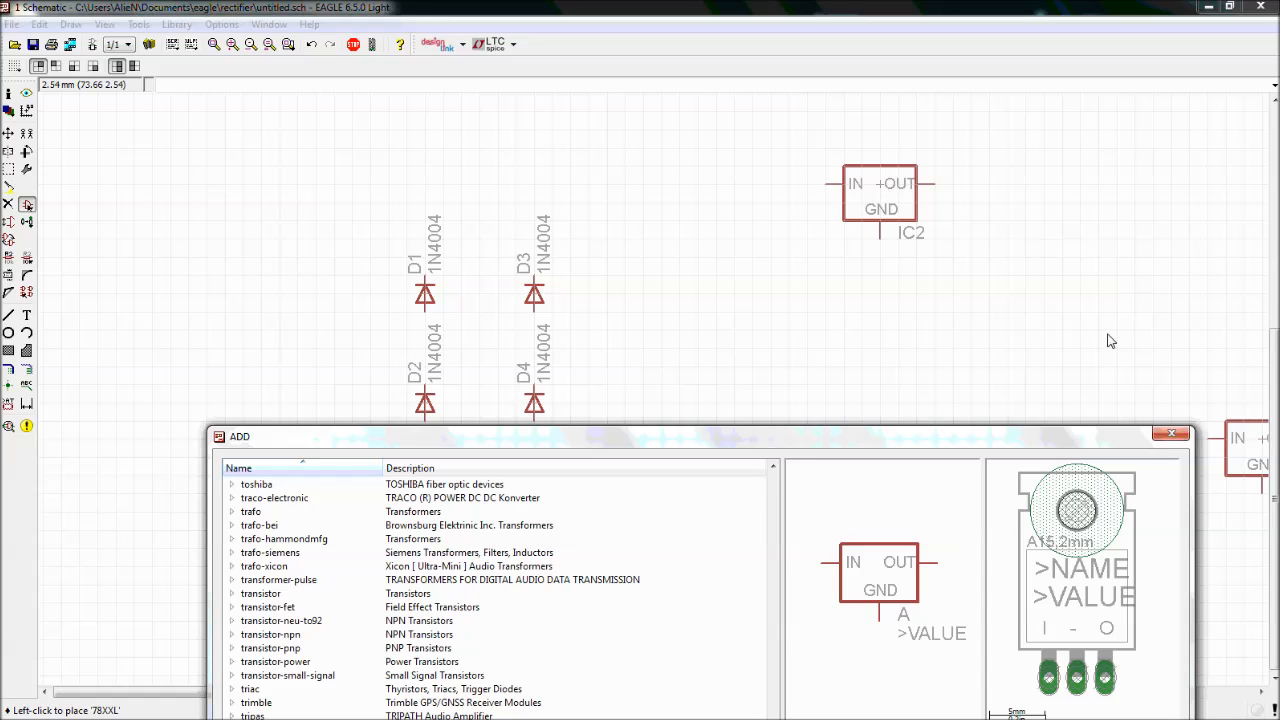
{"action": "left_click_drag", "start_coordinate": [759, 447], "coordinate": [722, 165]}
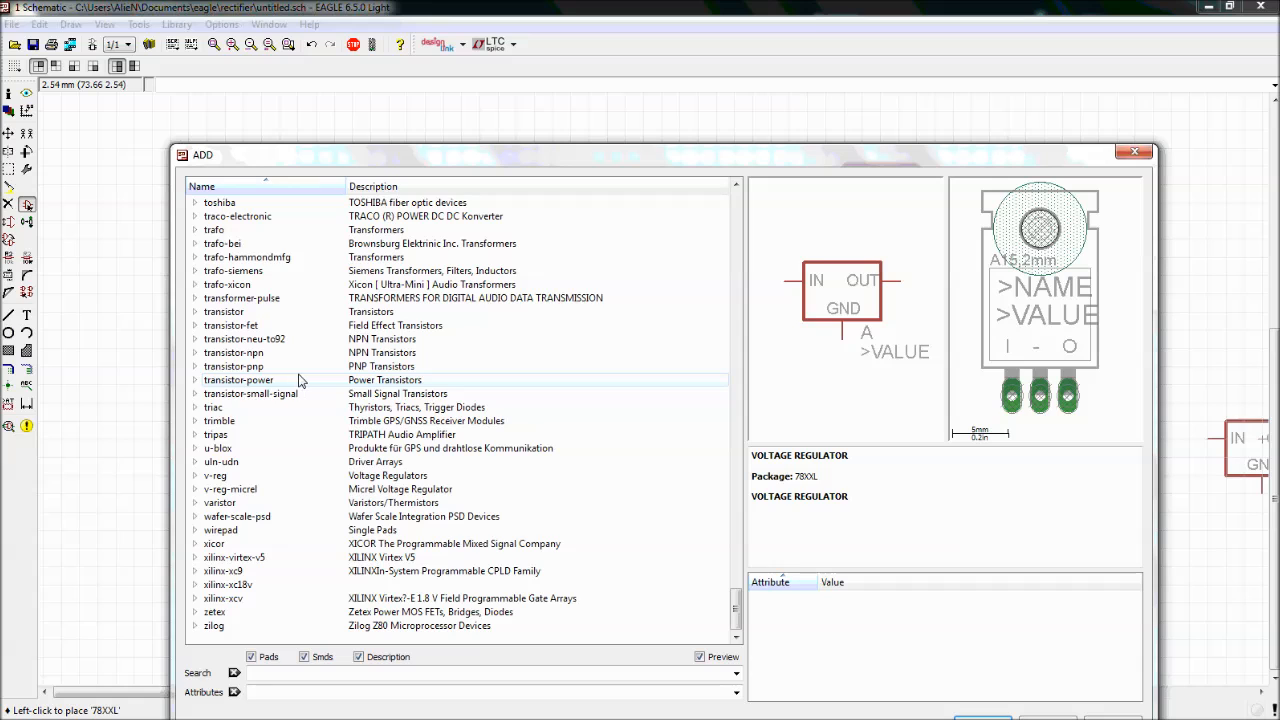
Expand the solpad library of solder pads, select the LSP10 pad, and examine the drill size in its description
{"action": "scroll", "coordinate": [298, 380], "scroll_direction": "up", "scroll_amount": 6}
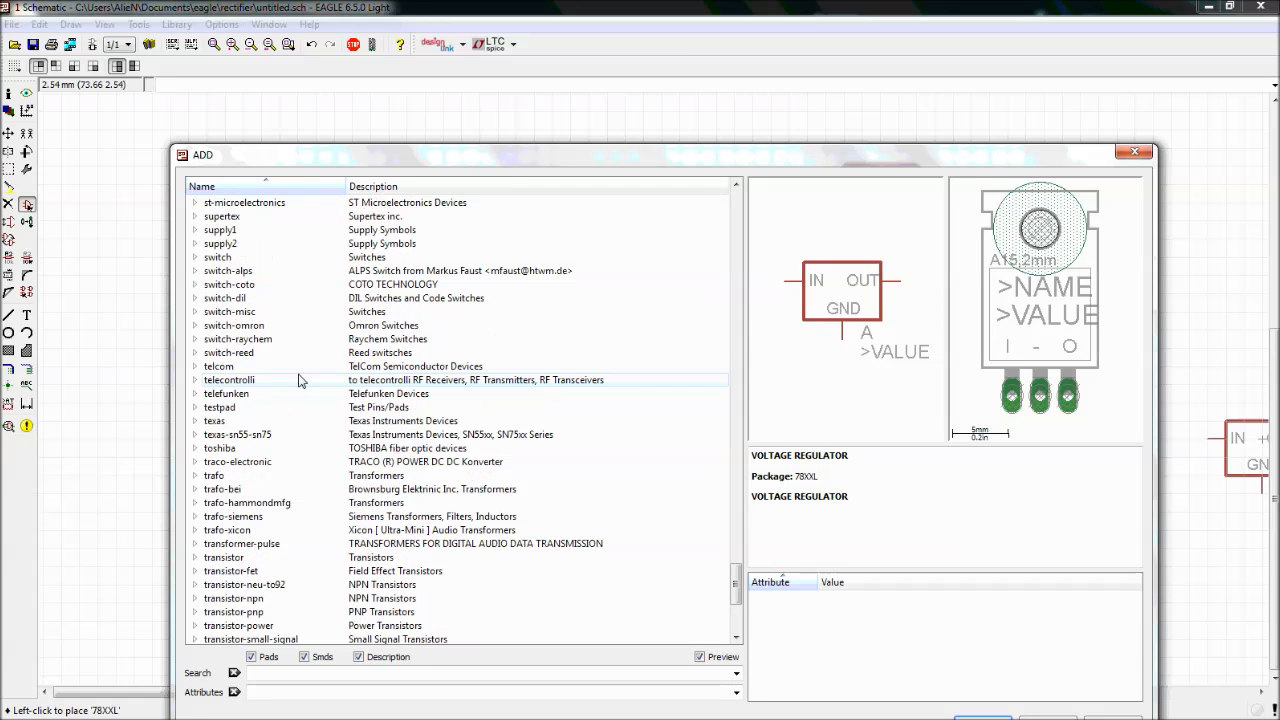
{"action": "scroll", "coordinate": [298, 380], "scroll_direction": "up", "scroll_amount": 3}
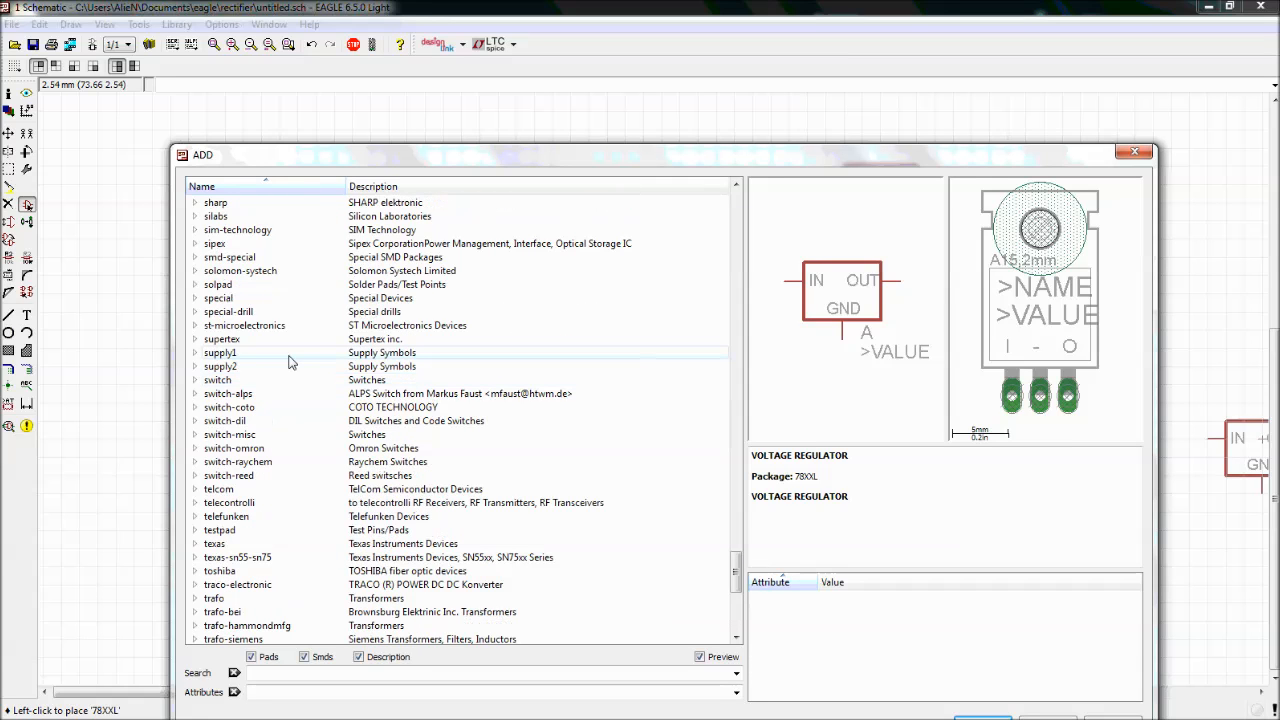
{"action": "left_click", "coordinate": [266, 289]}
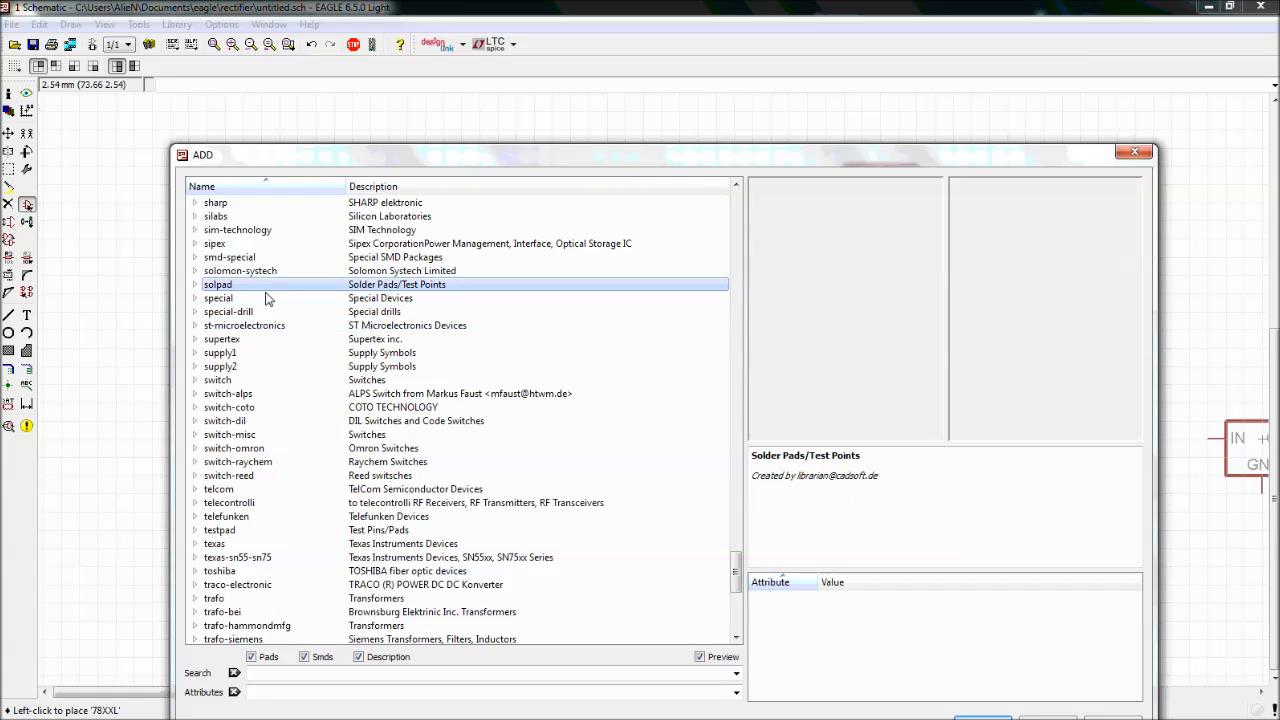
{"action": "left_click", "coordinate": [196, 286]}
{"action": "left_click", "coordinate": [232, 298]}
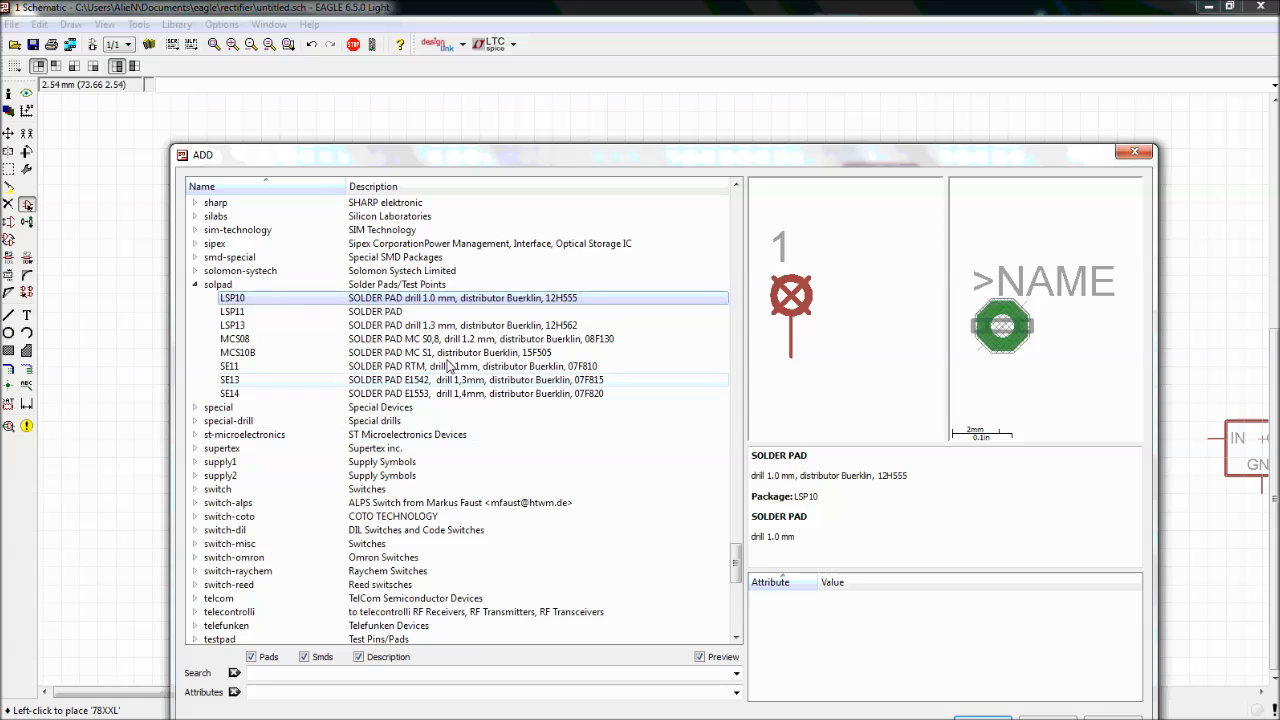
{"action": "left_click_drag", "start_coordinate": [796, 537], "coordinate": [748, 537]}
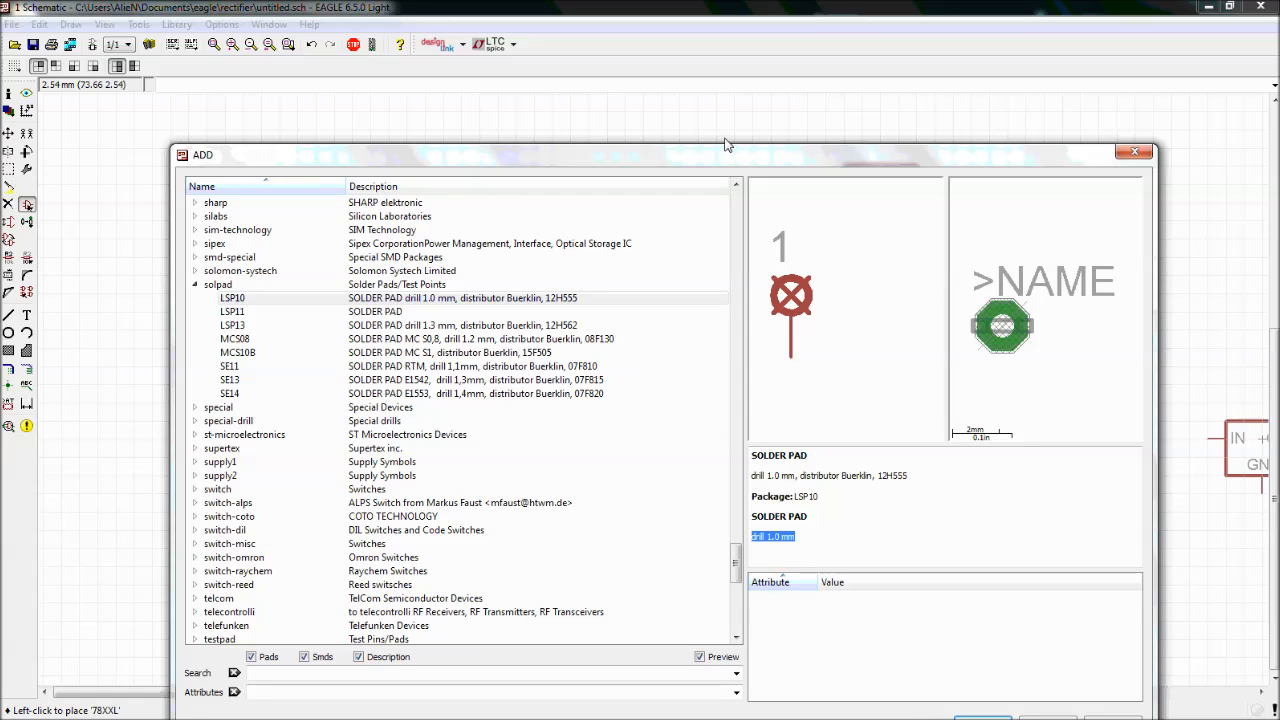
Choose the LSP10 solder pad, rotate it so its pin faces the diodes, and place two stacked pads on the input side of the diodes
{"action": "left_click_drag", "start_coordinate": [711, 160], "coordinate": [695, 108]}
{"action": "left_click", "coordinate": [966, 671]}
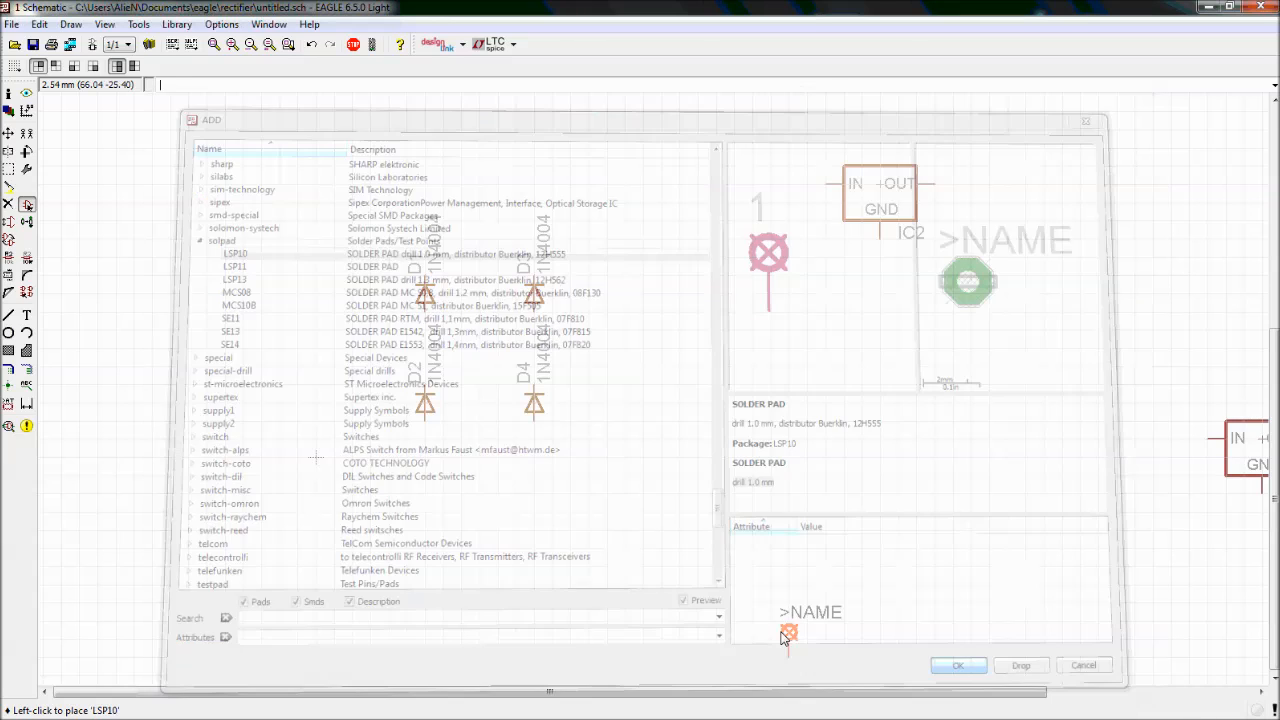
{"action": "right_click", "coordinate": [136, 289]}
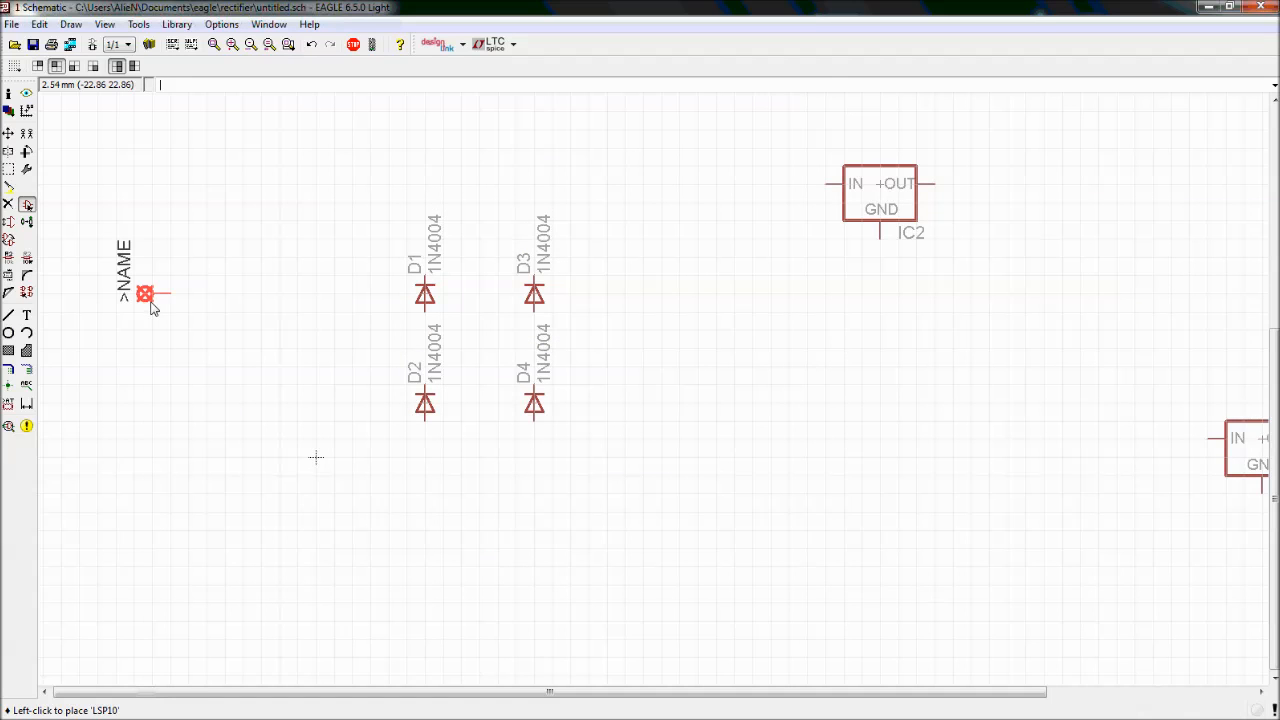
{"action": "left_click", "coordinate": [235, 313]}
{"action": "left_click", "coordinate": [235, 366]}
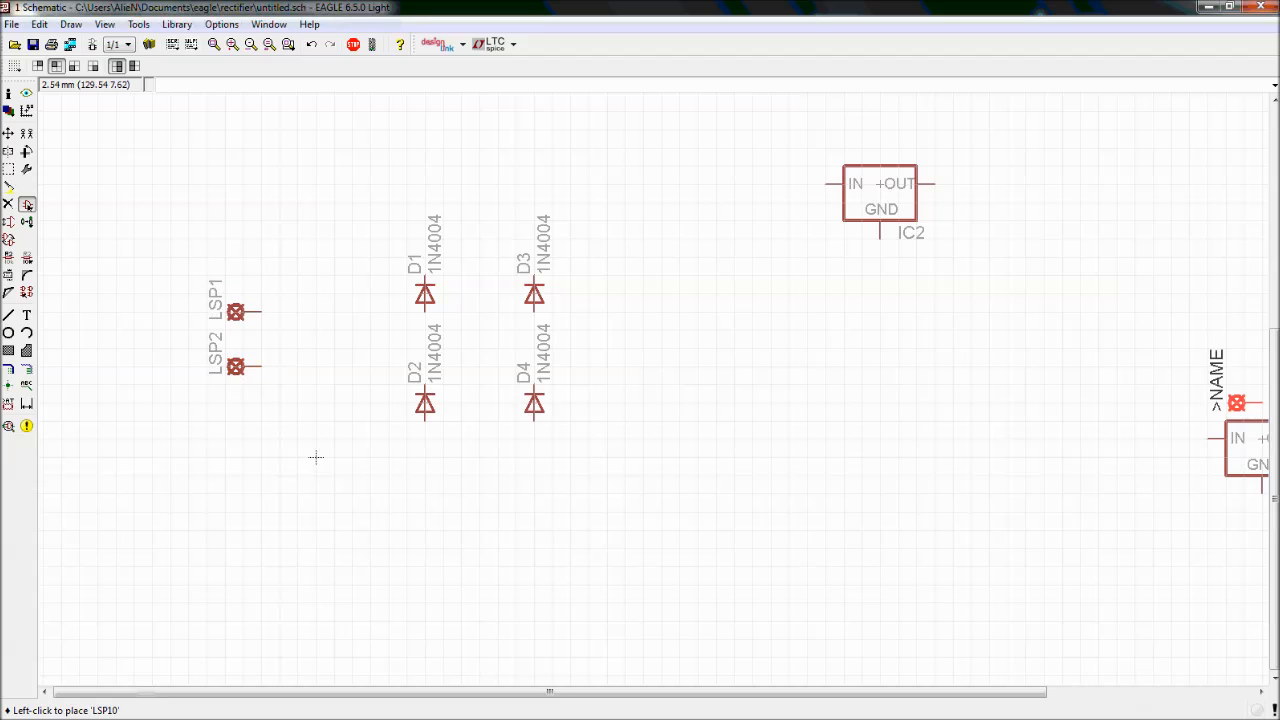
Rotate the LSP10 symbol to face the opposite way, place two stacked output pads from (104.14 27.94) downward beside the upper regulator, and stop placing
{"action": "right_click", "coordinate": [1050, 330]}
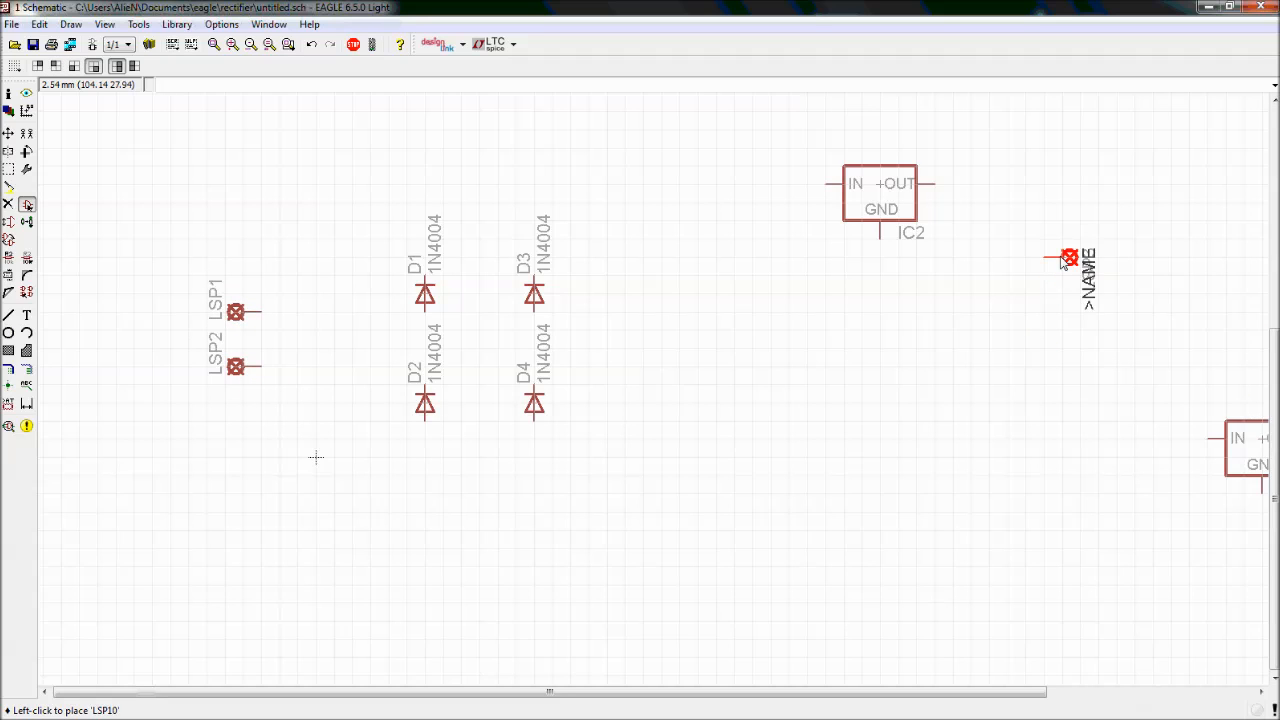
{"action": "left_click", "coordinate": [1069, 258]}
{"action": "left_click", "coordinate": [1068, 312]}
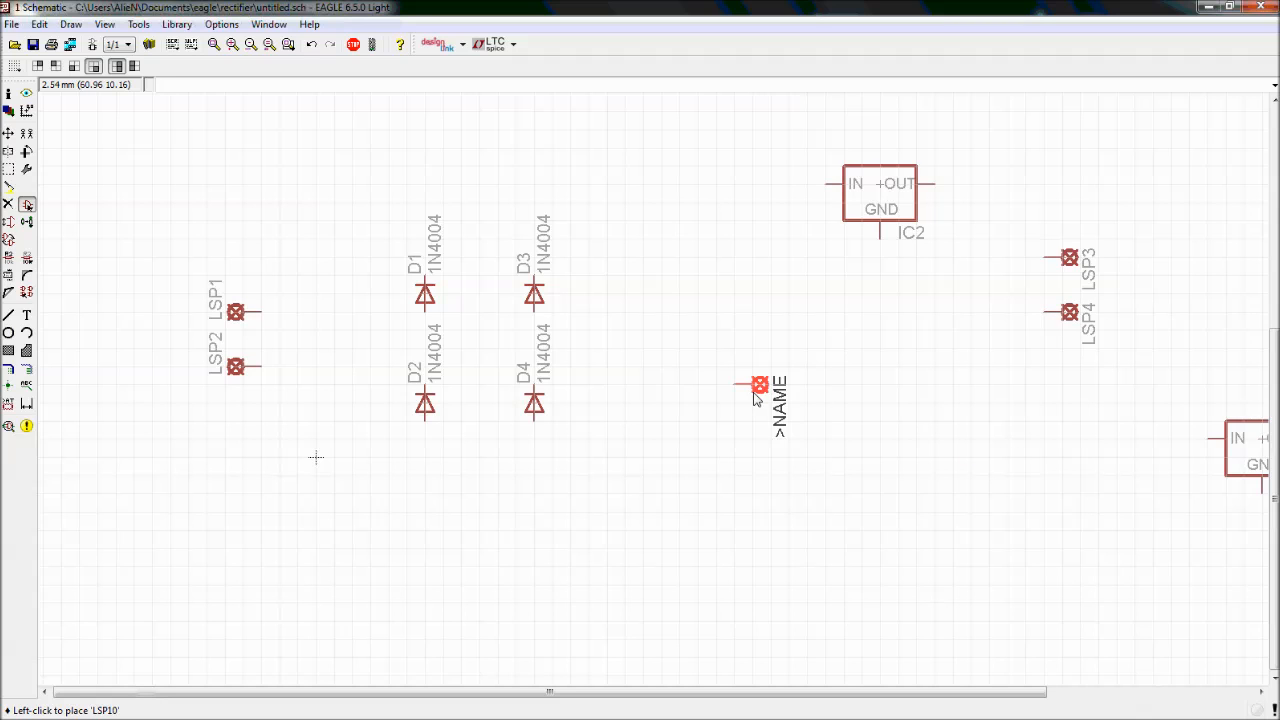
{"action": "key", "text": "Escape"}
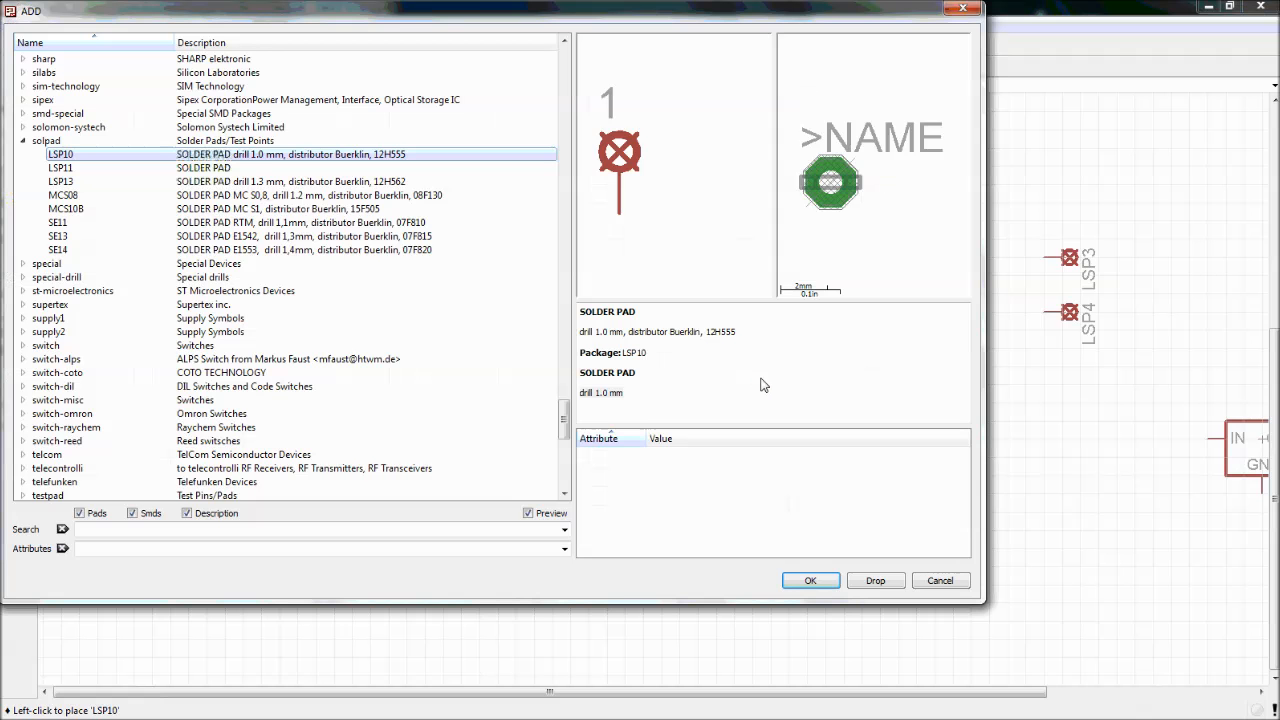
Collapse the solpad library, find the rcl library of resistors, capacitors and inductors, and expand it to show its device groups
{"action": "left_click", "coordinate": [23, 142]}
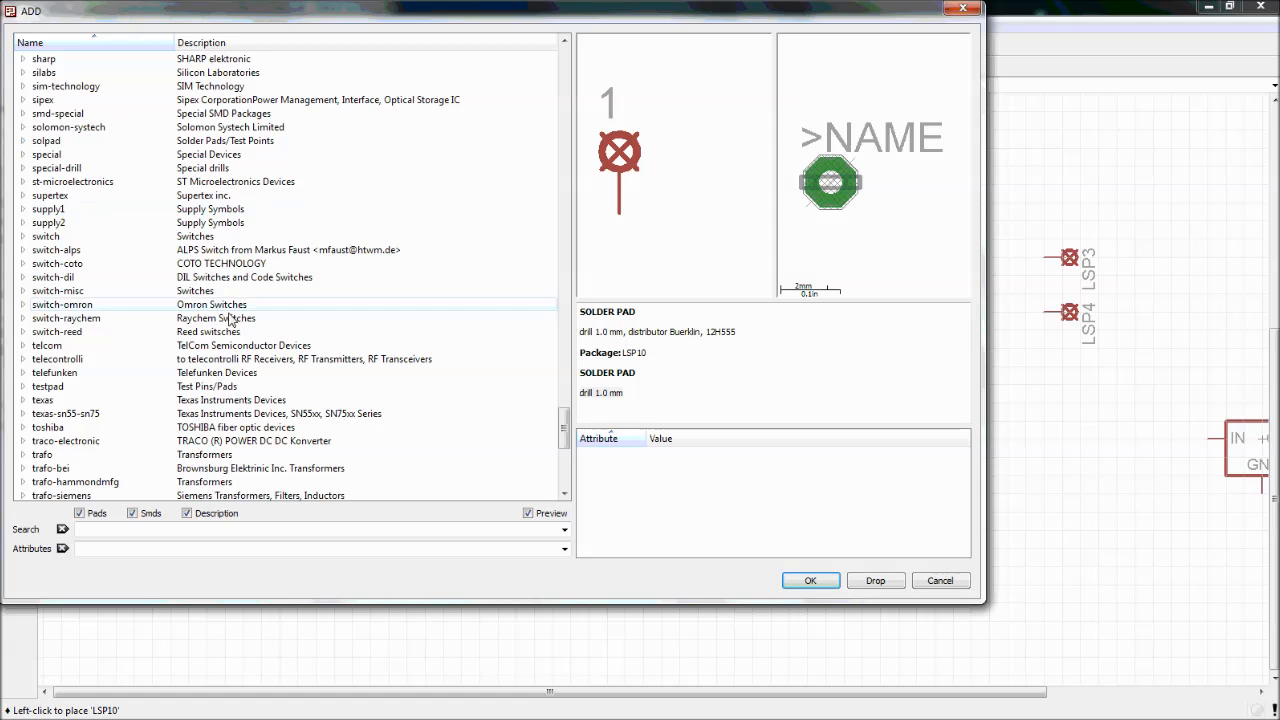
{"action": "left_click_drag", "start_coordinate": [268, 20], "coordinate": [370, 112]}
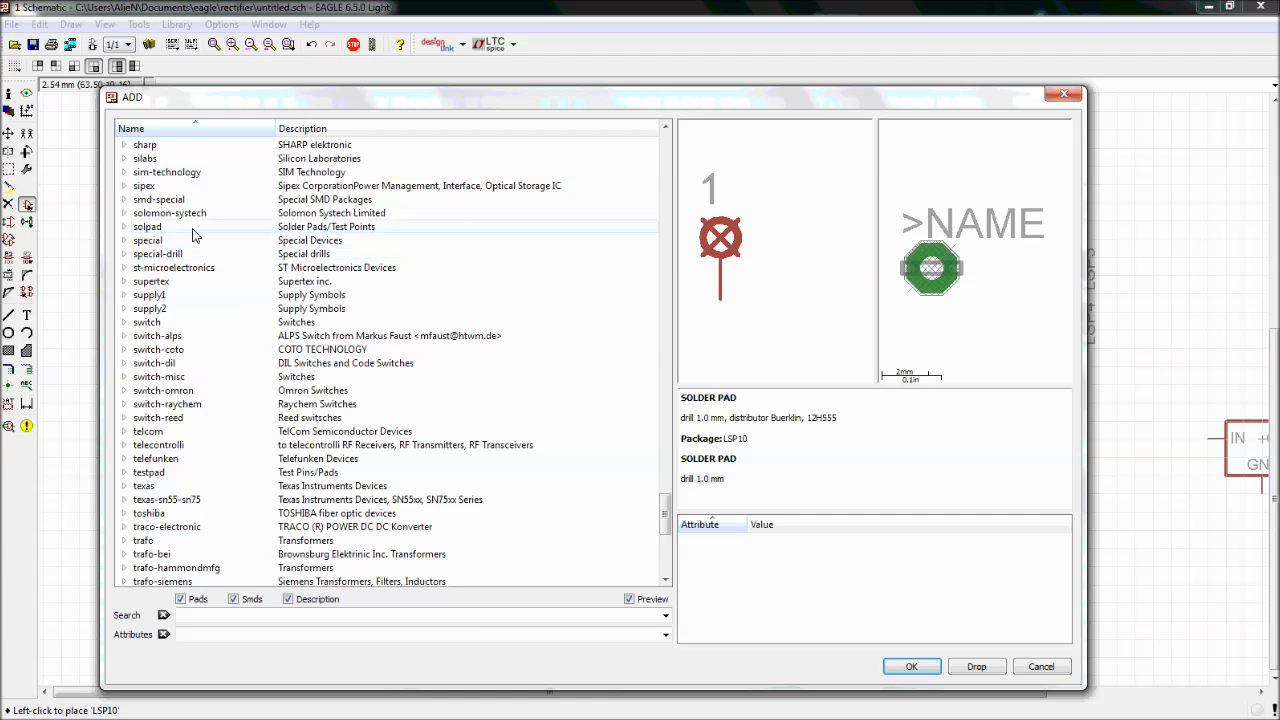
{"action": "scroll", "coordinate": [183, 160], "scroll_direction": "up", "scroll_amount": 5}
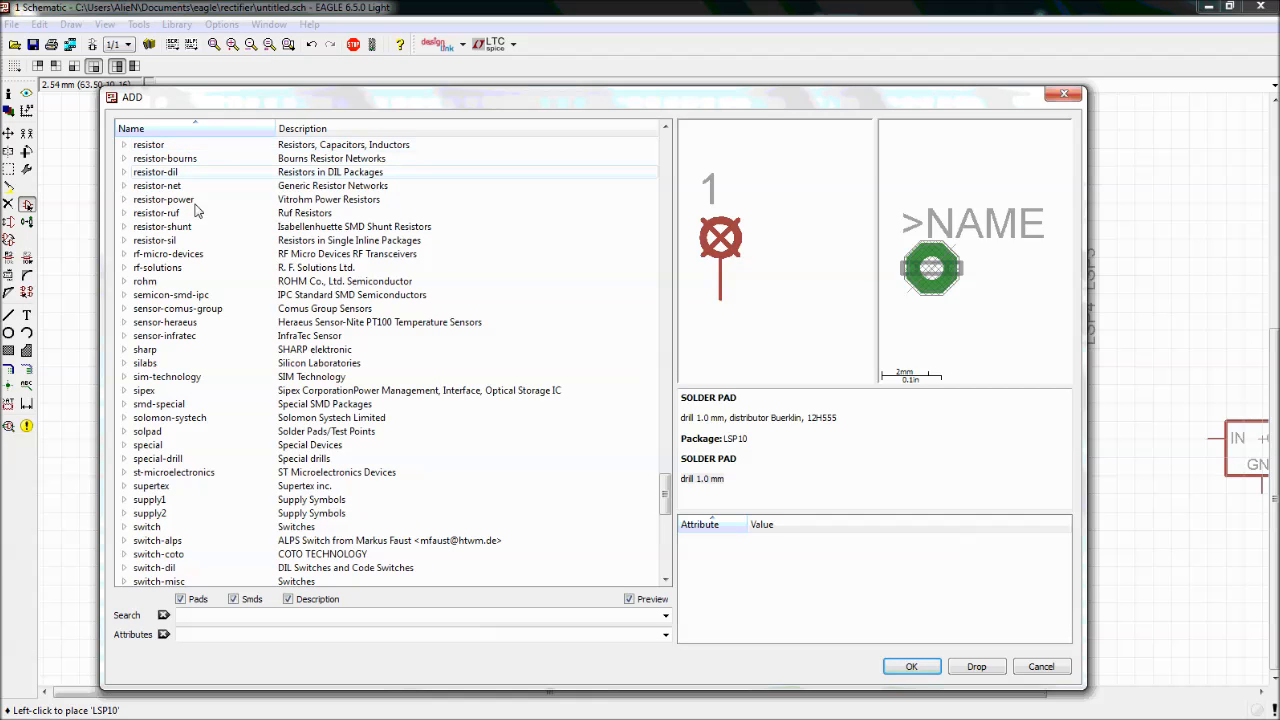
{"action": "scroll", "coordinate": [206, 240], "scroll_direction": "up", "scroll_amount": 8}
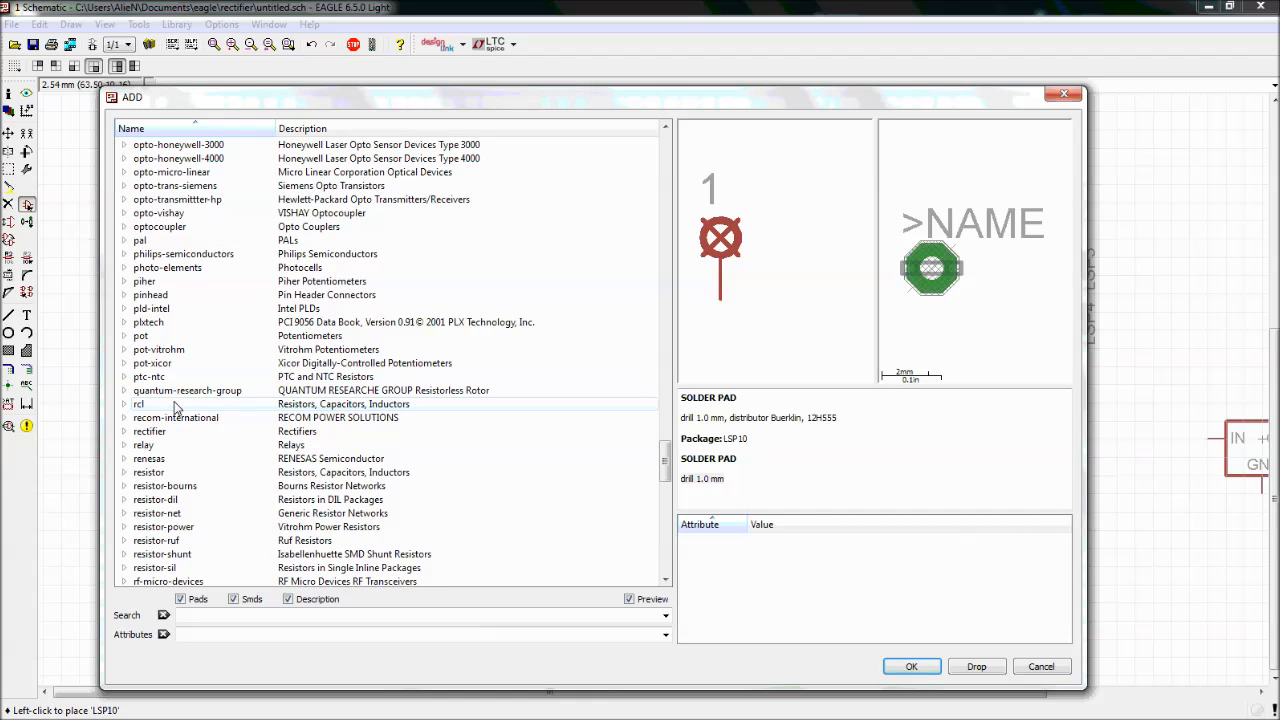
{"action": "left_click", "coordinate": [239, 402]}
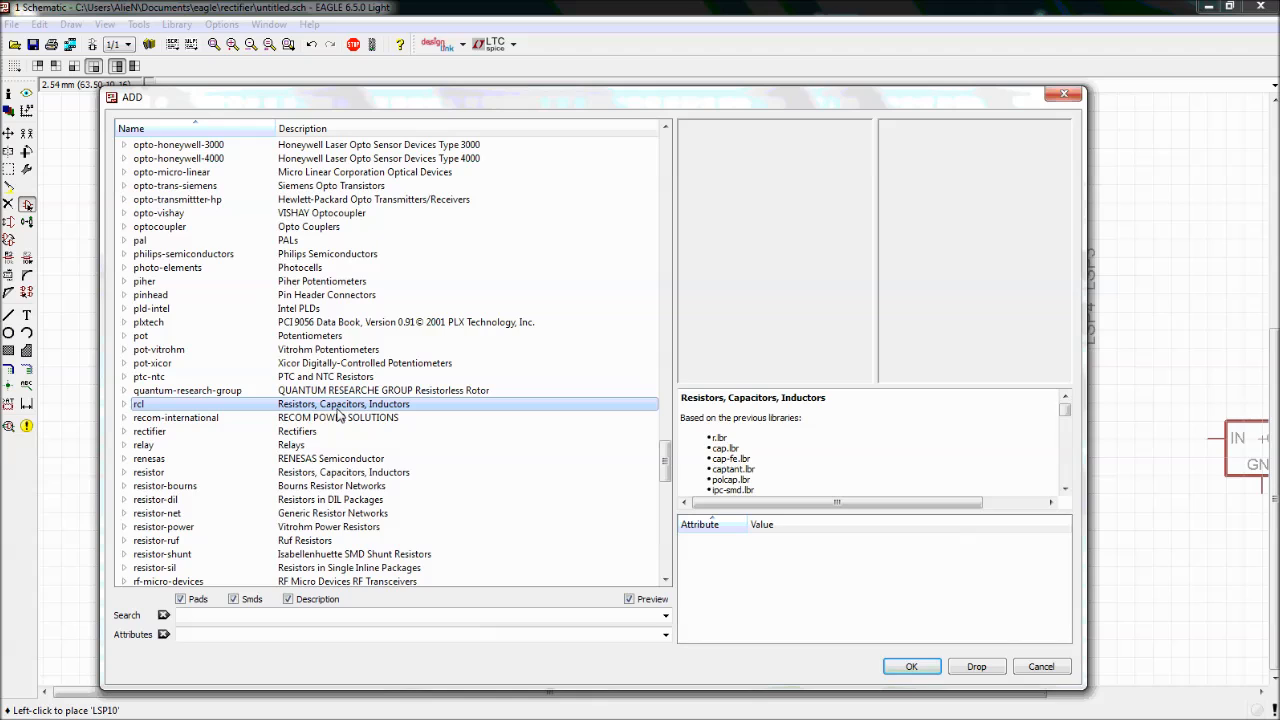
{"action": "left_click_drag", "start_coordinate": [345, 97], "coordinate": [357, 71]}
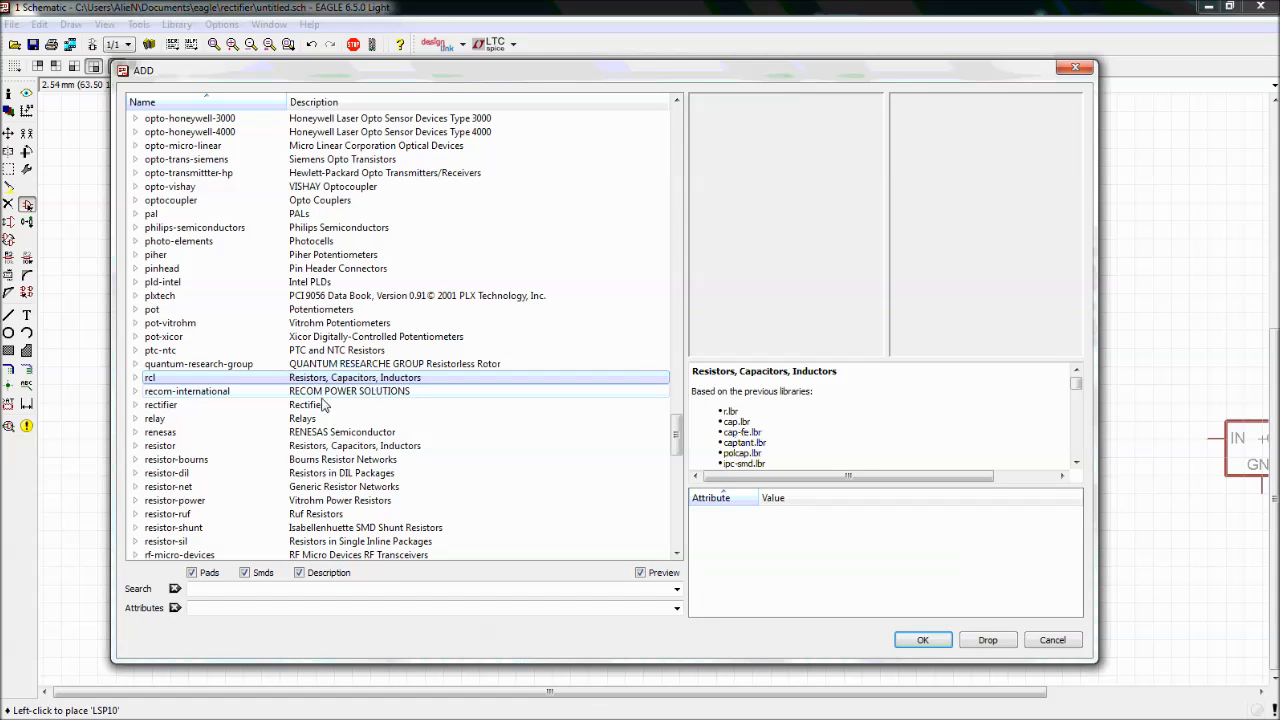
{"action": "left_click", "coordinate": [136, 378]}
{"action": "left_click", "coordinate": [172, 378]}
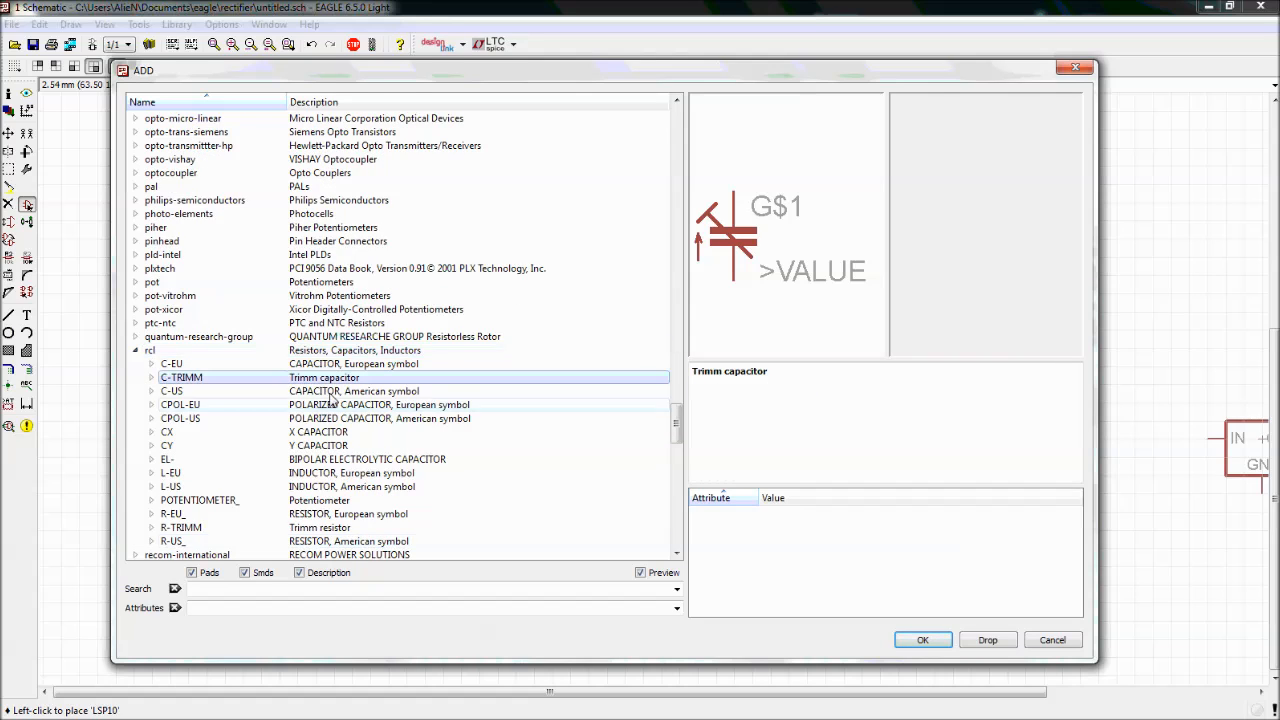
{"action": "scroll", "coordinate": [172, 300], "scroll_direction": "down", "scroll_amount": 3}
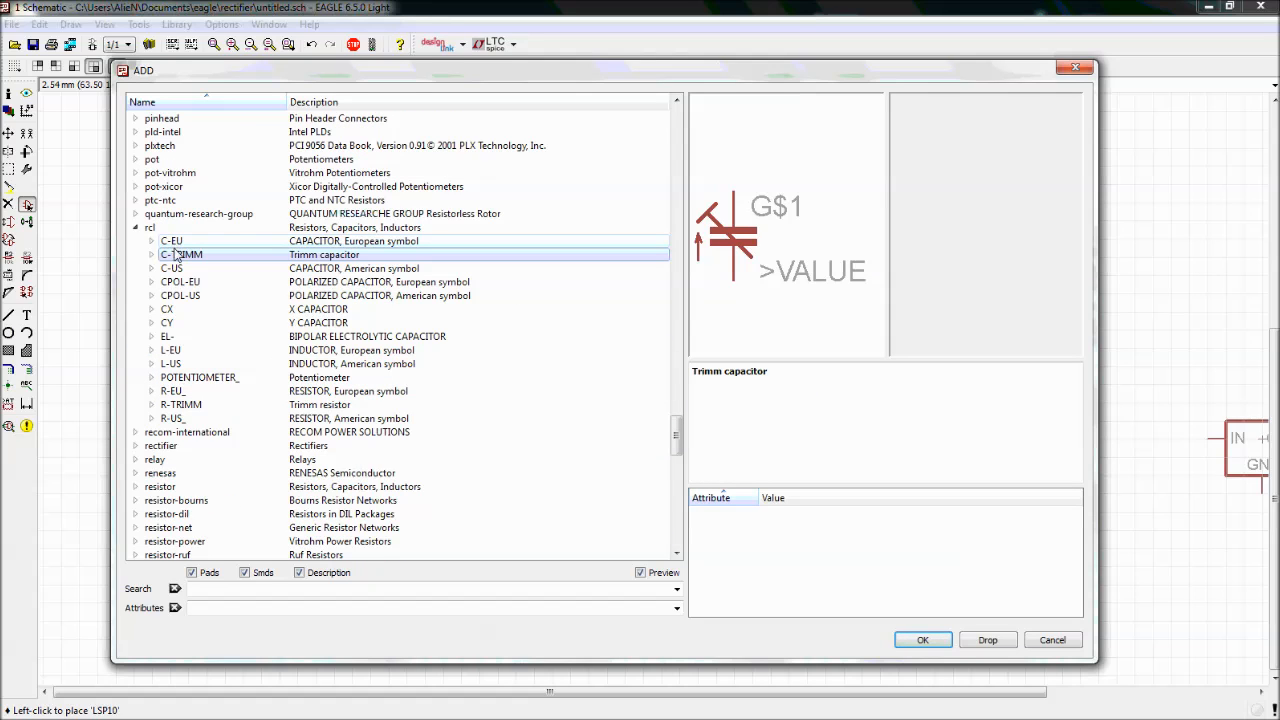
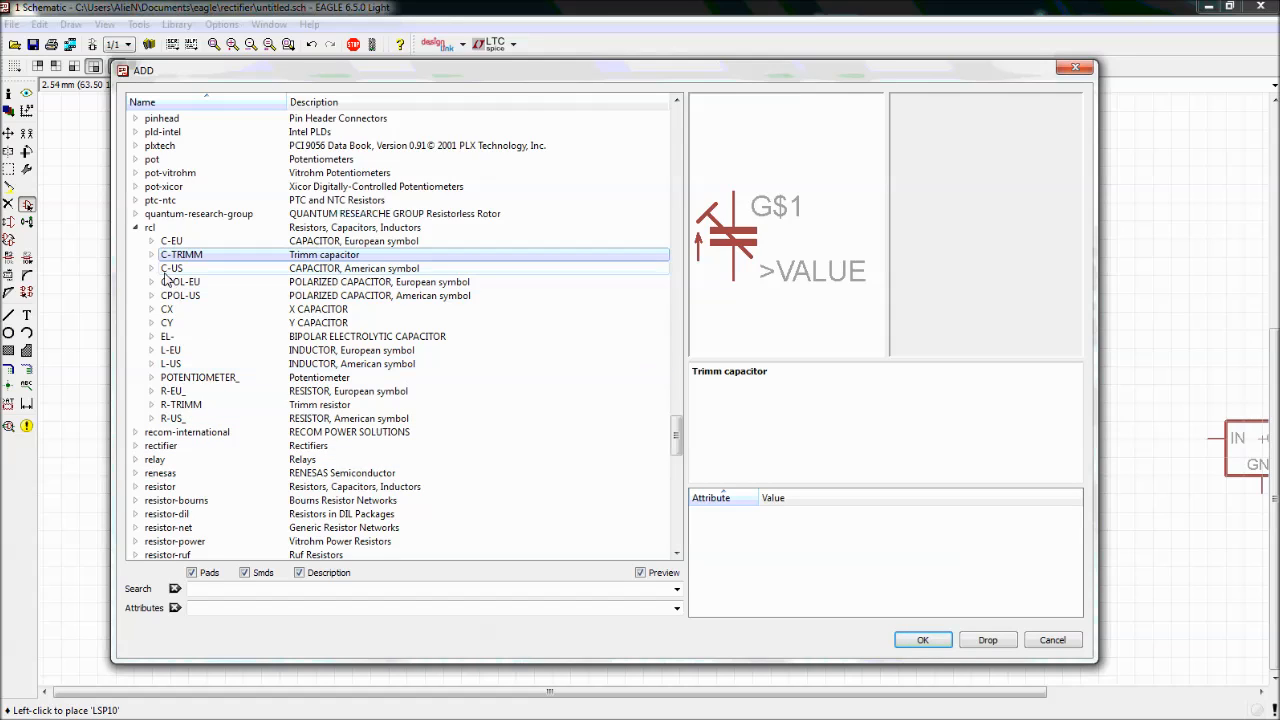
Compare the C-US and CPOL-US capacitor symbols, and preview the C-US050-025X075 package in the C-US group
{"action": "left_click", "coordinate": [170, 270]}
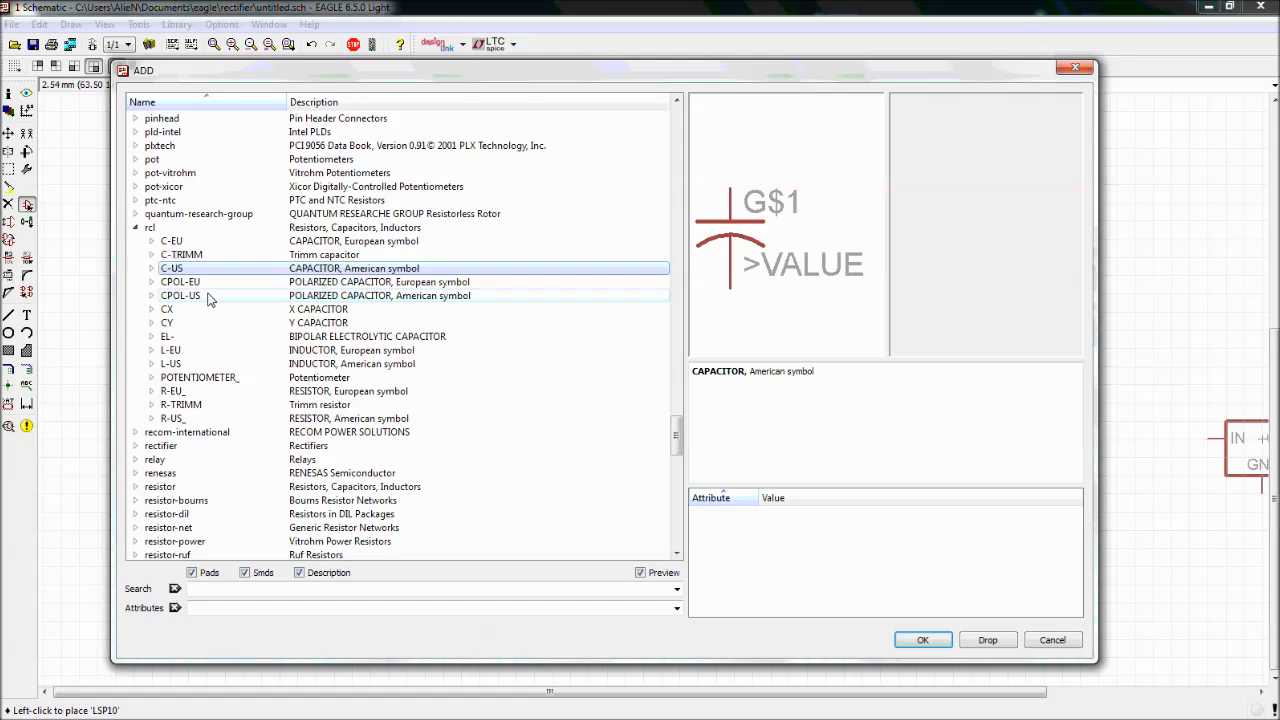
{"action": "left_click", "coordinate": [185, 296]}
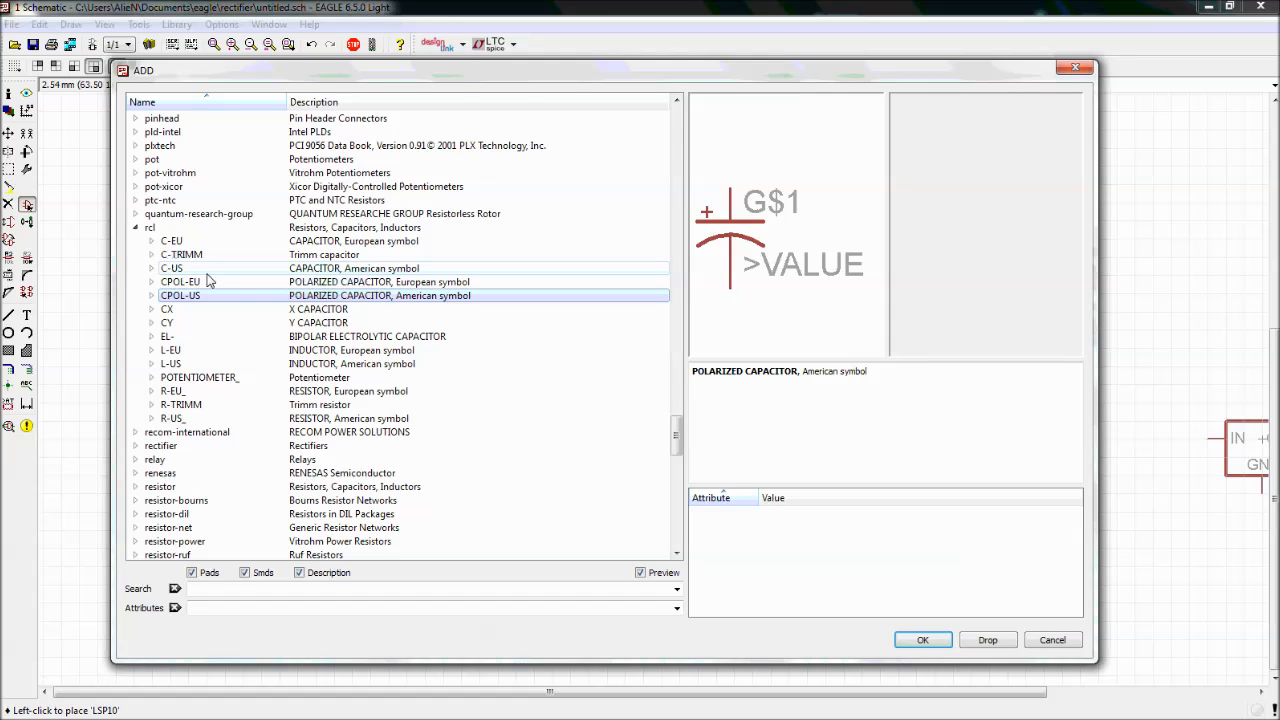
{"action": "left_click", "coordinate": [208, 272]}
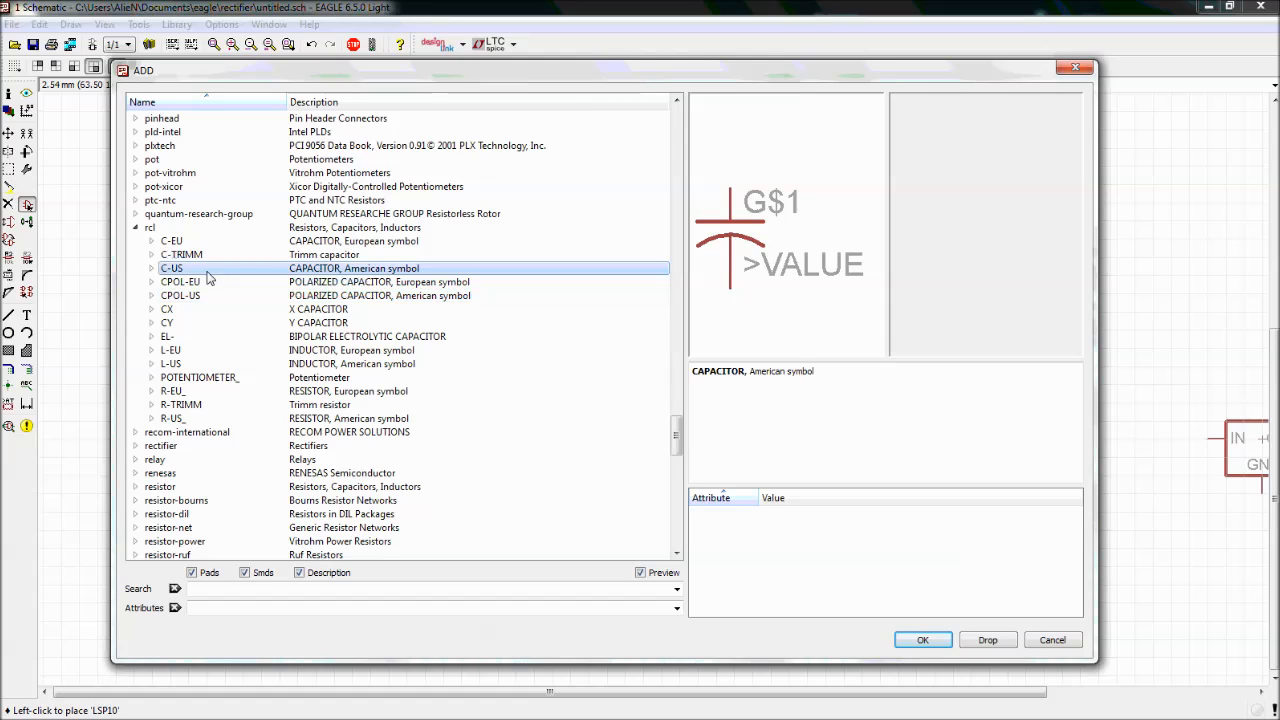
{"action": "left_click", "coordinate": [151, 268]}
{"action": "left_click", "coordinate": [300, 283]}
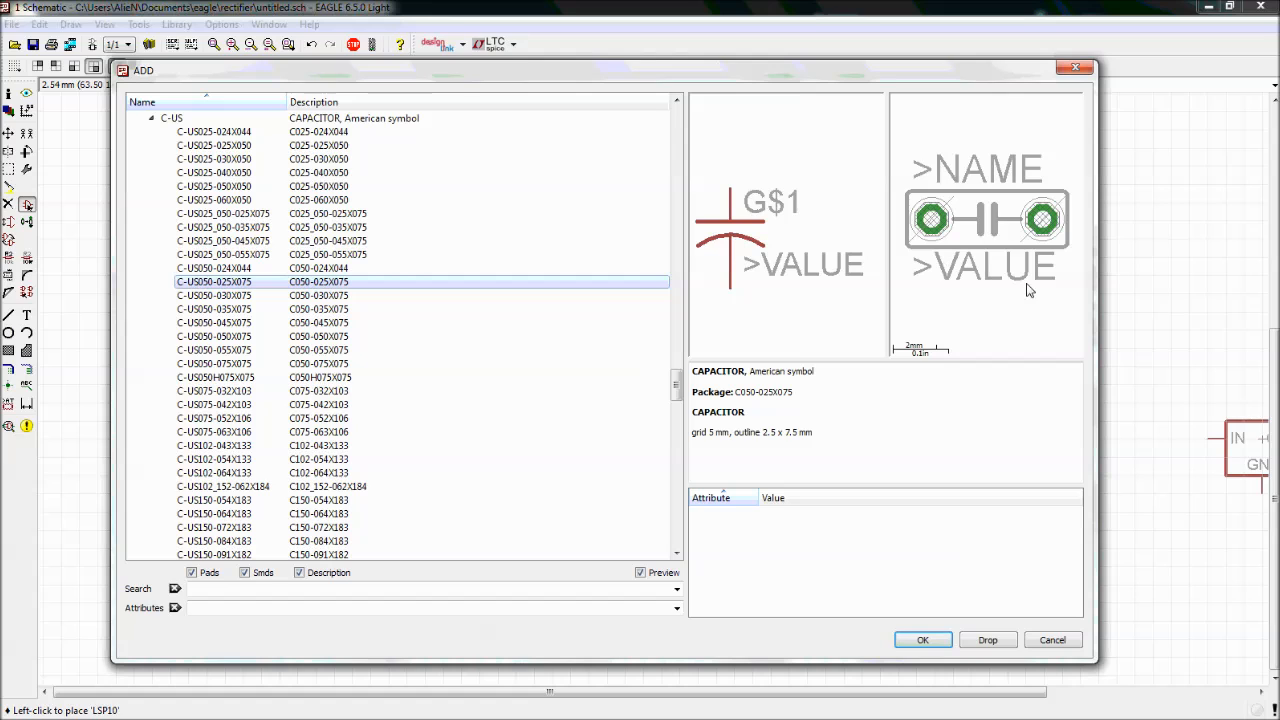
Collapse the C-US group, expand CPOL-US, and preview several of its packages, including B45181B, CT6032 and PANASONIC_D
{"action": "left_click", "coordinate": [152, 118]}
{"action": "left_click", "coordinate": [151, 145]}
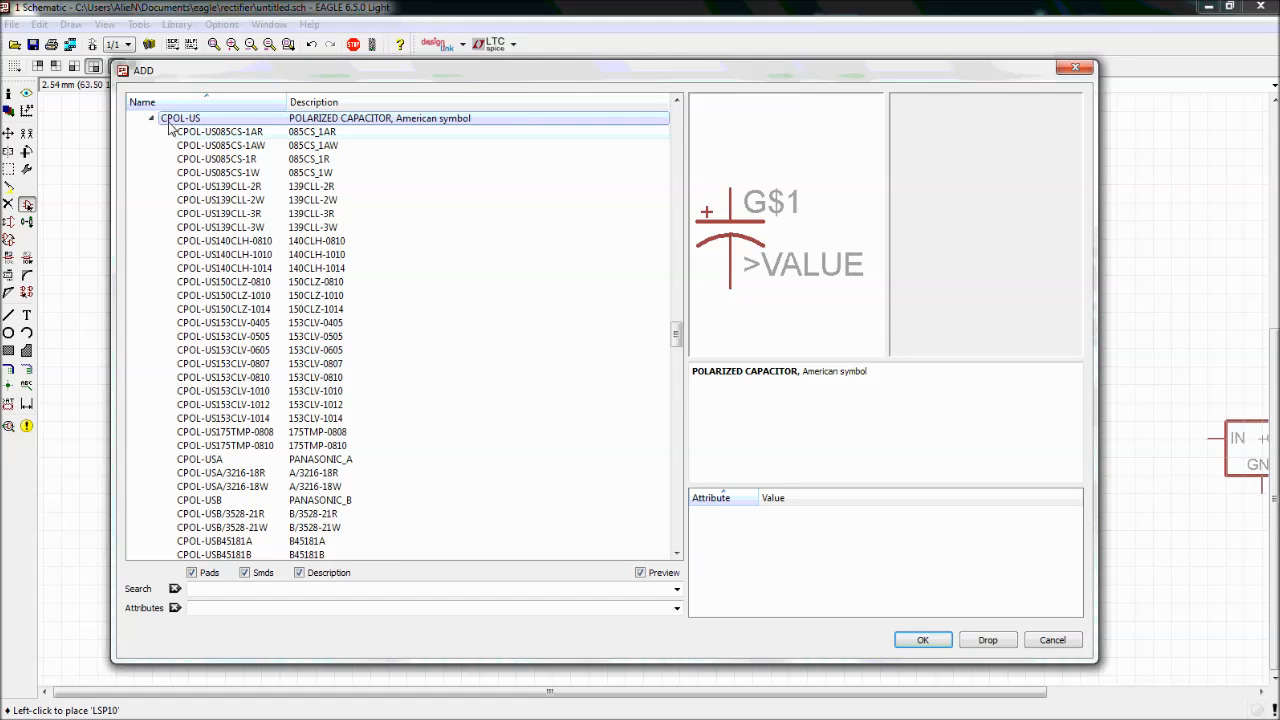
{"action": "left_click", "coordinate": [312, 472]}
{"action": "scroll", "coordinate": [323, 362], "scroll_direction": "down", "scroll_amount": 4}
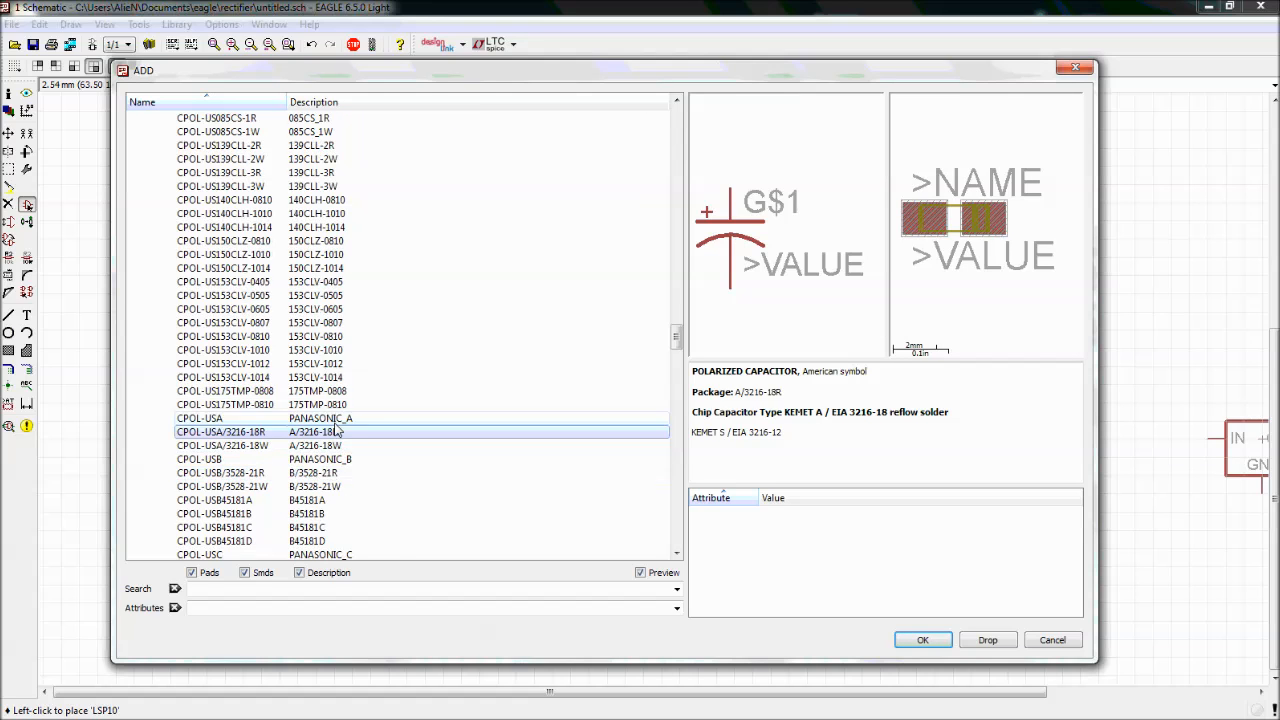
{"action": "left_click", "coordinate": [318, 336]}
{"action": "left_click", "coordinate": [316, 391]}
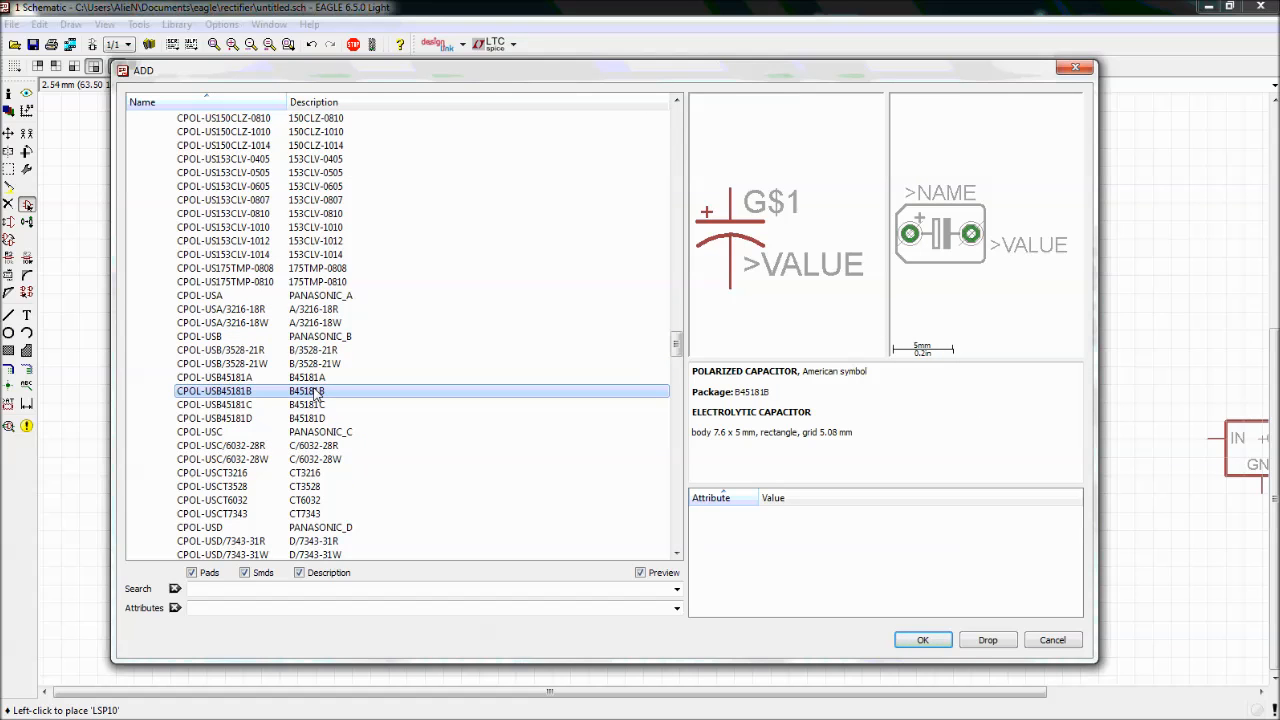
{"action": "scroll", "coordinate": [316, 393], "scroll_direction": "down", "scroll_amount": 3}
{"action": "left_click", "coordinate": [314, 336]}
{"action": "left_click", "coordinate": [318, 377]}
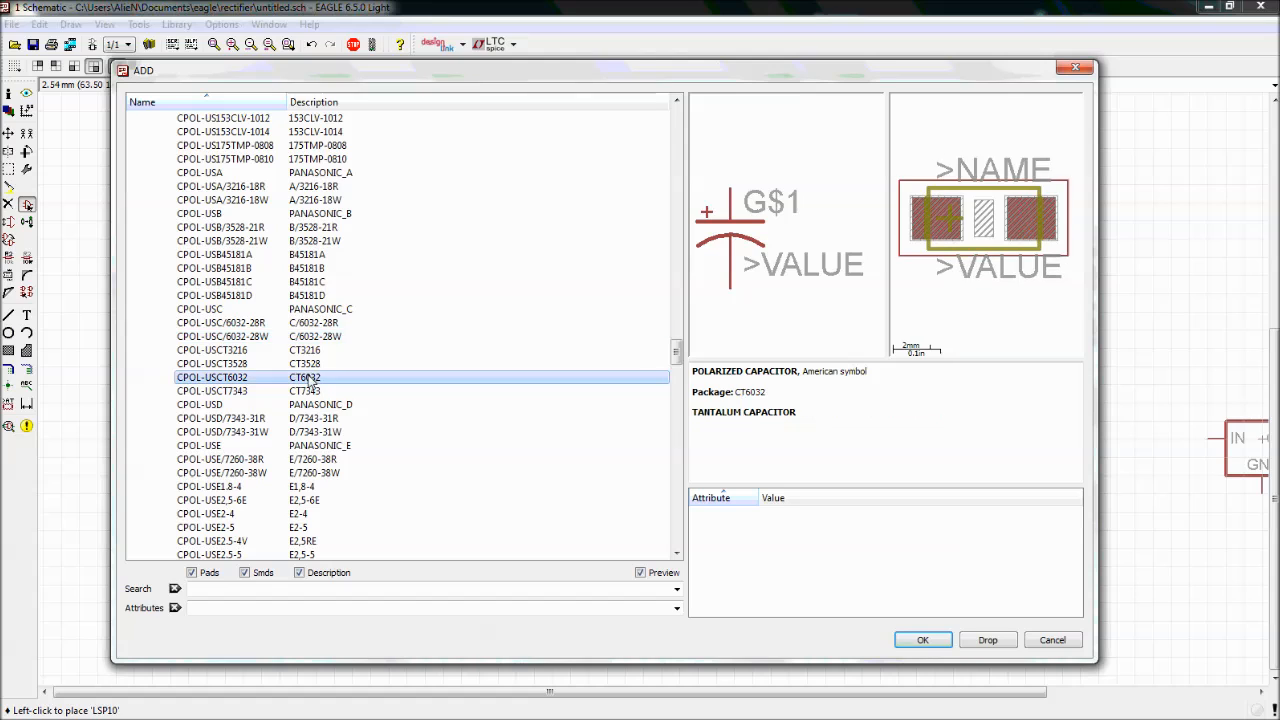
{"action": "left_click", "coordinate": [310, 405]}
{"action": "scroll", "coordinate": [314, 405], "scroll_direction": "down", "scroll_amount": 4}
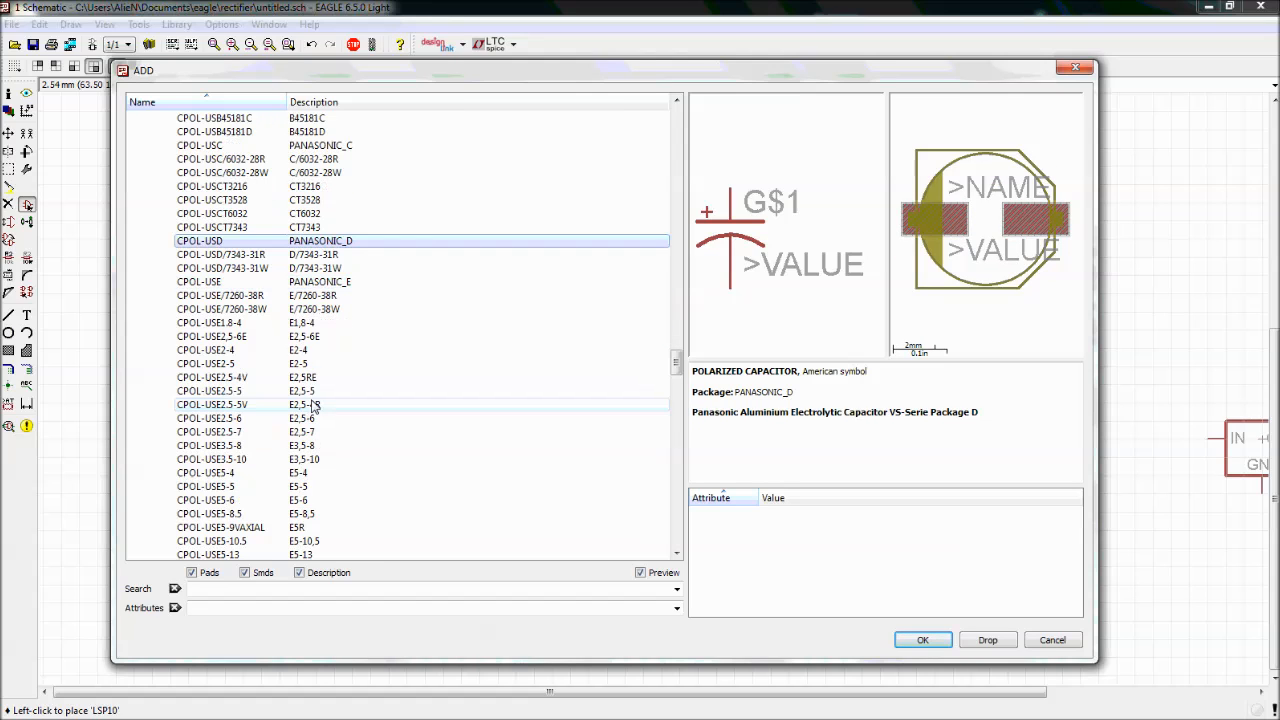
Compare the small radial packages from E2-4 to E2,5-5, select CPOL-USE2-5, and examine its grid and diameter
{"action": "left_click", "coordinate": [320, 351]}
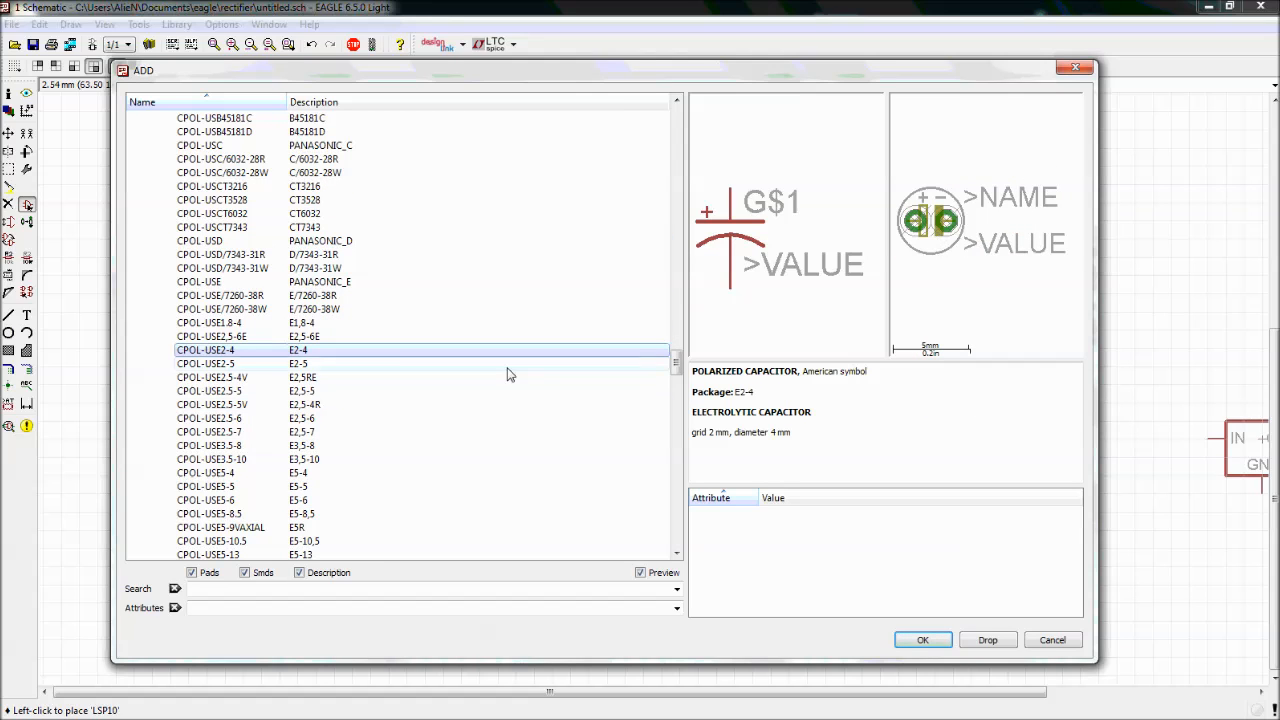
{"action": "left_click", "coordinate": [331, 366]}
{"action": "left_click", "coordinate": [323, 378]}
{"action": "left_click", "coordinate": [319, 391]}
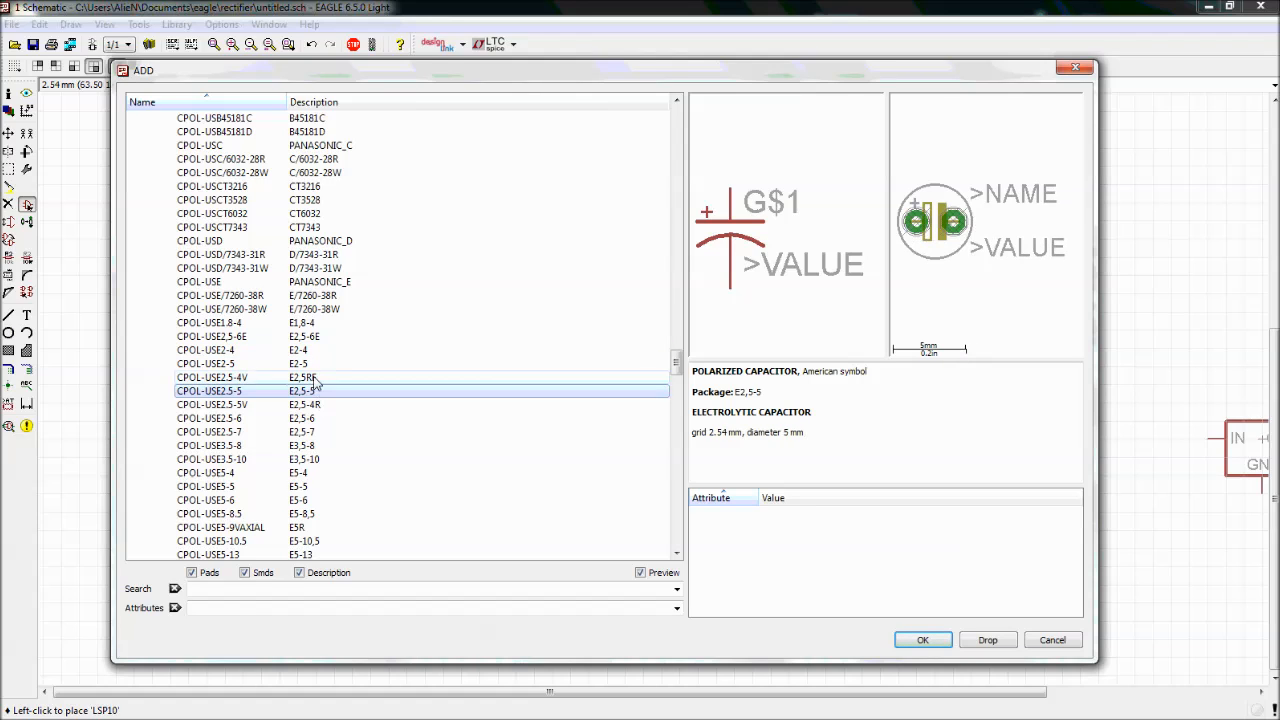
{"action": "left_click", "coordinate": [317, 362]}
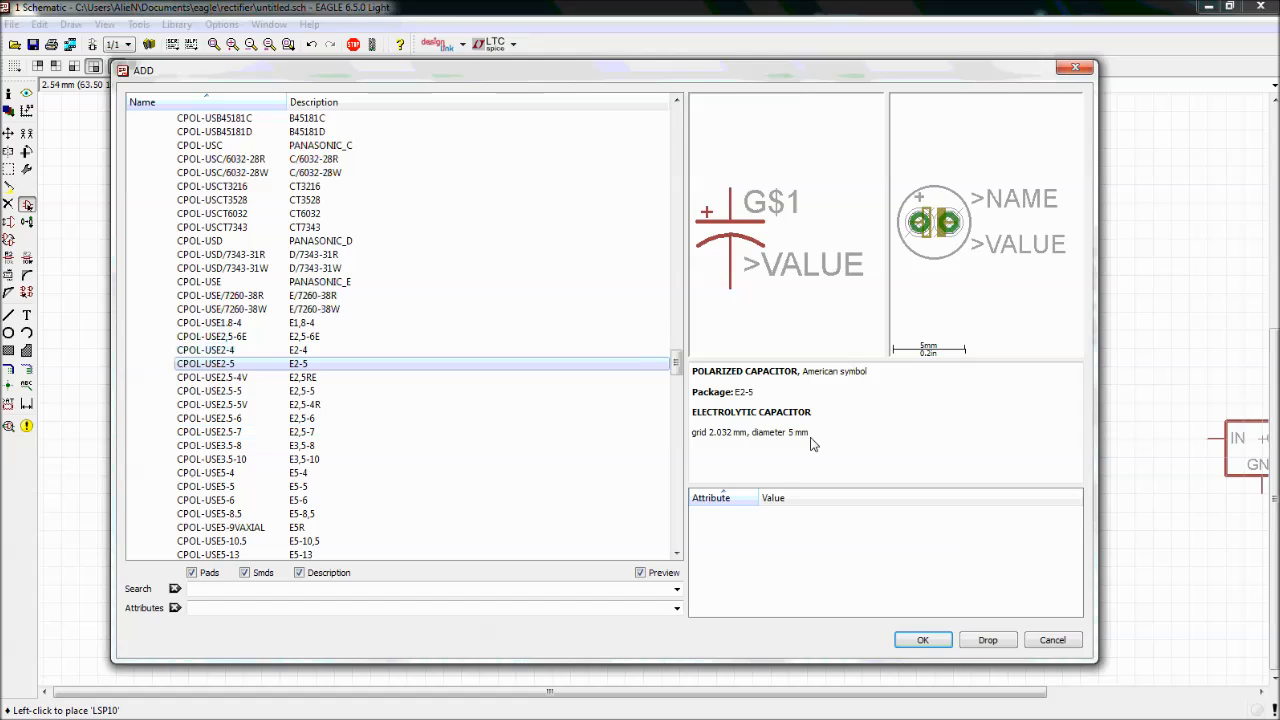
{"action": "mouse_move", "coordinate": [813, 437]}
{"action": "left_mouse_down"}
{"action": "mouse_move", "coordinate": [760, 441]}
{"action": "mouse_move", "coordinate": [790, 442]}
{"action": "left_mouse_up"}
{"action": "left_click", "coordinate": [760, 444]}
{"action": "left_click", "coordinate": [790, 444]}
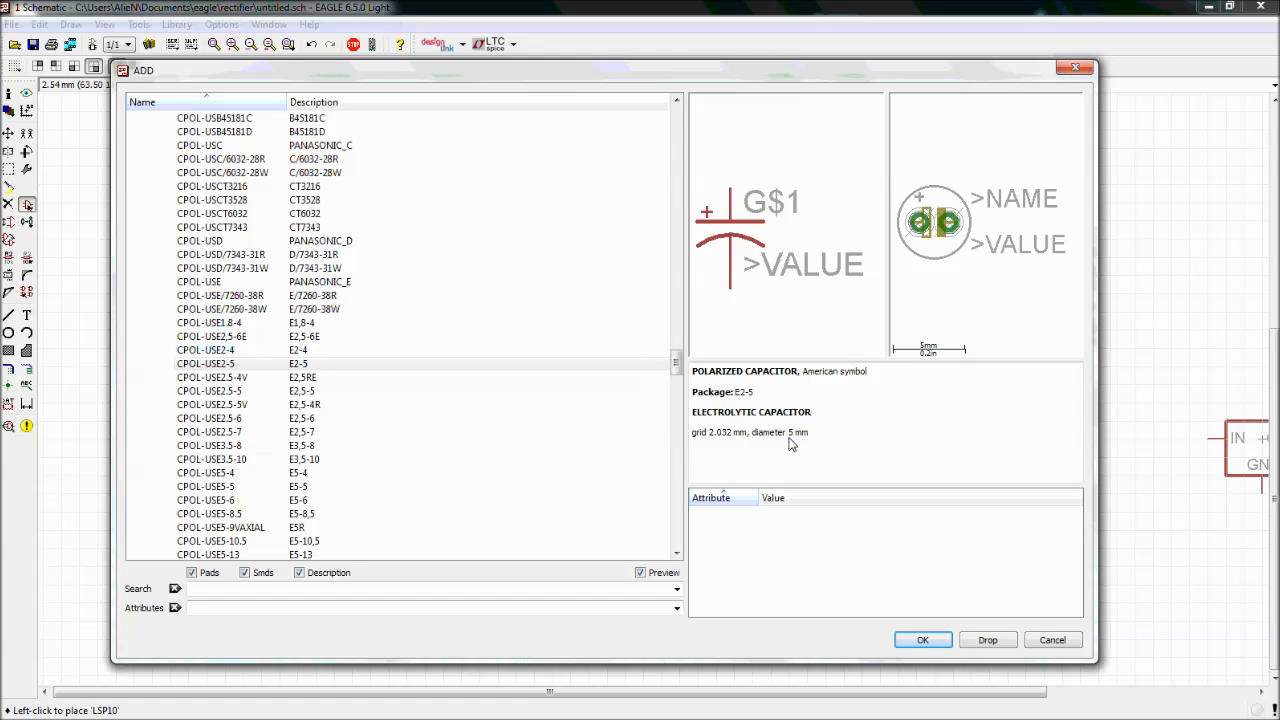
Choose CPOL-USE2-5 for placement and rotate its symbol through its orientations back to upright with the plus pin up
{"action": "left_click", "coordinate": [922, 640]}
{"action": "right_click", "coordinate": [717, 371]}
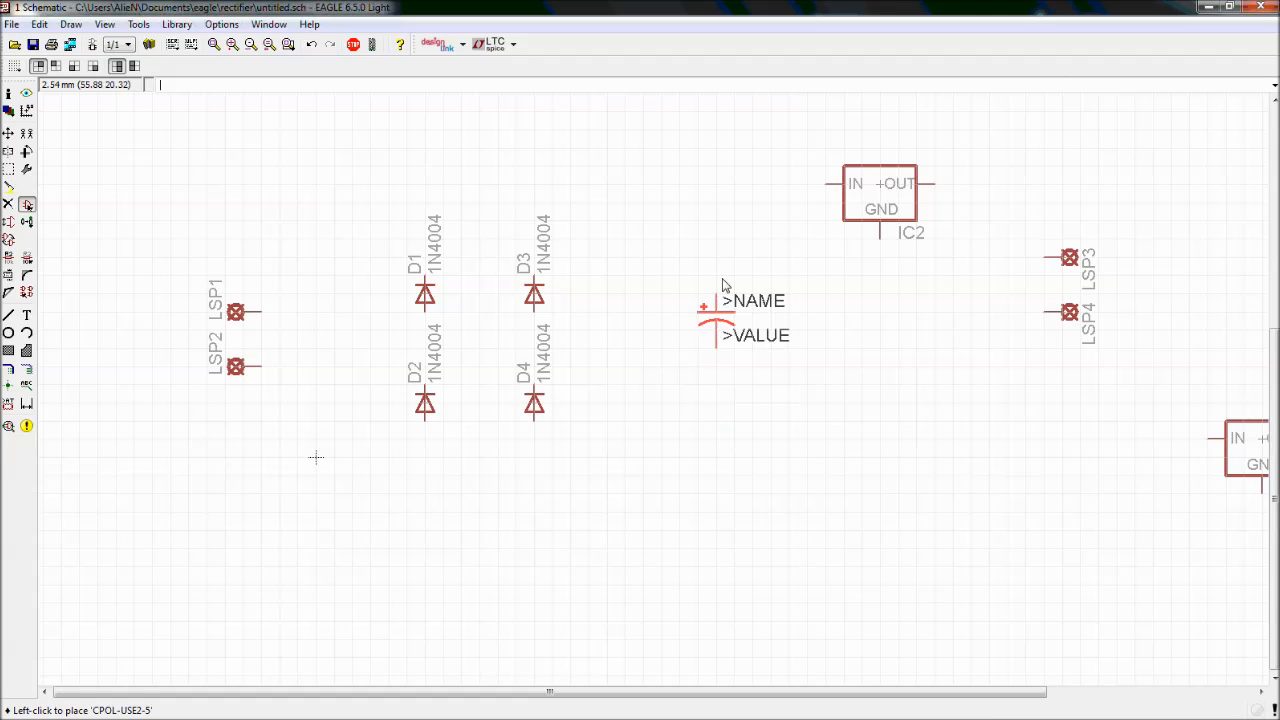
{"action": "right_click", "coordinate": [760, 445]}
{"action": "right_click", "coordinate": [753, 428]}
{"action": "right_click", "coordinate": [750, 415]}
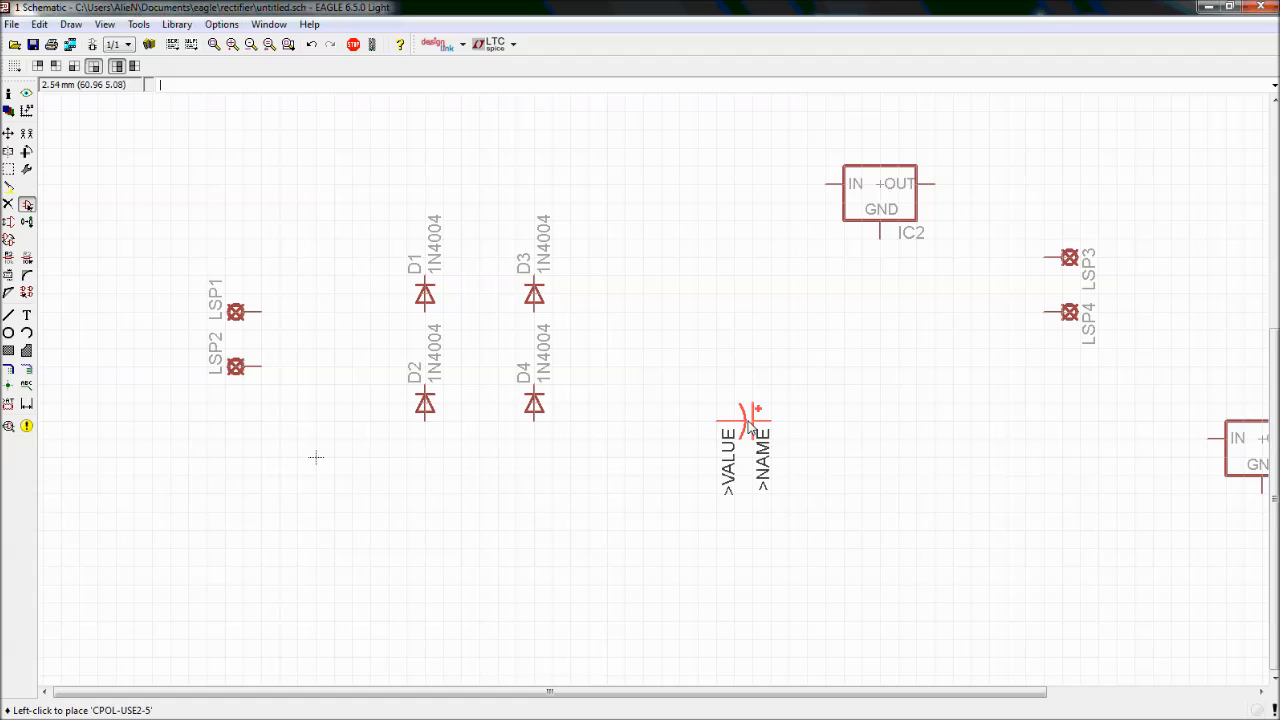
{"action": "right_click", "coordinate": [750, 421]}
{"action": "right_click", "coordinate": [750, 419]}
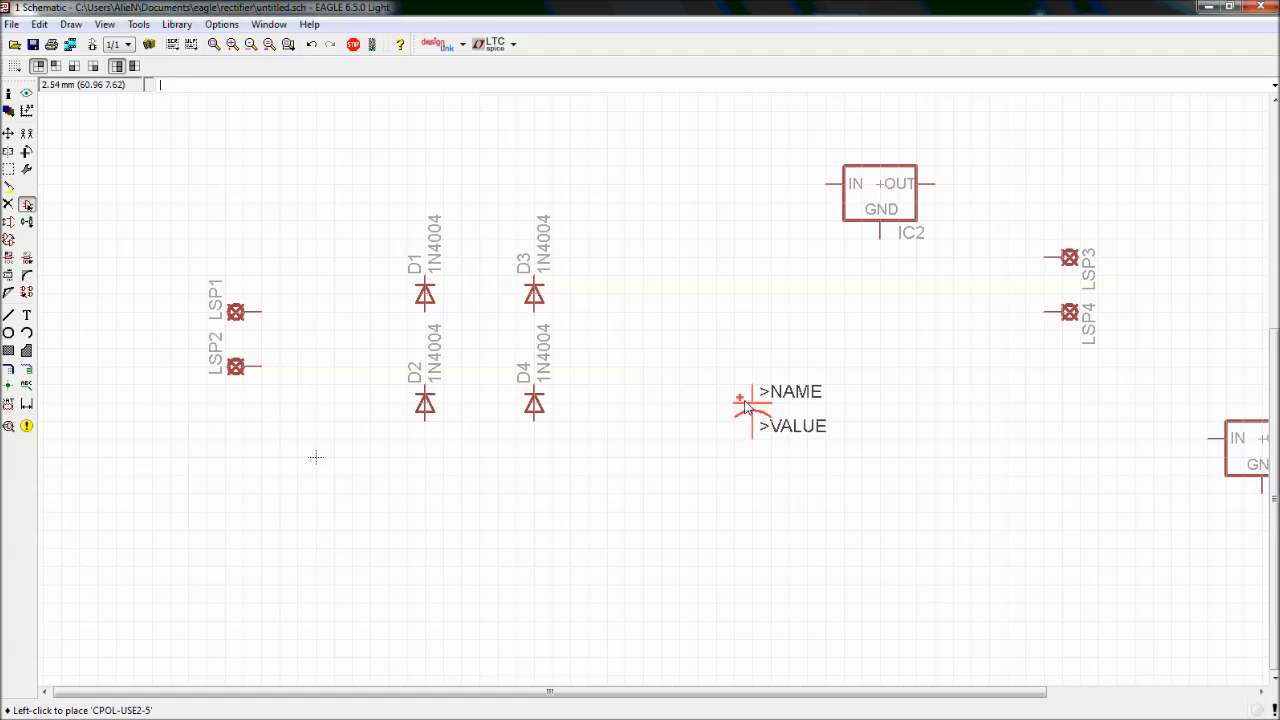
{"action": "right_click", "coordinate": [745, 405]}
{"action": "right_click", "coordinate": [745, 405]}
{"action": "right_click", "coordinate": [745, 405]}
Place two polarized capacitors, one on each side of the upper regulator with the output one at (96.52 33.02), and stop placing
{"action": "left_click", "coordinate": [741, 230]}
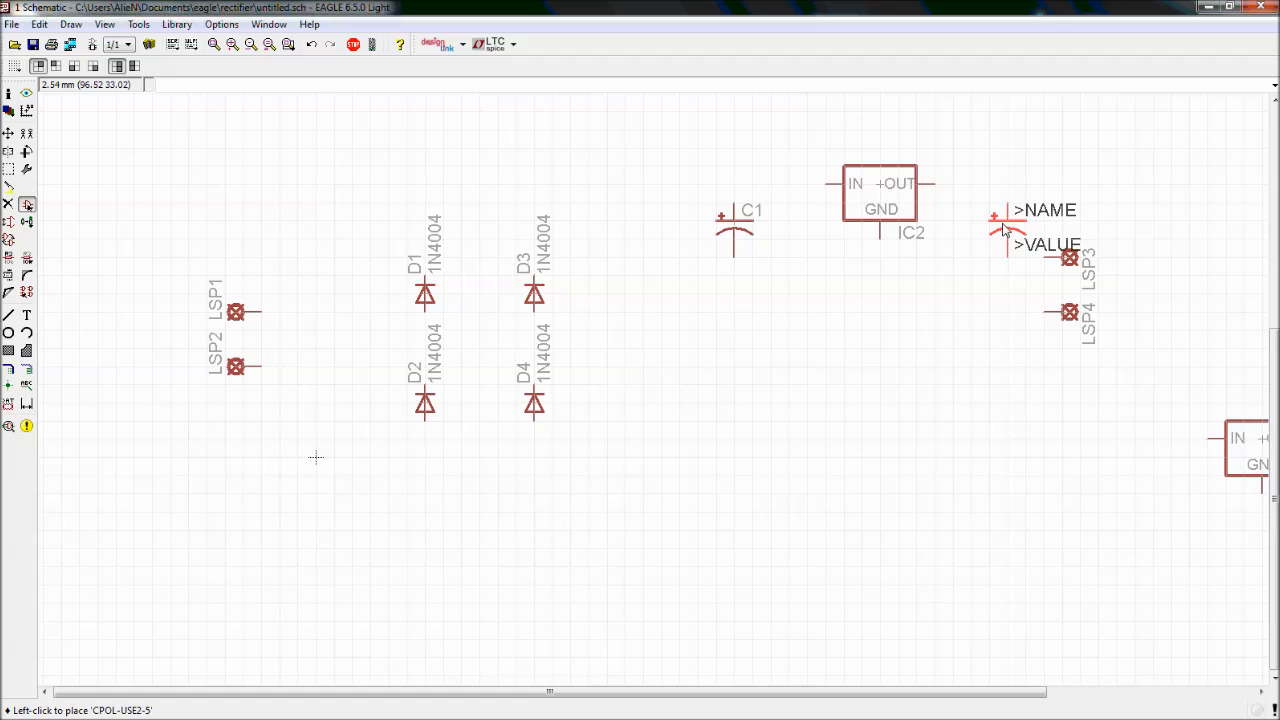
{"action": "left_click", "coordinate": [1006, 230]}
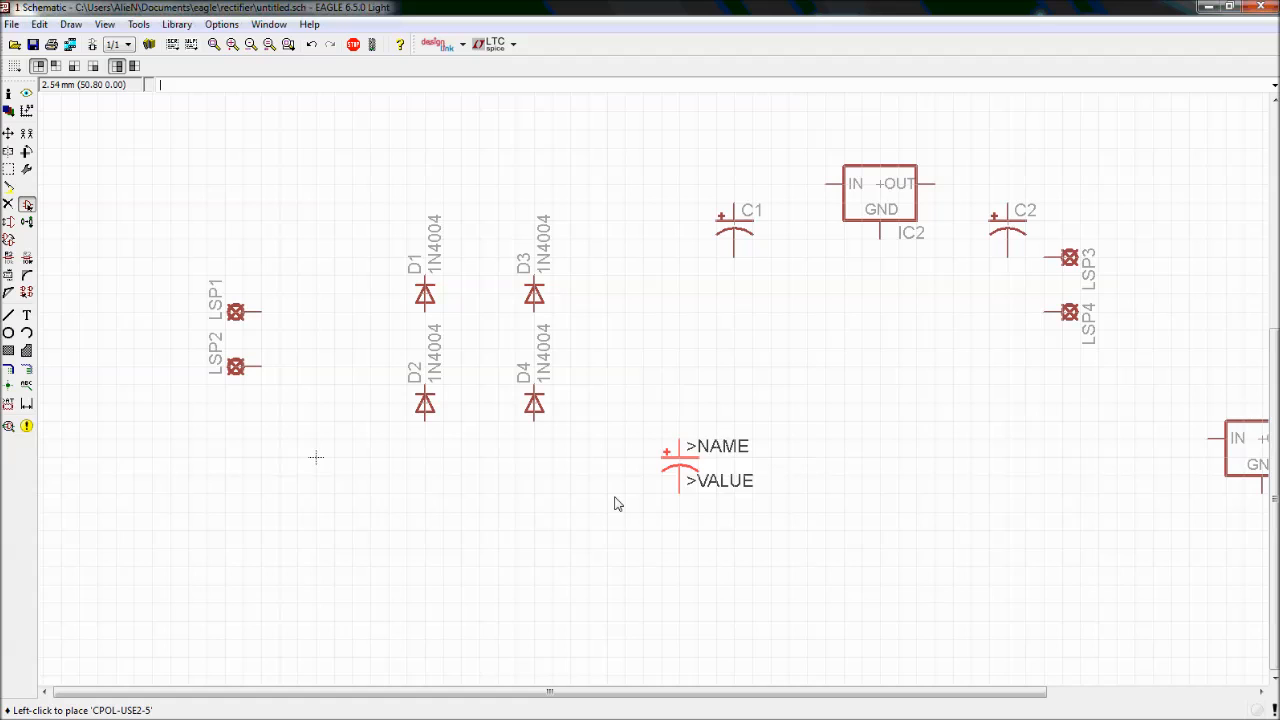
{"action": "key", "text": "Escape"}
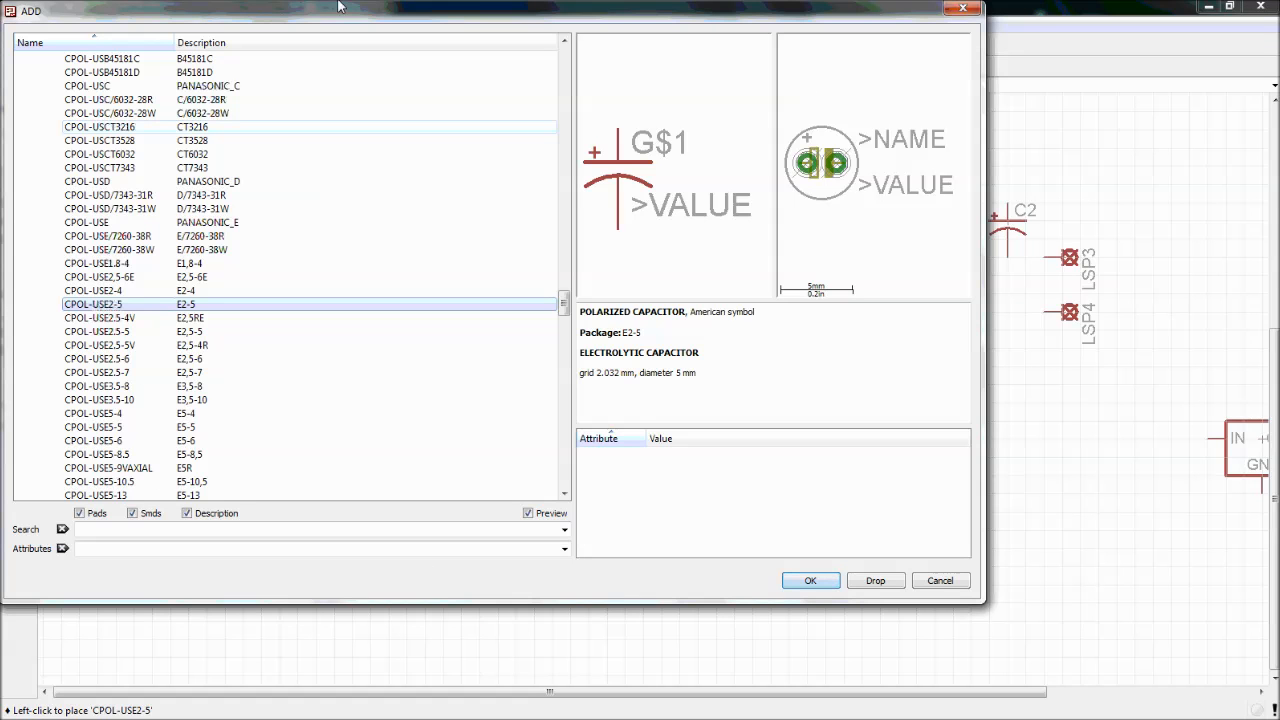
Collapse the rcl library in the part list and expand the supply1 library of supply symbols
{"action": "left_click_drag", "start_coordinate": [320, 12], "coordinate": [620, 551]}
{"action": "left_click_drag", "start_coordinate": [541, 566], "coordinate": [440, 150]}
{"action": "scroll", "coordinate": [210, 294], "scroll_direction": "up", "scroll_amount": 12}
{"action": "scroll", "coordinate": [210, 294], "scroll_direction": "up", "scroll_amount": 5}
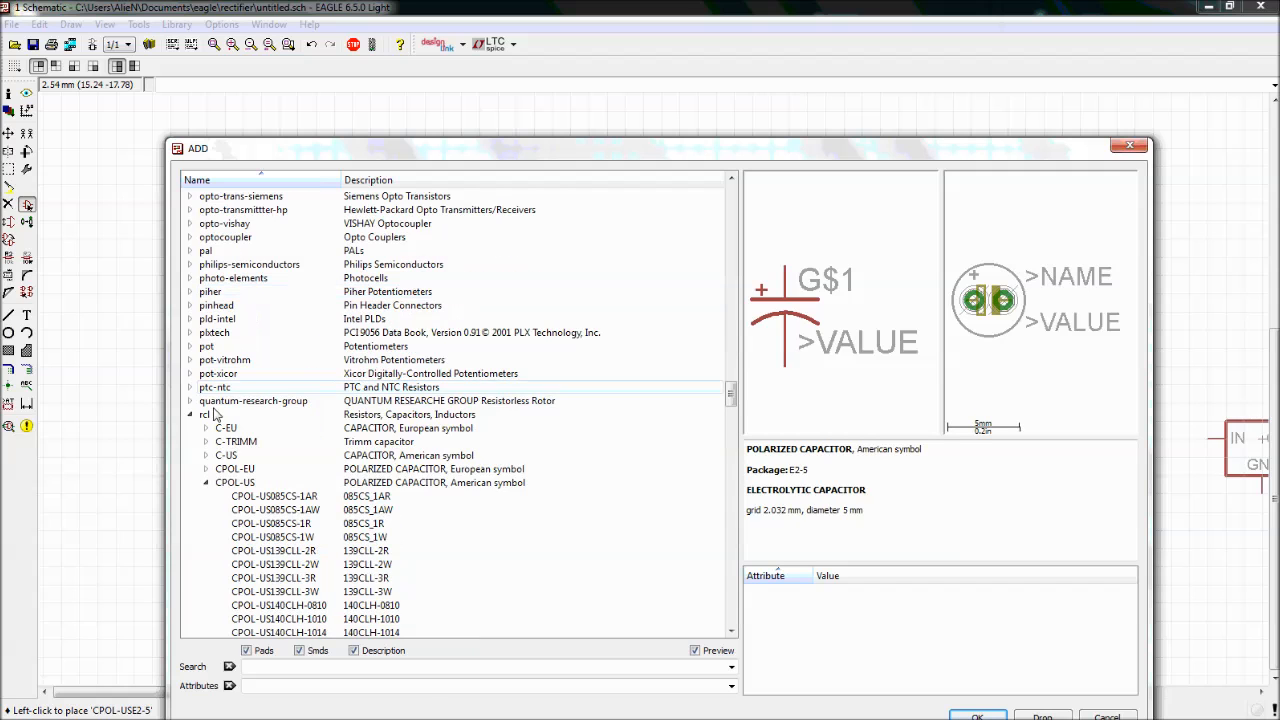
{"action": "scroll", "coordinate": [209, 292], "scroll_direction": "down", "scroll_amount": 2}
{"action": "left_click", "coordinate": [190, 292]}
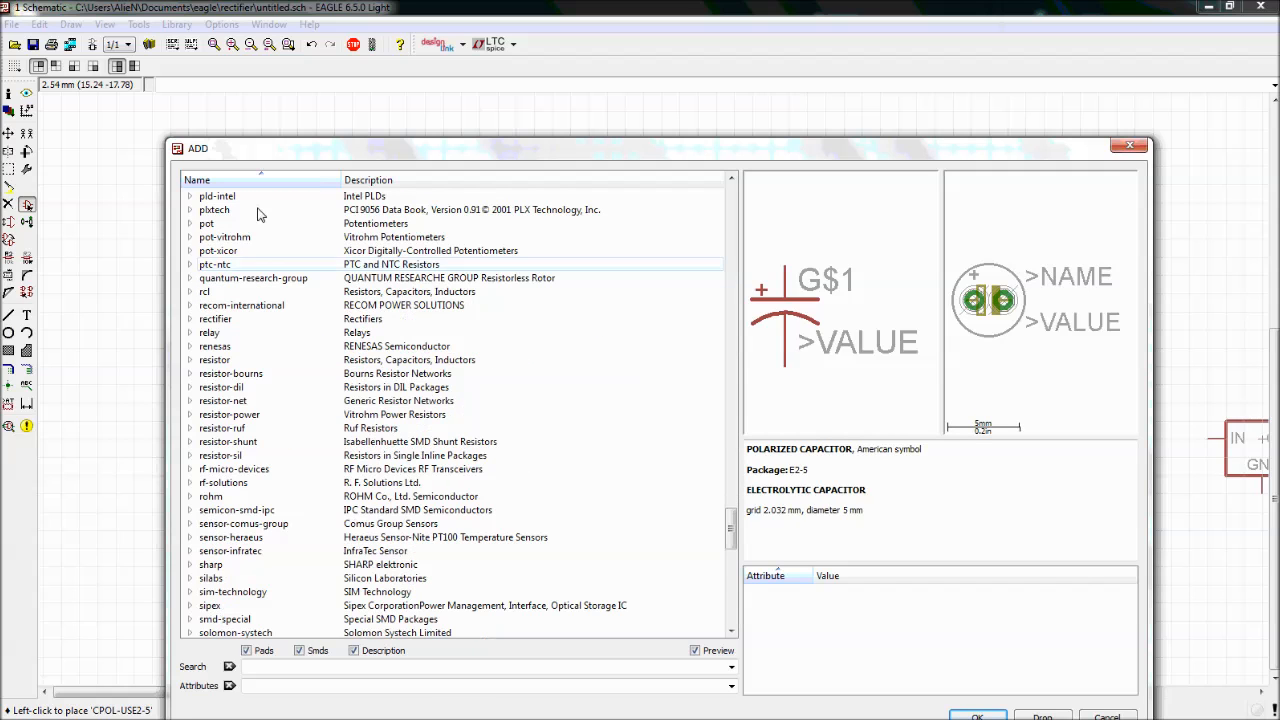
{"action": "left_click_drag", "start_coordinate": [267, 152], "coordinate": [264, 185]}
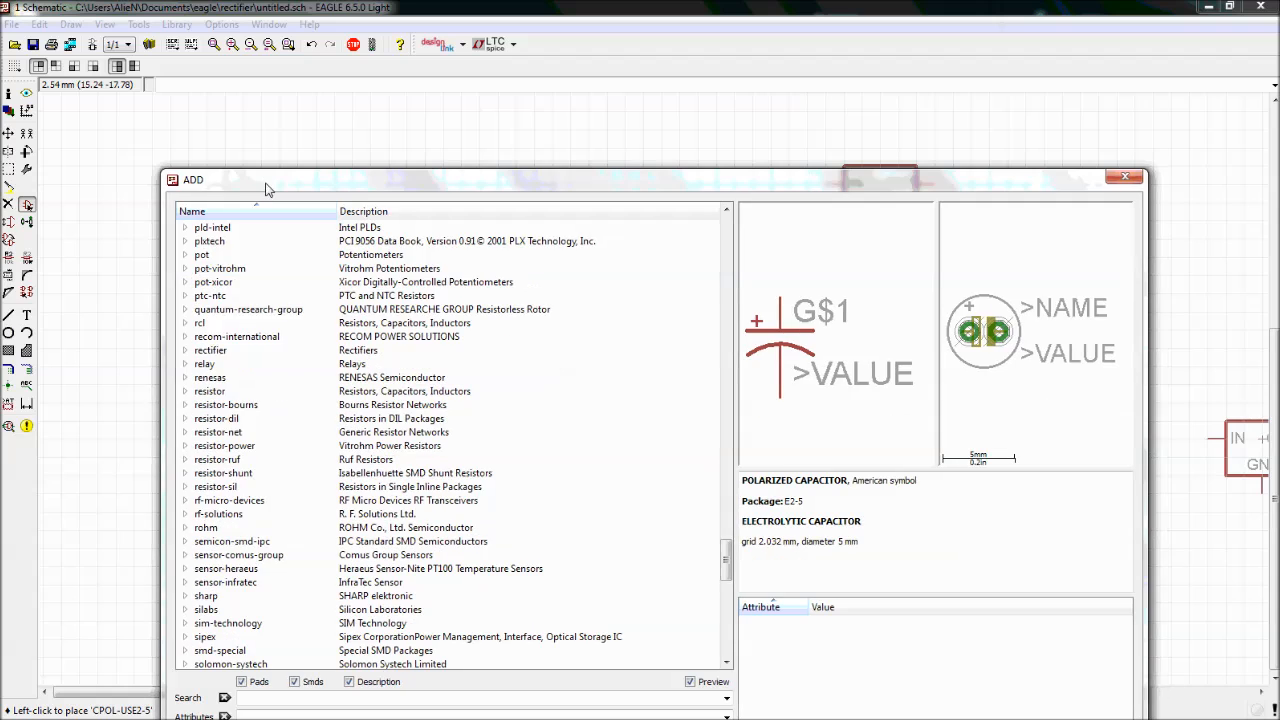
{"action": "scroll", "coordinate": [215, 425], "scroll_direction": "down", "scroll_amount": 7}
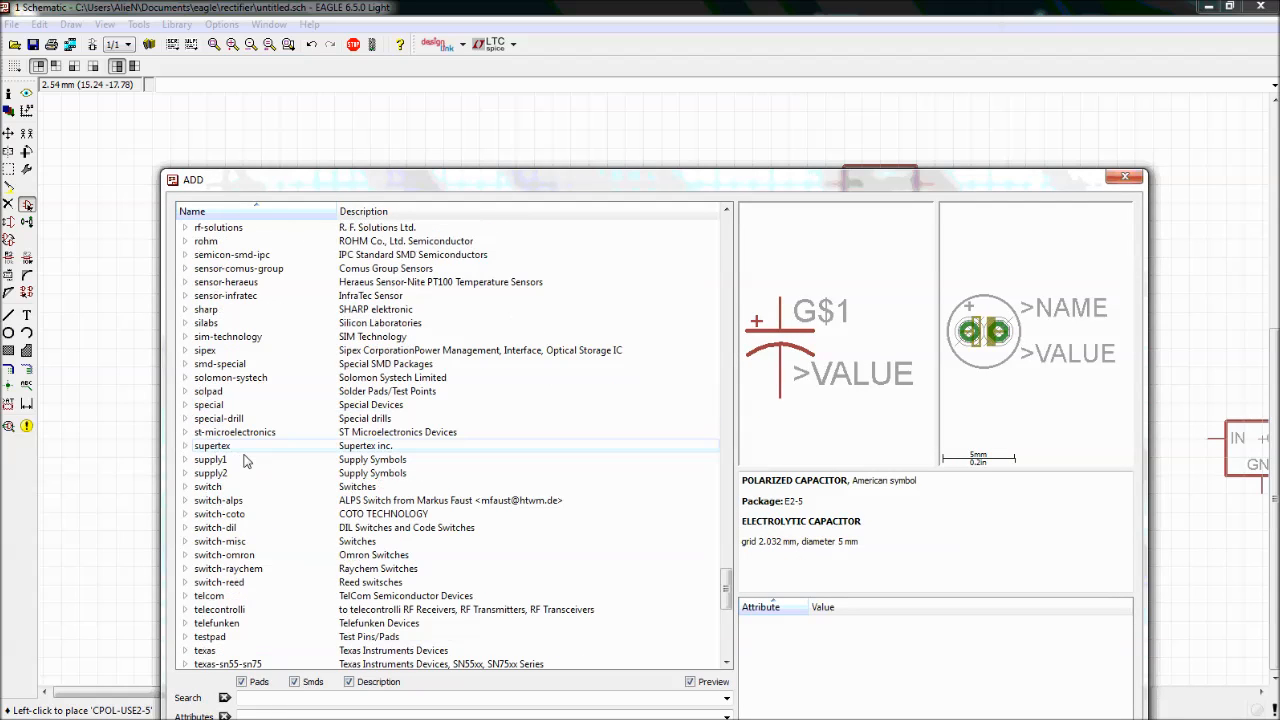
{"action": "left_click", "coordinate": [222, 460]}
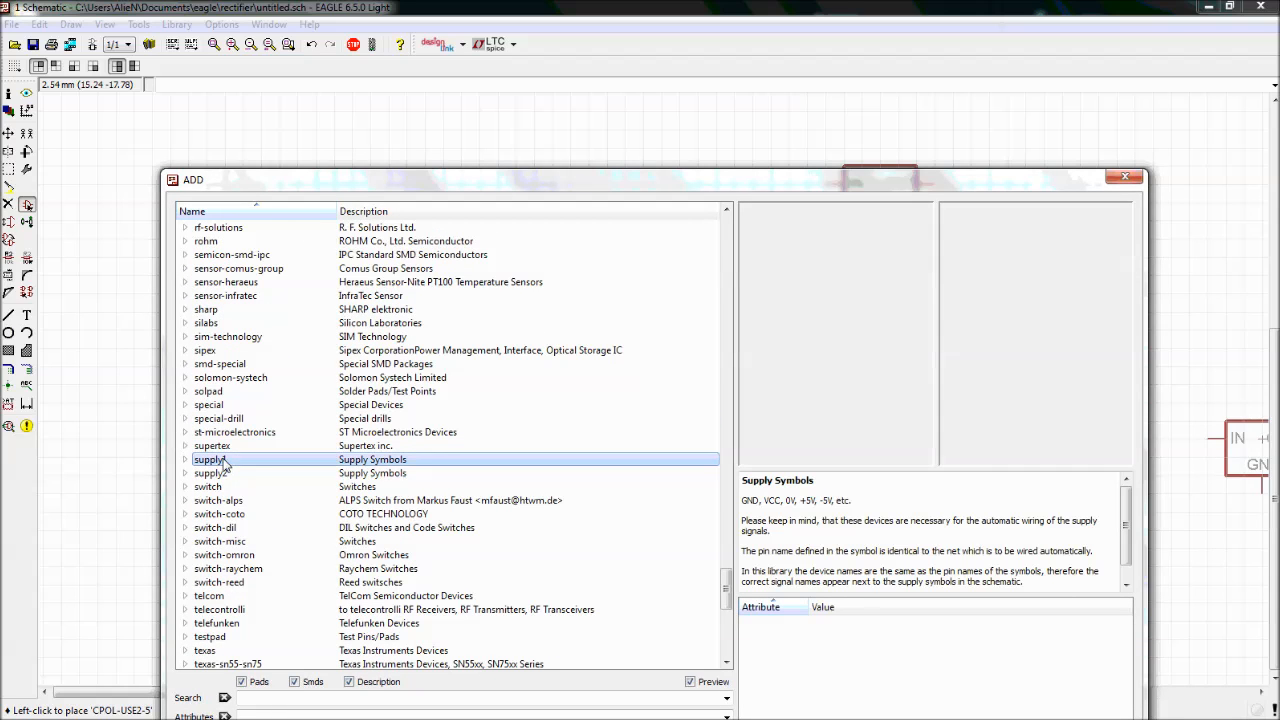
{"action": "left_click", "coordinate": [186, 460]}
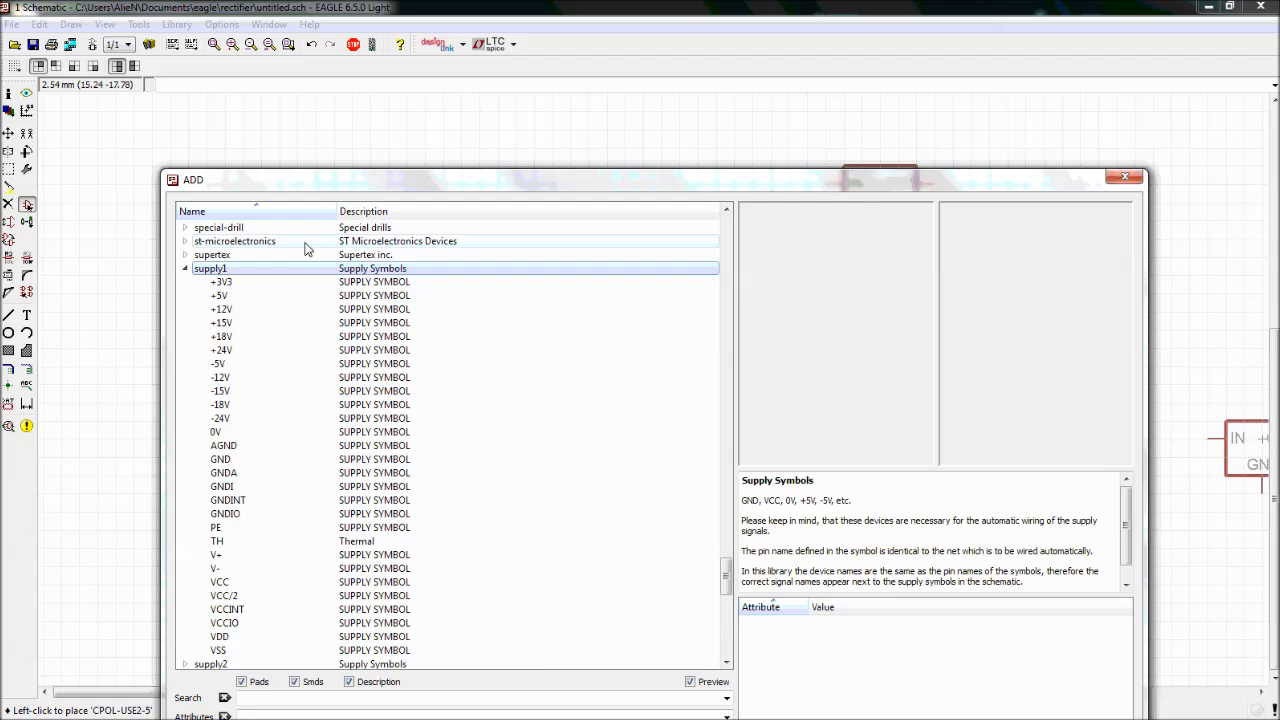
{"action": "left_click_drag", "start_coordinate": [305, 180], "coordinate": [267, 88]}
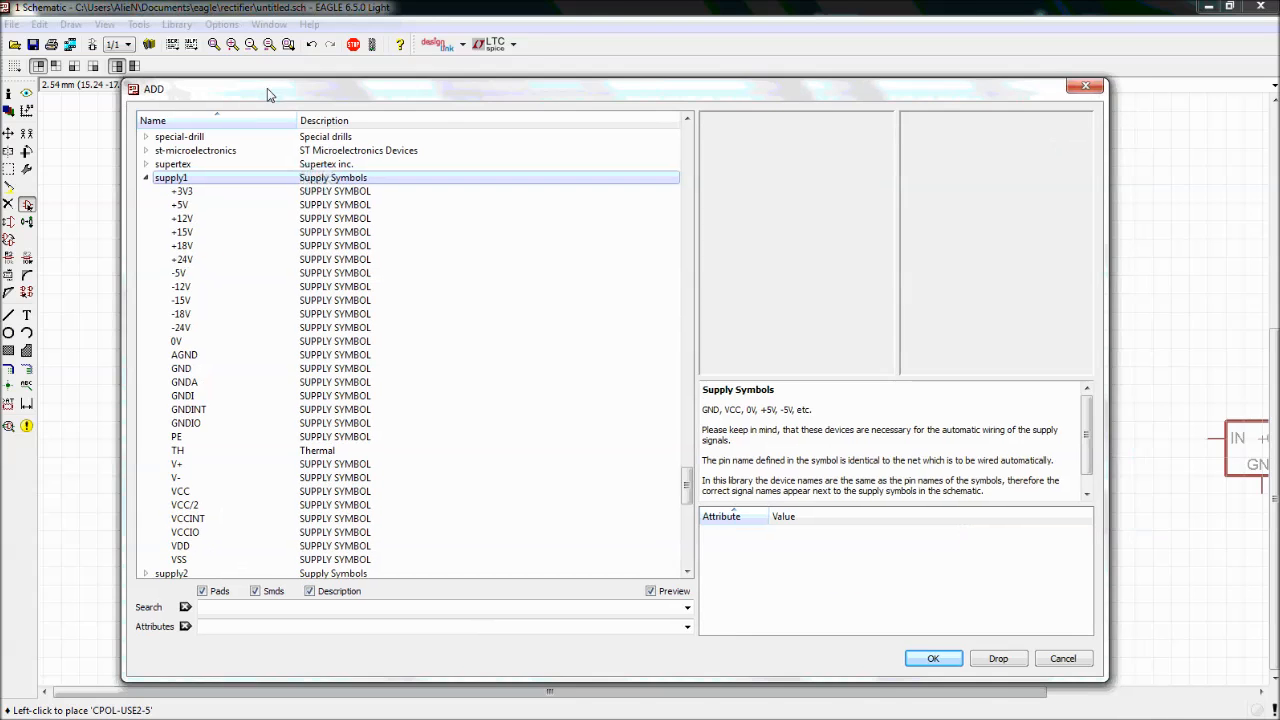
Preview the +5V and V+ supply symbols, and place a GND symbol below regulator IC2 at (78.74 17.78)
{"action": "left_click", "coordinate": [195, 205]}
{"action": "left_click", "coordinate": [190, 464]}
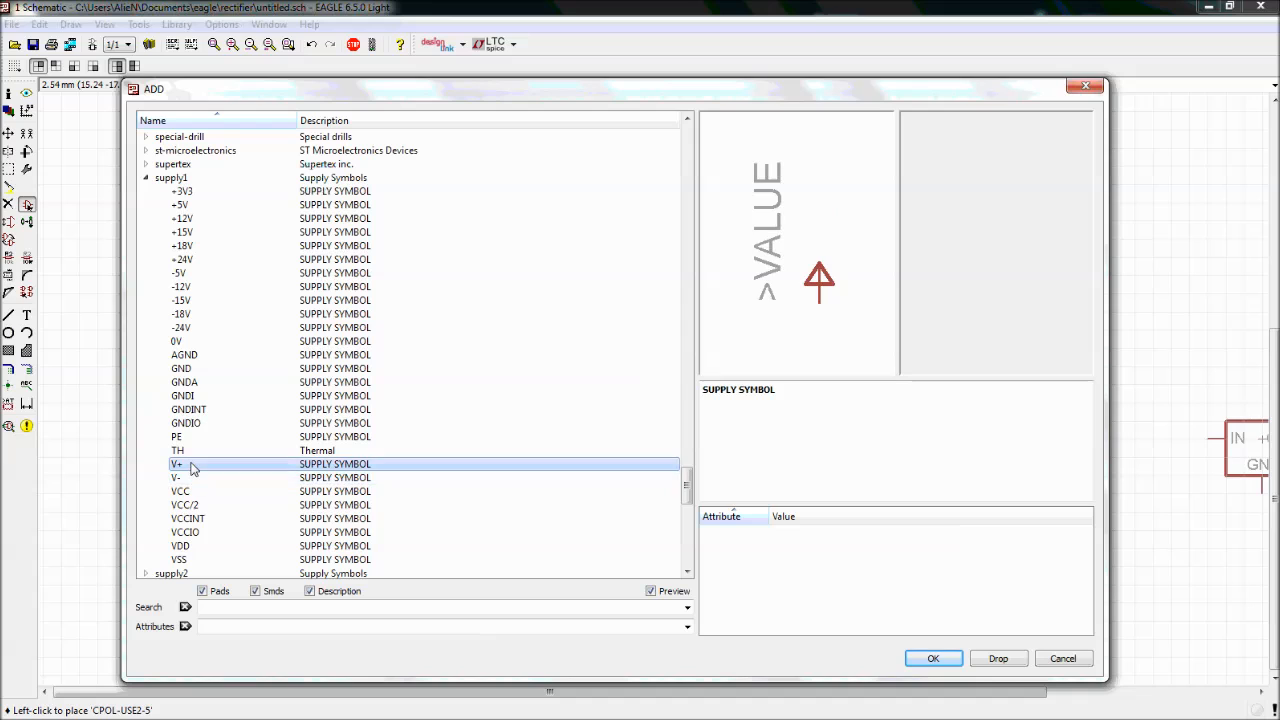
{"action": "left_click", "coordinate": [199, 370]}
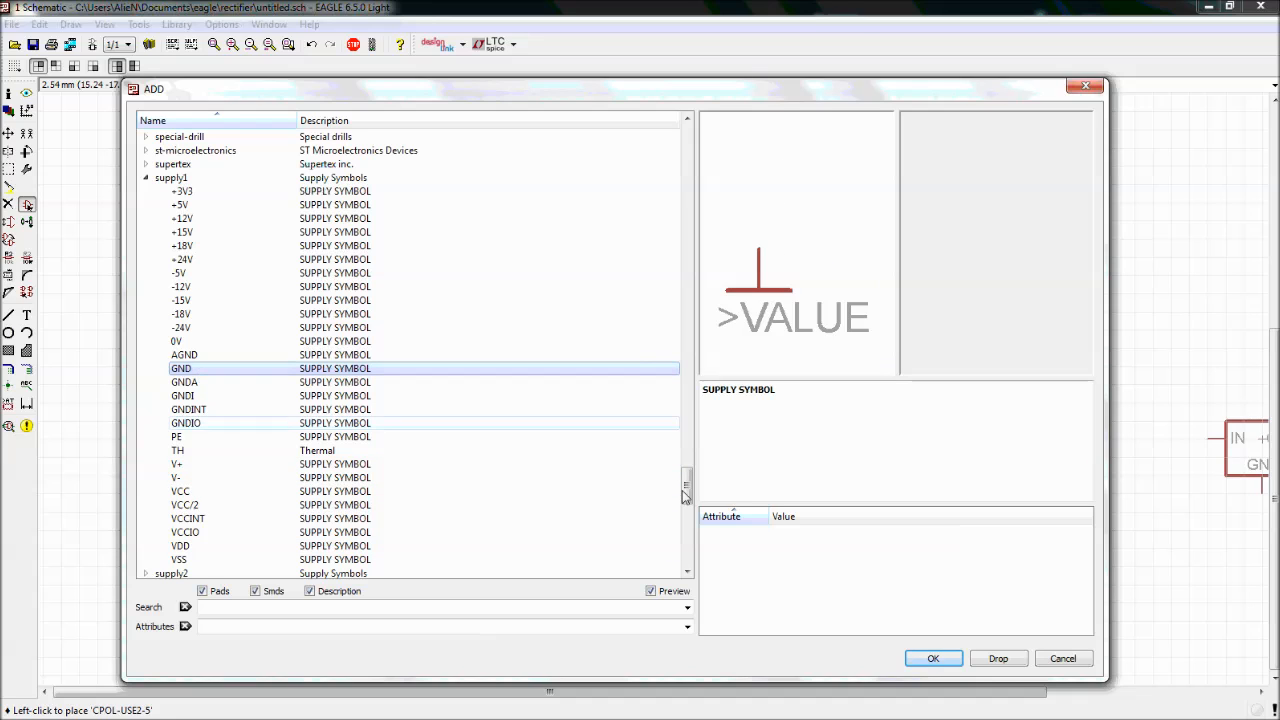
{"action": "left_click", "coordinate": [926, 658]}
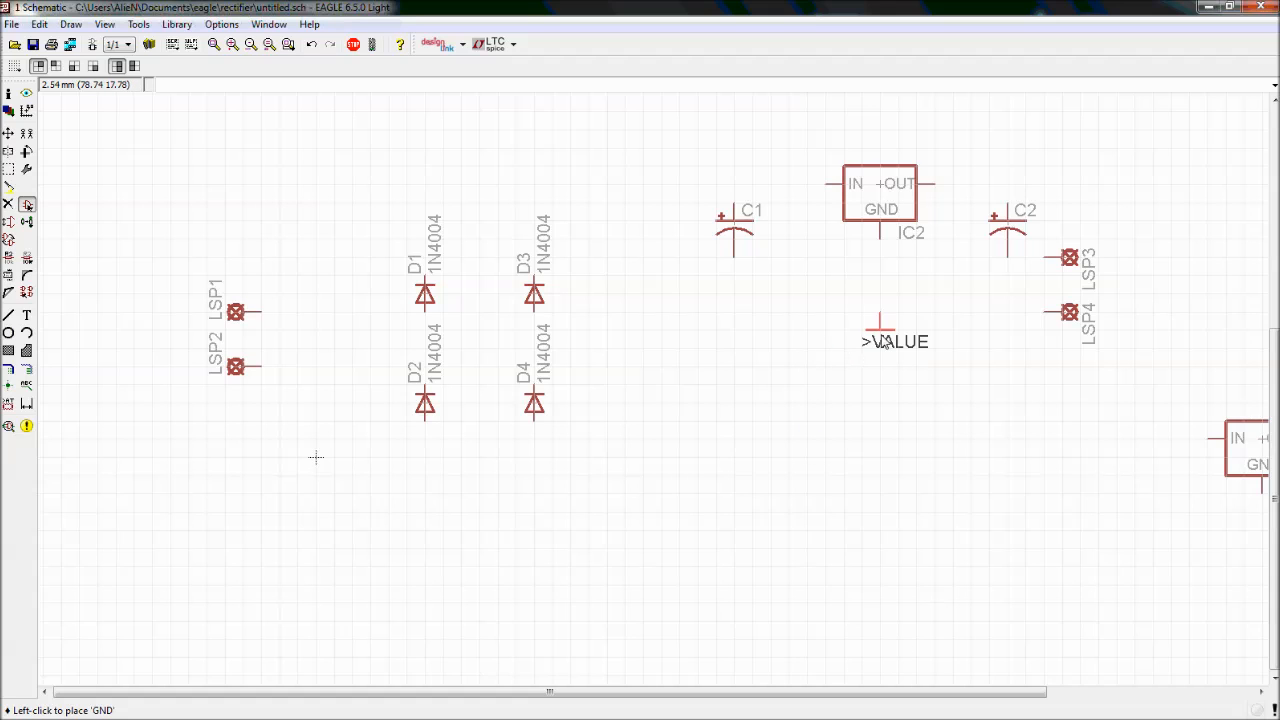
{"action": "left_click", "coordinate": [883, 340]}
{"action": "key", "text": "Escape"}
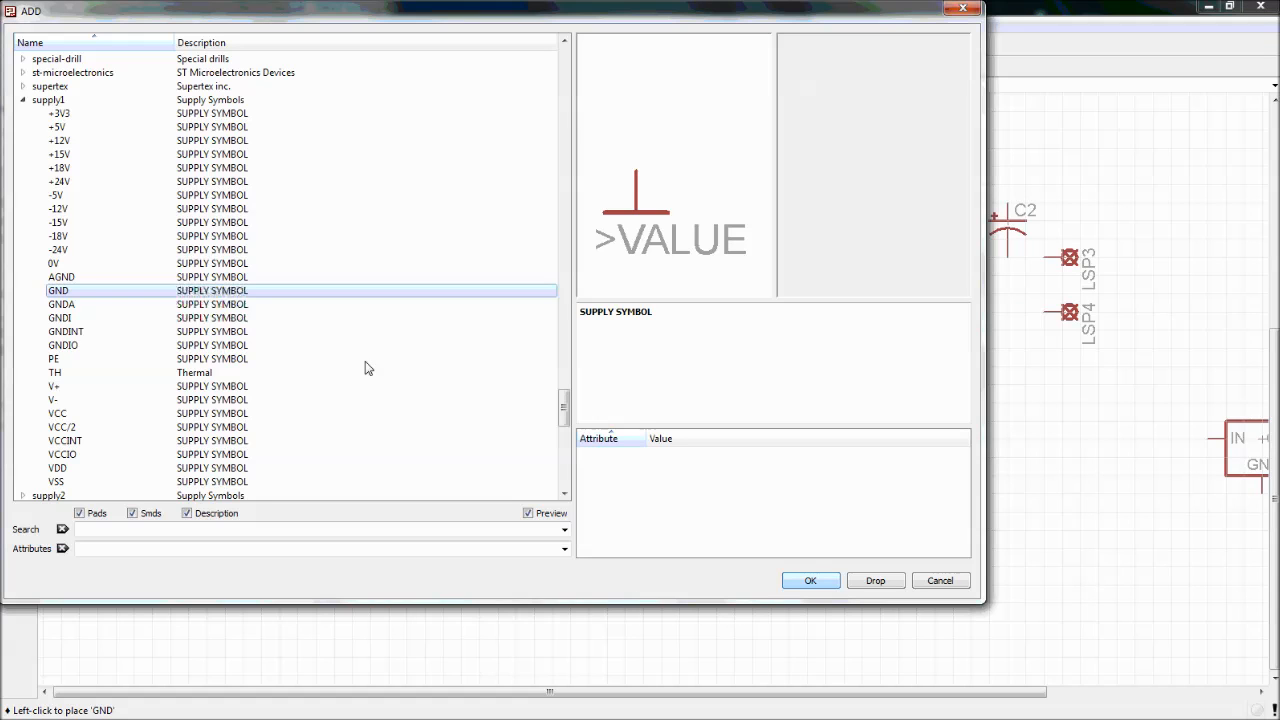
Place a VCC supply symbol above capacitor C1 at (55.88 43.18) and finish adding parts
{"action": "left_click", "coordinate": [90, 414]}
{"action": "left_click", "coordinate": [797, 581]}
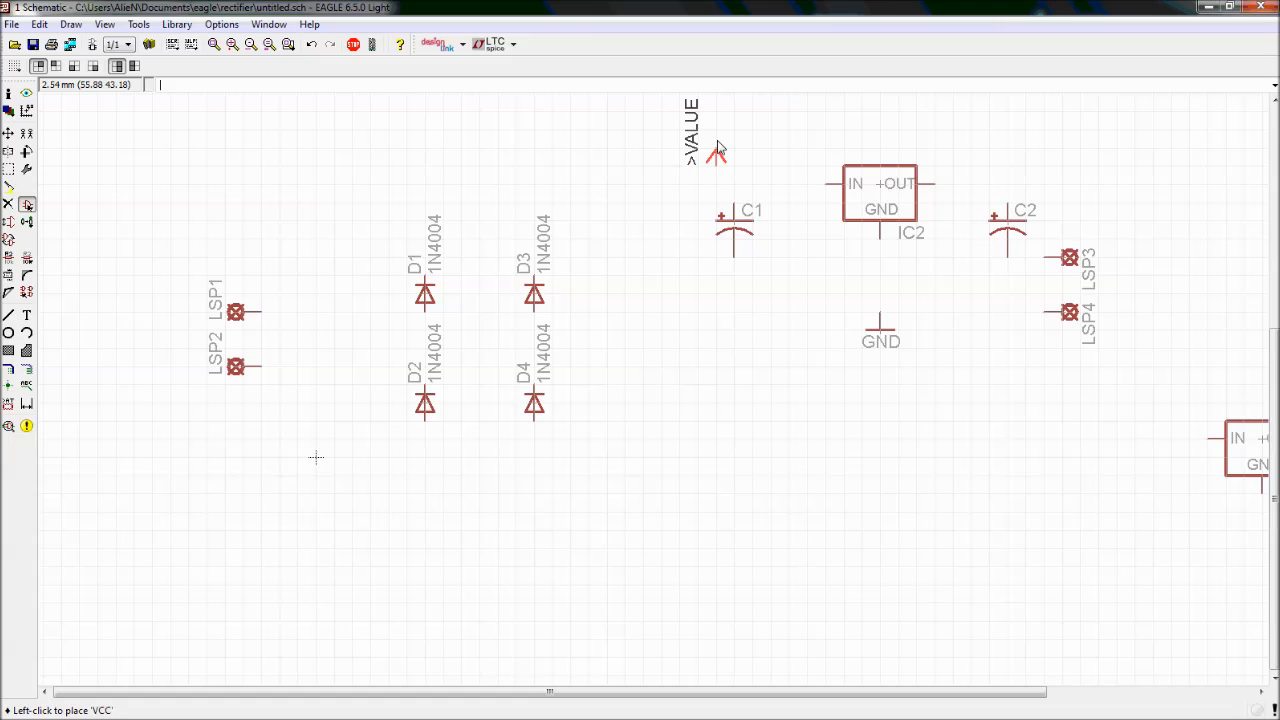
{"action": "left_click", "coordinate": [714, 149]}
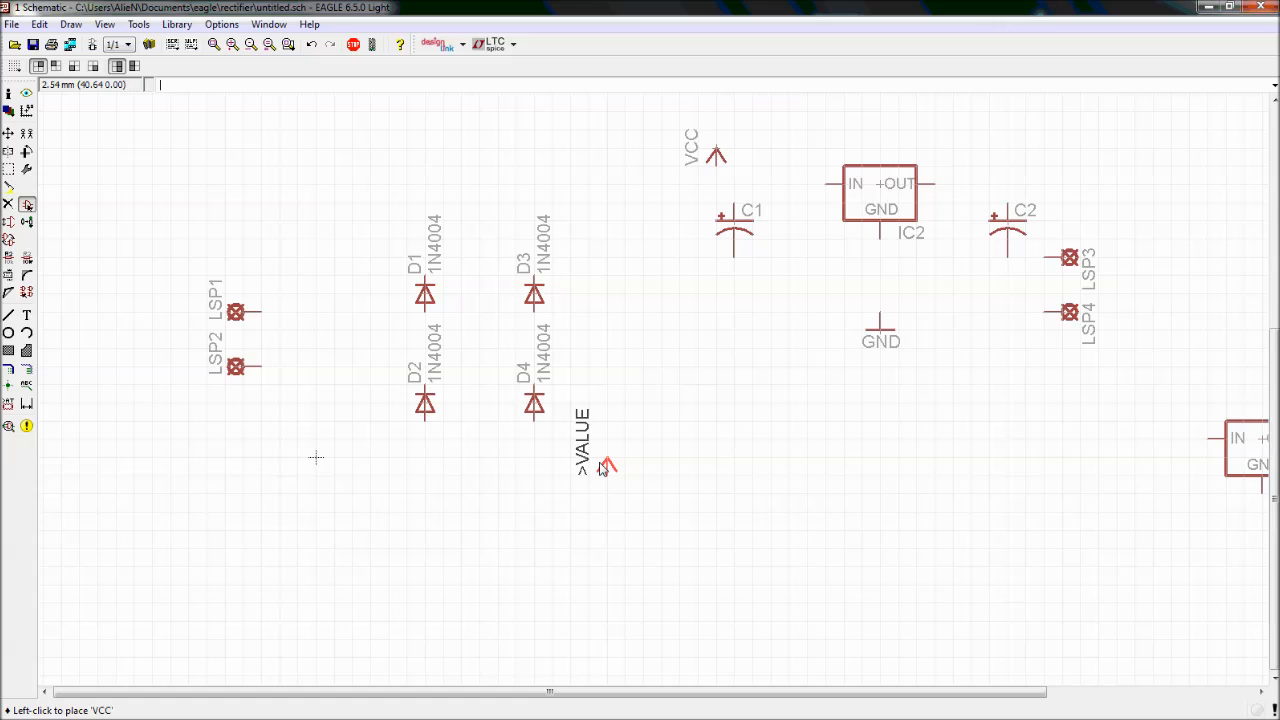
{"action": "key", "text": "Escape"}
{"action": "left_click_drag", "start_coordinate": [420, 10], "coordinate": [567, 521]}
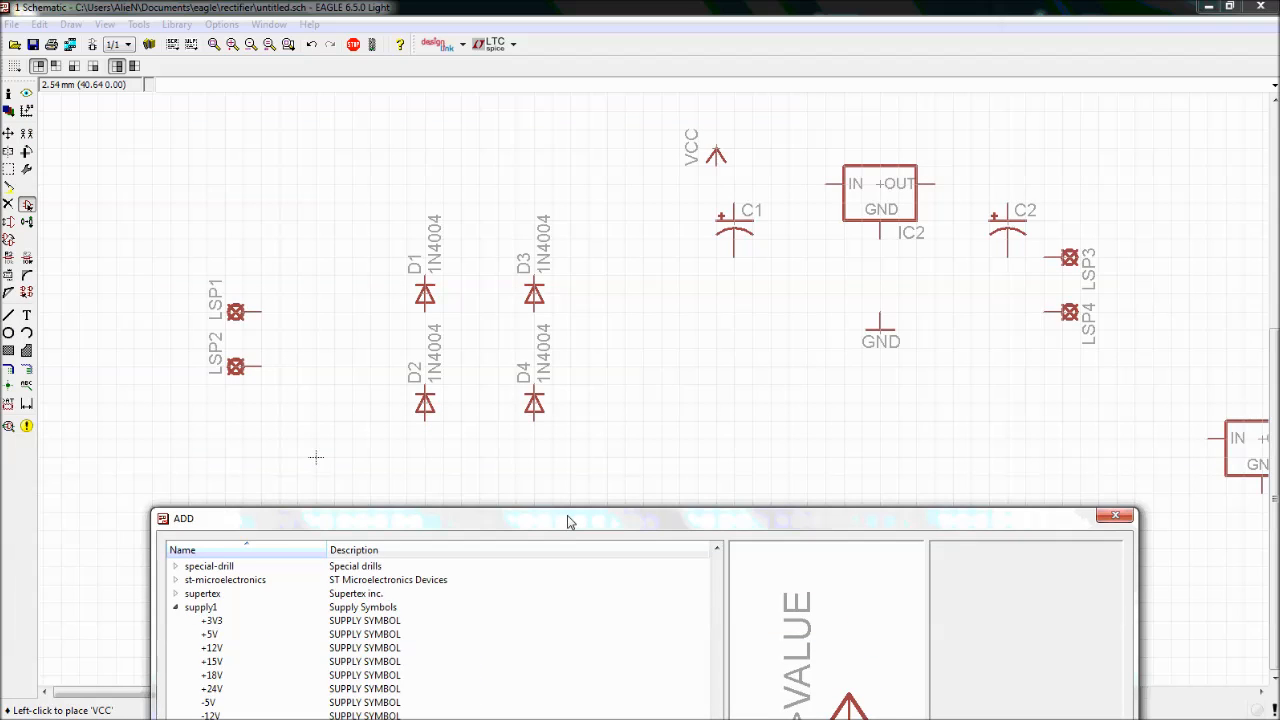
{"action": "left_click_drag", "start_coordinate": [567, 521], "coordinate": [489, 47]}
{"action": "left_click_drag", "start_coordinate": [186, 40], "coordinate": [191, 68]}
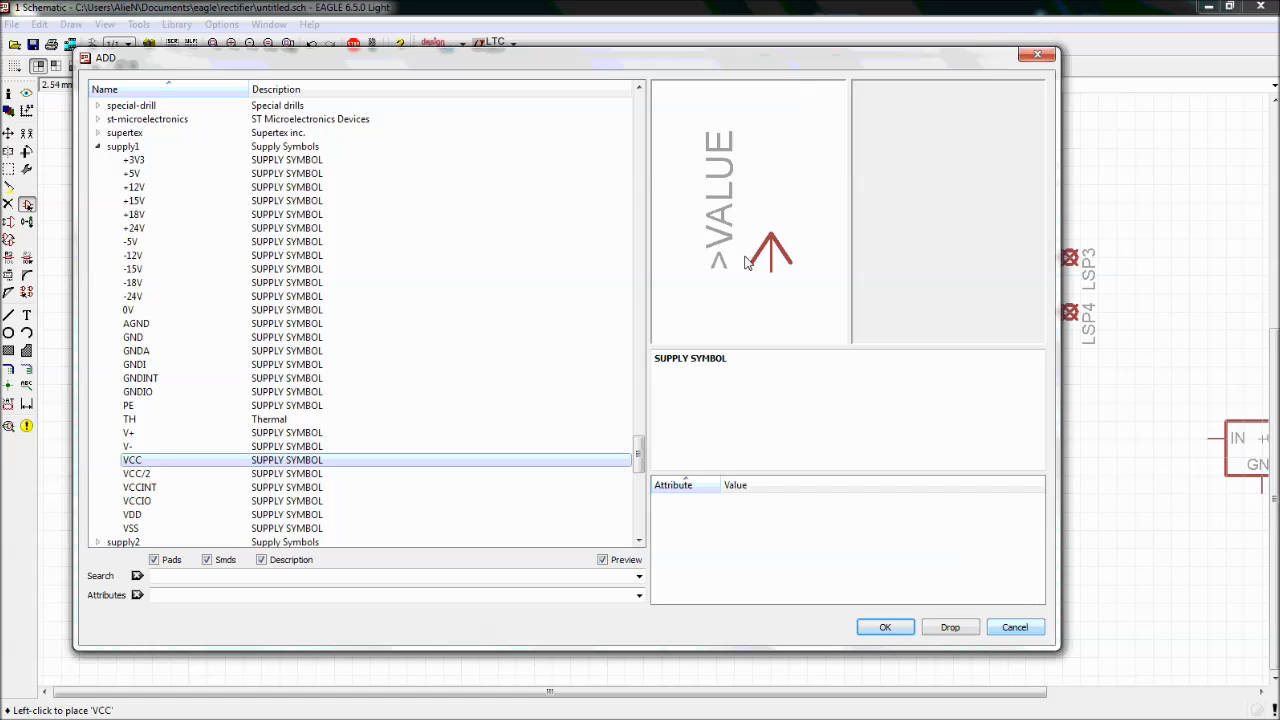
{"action": "key", "text": "Escape"}
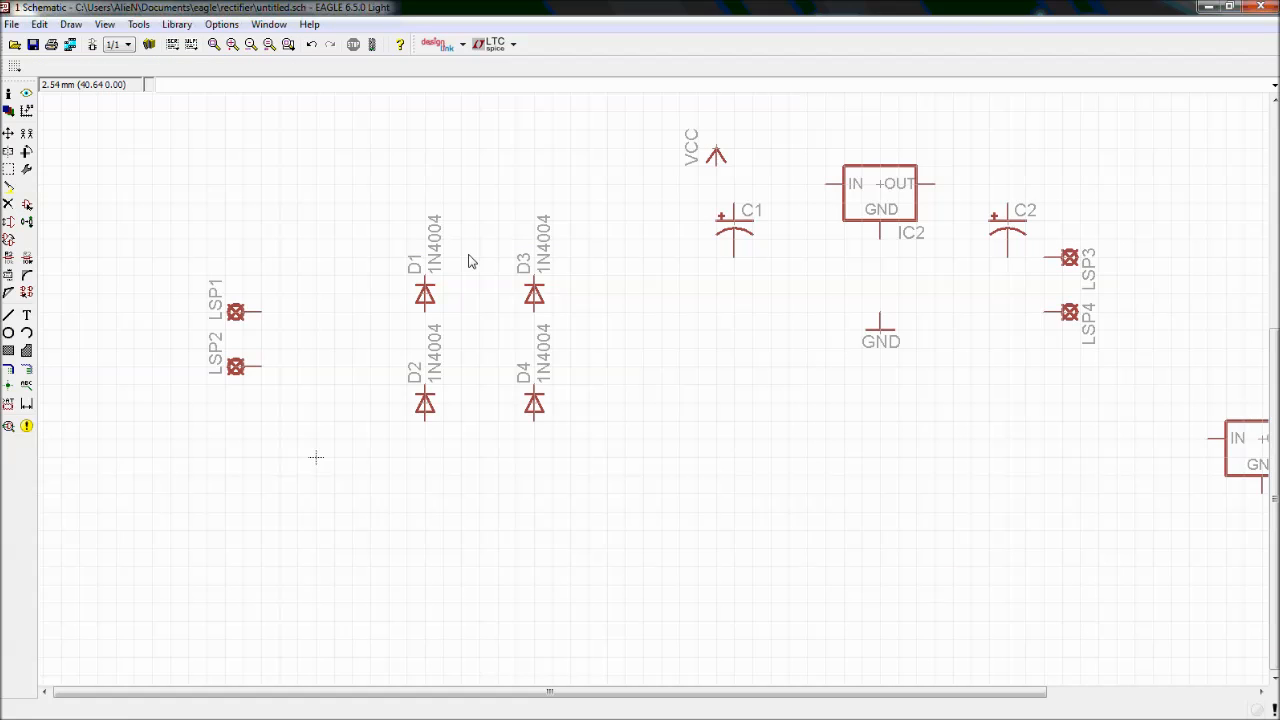
Look over all the placed parts, from the input pads and diodes to the two regulators
{"action": "scroll", "coordinate": [812, 384], "scroll_direction": "down", "scroll_amount": 1}
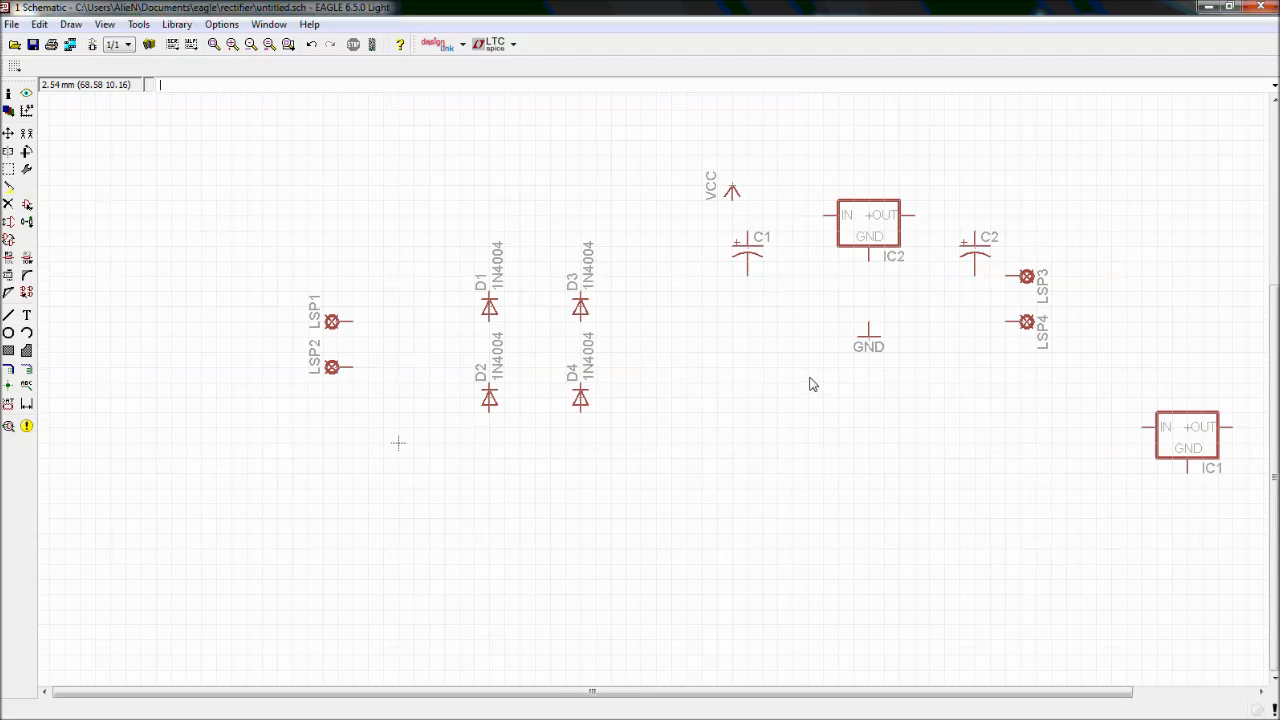
{"action": "scroll", "coordinate": [812, 384], "scroll_direction": "up", "scroll_amount": 1}
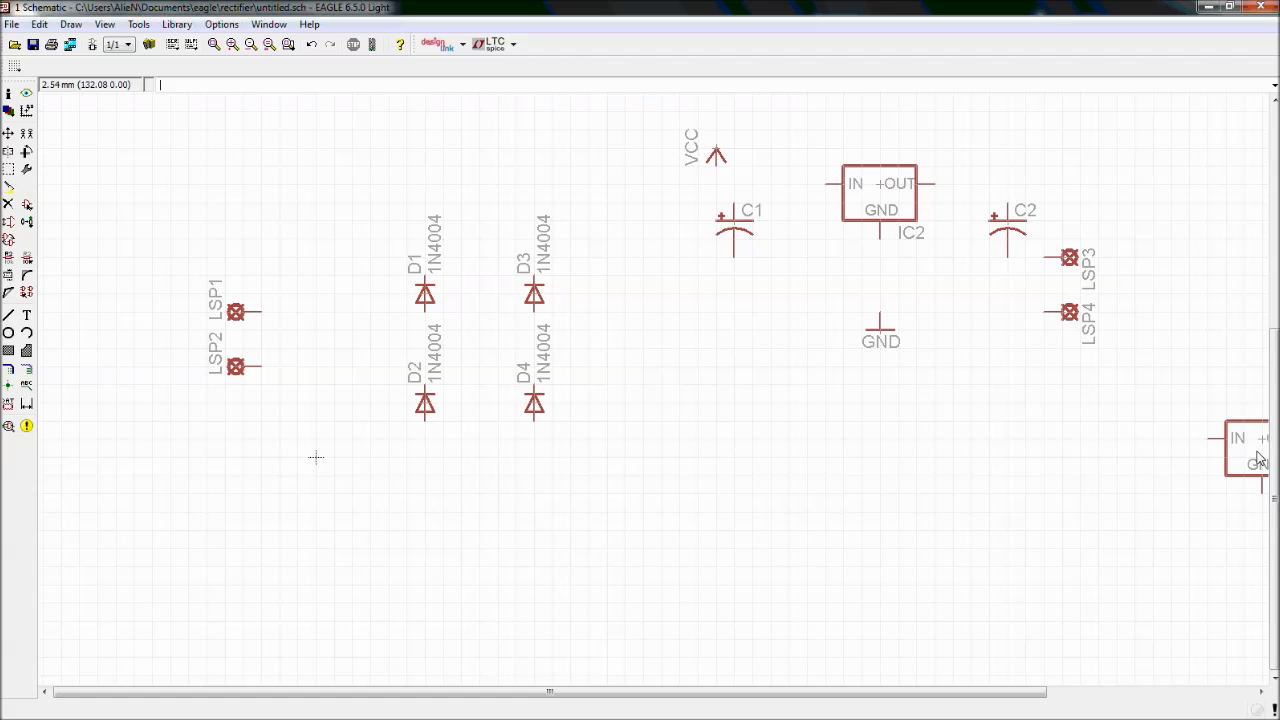
{"action": "scroll", "coordinate": [1006, 449], "scroll_direction": "down", "scroll_amount": 1}
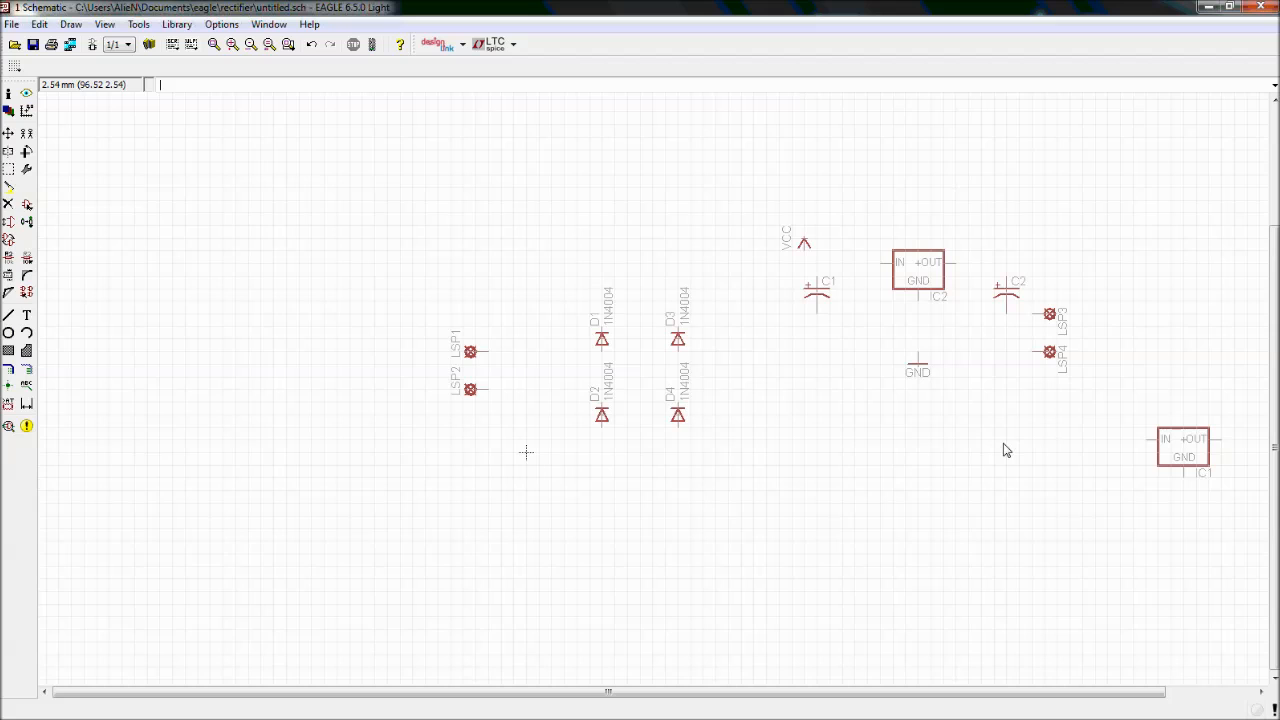
{"action": "scroll", "coordinate": [1006, 449], "scroll_direction": "up", "scroll_amount": 1}
{"action": "scroll", "coordinate": [1006, 449], "scroll_direction": "down", "scroll_amount": 1}
{"action": "scroll", "coordinate": [1006, 449], "scroll_direction": "up", "scroll_amount": 1}
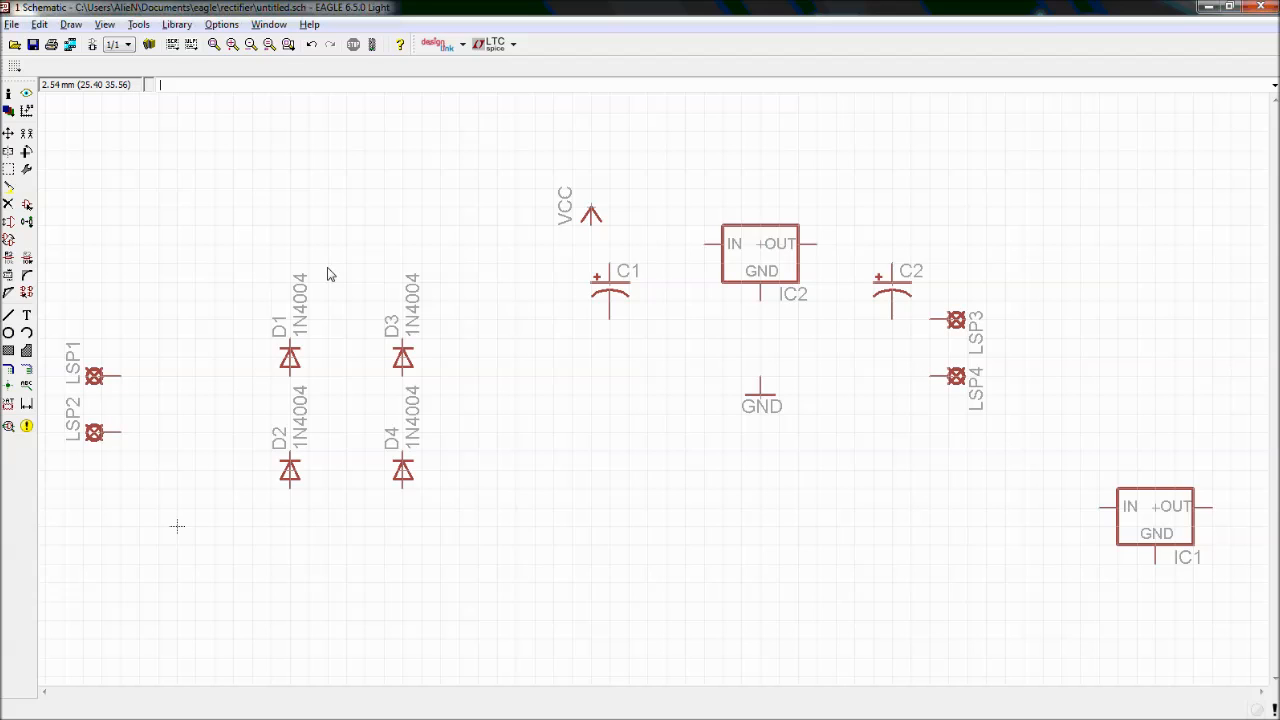
{"action": "scroll", "coordinate": [725, 426], "scroll_direction": "down", "scroll_amount": 1}
{"action": "scroll", "coordinate": [726, 427], "scroll_direction": "up", "scroll_amount": 1}
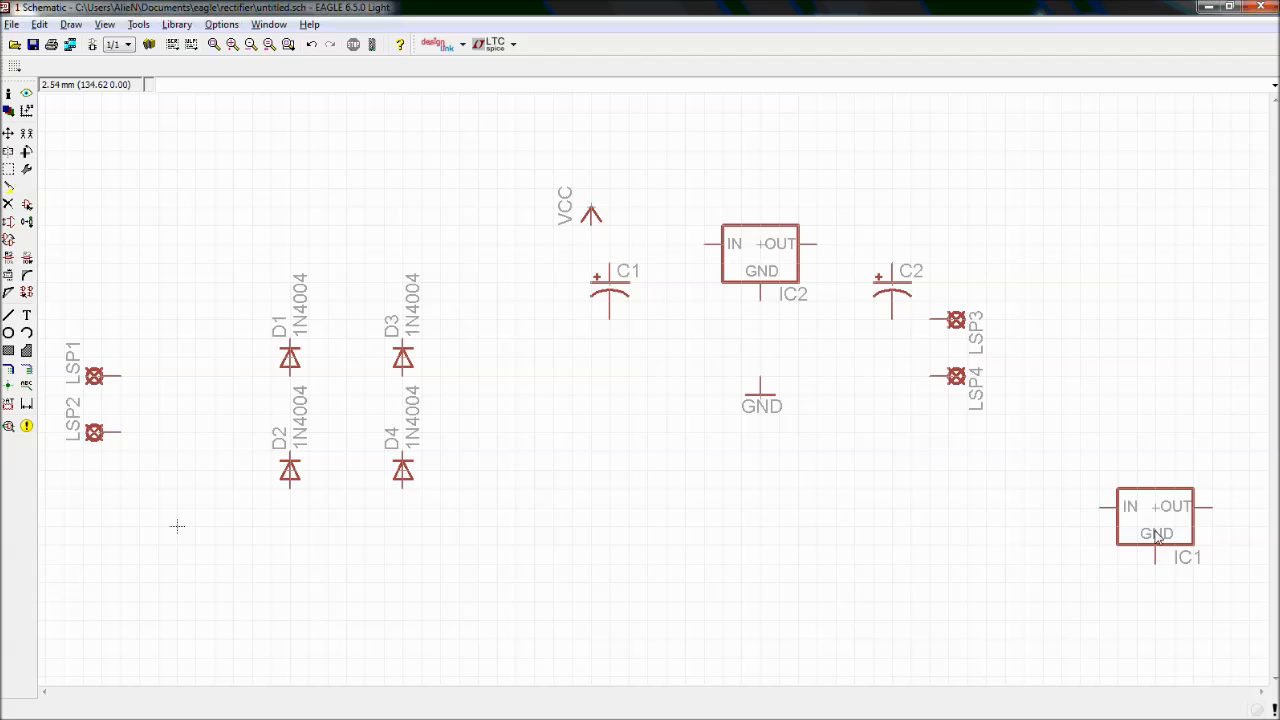
Delete the spare regulator IC1, keeping IC2 between the two capacitors
{"action": "left_click", "coordinate": [8, 205]}
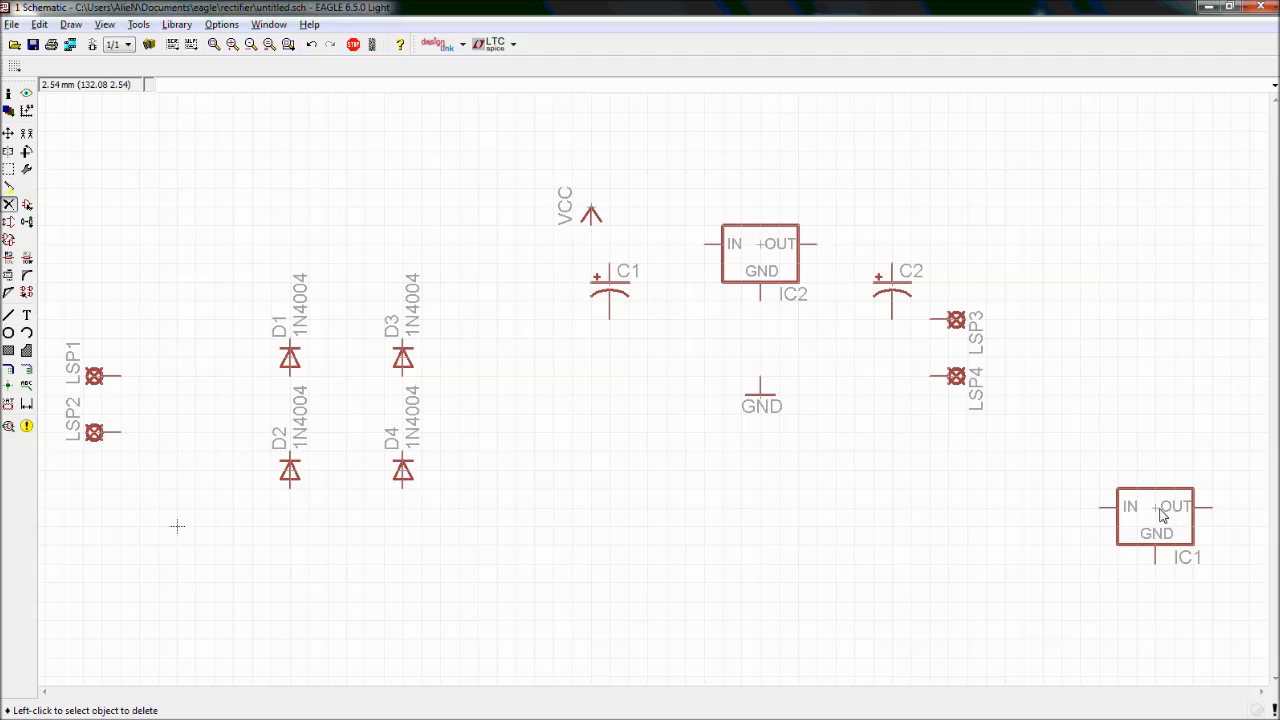
{"action": "scroll", "coordinate": [760, 243], "scroll_direction": "up", "scroll_amount": 2}
{"action": "scroll", "coordinate": [762, 247], "scroll_direction": "up", "scroll_amount": 3}
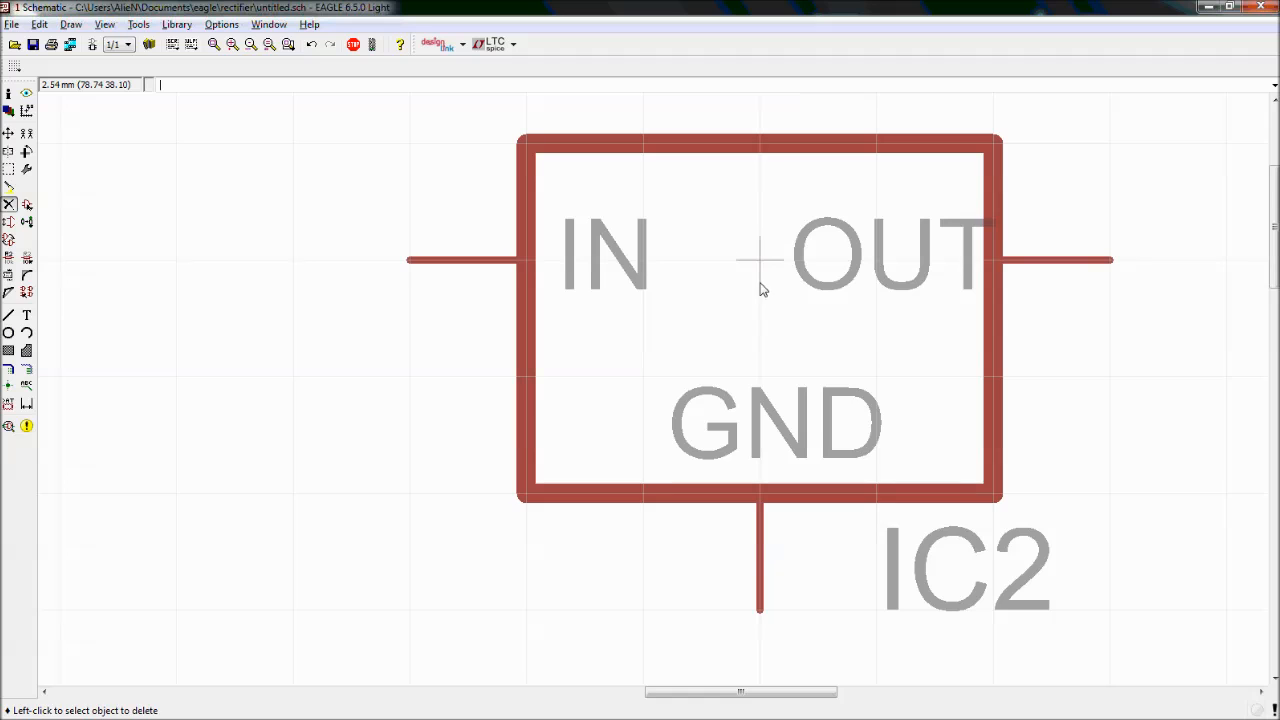
{"action": "scroll", "coordinate": [760, 275], "scroll_direction": "down", "scroll_amount": 3}
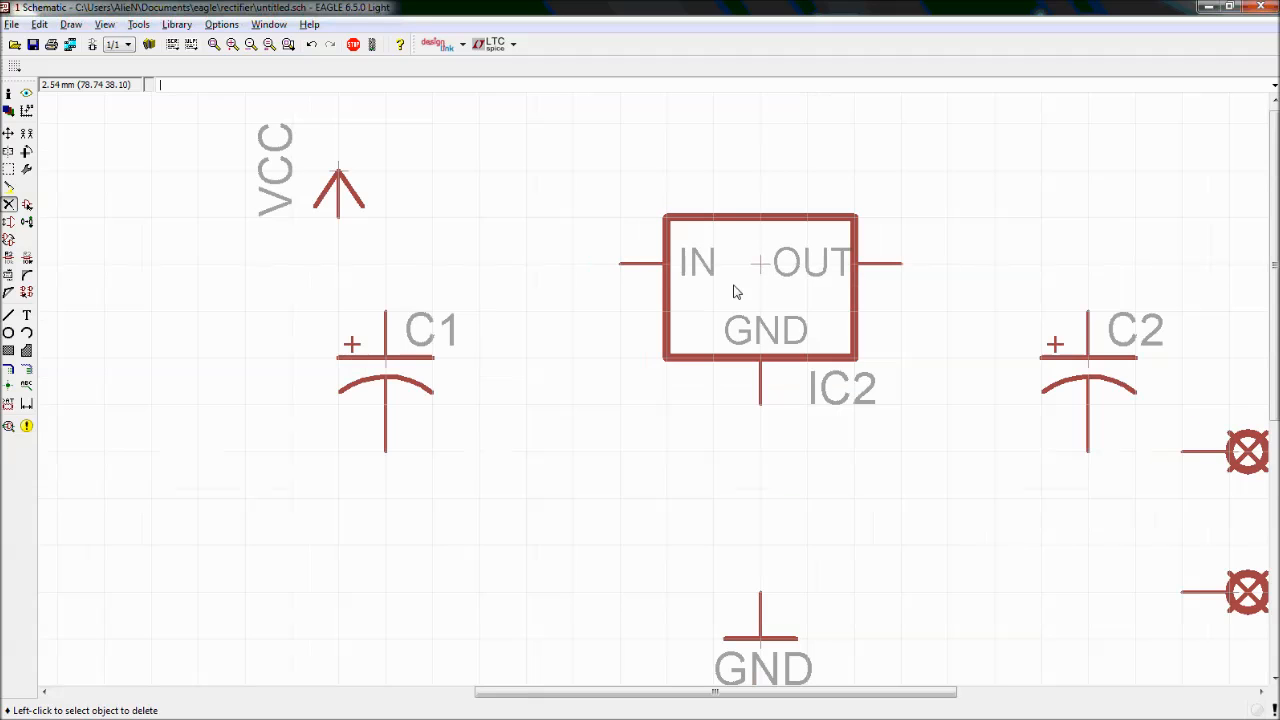
{"action": "scroll", "coordinate": [378, 369], "scroll_direction": "up", "scroll_amount": 3}
{"action": "scroll", "coordinate": [523, 357], "scroll_direction": "down", "scroll_amount": 3}
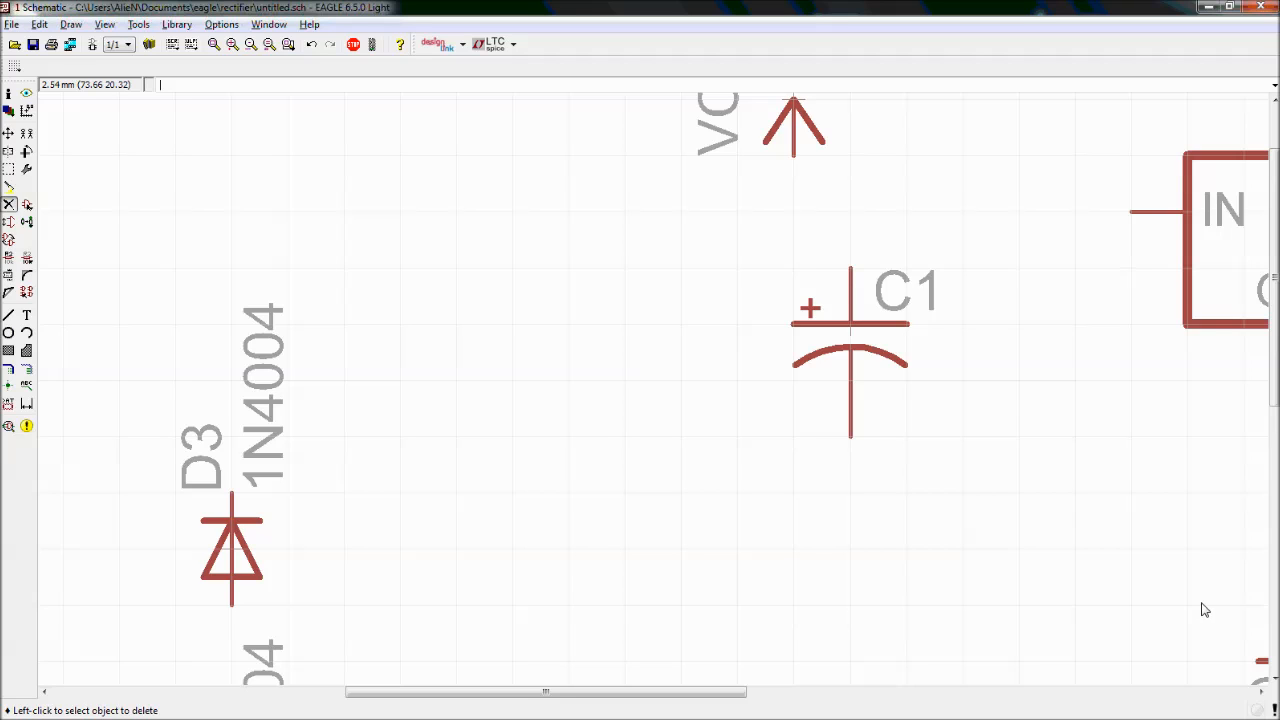
{"action": "scroll", "coordinate": [1204, 610], "scroll_direction": "down", "scroll_amount": 3}
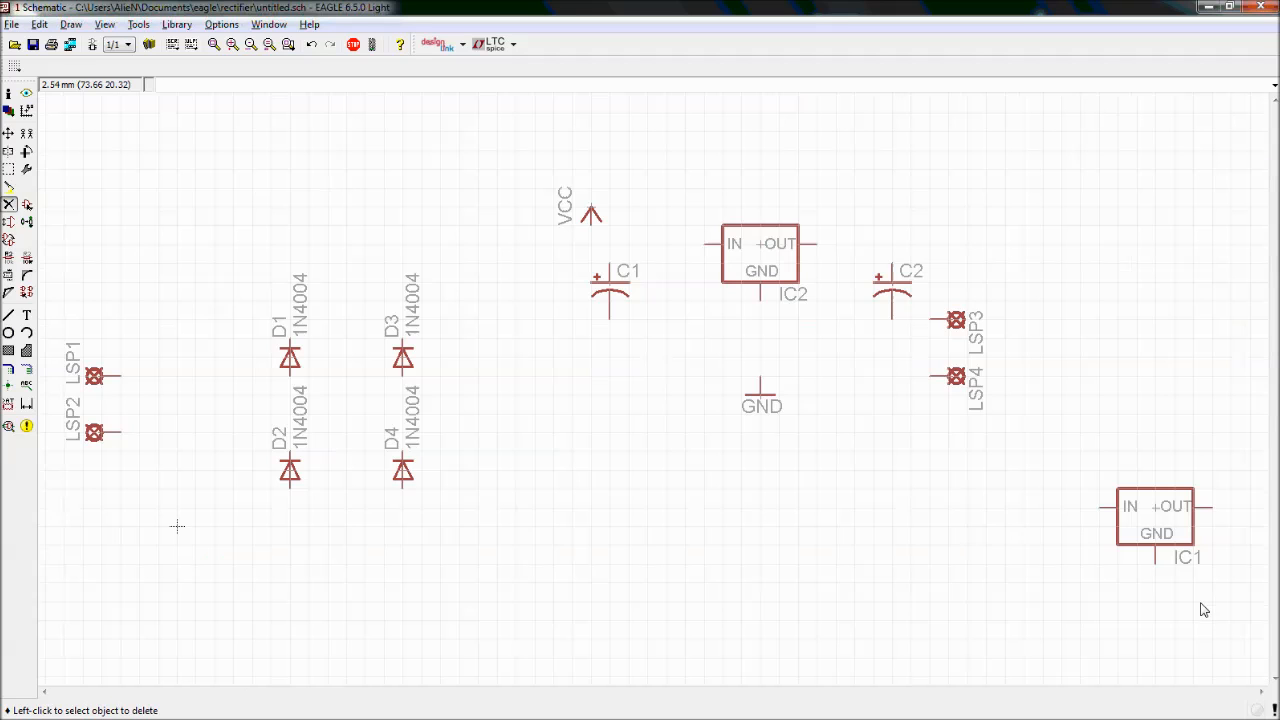
{"action": "left_click", "coordinate": [1158, 514]}
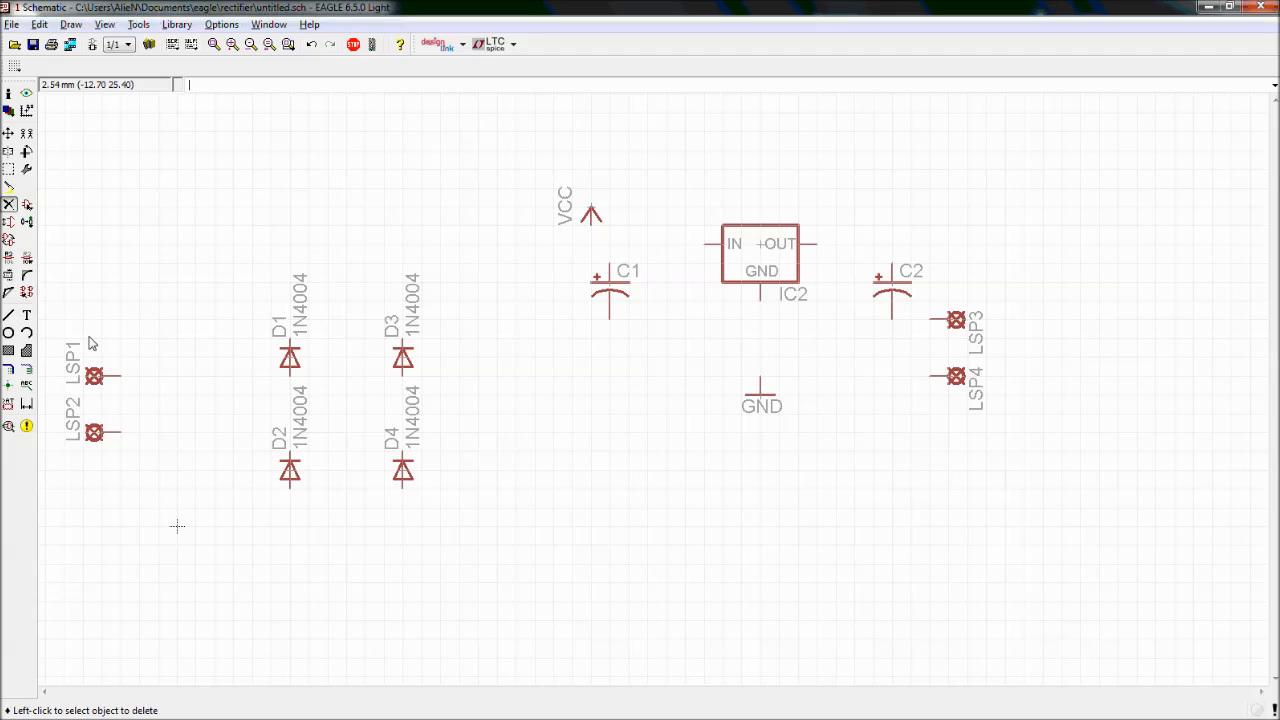
Move diode D3 away from the bridge, rotate it through its orientations, and put it back upright above D4
{"action": "left_click", "coordinate": [9, 134]}
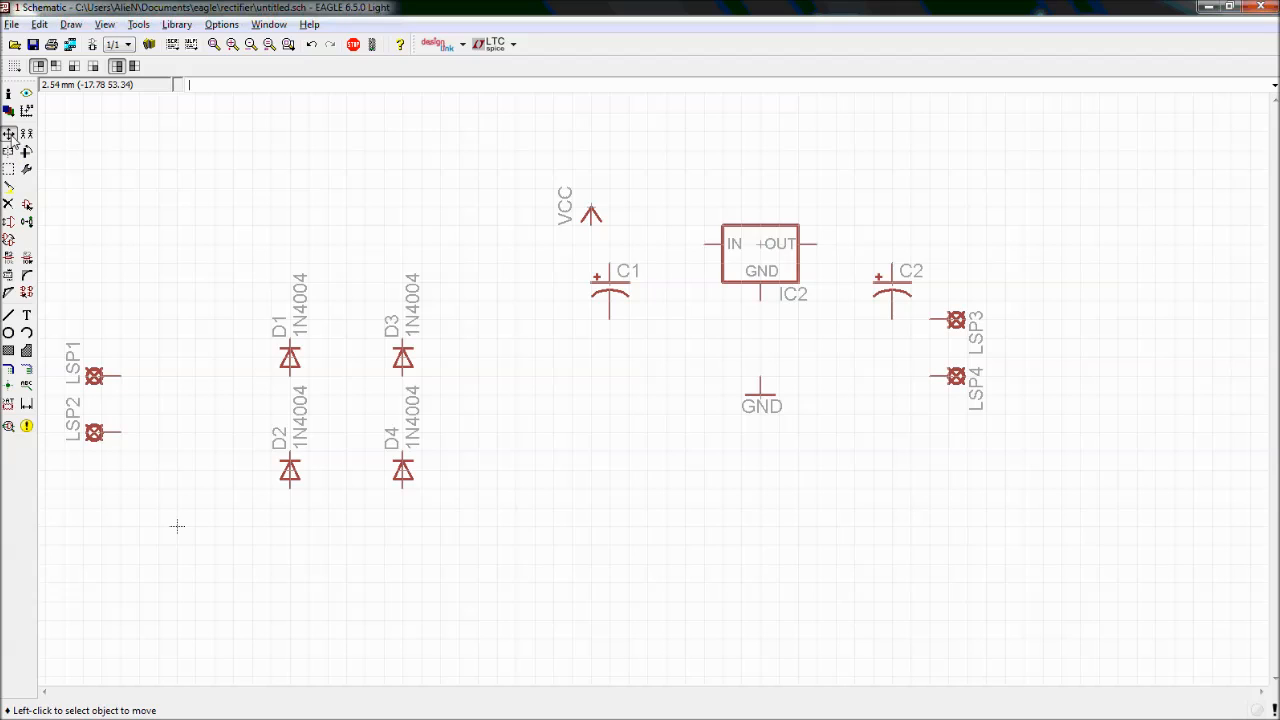
{"action": "left_click", "coordinate": [405, 365]}
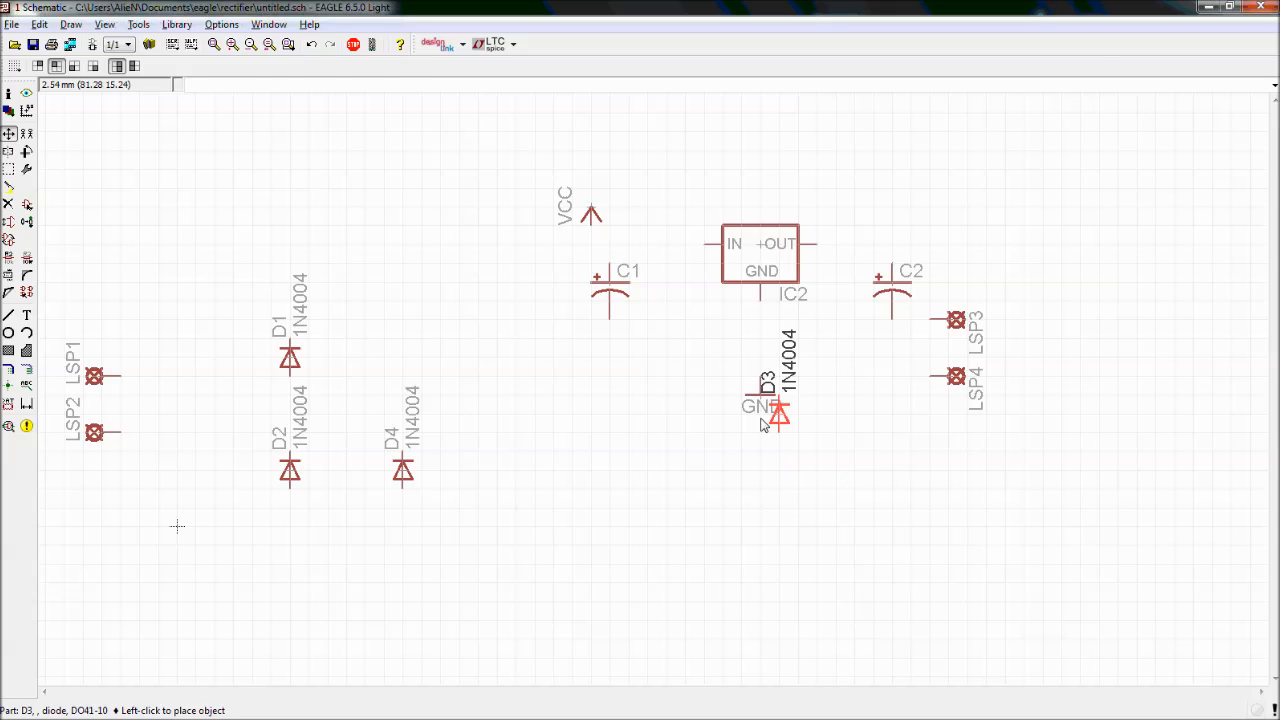
{"action": "right_click", "coordinate": [647, 421]}
{"action": "right_click", "coordinate": [647, 421]}
{"action": "right_click", "coordinate": [647, 421]}
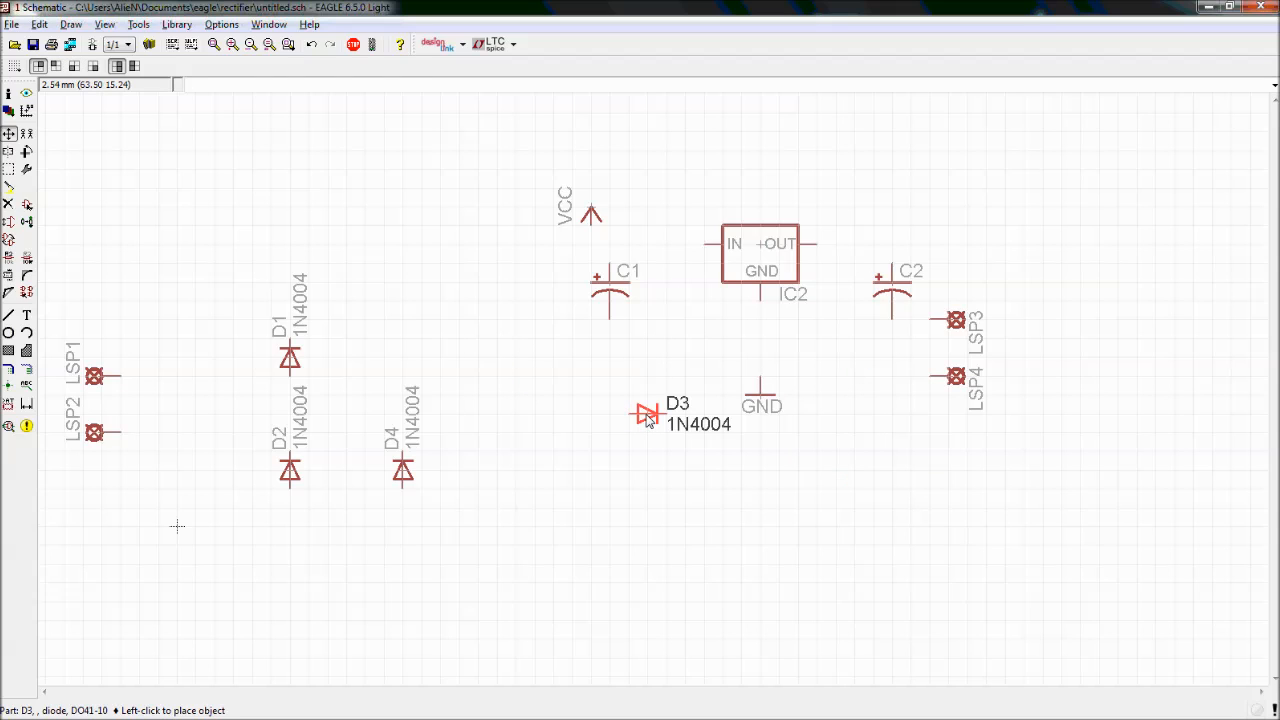
{"action": "right_click", "coordinate": [647, 421]}
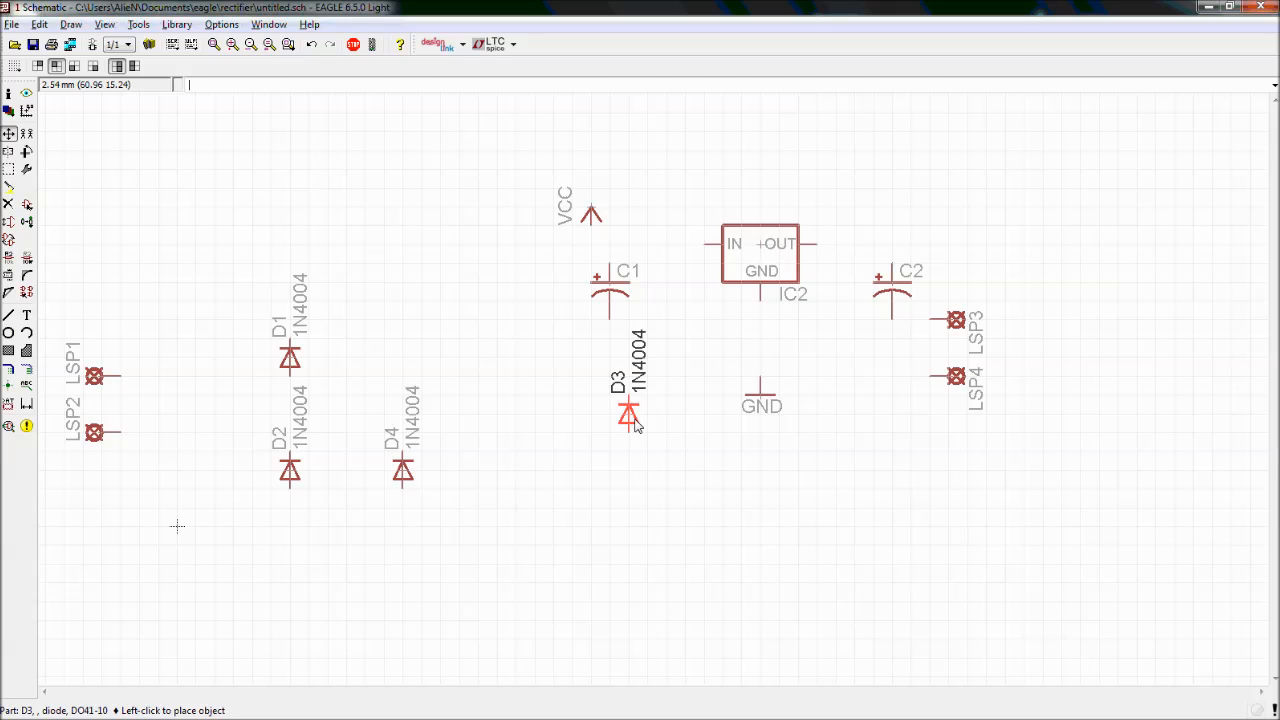
{"action": "right_click", "coordinate": [636, 425]}
{"action": "right_click", "coordinate": [636, 425]}
{"action": "right_click", "coordinate": [636, 425]}
{"action": "right_click", "coordinate": [636, 425]}
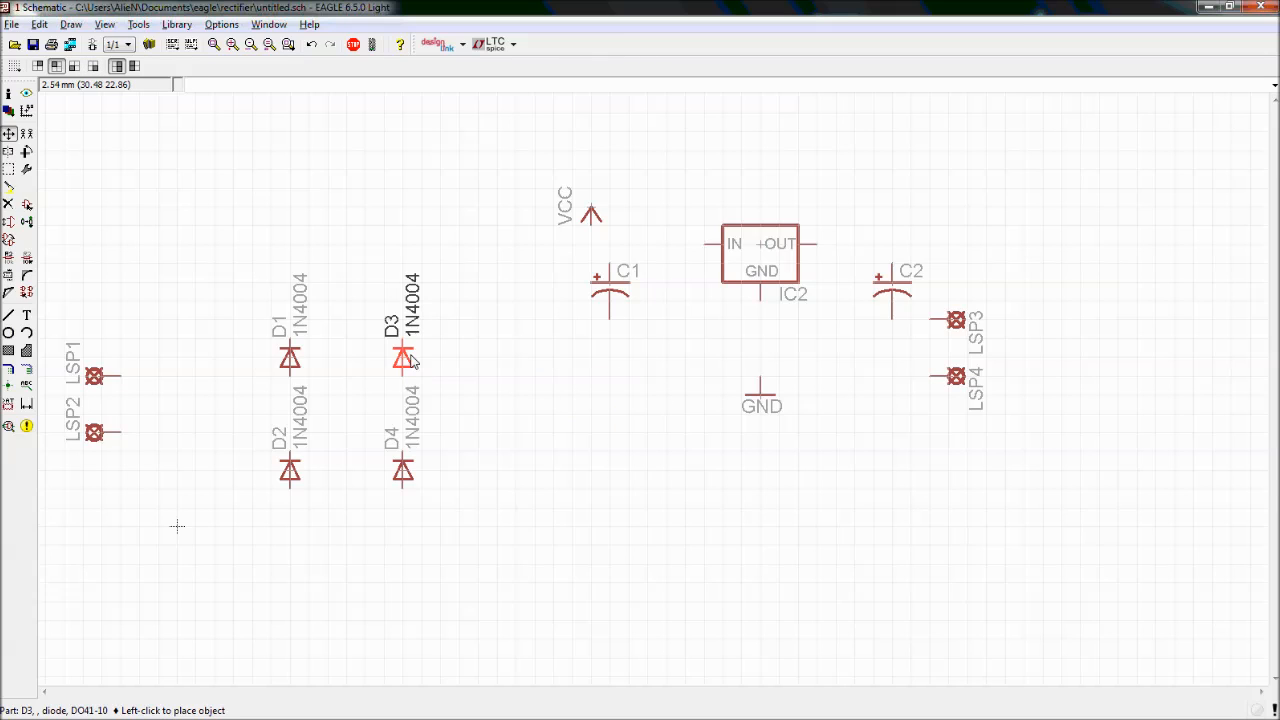
{"action": "left_click", "coordinate": [412, 361]}
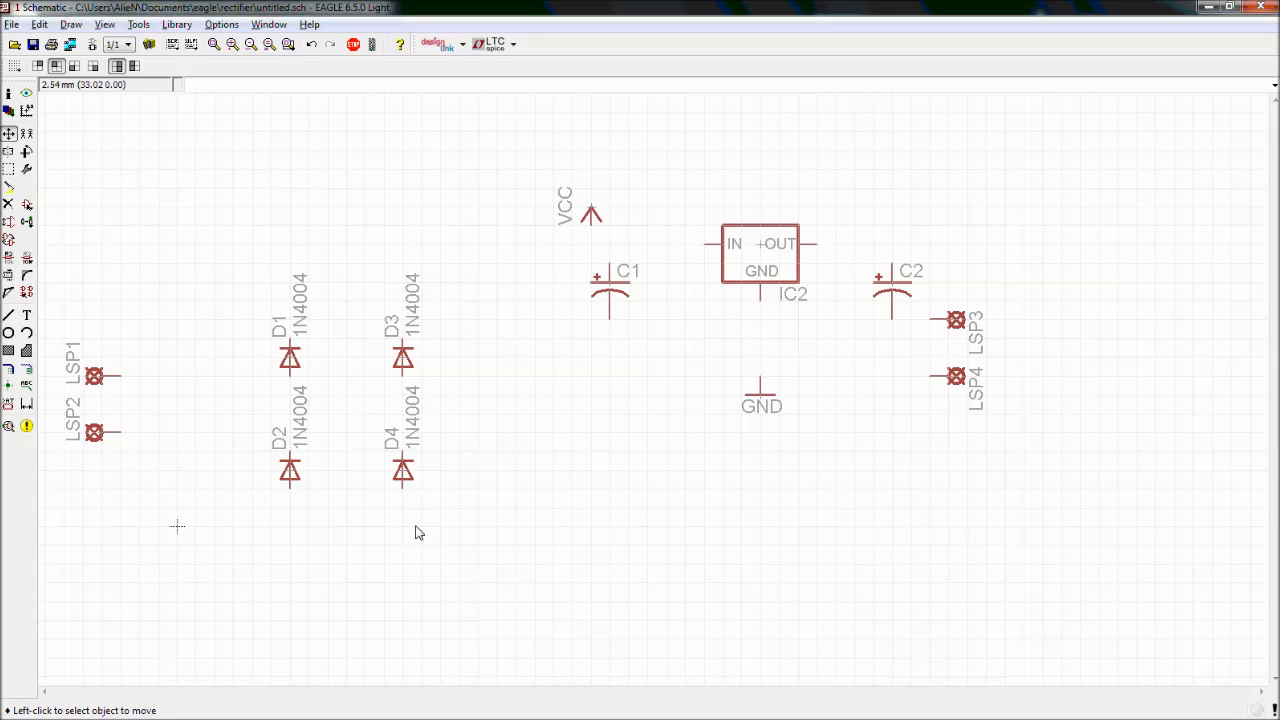
Shift regulator IC2 one grid step down and left, bring C1 and C2 closer to it, and align the GND symbol beneath it
{"action": "left_click", "coordinate": [760, 256]}
{"action": "left_click", "coordinate": [748, 296]}
{"action": "left_click", "coordinate": [612, 296]}
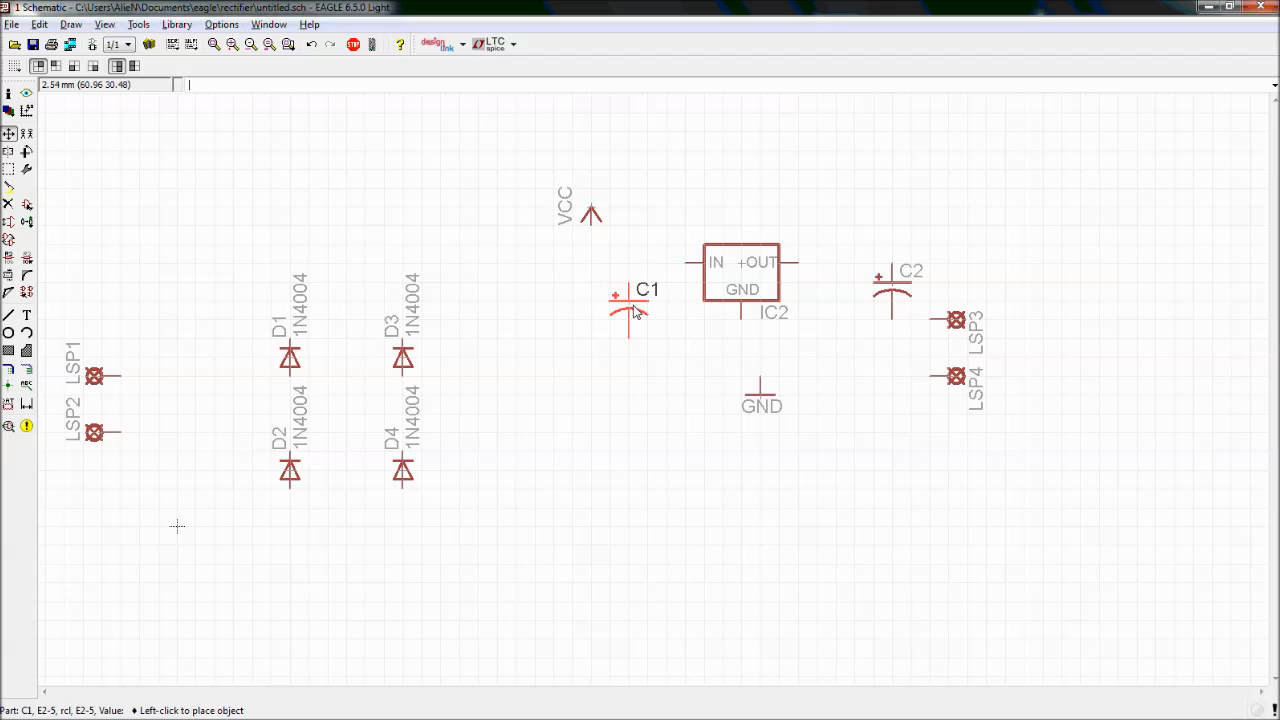
{"action": "left_click", "coordinate": [658, 301]}
{"action": "left_click", "coordinate": [885, 292]}
{"action": "left_click", "coordinate": [830, 310]}
{"action": "left_click", "coordinate": [768, 402]}
{"action": "left_click", "coordinate": [748, 402]}
Move pad LSP3 up level with the regulator's output pin and shift LSP4 one grid step right to sit directly beneath it
{"action": "left_click", "coordinate": [956, 320]}
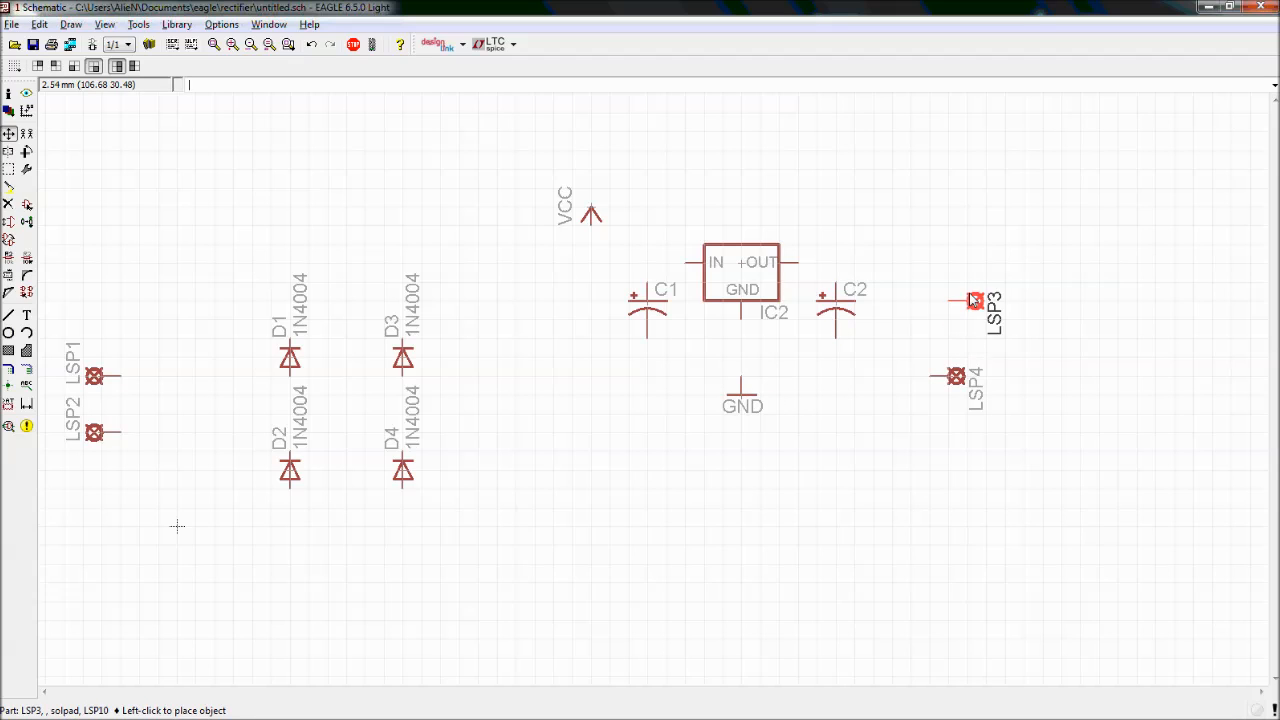
{"action": "left_click", "coordinate": [975, 263]}
{"action": "left_click", "coordinate": [962, 387]}
{"action": "left_click", "coordinate": [981, 387]}
Move input pads LSP1 and LSP2 closer to the diodes, stacking them one grid step apart
{"action": "left_click", "coordinate": [97, 386]}
{"action": "left_click", "coordinate": [134, 386]}
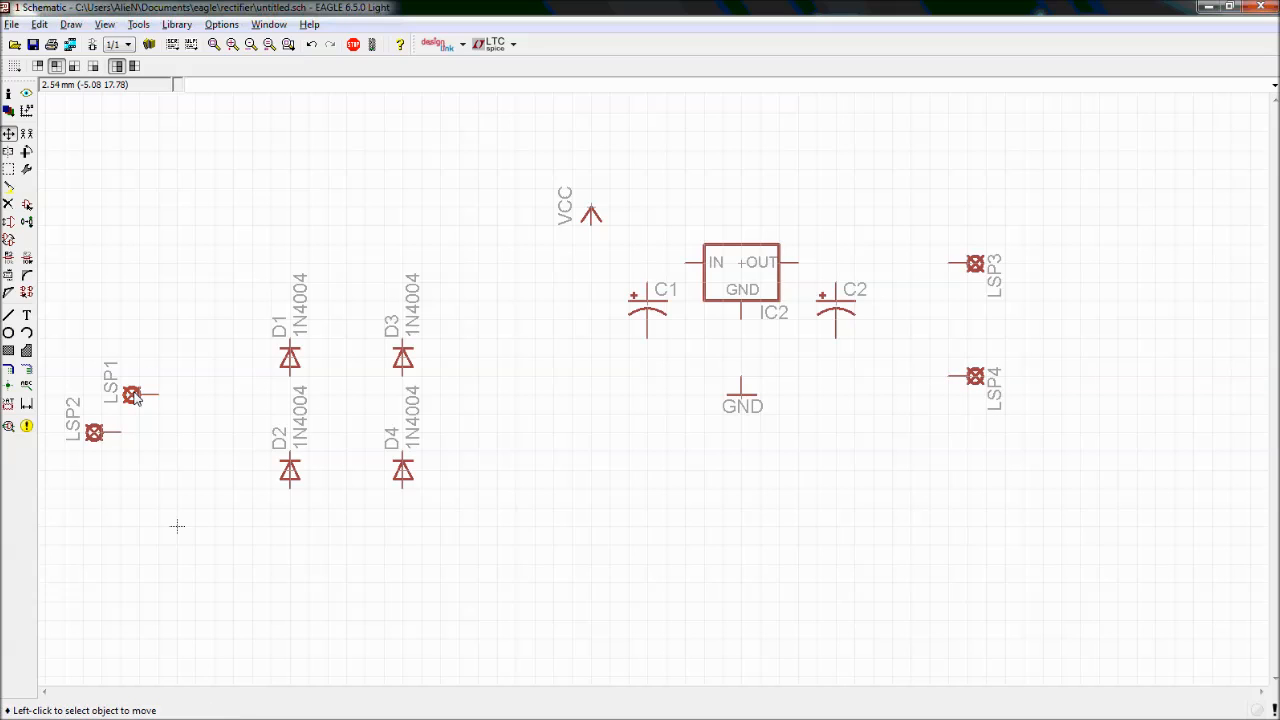
{"action": "left_click", "coordinate": [95, 433]}
{"action": "left_click", "coordinate": [139, 421]}
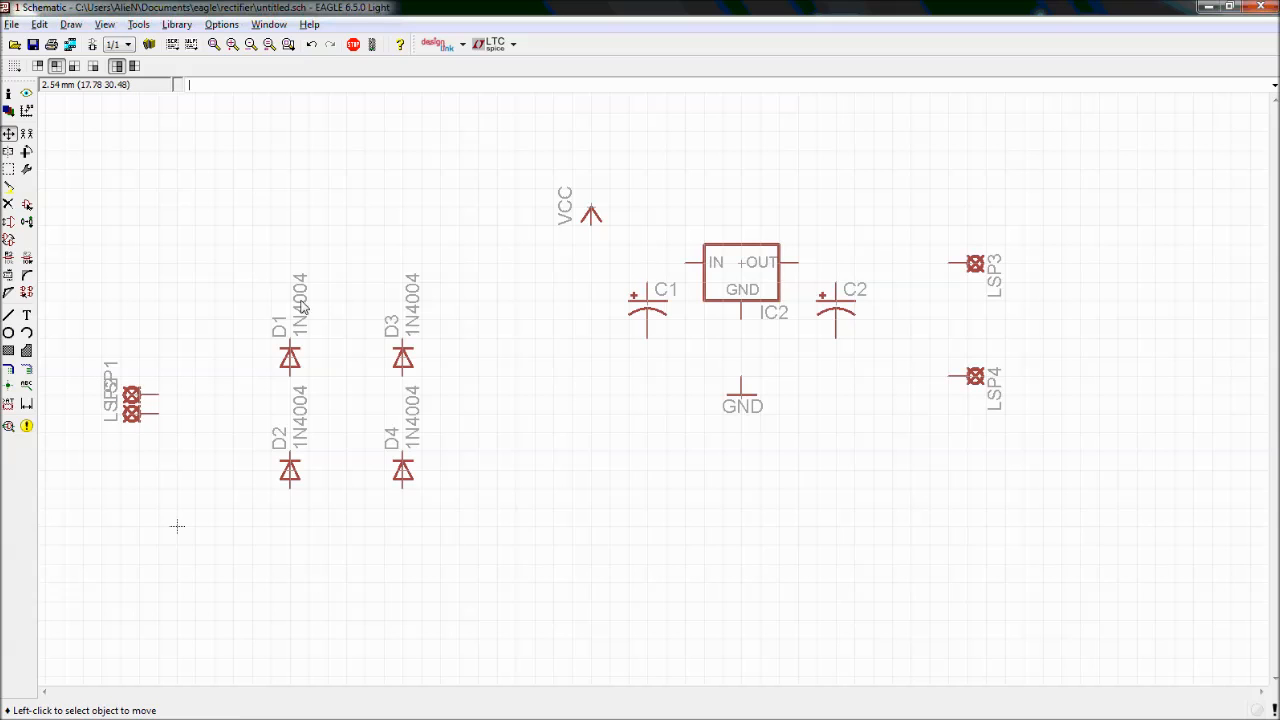
Examine the overlapping name labels of LSP1 and LSP2 and the labels of the other parts
{"action": "scroll", "coordinate": [300, 308], "scroll_direction": "up", "scroll_amount": 1}
{"action": "scroll", "coordinate": [300, 308], "scroll_direction": "down", "scroll_amount": 1}
{"action": "scroll", "coordinate": [97, 400], "scroll_direction": "up", "scroll_amount": 3}
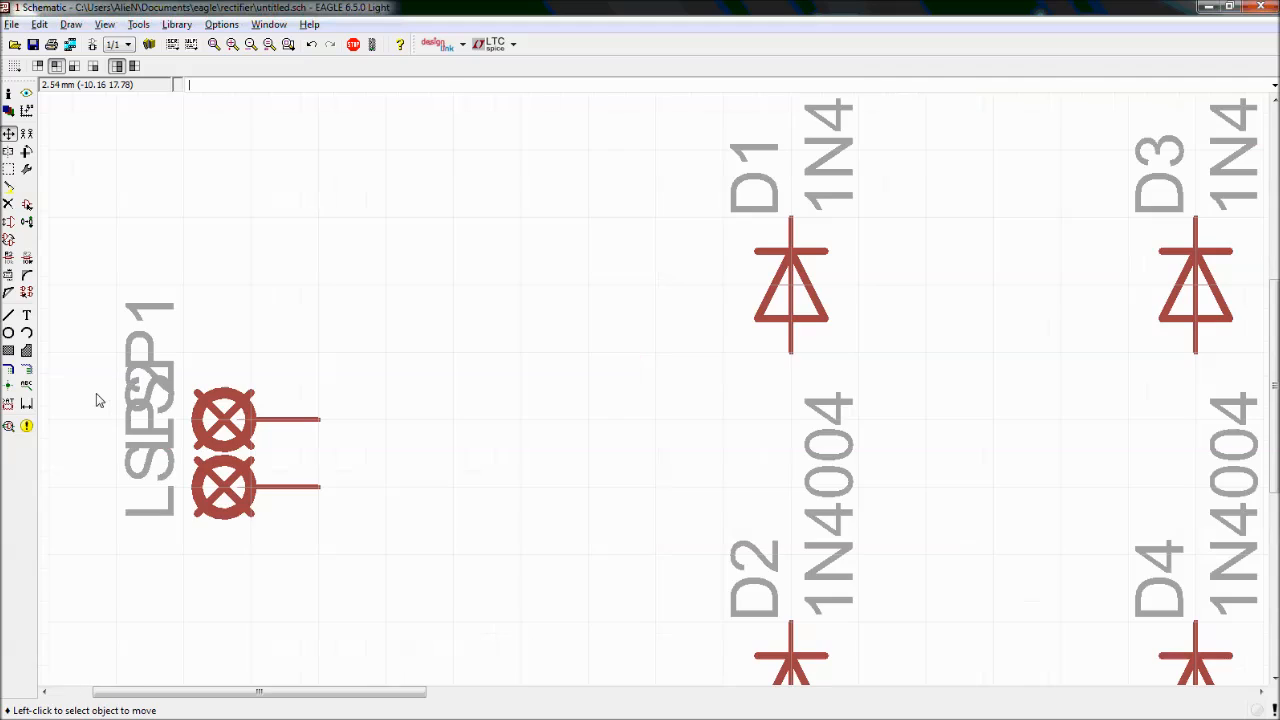
{"action": "scroll", "coordinate": [165, 410], "scroll_direction": "down", "scroll_amount": 4}
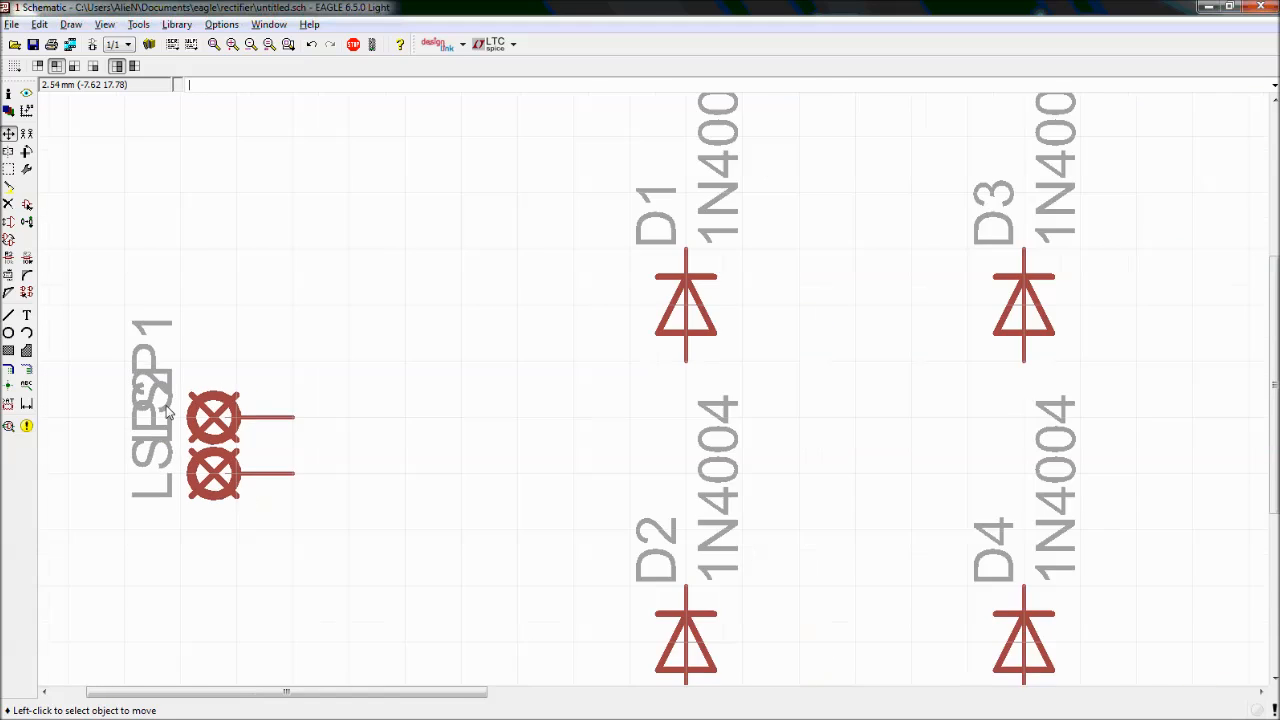
{"action": "scroll", "coordinate": [166, 412], "scroll_direction": "down", "scroll_amount": 3}
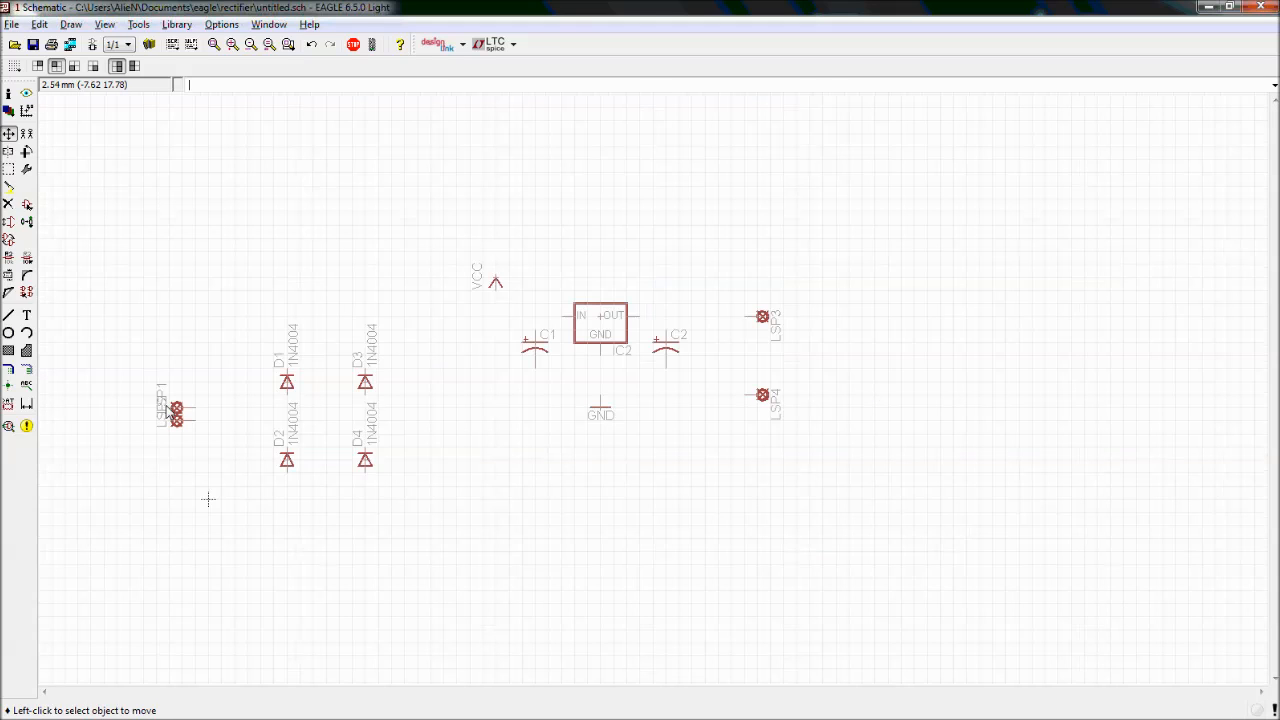
{"action": "scroll", "coordinate": [167, 412], "scroll_direction": "up", "scroll_amount": 4}
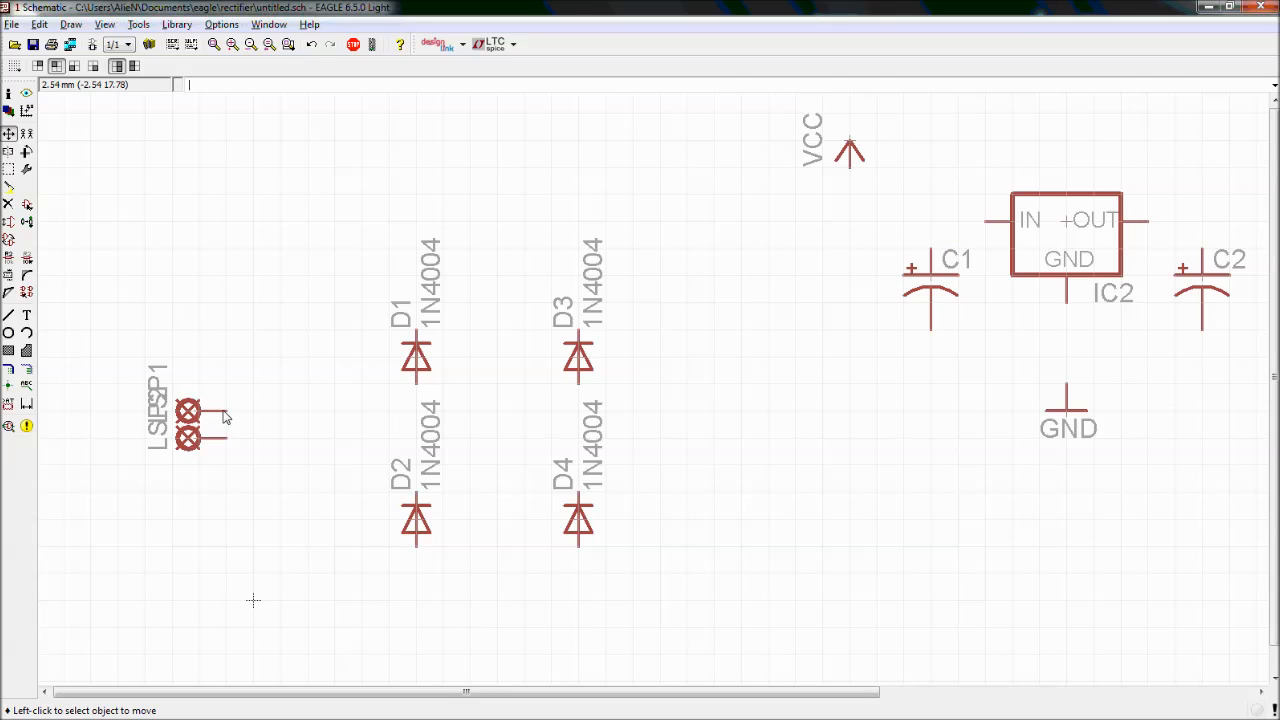
{"action": "scroll", "coordinate": [1065, 242], "scroll_direction": "up", "scroll_amount": 3}
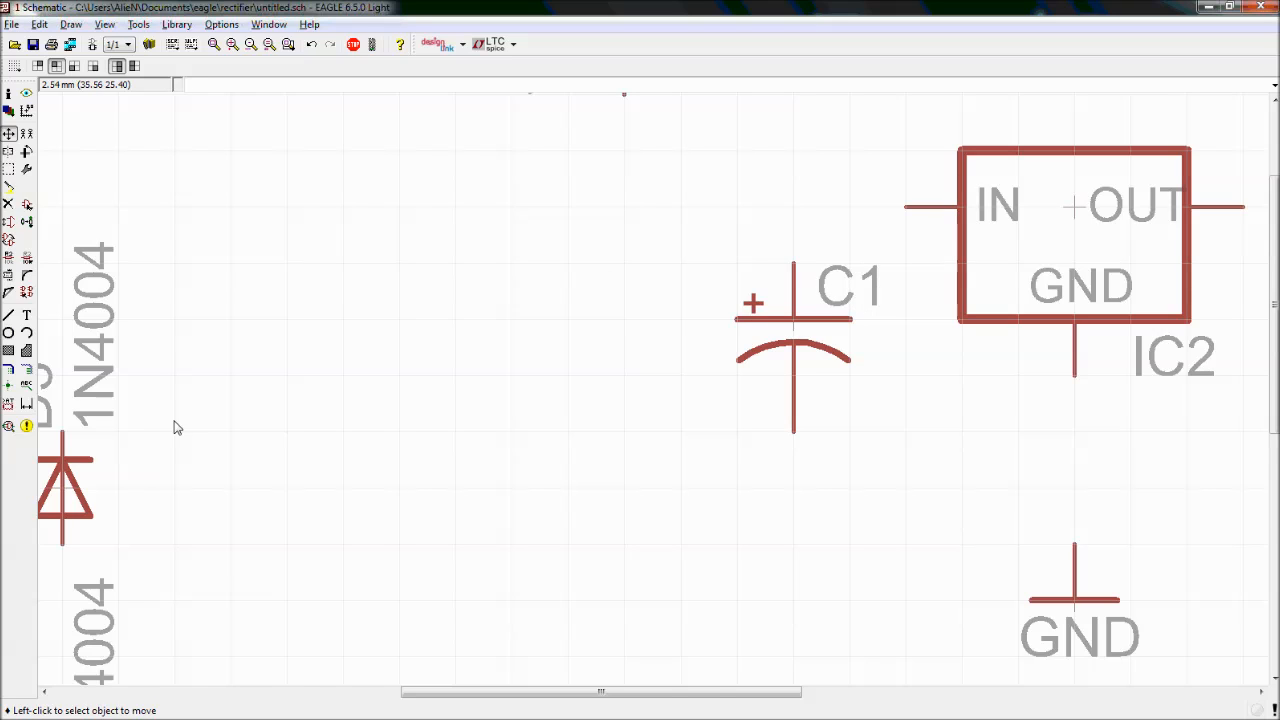
{"action": "scroll", "coordinate": [174, 426], "scroll_direction": "down", "scroll_amount": 3}
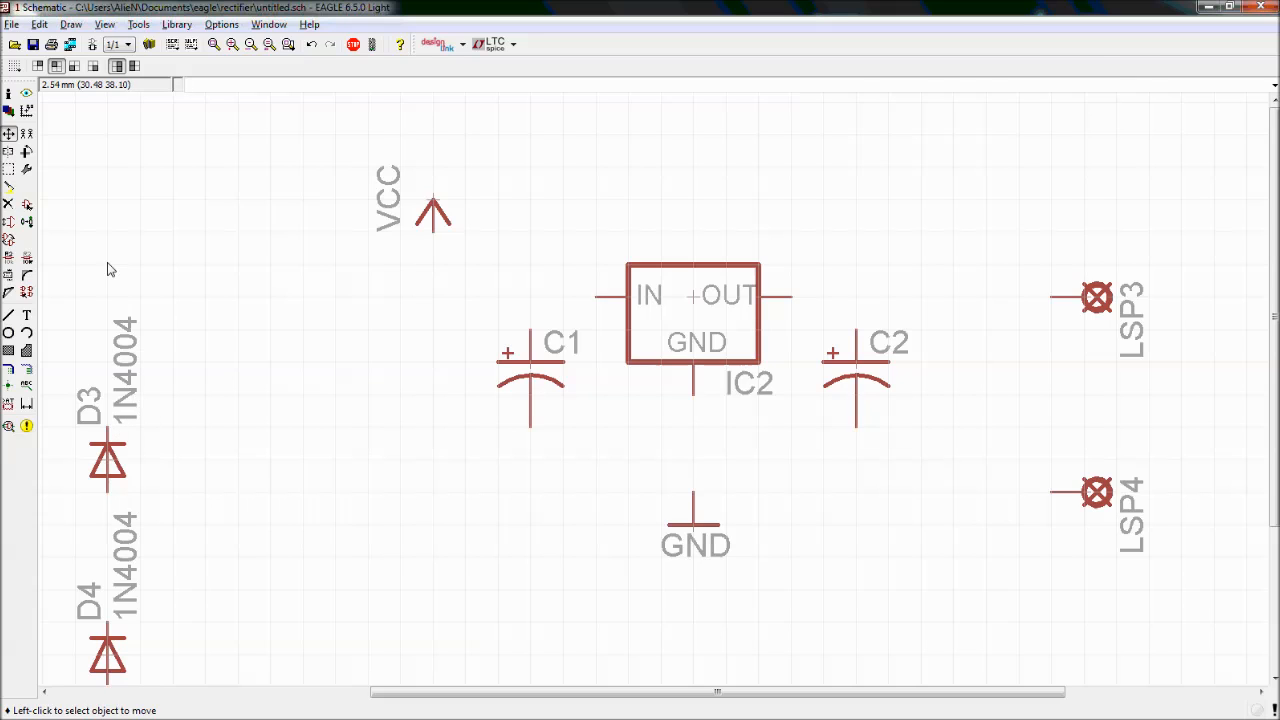
Smash regulator IC2 and diodes D3 and D4 to detach their text labels from the symbols
{"action": "left_click", "coordinate": [9, 276]}
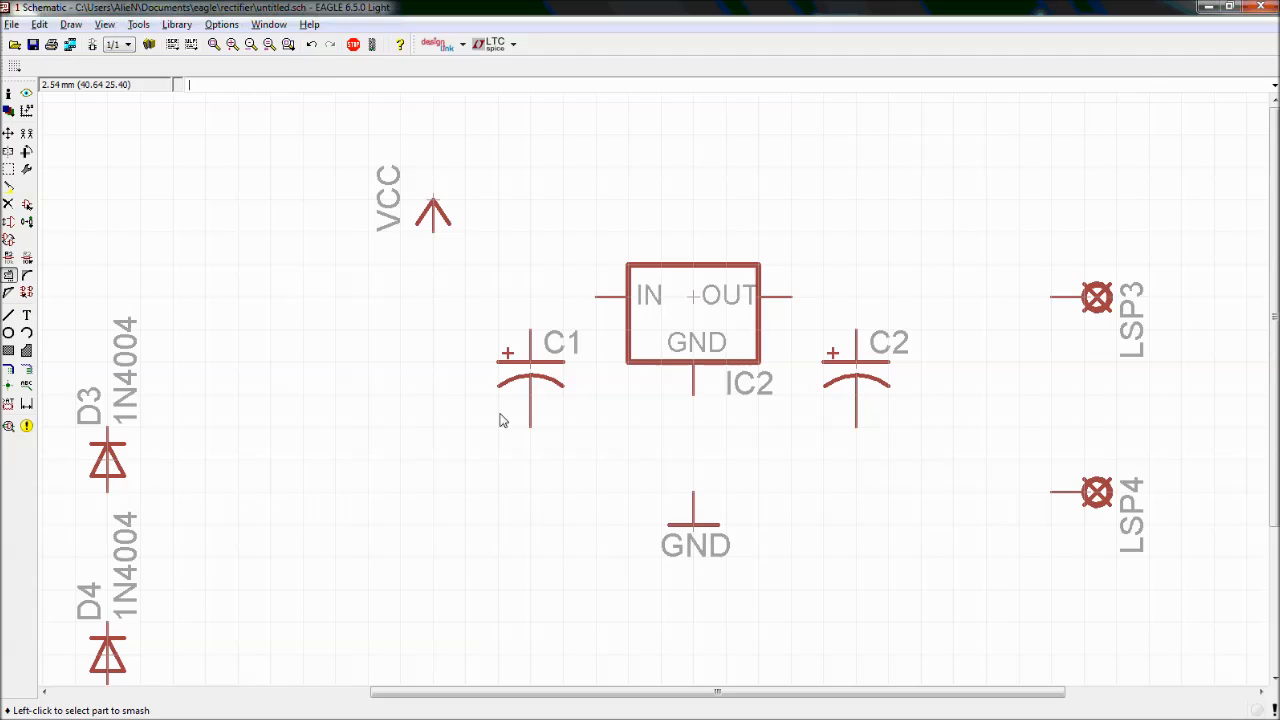
{"action": "left_click", "coordinate": [697, 303]}
{"action": "scroll", "coordinate": [730, 397], "scroll_direction": "up", "scroll_amount": 3}
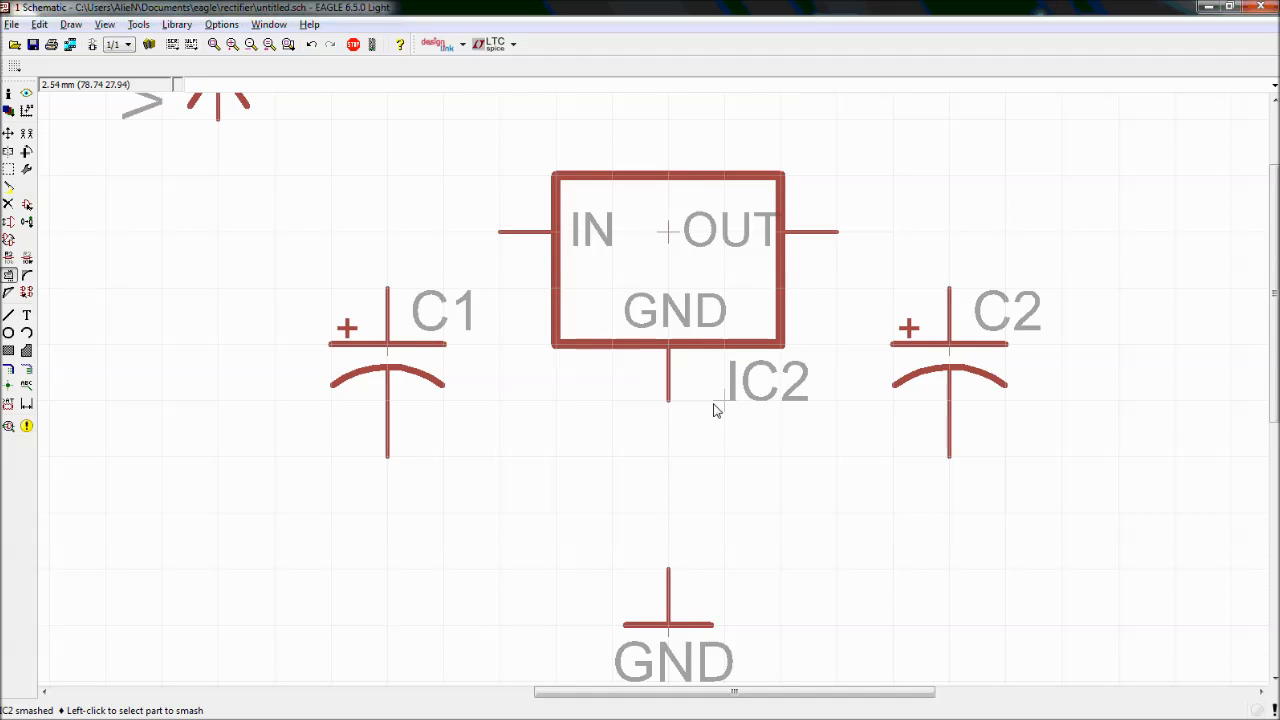
{"action": "scroll", "coordinate": [420, 417], "scroll_direction": "down", "scroll_amount": 5}
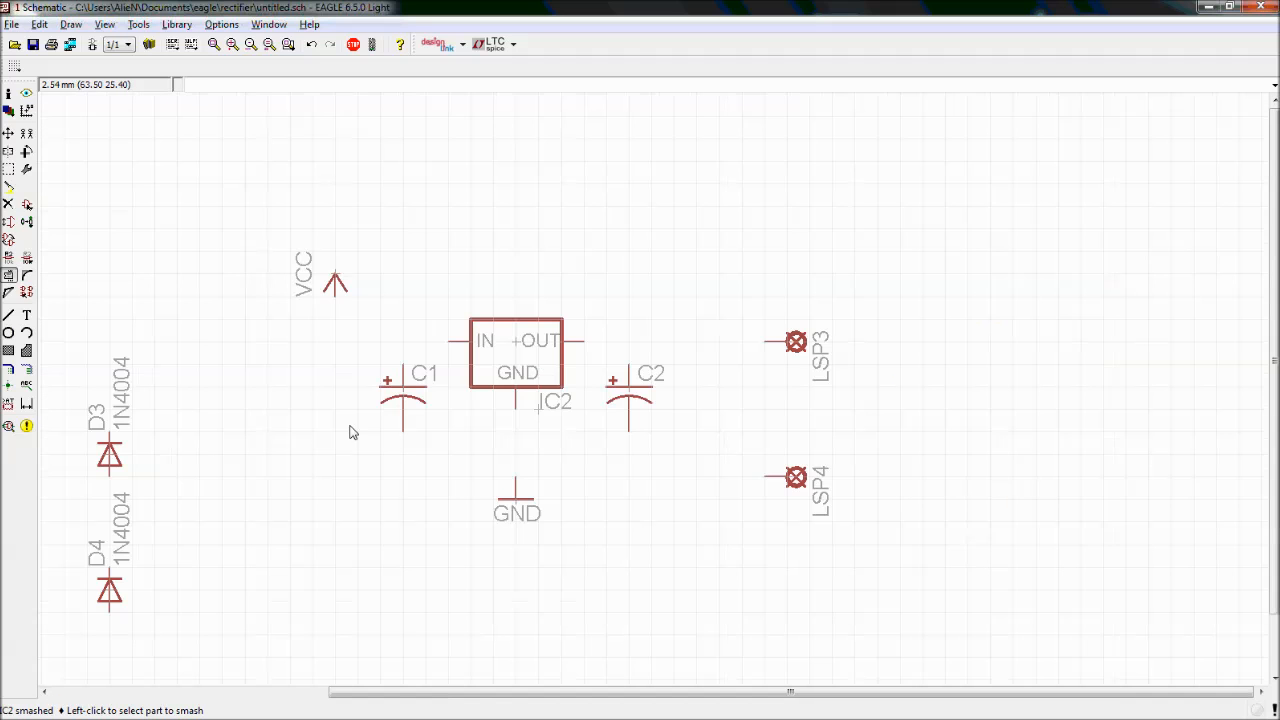
{"action": "scroll", "coordinate": [72, 491], "scroll_direction": "up", "scroll_amount": 4}
{"action": "left_click", "coordinate": [155, 418]}
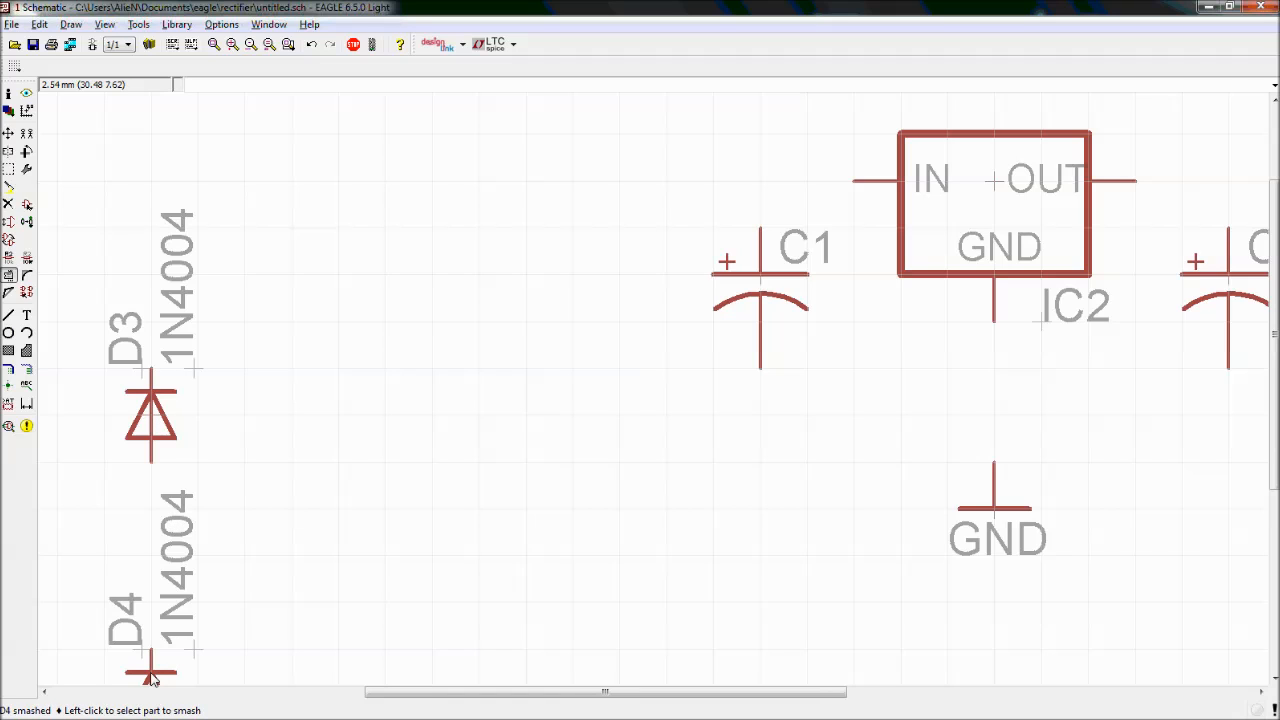
Smash diodes D1 and D2, all four pads, the VCC and GND symbols, and capacitor C2
{"action": "key", "text": "alt+F2"}
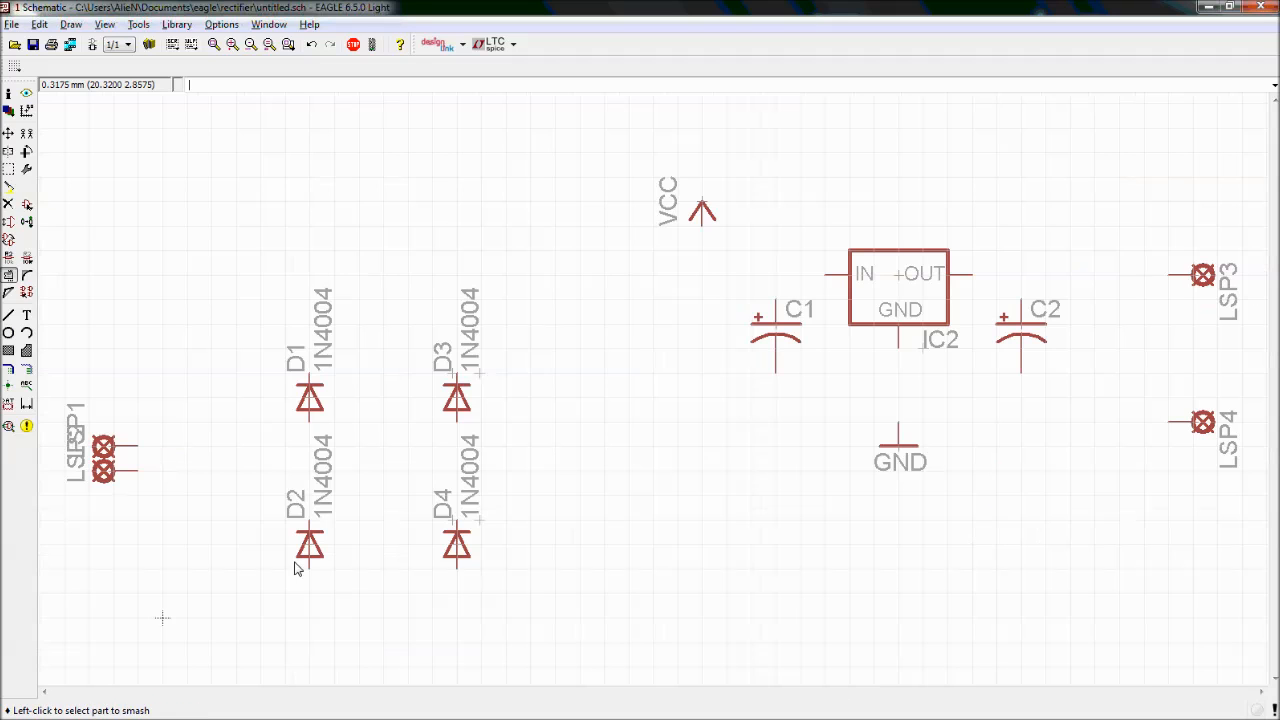
{"action": "left_click", "coordinate": [311, 400]}
{"action": "left_click", "coordinate": [102, 468]}
{"action": "left_click", "coordinate": [701, 215]}
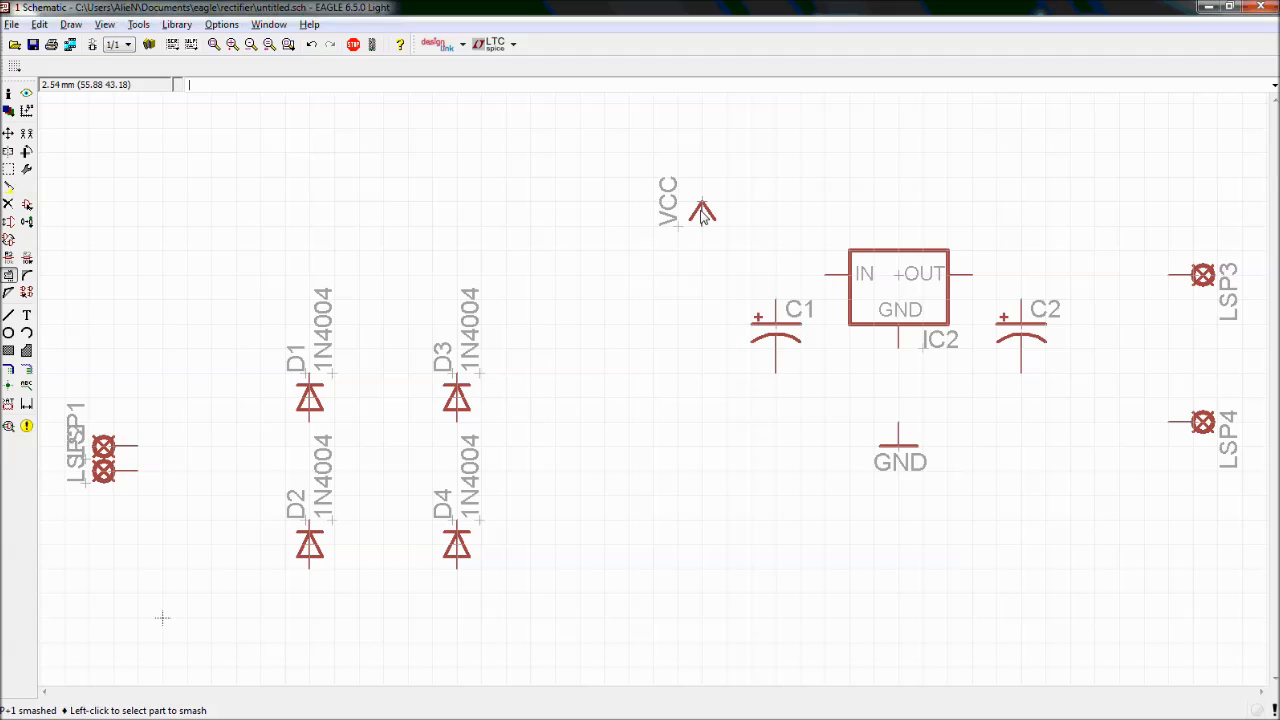
{"action": "left_click", "coordinate": [902, 456]}
{"action": "left_click", "coordinate": [1028, 338]}
{"action": "left_click", "coordinate": [1213, 283]}
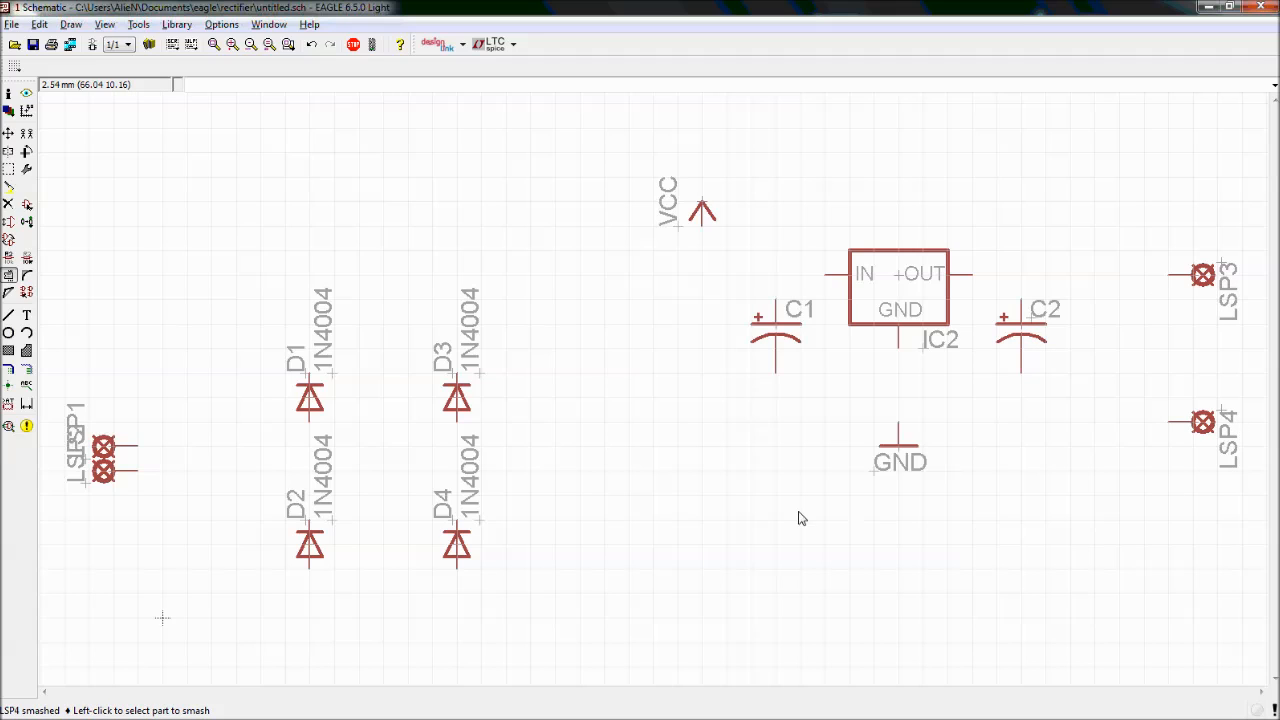
Move D1's detached 1N4004 value label out to the right of the diode
{"action": "left_click", "coordinate": [8, 133]}
{"action": "scroll", "coordinate": [334, 374], "scroll_direction": "up", "scroll_amount": 6}
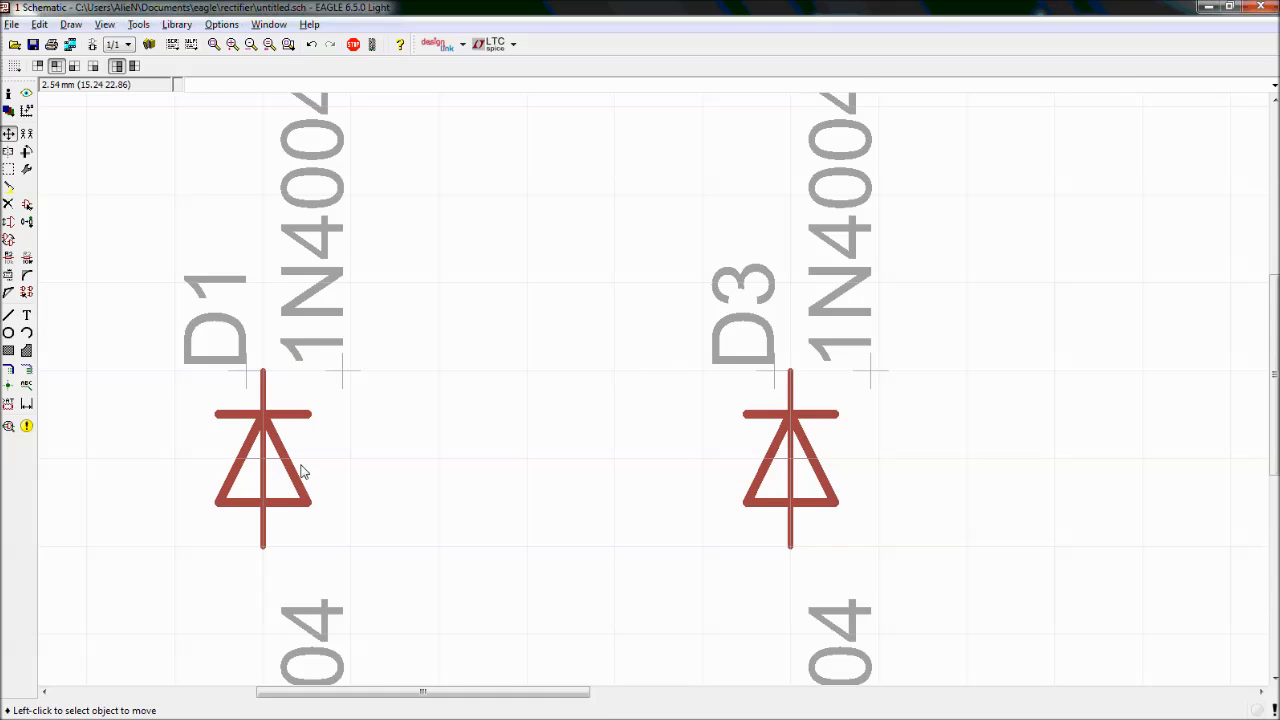
{"action": "left_click", "coordinate": [343, 376]}
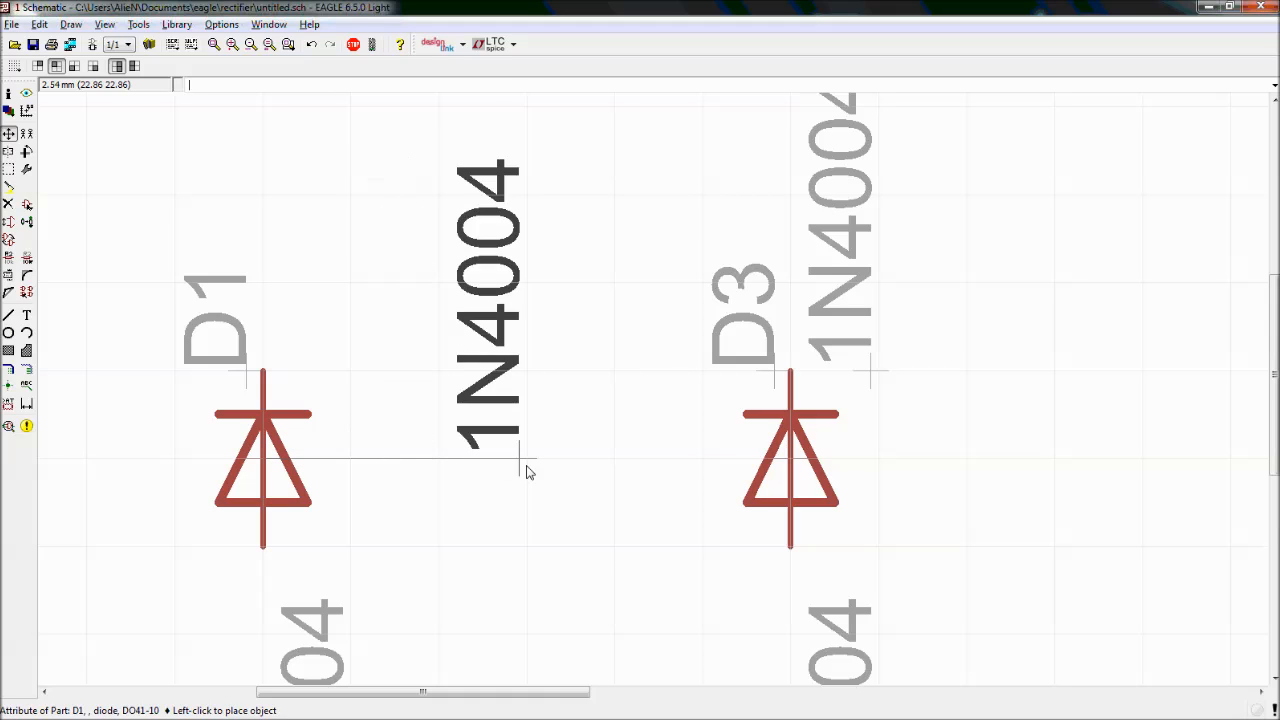
{"action": "scroll", "coordinate": [486, 514], "scroll_direction": "down", "scroll_amount": 3}
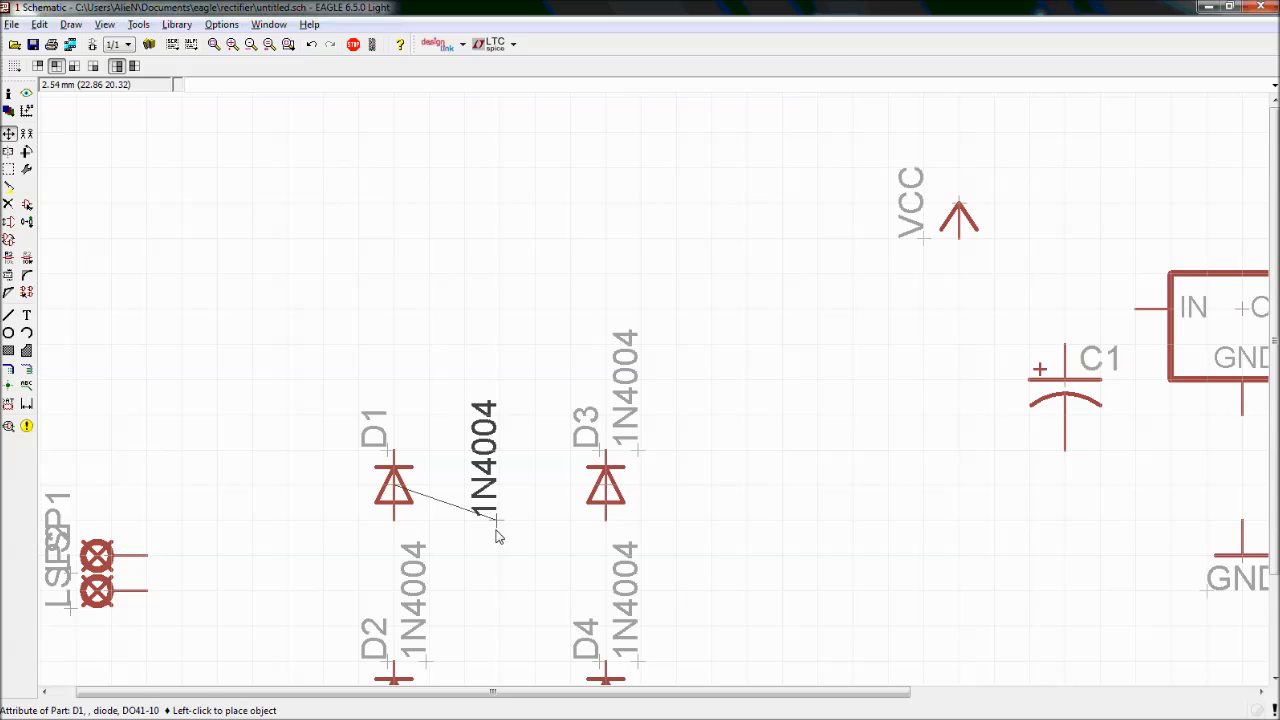
{"action": "left_click", "coordinate": [483, 506]}
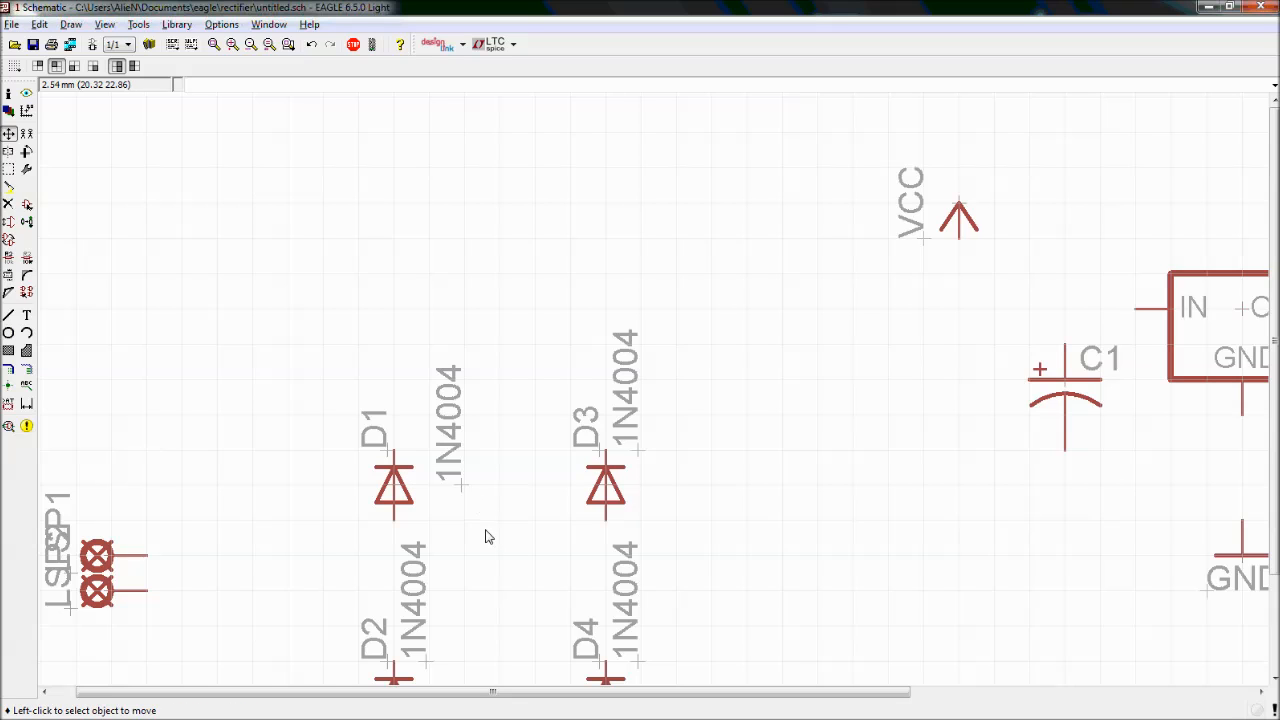
Delete the 1N4004 value labels of diodes D1, D2, D3 and D4, keeping their name labels
{"action": "scroll", "coordinate": [473, 665], "scroll_direction": "down", "scroll_amount": 2}
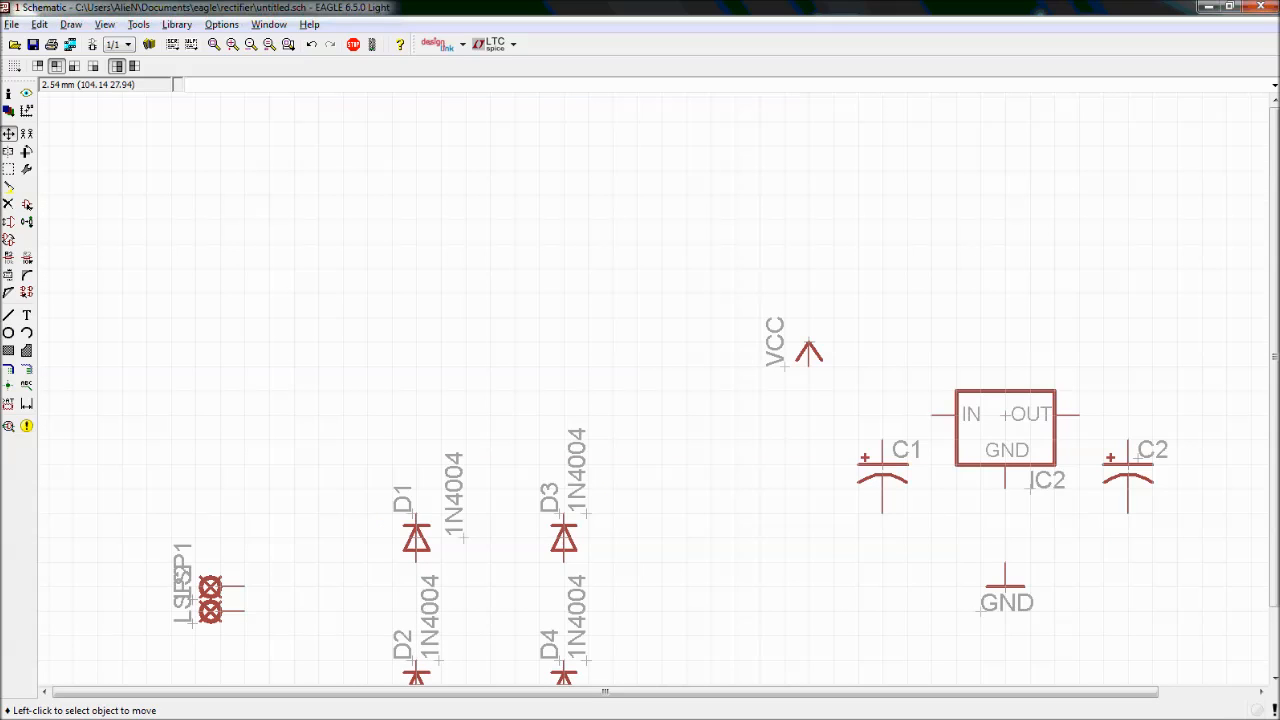
{"action": "scroll", "coordinate": [493, 635], "scroll_direction": "up", "scroll_amount": 3}
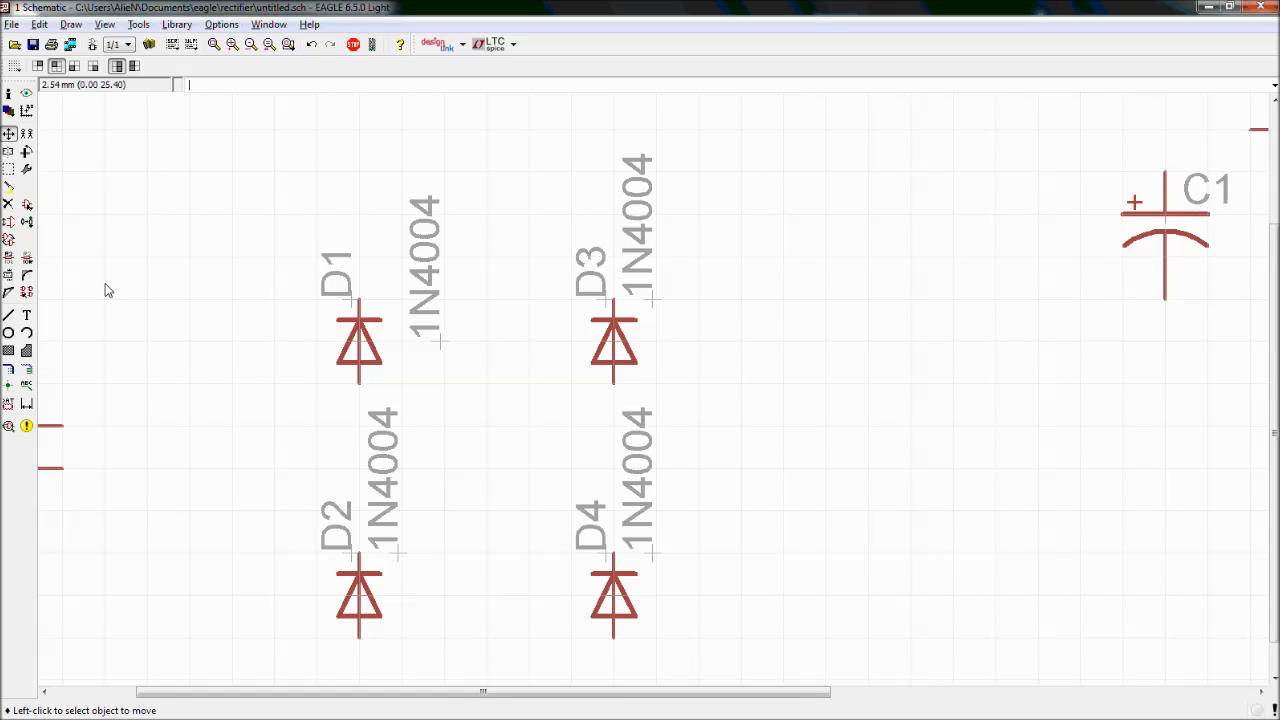
{"action": "left_click", "coordinate": [8, 204]}
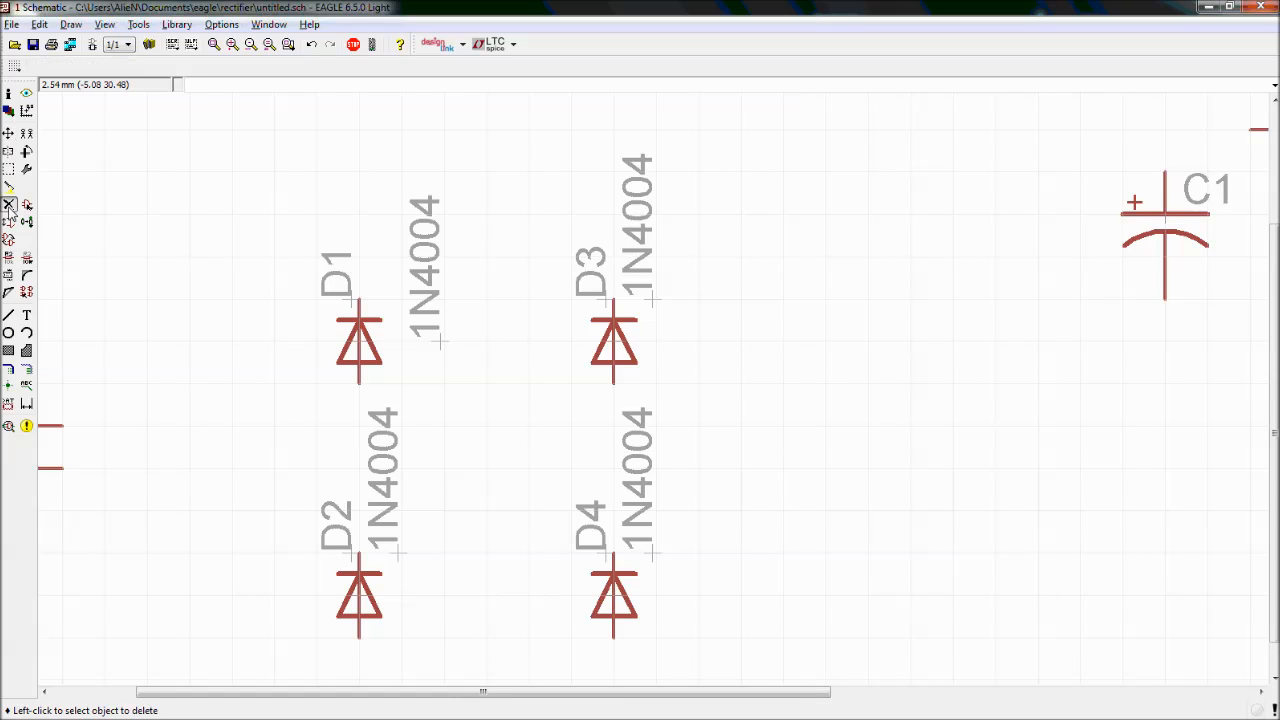
{"action": "left_click", "coordinate": [439, 342]}
{"action": "left_click", "coordinate": [655, 304]}
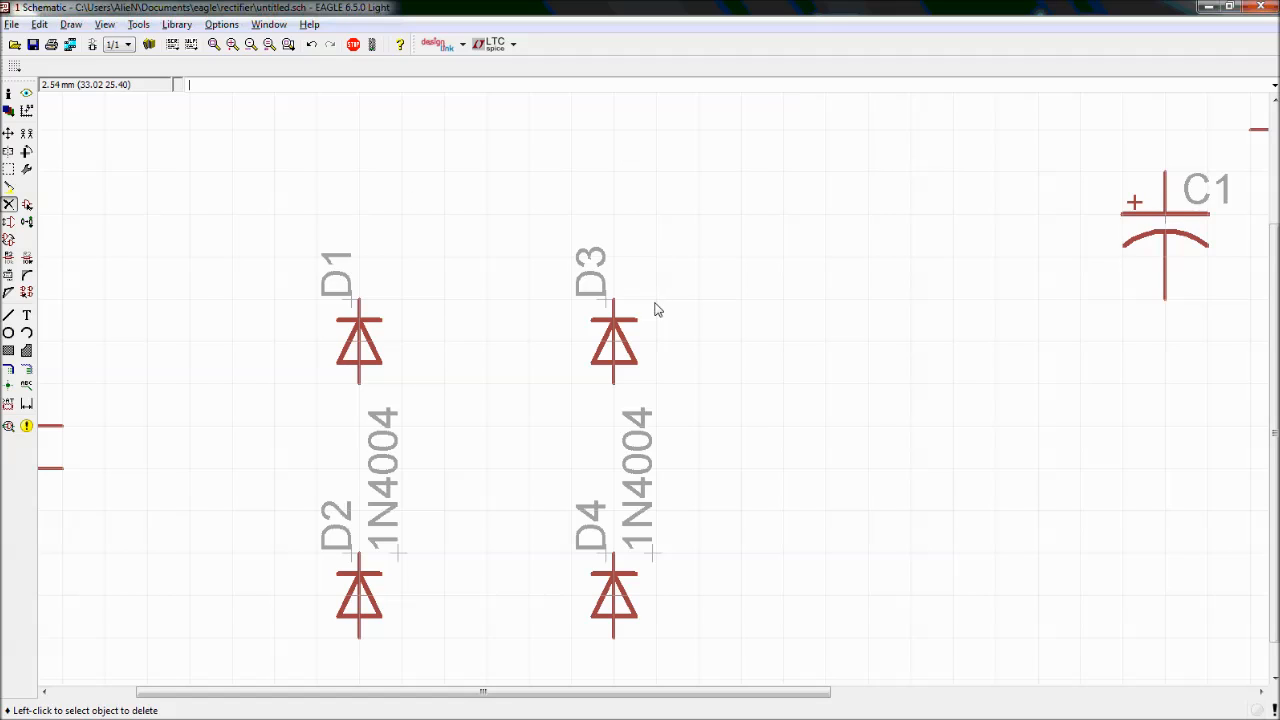
{"action": "left_click", "coordinate": [652, 560]}
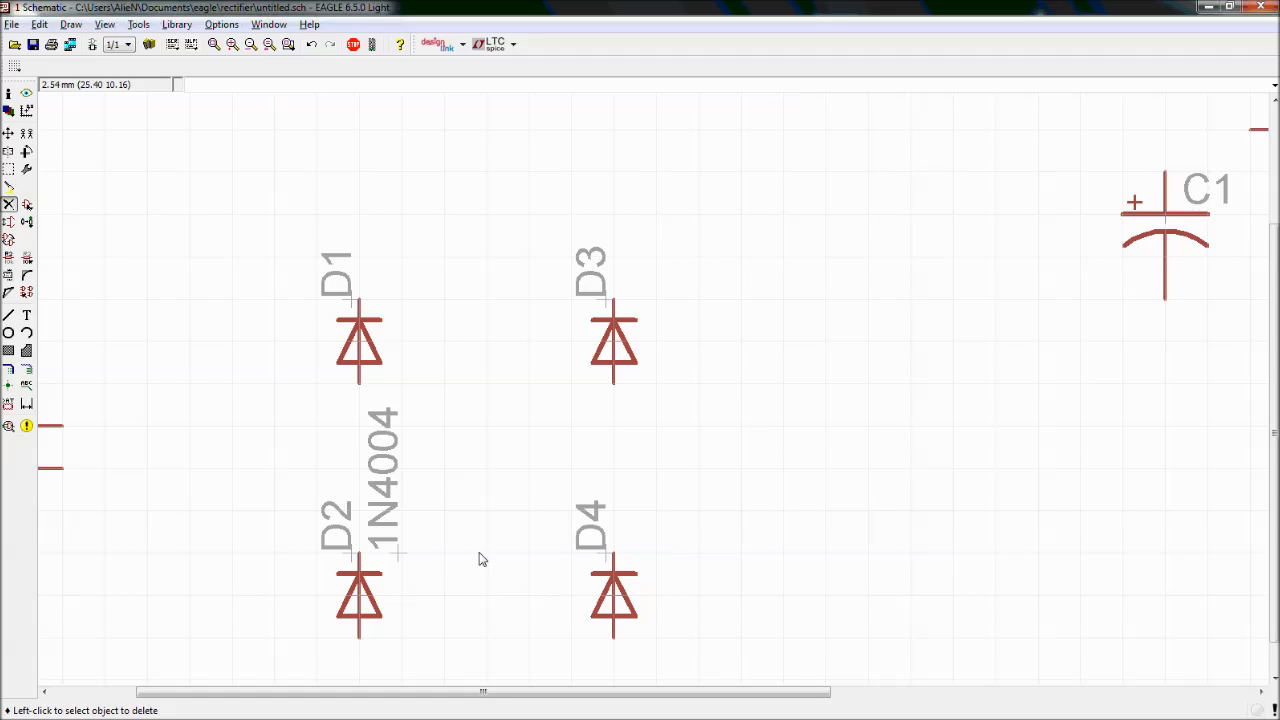
{"action": "left_click", "coordinate": [399, 556]}
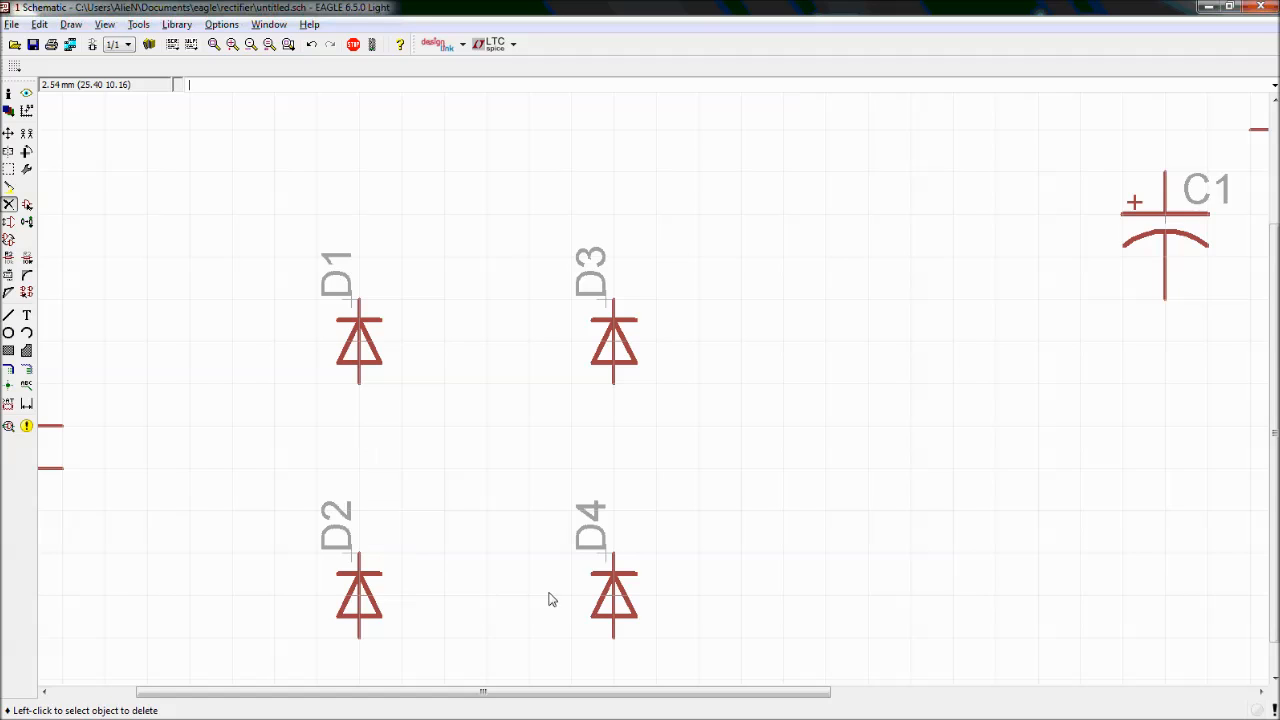
Rotate the LSP2 name label to horizontal and place it to the right of its pad, just below the pin
{"action": "scroll", "coordinate": [448, 562], "scroll_direction": "down", "scroll_amount": 3}
{"action": "scroll", "coordinate": [873, 632], "scroll_direction": "down", "scroll_amount": 1}
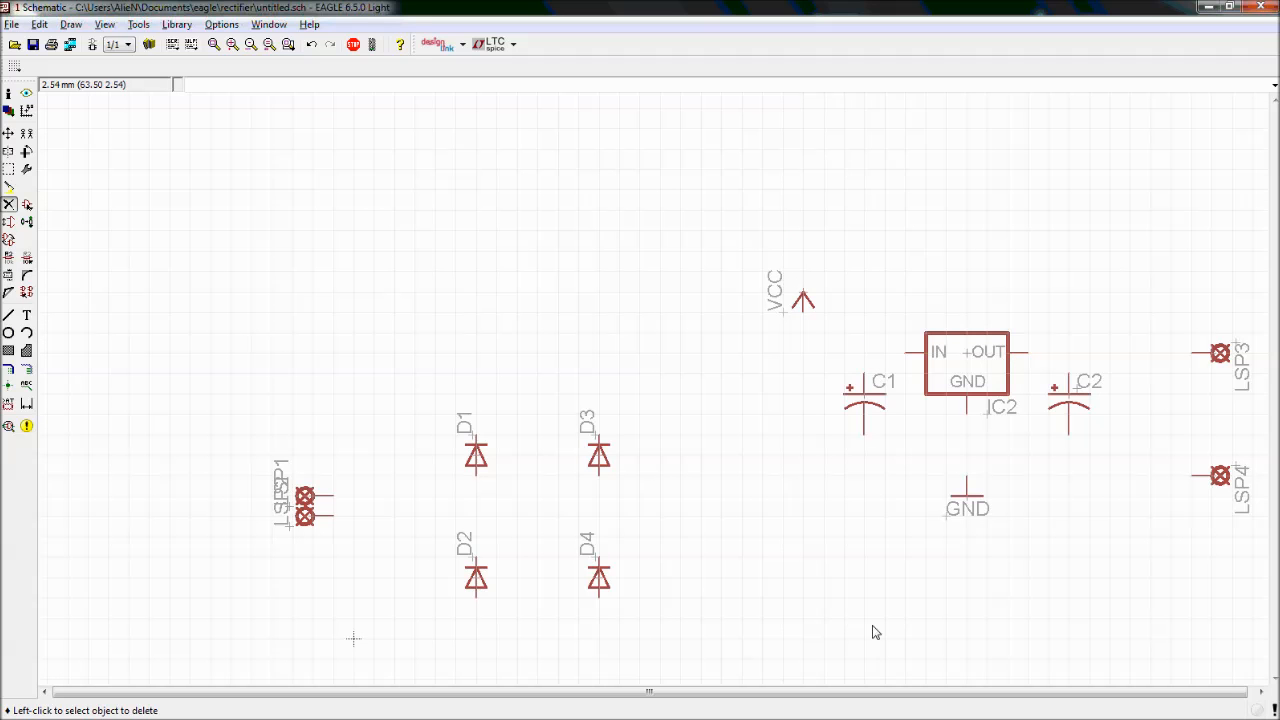
{"action": "scroll", "coordinate": [851, 660], "scroll_direction": "up", "scroll_amount": 1}
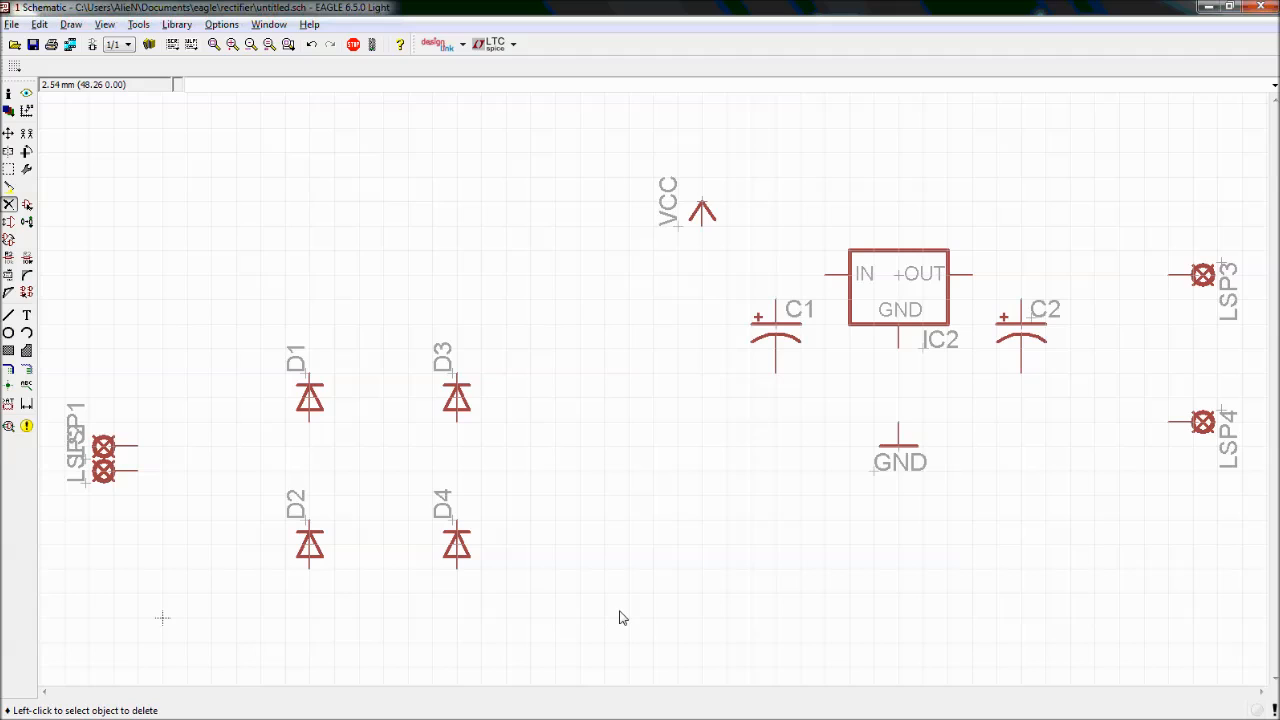
{"action": "left_click", "coordinate": [8, 133]}
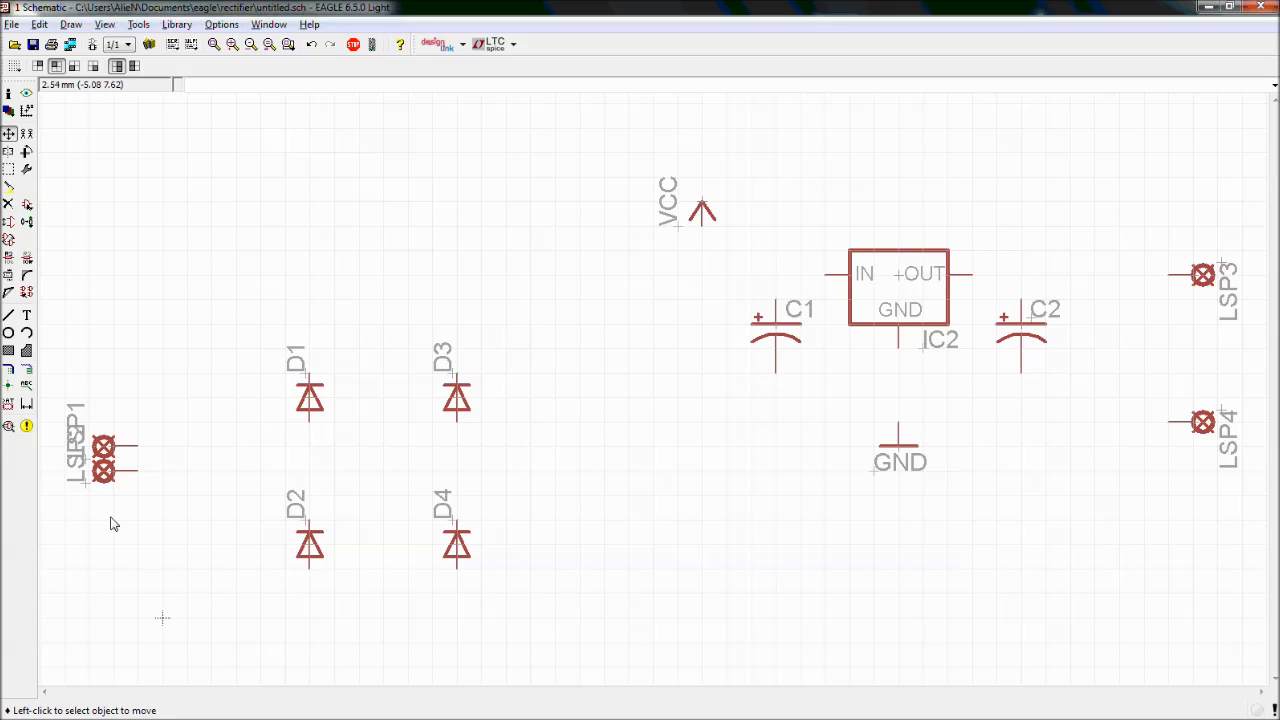
{"action": "left_click", "coordinate": [89, 488]}
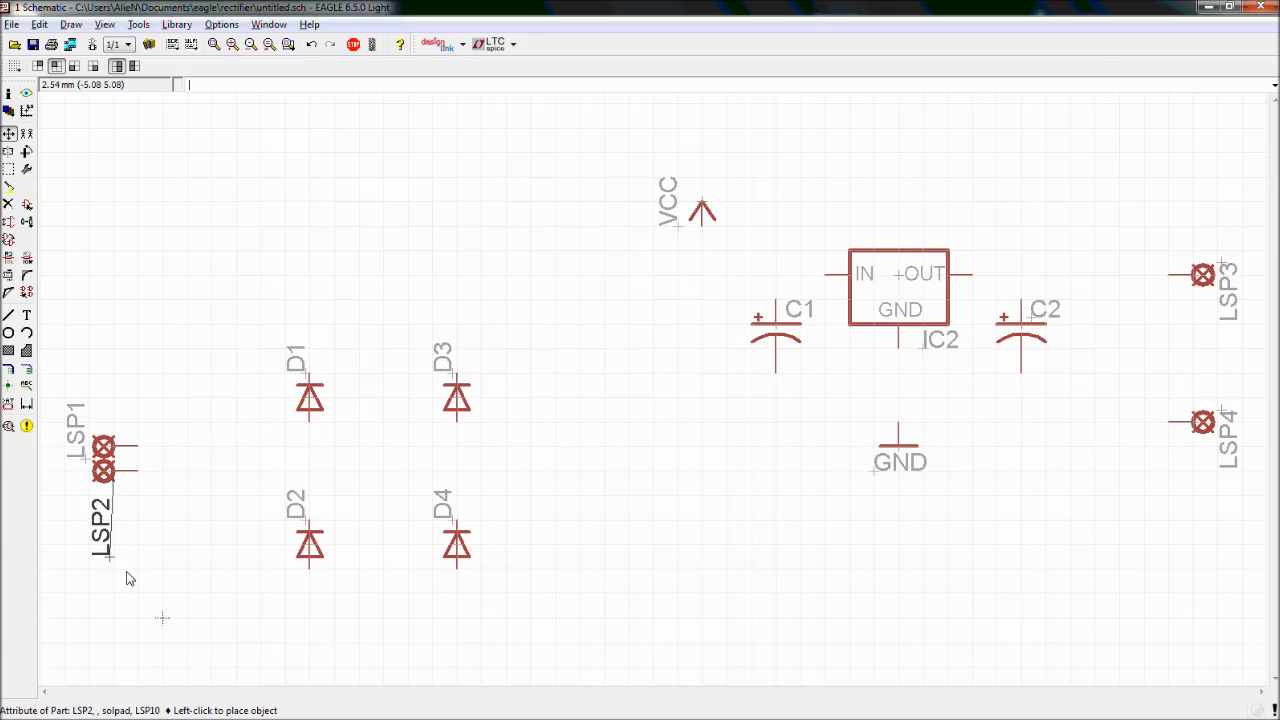
{"action": "right_click", "coordinate": [118, 560]}
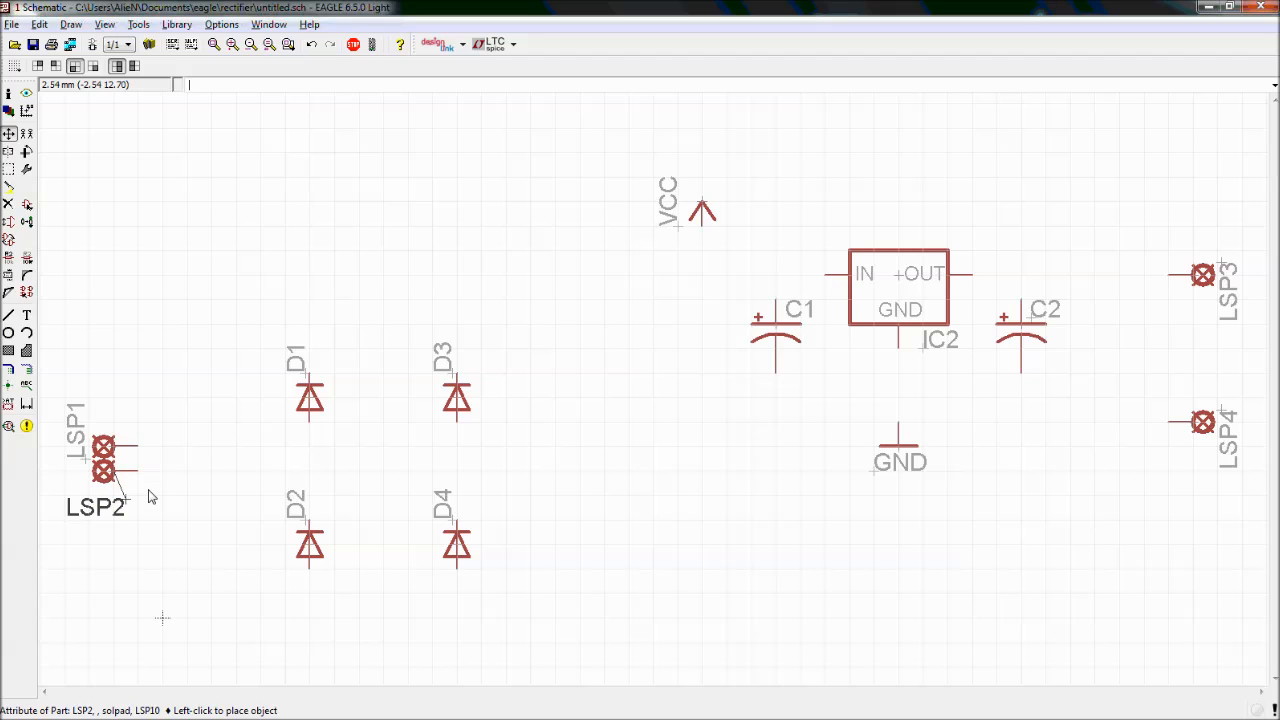
{"action": "left_click", "coordinate": [224, 489]}
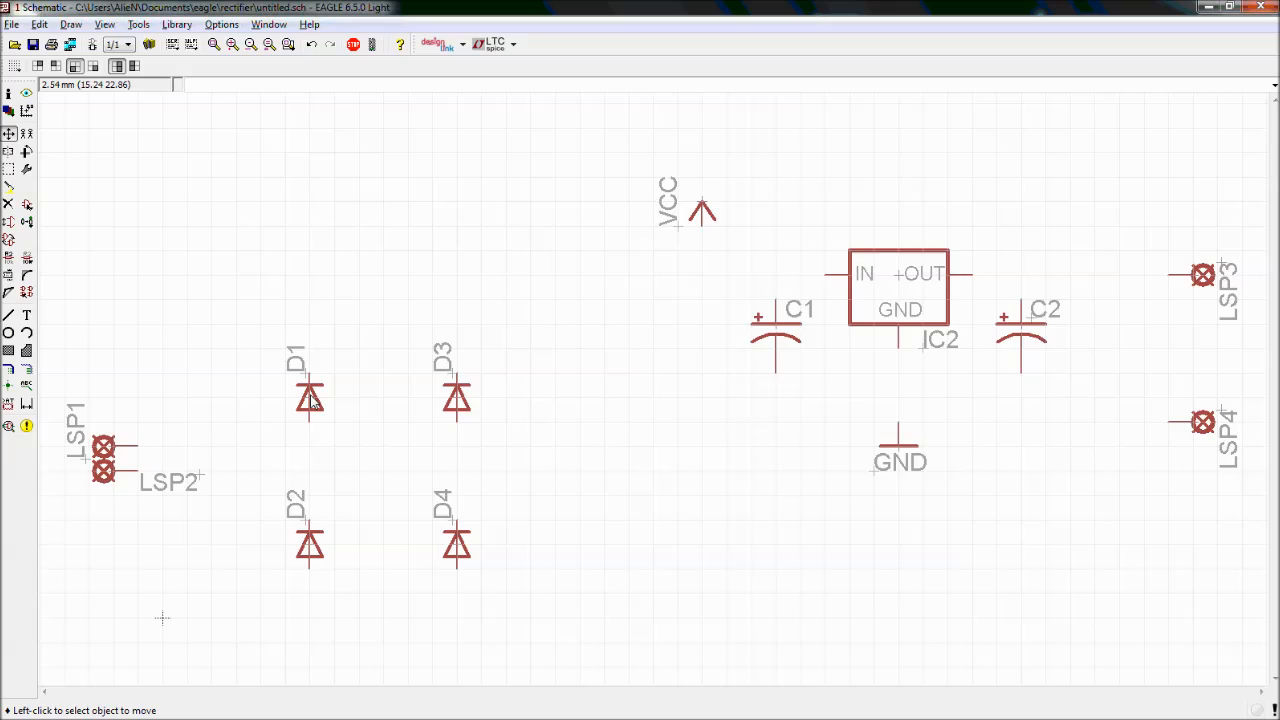
Try shifting diode D3 to the right, and put it back directly above D4
{"action": "scroll", "coordinate": [312, 400], "scroll_direction": "up", "scroll_amount": 3}
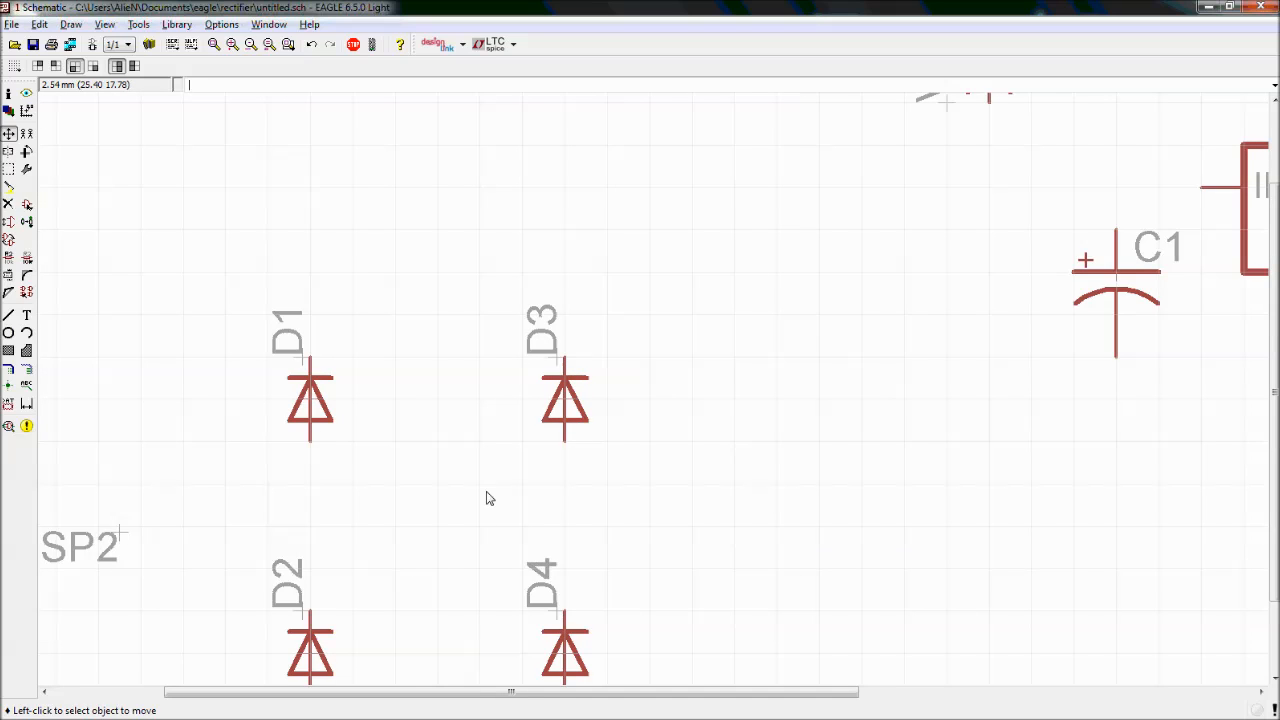
{"action": "scroll", "coordinate": [488, 497], "scroll_direction": "down", "scroll_amount": 2}
{"action": "left_click", "coordinate": [539, 428]}
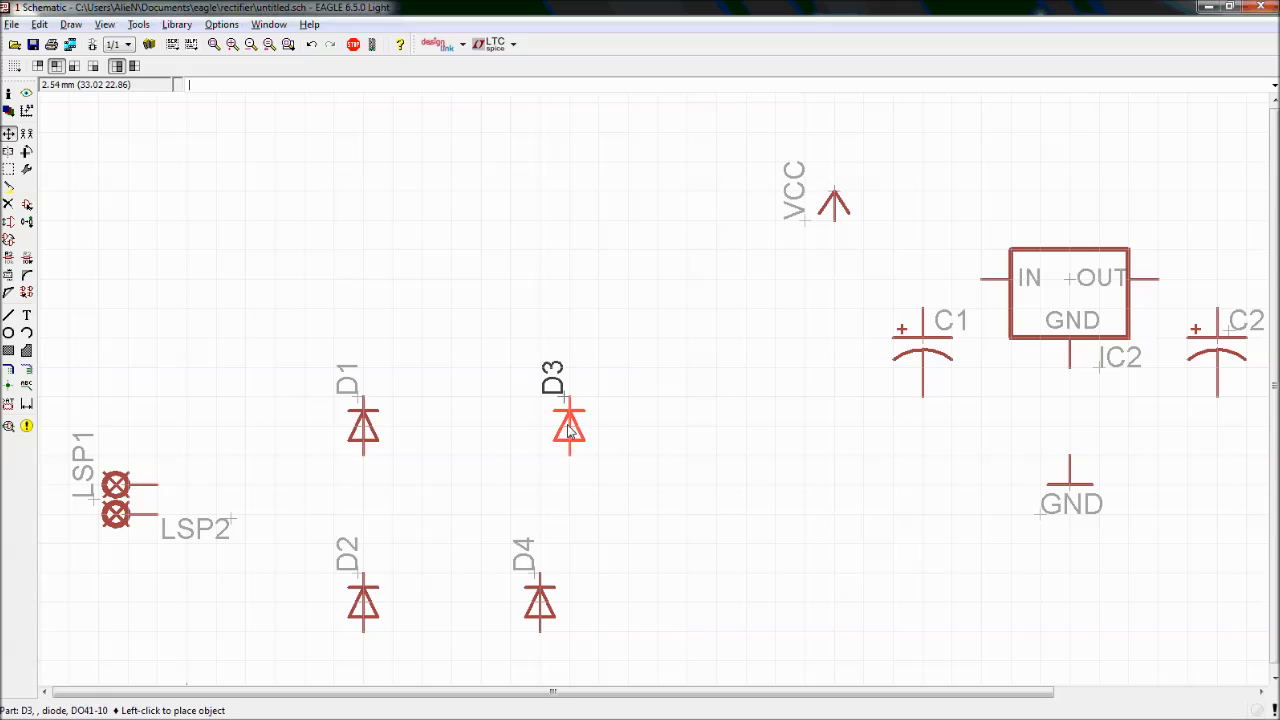
{"action": "left_click", "coordinate": [548, 432]}
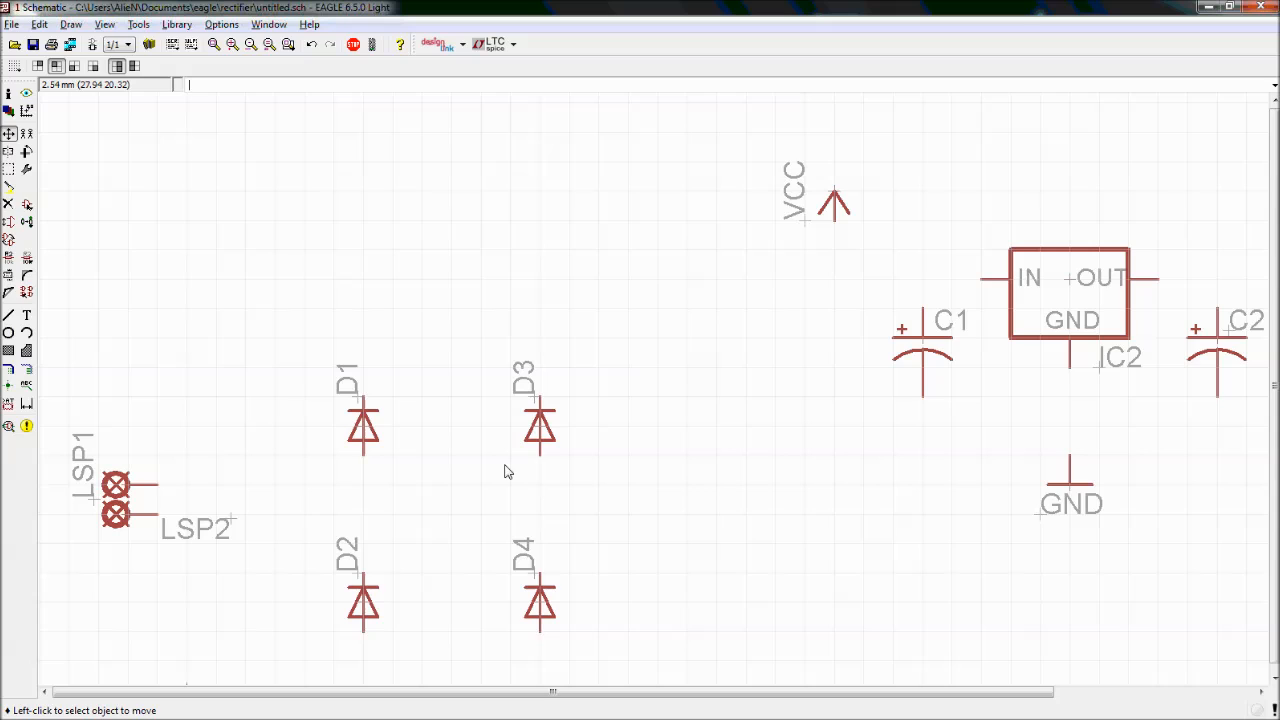
Place the LSP2 name label directly below its pad, and rotate the LSP1 label to horizontal just above its pad
{"action": "left_click", "coordinate": [236, 523]}
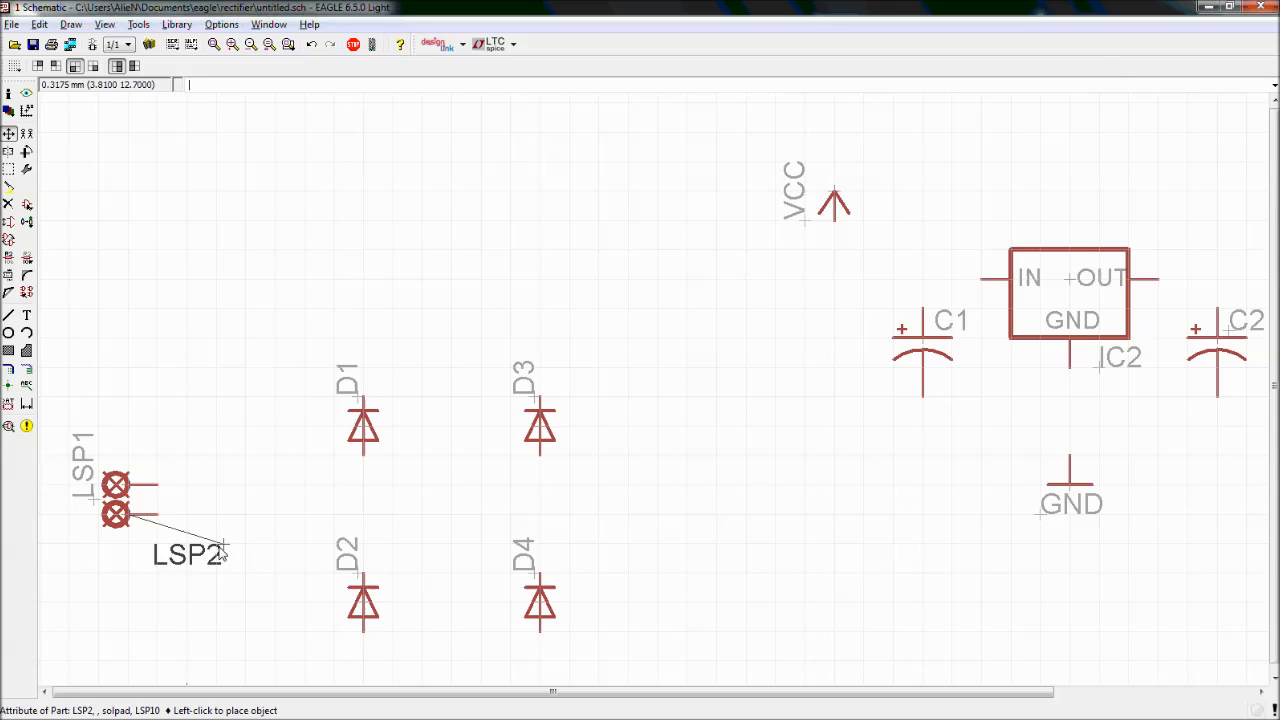
{"action": "left_click", "coordinate": [156, 540]}
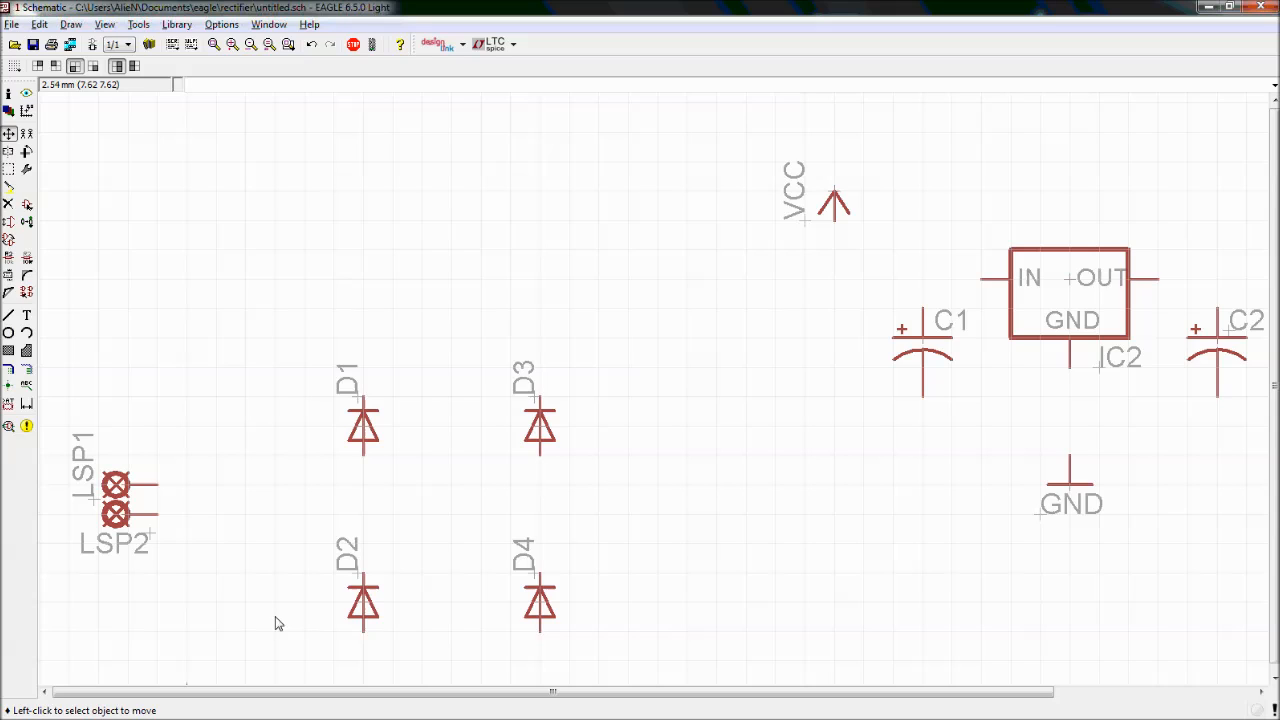
{"action": "left_click", "coordinate": [97, 503]}
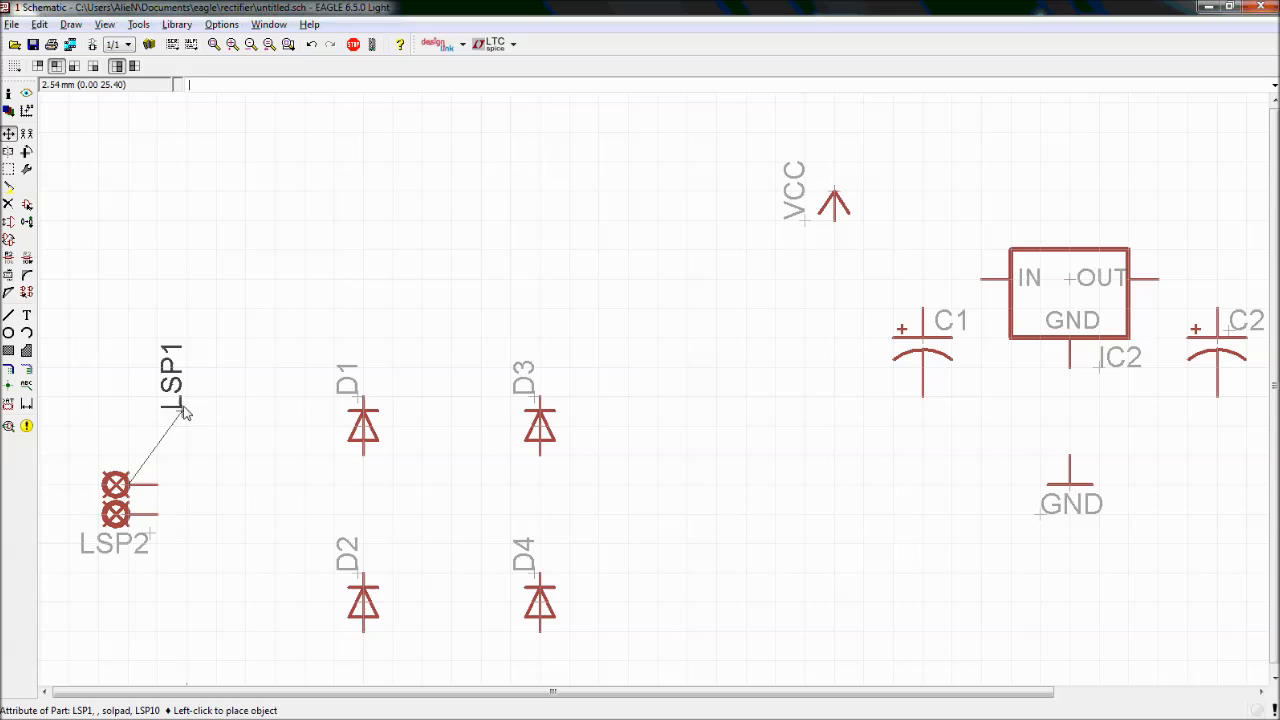
{"action": "right_click", "coordinate": [128, 436]}
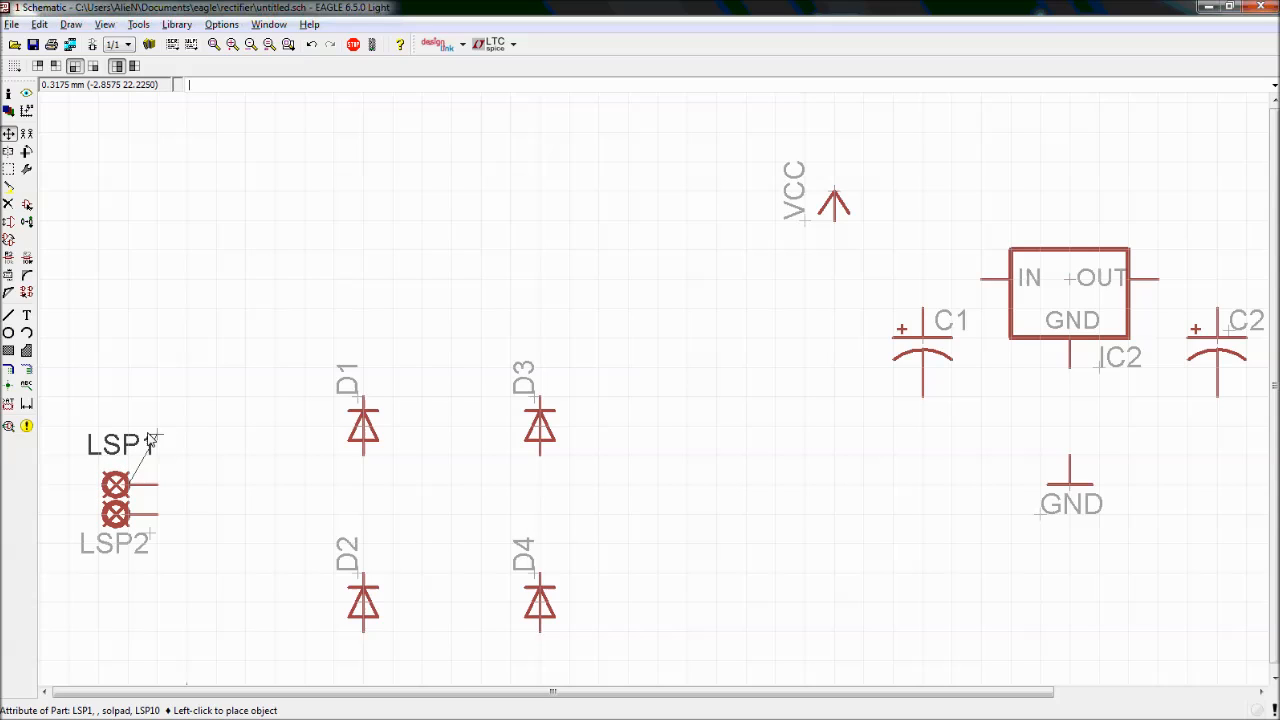
{"action": "left_click", "coordinate": [145, 446]}
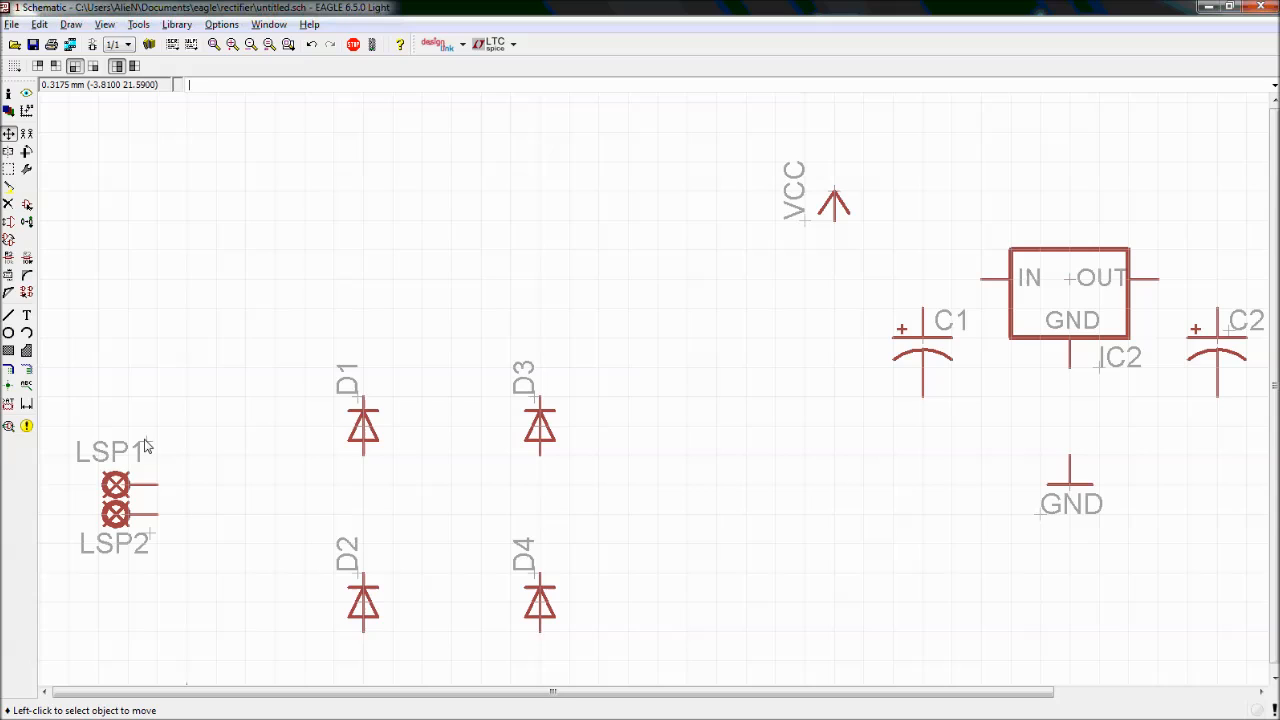
Move the name labels of diodes D1, D3, D2 and D4 down so each sits immediately left of its diode symbol
{"action": "left_click", "coordinate": [362, 402]}
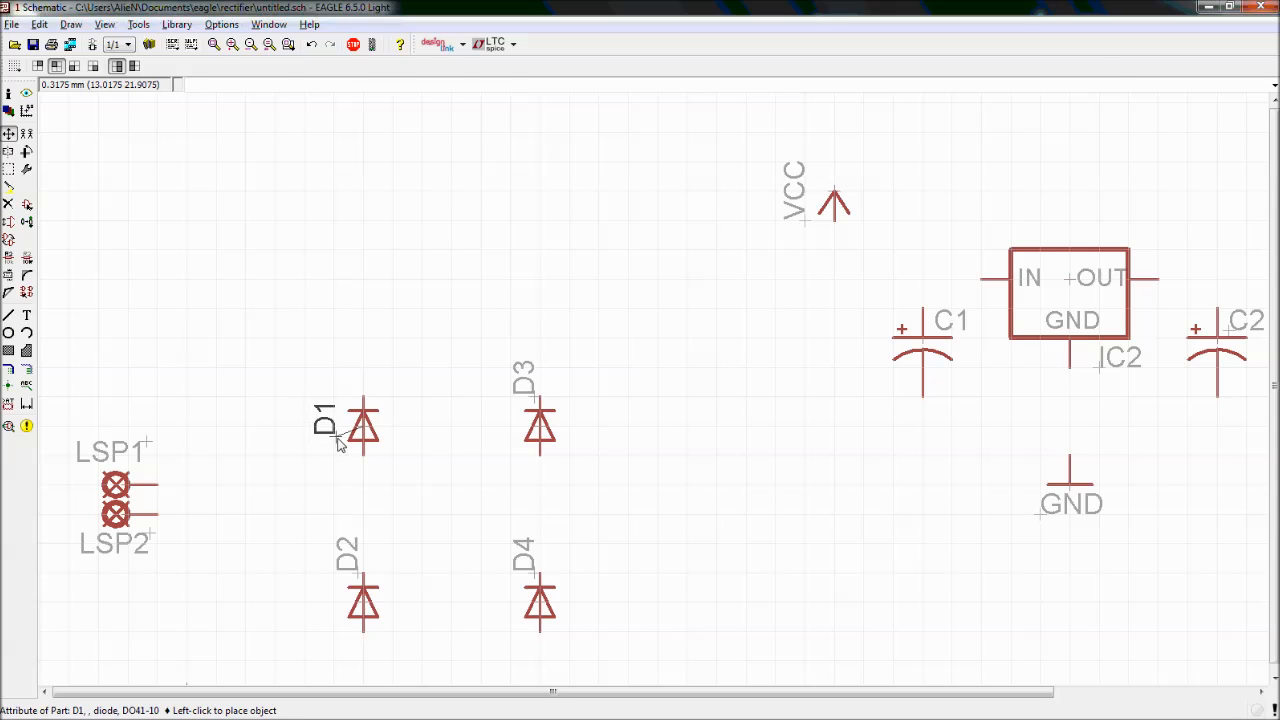
{"action": "left_click", "coordinate": [339, 447]}
{"action": "left_click", "coordinate": [536, 401]}
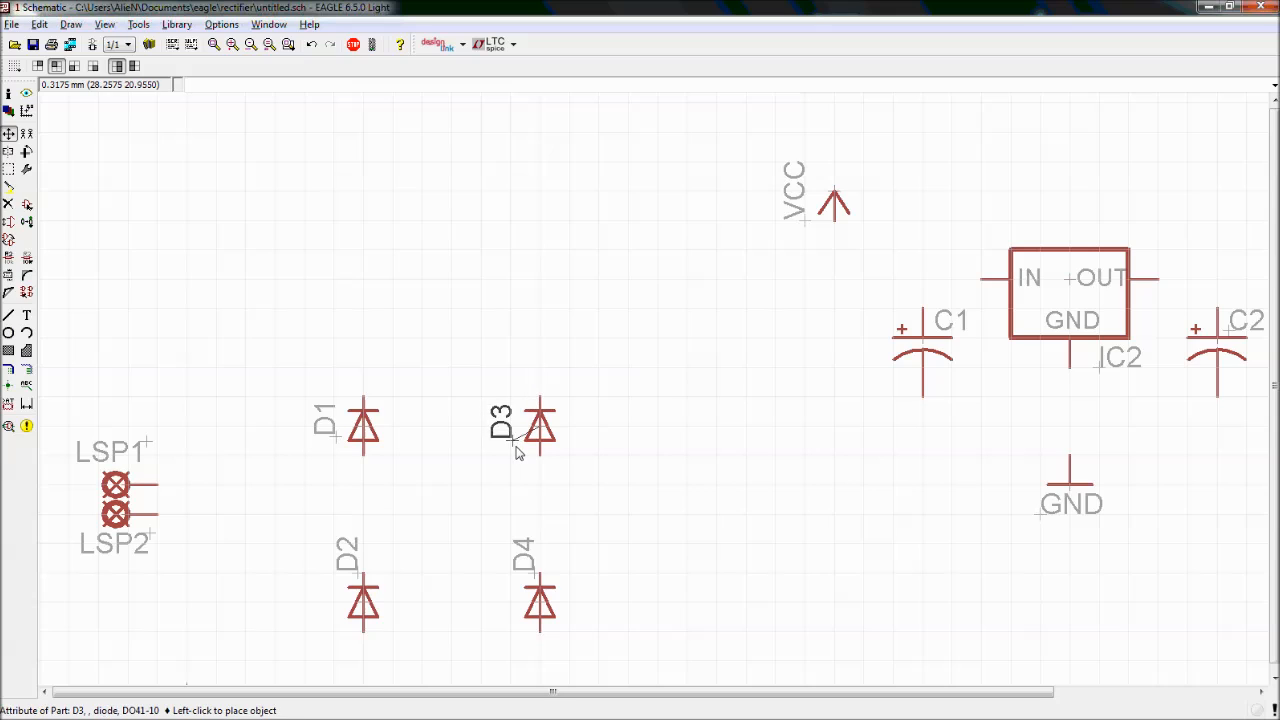
{"action": "left_click", "coordinate": [515, 447]}
{"action": "left_click", "coordinate": [361, 576]}
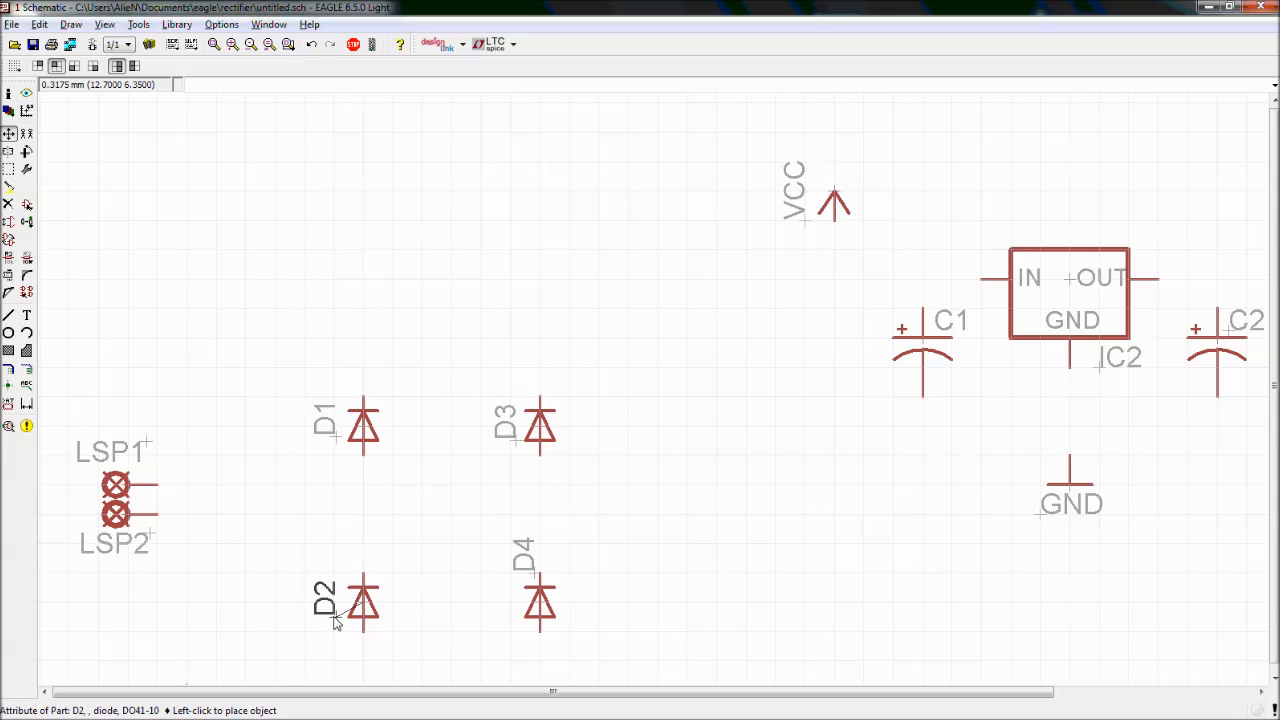
{"action": "left_click", "coordinate": [336, 620]}
{"action": "left_click", "coordinate": [534, 577]}
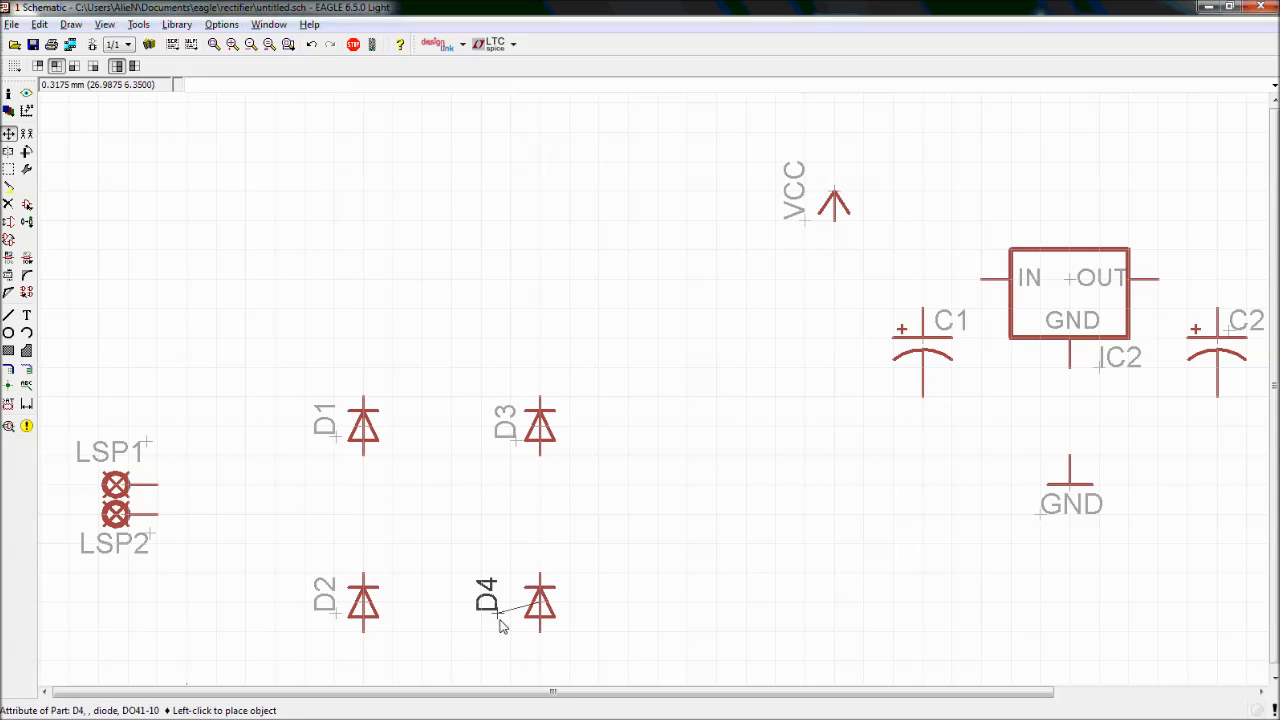
{"action": "left_click", "coordinate": [518, 622]}
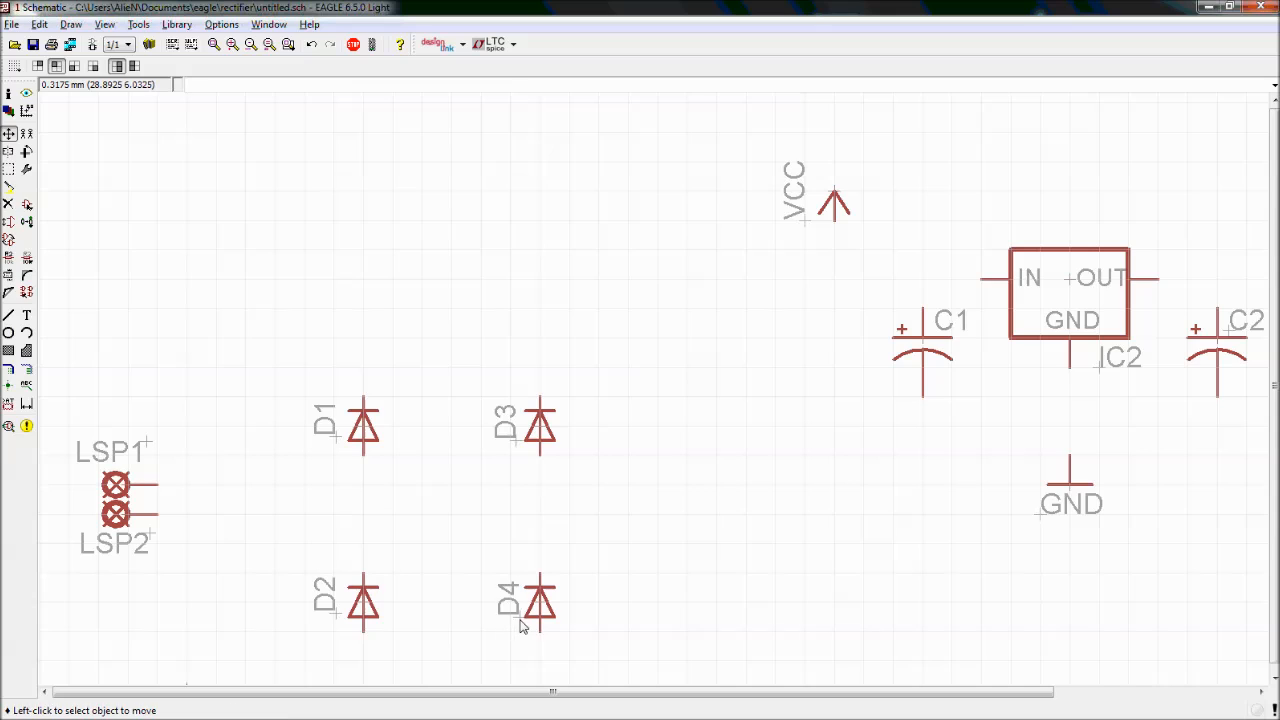
Rotate the VCC label to horizontal and place it immediately left of the supply arrow
{"action": "left_click", "coordinate": [805, 225]}
{"action": "right_click", "coordinate": [785, 224]}
{"action": "left_click", "coordinate": [795, 215]}
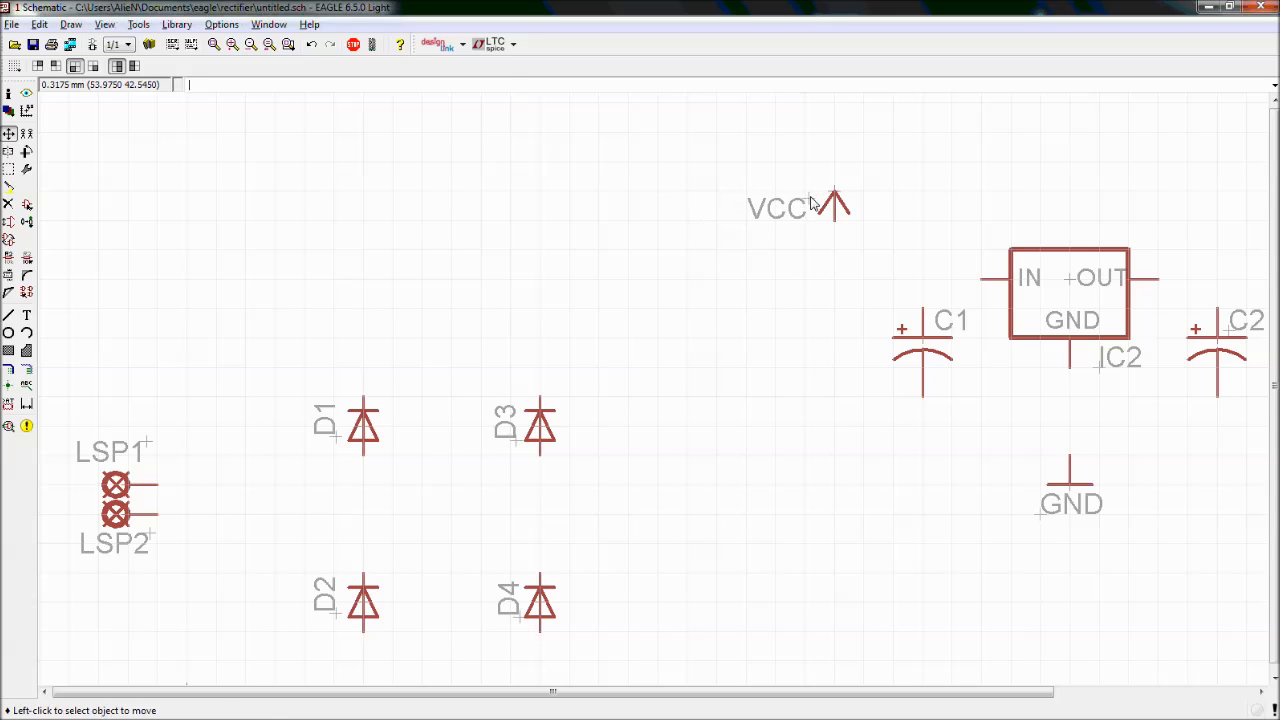
Smash capacitor C1 so that its name label is detached from the symbol
{"action": "scroll", "coordinate": [966, 349], "scroll_direction": "up", "scroll_amount": 5}
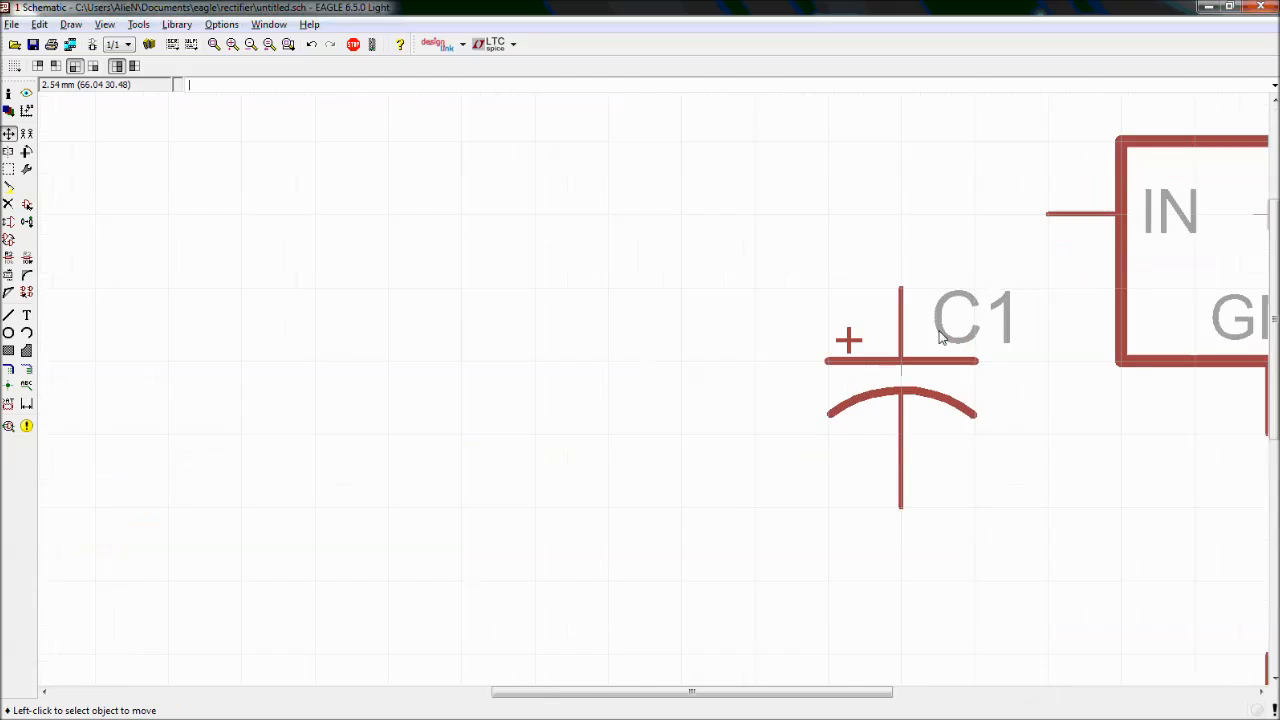
{"action": "scroll", "coordinate": [940, 337], "scroll_direction": "down", "scroll_amount": 3}
{"action": "scroll", "coordinate": [995, 325], "scroll_direction": "down", "scroll_amount": 3}
{"action": "left_click_drag", "start_coordinate": [988, 692], "coordinate": [1148, 680]}
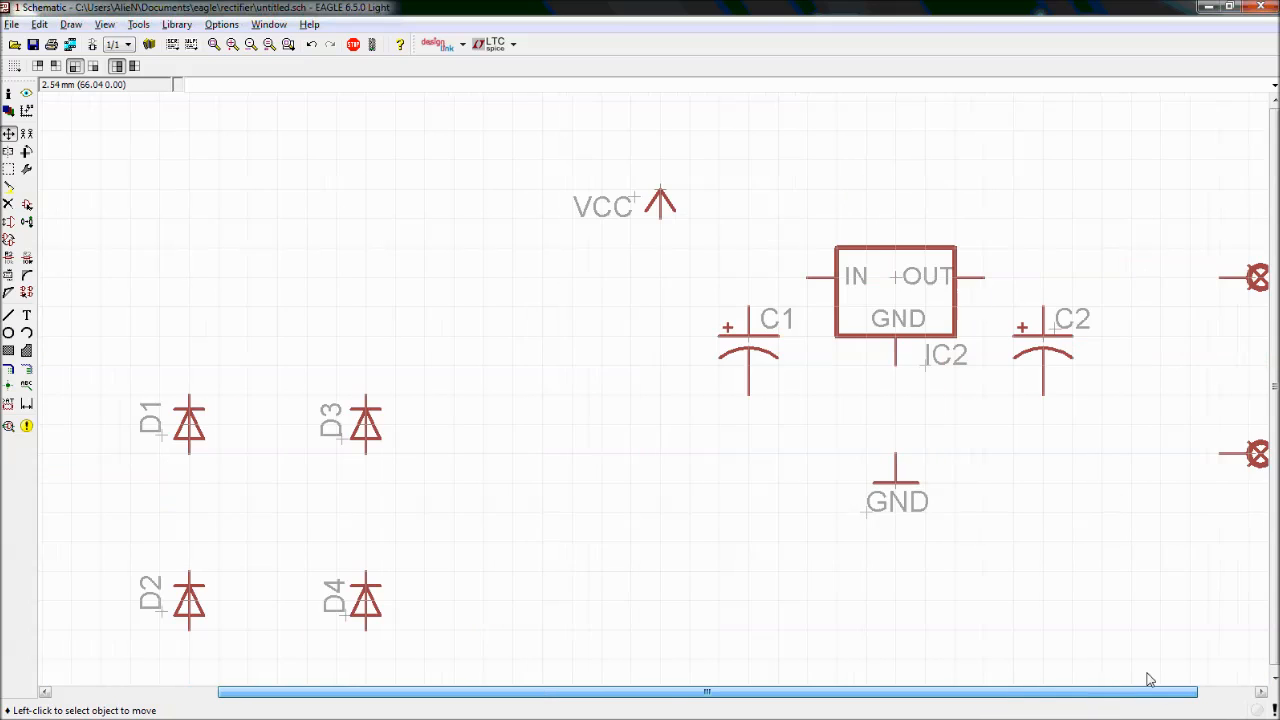
{"action": "scroll", "coordinate": [1057, 363], "scroll_direction": "up", "scroll_amount": 3}
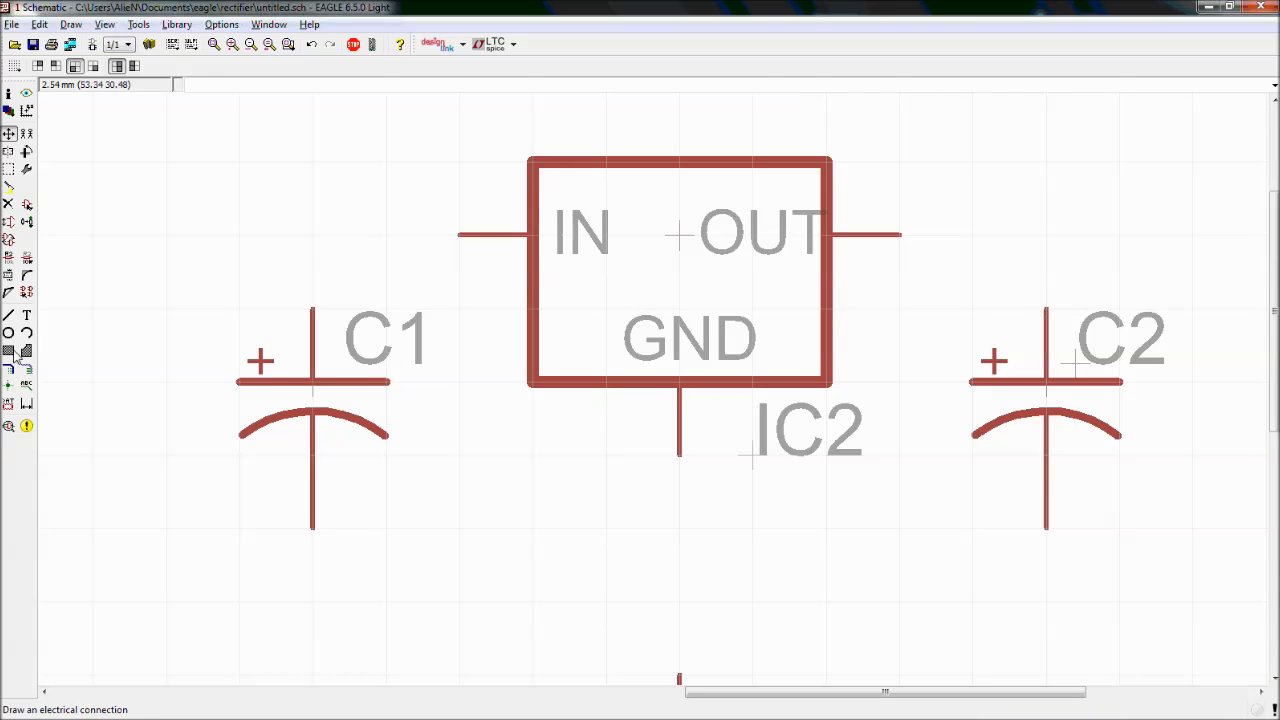
{"action": "left_click", "coordinate": [8, 275]}
{"action": "left_click", "coordinate": [315, 388]}
Rotate the C1 and C2 name labels to vertical and place each one immediately left of its capacitor
{"action": "left_click", "coordinate": [8, 133]}
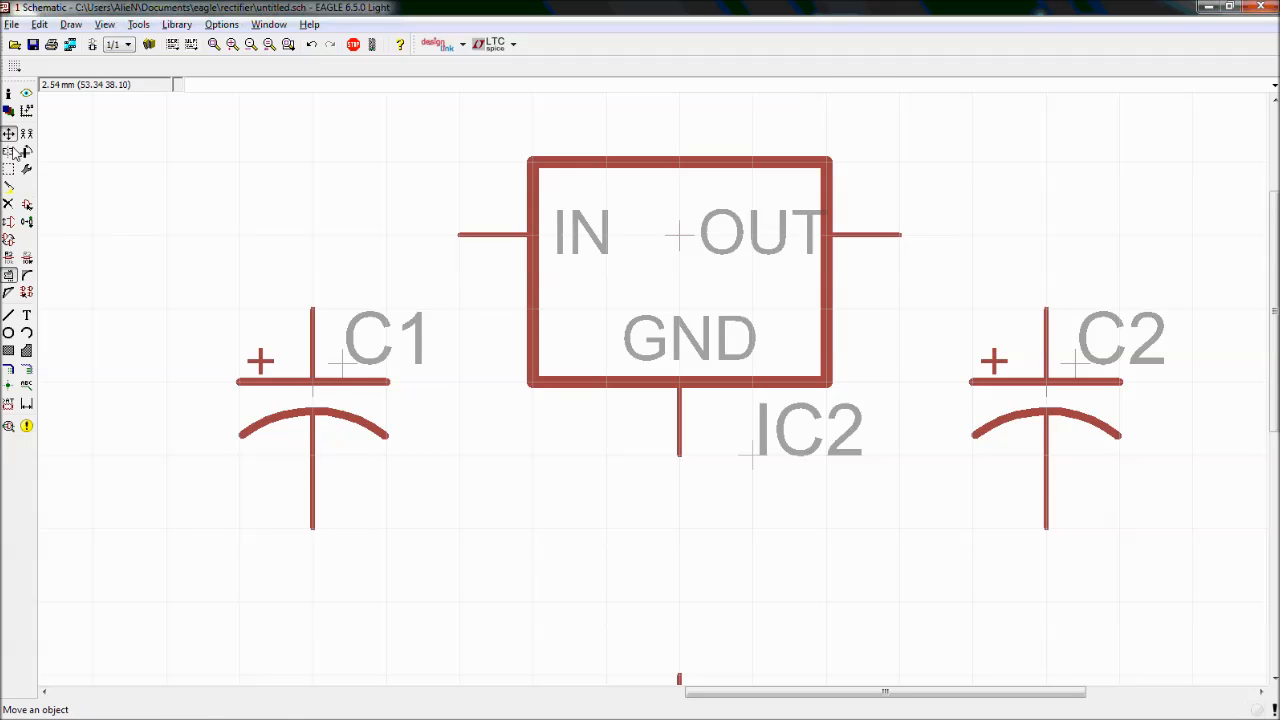
{"action": "left_click", "coordinate": [341, 364]}
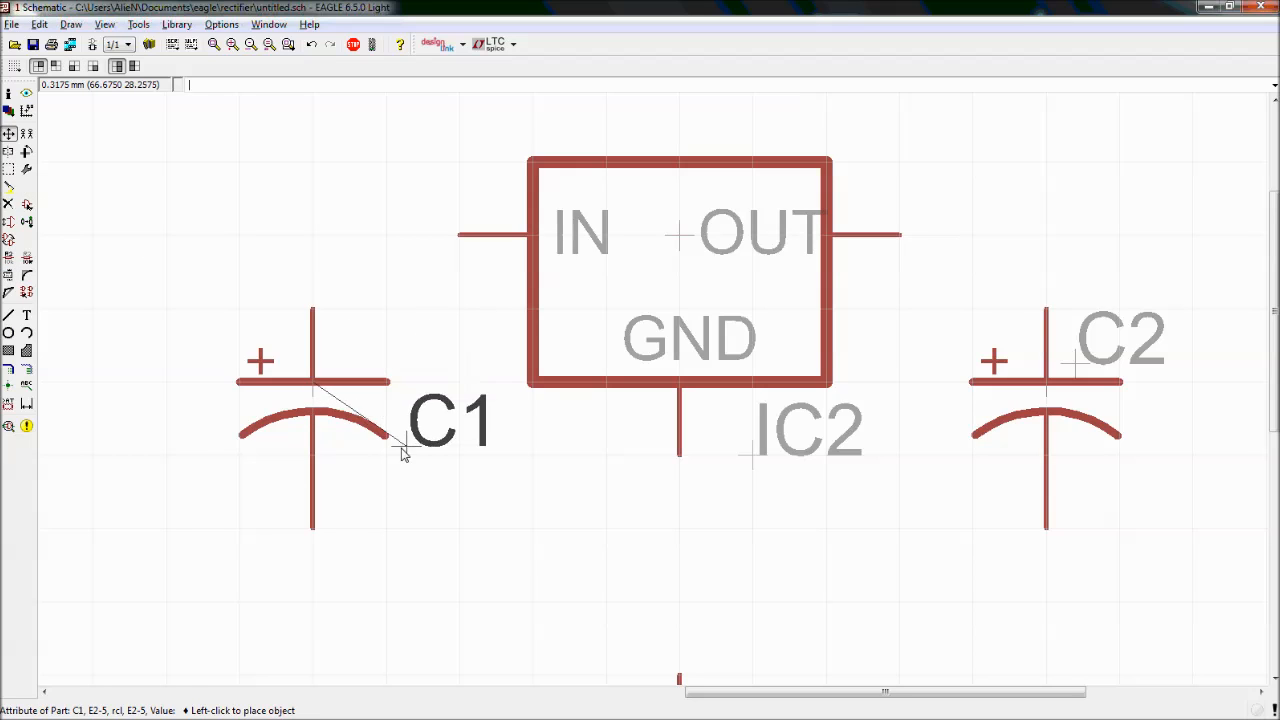
{"action": "right_click", "coordinate": [404, 494]}
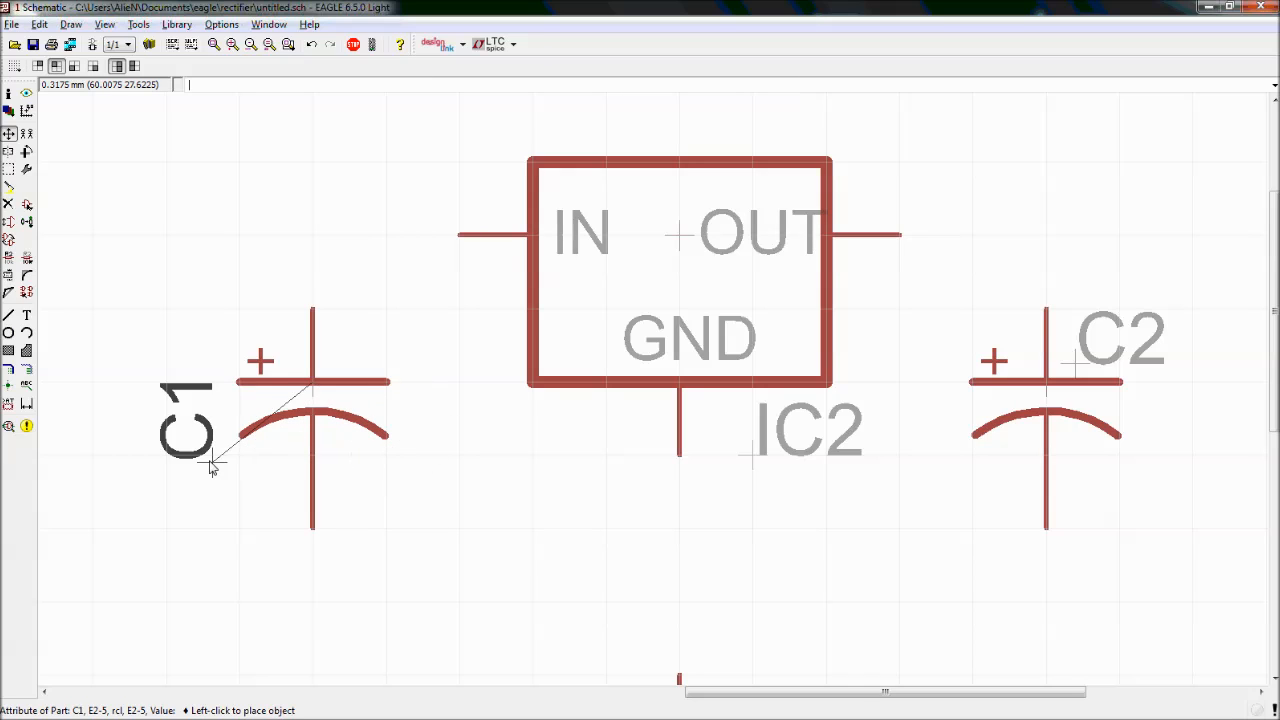
{"action": "left_click", "coordinate": [210, 457]}
{"action": "left_click", "coordinate": [1116, 384]}
{"action": "right_click", "coordinate": [1186, 443]}
{"action": "left_click", "coordinate": [945, 455]}
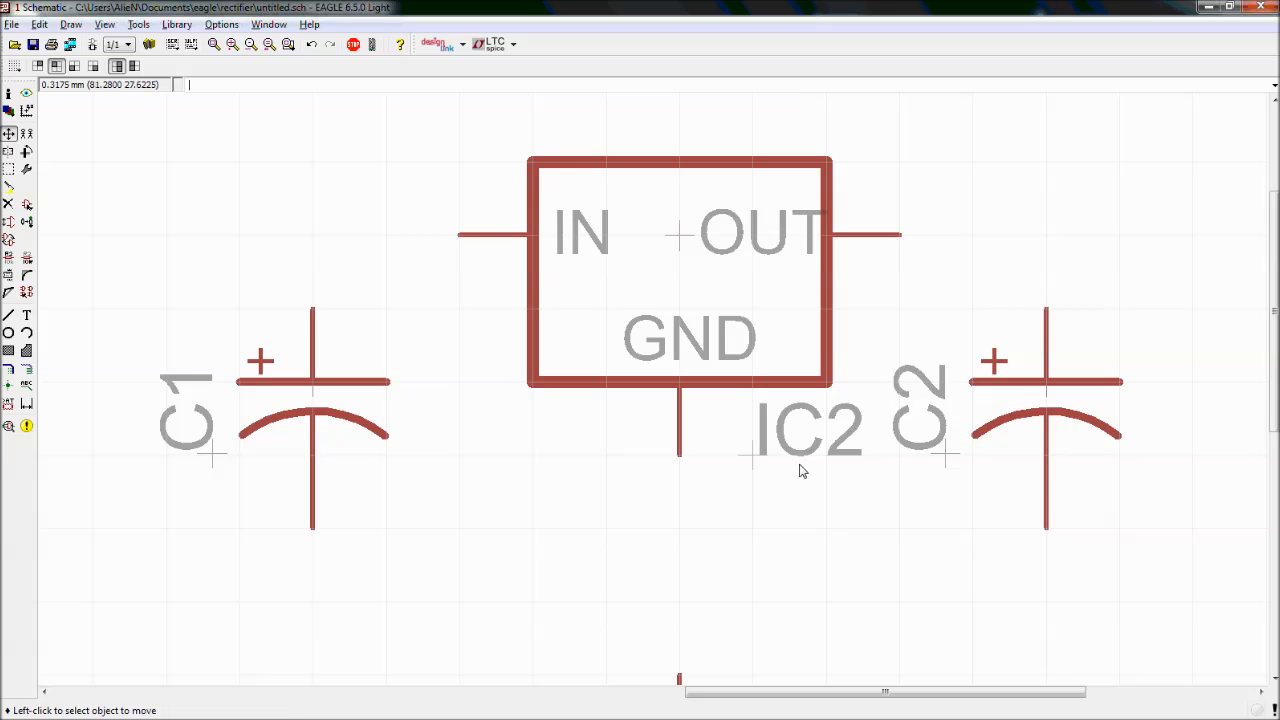
Move the IC2 name label above the regulator's box, centred over its upper edge
{"action": "left_click", "coordinate": [751, 456]}
{"action": "left_click", "coordinate": [623, 144]}
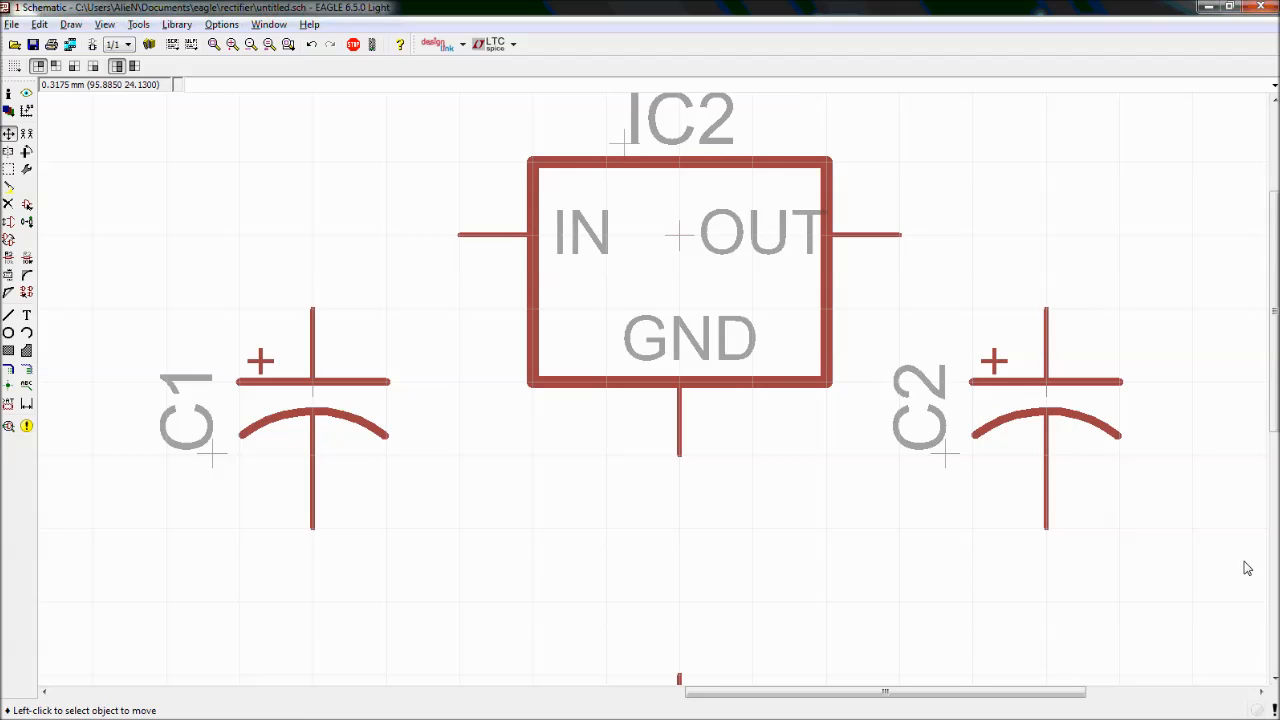
{"action": "key", "text": "alt+F2"}
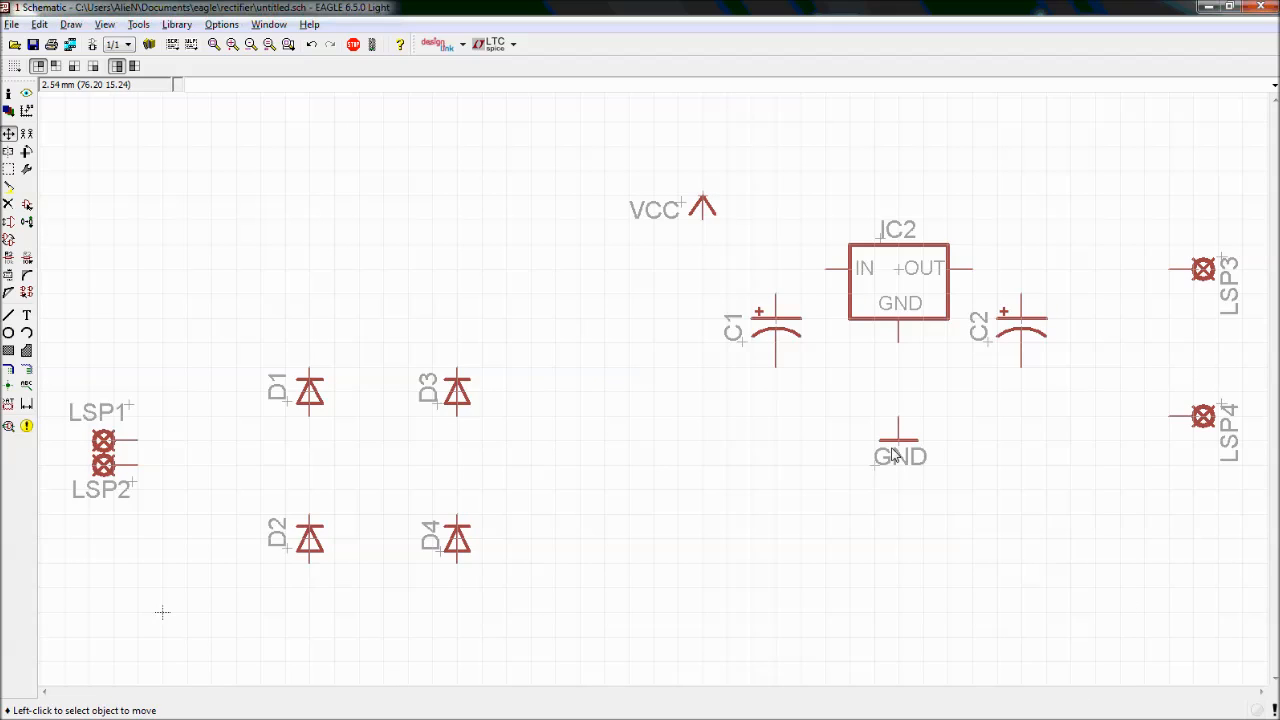
Rotate the LSP3 and LSP4 name labels to horizontal, placing LSP3 above its pad and LSP4 below its pad
{"action": "left_click", "coordinate": [1228, 270]}
{"action": "right_click", "coordinate": [1166, 246]}
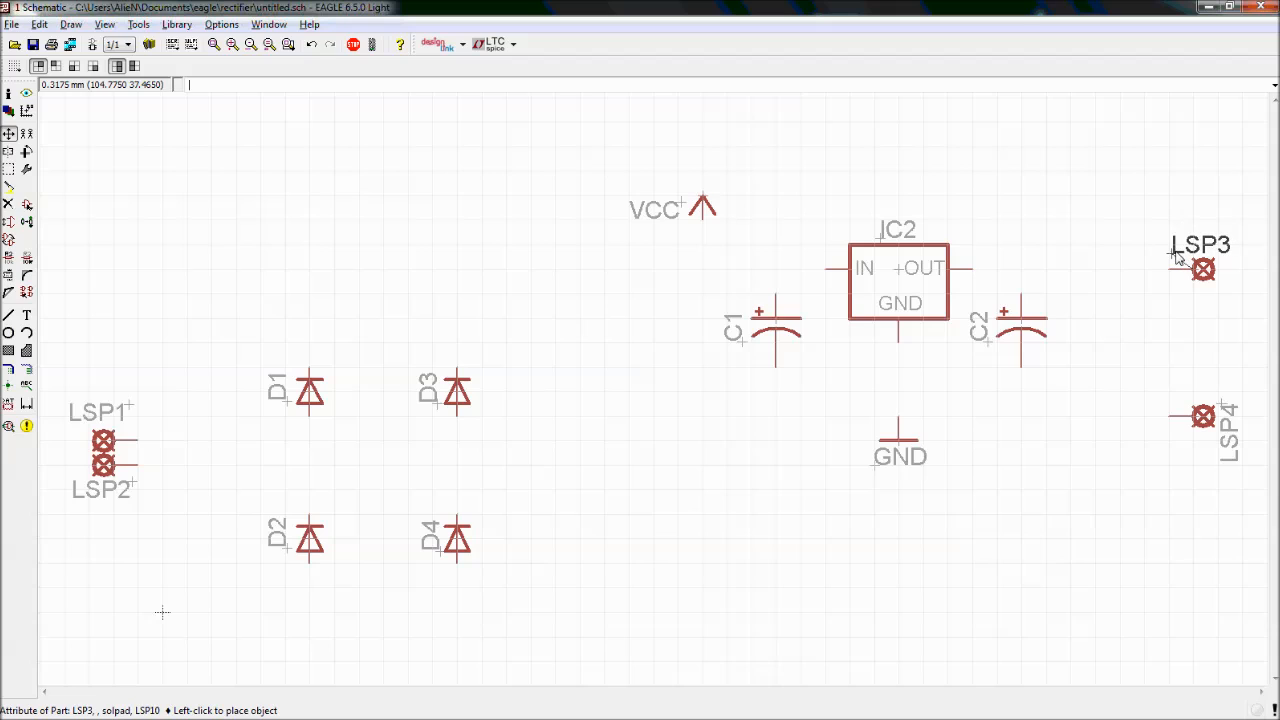
{"action": "left_click", "coordinate": [1177, 257]}
{"action": "left_click", "coordinate": [1228, 440]}
{"action": "right_click", "coordinate": [1212, 480]}
{"action": "left_click", "coordinate": [1173, 460]}
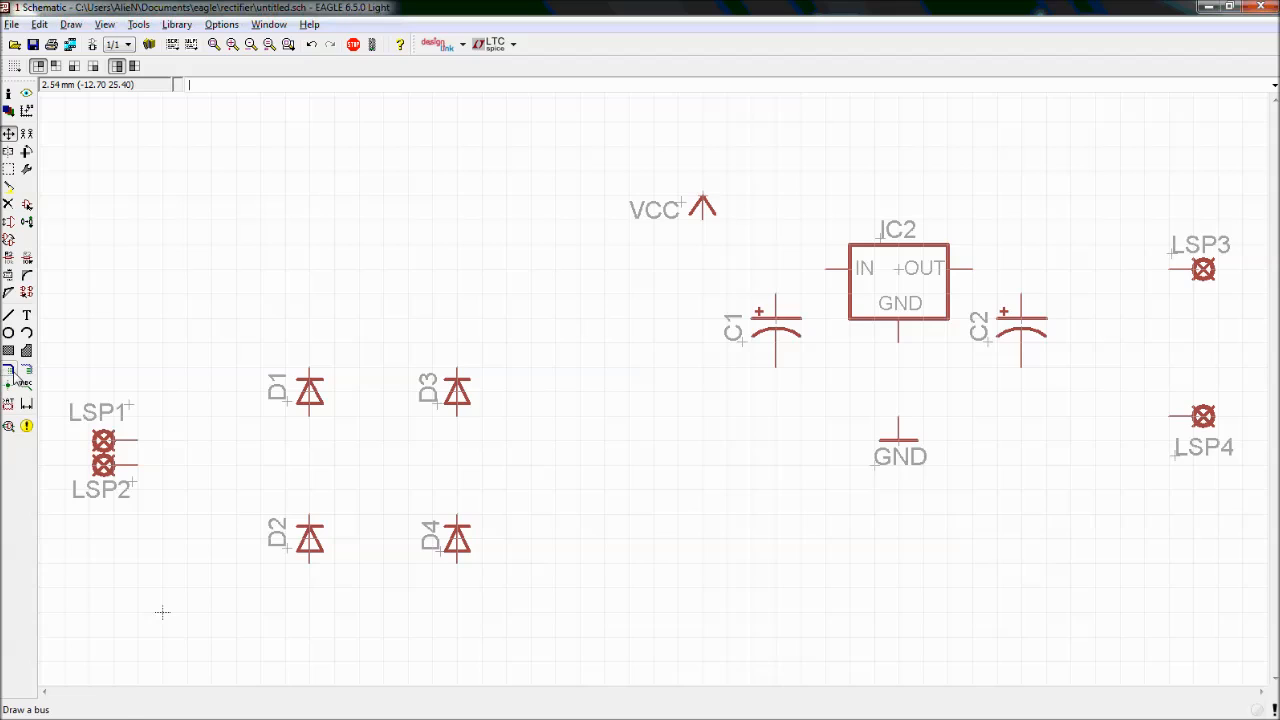
Draw vertical net wires joining D1's anode to D2's cathode and D3's anode to D4's cathode
{"action": "left_click", "coordinate": [26, 370]}
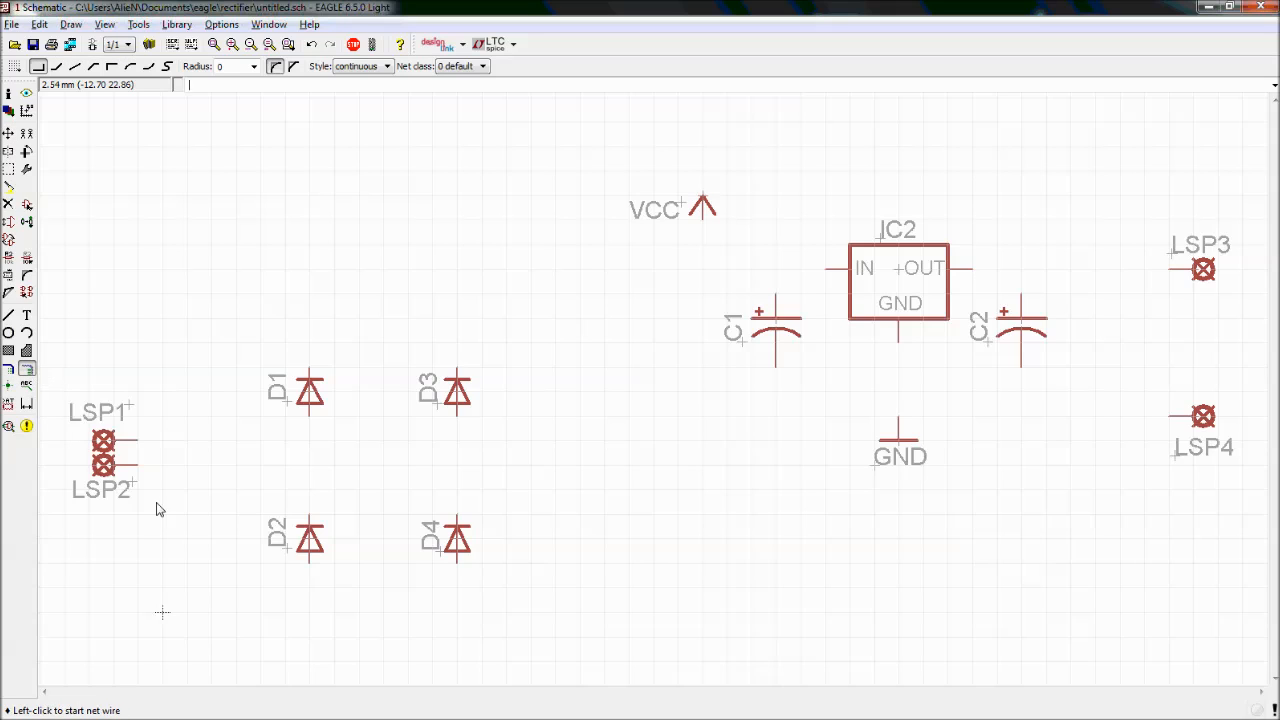
{"action": "left_click", "coordinate": [310, 418]}
{"action": "left_click", "coordinate": [309, 522]}
{"action": "scroll", "coordinate": [295, 419], "scroll_direction": "up", "scroll_amount": 2}
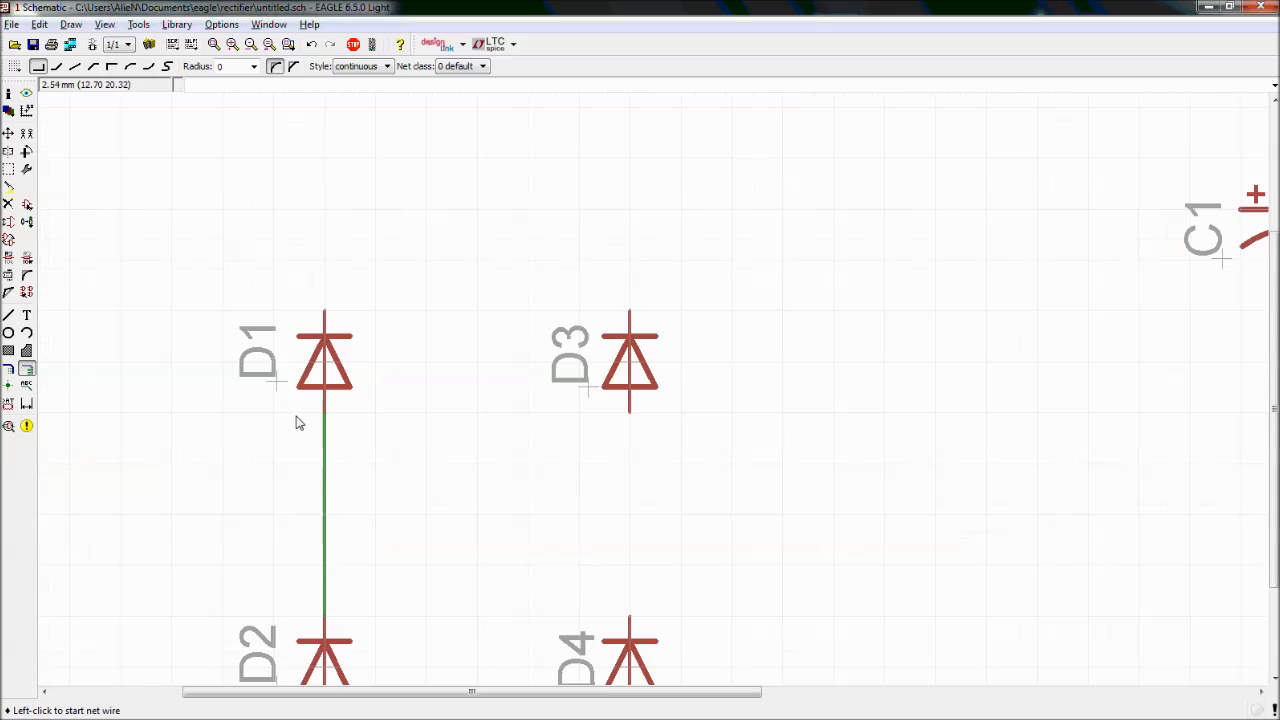
{"action": "left_click", "coordinate": [631, 416]}
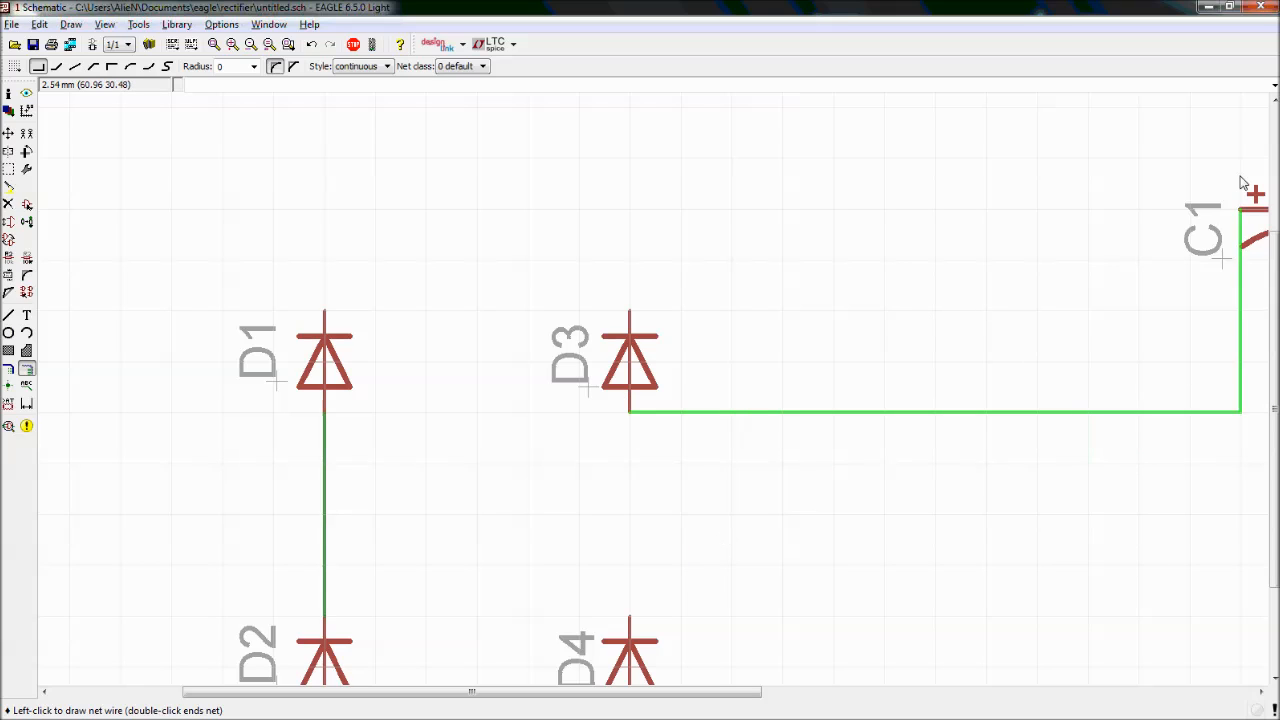
{"action": "left_click", "coordinate": [630, 627]}
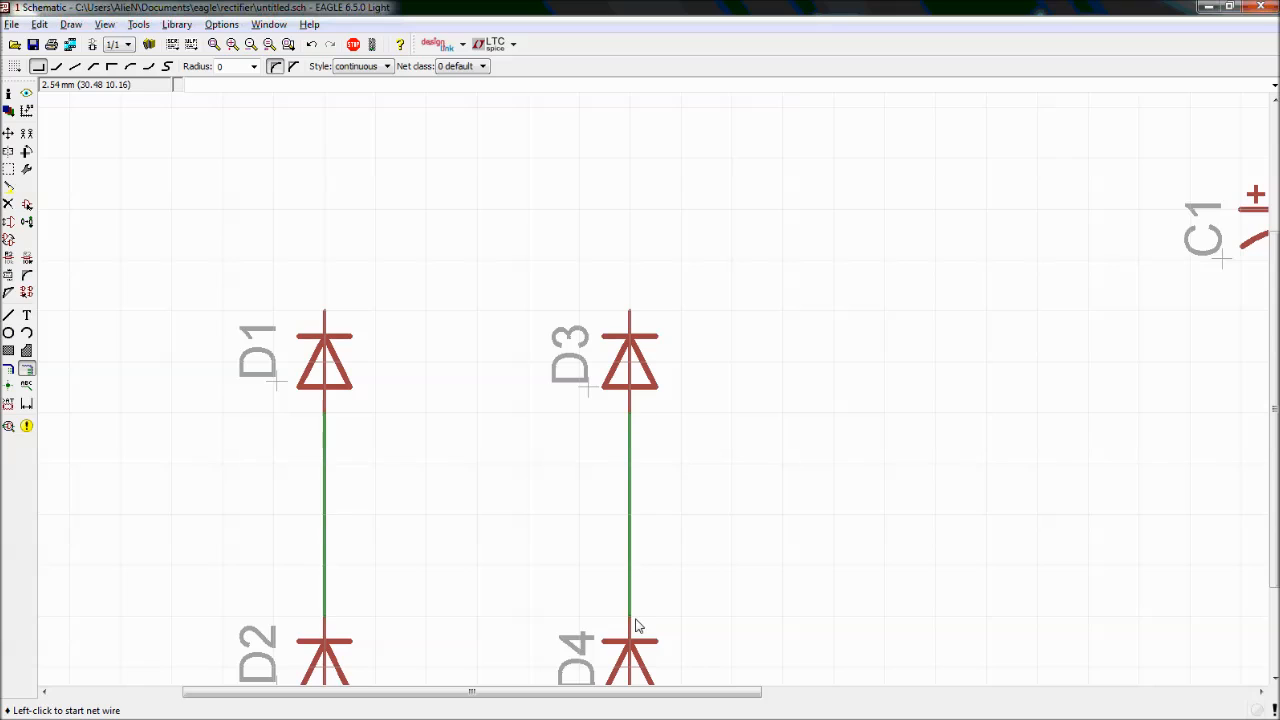
Try a net wire running right and up from D3's cathode, and delete both of its segments
{"action": "left_click", "coordinate": [636, 312]}
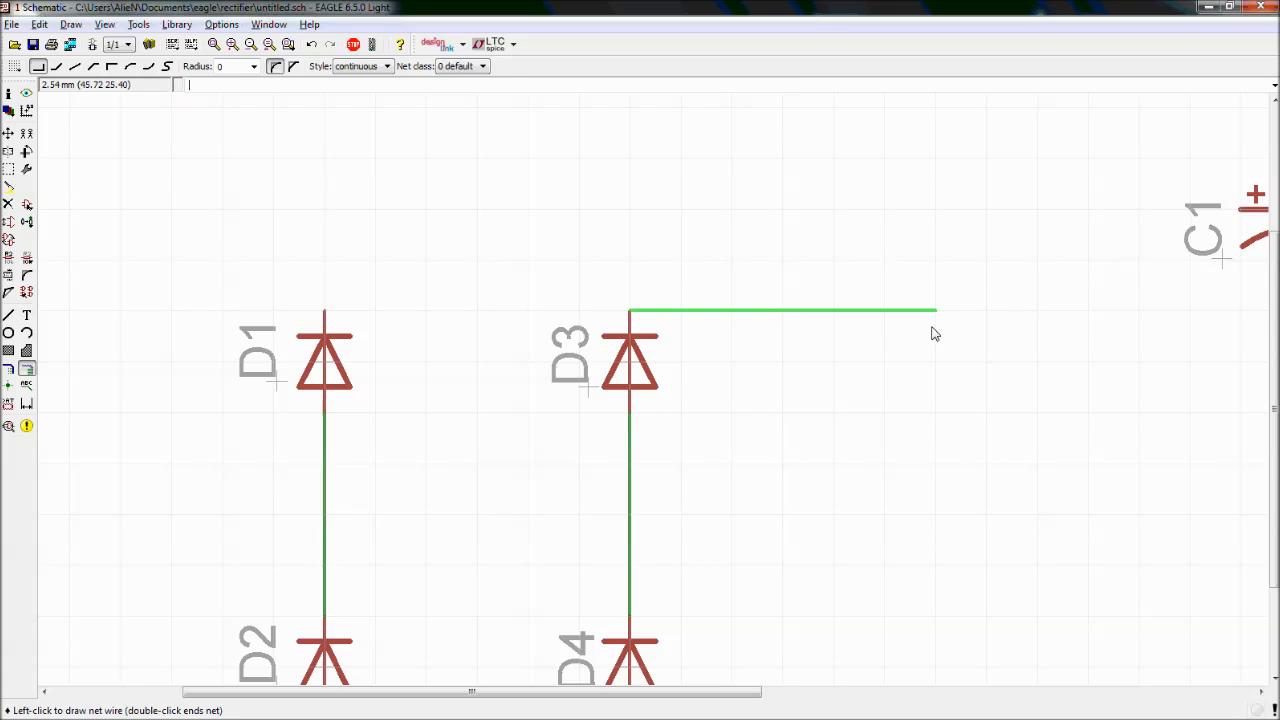
{"action": "left_click", "coordinate": [835, 210]}
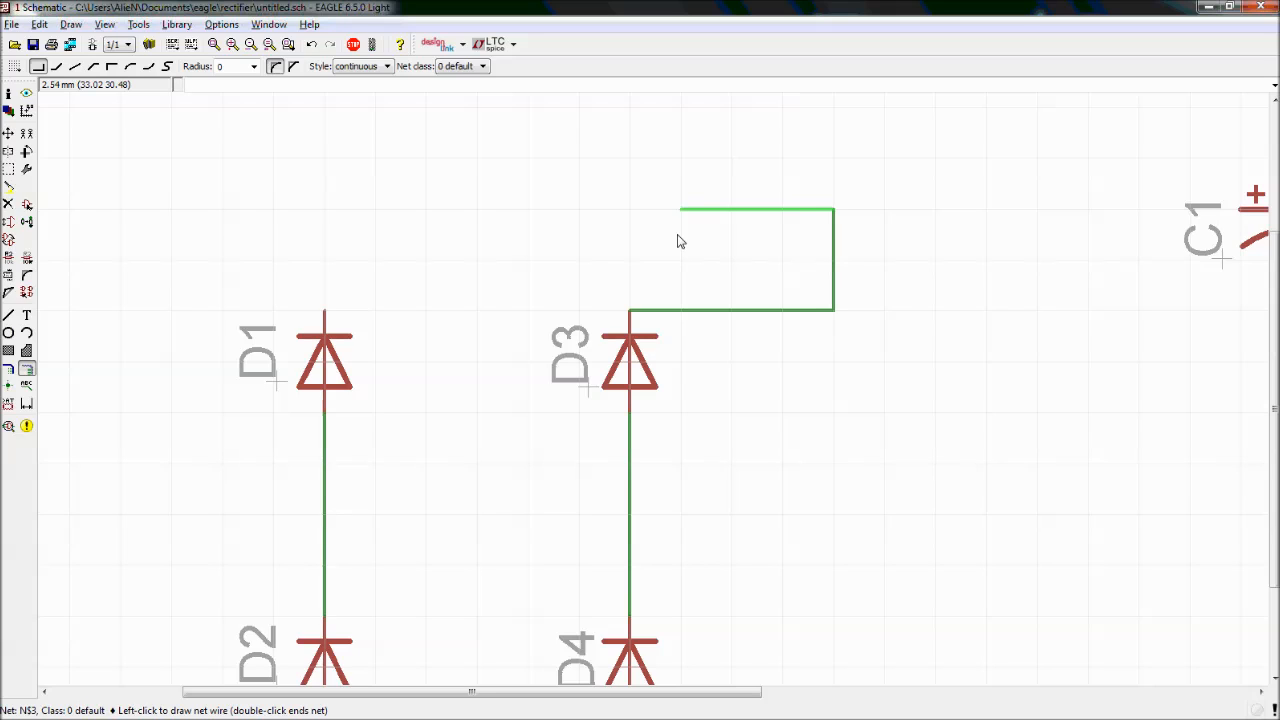
{"action": "key", "text": "Escape"}
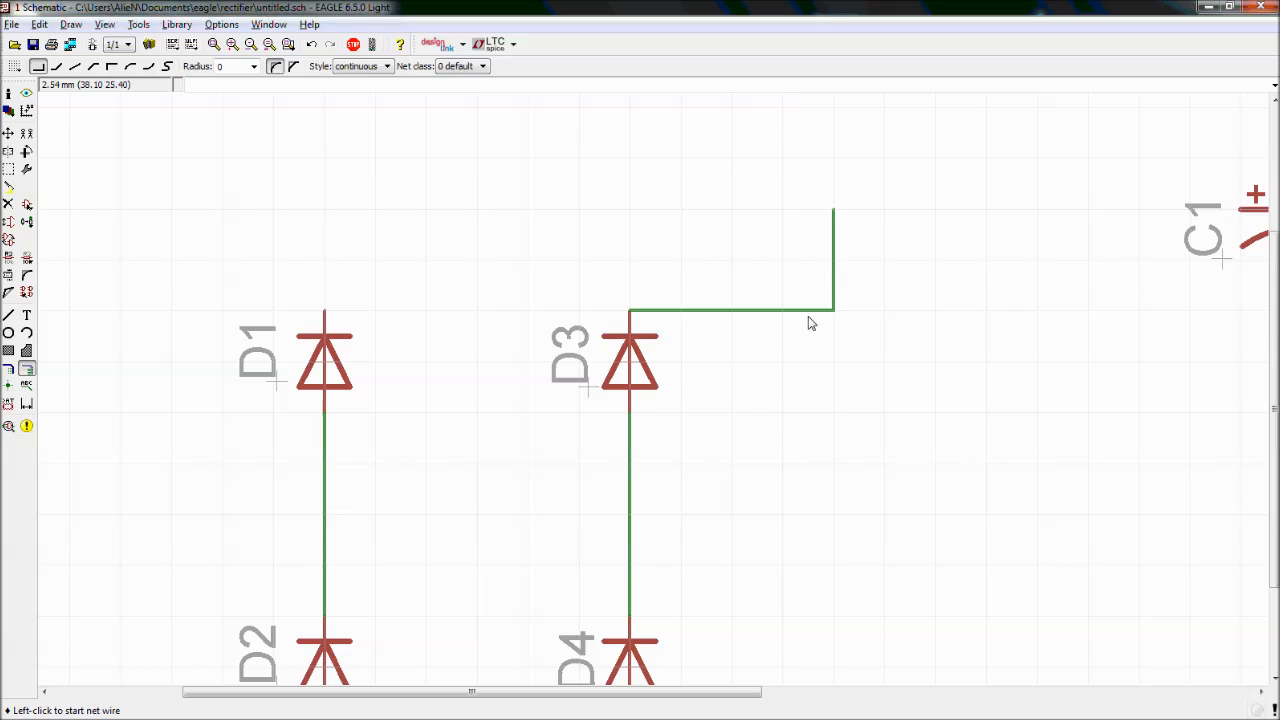
{"action": "left_click", "coordinate": [8, 203]}
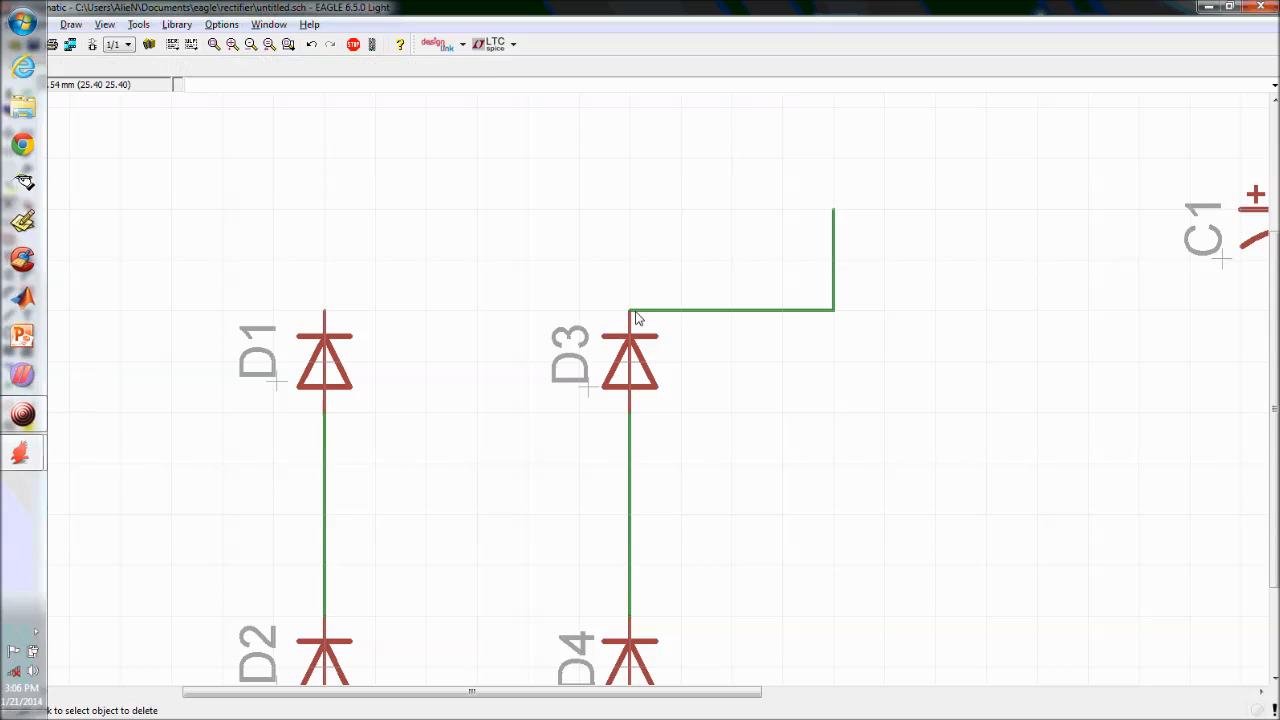
{"action": "left_click", "coordinate": [833, 256]}
{"action": "left_click", "coordinate": [780, 312]}
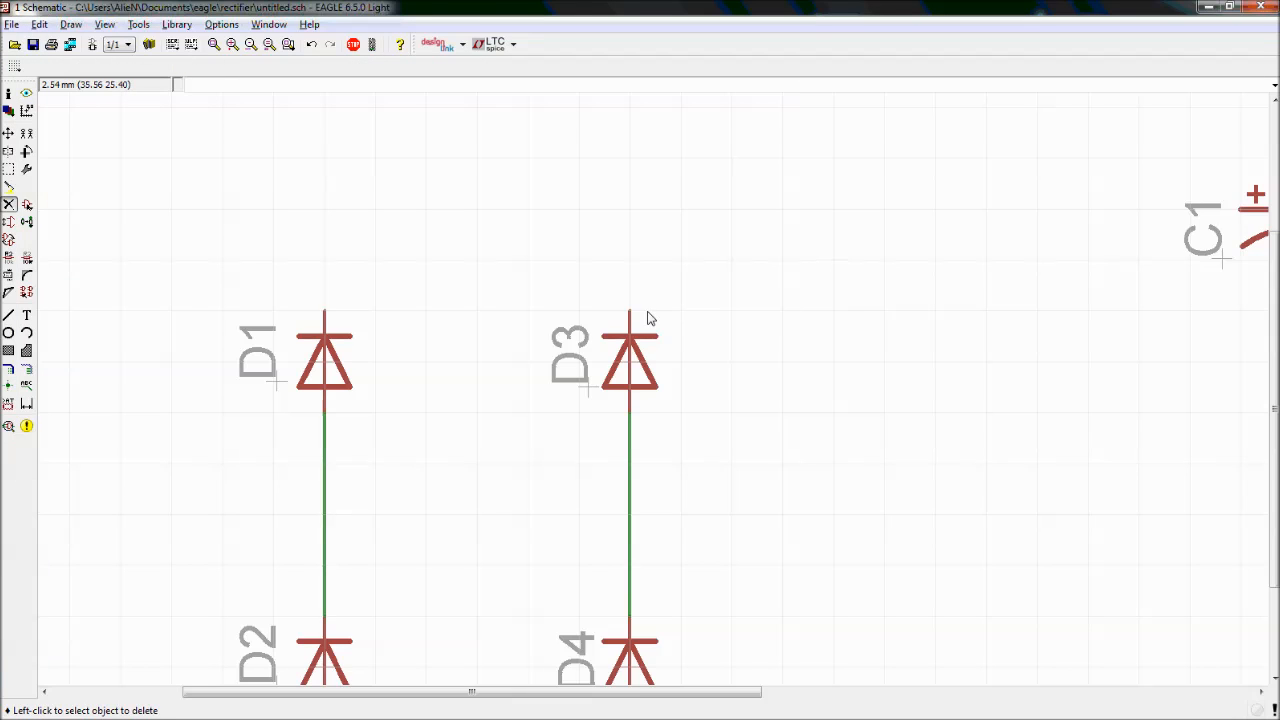
Draw horizontal net wires joining the cathodes of D3 and D1 and the anodes of D4 and D2
{"action": "left_click", "coordinate": [26, 369]}
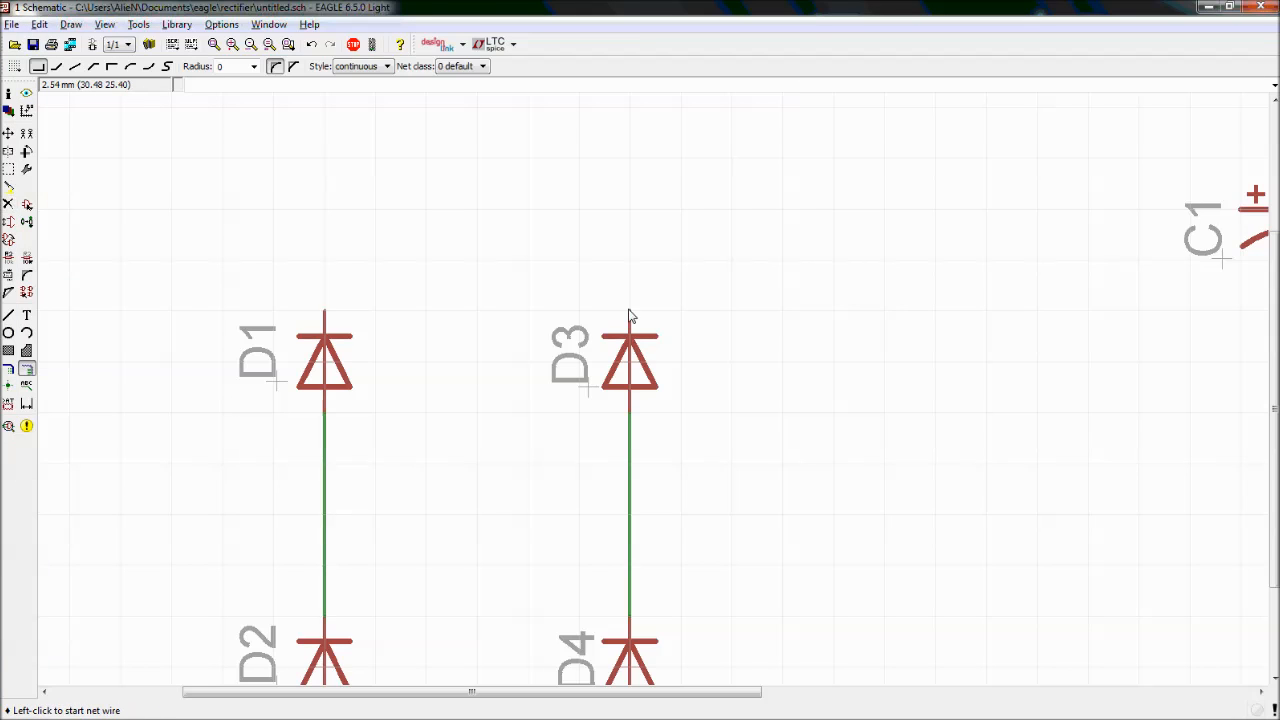
{"action": "left_click", "coordinate": [629, 312]}
{"action": "left_click", "coordinate": [324, 311]}
{"action": "scroll", "coordinate": [546, 406], "scroll_direction": "down", "scroll_amount": 2}
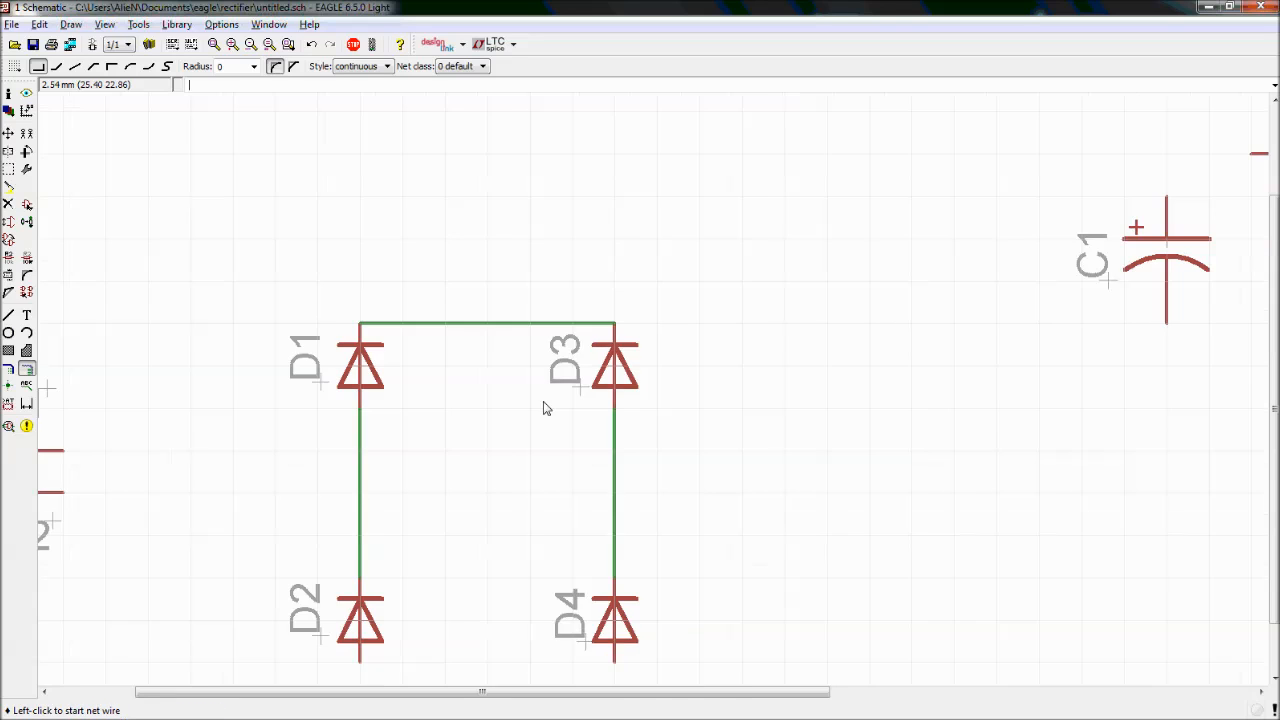
{"action": "scroll", "coordinate": [585, 578], "scroll_direction": "up", "scroll_amount": 2}
{"action": "left_click", "coordinate": [587, 529]}
{"action": "left_click", "coordinate": [283, 529]}
{"action": "scroll", "coordinate": [290, 525], "scroll_direction": "down", "scroll_amount": 2}
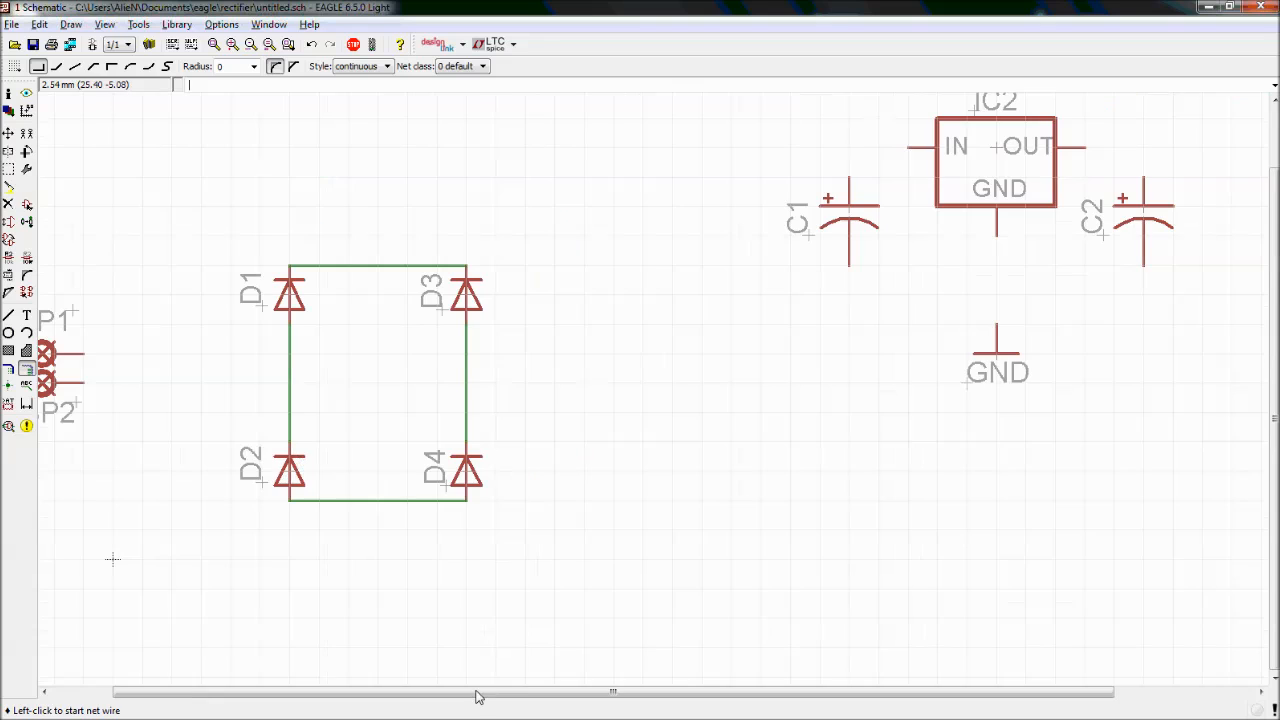
{"action": "left_click_drag", "start_coordinate": [473, 691], "coordinate": [411, 688]}
{"action": "scroll", "coordinate": [190, 408], "scroll_direction": "up", "scroll_amount": 3}
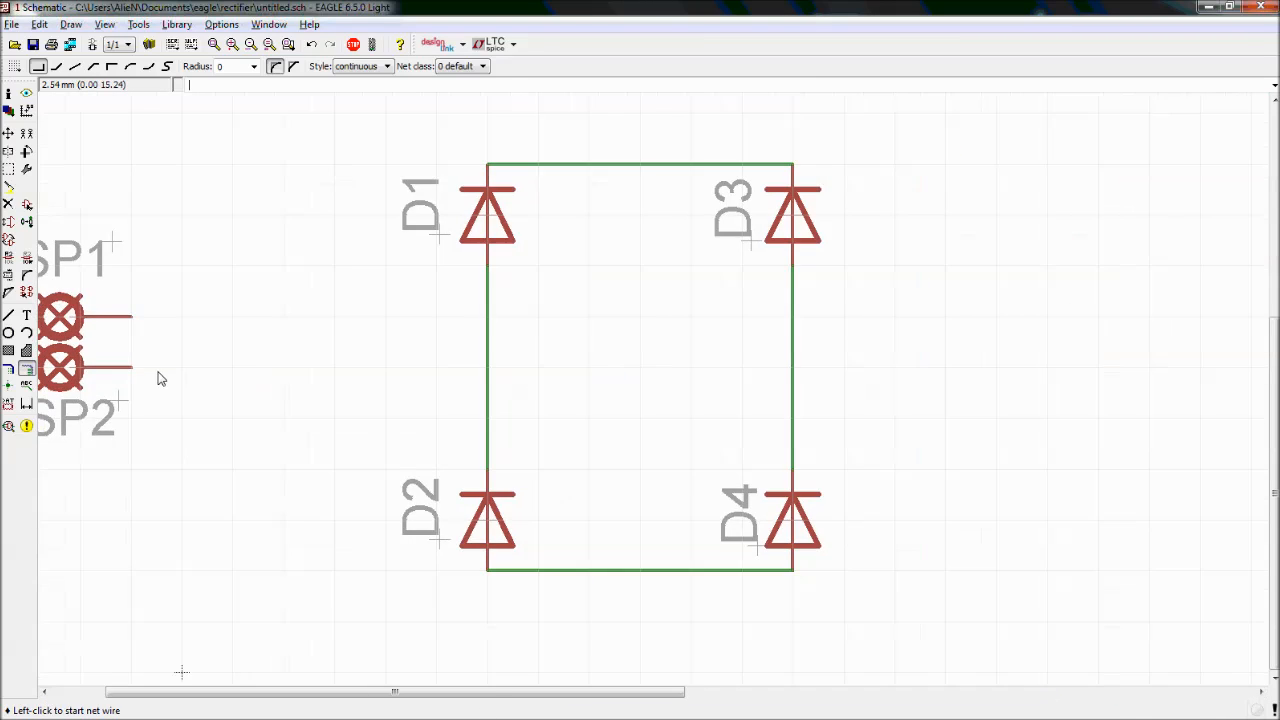
Draw a net wire from LSP1's pin to the vertical wire between diodes D1 and D2
{"action": "scroll", "coordinate": [156, 376], "scroll_direction": "down", "scroll_amount": 2}
{"action": "left_click", "coordinate": [139, 336]}
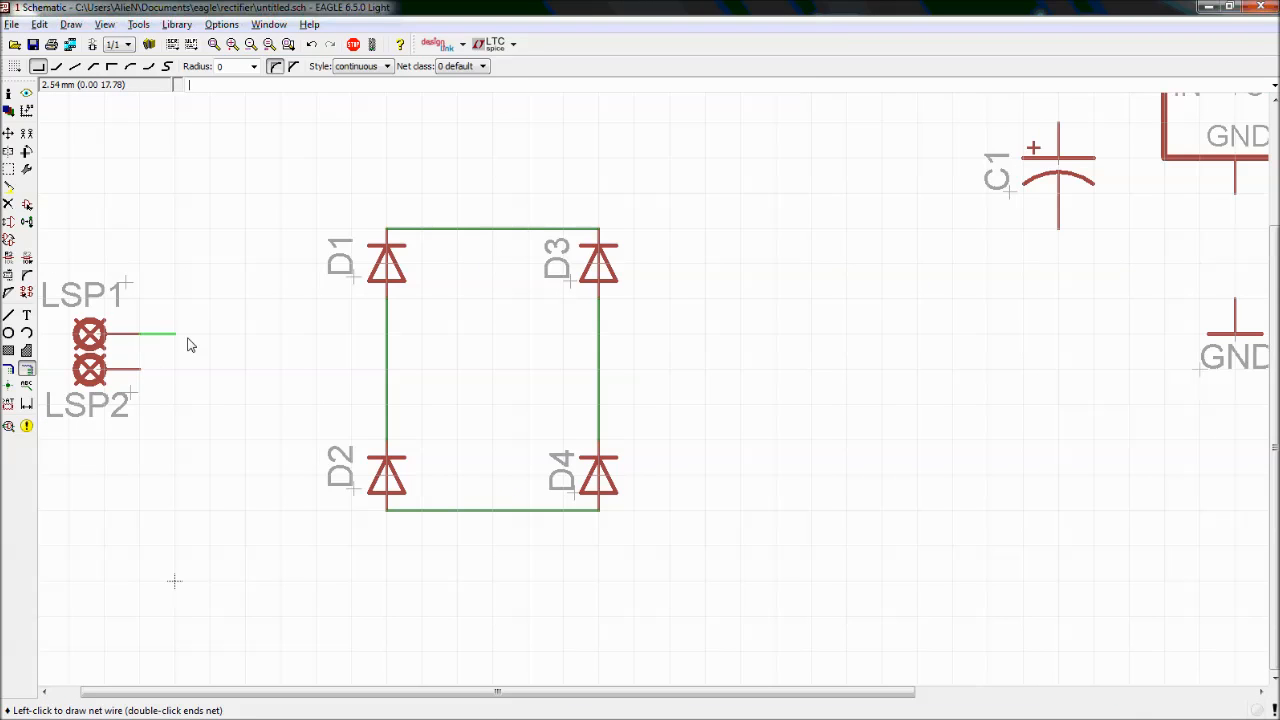
{"action": "left_click", "coordinate": [388, 335]}
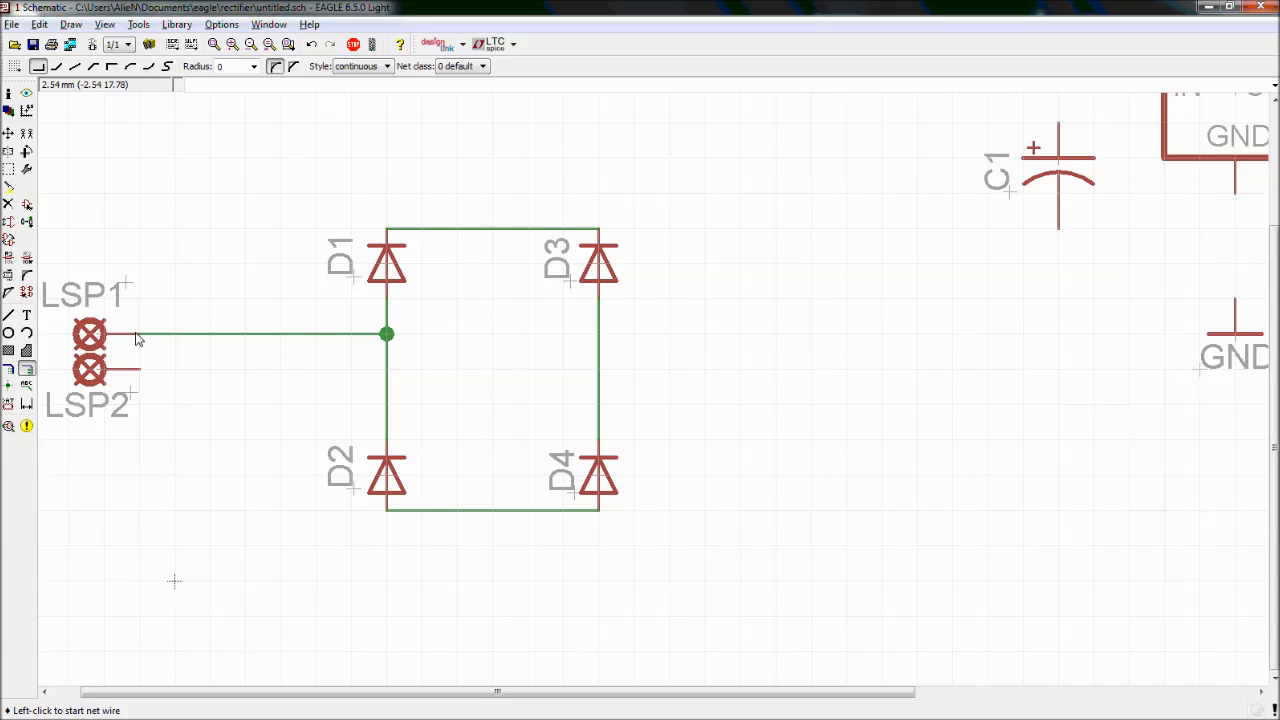
Draw a net wire from LSP2's pin across to the vertical wire between diodes D3 and D4
{"action": "scroll", "coordinate": [137, 338], "scroll_direction": "up", "scroll_amount": 4}
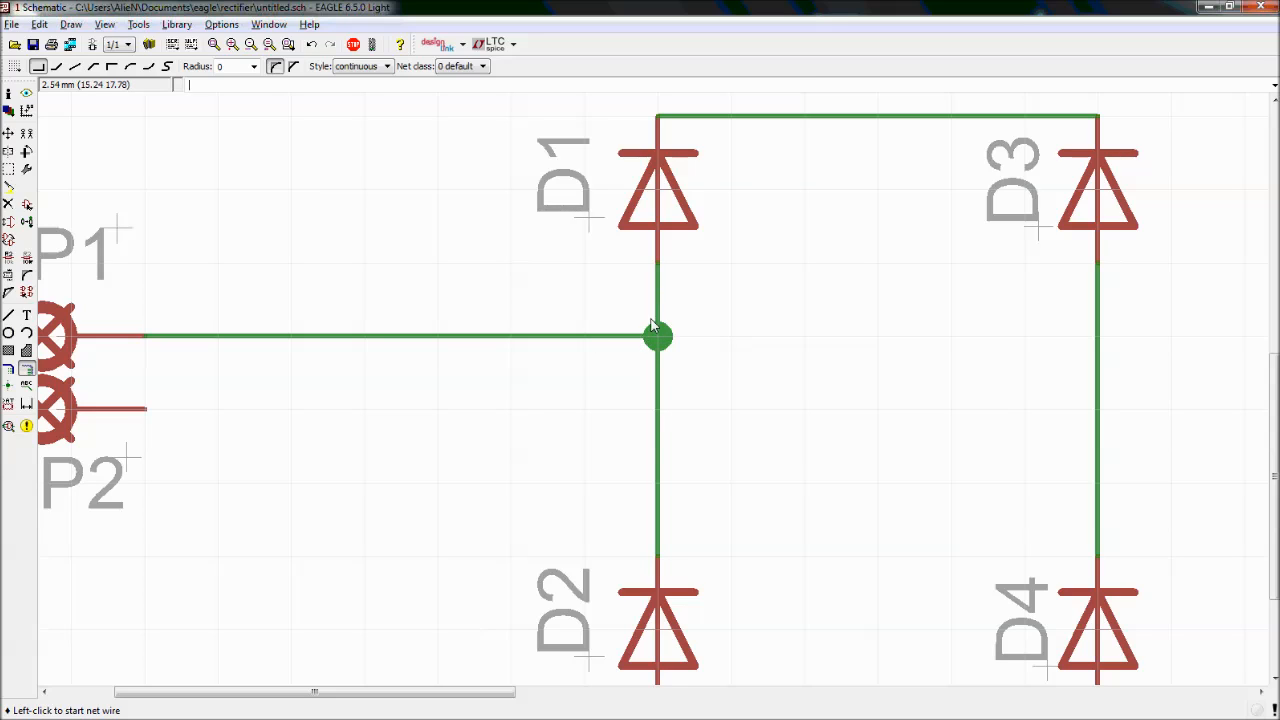
{"action": "left_click", "coordinate": [9, 385]}
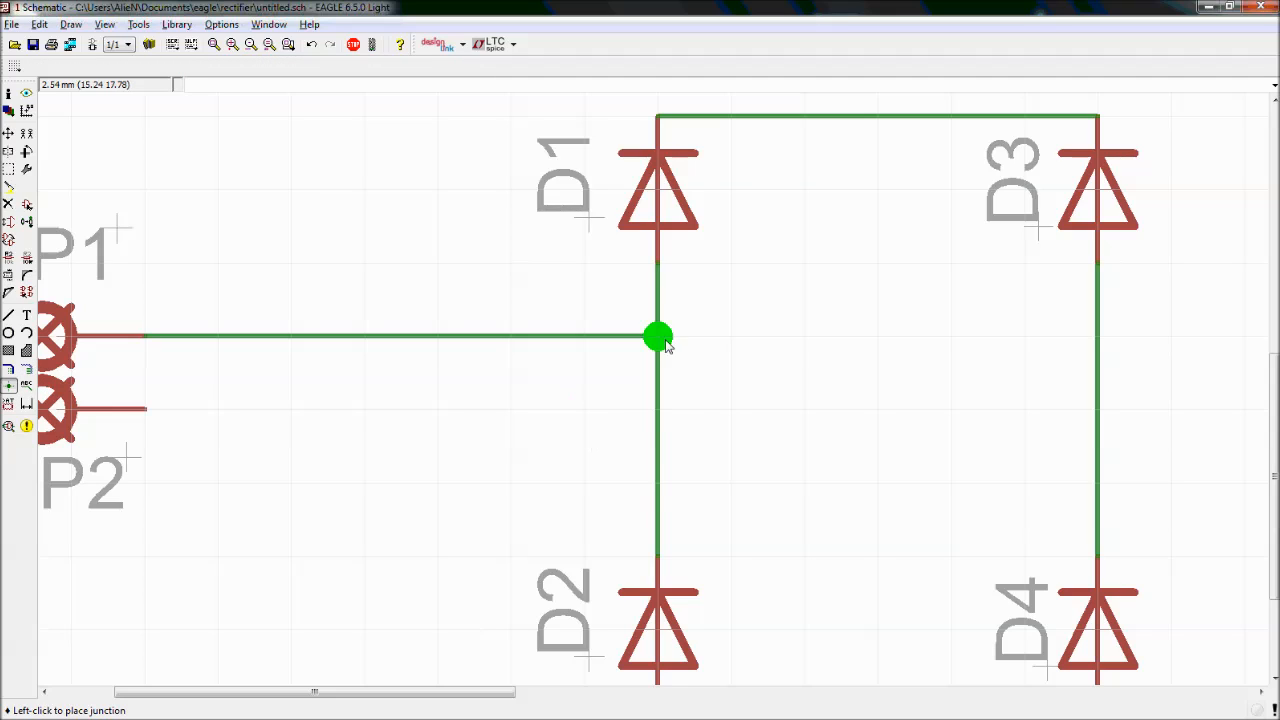
{"action": "left_click", "coordinate": [27, 369]}
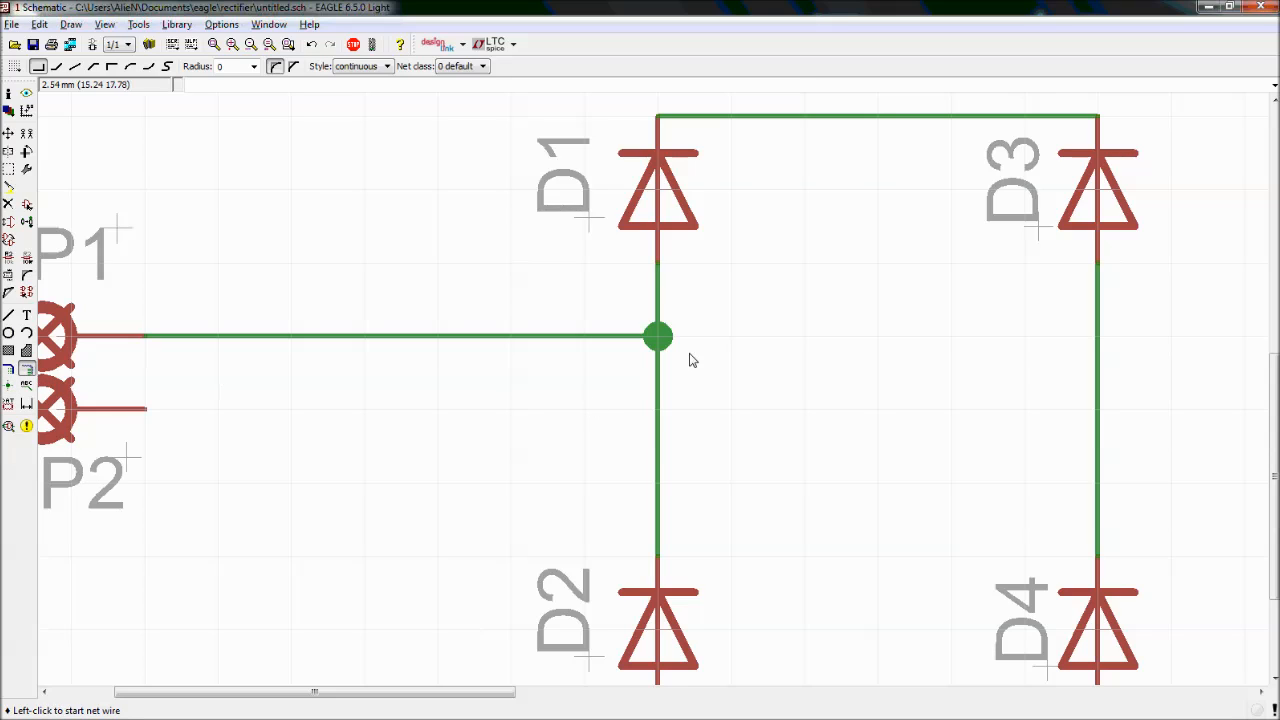
{"action": "left_click", "coordinate": [145, 416]}
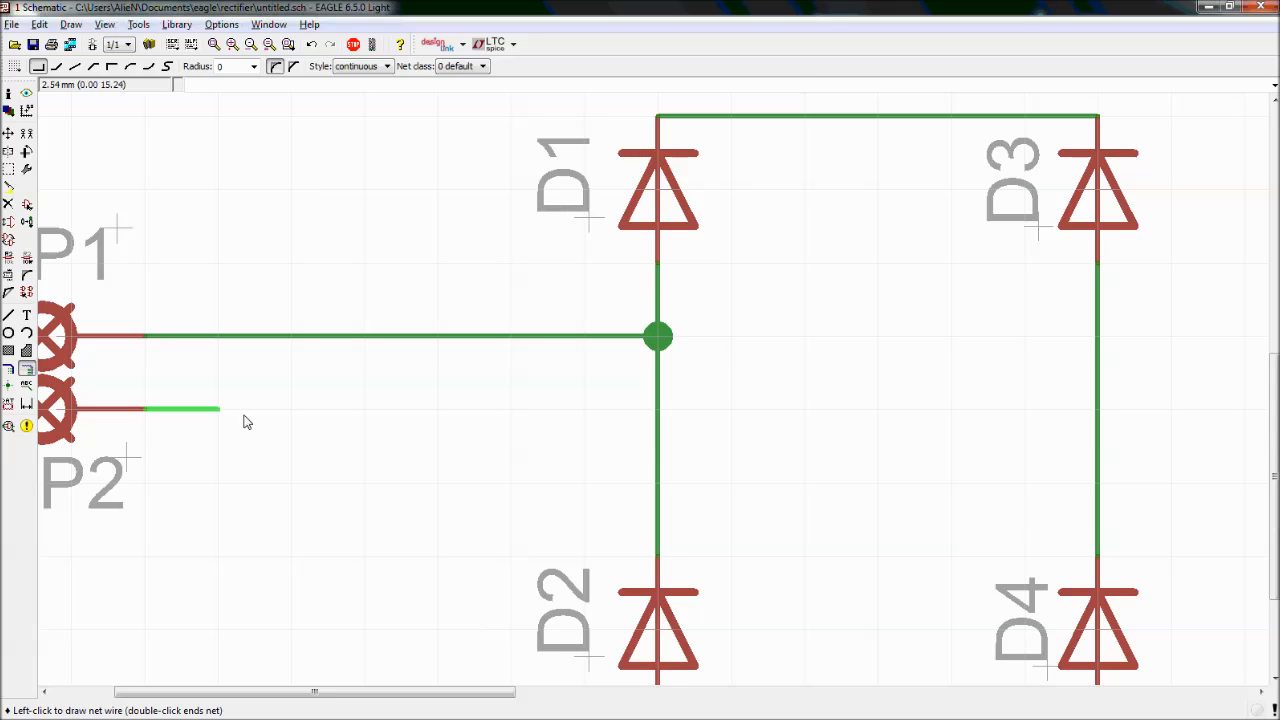
{"action": "left_click", "coordinate": [1098, 410]}
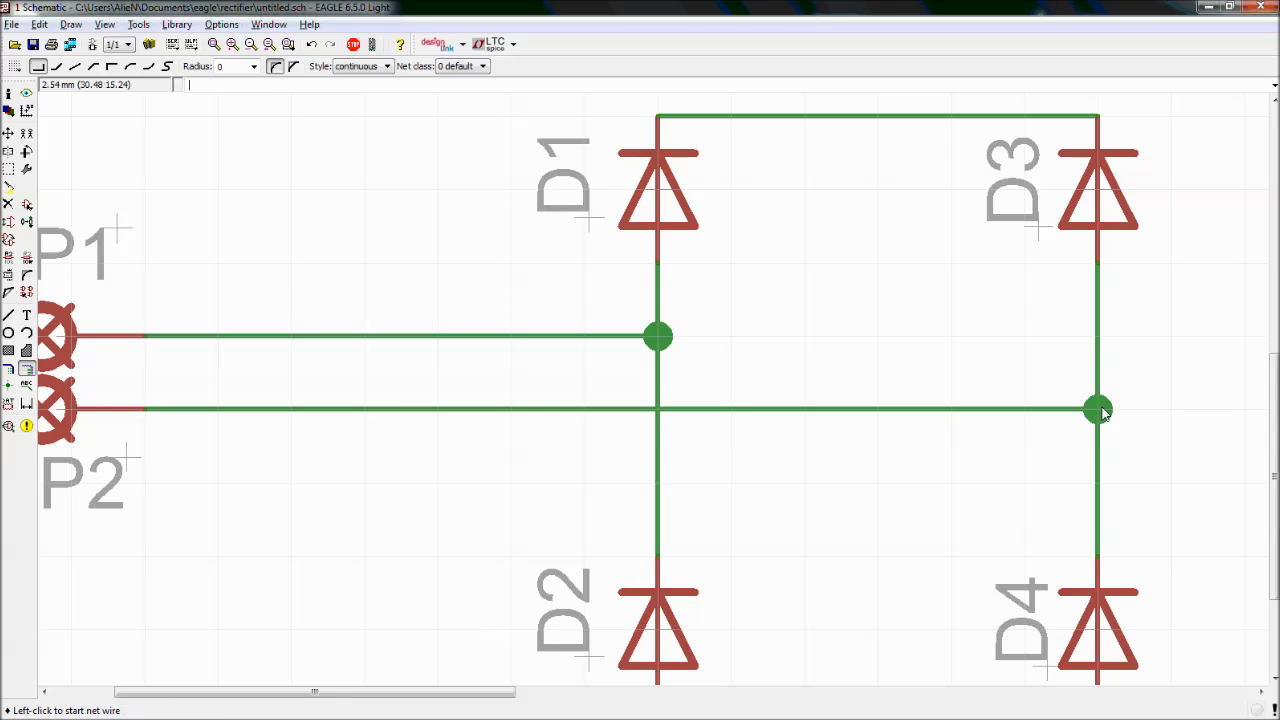
Wire the positive pin of capacitor C1 to the IN pin of regulator IC2
{"action": "scroll", "coordinate": [740, 557], "scroll_direction": "down", "scroll_amount": 2}
{"action": "scroll", "coordinate": [740, 557], "scroll_direction": "down", "scroll_amount": 1}
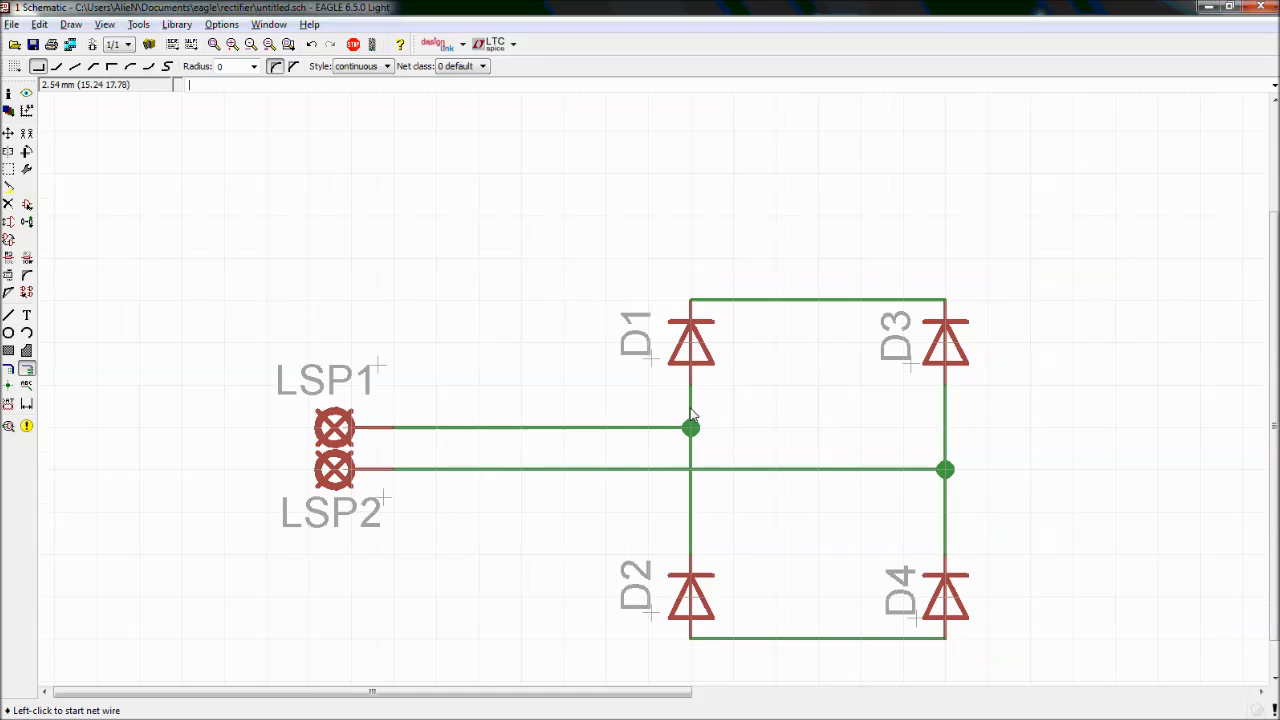
{"action": "scroll", "coordinate": [693, 424], "scroll_direction": "up", "scroll_amount": 4}
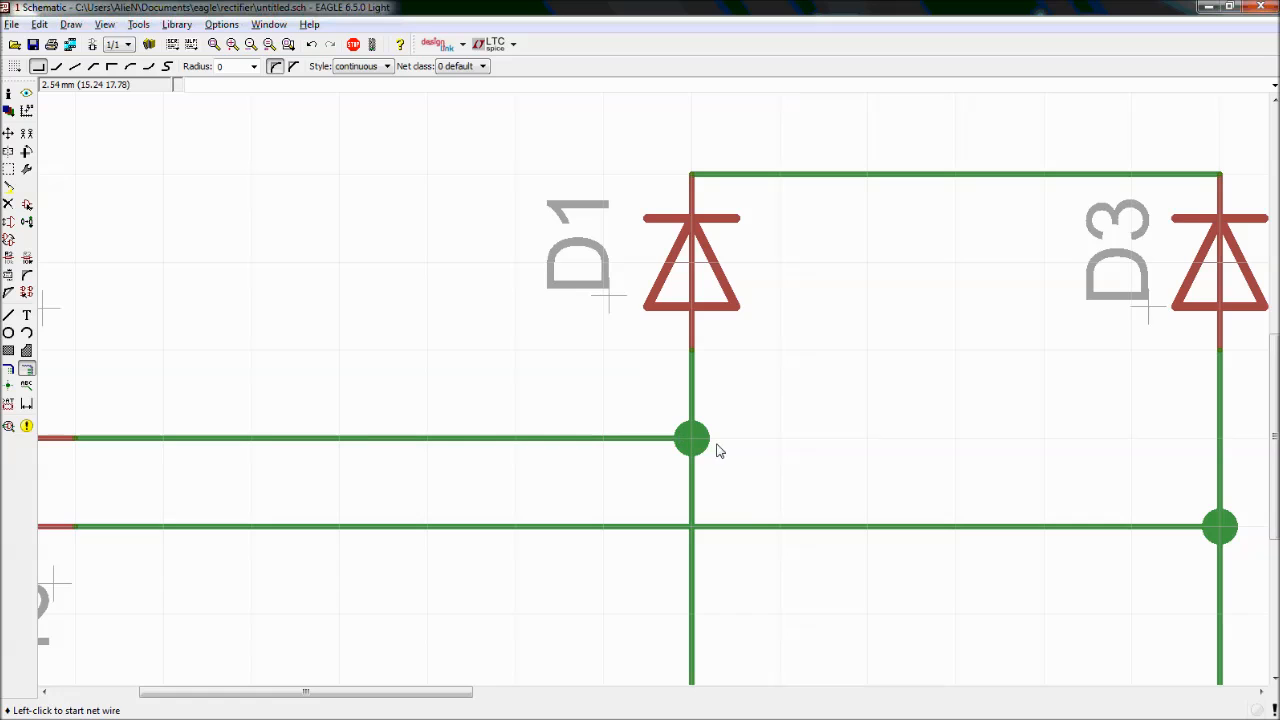
{"action": "scroll", "coordinate": [860, 583], "scroll_direction": "down", "scroll_amount": 3}
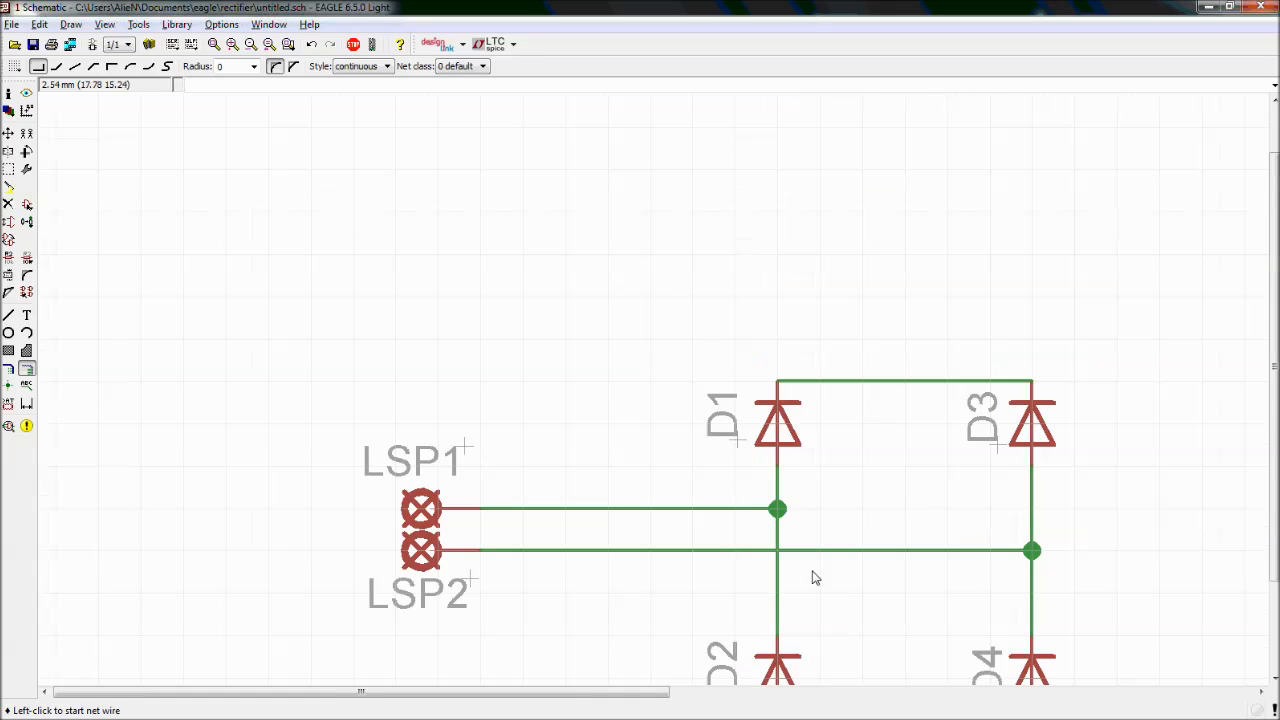
{"action": "left_click_drag", "start_coordinate": [652, 694], "coordinate": [903, 669]}
{"action": "scroll", "coordinate": [1054, 546], "scroll_direction": "down", "scroll_amount": 1}
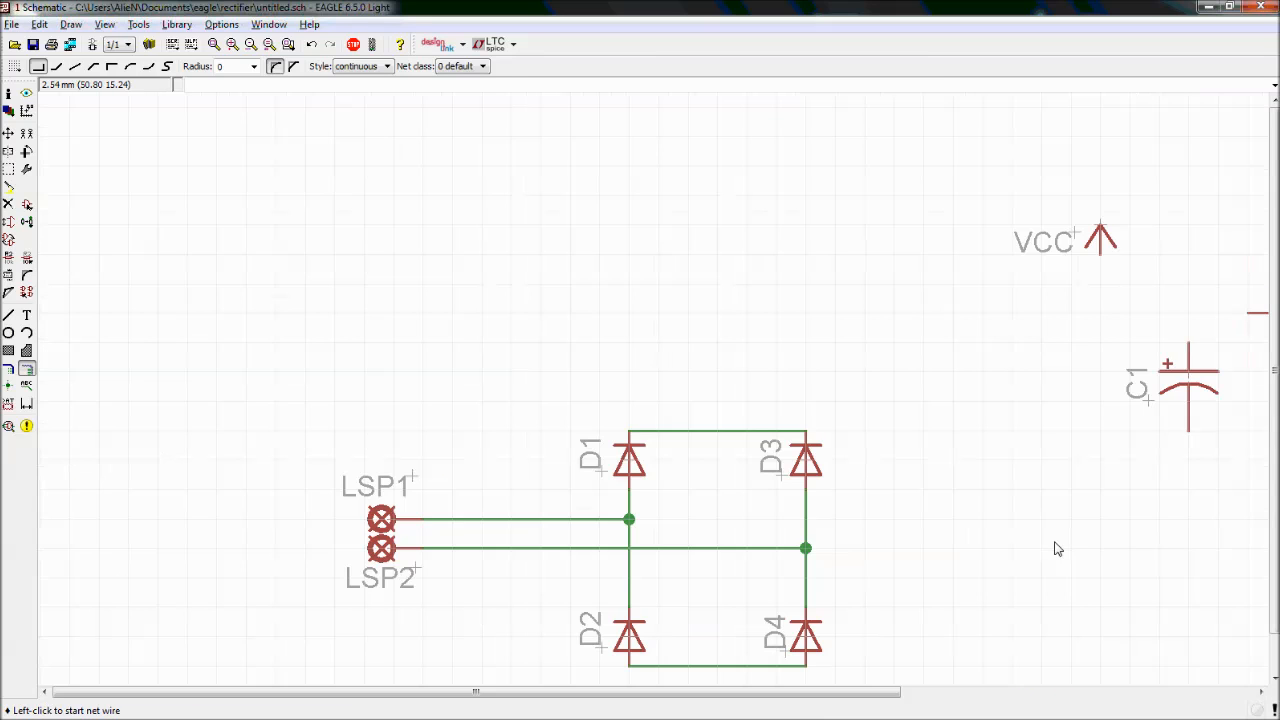
{"action": "left_click_drag", "start_coordinate": [895, 692], "coordinate": [1000, 678]}
{"action": "left_click", "coordinate": [827, 343]}
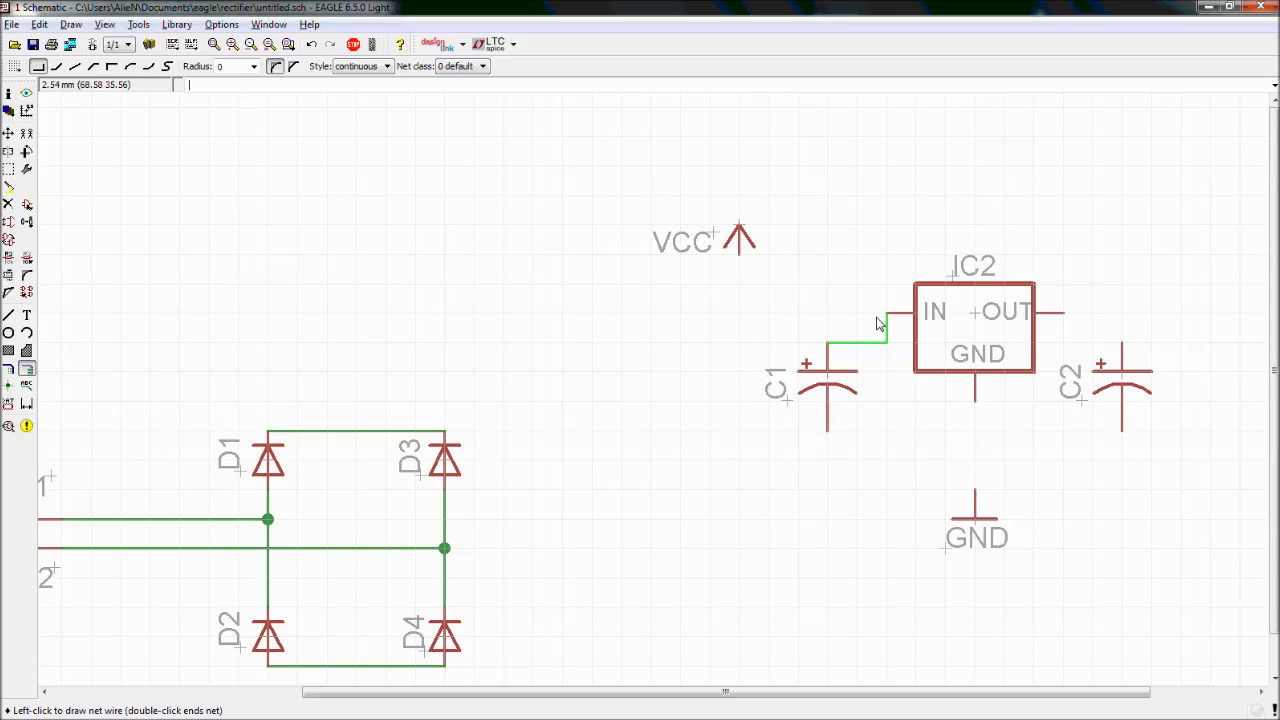
{"action": "left_click", "coordinate": [827, 319]}
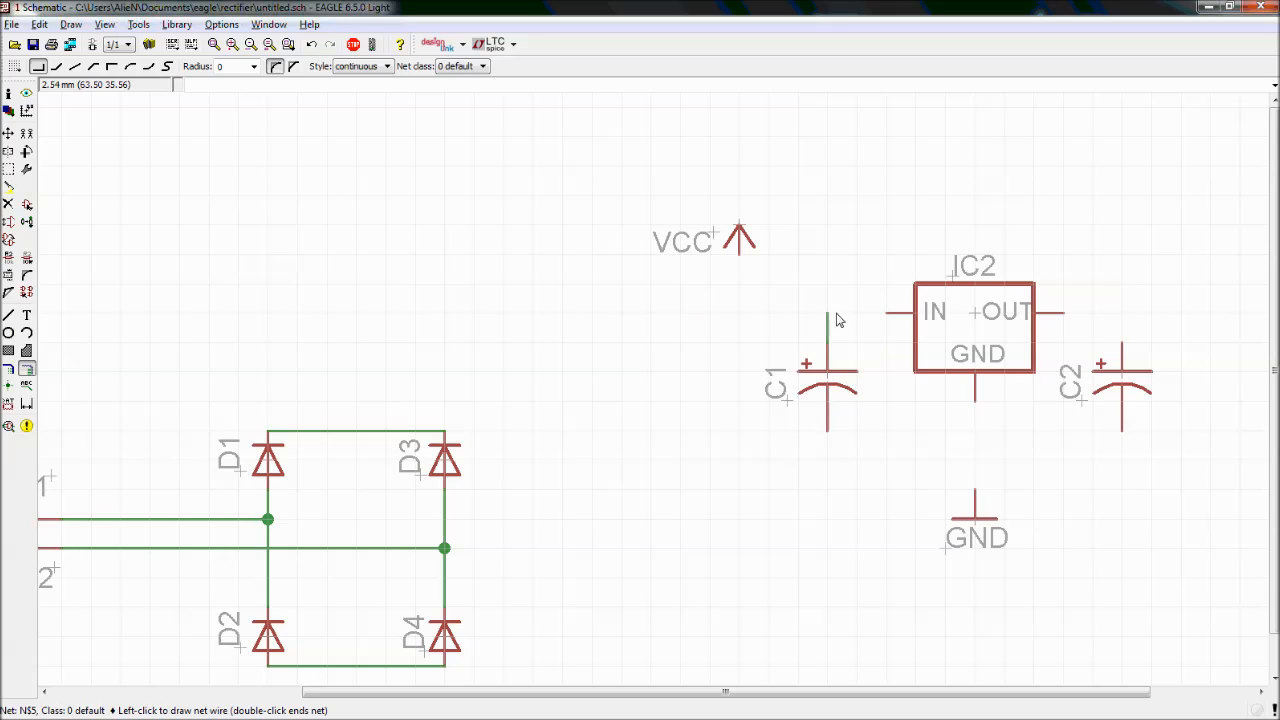
{"action": "left_click", "coordinate": [894, 318]}
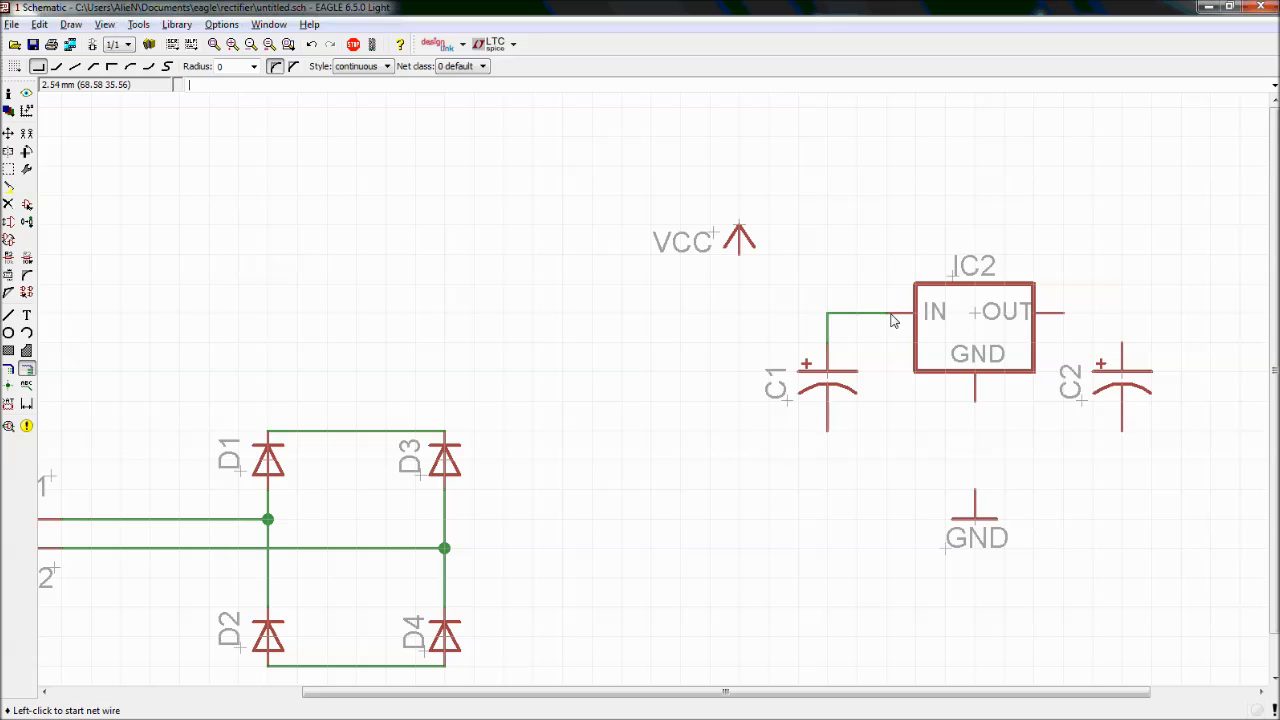
Wire the positive pin of capacitor C2 to the OUT pin of regulator IC2
{"action": "left_click", "coordinate": [1122, 348]}
{"action": "left_click", "coordinate": [1122, 314]}
{"action": "left_click", "coordinate": [1064, 314]}
Wire the GND symbol to IC2's GND pin and tie the negative pins of C1 and C2 to that wire
{"action": "left_click", "coordinate": [976, 490]}
{"action": "left_click", "coordinate": [978, 404]}
{"action": "left_click", "coordinate": [828, 431]}
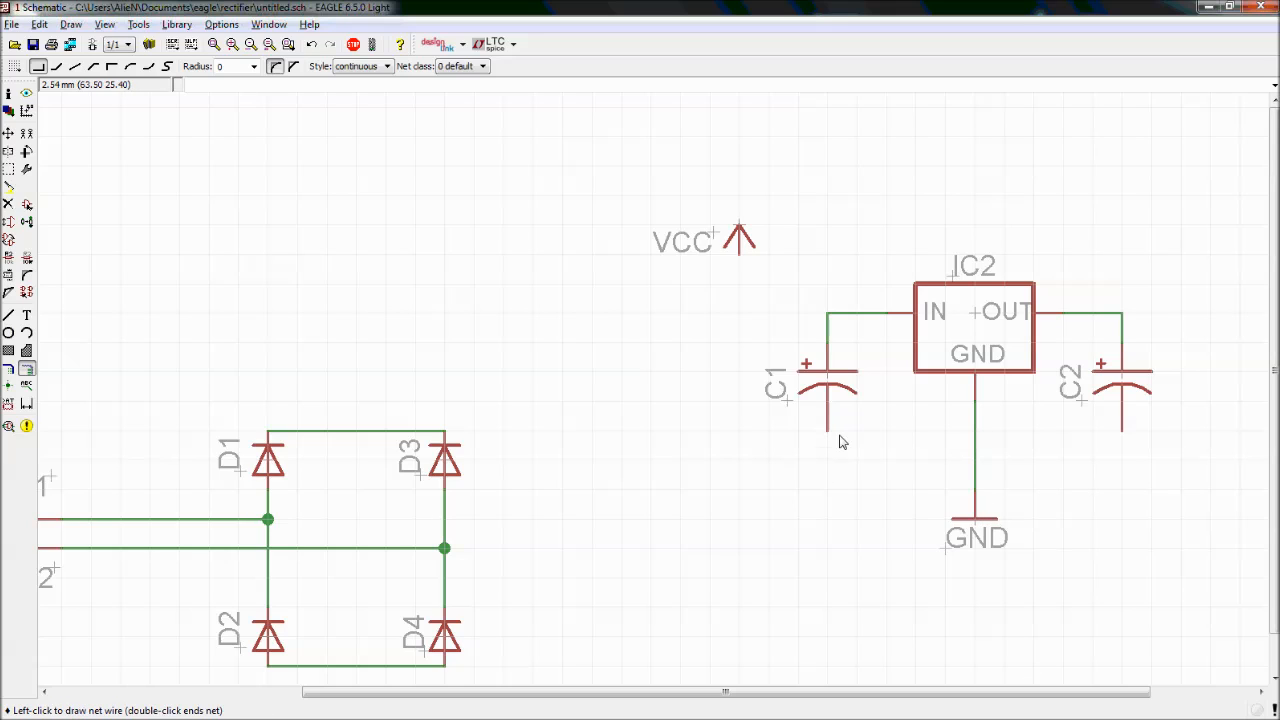
{"action": "left_click", "coordinate": [976, 431]}
{"action": "left_click", "coordinate": [975, 431]}
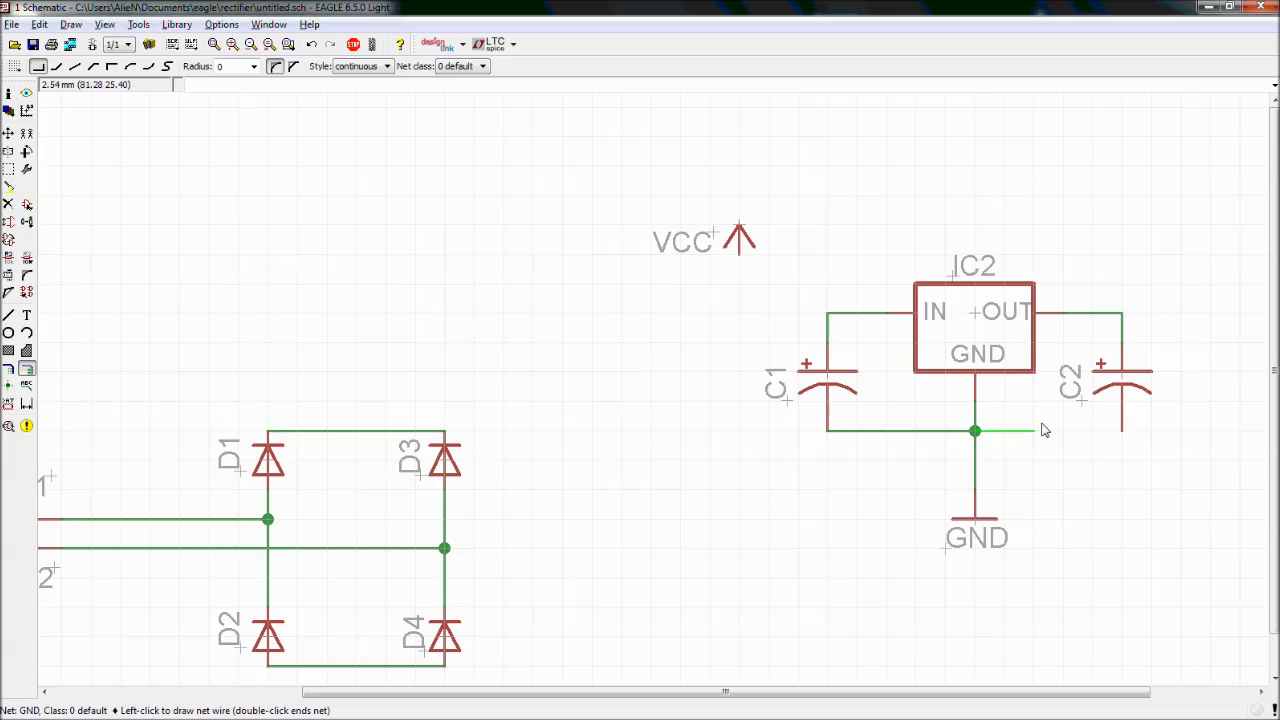
{"action": "left_click", "coordinate": [1122, 431]}
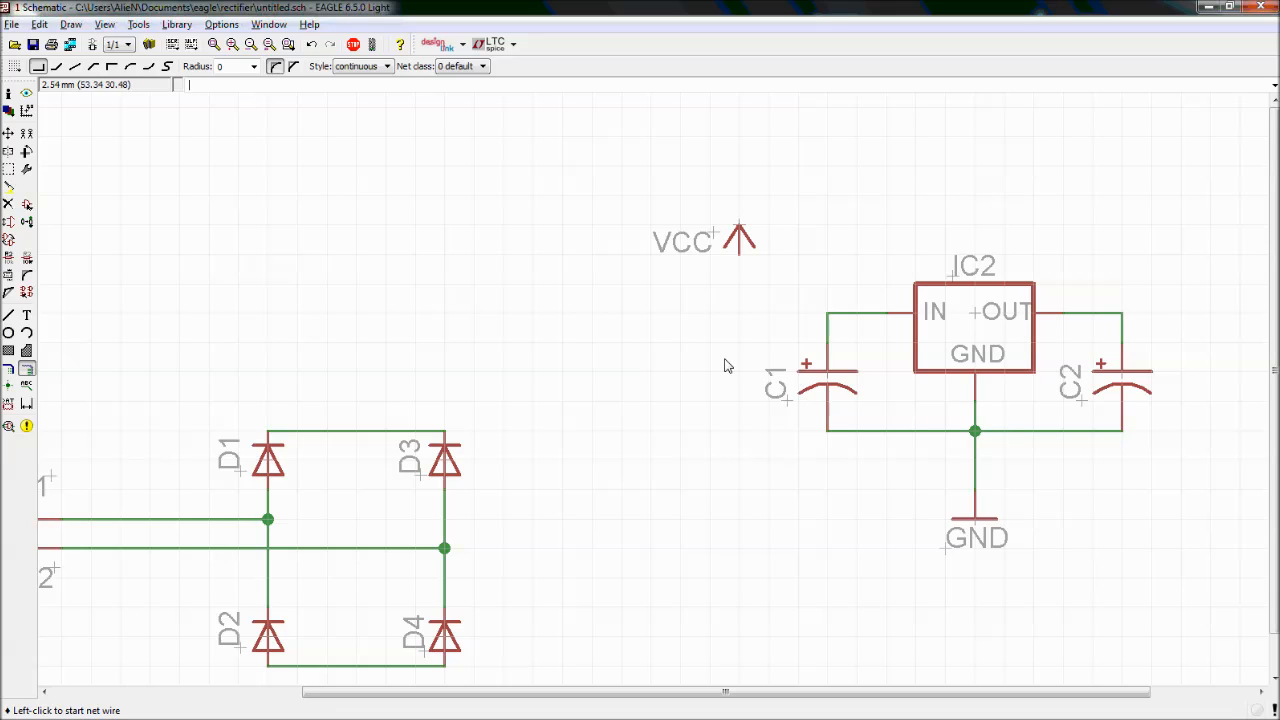
Wire the VCC symbol to the corner of the net above C1, merging net segment N$5 into supply net VCC
{"action": "left_click", "coordinate": [738, 252]}
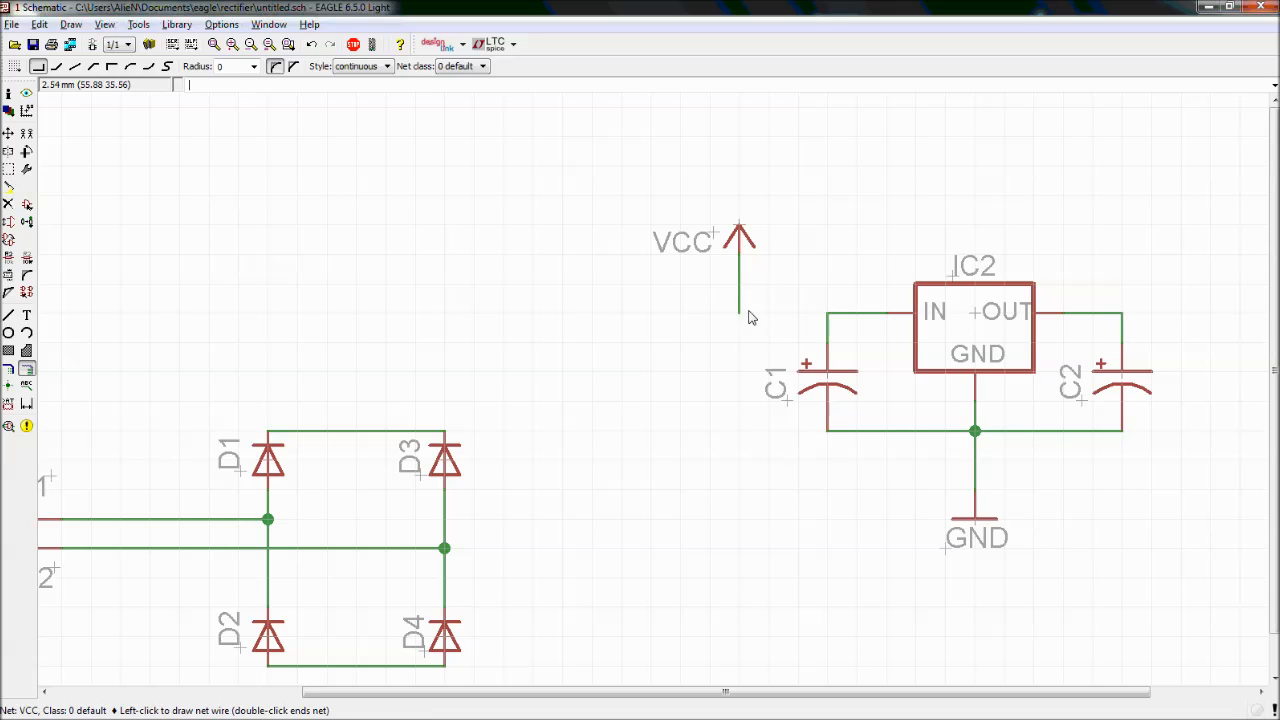
{"action": "left_click", "coordinate": [826, 316]}
{"action": "left_click_drag", "start_coordinate": [779, 289], "coordinate": [679, 440]}
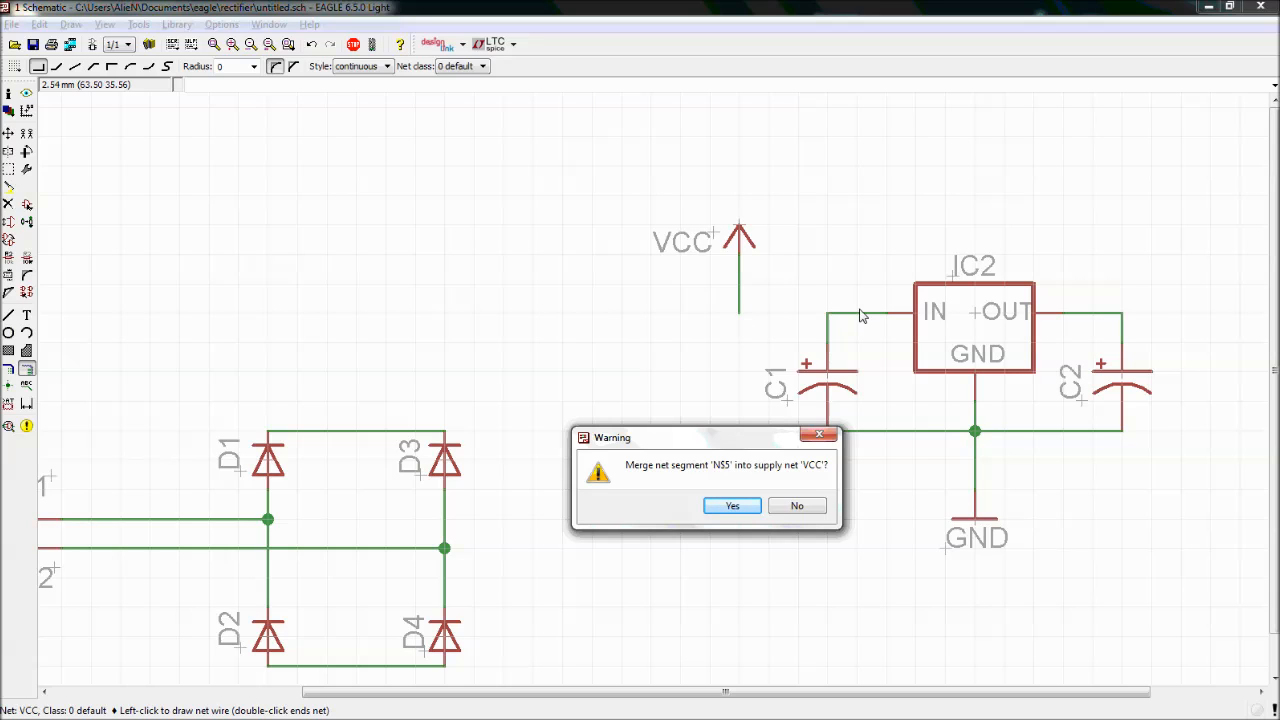
{"action": "left_click_drag", "start_coordinate": [726, 445], "coordinate": [667, 422]}
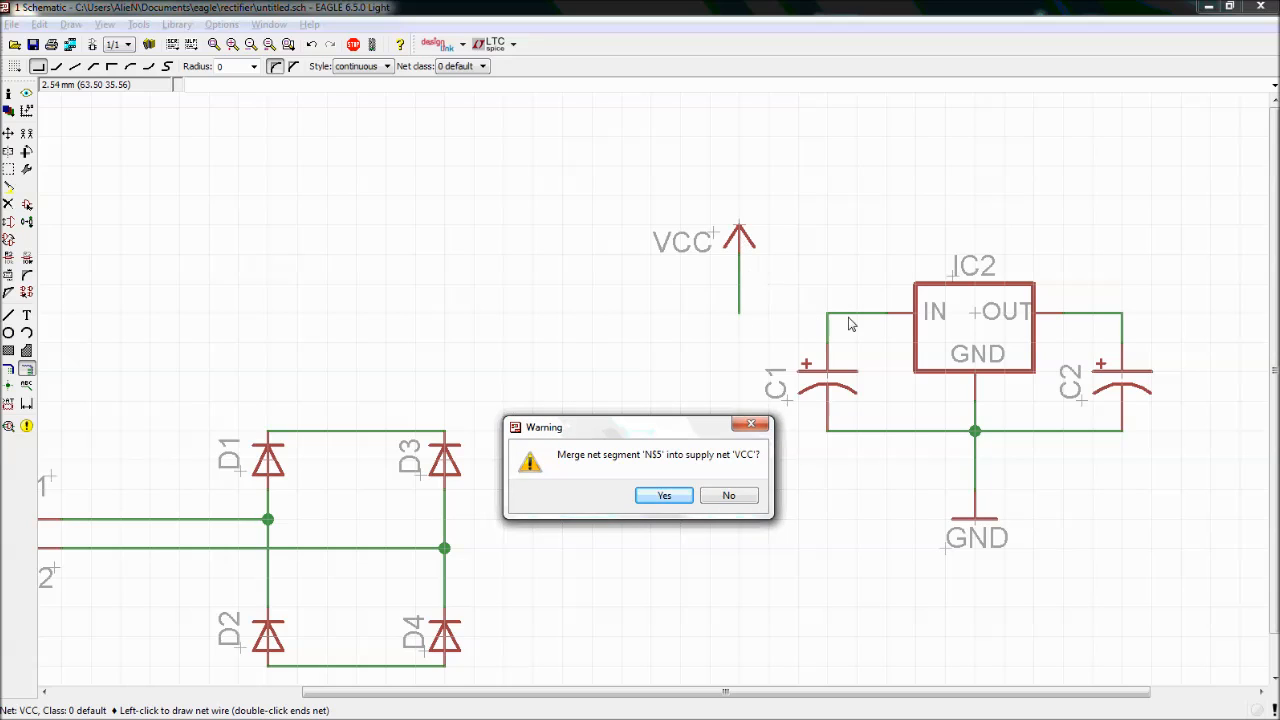
{"action": "left_click_drag", "start_coordinate": [659, 432], "coordinate": [606, 323]}
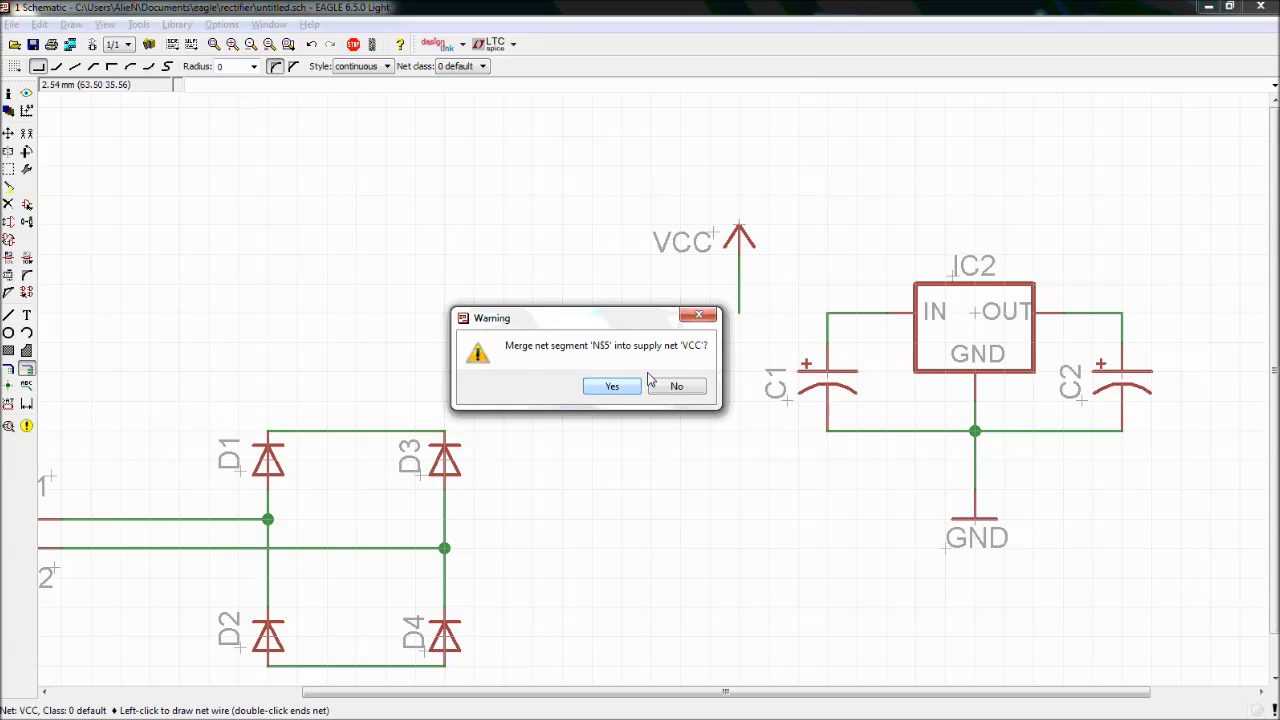
{"action": "left_click_drag", "start_coordinate": [620, 325], "coordinate": [586, 303]}
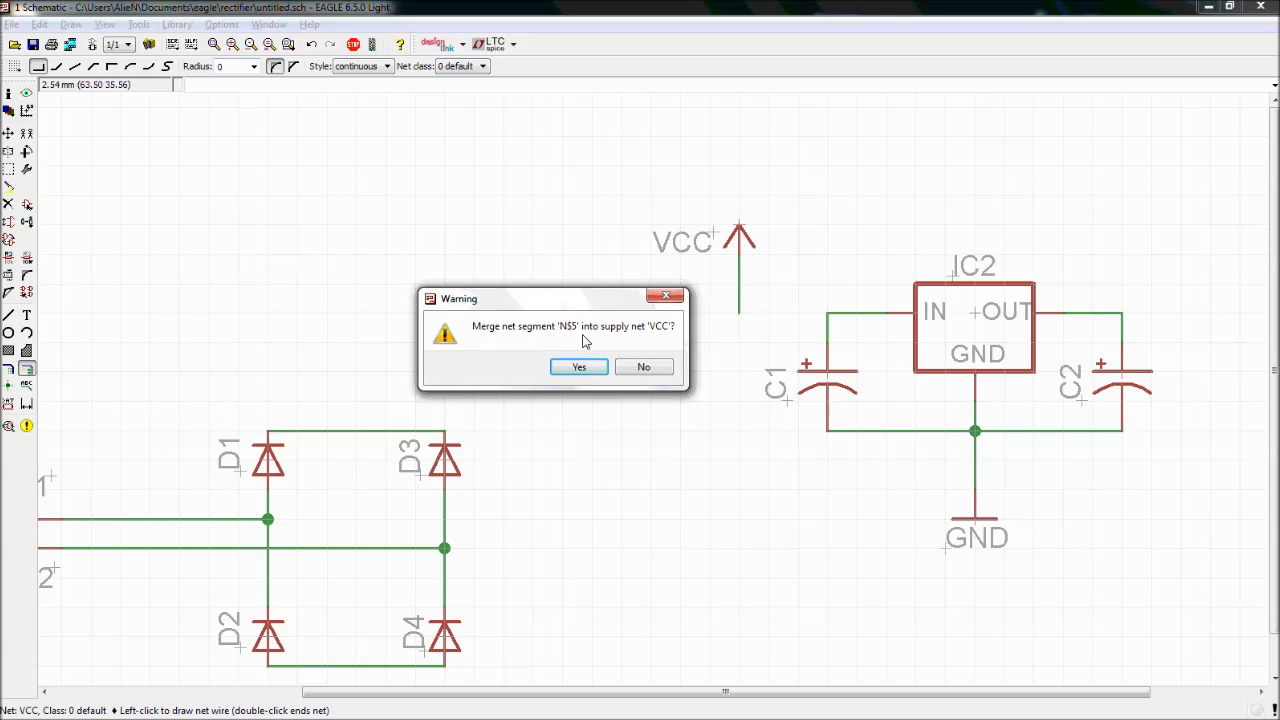
{"action": "left_click", "coordinate": [586, 365]}
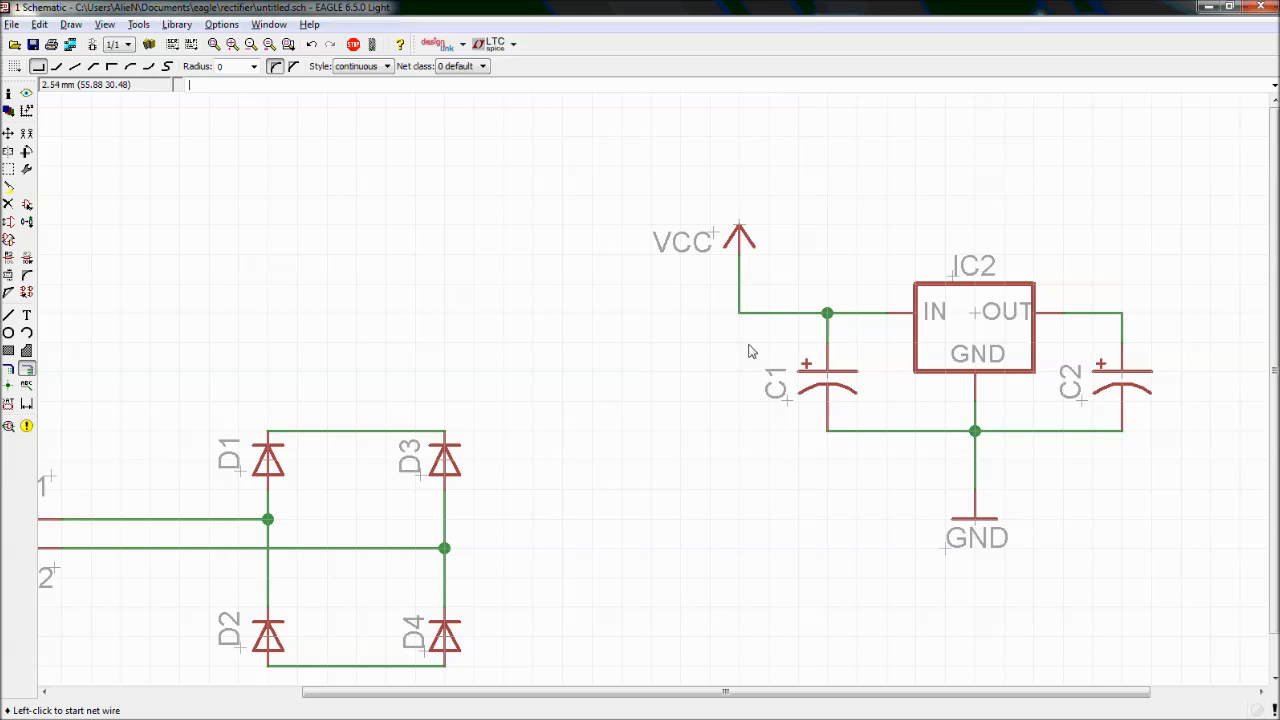
Wire the VCC net to the middle of the D1–D3 cathode wire, merging net segment N$3 into VCC
{"action": "left_click", "coordinate": [740, 320]}
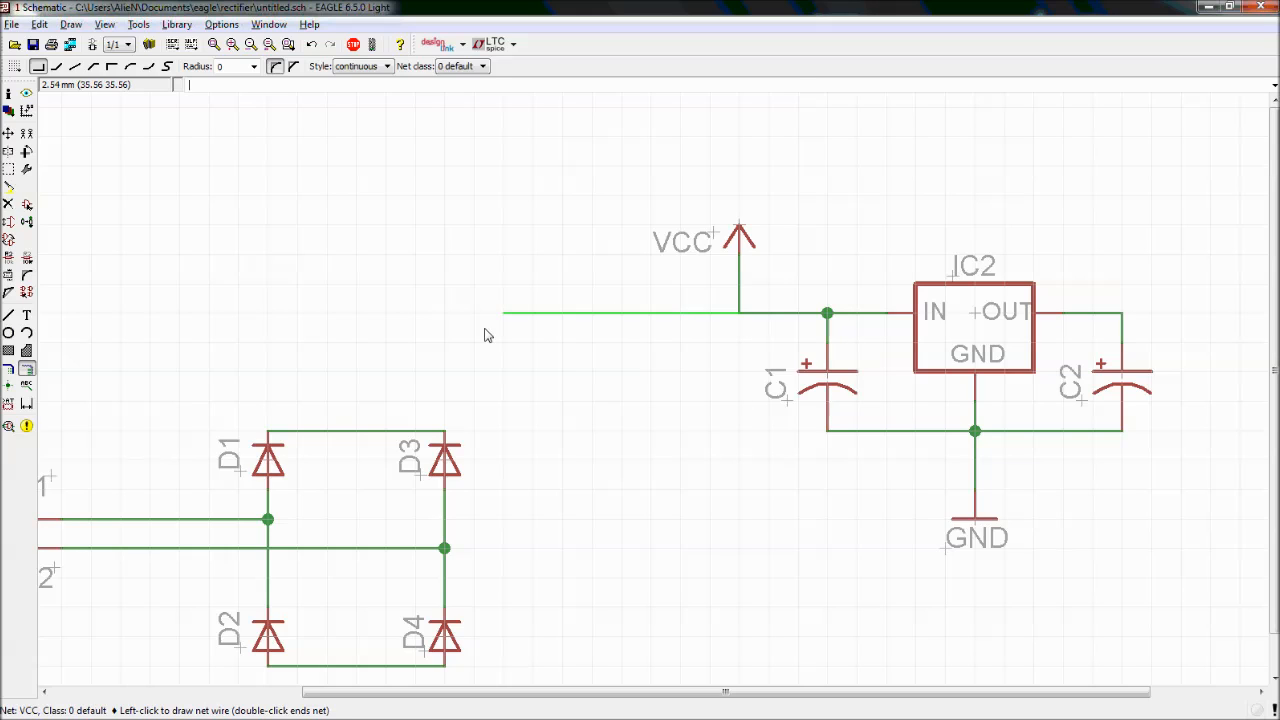
{"action": "left_click", "coordinate": [353, 441]}
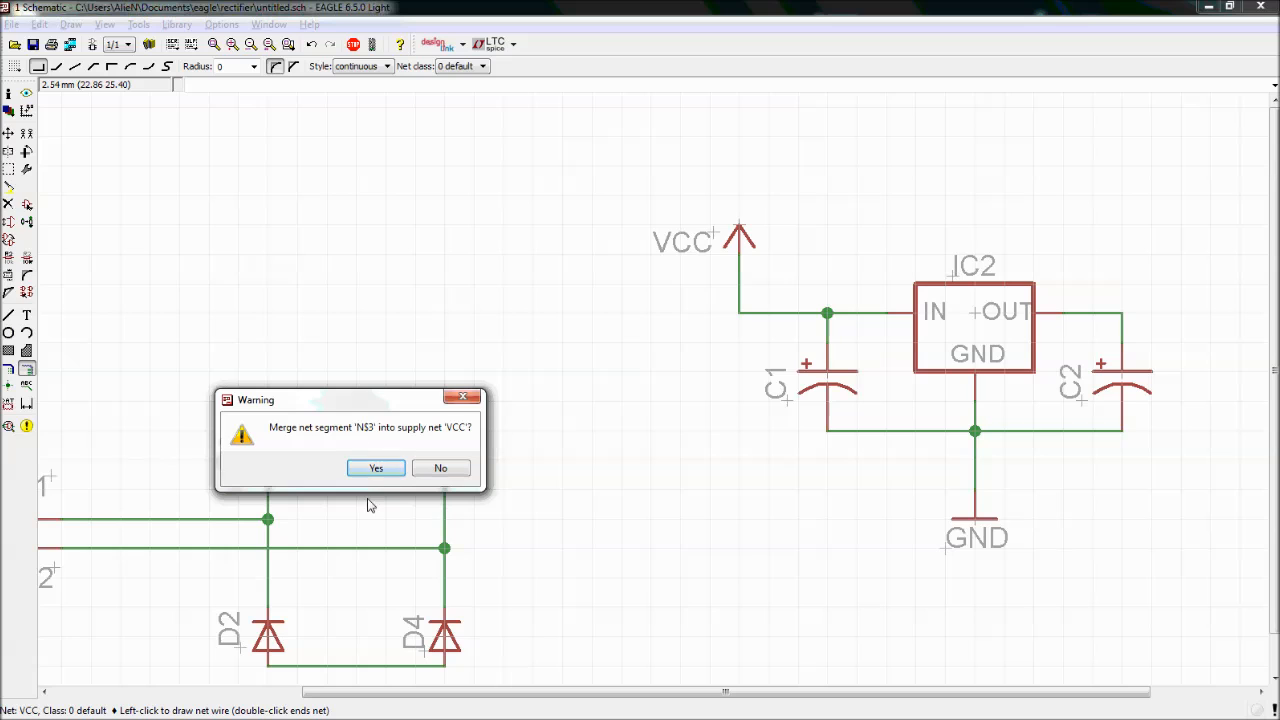
{"action": "left_click", "coordinate": [377, 470]}
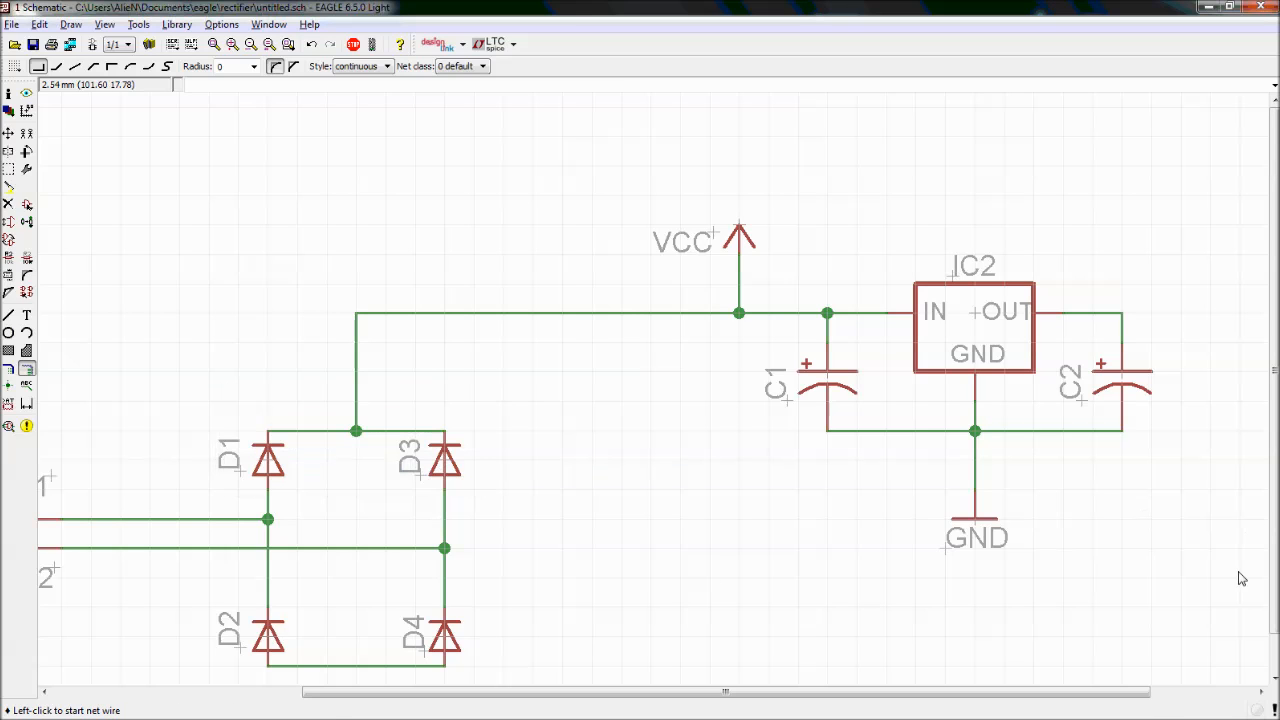
Wire LSP3 to the regulator output net above C2, and LSP4 to the ground net at C2's negative pin
{"action": "left_click_drag", "start_coordinate": [1150, 704], "coordinate": [1246, 704]}
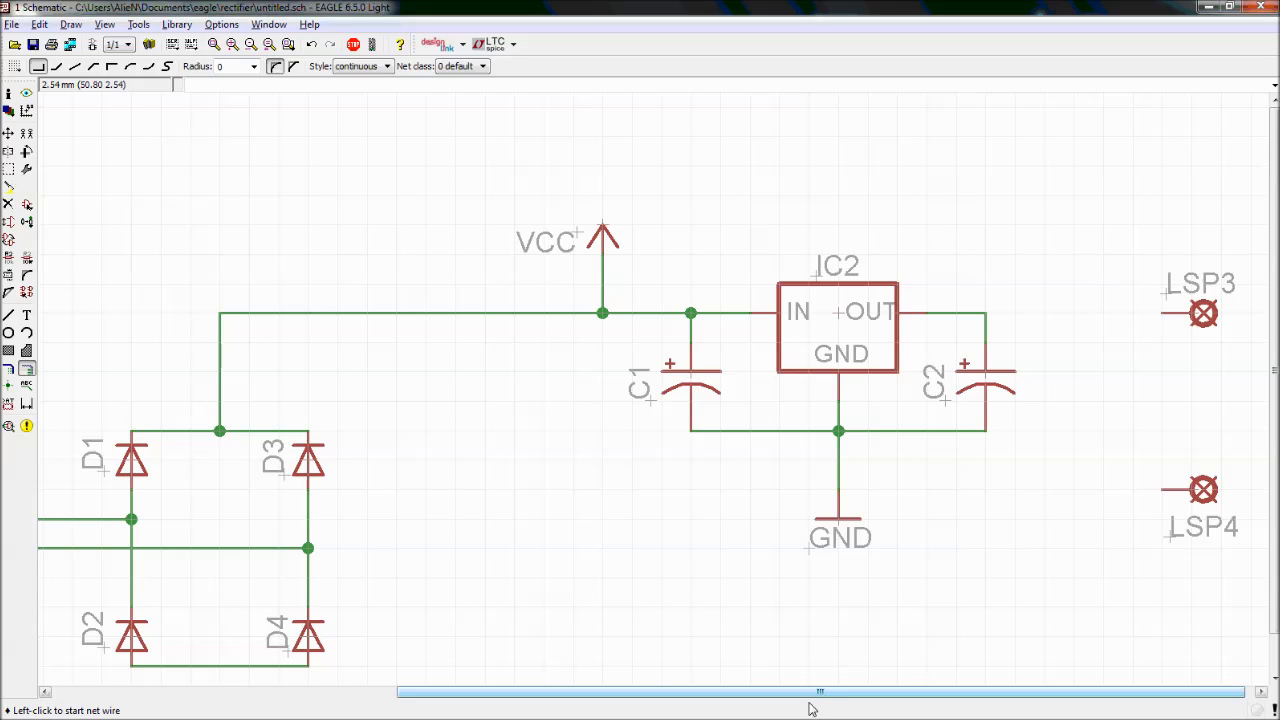
{"action": "left_click_drag", "start_coordinate": [1274, 533], "coordinate": [1274, 573]}
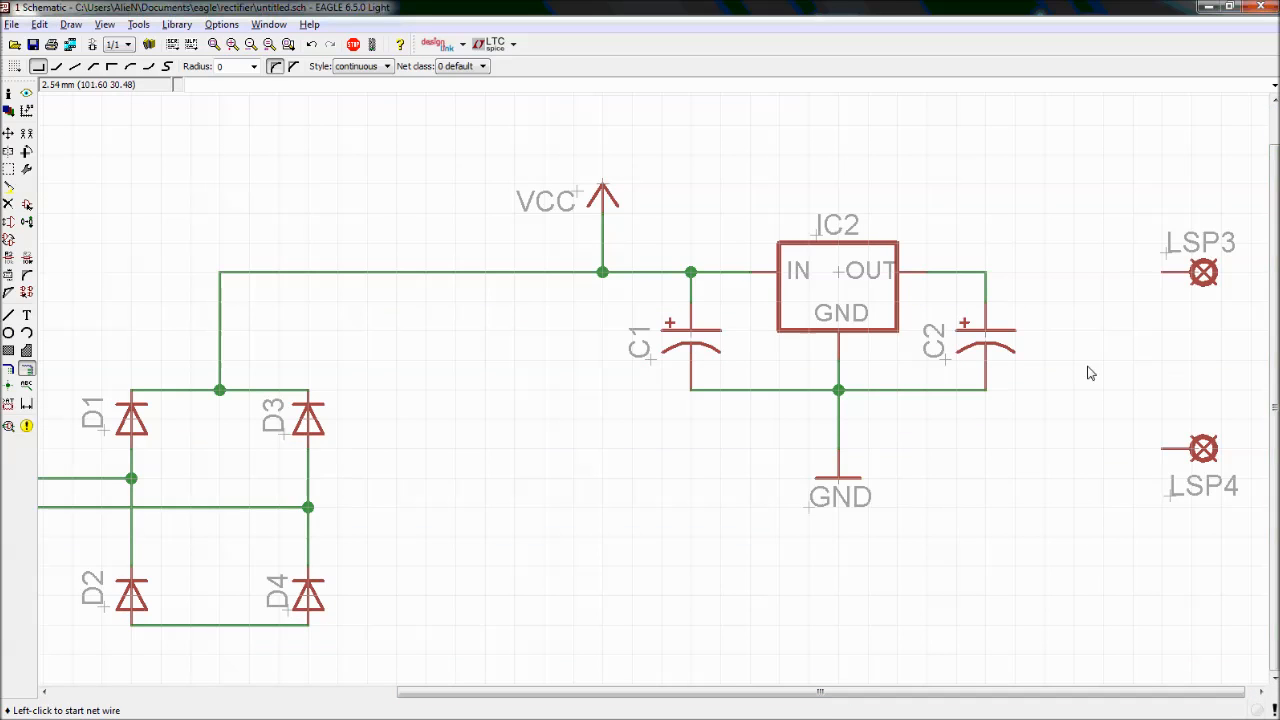
{"action": "left_click", "coordinate": [987, 271]}
{"action": "left_click", "coordinate": [1165, 272]}
{"action": "left_click", "coordinate": [985, 395]}
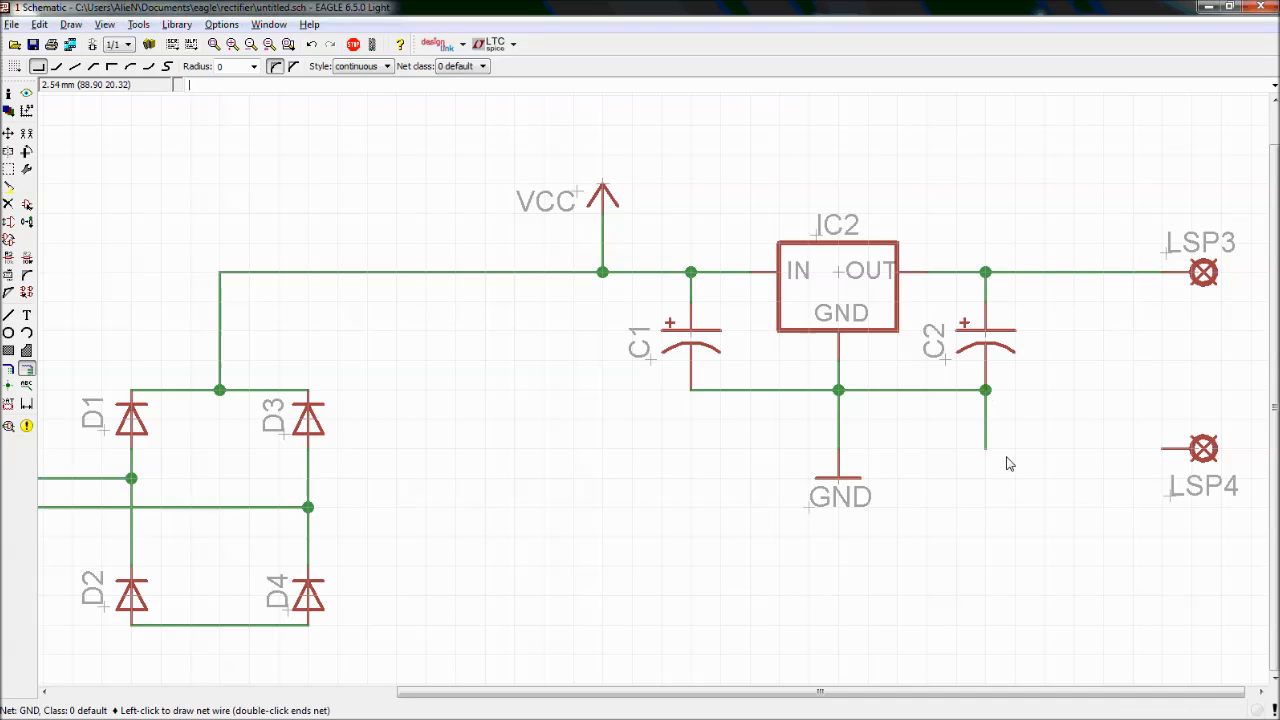
{"action": "left_click", "coordinate": [1164, 449]}
Wire the middle of the D2–D4 anode wire to the line above the GND symbol, merging net segment N$4 into supply net GND
{"action": "left_click_drag", "start_coordinate": [1183, 694], "coordinate": [943, 697]}
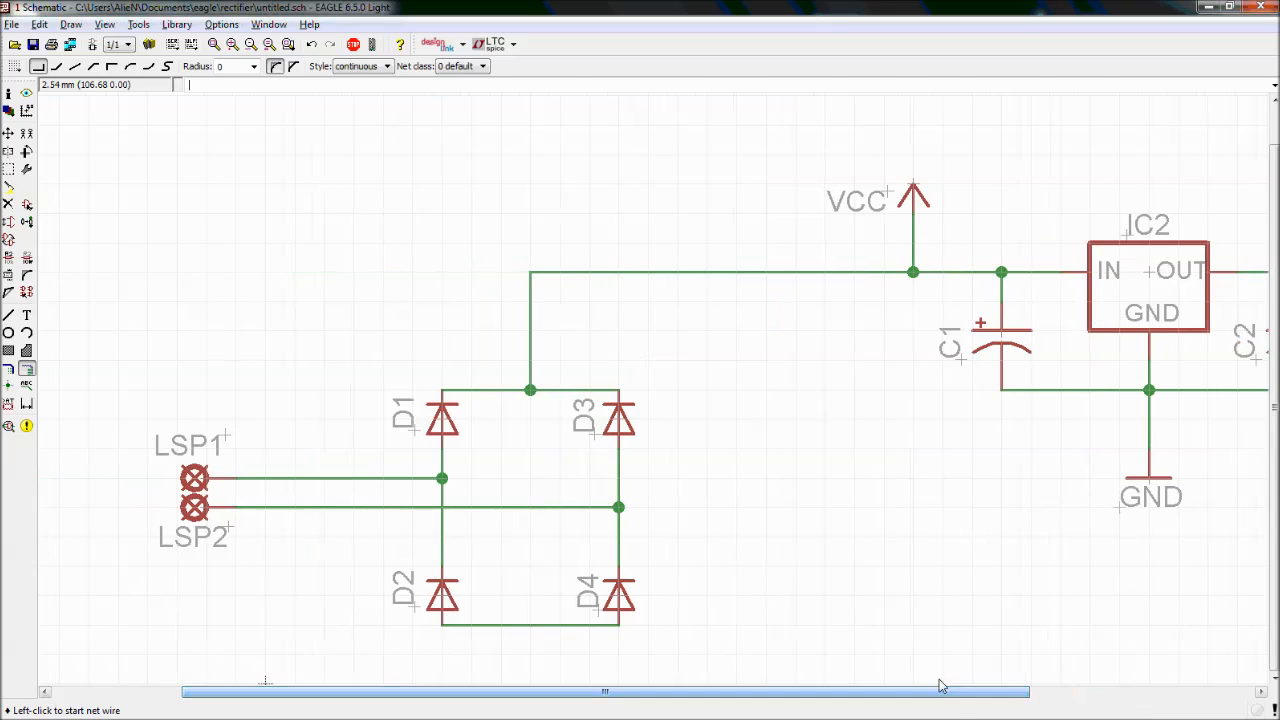
{"action": "left_click", "coordinate": [530, 625]}
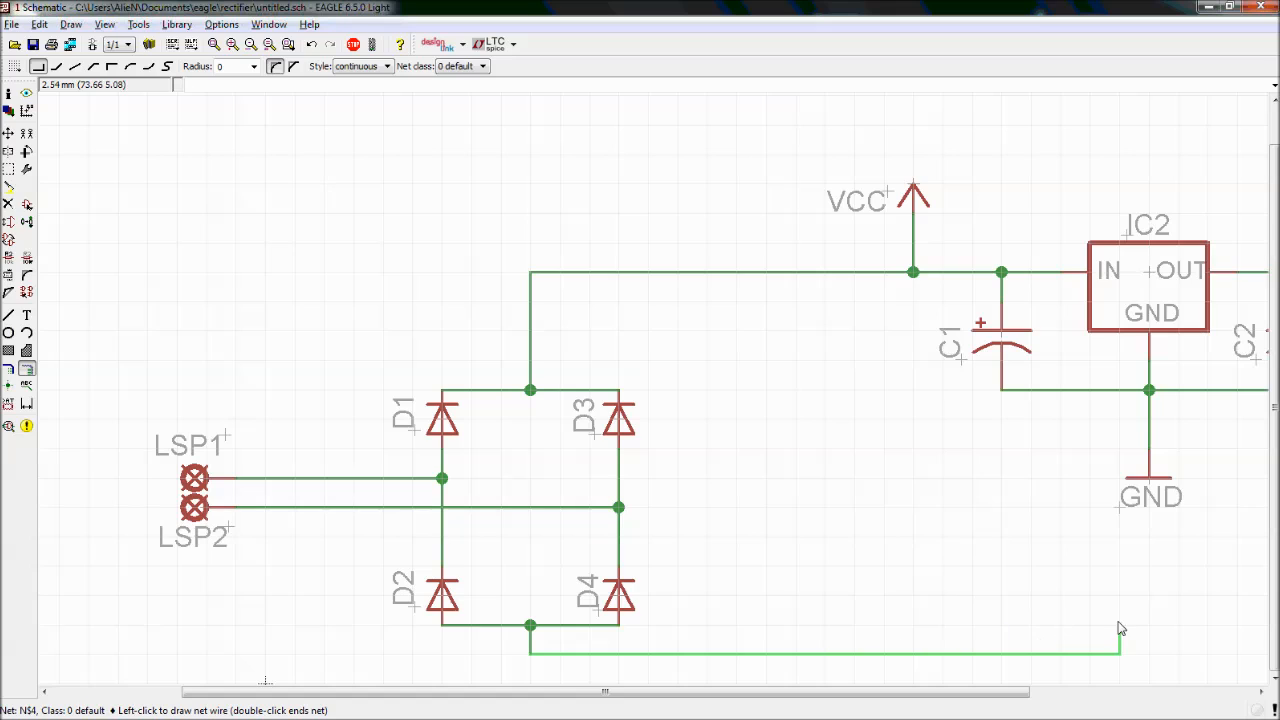
{"action": "left_click", "coordinate": [1091, 421]}
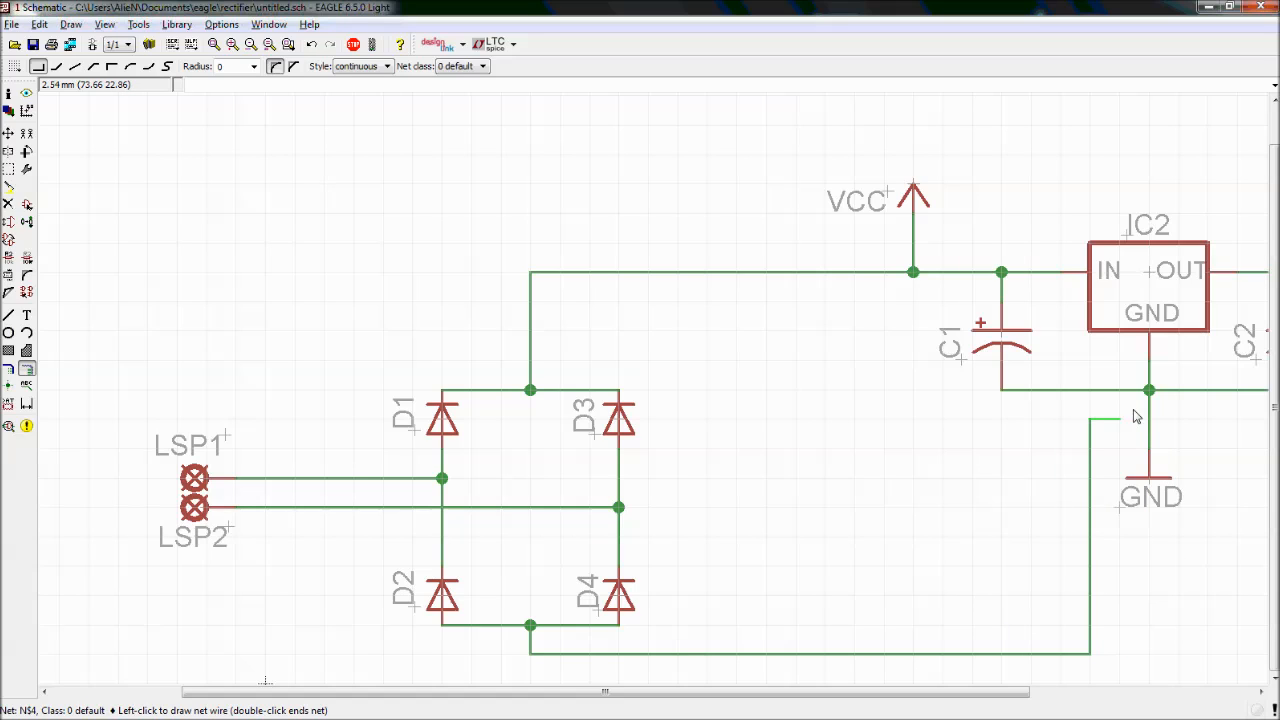
{"action": "left_click", "coordinate": [1150, 420]}
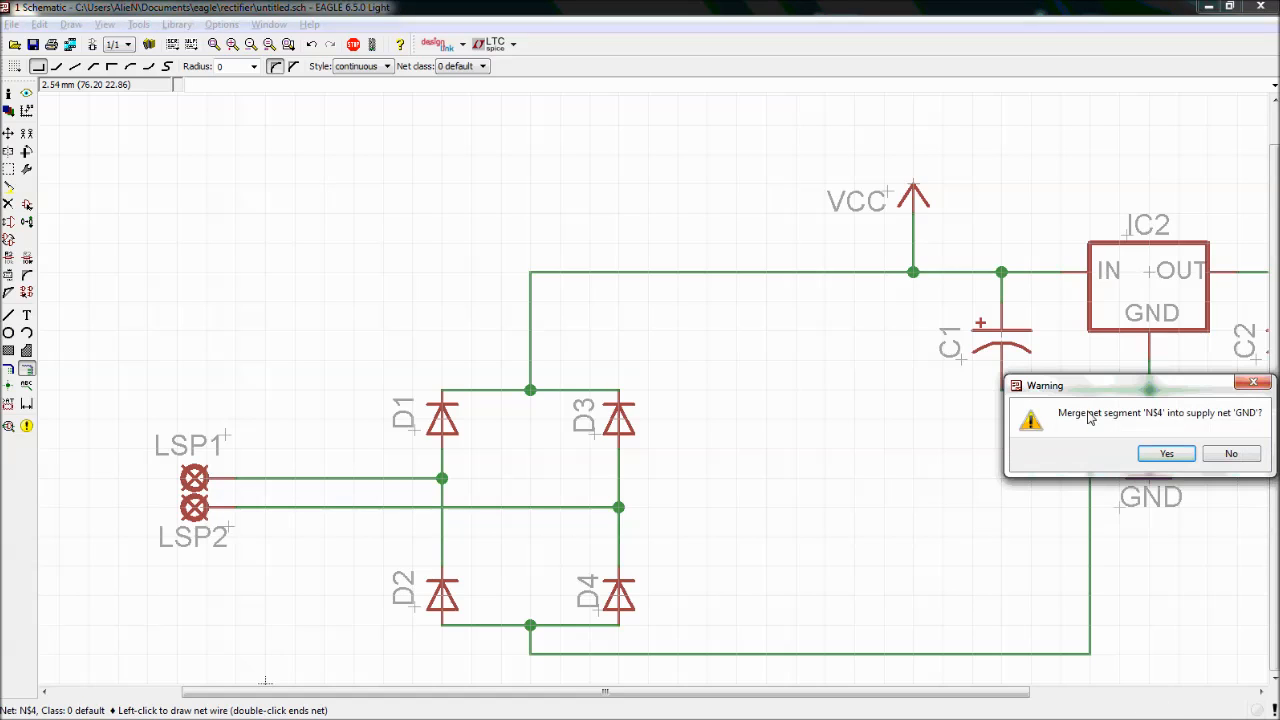
{"action": "left_click_drag", "start_coordinate": [1085, 395], "coordinate": [749, 398]}
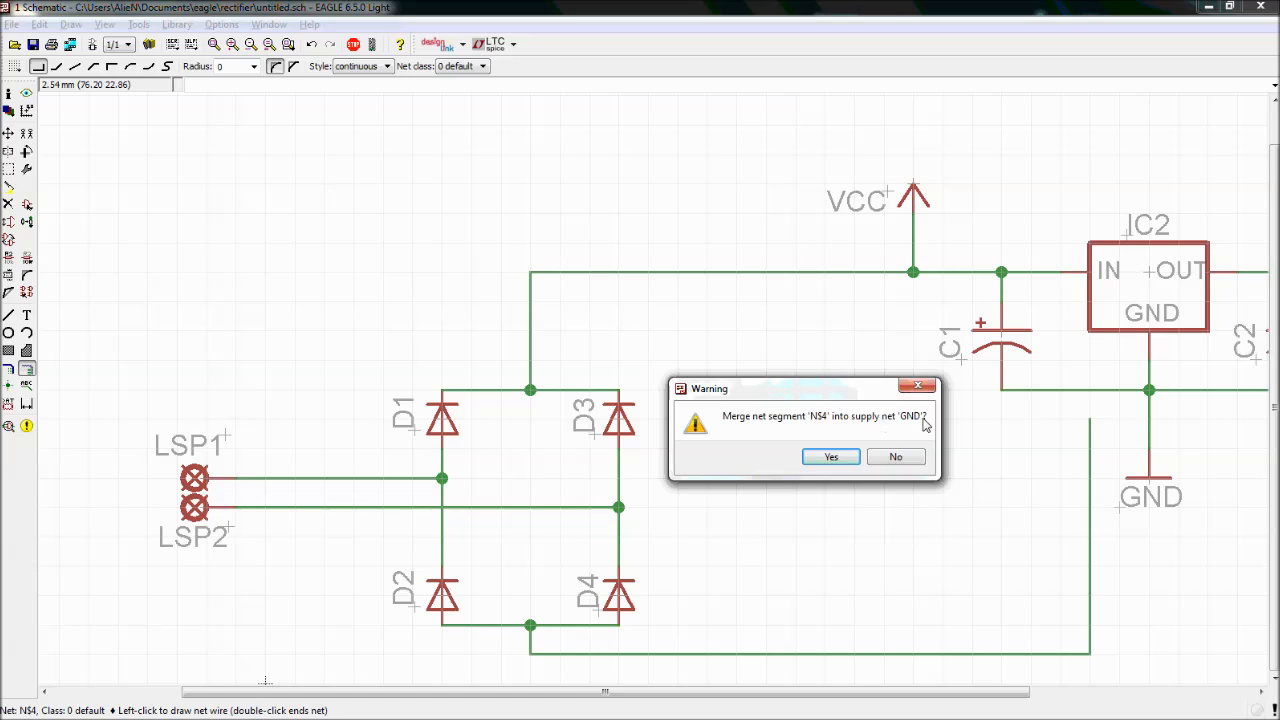
{"action": "left_click", "coordinate": [846, 461]}
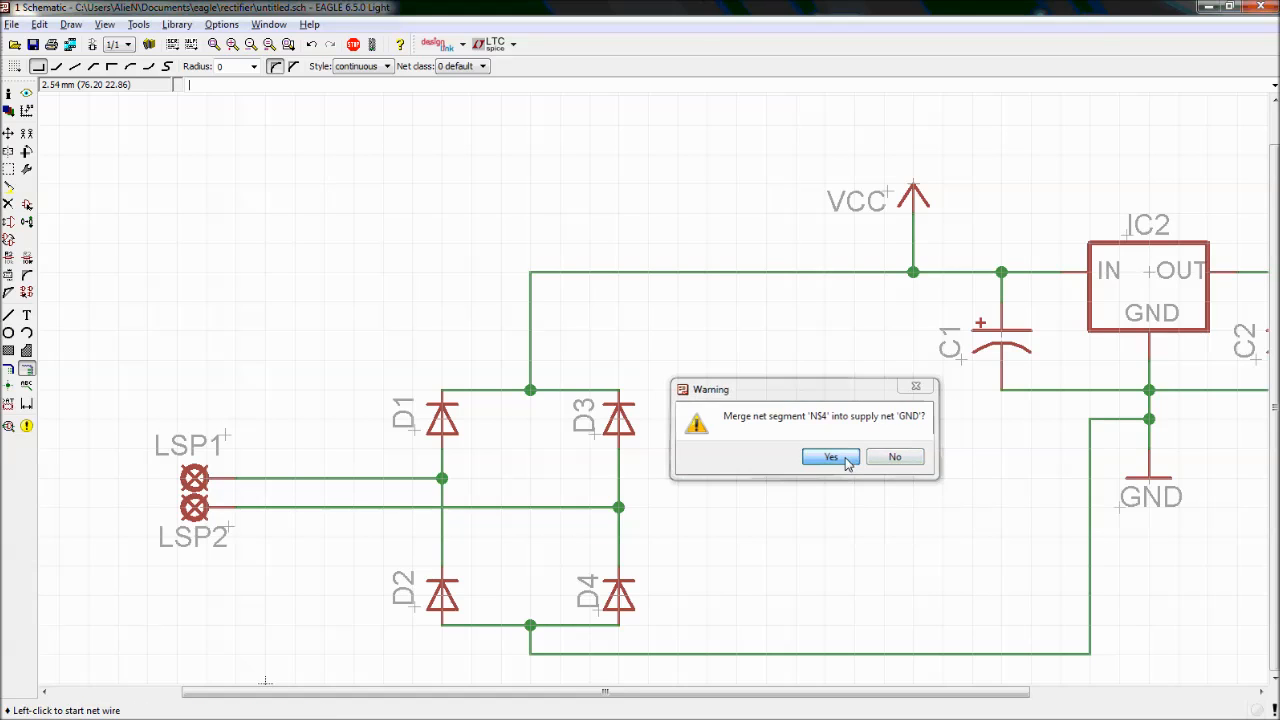
Delete the wires linking the D2–D4 anodes to the GND symbol, except the stub under the bridge, and the wires linking LSP4 to C2
{"action": "scroll", "coordinate": [826, 506], "scroll_direction": "down", "scroll_amount": 5}
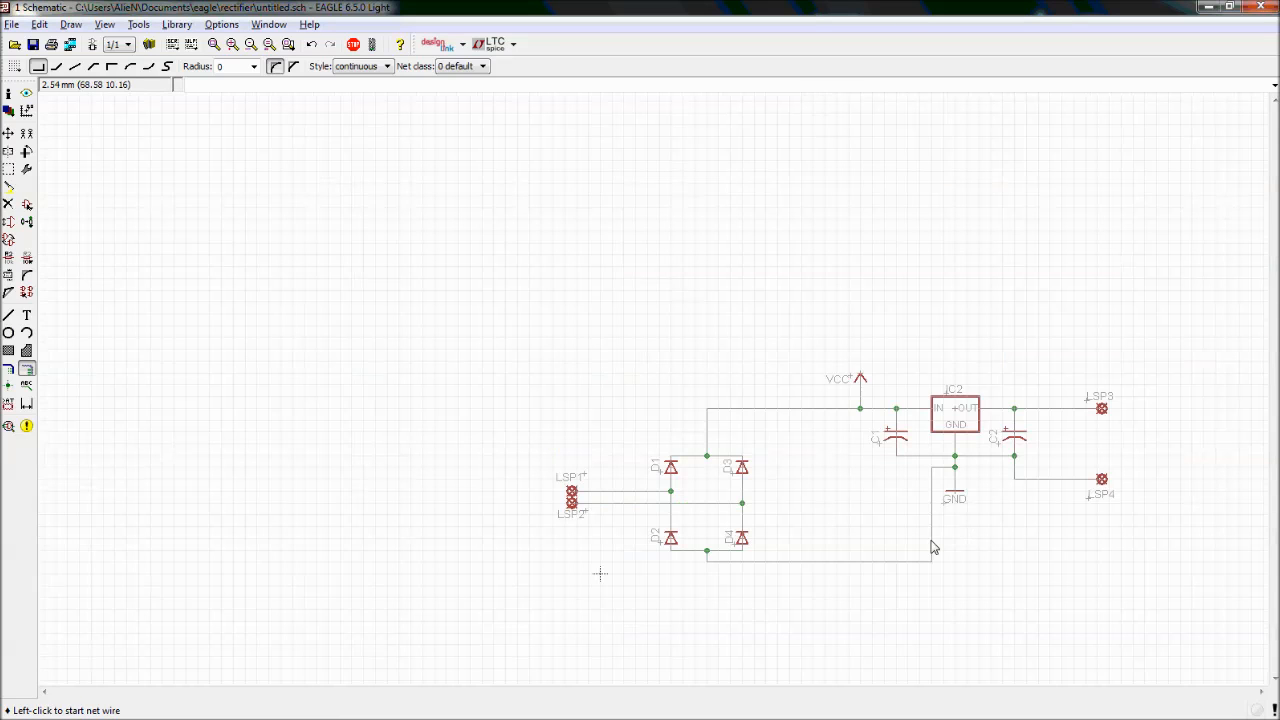
{"action": "key", "text": "alt+F2"}
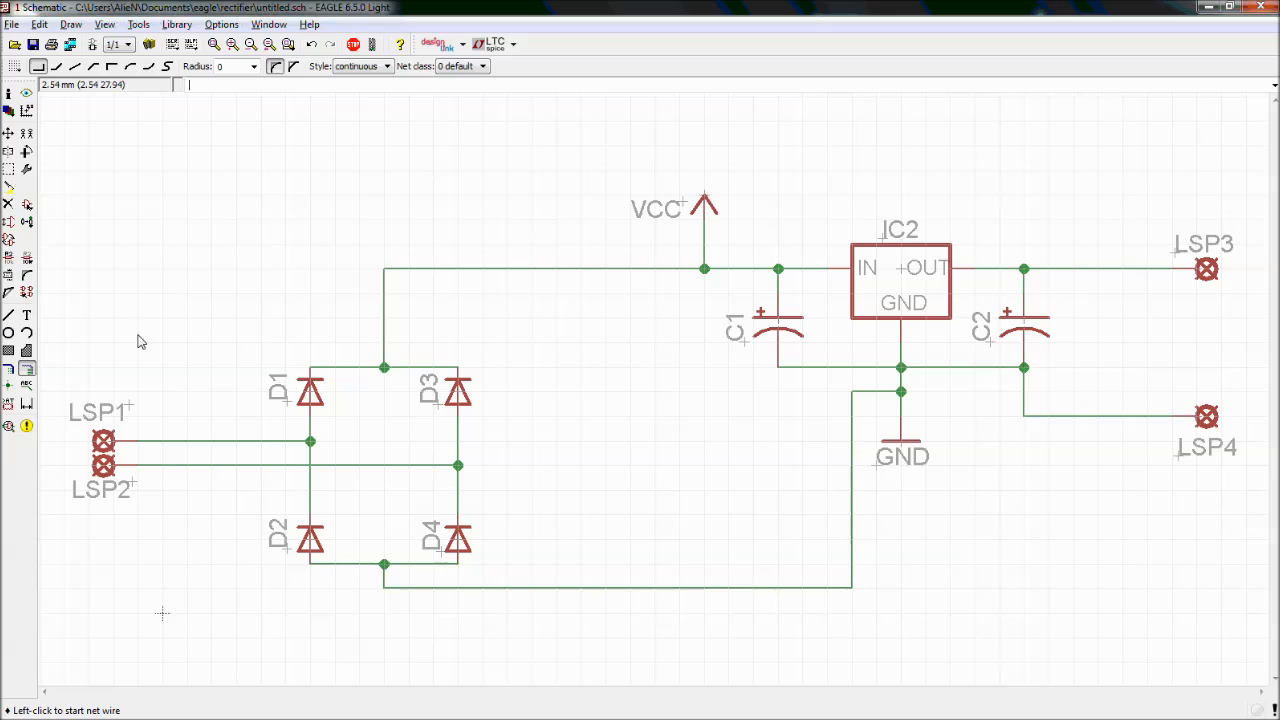
{"action": "left_click", "coordinate": [8, 204]}
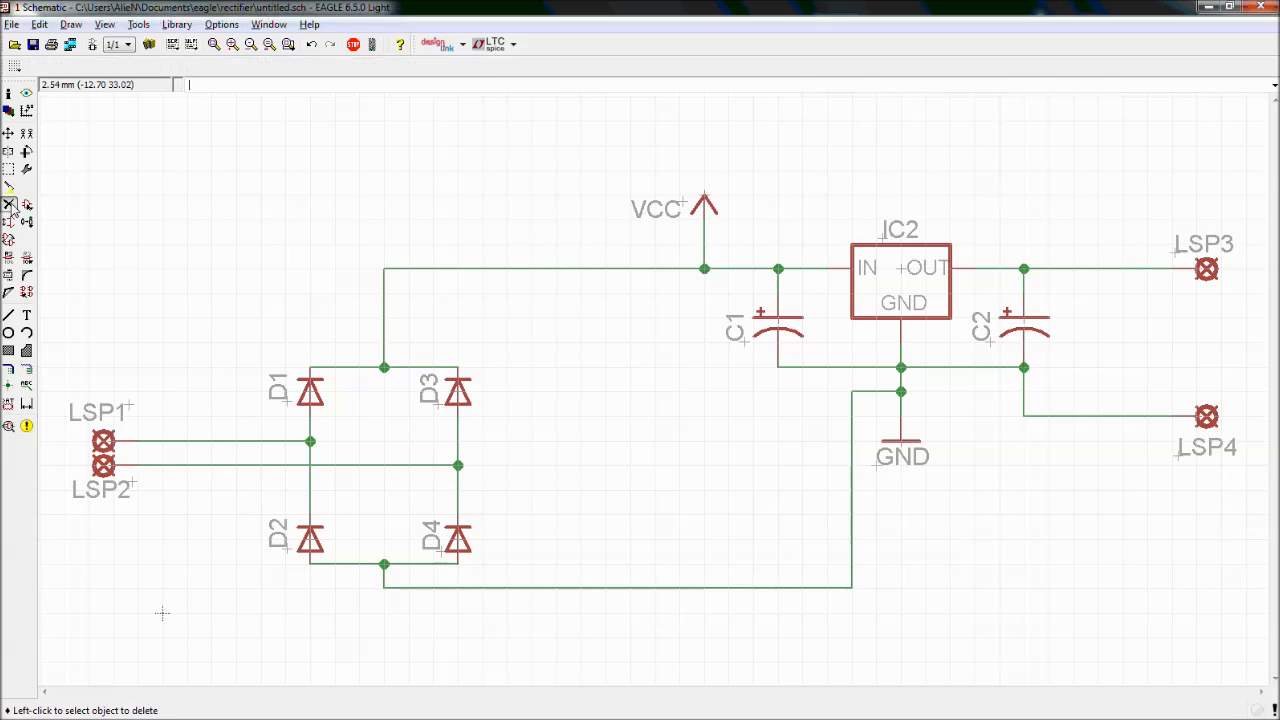
{"action": "left_click", "coordinate": [732, 589]}
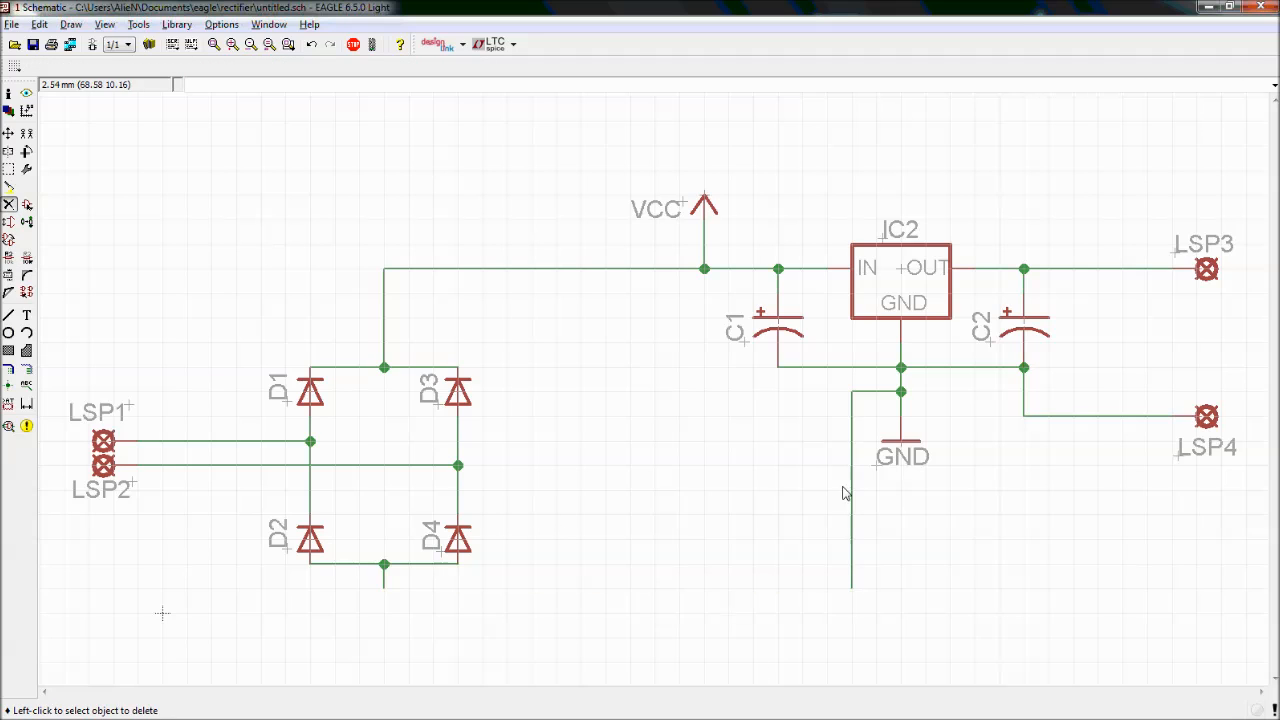
{"action": "left_click", "coordinate": [852, 466]}
{"action": "left_click", "coordinate": [868, 392]}
{"action": "left_click", "coordinate": [1026, 402]}
{"action": "left_click", "coordinate": [1150, 418]}
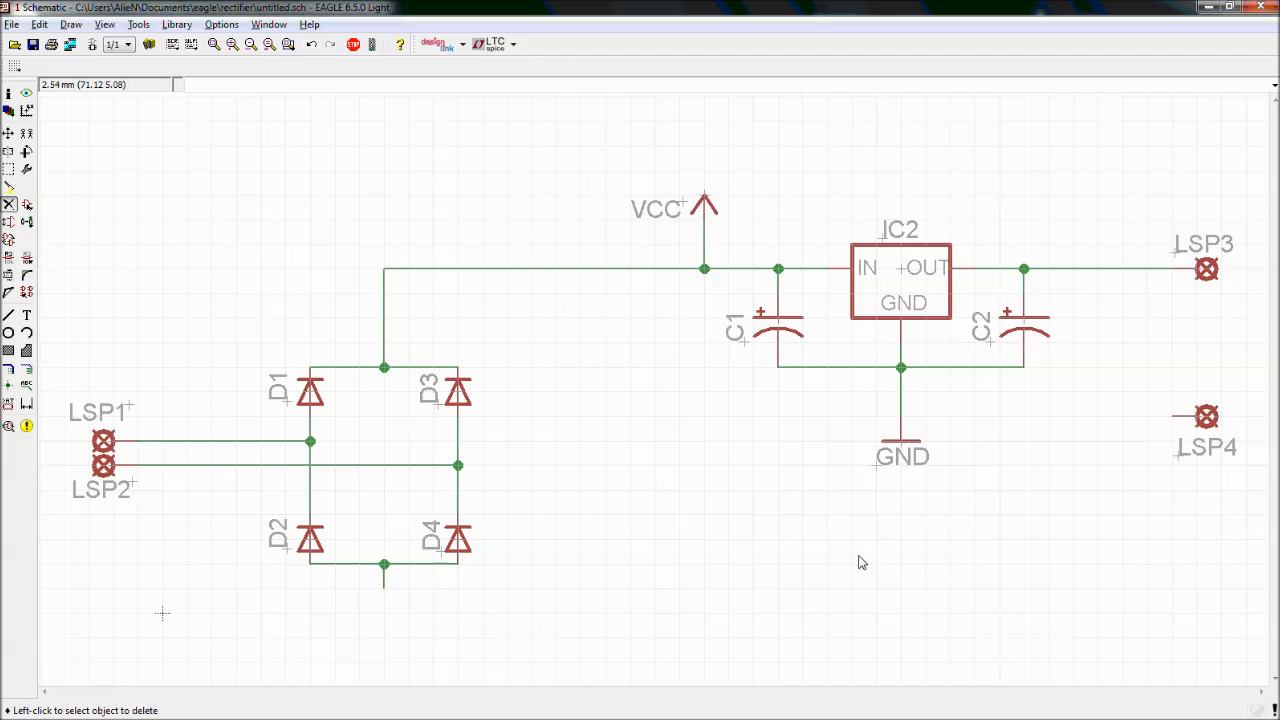
Copy the GND symbol onto the wire stub below the D2–D4 anodes, renaming net segment N$7 to GND
{"action": "left_click", "coordinate": [27, 139]}
{"action": "left_click", "coordinate": [908, 452]}
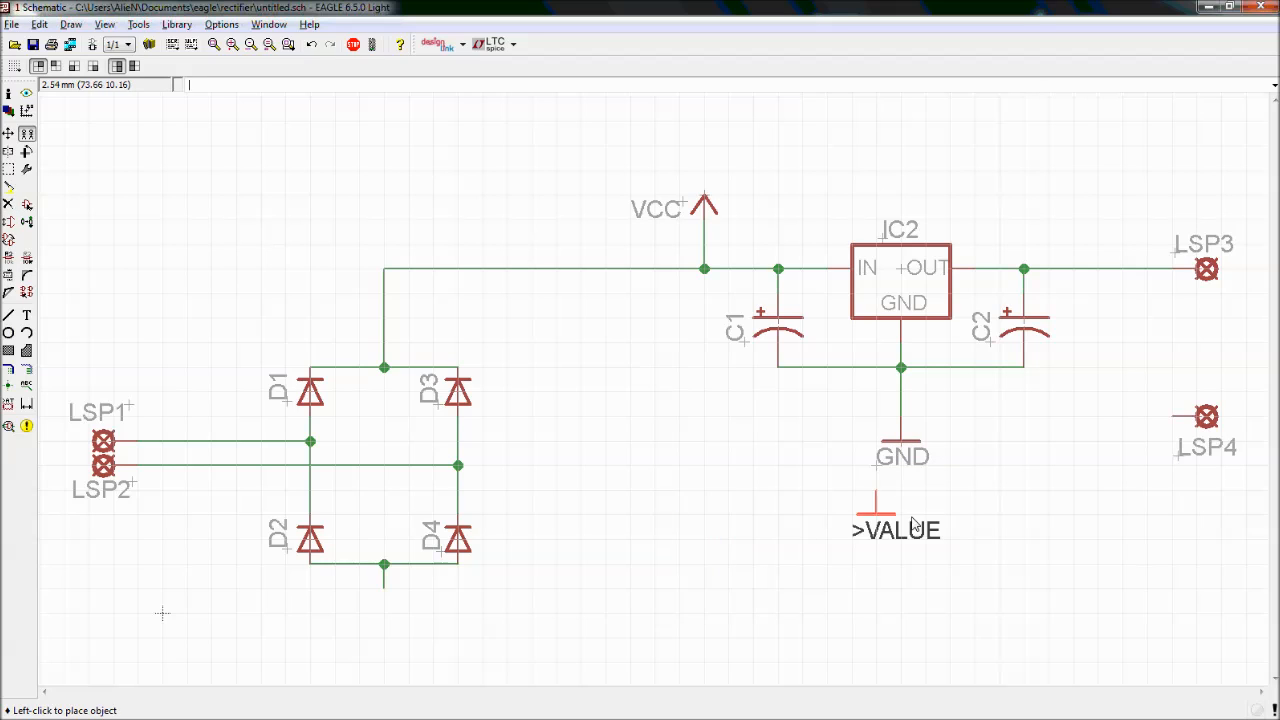
{"action": "left_click", "coordinate": [384, 613]}
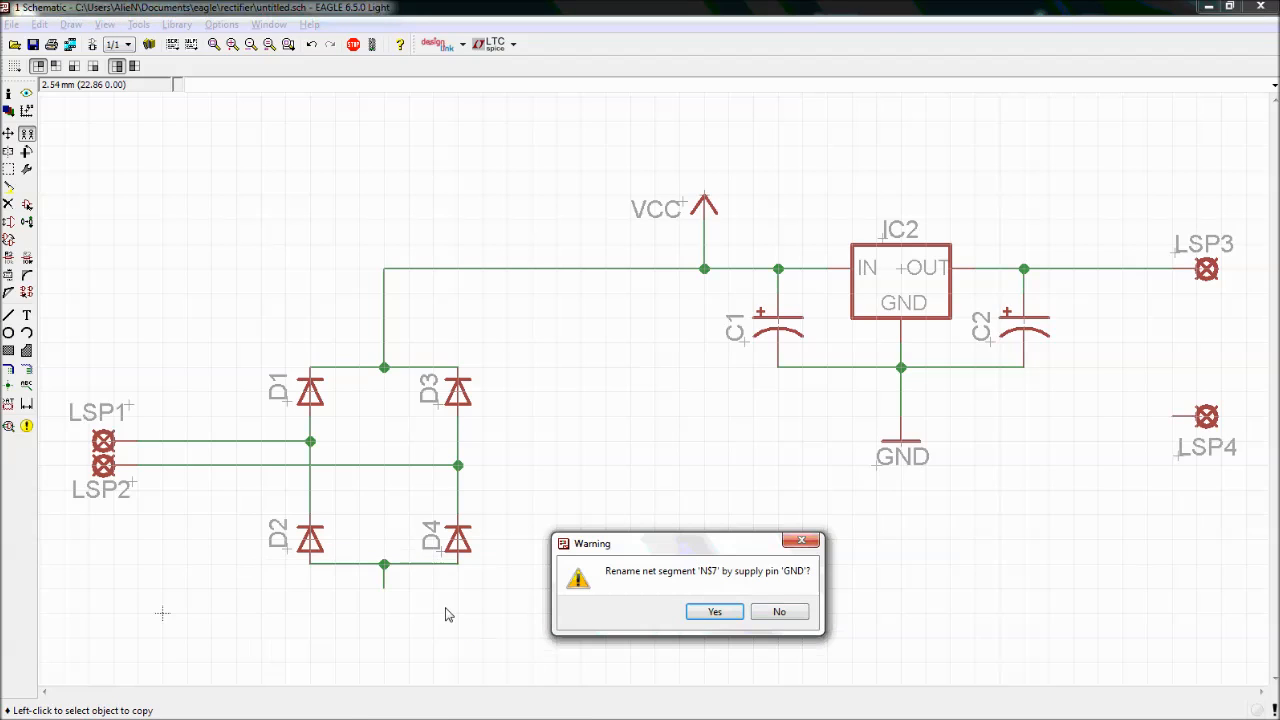
{"action": "left_click", "coordinate": [714, 613]}
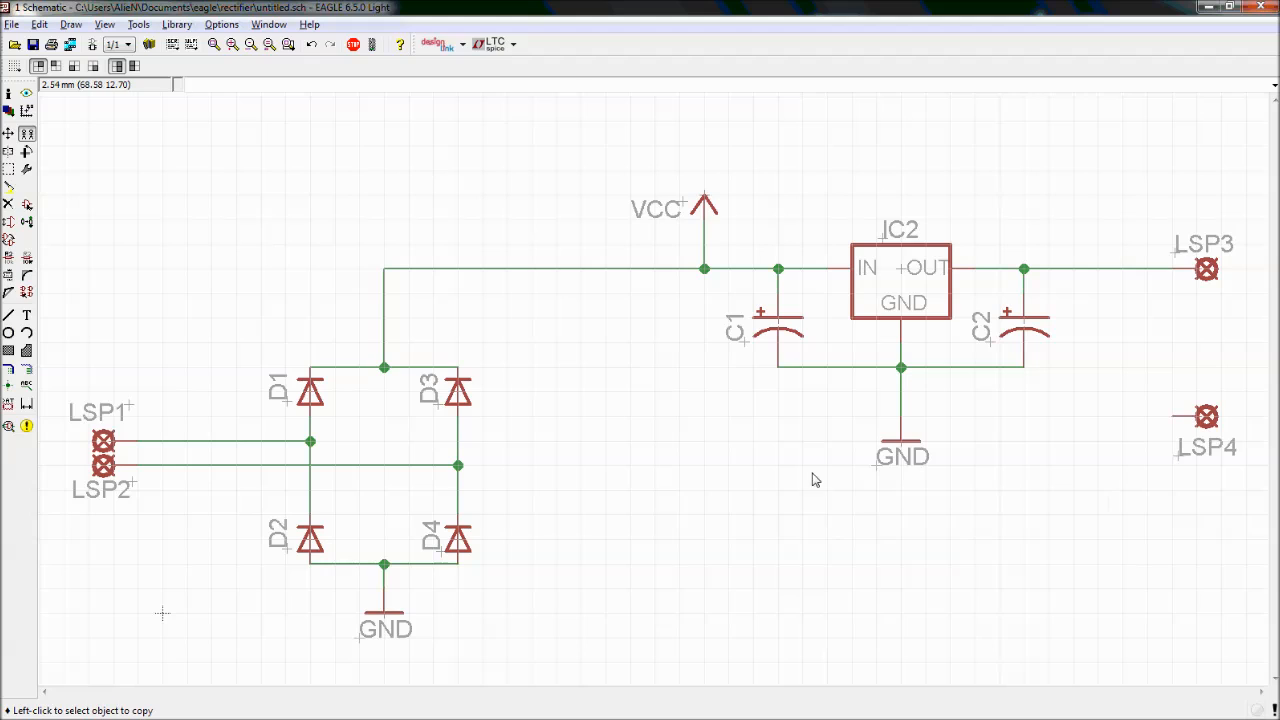
Place another copy of the GND symbol beside LSP4 and wire it to the LSP4 pin
{"action": "left_click", "coordinate": [905, 452]}
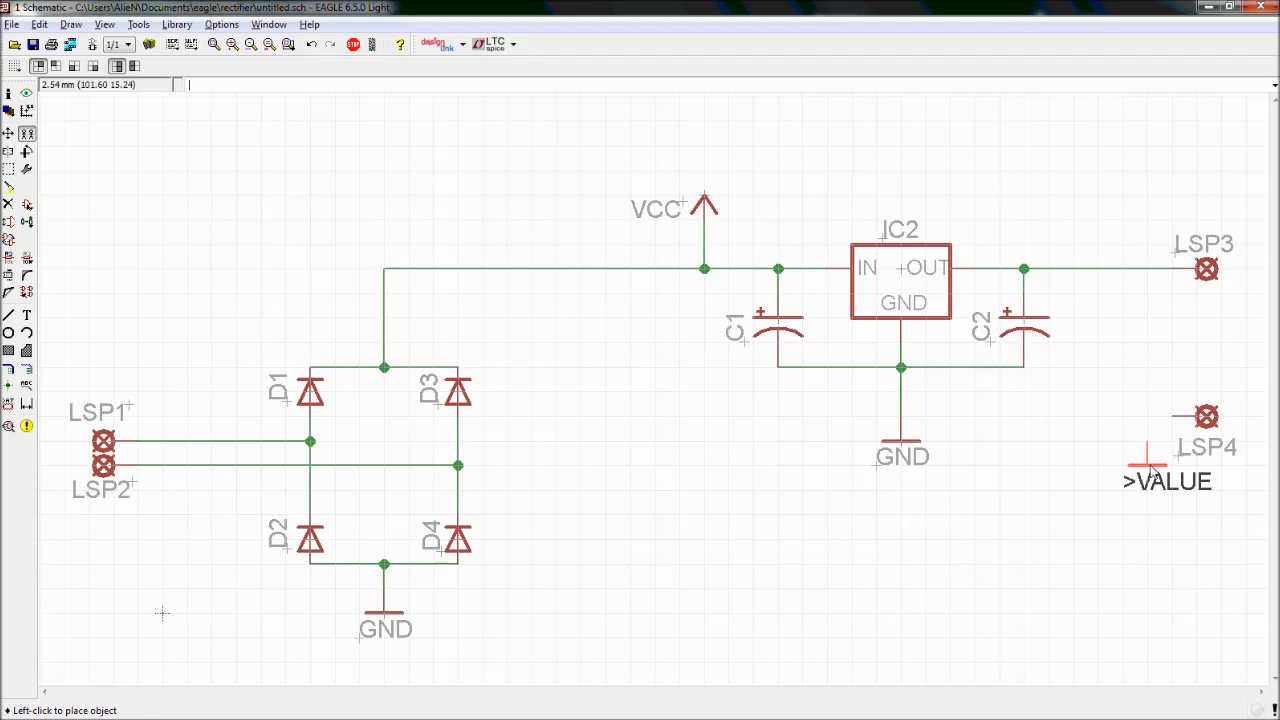
{"action": "left_click", "coordinate": [1151, 474]}
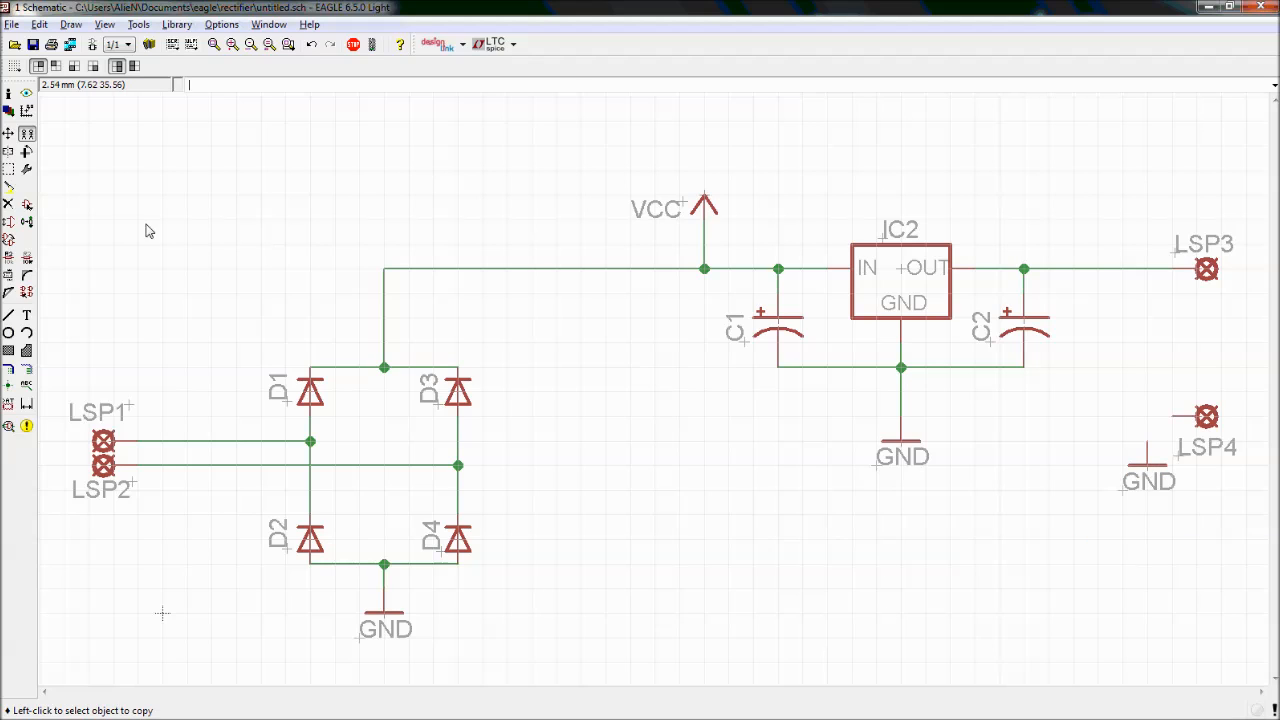
{"action": "left_click", "coordinate": [27, 368]}
{"action": "left_click", "coordinate": [1172, 417]}
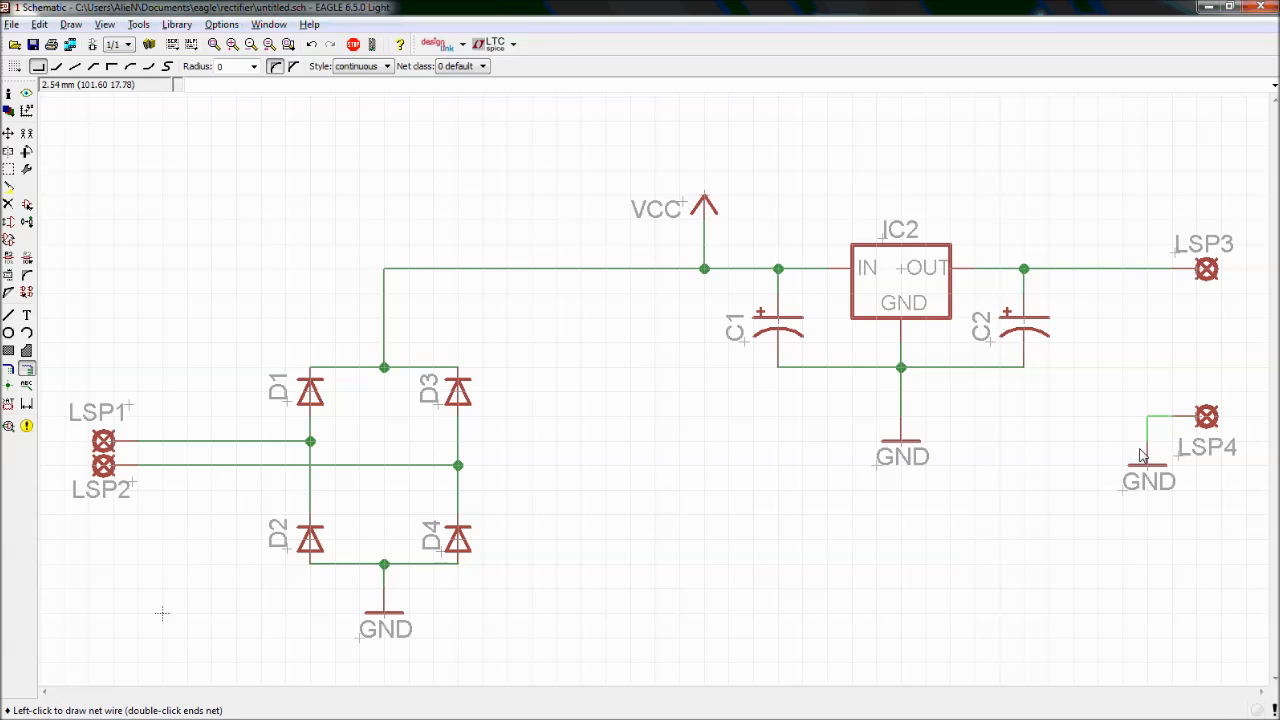
{"action": "left_click", "coordinate": [1148, 463]}
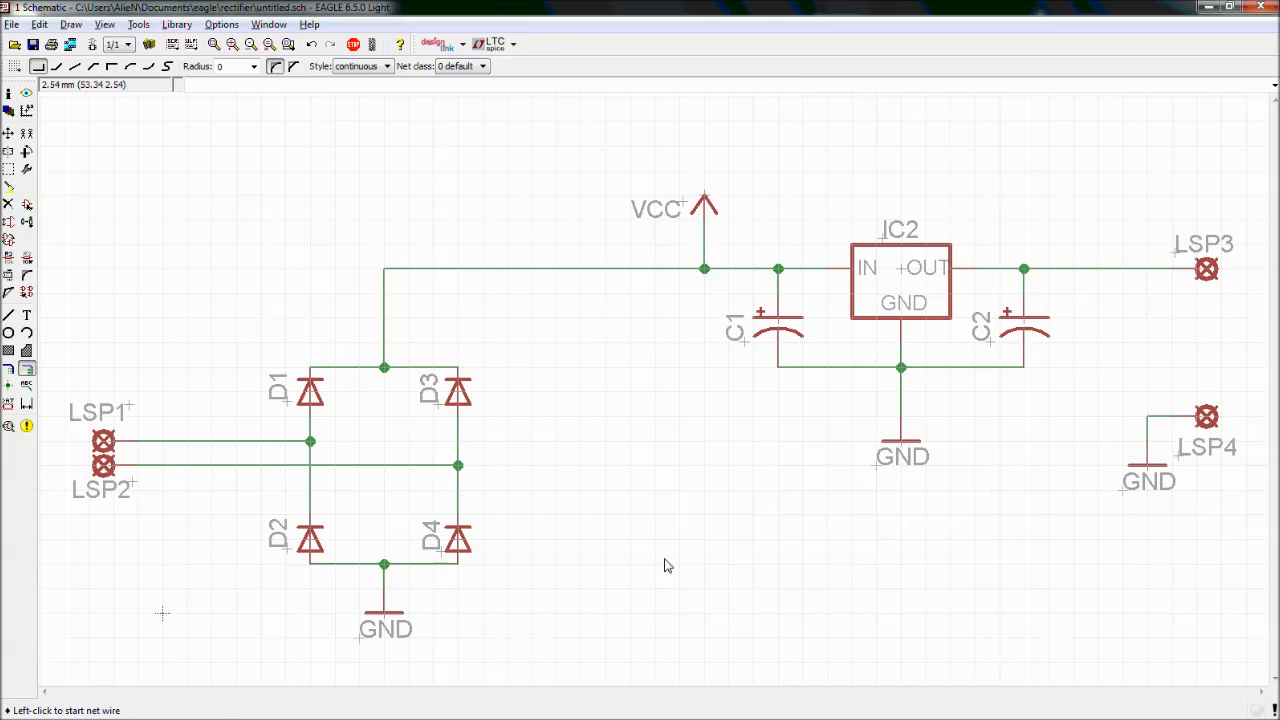
Group the VCC symbol, regulator, capacitors, LSP3, LSP4 and their grounds, and move the group toward the bridge until VCC aligns above D3
{"action": "scroll", "coordinate": [762, 420], "scroll_direction": "down", "scroll_amount": 1}
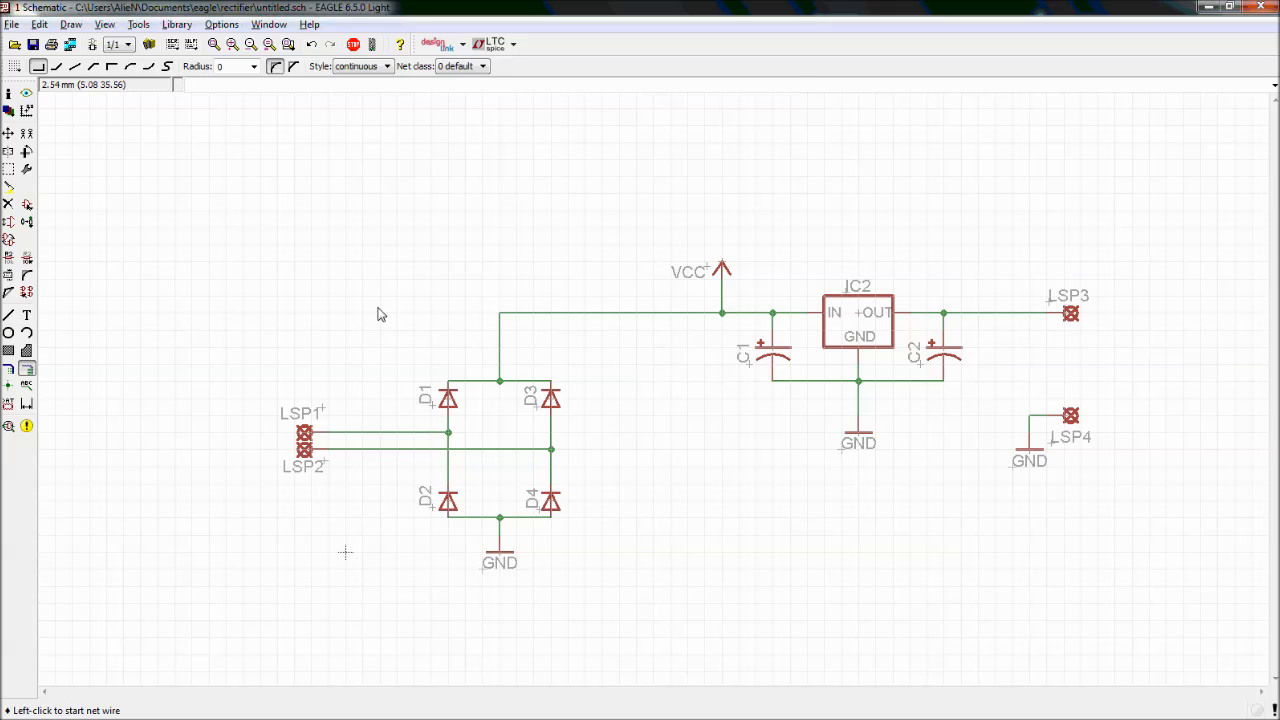
{"action": "left_click", "coordinate": [8, 170]}
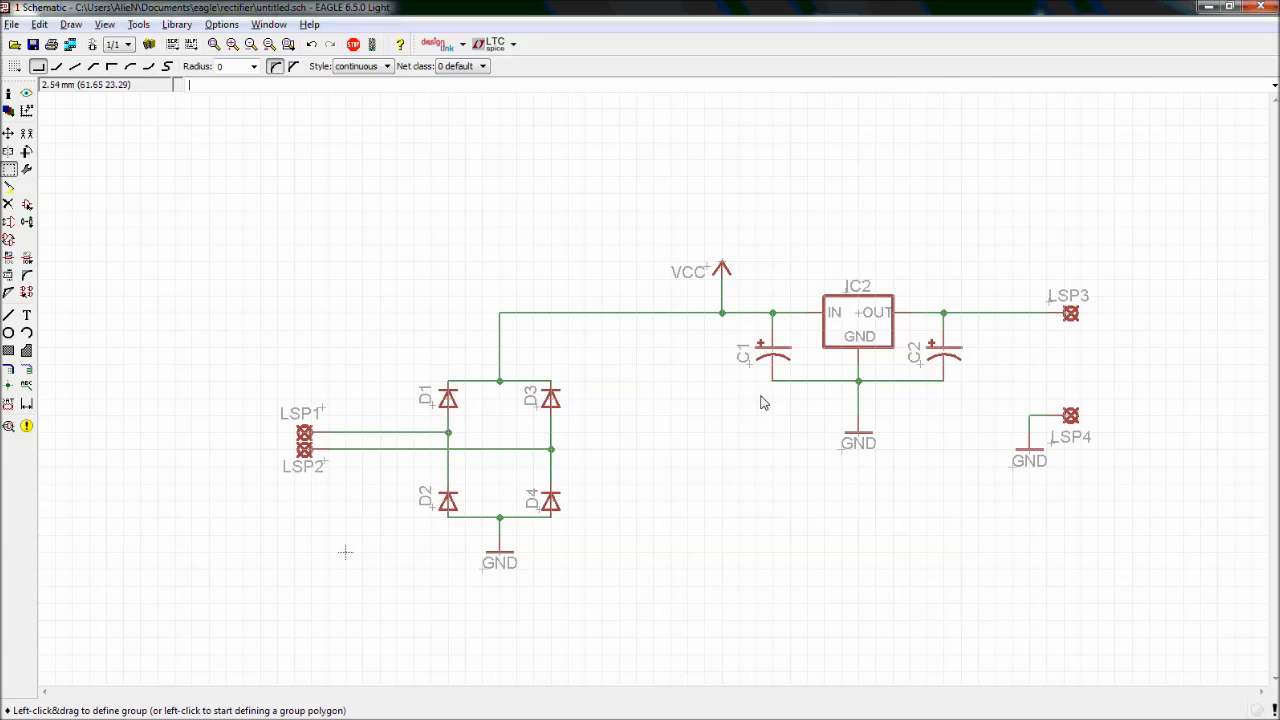
{"action": "left_click", "coordinate": [8, 170]}
{"action": "left_click_drag", "start_coordinate": [611, 171], "coordinate": [1180, 513]}
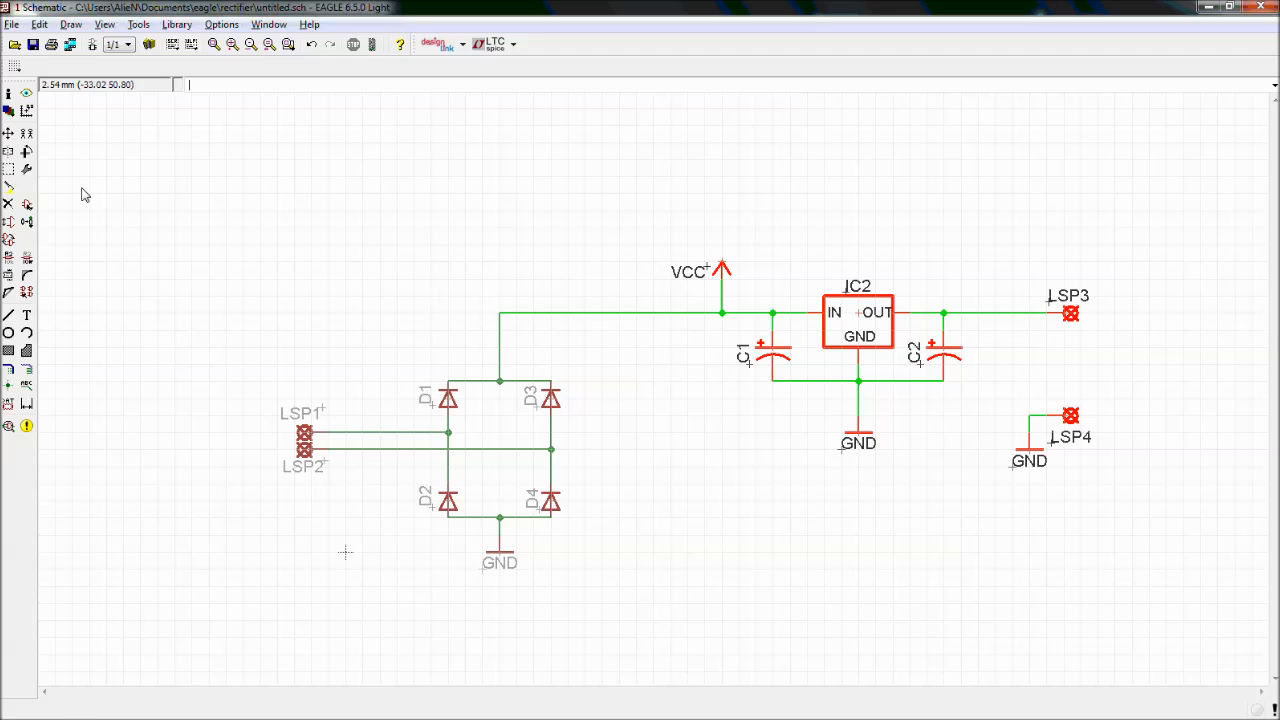
{"action": "left_click", "coordinate": [9, 134]}
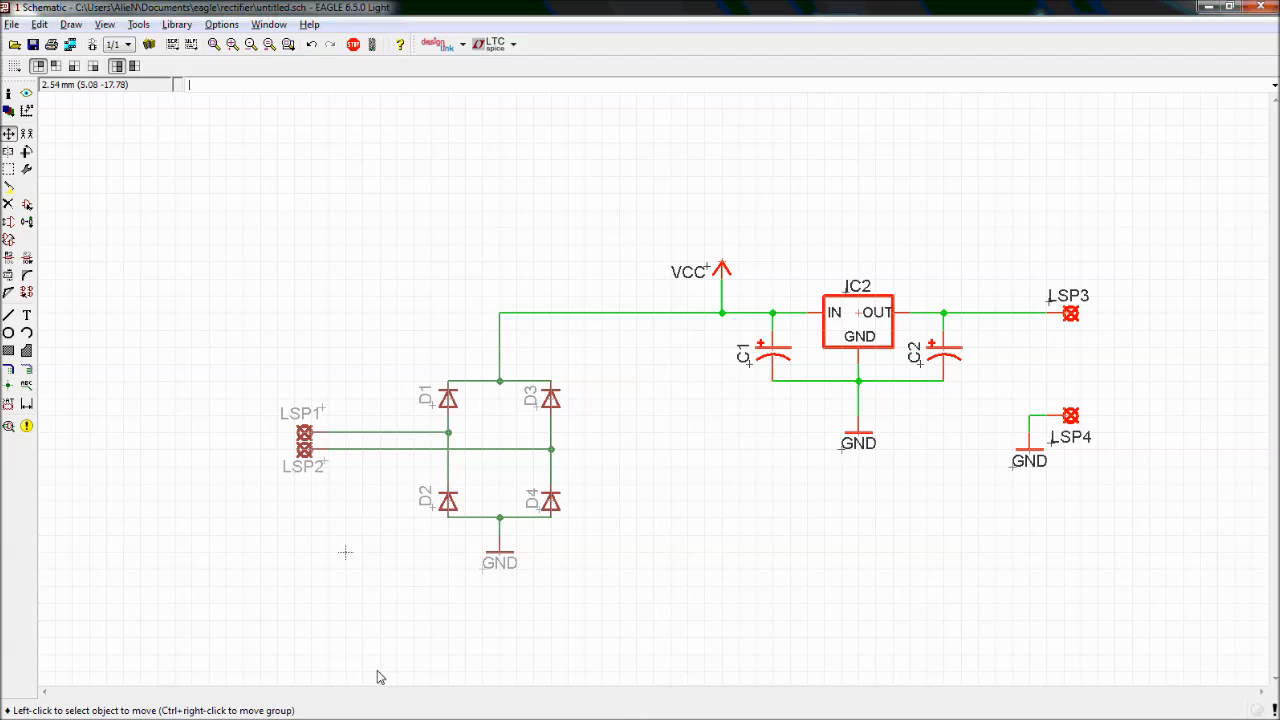
{"action": "right_click", "coordinate": [861, 317], "text": "ctrl"}
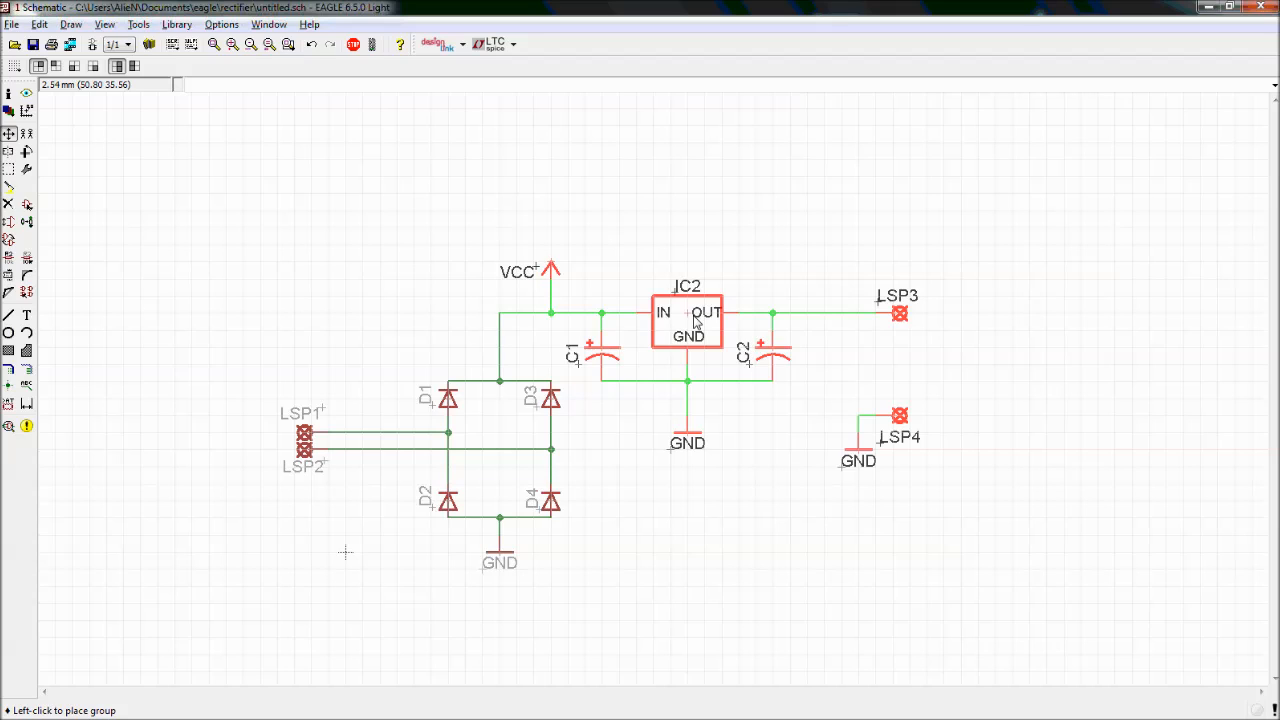
{"action": "left_click", "coordinate": [697, 316]}
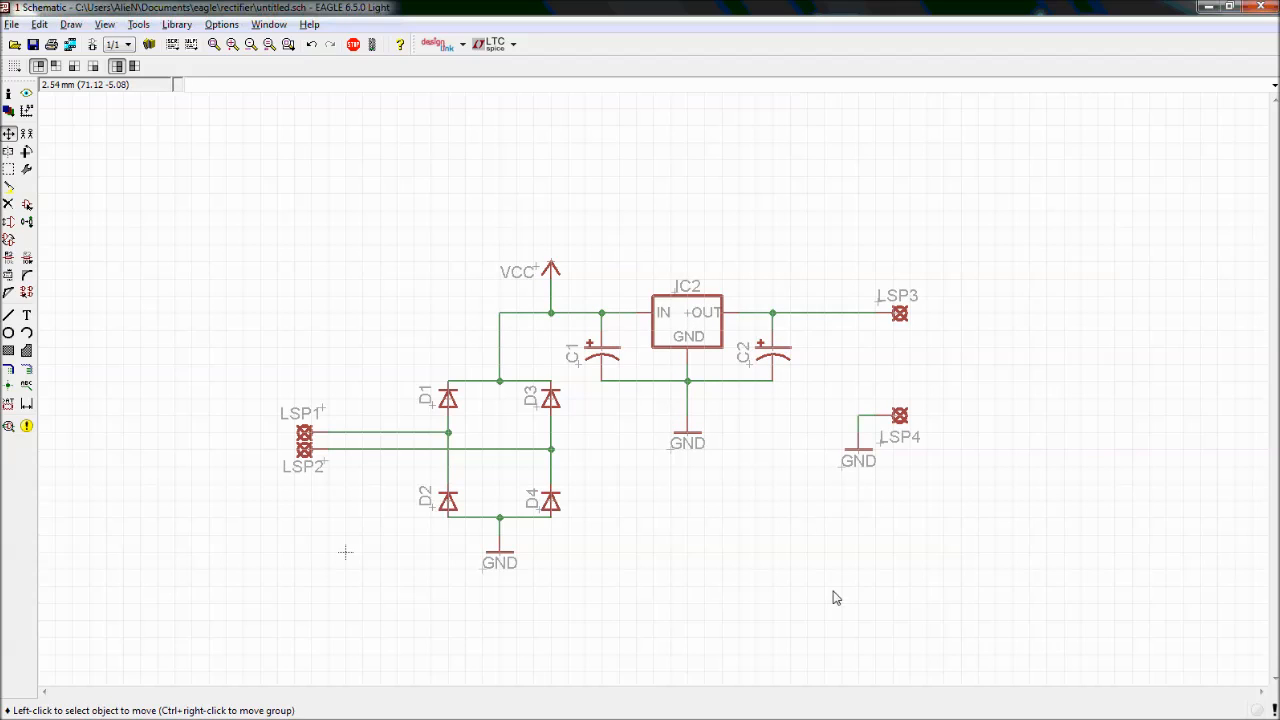
Move input pads LSP1 and LSP2 closer to the diode bridge, keeping them stacked on their existing horizontal wires
{"action": "left_click", "coordinate": [304, 440]}
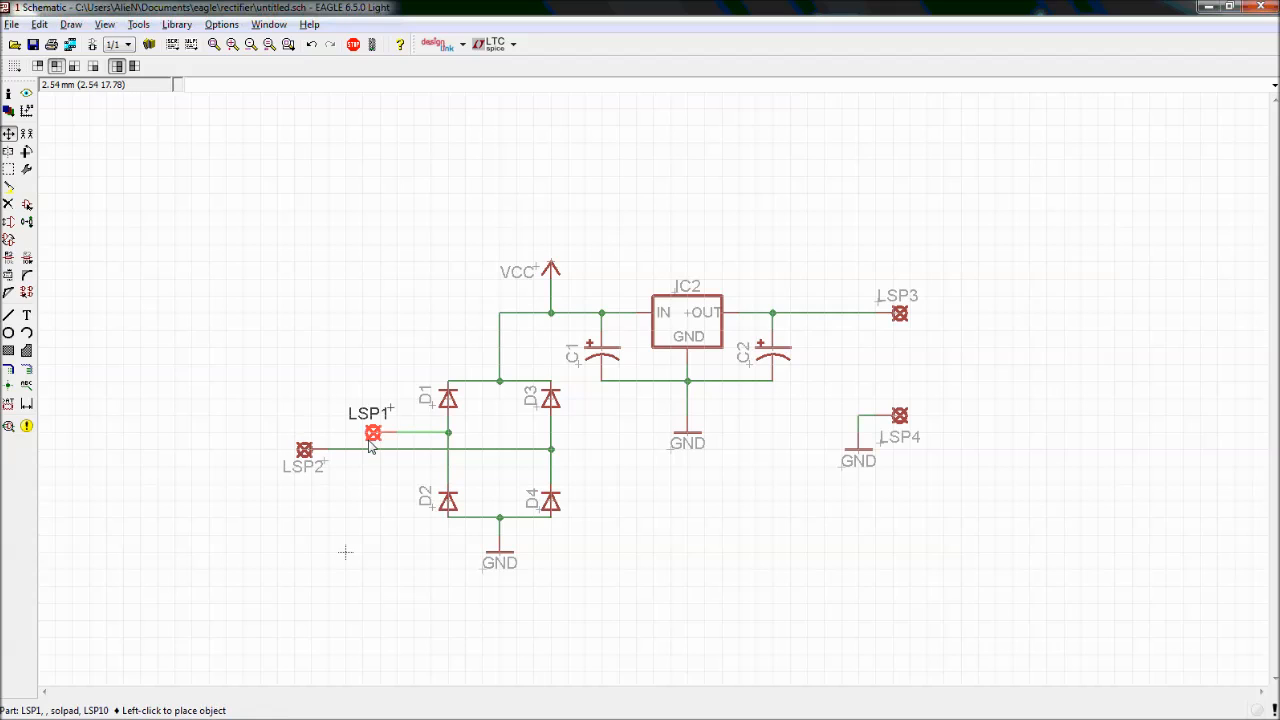
{"action": "left_click", "coordinate": [373, 440]}
{"action": "left_click", "coordinate": [304, 450]}
{"action": "left_click", "coordinate": [373, 450]}
{"action": "scroll", "coordinate": [718, 589], "scroll_direction": "down", "scroll_amount": 1}
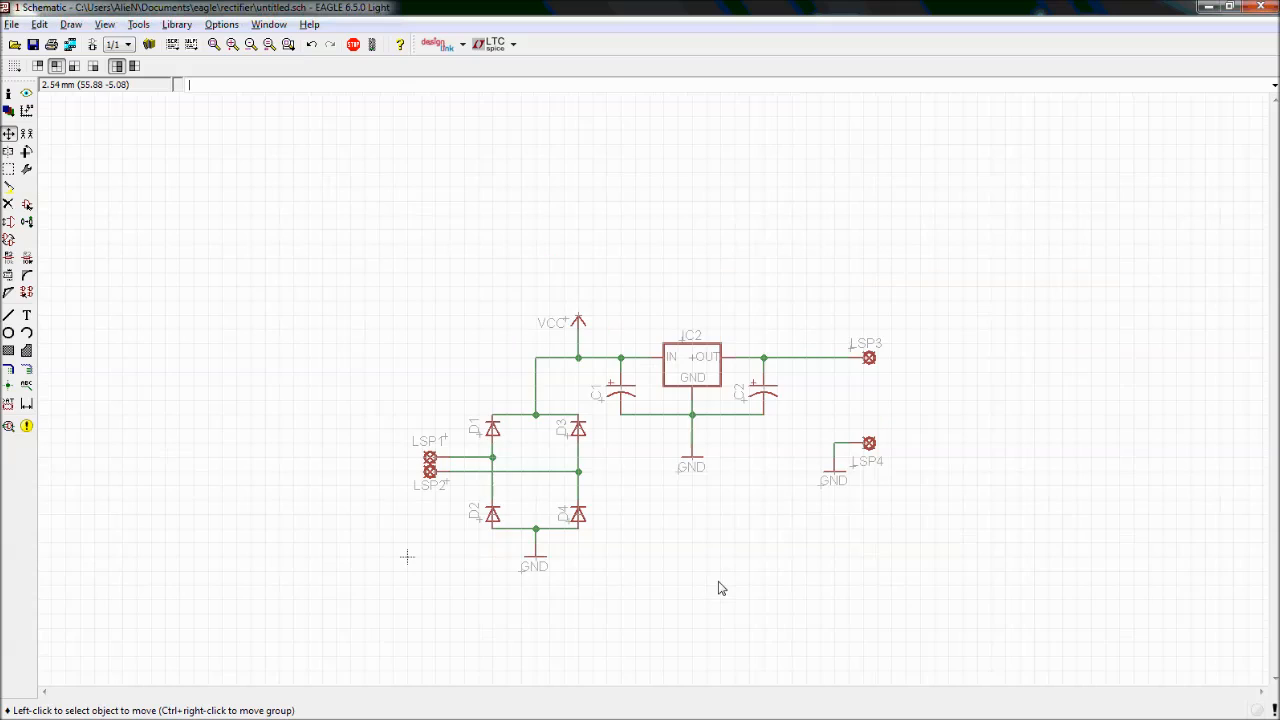
Highlight the VCC net, the regulator output net and the ground net in turn to check which pins each one connects
{"action": "scroll", "coordinate": [718, 589], "scroll_direction": "up", "scroll_amount": 2}
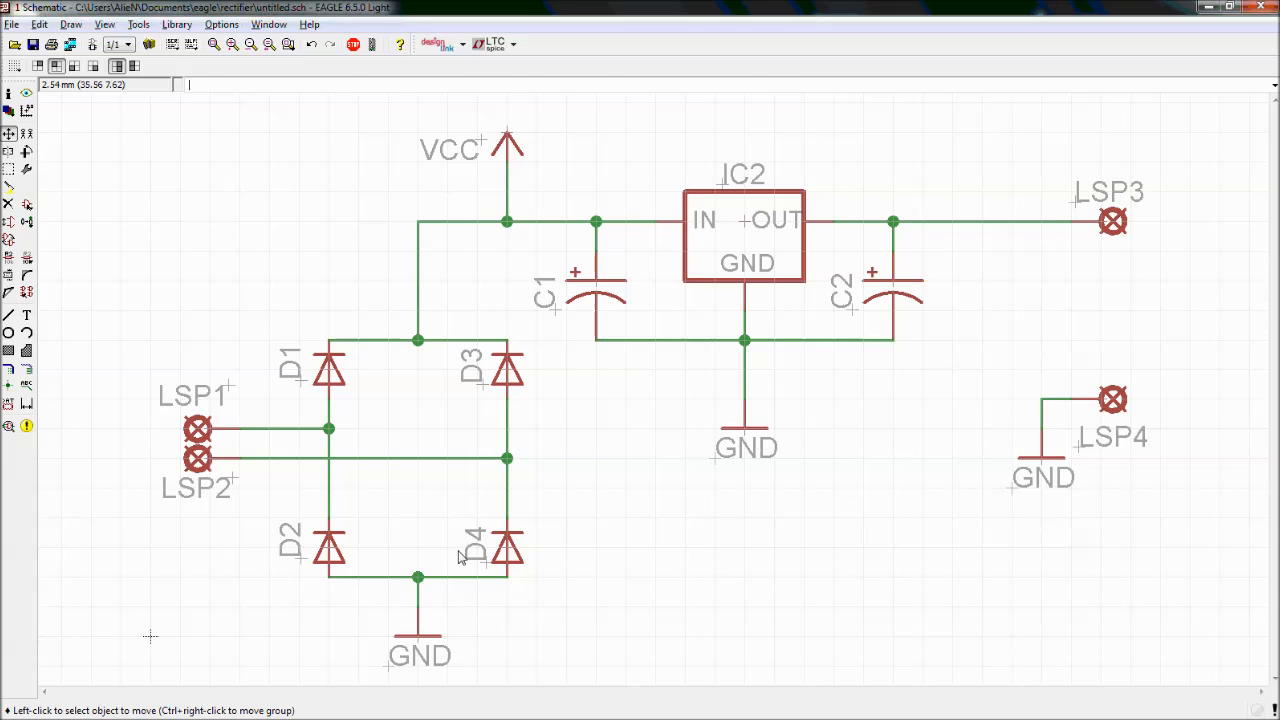
{"action": "scroll", "coordinate": [421, 496], "scroll_direction": "down", "scroll_amount": 1}
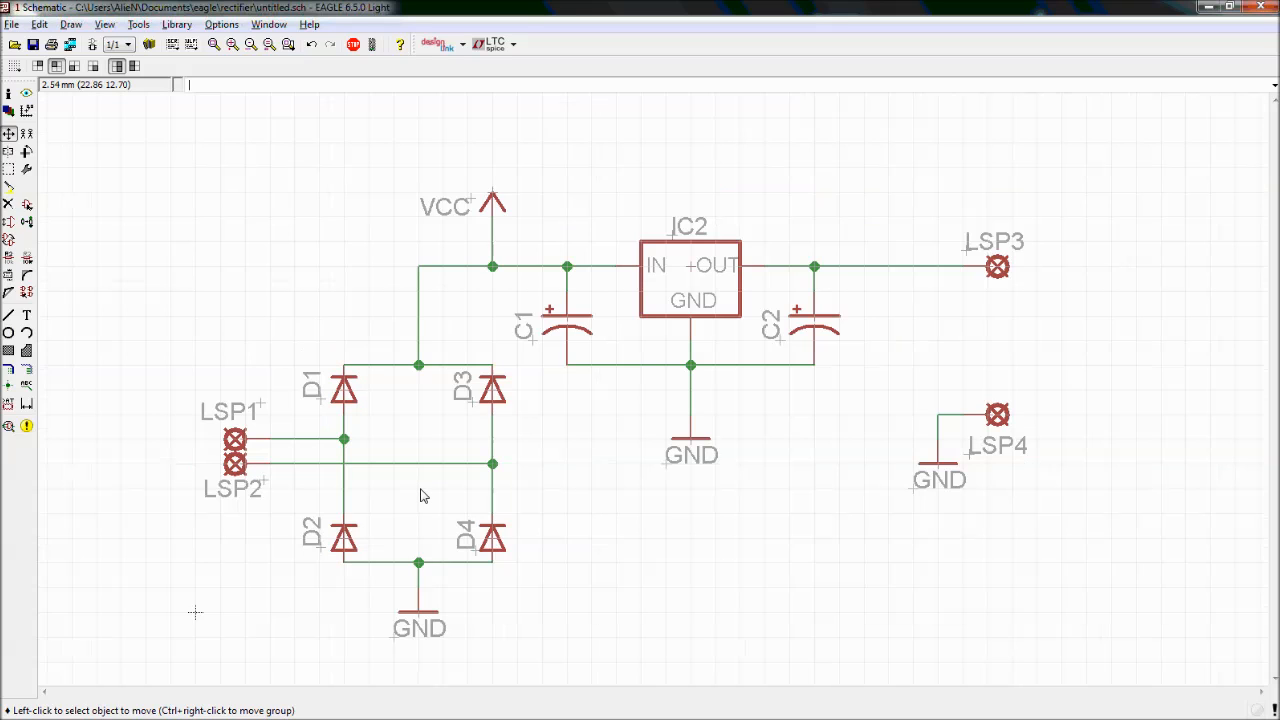
{"action": "scroll", "coordinate": [421, 496], "scroll_direction": "up", "scroll_amount": 1}
{"action": "scroll", "coordinate": [421, 496], "scroll_direction": "down", "scroll_amount": 1}
{"action": "left_click", "coordinate": [27, 94]}
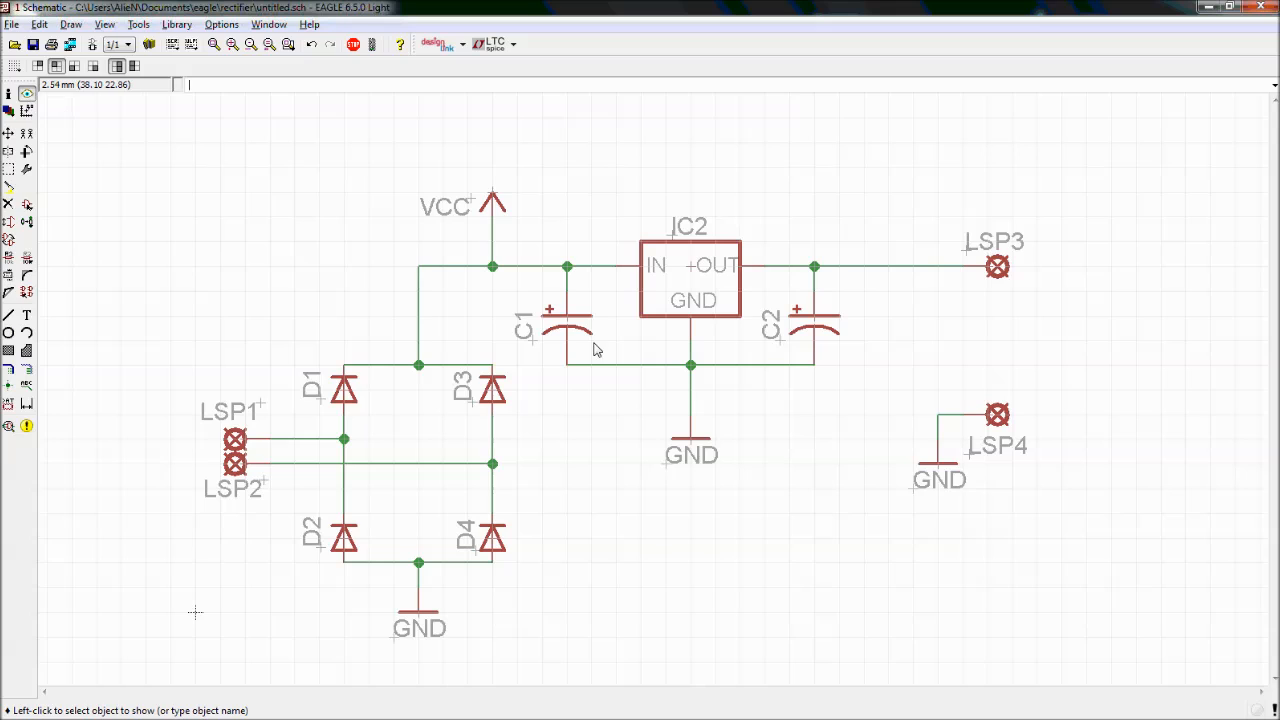
{"action": "left_click", "coordinate": [492, 268]}
{"action": "left_click", "coordinate": [492, 268]}
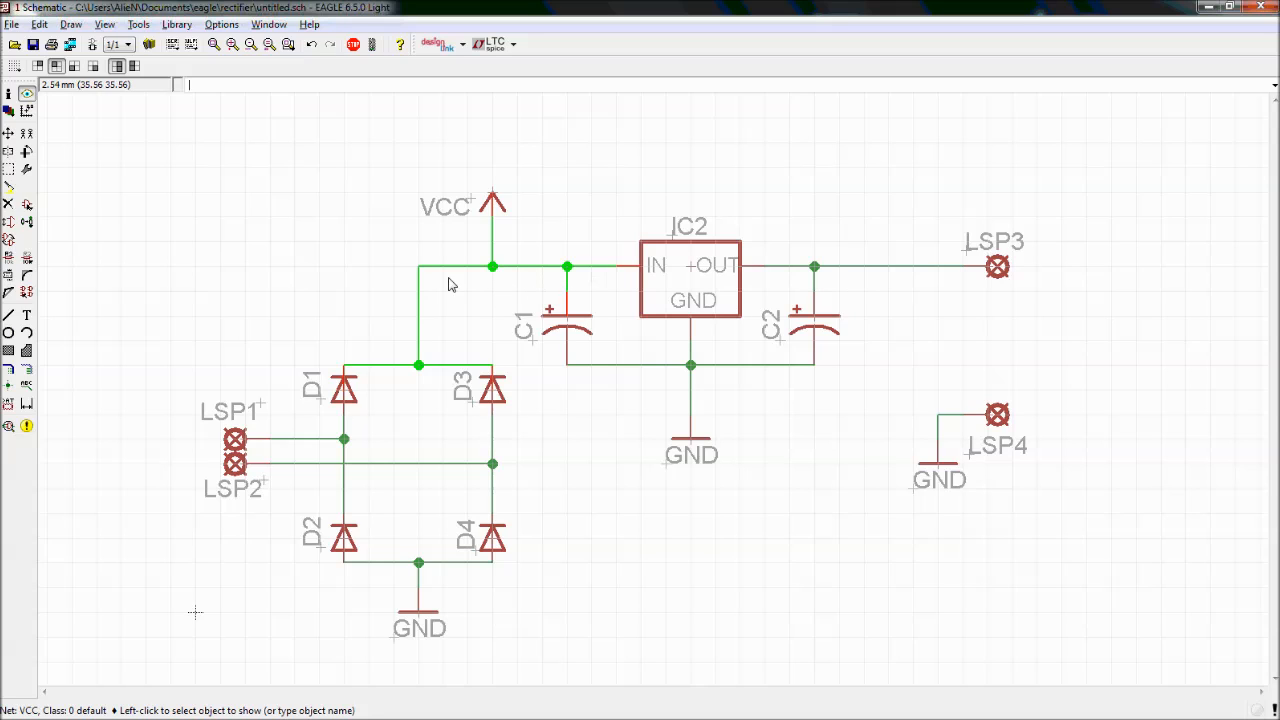
{"action": "scroll", "coordinate": [627, 286], "scroll_direction": "up", "scroll_amount": 5}
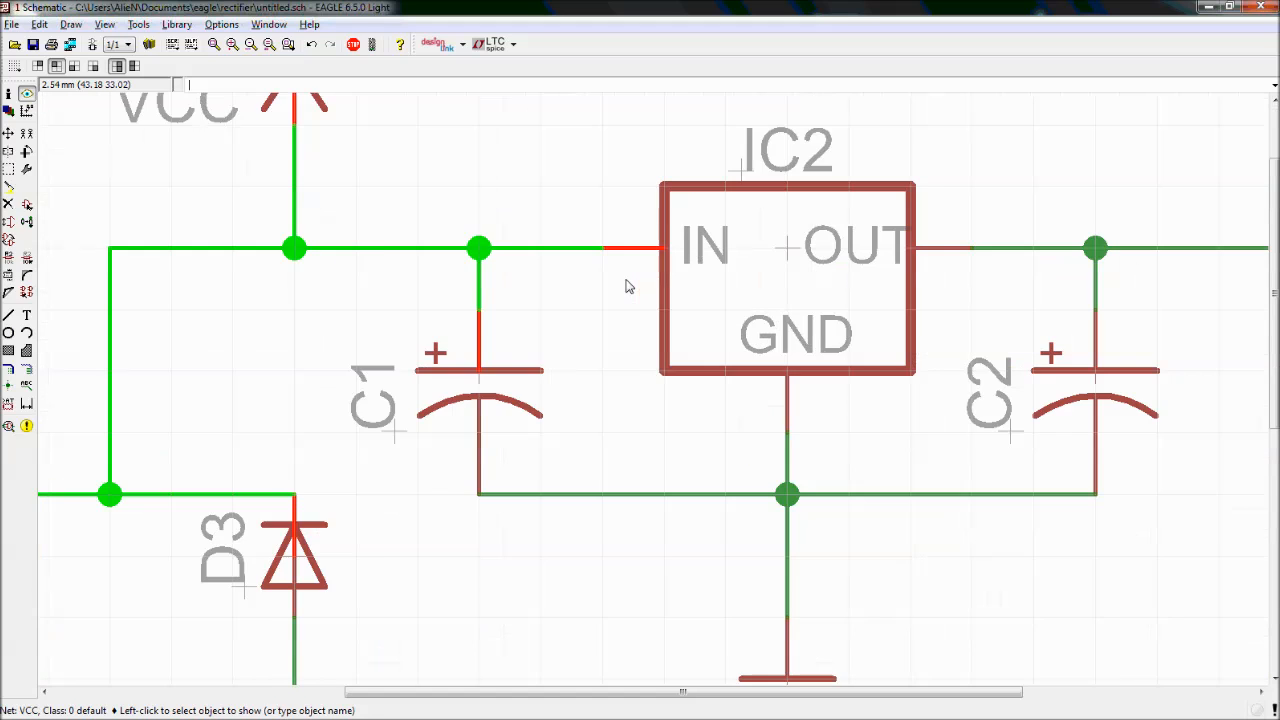
{"action": "scroll", "coordinate": [618, 226], "scroll_direction": "down", "scroll_amount": 5}
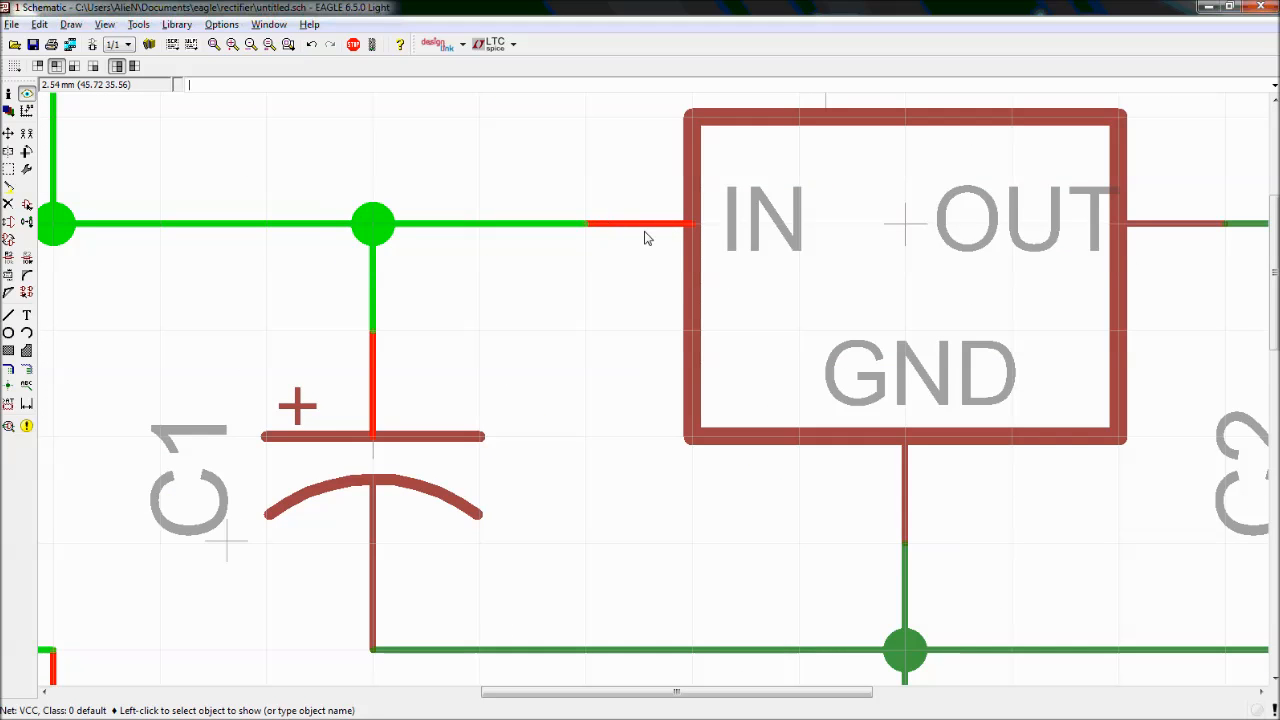
{"action": "left_click", "coordinate": [878, 281]}
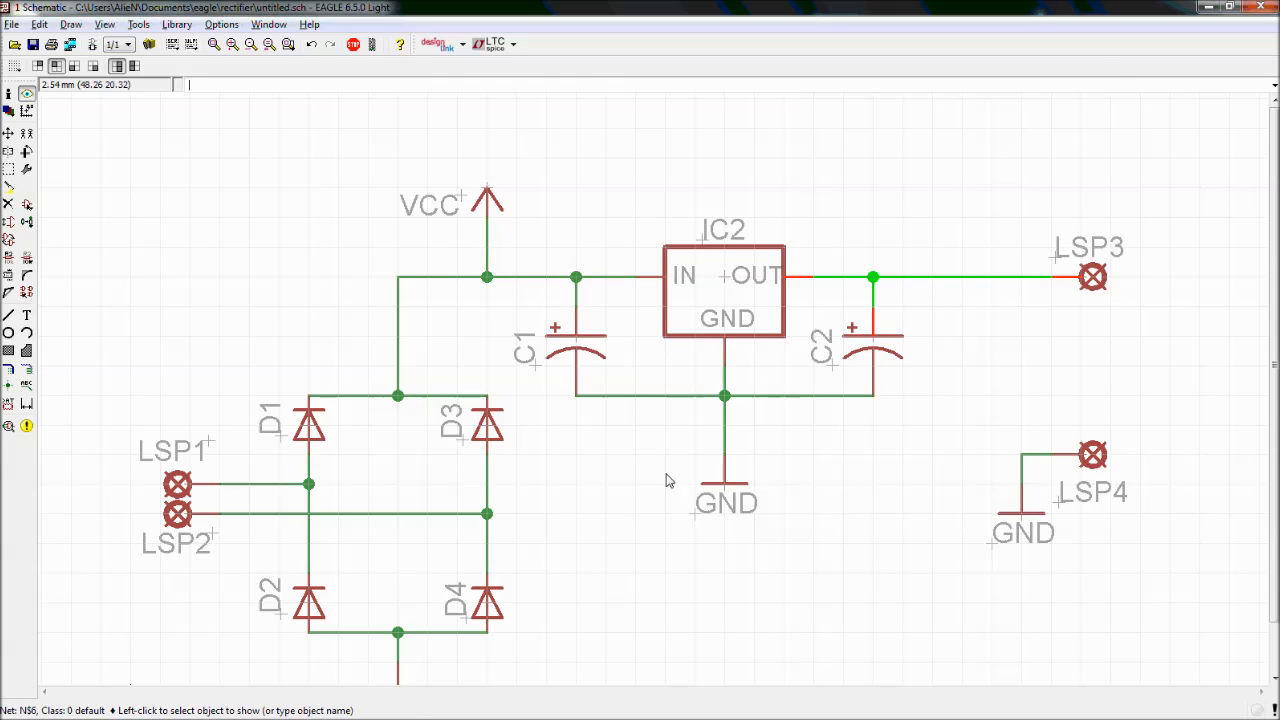
{"action": "left_click", "coordinate": [725, 397]}
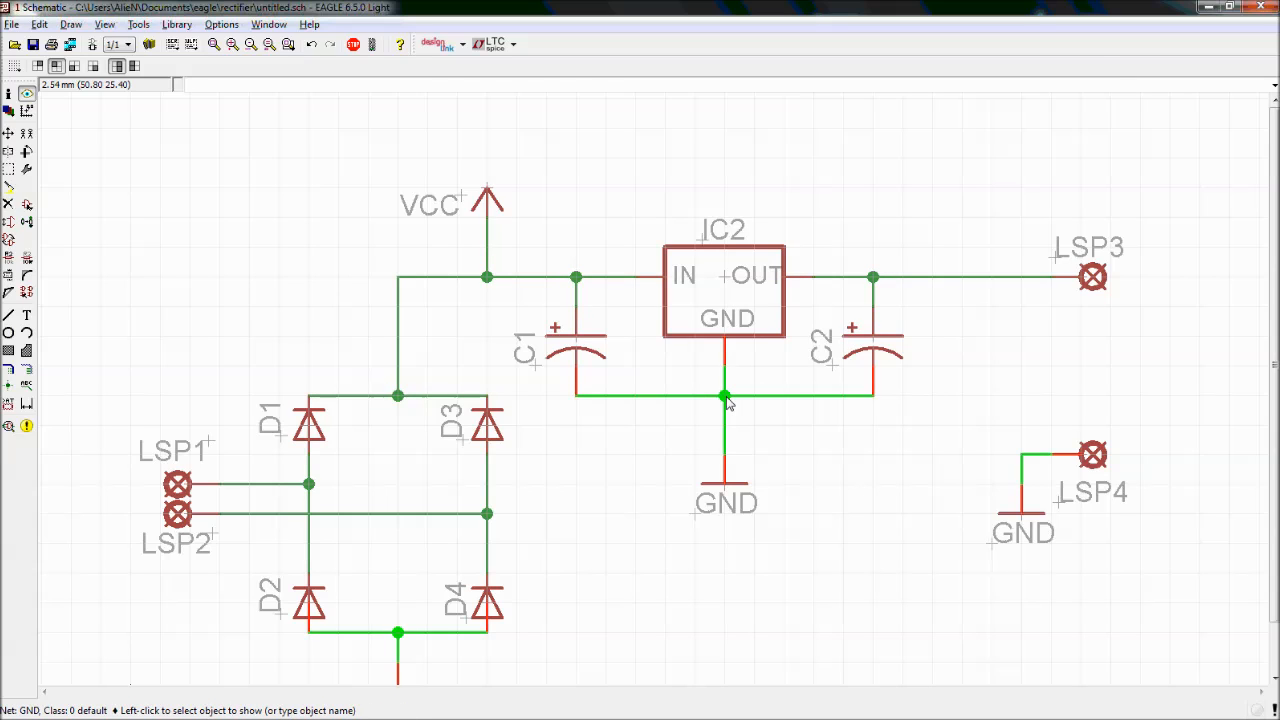
Highlight LSP4's ground wire, the LSP2 and LSP1 input nets, and the bridge's ground junction to check their connections
{"action": "left_click", "coordinate": [1020, 466]}
{"action": "left_click", "coordinate": [1024, 466]}
{"action": "left_click", "coordinate": [487, 518]}
{"action": "left_click", "coordinate": [487, 518]}
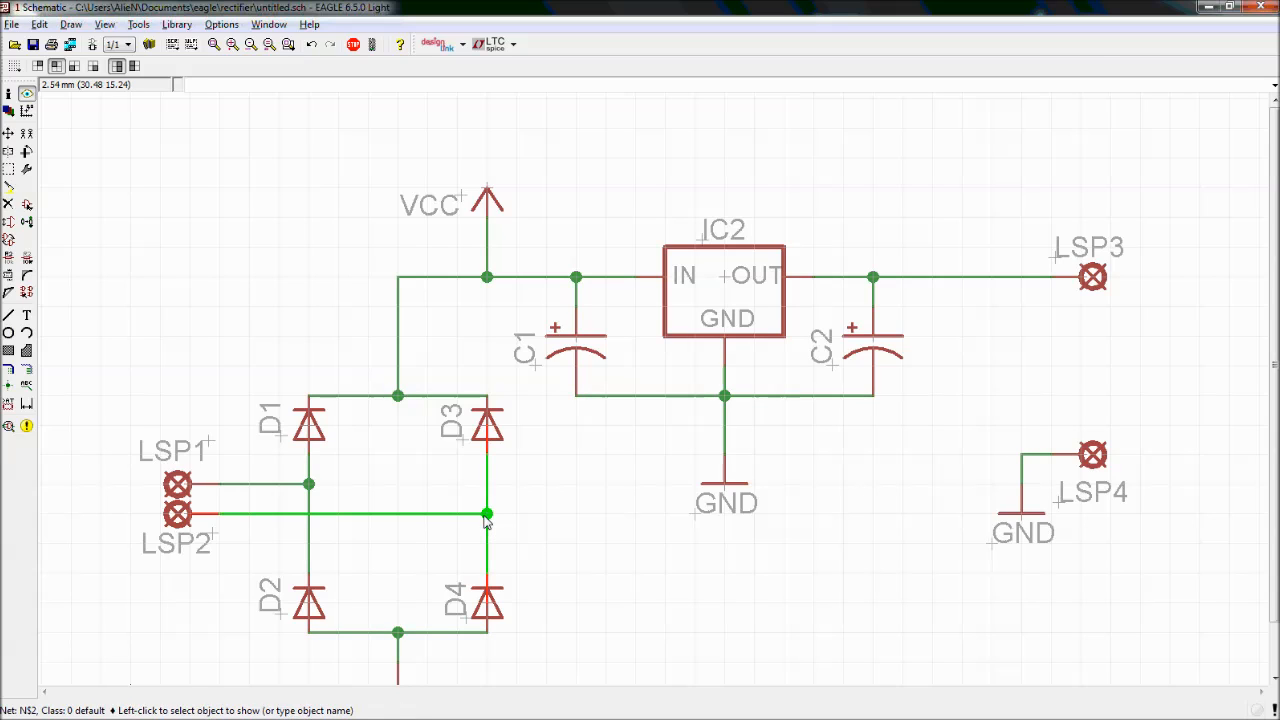
{"action": "left_click", "coordinate": [310, 487]}
{"action": "left_click", "coordinate": [310, 487]}
{"action": "left_click", "coordinate": [400, 632]}
{"action": "left_click", "coordinate": [400, 632]}
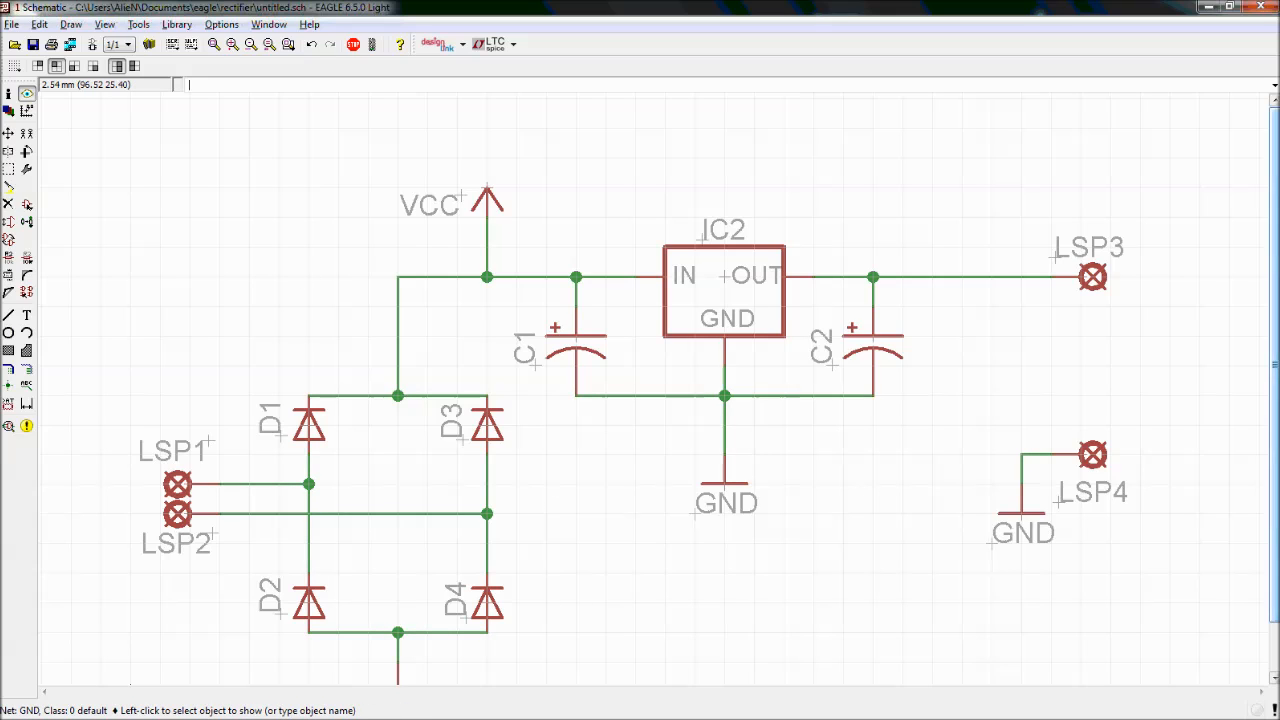
{"action": "scroll", "coordinate": [566, 459], "scroll_direction": "down", "scroll_amount": 1}
{"action": "scroll", "coordinate": [565, 461], "scroll_direction": "down", "scroll_amount": 1}
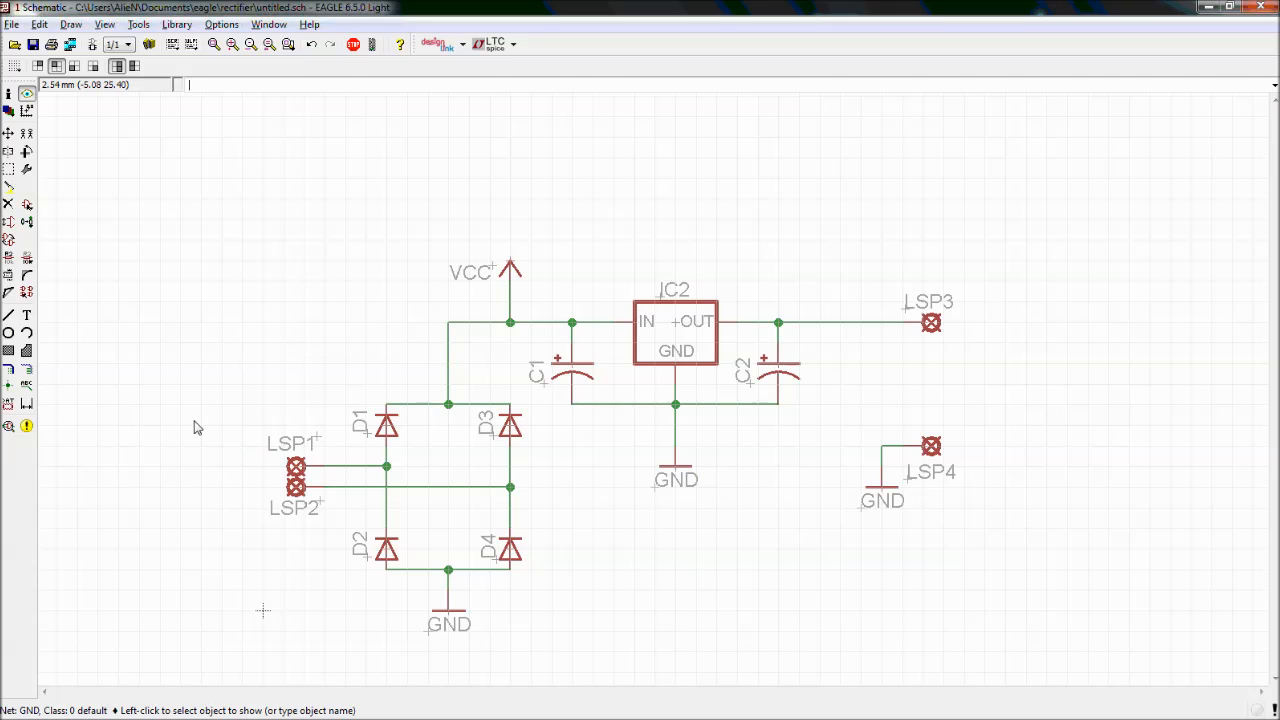
Run the electrical rule check and locate the parts behind the C1, C2 and IC2 warnings in the schematic
{"action": "left_click", "coordinate": [8, 427]}
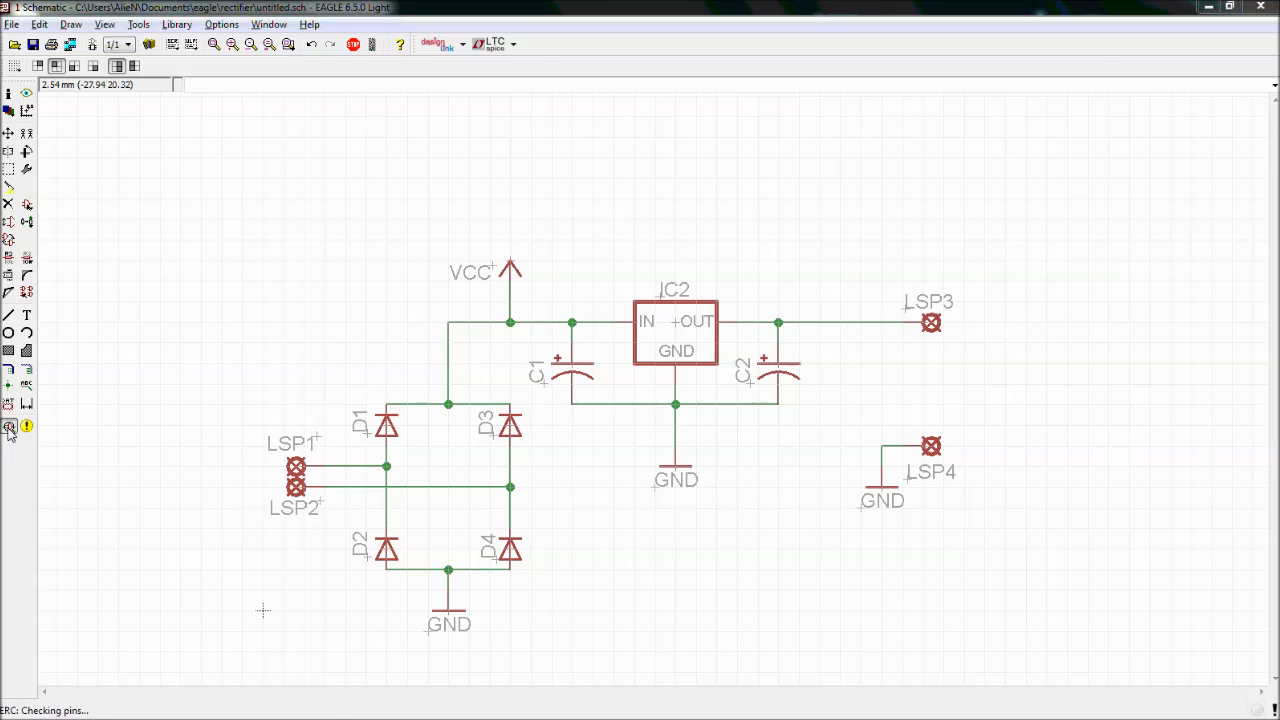
{"action": "left_click_drag", "start_coordinate": [965, 374], "coordinate": [918, 297]}
{"action": "left_click", "coordinate": [930, 382]}
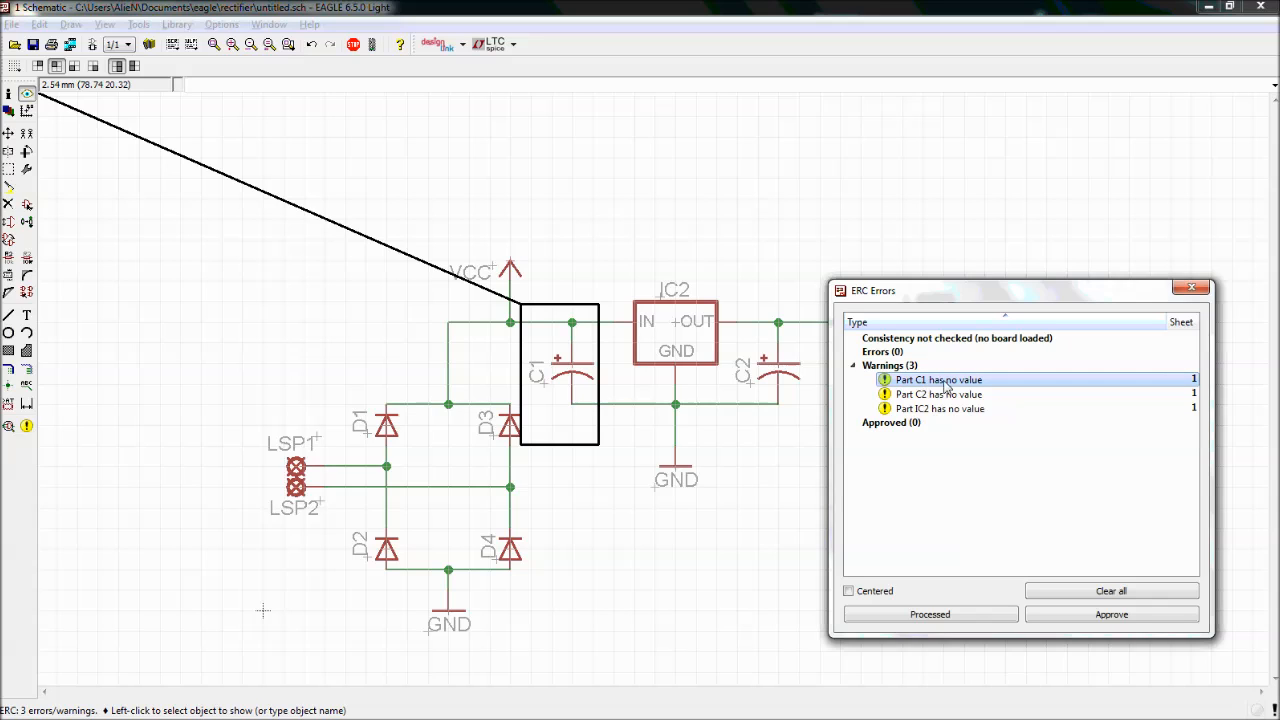
{"action": "left_click", "coordinate": [916, 397]}
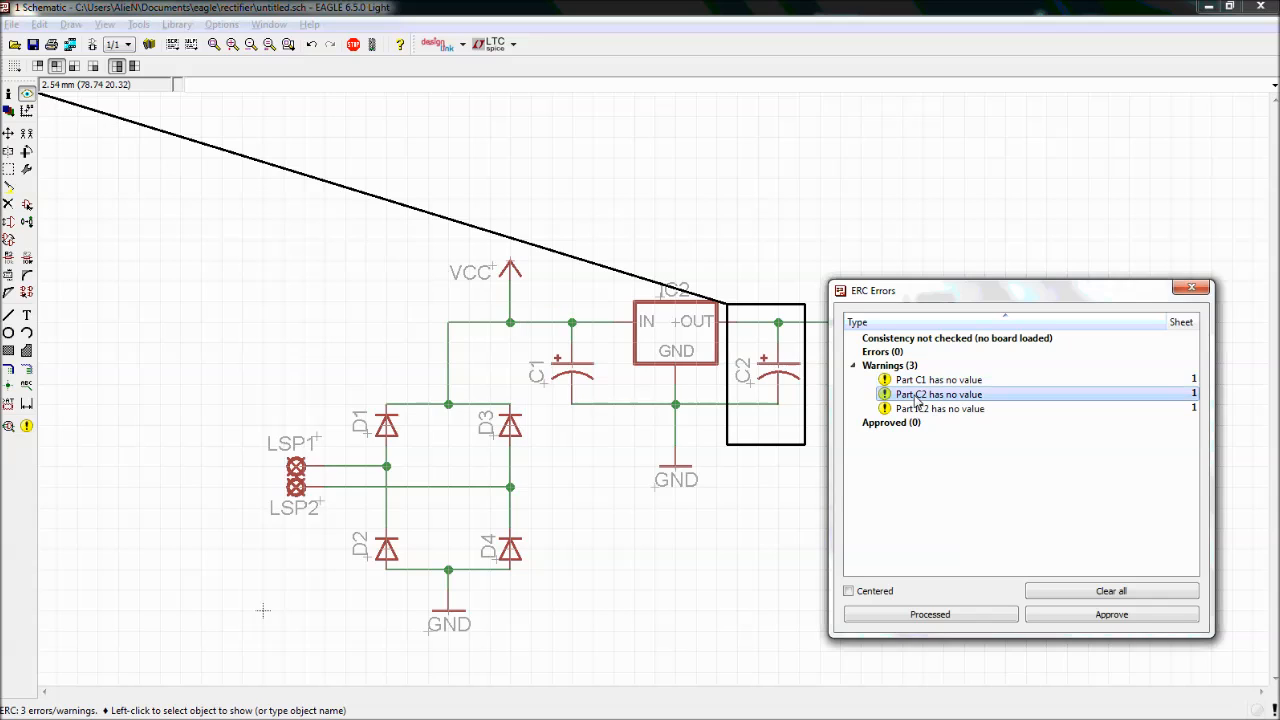
{"action": "left_click", "coordinate": [924, 412]}
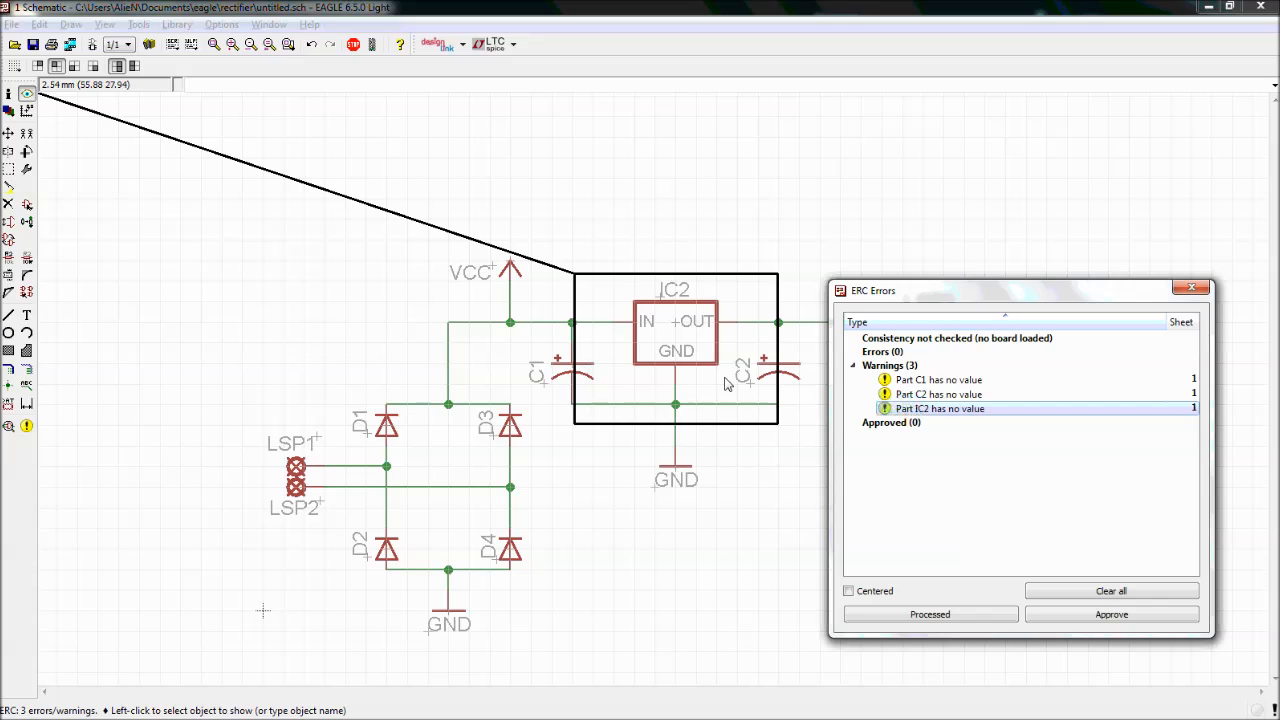
Dismiss the rule check results and set the values of capacitors C1 and C2 to 100uf
{"action": "left_click", "coordinate": [1192, 289]}
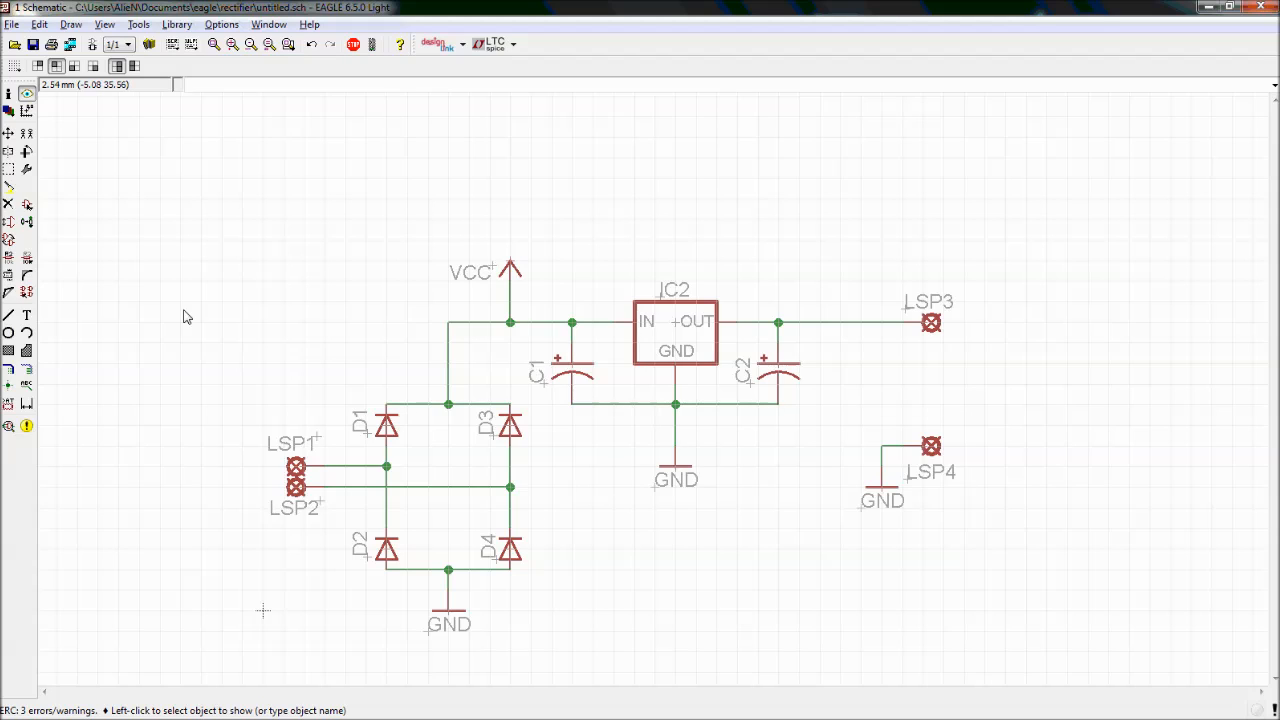
{"action": "left_click", "coordinate": [27, 258]}
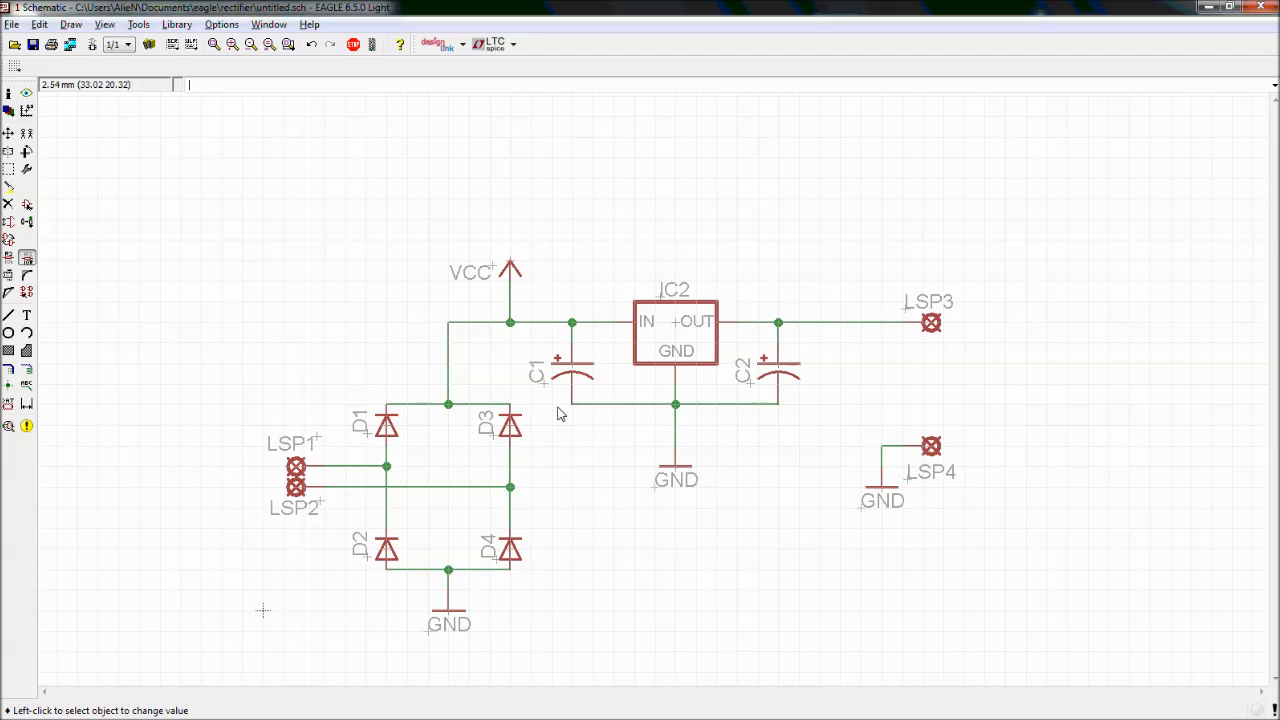
{"action": "left_click", "coordinate": [560, 378]}
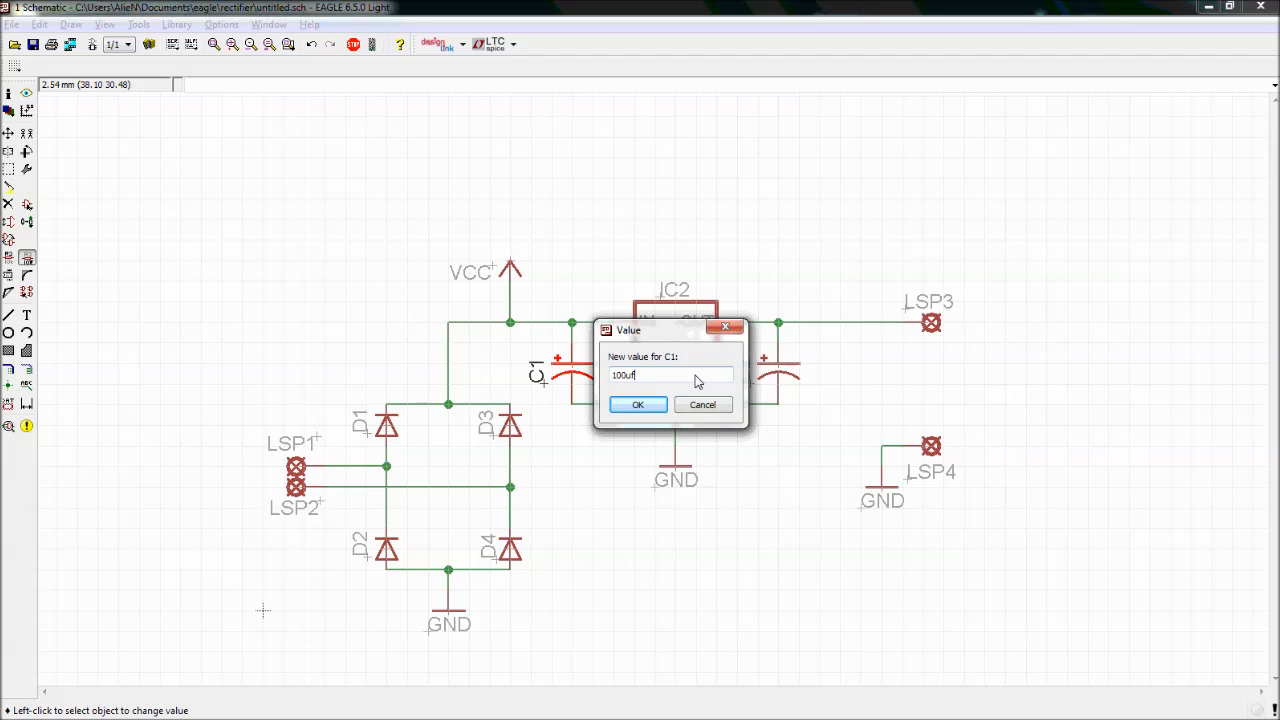
{"action": "key", "text": "Return"}
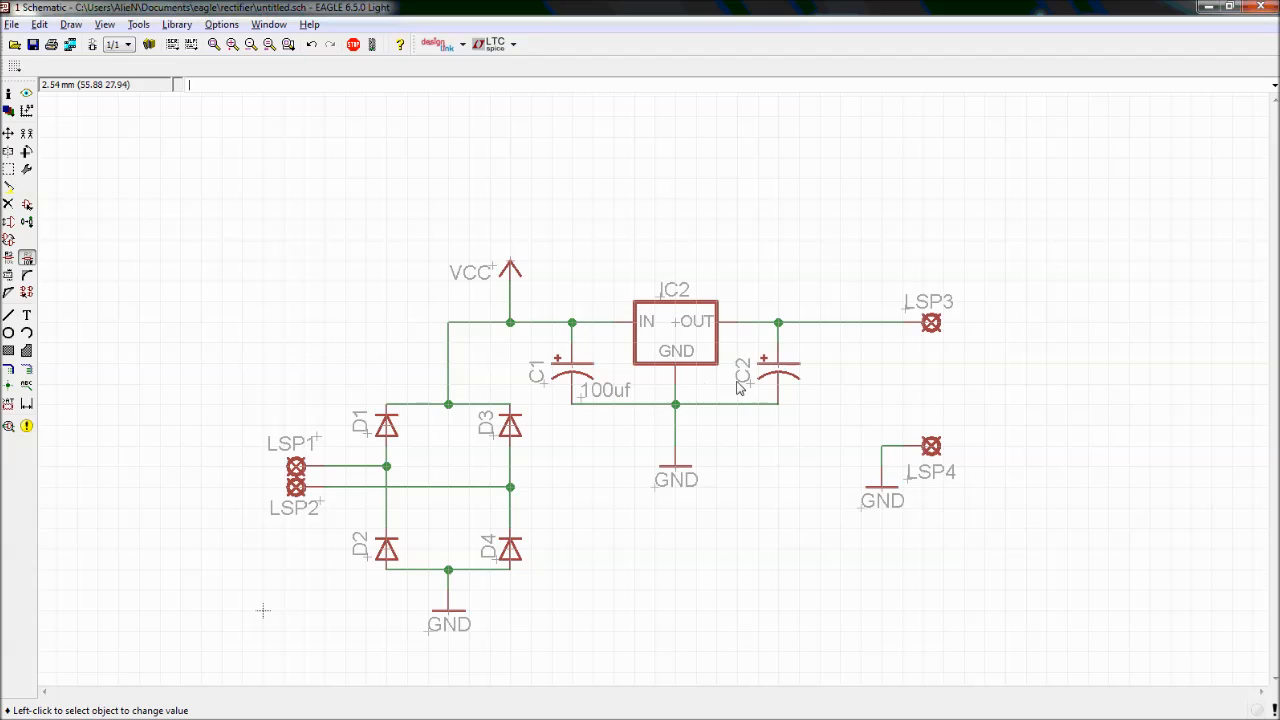
{"action": "left_click", "coordinate": [787, 382]}
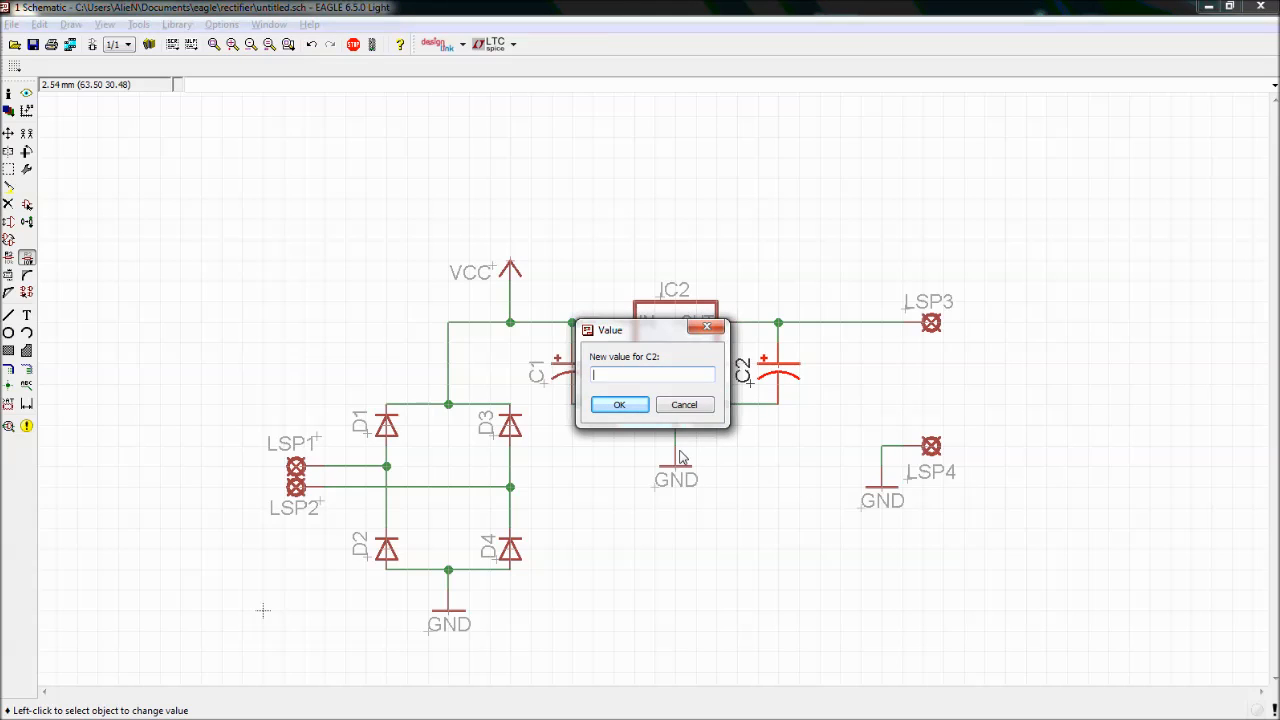
{"action": "type", "text": "100uf"}
{"action": "key", "text": "Return"}
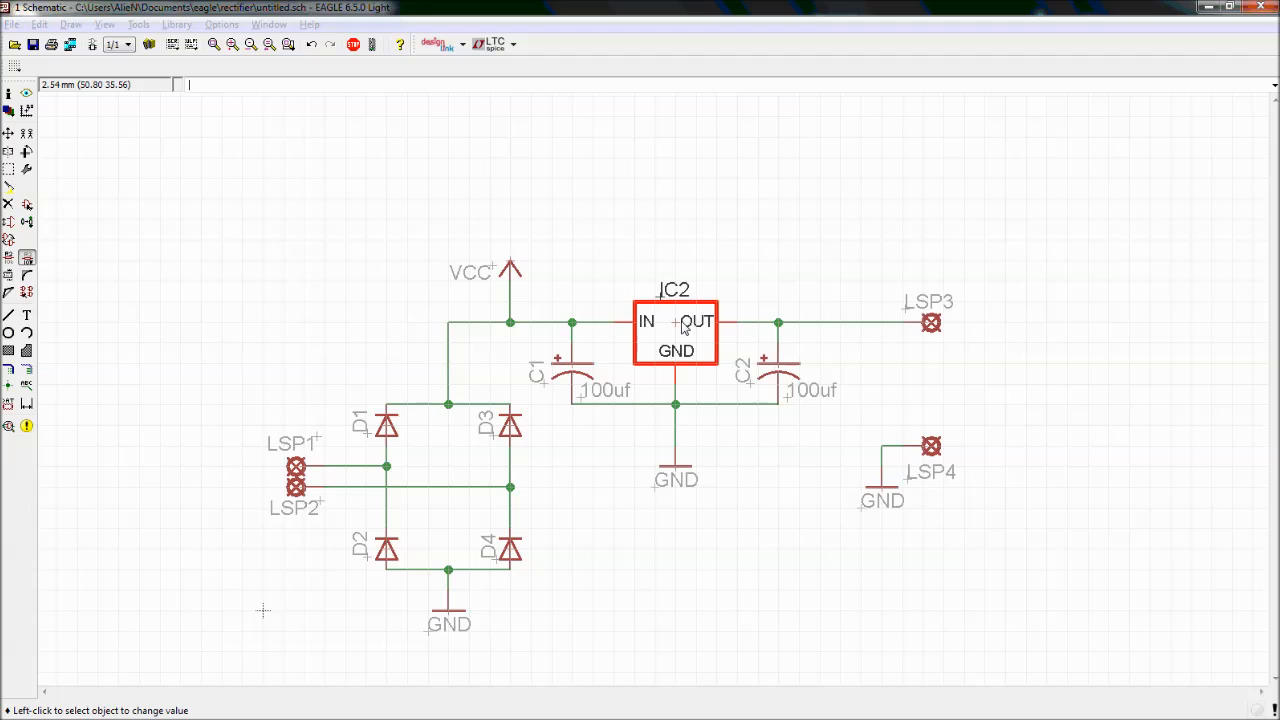
Set the value of voltage regulator IC2 to 7805
{"action": "left_click", "coordinate": [684, 328]}
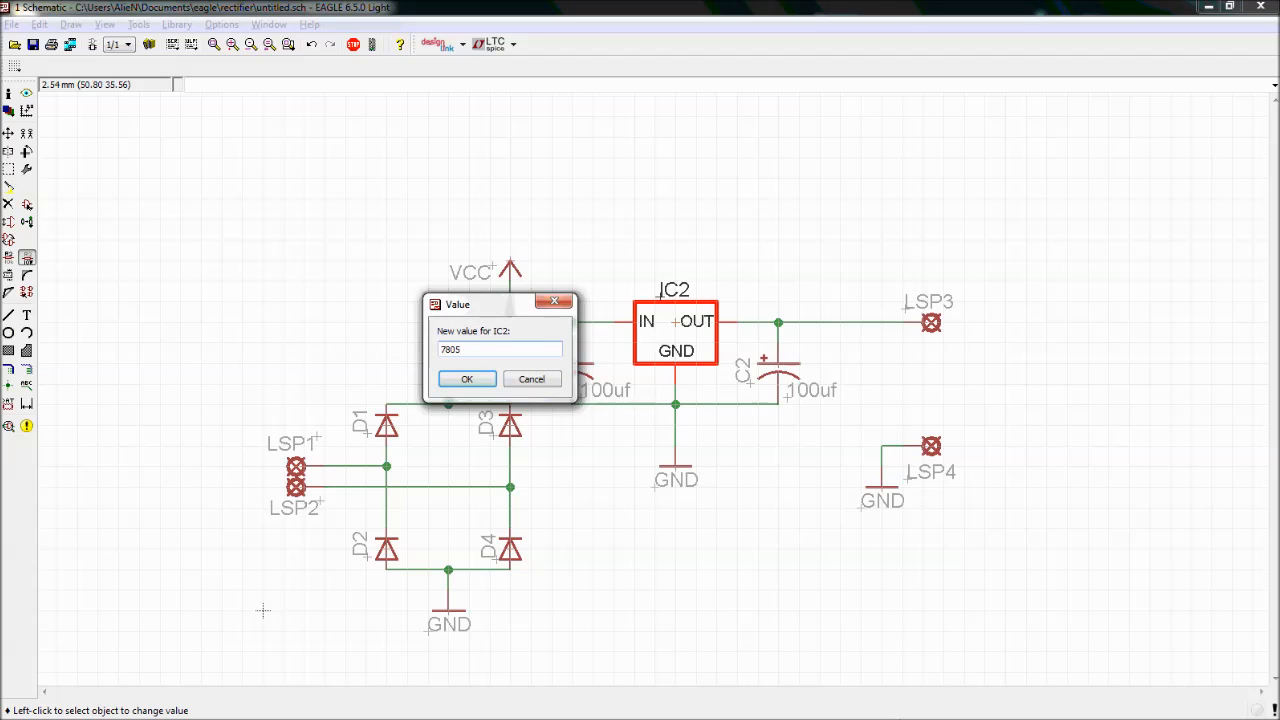
{"action": "type", "text": "7805"}
{"action": "key", "text": "Return"}
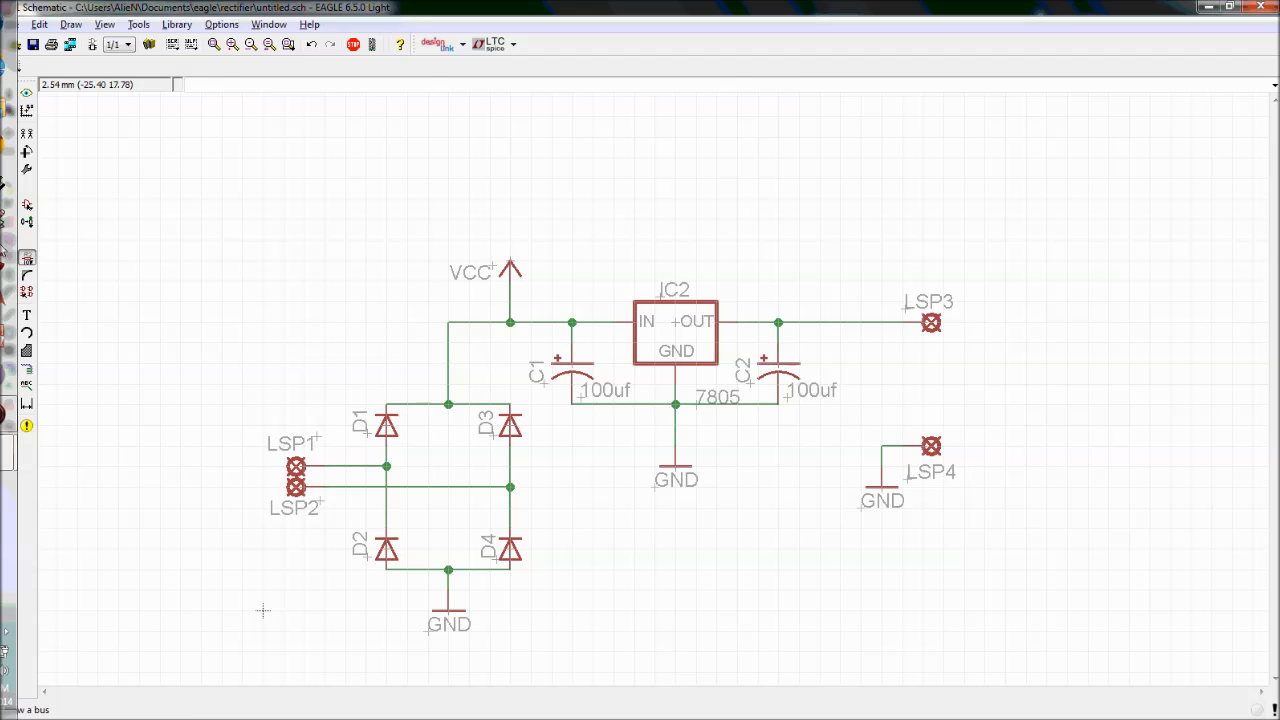
Move IC2's 7805 value label off the ground wire to just beneath the regulator, beside its GND pin
{"action": "left_click", "coordinate": [8, 133]}
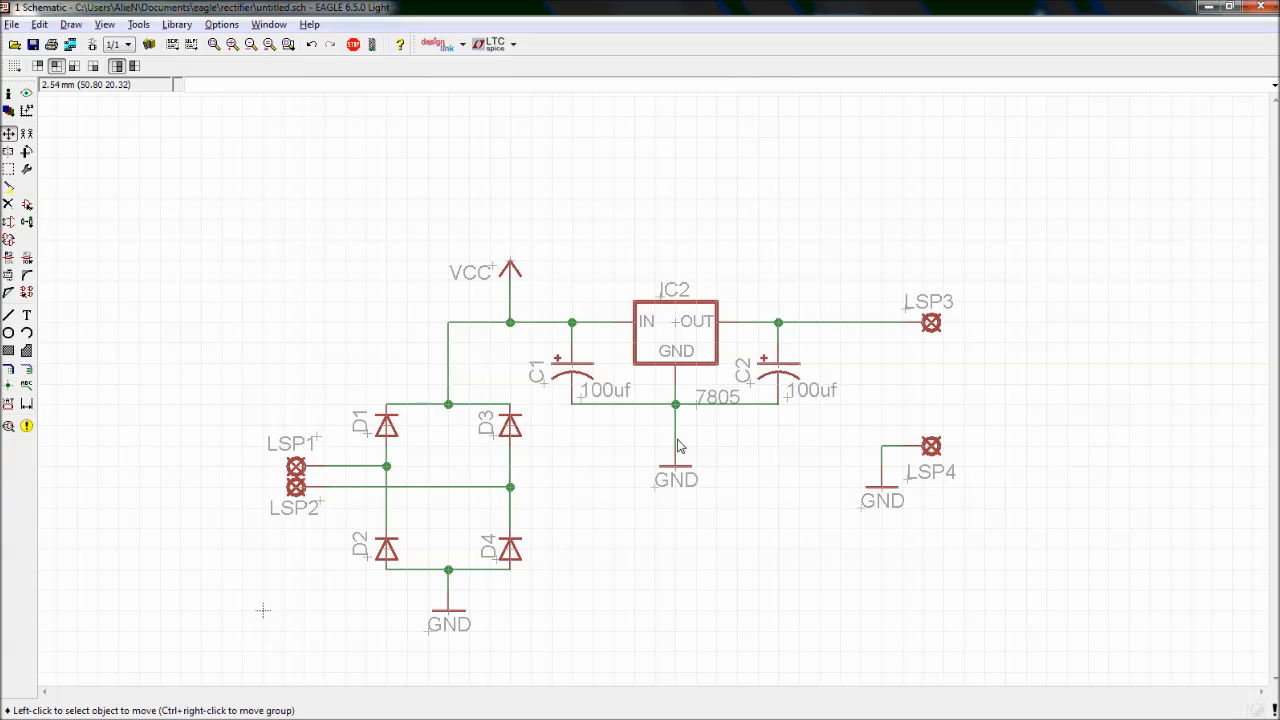
{"action": "scroll", "coordinate": [678, 445], "scroll_direction": "up", "scroll_amount": 5}
{"action": "left_click", "coordinate": [697, 399]}
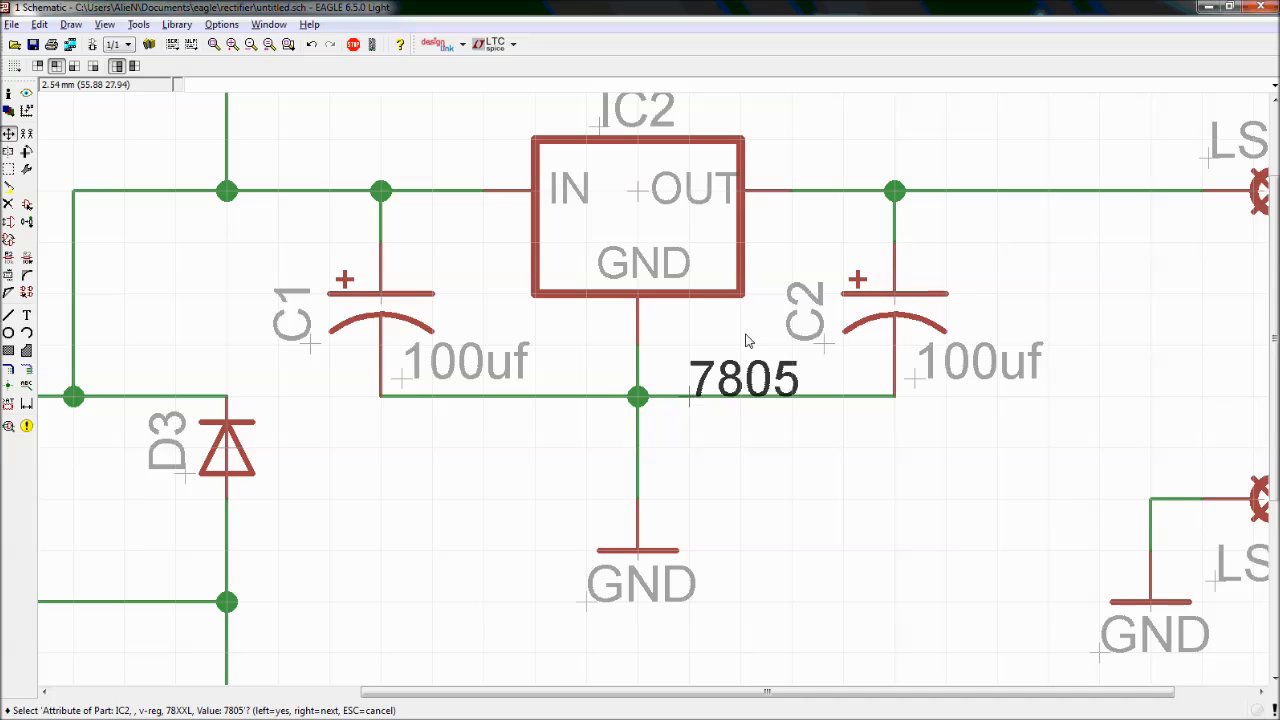
{"action": "left_click", "coordinate": [735, 358]}
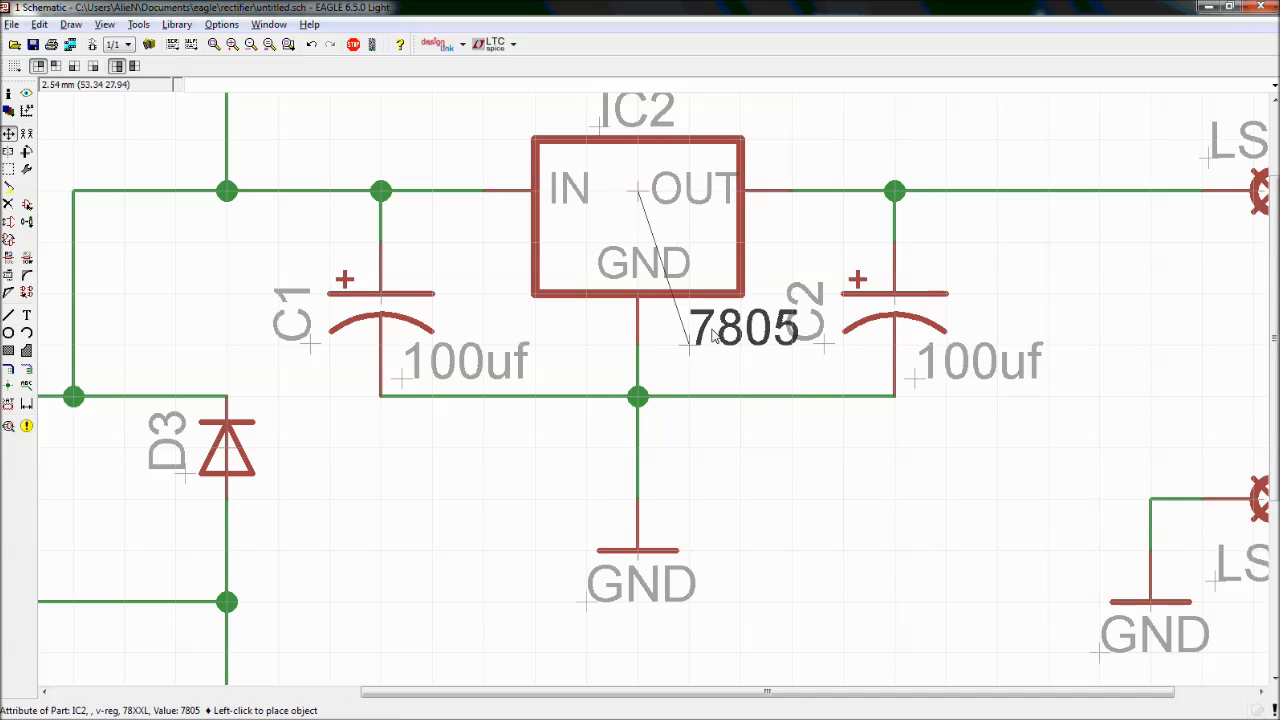
{"action": "left_click", "coordinate": [661, 343]}
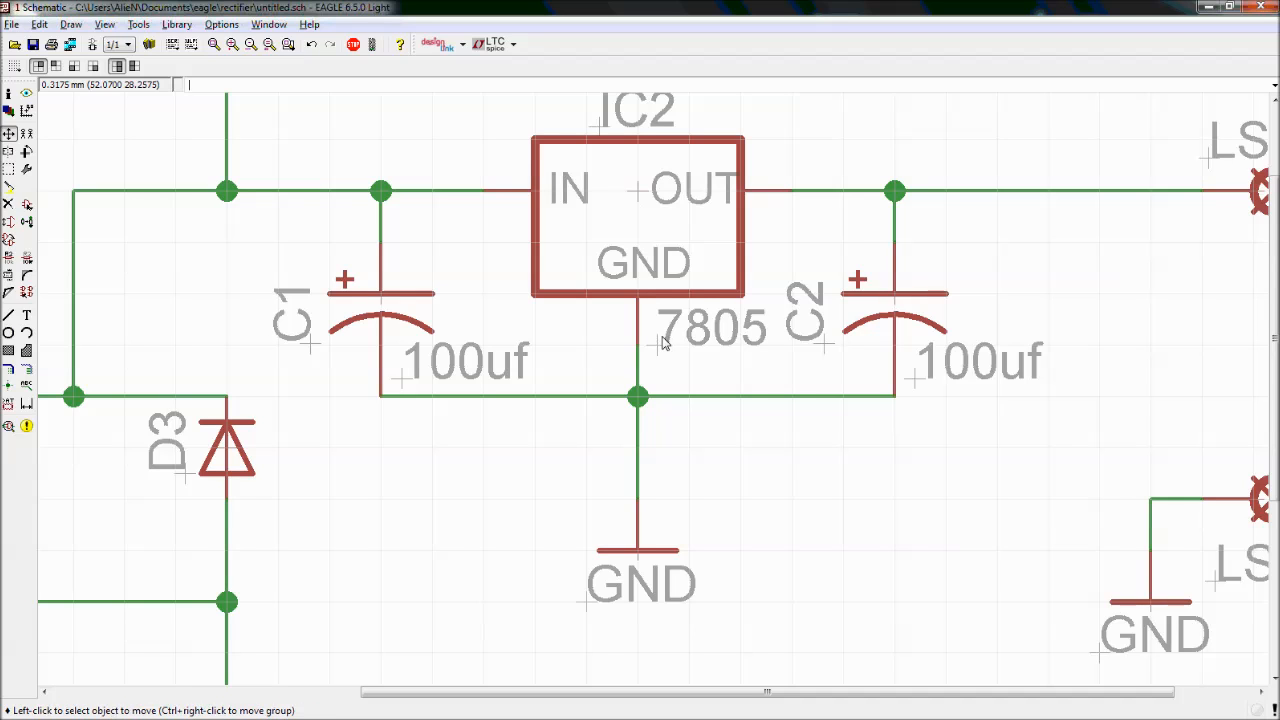
{"action": "scroll", "coordinate": [822, 449], "scroll_direction": "down", "scroll_amount": 2}
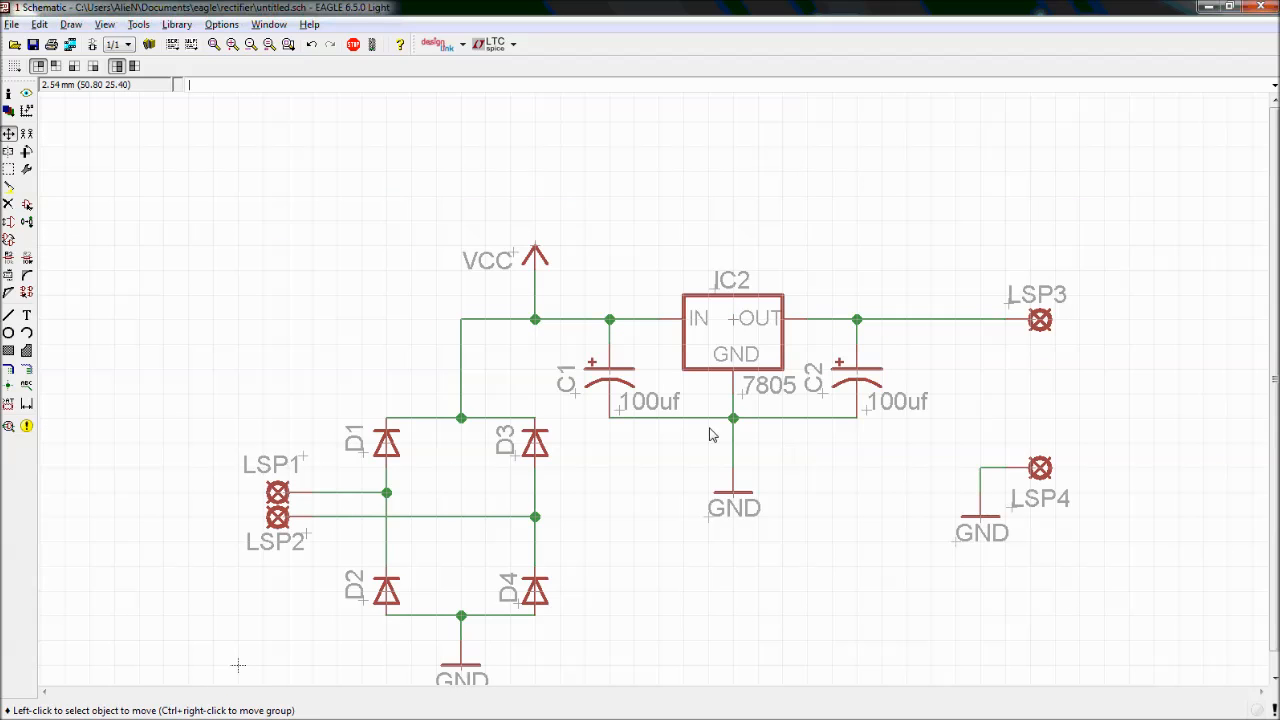
{"action": "scroll", "coordinate": [814, 460], "scroll_direction": "down", "scroll_amount": 2}
{"action": "scroll", "coordinate": [809, 477], "scroll_direction": "up", "scroll_amount": 2}
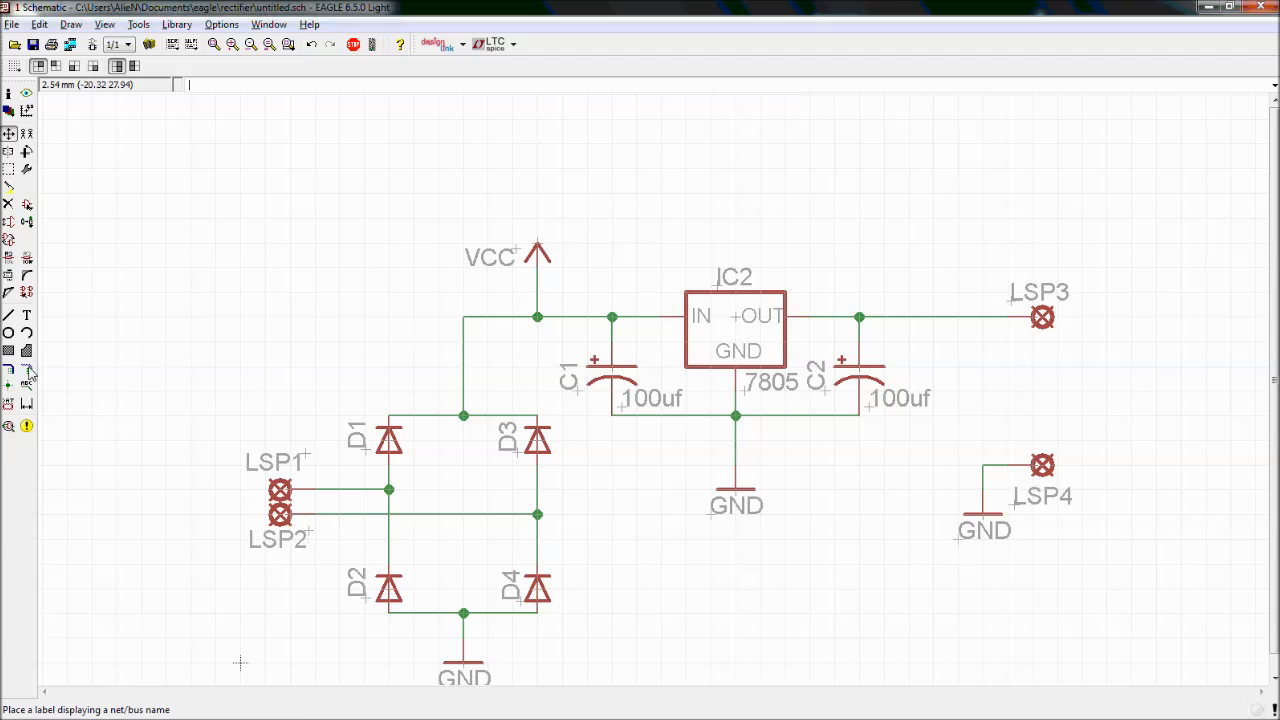
Delete the junction where C2's upper wire meets the regulator output wire
{"action": "left_click", "coordinate": [8, 204]}
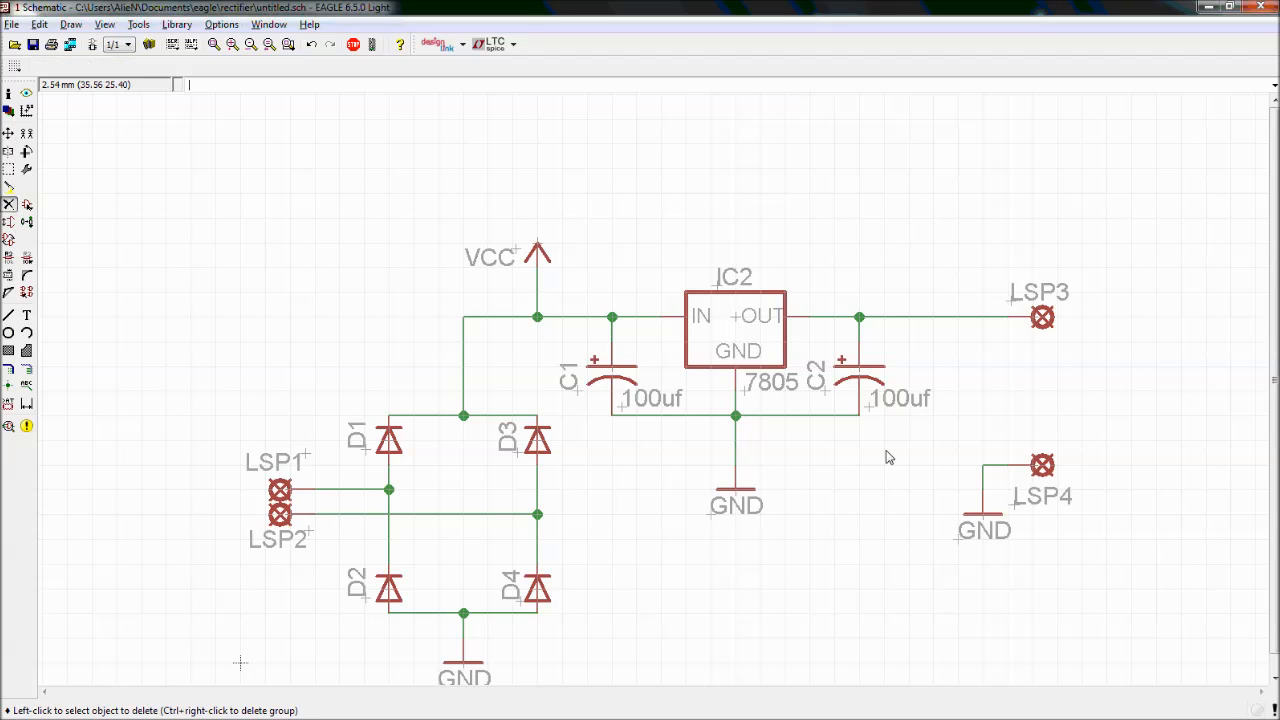
{"action": "scroll", "coordinate": [859, 317], "scroll_direction": "up", "scroll_amount": 5}
{"action": "left_click", "coordinate": [859, 317]}
{"action": "left_click", "coordinate": [859, 310]}
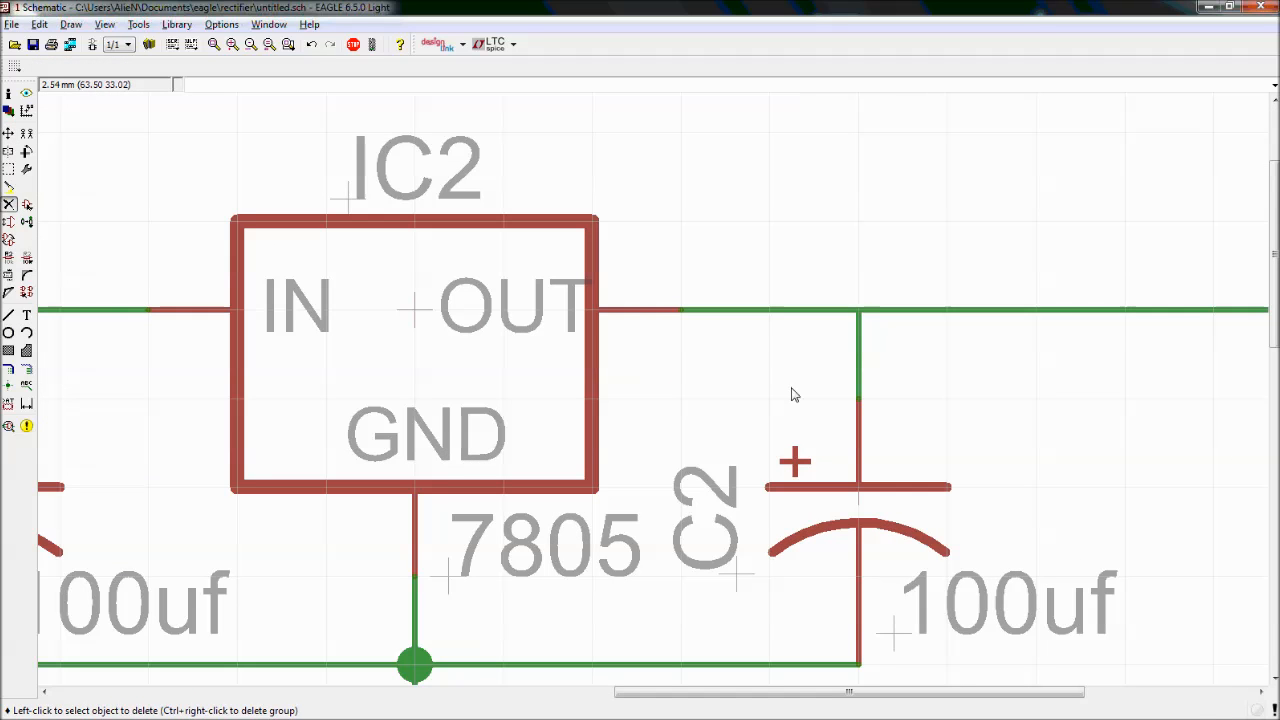
{"action": "scroll", "coordinate": [829, 405], "scroll_direction": "down", "scroll_amount": 5}
{"action": "scroll", "coordinate": [811, 562], "scroll_direction": "down", "scroll_amount": 1}
{"action": "left_click_drag", "start_coordinate": [1273, 430], "coordinate": [1273, 514]}
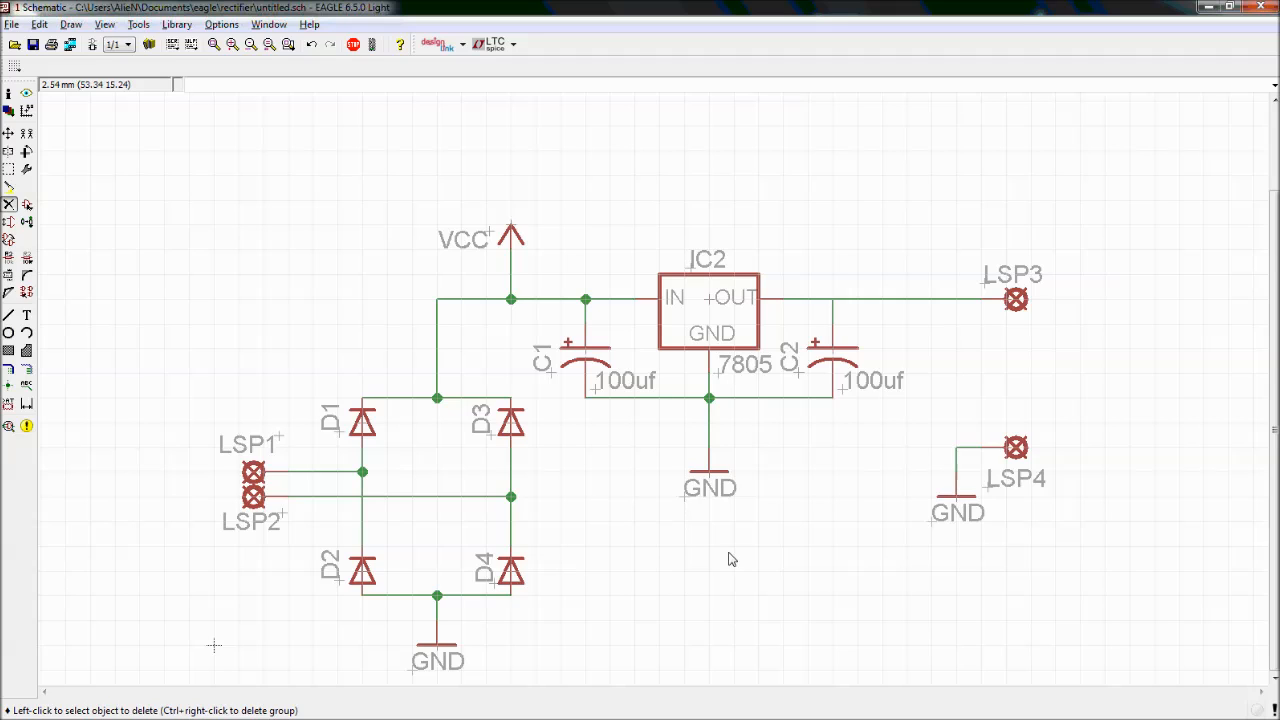
Run the electrical rule check, locate each listed warning in the schematic, and close the results
{"action": "left_click", "coordinate": [9, 427]}
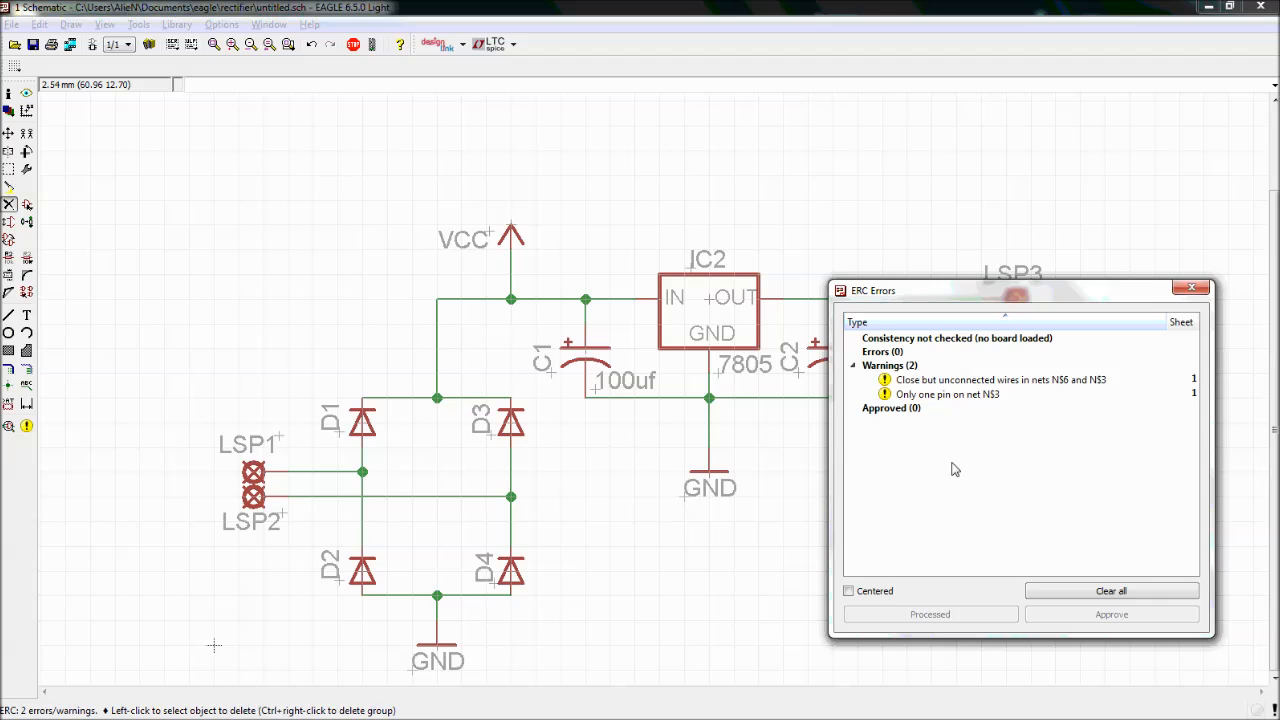
{"action": "left_click", "coordinate": [945, 380]}
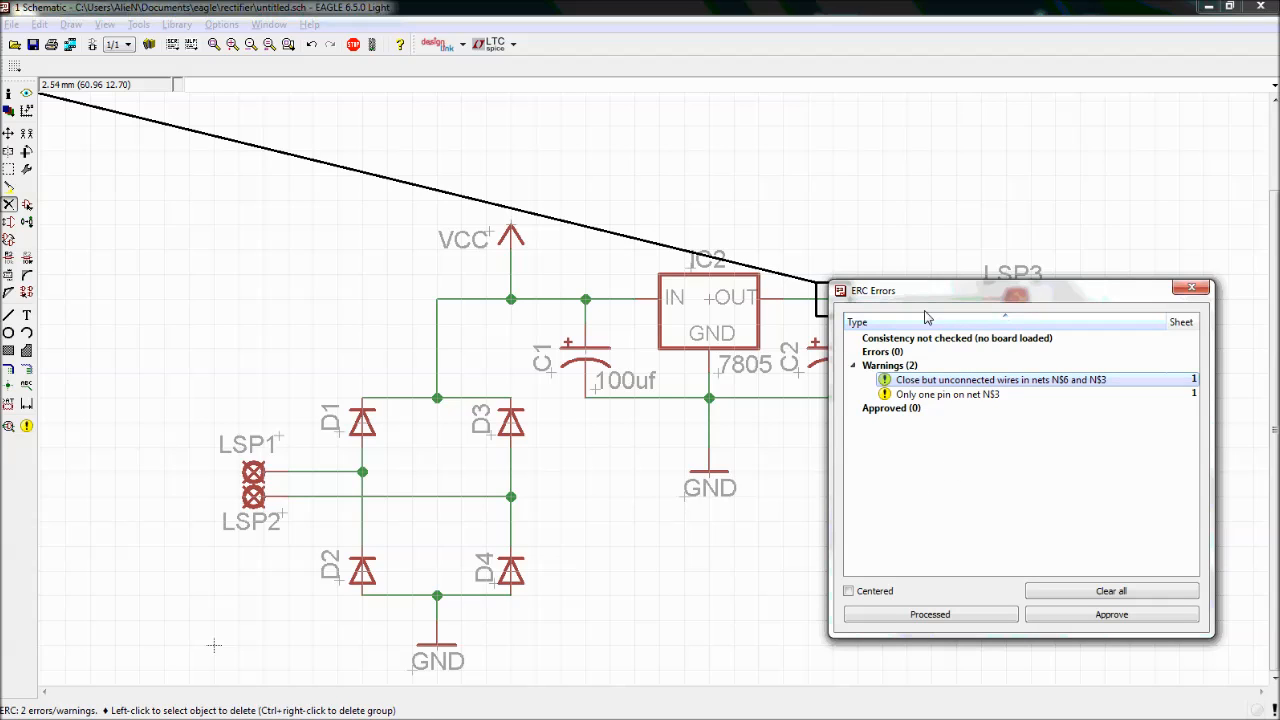
{"action": "left_click_drag", "start_coordinate": [950, 293], "coordinate": [850, 368]}
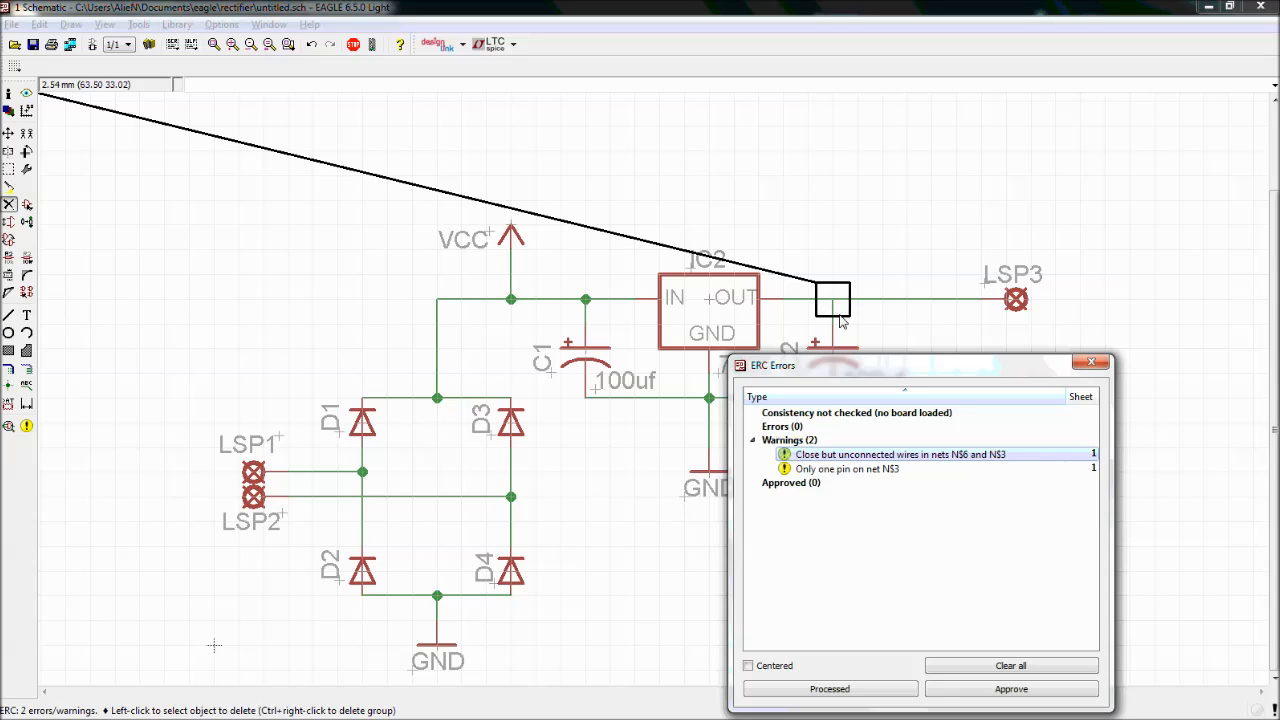
{"action": "left_click", "coordinate": [867, 469]}
{"action": "mouse_move", "coordinate": [861, 372]}
{"action": "left_mouse_down"}
{"action": "mouse_move", "coordinate": [917, 387]}
{"action": "mouse_move", "coordinate": [1021, 352]}
{"action": "left_mouse_up"}
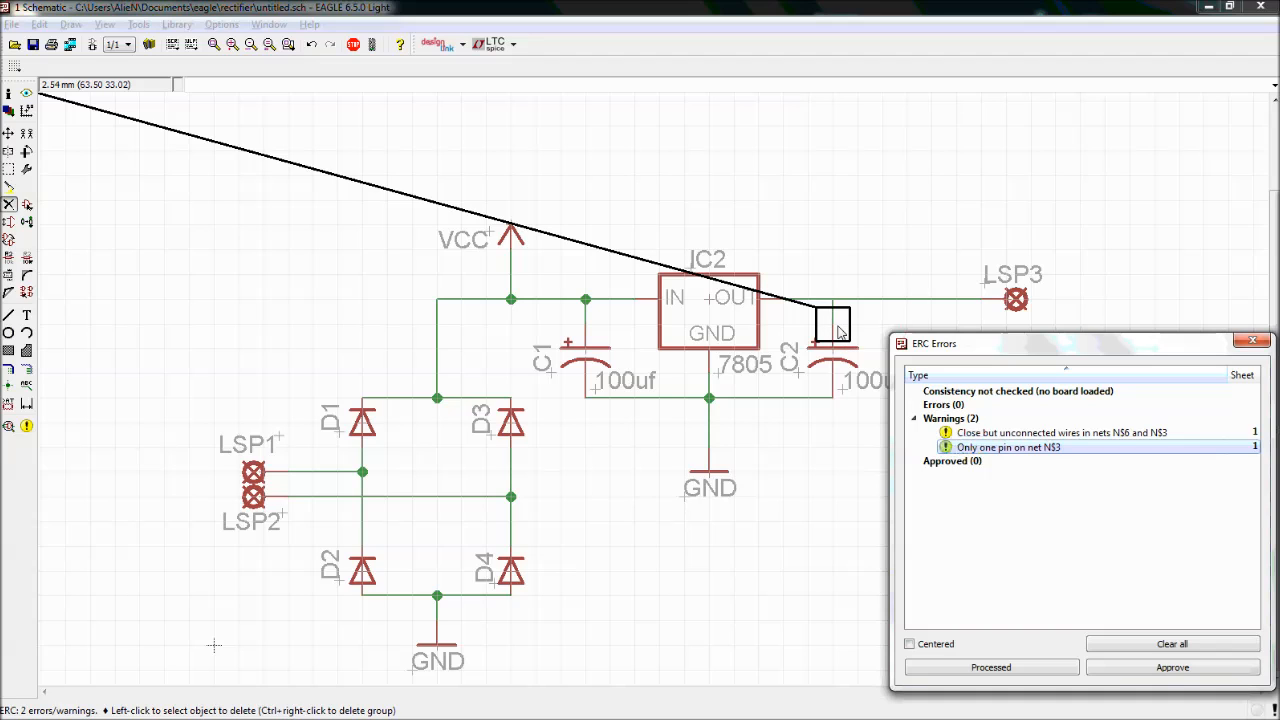
{"action": "left_click_drag", "start_coordinate": [953, 353], "coordinate": [253, 259]}
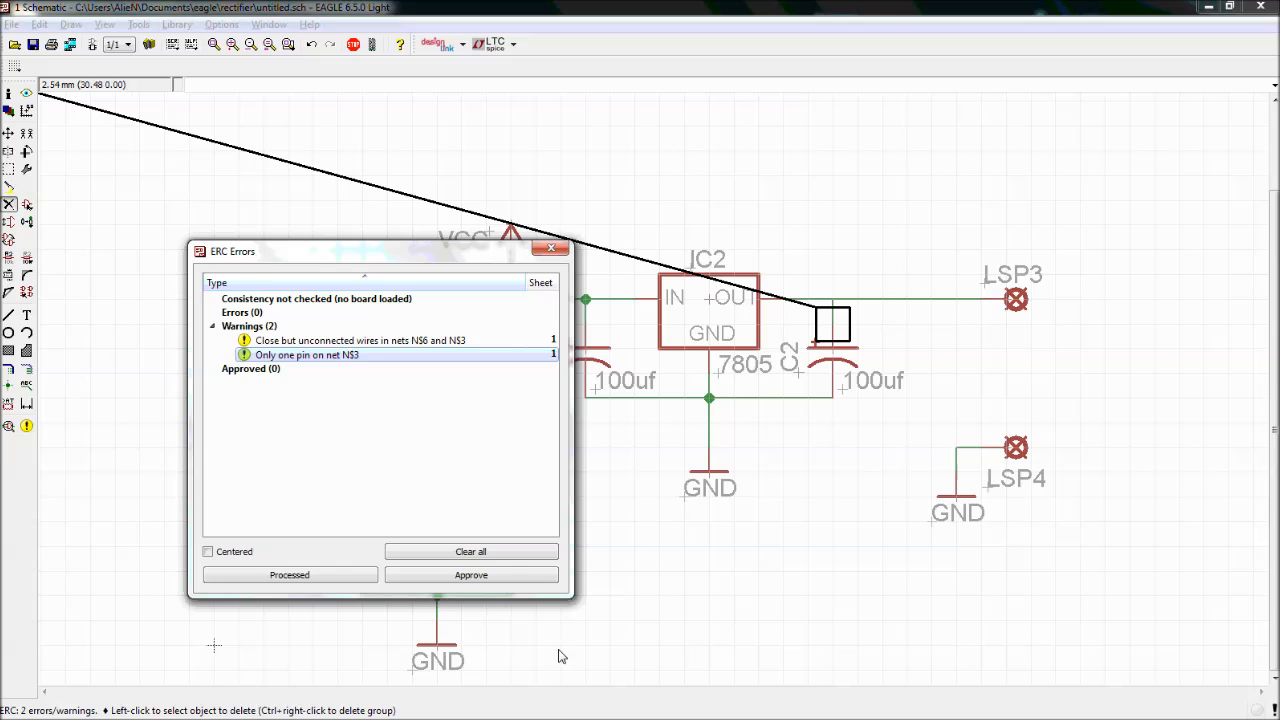
{"action": "left_click", "coordinate": [551, 248]}
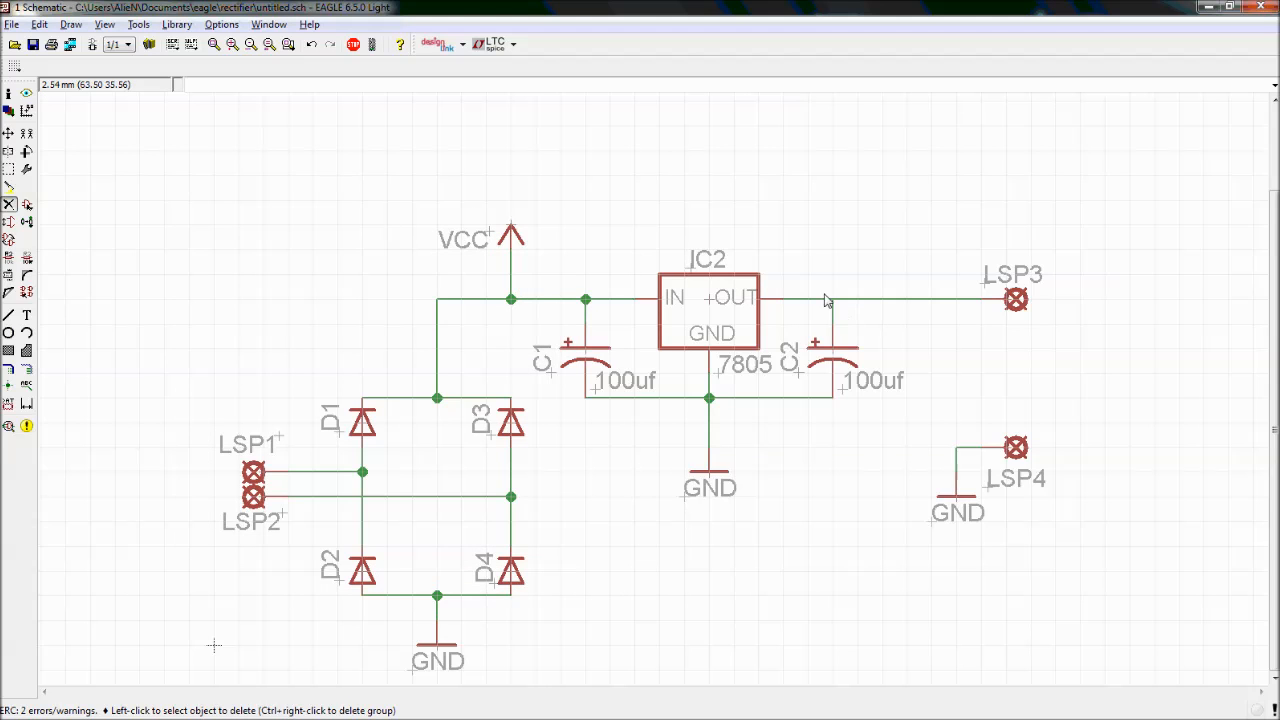
Place a junction where C2's upper wire meets the regulator output wire, joining the segments as net N$6
{"action": "scroll", "coordinate": [826, 300], "scroll_direction": "up", "scroll_amount": 6}
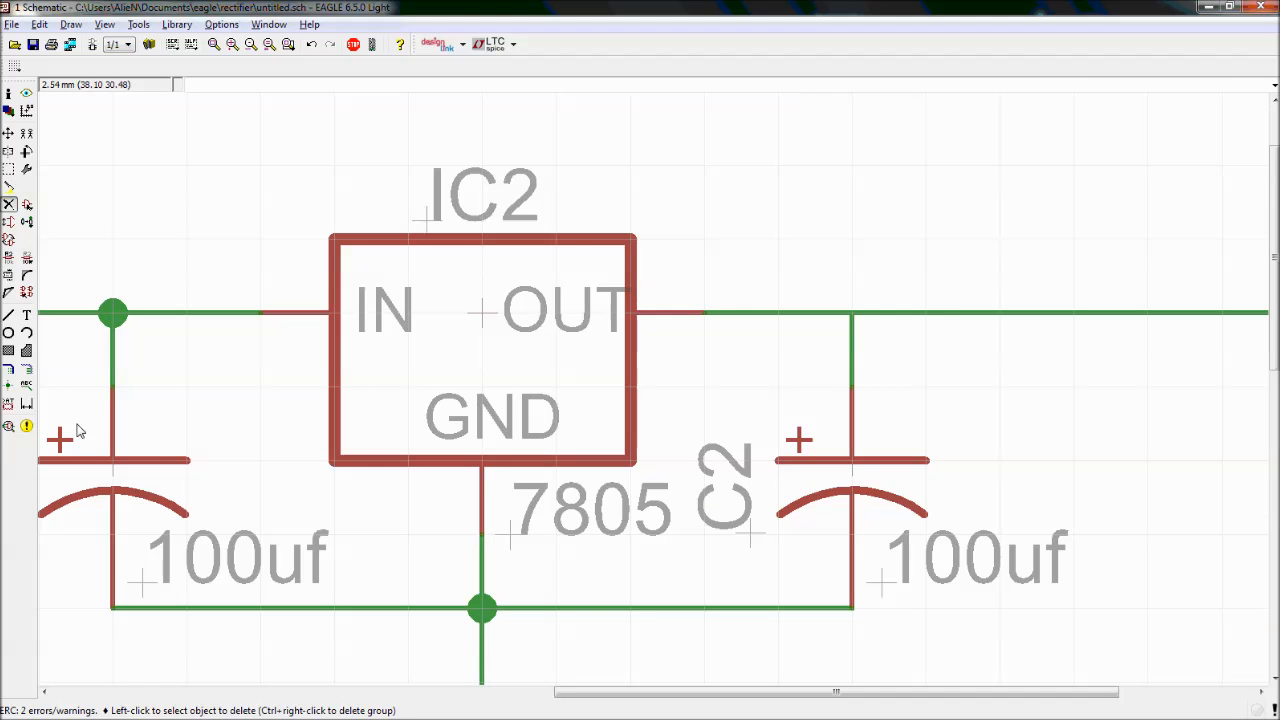
{"action": "left_click", "coordinate": [8, 388]}
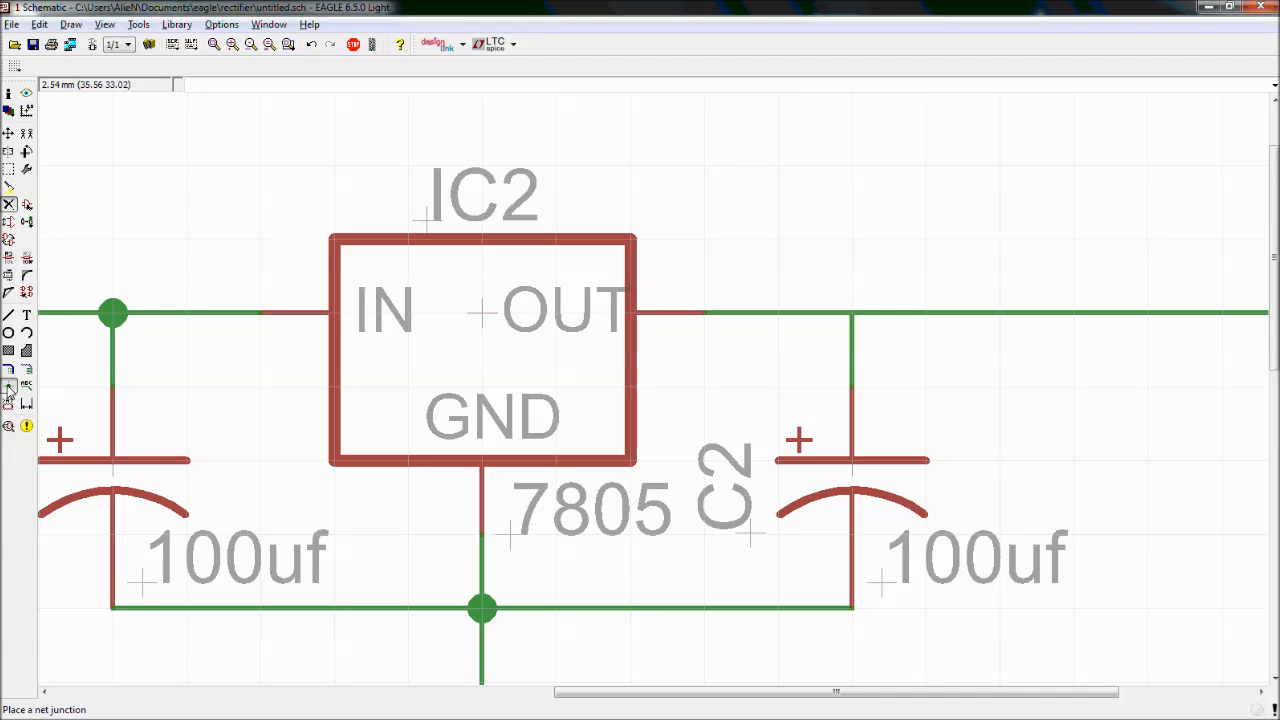
{"action": "left_click", "coordinate": [856, 320]}
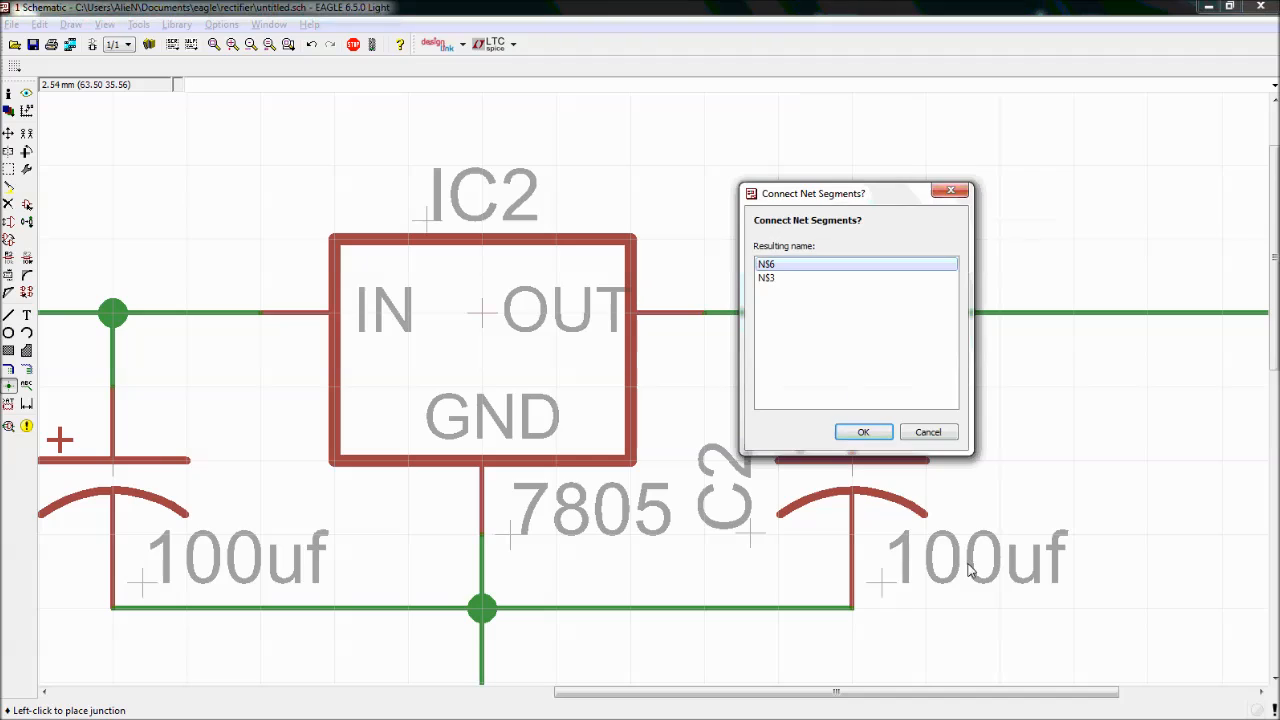
{"action": "left_click_drag", "start_coordinate": [819, 193], "coordinate": [620, 210]}
{"action": "left_click", "coordinate": [660, 434]}
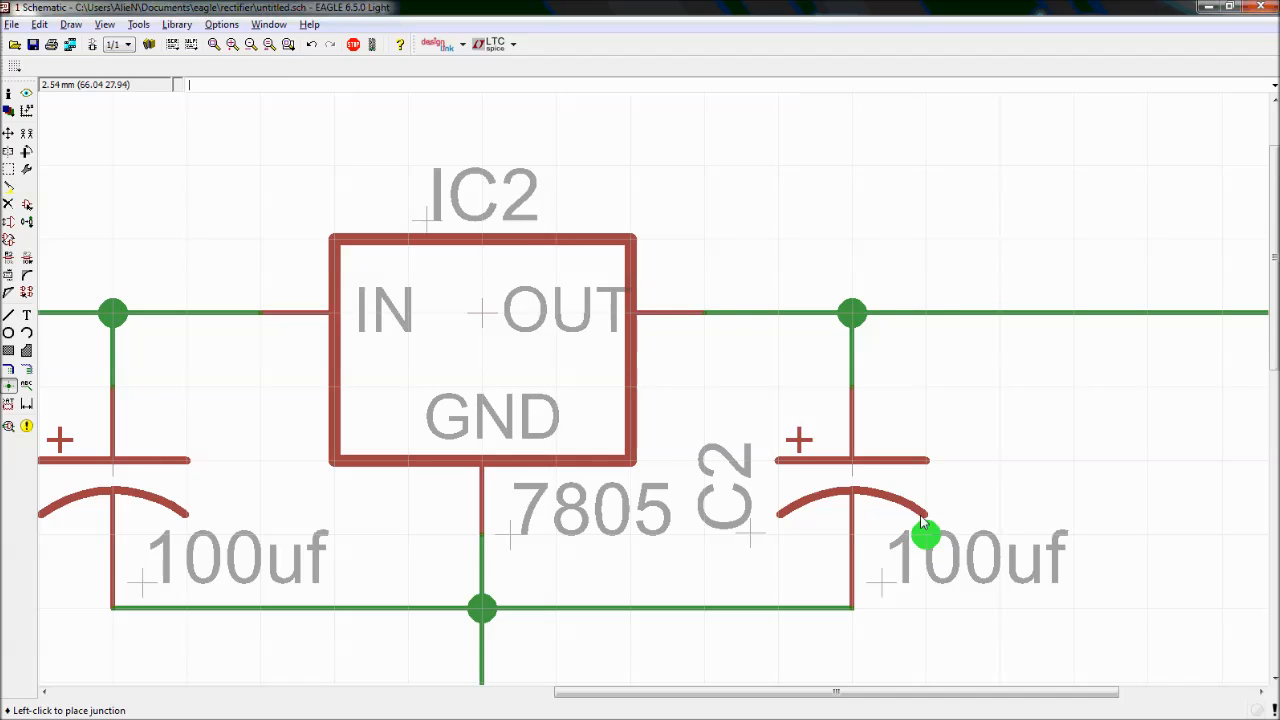
Rerun the electrical rule check on the reconnected schematic and fit the whole drawing in view
{"action": "left_click", "coordinate": [7, 427]}
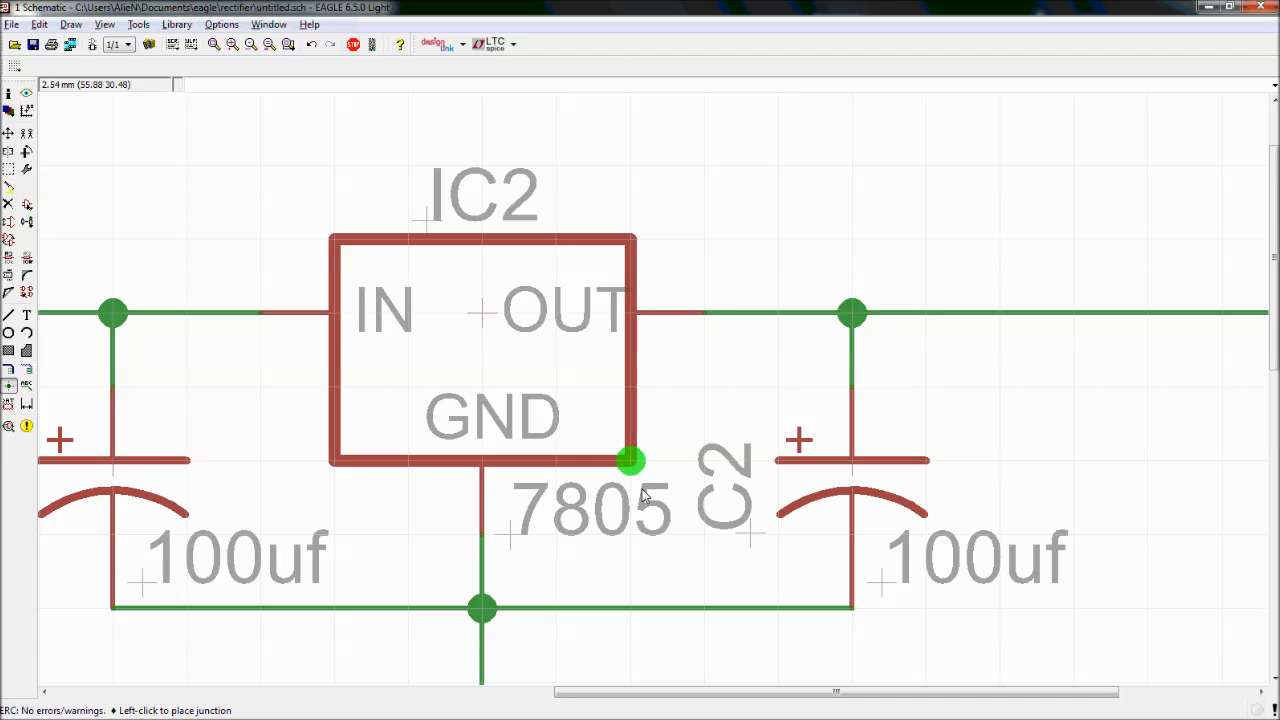
{"action": "key", "text": "alt+F2"}
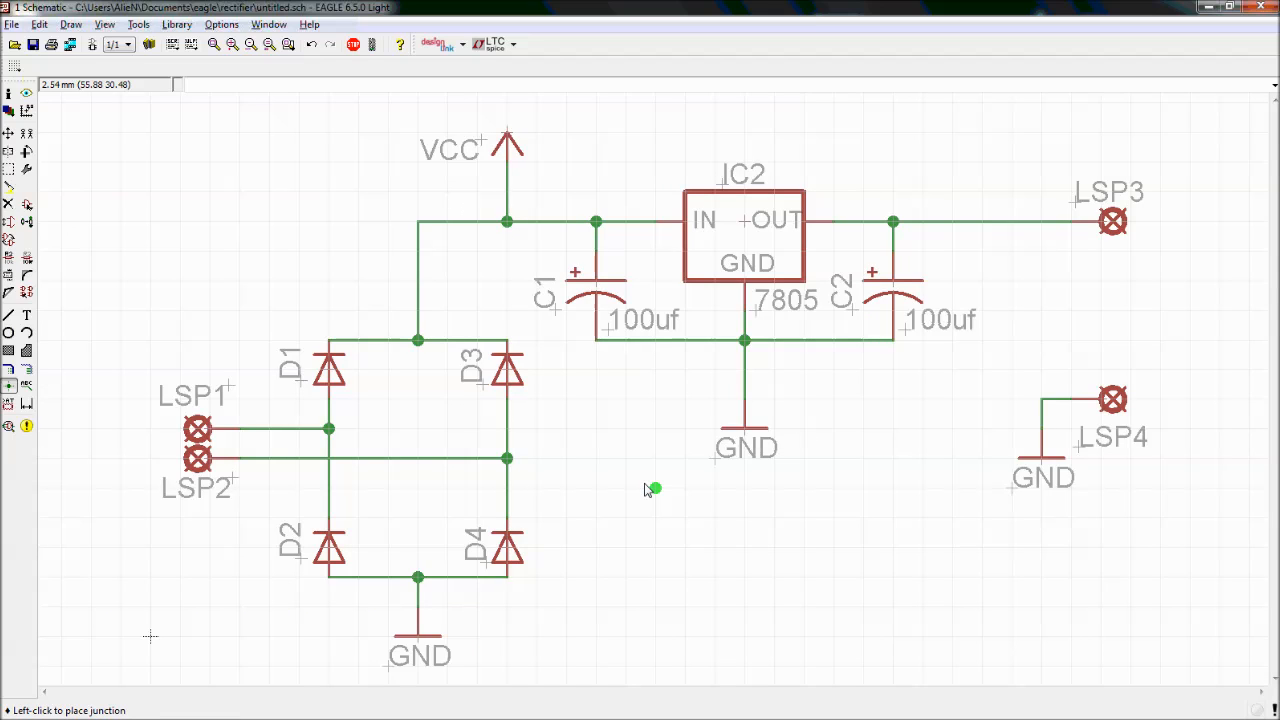
{"action": "left_click", "coordinate": [714, 468]}
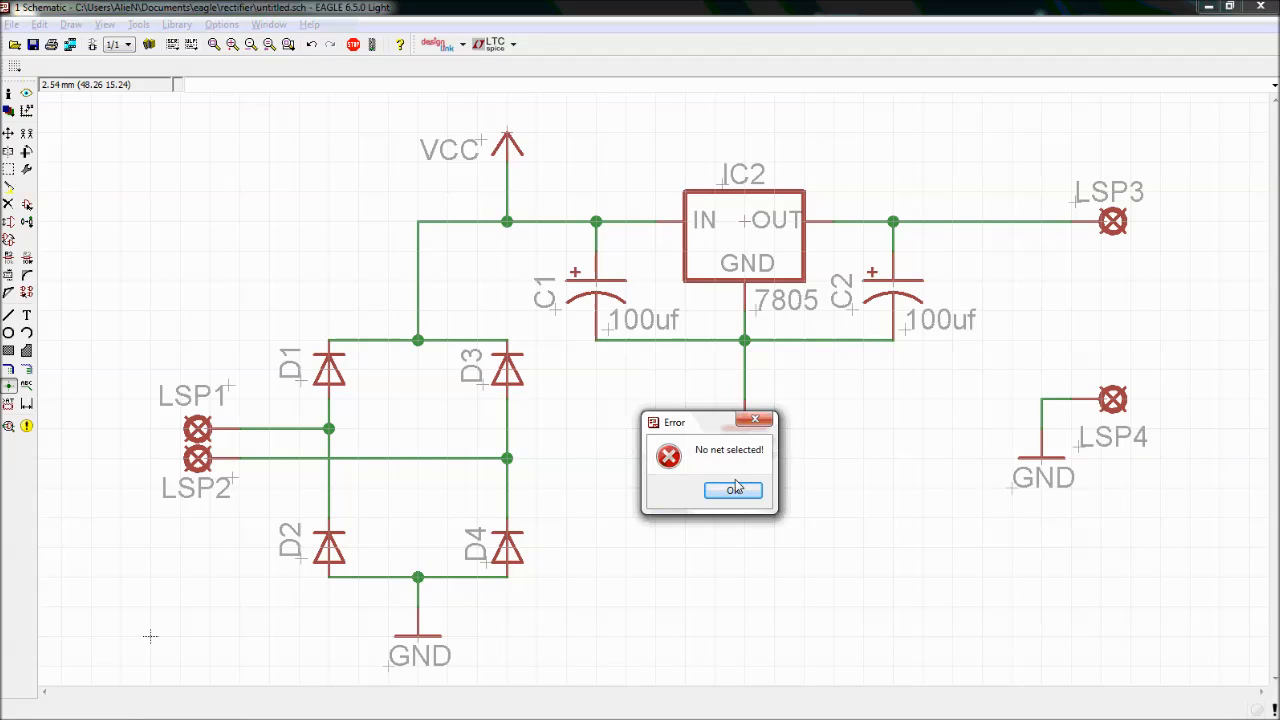
{"action": "left_click", "coordinate": [735, 488]}
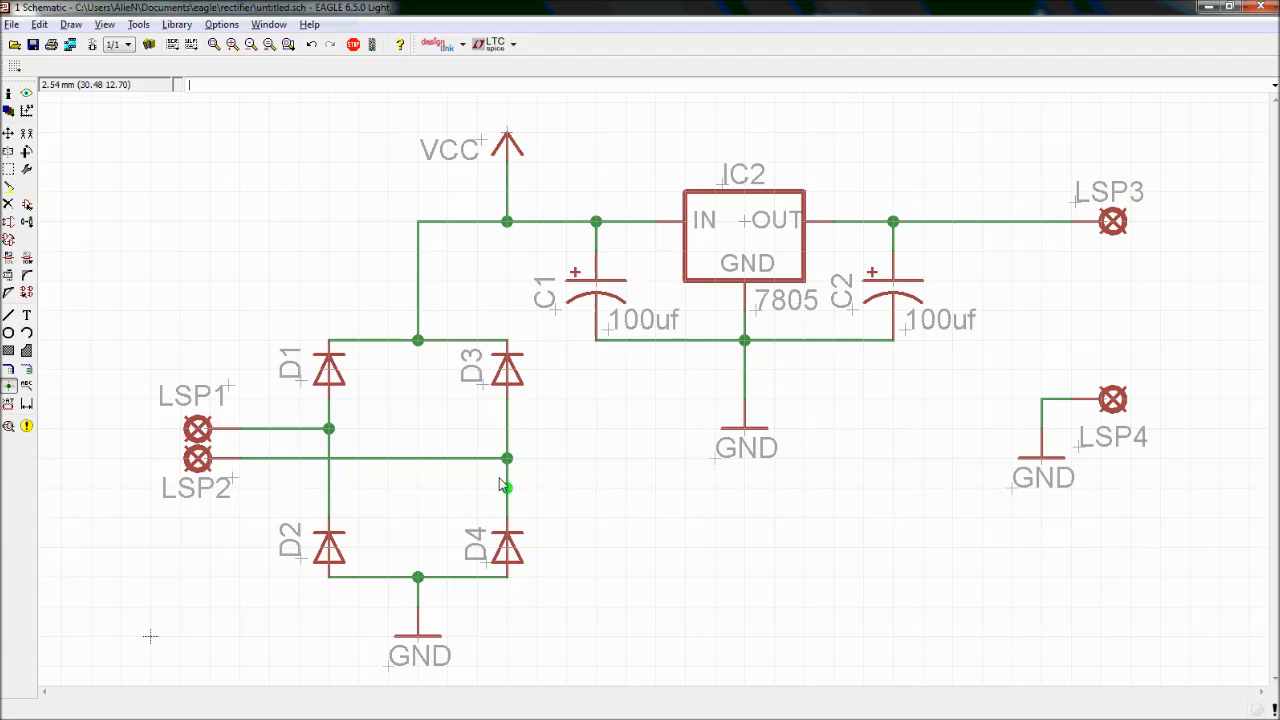
{"action": "scroll", "coordinate": [628, 486], "scroll_direction": "down", "scroll_amount": 2}
{"action": "scroll", "coordinate": [632, 486], "scroll_direction": "down", "scroll_amount": 1}
{"action": "scroll", "coordinate": [632, 486], "scroll_direction": "up", "scroll_amount": 2}
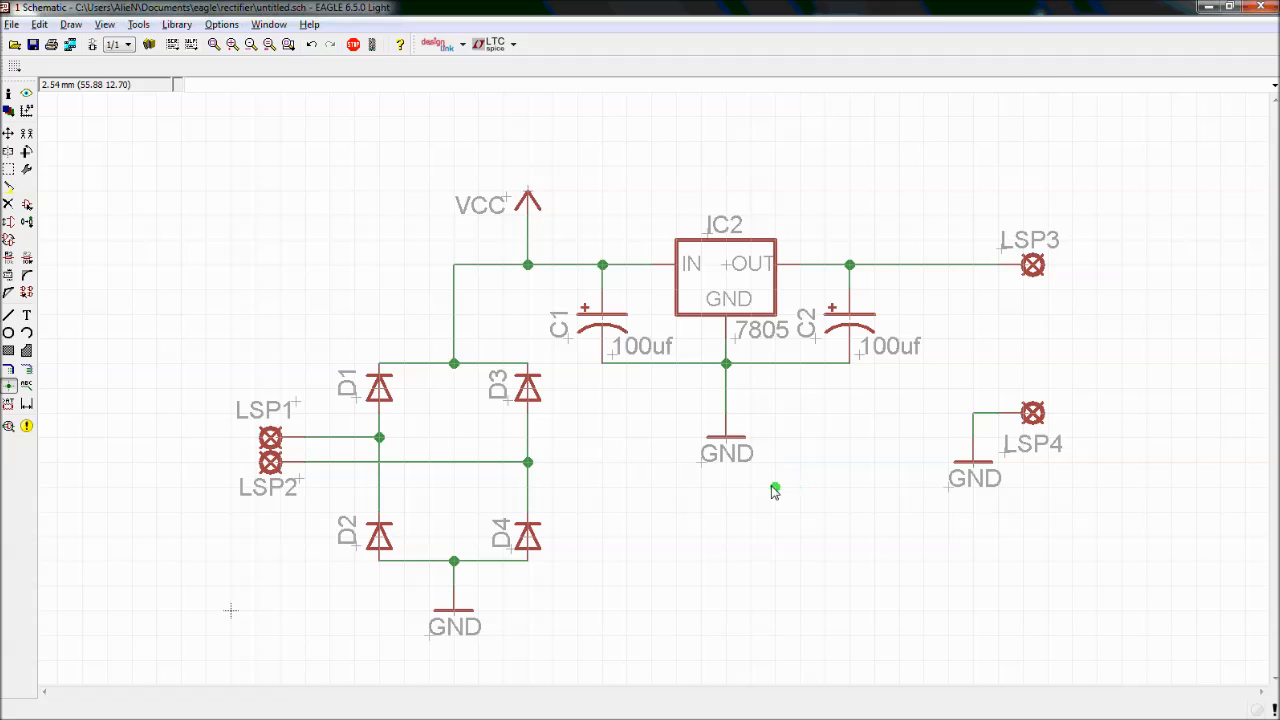
{"action": "scroll", "coordinate": [726, 445], "scroll_direction": "down", "scroll_amount": 2}
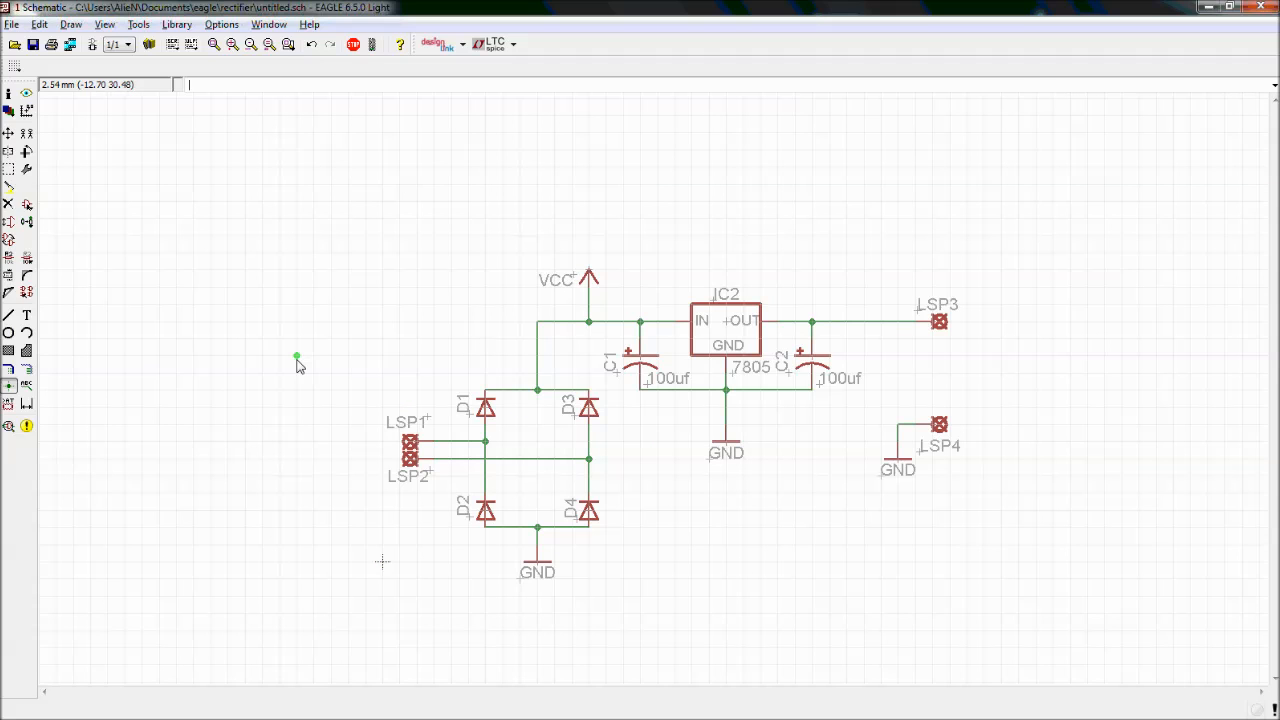
Drop the supply1 library from the list of available part libraries and leave the part selection
{"action": "left_click", "coordinate": [27, 205]}
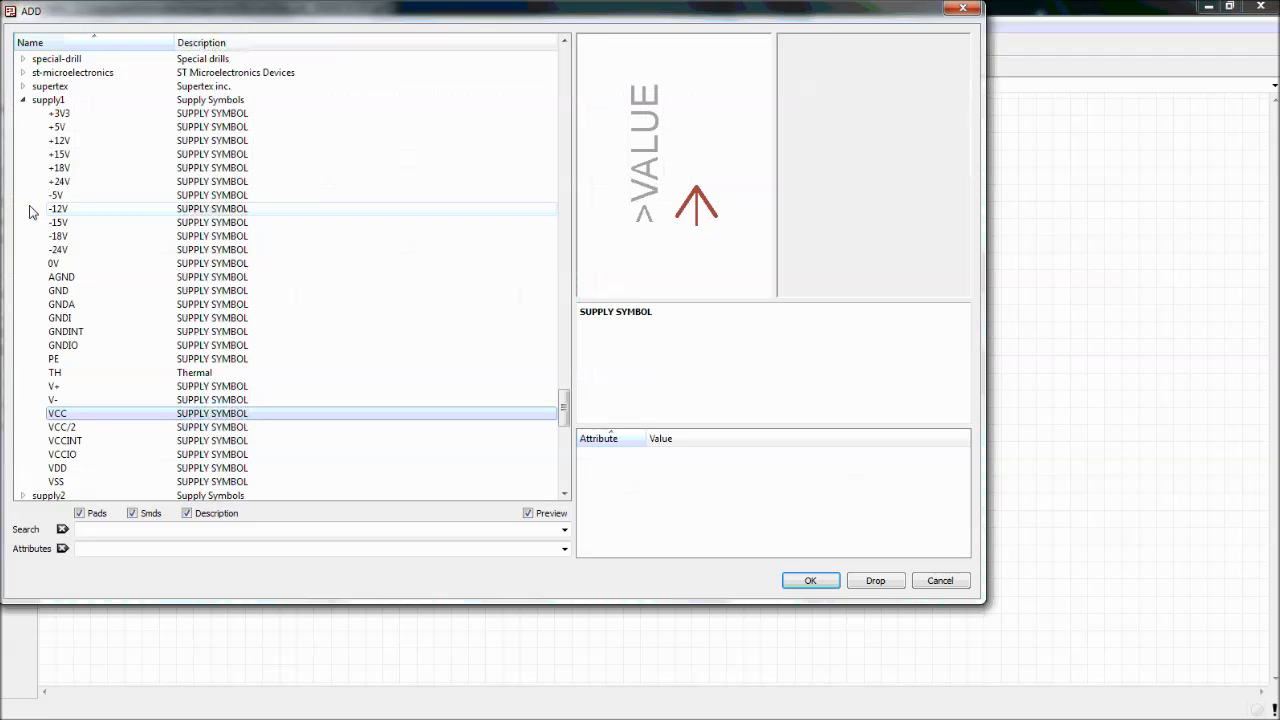
{"action": "double_click", "coordinate": [80, 97]}
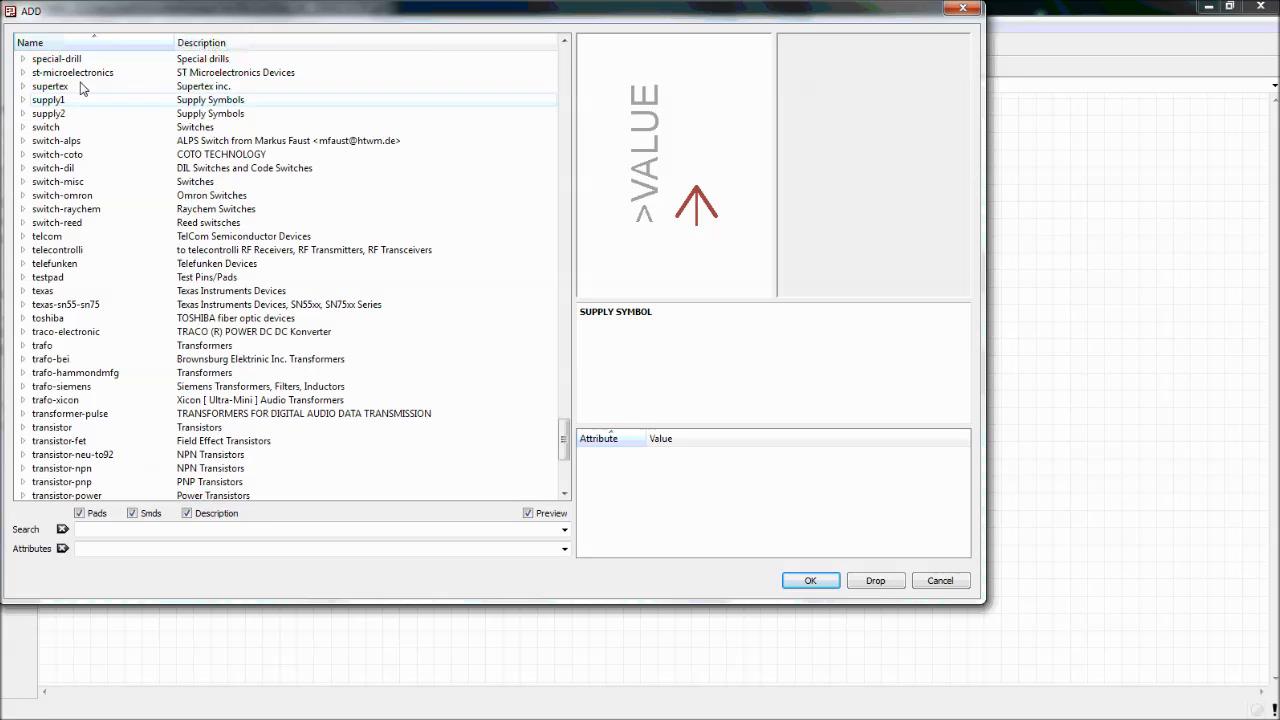
{"action": "left_click", "coordinate": [871, 587]}
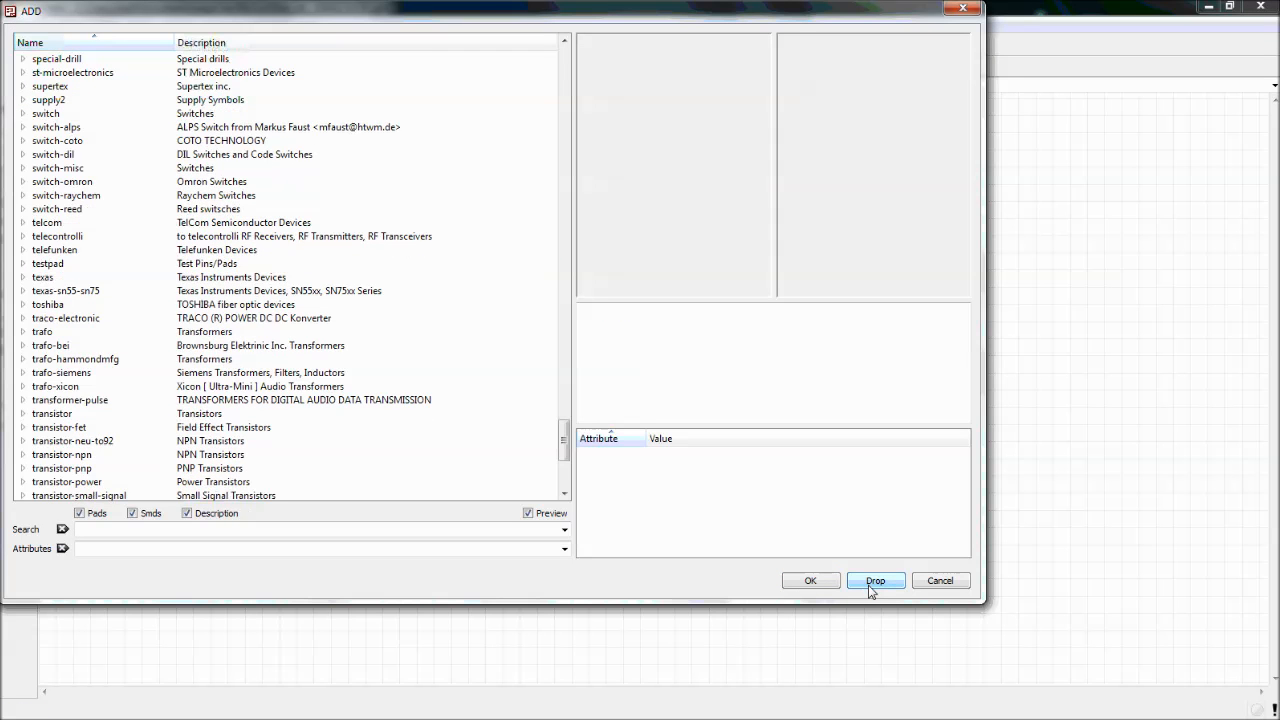
{"action": "left_click", "coordinate": [938, 581]}
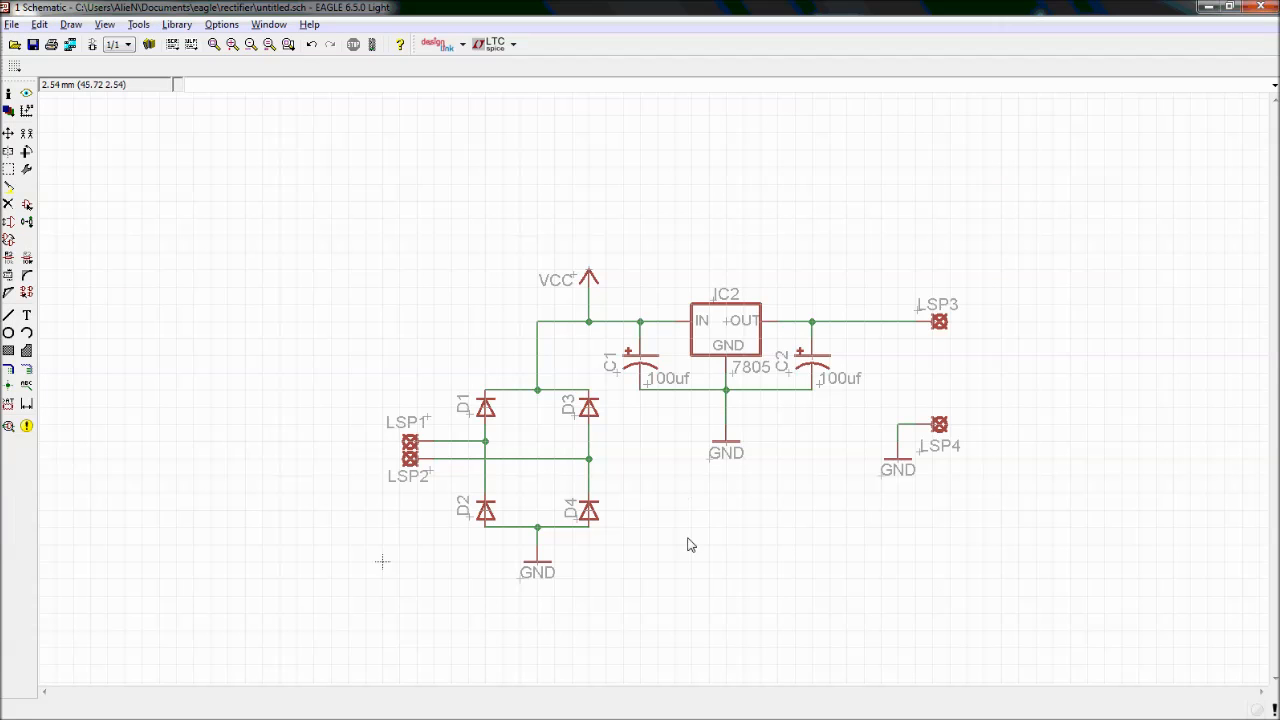
Add one A4L-LOC frame from the frames library around the rectifier circuit
{"action": "left_click", "coordinate": [27, 206]}
{"action": "scroll", "coordinate": [120, 250], "scroll_direction": "up", "scroll_amount": 20}
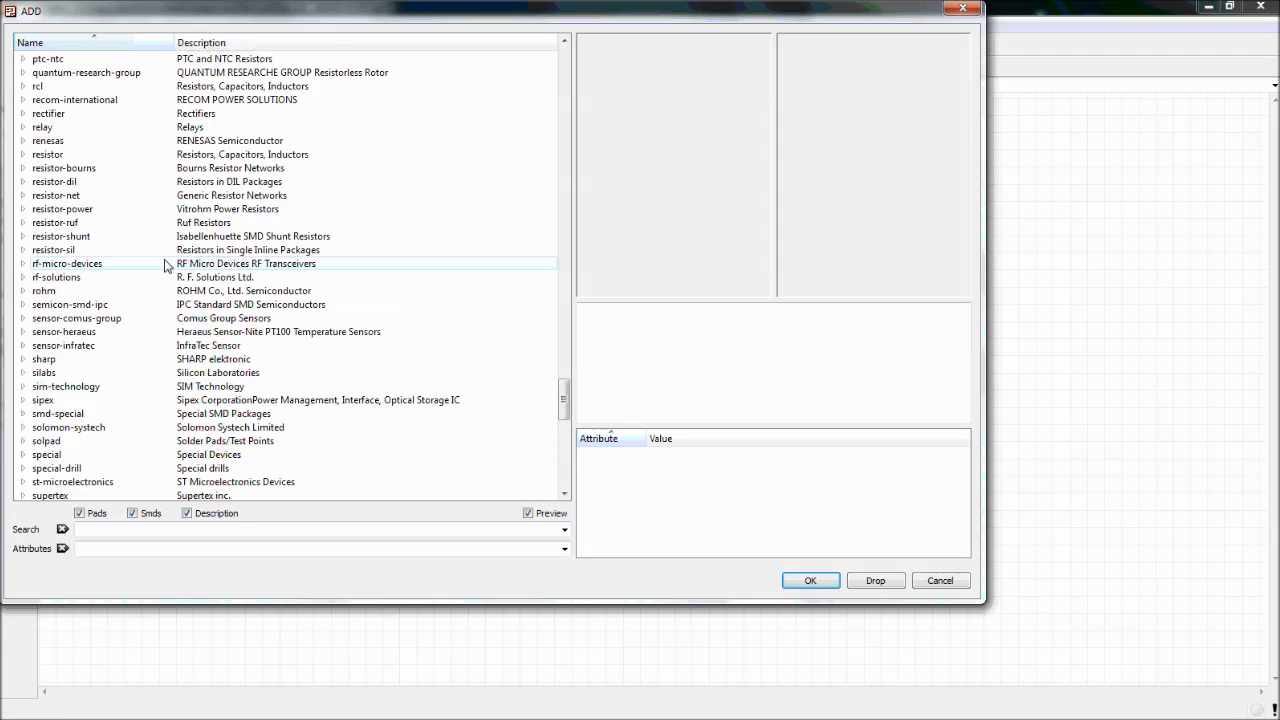
{"action": "scroll", "coordinate": [76, 227], "scroll_direction": "up", "scroll_amount": 15}
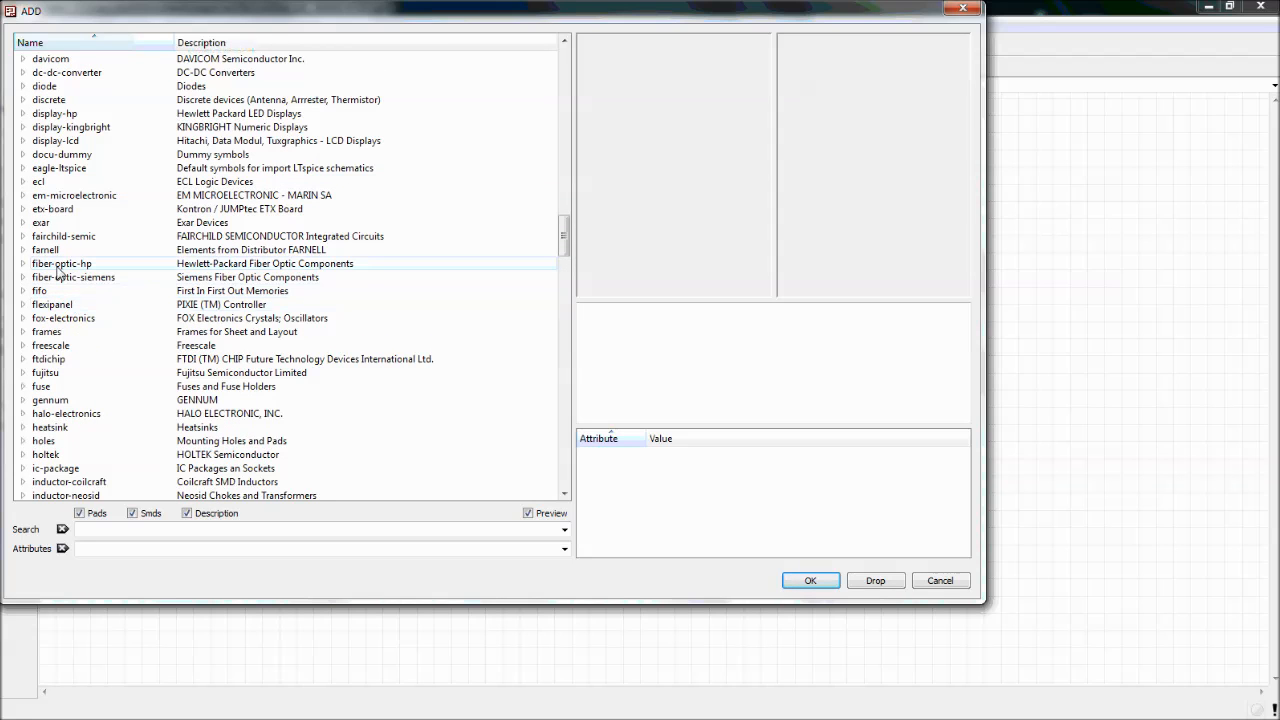
{"action": "left_click", "coordinate": [40, 333]}
{"action": "double_click", "coordinate": [40, 335]}
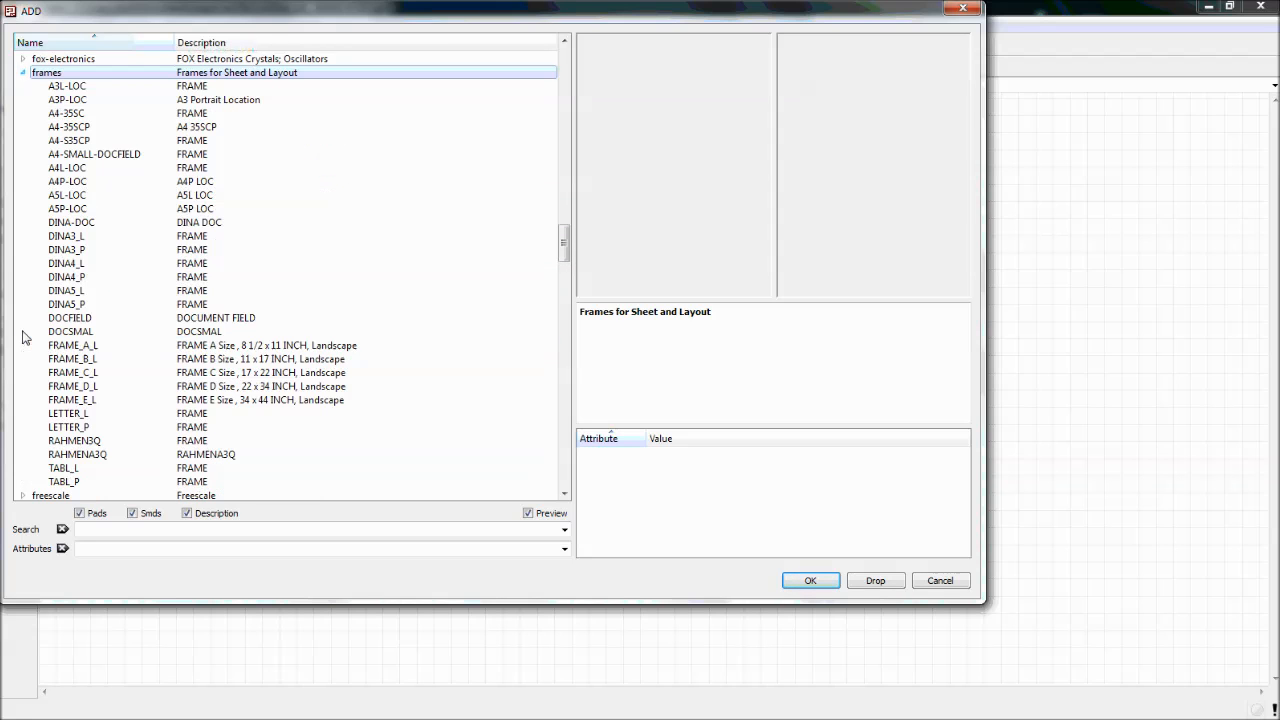
{"action": "left_click", "coordinate": [80, 170]}
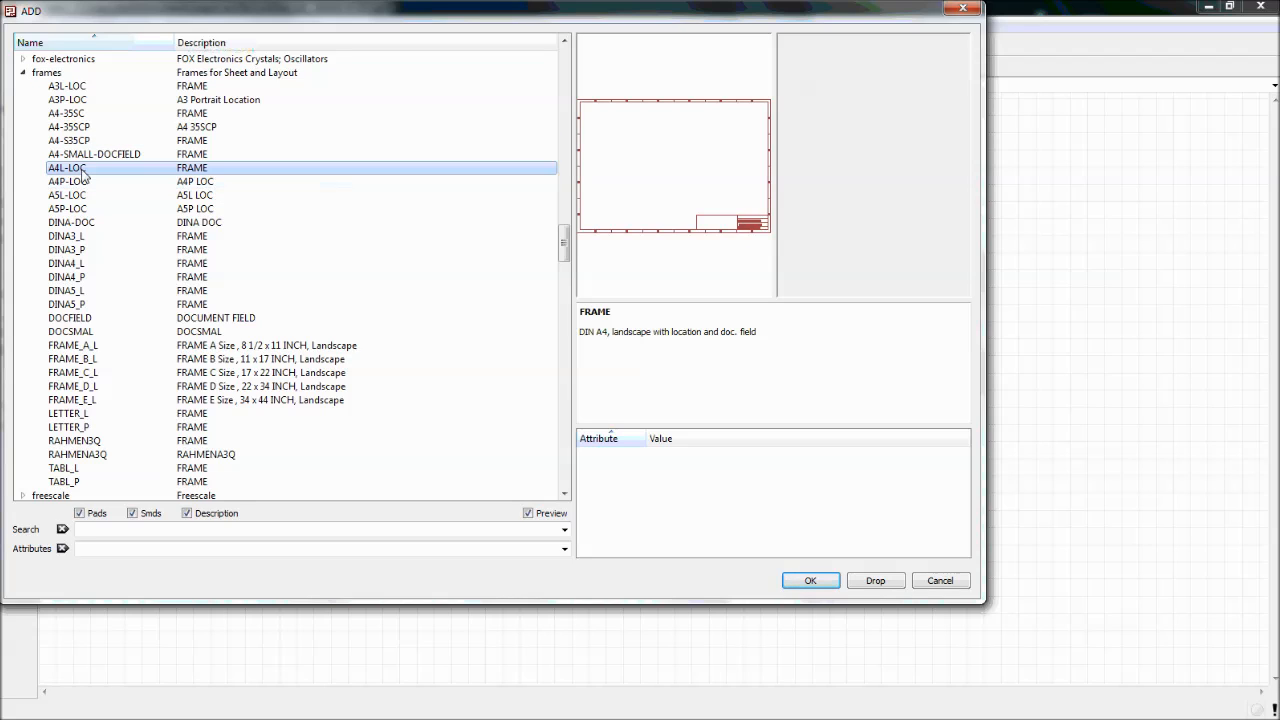
{"action": "left_click", "coordinate": [810, 580]}
{"action": "scroll", "coordinate": [338, 503], "scroll_direction": "down", "scroll_amount": 4}
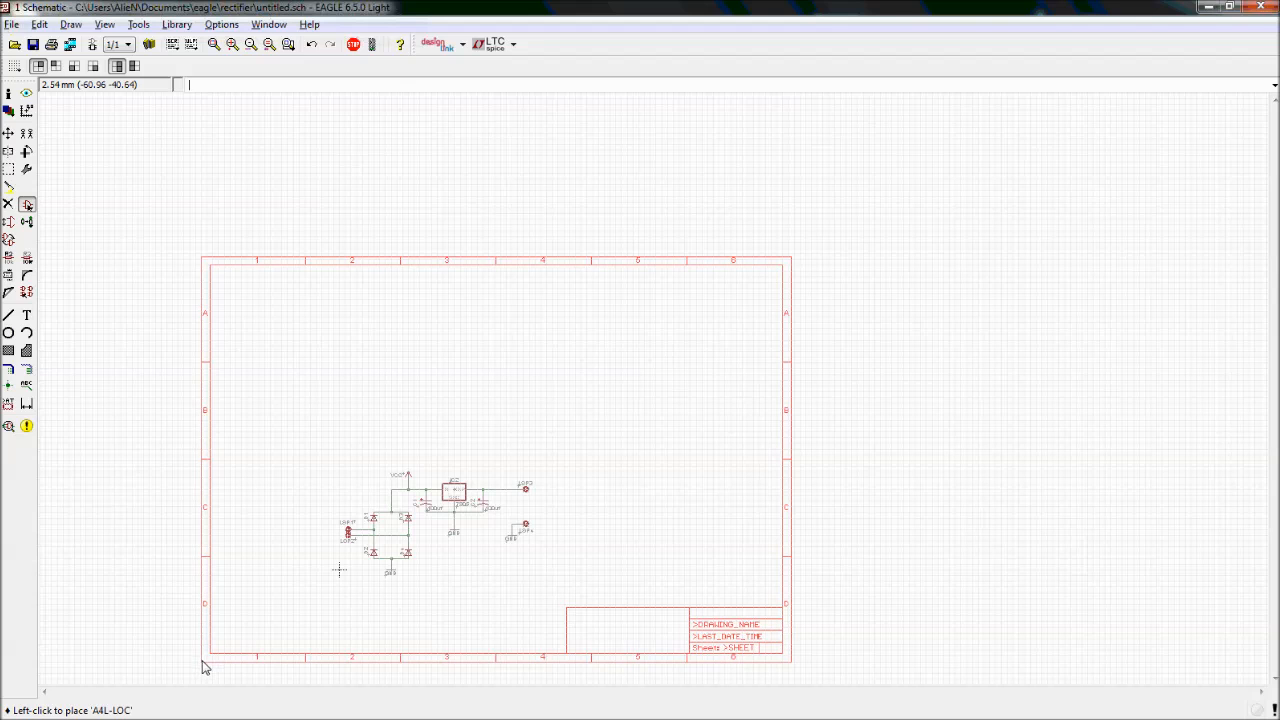
{"action": "left_click", "coordinate": [234, 651]}
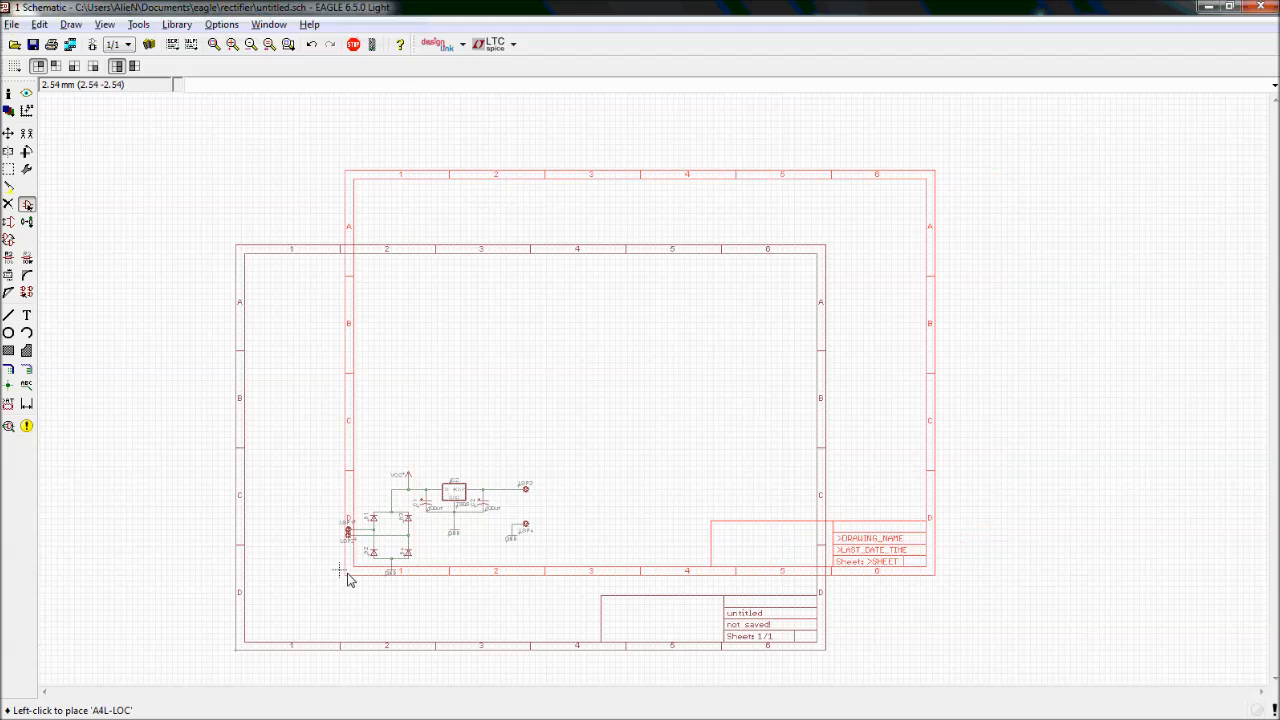
{"action": "key", "text": "Escape"}
{"action": "key", "text": "Escape"}
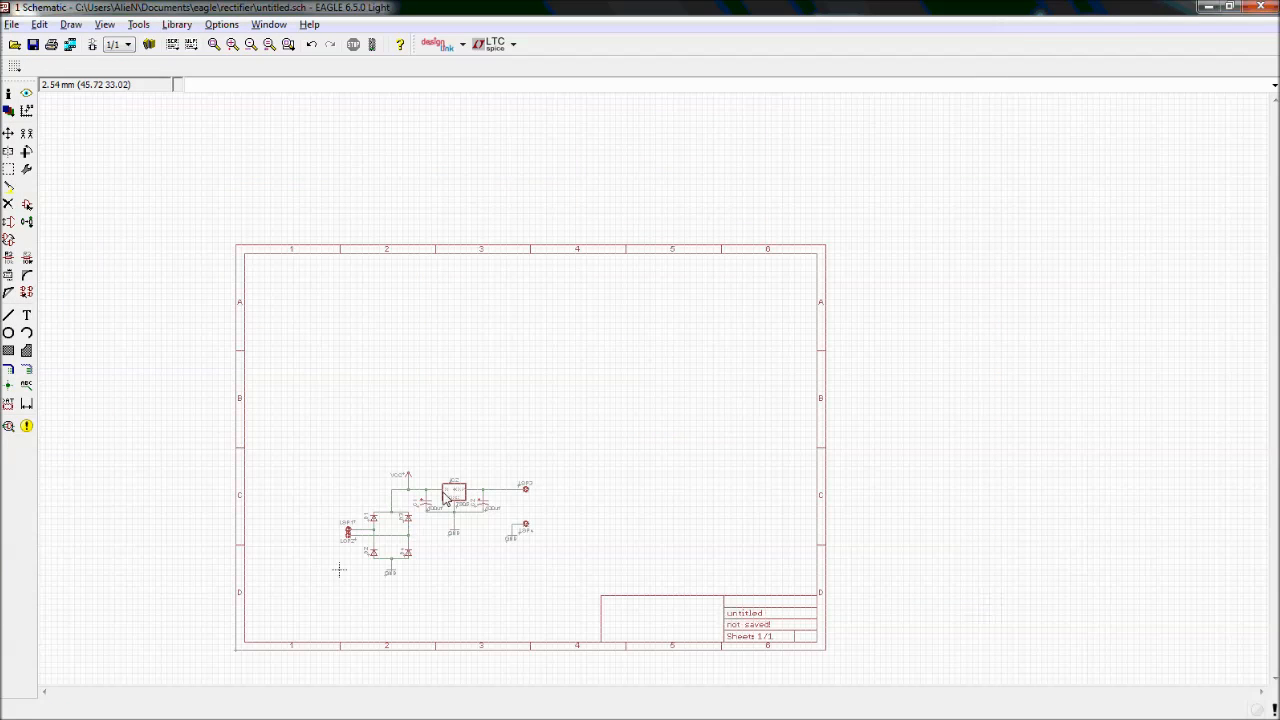
Group the whole rectifier circuit without the frame and move it to the middle of the sheet
{"action": "scroll", "coordinate": [445, 497], "scroll_direction": "down", "scroll_amount": 2}
{"action": "scroll", "coordinate": [444, 500], "scroll_direction": "up", "scroll_amount": 2}
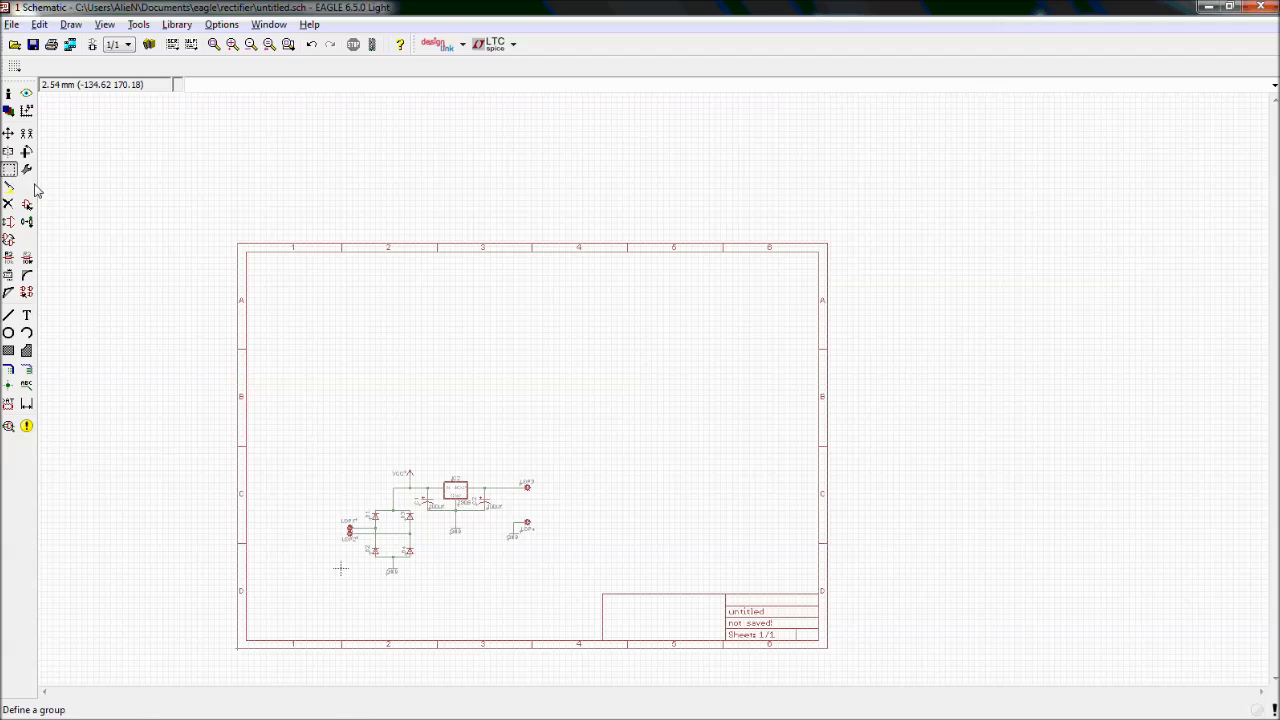
{"action": "left_click", "coordinate": [8, 169]}
{"action": "left_click_drag", "start_coordinate": [325, 429], "coordinate": [563, 599]}
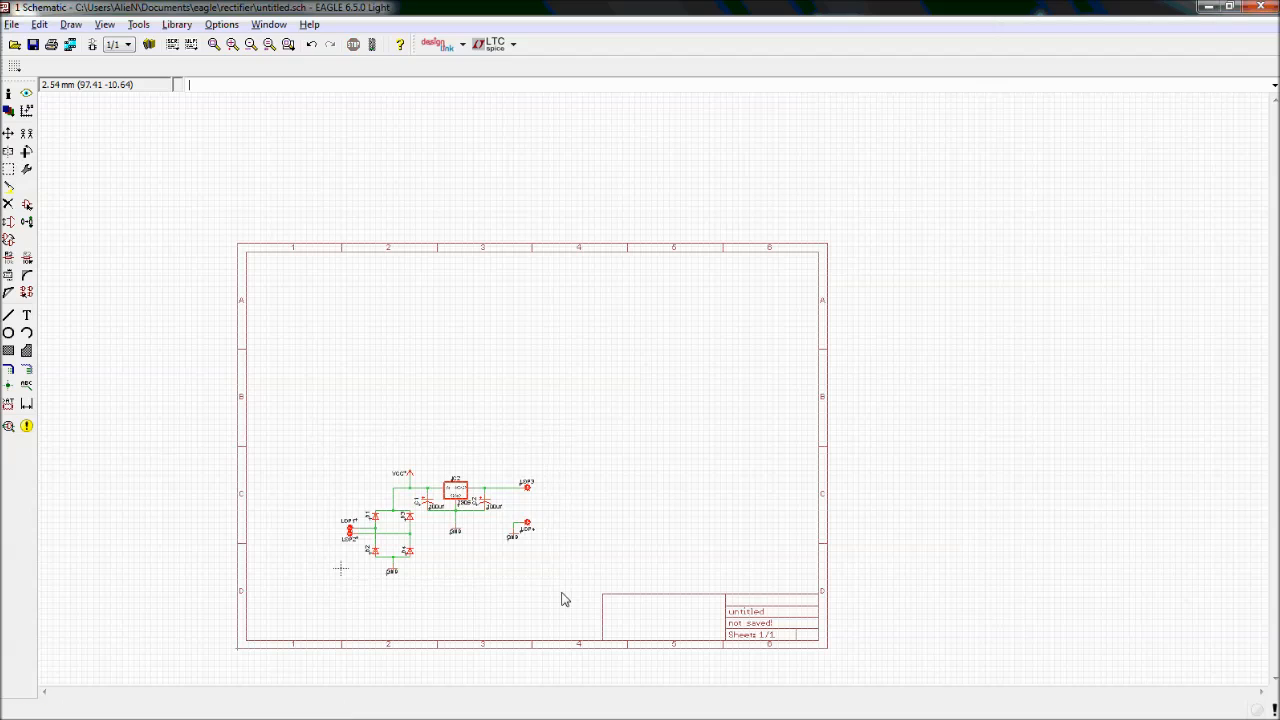
{"action": "left_click", "coordinate": [8, 133]}
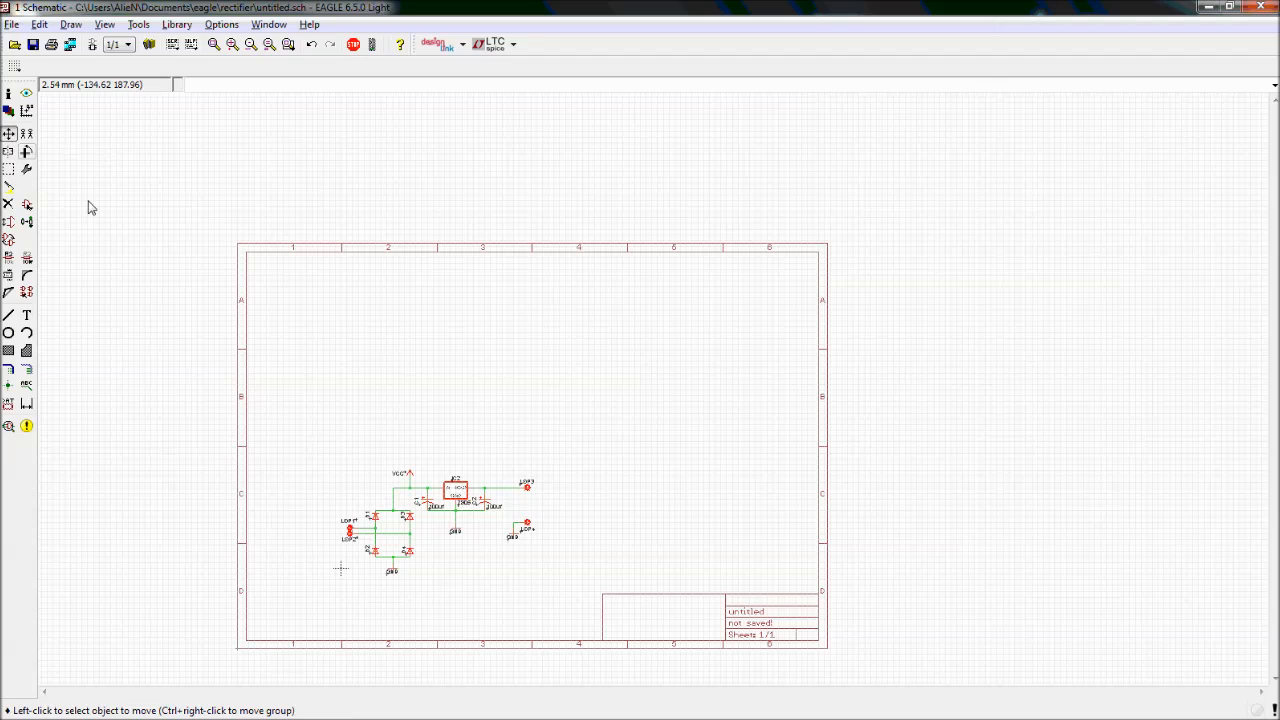
{"action": "right_click", "coordinate": [456, 512], "text": "ctrl"}
{"action": "left_click", "coordinate": [593, 372]}
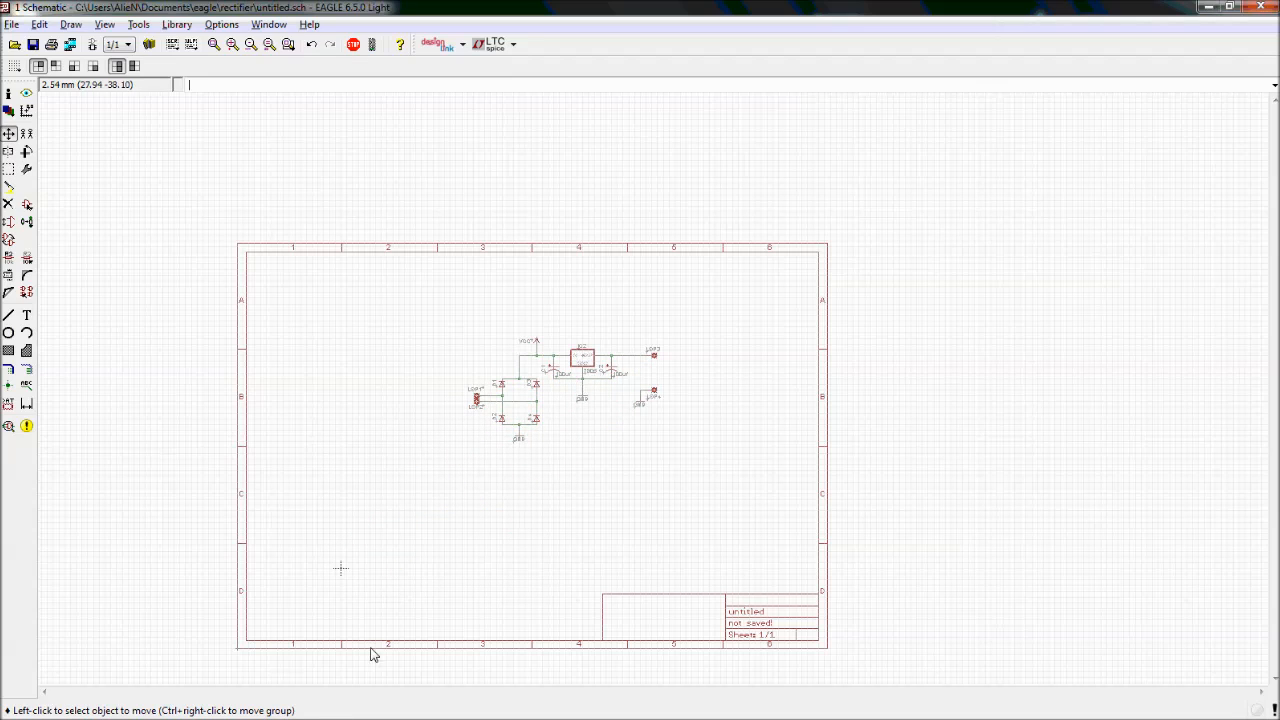
Move the frame so its lower-left corner sits on the drawing origin, with the whole sheet in view
{"action": "left_click", "coordinate": [240, 657]}
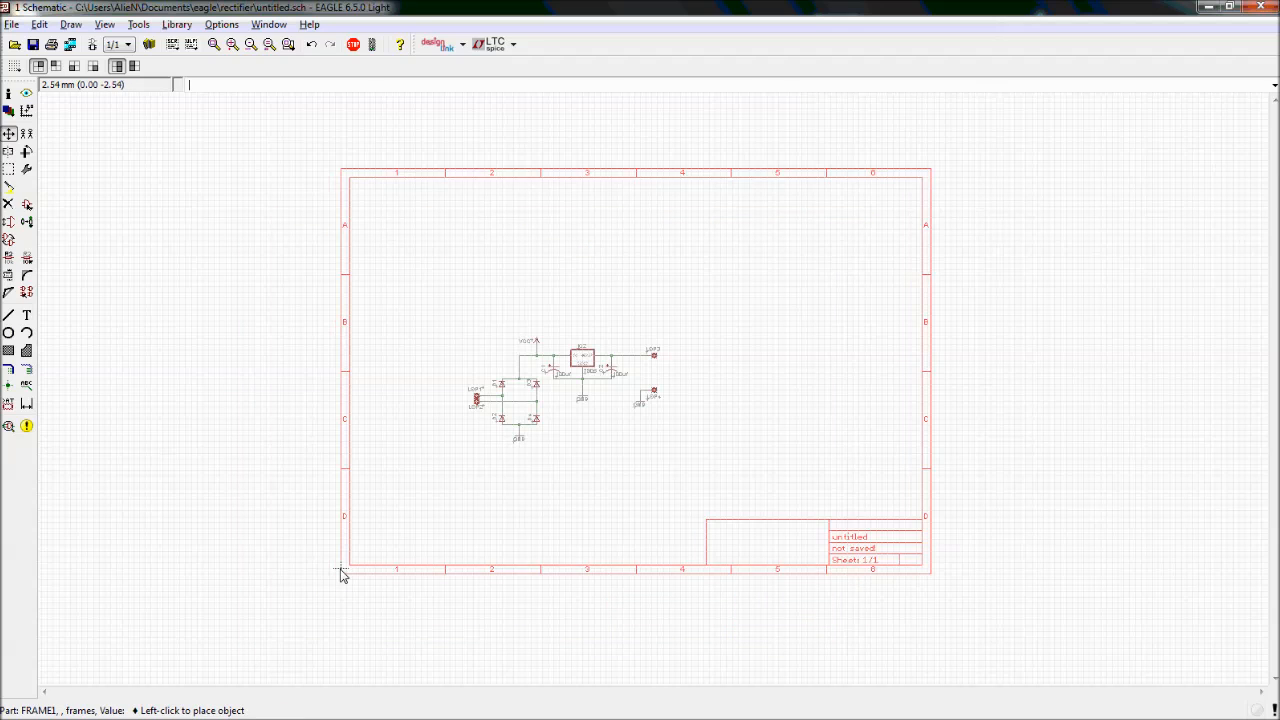
{"action": "left_click", "coordinate": [341, 573]}
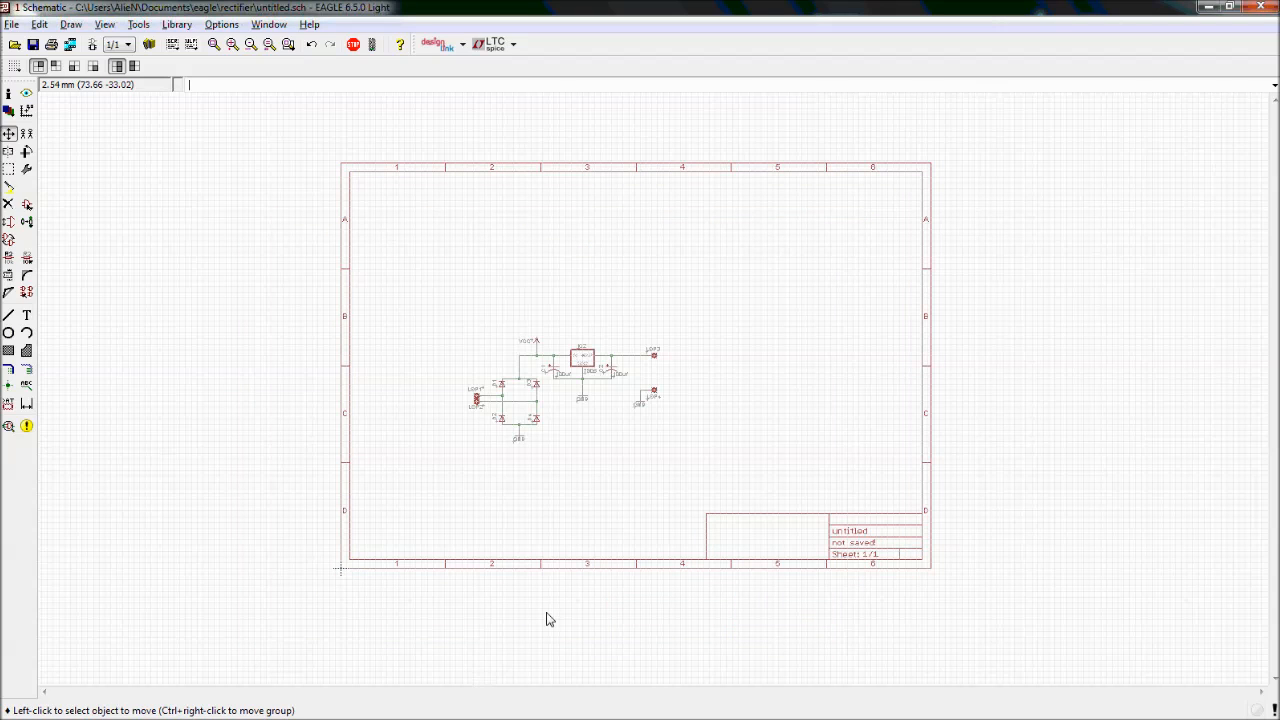
{"action": "scroll", "coordinate": [586, 455], "scroll_direction": "up", "scroll_amount": 2}
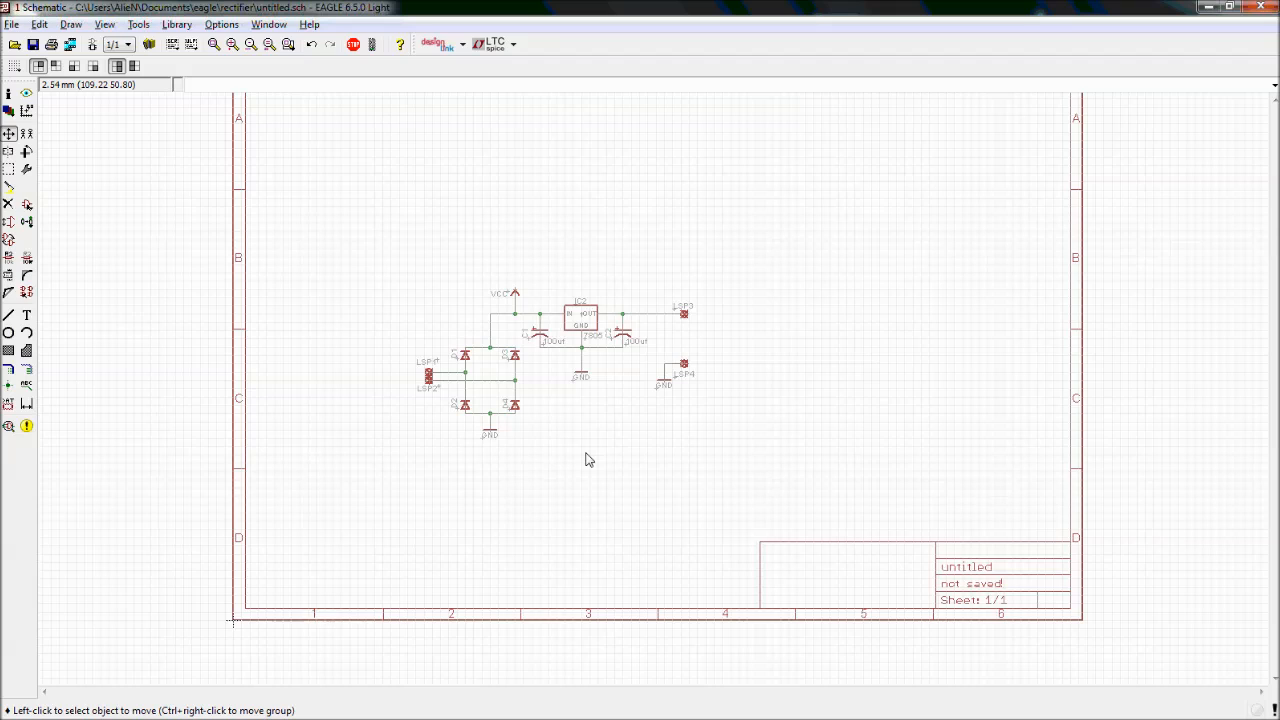
{"action": "key", "text": "alt+F2"}
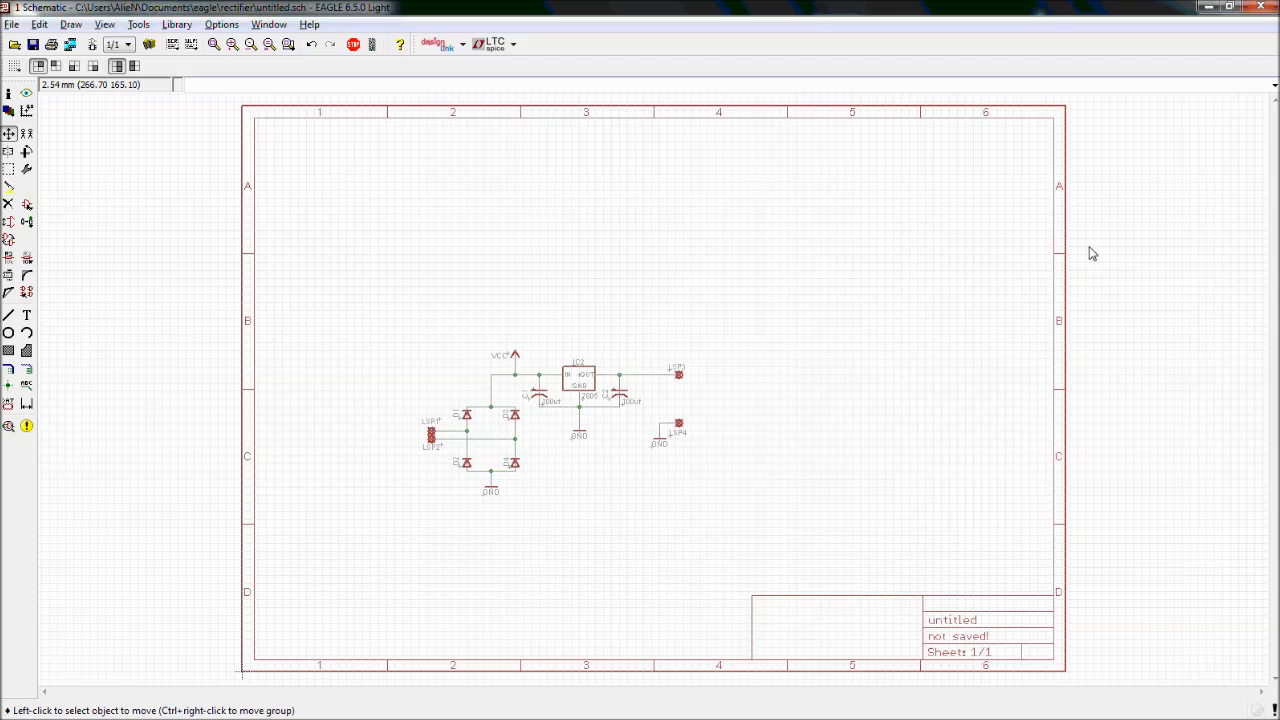
Create a two-line text with "Rectifier" and the author's name below it, at size 3.81
{"action": "left_click", "coordinate": [28, 316]}
{"action": "left_click_drag", "start_coordinate": [137, 243], "coordinate": [1000, 340]}
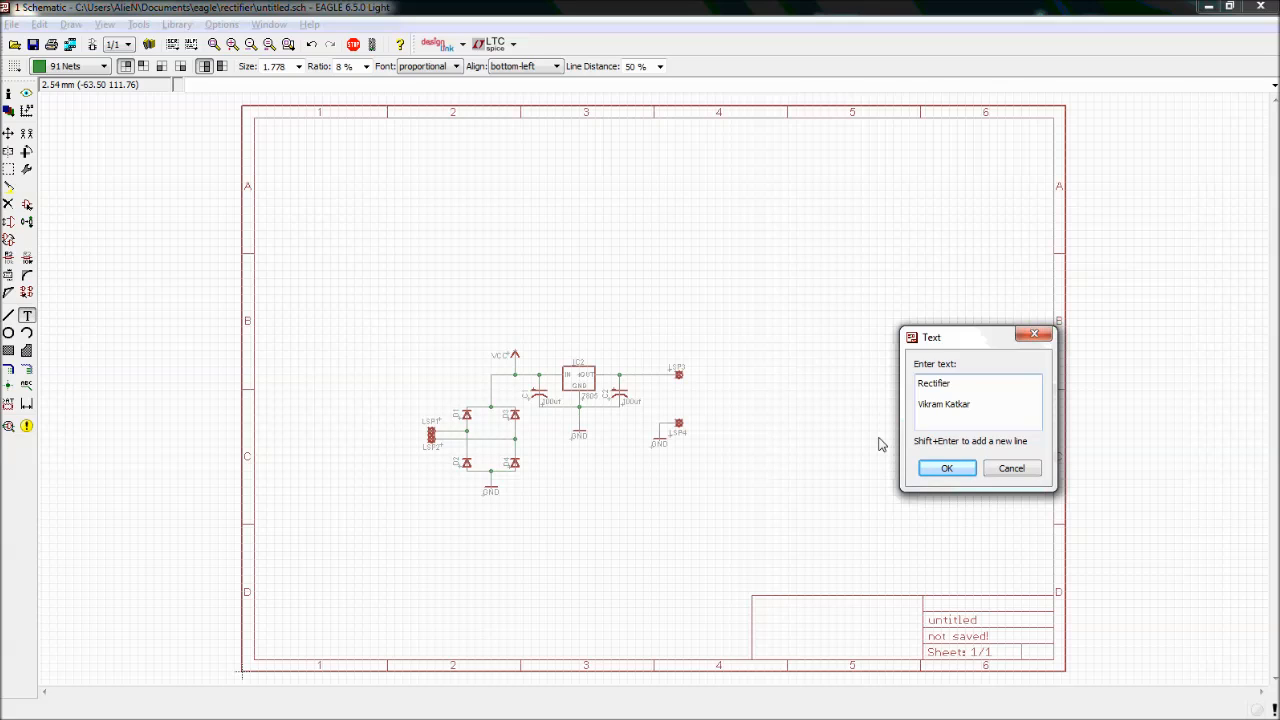
{"action": "left_click", "coordinate": [926, 467]}
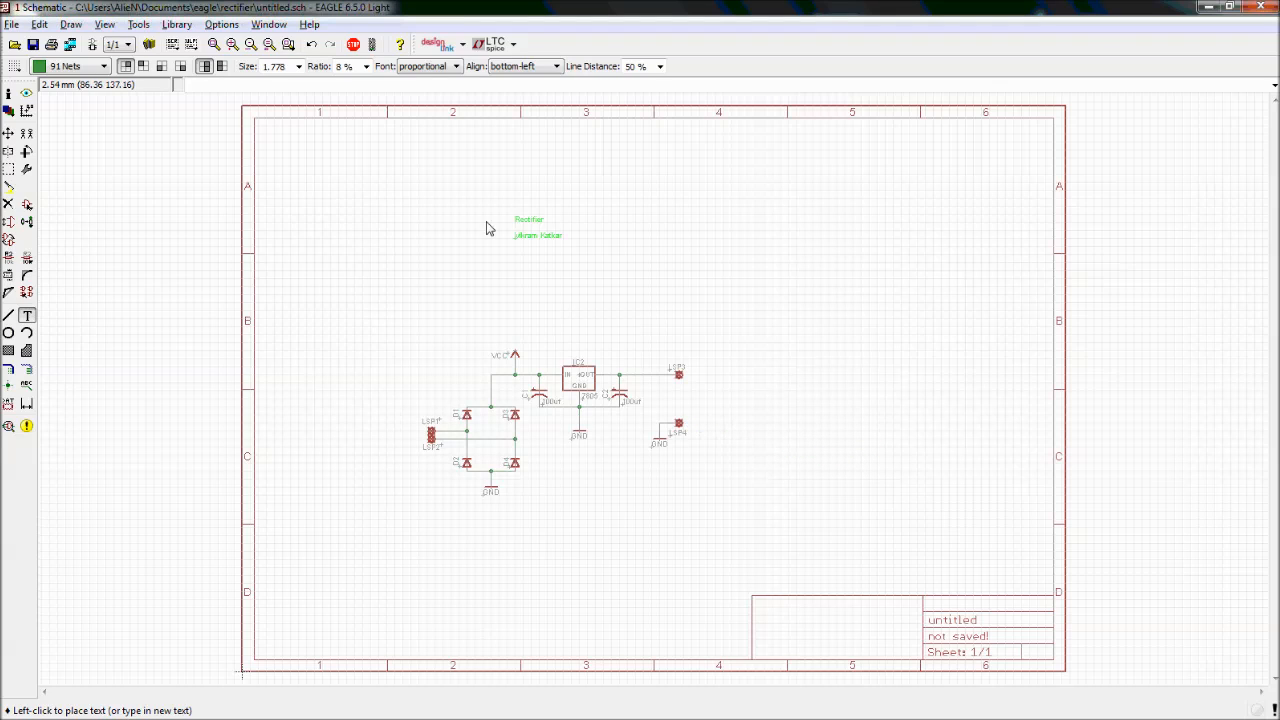
{"action": "left_click", "coordinate": [298, 66]}
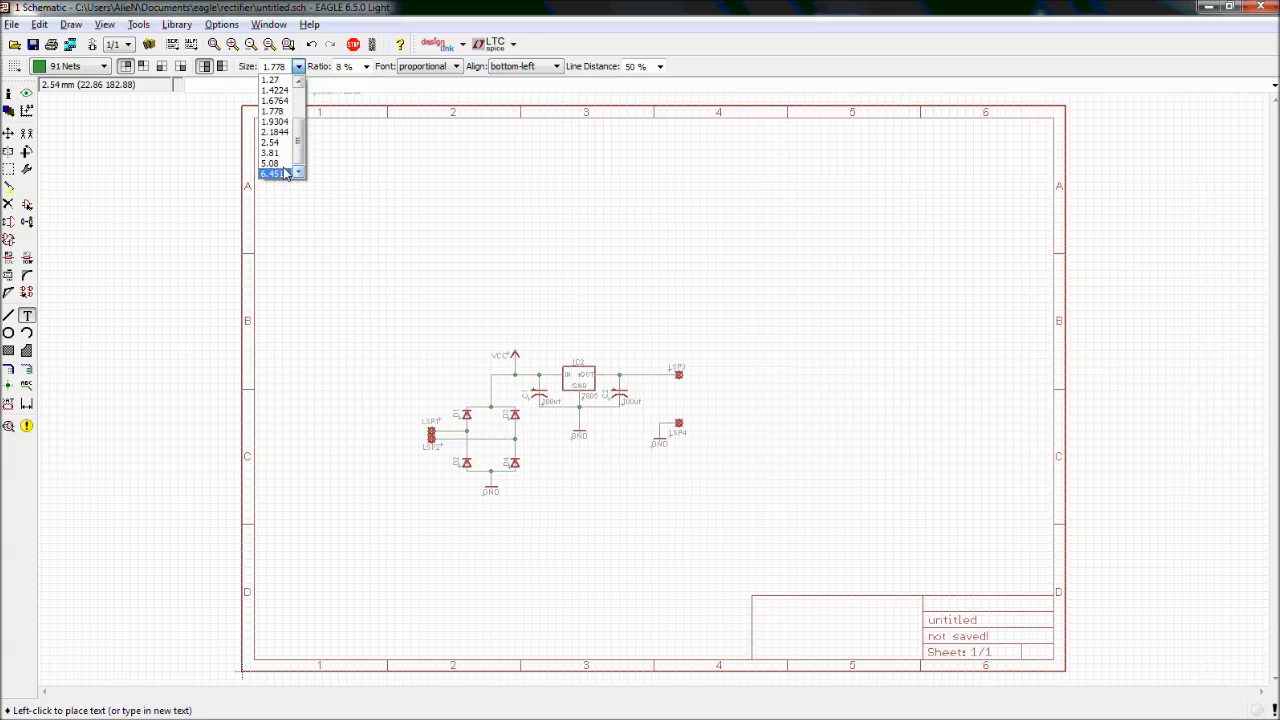
{"action": "left_click", "coordinate": [272, 152]}
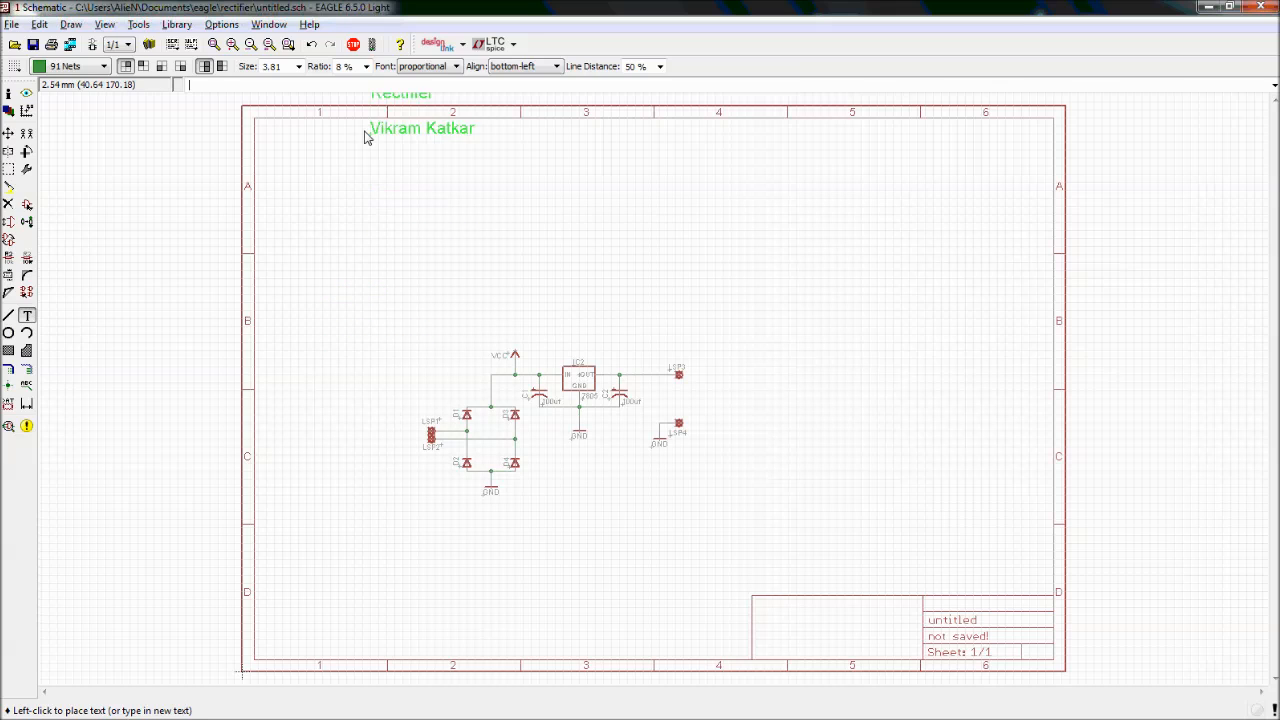
Try ratios of 17 % and 31 % for the unplaced title text
{"action": "left_click", "coordinate": [366, 68]}
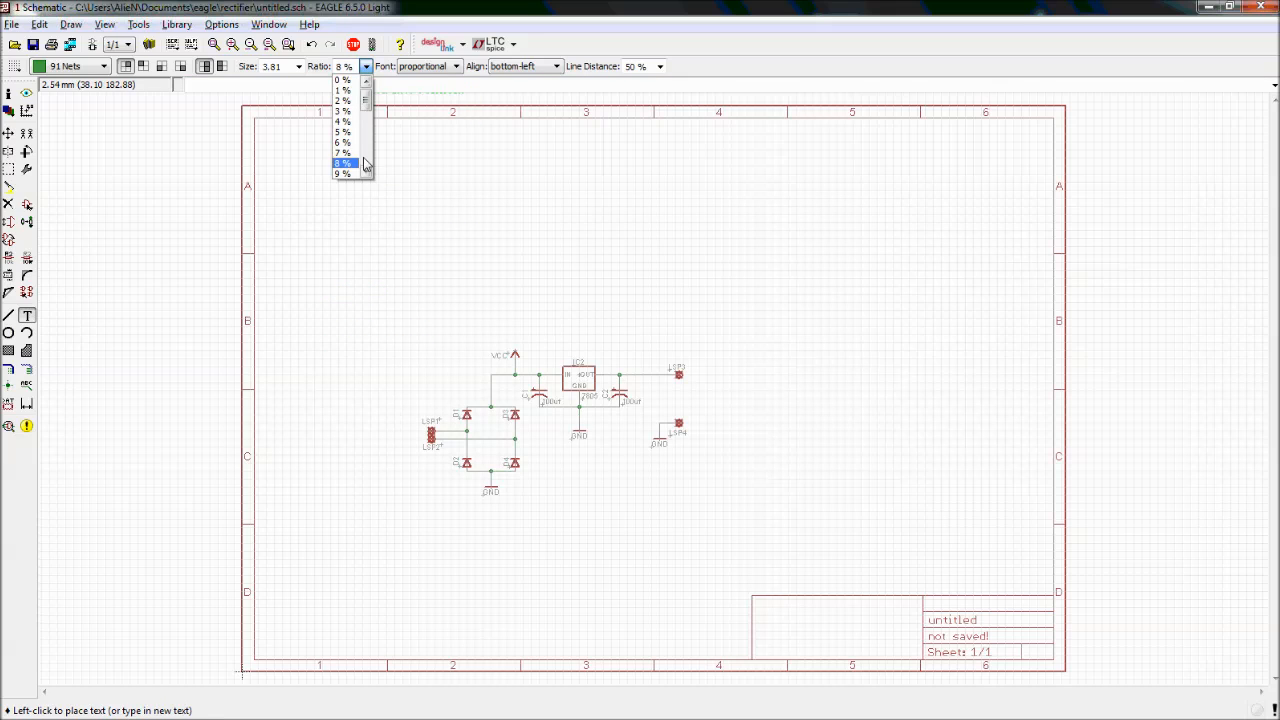
{"action": "left_click", "coordinate": [350, 178]}
{"action": "left_click", "coordinate": [366, 66]}
{"action": "scroll", "coordinate": [360, 140], "scroll_direction": "down", "scroll_amount": 3}
{"action": "left_click", "coordinate": [358, 153]}
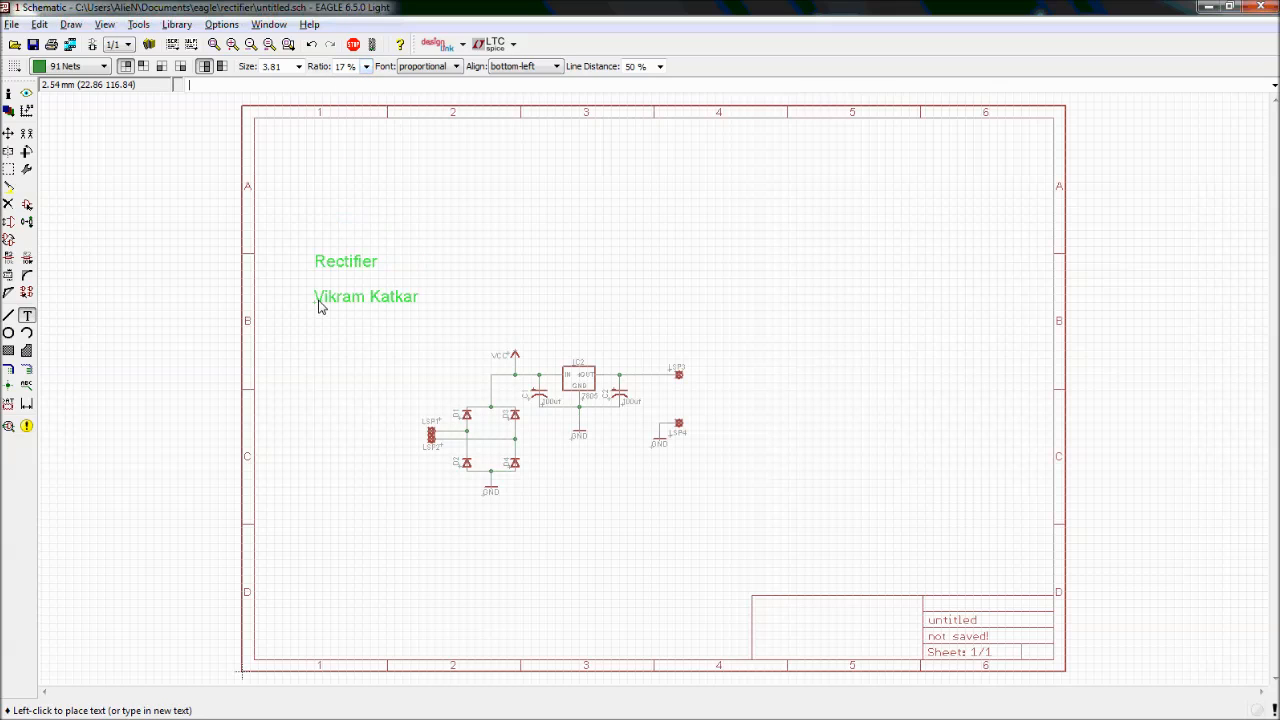
{"action": "left_click", "coordinate": [366, 66]}
{"action": "left_click_drag", "start_coordinate": [367, 135], "coordinate": [370, 166]}
{"action": "left_click", "coordinate": [346, 173]}
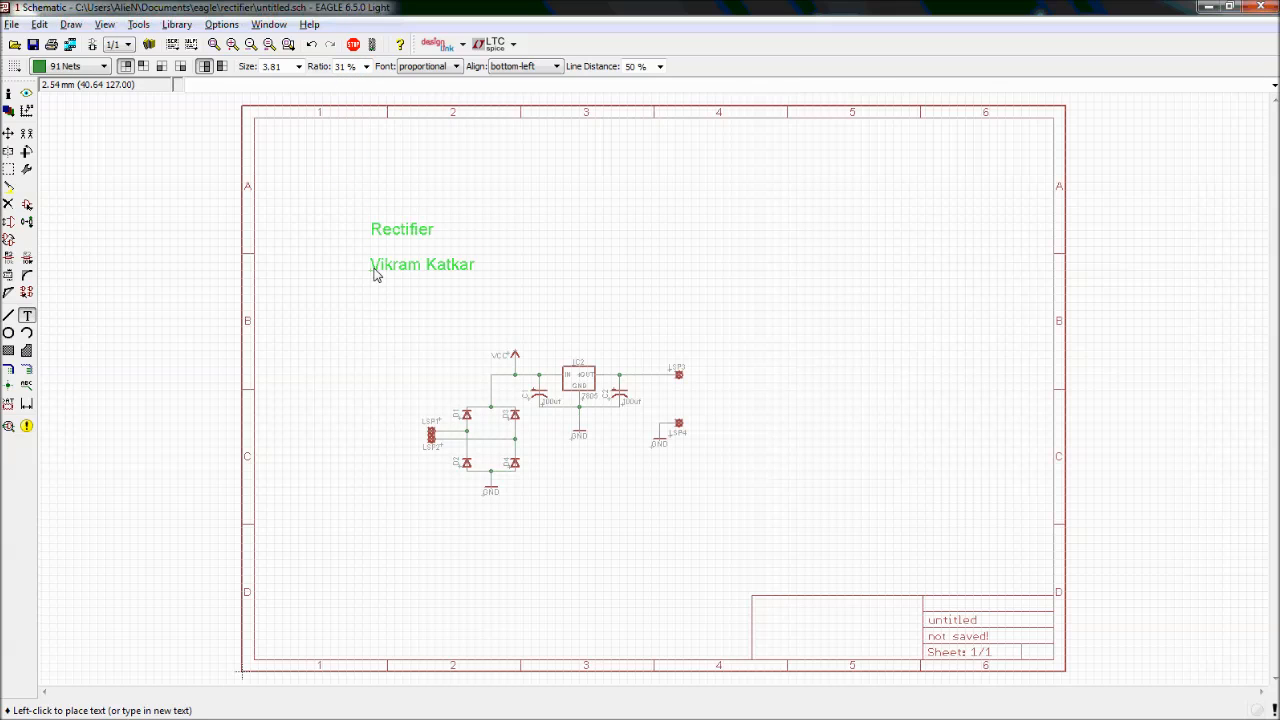
Set the title text's ratio to 10 % and its font to vector
{"action": "left_click", "coordinate": [366, 66]}
{"action": "scroll", "coordinate": [358, 95], "scroll_direction": "up", "scroll_amount": 4}
{"action": "left_click", "coordinate": [346, 80]}
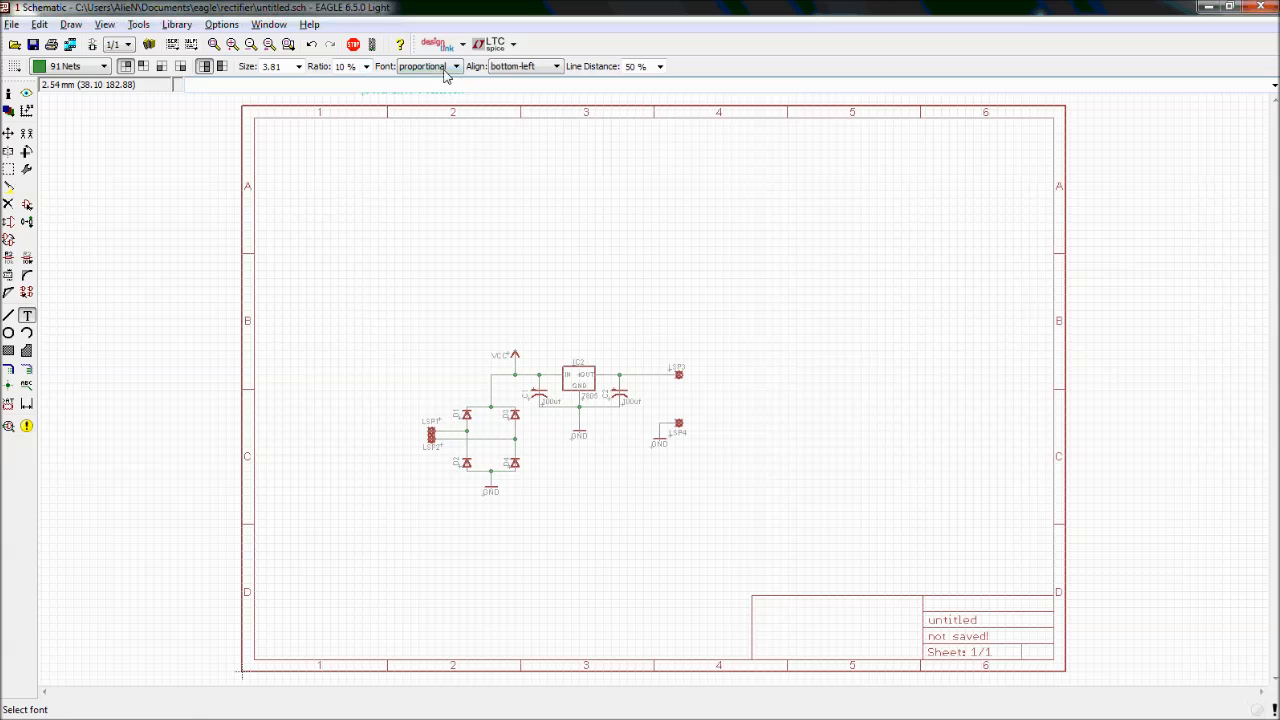
{"action": "left_click", "coordinate": [435, 68]}
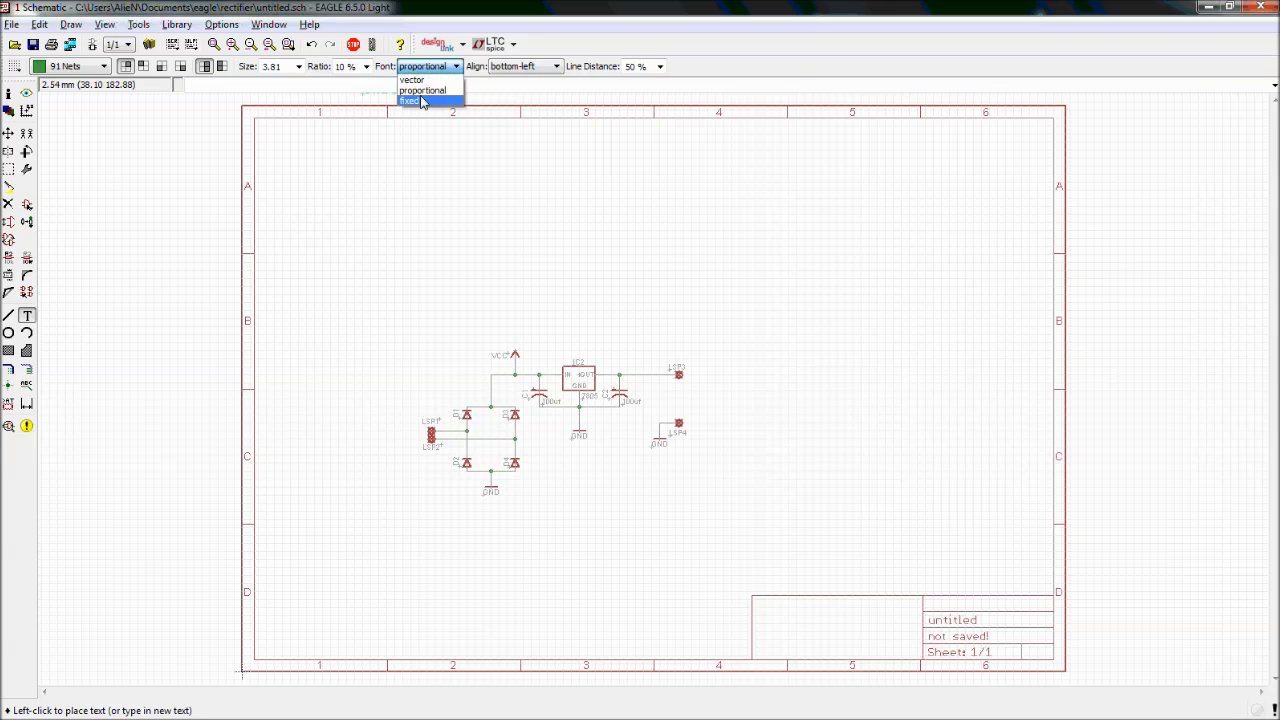
{"action": "left_click", "coordinate": [412, 79]}
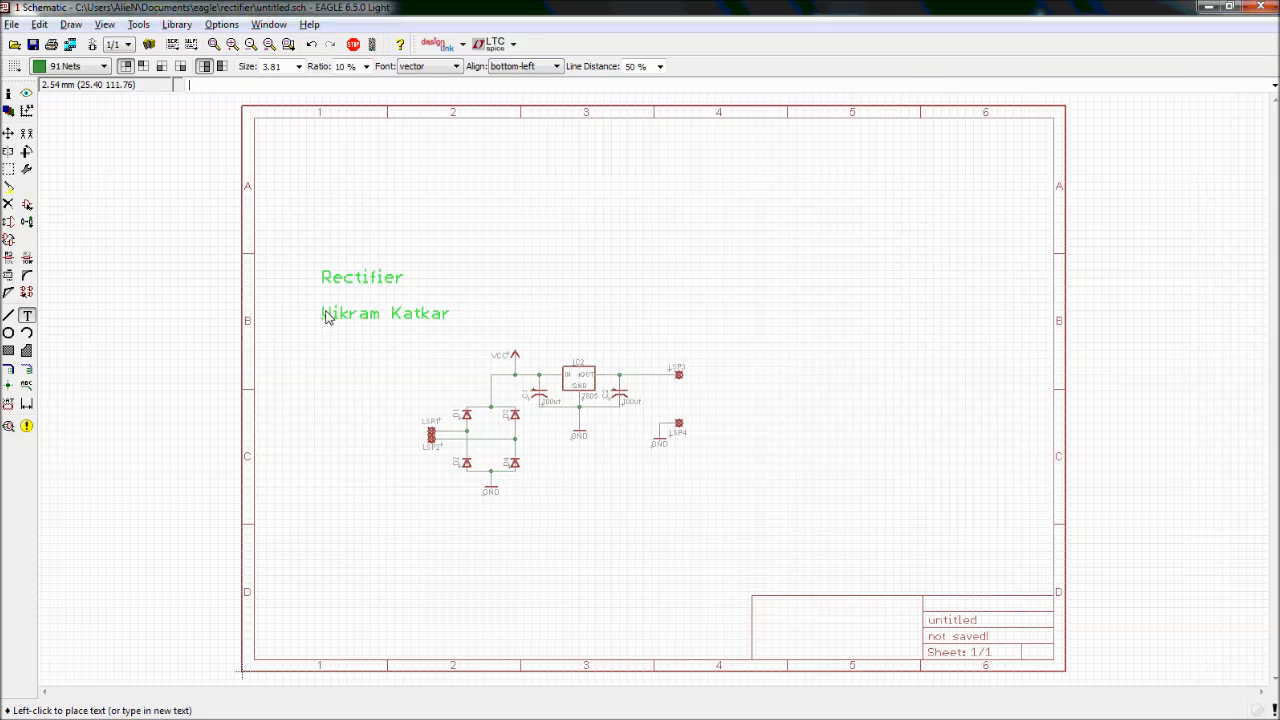
Try a ratio of 30 % on the vector title text
{"action": "left_click", "coordinate": [366, 67]}
{"action": "left_click_drag", "start_coordinate": [367, 112], "coordinate": [368, 150]}
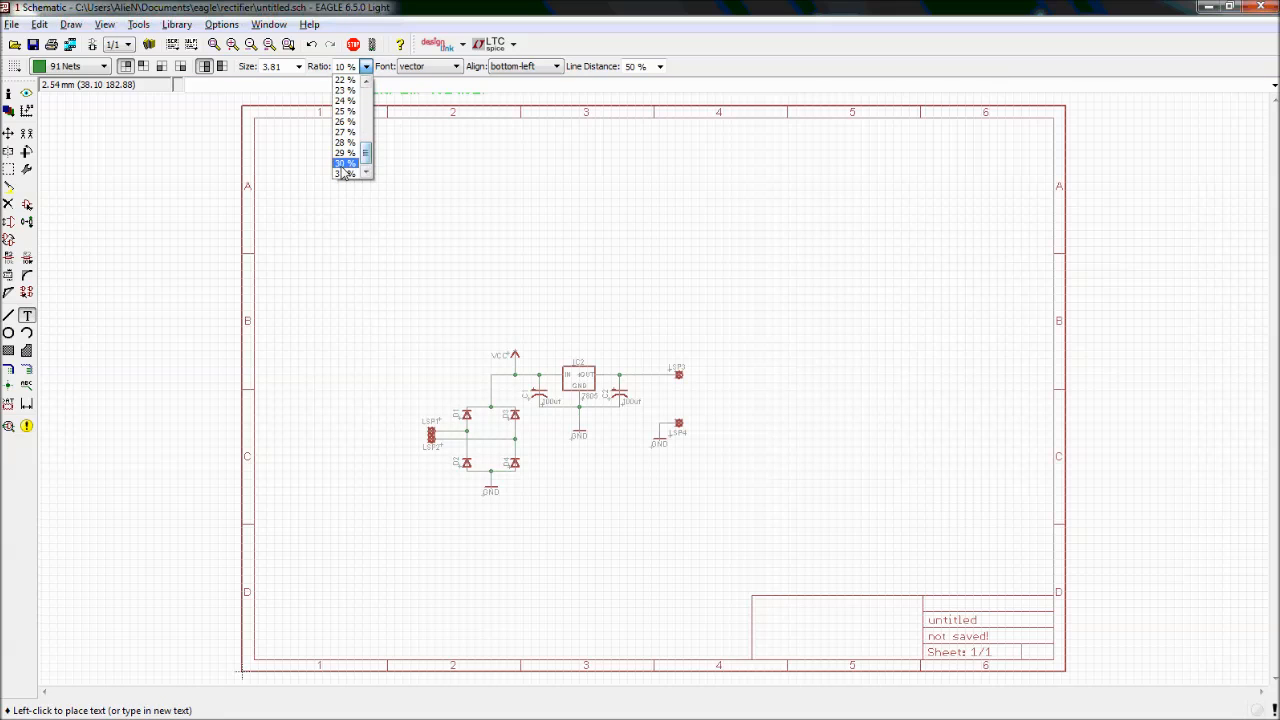
{"action": "left_click", "coordinate": [345, 173]}
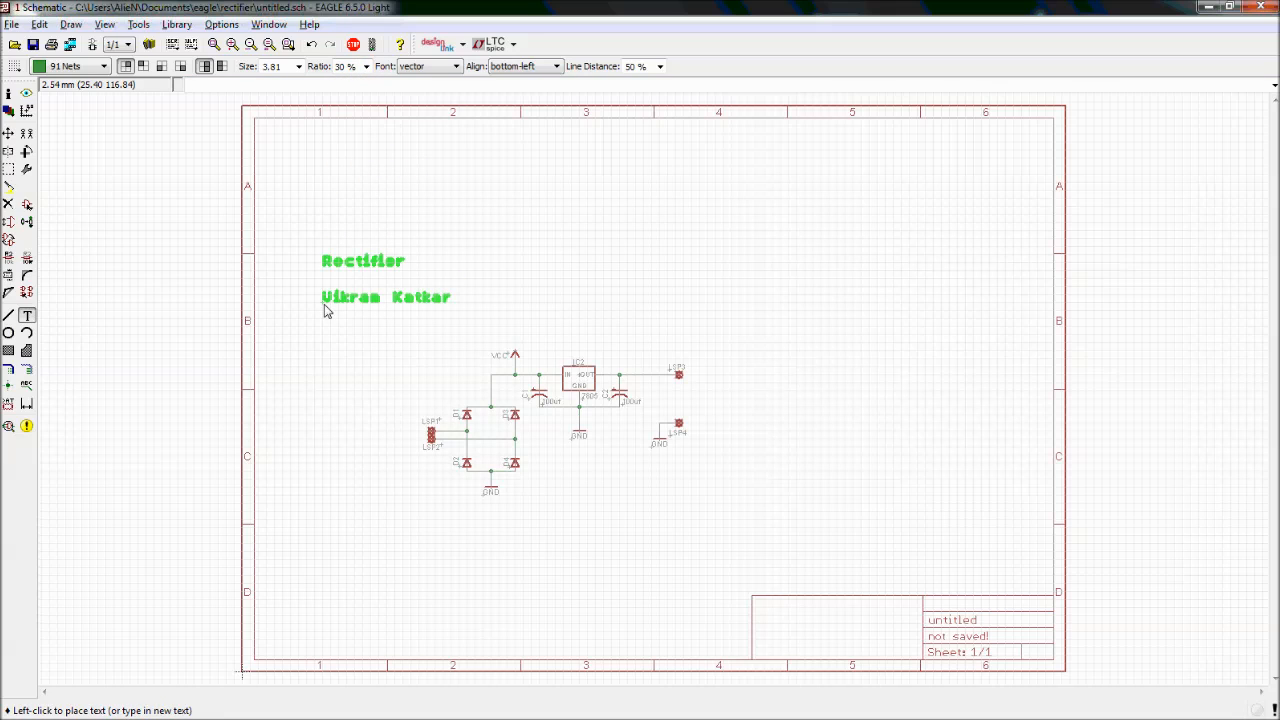
Set the vector text's ratio to 10 % and place it in the empty left box of the frame's title block
{"action": "left_click", "coordinate": [366, 66]}
{"action": "mouse_move", "coordinate": [366, 103]}
{"action": "left_mouse_down"}
{"action": "mouse_move", "coordinate": [365, 152]}
{"action": "mouse_move", "coordinate": [366, 121]}
{"action": "left_mouse_up"}
{"action": "left_click", "coordinate": [344, 101]}
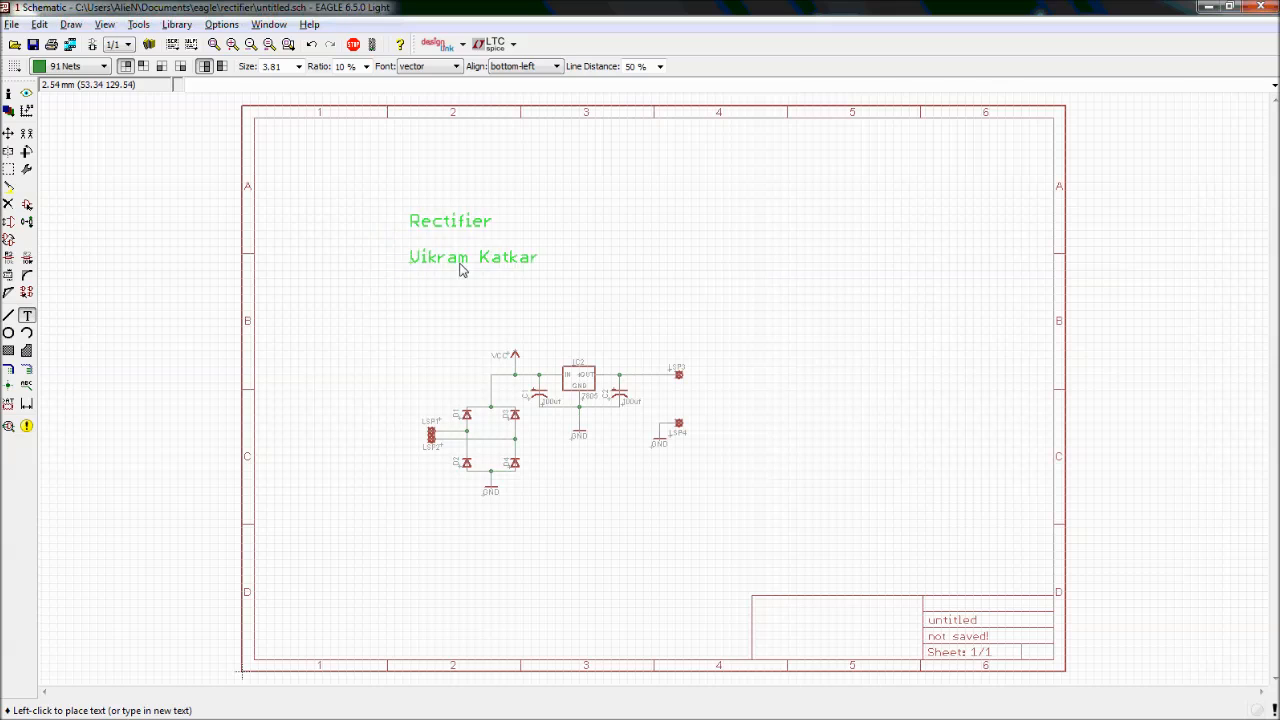
{"action": "left_click", "coordinate": [779, 652]}
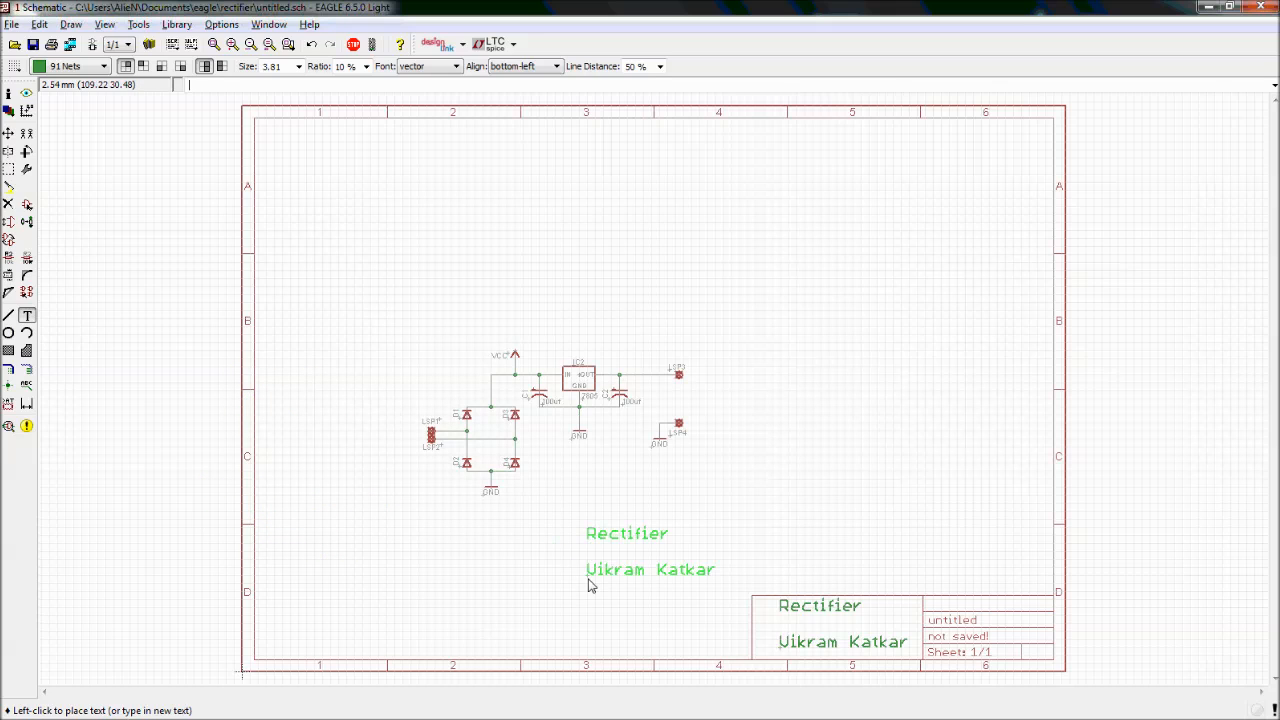
Place a second copy of the two-line title text in the frame's upper-right corner and end text placement
{"action": "left_click", "coordinate": [917, 187]}
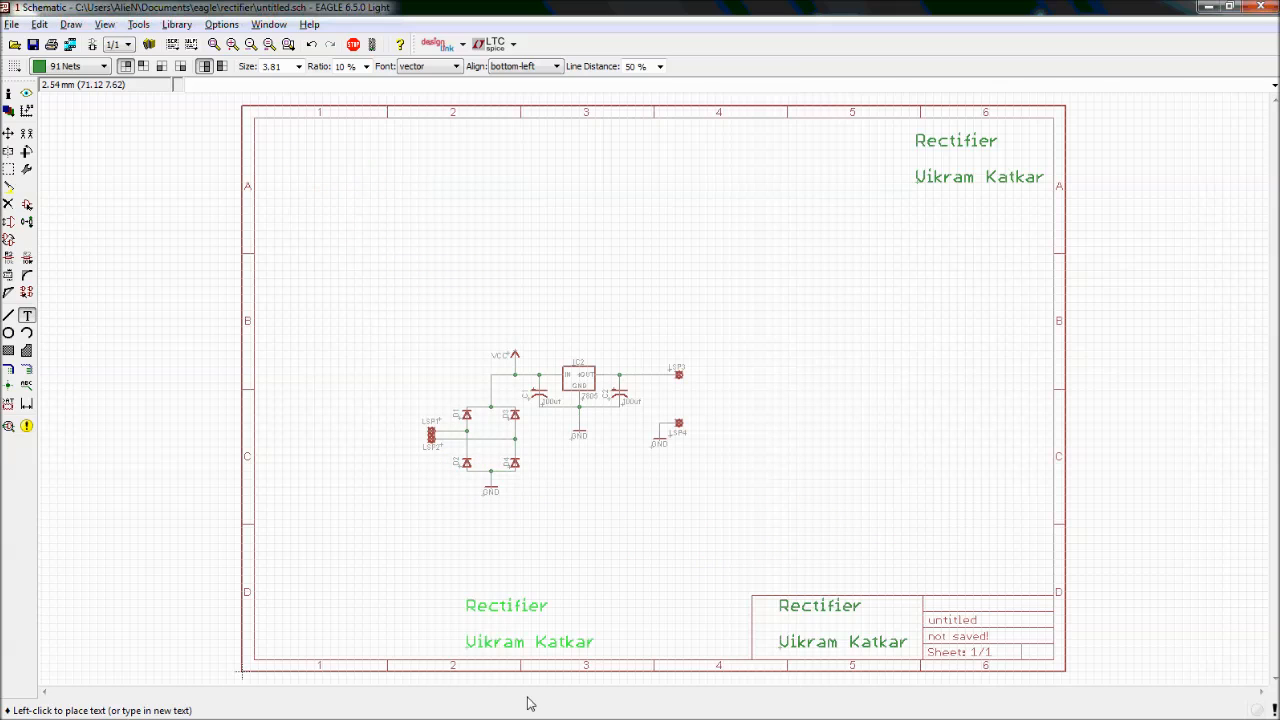
{"action": "left_click", "coordinate": [393, 532]}
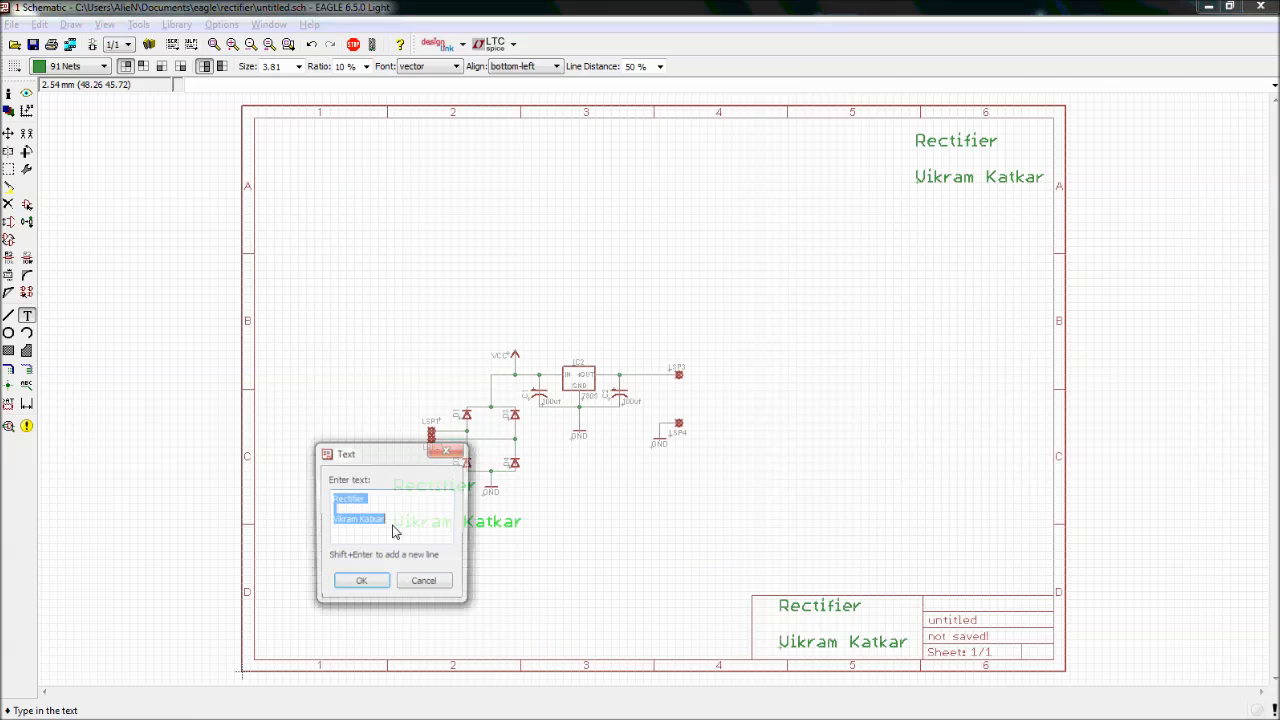
{"action": "left_click_drag", "start_coordinate": [362, 455], "coordinate": [277, 344]}
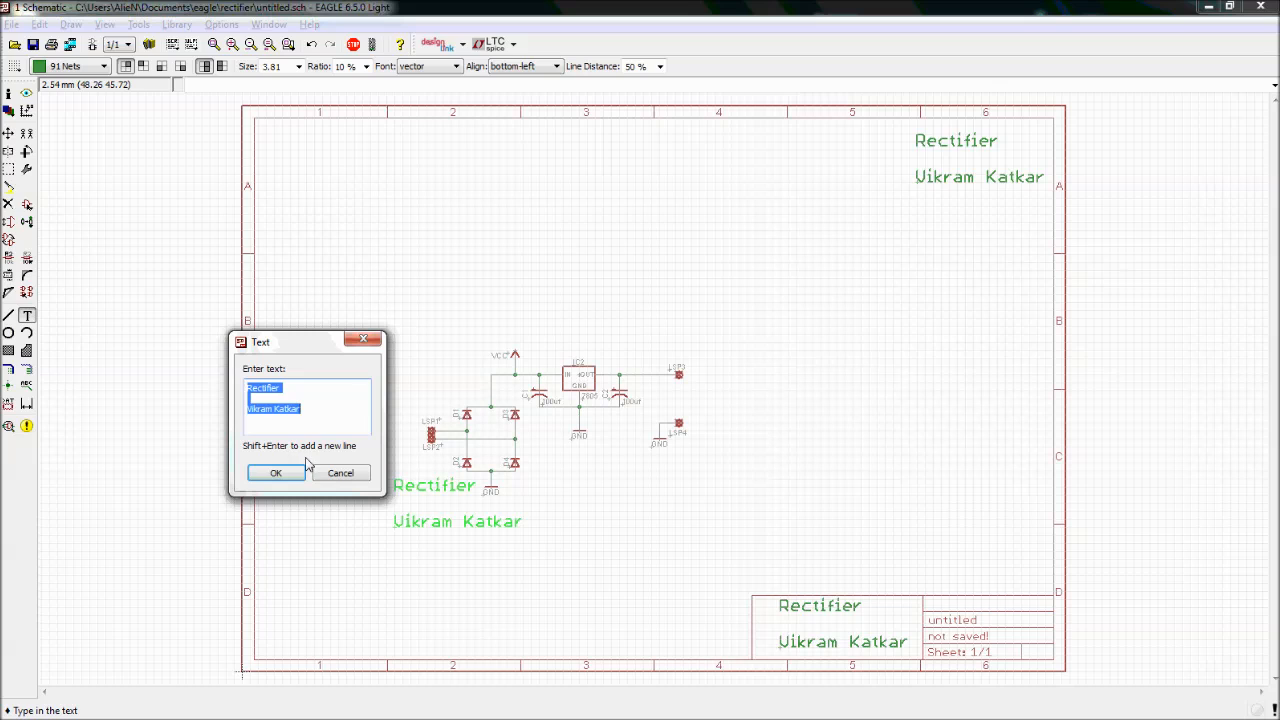
{"action": "left_click_drag", "start_coordinate": [295, 352], "coordinate": [806, 382]}
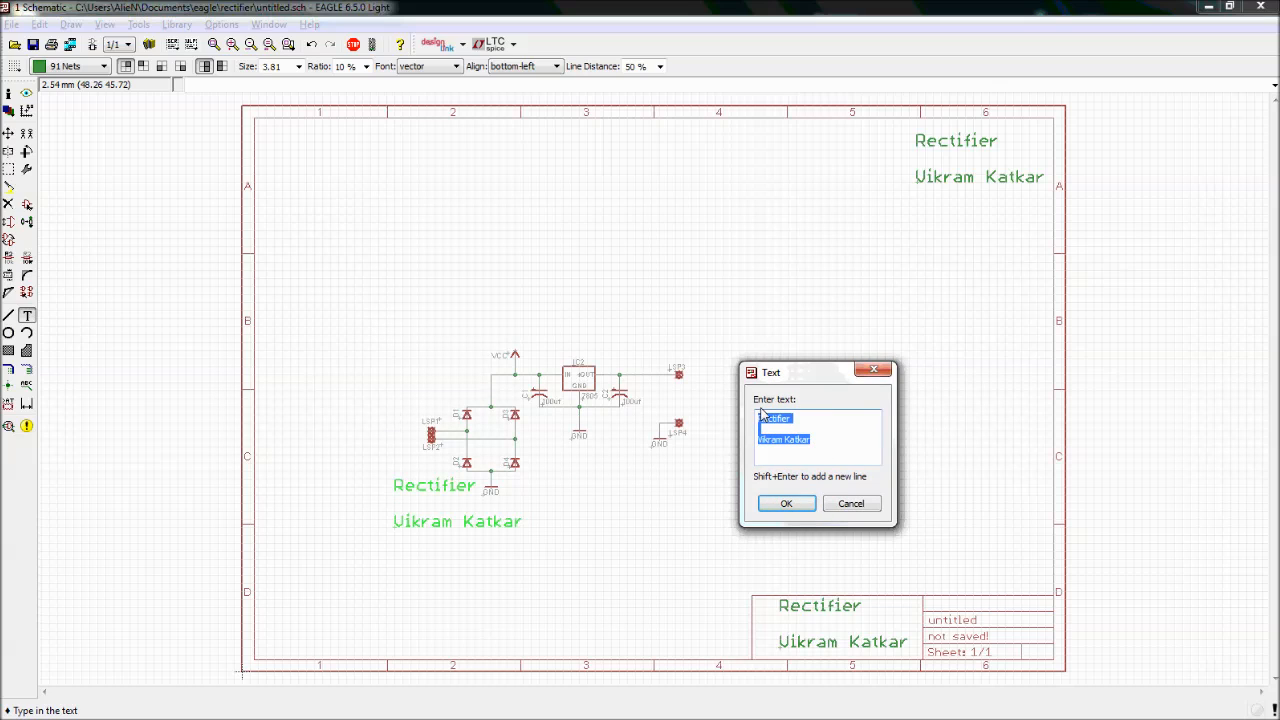
{"action": "left_click", "coordinate": [843, 506]}
{"action": "left_click_drag", "start_coordinate": [830, 445], "coordinate": [745, 415]}
{"action": "left_click_drag", "start_coordinate": [797, 376], "coordinate": [792, 364]}
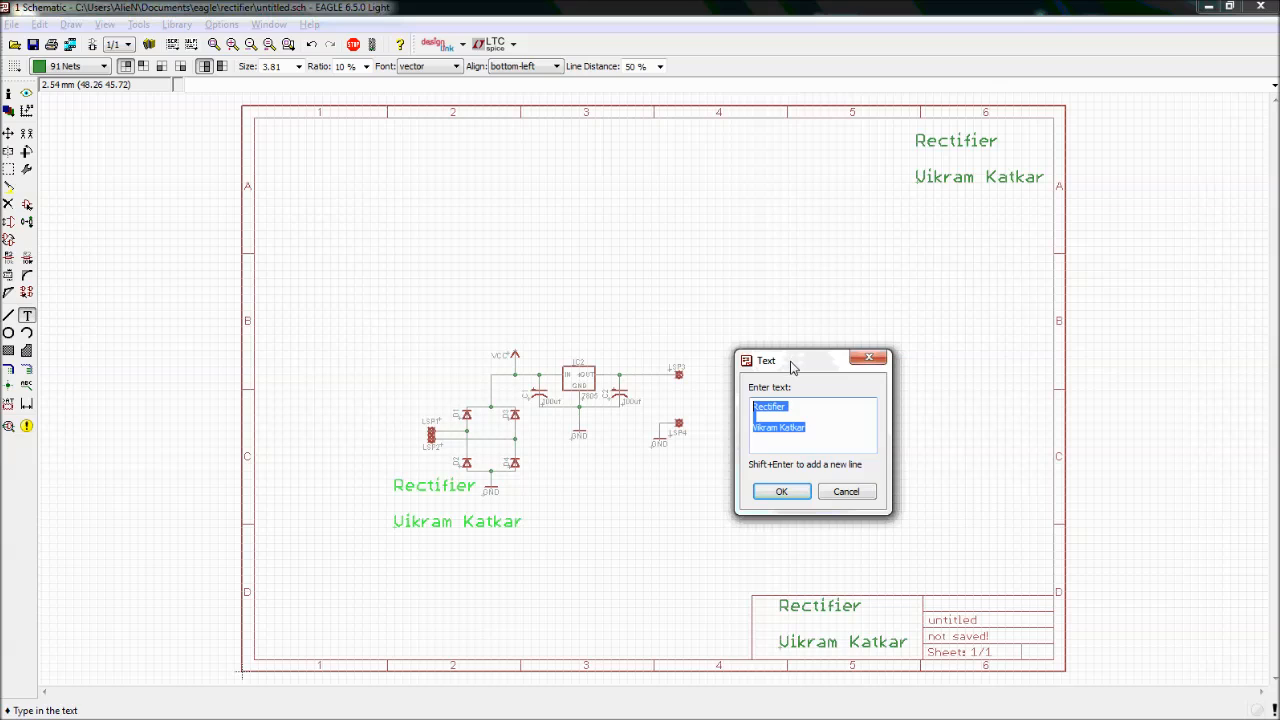
{"action": "left_click", "coordinate": [846, 491]}
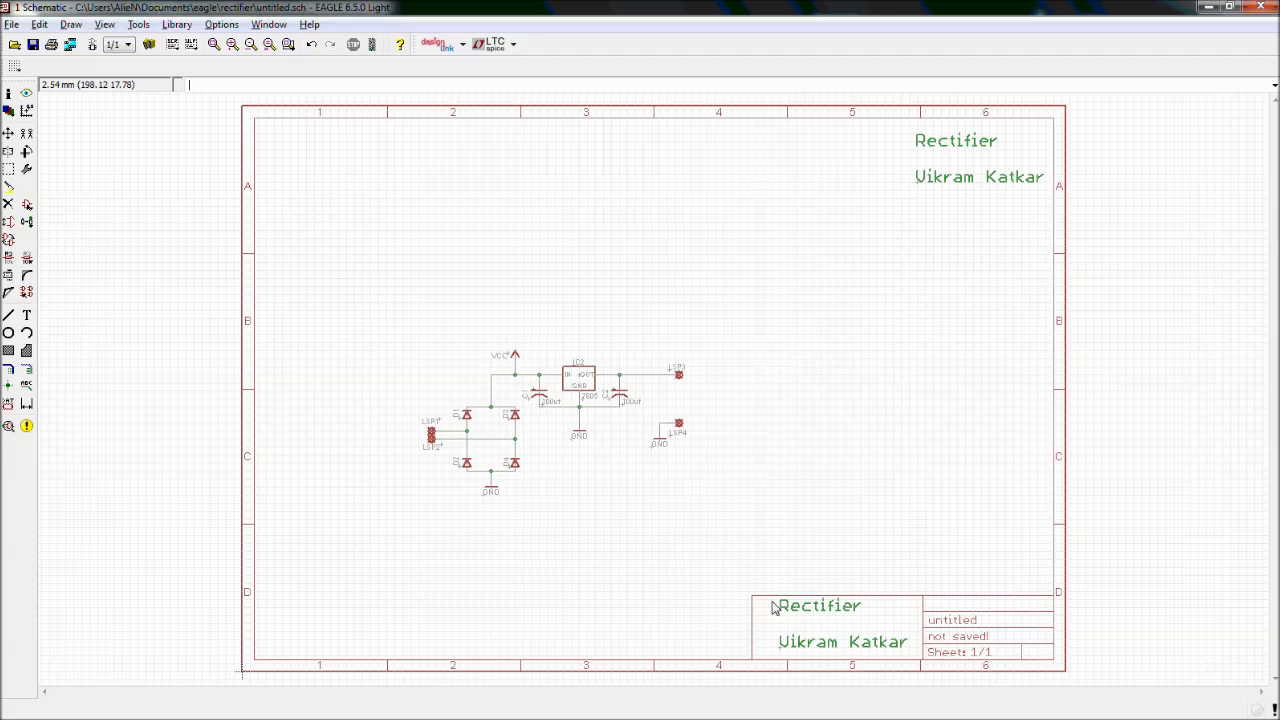
Save the schematic as rectifire in the rectifier project folder
{"action": "left_click", "coordinate": [33, 44]}
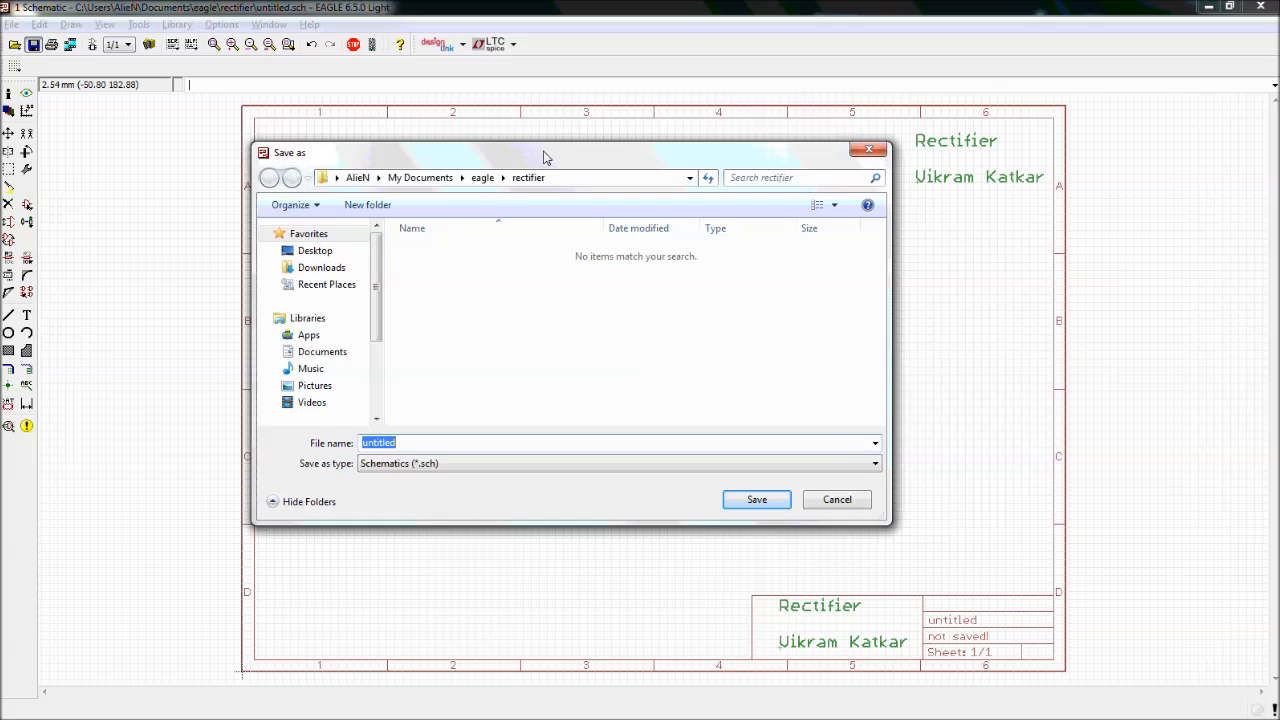
{"action": "left_click_drag", "start_coordinate": [543, 157], "coordinate": [548, 147]}
{"action": "left_click_drag", "start_coordinate": [440, 433], "coordinate": [359, 431]}
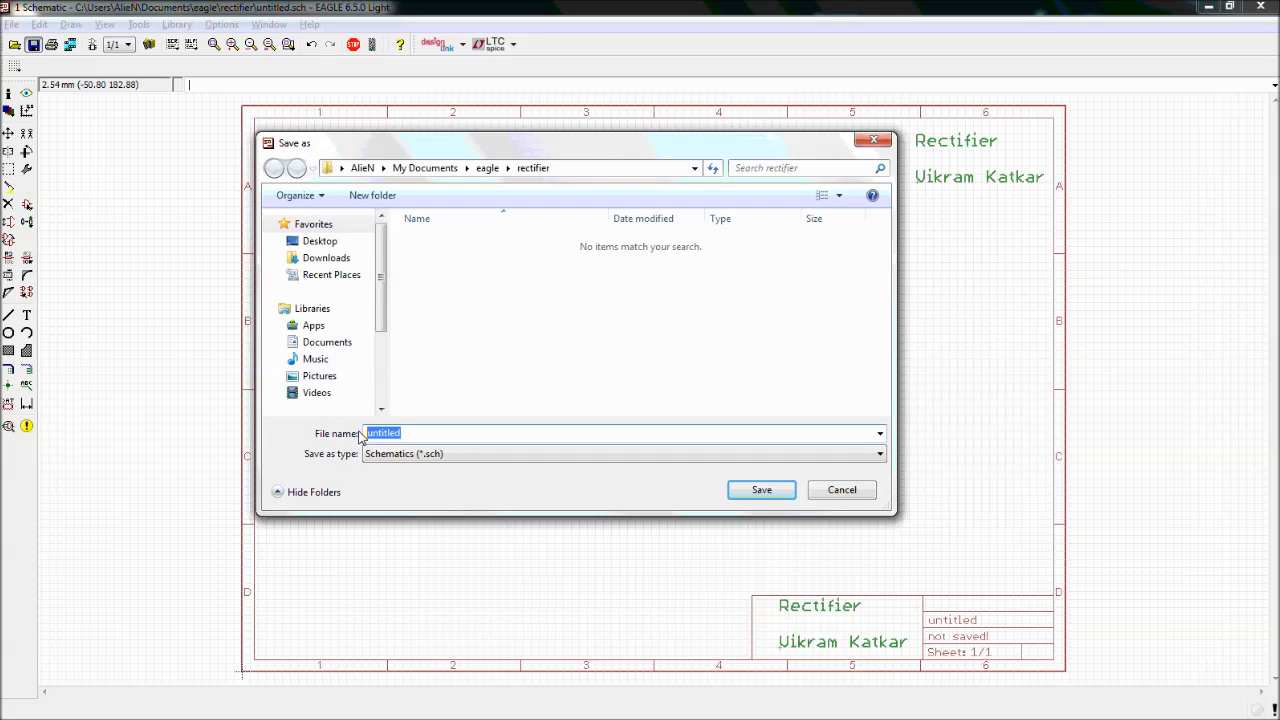
{"action": "type", "text": "rectifire"}
{"action": "left_click", "coordinate": [758, 490]}
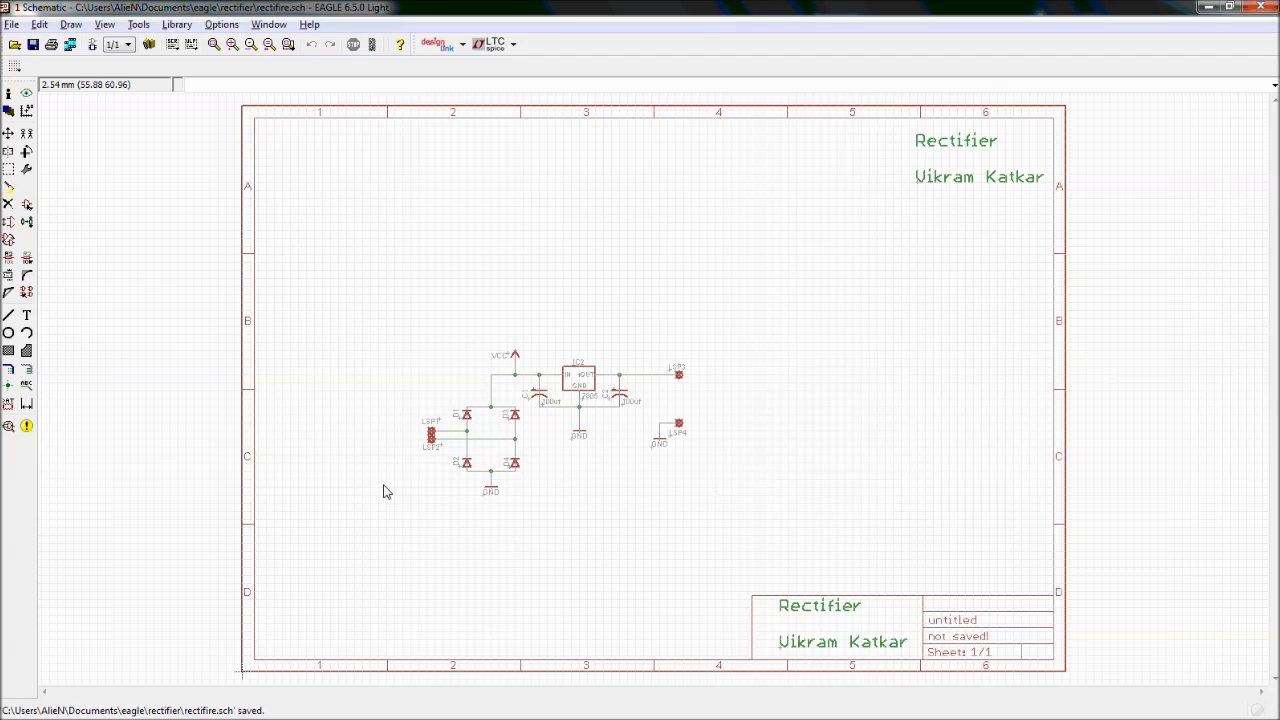
Switch to Windows Explorer and locate the saved rectifire schematic file in the Documents library's eagle\rectifier folder
{"action": "double_click", "coordinate": [250, 6]}
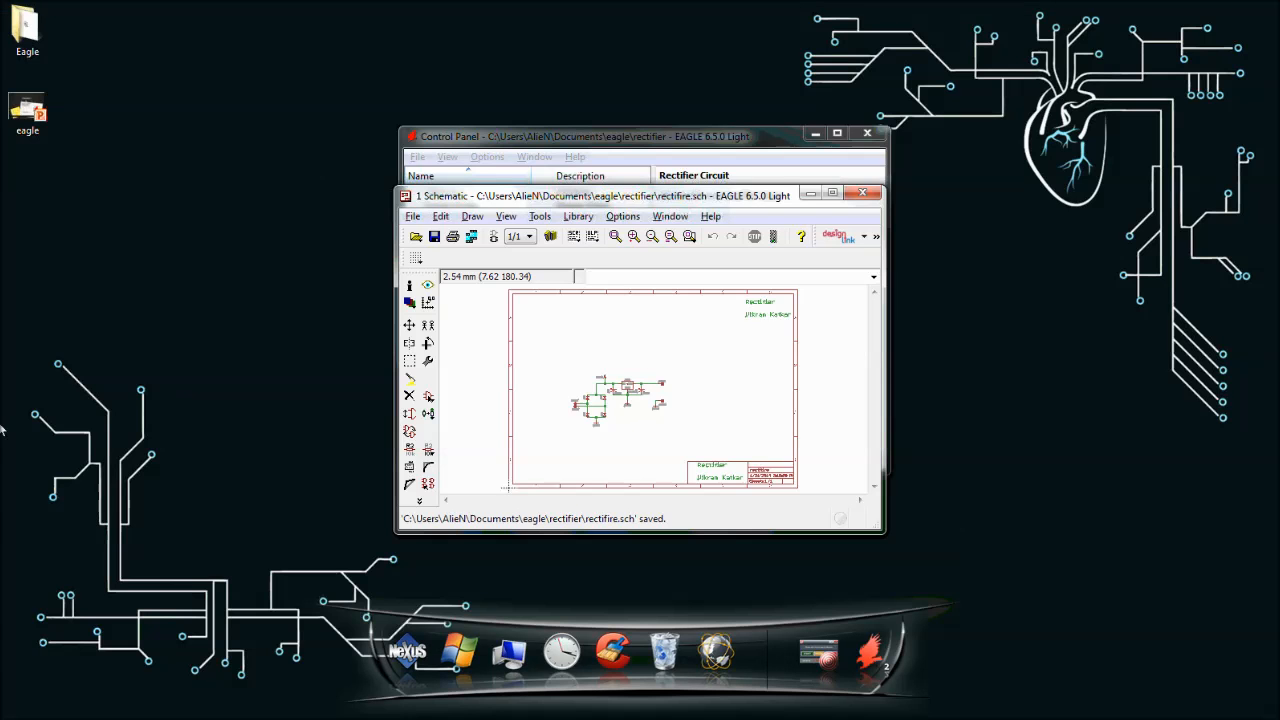
{"action": "left_click", "coordinate": [22, 106]}
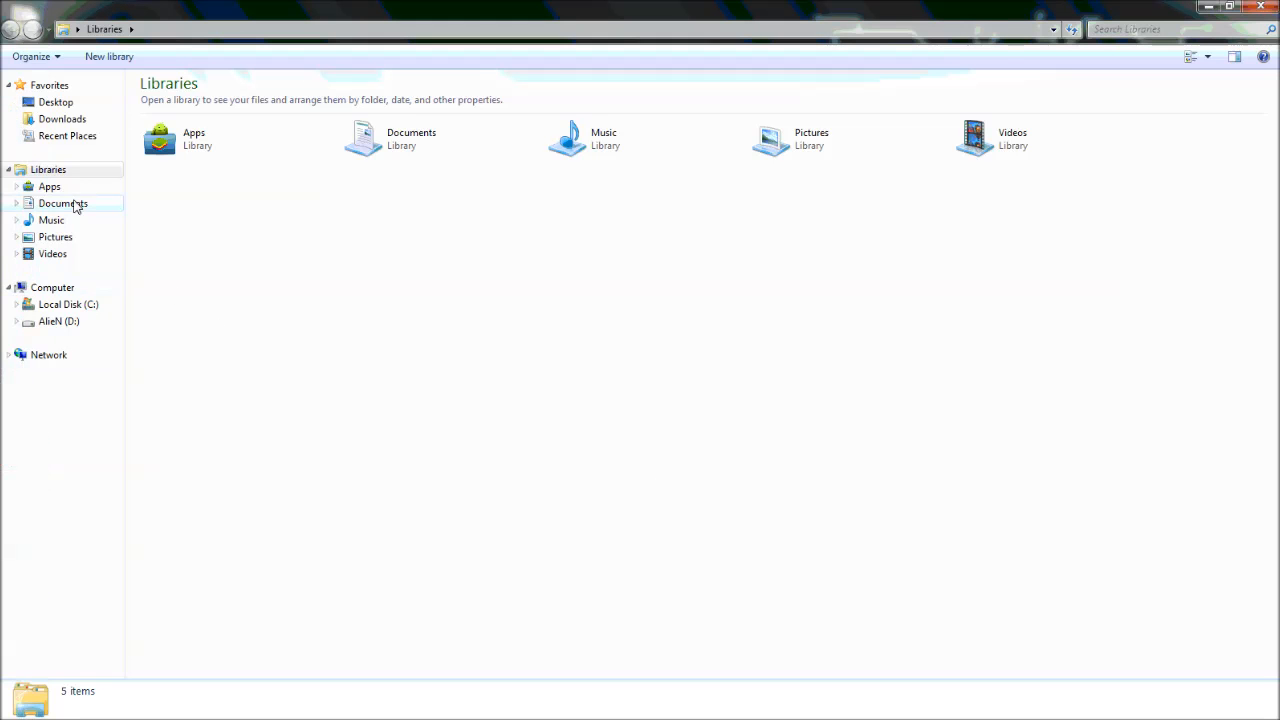
{"action": "left_click", "coordinate": [75, 205]}
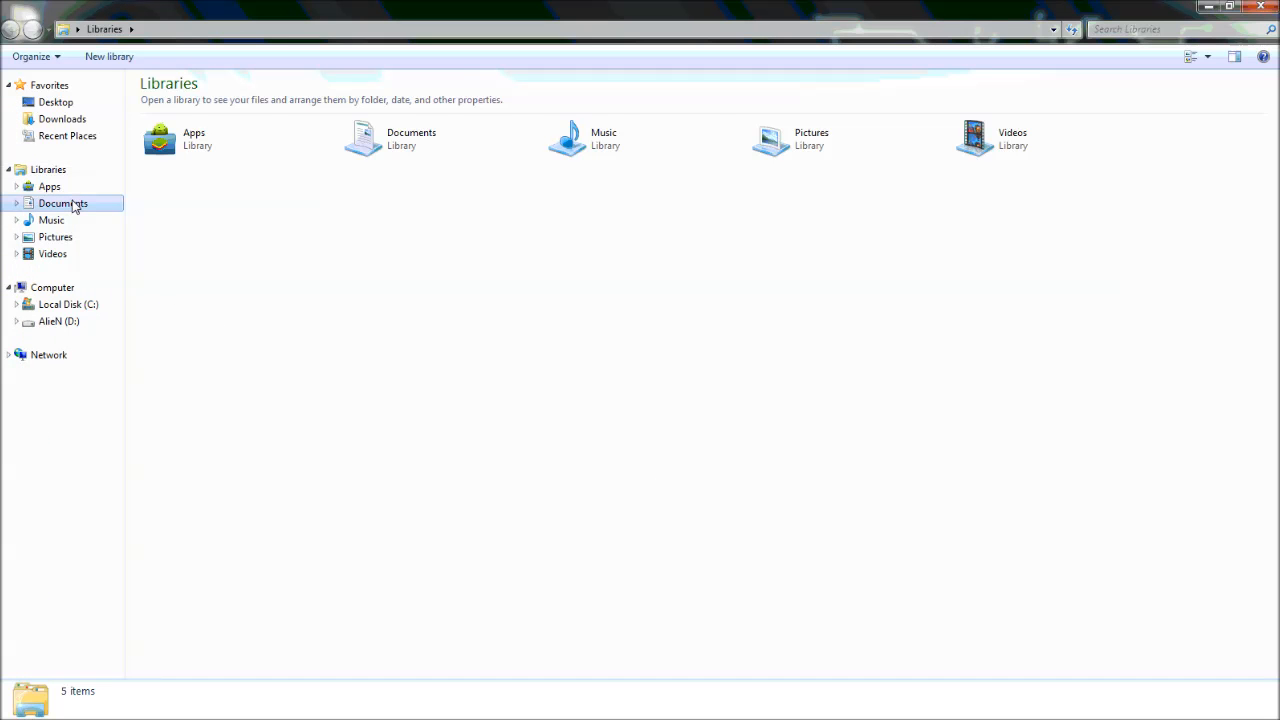
{"action": "double_click", "coordinate": [275, 198]}
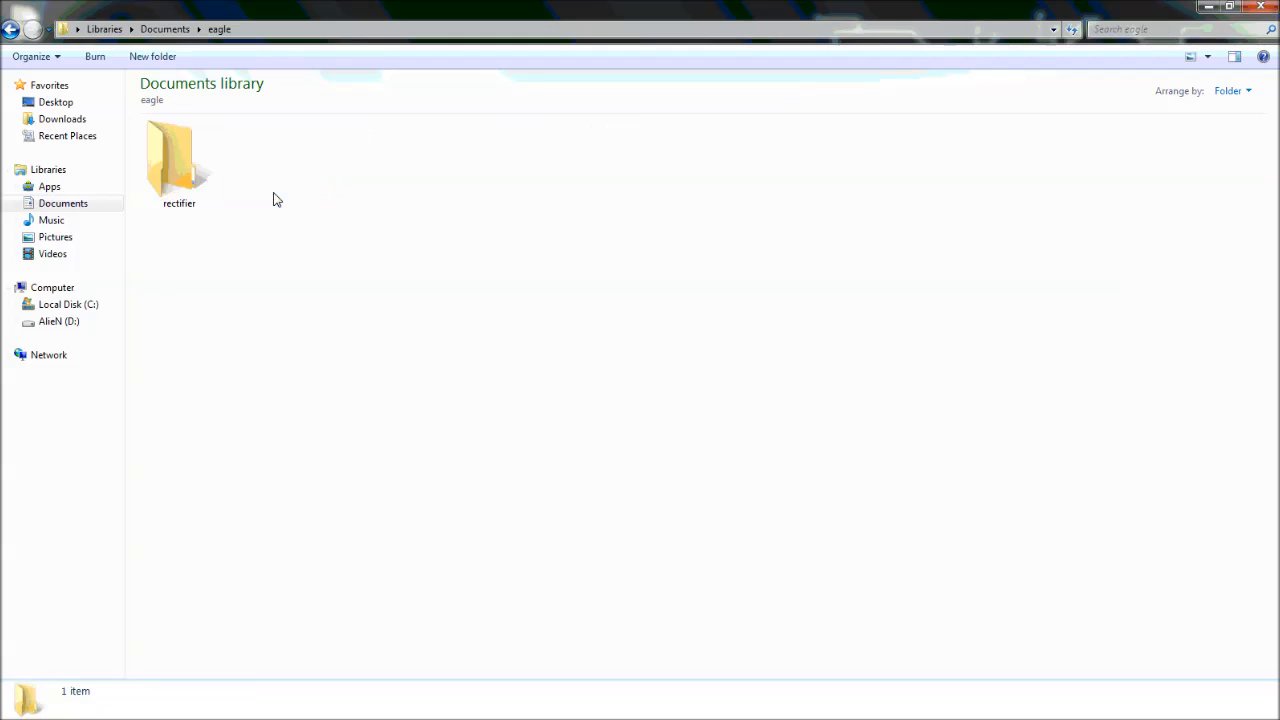
{"action": "left_click_drag", "start_coordinate": [243, 378], "coordinate": [195, 180]}
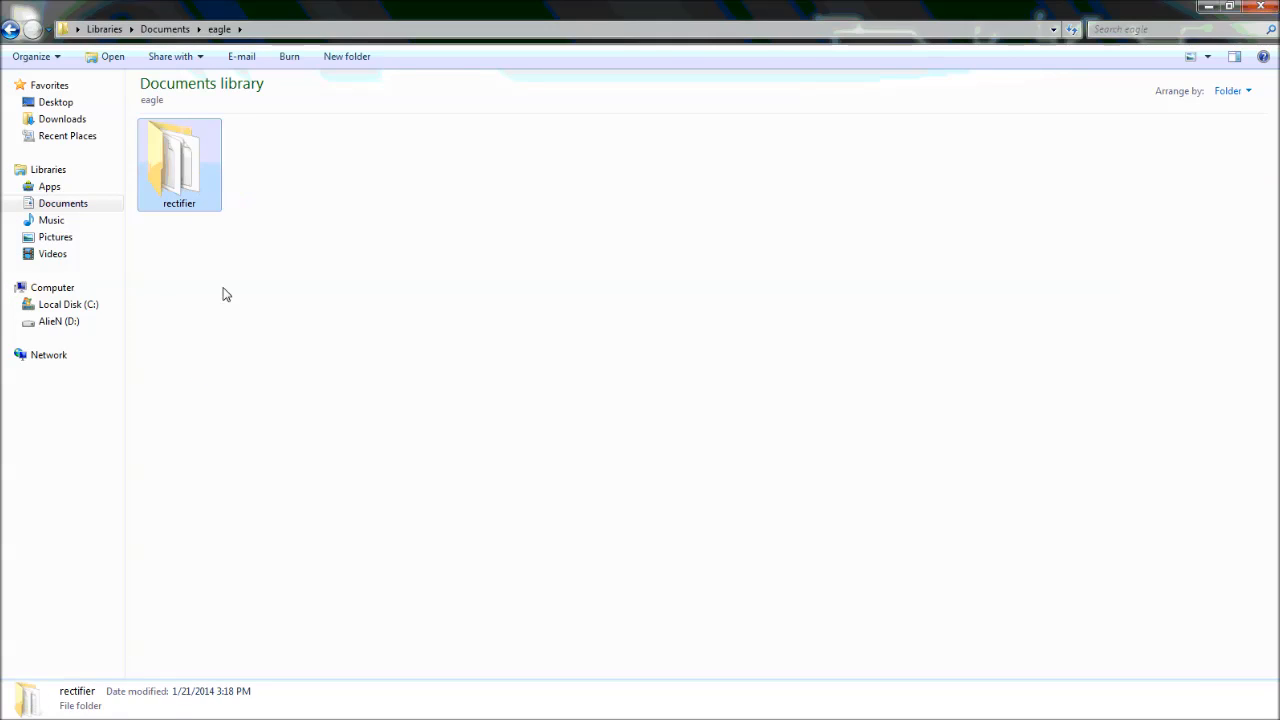
{"action": "double_click", "coordinate": [209, 206]}
{"action": "left_click_drag", "start_coordinate": [251, 347], "coordinate": [185, 194]}
{"action": "left_click", "coordinate": [177, 181]}
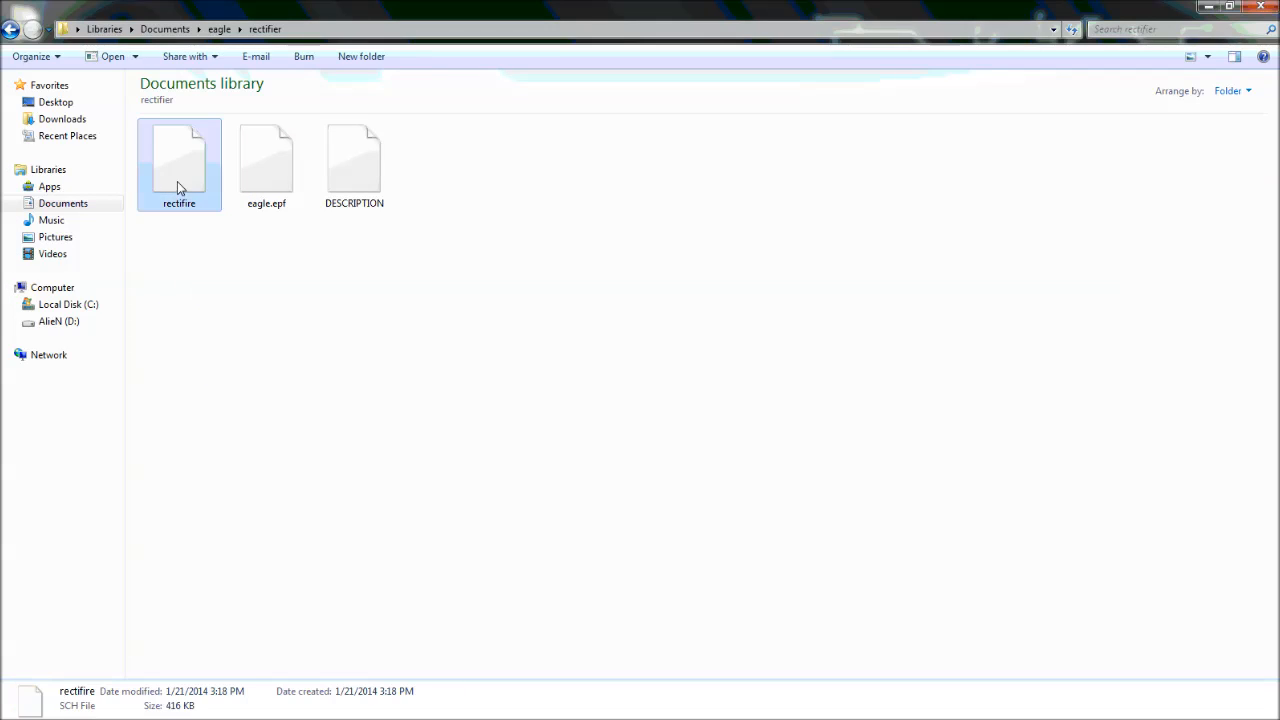
List the rectifier folder's files in Details view and inspect the rectifire file's entry
{"action": "left_click", "coordinate": [1207, 56]}
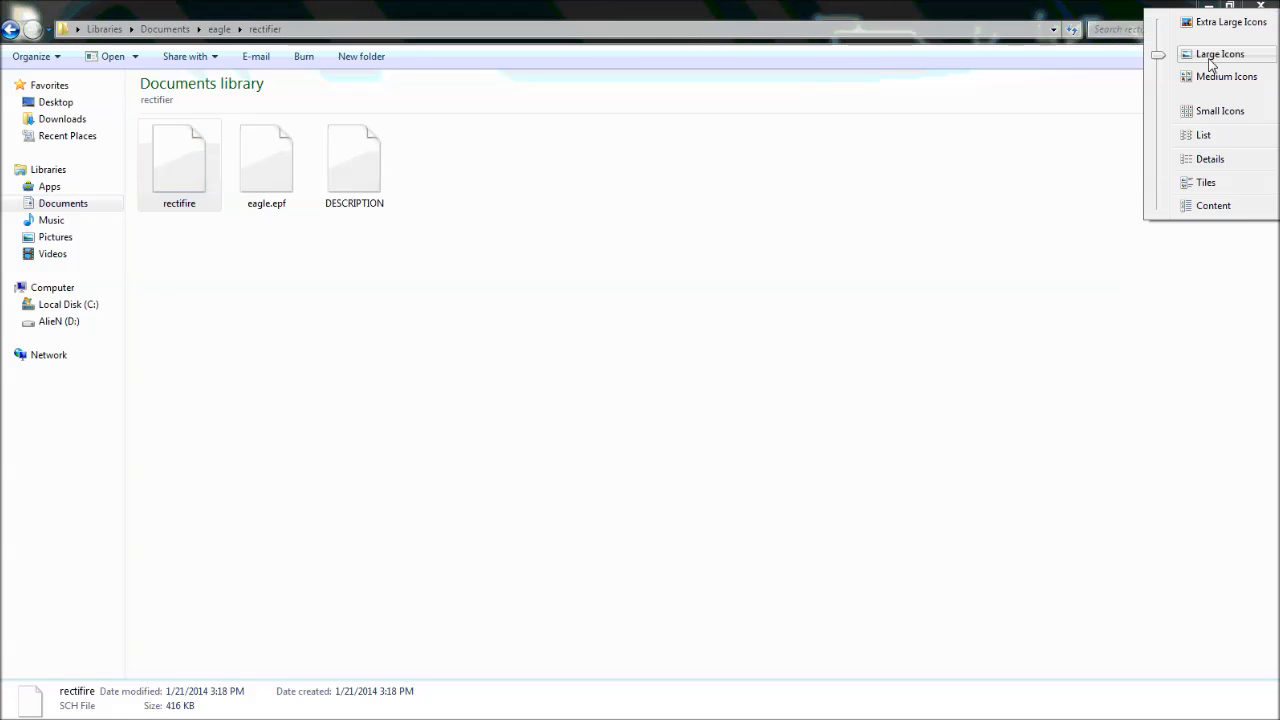
{"action": "left_click", "coordinate": [1207, 159]}
{"action": "left_click", "coordinate": [255, 334]}
{"action": "left_click", "coordinate": [172, 150]}
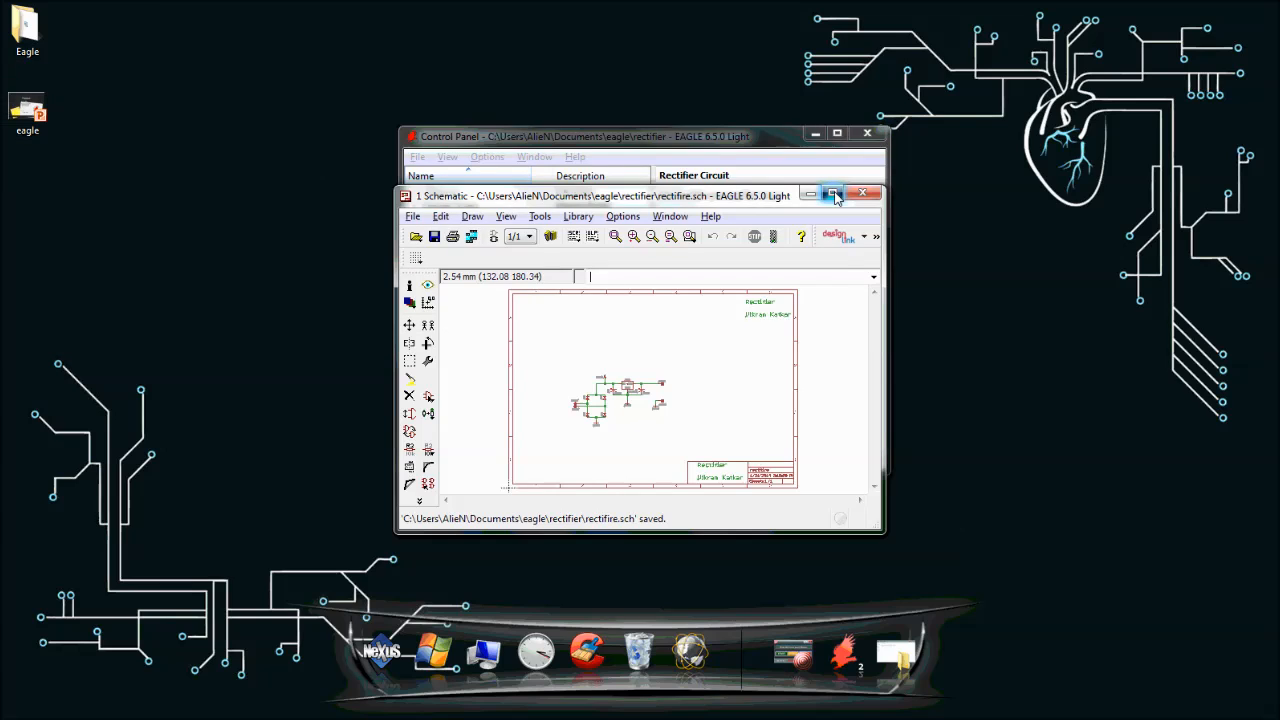
Return to the maximized EAGLE schematic window and examine the file name and date in the title block
{"action": "left_click", "coordinate": [832, 194]}
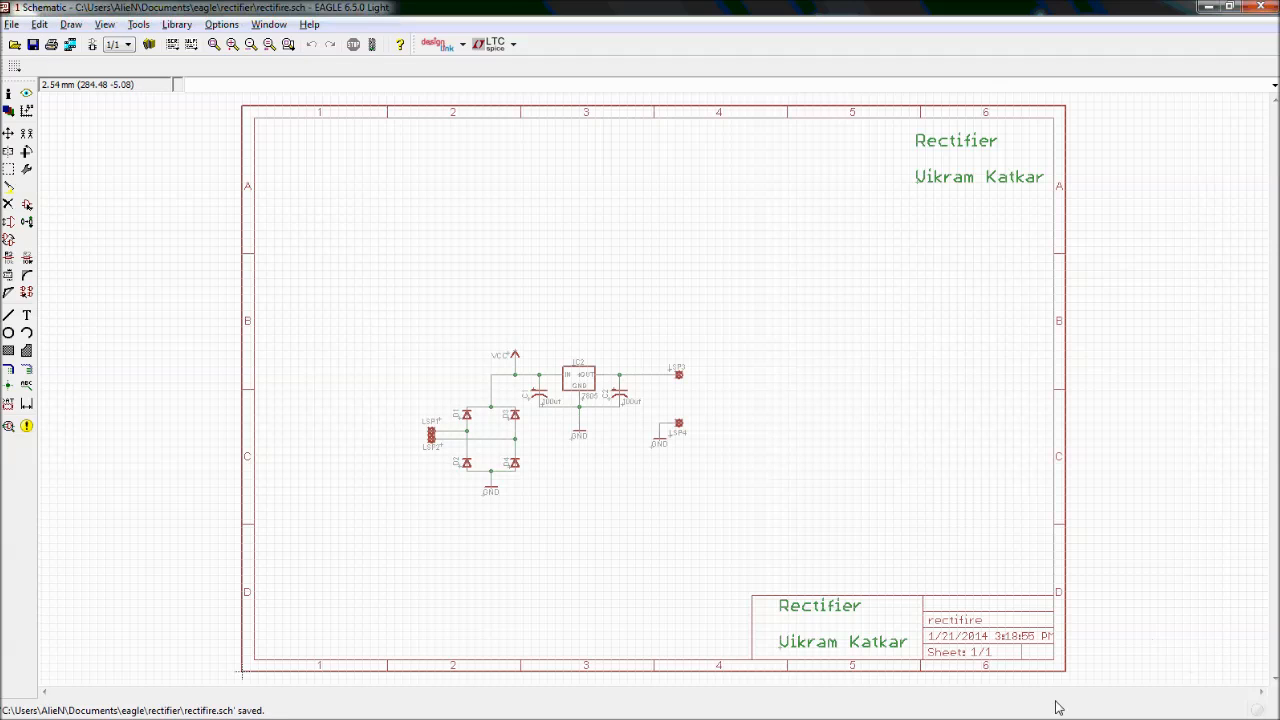
{"action": "scroll", "coordinate": [983, 637], "scroll_direction": "up", "scroll_amount": 2}
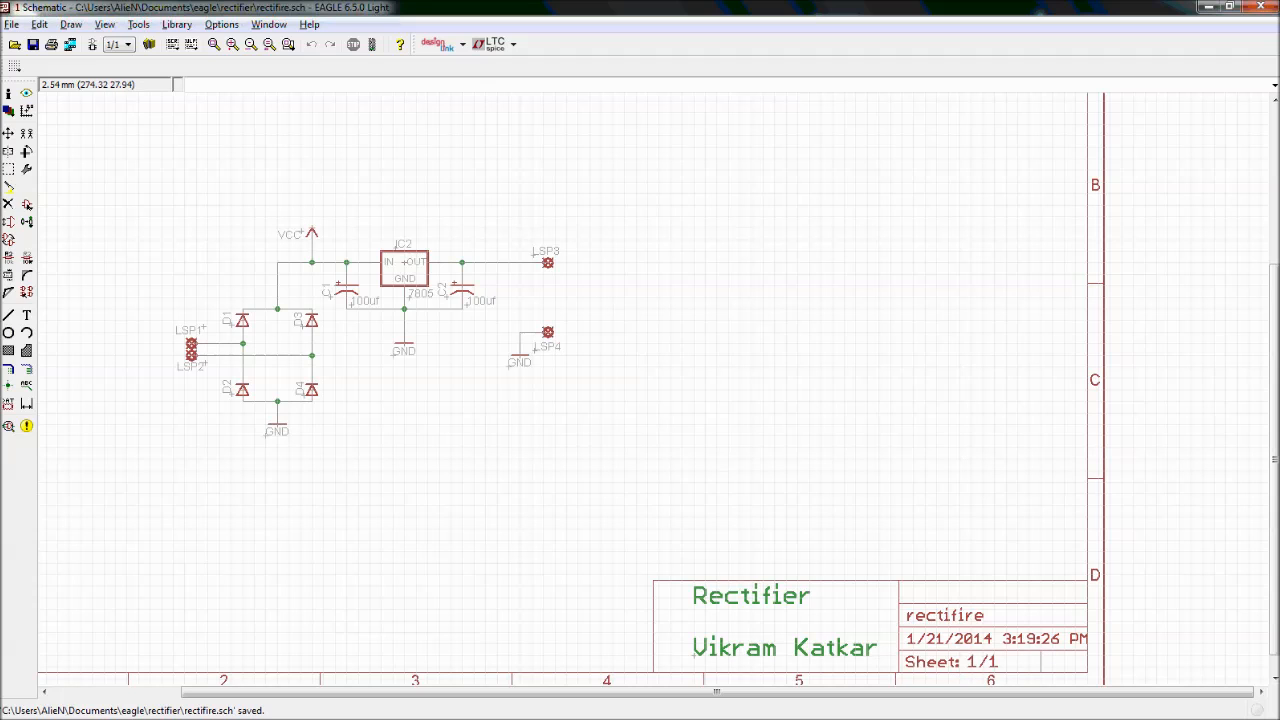
{"action": "scroll", "coordinate": [578, 417], "scroll_direction": "down", "scroll_amount": 2}
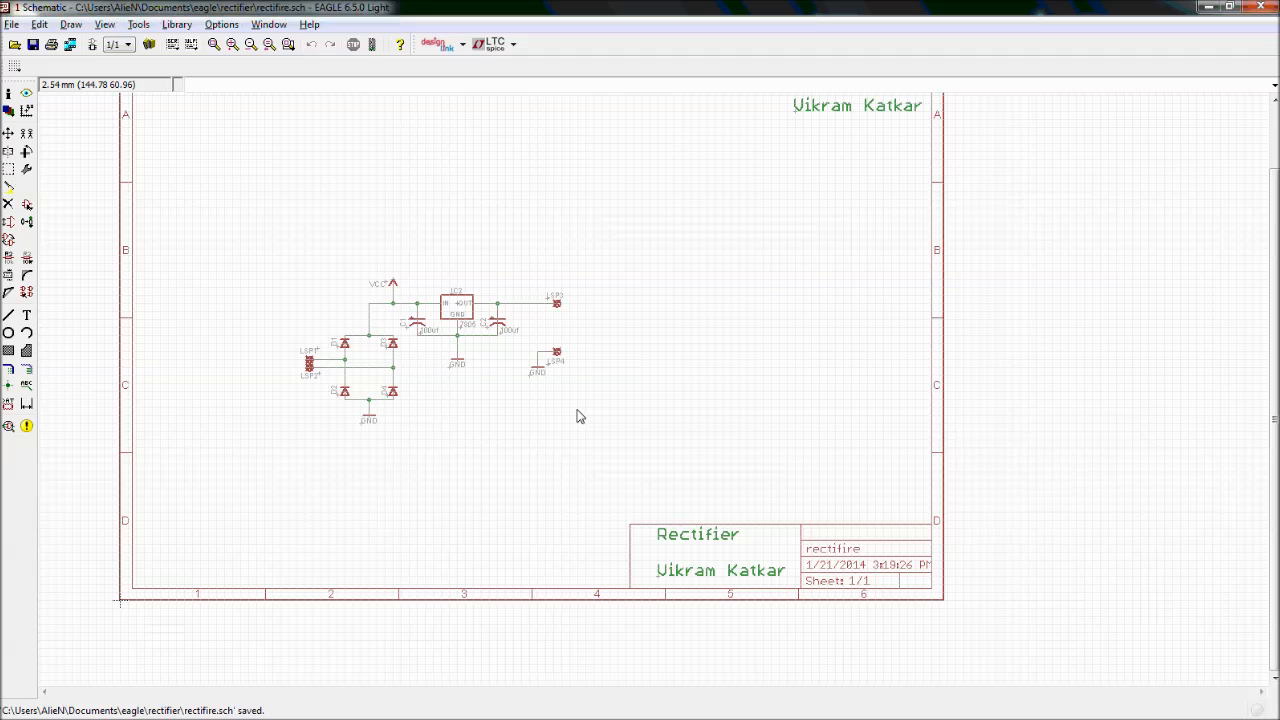
{"action": "key", "text": "alt+F2"}
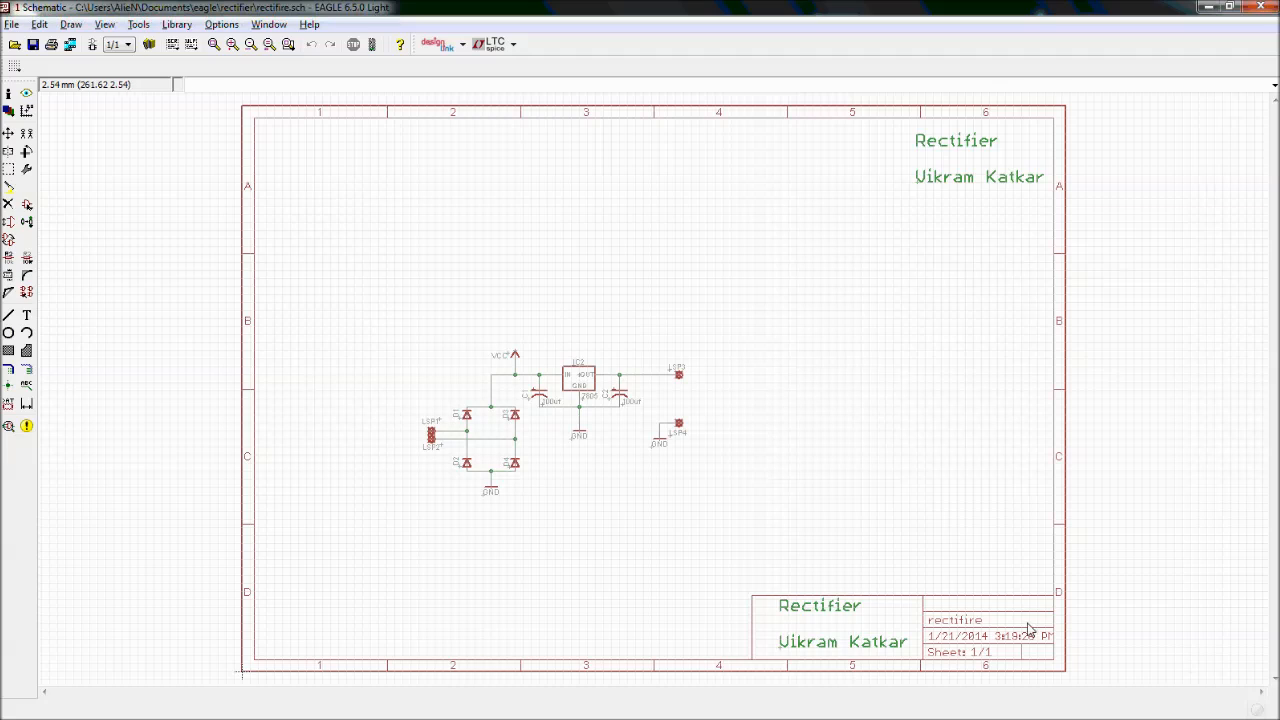
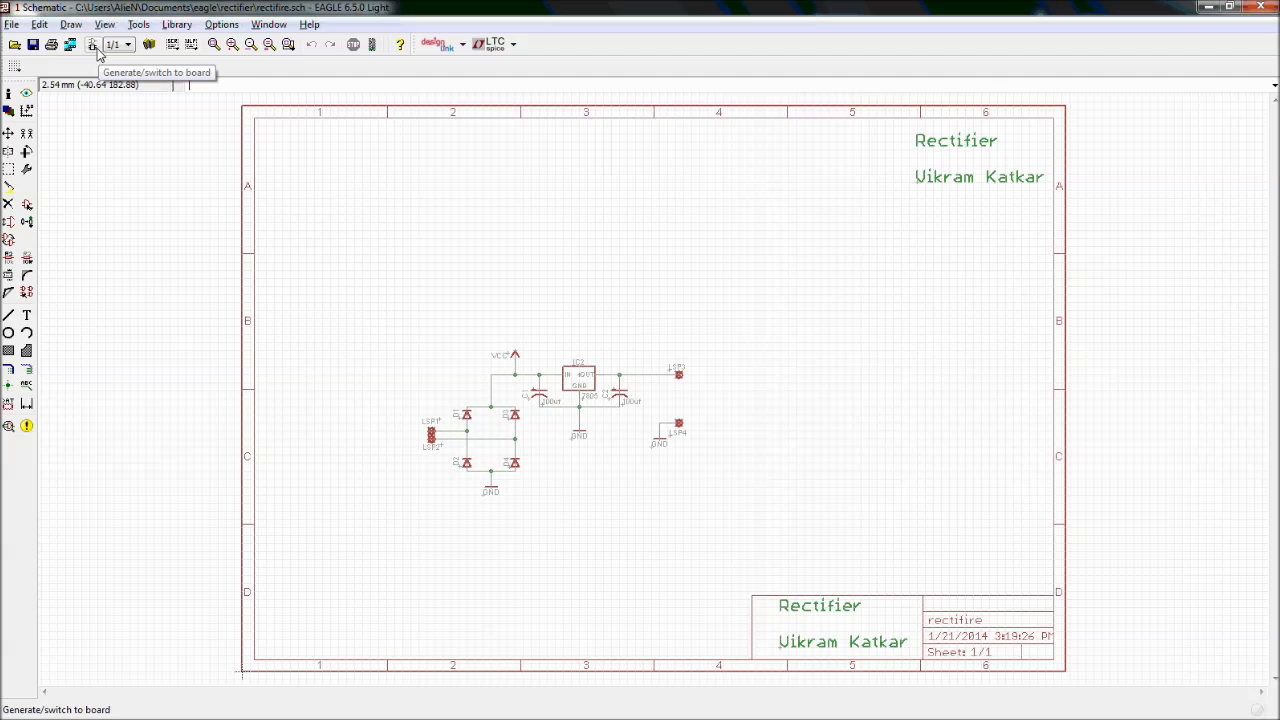
Generate the rectifire board from the schematic and maximize the board window
{"action": "left_click", "coordinate": [93, 45]}
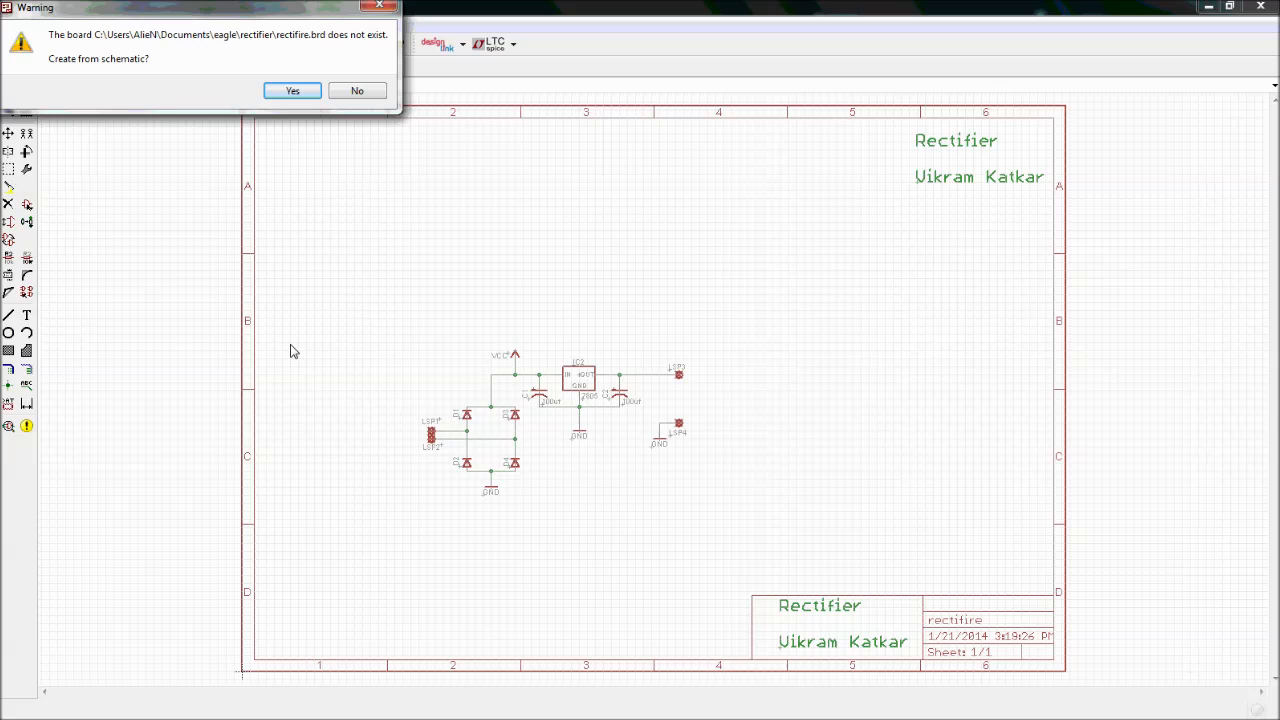
{"action": "left_click_drag", "start_coordinate": [139, 10], "coordinate": [565, 235]}
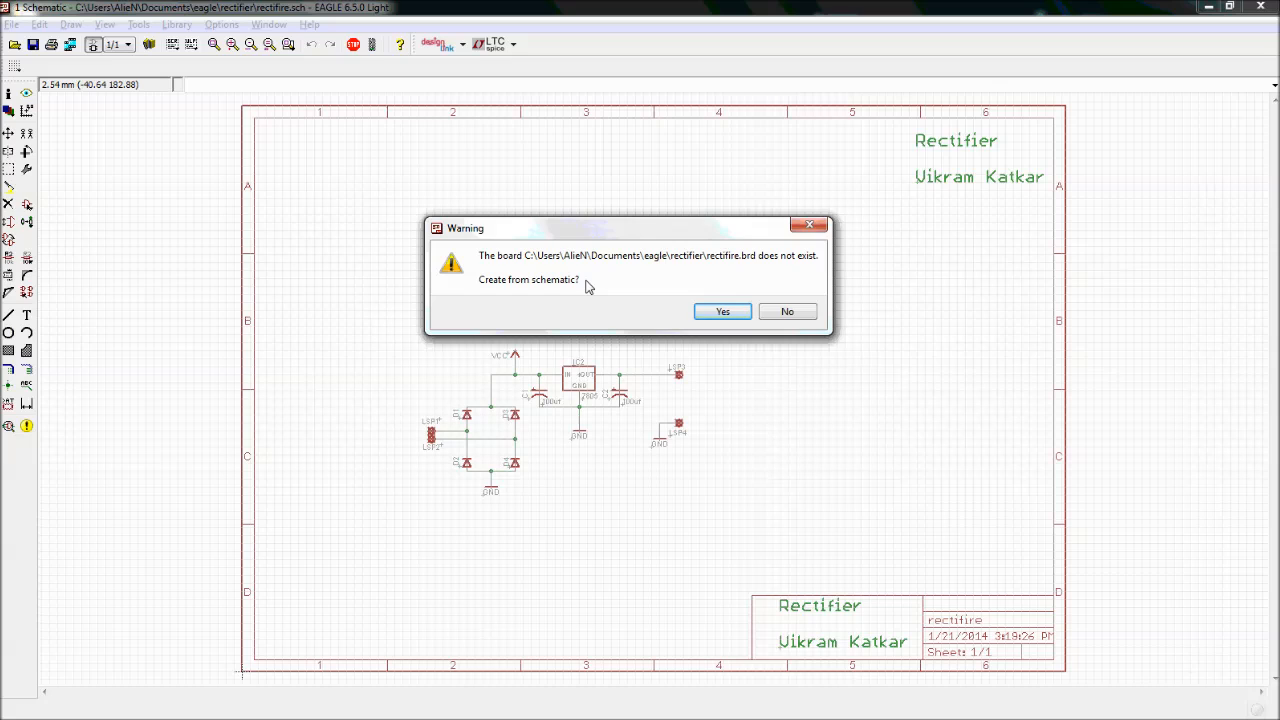
{"action": "left_click_drag", "start_coordinate": [584, 230], "coordinate": [518, 171]}
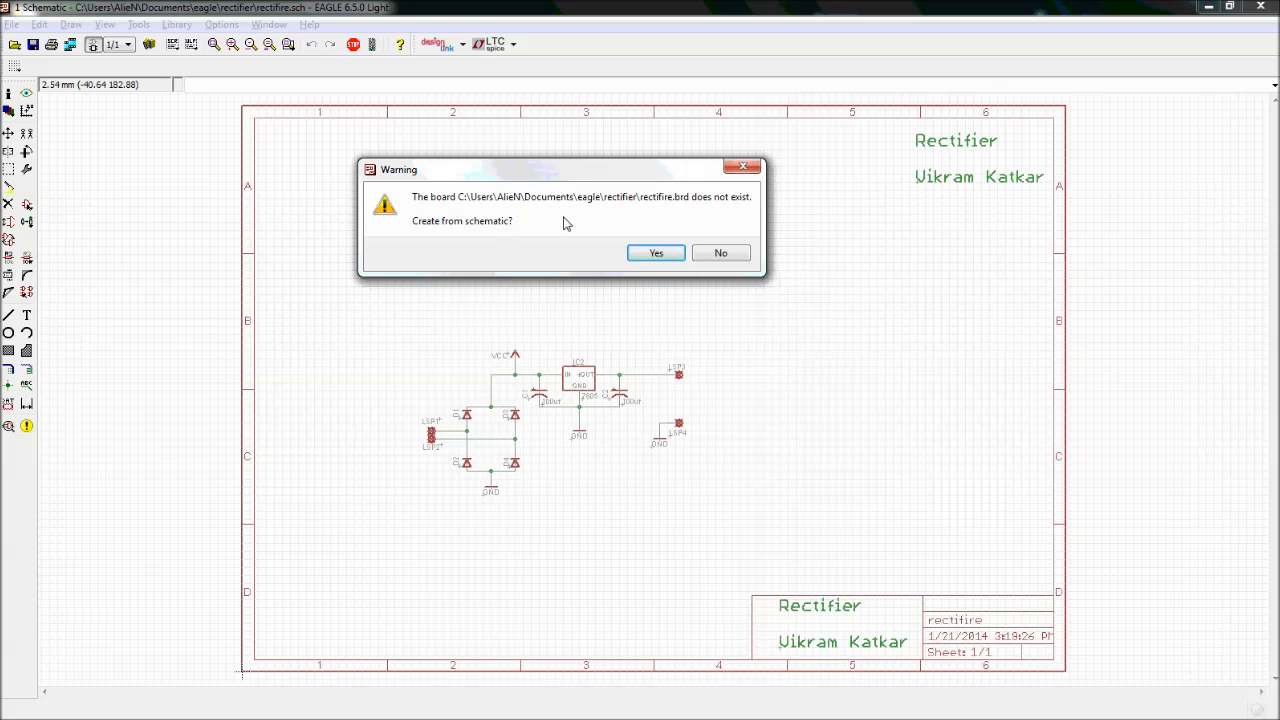
{"action": "left_click", "coordinate": [656, 254]}
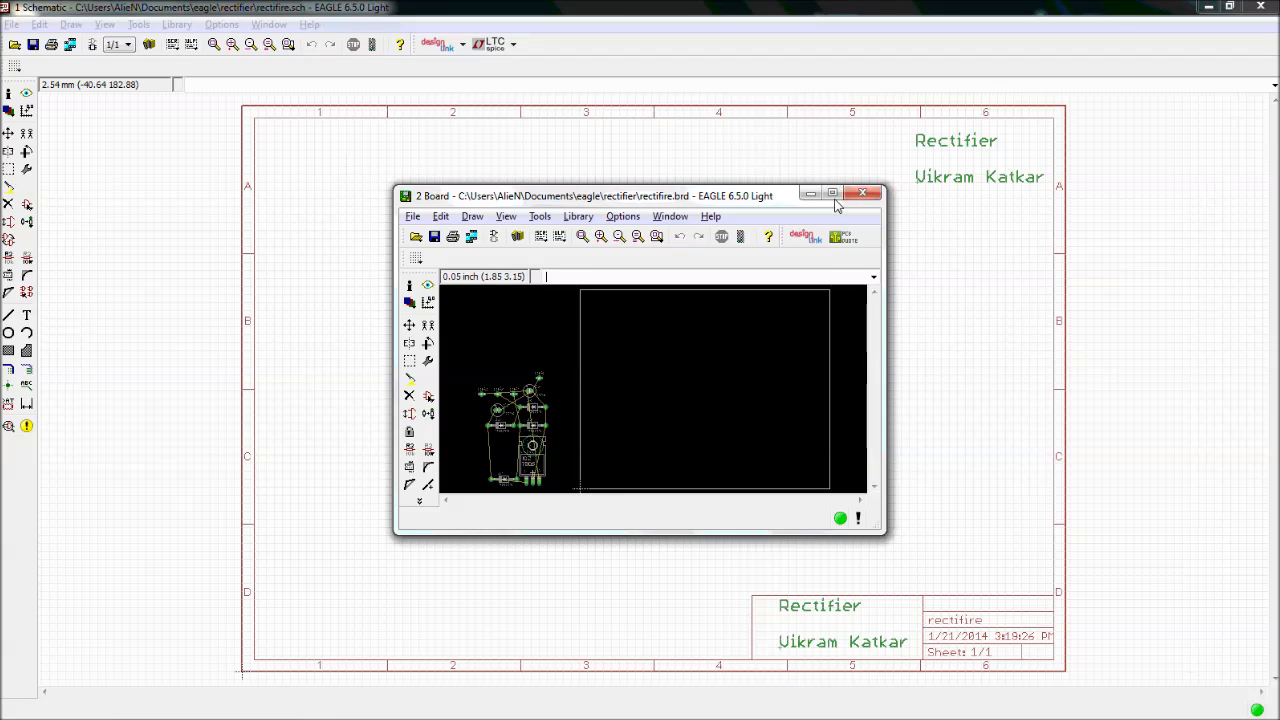
{"action": "left_click", "coordinate": [829, 193]}
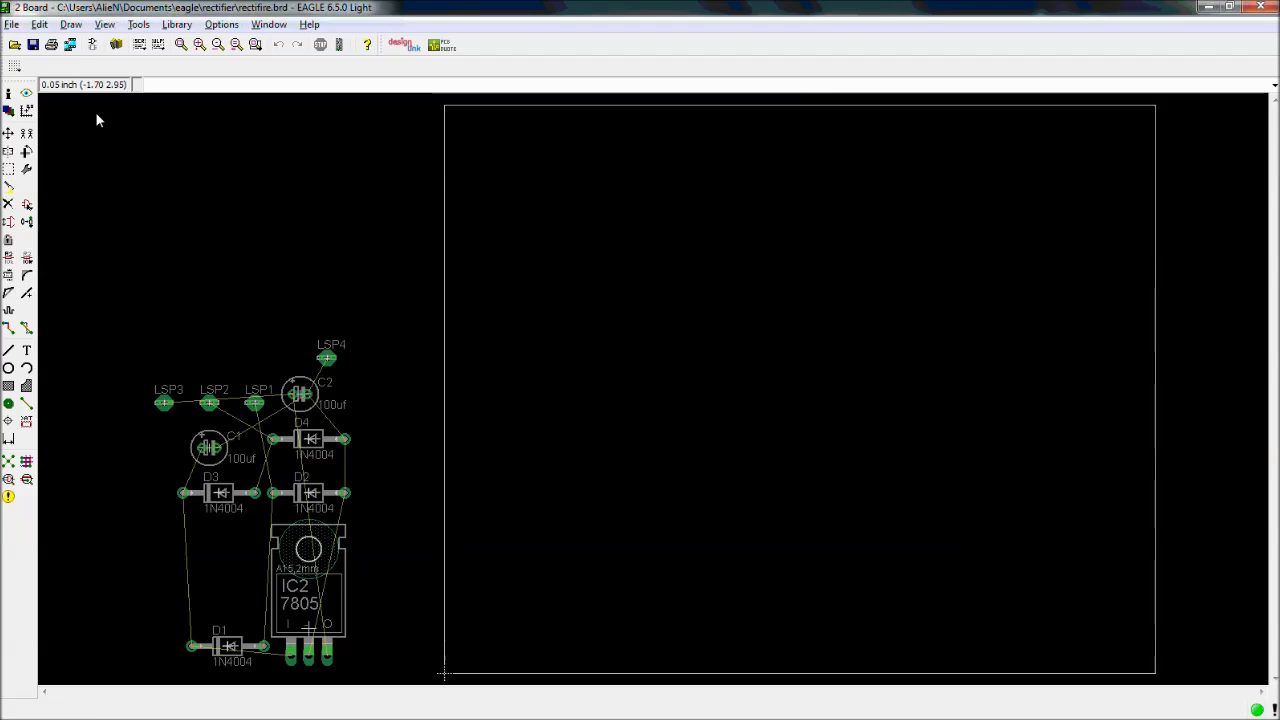
Configure the board grid to display as lines, with both the main and alternate grid units in mm
{"action": "left_click", "coordinate": [14, 65]}
{"action": "left_click_drag", "start_coordinate": [62, 24], "coordinate": [620, 220]}
{"action": "left_click", "coordinate": [586, 254]}
{"action": "left_click", "coordinate": [710, 254]}
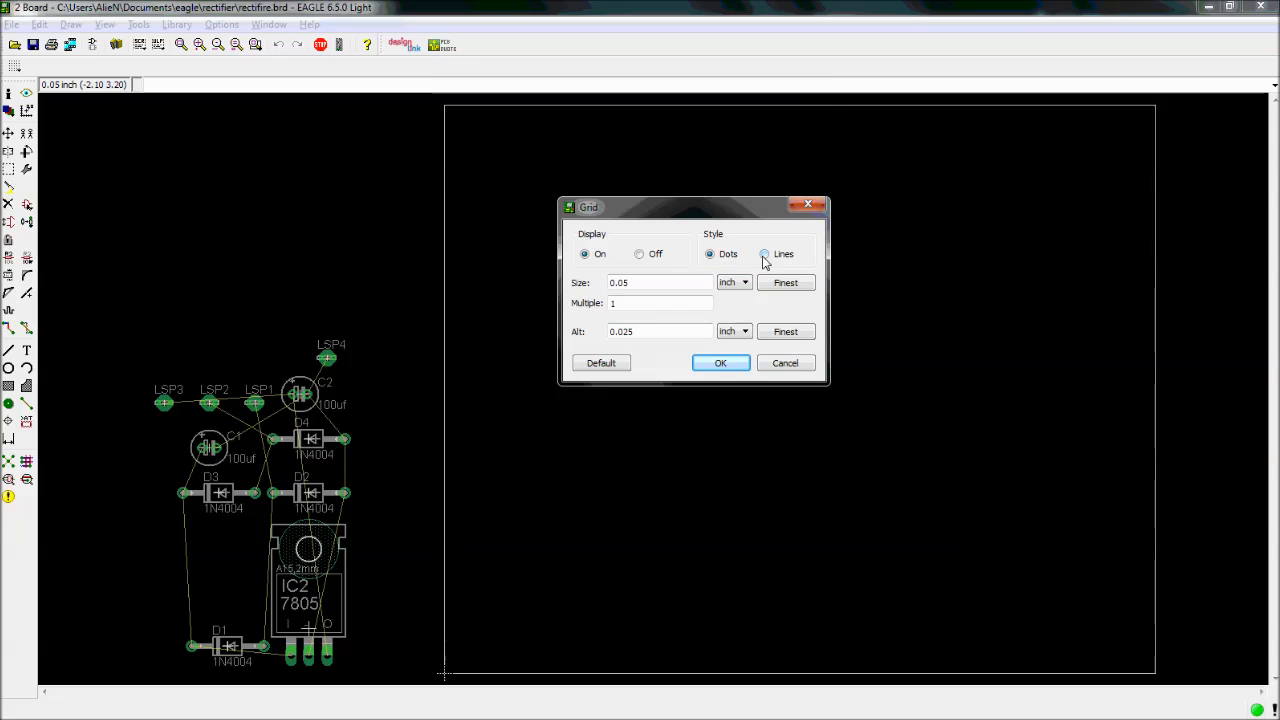
{"action": "left_click", "coordinate": [764, 254]}
{"action": "left_click", "coordinate": [735, 283]}
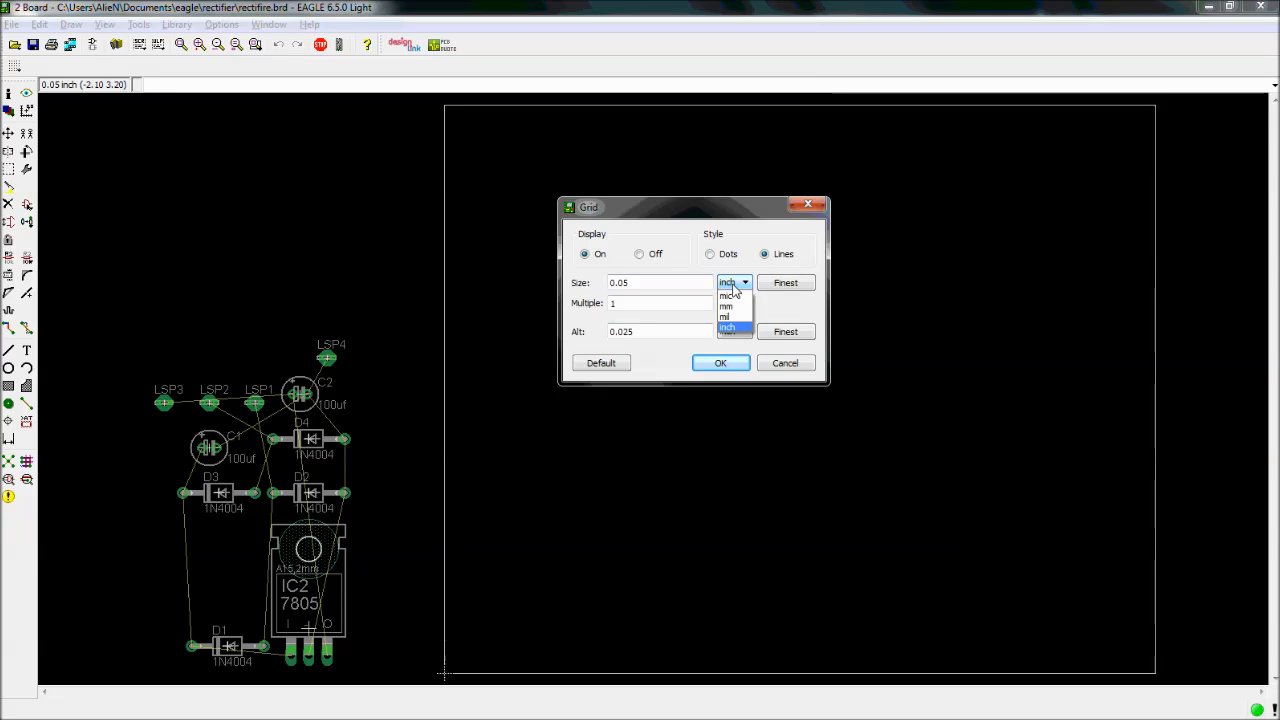
{"action": "left_click", "coordinate": [726, 306]}
{"action": "left_click", "coordinate": [735, 332]}
{"action": "left_click", "coordinate": [738, 358]}
Set the board grid size to 2.54 mm and the alternate grid to 0.3175 mm
{"action": "double_click", "coordinate": [620, 283]}
{"action": "type", "text": "2."}
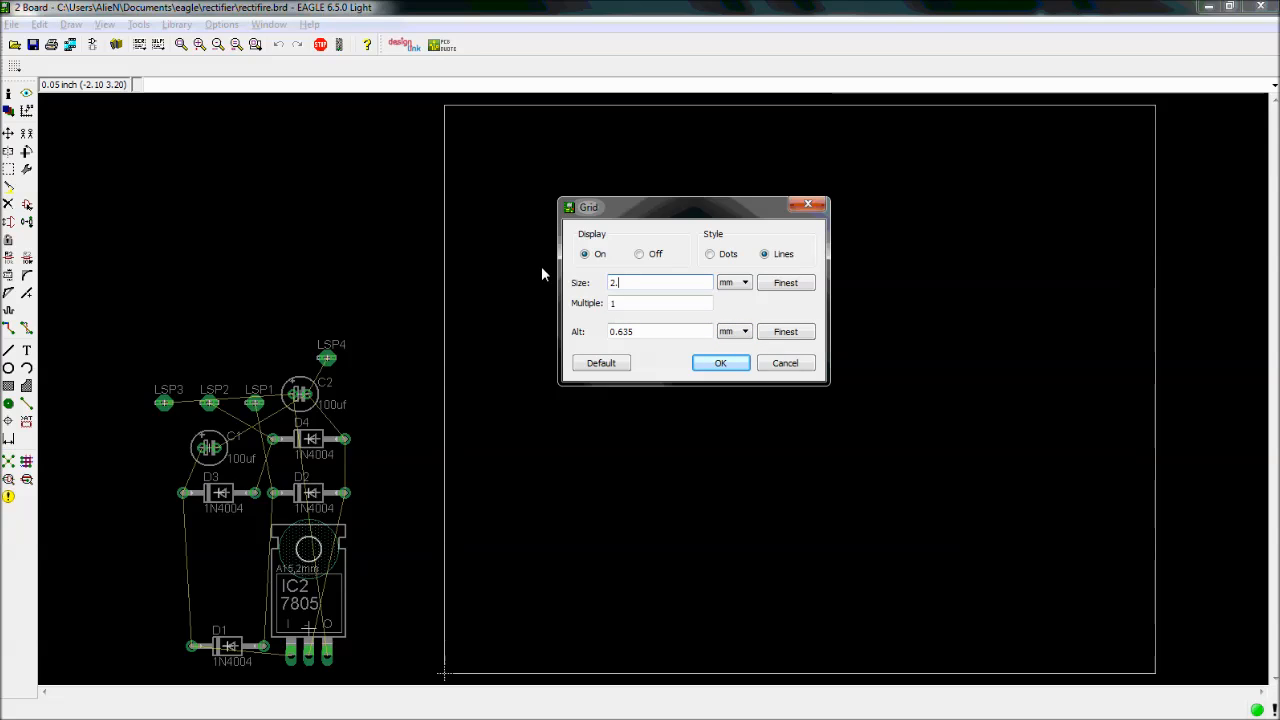
{"action": "type", "text": "54"}
{"action": "left_click_drag", "start_coordinate": [654, 334], "coordinate": [580, 340]}
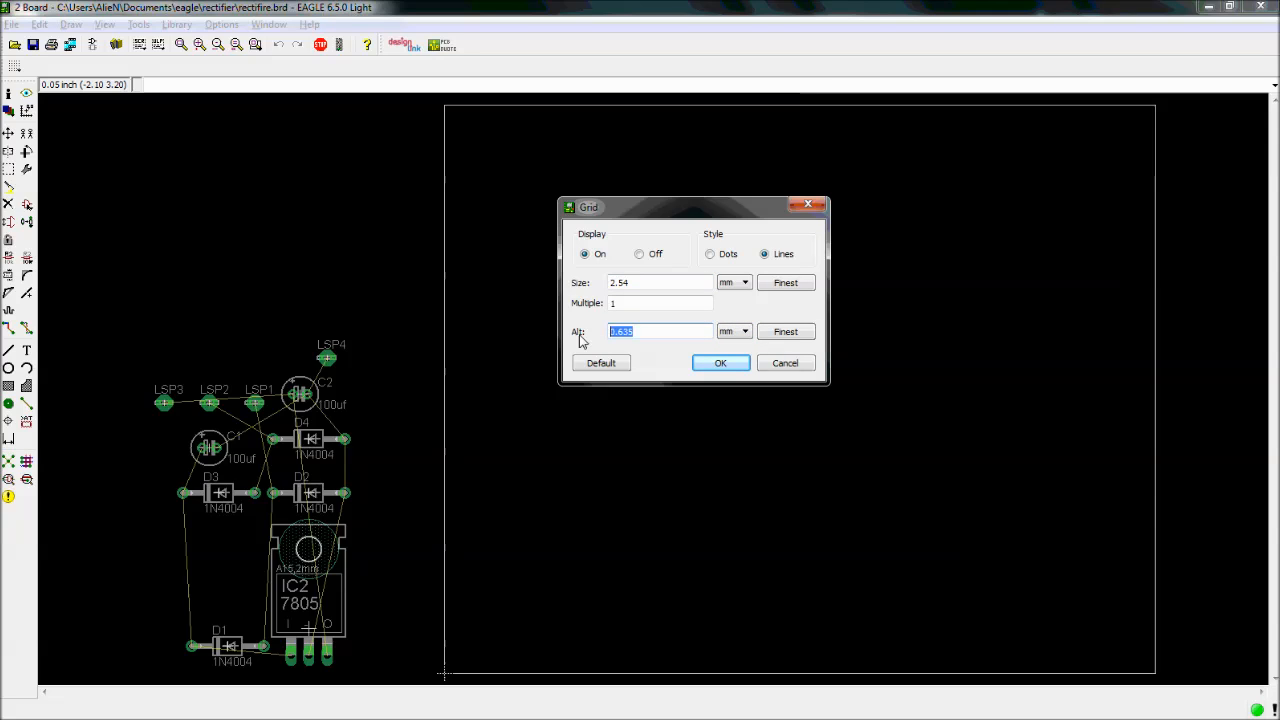
{"action": "type", "text": "0.3175"}
{"action": "left_click", "coordinate": [722, 363]}
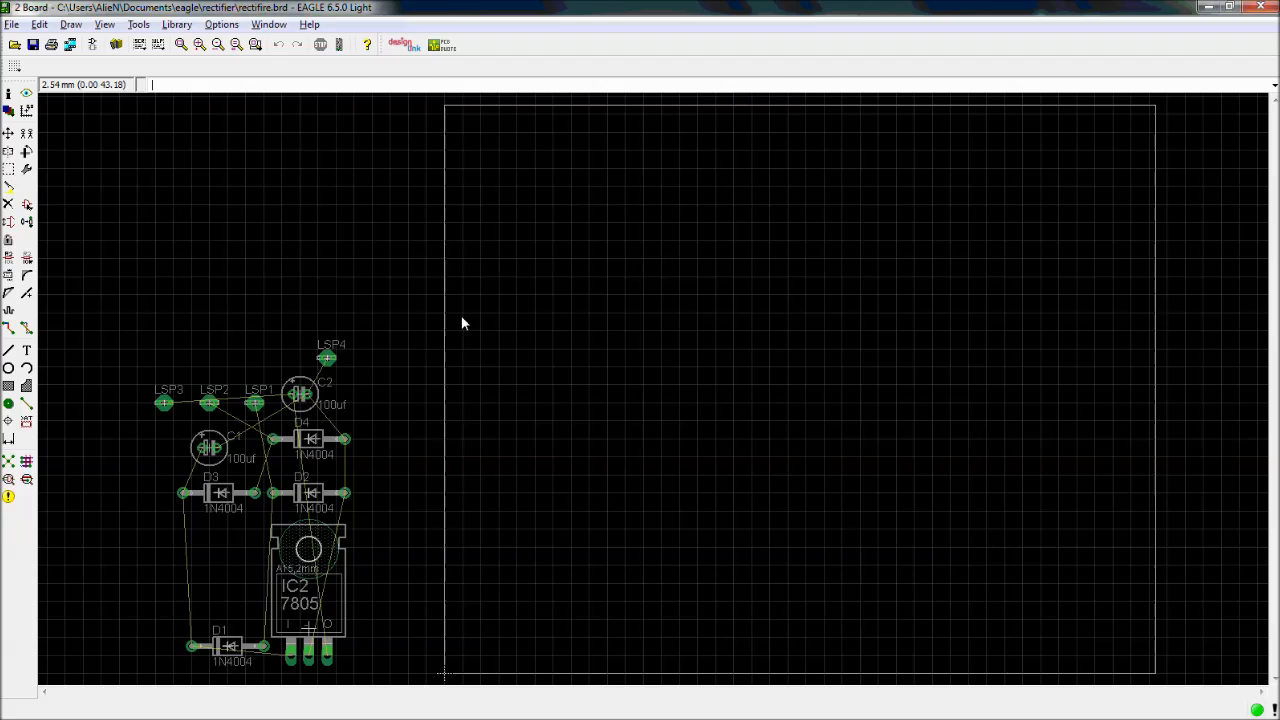
Review the board layout's background color options in the user interface settings, keeping Black
{"action": "left_click", "coordinate": [273, 30]}
{"action": "left_click", "coordinate": [230, 158]}
{"action": "left_click", "coordinate": [221, 24]}
{"action": "left_click", "coordinate": [235, 84]}
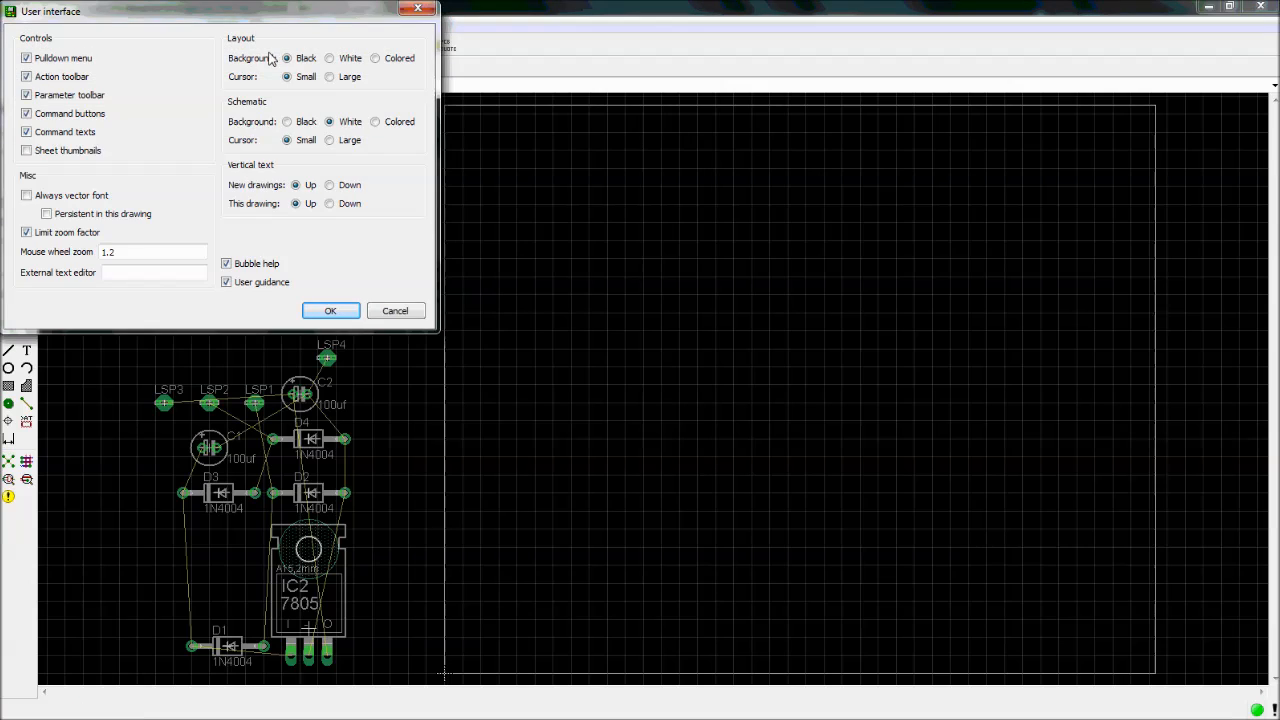
{"action": "left_click_drag", "start_coordinate": [276, 17], "coordinate": [366, 73]}
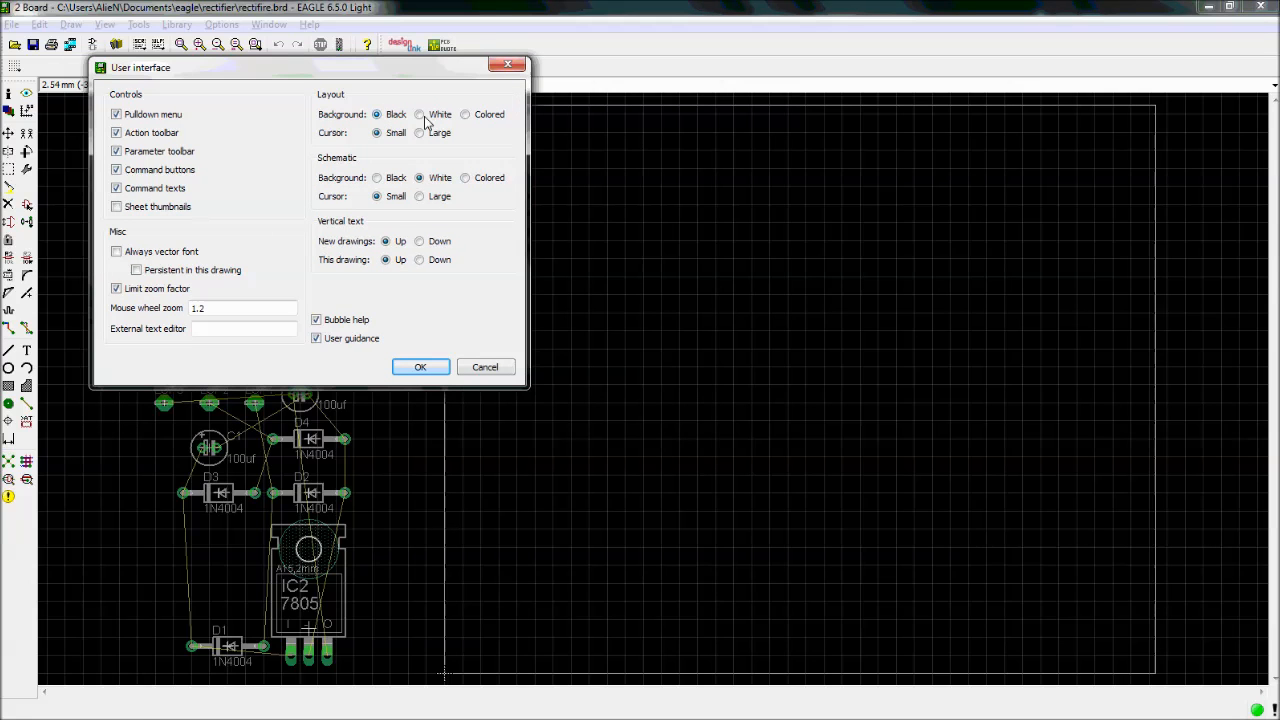
{"action": "left_click", "coordinate": [421, 368]}
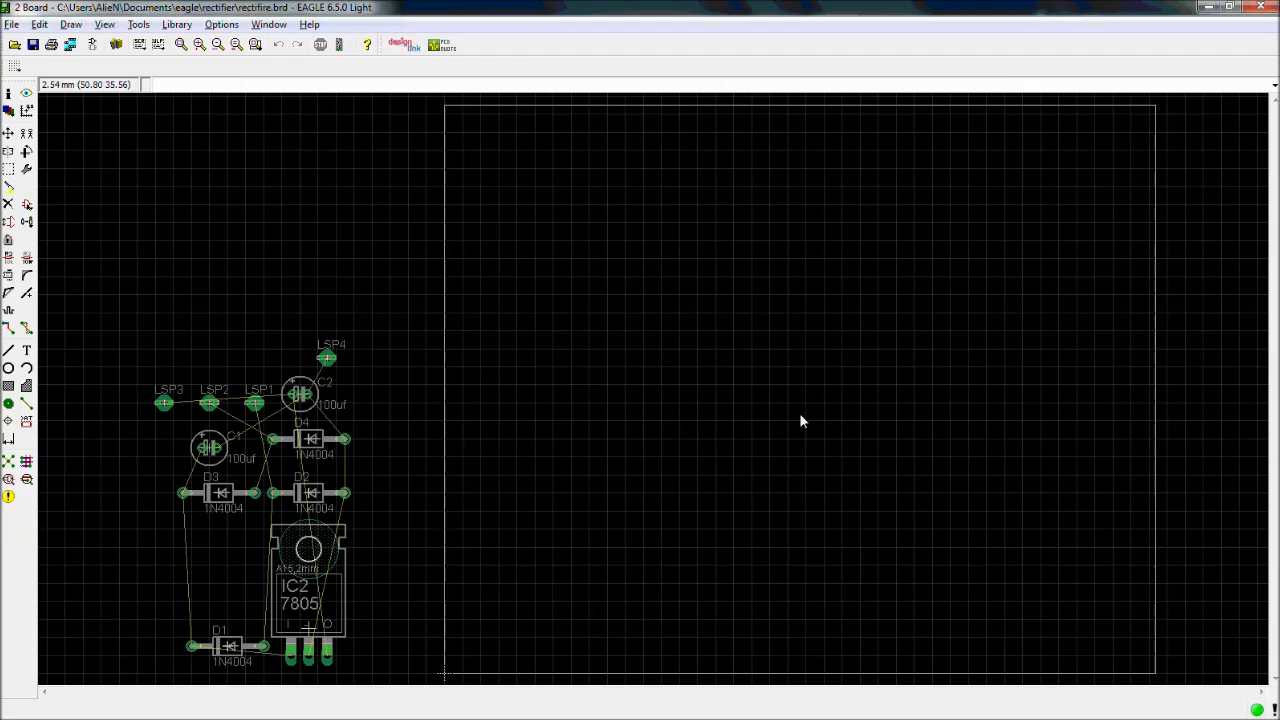
Widen the board by moving the right edge of its outline slightly outward
{"action": "left_click", "coordinate": [8, 133]}
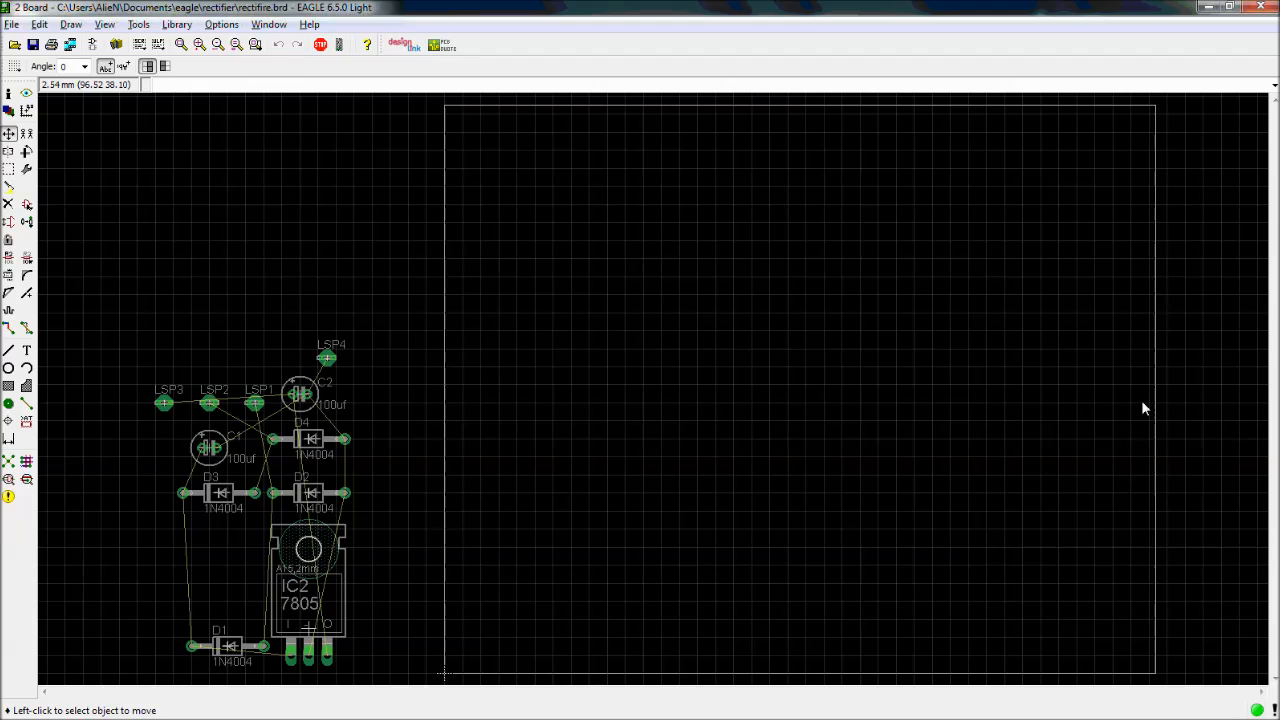
{"action": "left_click", "coordinate": [1154, 393]}
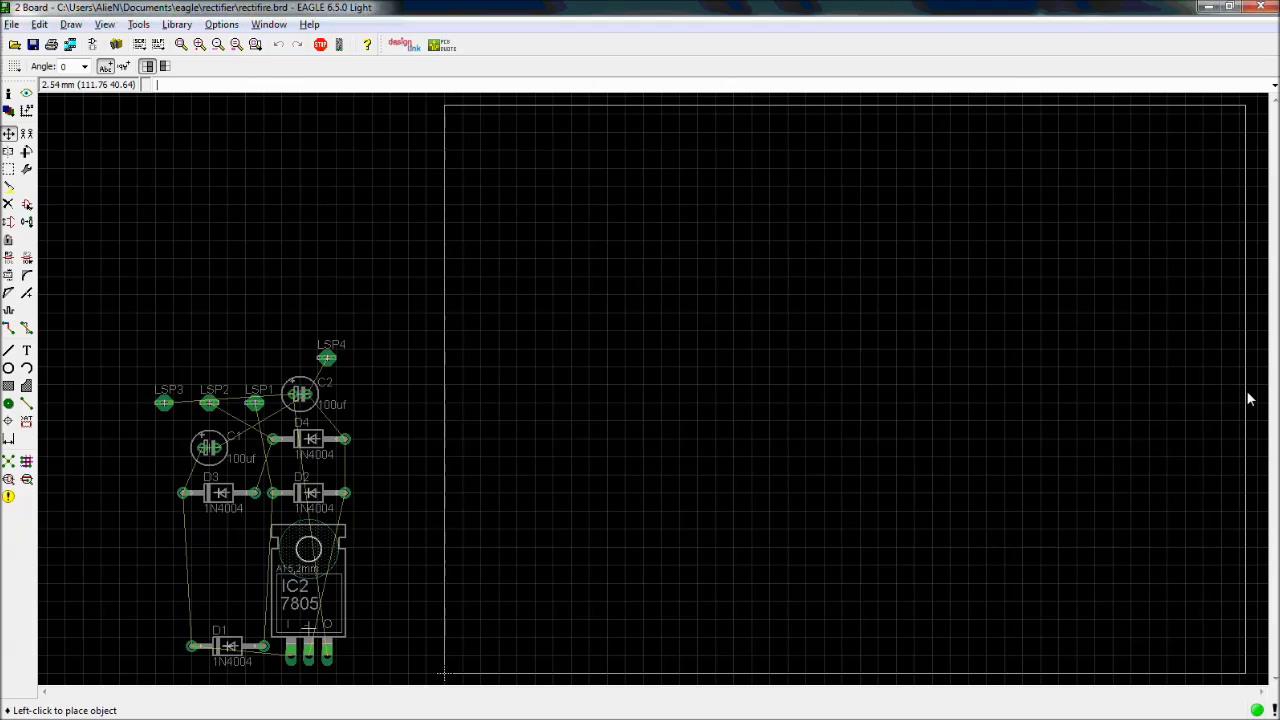
{"action": "left_click", "coordinate": [1166, 391]}
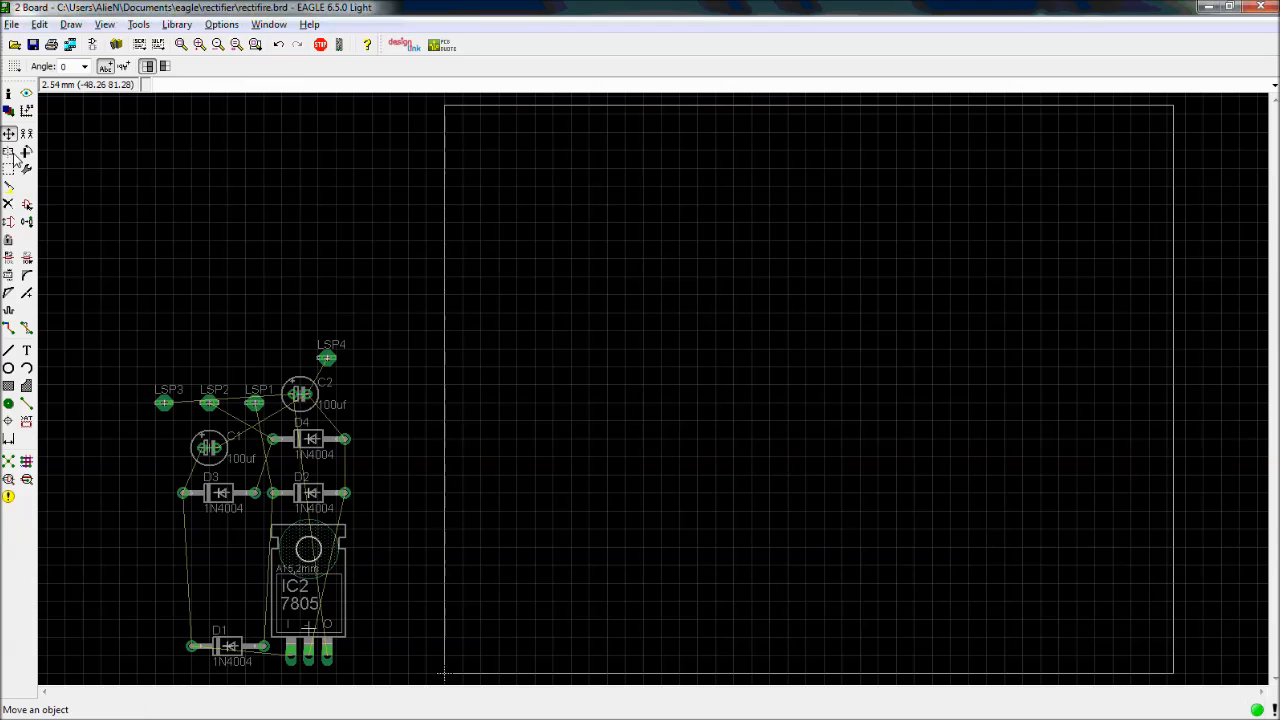
Move the 7805 regulator IC2 inside the board outline and settle it in the upper-left area of the board
{"action": "left_click", "coordinate": [10, 136]}
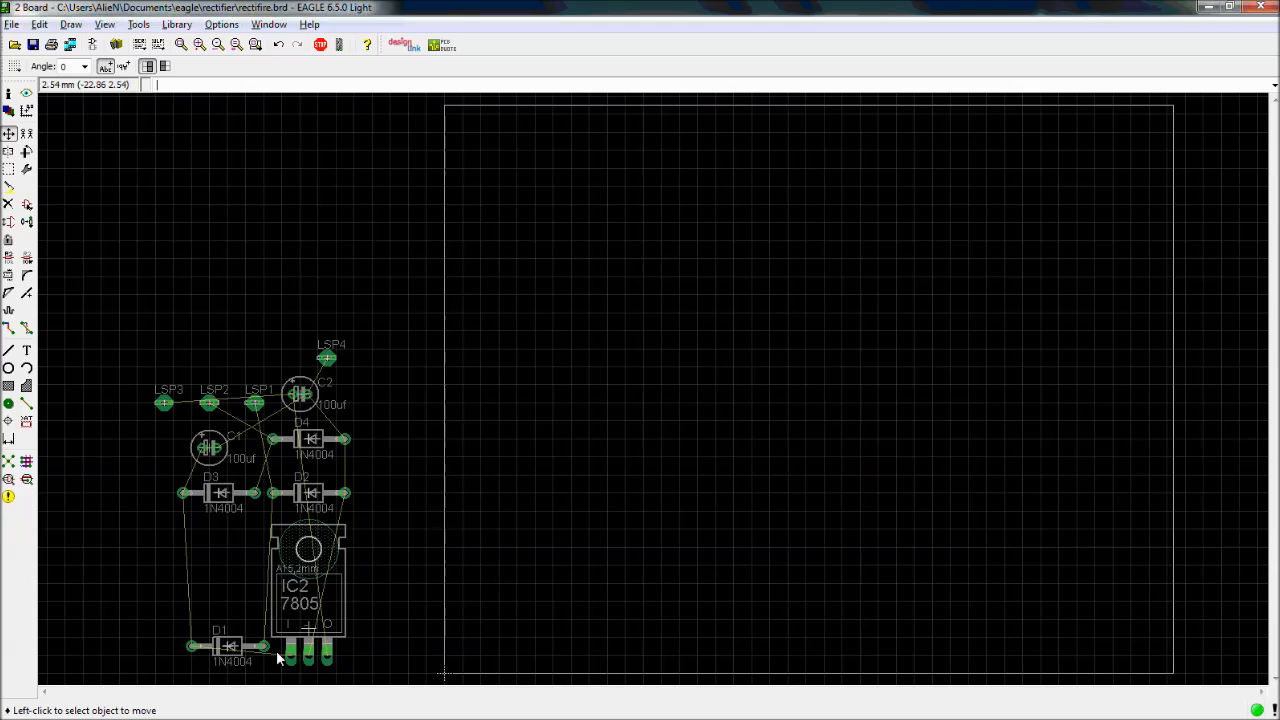
{"action": "left_click", "coordinate": [310, 637]}
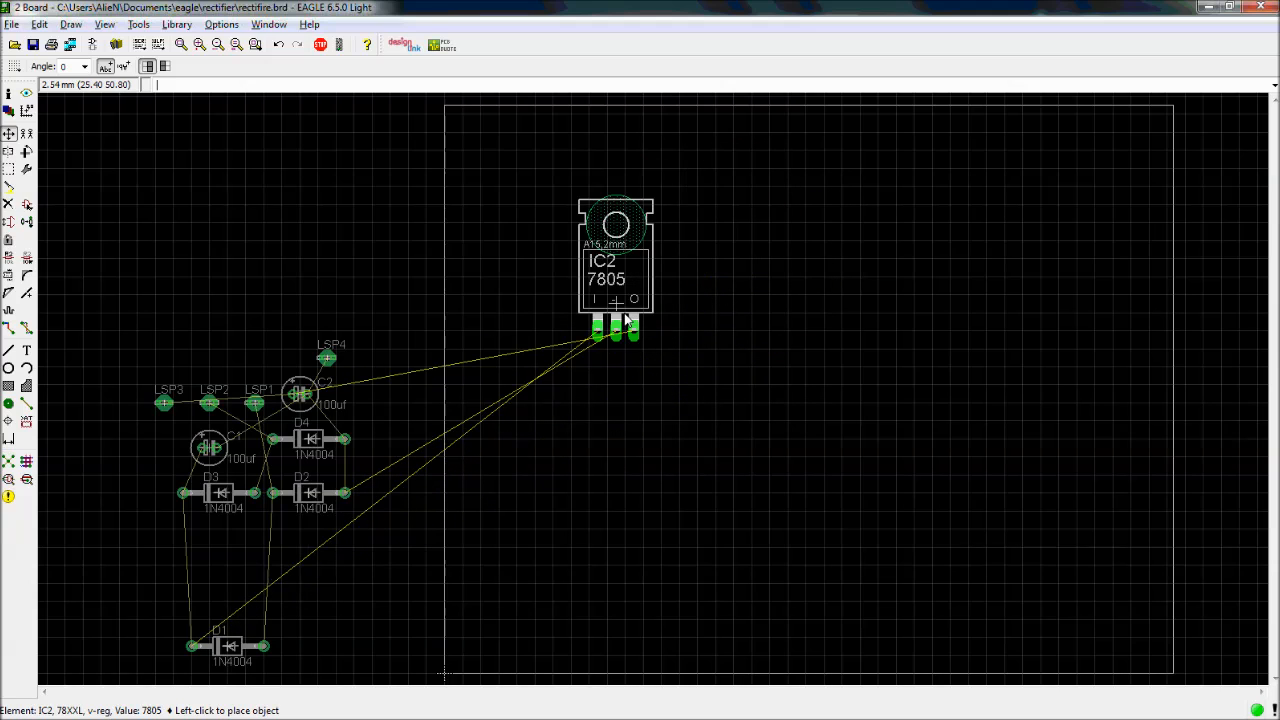
{"action": "left_click", "coordinate": [629, 319]}
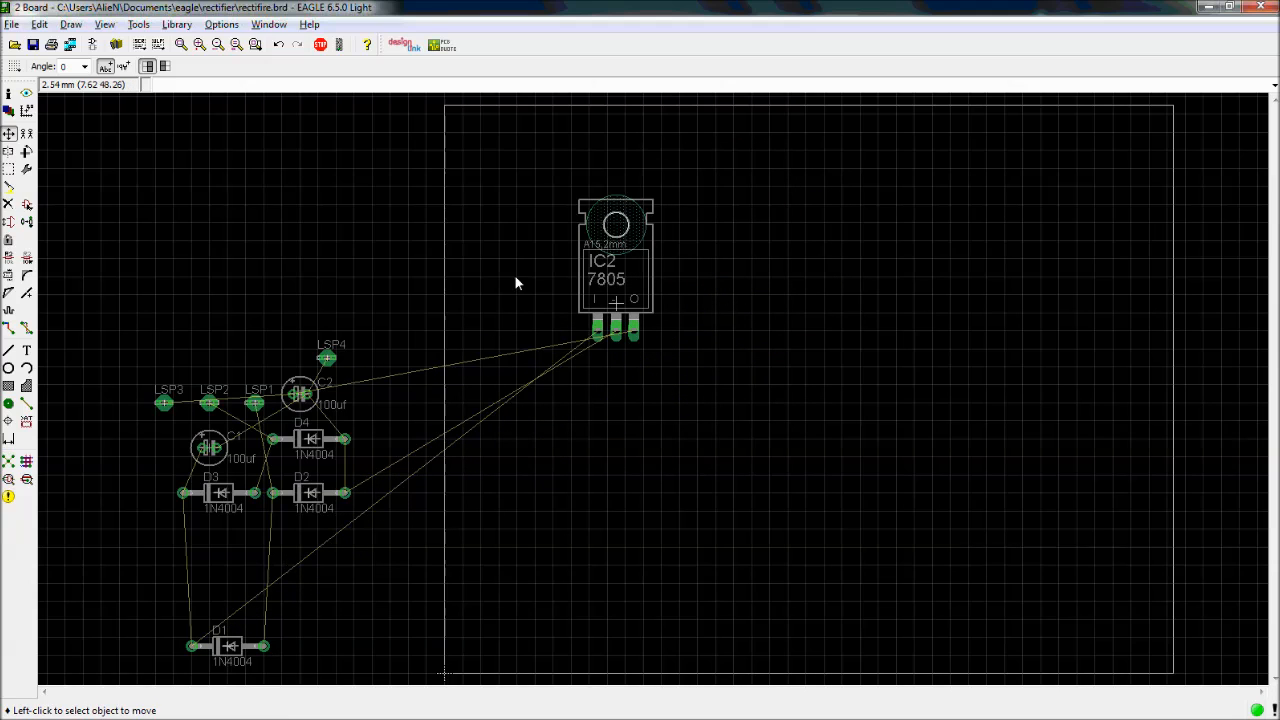
{"action": "scroll", "coordinate": [612, 285], "scroll_direction": "up", "scroll_amount": 5}
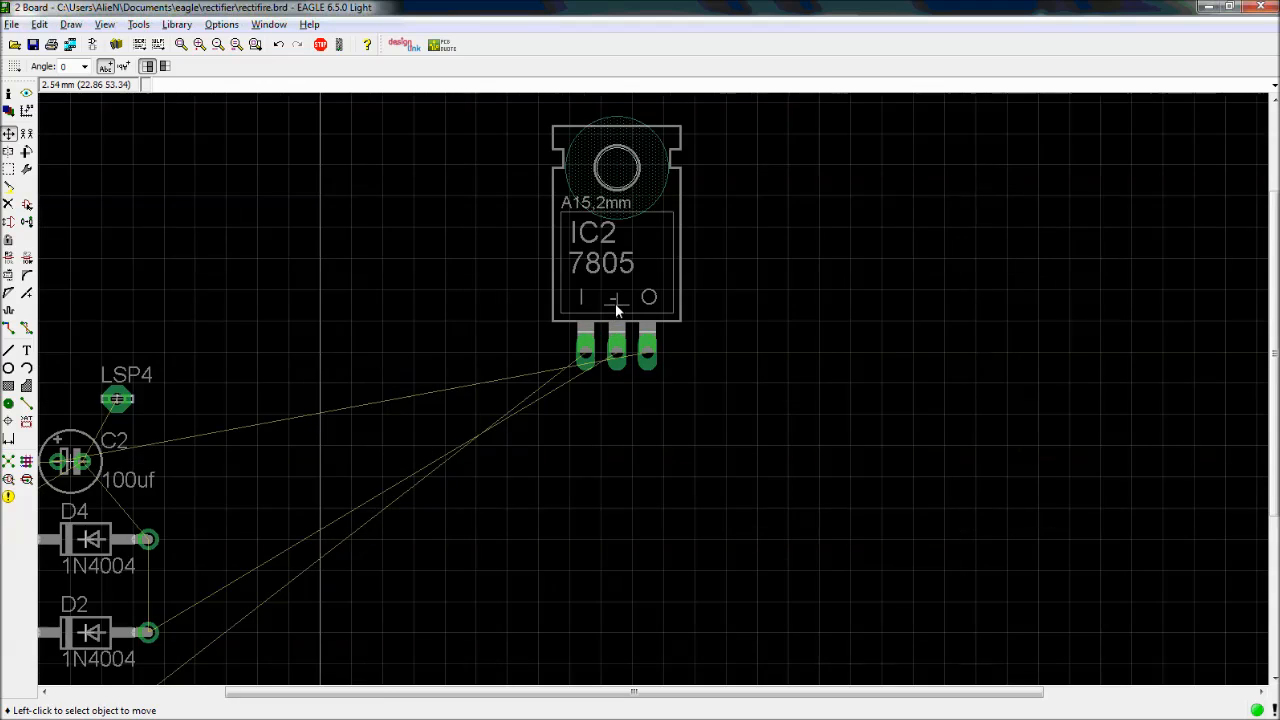
{"action": "scroll", "coordinate": [624, 290], "scroll_direction": "down", "scroll_amount": 3}
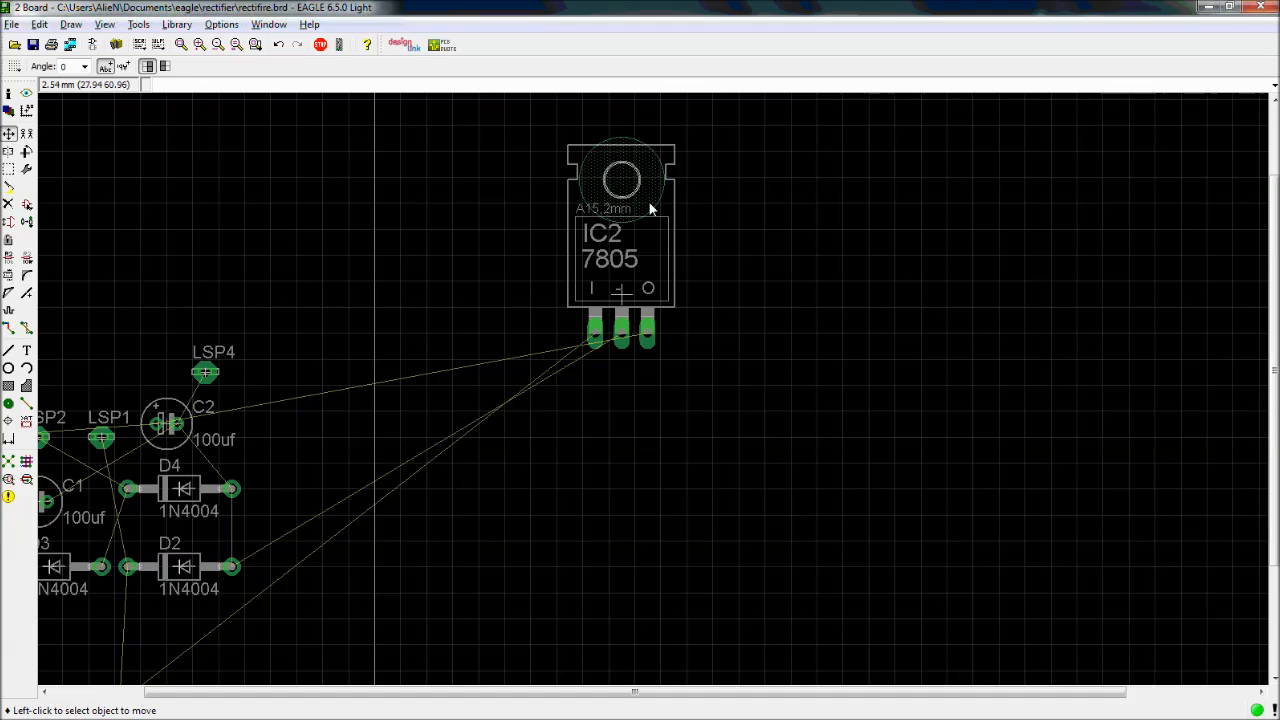
{"action": "left_click", "coordinate": [622, 298]}
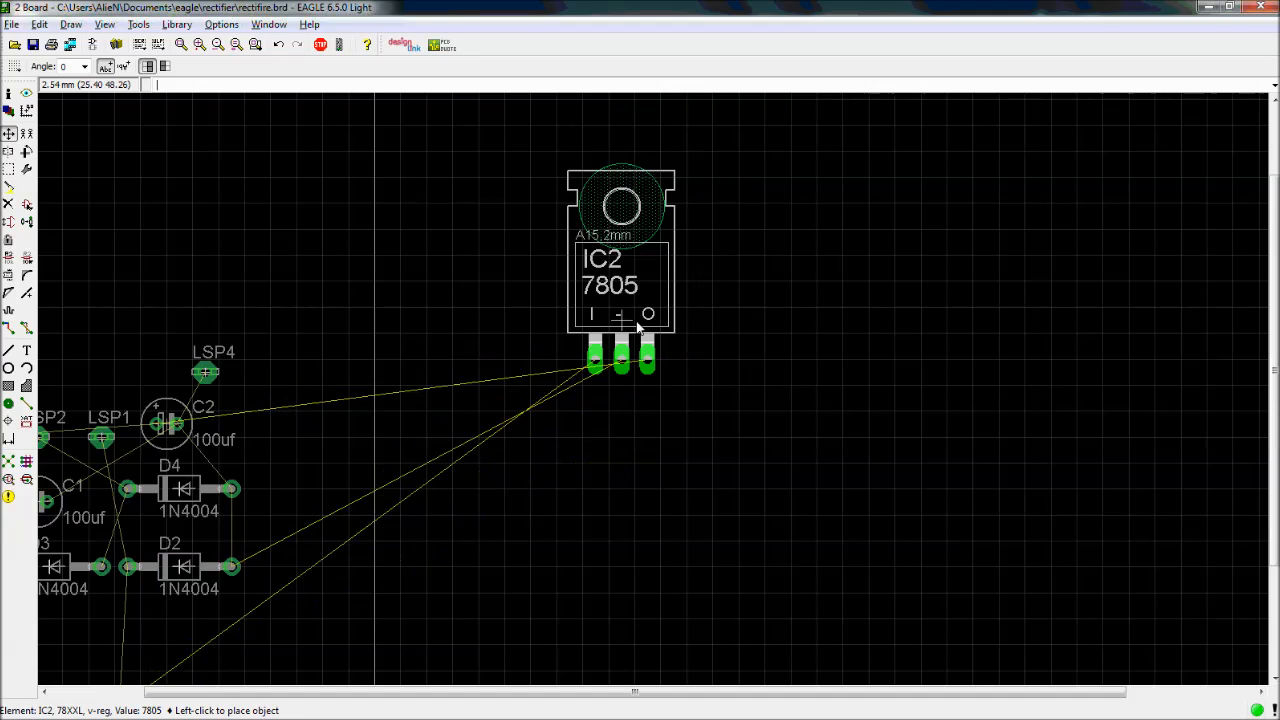
{"action": "left_click", "coordinate": [599, 347]}
Move diodes D2 and D3 side by side onto the board below IC2, and place D4 directly above D2
{"action": "scroll", "coordinate": [560, 506], "scroll_direction": "down", "scroll_amount": 2}
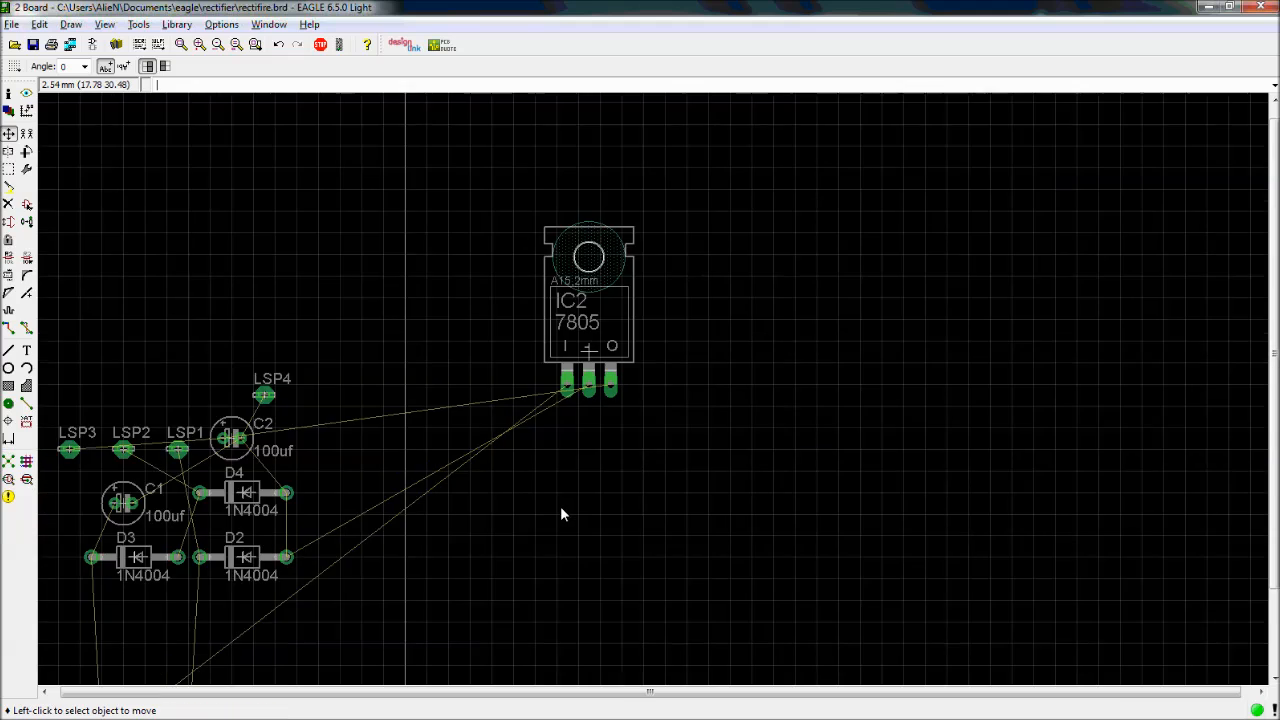
{"action": "scroll", "coordinate": [524, 520], "scroll_direction": "down", "scroll_amount": 1}
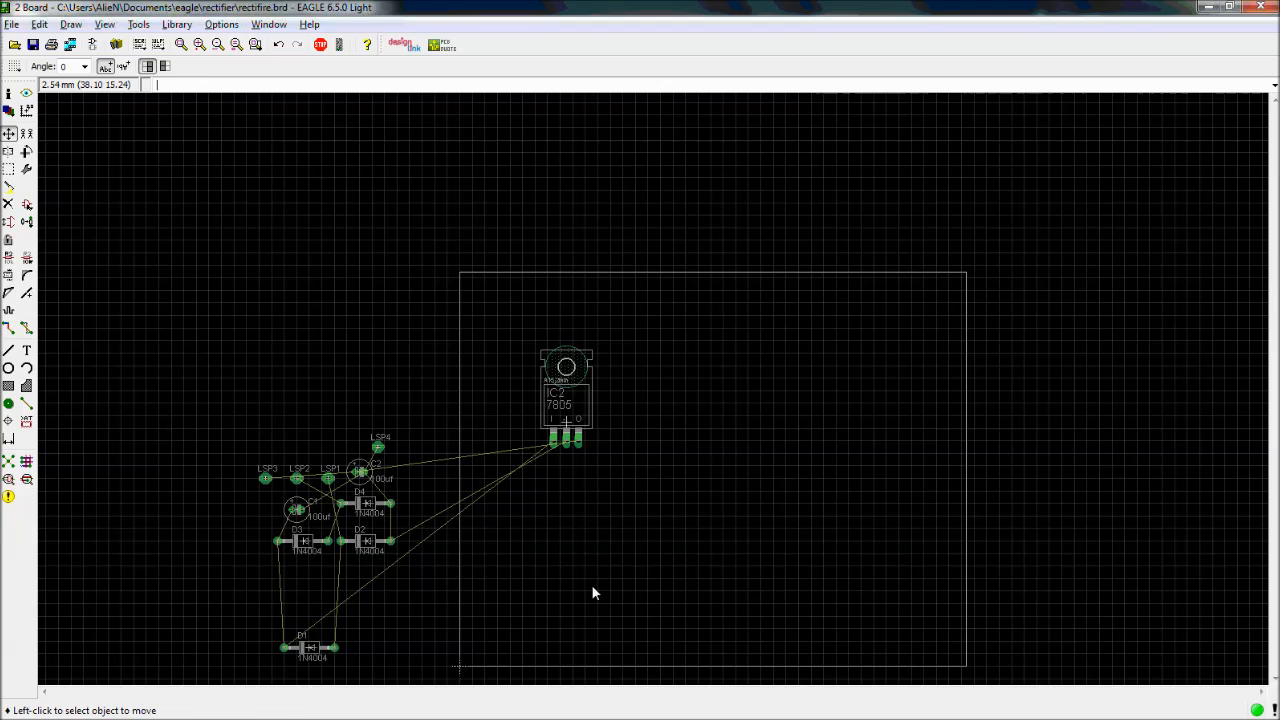
{"action": "scroll", "coordinate": [532, 591], "scroll_direction": "up", "scroll_amount": 1}
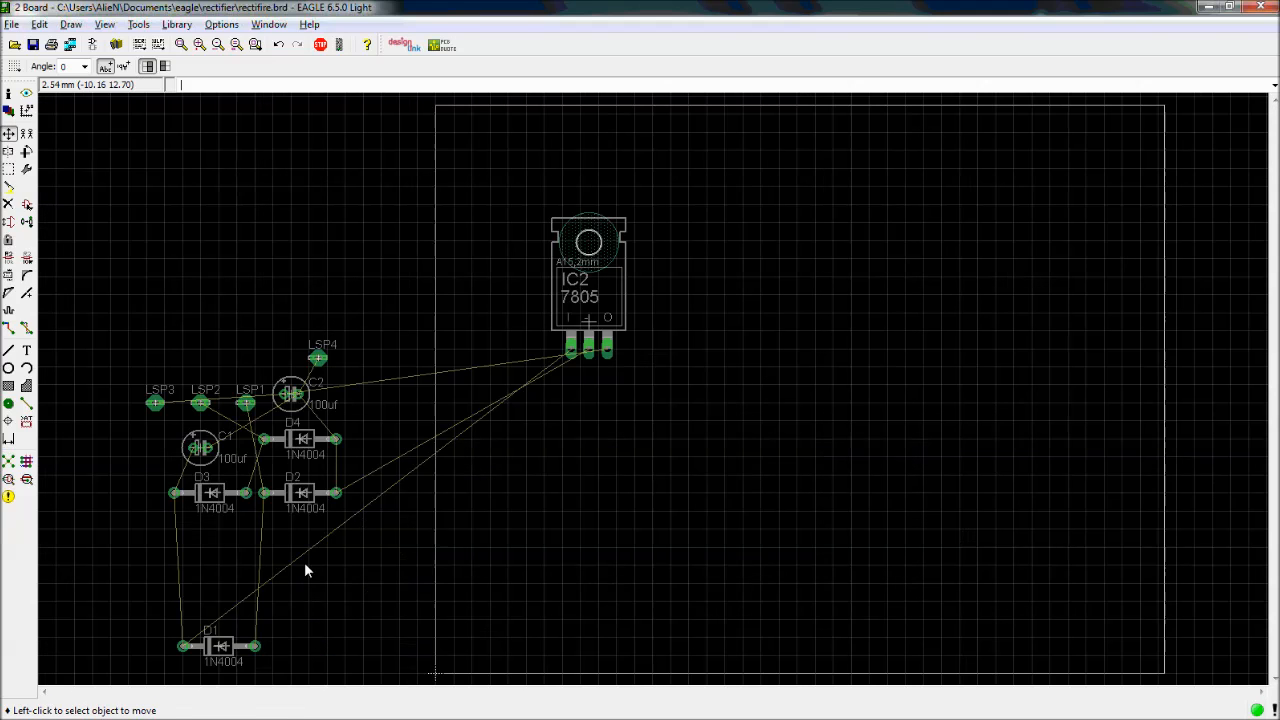
{"action": "left_click", "coordinate": [292, 502]}
{"action": "left_click", "coordinate": [648, 516]}
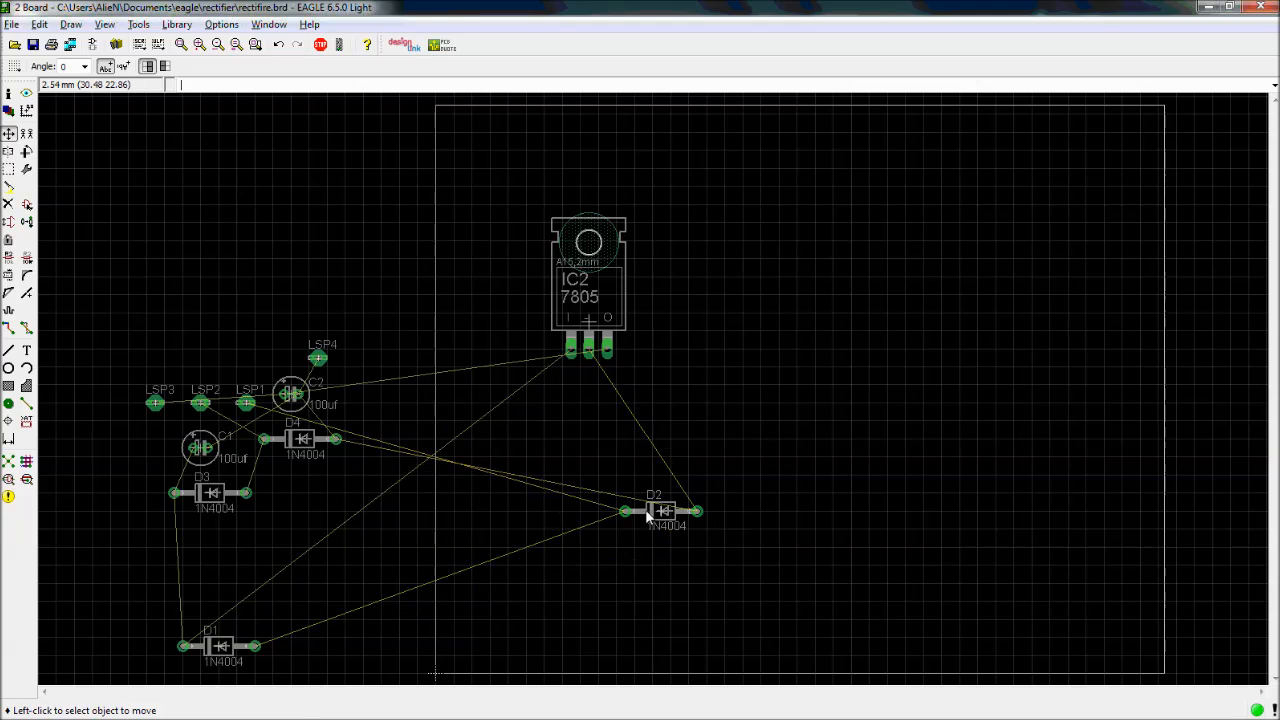
{"action": "left_click", "coordinate": [211, 500]}
{"action": "left_click", "coordinate": [573, 514]}
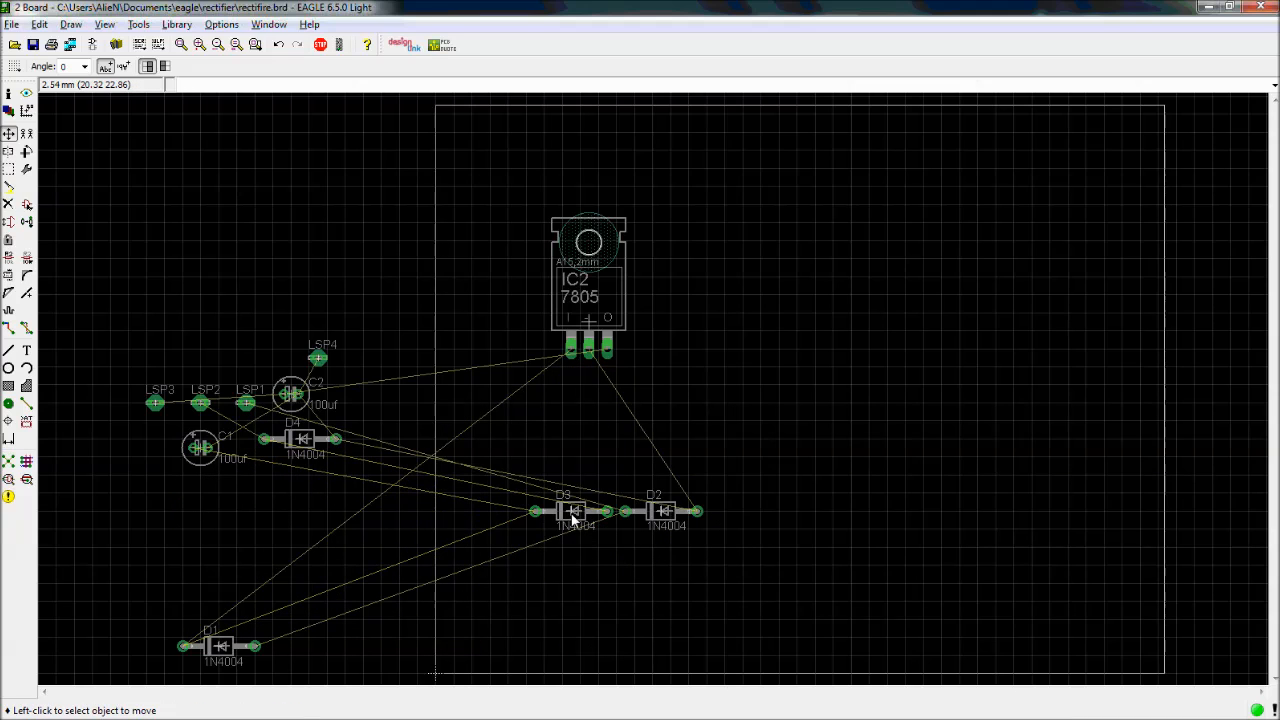
{"action": "left_click", "coordinate": [300, 440]}
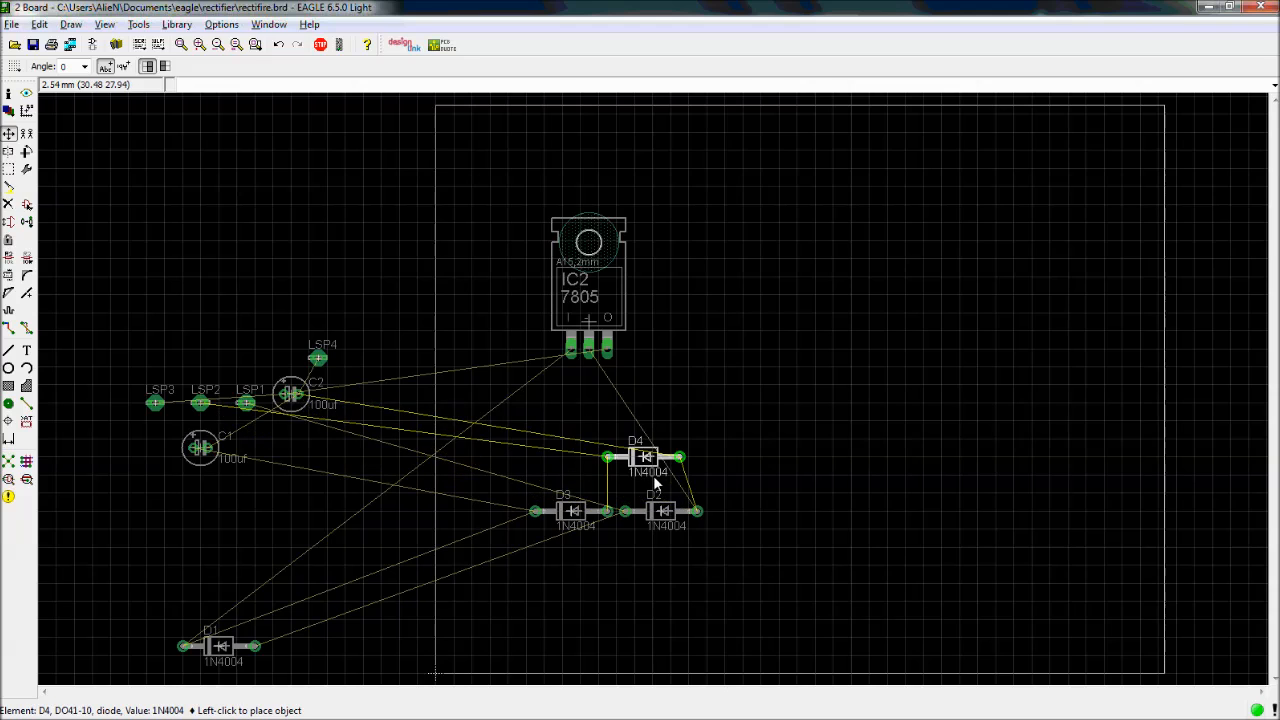
{"action": "left_click", "coordinate": [661, 478]}
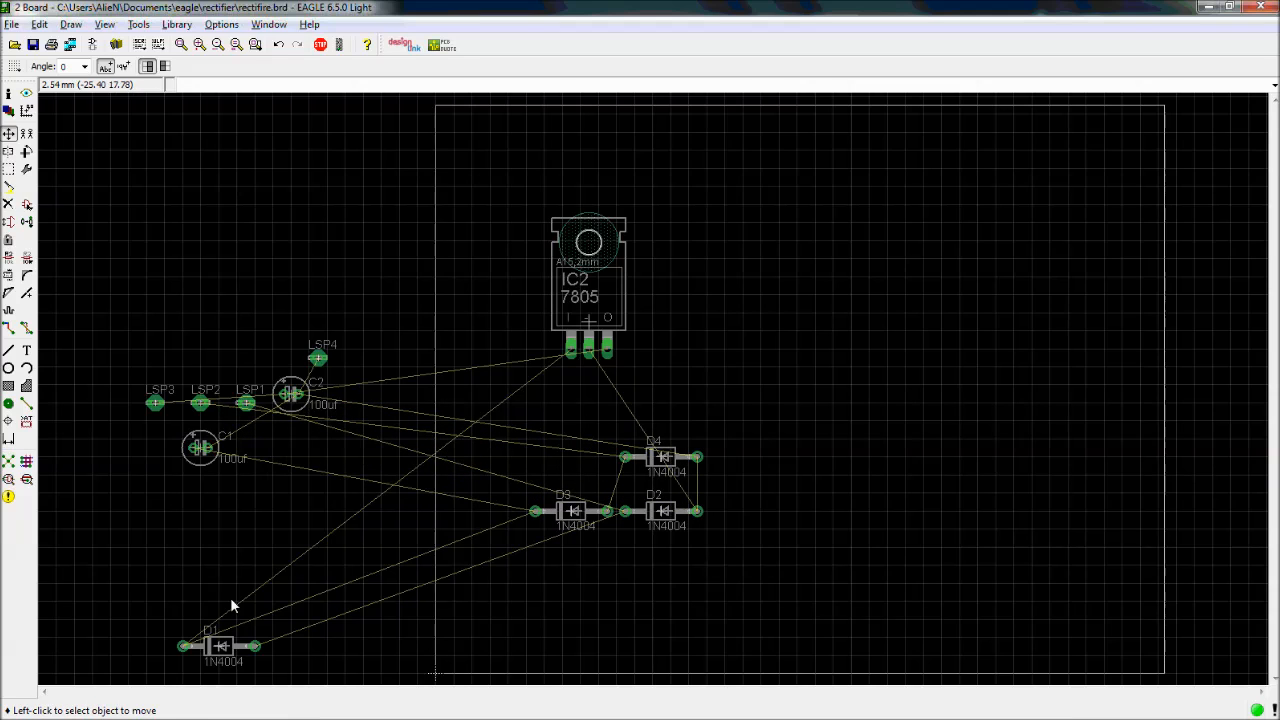
Bring diode D1 onto the board below D3, and shift D3 up level with D4
{"action": "left_click", "coordinate": [220, 648]}
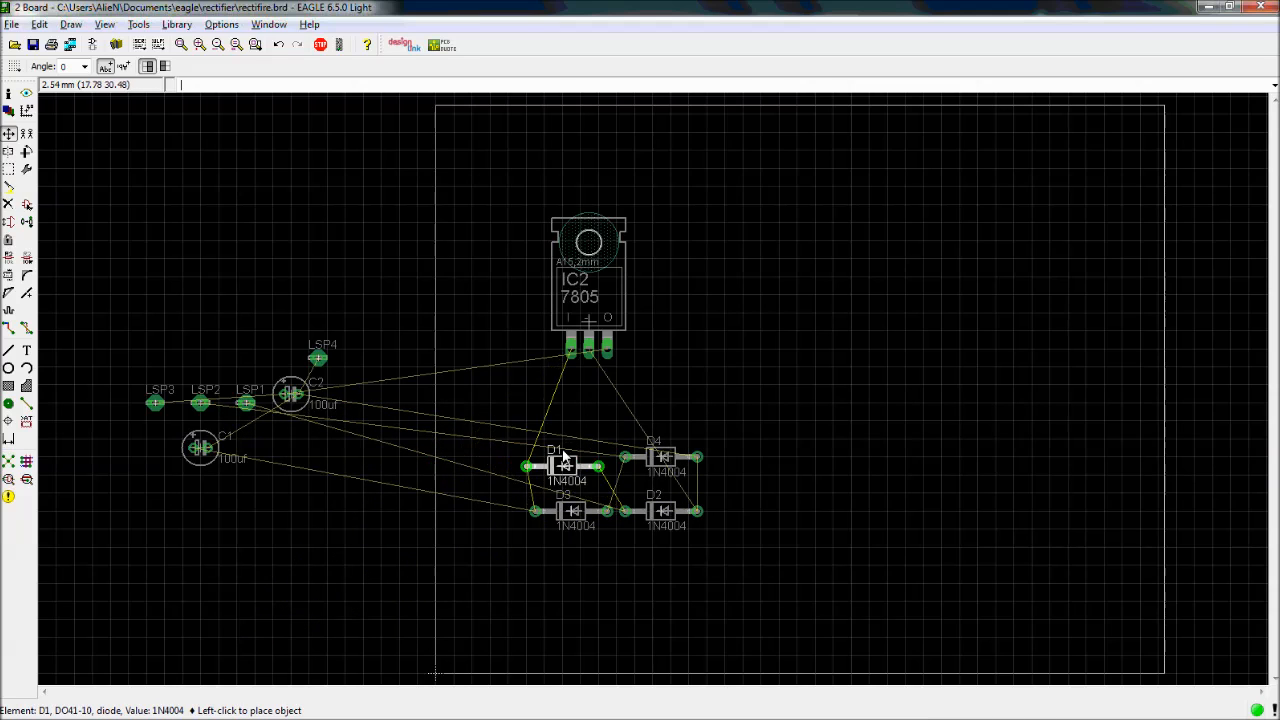
{"action": "left_click", "coordinate": [588, 560]}
{"action": "left_click", "coordinate": [575, 515]}
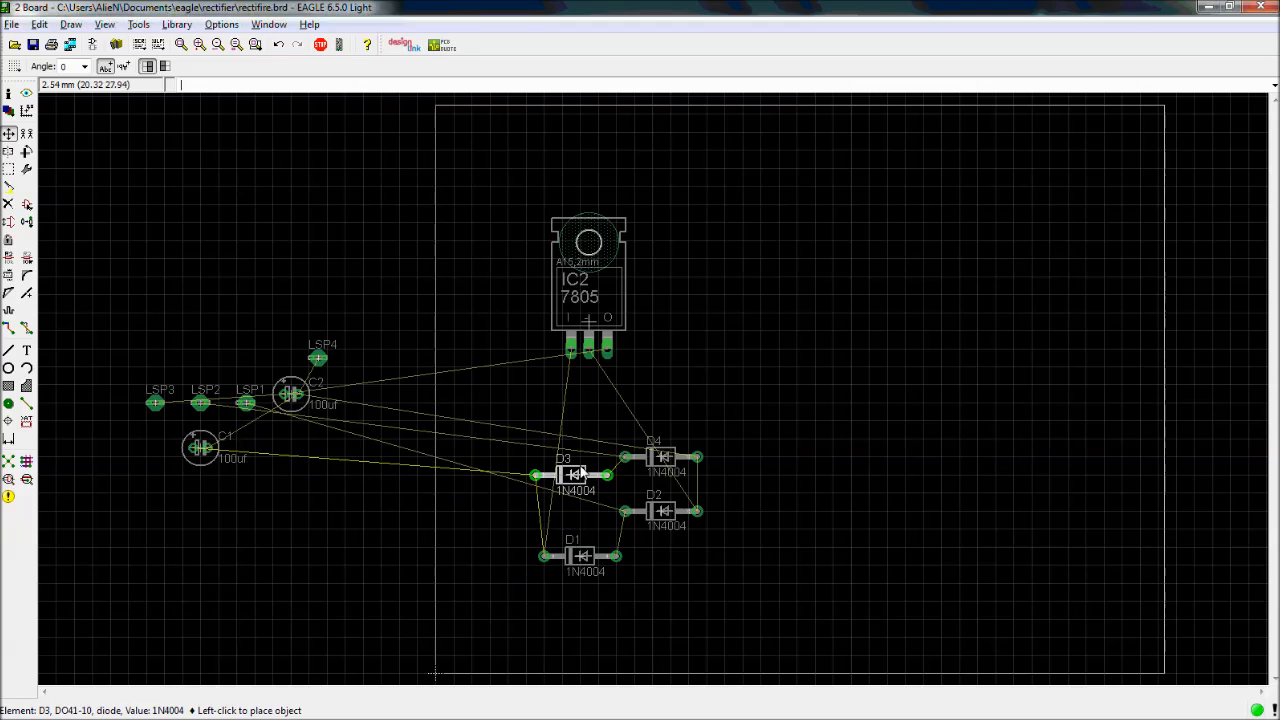
{"action": "left_click", "coordinate": [580, 462]}
Rotate diode D1 to vertical with its cathode band facing up, and place it below the left end of D3
{"action": "left_click", "coordinate": [584, 558]}
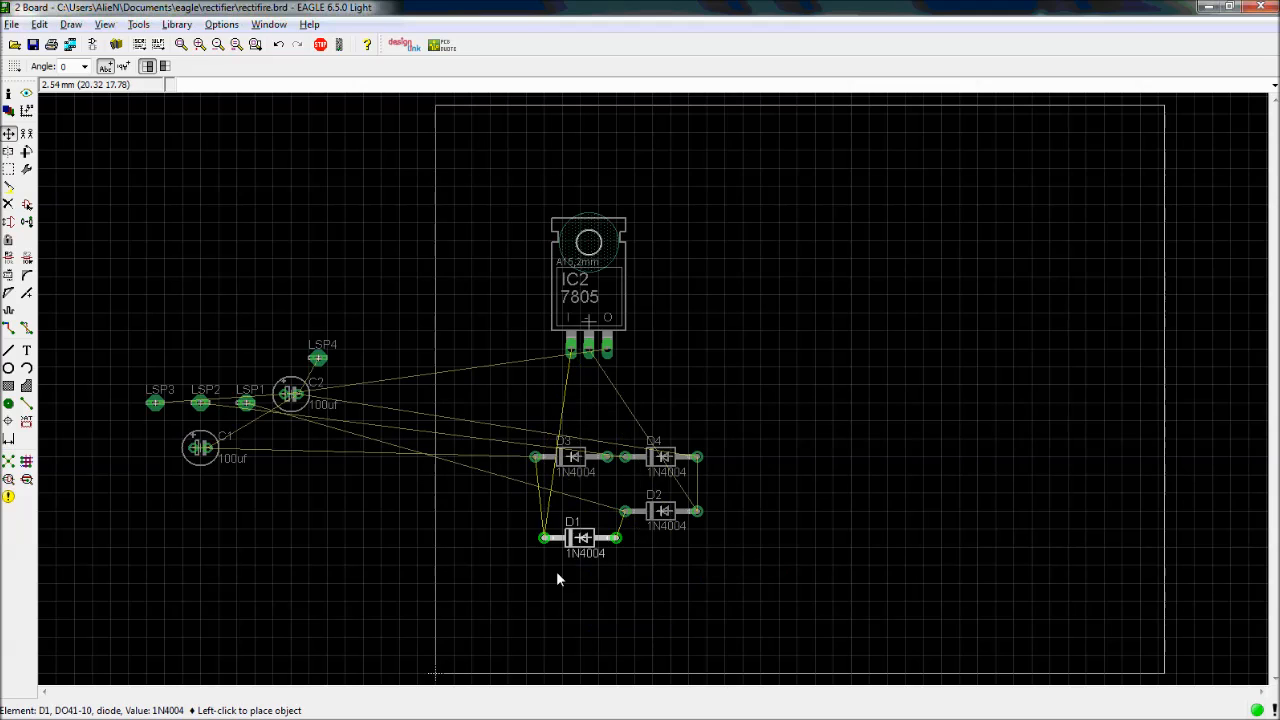
{"action": "right_click", "coordinate": [545, 560]}
{"action": "right_click", "coordinate": [540, 562]}
{"action": "right_click", "coordinate": [540, 562]}
{"action": "left_click", "coordinate": [535, 552]}
Rotate diode D2 to 90 degrees and place it to the right of D1 at the same height
{"action": "left_click", "coordinate": [657, 535]}
{"action": "right_click", "coordinate": [637, 582]}
{"action": "right_click", "coordinate": [614, 545]}
{"action": "right_click", "coordinate": [613, 540]}
{"action": "right_click", "coordinate": [613, 539]}
{"action": "right_click", "coordinate": [613, 541]}
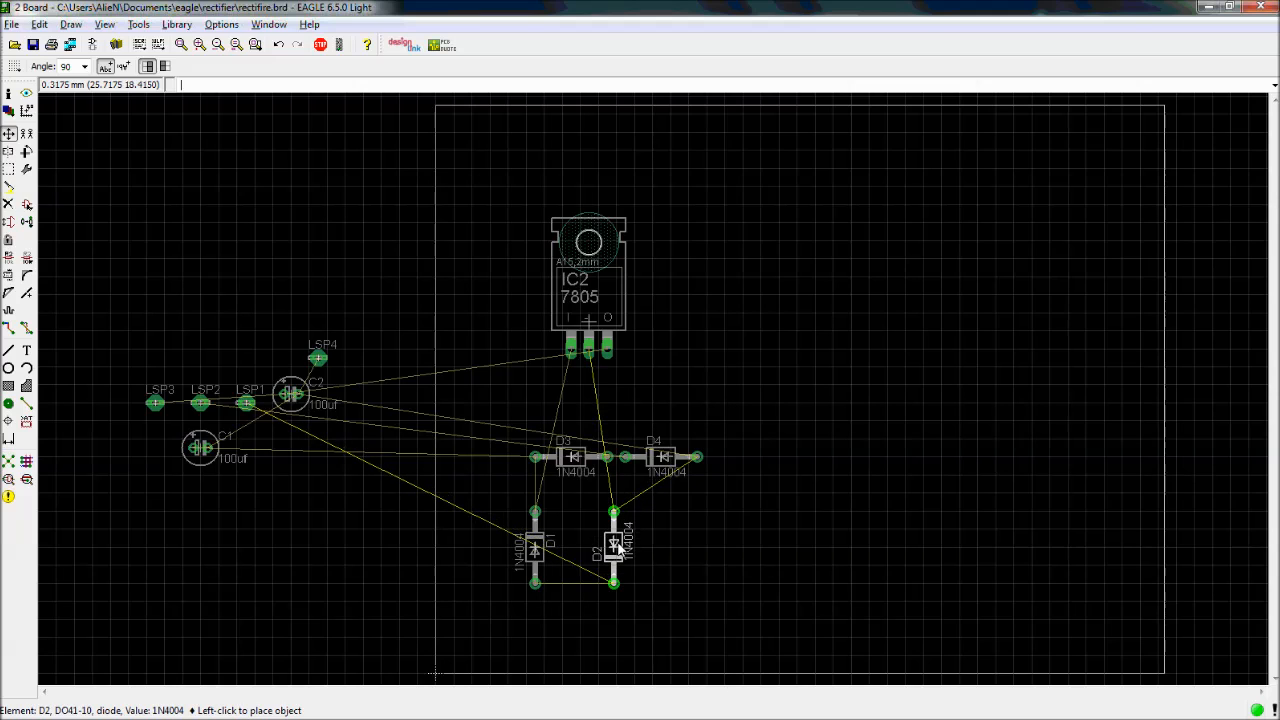
{"action": "left_click", "coordinate": [619, 547]}
Rotate diodes D4 and D3 to 90 degrees, placing D3 above D1 and D4 above D2
{"action": "left_click", "coordinate": [664, 457]}
{"action": "right_click", "coordinate": [645, 450]}
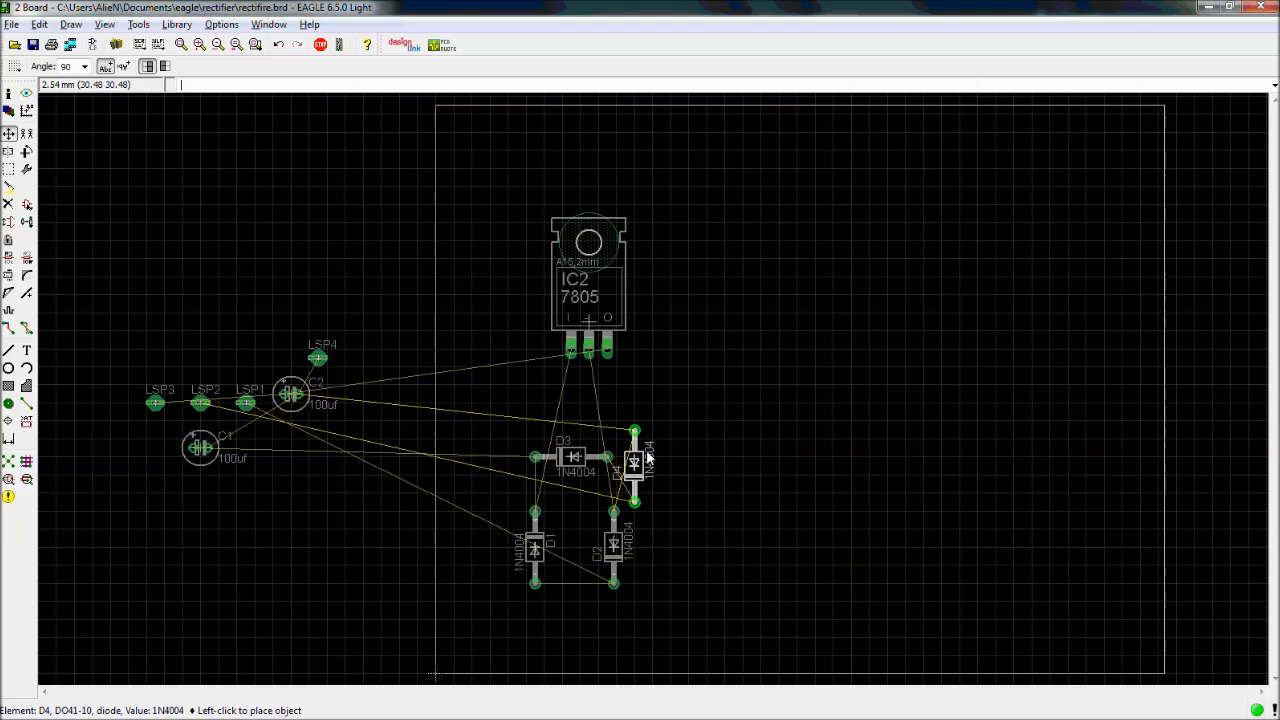
{"action": "left_click", "coordinate": [648, 457]}
{"action": "left_click", "coordinate": [573, 457]}
{"action": "right_click", "coordinate": [532, 460]}
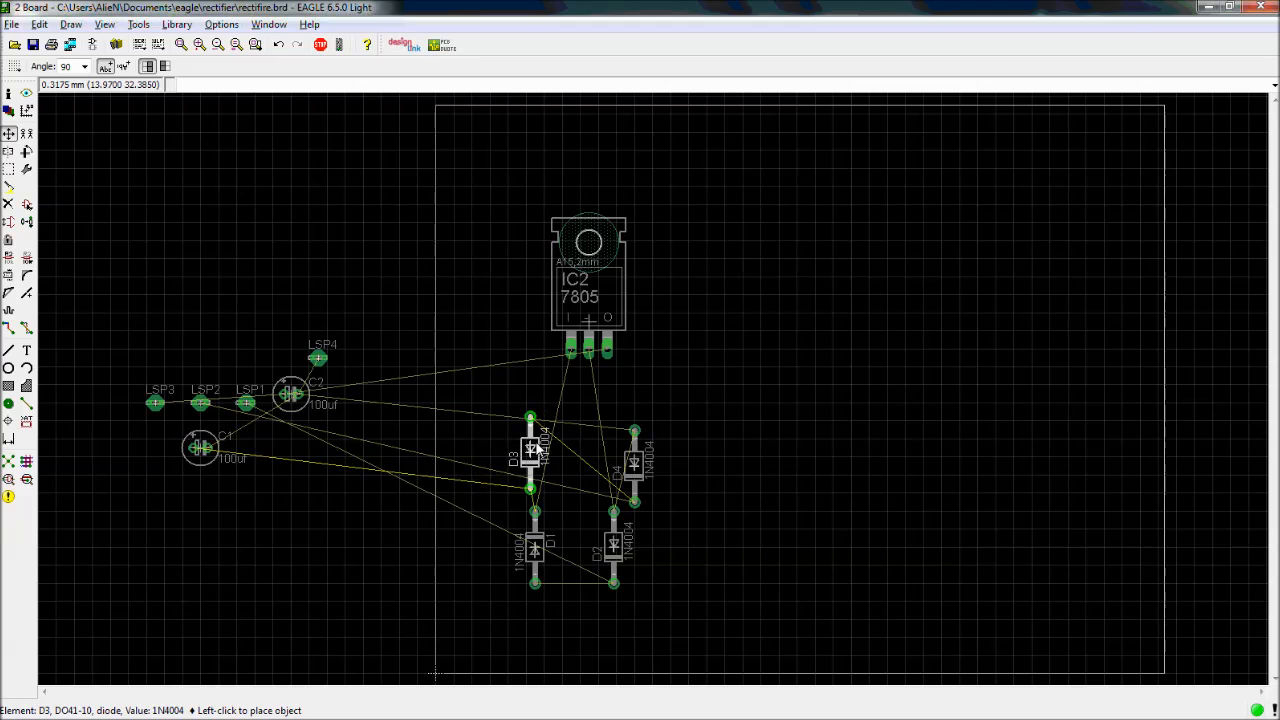
{"action": "left_click", "coordinate": [535, 447]}
{"action": "left_click", "coordinate": [643, 472]}
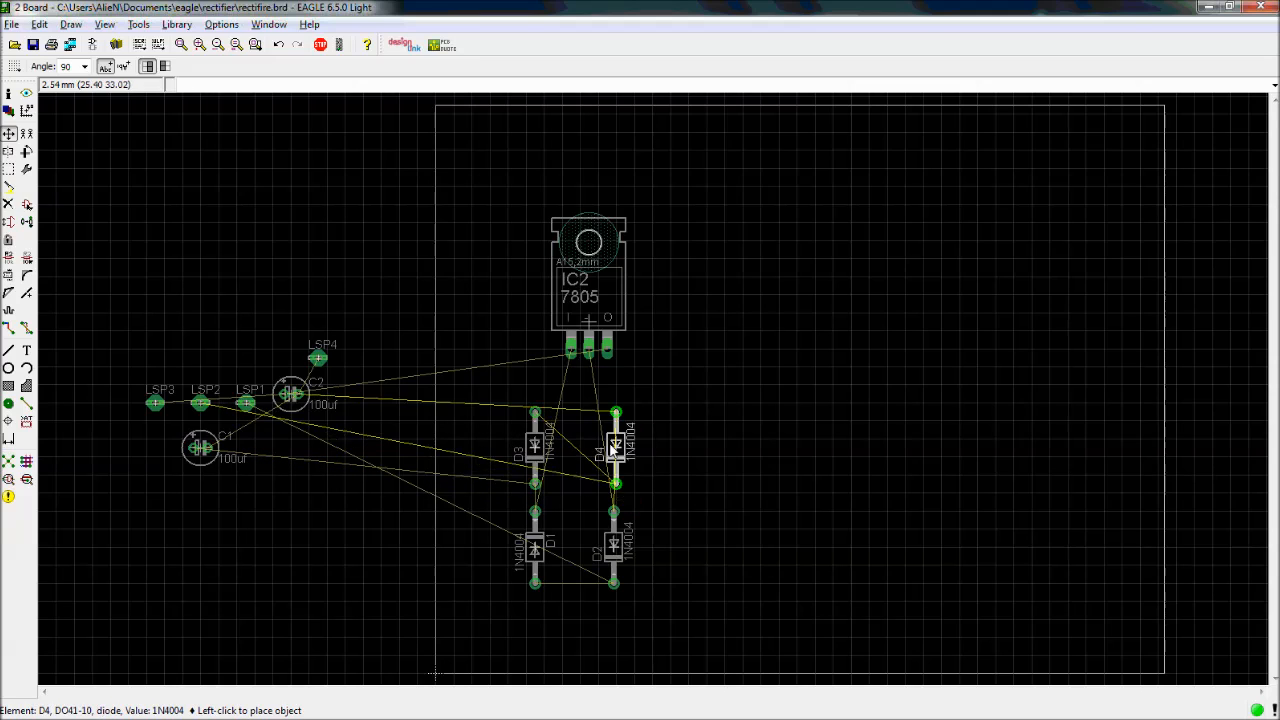
{"action": "left_click", "coordinate": [612, 451]}
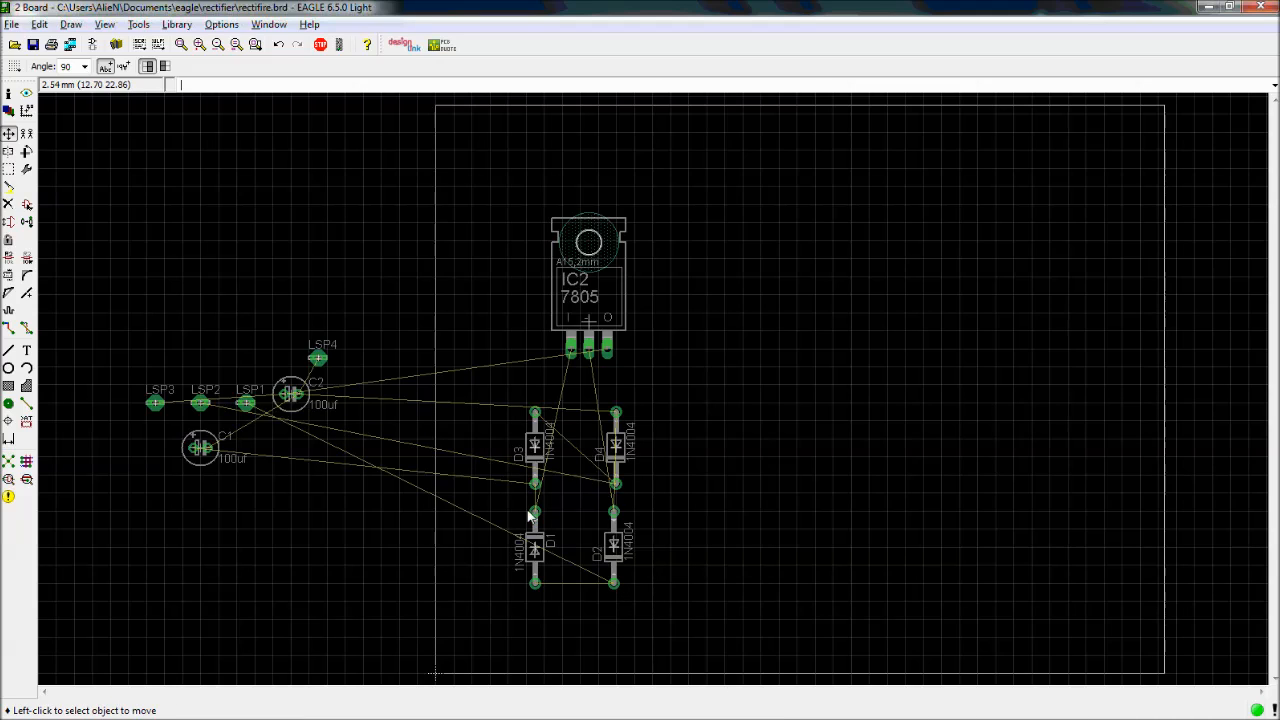
Rotate capacitors C2 and C1 to vertical and stack them to the right of D4, with C2 above C1
{"action": "left_click", "coordinate": [302, 414]}
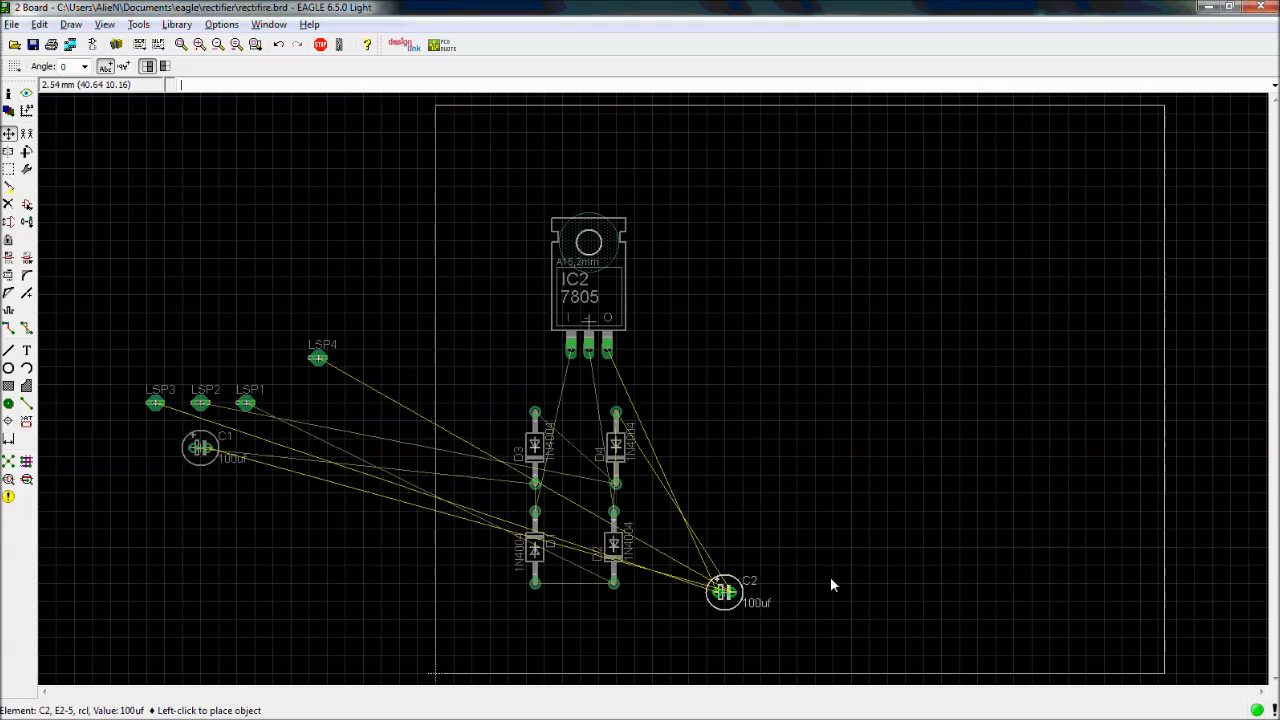
{"action": "right_click", "coordinate": [700, 420]}
{"action": "right_click", "coordinate": [707, 430]}
{"action": "right_click", "coordinate": [694, 403]}
{"action": "left_click", "coordinate": [679, 384]}
{"action": "left_click", "coordinate": [203, 448]}
{"action": "right_click", "coordinate": [684, 470]}
{"action": "left_click", "coordinate": [680, 455]}
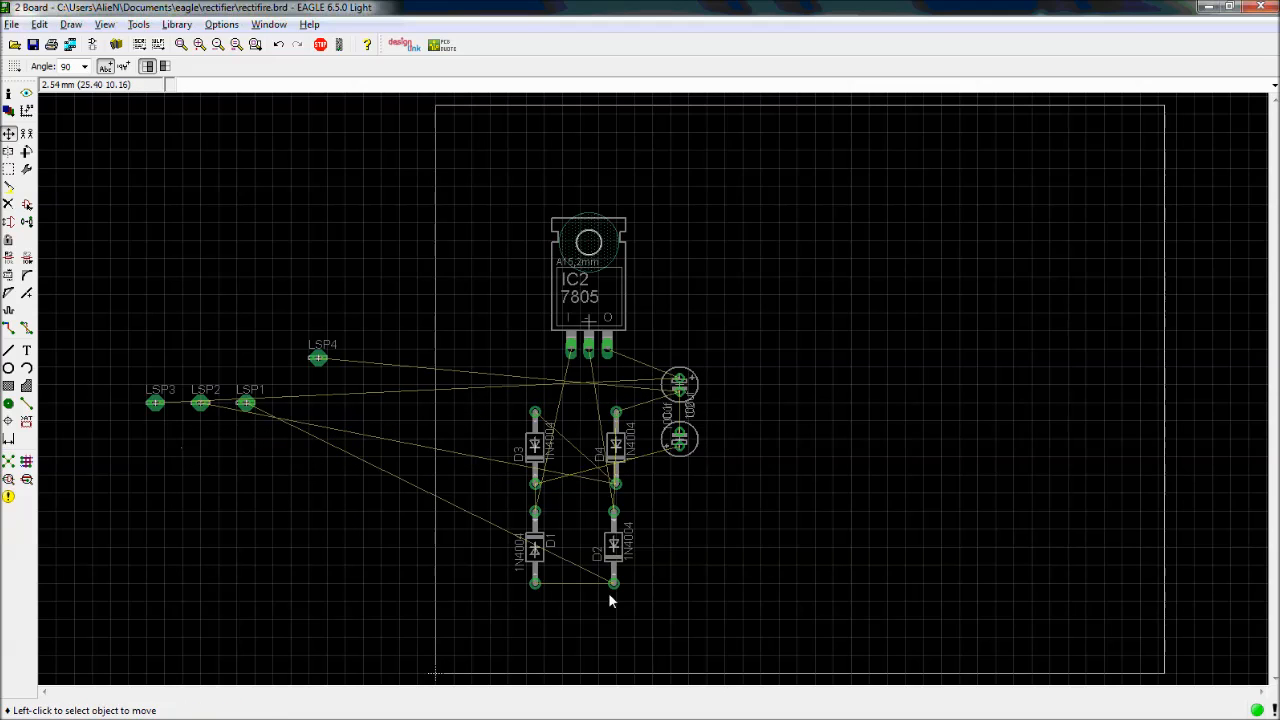
Move solder pads LSP4 and LSP3 to the right of the capacitors, with LSP3 above LSP4
{"action": "left_click", "coordinate": [317, 357]}
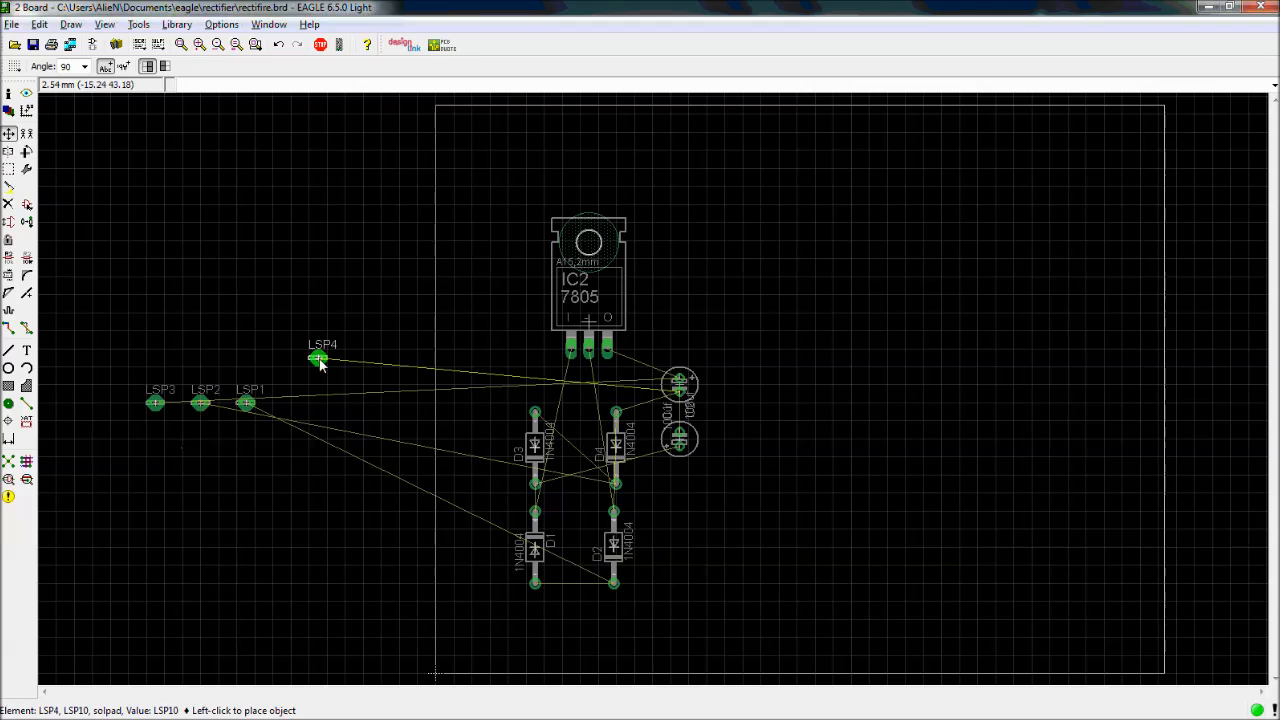
{"action": "left_click", "coordinate": [751, 430]}
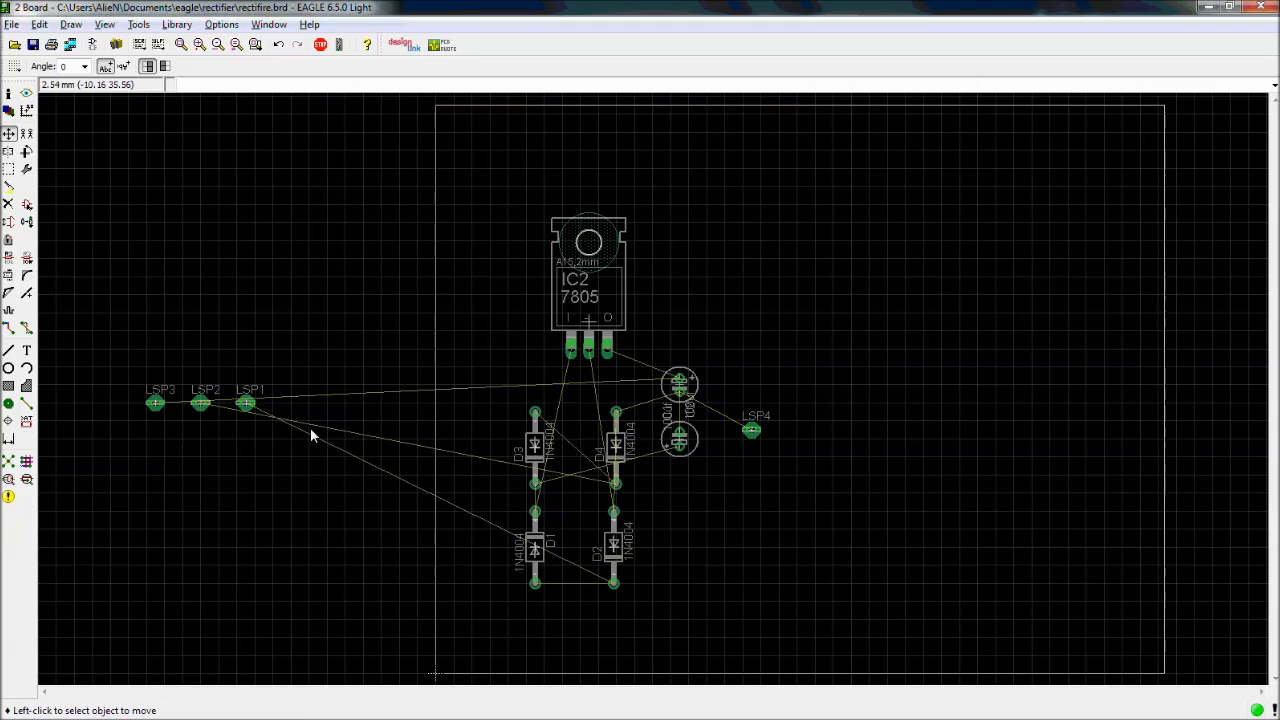
{"action": "left_click", "coordinate": [160, 405]}
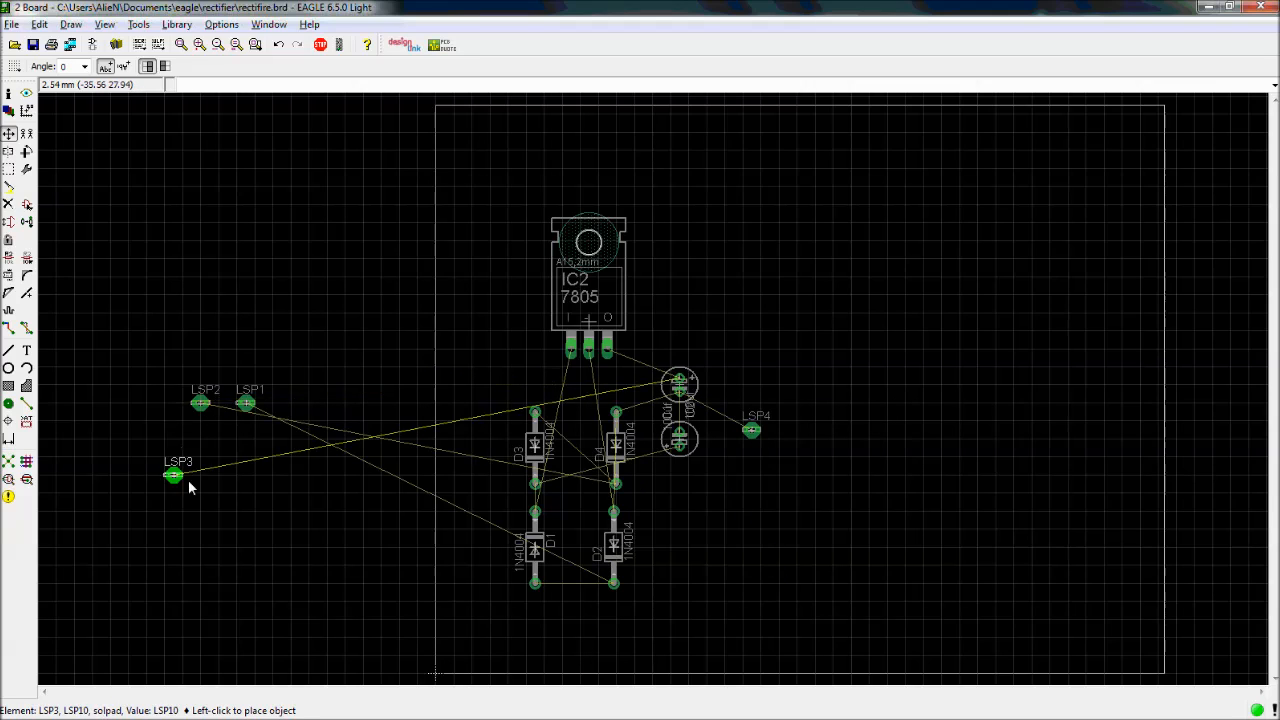
{"action": "left_click", "coordinate": [751, 403]}
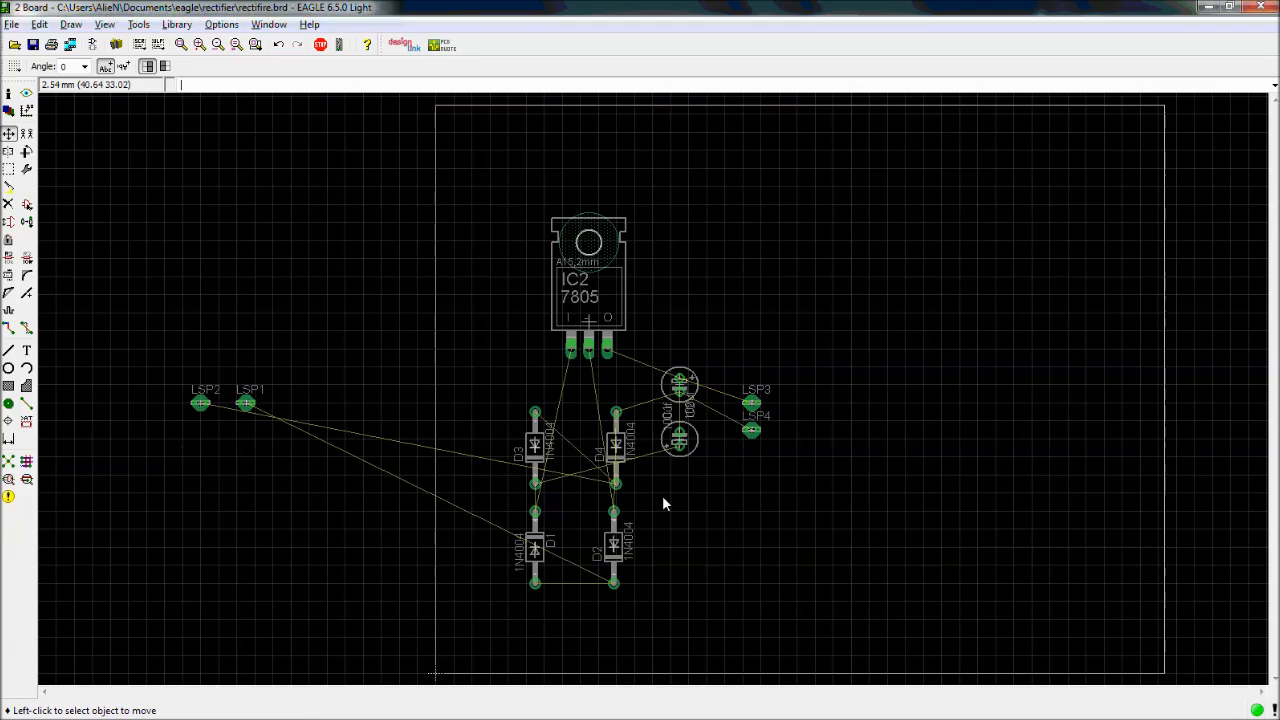
Move solder pads LSP1 and LSP2 to the left of D1 near the board edge, with LSP2 above LSP1
{"action": "left_click", "coordinate": [250, 410]}
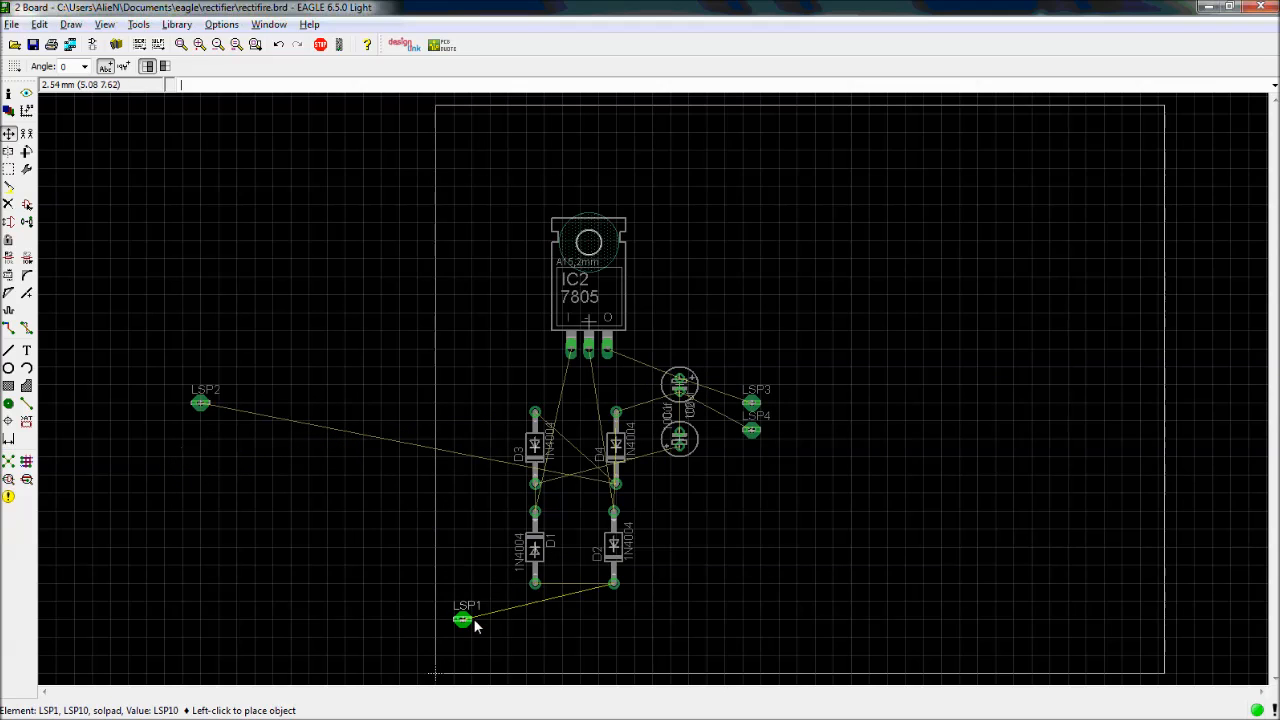
{"action": "left_click", "coordinate": [462, 601]}
{"action": "left_click", "coordinate": [195, 428]}
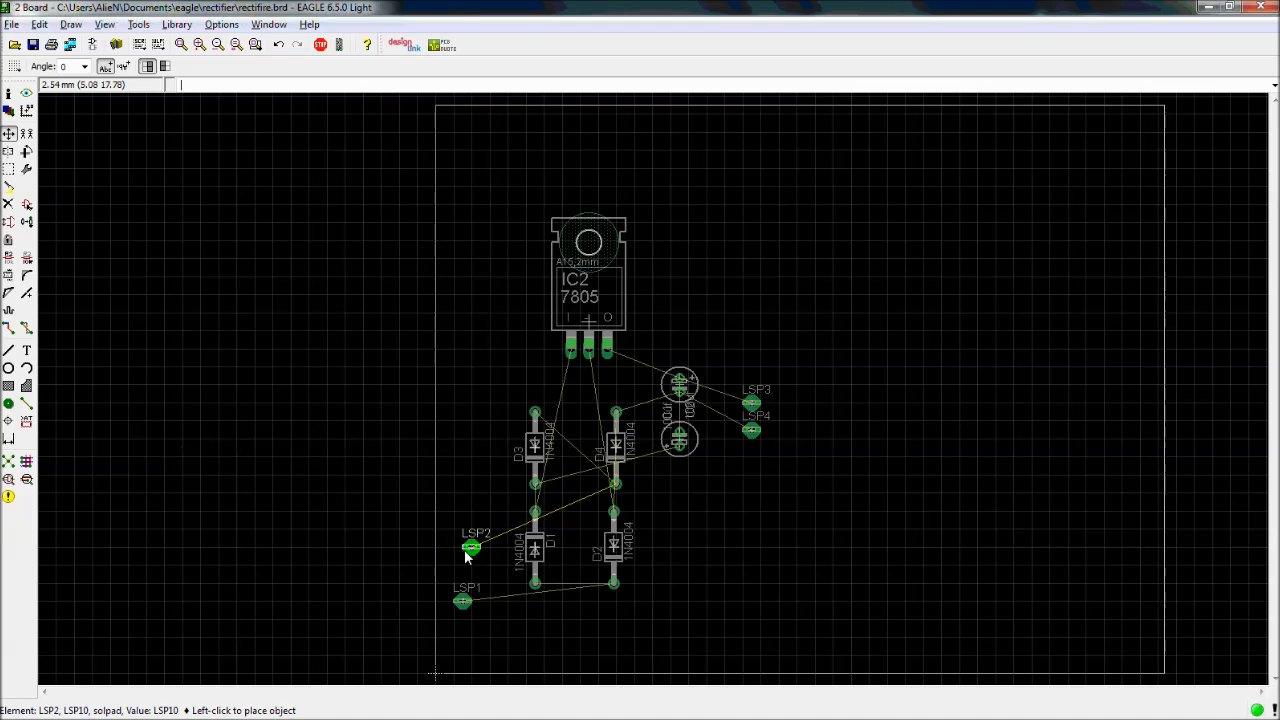
{"action": "key", "text": "alt"}
{"action": "left_click", "coordinate": [461, 551]}
Move solder pad LSP2 down on the finer grid so it sits closer above LSP1
{"action": "left_click", "coordinate": [462, 601]}
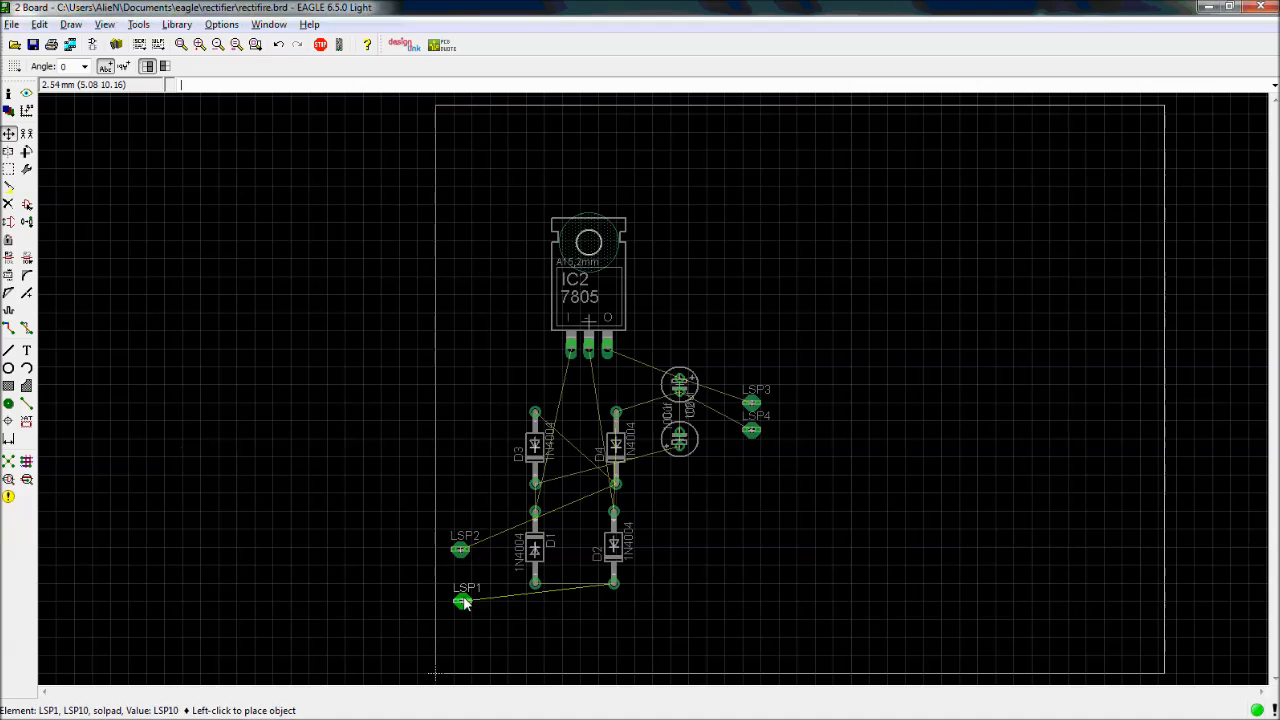
{"action": "left_click", "coordinate": [462, 601]}
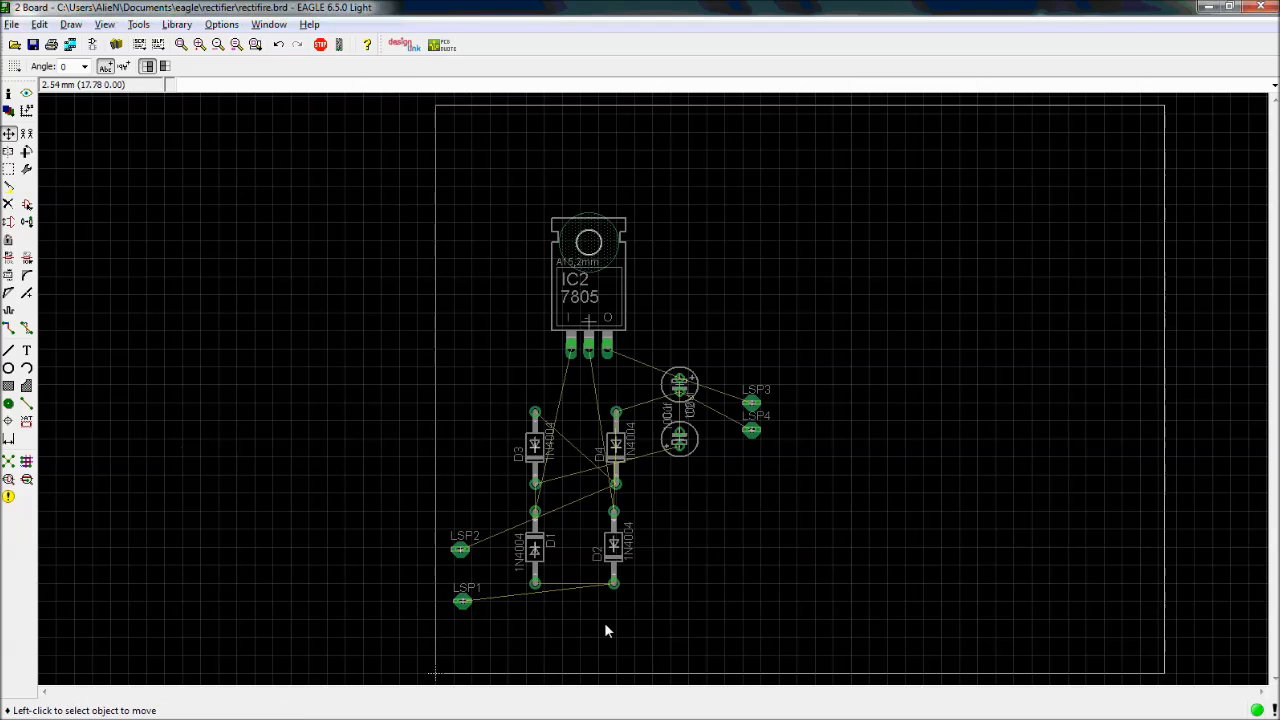
{"action": "key", "text": "alt"}
{"action": "left_click", "coordinate": [462, 551]}
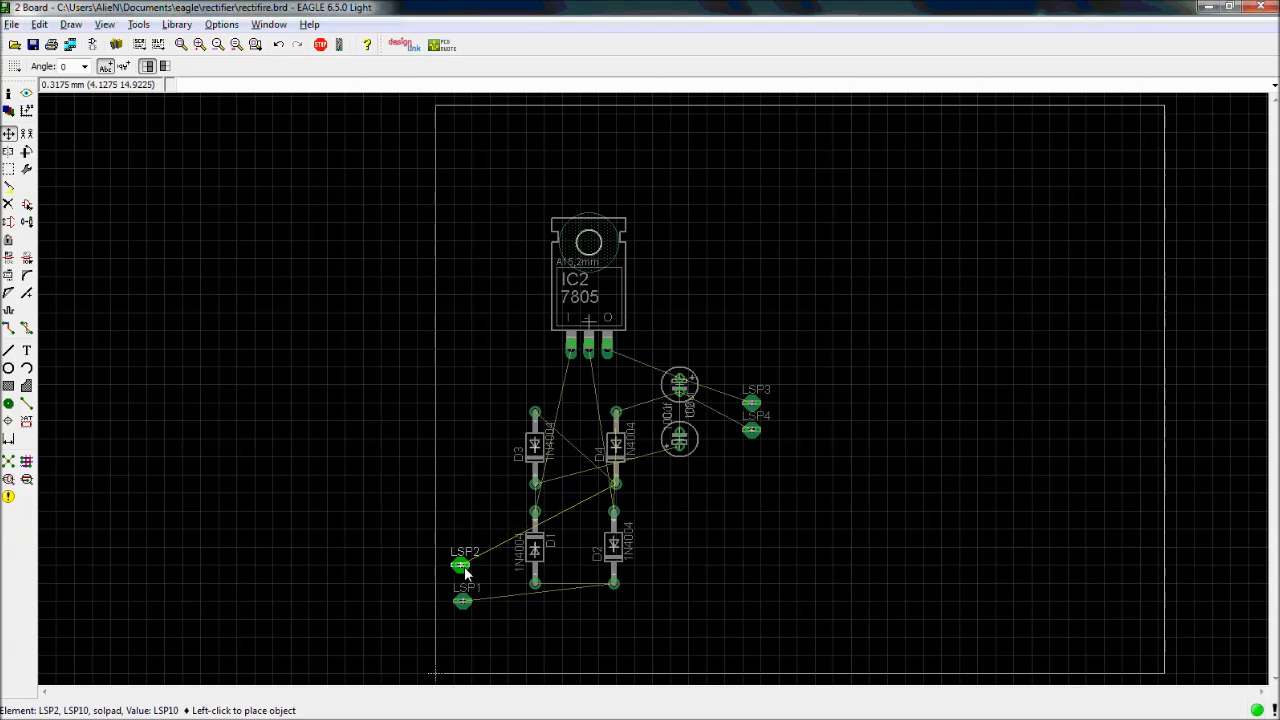
{"action": "left_click", "coordinate": [462, 570]}
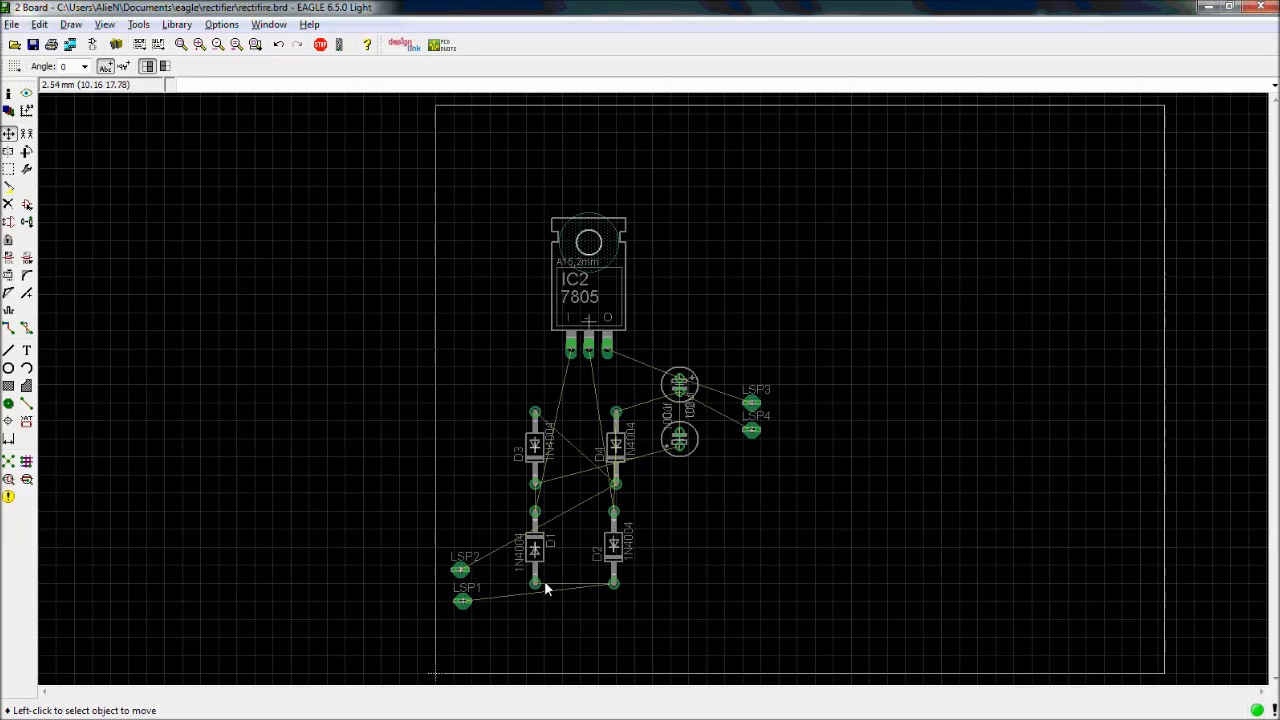
Shrink the board outline by lowering its upper edge to just above IC2 and bringing its right edge in beside LSP3 and LSP4
{"action": "left_click", "coordinate": [800, 114]}
{"action": "left_click", "coordinate": [800, 227]}
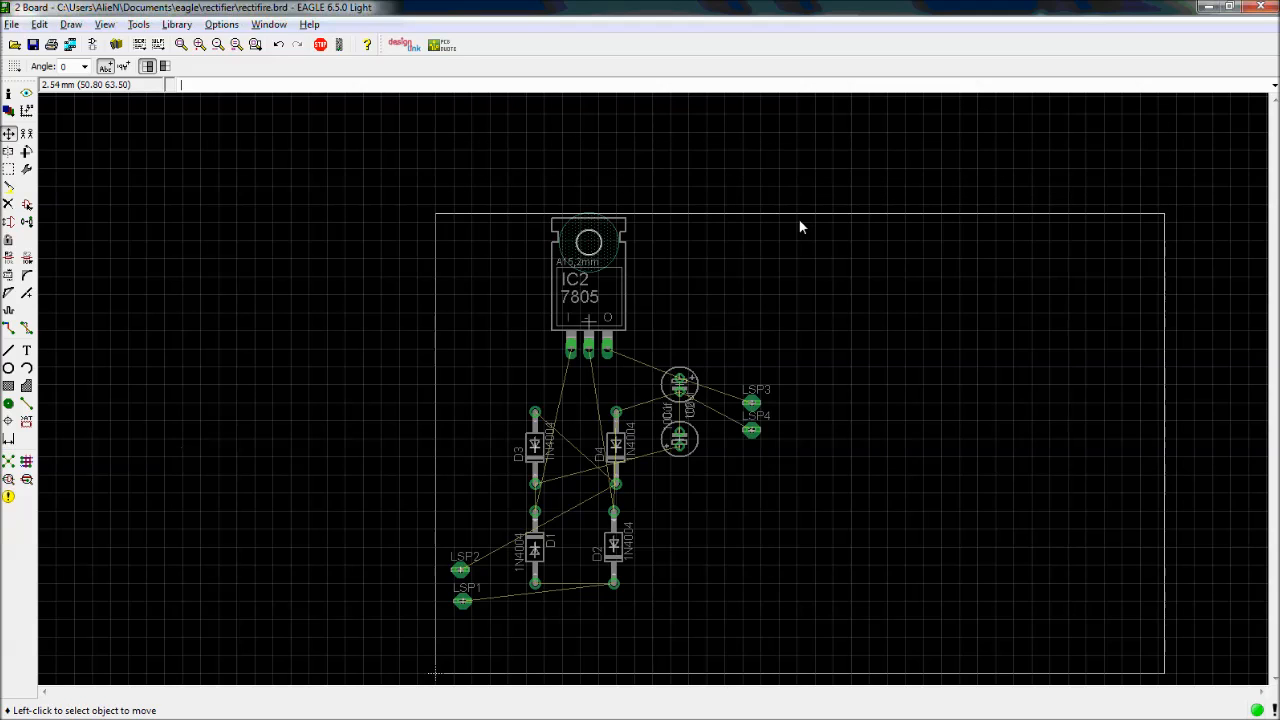
{"action": "left_click", "coordinate": [1167, 444]}
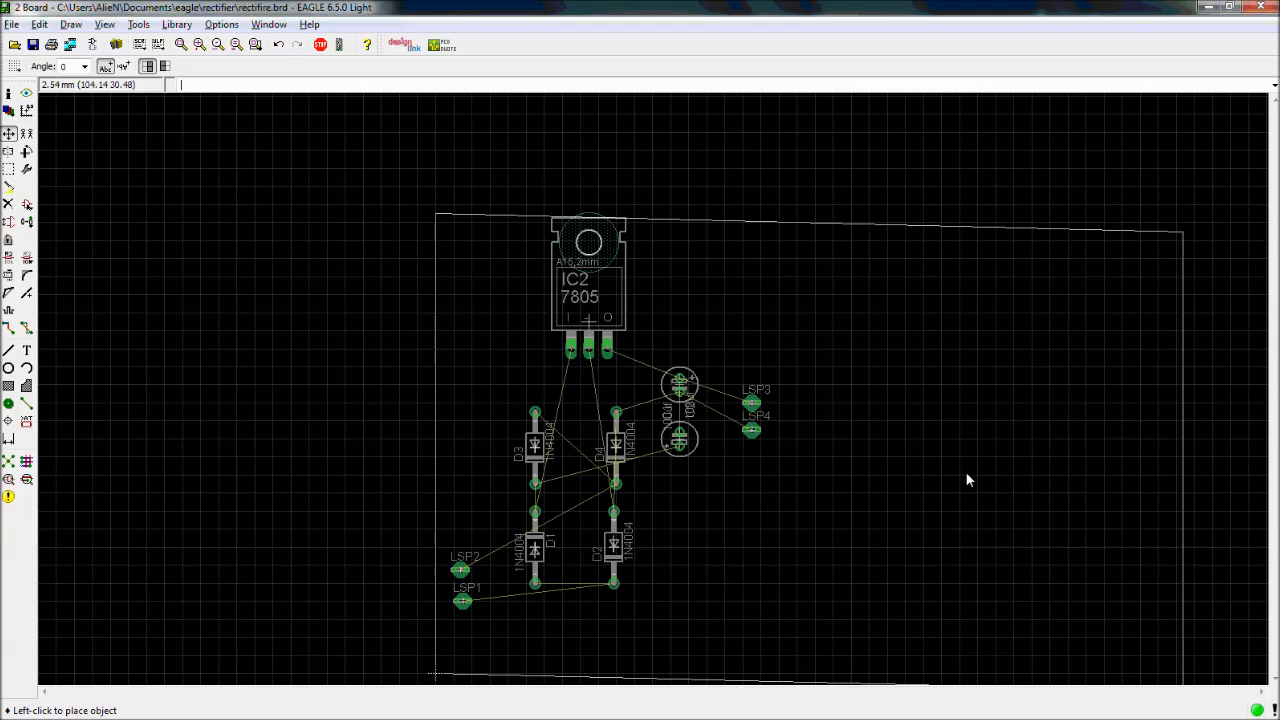
{"action": "left_click", "coordinate": [771, 446]}
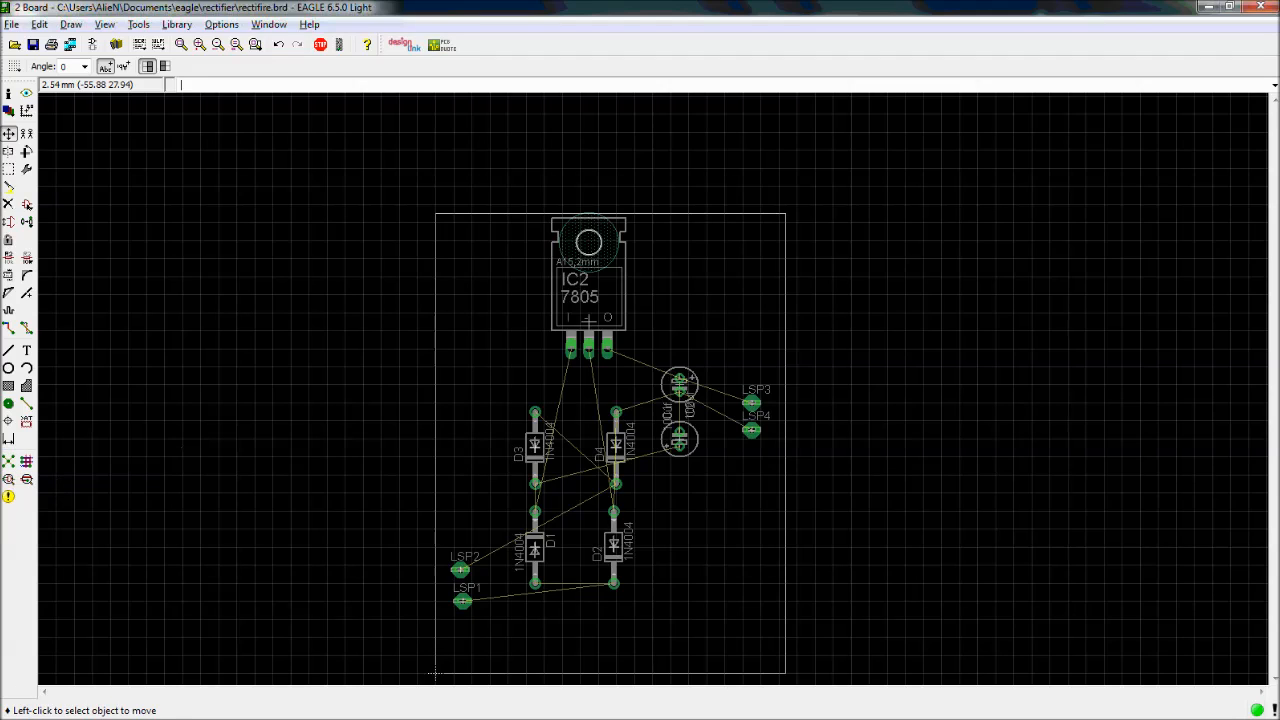
Recalculate the airwires with Ratsnest and open the autorouter setup
{"action": "left_click", "coordinate": [10, 465]}
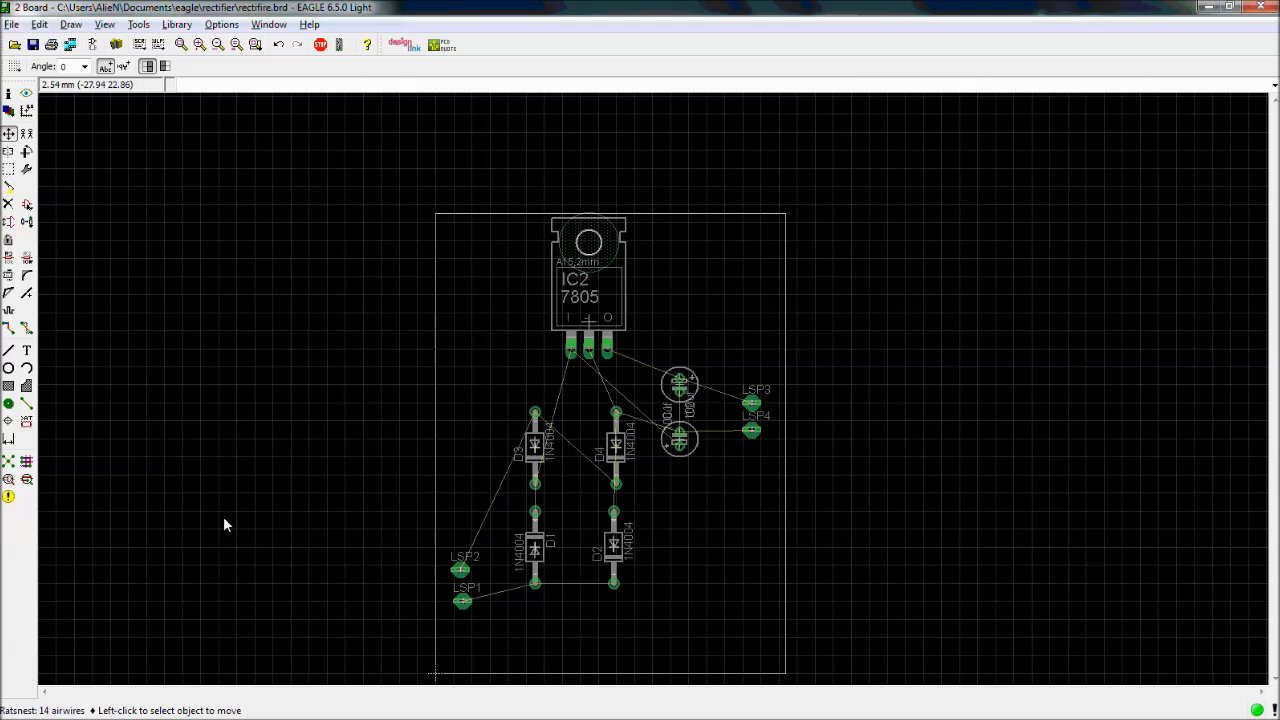
{"action": "left_click", "coordinate": [26, 463]}
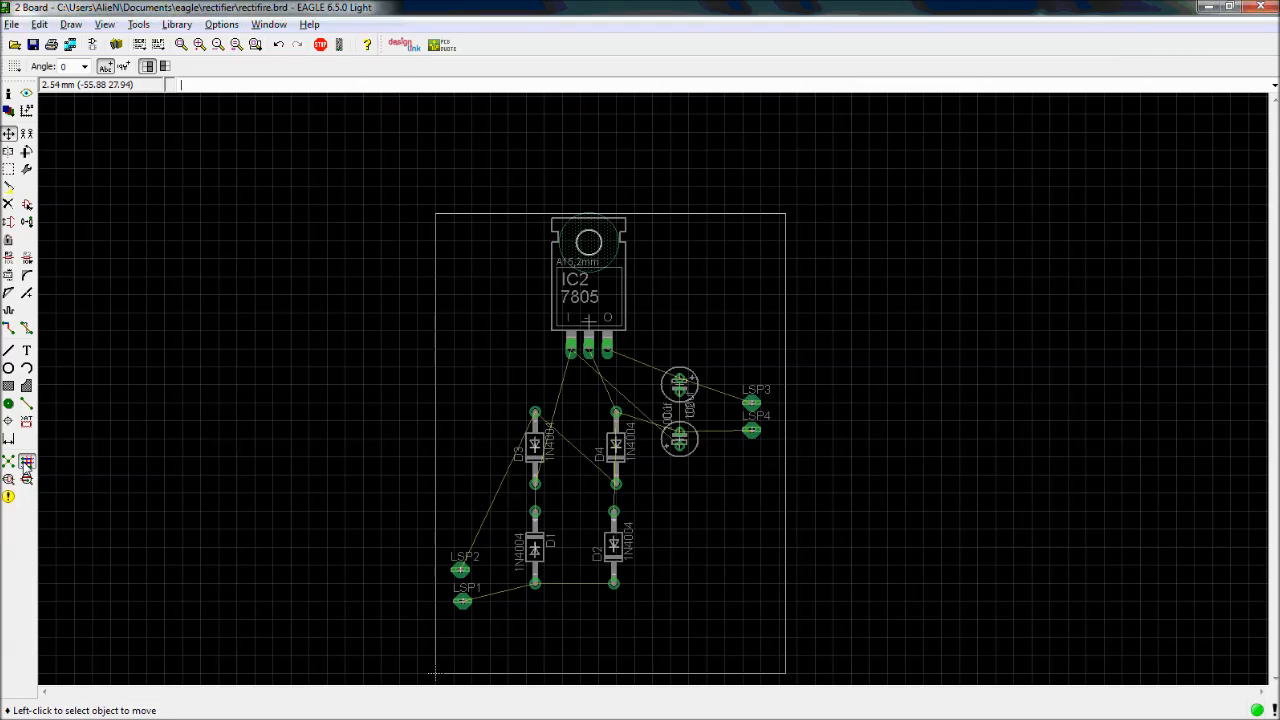
{"action": "mouse_move", "coordinate": [18, 405]}
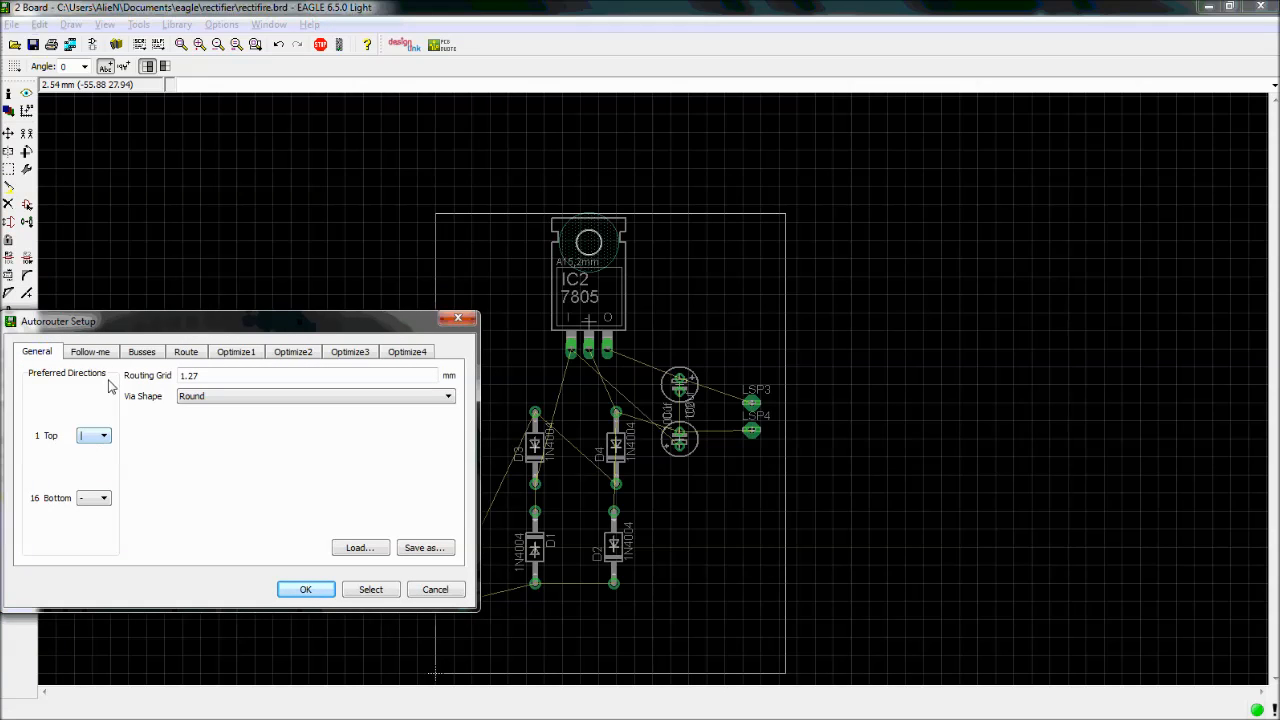
{"action": "left_click", "coordinate": [22, 413]}
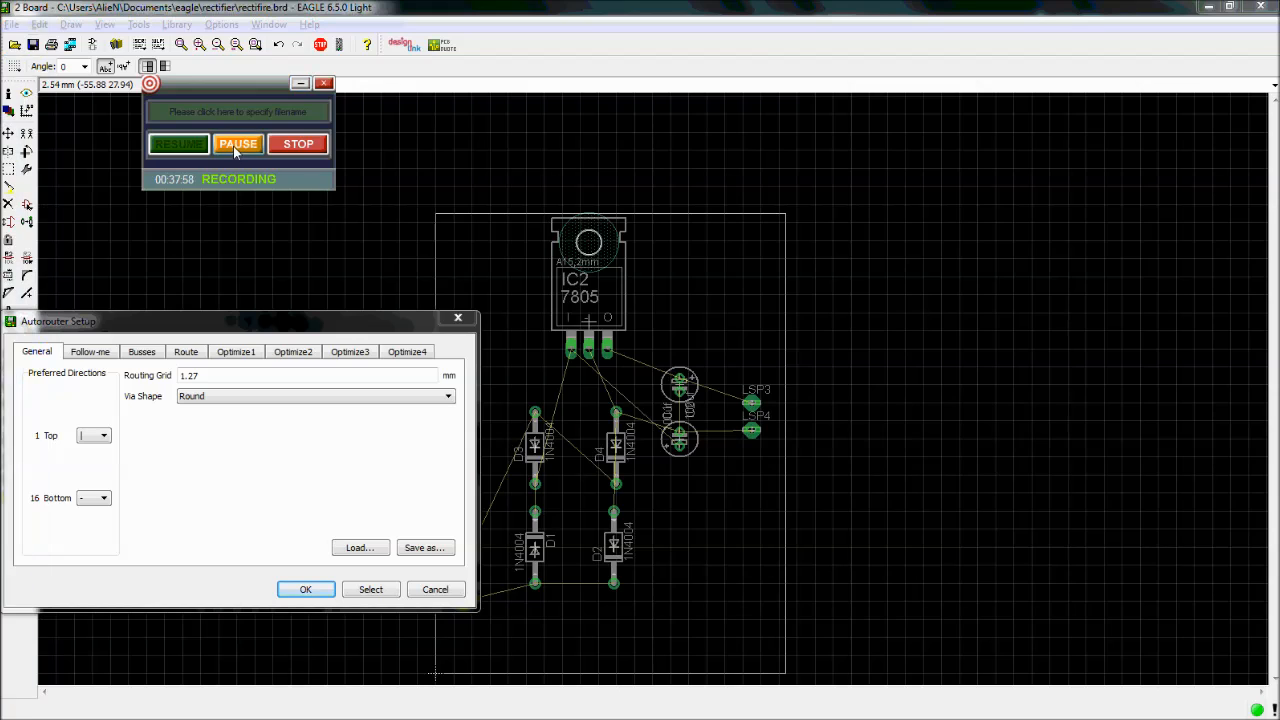
{"action": "left_click", "coordinate": [307, 87]}
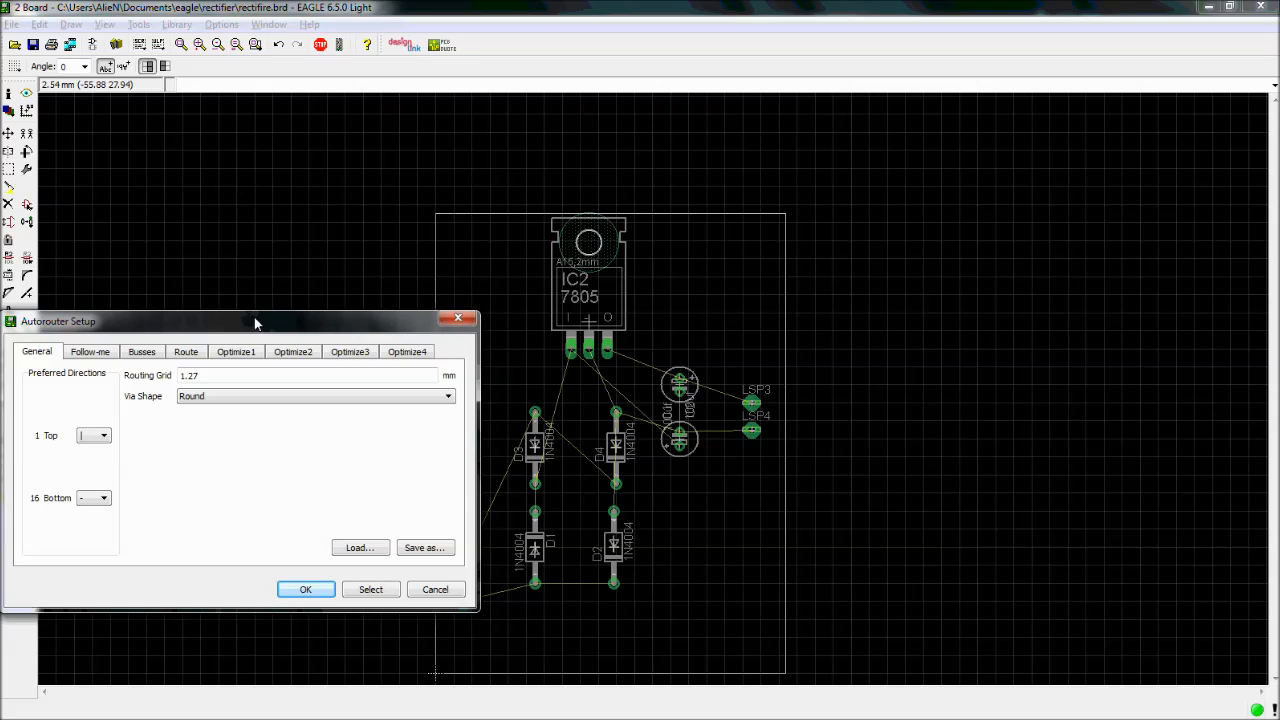
Set the autorouter's preferred directions to N/A for layer 1 Top and * for layer 16 Bottom
{"action": "left_click_drag", "start_coordinate": [241, 325], "coordinate": [271, 290]}
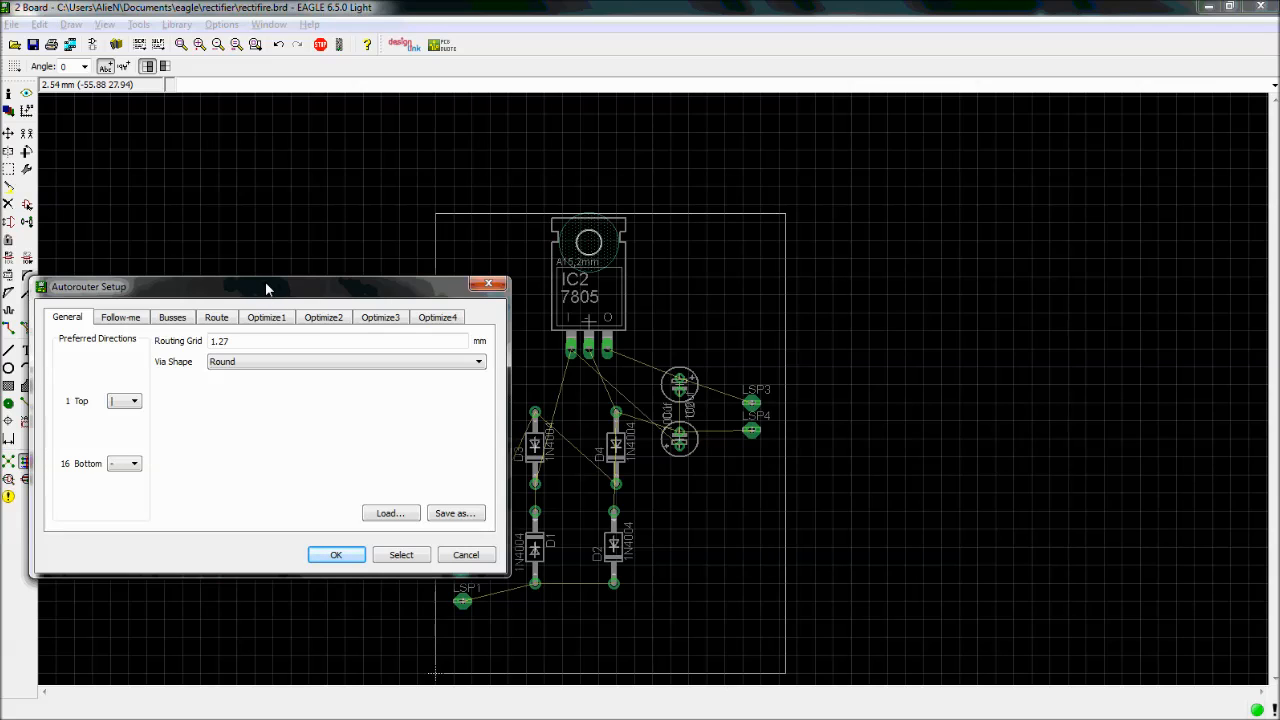
{"action": "left_click_drag", "start_coordinate": [266, 289], "coordinate": [902, 200]}
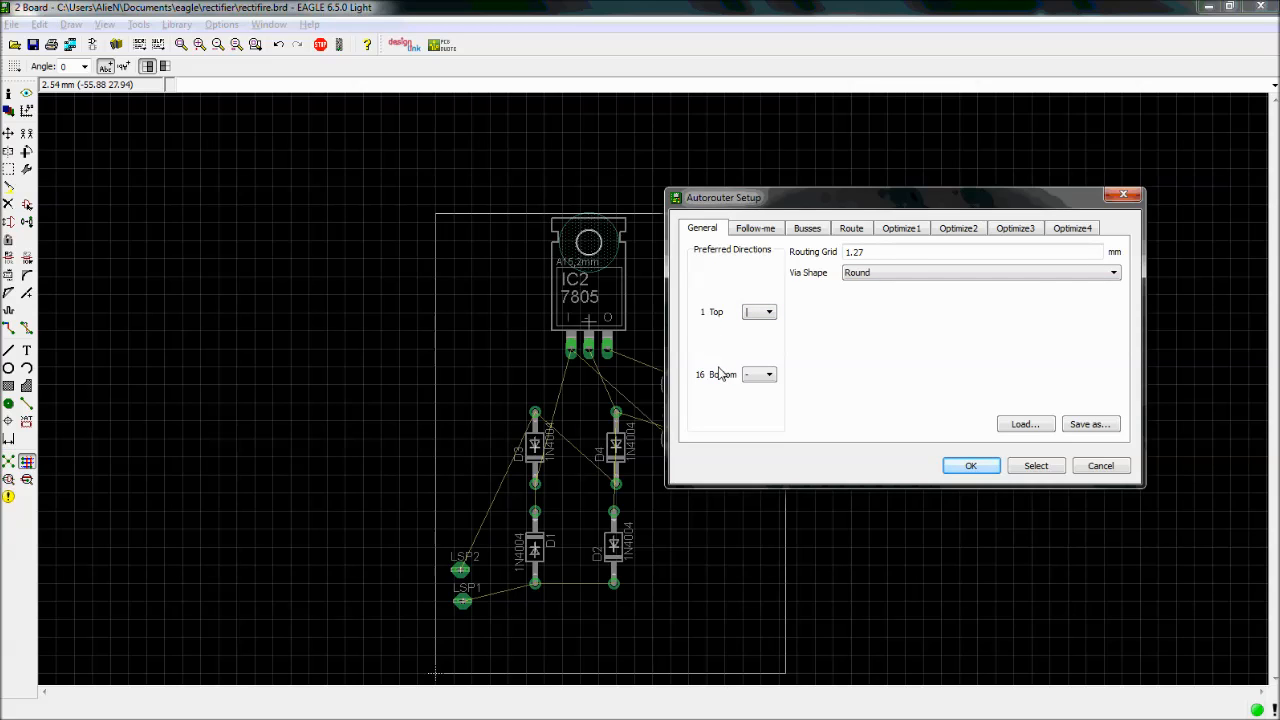
{"action": "left_click", "coordinate": [755, 315]}
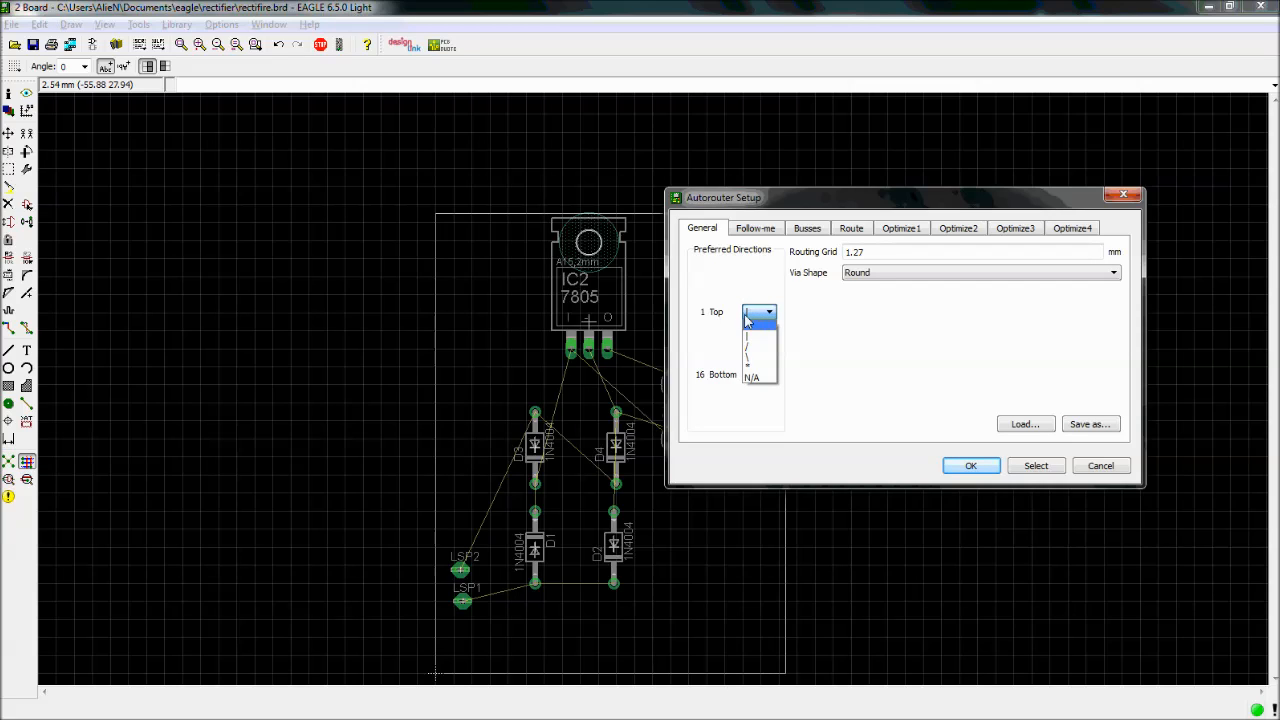
{"action": "left_click", "coordinate": [762, 377]}
{"action": "left_click", "coordinate": [760, 375]}
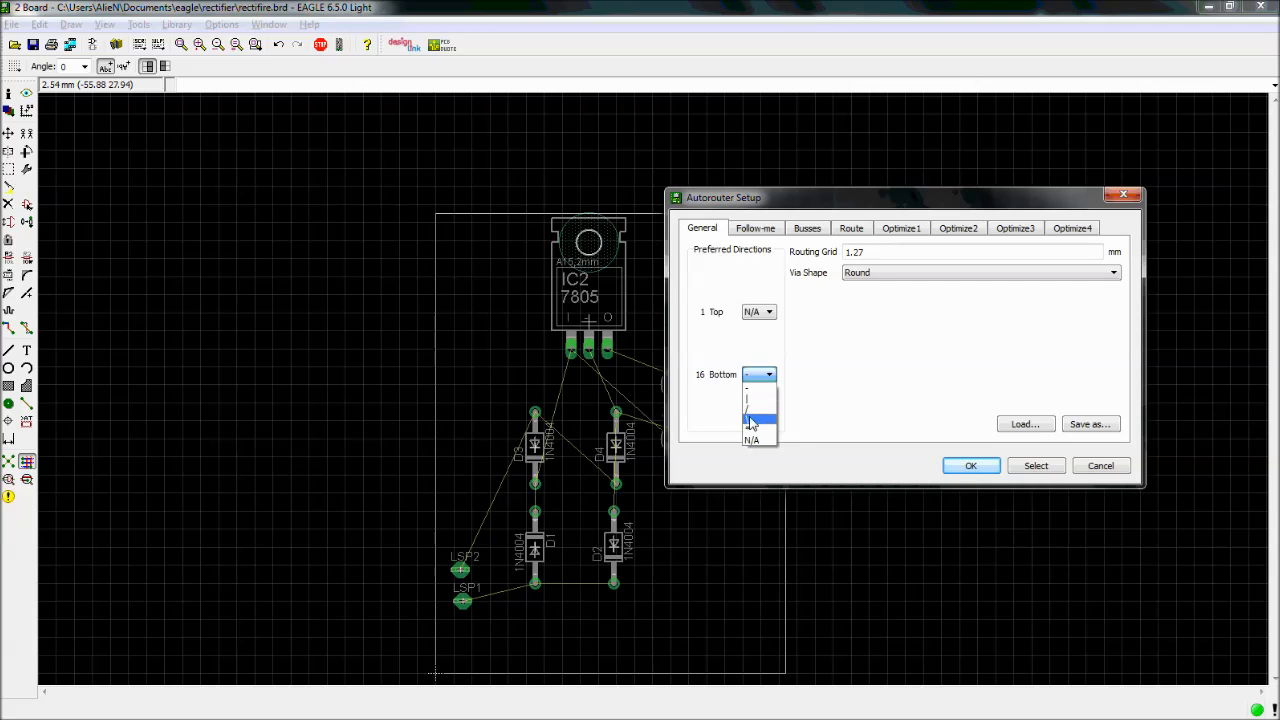
{"action": "left_click", "coordinate": [755, 431]}
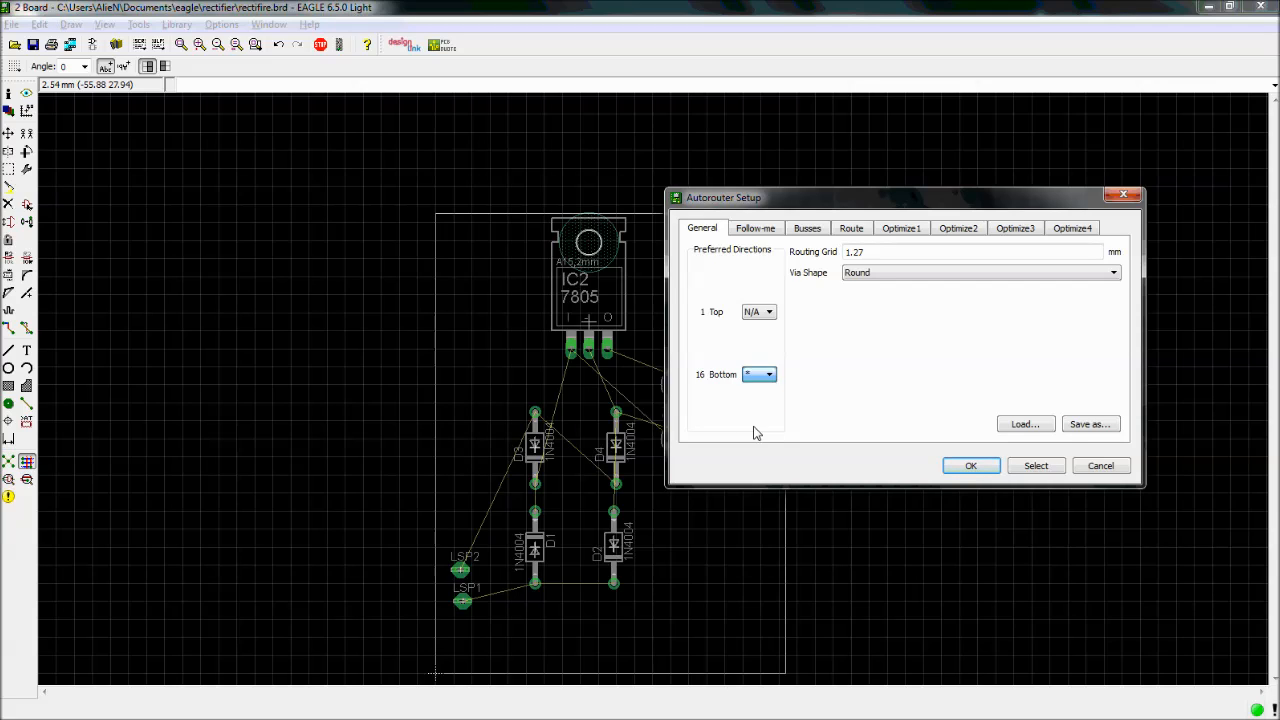
{"action": "left_click", "coordinate": [766, 376]}
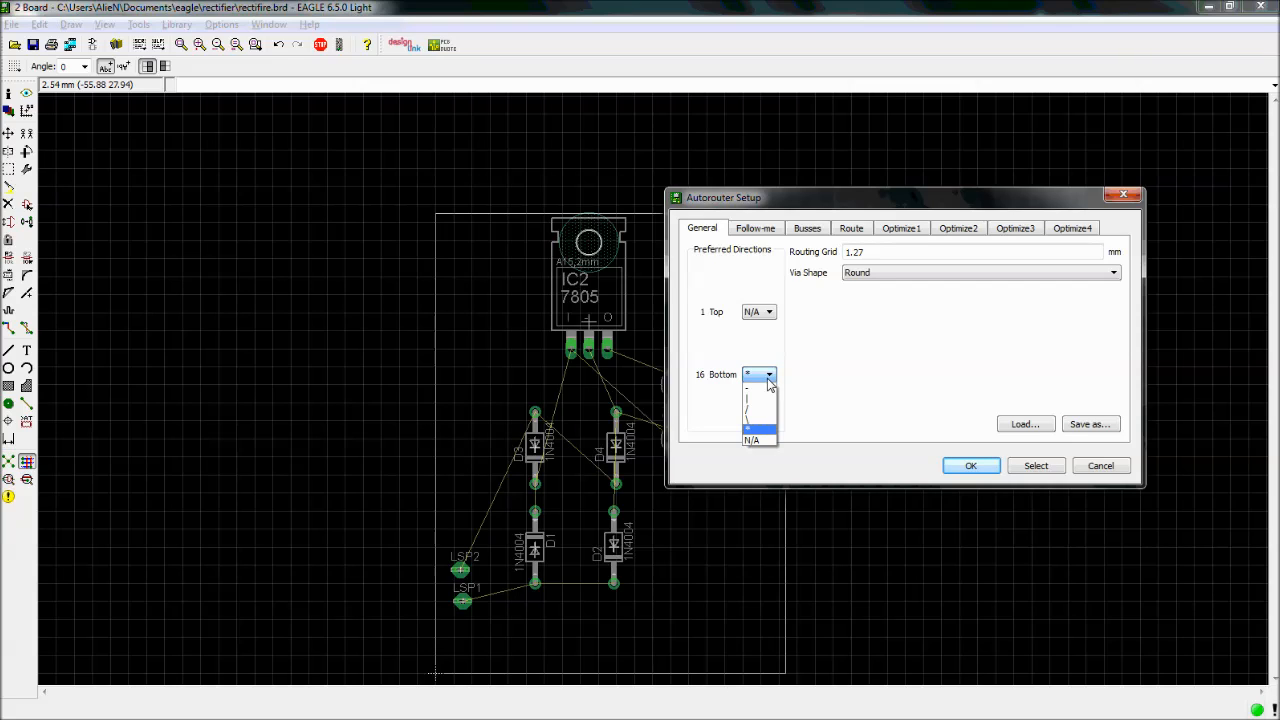
{"action": "left_click", "coordinate": [755, 430]}
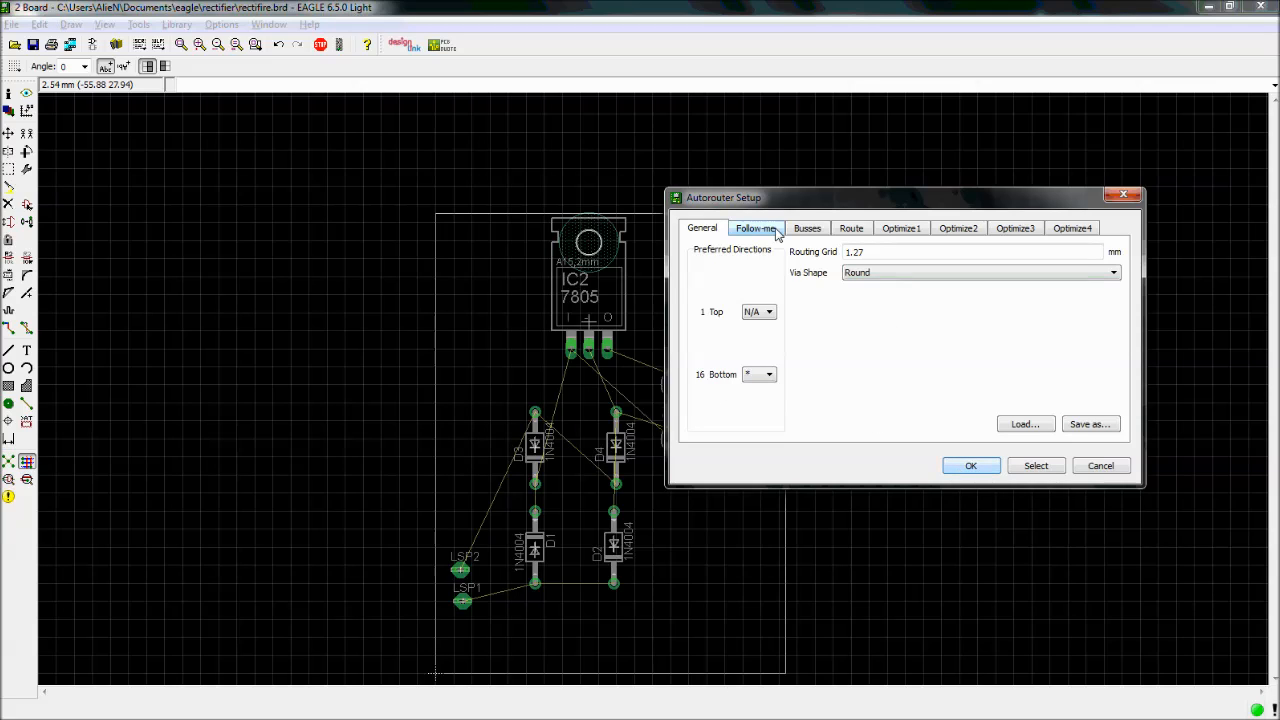
Review the autorouter's Follow-me, Busses, Route and Optimize1 to Optimize4 settings, ending on the General settings
{"action": "left_click", "coordinate": [762, 230]}
{"action": "left_click", "coordinate": [808, 230]}
{"action": "left_click", "coordinate": [851, 229]}
{"action": "left_click", "coordinate": [901, 229]}
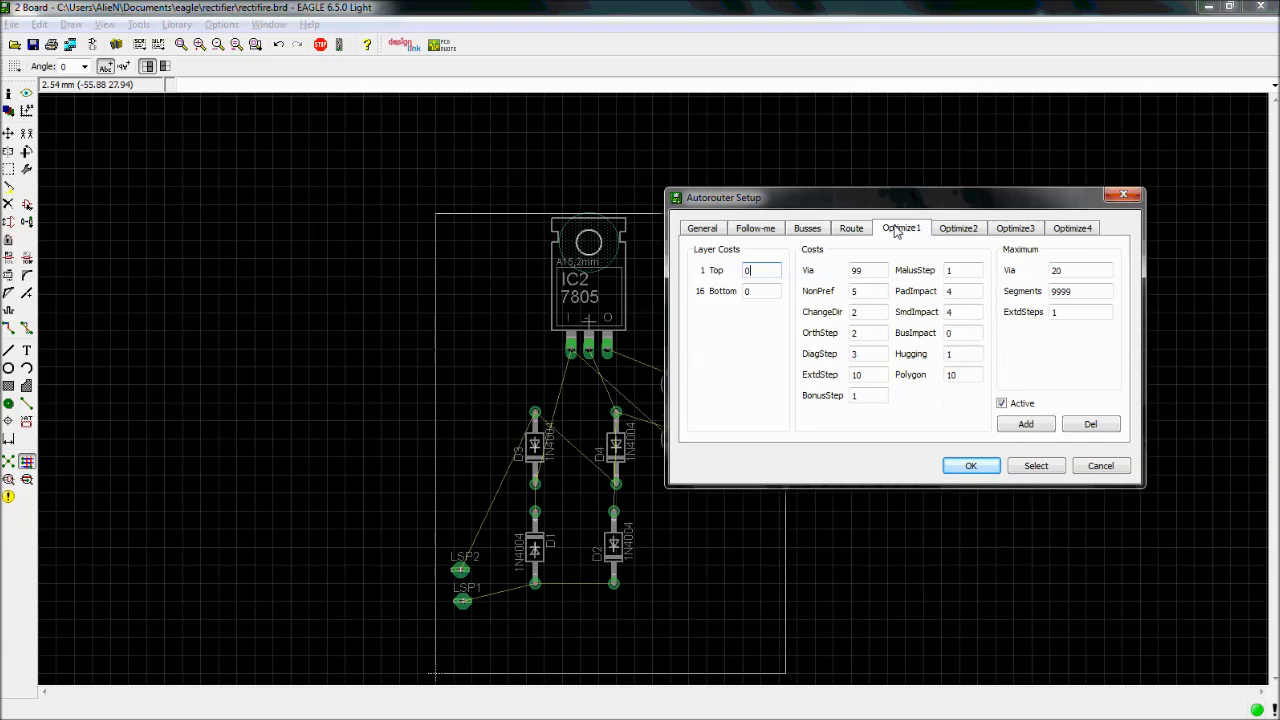
{"action": "left_click", "coordinate": [958, 229]}
{"action": "left_click", "coordinate": [1017, 230]}
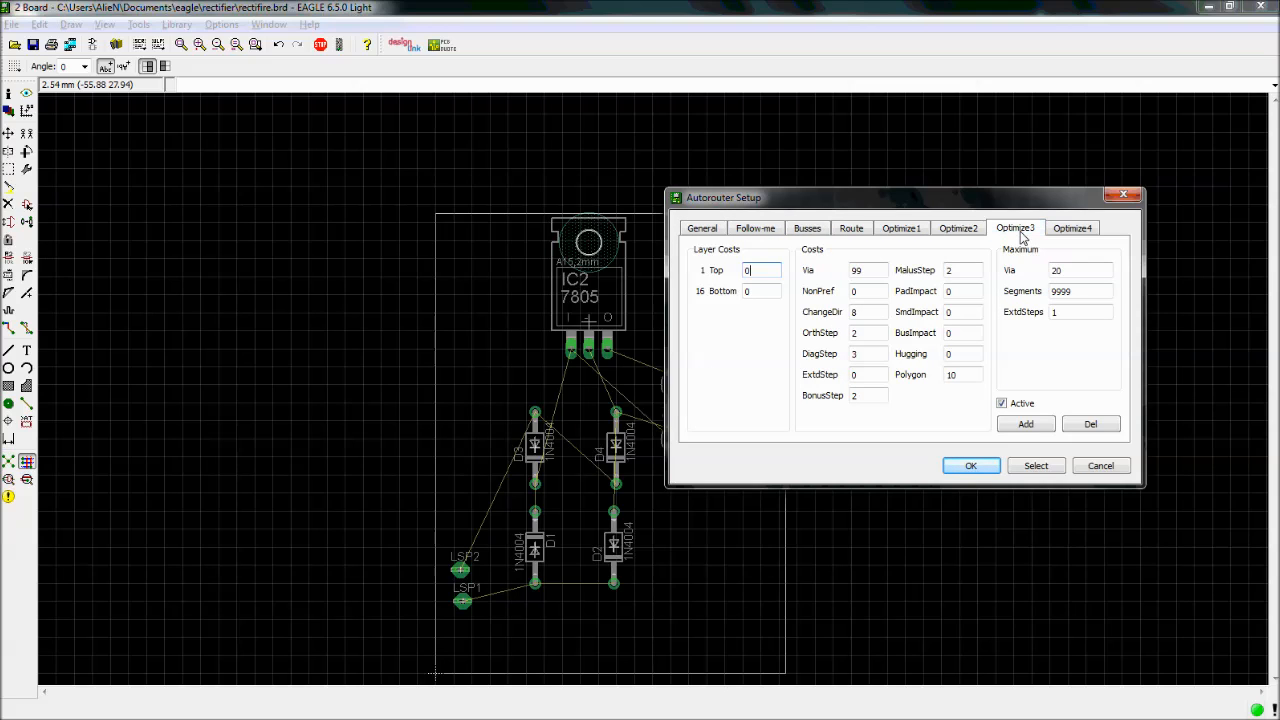
{"action": "left_click", "coordinate": [1068, 229]}
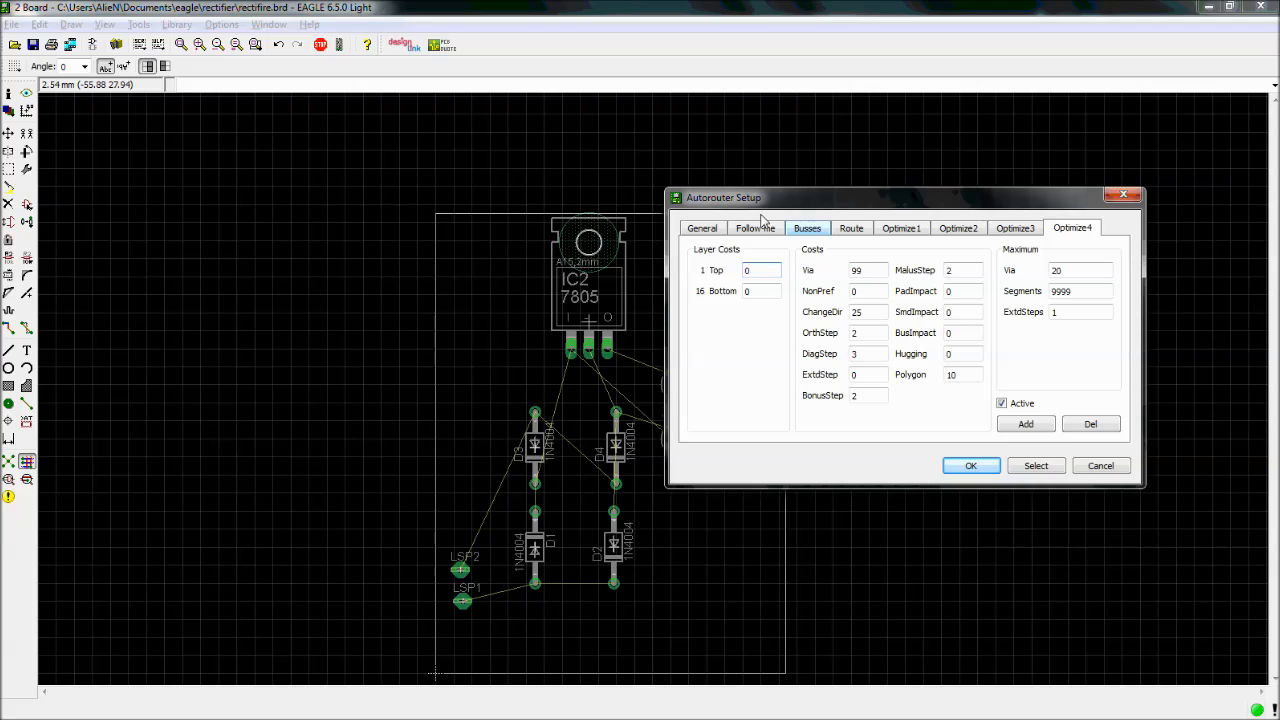
{"action": "left_click", "coordinate": [703, 229]}
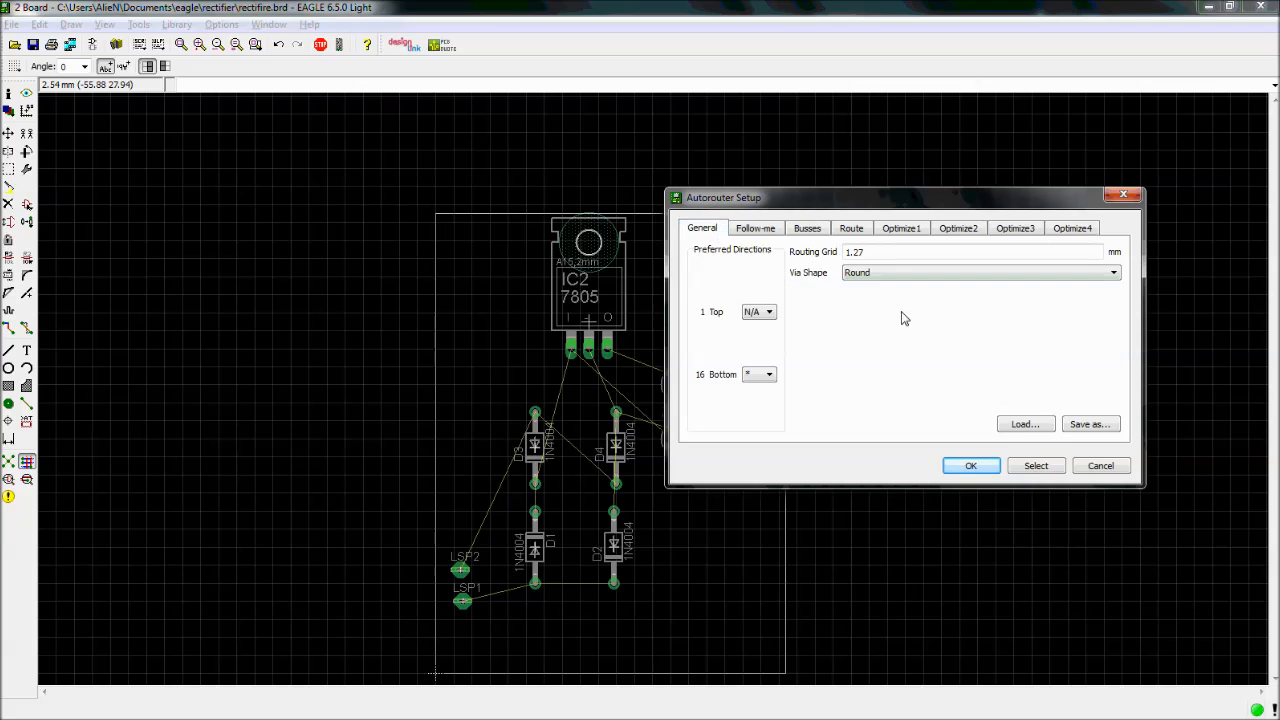
Run the autorouter to route the board's airwires on the bottom layer
{"action": "left_click", "coordinate": [984, 469]}
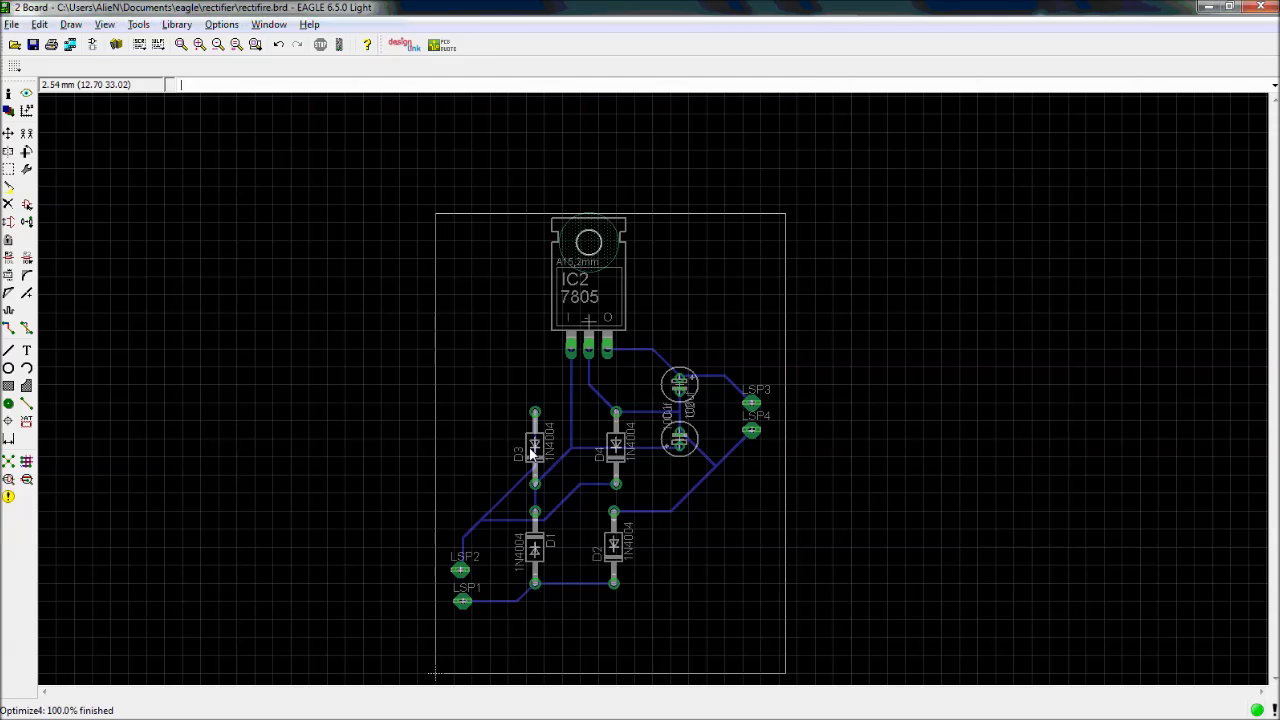
{"action": "scroll", "coordinate": [535, 452], "scroll_direction": "up", "scroll_amount": 4}
{"action": "scroll", "coordinate": [537, 460], "scroll_direction": "down", "scroll_amount": 4}
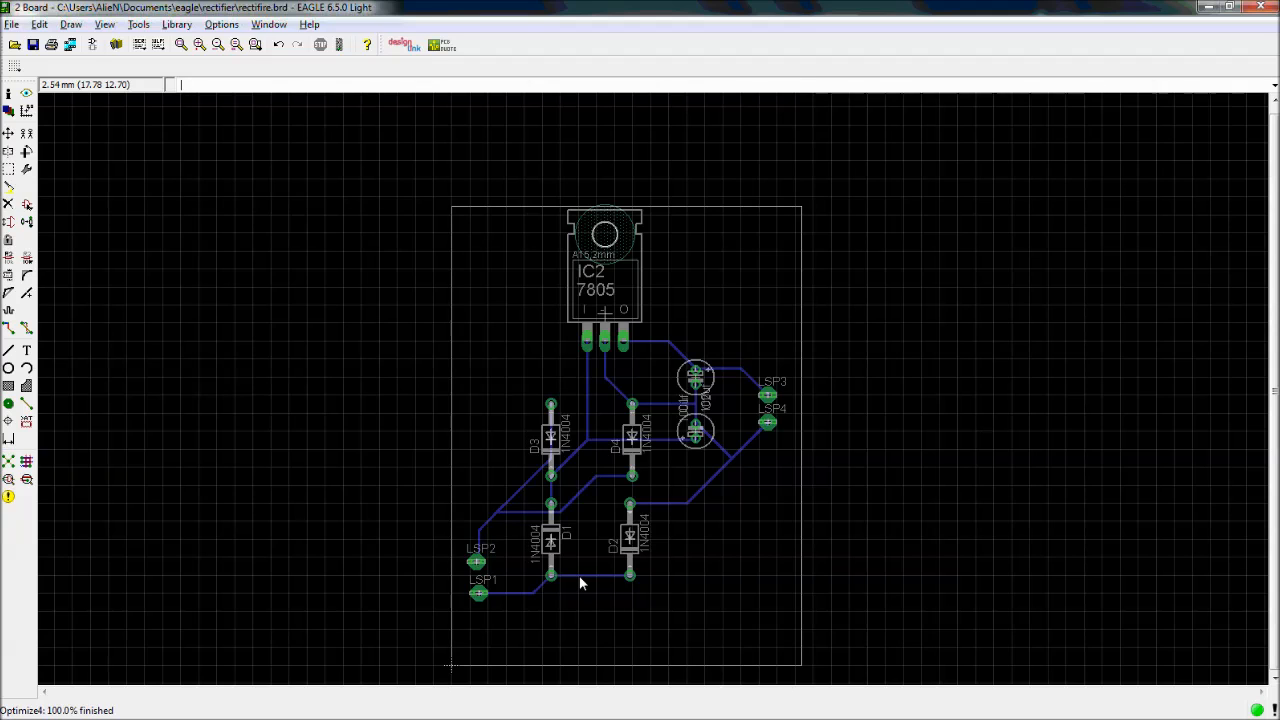
{"action": "scroll", "coordinate": [580, 584], "scroll_direction": "up", "scroll_amount": 1}
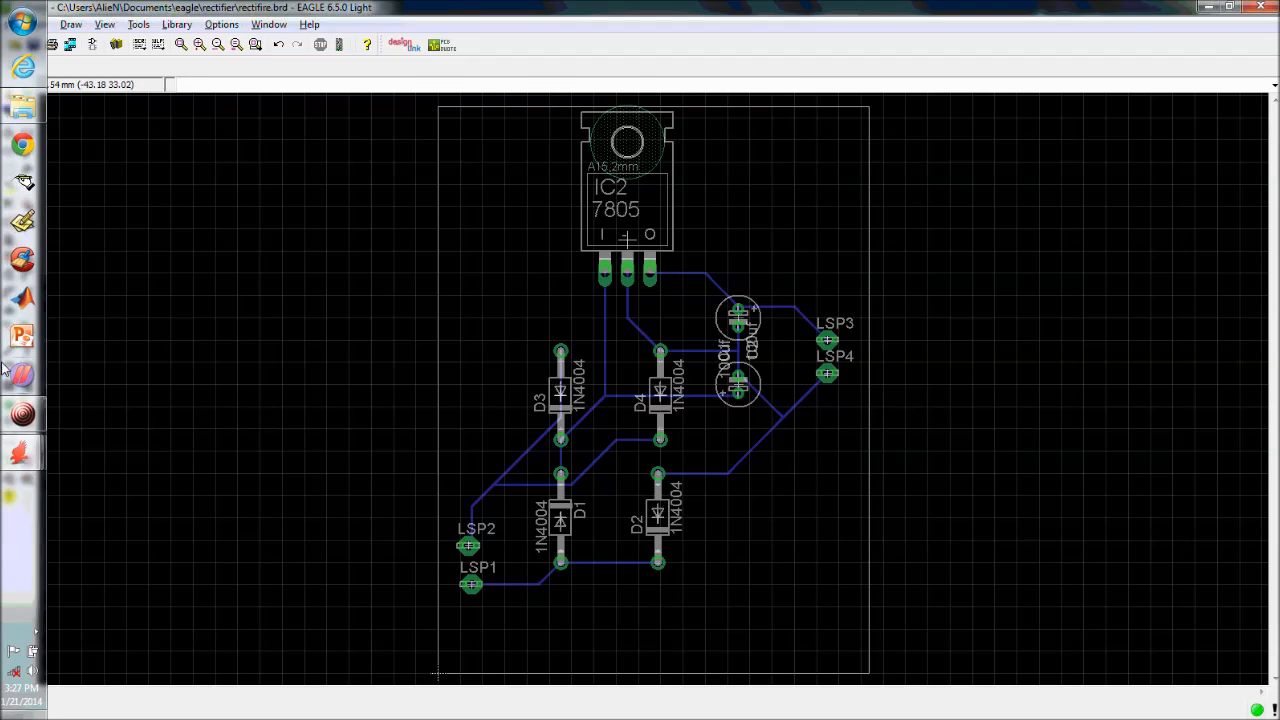
{"action": "left_click", "coordinate": [18, 413]}
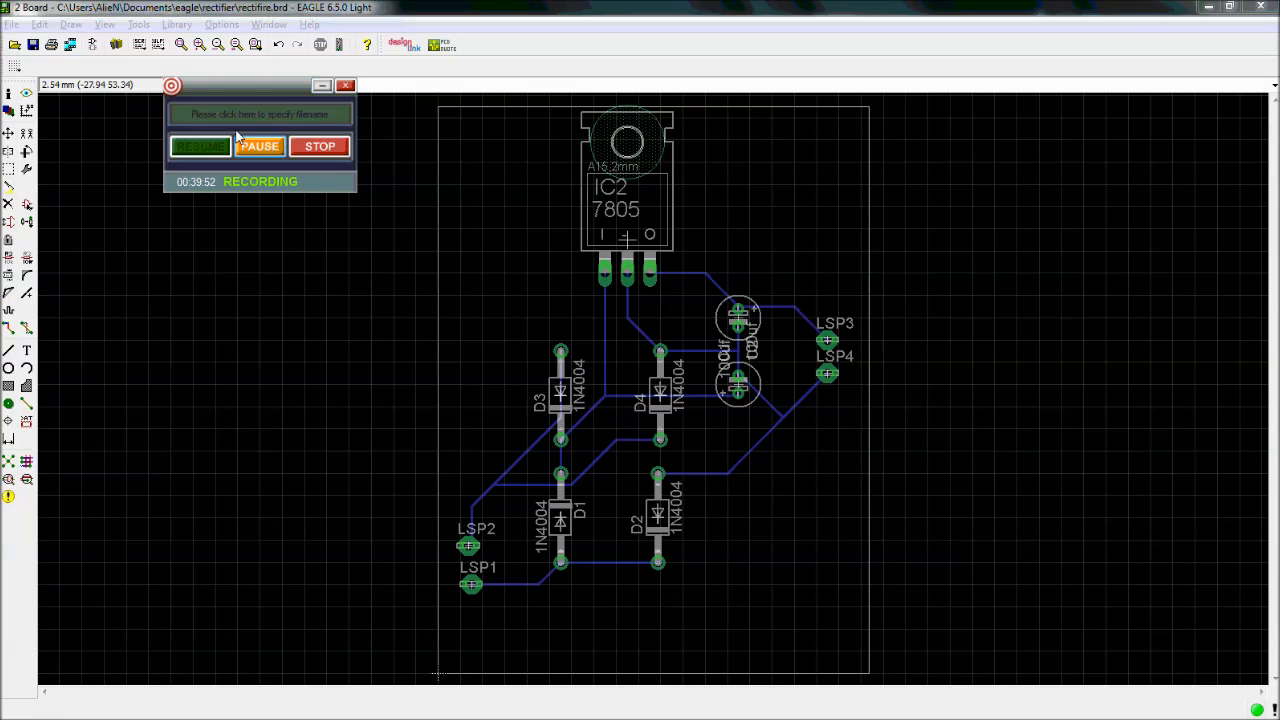
{"action": "left_click", "coordinate": [322, 85]}
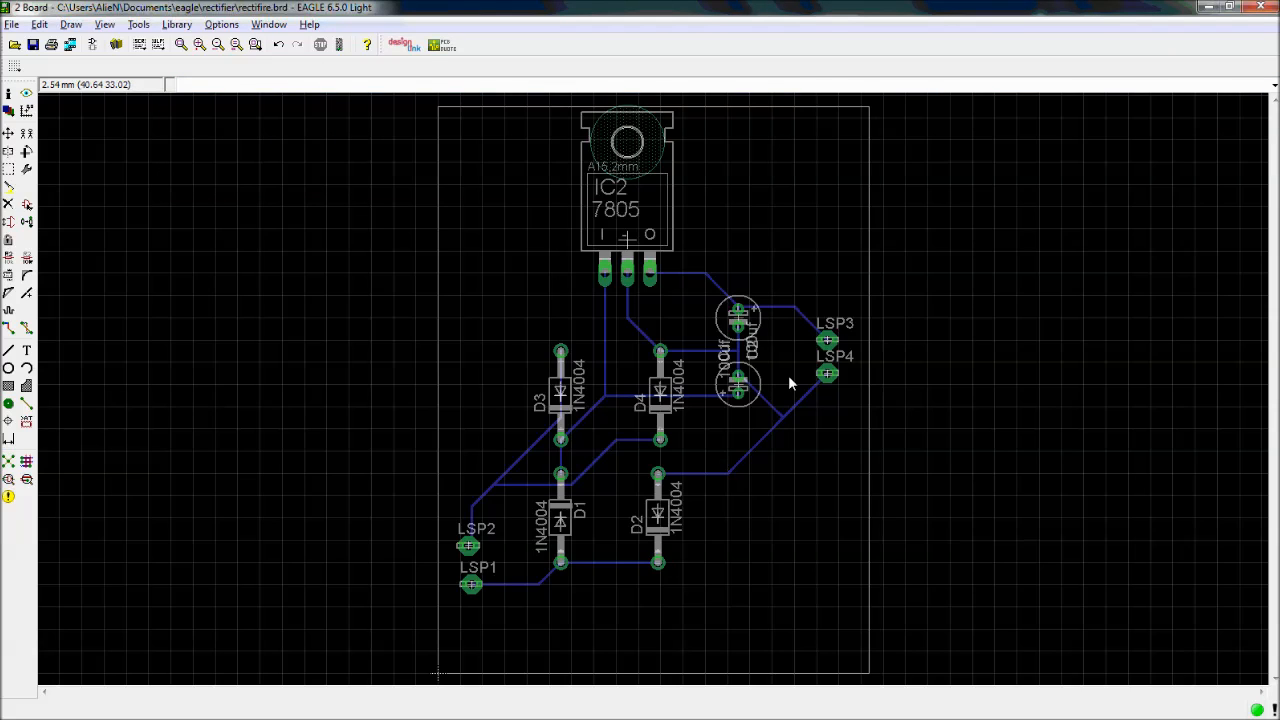
Compare the routed traces between the diodes, capacitors, regulator and solder pads with the schematic's connections
{"action": "scroll", "coordinate": [551, 451], "scroll_direction": "up", "scroll_amount": 3}
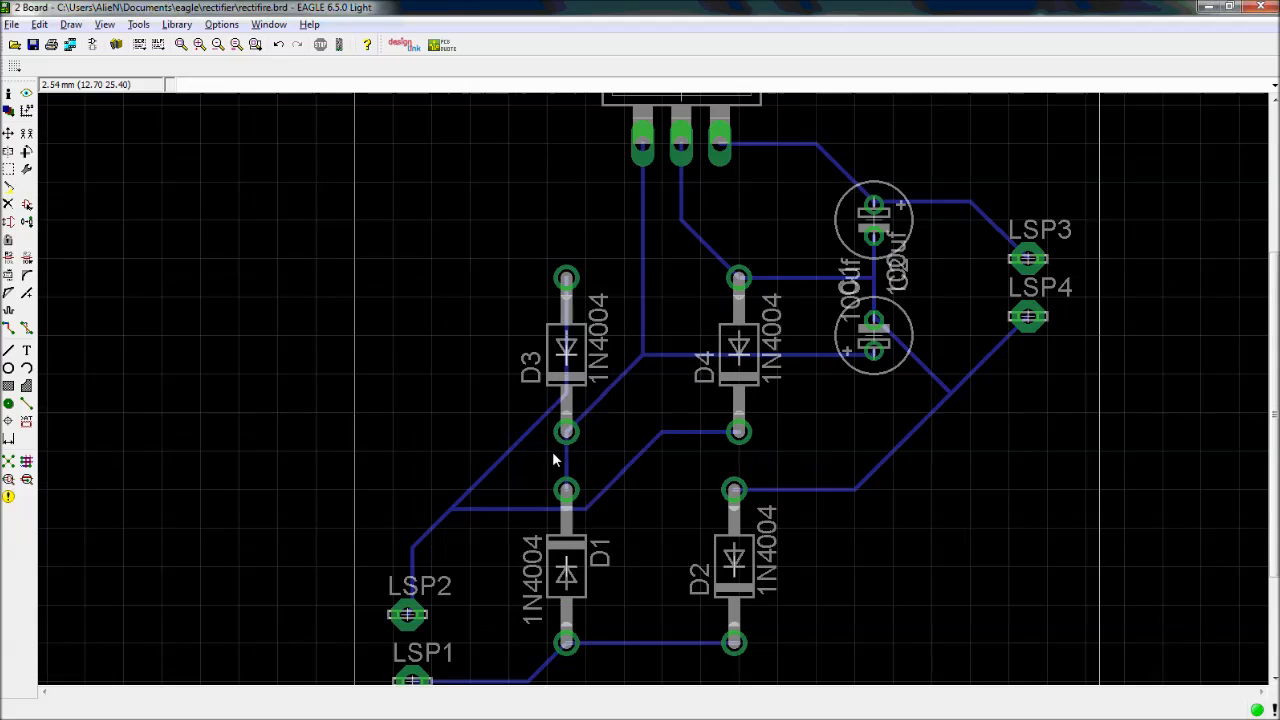
{"action": "scroll", "coordinate": [466, 525], "scroll_direction": "down", "scroll_amount": 2}
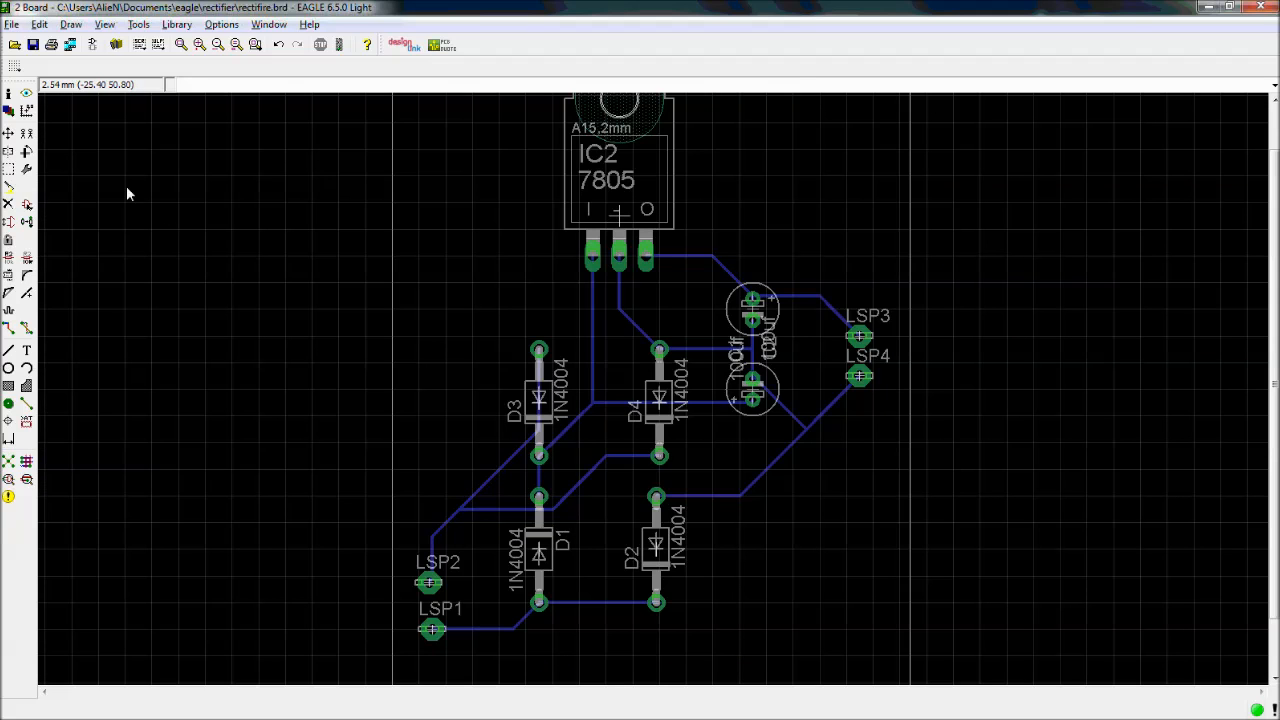
{"action": "left_click", "coordinate": [90, 48]}
{"action": "scroll", "coordinate": [500, 400], "scroll_direction": "up", "scroll_amount": 3}
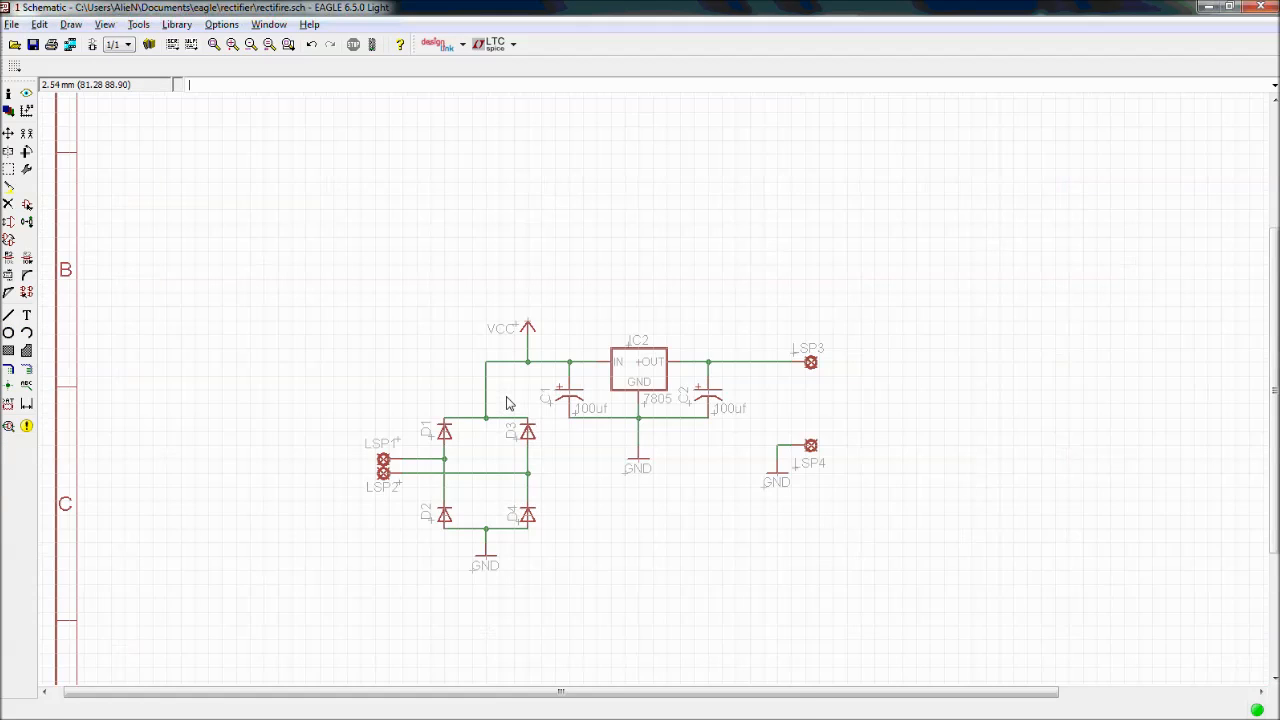
{"action": "scroll", "coordinate": [507, 403], "scroll_direction": "up", "scroll_amount": 2}
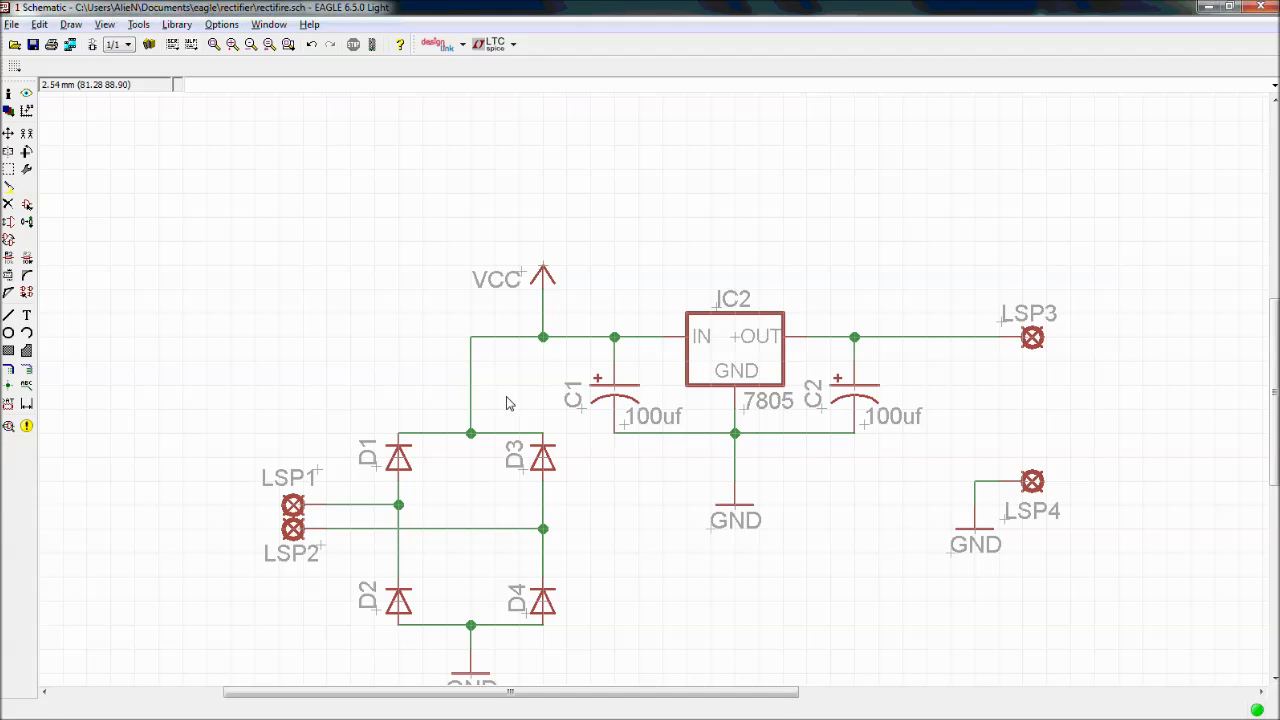
{"action": "left_click", "coordinate": [92, 46]}
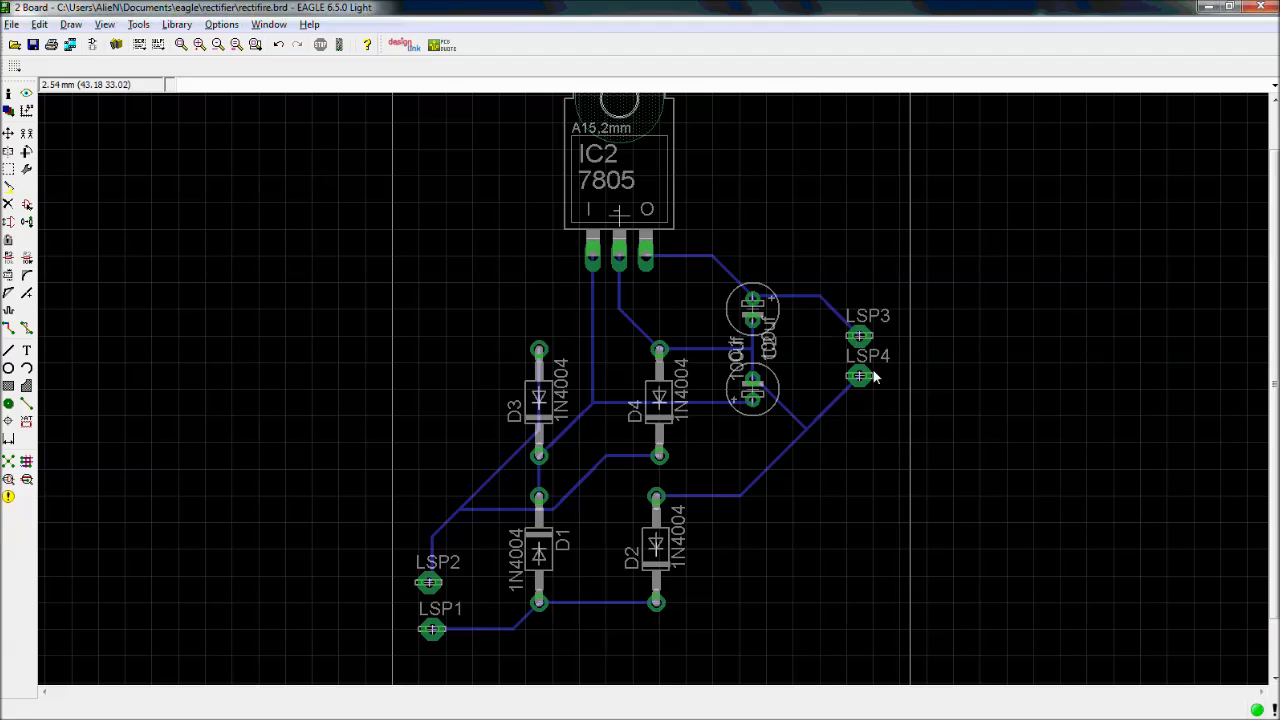
{"action": "scroll", "coordinate": [799, 440], "scroll_direction": "down", "scroll_amount": 2}
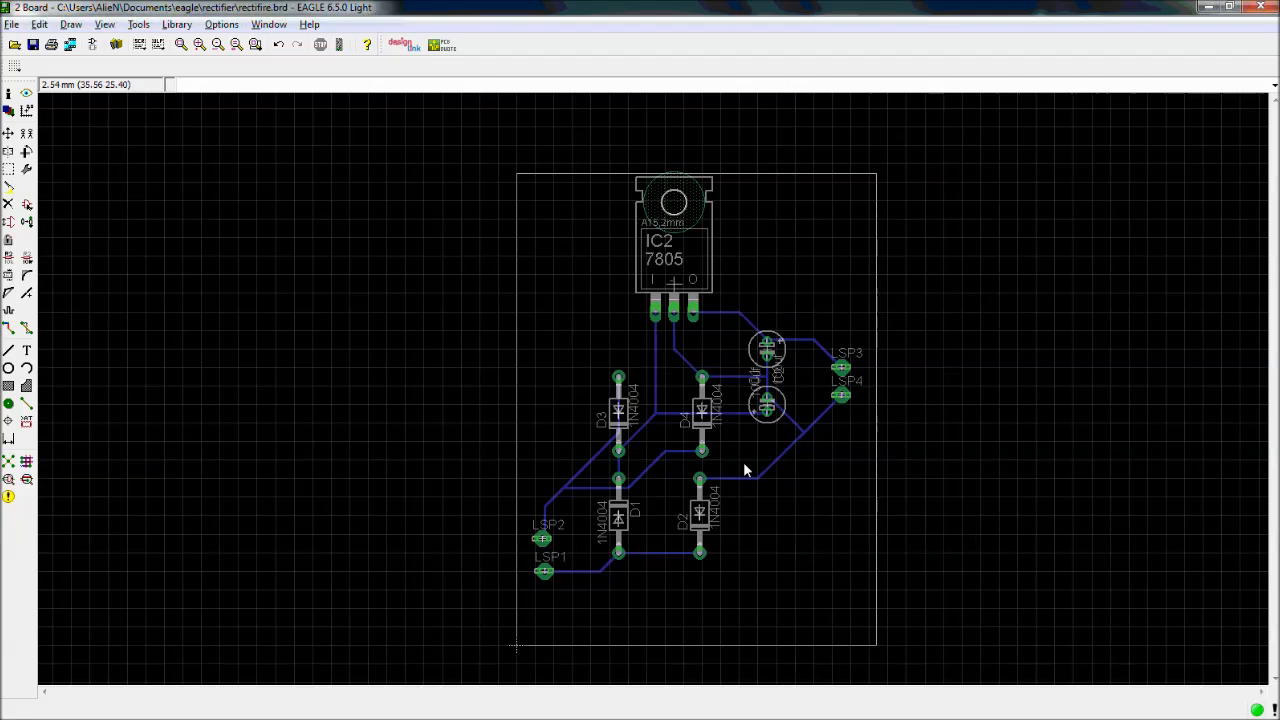
{"action": "scroll", "coordinate": [735, 462], "scroll_direction": "up", "scroll_amount": 1}
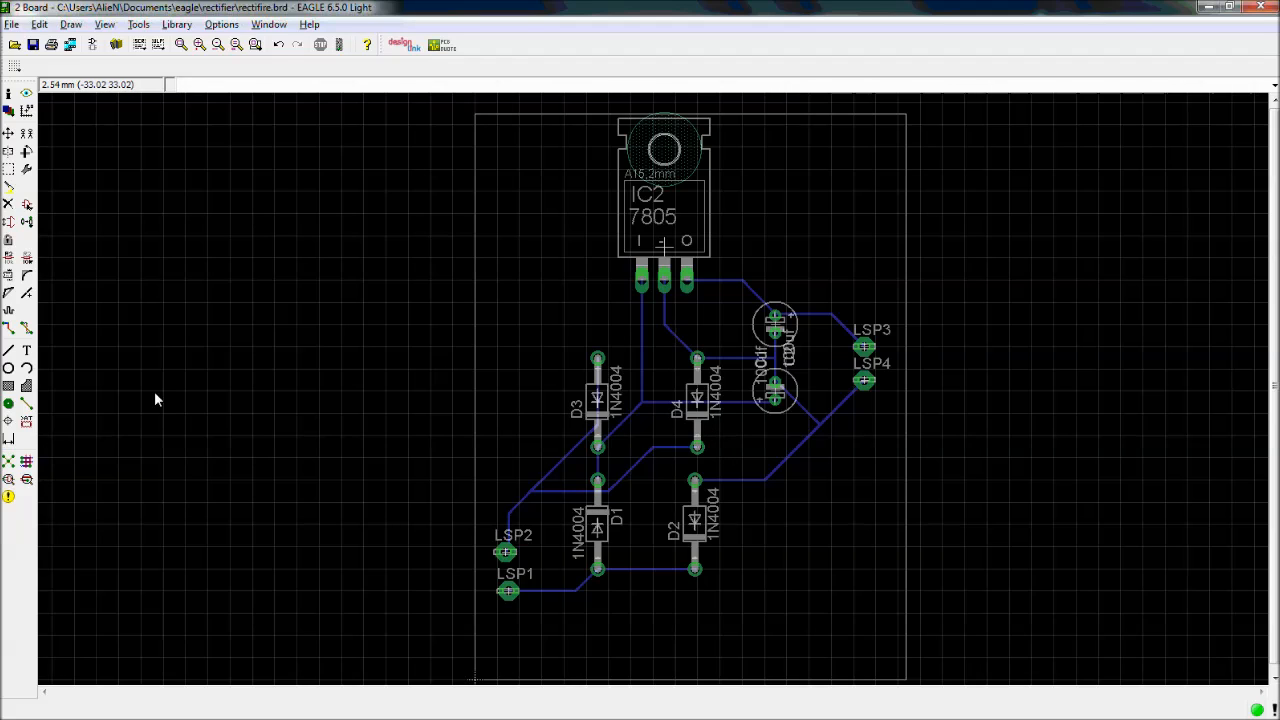
Rip up the trace joining LSP2, D3 and D4, and manually reroute LSP2 to D3's upper pad with a 45-degree bend on 16 Bottom
{"action": "left_click", "coordinate": [27, 328]}
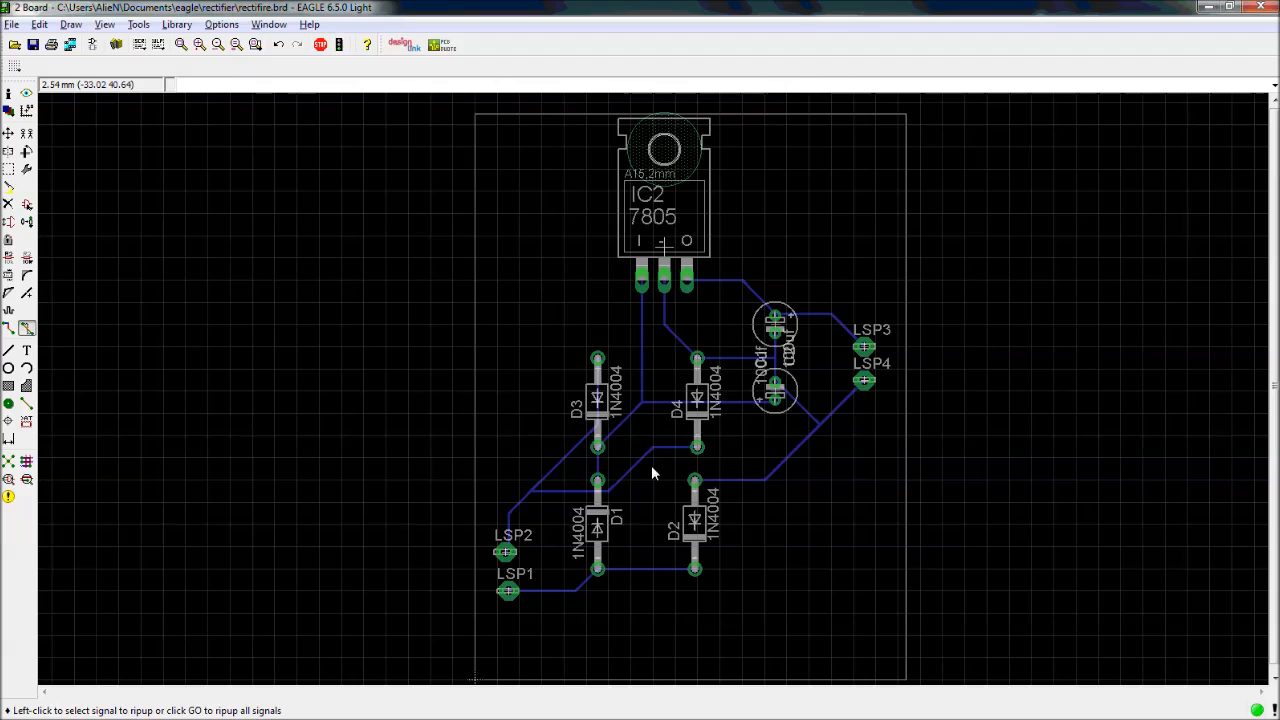
{"action": "left_click", "coordinate": [557, 468]}
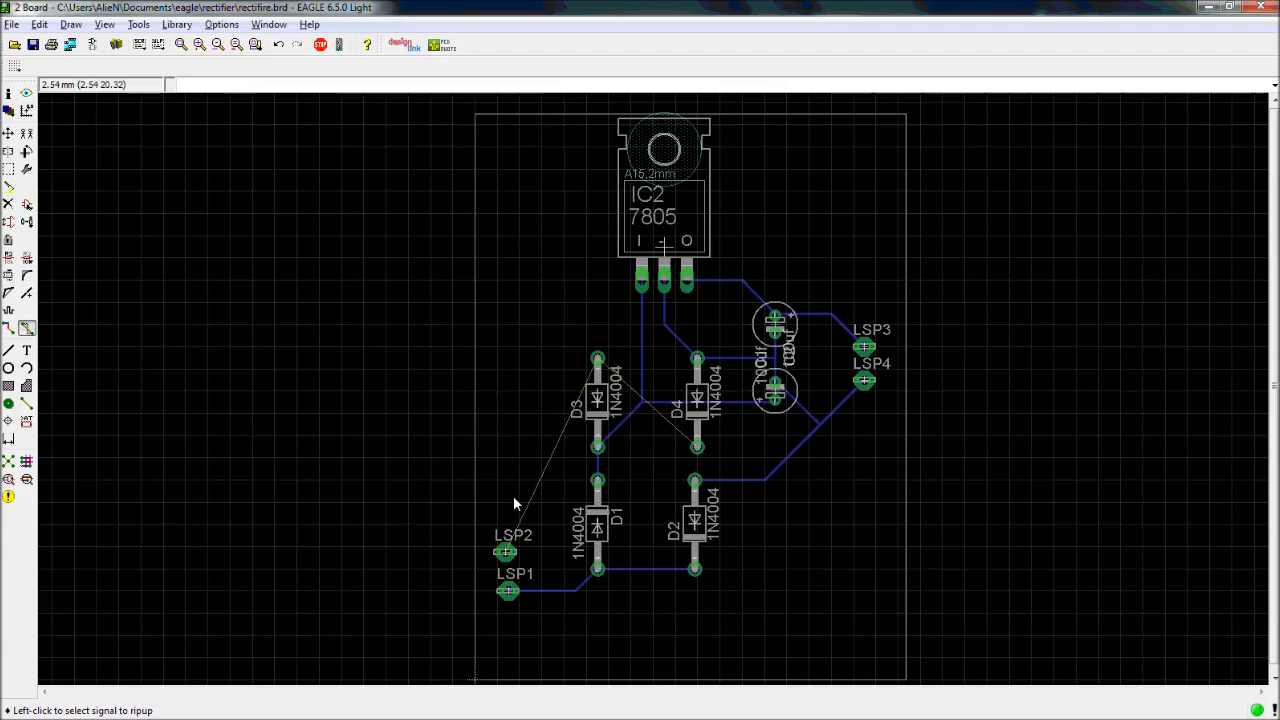
{"action": "left_click", "coordinate": [9, 330]}
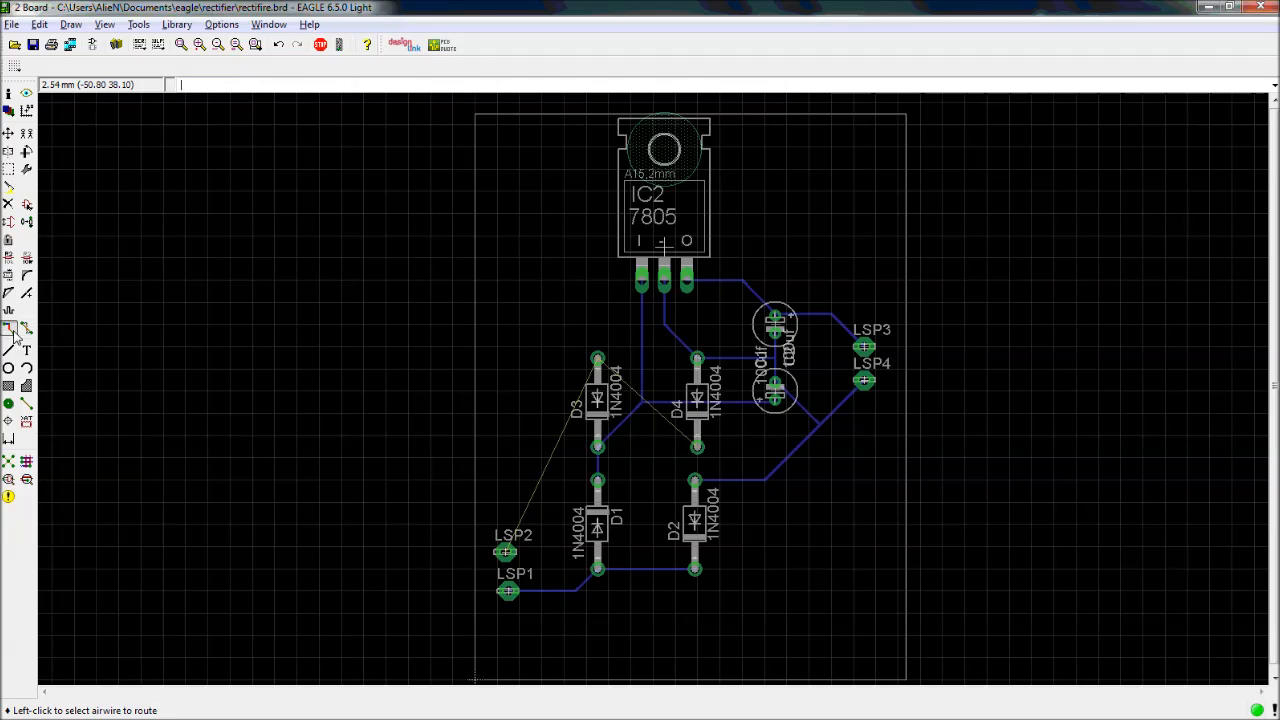
{"action": "left_click", "coordinate": [505, 555]}
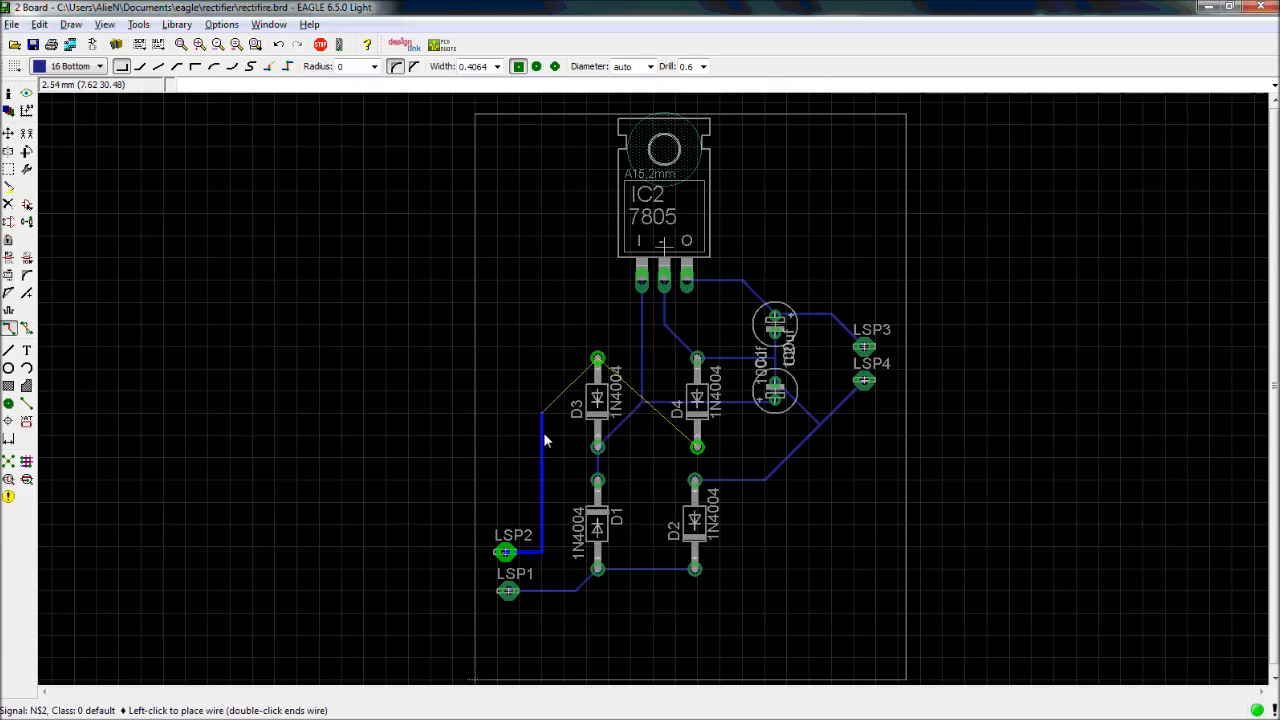
{"action": "left_click", "coordinate": [143, 67]}
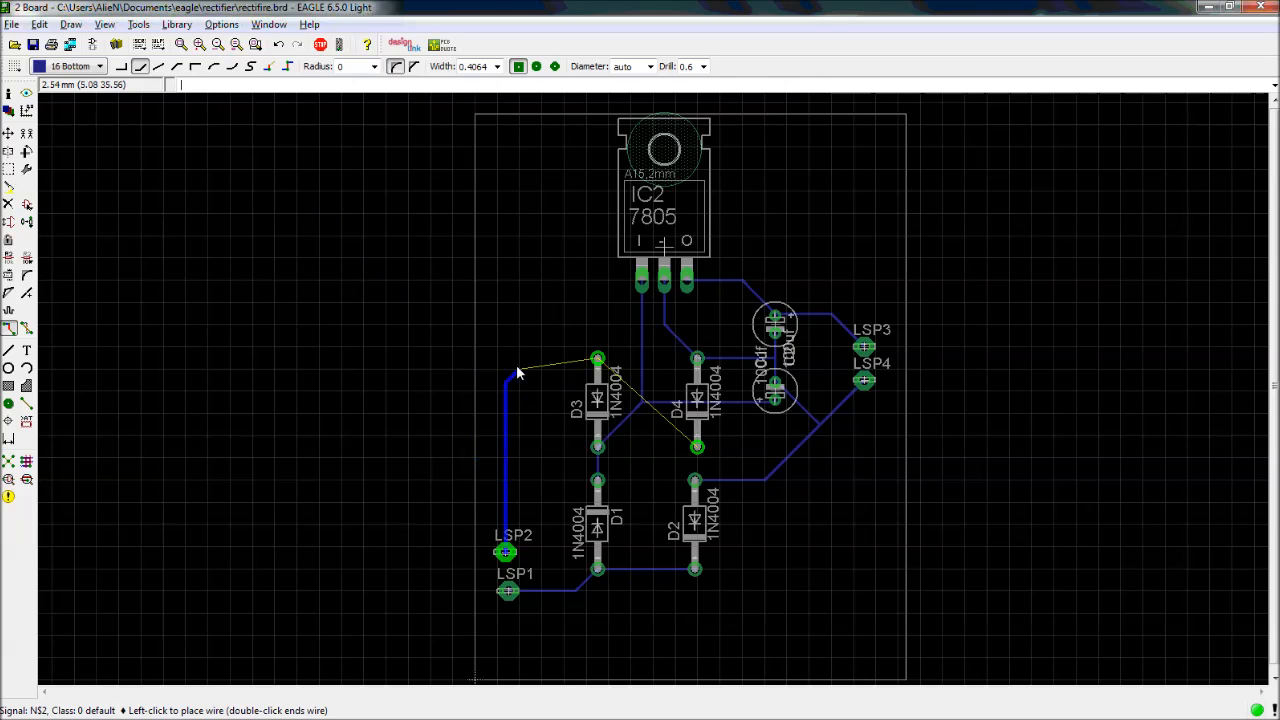
{"action": "left_click", "coordinate": [597, 360]}
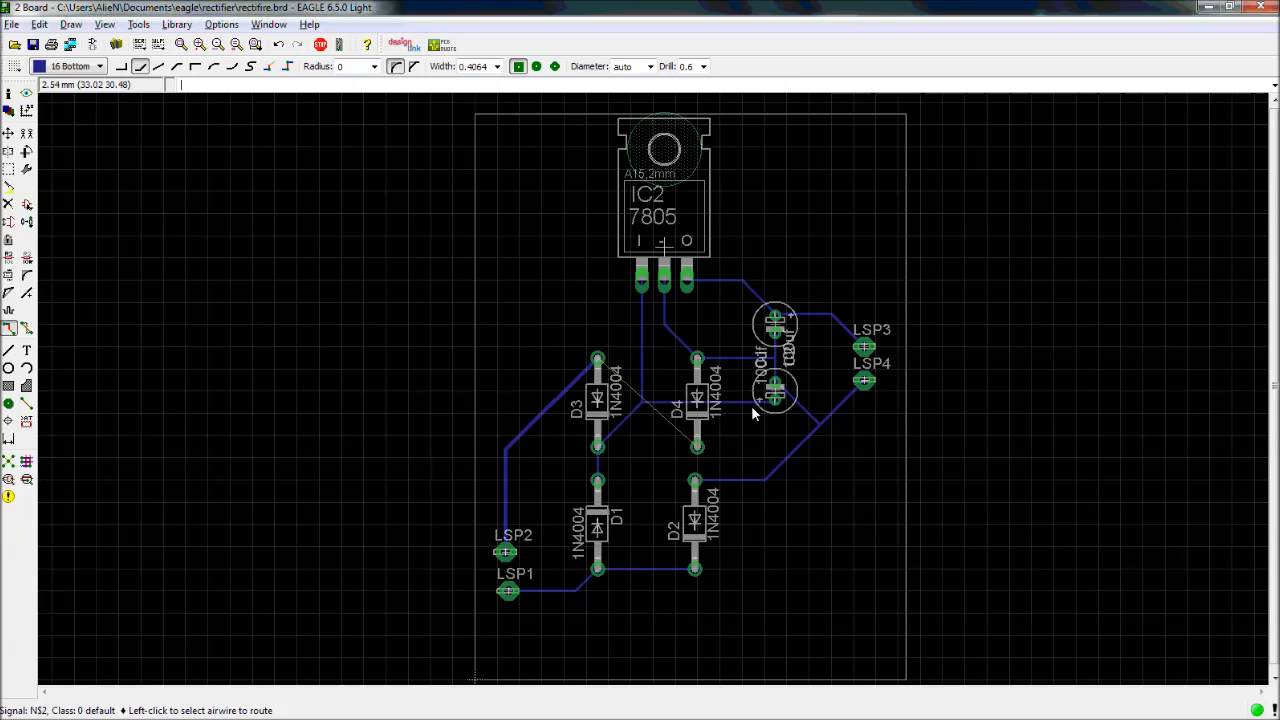
Route D4's lower pad back to LSP2 on 16 Bottom, passing between D1's two pads
{"action": "left_click", "coordinate": [692, 443]}
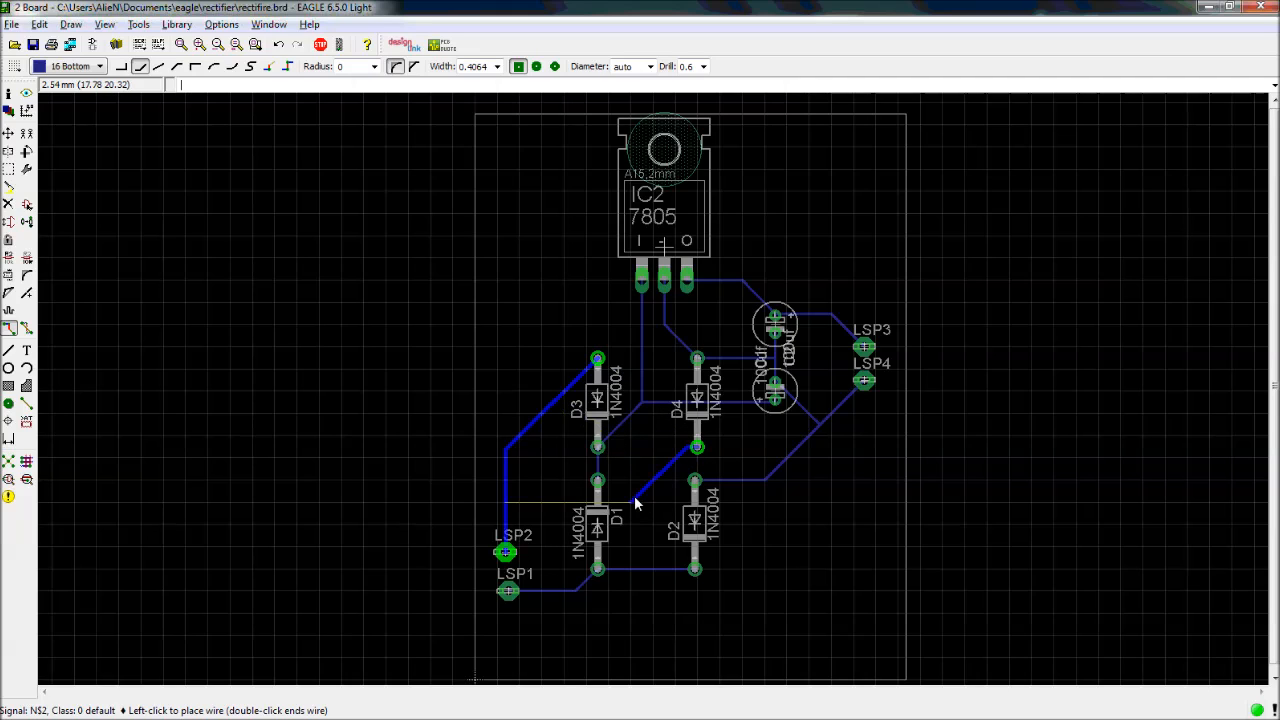
{"action": "left_click", "coordinate": [638, 483]}
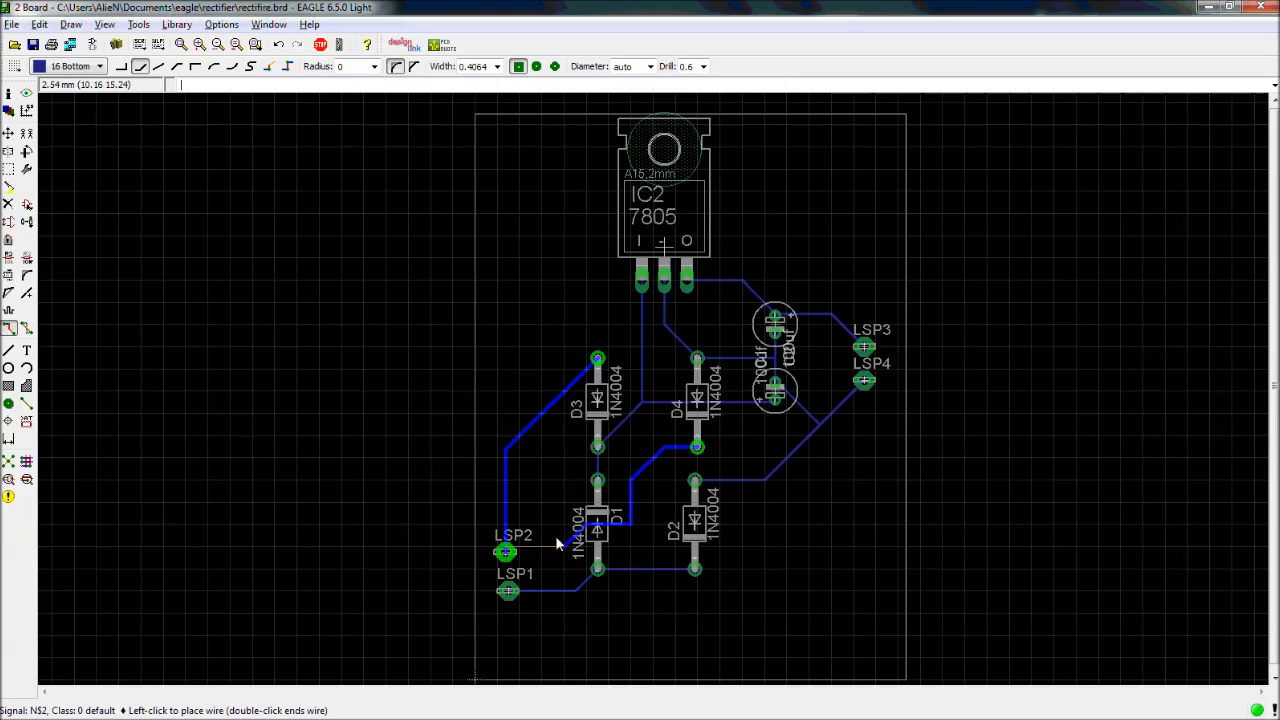
{"action": "left_click", "coordinate": [507, 554]}
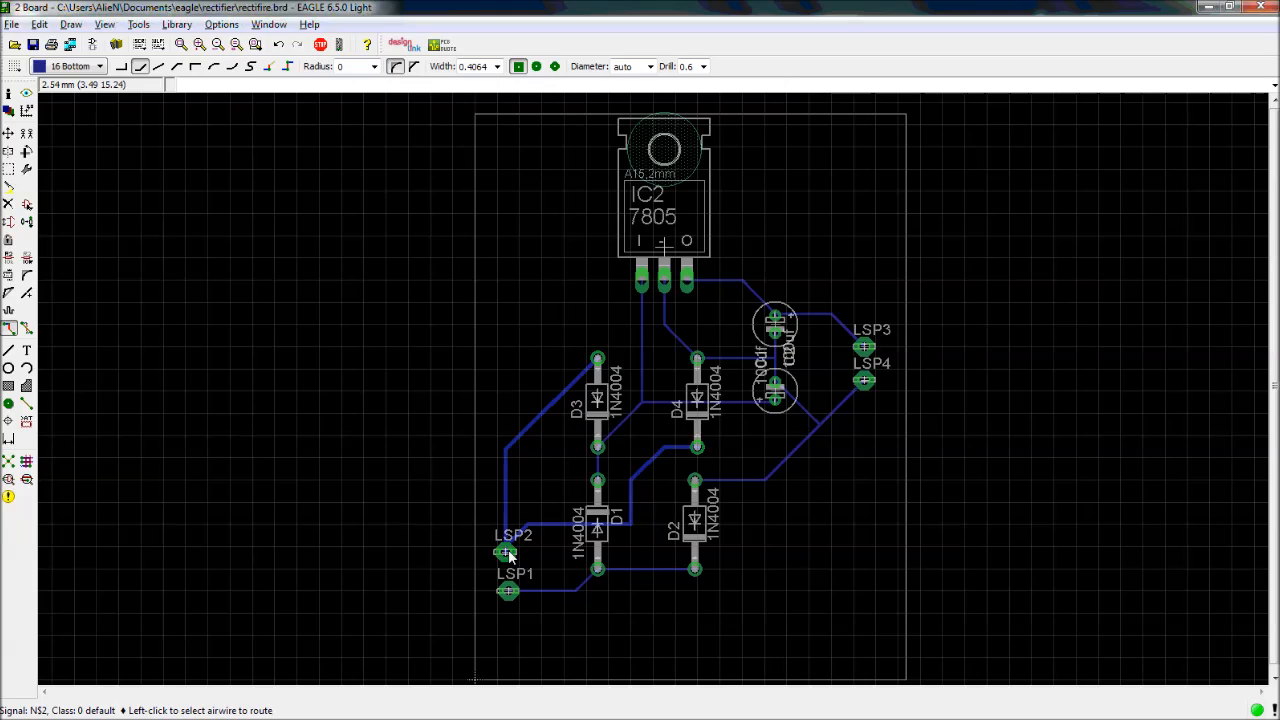
{"action": "scroll", "coordinate": [597, 535], "scroll_direction": "up", "scroll_amount": 5}
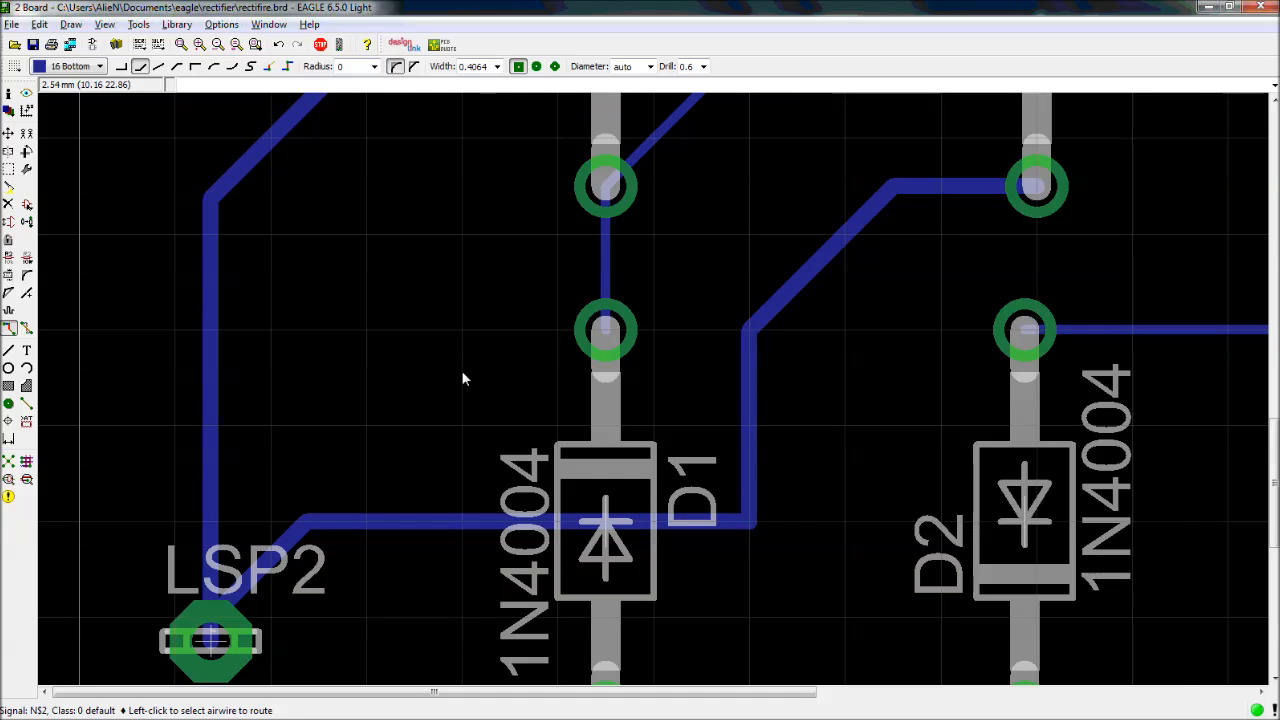
{"action": "scroll", "coordinate": [463, 378], "scroll_direction": "down", "scroll_amount": 5}
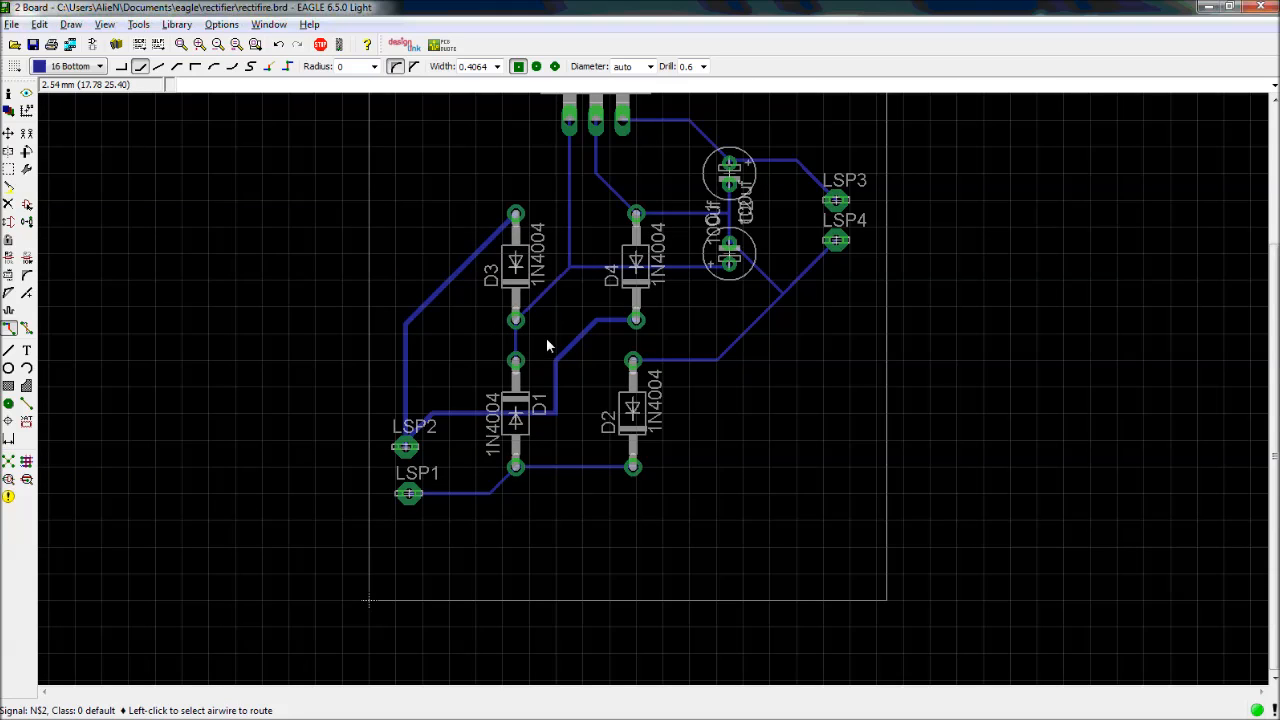
{"action": "key", "text": "alt+F2"}
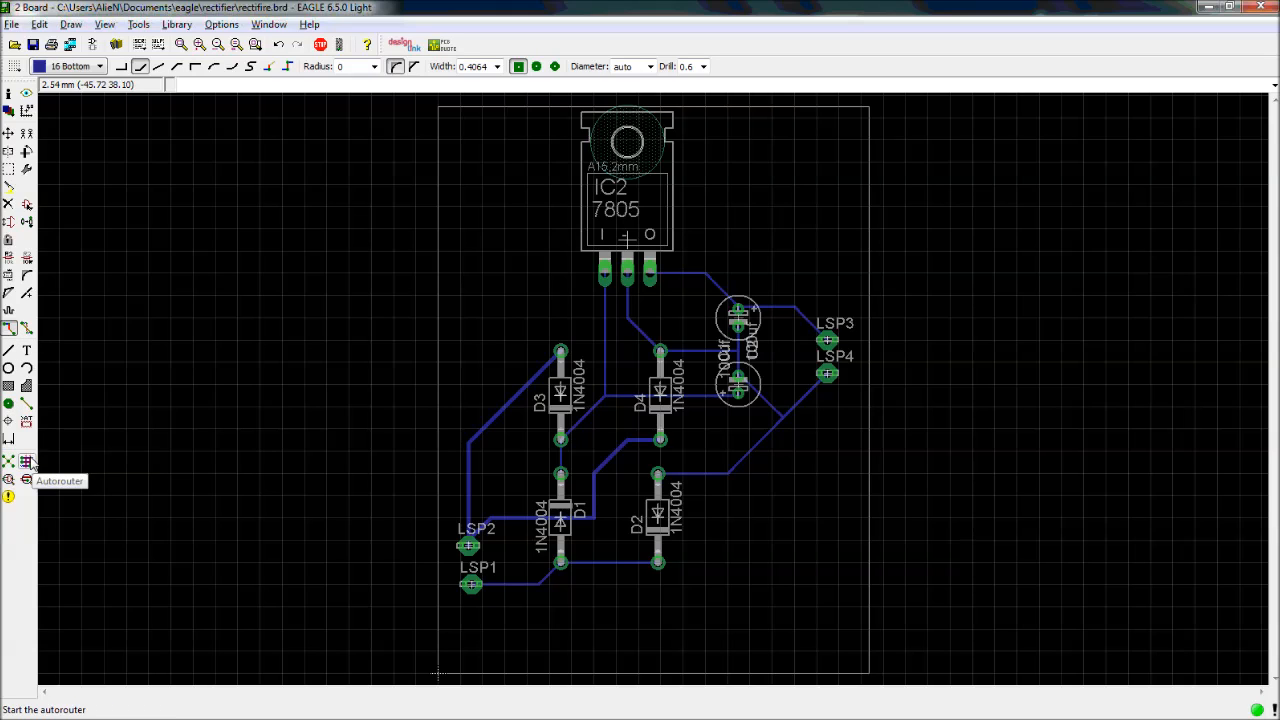
Rip up all remaining traces between the regulator, capacitors, diodes and solder pads
{"action": "left_click", "coordinate": [27, 329]}
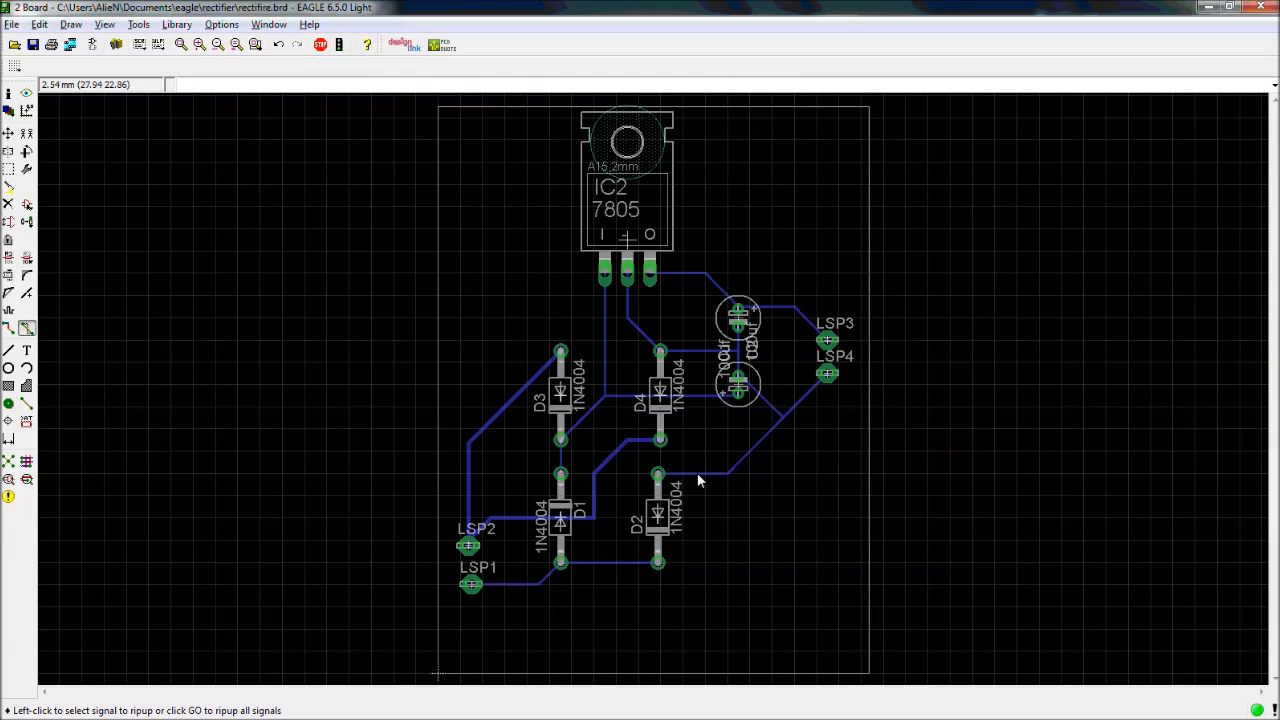
{"action": "left_click", "coordinate": [740, 475]}
{"action": "left_click", "coordinate": [788, 322]}
{"action": "left_click", "coordinate": [788, 322]}
{"action": "left_click", "coordinate": [655, 345]}
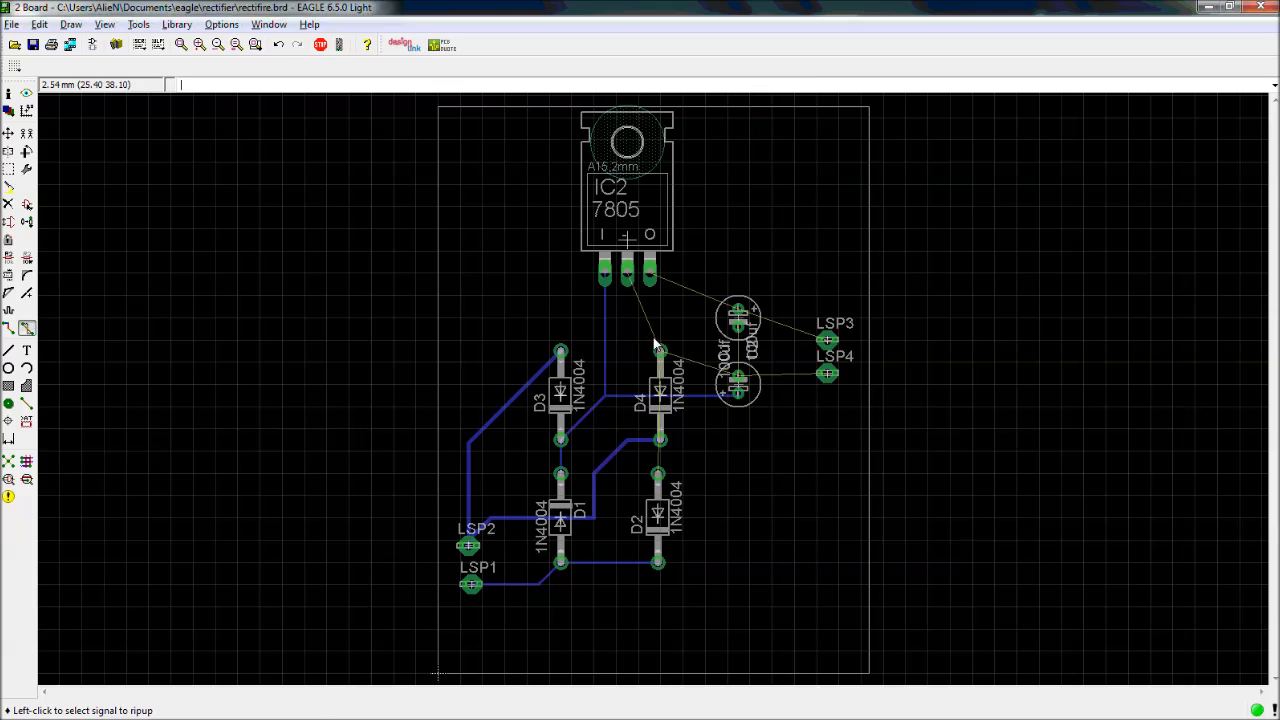
{"action": "double_click", "coordinate": [637, 397]}
{"action": "left_click", "coordinate": [629, 441]}
{"action": "left_click", "coordinate": [629, 441]}
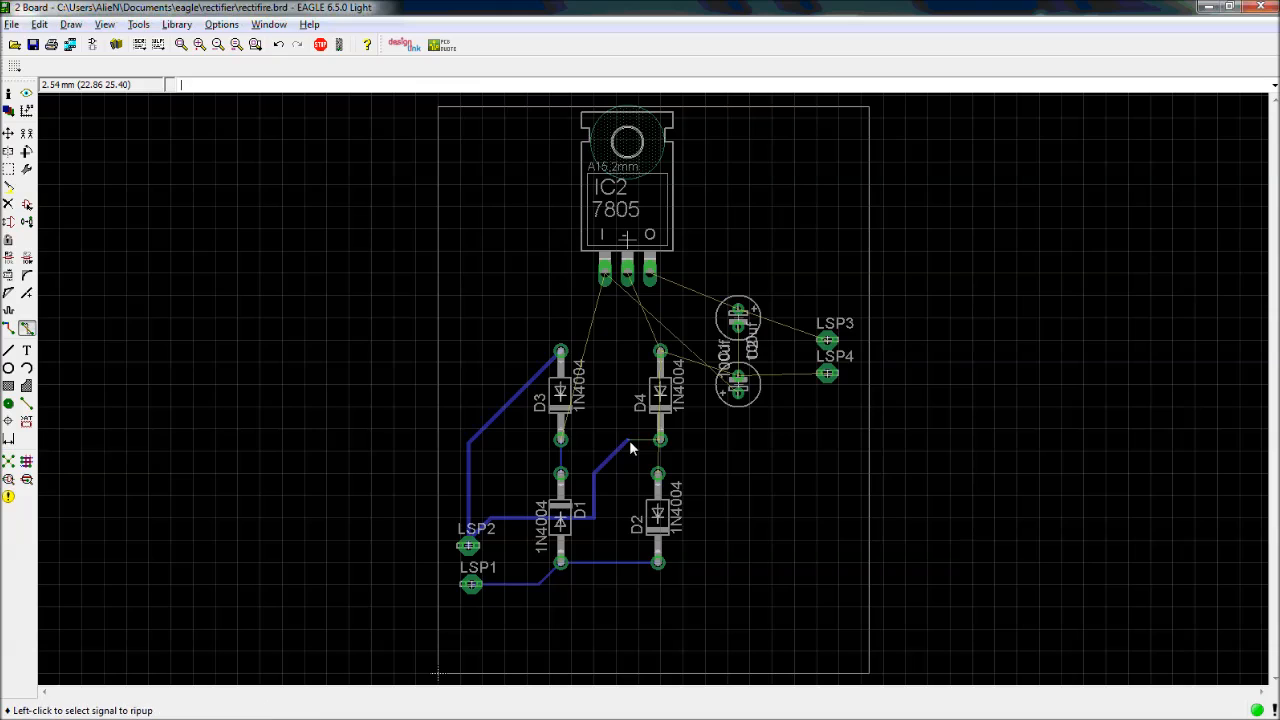
{"action": "left_click", "coordinate": [629, 441]}
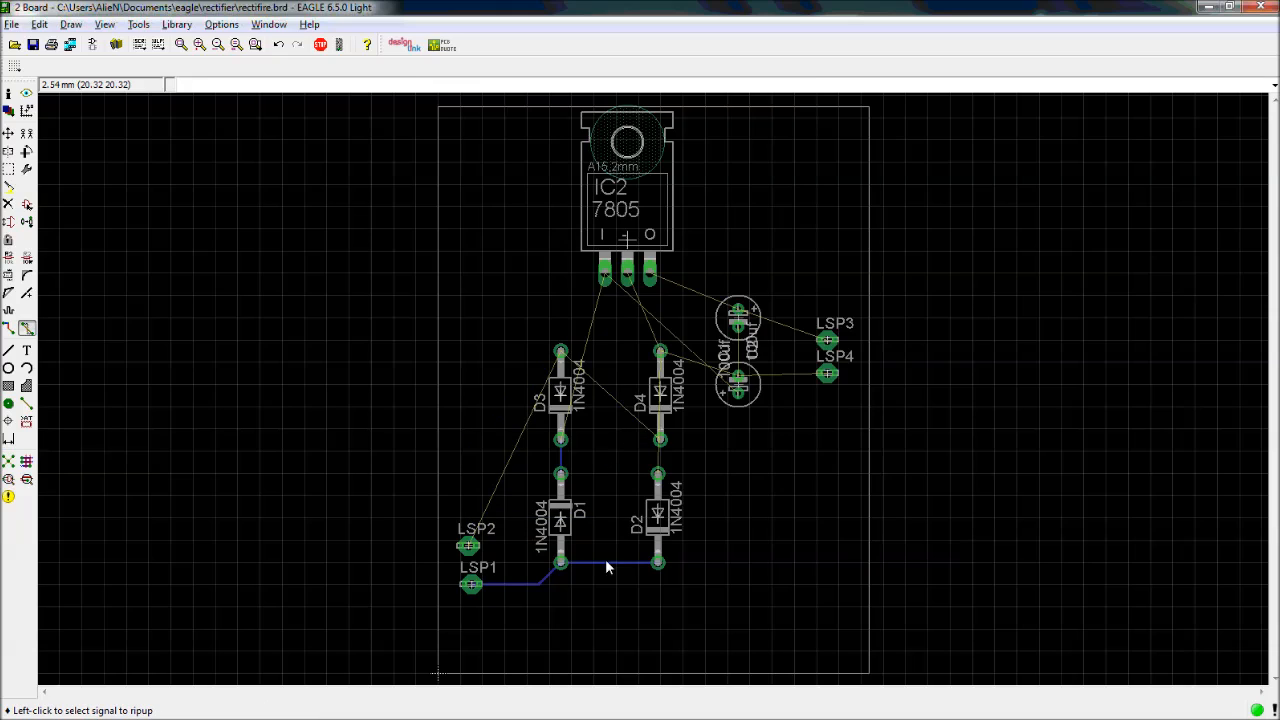
{"action": "left_click", "coordinate": [523, 584]}
{"action": "left_click", "coordinate": [562, 465]}
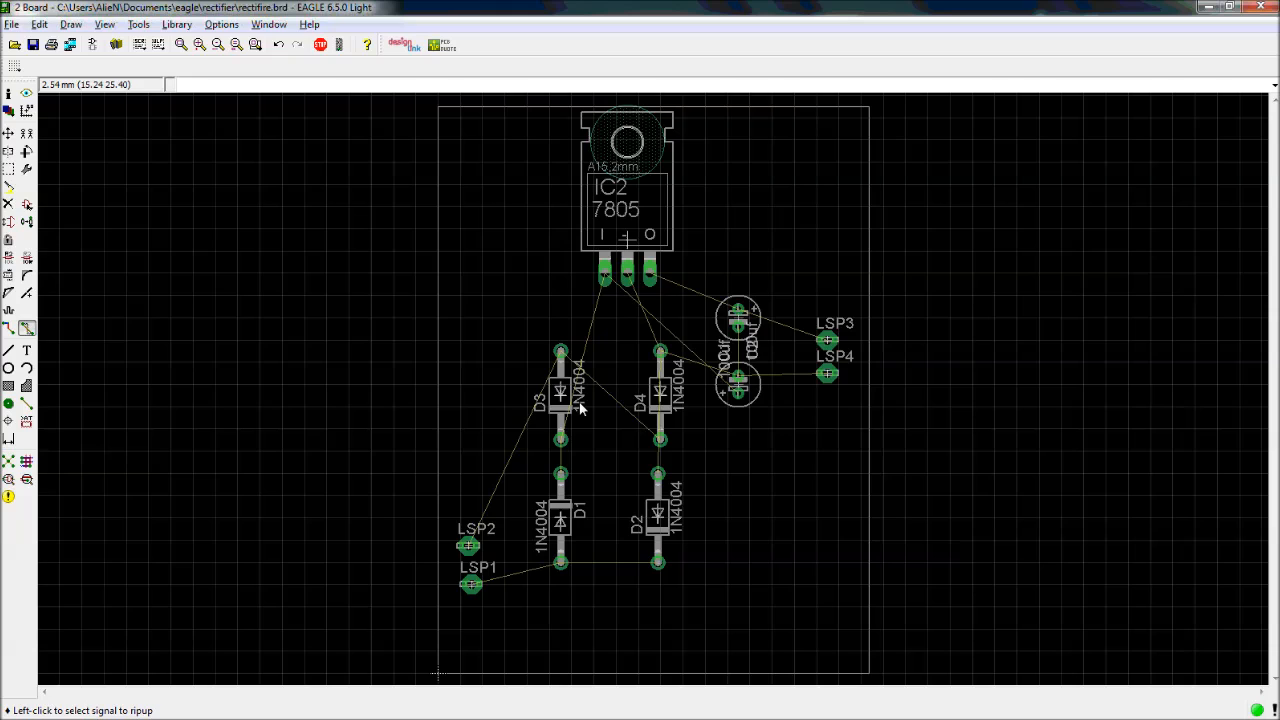
Manually route D3's upper pad around the diode's outer side and down to LSP2 on 16 Bottom
{"action": "left_click", "coordinate": [9, 328]}
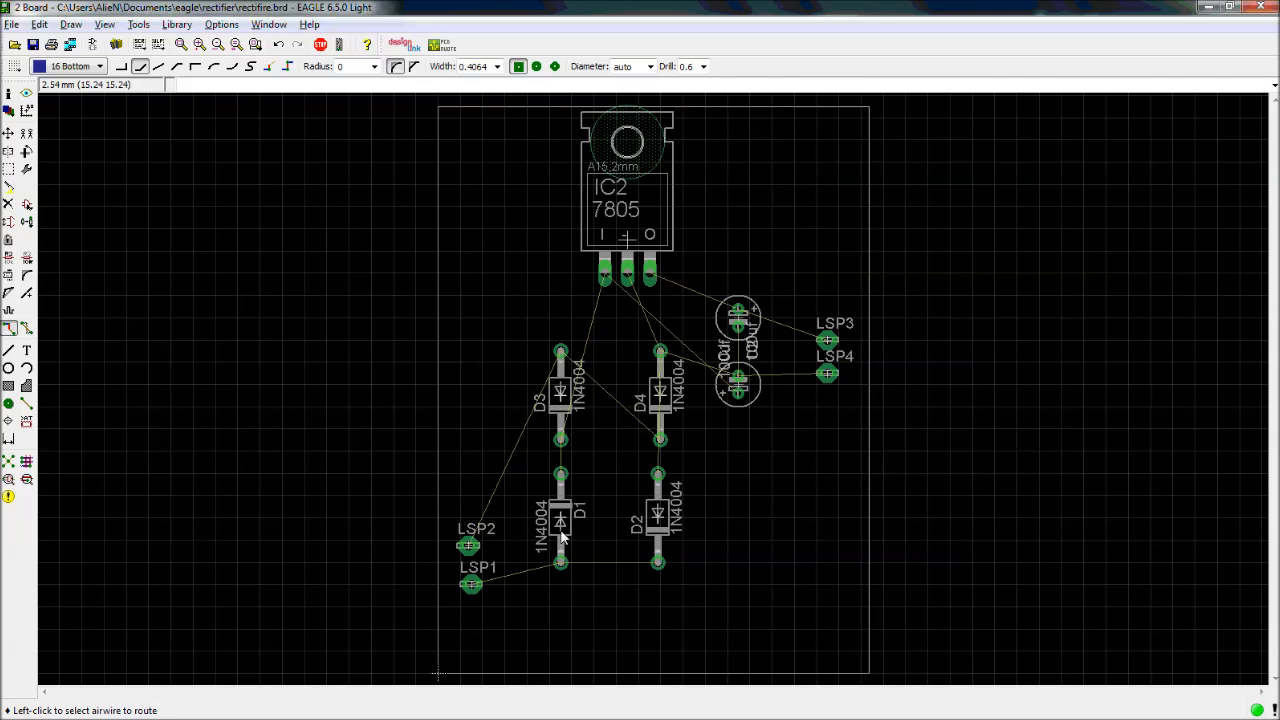
{"action": "left_click", "coordinate": [557, 353]}
{"action": "left_click", "coordinate": [557, 354]}
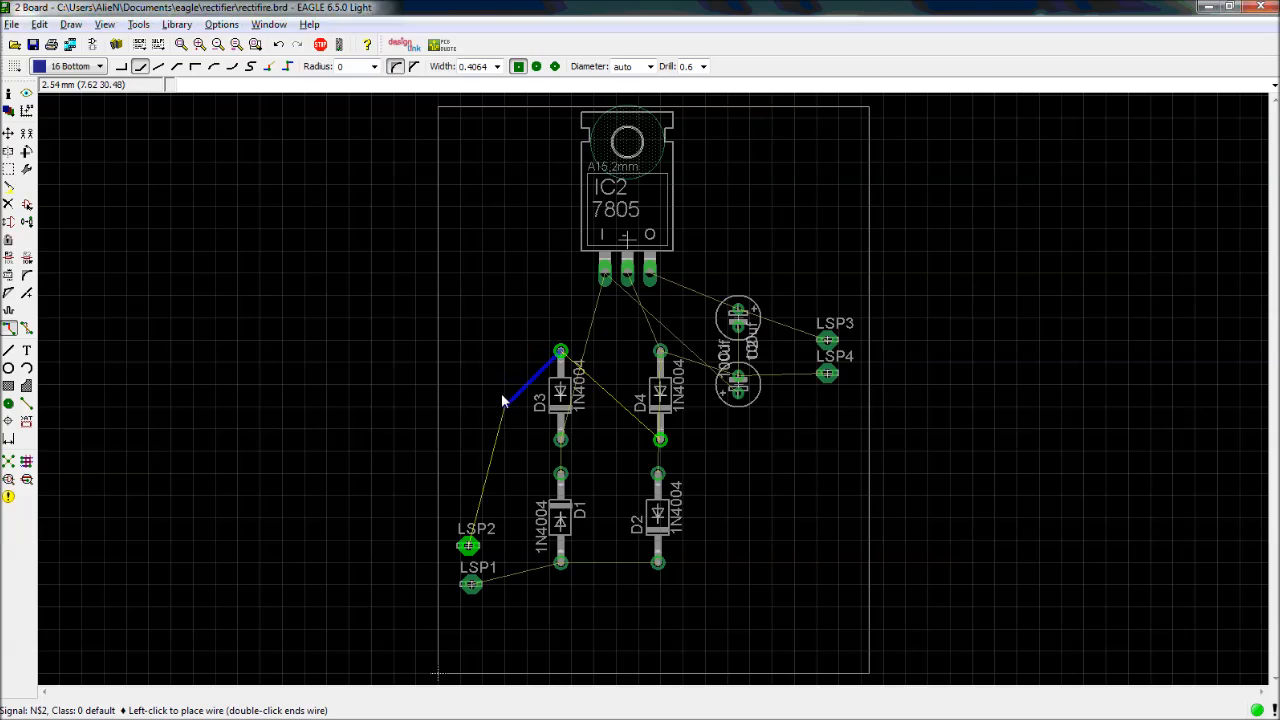
{"action": "left_click", "coordinate": [505, 361]}
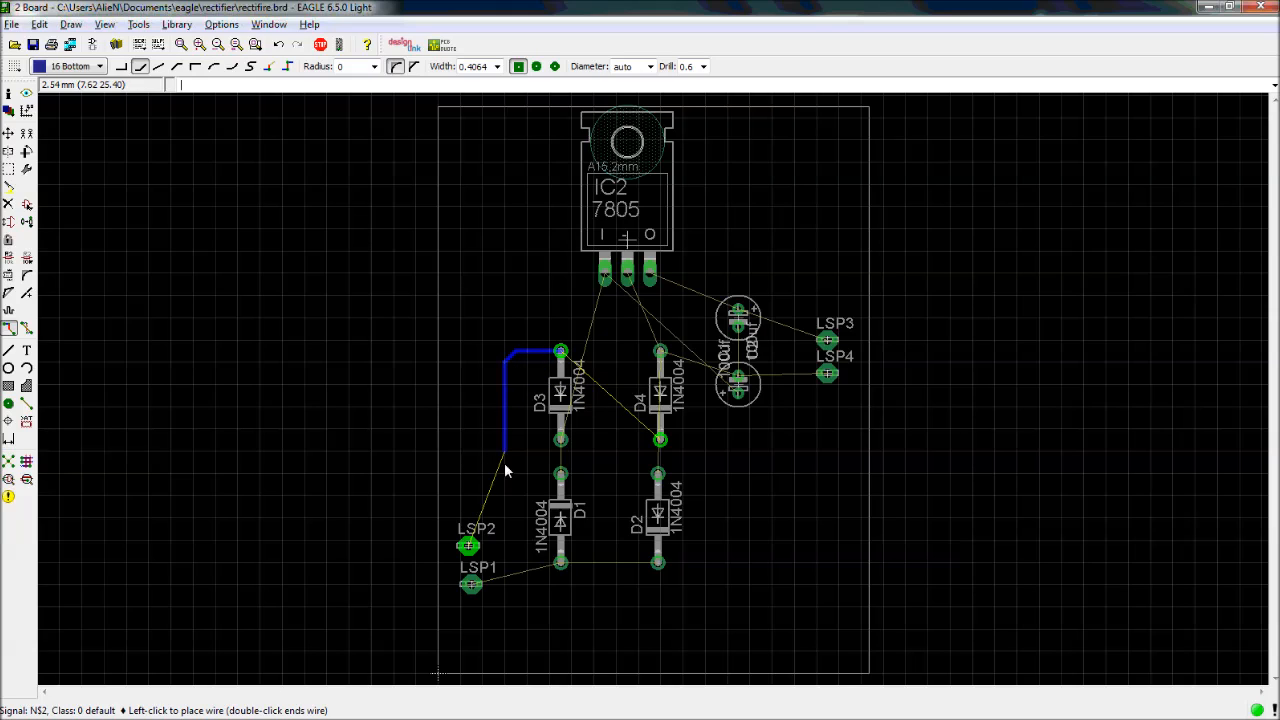
{"action": "left_click", "coordinate": [482, 548]}
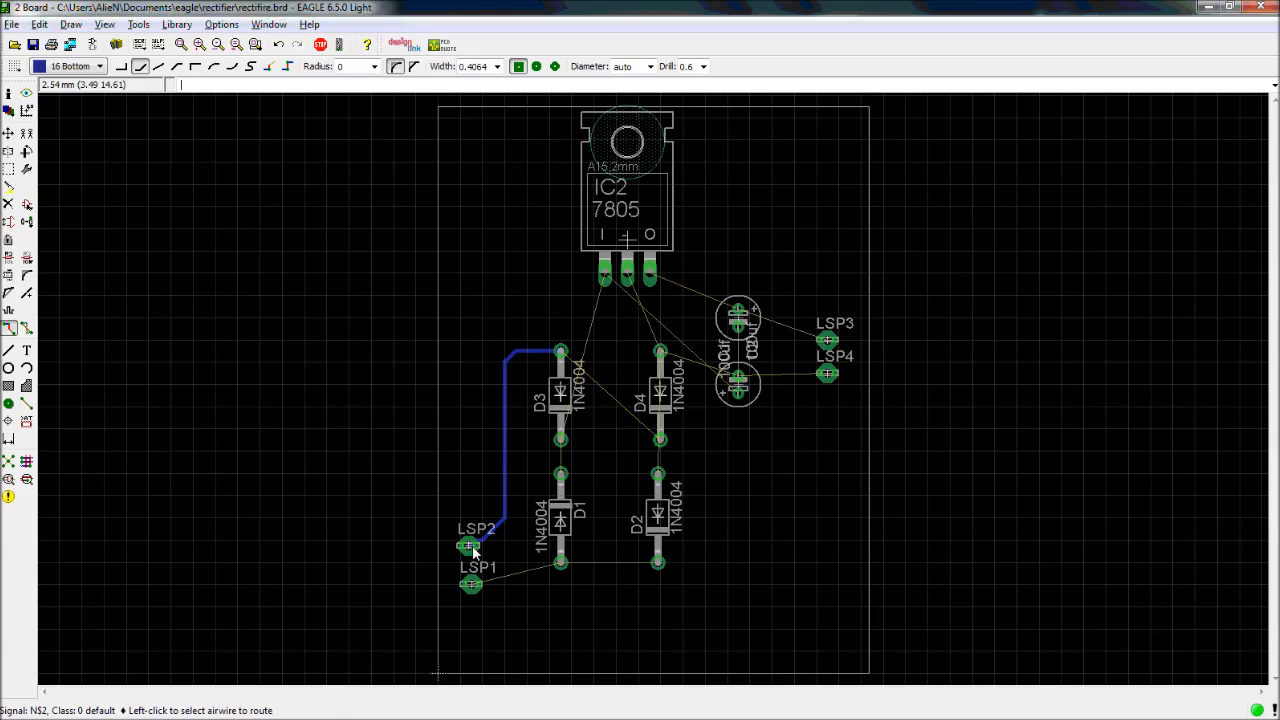
Route the GND trace from D2's upper pad to the lower 100uf capacitor's negative pad on 16 Bottom
{"action": "left_click", "coordinate": [651, 447]}
{"action": "left_click", "coordinate": [654, 456]}
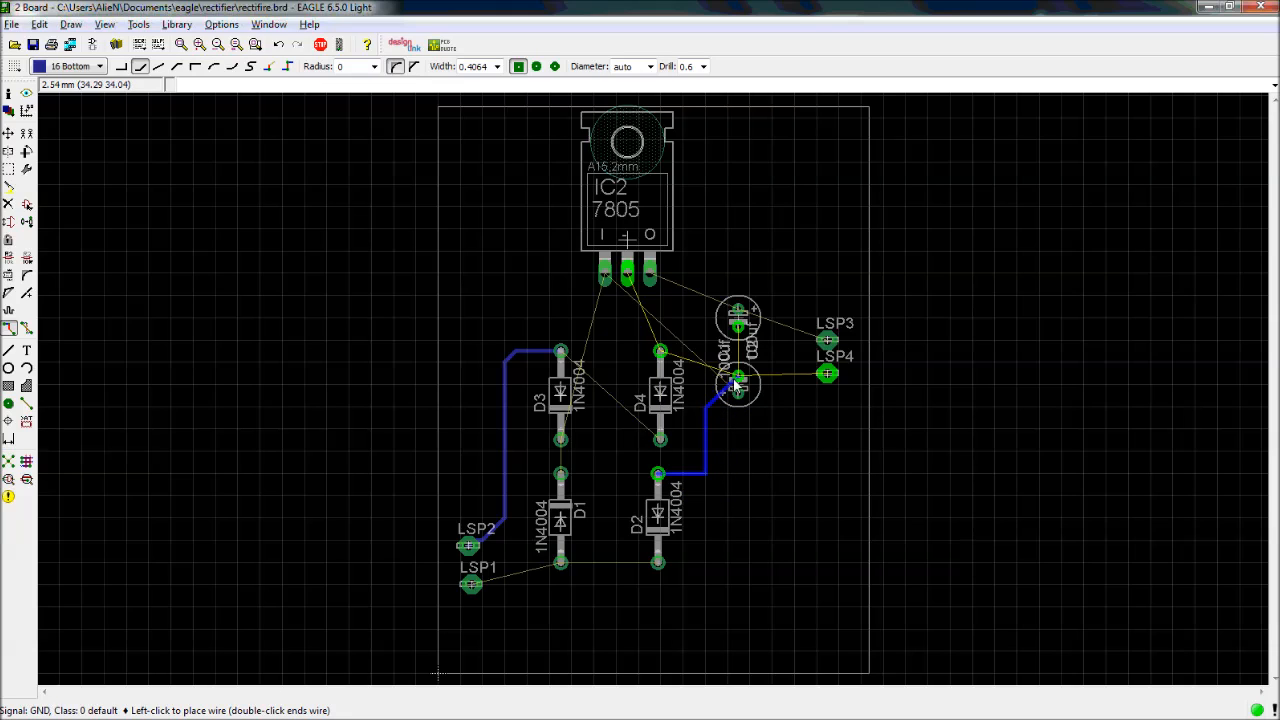
{"action": "left_click", "coordinate": [737, 383]}
Route D4's lower pad between D1's pads to join the D3–LSP2 trace near LSP2
{"action": "left_click", "coordinate": [660, 442]}
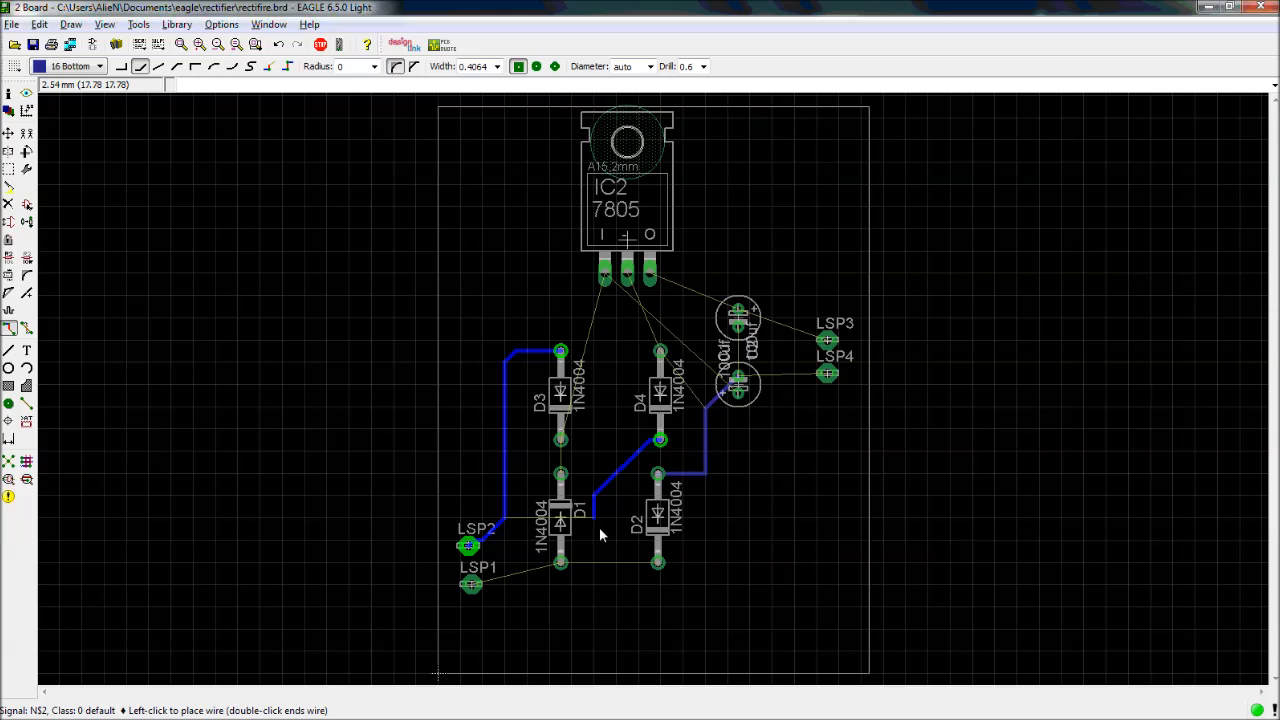
{"action": "left_click", "coordinate": [593, 519]}
{"action": "left_click", "coordinate": [510, 521]}
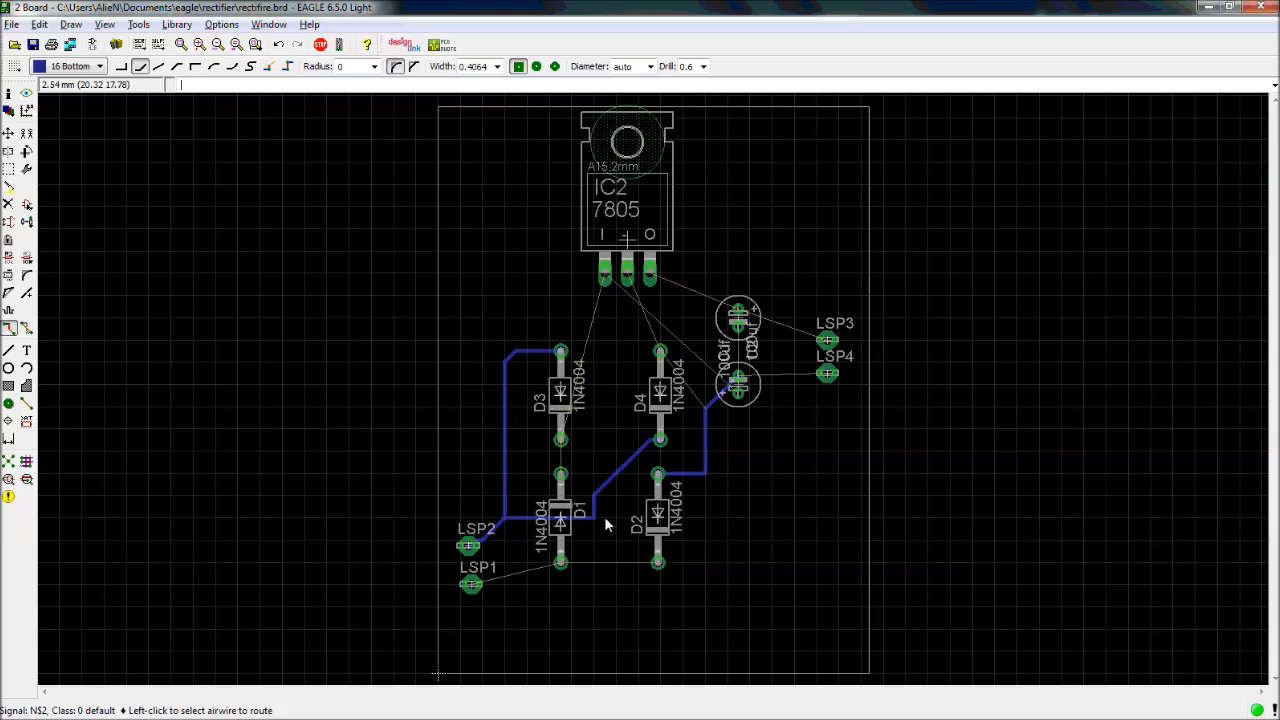
Rip up the stepped segments beside D1 and reroute D4's diagonal trace straight across D1 into the LSP2 trace
{"action": "scroll", "coordinate": [595, 517], "scroll_direction": "up", "scroll_amount": 5}
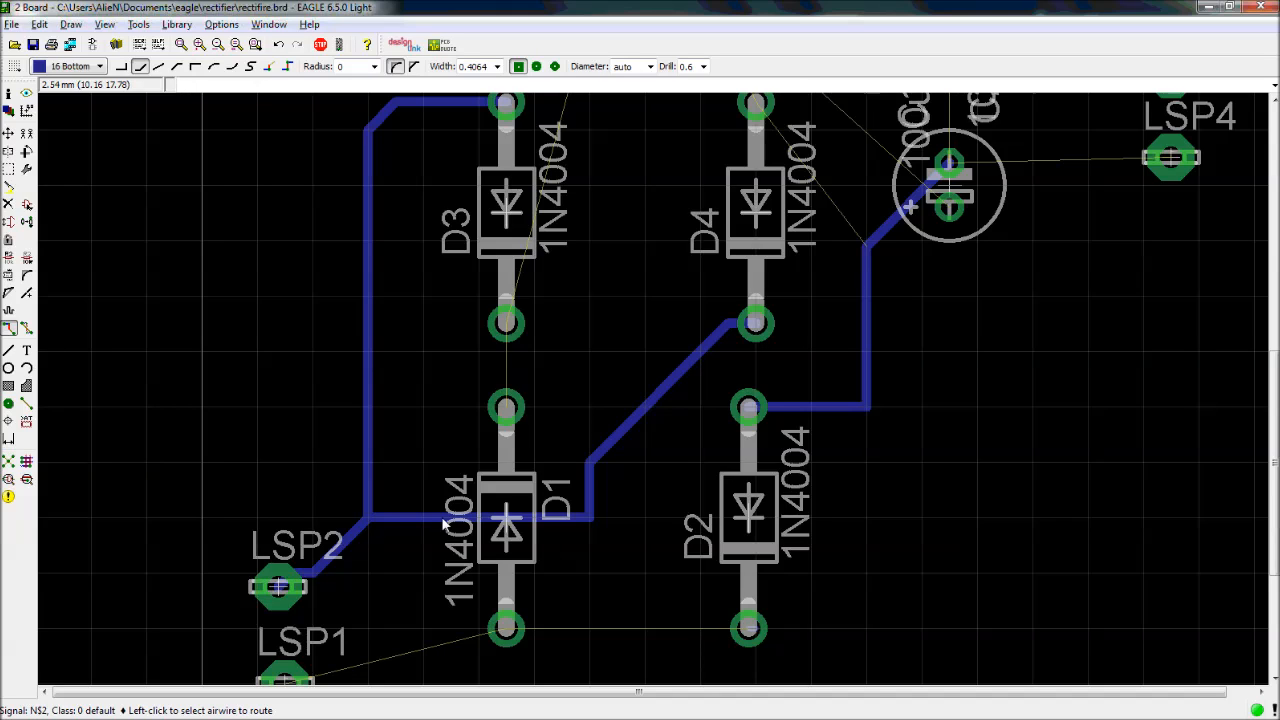
{"action": "left_click", "coordinate": [26, 328]}
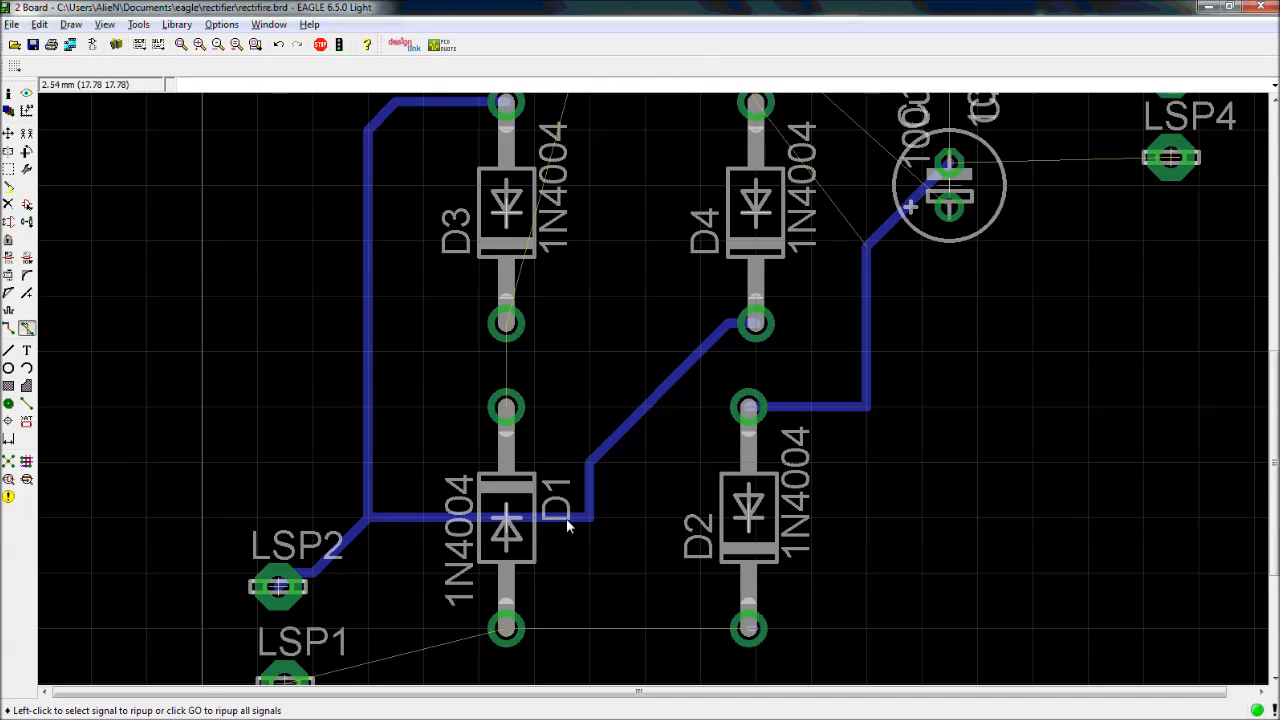
{"action": "left_click", "coordinate": [562, 520]}
{"action": "left_click", "coordinate": [590, 505]}
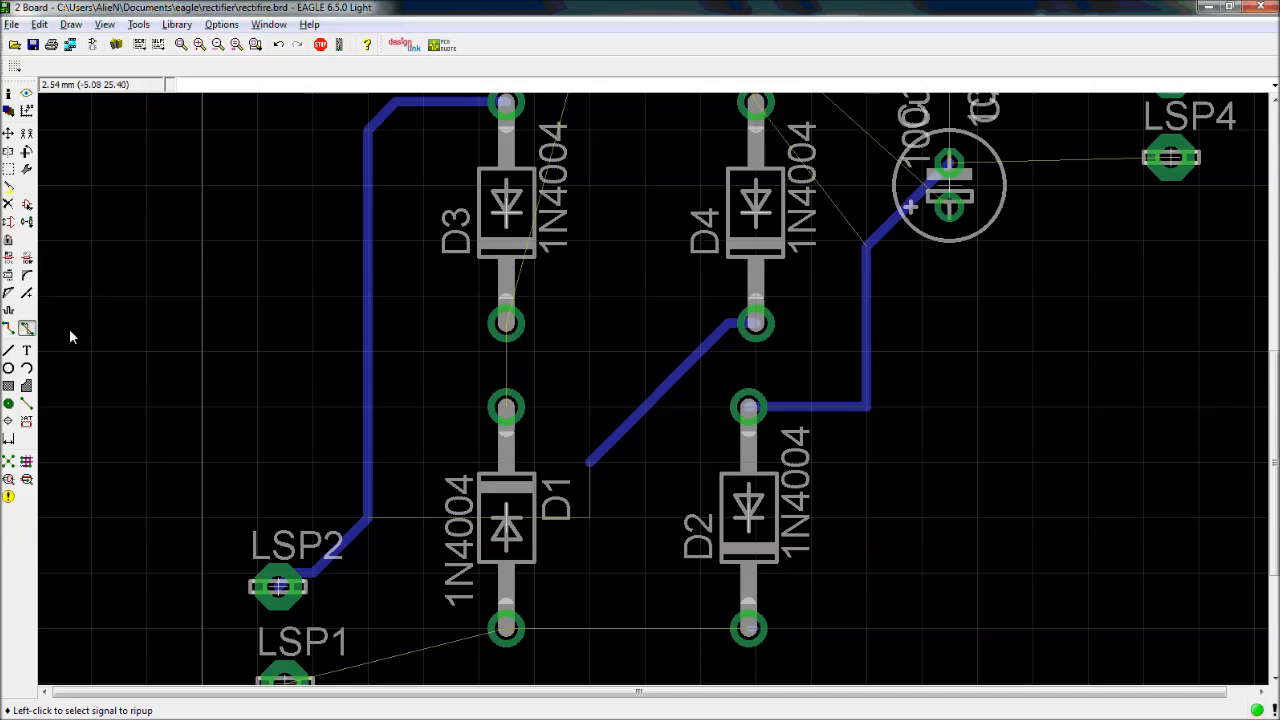
{"action": "left_click", "coordinate": [9, 328]}
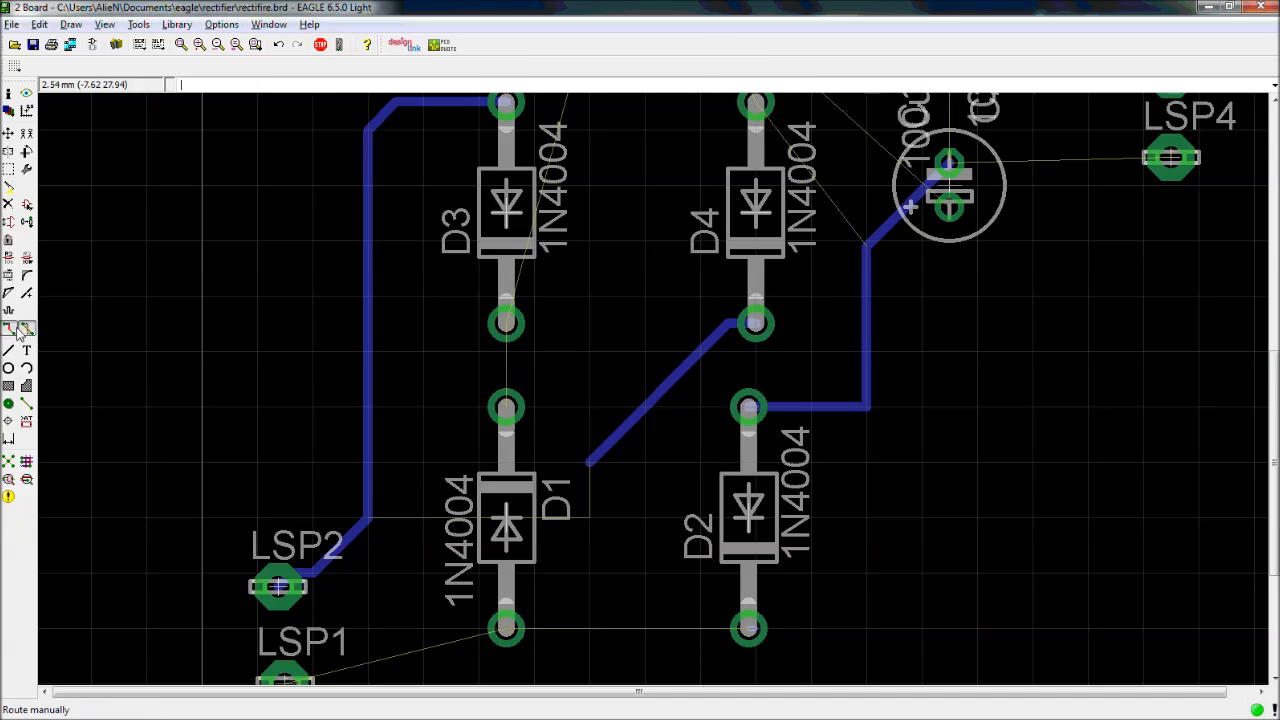
{"action": "left_click", "coordinate": [590, 463]}
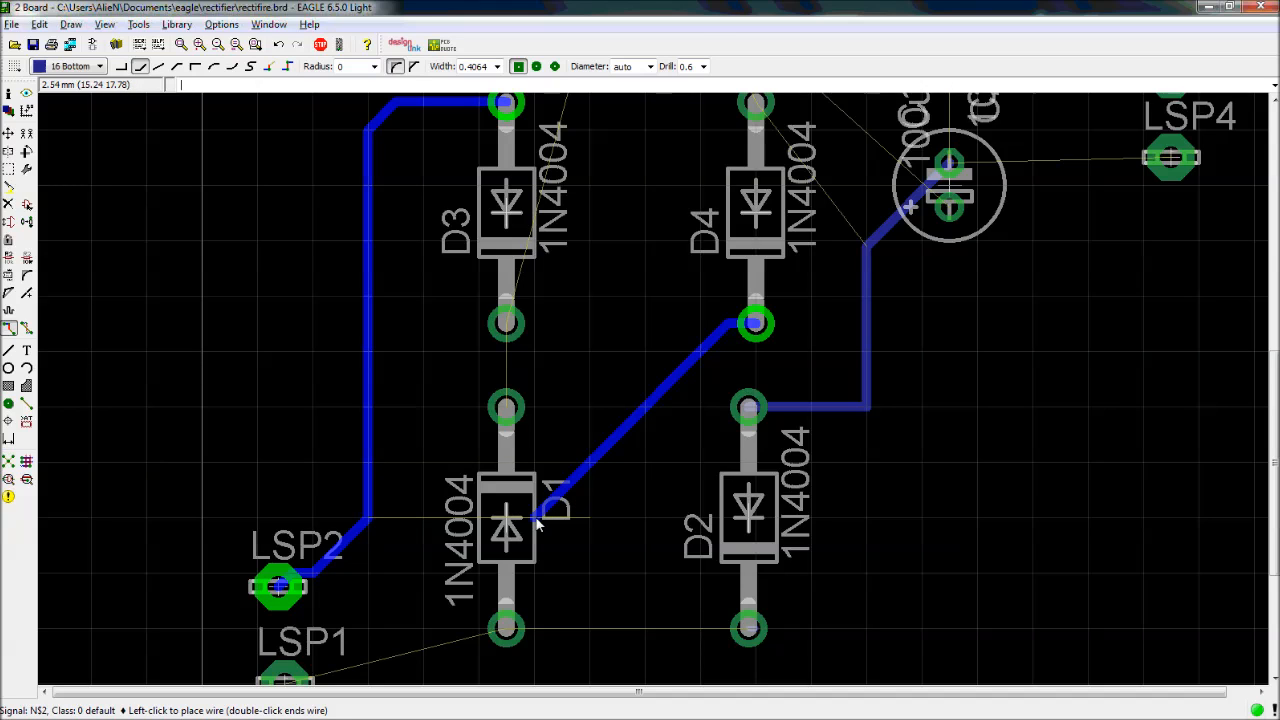
{"action": "left_click", "coordinate": [370, 519]}
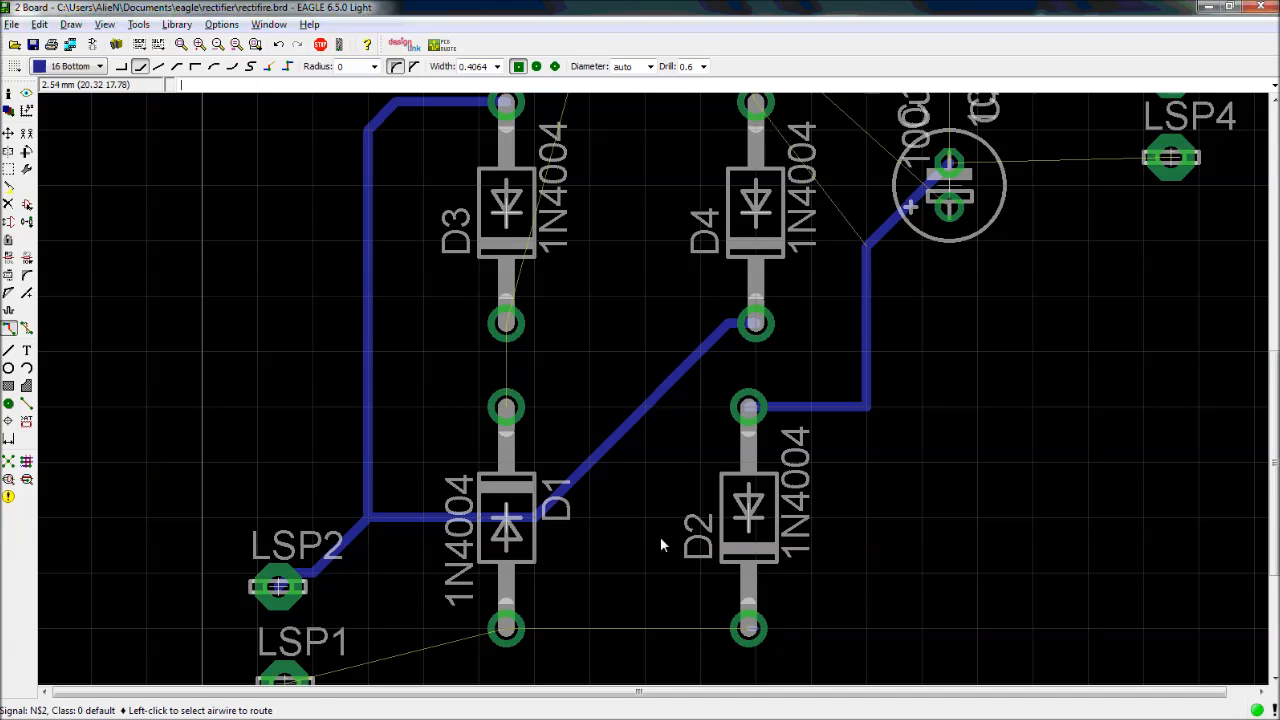
Route the lower 100uf capacitor's negative pad straight across to LSP4 as GND on 16 Bottom
{"action": "scroll", "coordinate": [826, 272], "scroll_direction": "down", "scroll_amount": 2}
{"action": "scroll", "coordinate": [903, 257], "scroll_direction": "down", "scroll_amount": 1}
{"action": "scroll", "coordinate": [949, 192], "scroll_direction": "up", "scroll_amount": 2}
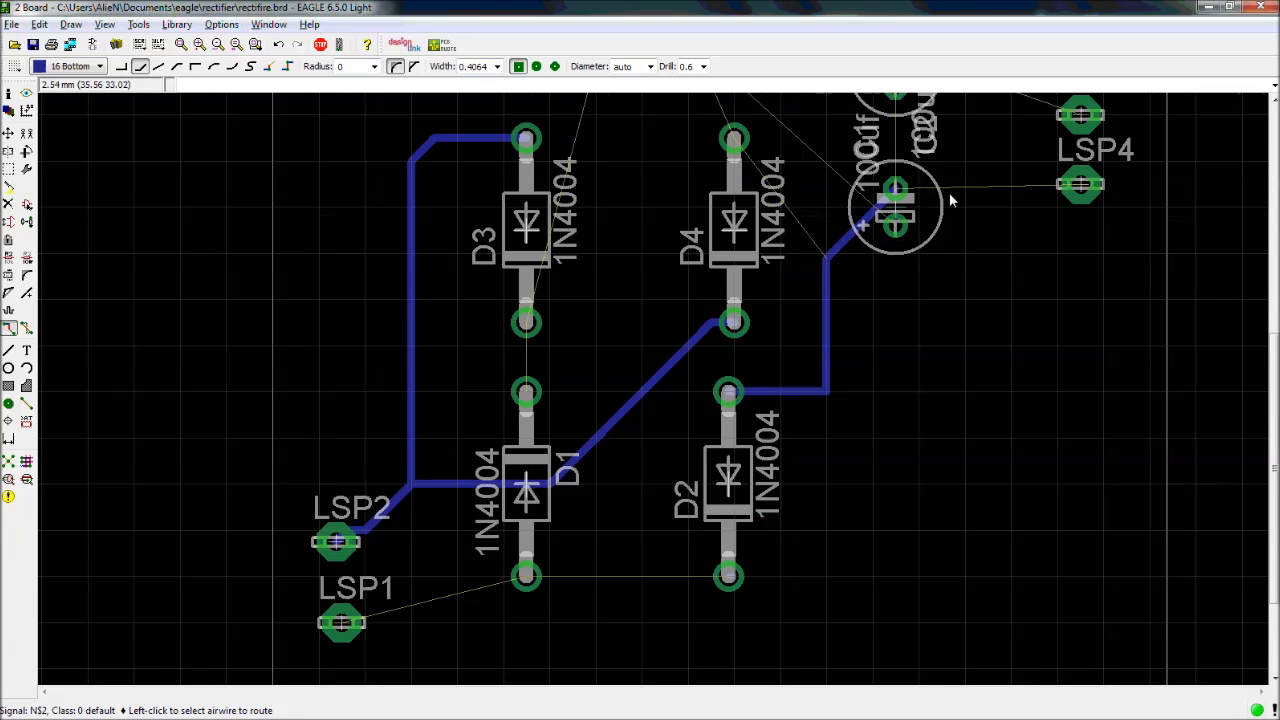
{"action": "scroll", "coordinate": [961, 180], "scroll_direction": "down", "scroll_amount": 2}
{"action": "scroll", "coordinate": [1260, 471], "scroll_direction": "up", "scroll_amount": 1}
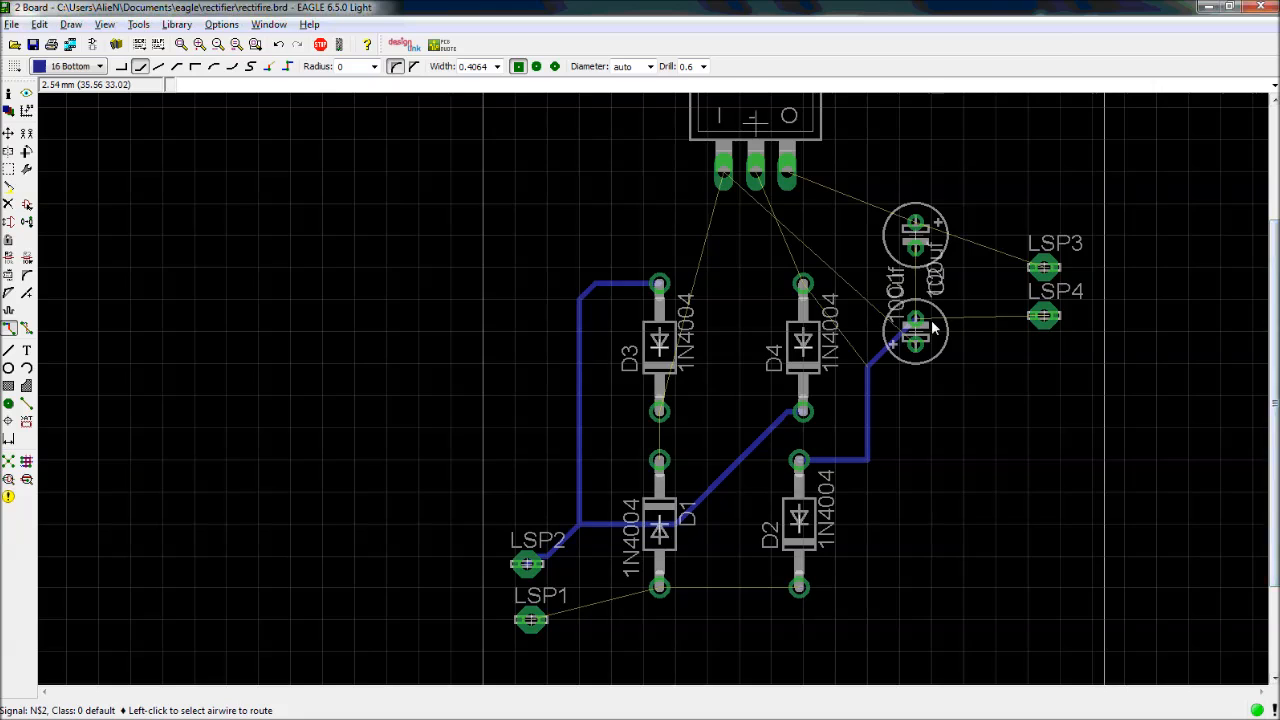
{"action": "scroll", "coordinate": [931, 319], "scroll_direction": "up", "scroll_amount": 3}
{"action": "left_click", "coordinate": [908, 326]}
{"action": "left_click", "coordinate": [899, 336]}
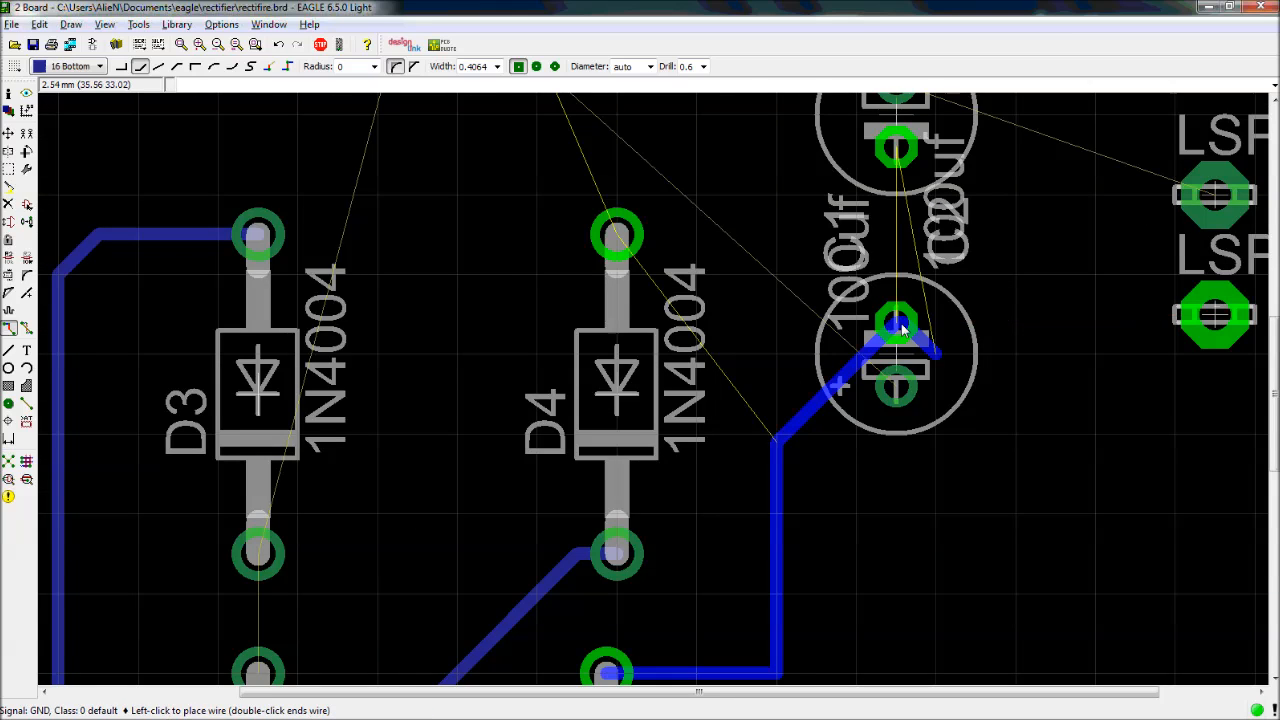
{"action": "left_click", "coordinate": [1213, 318]}
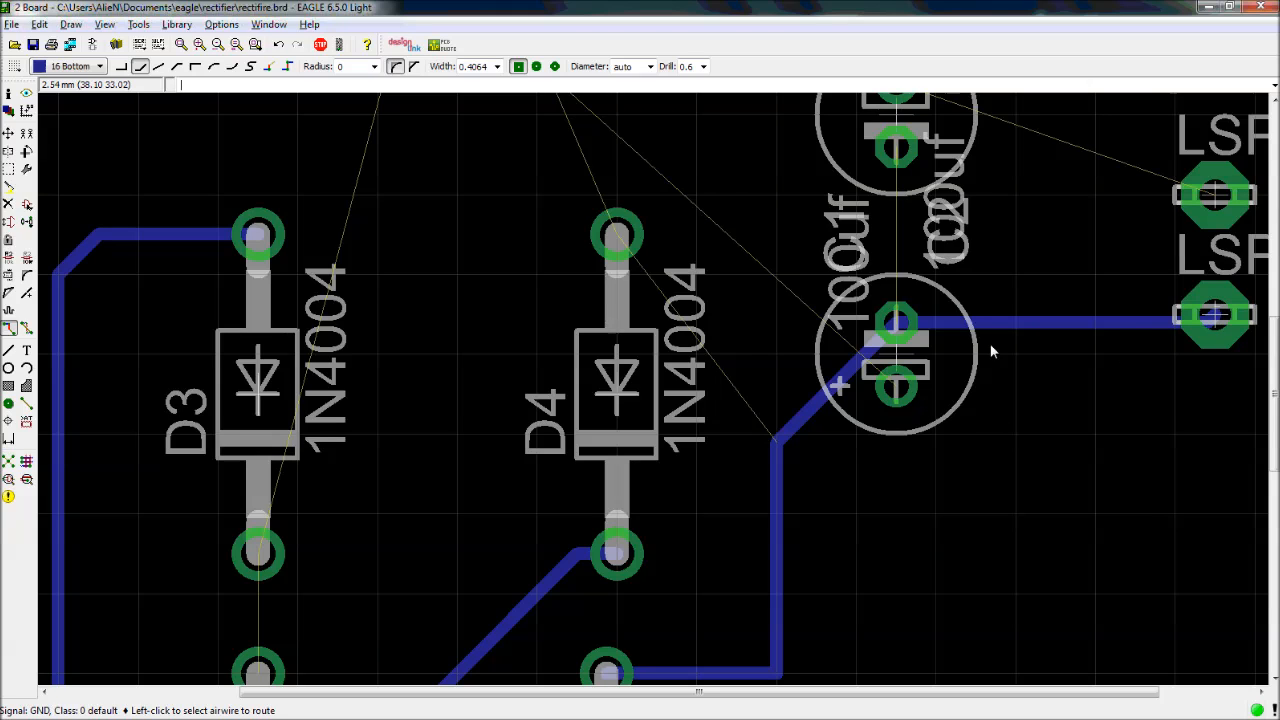
{"action": "scroll", "coordinate": [992, 351], "scroll_direction": "down", "scroll_amount": 3}
{"action": "left_click_drag", "start_coordinate": [1273, 444], "coordinate": [1273, 420]}
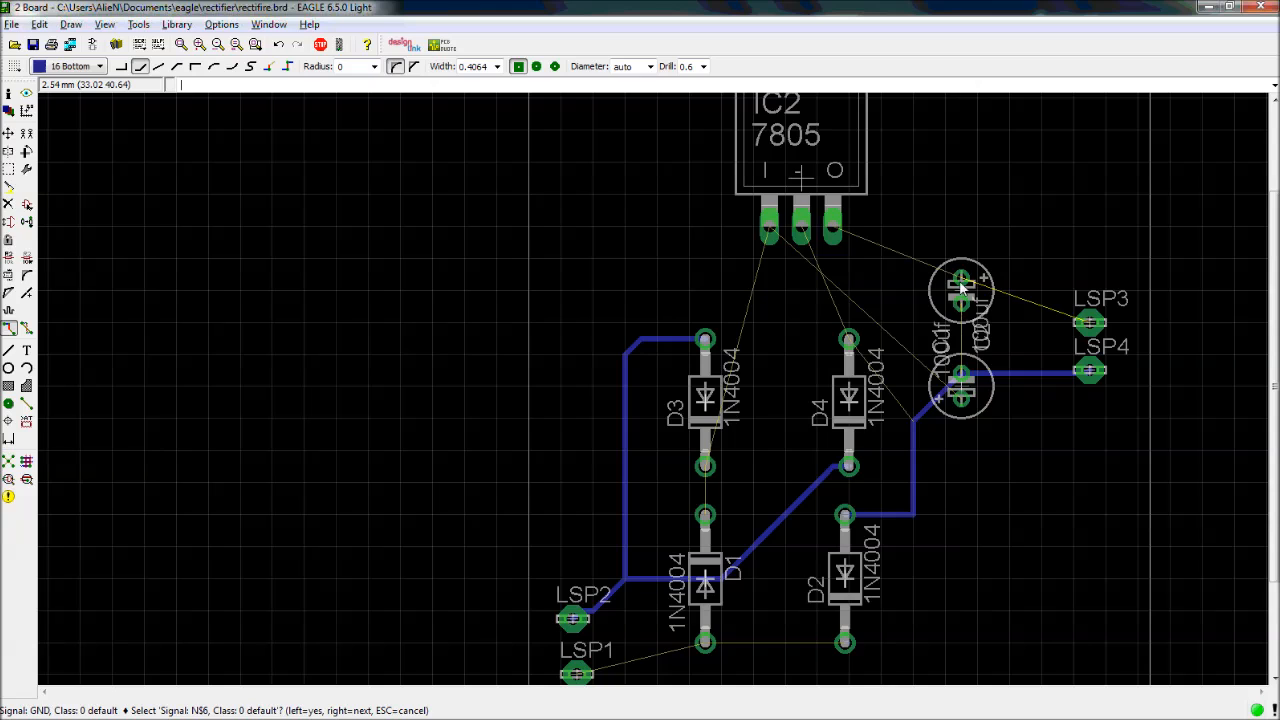
Route the upper 100uf capacitor's positive pad to LSP3 and its negative pad straight to the lower capacitor's negative pad on 16 Bottom
{"action": "left_click", "coordinate": [963, 283]}
{"action": "left_click", "coordinate": [1089, 322]}
{"action": "scroll", "coordinate": [955, 308], "scroll_direction": "up", "scroll_amount": 4}
{"action": "left_click", "coordinate": [978, 465]}
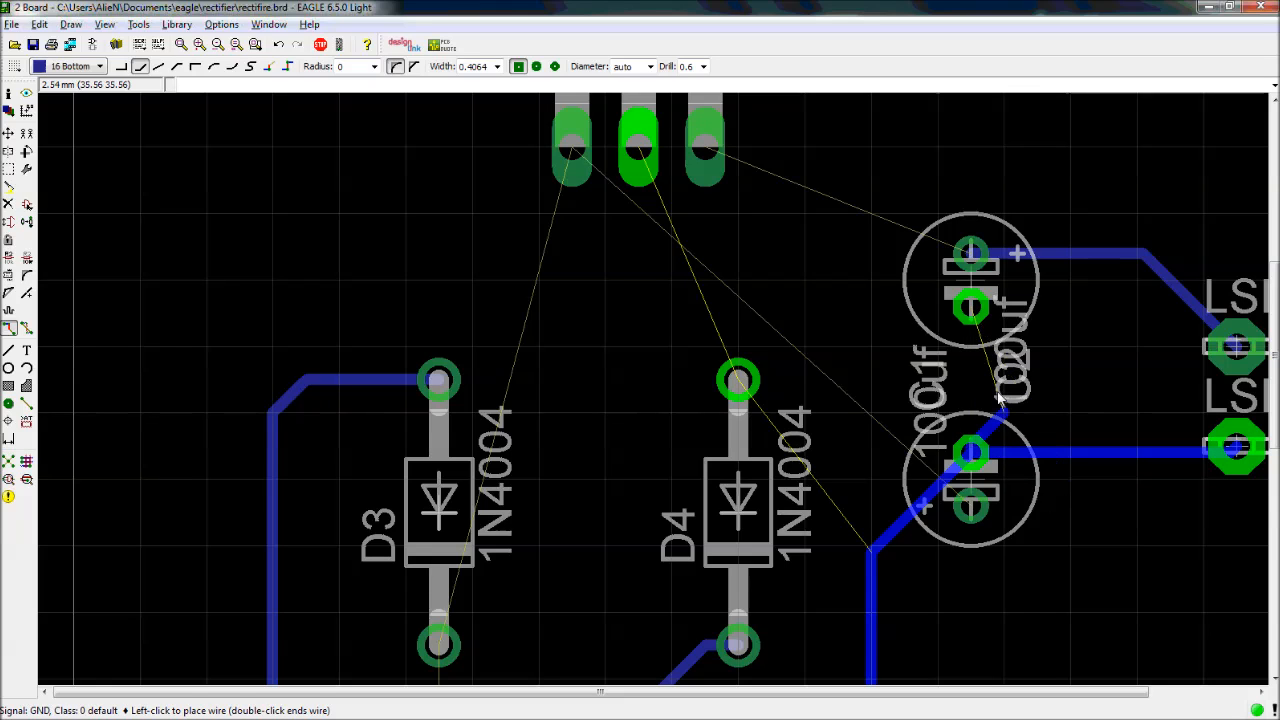
{"action": "left_click", "coordinate": [972, 312]}
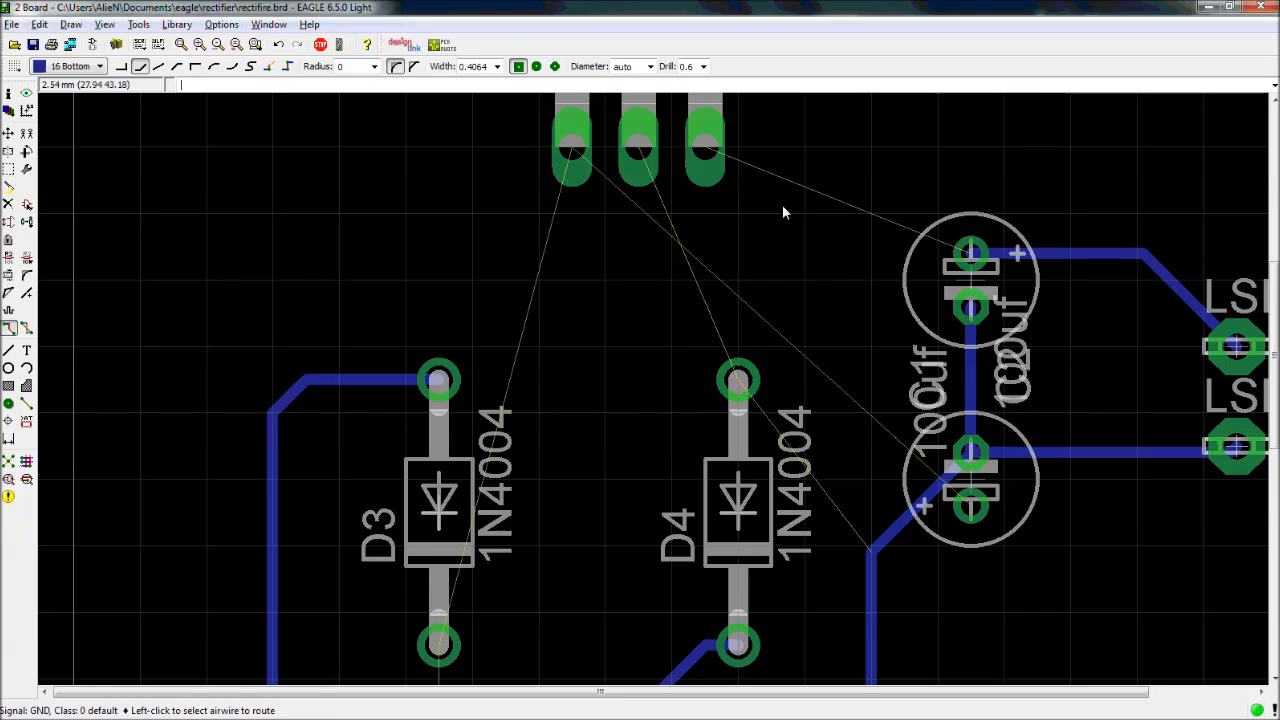
Route IC2's output pad to the upper capacitor's positive pad, and IC2's input pad to D3's lower pad
{"action": "left_click", "coordinate": [716, 158]}
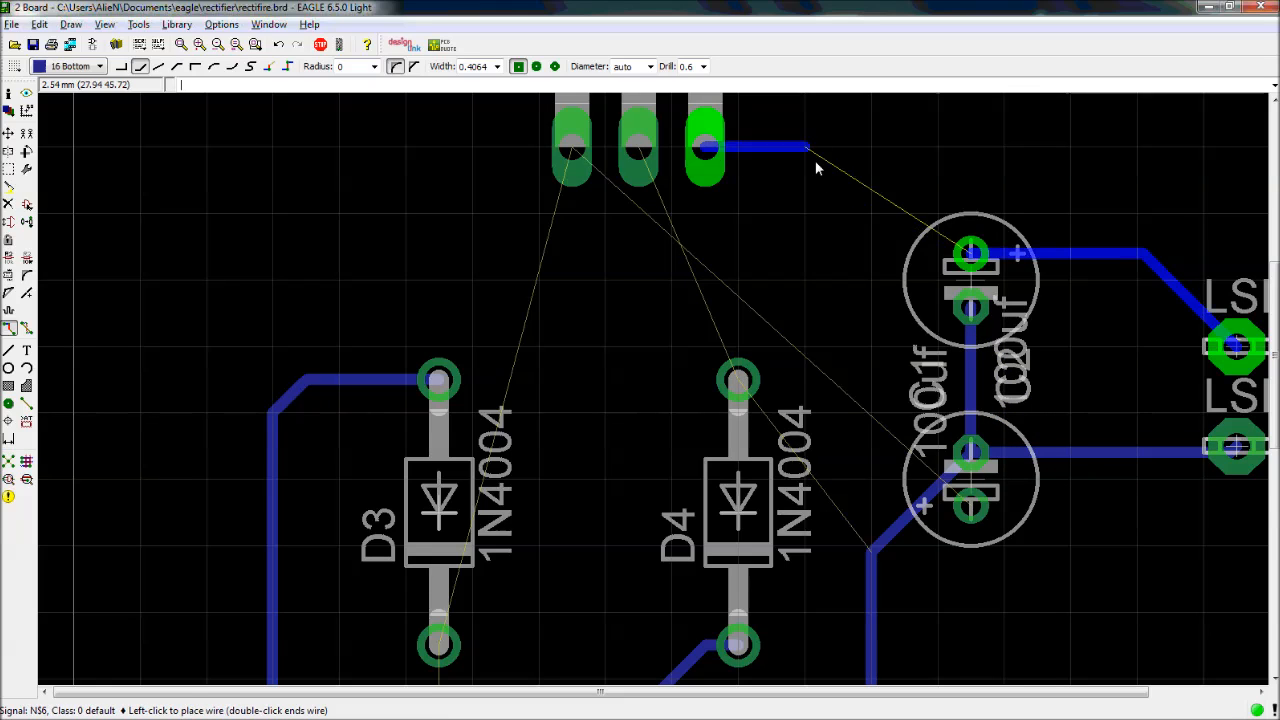
{"action": "left_click", "coordinate": [968, 256]}
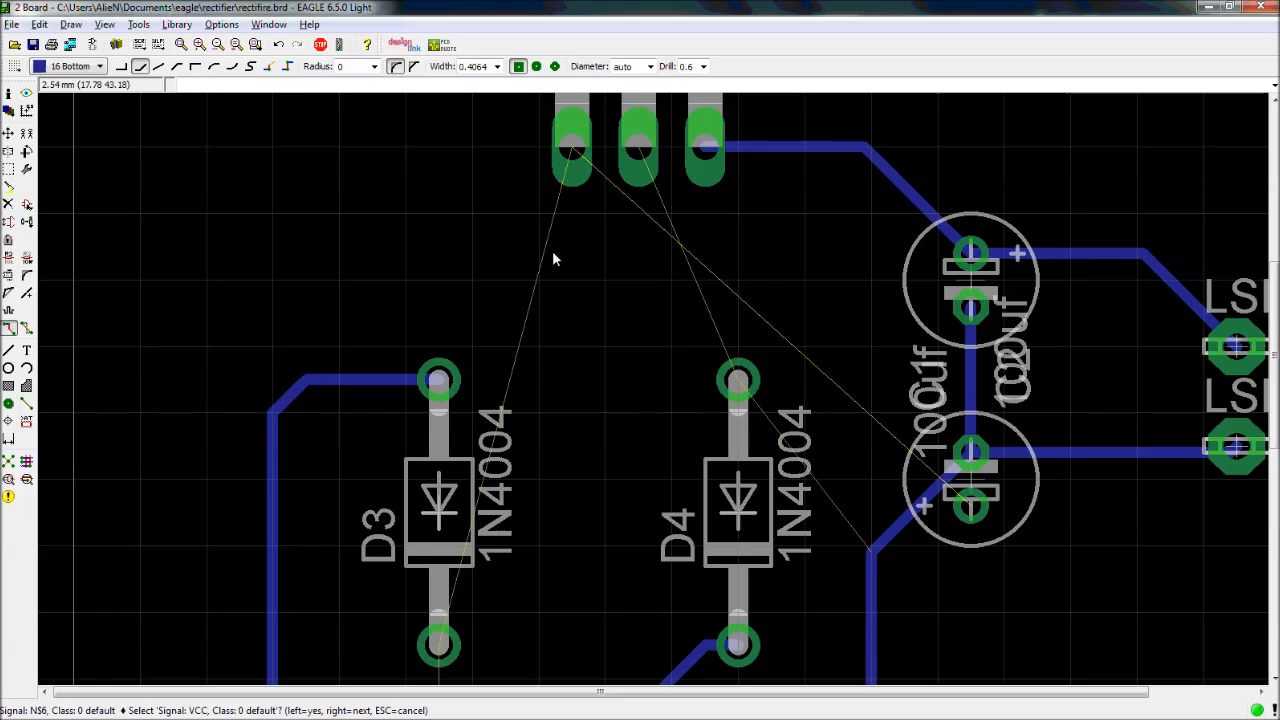
{"action": "left_click", "coordinate": [572, 152]}
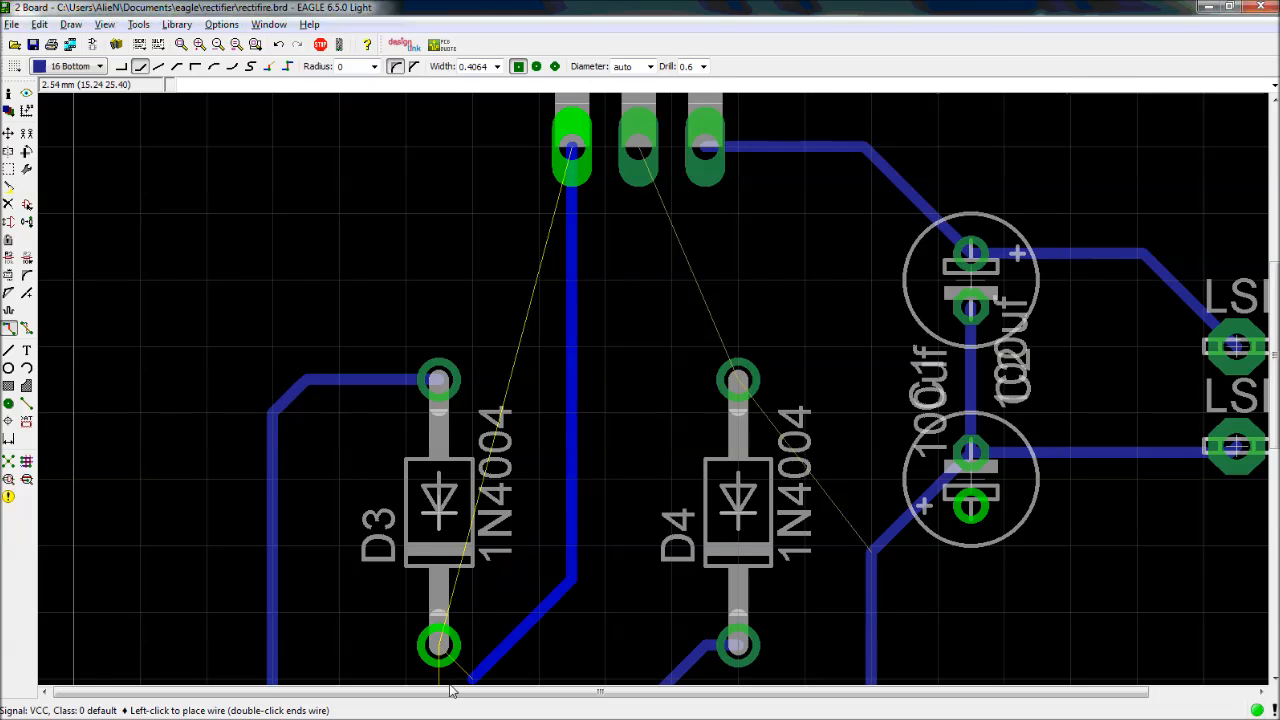
{"action": "left_click", "coordinate": [441, 647]}
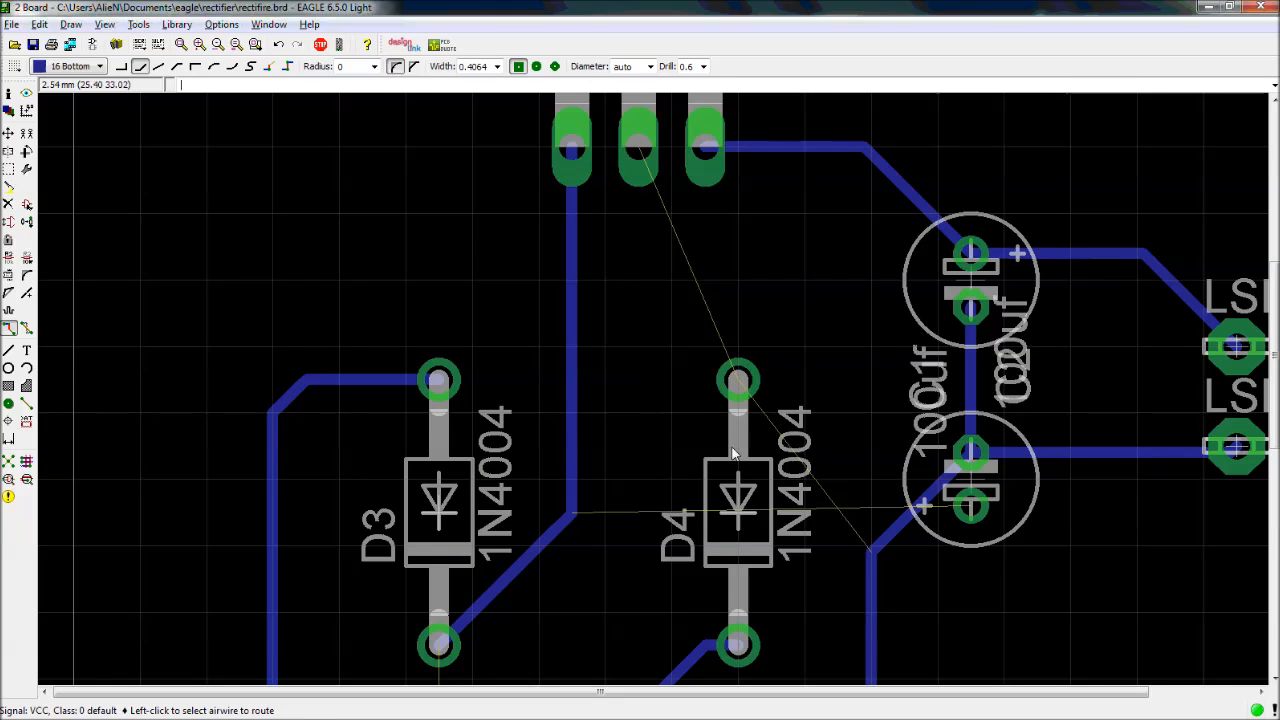
Route LSP1 to D1's lower pad and continue the trace straight across to D2's lower pad
{"action": "scroll", "coordinate": [736, 454], "scroll_direction": "down", "scroll_amount": 3}
{"action": "scroll", "coordinate": [1206, 370], "scroll_direction": "down", "scroll_amount": 3}
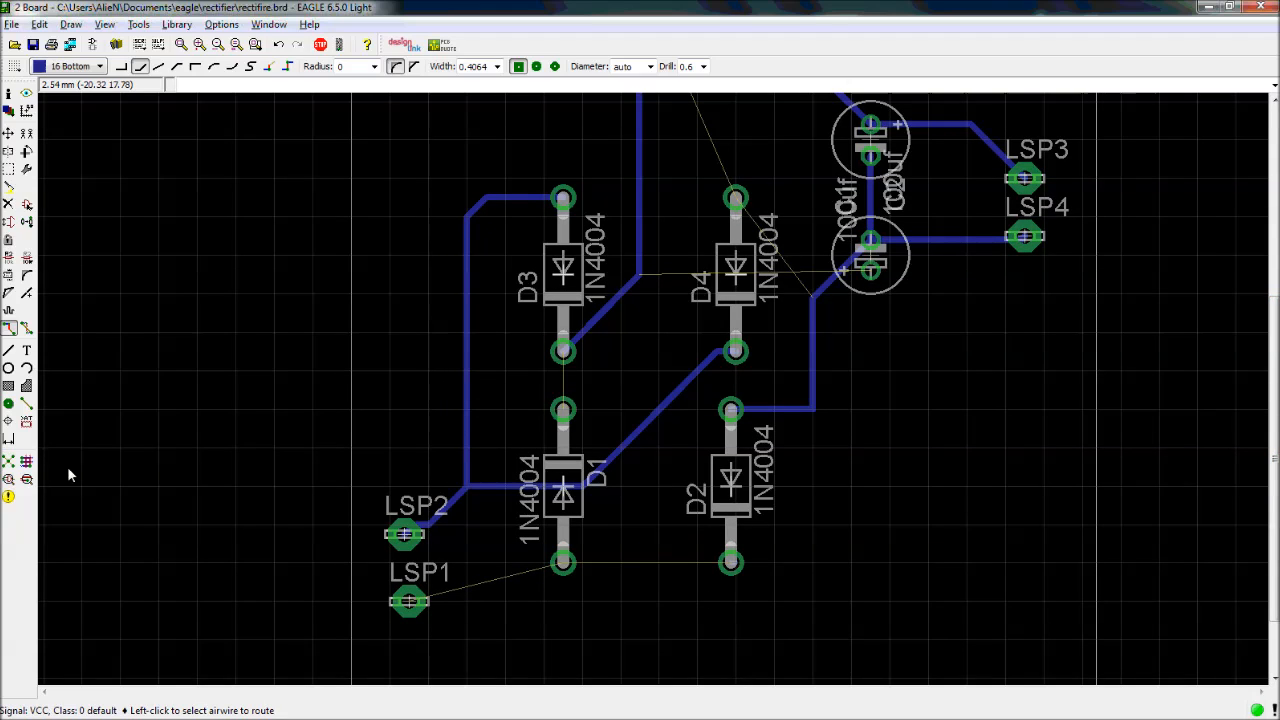
{"action": "left_click", "coordinate": [418, 620]}
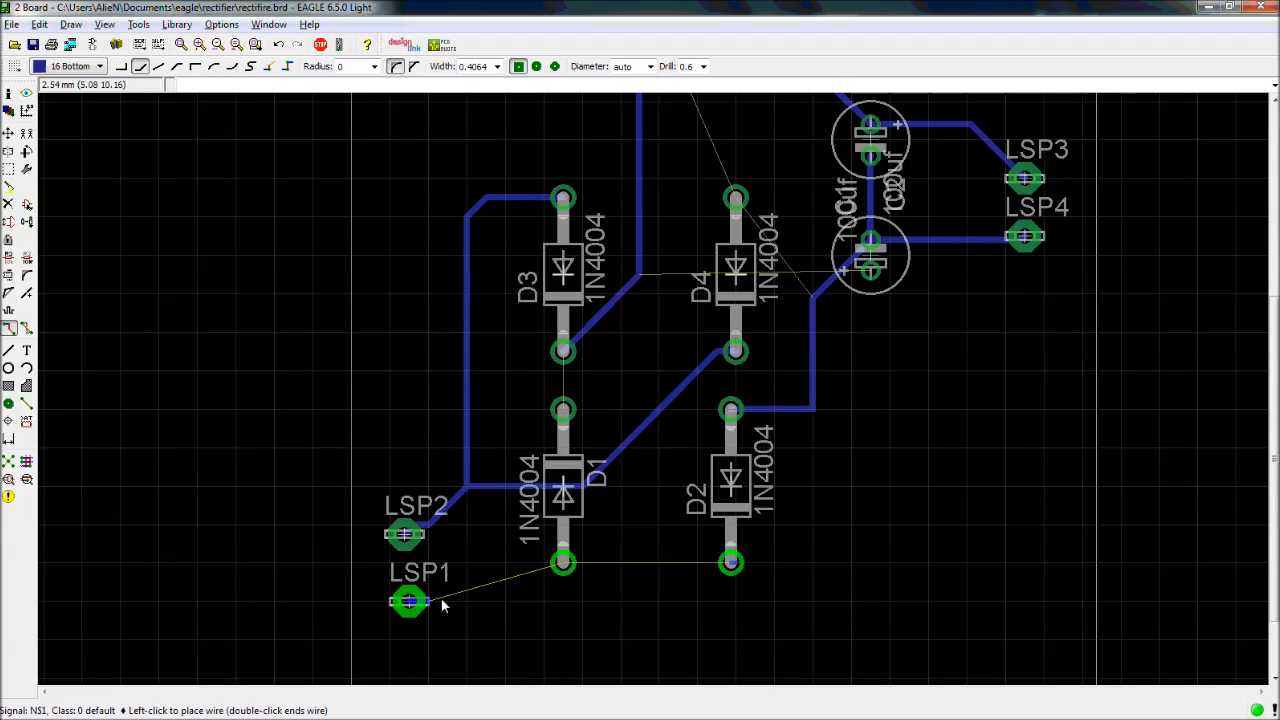
{"action": "left_click", "coordinate": [565, 564]}
{"action": "left_click", "coordinate": [565, 564]}
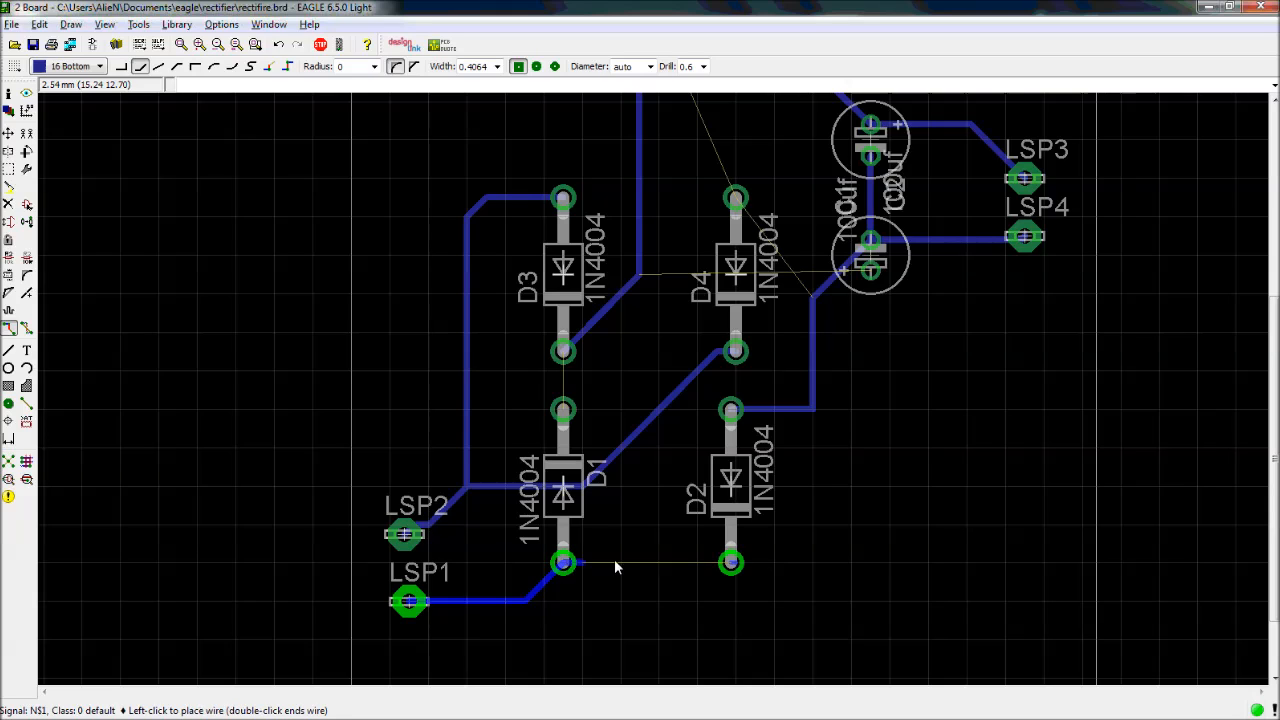
{"action": "left_click", "coordinate": [732, 565]}
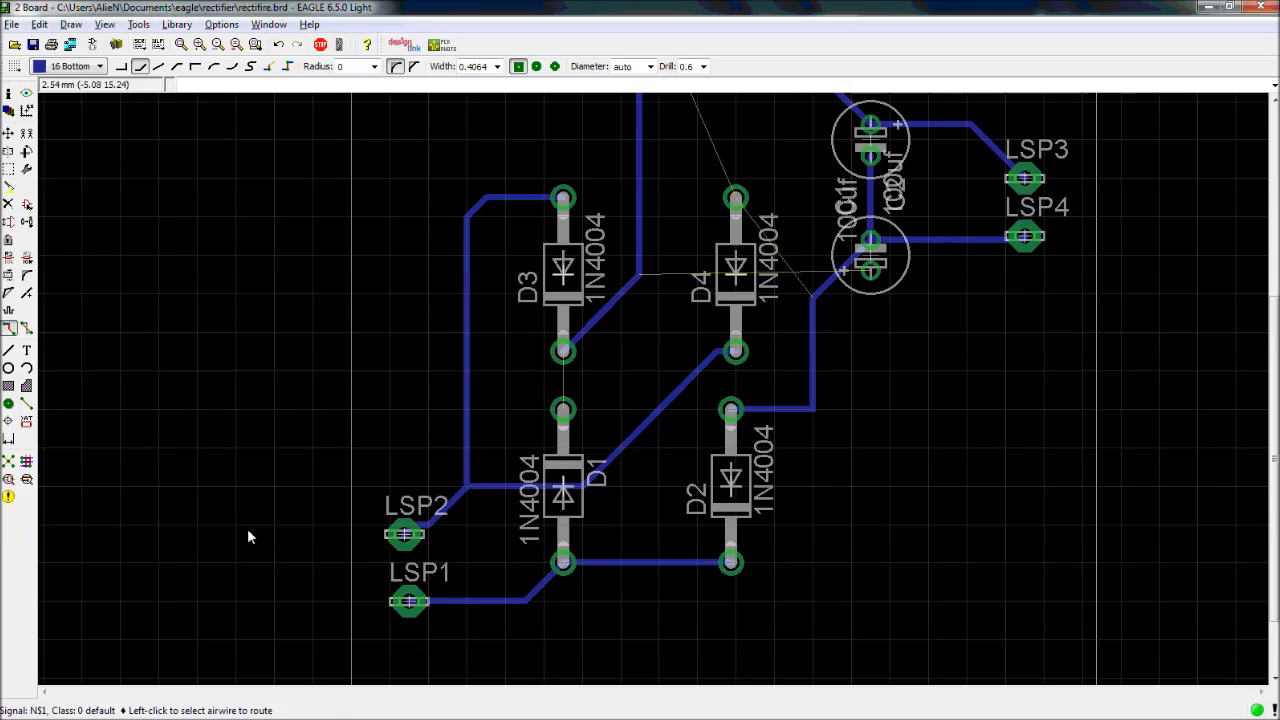
Recompute the ratsnest and route IC2's middle GND pad to D4's upper pad on 16 Bottom
{"action": "left_click_drag", "start_coordinate": [1273, 451], "coordinate": [1273, 407]}
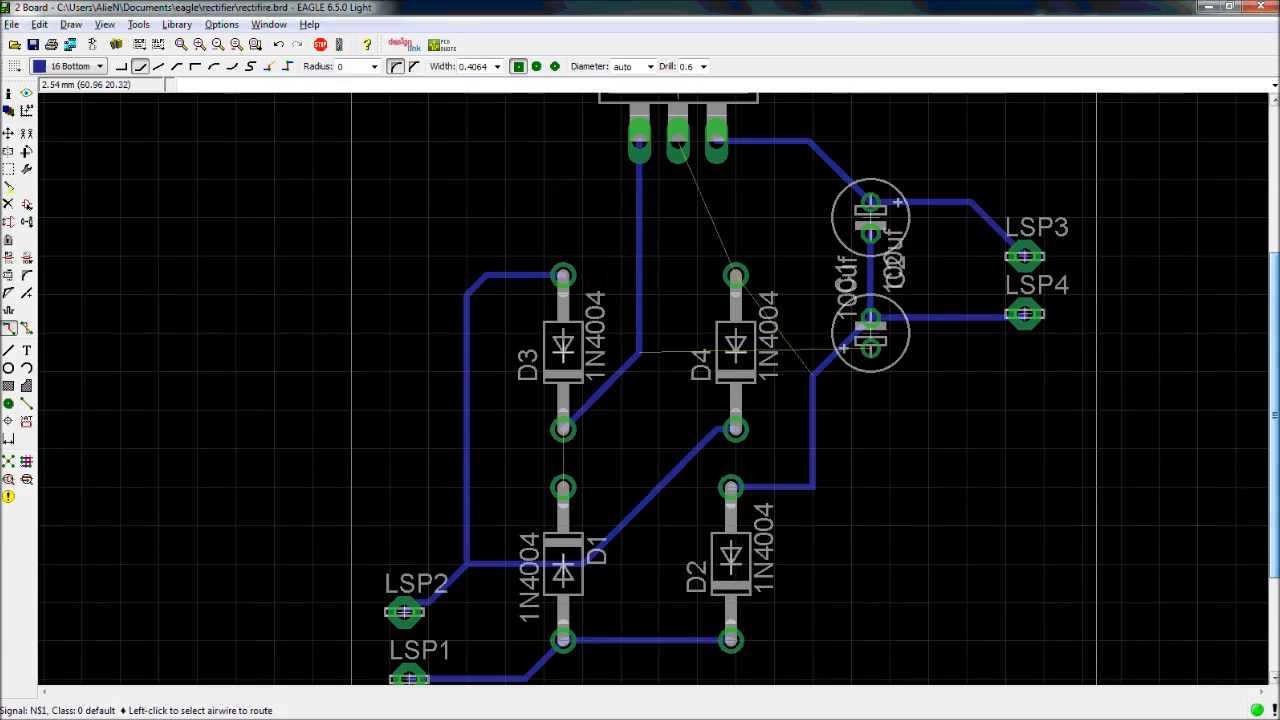
{"action": "left_click", "coordinate": [9, 462]}
{"action": "left_click_drag", "start_coordinate": [1274, 414], "coordinate": [1274, 388]}
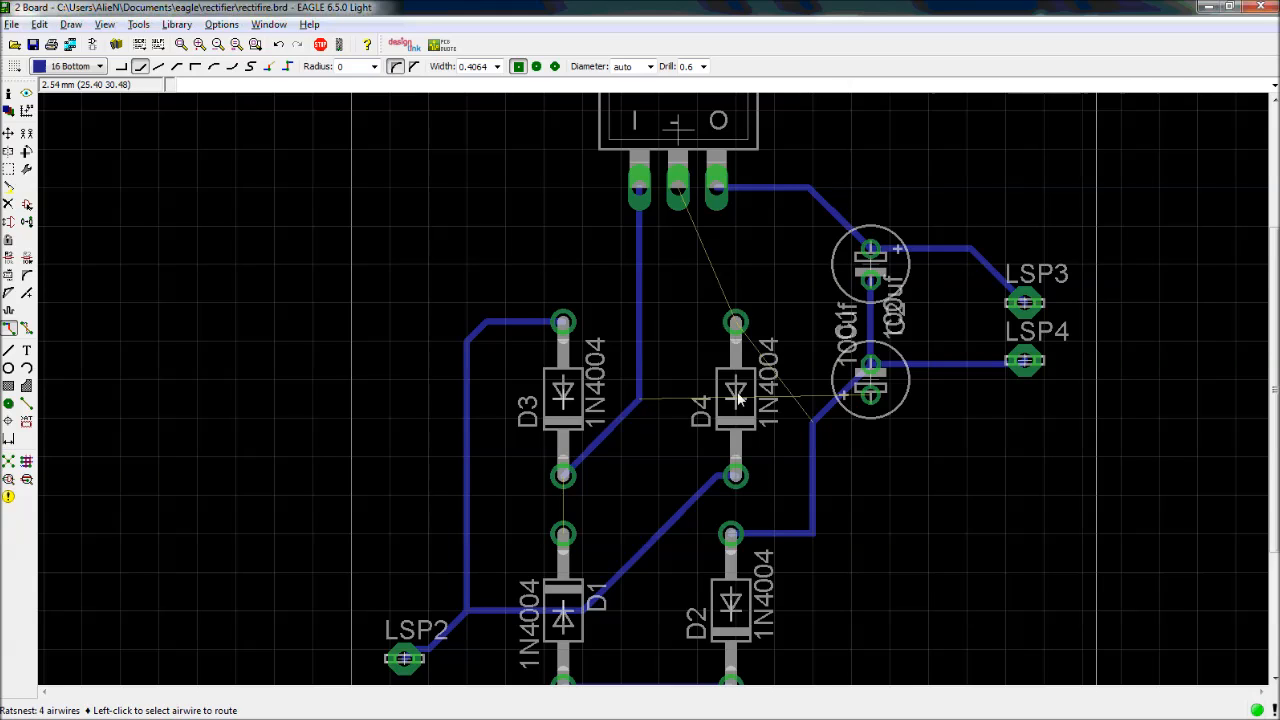
{"action": "scroll", "coordinate": [722, 400], "scroll_direction": "down", "scroll_amount": 1}
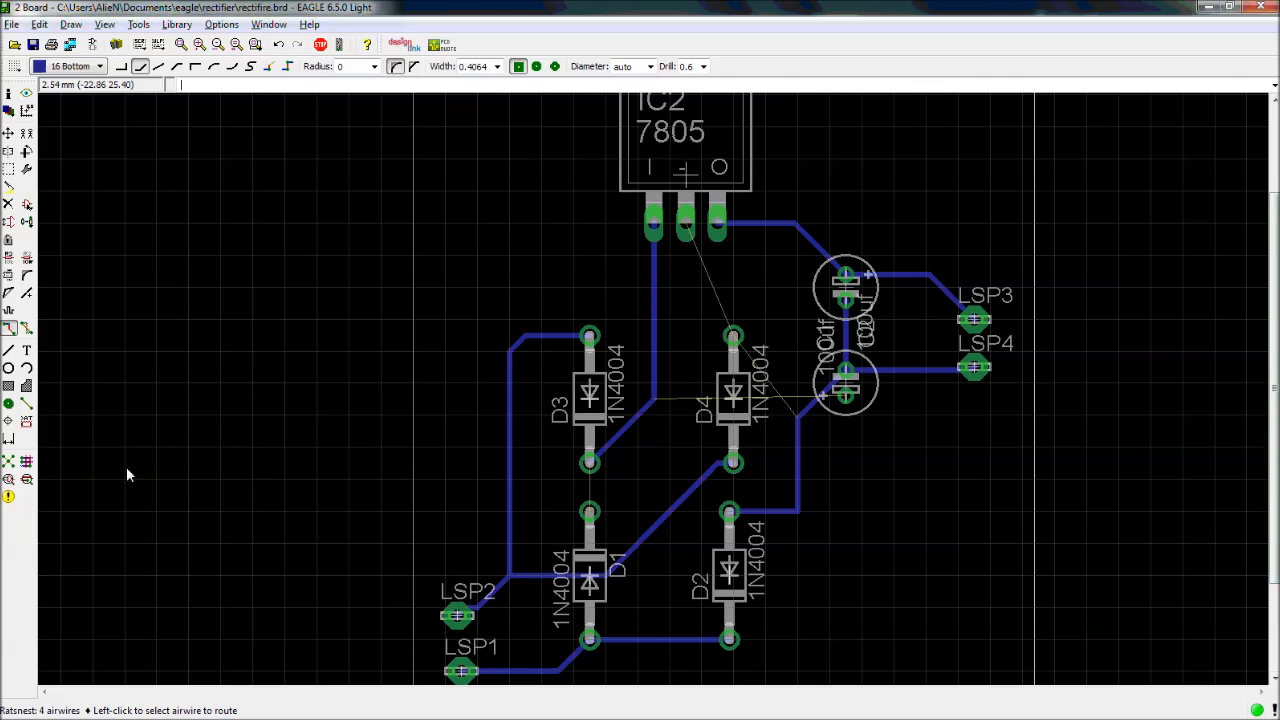
{"action": "left_click", "coordinate": [10, 464]}
{"action": "scroll", "coordinate": [669, 432], "scroll_direction": "up", "scroll_amount": 3}
{"action": "scroll", "coordinate": [669, 432], "scroll_direction": "down", "scroll_amount": 2}
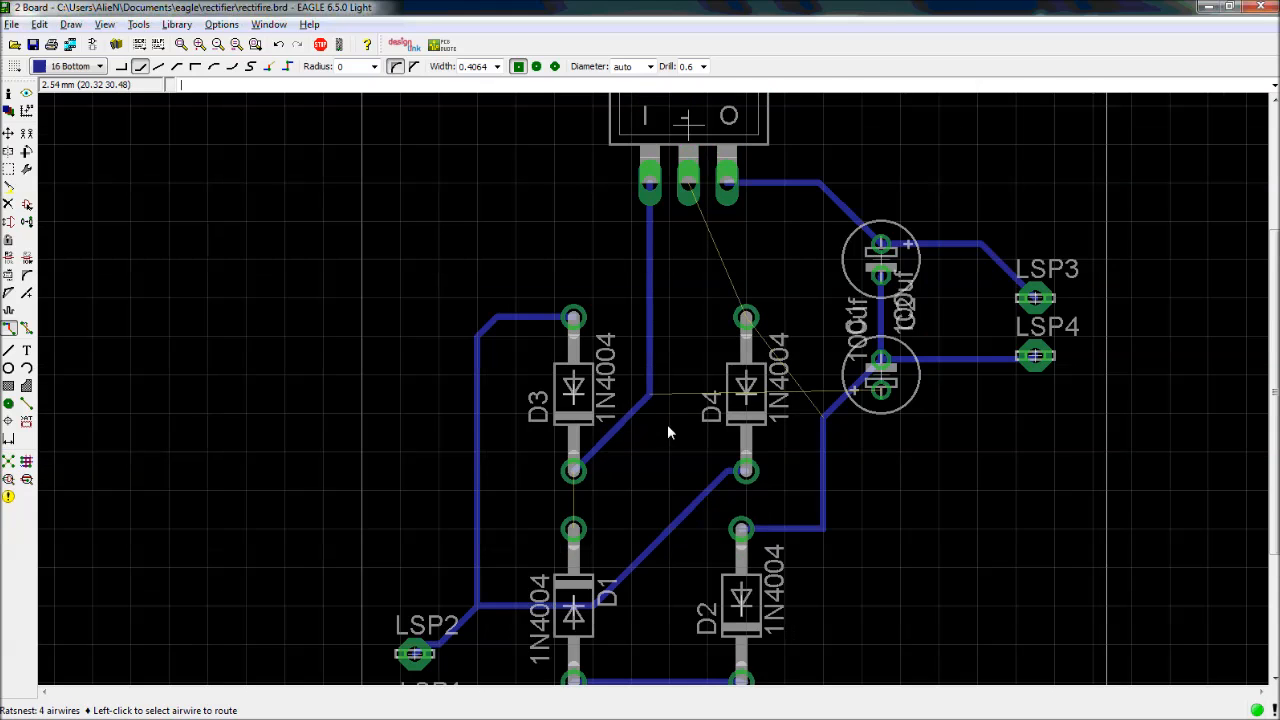
{"action": "left_click", "coordinate": [693, 199]}
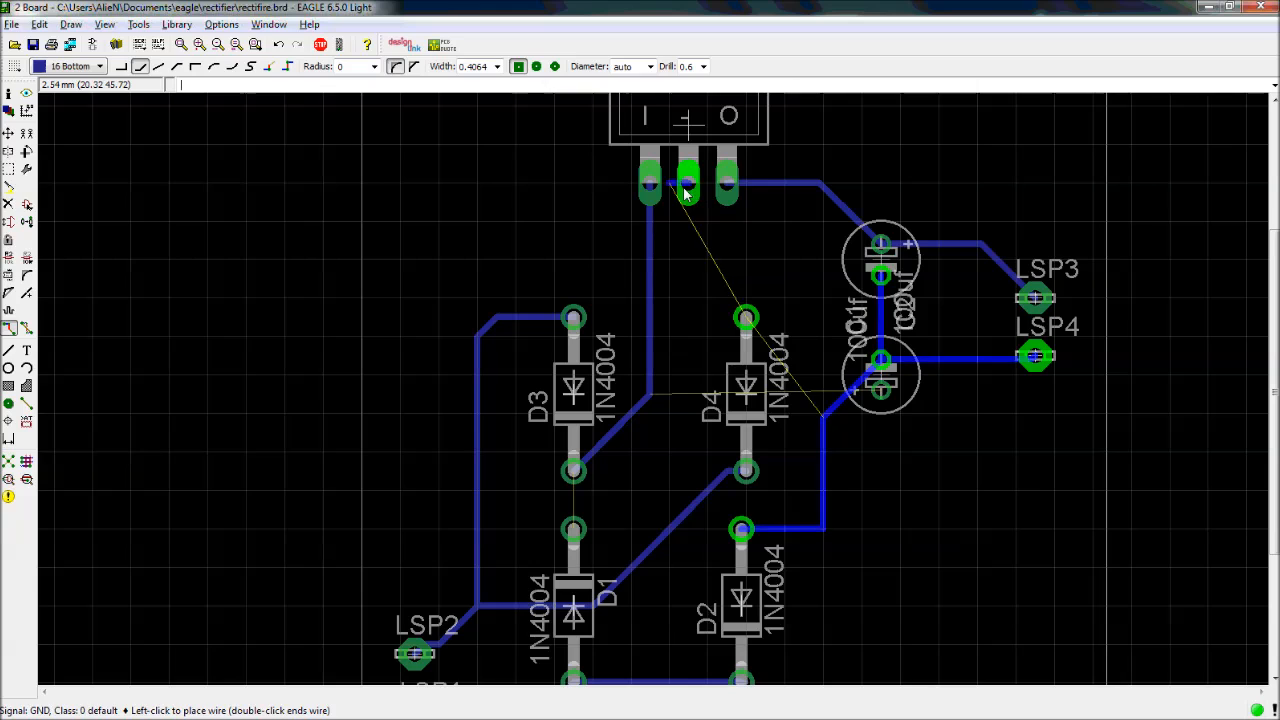
{"action": "left_click", "coordinate": [746, 319]}
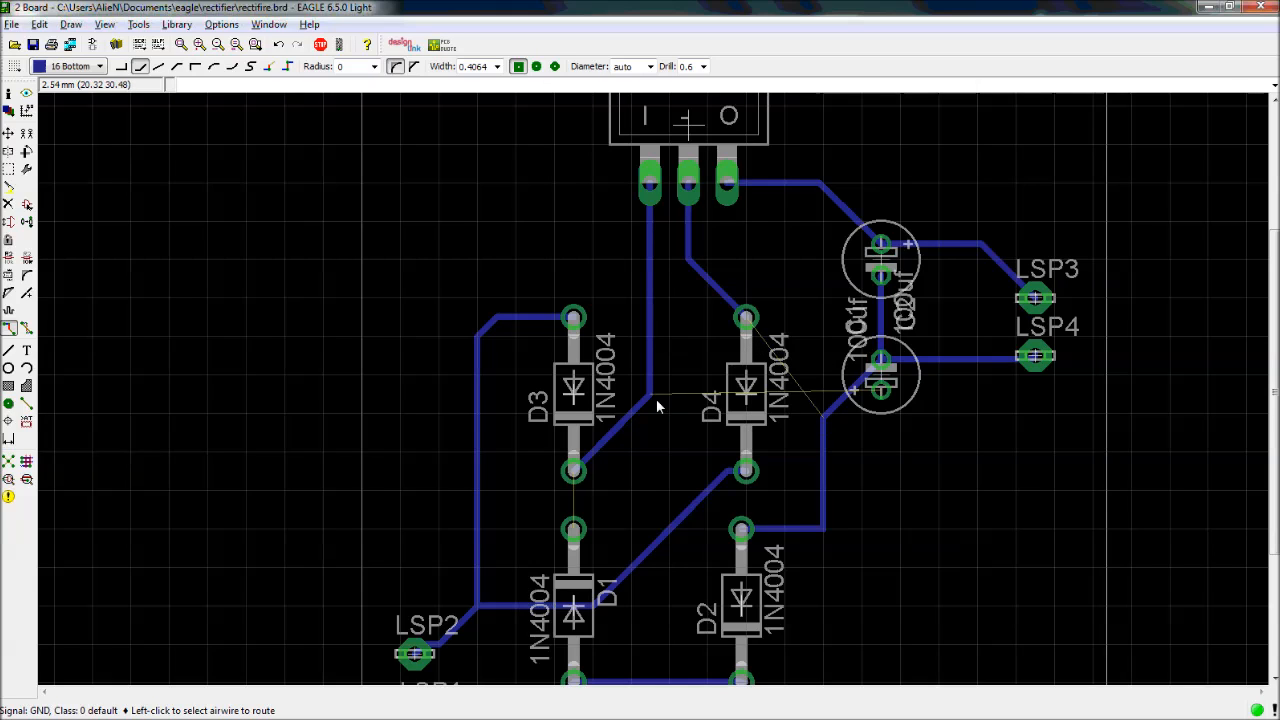
Try to route the lower 100uf capacitor's positive pad across D4 and the GND trace into the IC2–D3 VCC trace
{"action": "left_click", "coordinate": [886, 398]}
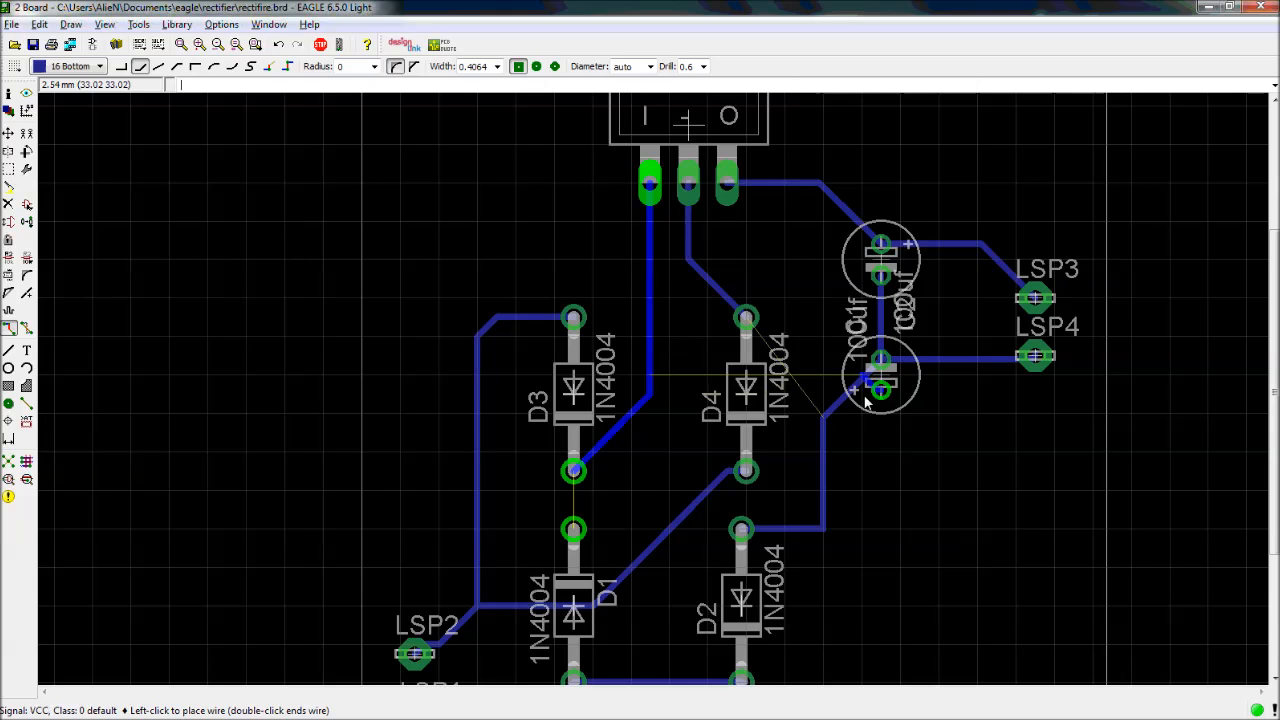
{"action": "left_click", "coordinate": [659, 397]}
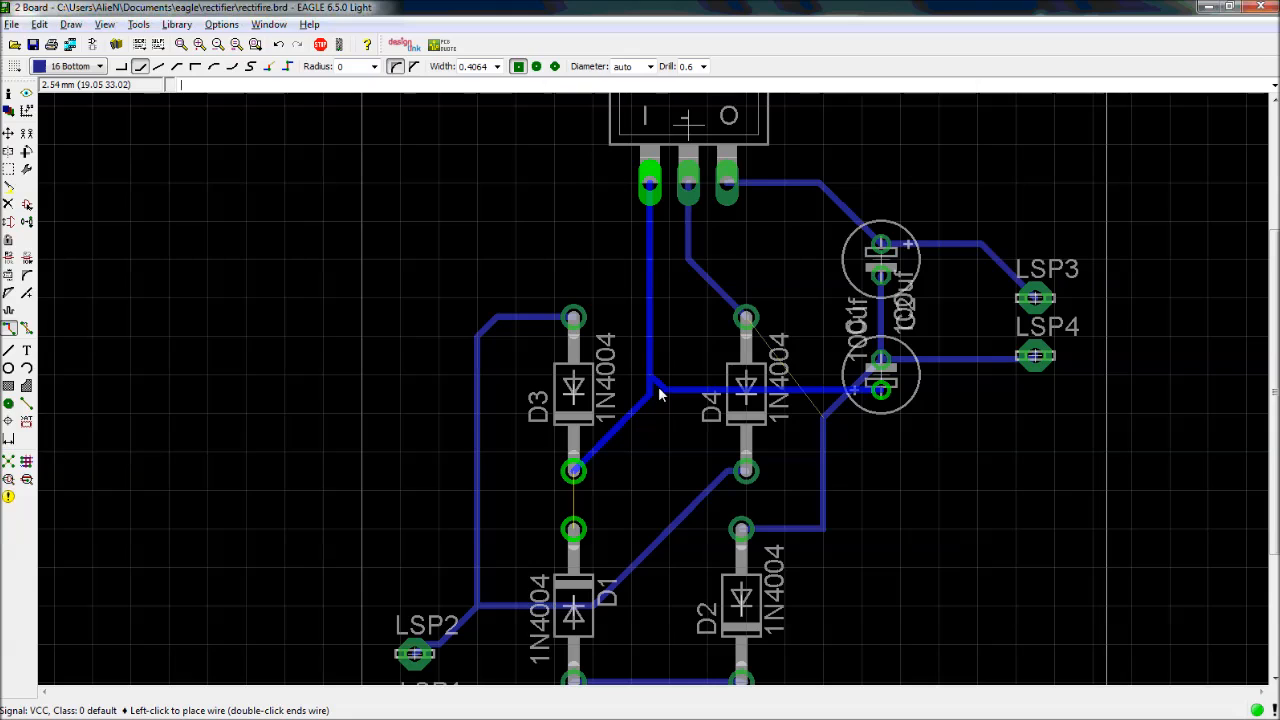
{"action": "left_click", "coordinate": [653, 378]}
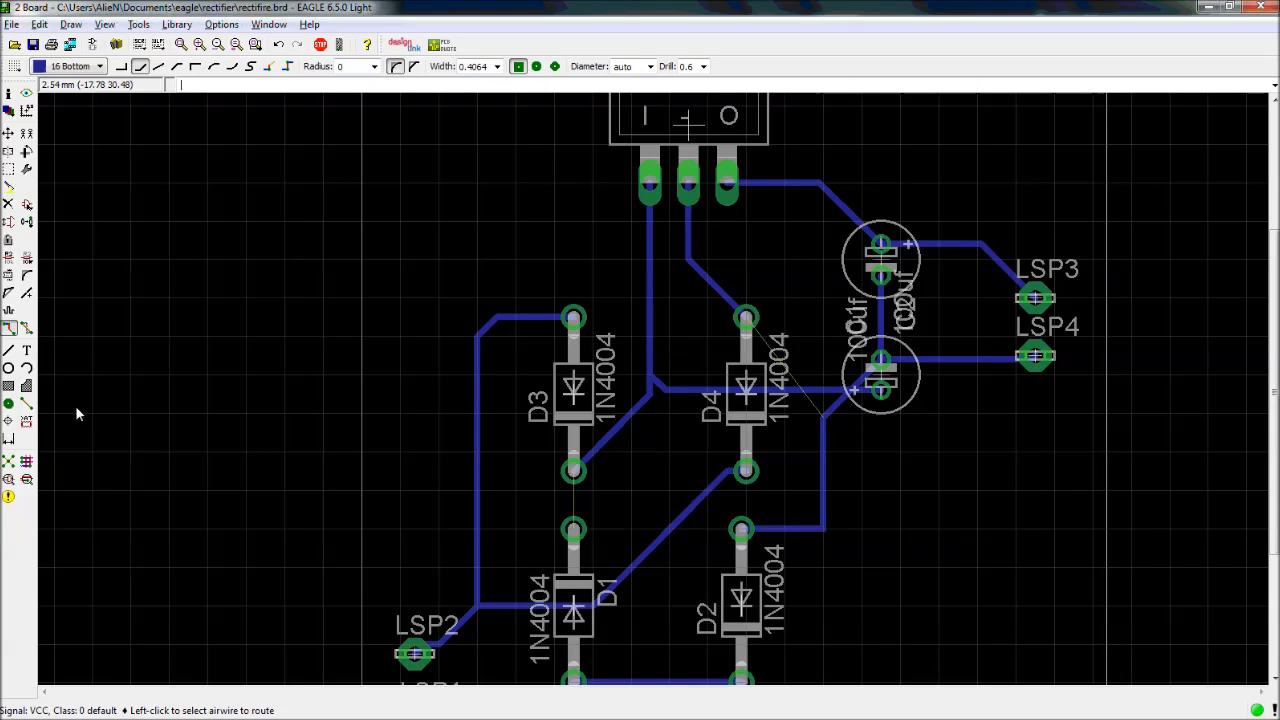
Rip up the VCC traces and the vertical and diagonal GND segments between D2 and the lower capacitor
{"action": "left_click", "coordinate": [27, 329]}
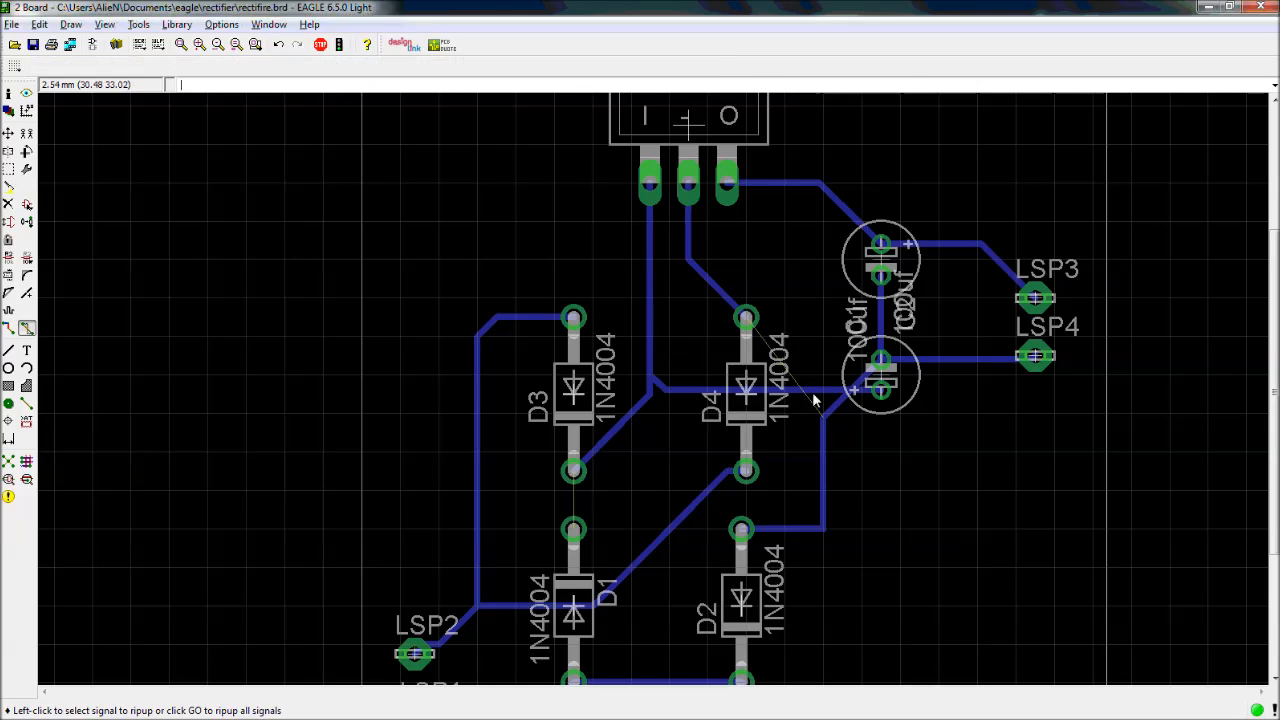
{"action": "left_click", "coordinate": [781, 397]}
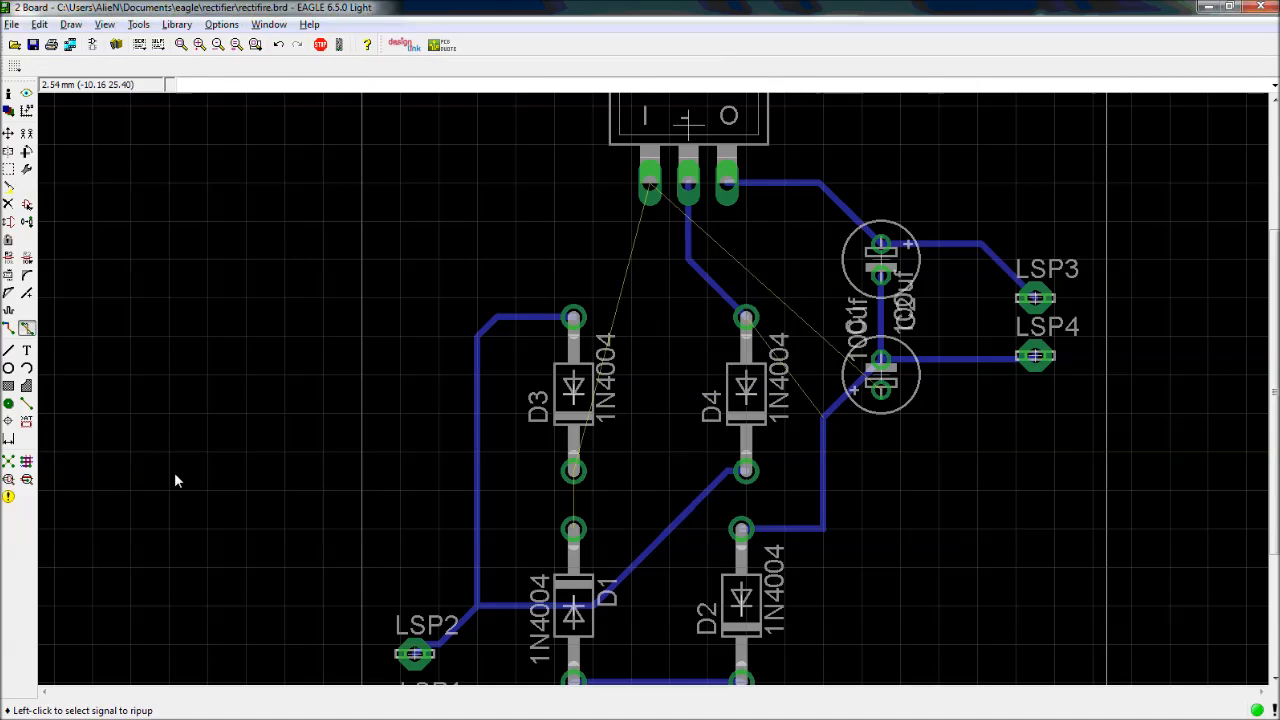
{"action": "left_click", "coordinate": [822, 440]}
{"action": "left_click", "coordinate": [836, 405]}
Reroute IC2's input pad down to D3's lower pad as VCC on 16 Bottom
{"action": "left_click", "coordinate": [9, 328]}
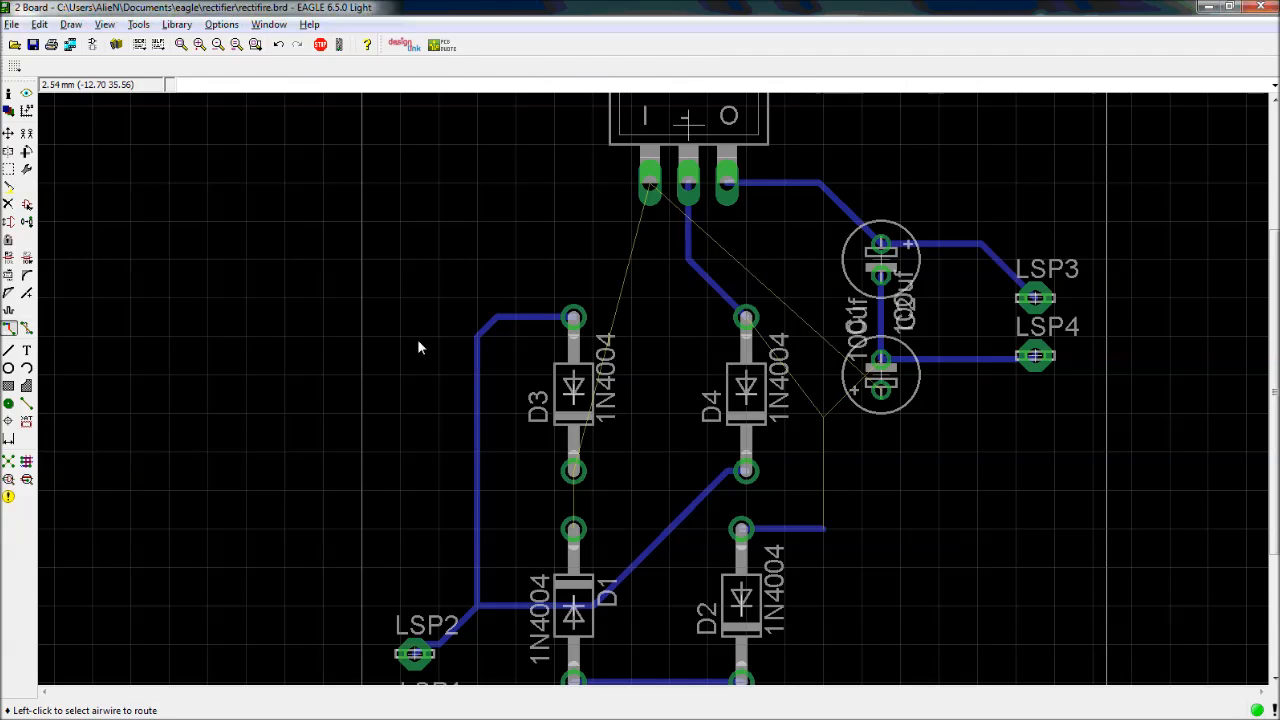
{"action": "left_click", "coordinate": [652, 192]}
{"action": "left_click", "coordinate": [652, 193]}
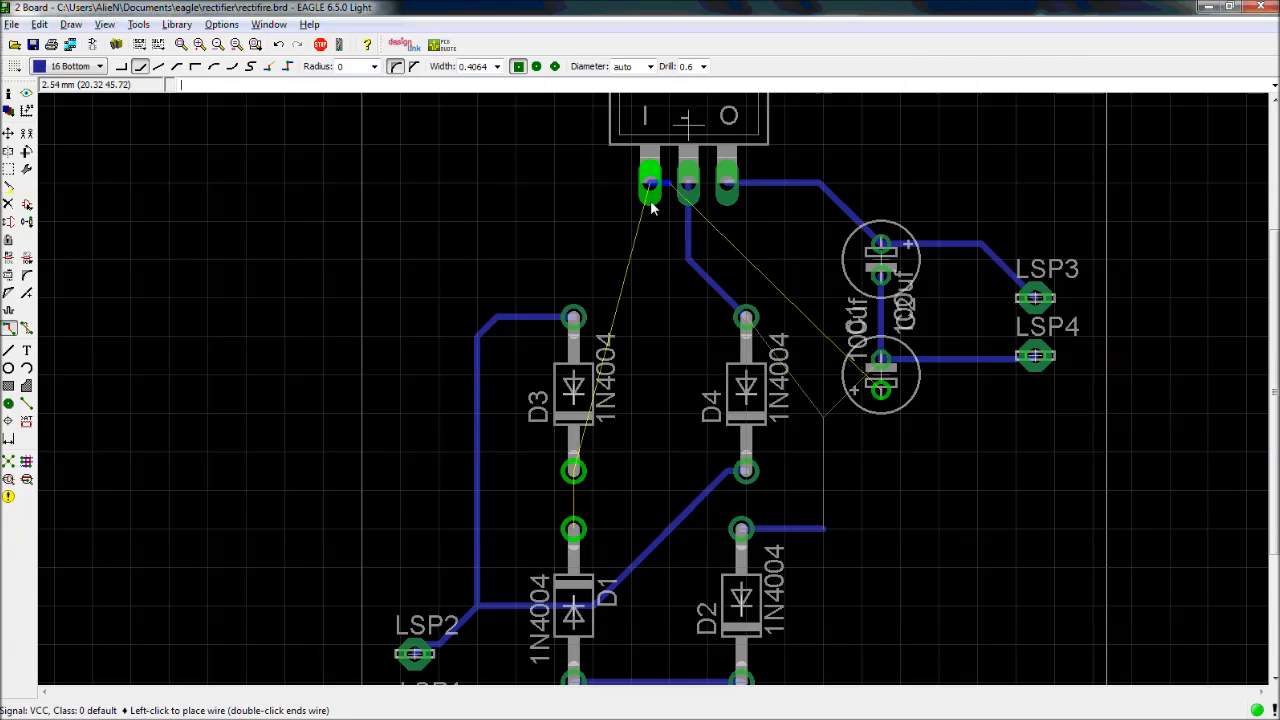
{"action": "left_click", "coordinate": [575, 472]}
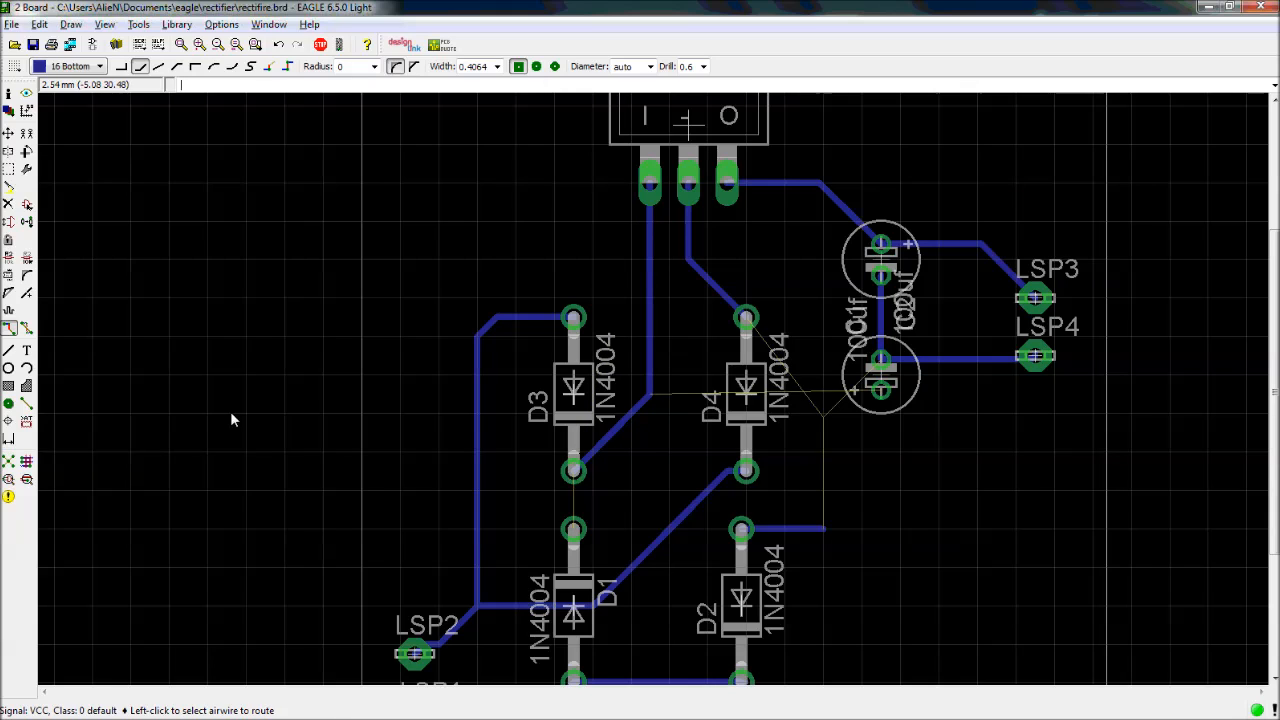
Recompute the ratsnest and extend D2's upper-pad GND trace diagonally to LSP4
{"action": "left_click", "coordinate": [8, 460]}
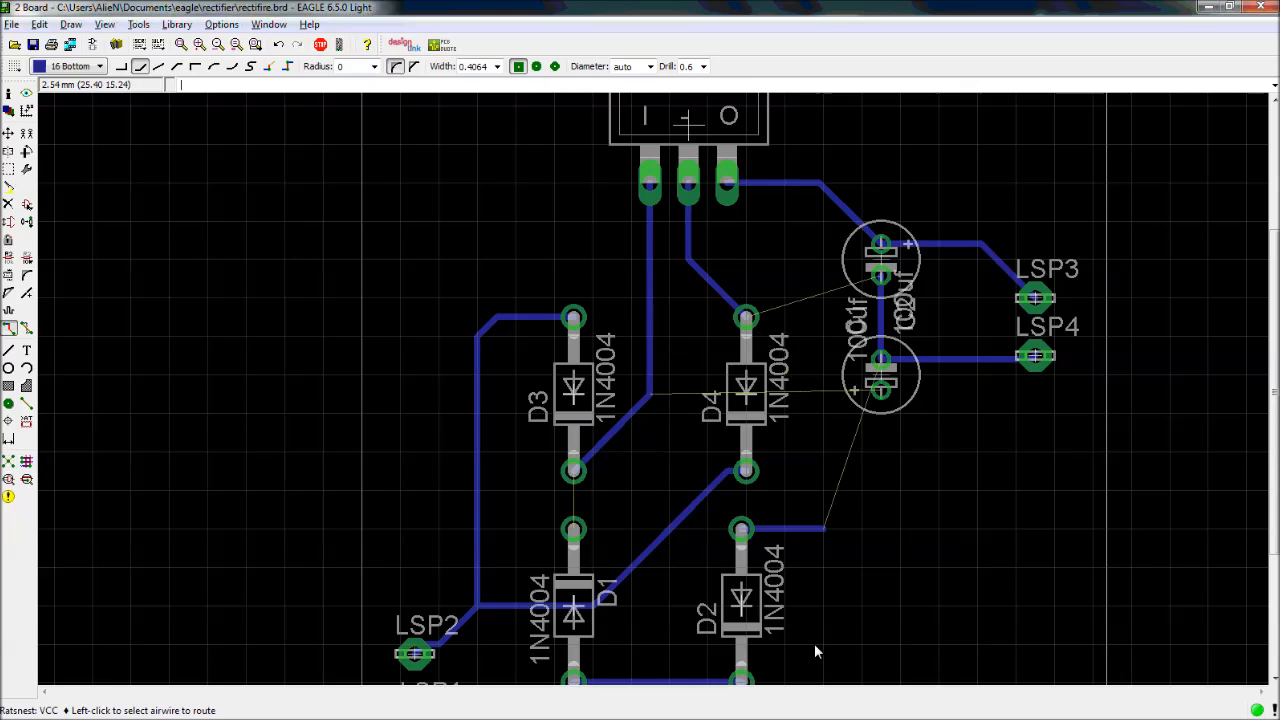
{"action": "left_click", "coordinate": [824, 529]}
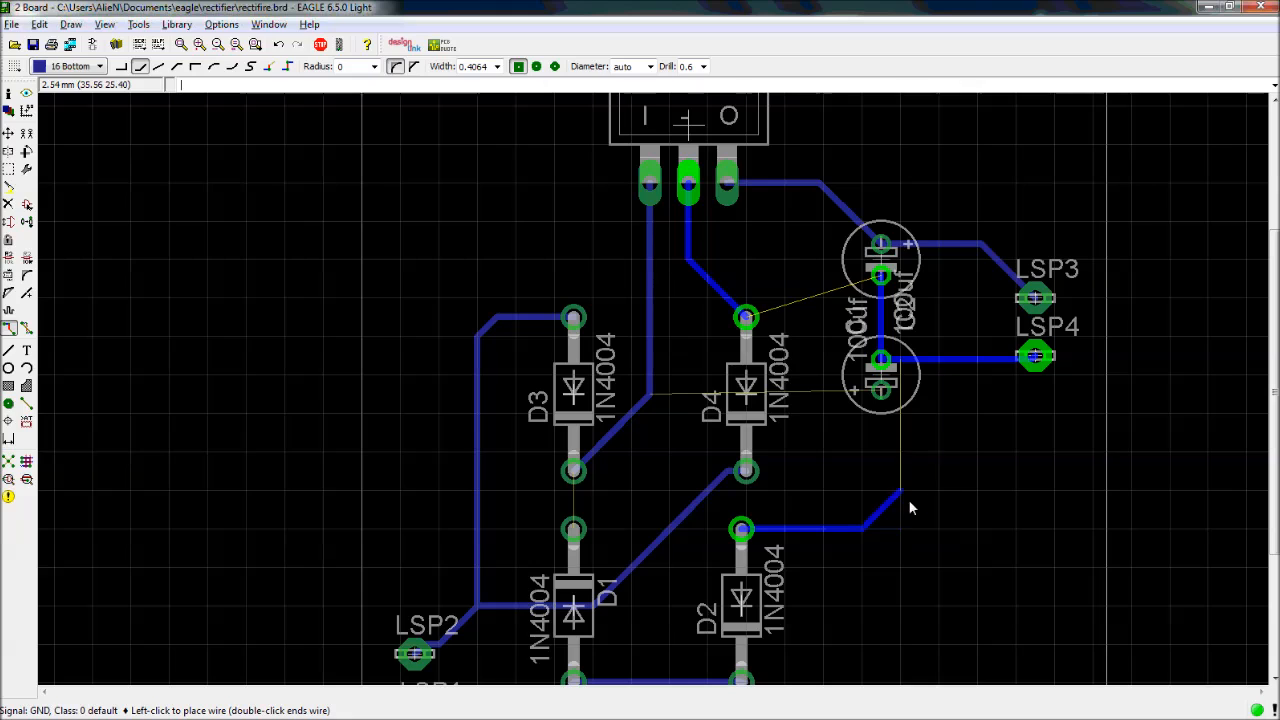
{"action": "left_click", "coordinate": [1035, 360]}
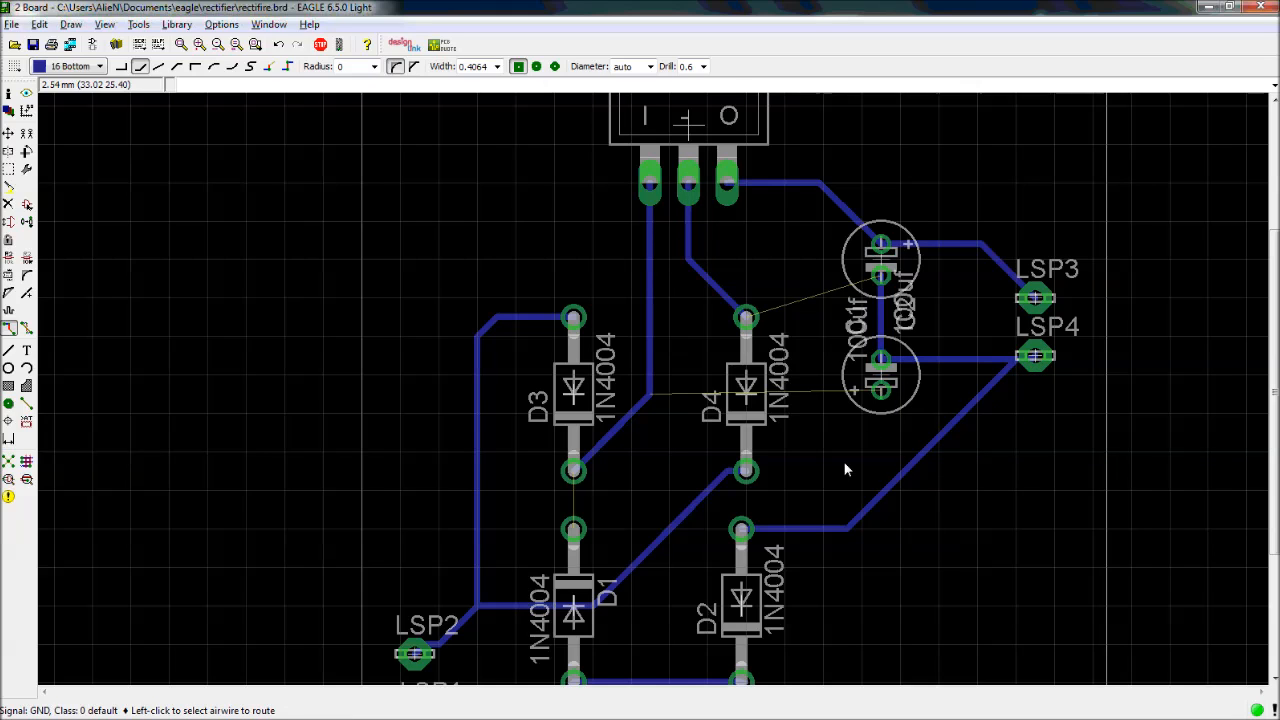
Route the lower capacitor's positive pad across D4 into the VCC trace, and D4's upper pad to the GND trace between the capacitors
{"action": "left_click", "coordinate": [850, 392]}
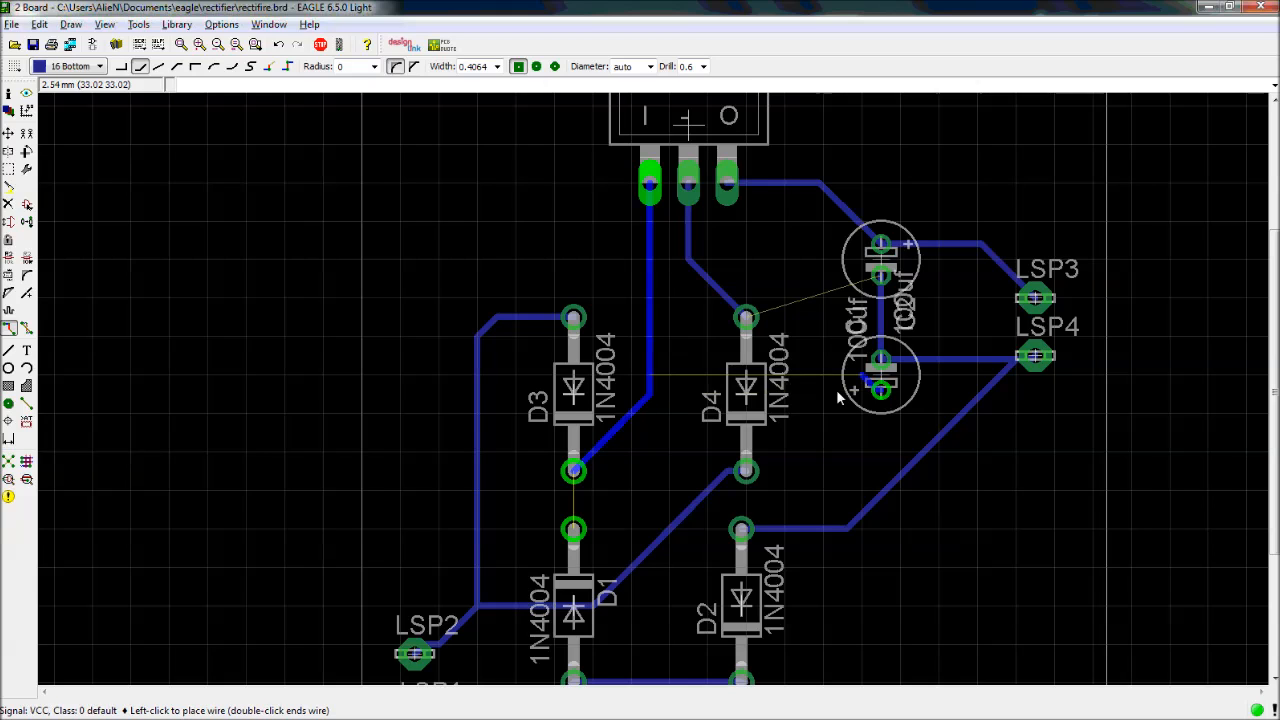
{"action": "left_click", "coordinate": [649, 388]}
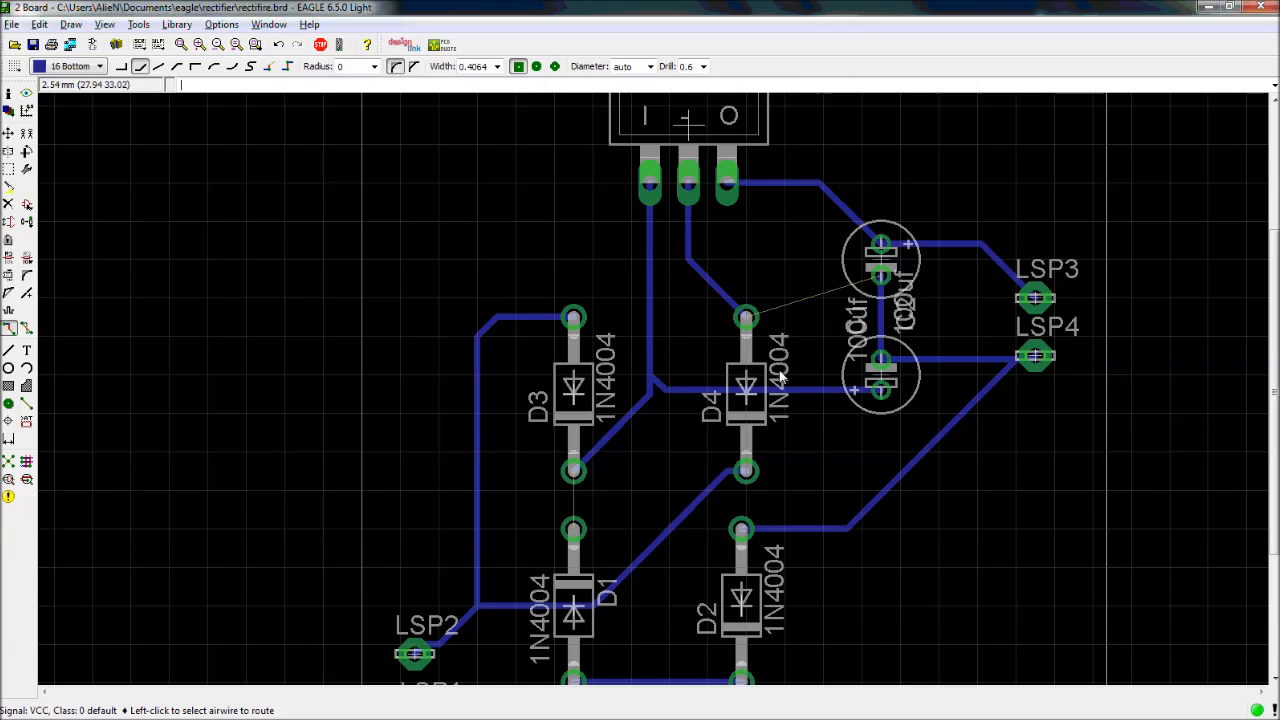
{"action": "left_click", "coordinate": [748, 316]}
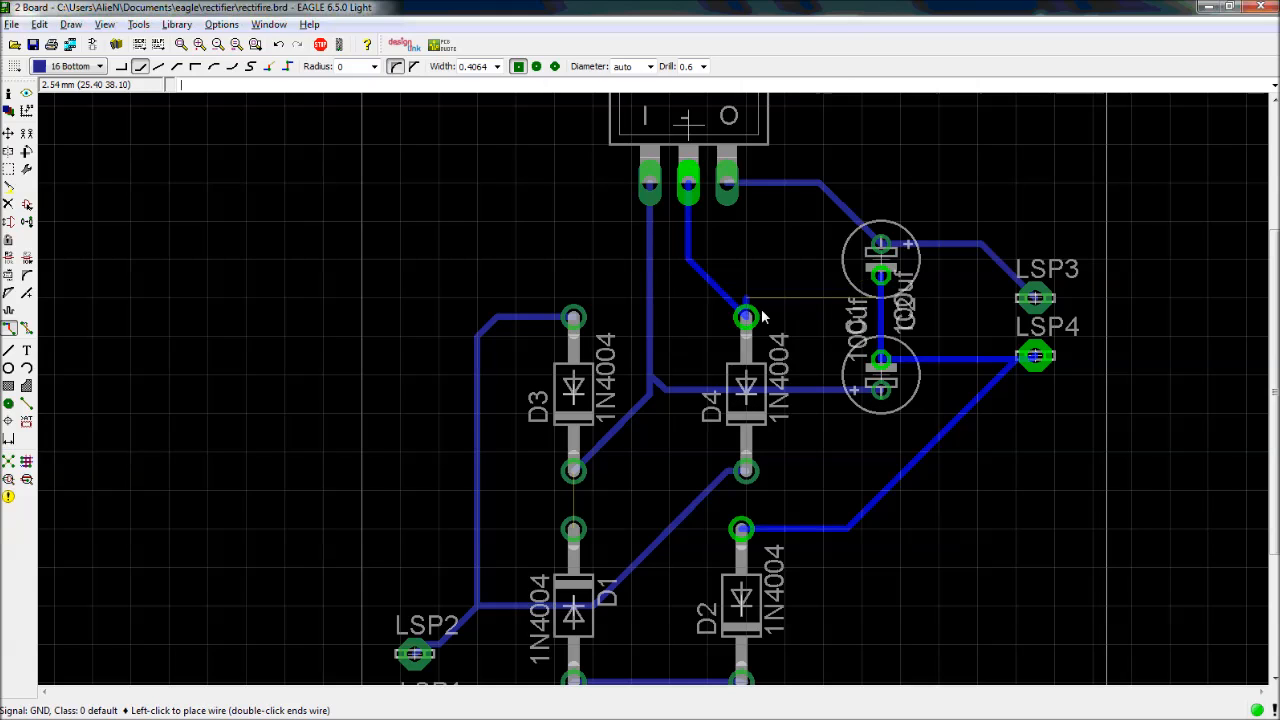
{"action": "left_click", "coordinate": [879, 277]}
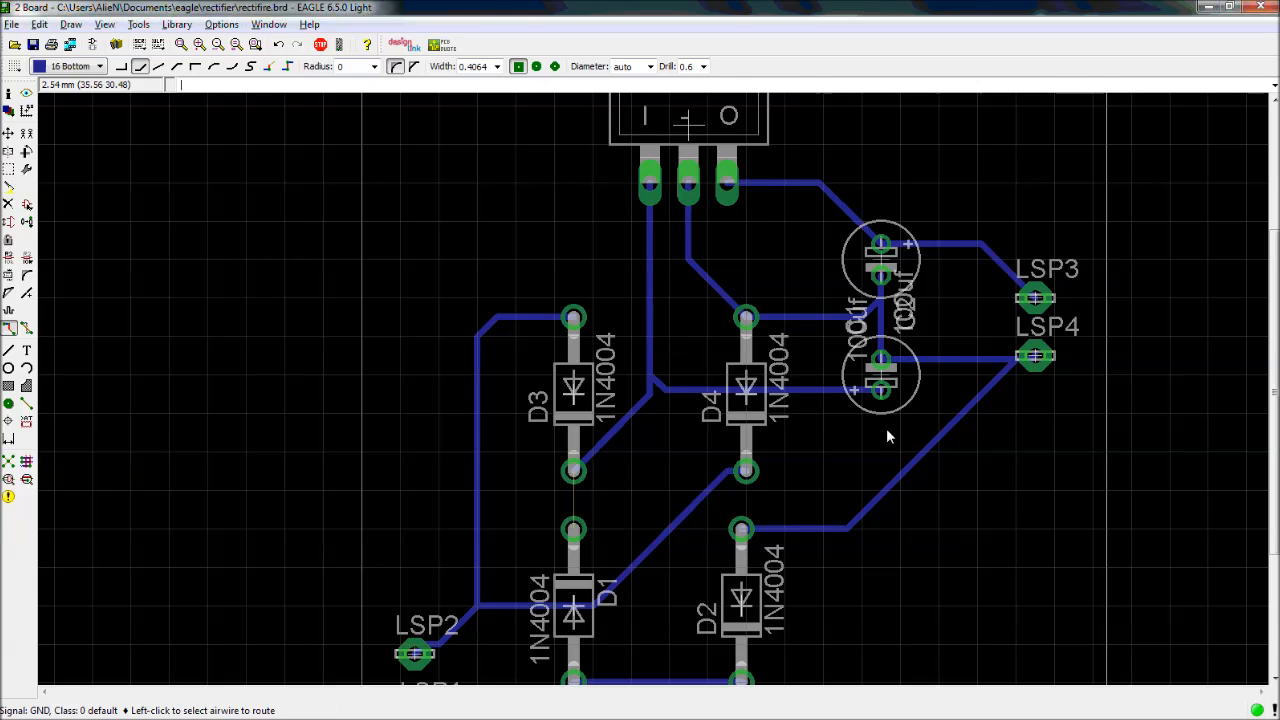
Review the whole routed board, switch to the schematic to check its connections, and return to the board
{"action": "scroll", "coordinate": [858, 465], "scroll_direction": "down", "scroll_amount": 3}
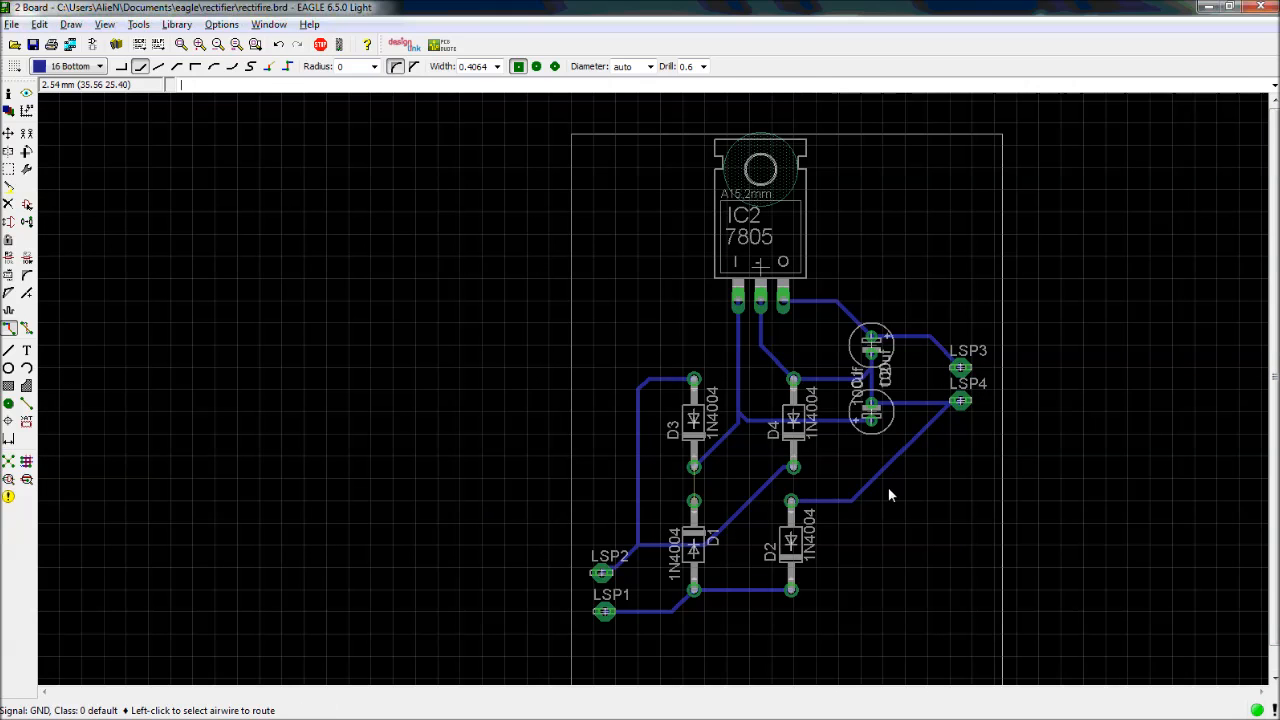
{"action": "scroll", "coordinate": [888, 488], "scroll_direction": "down", "scroll_amount": 1}
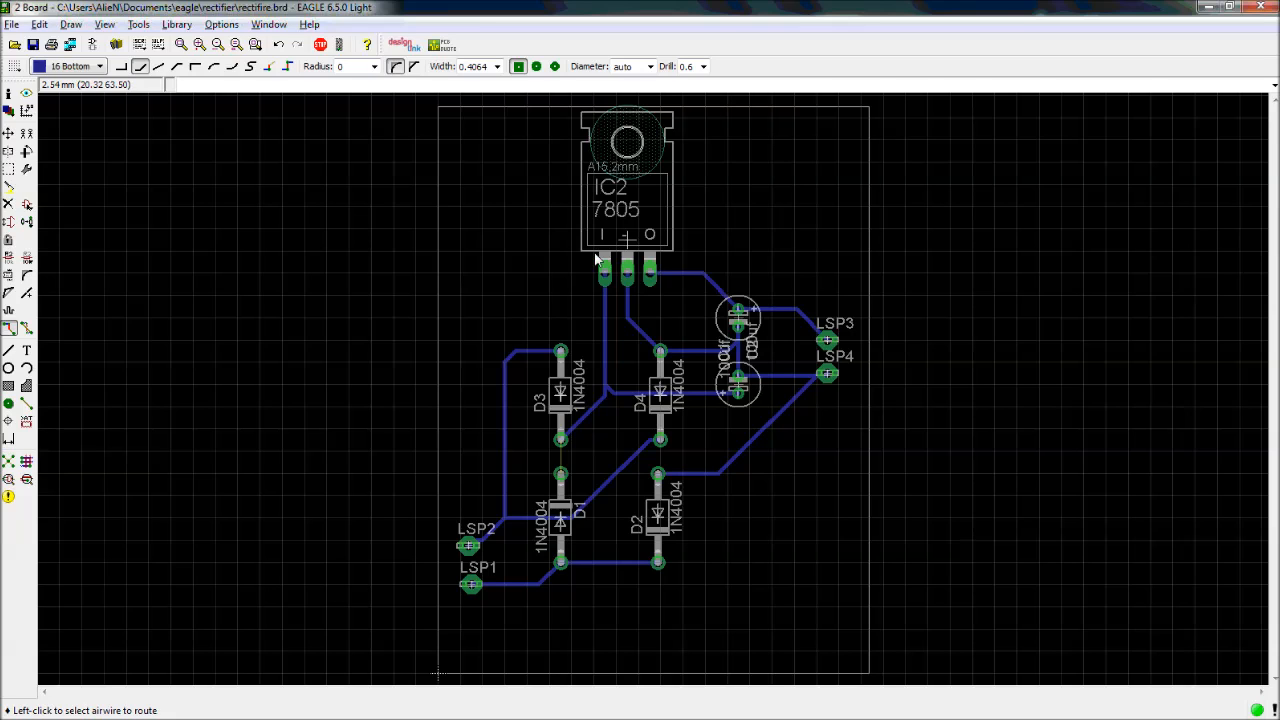
{"action": "left_click", "coordinate": [93, 44]}
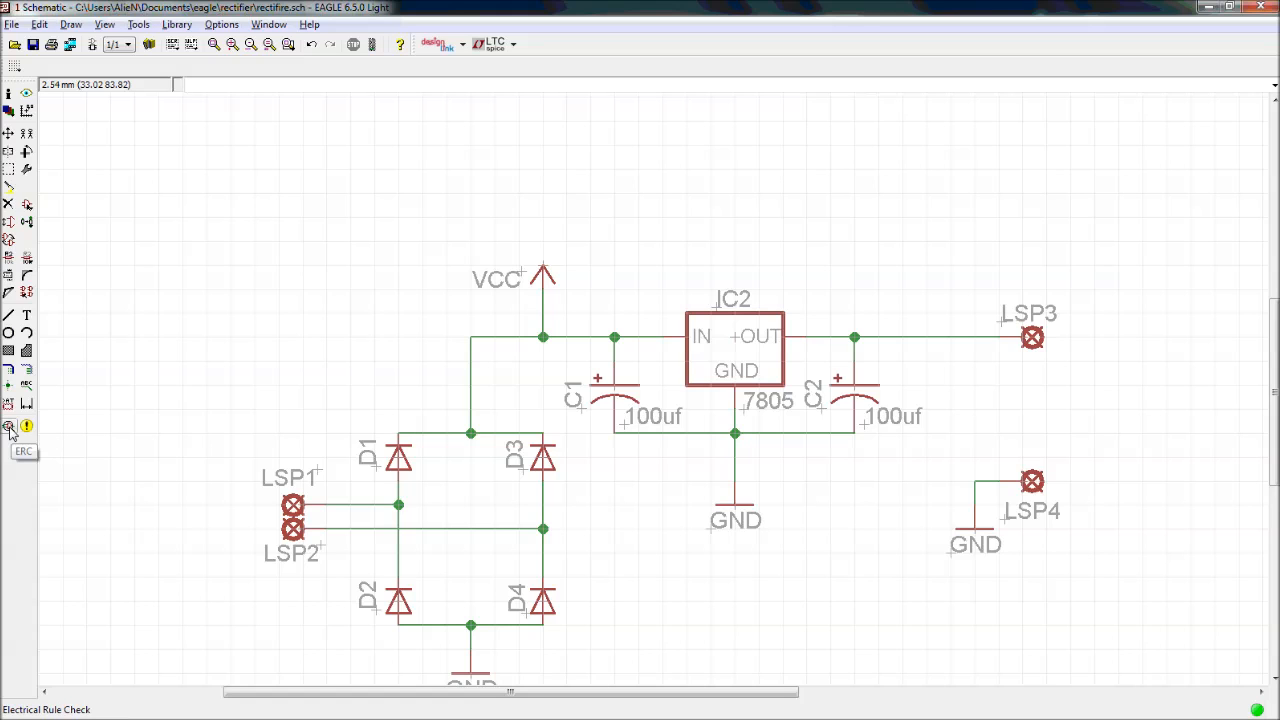
{"action": "left_click", "coordinate": [93, 48]}
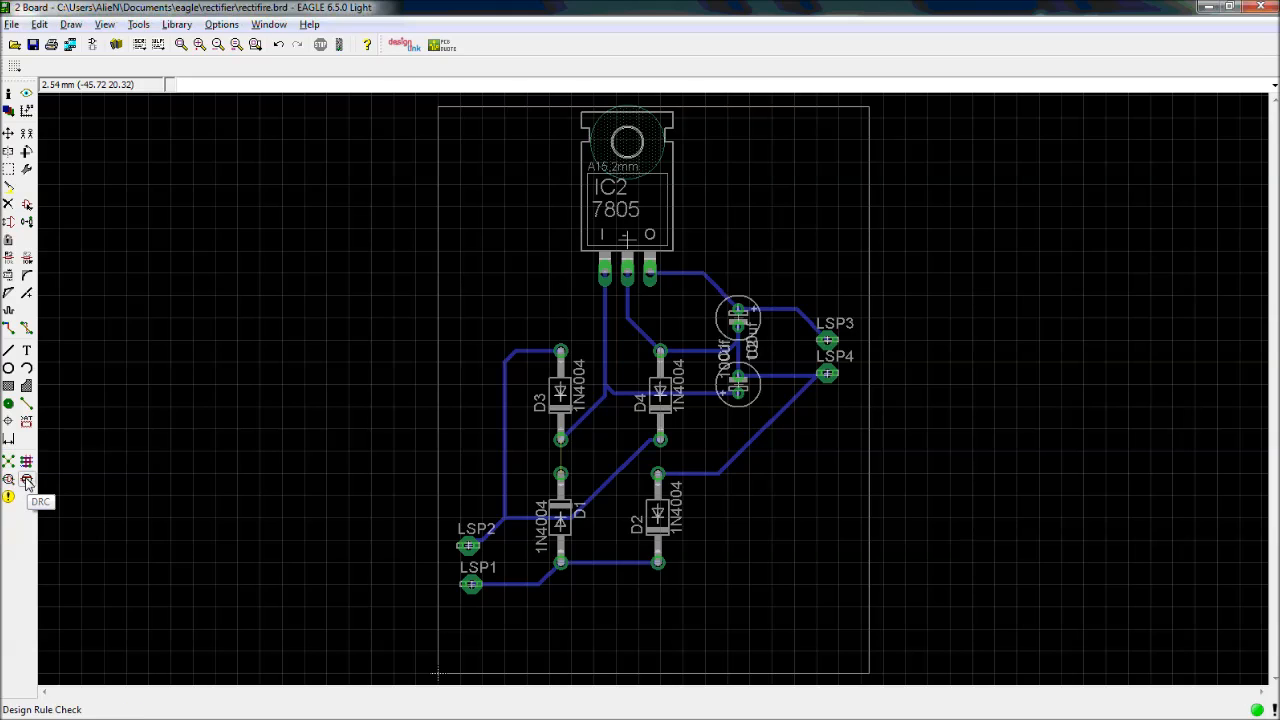
Open the design rule check and review its rule settings from Layers and Clearance through Masks and Misc
{"action": "left_click", "coordinate": [27, 480]}
{"action": "left_click_drag", "start_coordinate": [669, 196], "coordinate": [751, 223]}
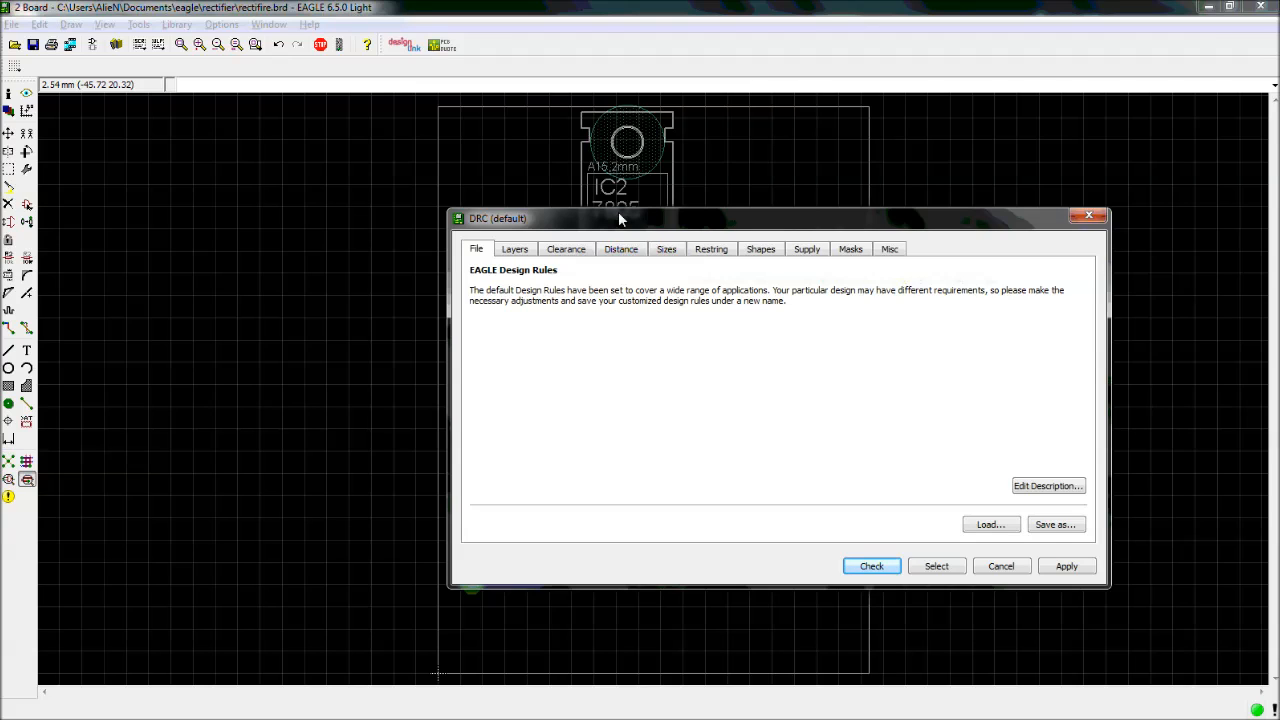
{"action": "left_click_drag", "start_coordinate": [619, 213], "coordinate": [612, 216]}
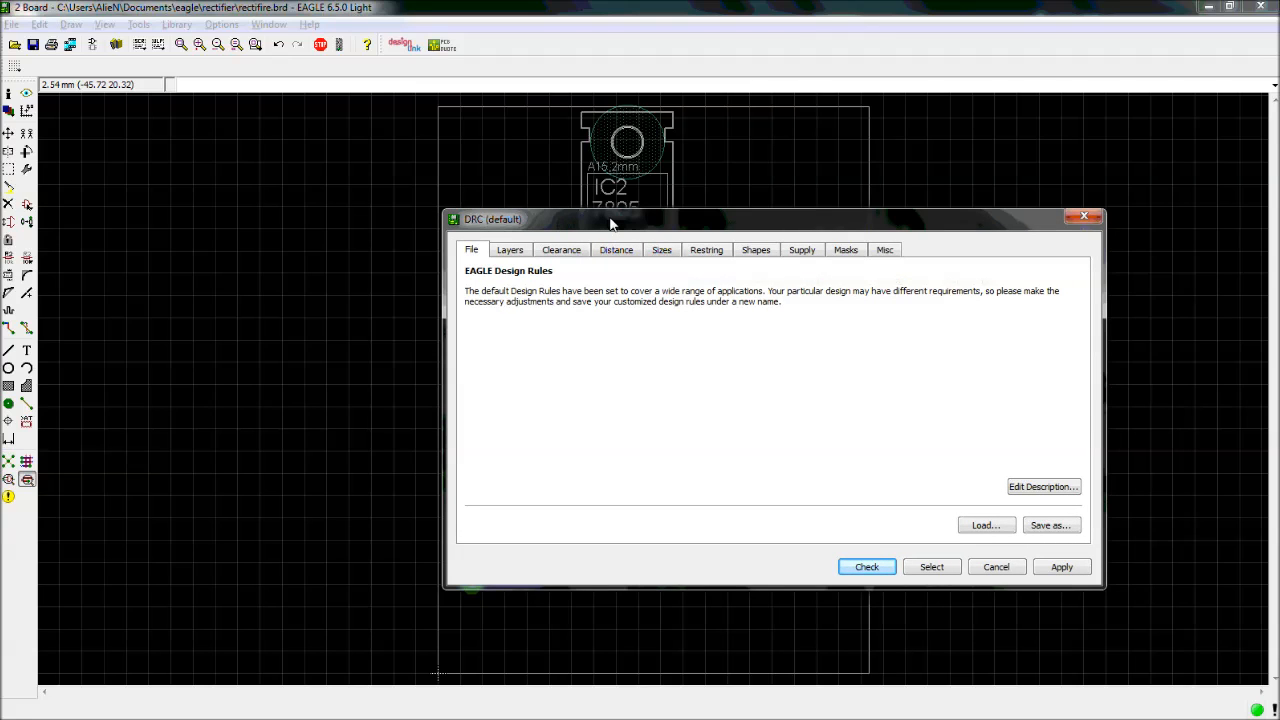
{"action": "left_click", "coordinate": [511, 251]}
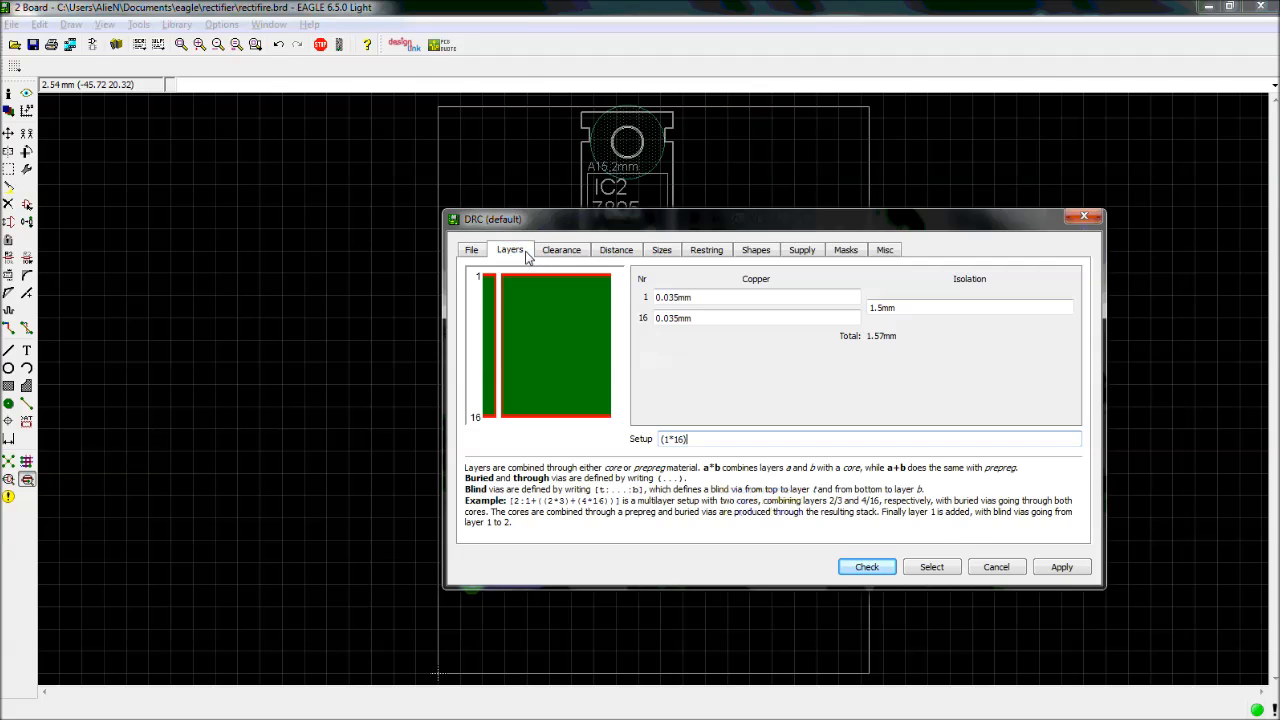
{"action": "left_click", "coordinate": [556, 251]}
{"action": "left_click", "coordinate": [614, 251]}
{"action": "left_click", "coordinate": [660, 251]}
{"action": "left_click", "coordinate": [704, 251]}
{"action": "left_click", "coordinate": [756, 251]}
{"action": "left_click", "coordinate": [802, 251]}
{"action": "left_click", "coordinate": [846, 251]}
{"action": "left_click", "coordinate": [883, 252]}
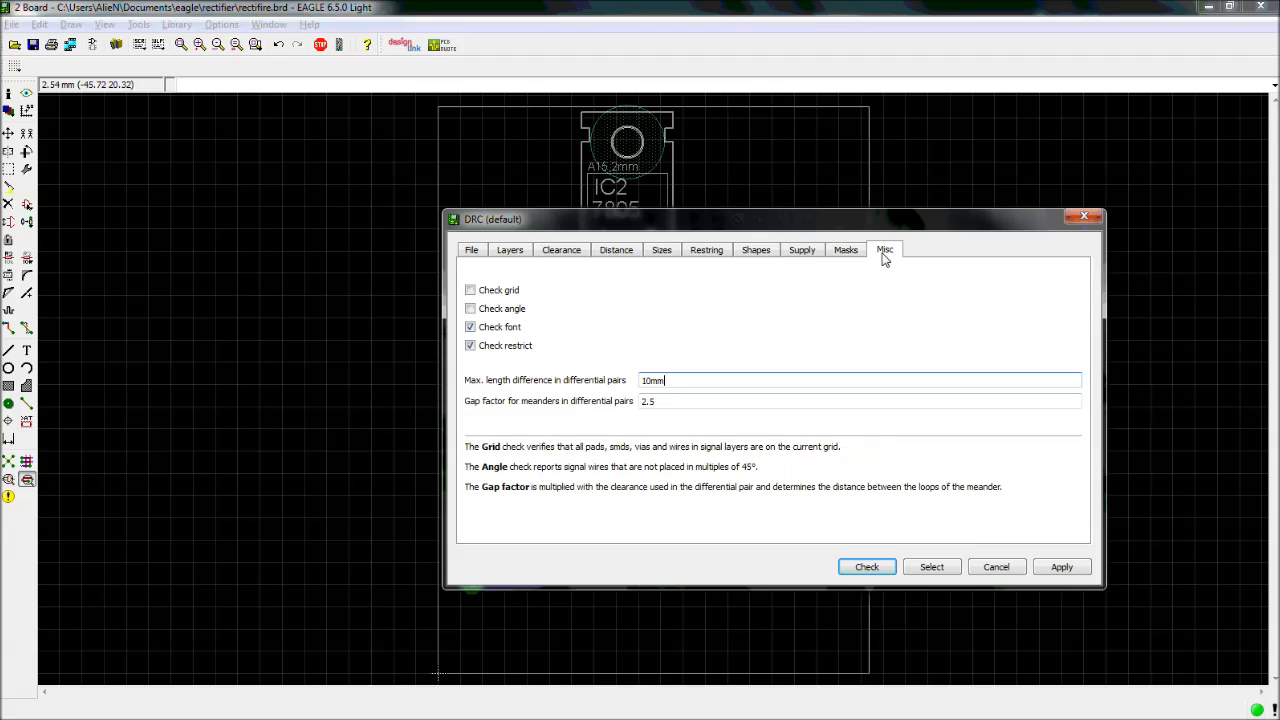
Apply the default design rules and run the design rule check on the board
{"action": "left_click", "coordinate": [476, 251]}
{"action": "left_click", "coordinate": [1060, 567]}
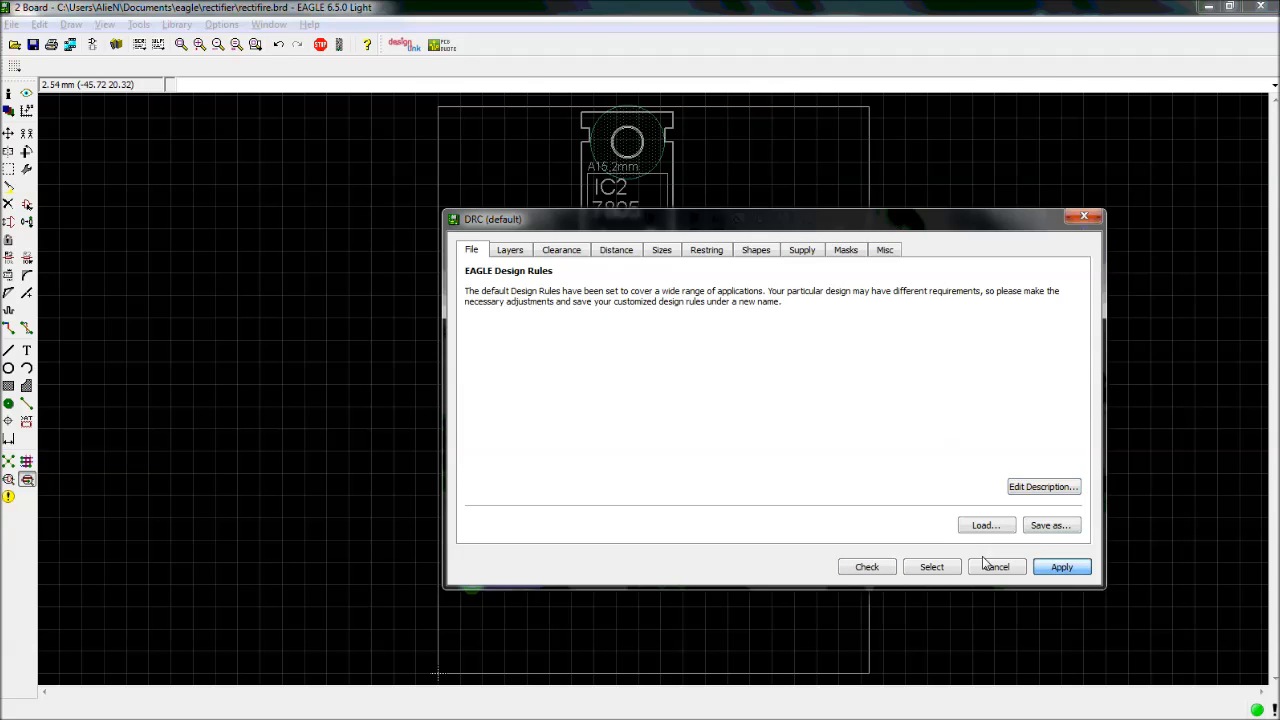
{"action": "left_click", "coordinate": [888, 567]}
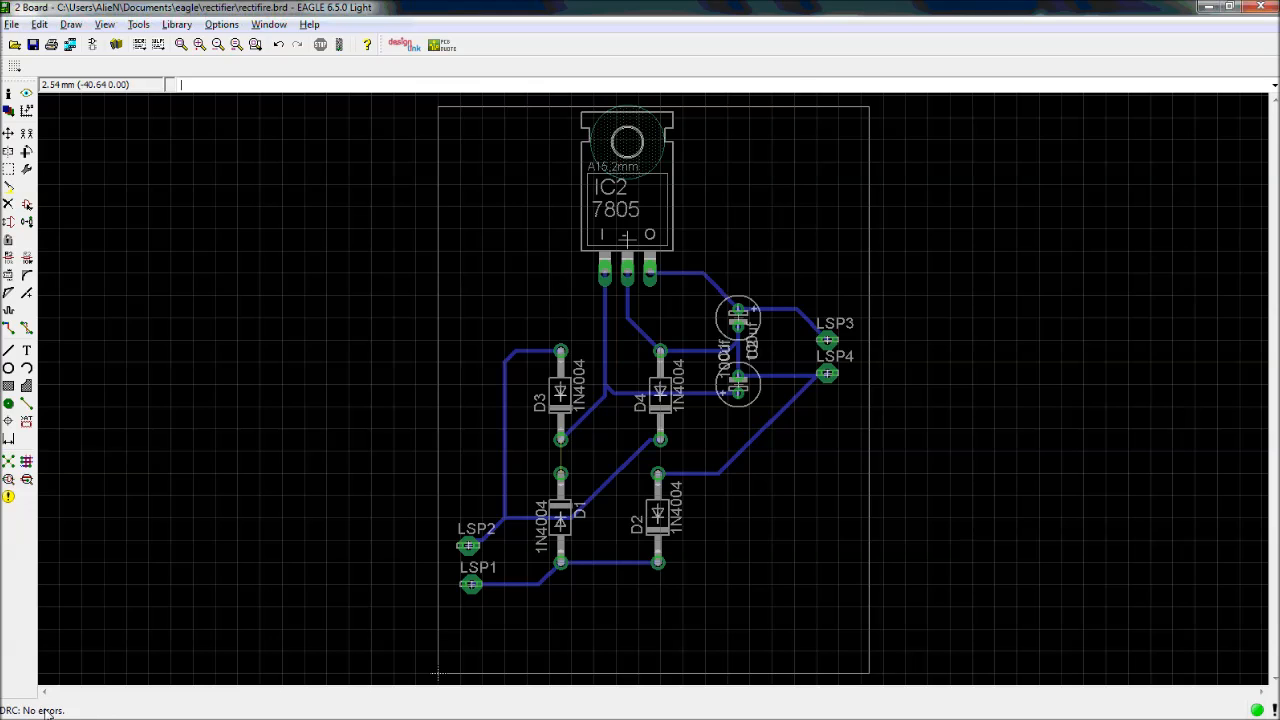
Route the VCC connection from D3's lower pad straight down to D1's upper pad on 16 Bottom
{"action": "scroll", "coordinate": [565, 528], "scroll_direction": "up", "scroll_amount": 2}
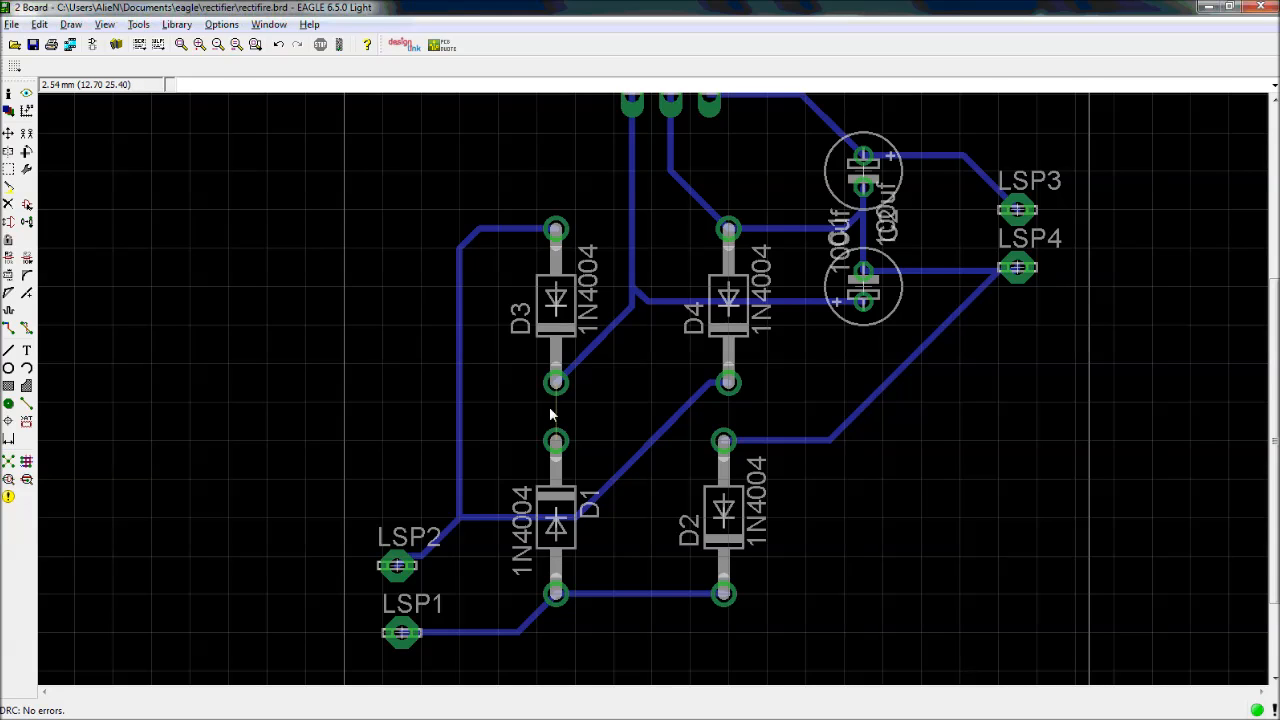
{"action": "left_click", "coordinate": [9, 327]}
{"action": "left_click", "coordinate": [557, 390]}
{"action": "left_click", "coordinate": [557, 442]}
{"action": "left_click_drag", "start_coordinate": [1273, 440], "coordinate": [1273, 420]}
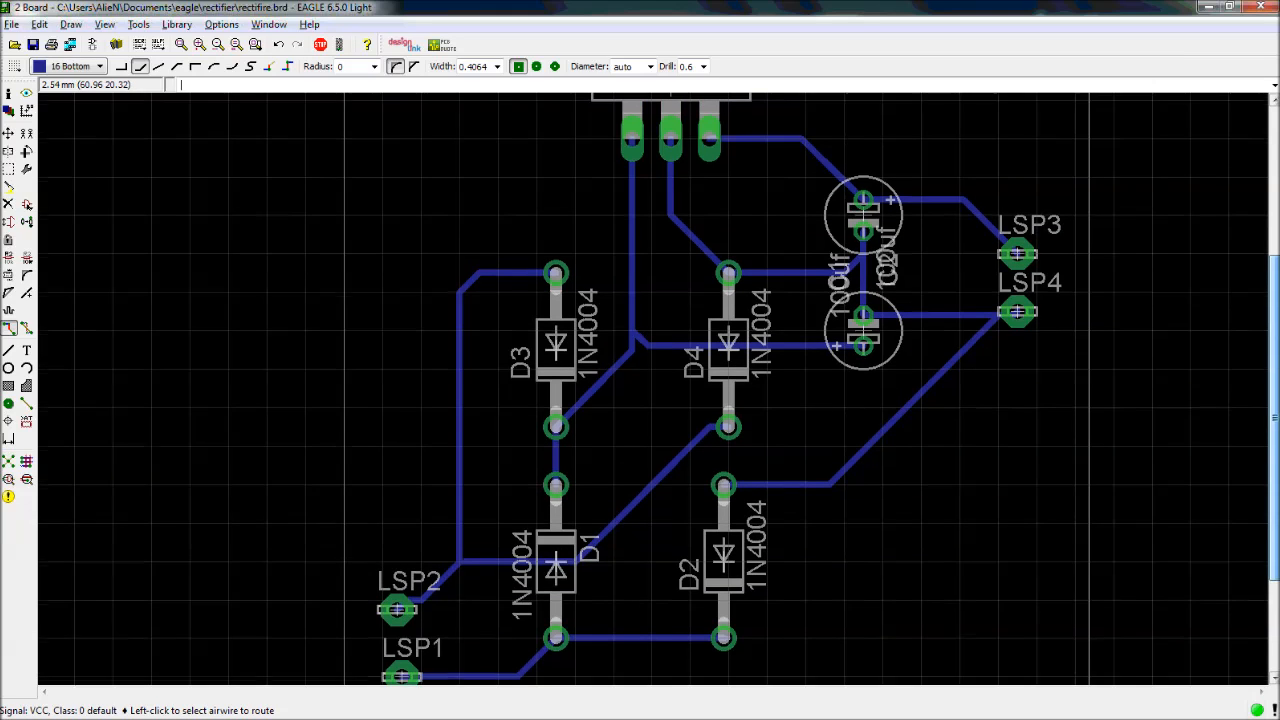
Look over the routed traces, compare the capacitor and regulator connections with the schematic, and return to the board
{"action": "scroll", "coordinate": [760, 505], "scroll_direction": "down", "scroll_amount": 2}
{"action": "scroll", "coordinate": [774, 410], "scroll_direction": "up", "scroll_amount": 2}
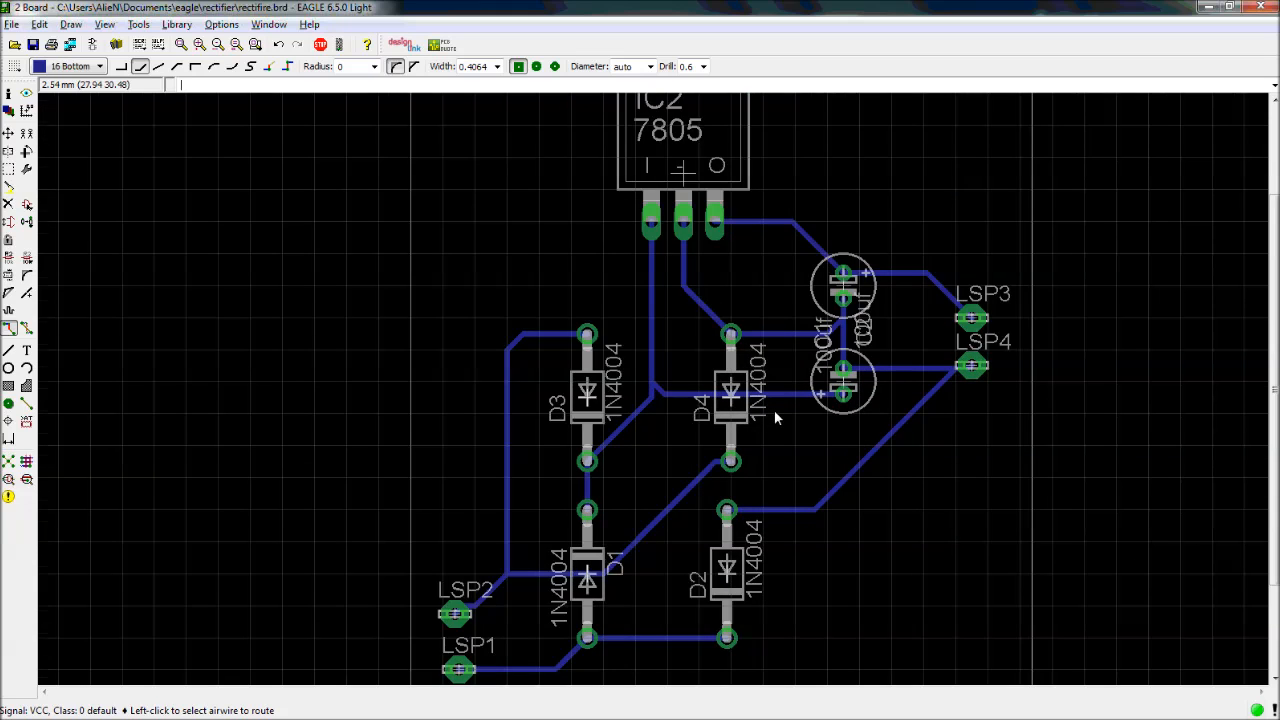
{"action": "key", "text": "alt+F2"}
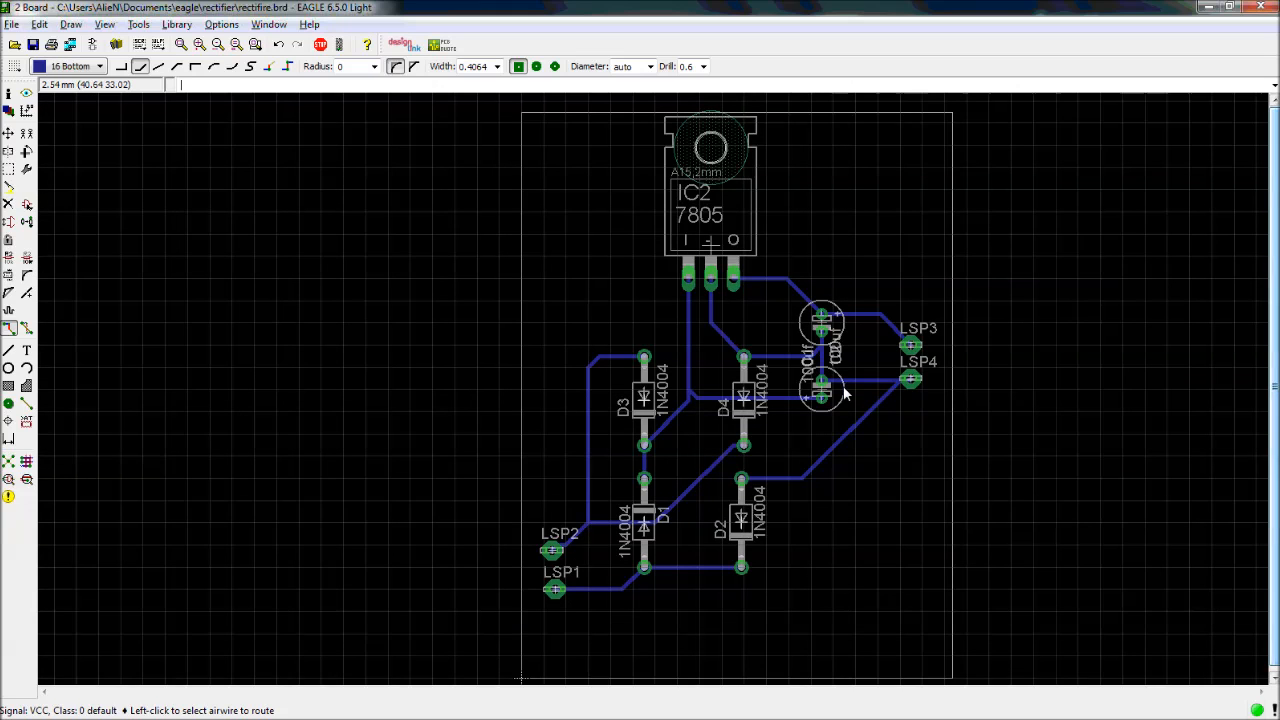
{"action": "scroll", "coordinate": [812, 372], "scroll_direction": "up", "scroll_amount": 2}
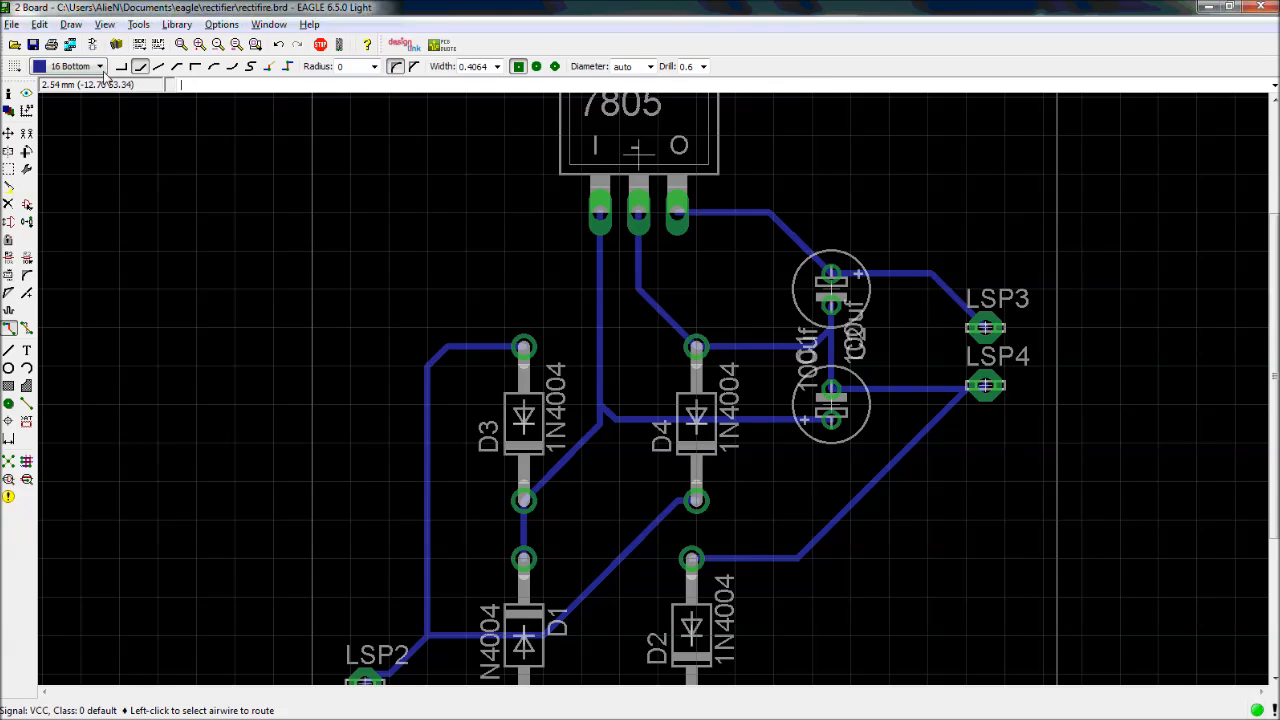
{"action": "left_click", "coordinate": [92, 45]}
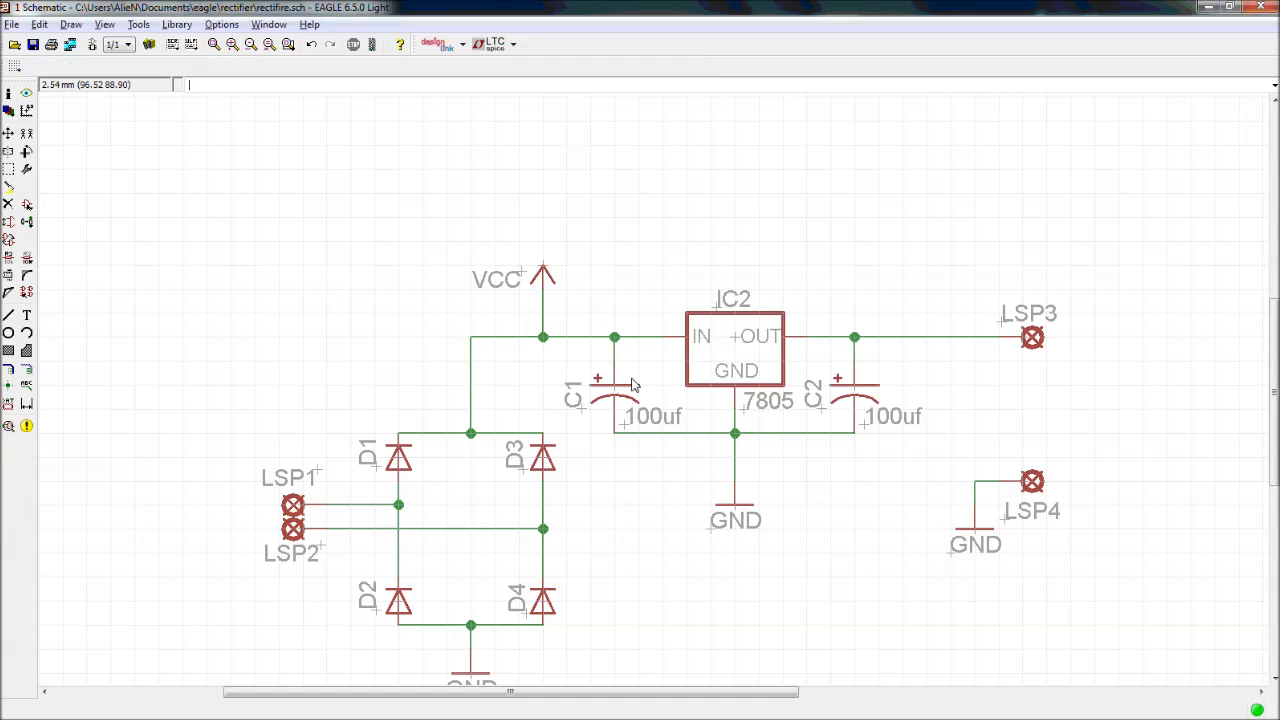
{"action": "left_click", "coordinate": [91, 45]}
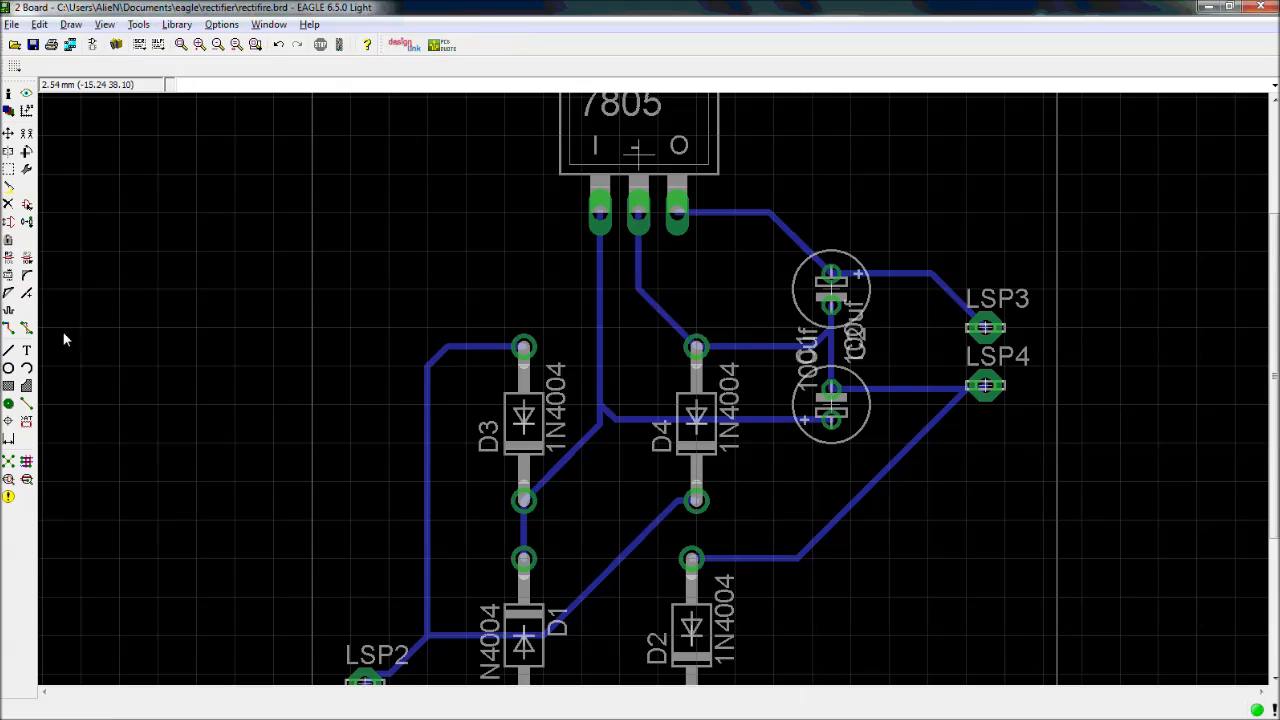
Smash D3, D4, the upper capacitor C2, D1 and IC2 to detach their name and value labels
{"action": "left_click", "coordinate": [12, 278]}
{"action": "left_click", "coordinate": [535, 430]}
{"action": "left_click", "coordinate": [703, 432]}
{"action": "left_click", "coordinate": [835, 310]}
{"action": "left_click", "coordinate": [526, 658]}
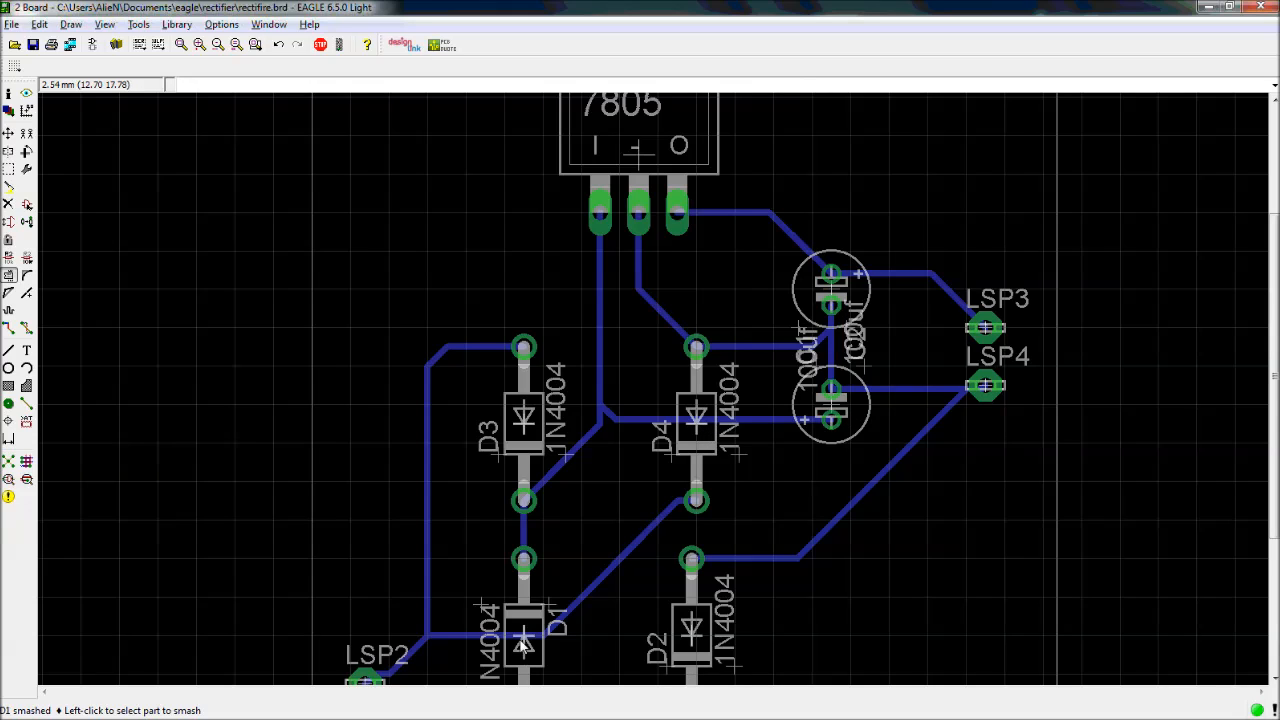
{"action": "left_click", "coordinate": [638, 182]}
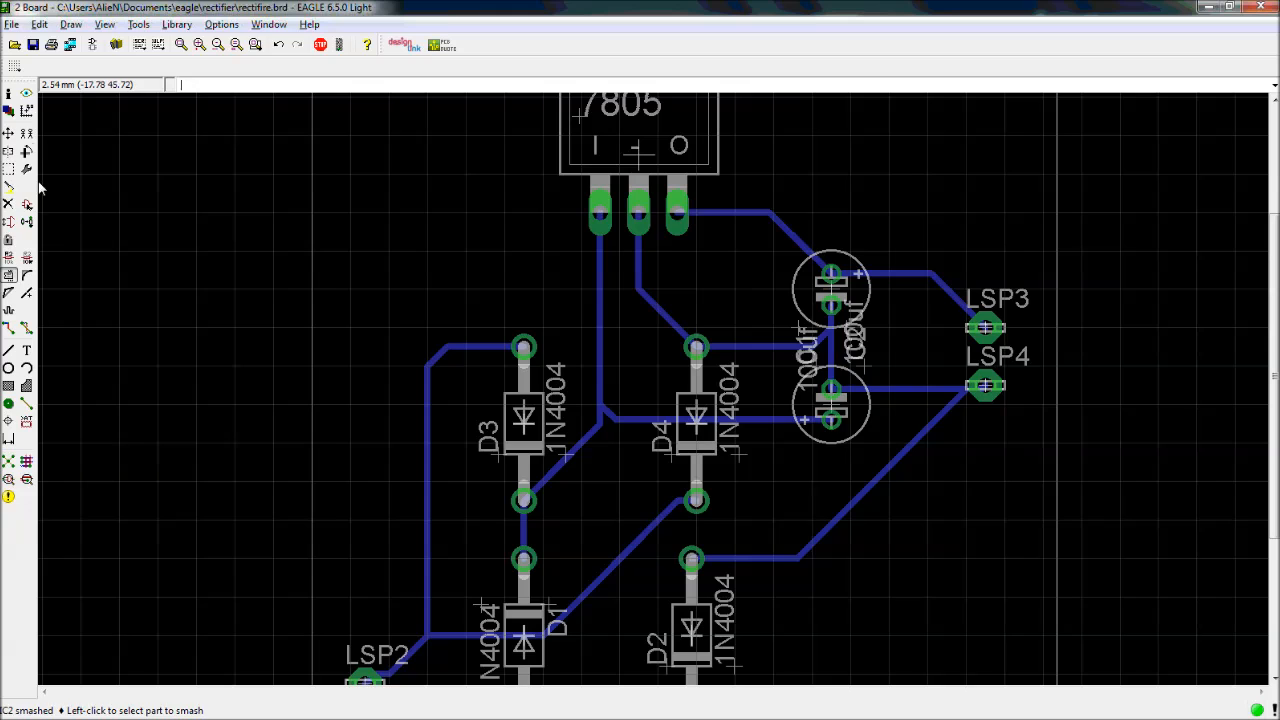
Move the overlapping name and value labels between the two capacitors
{"action": "left_click", "coordinate": [8, 133]}
{"action": "scroll", "coordinate": [820, 372], "scroll_direction": "up", "scroll_amount": 2}
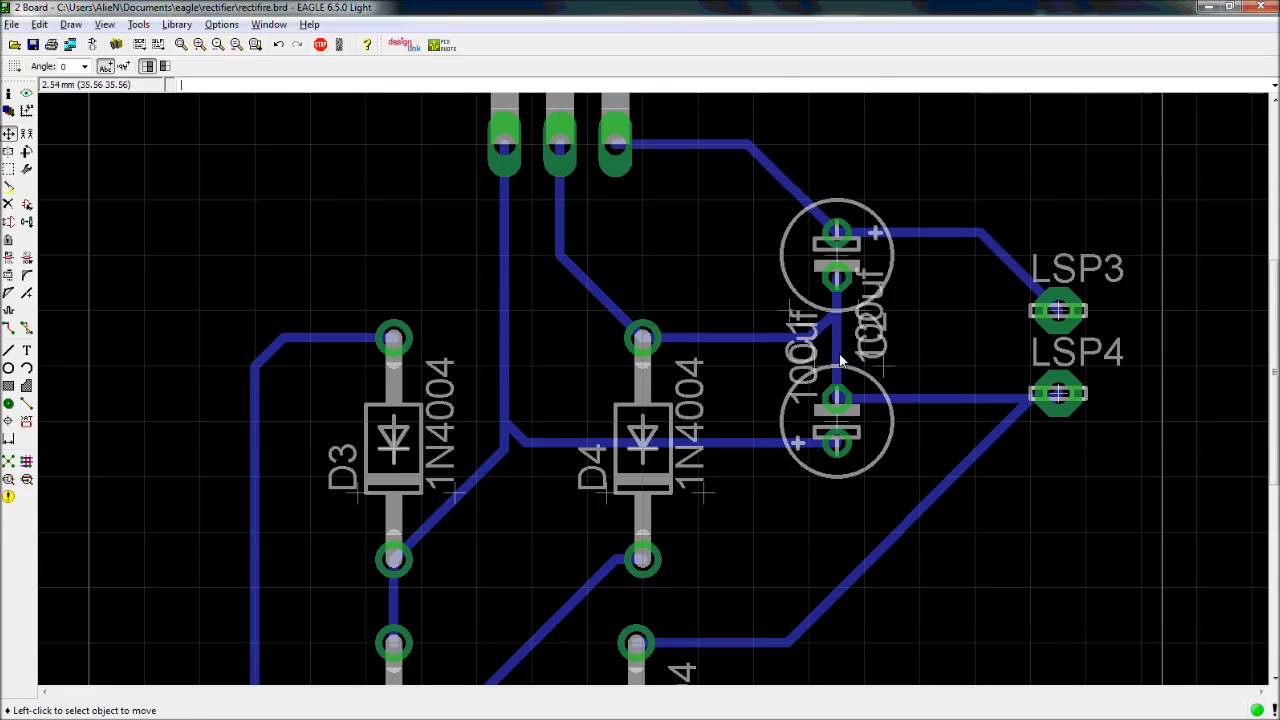
Rotate the two 100uf value labels to horizontal, placing C2's above its capacitor and C1's below its capacitor
{"action": "left_click", "coordinate": [797, 310]}
{"action": "right_click", "coordinate": [700, 238]}
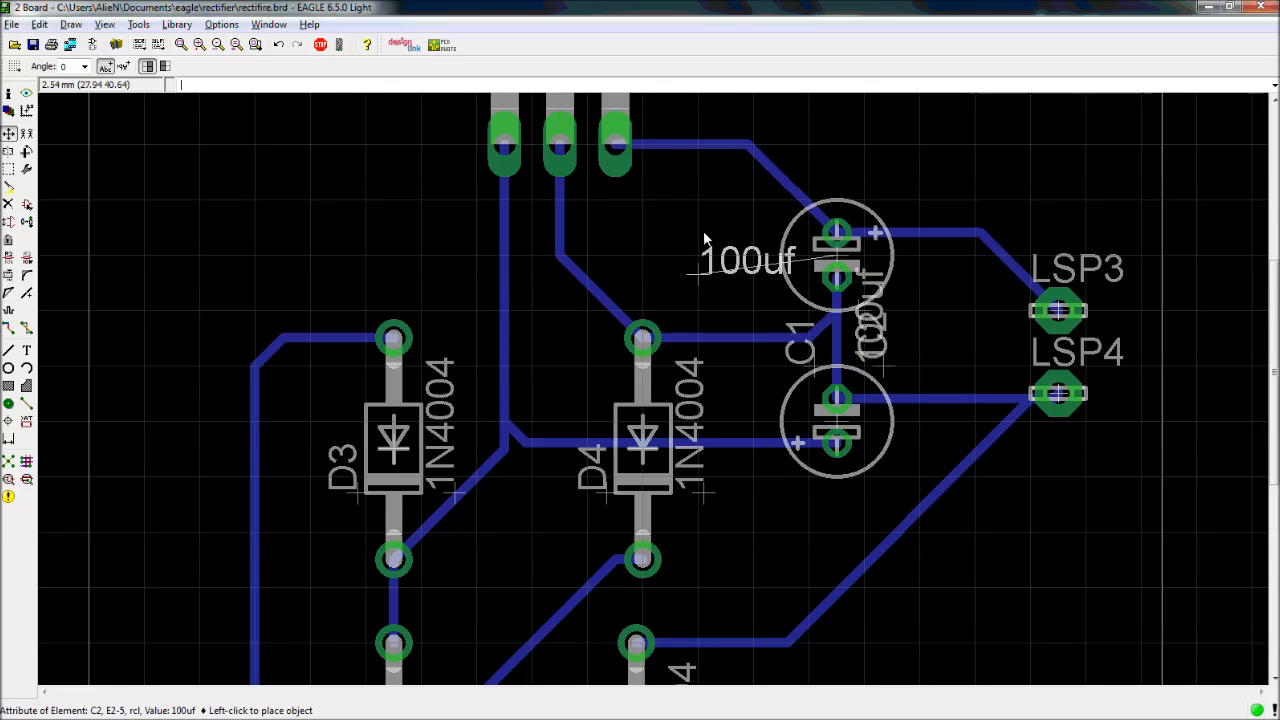
{"action": "left_click", "coordinate": [815, 200]}
{"action": "left_click", "coordinate": [880, 372]}
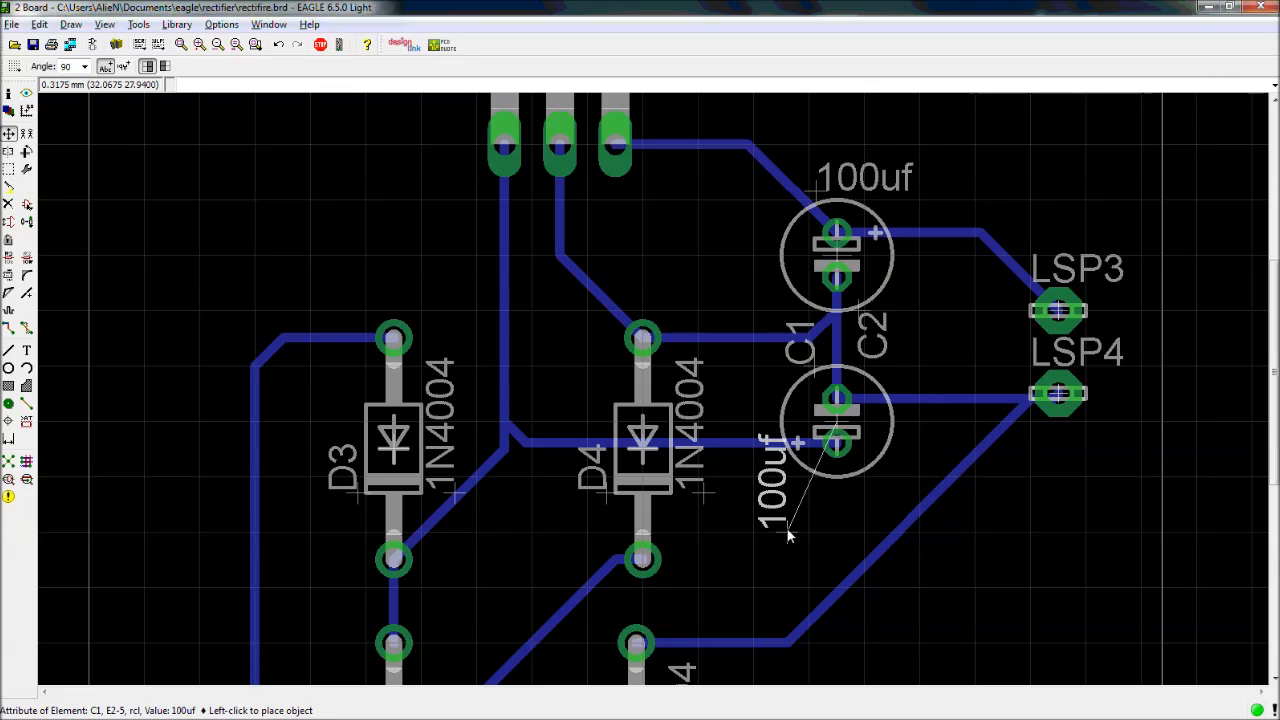
{"action": "right_click", "coordinate": [855, 505]}
{"action": "left_click", "coordinate": [866, 492]}
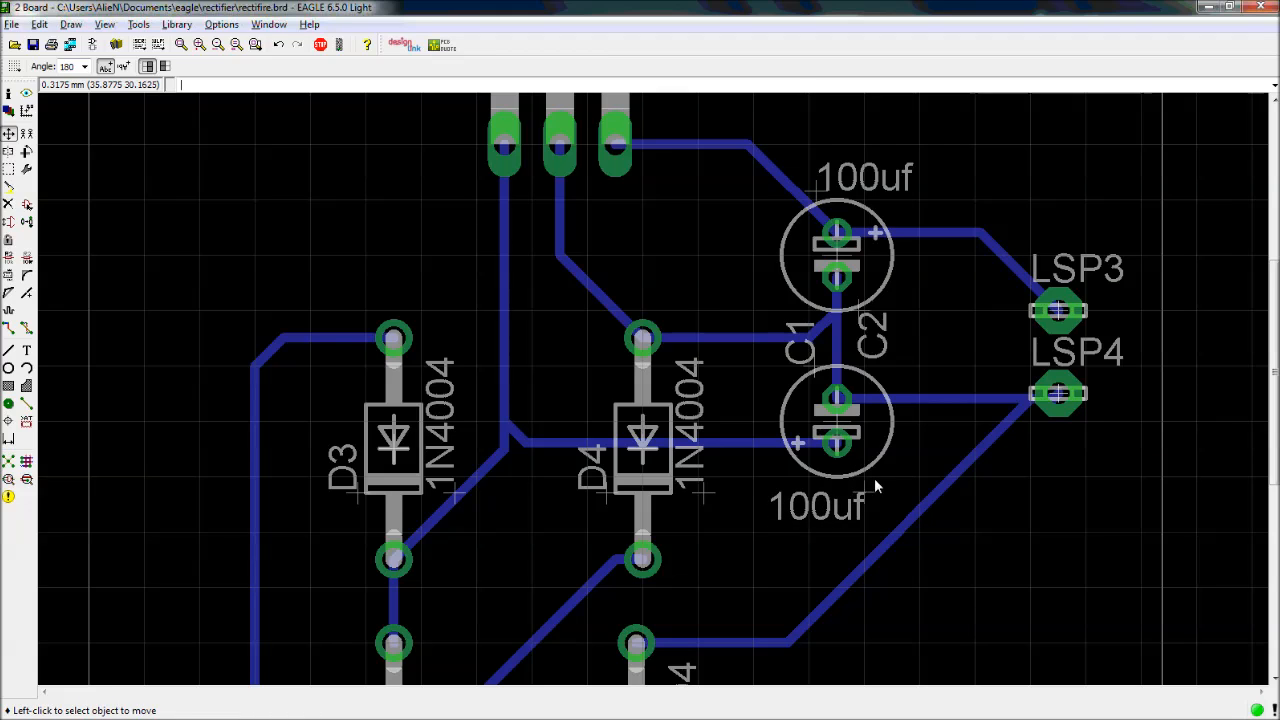
Rotate the capacitor name labels to horizontal, placing C1 to the right of its capacitor and C2 to the left of its own
{"action": "left_click", "coordinate": [817, 372]}
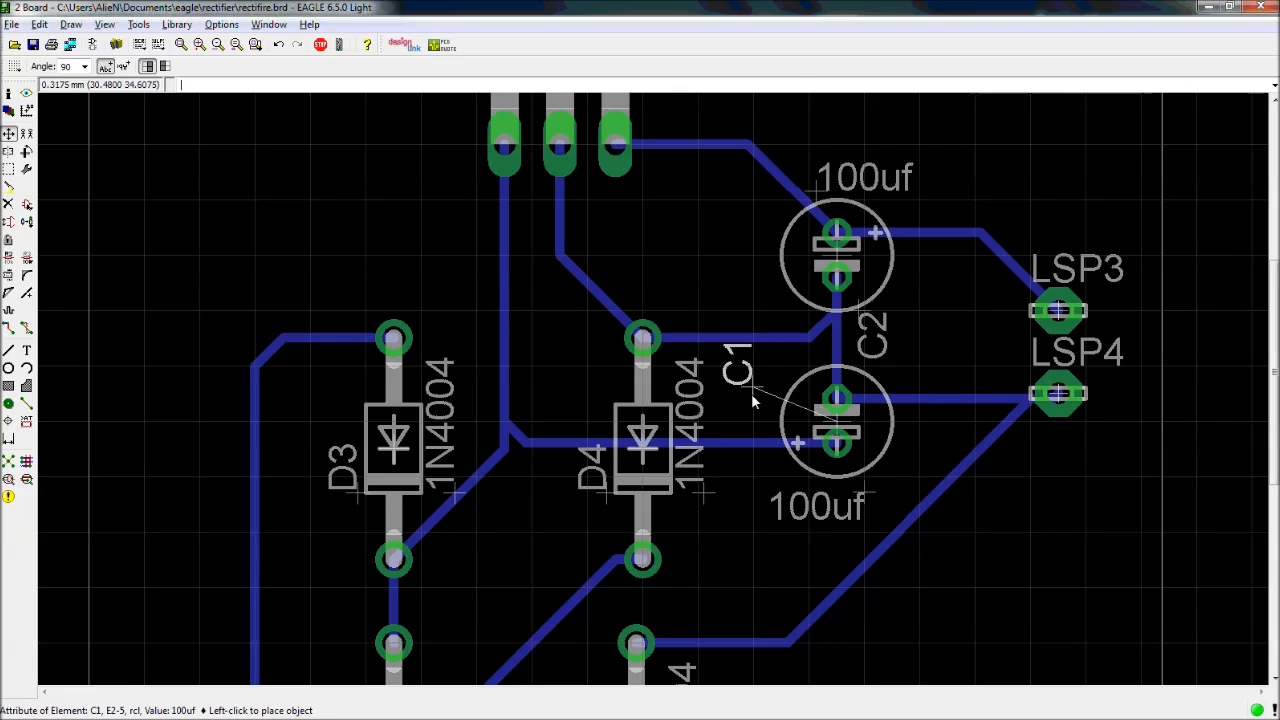
{"action": "left_click", "coordinate": [776, 432]}
{"action": "left_click", "coordinate": [780, 435]}
{"action": "right_click", "coordinate": [903, 442]}
{"action": "left_click", "coordinate": [940, 428]}
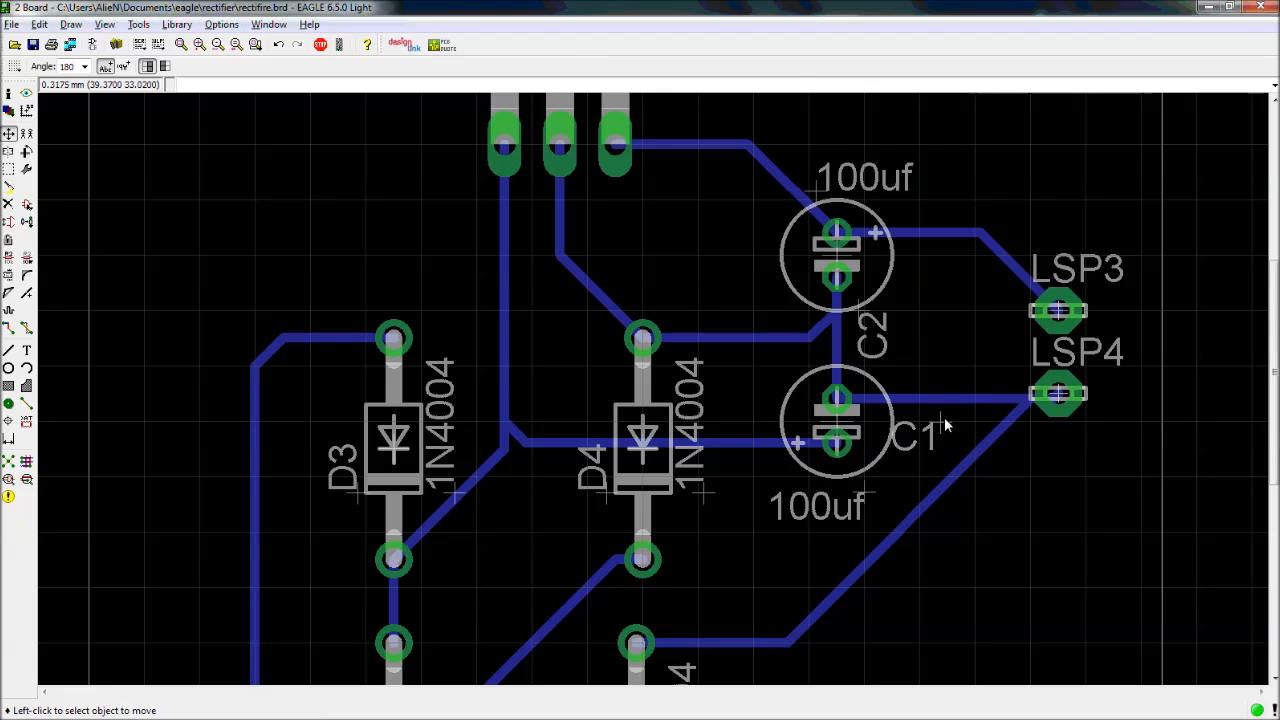
{"action": "left_click", "coordinate": [868, 314]}
{"action": "right_click", "coordinate": [868, 314]}
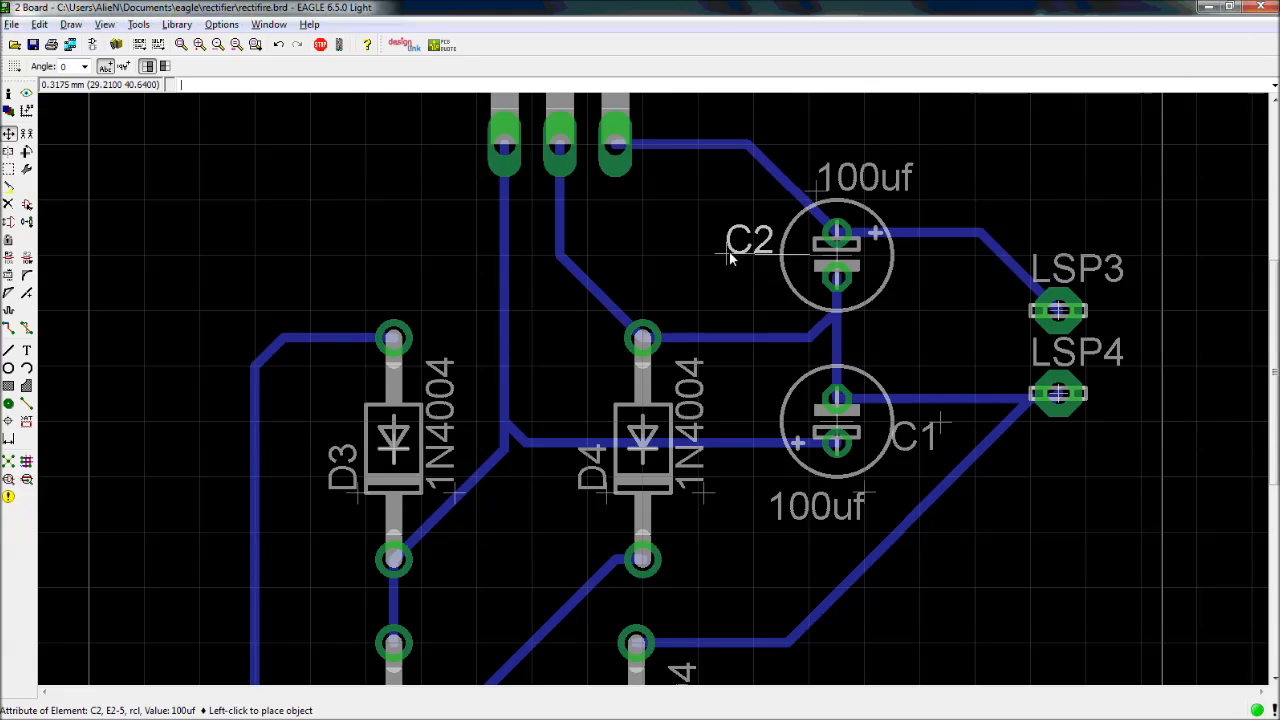
{"action": "left_click", "coordinate": [728, 257]}
Set up a polygon on the 16 Bottom layer with an isolate distance of 0.8128 and a width of 0.8128
{"action": "scroll", "coordinate": [546, 504], "scroll_direction": "down", "scroll_amount": 3}
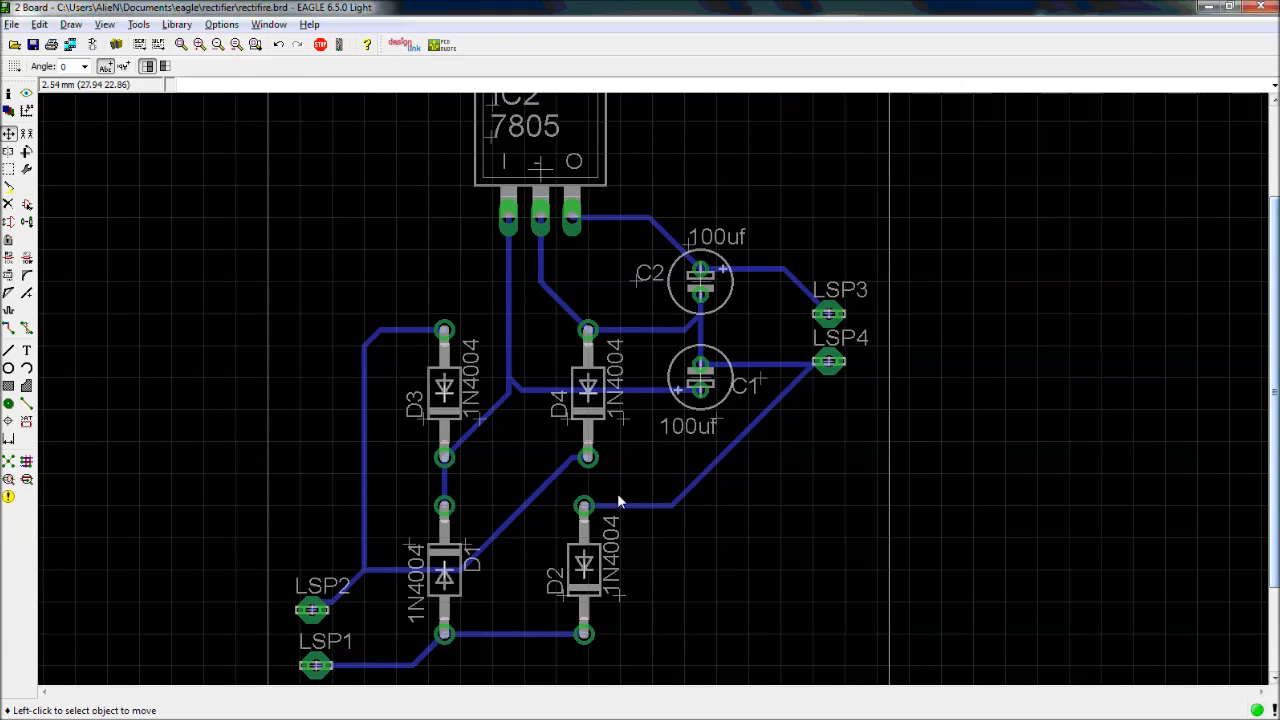
{"action": "scroll", "coordinate": [569, 459], "scroll_direction": "up", "scroll_amount": 2}
{"action": "scroll", "coordinate": [420, 363], "scroll_direction": "down", "scroll_amount": 3}
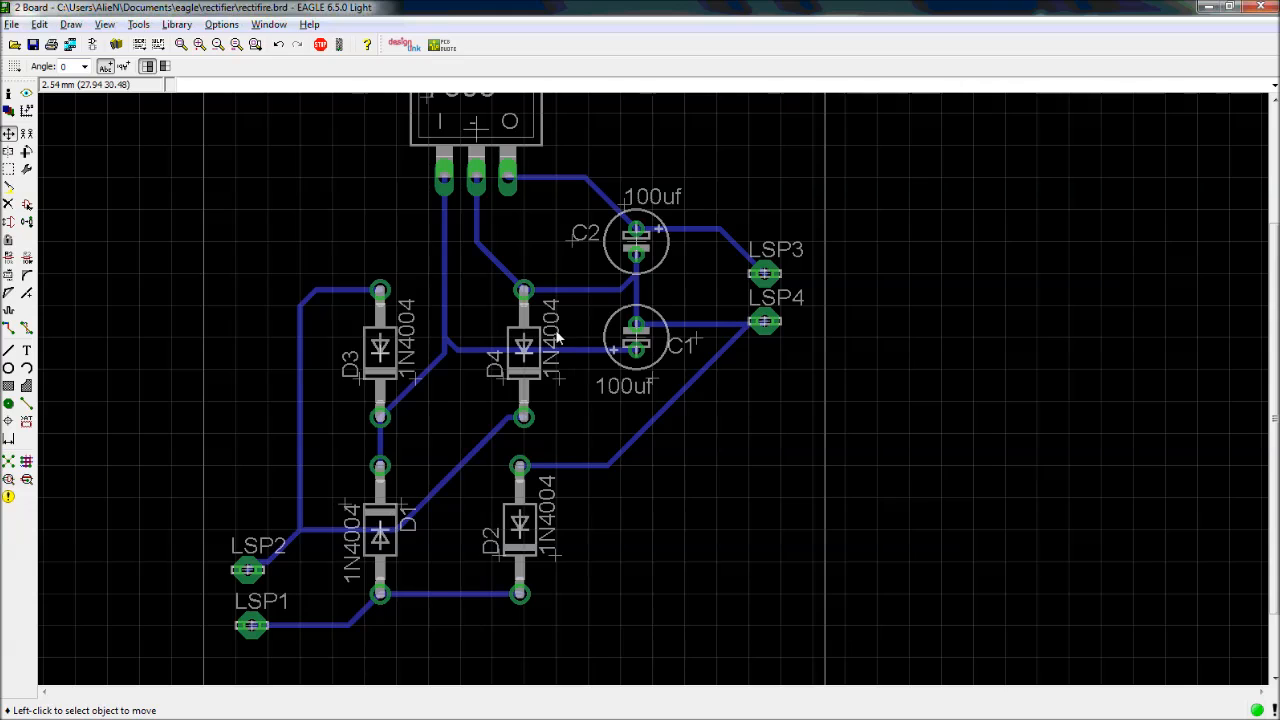
{"action": "scroll", "coordinate": [560, 340], "scroll_direction": "up", "scroll_amount": 1}
{"action": "scroll", "coordinate": [727, 445], "scroll_direction": "down", "scroll_amount": 2}
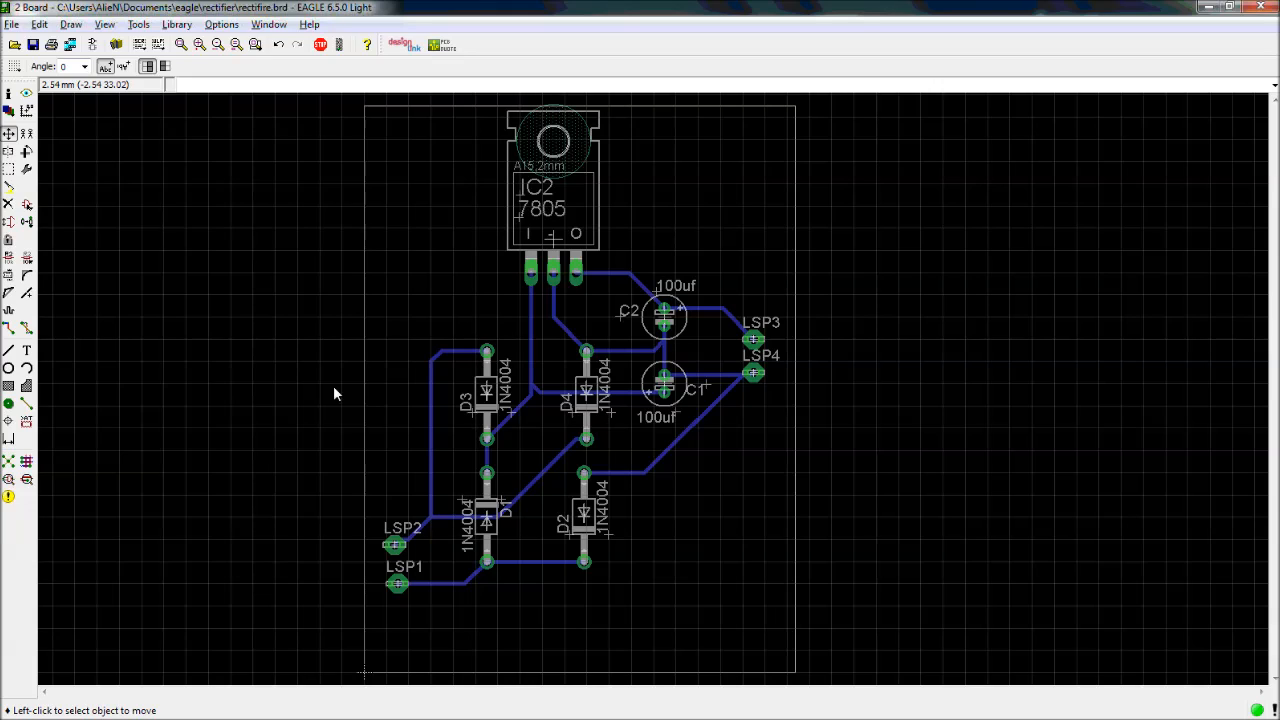
{"action": "left_click", "coordinate": [27, 387]}
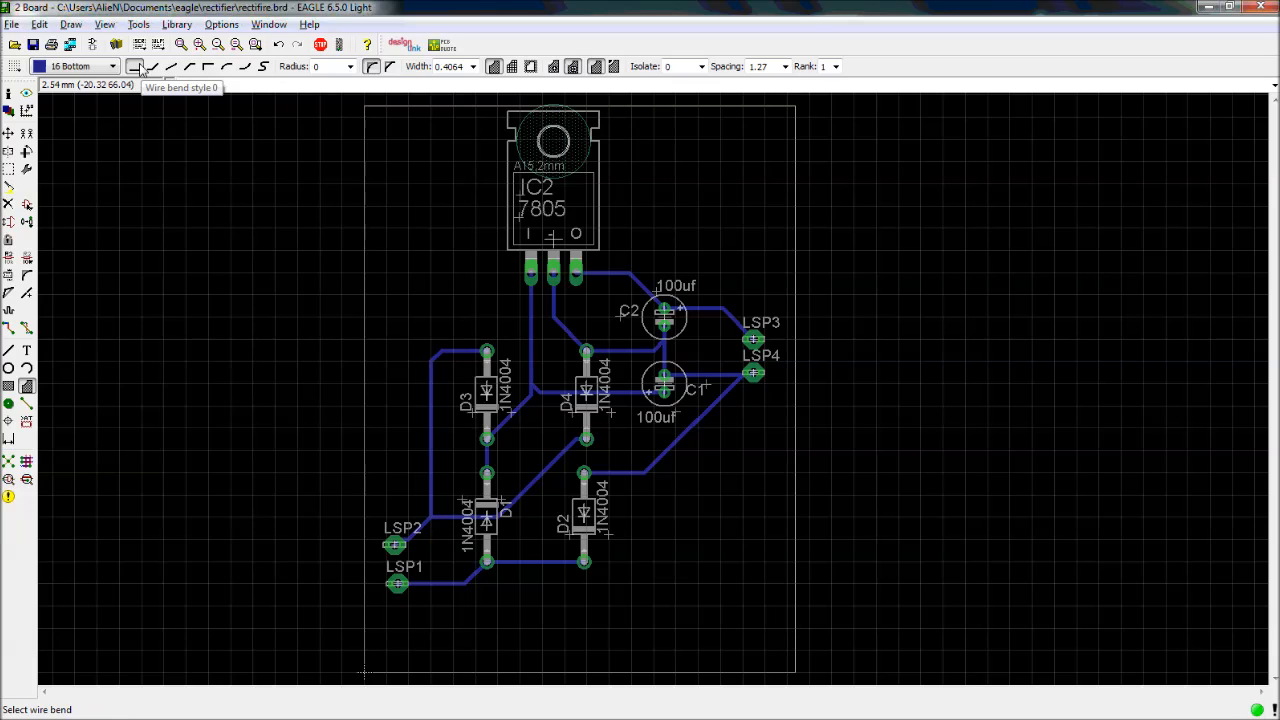
{"action": "left_click", "coordinate": [701, 66]}
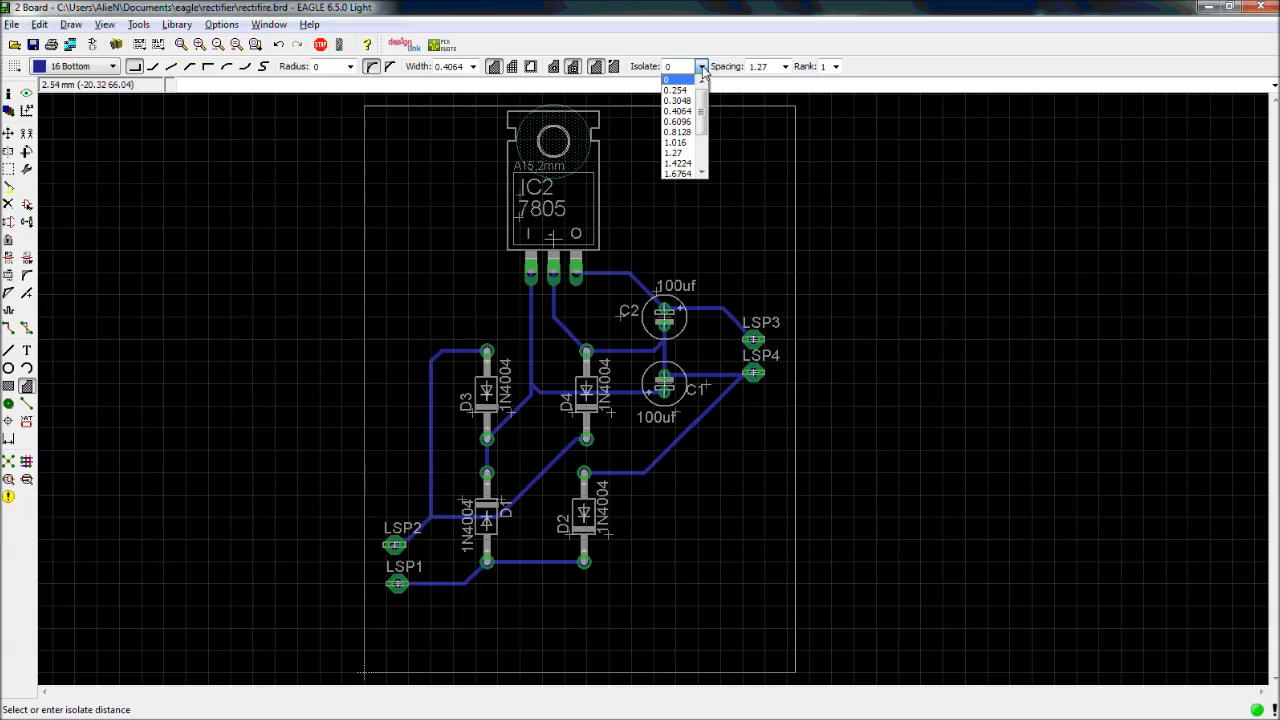
{"action": "left_click_drag", "start_coordinate": [706, 120], "coordinate": [706, 126]}
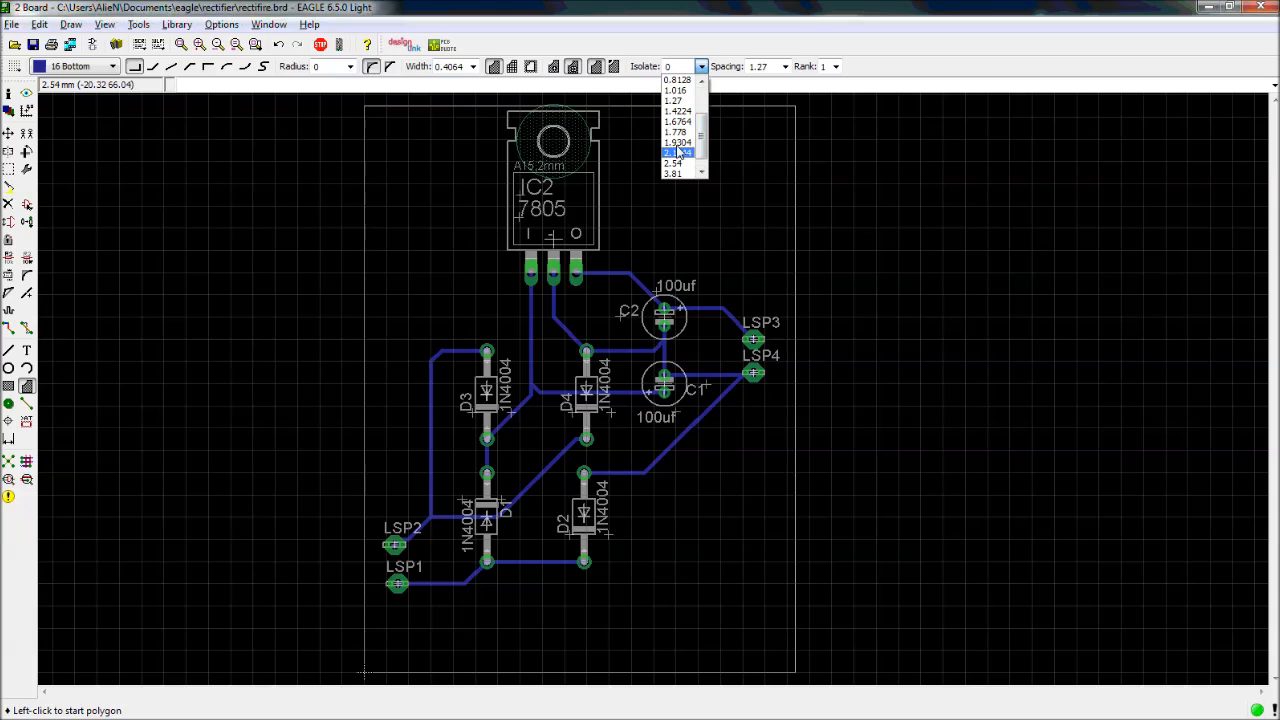
{"action": "left_click", "coordinate": [677, 80]}
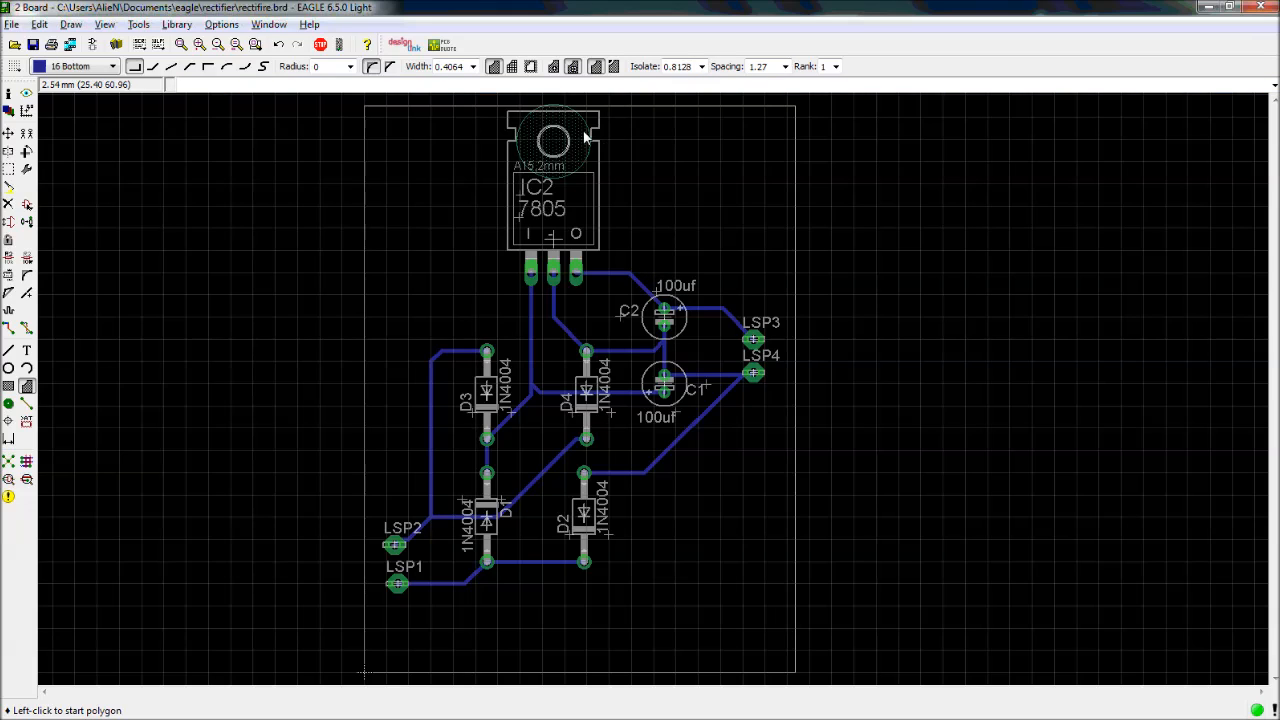
{"action": "left_click", "coordinate": [472, 66]}
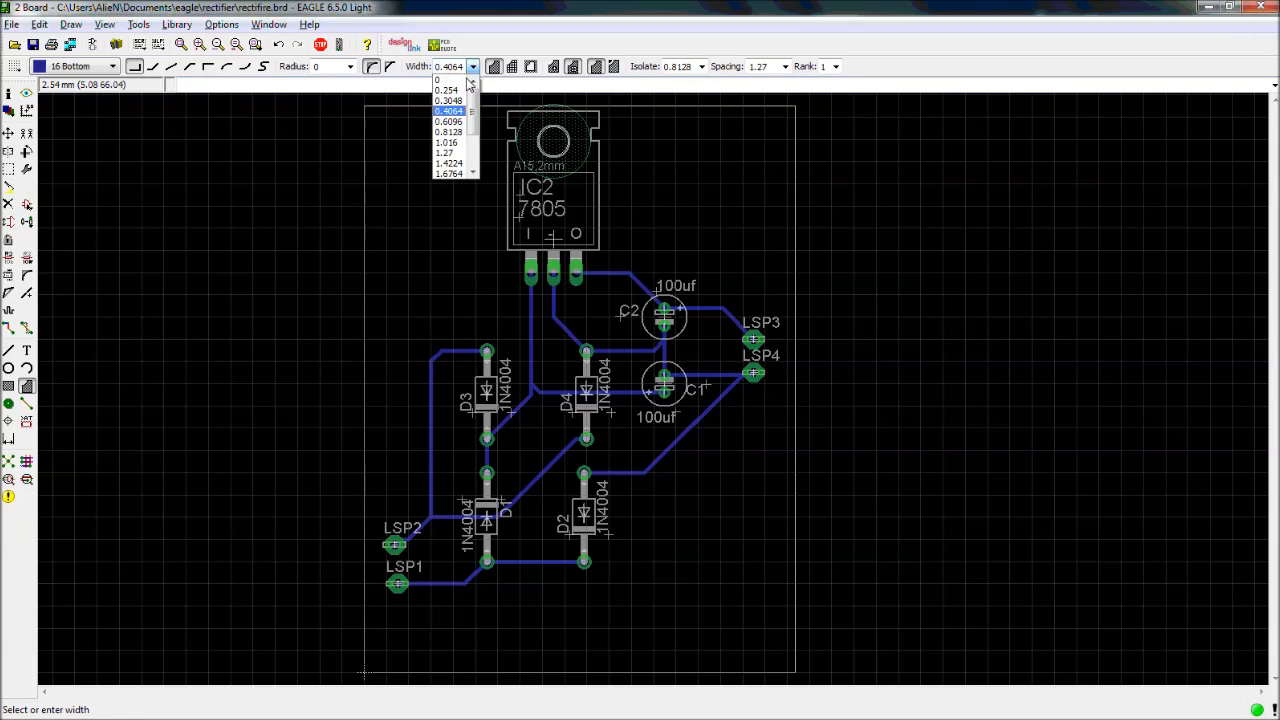
{"action": "left_click", "coordinate": [450, 131]}
Try a bottom-layer polygon extending slightly beyond the board's top and right edges, fill it with Ratsnest, and undo it
{"action": "left_click", "coordinate": [363, 106]}
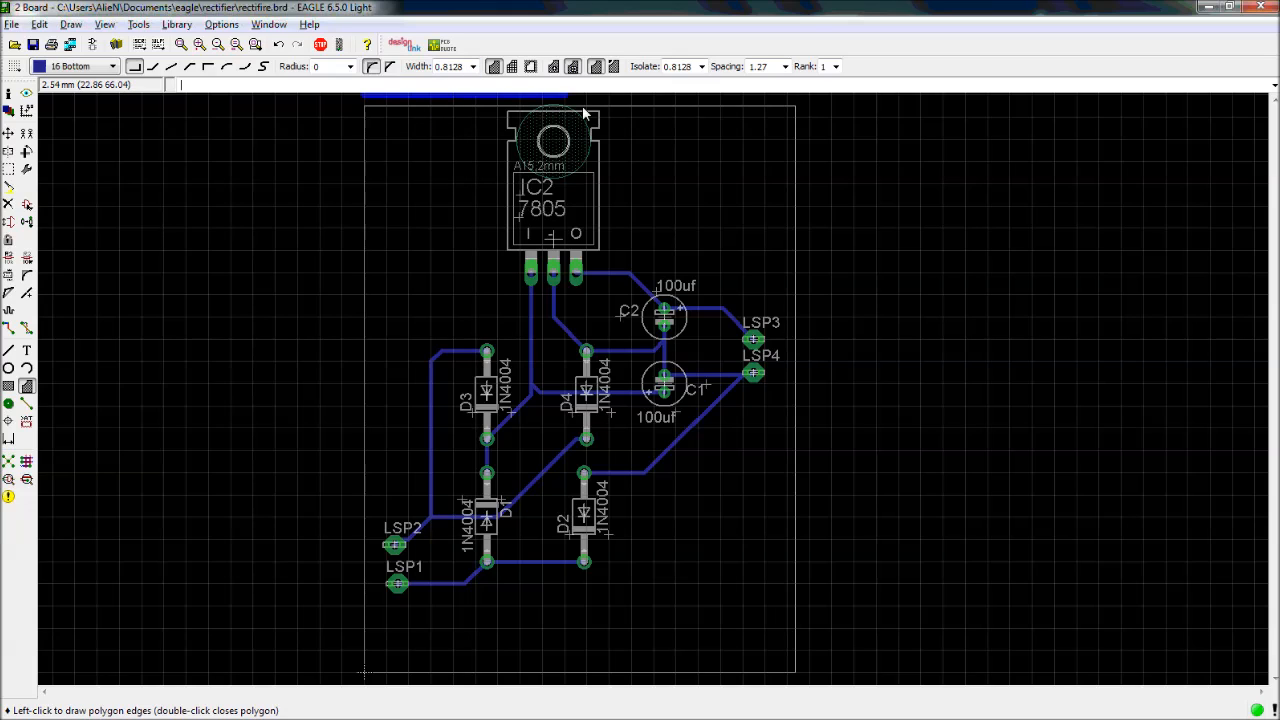
{"action": "left_click", "coordinate": [800, 114]}
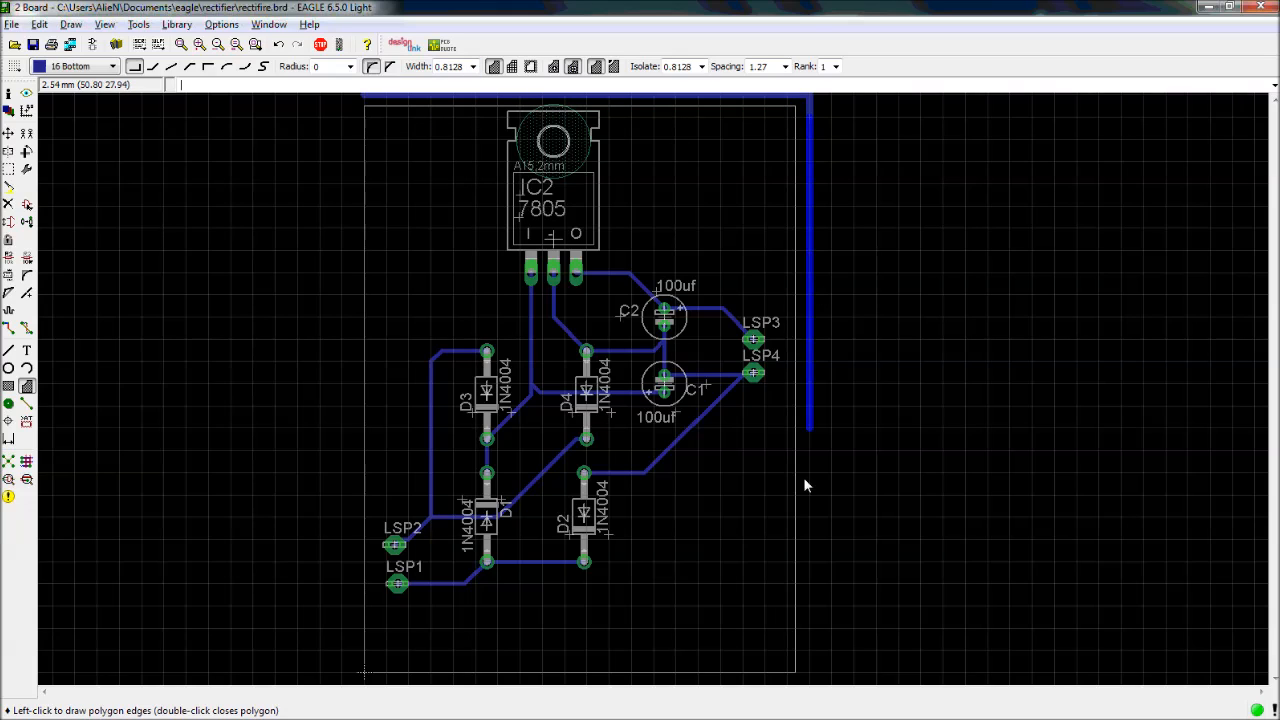
{"action": "left_click", "coordinate": [808, 673]}
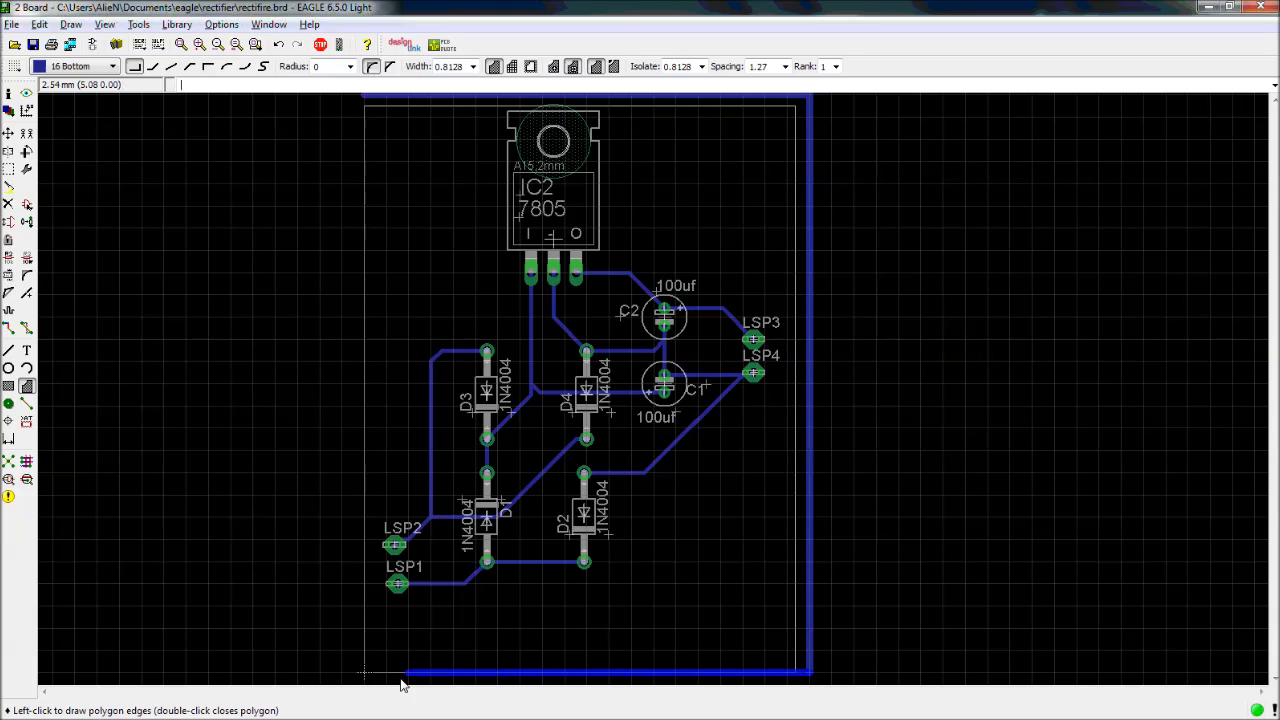
{"action": "left_click", "coordinate": [364, 672]}
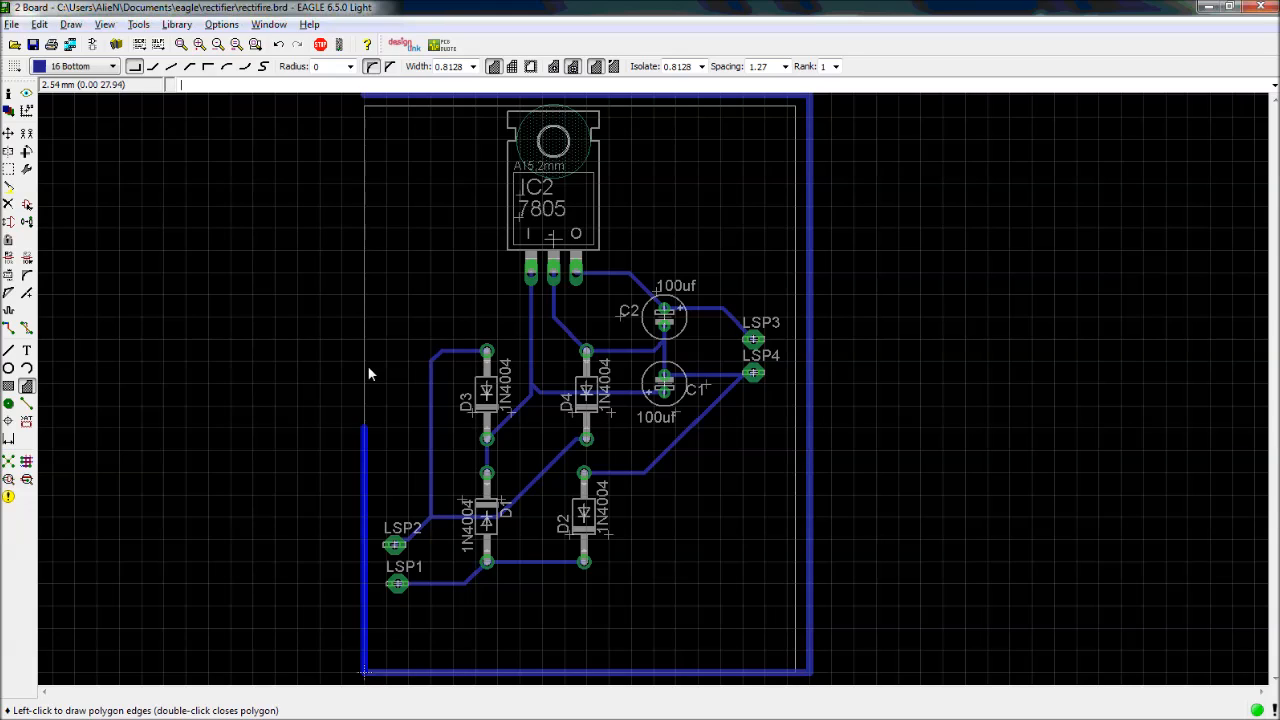
{"action": "double_click", "coordinate": [365, 101]}
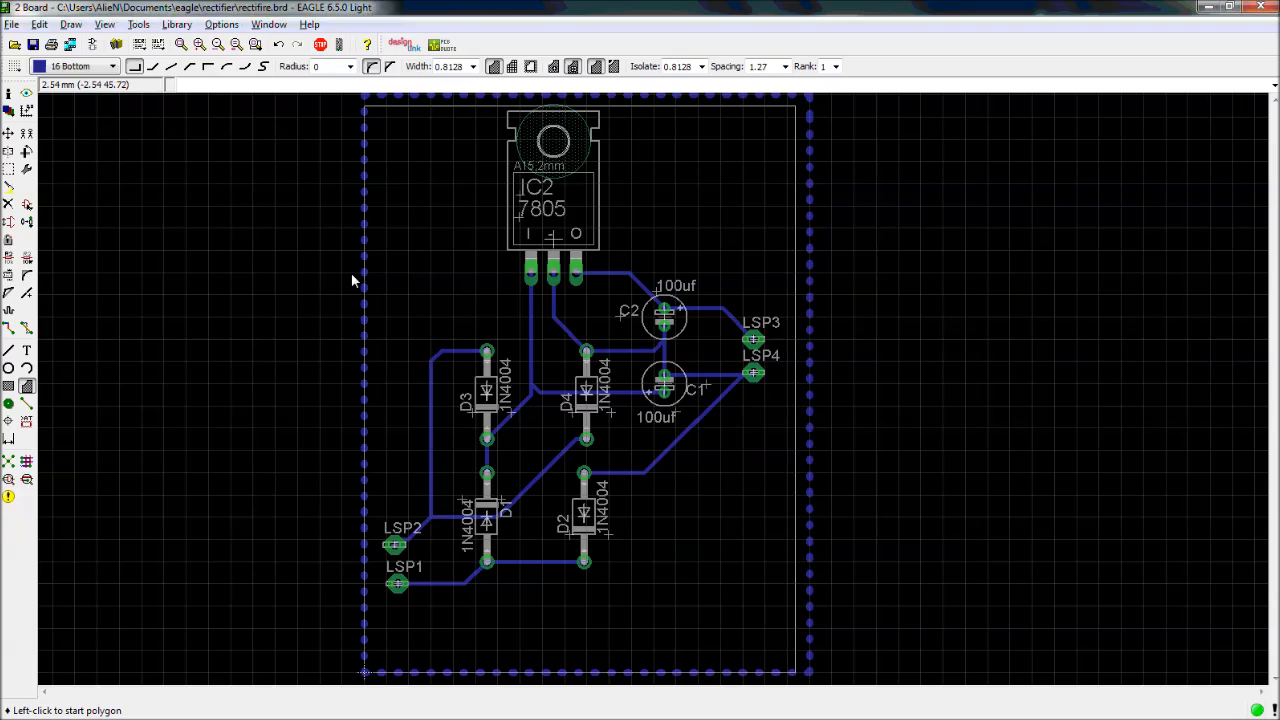
{"action": "left_click", "coordinate": [9, 462]}
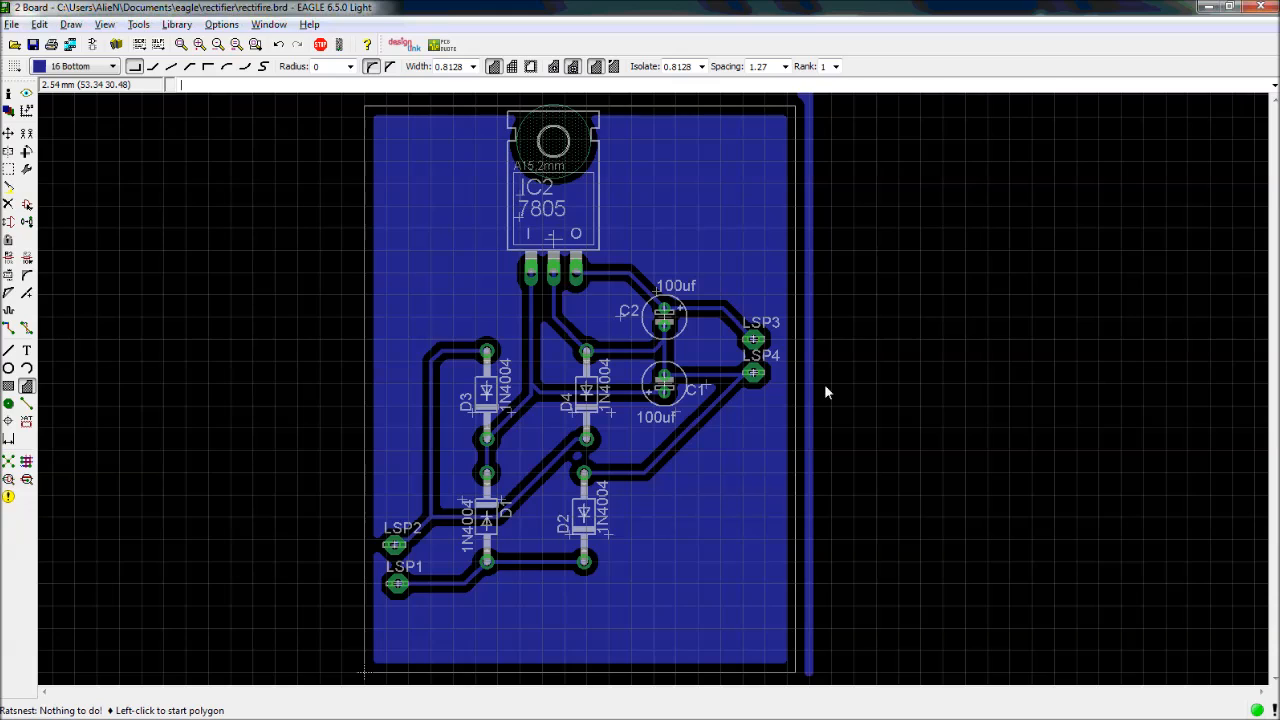
{"action": "scroll", "coordinate": [792, 335], "scroll_direction": "down", "scroll_amount": 2}
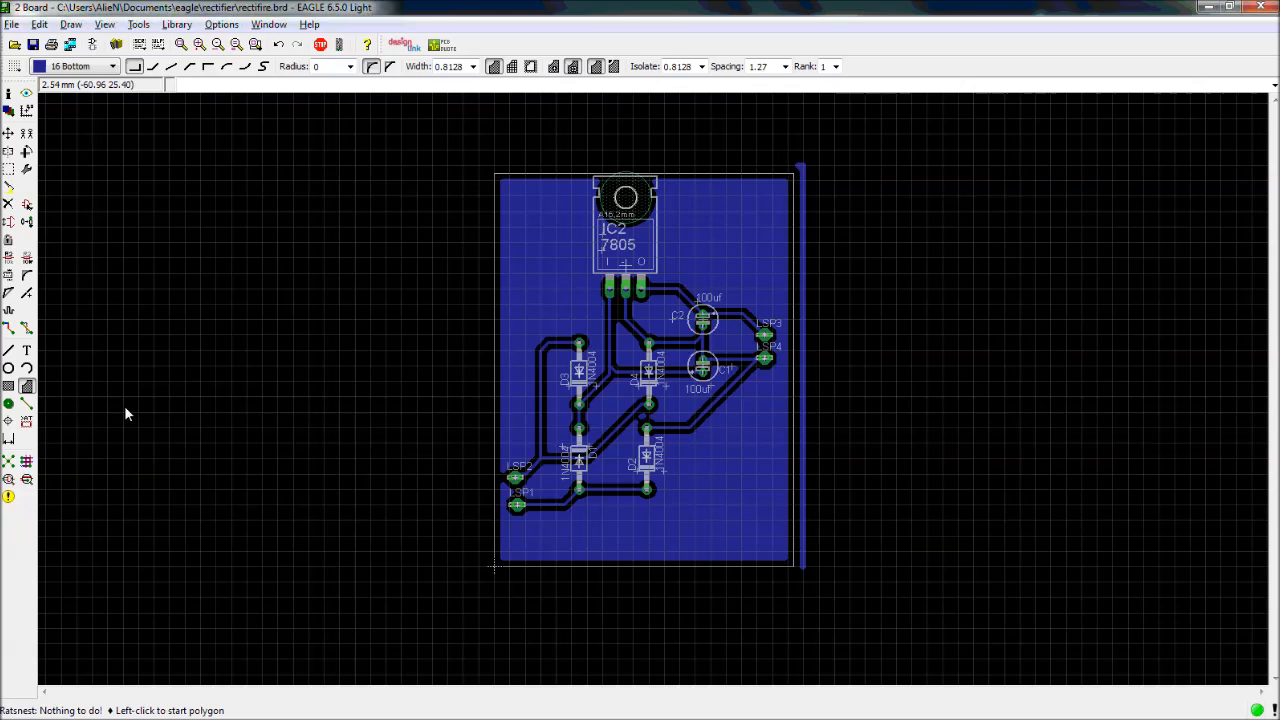
{"action": "key", "text": "ctrl+z"}
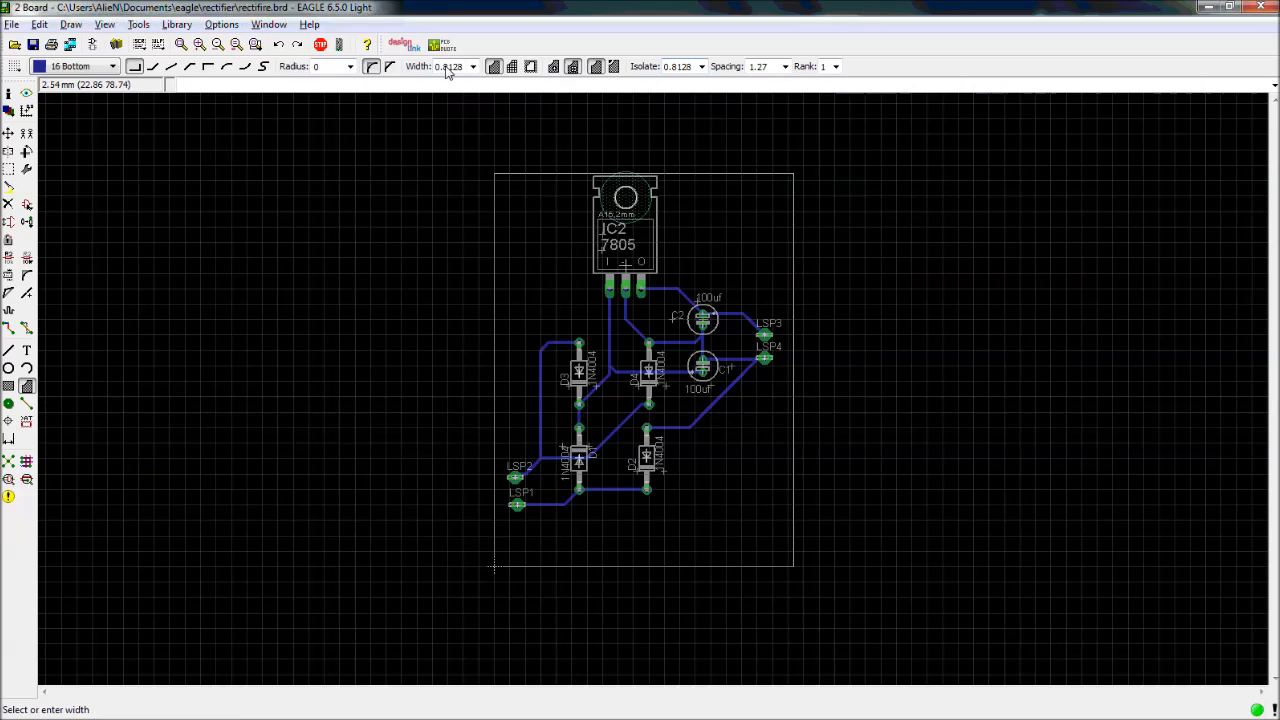
Draw a closed rectangular bottom-layer polygon just within the board's top and right edges and along its other edges, and fill it with Ratsnest
{"action": "left_click", "coordinate": [495, 178]}
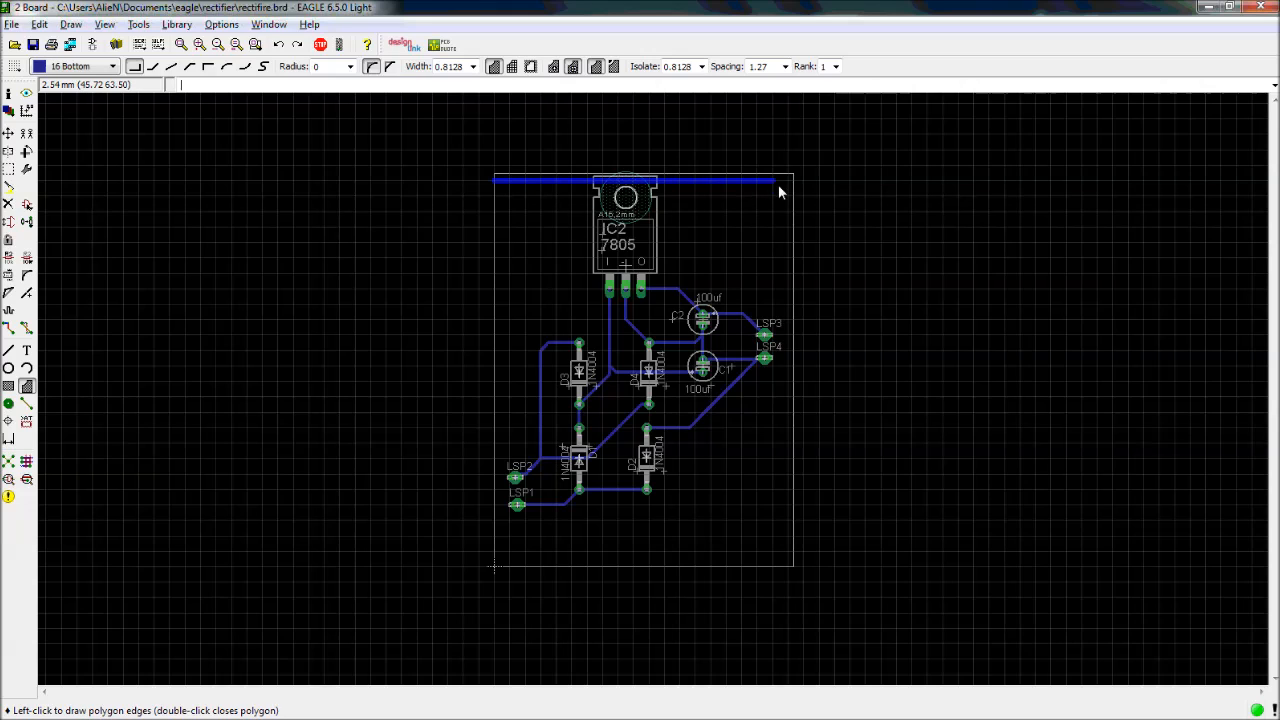
{"action": "left_click", "coordinate": [786, 184]}
{"action": "left_click", "coordinate": [789, 566]}
{"action": "left_click", "coordinate": [494, 566]}
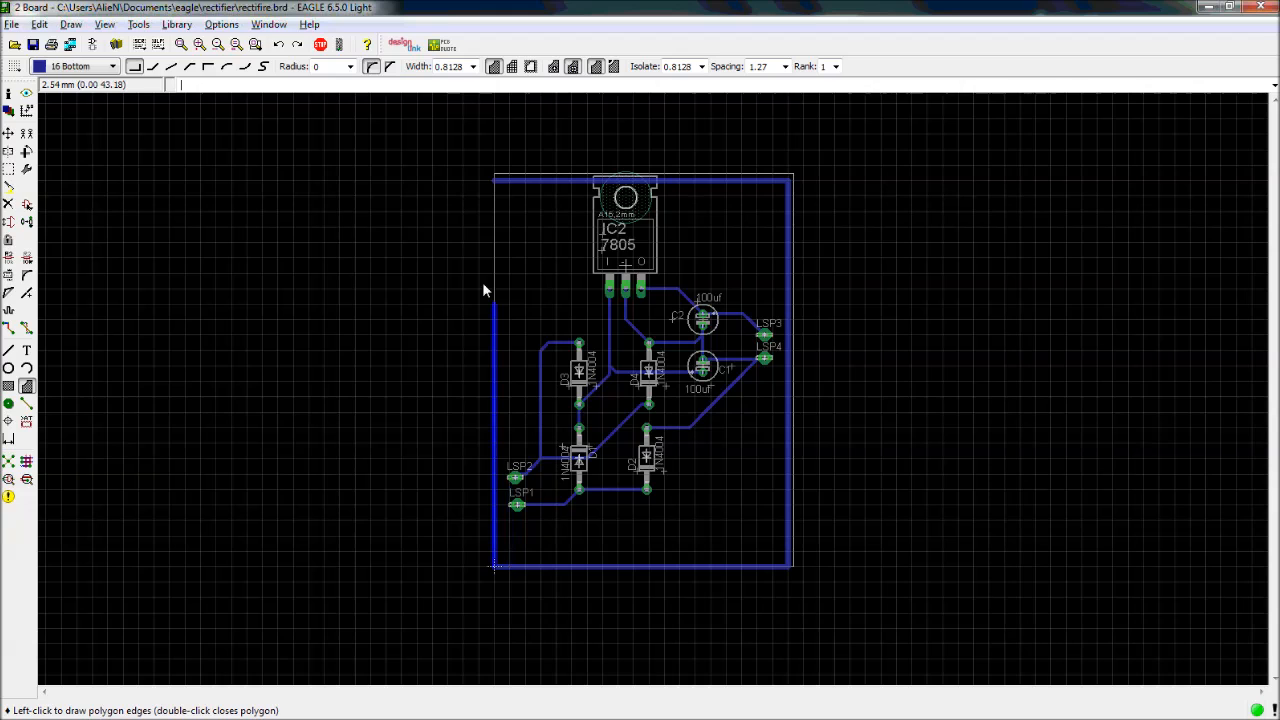
{"action": "left_click", "coordinate": [495, 183]}
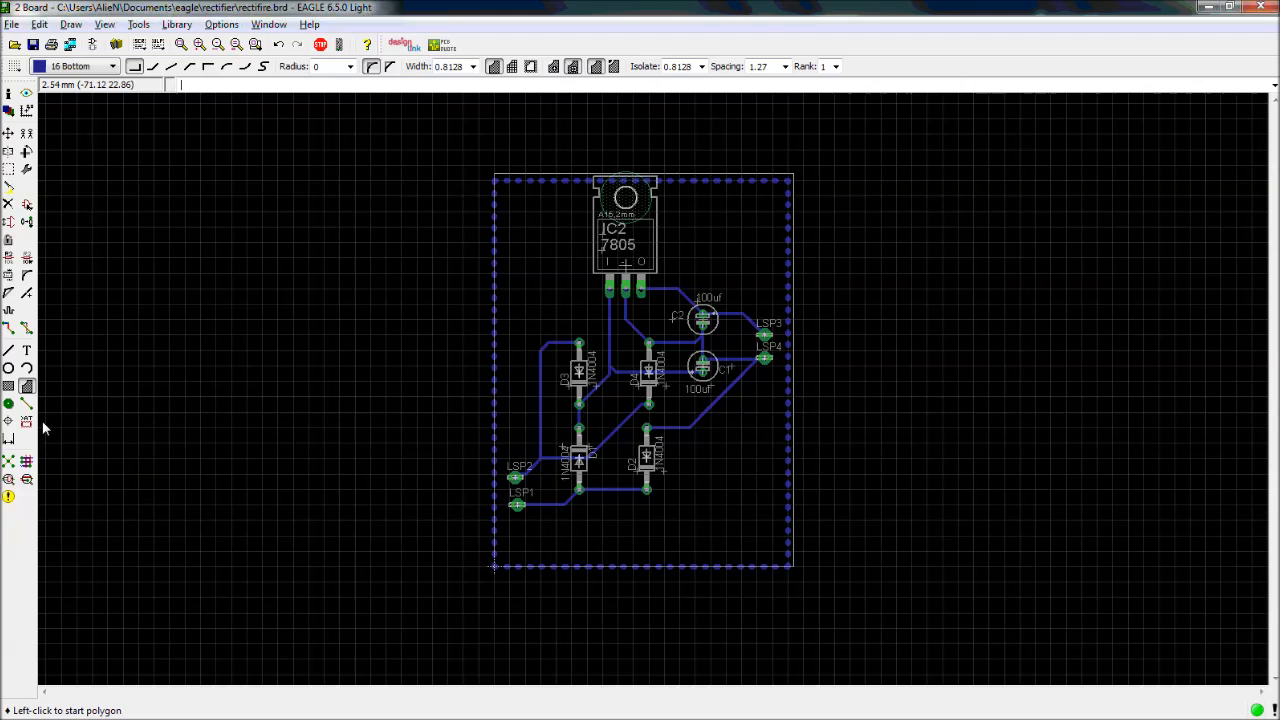
{"action": "left_click", "coordinate": [8, 461]}
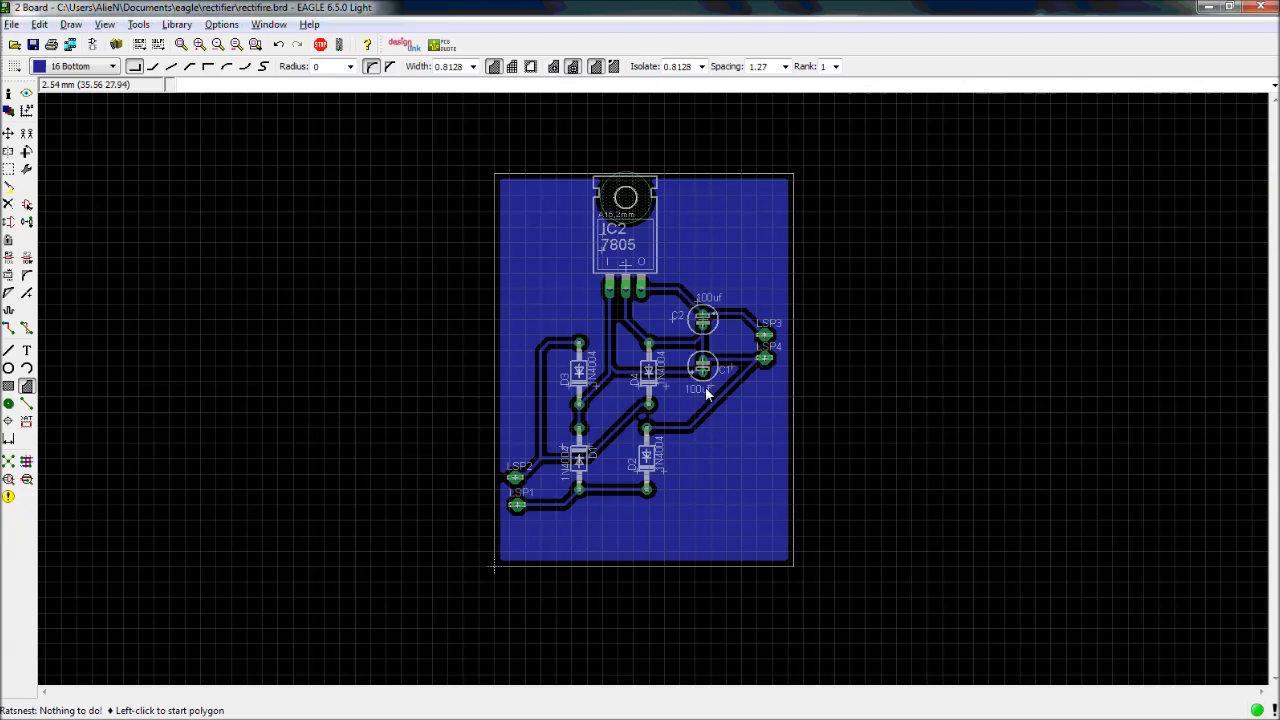
Rename the copper-fill polygon to GND, applying the name to this polygon only
{"action": "scroll", "coordinate": [615, 303], "scroll_direction": "up", "scroll_amount": 2}
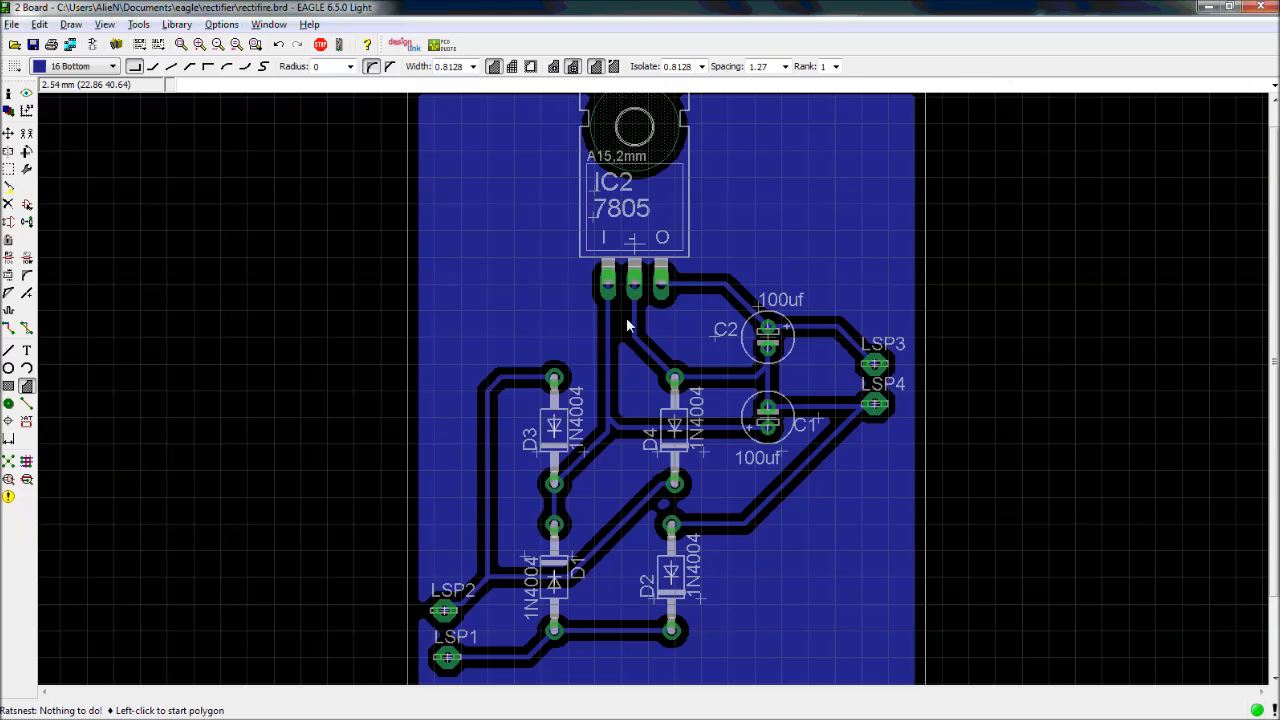
{"action": "scroll", "coordinate": [617, 324], "scroll_direction": "up", "scroll_amount": 1}
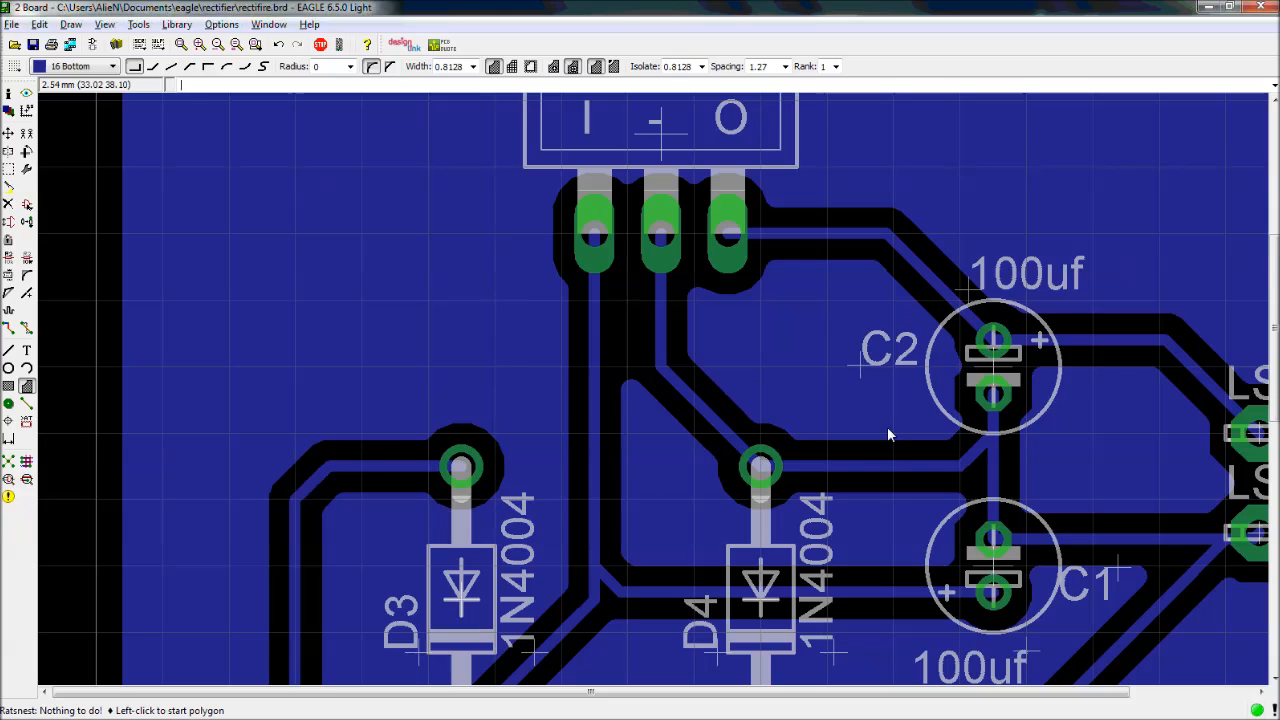
{"action": "scroll", "coordinate": [659, 413], "scroll_direction": "down", "scroll_amount": 5}
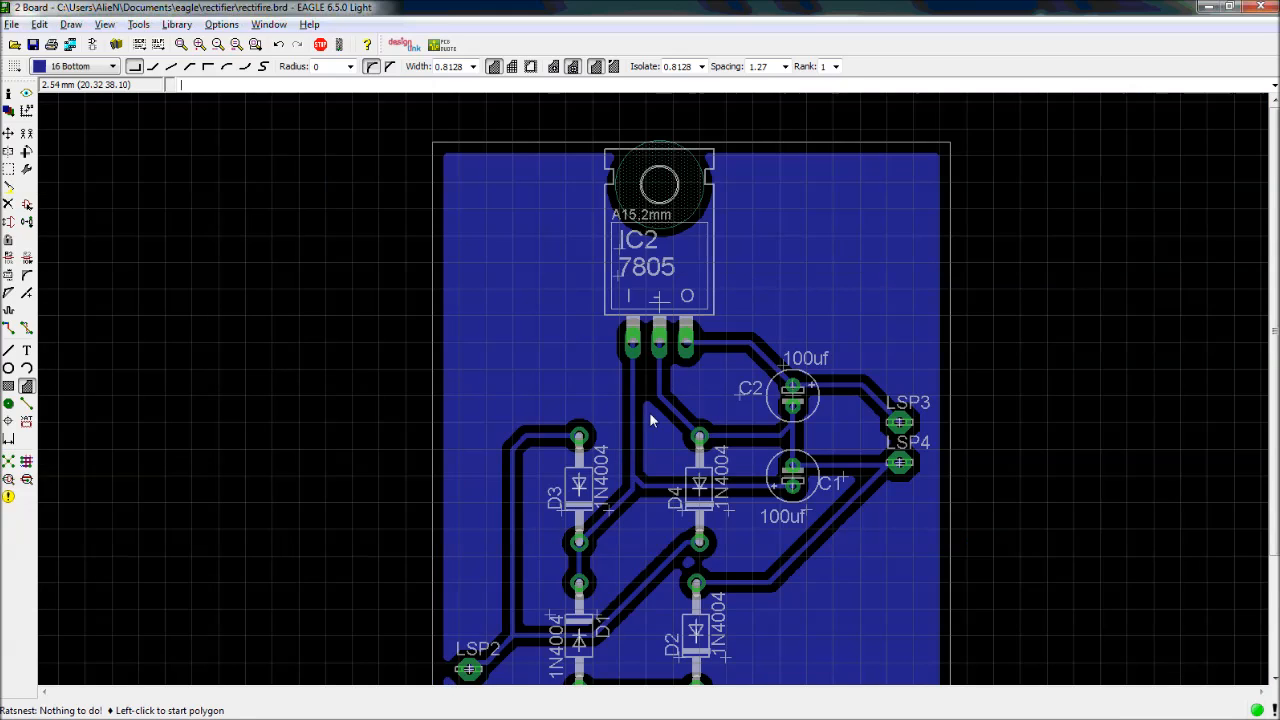
{"action": "scroll", "coordinate": [648, 415], "scroll_direction": "down", "scroll_amount": 2}
{"action": "scroll", "coordinate": [560, 491], "scroll_direction": "up", "scroll_amount": 4}
{"action": "scroll", "coordinate": [560, 491], "scroll_direction": "down", "scroll_amount": 2}
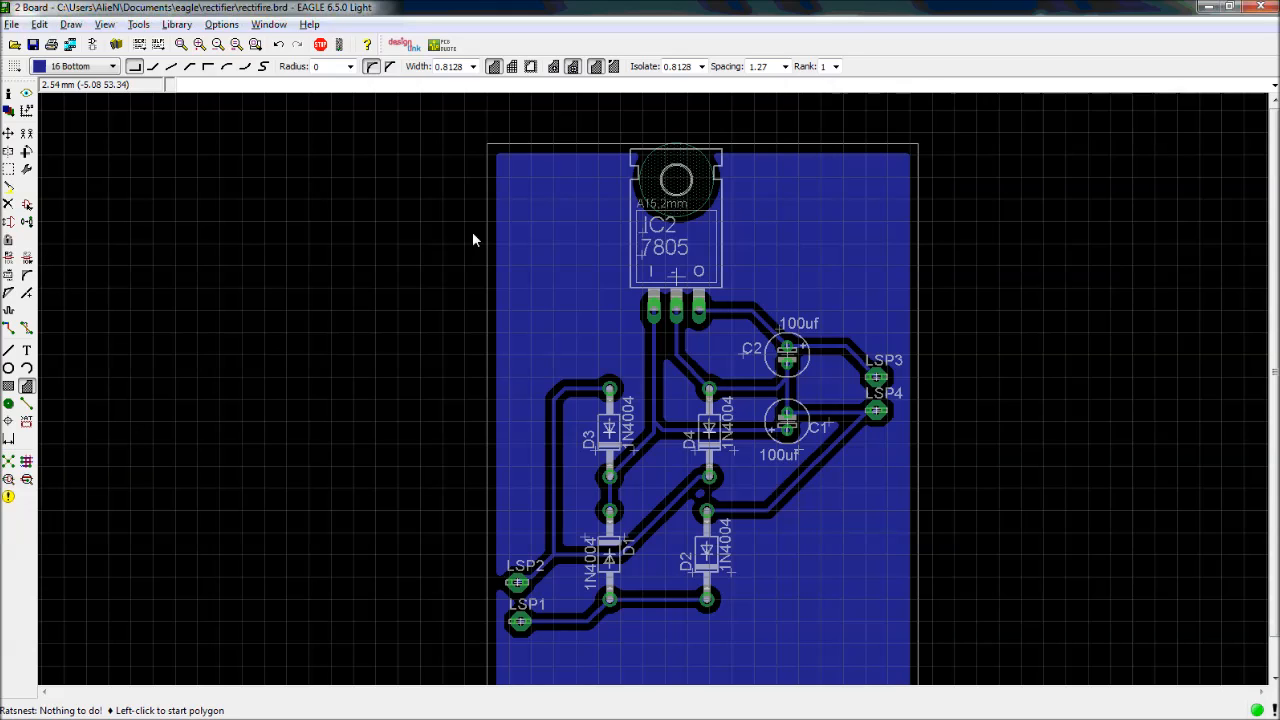
{"action": "left_click", "coordinate": [10, 258]}
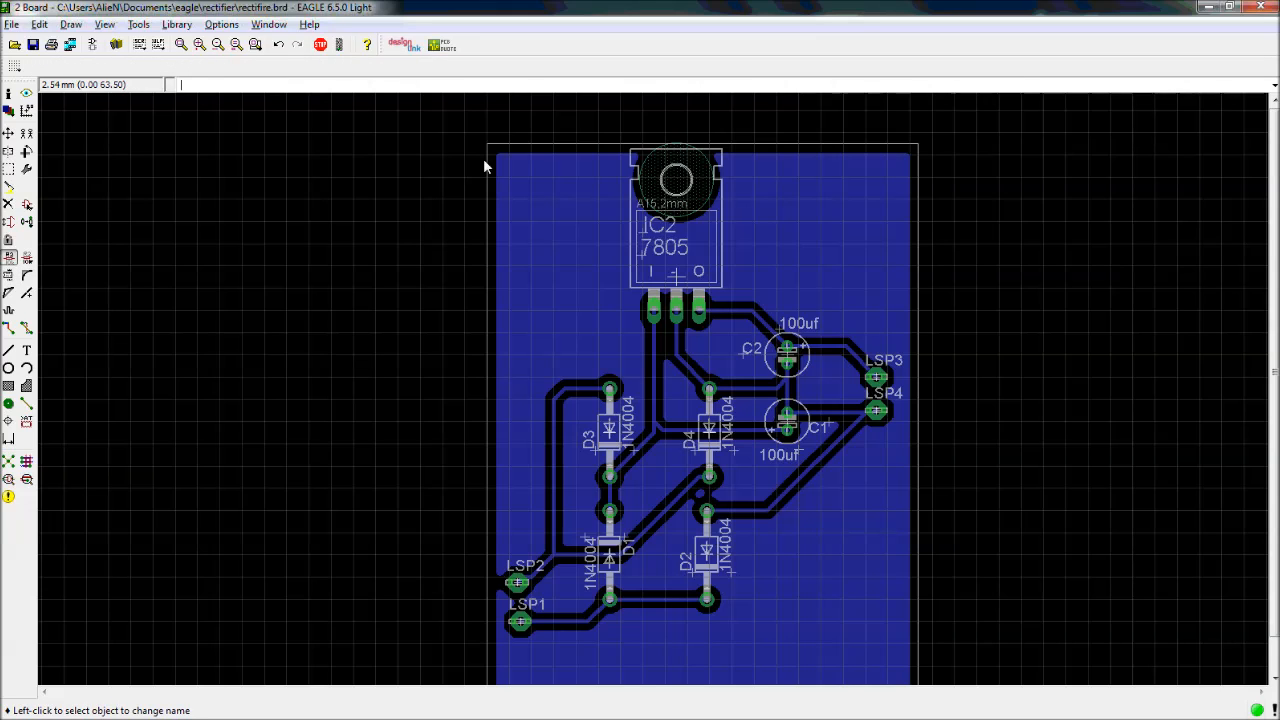
{"action": "left_click", "coordinate": [486, 236]}
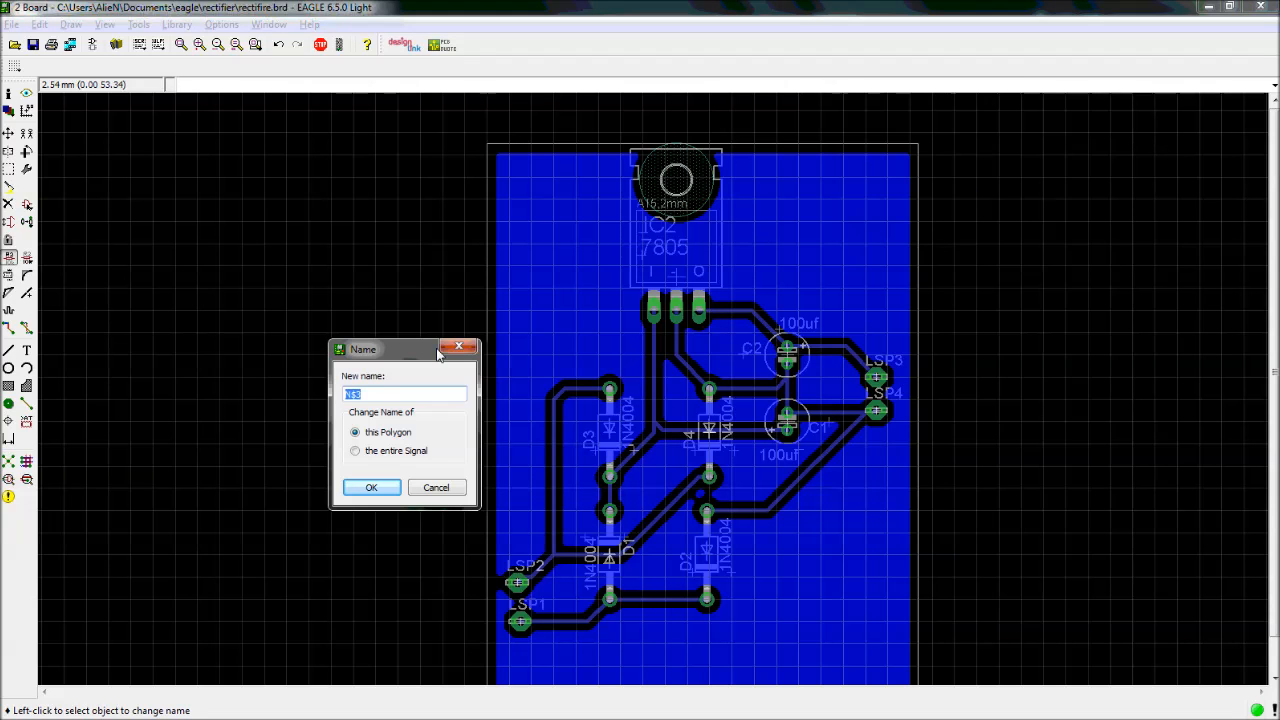
{"action": "left_click_drag", "start_coordinate": [427, 350], "coordinate": [380, 243]}
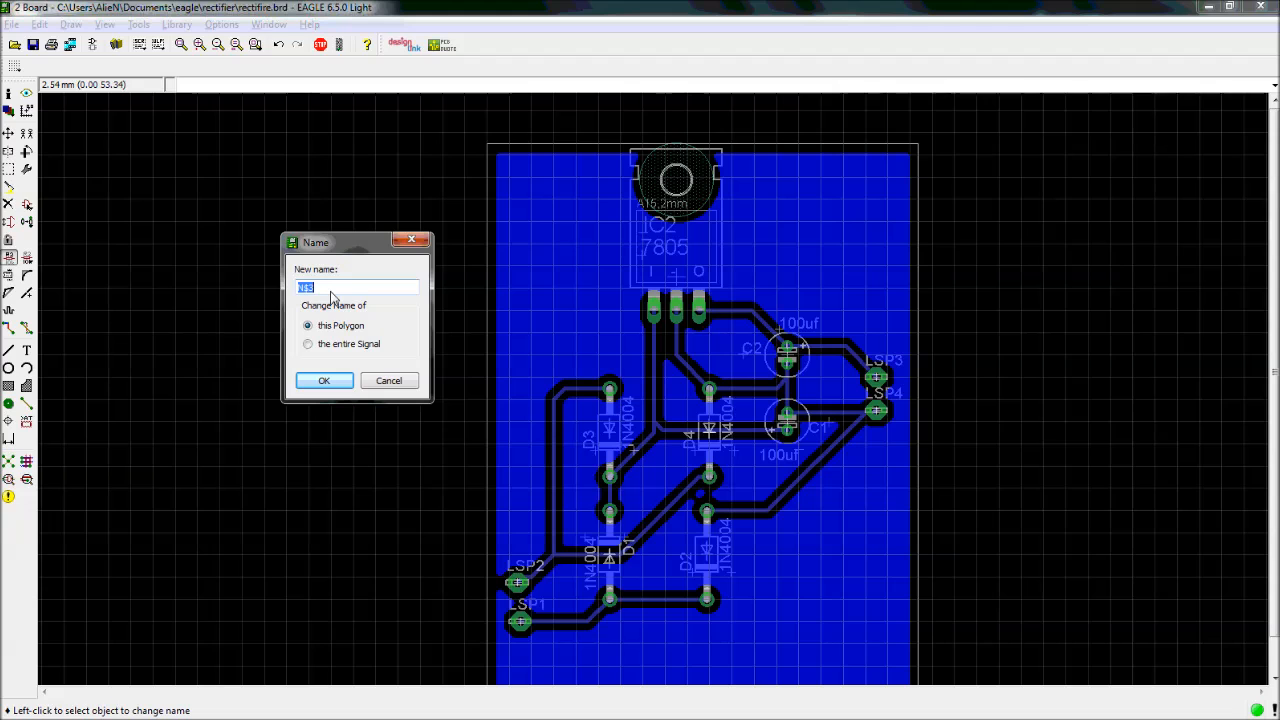
{"action": "type", "text": "GND"}
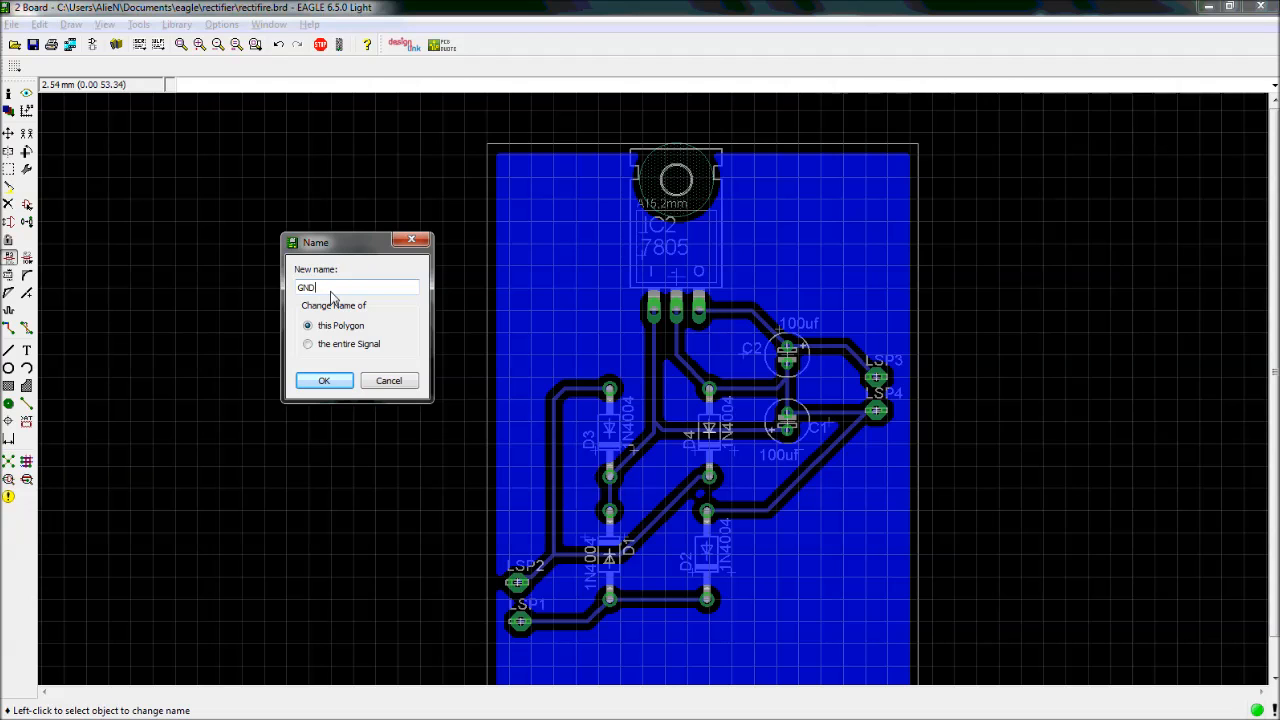
{"action": "left_click", "coordinate": [336, 384]}
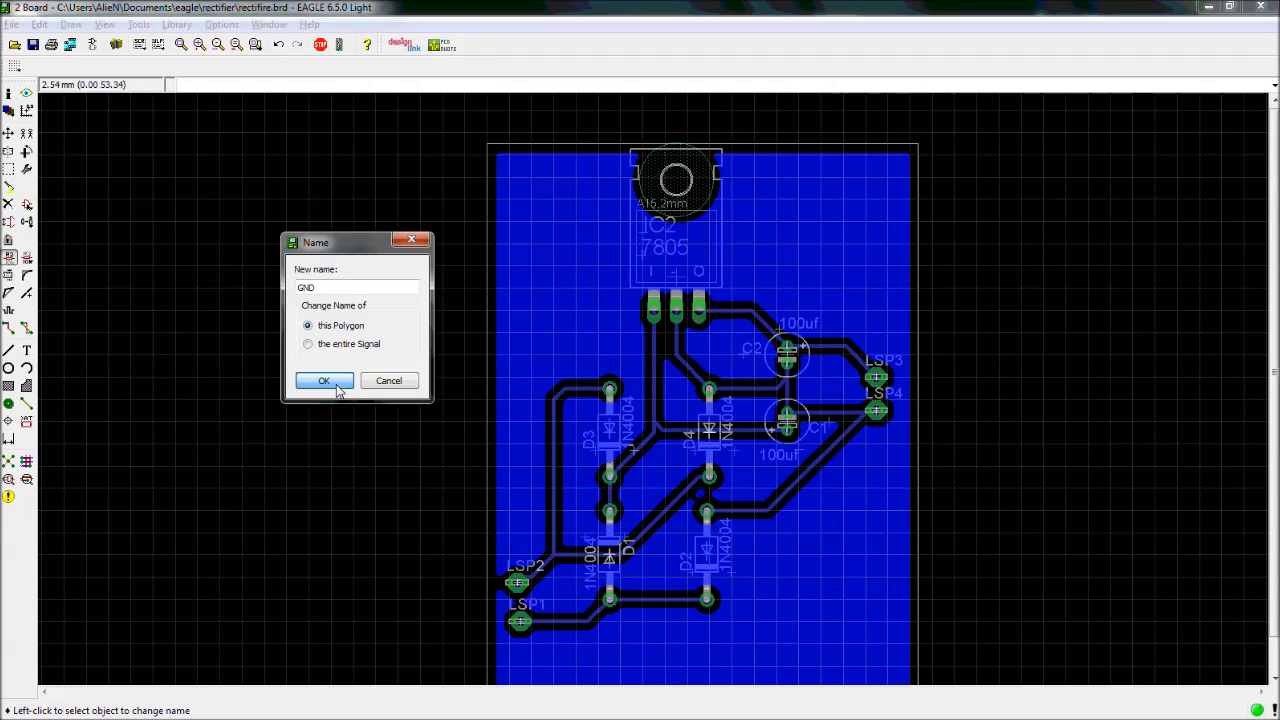
Examine how the GND pour connects to the IC2, diode, capacitor and LSP pads, and fit the whole board in view
{"action": "scroll", "coordinate": [1095, 456], "scroll_direction": "down", "scroll_amount": 2}
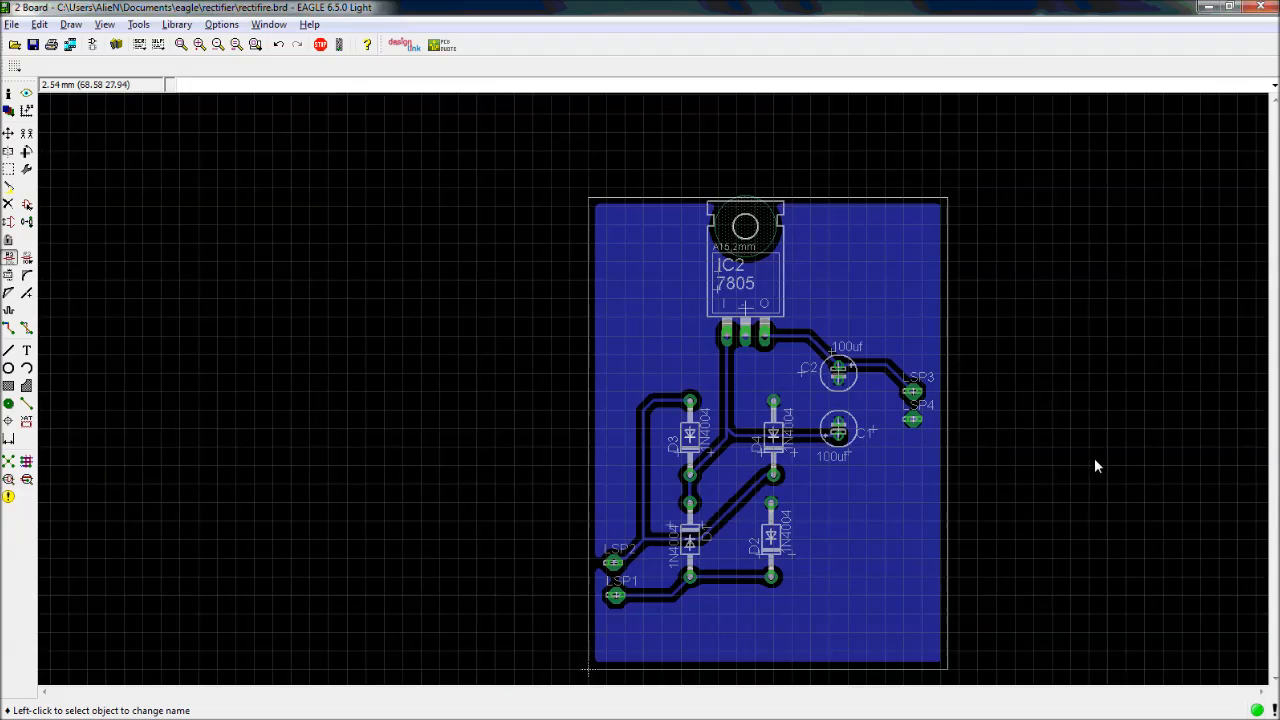
{"action": "scroll", "coordinate": [1063, 443], "scroll_direction": "up", "scroll_amount": 2}
{"action": "scroll", "coordinate": [667, 303], "scroll_direction": "up", "scroll_amount": 4}
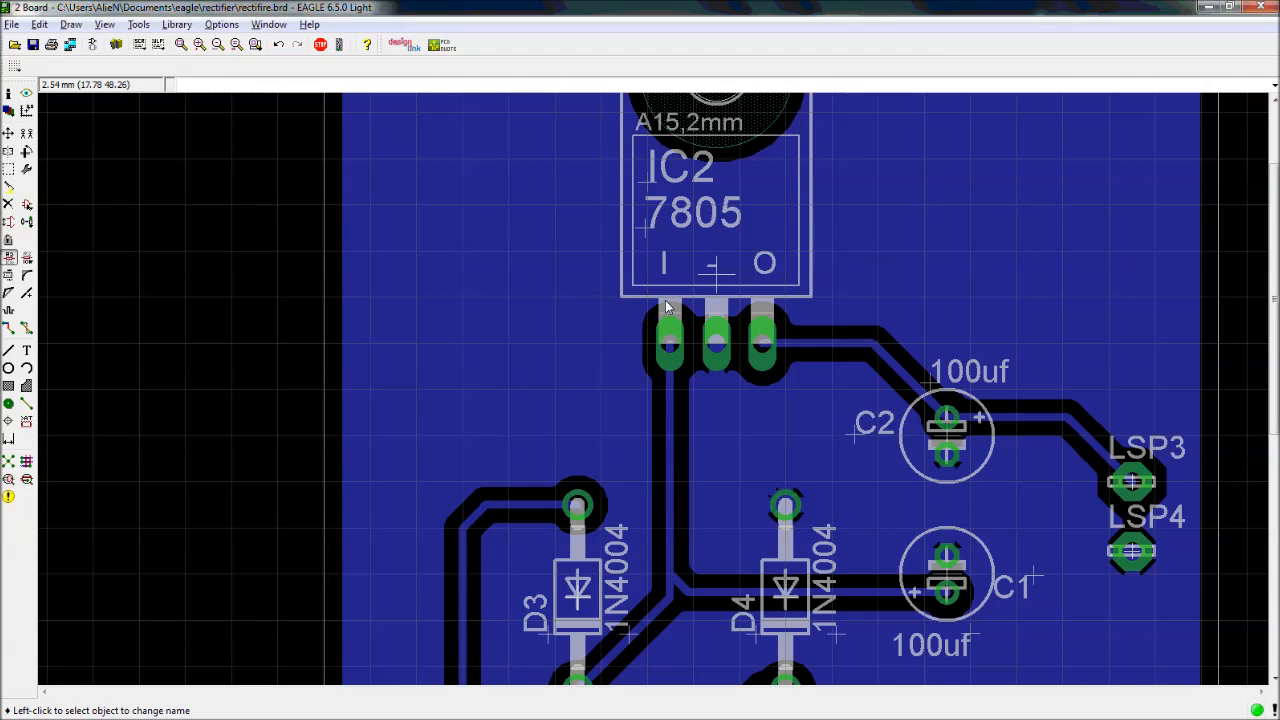
{"action": "scroll", "coordinate": [1045, 350], "scroll_direction": "down", "scroll_amount": 1}
{"action": "scroll", "coordinate": [840, 380], "scroll_direction": "up", "scroll_amount": 1}
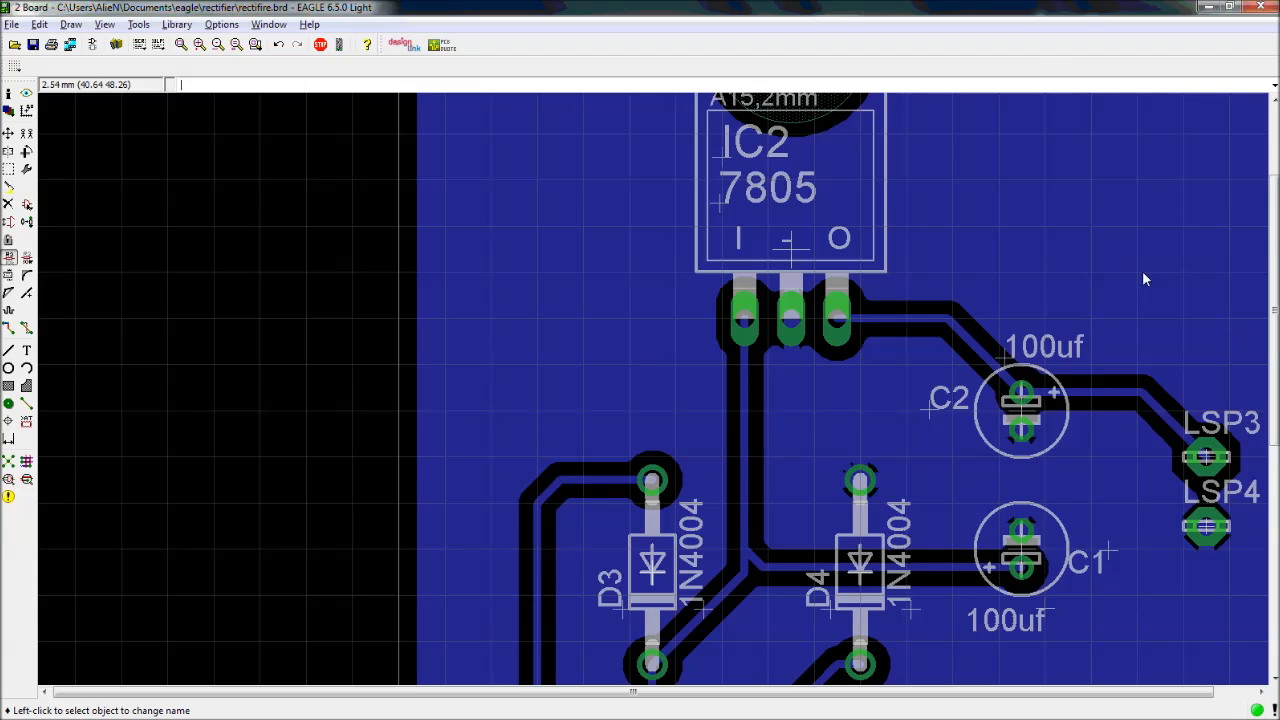
{"action": "scroll", "coordinate": [1142, 270], "scroll_direction": "down", "scroll_amount": 1}
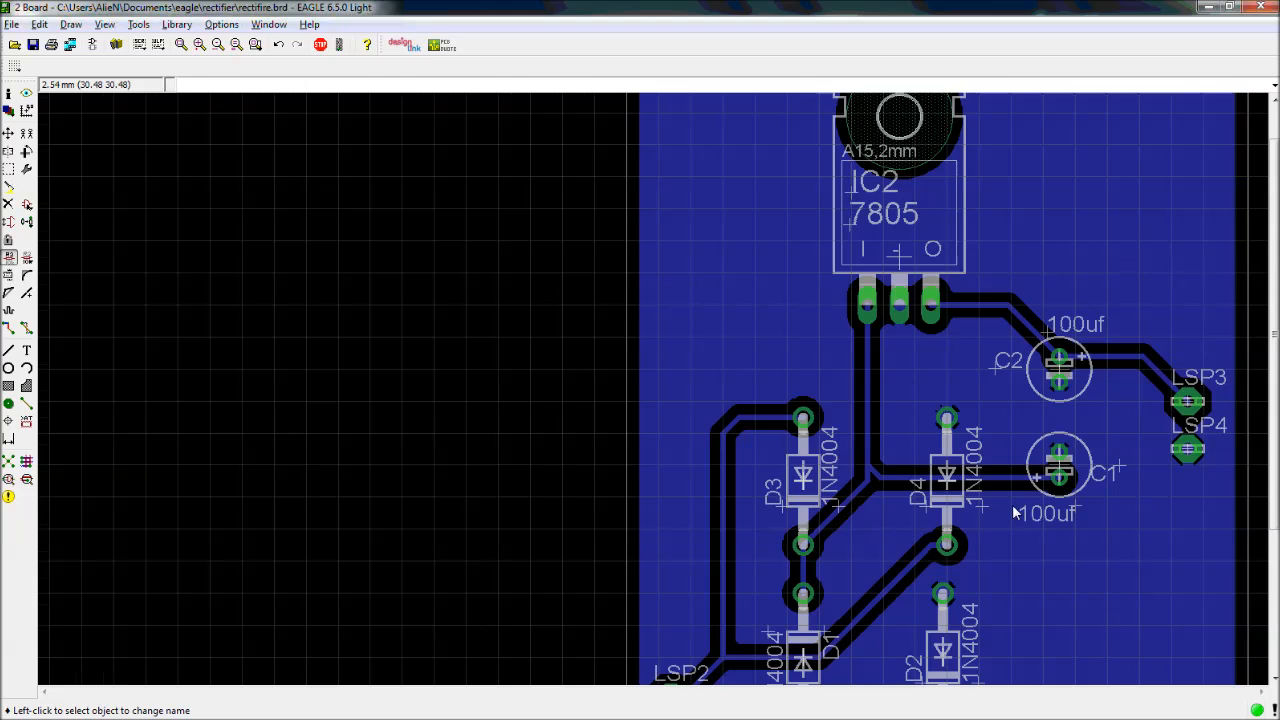
{"action": "scroll", "coordinate": [1037, 512], "scroll_direction": "down", "scroll_amount": 2}
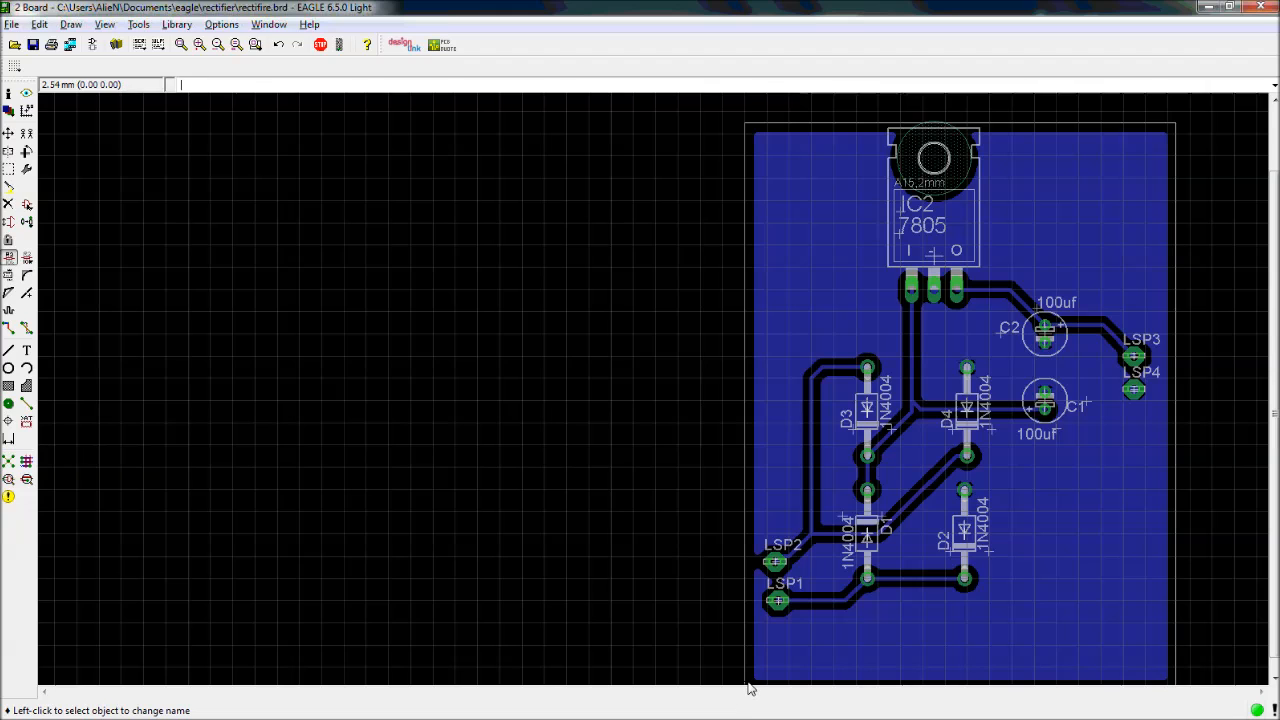
{"action": "key", "text": "alt+F2"}
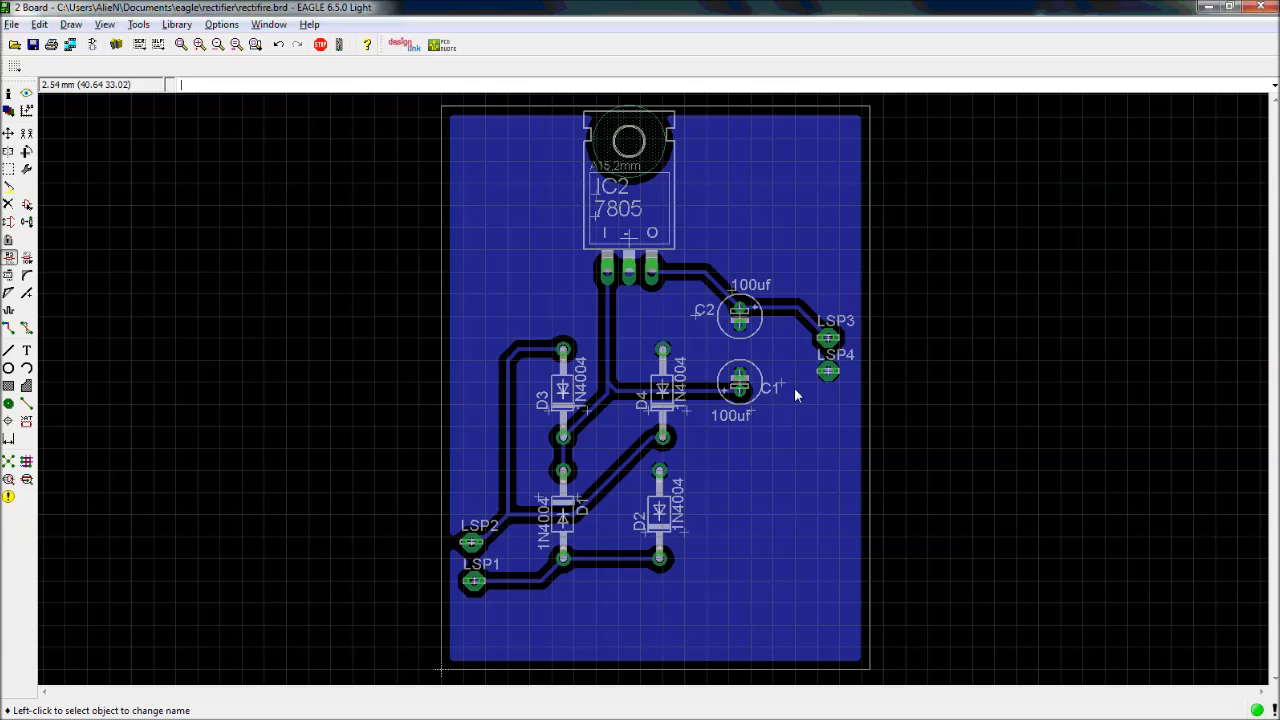
Hide the 1 Top layer in the board's layer display settings and apply the change
{"action": "left_click", "coordinate": [13, 118]}
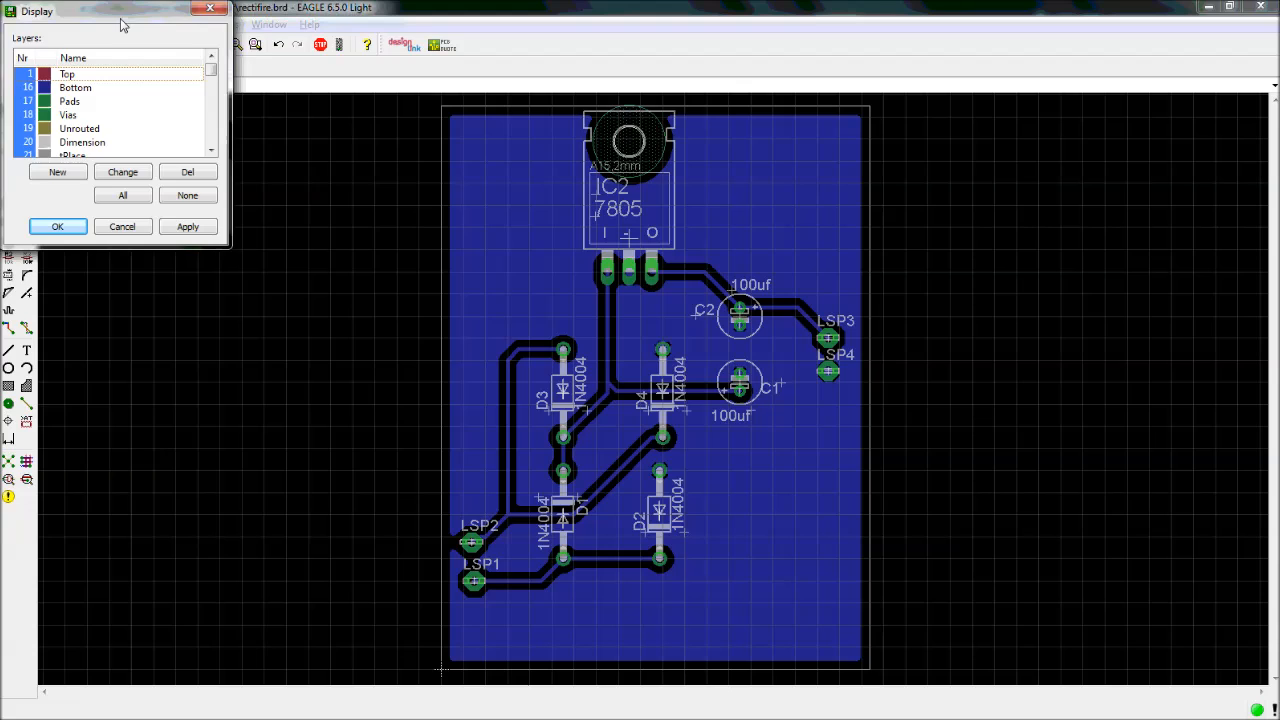
{"action": "left_click_drag", "start_coordinate": [78, 16], "coordinate": [958, 166]}
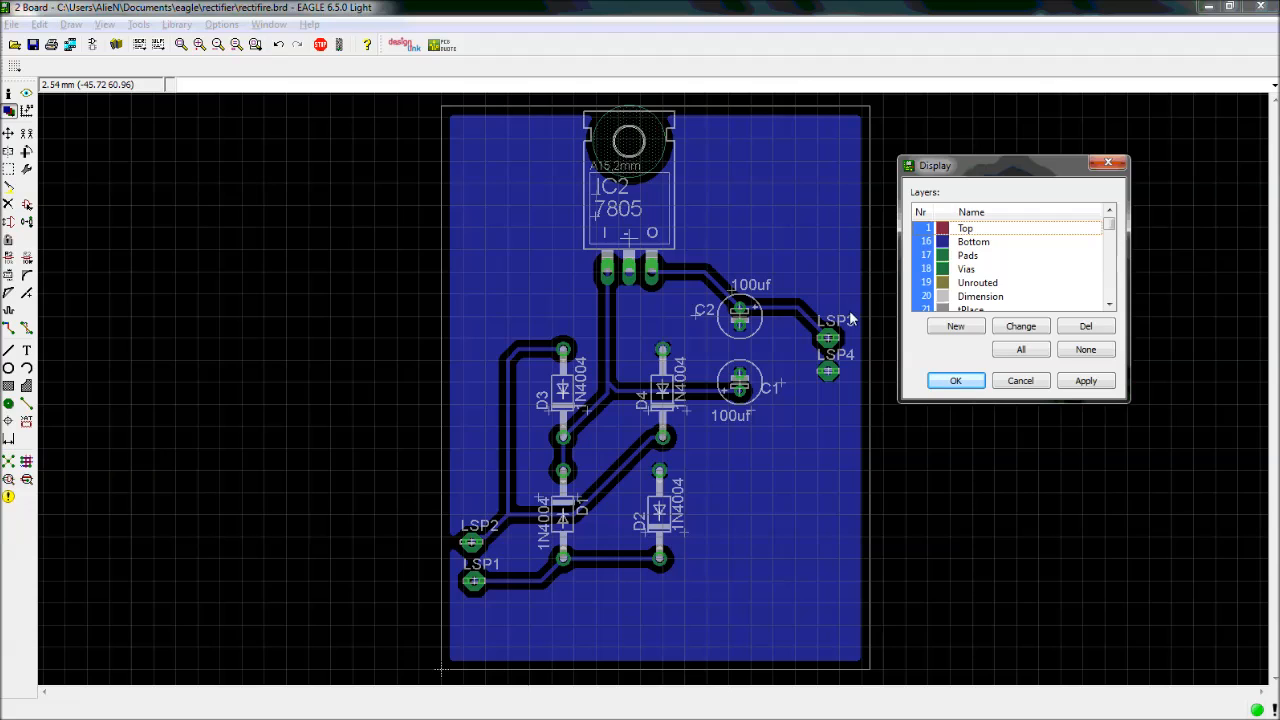
{"action": "scroll", "coordinate": [985, 275], "scroll_direction": "down", "scroll_amount": 2}
{"action": "left_click", "coordinate": [979, 257]}
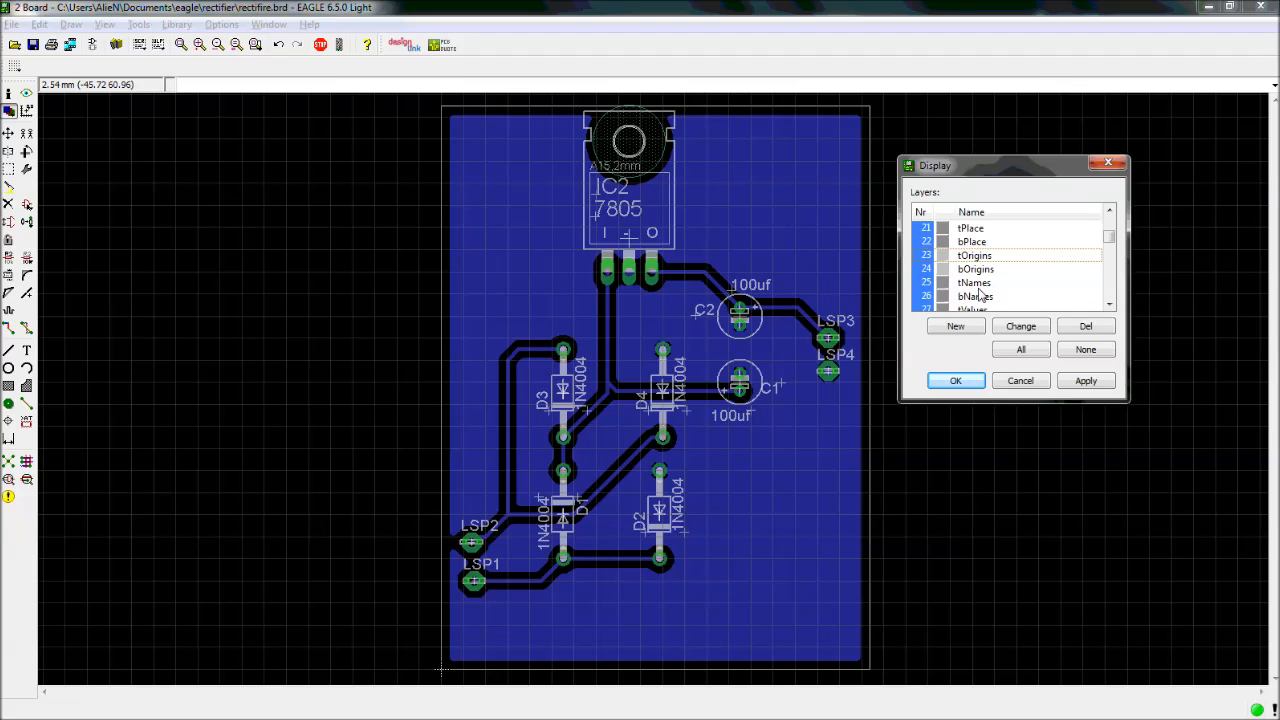
{"action": "scroll", "coordinate": [1005, 275], "scroll_direction": "up", "scroll_amount": 2}
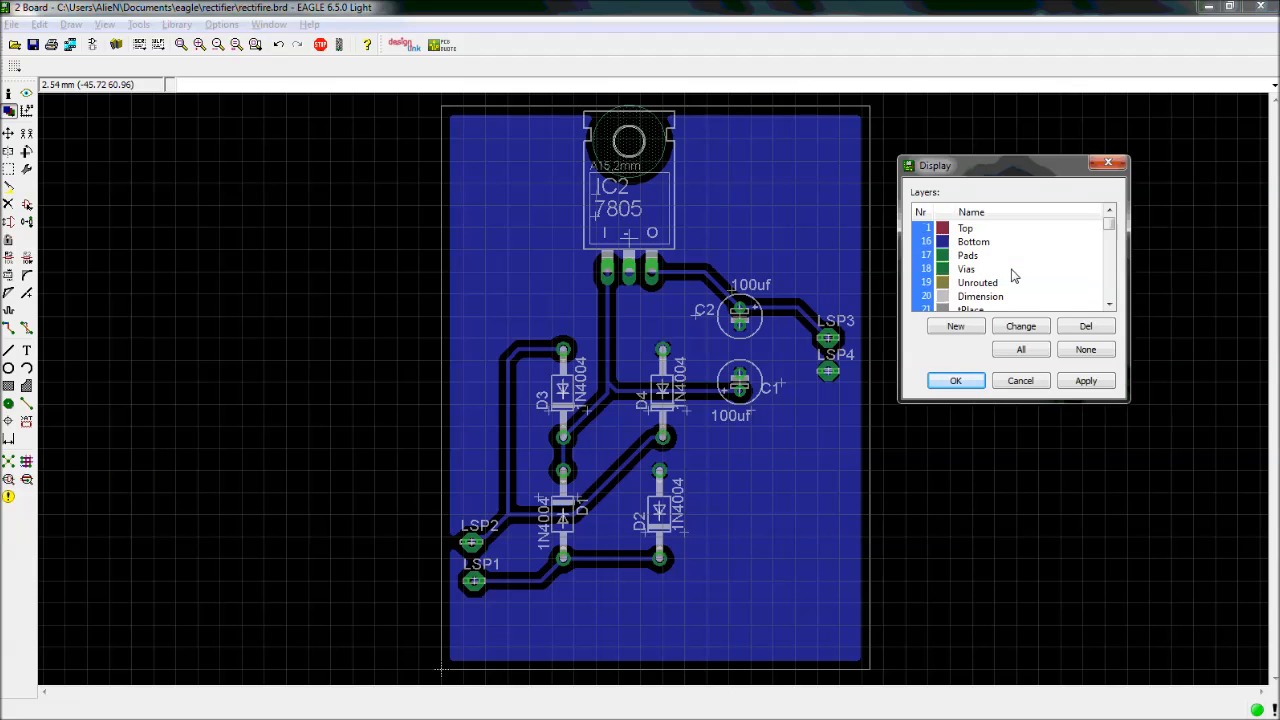
{"action": "left_click", "coordinate": [925, 232]}
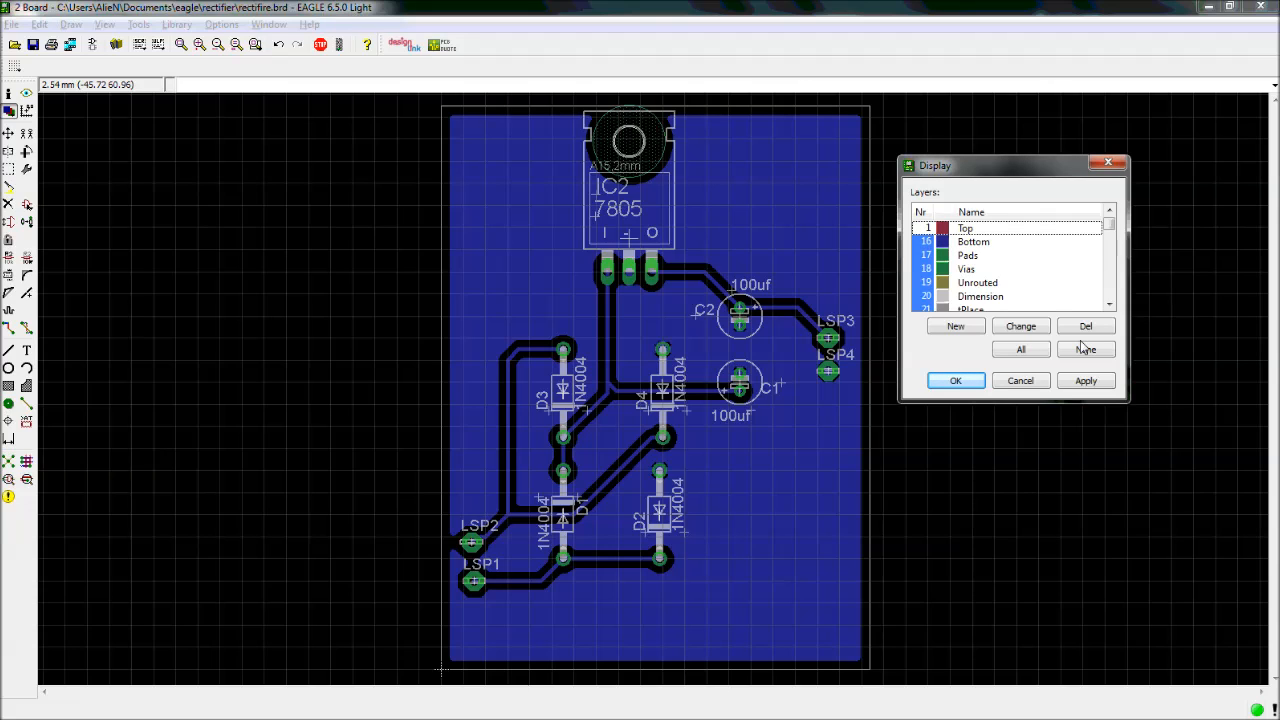
{"action": "left_click", "coordinate": [1086, 381]}
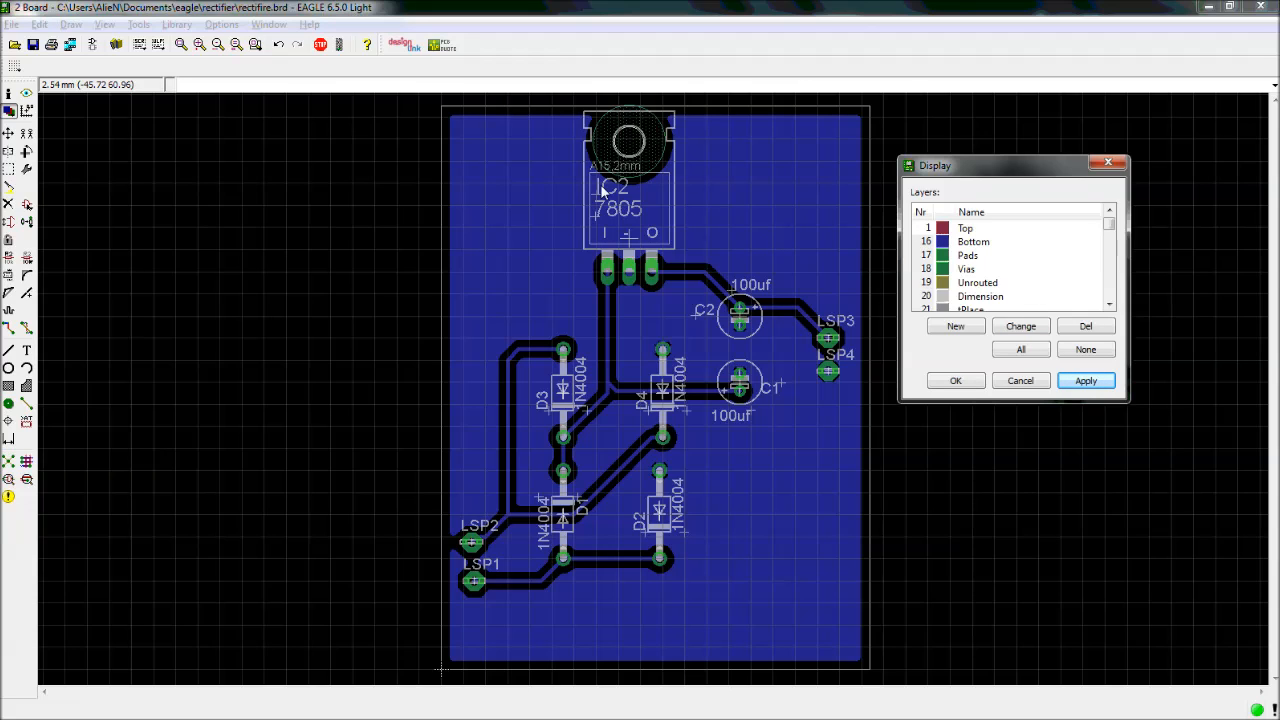
Hide the tPlace, tOrigins, tNames and tValues layers and apply the change to the board view
{"action": "scroll", "coordinate": [1062, 254], "scroll_direction": "down", "scroll_amount": 1}
{"action": "scroll", "coordinate": [1062, 258], "scroll_direction": "down", "scroll_amount": 1}
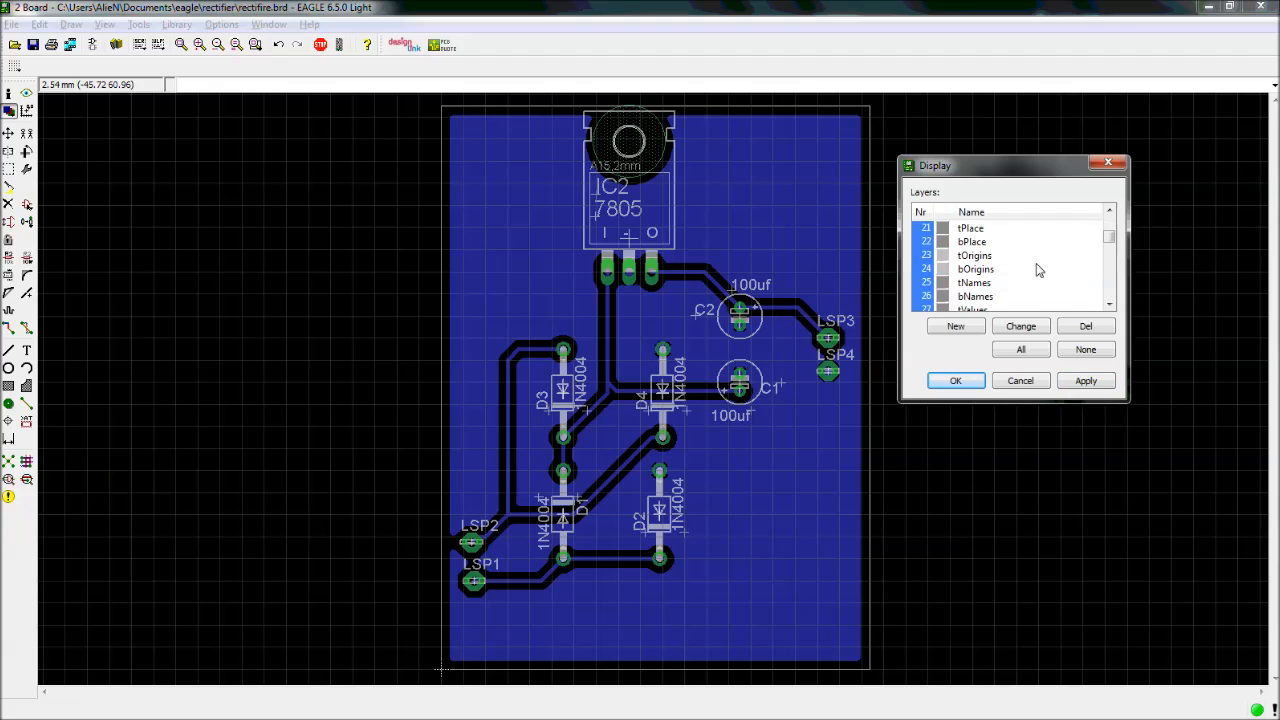
{"action": "scroll", "coordinate": [933, 258], "scroll_direction": "up", "scroll_amount": 1}
{"action": "scroll", "coordinate": [930, 261], "scroll_direction": "down", "scroll_amount": 1}
{"action": "left_click", "coordinate": [925, 243]}
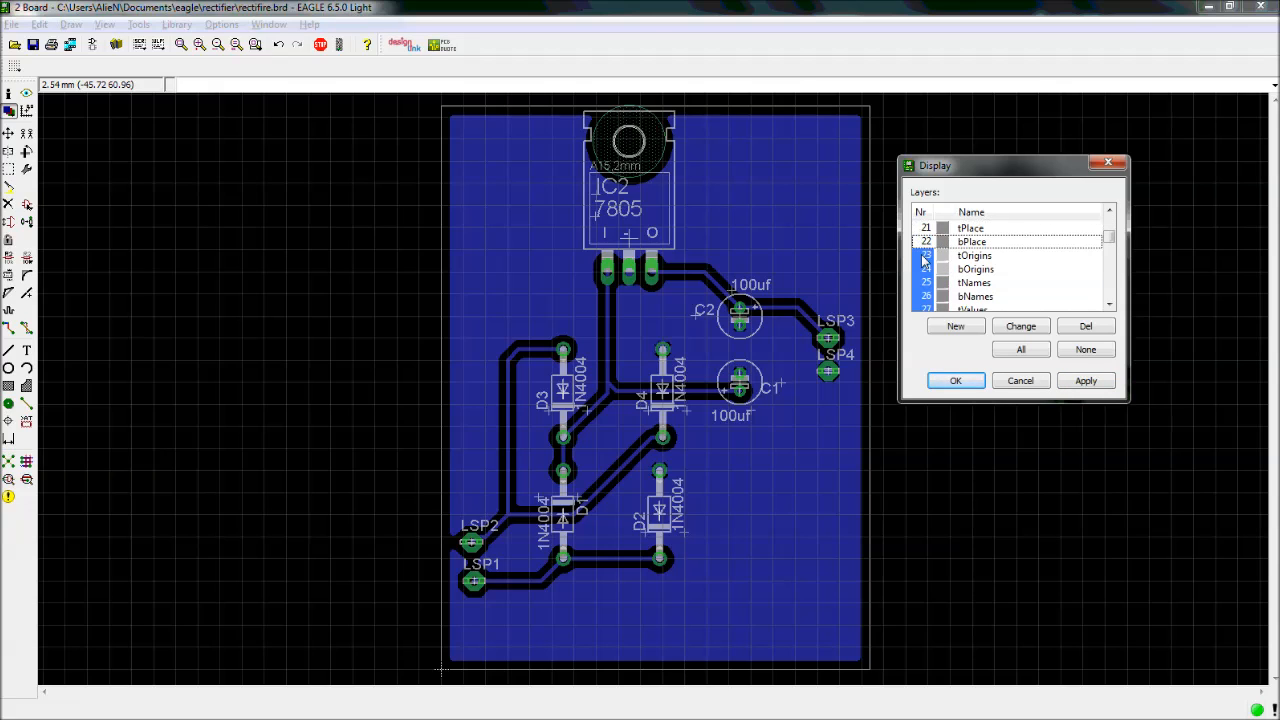
{"action": "left_click", "coordinate": [922, 257]}
{"action": "left_click", "coordinate": [920, 284]}
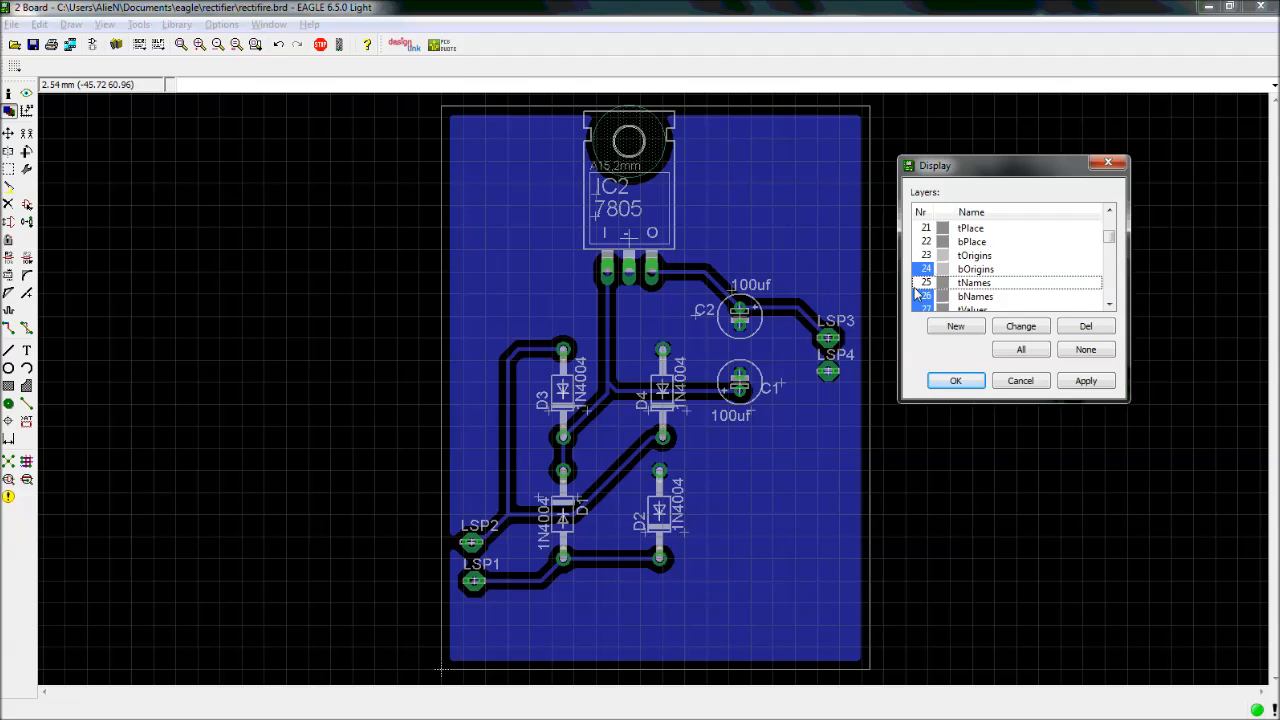
{"action": "left_click", "coordinate": [924, 243]}
{"action": "scroll", "coordinate": [1034, 273], "scroll_direction": "down", "scroll_amount": 1}
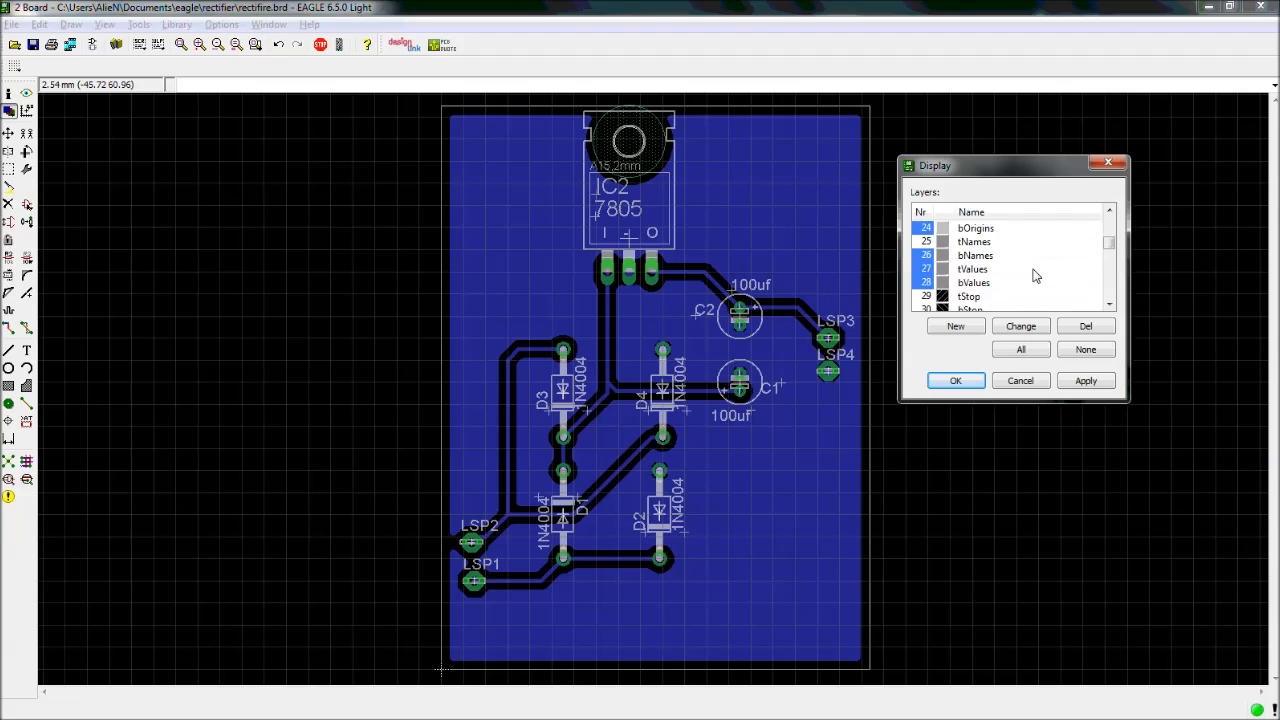
{"action": "scroll", "coordinate": [944, 238], "scroll_direction": "up", "scroll_amount": 1}
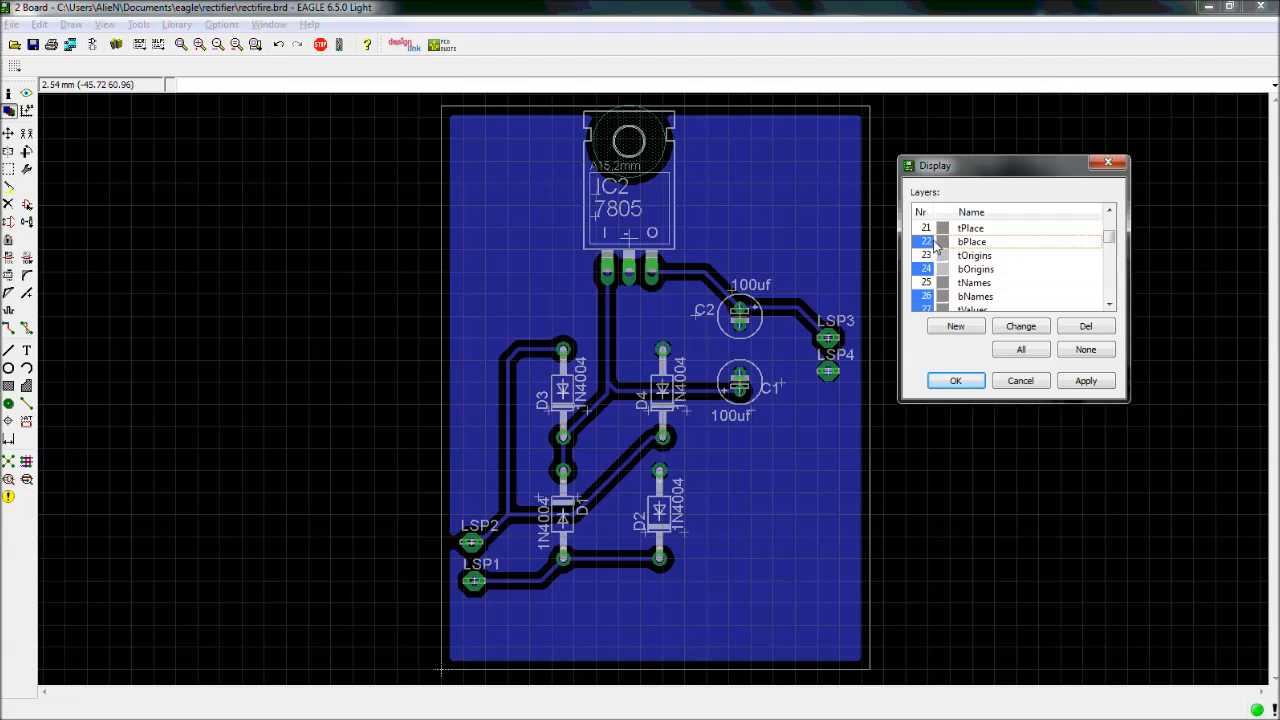
{"action": "scroll", "coordinate": [925, 283], "scroll_direction": "down", "scroll_amount": 1}
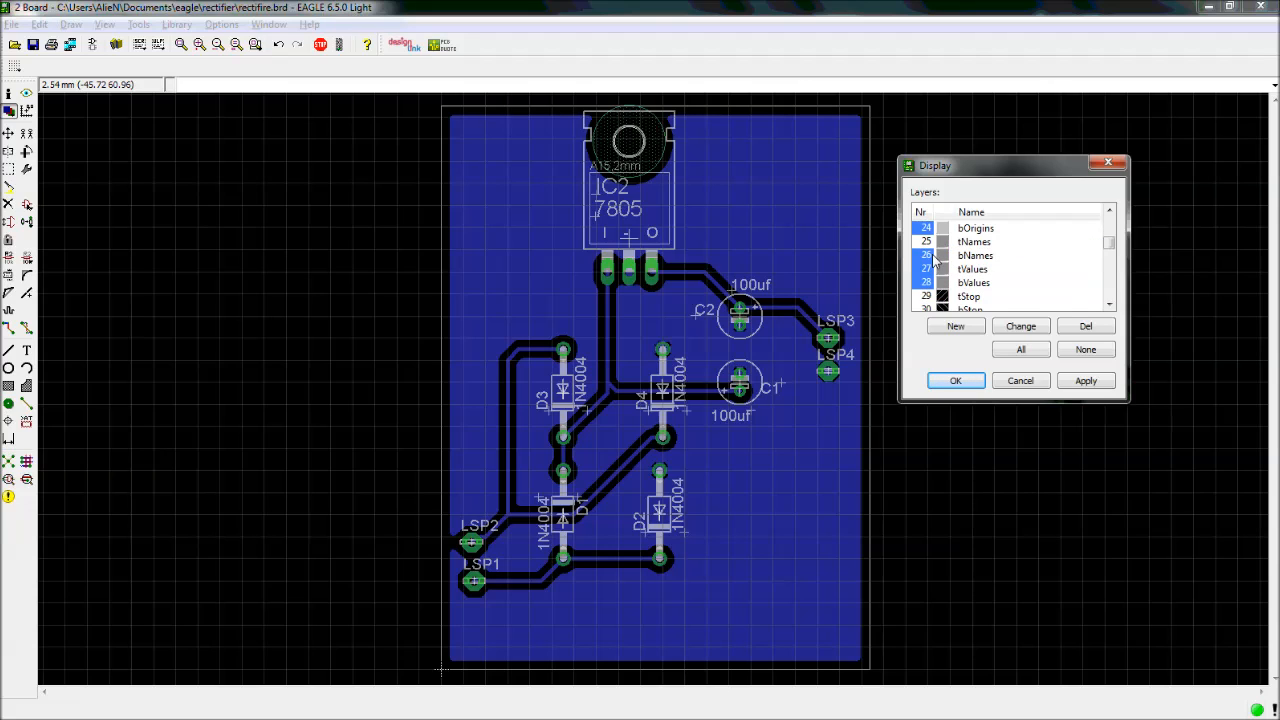
{"action": "left_click", "coordinate": [922, 270]}
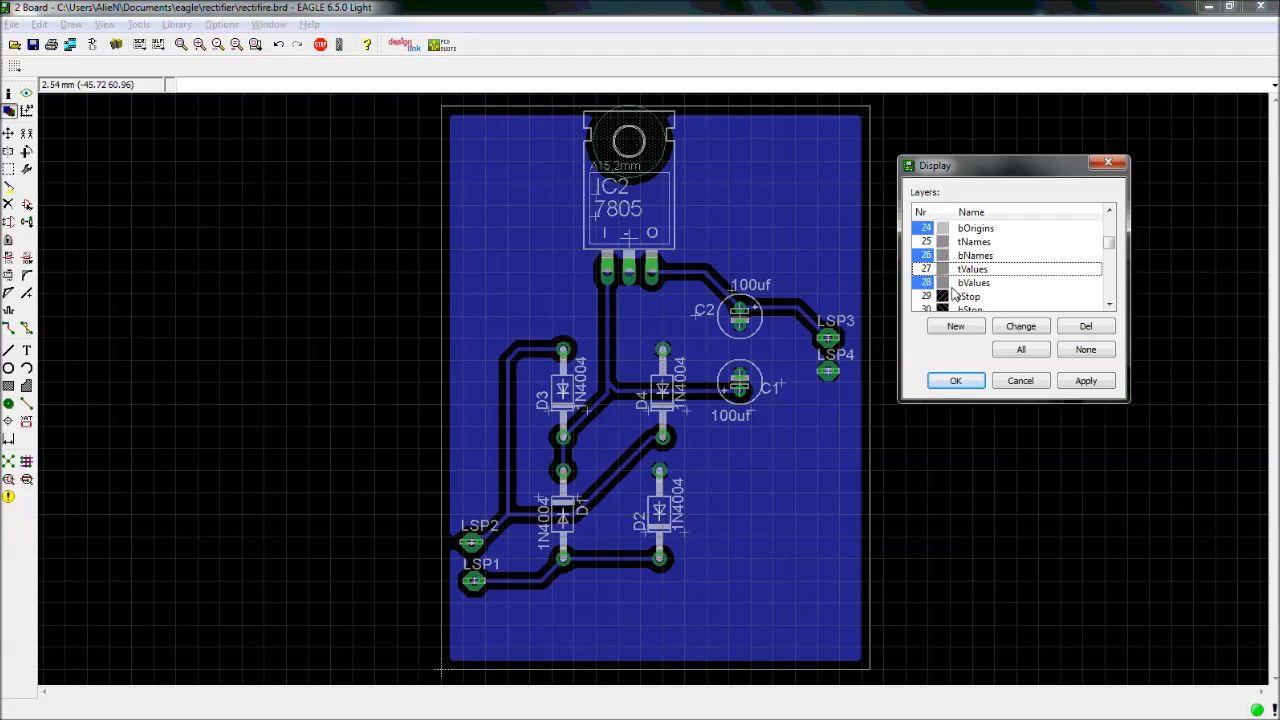
{"action": "left_click", "coordinate": [1085, 381]}
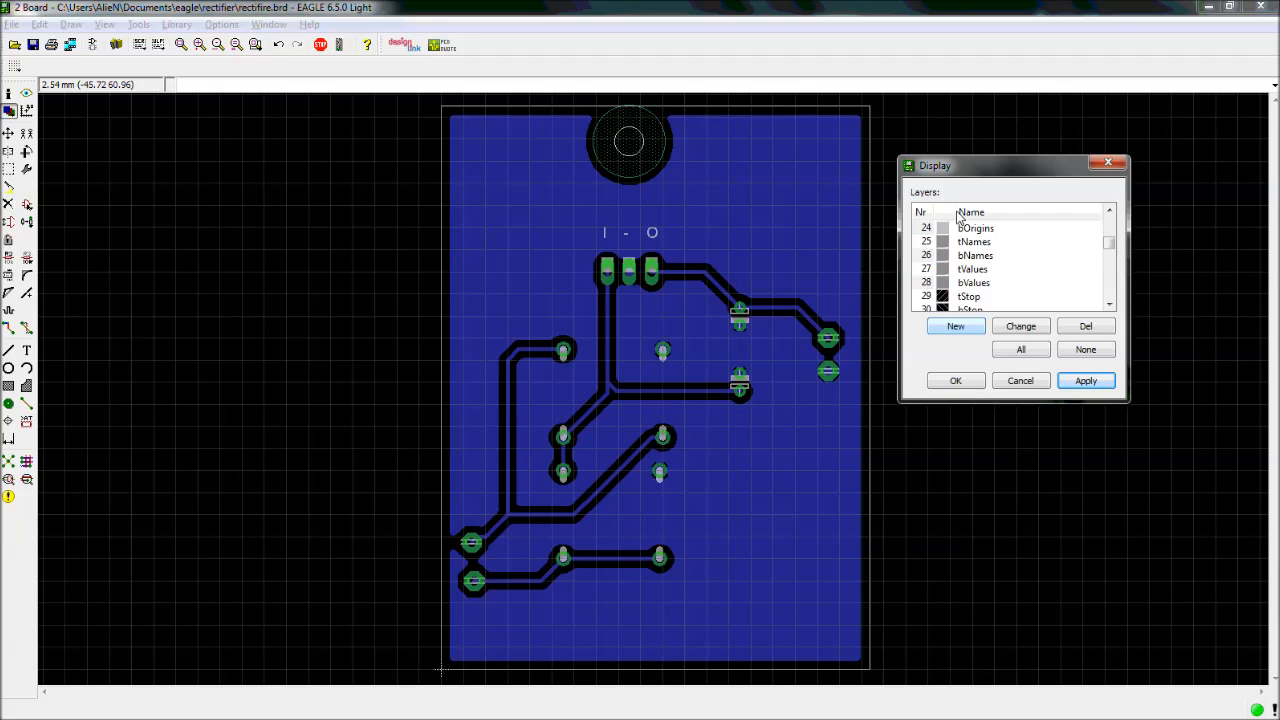
Hide all layers, enable only Bottom, Pads, Vias and Dimension, and apply this layer selection to the board
{"action": "mouse_move", "coordinate": [967, 168]}
{"action": "left_mouse_down"}
{"action": "mouse_move", "coordinate": [934, 191]}
{"action": "mouse_move", "coordinate": [951, 185]}
{"action": "left_mouse_up"}
{"action": "scroll", "coordinate": [975, 272], "scroll_direction": "up", "scroll_amount": 3}
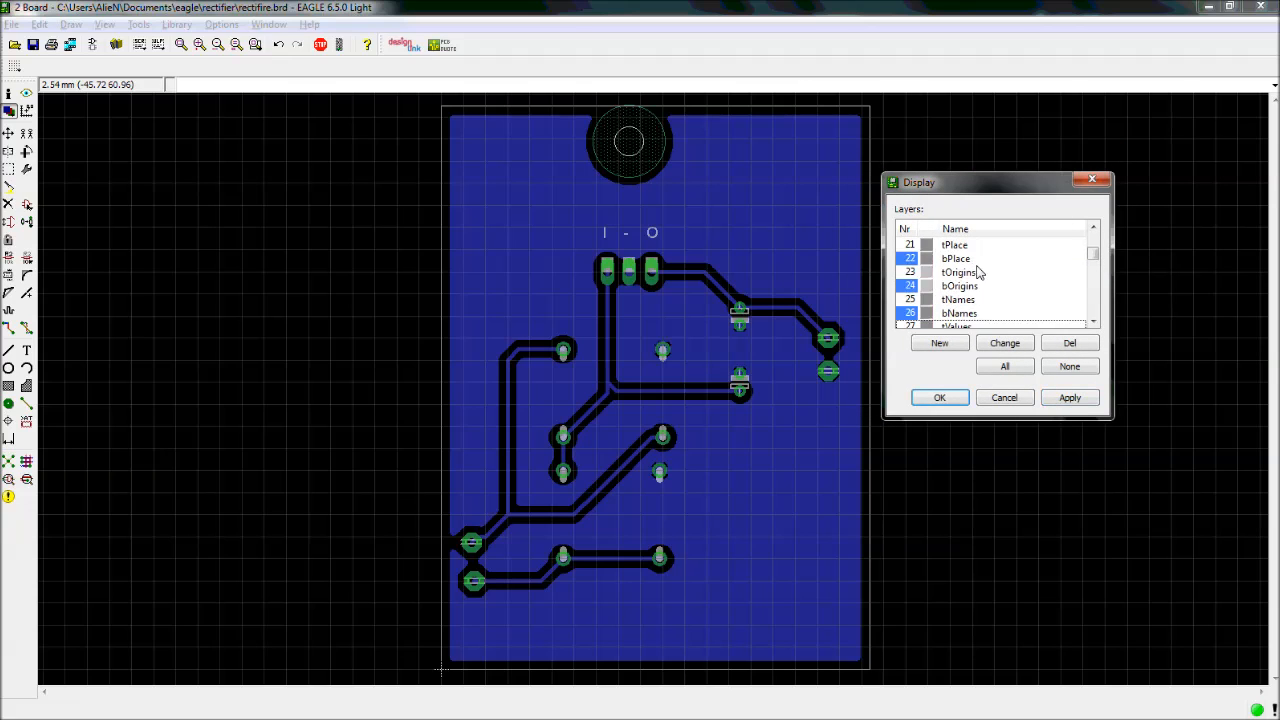
{"action": "left_click", "coordinate": [1055, 370]}
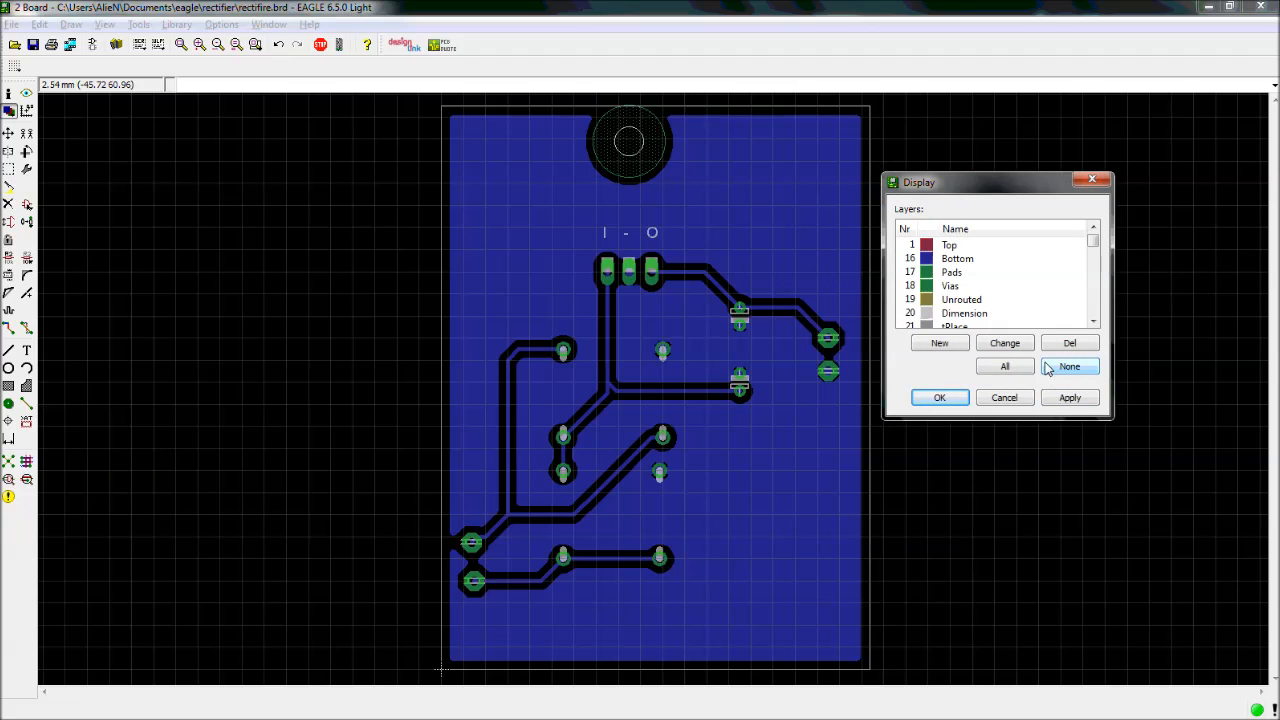
{"action": "left_click", "coordinate": [909, 260]}
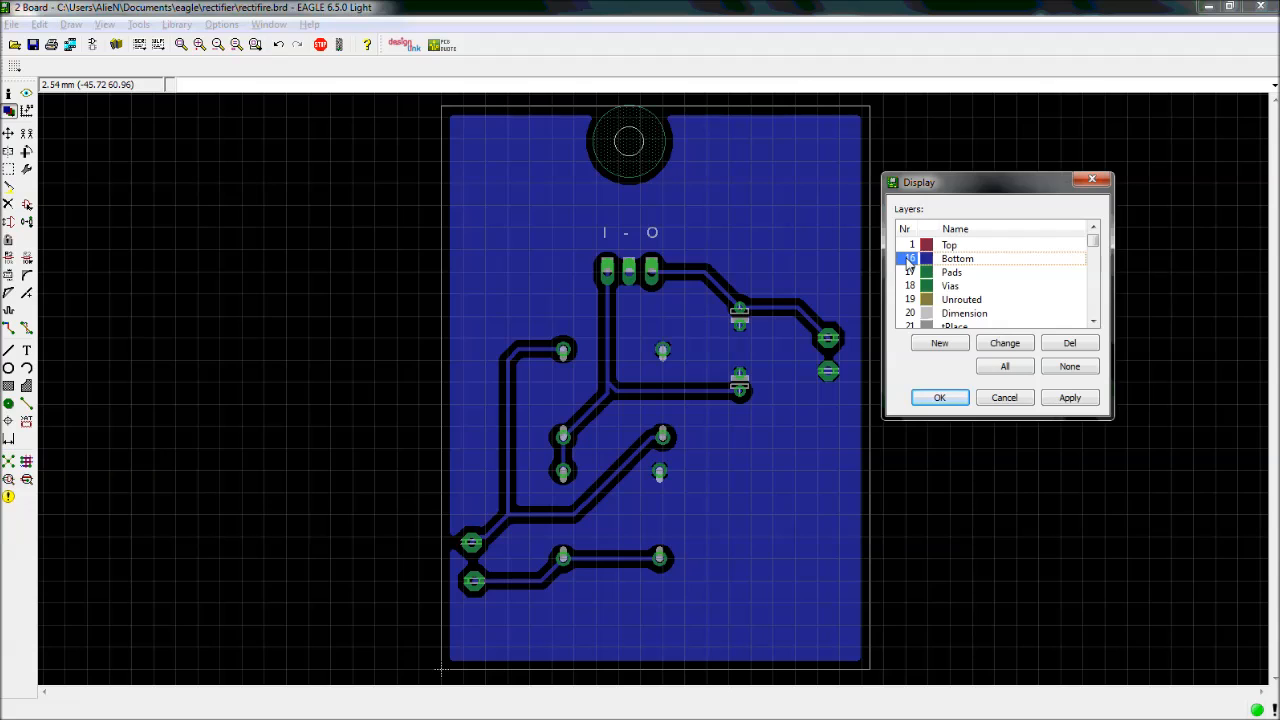
{"action": "left_click", "coordinate": [906, 273]}
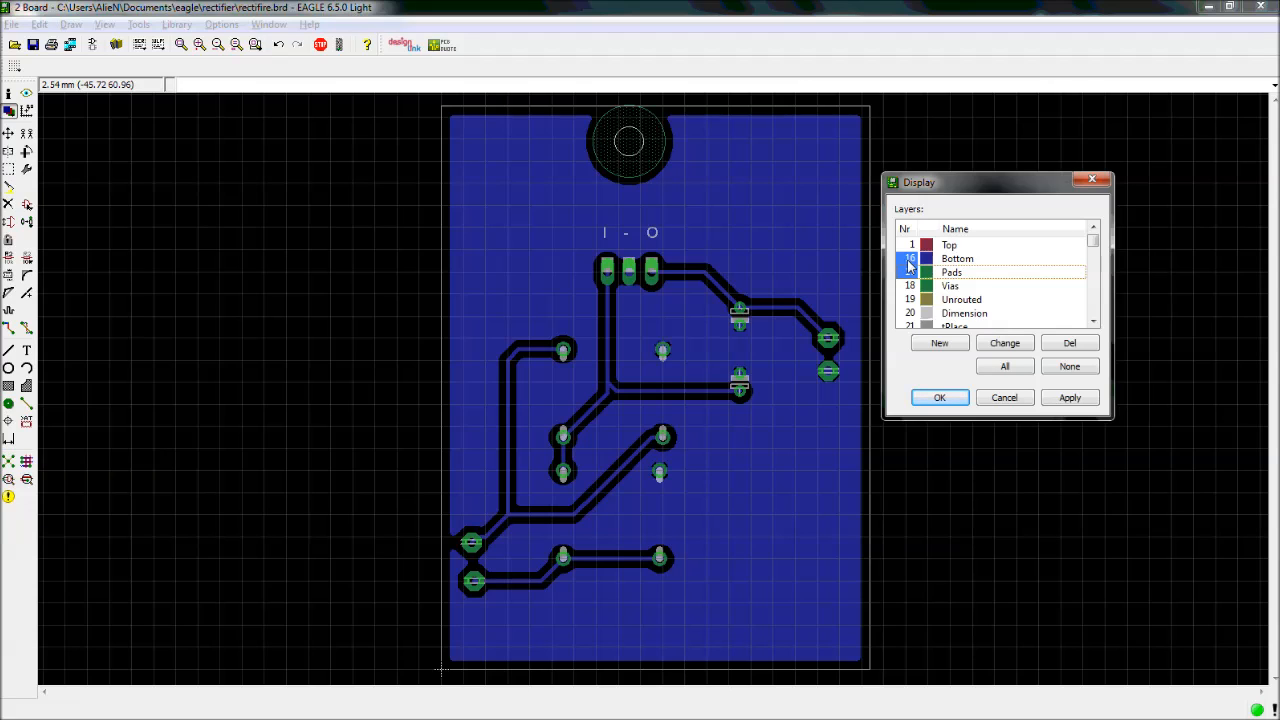
{"action": "left_click", "coordinate": [908, 272]}
{"action": "left_click", "coordinate": [906, 287]}
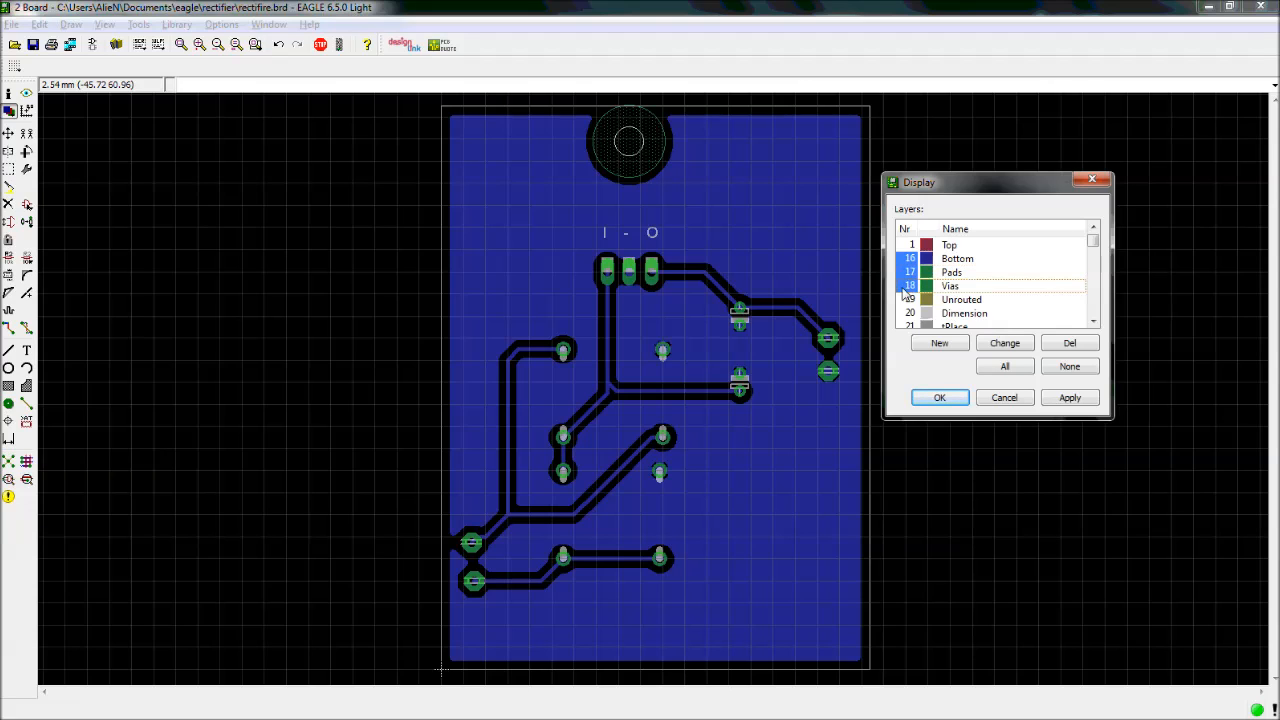
{"action": "scroll", "coordinate": [912, 275], "scroll_direction": "down", "scroll_amount": 1}
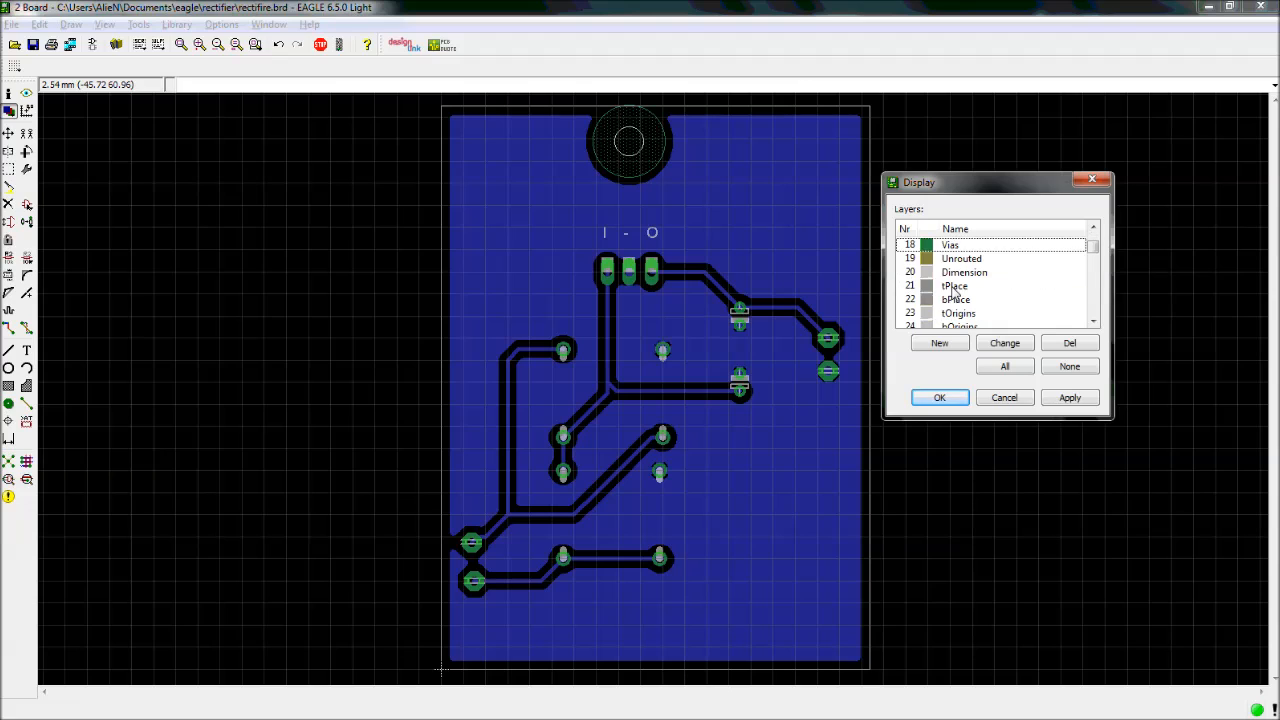
{"action": "left_click", "coordinate": [918, 273]}
{"action": "left_click", "coordinate": [1070, 397]}
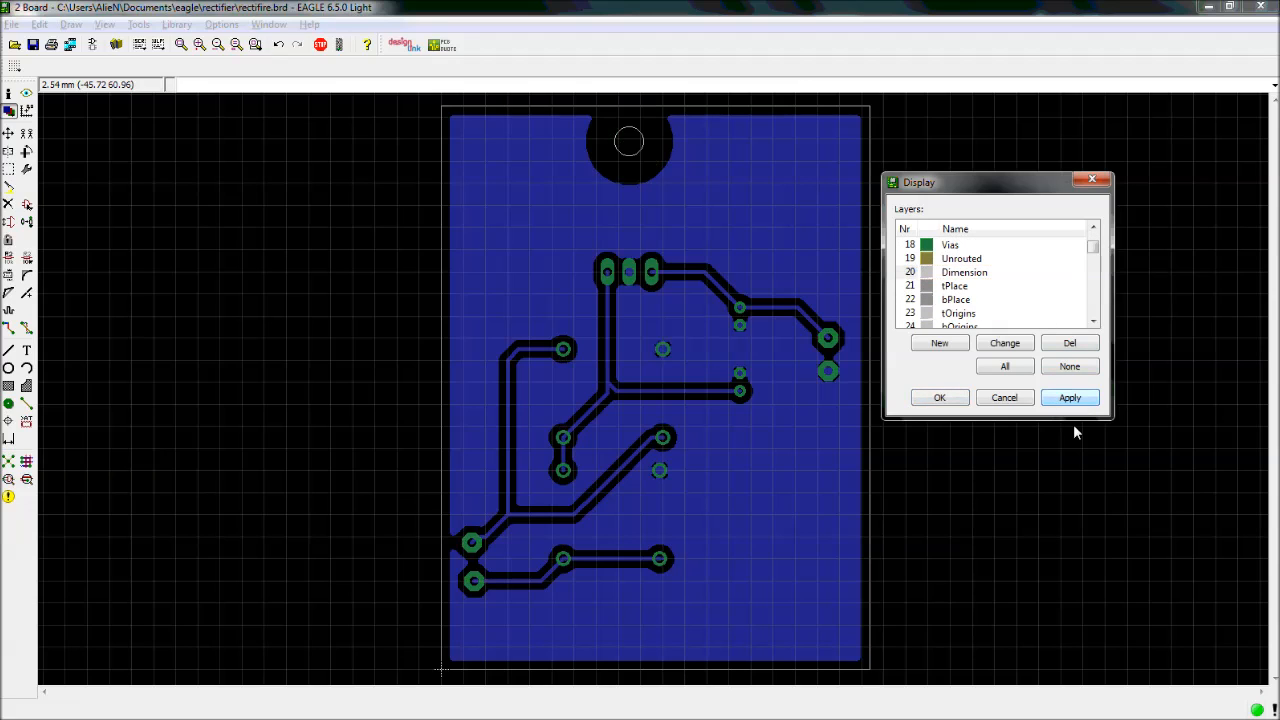
{"action": "left_click", "coordinate": [943, 397]}
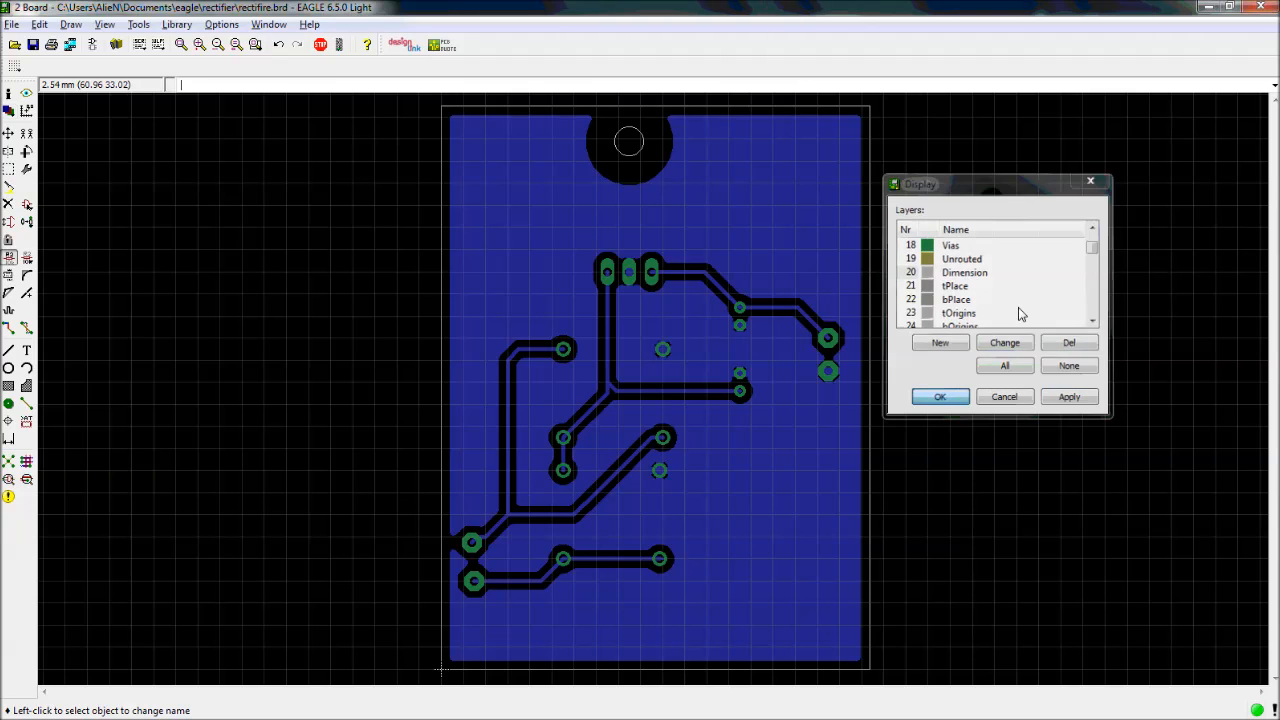
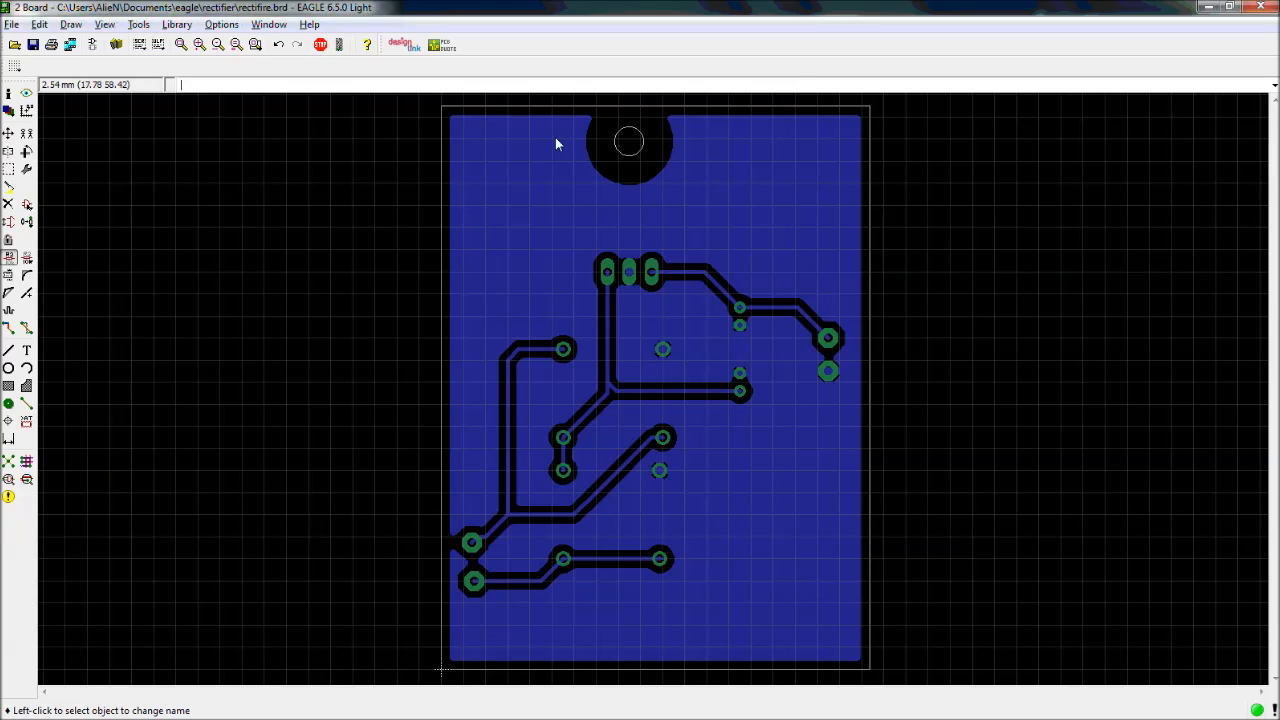
Open the board's print settings and choose A4 paper (210x297 mm) and Print to File (PDF) as the printer
{"action": "left_click", "coordinate": [52, 45]}
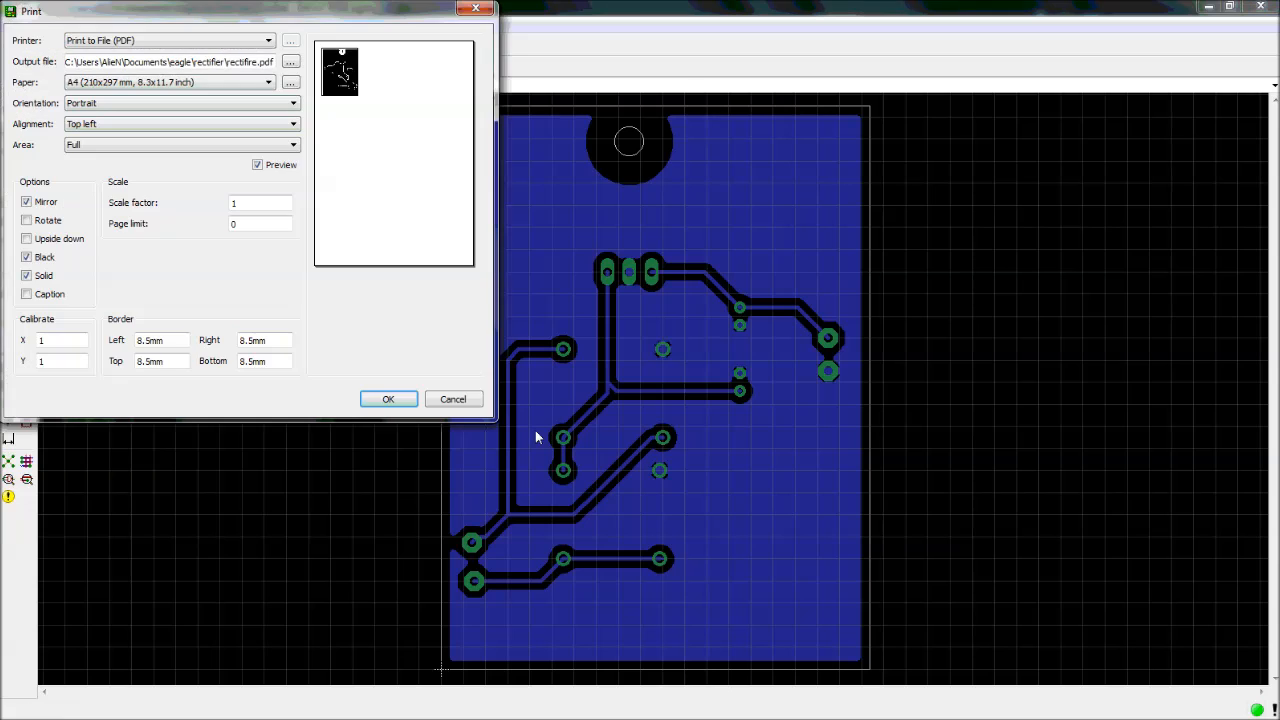
{"action": "left_click_drag", "start_coordinate": [341, 17], "coordinate": [456, 126]}
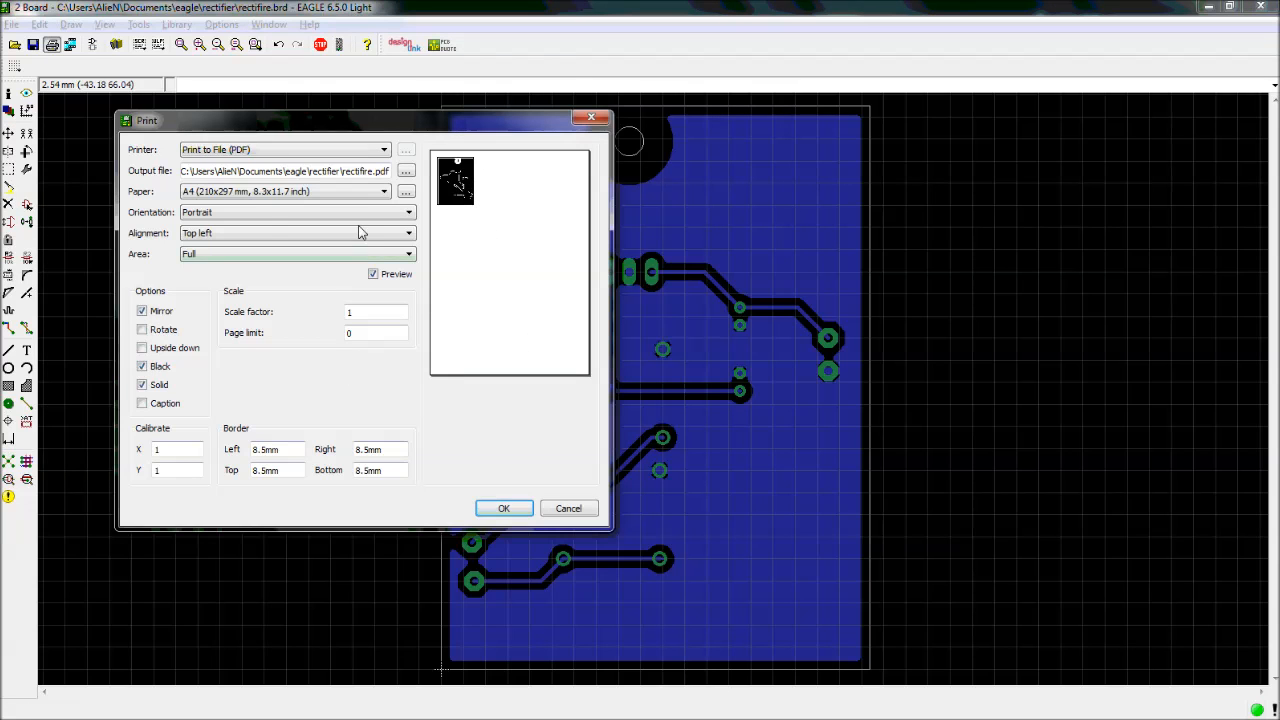
{"action": "left_click", "coordinate": [216, 198]}
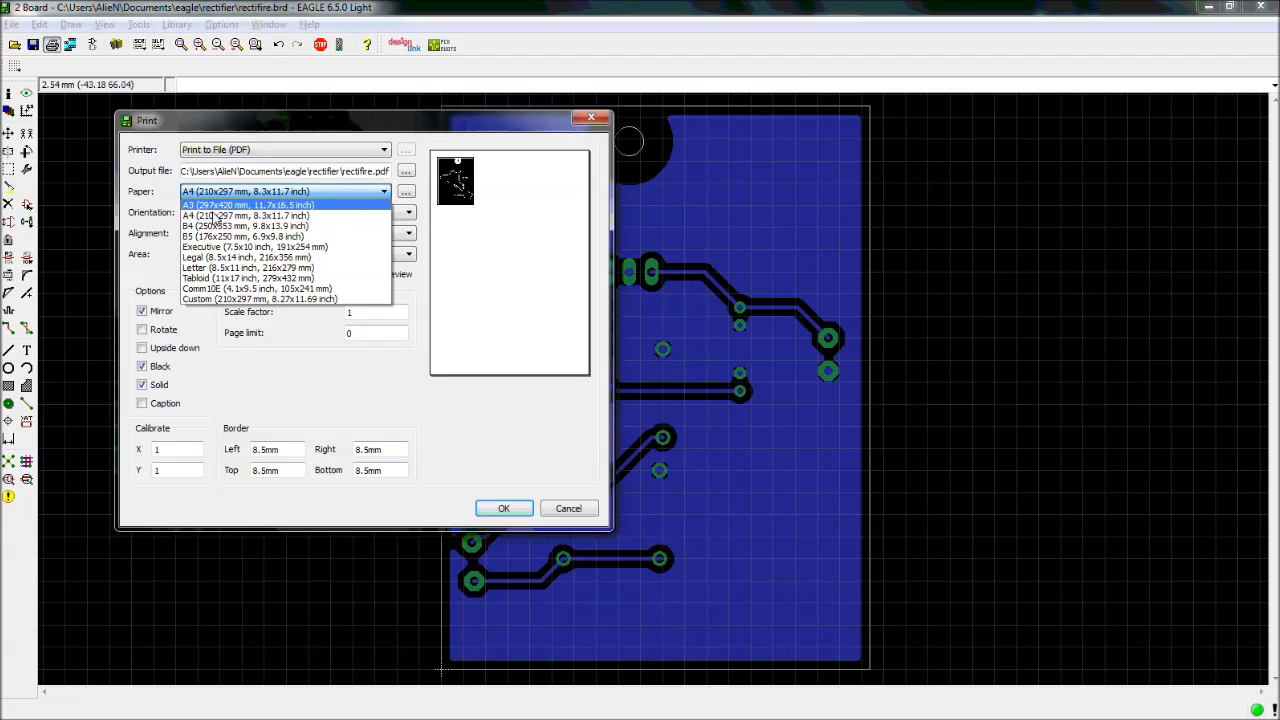
{"action": "left_click", "coordinate": [217, 214]}
{"action": "left_click", "coordinate": [231, 157]}
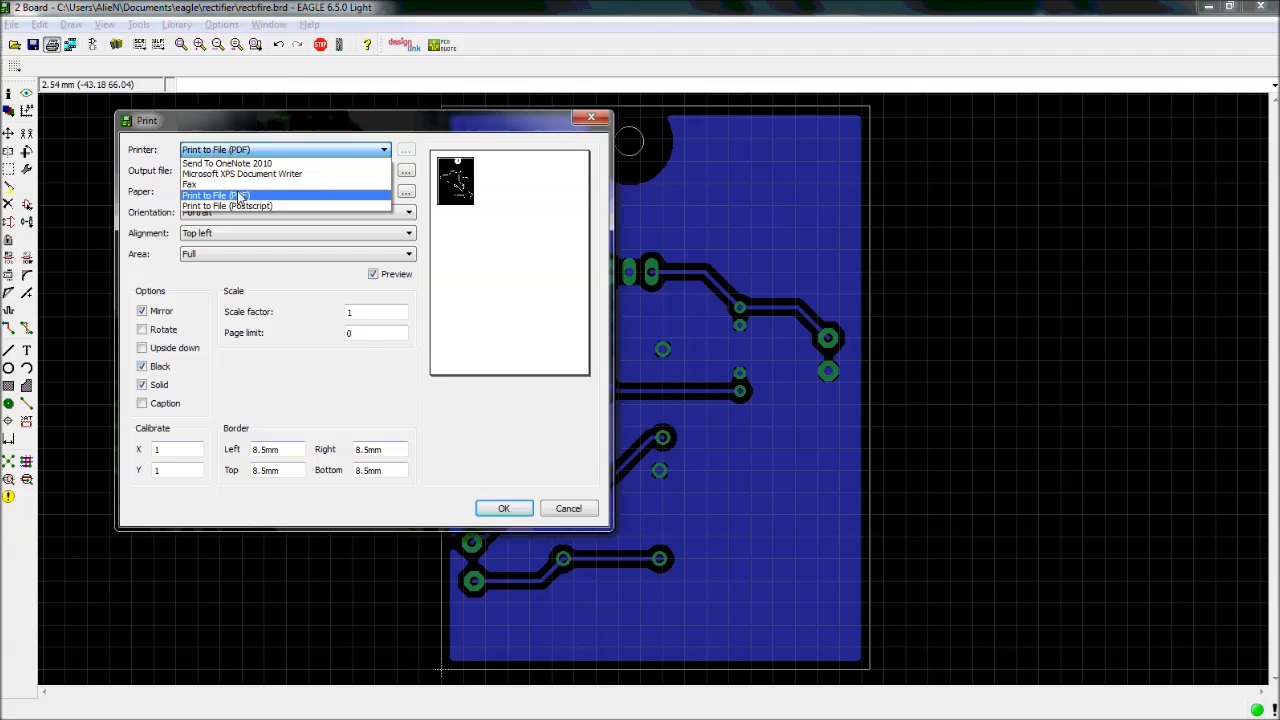
{"action": "left_click", "coordinate": [242, 196]}
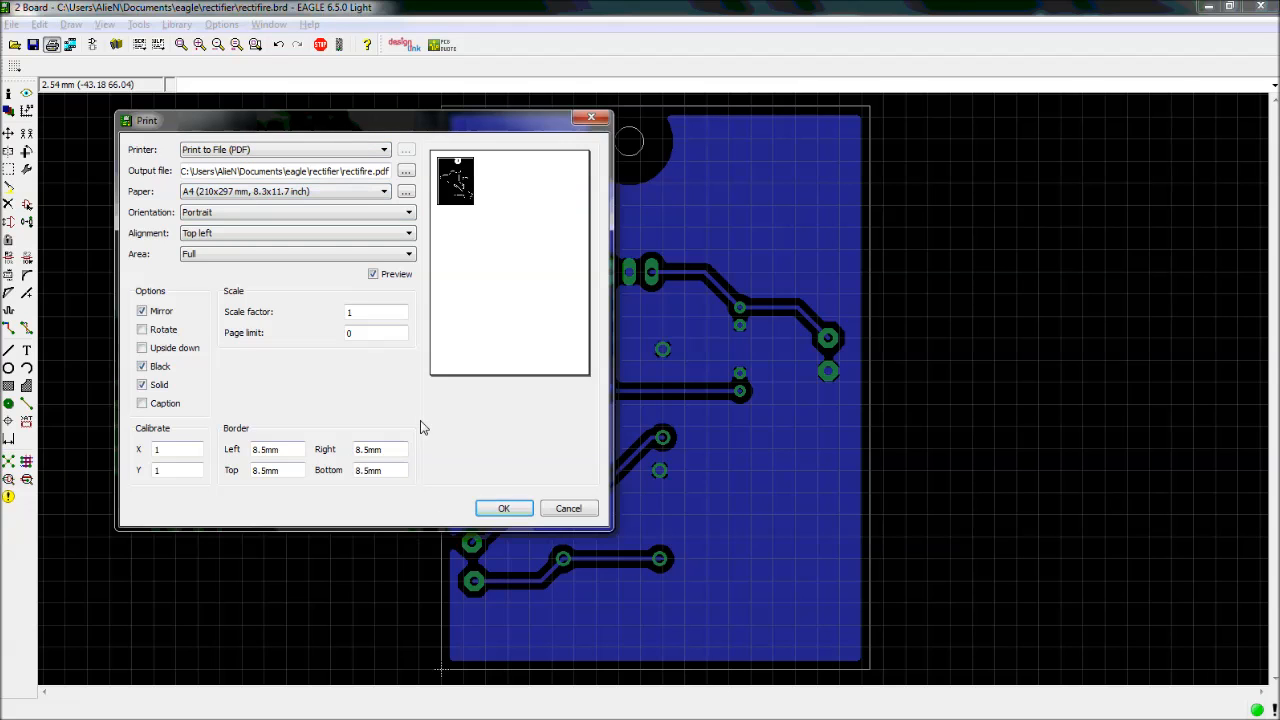
{"action": "left_click_drag", "start_coordinate": [343, 130], "coordinate": [966, 200]}
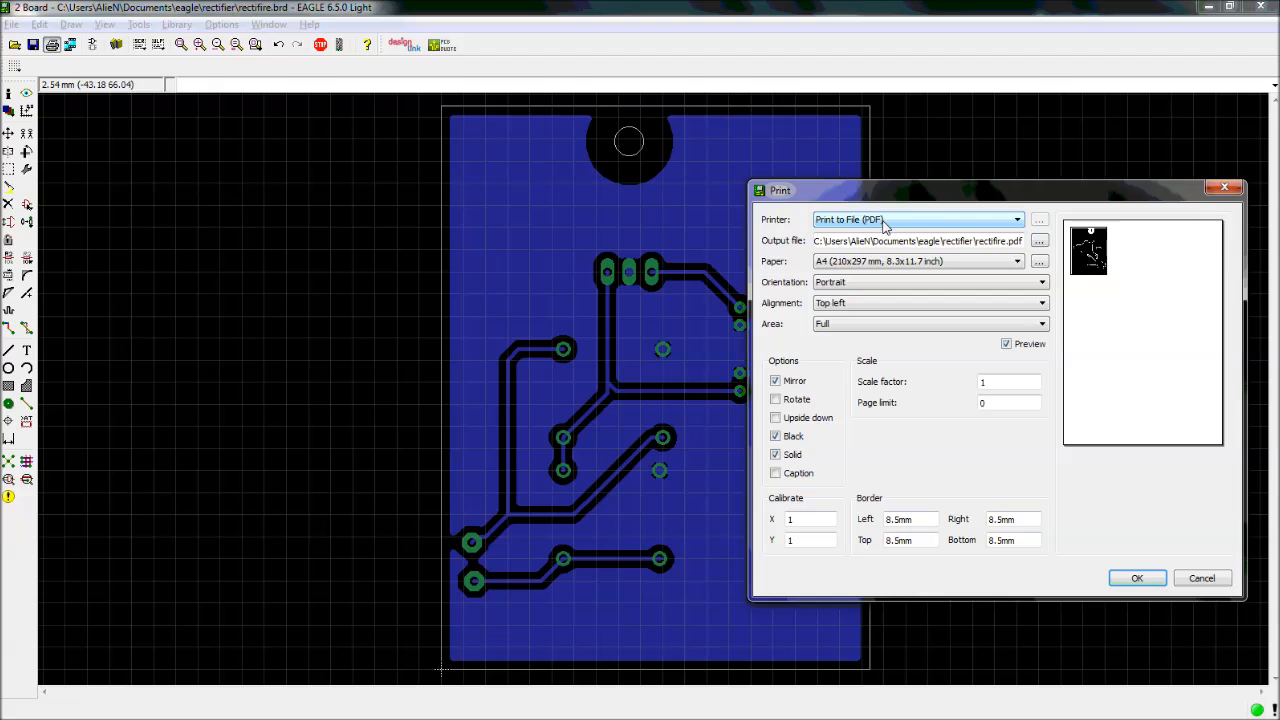
Keep Print to File (PDF) as the printer, turn off mirroring, and move the print settings to compare the preview with the board
{"action": "left_click", "coordinate": [973, 229]}
{"action": "left_click", "coordinate": [975, 224]}
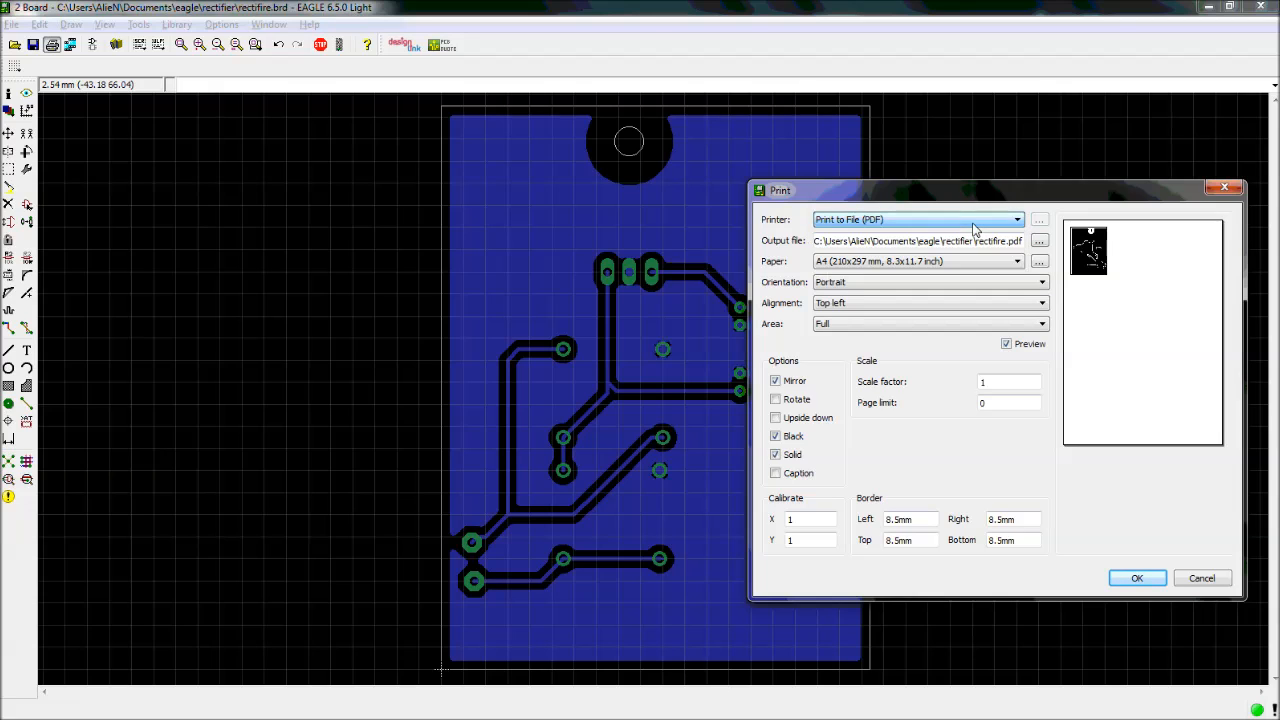
{"action": "left_click", "coordinate": [776, 382]}
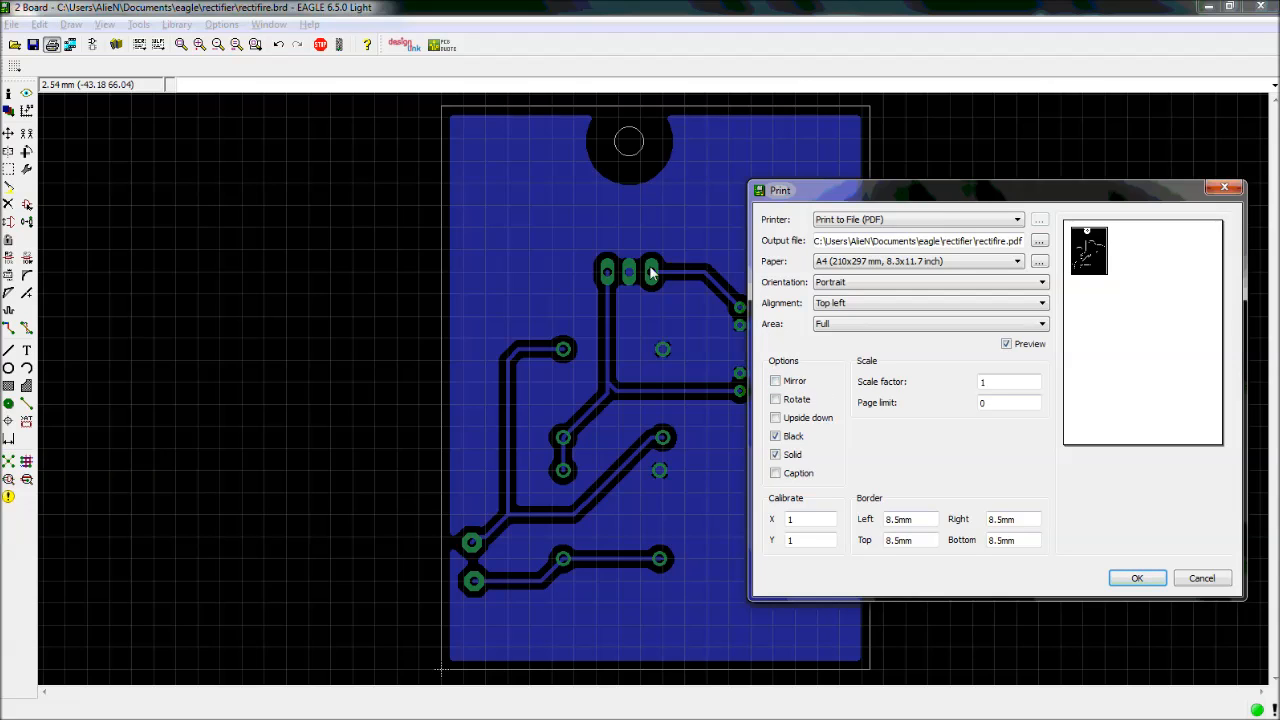
{"action": "left_click_drag", "start_coordinate": [861, 196], "coordinate": [180, 204]}
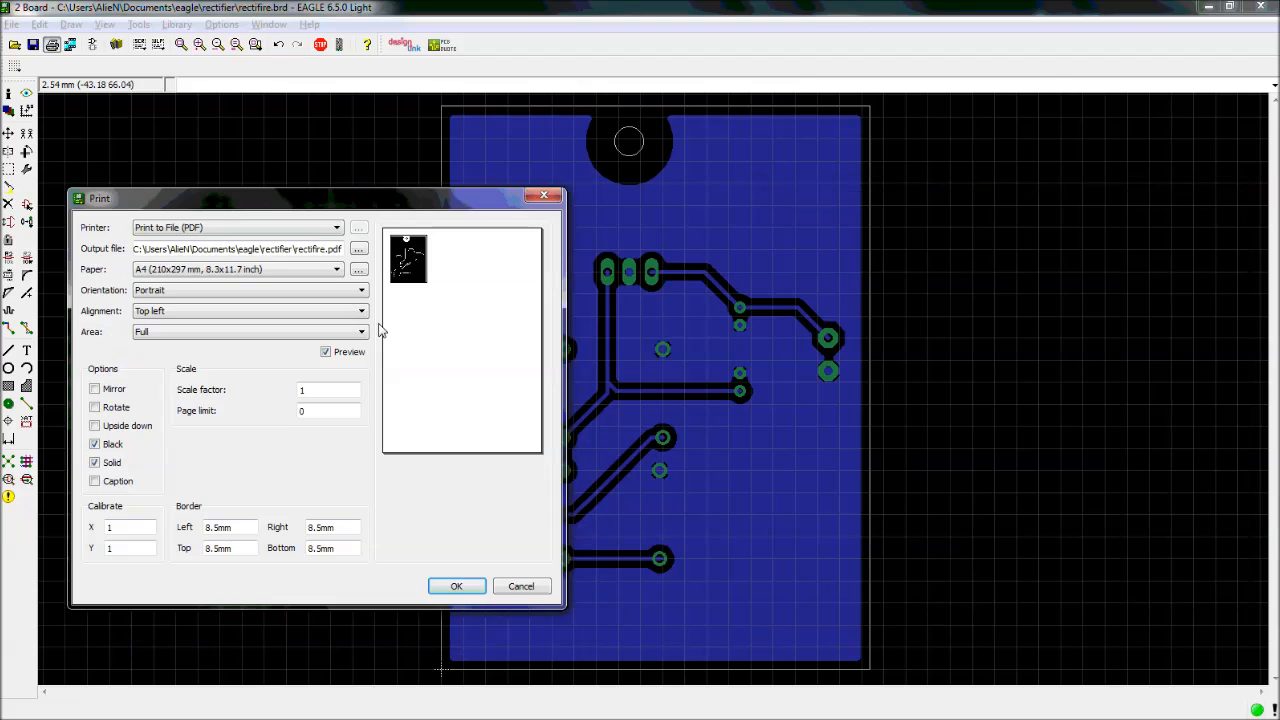
{"action": "left_click_drag", "start_coordinate": [331, 203], "coordinate": [259, 202]}
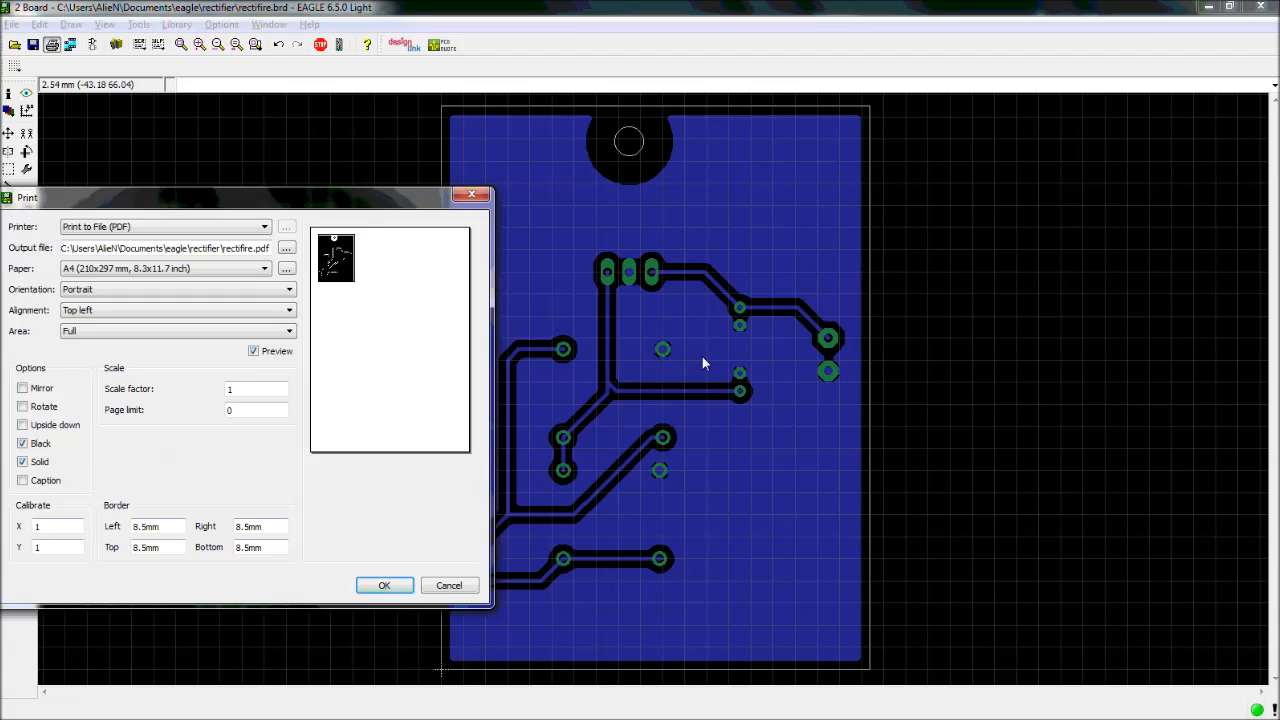
{"action": "left_click_drag", "start_coordinate": [409, 200], "coordinate": [527, 245]}
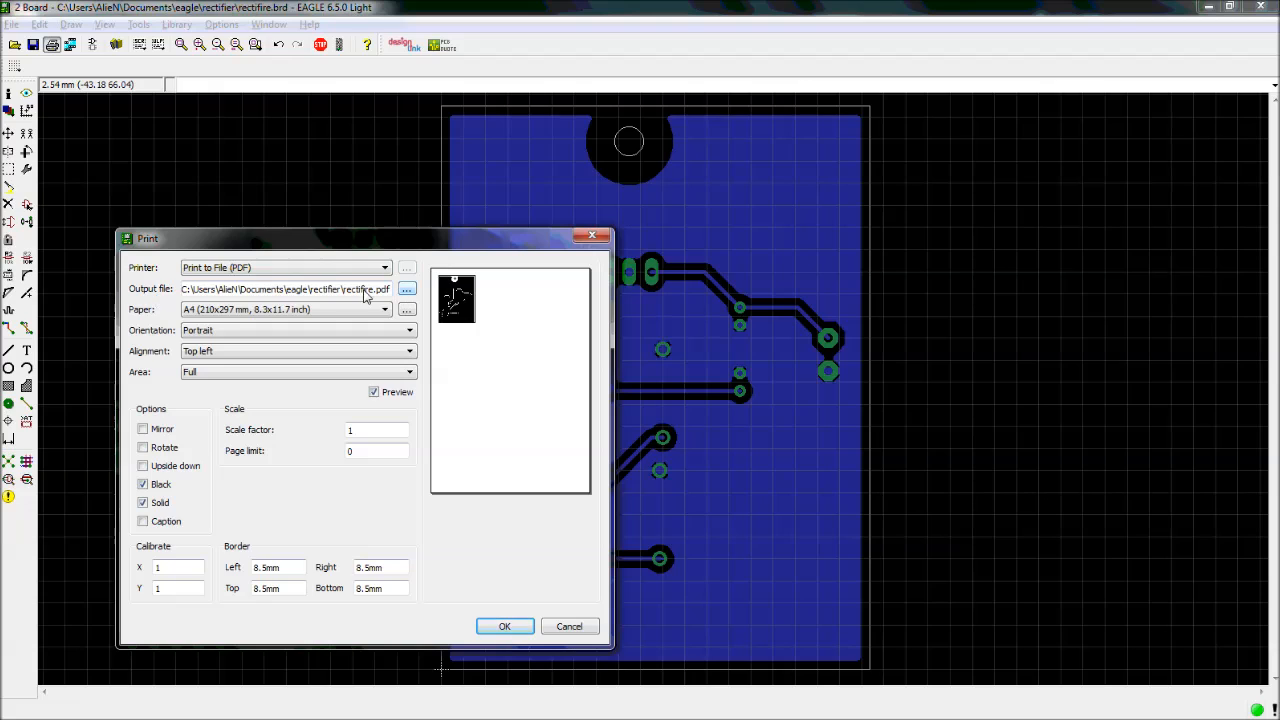
Set the PDF print alignment to Center and the print area to Full
{"action": "left_click_drag", "start_coordinate": [249, 290], "coordinate": [291, 291]}
{"action": "left_click", "coordinate": [289, 291]}
{"action": "left_click", "coordinate": [292, 291]}
{"action": "left_click", "coordinate": [199, 352]}
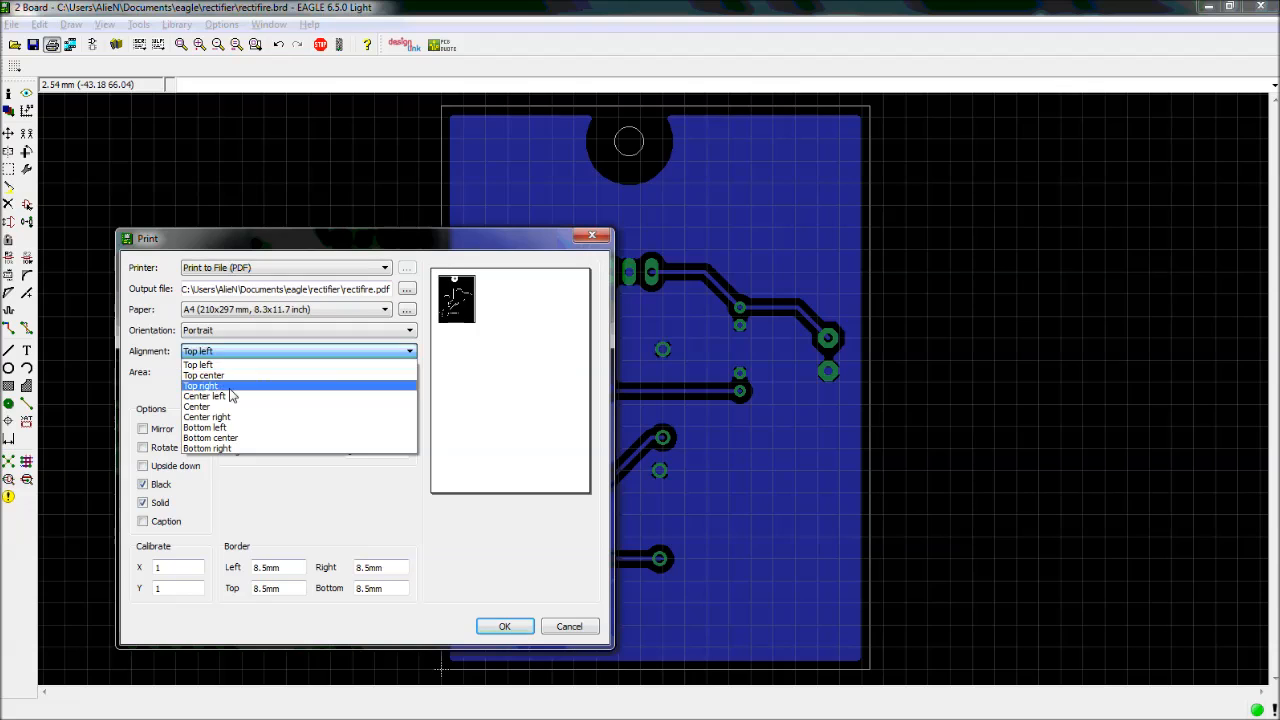
{"action": "left_click", "coordinate": [200, 406]}
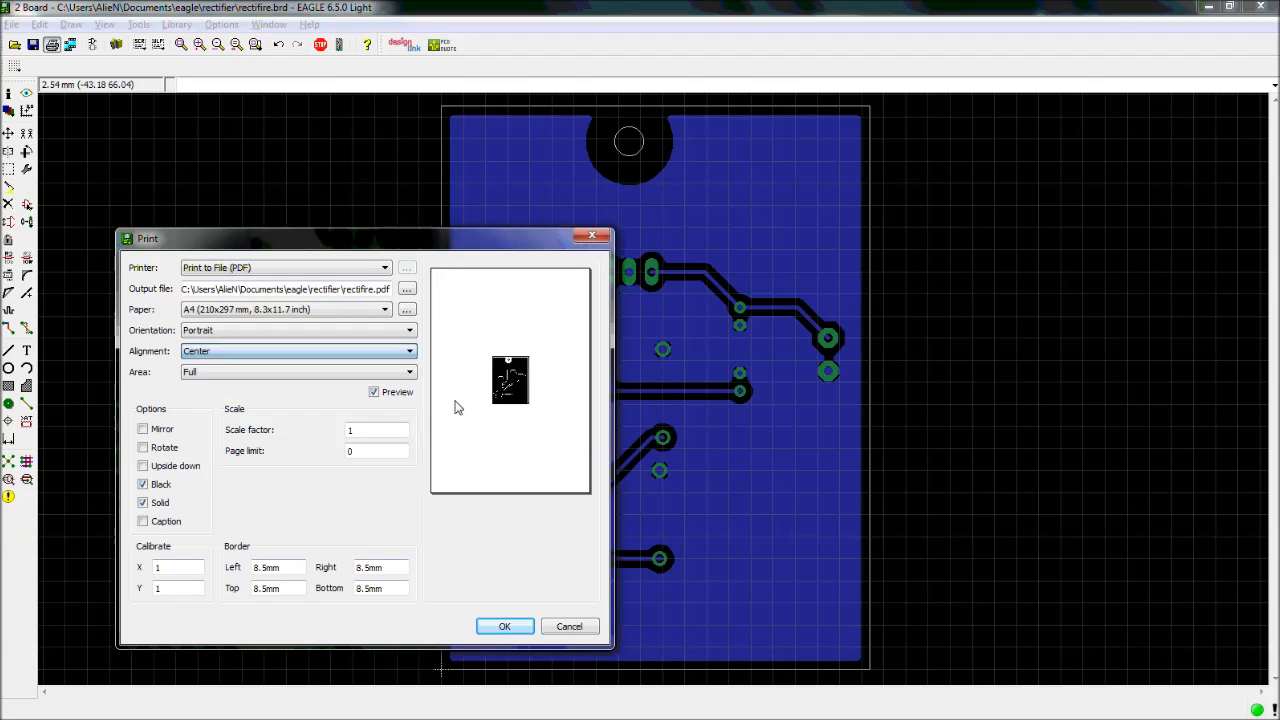
{"action": "left_click", "coordinate": [200, 373]}
{"action": "left_click", "coordinate": [200, 385]}
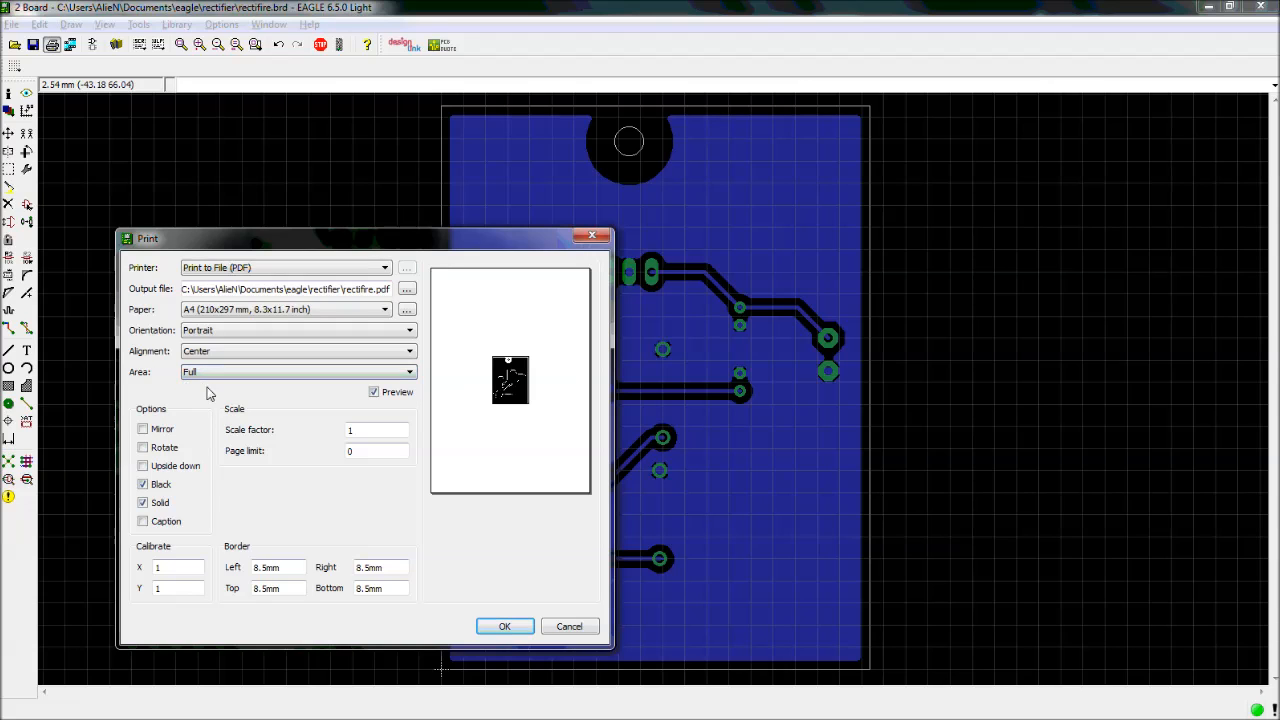
Preview the artwork without Black and Solid, re-enable both options, and print the board to rectifire.pdf
{"action": "left_click", "coordinate": [143, 485]}
{"action": "left_click", "coordinate": [143, 503]}
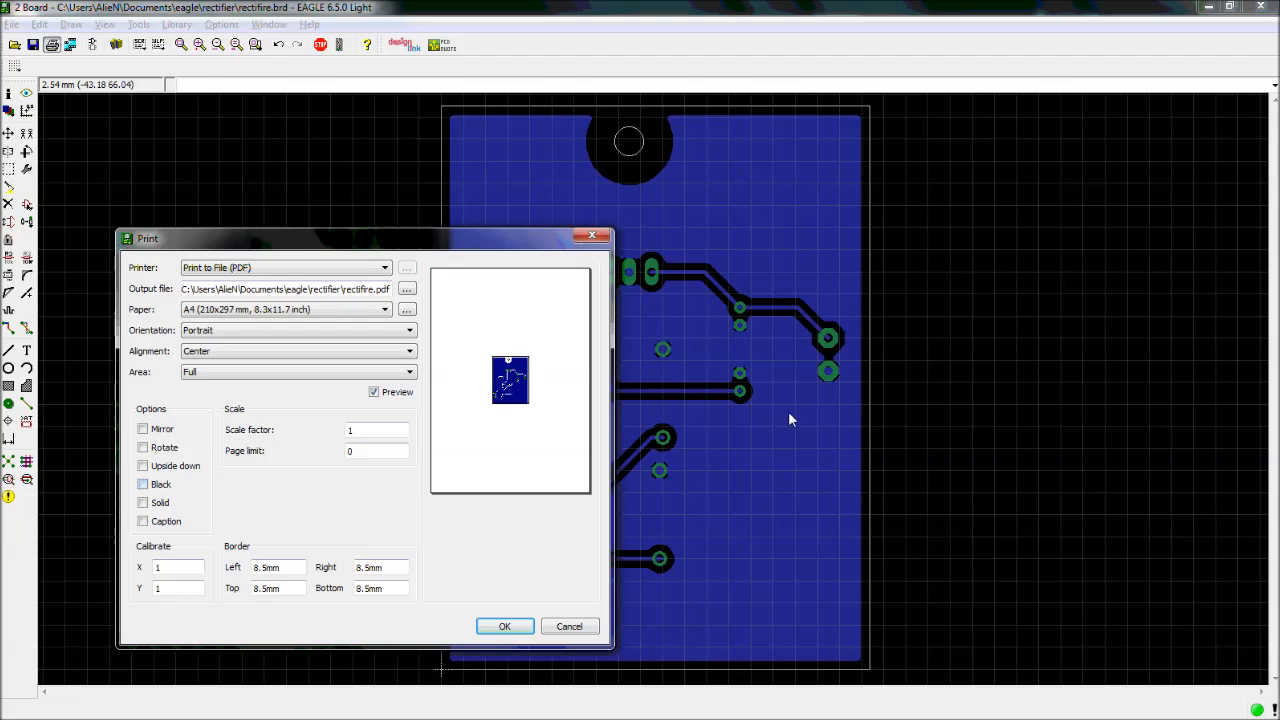
{"action": "left_click", "coordinate": [142, 484]}
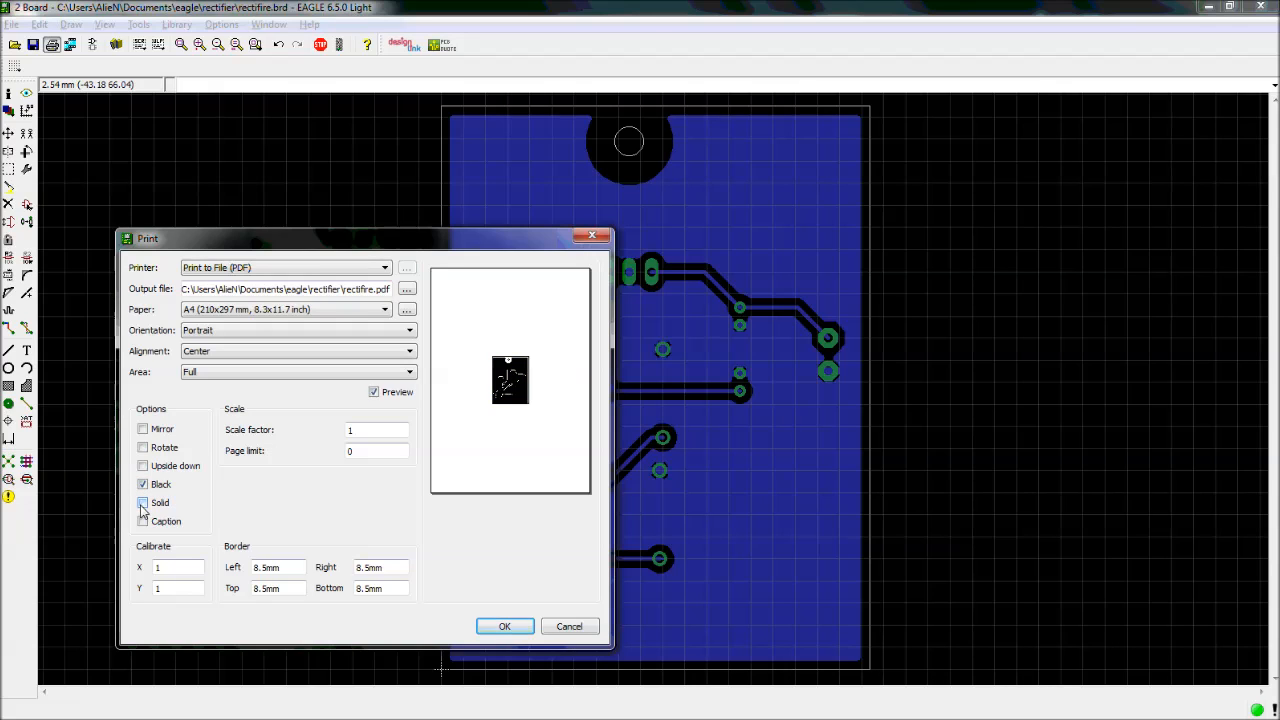
{"action": "left_click", "coordinate": [142, 503]}
{"action": "left_click", "coordinate": [503, 626]}
Open rectifire.pdf from the rectifier project folder in Adobe Reader and inspect the copper artwork at page width and full page
{"action": "mouse_move", "coordinate": [17, 101]}
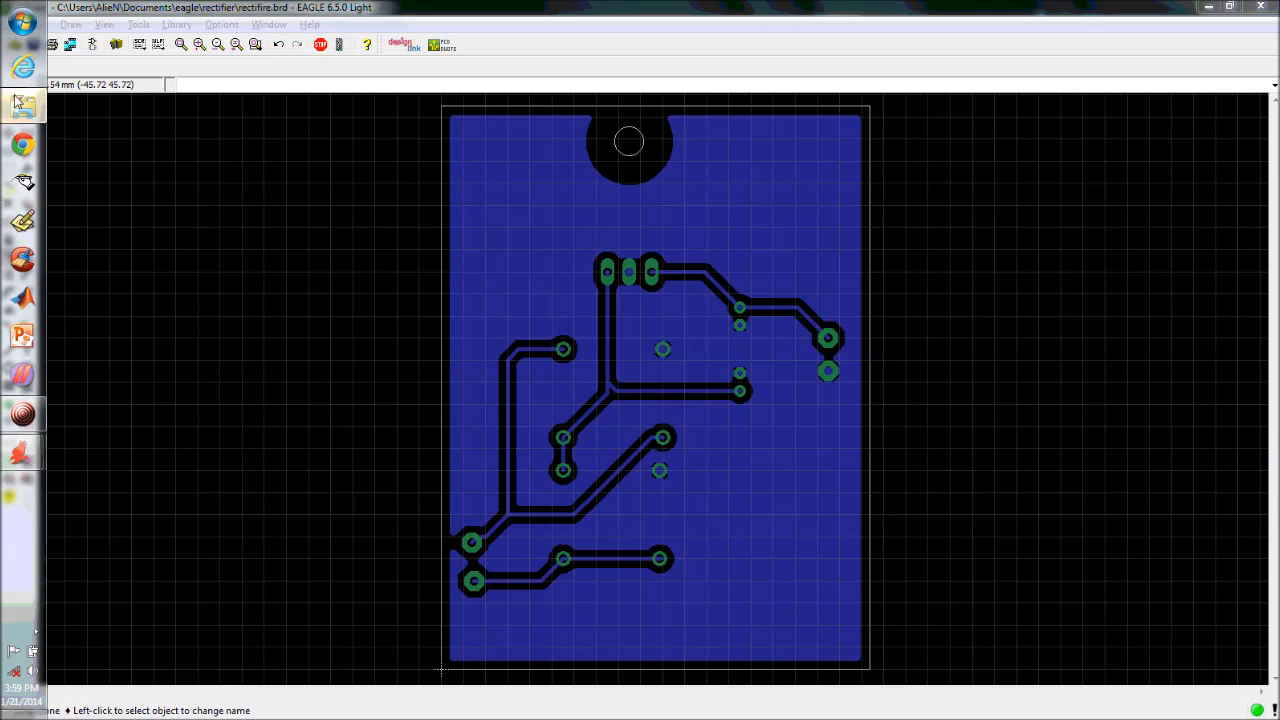
{"action": "left_click", "coordinate": [20, 103]}
{"action": "double_click", "coordinate": [197, 184]}
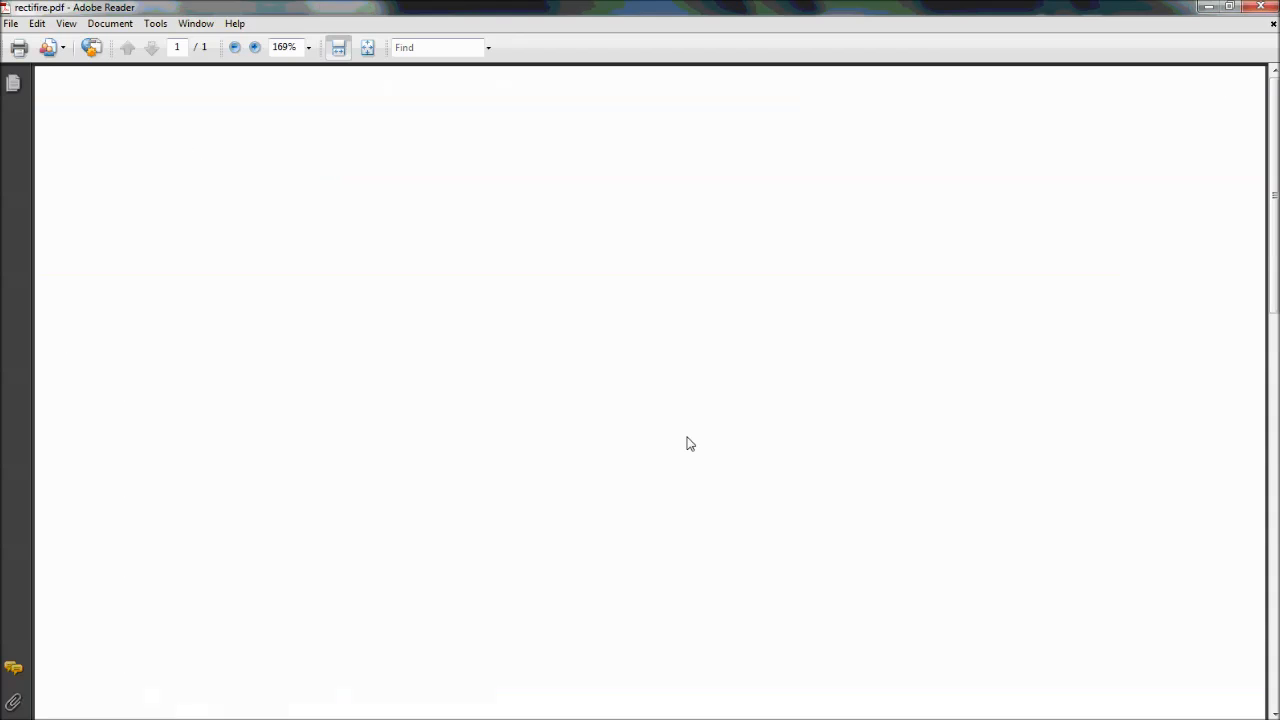
{"action": "left_click", "coordinate": [366, 49]}
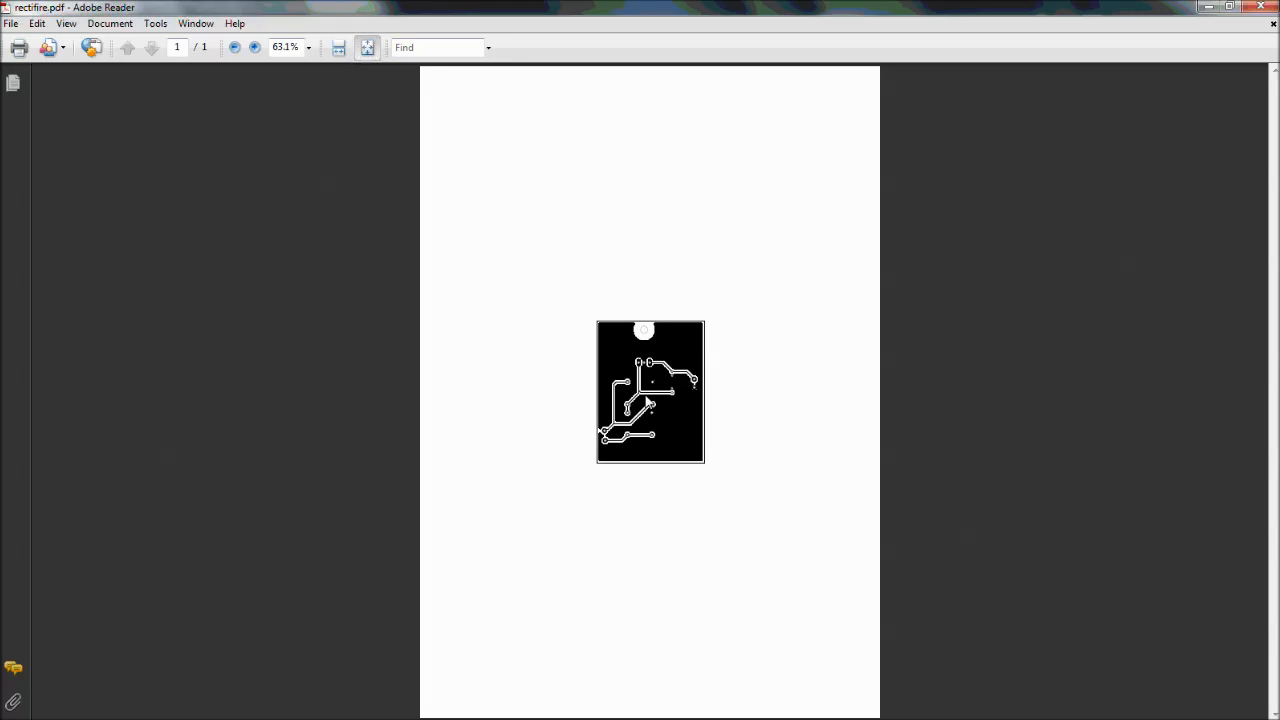
{"action": "left_click", "coordinate": [342, 49]}
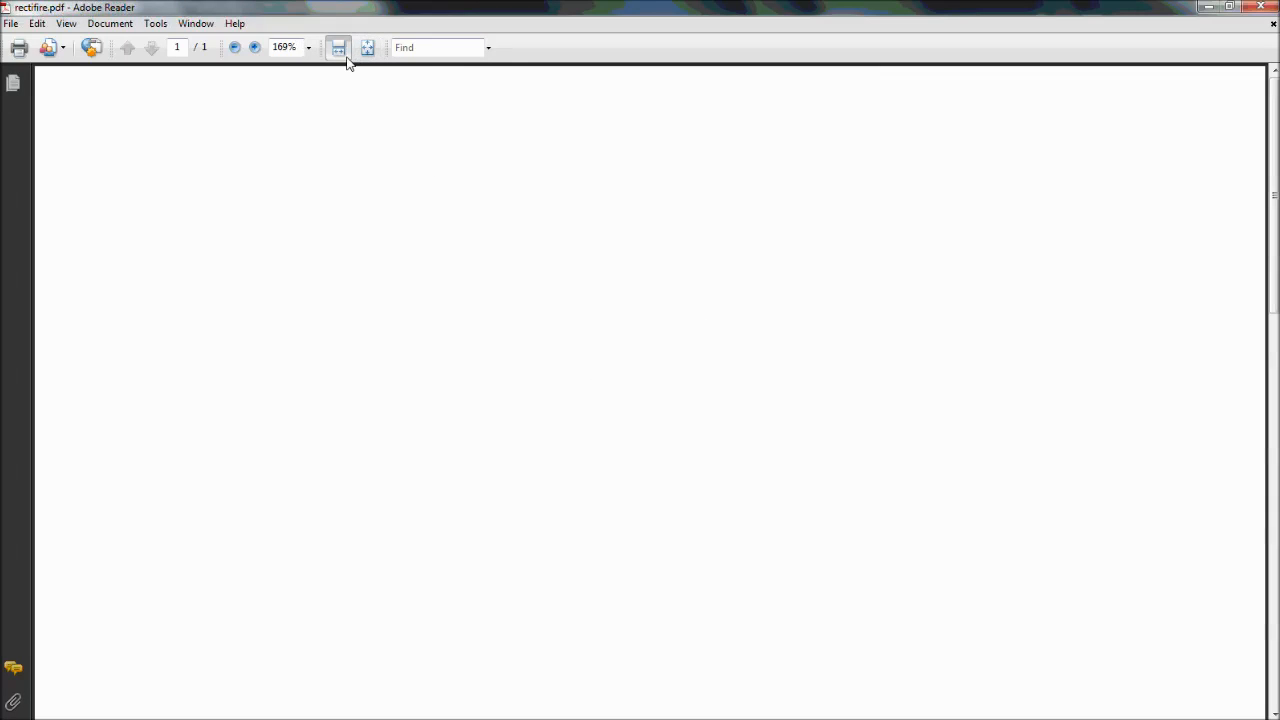
{"action": "scroll", "coordinate": [686, 383], "scroll_direction": "down", "scroll_amount": 4}
{"action": "scroll", "coordinate": [680, 374], "scroll_direction": "up", "scroll_amount": 1}
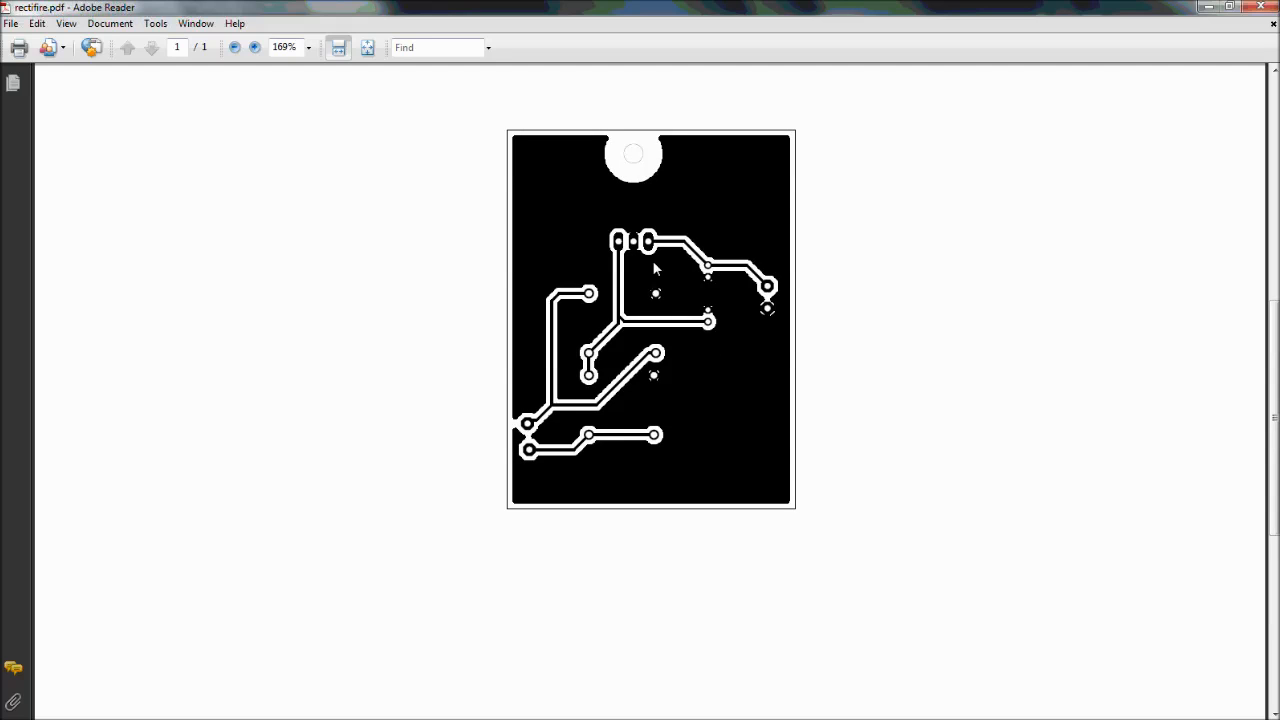
{"action": "scroll", "coordinate": [655, 268], "scroll_direction": "up", "scroll_amount": 2}
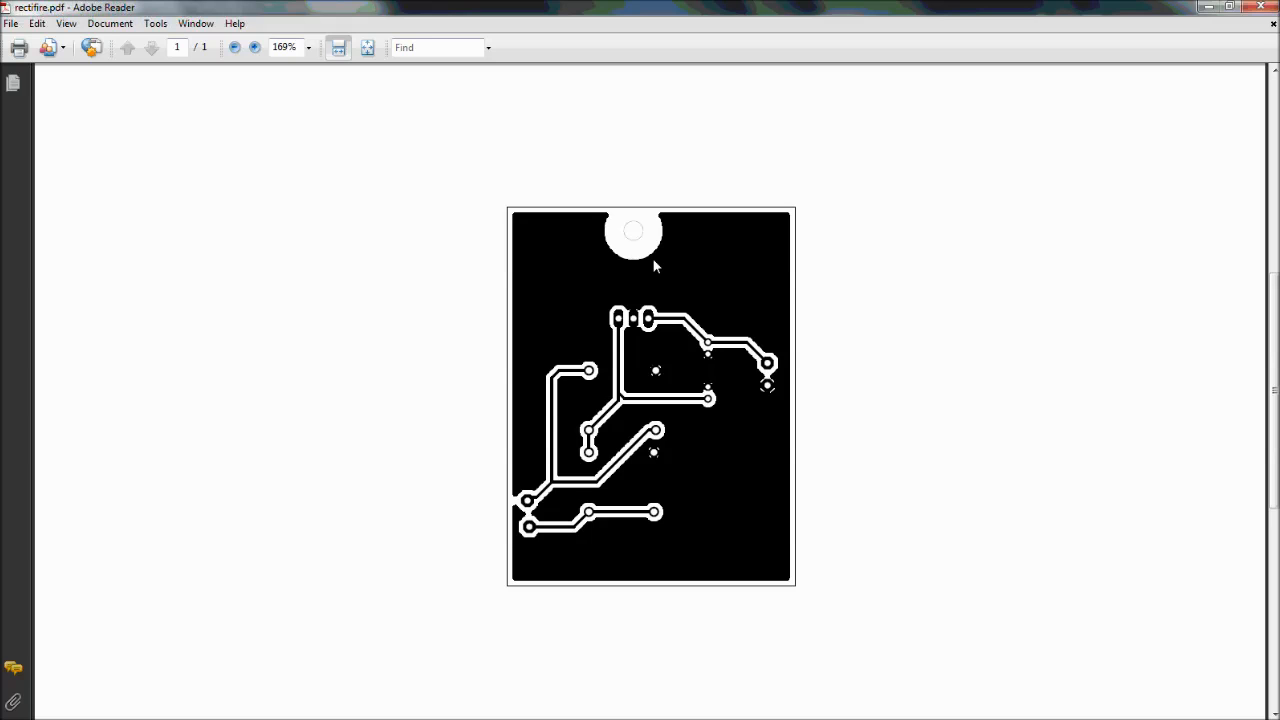
{"action": "left_click", "coordinate": [366, 48]}
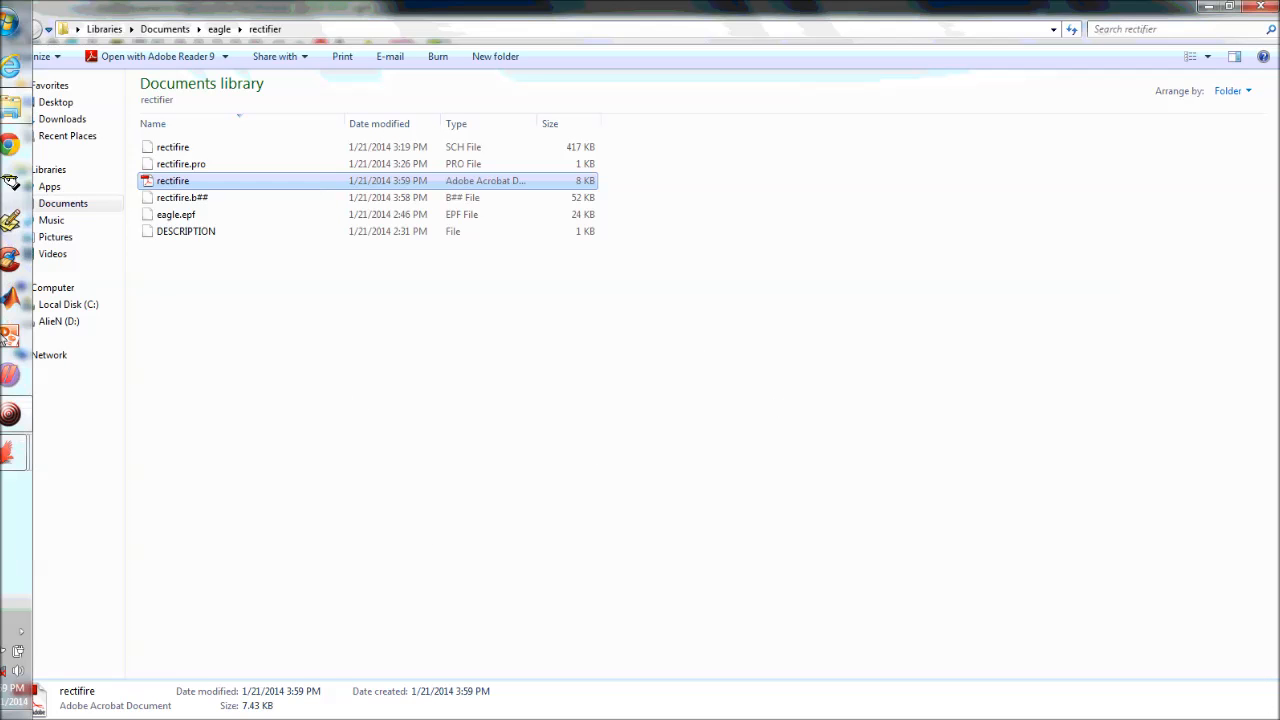
Switch back to the EAGLE board and enable the Top, Vias and Unrouted layers in its layer display settings
{"action": "mouse_move", "coordinate": [20, 455]}
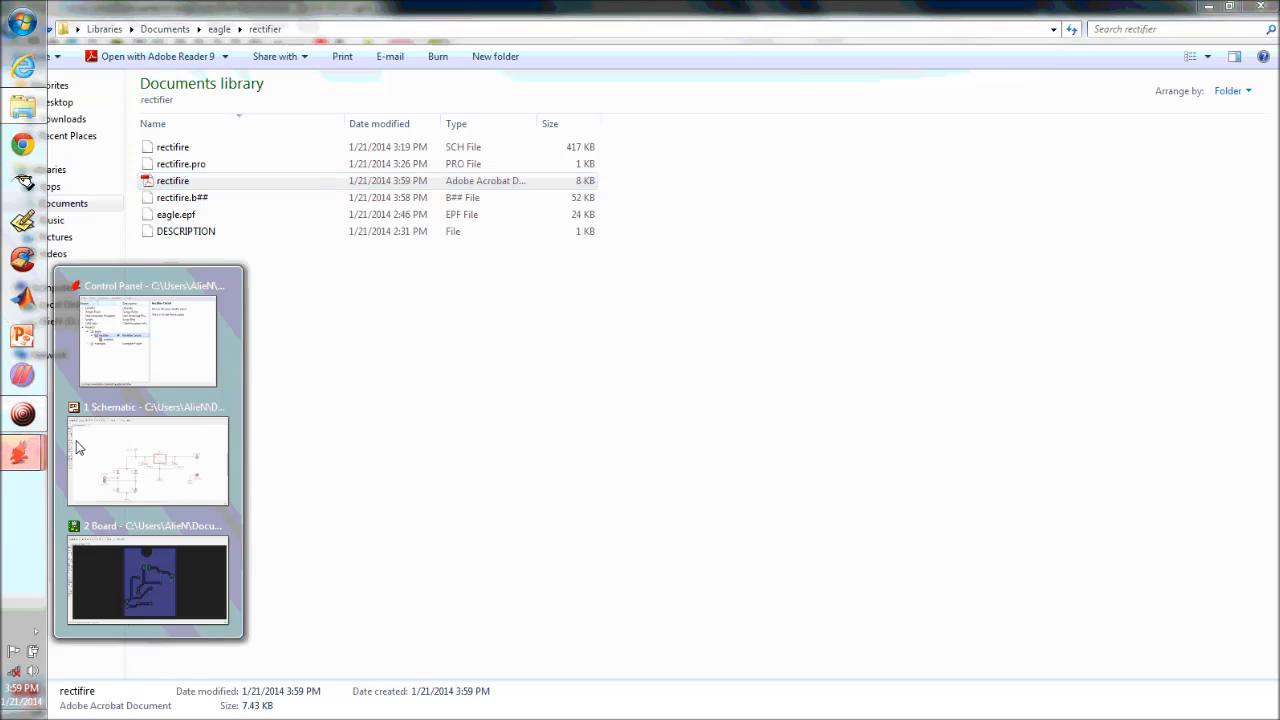
{"action": "left_click", "coordinate": [136, 555]}
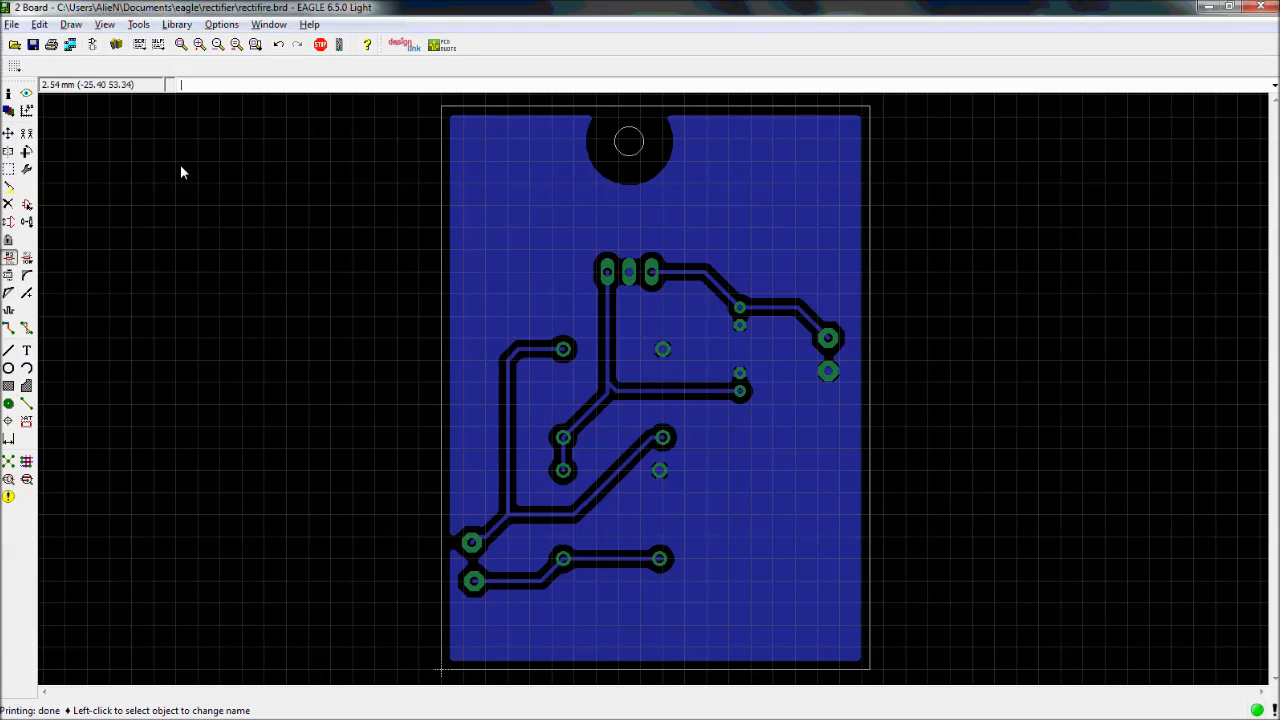
{"action": "left_click", "coordinate": [9, 110]}
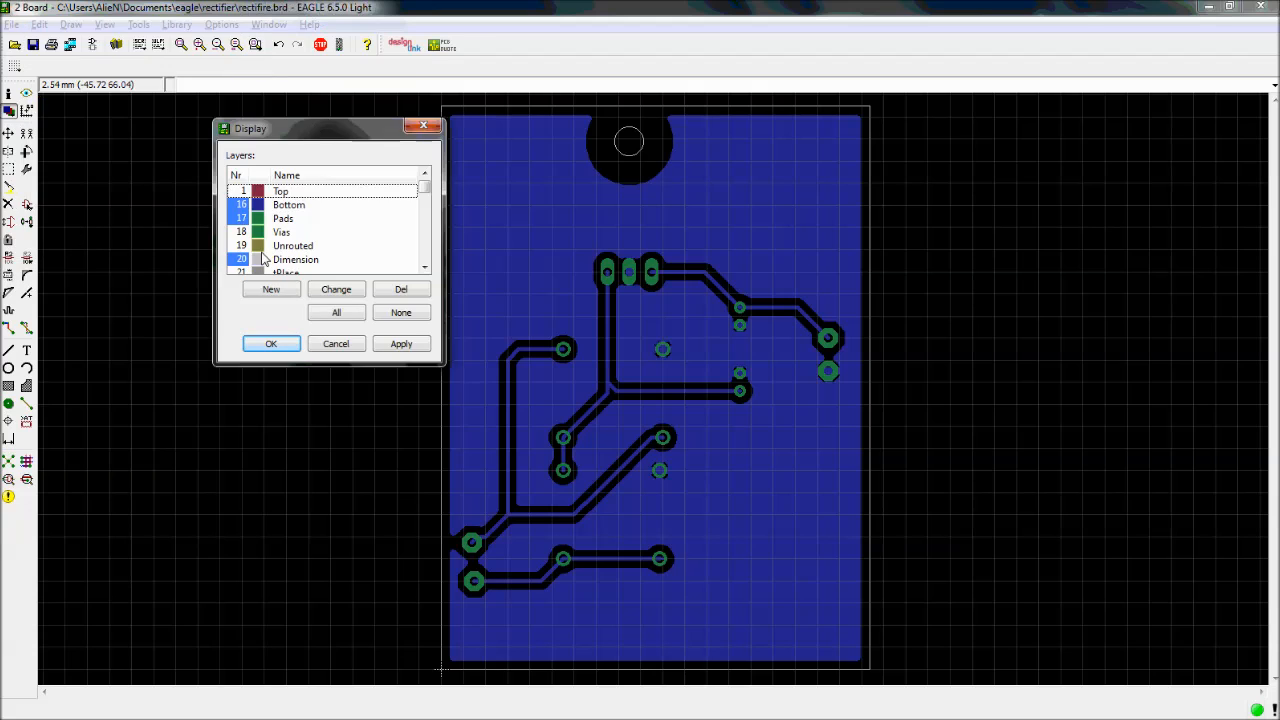
{"action": "left_click", "coordinate": [240, 191]}
{"action": "left_click", "coordinate": [238, 232]}
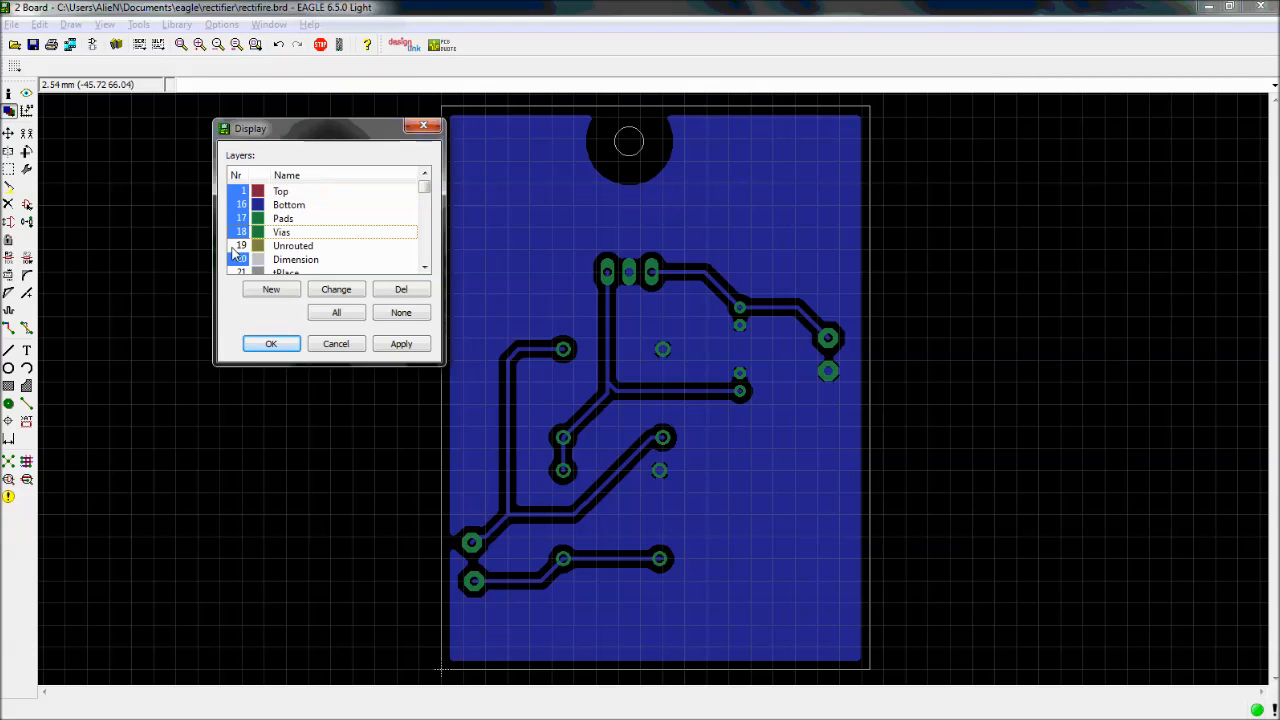
{"action": "left_click", "coordinate": [234, 246]}
Enable the component placement, origin, name and value layers down to 28 bValues, and apply the layer selection to the board
{"action": "scroll", "coordinate": [242, 242], "scroll_direction": "down", "scroll_amount": 2}
{"action": "left_click", "coordinate": [235, 191]}
{"action": "left_click", "coordinate": [236, 205]}
{"action": "left_click", "coordinate": [238, 218]}
{"action": "left_click", "coordinate": [240, 232]}
{"action": "left_click_drag", "start_coordinate": [240, 262], "coordinate": [240, 254]}
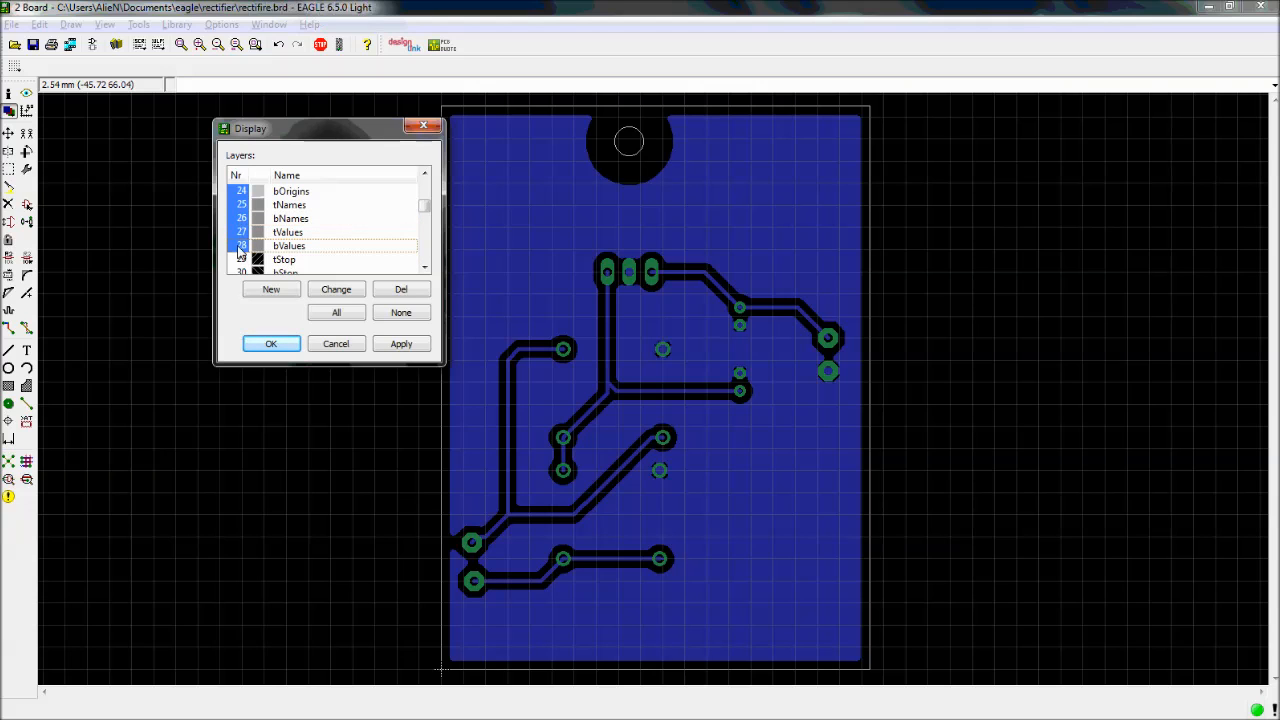
{"action": "left_click", "coordinate": [401, 343]}
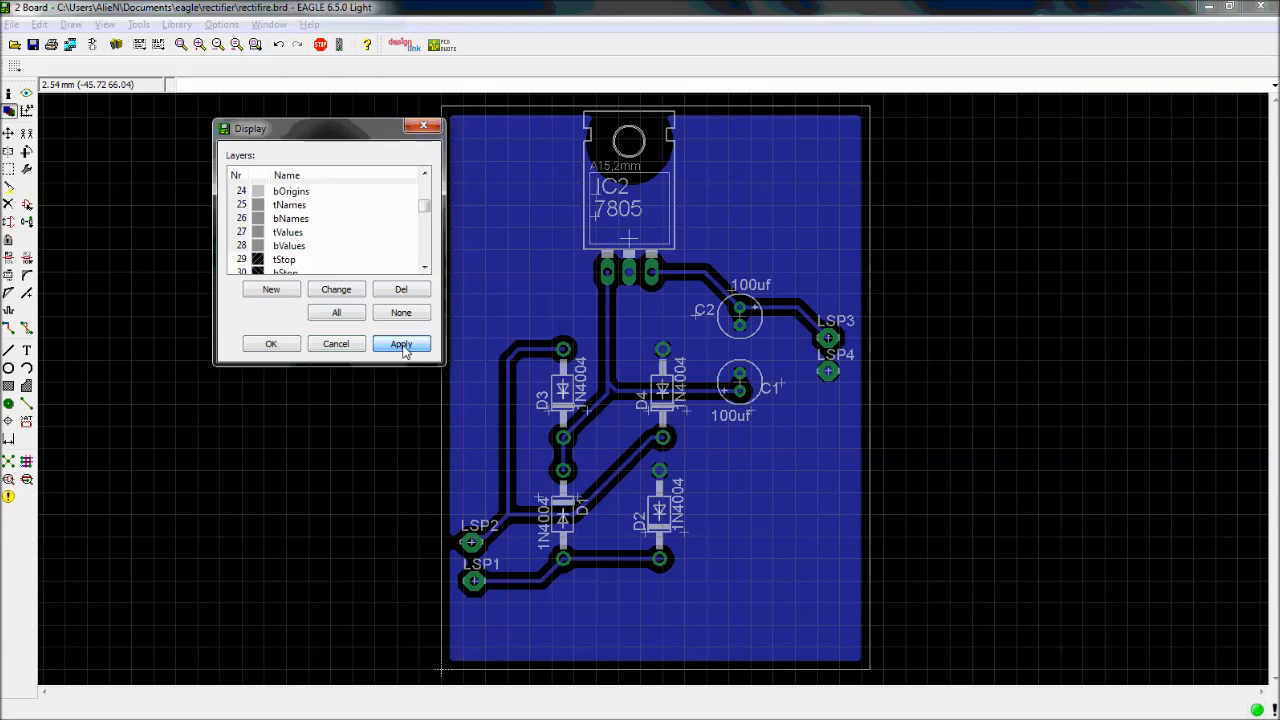
{"action": "left_click", "coordinate": [266, 344]}
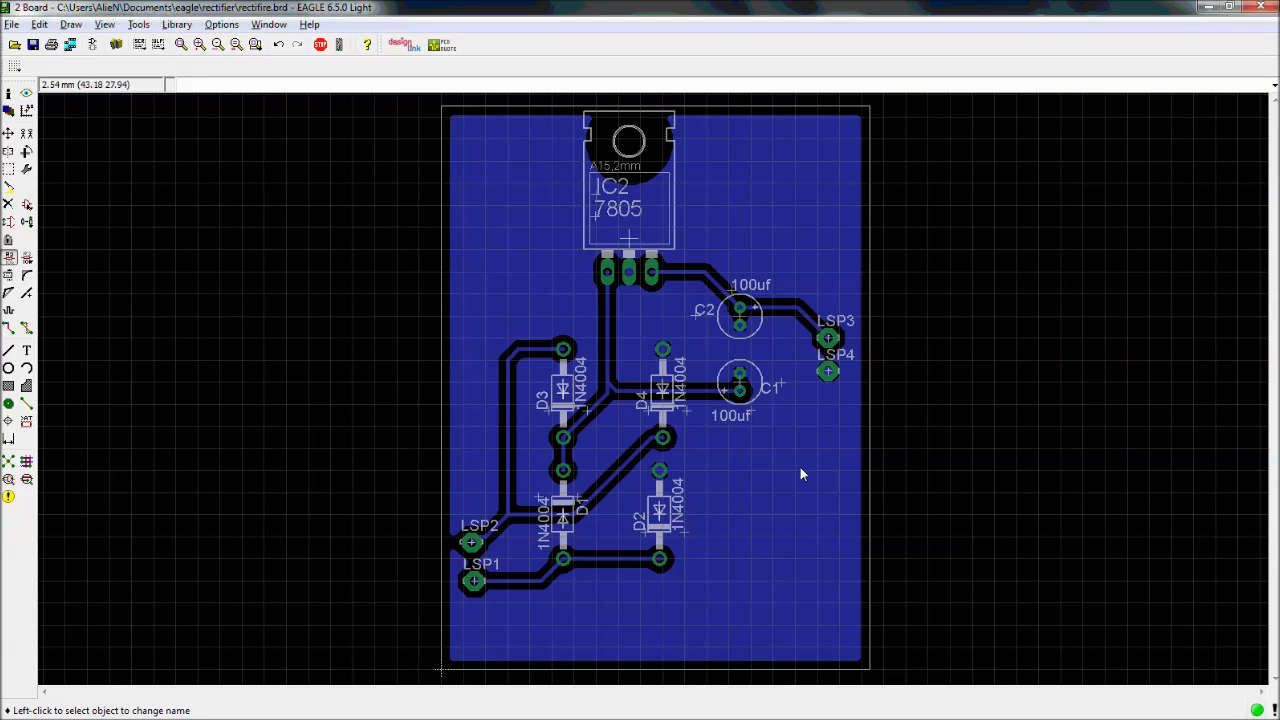
Save the rectifier board with its component layers shown and look over the whole layout
{"action": "left_click", "coordinate": [33, 45]}
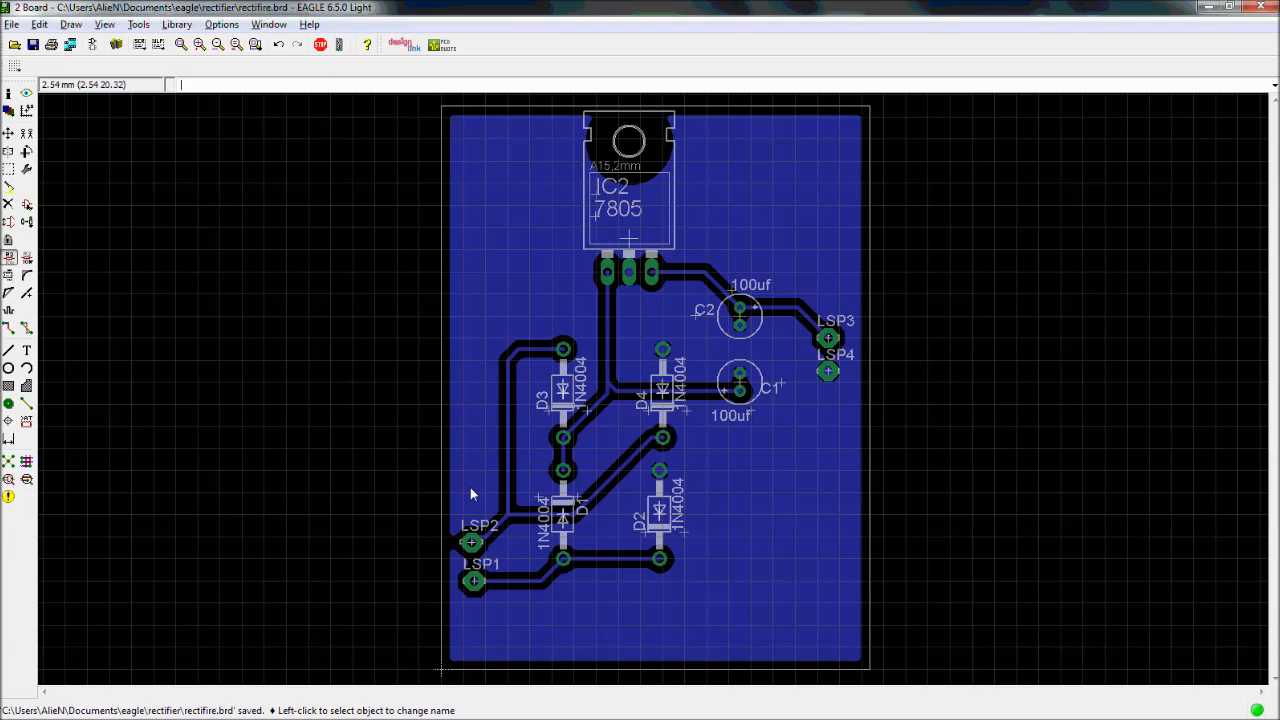
{"action": "scroll", "coordinate": [503, 408], "scroll_direction": "down", "scroll_amount": 2}
{"action": "scroll", "coordinate": [420, 364], "scroll_direction": "up", "scroll_amount": 1}
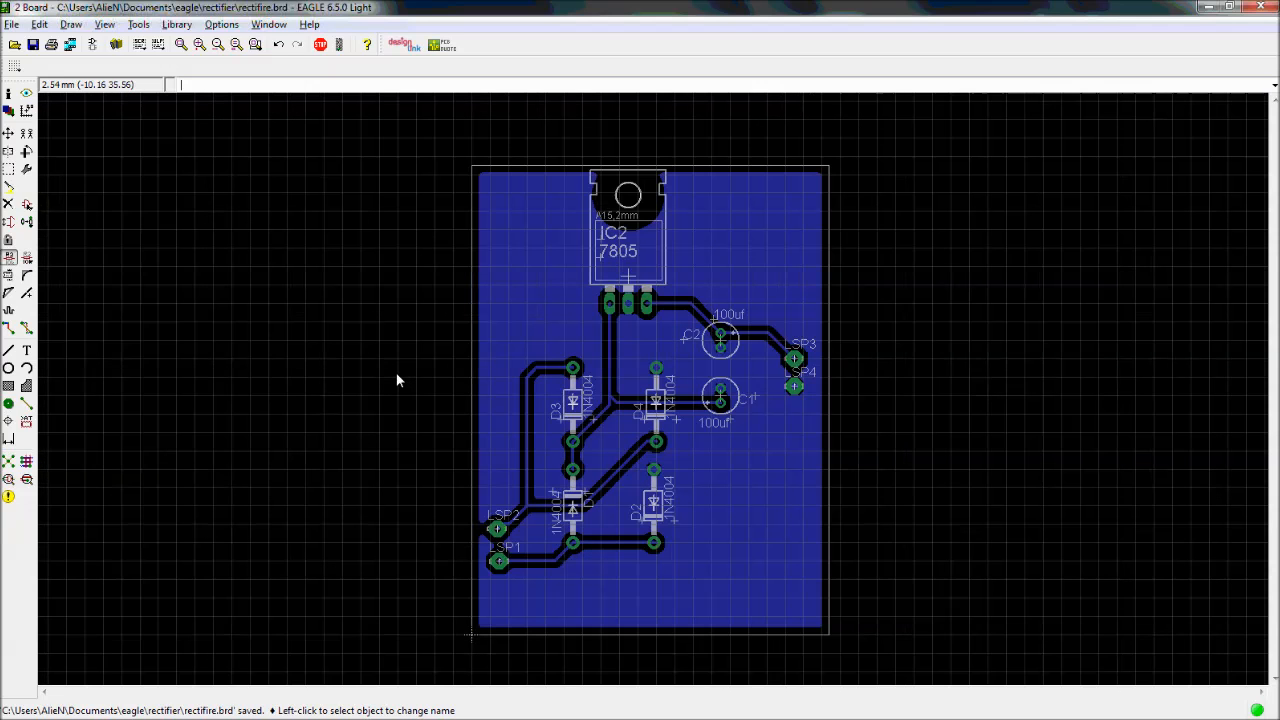
{"action": "scroll", "coordinate": [396, 380], "scroll_direction": "up", "scroll_amount": 1}
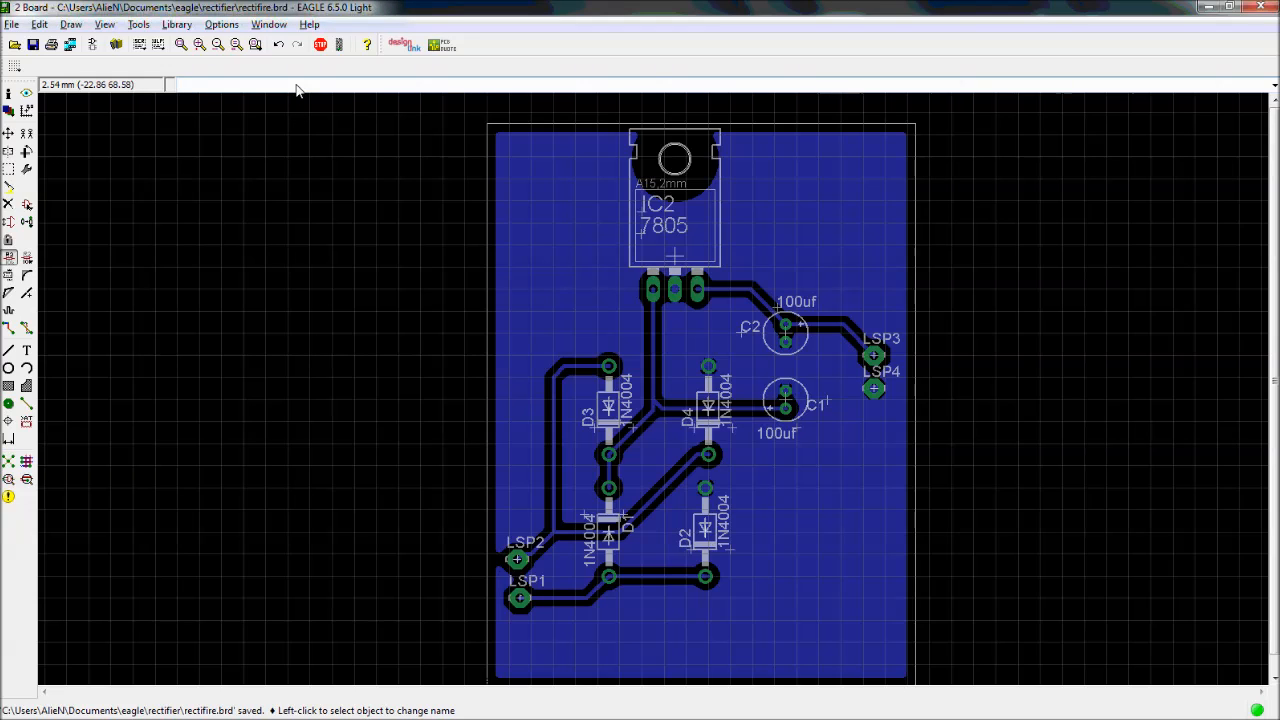
Minimize all open windows and open the Eagle 3D subfolder of the desktop's Eagle folder
{"action": "left_click", "coordinate": [1205, 8]}
{"action": "left_click", "coordinate": [1205, 8]}
{"action": "left_click", "coordinate": [1205, 8]}
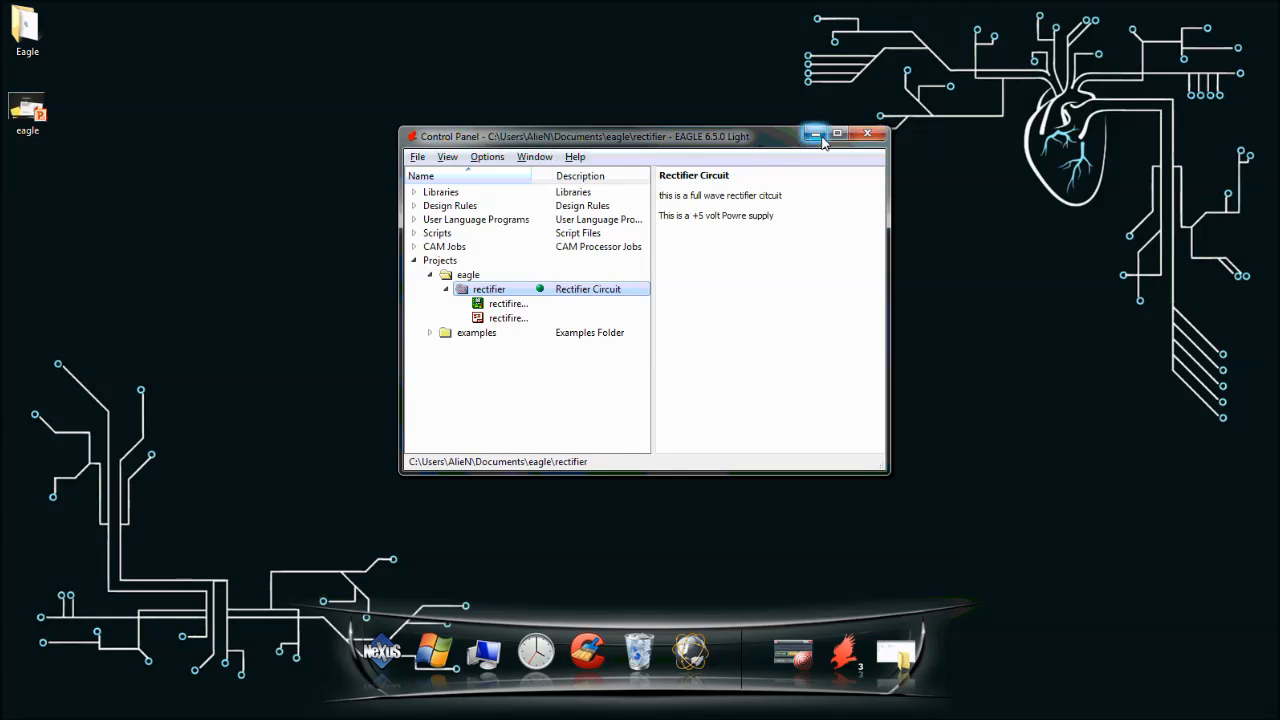
{"action": "left_click", "coordinate": [815, 134]}
{"action": "double_click", "coordinate": [24, 30]}
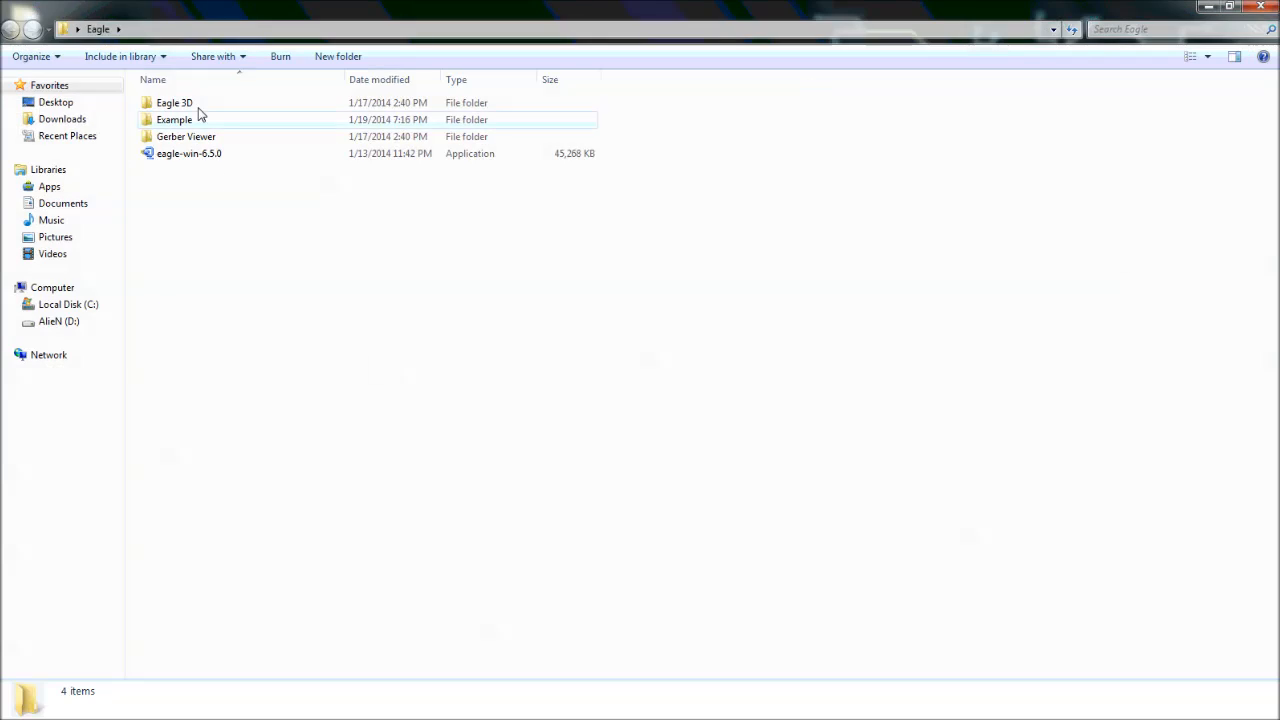
{"action": "double_click", "coordinate": [200, 106]}
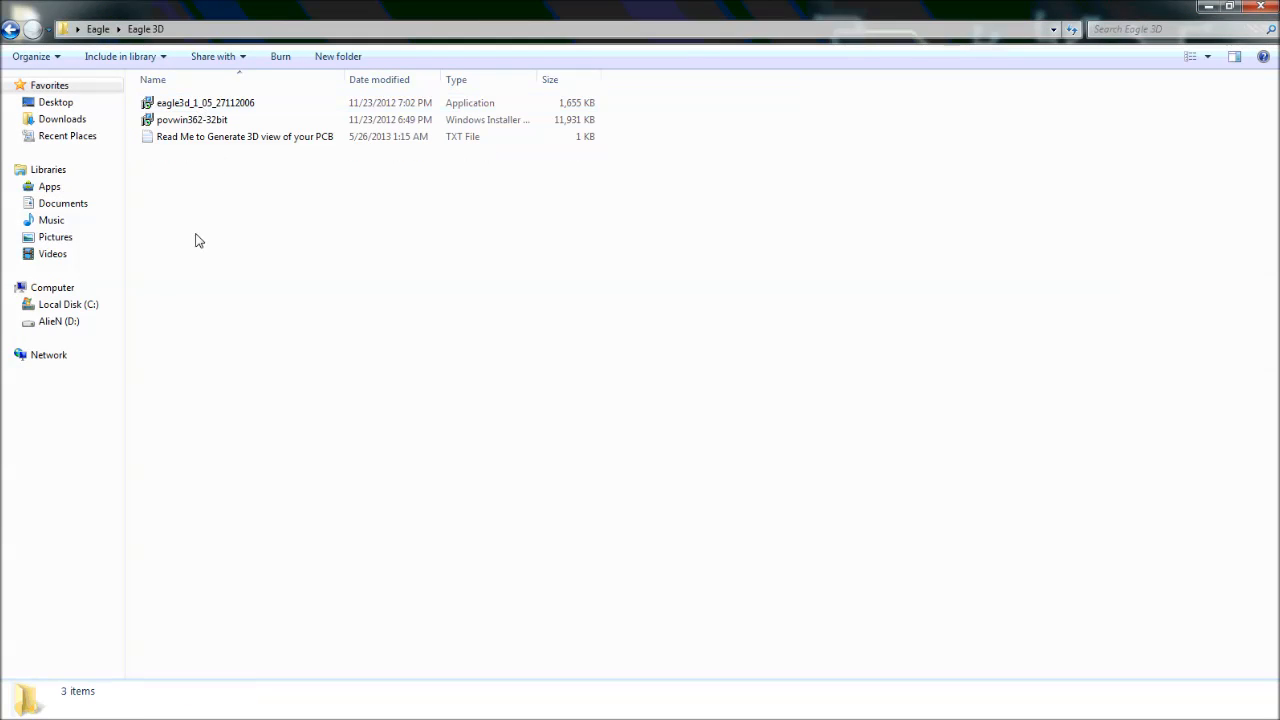
Start the eagle3d_1_05_27112006 installer with English as the setup language
{"action": "left_click", "coordinate": [189, 107]}
{"action": "left_click", "coordinate": [404, 240]}
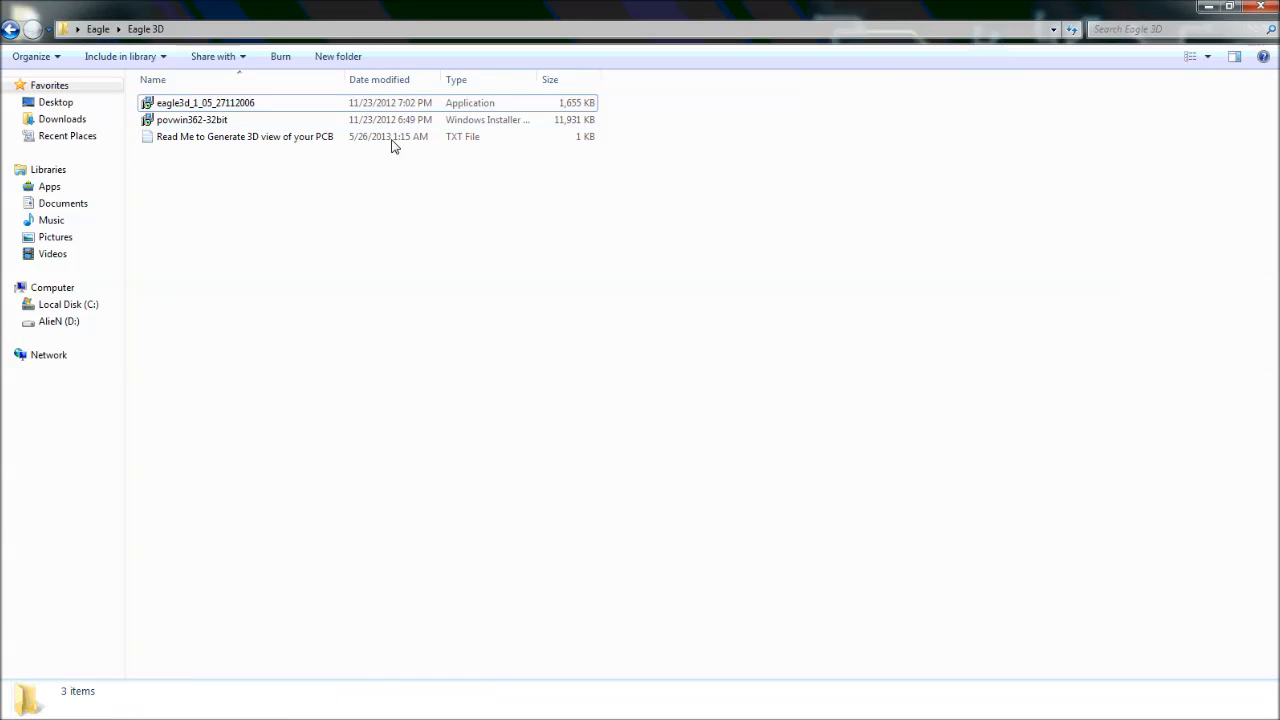
{"action": "left_click", "coordinate": [372, 107]}
{"action": "double_click", "coordinate": [372, 107]}
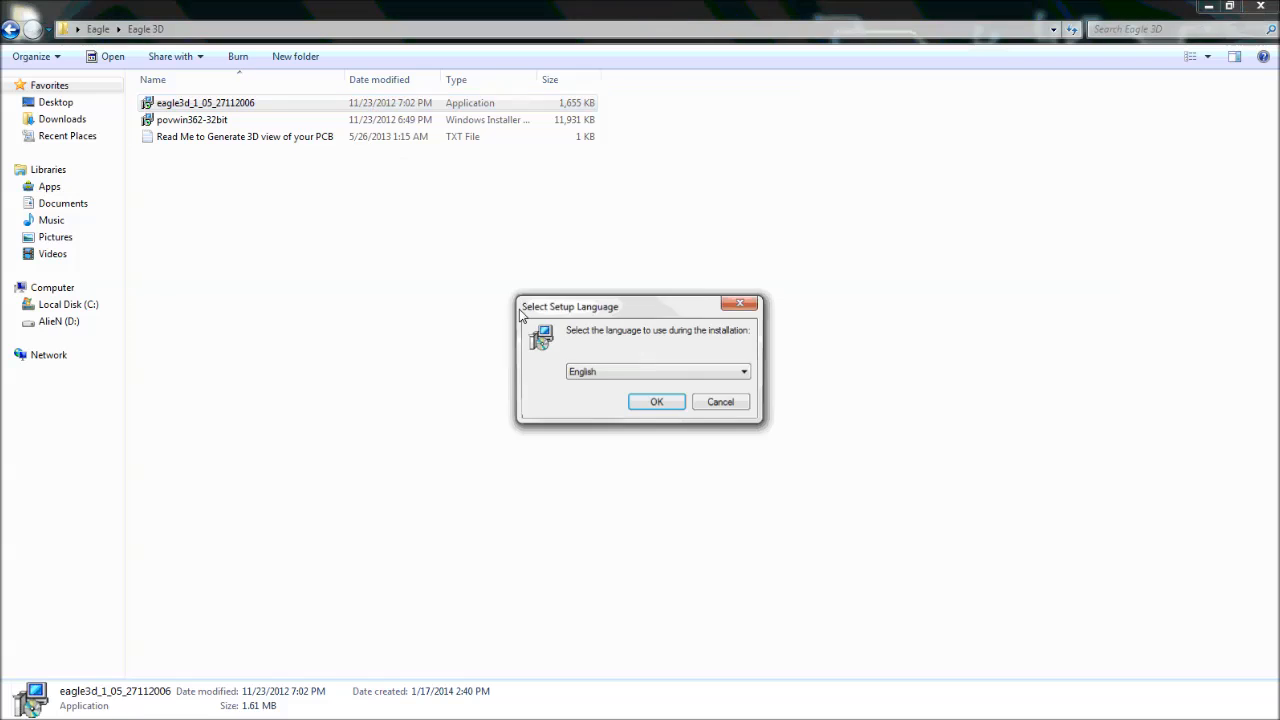
{"action": "left_click", "coordinate": [653, 403]}
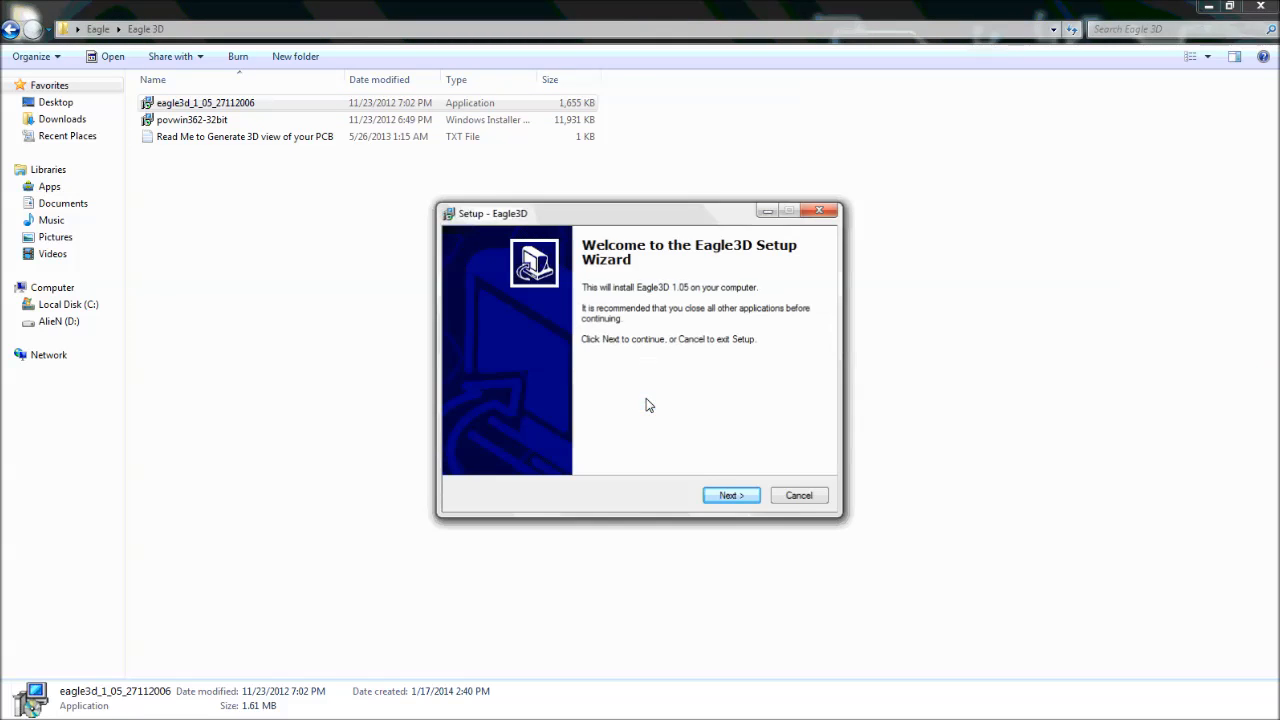
Install Eagle3D 1.05 into C:\Program Files (x86)\Eagle\ulp\Eagle3D and exit its setup wizard
{"action": "left_click", "coordinate": [1257, 8]}
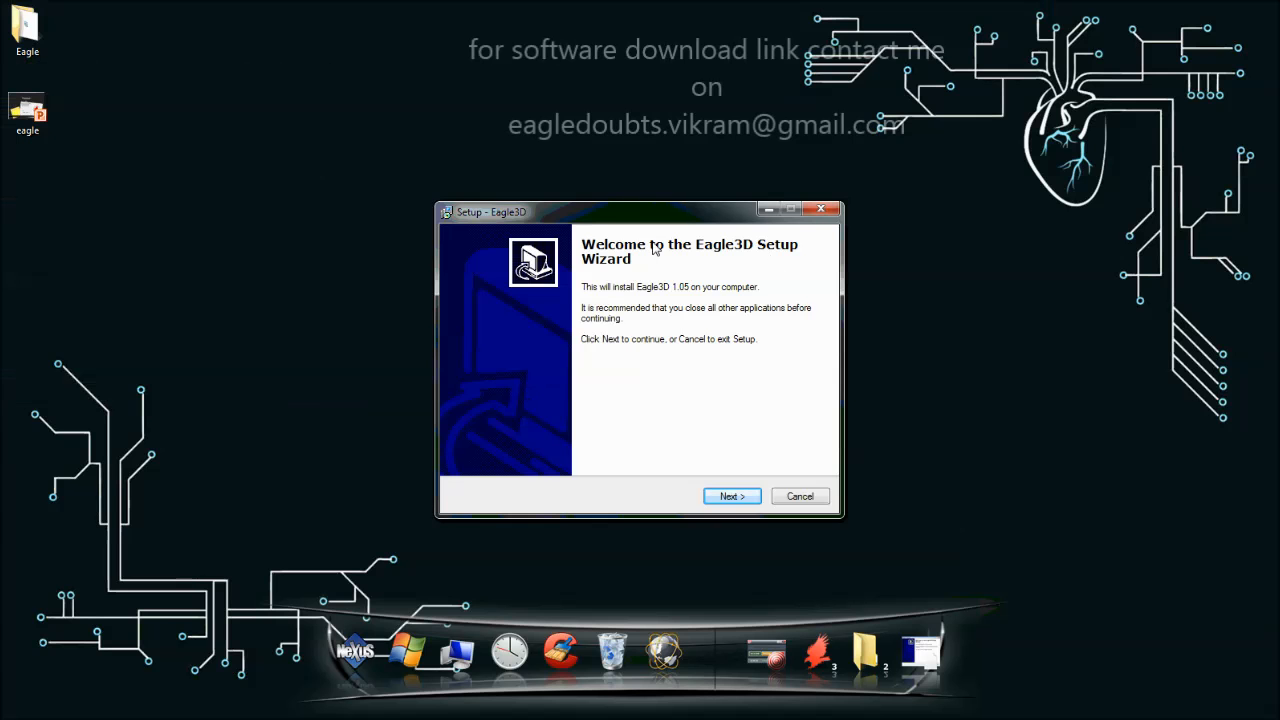
{"action": "left_click", "coordinate": [731, 496]}
{"action": "left_click", "coordinate": [643, 347]}
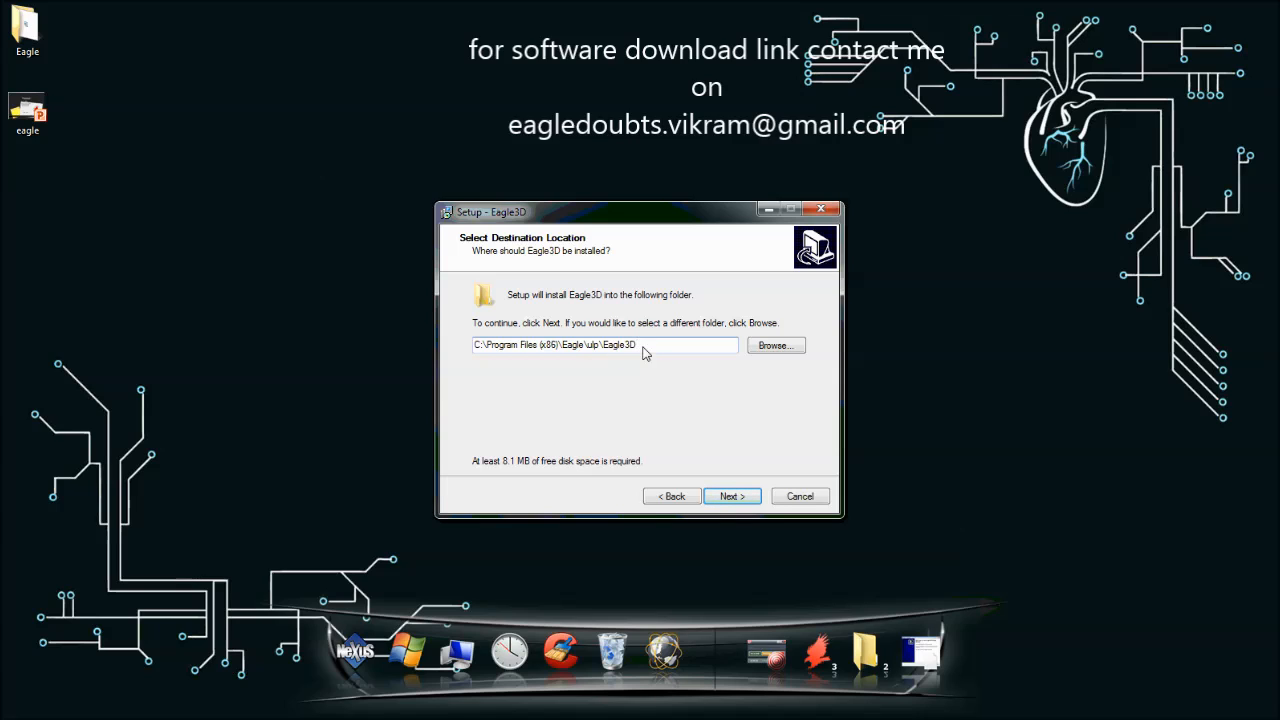
{"action": "left_click", "coordinate": [735, 502]}
{"action": "left_click", "coordinate": [733, 497]}
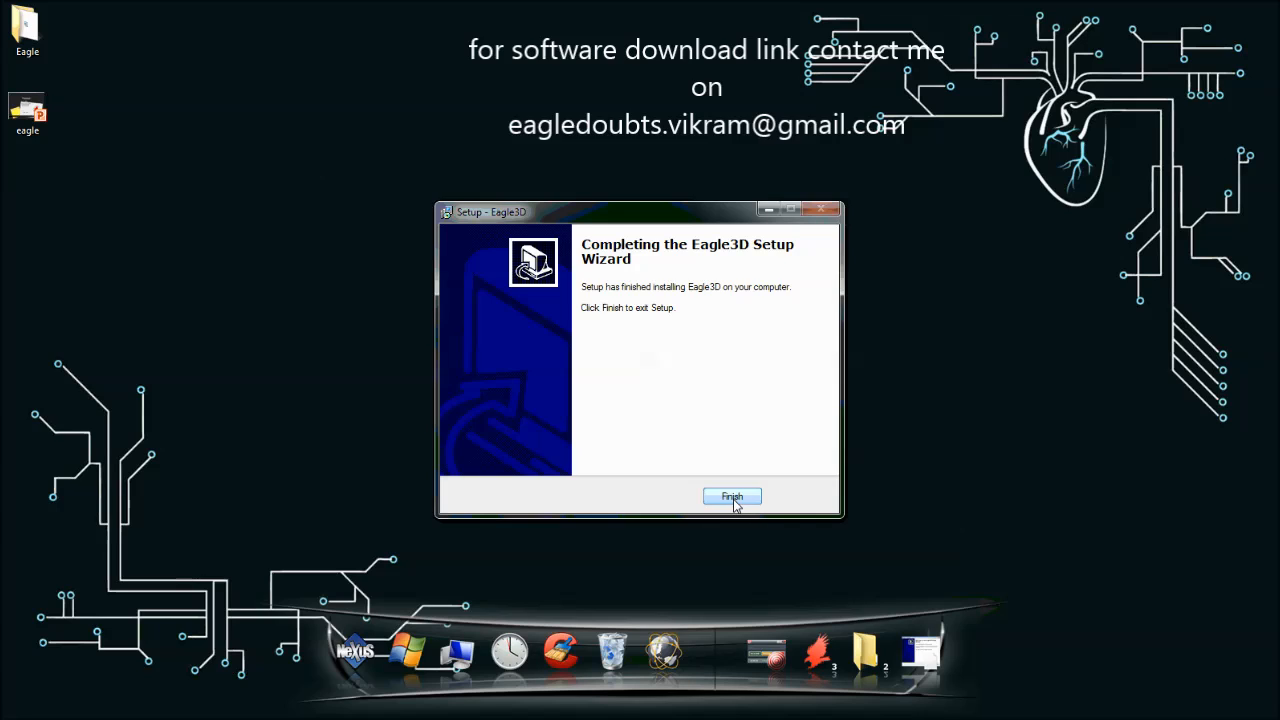
{"action": "left_click", "coordinate": [733, 498]}
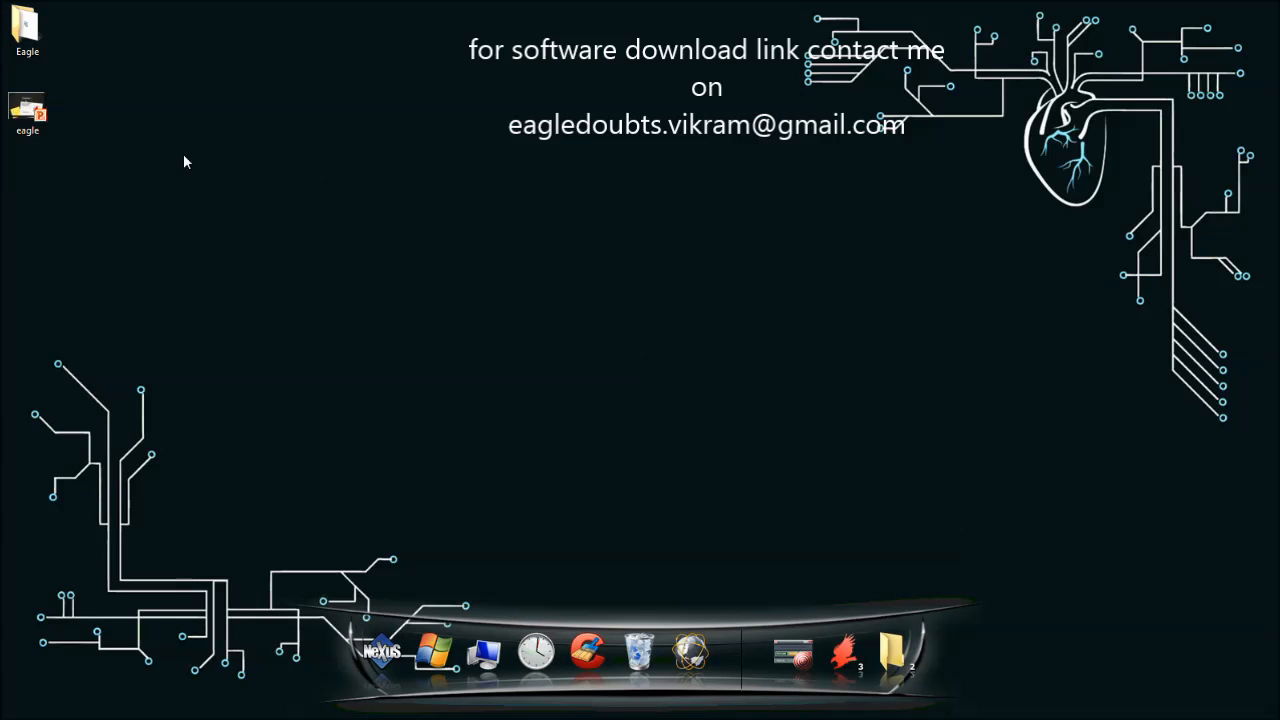
Return to the Eagle 3D folder and start the povwin362-32bit installer
{"action": "mouse_move", "coordinate": [22, 105]}
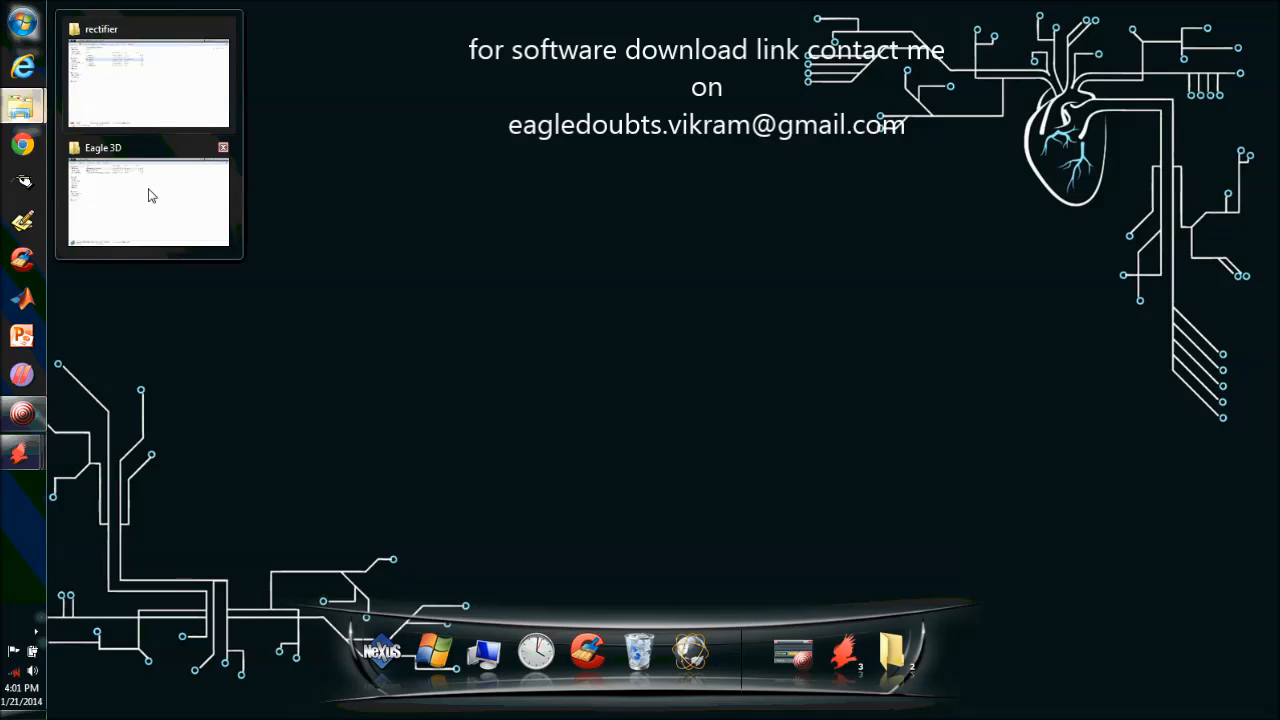
{"action": "left_click", "coordinate": [228, 152]}
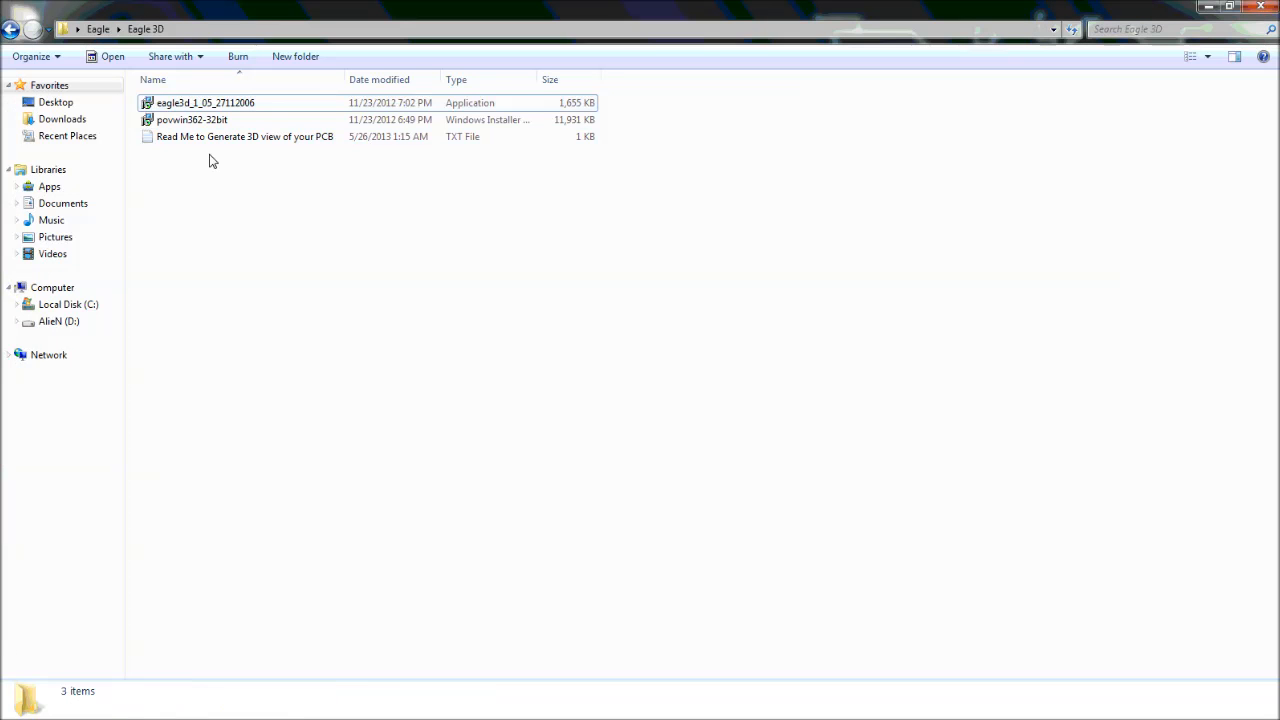
{"action": "left_click", "coordinate": [197, 122]}
{"action": "left_click", "coordinate": [366, 277]}
{"action": "double_click", "coordinate": [291, 123]}
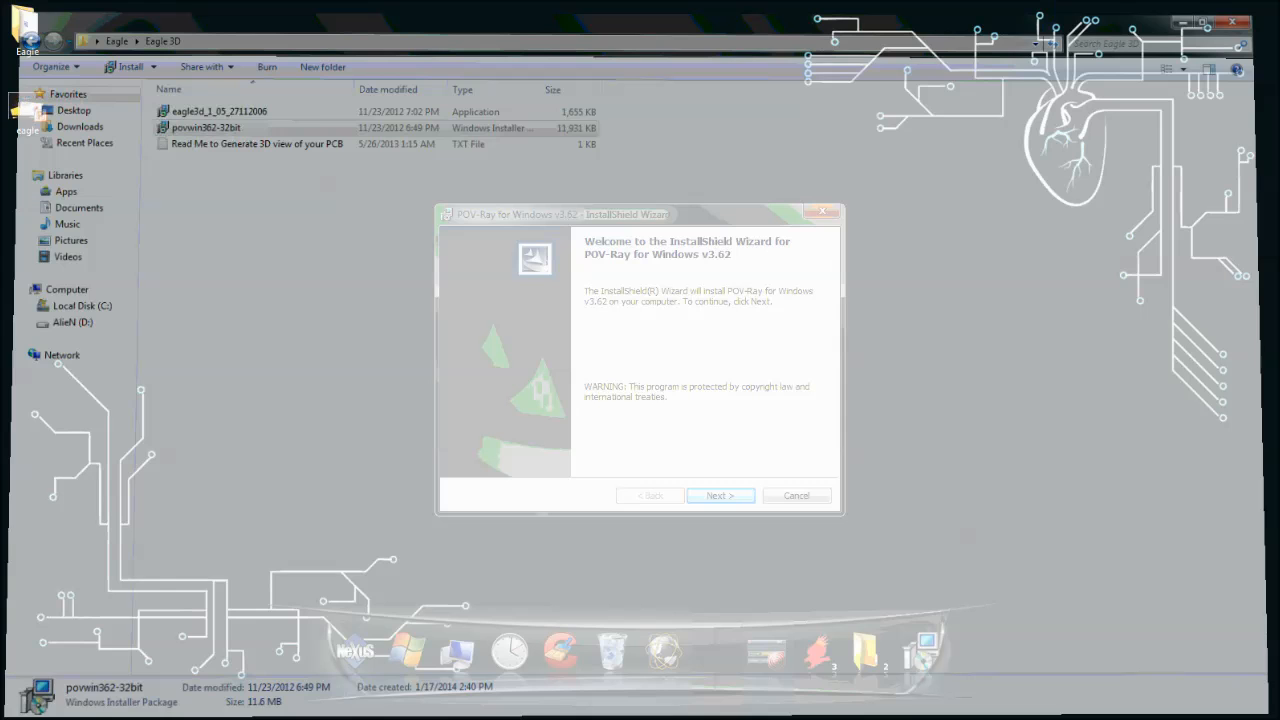
{"action": "left_click_drag", "start_coordinate": [658, 215], "coordinate": [636, 175]}
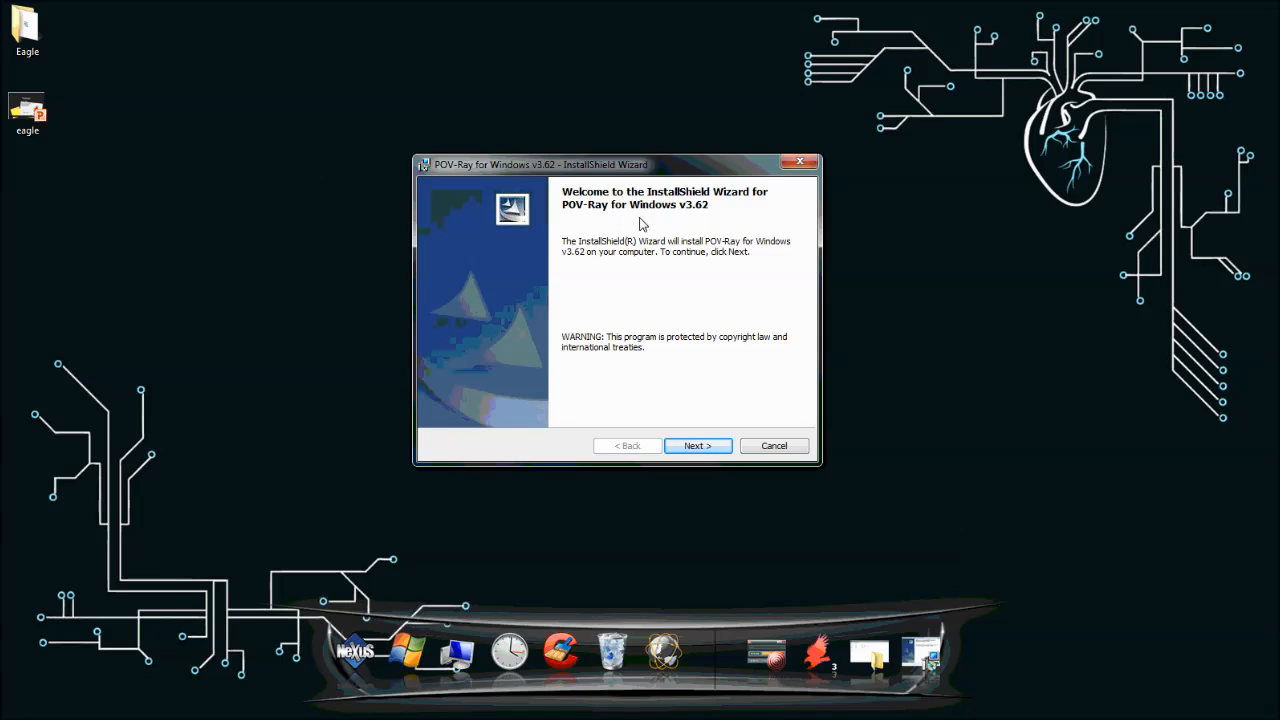
Accept the POV-Ray licence agreement and install POV-Ray for Windows v3.62
{"action": "left_click", "coordinate": [700, 447]}
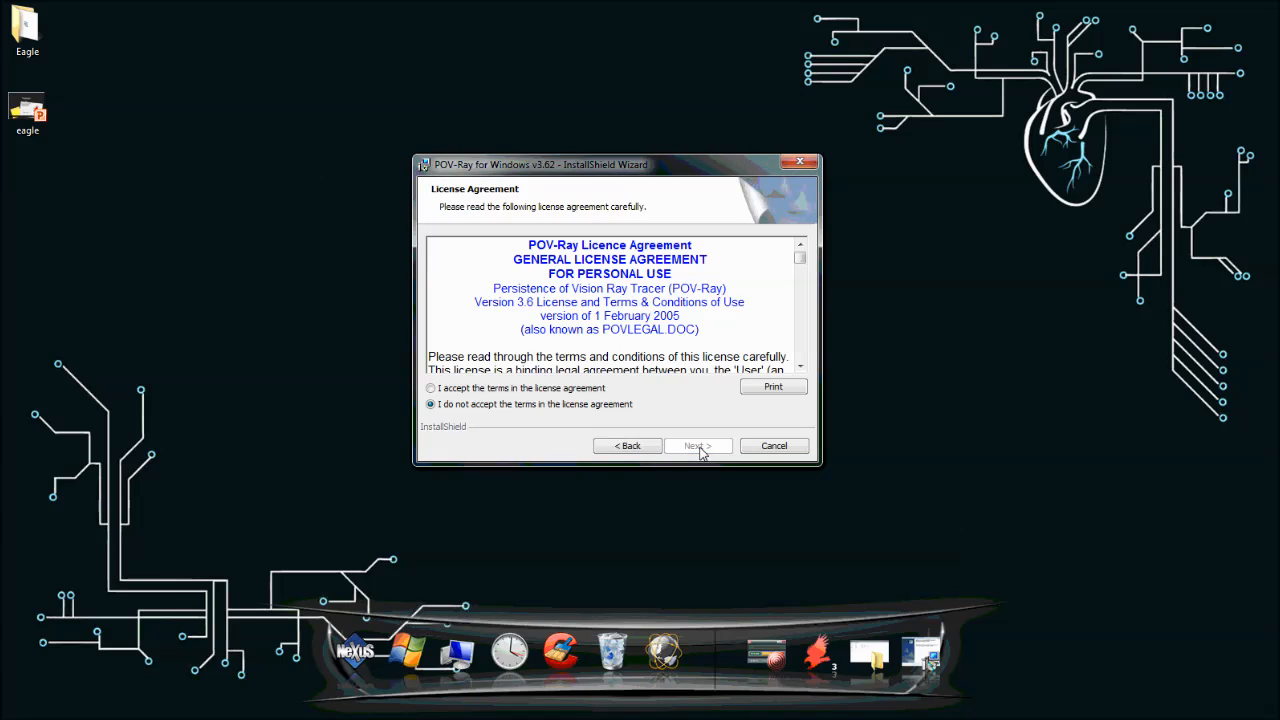
{"action": "left_click", "coordinate": [536, 389]}
{"action": "left_click", "coordinate": [697, 447]}
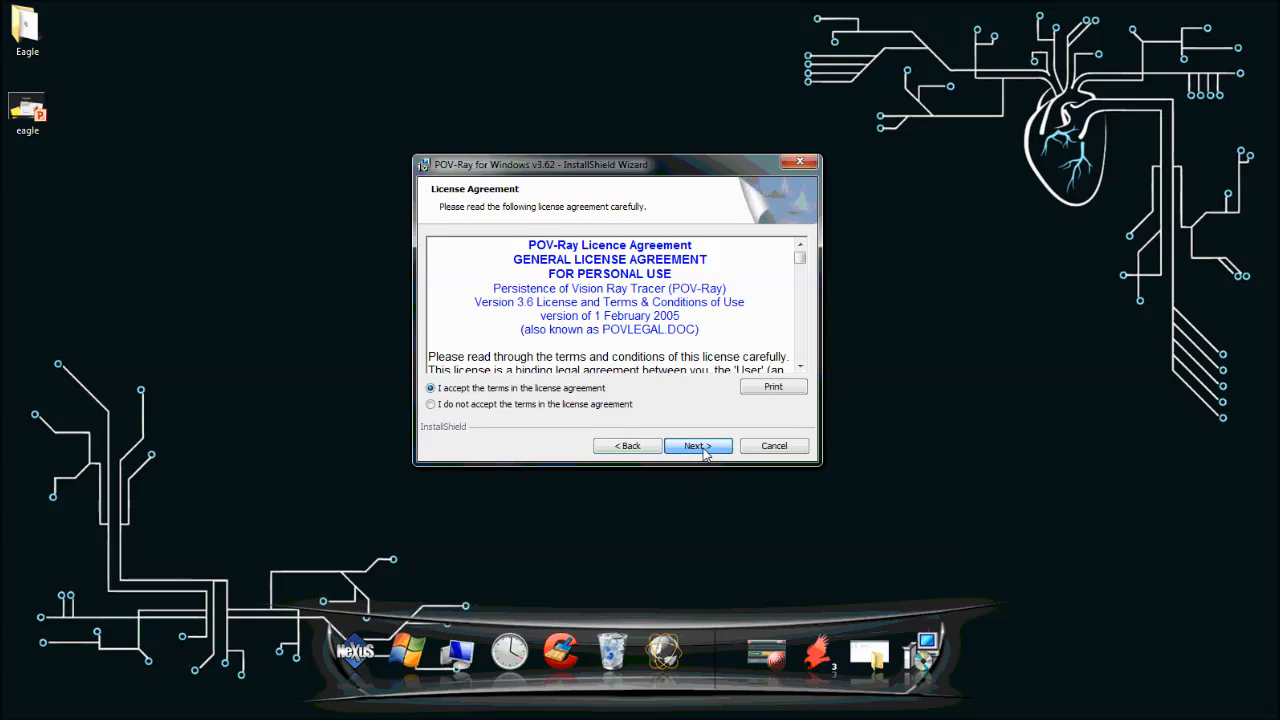
{"action": "left_click", "coordinate": [696, 447]}
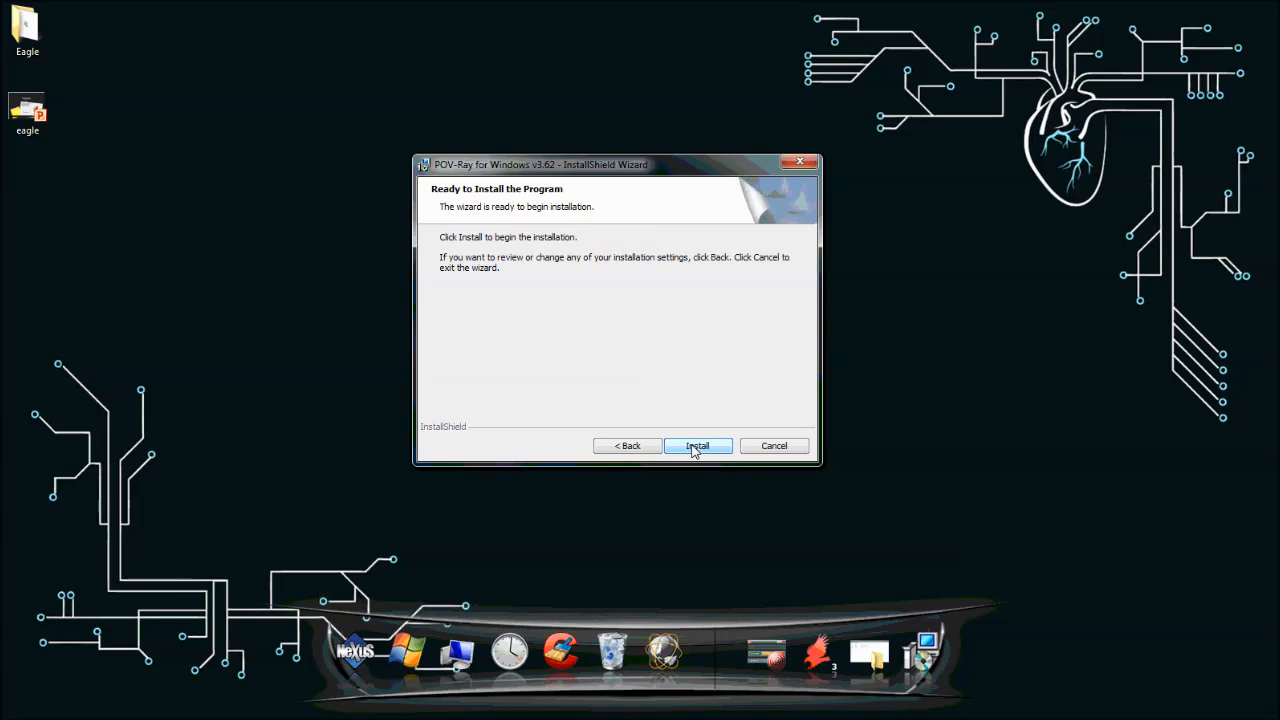
{"action": "left_click", "coordinate": [696, 447]}
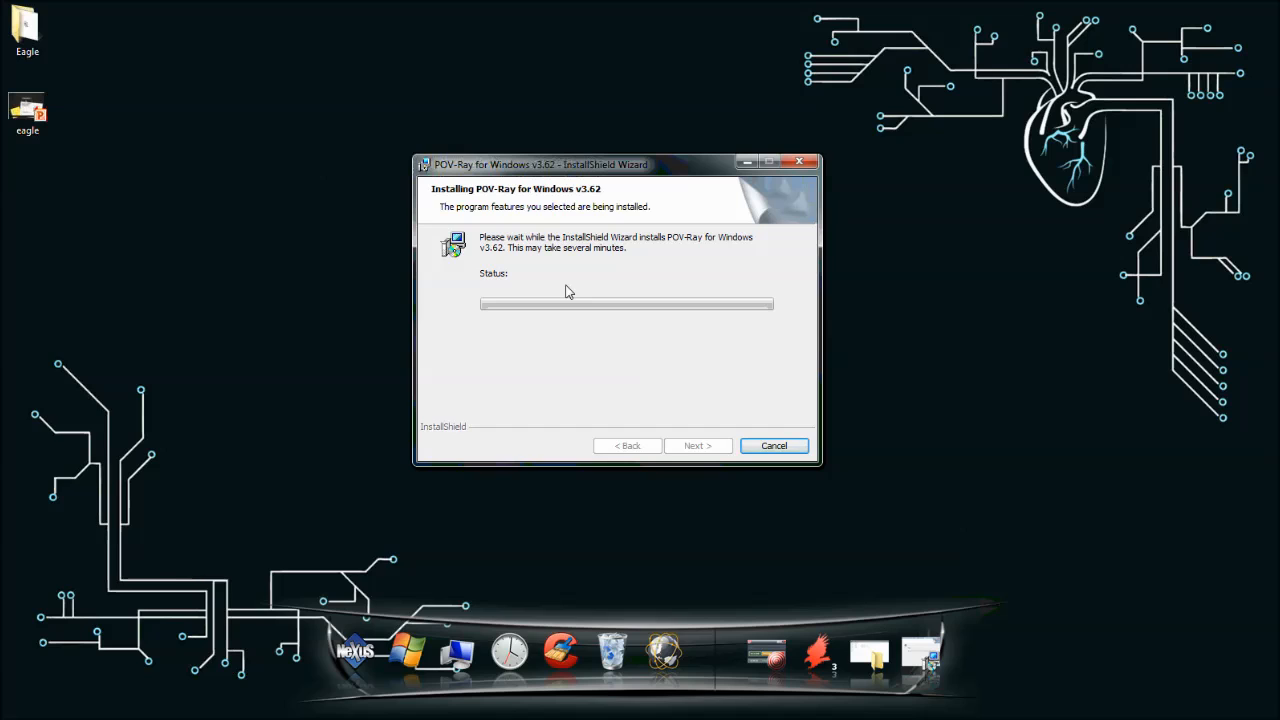
Close the open folder windows during the POV-Ray installation and exit the completed installation wizard
{"action": "mouse_move", "coordinate": [0, 408]}
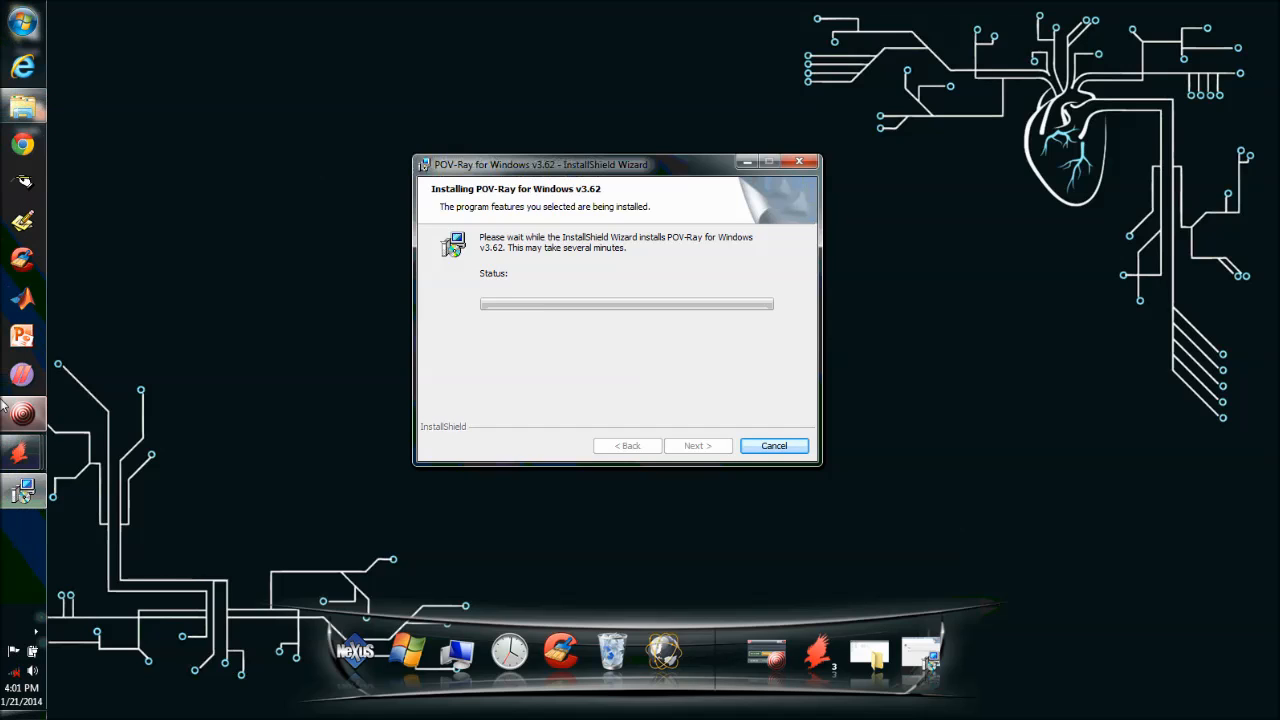
{"action": "right_click", "coordinate": [22, 105]}
{"action": "left_click", "coordinate": [200, 296]}
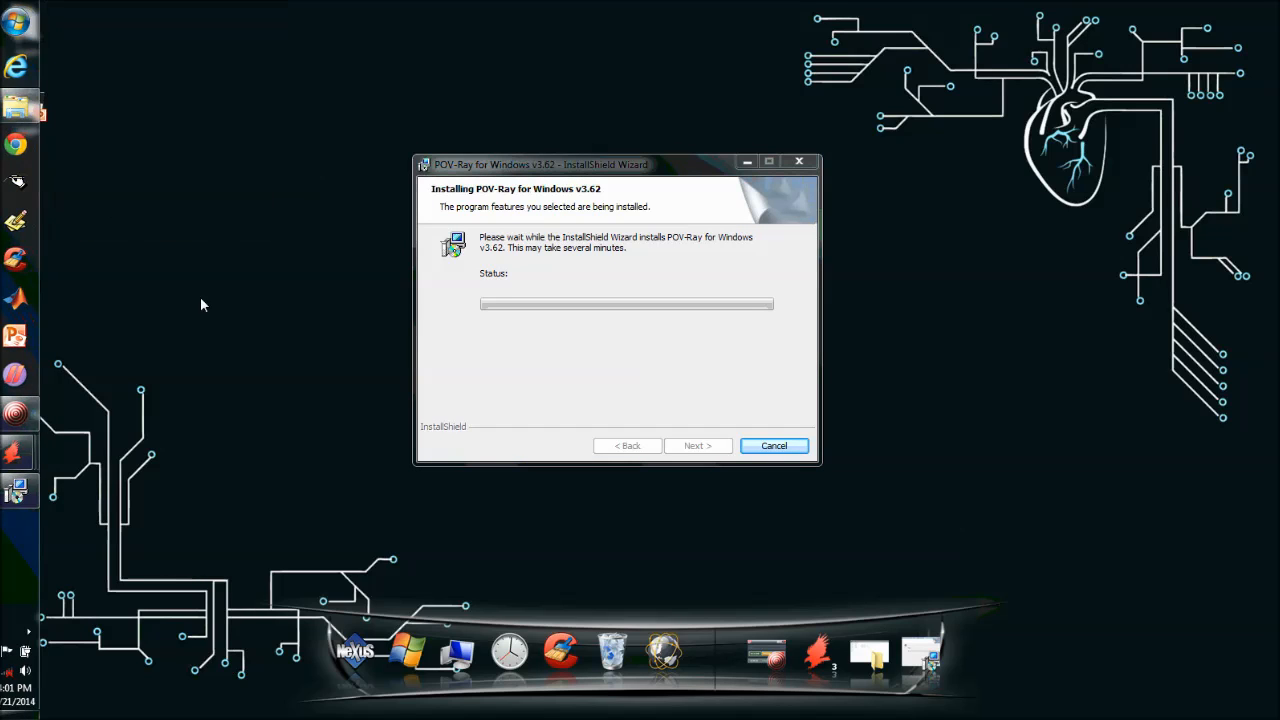
{"action": "mouse_move", "coordinate": [8, 80]}
{"action": "left_click", "coordinate": [20, 102]}
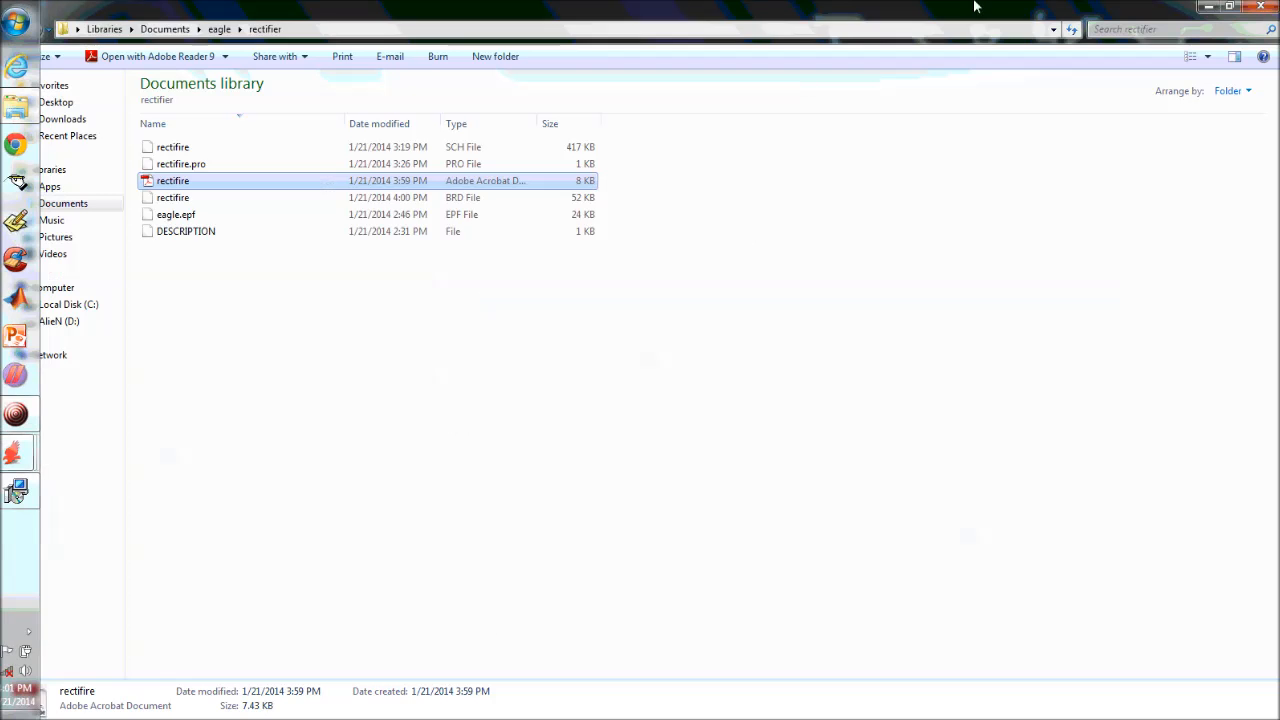
{"action": "left_click", "coordinate": [1267, 7]}
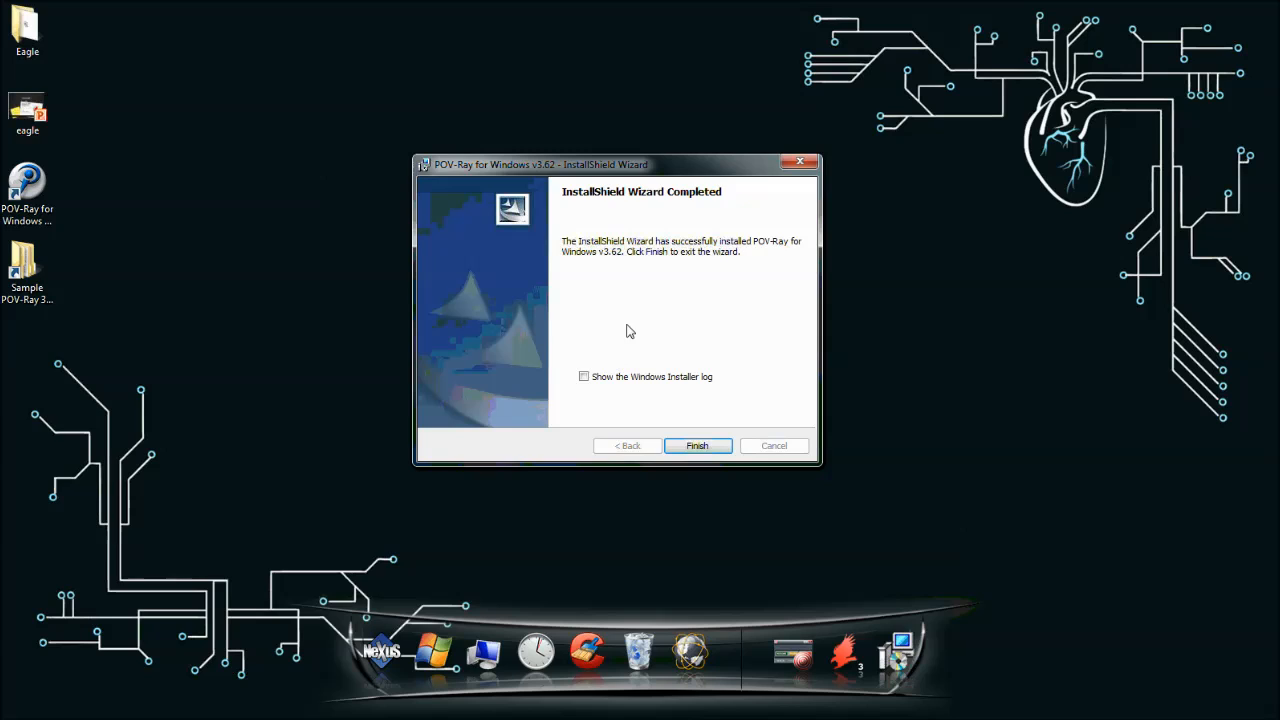
{"action": "left_click", "coordinate": [698, 446]}
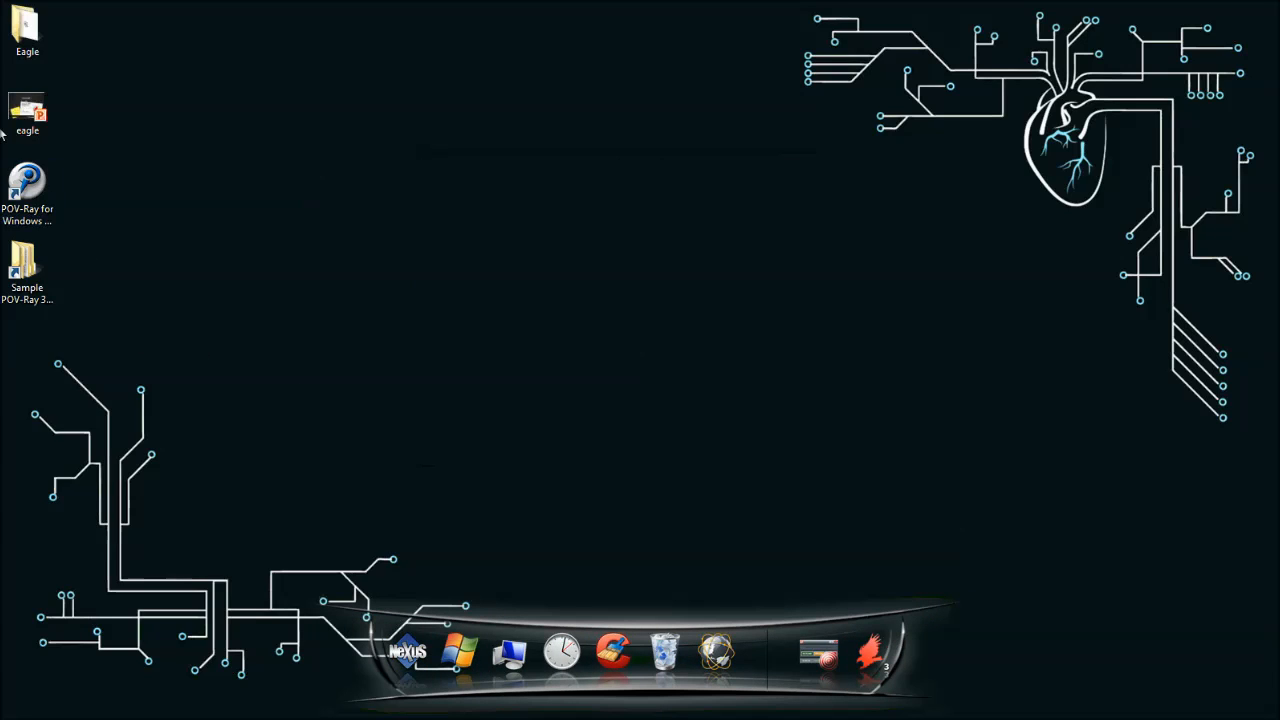
Open the Eagle 3D subfolder of the desktop's Eagle folder
{"action": "double_click", "coordinate": [40, 47]}
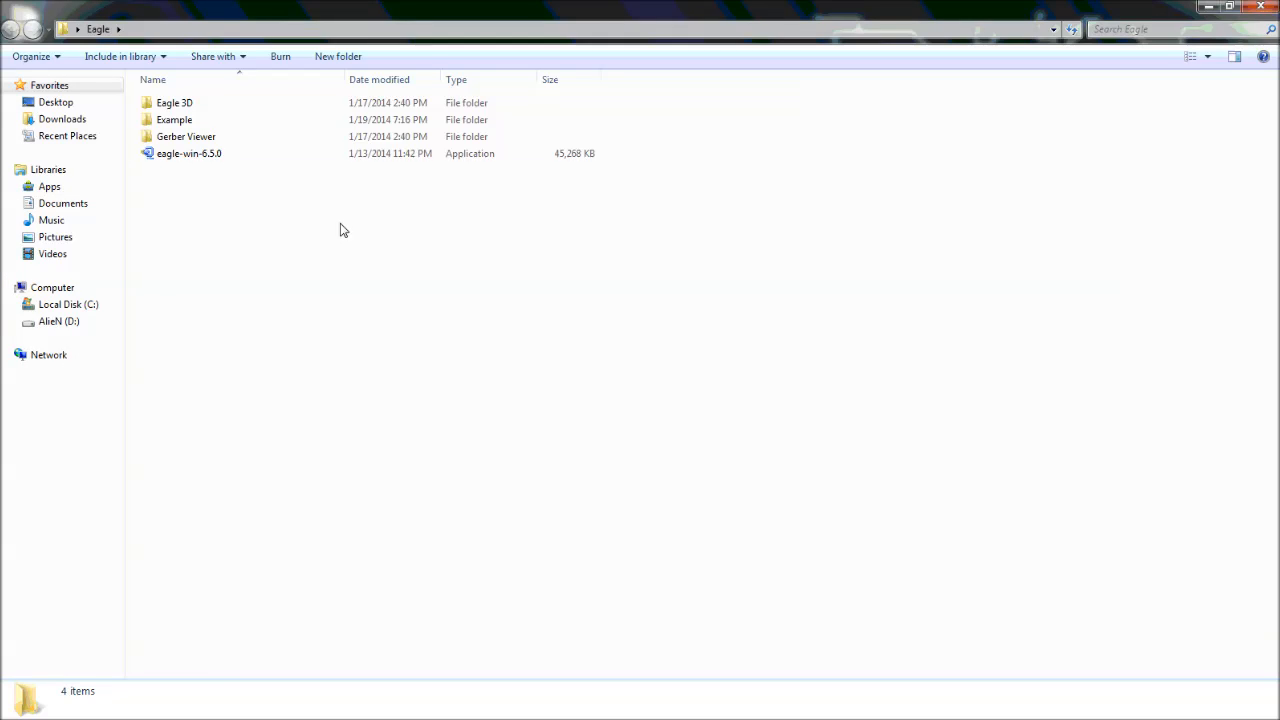
{"action": "double_click", "coordinate": [190, 104]}
{"action": "left_click", "coordinate": [197, 140]}
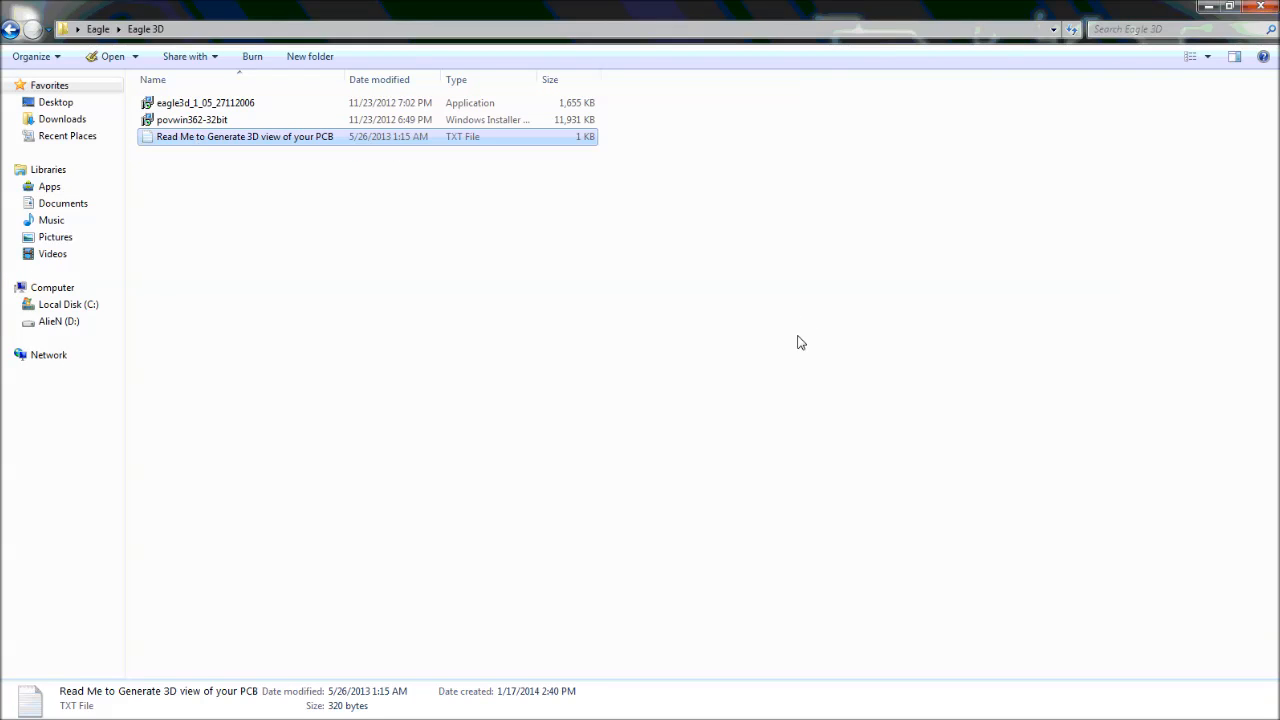
{"action": "left_click", "coordinate": [1273, 7]}
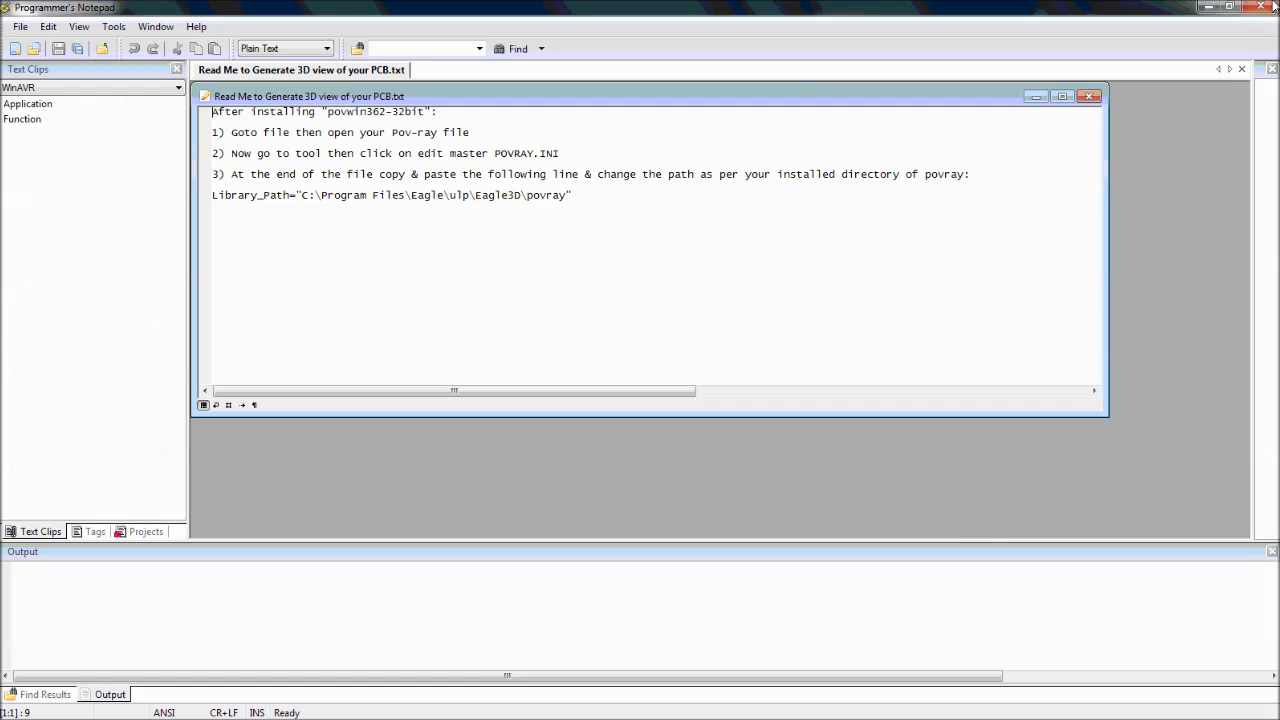
{"action": "left_click", "coordinate": [1255, 10]}
{"action": "left_click", "coordinate": [1257, 8]}
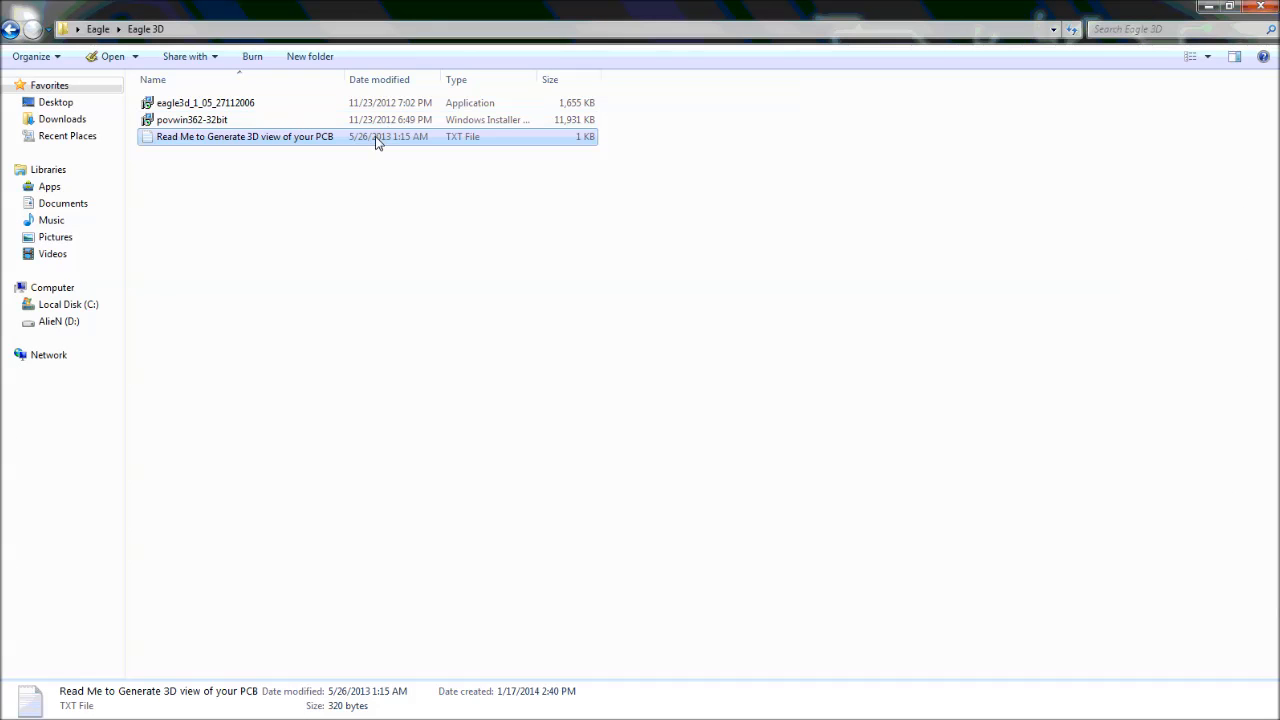
Open "Read Me to Generate 3D view of your PCB" in Notepad, close the Eagle 3D folder and move the Notepad window aside
{"action": "right_click", "coordinate": [376, 142]}
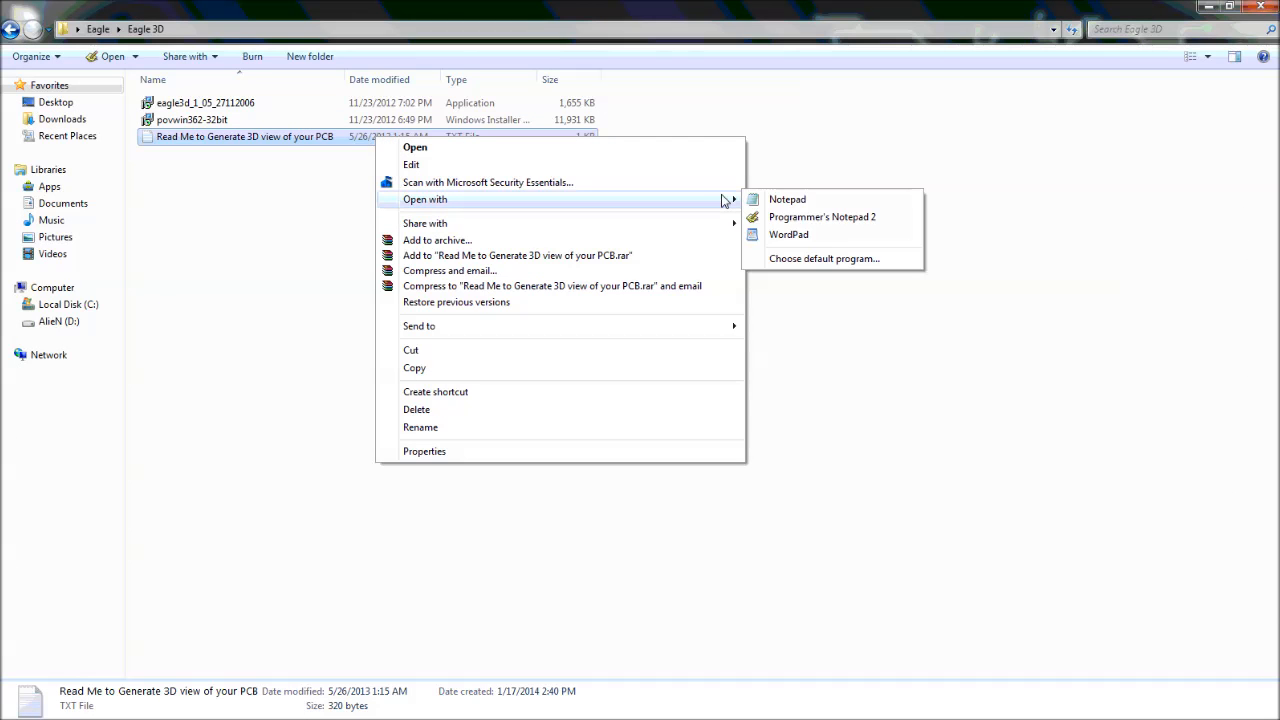
{"action": "left_click", "coordinate": [755, 203]}
{"action": "left_click", "coordinate": [1261, 26]}
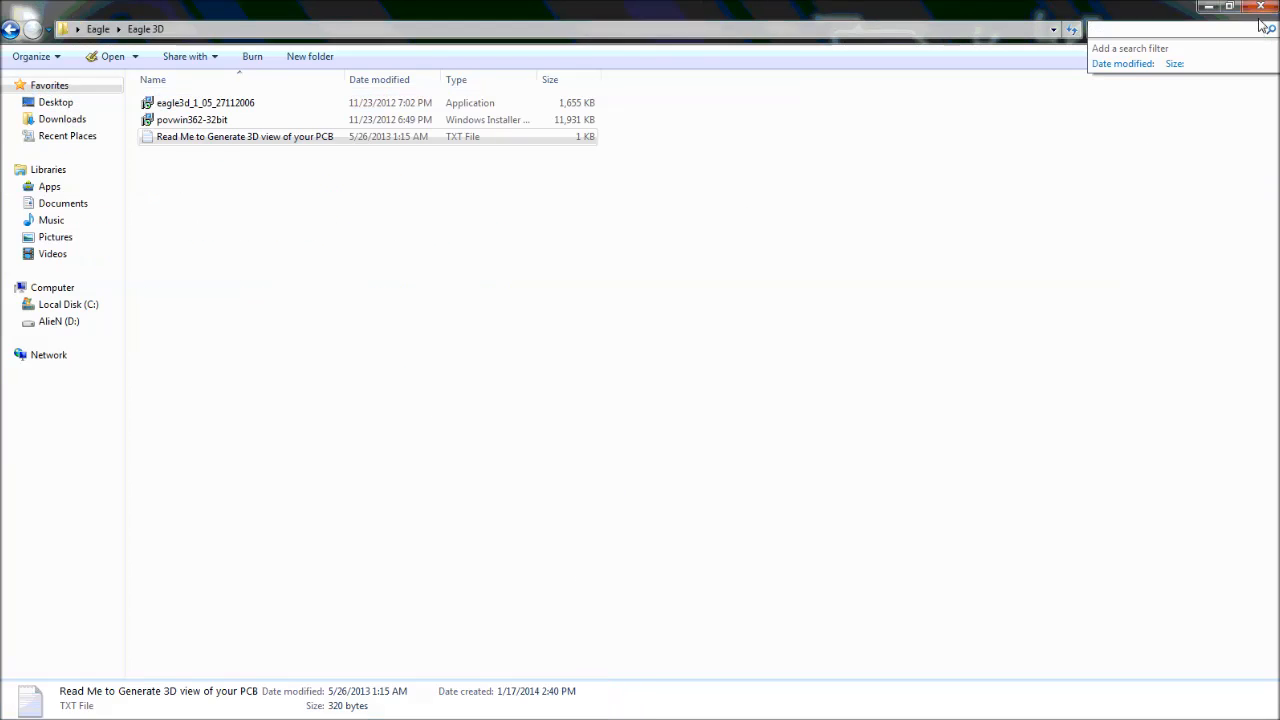
{"action": "left_click", "coordinate": [1260, 6]}
{"action": "left_click_drag", "start_coordinate": [514, 92], "coordinate": [1071, 44]}
Examine the Library_Path line at the end of the Read Me instructions
{"action": "left_click_drag", "start_coordinate": [806, 352], "coordinate": [585, 322]}
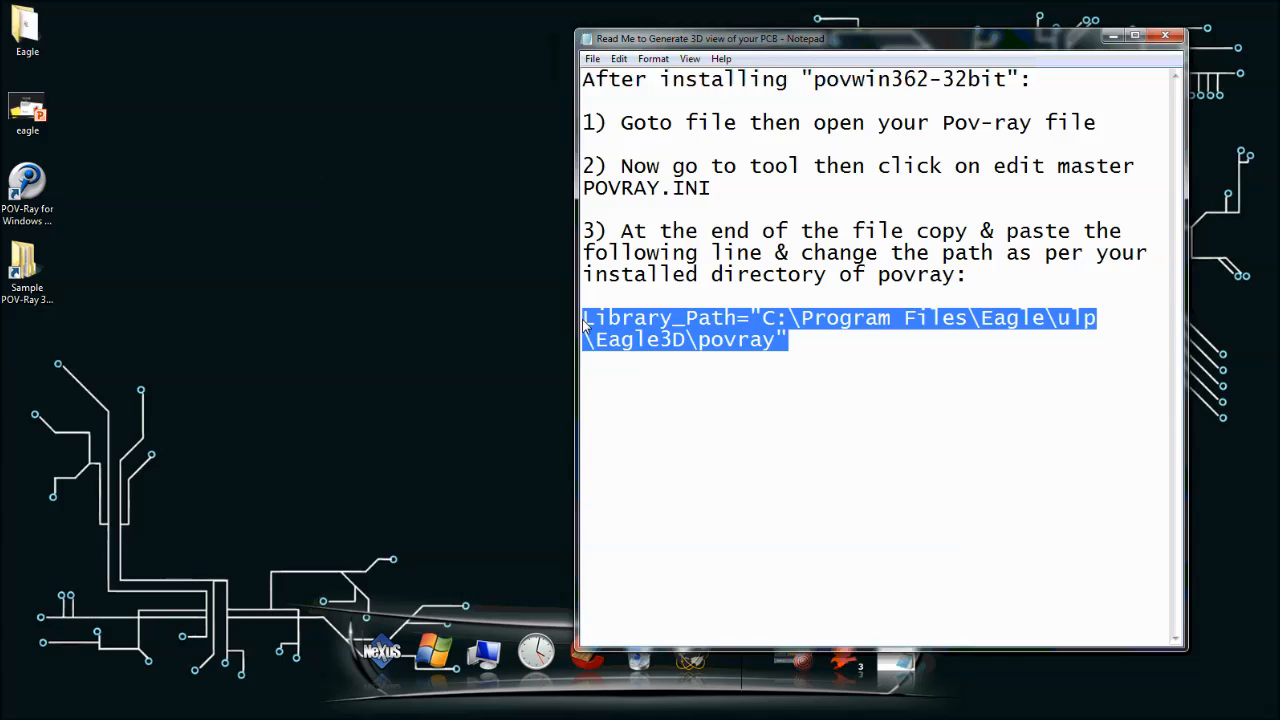
{"action": "left_click", "coordinate": [660, 383]}
{"action": "left_click_drag", "start_coordinate": [800, 349], "coordinate": [588, 321]}
{"action": "left_click", "coordinate": [746, 342]}
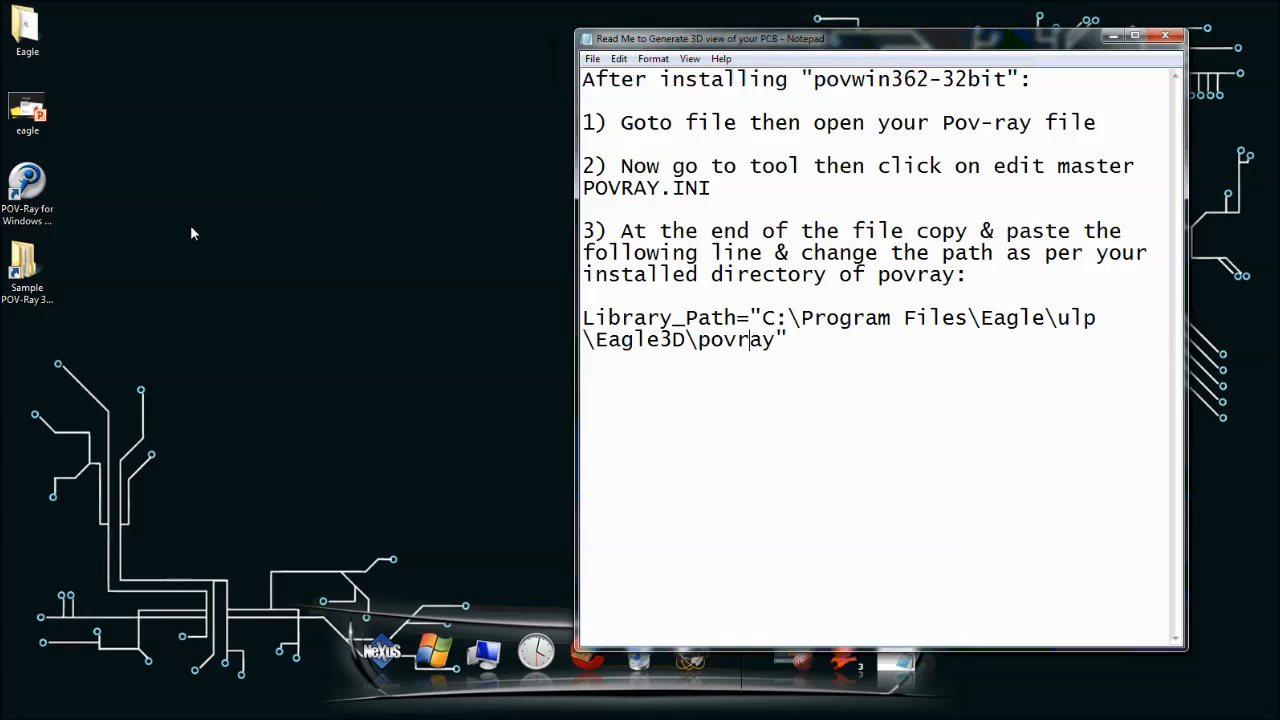
Start POV-Ray for Windows beside the Read Me, dismiss its startup dialogs and open the master POVRAY.INI for editing
{"action": "double_click", "coordinate": [38, 200]}
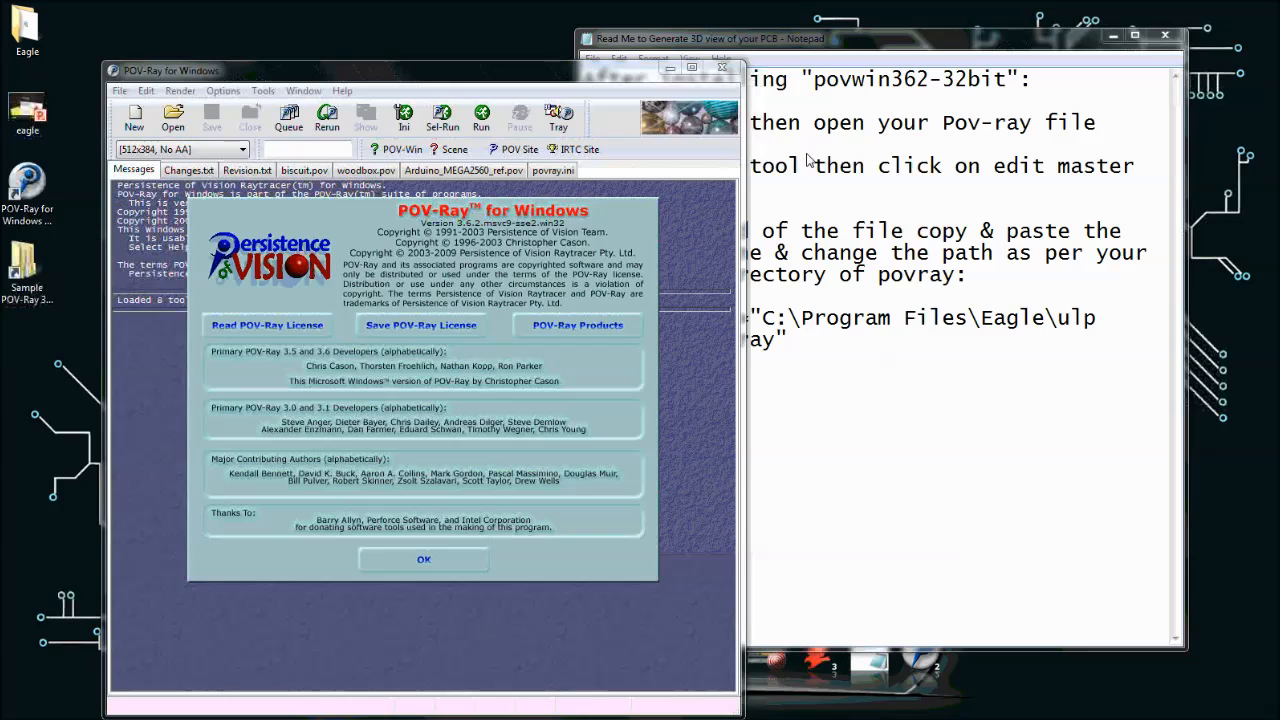
{"action": "left_click_drag", "start_coordinate": [830, 47], "coordinate": [1017, 68]}
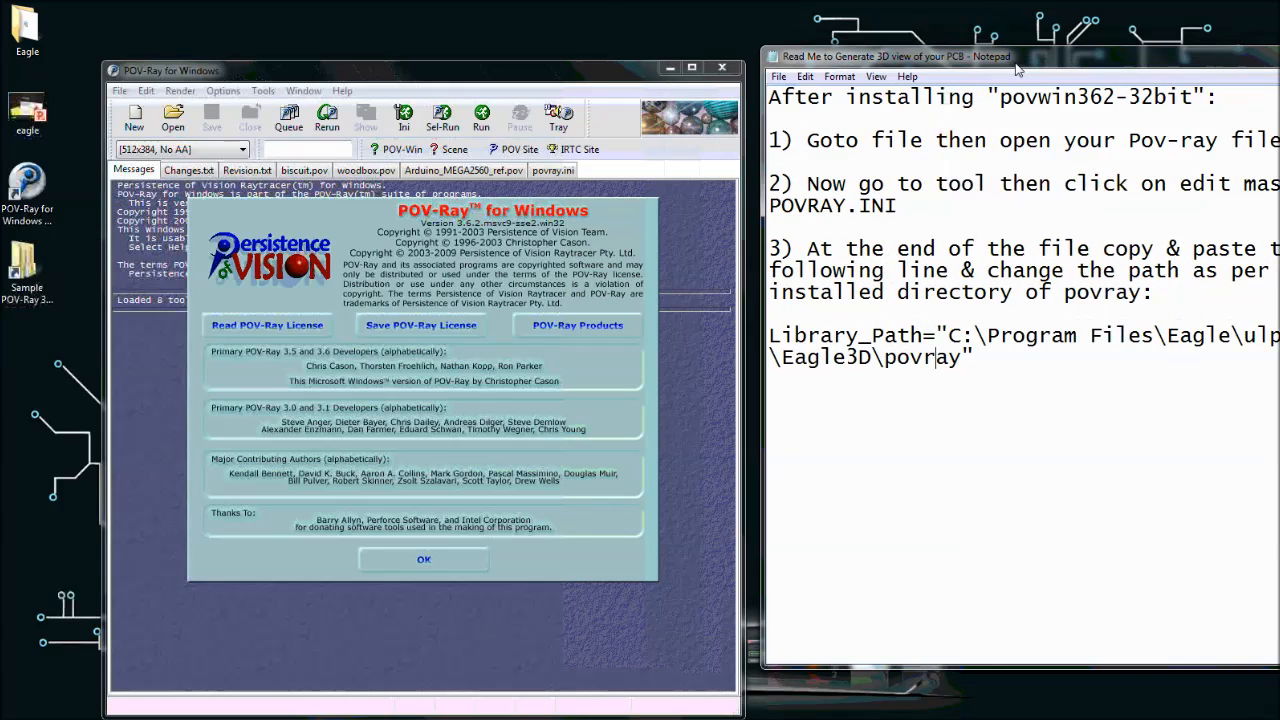
{"action": "left_click", "coordinate": [421, 557]}
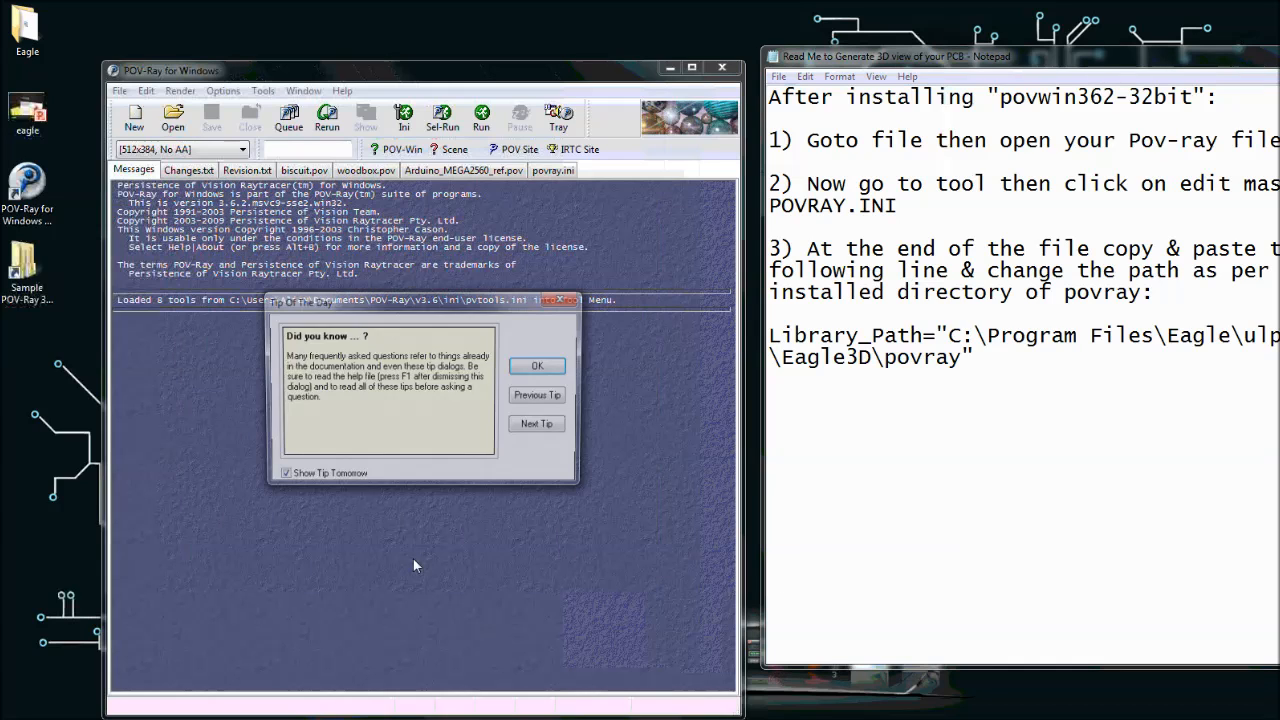
{"action": "left_click", "coordinate": [552, 366]}
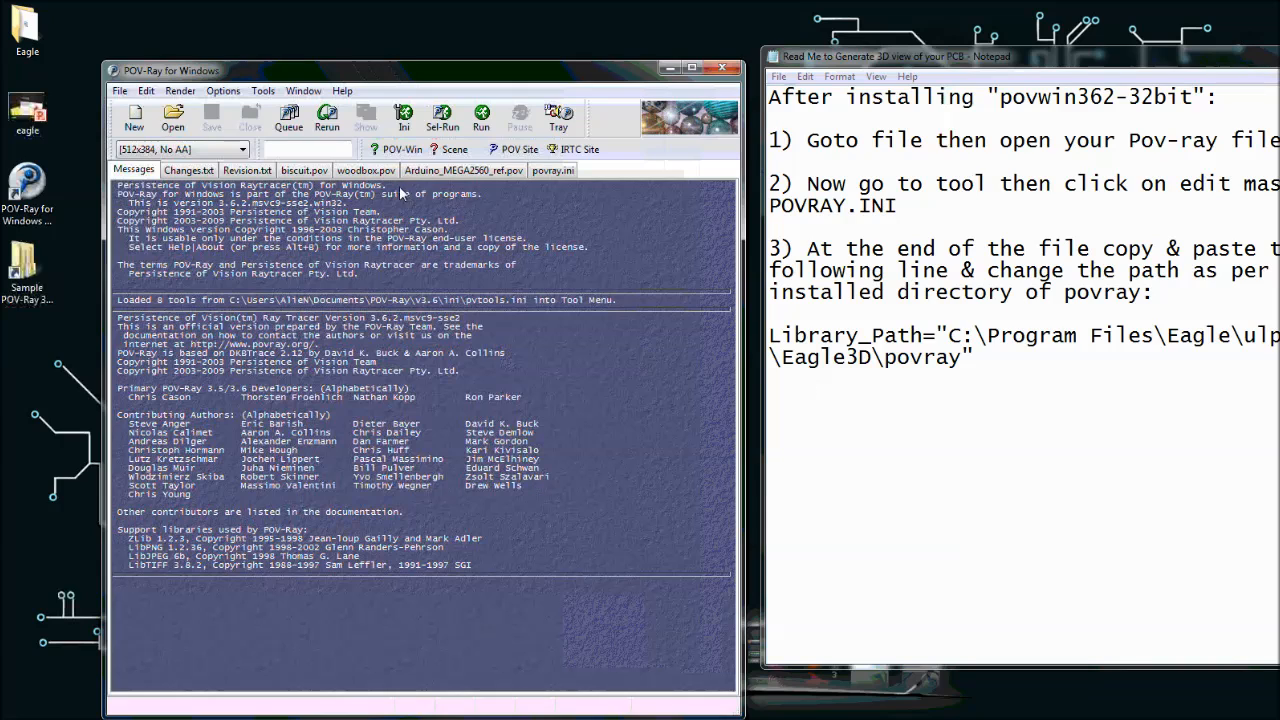
{"action": "left_click", "coordinate": [272, 94]}
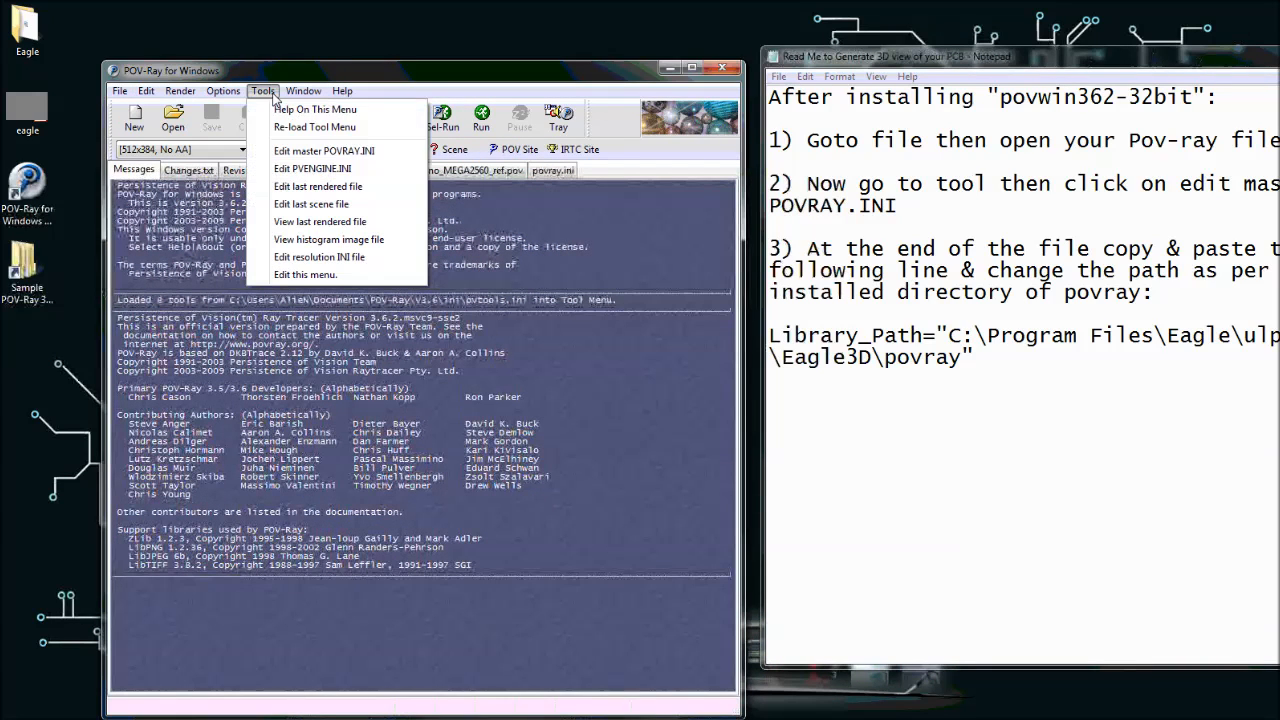
{"action": "left_click", "coordinate": [299, 152]}
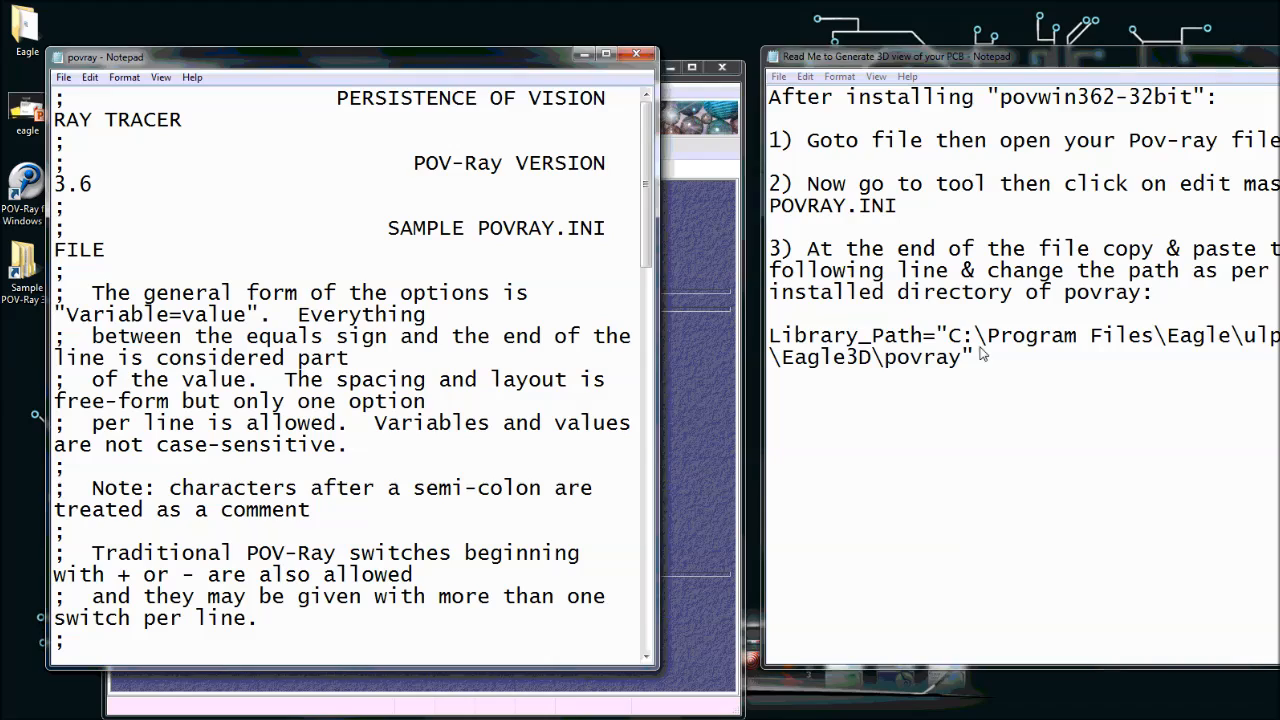
Copy the line Library_Path="C:\Program Files\Eagle\ulp\Eagle3D\povray" from the Read Me
{"action": "left_click_drag", "start_coordinate": [980, 357], "coordinate": [770, 340]}
{"action": "right_click", "coordinate": [776, 343]}
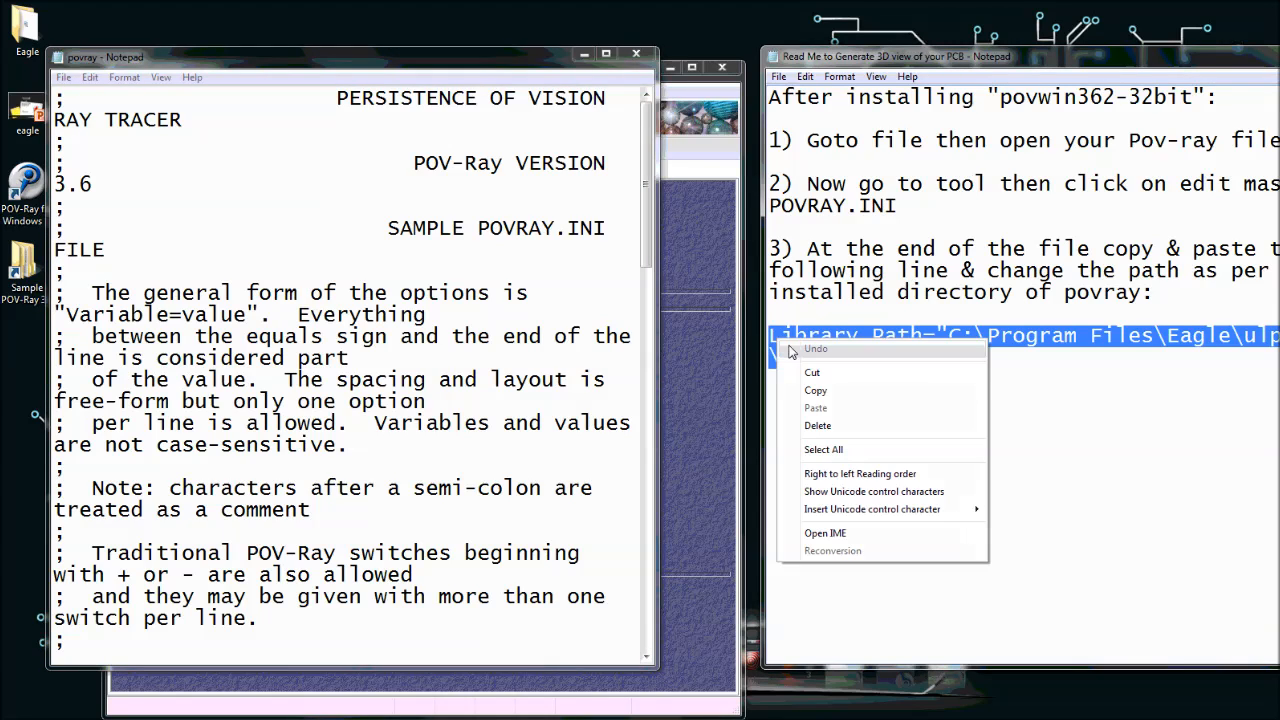
{"action": "left_click", "coordinate": [824, 391]}
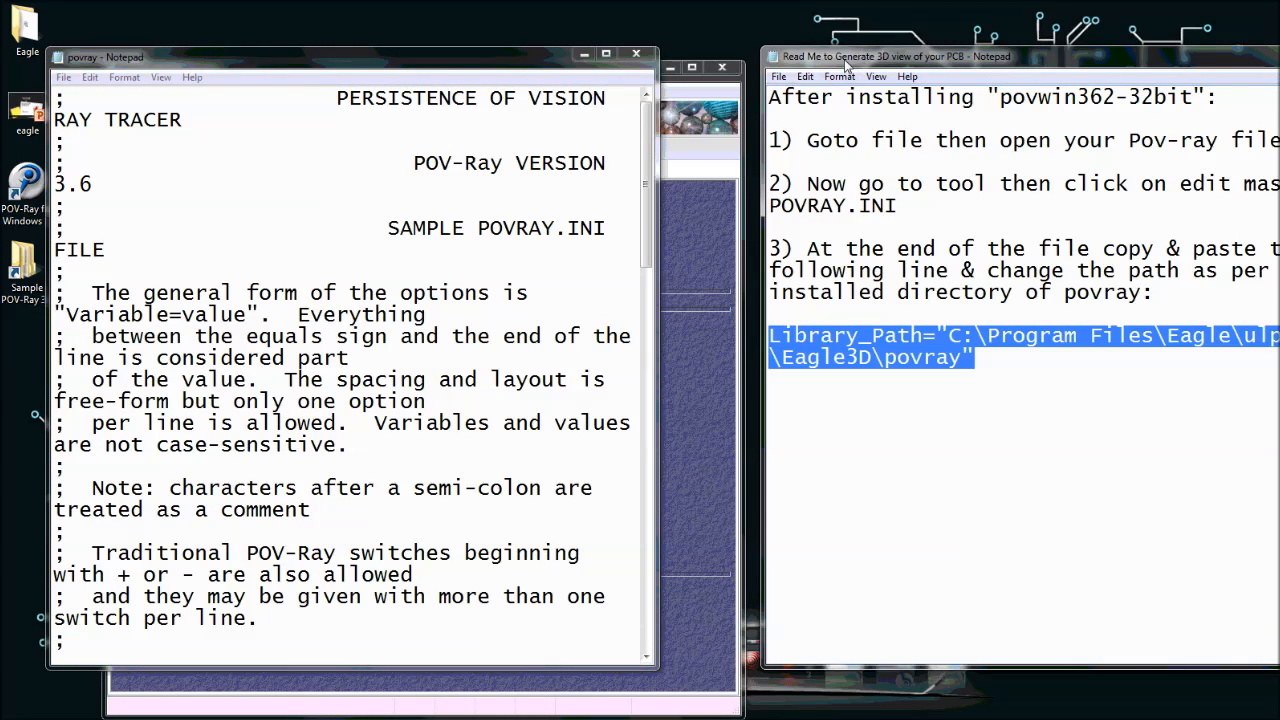
Close the Read Me and maximize the povray settings file, showing the end of its text
{"action": "left_click_drag", "start_coordinate": [845, 62], "coordinate": [700, 64]}
{"action": "right_click", "coordinate": [700, 62]}
{"action": "left_click", "coordinate": [740, 170]}
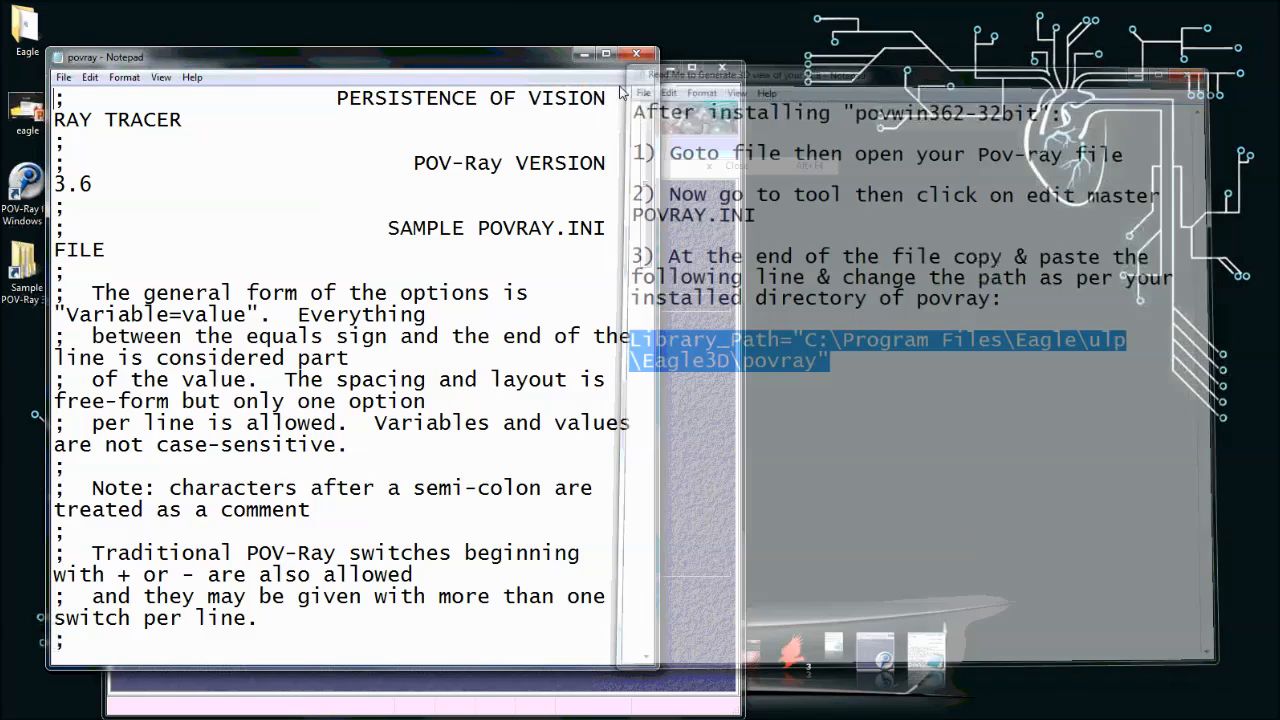
{"action": "left_click", "coordinate": [606, 56]}
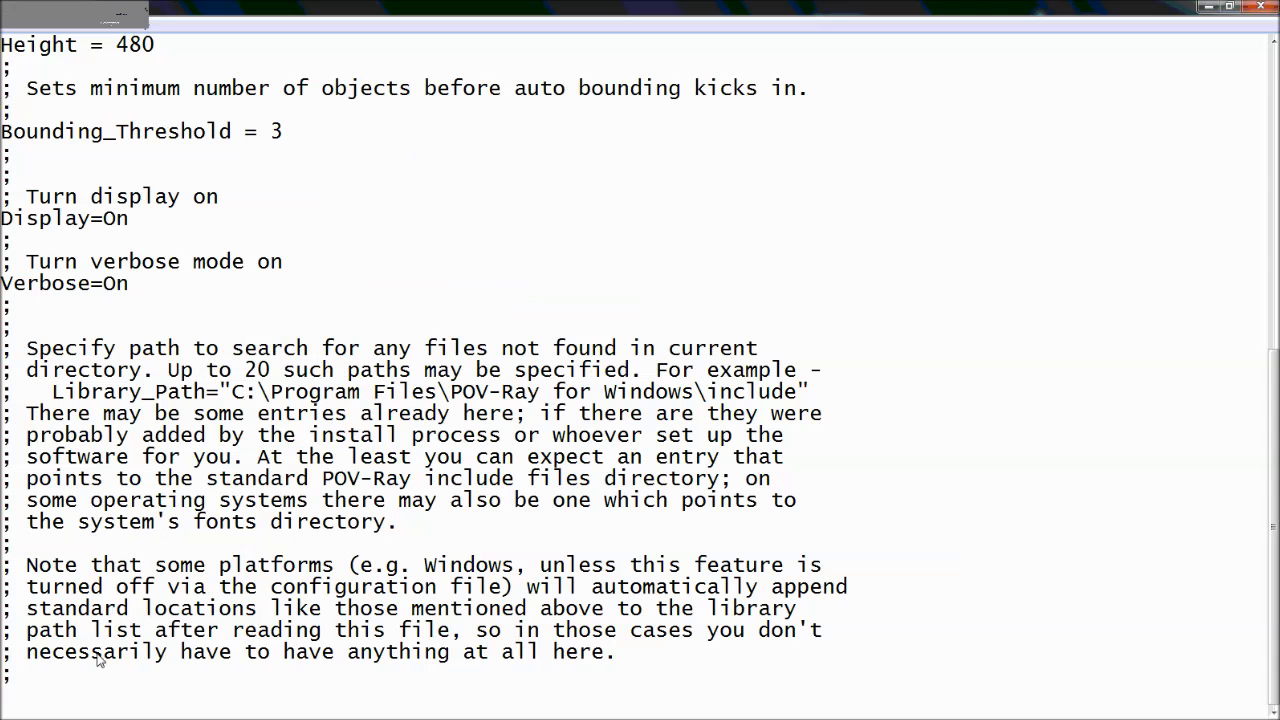
Paste the copied Library_Path line below the last comment of the povray settings file and reduce its window from full screen
{"action": "right_click", "coordinate": [17, 710]}
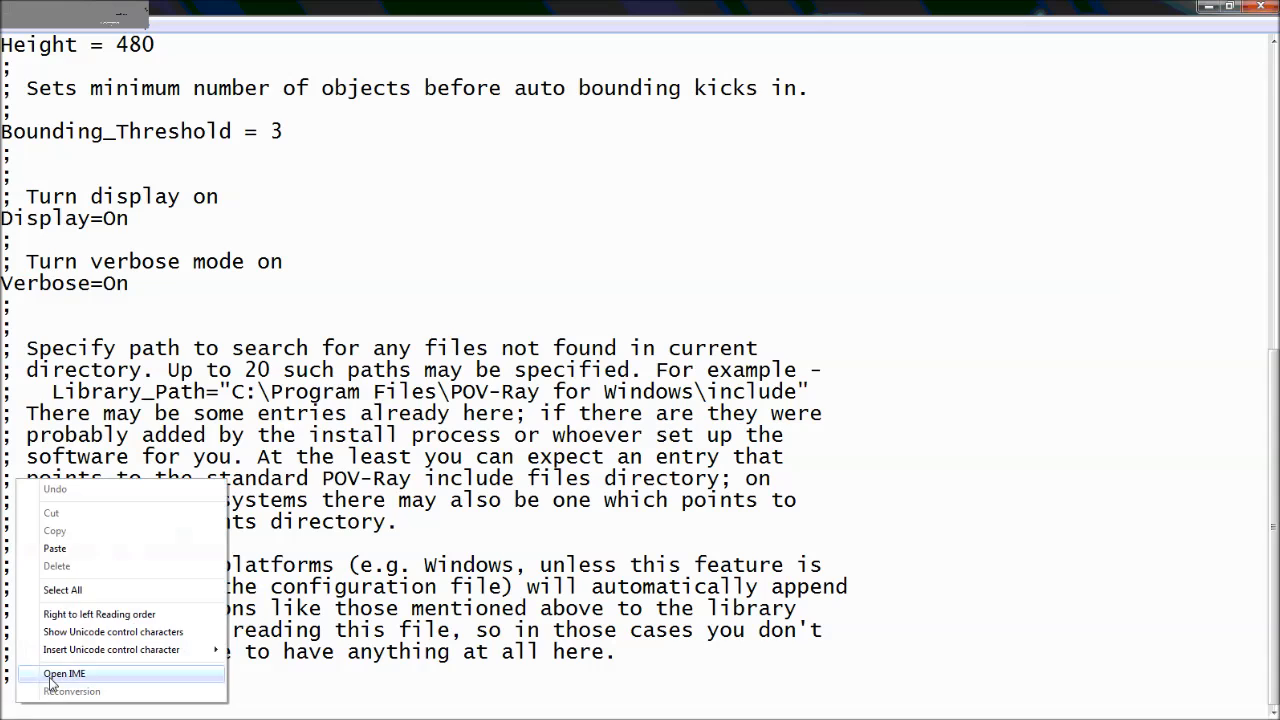
{"action": "left_click", "coordinate": [55, 552]}
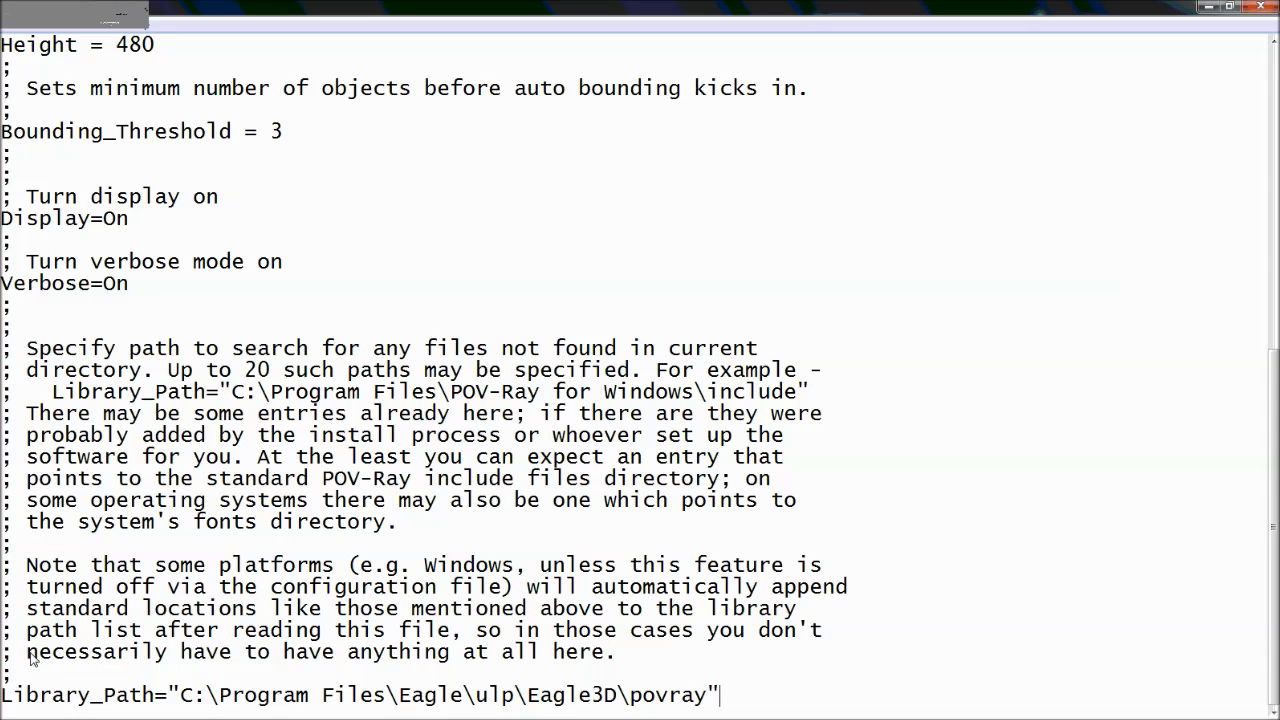
{"action": "left_click_drag", "start_coordinate": [28, 656], "coordinate": [270, 656]}
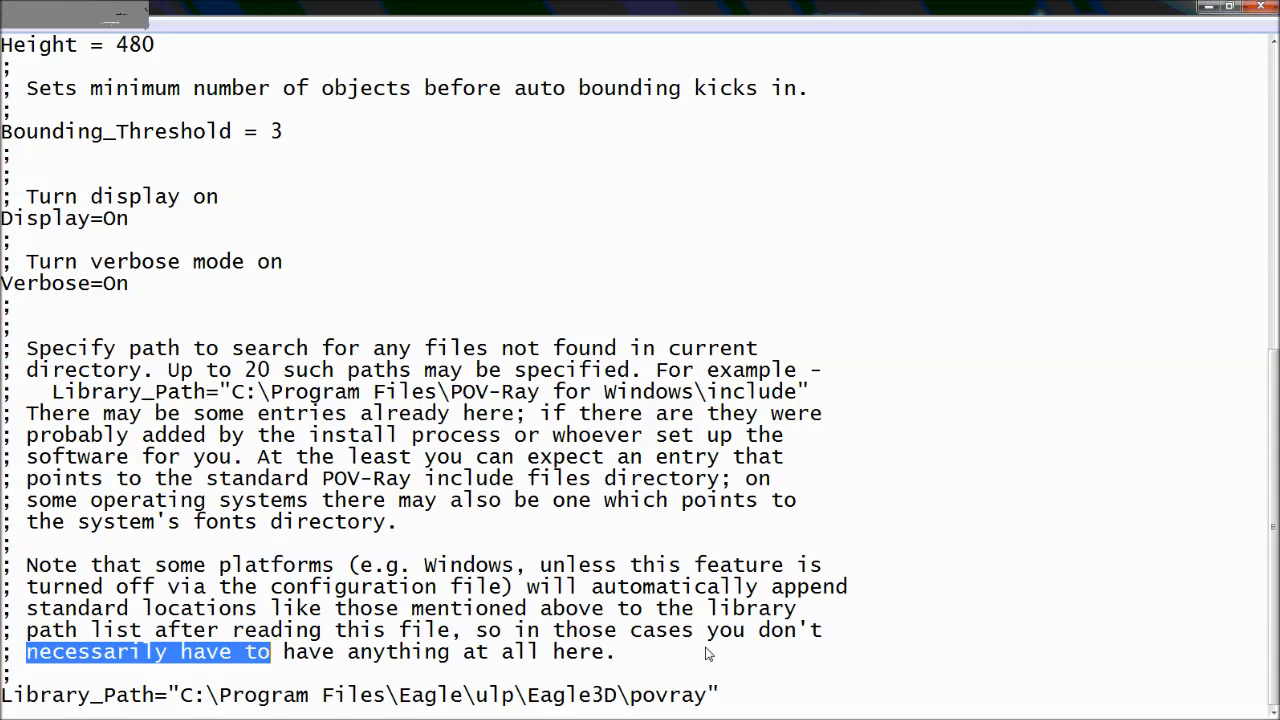
{"action": "left_click_drag", "start_coordinate": [488, 632], "coordinate": [618, 662]}
{"action": "left_click", "coordinate": [618, 663]}
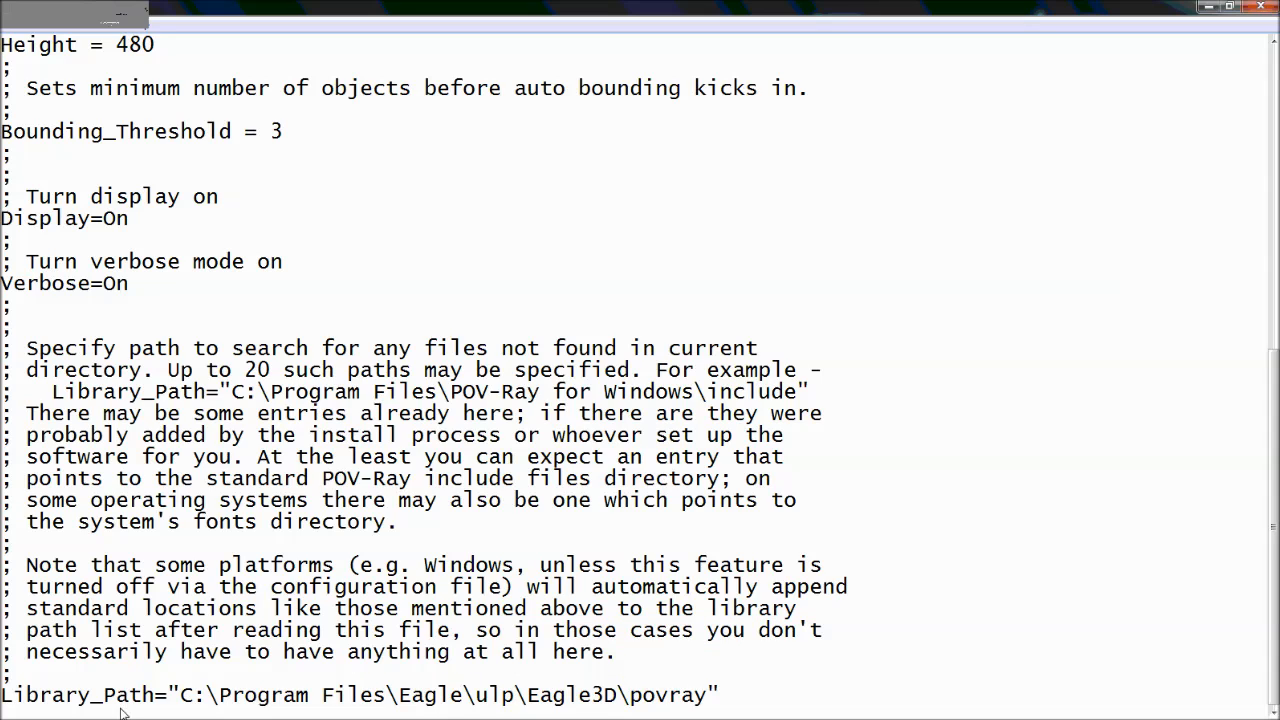
{"action": "left_click_drag", "start_coordinate": [4, 696], "coordinate": [688, 697]}
{"action": "left_click", "coordinate": [688, 692]}
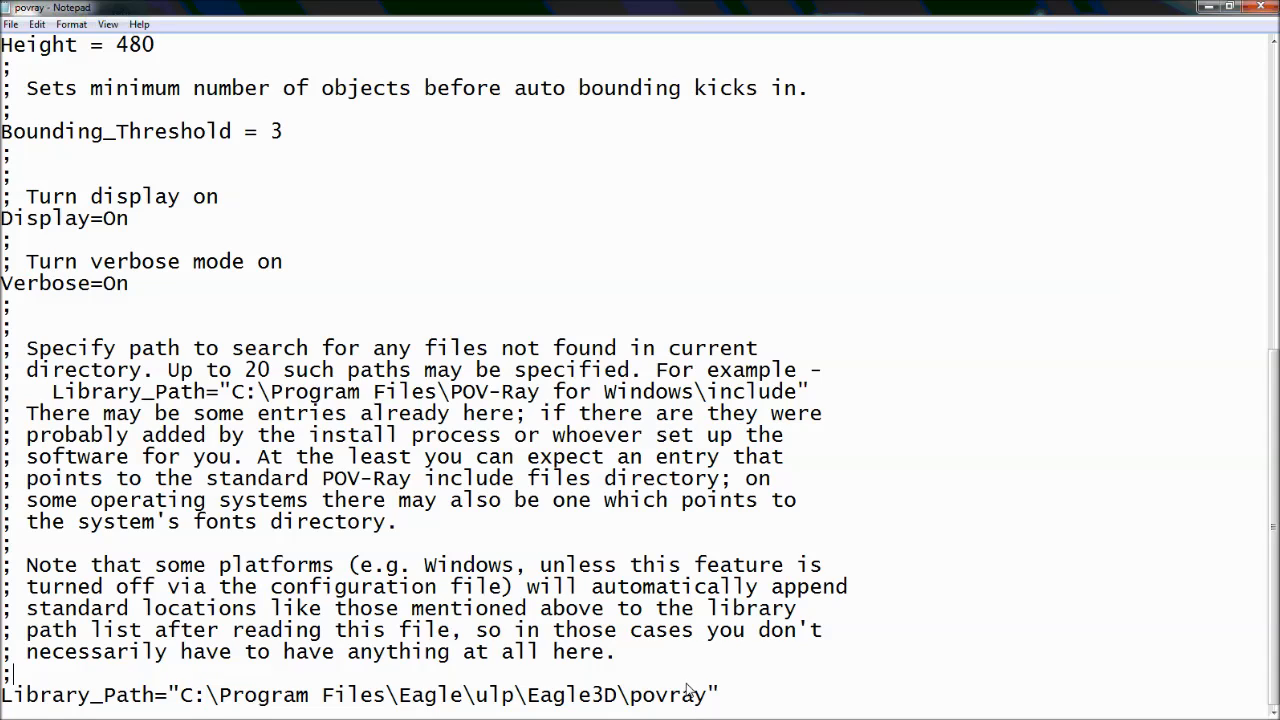
{"action": "double_click", "coordinate": [443, 7]}
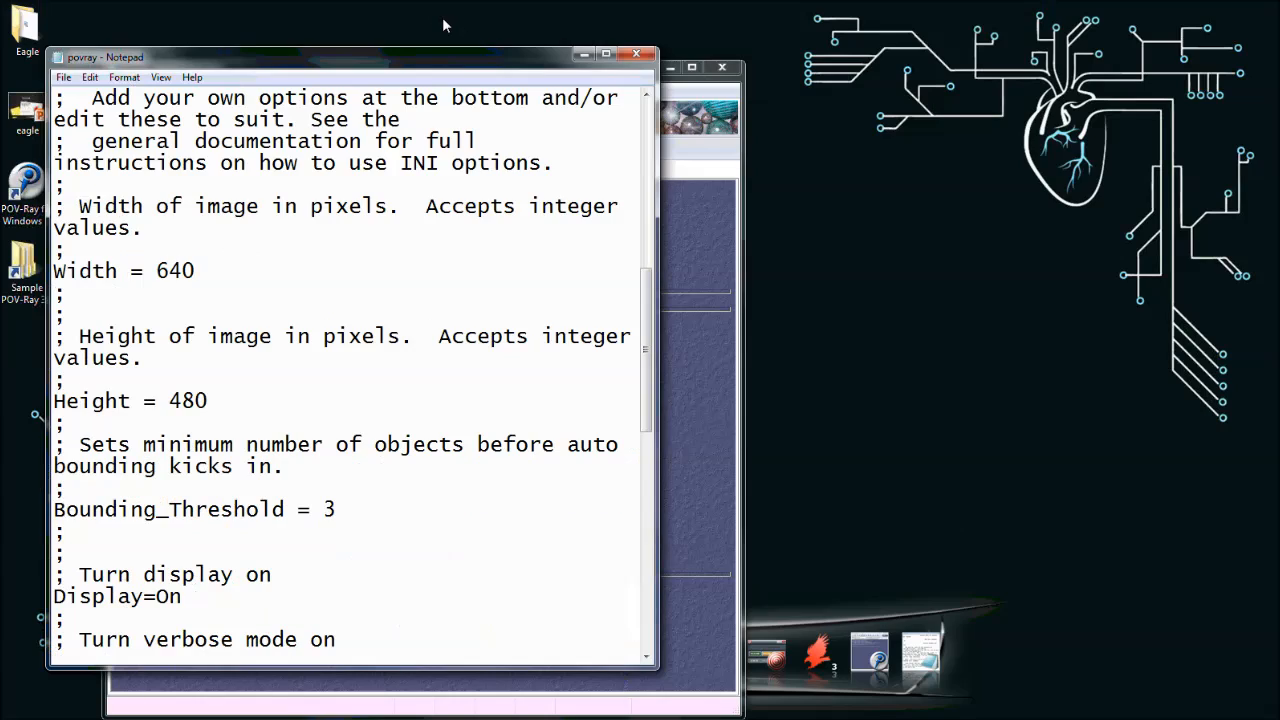
{"action": "scroll", "coordinate": [444, 561], "scroll_direction": "down", "scroll_amount": 15}
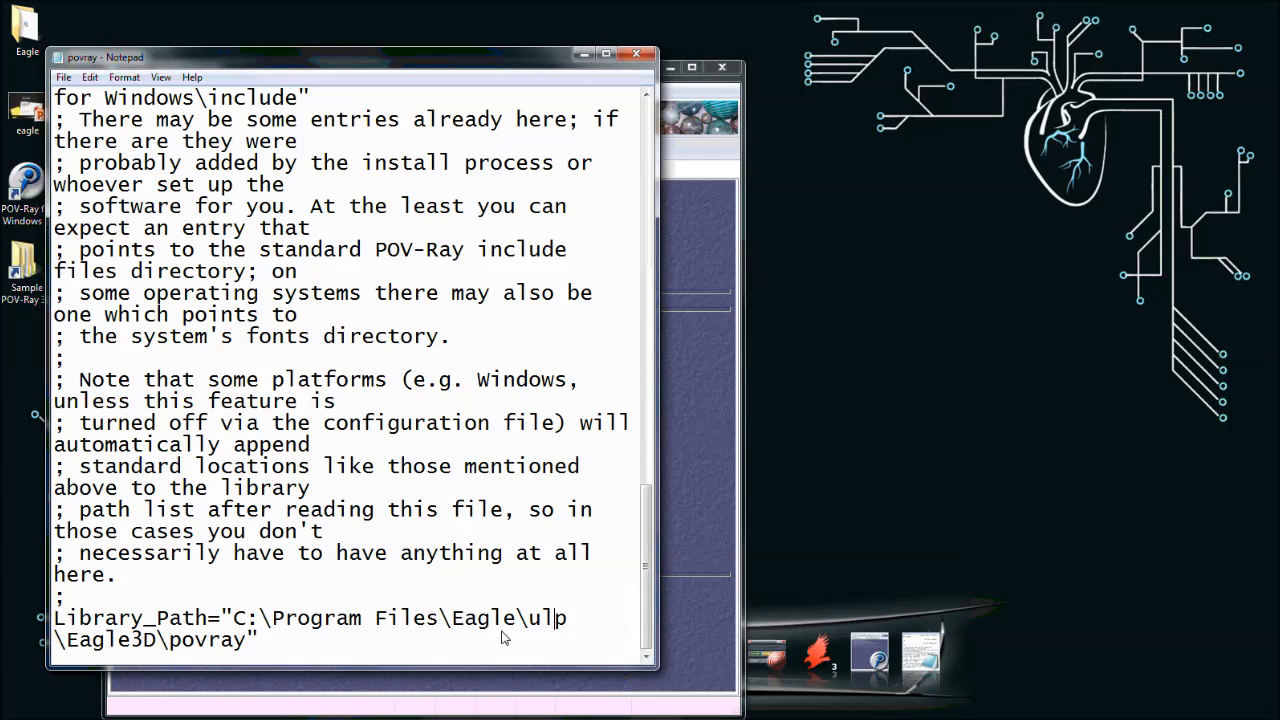
{"action": "left_click_drag", "start_coordinate": [93, 640], "coordinate": [132, 642]}
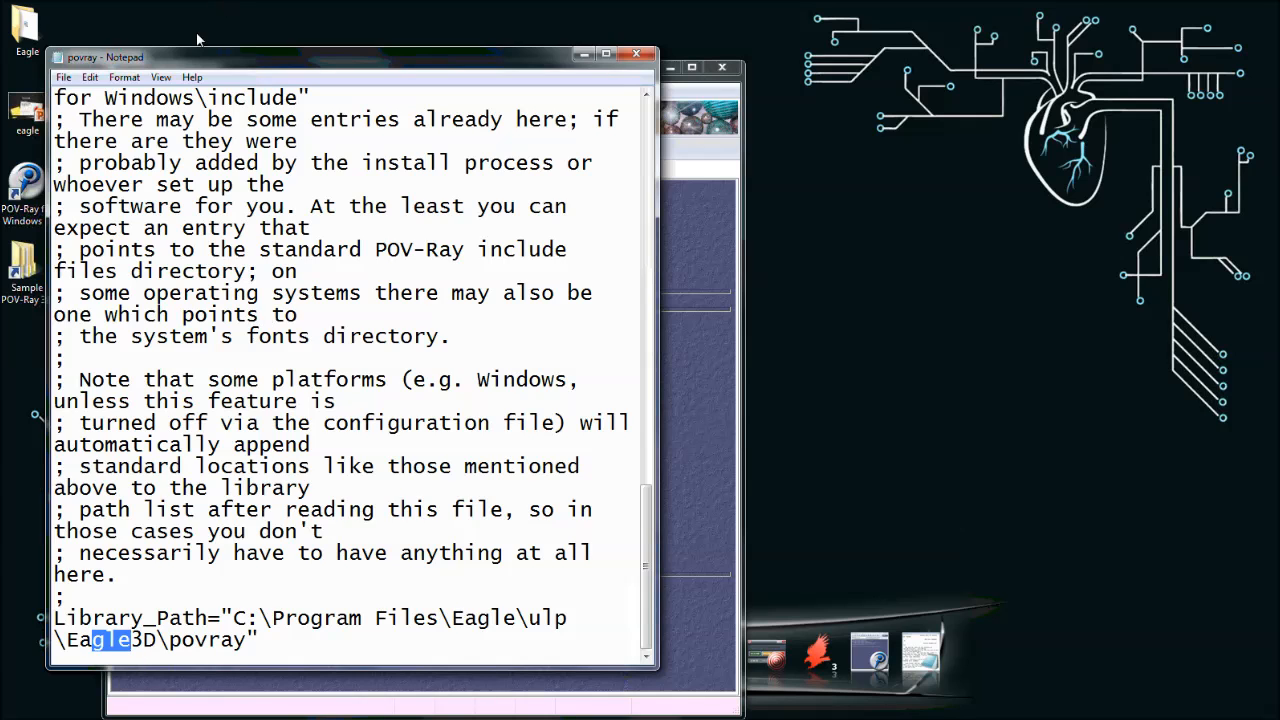
{"action": "left_click_drag", "start_coordinate": [198, 57], "coordinate": [236, 53]}
Browse to the installed Eagle3D folder C:\Program Files (x86)\Eagle\ulp\Eagle3D\povray
{"action": "left_click", "coordinate": [22, 22]}
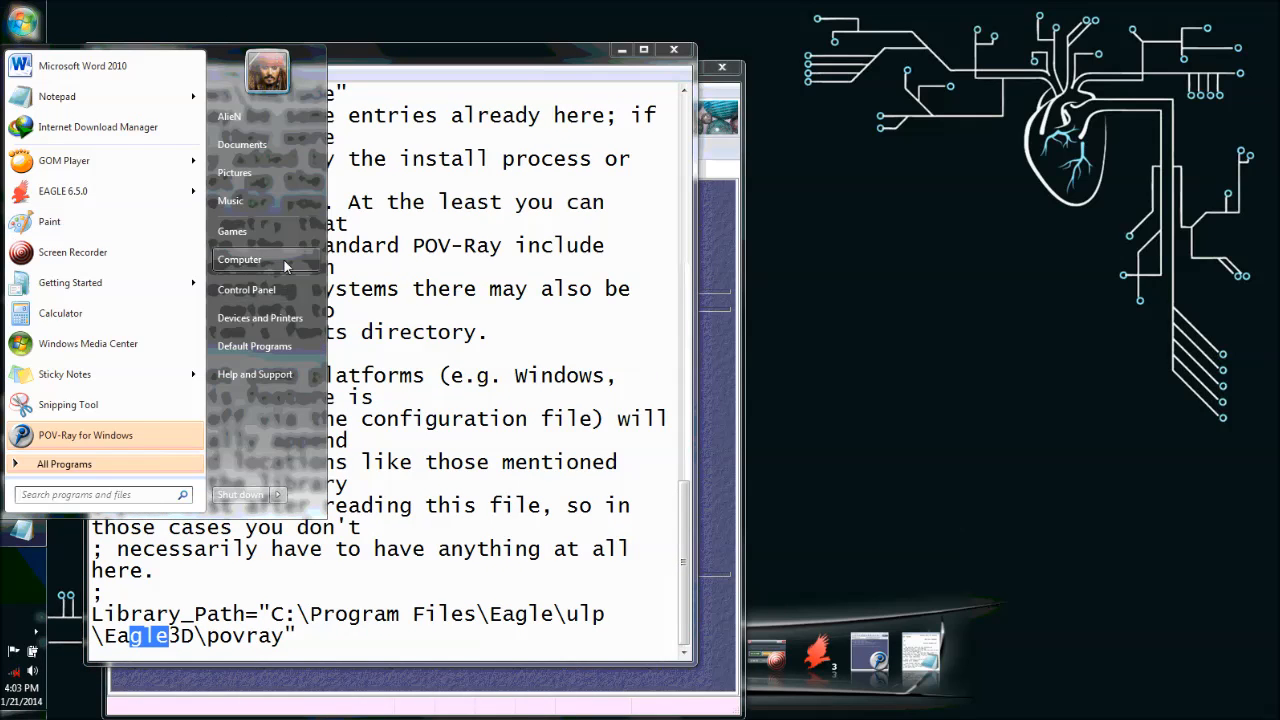
{"action": "left_click", "coordinate": [284, 260]}
{"action": "double_click", "coordinate": [229, 116]}
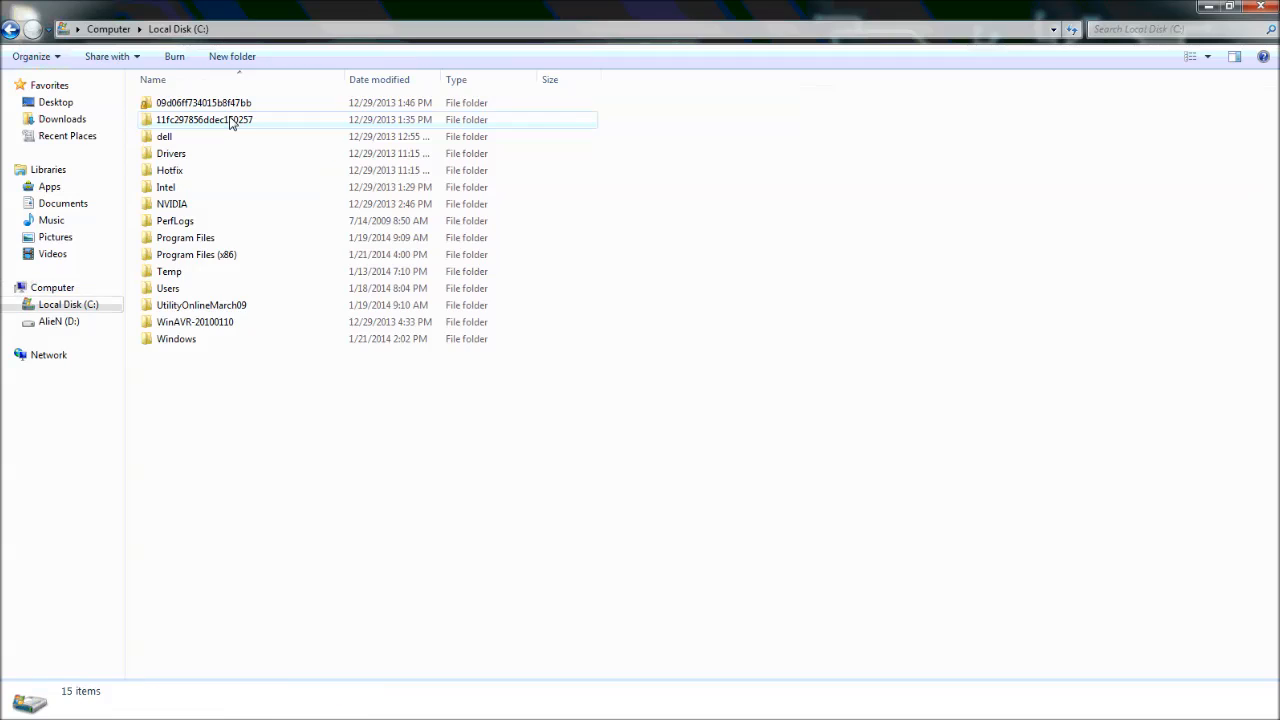
{"action": "double_click", "coordinate": [234, 258]}
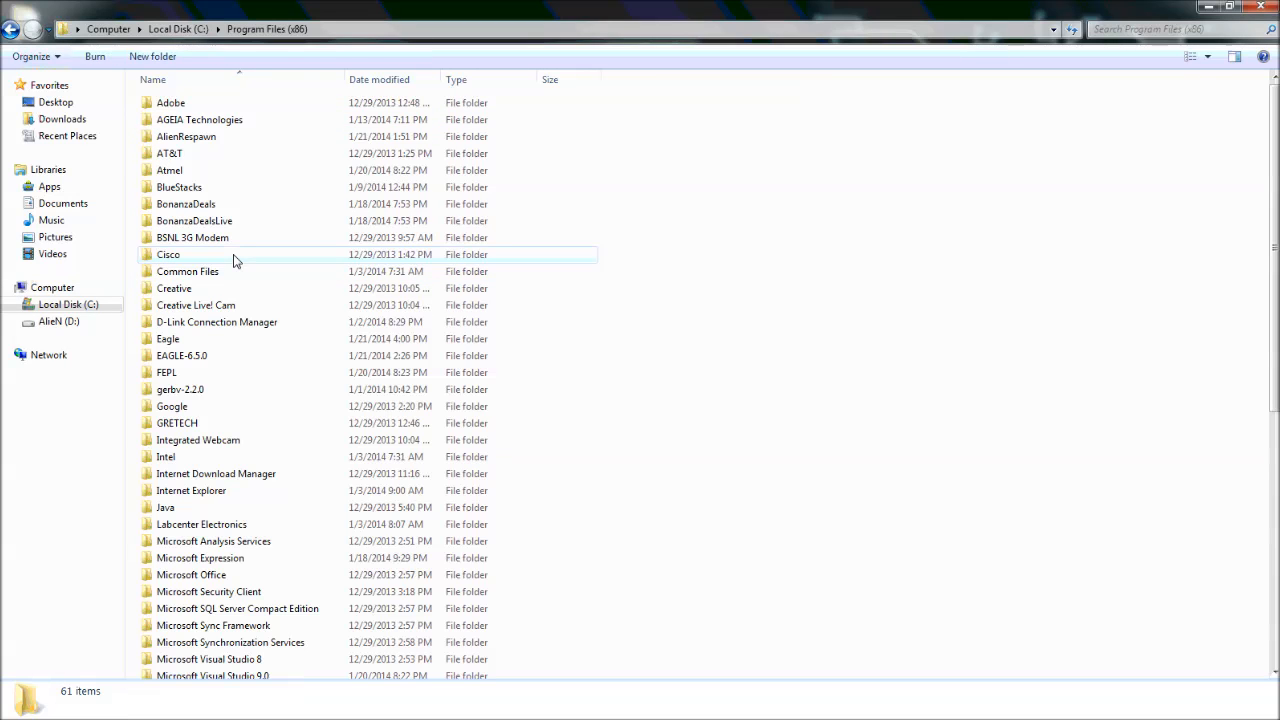
{"action": "left_click", "coordinate": [183, 358]}
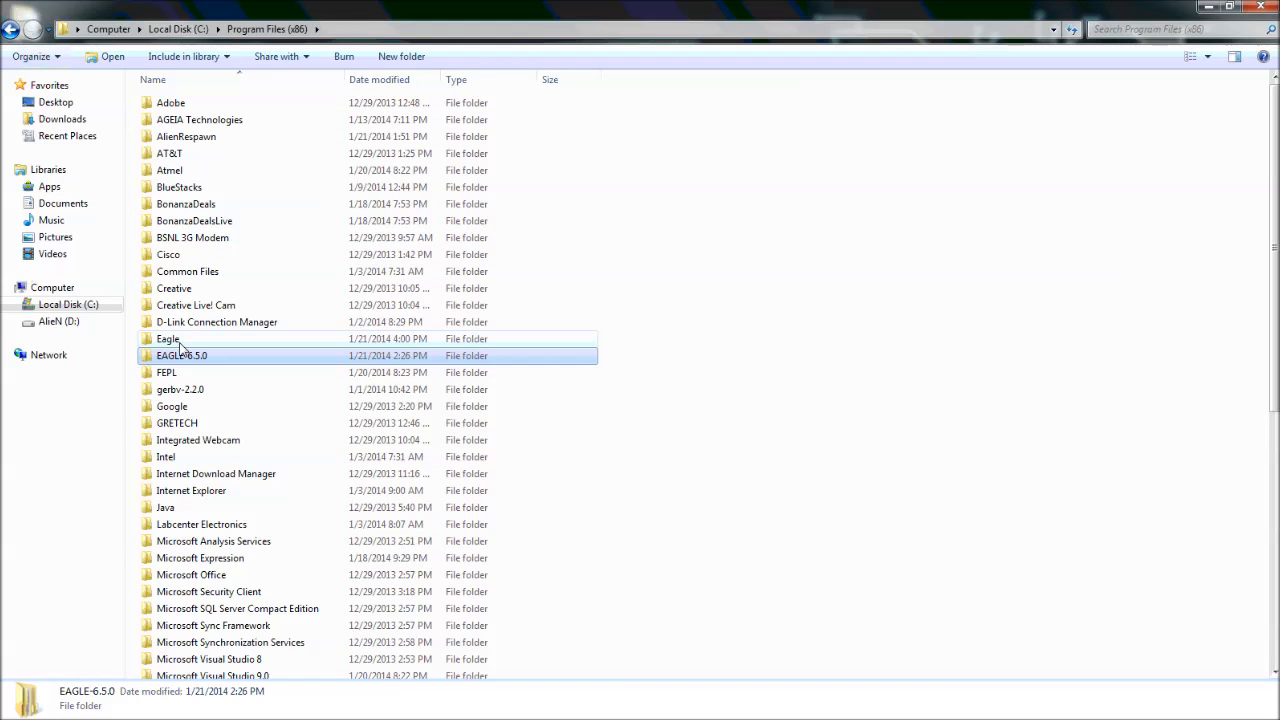
{"action": "left_click", "coordinate": [180, 341]}
{"action": "double_click", "coordinate": [180, 345]}
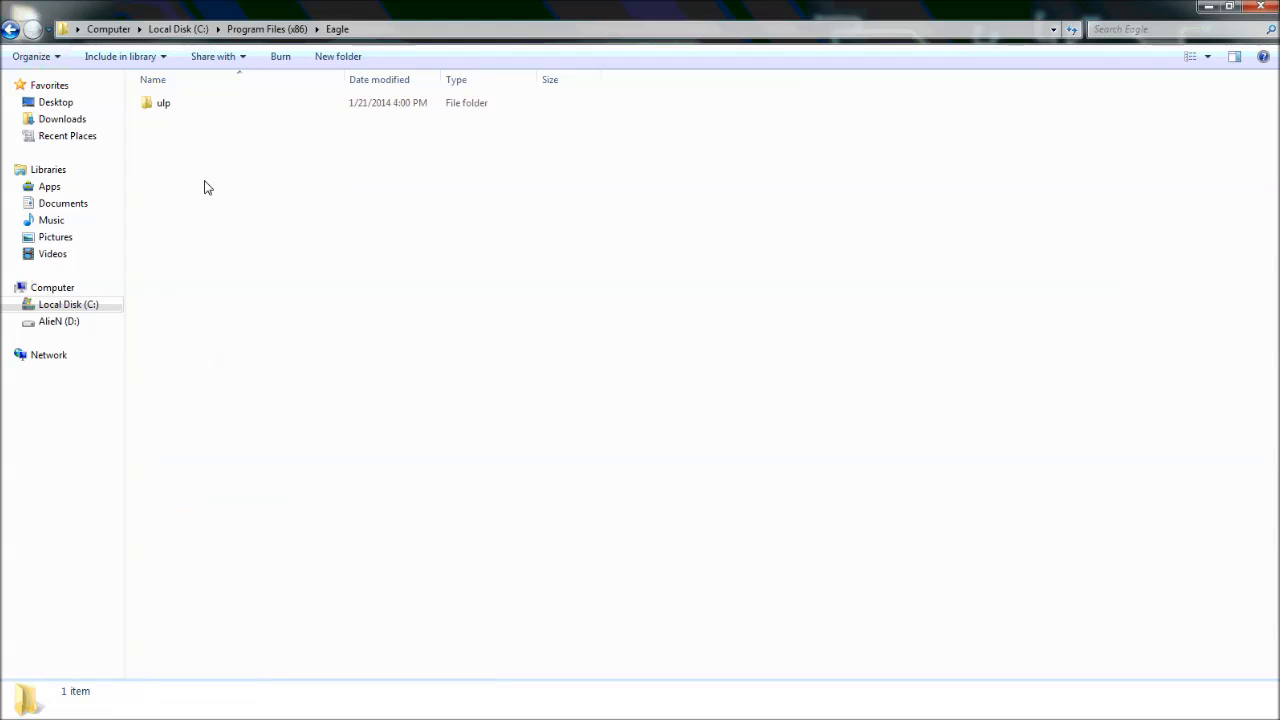
{"action": "double_click", "coordinate": [186, 108]}
{"action": "left_click", "coordinate": [185, 108]}
{"action": "double_click", "coordinate": [185, 107]}
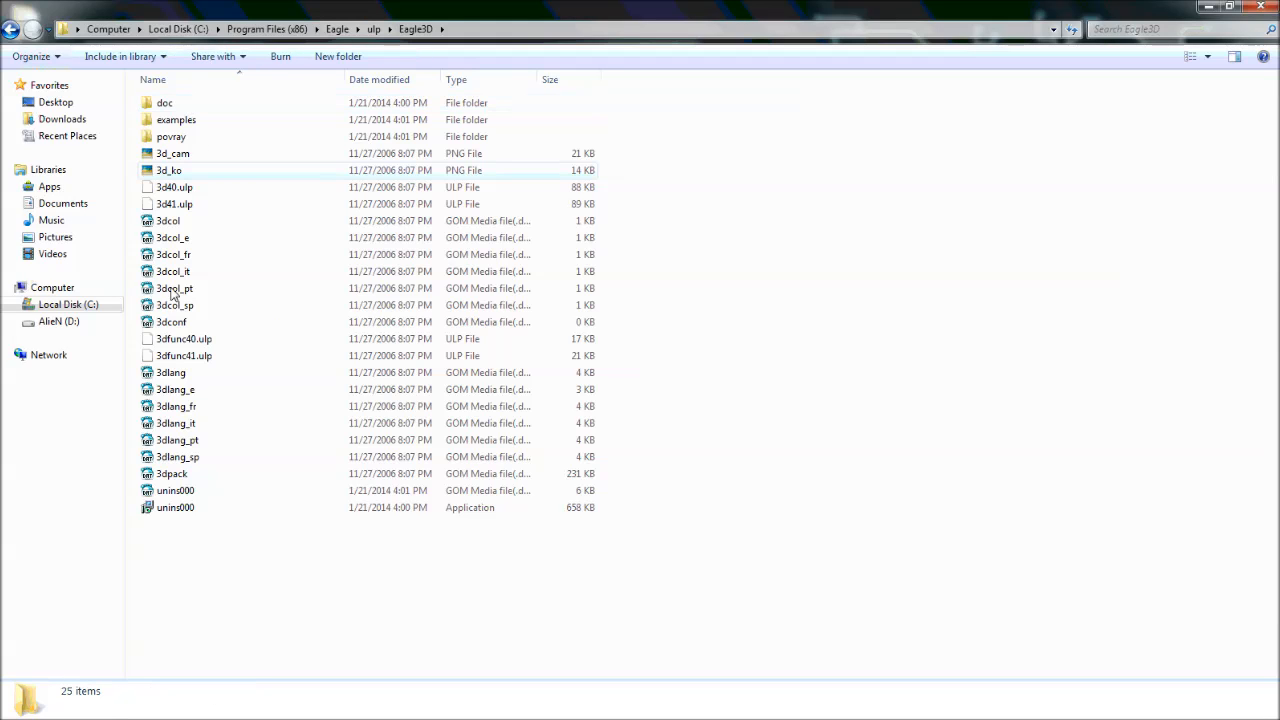
{"action": "left_click", "coordinate": [181, 140]}
{"action": "double_click", "coordinate": [181, 141]}
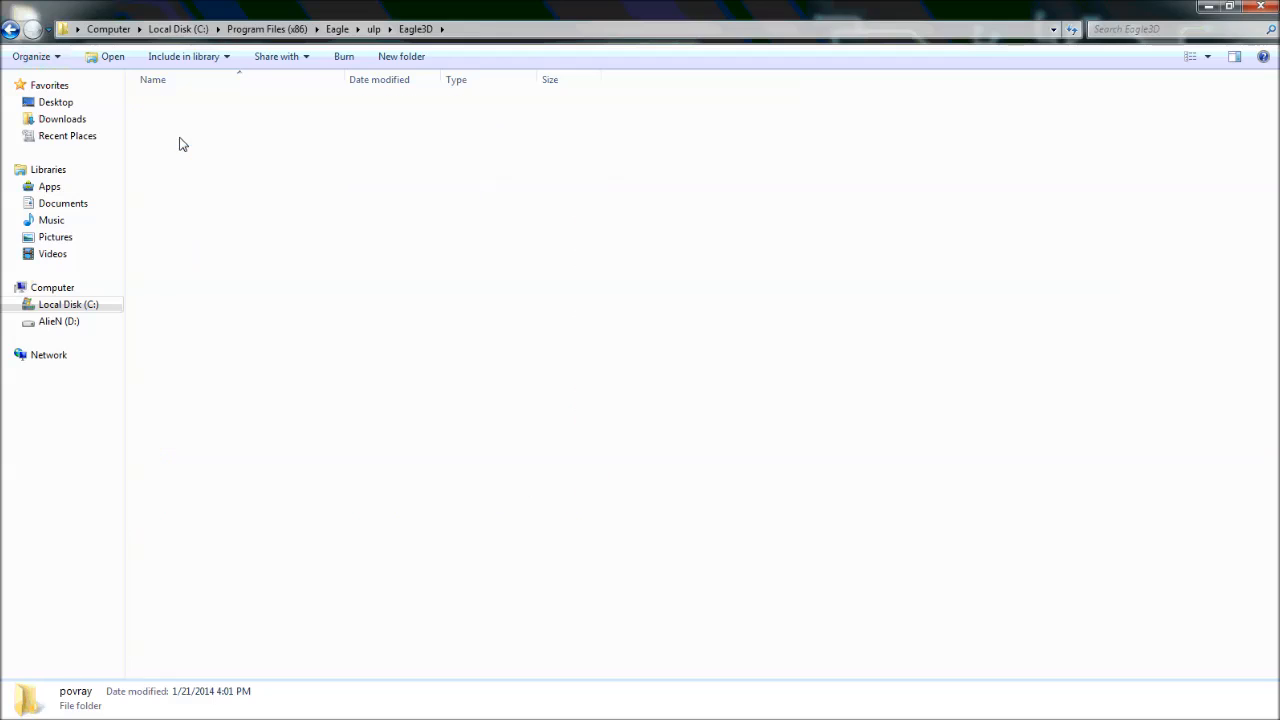
Examine the povray folder's files and address, and compare that address with the Library_Path entry in the settings file
{"action": "left_click_drag", "start_coordinate": [300, 518], "coordinate": [322, 95]}
{"action": "left_click_drag", "start_coordinate": [331, 468], "coordinate": [405, 8]}
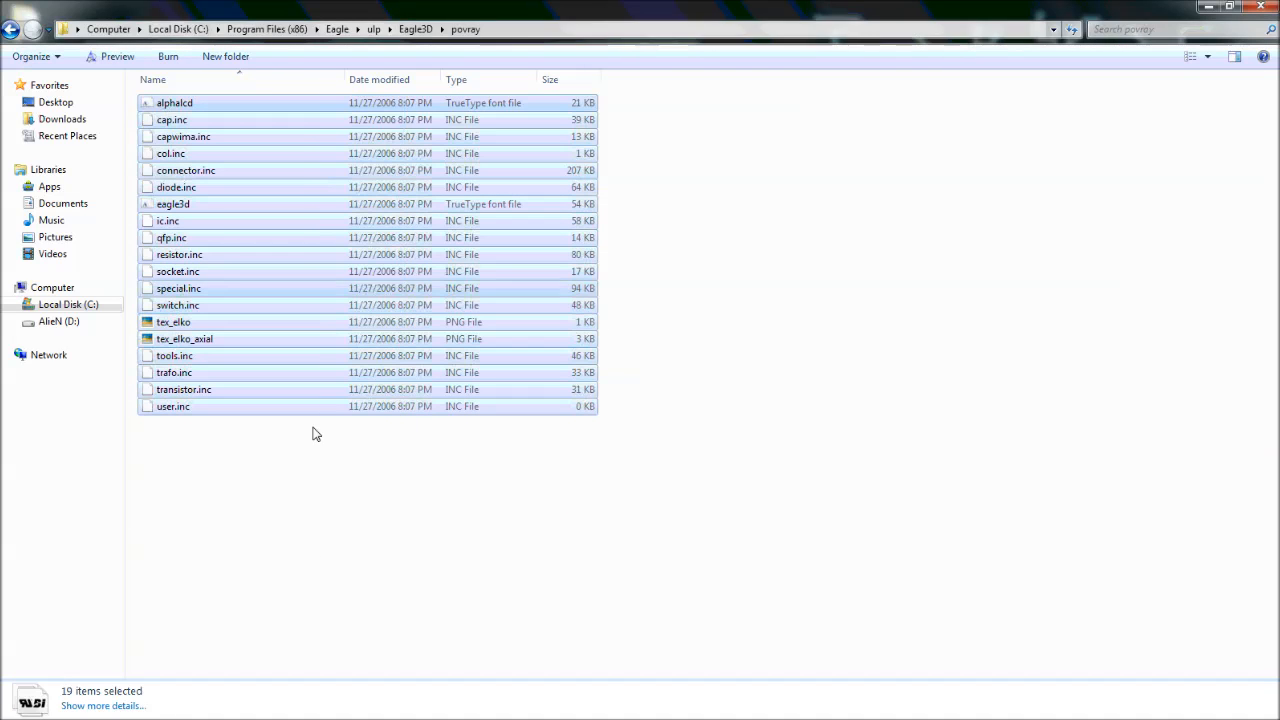
{"action": "left_click", "coordinate": [306, 492]}
{"action": "left_click_drag", "start_coordinate": [374, 423], "coordinate": [360, 60]}
{"action": "left_click", "coordinate": [449, 37]}
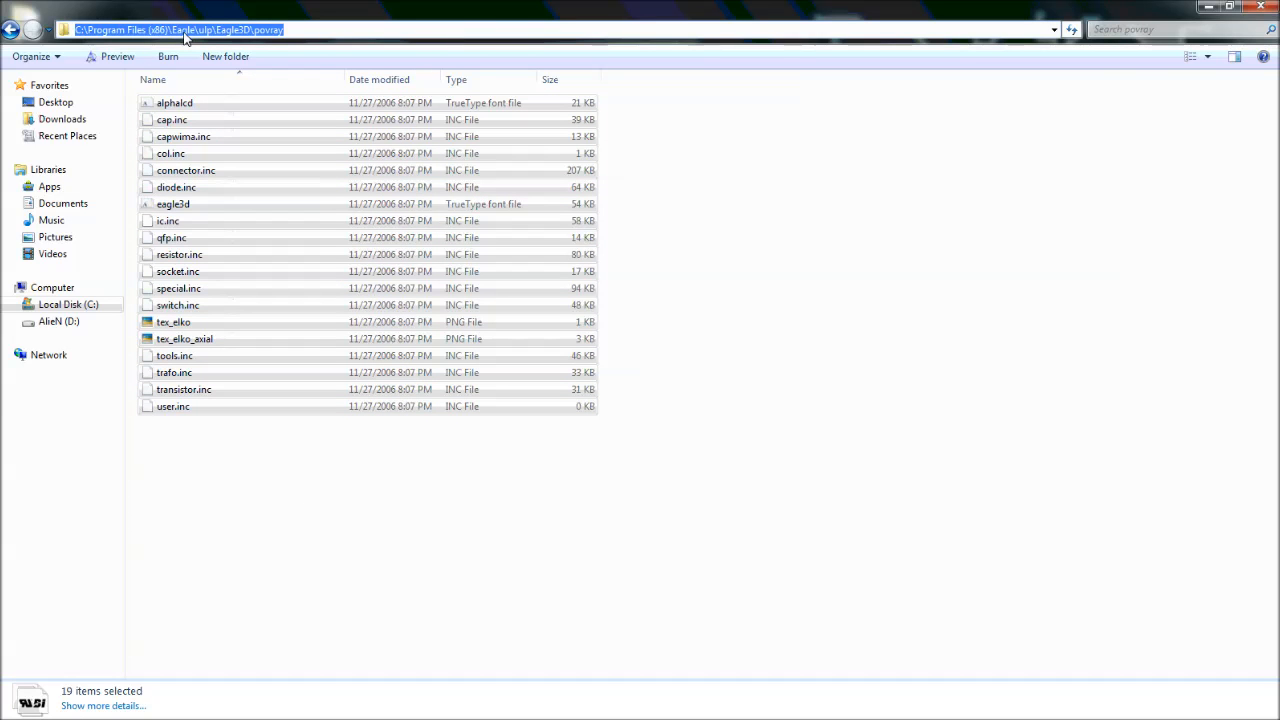
{"action": "mouse_move", "coordinate": [2, 398]}
{"action": "left_click", "coordinate": [22, 529]}
{"action": "left_click_drag", "start_coordinate": [293, 49], "coordinate": [755, 43]}
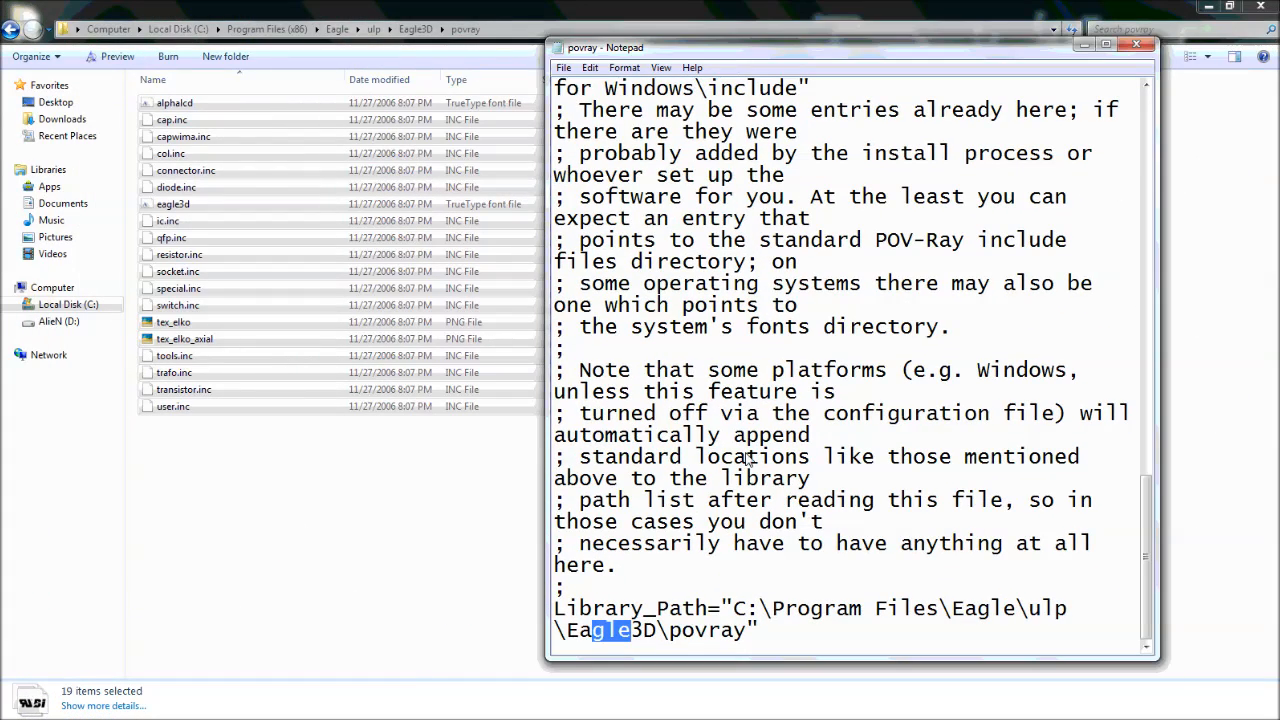
{"action": "left_click_drag", "start_coordinate": [782, 612], "coordinate": [915, 612]}
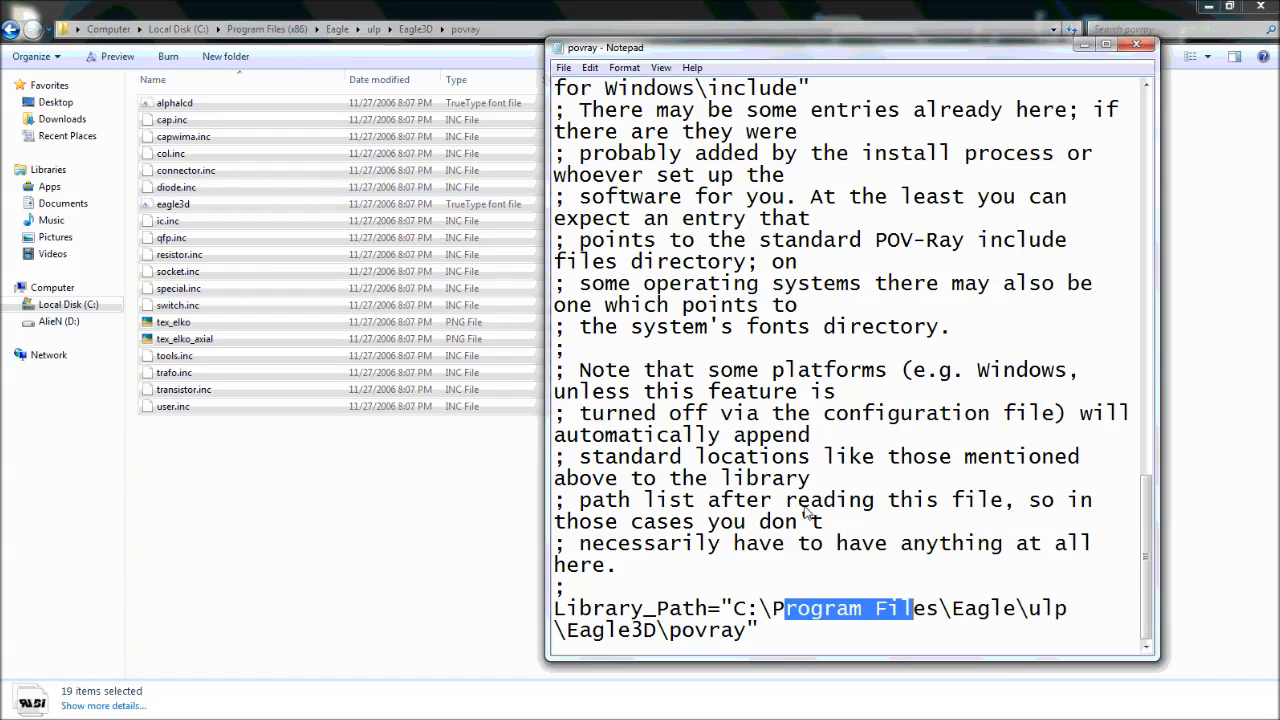
{"action": "left_click", "coordinate": [863, 612]}
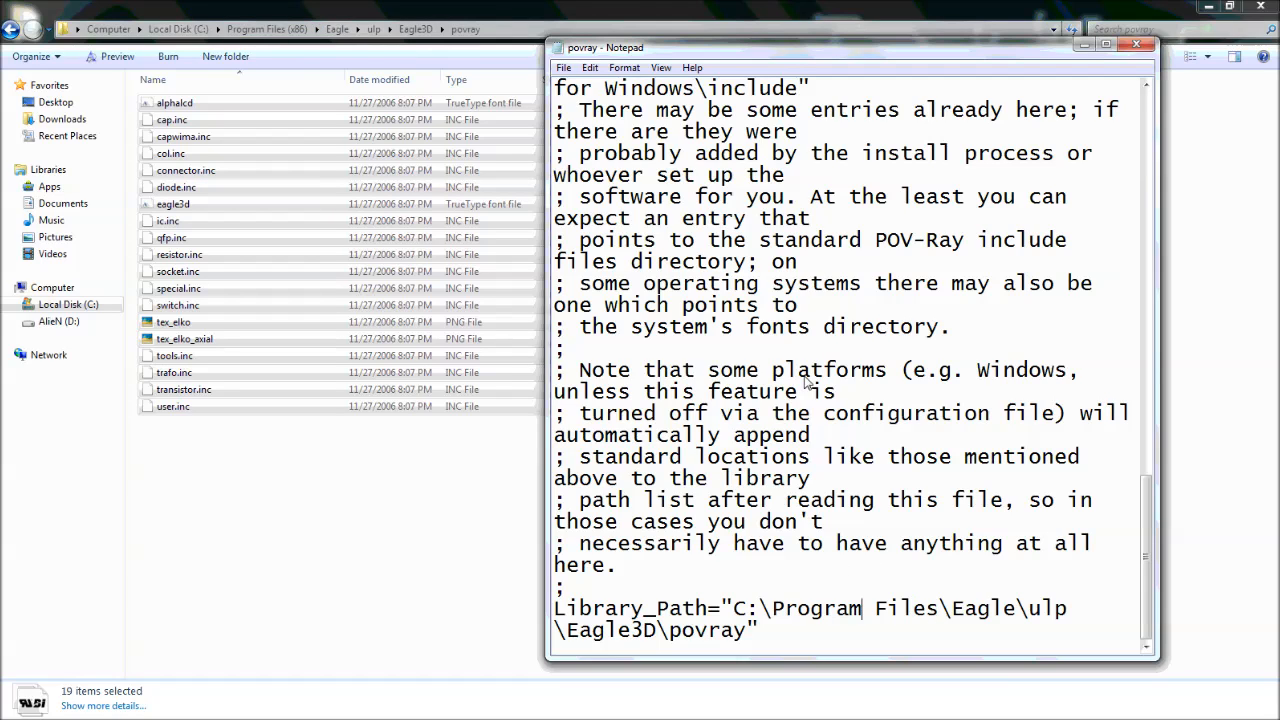
Copy the full address of the povray folder, C:\Program Files (x86)\Eagle\ulp\Eagle3D\povray
{"action": "left_click", "coordinate": [464, 27]}
{"action": "left_click", "coordinate": [491, 29]}
{"action": "left_click", "coordinate": [457, 31]}
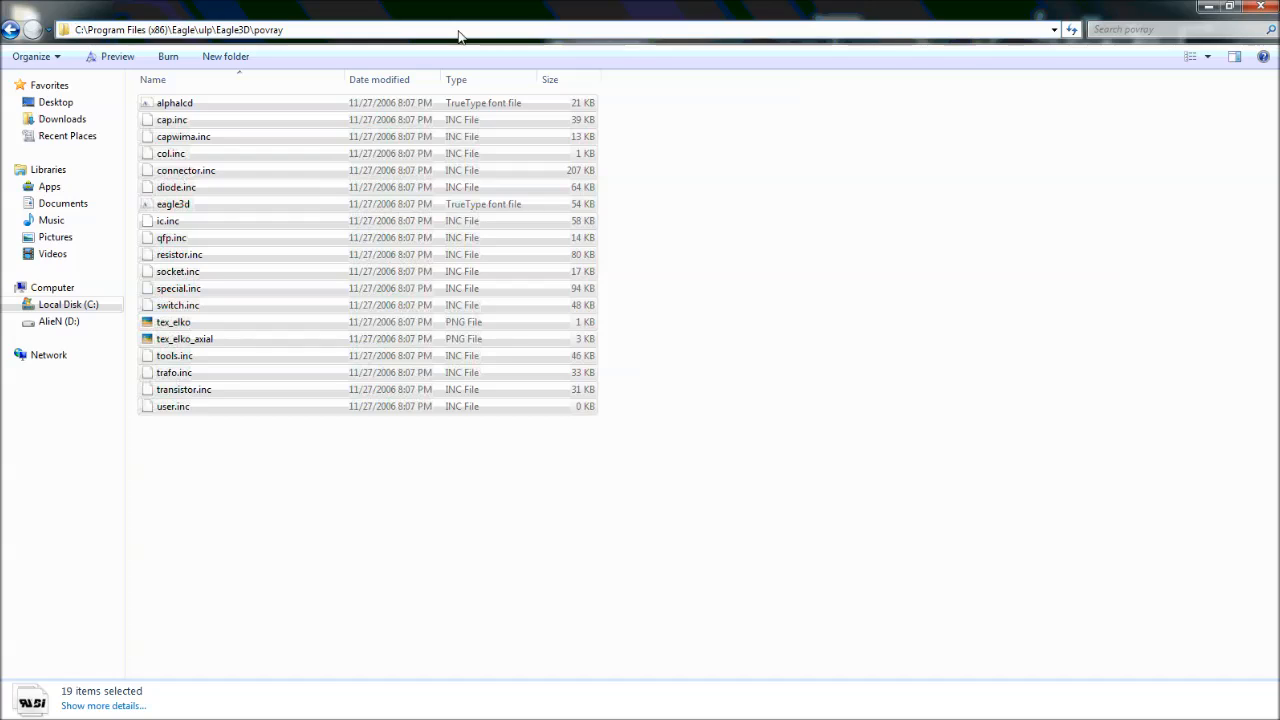
{"action": "left_click_drag", "start_coordinate": [282, 30], "coordinate": [40, 40]}
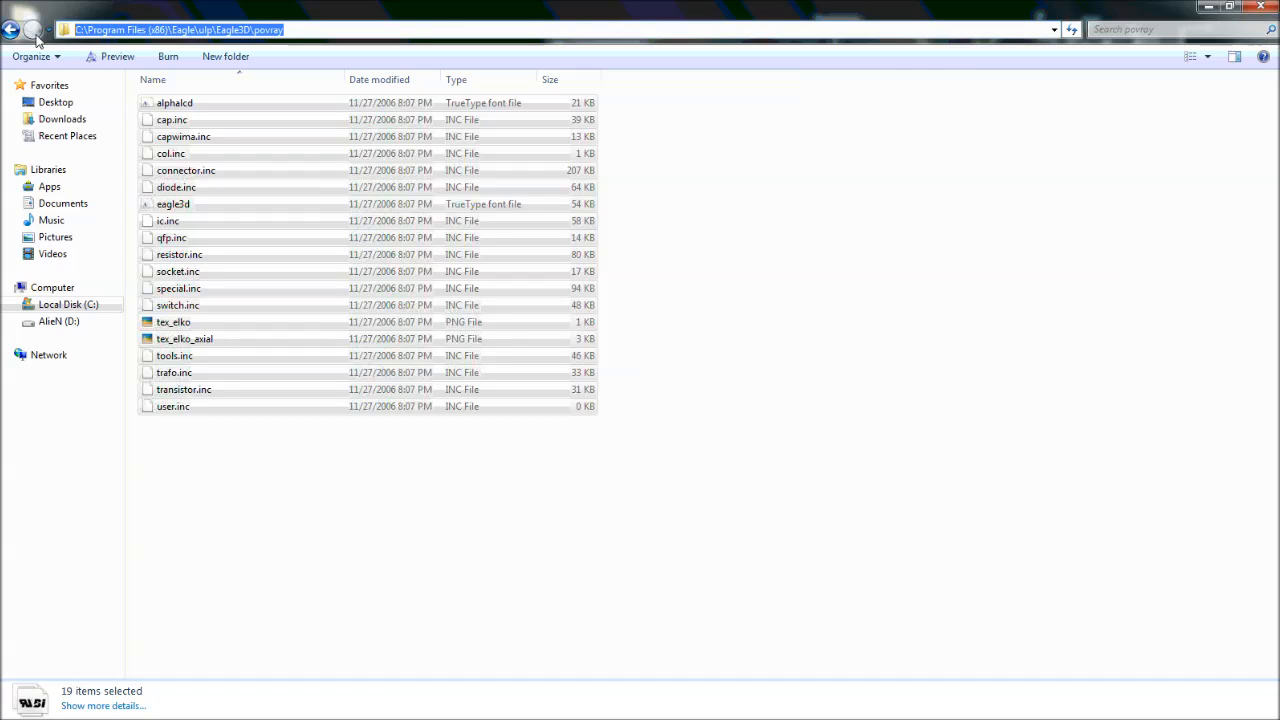
{"action": "right_click", "coordinate": [94, 31]}
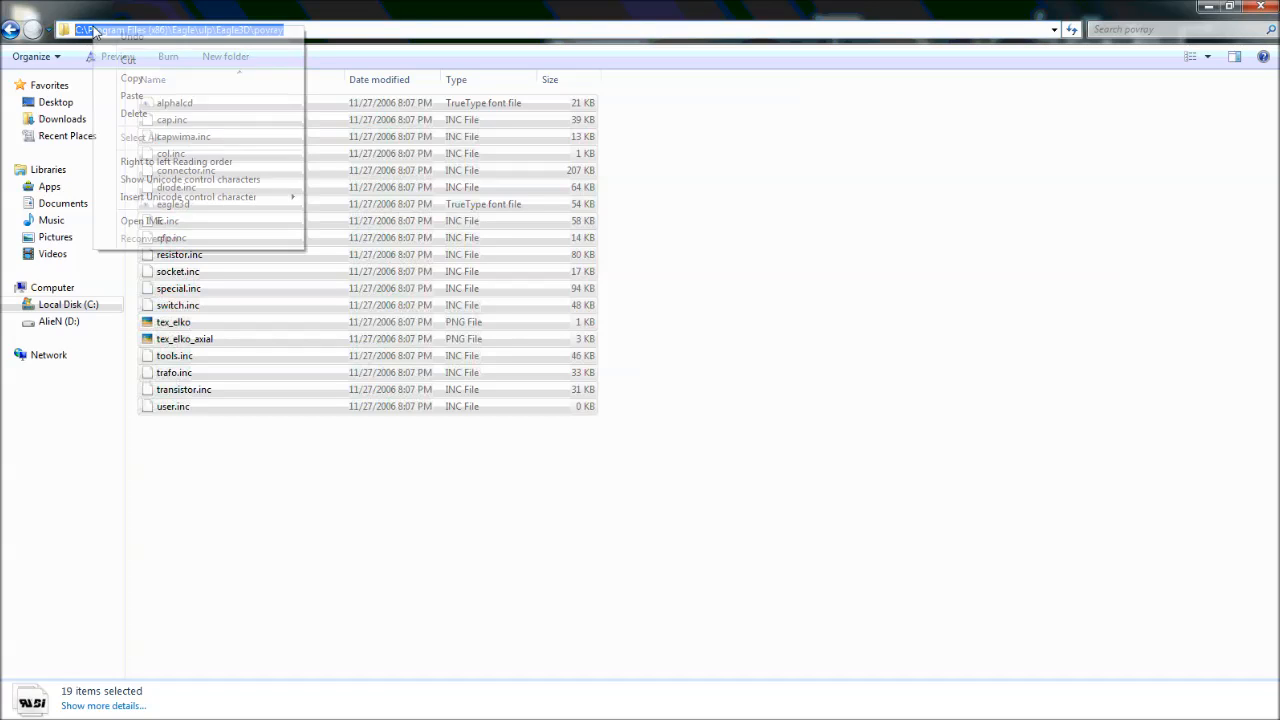
{"action": "left_click", "coordinate": [145, 79]}
Replace the quoted Library_Path value in the povray settings file with the copied C:\Program Files (x86)\Eagle\ulp\Eagle3D\povray
{"action": "mouse_move", "coordinate": [10, 310]}
{"action": "left_click", "coordinate": [23, 528]}
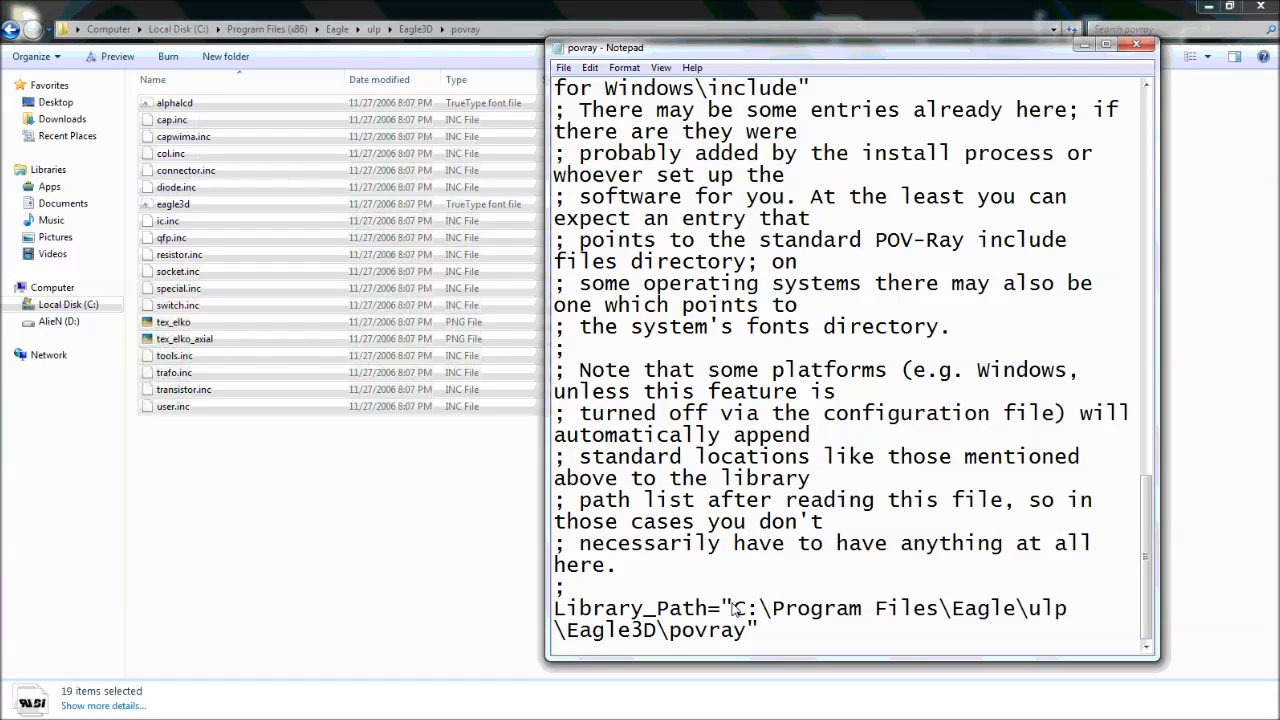
{"action": "left_click_drag", "start_coordinate": [735, 610], "coordinate": [748, 629]}
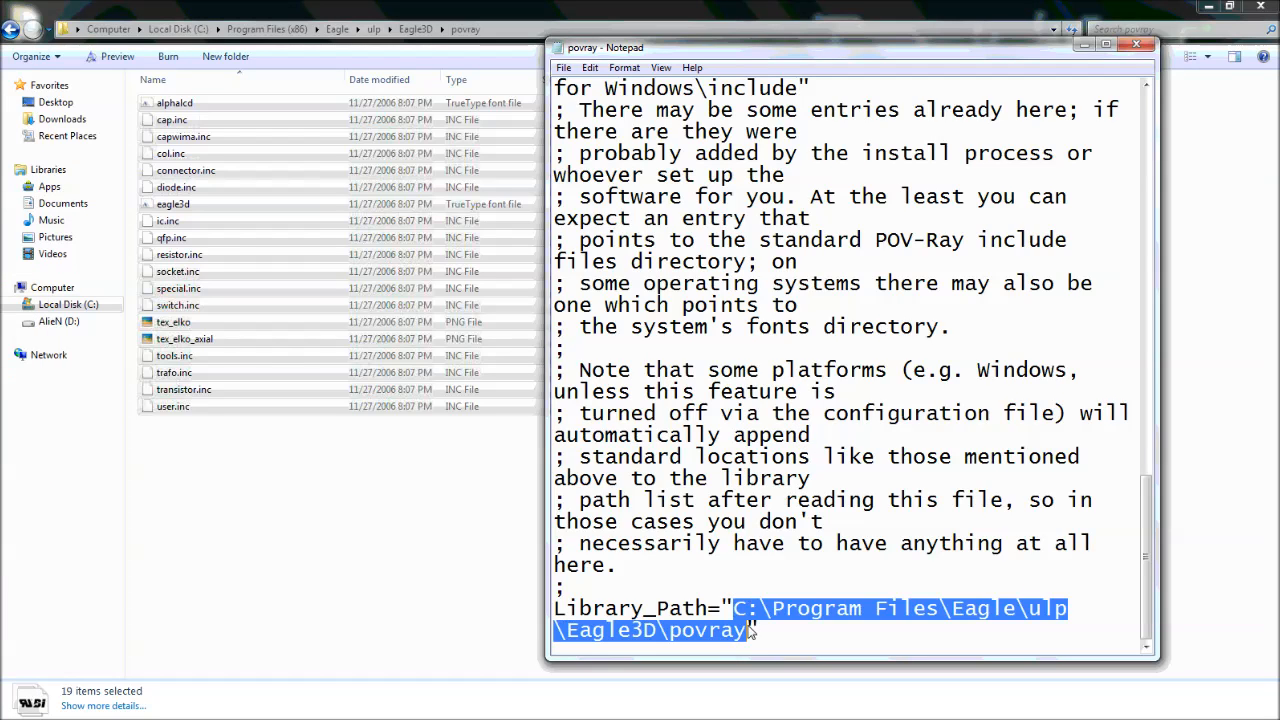
{"action": "right_click", "coordinate": [838, 623]}
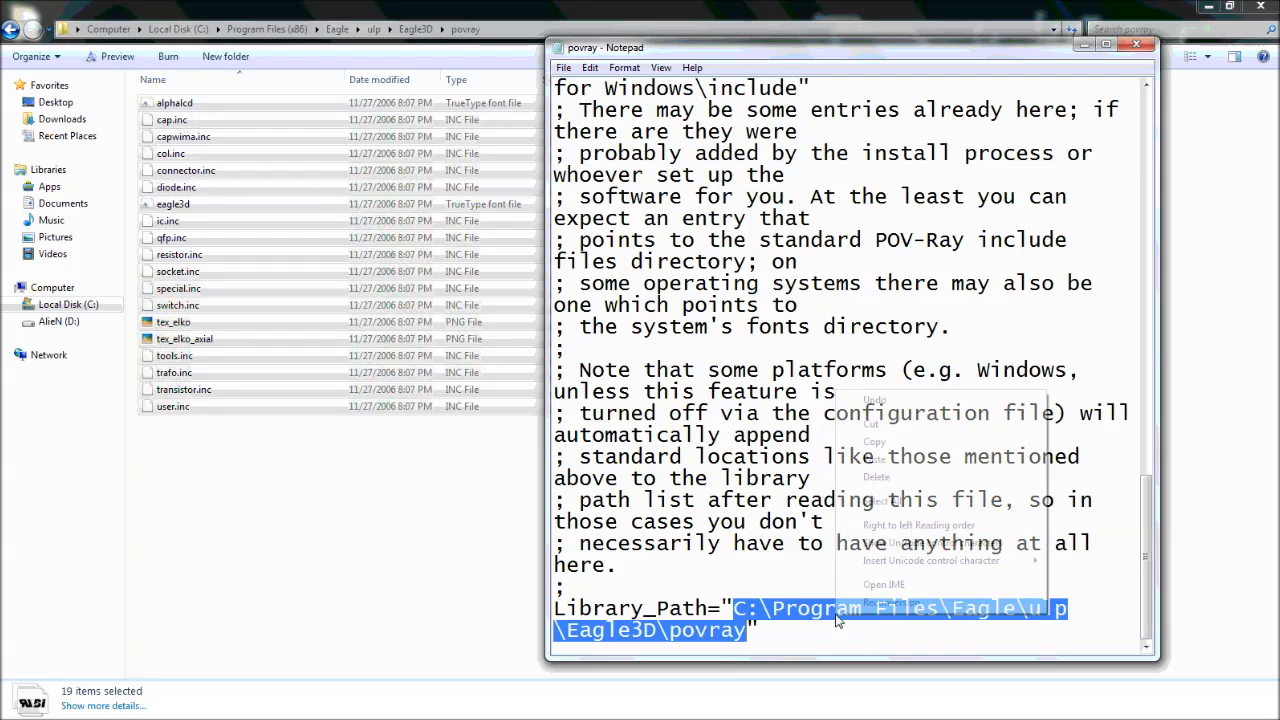
{"action": "left_click", "coordinate": [876, 460]}
Check the corrected Library_Path line at full window size, save the povray settings file and close it
{"action": "left_click_drag", "start_coordinate": [769, 612], "coordinate": [1068, 630]}
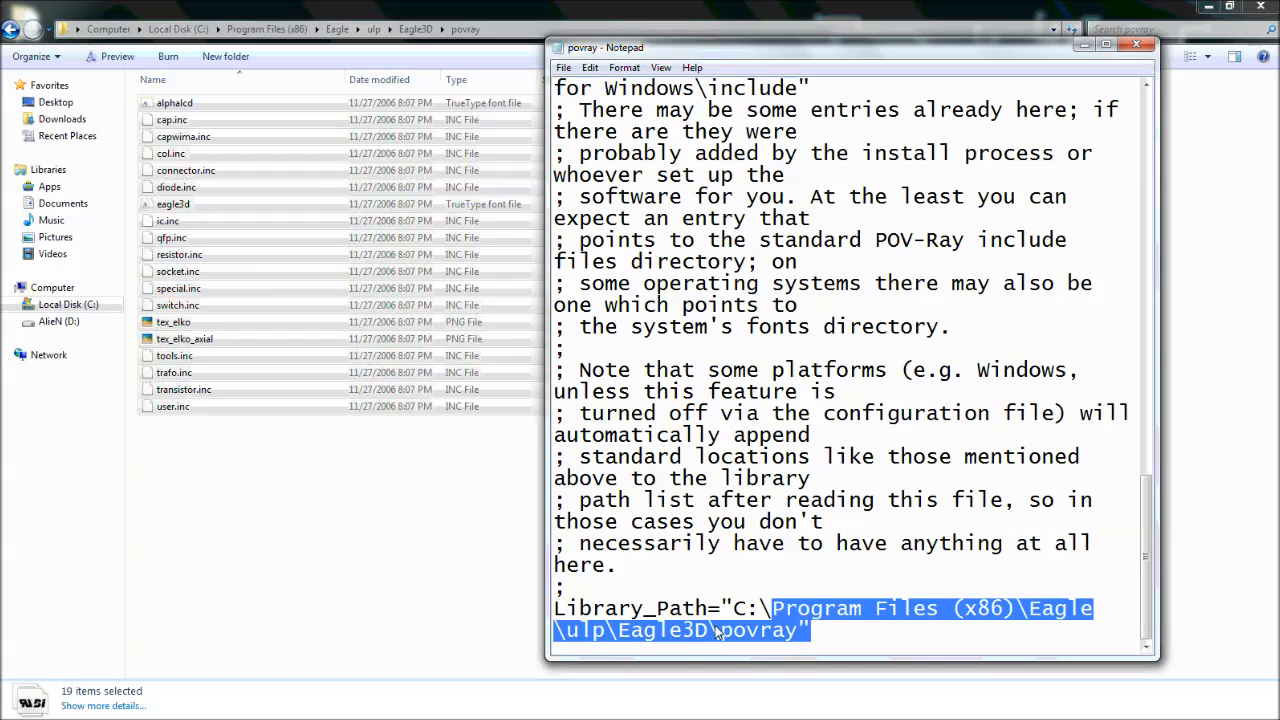
{"action": "left_click", "coordinate": [685, 634]}
{"action": "double_click", "coordinate": [880, 57]}
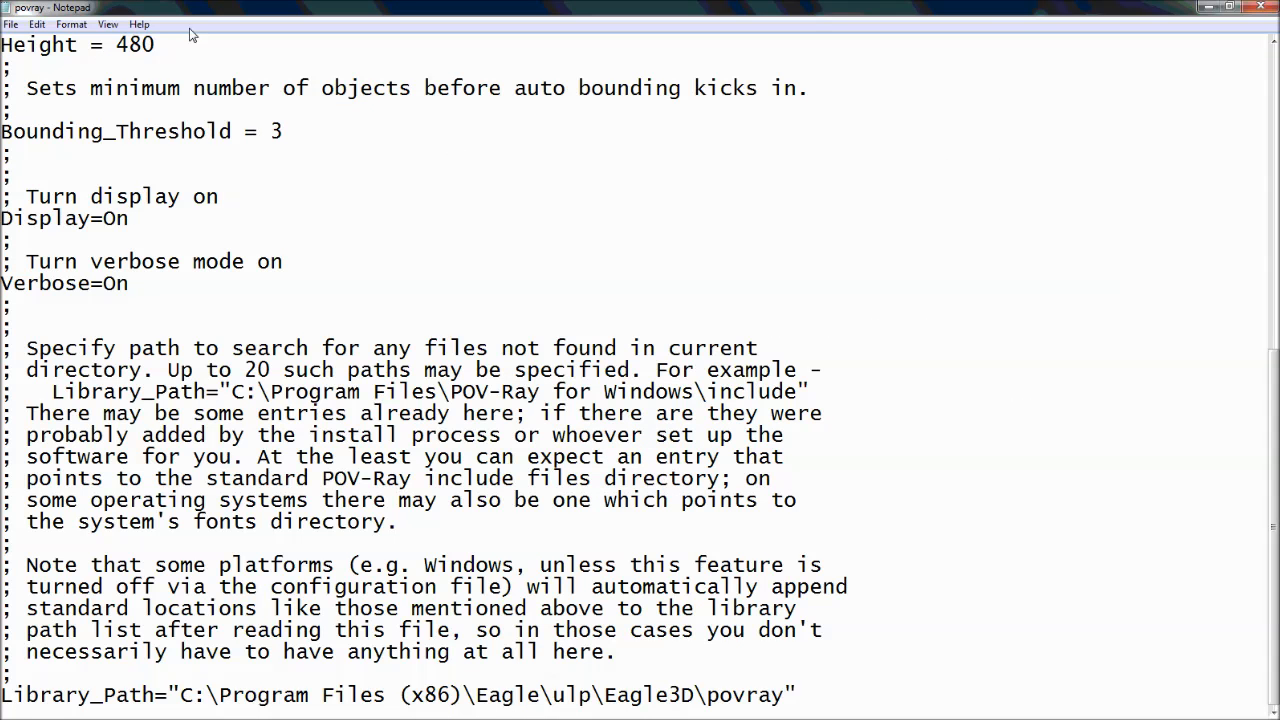
{"action": "left_click", "coordinate": [11, 24]}
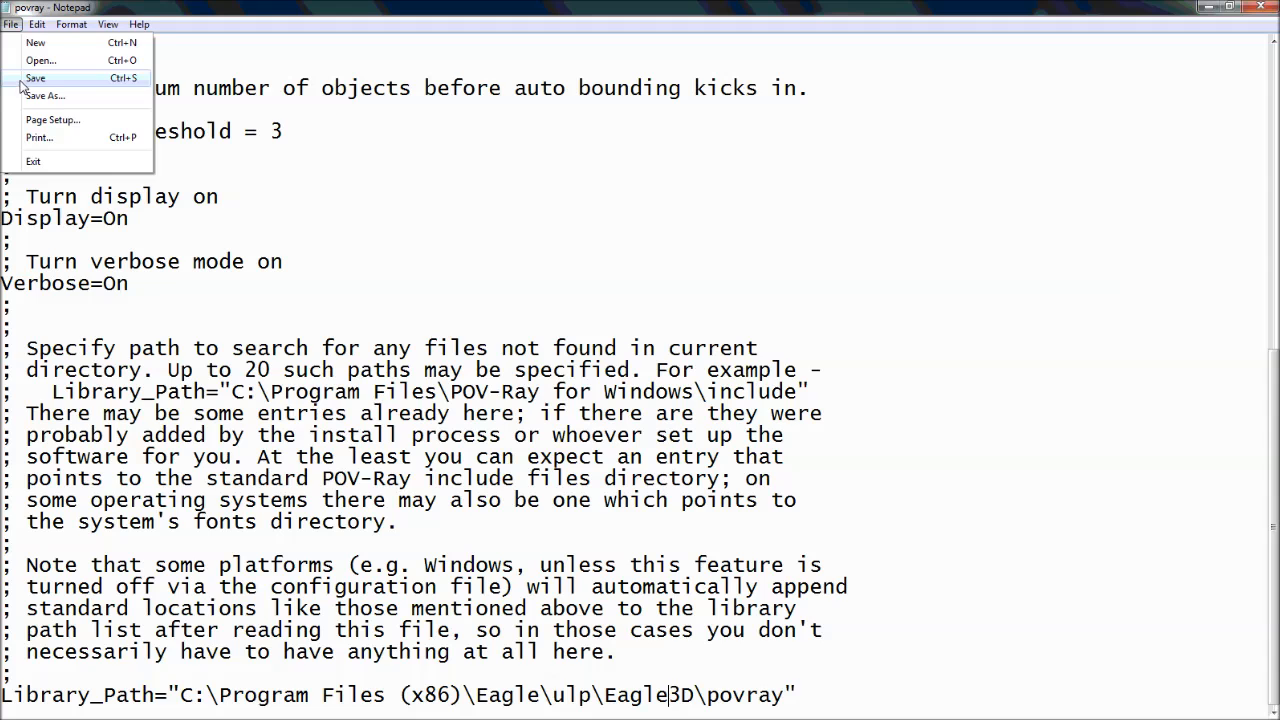
{"action": "left_click", "coordinate": [22, 79]}
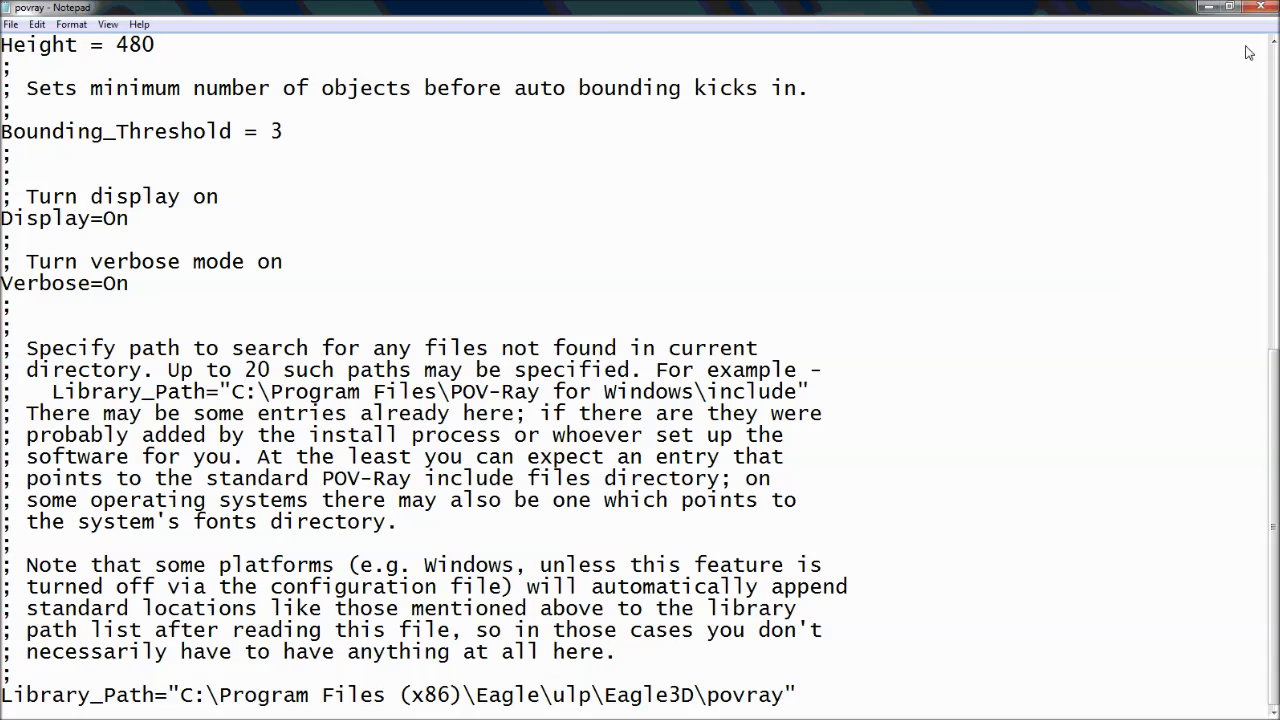
{"action": "left_click", "coordinate": [1261, 7]}
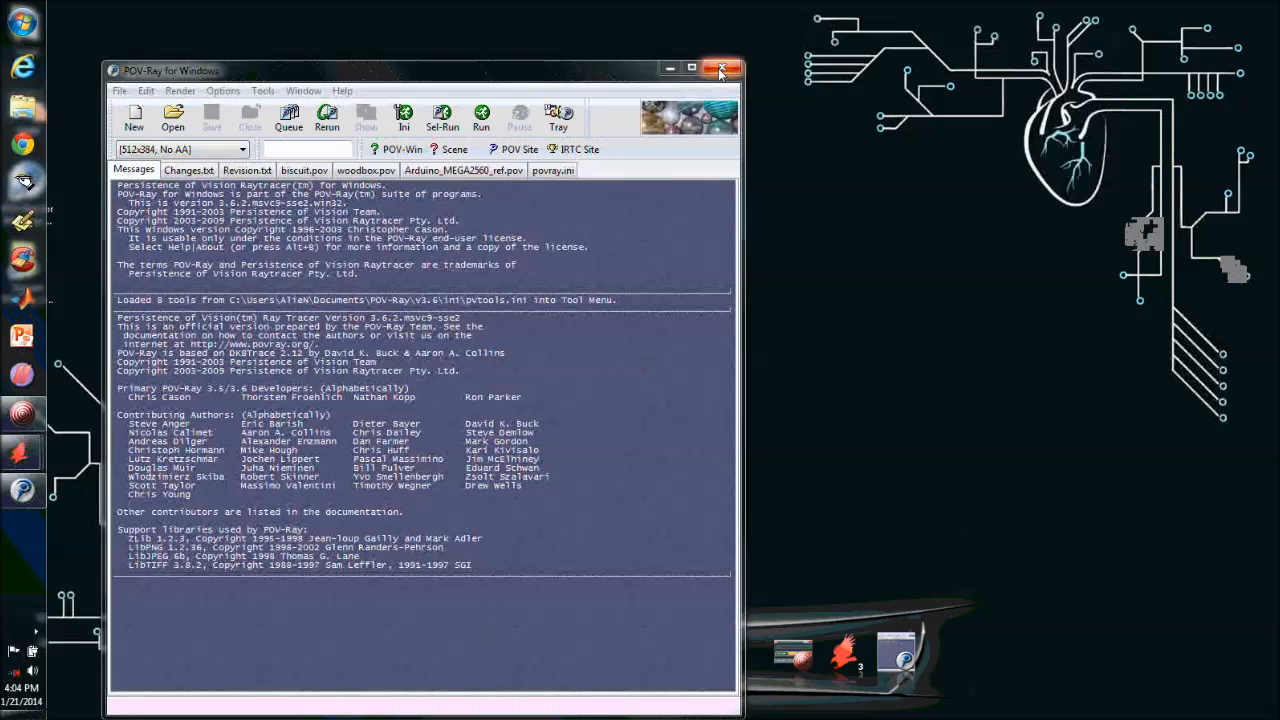
Close POV-Ray for Windows, accepting the reload of the changed povray.ini
{"action": "left_click", "coordinate": [719, 69]}
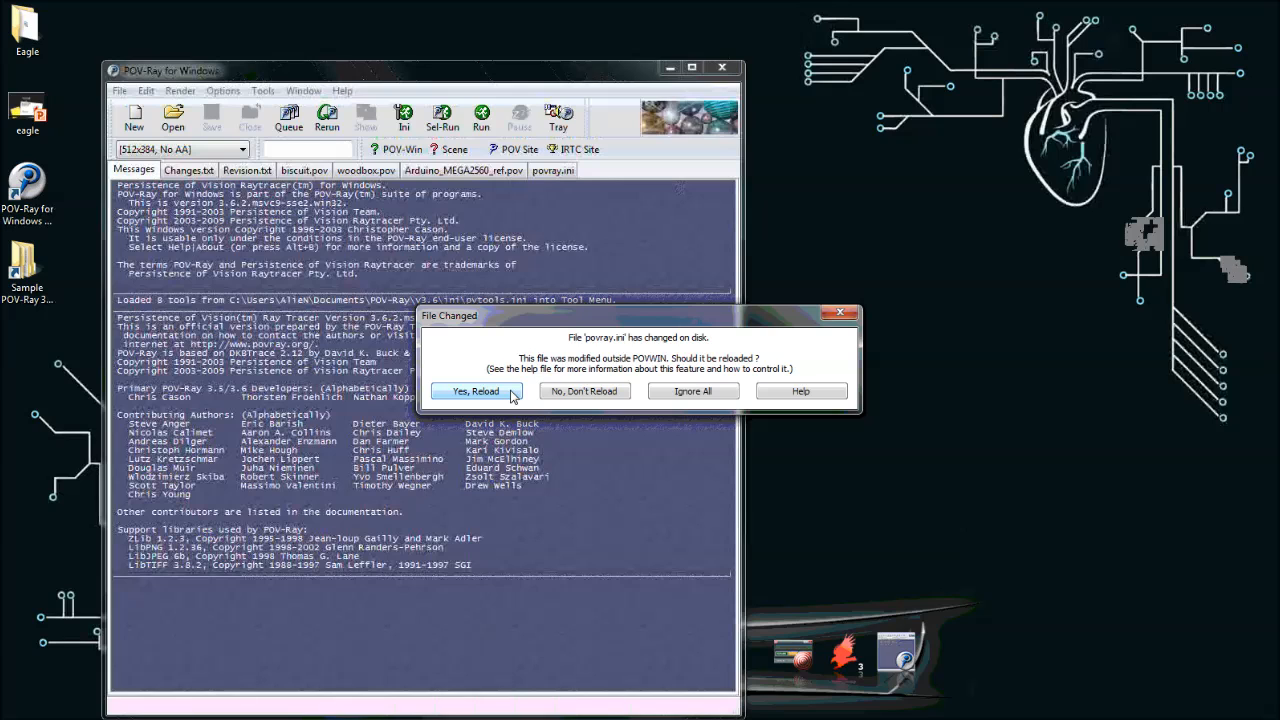
{"action": "left_click", "coordinate": [476, 391]}
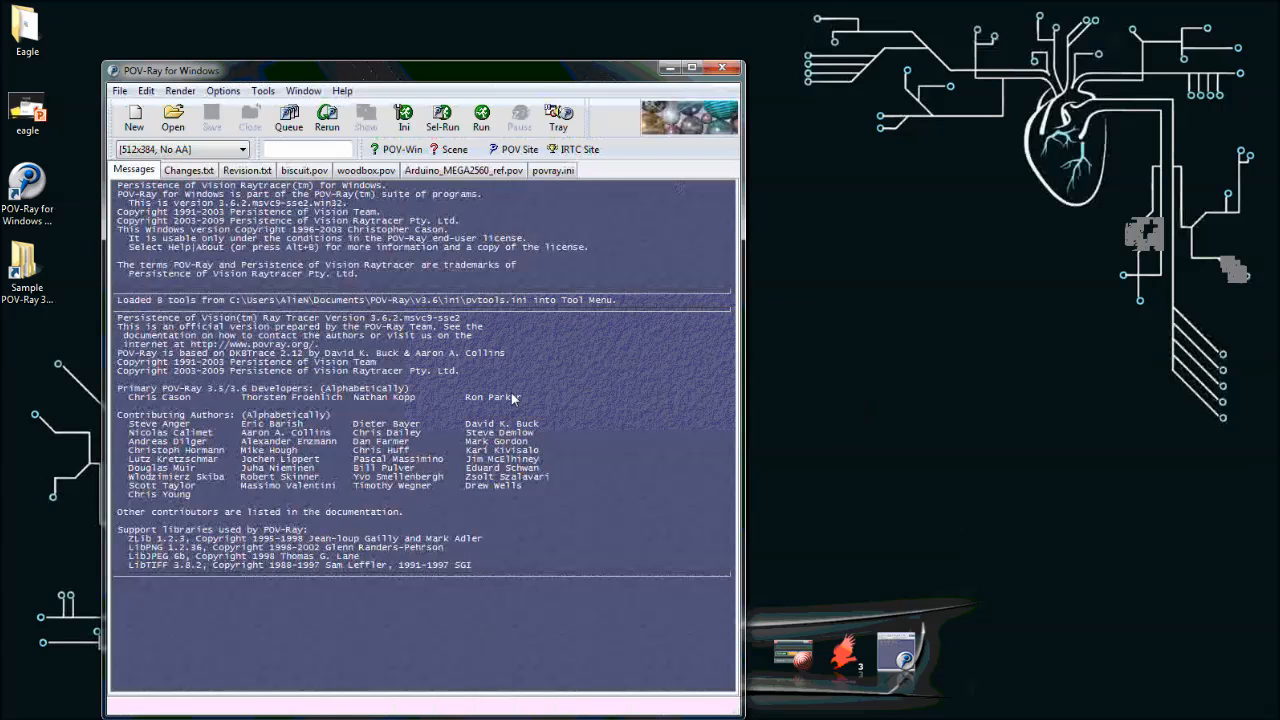
{"action": "left_click", "coordinate": [726, 68]}
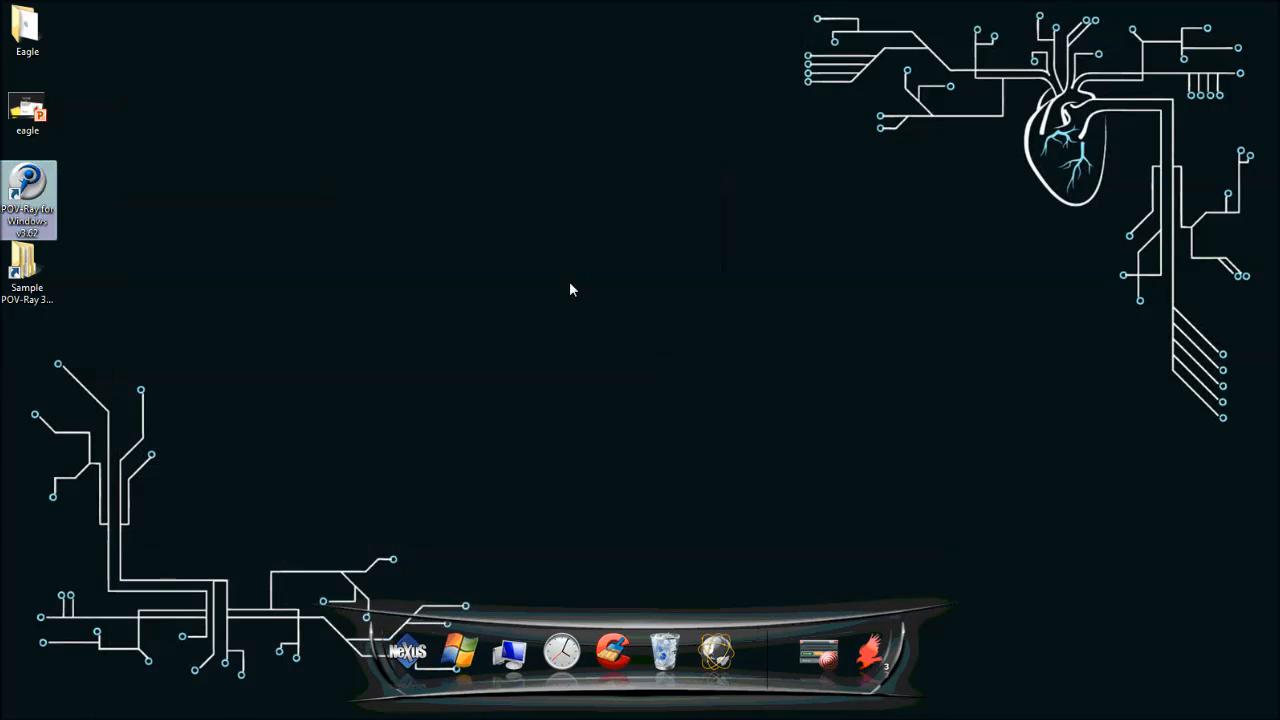
Switch to EAGLE's rectifire board and from there bring up the matching schematic with the whole circuit in view
{"action": "mouse_move", "coordinate": [22, 453]}
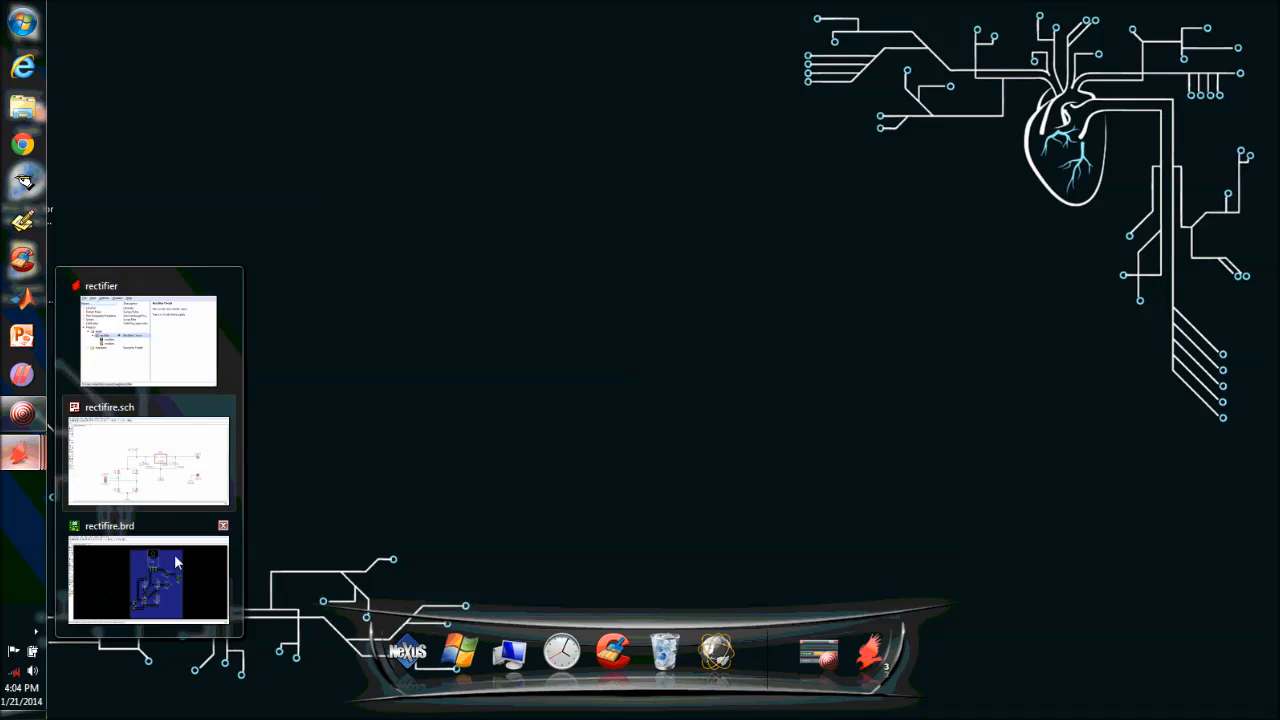
{"action": "left_click", "coordinate": [158, 543]}
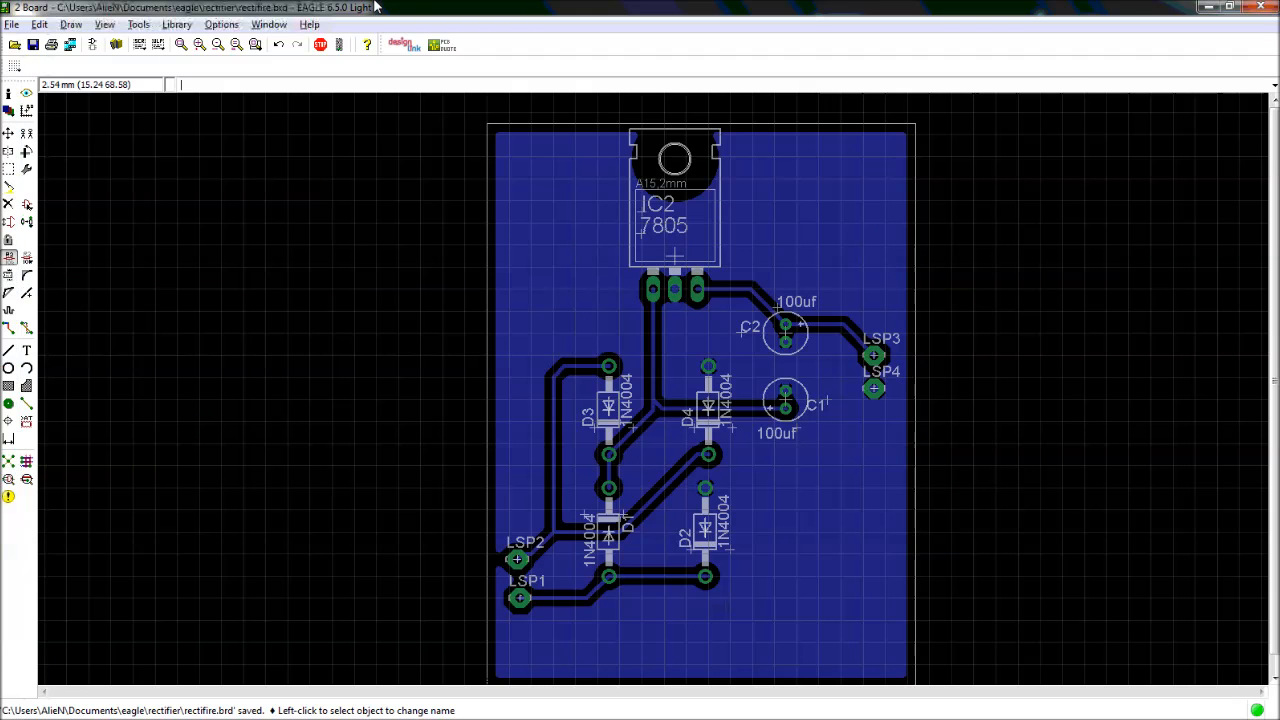
{"action": "left_click", "coordinate": [93, 45]}
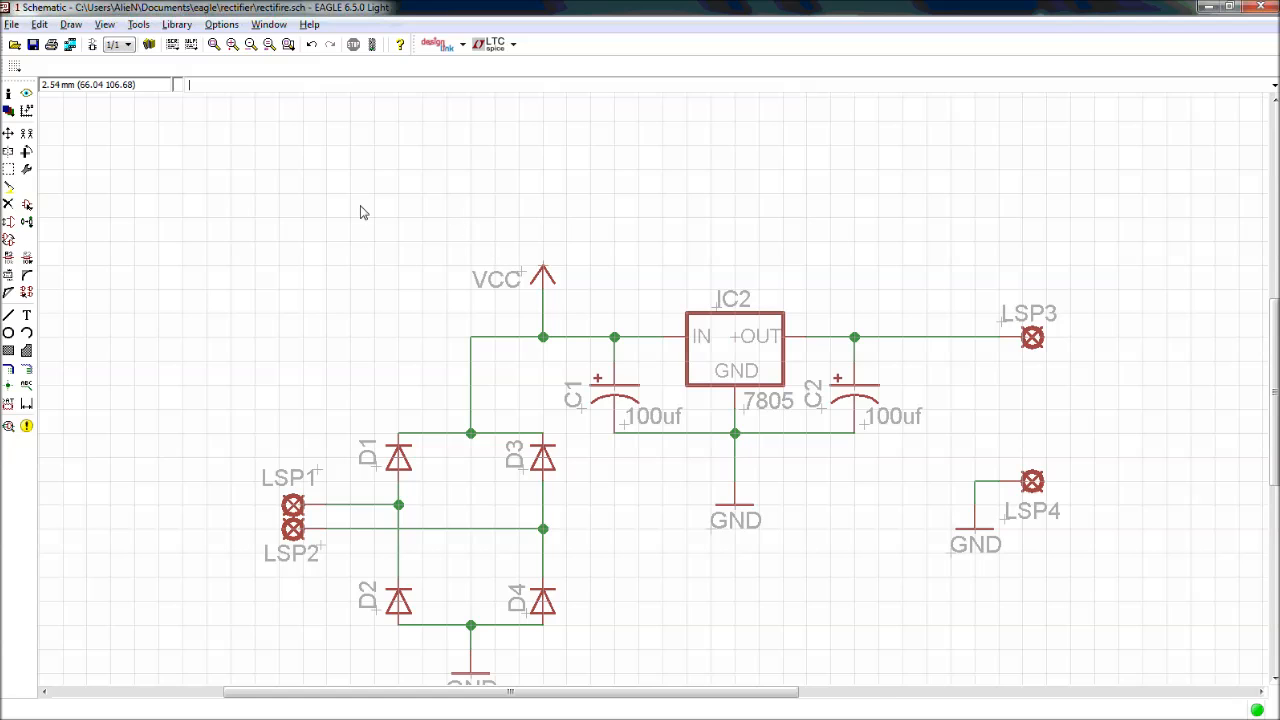
{"action": "scroll", "coordinate": [360, 214], "scroll_direction": "down", "scroll_amount": 1}
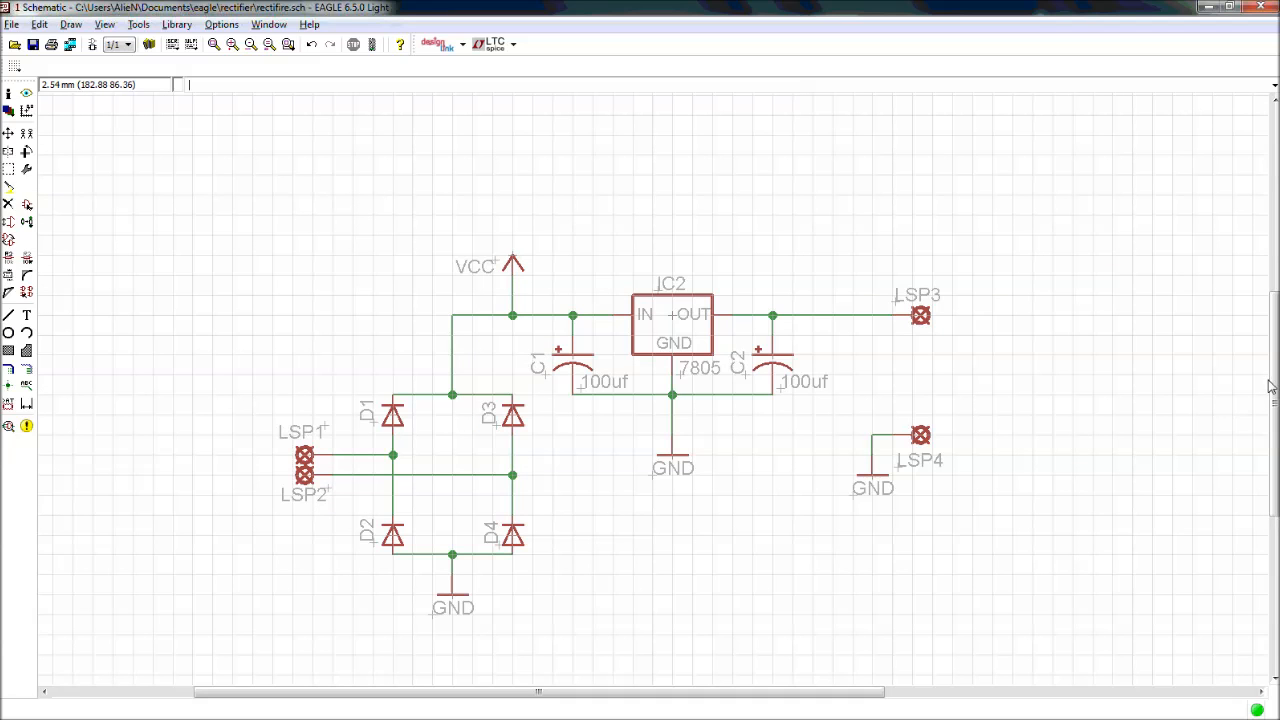
{"action": "left_click_drag", "start_coordinate": [1273, 390], "coordinate": [1273, 417]}
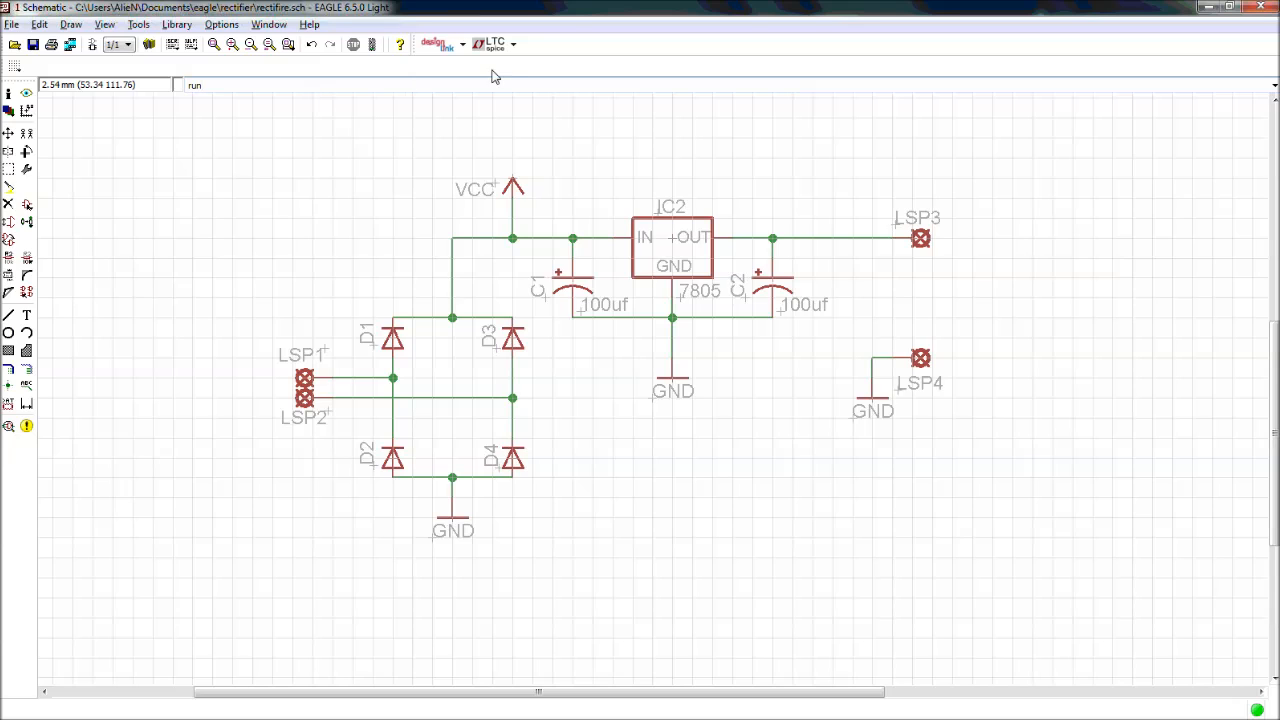
Start the Run command in the schematic and look through the user language programs in the EAGLE-6.5.0 ulp folder
{"action": "key", "text": "Return"}
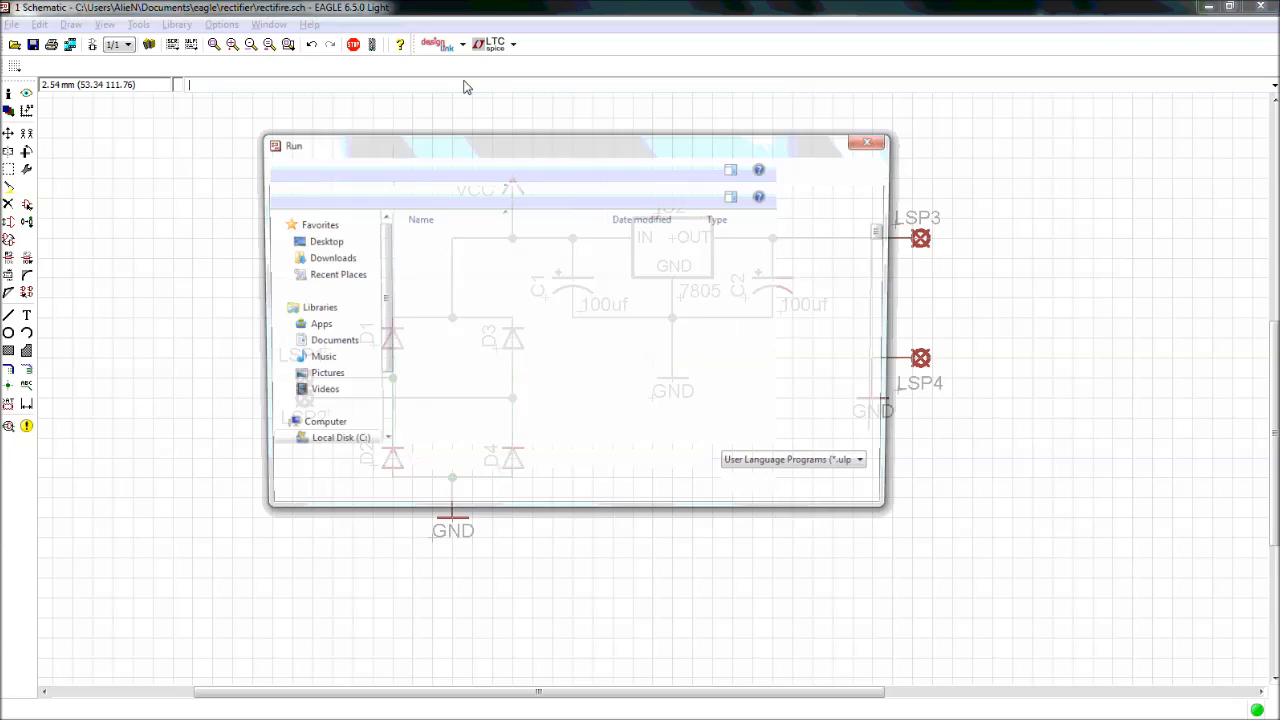
{"action": "left_click_drag", "start_coordinate": [518, 155], "coordinate": [461, 101]}
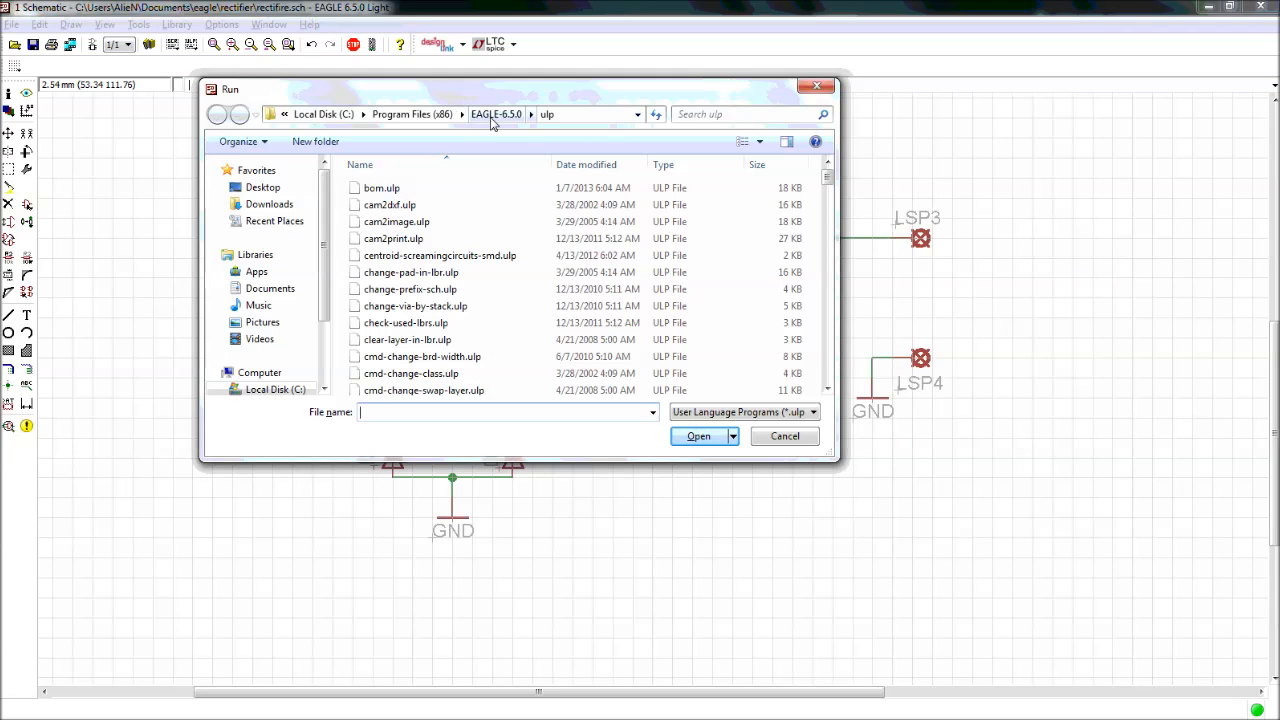
{"action": "left_click", "coordinate": [500, 205]}
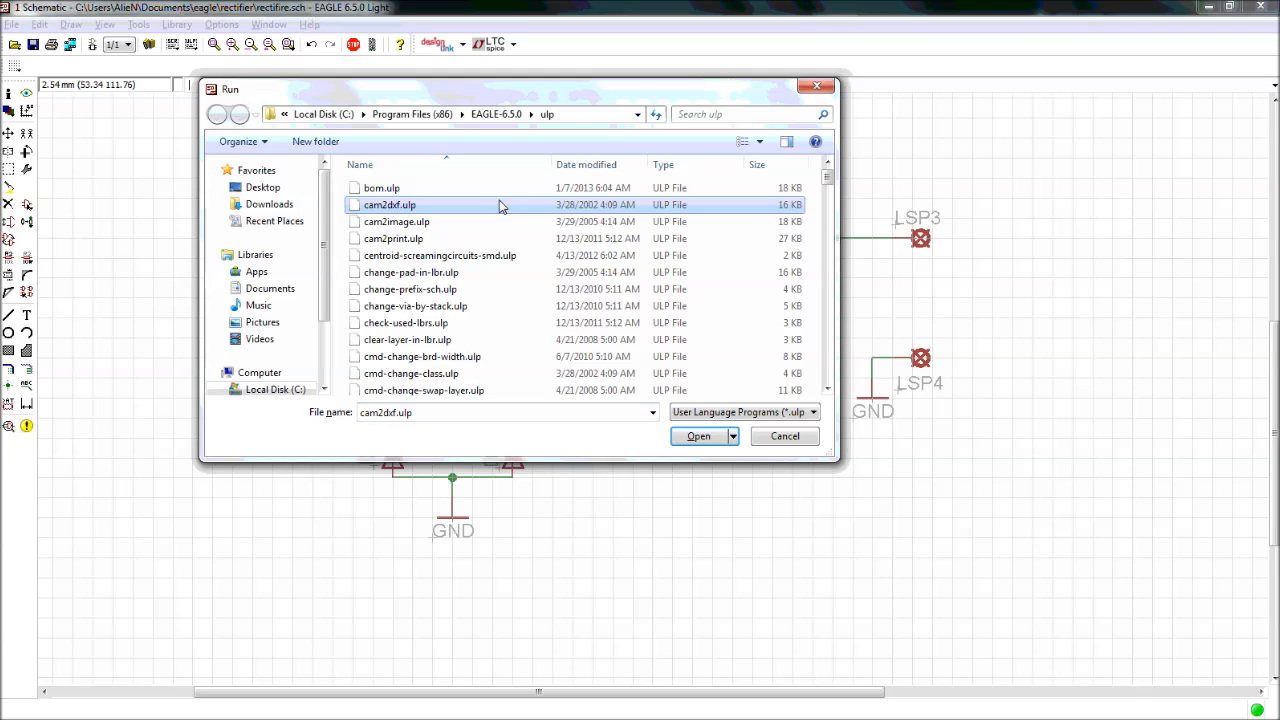
{"action": "scroll", "coordinate": [498, 215], "scroll_direction": "down", "scroll_amount": 12}
{"action": "scroll", "coordinate": [500, 226], "scroll_direction": "down", "scroll_amount": 20}
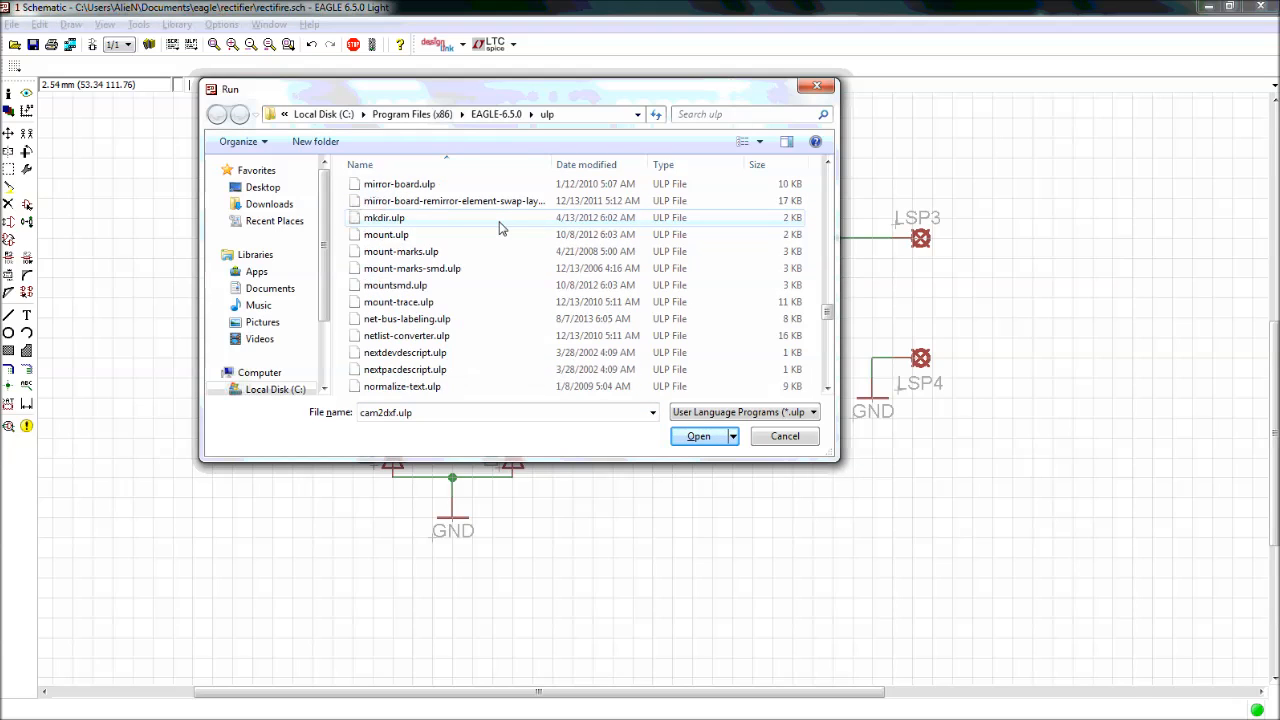
{"action": "scroll", "coordinate": [502, 234], "scroll_direction": "up", "scroll_amount": 8}
{"action": "scroll", "coordinate": [501, 234], "scroll_direction": "up", "scroll_amount": 20}
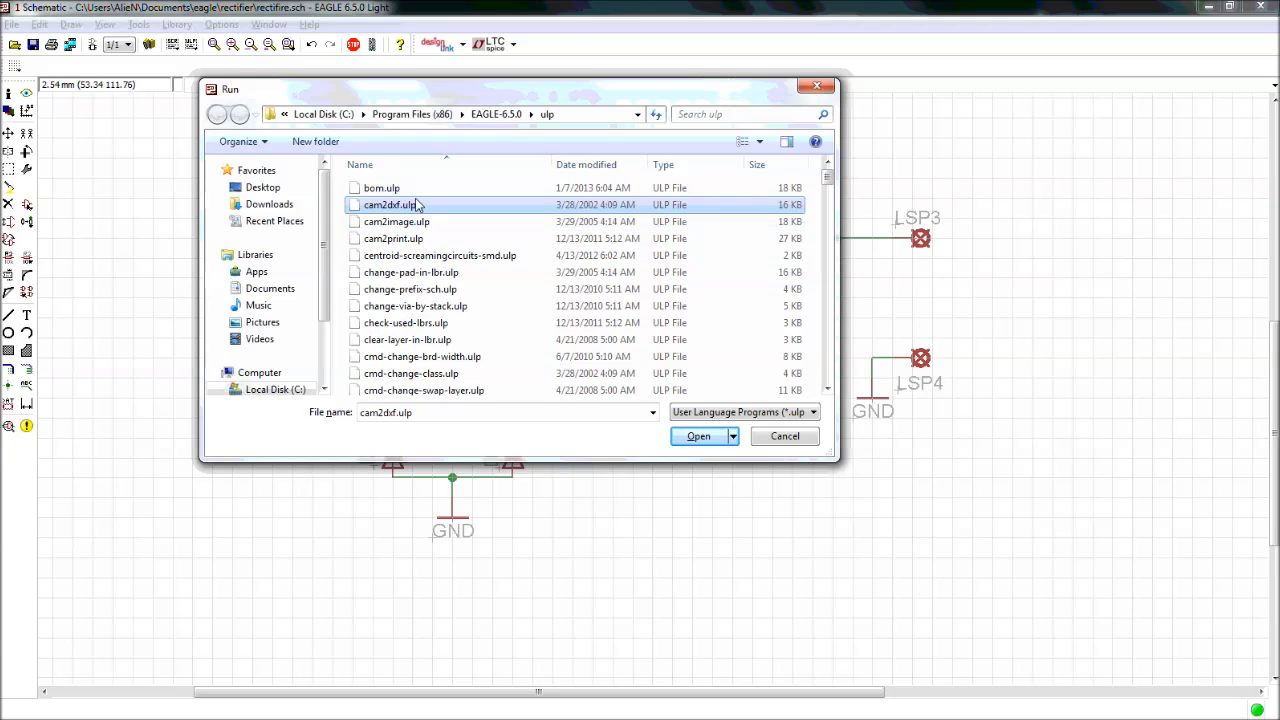
{"action": "scroll", "coordinate": [430, 260], "scroll_direction": "down", "scroll_amount": 7}
{"action": "scroll", "coordinate": [445, 285], "scroll_direction": "down", "scroll_amount": 12}
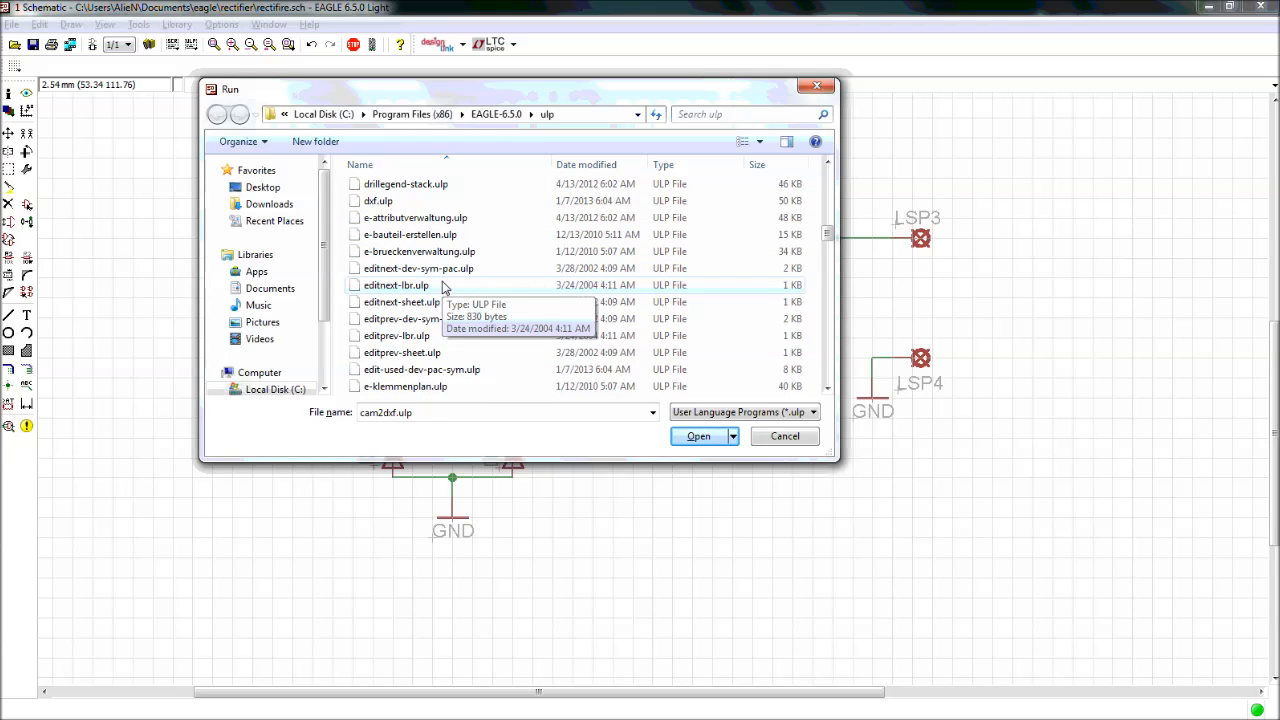
{"action": "scroll", "coordinate": [459, 272], "scroll_direction": "down", "scroll_amount": 20}
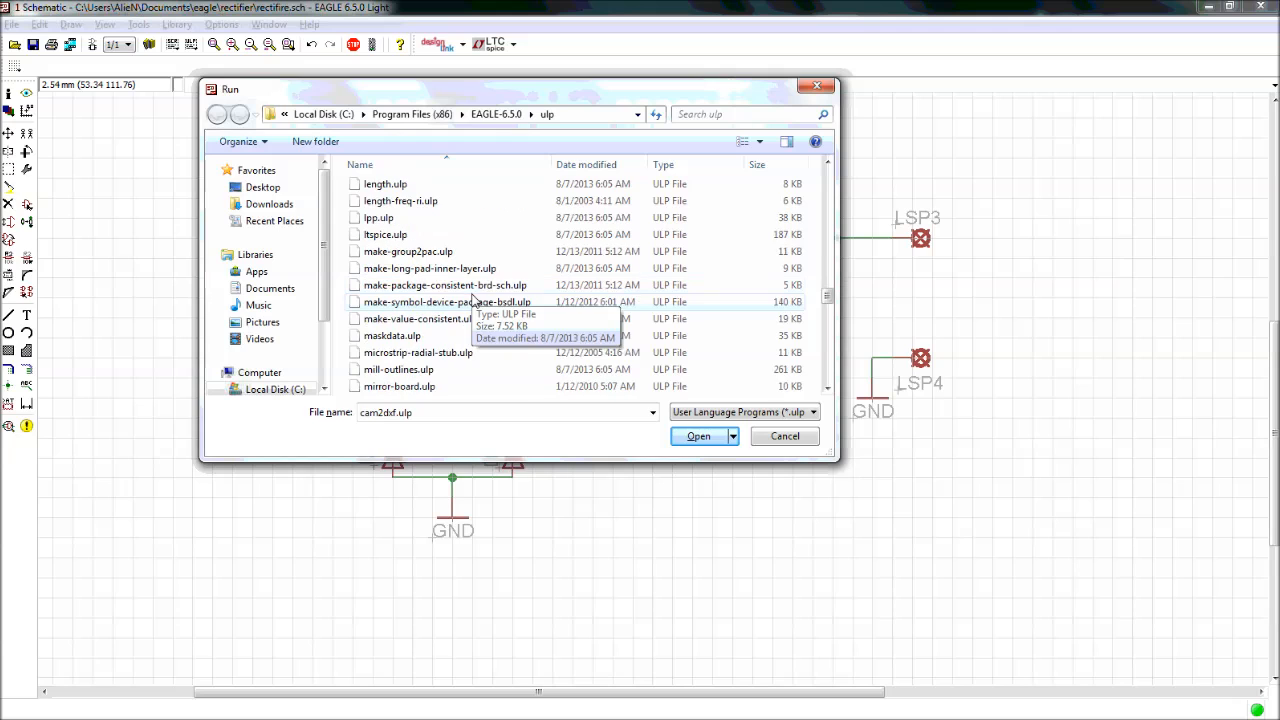
{"action": "scroll", "coordinate": [474, 303], "scroll_direction": "down", "scroll_amount": 6}
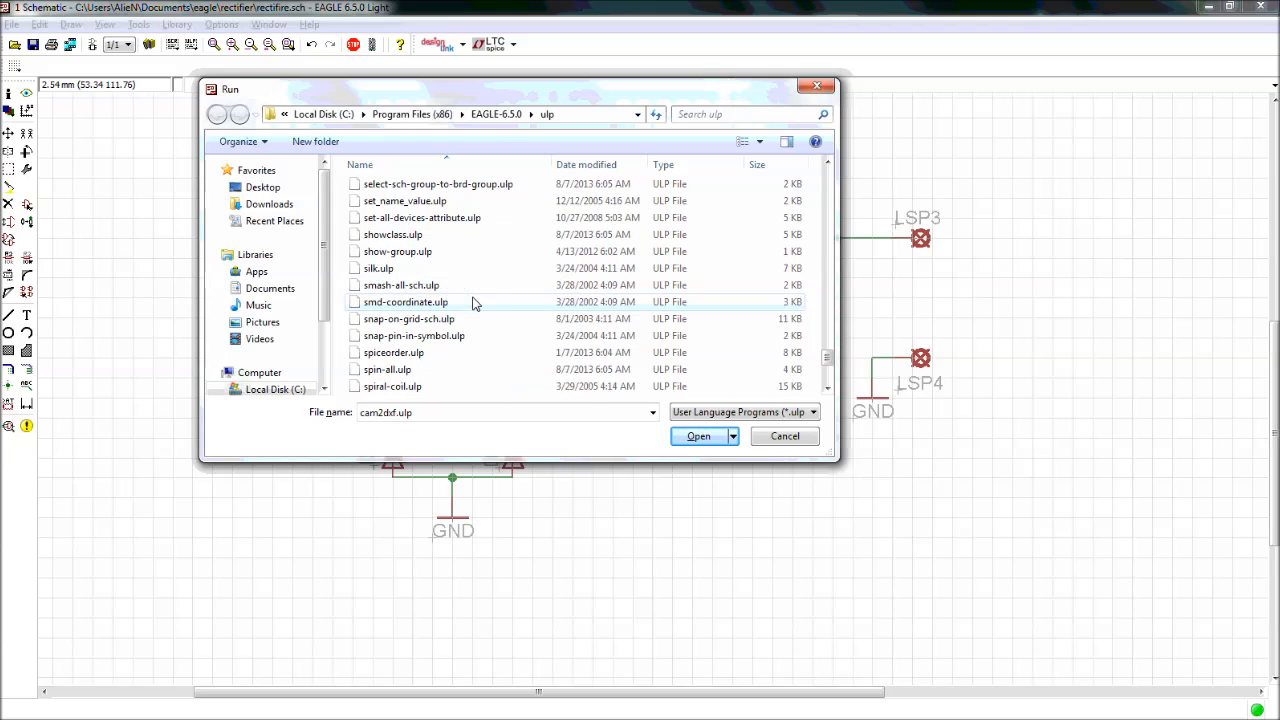
{"action": "scroll", "coordinate": [466, 290], "scroll_direction": "down", "scroll_amount": 2}
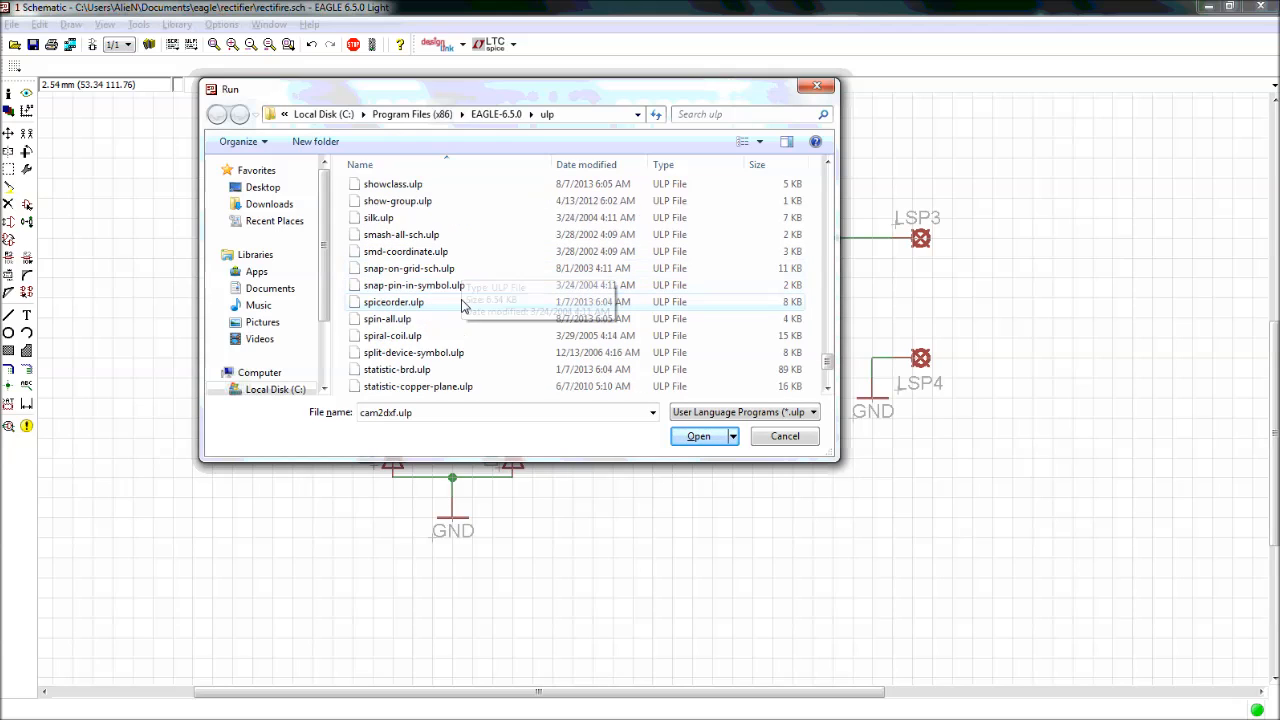
{"action": "scroll", "coordinate": [464, 376], "scroll_direction": "down", "scroll_amount": 1}
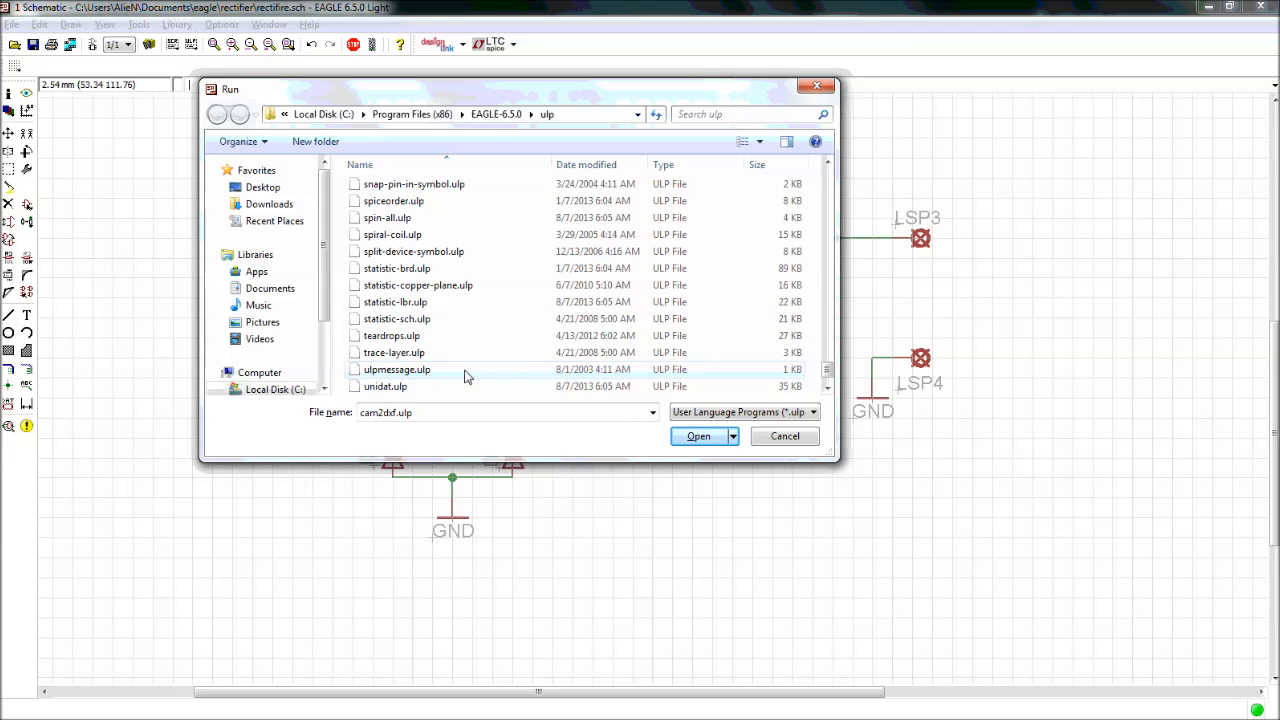
{"action": "scroll", "coordinate": [464, 376], "scroll_direction": "up", "scroll_amount": 10}
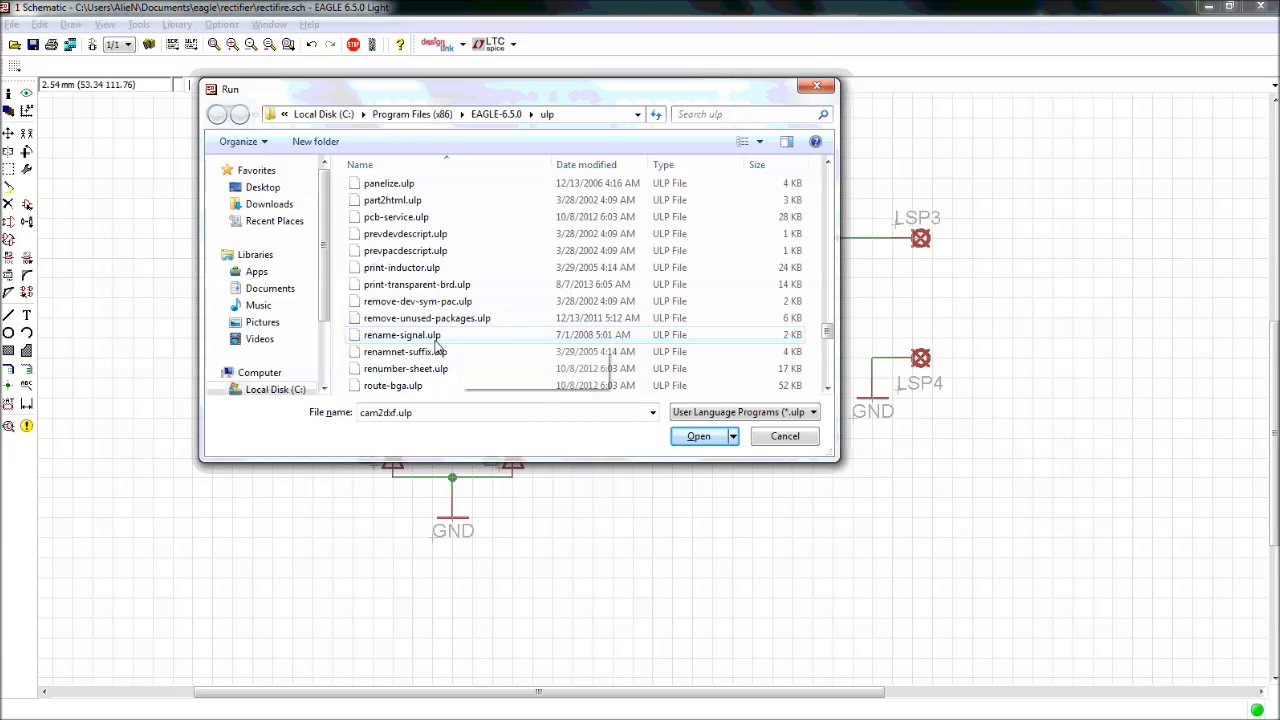
{"action": "scroll", "coordinate": [435, 334], "scroll_direction": "down", "scroll_amount": 1}
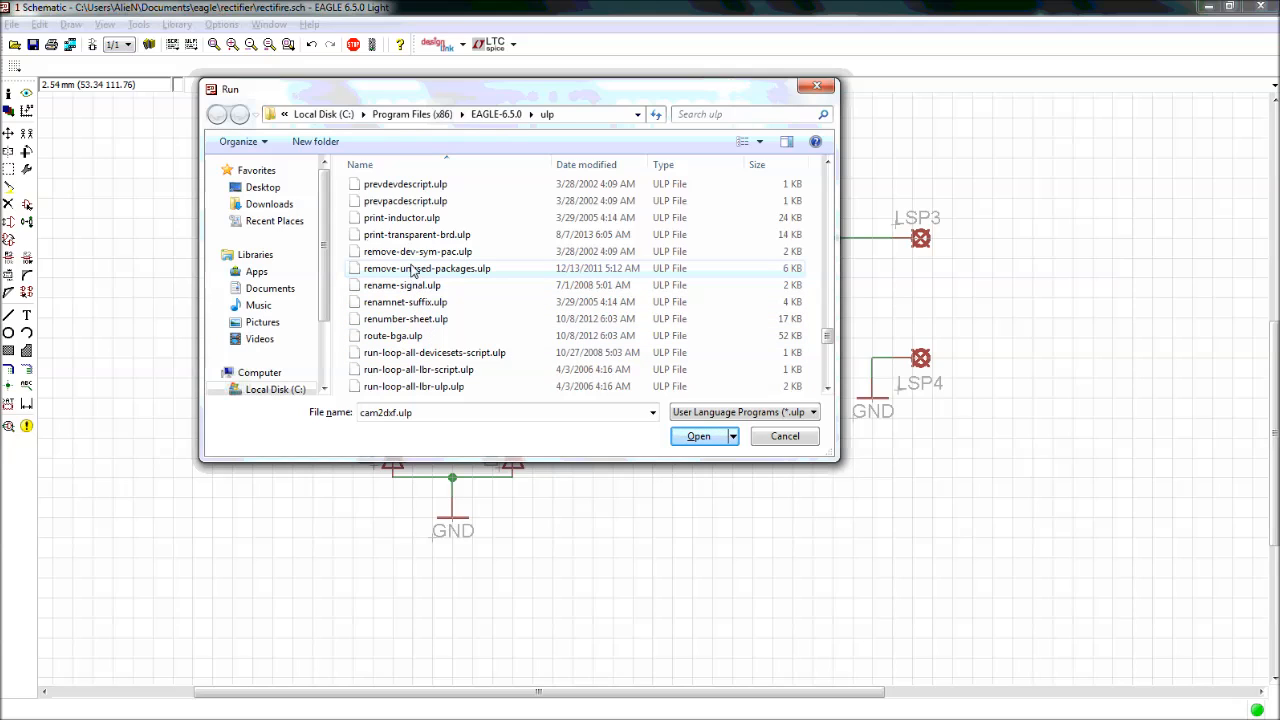
{"action": "scroll", "coordinate": [422, 325], "scroll_direction": "down", "scroll_amount": 1}
{"action": "scroll", "coordinate": [425, 319], "scroll_direction": "down", "scroll_amount": 1}
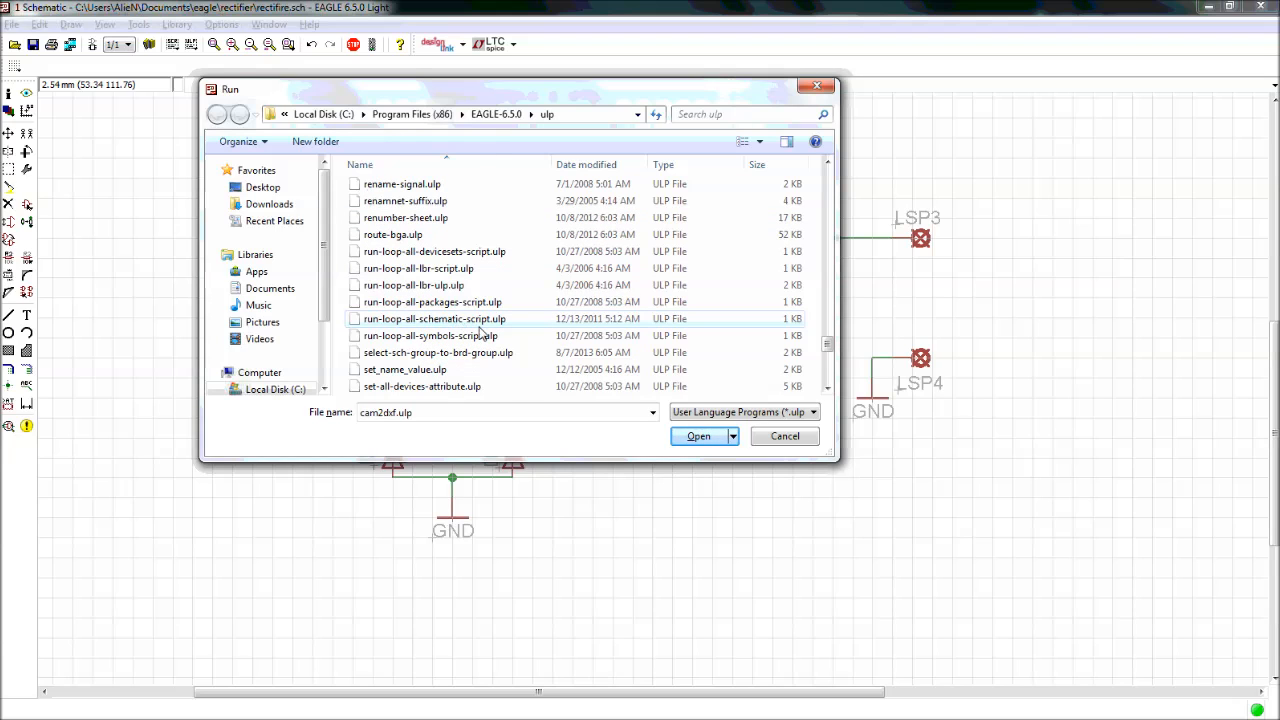
{"action": "scroll", "coordinate": [488, 320], "scroll_direction": "up", "scroll_amount": 1}
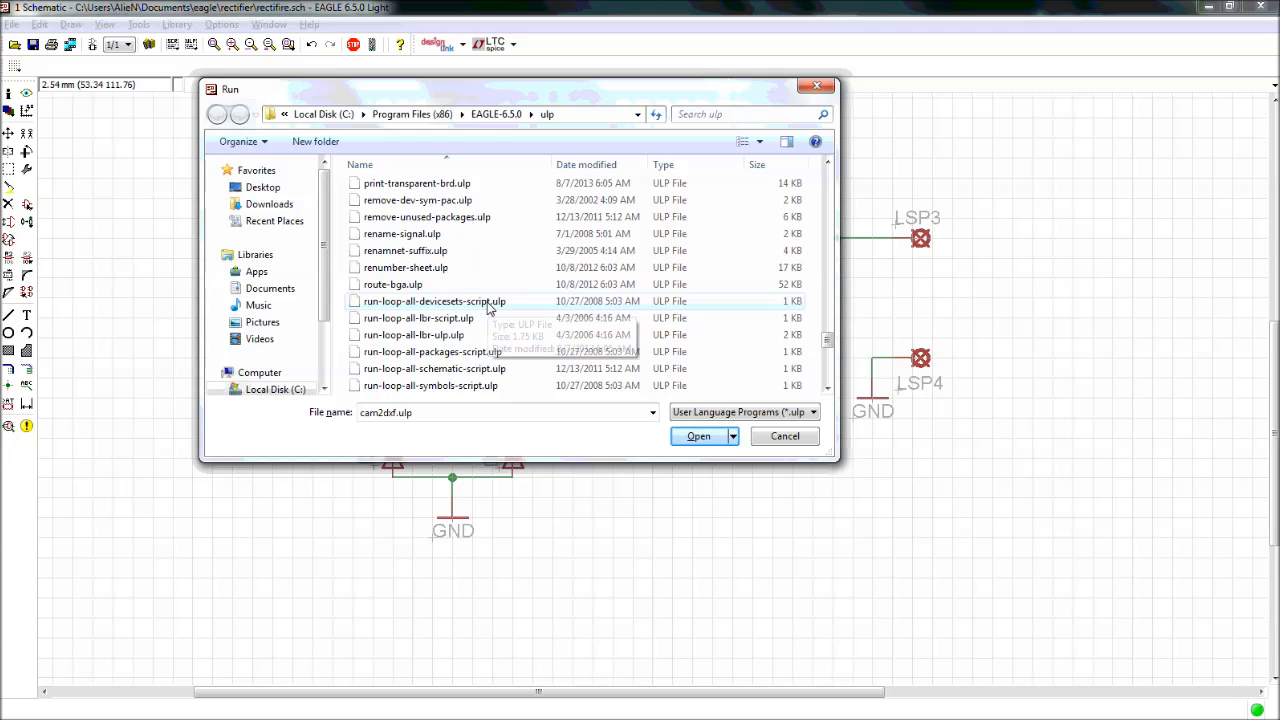
Choose renumber-sheet.ulp, compare it with the part names in the schematic, and run it
{"action": "left_click", "coordinate": [473, 236]}
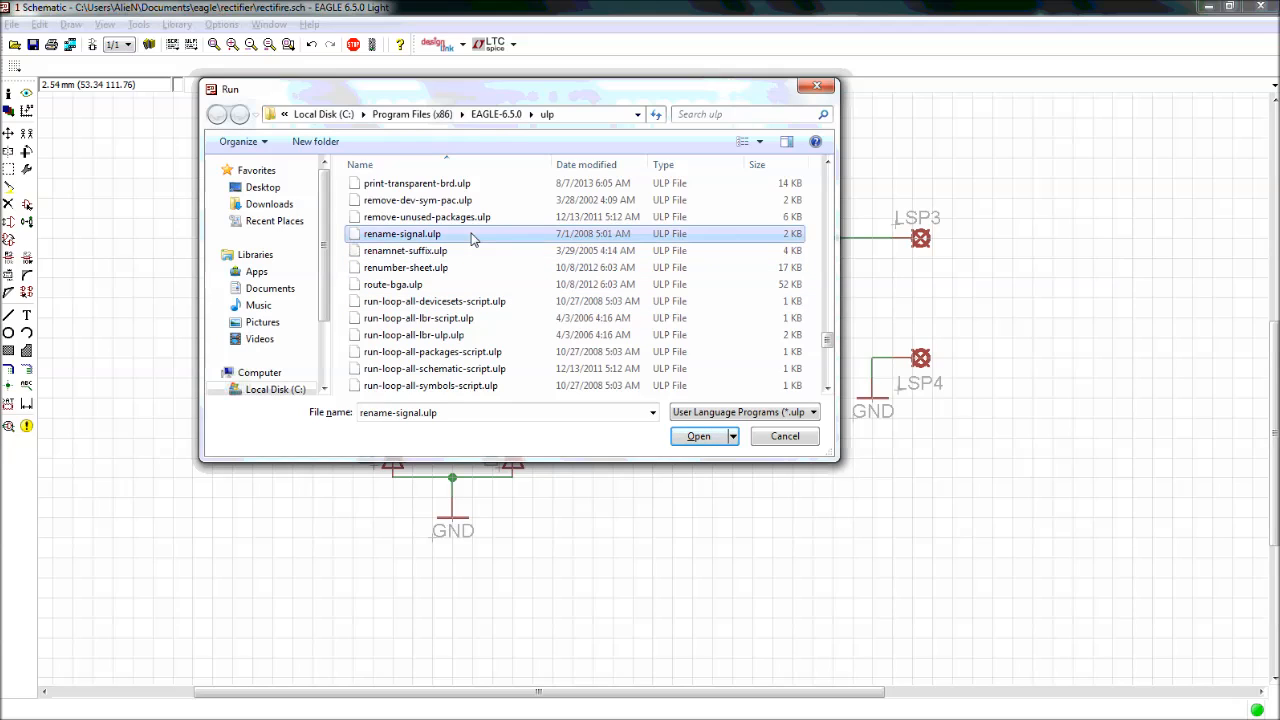
{"action": "left_click", "coordinate": [467, 270]}
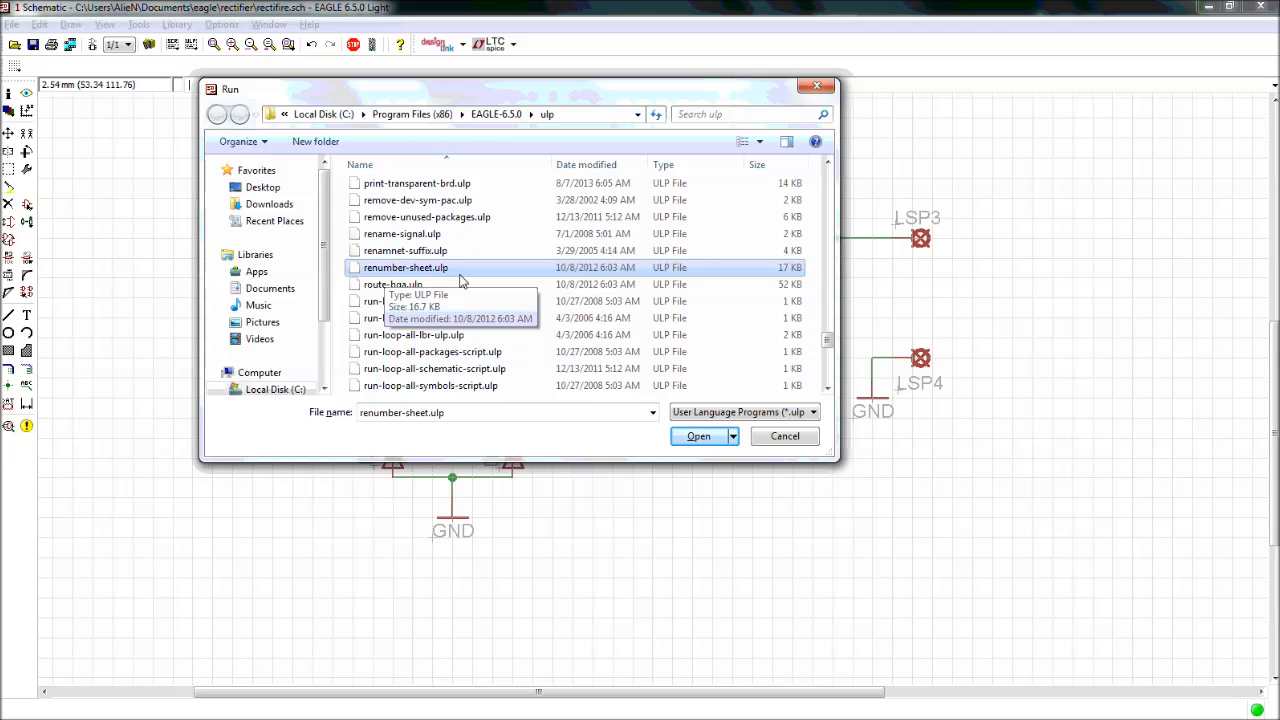
{"action": "left_click_drag", "start_coordinate": [403, 96], "coordinate": [760, 403]}
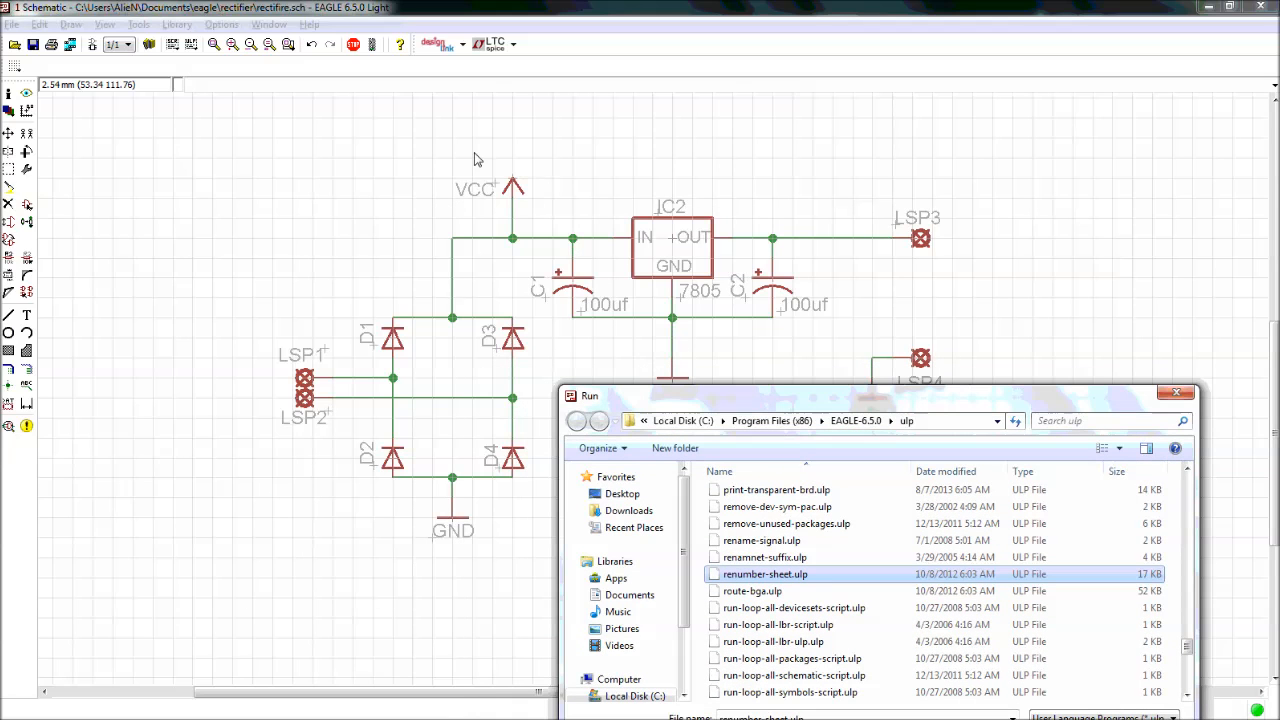
{"action": "left_click_drag", "start_coordinate": [655, 394], "coordinate": [655, 343]}
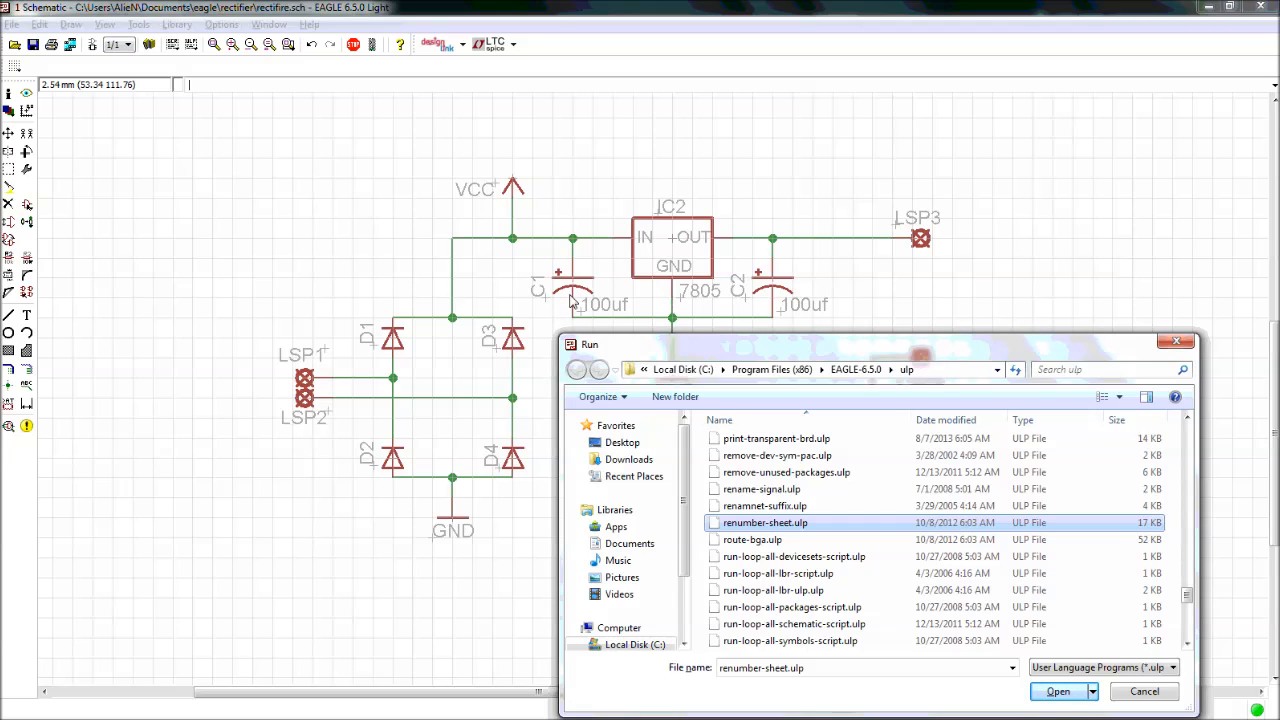
{"action": "left_click_drag", "start_coordinate": [702, 348], "coordinate": [372, 178]}
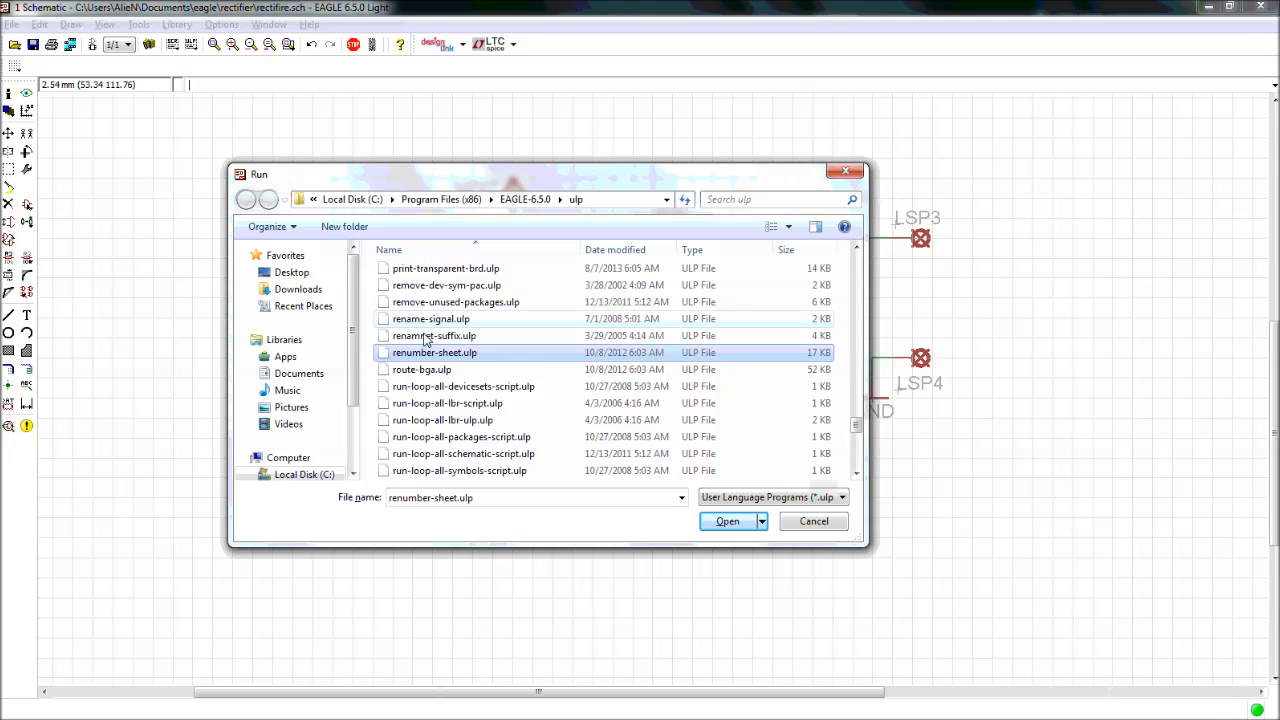
{"action": "left_click", "coordinate": [745, 522]}
Renumber the schematic parts with X ascending, Y descending, X-direction weighting and numerical order 0
{"action": "left_click_drag", "start_coordinate": [560, 195], "coordinate": [1022, 182]}
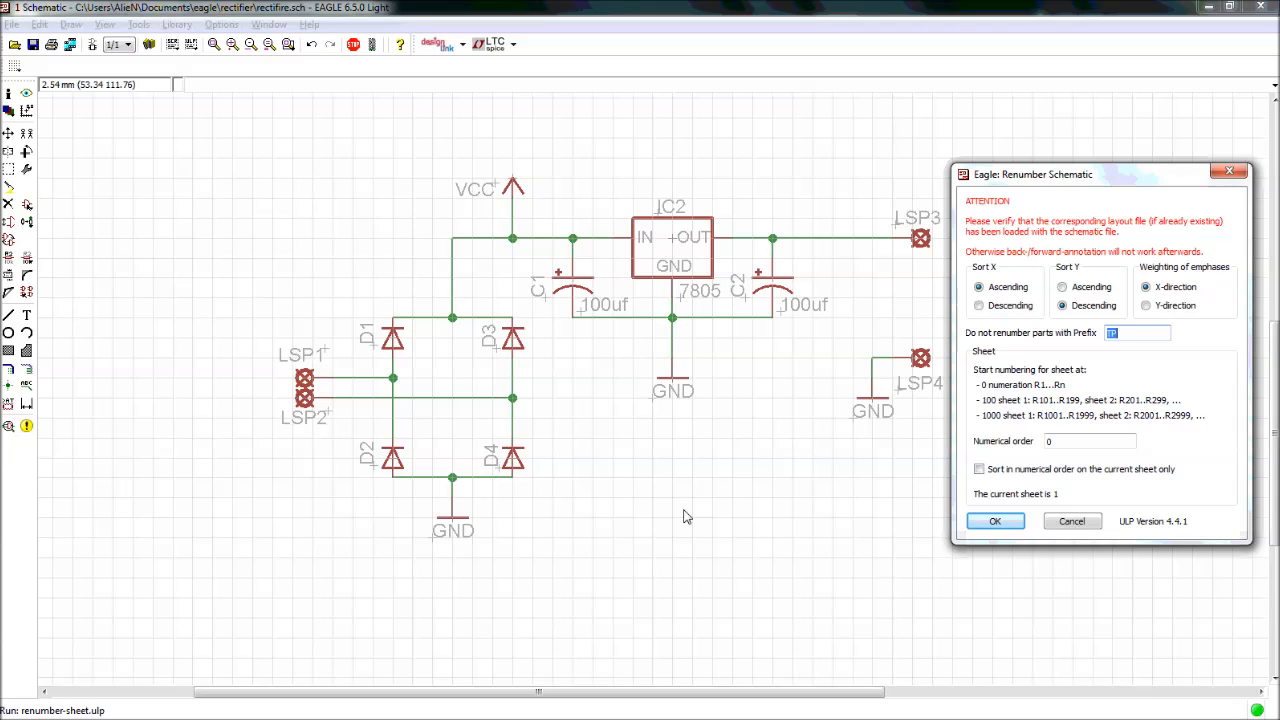
{"action": "left_click_drag", "start_coordinate": [1049, 182], "coordinate": [999, 137]}
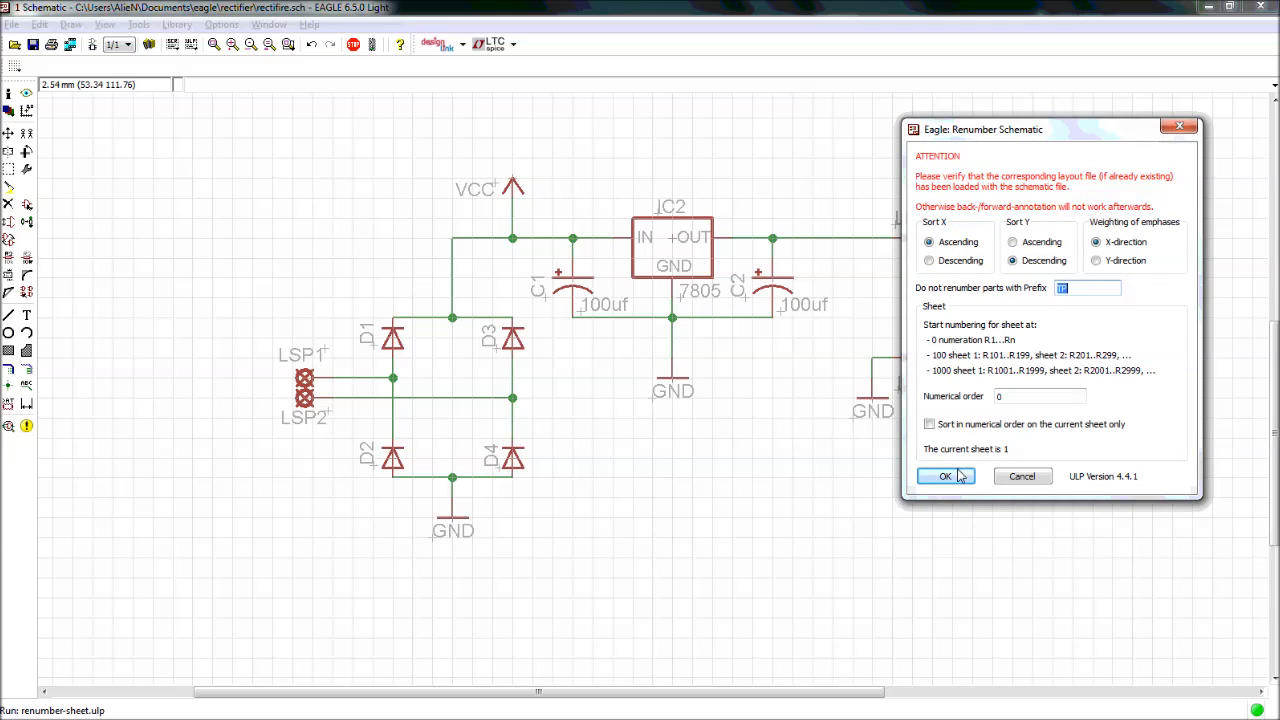
{"action": "left_click", "coordinate": [945, 476]}
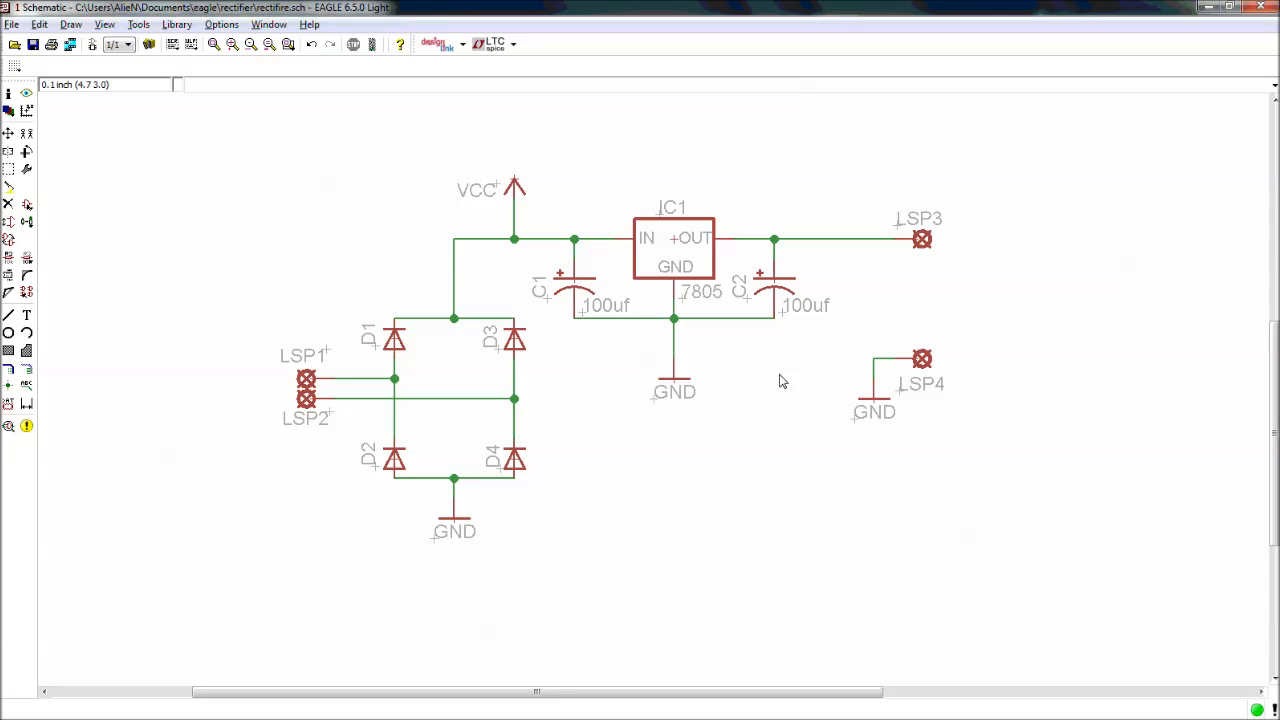
Turn on the schematic grid as dots, with both the size of 2.54 and the alternate size of 0.3175 in mm
{"action": "scroll", "coordinate": [245, 250], "scroll_direction": "down", "scroll_amount": 3}
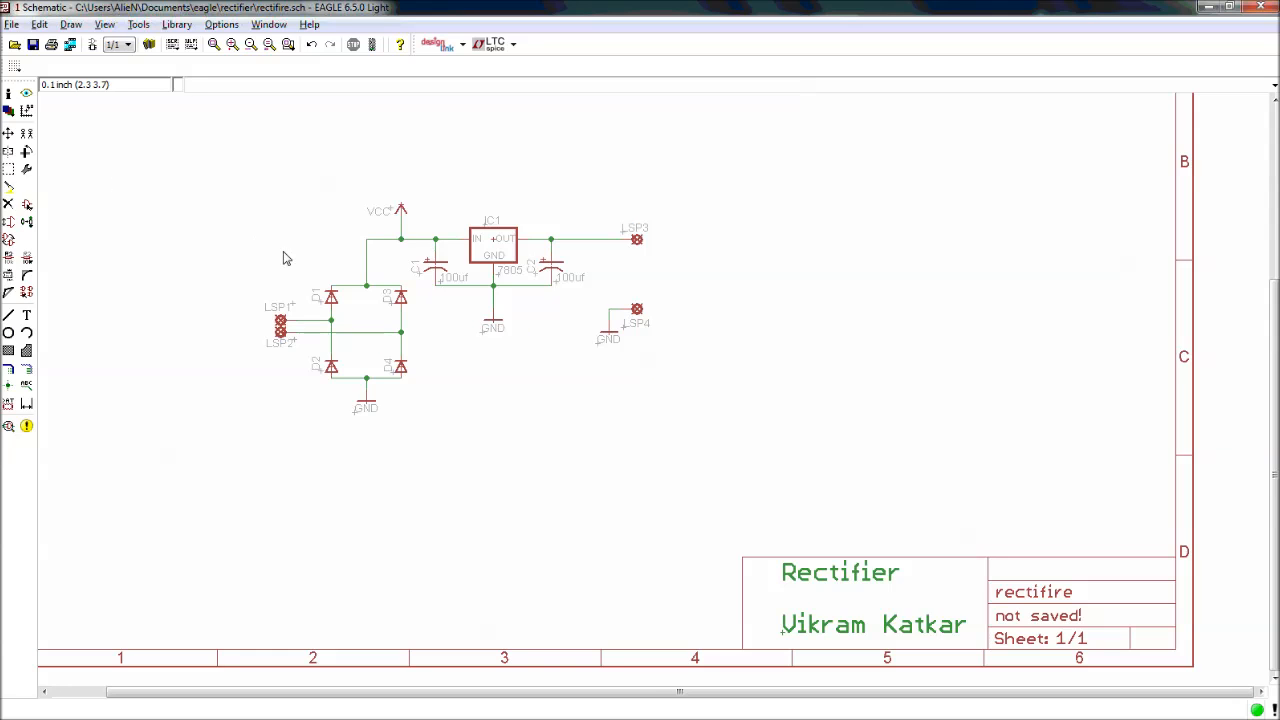
{"action": "scroll", "coordinate": [290, 275], "scroll_direction": "up", "scroll_amount": 1}
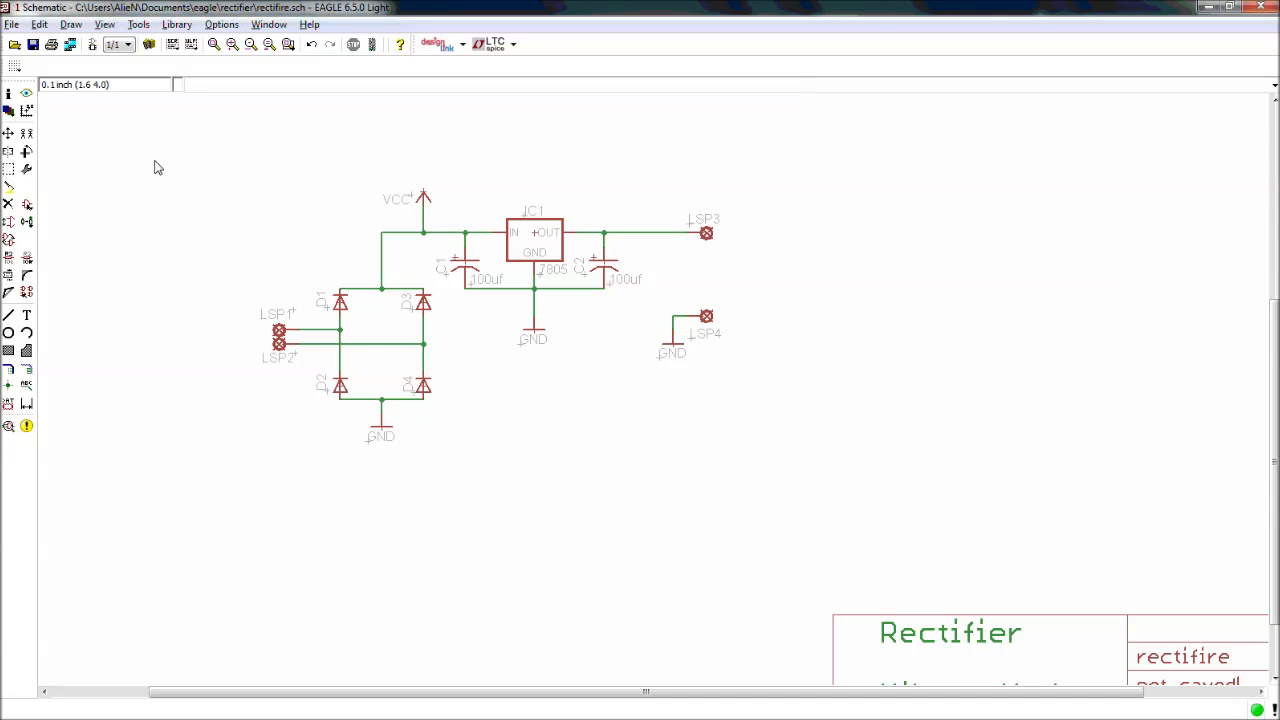
{"action": "left_click", "coordinate": [15, 67]}
{"action": "left_click", "coordinate": [38, 79]}
{"action": "left_click", "coordinate": [150, 75]}
{"action": "left_click", "coordinate": [172, 102]}
{"action": "left_click", "coordinate": [168, 126]}
{"action": "left_click", "coordinate": [176, 152]}
{"action": "left_click", "coordinate": [175, 186]}
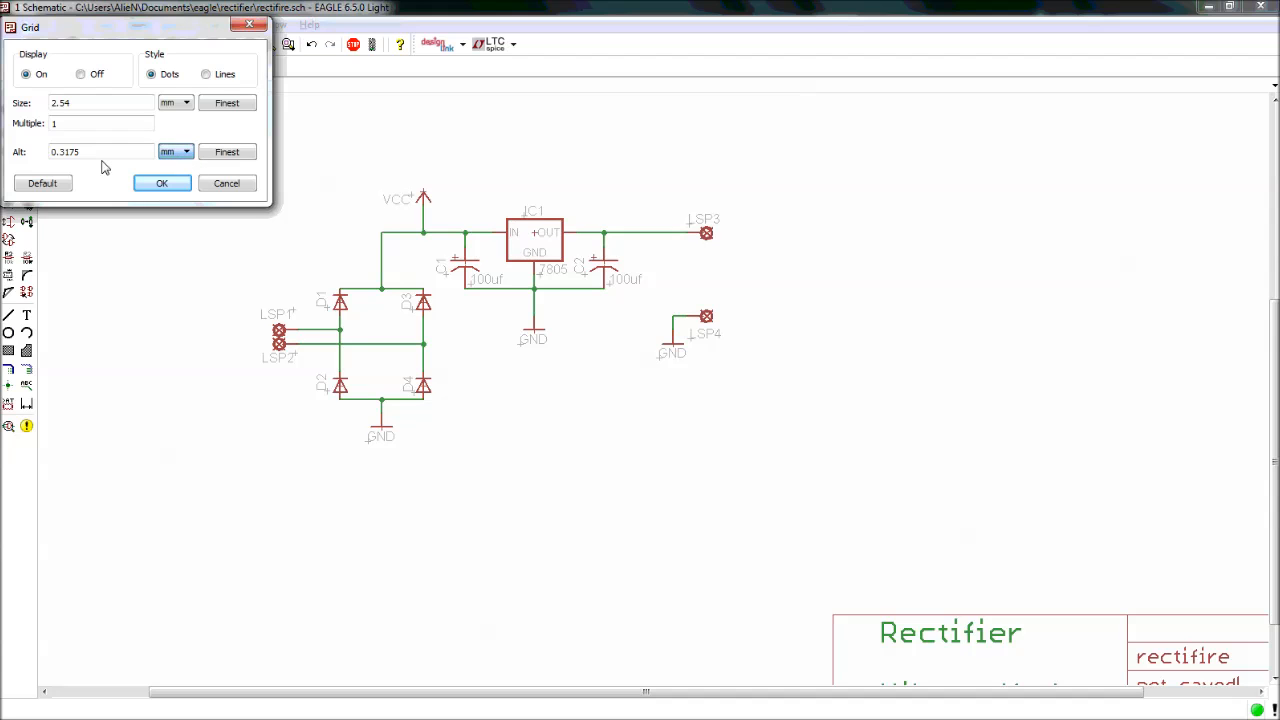
{"action": "left_click", "coordinate": [163, 183]}
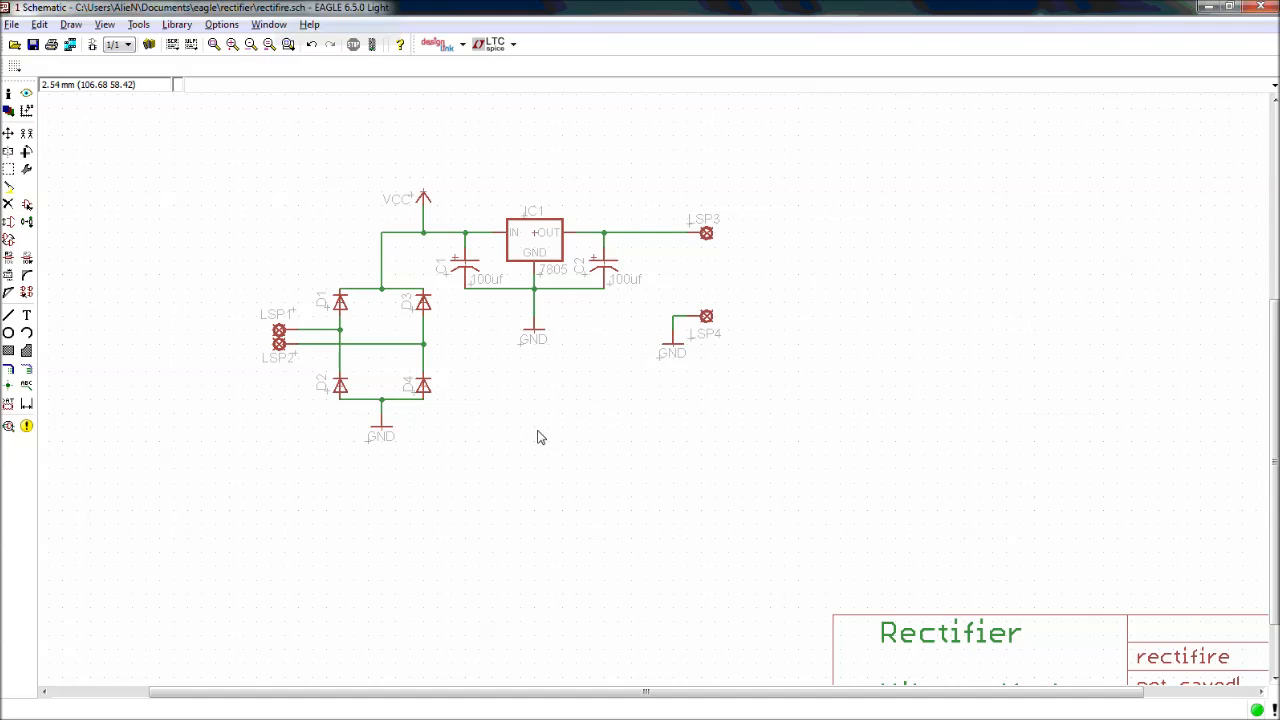
Look over the renumbered parts in the schematic and switch to the board layout
{"action": "scroll", "coordinate": [491, 408], "scroll_direction": "up", "scroll_amount": 2}
{"action": "scroll", "coordinate": [486, 389], "scroll_direction": "down", "scroll_amount": 1}
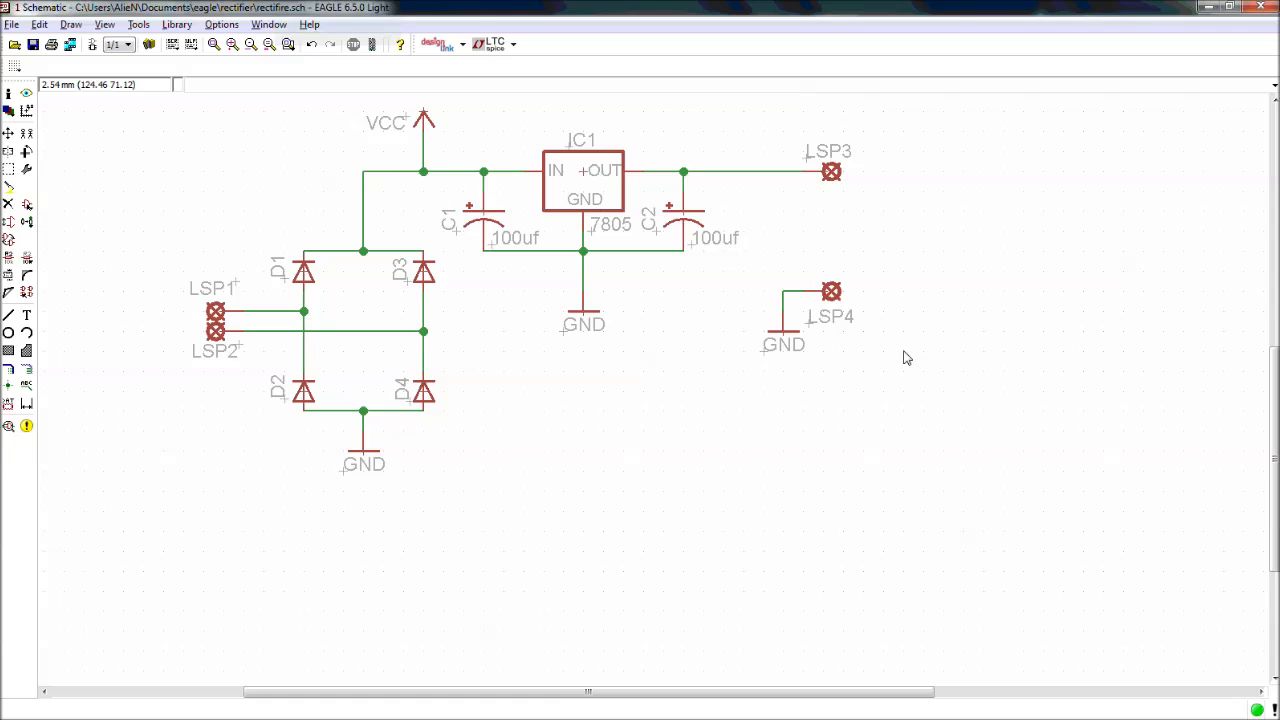
{"action": "scroll", "coordinate": [880, 357], "scroll_direction": "up", "scroll_amount": 2, "text": "shift"}
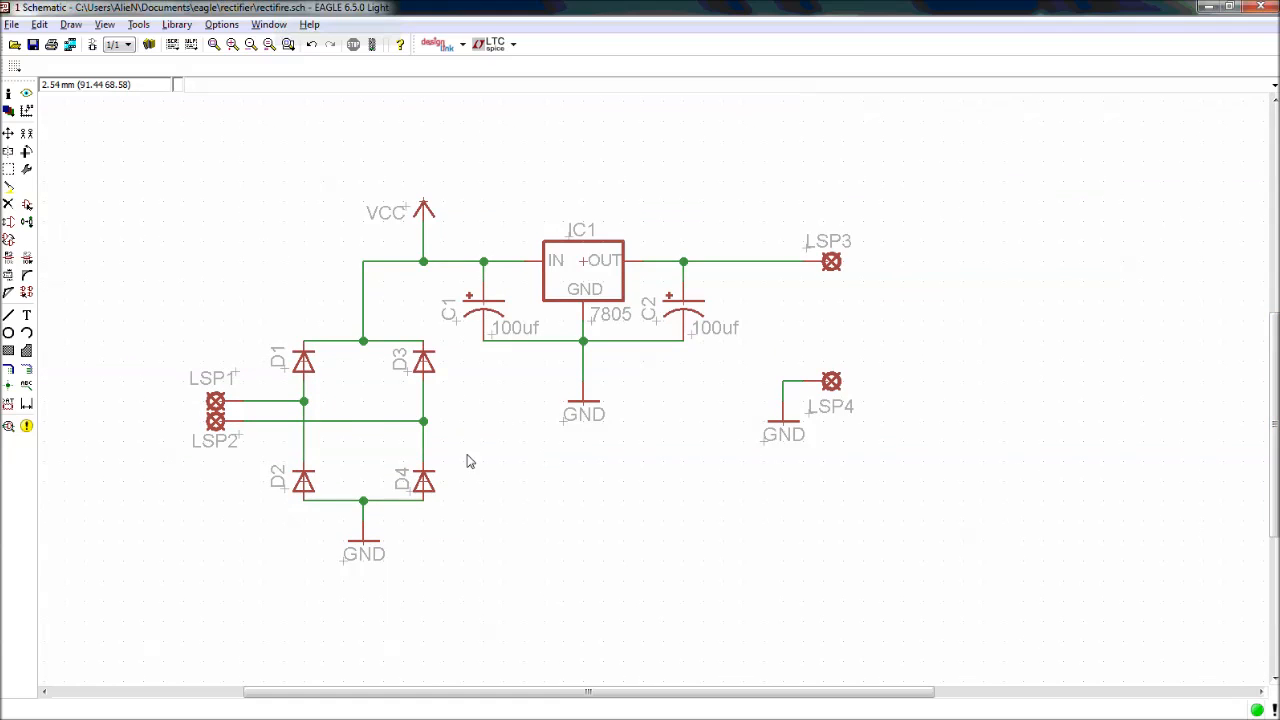
{"action": "left_click", "coordinate": [92, 44]}
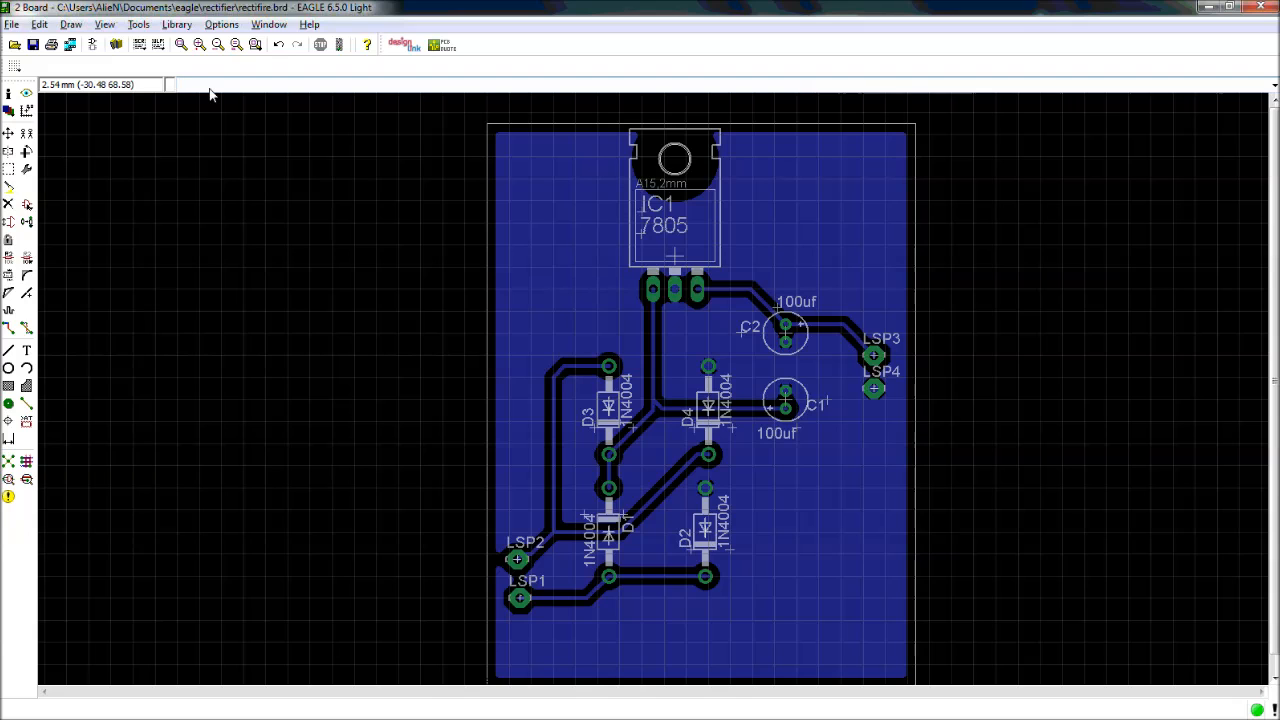
Start the Run command for the board and browse the user language programs in the EAGLE-6.5.0 ulp folder
{"action": "type", "text": "n"}
{"action": "key", "text": "Return"}
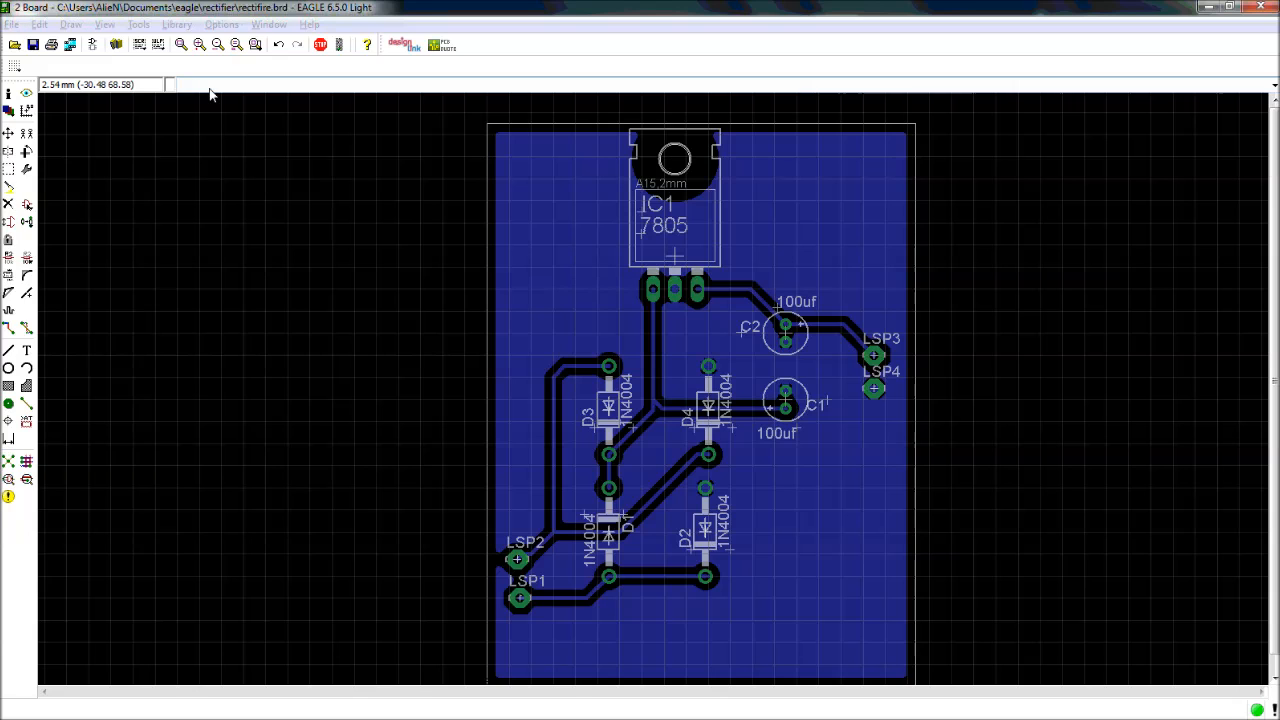
{"action": "left_click_drag", "start_coordinate": [445, 175], "coordinate": [438, 98]}
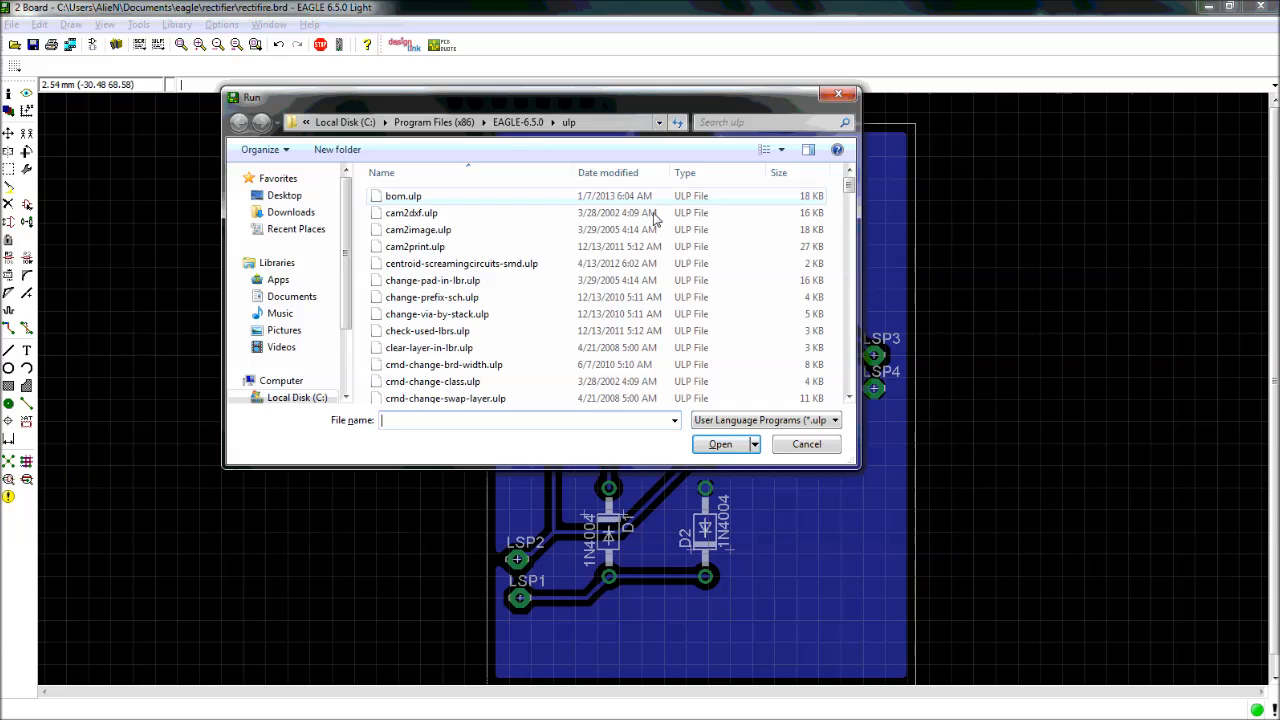
{"action": "left_click", "coordinate": [513, 298]}
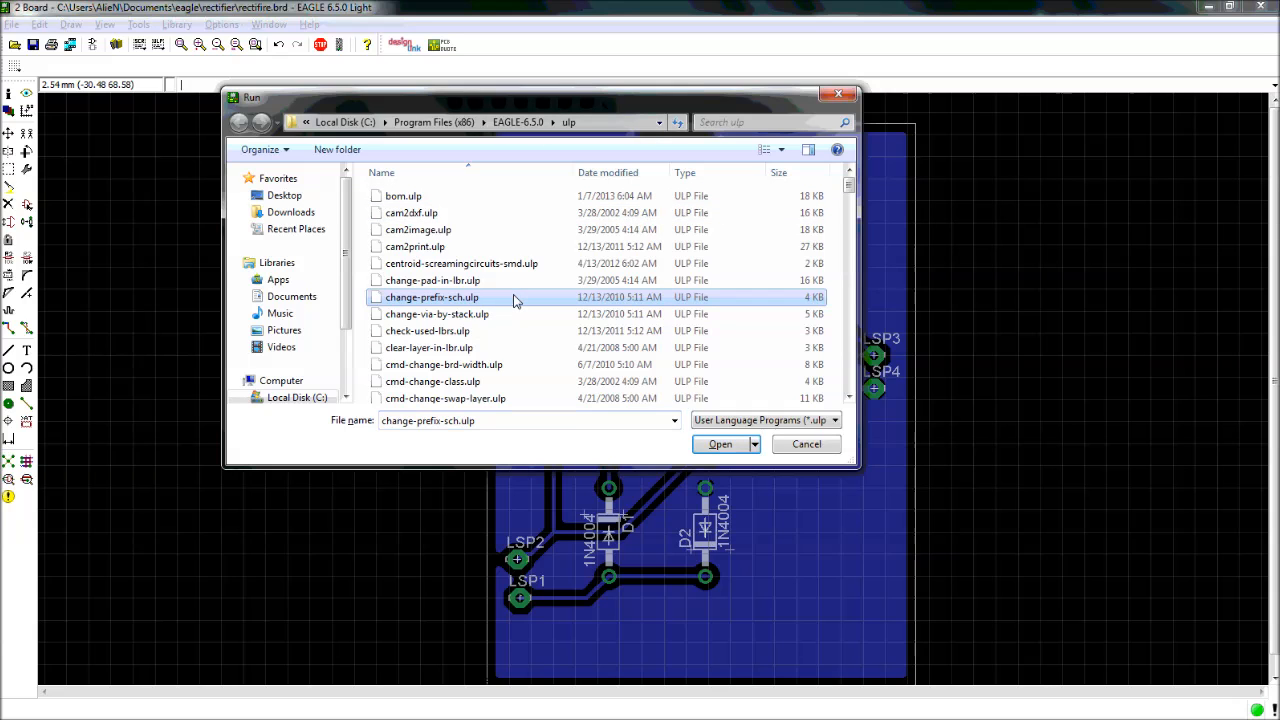
{"action": "scroll", "coordinate": [513, 303], "scroll_direction": "down", "scroll_amount": 15}
{"action": "scroll", "coordinate": [512, 305], "scroll_direction": "up", "scroll_amount": 15}
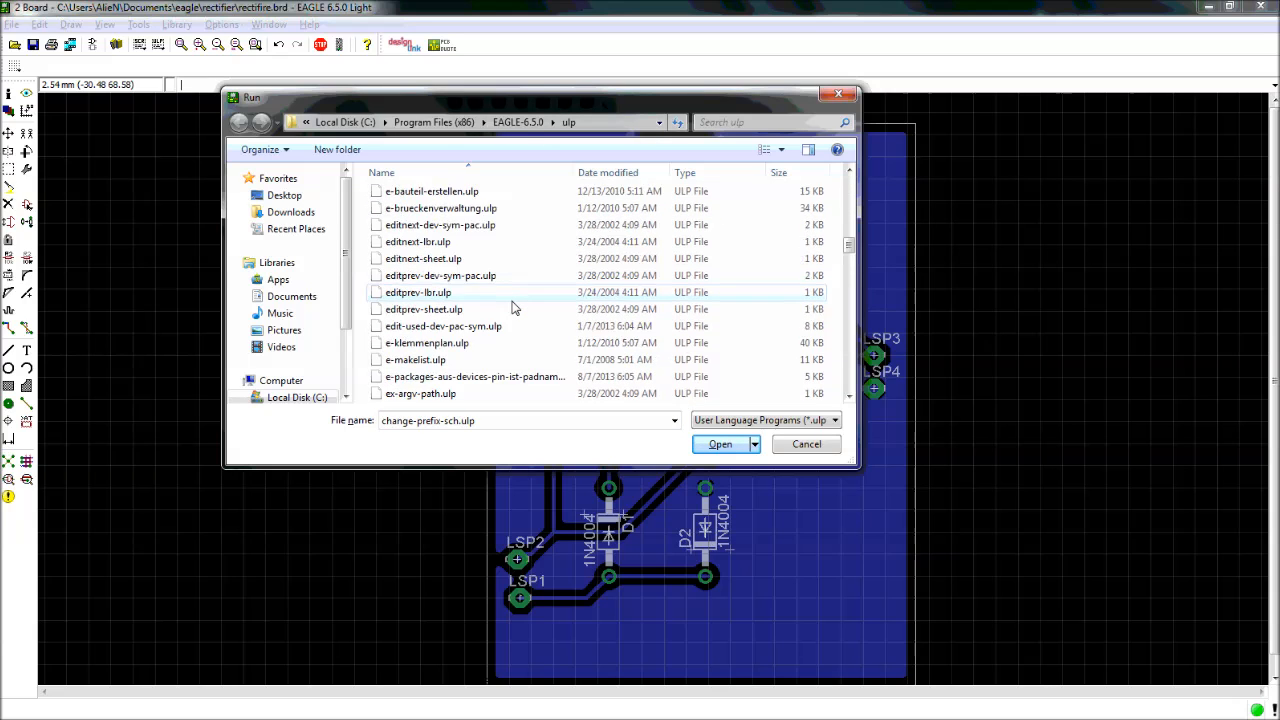
{"action": "scroll", "coordinate": [507, 300], "scroll_direction": "down", "scroll_amount": 4}
{"action": "scroll", "coordinate": [505, 297], "scroll_direction": "up", "scroll_amount": 5}
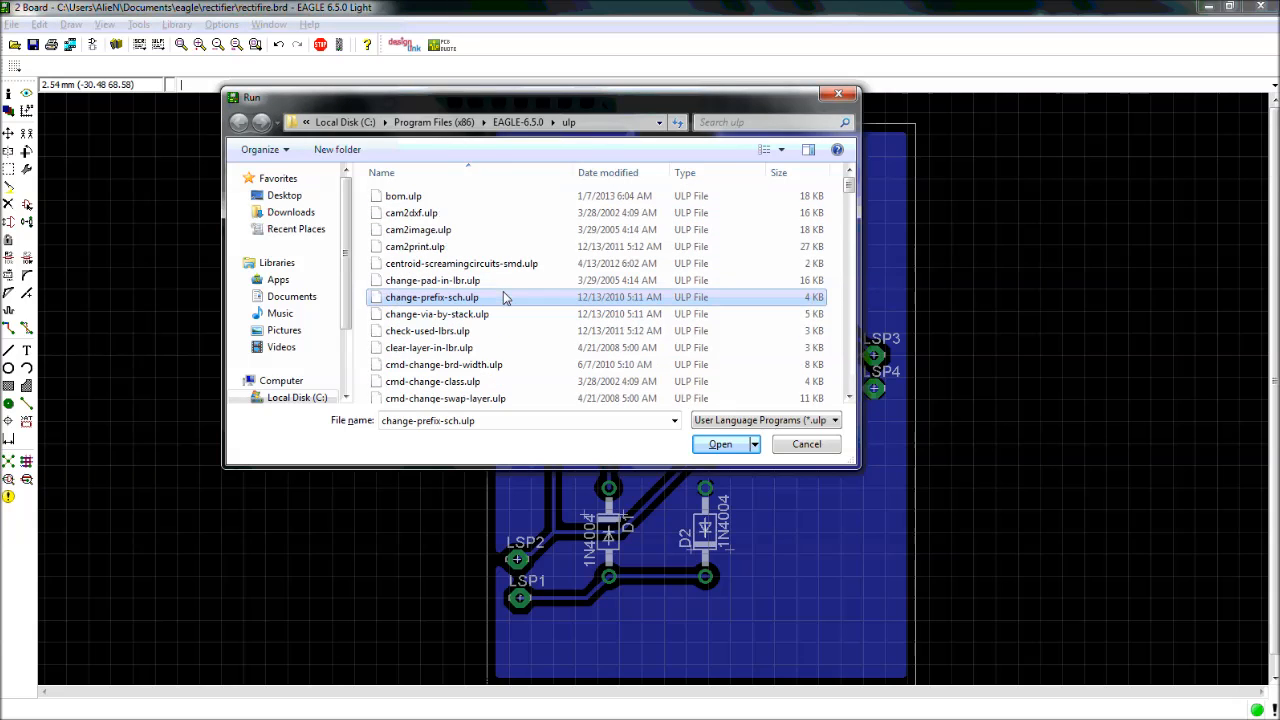
{"action": "left_click_drag", "start_coordinate": [604, 109], "coordinate": [601, 58]}
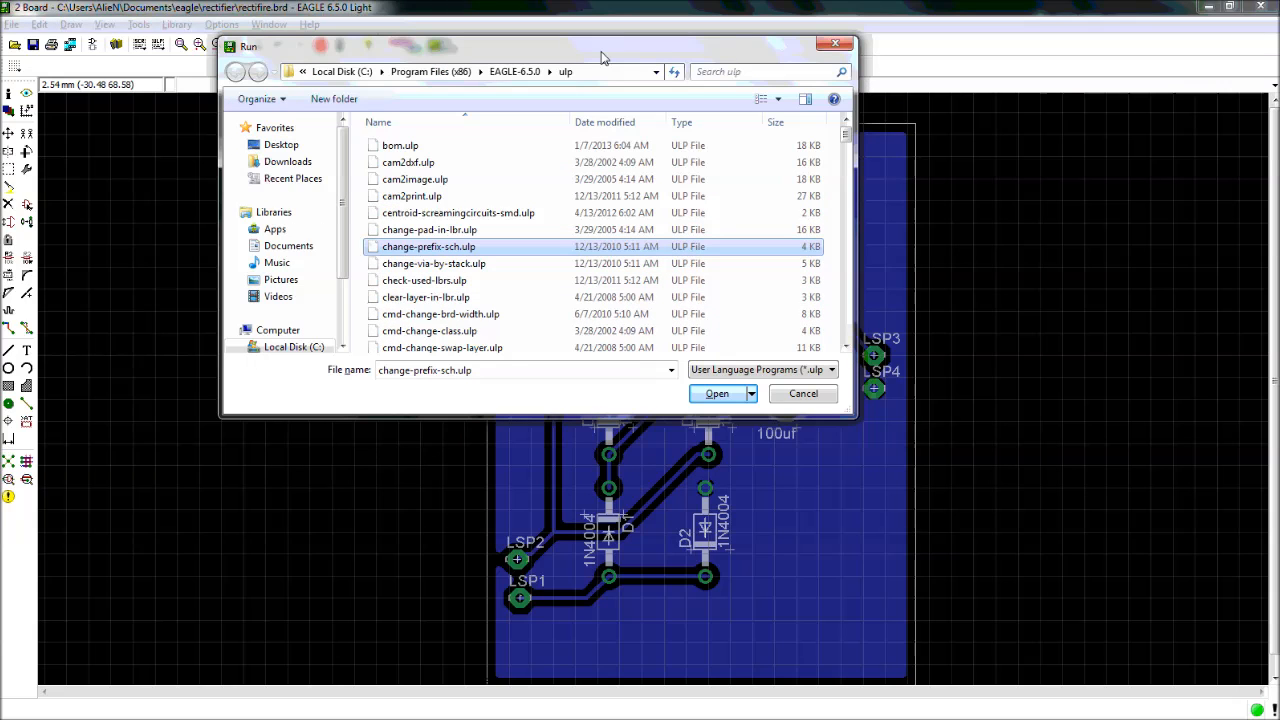
Run 3d41.ulp from the Eagle\ulp\Eagle3D folder in Program Files (x86)
{"action": "left_click", "coordinate": [450, 77]}
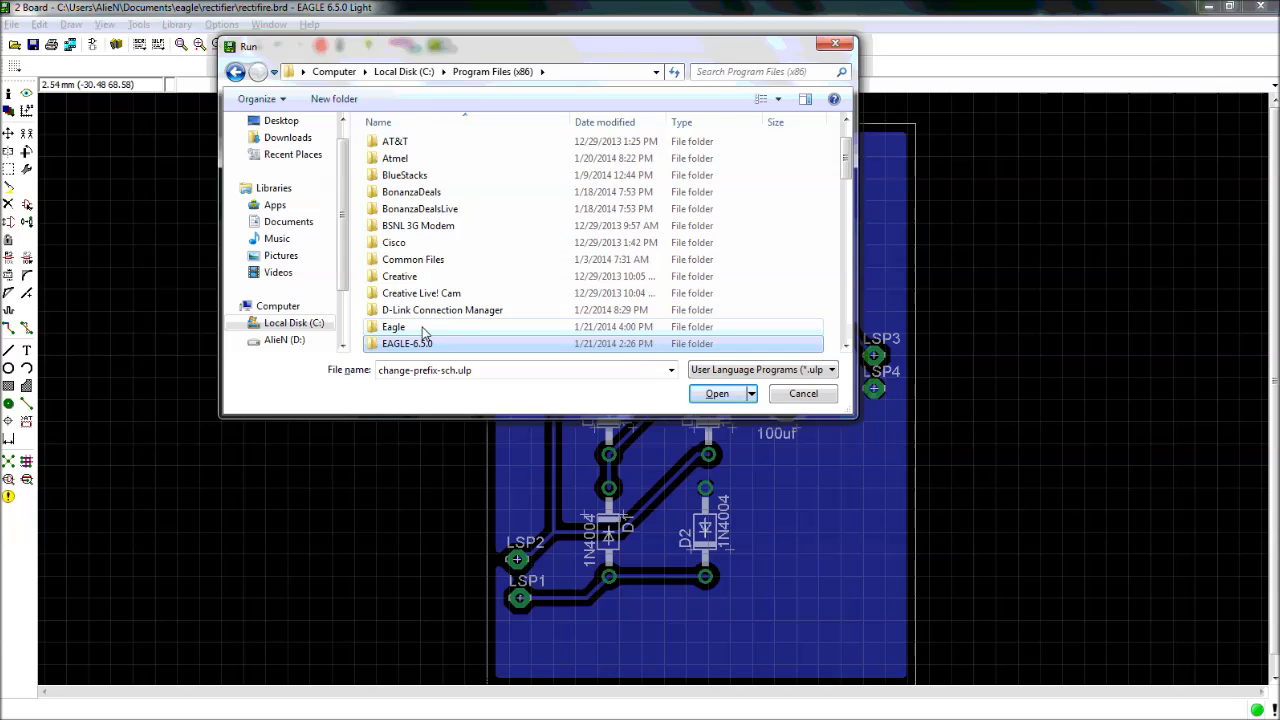
{"action": "double_click", "coordinate": [422, 328]}
{"action": "double_click", "coordinate": [400, 150]}
{"action": "left_click", "coordinate": [405, 150]}
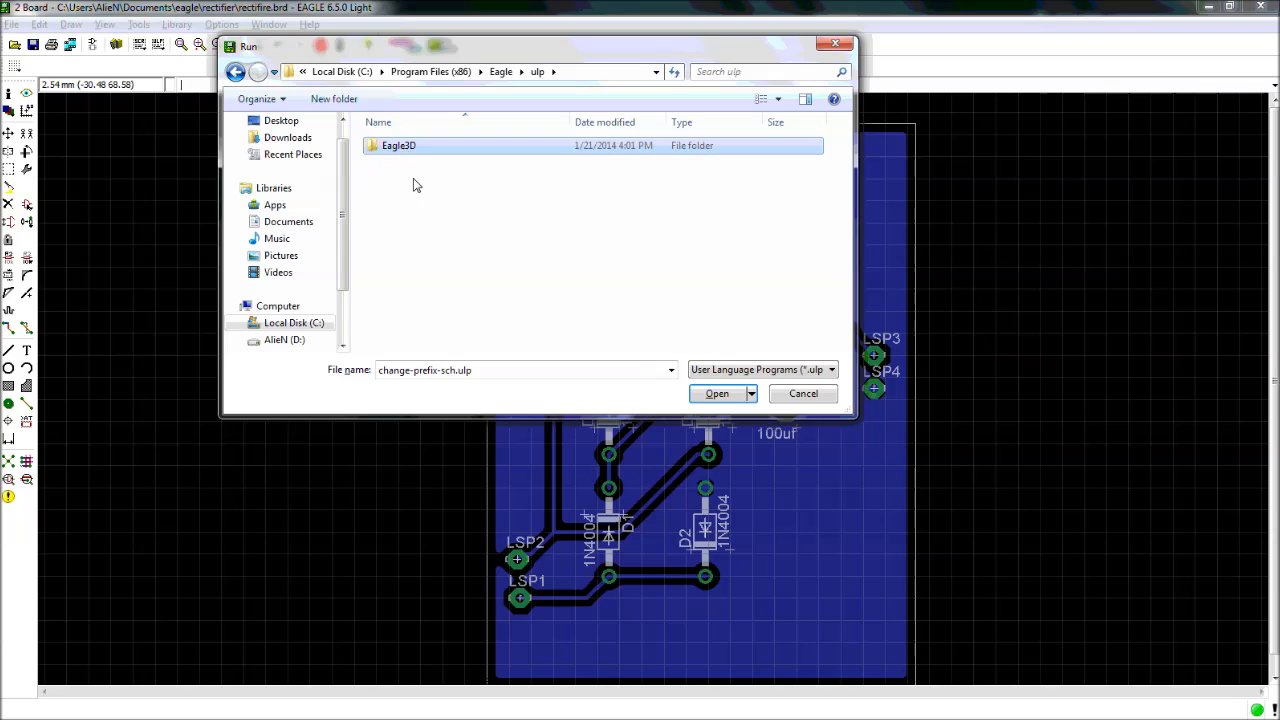
{"action": "double_click", "coordinate": [408, 150]}
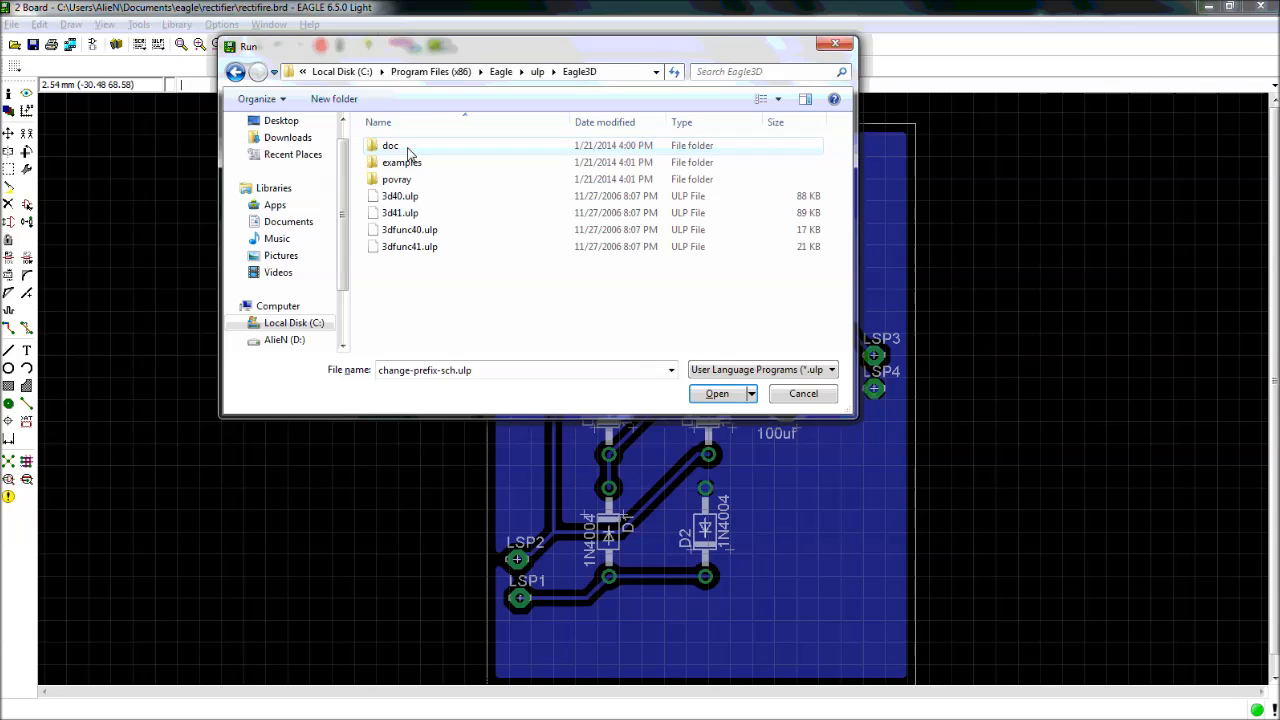
{"action": "left_click", "coordinate": [413, 214]}
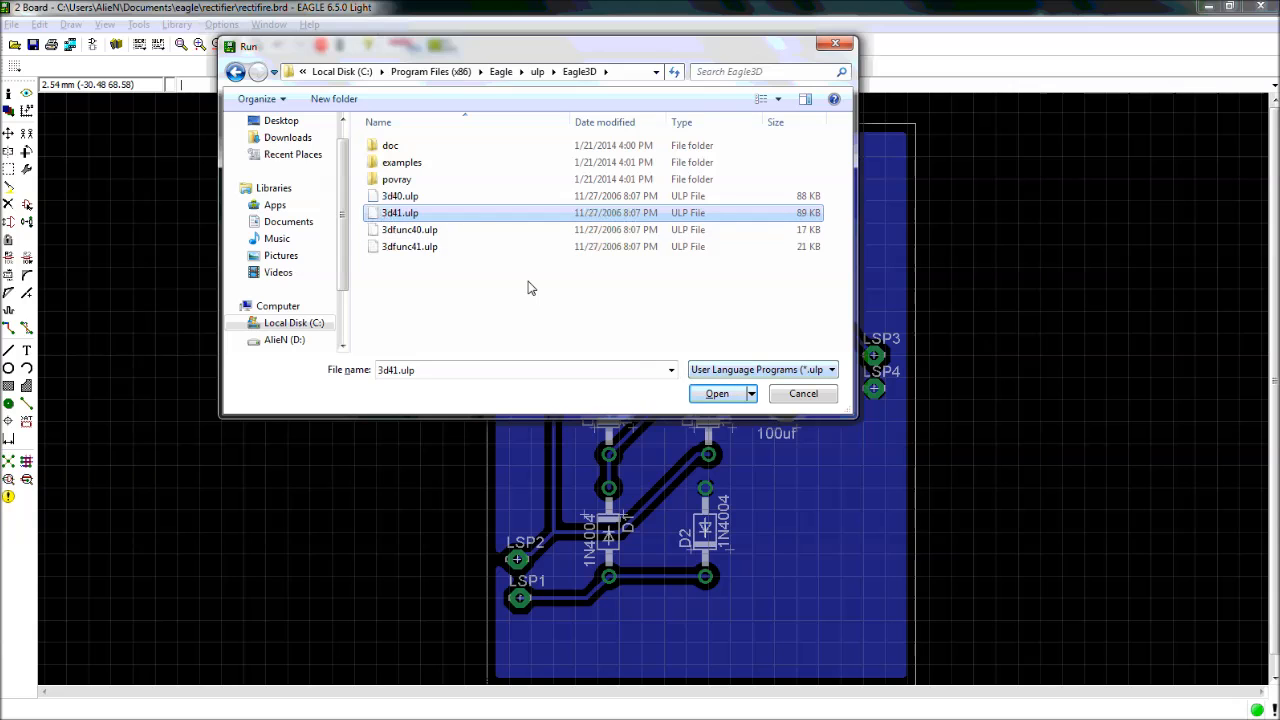
{"action": "left_click", "coordinate": [717, 395]}
Set the Eagle3D language to English and choose the eagle folder in Documents as the output directory
{"action": "left_click", "coordinate": [686, 362]}
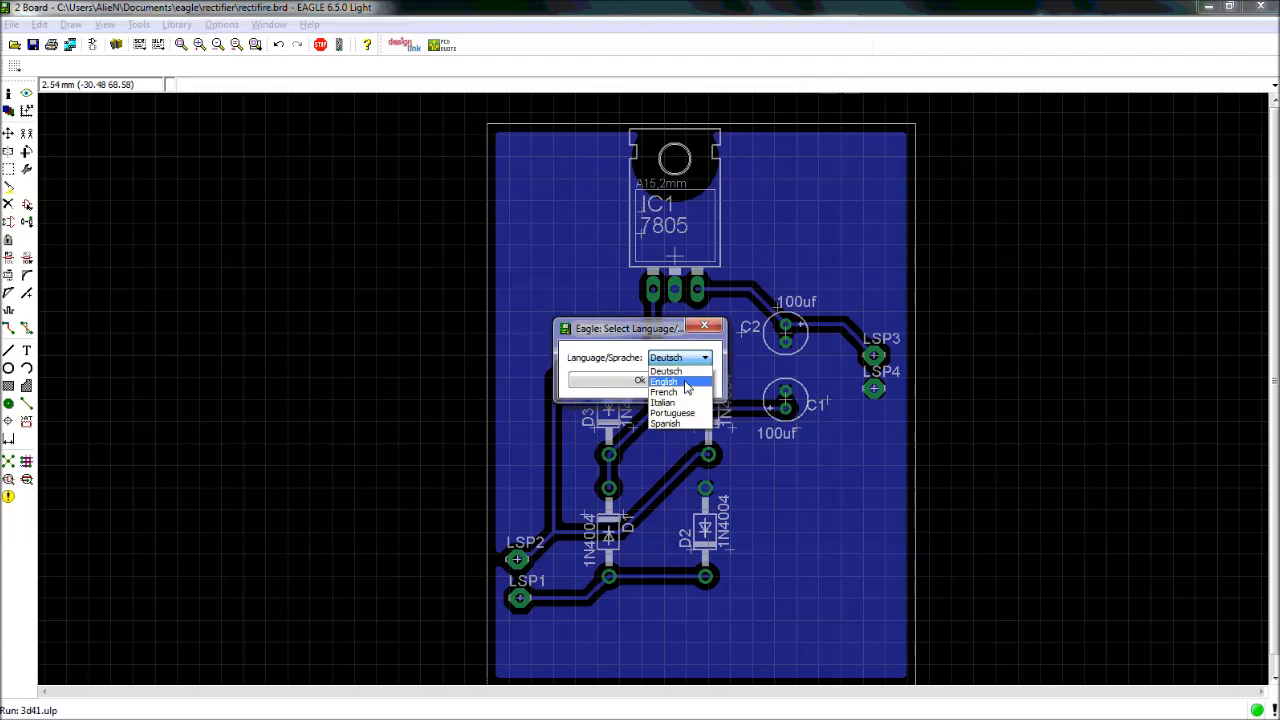
{"action": "left_click", "coordinate": [686, 384]}
{"action": "left_click", "coordinate": [639, 382]}
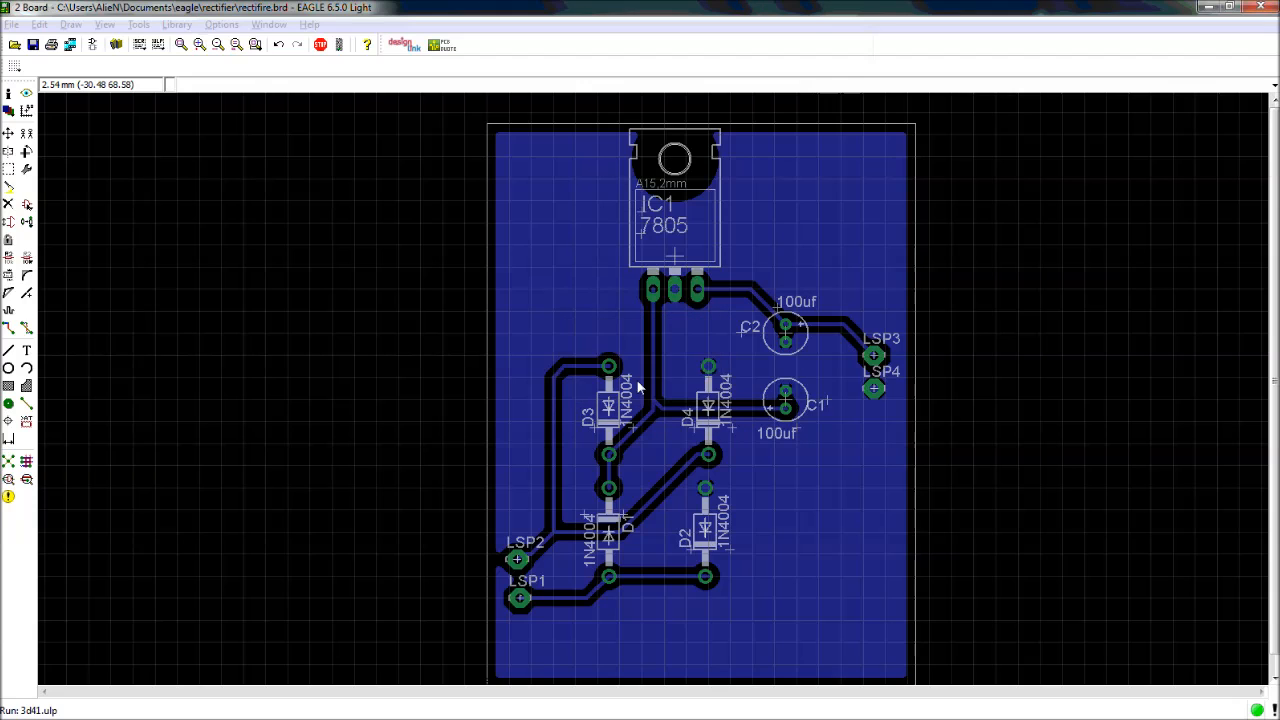
{"action": "left_click", "coordinate": [712, 428]}
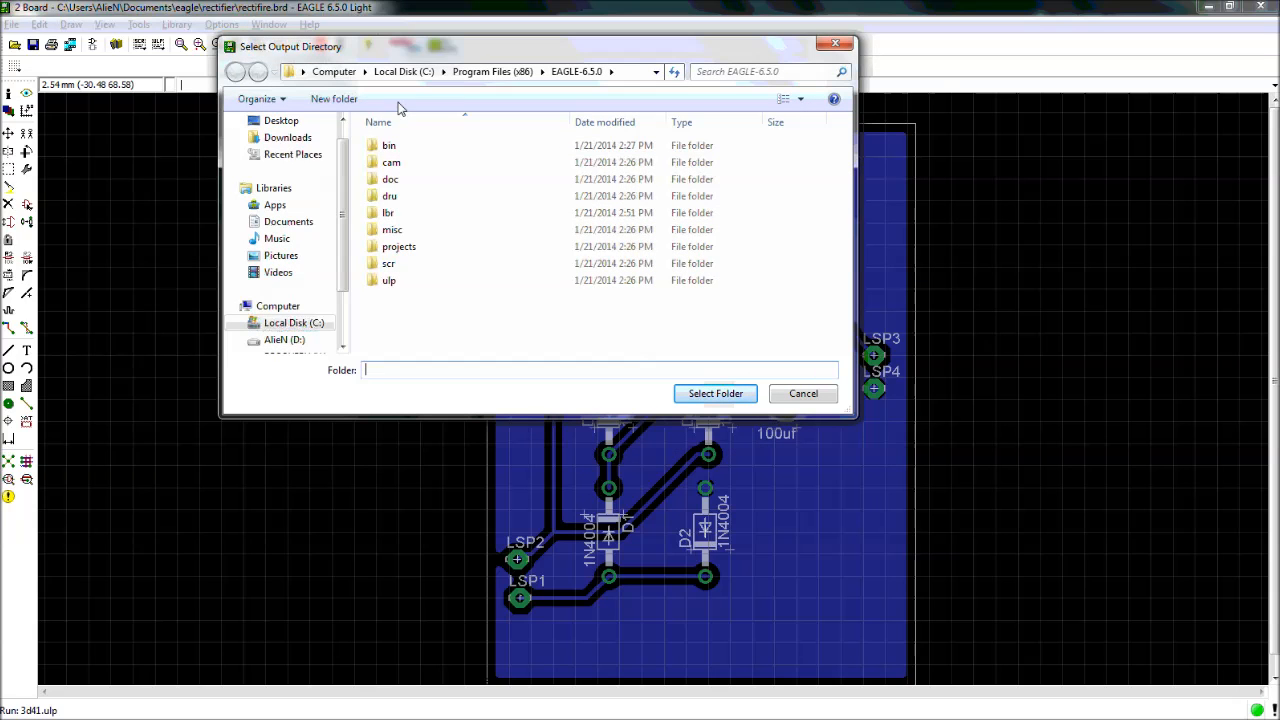
{"action": "left_click_drag", "start_coordinate": [244, 54], "coordinate": [357, 83]}
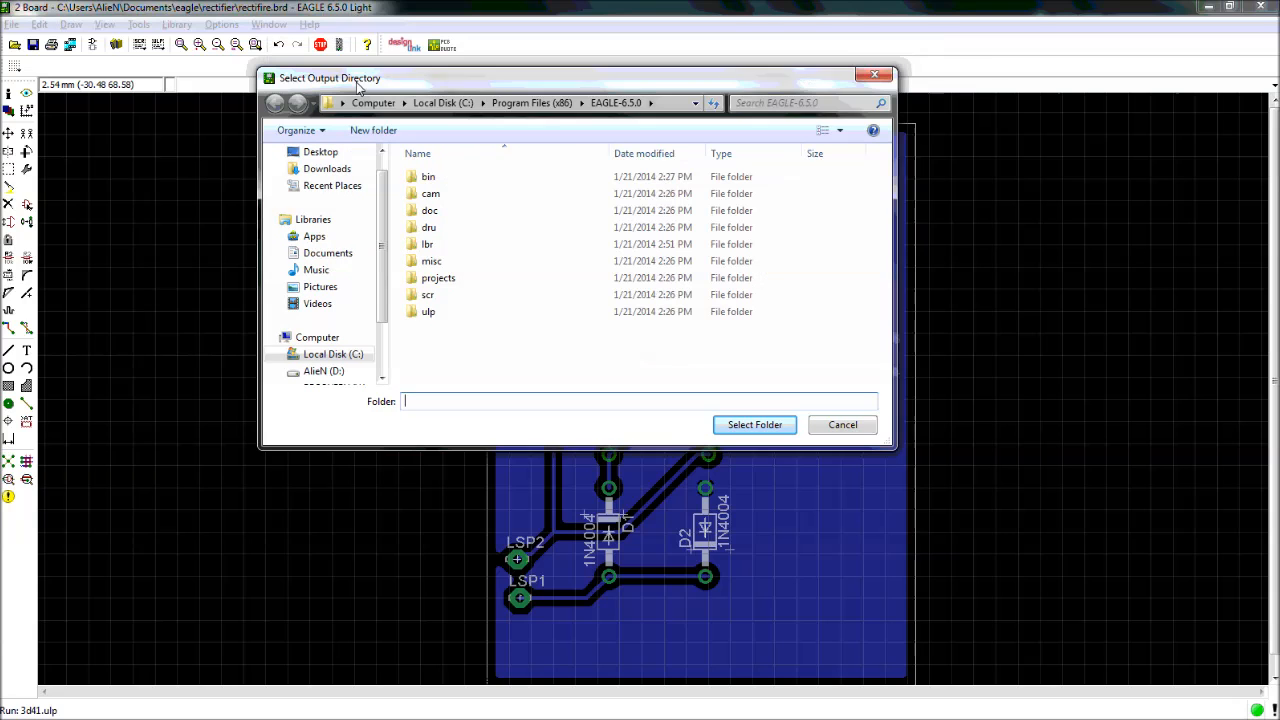
{"action": "left_click", "coordinate": [327, 254]}
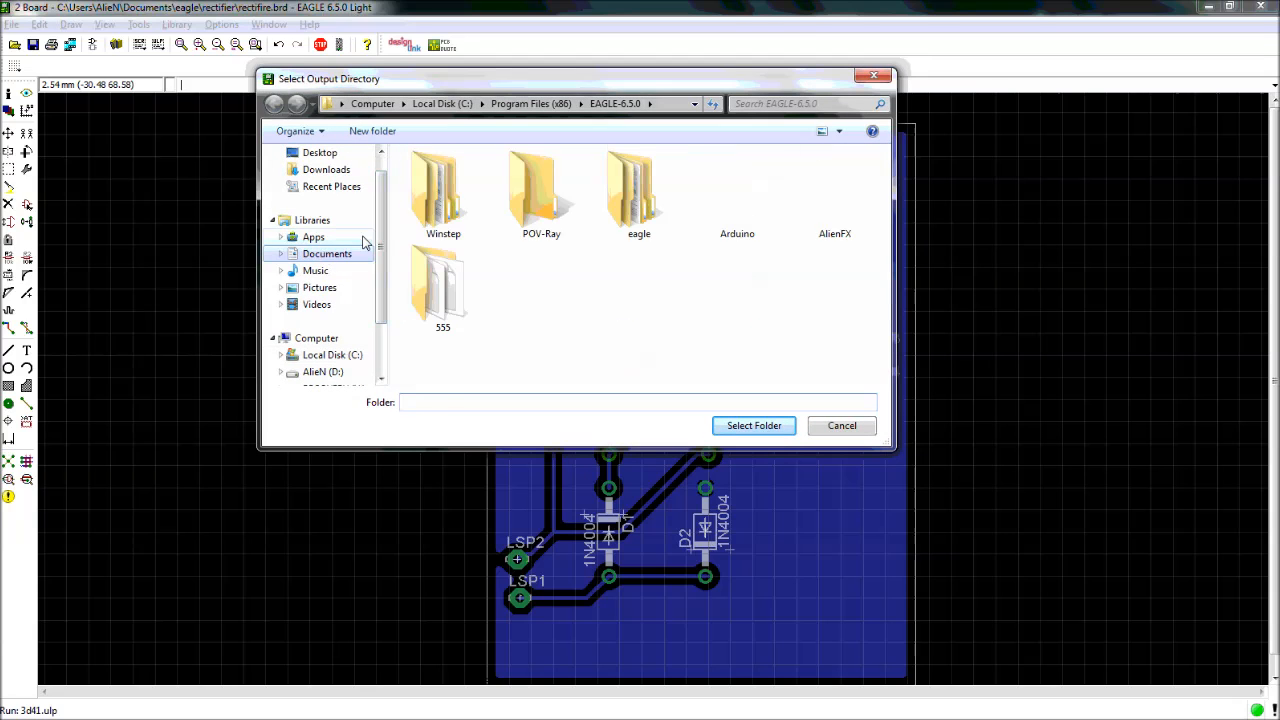
{"action": "left_click", "coordinate": [643, 213]}
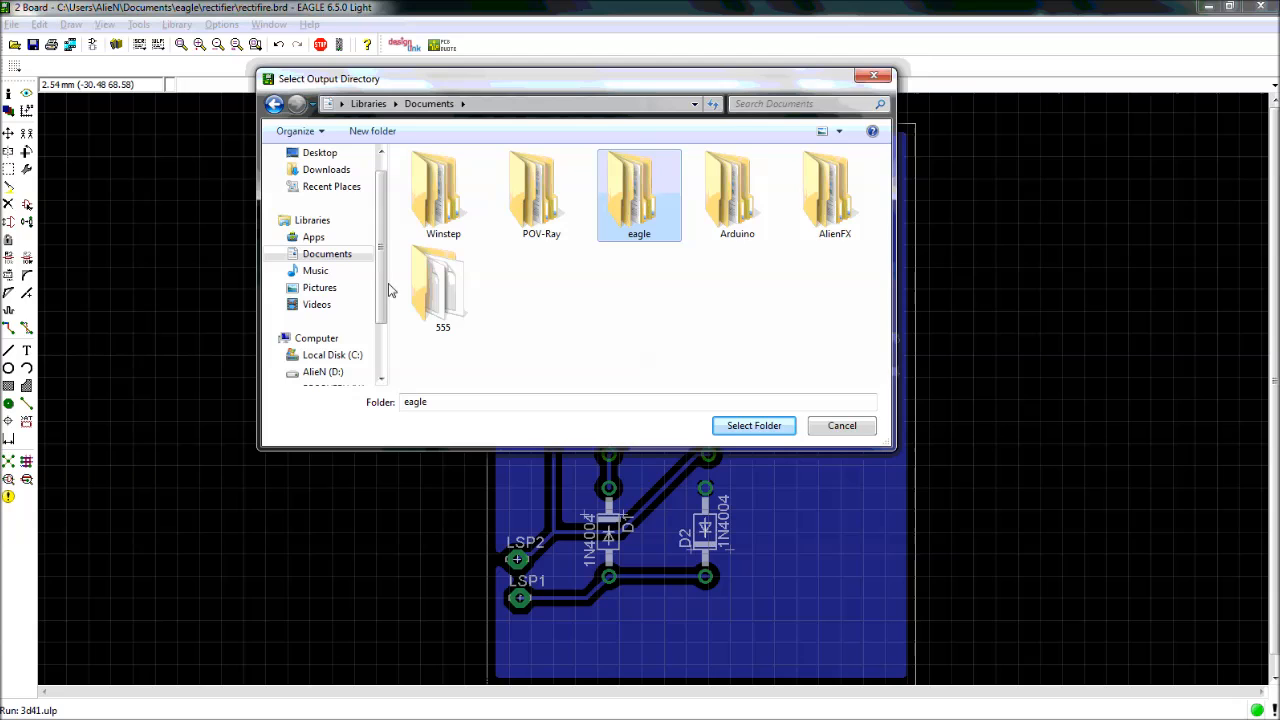
{"action": "double_click", "coordinate": [630, 228]}
{"action": "left_click", "coordinate": [758, 425]}
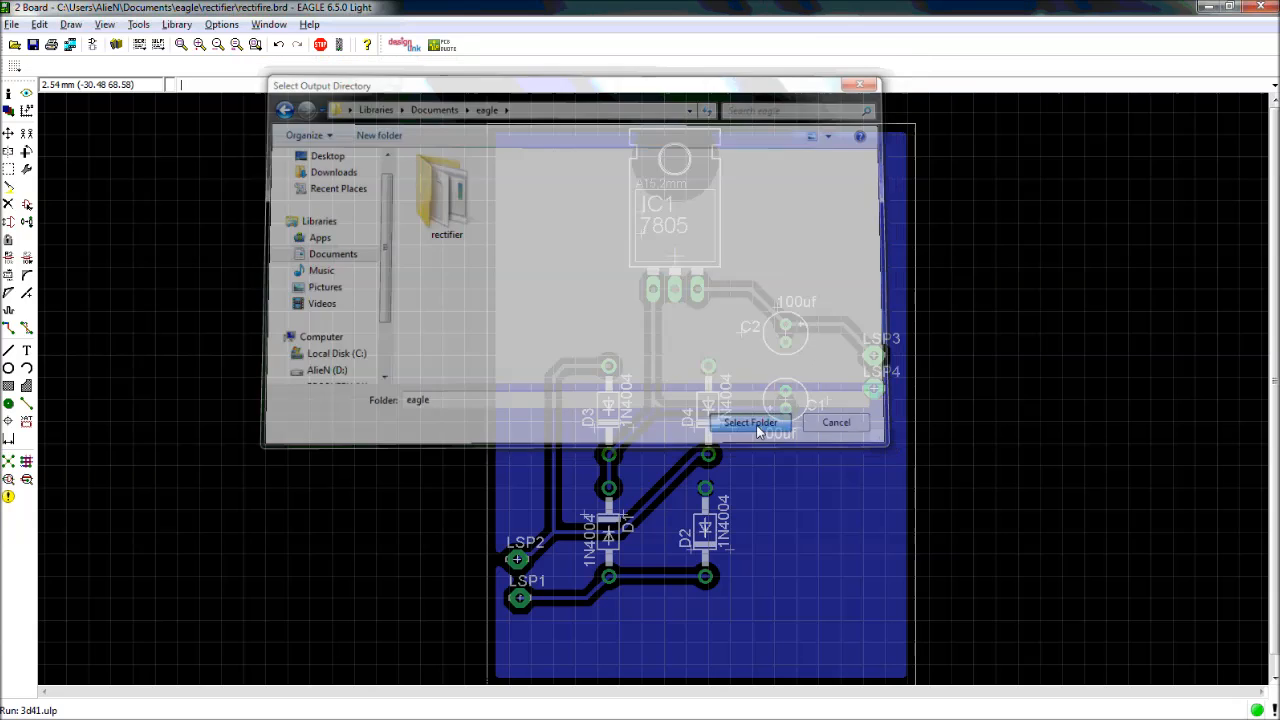
Set the destination of rectifire.pov to the board path and check the rectifier folder in it
{"action": "left_click_drag", "start_coordinate": [563, 154], "coordinate": [585, 125]}
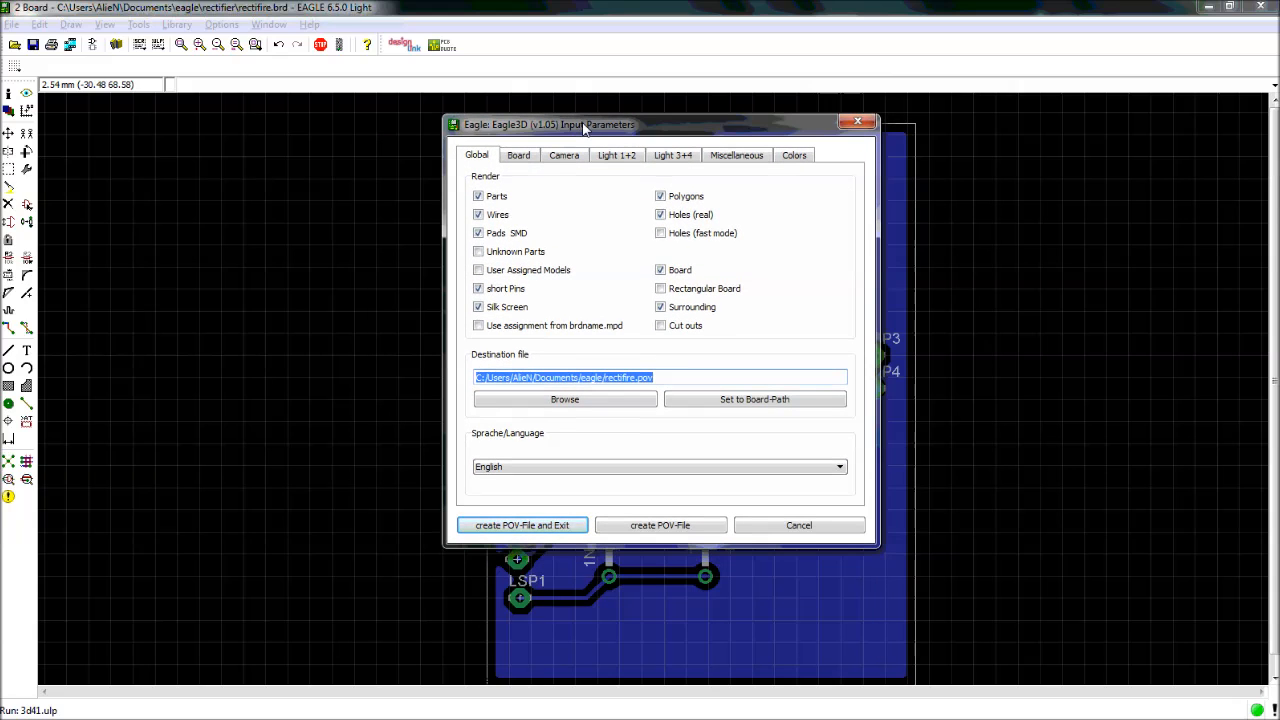
{"action": "left_click", "coordinate": [667, 380]}
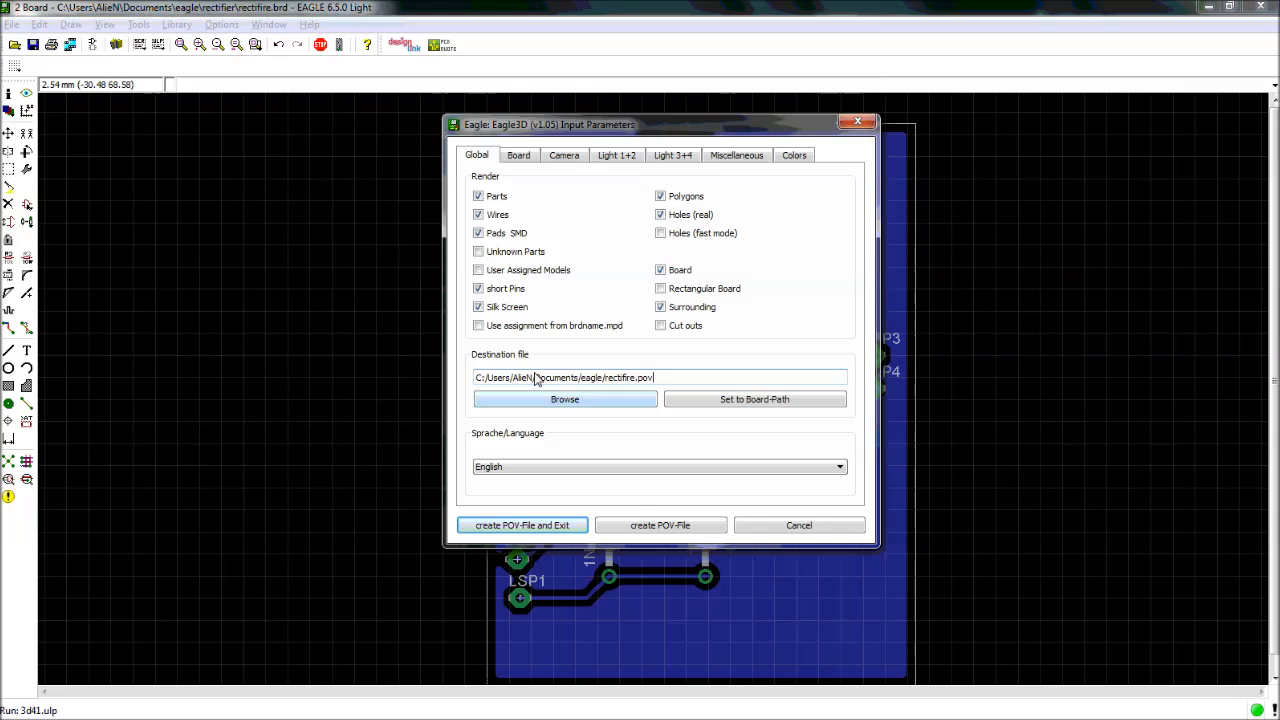
{"action": "left_click", "coordinate": [724, 403]}
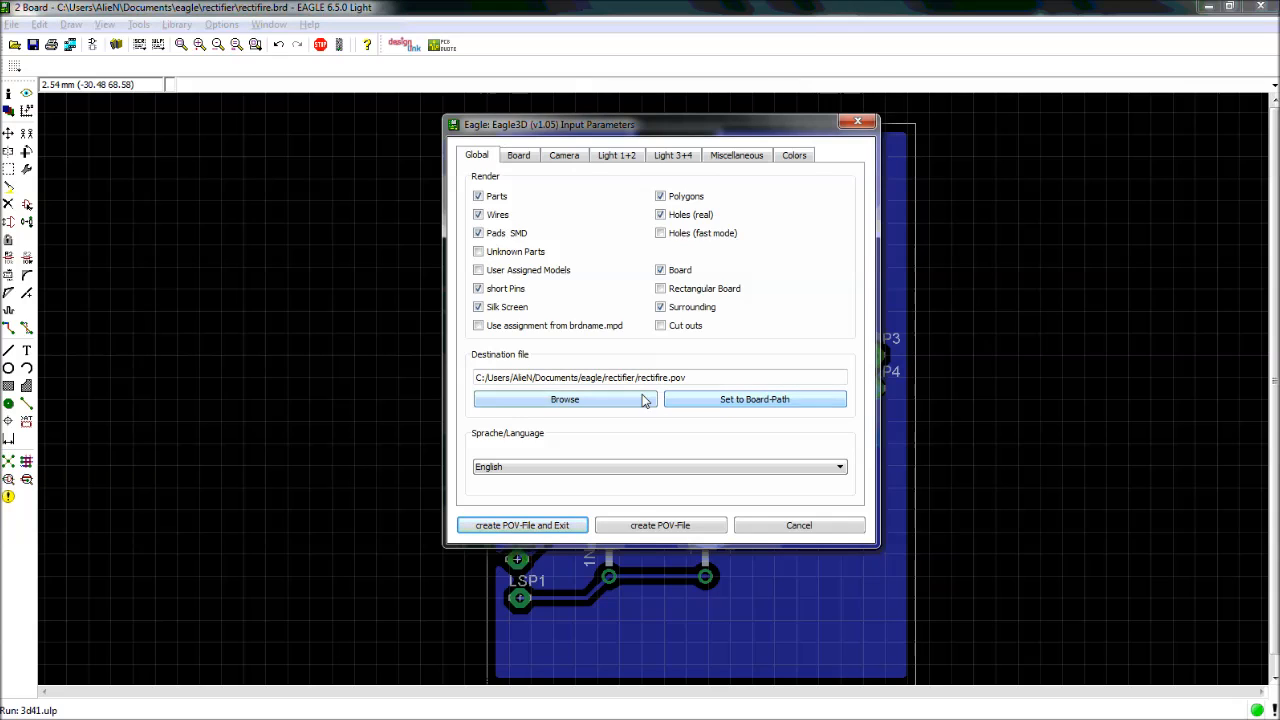
{"action": "left_click_drag", "start_coordinate": [604, 378], "coordinate": [675, 380]}
{"action": "left_click", "coordinate": [634, 377]}
{"action": "left_click", "coordinate": [711, 382]}
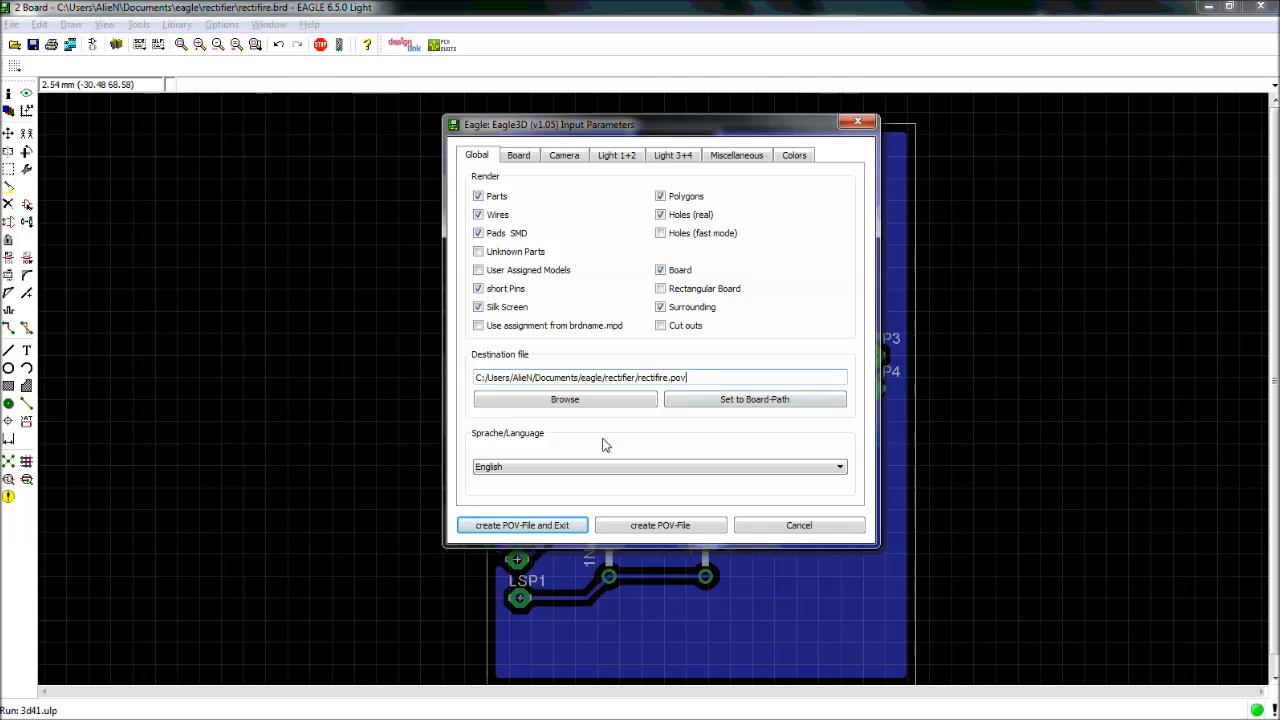
Set the board rotation angles to 0 for X, 100 for Y and 0 for Z
{"action": "left_click", "coordinate": [517, 156]}
{"action": "double_click", "coordinate": [719, 284]}
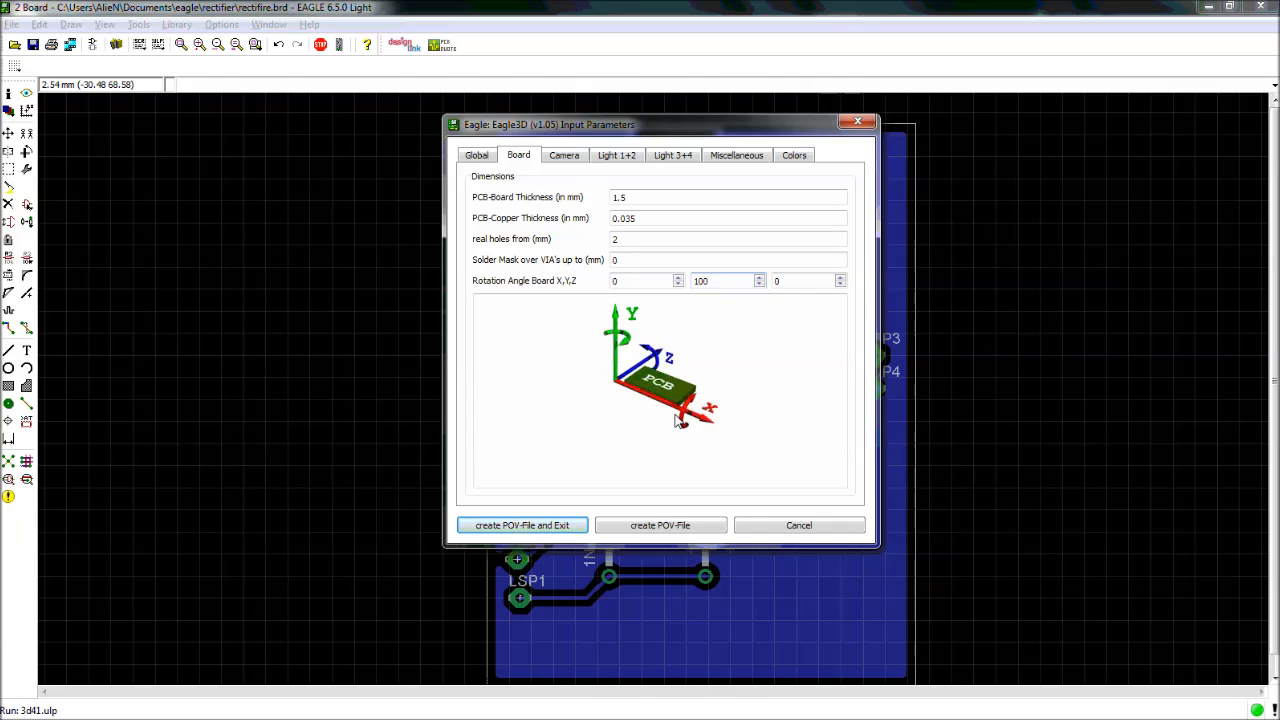
{"action": "double_click", "coordinate": [627, 288]}
{"action": "double_click", "coordinate": [700, 281]}
{"action": "left_click", "coordinate": [788, 282]}
Set the intensity of Light 1 and Light 2 to 1
{"action": "left_click", "coordinate": [606, 160]}
{"action": "left_click", "coordinate": [666, 162]}
{"action": "left_click", "coordinate": [624, 160]}
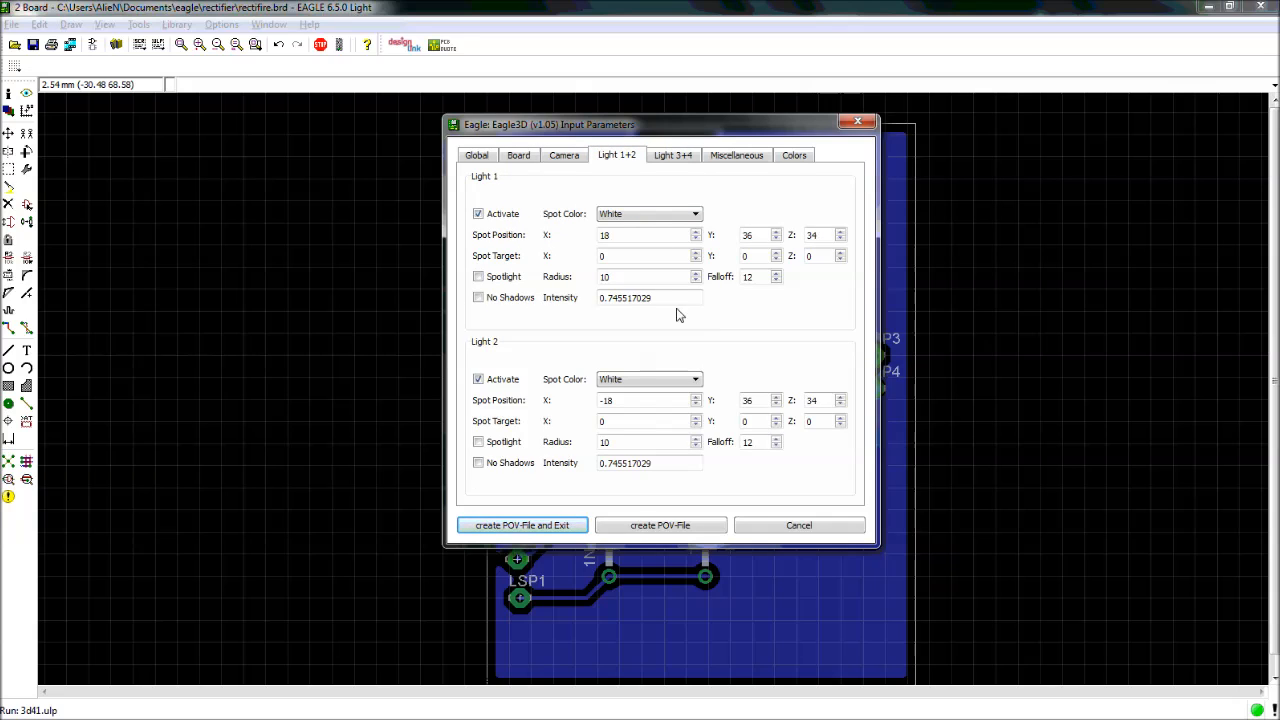
{"action": "left_click_drag", "start_coordinate": [662, 303], "coordinate": [604, 312]}
{"action": "left_click", "coordinate": [657, 303]}
{"action": "left_click_drag", "start_coordinate": [662, 302], "coordinate": [590, 314]}
{"action": "type", "text": "1"}
{"action": "left_click_drag", "start_coordinate": [664, 466], "coordinate": [574, 449]}
{"action": "type", "text": "1"}
Set the intensity of Light 3 and Light 4 to 1
{"action": "left_click", "coordinate": [662, 158]}
{"action": "left_click_drag", "start_coordinate": [664, 302], "coordinate": [557, 323]}
{"action": "type", "text": "1"}
{"action": "left_click_drag", "start_coordinate": [660, 476], "coordinate": [563, 460]}
{"action": "type", "text": "1"}
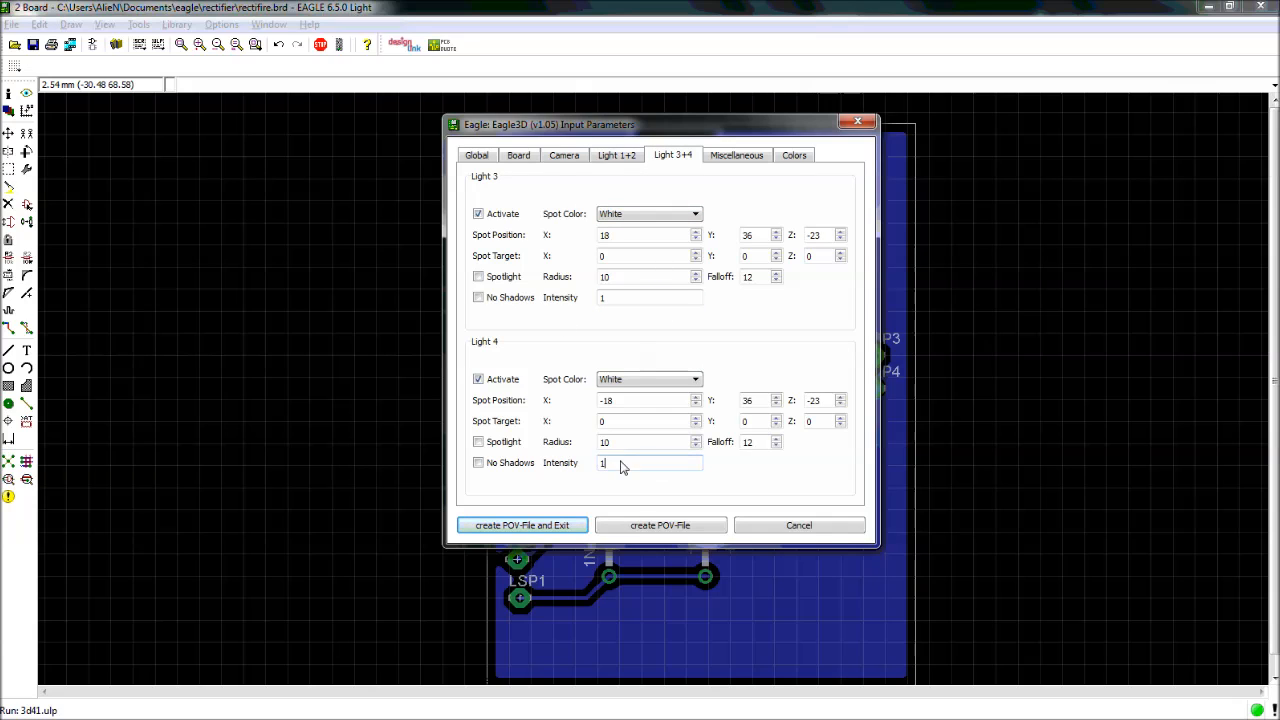
Recheck the light, camera, board and global settings, and create the POV file and exit Eagle3D
{"action": "left_click", "coordinate": [616, 160]}
{"action": "left_click", "coordinate": [668, 157]}
{"action": "left_click", "coordinate": [630, 158]}
{"action": "left_click", "coordinate": [562, 157]}
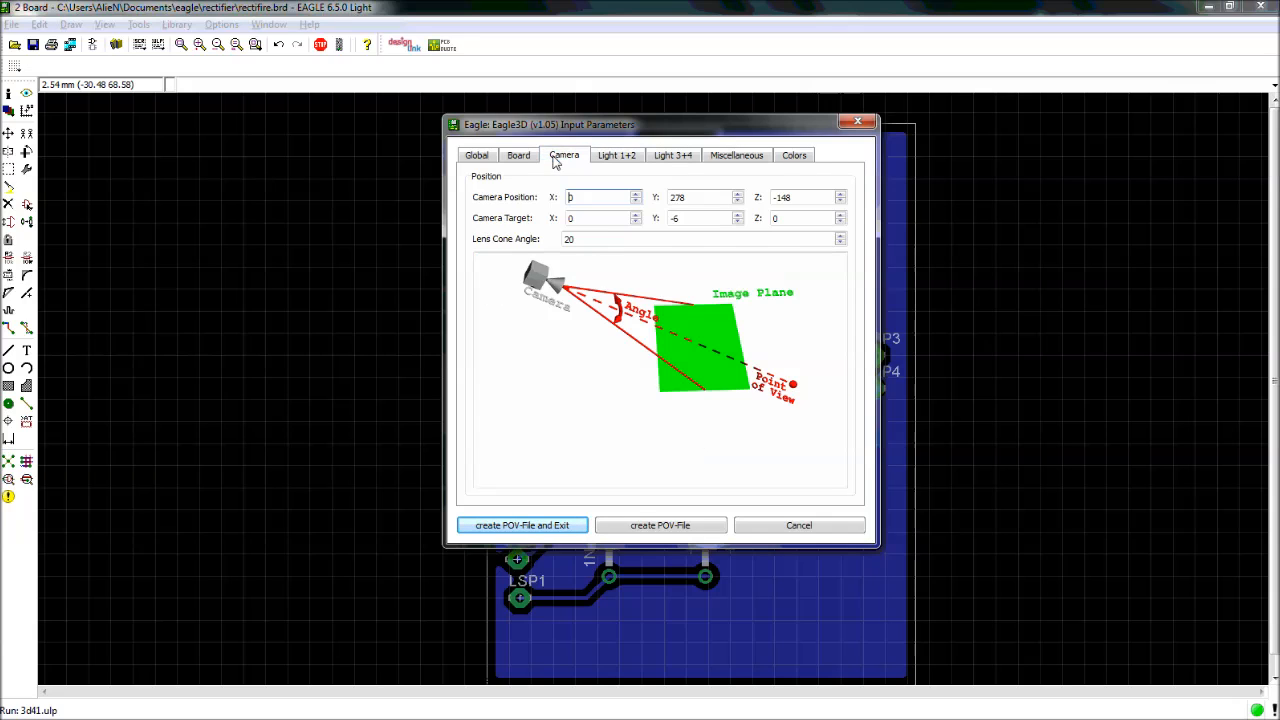
{"action": "left_click", "coordinate": [527, 160]}
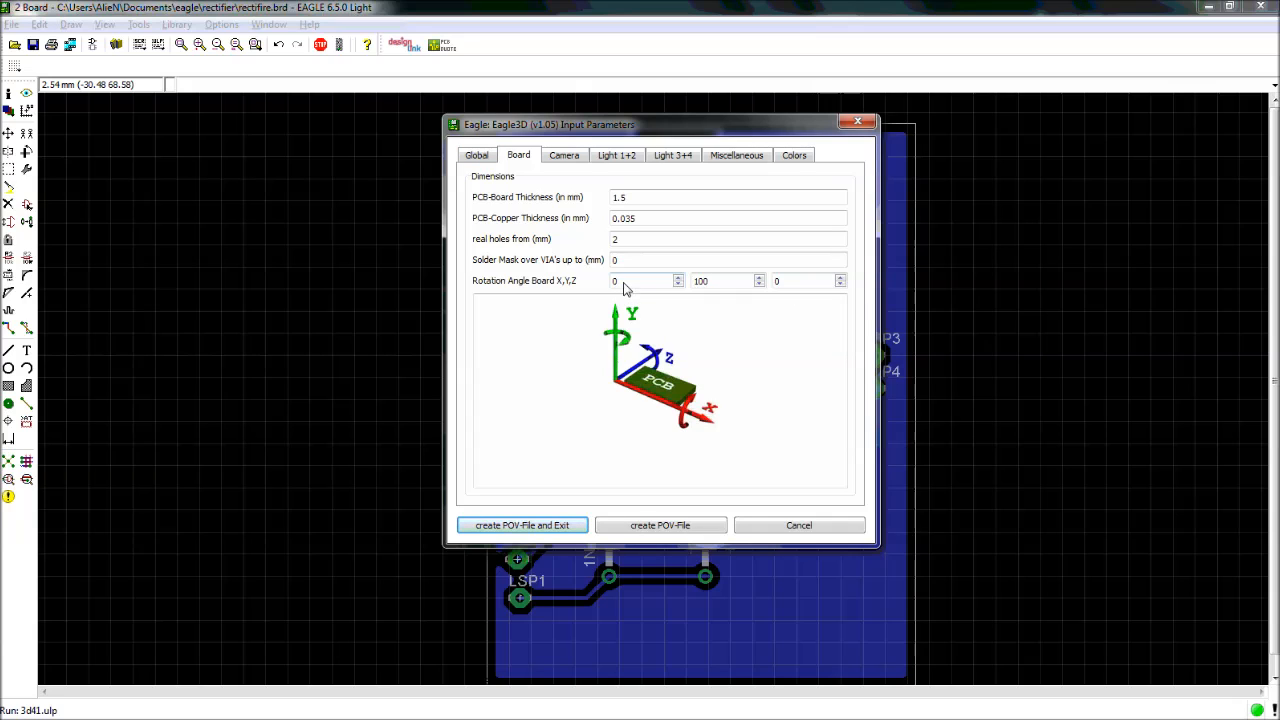
{"action": "left_click", "coordinate": [477, 155]}
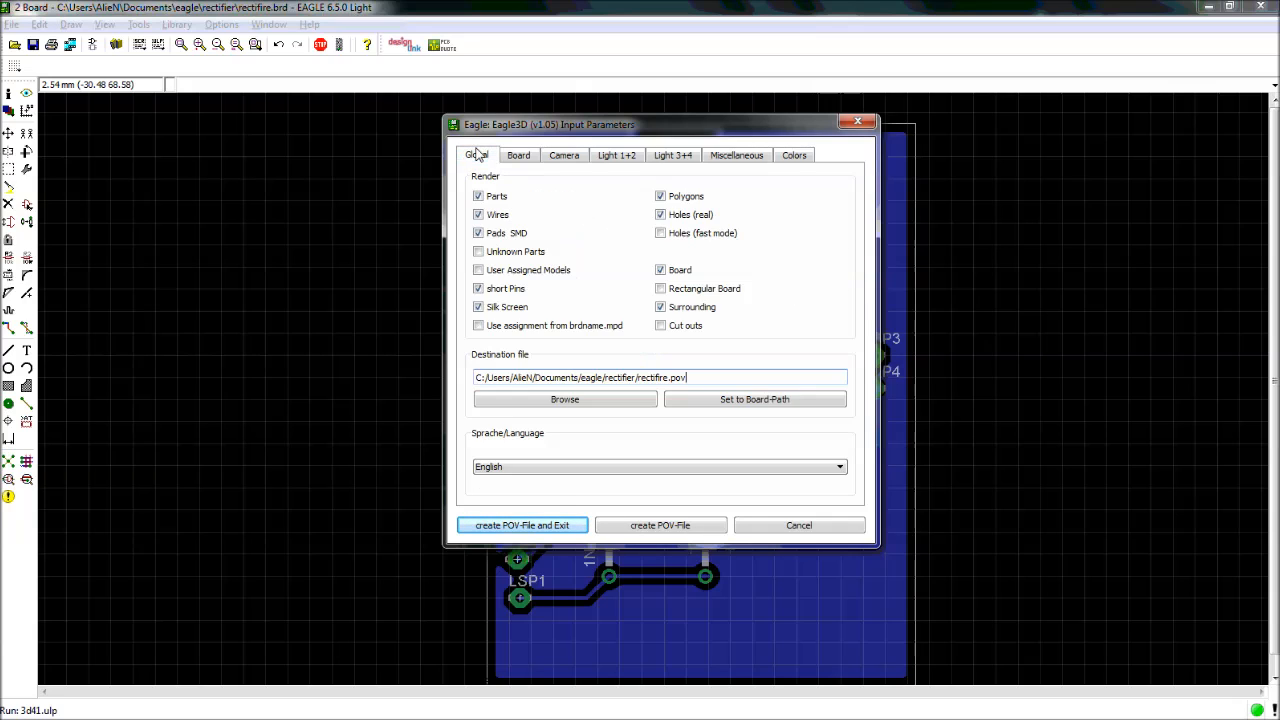
{"action": "left_click", "coordinate": [531, 527]}
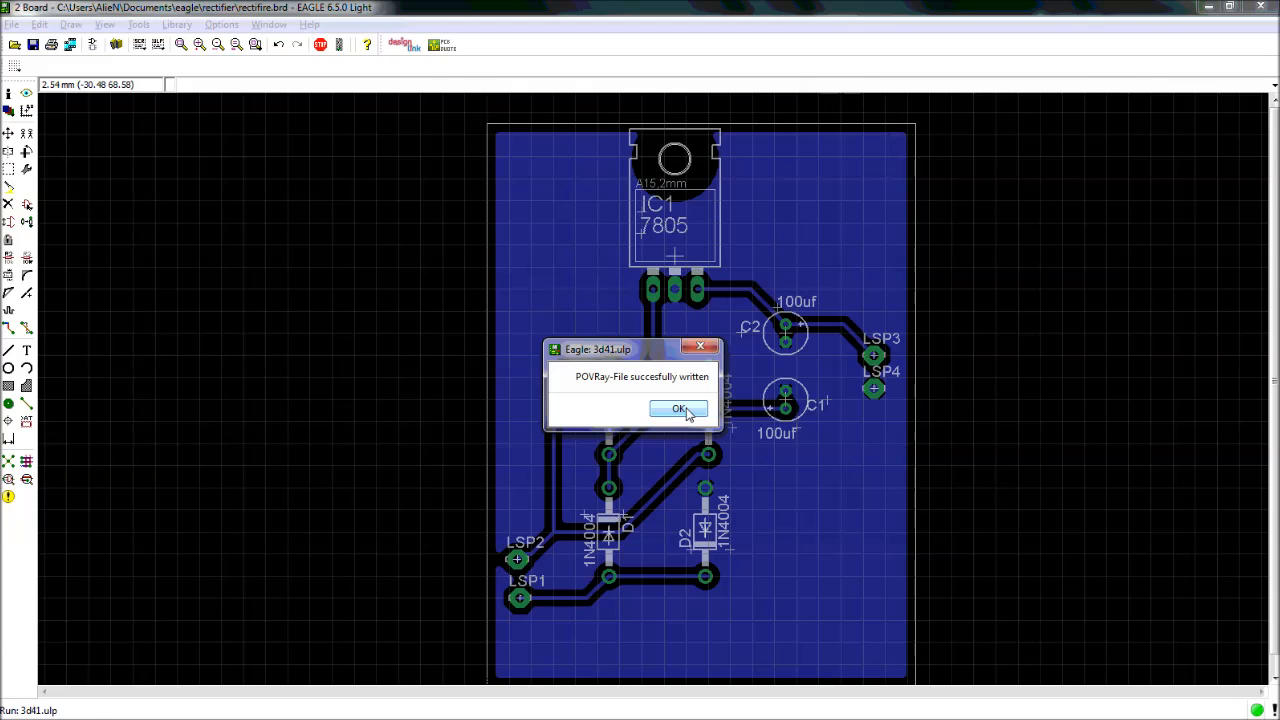
{"action": "left_click", "coordinate": [680, 410]}
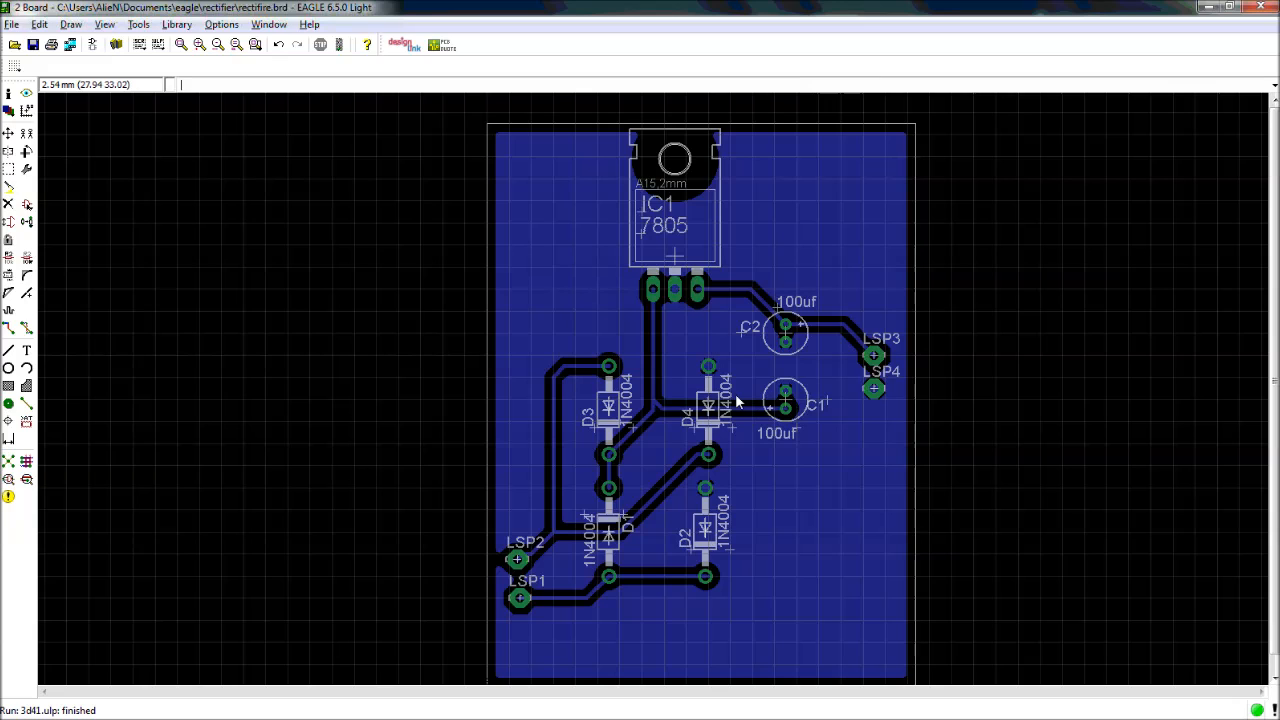
Open the rectifire POV file from the eagle\rectifier folder in Documents with POV-Ray, placing its window over the EAGLE board
{"action": "mouse_move", "coordinate": [4, 460]}
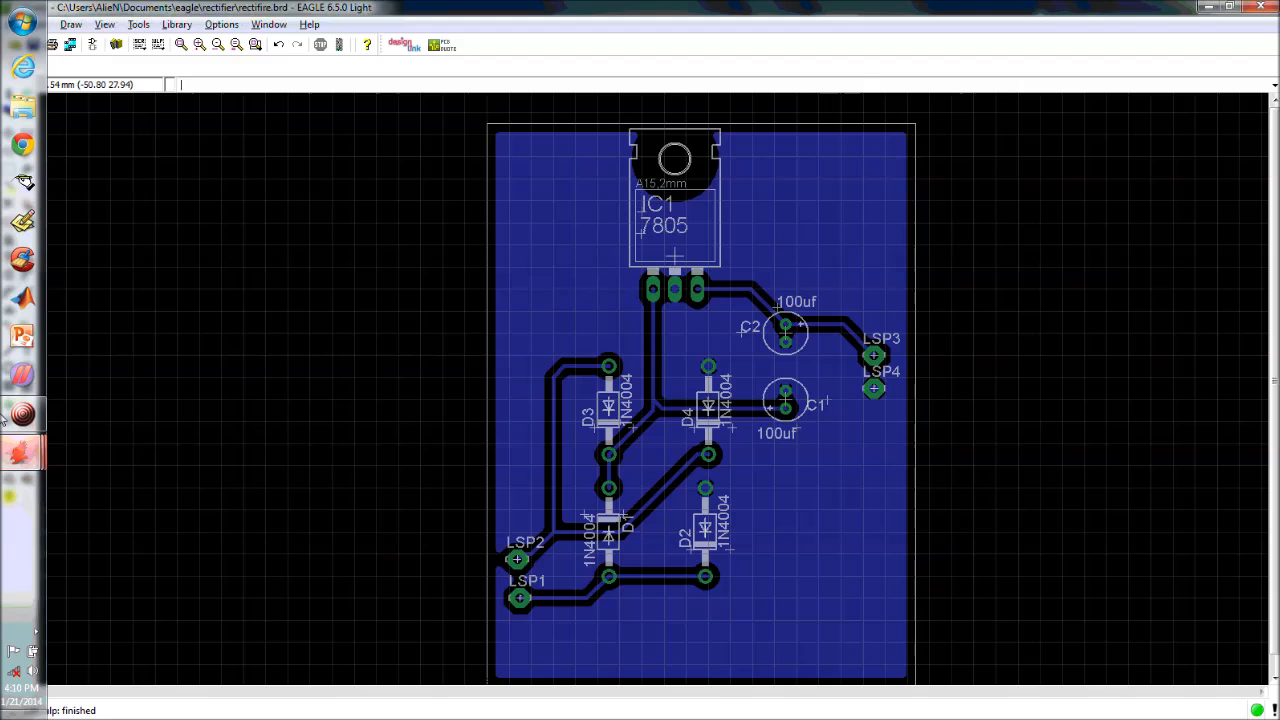
{"action": "left_click", "coordinate": [22, 107]}
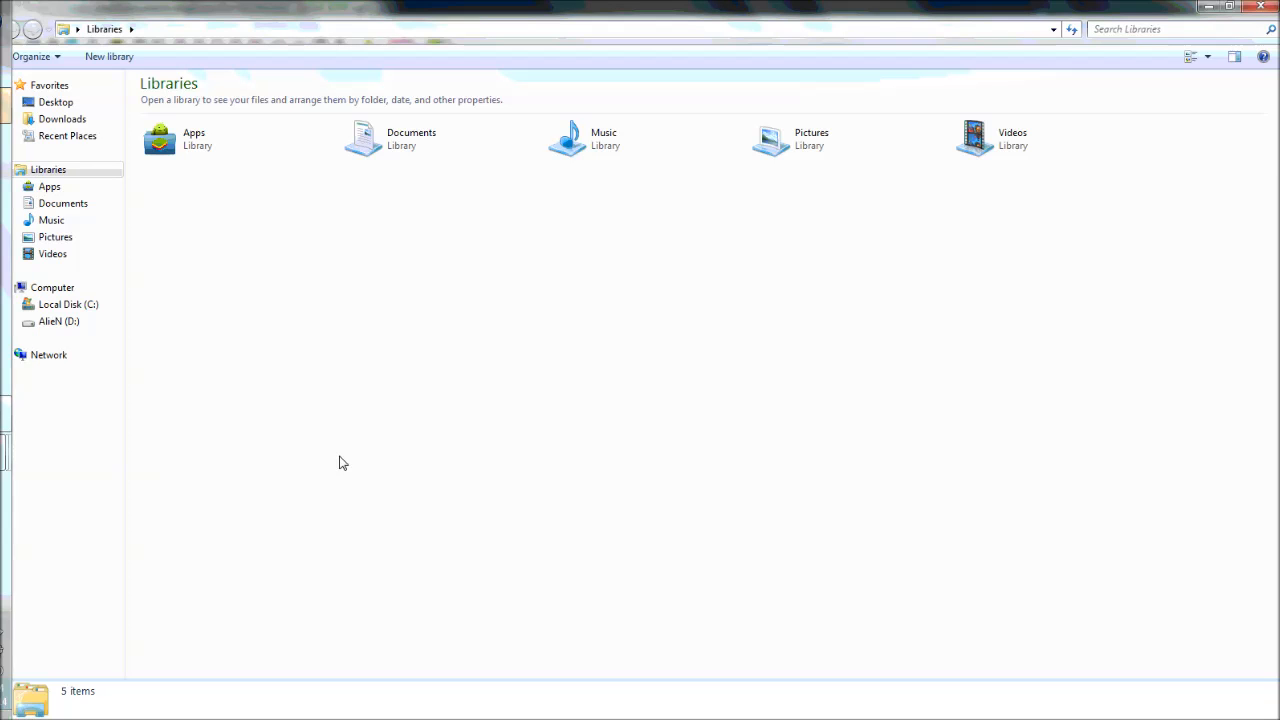
{"action": "double_click", "coordinate": [395, 158]}
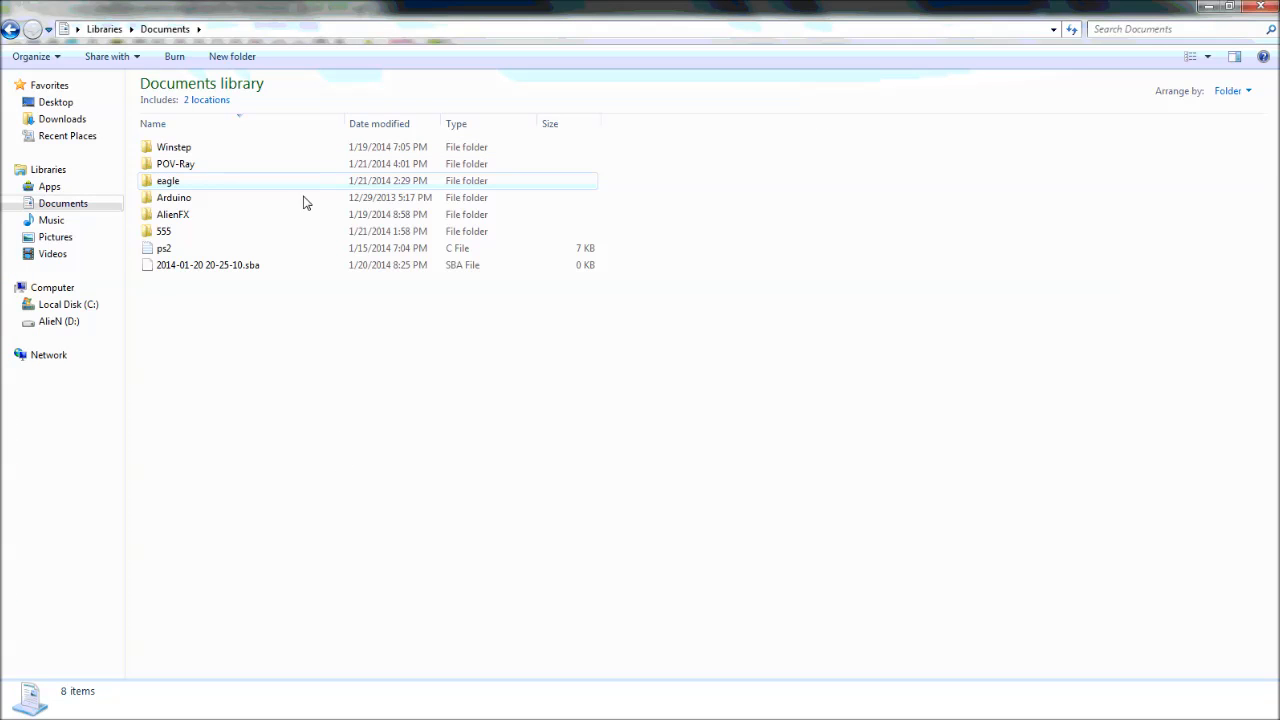
{"action": "double_click", "coordinate": [210, 185]}
{"action": "double_click", "coordinate": [172, 147]}
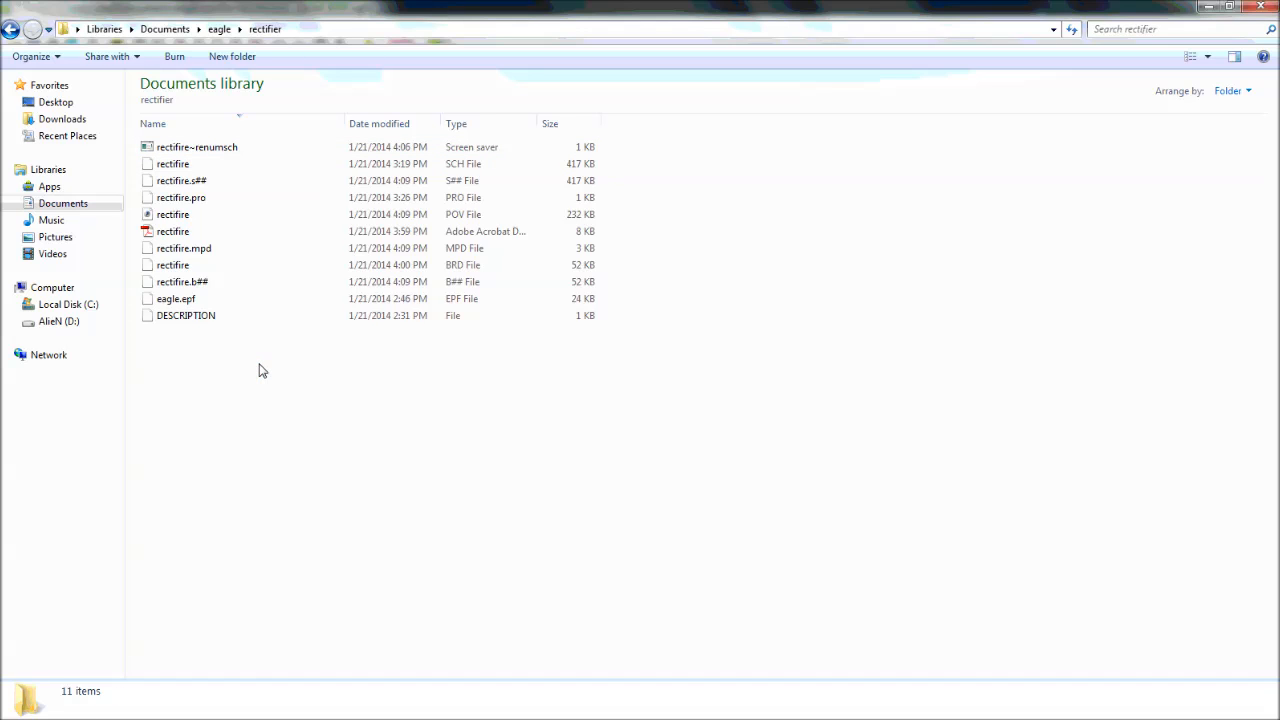
{"action": "left_click", "coordinate": [456, 218]}
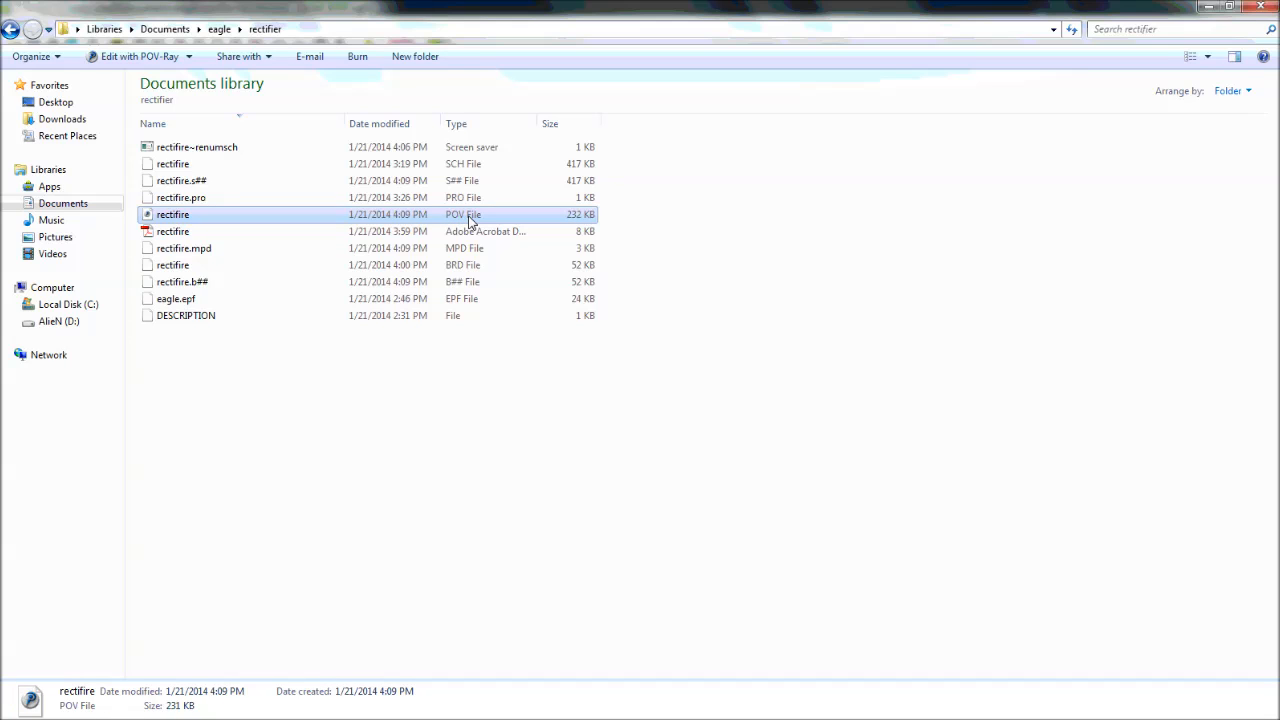
{"action": "double_click", "coordinate": [223, 222]}
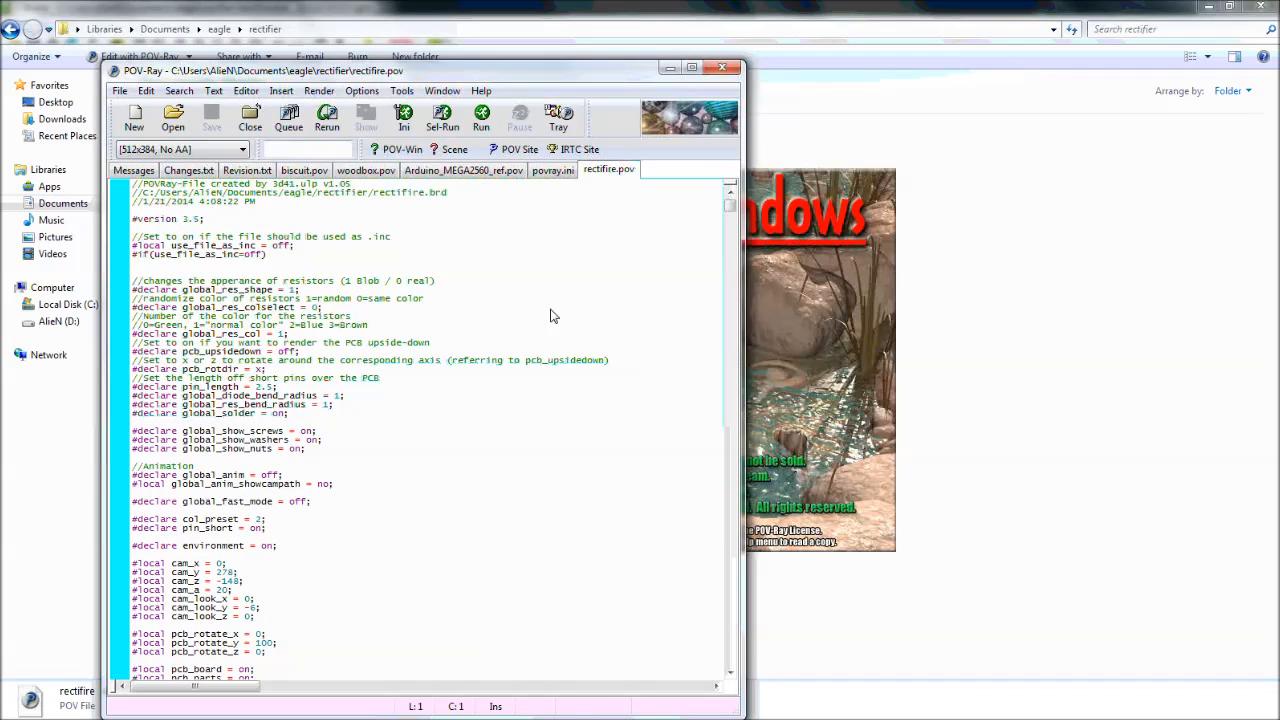
{"action": "left_click_drag", "start_coordinate": [528, 75], "coordinate": [552, 59]}
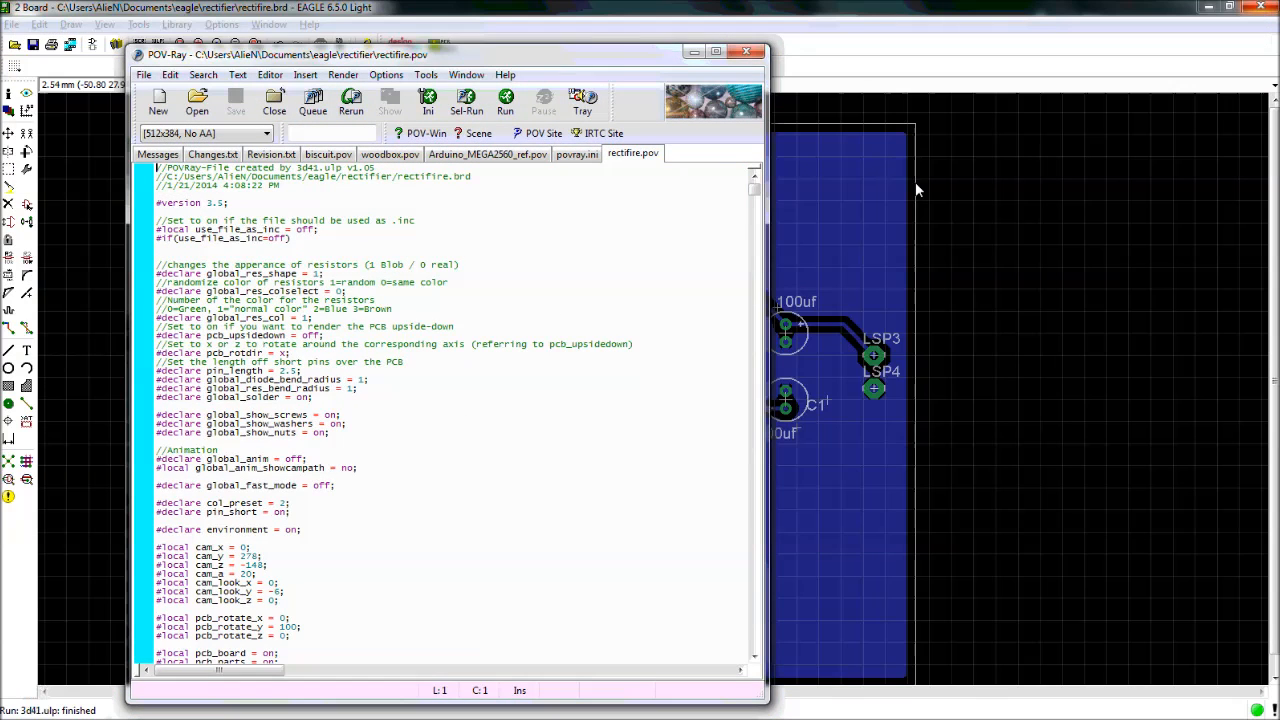
{"action": "left_click_drag", "start_coordinate": [605, 57], "coordinate": [690, 43]}
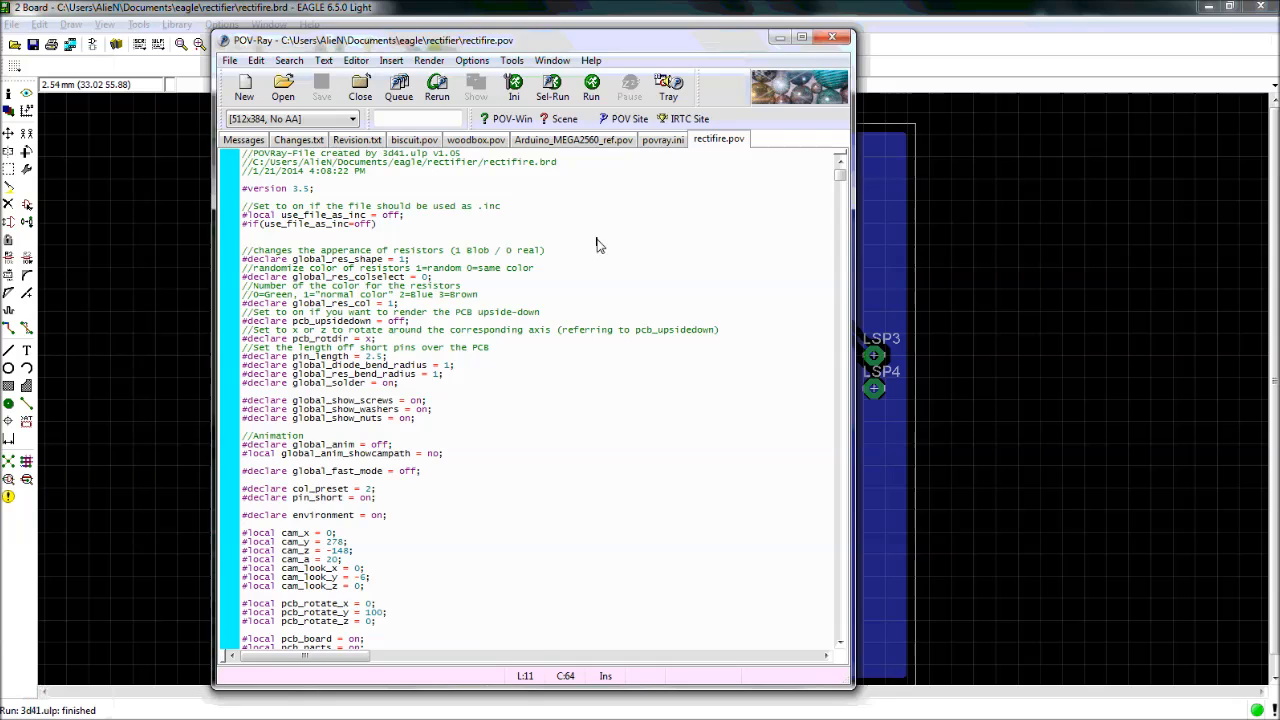
Look through the camera, rotation, light and board declarations in rectifire.pov
{"action": "left_click", "coordinate": [451, 602]}
{"action": "scroll", "coordinate": [446, 571], "scroll_direction": "down", "scroll_amount": 20}
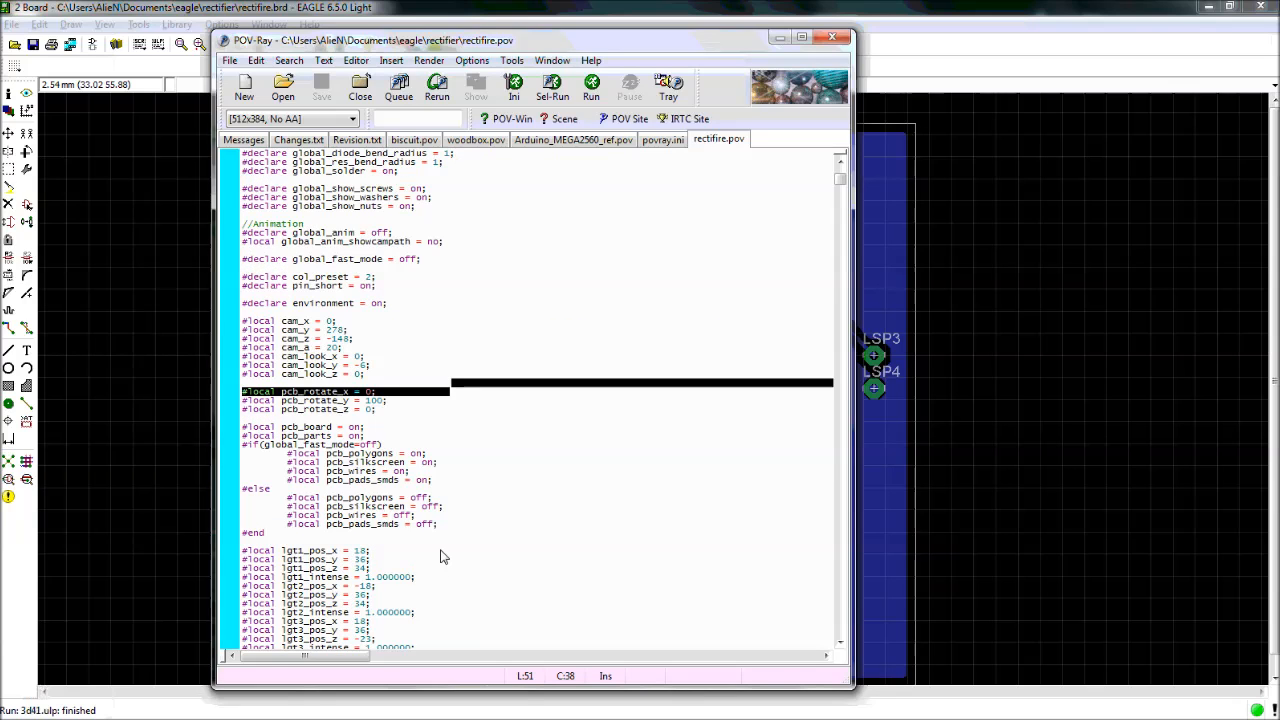
{"action": "scroll", "coordinate": [549, 475], "scroll_direction": "down", "scroll_amount": 5}
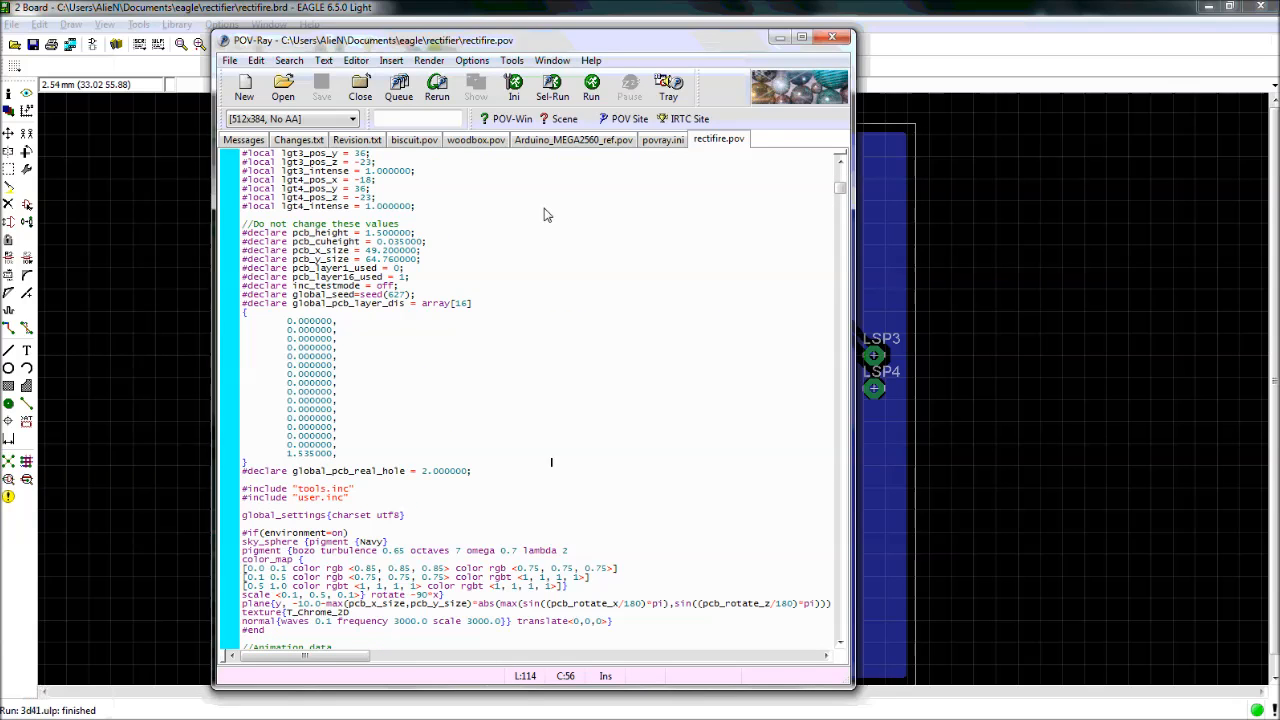
{"action": "left_click", "coordinate": [505, 61]}
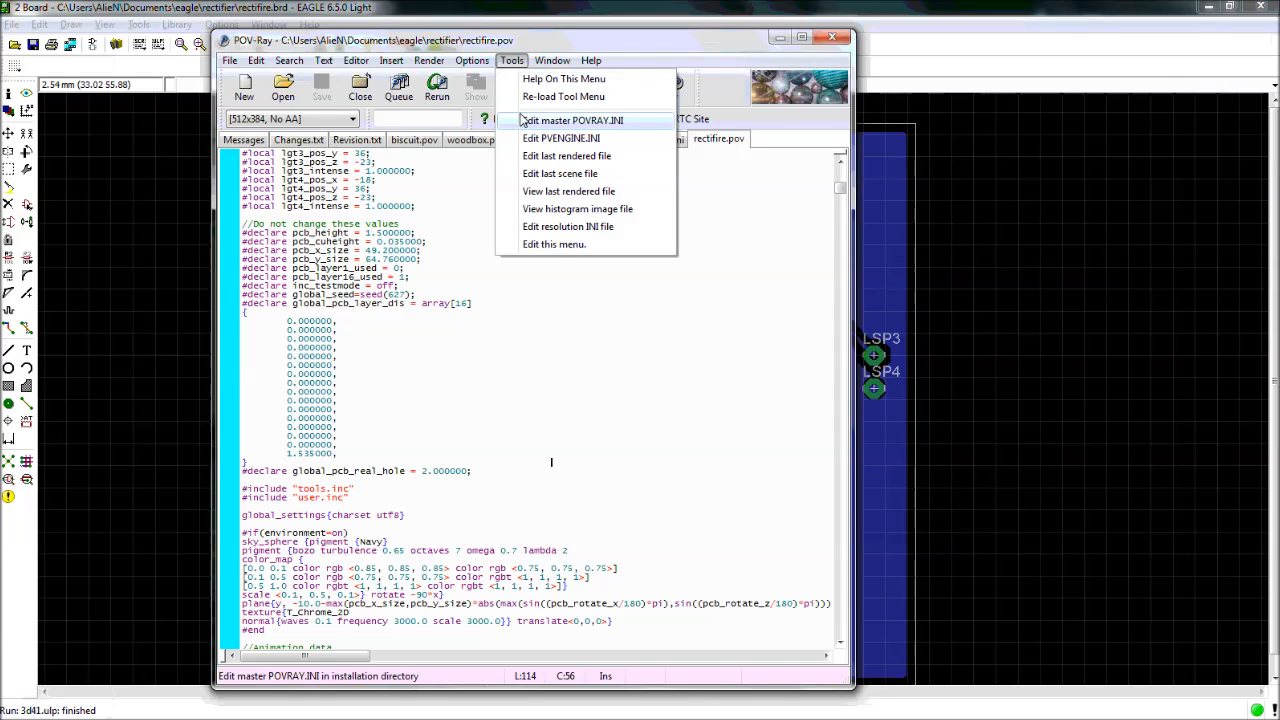
{"action": "left_click", "coordinate": [575, 334]}
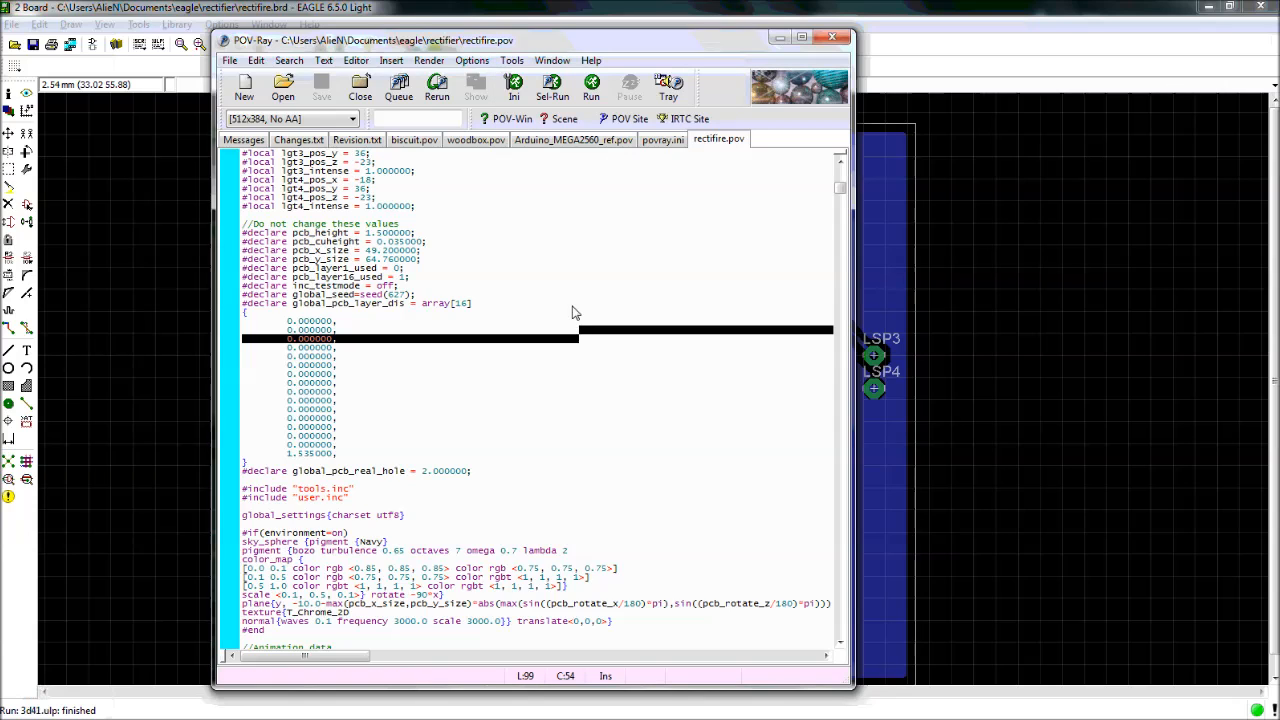
{"action": "left_click", "coordinate": [574, 311]}
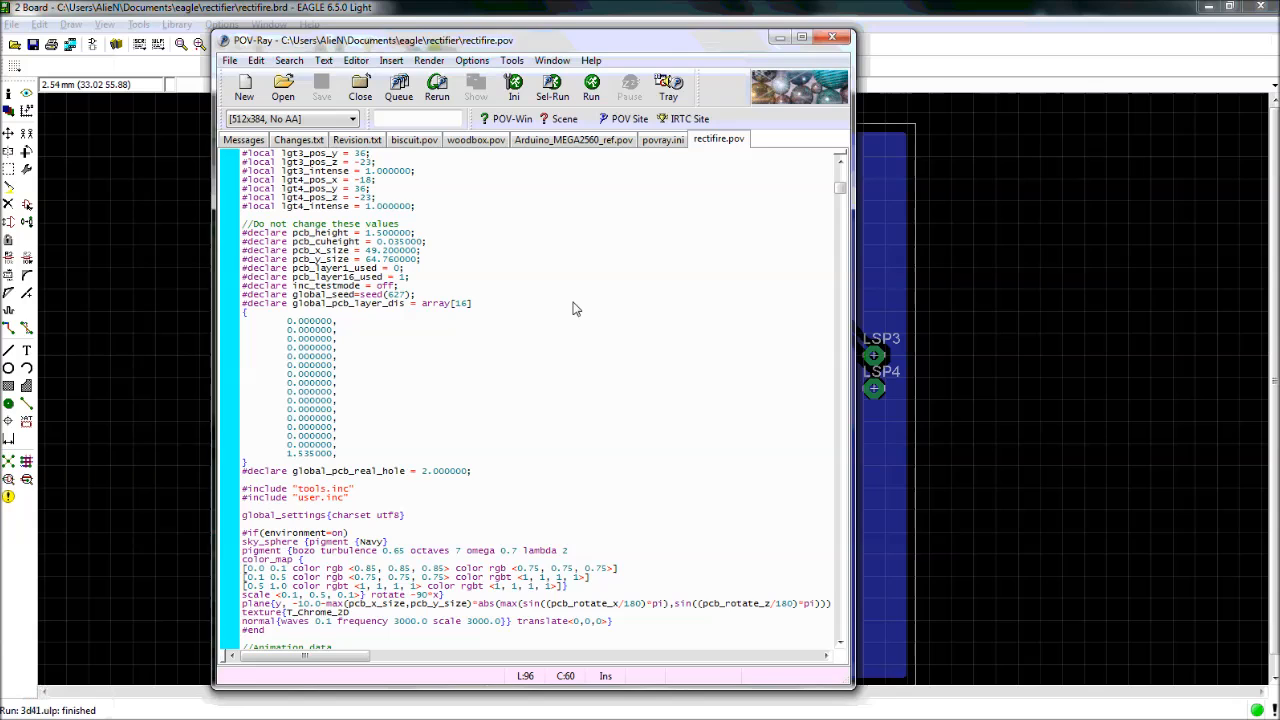
Render rectifire.pov at 1600x1200, AA 0.3, granting temporary read/write permission for the Eagle3D povray folder
{"action": "left_click", "coordinate": [512, 90]}
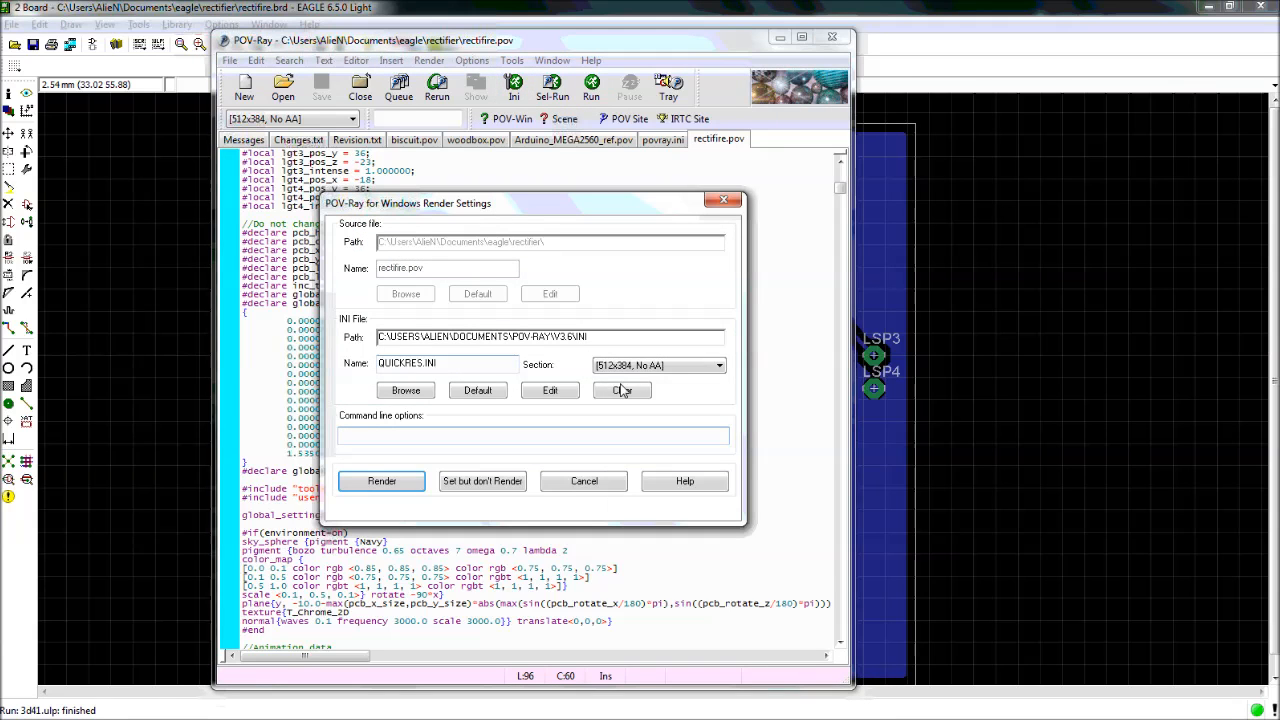
{"action": "left_click_drag", "start_coordinate": [411, 206], "coordinate": [415, 170]}
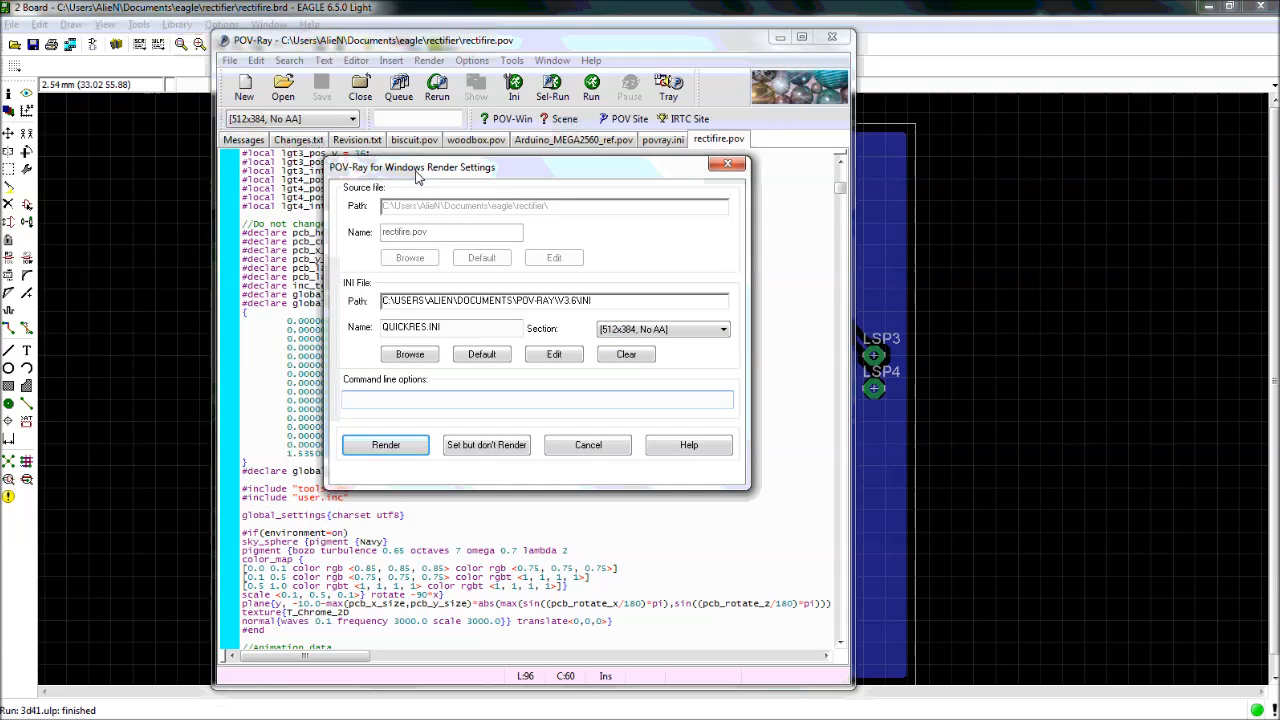
{"action": "left_click", "coordinate": [622, 332]}
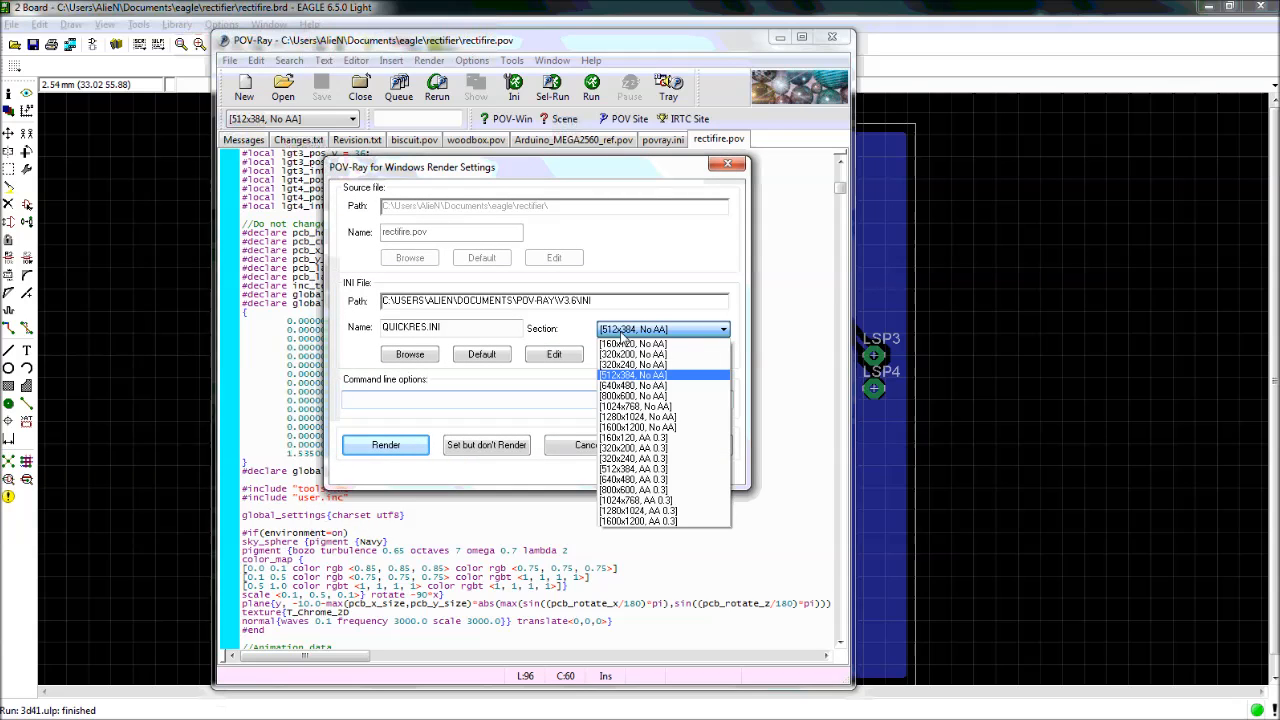
{"action": "left_click", "coordinate": [632, 522]}
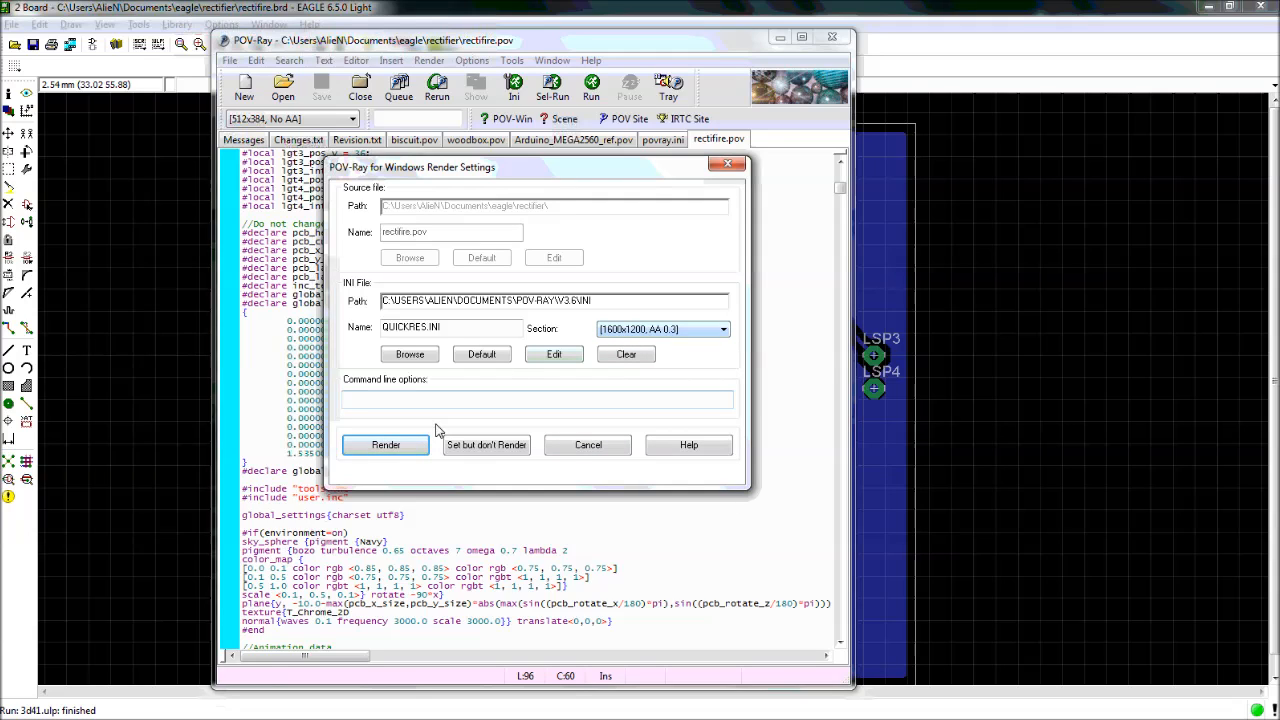
{"action": "left_click", "coordinate": [386, 446]}
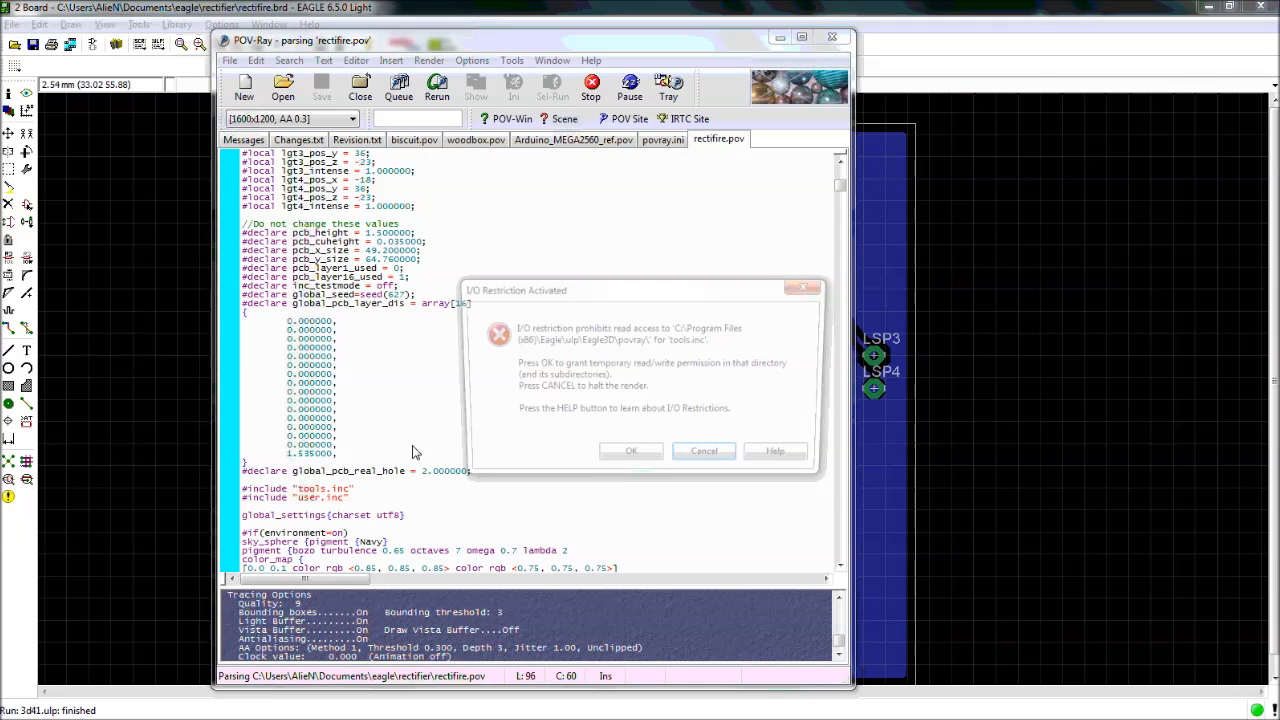
{"action": "left_click_drag", "start_coordinate": [513, 299], "coordinate": [471, 247]}
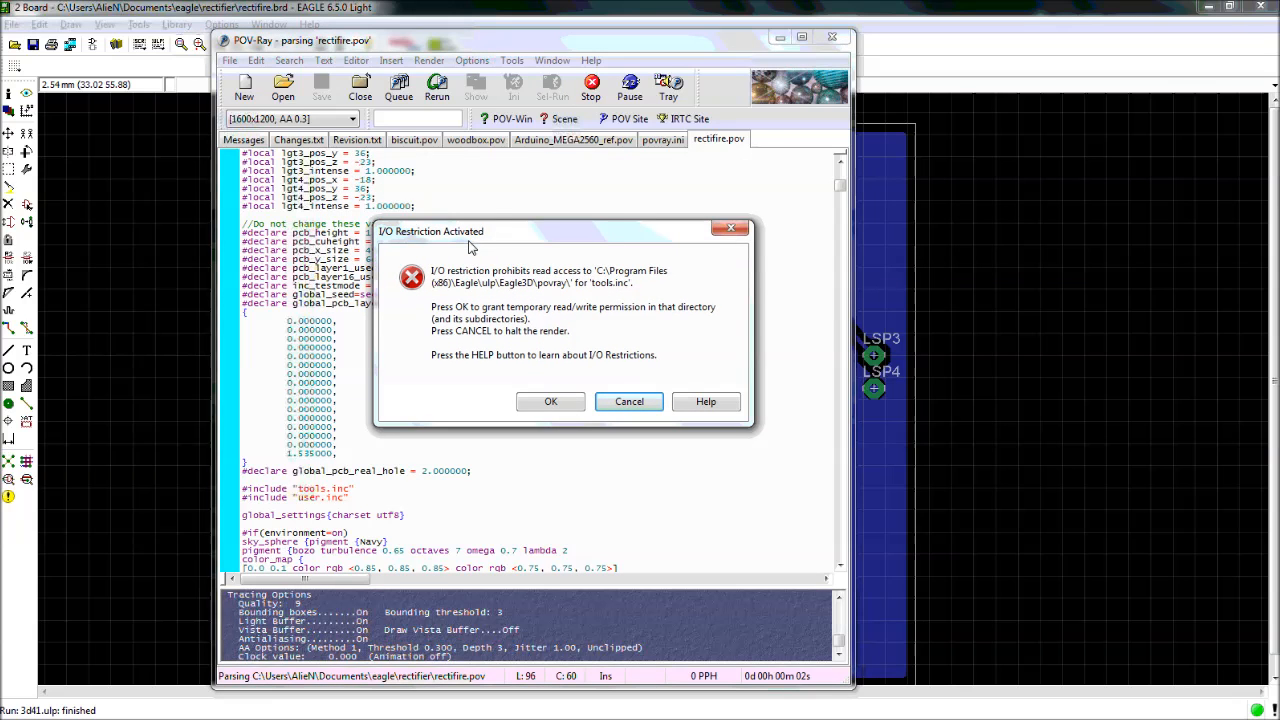
{"action": "left_click", "coordinate": [551, 403]}
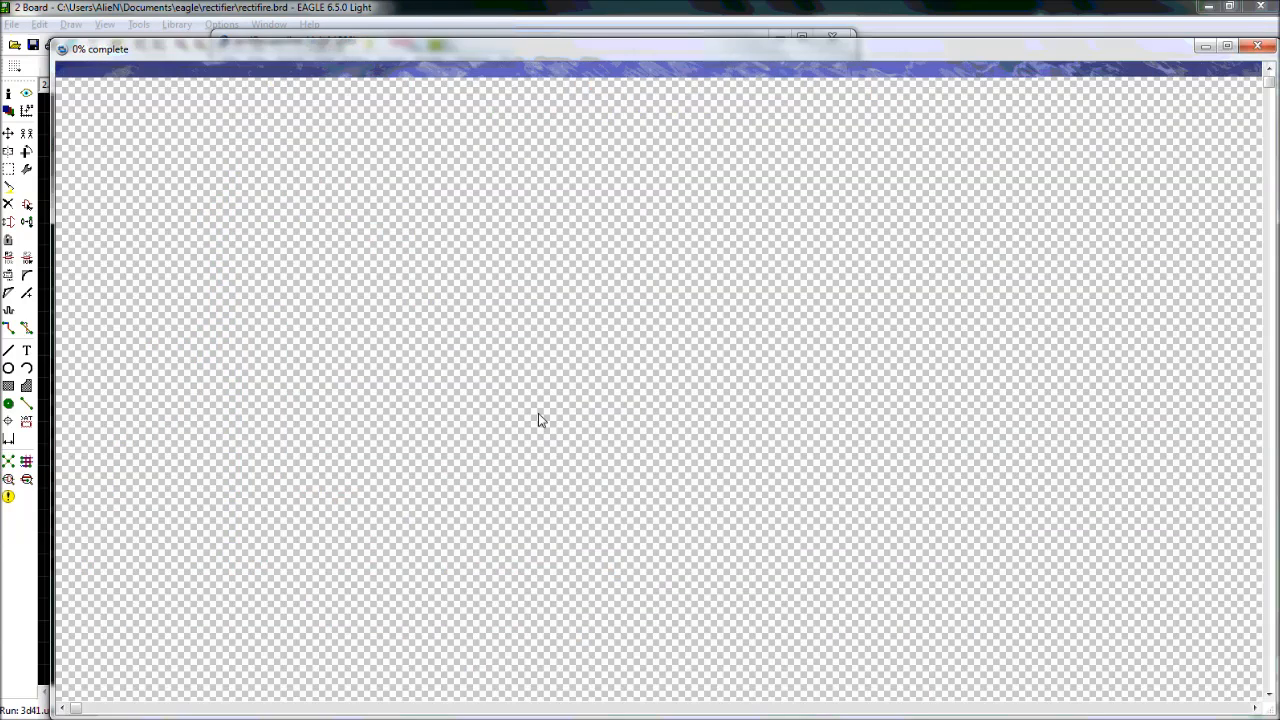
{"action": "left_click_drag", "start_coordinate": [603, 49], "coordinate": [579, 28]}
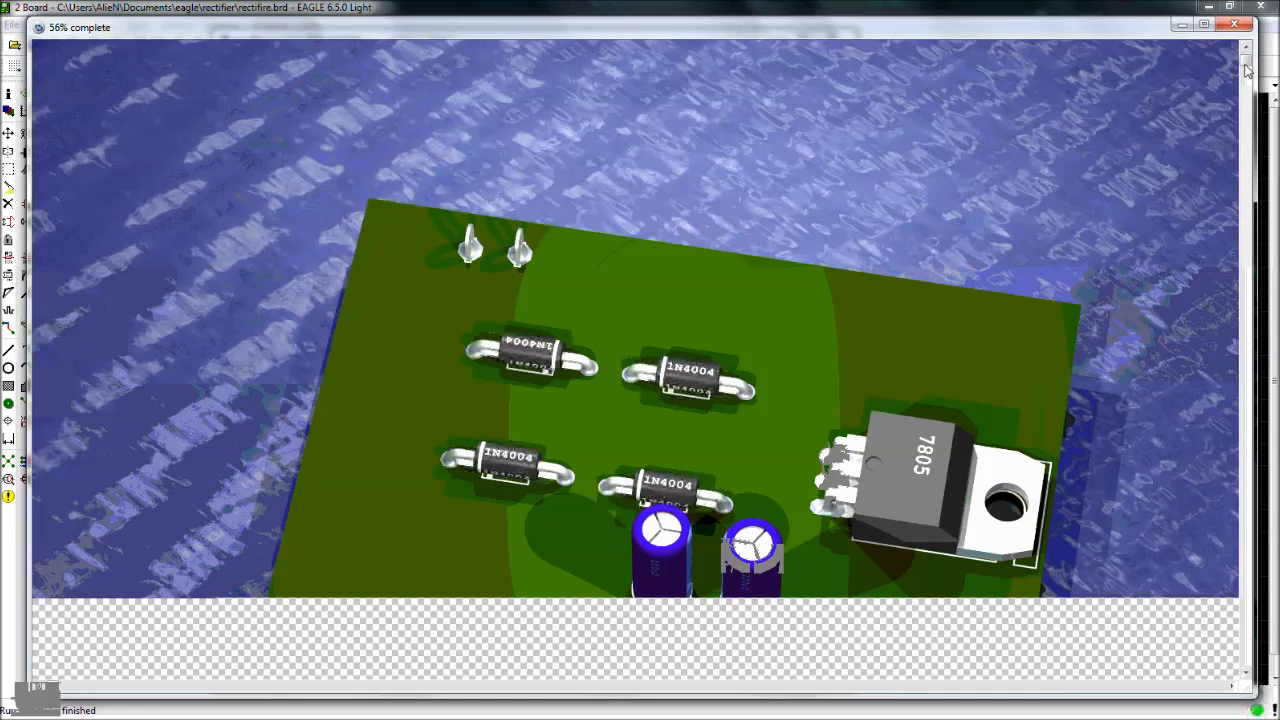
{"action": "left_click_drag", "start_coordinate": [1245, 65], "coordinate": [1240, 330]}
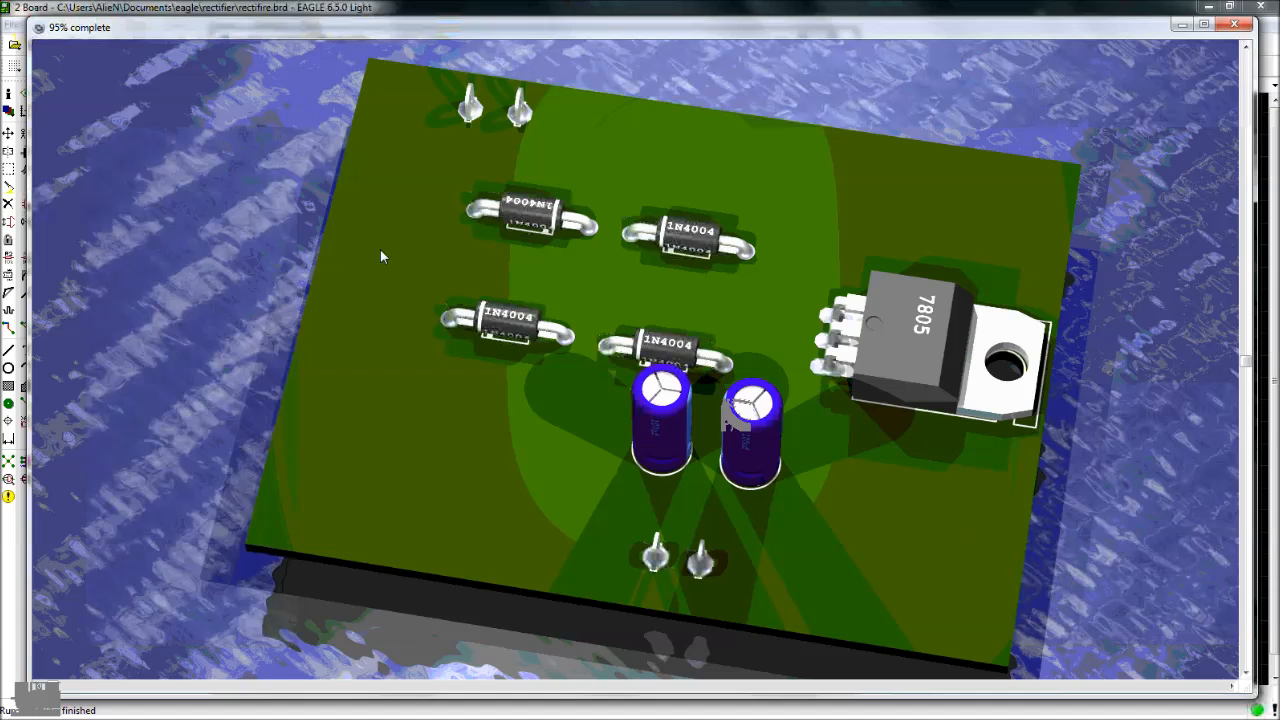
Dismiss the render completion and output file notices, and close the render window and POV-Ray
{"action": "mouse_move", "coordinate": [3, 468]}
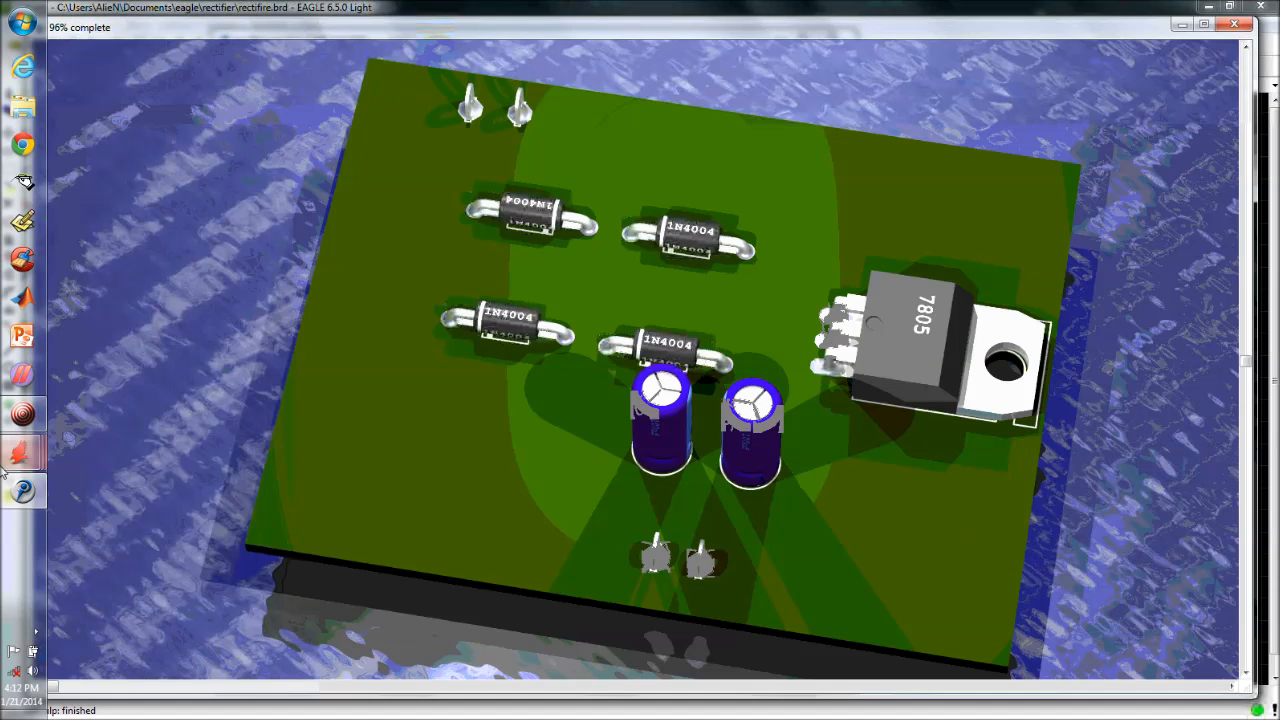
{"action": "left_click", "coordinate": [15, 424]}
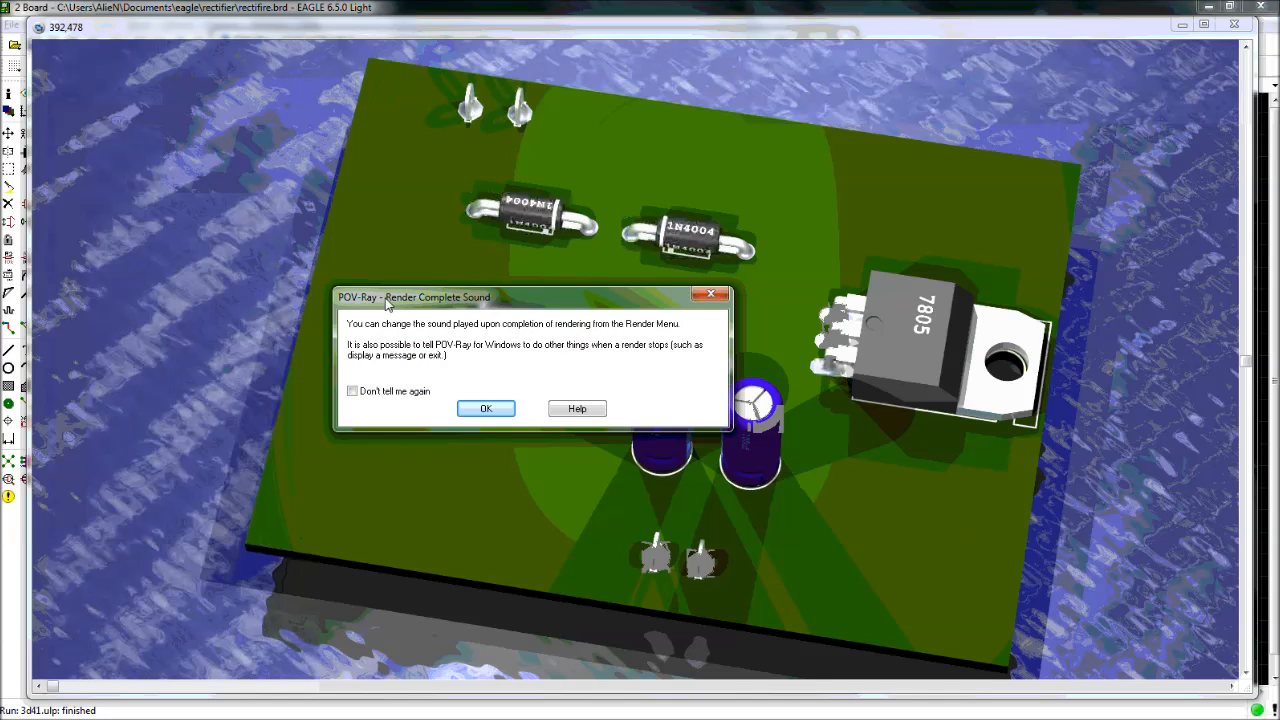
{"action": "left_click_drag", "start_coordinate": [387, 302], "coordinate": [392, 242]}
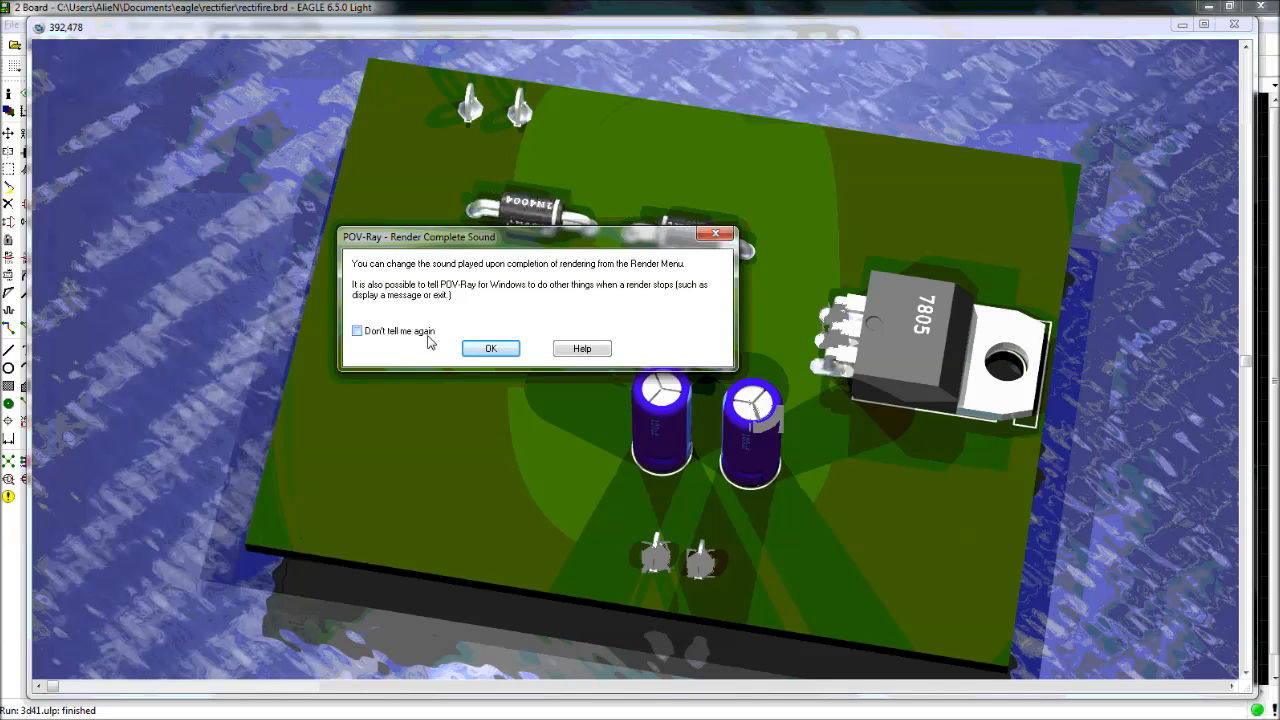
{"action": "left_click", "coordinate": [489, 348]}
{"action": "left_click", "coordinate": [489, 405]}
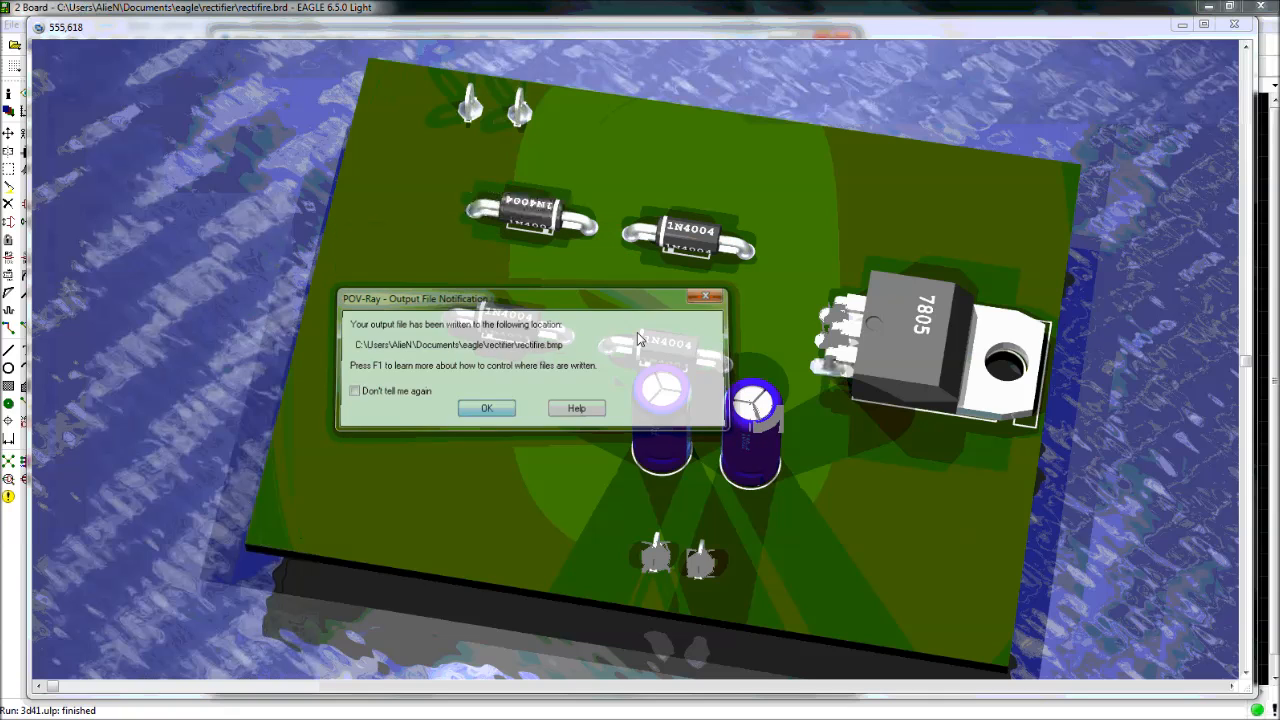
{"action": "left_click", "coordinate": [1238, 30]}
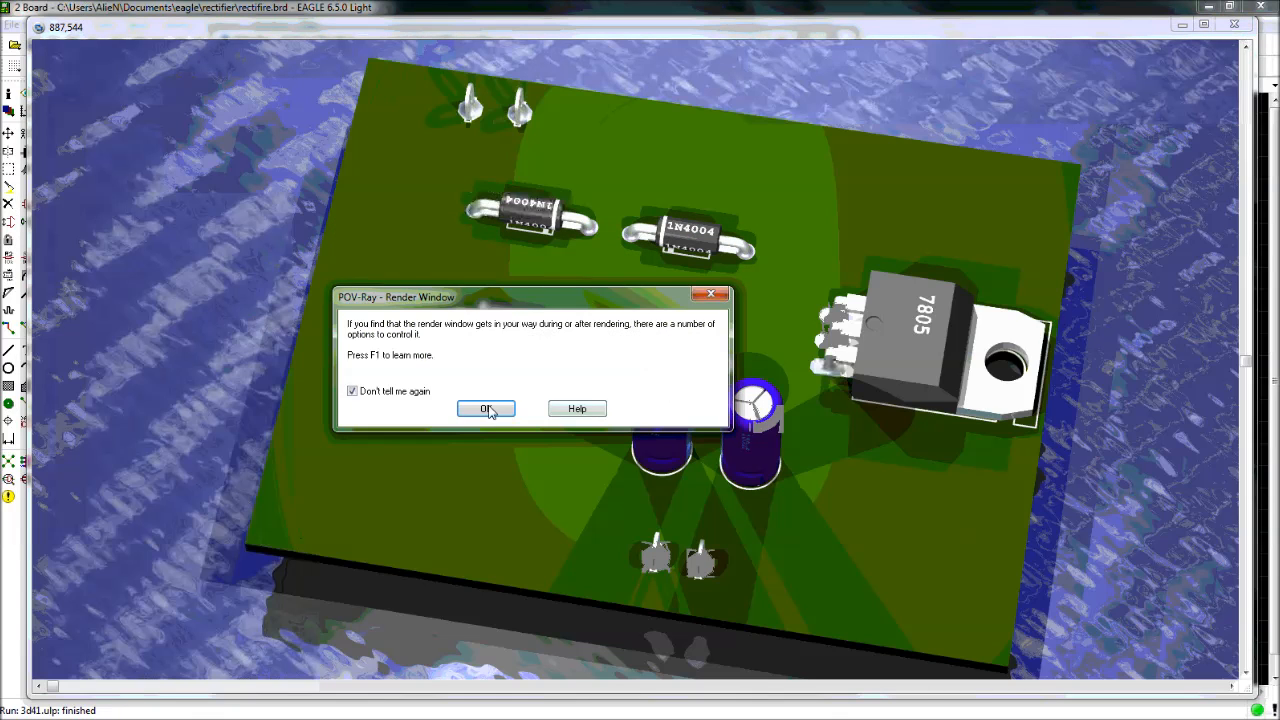
{"action": "left_click", "coordinate": [488, 408]}
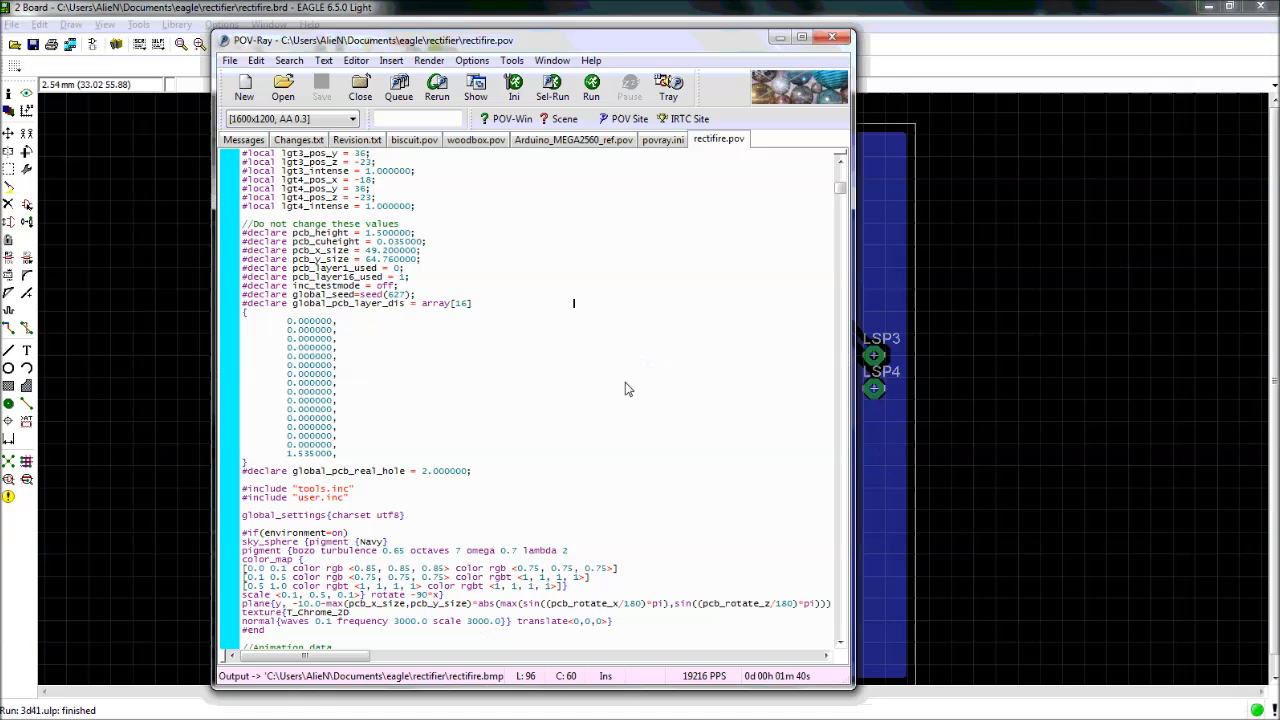
{"action": "left_click", "coordinate": [833, 39]}
View the rendered rectifire BMP image from the eagle\rectifier folder in Documents, and return to the EAGLE board
{"action": "mouse_move", "coordinate": [30, 147]}
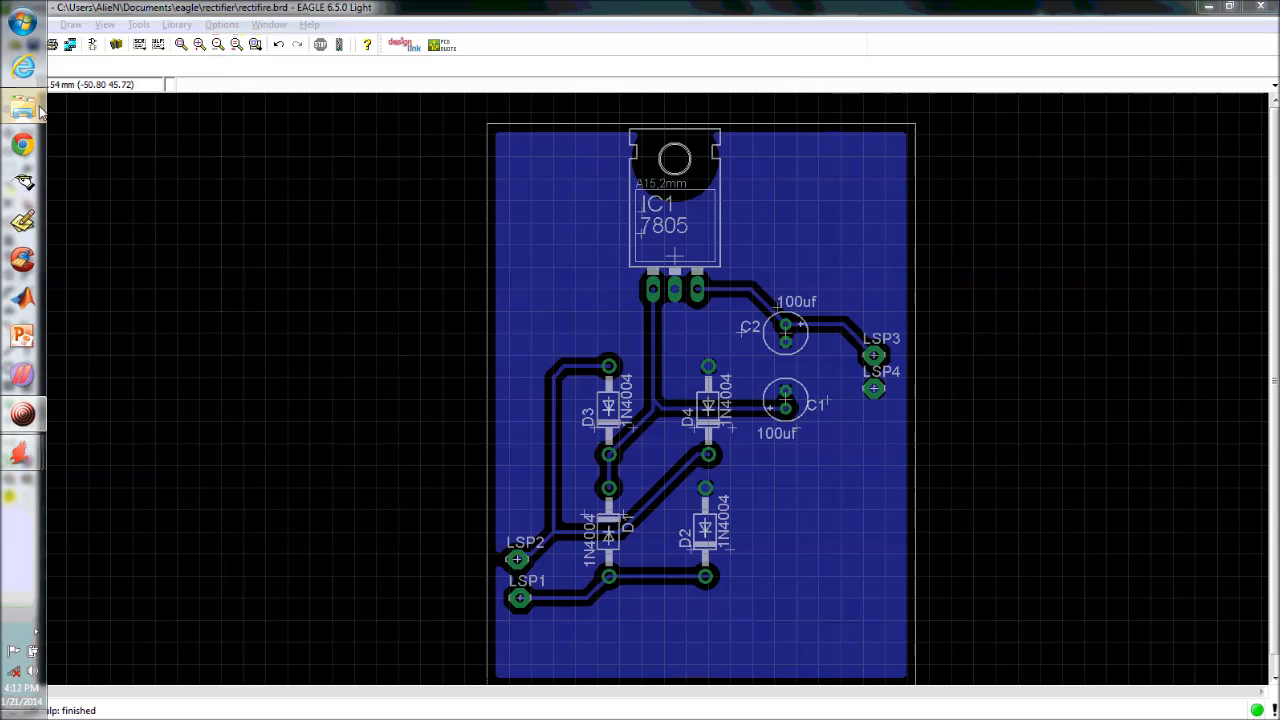
{"action": "left_click", "coordinate": [22, 108]}
{"action": "double_click", "coordinate": [407, 150]}
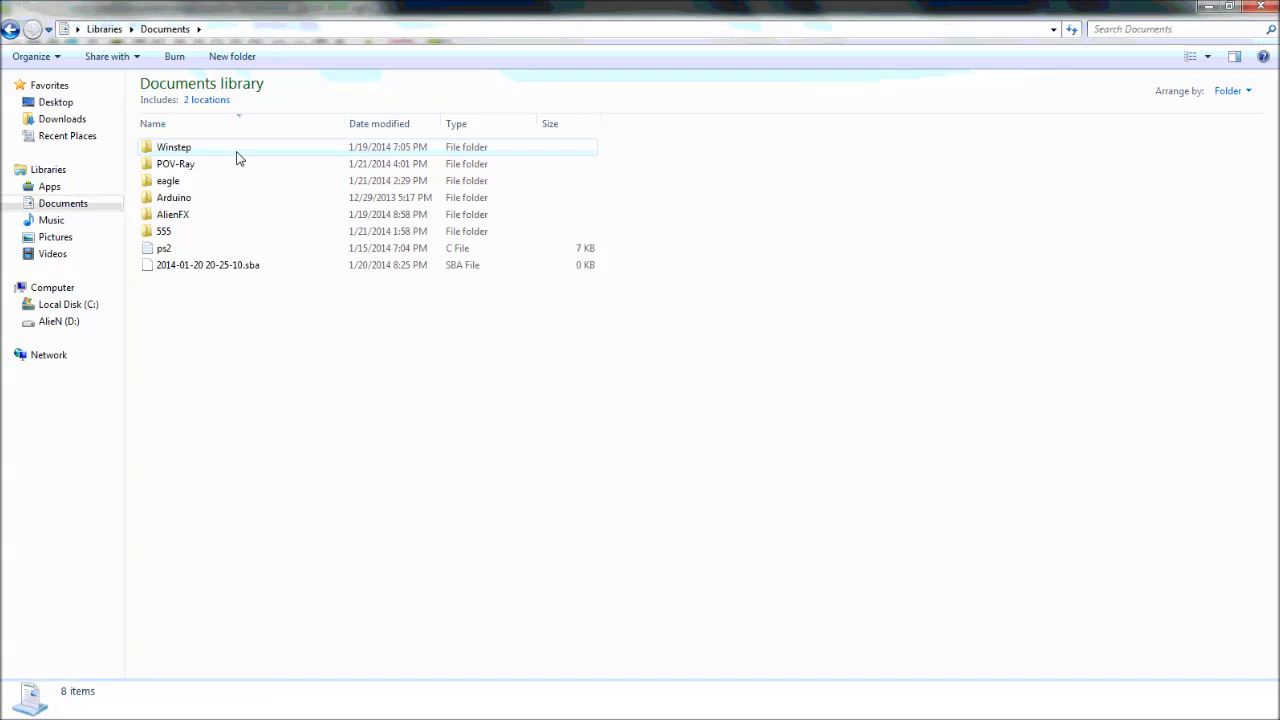
{"action": "double_click", "coordinate": [200, 182]}
{"action": "double_click", "coordinate": [200, 150]}
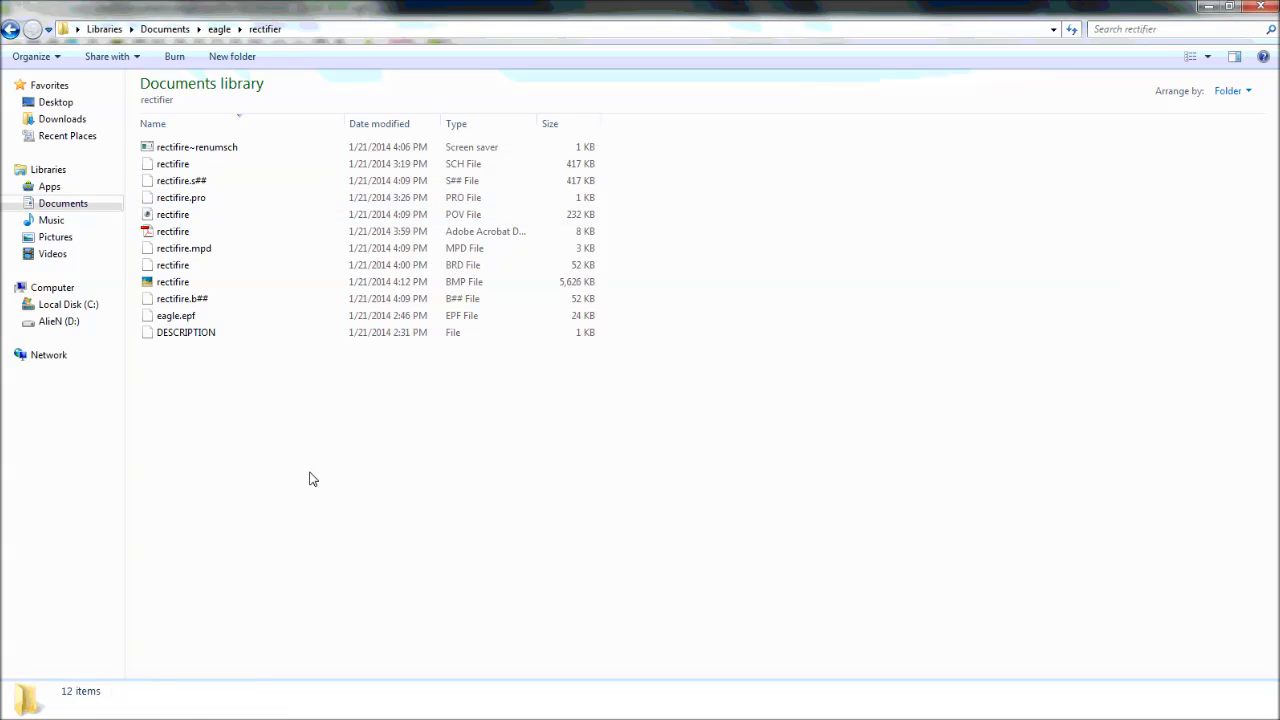
{"action": "left_click", "coordinate": [193, 283]}
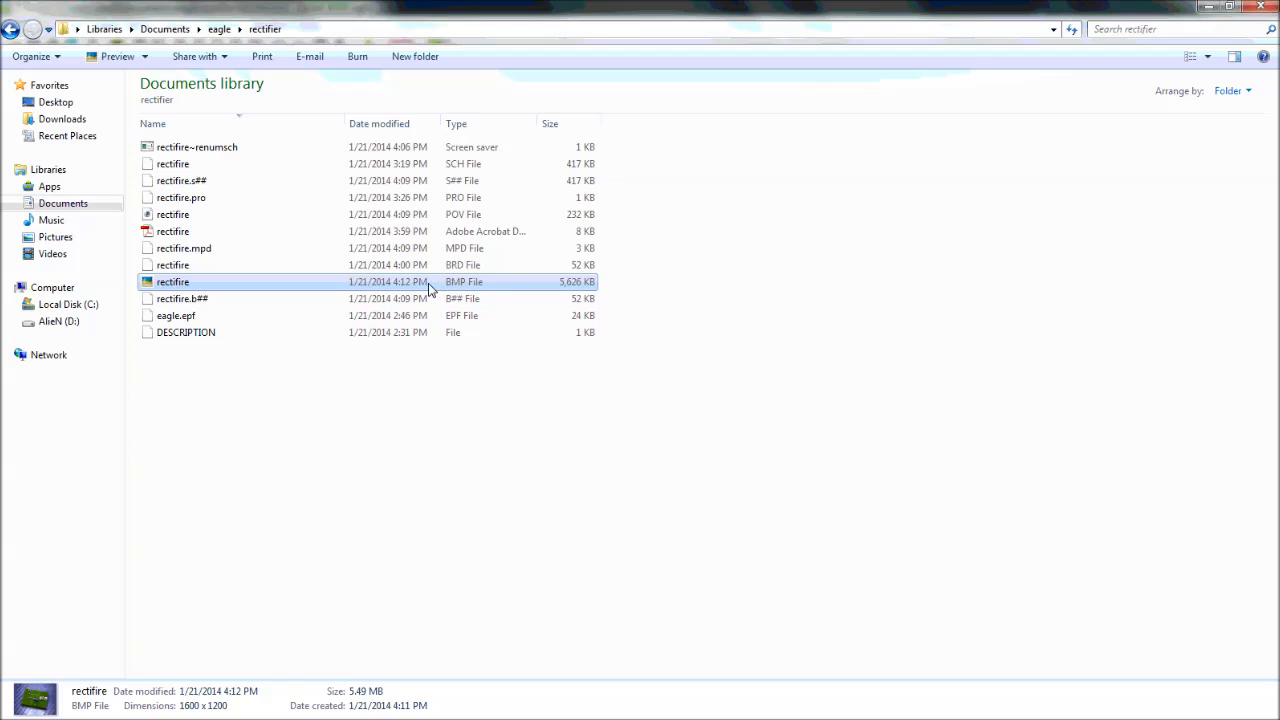
{"action": "key", "text": "Return"}
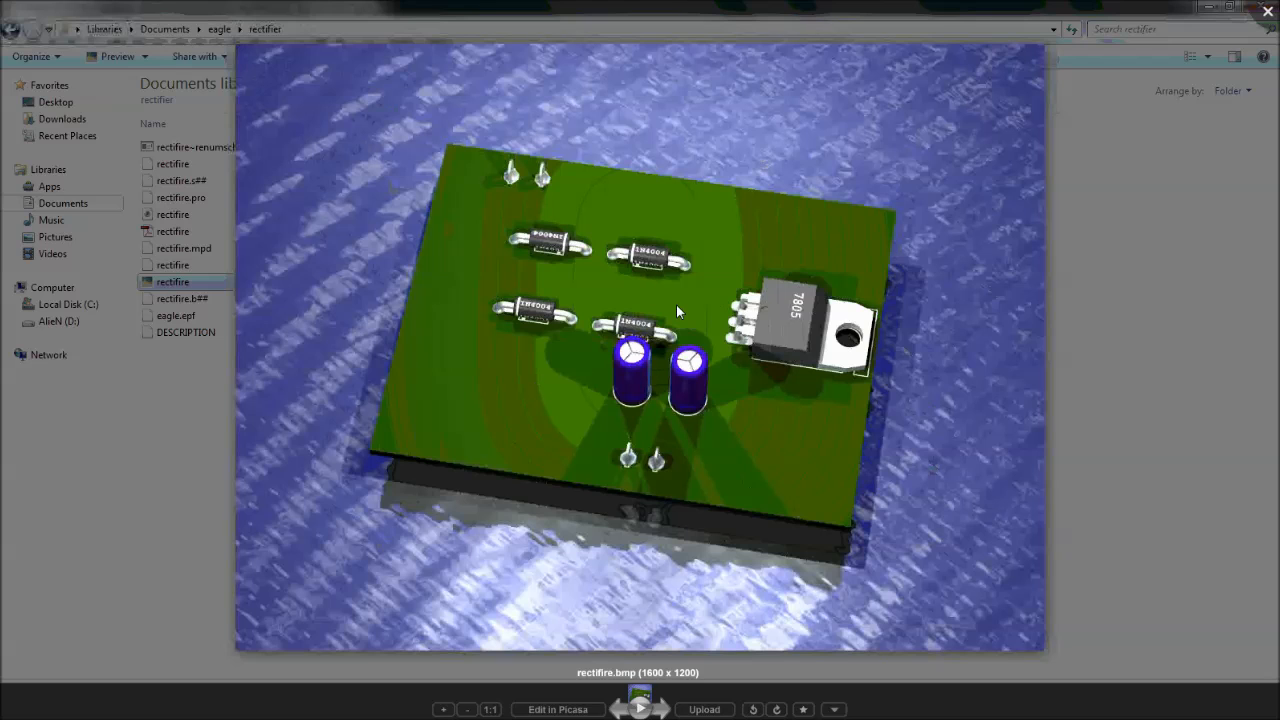
{"action": "key", "text": "Escape"}
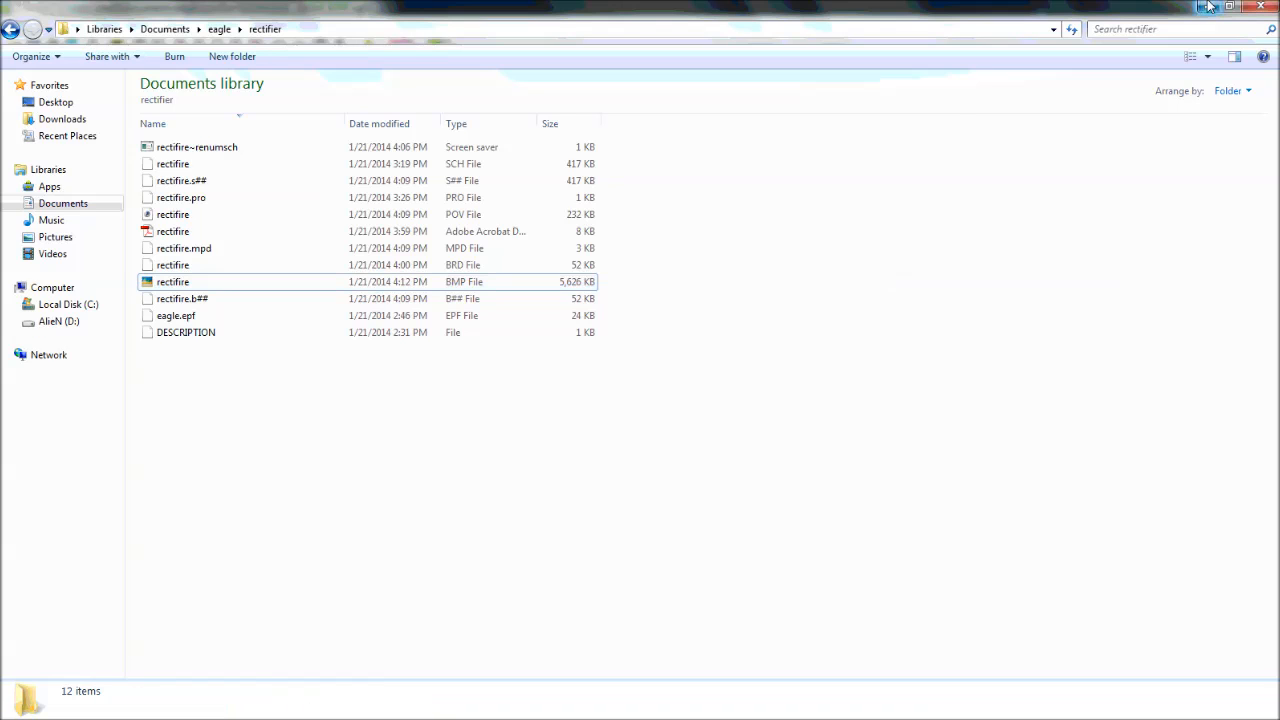
{"action": "left_click", "coordinate": [1207, 6]}
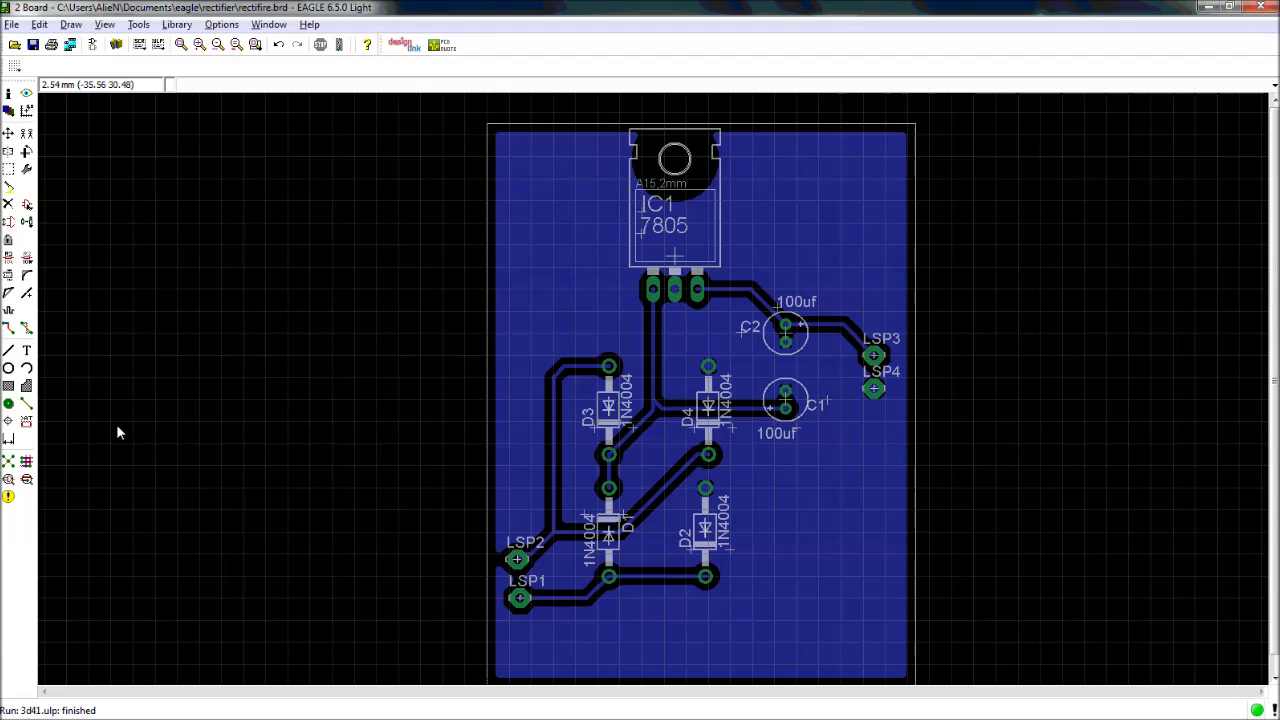
Draw a copper polygon on layer 1 Top along the board outline and fill it with Ratsnest
{"action": "left_click", "coordinate": [27, 387]}
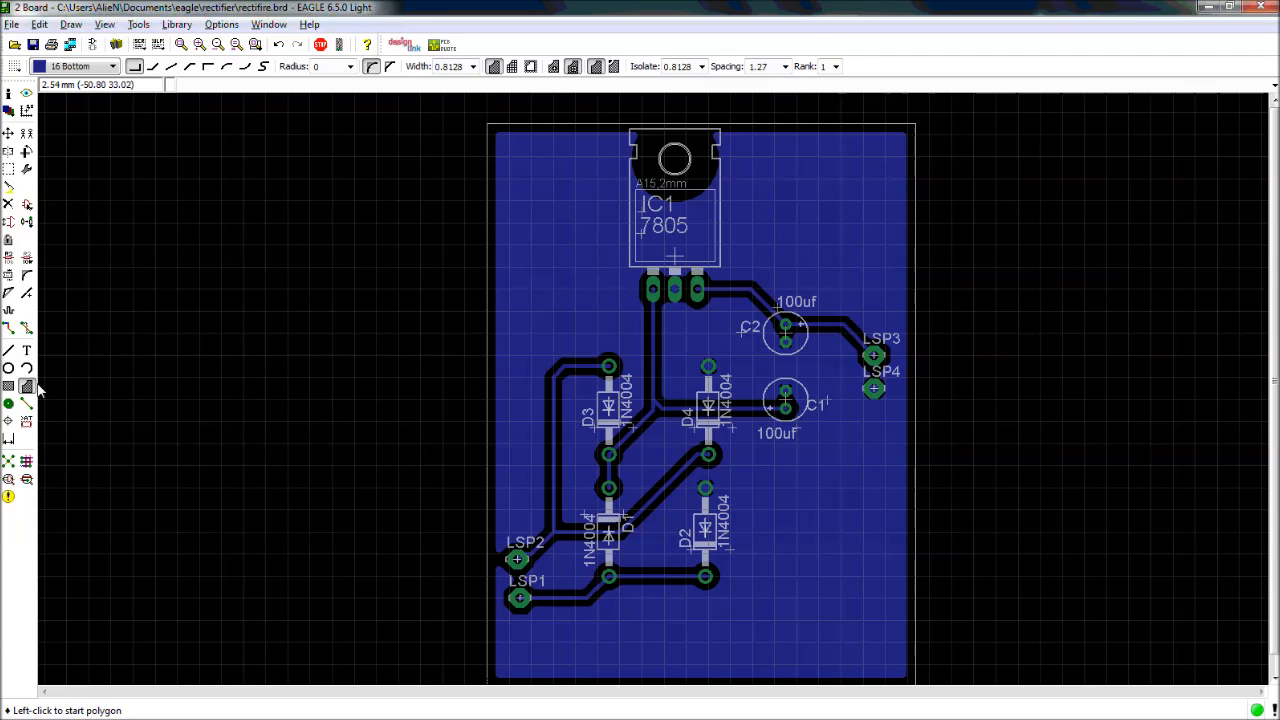
{"action": "left_click", "coordinate": [112, 66]}
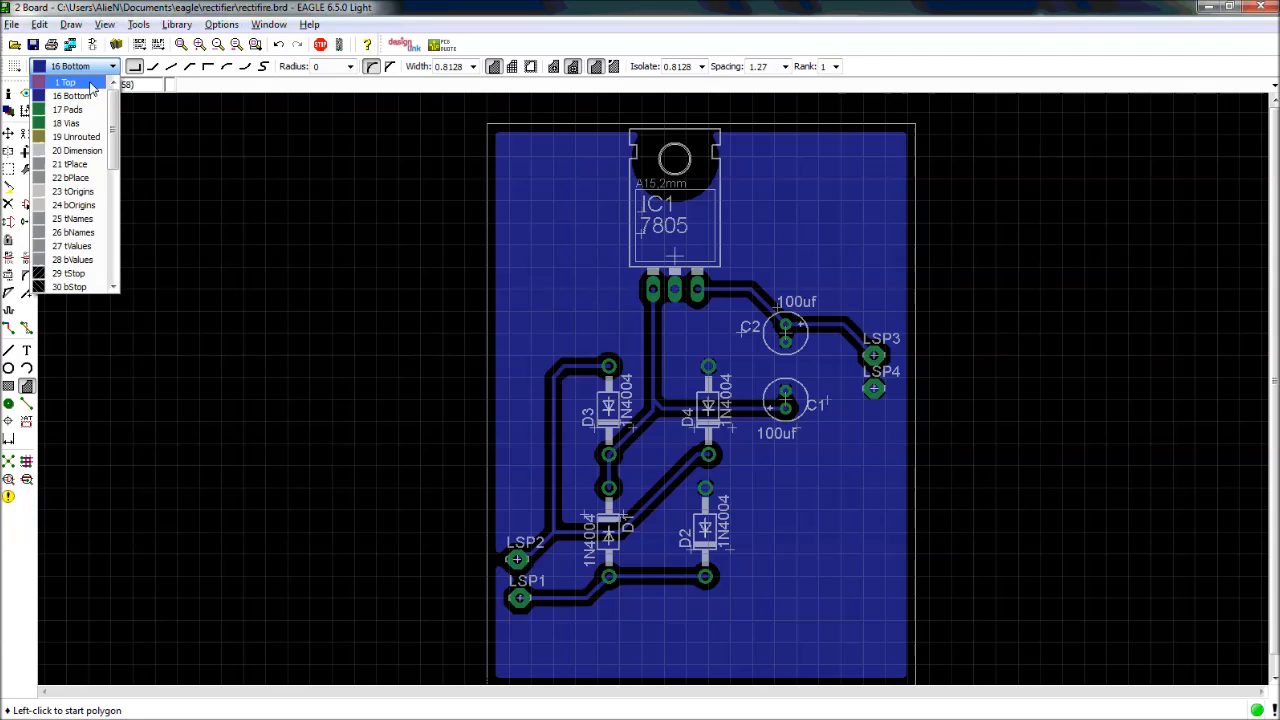
{"action": "left_click", "coordinate": [89, 84]}
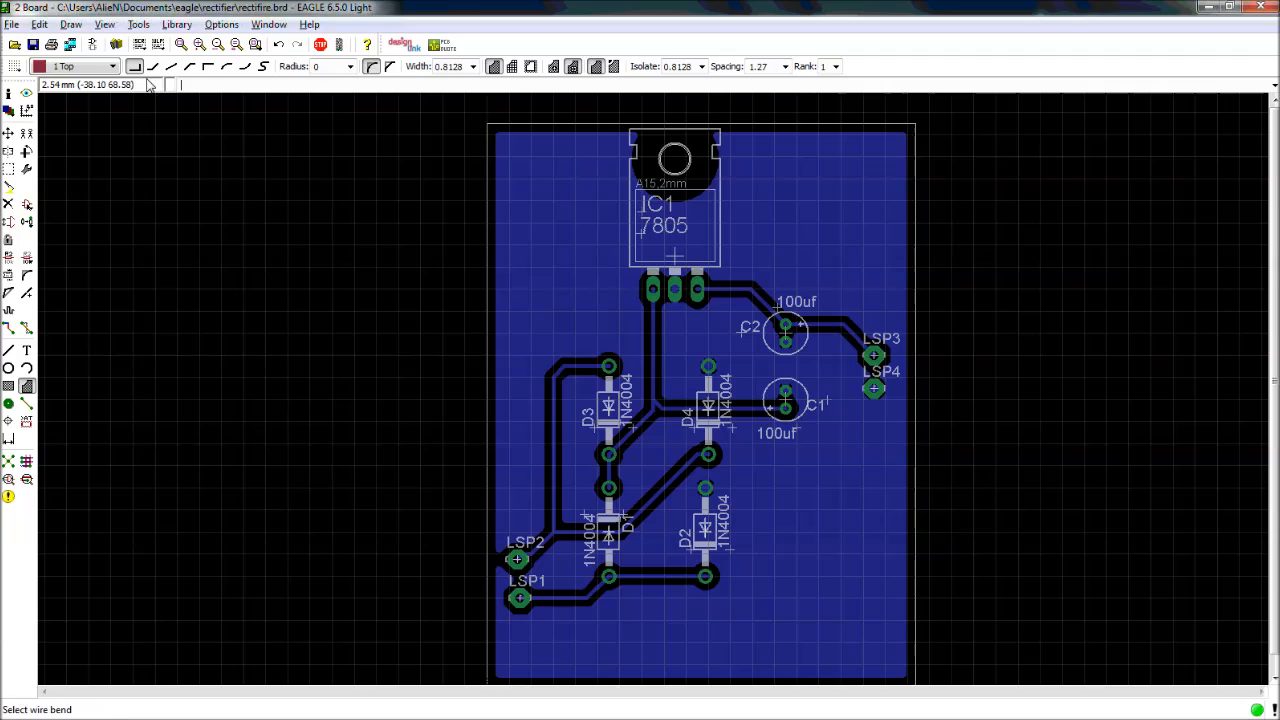
{"action": "left_click", "coordinate": [491, 130]}
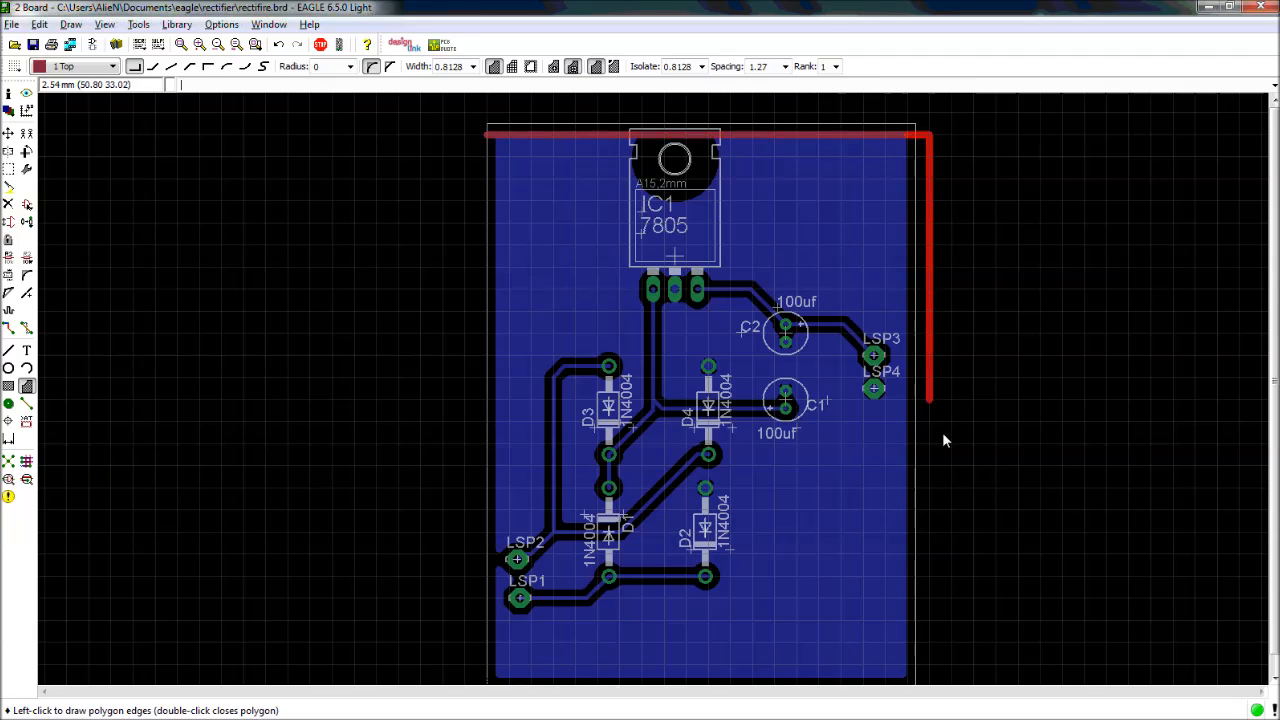
{"action": "left_click", "coordinate": [906, 682]}
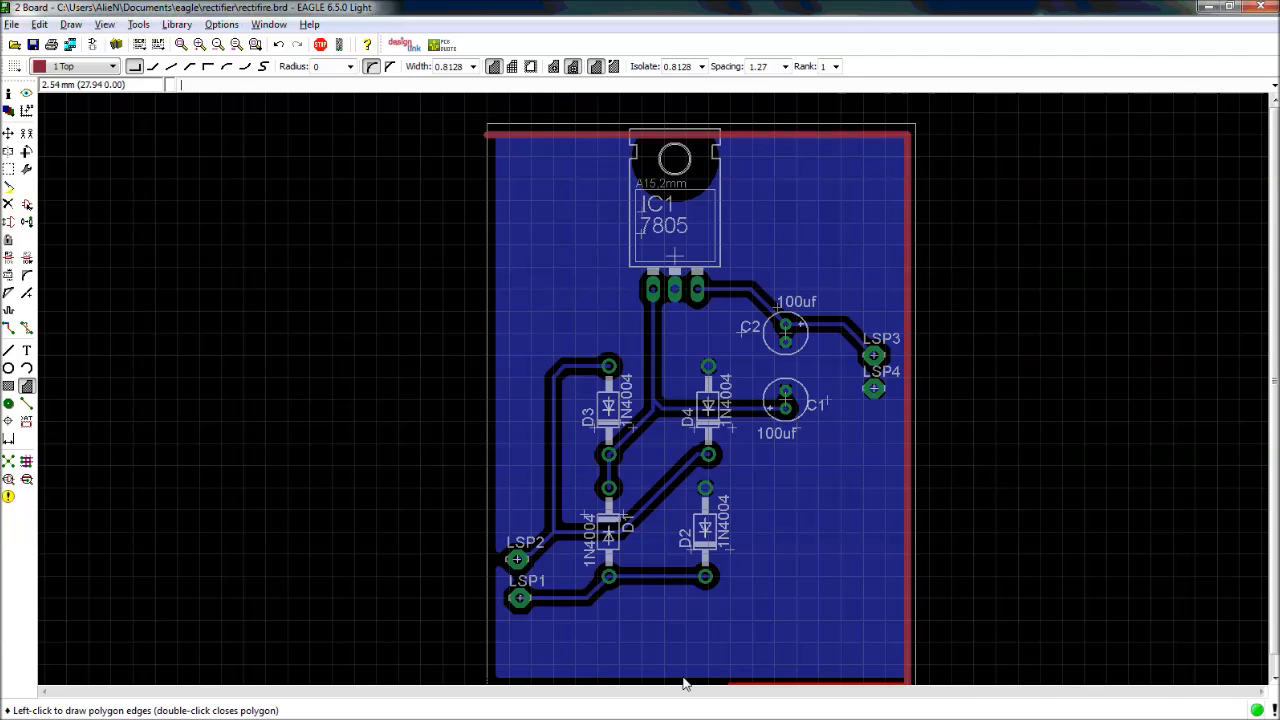
{"action": "left_click", "coordinate": [491, 146]}
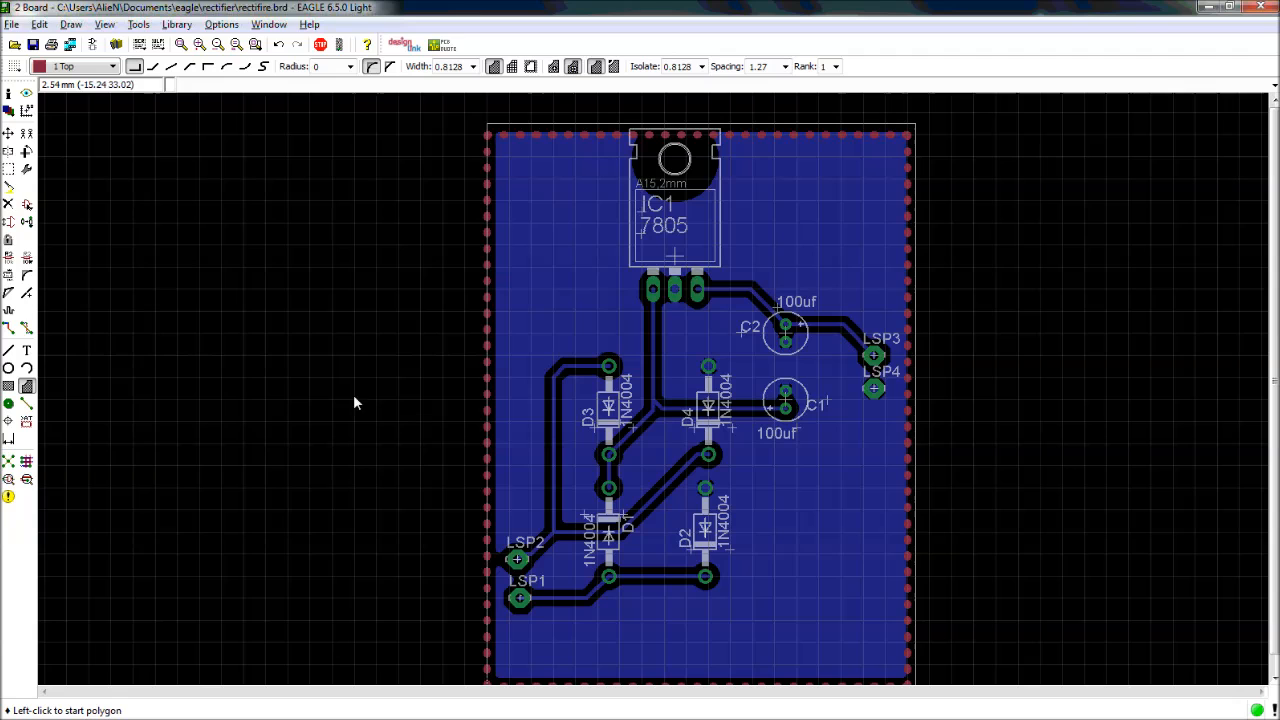
{"action": "left_click", "coordinate": [8, 461]}
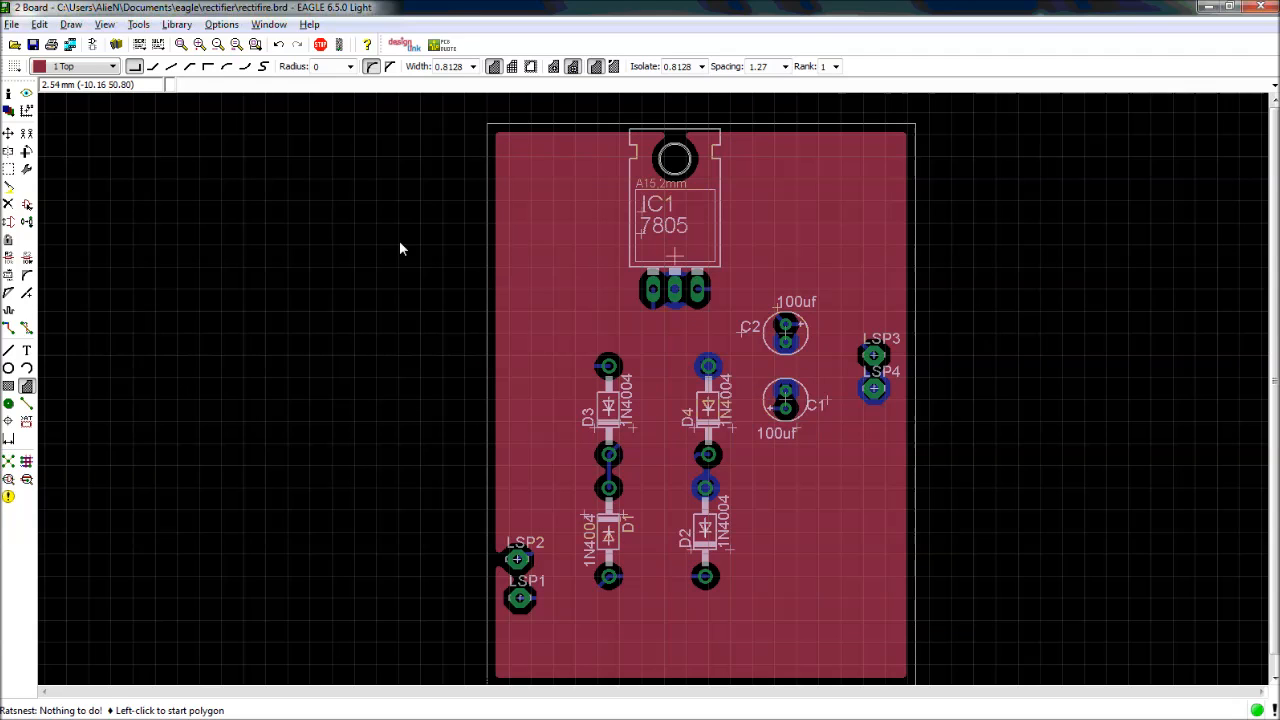
Save the board and run 3d41.ulp from the Eagle3D folder
{"action": "left_click", "coordinate": [33, 45]}
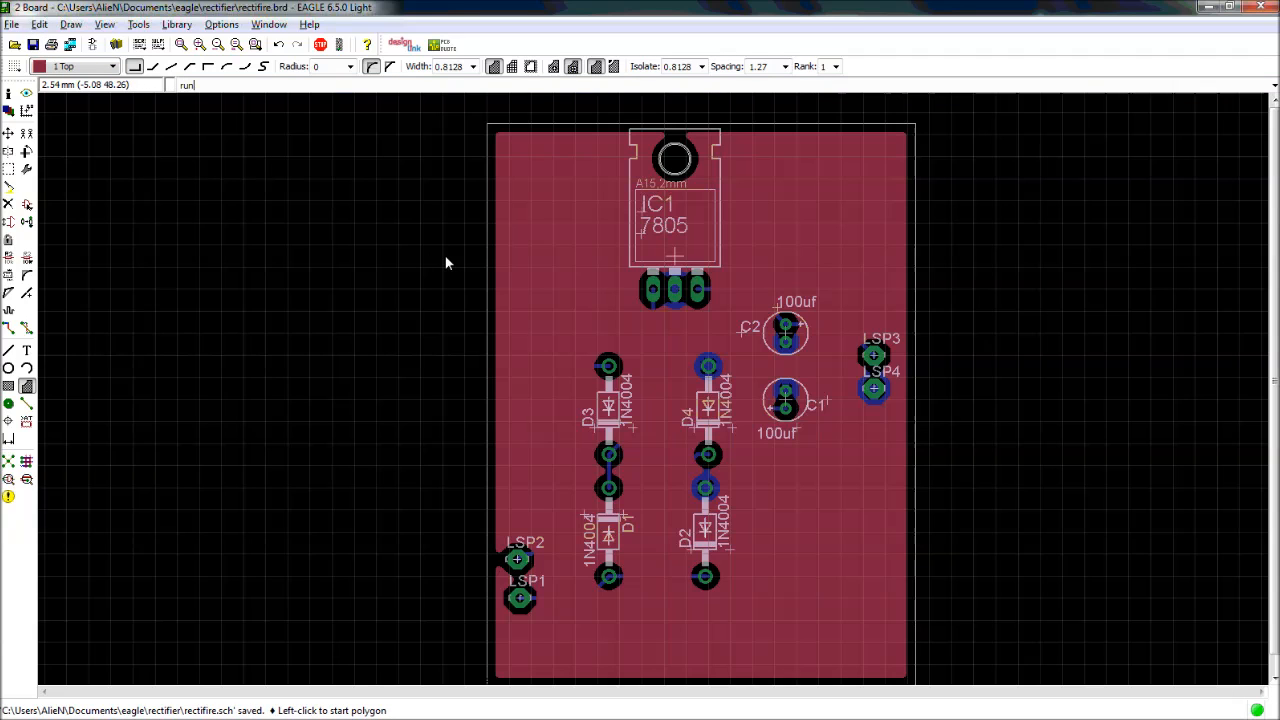
{"action": "key", "text": "Return"}
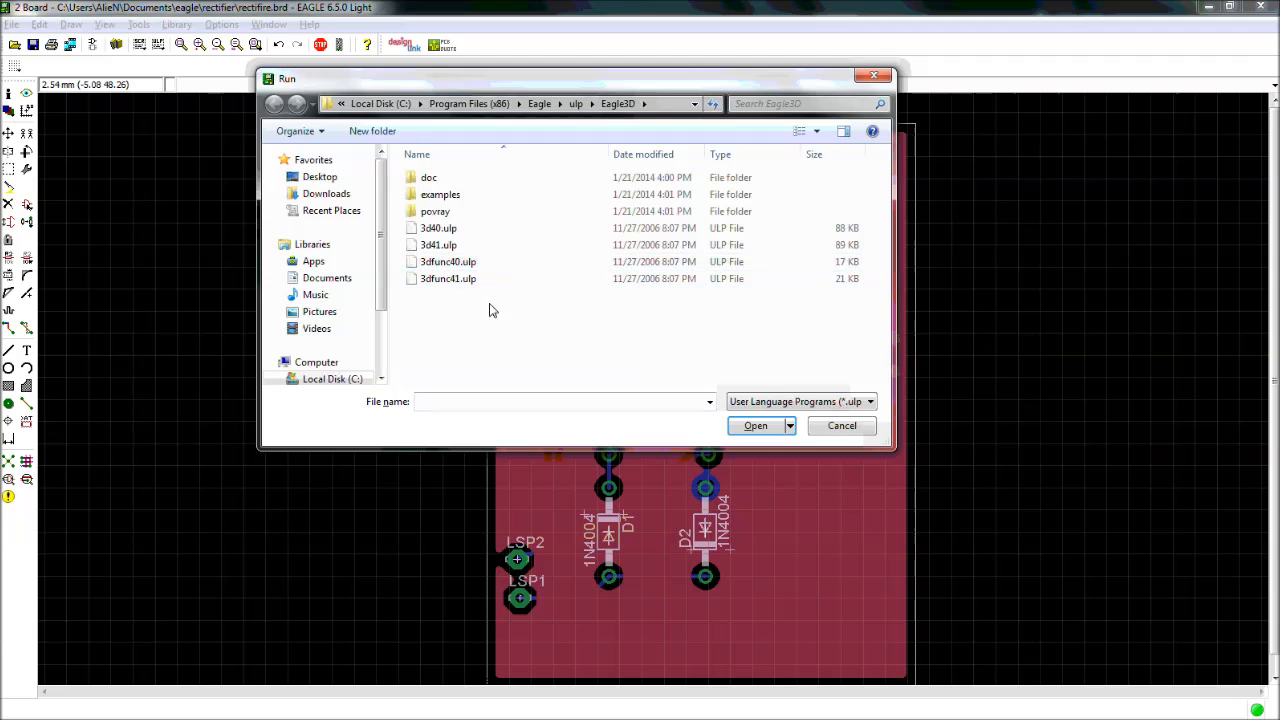
{"action": "left_click_drag", "start_coordinate": [555, 80], "coordinate": [451, 37]}
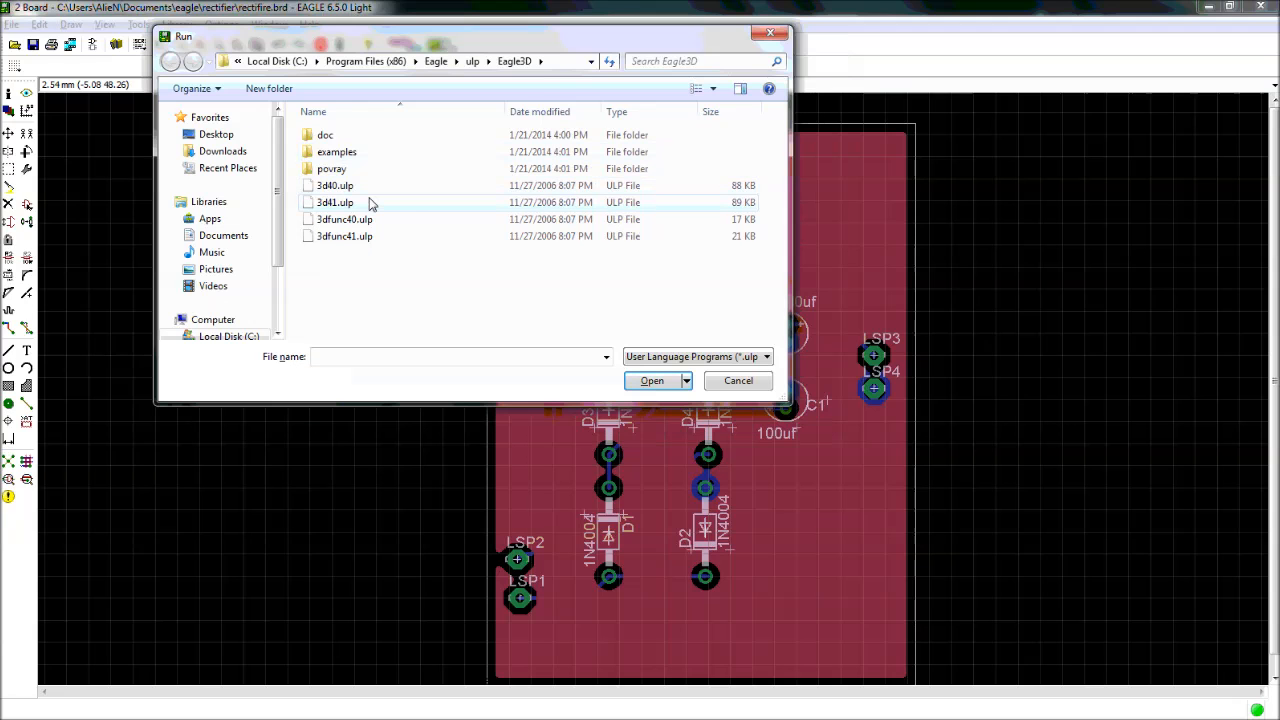
{"action": "left_click", "coordinate": [338, 205]}
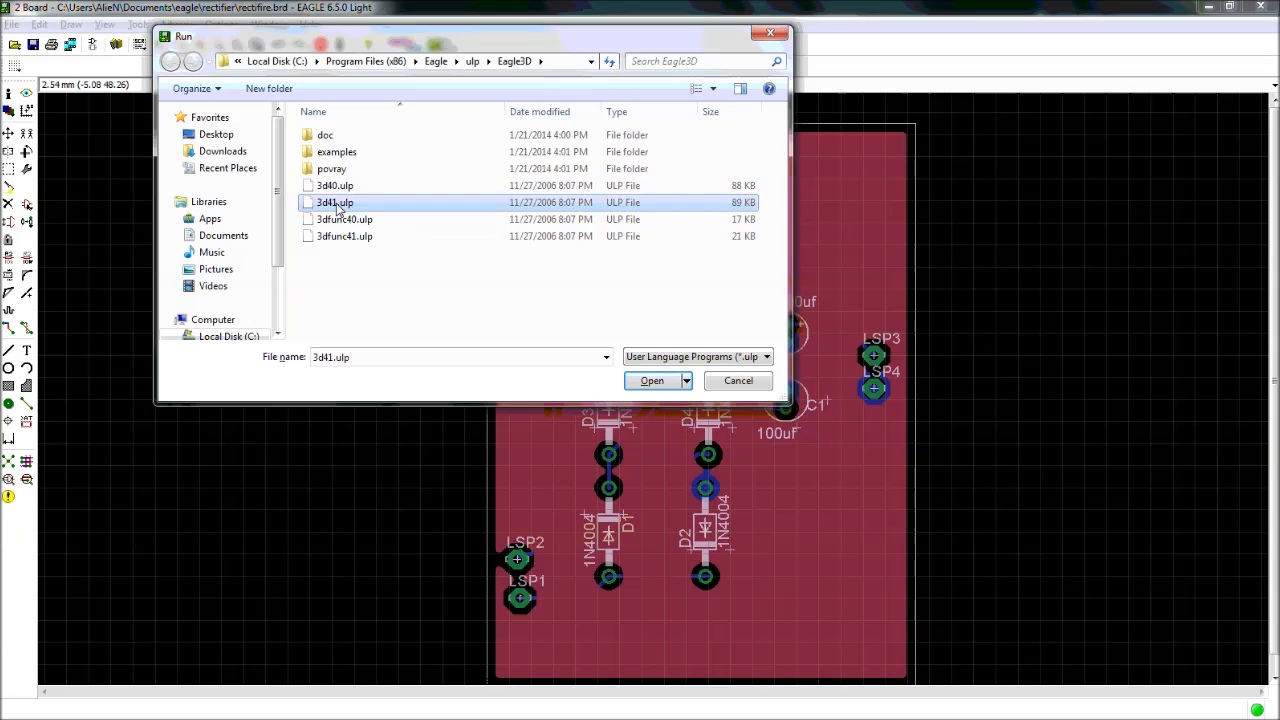
{"action": "double_click", "coordinate": [338, 204]}
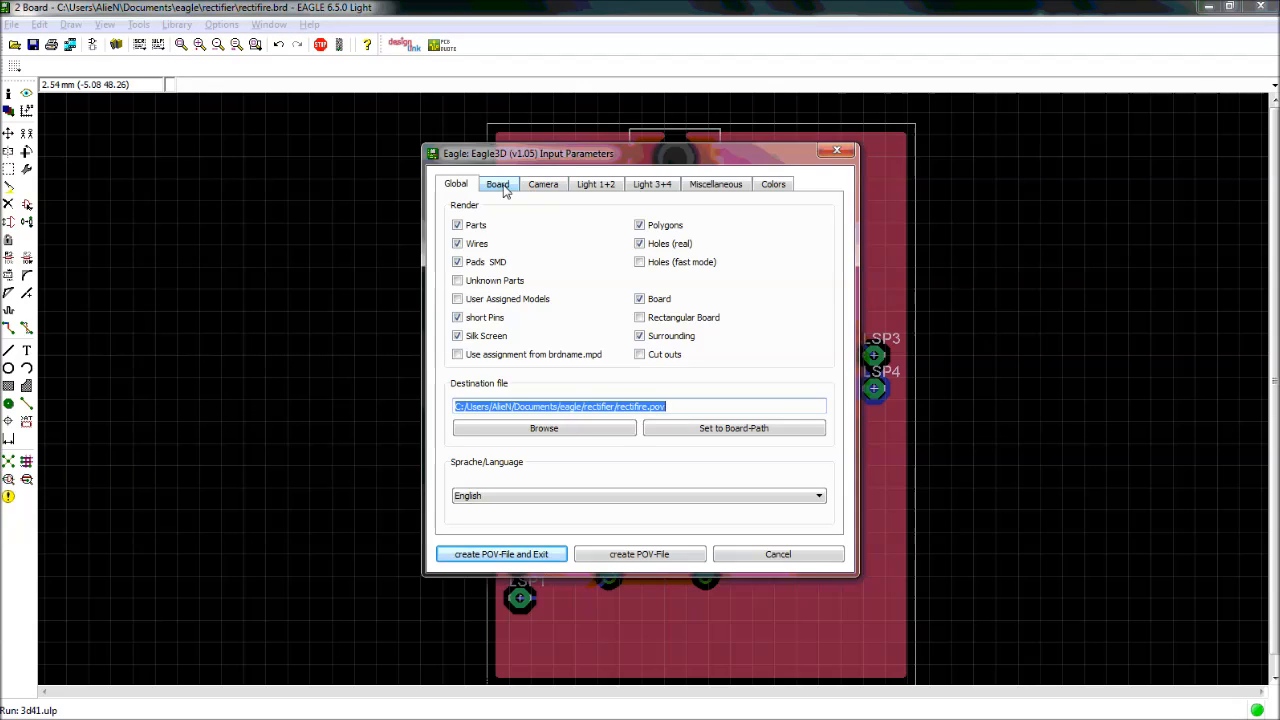
Set the board's Y rotation angle to 100 and the intensity of Light 1 and Light 2 to 1
{"action": "left_click", "coordinate": [503, 188]}
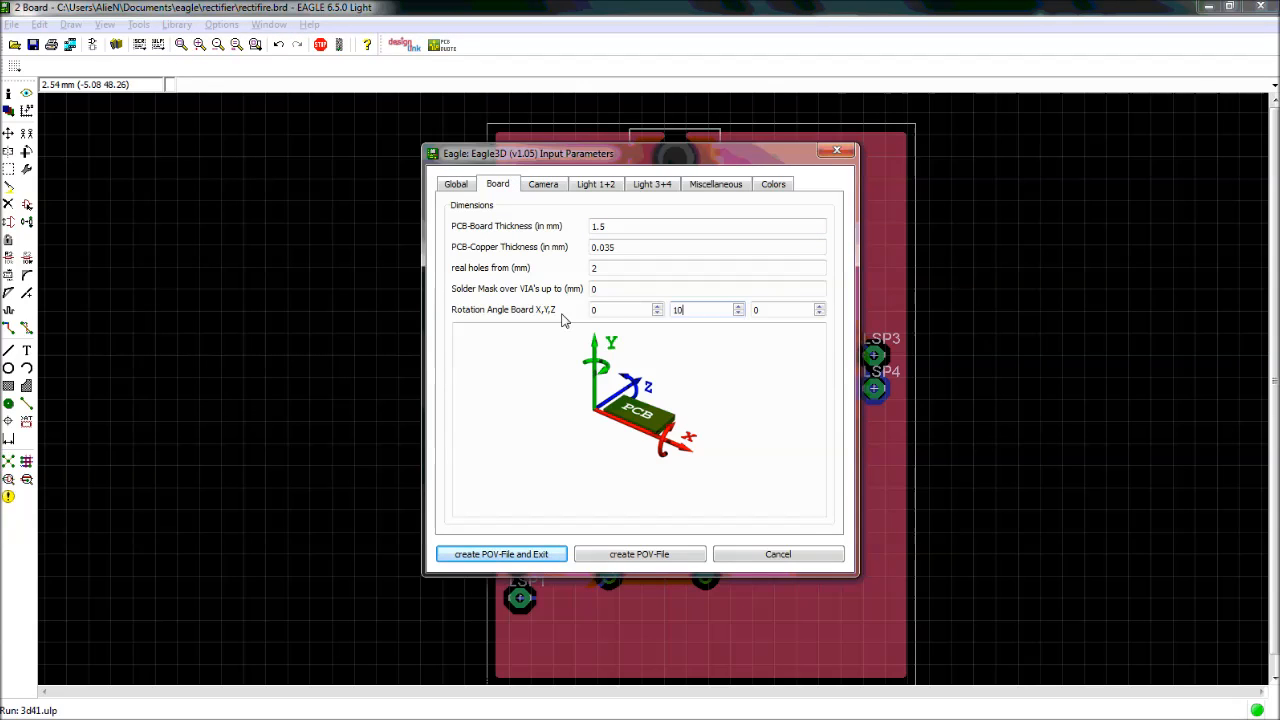
{"action": "left_click", "coordinate": [596, 186]}
{"action": "left_click_drag", "start_coordinate": [646, 331], "coordinate": [522, 327]}
{"action": "type", "text": "1"}
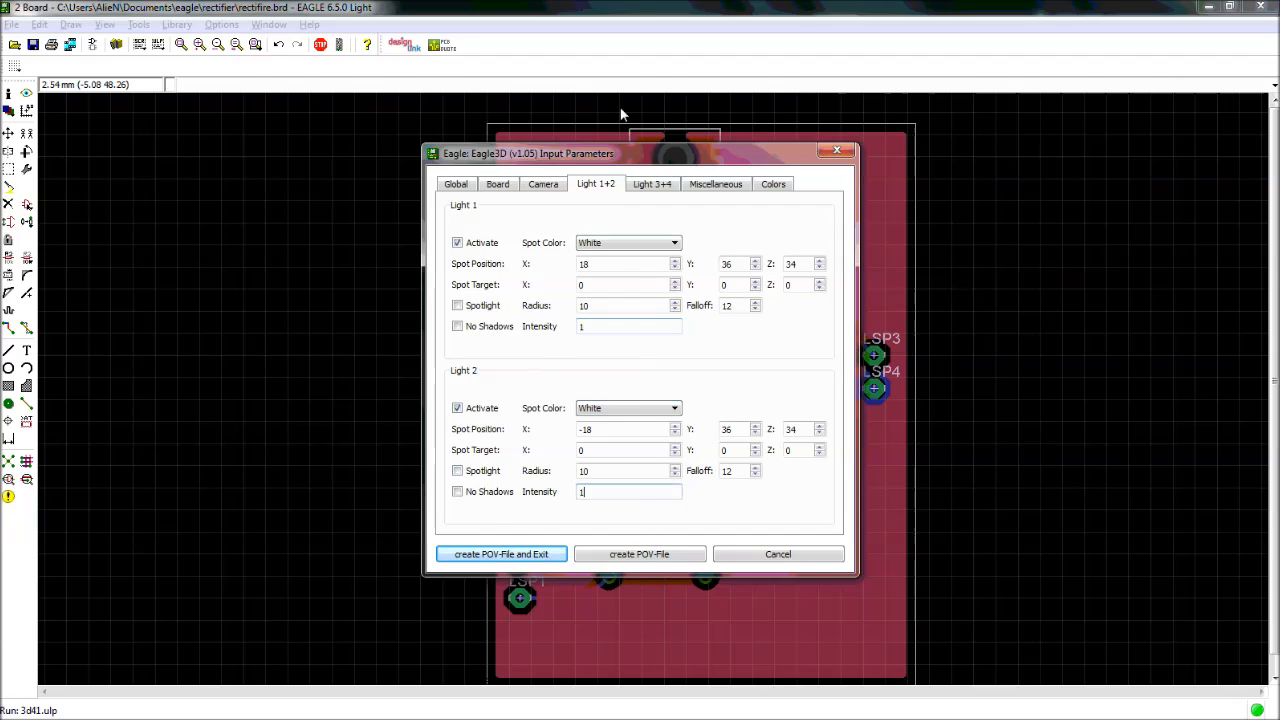
Set the intensity of Light 3 and Light 4 to 1
{"action": "left_click", "coordinate": [648, 189]}
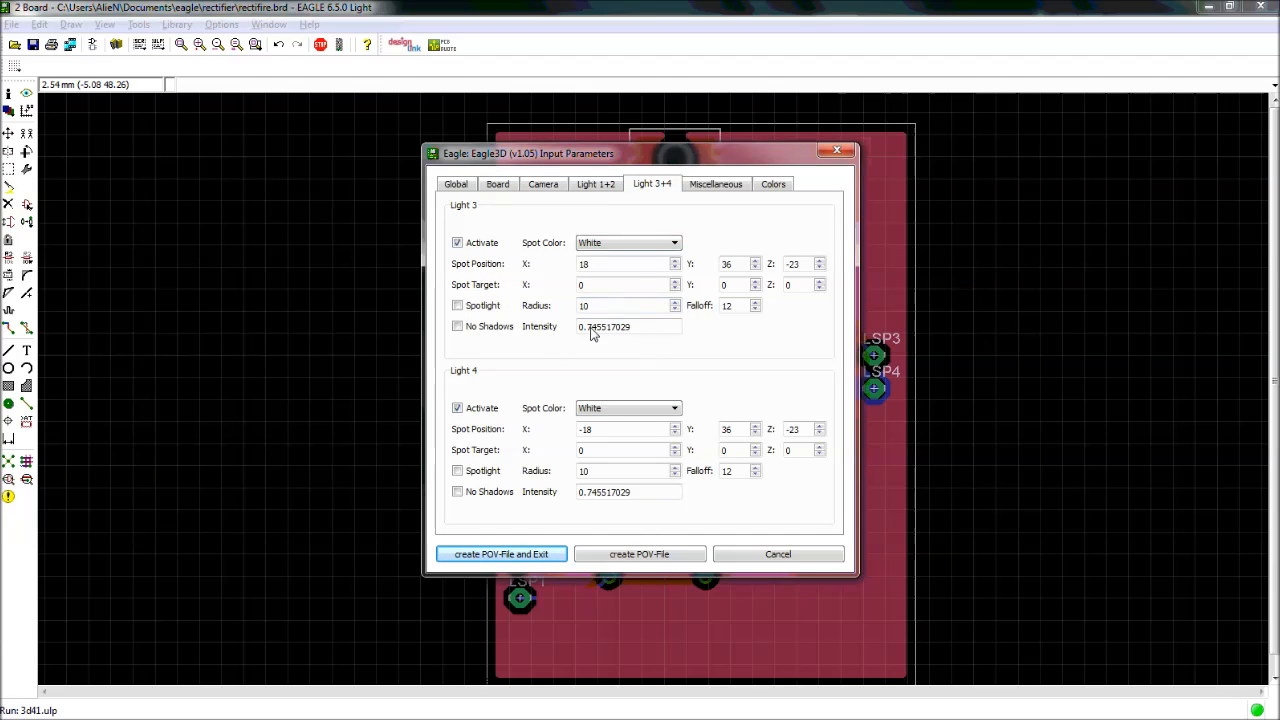
{"action": "left_click_drag", "start_coordinate": [643, 334], "coordinate": [574, 330]}
{"action": "type", "text": "1"}
{"action": "left_click_drag", "start_coordinate": [633, 496], "coordinate": [575, 493]}
{"action": "type", "text": "1"}
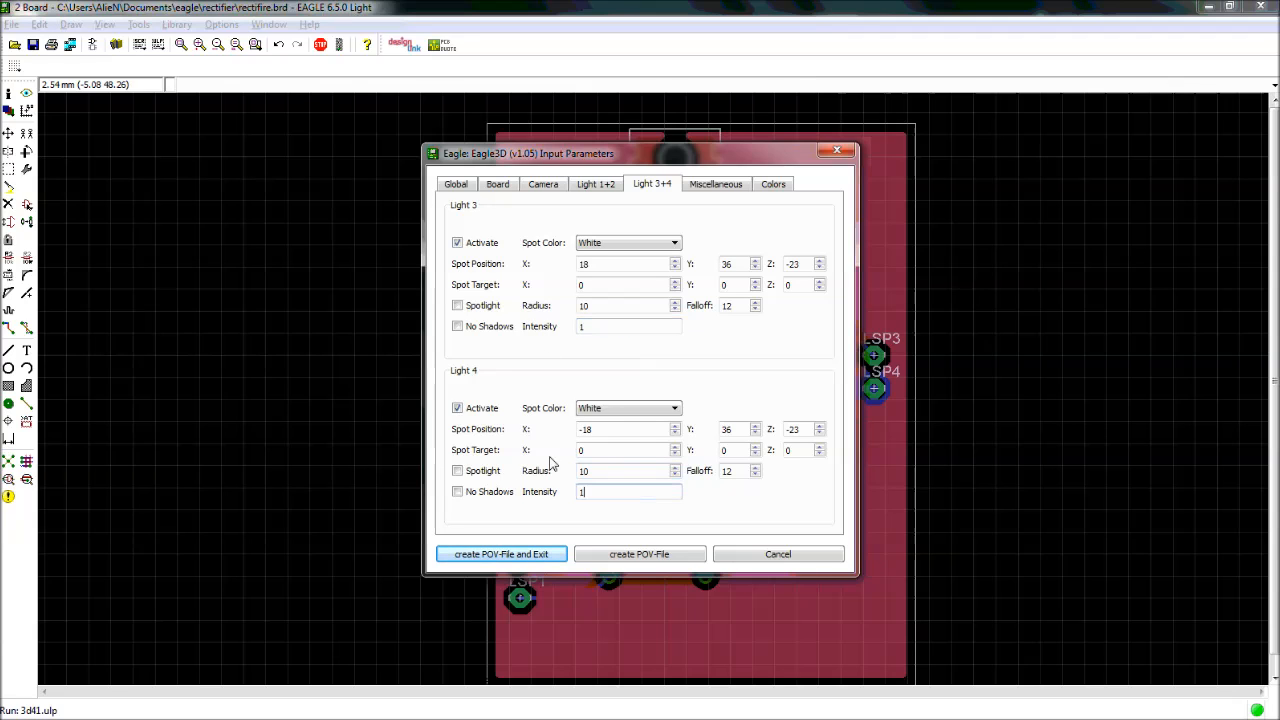
Set the destination file to rectifire1.pov in the board's folder, create the POV file and exit Eagle3D
{"action": "left_click", "coordinate": [456, 185]}
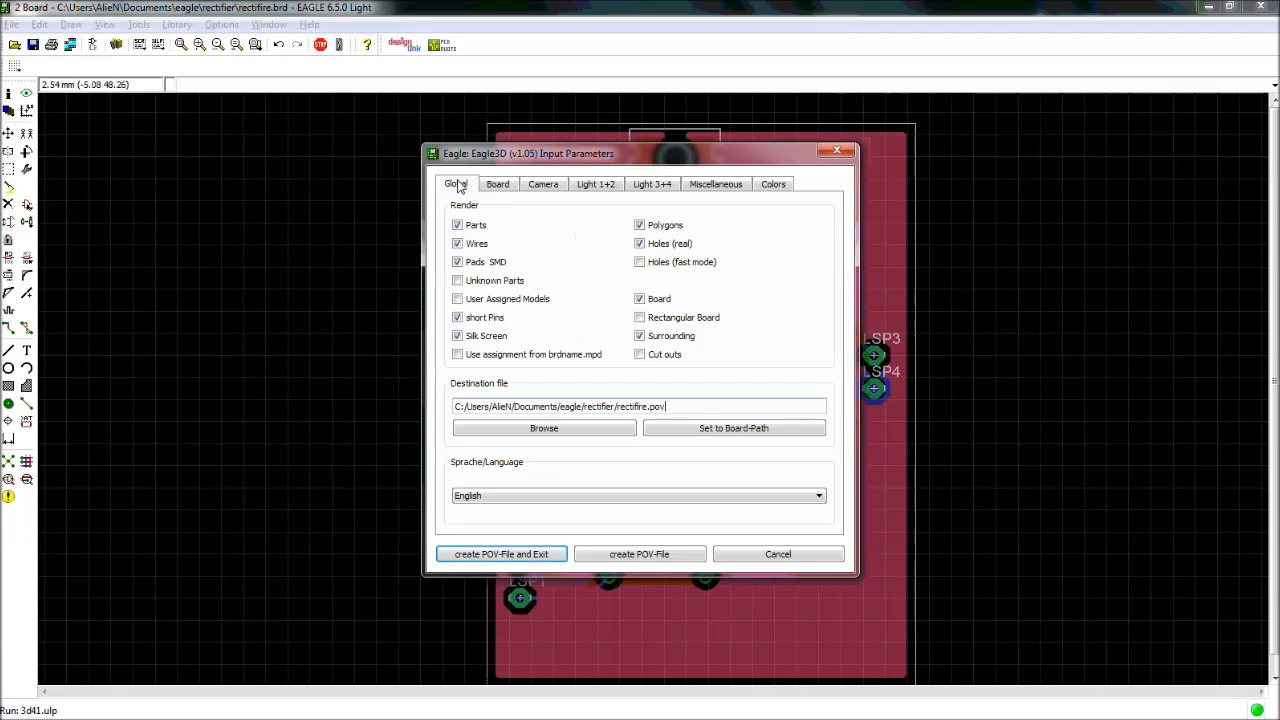
{"action": "left_click", "coordinate": [708, 430]}
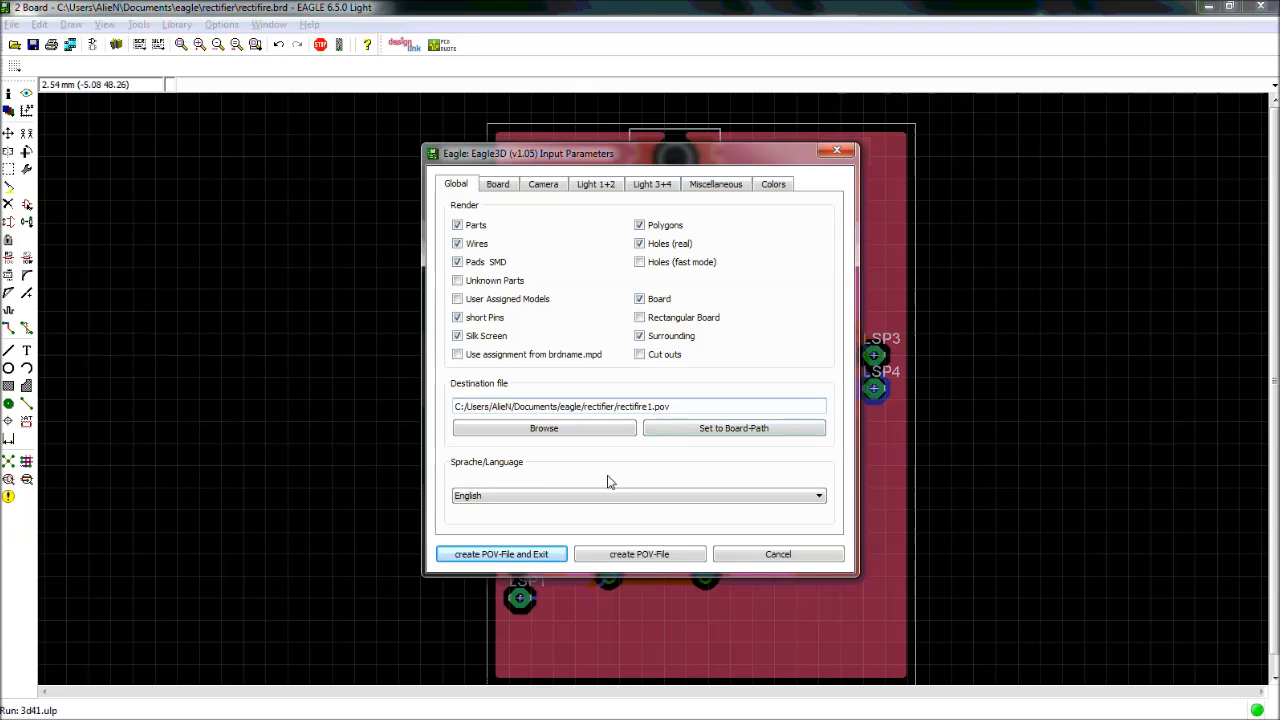
{"action": "left_click", "coordinate": [661, 408]}
{"action": "left_click", "coordinate": [650, 428]}
{"action": "left_click", "coordinate": [526, 558]}
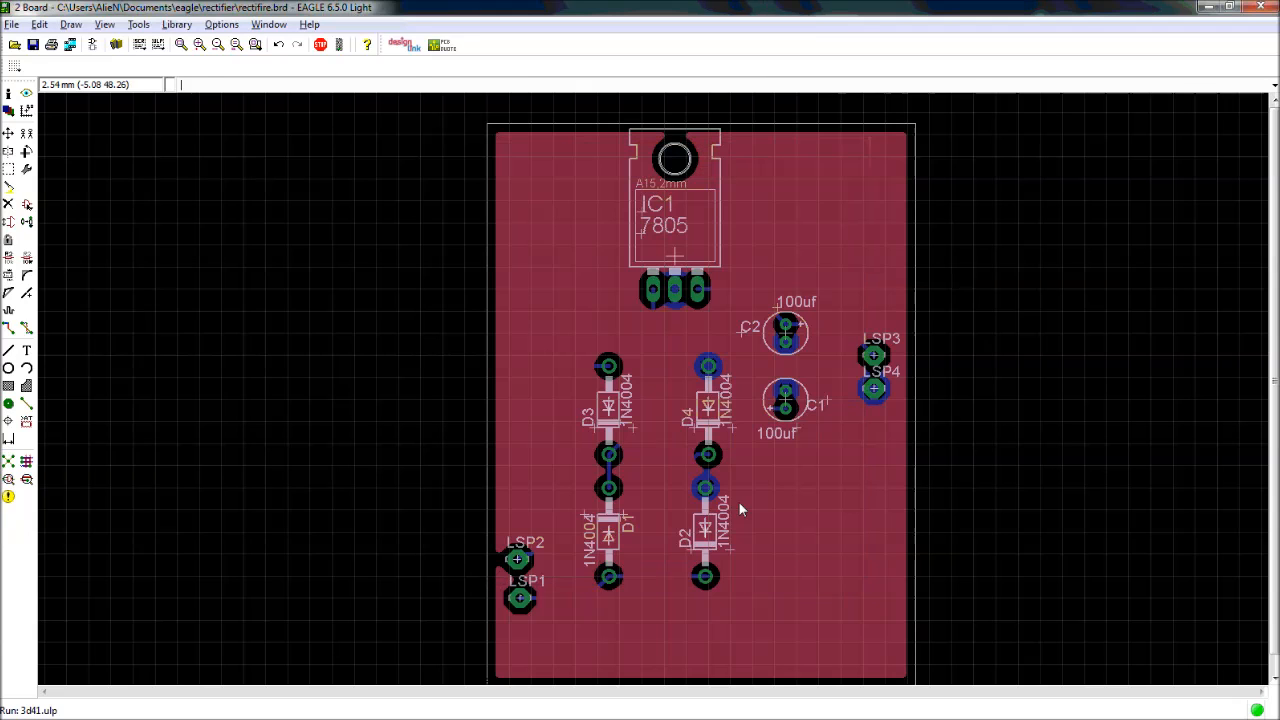
{"action": "left_click_drag", "start_coordinate": [751, 480], "coordinate": [678, 347]}
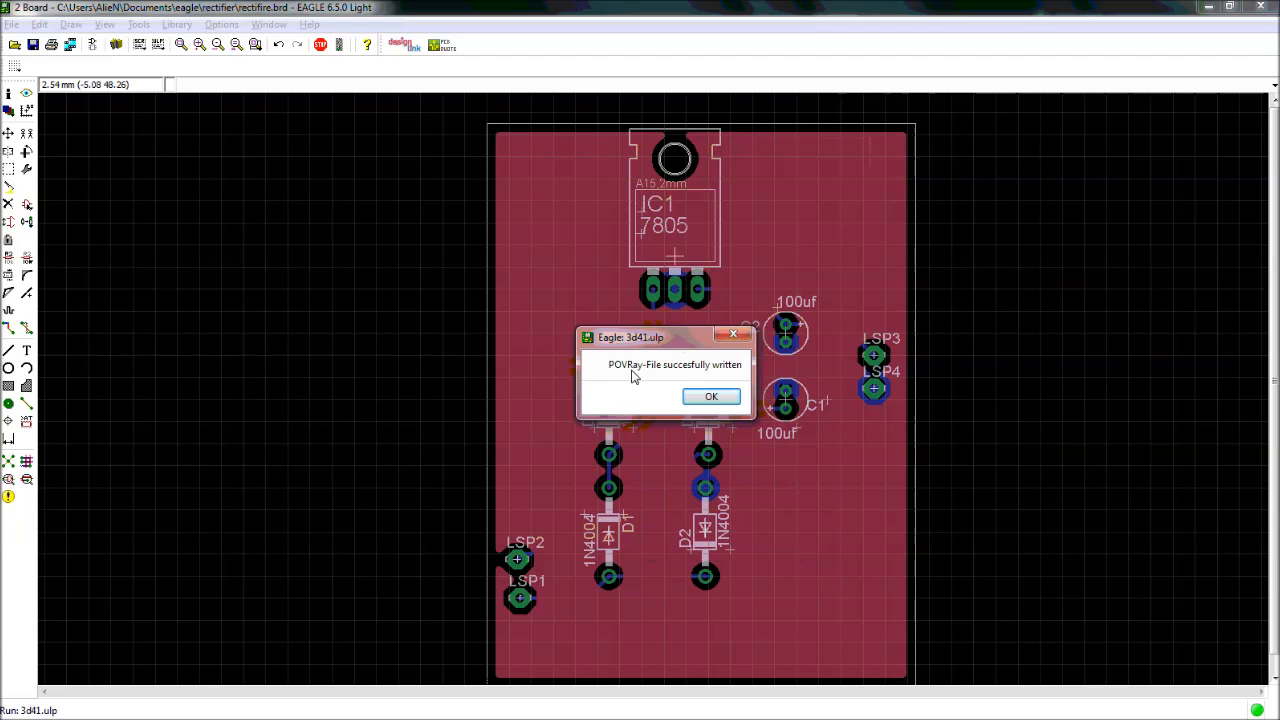
{"action": "left_click", "coordinate": [711, 397]}
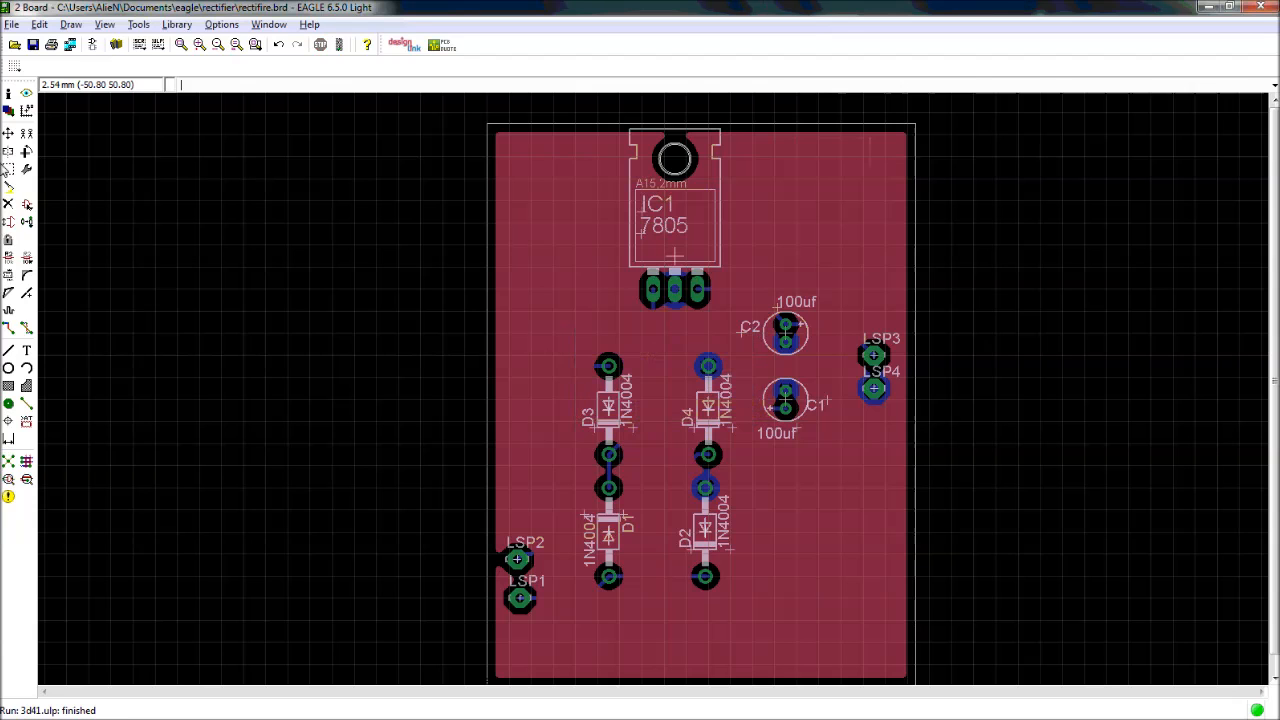
Switch to the eagle\rectifier folder in Documents and open rectifire1.pov in POV-Ray
{"action": "left_click", "coordinate": [22, 106]}
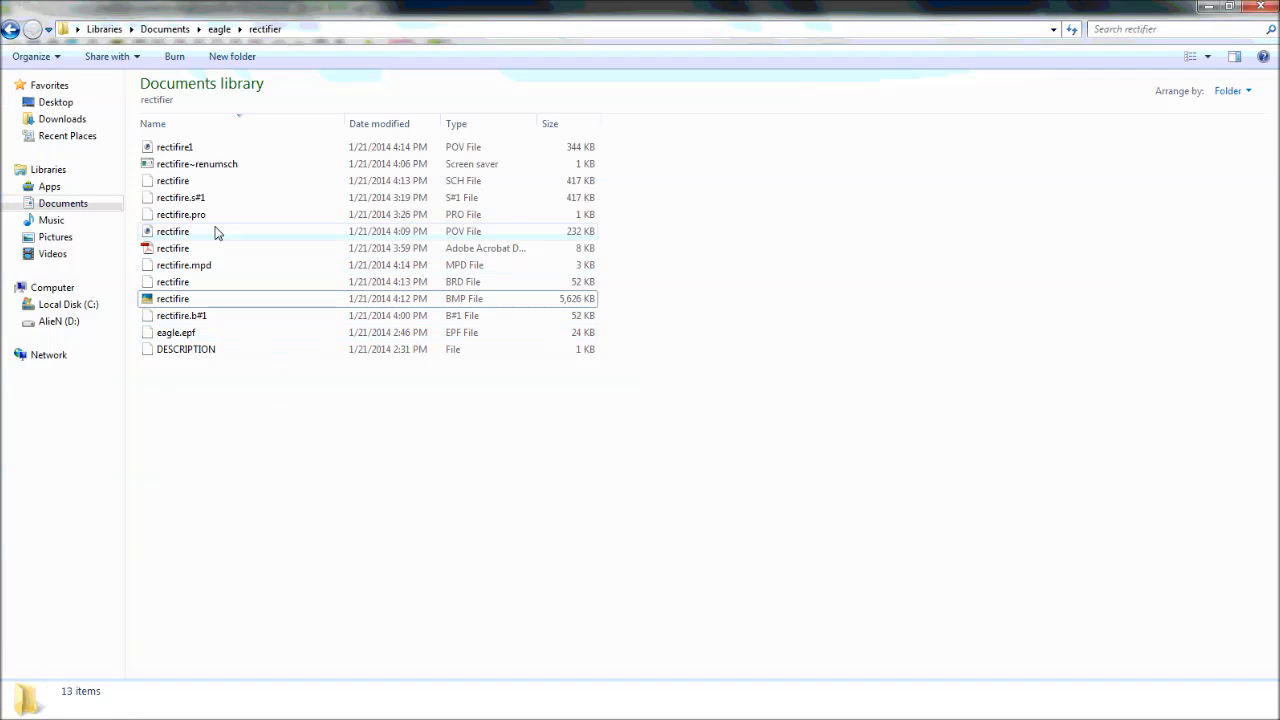
{"action": "left_click", "coordinate": [180, 231]}
{"action": "left_click", "coordinate": [195, 150]}
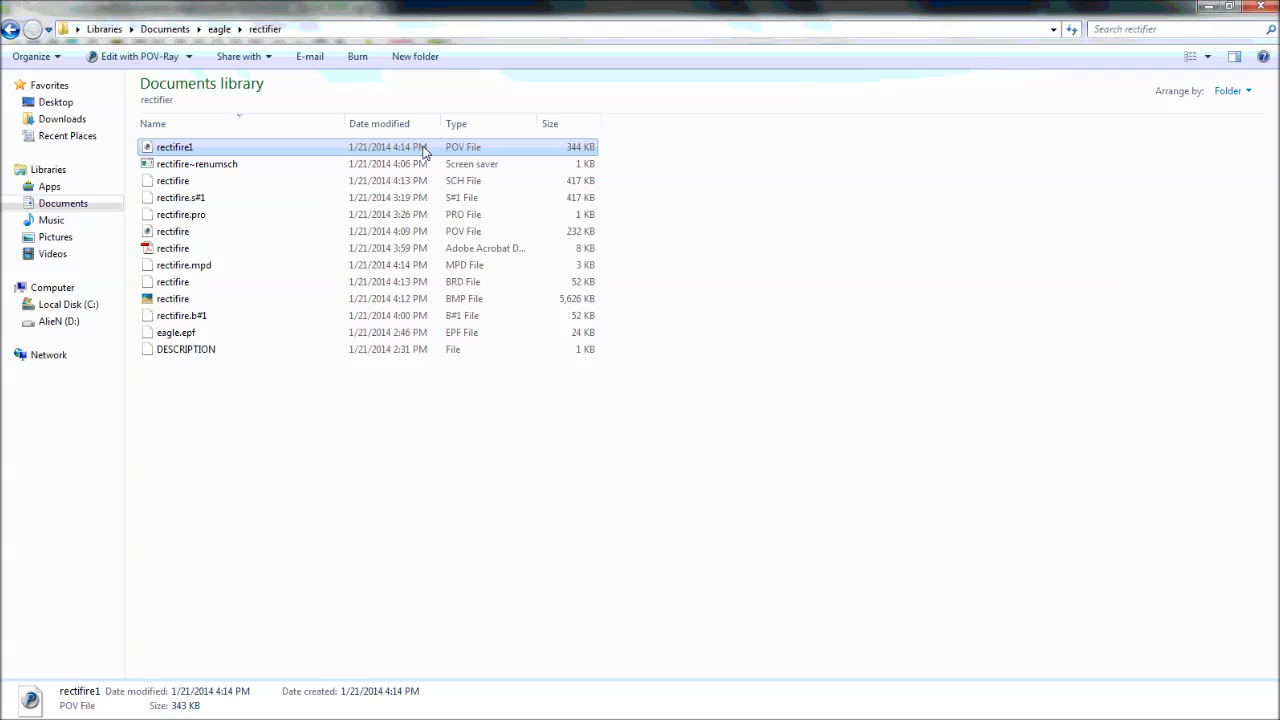
{"action": "double_click", "coordinate": [463, 149]}
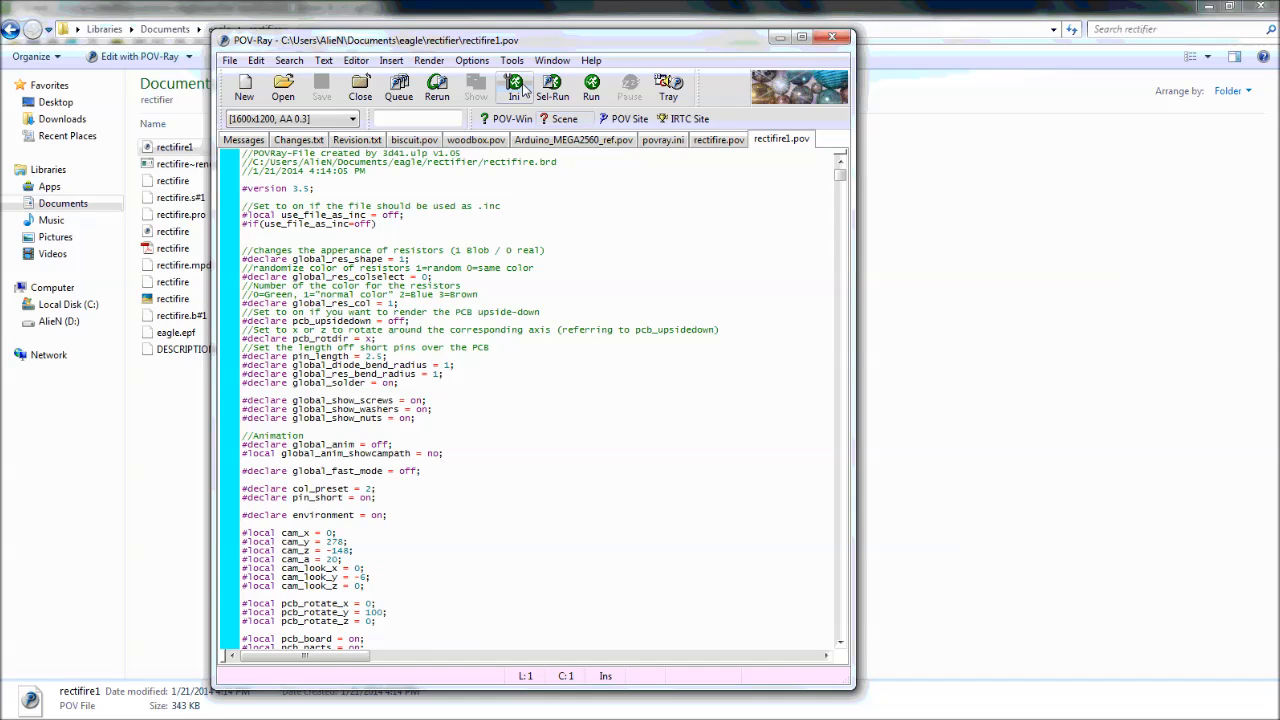
Render rectifire1.pov at 1600x1200, AA 0.3, granting temporary read/write permission for the Eagle3D povray folder
{"action": "left_click", "coordinate": [518, 86]}
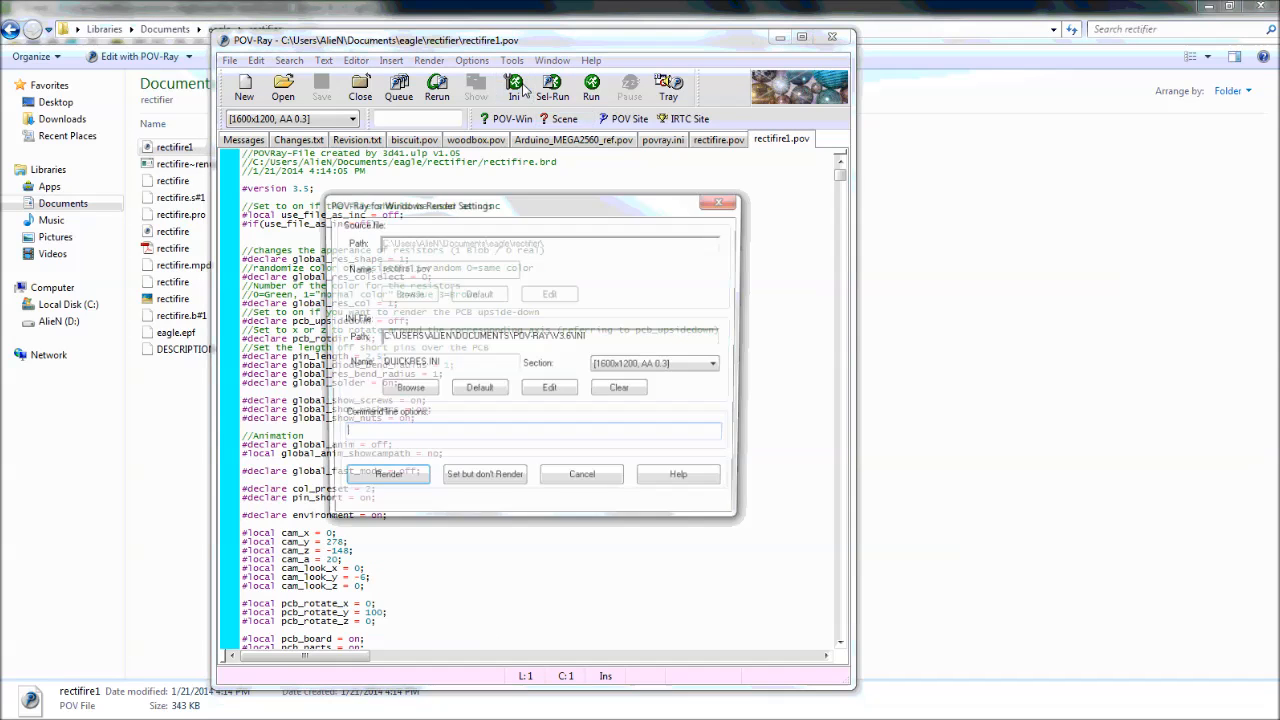
{"action": "left_click", "coordinate": [660, 365]}
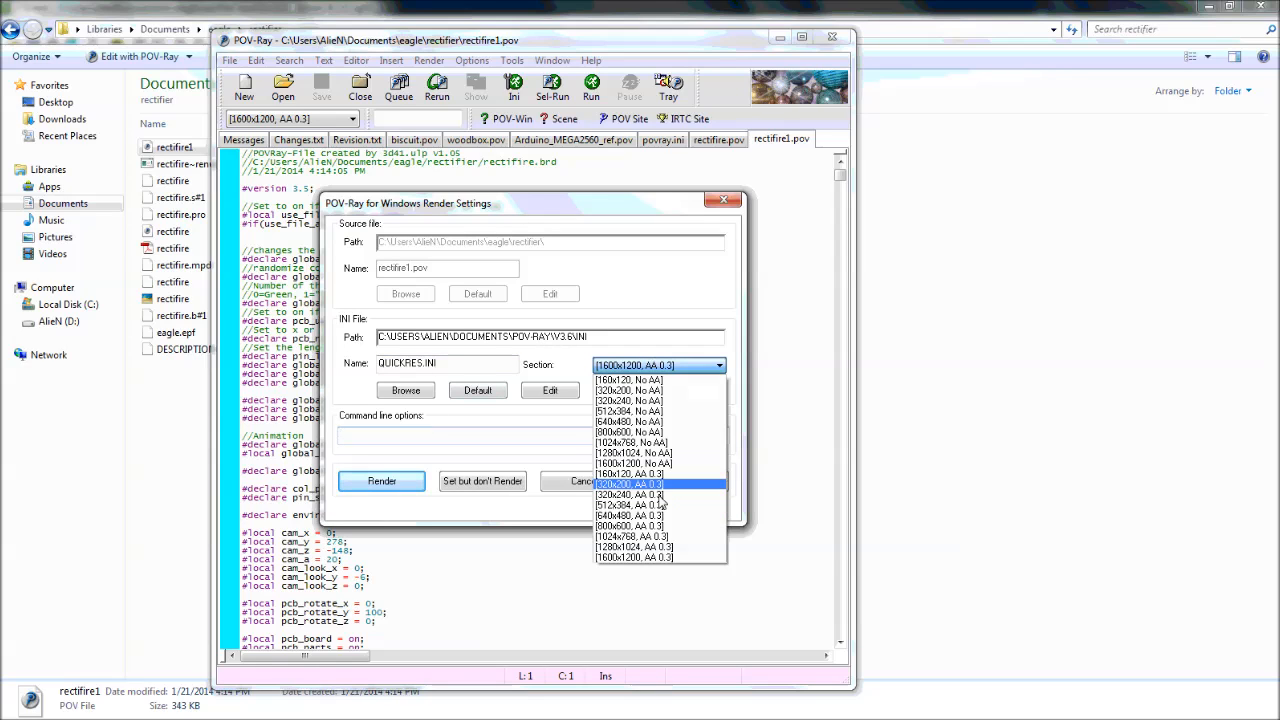
{"action": "left_click", "coordinate": [495, 405]}
{"action": "left_click", "coordinate": [415, 485]}
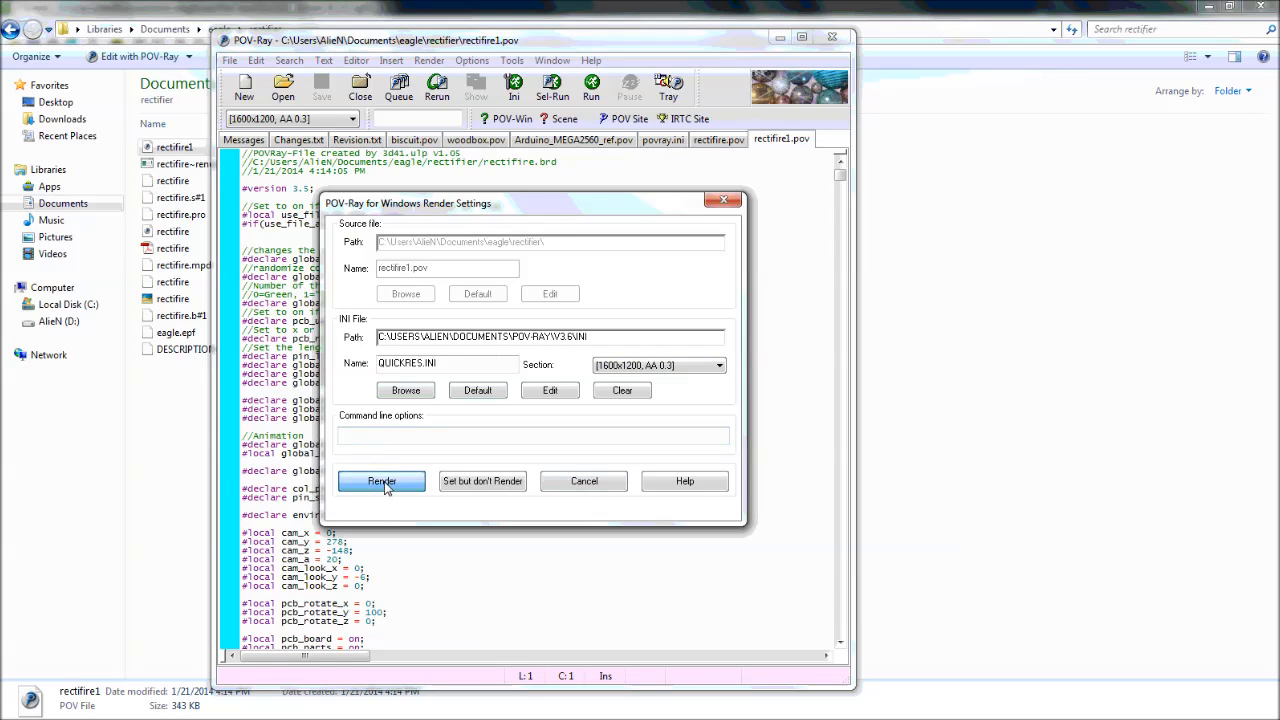
{"action": "left_click_drag", "start_coordinate": [584, 287], "coordinate": [486, 208]}
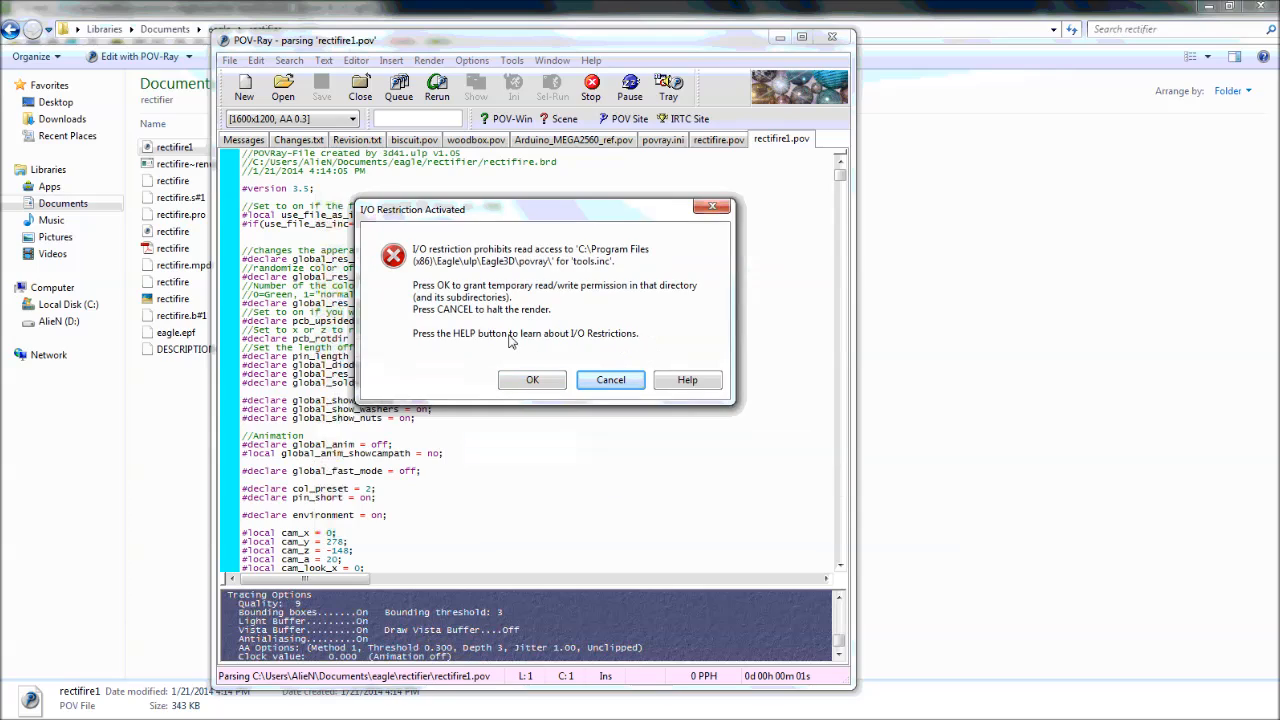
{"action": "left_click", "coordinate": [533, 380]}
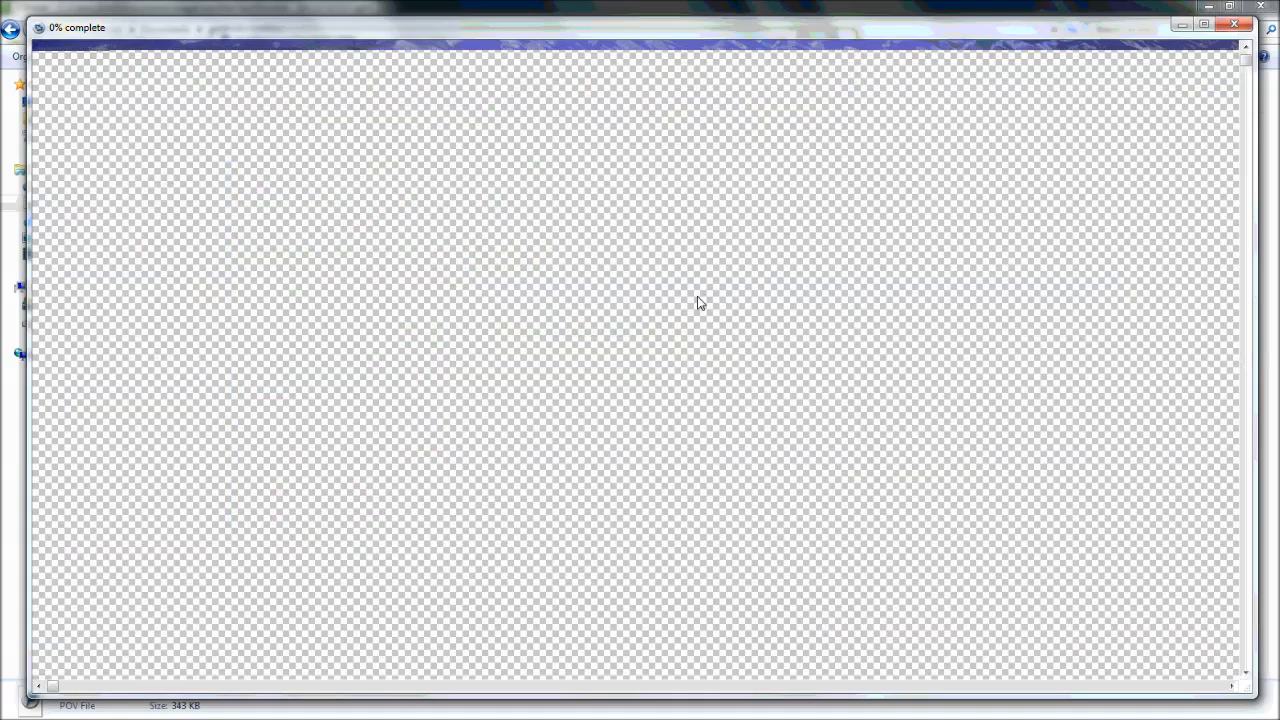
Look over the partly rendered board in the render window, and close that window while rendering continues
{"action": "left_click_drag", "start_coordinate": [807, 29], "coordinate": [815, 27]}
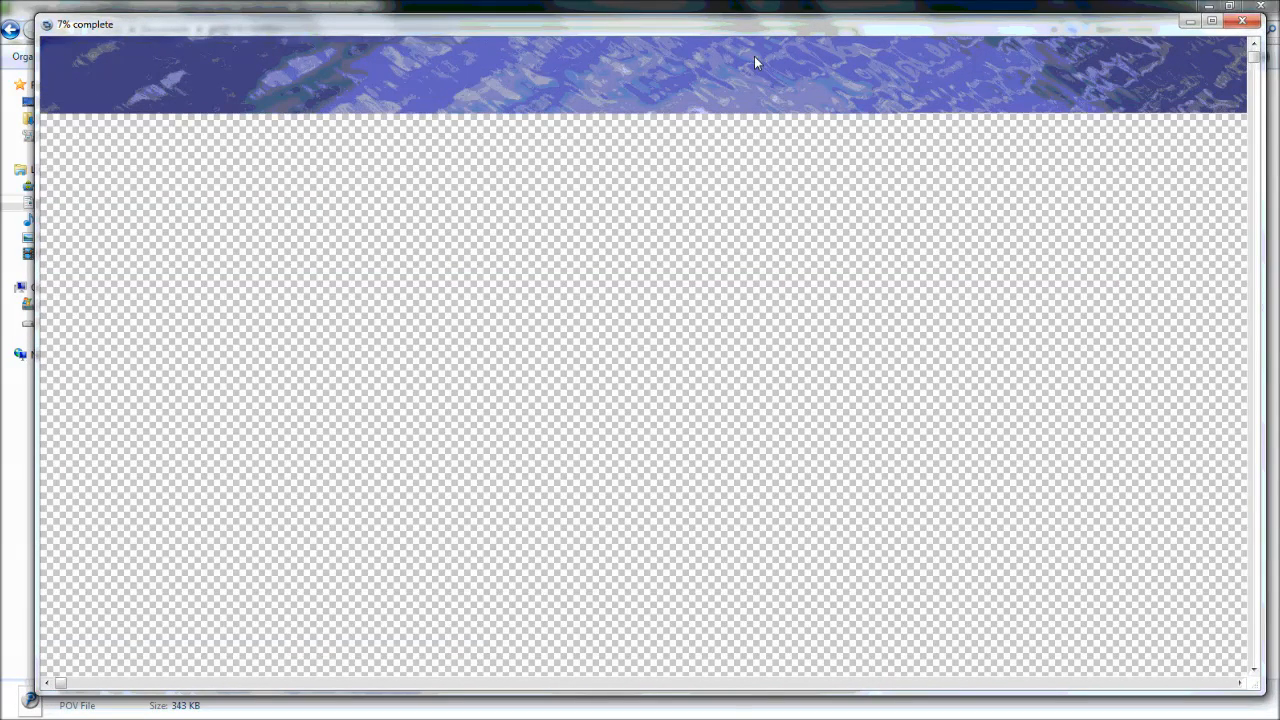
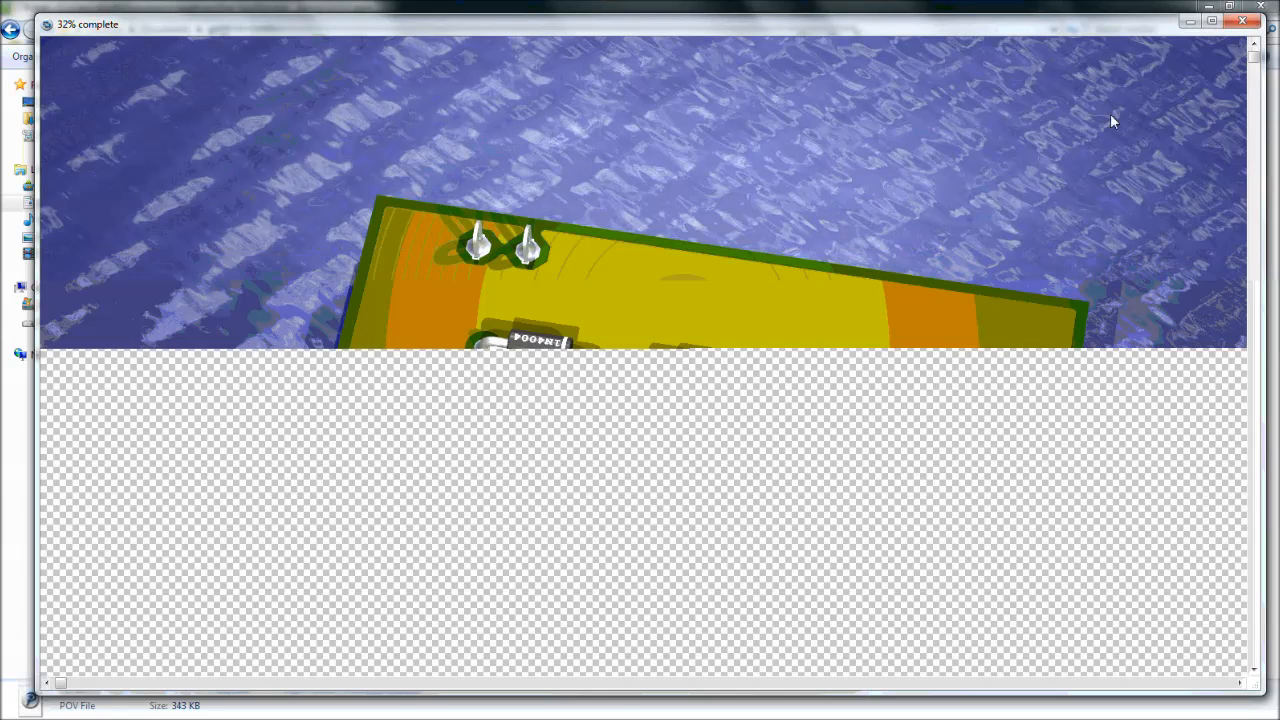
{"action": "left_click_drag", "start_coordinate": [1254, 58], "coordinate": [1259, 265]}
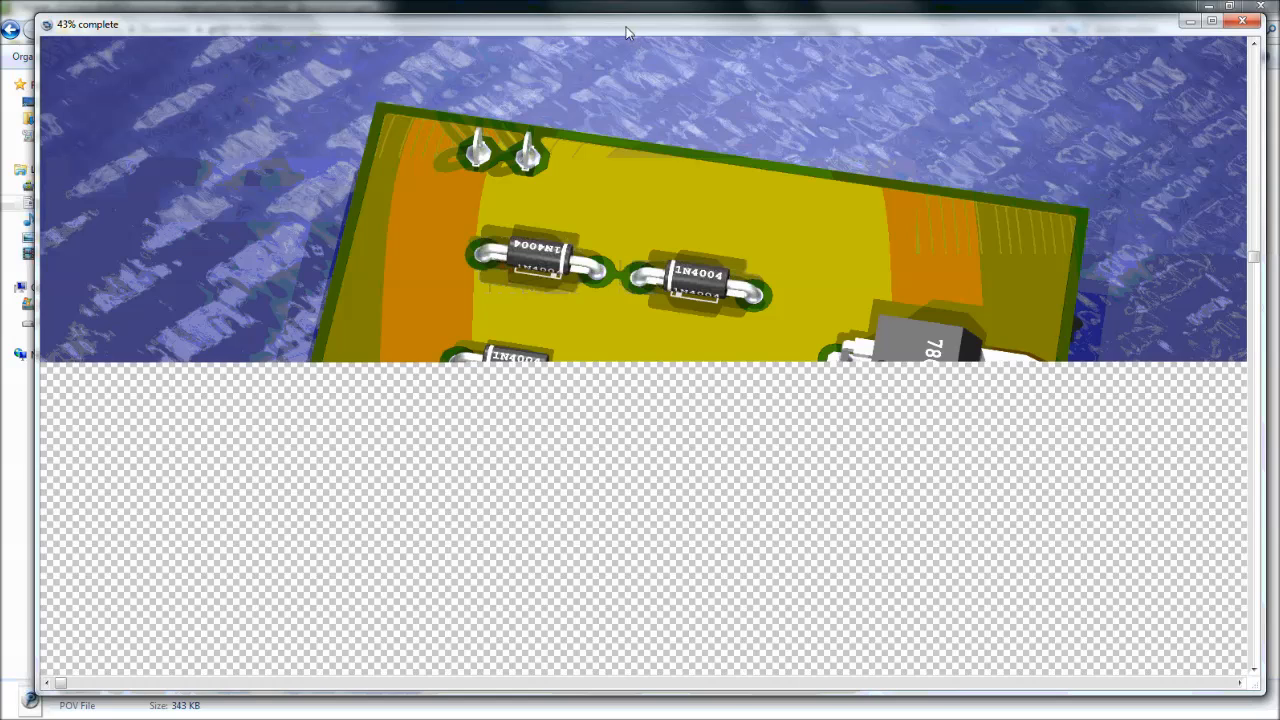
{"action": "left_click_drag", "start_coordinate": [627, 33], "coordinate": [620, 26]}
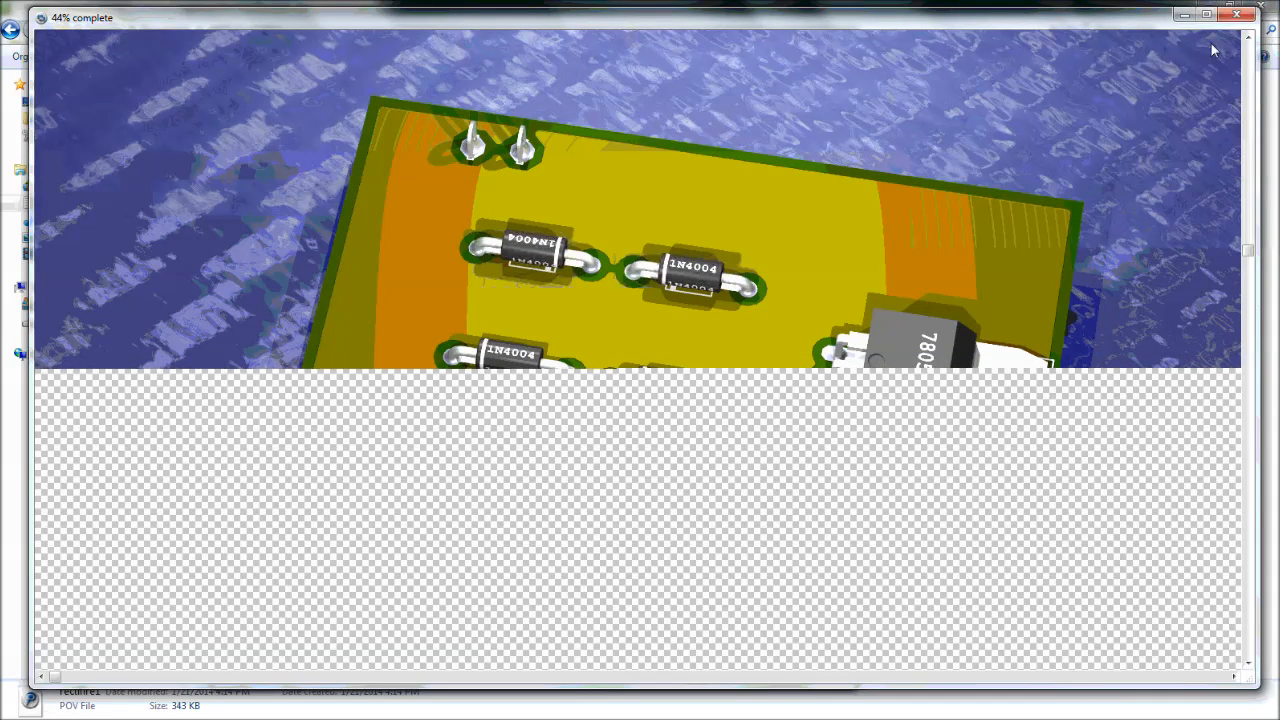
{"action": "left_click", "coordinate": [1228, 16]}
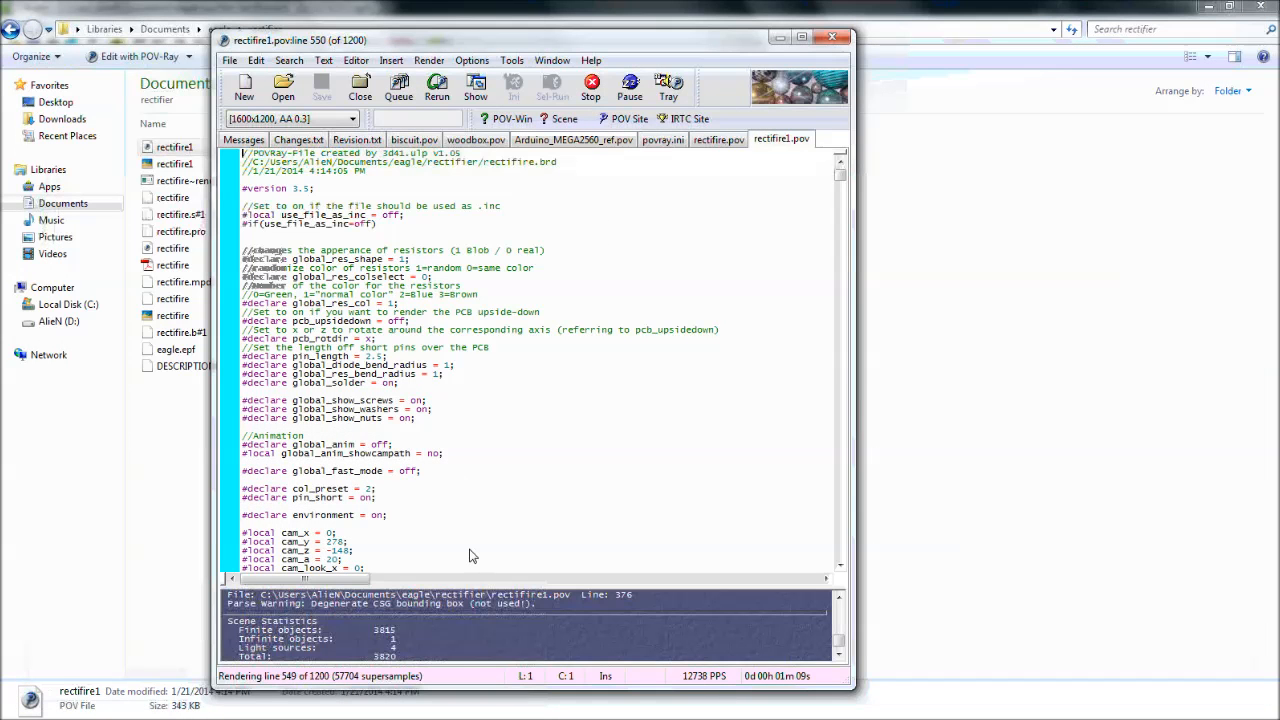
{"action": "left_click_drag", "start_coordinate": [465, 47], "coordinate": [465, 25]}
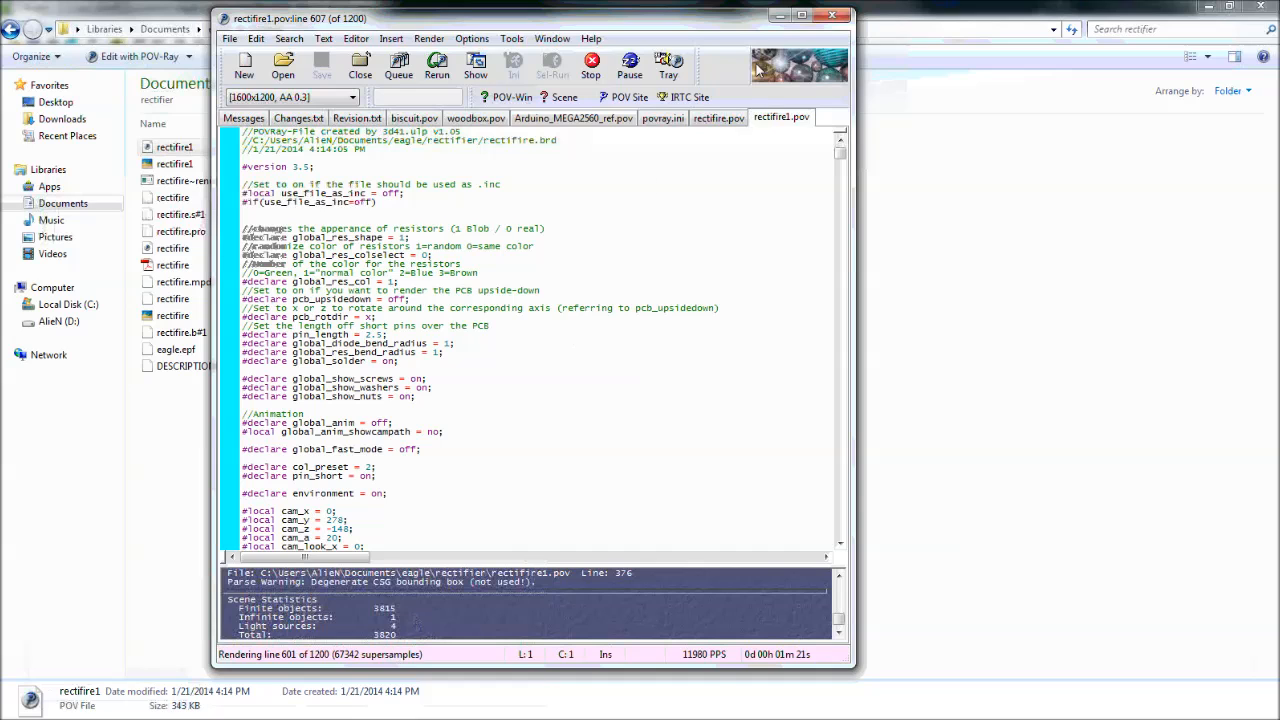
Switch back to the EAGLE board and review the layout against the rectifier schematic, returning to the board
{"action": "left_click", "coordinate": [780, 16]}
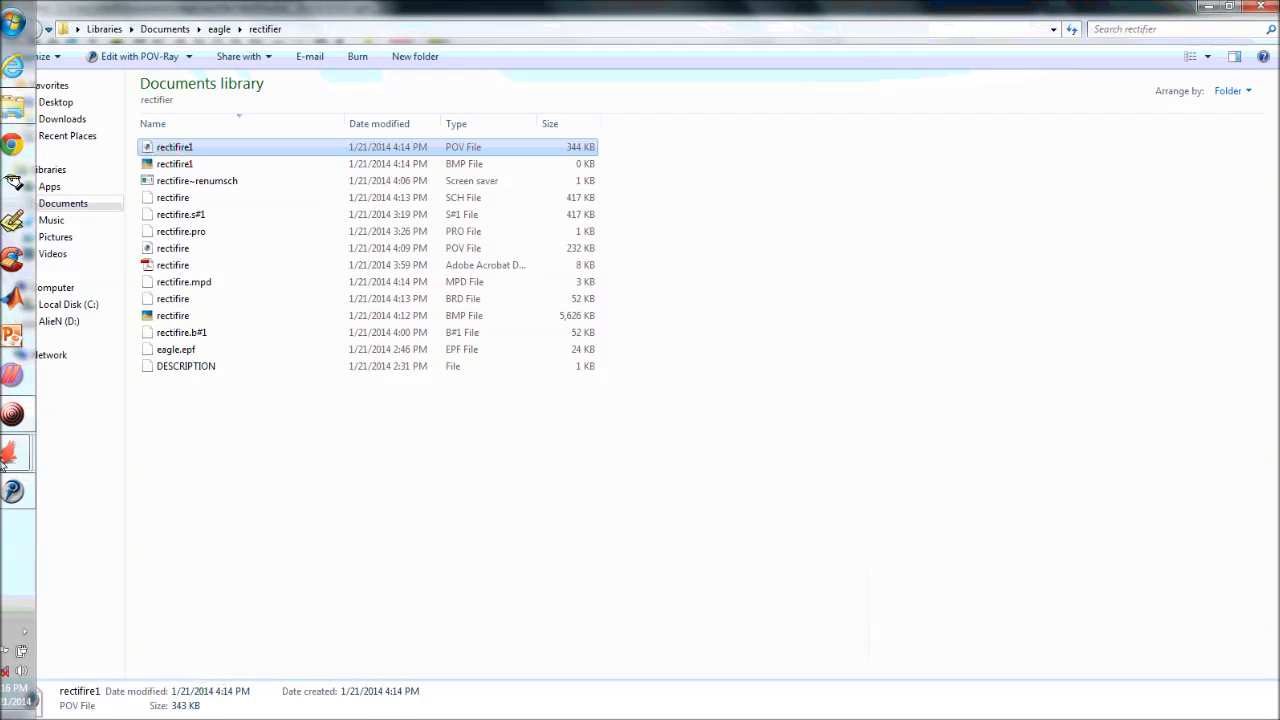
{"action": "left_click", "coordinate": [1205, 7]}
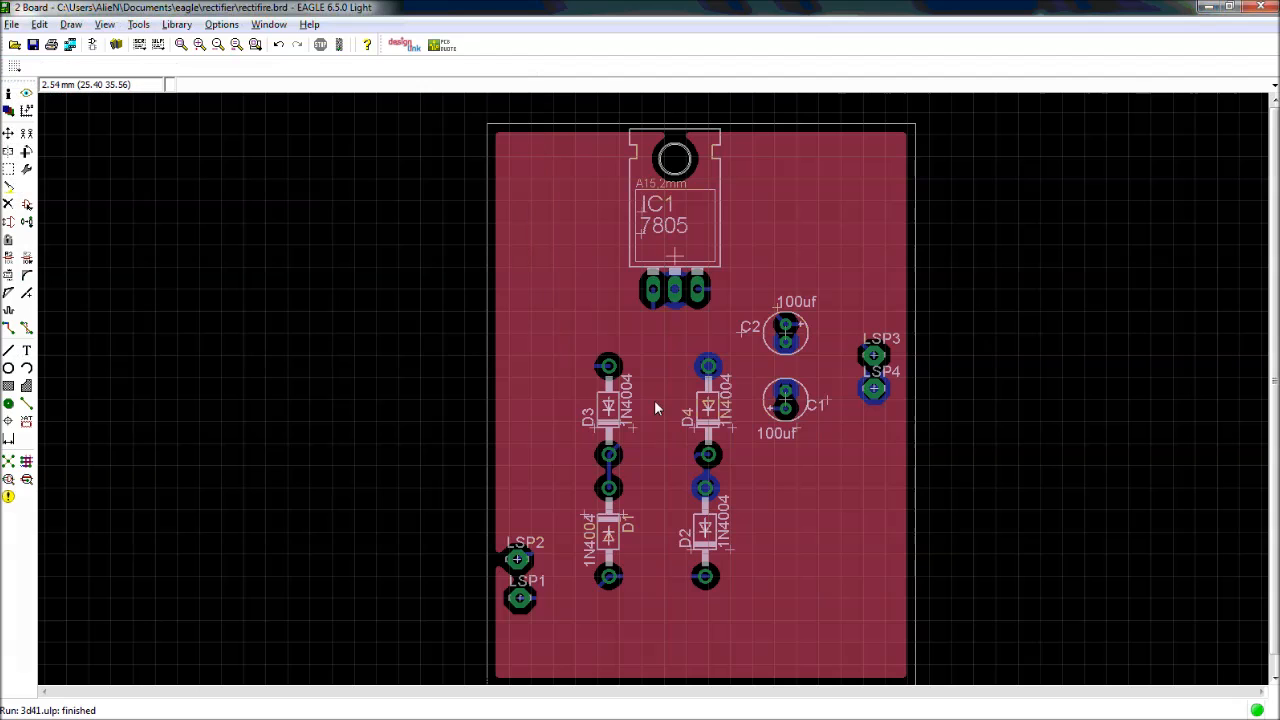
{"action": "scroll", "coordinate": [412, 378], "scroll_direction": "down", "scroll_amount": 1}
{"action": "scroll", "coordinate": [412, 378], "scroll_direction": "up", "scroll_amount": 1}
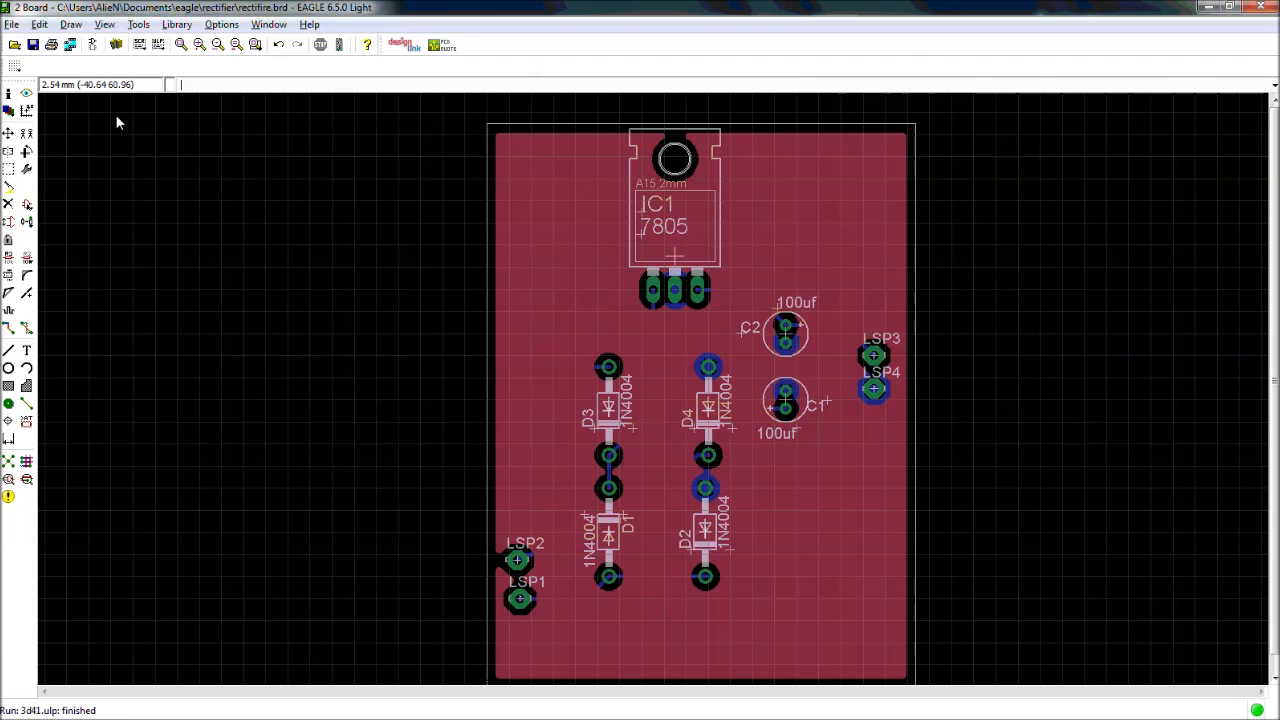
{"action": "left_click", "coordinate": [93, 45]}
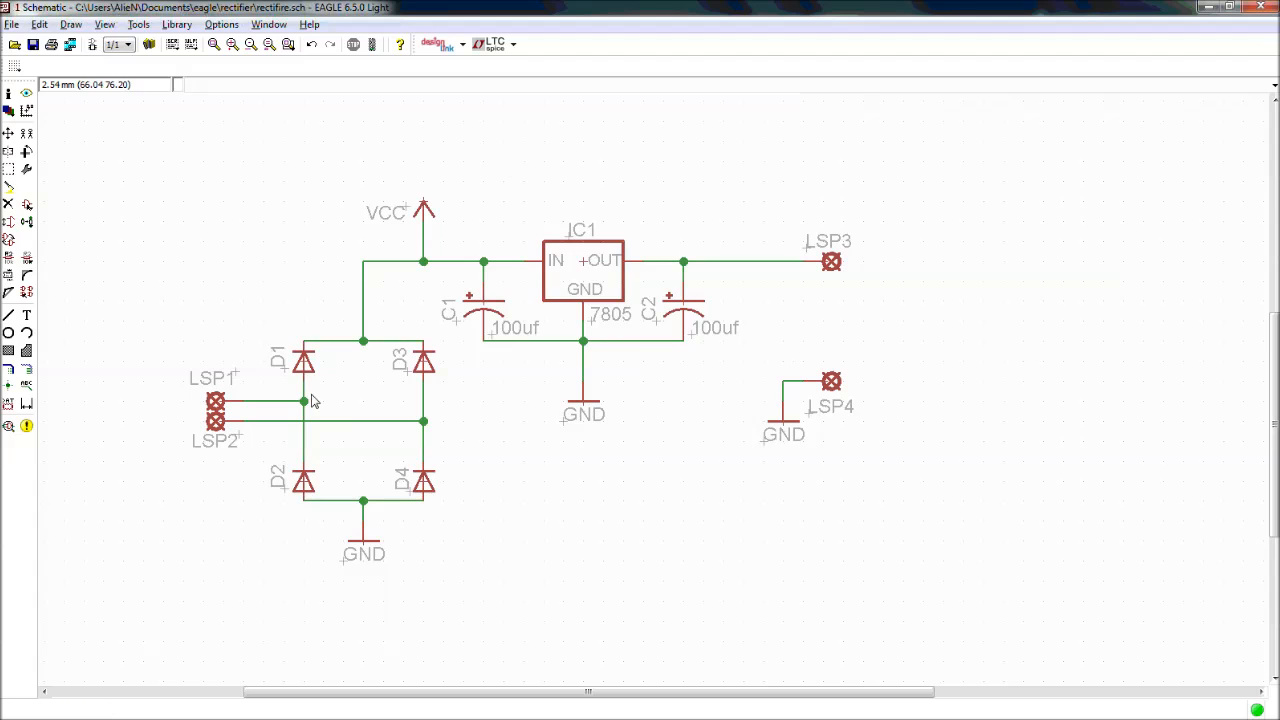
{"action": "scroll", "coordinate": [336, 364], "scroll_direction": "down", "scroll_amount": 2}
{"action": "scroll", "coordinate": [178, 145], "scroll_direction": "up", "scroll_amount": 1}
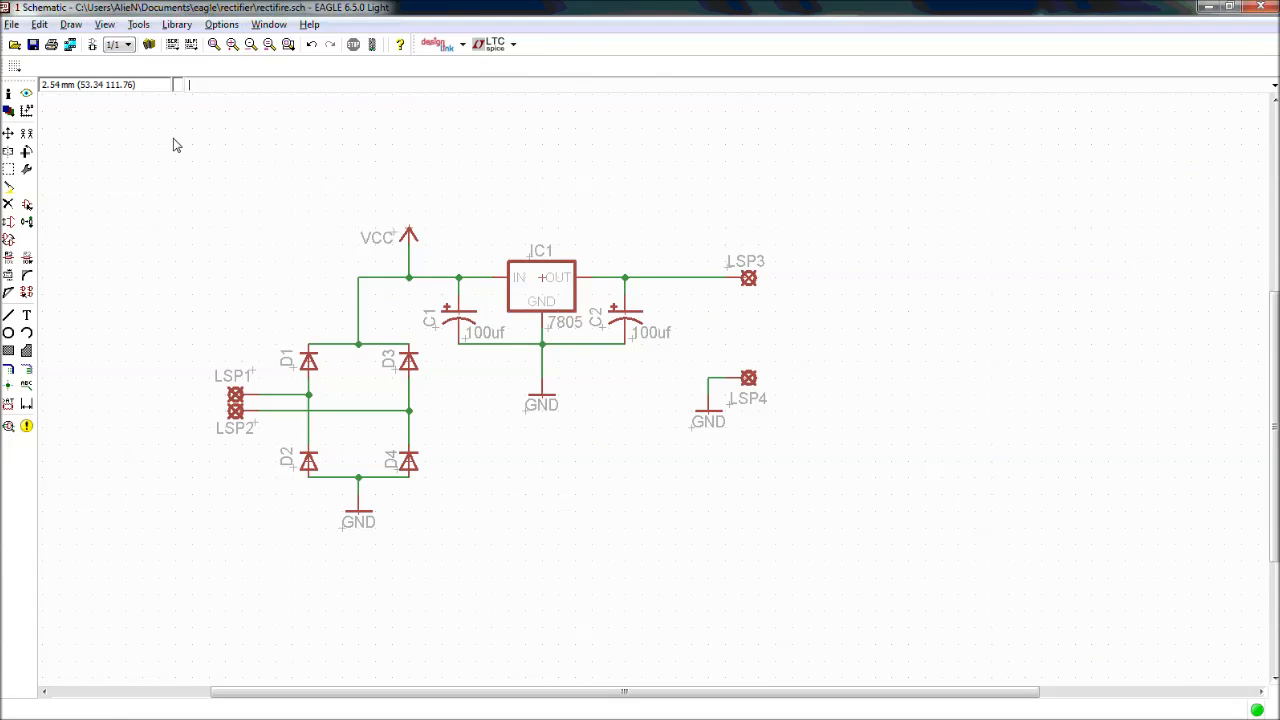
{"action": "left_click", "coordinate": [93, 50]}
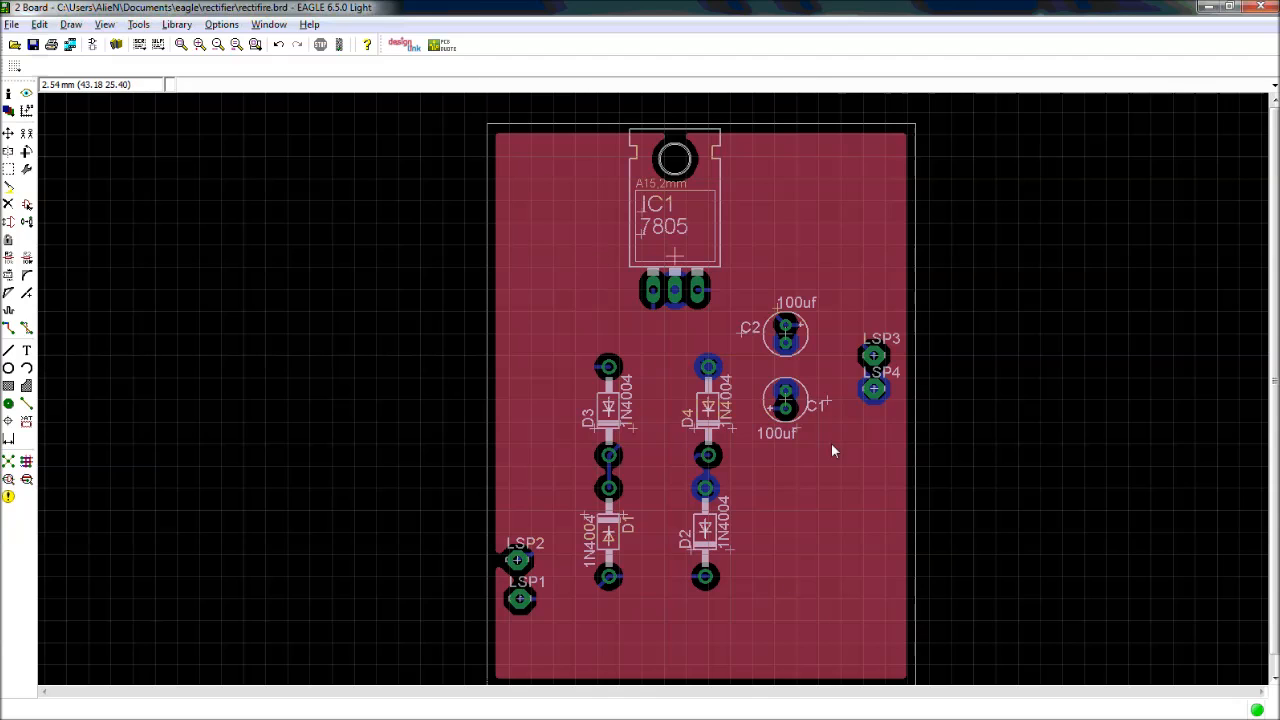
Start a text object with the designer's full name, using the vector font and size 1.9304
{"action": "left_click", "coordinate": [26, 351]}
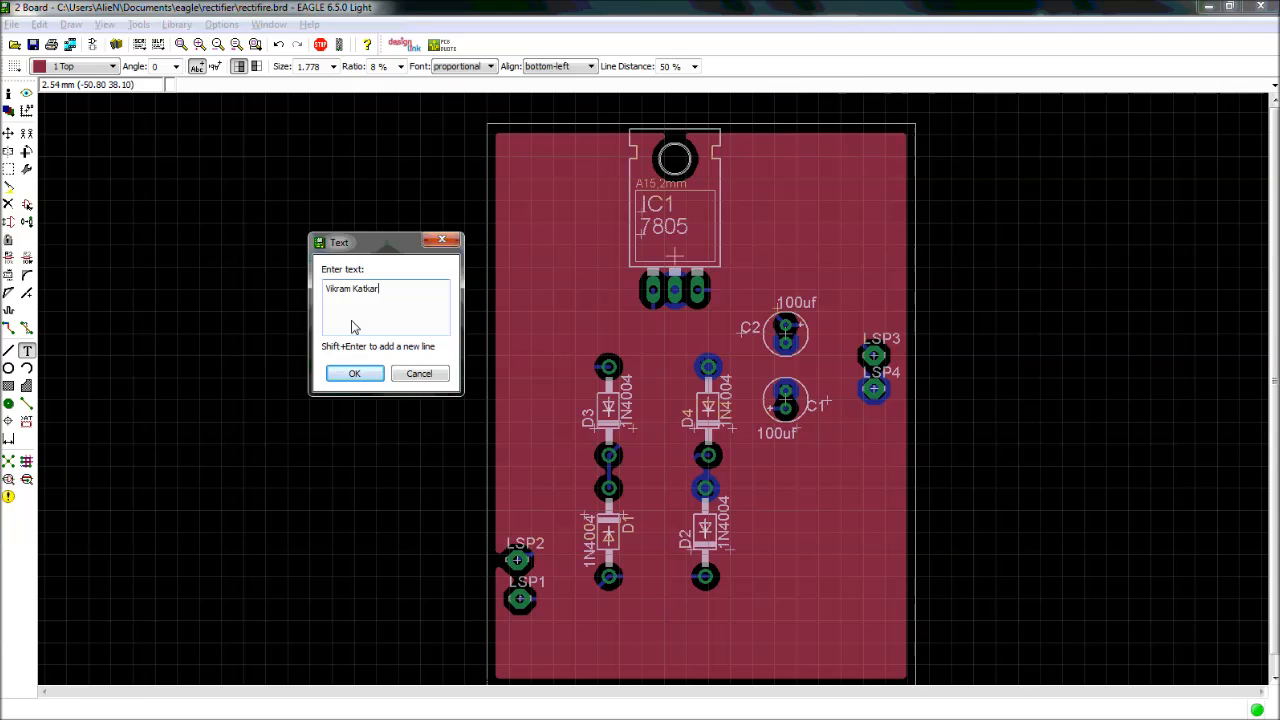
{"action": "left_click", "coordinate": [354, 375]}
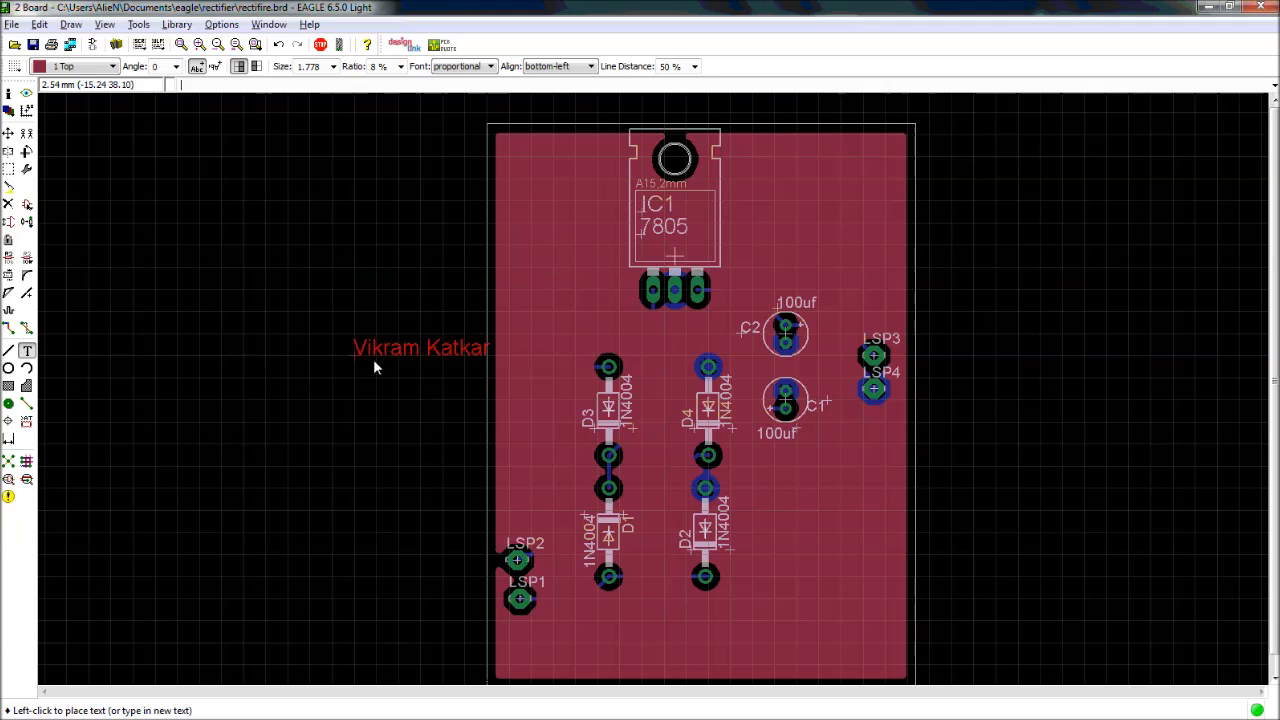
{"action": "left_click", "coordinate": [449, 68]}
{"action": "left_click", "coordinate": [445, 80]}
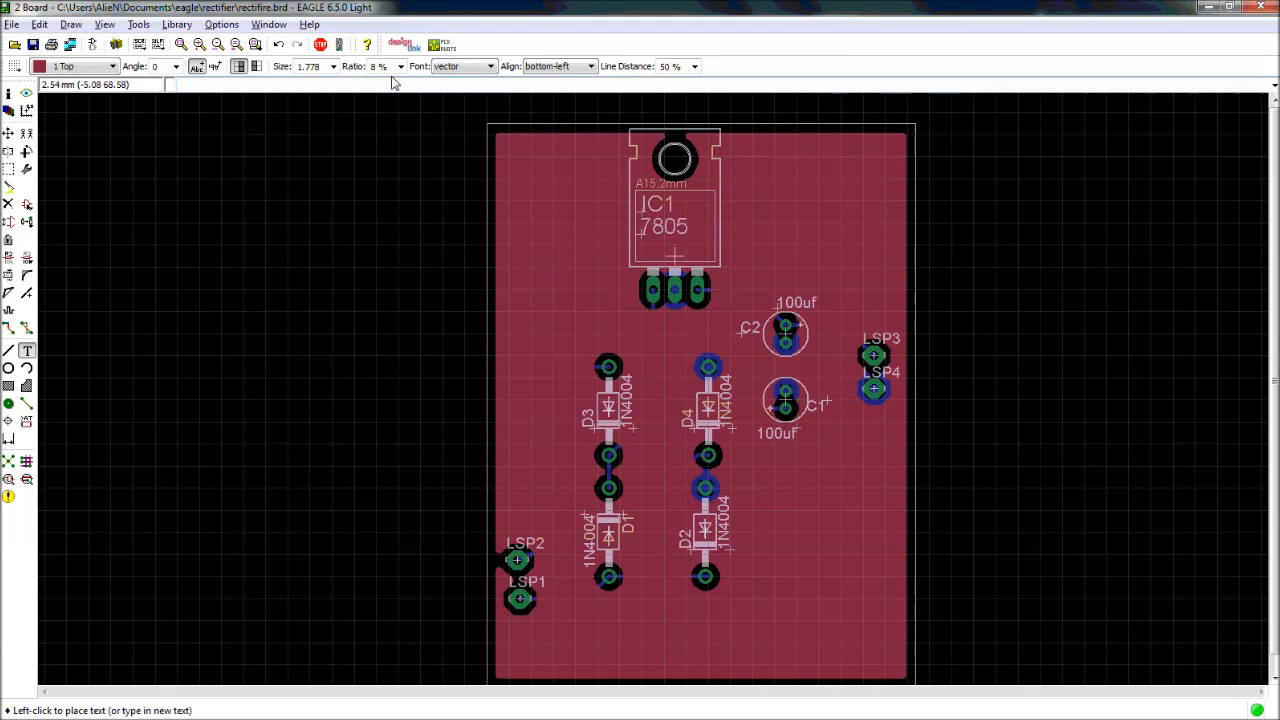
{"action": "left_click", "coordinate": [334, 67]}
{"action": "scroll", "coordinate": [333, 118], "scroll_direction": "down", "scroll_amount": 1}
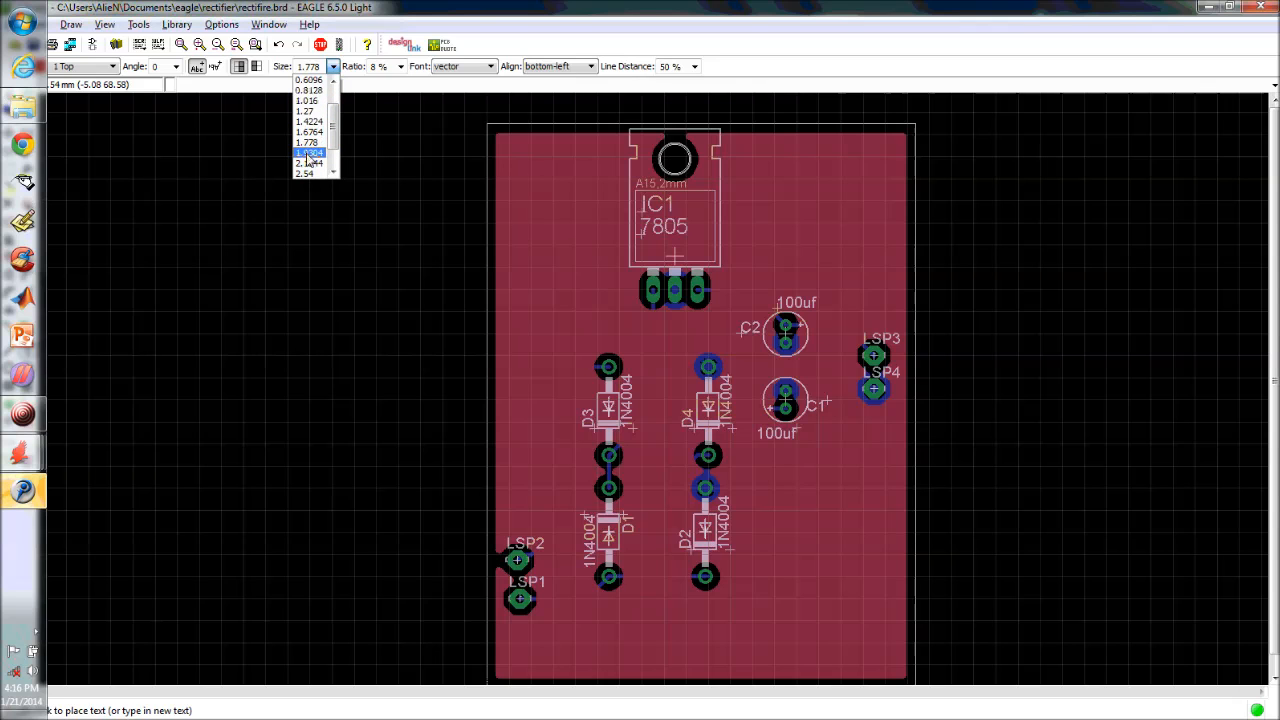
{"action": "left_click", "coordinate": [308, 153]}
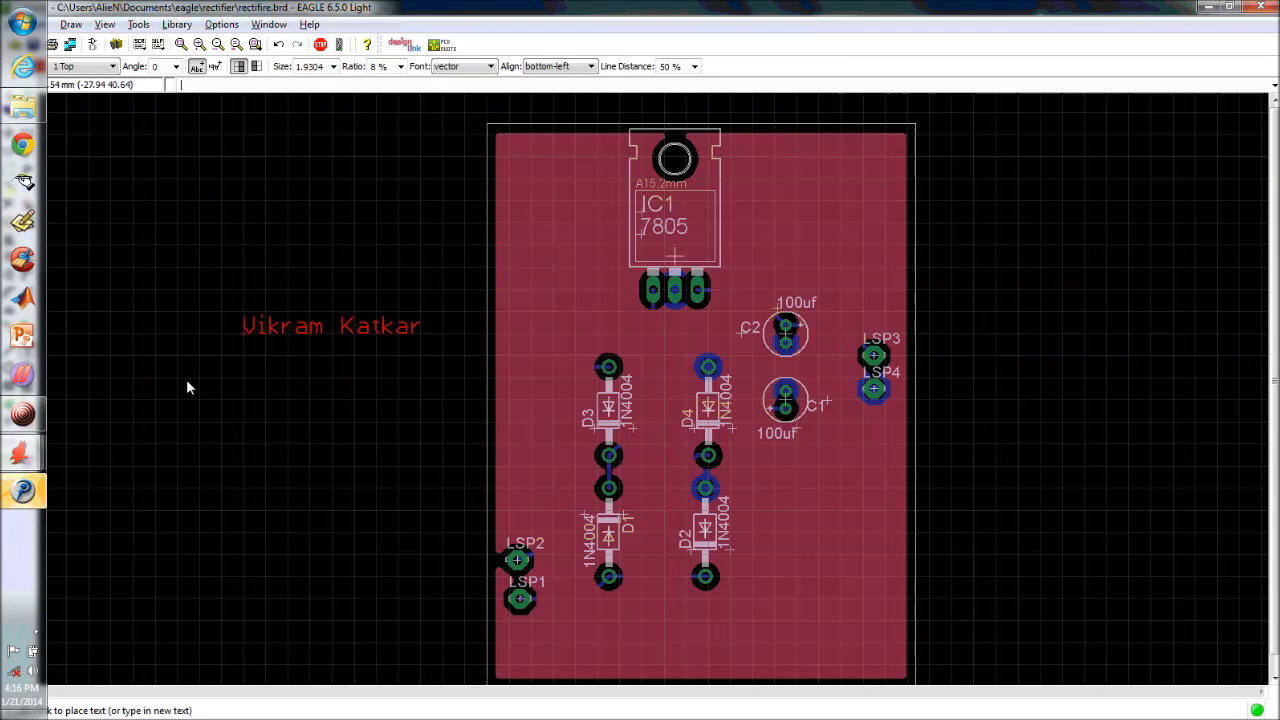
Switch to POV-Ray, dismiss the render completion and output file notices, and close the program
{"action": "left_click", "coordinate": [24, 490]}
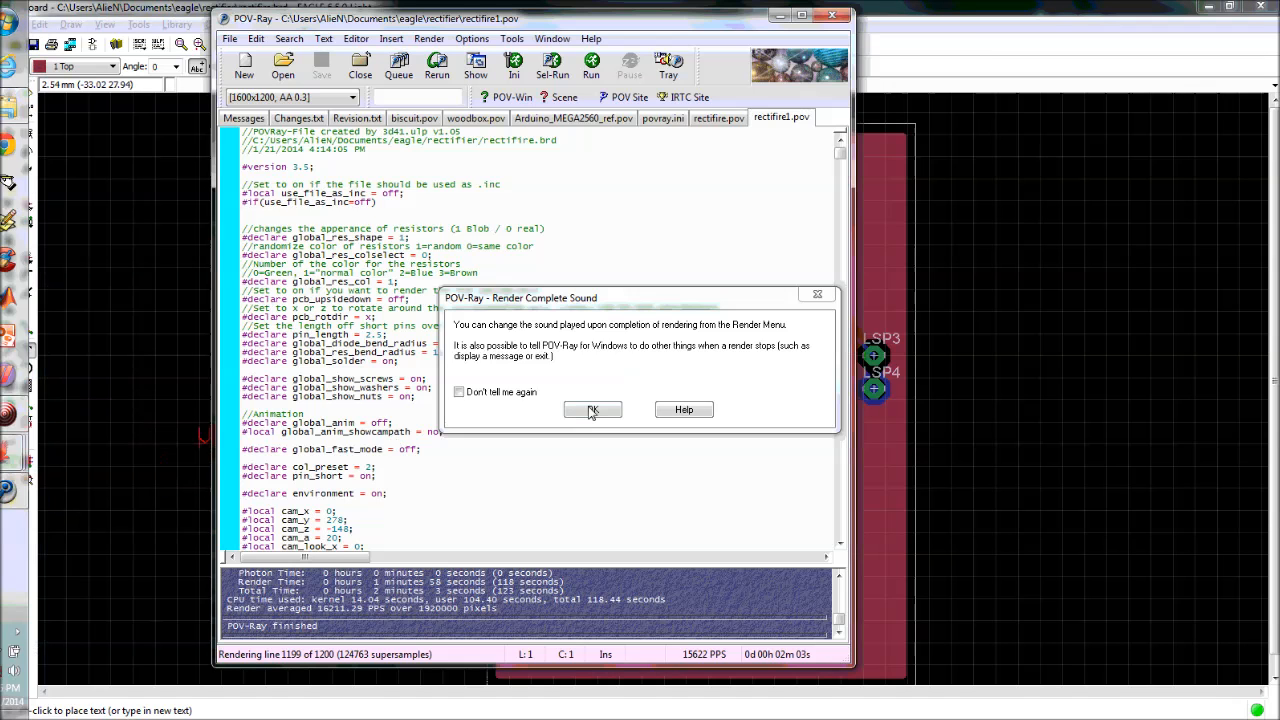
{"action": "left_click", "coordinate": [592, 409]}
{"action": "left_click", "coordinate": [486, 387]}
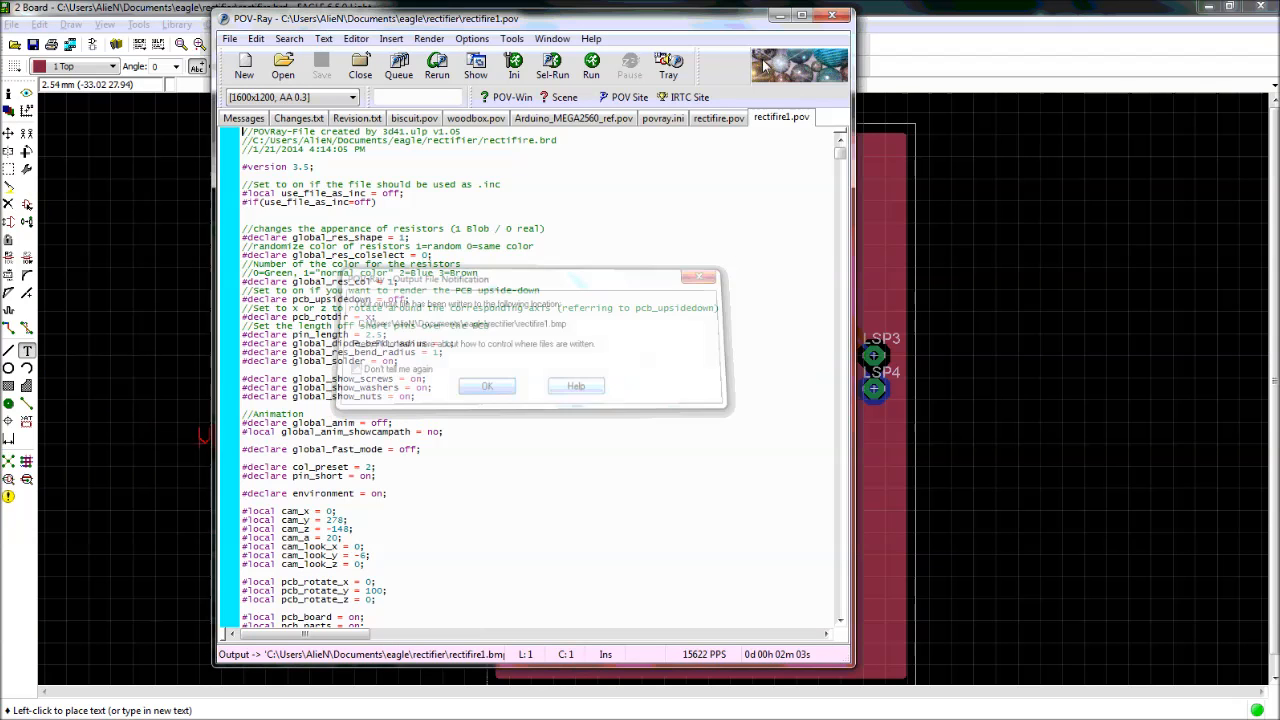
{"action": "left_click", "coordinate": [830, 16]}
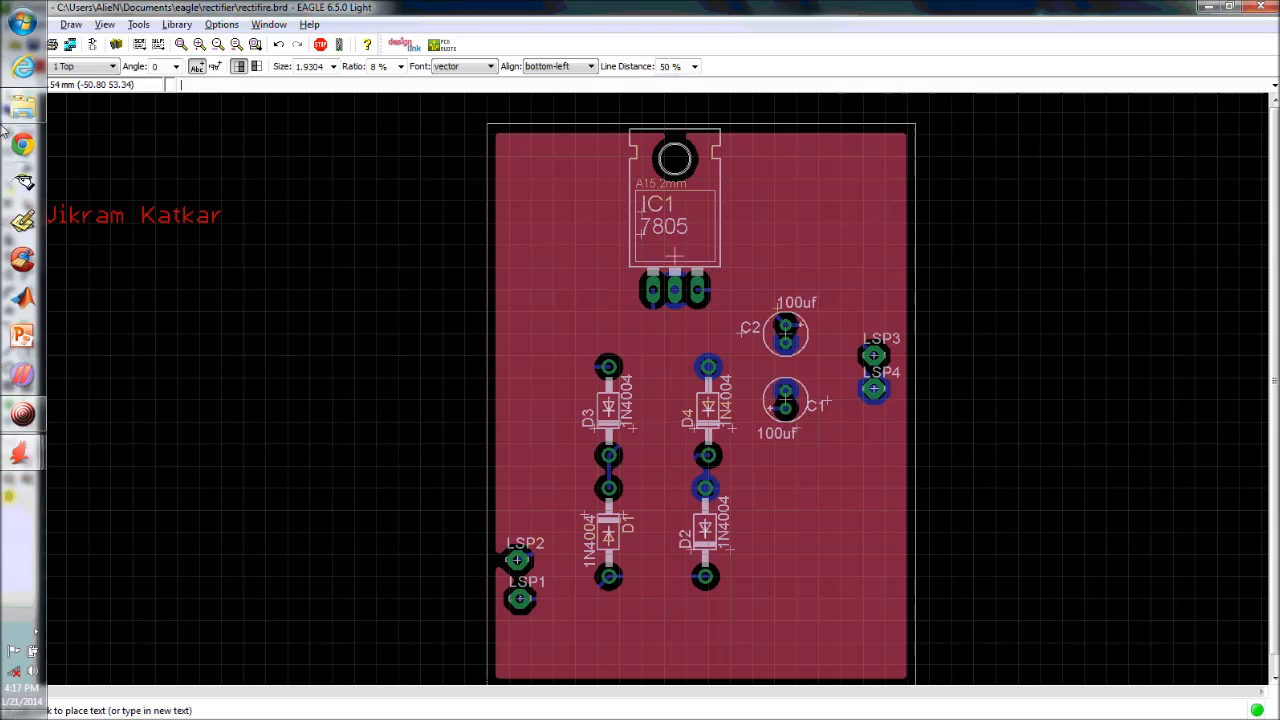
Open the rendered image rectifire1.bmp from the rectifier folder, examine the 3D board, and return to the EAGLE board
{"action": "left_click", "coordinate": [24, 453]}
{"action": "double_click", "coordinate": [200, 165]}
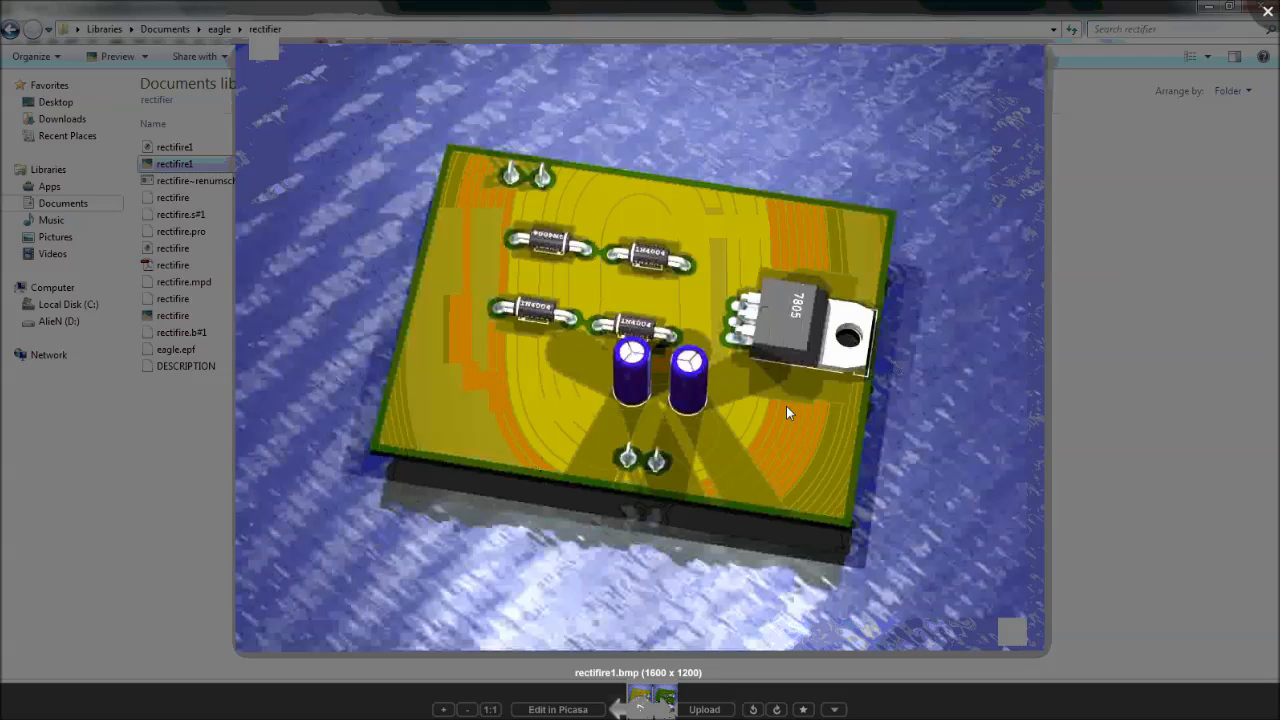
{"action": "left_click", "coordinate": [1268, 10]}
{"action": "left_click", "coordinate": [1210, 7]}
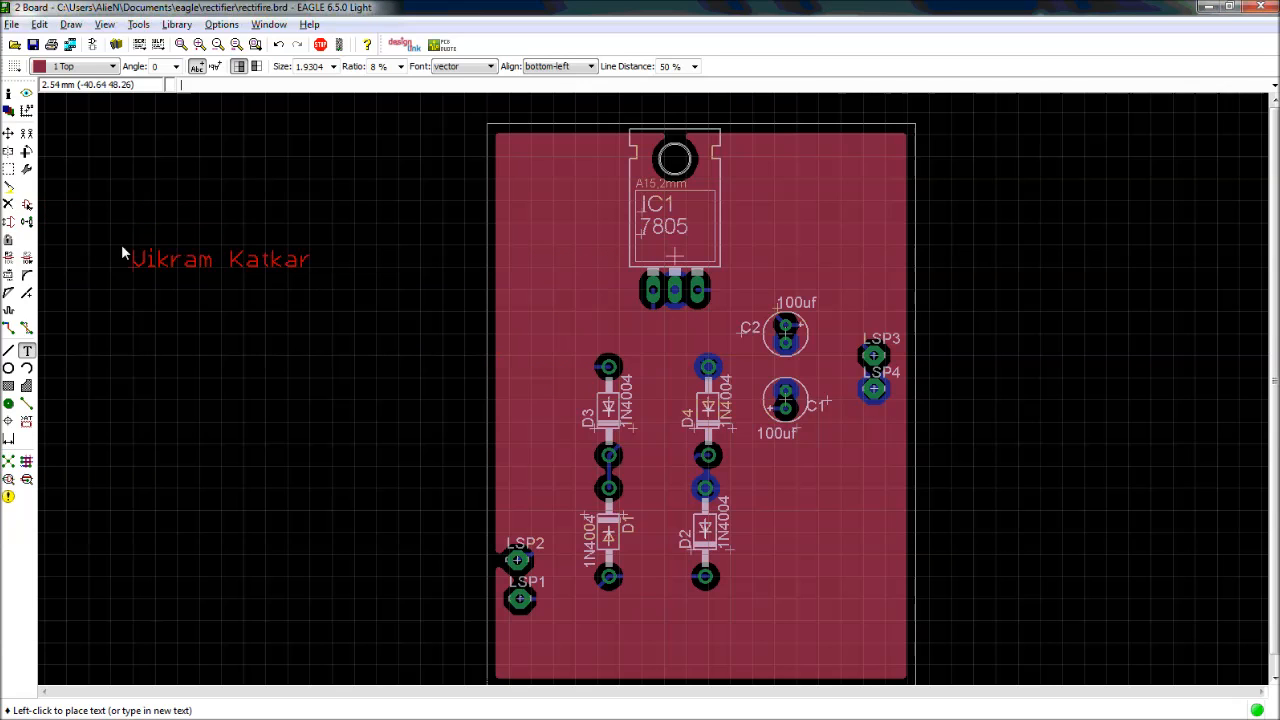
Put the name text on layer 16 Bottom and rotate it to 90 degrees for placement
{"action": "left_click", "coordinate": [86, 67]}
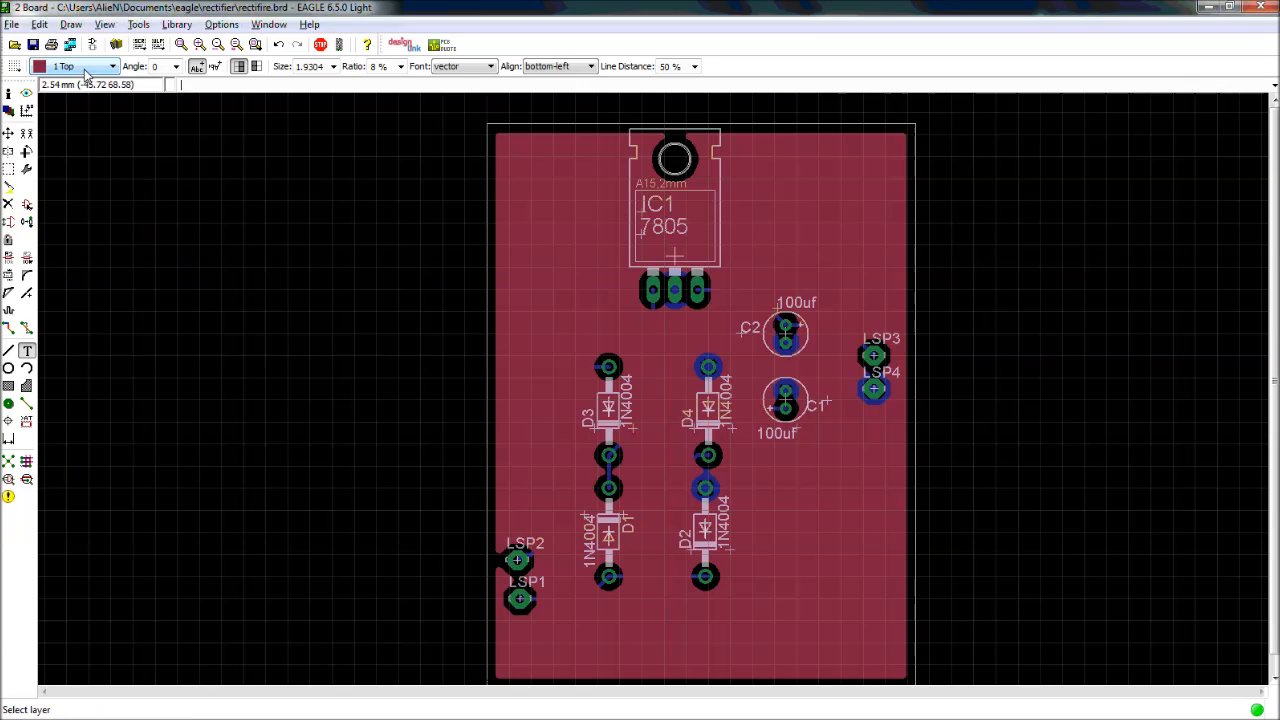
{"action": "left_click", "coordinate": [86, 94]}
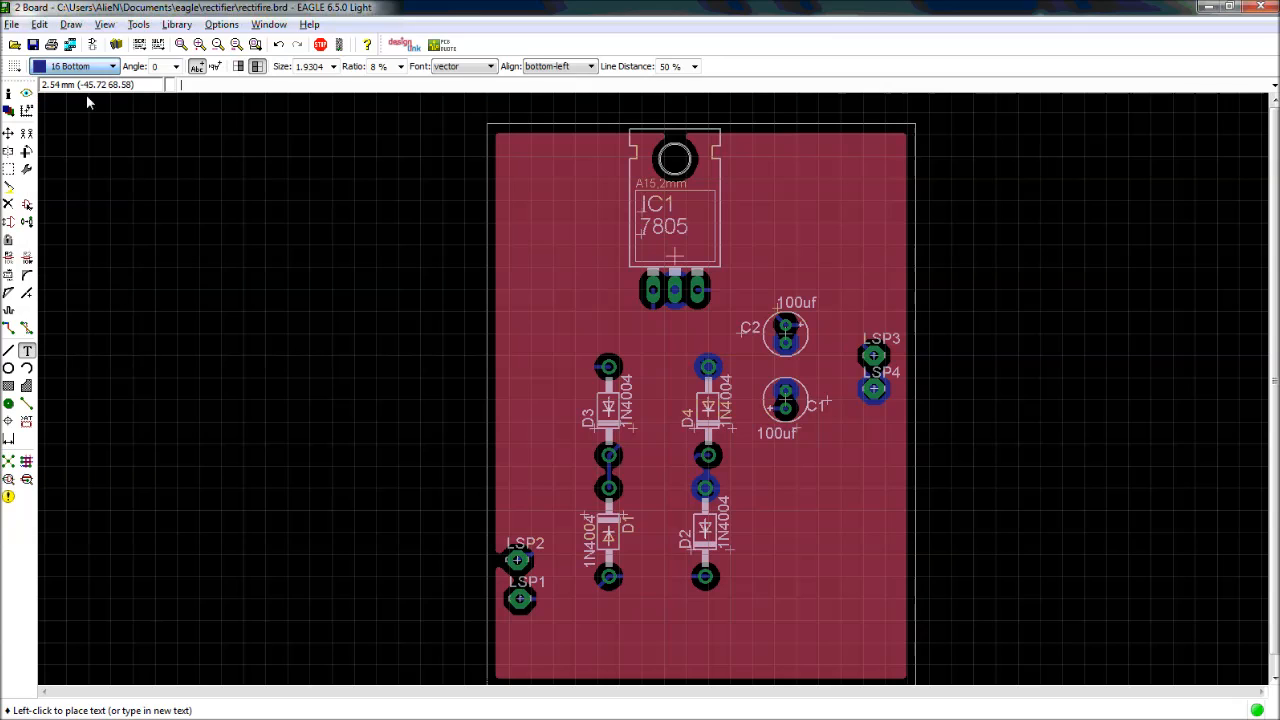
{"action": "right_click", "coordinate": [393, 292]}
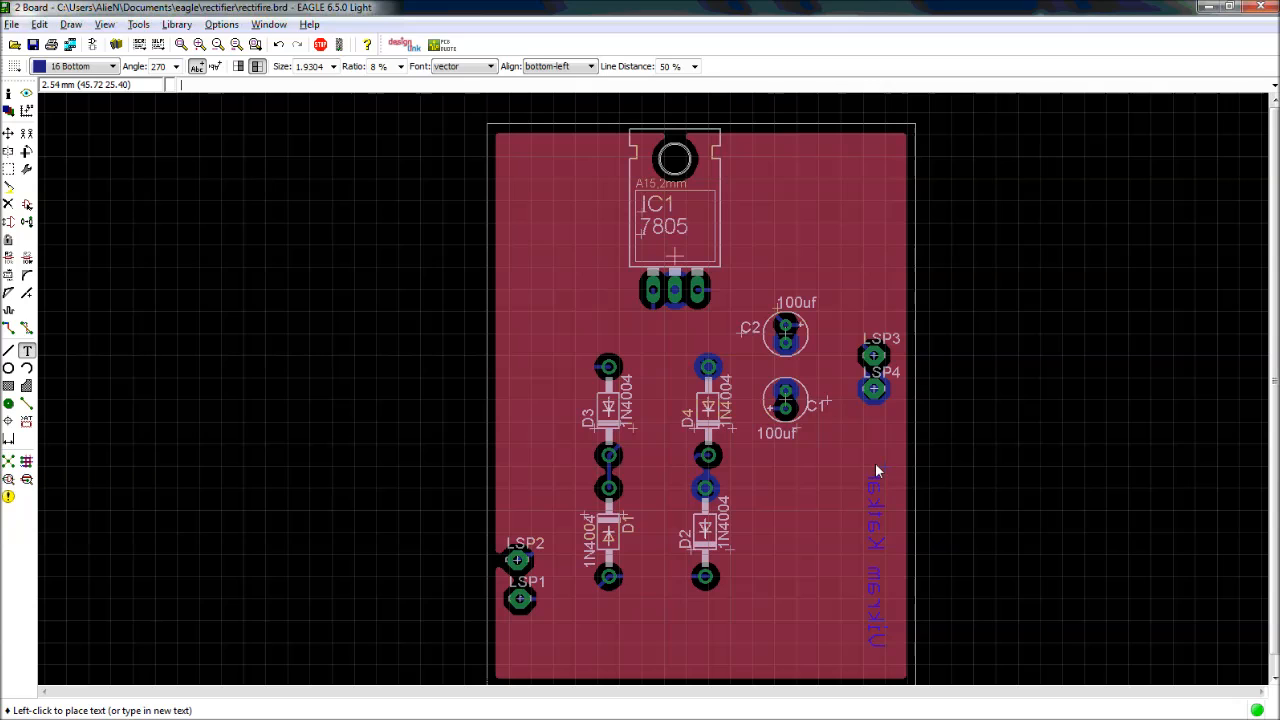
{"action": "right_click", "coordinate": [478, 262]}
{"action": "right_click", "coordinate": [544, 651]}
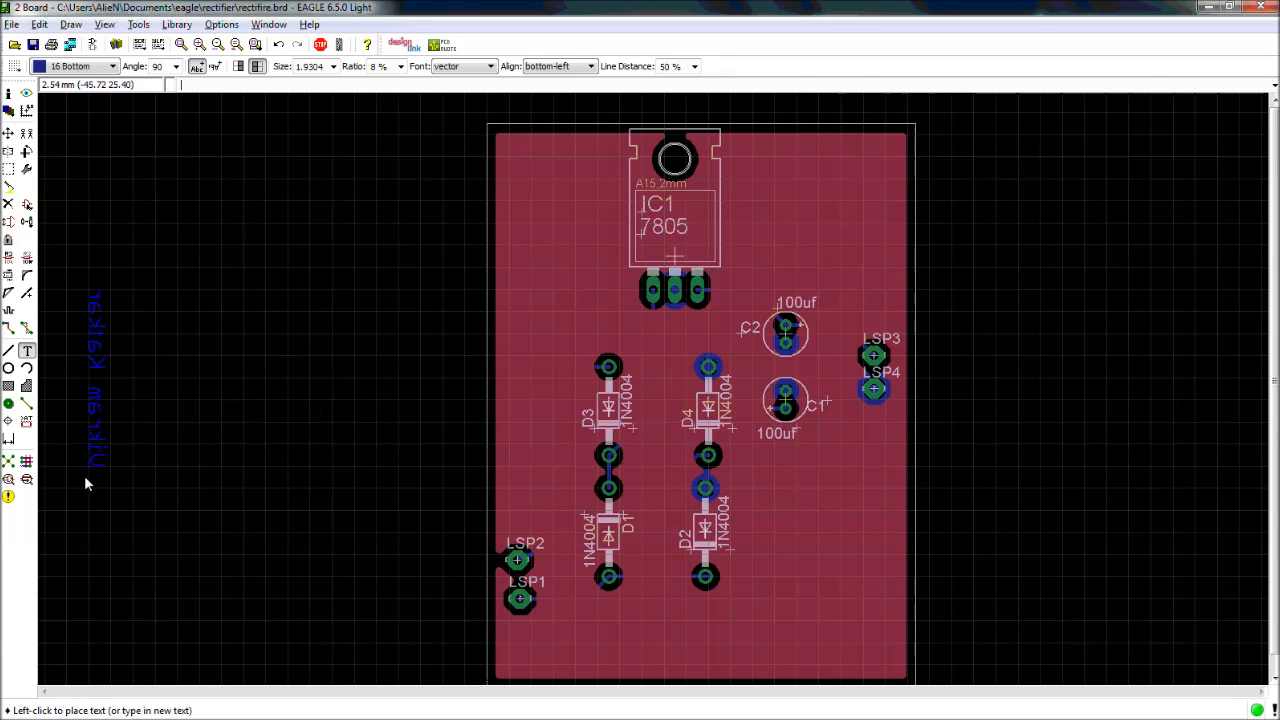
Run Ratsnest and add the line "Rectfier" above the person's name in the board's text label
{"action": "left_click", "coordinate": [9, 462]}
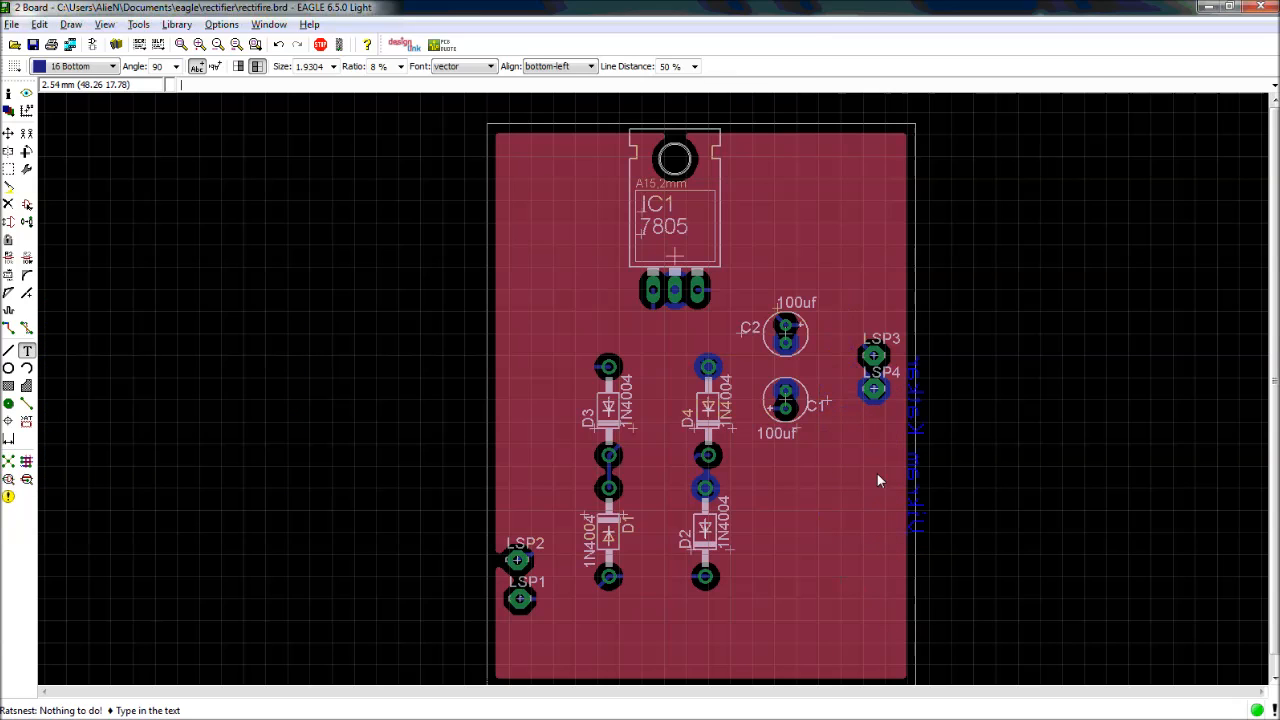
{"action": "left_click", "coordinate": [334, 401]}
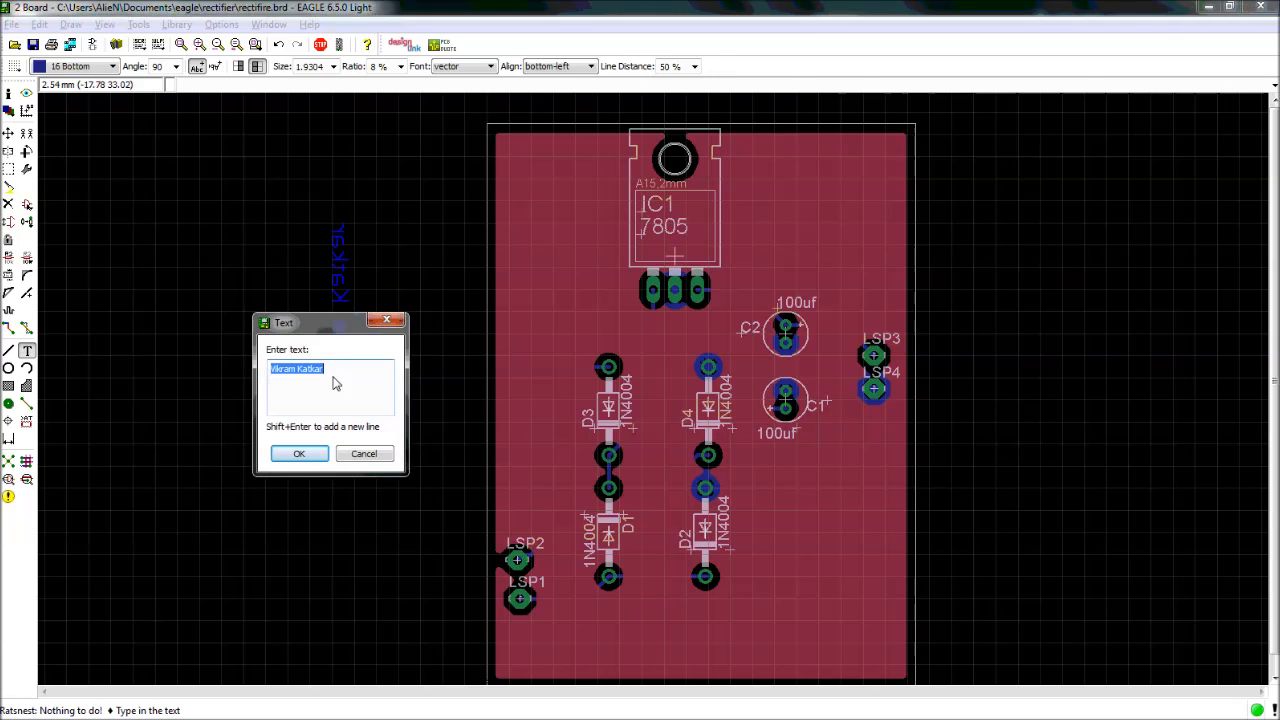
{"action": "left_click", "coordinate": [336, 377]}
{"action": "key", "text": "shift+Return"}
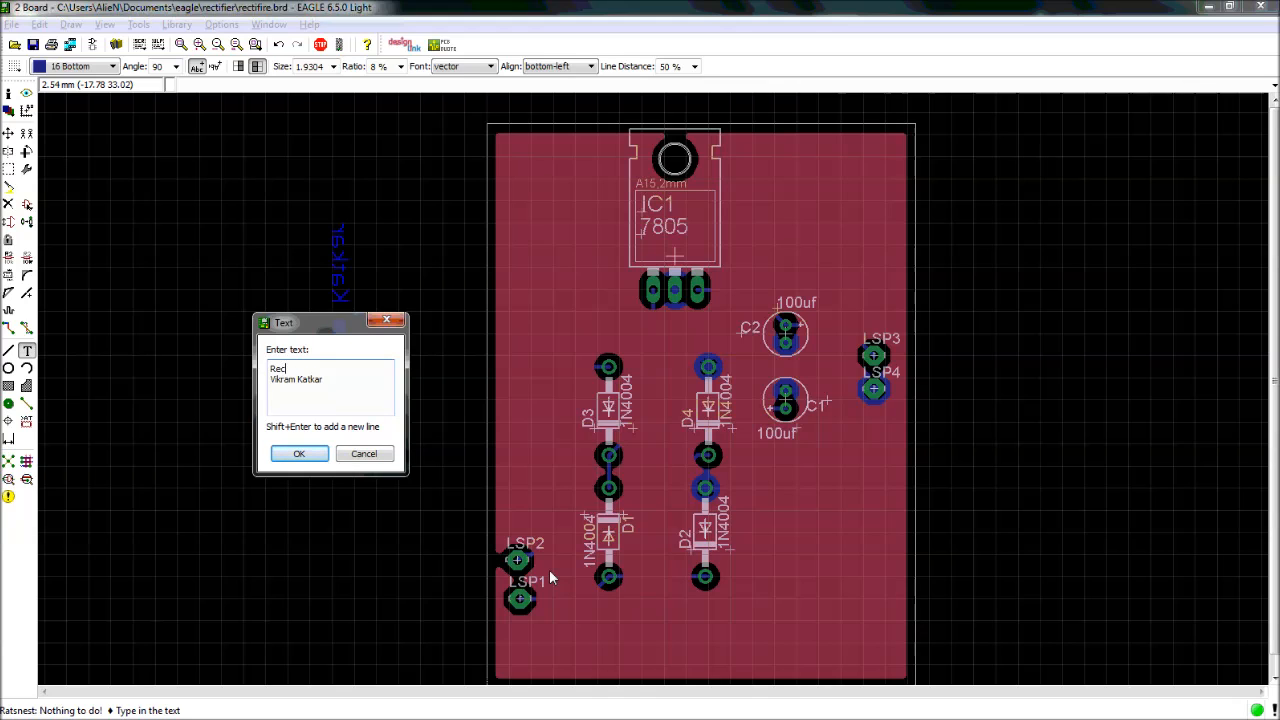
{"action": "type", "text": "Rectifier"}
{"action": "left_click", "coordinate": [301, 455]}
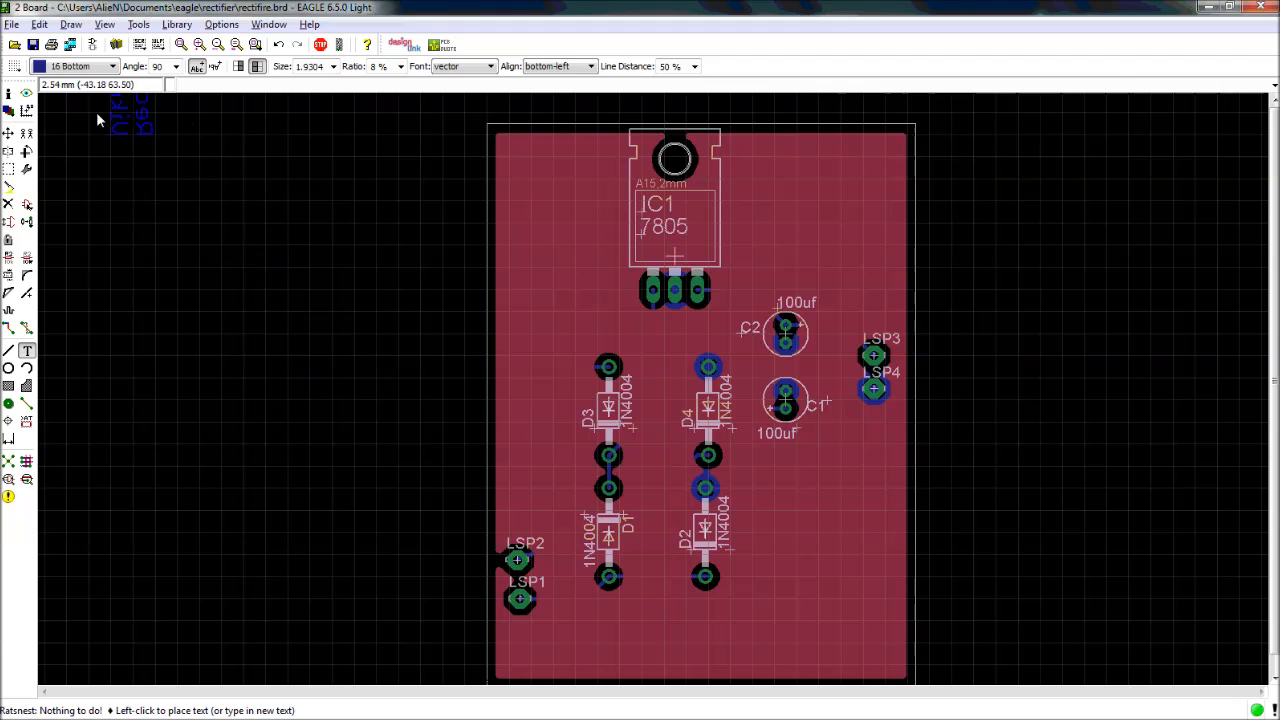
Switch to the rectifier folder, examine the rendered board up close in the rectifire1 BMP file, and return to the EAGLE board
{"action": "left_click", "coordinate": [112, 66]}
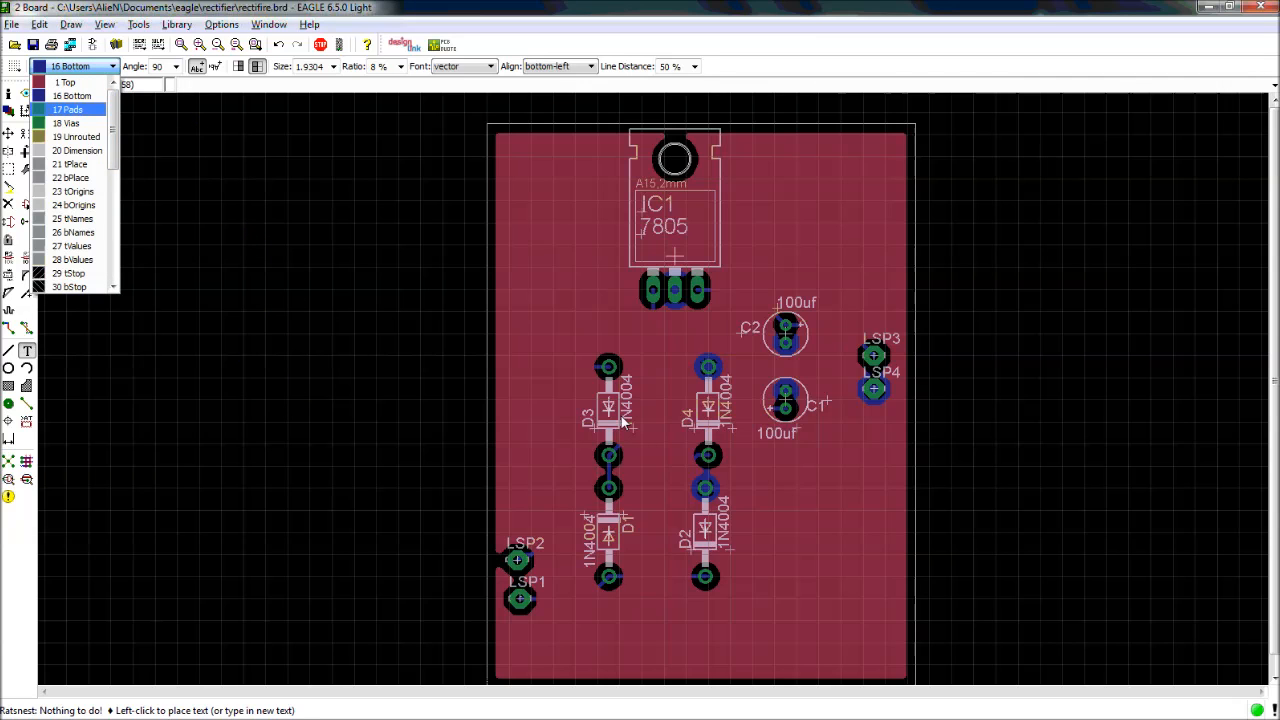
{"action": "mouse_move", "coordinate": [3, 232]}
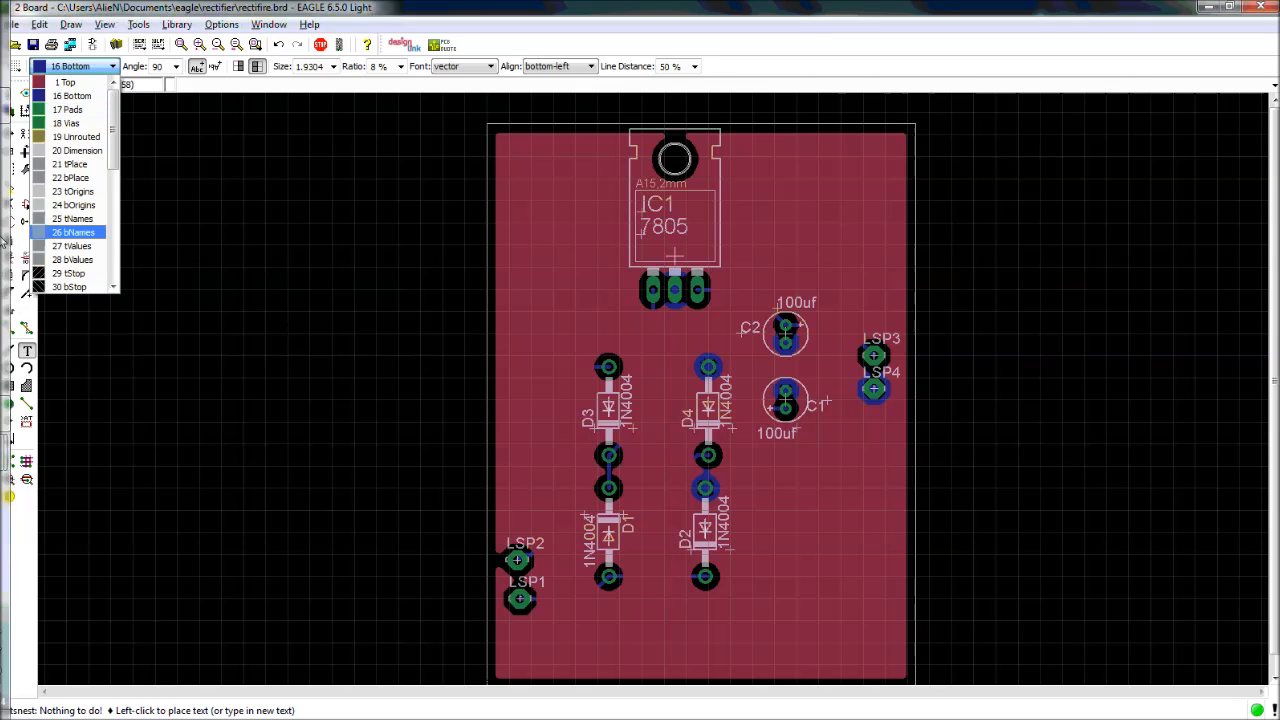
{"action": "left_click", "coordinate": [16, 118]}
{"action": "double_click", "coordinate": [174, 164]}
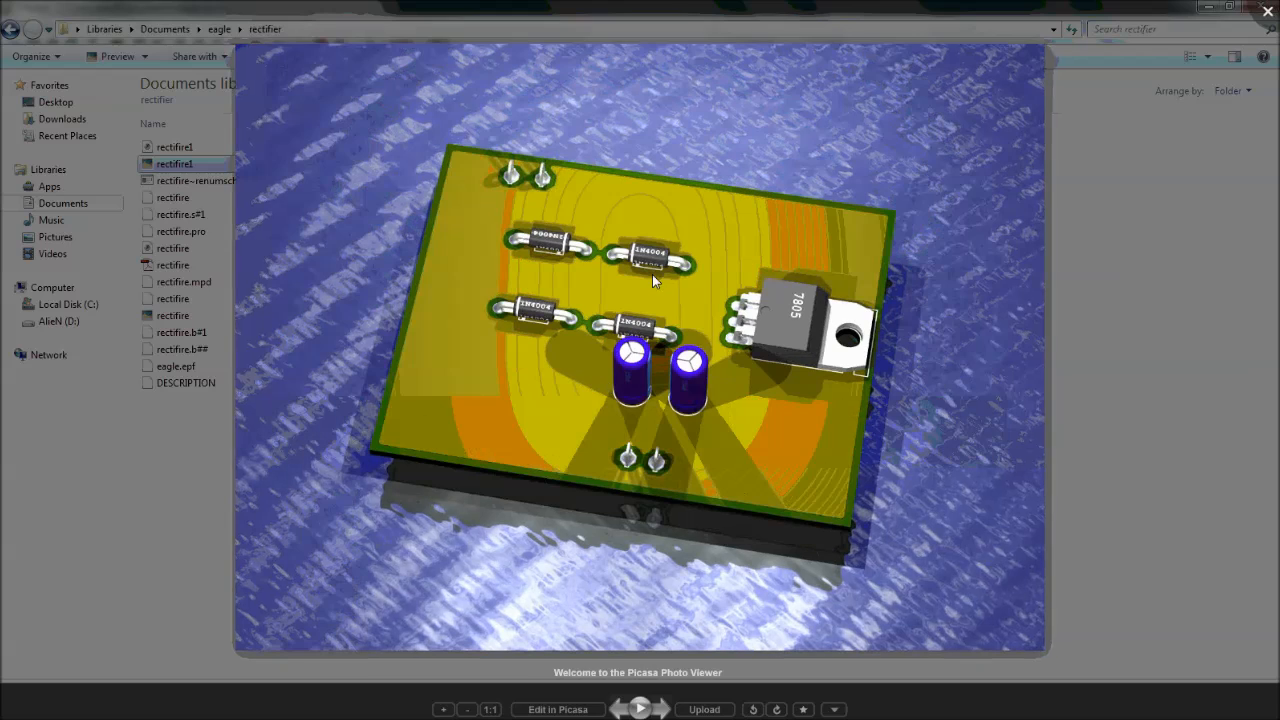
{"action": "scroll", "coordinate": [649, 284], "scroll_direction": "up", "scroll_amount": 2}
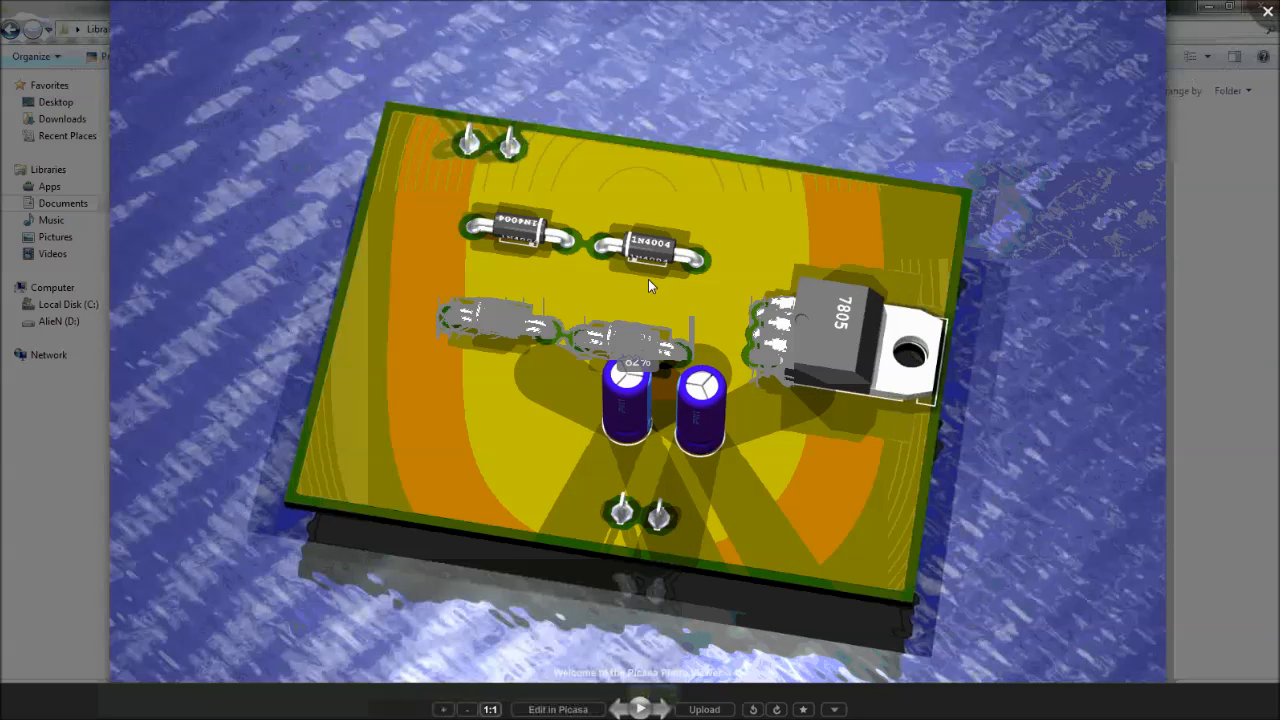
{"action": "scroll", "coordinate": [648, 284], "scroll_direction": "up", "scroll_amount": 3}
{"action": "scroll", "coordinate": [645, 266], "scroll_direction": "up", "scroll_amount": 2}
{"action": "scroll", "coordinate": [615, 279], "scroll_direction": "down", "scroll_amount": 3}
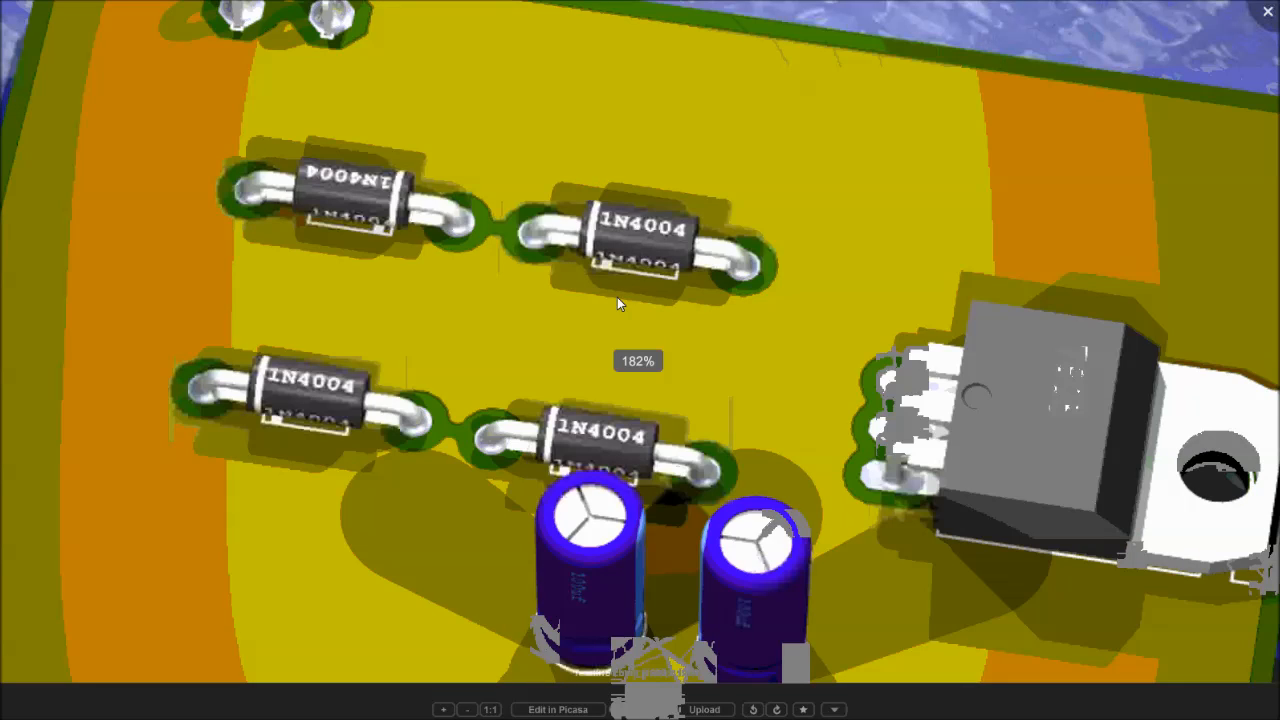
{"action": "key", "text": "Escape"}
{"action": "mouse_move", "coordinate": [2, 156]}
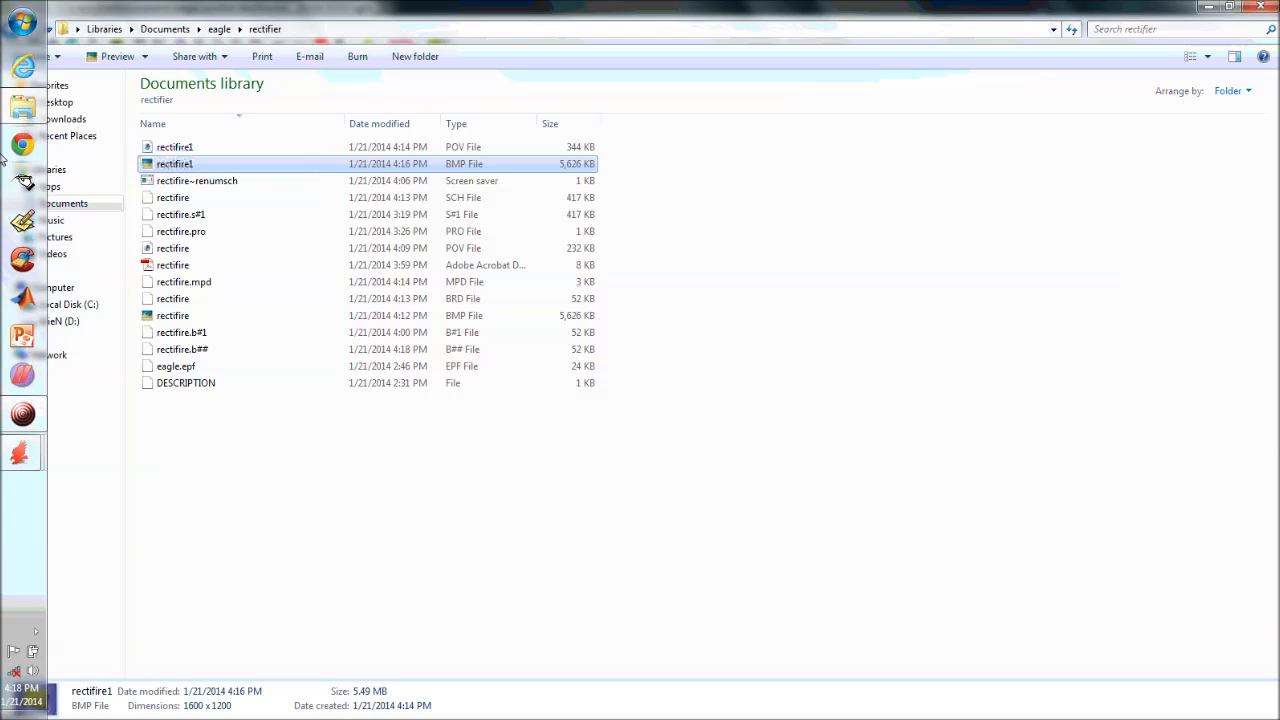
{"action": "left_click", "coordinate": [20, 451]}
{"action": "left_click", "coordinate": [148, 578]}
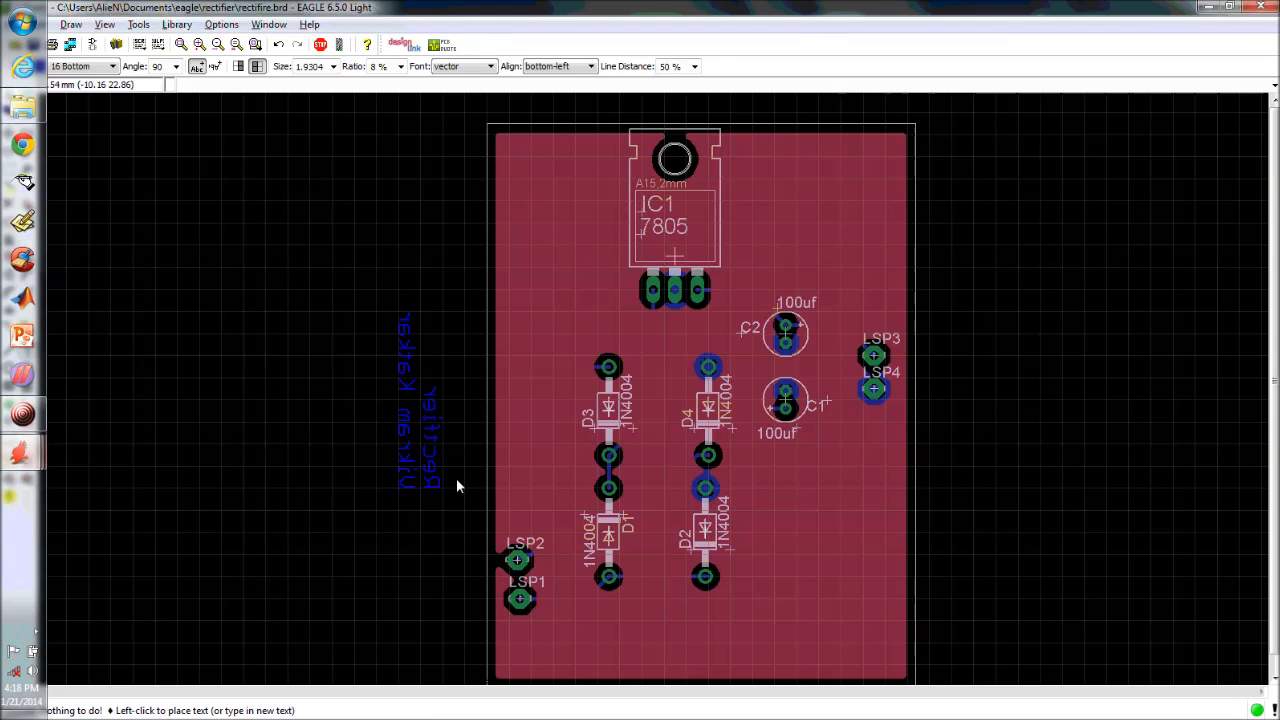
Set the two-line label to layer 25 tNames at a 270° angle and place it beside IC1 near the board's upper-left corner
{"action": "left_click", "coordinate": [85, 66]}
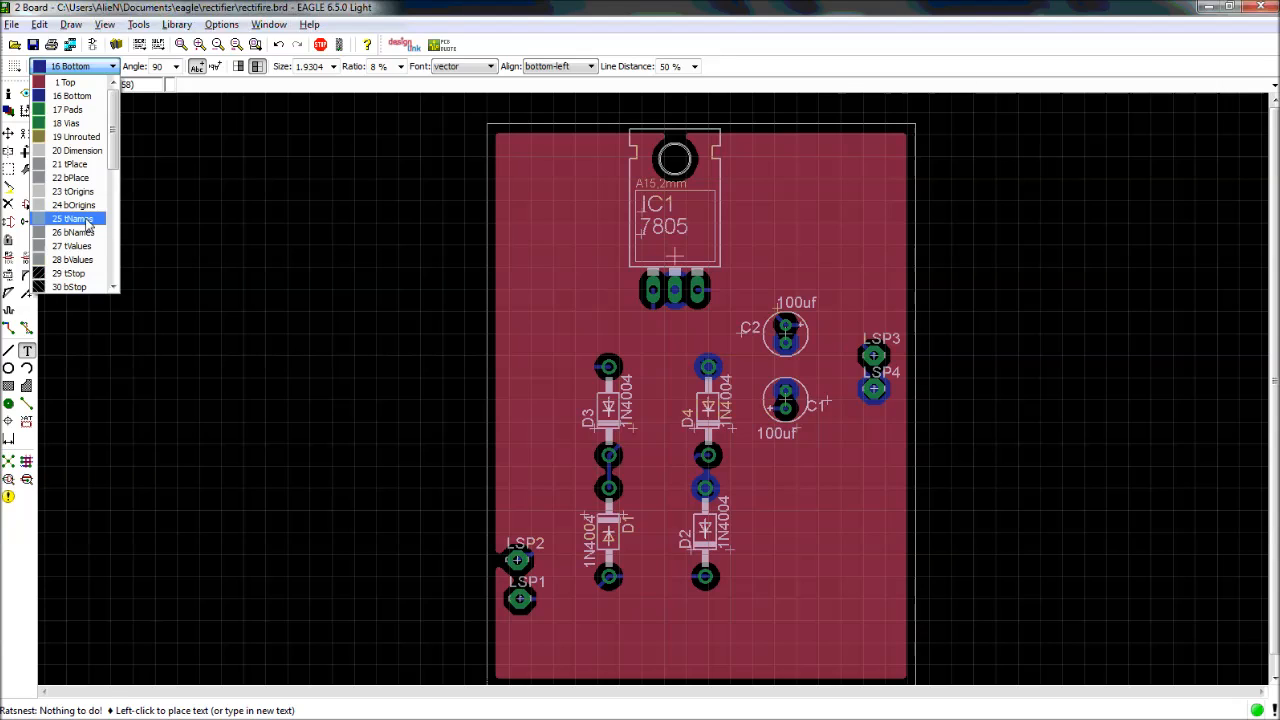
{"action": "left_click", "coordinate": [86, 224]}
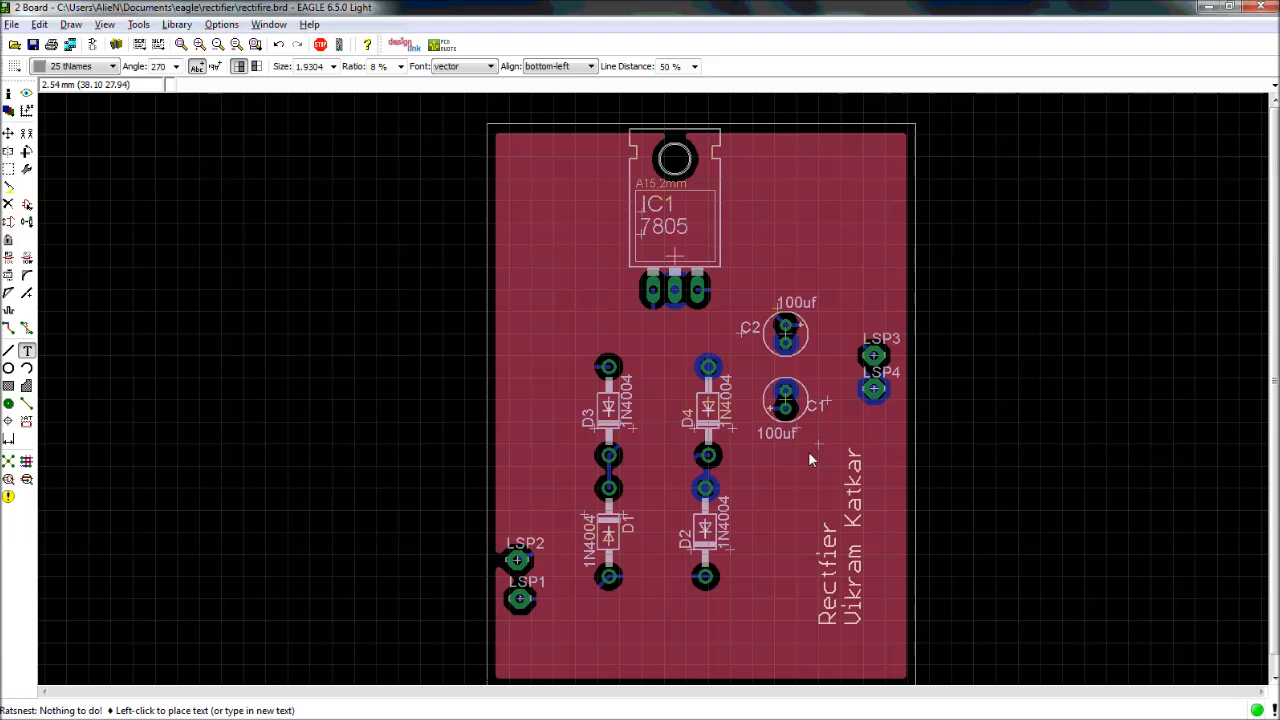
{"action": "left_click", "coordinate": [528, 160]}
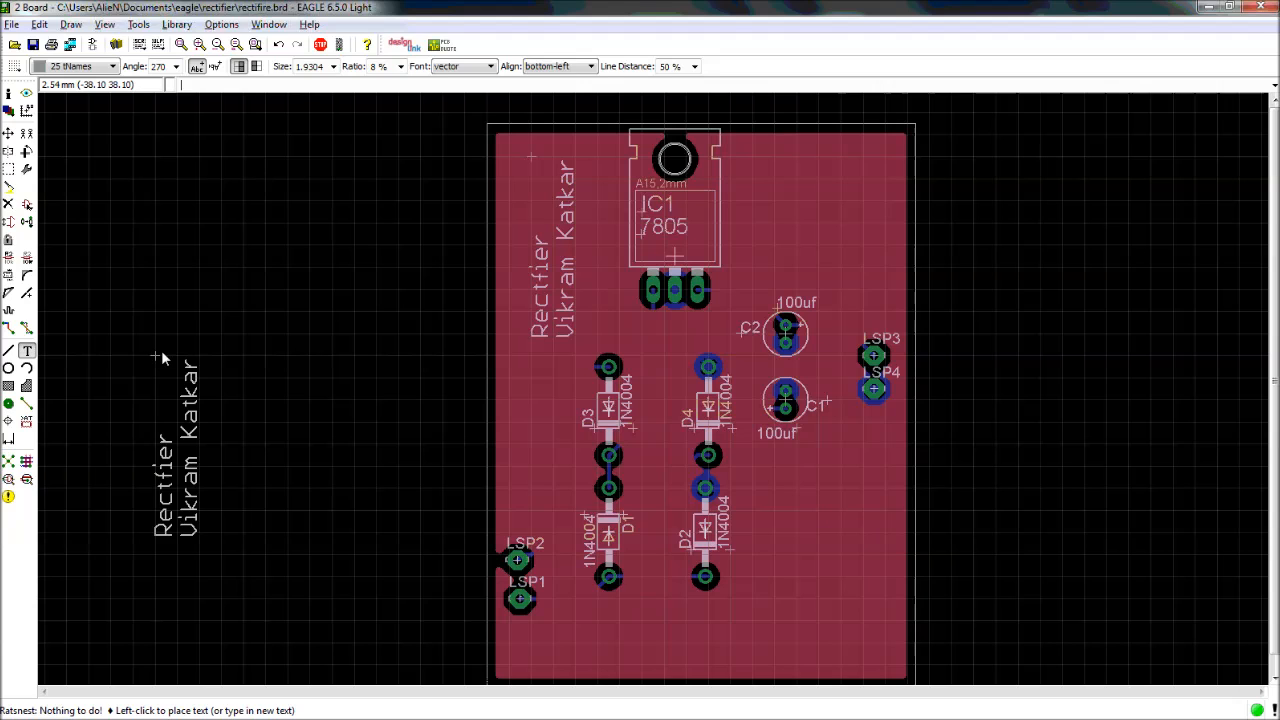
{"action": "key", "text": "Escape"}
{"action": "key", "text": "Escape"}
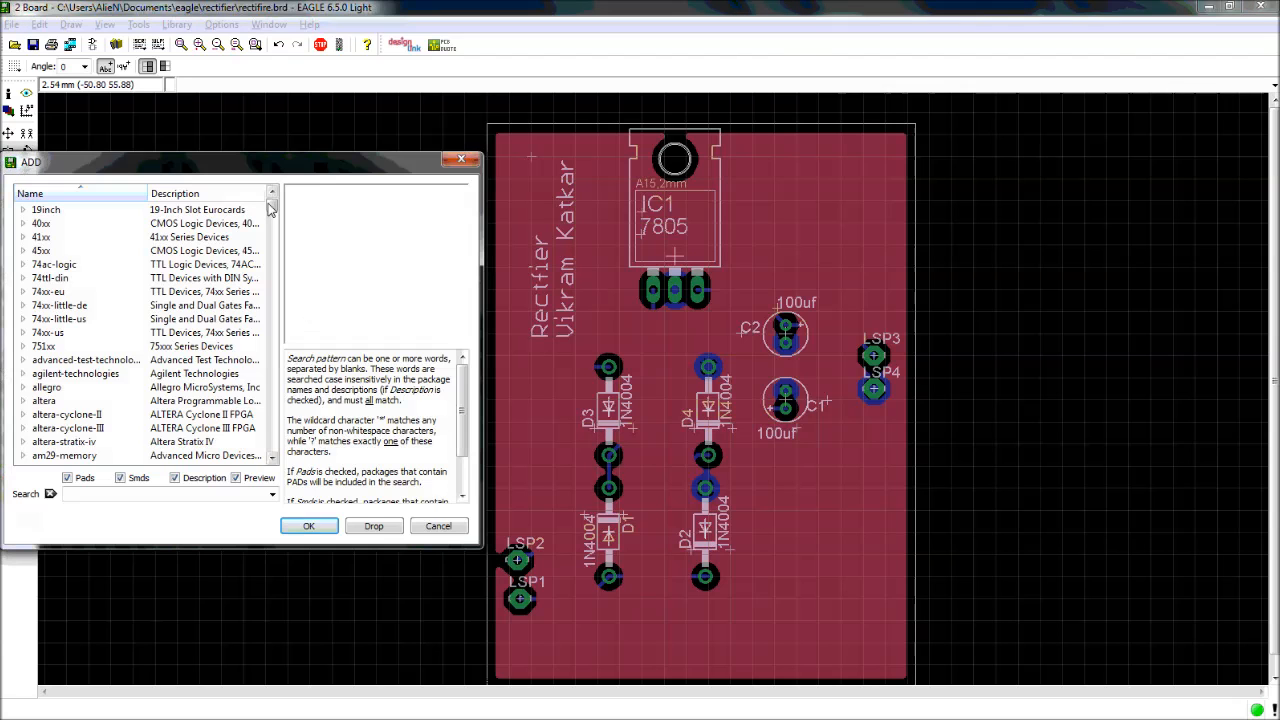
Find the logo library among the parts available to add and expand its contents
{"action": "scroll", "coordinate": [137, 288], "scroll_direction": "down", "scroll_amount": 15}
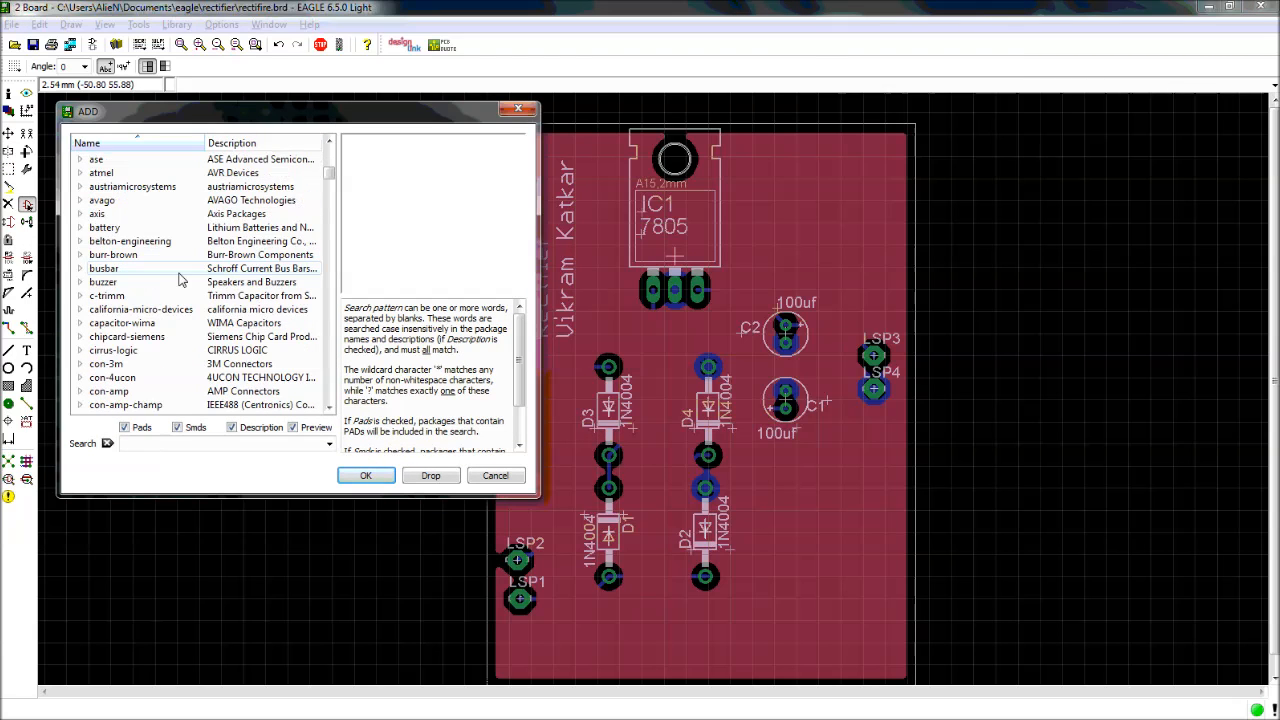
{"action": "scroll", "coordinate": [137, 288], "scroll_direction": "down", "scroll_amount": 20}
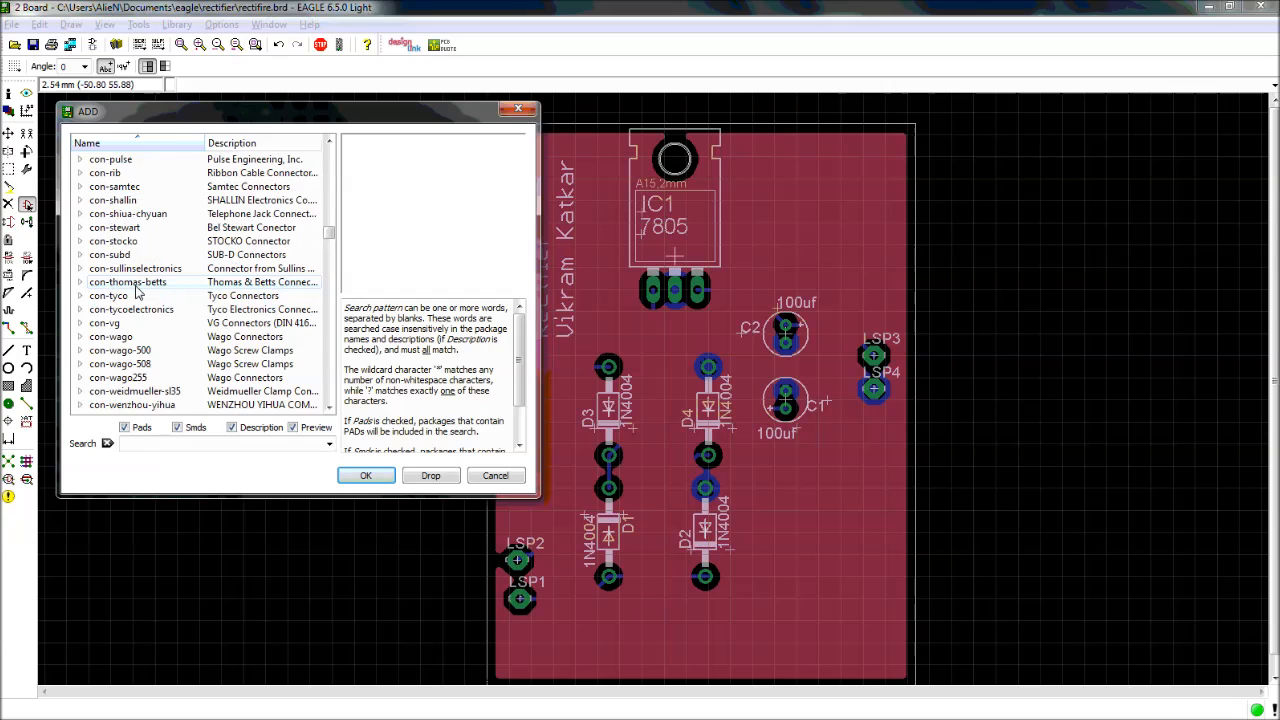
{"action": "scroll", "coordinate": [133, 295], "scroll_direction": "down", "scroll_amount": 12}
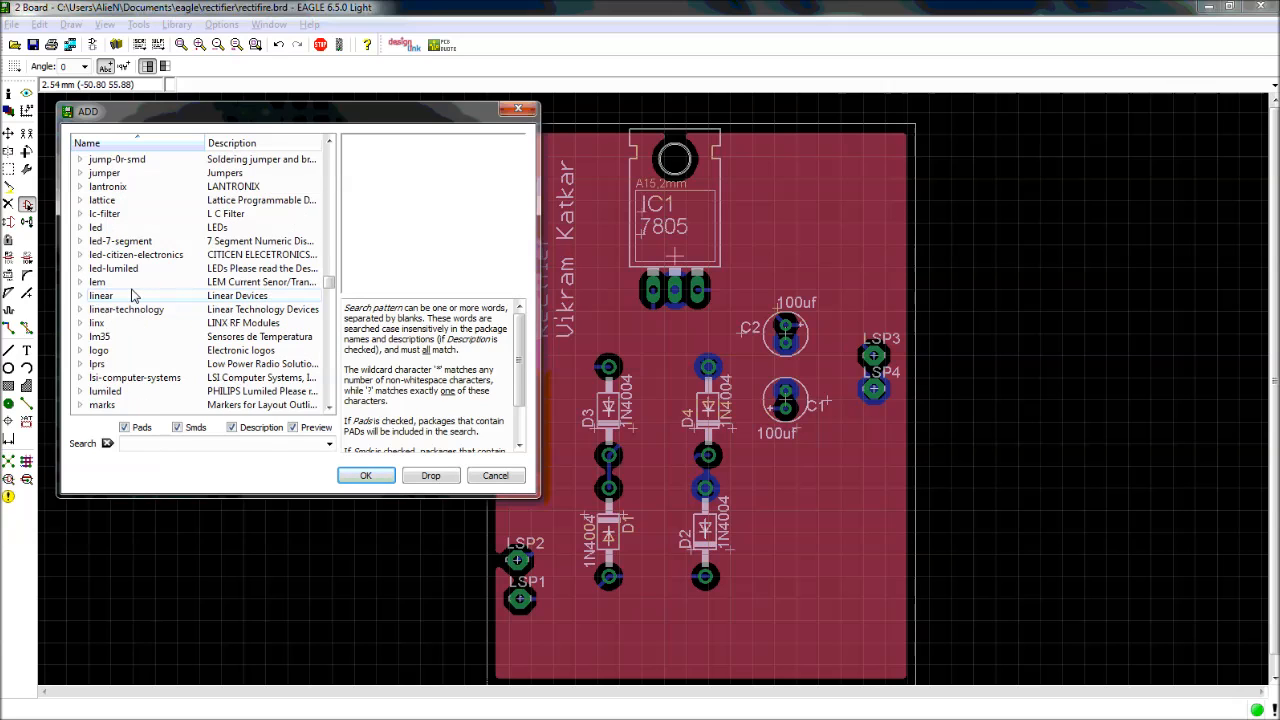
{"action": "left_click", "coordinate": [127, 350]}
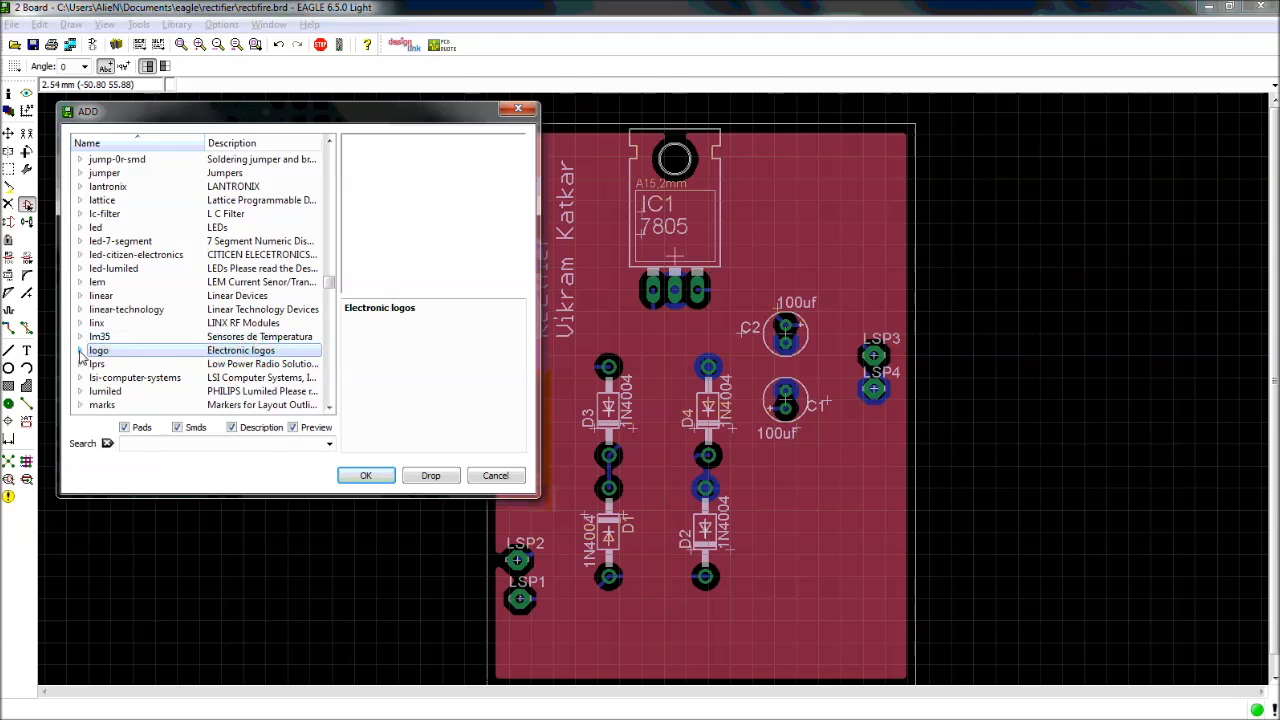
{"action": "double_click", "coordinate": [127, 350]}
Preview the CE, CE-4MM, CE_10.00 and BIOHAZARD logos to compare their designs and sizes
{"action": "scroll", "coordinate": [143, 290], "scroll_direction": "down", "scroll_amount": 2}
{"action": "scroll", "coordinate": [143, 285], "scroll_direction": "up", "scroll_amount": 2}
{"action": "left_click", "coordinate": [140, 201]}
{"action": "left_click", "coordinate": [138, 214]}
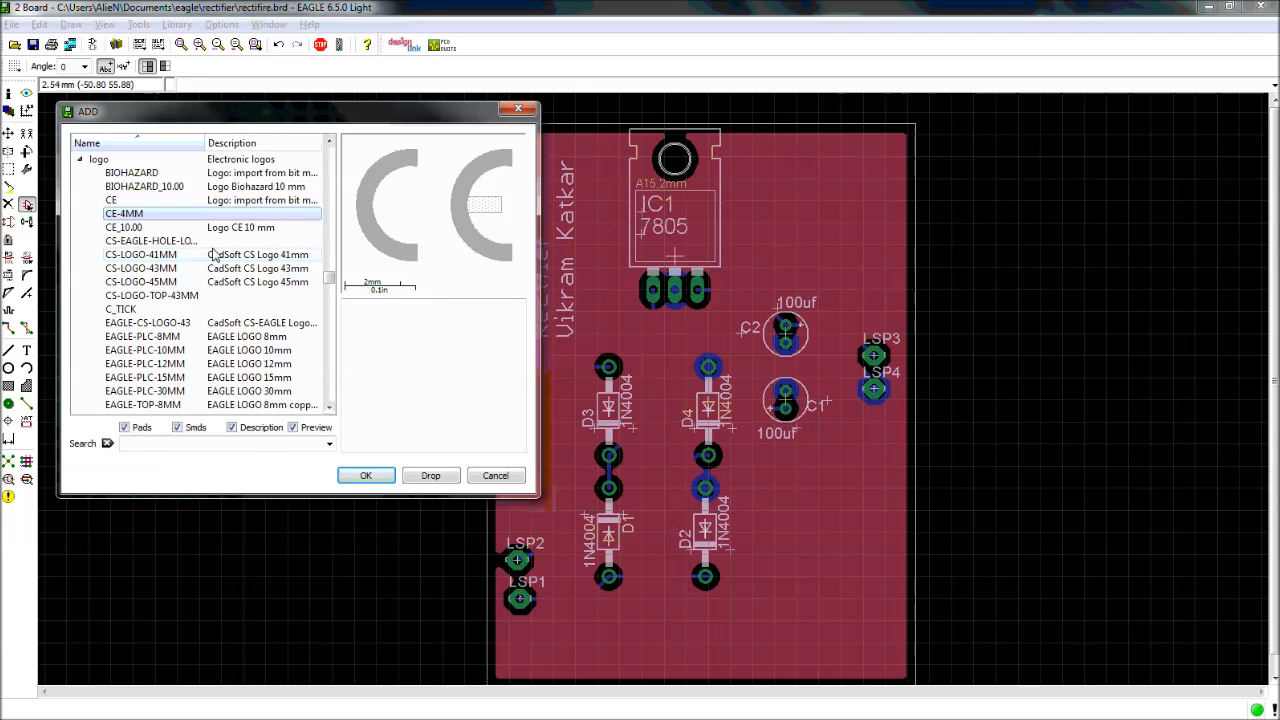
{"action": "left_click", "coordinate": [145, 228]}
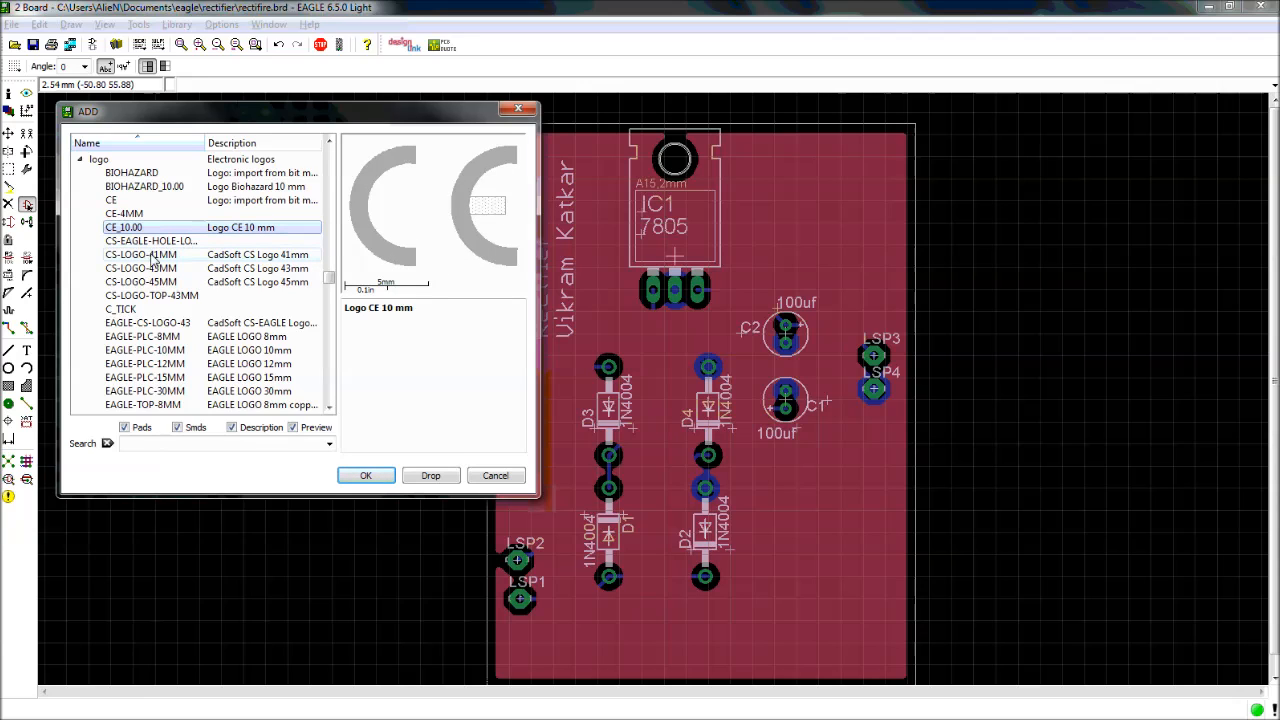
{"action": "left_click", "coordinate": [197, 202]}
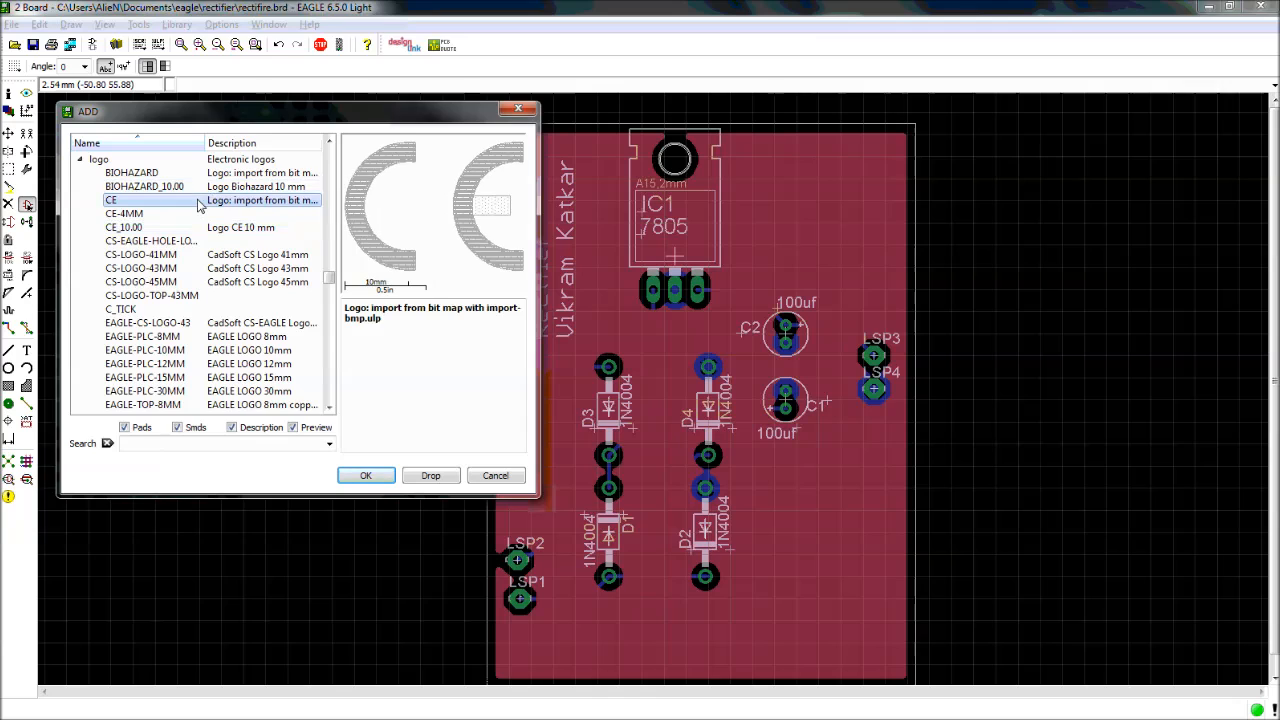
{"action": "left_click", "coordinate": [198, 214]}
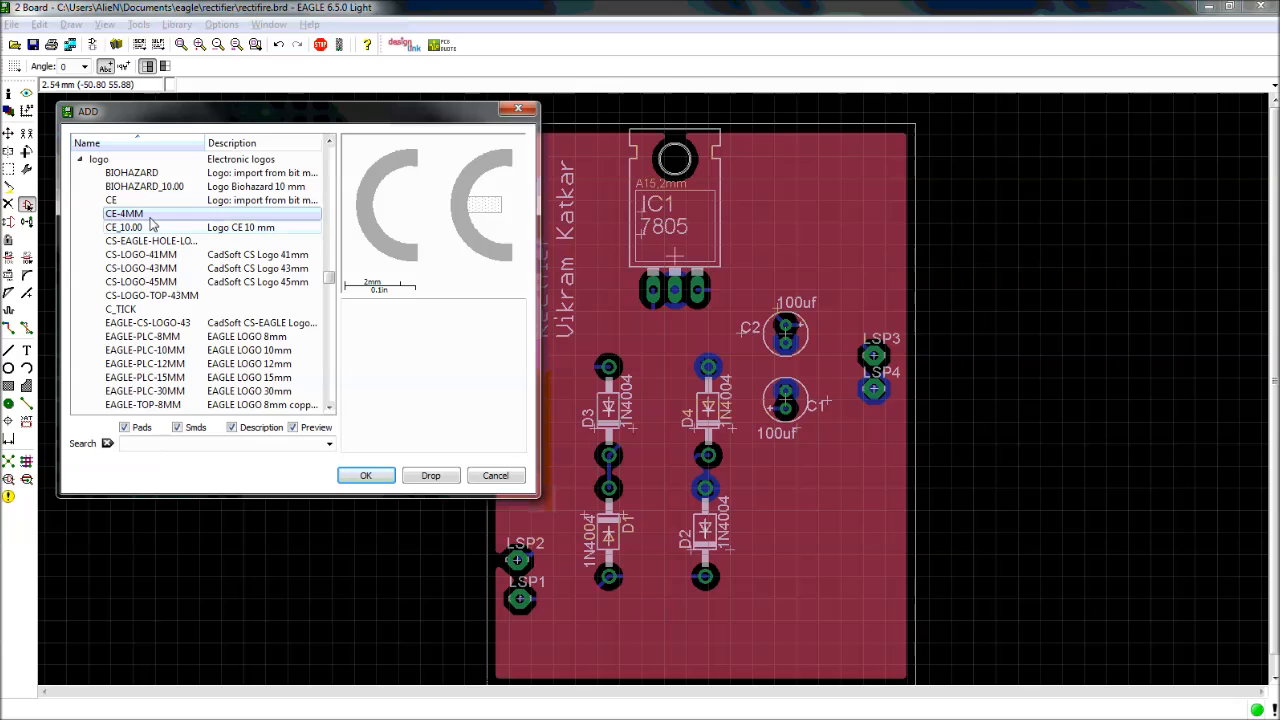
{"action": "left_click", "coordinate": [146, 174]}
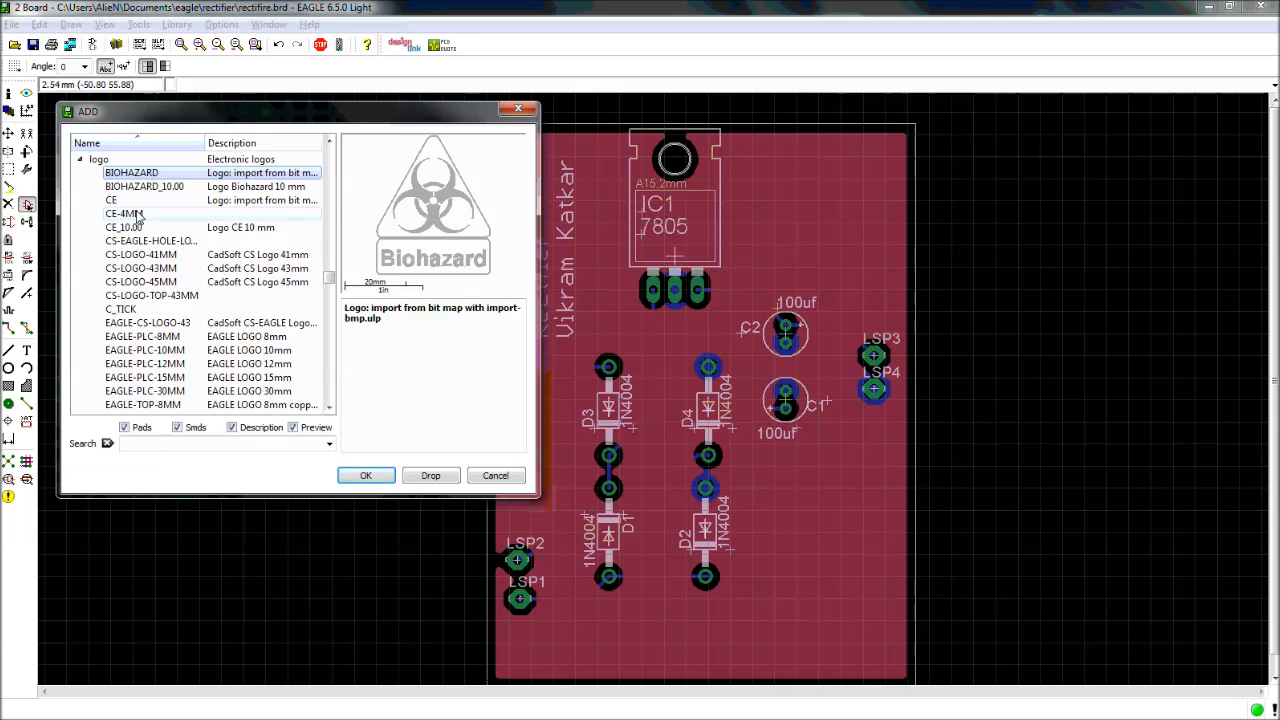
Place the CE-4MM logo in the board's upper-right area, beside IC1 and above capacitor C2
{"action": "left_click", "coordinate": [134, 201]}
{"action": "left_click", "coordinate": [136, 213]}
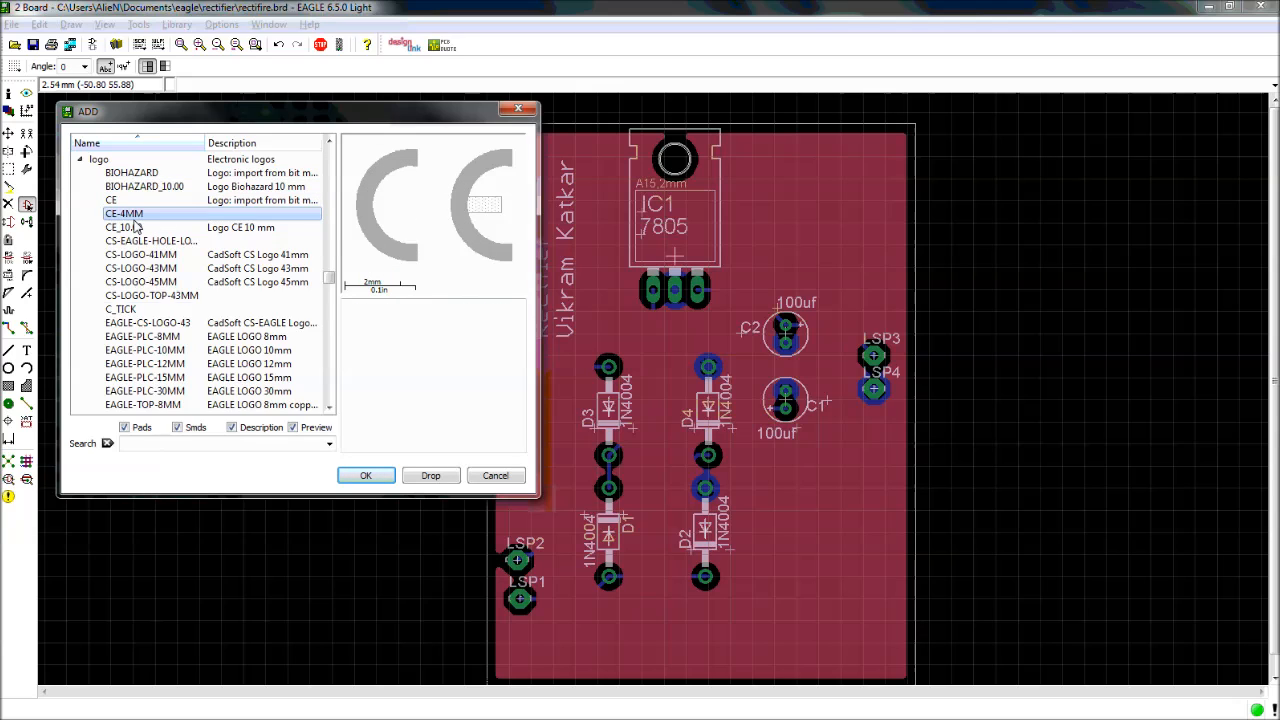
{"action": "left_click", "coordinate": [367, 478]}
{"action": "left_click", "coordinate": [797, 194]}
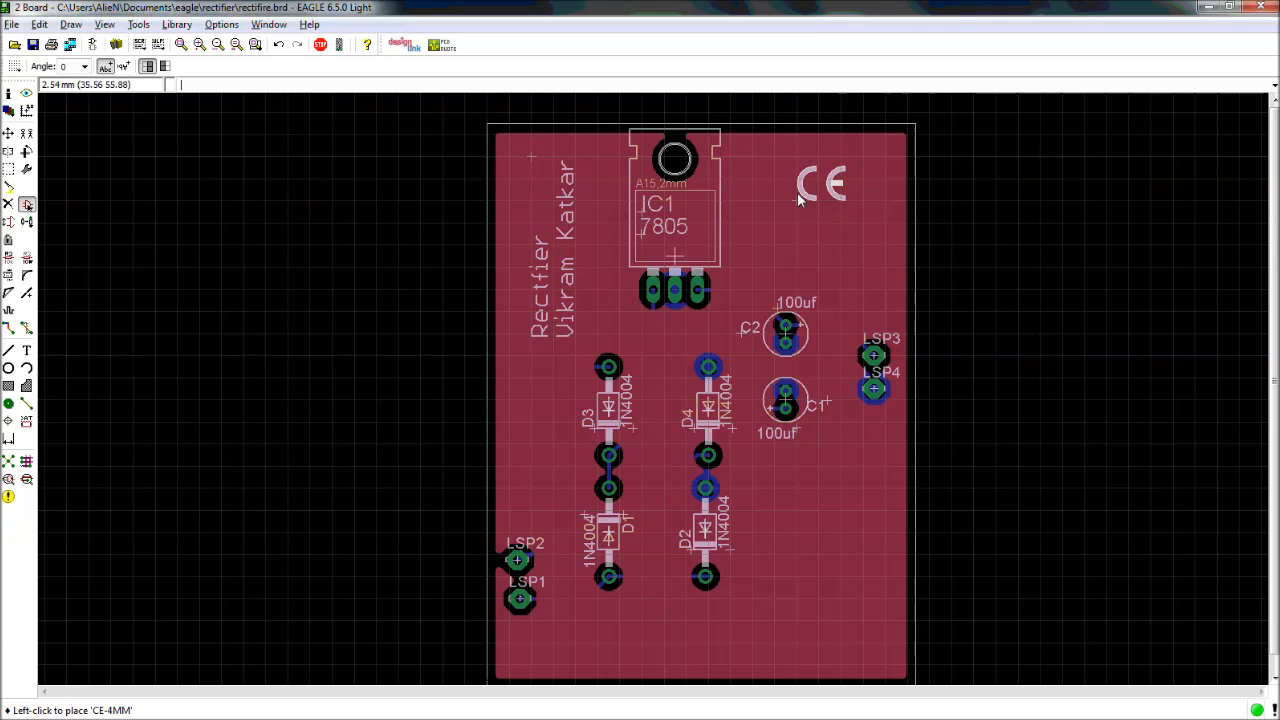
{"action": "key", "text": "Escape"}
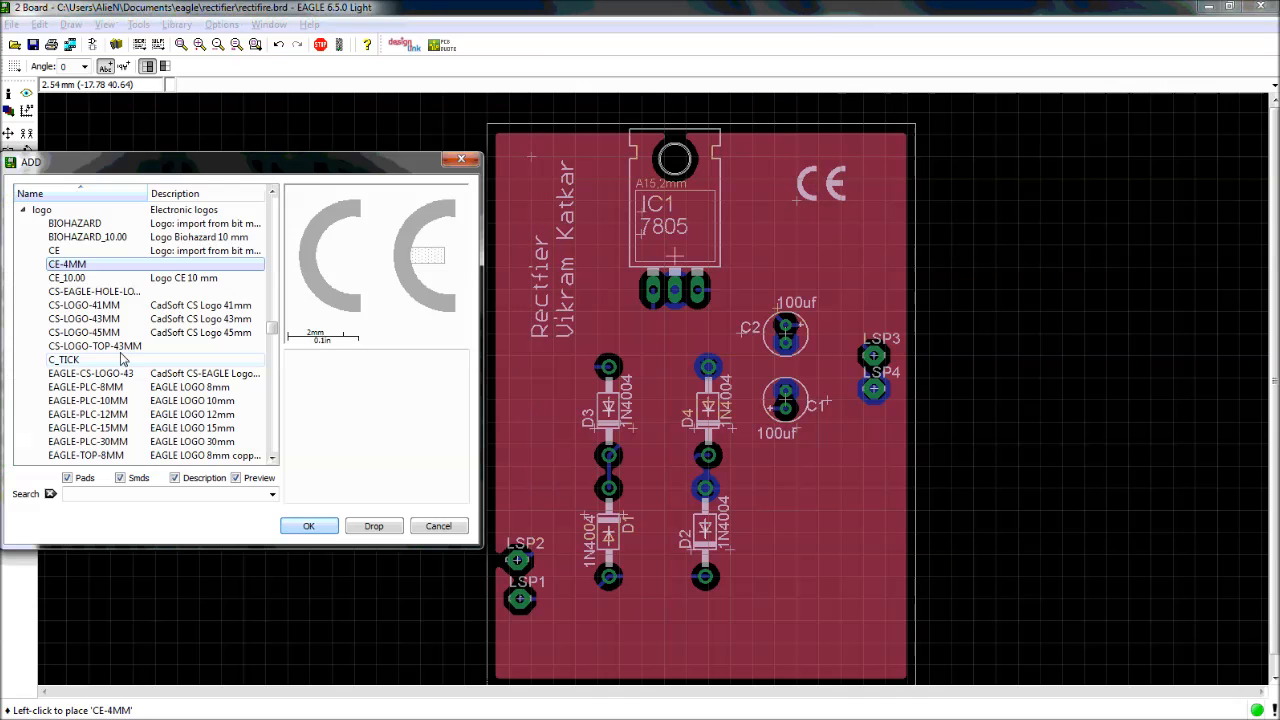
Place the EAGLE-PLC-8MM logo in the board's lower-right corner, to the right of diode D2
{"action": "left_click", "coordinate": [80, 332]}
{"action": "scroll", "coordinate": [100, 332], "scroll_direction": "down", "scroll_amount": 1}
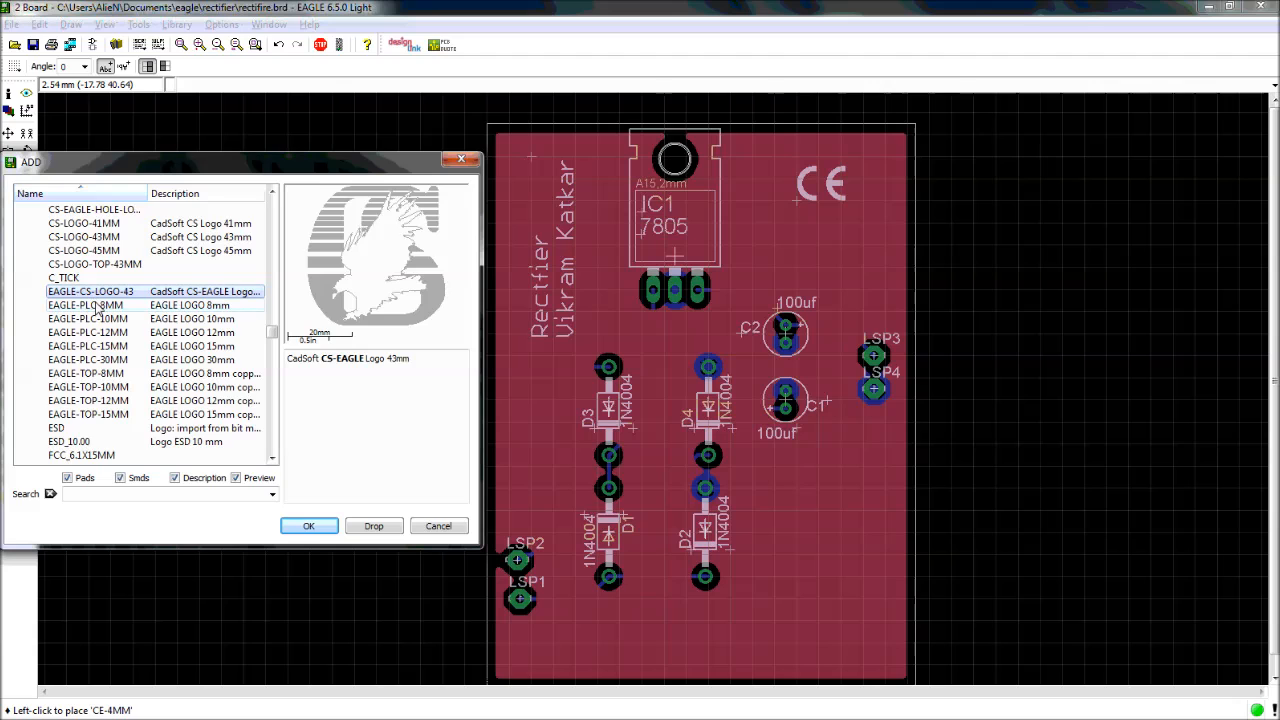
{"action": "left_click", "coordinate": [100, 305]}
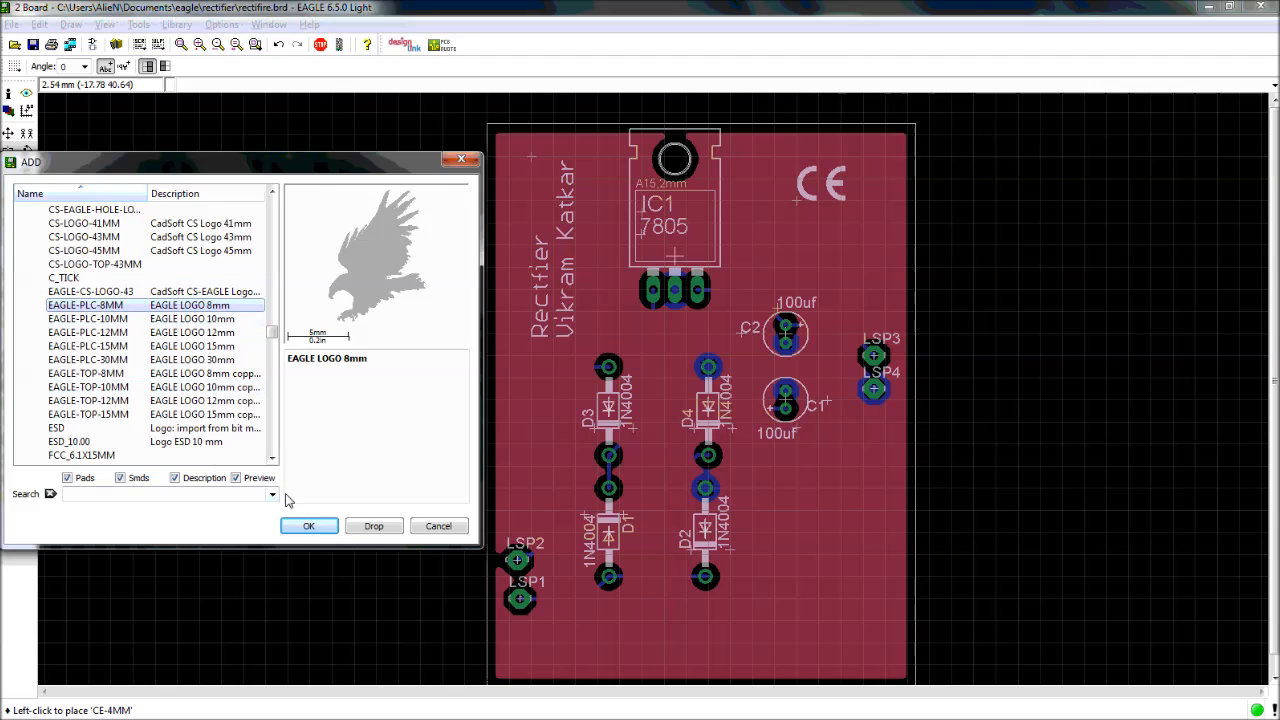
{"action": "left_click", "coordinate": [328, 526]}
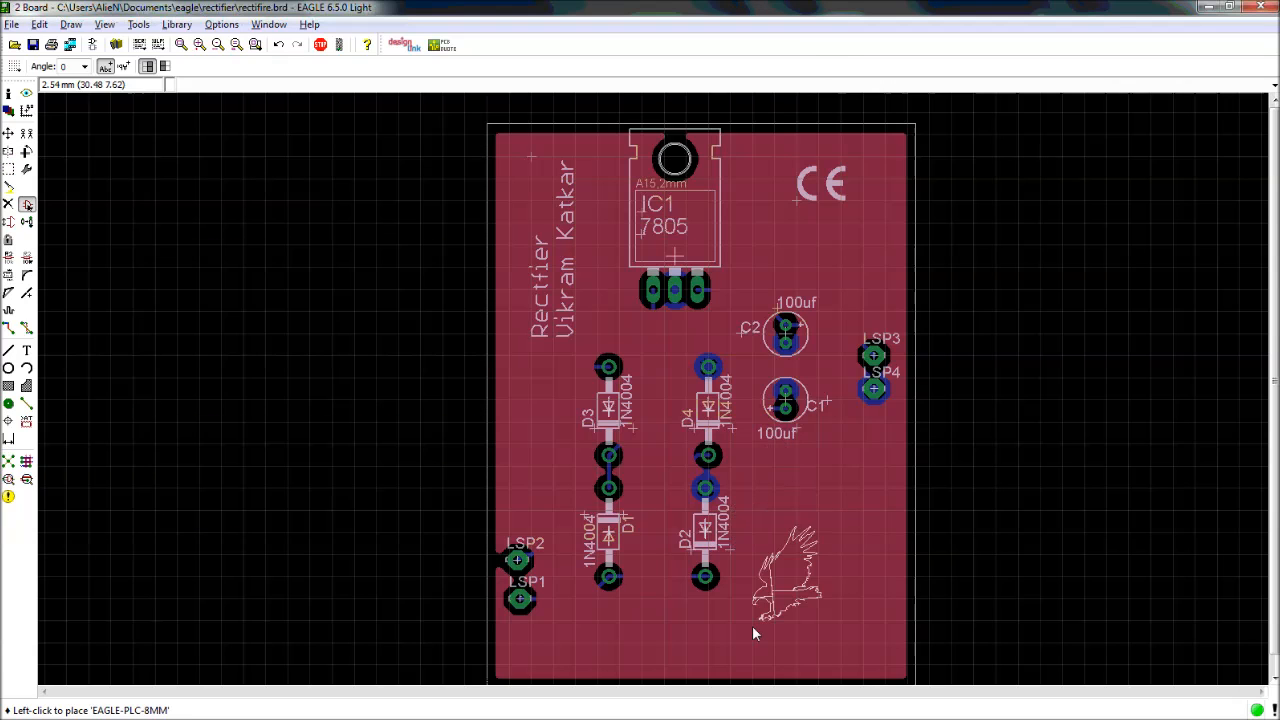
{"action": "left_click", "coordinate": [769, 643]}
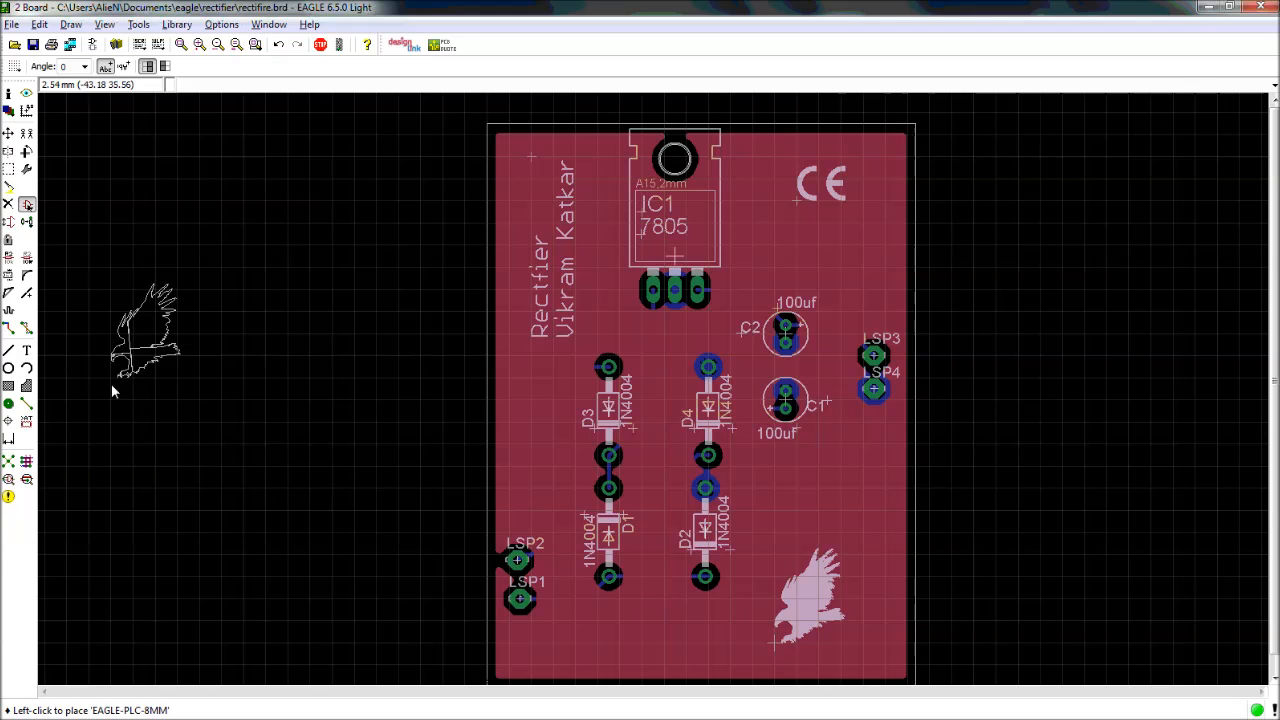
{"action": "key", "text": "Escape"}
Place the ESD_10.00 logo between capacitor C1 and the eagle logo, and save the board
{"action": "scroll", "coordinate": [116, 386], "scroll_direction": "down", "scroll_amount": 1}
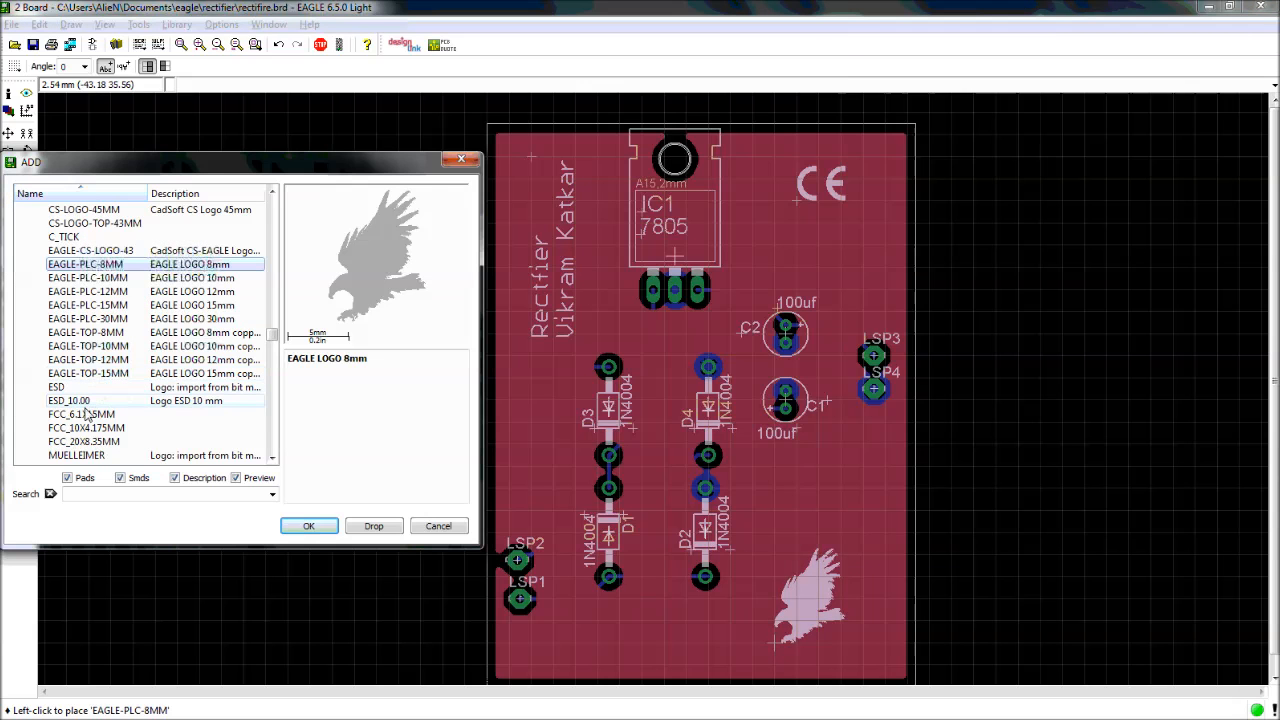
{"action": "left_click", "coordinate": [87, 412]}
{"action": "scroll", "coordinate": [90, 404], "scroll_direction": "down", "scroll_amount": 2}
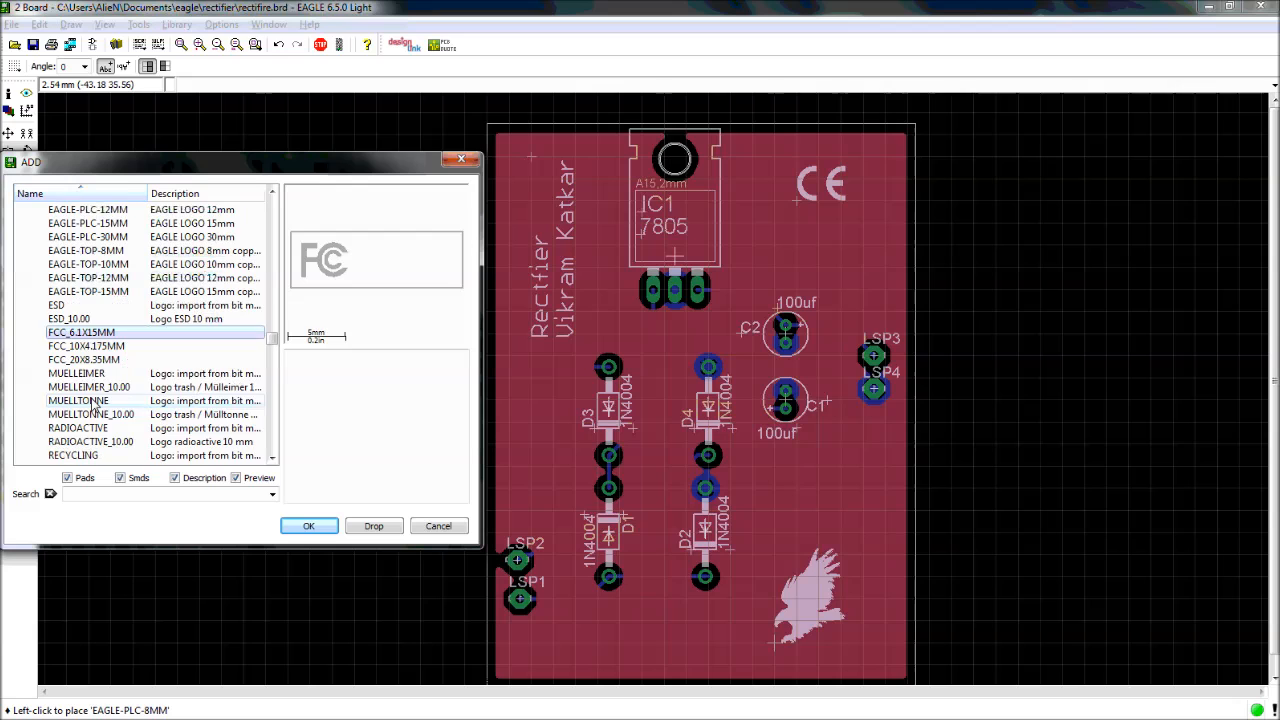
{"action": "left_click", "coordinate": [80, 319]}
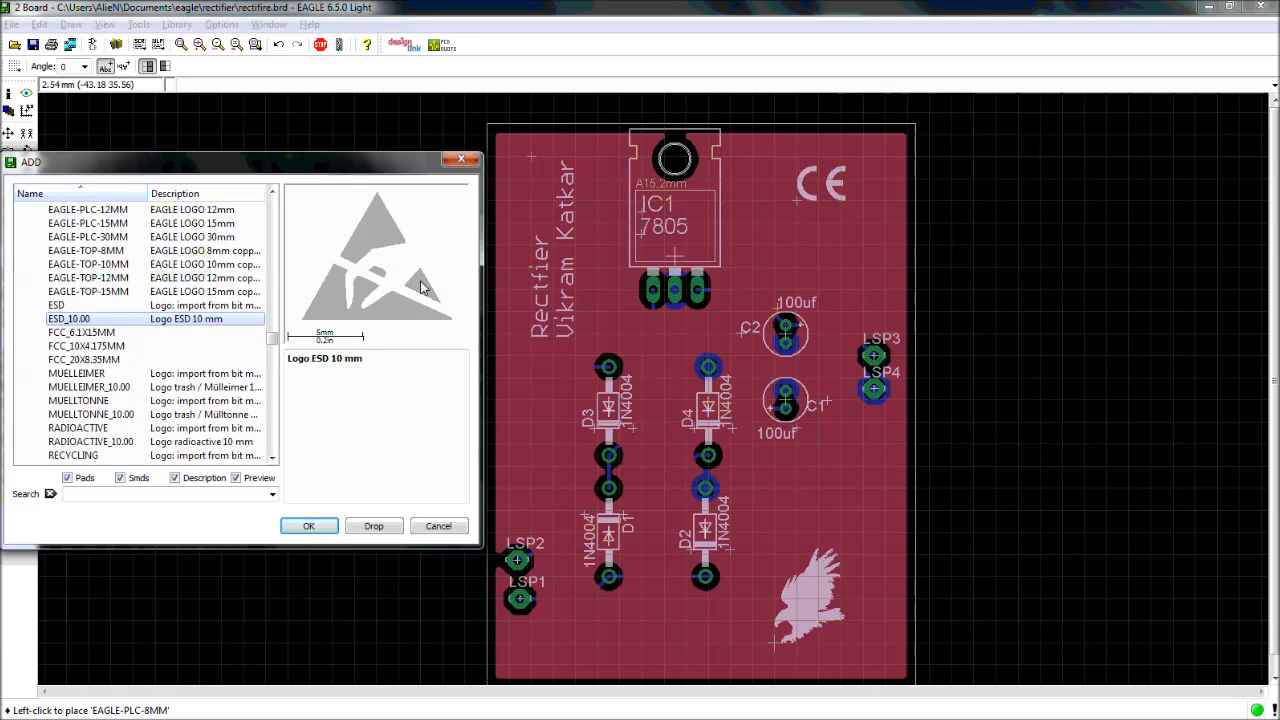
{"action": "left_click", "coordinate": [327, 532]}
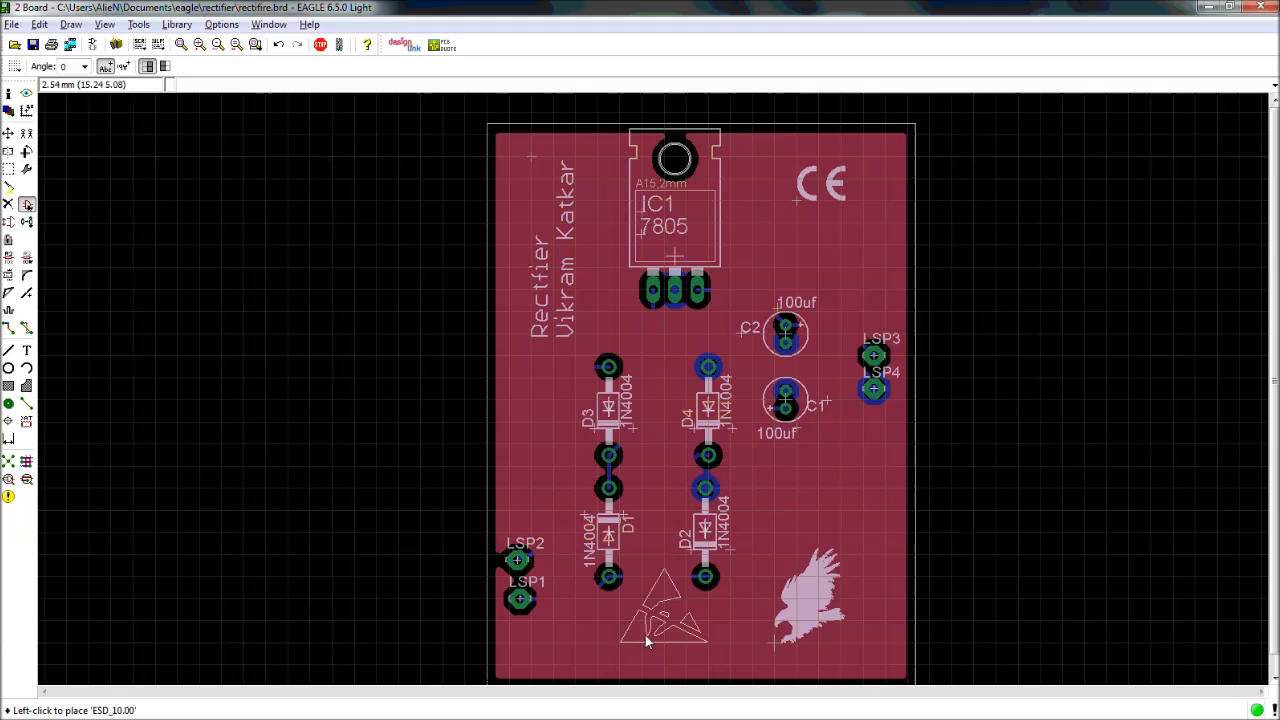
{"action": "left_click", "coordinate": [792, 503]}
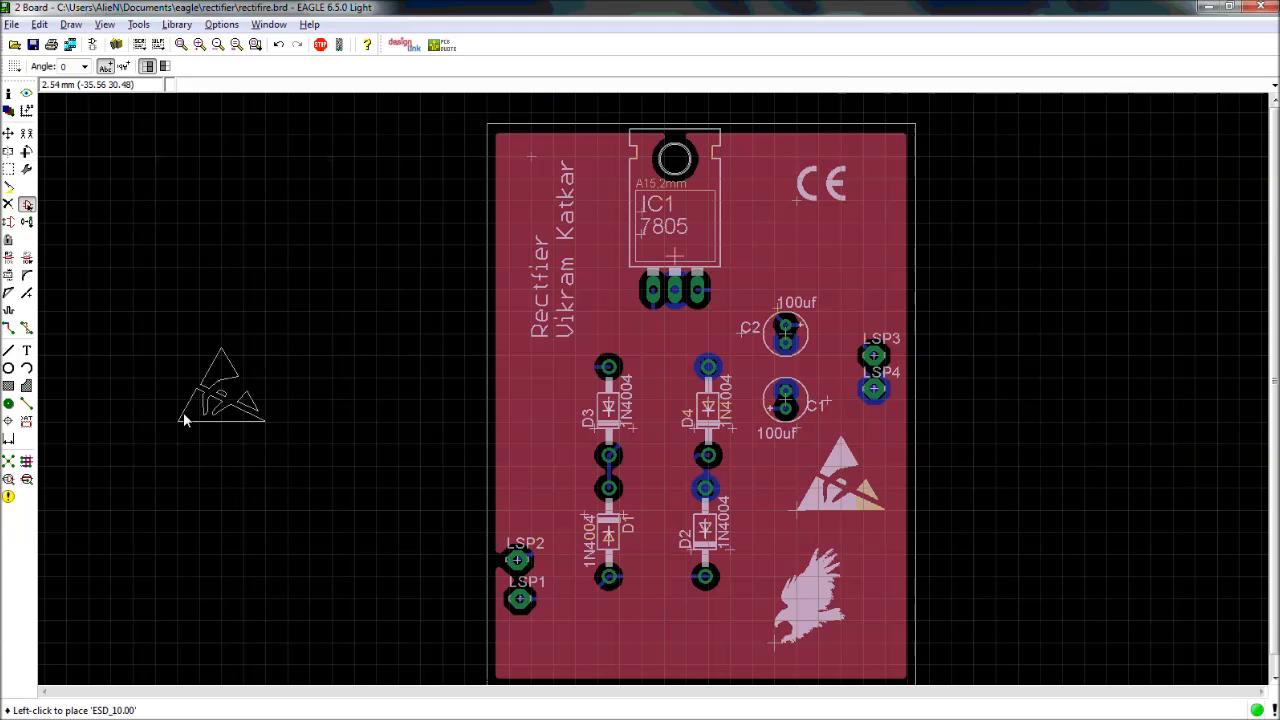
{"action": "key", "text": "Escape"}
{"action": "key", "text": "Escape"}
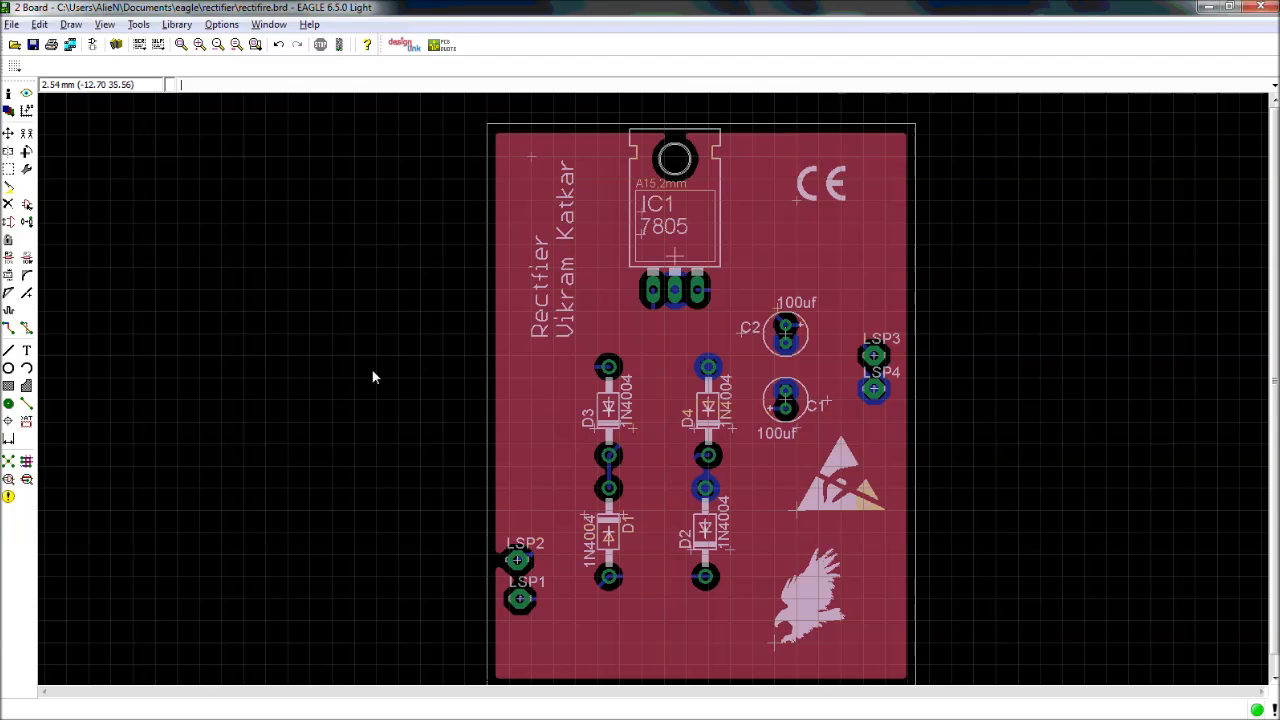
{"action": "left_click", "coordinate": [32, 44]}
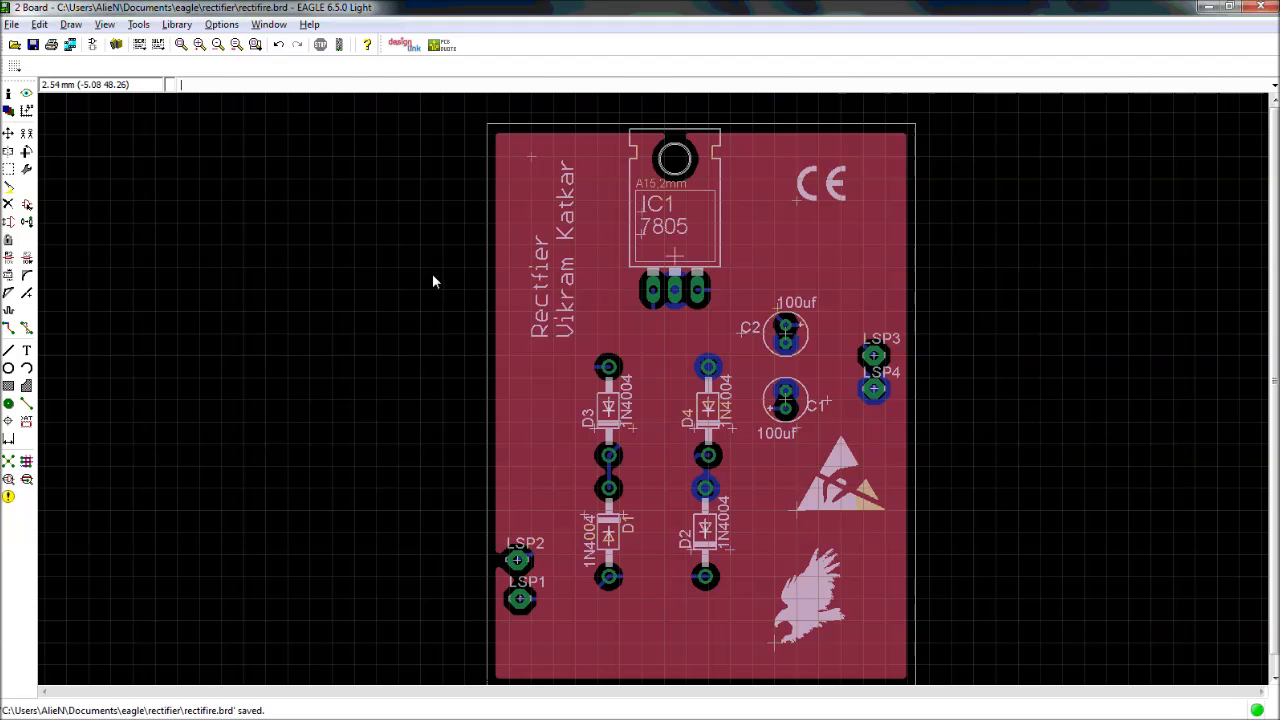
Switch to the rectifier schematic and view its full sheet with the drawing frame and title block
{"action": "scroll", "coordinate": [422, 298], "scroll_direction": "down", "scroll_amount": 1}
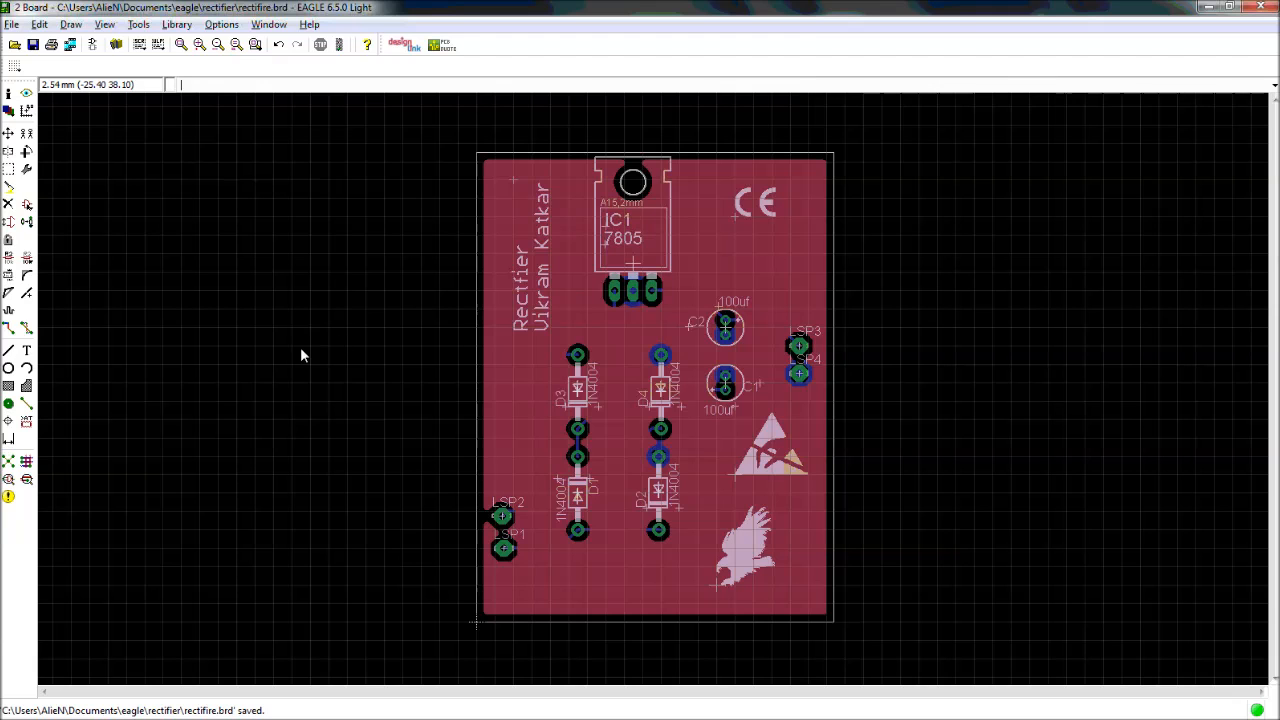
{"action": "left_click", "coordinate": [92, 45]}
{"action": "scroll", "coordinate": [343, 349], "scroll_direction": "down", "scroll_amount": 3}
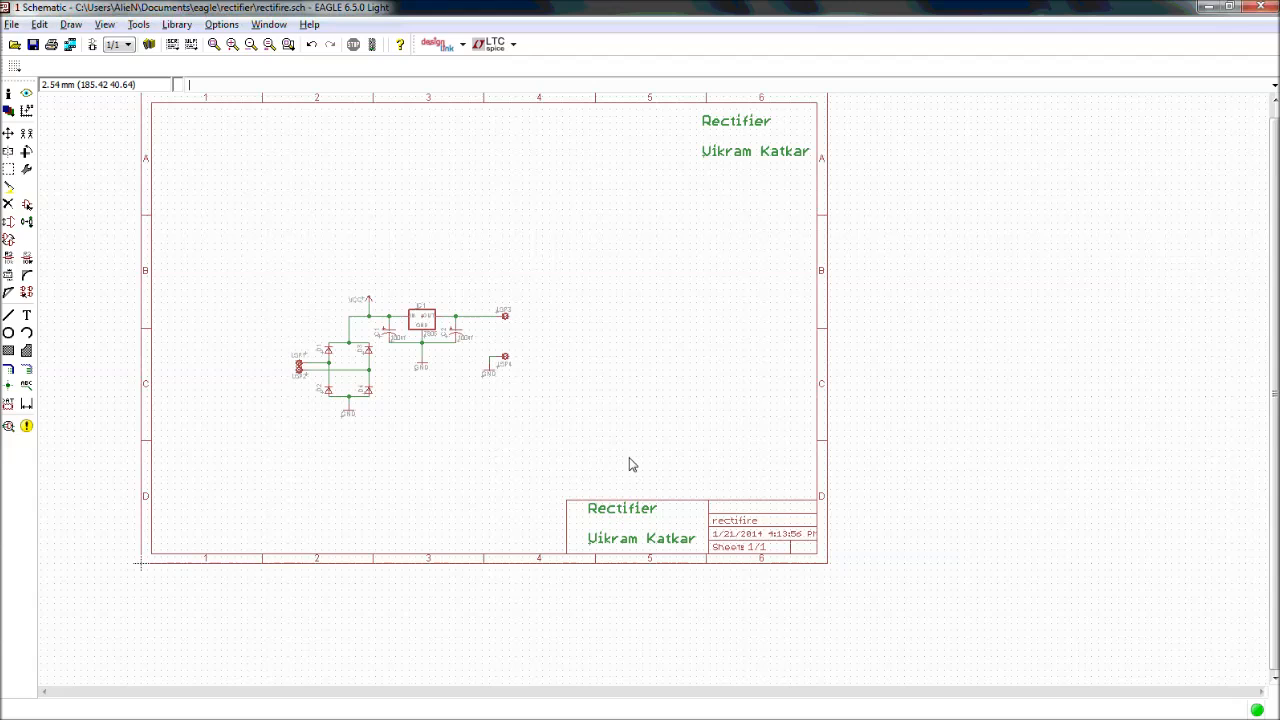
{"action": "scroll", "coordinate": [631, 464], "scroll_direction": "up", "scroll_amount": 1}
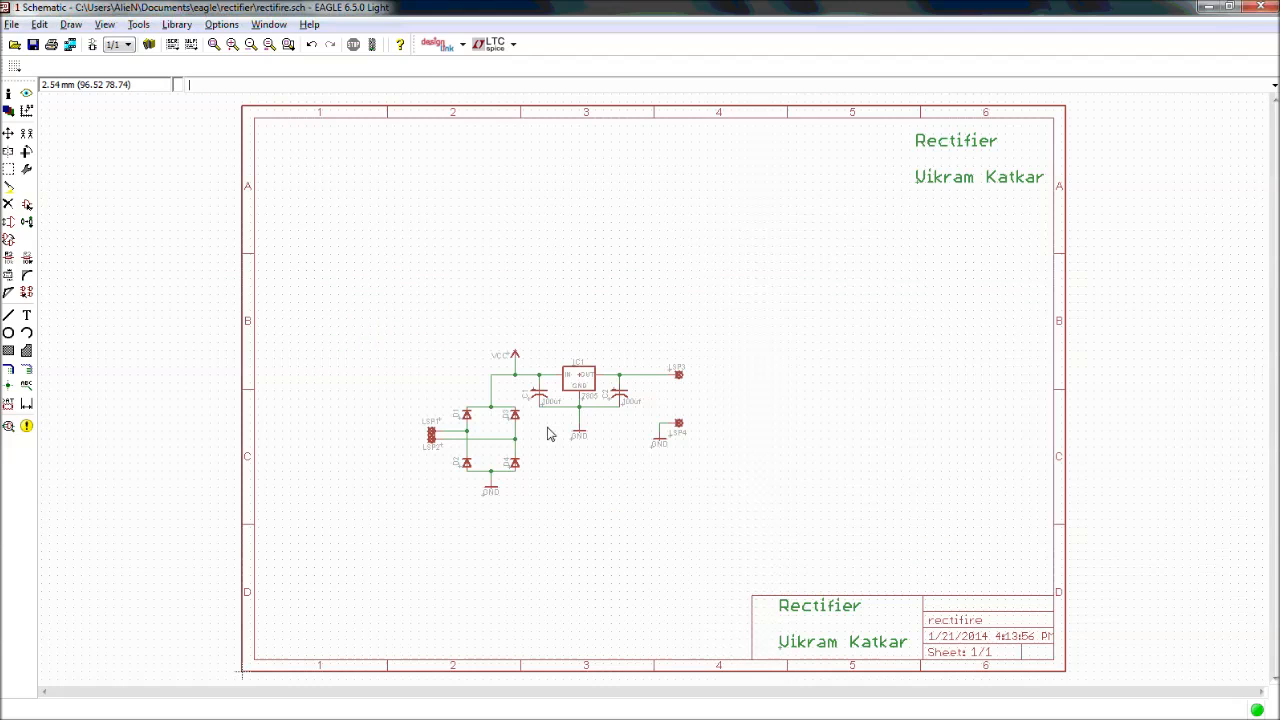
Minimize the schematic and the project folder windows, and bring up the EAGLE Control Panel on the desktop
{"action": "left_click", "coordinate": [1205, 7]}
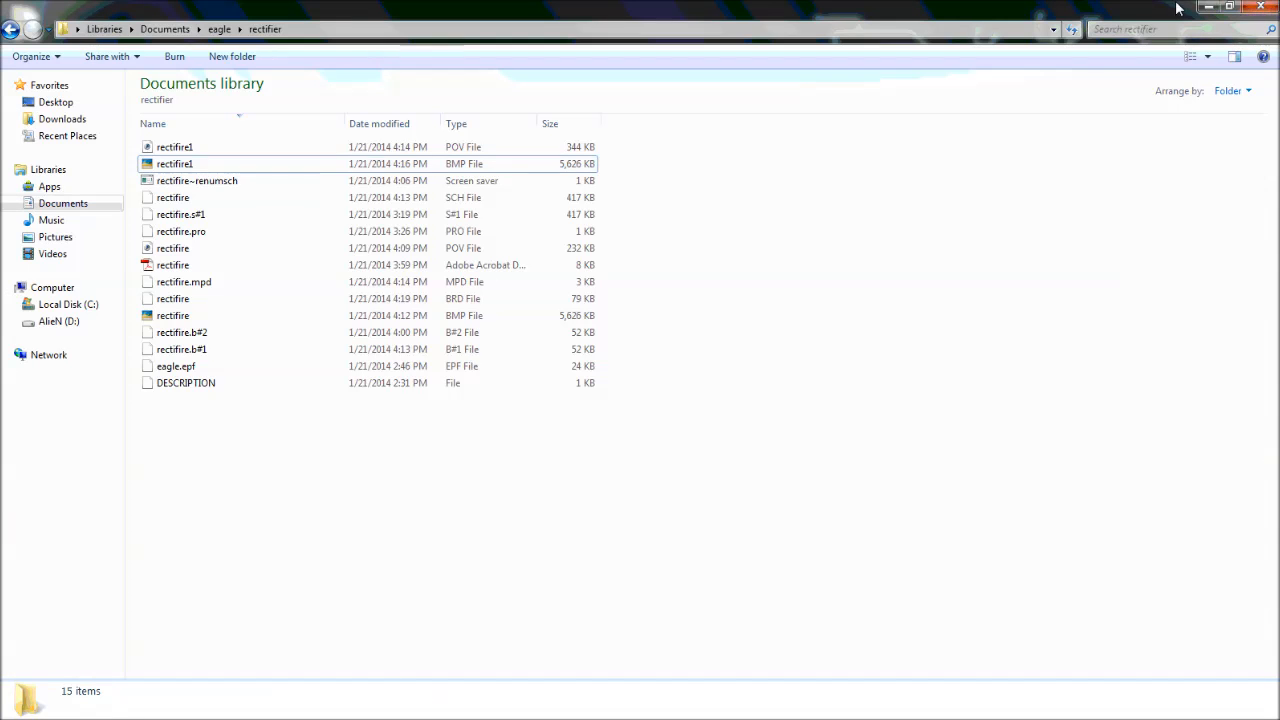
{"action": "left_click", "coordinate": [1201, 7]}
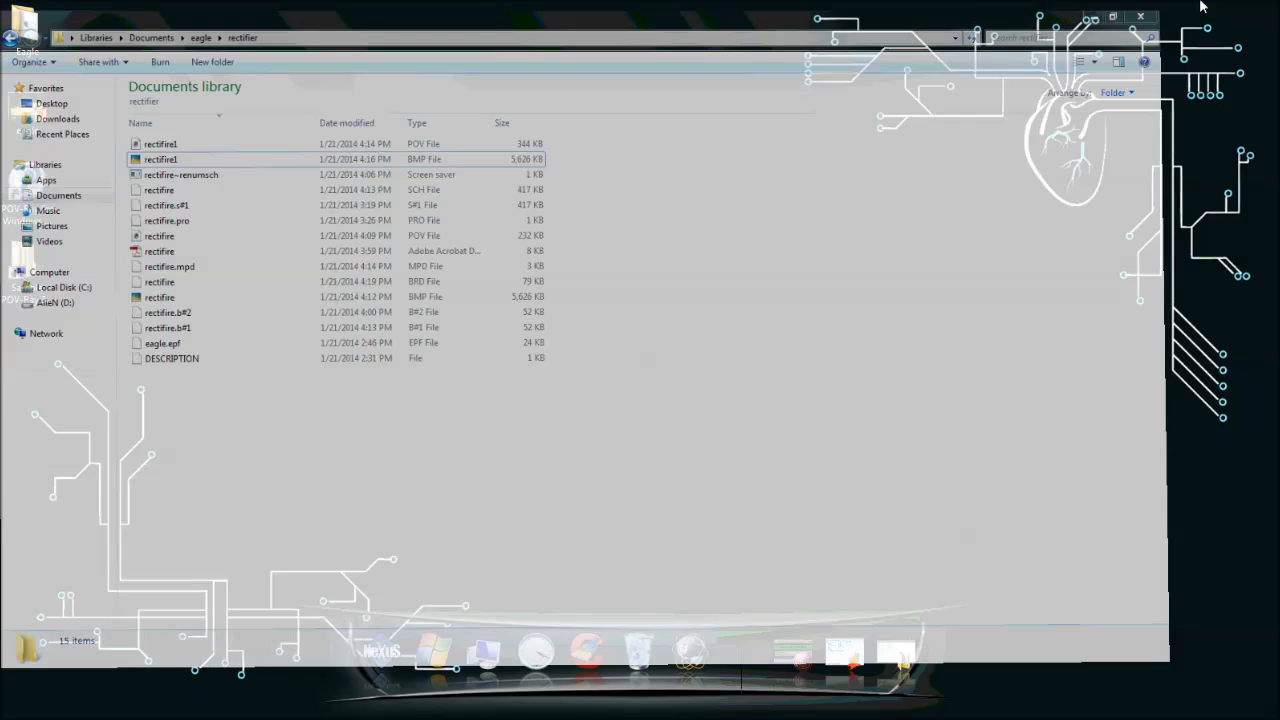
{"action": "left_click", "coordinate": [19, 453]}
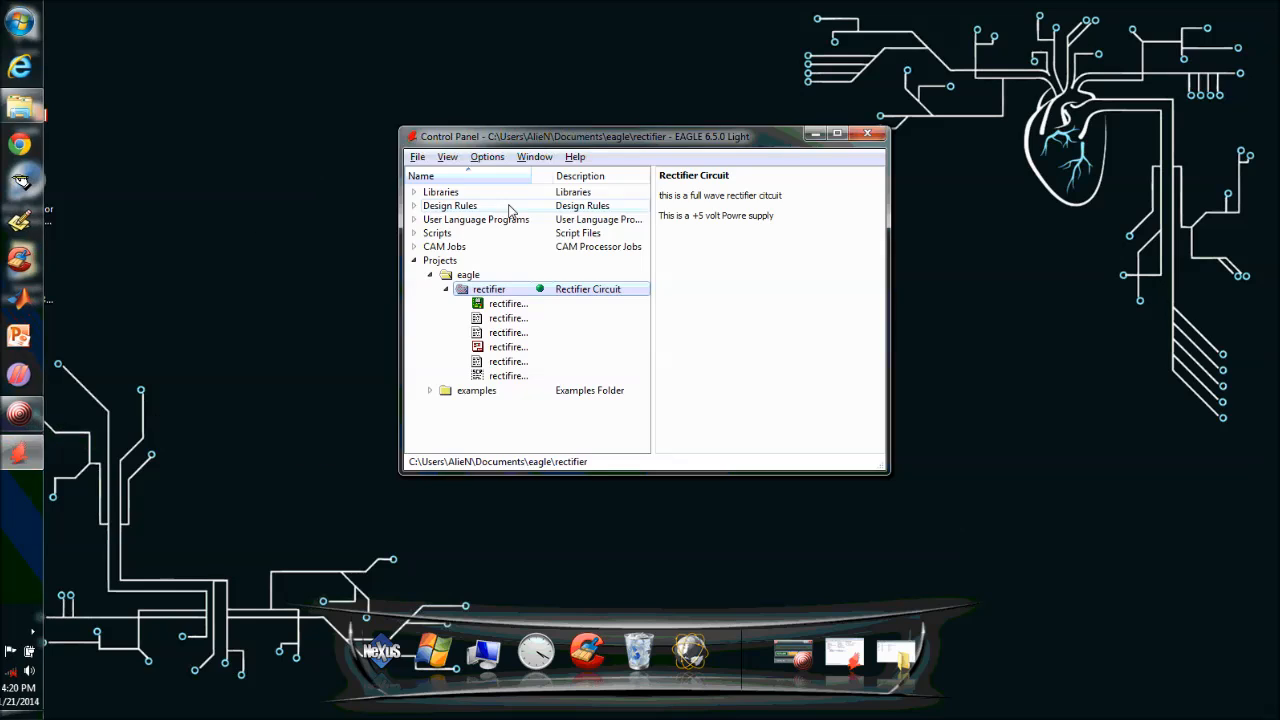
{"action": "left_click_drag", "start_coordinate": [520, 136], "coordinate": [540, 111]}
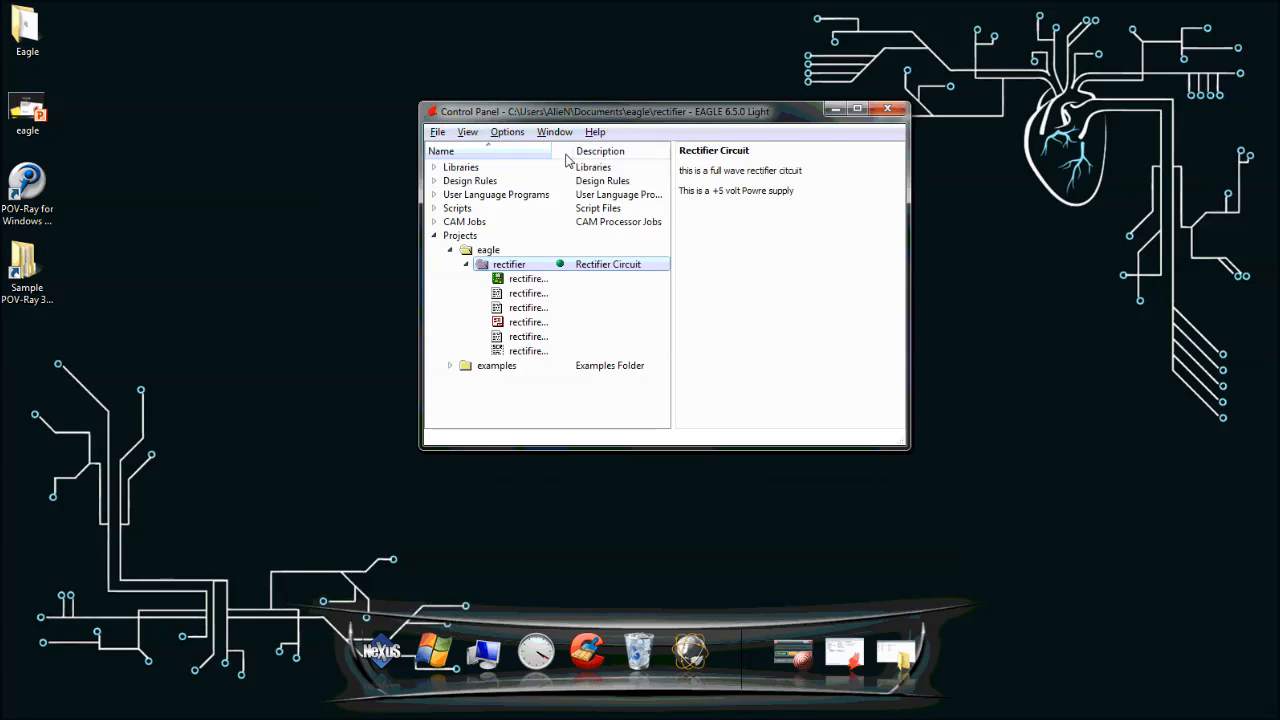
{"action": "left_click", "coordinate": [438, 132]}
{"action": "mouse_move", "coordinate": [470, 168]}
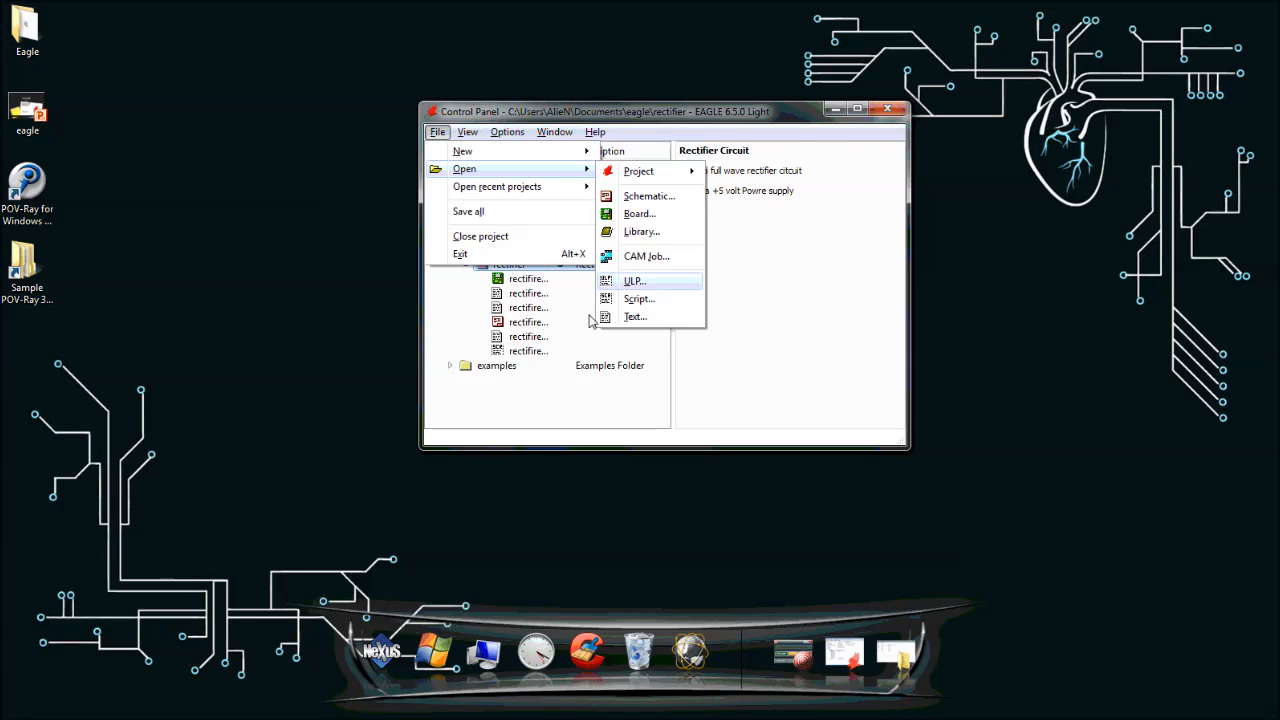
{"action": "left_click", "coordinate": [517, 406]}
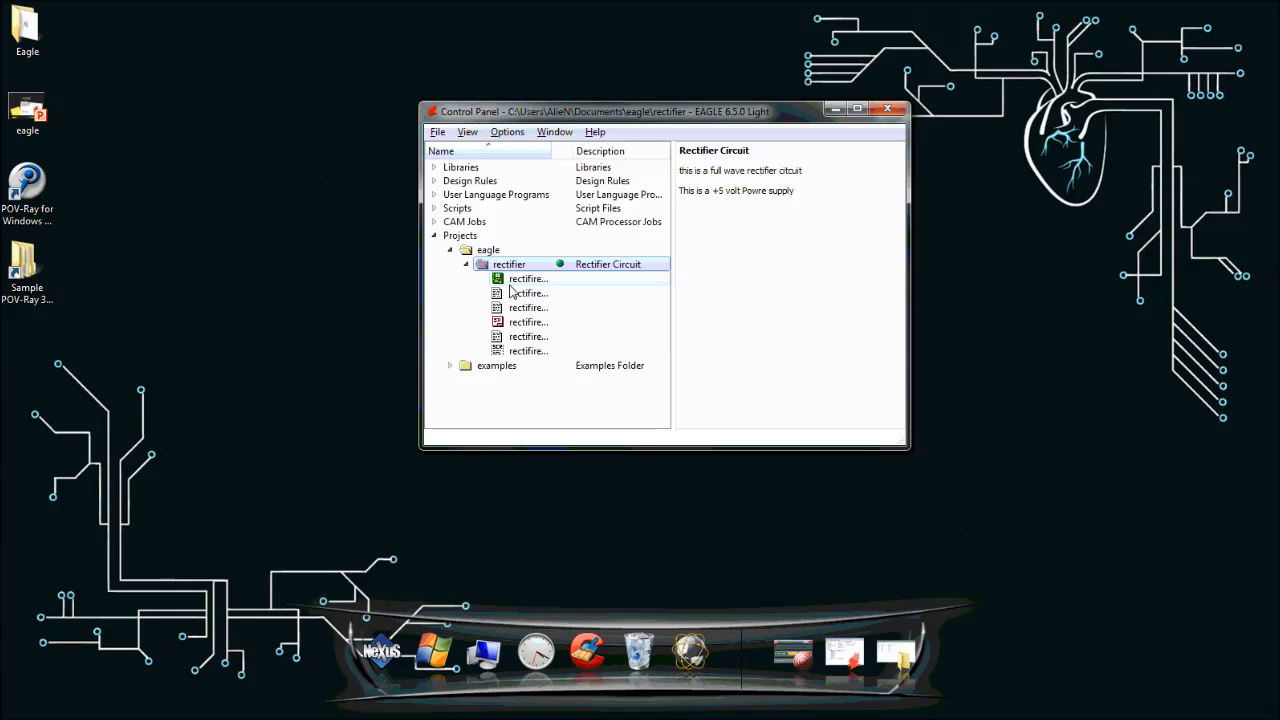
{"action": "right_click", "coordinate": [511, 266]}
{"action": "mouse_move", "coordinate": [540, 296]}
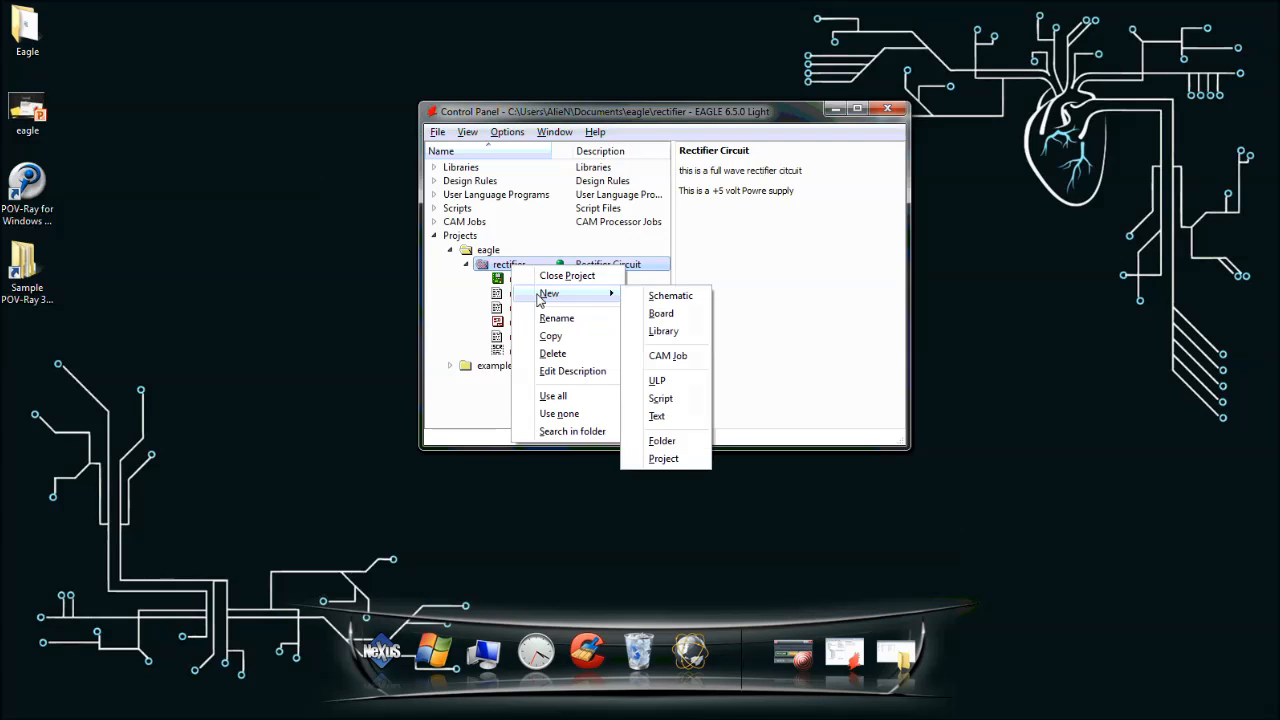
{"action": "left_click", "coordinate": [449, 320]}
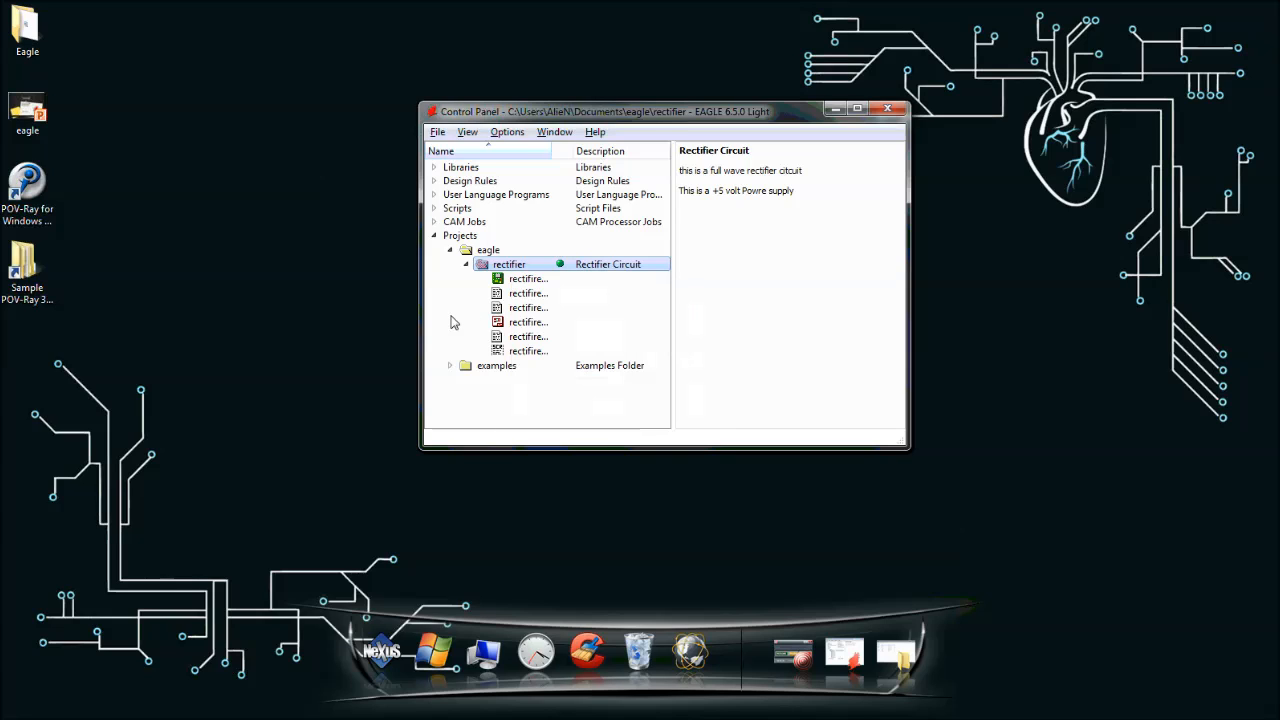
Preview the rectifier project's schematic and board files in the maximized Control Panel
{"action": "left_click", "coordinate": [525, 322]}
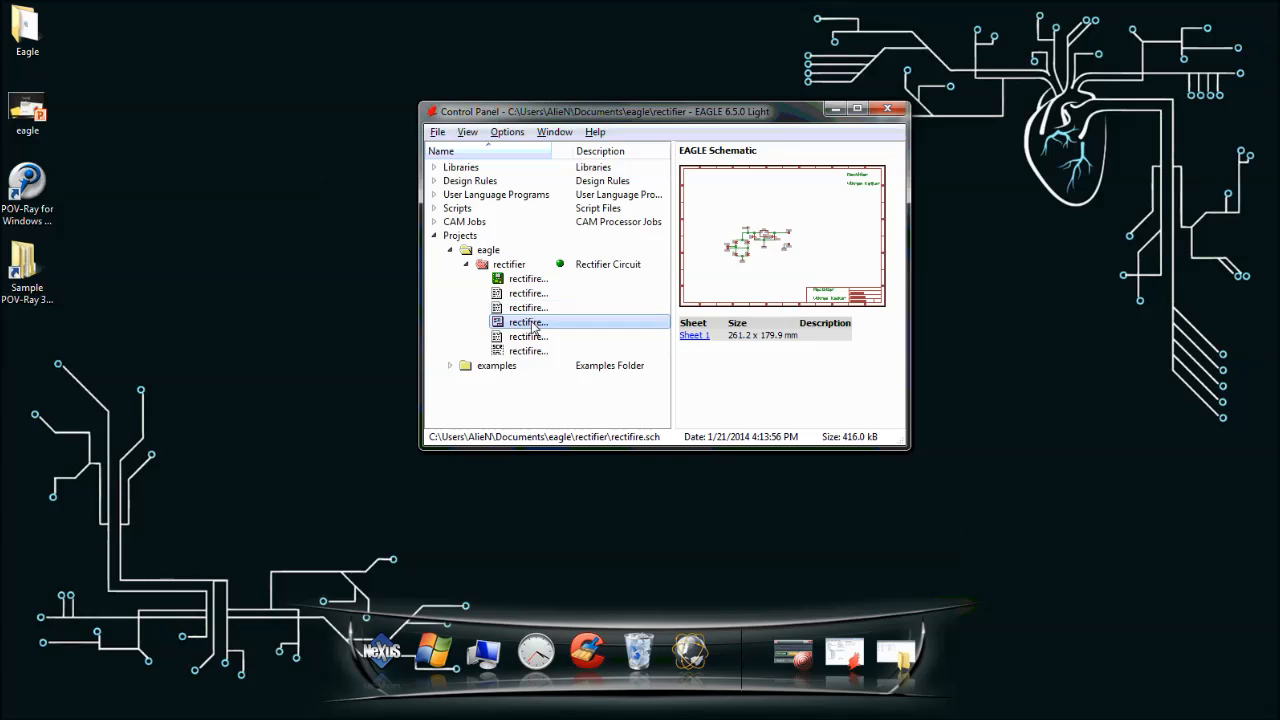
{"action": "left_click", "coordinate": [857, 108]}
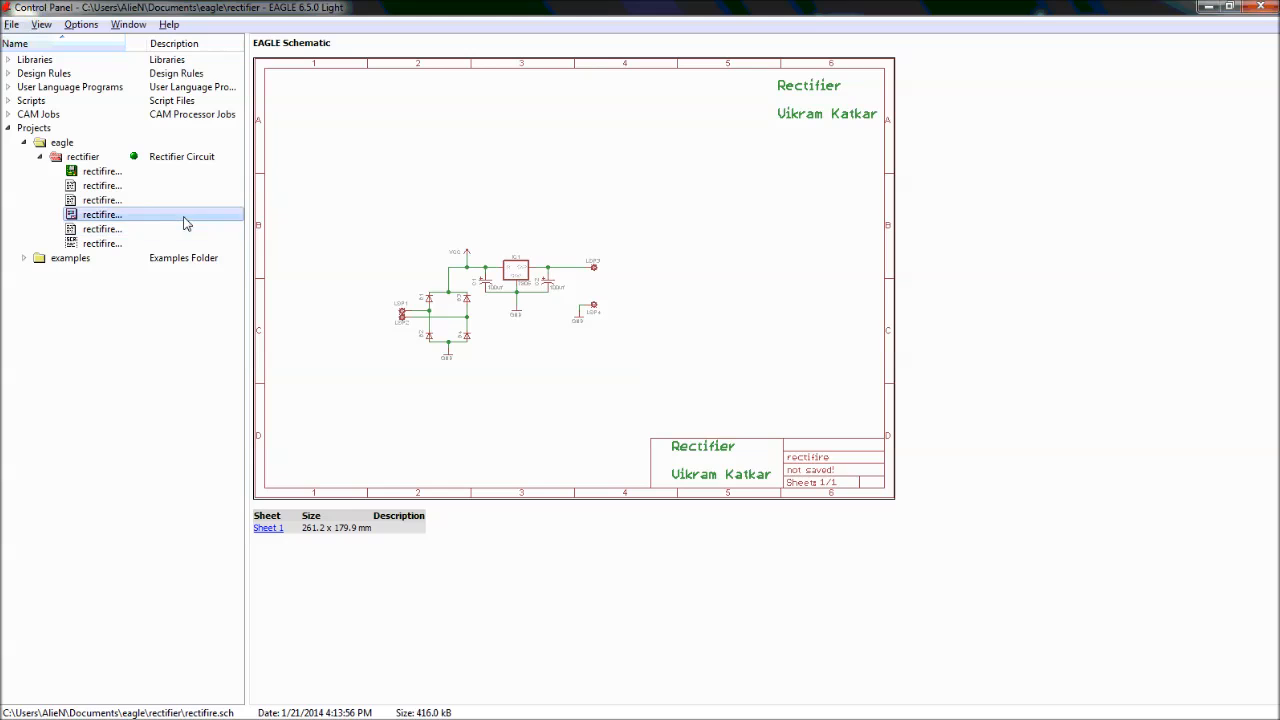
{"action": "left_click", "coordinate": [173, 176]}
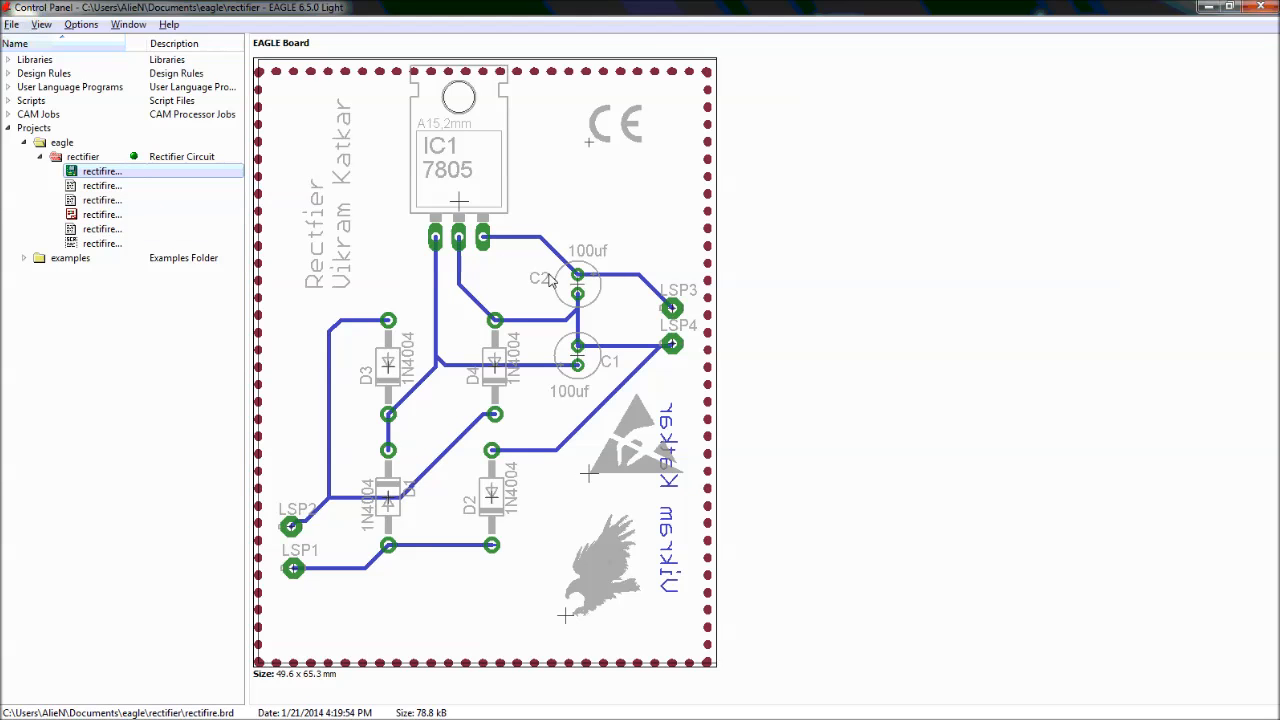
Switch to the rectifier project folder and view the rectifire1 BMP render of the board
{"action": "mouse_move", "coordinate": [2, 352]}
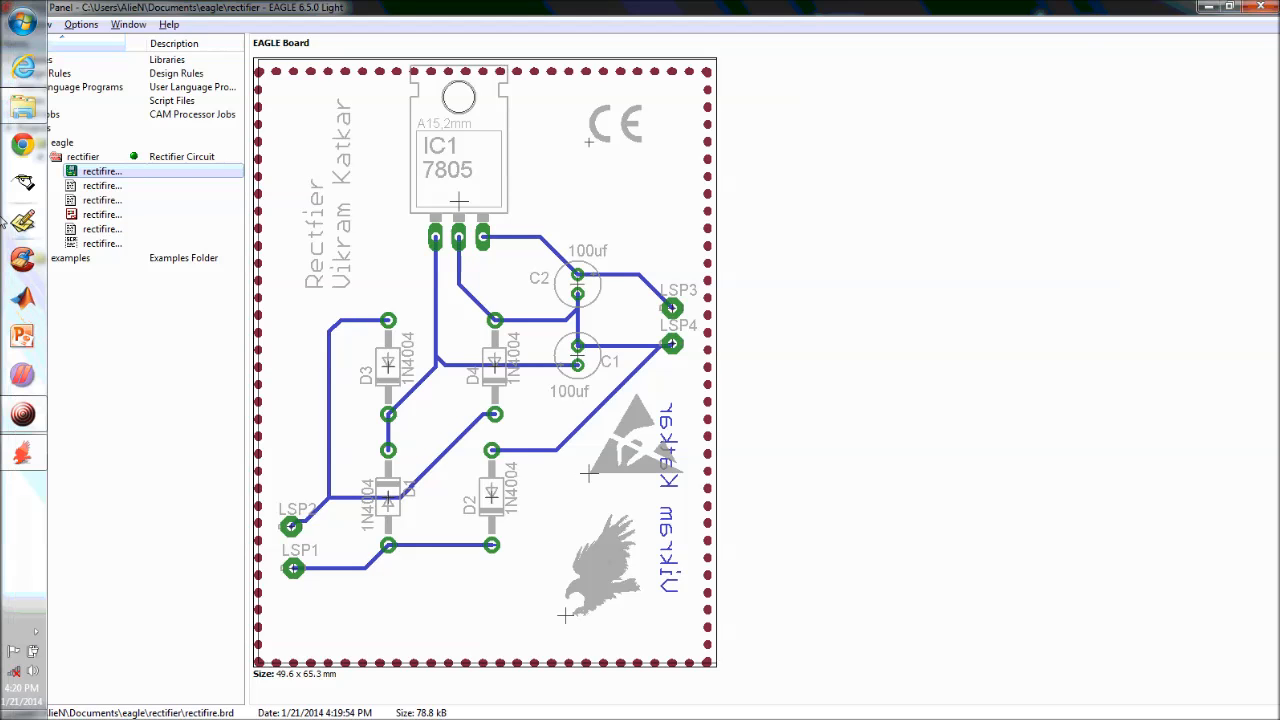
{"action": "left_click", "coordinate": [10, 114]}
{"action": "double_click", "coordinate": [175, 163]}
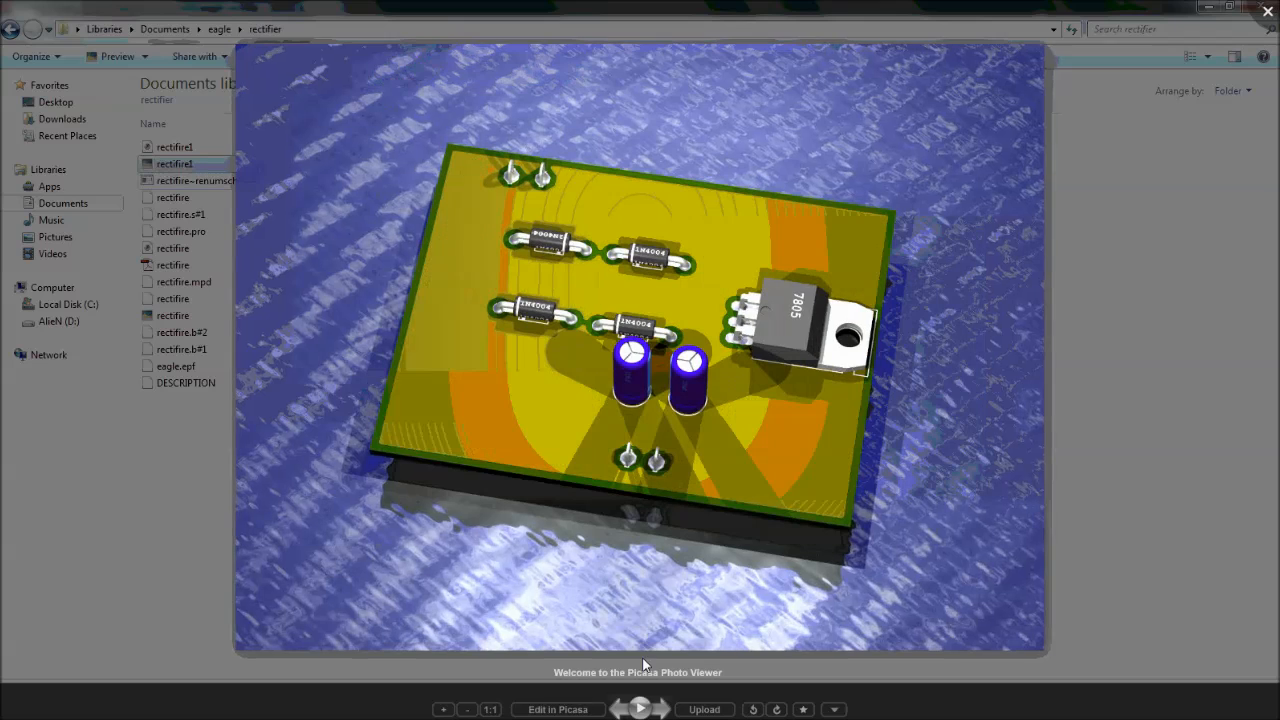
{"action": "key", "text": "Escape"}
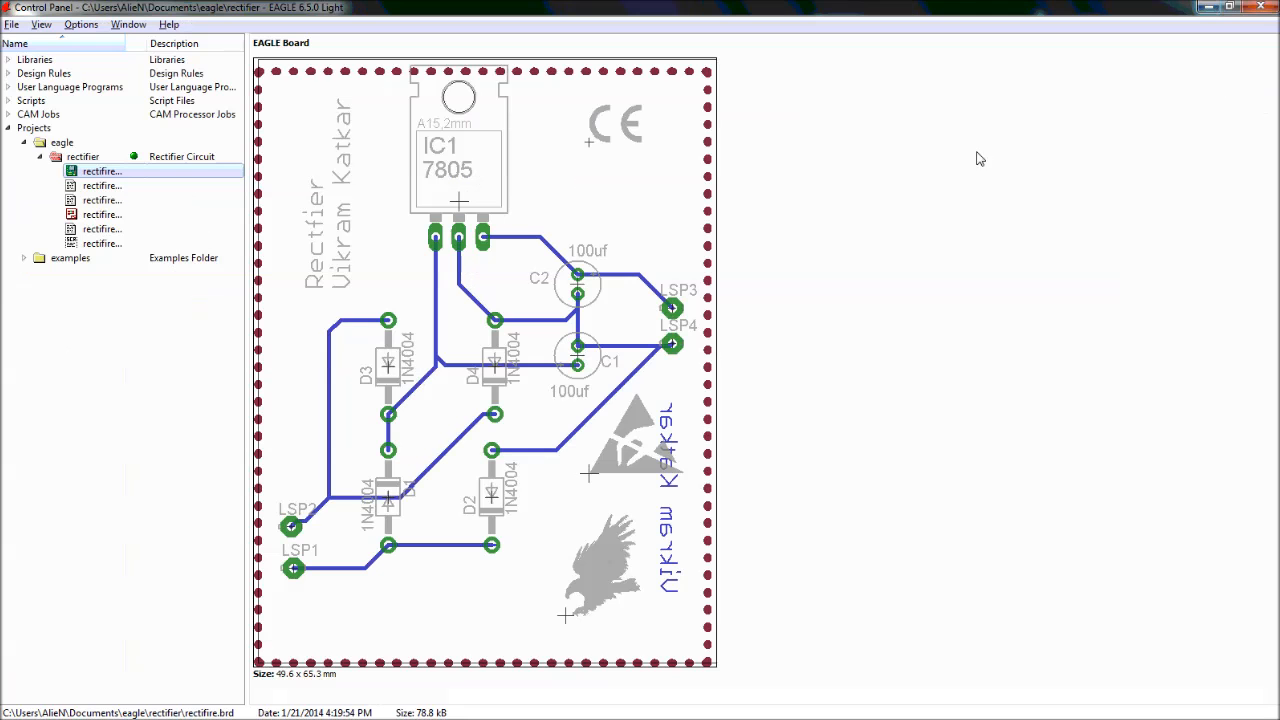
Open the rectifire.brd board from the project in a maximized window and run Ratsnest to fill its copper area
{"action": "double_click", "coordinate": [85, 173]}
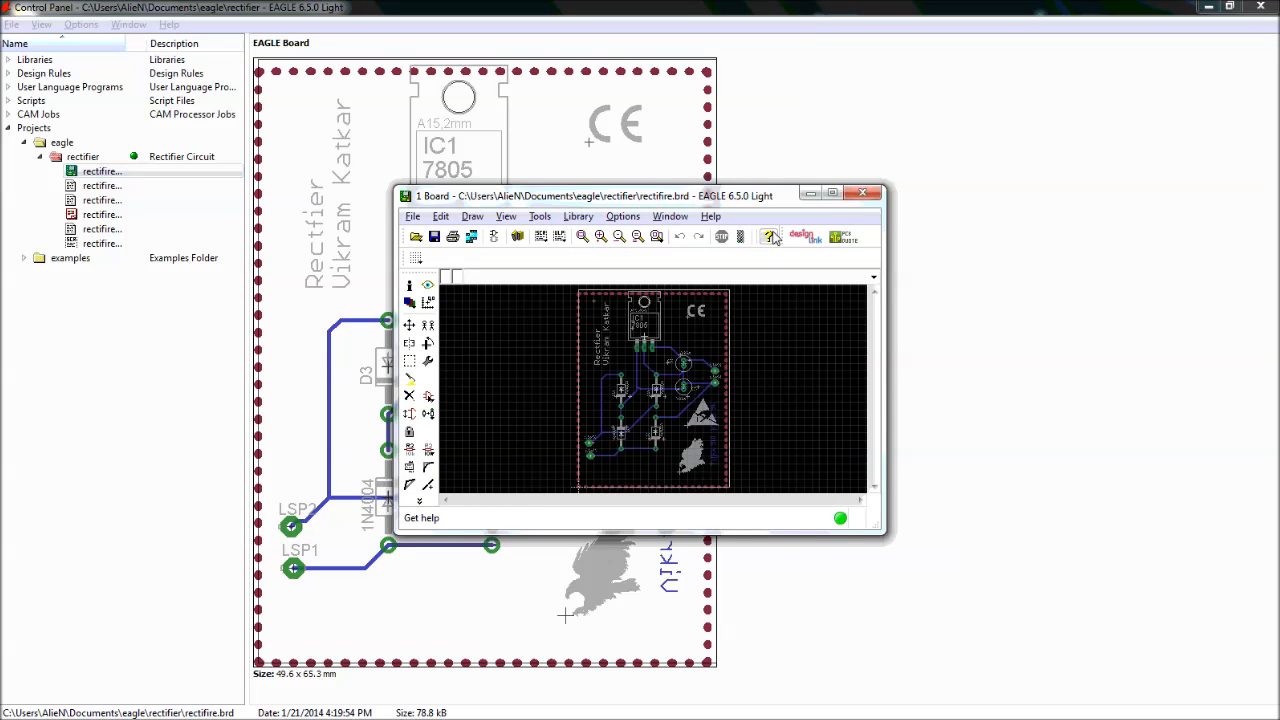
{"action": "left_click", "coordinate": [832, 194]}
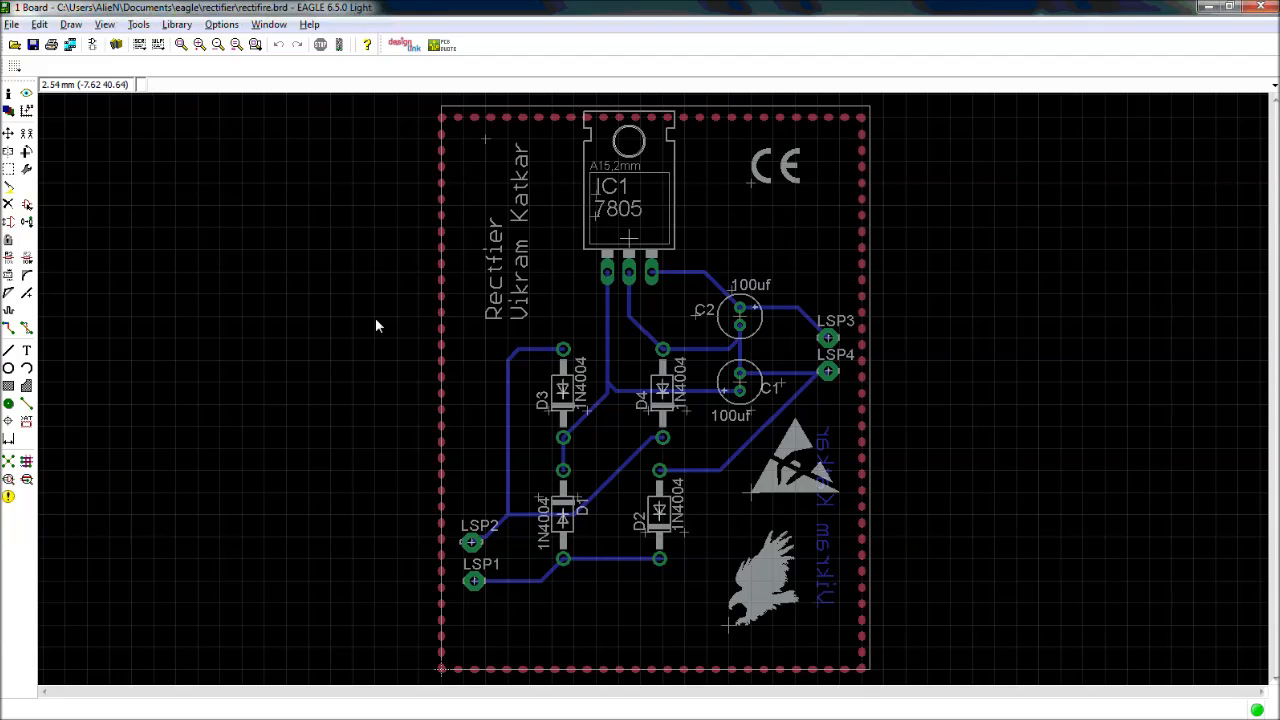
{"action": "left_click", "coordinate": [8, 476]}
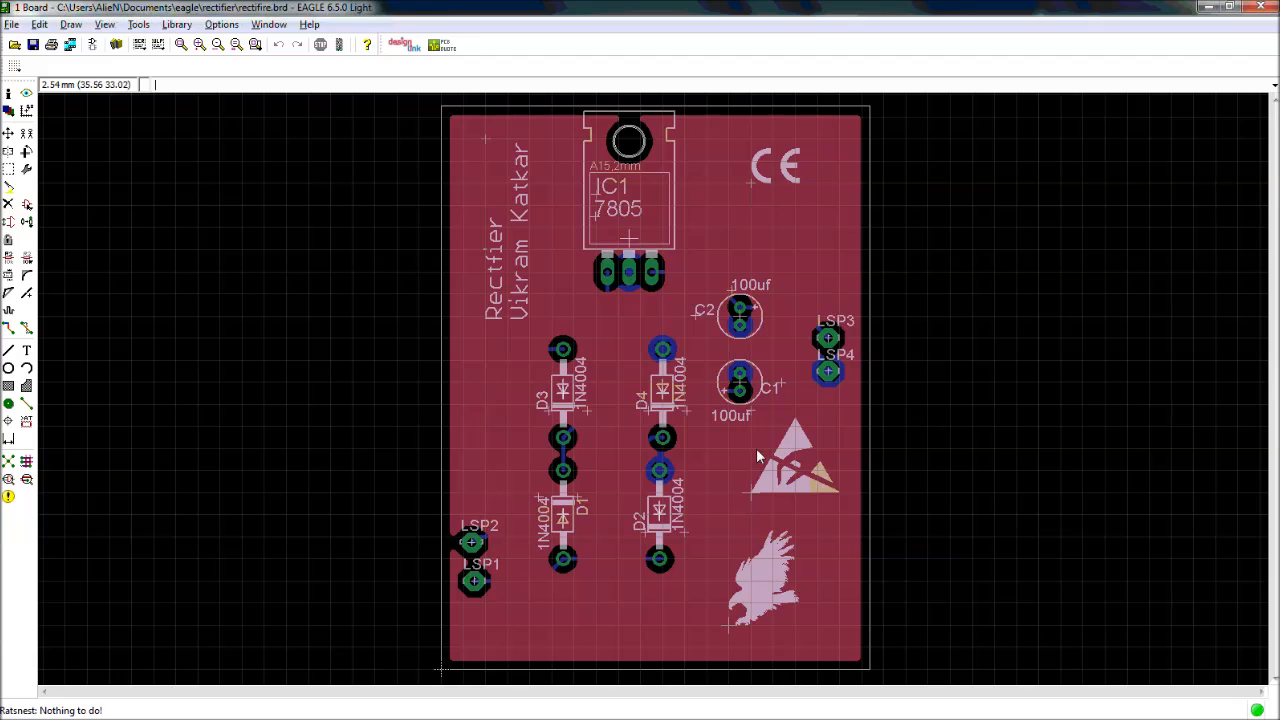
{"action": "left_click", "coordinate": [9, 461]}
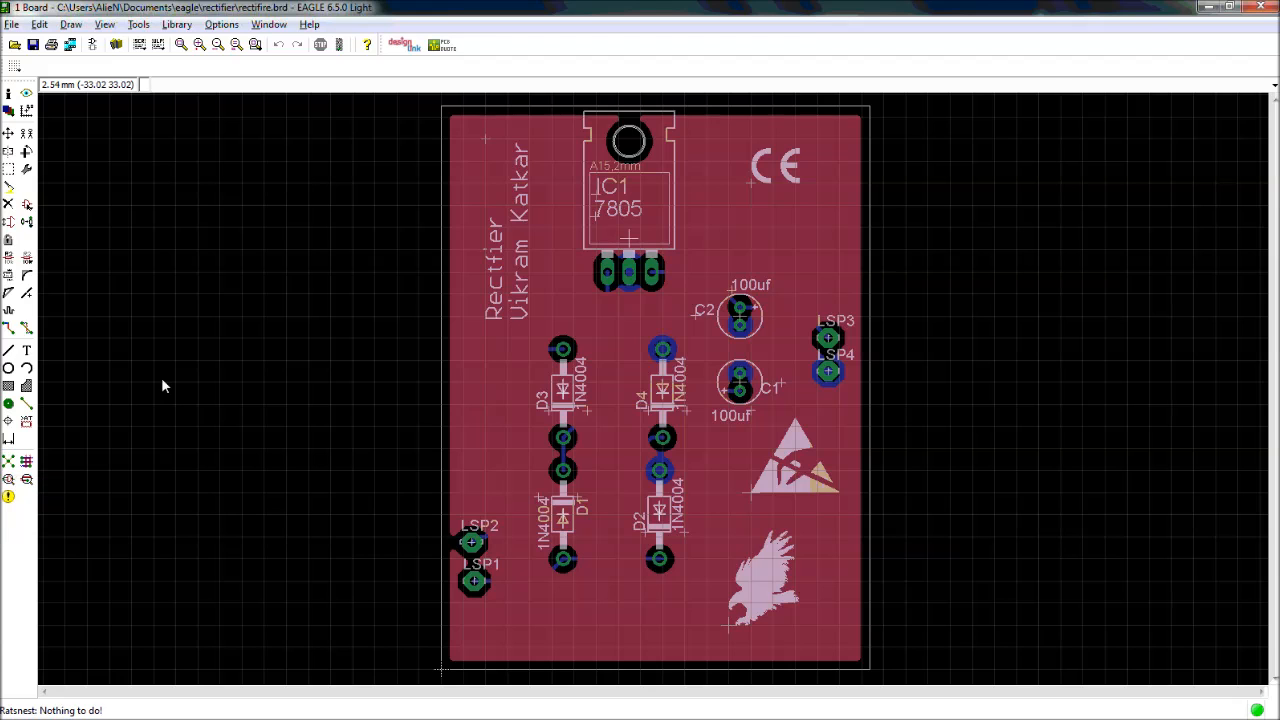
Close the board window and minimize the EAGLE Control Panel
{"action": "left_click", "coordinate": [1260, 7]}
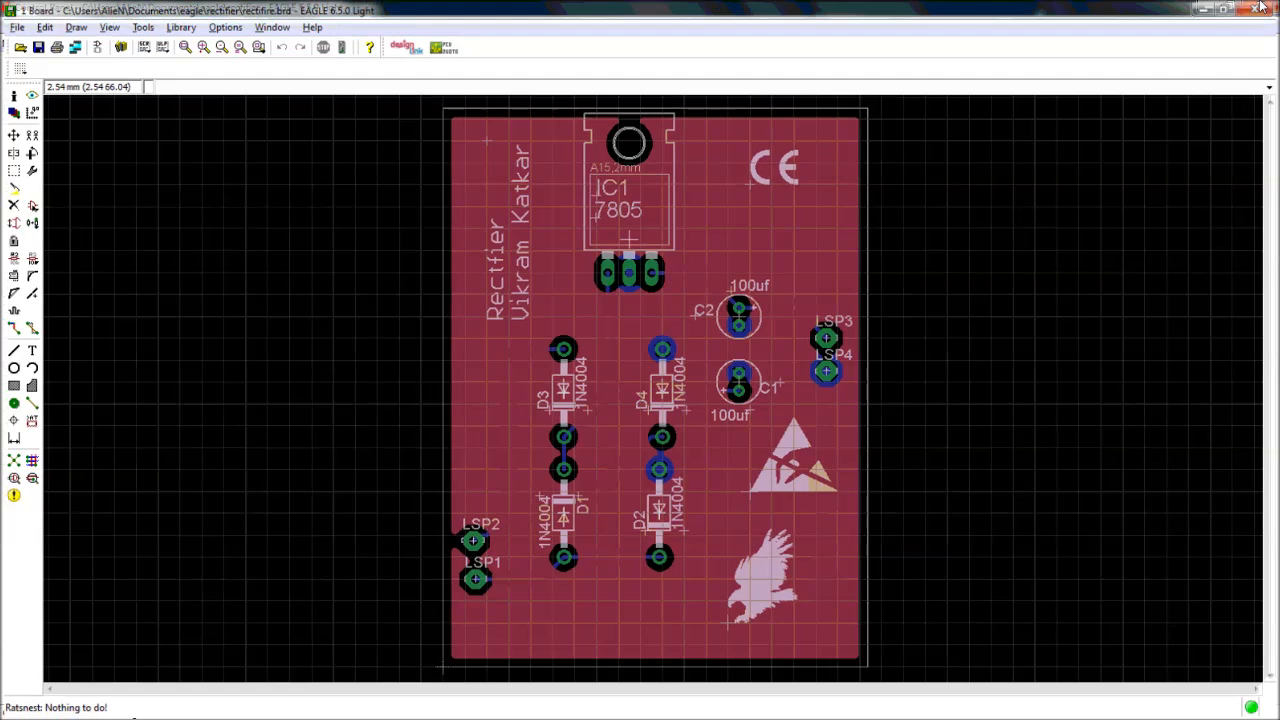
{"action": "left_click", "coordinate": [1205, 7]}
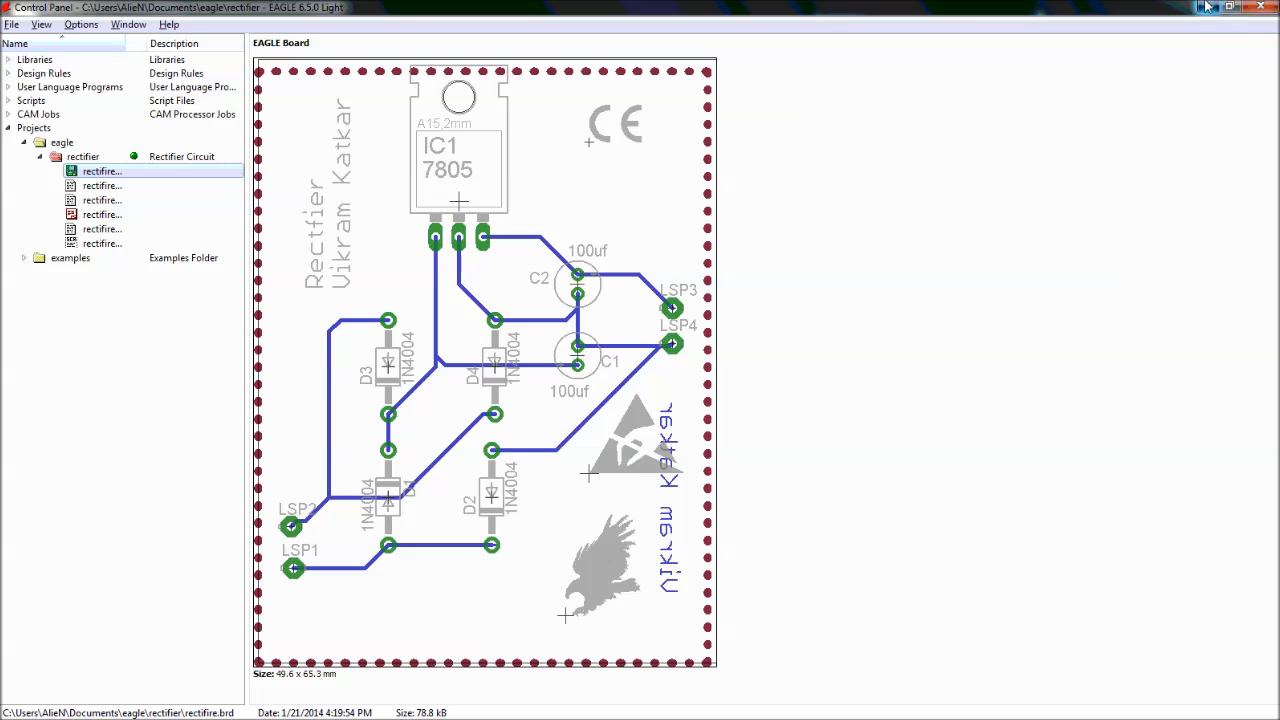
Switch to the file browser, look through the contents of the D: drive, and close the window
{"action": "left_click", "coordinate": [28, 108]}
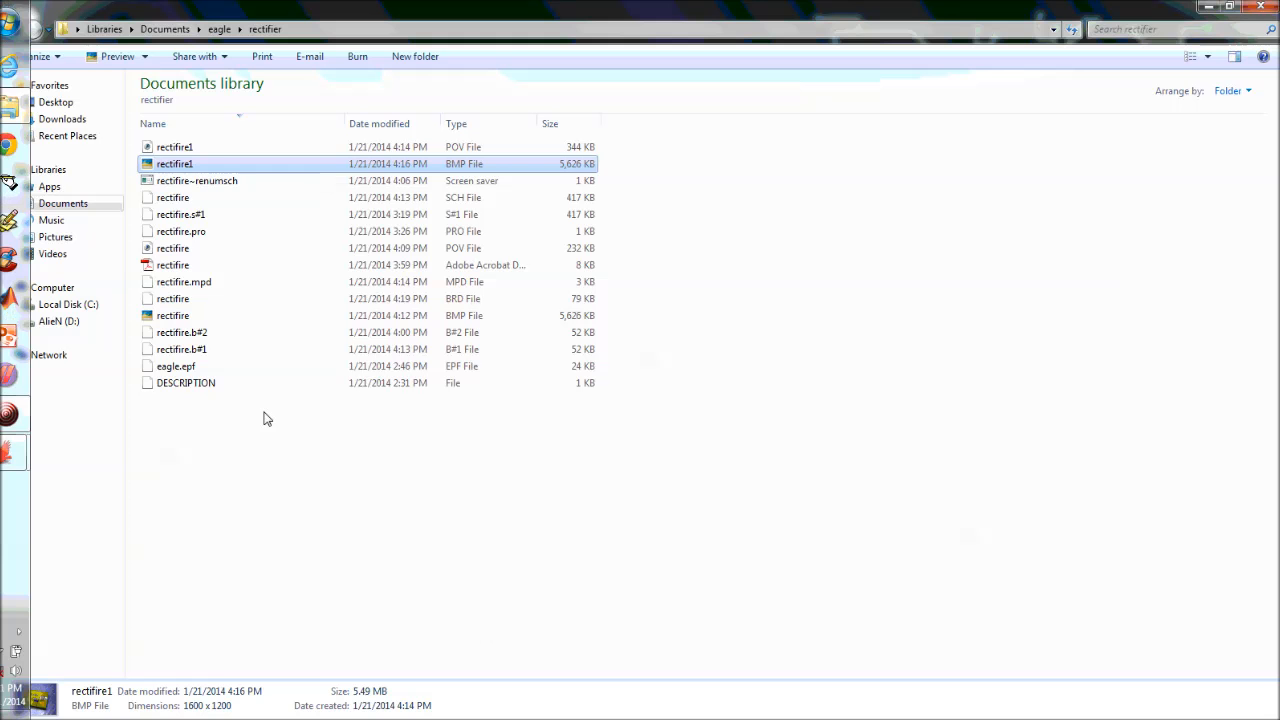
{"action": "left_click", "coordinate": [60, 321]}
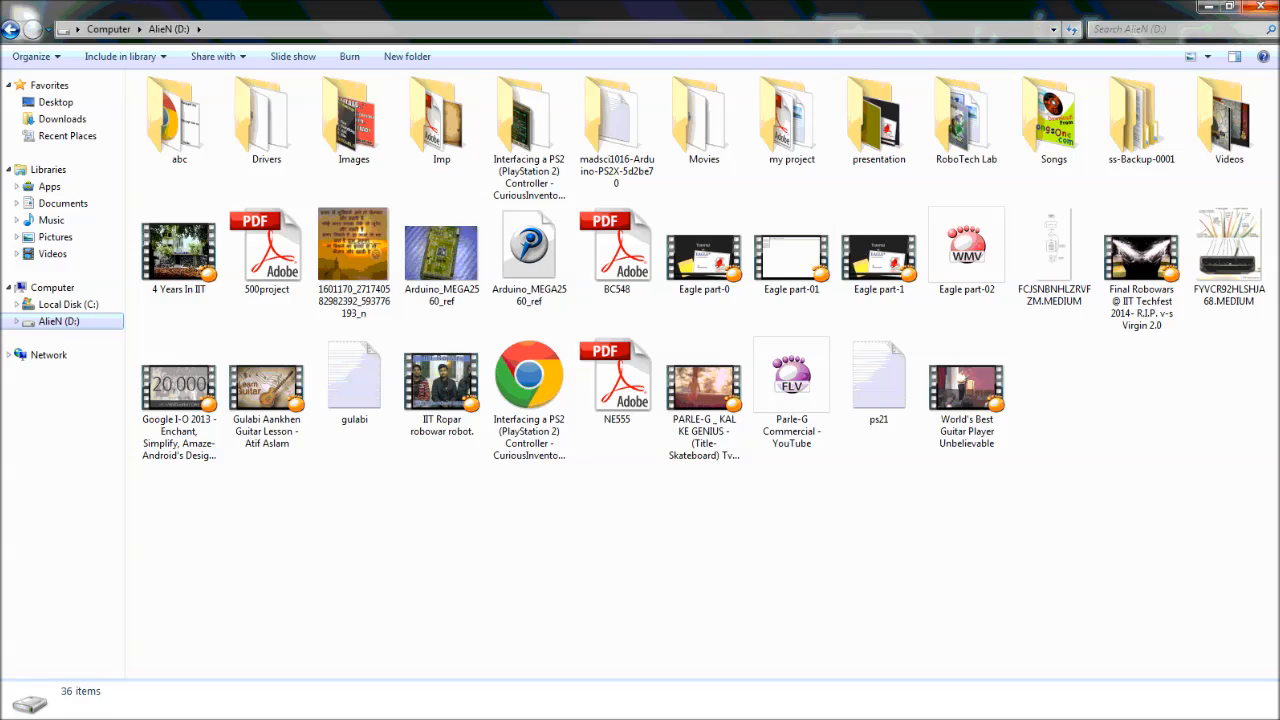
{"action": "left_click", "coordinate": [1258, 8]}
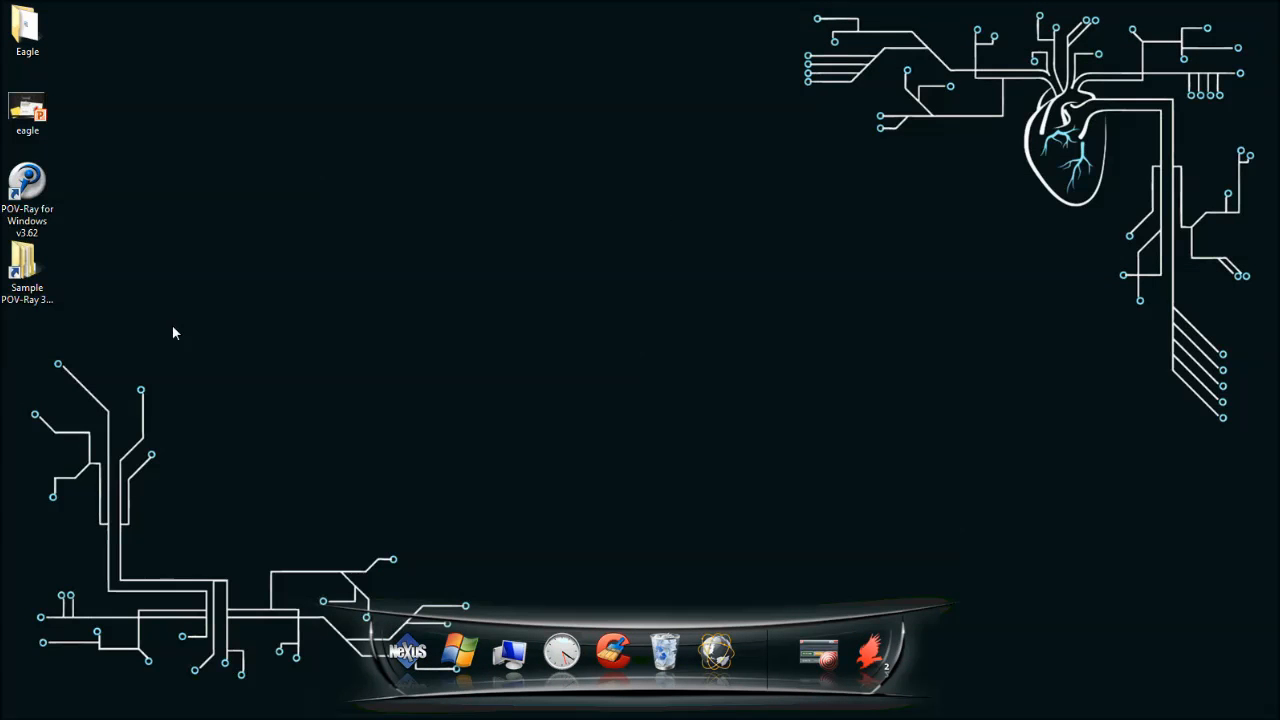
{"action": "mouse_move", "coordinate": [2, 385]}
{"action": "left_click", "coordinate": [24, 415]}
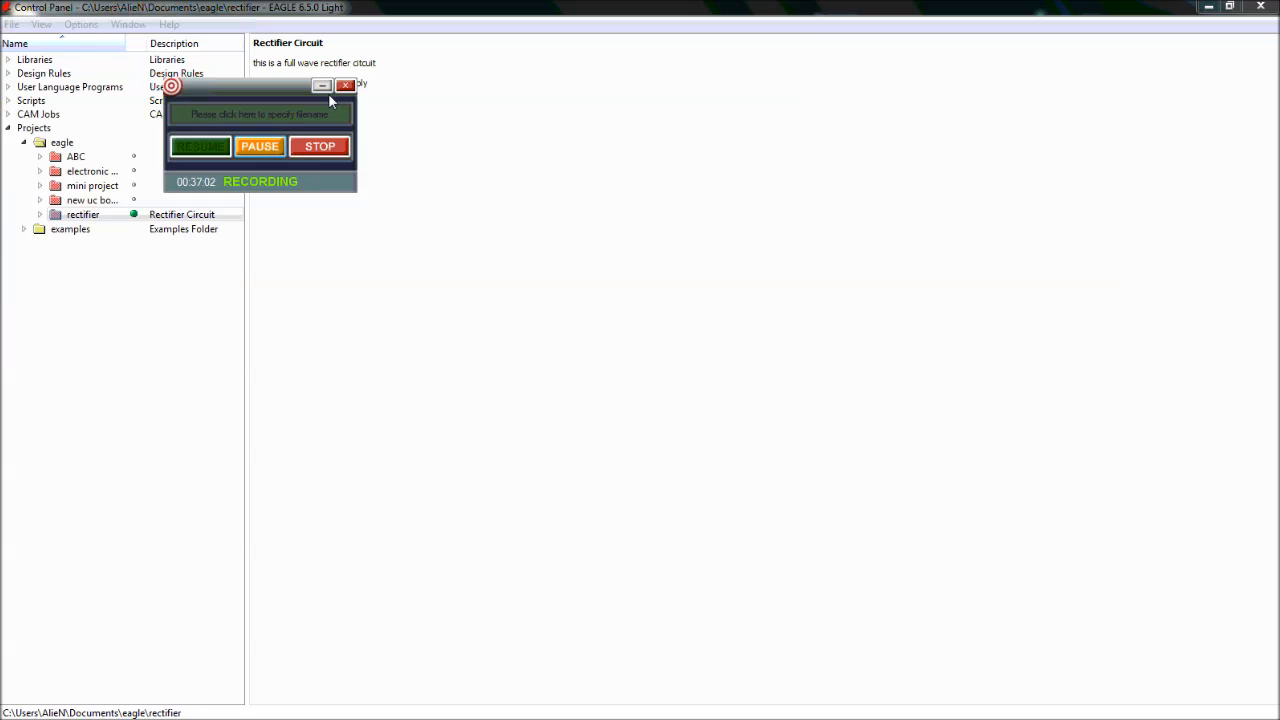
{"action": "left_click", "coordinate": [321, 85]}
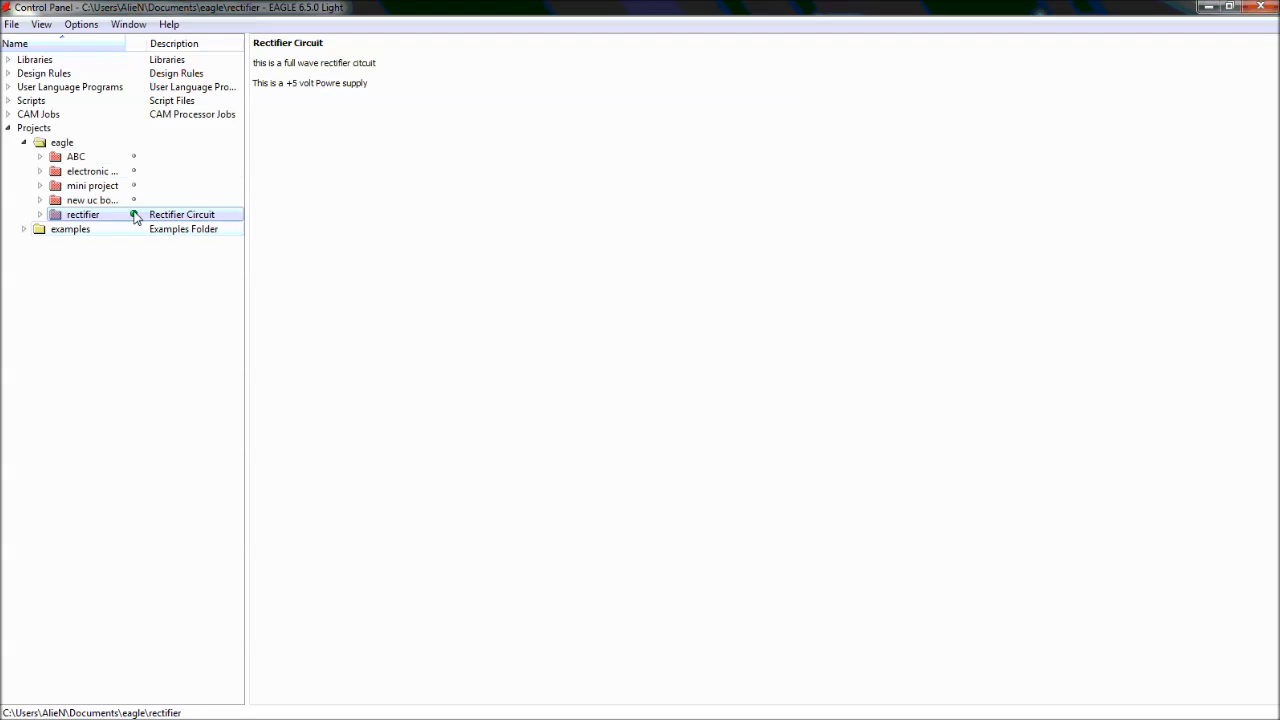
Expand the ABC project, preview its astble555.brd board, and collapse the project
{"action": "left_click", "coordinate": [76, 157]}
{"action": "left_click", "coordinate": [39, 157]}
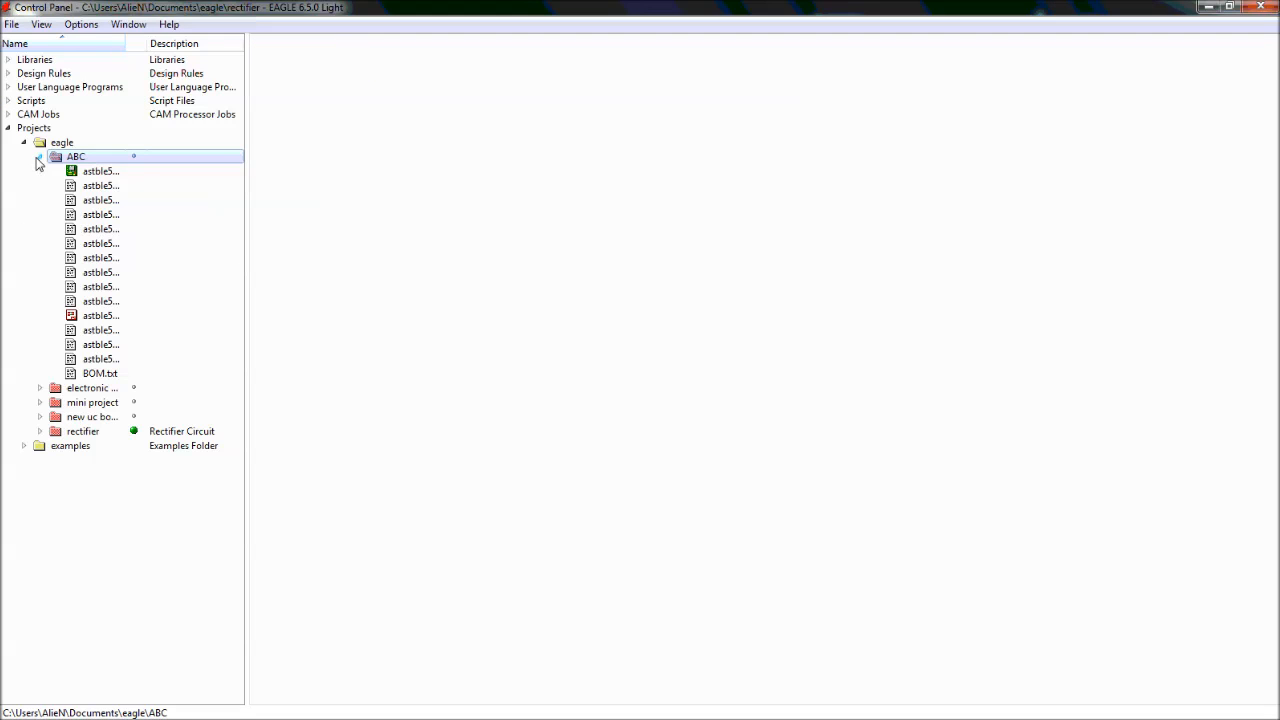
{"action": "left_click", "coordinate": [95, 172]}
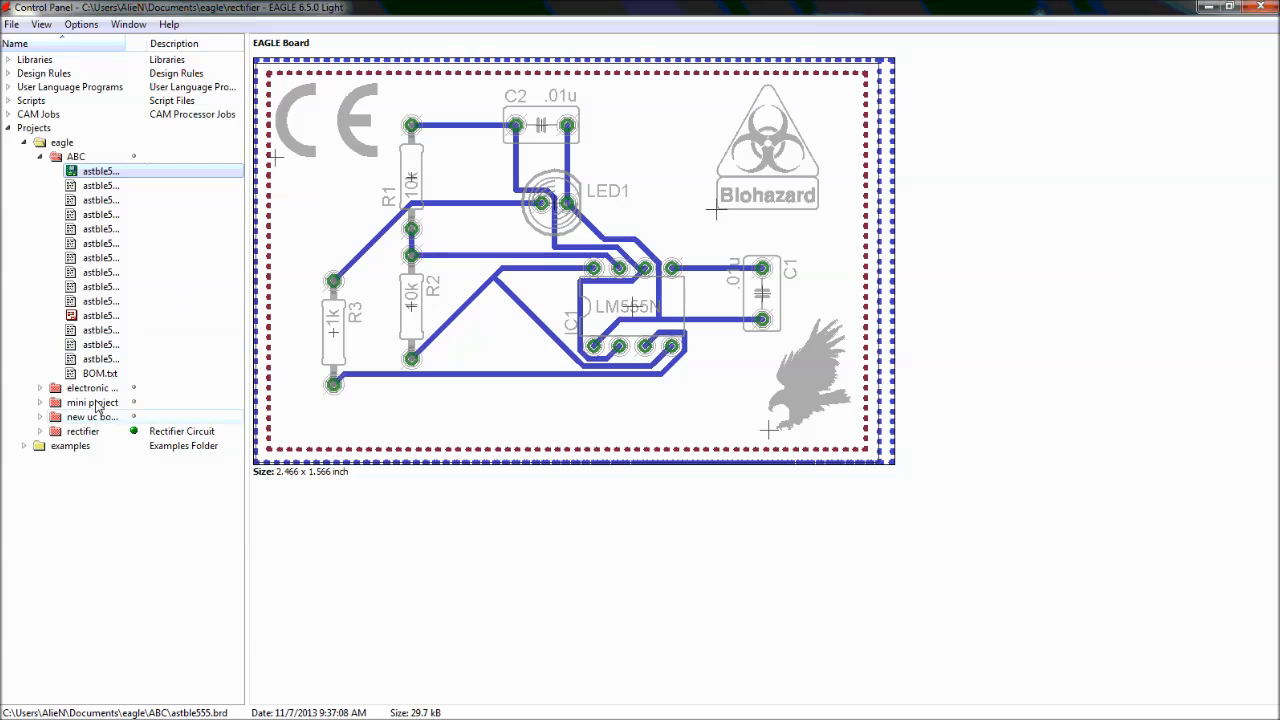
{"action": "left_click", "coordinate": [40, 157]}
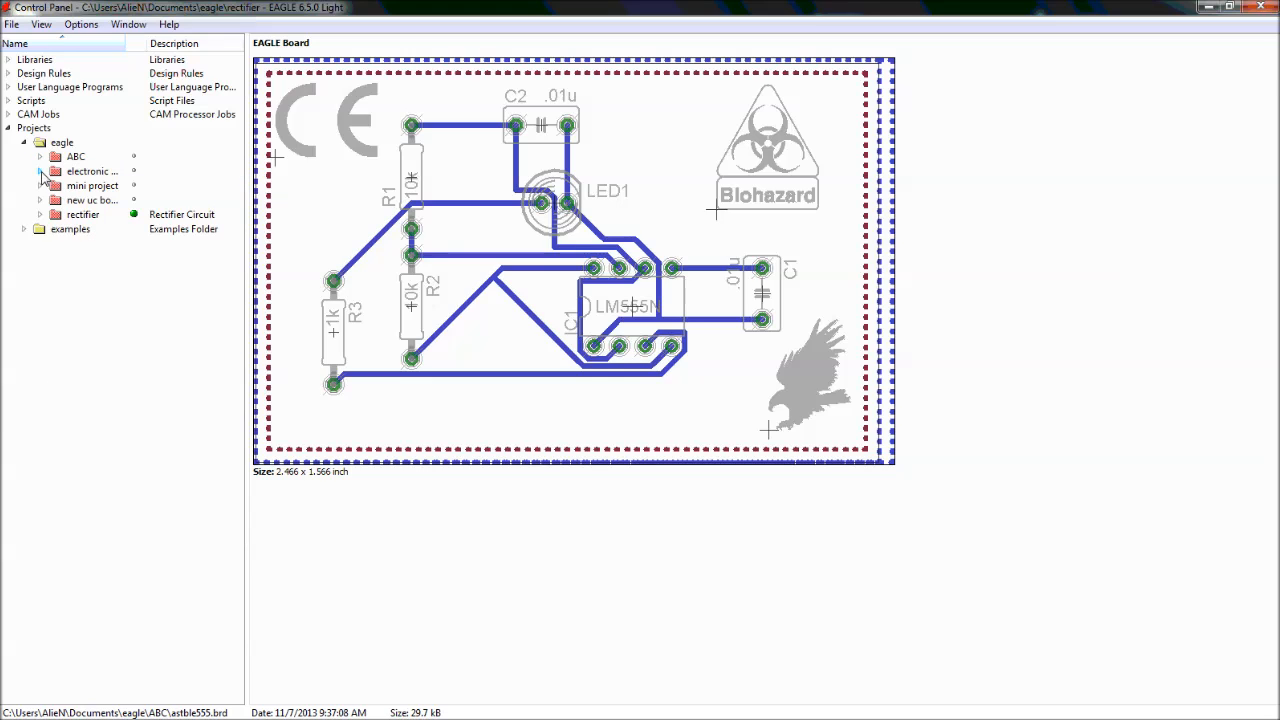
Open piano.sch from the electronic harmonium project, dismiss the consistency warning, and examine the schematic in a maximized window
{"action": "left_click", "coordinate": [40, 172]}
{"action": "left_click", "coordinate": [100, 344]}
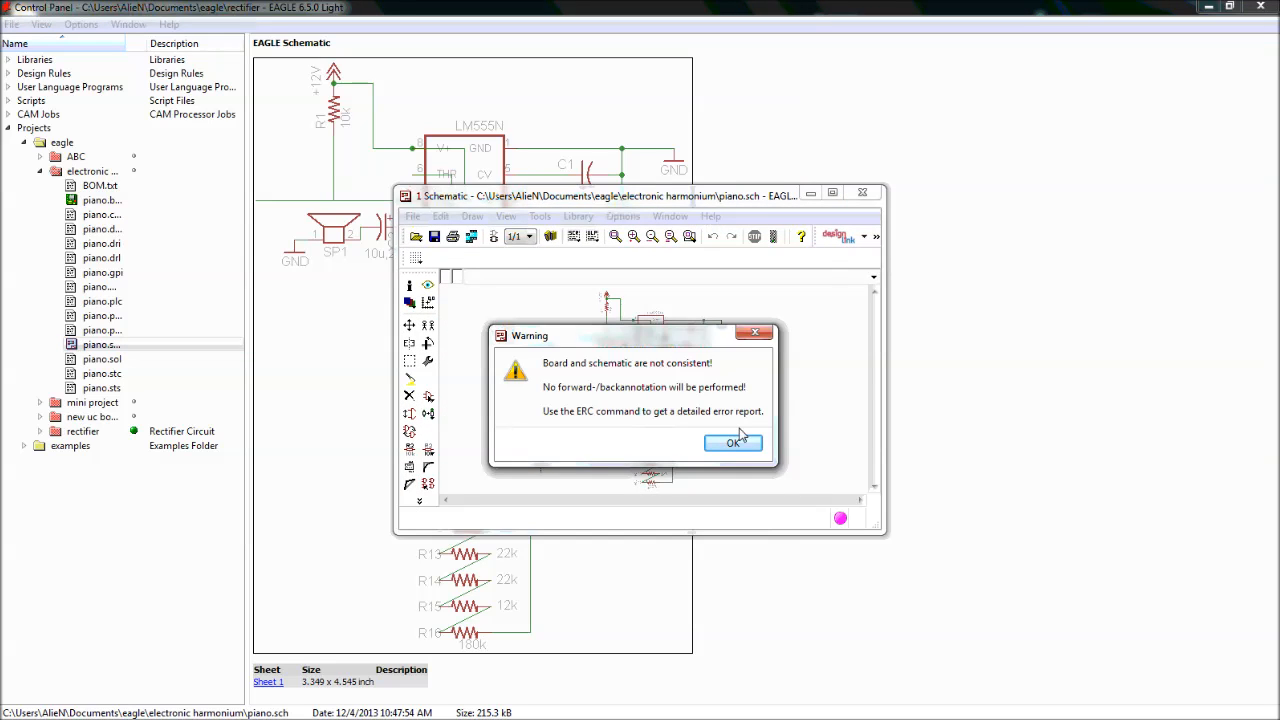
{"action": "left_click", "coordinate": [738, 440]}
{"action": "left_click", "coordinate": [832, 193]}
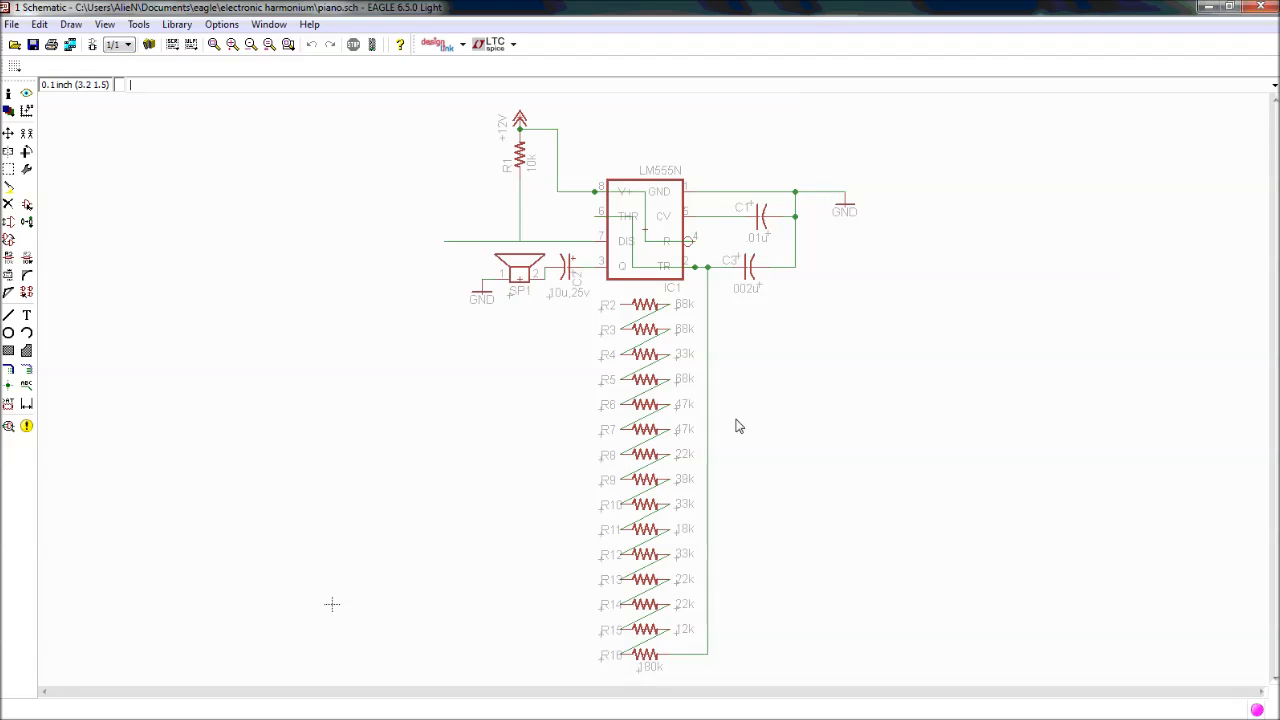
{"action": "scroll", "coordinate": [637, 255], "scroll_direction": "up", "scroll_amount": 2}
{"action": "scroll", "coordinate": [646, 239], "scroll_direction": "down", "scroll_amount": 2}
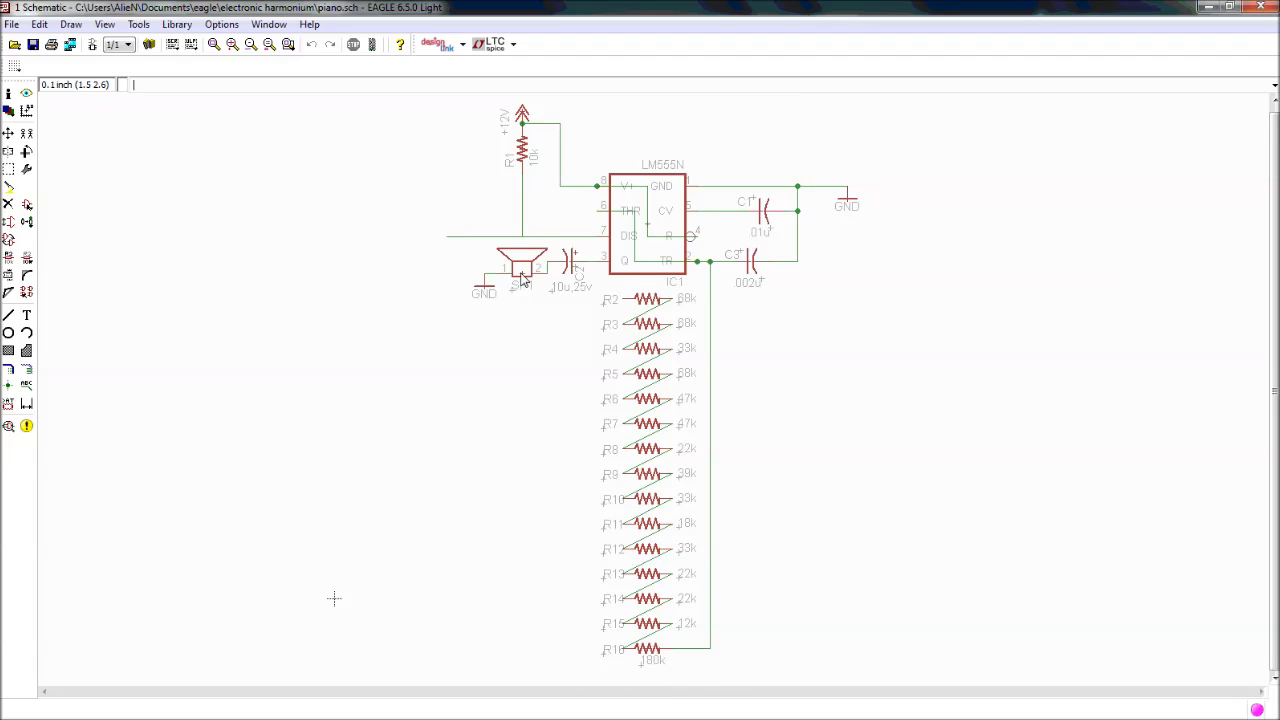
Switch from the harmonium schematic to its board in a maximized window and run Ratsnest to fill the copper area
{"action": "left_click", "coordinate": [92, 44]}
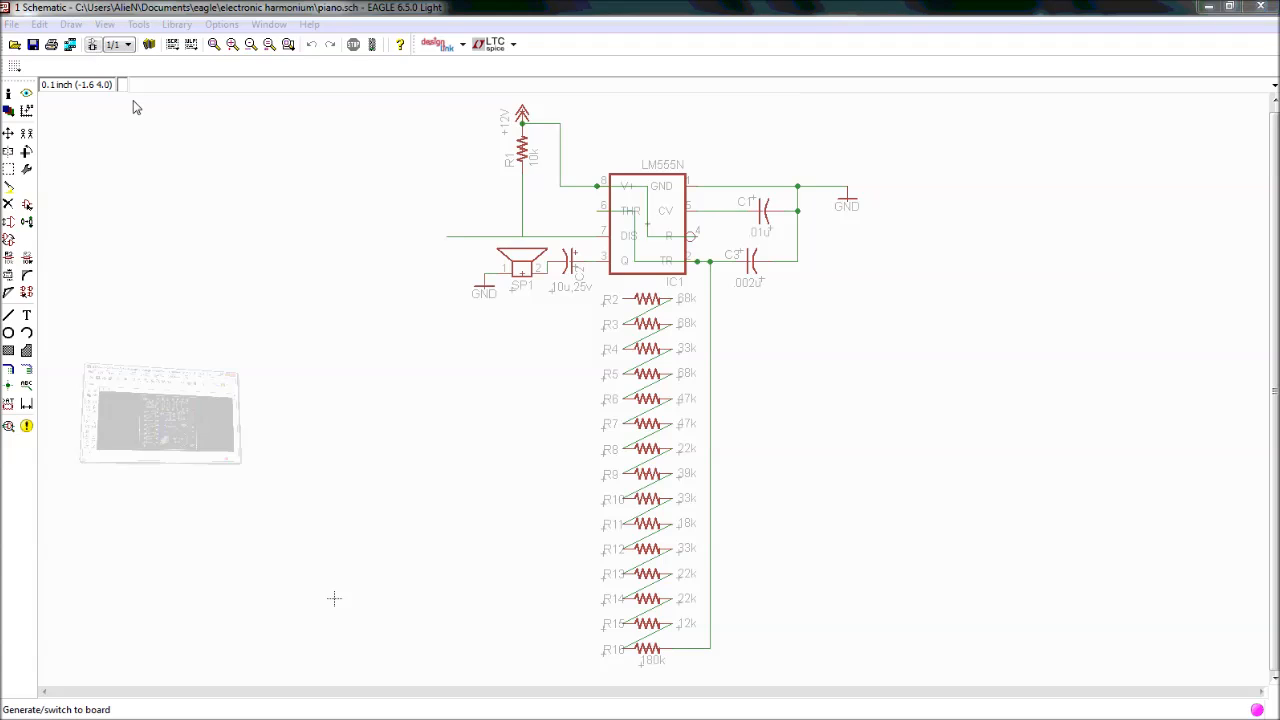
{"action": "left_click", "coordinate": [832, 192]}
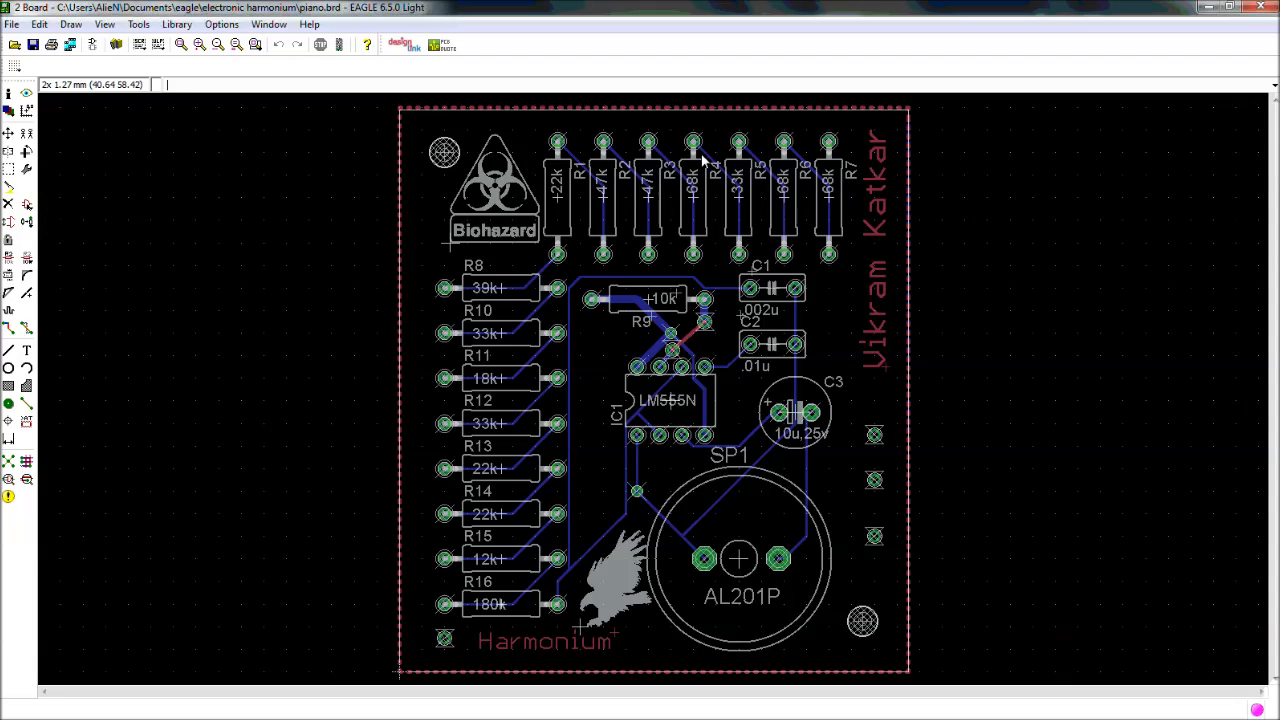
{"action": "left_click", "coordinate": [9, 462]}
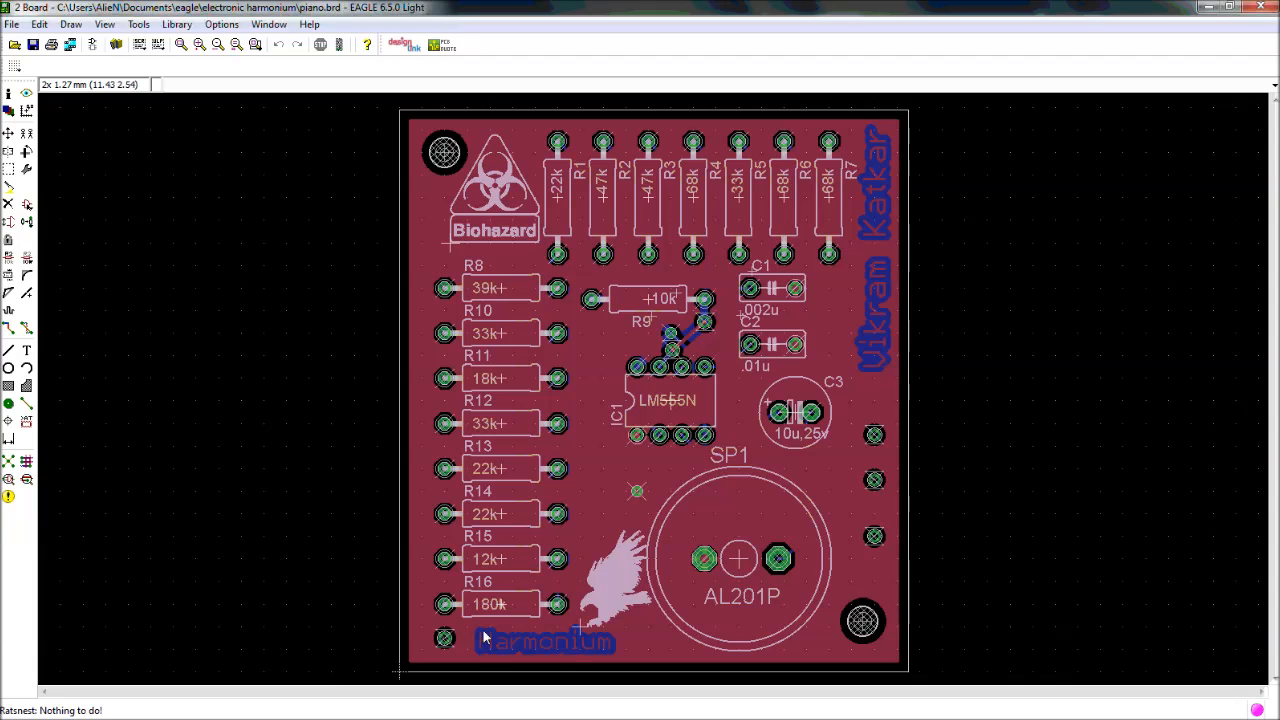
Close the harmonium board and schematic windows and collapse the electronic harmonium project
{"action": "left_click", "coordinate": [69, 44]}
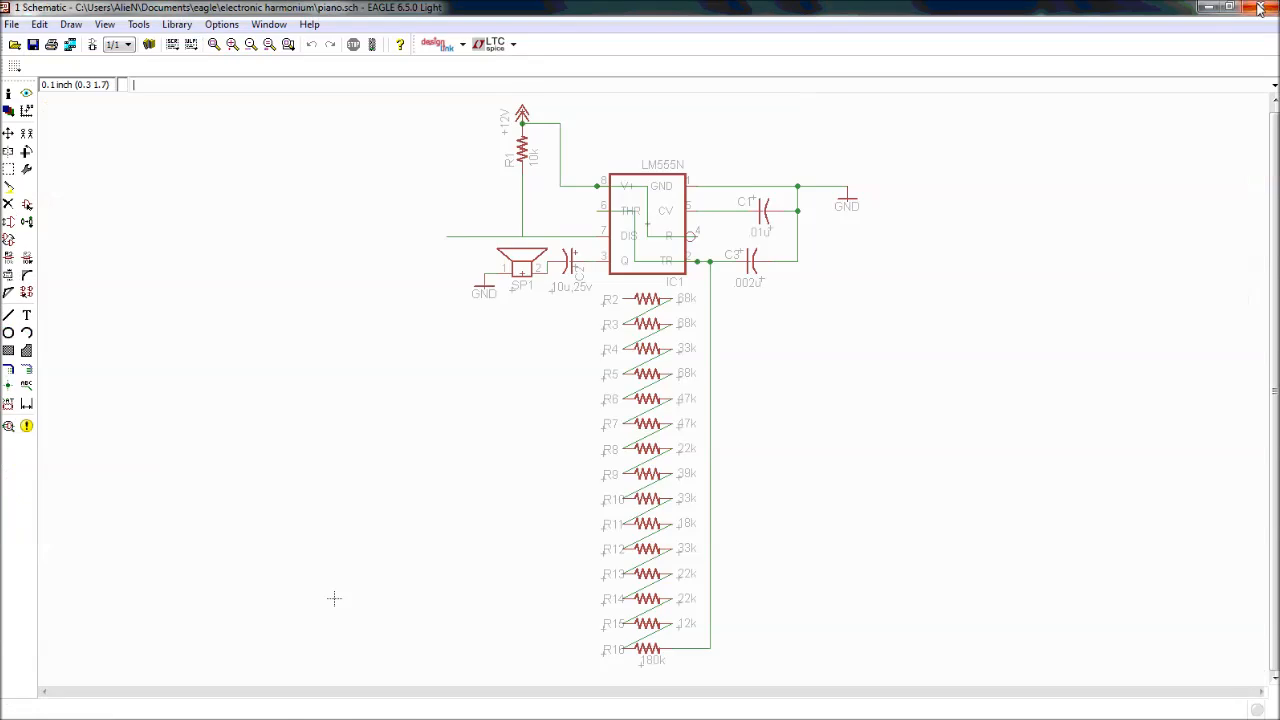
{"action": "left_click", "coordinate": [1260, 8]}
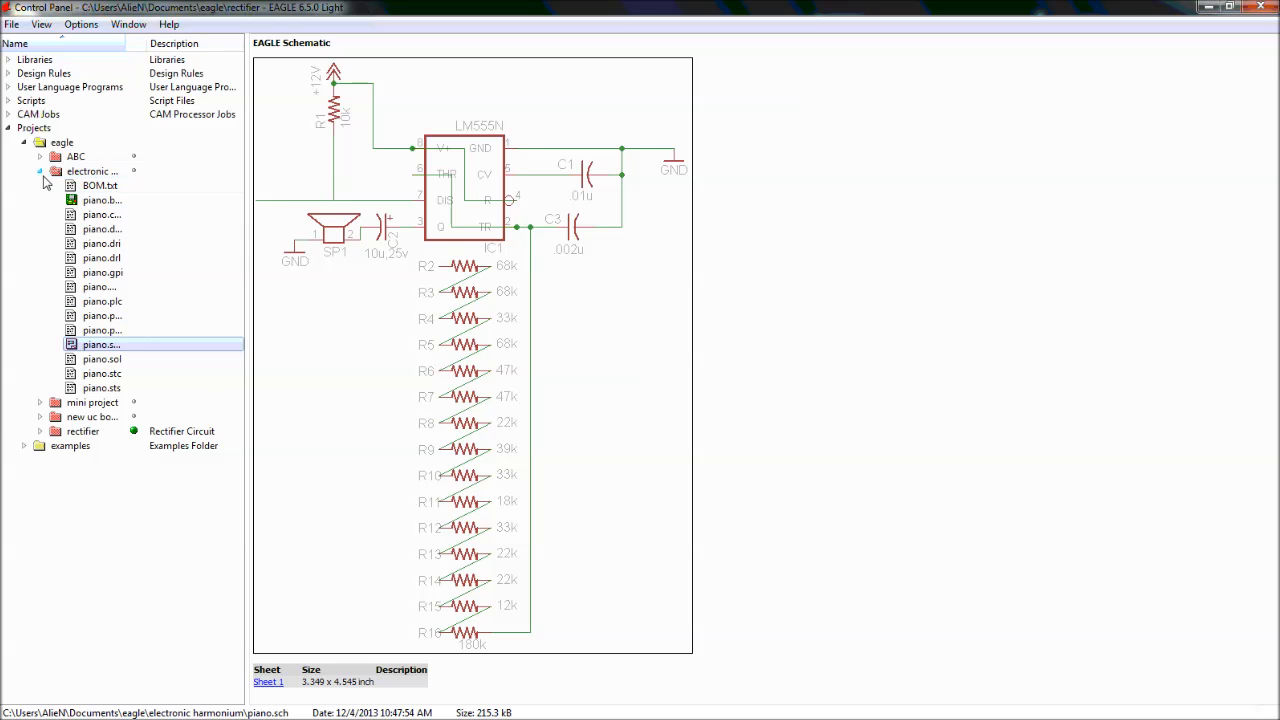
{"action": "left_click", "coordinate": [40, 171]}
Expand the mini project folder and preview its schematic and board files
{"action": "left_click", "coordinate": [40, 186]}
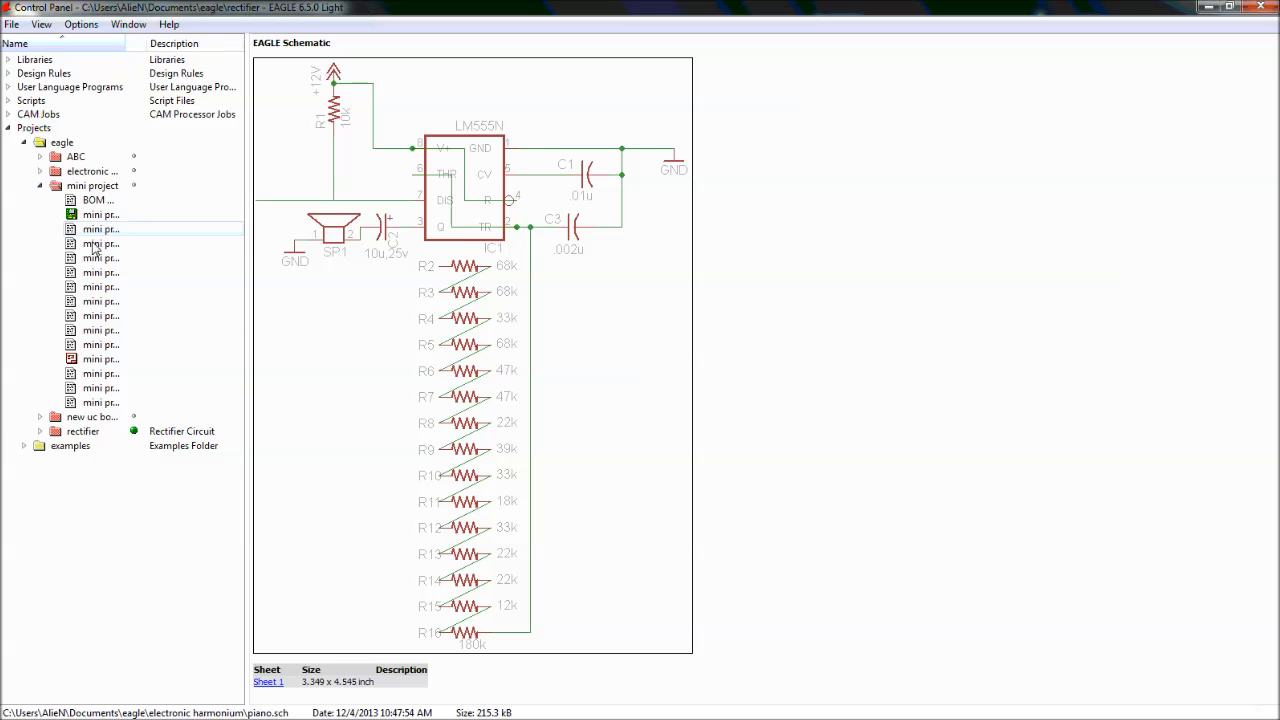
{"action": "left_click", "coordinate": [100, 359]}
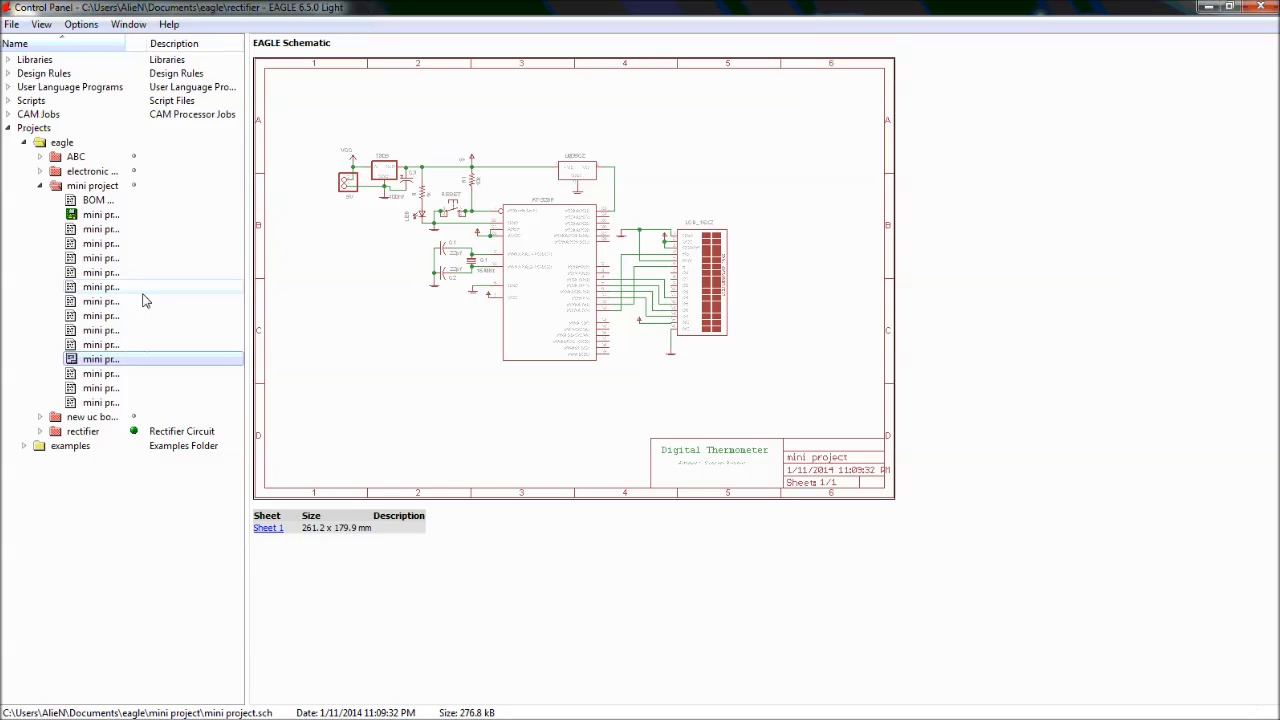
{"action": "left_click", "coordinate": [100, 214]}
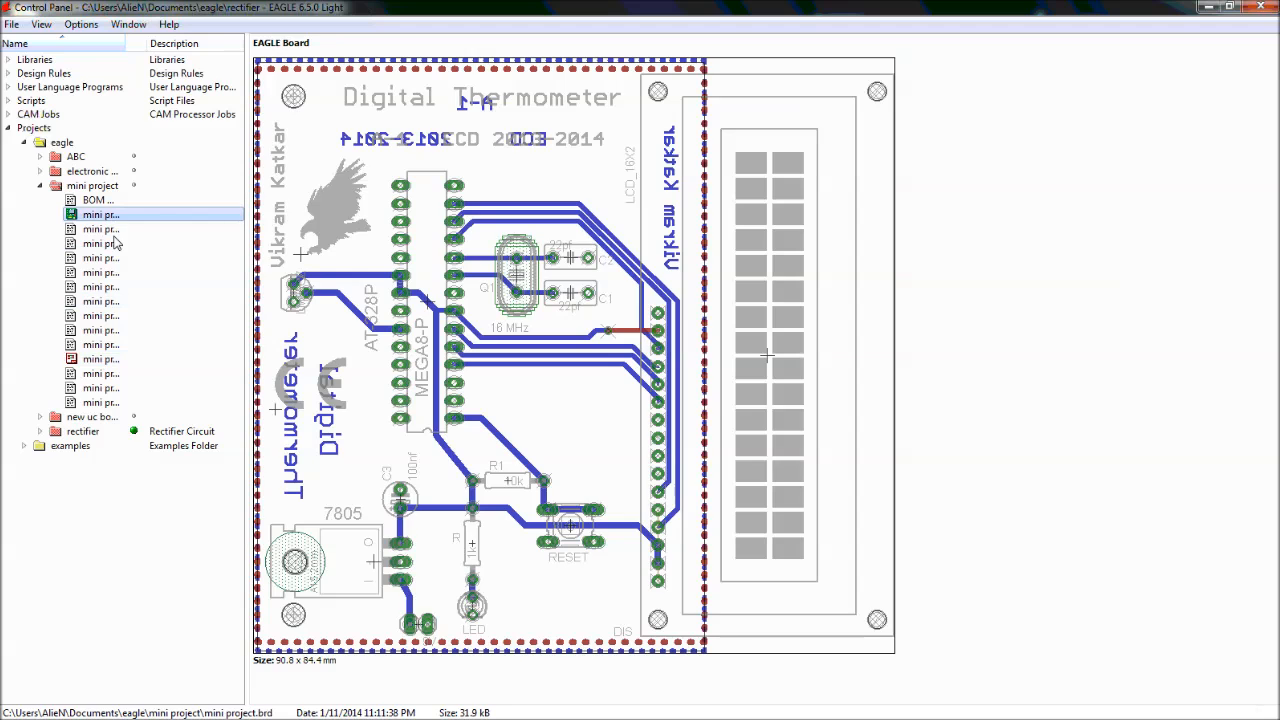
{"action": "left_click", "coordinate": [134, 361]}
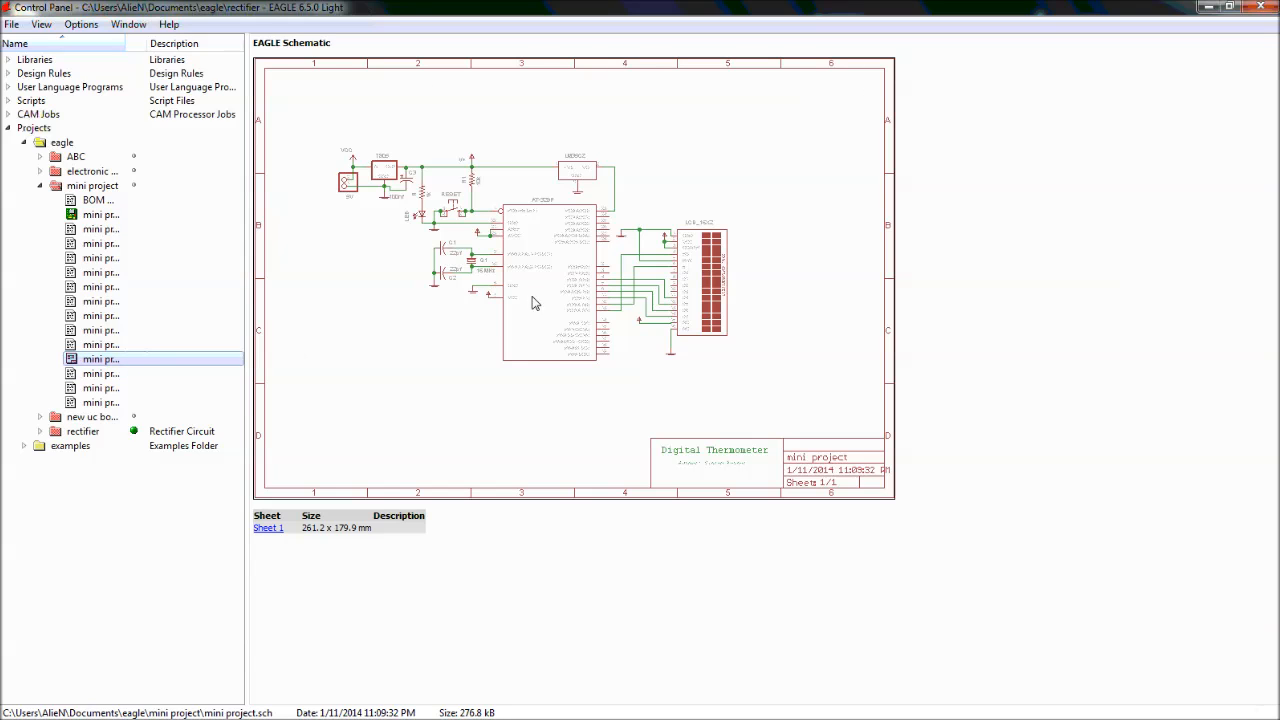
Open the mini project schematic in a maximized window and examine the microcontroller circuit, LCD connections and title block
{"action": "double_click", "coordinate": [617, 472]}
{"action": "left_click", "coordinate": [852, 196]}
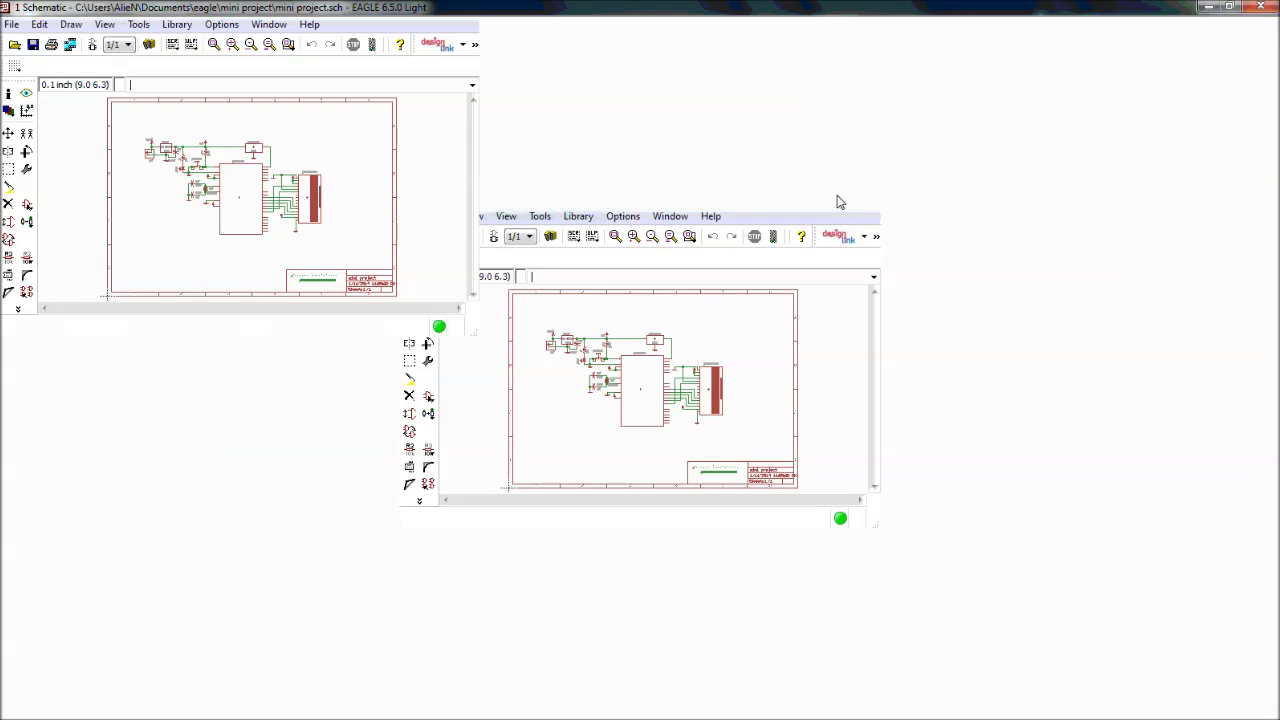
{"action": "scroll", "coordinate": [666, 410], "scroll_direction": "up", "scroll_amount": 3}
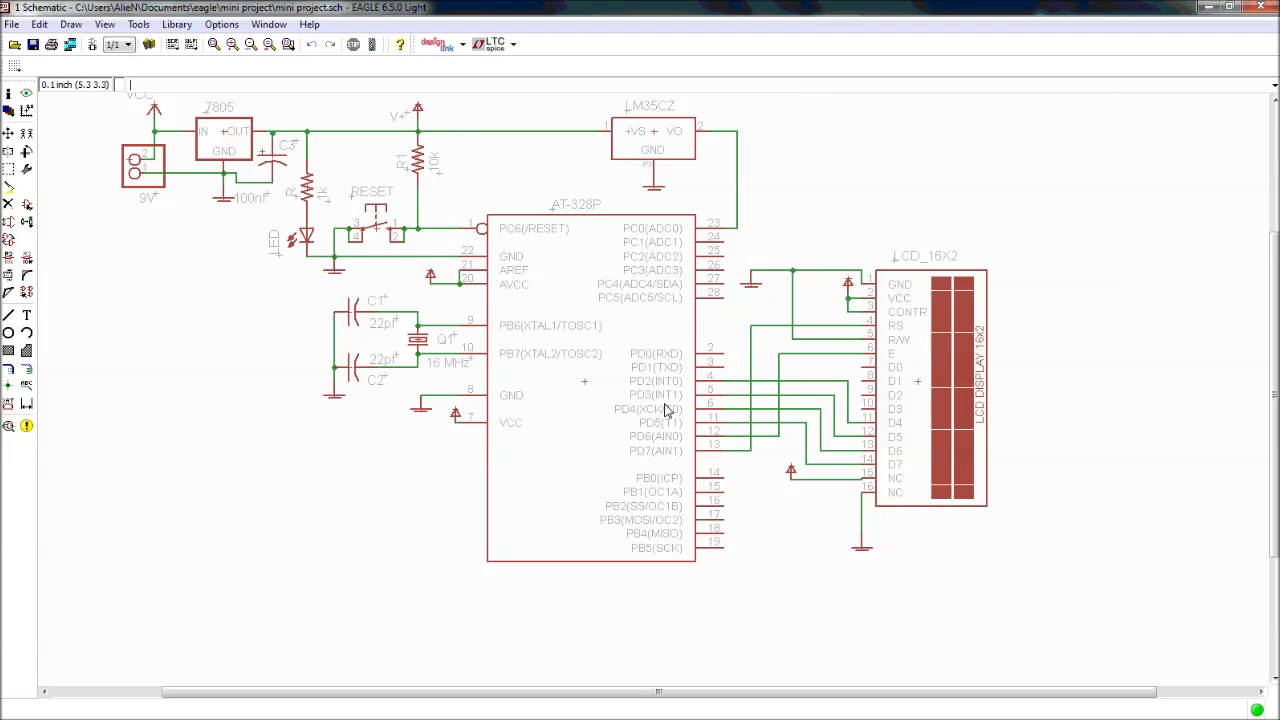
{"action": "scroll", "coordinate": [666, 410], "scroll_direction": "down", "scroll_amount": 2}
{"action": "scroll", "coordinate": [577, 410], "scroll_direction": "up", "scroll_amount": 1}
{"action": "scroll", "coordinate": [577, 410], "scroll_direction": "down", "scroll_amount": 3}
{"action": "scroll", "coordinate": [577, 410], "scroll_direction": "up", "scroll_amount": 1}
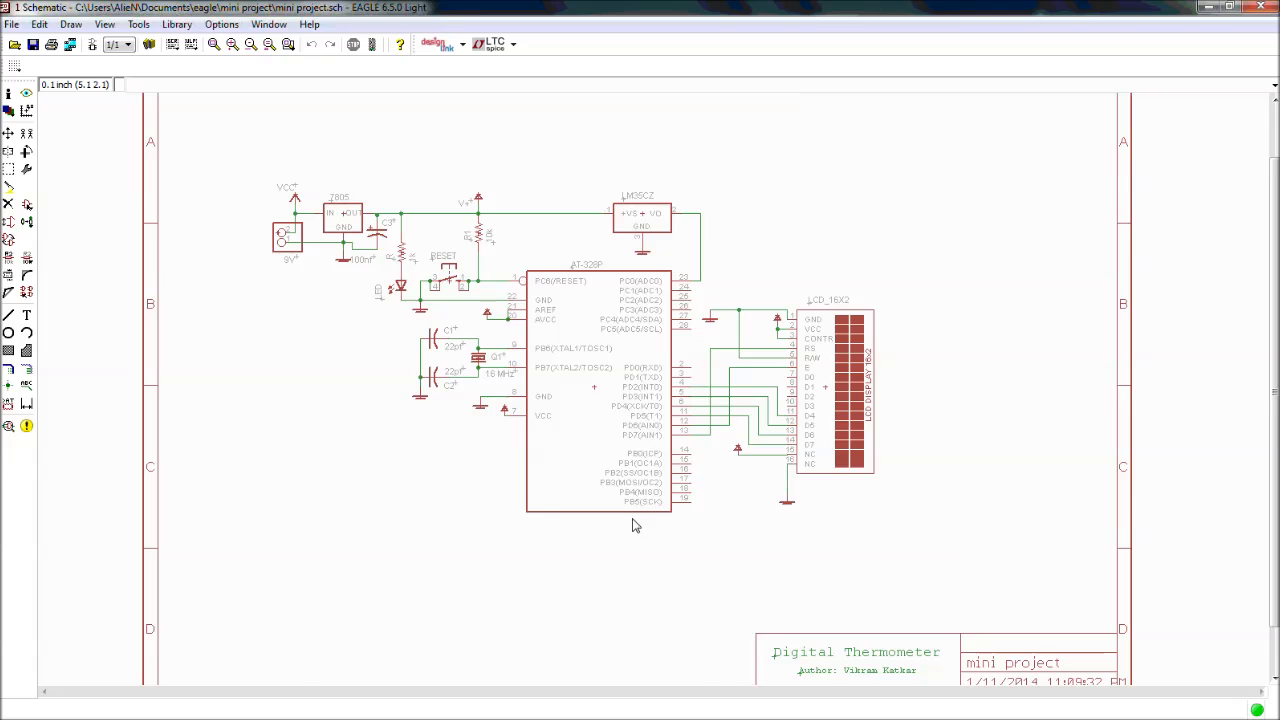
{"action": "scroll", "coordinate": [634, 523], "scroll_direction": "down", "scroll_amount": 1}
{"action": "scroll", "coordinate": [783, 585], "scroll_direction": "down", "scroll_amount": 1}
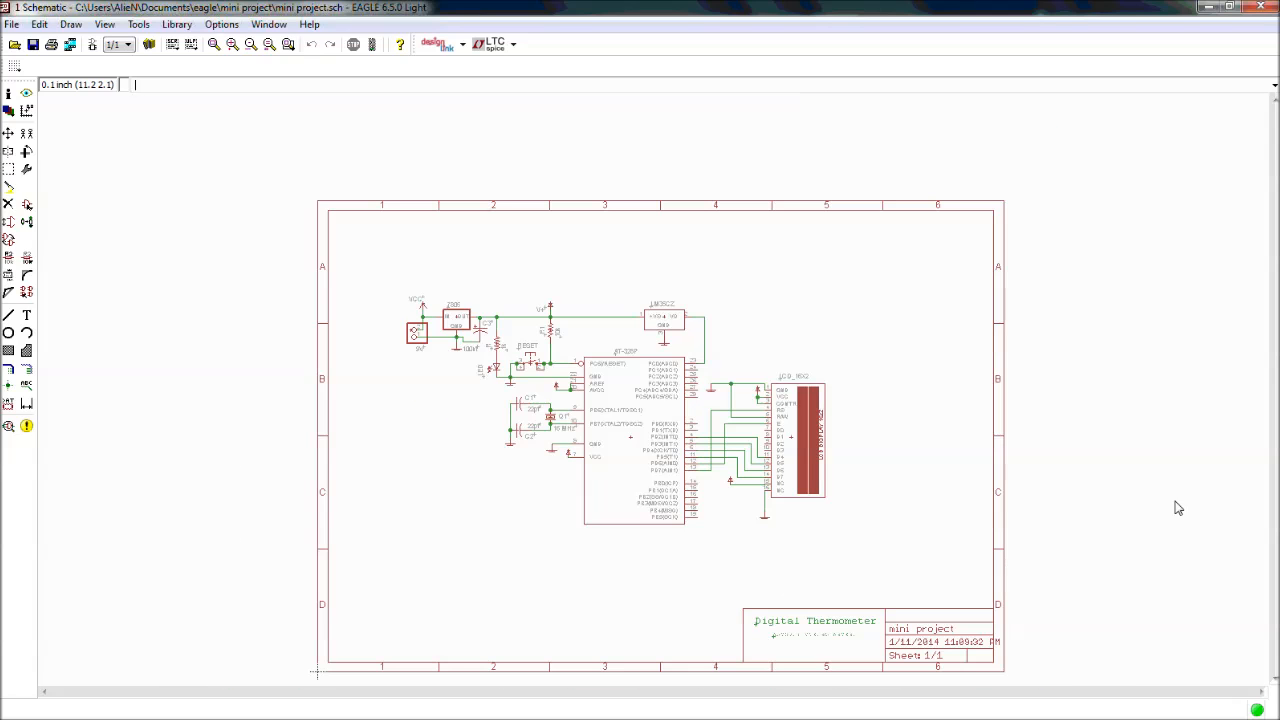
{"action": "scroll", "coordinate": [856, 655], "scroll_direction": "up", "scroll_amount": 1}
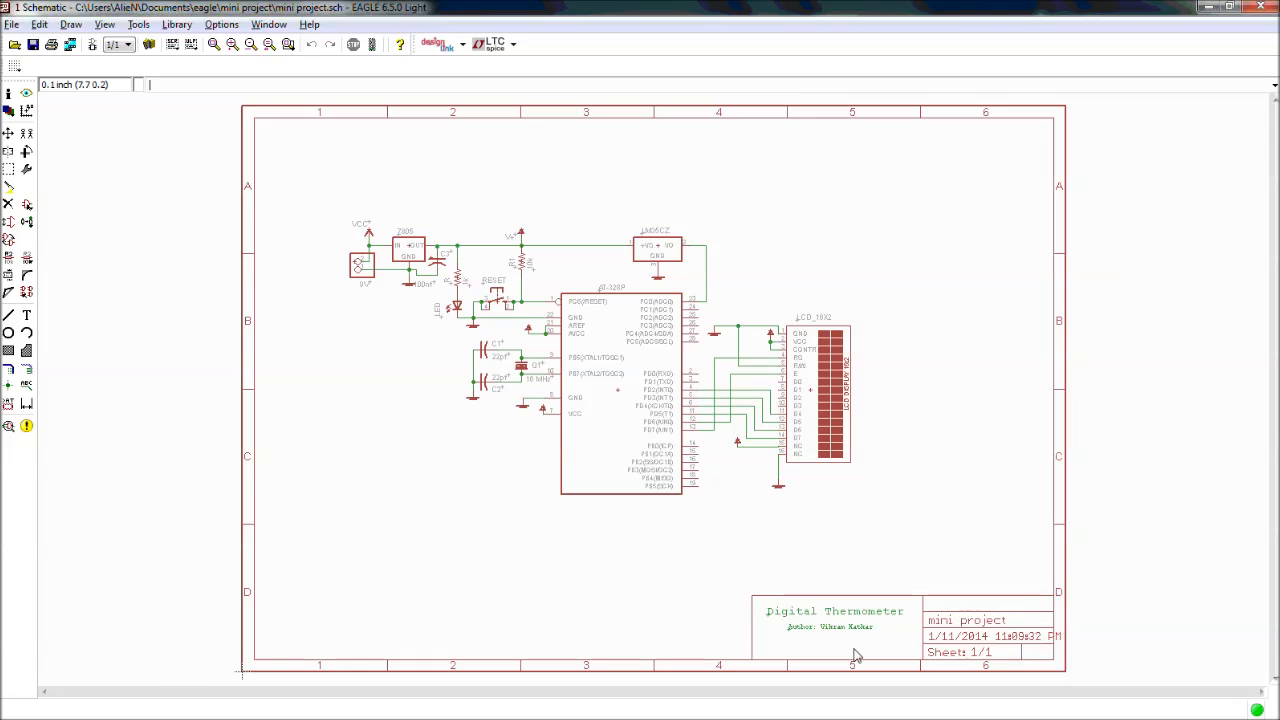
{"action": "scroll", "coordinate": [812, 623], "scroll_direction": "up", "scroll_amount": 2}
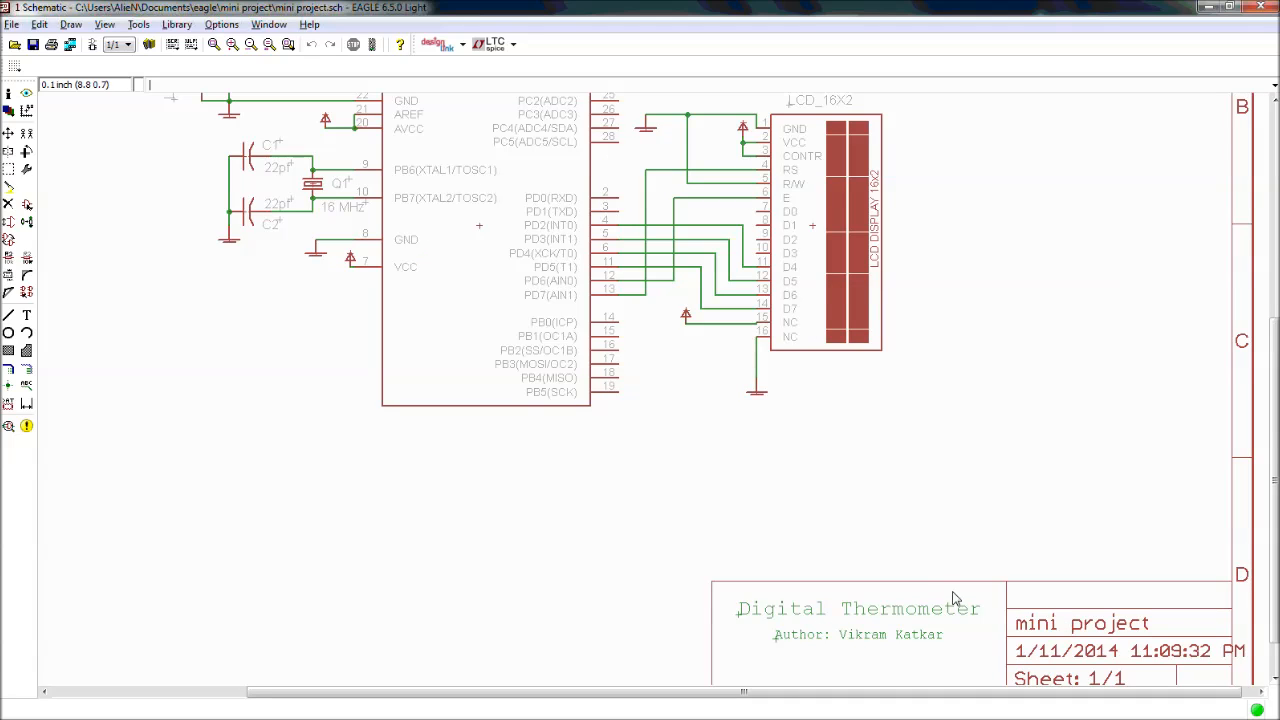
Switch to the mini project board in a maximized window and run Ratsnest to fill its copper area
{"action": "left_click", "coordinate": [92, 44]}
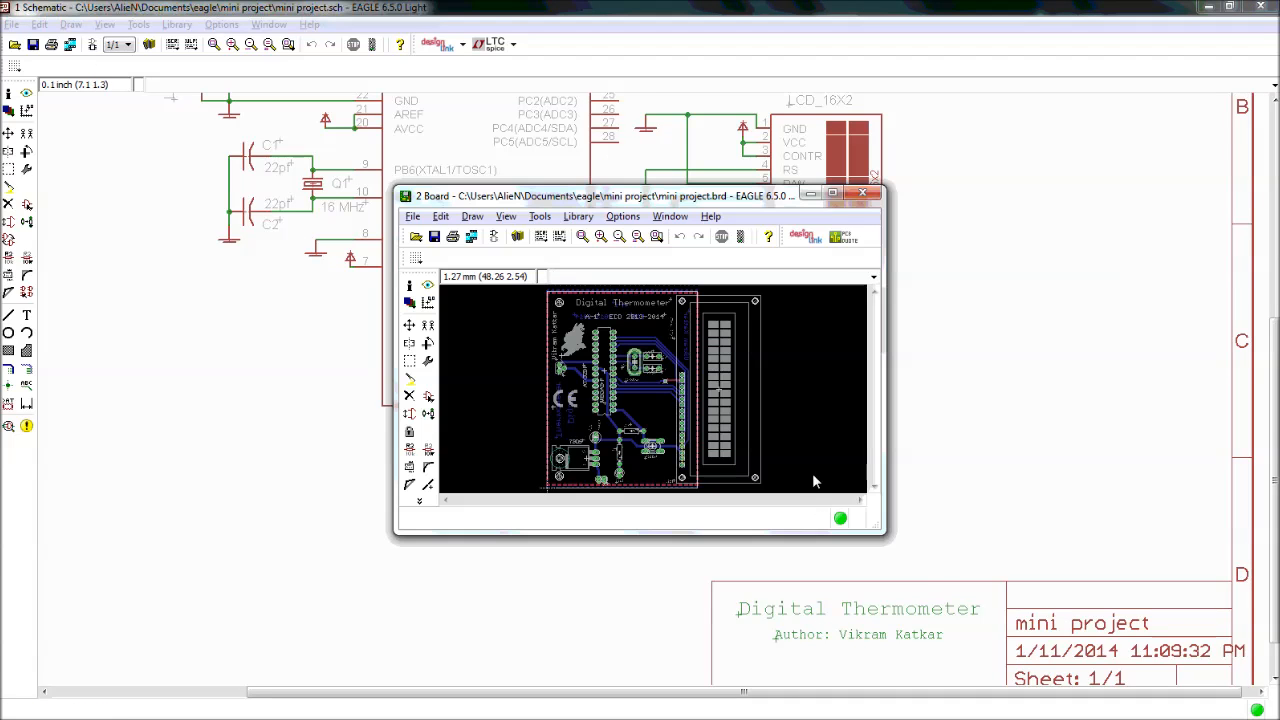
{"action": "left_click", "coordinate": [832, 194]}
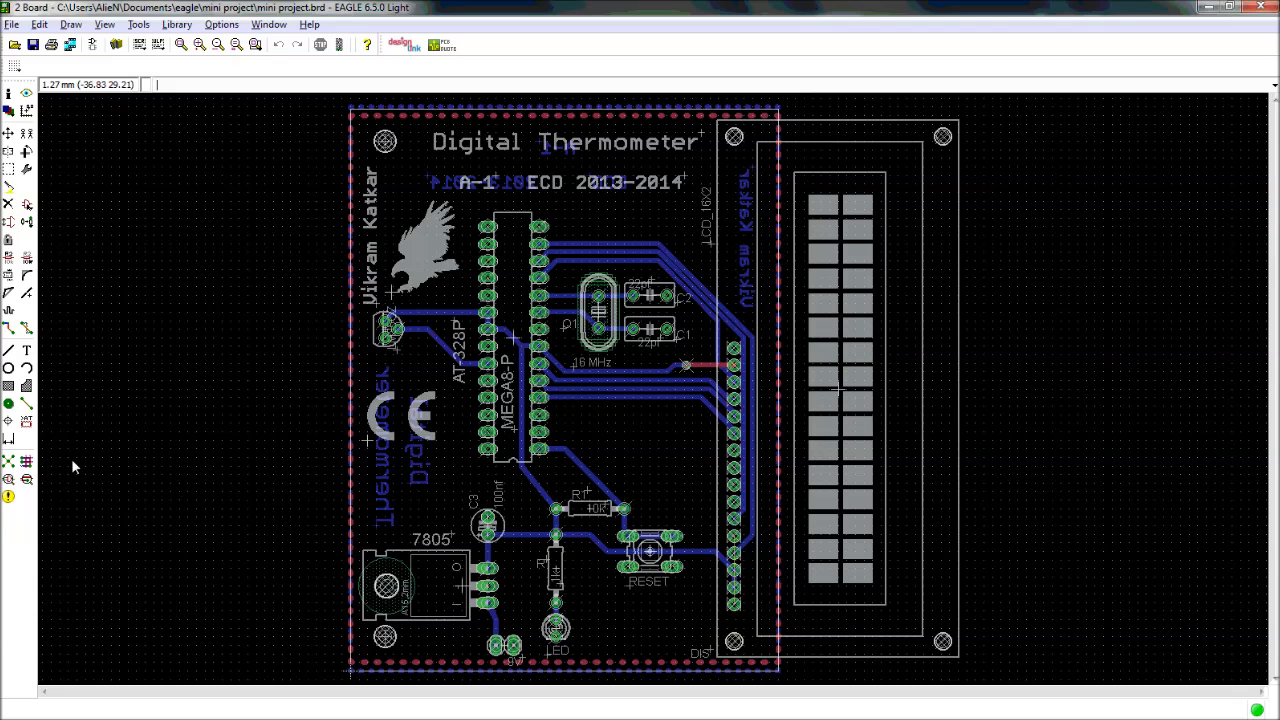
{"action": "left_click", "coordinate": [9, 462]}
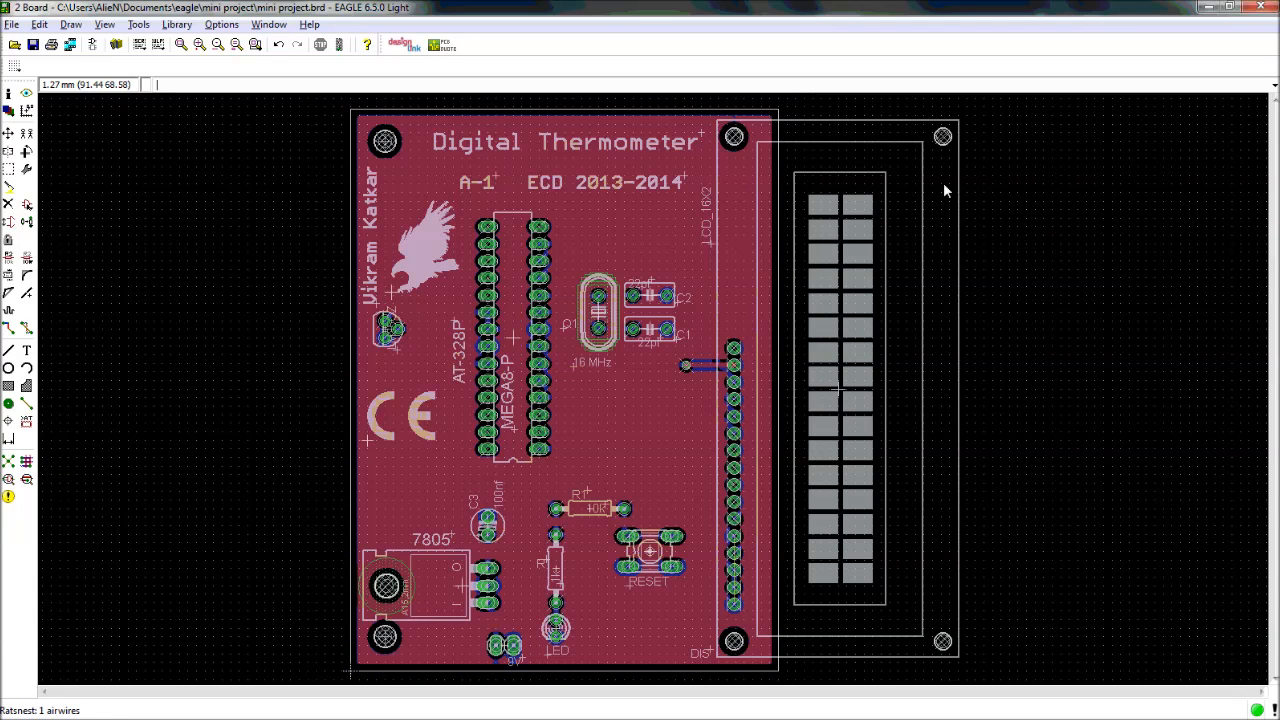
Close the mini project schematic and board windows, saving the board changes, and collapse the mini project folder
{"action": "left_click", "coordinate": [1208, 7]}
{"action": "mouse_move", "coordinate": [22, 440]}
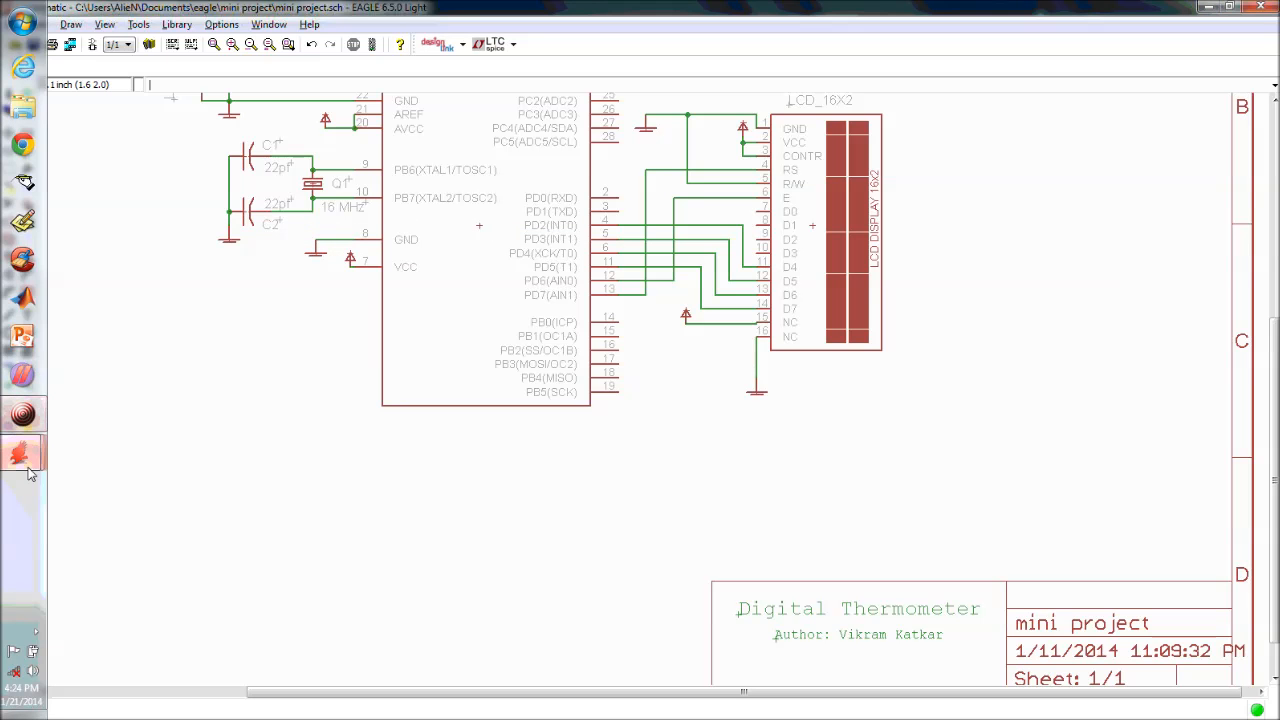
{"action": "mouse_move", "coordinate": [26, 462]}
{"action": "left_click", "coordinate": [221, 525]}
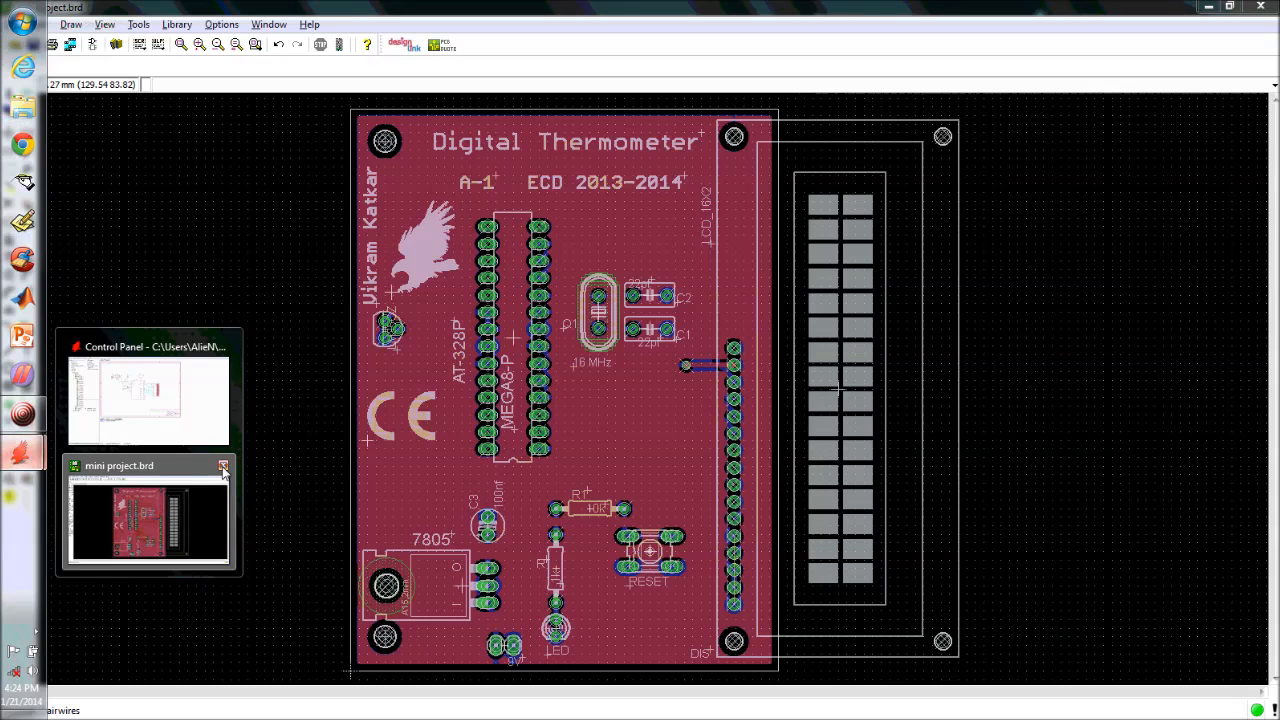
{"action": "left_click", "coordinate": [223, 465]}
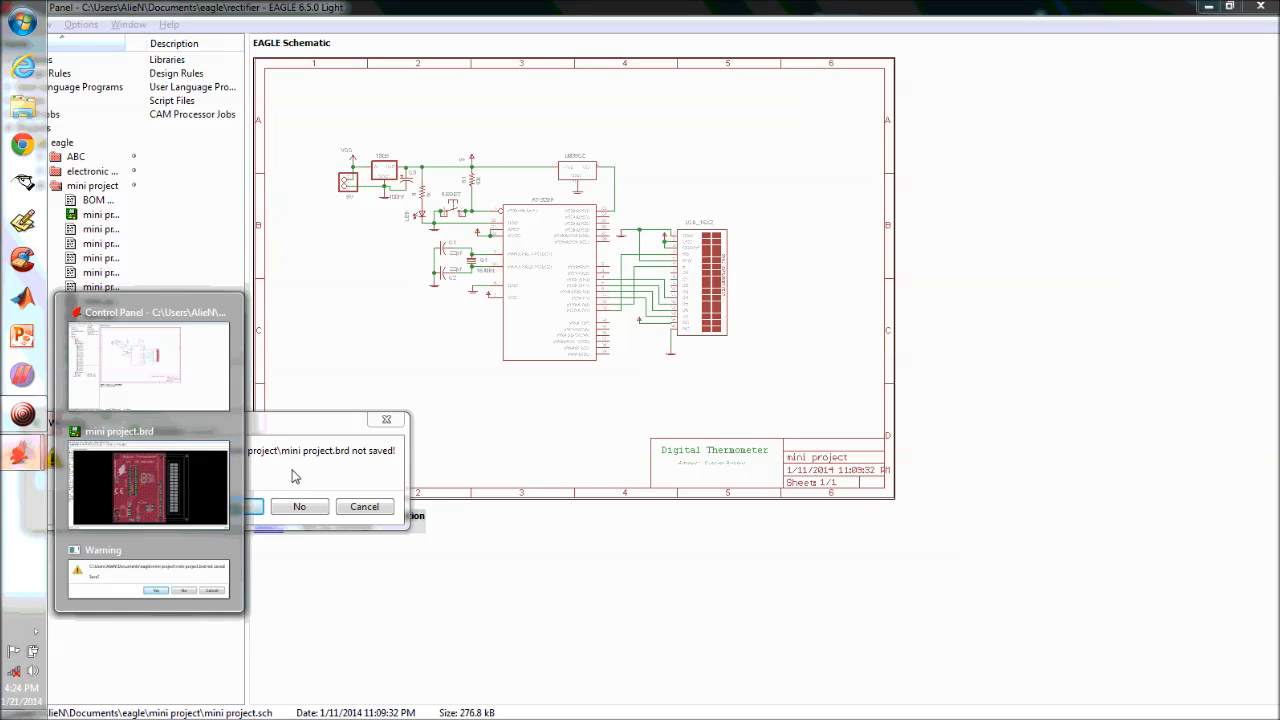
{"action": "left_click", "coordinate": [250, 508]}
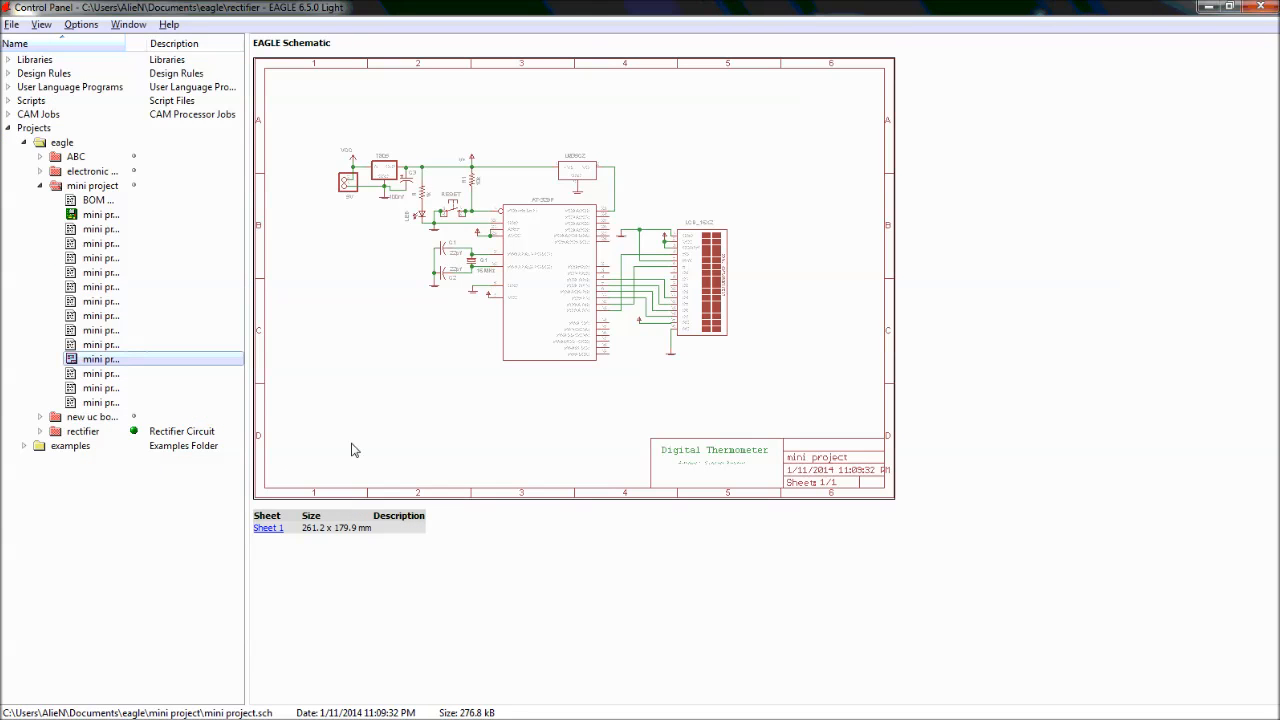
{"action": "left_click", "coordinate": [40, 186]}
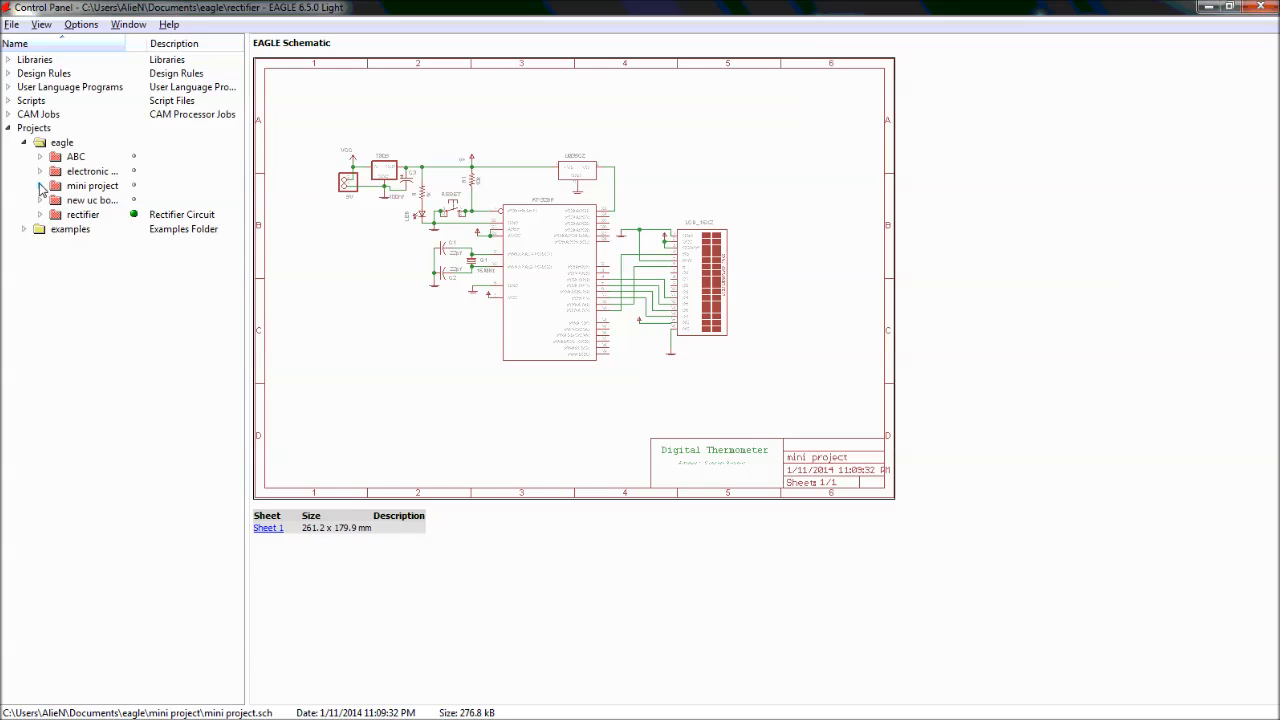
Switch to the file browser, open Documents > eagle > mini project, and view the mini project PNG schematic and BMP board render
{"action": "mouse_move", "coordinate": [2, 340]}
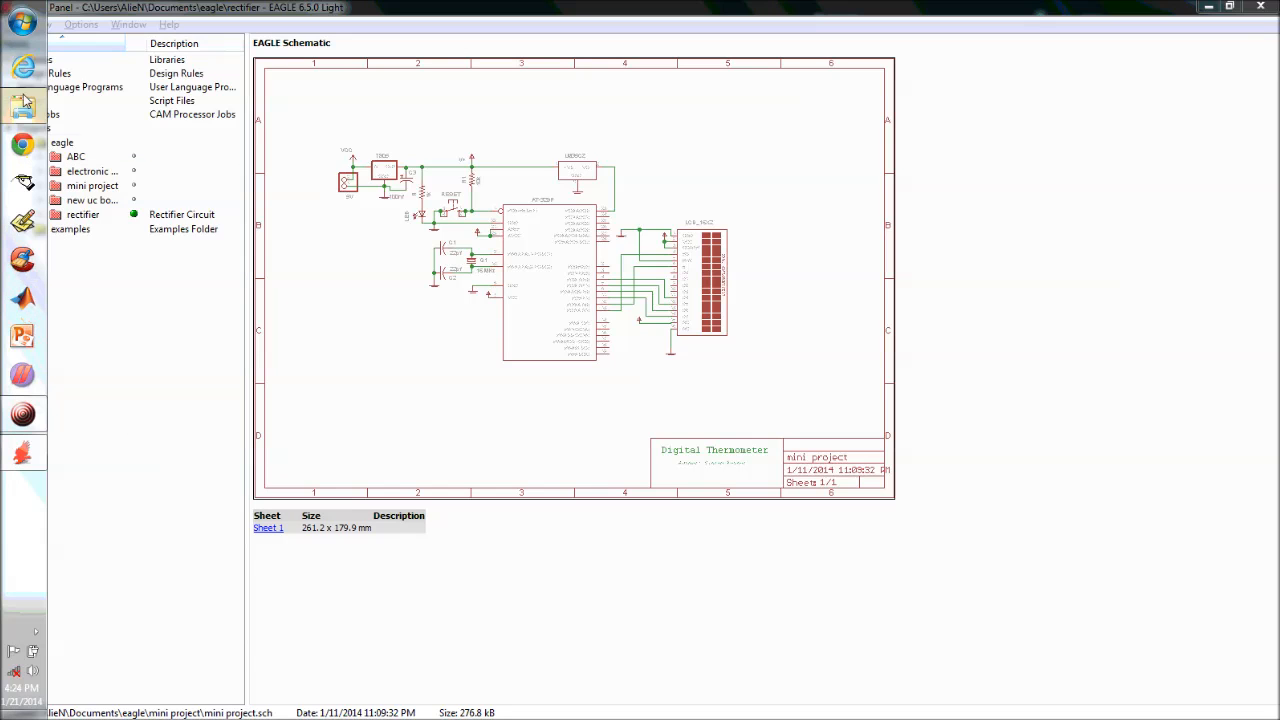
{"action": "left_click", "coordinate": [24, 103]}
{"action": "double_click", "coordinate": [377, 150]}
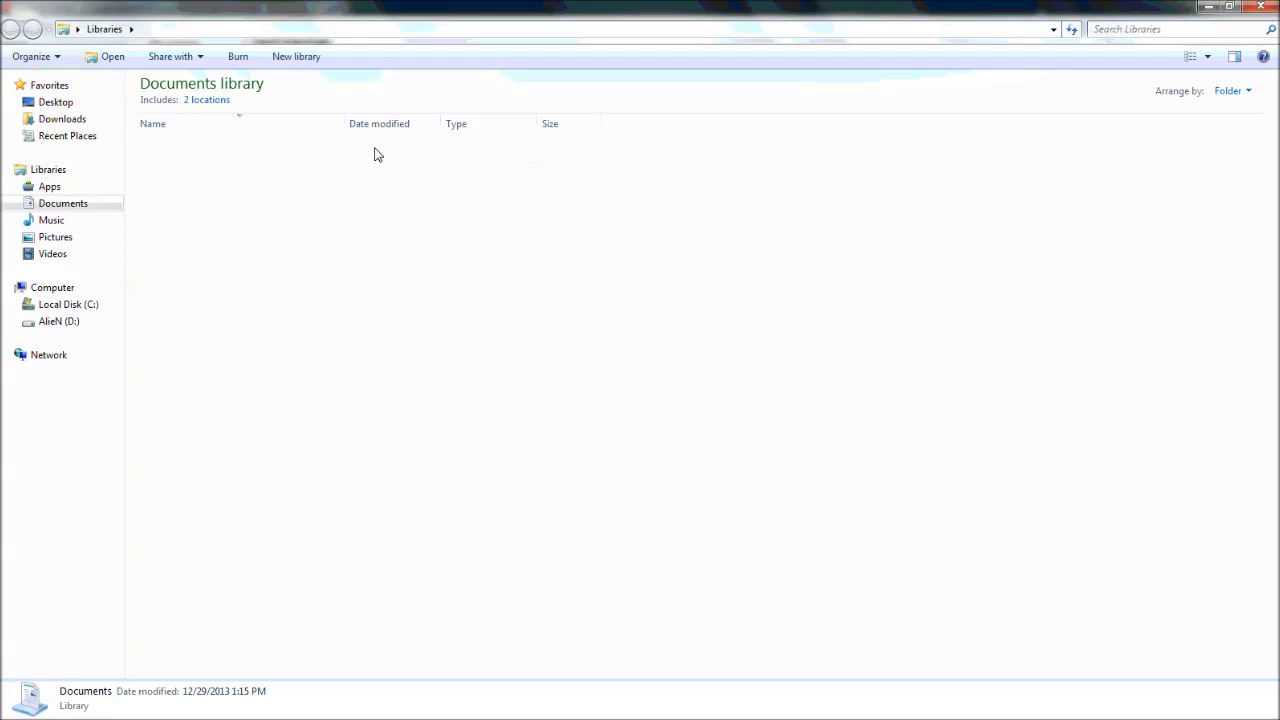
{"action": "double_click", "coordinate": [195, 181]}
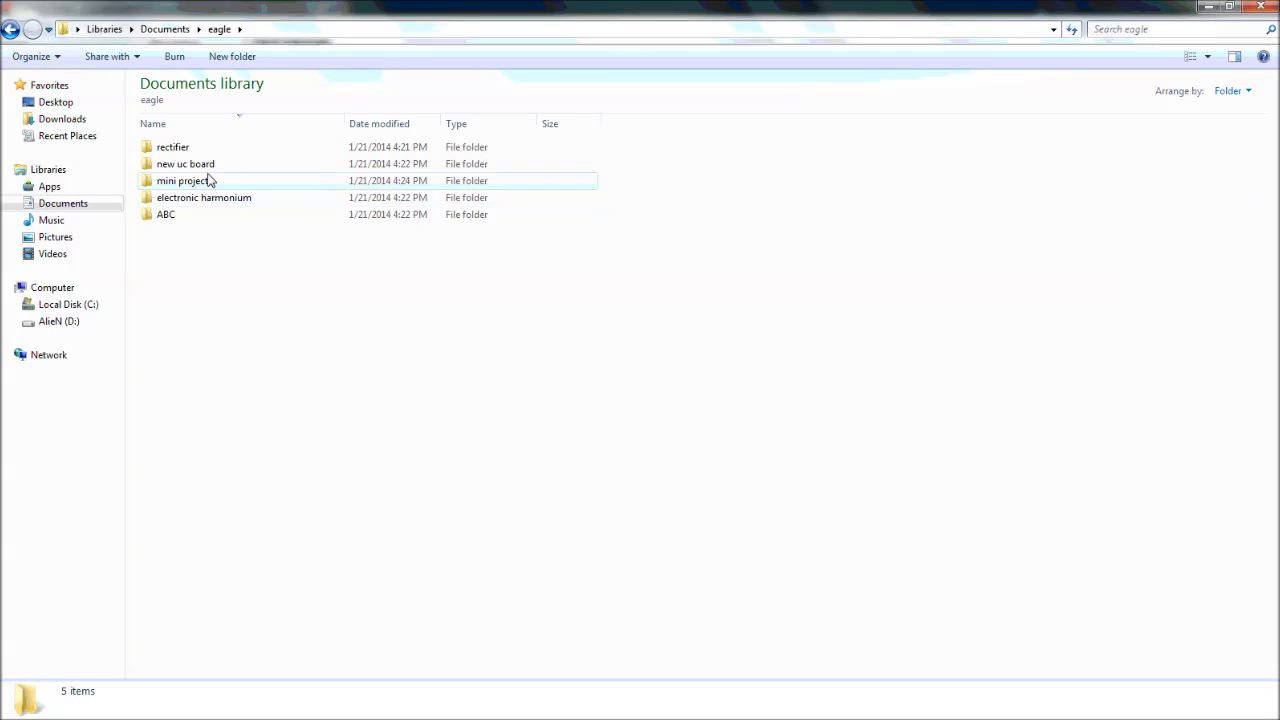
{"action": "double_click", "coordinate": [190, 183]}
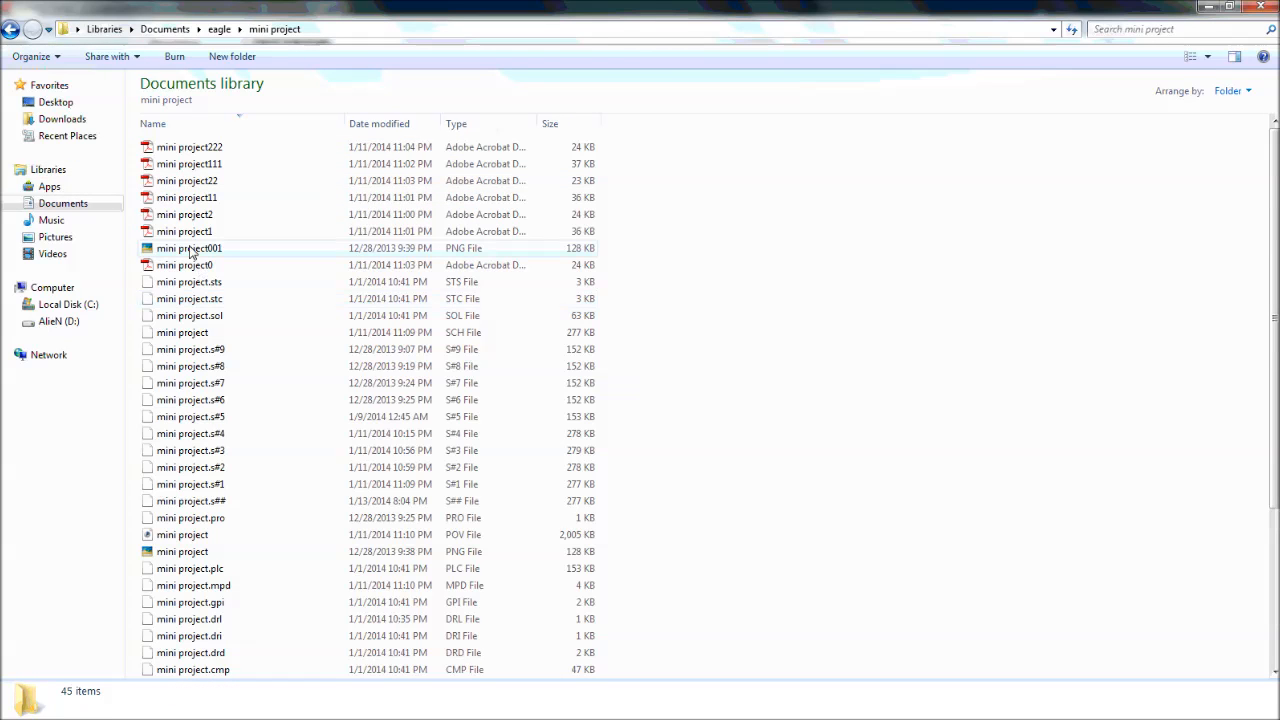
{"action": "left_click", "coordinate": [182, 551]}
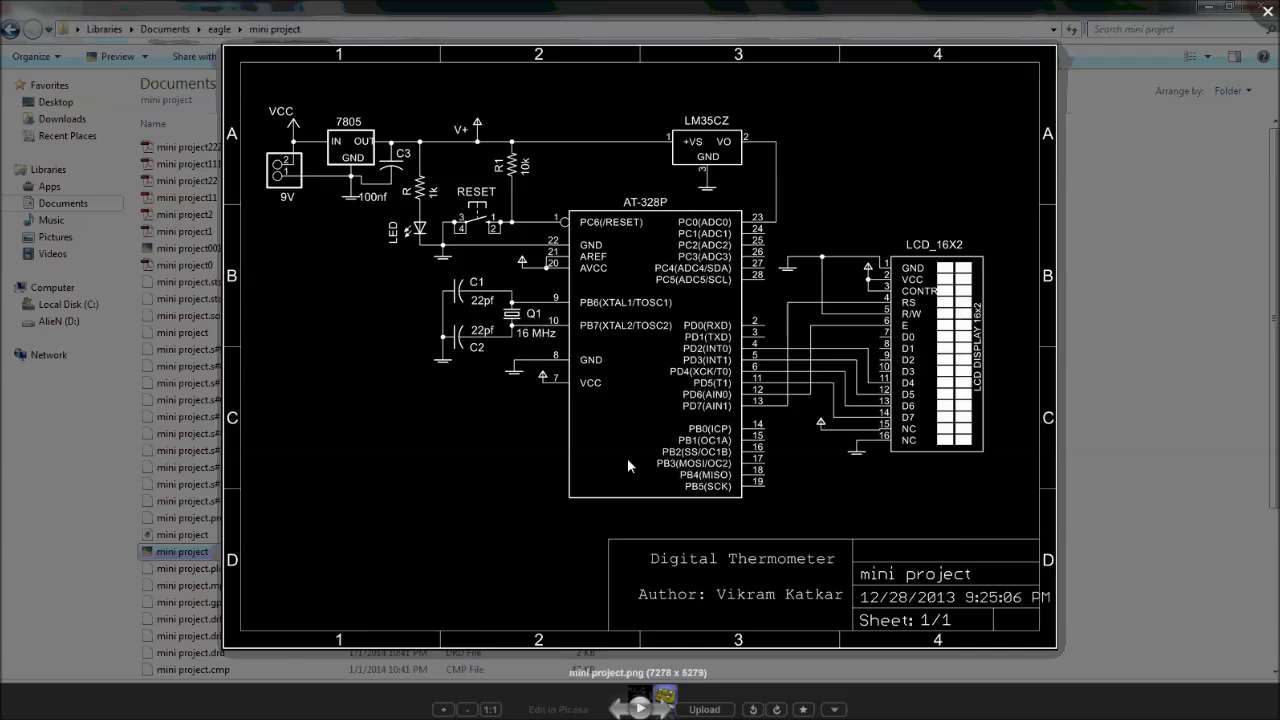
{"action": "key", "text": "Right"}
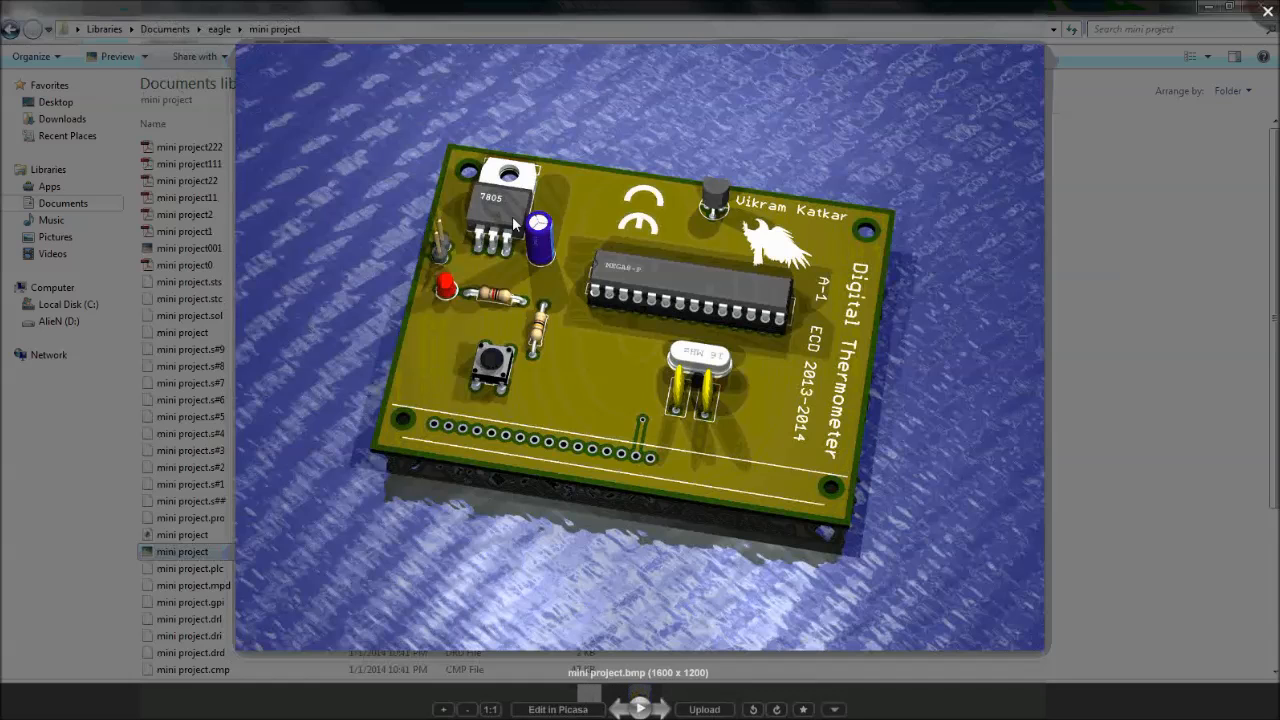
Close the mini project render, open the electronic harmonium folder under eagle, and view the piano BMP board render
{"action": "key", "text": "Escape"}
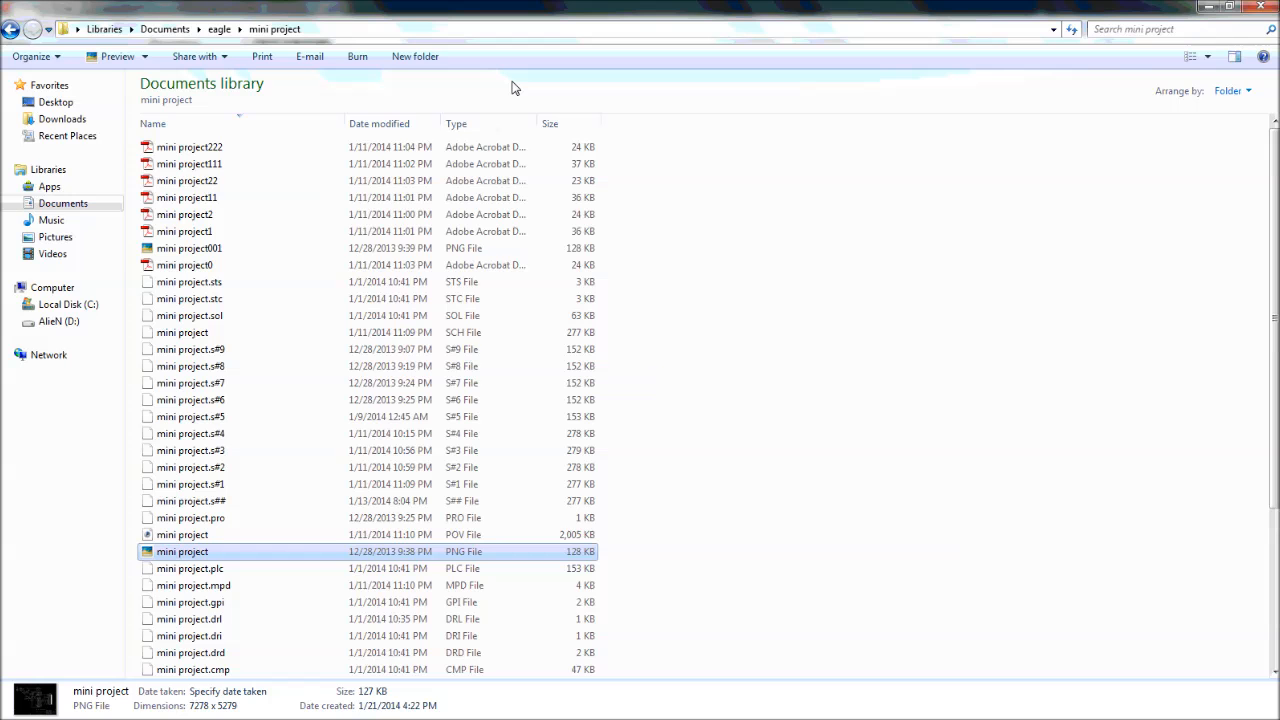
{"action": "left_click", "coordinate": [219, 29]}
{"action": "double_click", "coordinate": [214, 198]}
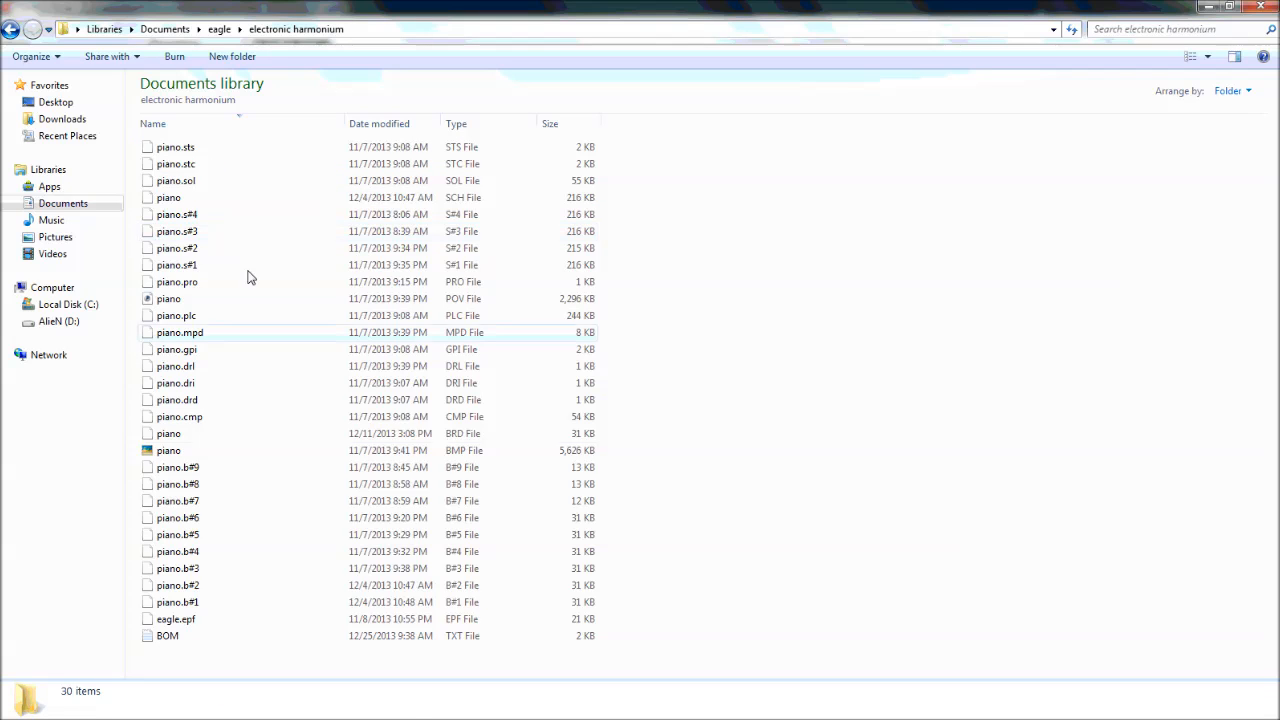
{"action": "double_click", "coordinate": [190, 451]}
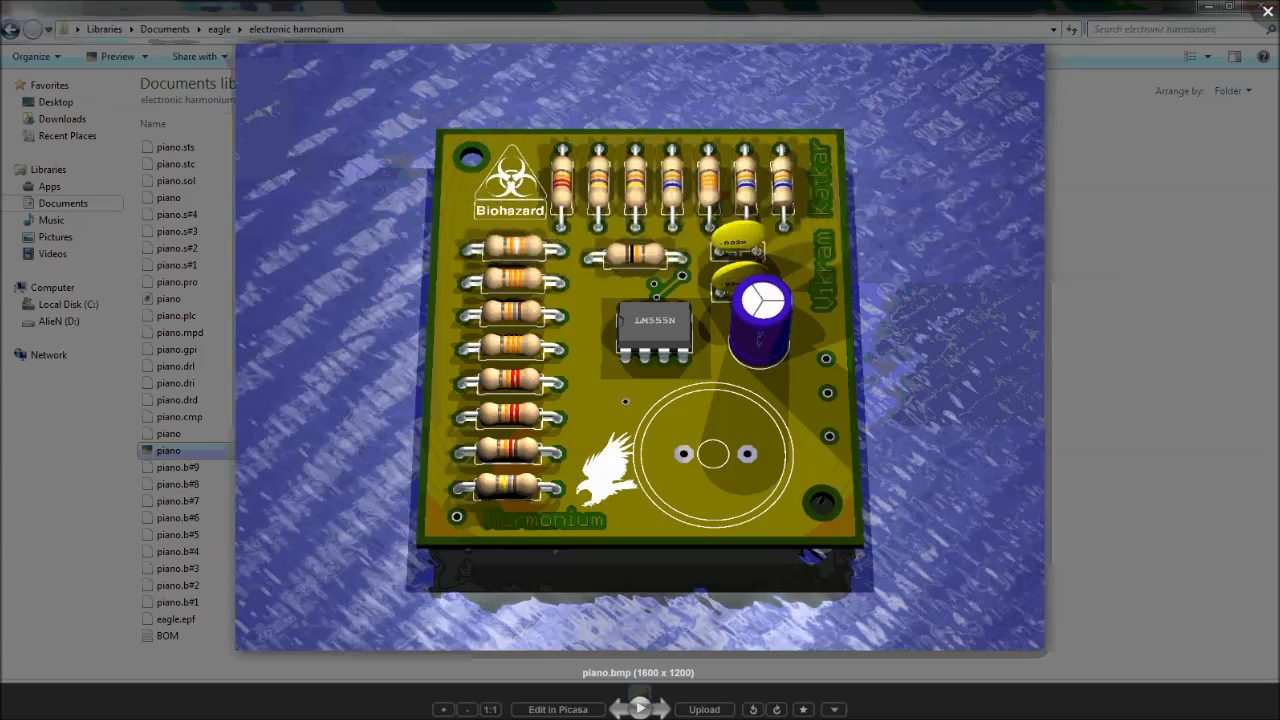
{"action": "left_click", "coordinate": [1267, 11]}
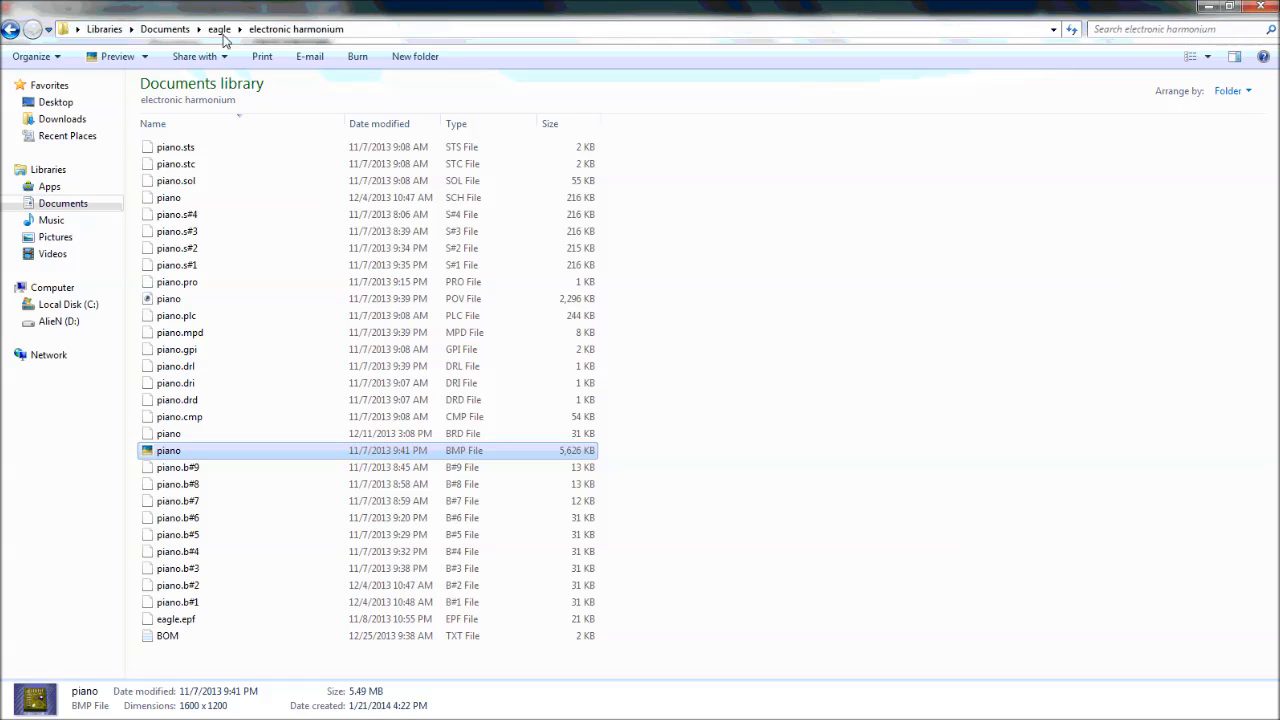
Open the ABC folder under eagle, view the astble555 BMP board render, and close the image and the file browser
{"action": "left_click", "coordinate": [220, 29]}
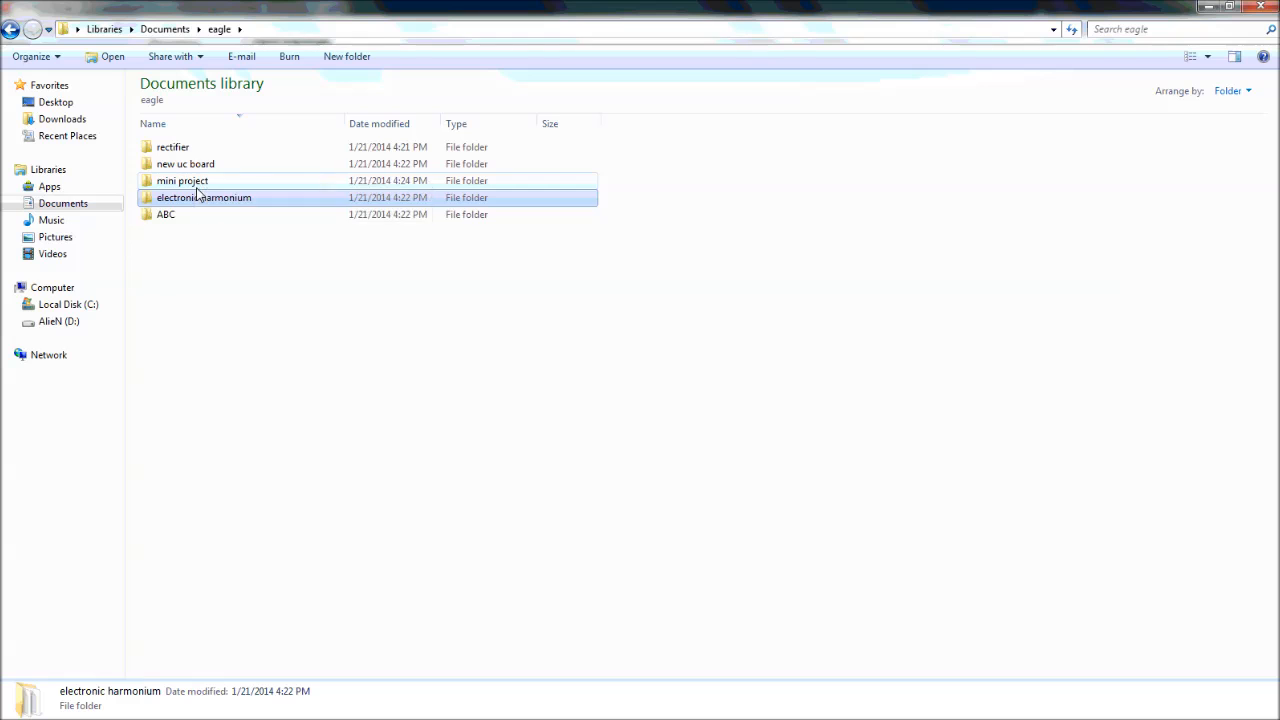
{"action": "left_click", "coordinate": [189, 217]}
{"action": "double_click", "coordinate": [189, 217]}
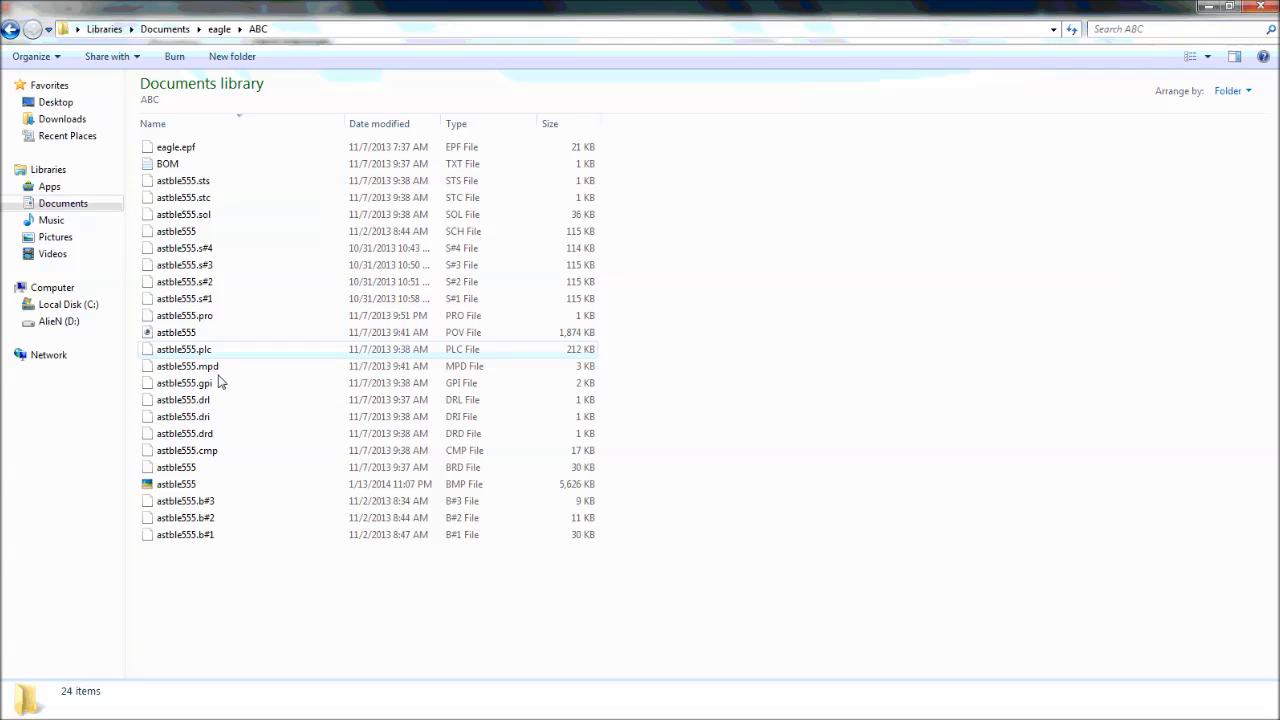
{"action": "left_click", "coordinate": [219, 485]}
{"action": "double_click", "coordinate": [219, 485]}
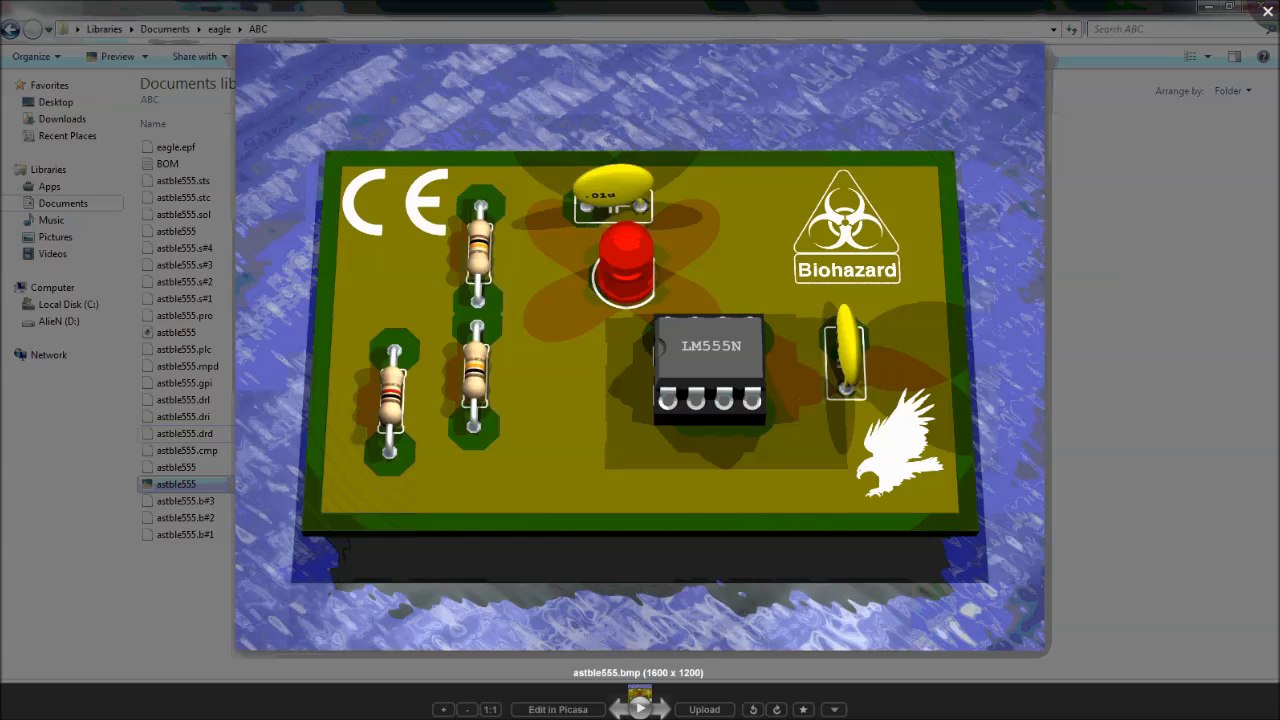
{"action": "left_click", "coordinate": [1266, 14]}
{"action": "left_click", "coordinate": [683, 434]}
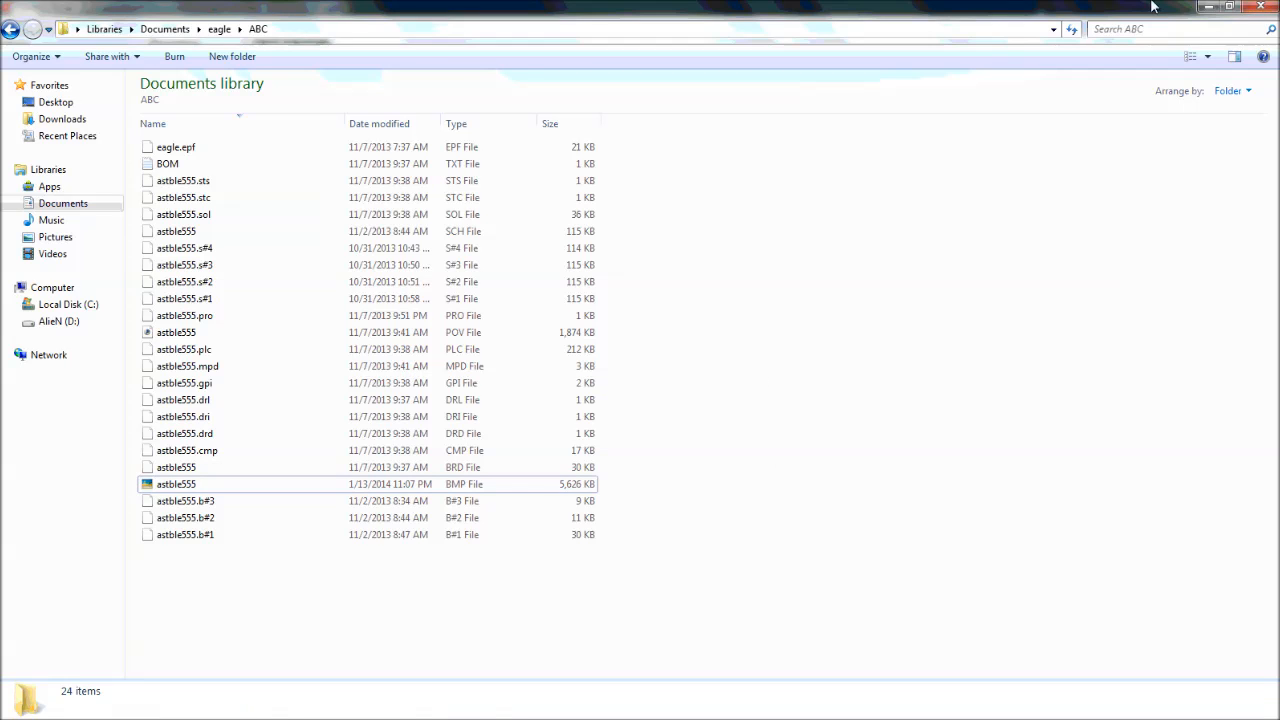
{"action": "left_click", "coordinate": [1260, 6]}
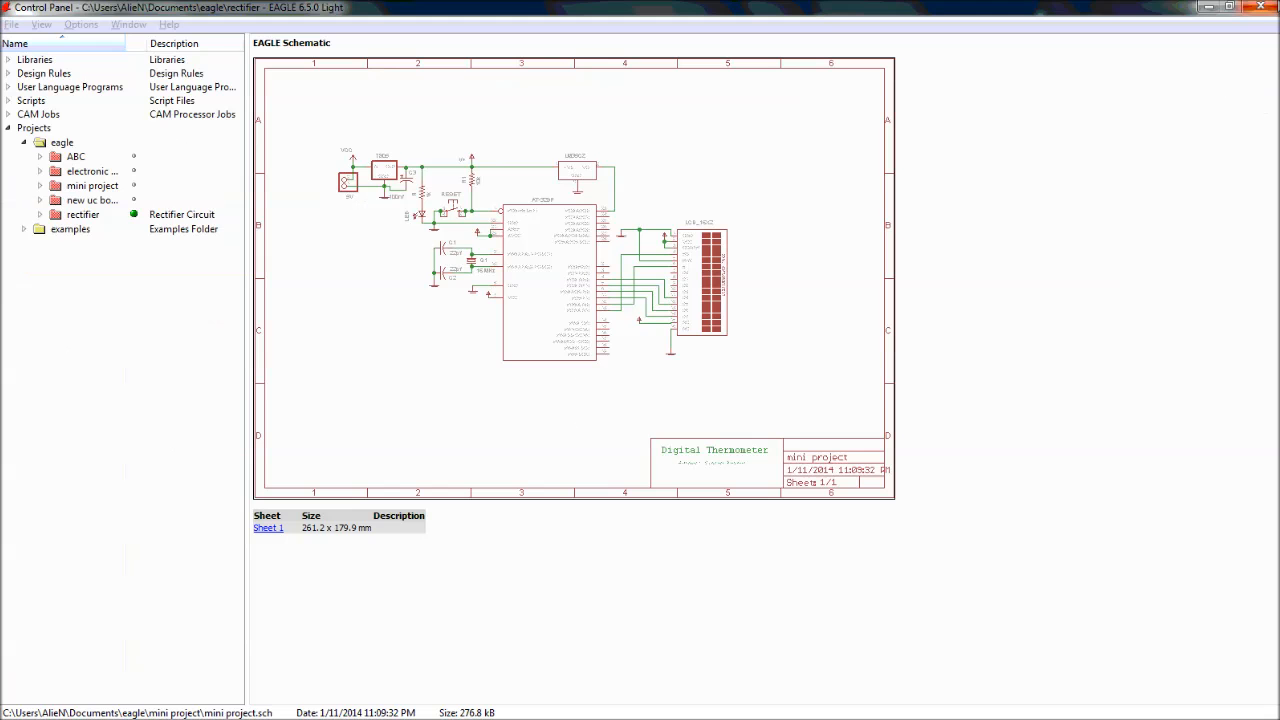
Expand the rectifier project and open its rectifire schematic in a maximized window
{"action": "left_click", "coordinate": [40, 214]}
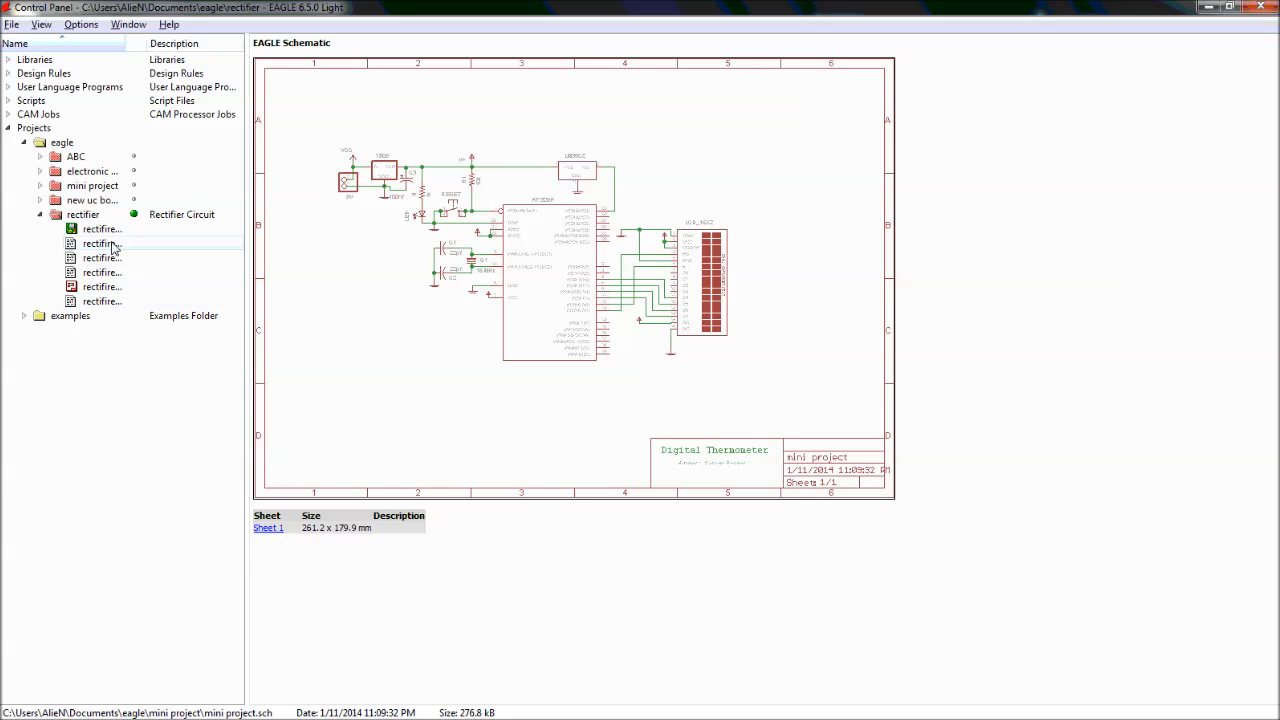
{"action": "left_click", "coordinate": [110, 287]}
{"action": "double_click", "coordinate": [463, 432]}
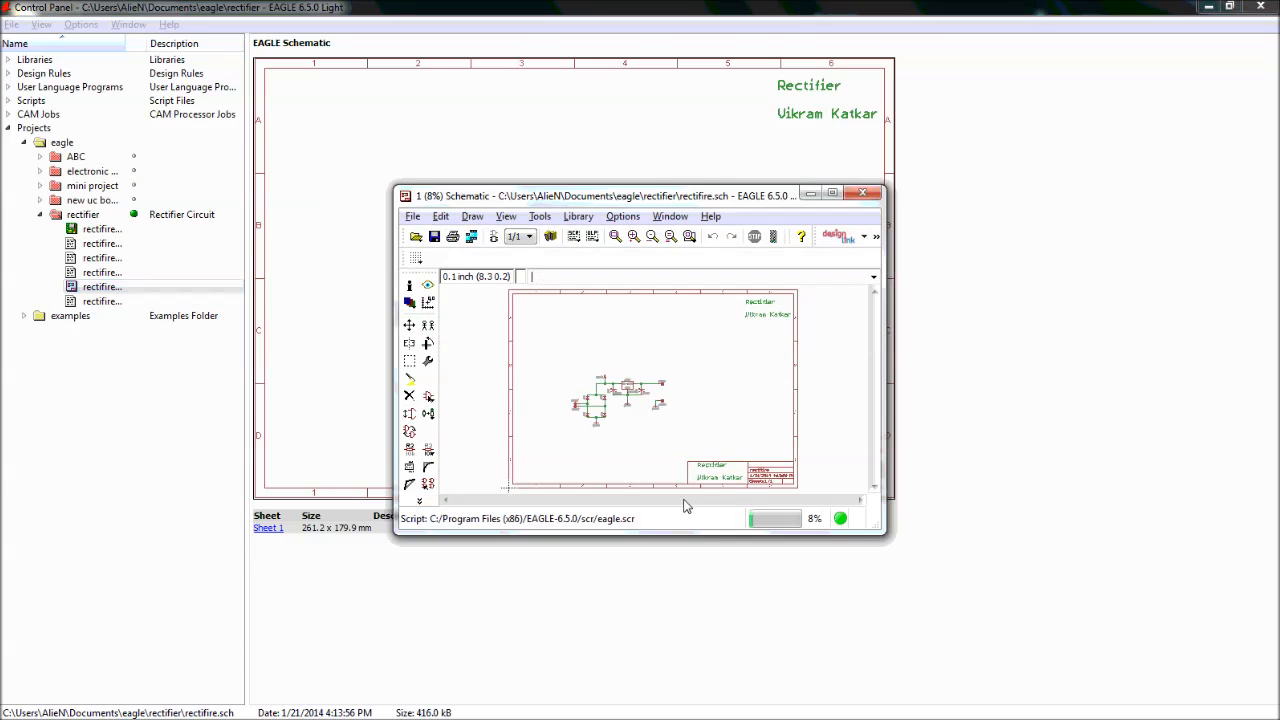
{"action": "double_click", "coordinate": [840, 204]}
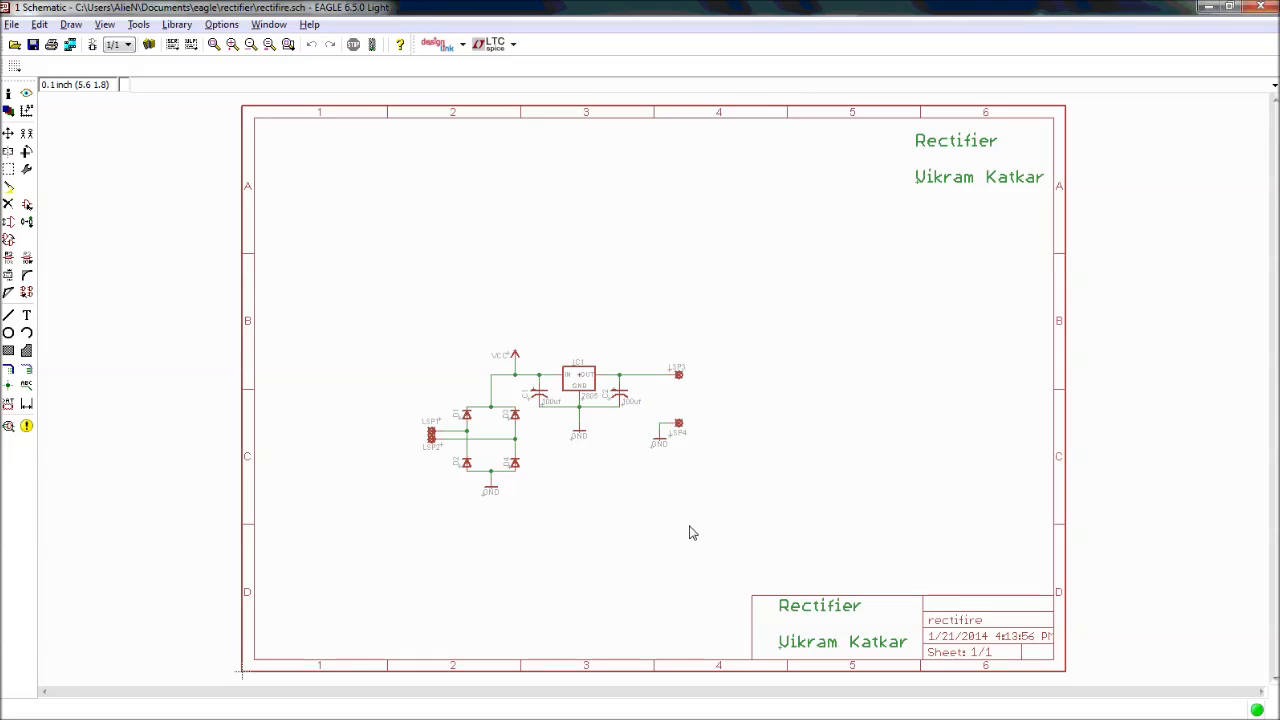
{"action": "scroll", "coordinate": [675, 486], "scroll_direction": "down", "scroll_amount": 2}
{"action": "scroll", "coordinate": [677, 486], "scroll_direction": "up", "scroll_amount": 2}
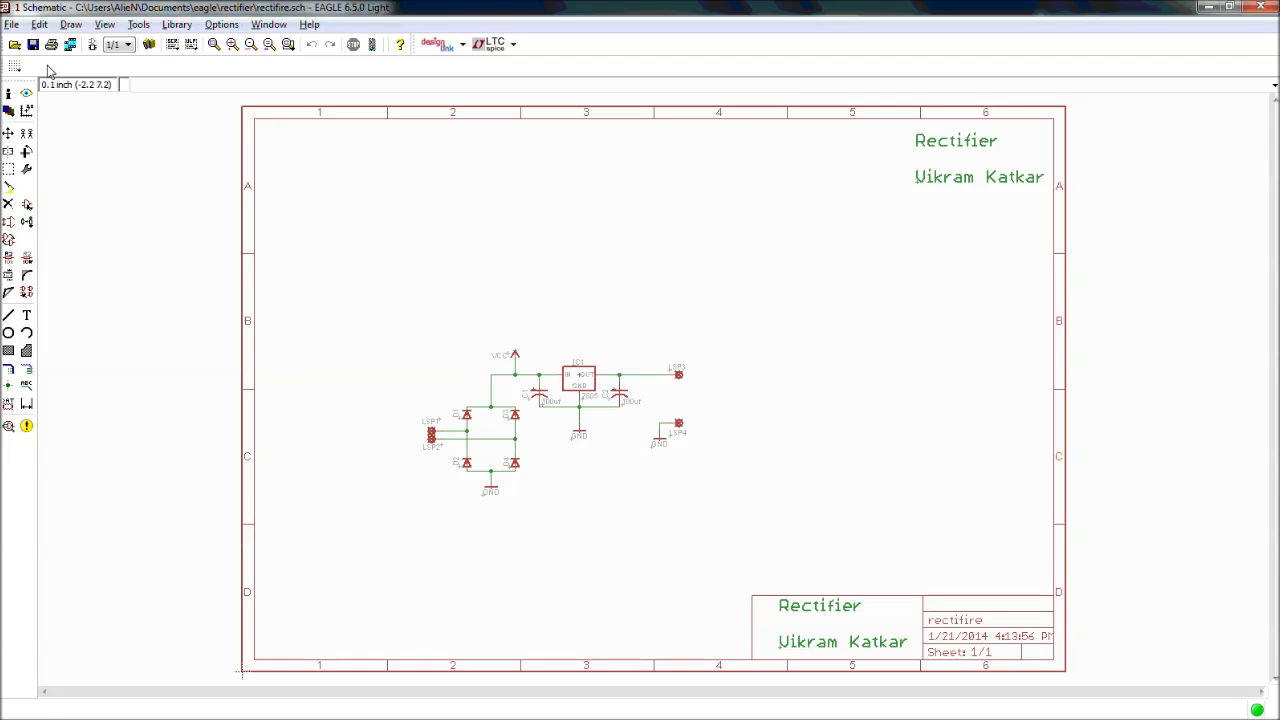
Start an image export of the rectifier schematic and set the output to a PNG file named rectifier in the rectifier folder
{"action": "left_click", "coordinate": [15, 25]}
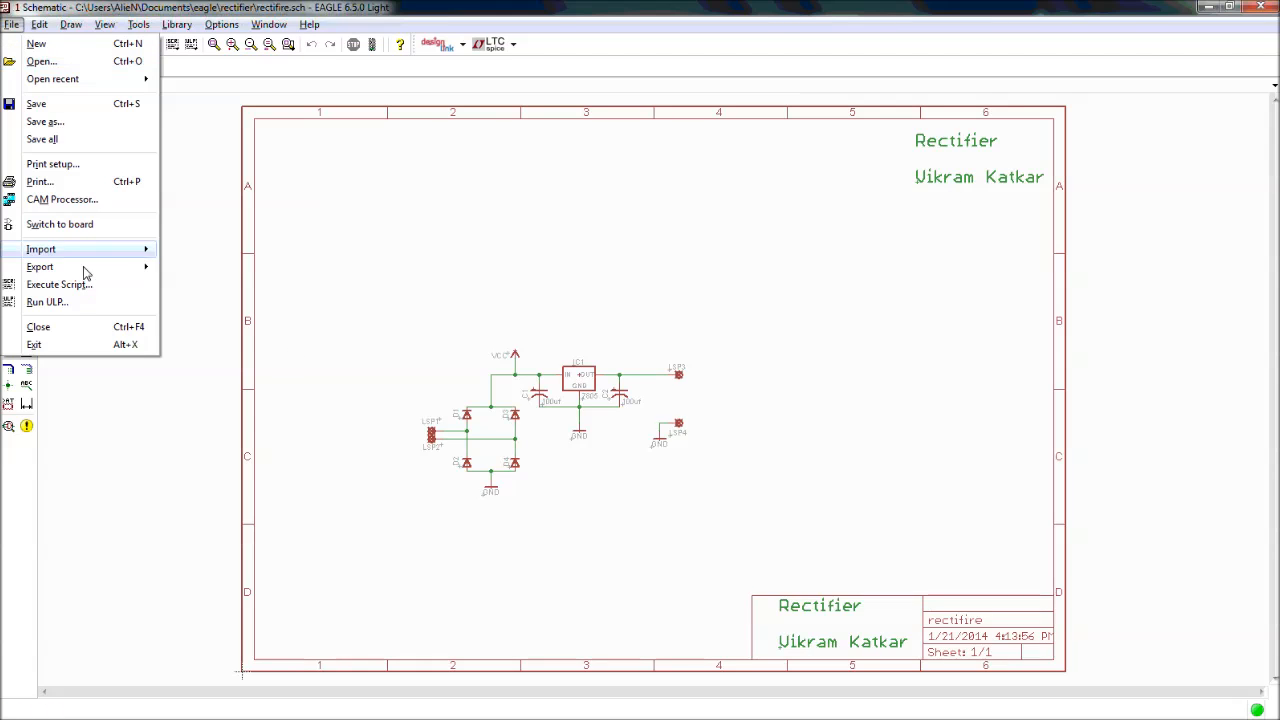
{"action": "mouse_move", "coordinate": [88, 270]}
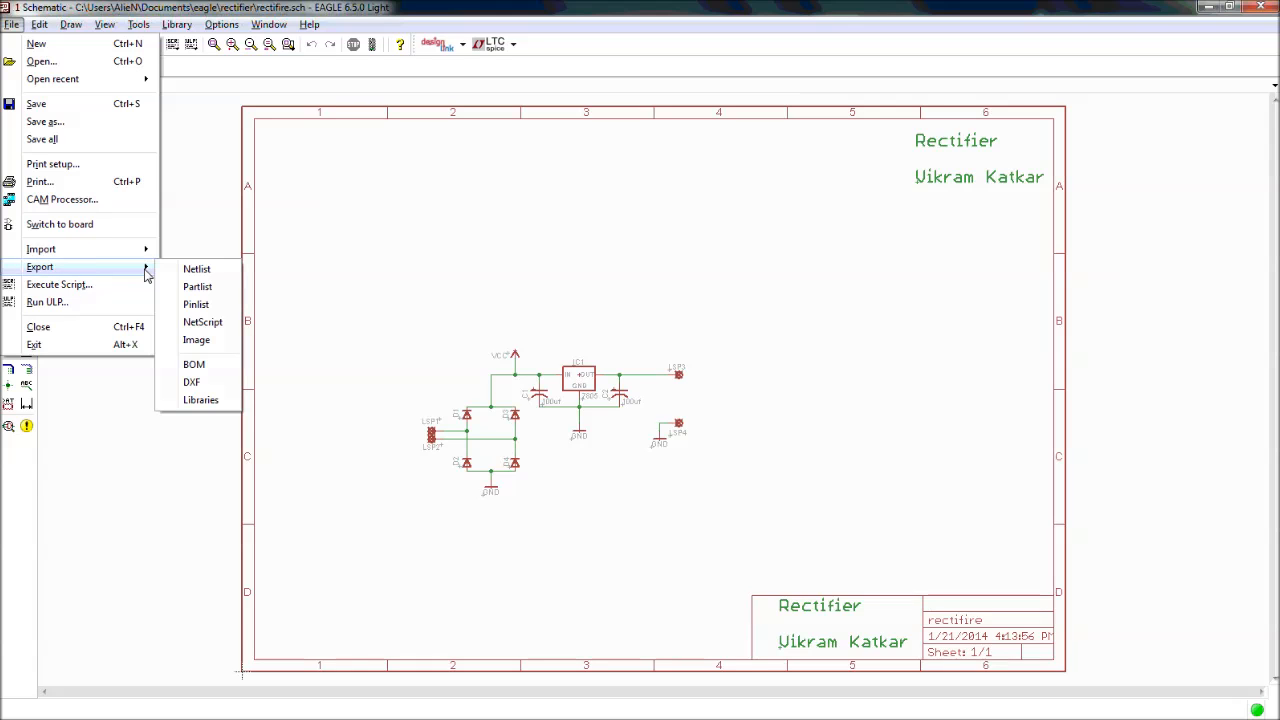
{"action": "left_click", "coordinate": [205, 350]}
{"action": "left_click_drag", "start_coordinate": [214, 272], "coordinate": [291, 222]}
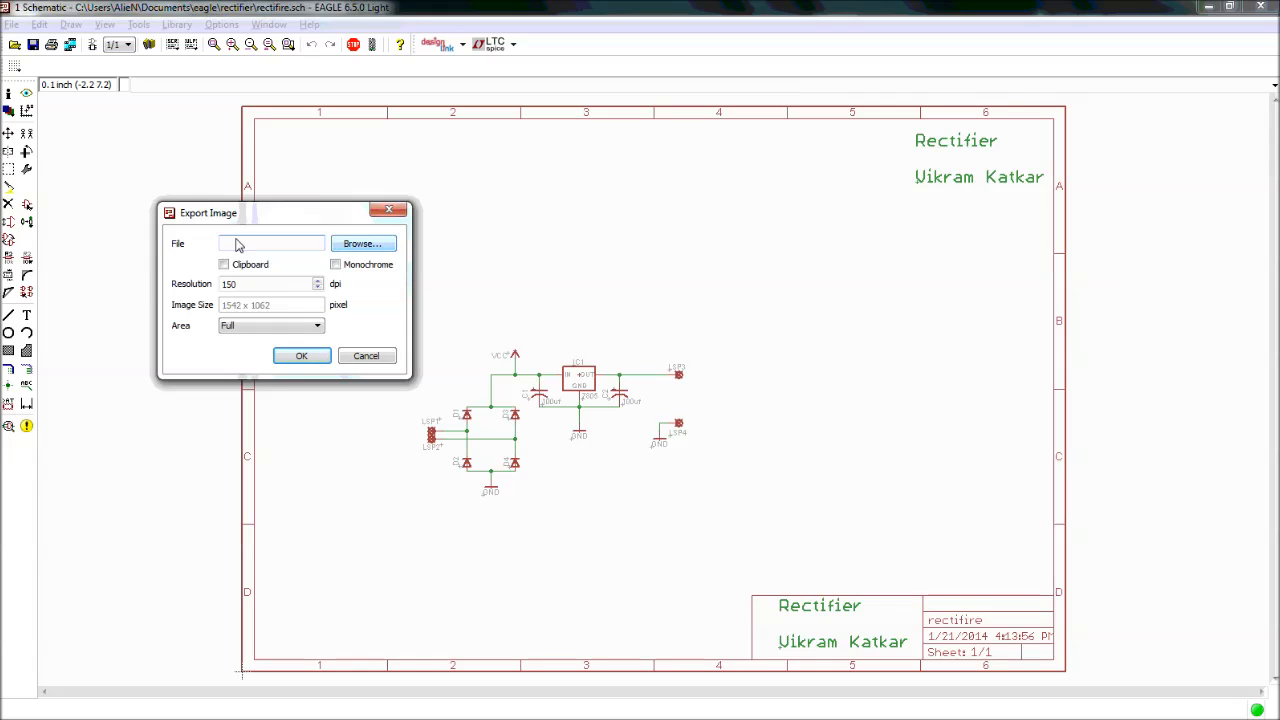
{"action": "left_click", "coordinate": [343, 250]}
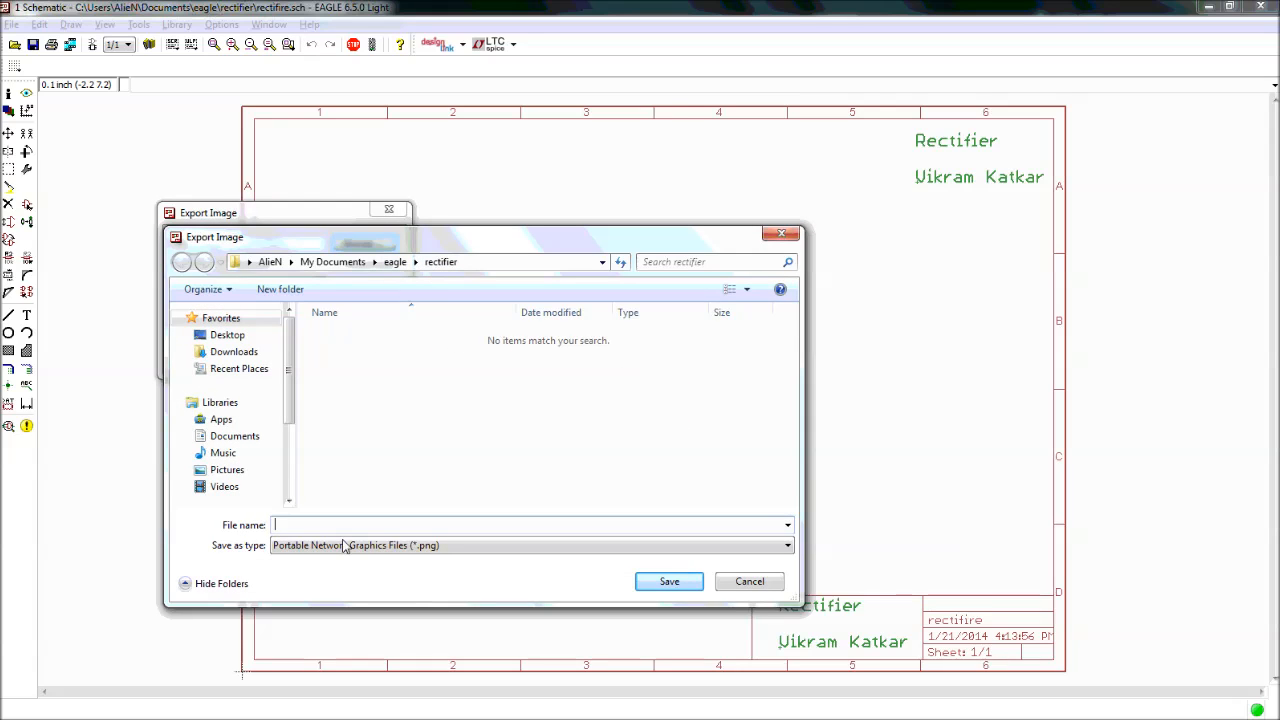
{"action": "type", "text": "rec"}
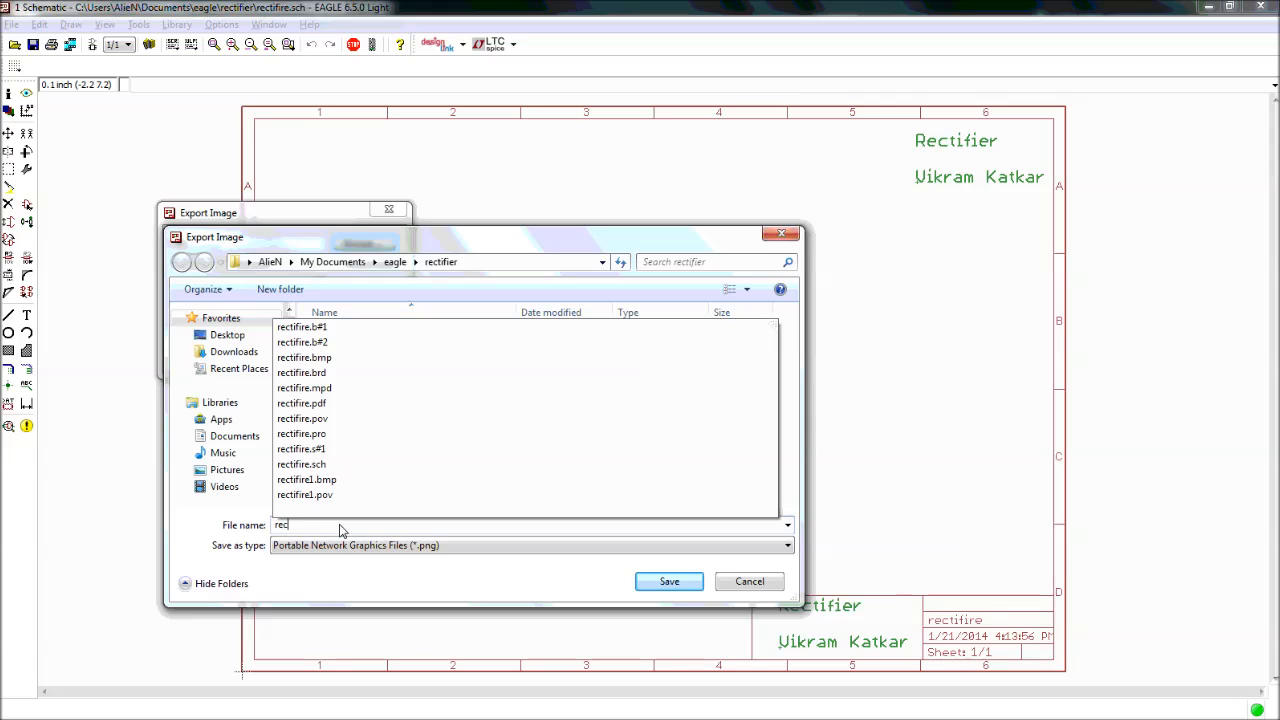
{"action": "type", "text": "tifier"}
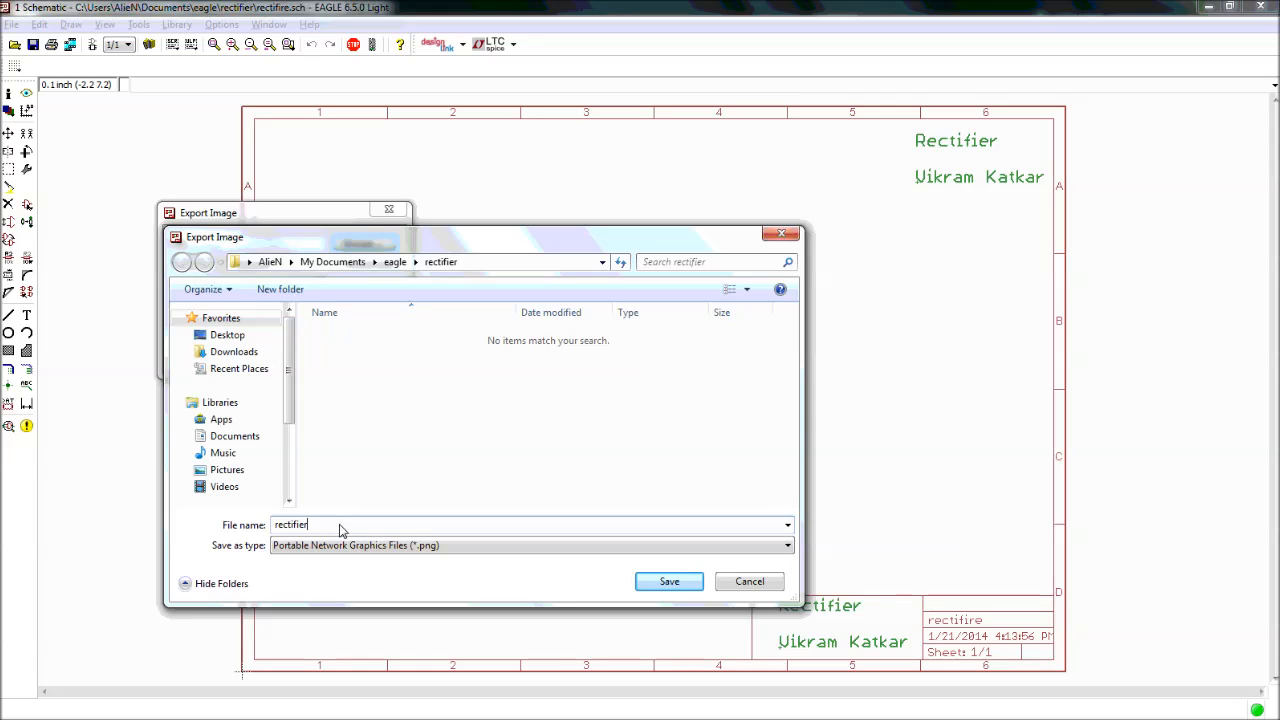
{"action": "left_click", "coordinate": [669, 582]}
Export the schematic image as monochrome at 999 dpi with the area set to Full
{"action": "left_click", "coordinate": [338, 266]}
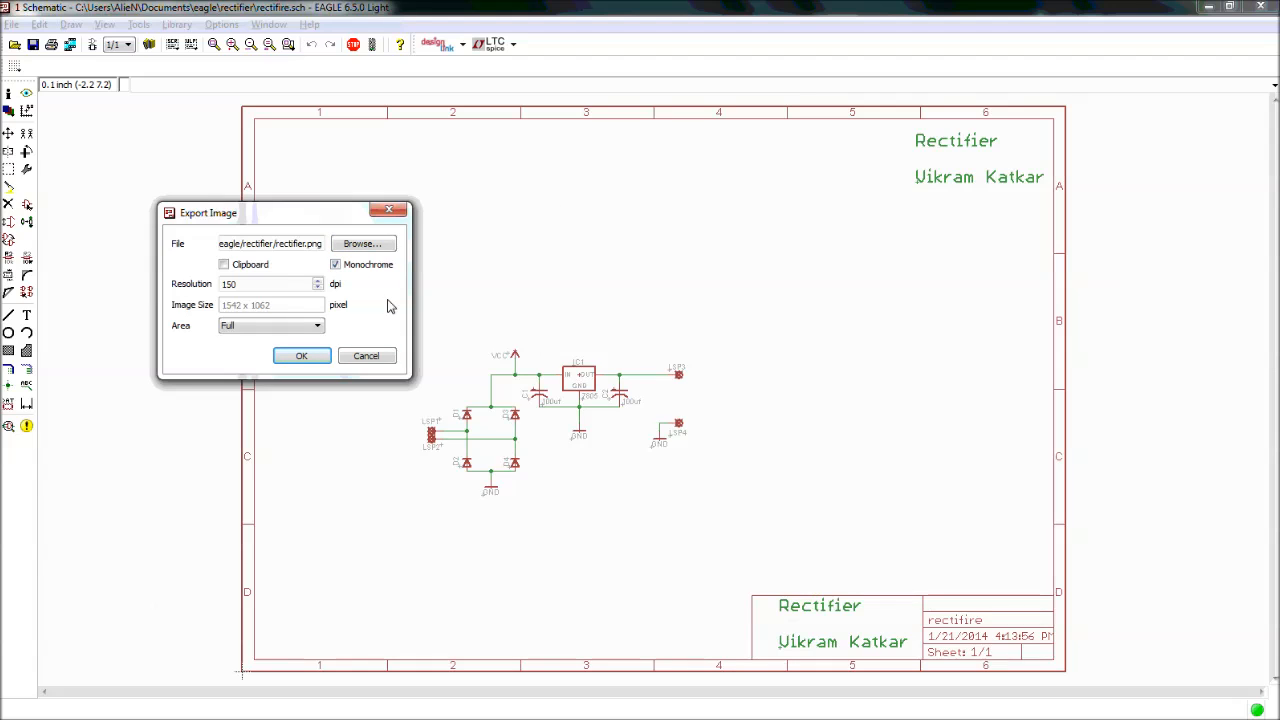
{"action": "left_click_drag", "start_coordinate": [256, 290], "coordinate": [179, 288]}
{"action": "type", "text": "999"}
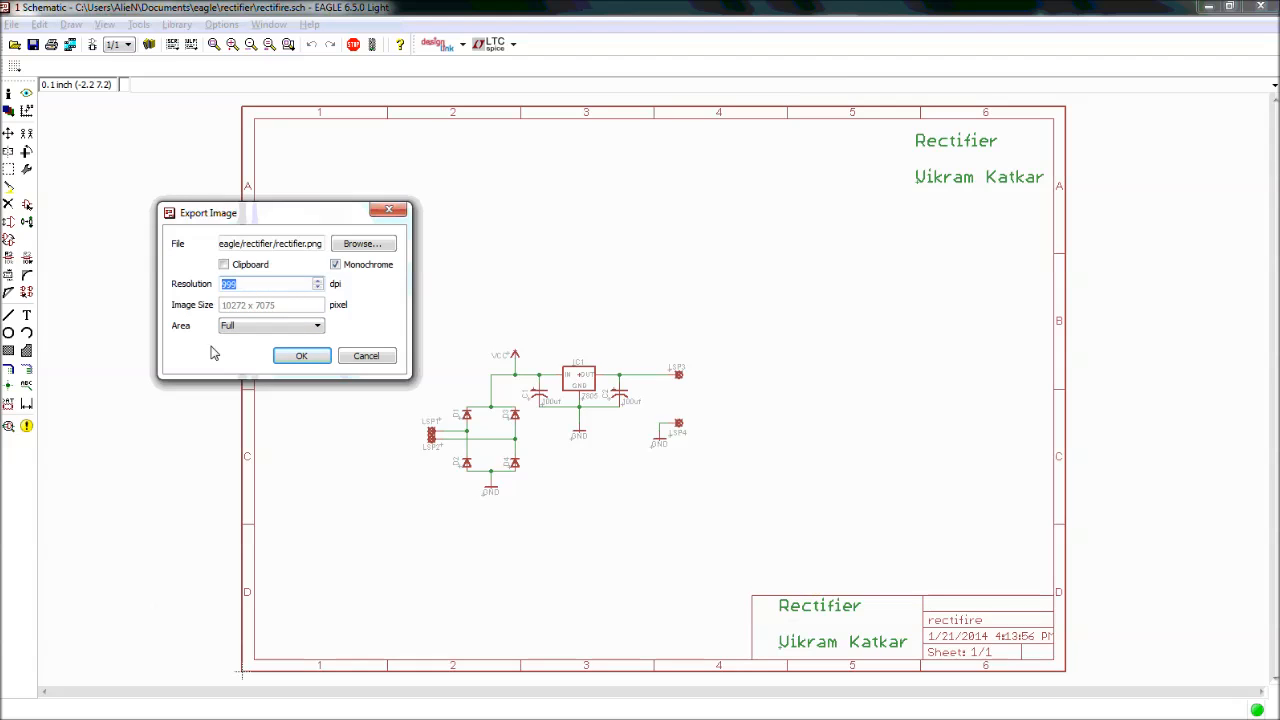
{"action": "left_click", "coordinate": [316, 282]}
{"action": "left_click", "coordinate": [316, 282]}
{"action": "left_click", "coordinate": [317, 288]}
{"action": "left_click", "coordinate": [317, 288]}
{"action": "left_click", "coordinate": [231, 328]}
{"action": "left_click", "coordinate": [231, 328]}
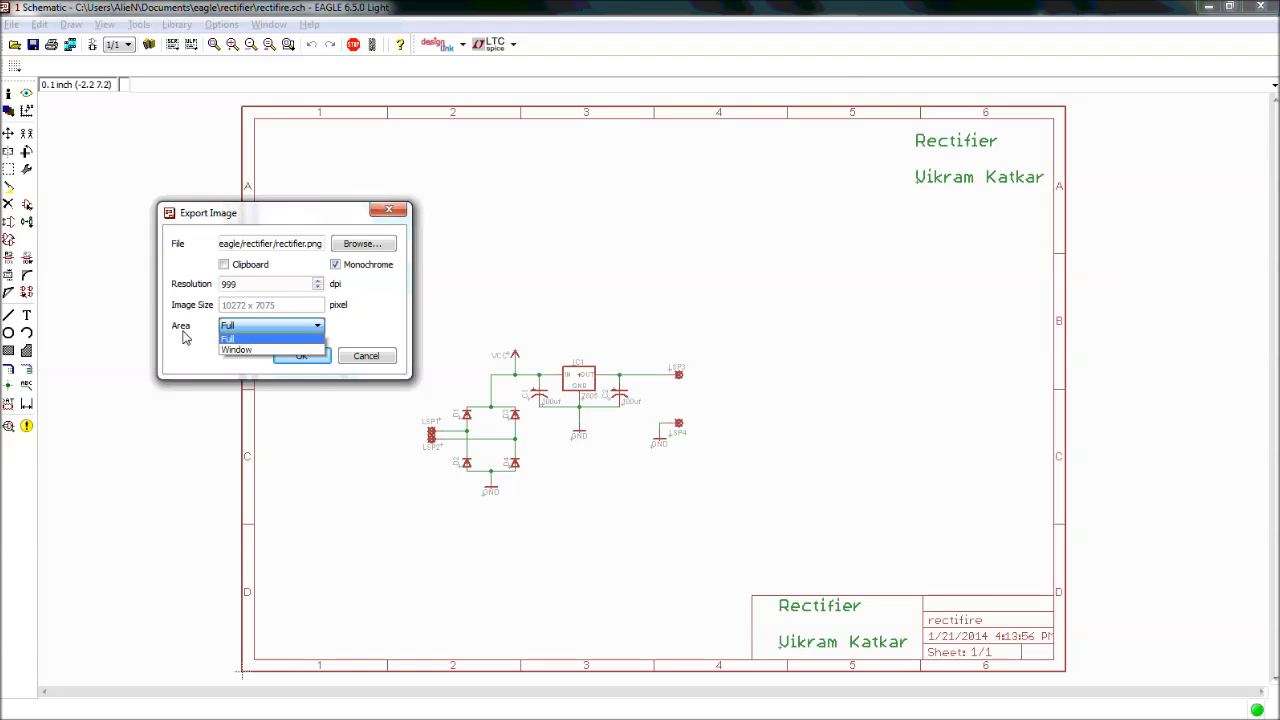
{"action": "left_click", "coordinate": [234, 342]}
{"action": "left_click", "coordinate": [302, 356]}
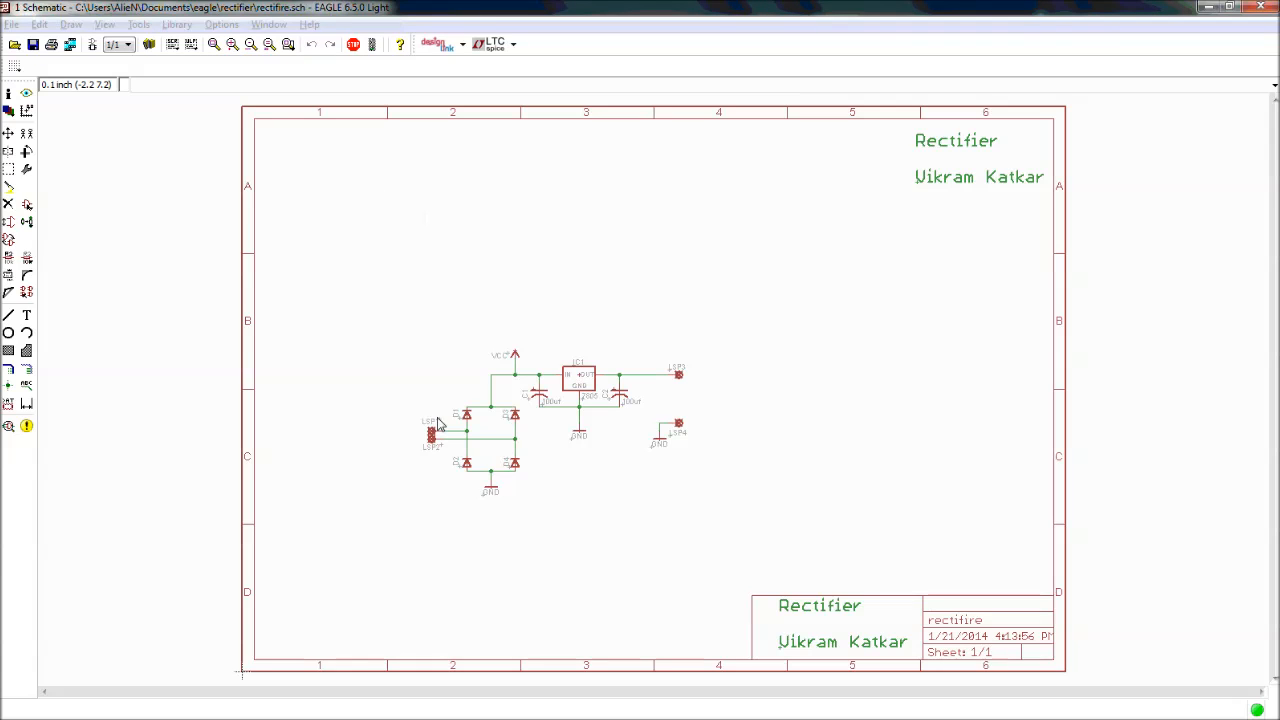
Switch to the file browser, open Documents > eagle > rectifier, view the exported rectifier PNG, and close it
{"action": "left_click", "coordinate": [21, 108]}
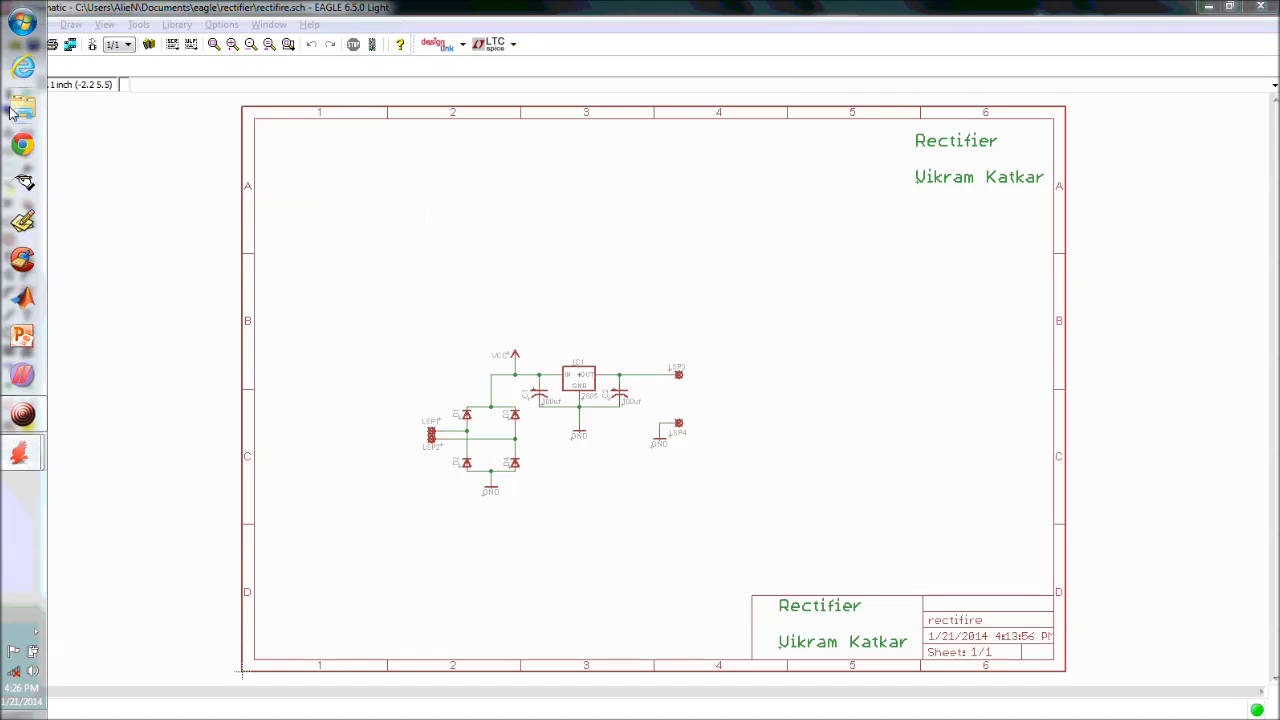
{"action": "double_click", "coordinate": [366, 152]}
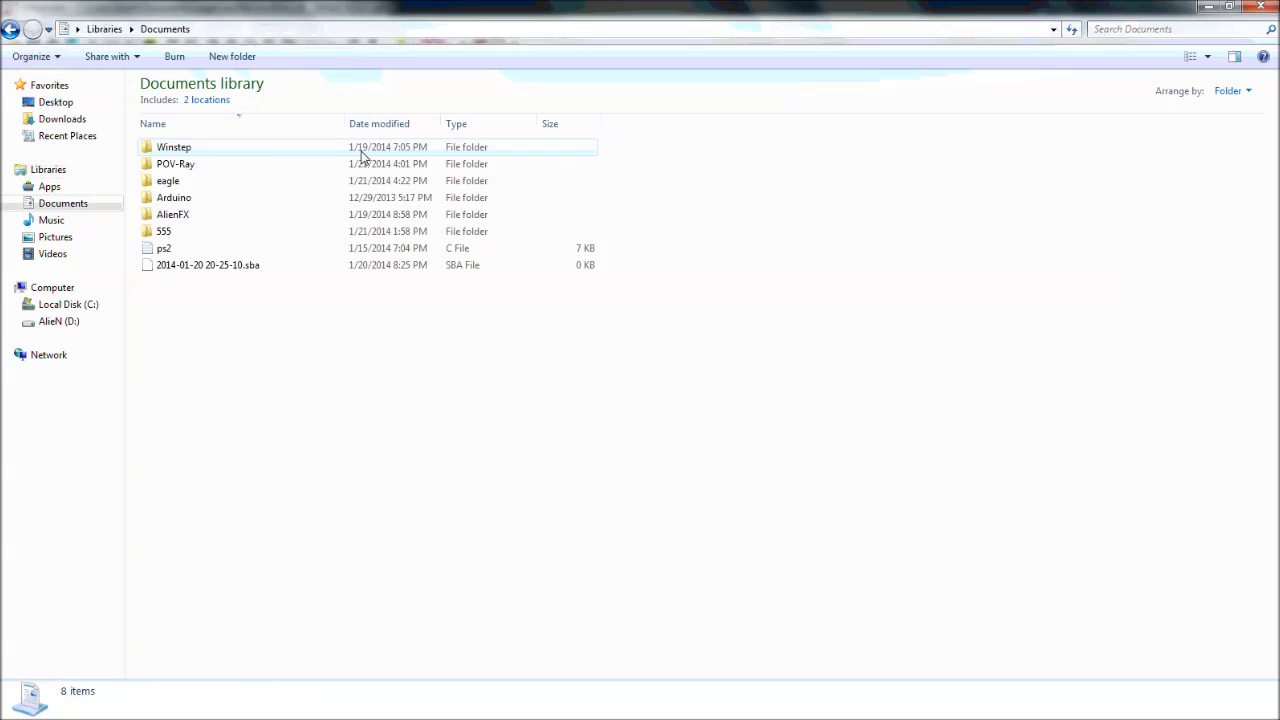
{"action": "double_click", "coordinate": [176, 184]}
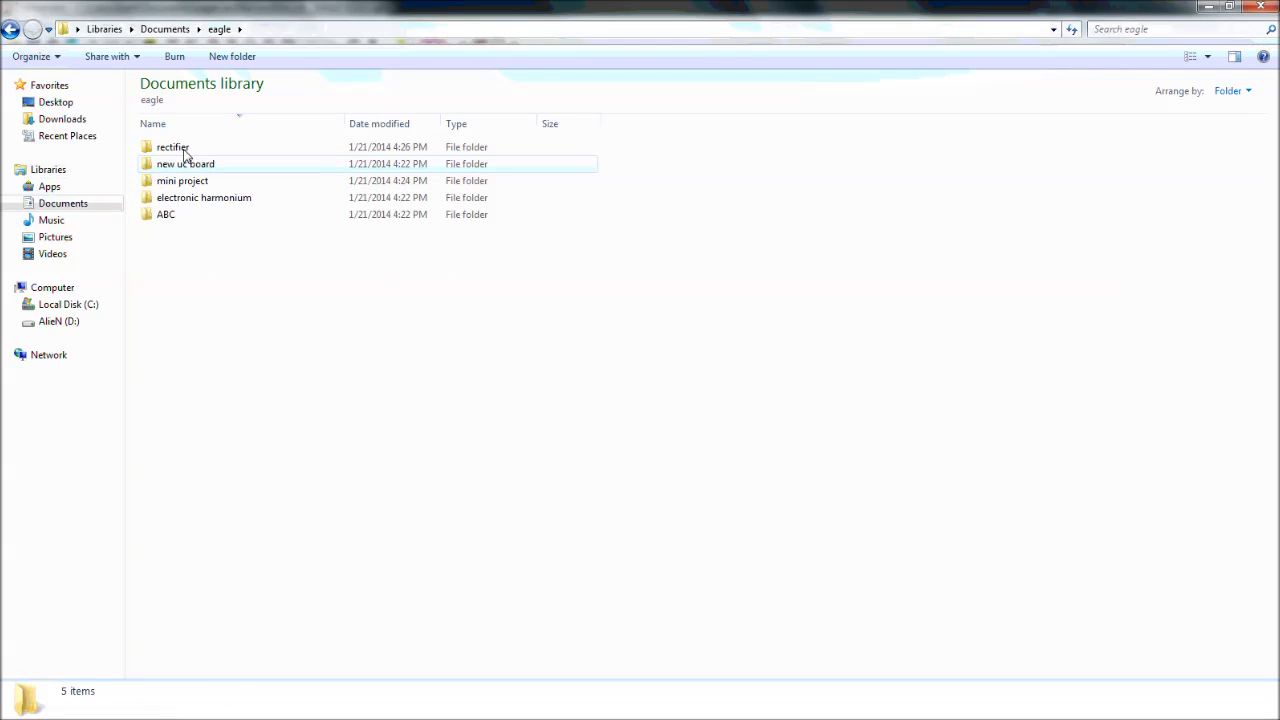
{"action": "double_click", "coordinate": [184, 150]}
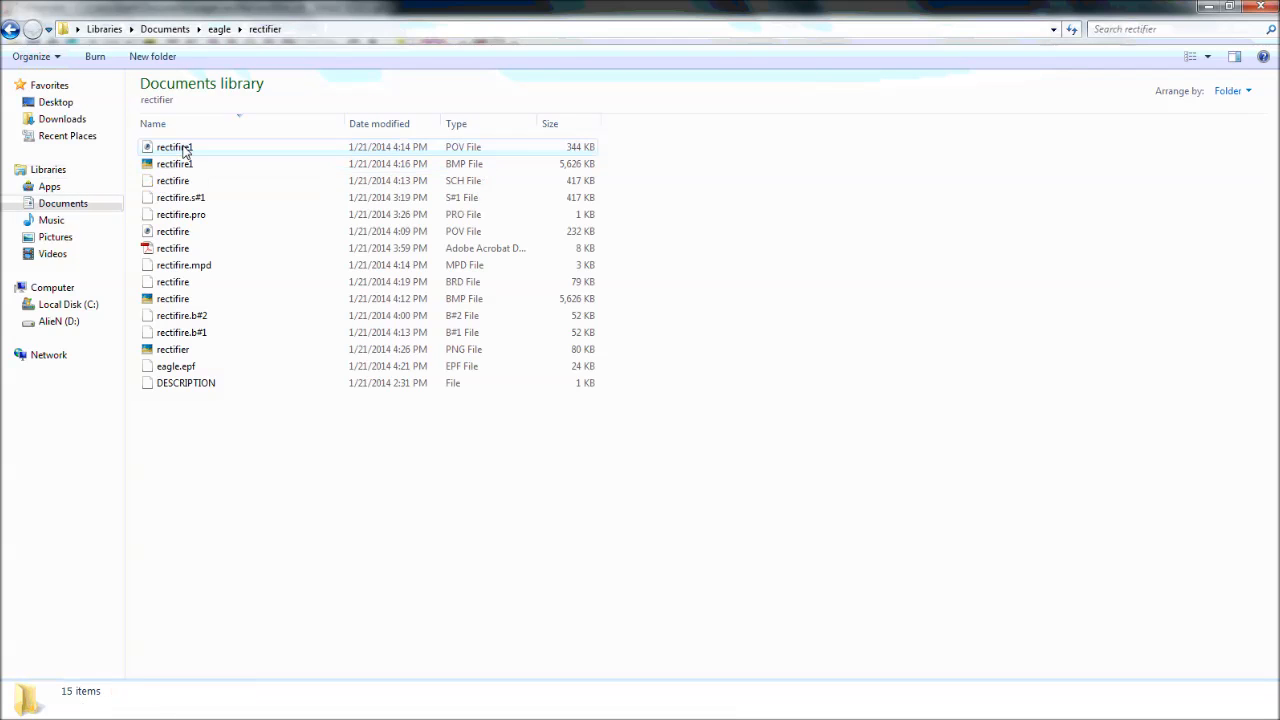
{"action": "left_click", "coordinate": [262, 355]}
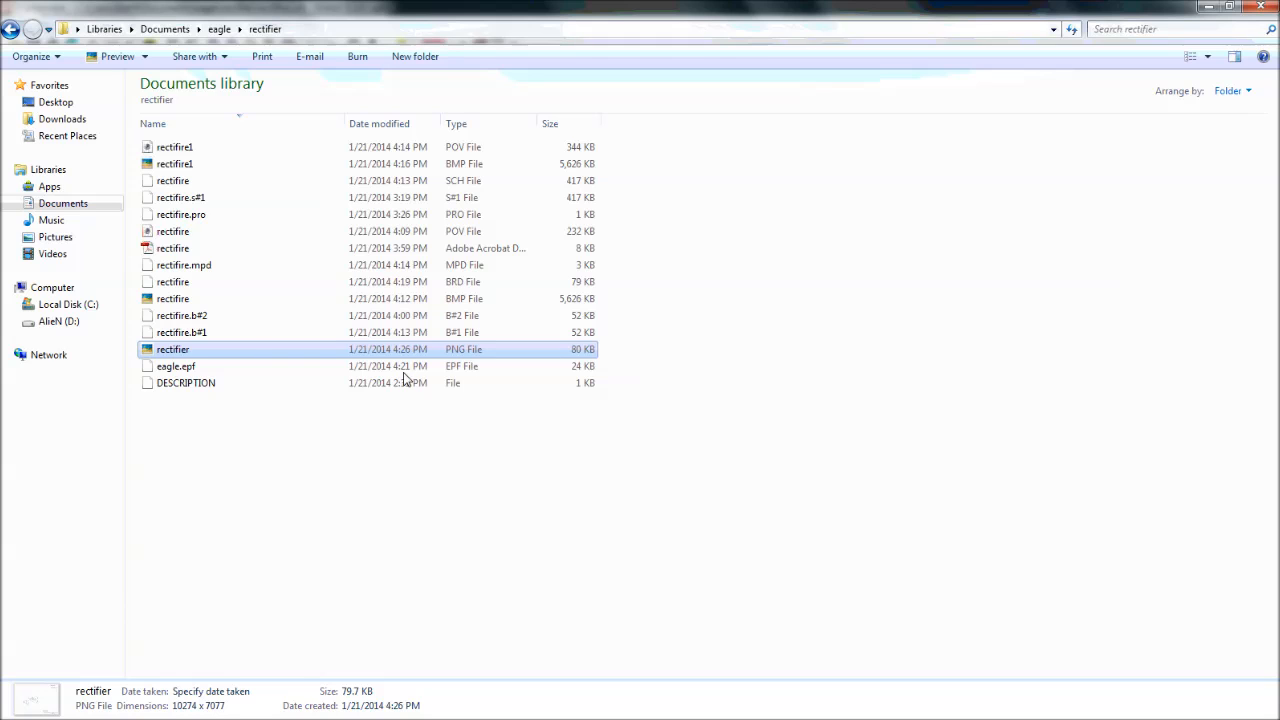
{"action": "key", "text": "Return"}
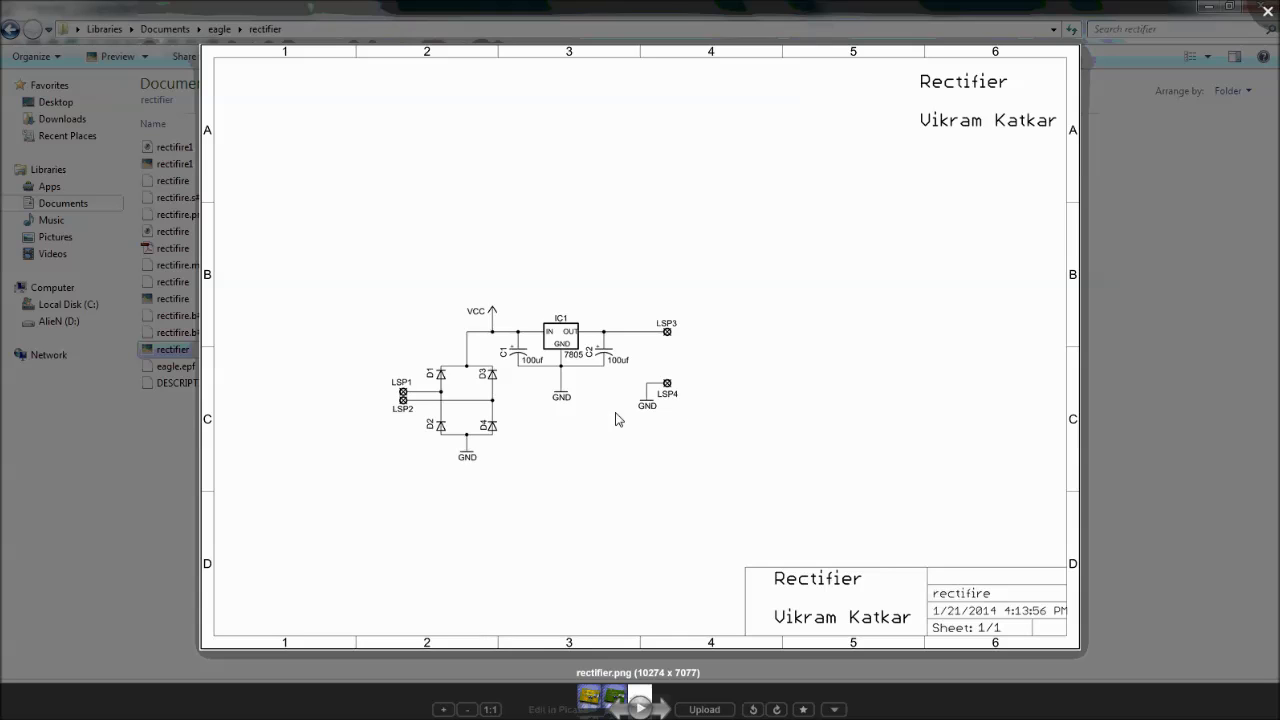
{"action": "left_click", "coordinate": [1268, 10]}
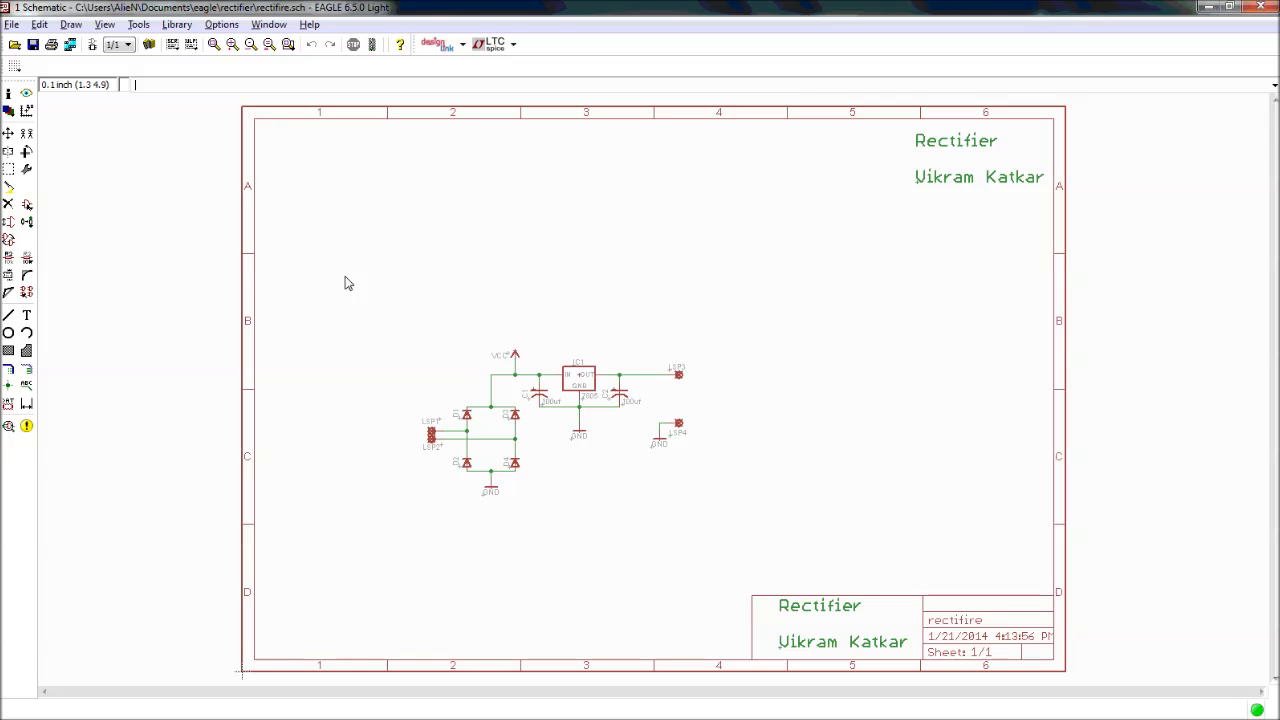
Minimize the rectifier schematic, close the open rectifire board window, and return to the schematic
{"action": "left_click", "coordinate": [1210, 8]}
{"action": "mouse_move", "coordinate": [14, 450]}
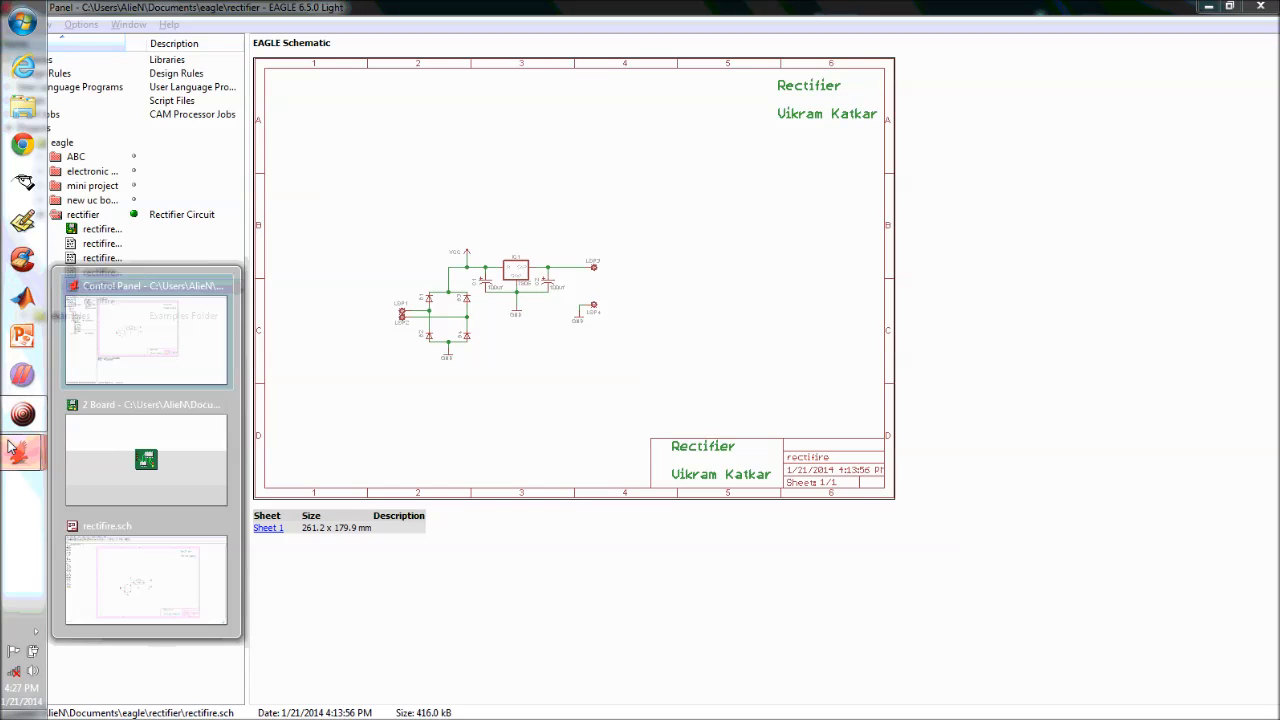
{"action": "left_click", "coordinate": [228, 405]}
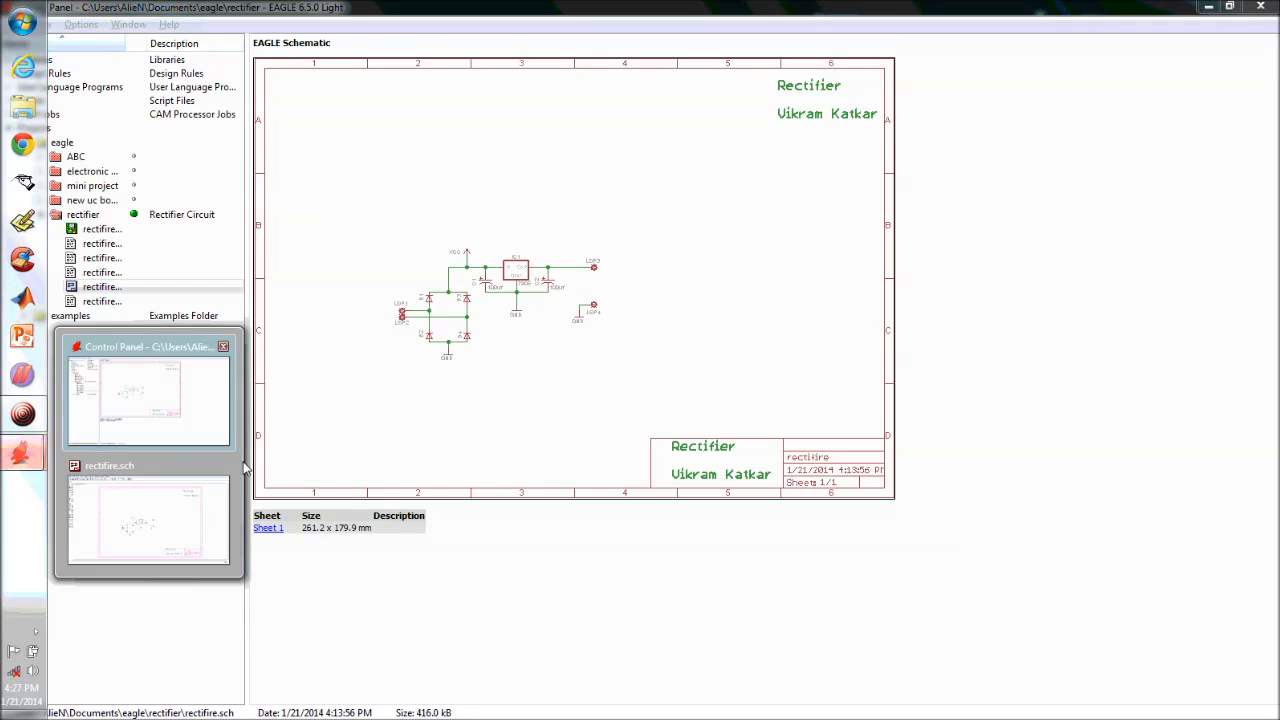
{"action": "left_click", "coordinate": [180, 468]}
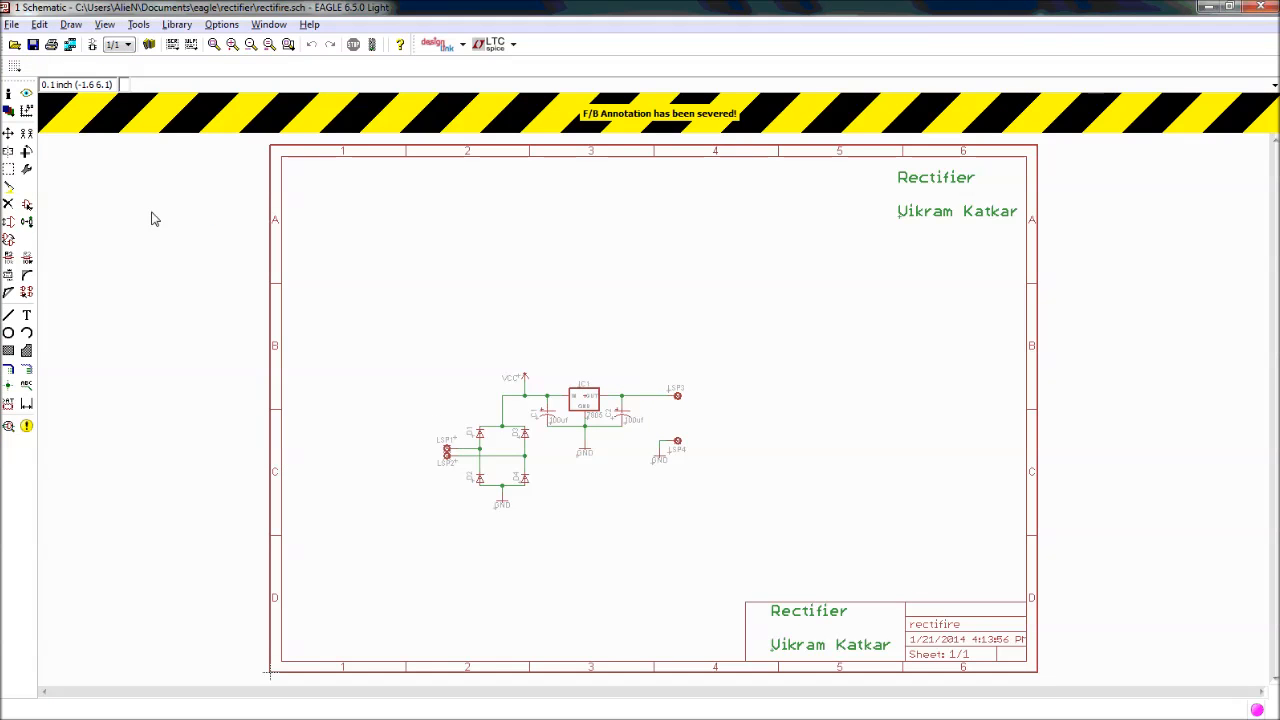
Switch from the schematic to the rectifire board in a maximized window and run Ratsnest to fill its copper area
{"action": "left_click", "coordinate": [92, 44]}
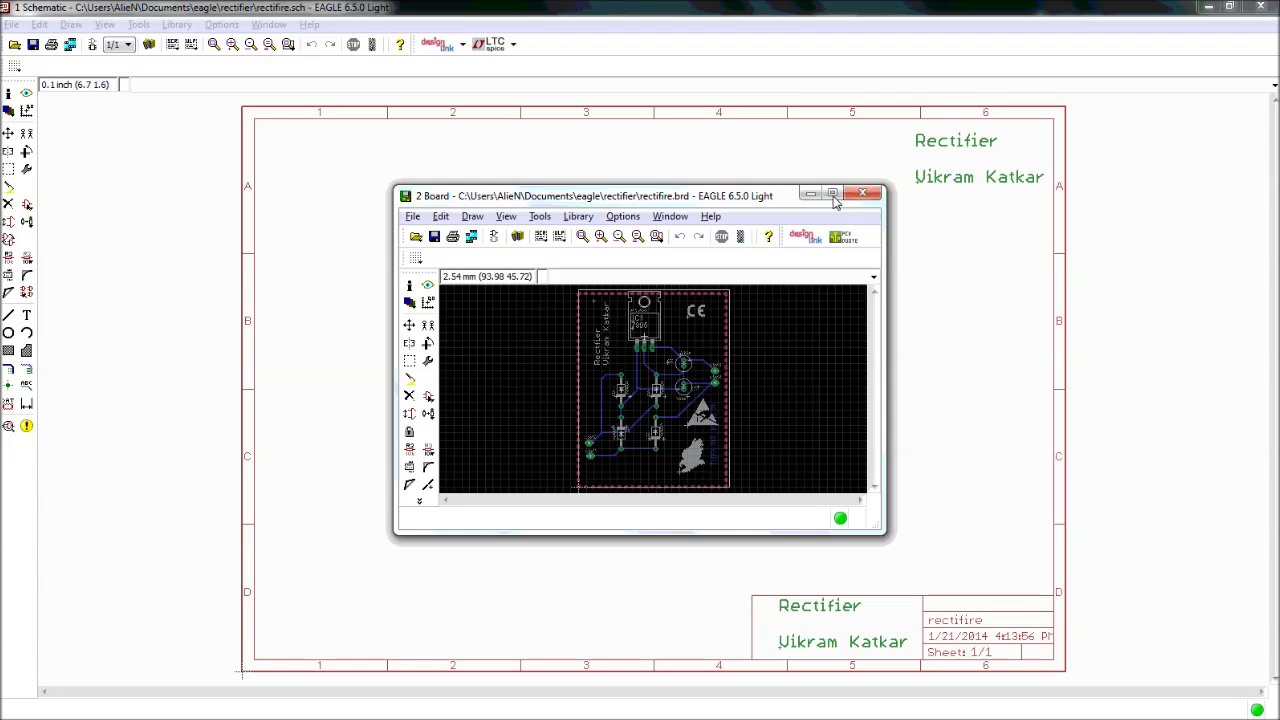
{"action": "left_click", "coordinate": [833, 194]}
{"action": "left_click", "coordinate": [8, 462]}
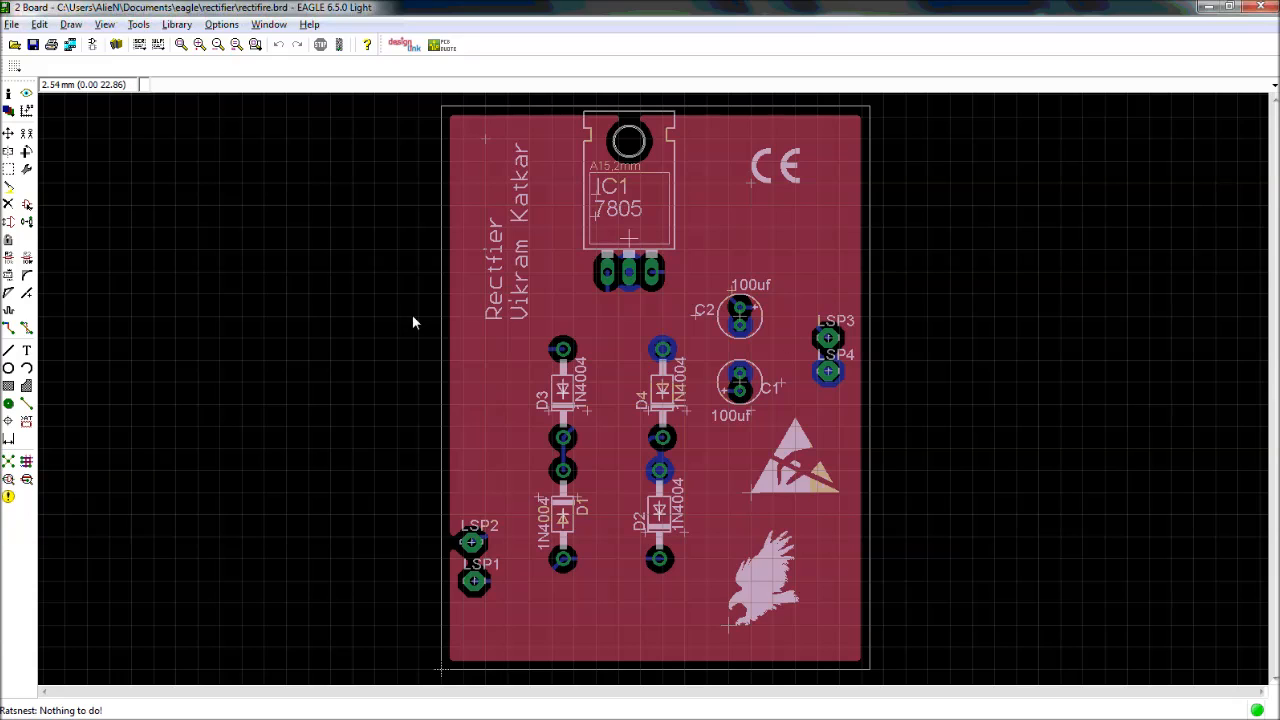
Run the PCB Quote service on the rectifire board, review its fabrication and assembly parameters, and close it
{"action": "left_click", "coordinate": [461, 86]}
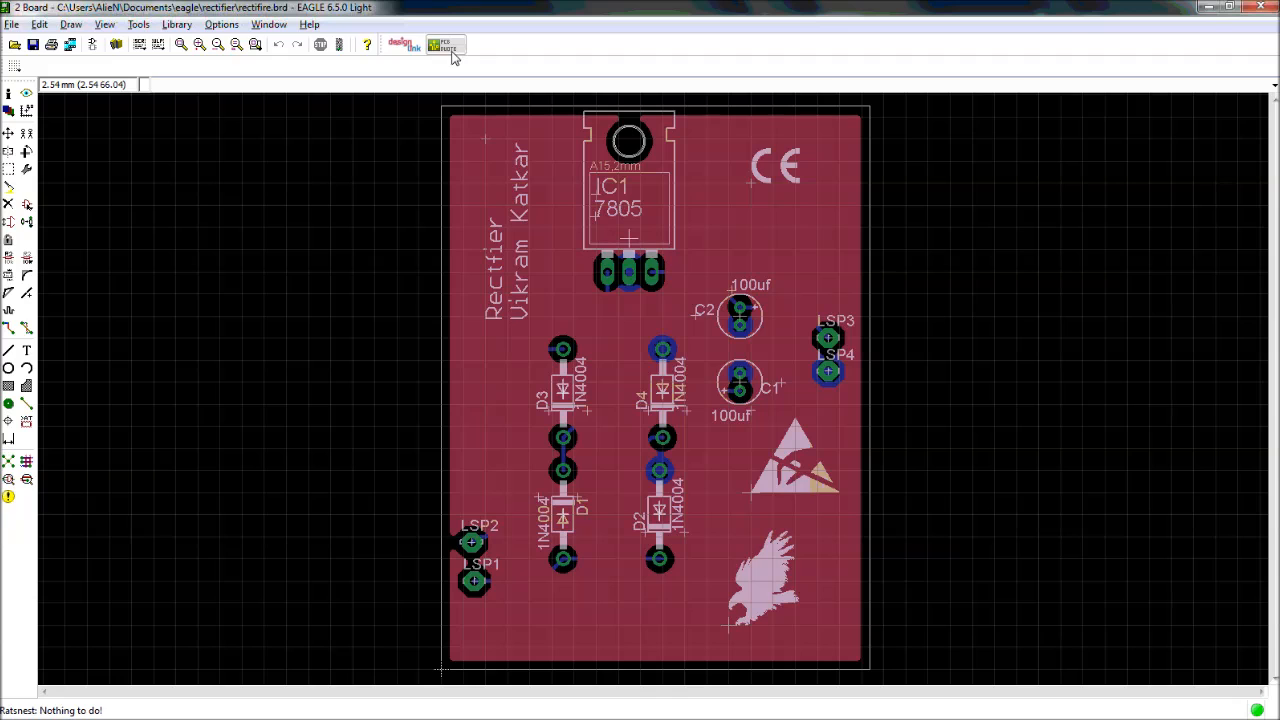
{"action": "left_click", "coordinate": [450, 50]}
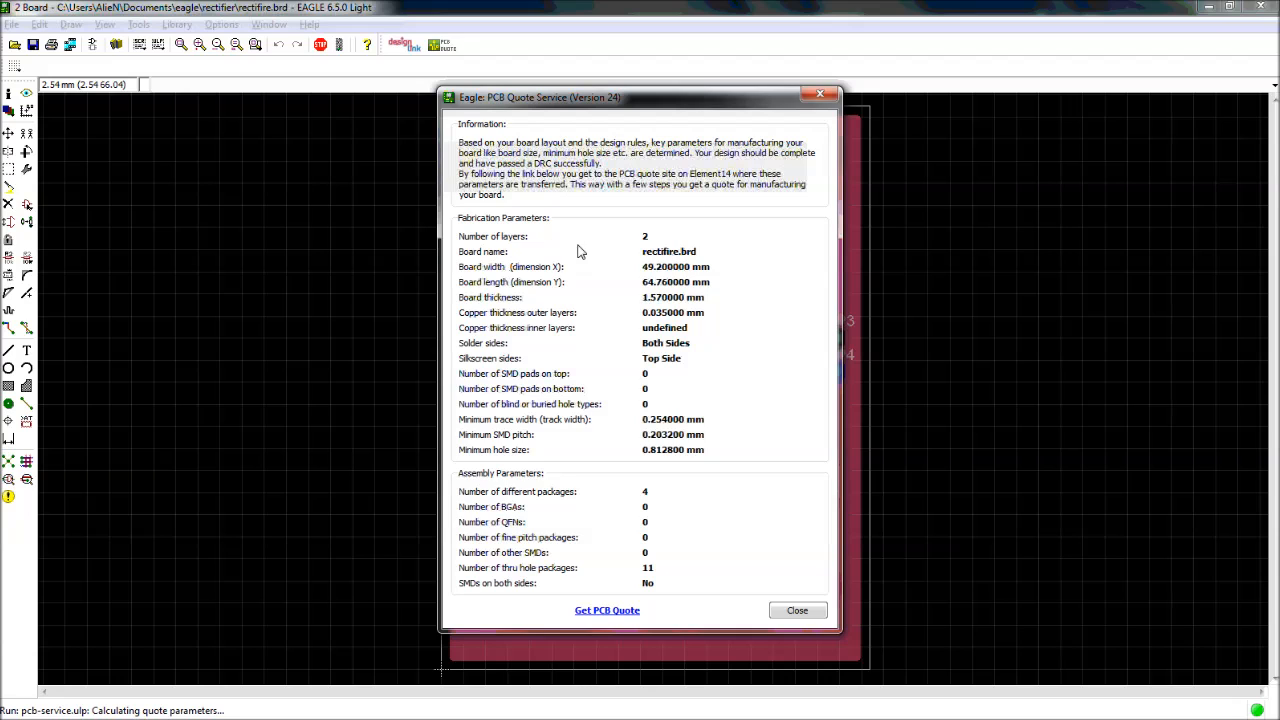
{"action": "left_click_drag", "start_coordinate": [518, 97], "coordinate": [230, 119]}
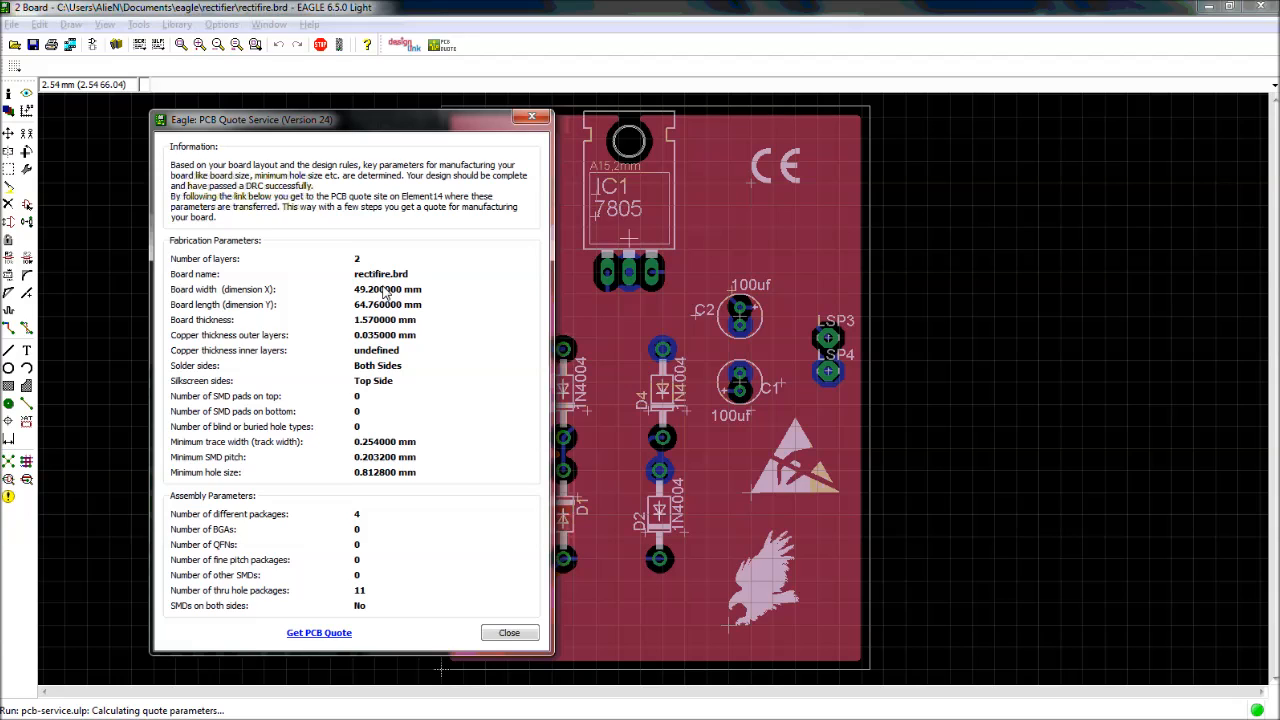
{"action": "left_click", "coordinate": [510, 633]}
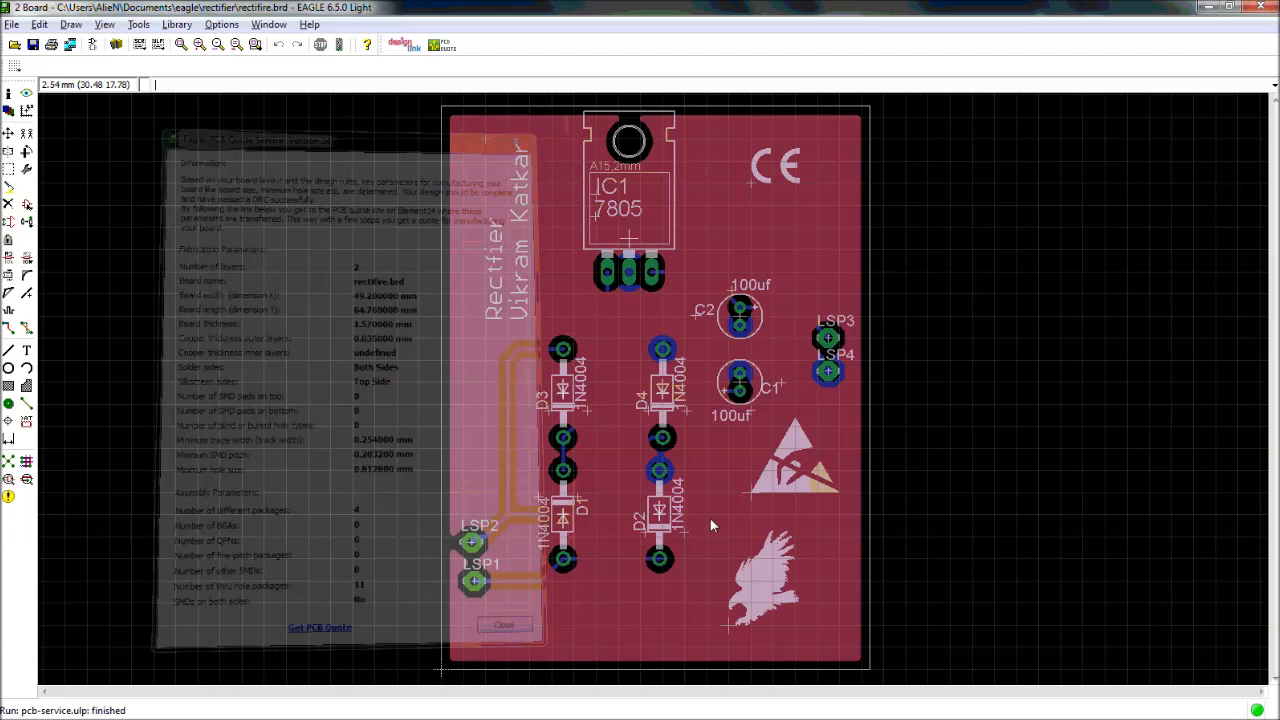
Switch to the rectifier schematic, run the DesignLink order search for its parts, inspect the 100uf capacitor search window, and close it
{"action": "left_click", "coordinate": [92, 44]}
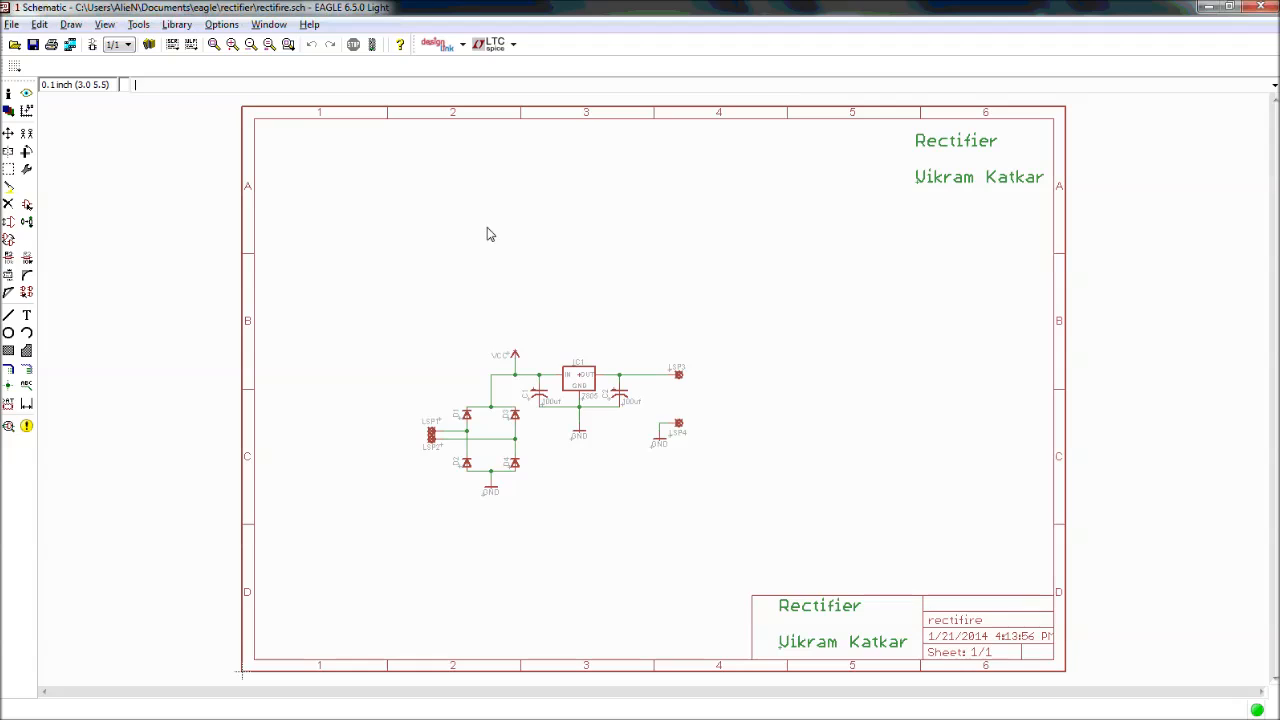
{"action": "left_click", "coordinate": [436, 48]}
{"action": "left_click", "coordinate": [452, 84]}
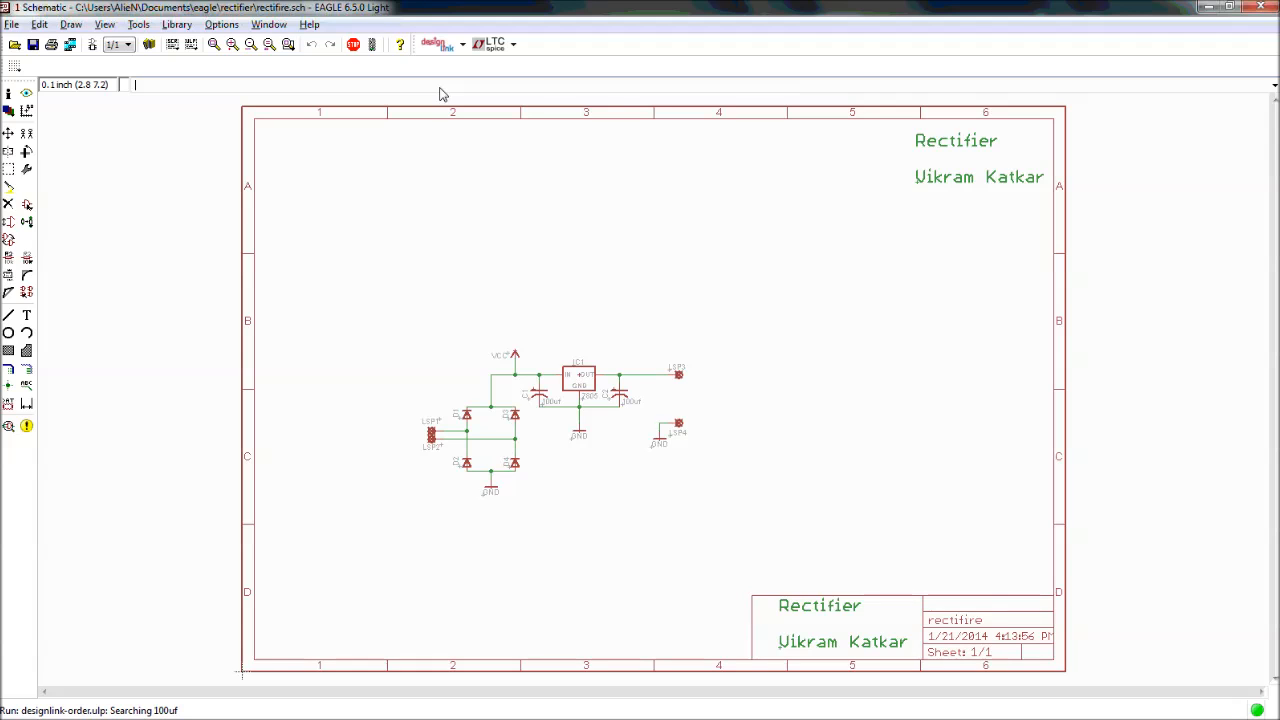
{"action": "left_click_drag", "start_coordinate": [470, 62], "coordinate": [987, 108]}
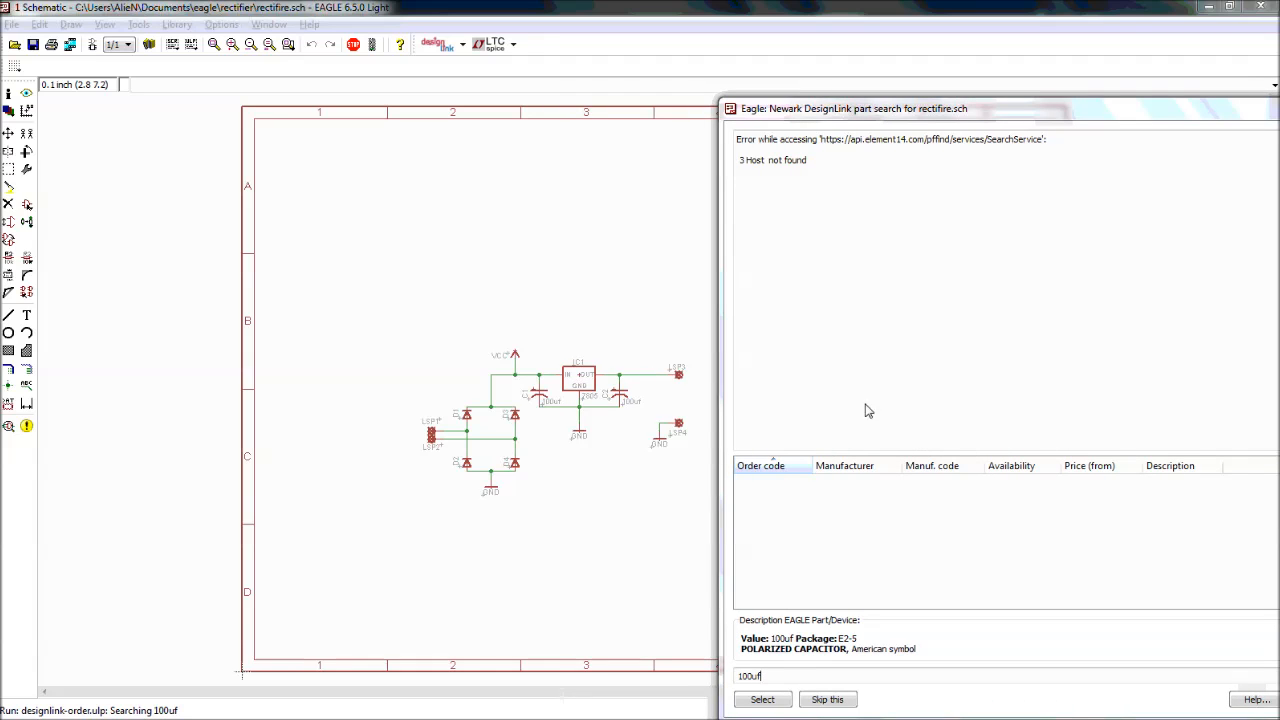
{"action": "left_click_drag", "start_coordinate": [845, 113], "coordinate": [735, 36]}
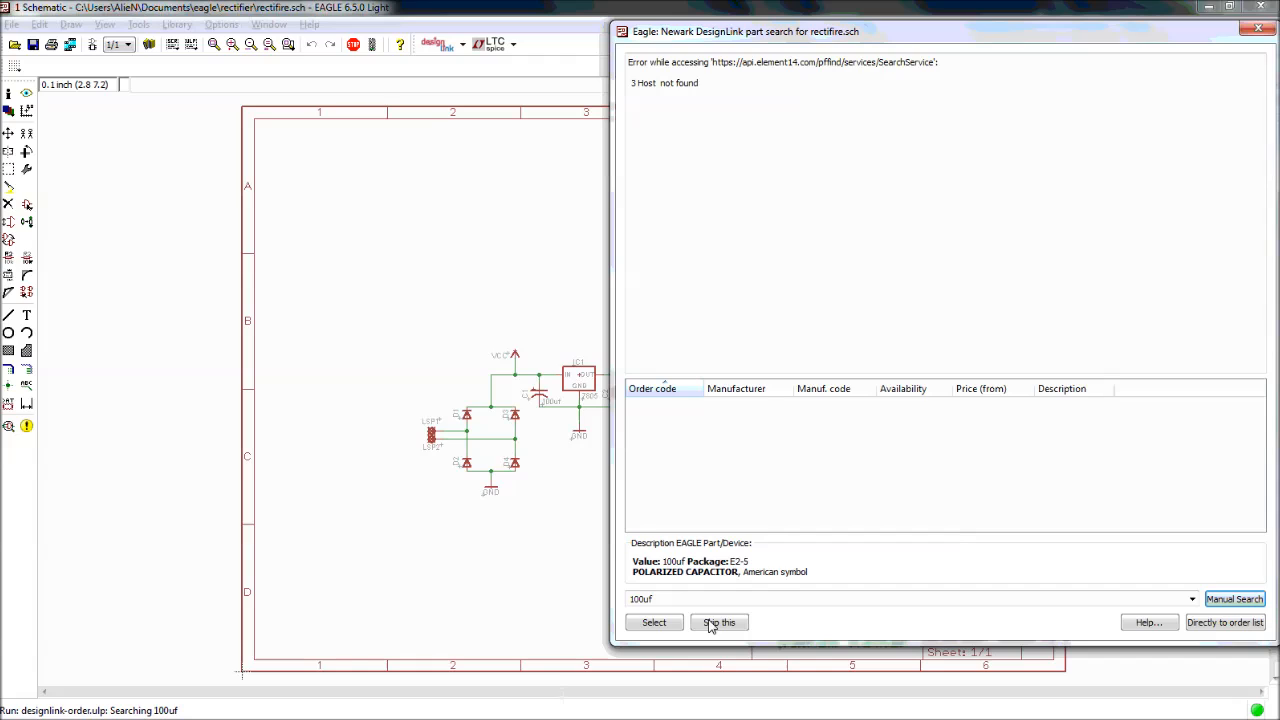
{"action": "left_click_drag", "start_coordinate": [652, 601], "coordinate": [629, 604]}
{"action": "left_click", "coordinate": [655, 603]}
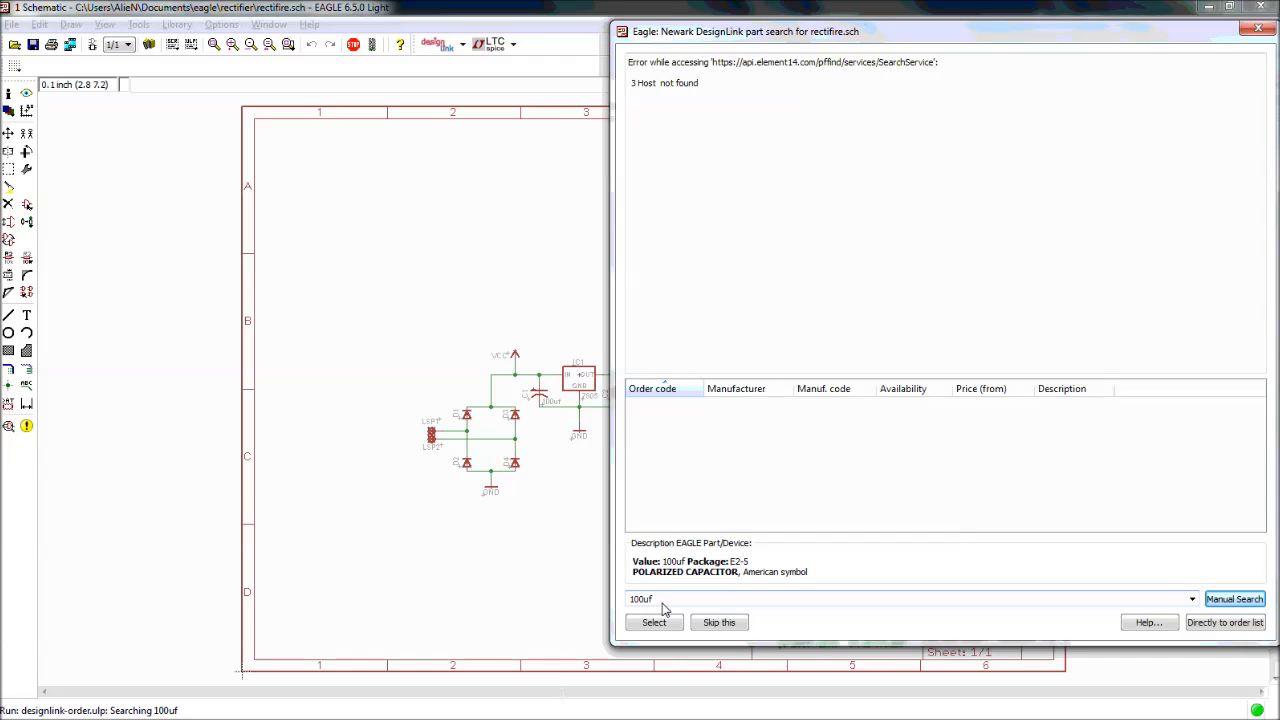
{"action": "left_click_drag", "start_coordinate": [693, 37], "coordinate": [358, 64]}
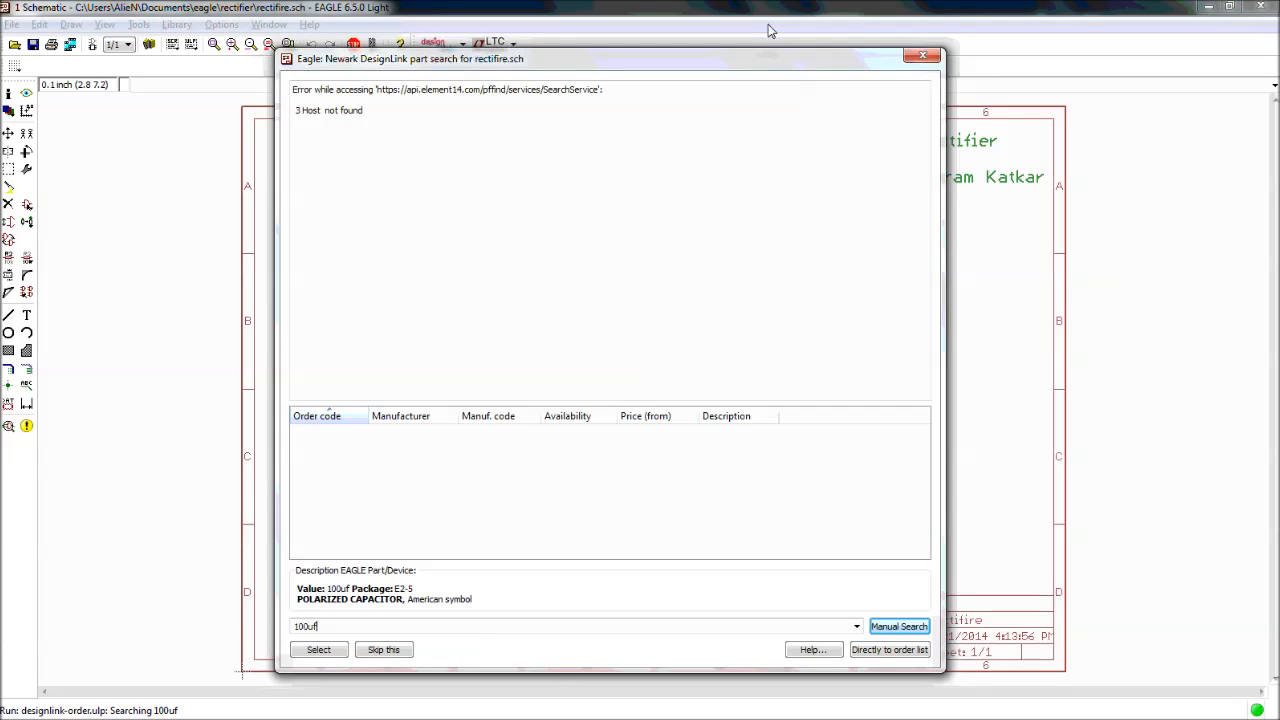
{"action": "left_click_drag", "start_coordinate": [607, 62], "coordinate": [578, 76]}
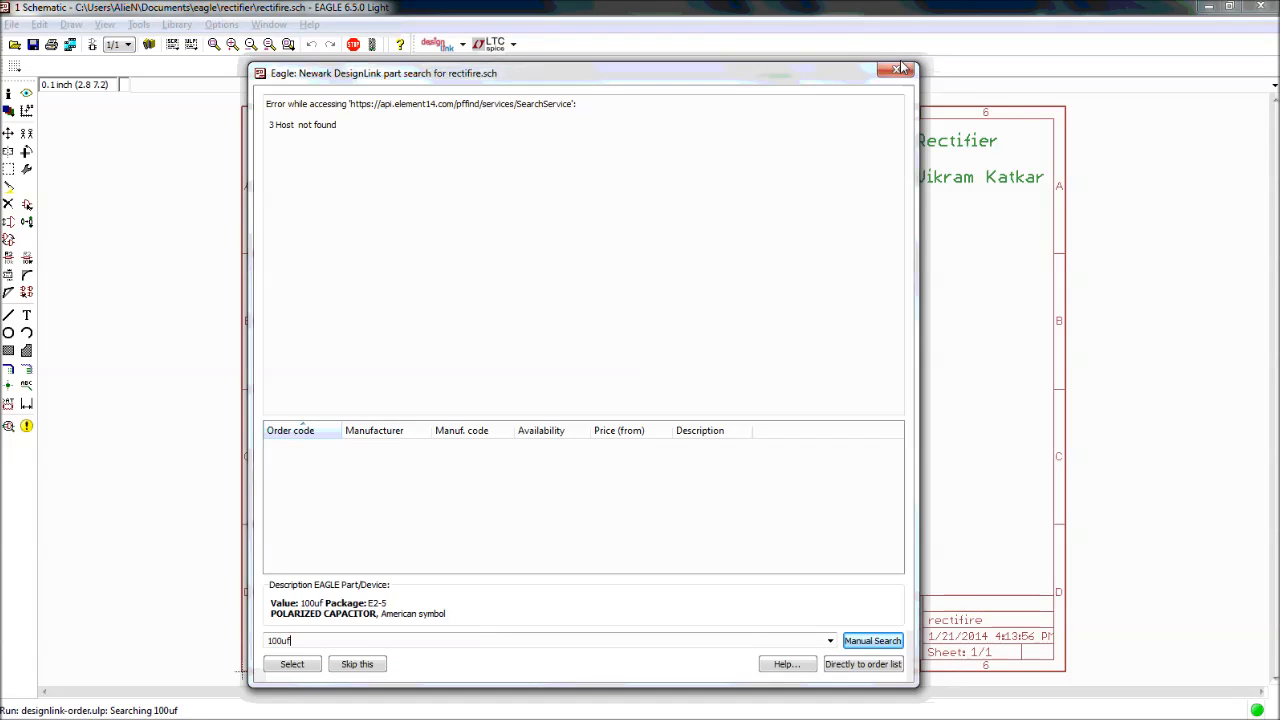
{"action": "left_click", "coordinate": [900, 68]}
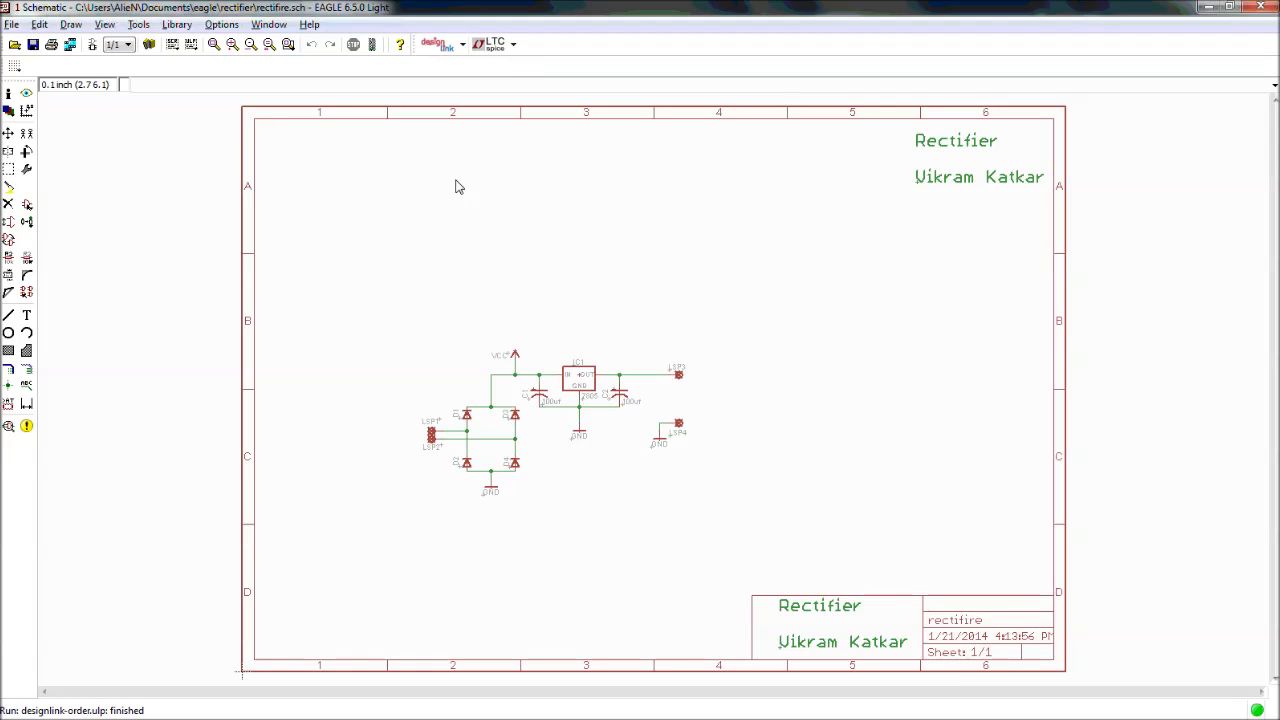
Export the schematic's partlist to the rectifier folder as BOM.txt
{"action": "left_click", "coordinate": [14, 25]}
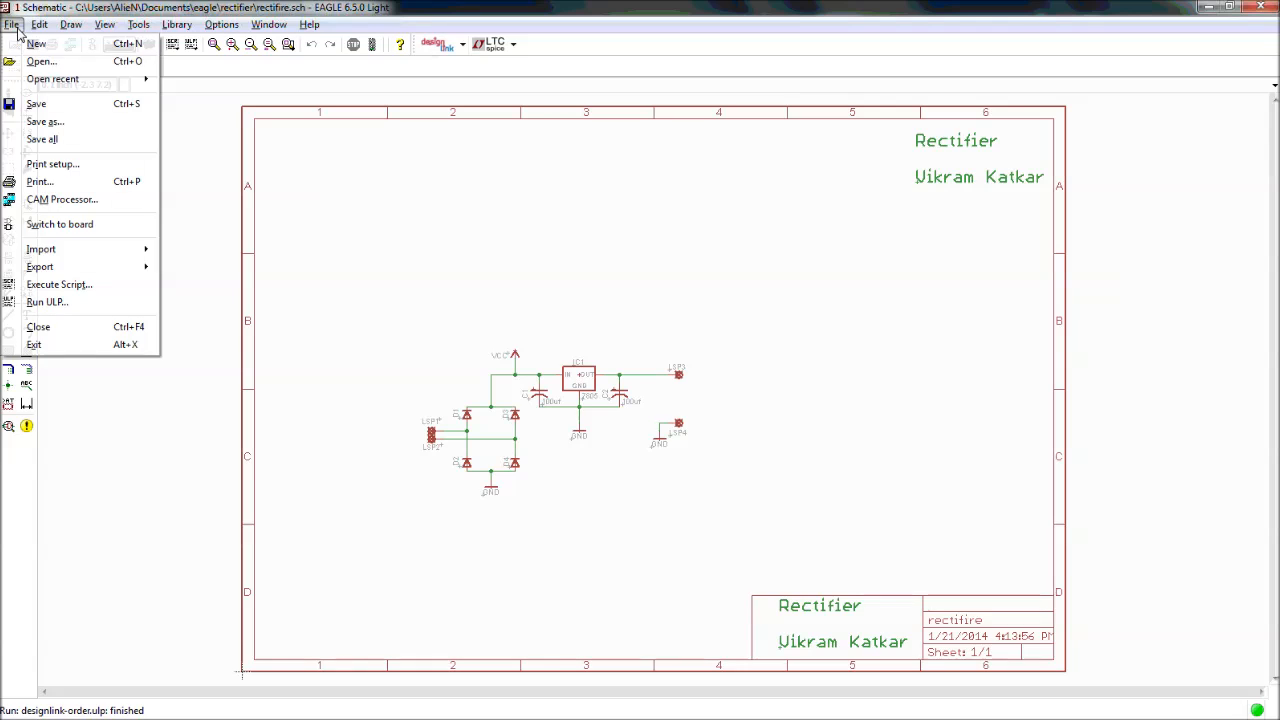
{"action": "mouse_move", "coordinate": [80, 274]}
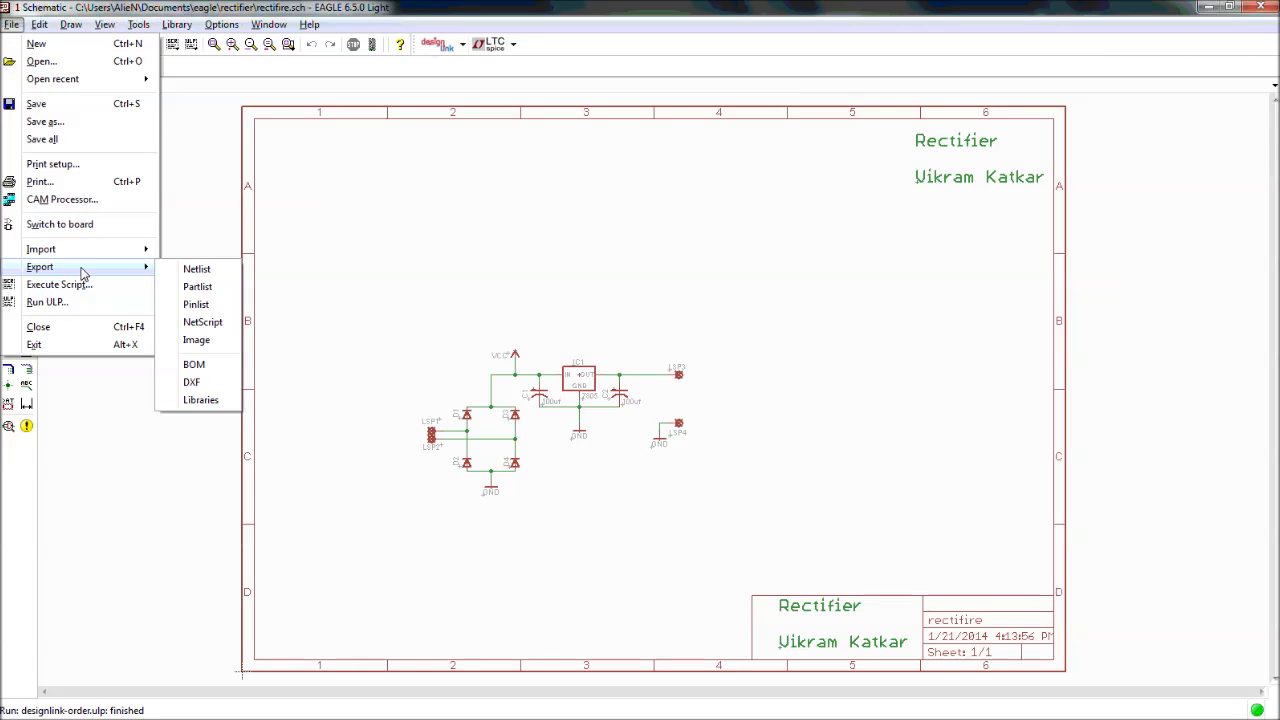
{"action": "left_click", "coordinate": [182, 287]}
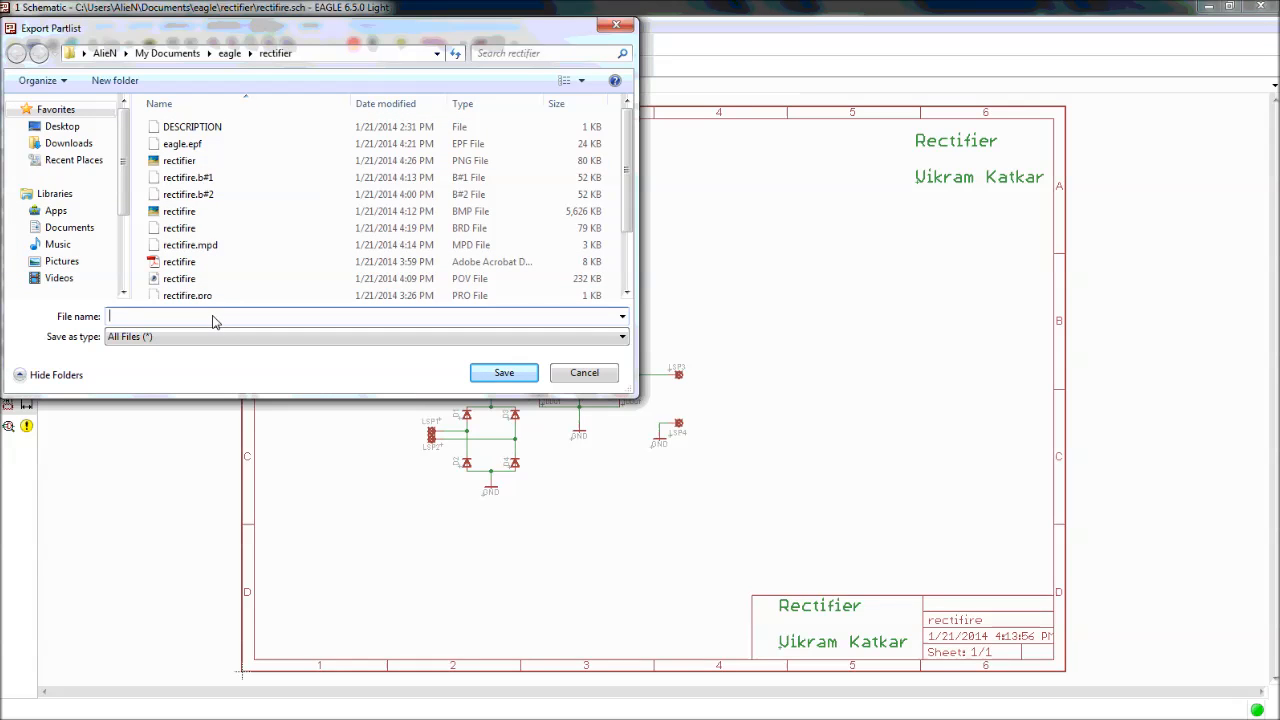
{"action": "type", "text": "BOM.txt"}
{"action": "key", "text": "Tab"}
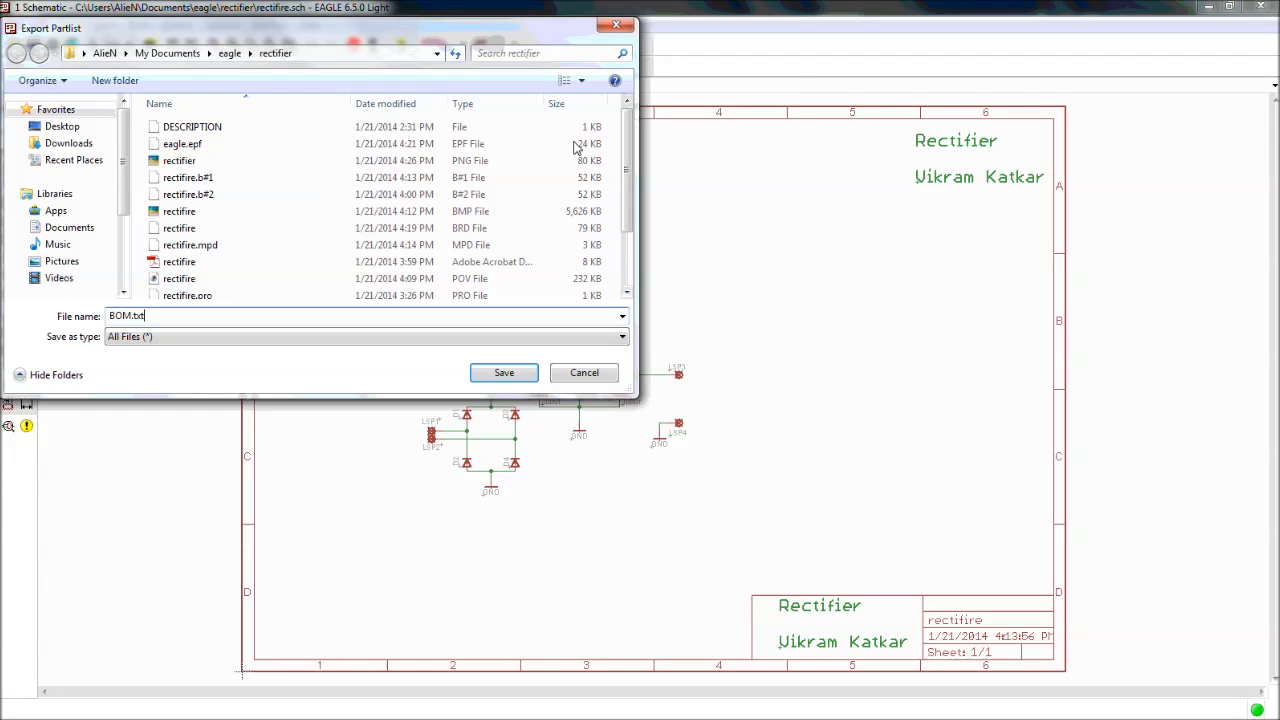
{"action": "left_click_drag", "start_coordinate": [494, 38], "coordinate": [743, 181]}
{"action": "left_click_drag", "start_coordinate": [463, 456], "coordinate": [393, 466]}
{"action": "left_click", "coordinate": [415, 456]}
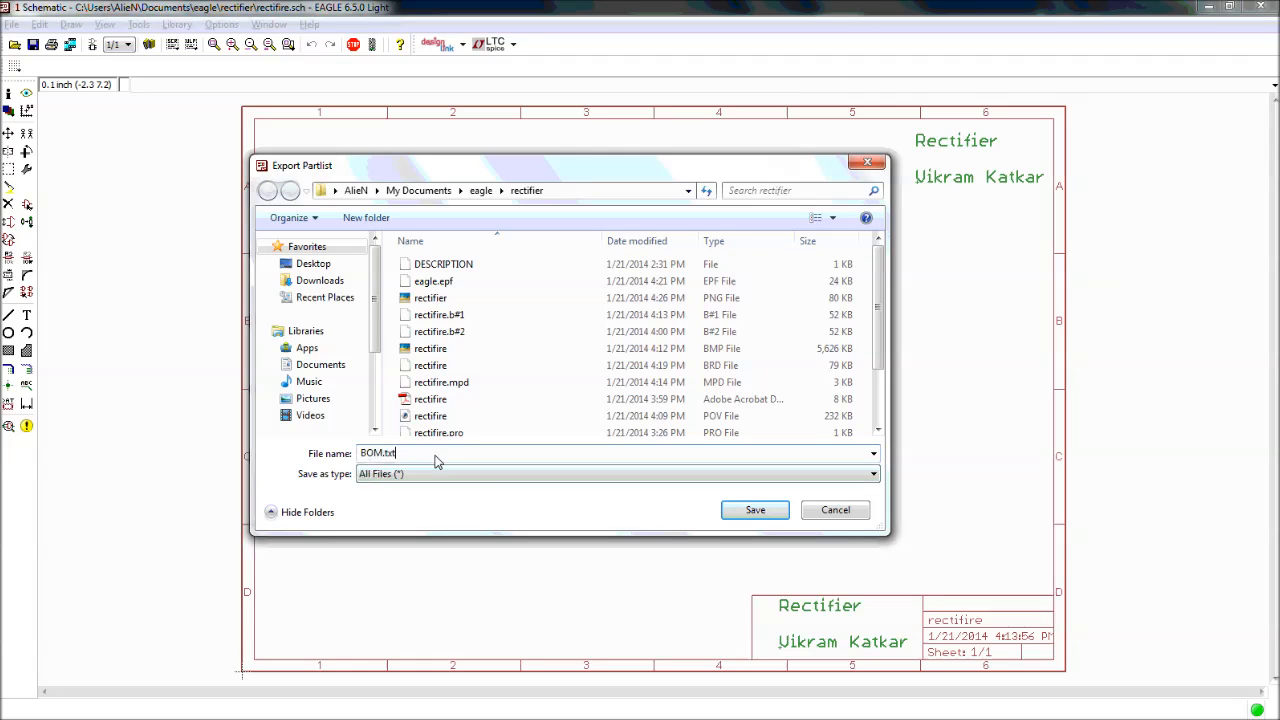
{"action": "left_click_drag", "start_coordinate": [397, 459], "coordinate": [357, 463]}
{"action": "left_click", "coordinate": [470, 456]}
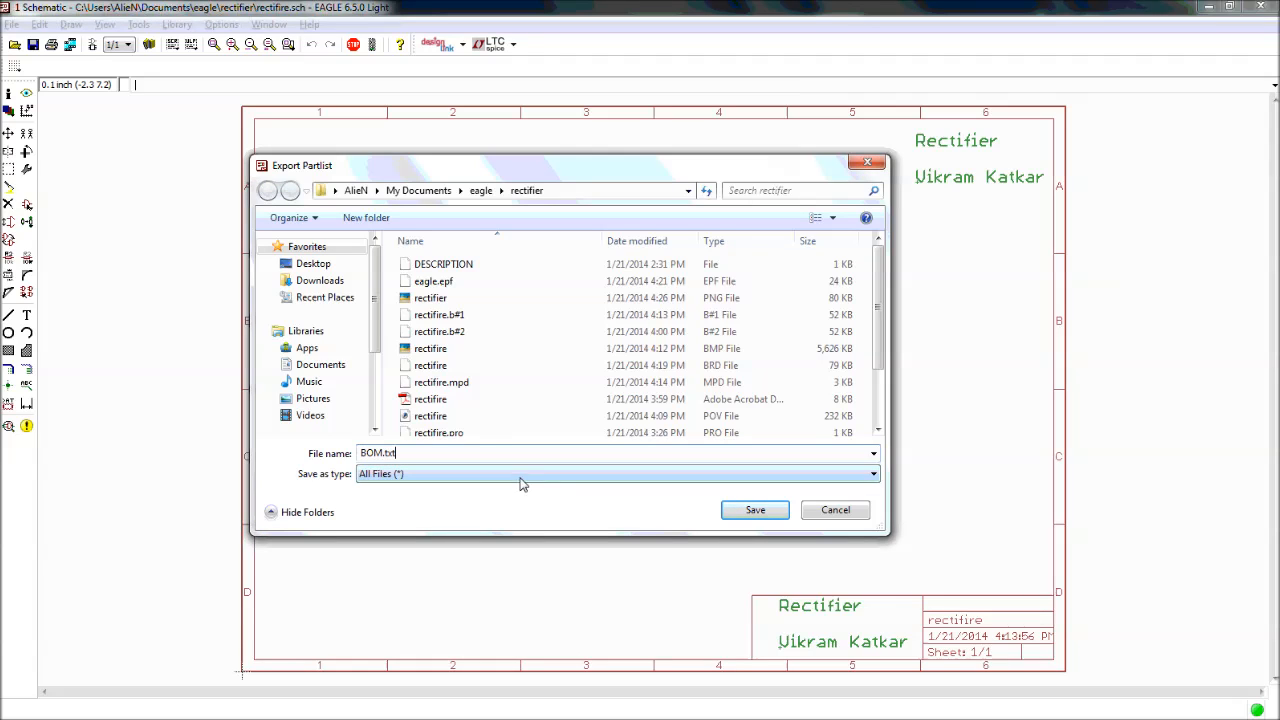
{"action": "left_click", "coordinate": [756, 512]}
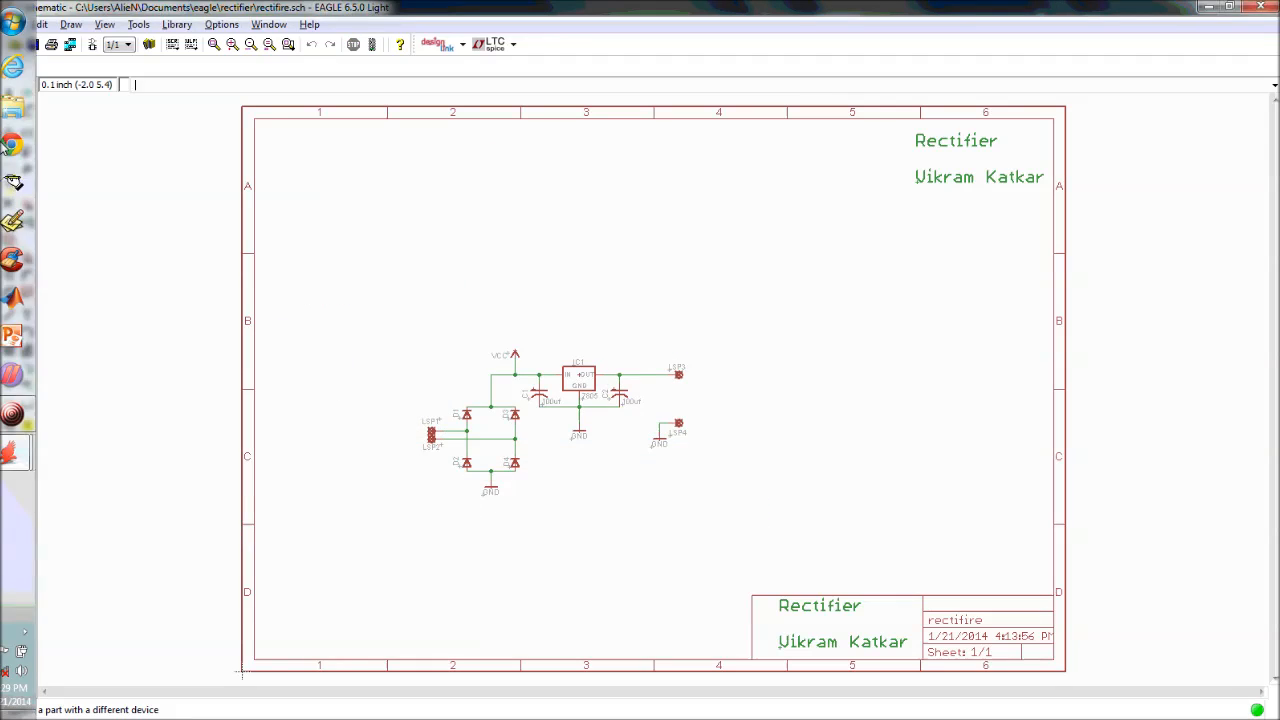
Switch to the file browser, open Documents > eagle > rectifier, view the BOM file in its default editor, and close the editor
{"action": "left_click", "coordinate": [19, 112]}
{"action": "double_click", "coordinate": [380, 150]}
{"action": "left_click", "coordinate": [178, 184]}
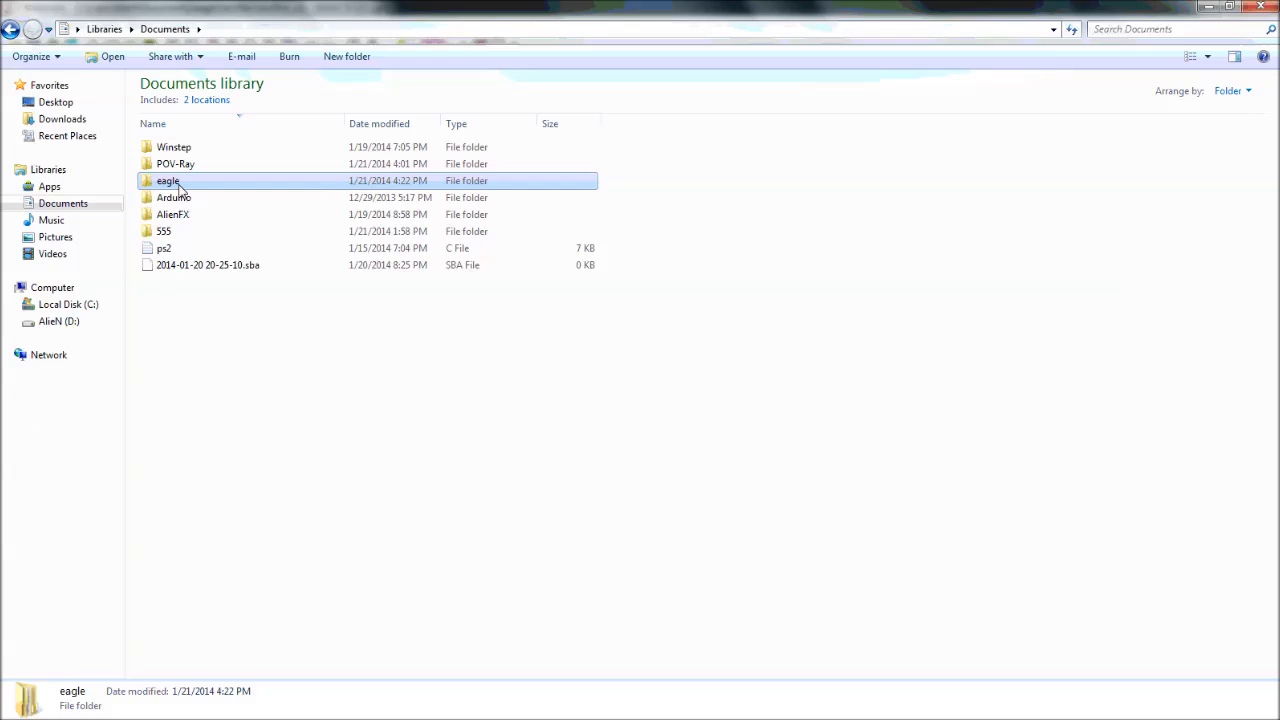
{"action": "double_click", "coordinate": [178, 184]}
{"action": "double_click", "coordinate": [175, 148]}
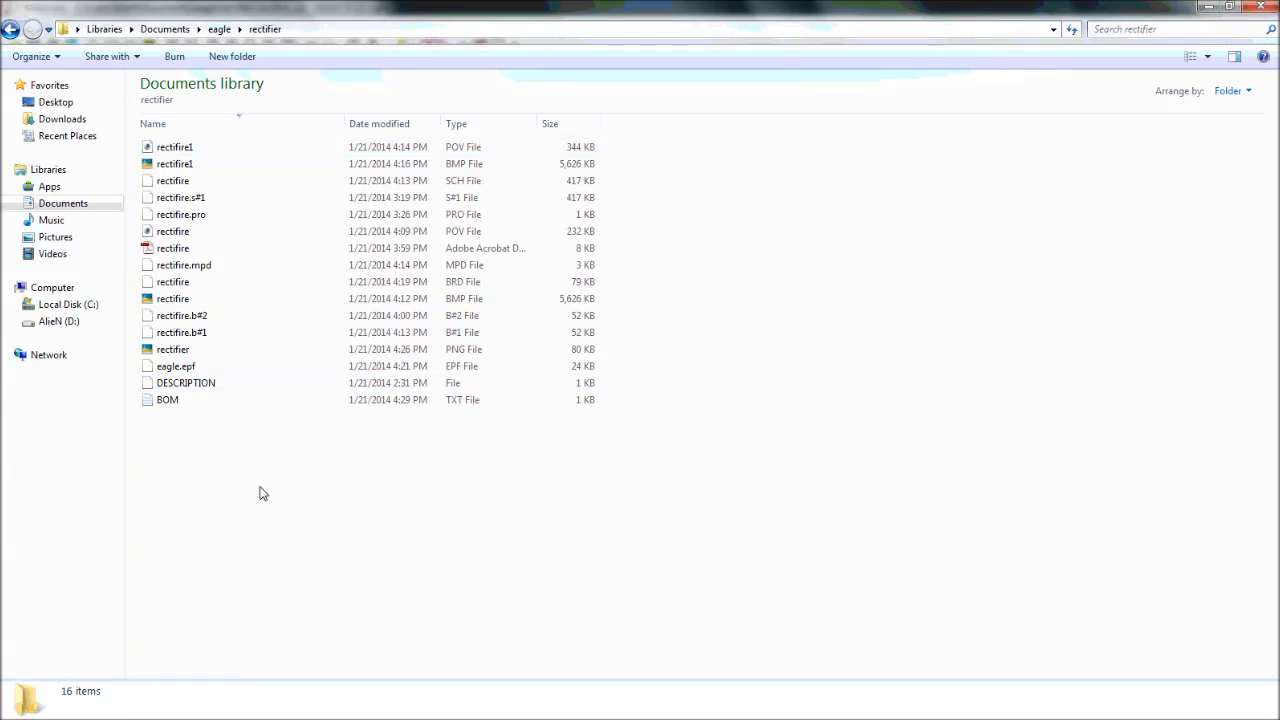
{"action": "double_click", "coordinate": [212, 402]}
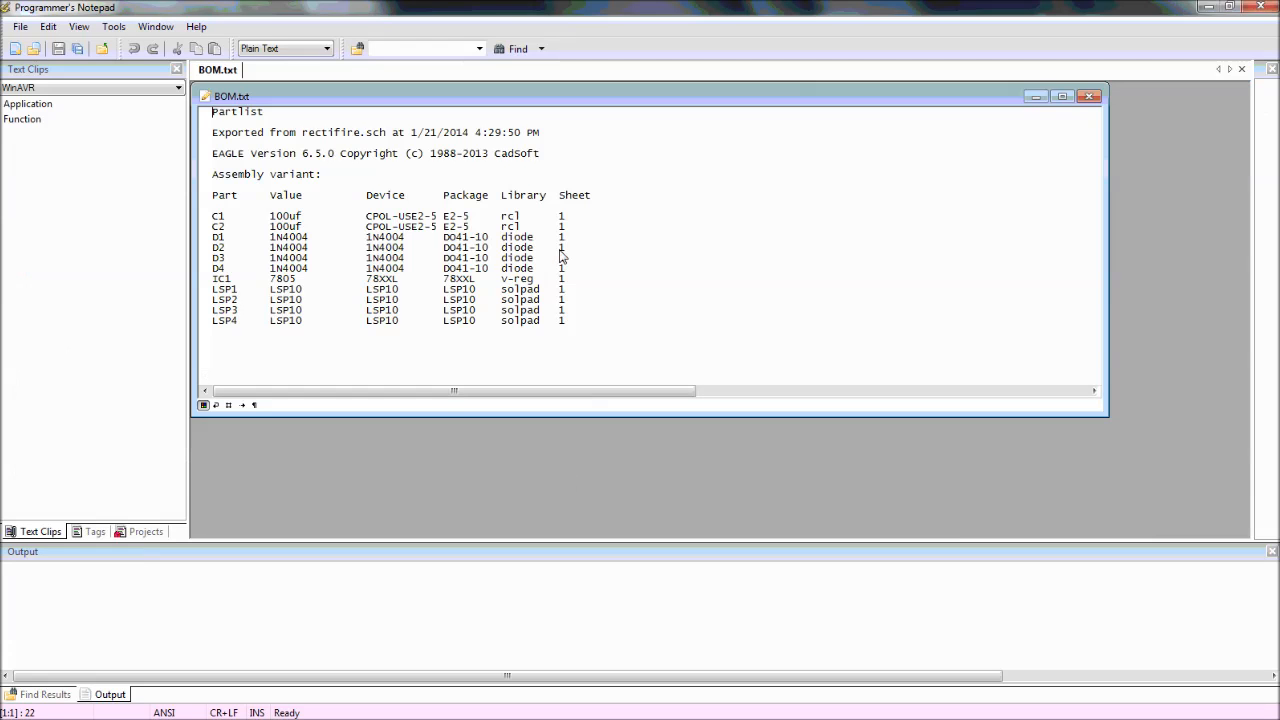
{"action": "left_click", "coordinate": [1260, 7]}
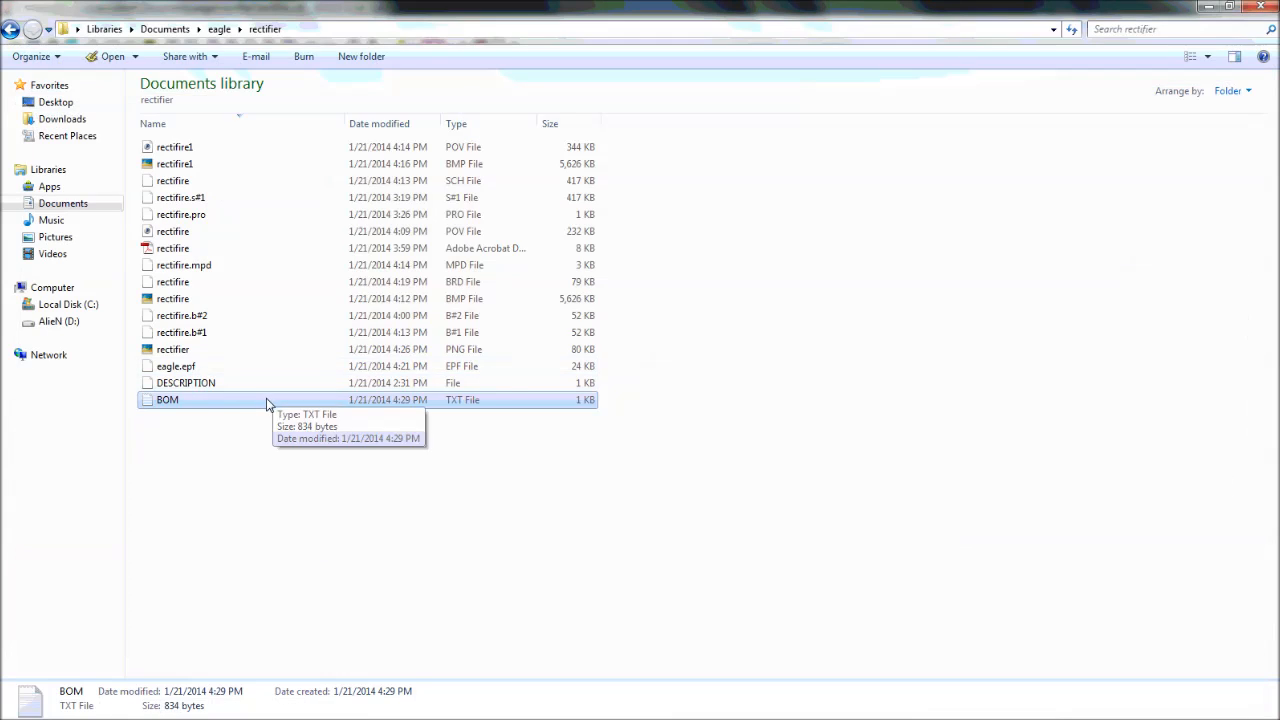
Open the BOM file with Notepad in a maximized window and examine its part, value, device and package columns
{"action": "right_click", "coordinate": [266, 400]}
{"action": "mouse_move", "coordinate": [455, 112]}
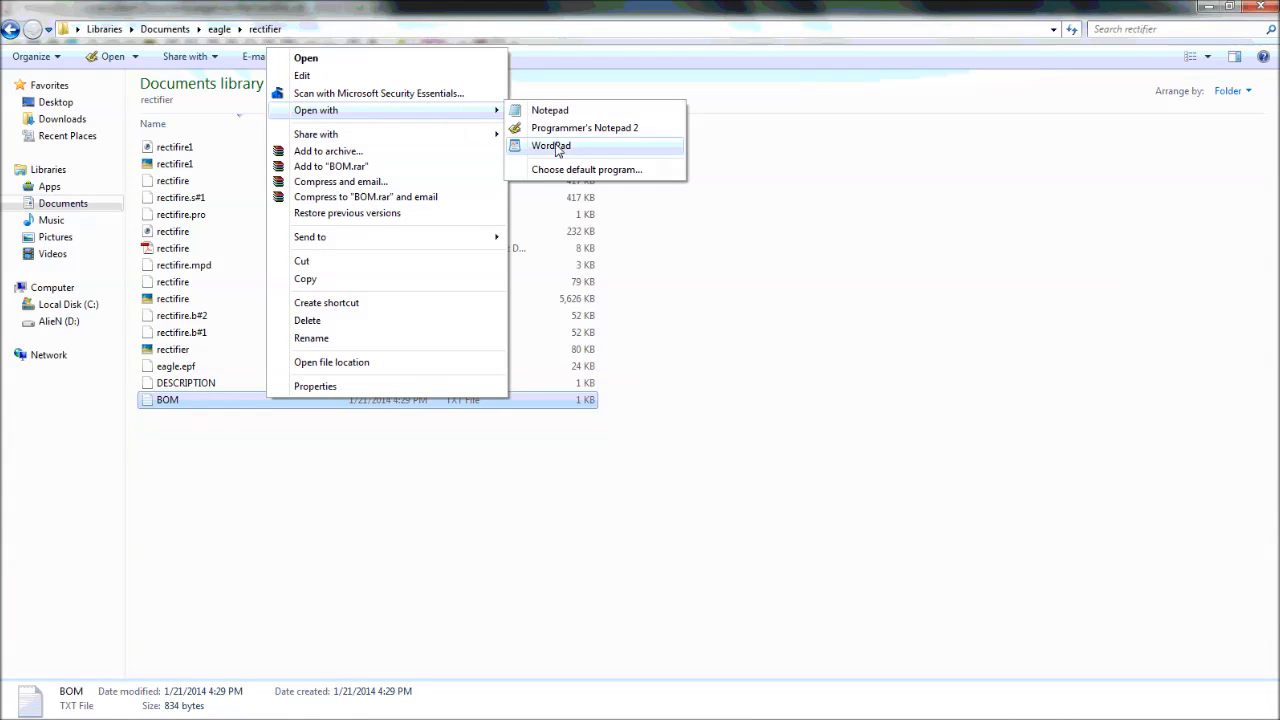
{"action": "left_click", "coordinate": [572, 111]}
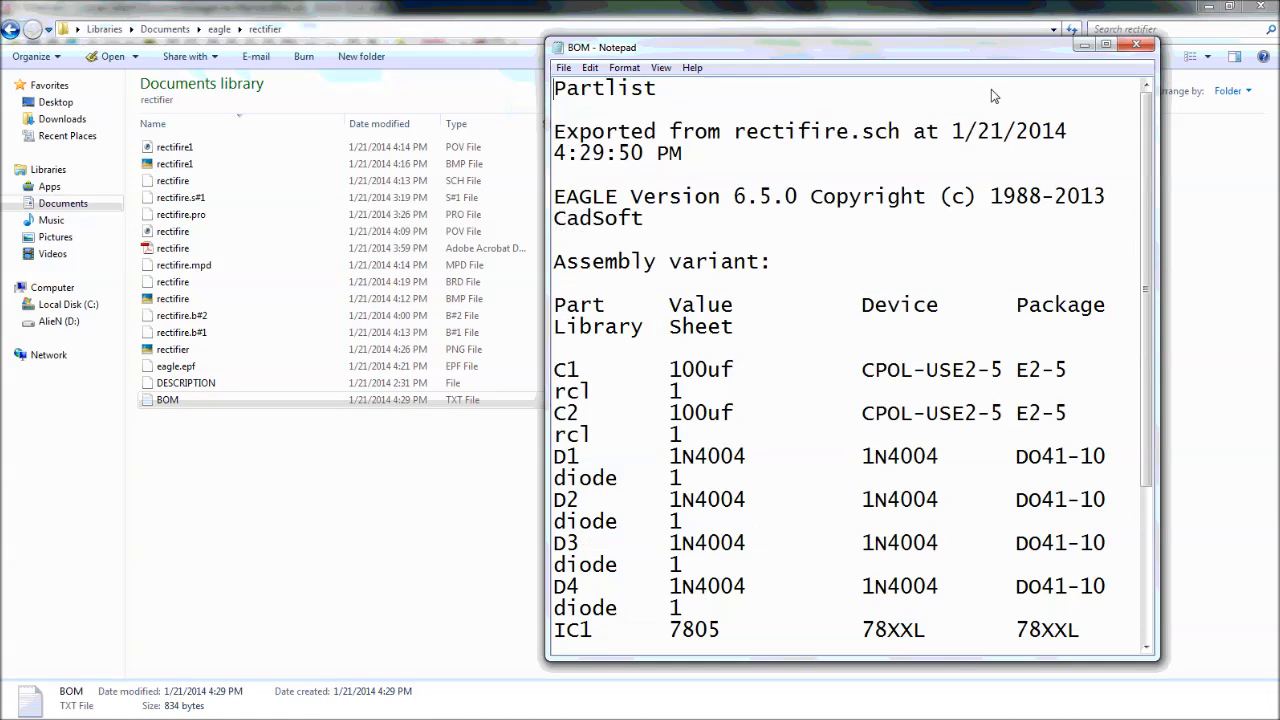
{"action": "left_click", "coordinate": [1105, 44]}
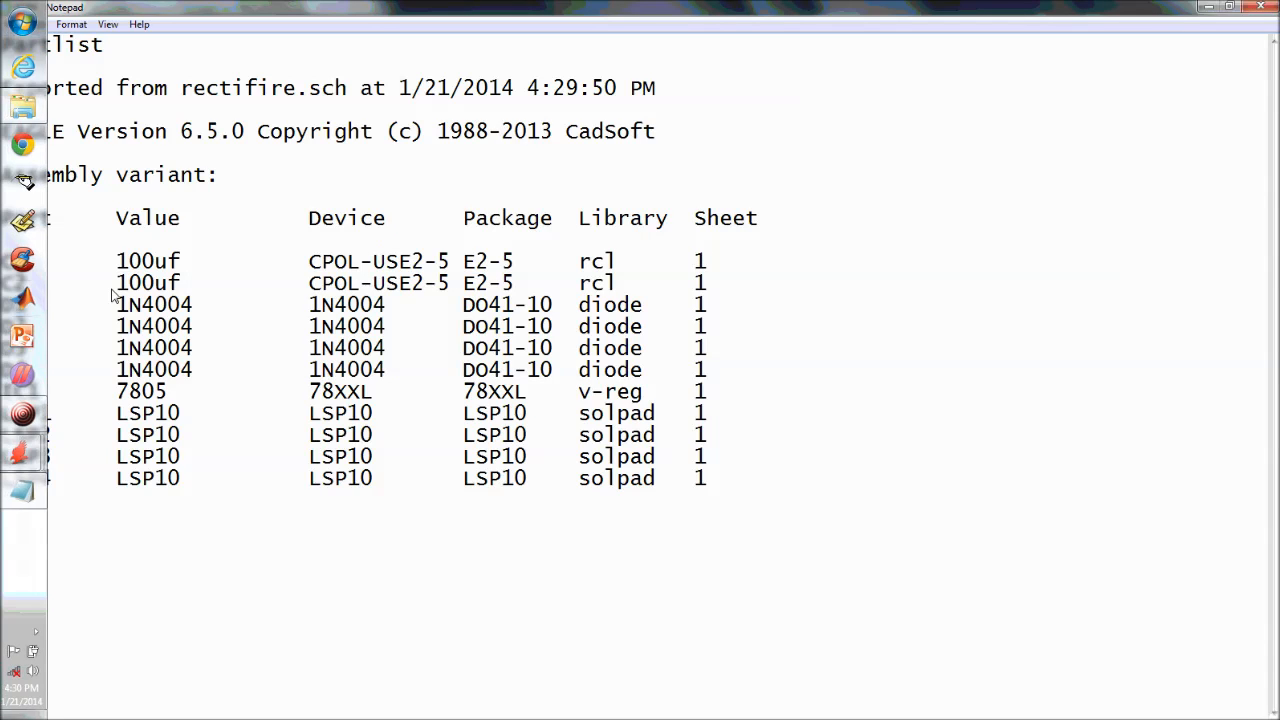
{"action": "left_click_drag", "start_coordinate": [3, 260], "coordinate": [70, 452]}
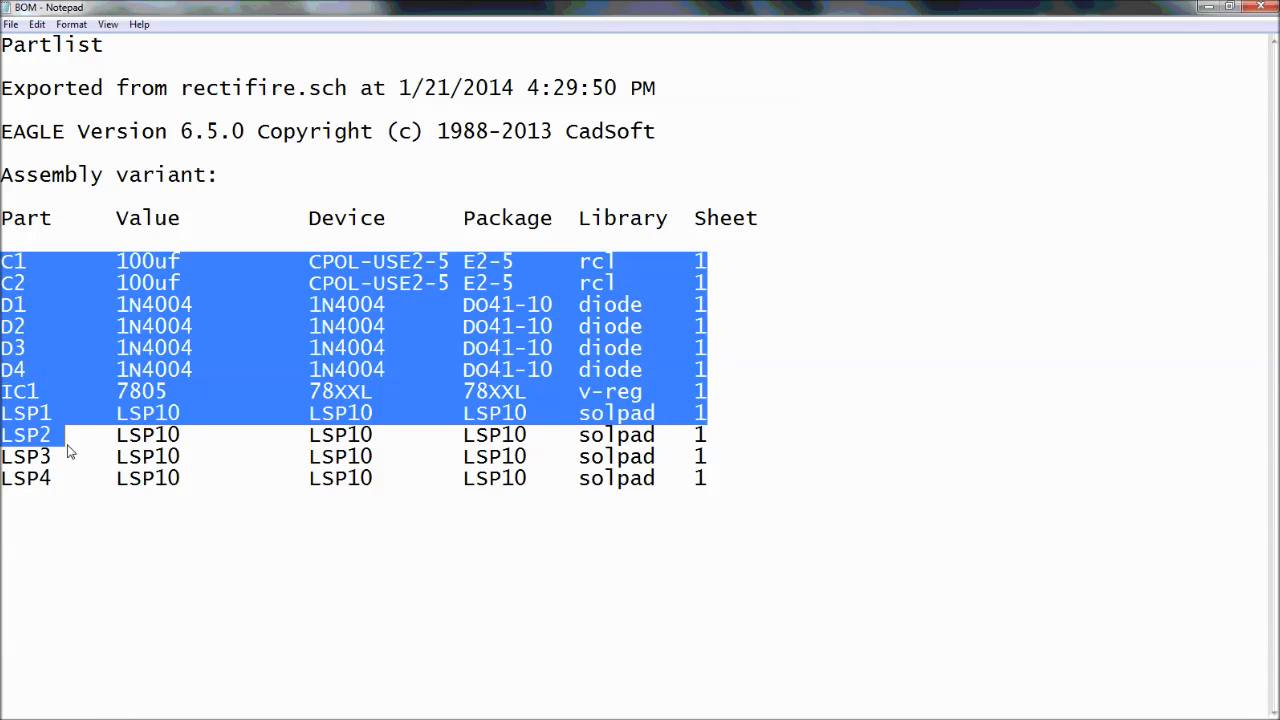
{"action": "left_click", "coordinate": [172, 298]}
{"action": "left_click_drag", "start_coordinate": [330, 238], "coordinate": [349, 346]}
{"action": "left_click", "coordinate": [515, 242]}
{"action": "left_click", "coordinate": [318, 542]}
{"action": "left_click_drag", "start_coordinate": [197, 505], "coordinate": [186, 486]}
{"action": "left_click", "coordinate": [184, 538]}
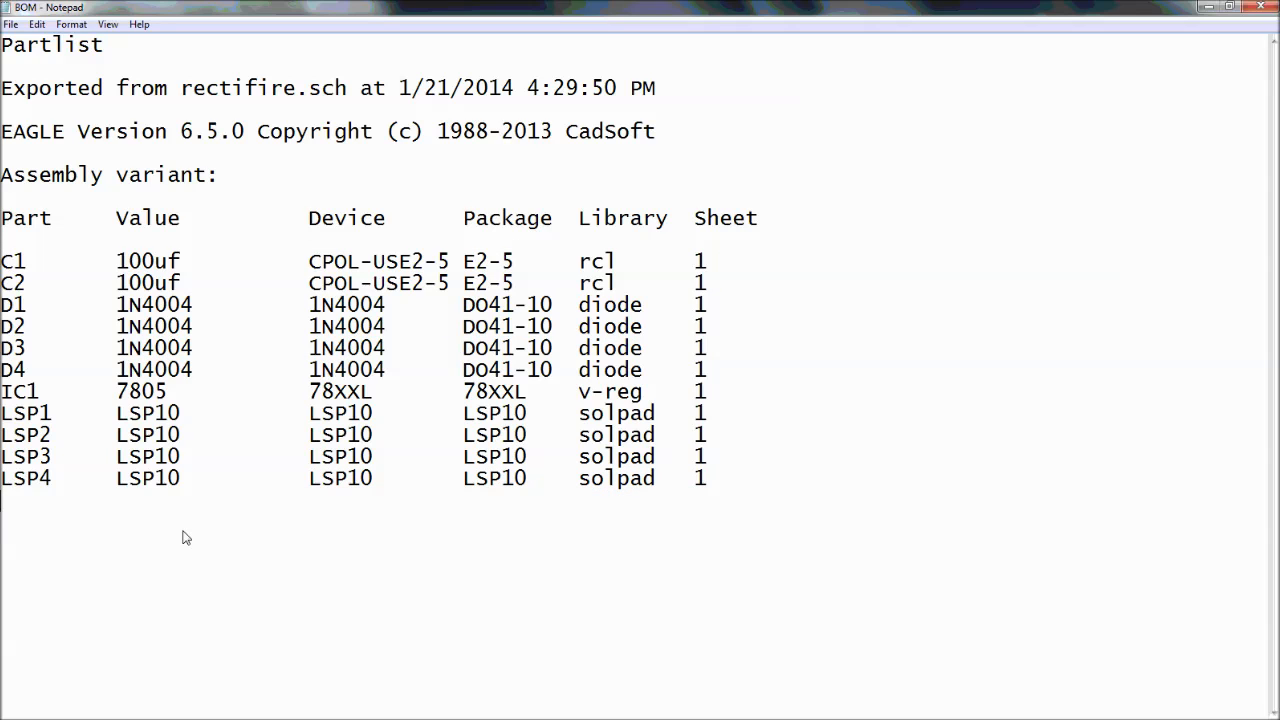
Close the BOM file in Notepad and the rectifier folder window to return to the schematic
{"action": "left_click", "coordinate": [1258, 7]}
{"action": "left_click", "coordinate": [300, 486]}
{"action": "double_click", "coordinate": [354, 6]}
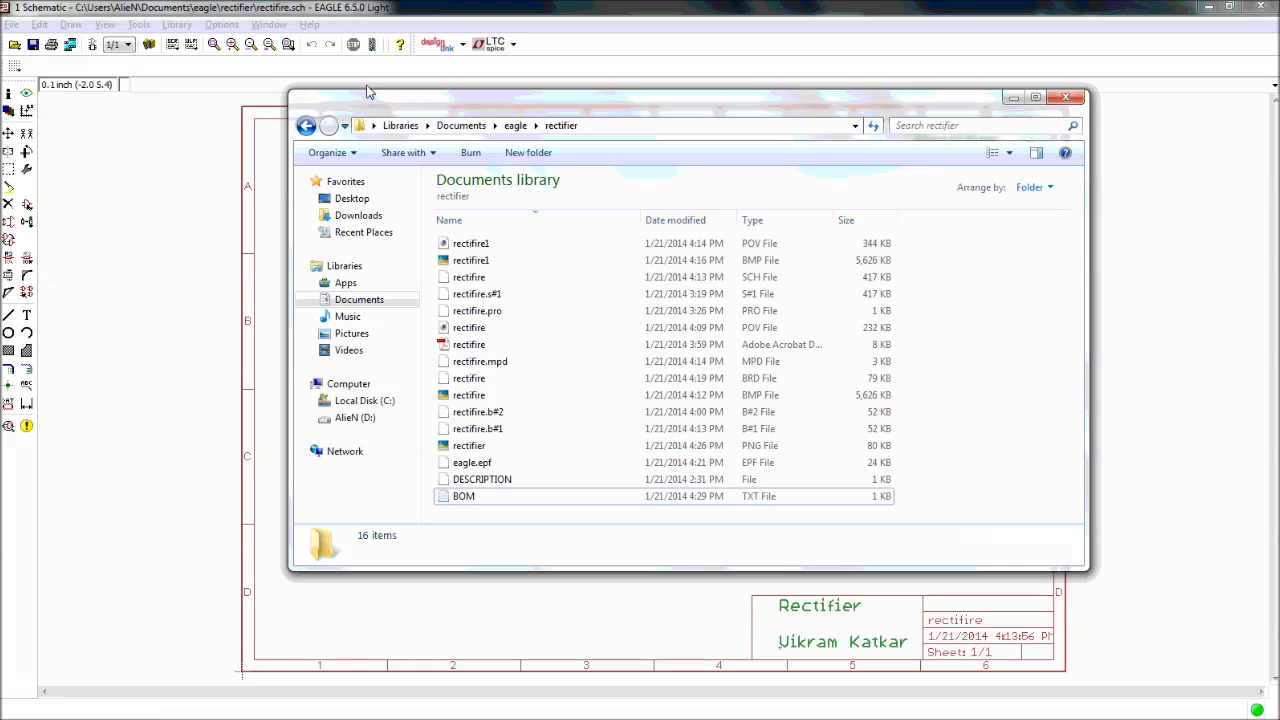
{"action": "left_click", "coordinate": [1068, 99]}
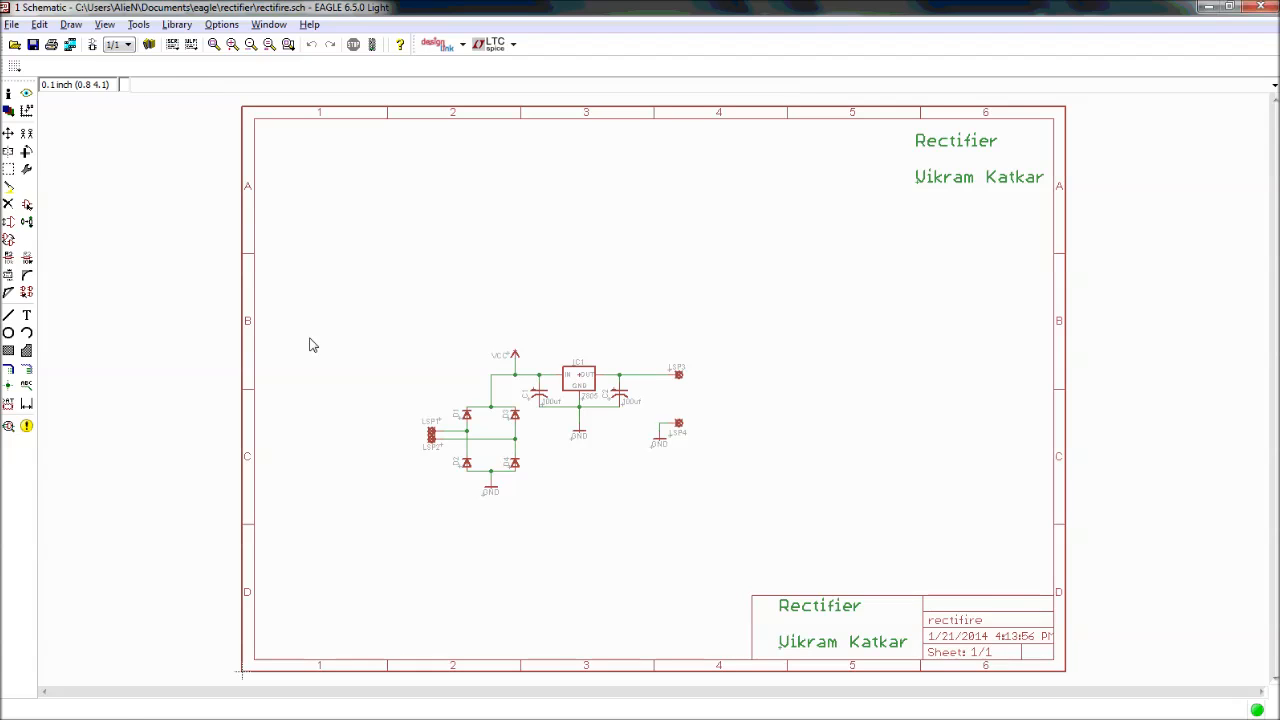
Switch from the schematic to the rectifire board and save the board
{"action": "left_click", "coordinate": [92, 44]}
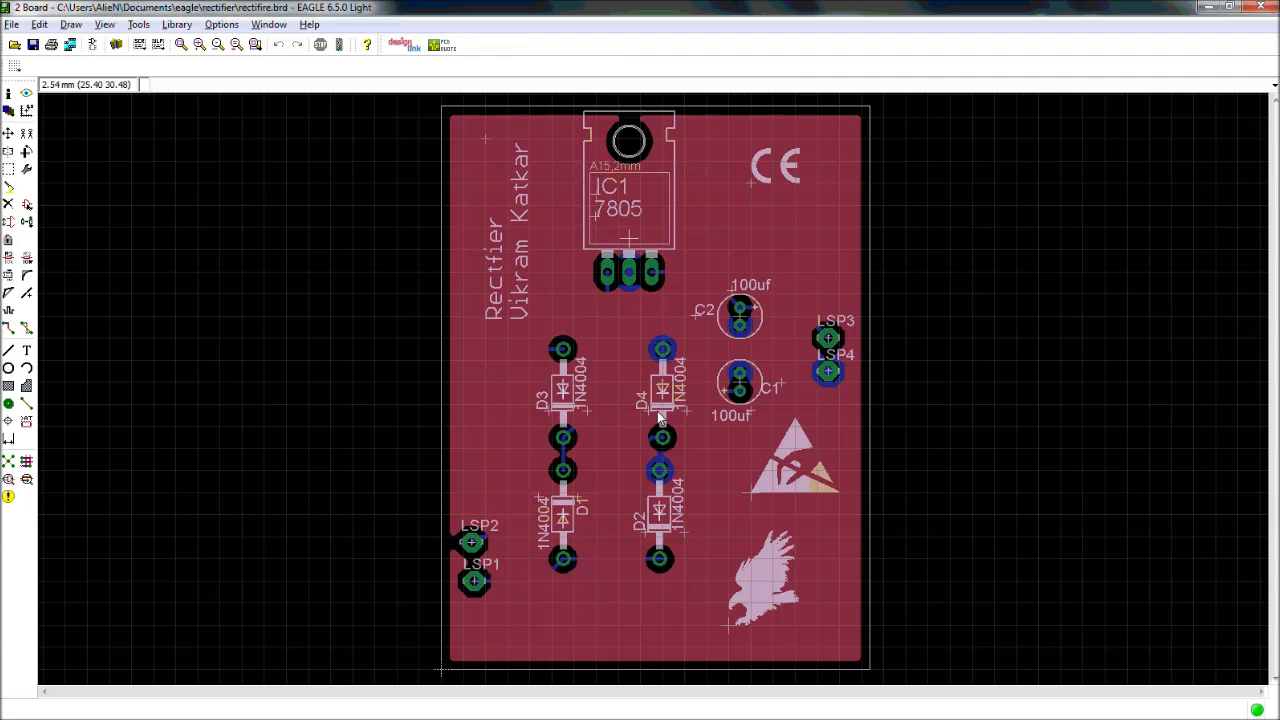
{"action": "scroll", "coordinate": [624, 384], "scroll_direction": "up", "scroll_amount": 2}
{"action": "scroll", "coordinate": [590, 348], "scroll_direction": "down", "scroll_amount": 1}
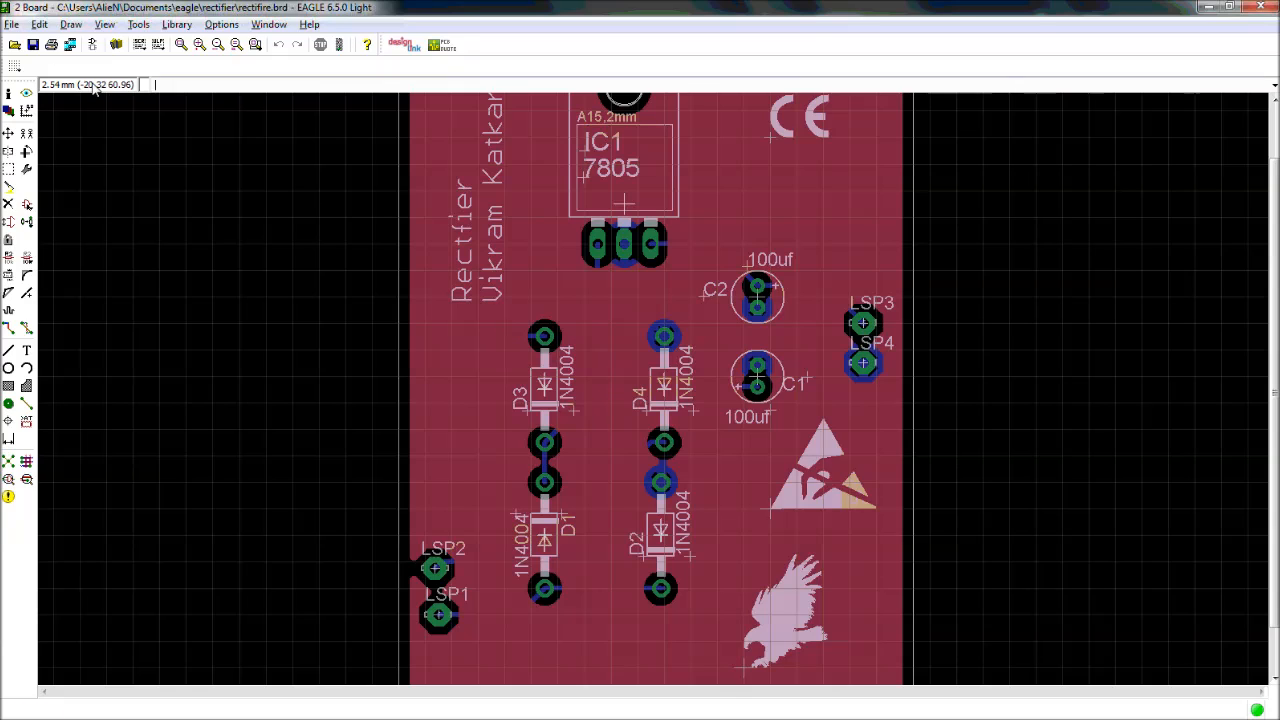
{"action": "left_click", "coordinate": [32, 44]}
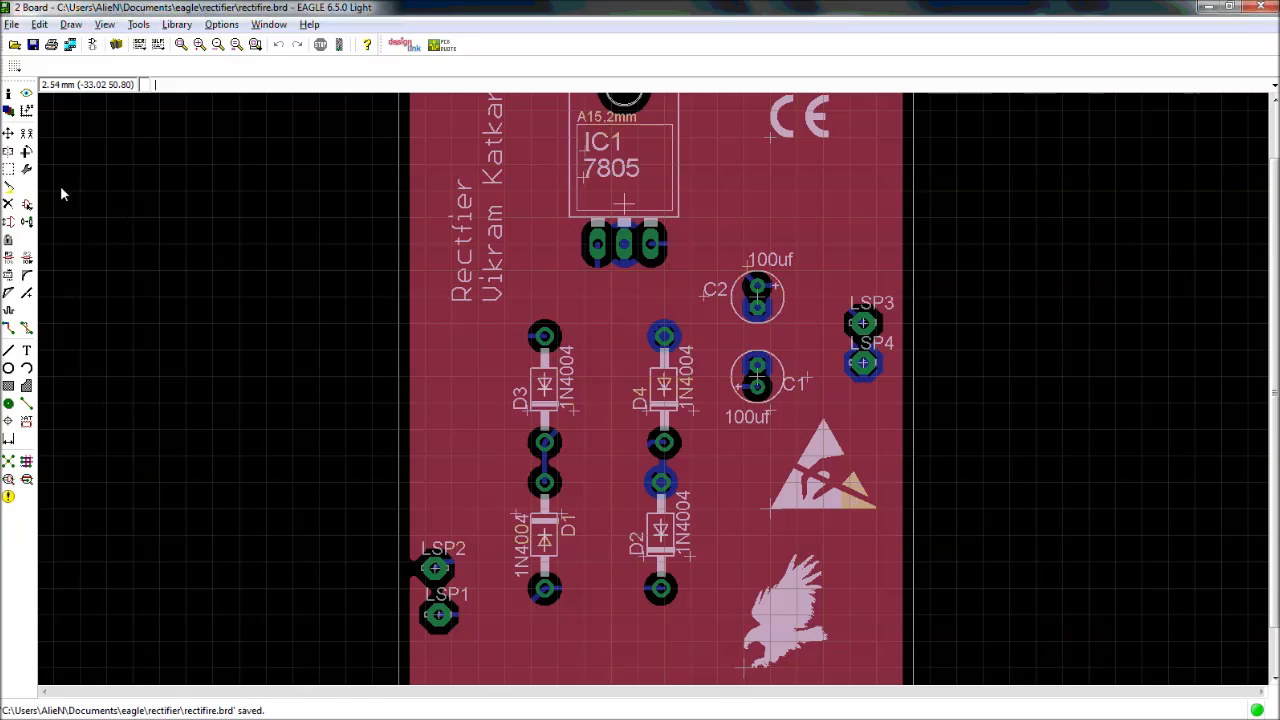
Change the width of the traces around diodes D3 and D4 and up toward capacitor C2 to 0.8128
{"action": "left_click", "coordinate": [27, 170]}
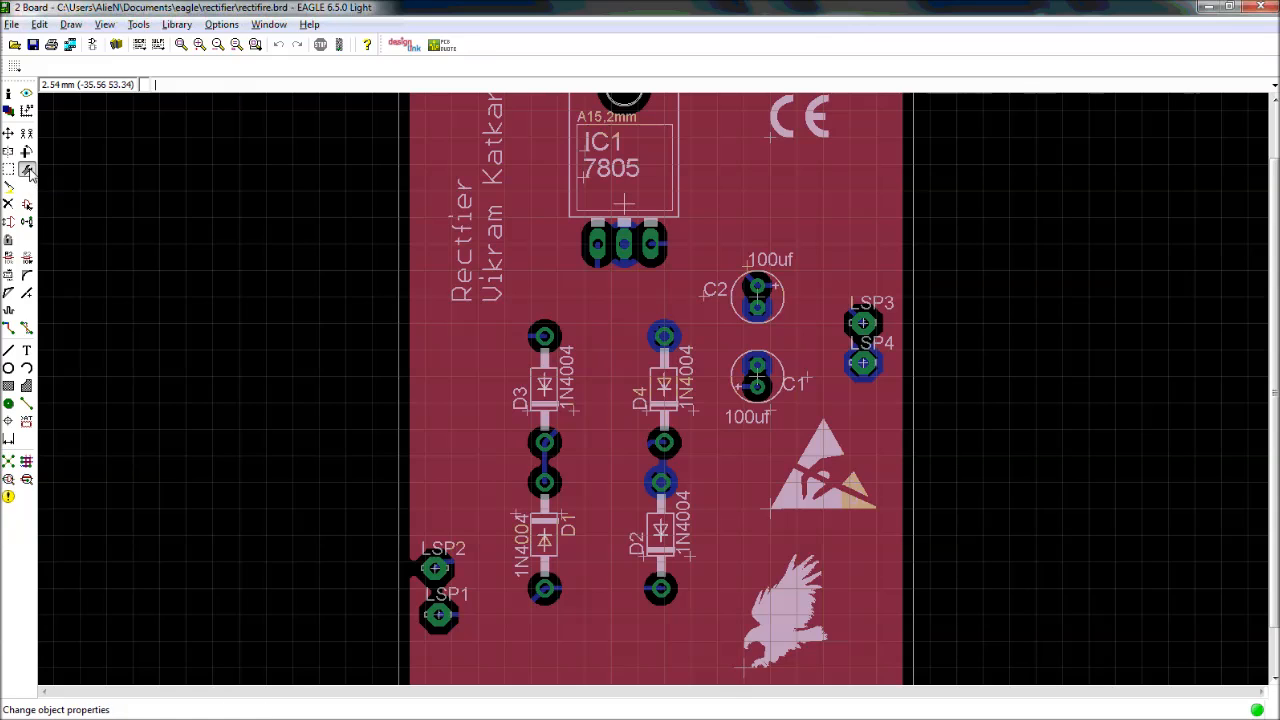
{"action": "mouse_move", "coordinate": [66, 302]}
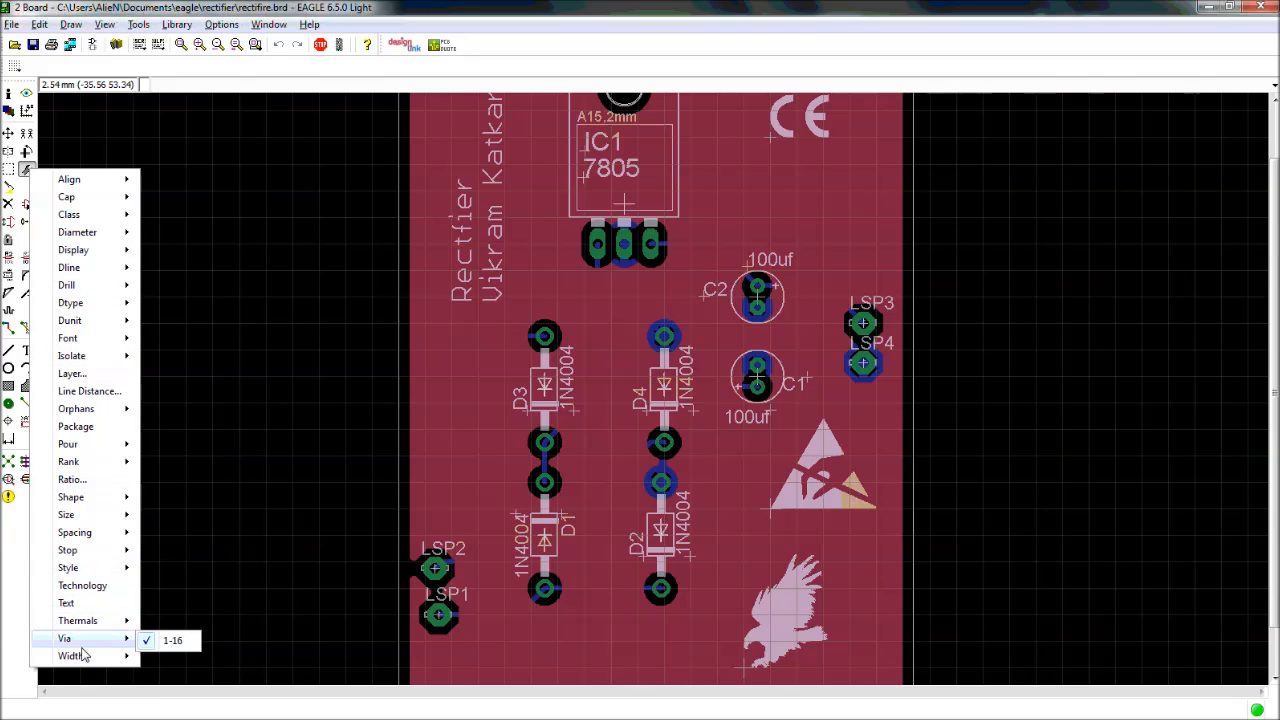
{"action": "mouse_move", "coordinate": [98, 664]}
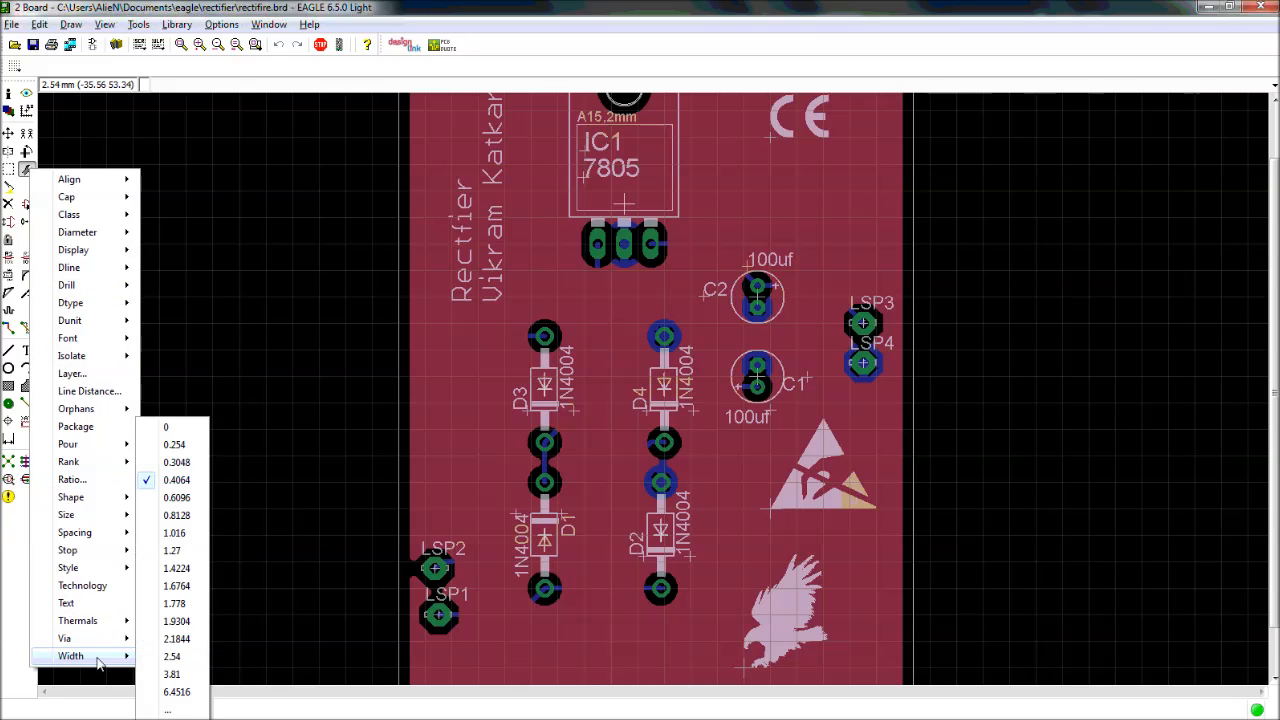
{"action": "left_click", "coordinate": [176, 516]}
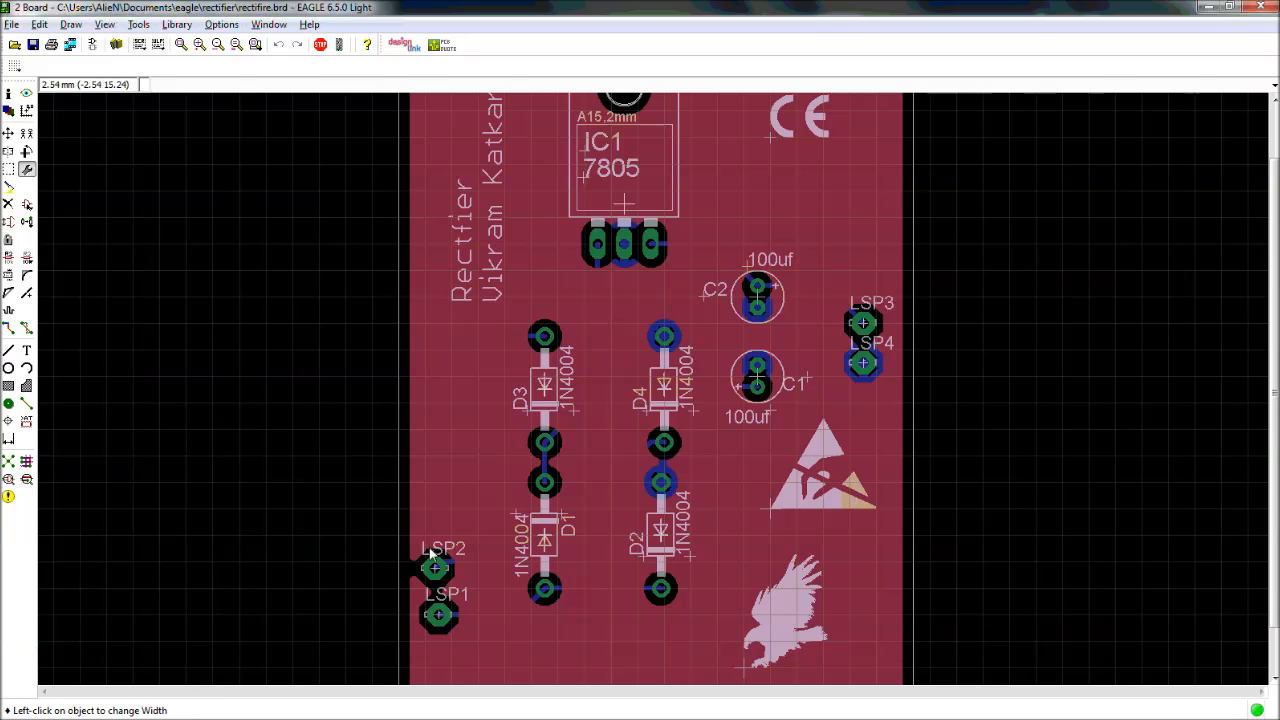
{"action": "left_click", "coordinate": [478, 419]}
{"action": "left_click", "coordinate": [27, 170]}
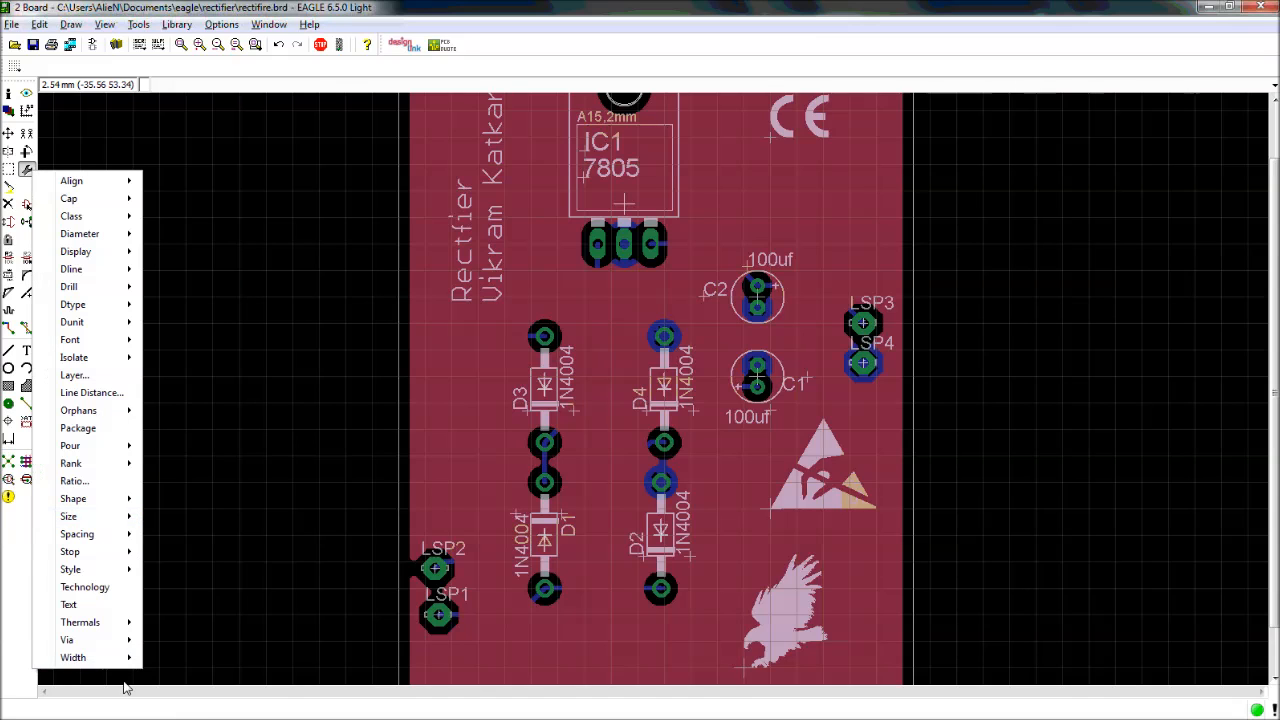
{"action": "mouse_move", "coordinate": [127, 665]}
{"action": "left_click", "coordinate": [178, 515]}
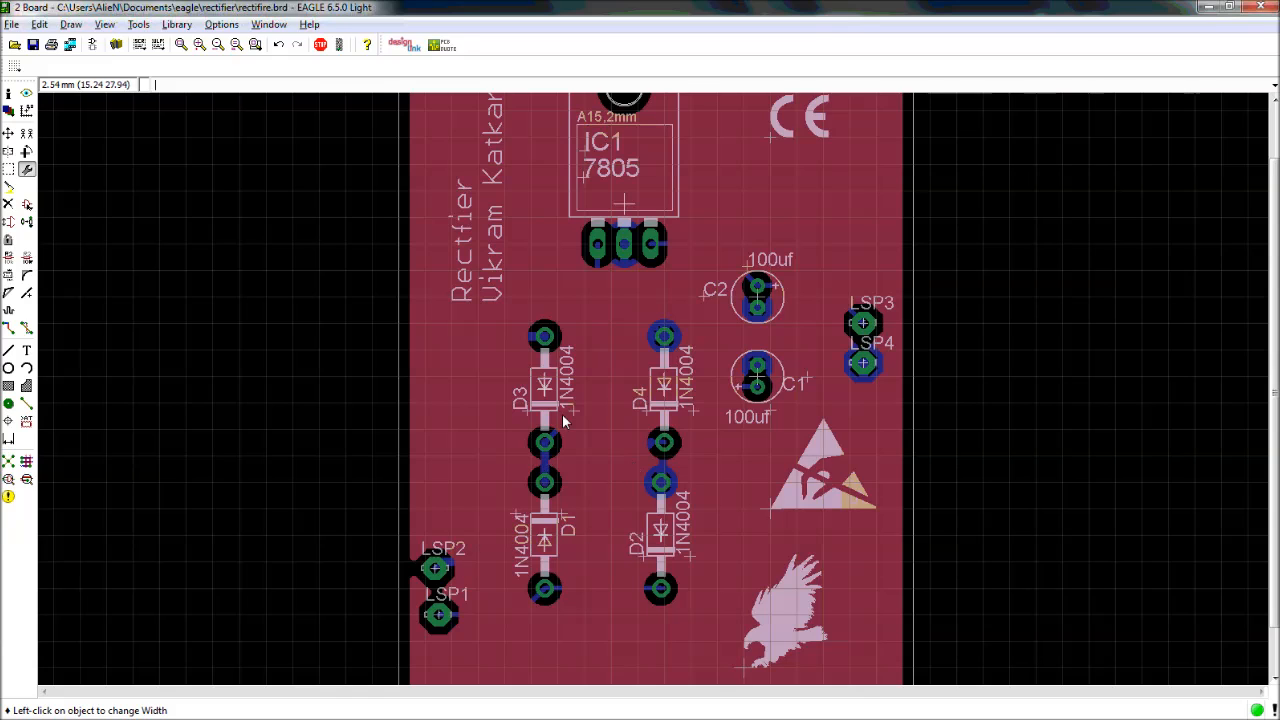
{"action": "left_click", "coordinate": [612, 392]}
{"action": "left_click", "coordinate": [719, 252]}
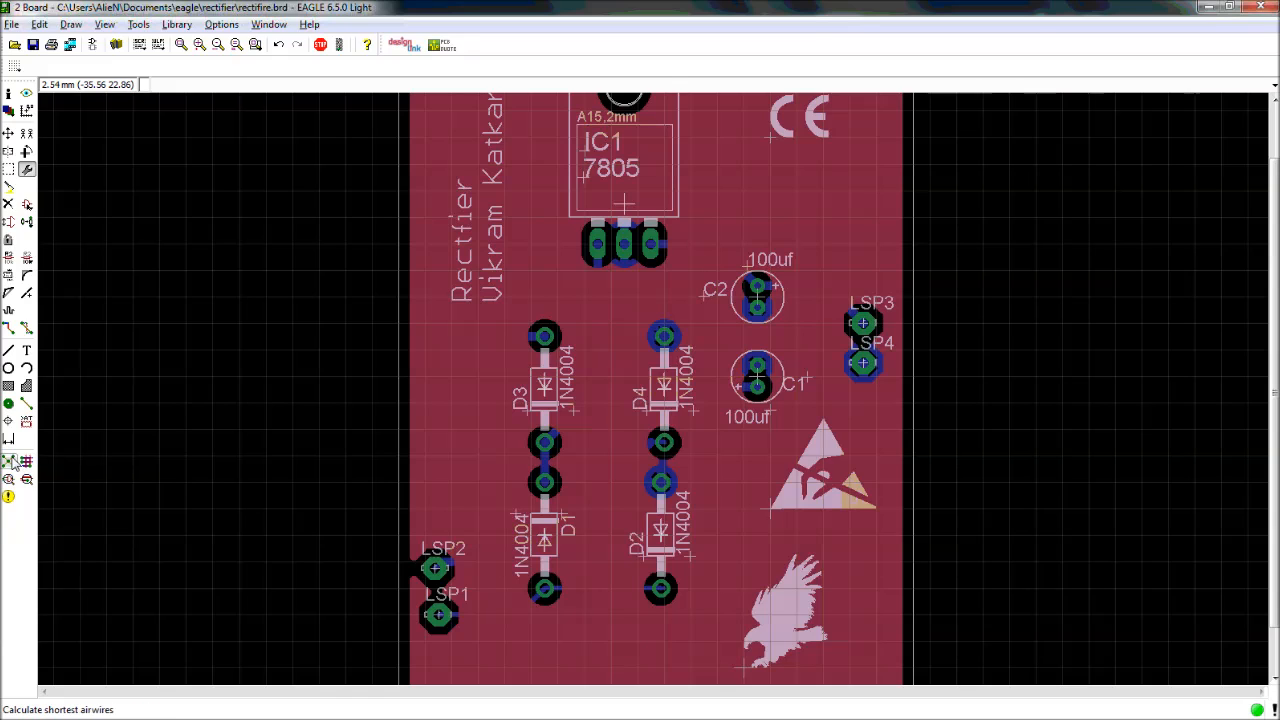
Recalculate the shortest airwires on the rectifier board and save the board
{"action": "left_click", "coordinate": [9, 461]}
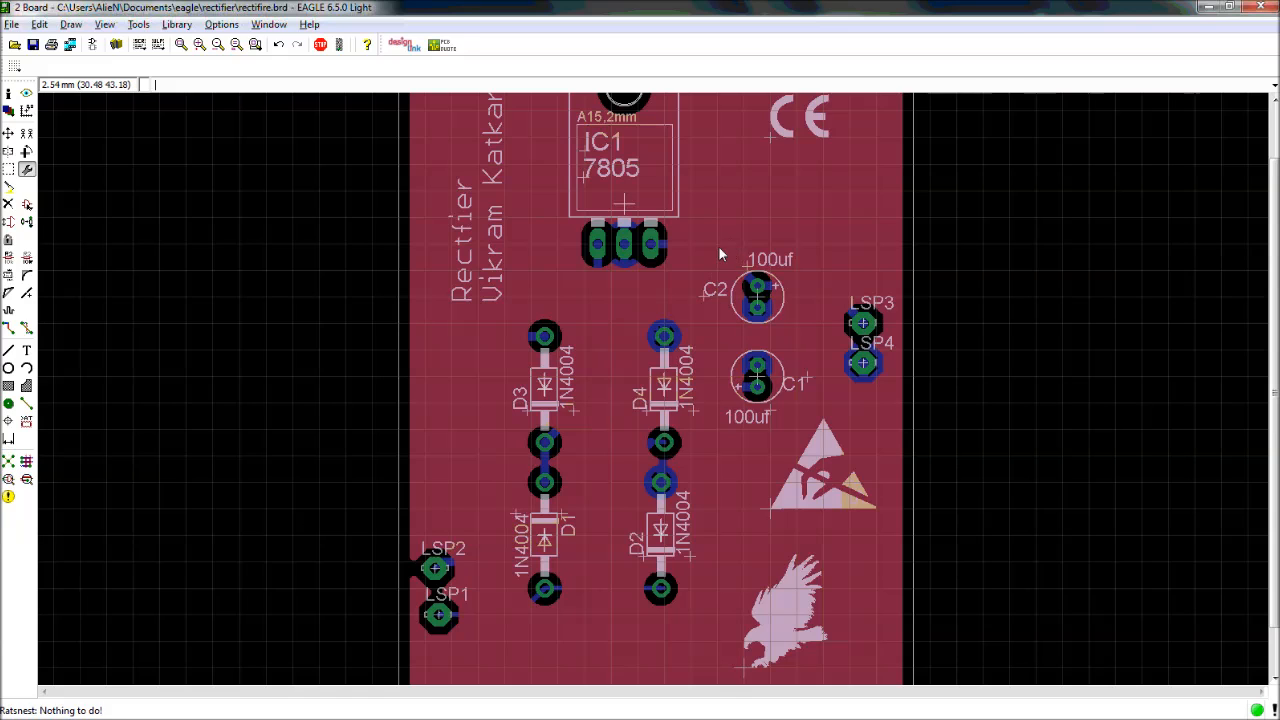
{"action": "scroll", "coordinate": [521, 458], "scroll_direction": "down", "scroll_amount": 1}
{"action": "scroll", "coordinate": [521, 458], "scroll_direction": "down", "scroll_amount": 1}
{"action": "scroll", "coordinate": [515, 456], "scroll_direction": "up", "scroll_amount": 1}
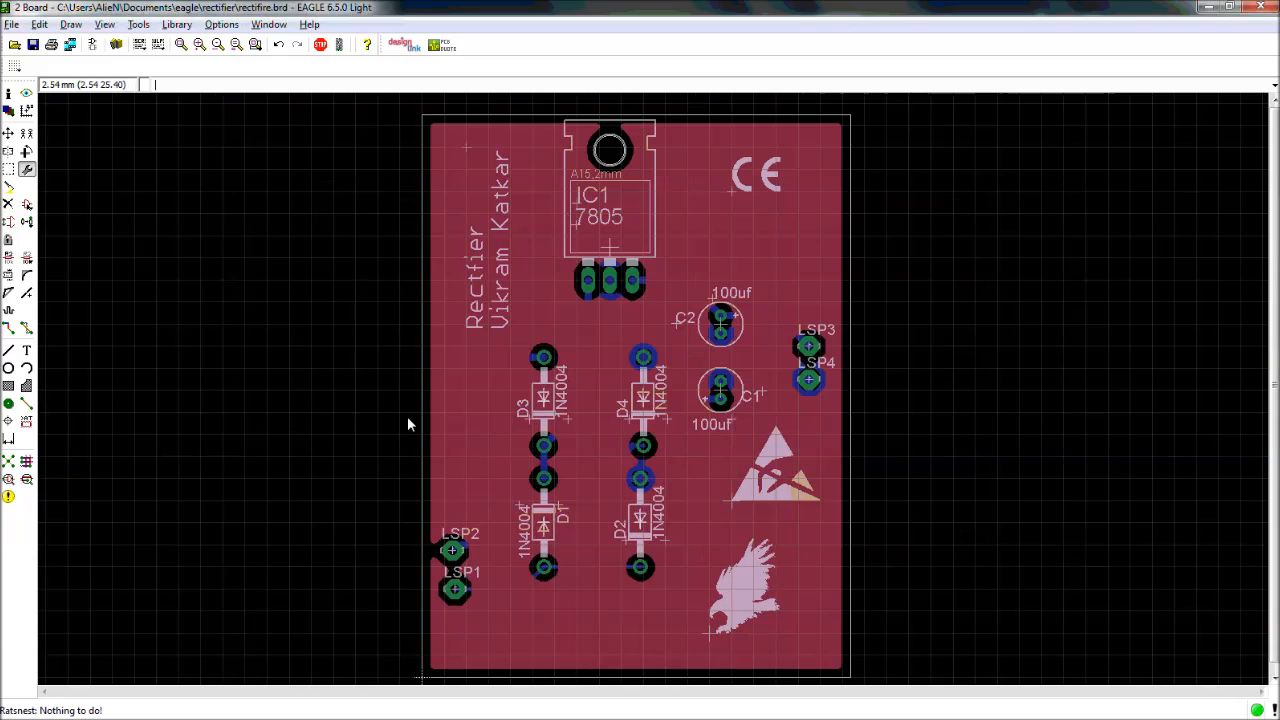
{"action": "left_click", "coordinate": [32, 44]}
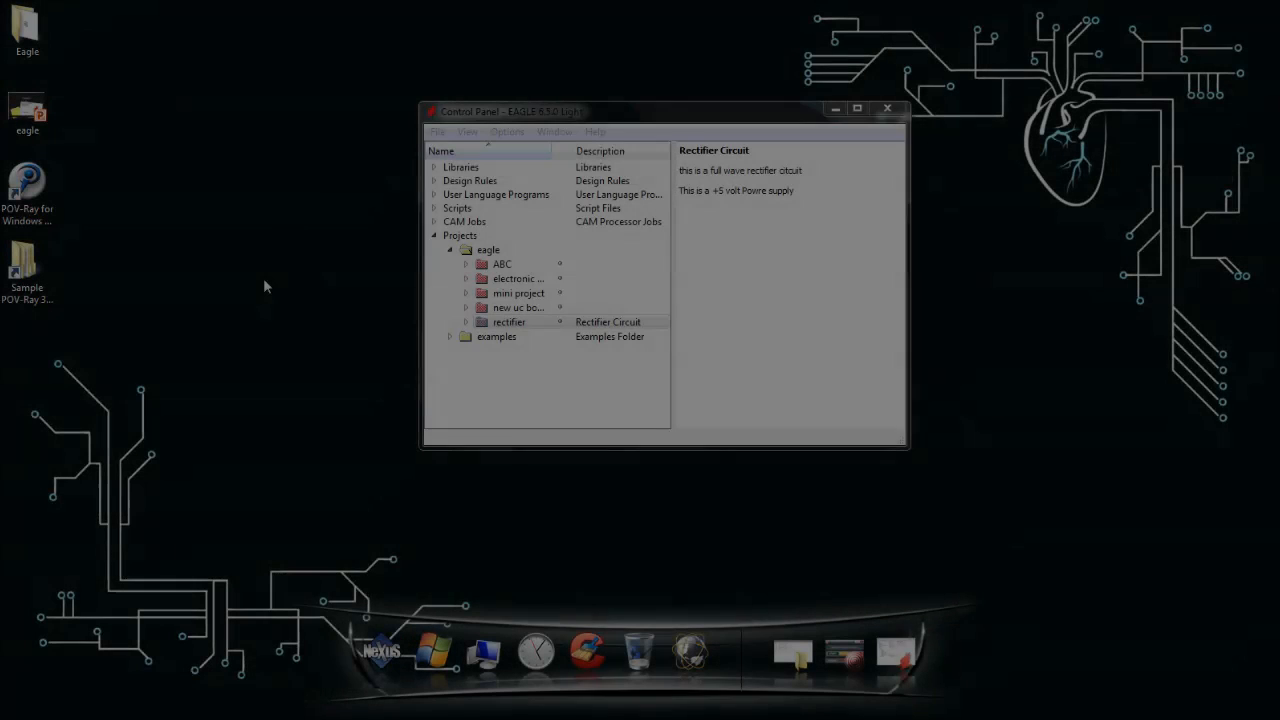
Create a new schematic from the EAGLE Control Panel in a maximized window and check its grid settings without changing them
{"action": "left_click_drag", "start_coordinate": [444, 113], "coordinate": [337, 106]}
{"action": "left_click", "coordinate": [331, 125]}
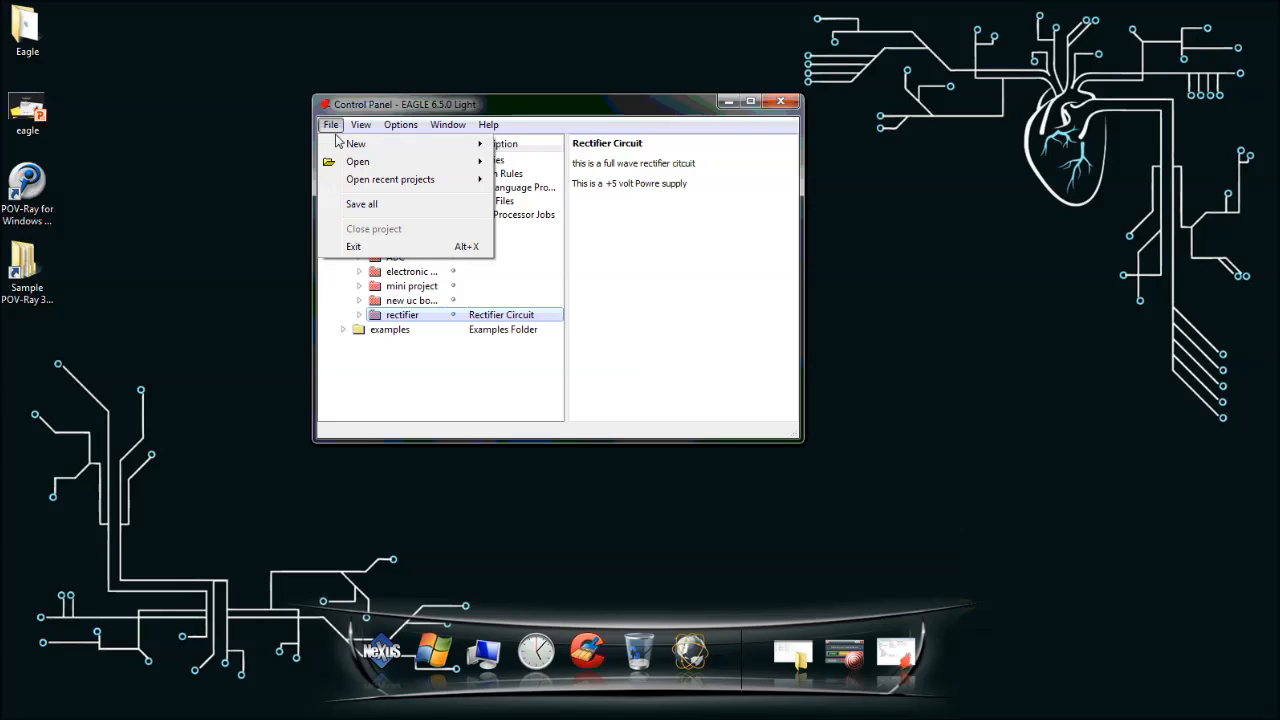
{"action": "mouse_move", "coordinate": [478, 146]}
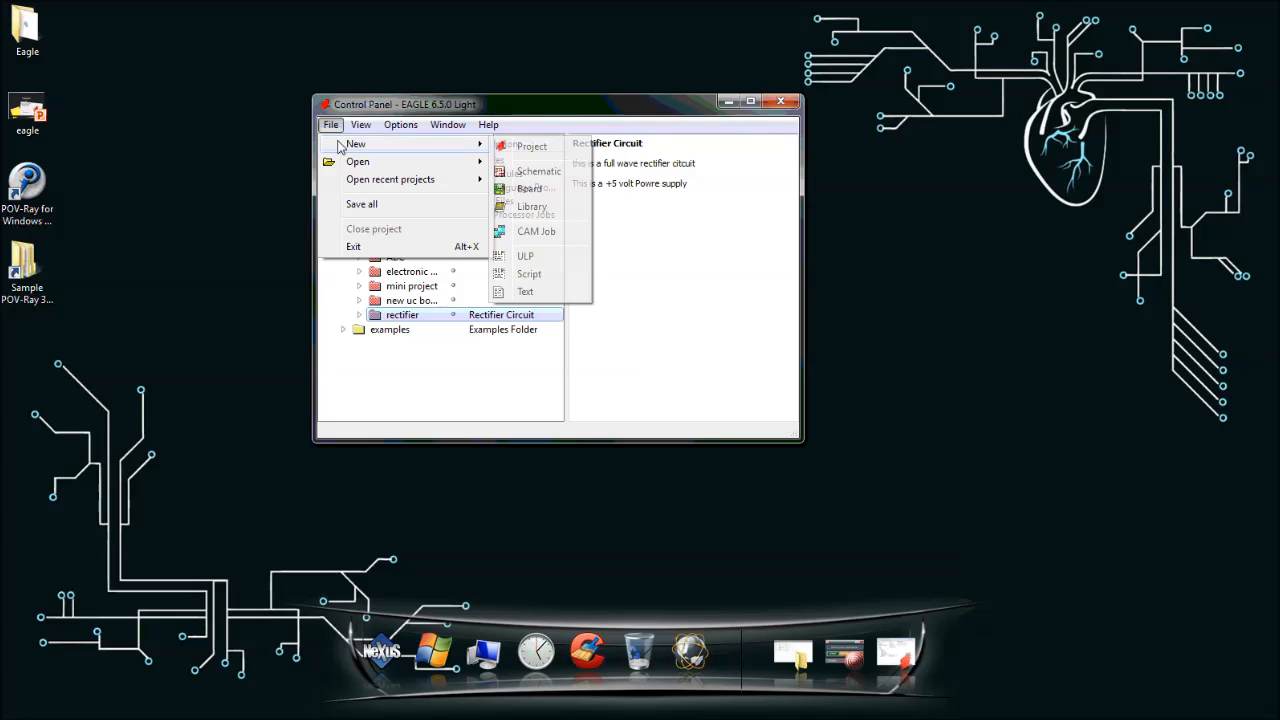
{"action": "left_click", "coordinate": [530, 172]}
{"action": "left_click_drag", "start_coordinate": [590, 192], "coordinate": [699, 214]}
{"action": "left_click", "coordinate": [940, 208]}
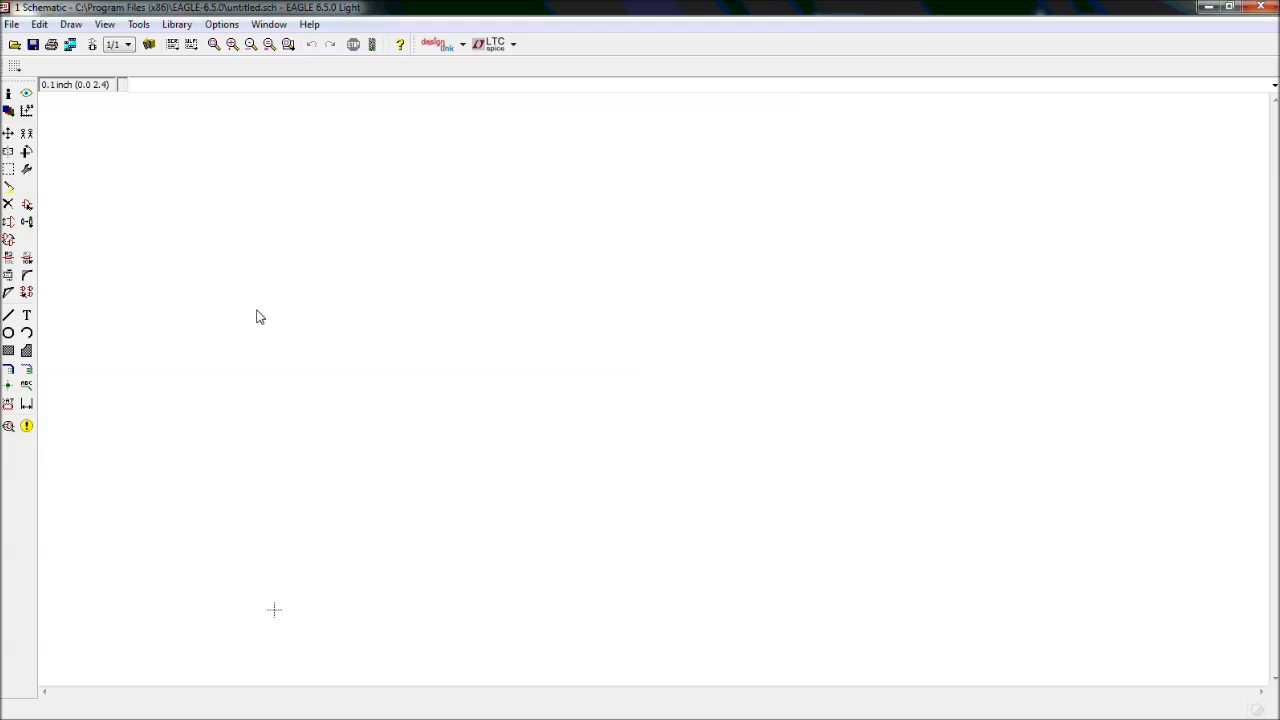
{"action": "left_click", "coordinate": [15, 66]}
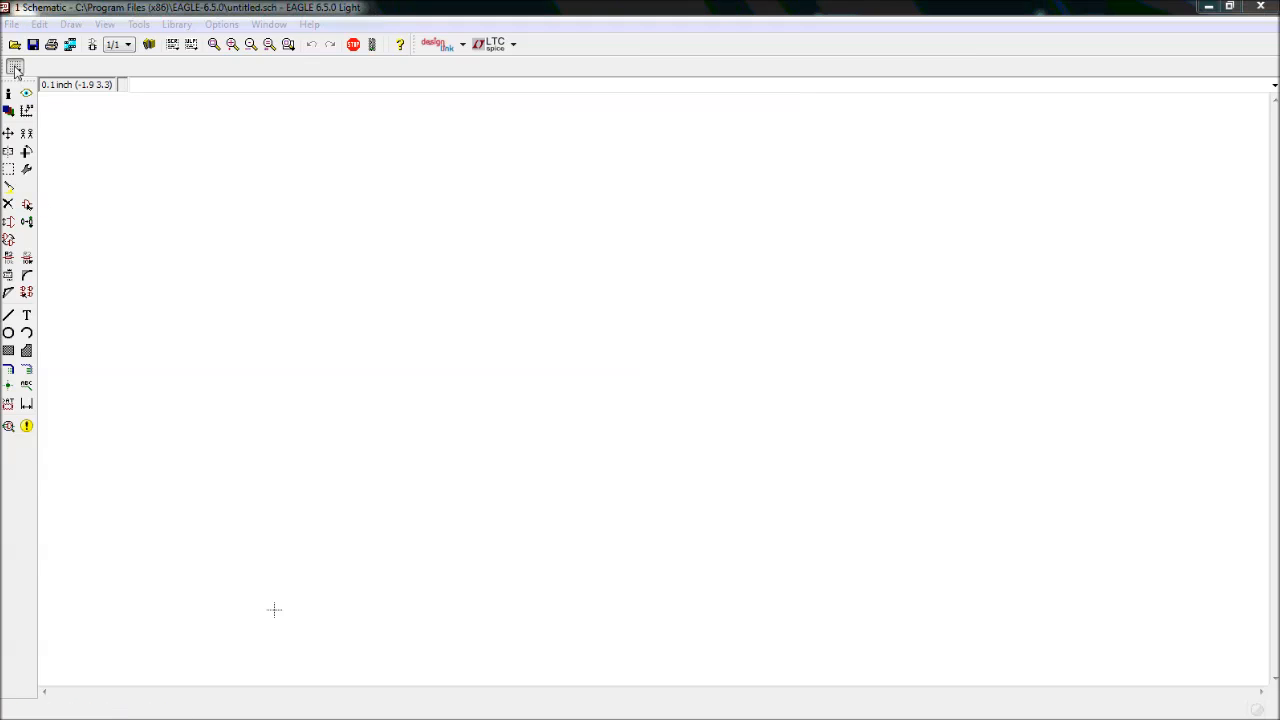
{"action": "left_click", "coordinate": [212, 169]}
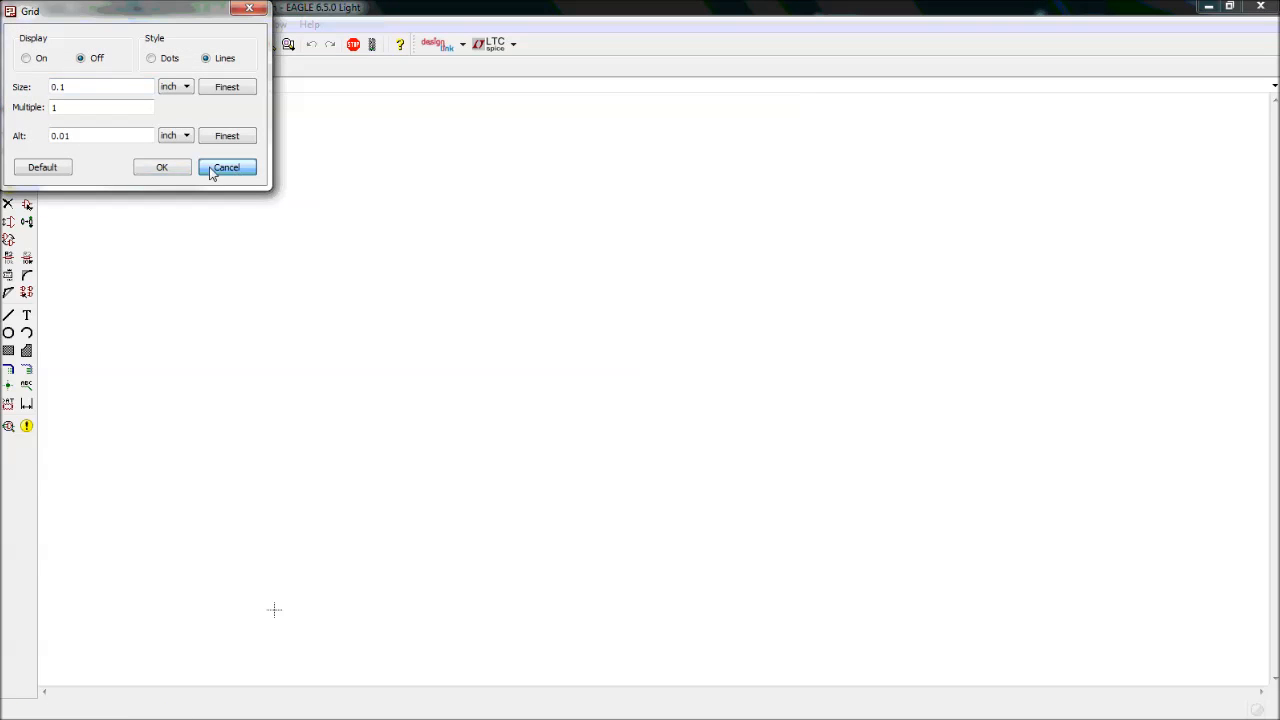
Open the component library list for adding parts and examine the available libraries, including the transformer, transistor and resistor groups
{"action": "left_click", "coordinate": [27, 205]}
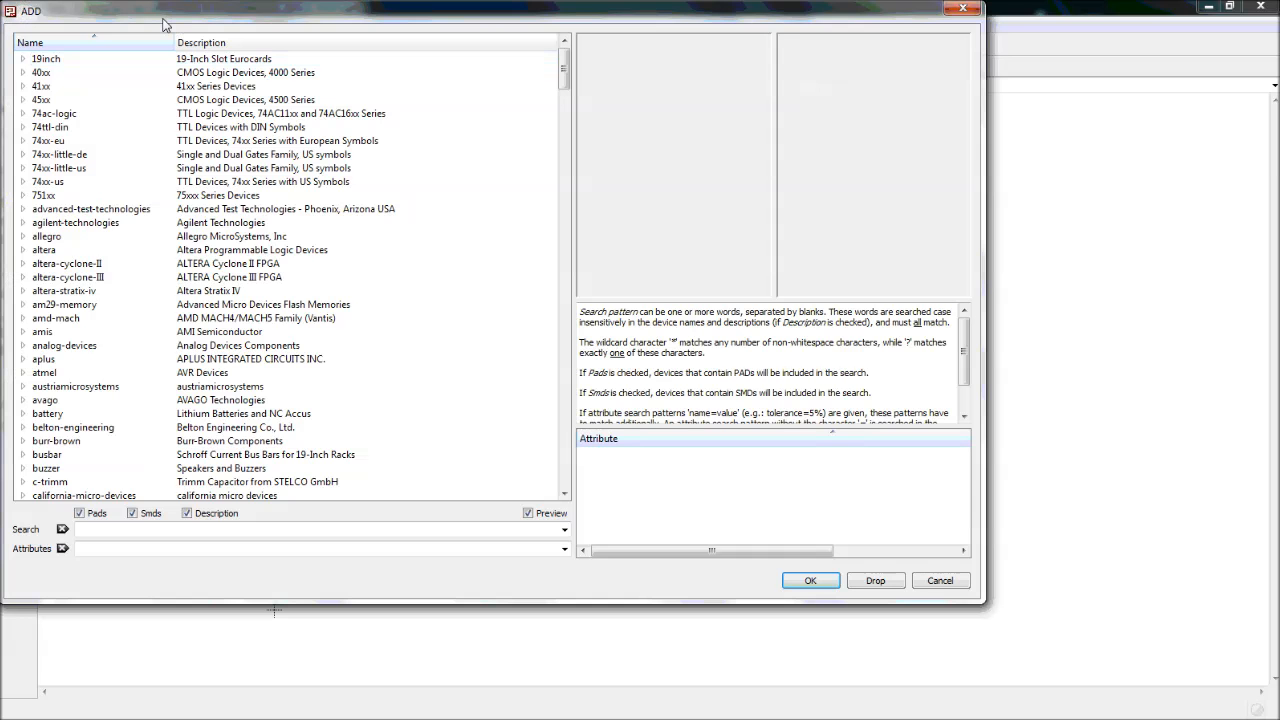
{"action": "left_click_drag", "start_coordinate": [187, 40], "coordinate": [306, 94]}
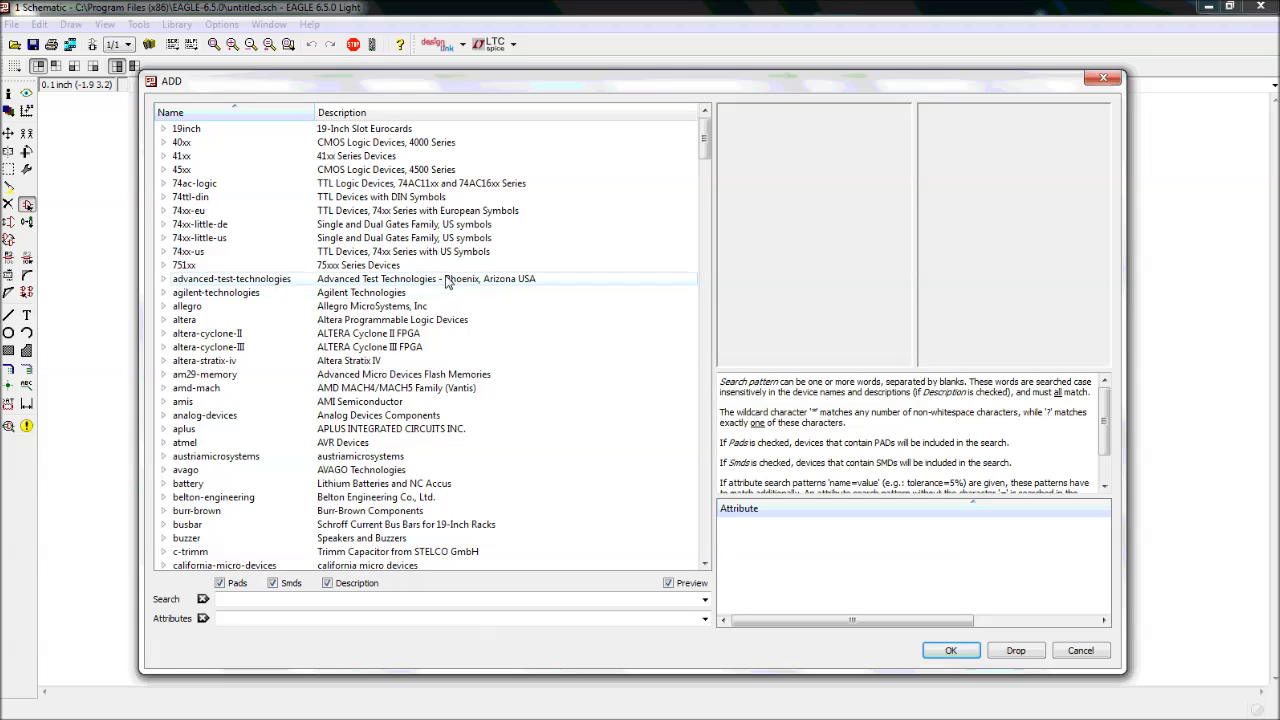
{"action": "scroll", "coordinate": [447, 285], "scroll_direction": "down", "scroll_amount": 8}
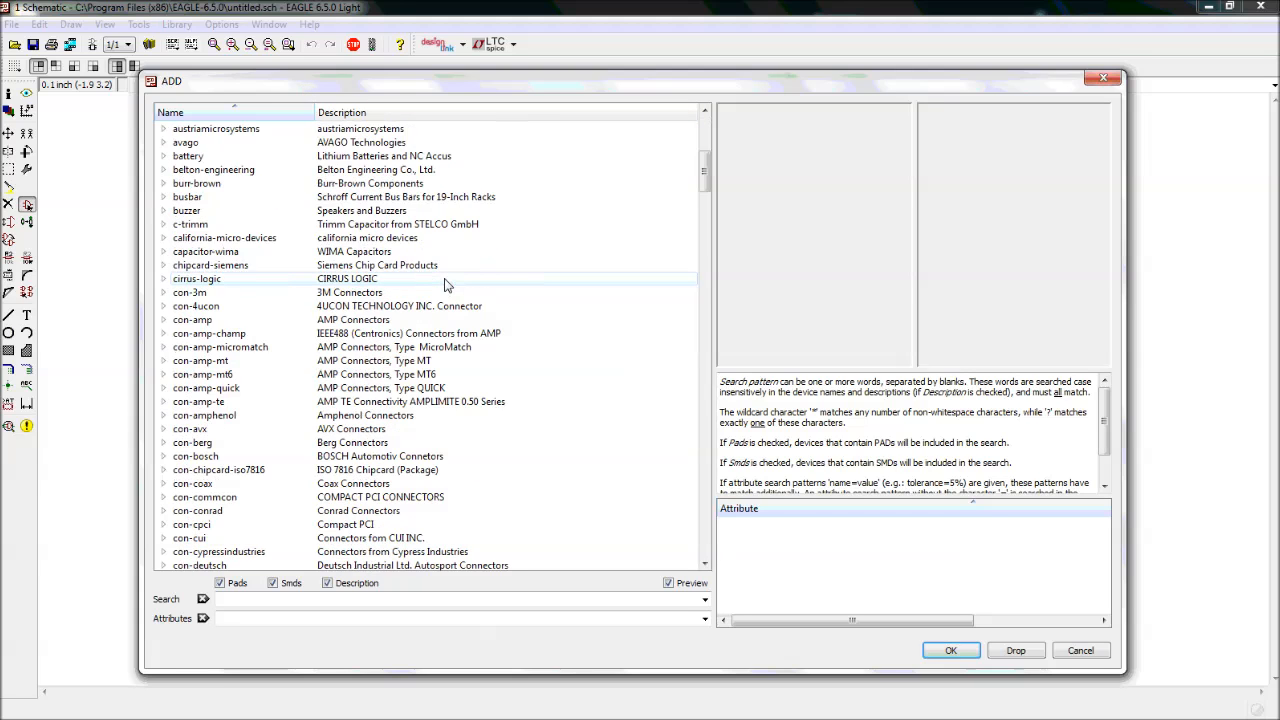
{"action": "scroll", "coordinate": [447, 285], "scroll_direction": "down", "scroll_amount": 5}
{"action": "left_click_drag", "start_coordinate": [706, 193], "coordinate": [692, 515]}
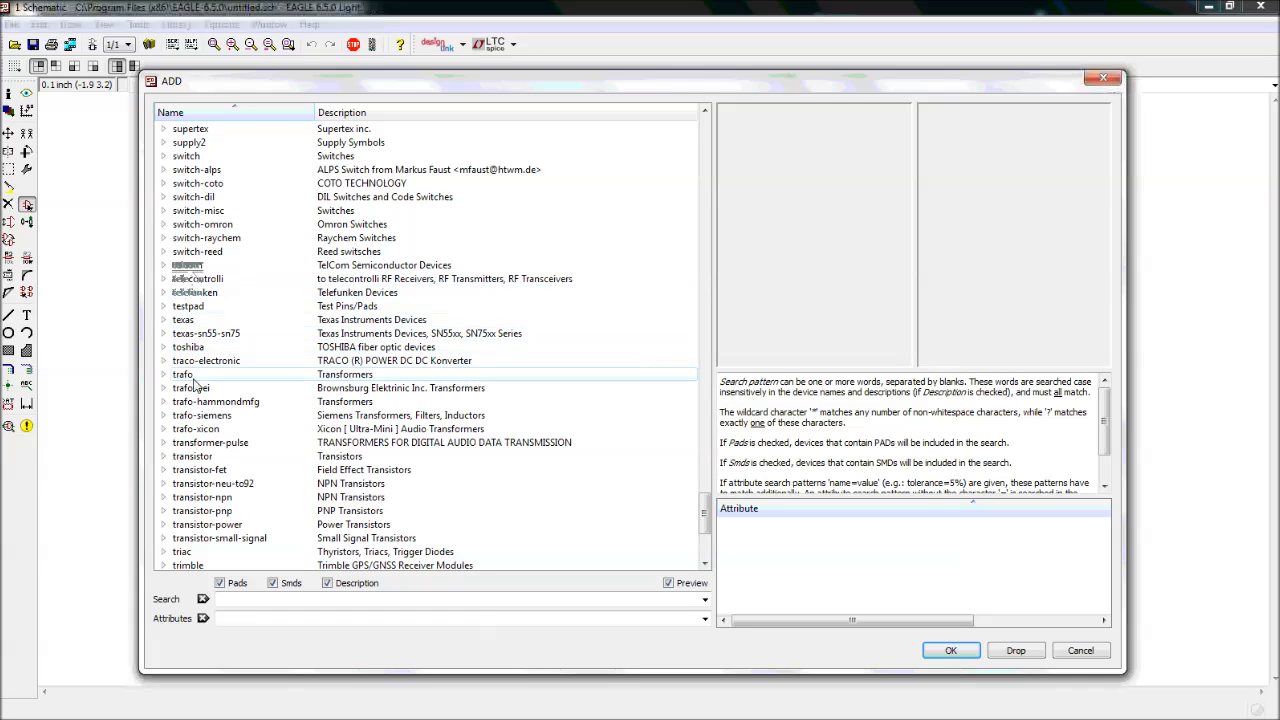
{"action": "scroll", "coordinate": [194, 385], "scroll_direction": "down", "scroll_amount": 2}
{"action": "scroll", "coordinate": [194, 388], "scroll_direction": "down", "scroll_amount": 3}
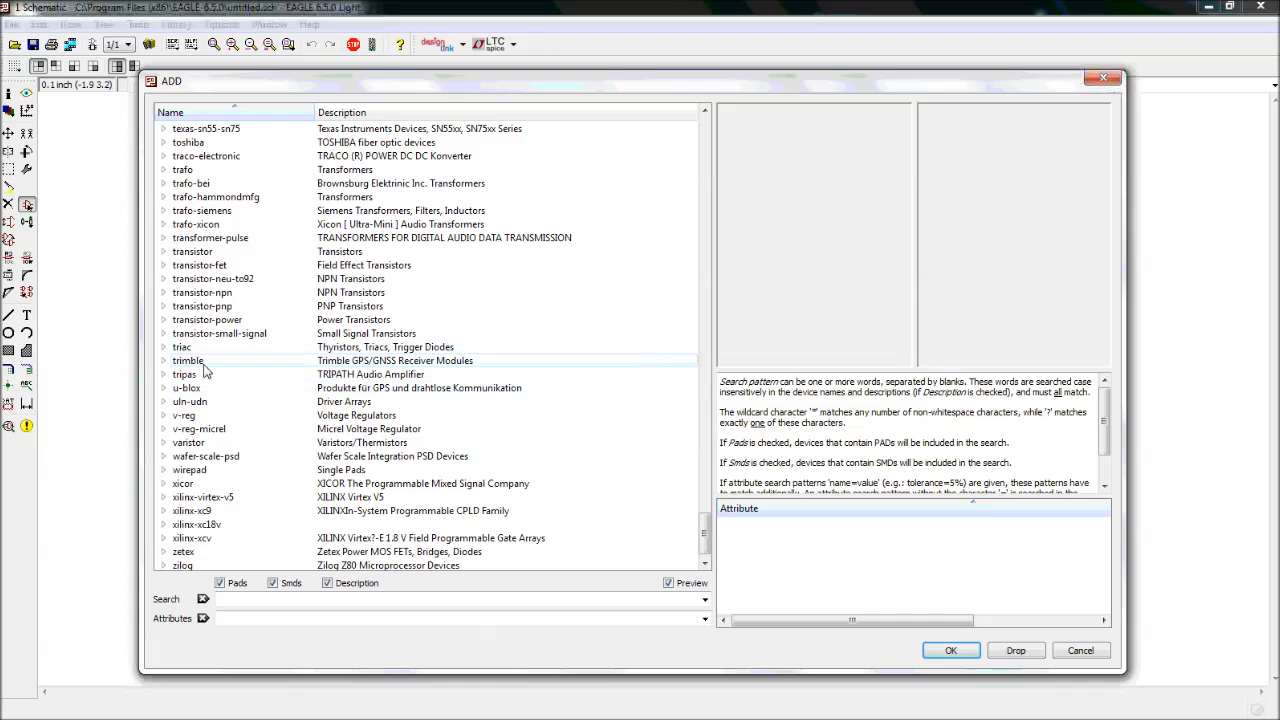
{"action": "scroll", "coordinate": [210, 205], "scroll_direction": "up", "scroll_amount": 1}
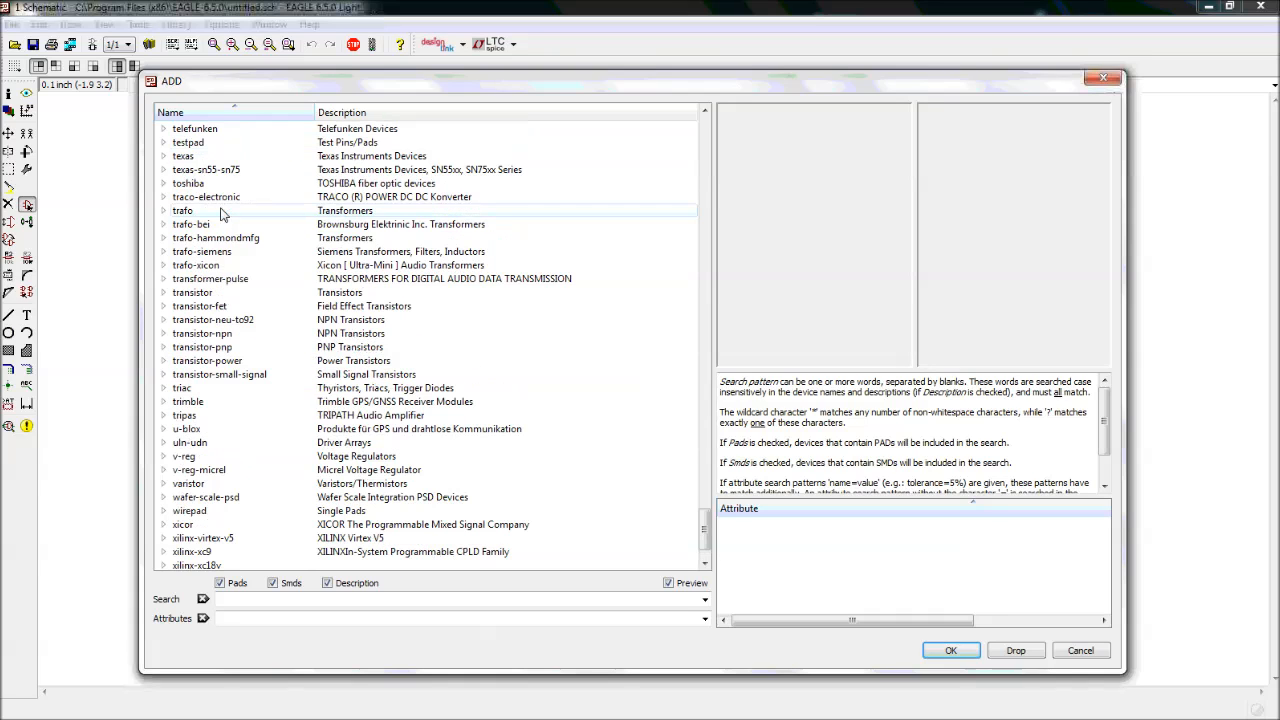
{"action": "scroll", "coordinate": [240, 396], "scroll_direction": "up", "scroll_amount": 2}
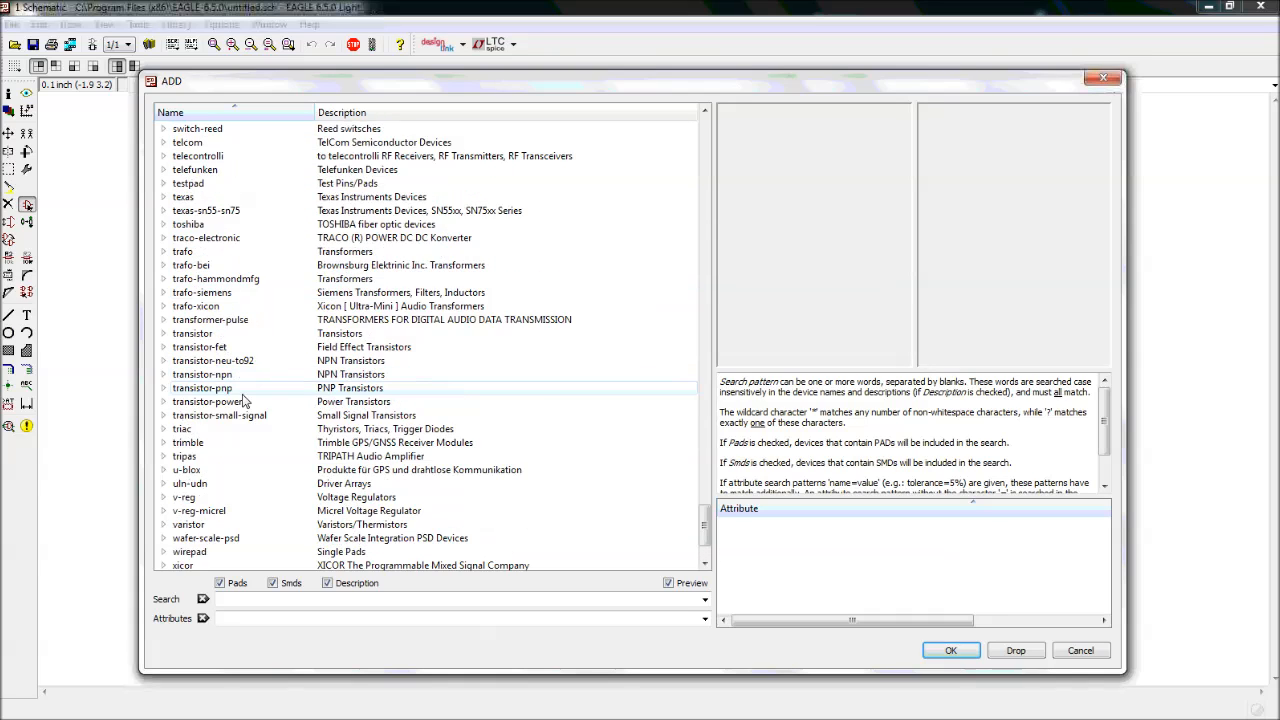
{"action": "scroll", "coordinate": [240, 390], "scroll_direction": "up", "scroll_amount": 17}
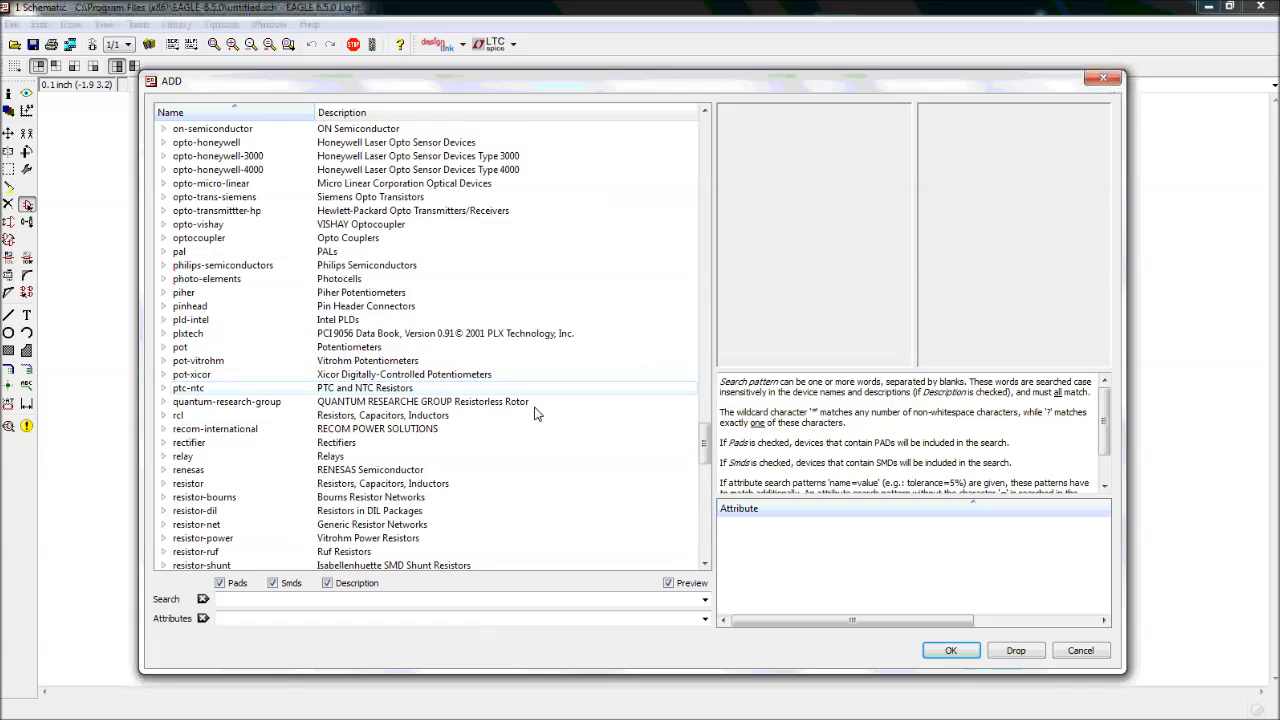
{"action": "left_click_drag", "start_coordinate": [705, 432], "coordinate": [702, 135]}
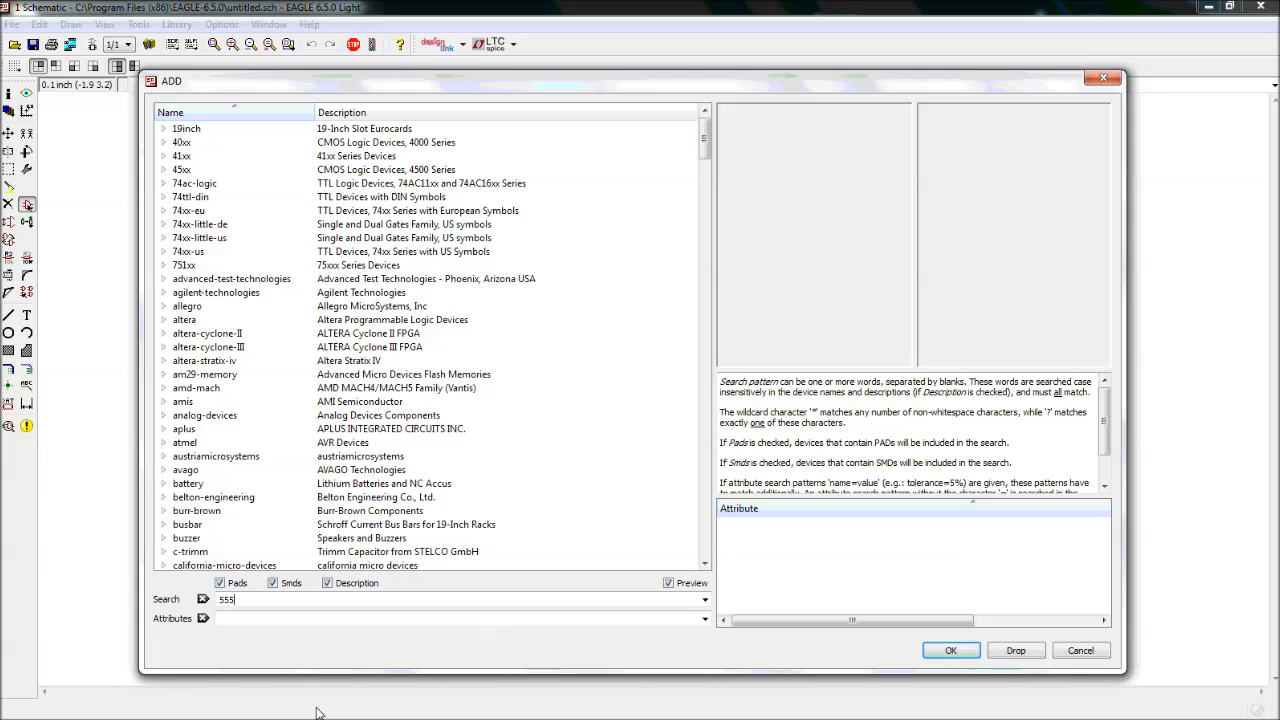
Search the component libraries for 555, exclude SMD devices, and try the part name LM555
{"action": "key", "text": "Return"}
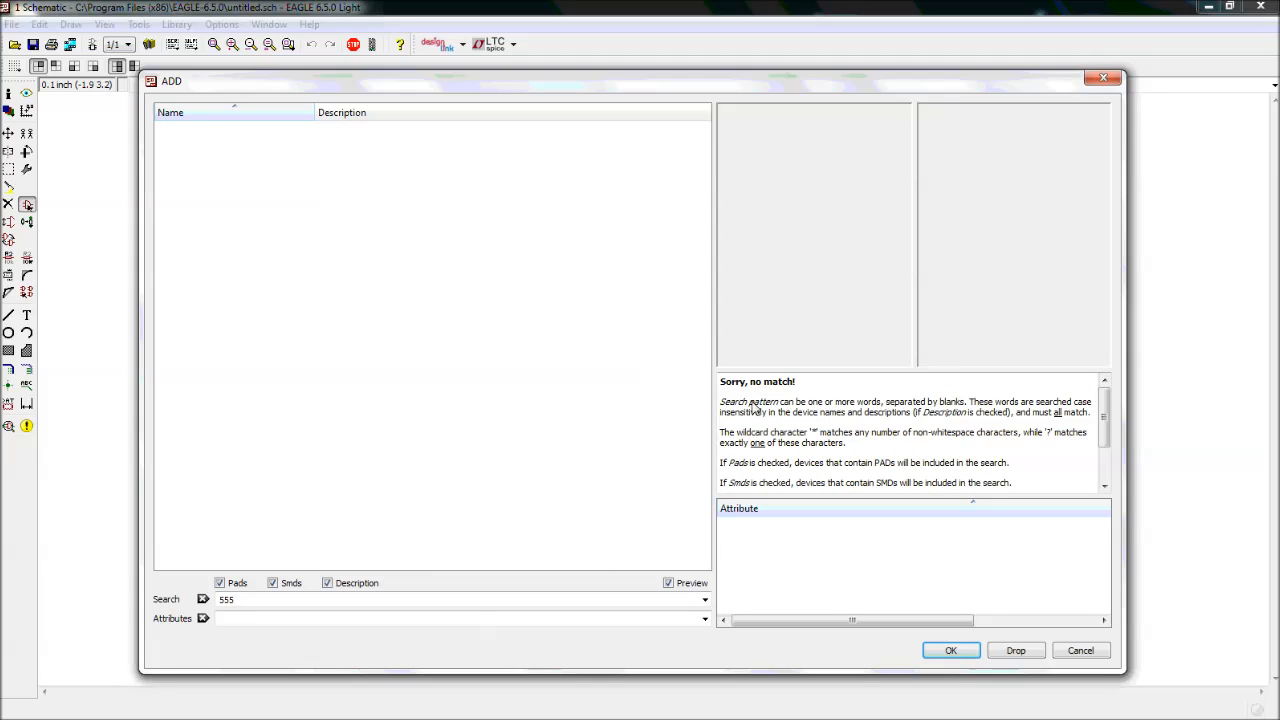
{"action": "left_click_drag", "start_coordinate": [792, 383], "coordinate": [727, 389]}
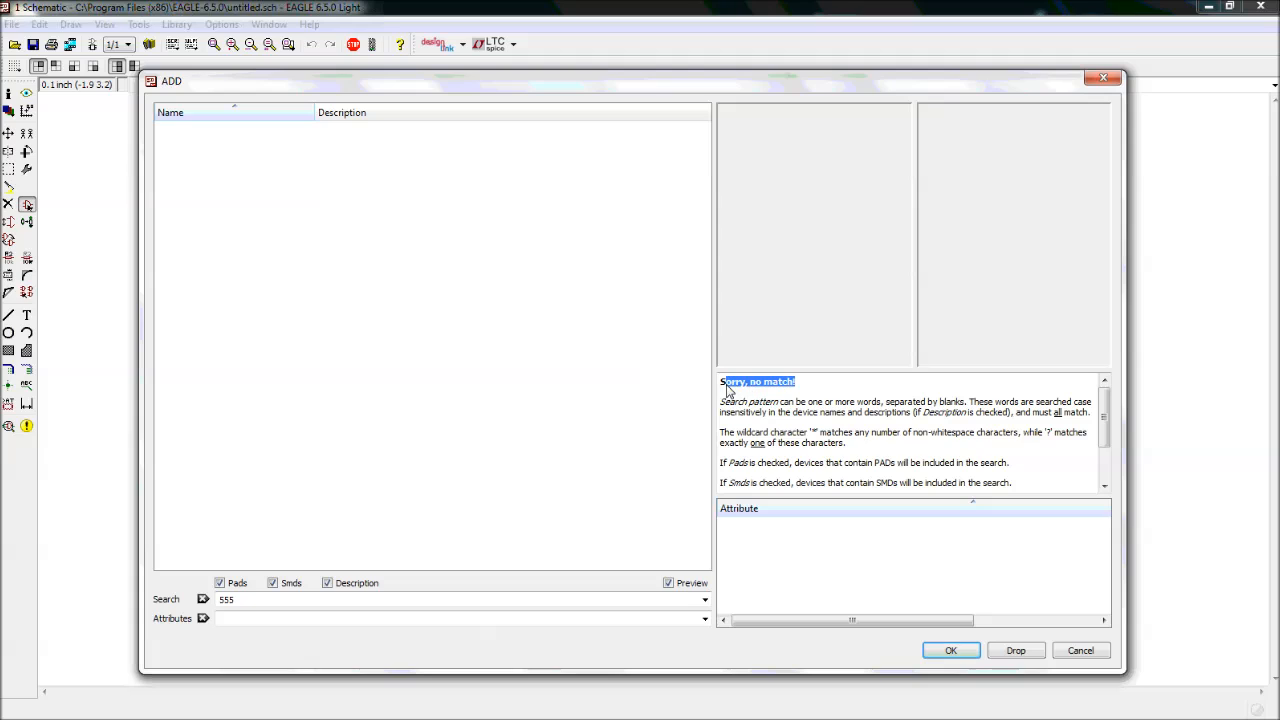
{"action": "left_click", "coordinate": [273, 583]}
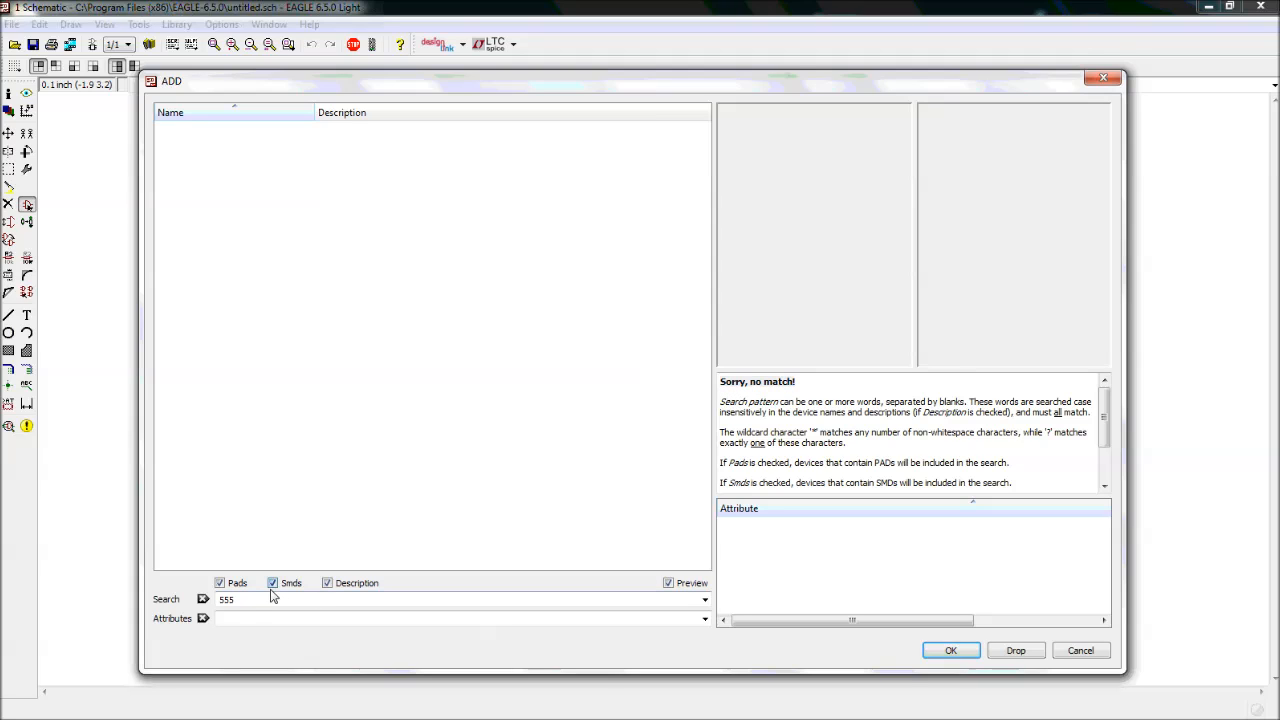
{"action": "double_click", "coordinate": [218, 600]}
{"action": "left_click", "coordinate": [219, 603]}
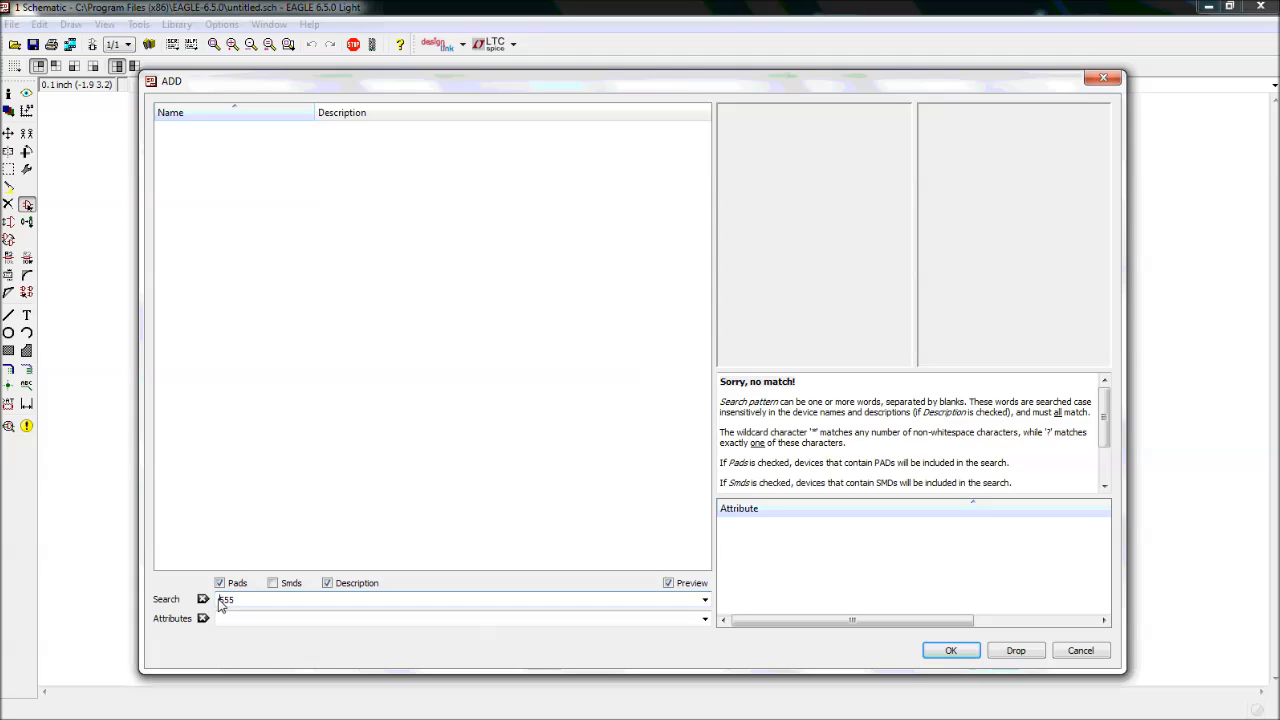
{"action": "double_click", "coordinate": [271, 604]}
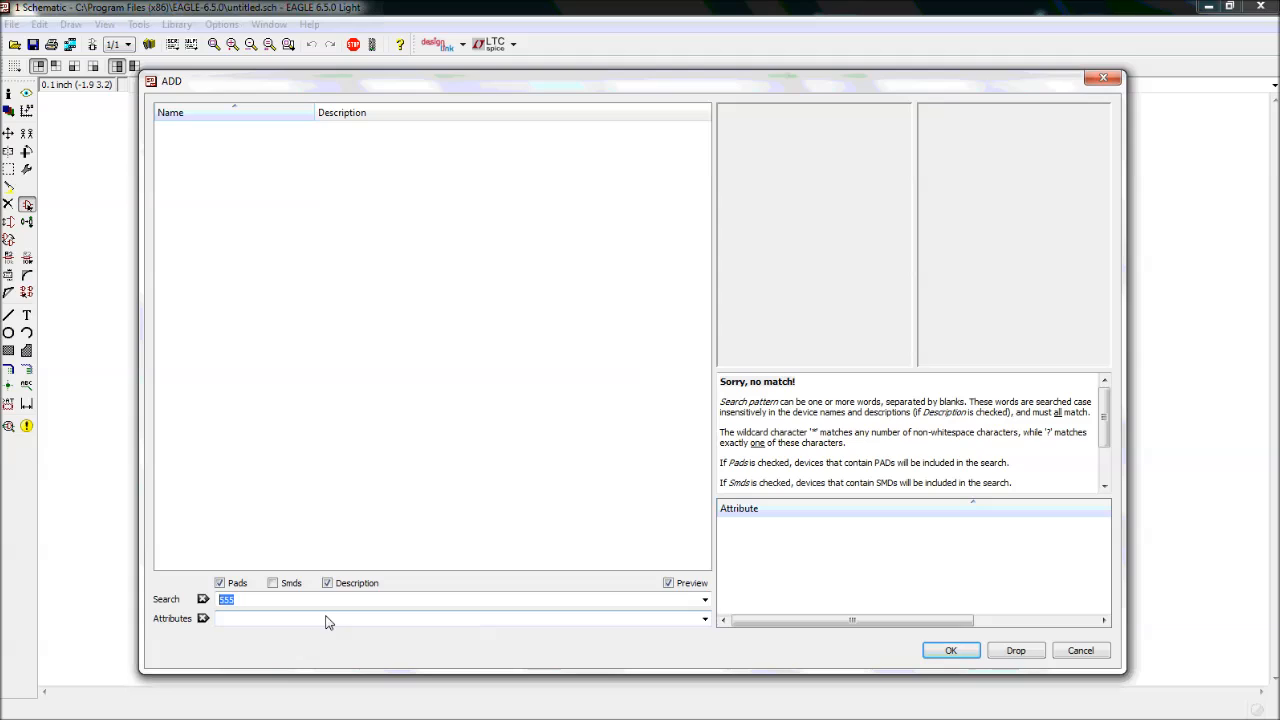
{"action": "left_click", "coordinate": [281, 604]}
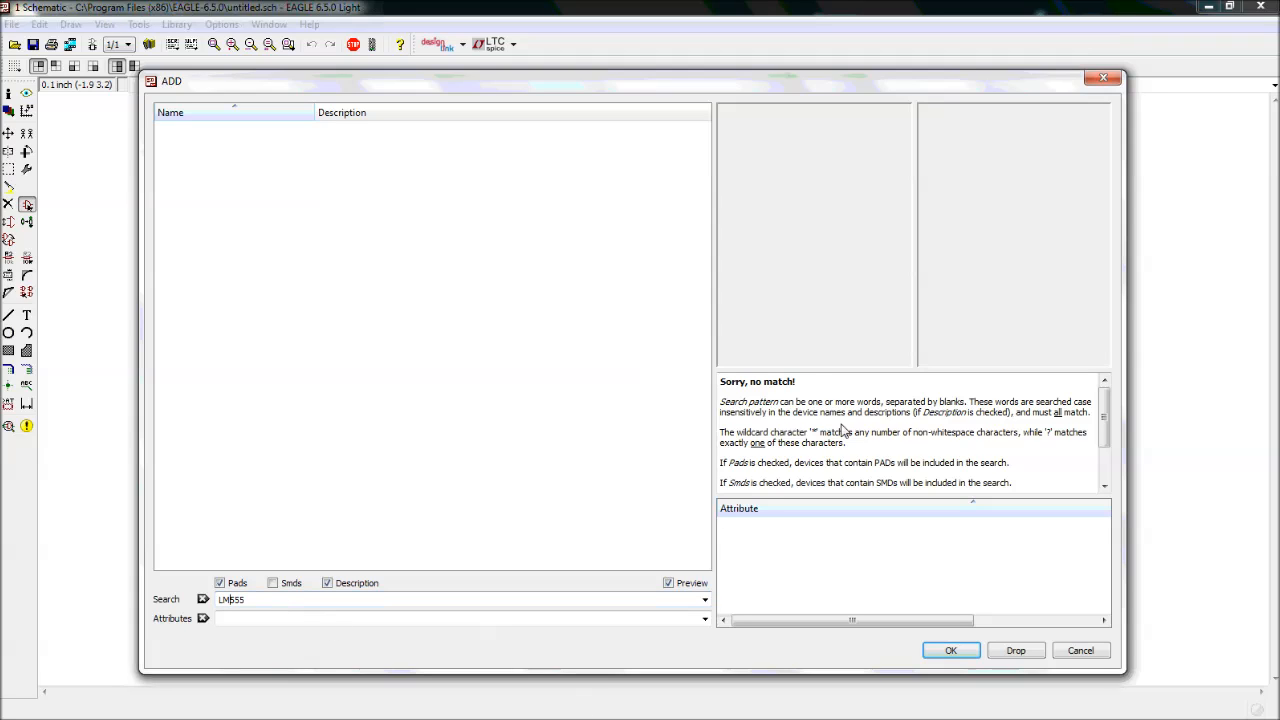
Search the component libraries for NE555 instead
{"action": "key", "text": "BackSpace"}
{"action": "key", "text": "BackSpace"}
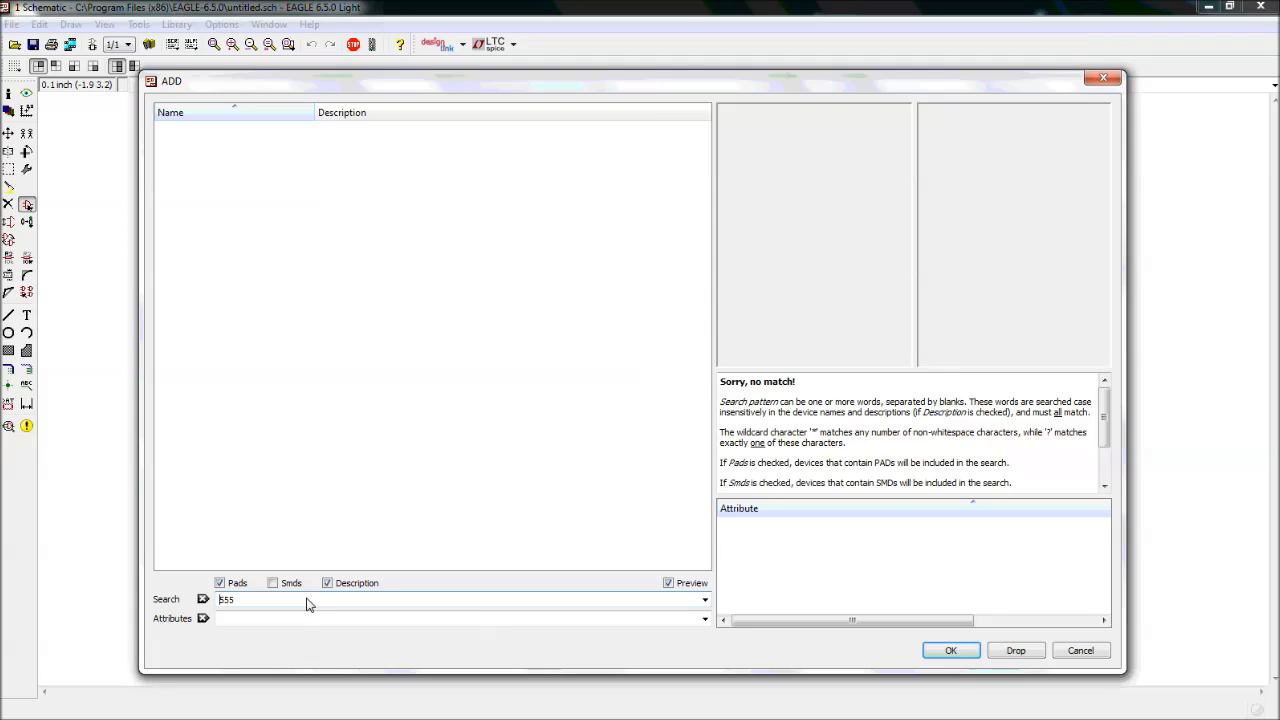
{"action": "type", "text": "NE"}
{"action": "key", "text": "Return"}
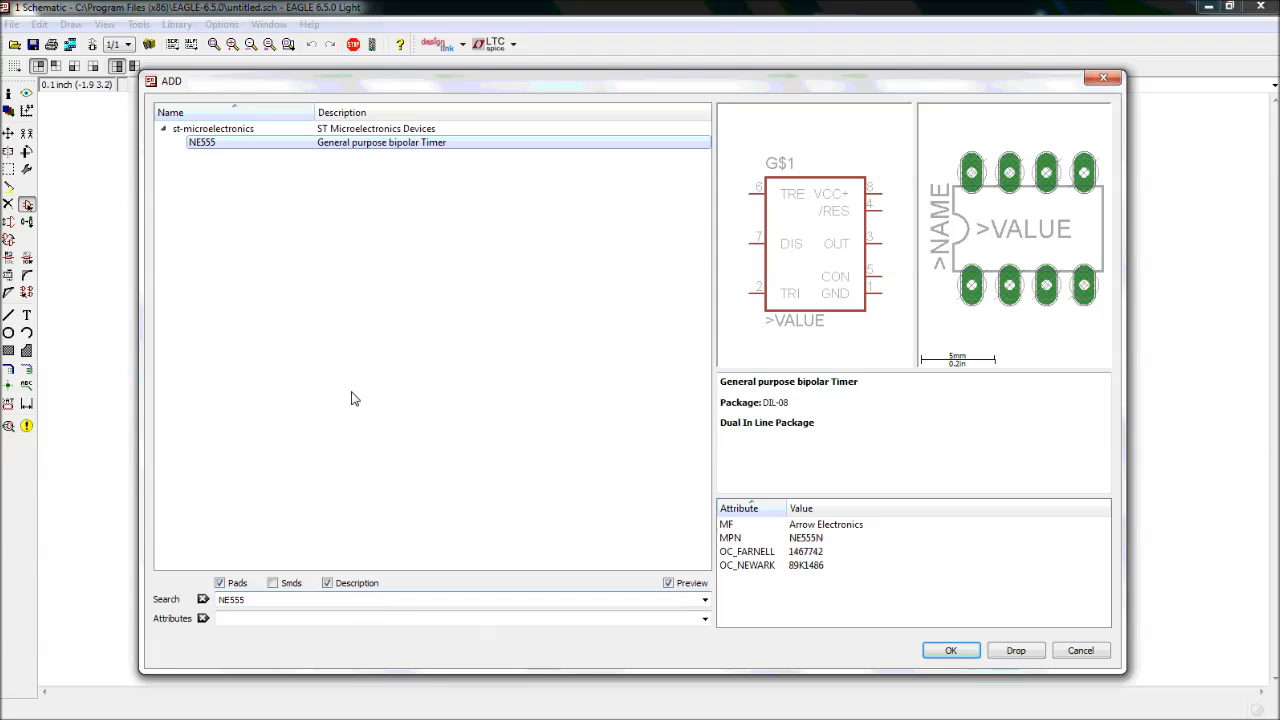
Place one NE555 timer from the st-microelectronics library near the centre of the schematic and end part placement
{"action": "left_click", "coordinate": [213, 147]}
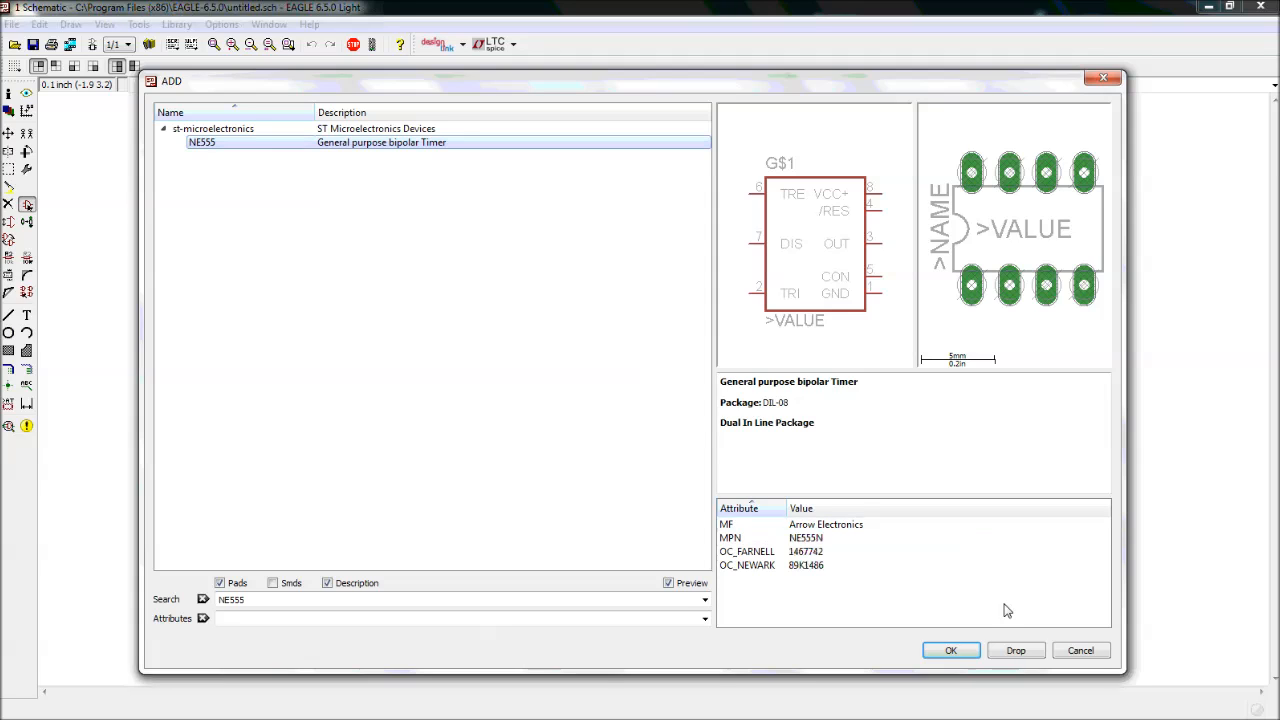
{"action": "left_click", "coordinate": [938, 649]}
{"action": "left_click", "coordinate": [630, 322]}
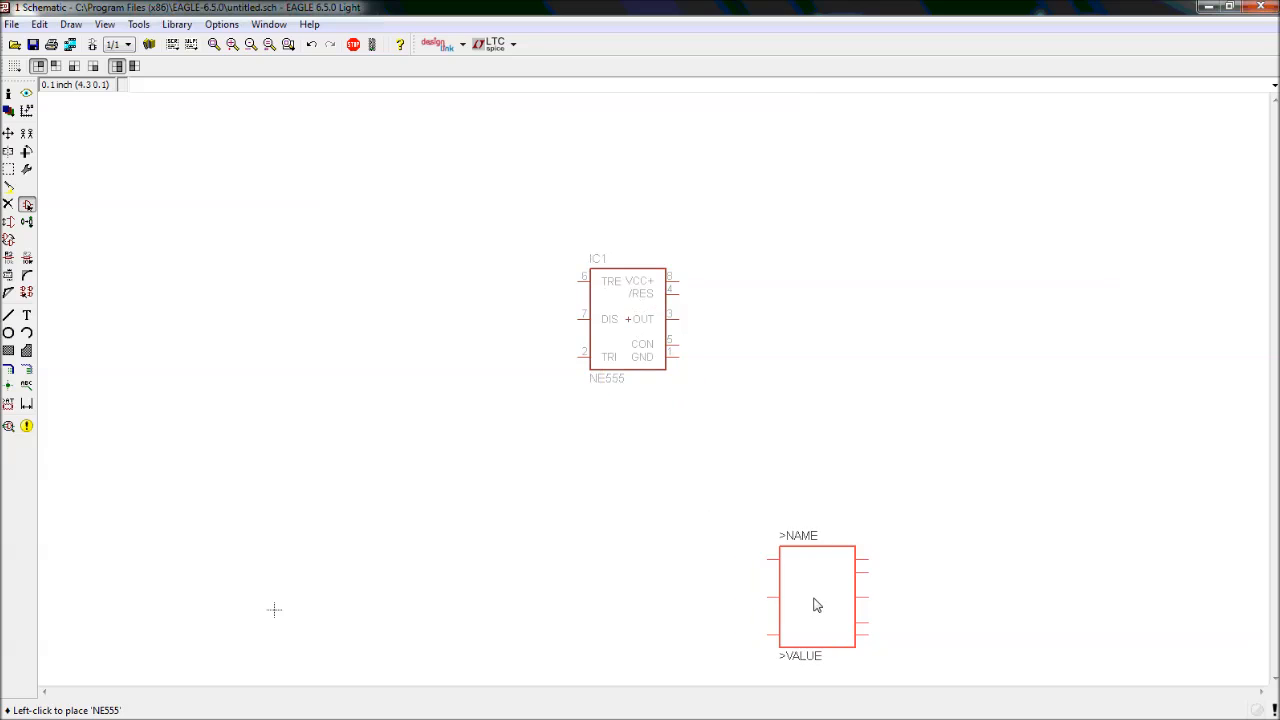
{"action": "key", "text": "Escape"}
{"action": "key", "text": "Escape"}
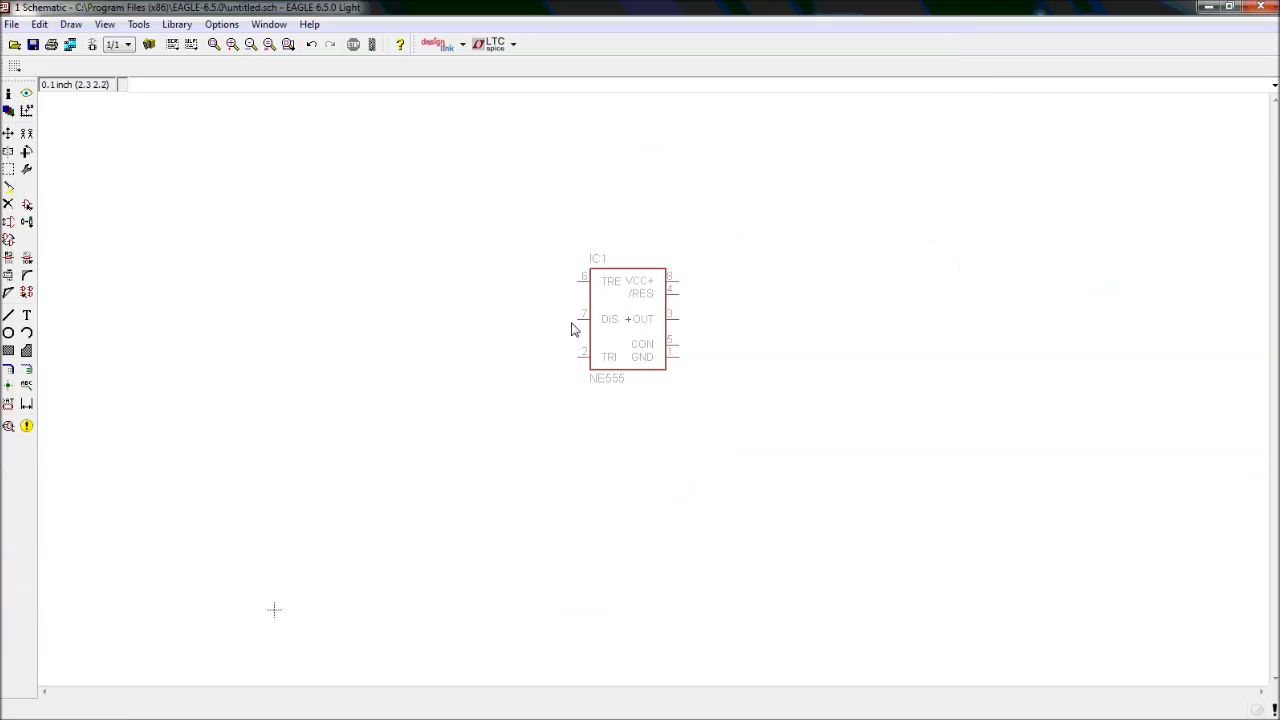
Generate a board layout from the NE555 schematic and maximize the board window
{"action": "scroll", "coordinate": [583, 289], "scroll_direction": "up", "scroll_amount": 2}
{"action": "scroll", "coordinate": [583, 289], "scroll_direction": "up", "scroll_amount": 1}
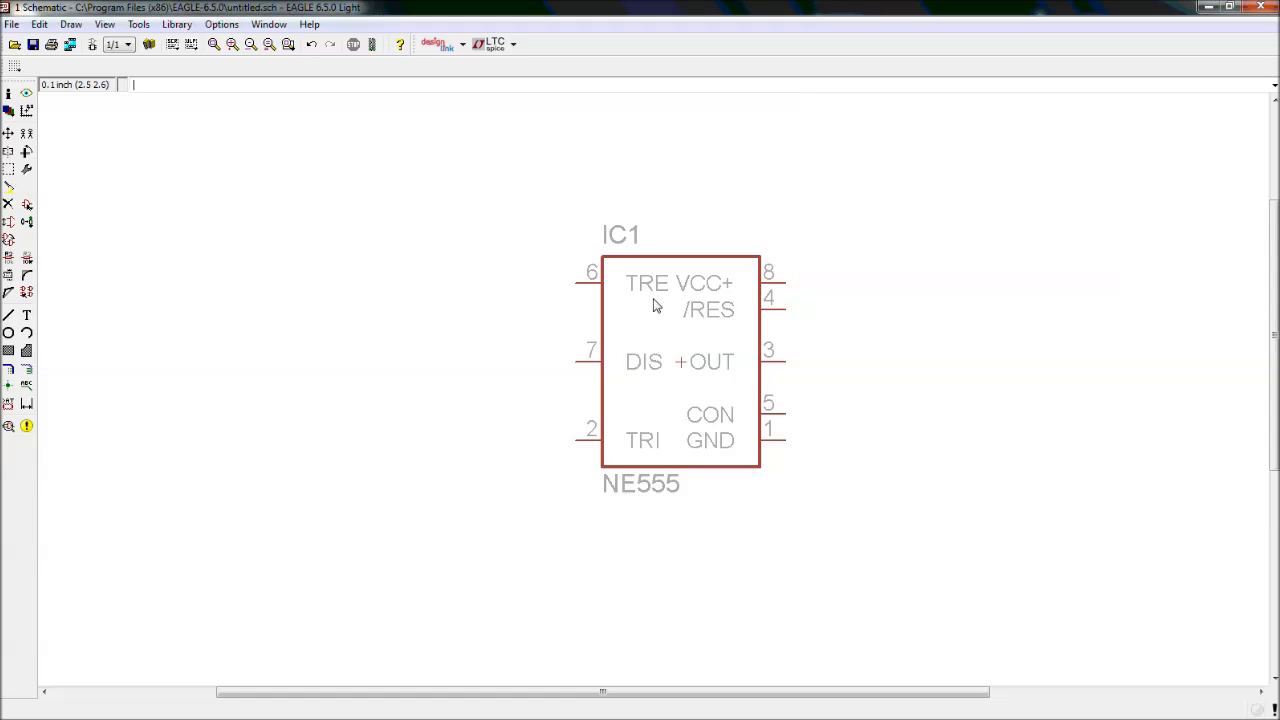
{"action": "scroll", "coordinate": [679, 355], "scroll_direction": "down", "scroll_amount": 2}
{"action": "scroll", "coordinate": [679, 355], "scroll_direction": "up", "scroll_amount": 2}
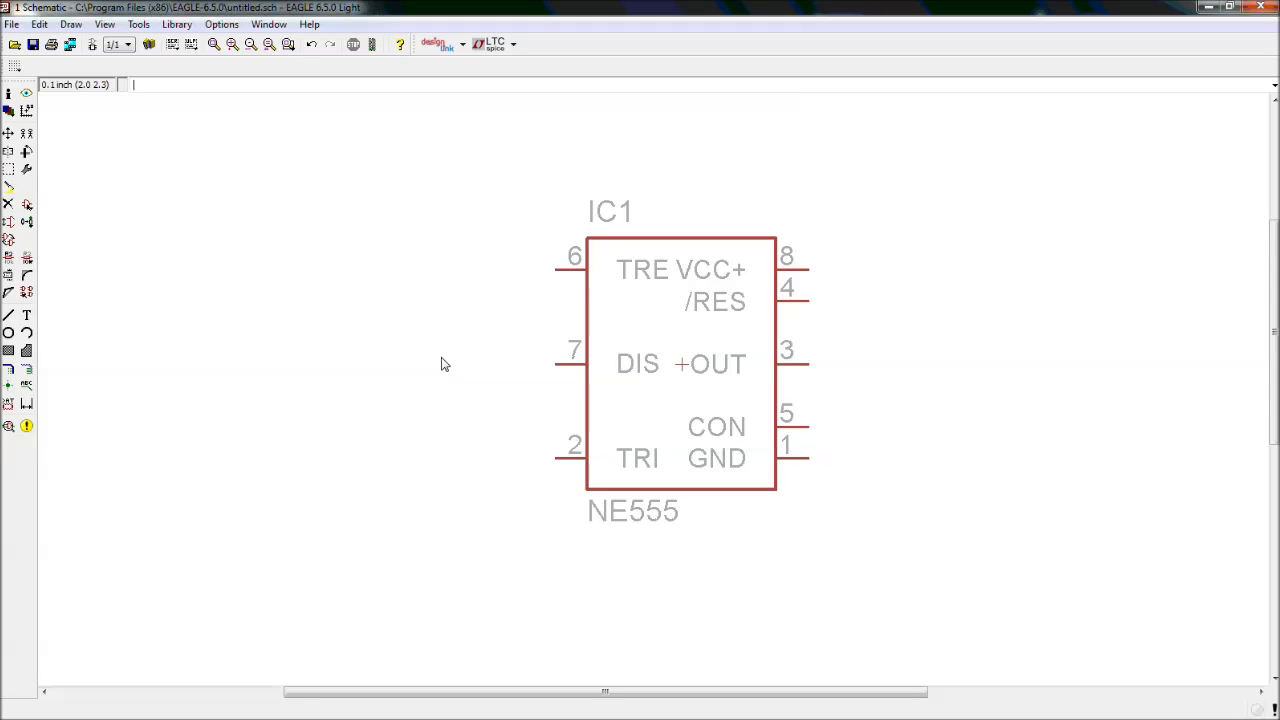
{"action": "left_click", "coordinate": [92, 44]}
{"action": "left_click", "coordinate": [264, 91]}
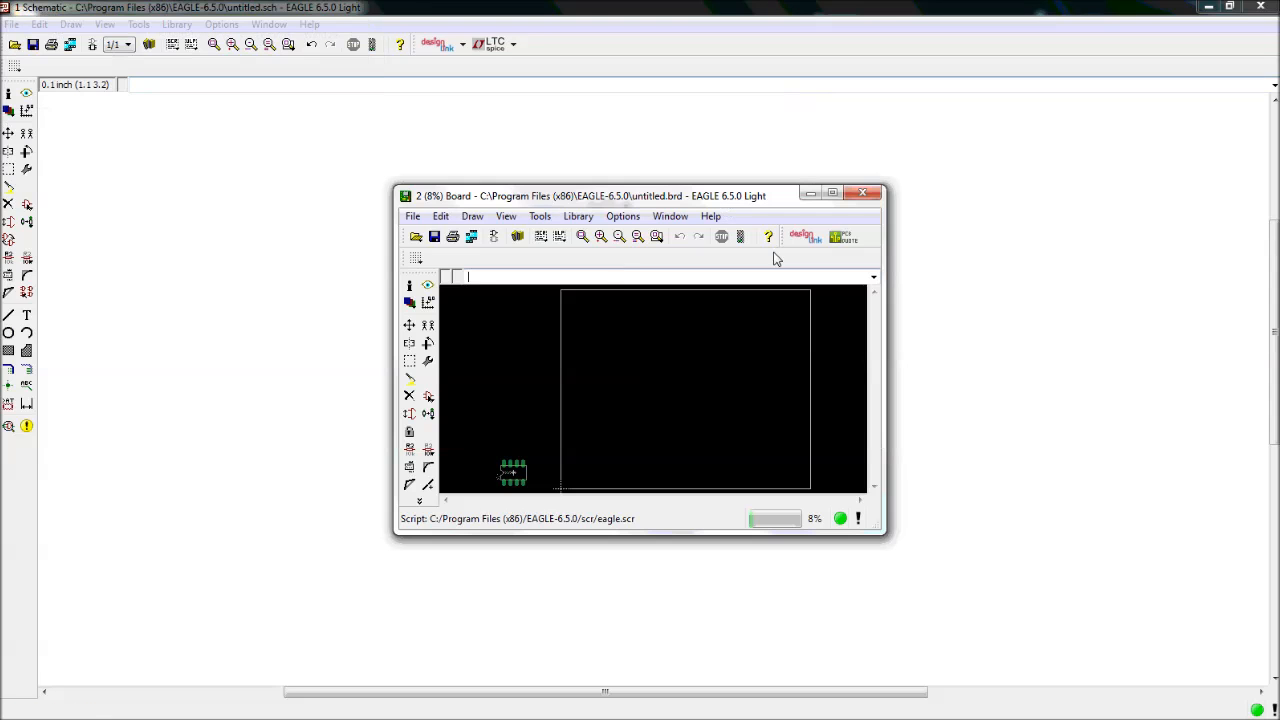
{"action": "left_click", "coordinate": [837, 197]}
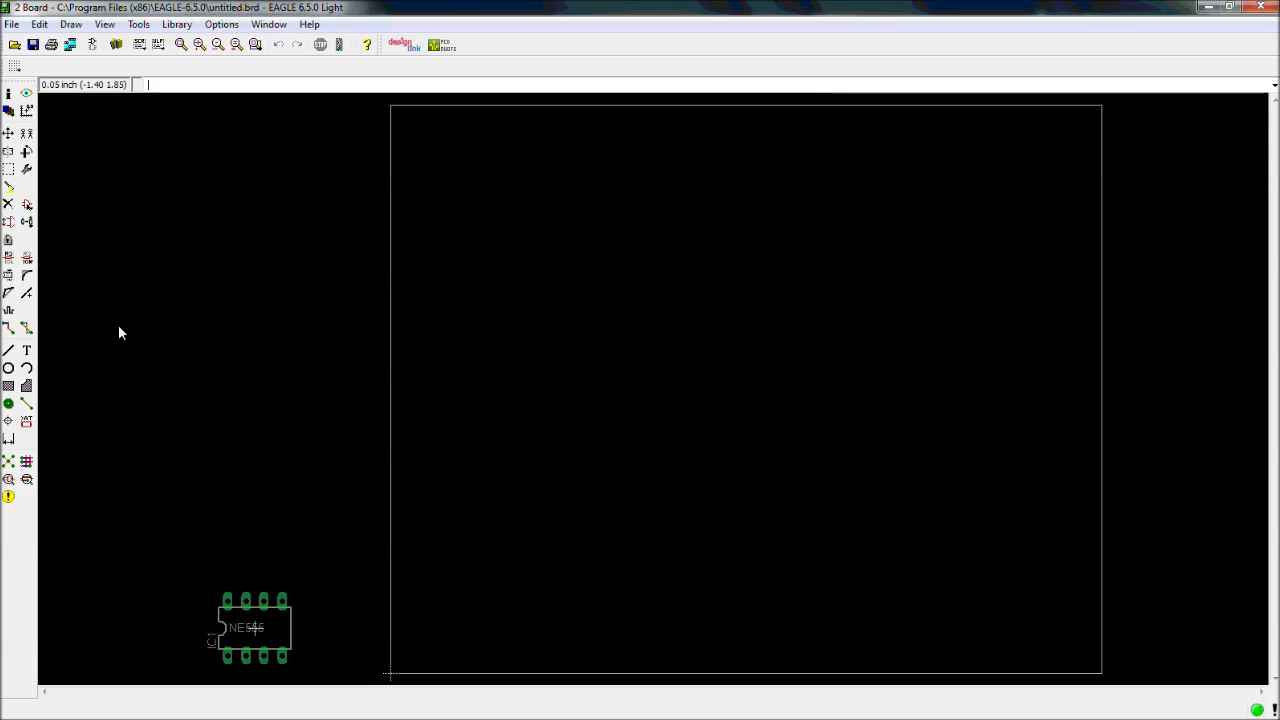
Move the NE555 package inside the board outline near its centre, rotated to 270 degrees
{"action": "left_click", "coordinate": [8, 133]}
{"action": "left_click", "coordinate": [255, 628]}
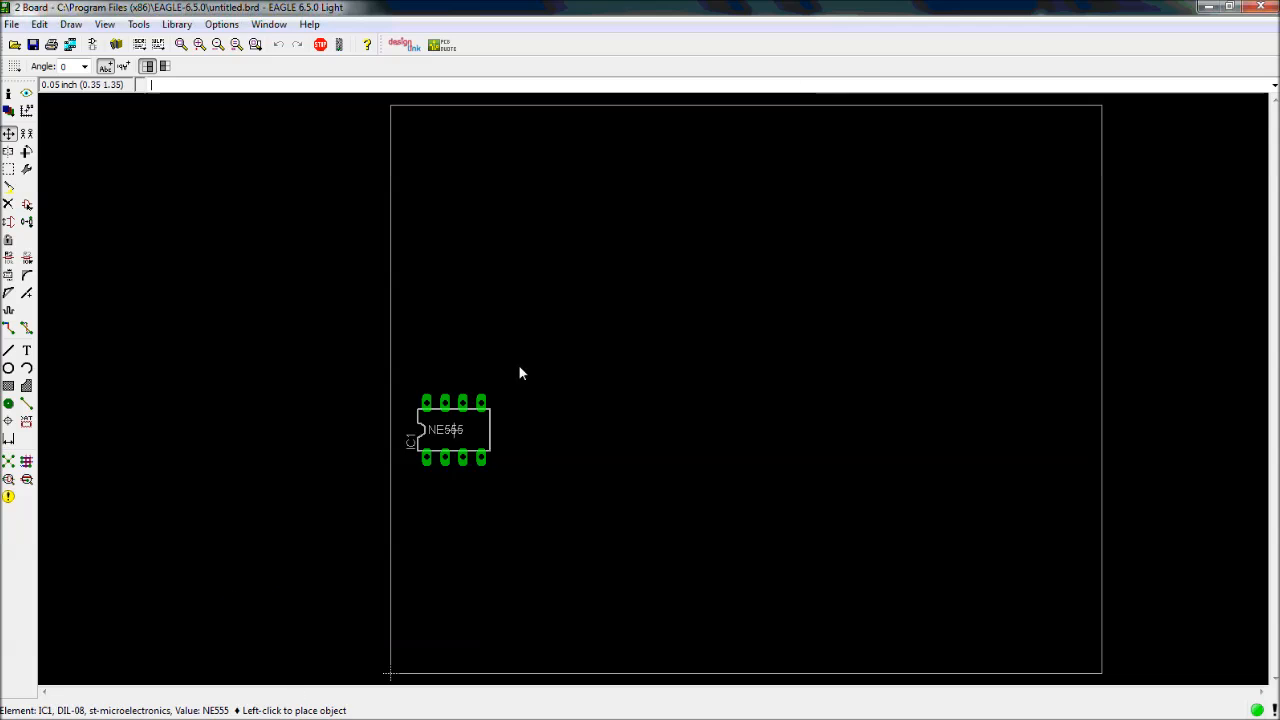
{"action": "right_click", "coordinate": [660, 317]}
{"action": "left_click", "coordinate": [677, 389]}
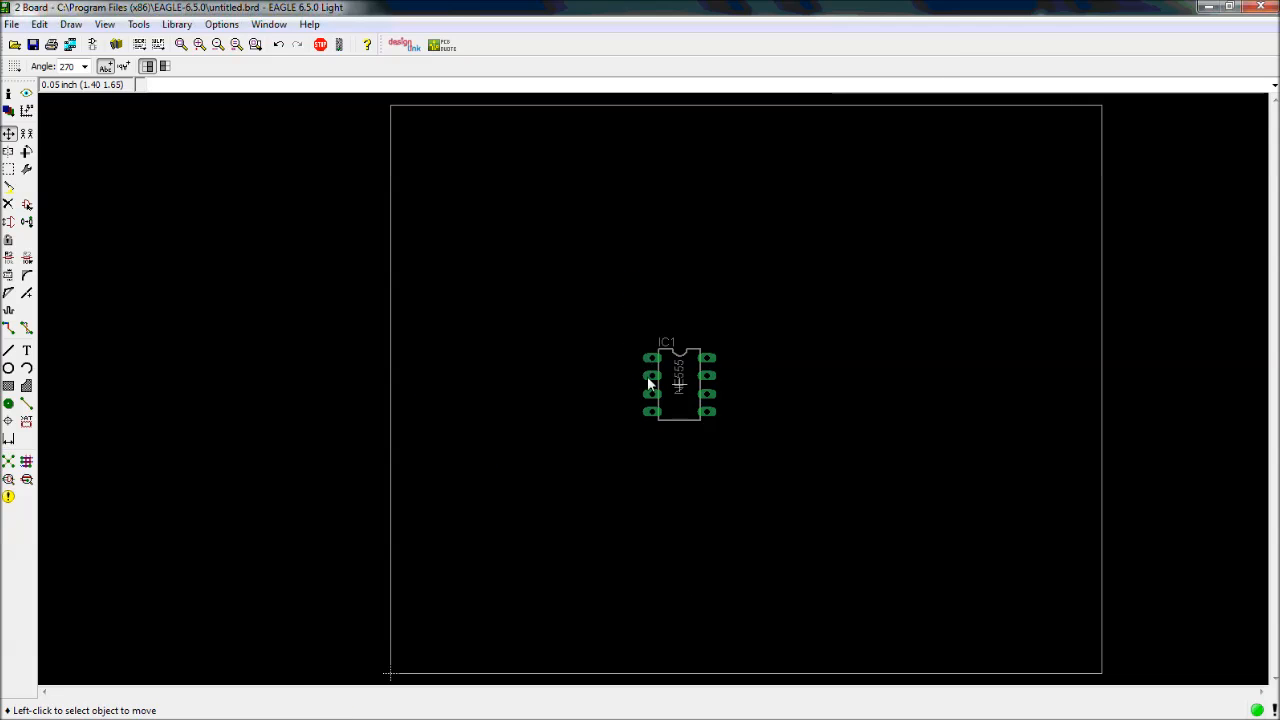
Return to the schematic, open the part library list without the NE555 search filter, and examine the available libraries
{"action": "left_click", "coordinate": [93, 46]}
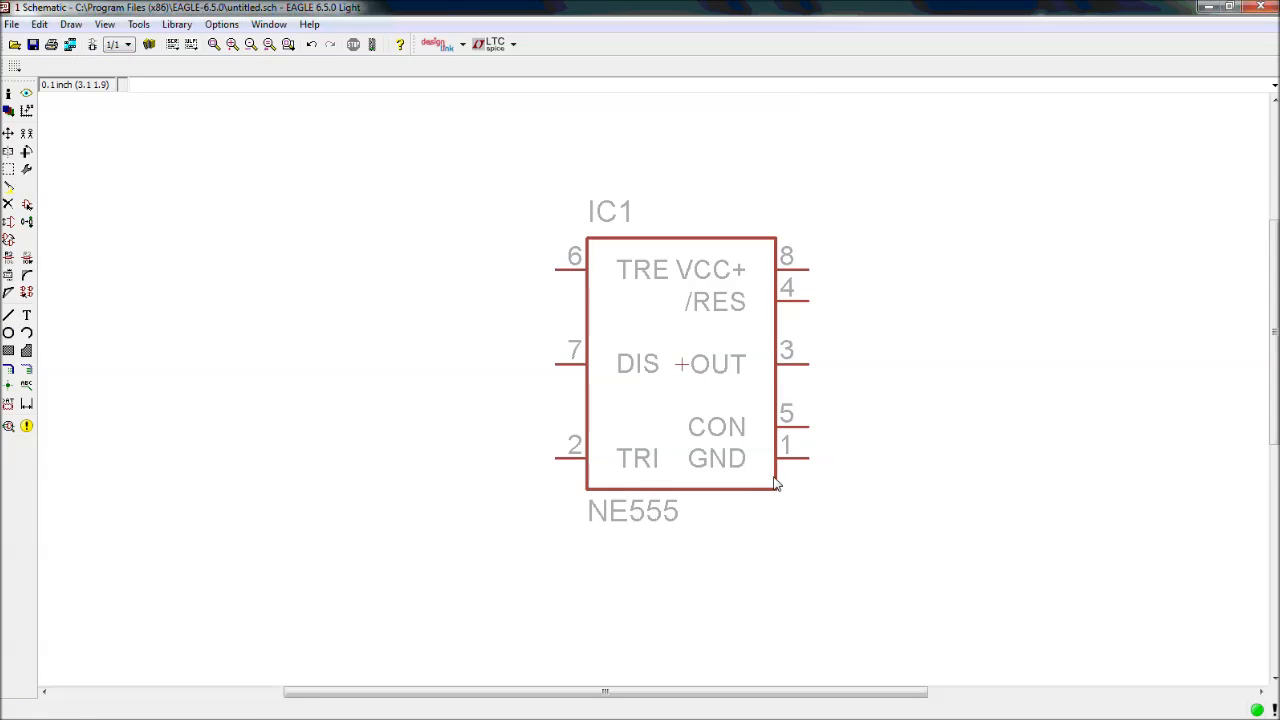
{"action": "scroll", "coordinate": [495, 365], "scroll_direction": "down", "scroll_amount": 1}
{"action": "scroll", "coordinate": [495, 365], "scroll_direction": "up", "scroll_amount": 1}
{"action": "left_click", "coordinate": [27, 207]}
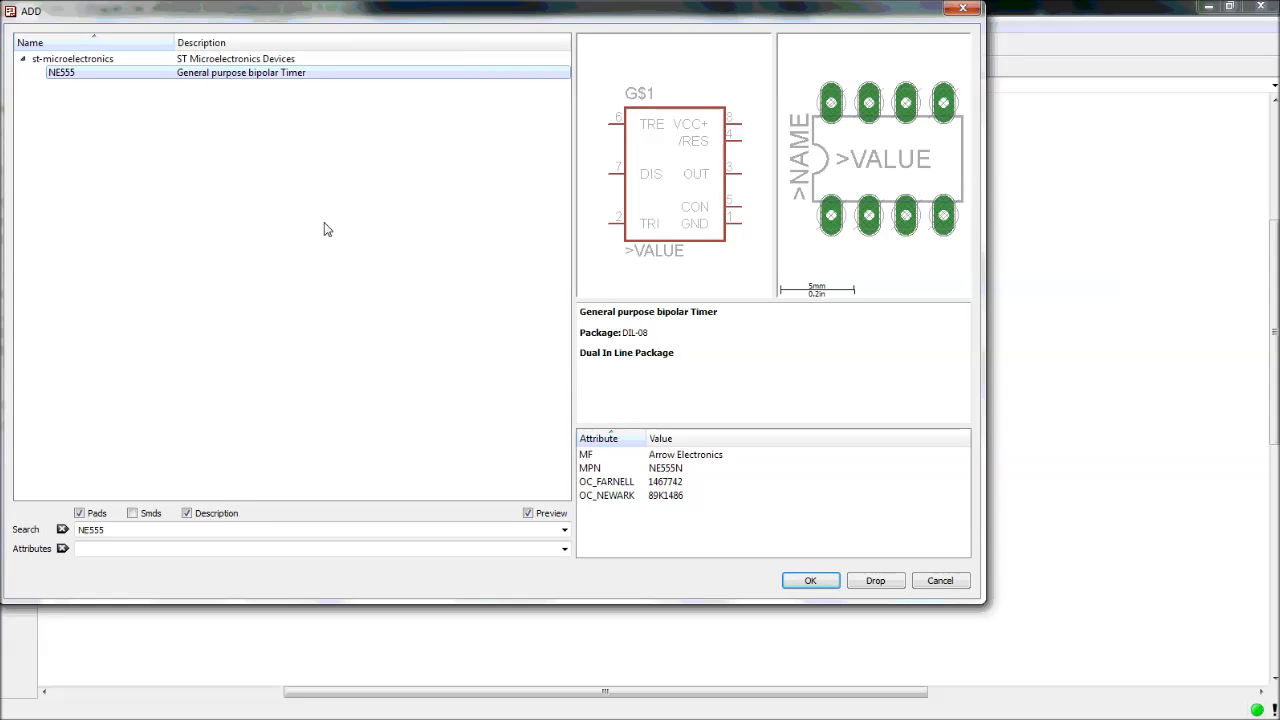
{"action": "left_click", "coordinate": [62, 530]}
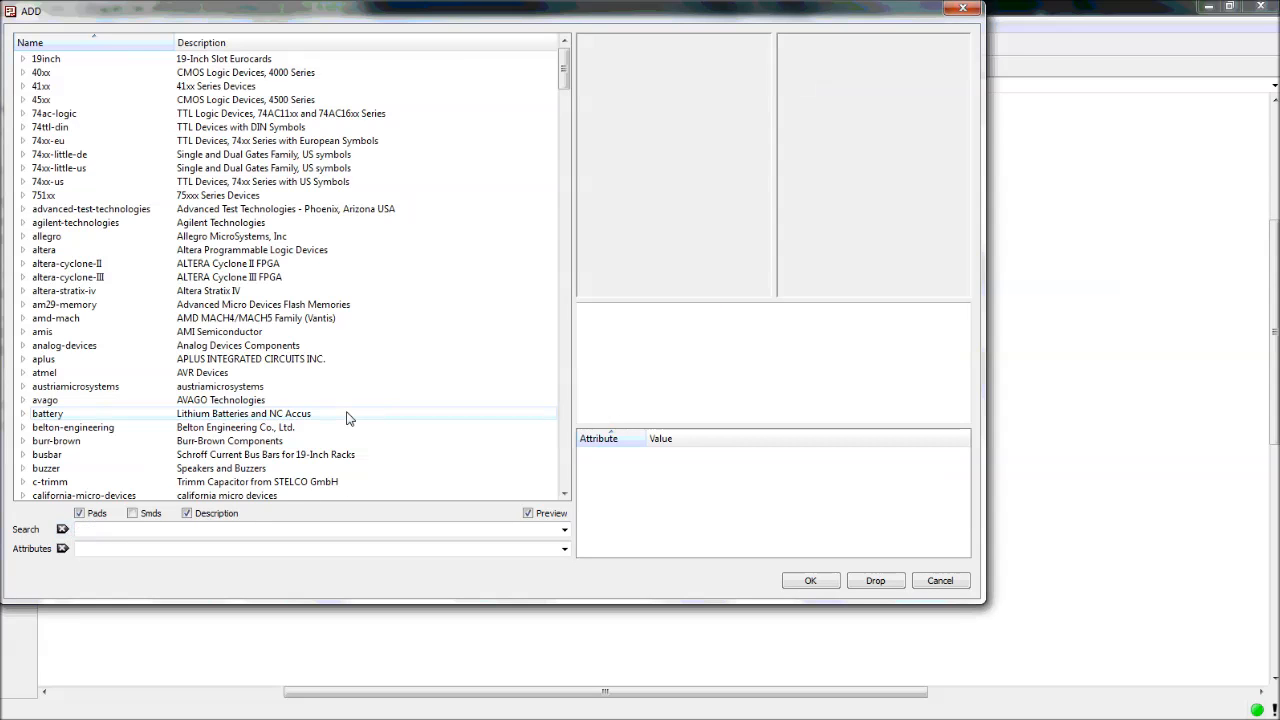
{"action": "left_click", "coordinate": [212, 226]}
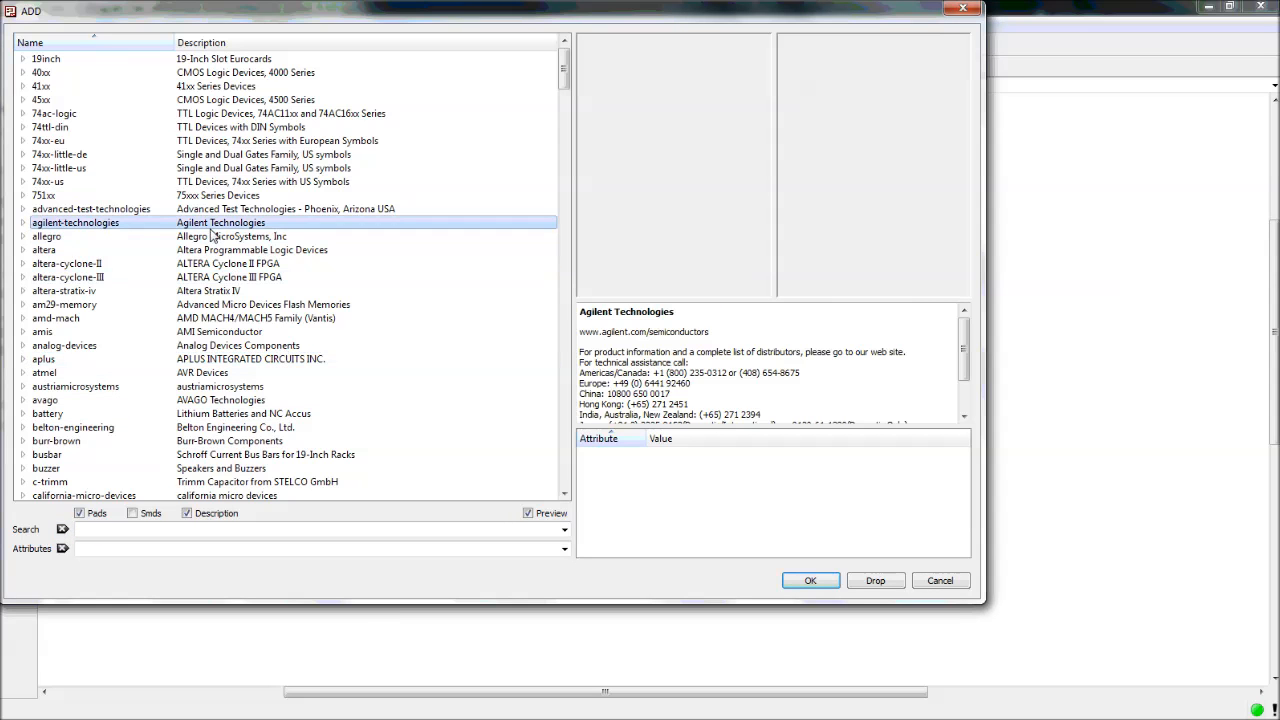
{"action": "scroll", "coordinate": [212, 235], "scroll_direction": "down", "scroll_amount": 8}
{"action": "scroll", "coordinate": [208, 230], "scroll_direction": "up", "scroll_amount": 8}
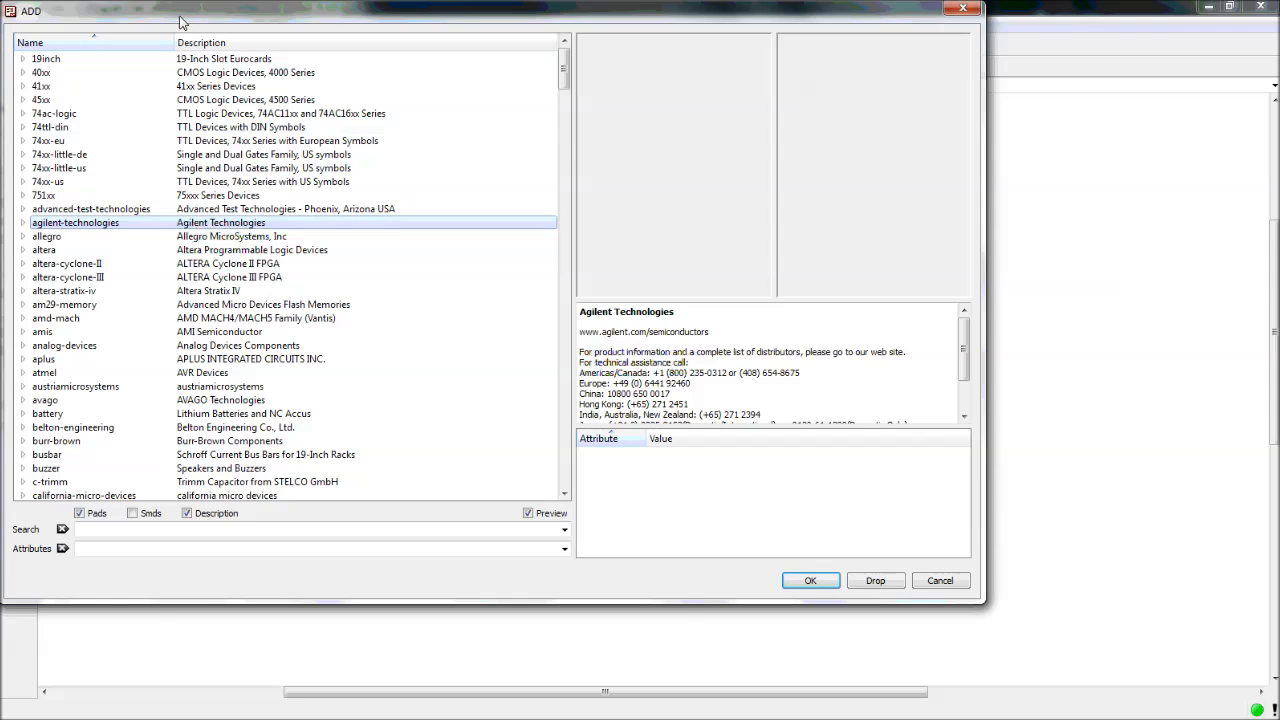
{"action": "left_click_drag", "start_coordinate": [182, 20], "coordinate": [289, 107]}
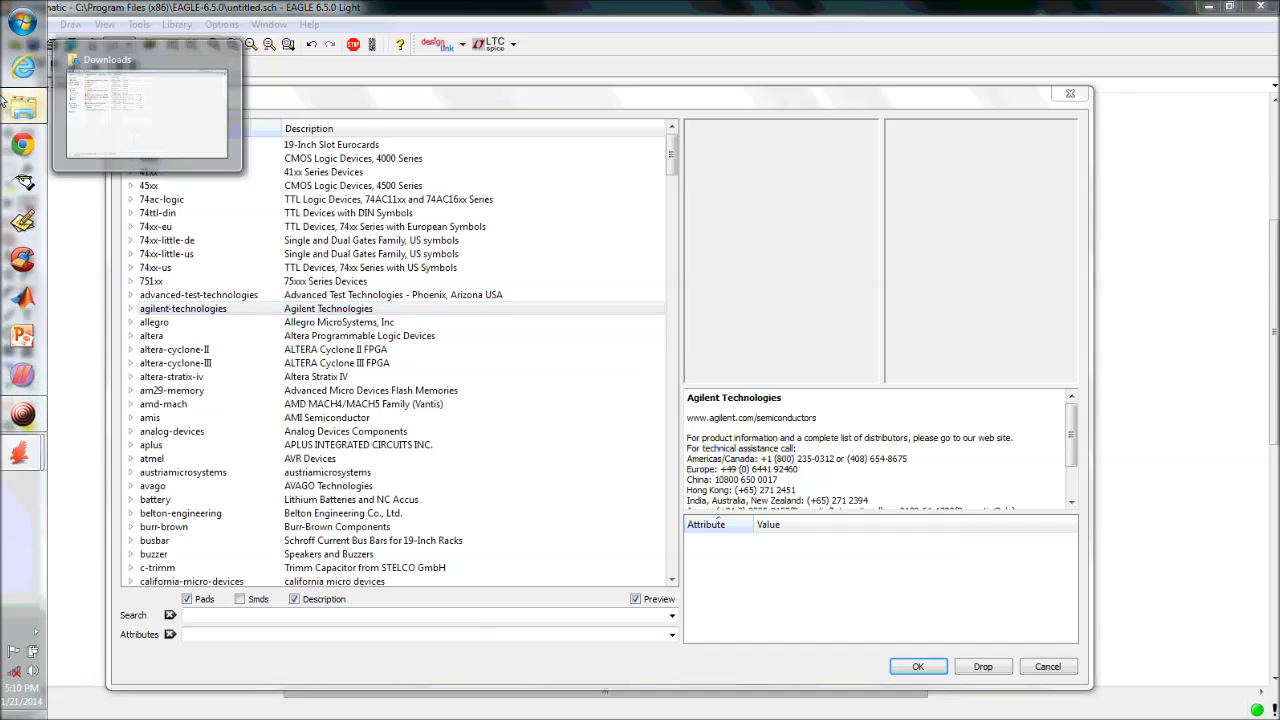
Switch to Windows Explorer and copy adafruit.lbr from the adafruit-Adafruit-Eagle-Library-c989c1a folder in Downloads
{"action": "left_click", "coordinate": [22, 104]}
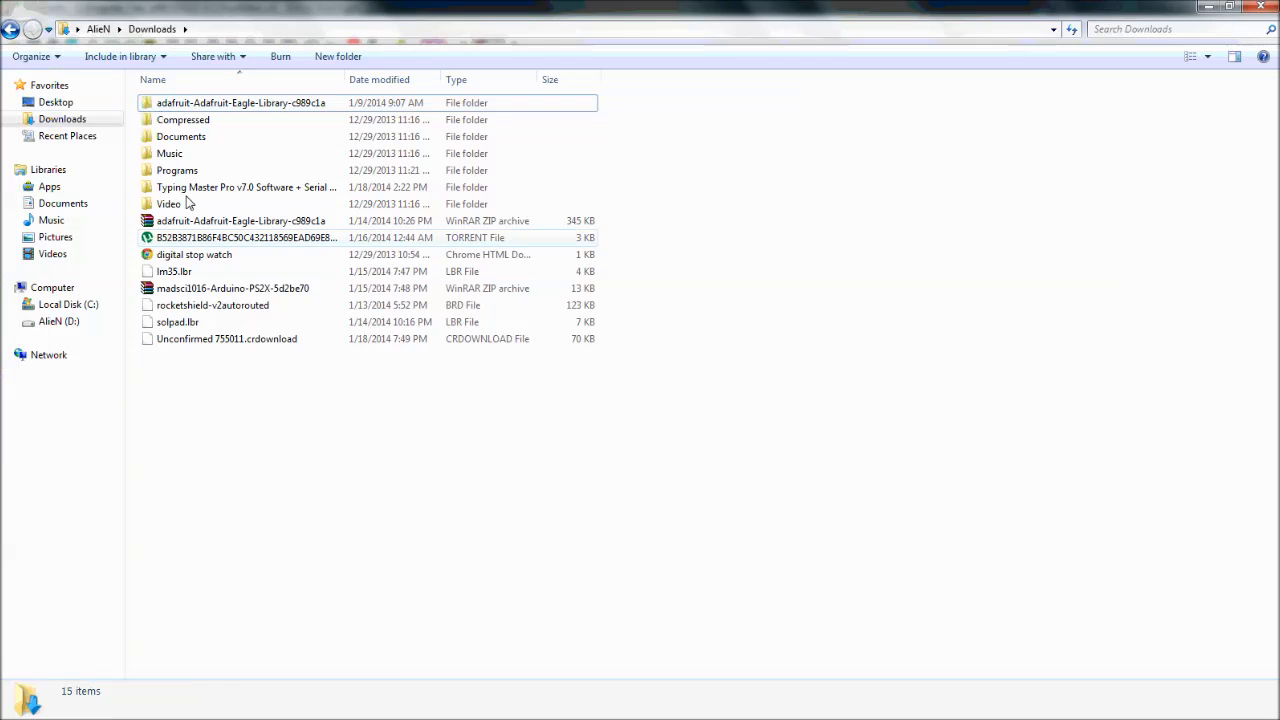
{"action": "double_click", "coordinate": [194, 104]}
{"action": "left_click_drag", "start_coordinate": [260, 303], "coordinate": [234, 124]}
{"action": "left_click", "coordinate": [247, 212]}
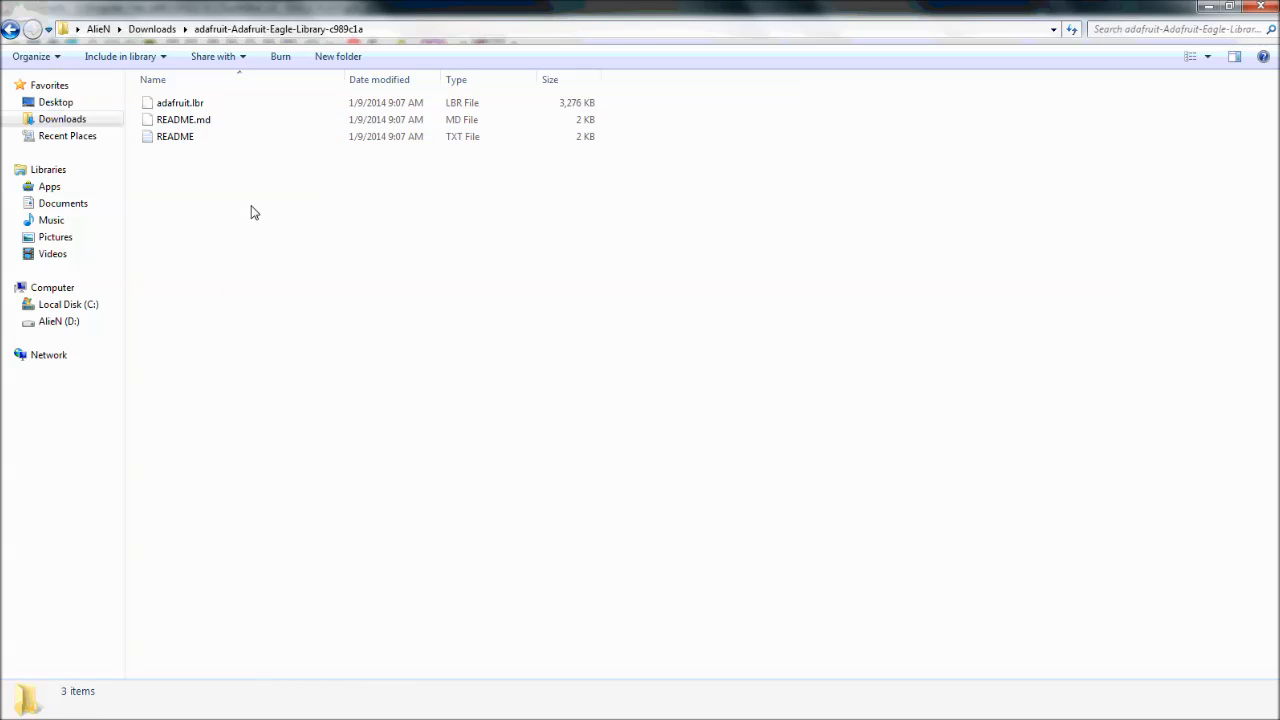
{"action": "left_click", "coordinate": [207, 106]}
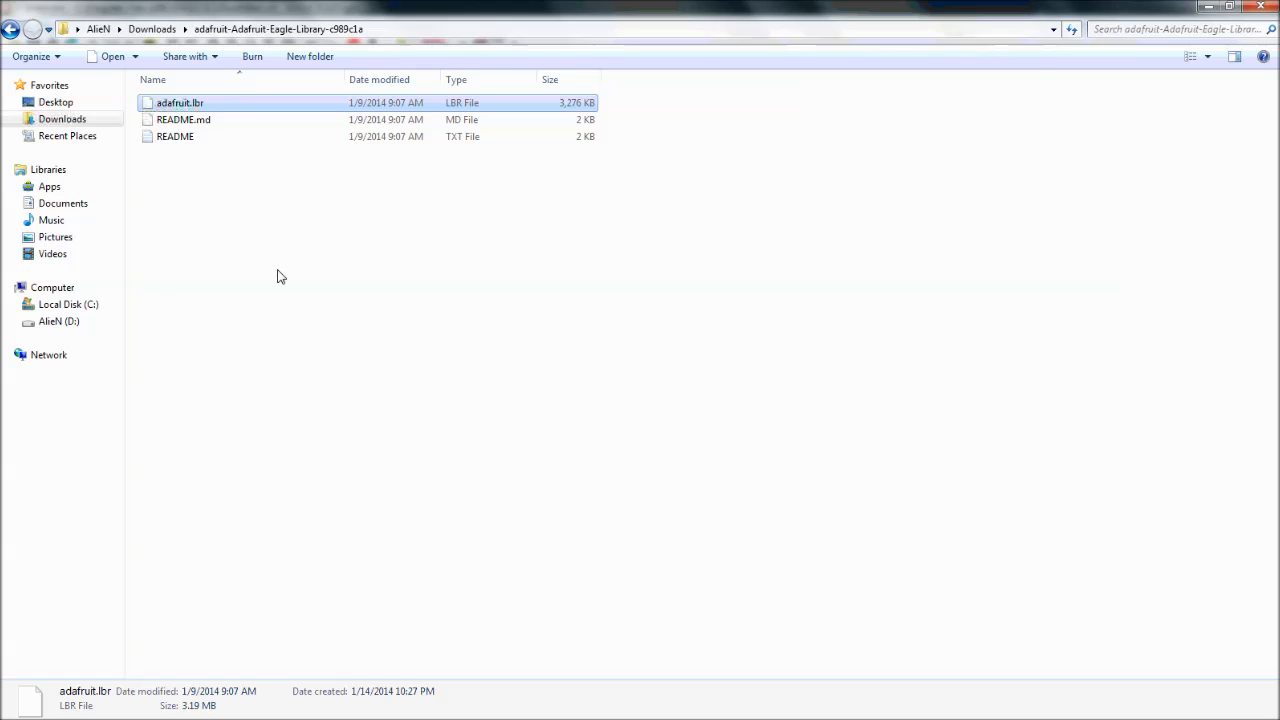
{"action": "double_click", "coordinate": [240, 5]}
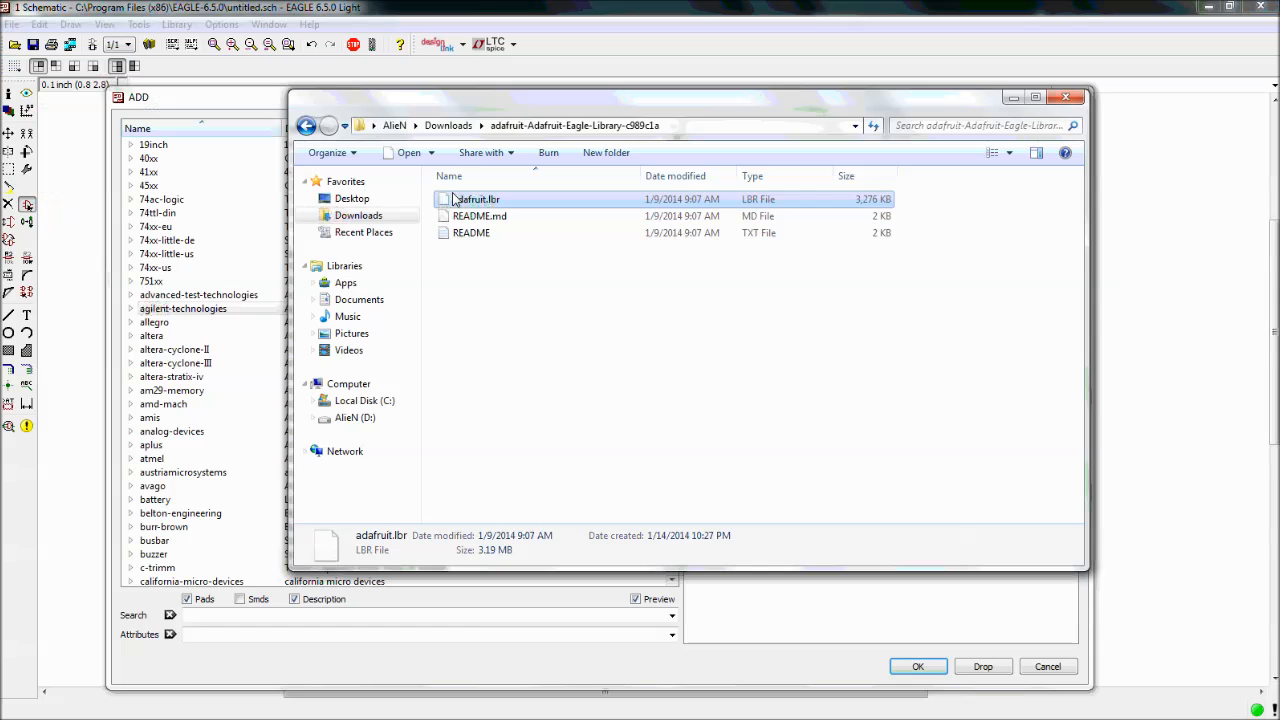
{"action": "right_click", "coordinate": [462, 201]}
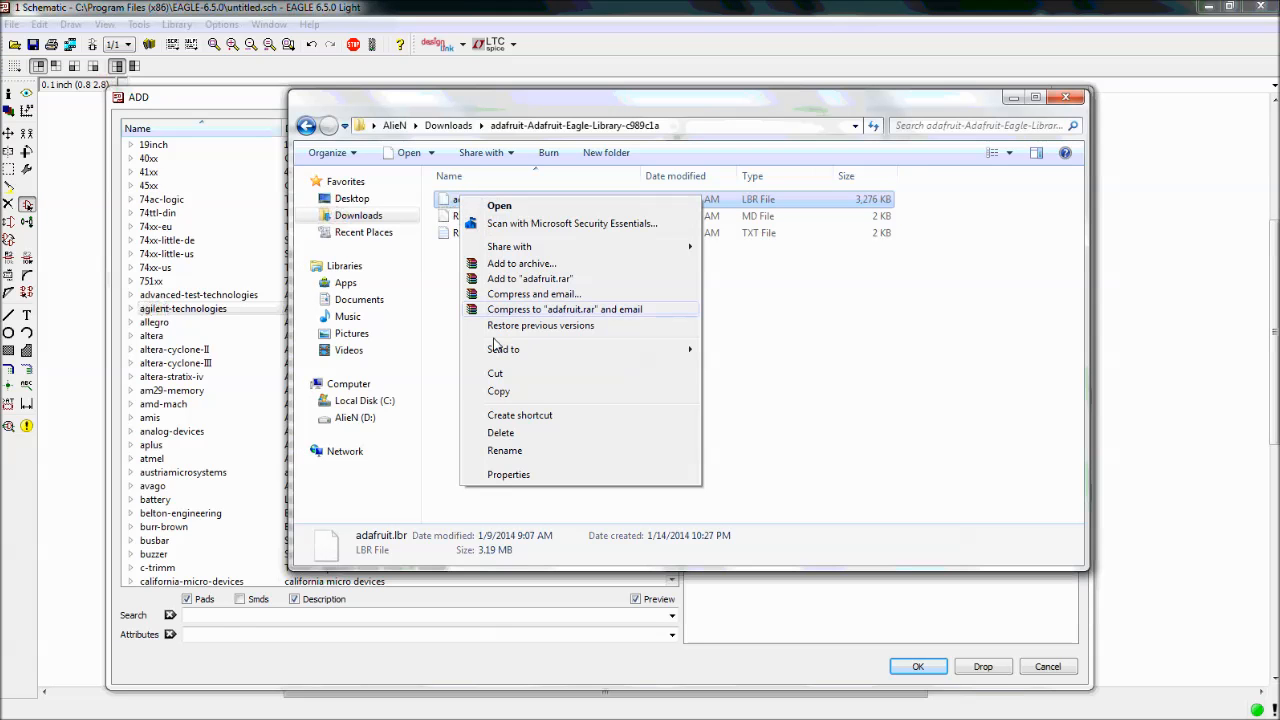
{"action": "left_click", "coordinate": [516, 393]}
Paste adafruit.lbr into C:\Program Files (x86)\EAGLE-6.5.0\lbr and close the Explorer window
{"action": "left_click", "coordinate": [364, 400]}
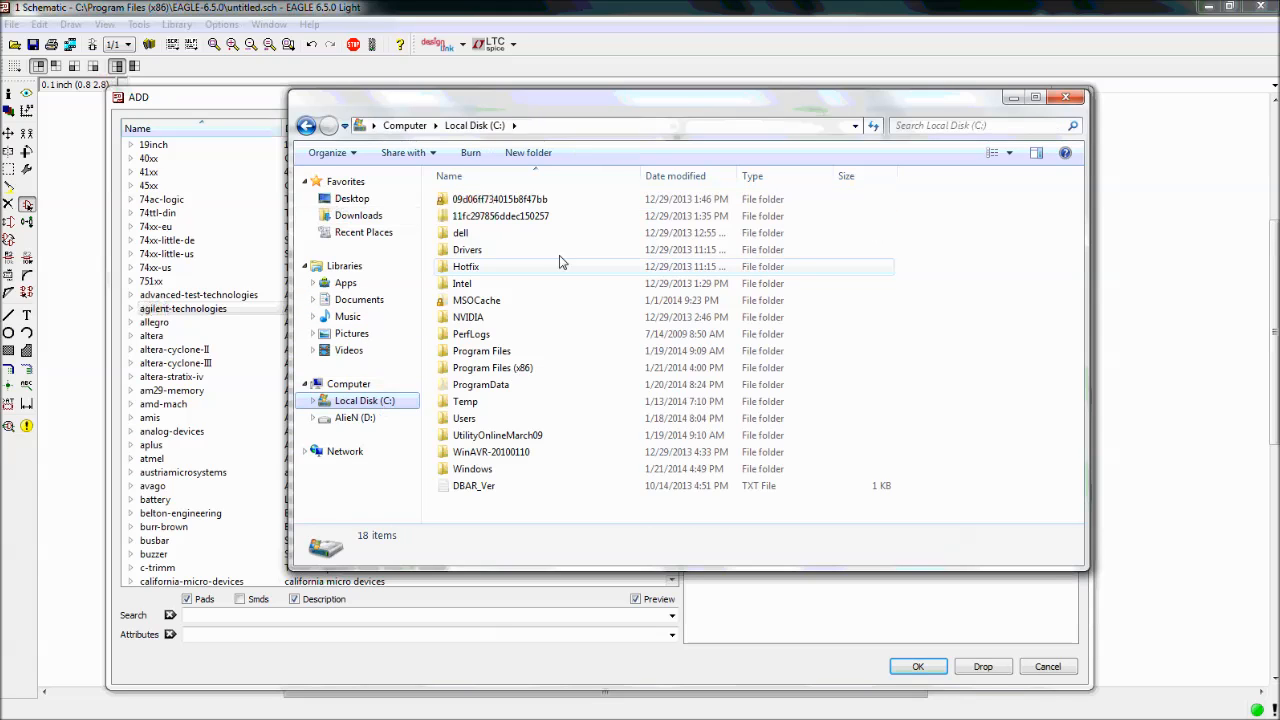
{"action": "double_click", "coordinate": [475, 369]}
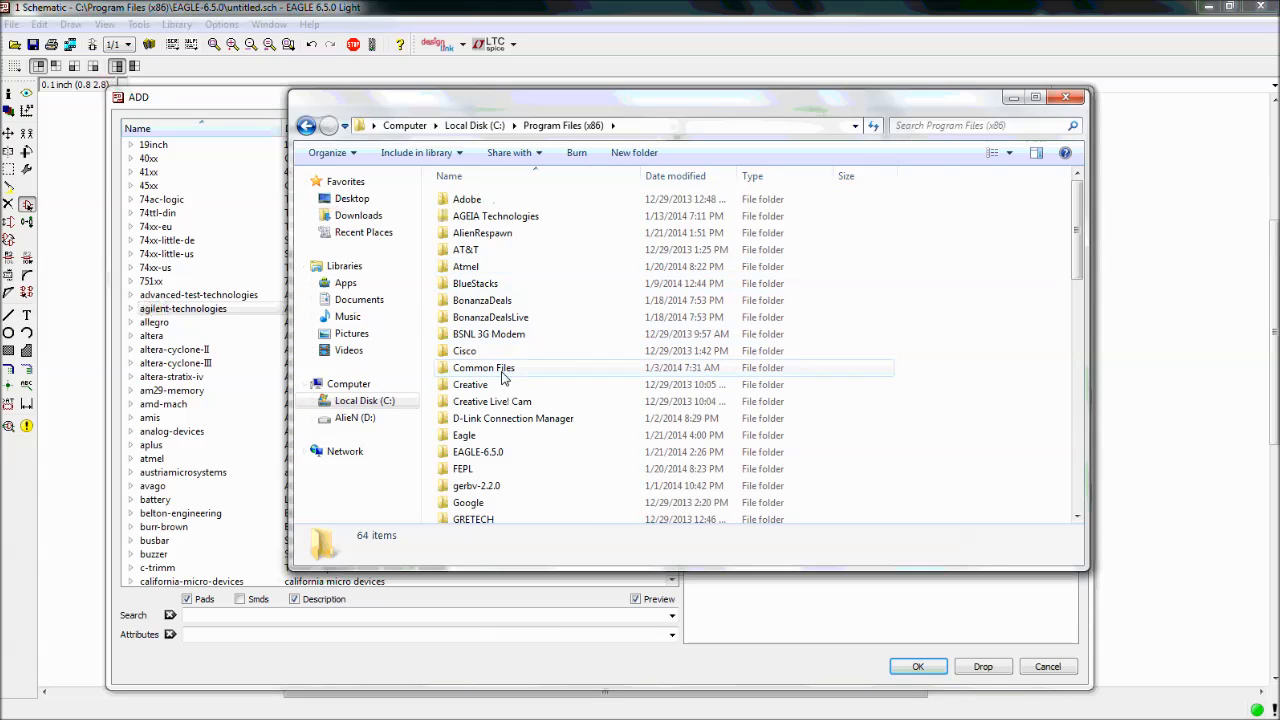
{"action": "double_click", "coordinate": [505, 456]}
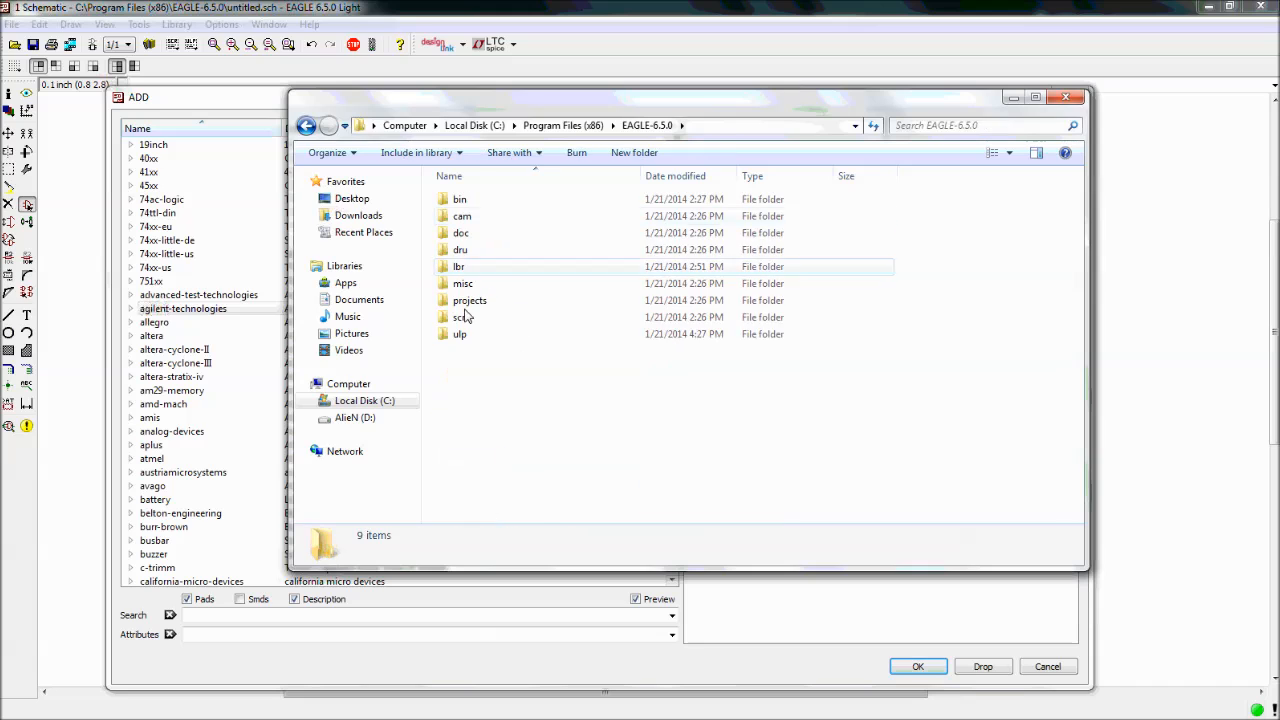
{"action": "left_click", "coordinate": [474, 270]}
{"action": "double_click", "coordinate": [474, 268]}
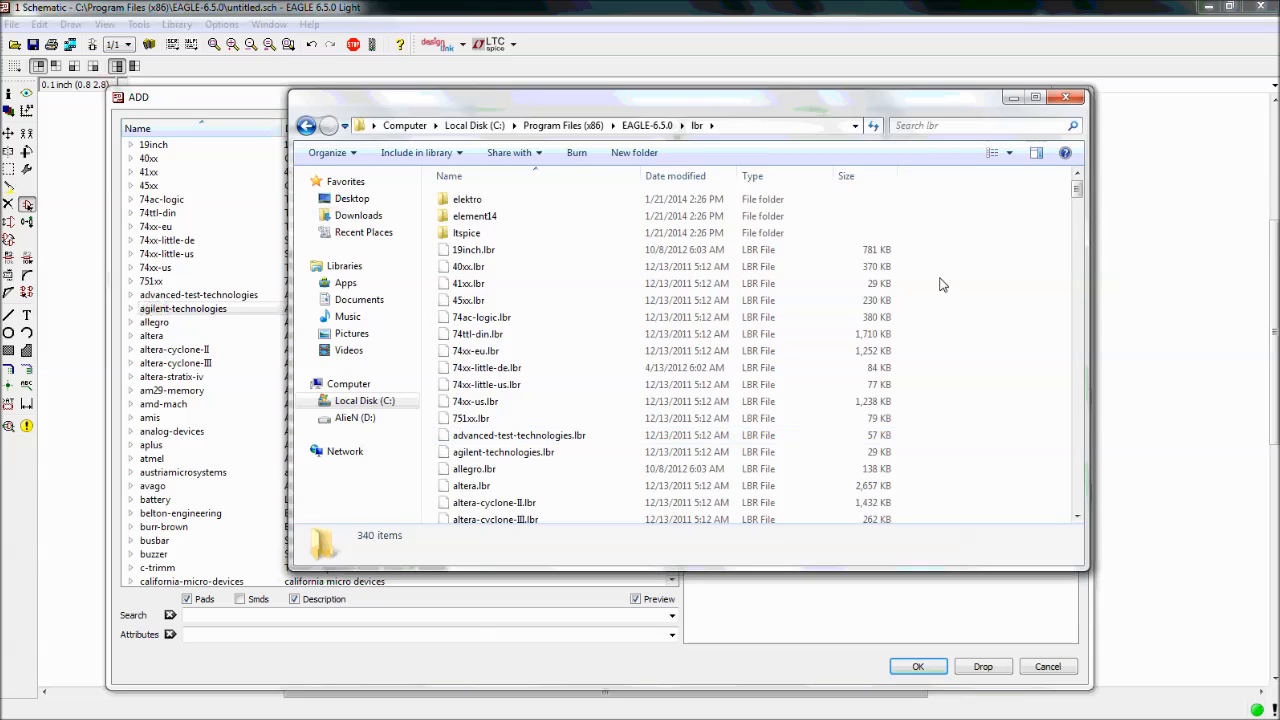
{"action": "right_click", "coordinate": [942, 283]}
{"action": "left_click", "coordinate": [990, 394]}
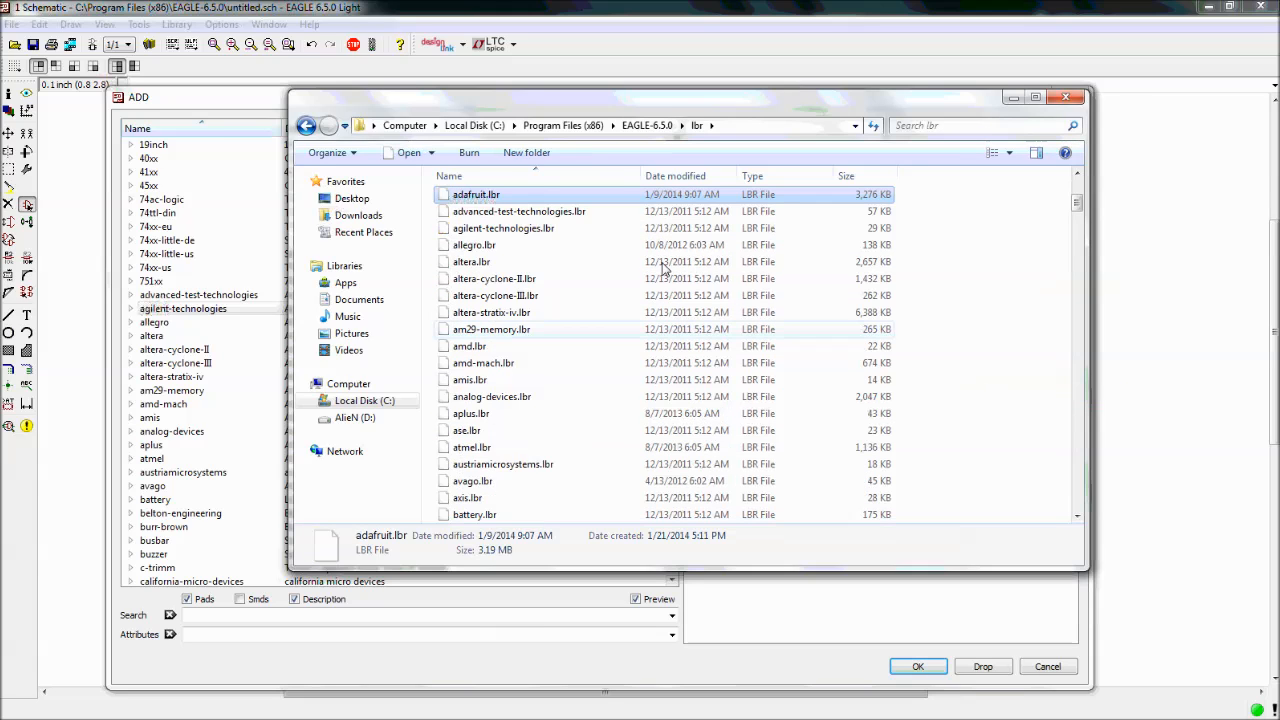
{"action": "left_click", "coordinate": [1066, 97]}
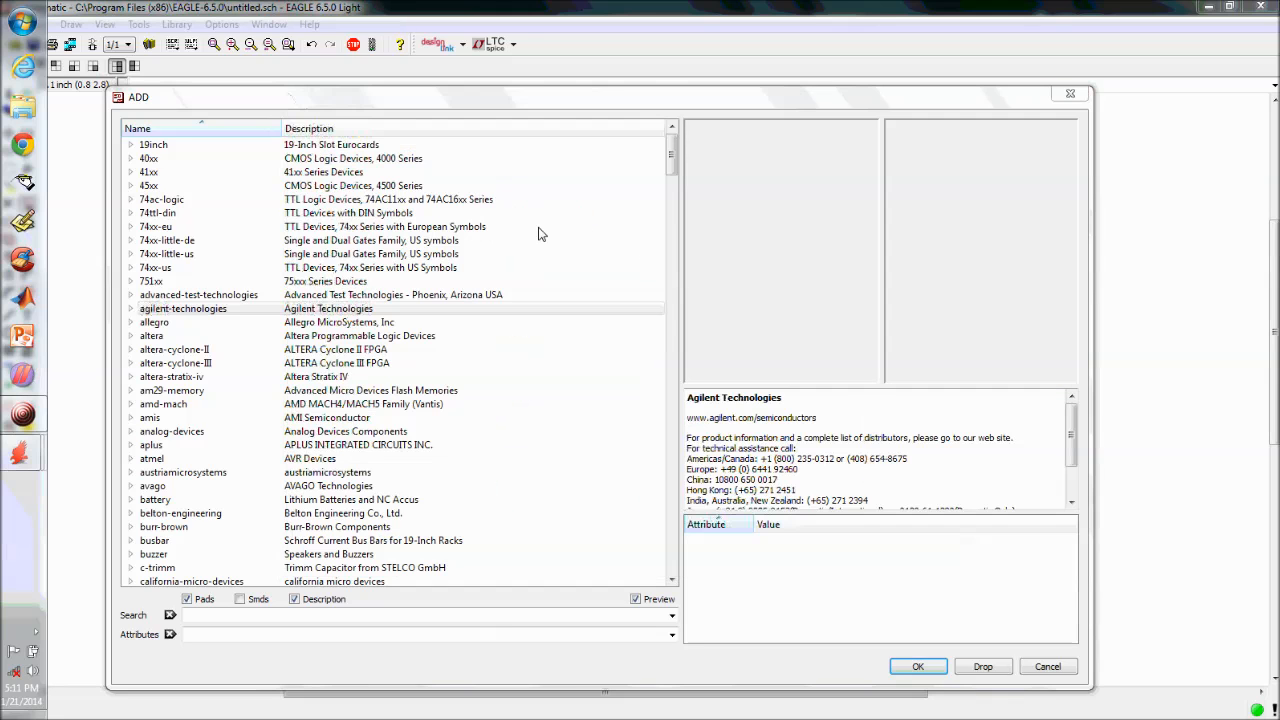
Close the part library list and load all library files from the lbr folder for use in the schematic
{"action": "left_click", "coordinate": [1069, 96]}
{"action": "left_click", "coordinate": [176, 24]}
{"action": "left_click", "coordinate": [178, 45]}
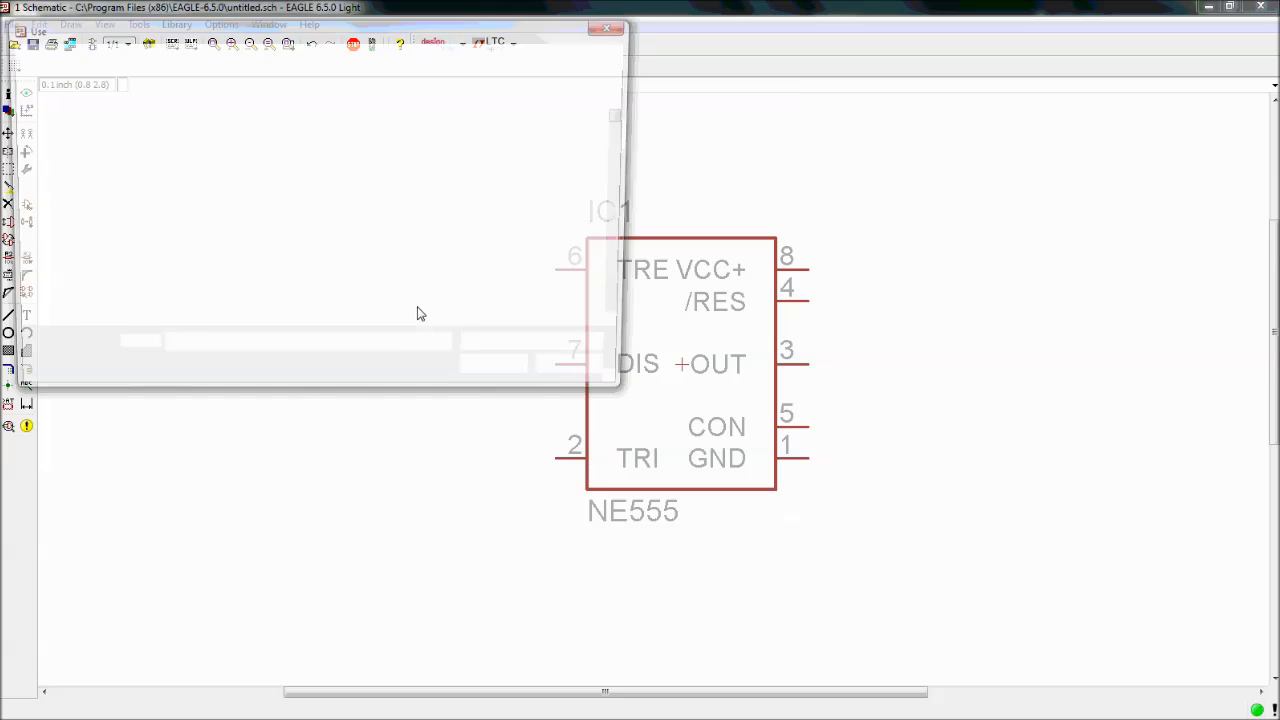
{"action": "left_click", "coordinate": [226, 213]}
{"action": "key", "text": "ctrl+a"}
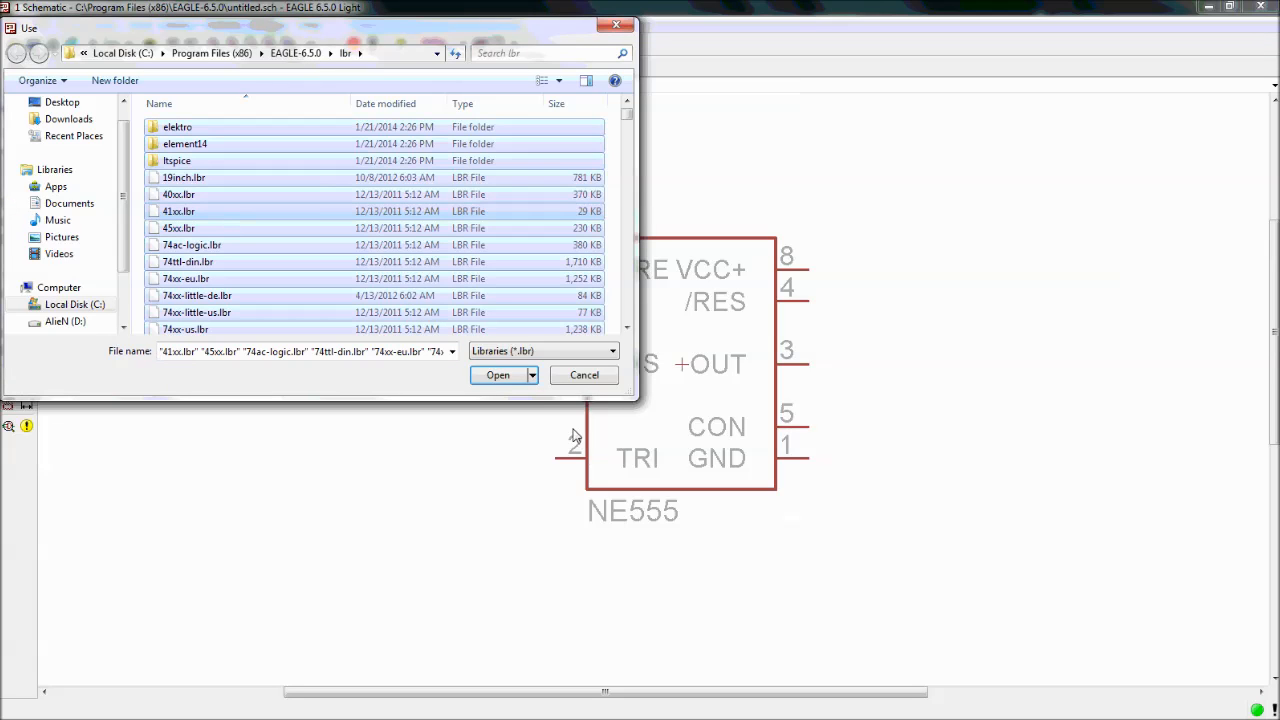
{"action": "left_click", "coordinate": [498, 375]}
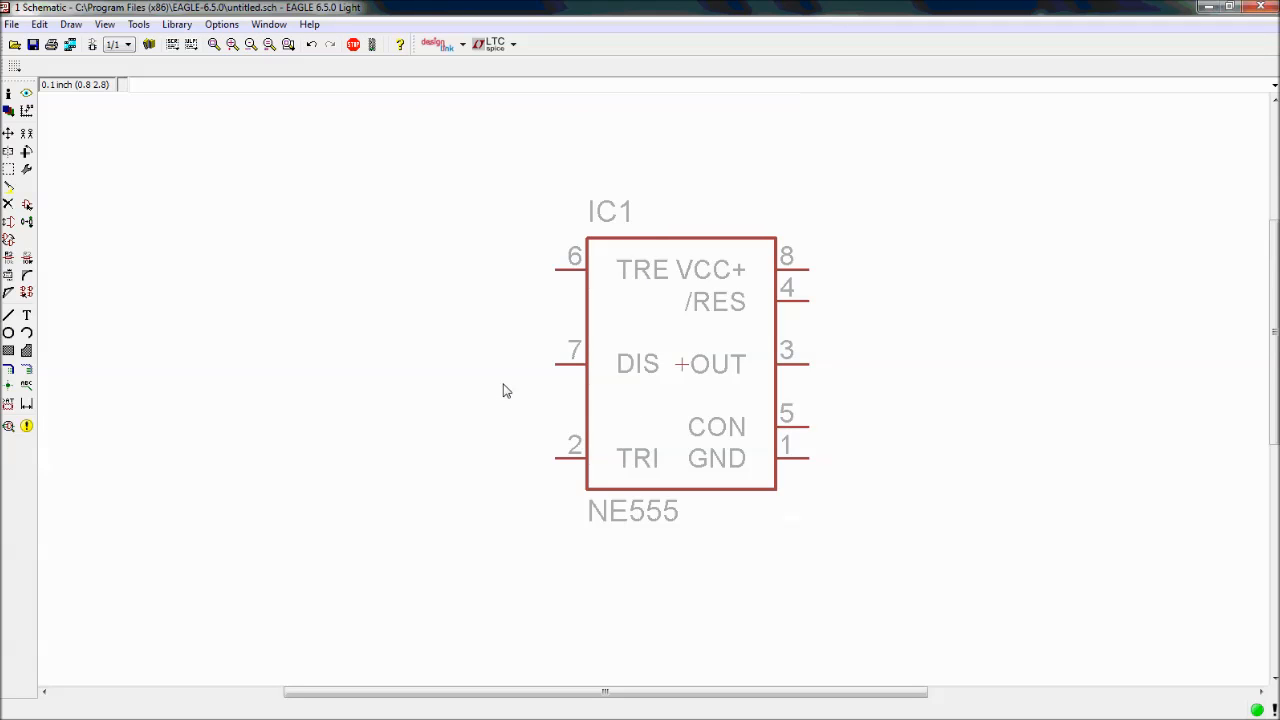
Reopen the part library list and expand the adafruit library and its *555 timer group
{"action": "left_click", "coordinate": [28, 206]}
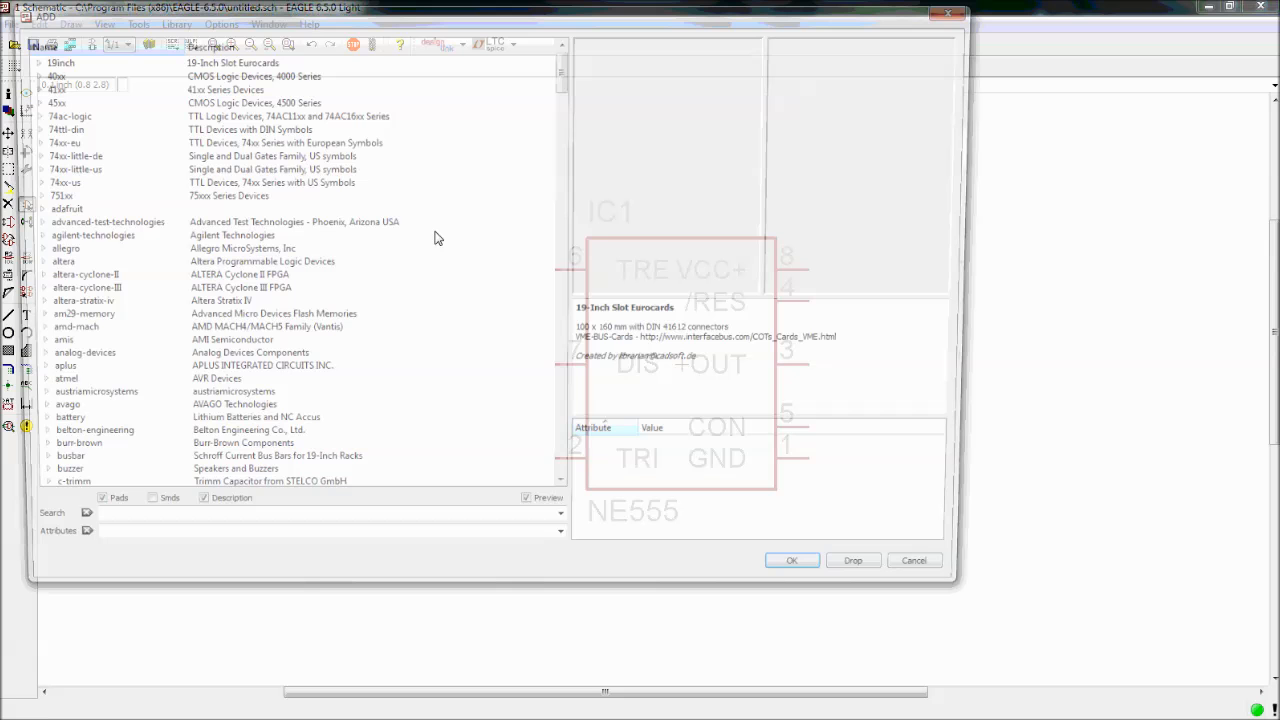
{"action": "left_click_drag", "start_coordinate": [277, 22], "coordinate": [320, 41]}
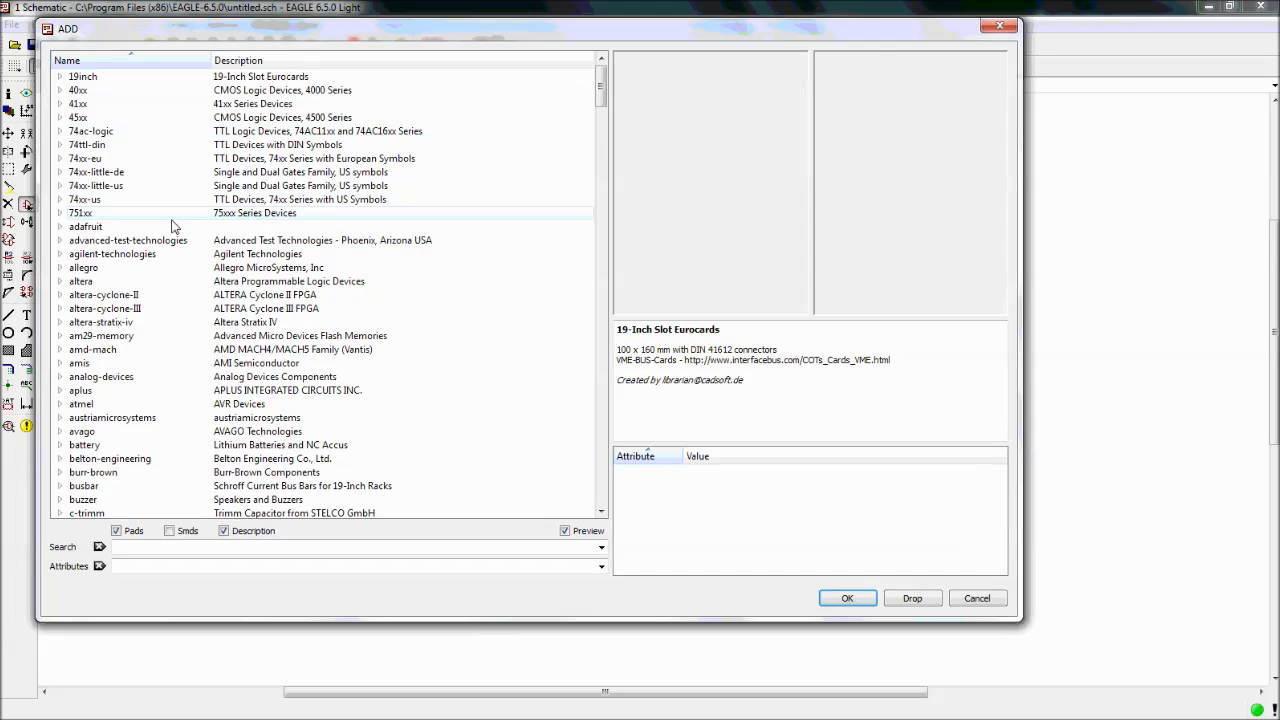
{"action": "left_click", "coordinate": [127, 229]}
{"action": "left_click", "coordinate": [61, 227]}
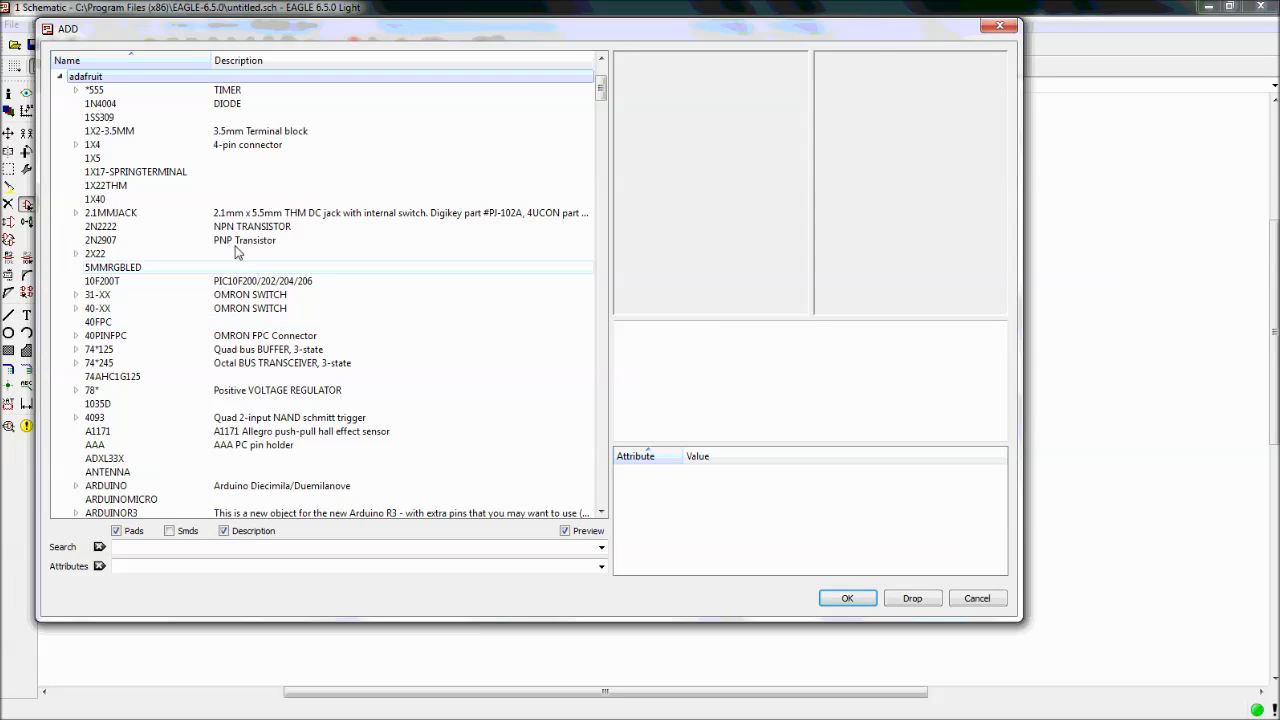
{"action": "left_click", "coordinate": [98, 90]}
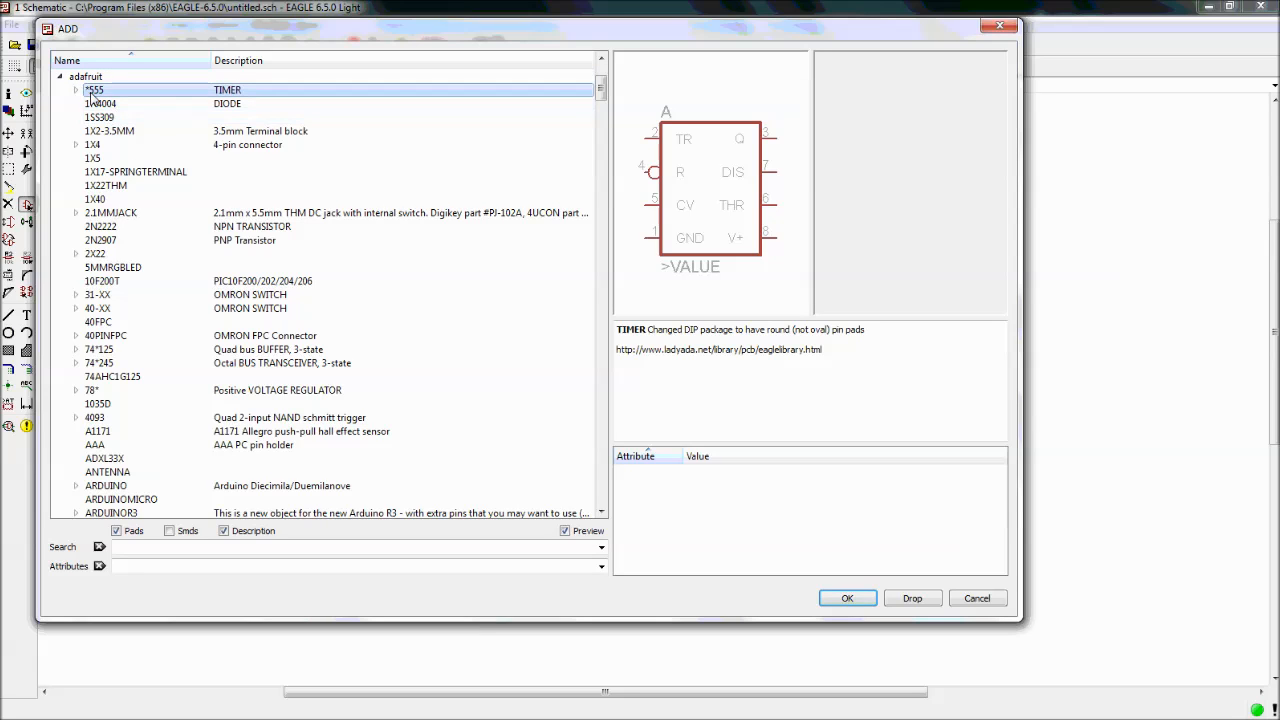
{"action": "left_click", "coordinate": [77, 91]}
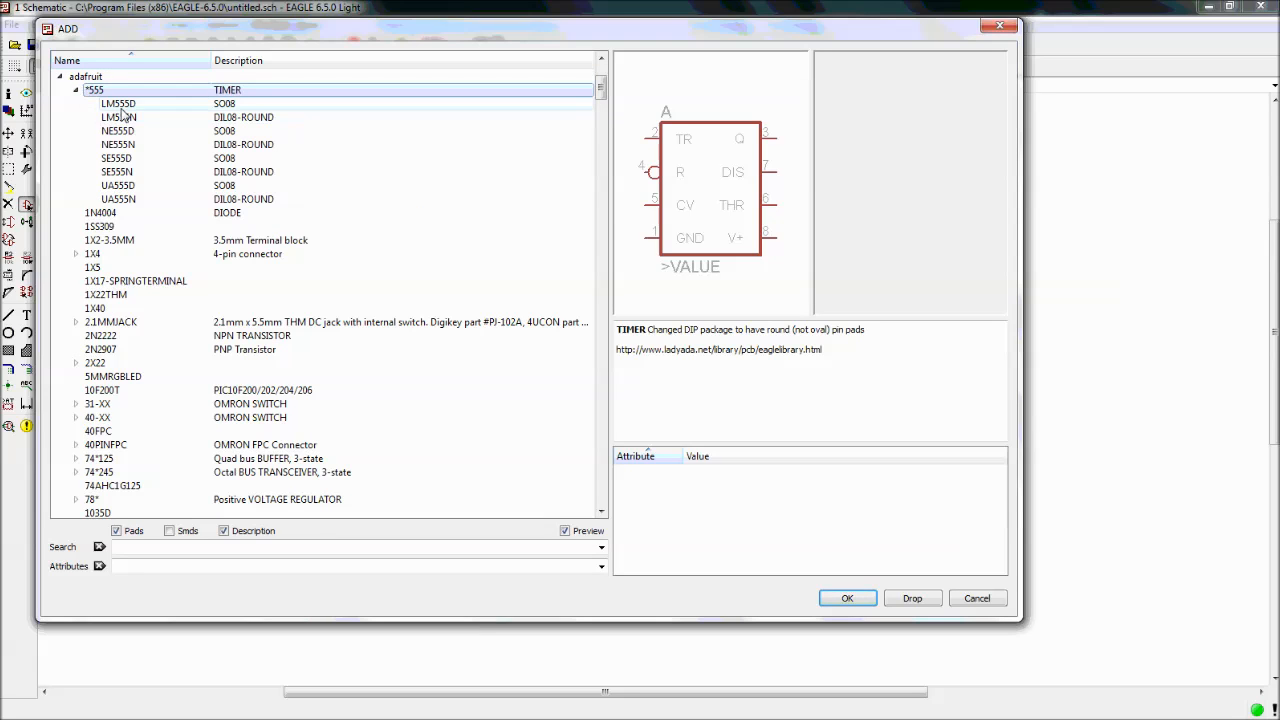
Compare the package previews of the adafruit 555 timer variants from LM555D through UA555D
{"action": "left_click", "coordinate": [122, 104]}
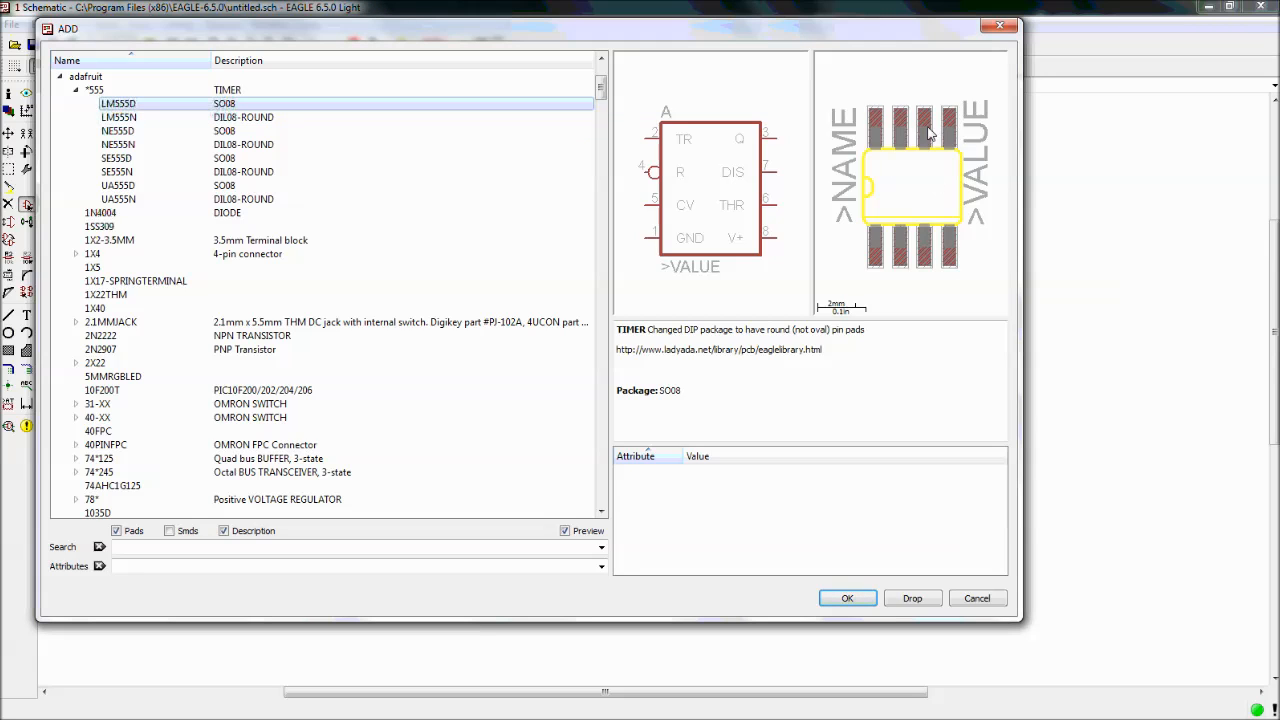
{"action": "left_click", "coordinate": [258, 118]}
{"action": "left_click", "coordinate": [273, 131]}
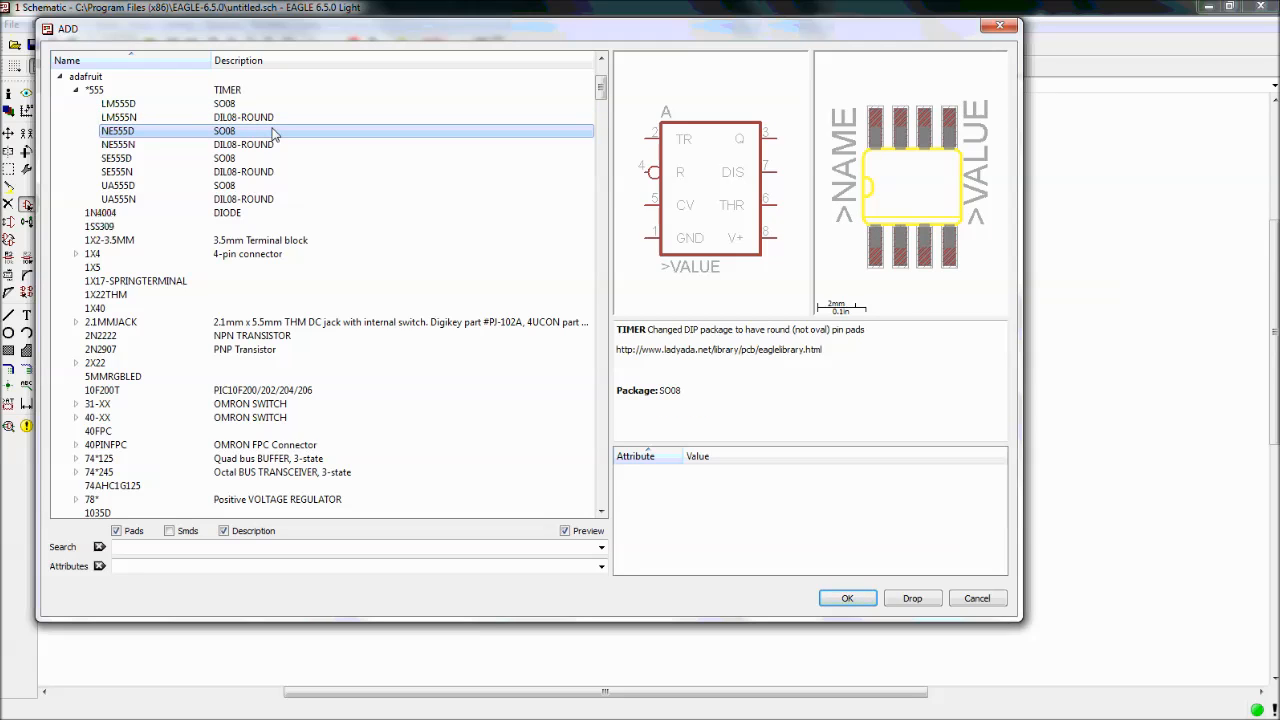
{"action": "left_click", "coordinate": [280, 144]}
{"action": "left_click", "coordinate": [285, 158]}
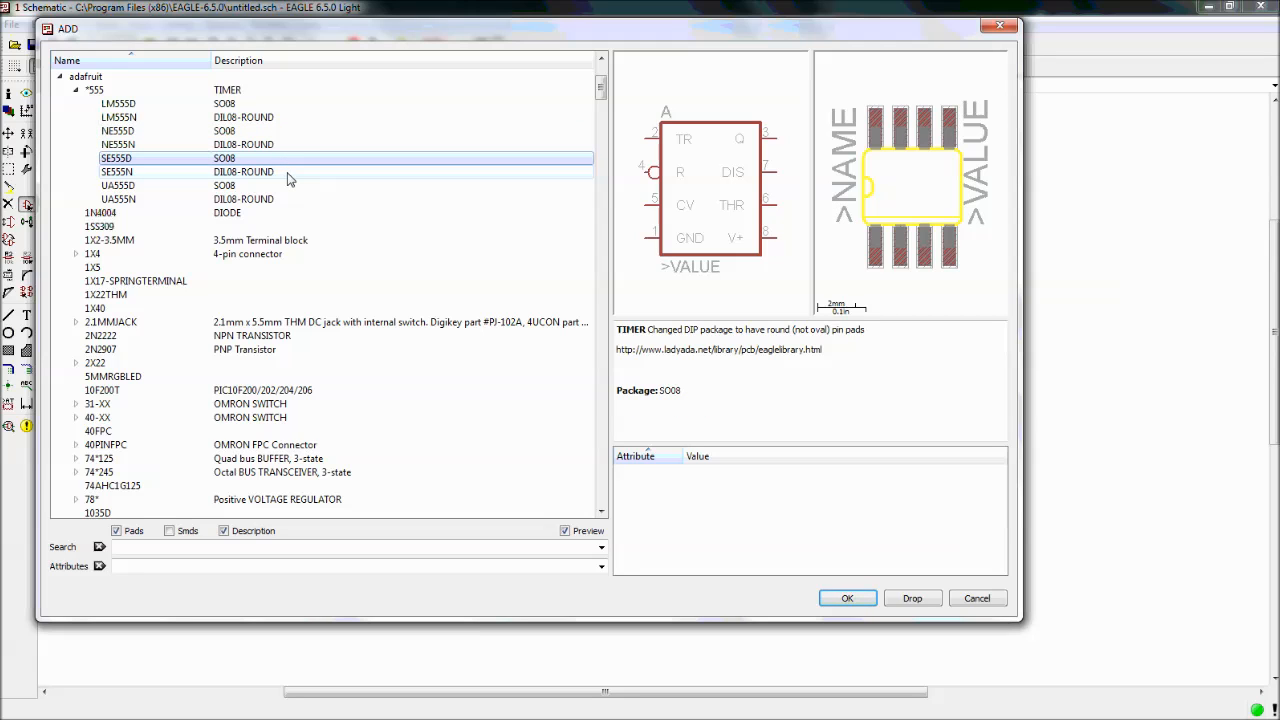
{"action": "left_click", "coordinate": [287, 173]}
{"action": "left_click", "coordinate": [290, 186]}
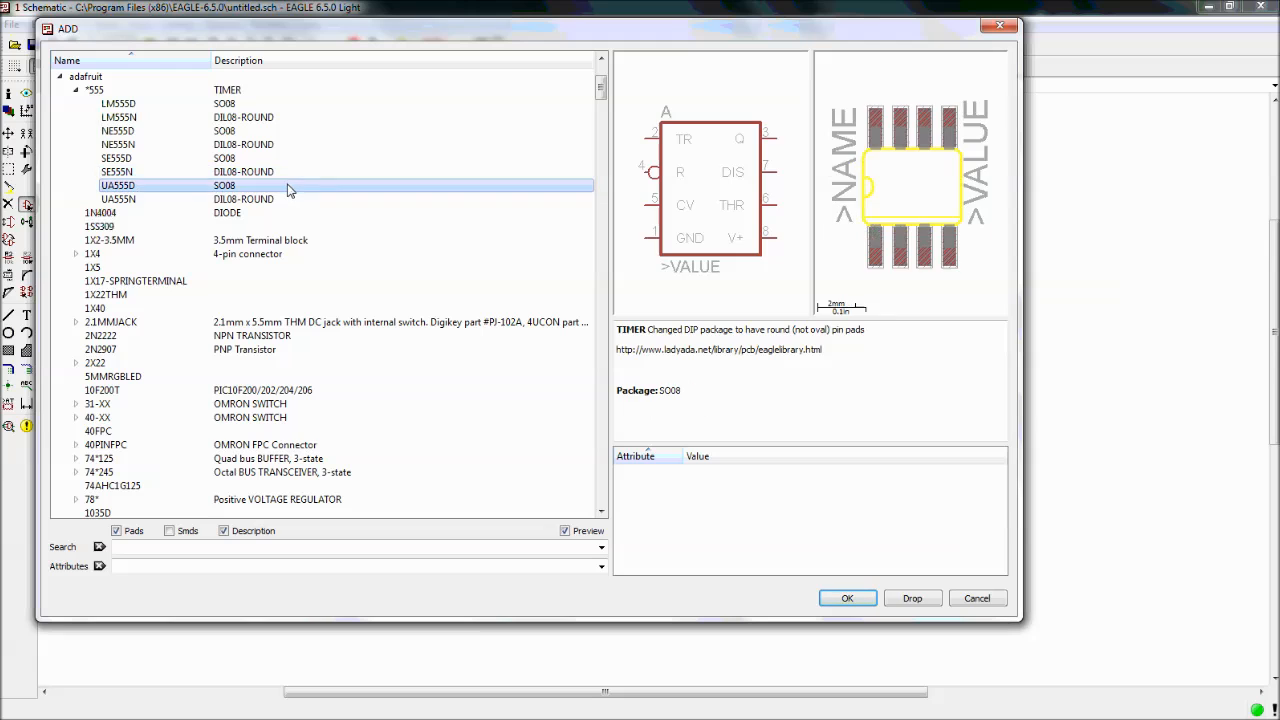
Preview the UA555N timer, the 1N4004 diode and the package variants of the adafruit 1X4 connector
{"action": "left_click", "coordinate": [290, 200]}
{"action": "left_click", "coordinate": [142, 214]}
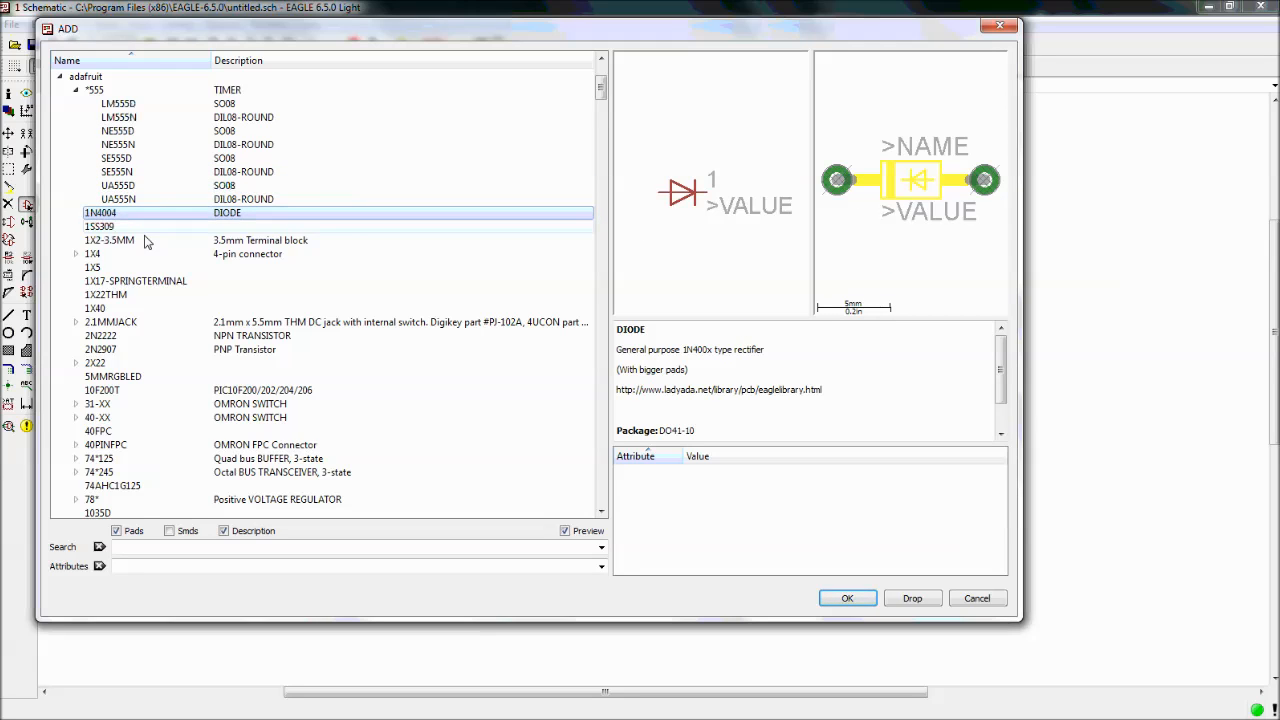
{"action": "left_click", "coordinate": [137, 255]}
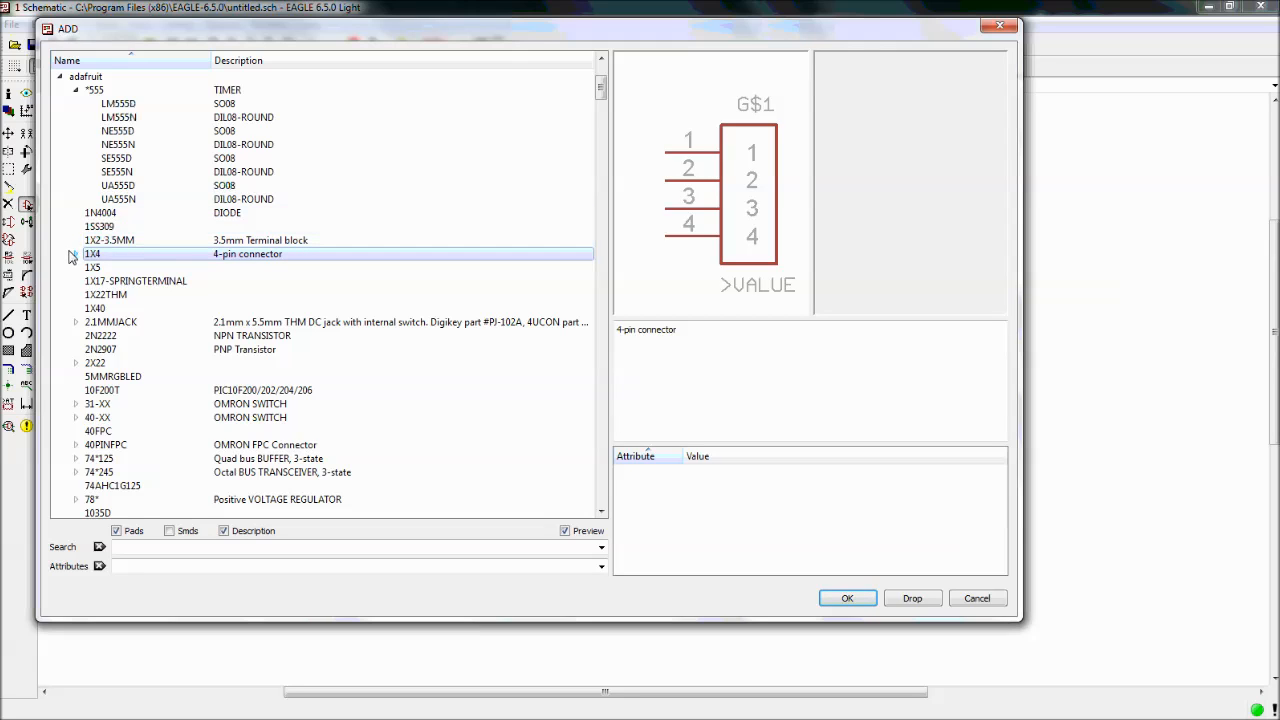
{"action": "left_click", "coordinate": [75, 254]}
{"action": "left_click", "coordinate": [117, 269]}
{"action": "left_click", "coordinate": [120, 282]}
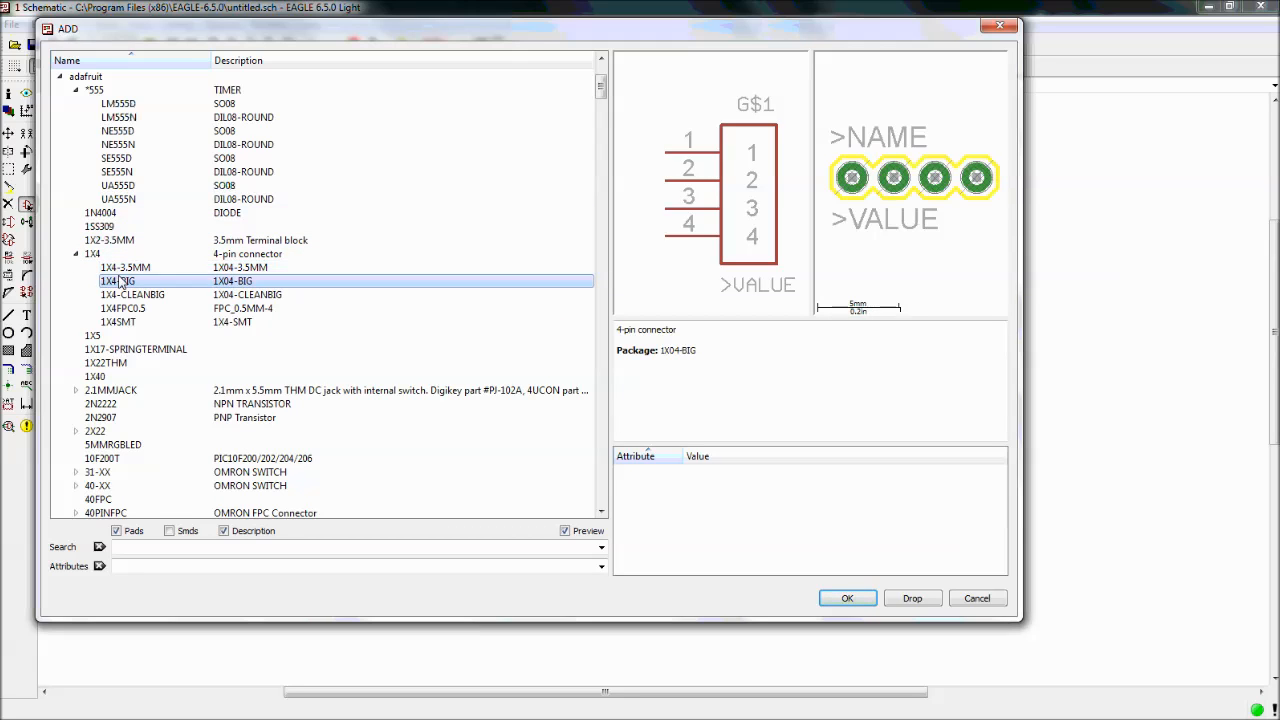
{"action": "left_click", "coordinate": [127, 294]}
{"action": "left_click", "coordinate": [128, 308]}
{"action": "left_click", "coordinate": [133, 322]}
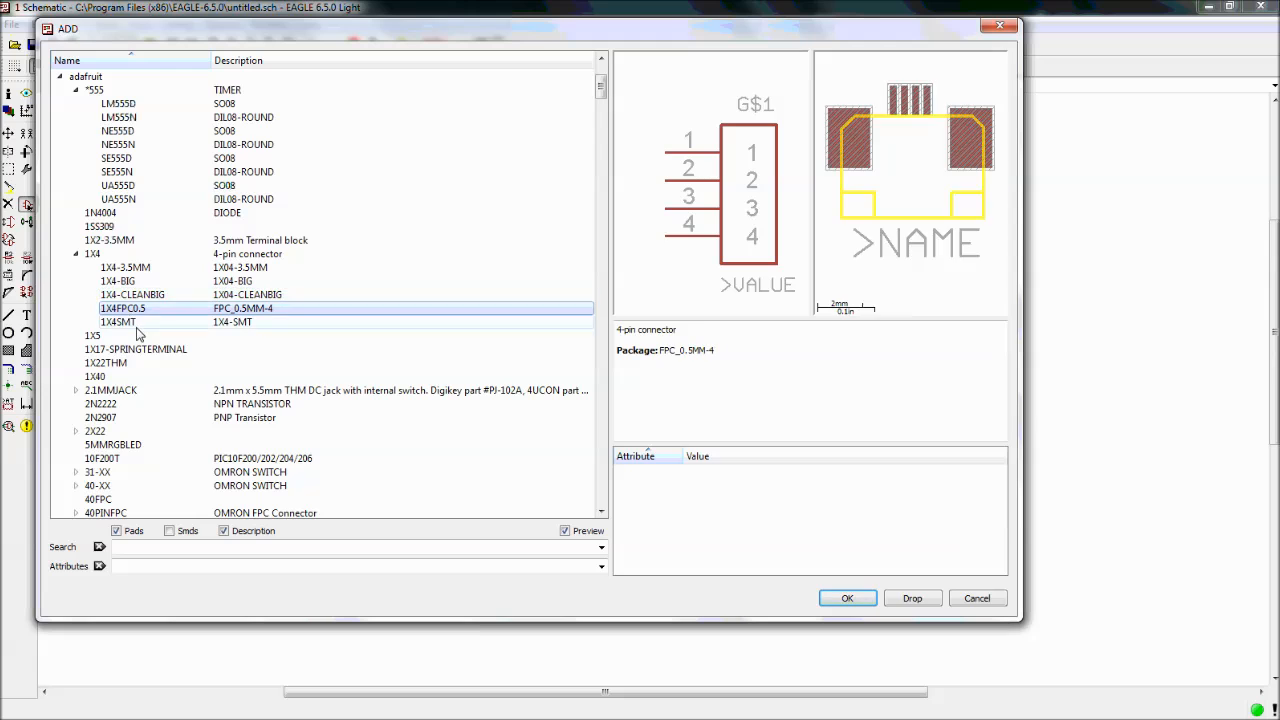
{"action": "left_click", "coordinate": [125, 267]}
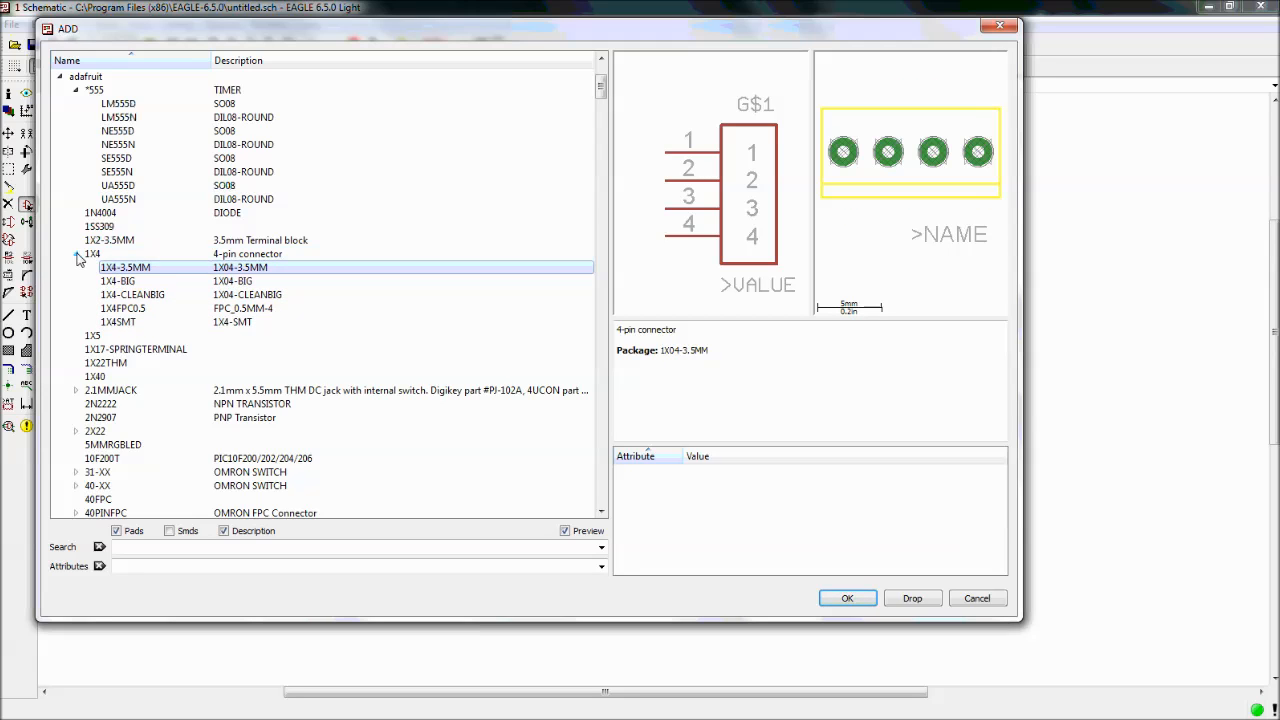
Collapse the 1X4 group and preview the SMT and THM variants of the 2.1MMJACK DC jack
{"action": "left_click", "coordinate": [75, 254]}
{"action": "left_click", "coordinate": [92, 268]}
{"action": "left_click", "coordinate": [90, 322]}
{"action": "left_click", "coordinate": [76, 322]}
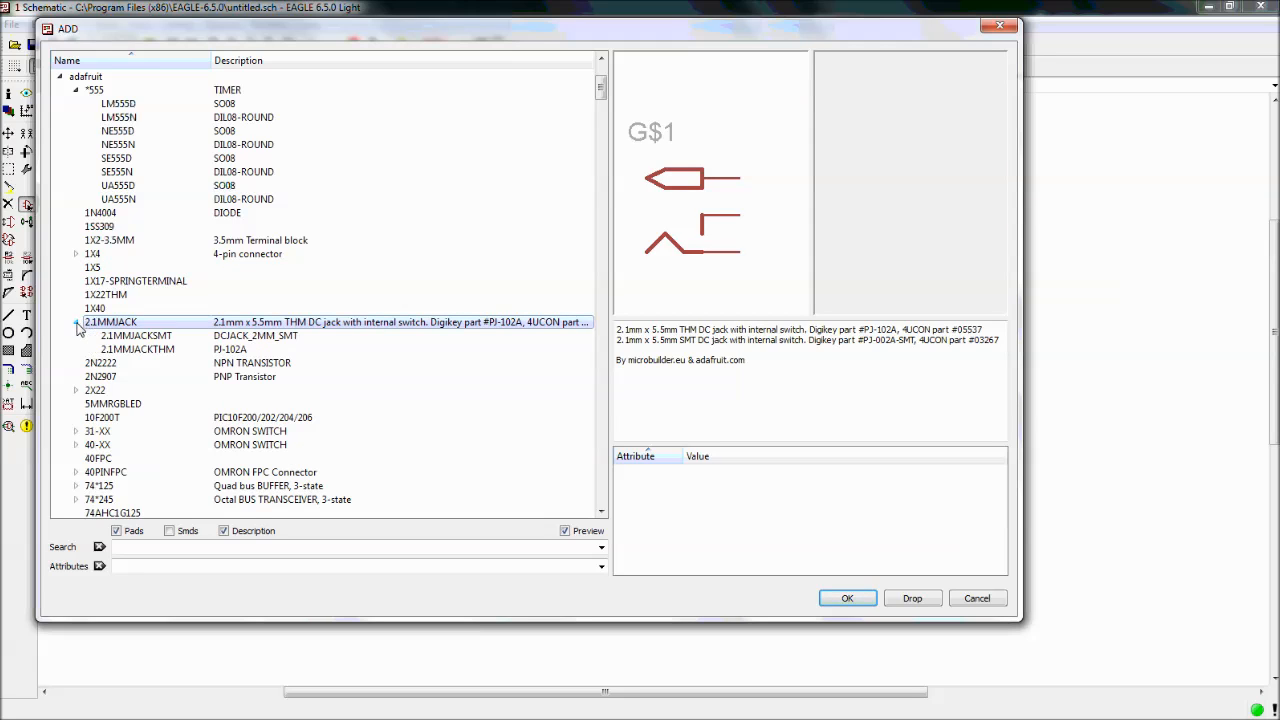
{"action": "left_click", "coordinate": [132, 336]}
{"action": "left_click", "coordinate": [130, 350]}
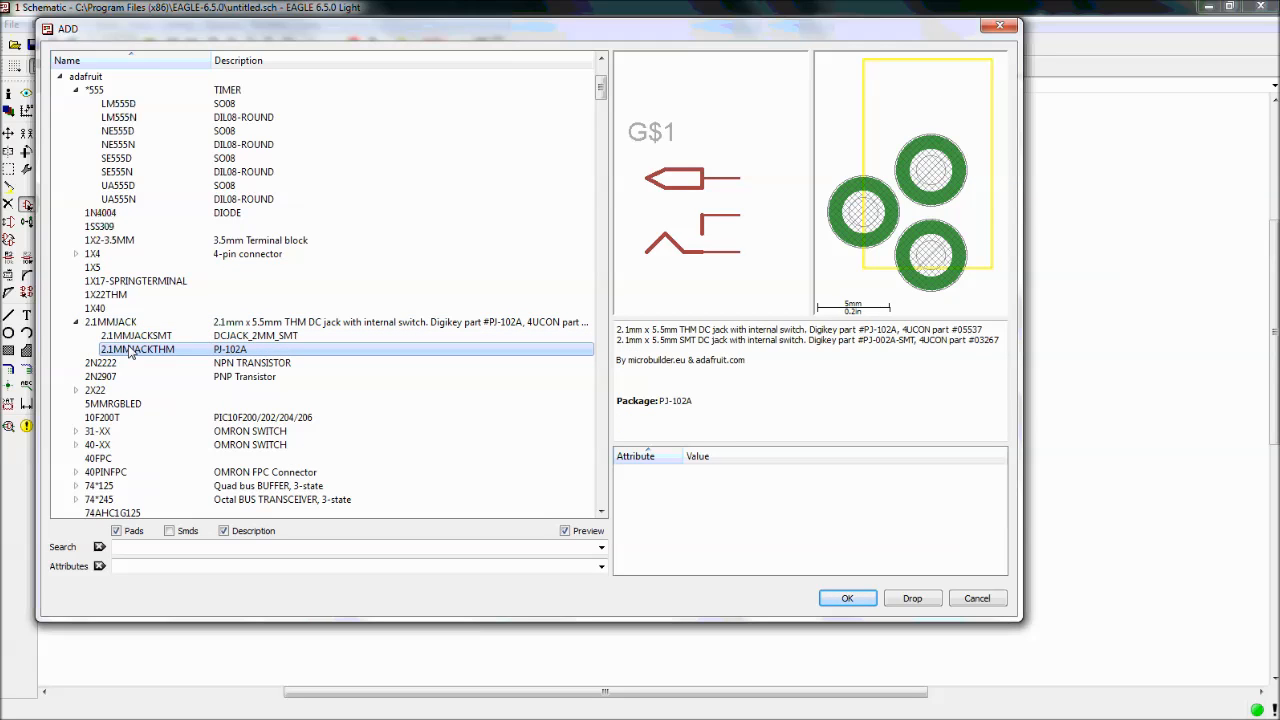
{"action": "left_click", "coordinate": [76, 322]}
Find the ARDUINO group in the adafruit library and preview the symbol and package of ARDUINOUNO
{"action": "scroll", "coordinate": [113, 392], "scroll_direction": "down", "scroll_amount": 3}
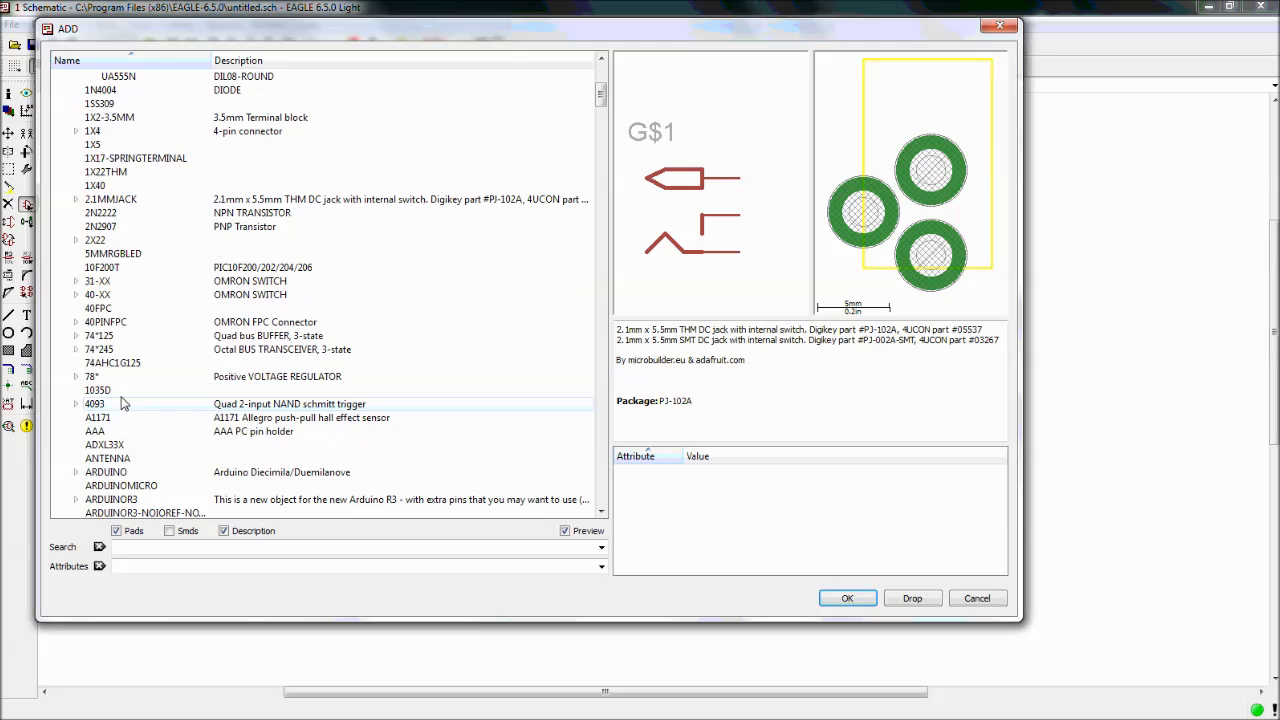
{"action": "scroll", "coordinate": [137, 326], "scroll_direction": "down", "scroll_amount": 3}
{"action": "scroll", "coordinate": [137, 326], "scroll_direction": "down", "scroll_amount": 2}
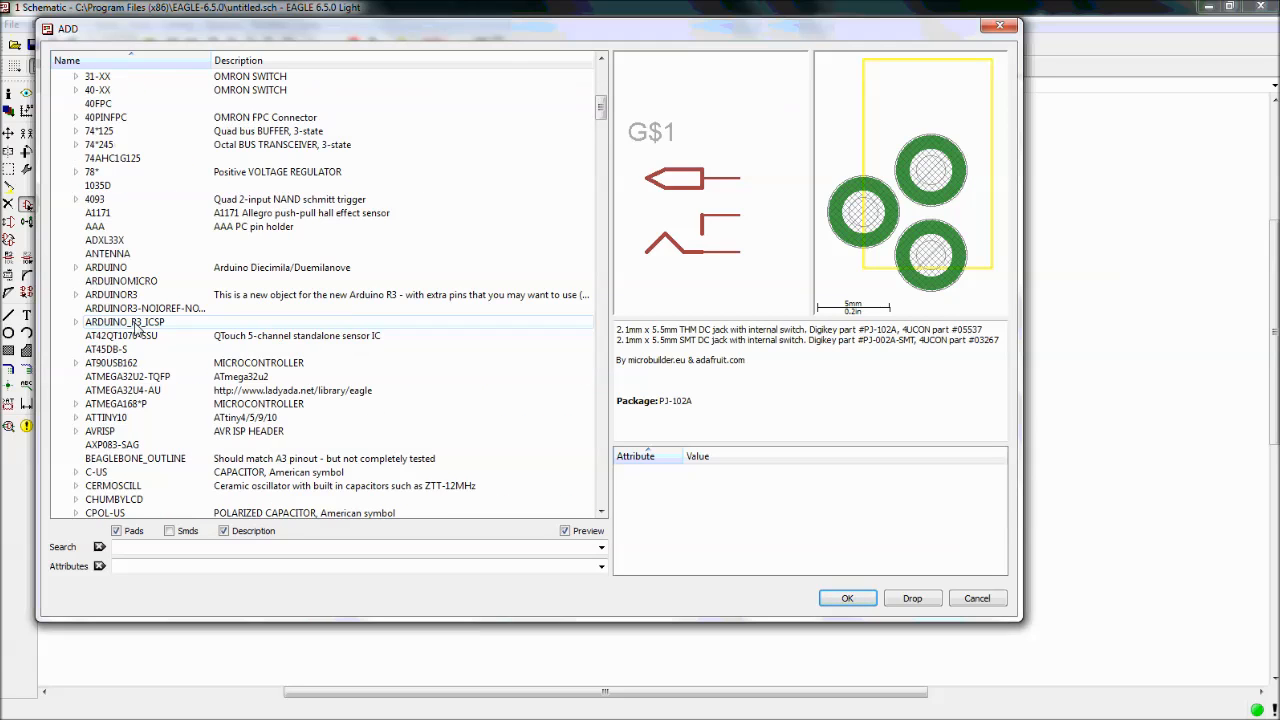
{"action": "left_click", "coordinate": [116, 268]}
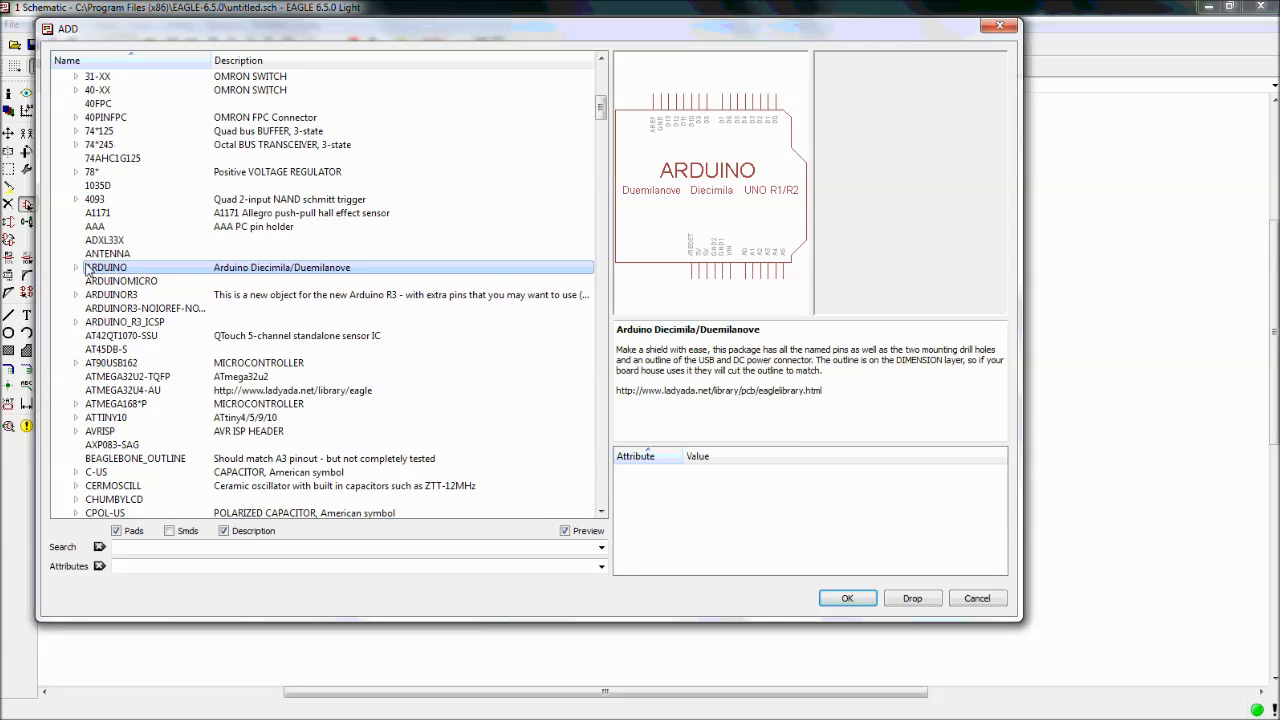
{"action": "double_click", "coordinate": [90, 268]}
{"action": "left_click", "coordinate": [133, 282]}
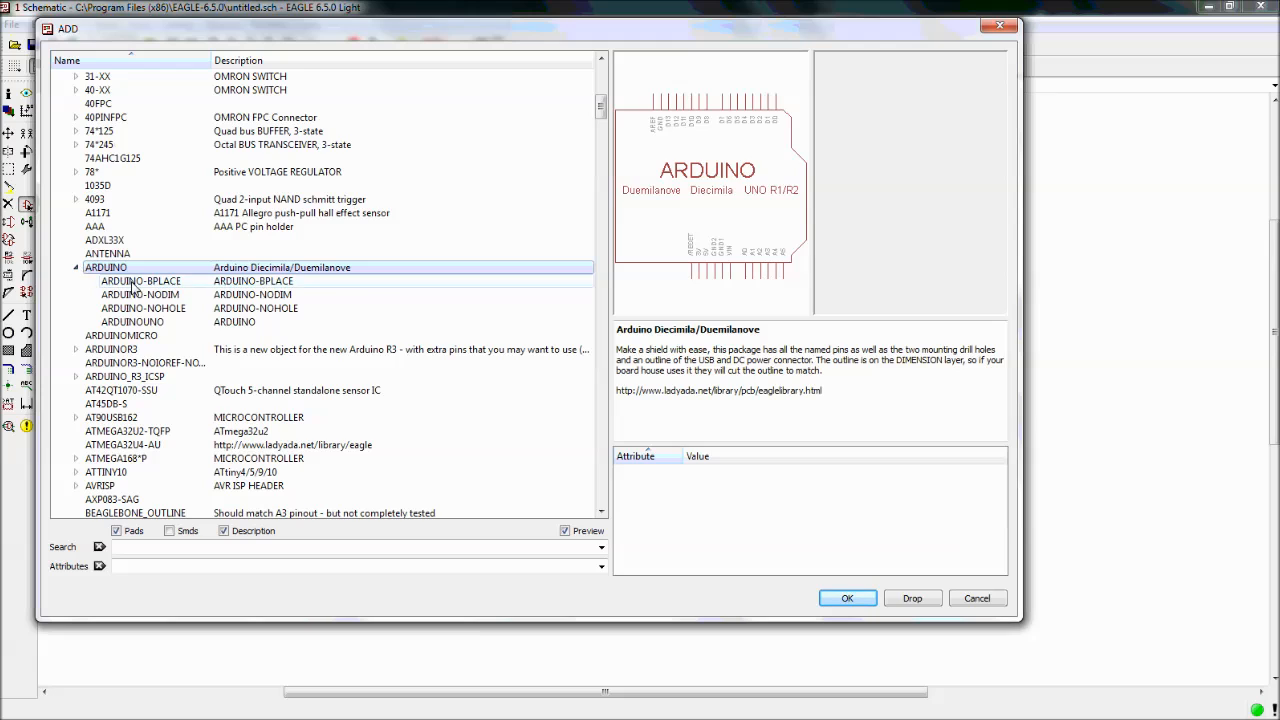
{"action": "left_click", "coordinate": [147, 323]}
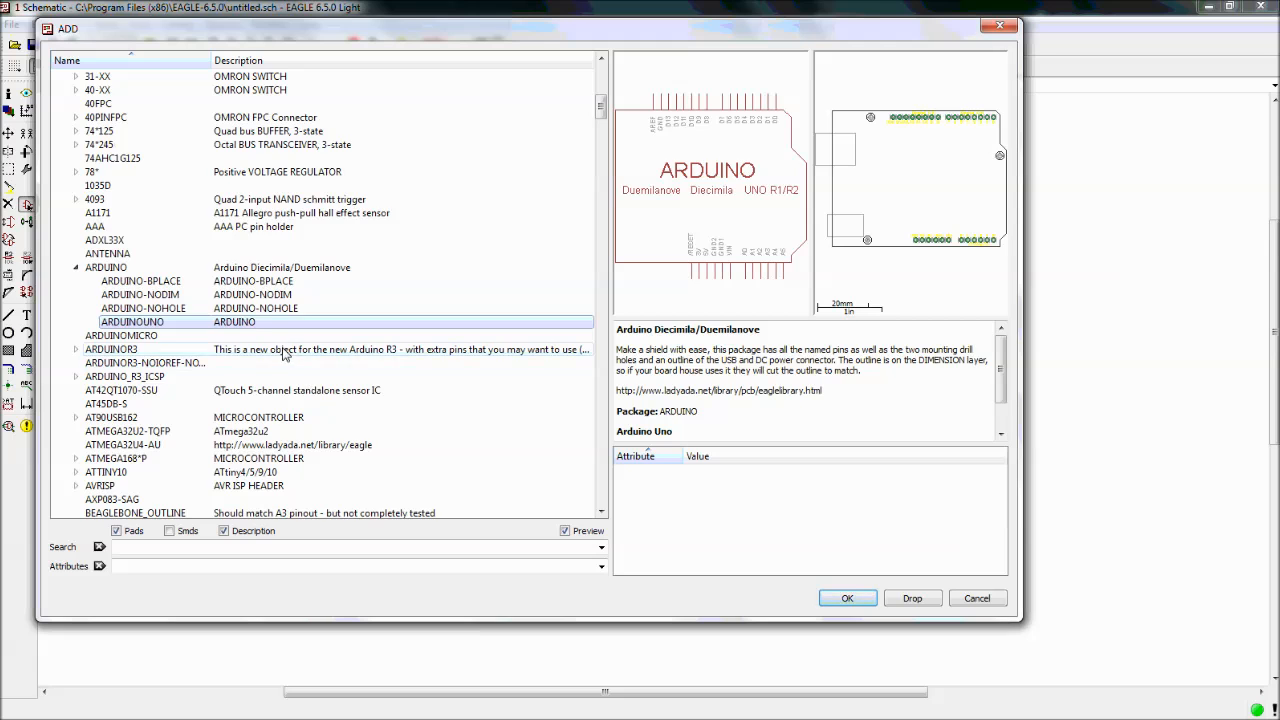
Find the adafruit LED group, preview the LED5MM and LEDB152 packages, and collapse the group
{"action": "scroll", "coordinate": [283, 354], "scroll_direction": "down", "scroll_amount": 10}
{"action": "scroll", "coordinate": [283, 365], "scroll_direction": "down", "scroll_amount": 15}
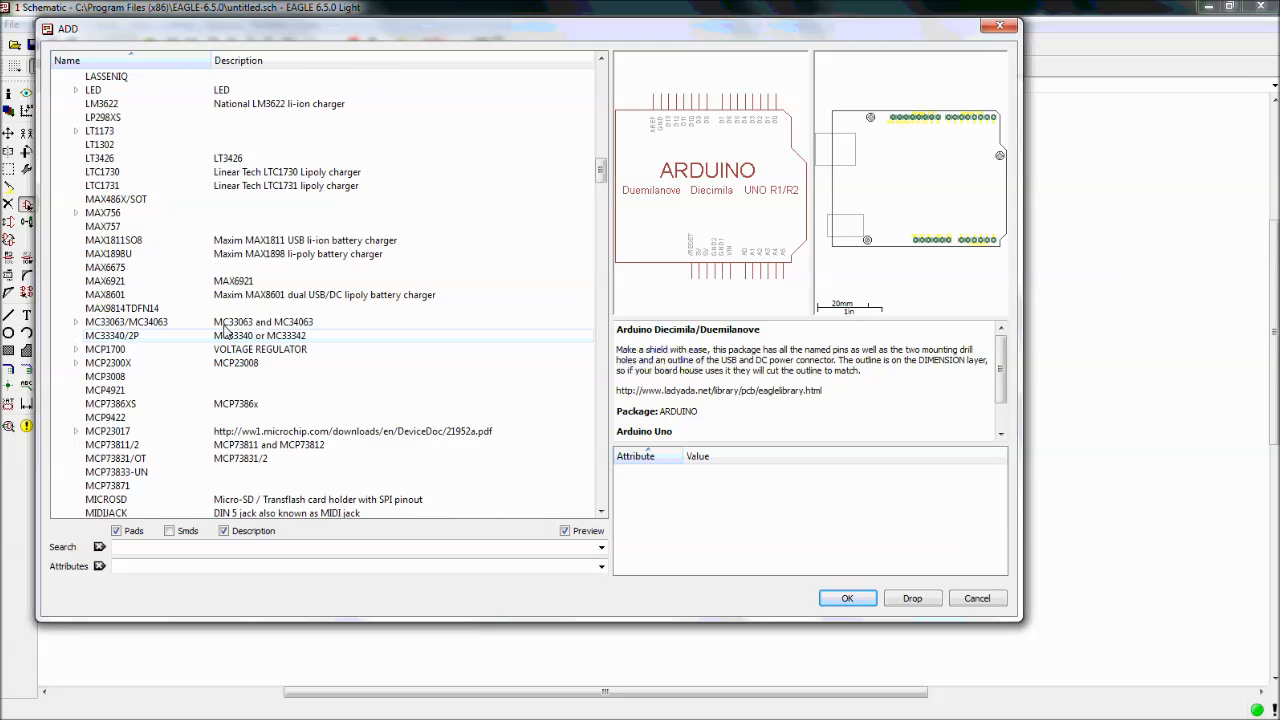
{"action": "scroll", "coordinate": [99, 176], "scroll_direction": "up", "scroll_amount": 2}
{"action": "double_click", "coordinate": [95, 173]}
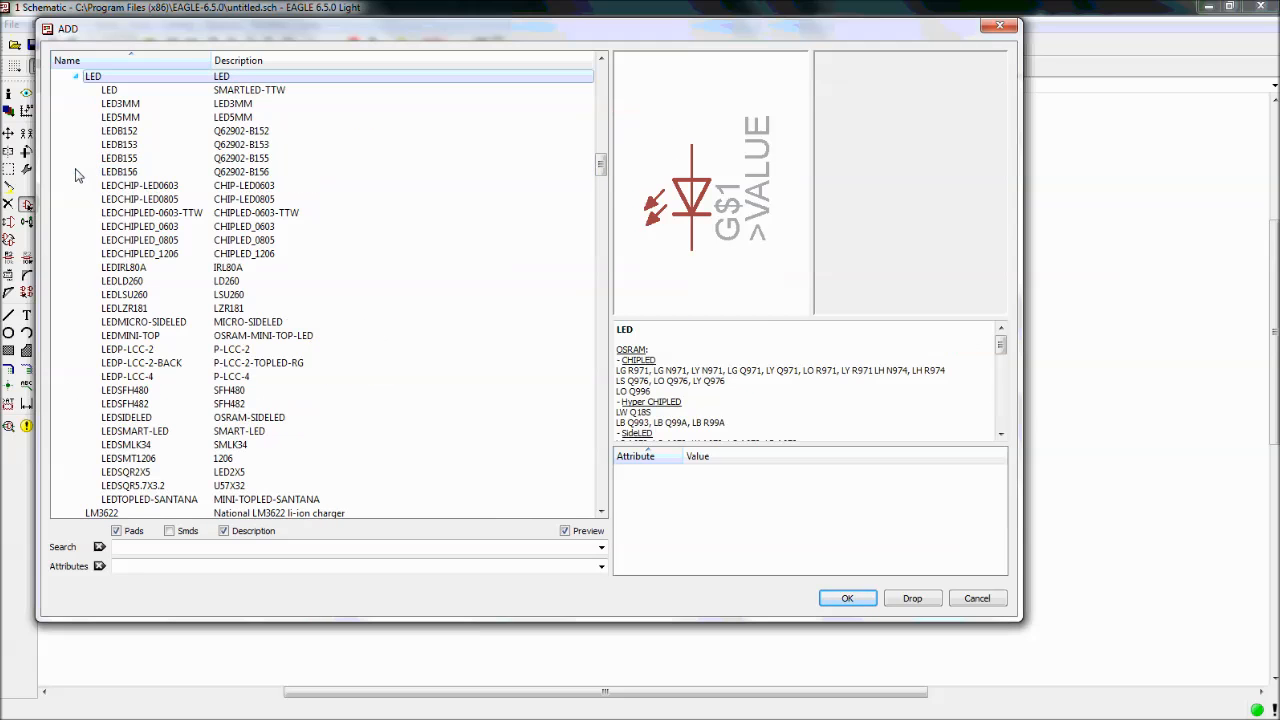
{"action": "left_click", "coordinate": [120, 117]}
{"action": "left_click", "coordinate": [135, 131]}
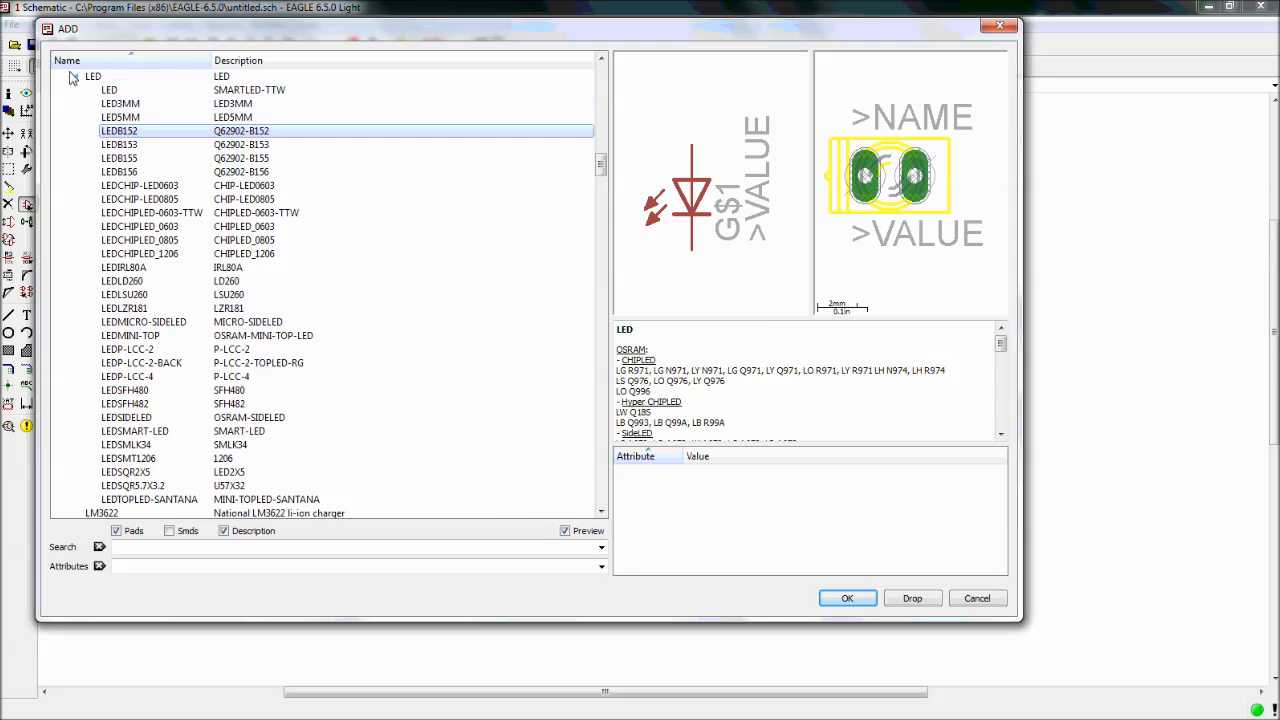
{"action": "left_click", "coordinate": [75, 77]}
Preview the adafruit pin headers, including both PINHD-1X1 package variants, PINHD-1X3 and PINHD-2X4
{"action": "scroll", "coordinate": [243, 283], "scroll_direction": "down", "scroll_amount": 6}
{"action": "scroll", "coordinate": [243, 283], "scroll_direction": "down", "scroll_amount": 5}
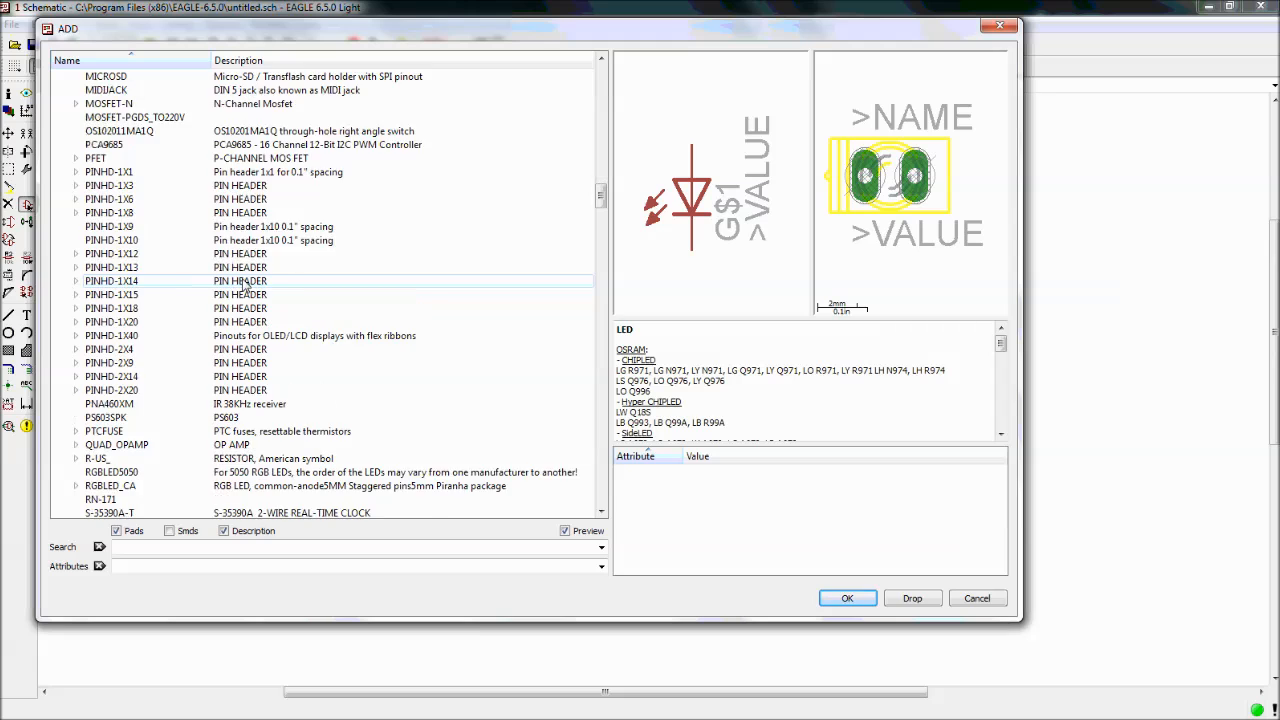
{"action": "left_click", "coordinate": [150, 118]}
{"action": "left_click", "coordinate": [156, 133]}
{"action": "left_click", "coordinate": [155, 145]}
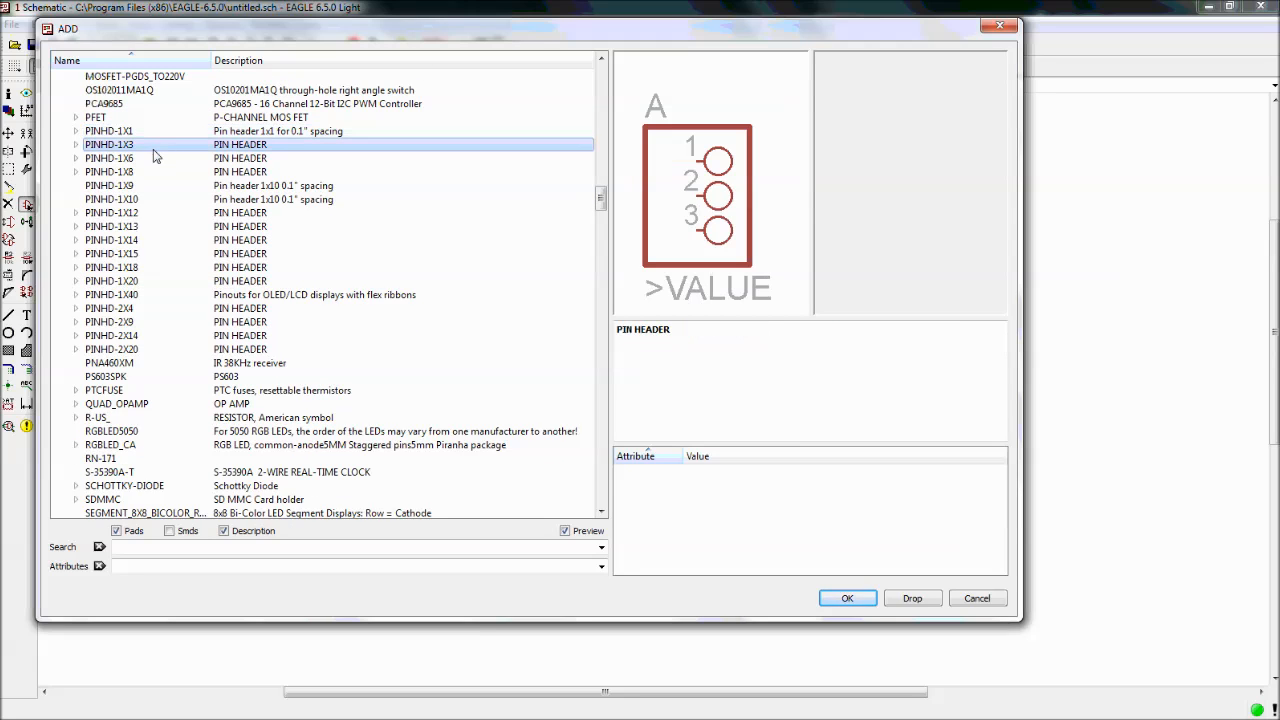
{"action": "left_click", "coordinate": [152, 158]}
{"action": "left_click", "coordinate": [130, 131]}
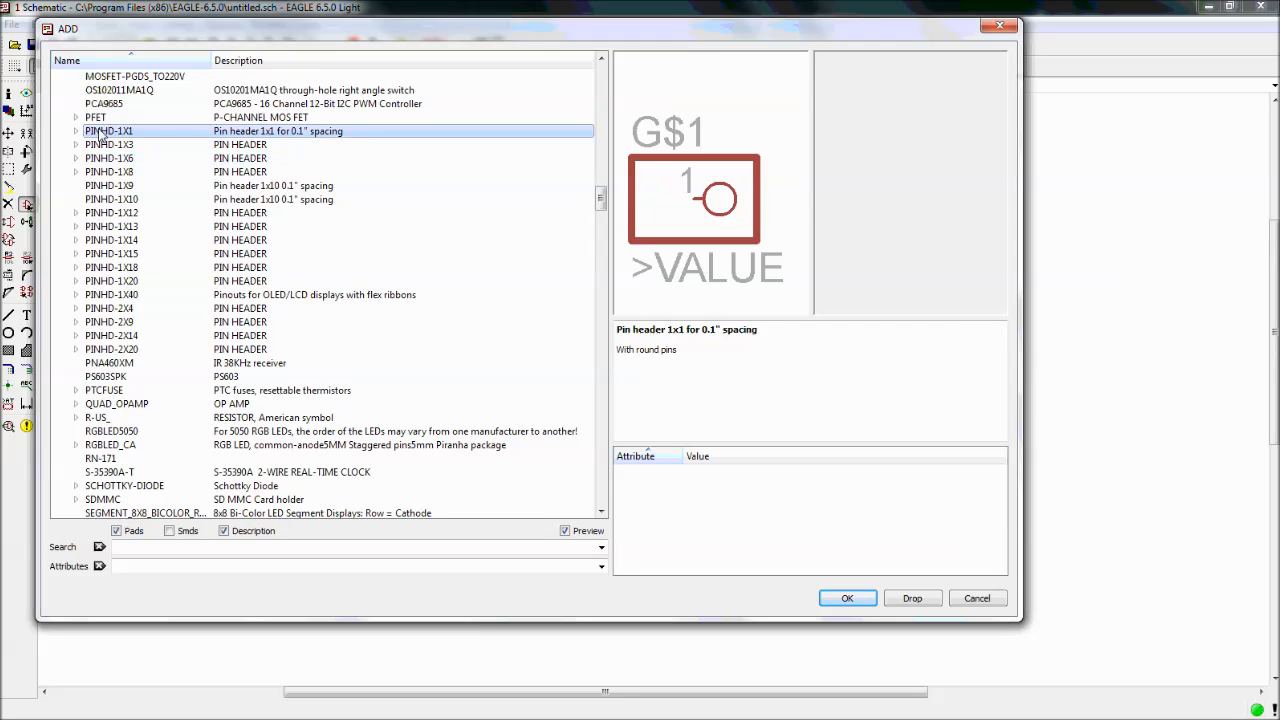
{"action": "double_click", "coordinate": [100, 131]}
{"action": "left_click", "coordinate": [122, 147]}
{"action": "left_click", "coordinate": [127, 159]}
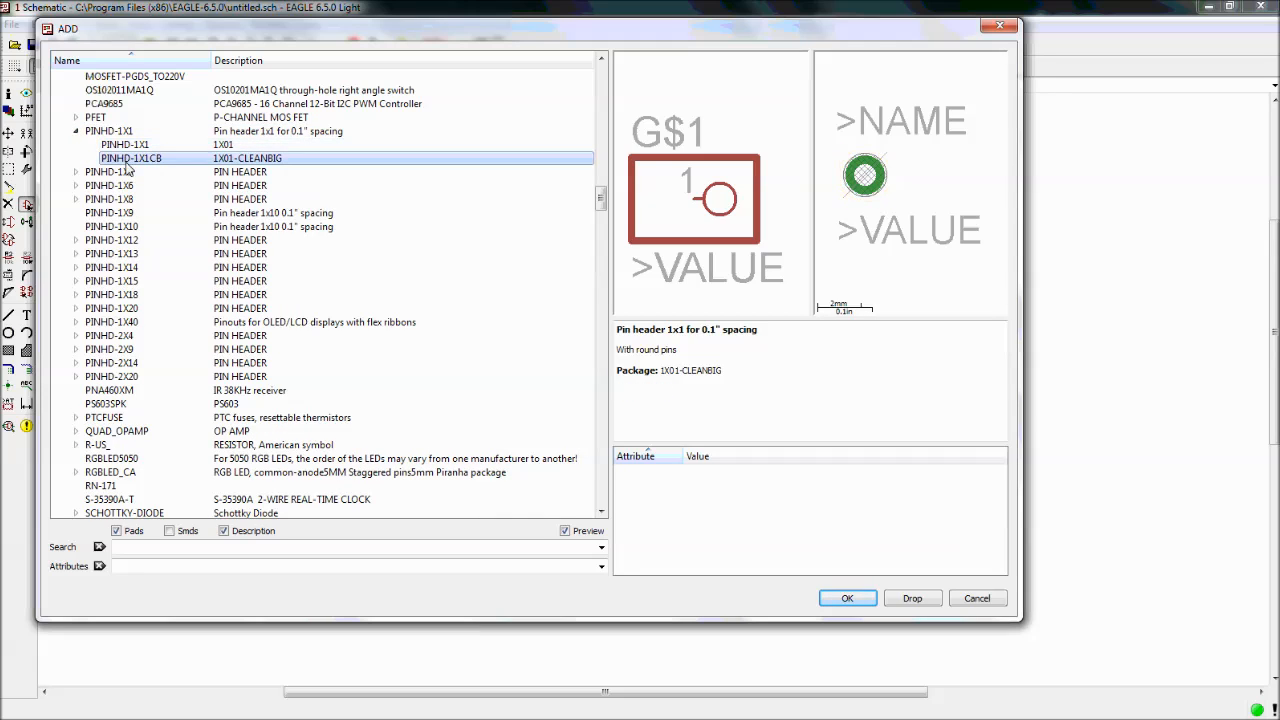
{"action": "left_click", "coordinate": [77, 131]}
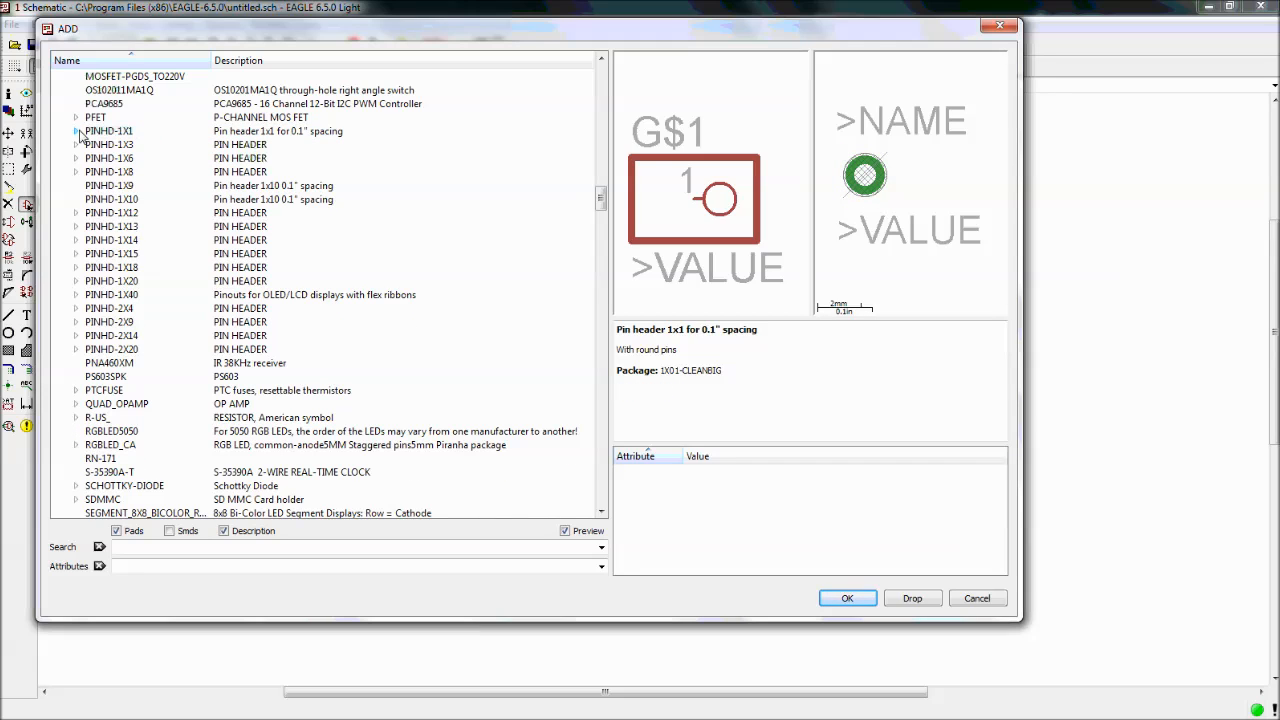
{"action": "left_click", "coordinate": [148, 308]}
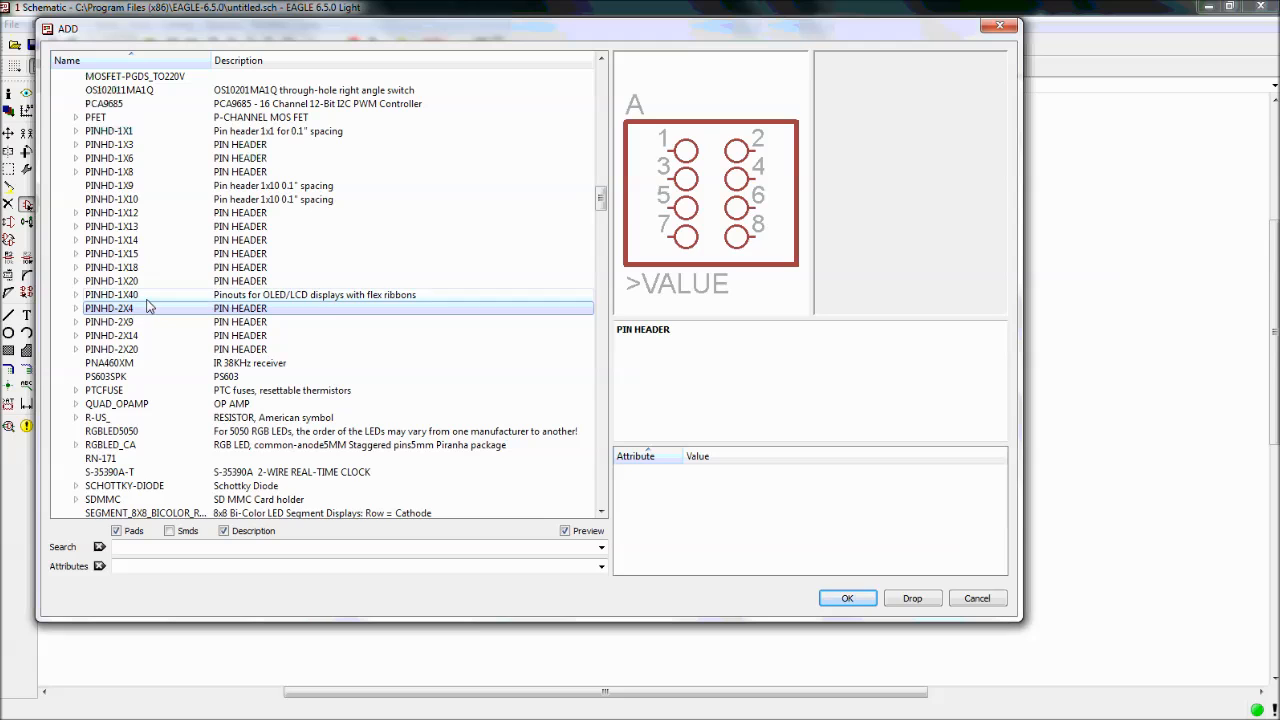
Look through the remaining adafruit parts, then collapse the *555 and ARDUINO groups and the adafruit library
{"action": "scroll", "coordinate": [150, 310], "scroll_direction": "down", "scroll_amount": 6}
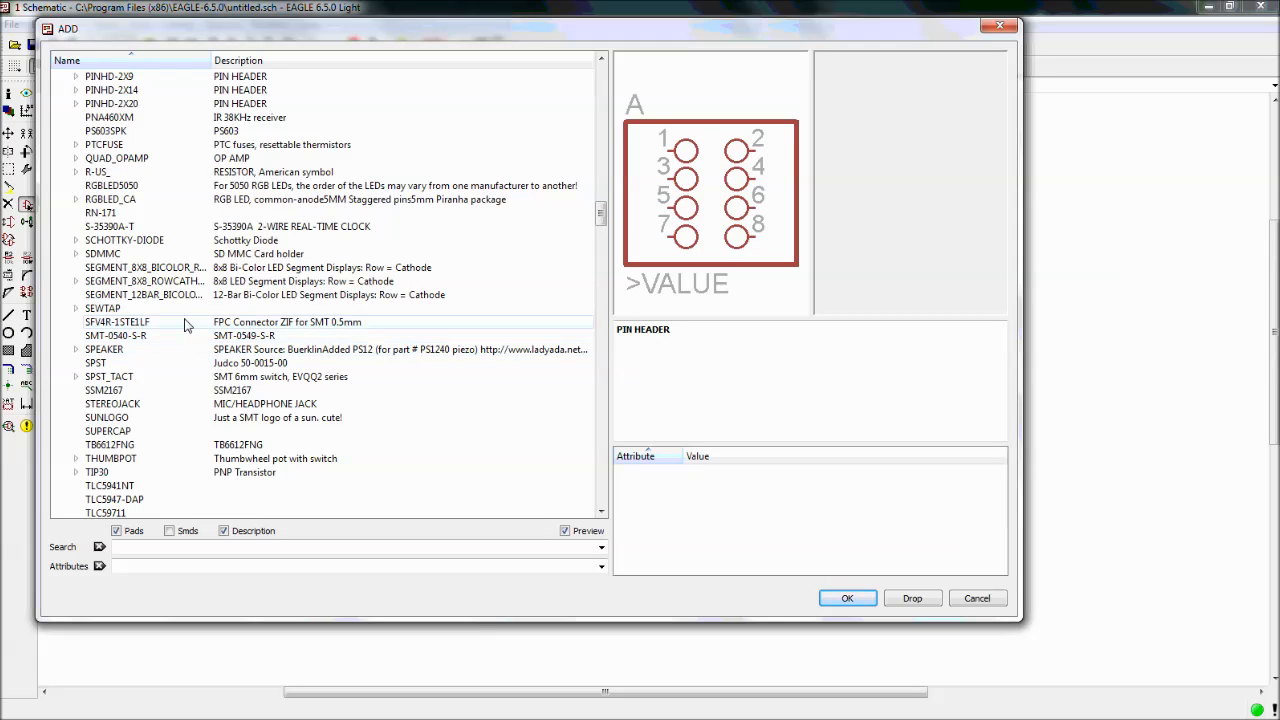
{"action": "scroll", "coordinate": [185, 330], "scroll_direction": "down", "scroll_amount": 9}
{"action": "scroll", "coordinate": [185, 323], "scroll_direction": "up", "scroll_amount": 20}
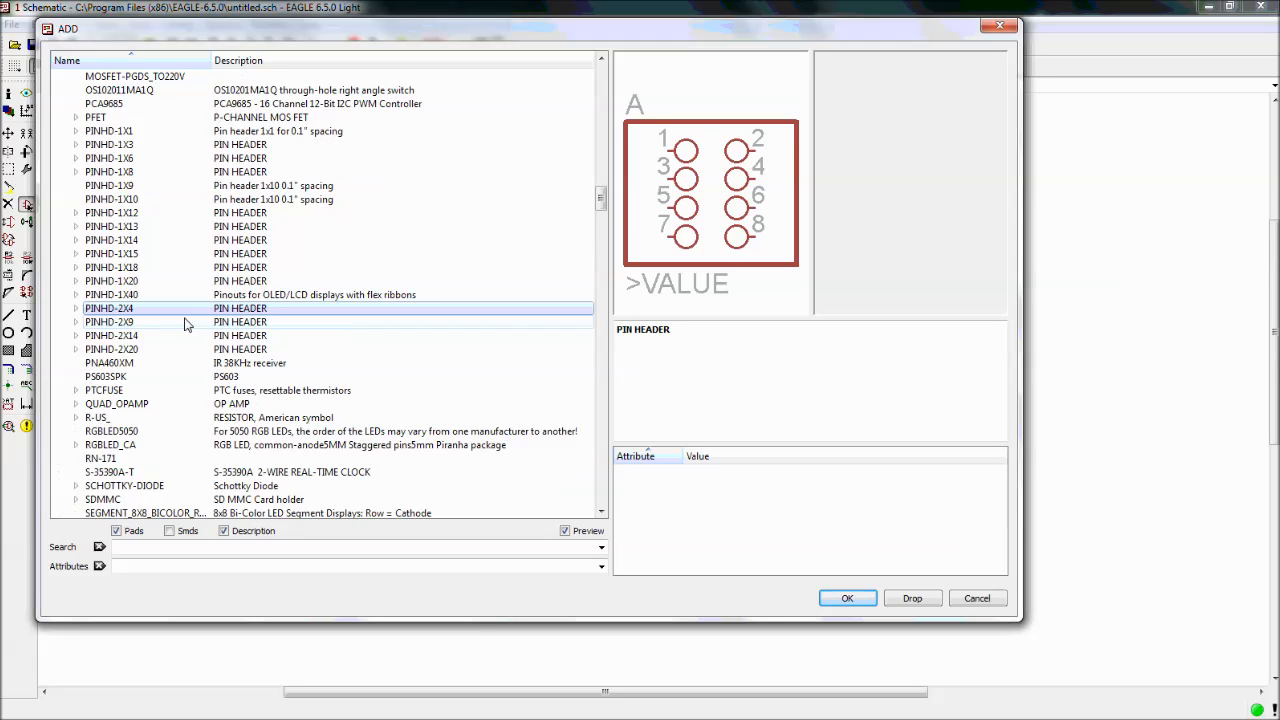
{"action": "scroll", "coordinate": [185, 320], "scroll_direction": "up", "scroll_amount": 20}
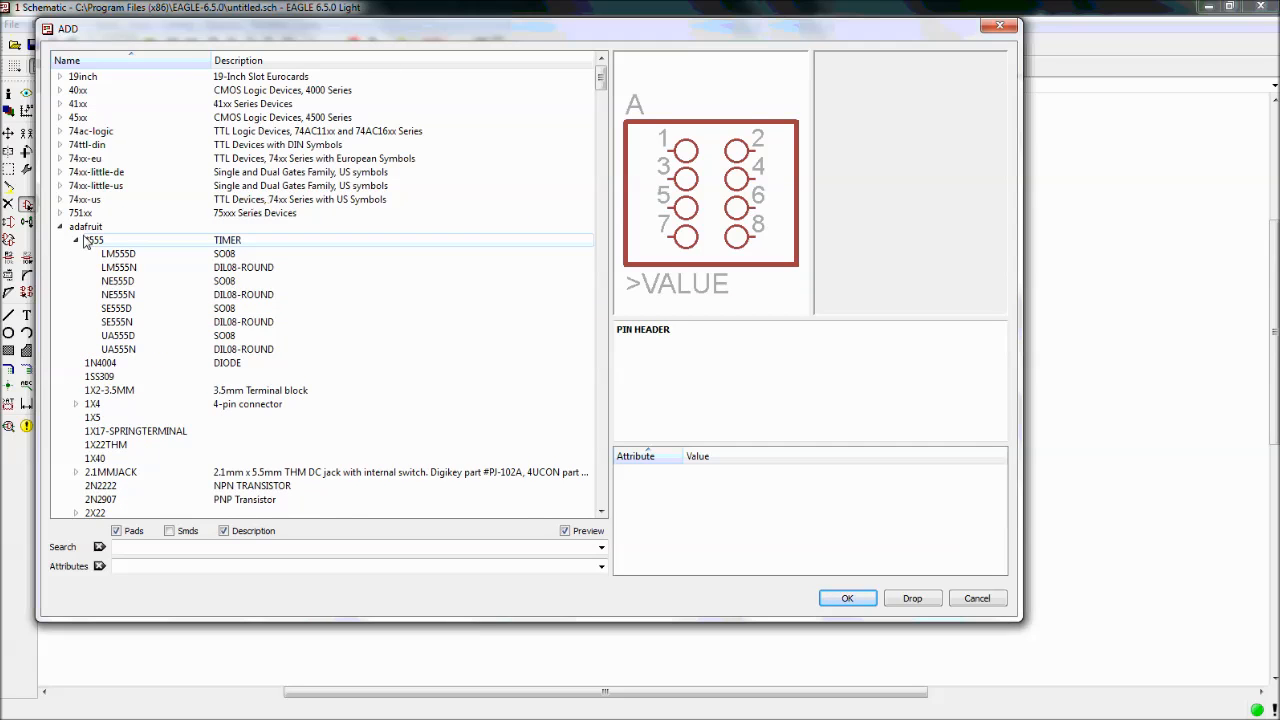
{"action": "left_click", "coordinate": [78, 240]}
{"action": "scroll", "coordinate": [120, 270], "scroll_direction": "down", "scroll_amount": 8}
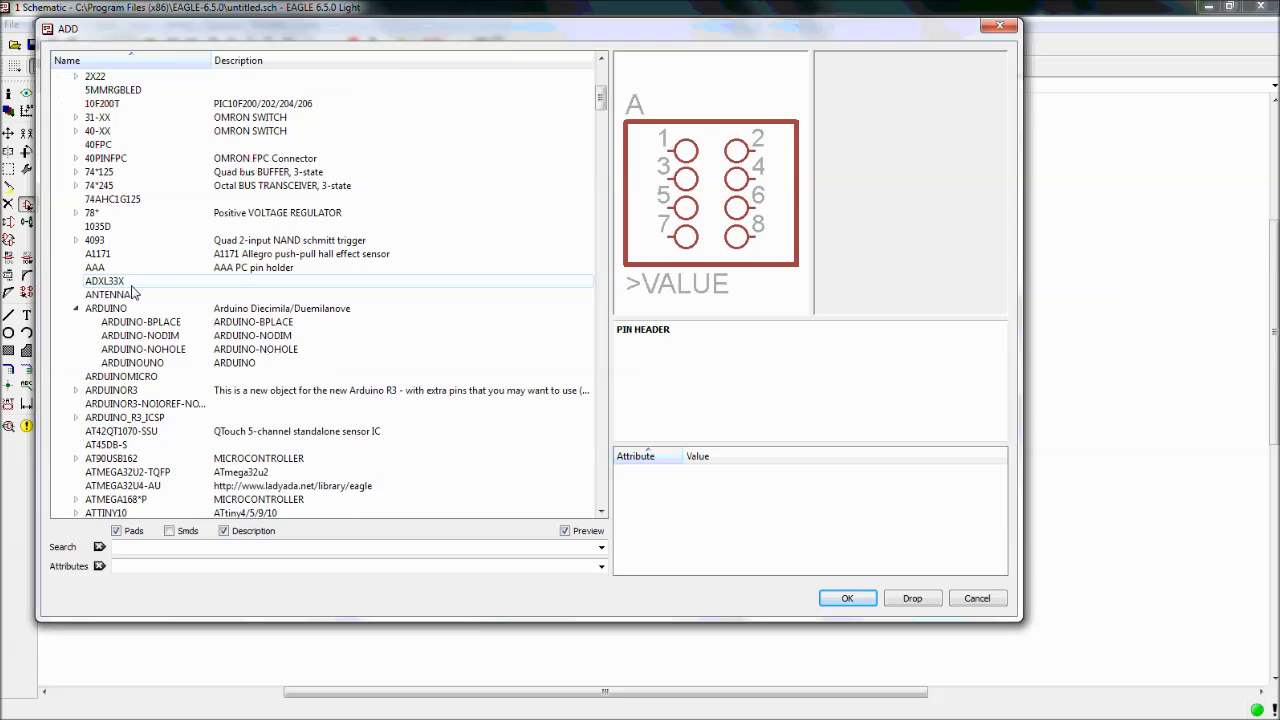
{"action": "left_click", "coordinate": [75, 308]}
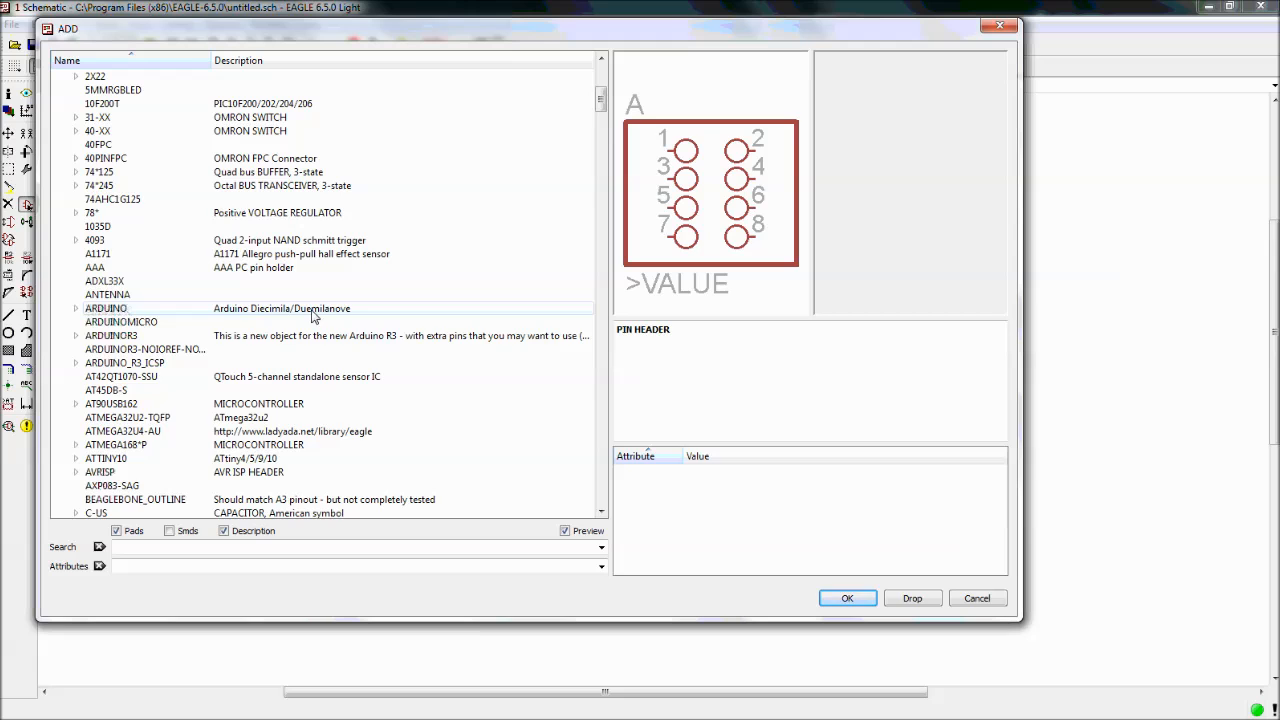
{"action": "scroll", "coordinate": [312, 316], "scroll_direction": "up", "scroll_amount": 5}
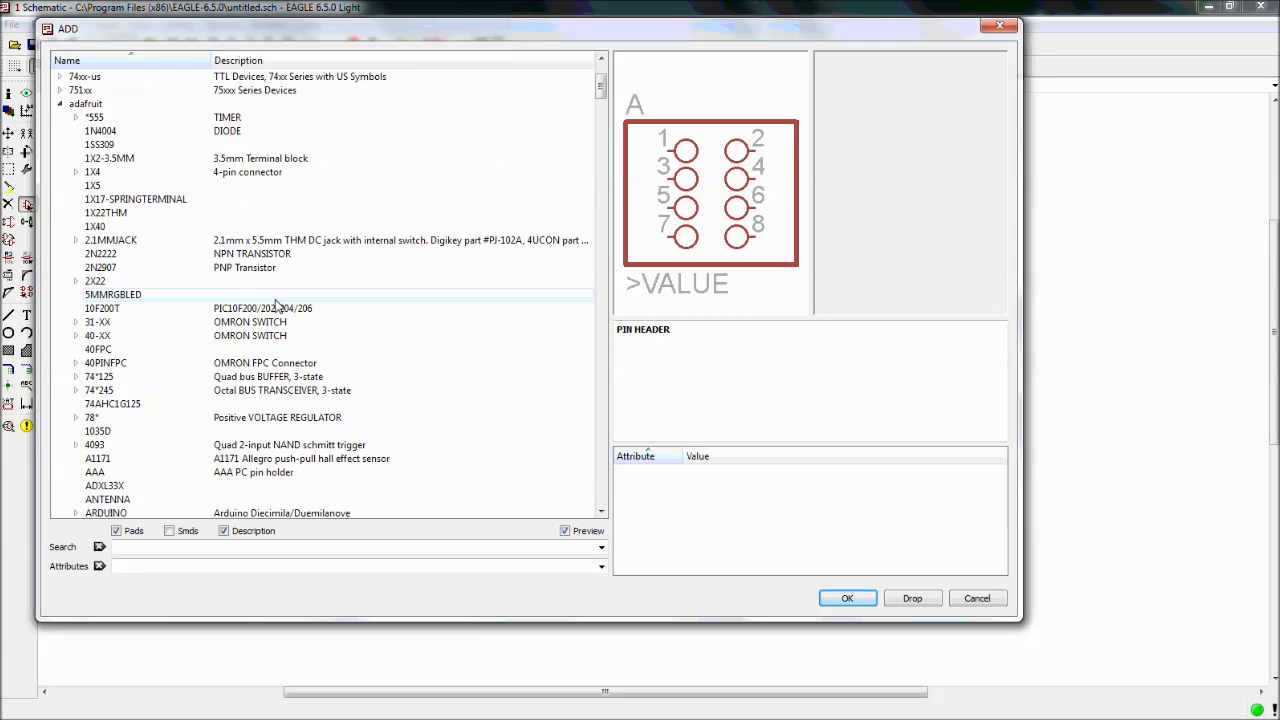
{"action": "left_click", "coordinate": [60, 106]}
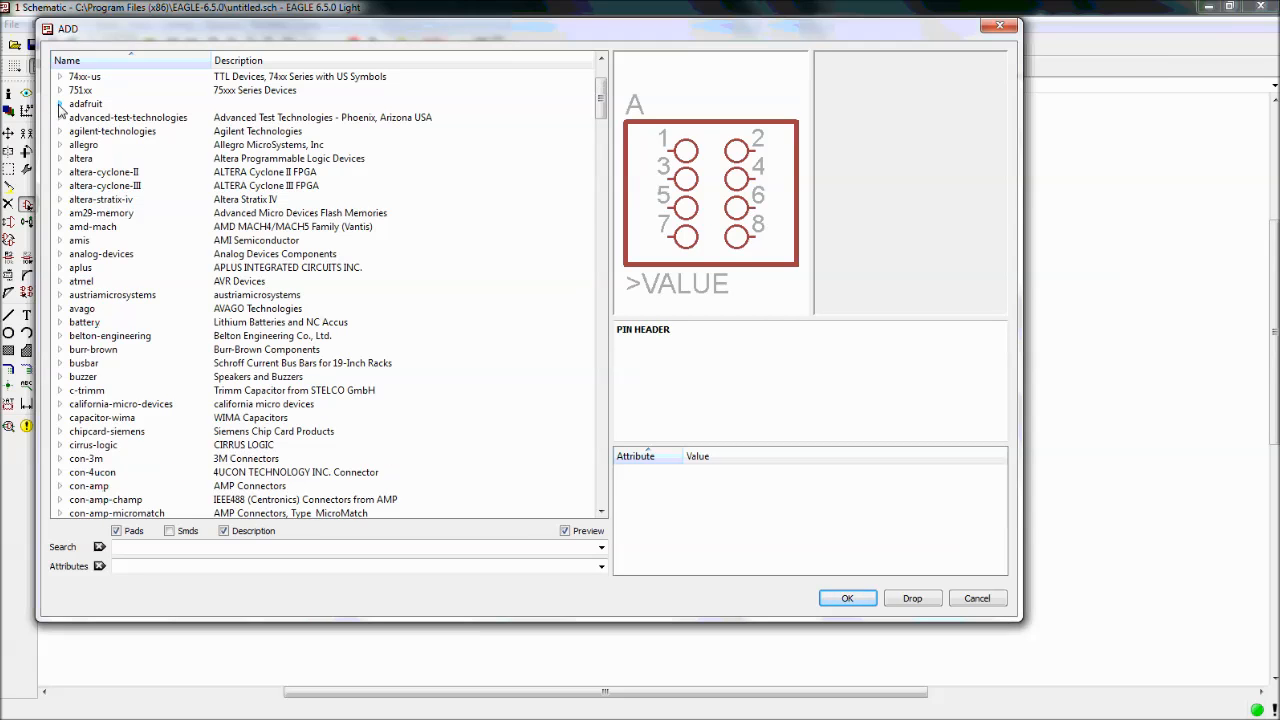
Browse the list of installed part libraries and close it without adding a part
{"action": "scroll", "coordinate": [255, 358], "scroll_direction": "down", "scroll_amount": 9}
{"action": "scroll", "coordinate": [262, 368], "scroll_direction": "down", "scroll_amount": 10}
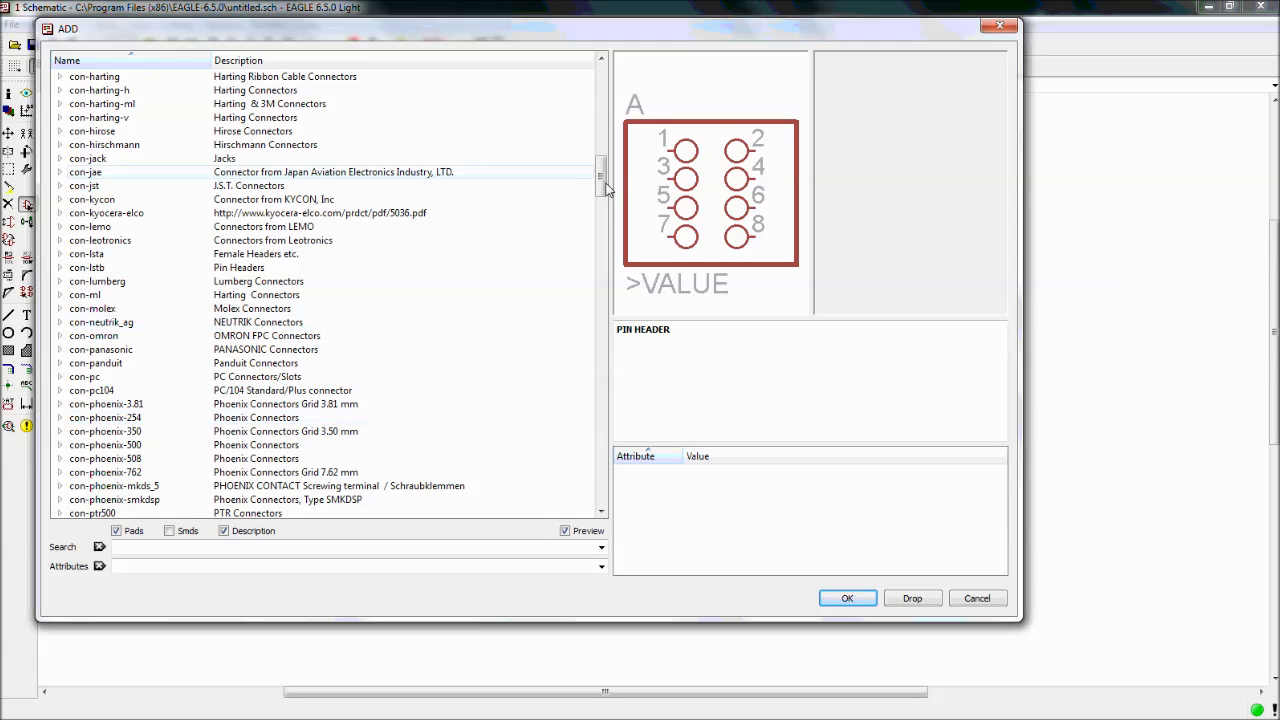
{"action": "left_click_drag", "start_coordinate": [601, 180], "coordinate": [612, 90]}
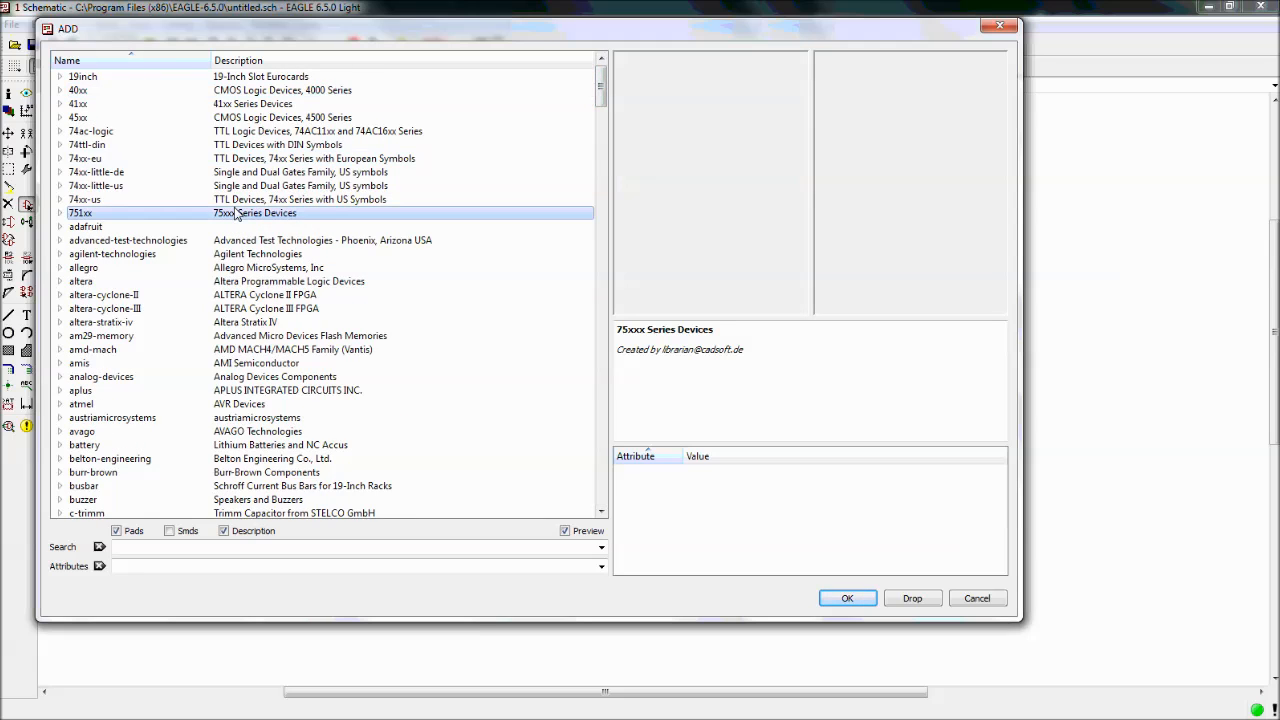
{"action": "scroll", "coordinate": [275, 343], "scroll_direction": "down", "scroll_amount": 7}
{"action": "scroll", "coordinate": [300, 467], "scroll_direction": "down", "scroll_amount": 8}
{"action": "scroll", "coordinate": [300, 464], "scroll_direction": "down", "scroll_amount": 7}
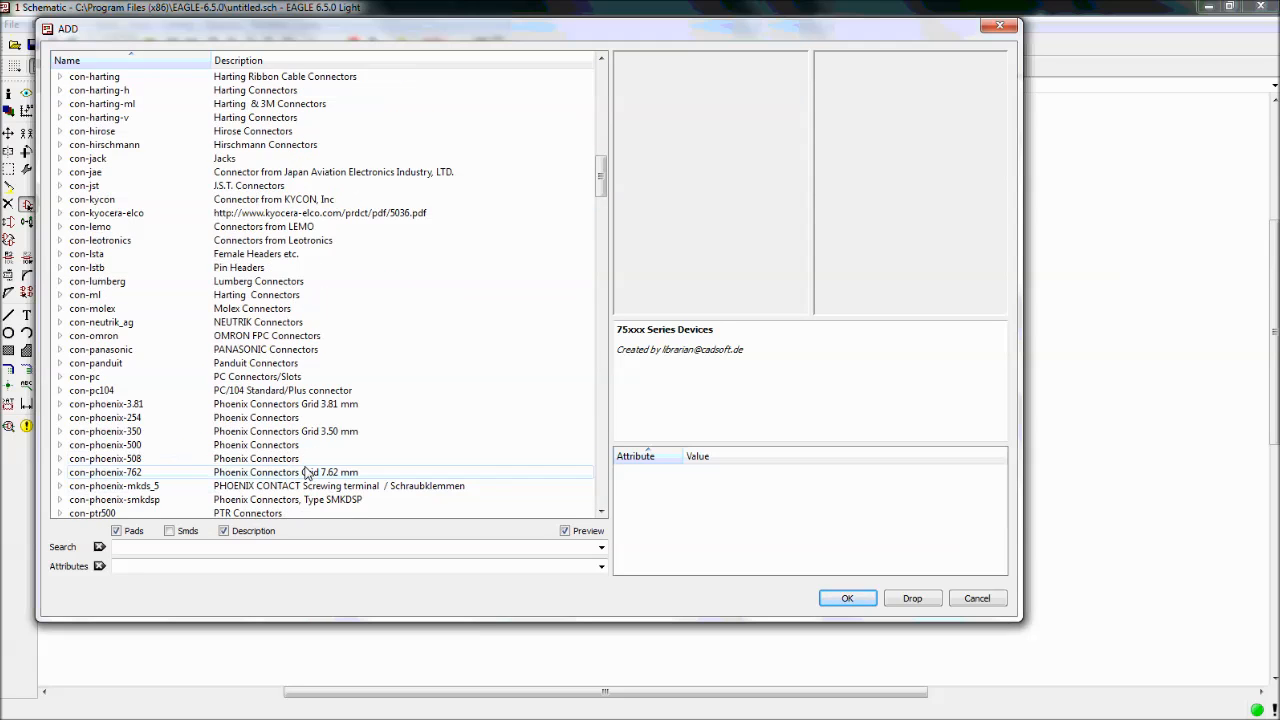
{"action": "left_click", "coordinate": [592, 172]}
{"action": "scroll", "coordinate": [593, 175], "scroll_direction": "up", "scroll_amount": 20}
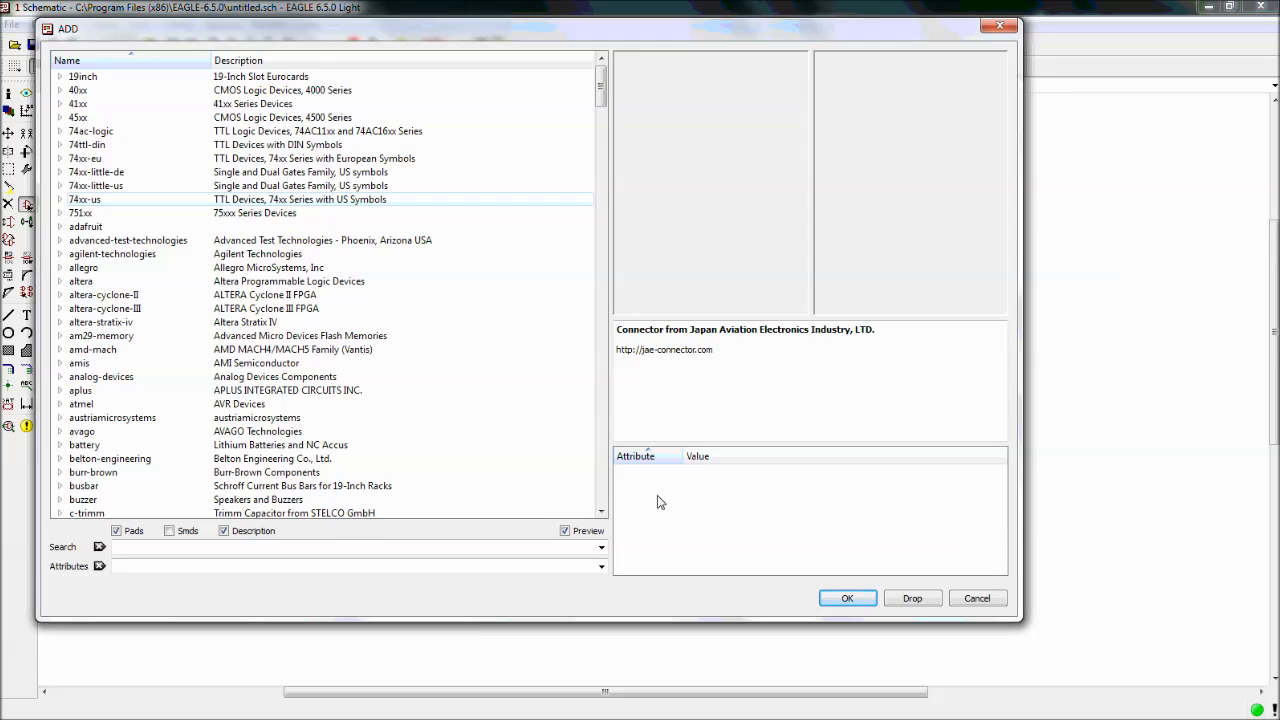
{"action": "scroll", "coordinate": [601, 490], "scroll_direction": "down", "scroll_amount": 20}
{"action": "scroll", "coordinate": [601, 490], "scroll_direction": "down", "scroll_amount": 20}
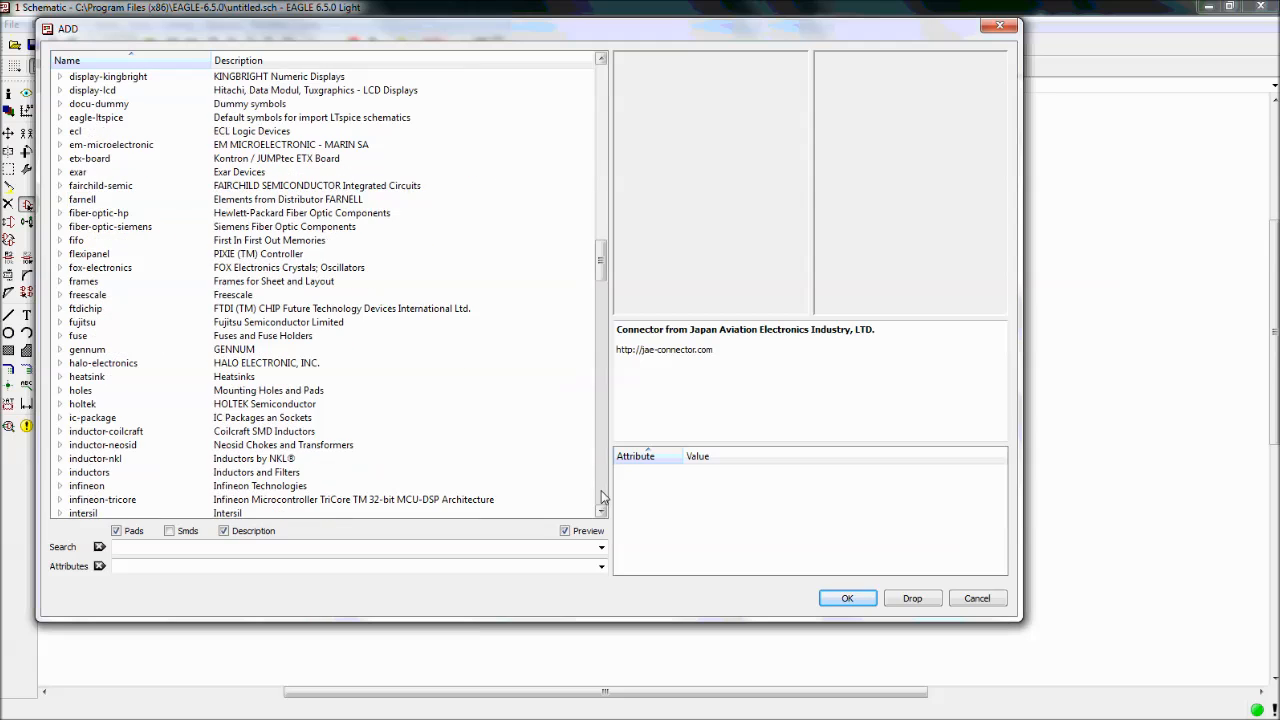
{"action": "left_click", "coordinate": [978, 598]}
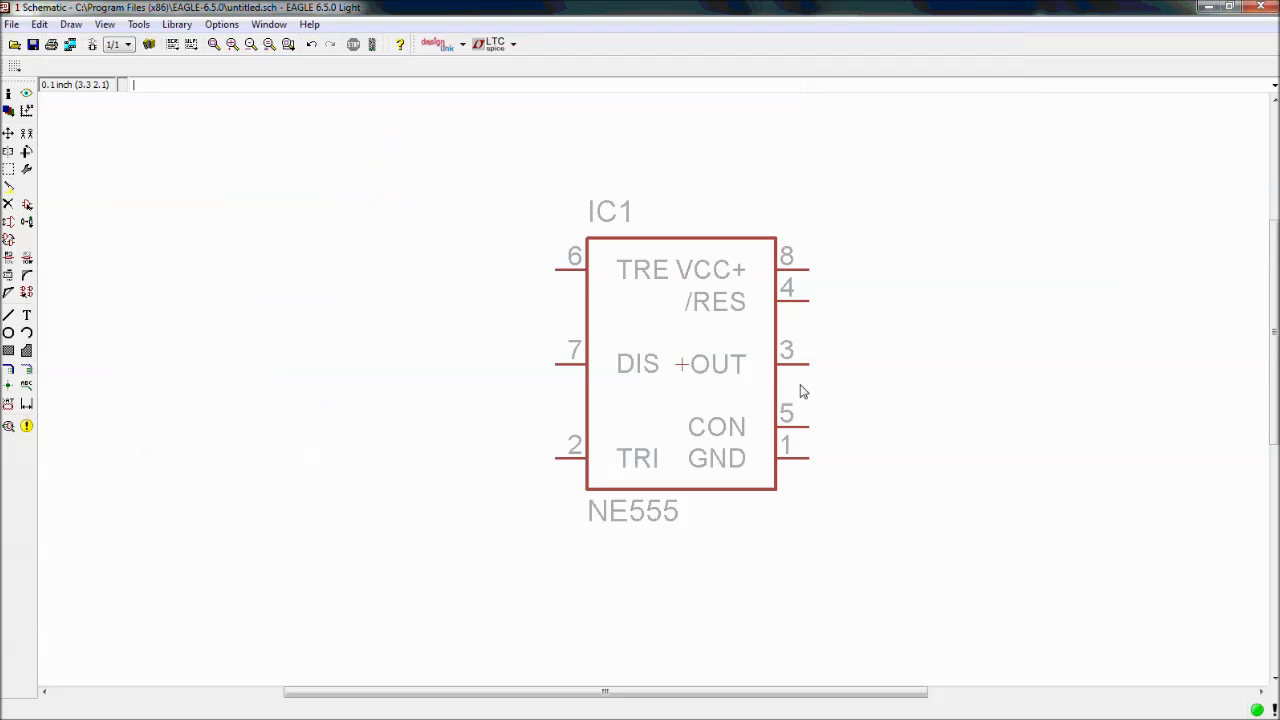
Delete the NE555 timer IC1 from the schematic
{"action": "left_click", "coordinate": [8, 204]}
{"action": "left_click", "coordinate": [684, 370]}
{"action": "scroll", "coordinate": [684, 372], "scroll_direction": "down", "scroll_amount": 5}
{"action": "scroll", "coordinate": [494, 544], "scroll_direction": "up", "scroll_amount": 1}
{"action": "scroll", "coordinate": [426, 540], "scroll_direction": "up", "scroll_amount": 2}
{"action": "scroll", "coordinate": [566, 549], "scroll_direction": "up", "scroll_amount": 2}
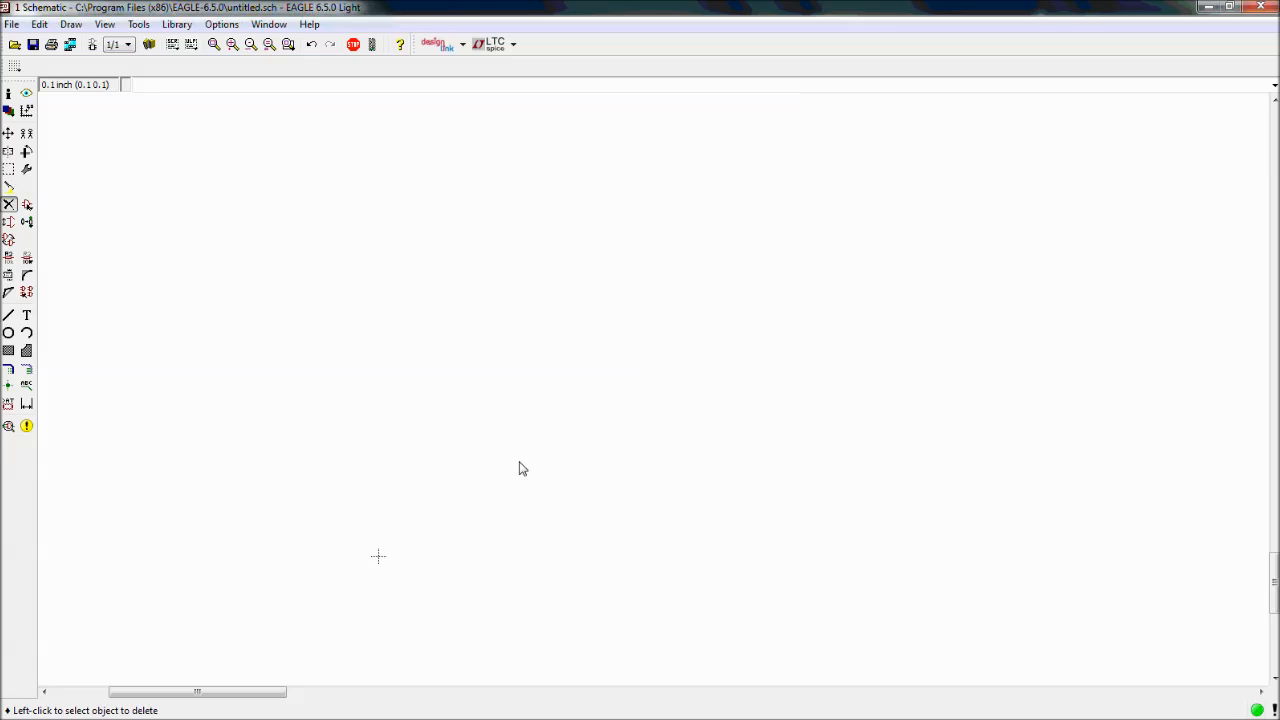
Set the schematic window aside and close the untitled board without saving it
{"action": "left_click", "coordinate": [1208, 6]}
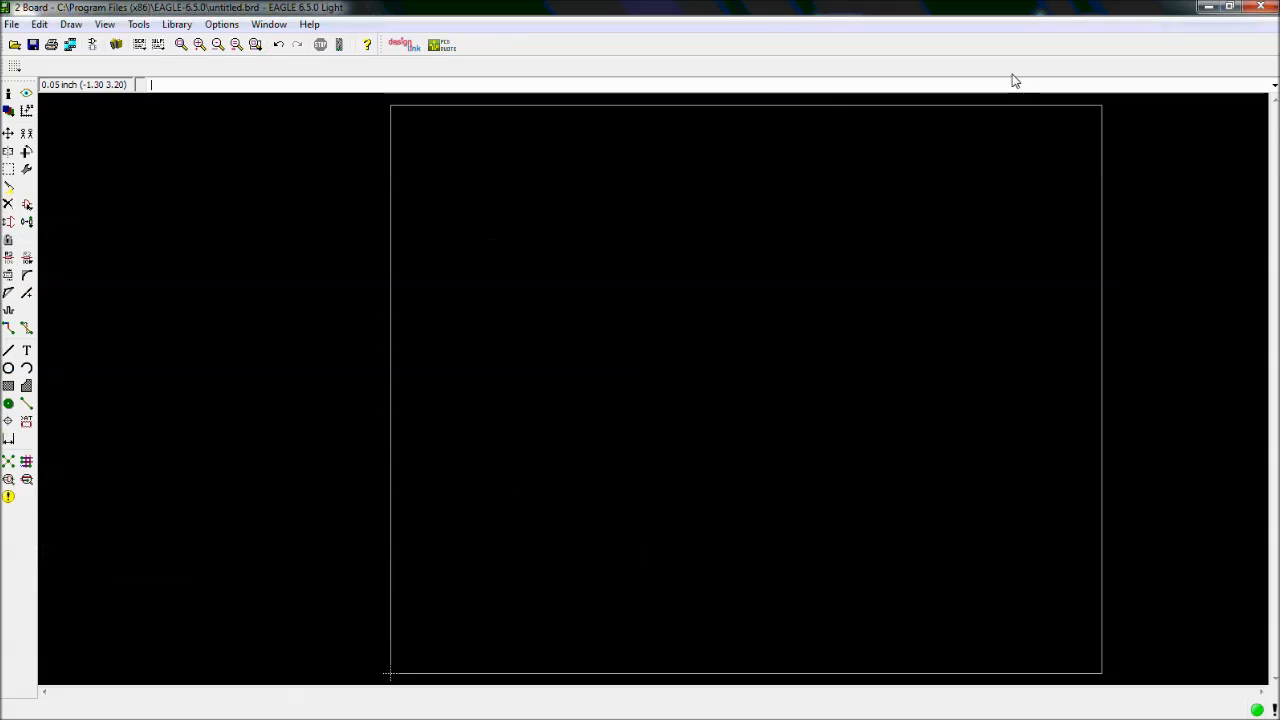
{"action": "left_click", "coordinate": [1256, 6]}
{"action": "left_click", "coordinate": [1166, 103]}
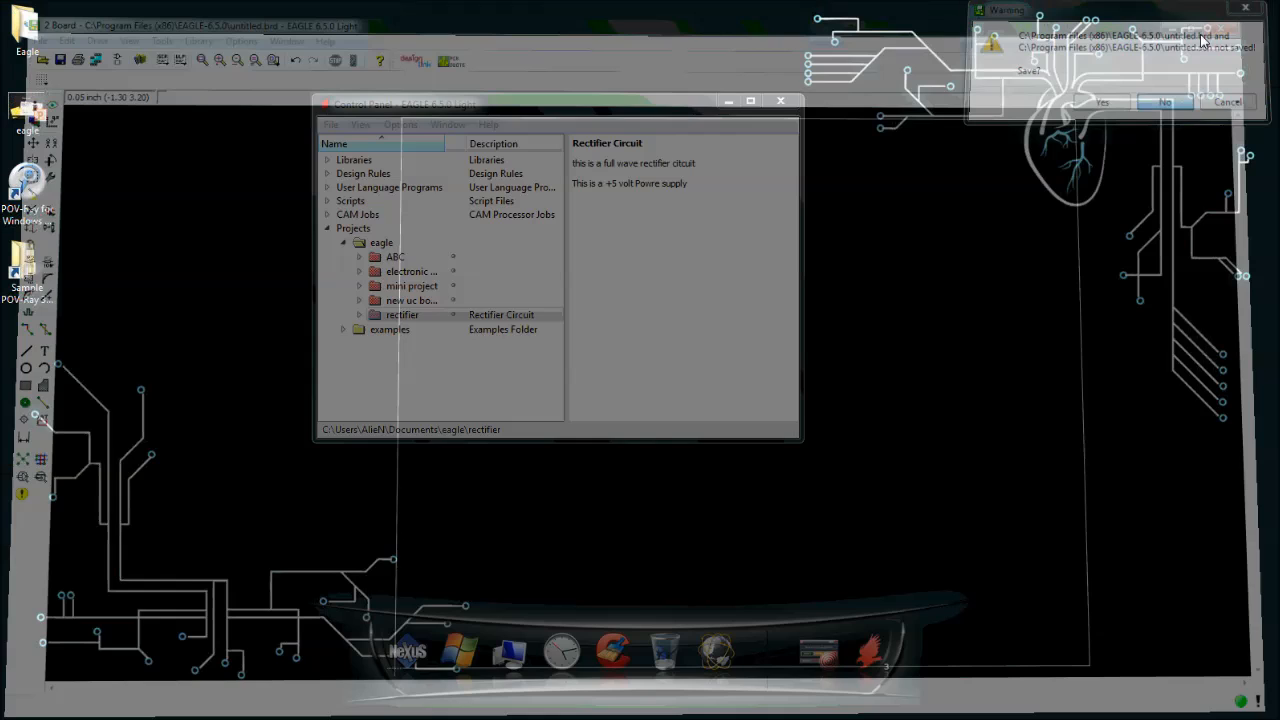
Switch to Windows Explorer and open the mini project folder inside the eagle folder of the Documents library
{"action": "left_click", "coordinate": [22, 107]}
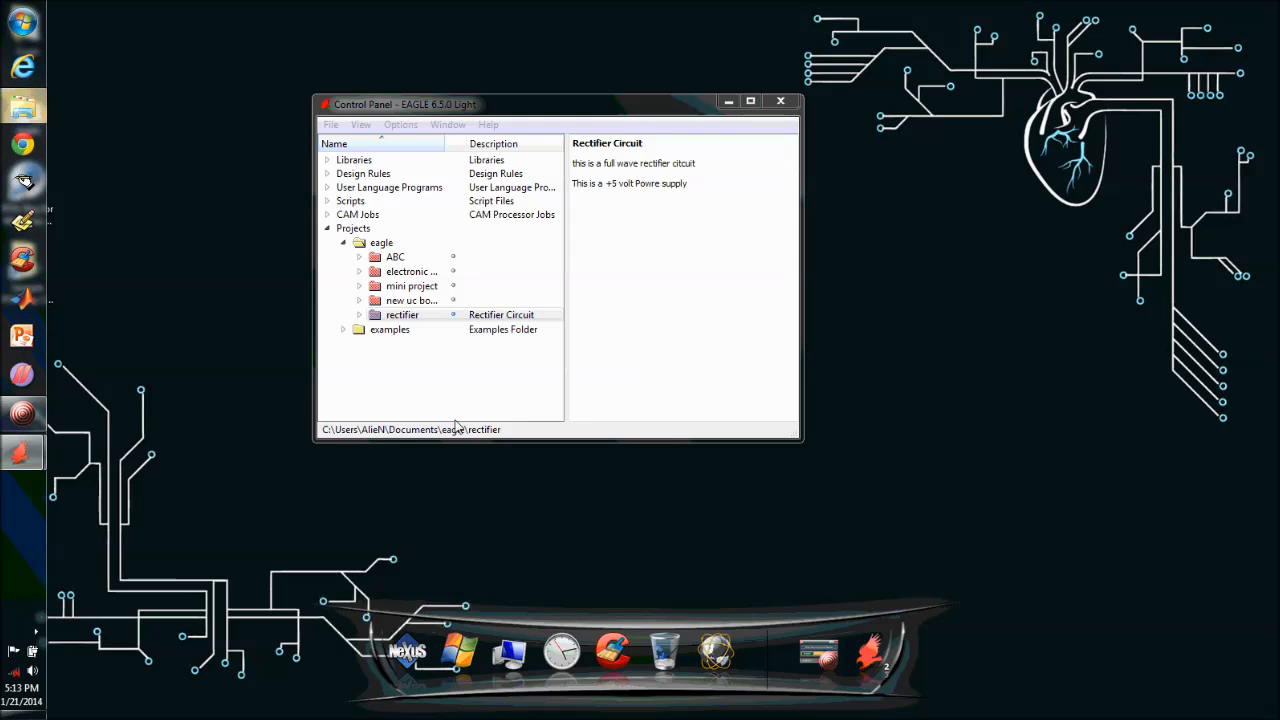
{"action": "double_click", "coordinate": [712, 248]}
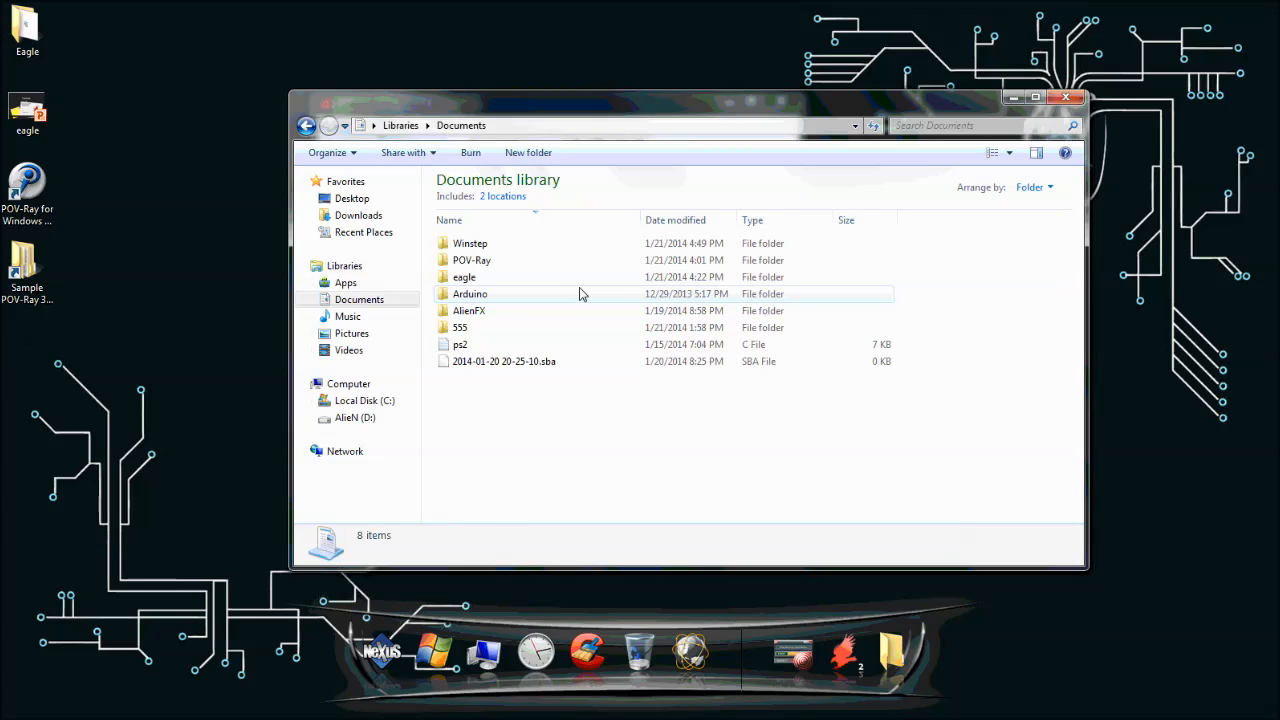
{"action": "double_click", "coordinate": [520, 279]}
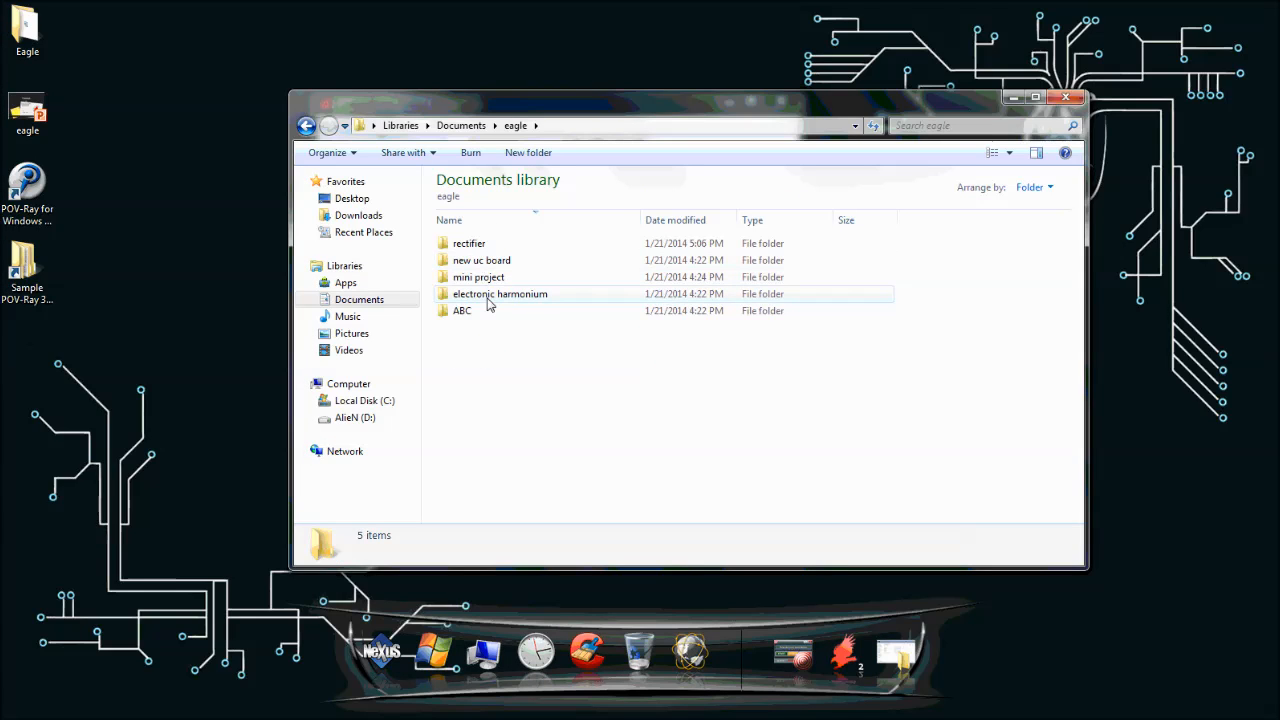
{"action": "left_click", "coordinate": [484, 283]}
{"action": "double_click", "coordinate": [484, 283]}
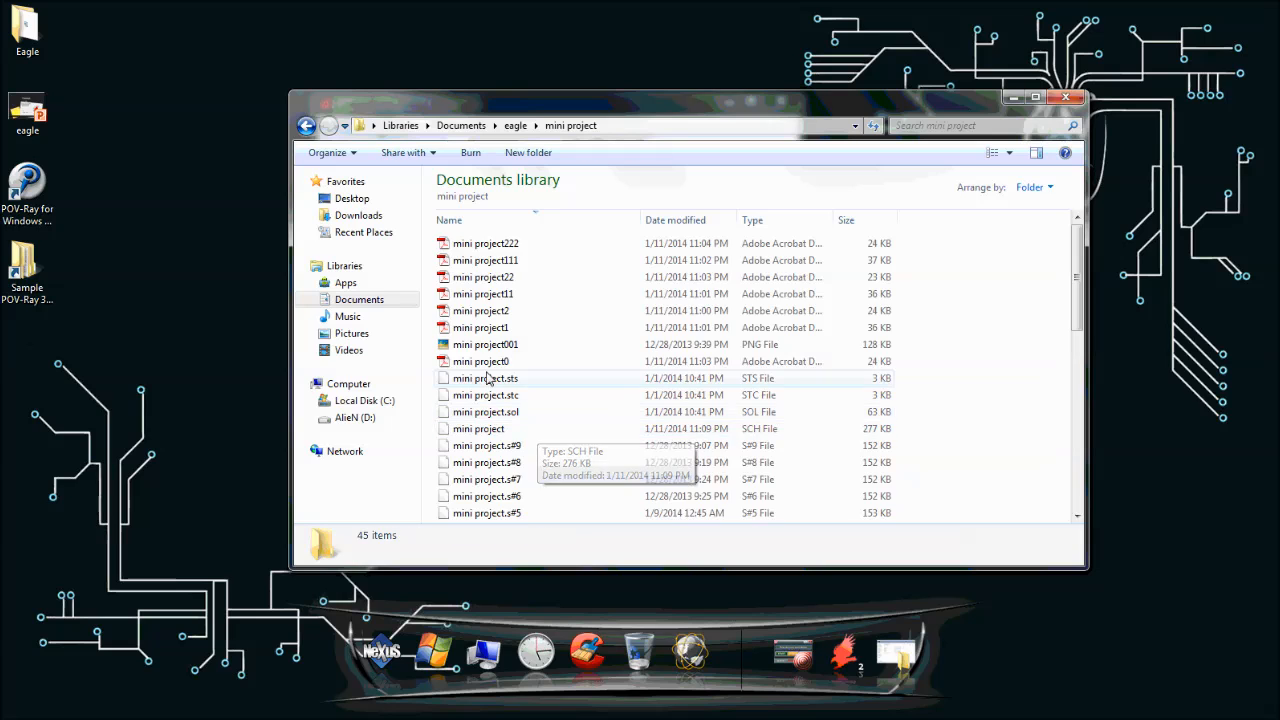
View the mini project BMP render of the thermometer board enlarged, then close the image viewer and the folder
{"action": "scroll", "coordinate": [498, 360], "scroll_direction": "down", "scroll_amount": 6}
{"action": "double_click", "coordinate": [717, 446]}
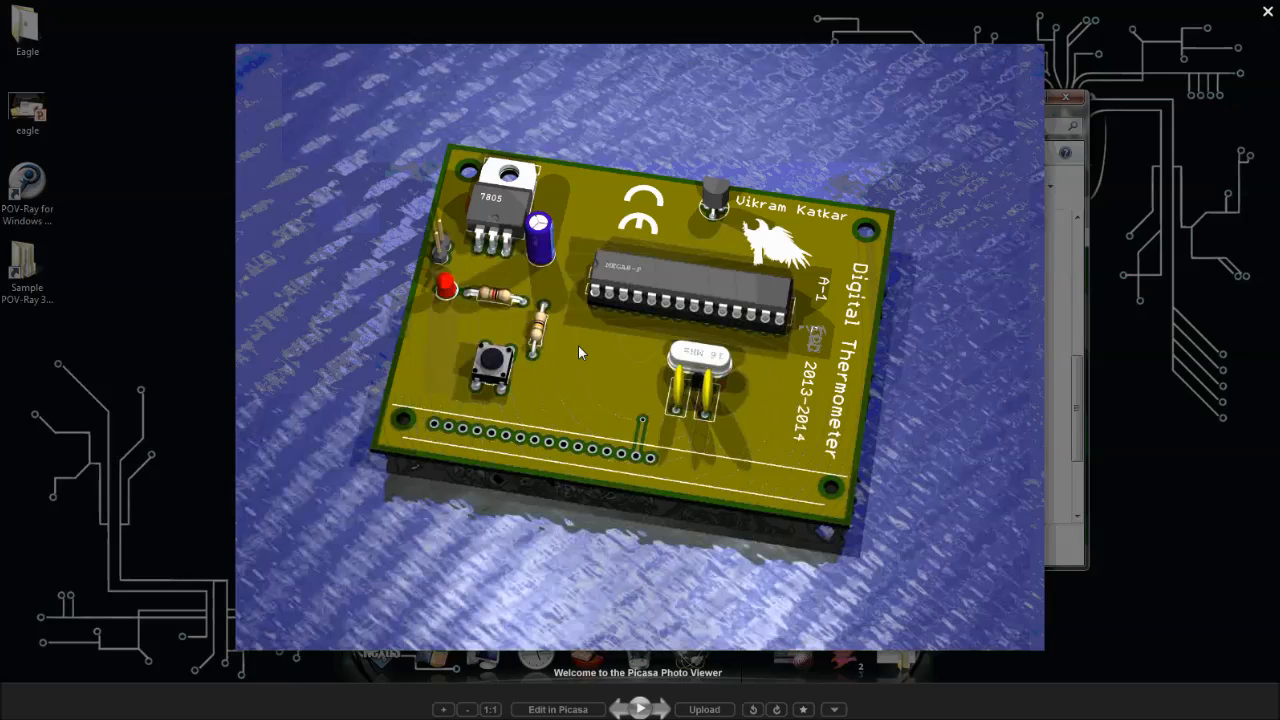
{"action": "scroll", "coordinate": [578, 345], "scroll_direction": "up", "scroll_amount": 3}
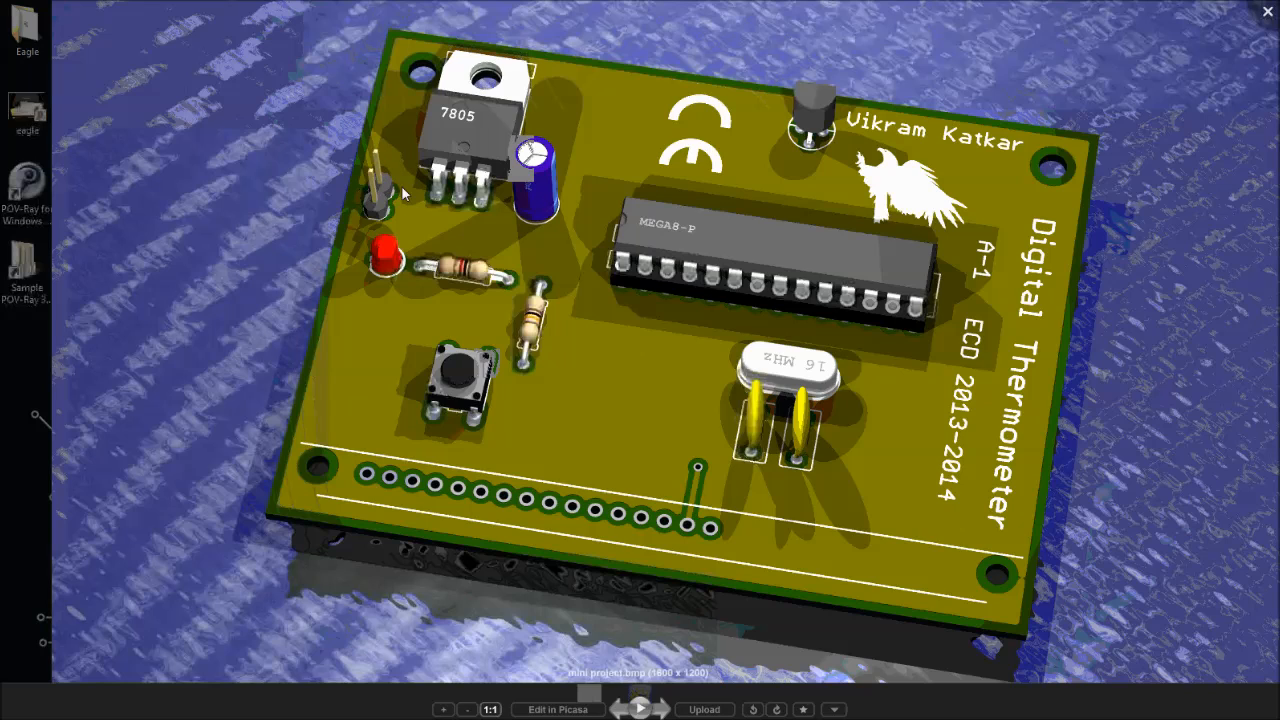
{"action": "left_click", "coordinate": [1267, 11]}
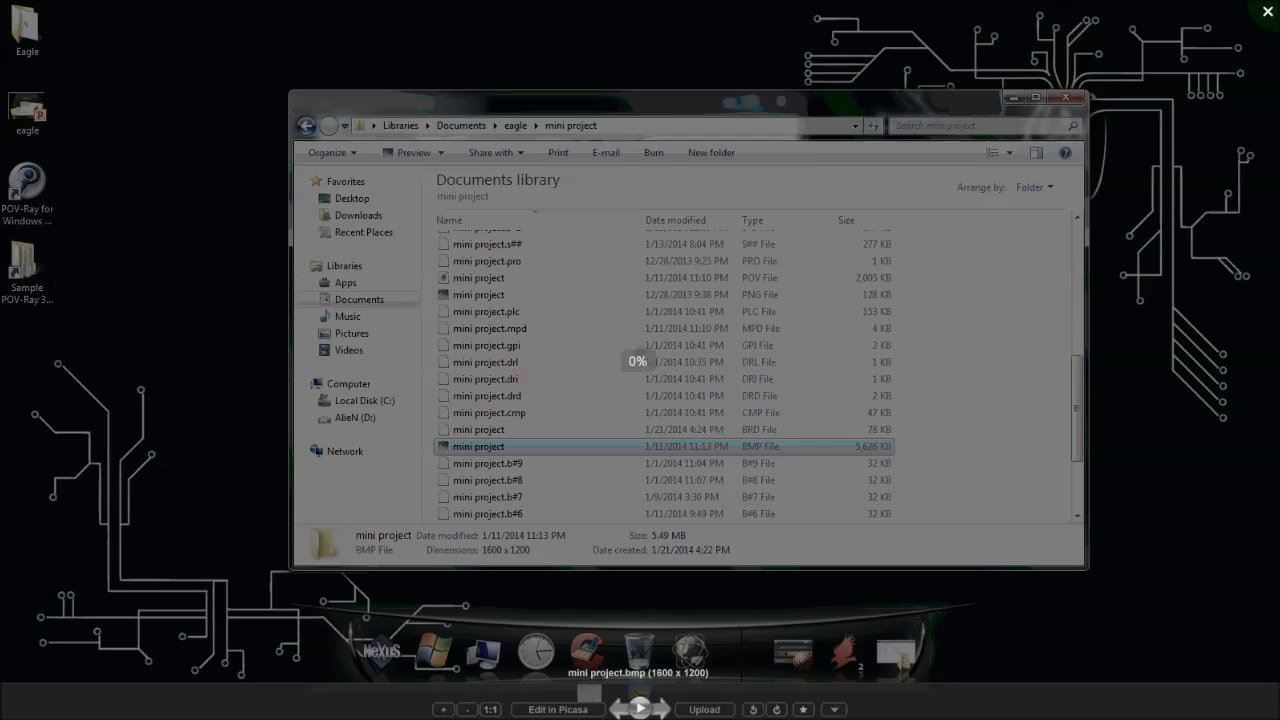
{"action": "left_click", "coordinate": [1062, 99]}
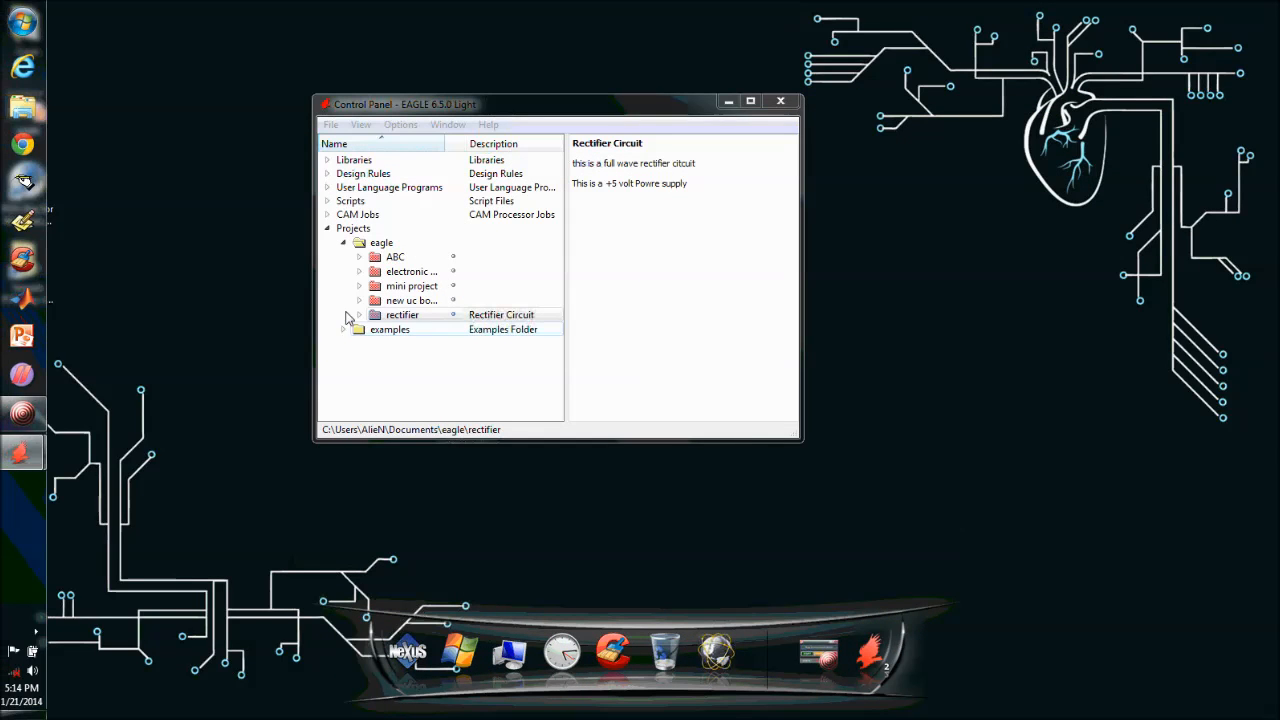
{"action": "left_click", "coordinate": [331, 124]}
{"action": "mouse_move", "coordinate": [400, 144]}
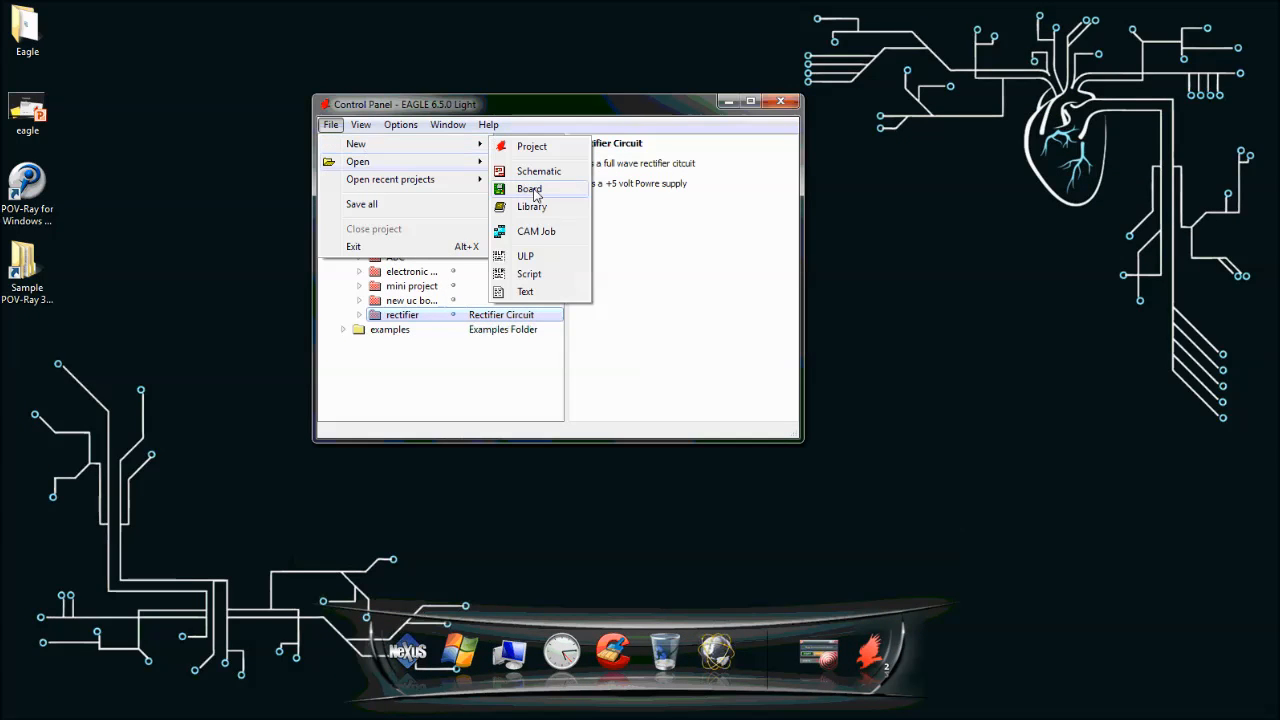
{"action": "left_click", "coordinate": [535, 172]}
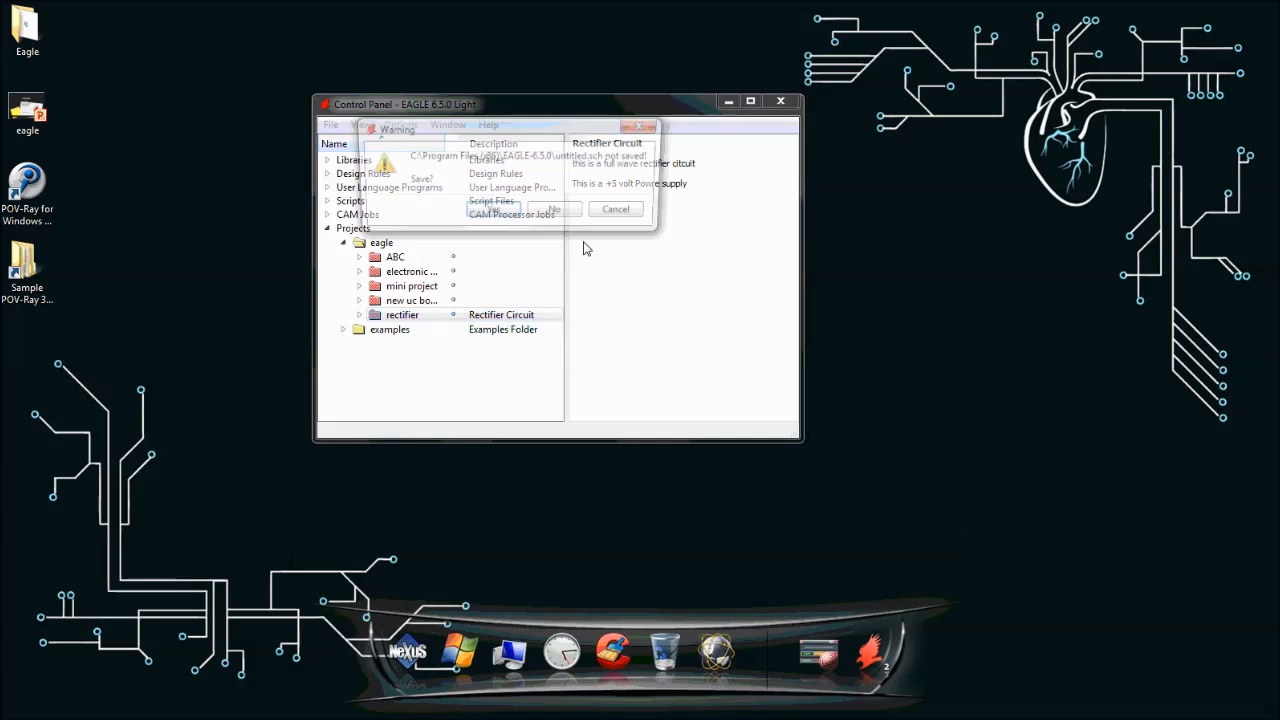
{"action": "left_click", "coordinate": [621, 212]}
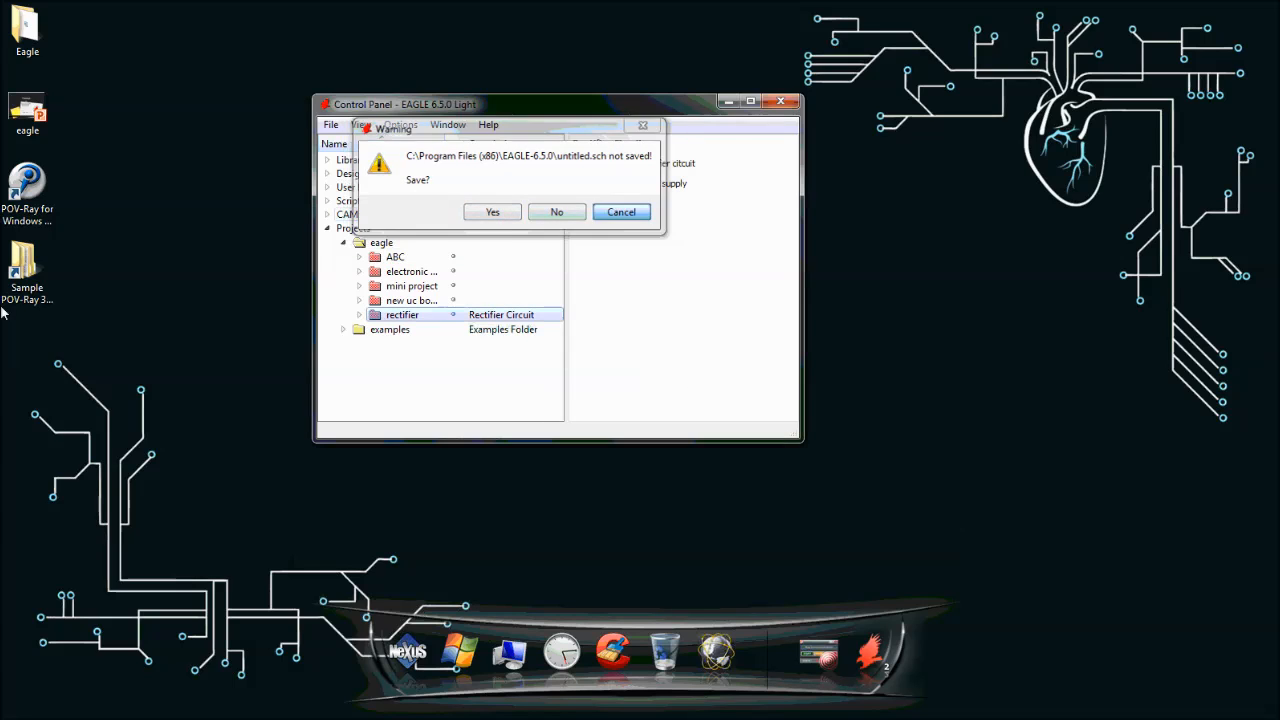
Switch back to the untitled EAGLE schematic, start adding a part and expand the pinhead library of Pin Header Connectors
{"action": "mouse_move", "coordinate": [22, 452]}
{"action": "left_click", "coordinate": [182, 517]}
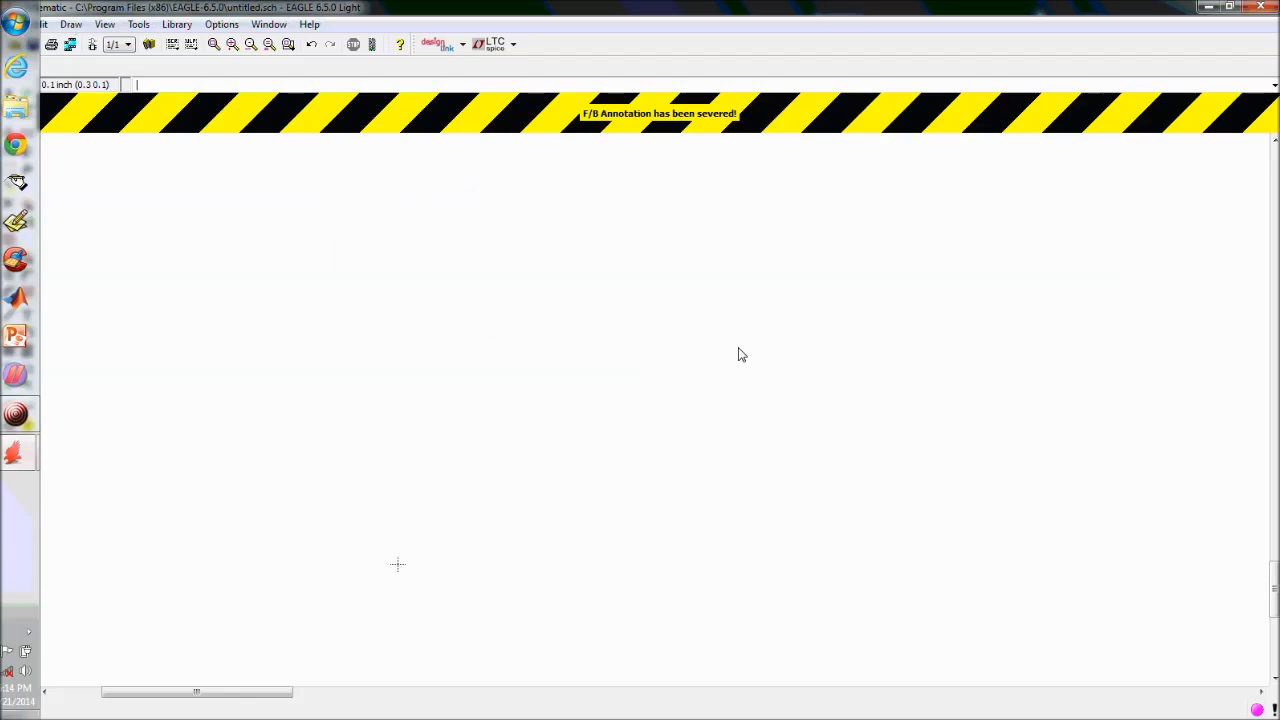
{"action": "left_click", "coordinate": [27, 205]}
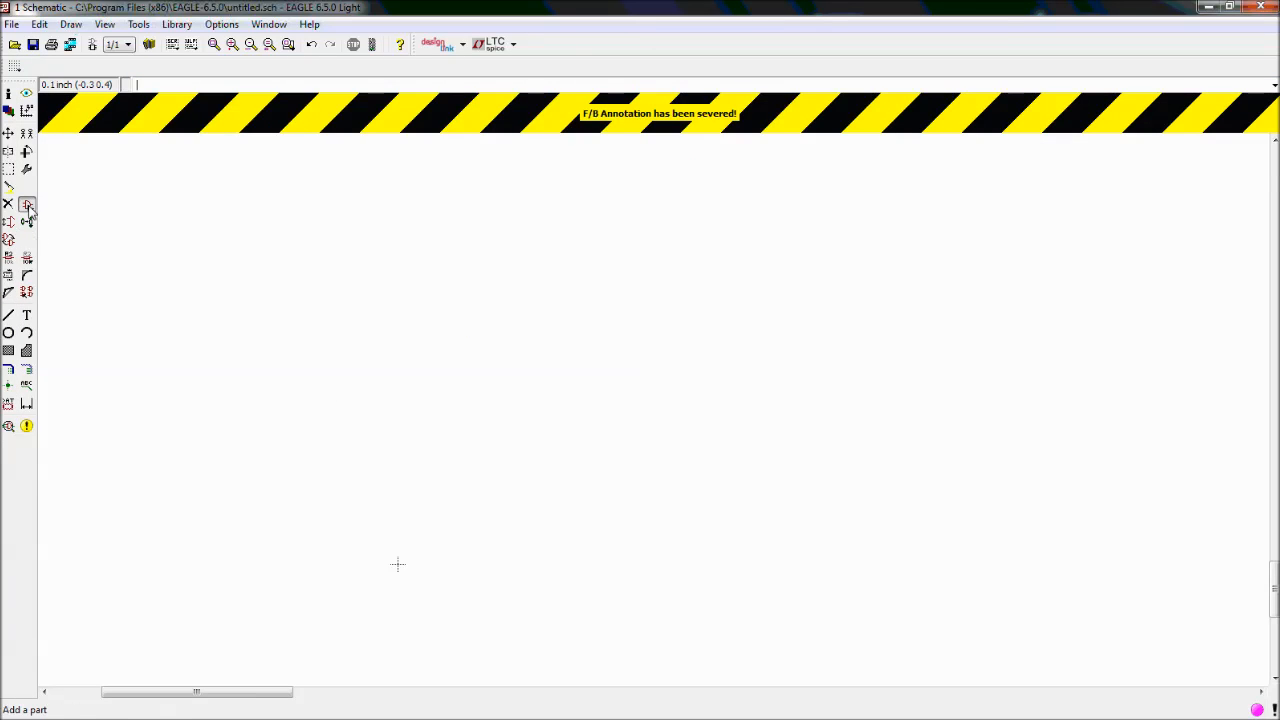
{"action": "scroll", "coordinate": [134, 262], "scroll_direction": "down", "scroll_amount": 10}
{"action": "scroll", "coordinate": [134, 262], "scroll_direction": "down", "scroll_amount": 20}
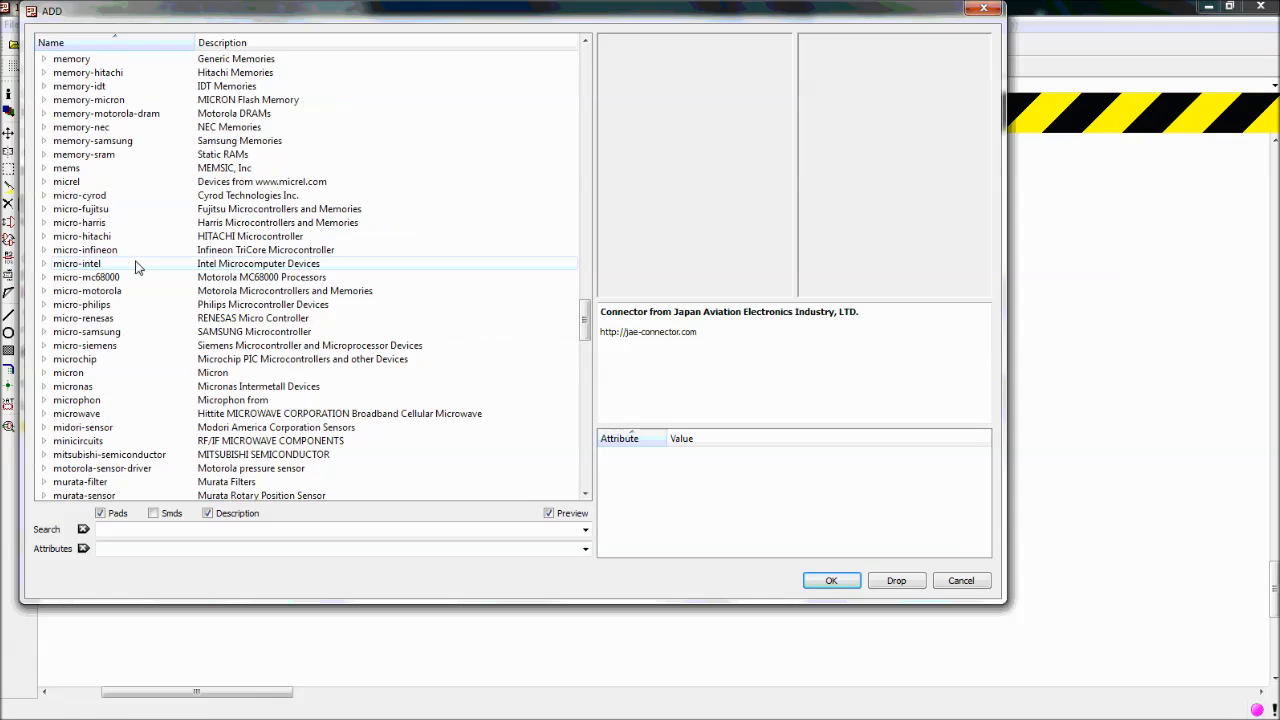
{"action": "scroll", "coordinate": [122, 294], "scroll_direction": "down", "scroll_amount": 9}
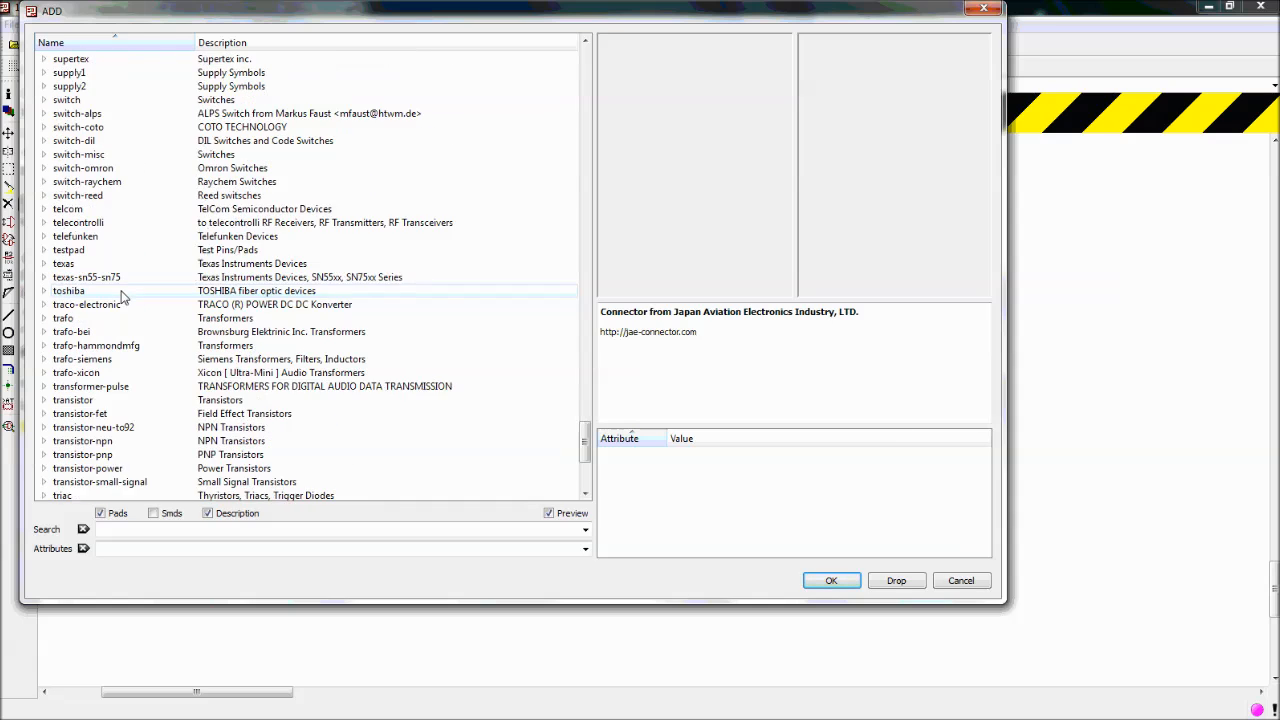
{"action": "scroll", "coordinate": [115, 275], "scroll_direction": "up", "scroll_amount": 12}
{"action": "scroll", "coordinate": [110, 260], "scroll_direction": "up", "scroll_amount": 6}
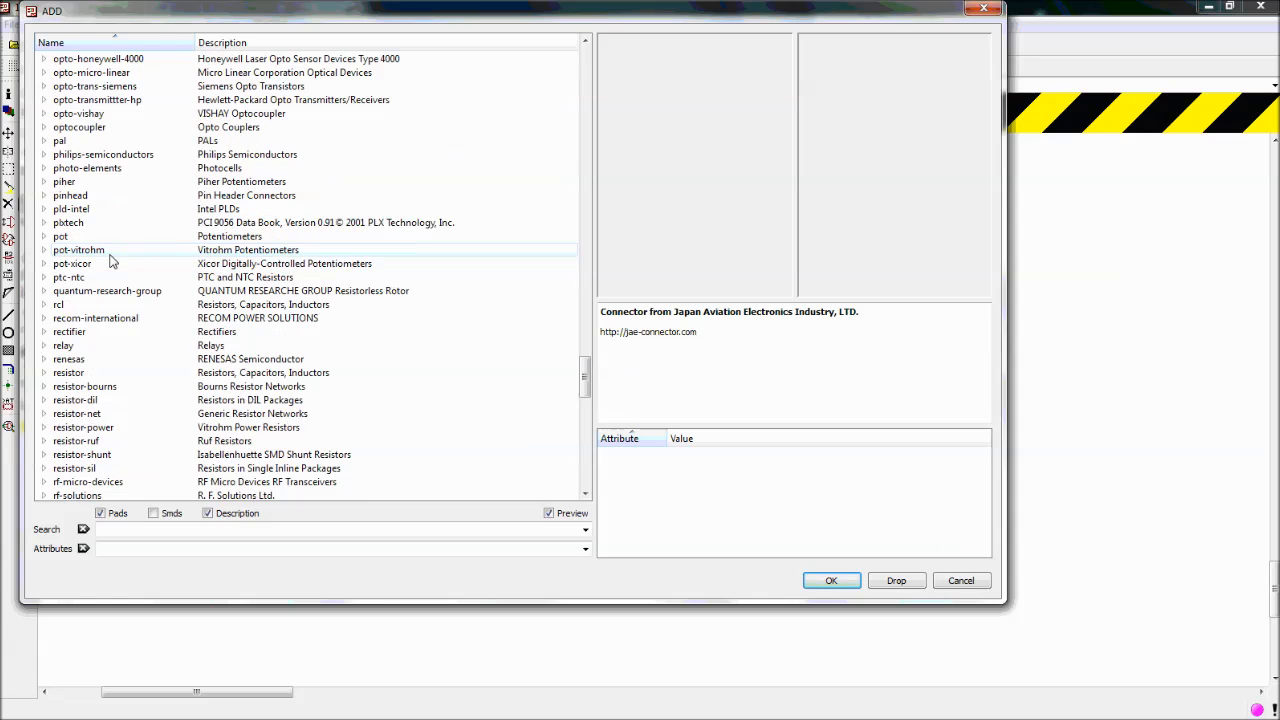
{"action": "left_click", "coordinate": [72, 195]}
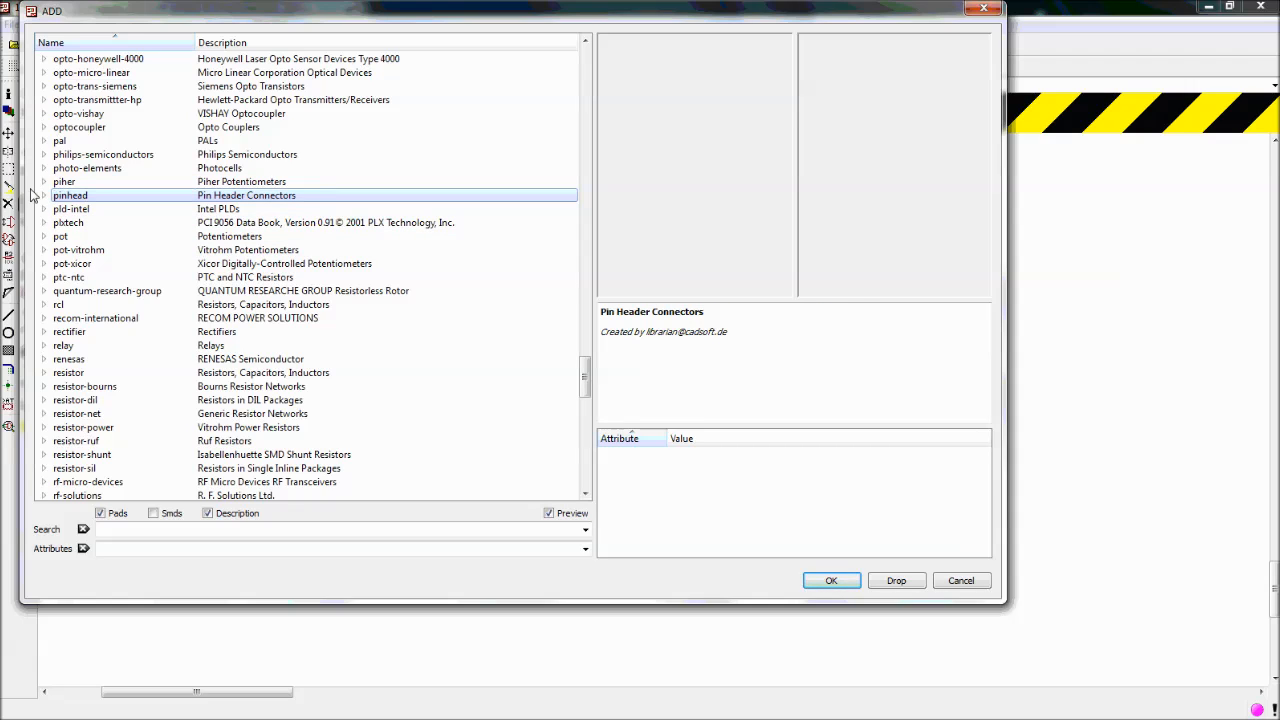
{"action": "left_click", "coordinate": [44, 196]}
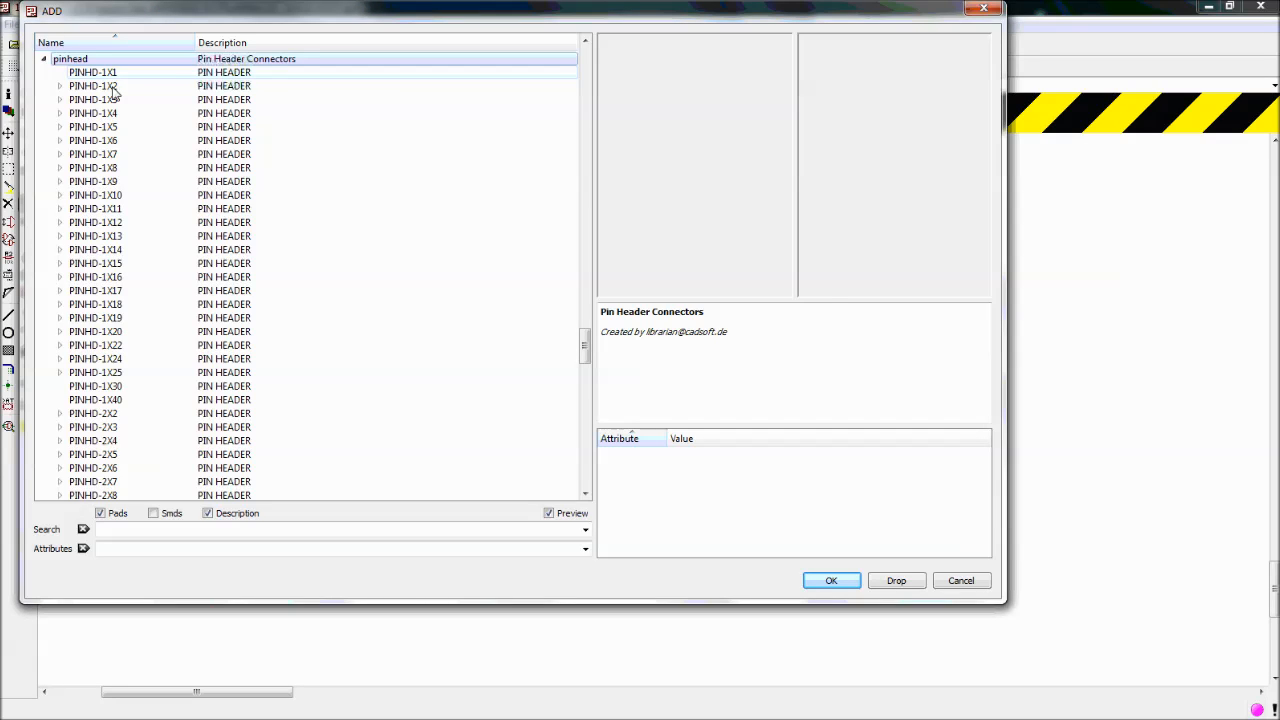
Preview PINHD-1X1 and compare the PINHD-1X2 package variants 1X02 and 1X02/90
{"action": "left_click", "coordinate": [110, 74]}
{"action": "left_click", "coordinate": [98, 87]}
{"action": "left_click", "coordinate": [60, 86]}
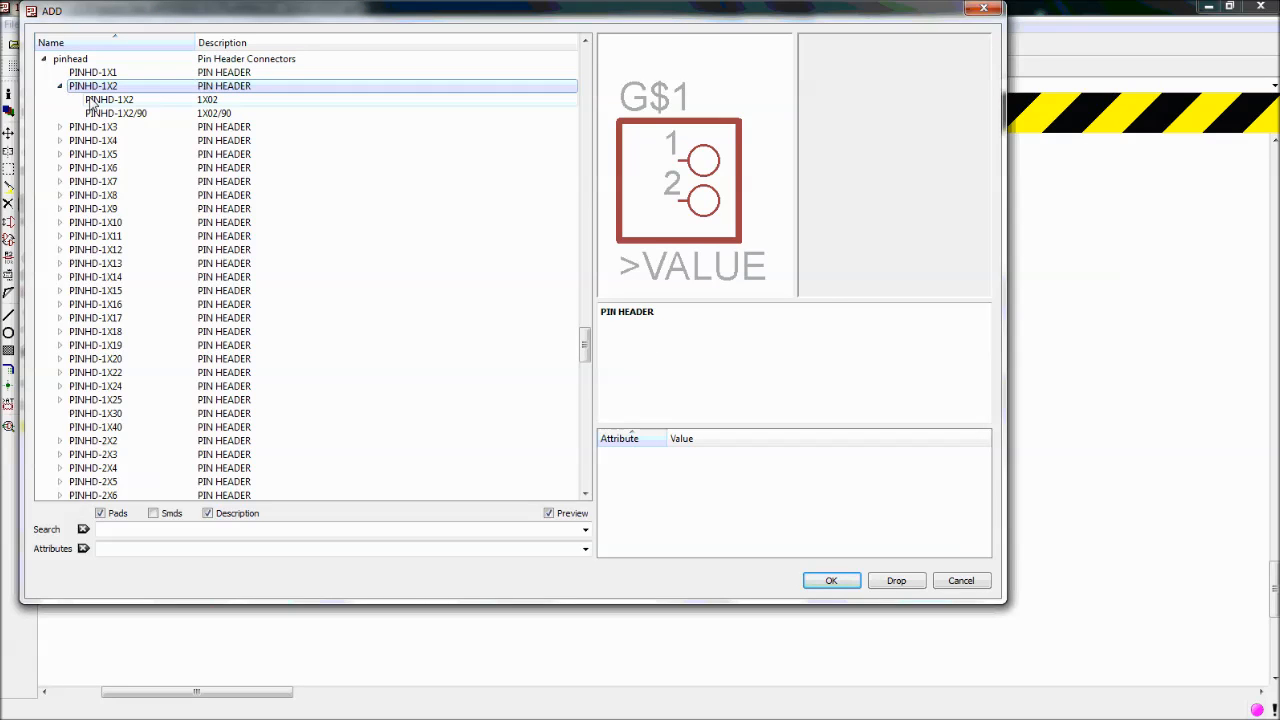
{"action": "left_click", "coordinate": [92, 101]}
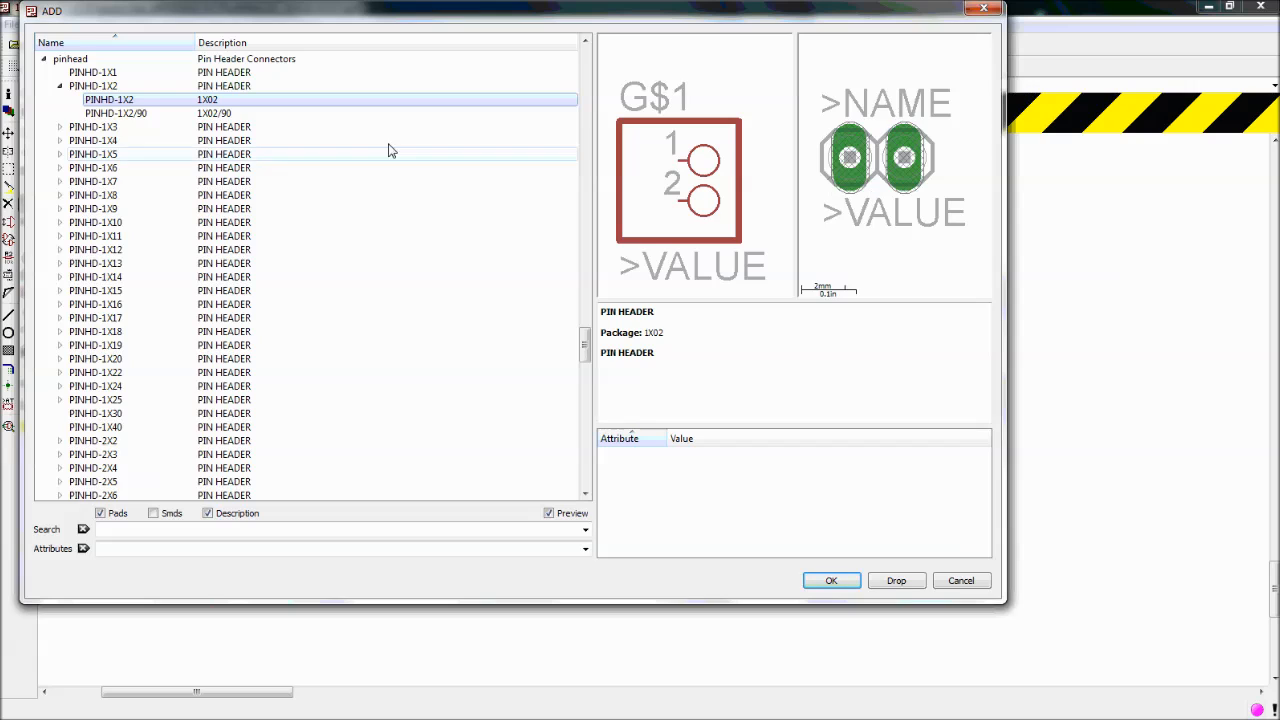
{"action": "left_click", "coordinate": [227, 116]}
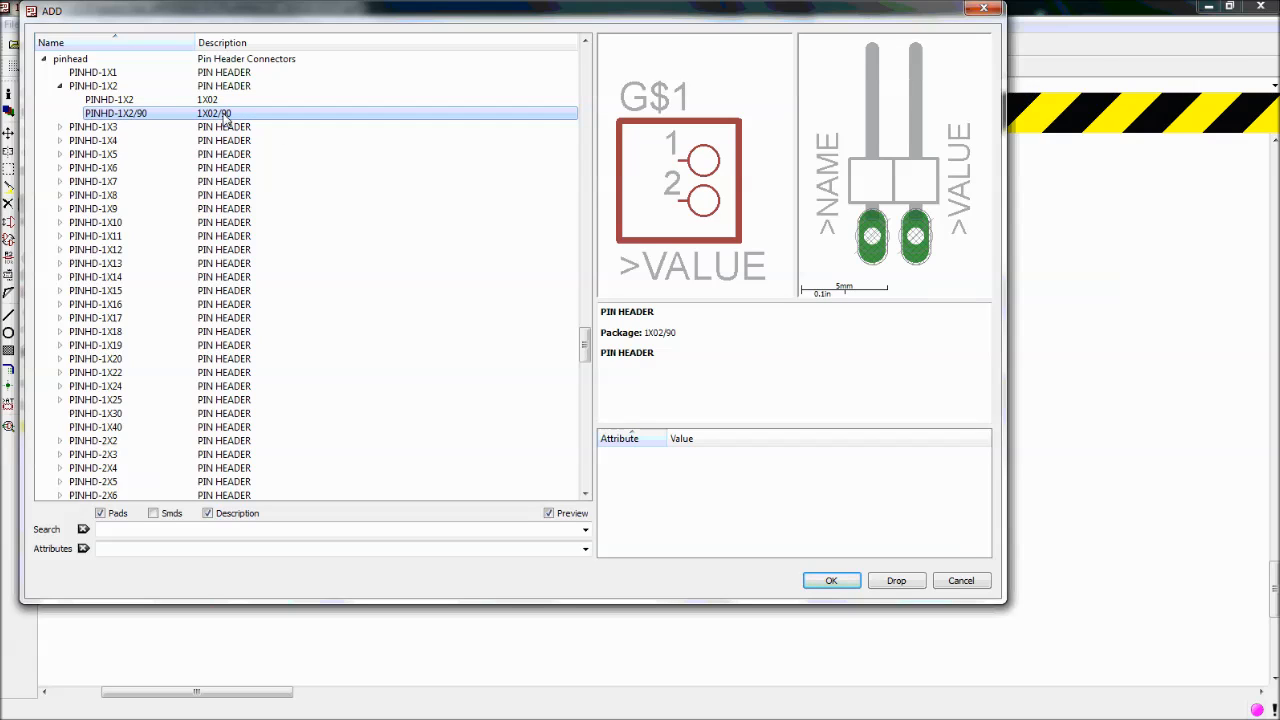
{"action": "key", "text": "Up"}
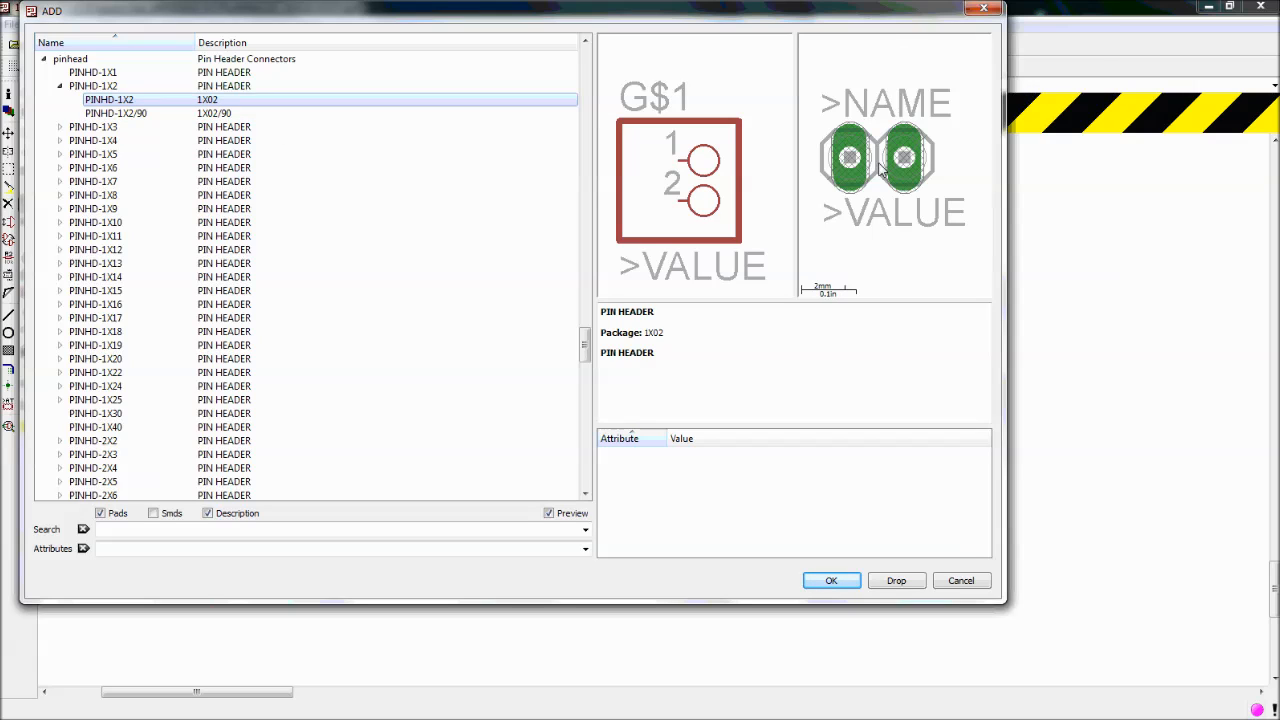
{"action": "left_click", "coordinate": [233, 113]}
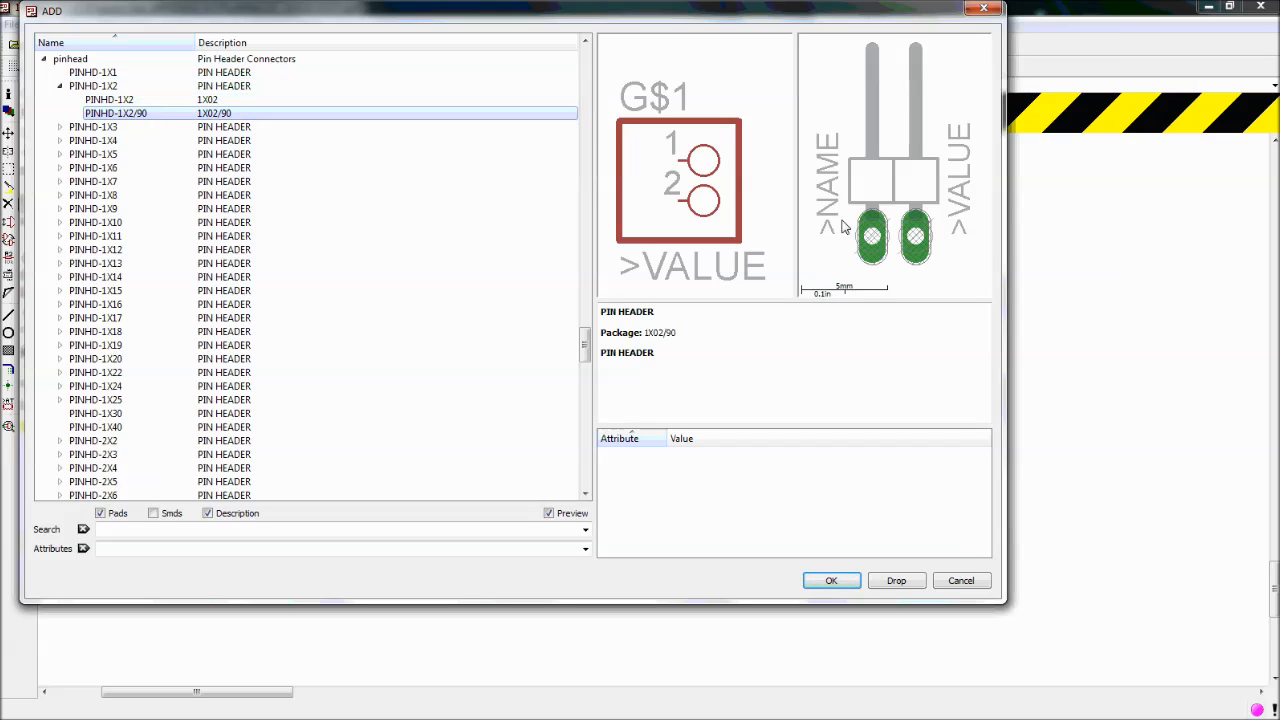
{"action": "left_click", "coordinate": [180, 102]}
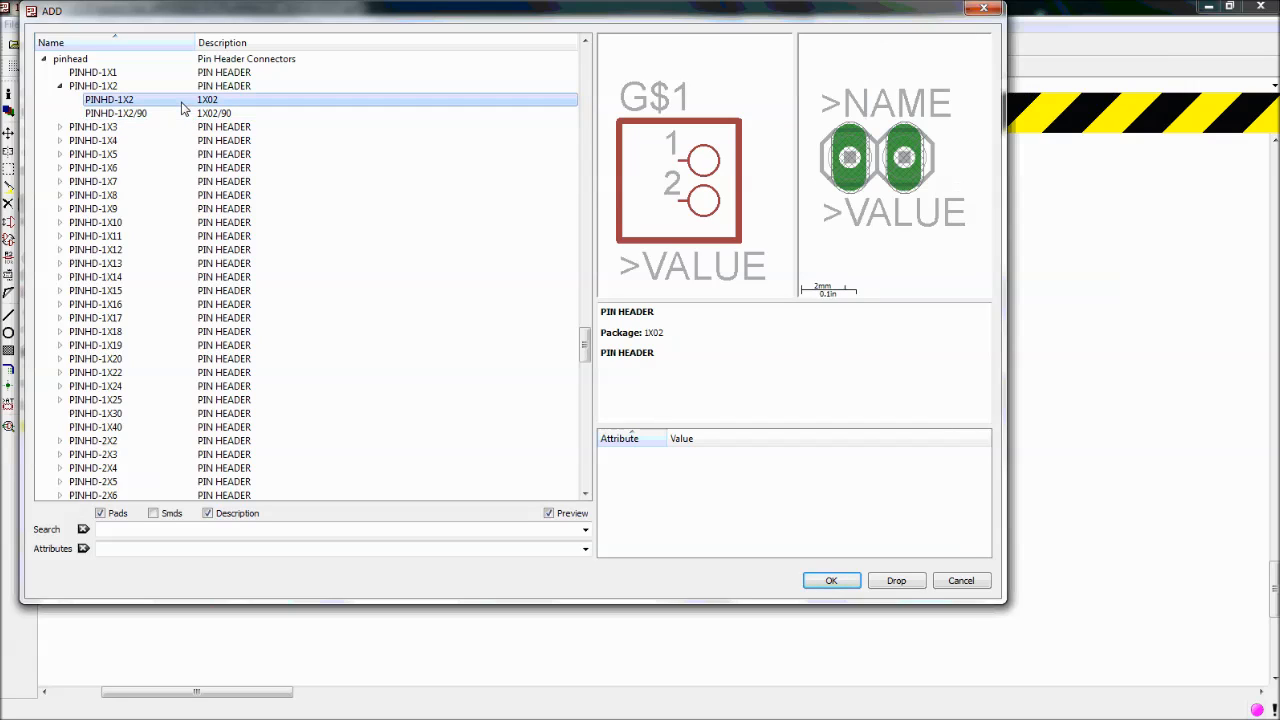
Place one PINHD-1X2/90 pin header, rotated 180 degrees, in the schematic and end the Add command
{"action": "left_click", "coordinate": [245, 113]}
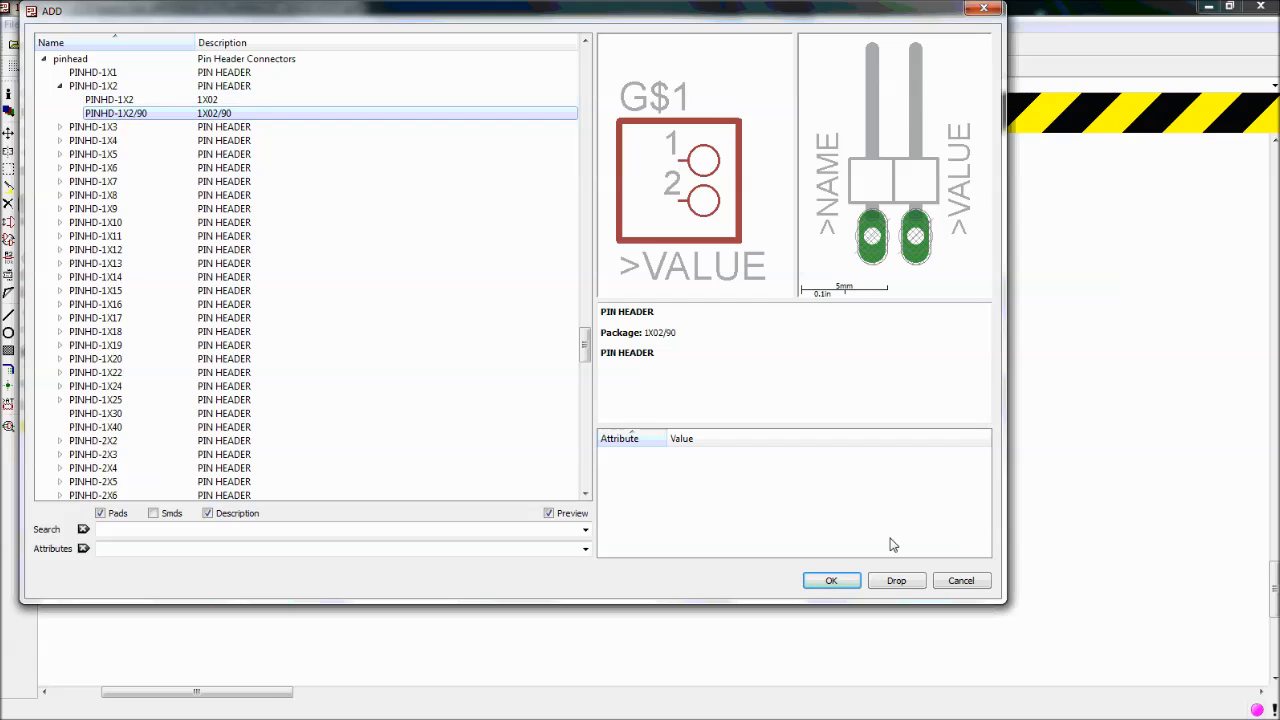
{"action": "left_click", "coordinate": [845, 584]}
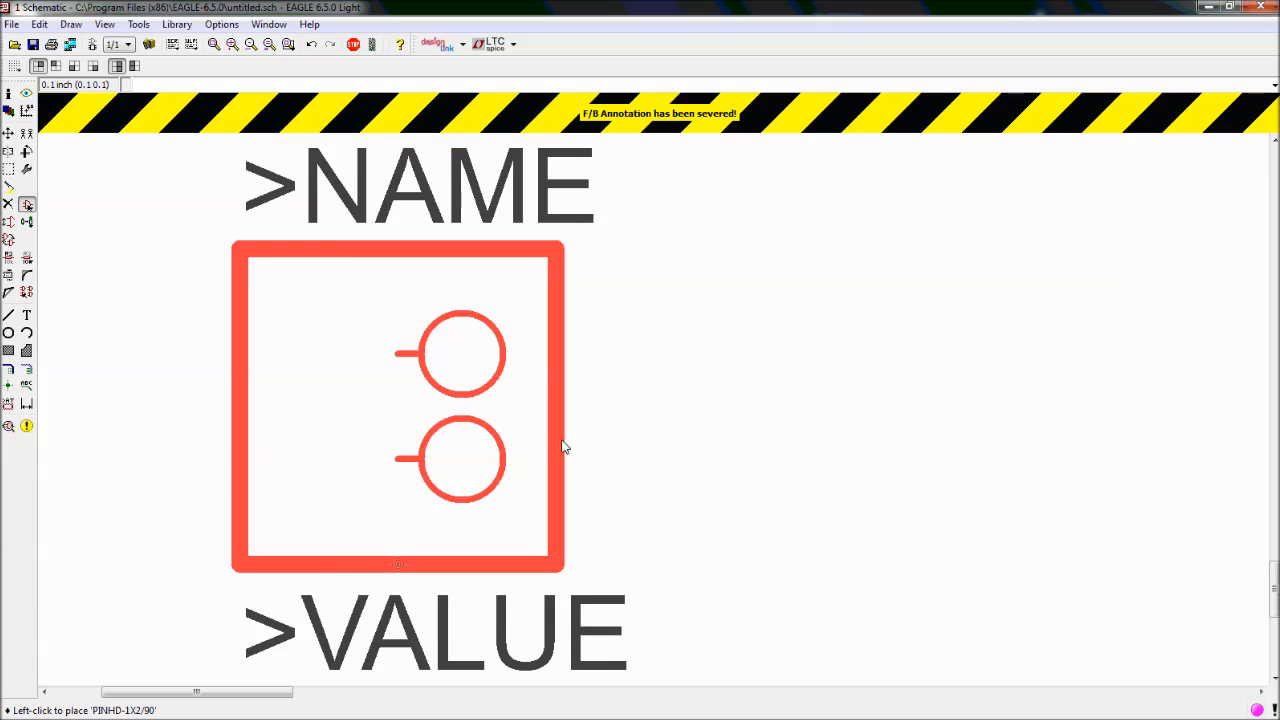
{"action": "scroll", "coordinate": [570, 430], "scroll_direction": "down", "scroll_amount": 3}
{"action": "scroll", "coordinate": [590, 418], "scroll_direction": "down", "scroll_amount": 3}
{"action": "right_click", "coordinate": [409, 357]}
{"action": "right_click", "coordinate": [420, 348]}
{"action": "right_click", "coordinate": [420, 345]}
{"action": "right_click", "coordinate": [462, 355]}
{"action": "right_click", "coordinate": [461, 354]}
{"action": "right_click", "coordinate": [448, 362]}
{"action": "left_click", "coordinate": [436, 370]}
{"action": "left_click", "coordinate": [440, 375]}
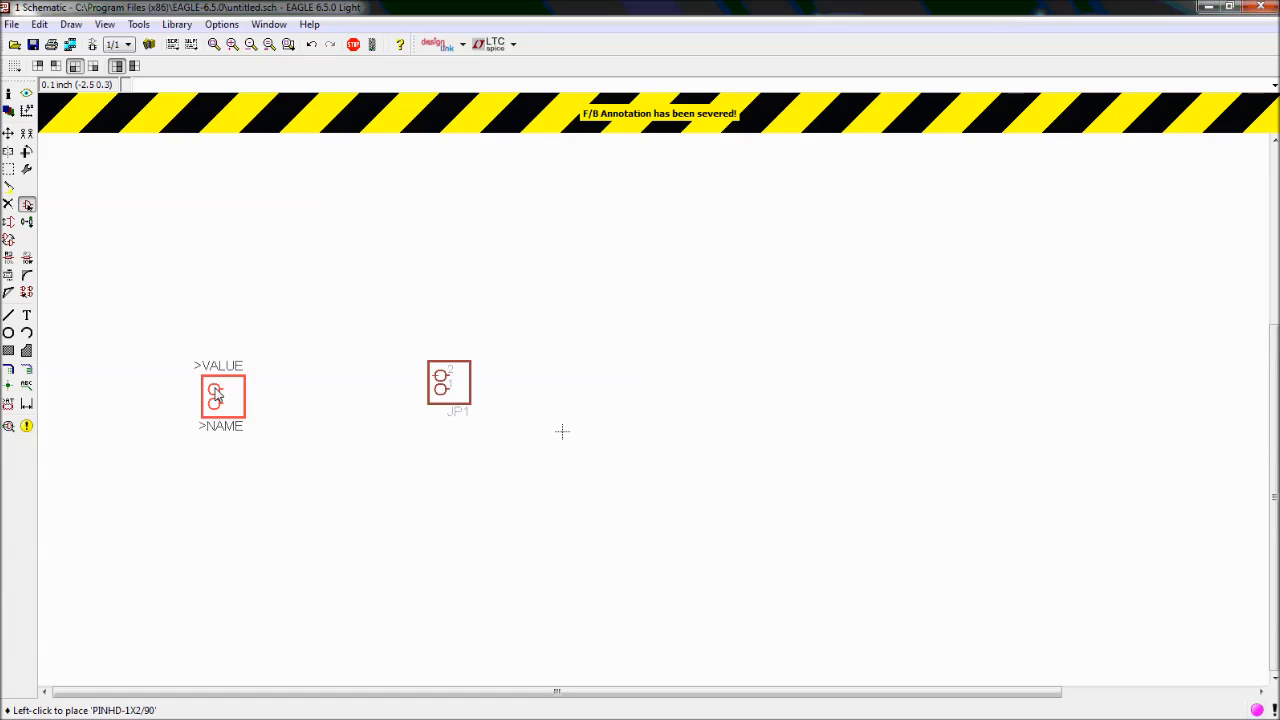
{"action": "key", "text": "Escape"}
{"action": "key", "text": "Escape"}
Create a board from the schematic and maximize its window
{"action": "left_click", "coordinate": [92, 44]}
{"action": "left_click", "coordinate": [262, 91]}
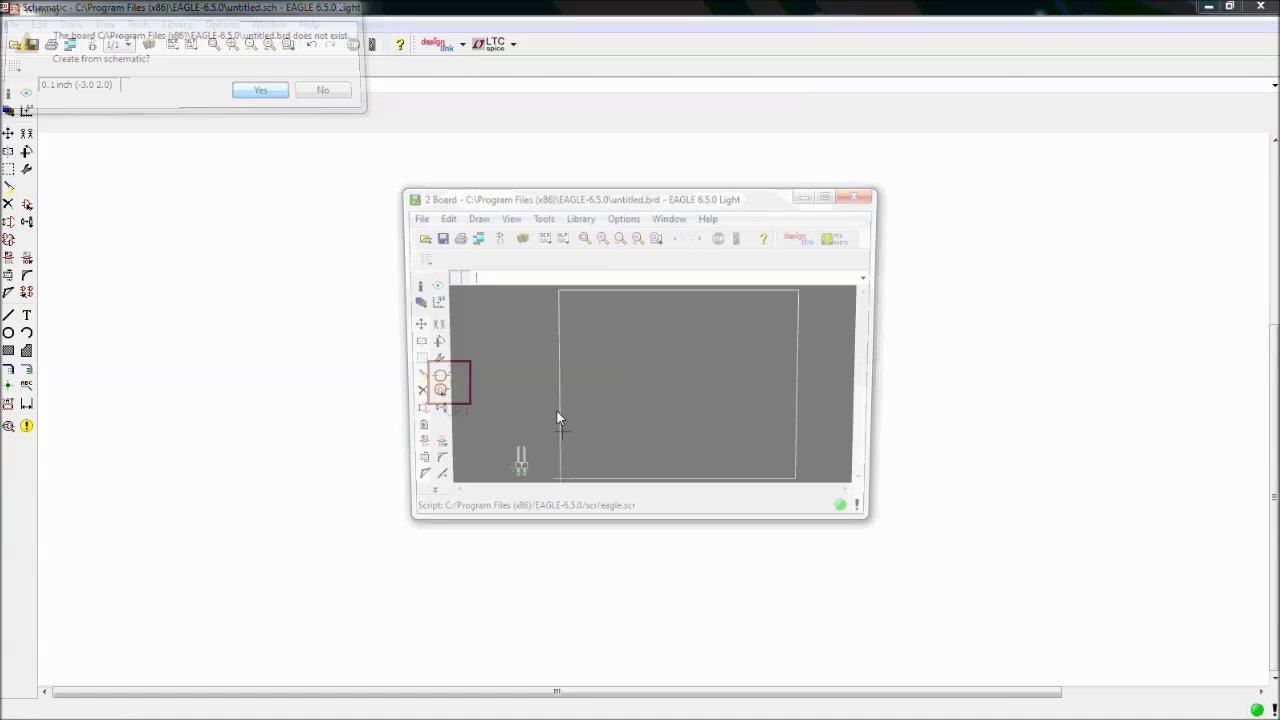
{"action": "double_click", "coordinate": [596, 197]}
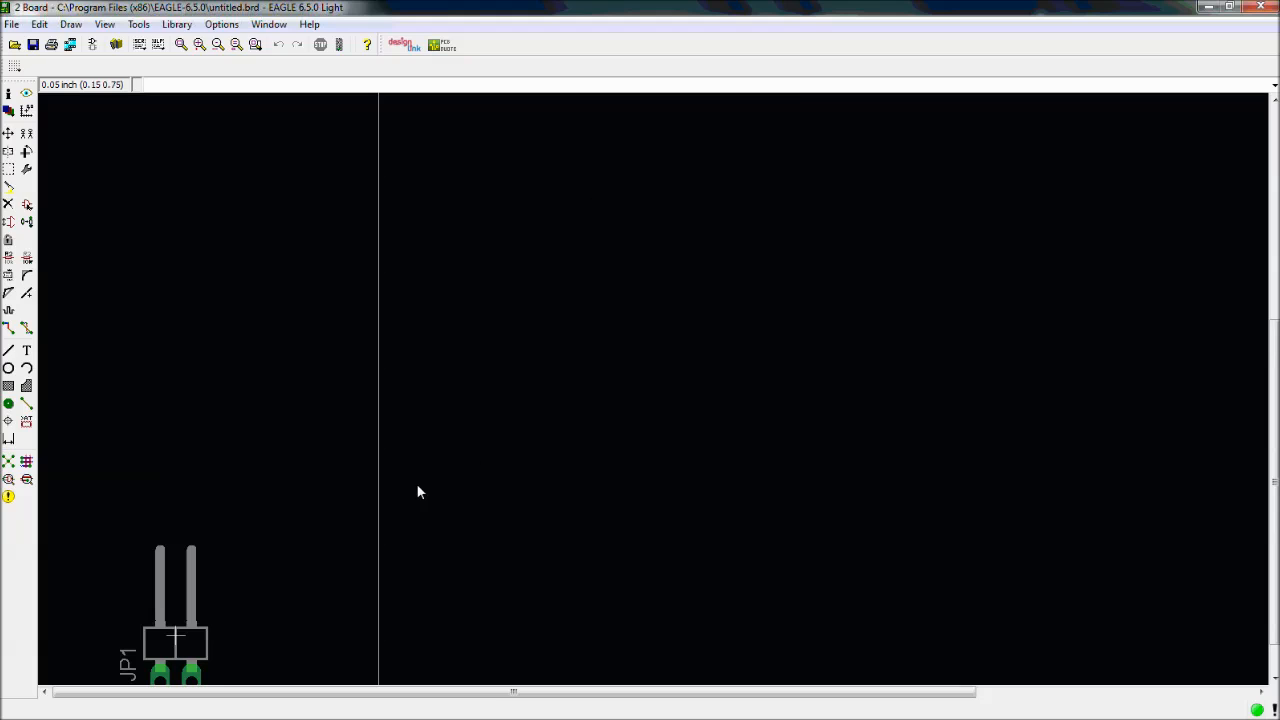
Move pin header JP1 inside the board outline, rotated to an angle of 90, and close the board window
{"action": "left_click", "coordinate": [9, 133]}
{"action": "left_click", "coordinate": [207, 630]}
{"action": "right_click", "coordinate": [718, 355]}
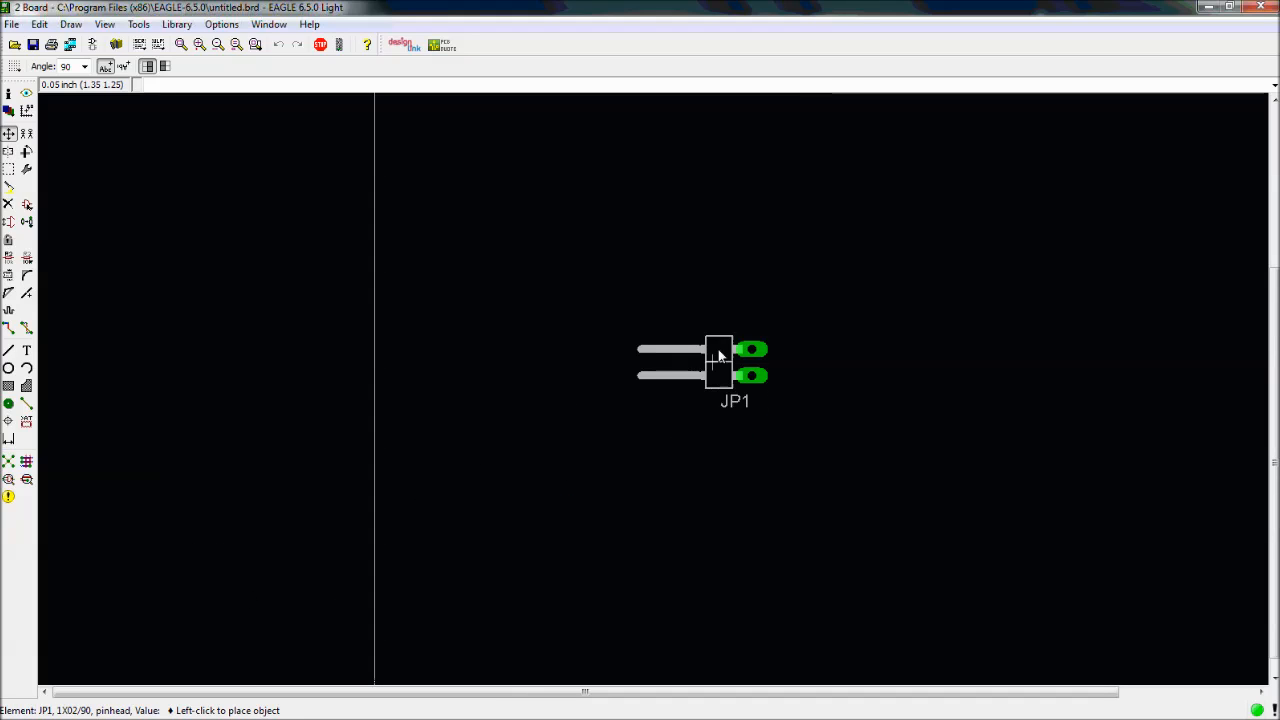
{"action": "left_click", "coordinate": [718, 355]}
{"action": "left_click", "coordinate": [1260, 7]}
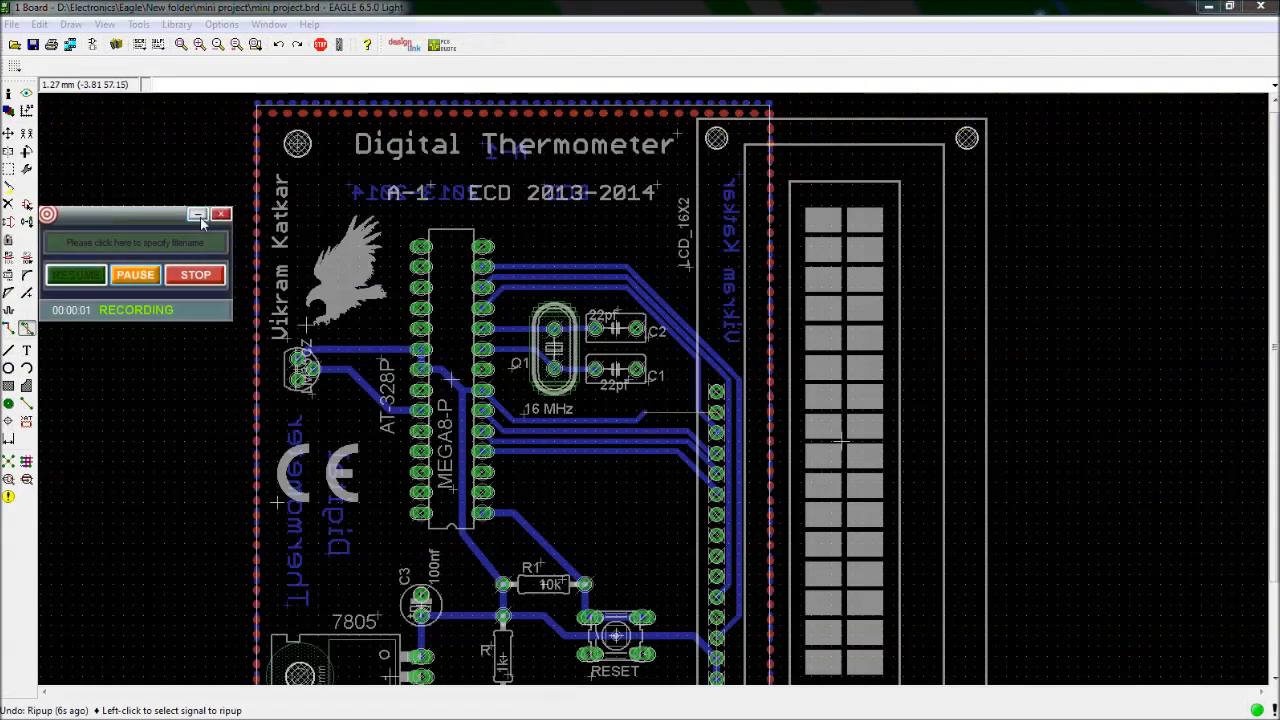
{"action": "left_click", "coordinate": [199, 215]}
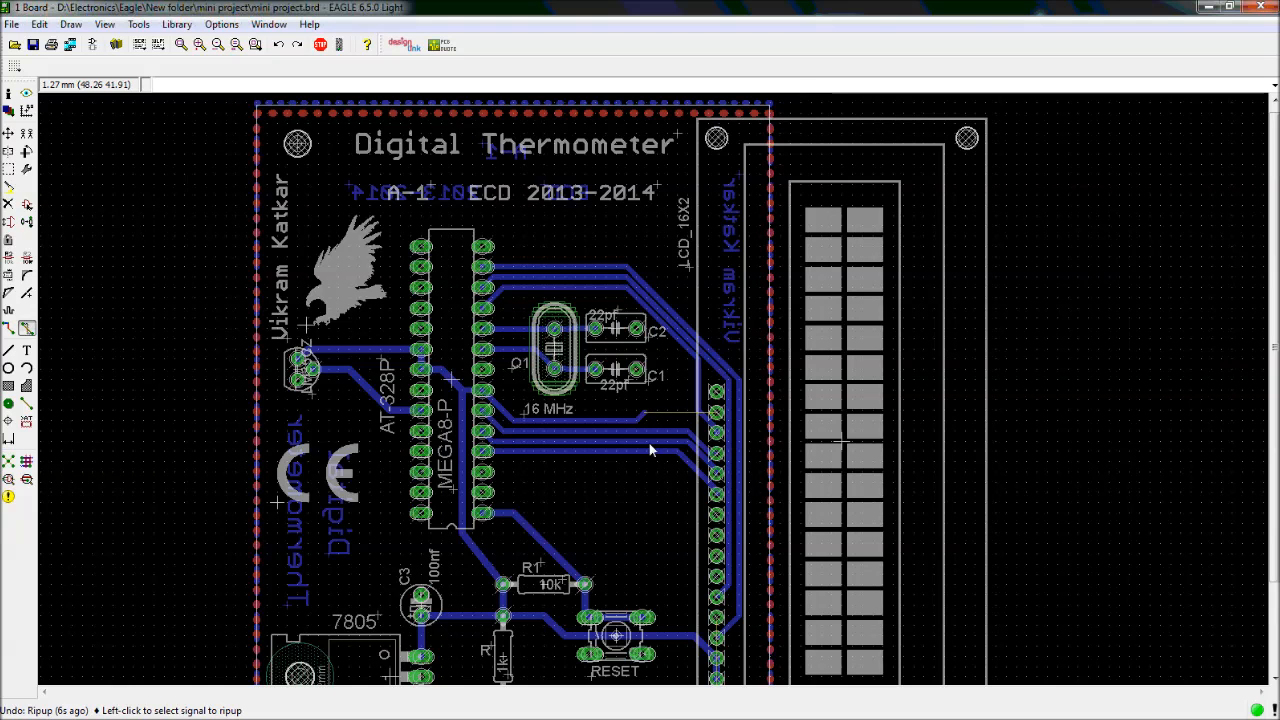
Route the remaining V+ airwire from the loose trace end near 16 MHz to the LCD's second pad on layer 1 Top, width 0.6096, with diagonal bends
{"action": "scroll", "coordinate": [700, 414], "scroll_direction": "up", "scroll_amount": 3}
{"action": "scroll", "coordinate": [700, 414], "scroll_direction": "up", "scroll_amount": 1}
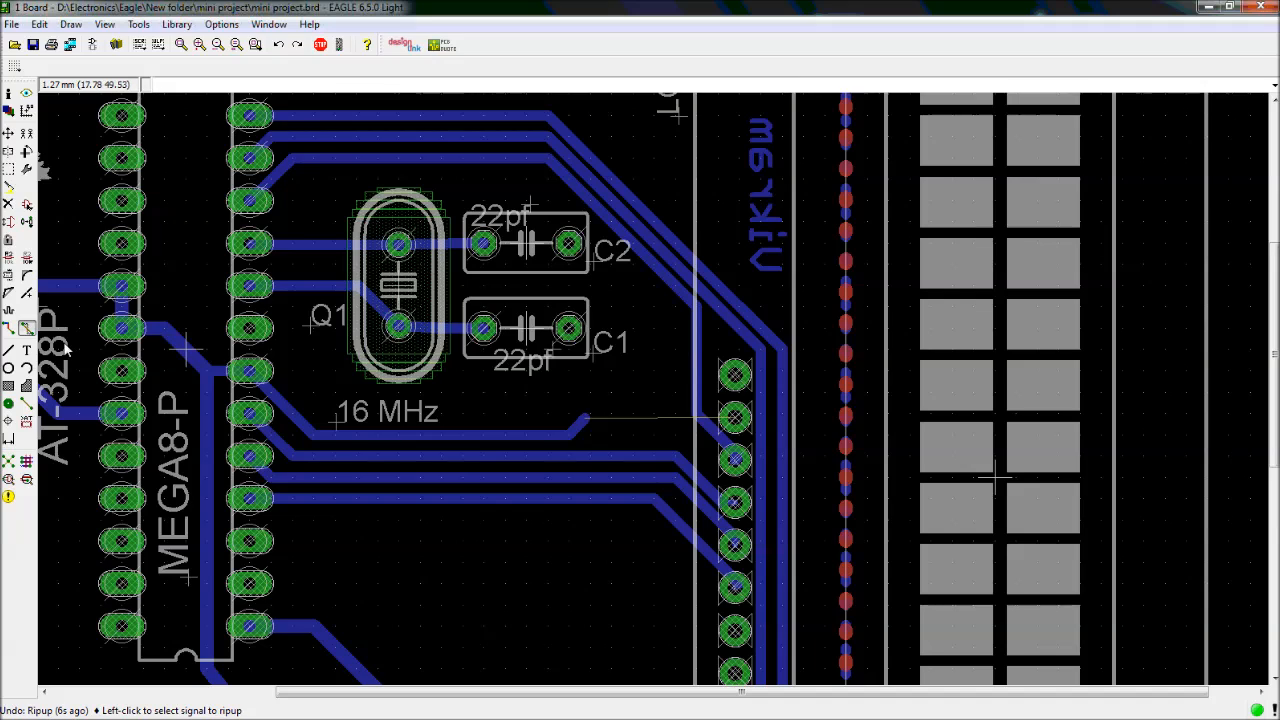
{"action": "left_click", "coordinate": [9, 330]}
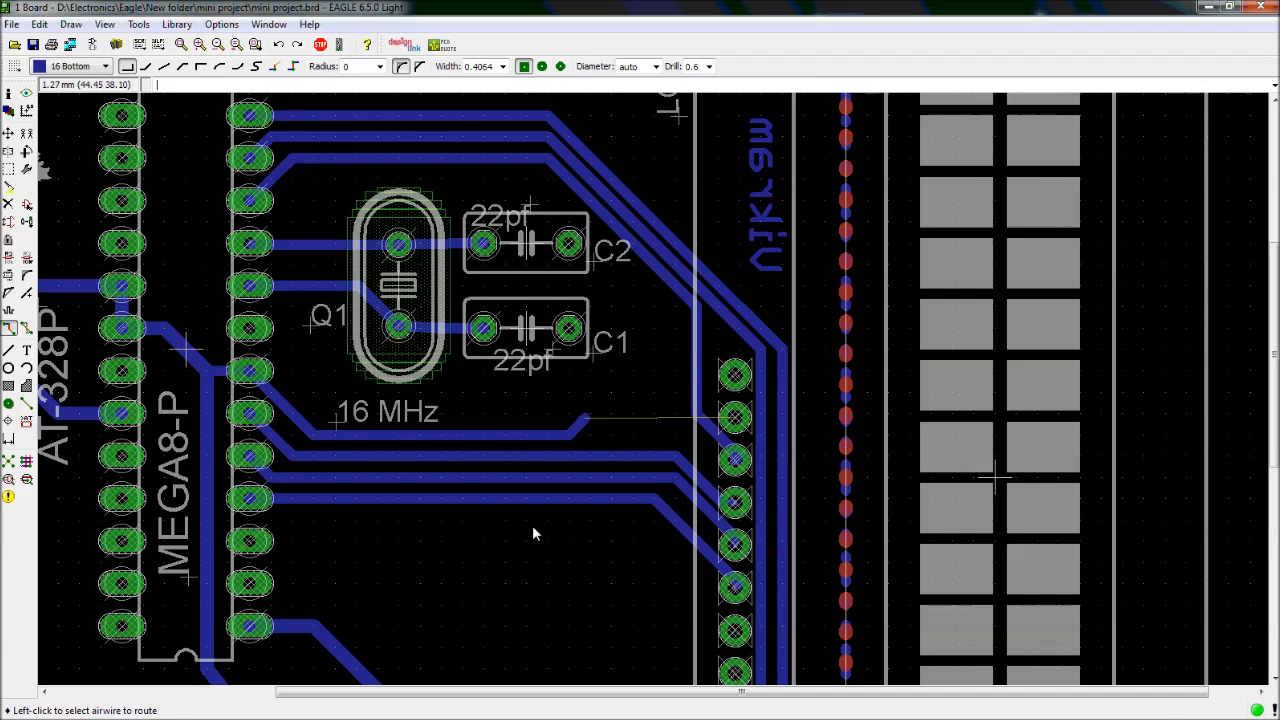
{"action": "left_click", "coordinate": [587, 418]}
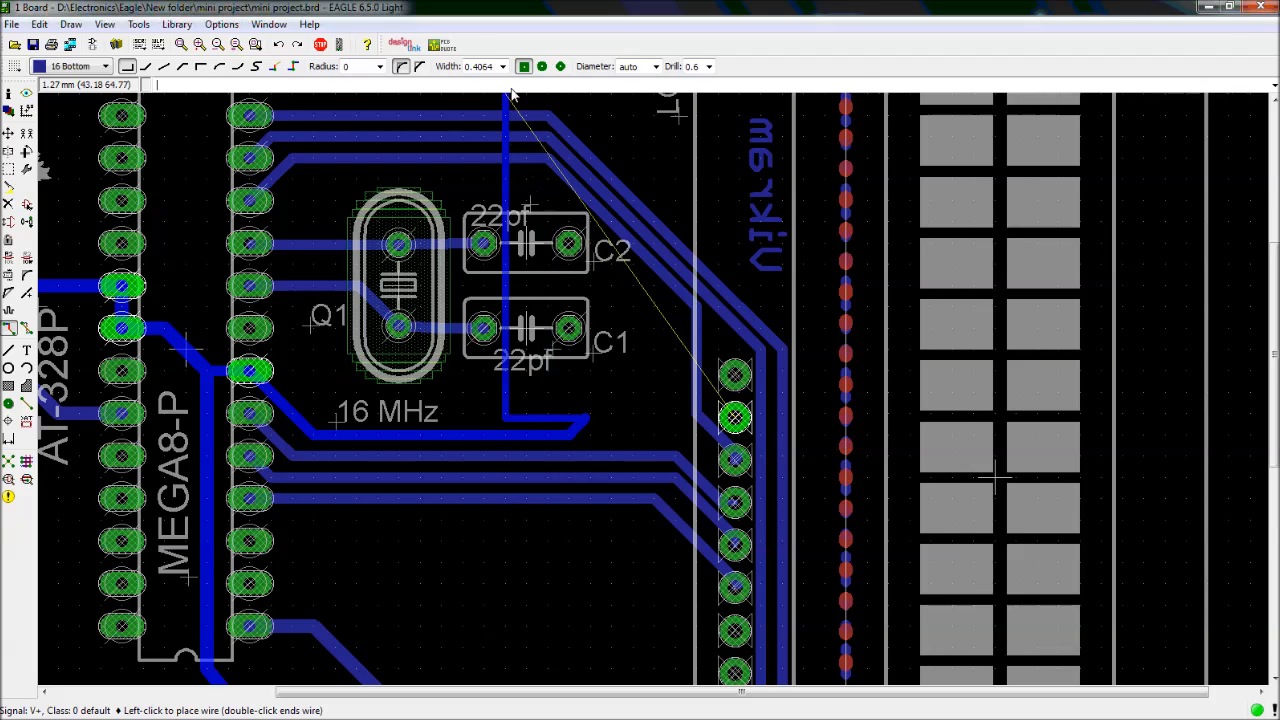
{"action": "left_click", "coordinate": [502, 67]}
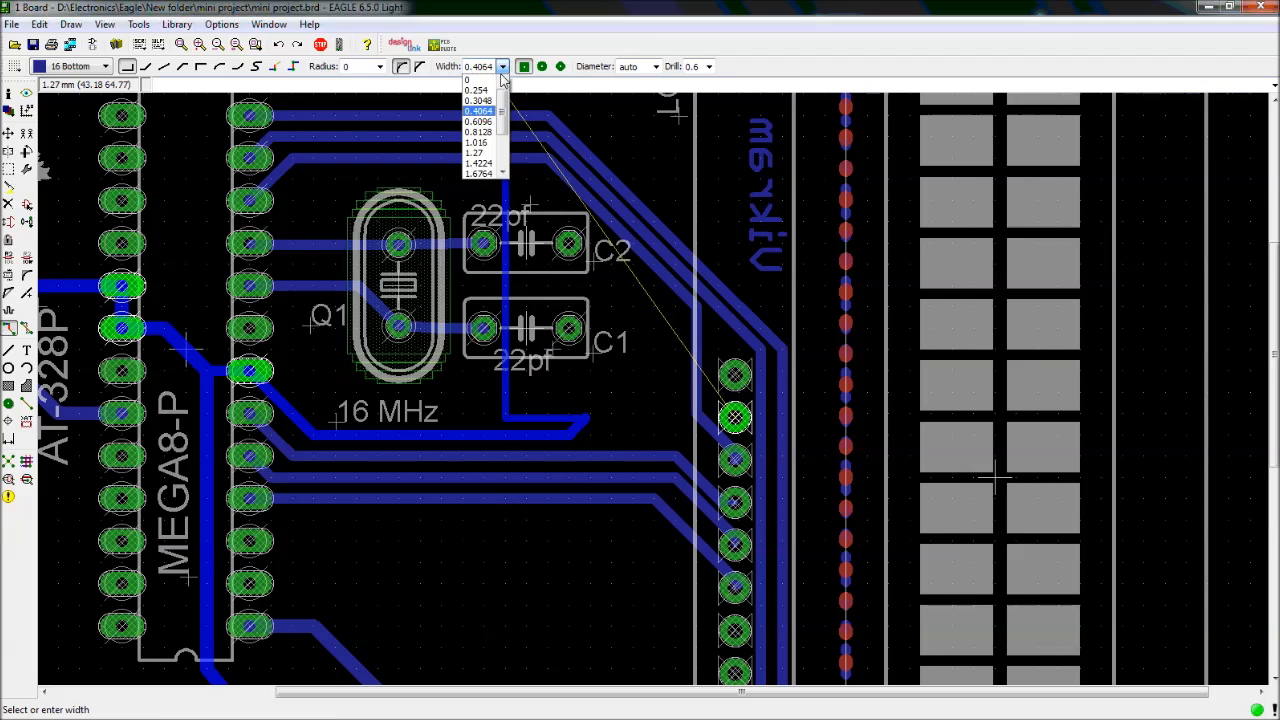
{"action": "left_click", "coordinate": [485, 122]}
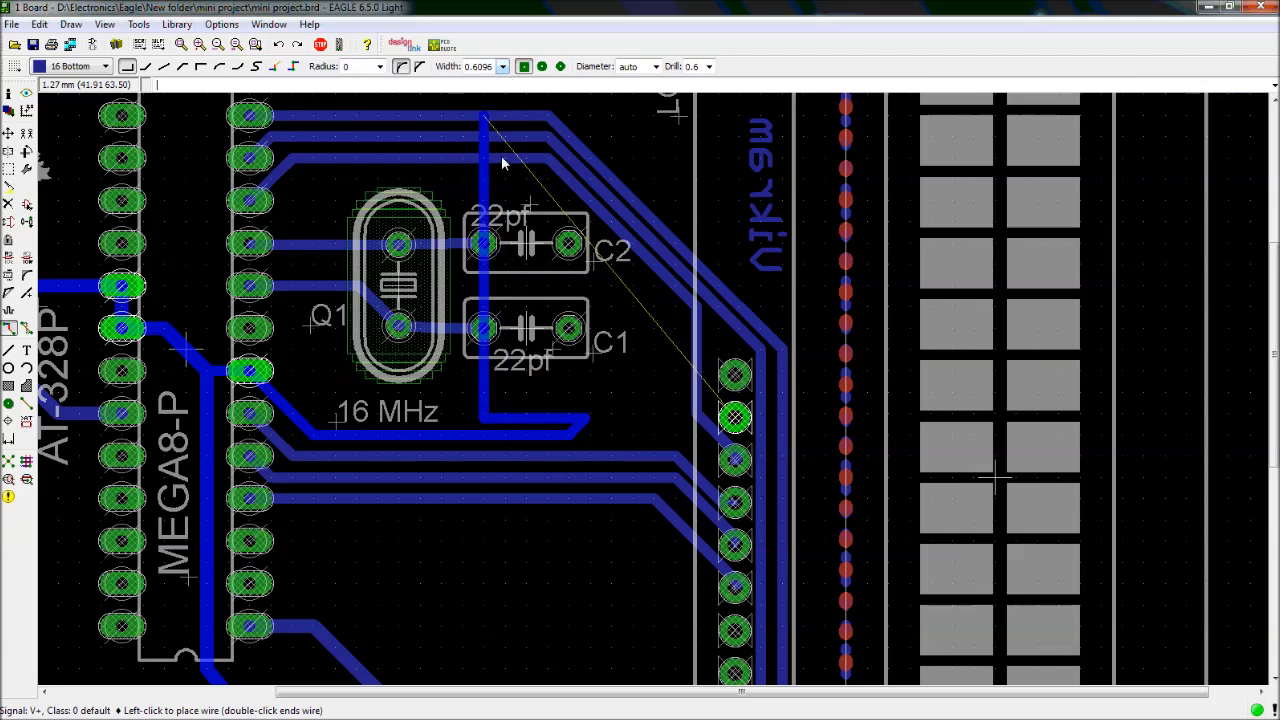
{"action": "left_click", "coordinate": [104, 66]}
{"action": "left_click", "coordinate": [91, 84]}
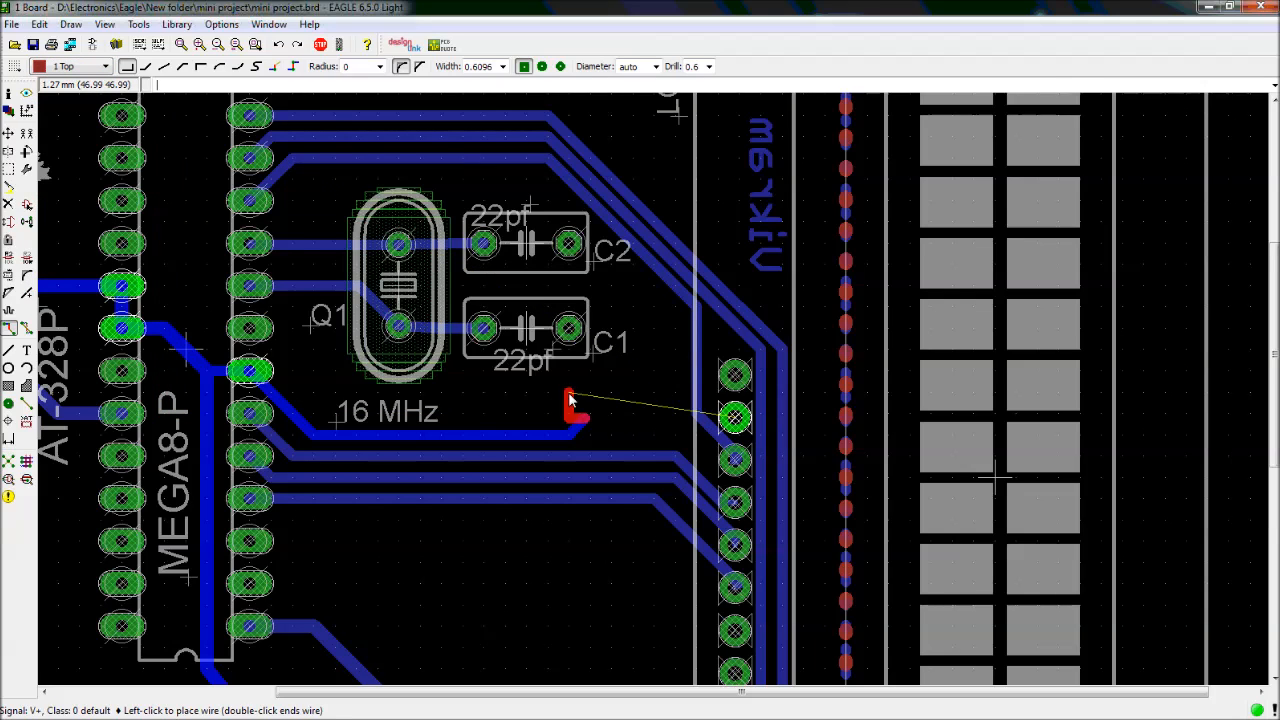
{"action": "left_click", "coordinate": [146, 66]}
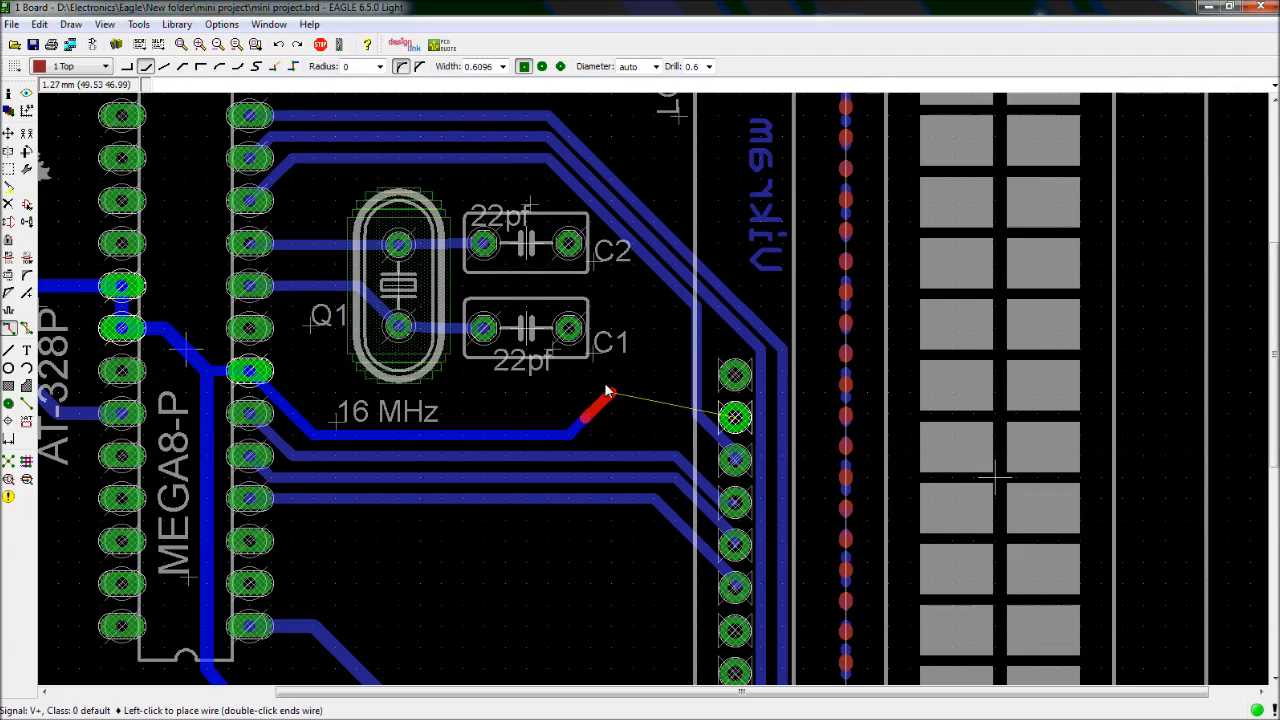
{"action": "left_click", "coordinate": [735, 420]}
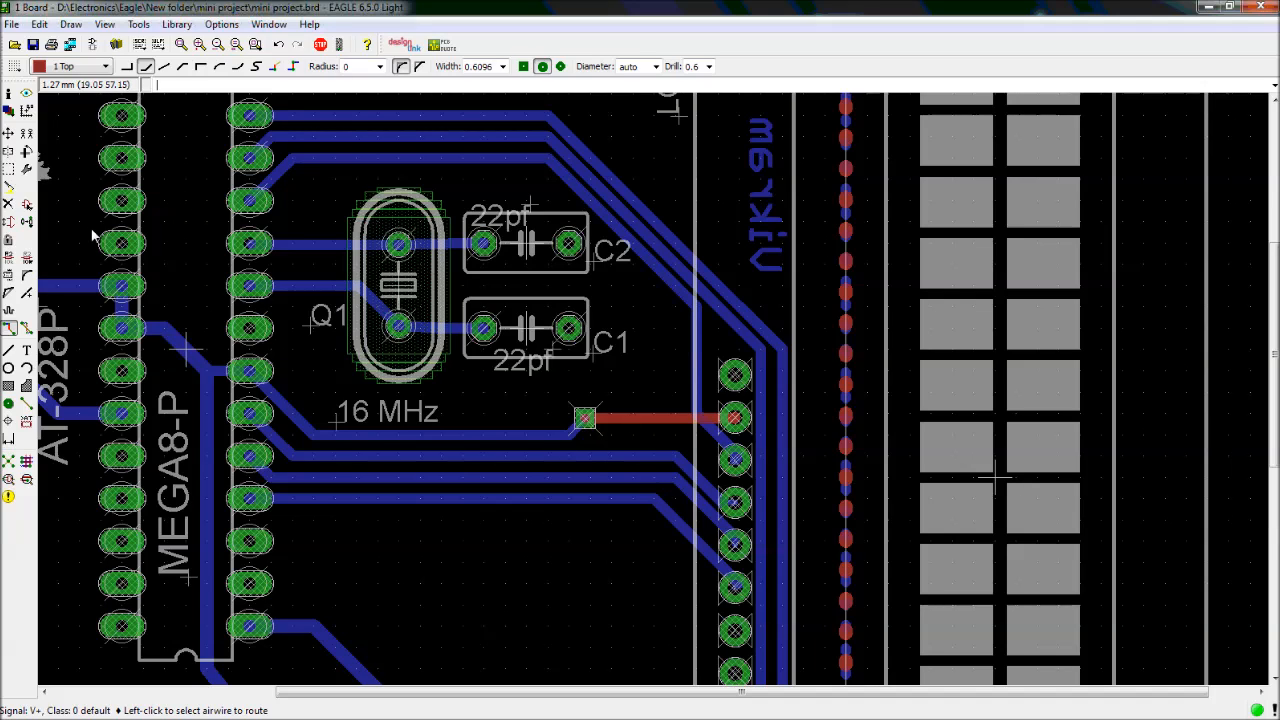
Change the shape of the via joining the bottom and top V+ traces to round
{"action": "left_click", "coordinate": [27, 169]}
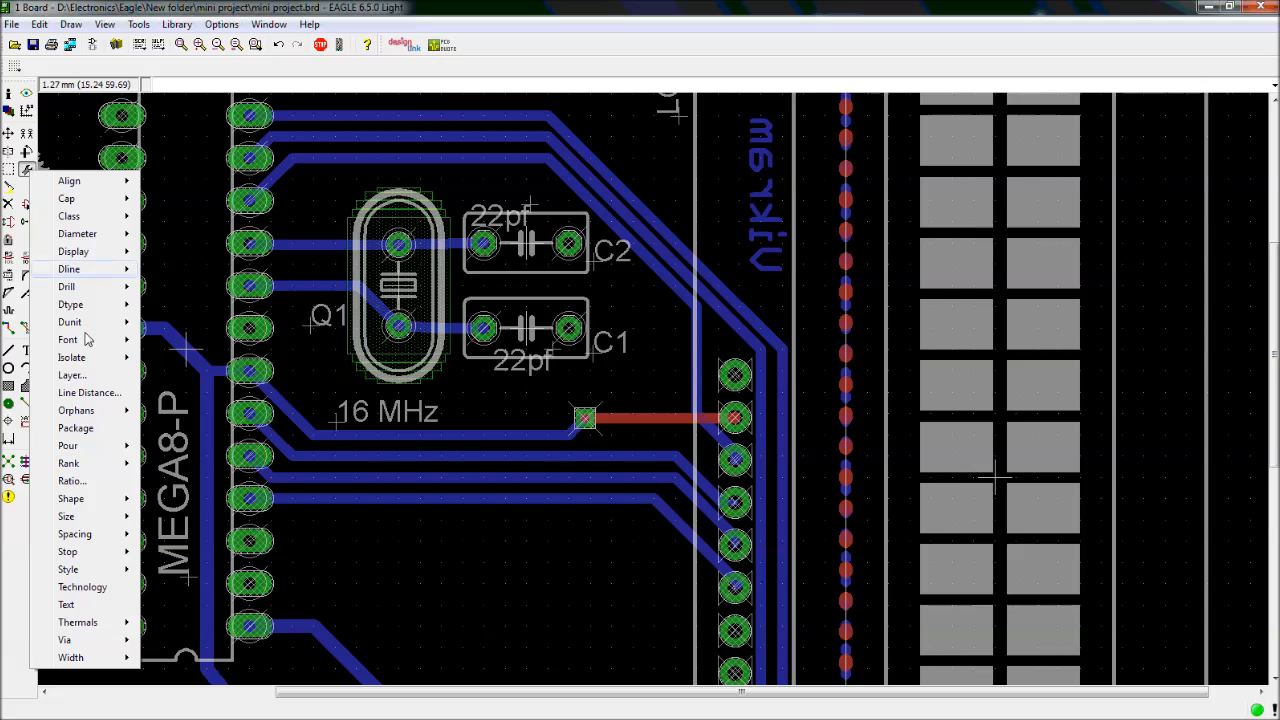
{"action": "mouse_move", "coordinate": [106, 516]}
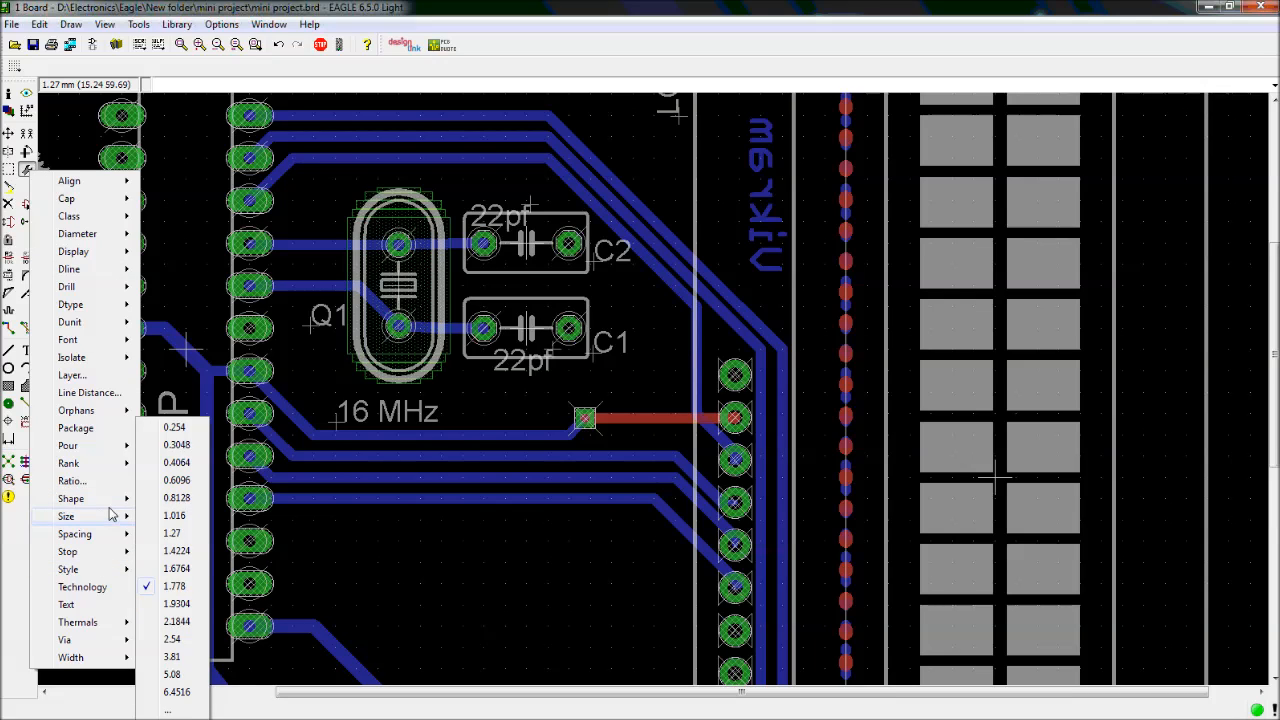
{"action": "left_click", "coordinate": [162, 517]}
{"action": "left_click", "coordinate": [587, 424]}
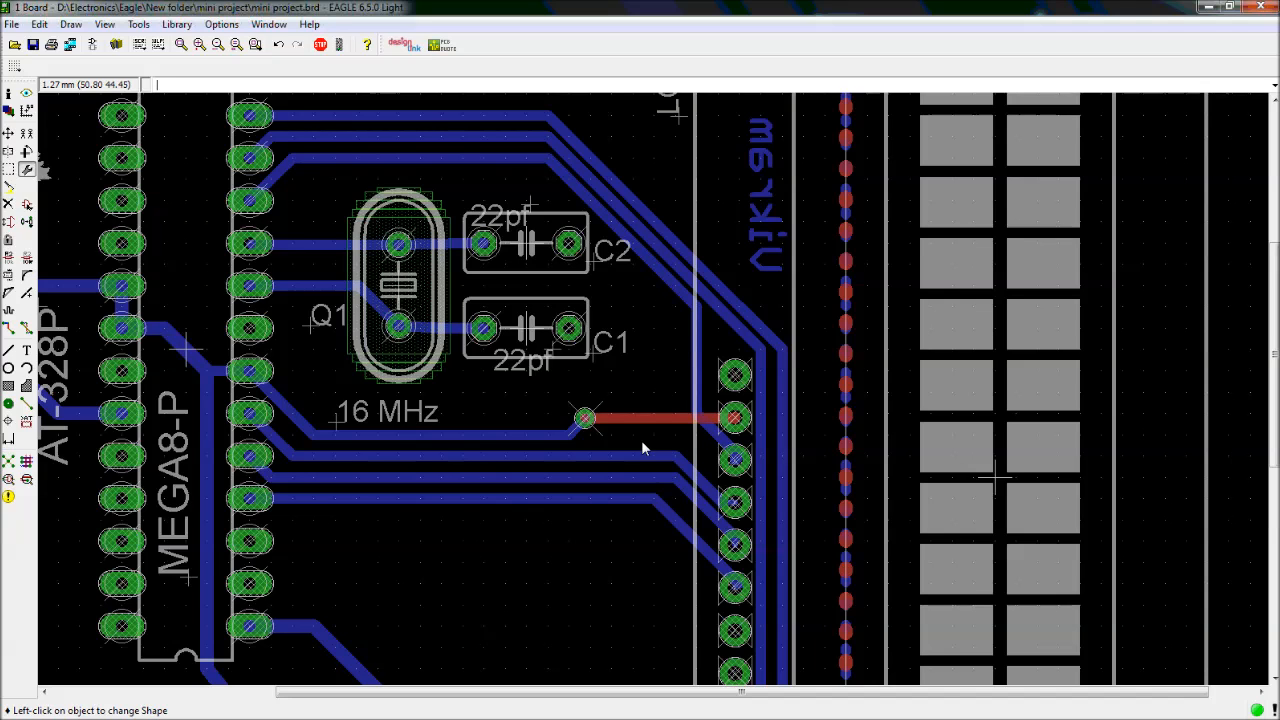
{"action": "scroll", "coordinate": [676, 433], "scroll_direction": "up", "scroll_amount": 1}
{"action": "scroll", "coordinate": [676, 426], "scroll_direction": "up", "scroll_amount": 2}
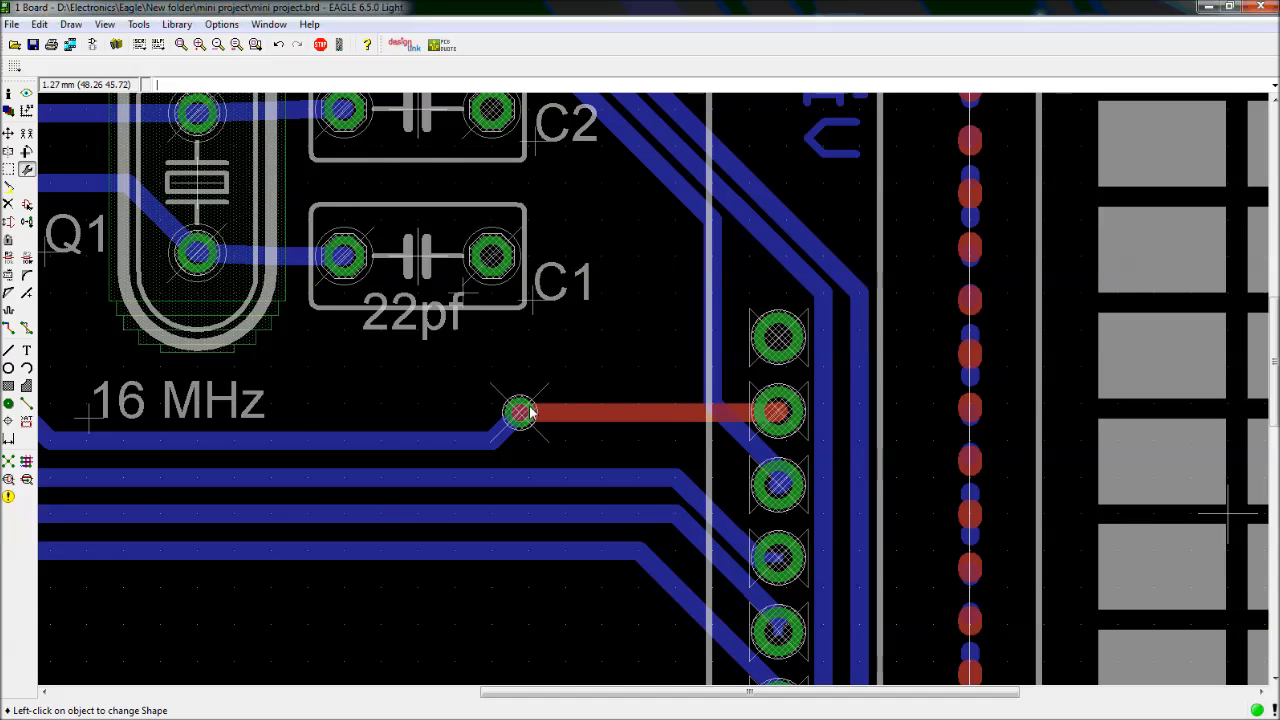
{"action": "scroll", "coordinate": [531, 415], "scroll_direction": "down", "scroll_amount": 5}
{"action": "scroll", "coordinate": [528, 410], "scroll_direction": "down", "scroll_amount": 1}
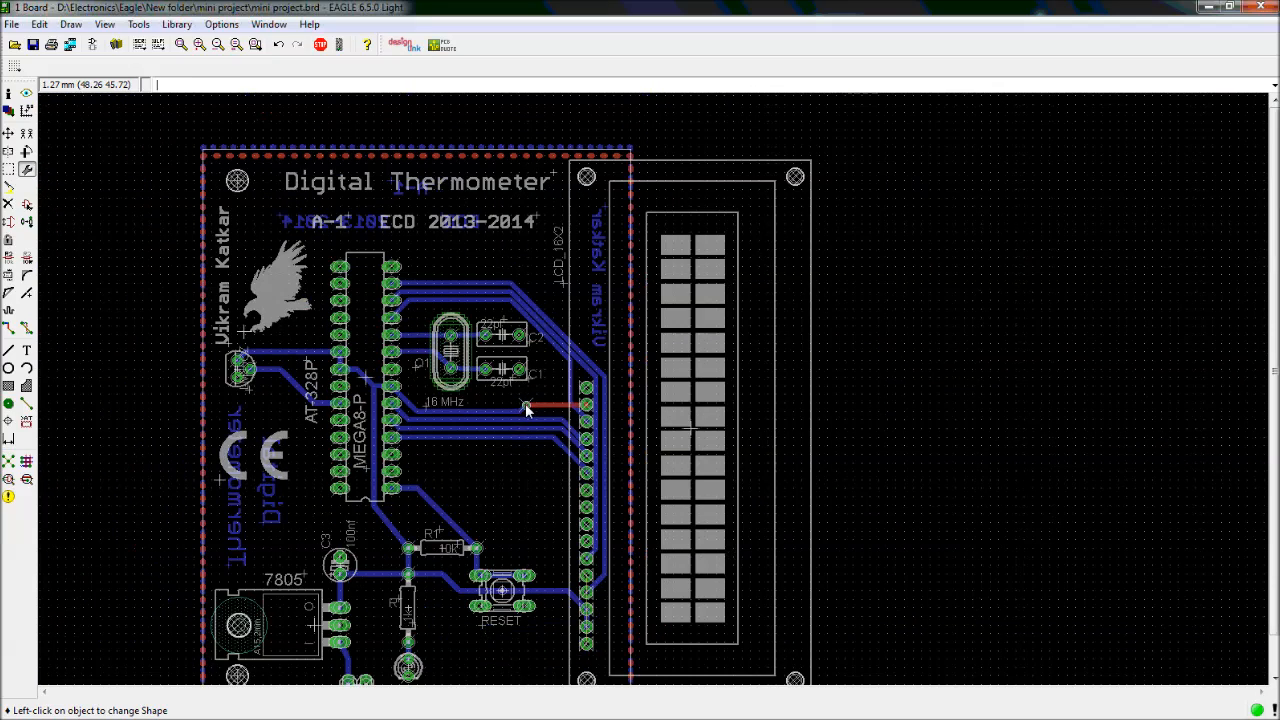
{"action": "scroll", "coordinate": [522, 410], "scroll_direction": "down", "scroll_amount": 1}
{"action": "scroll", "coordinate": [528, 410], "scroll_direction": "up", "scroll_amount": 2}
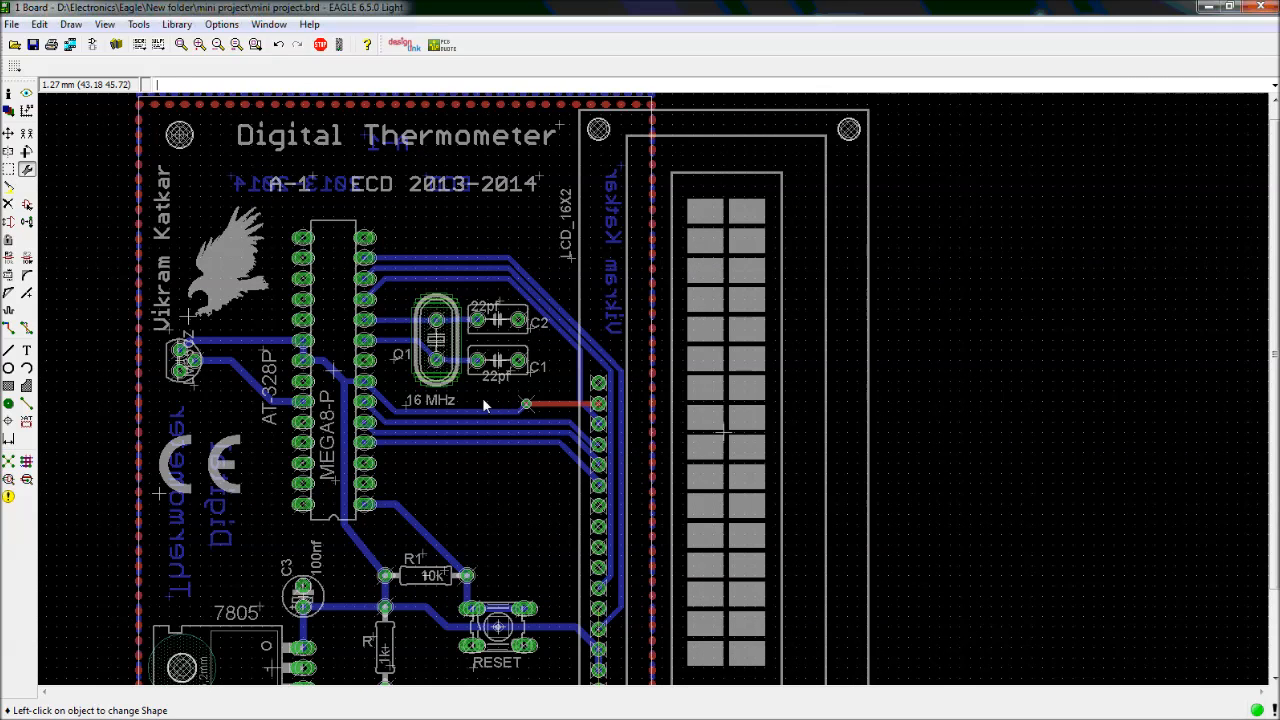
{"action": "mouse_move", "coordinate": [6, 368]}
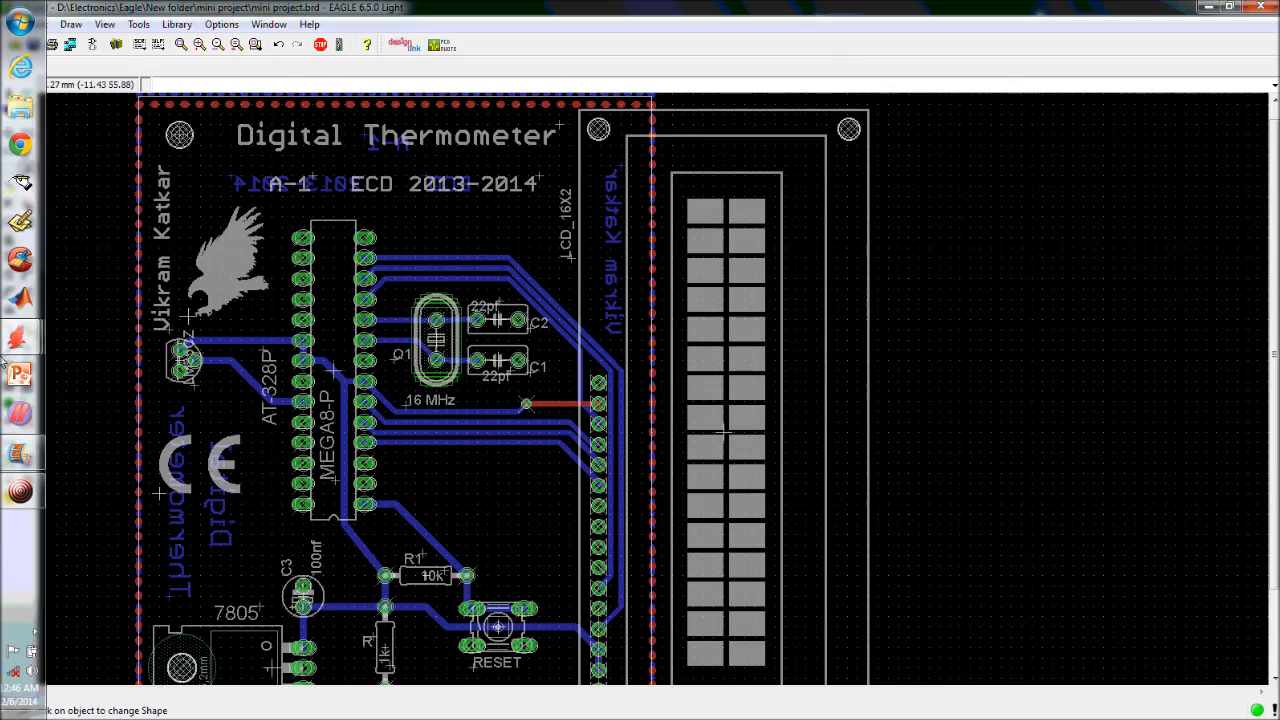
{"action": "left_click", "coordinate": [20, 452]}
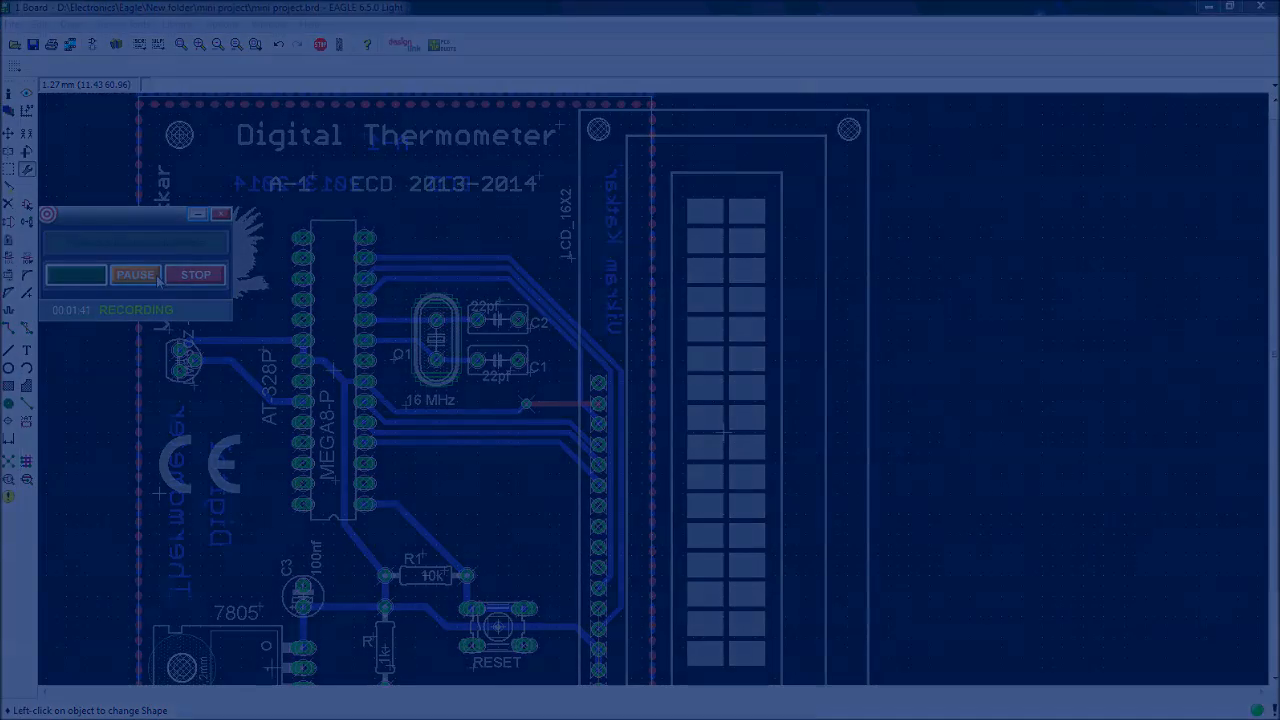